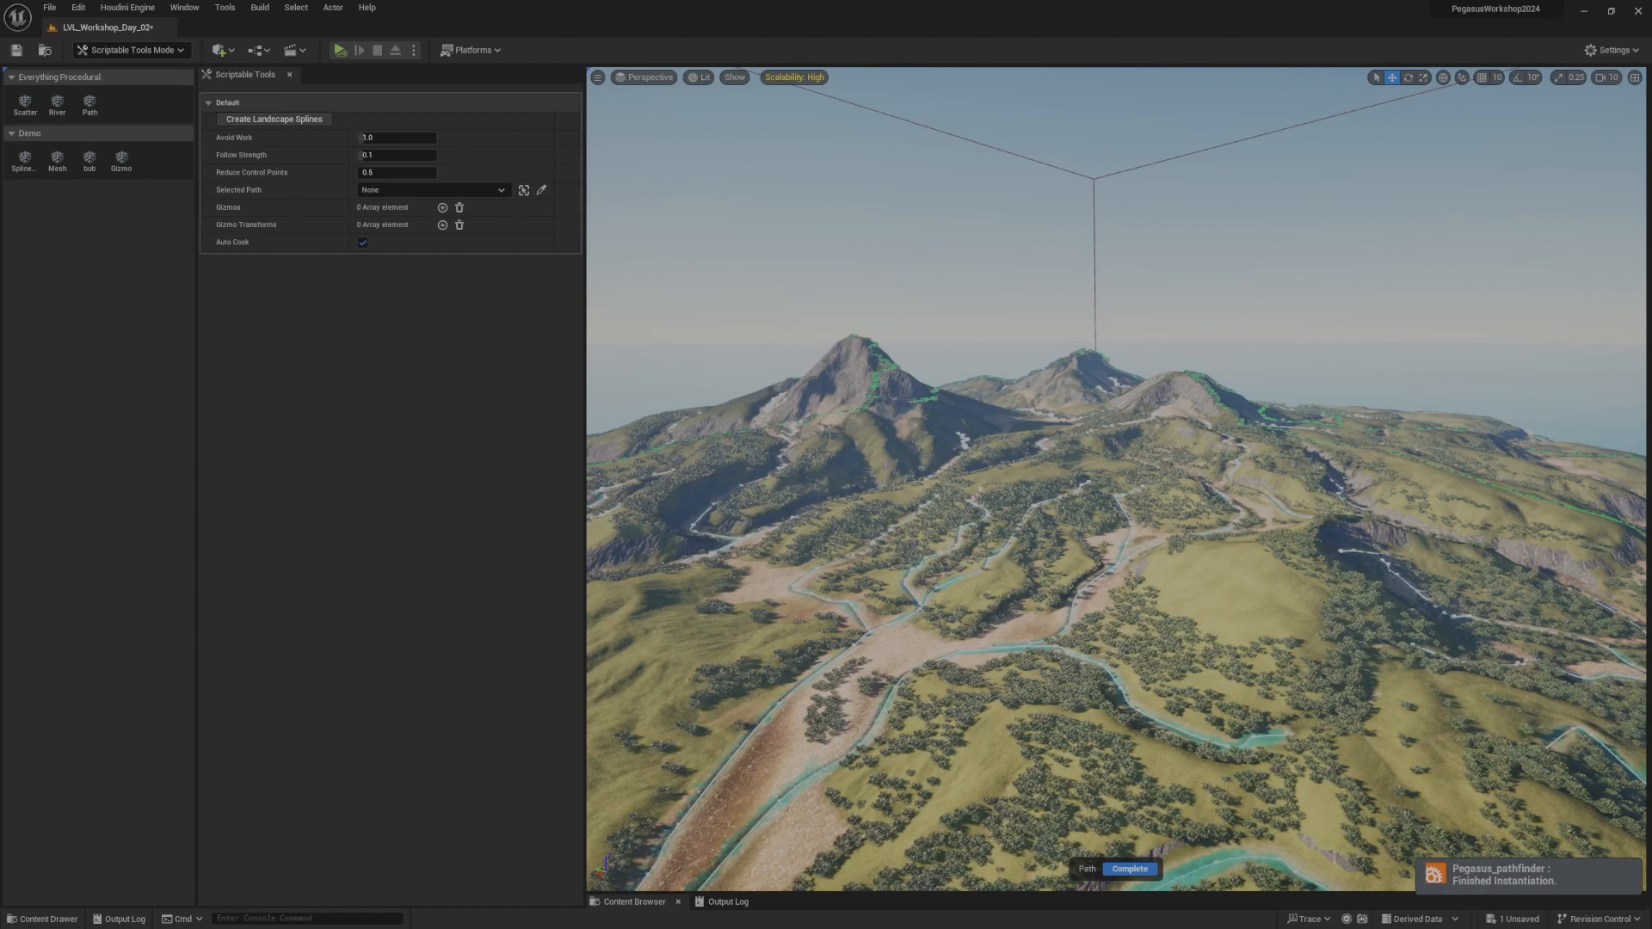
# Step: Switch to the web browser and look through the conference talks on the Everything Procedural home page
pyautogui.hotkey('alt', 'Tab')
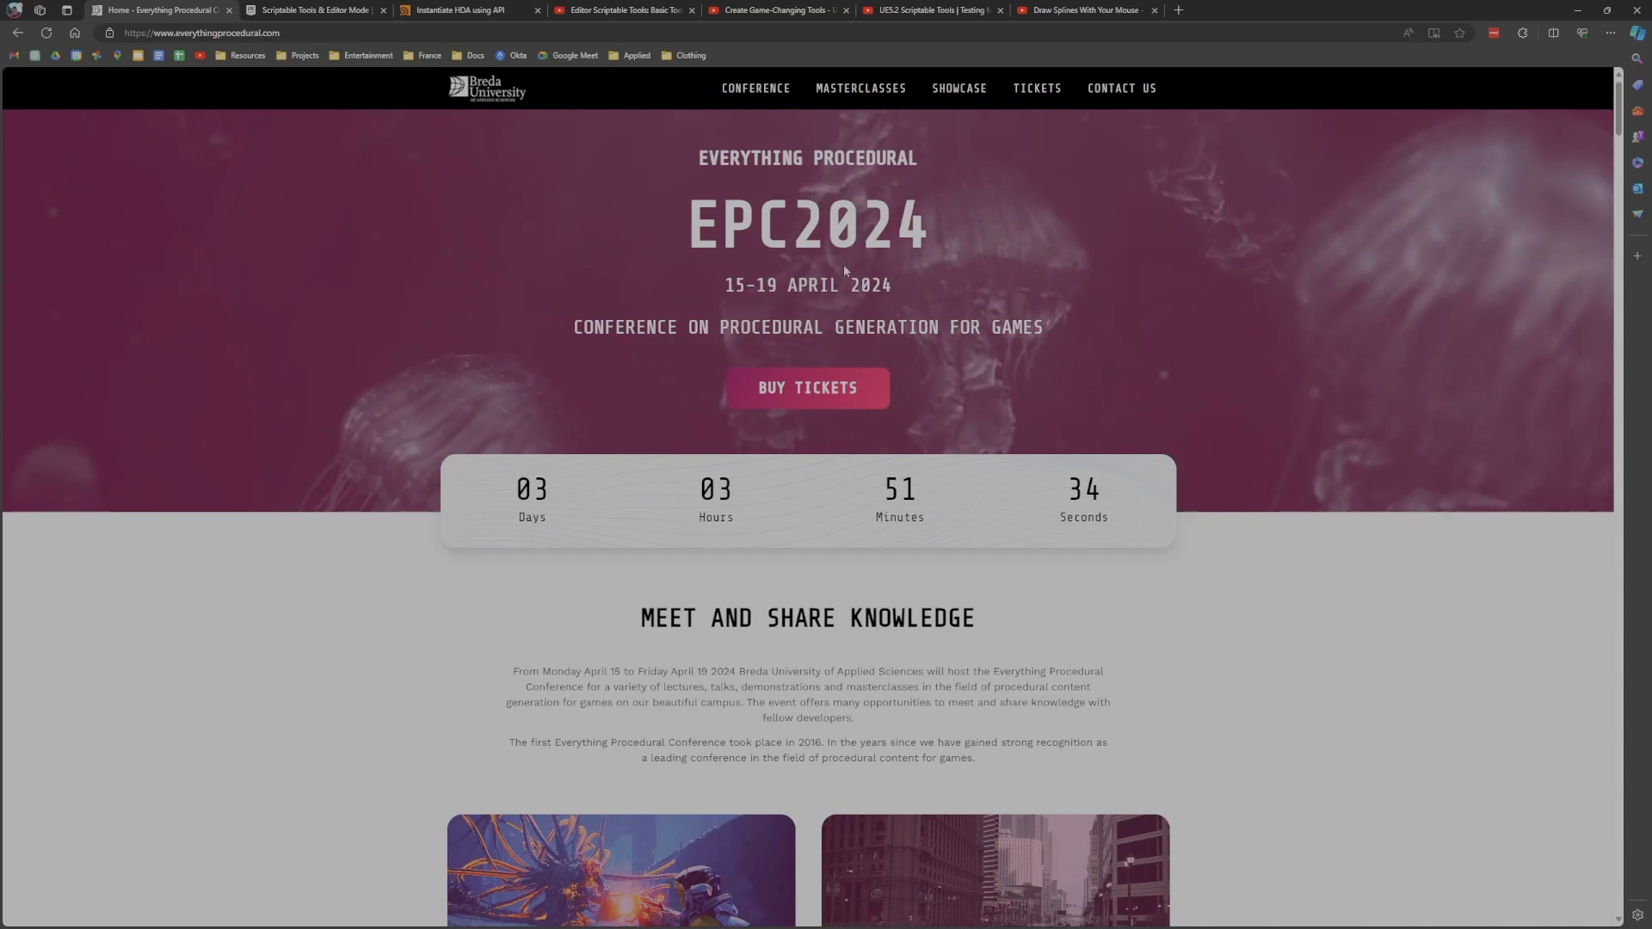
pyautogui.scroll(-2, 1222, 331)
pyautogui.scroll(-6, 1243, 330)
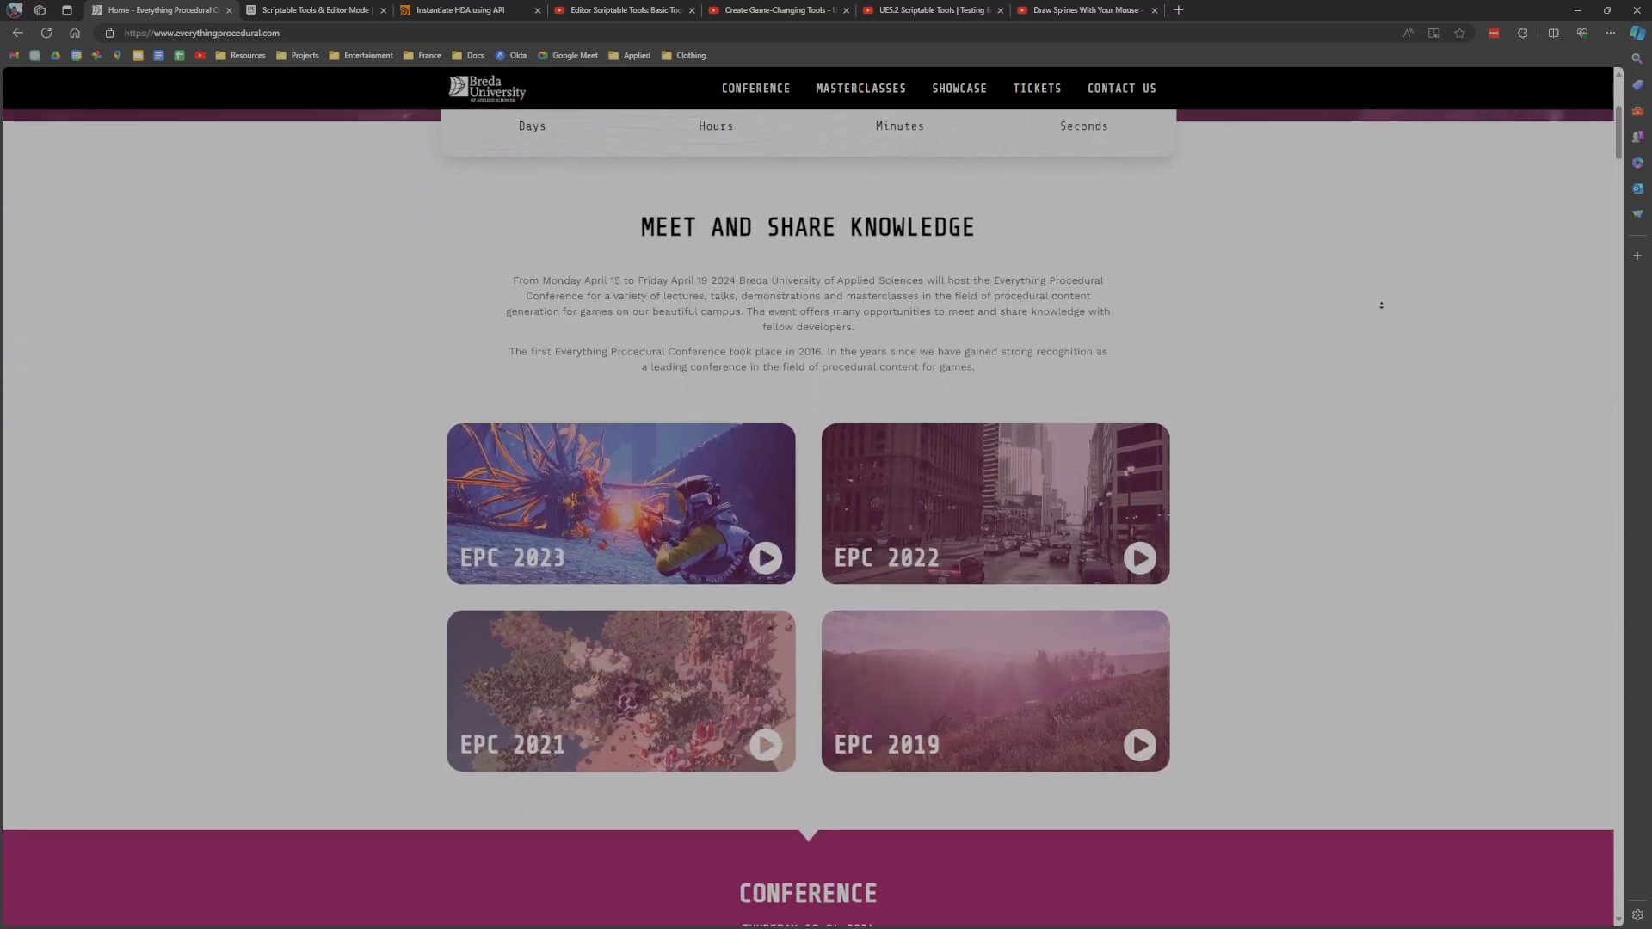
pyautogui.scroll(-8, 1384, 328)
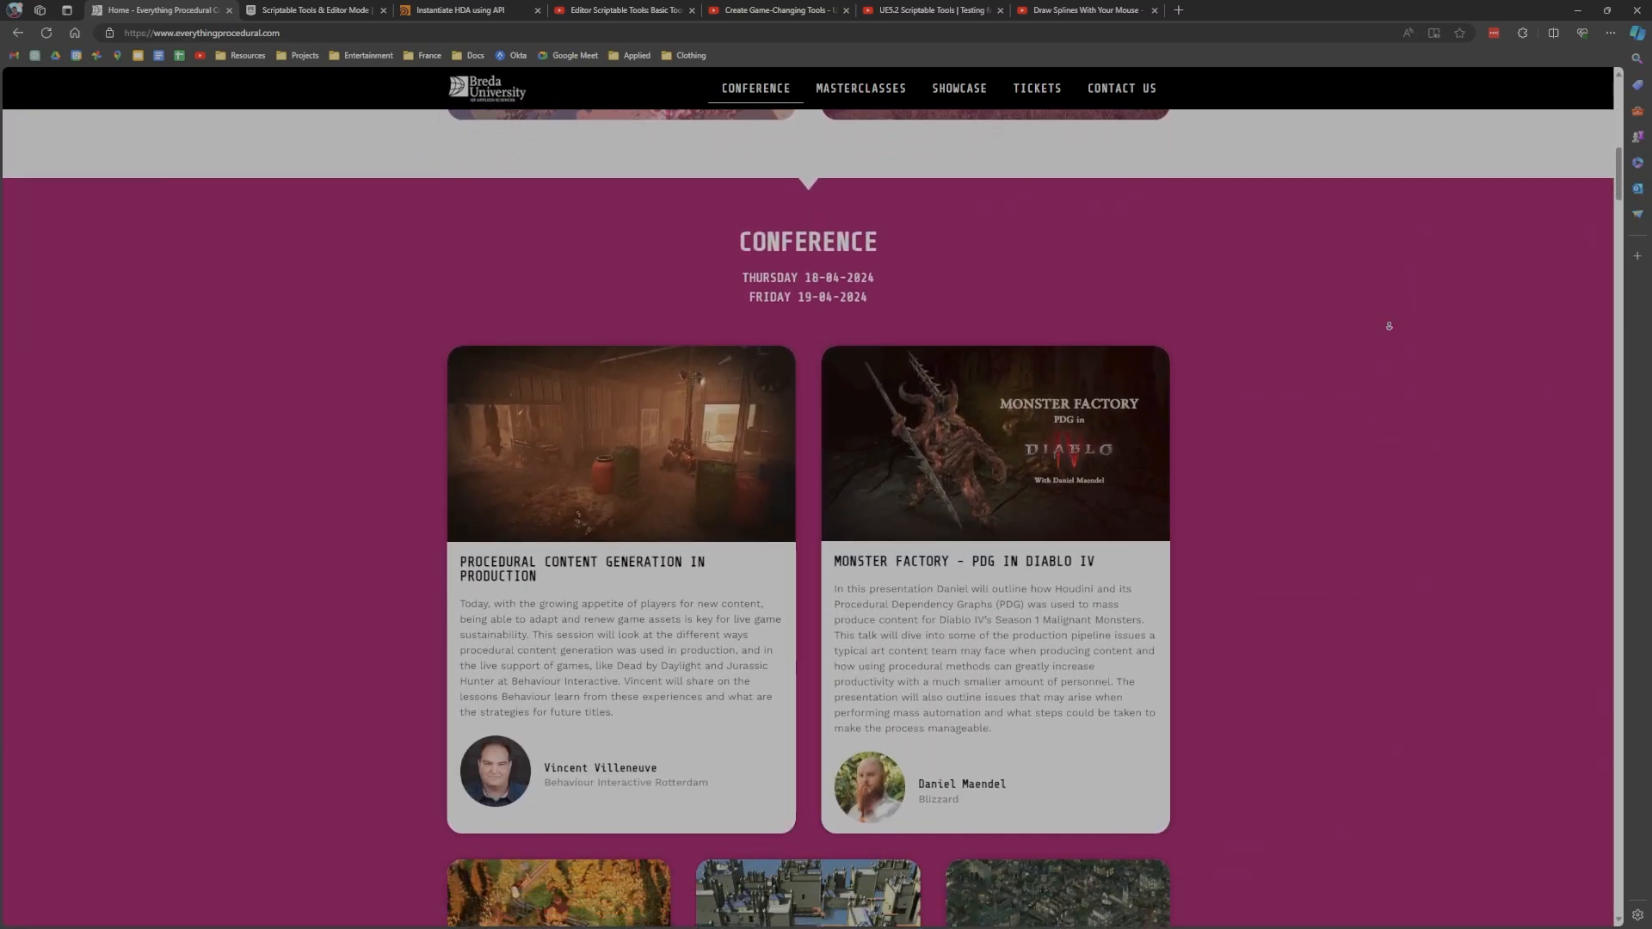
pyautogui.scroll(-8, 1389, 326)
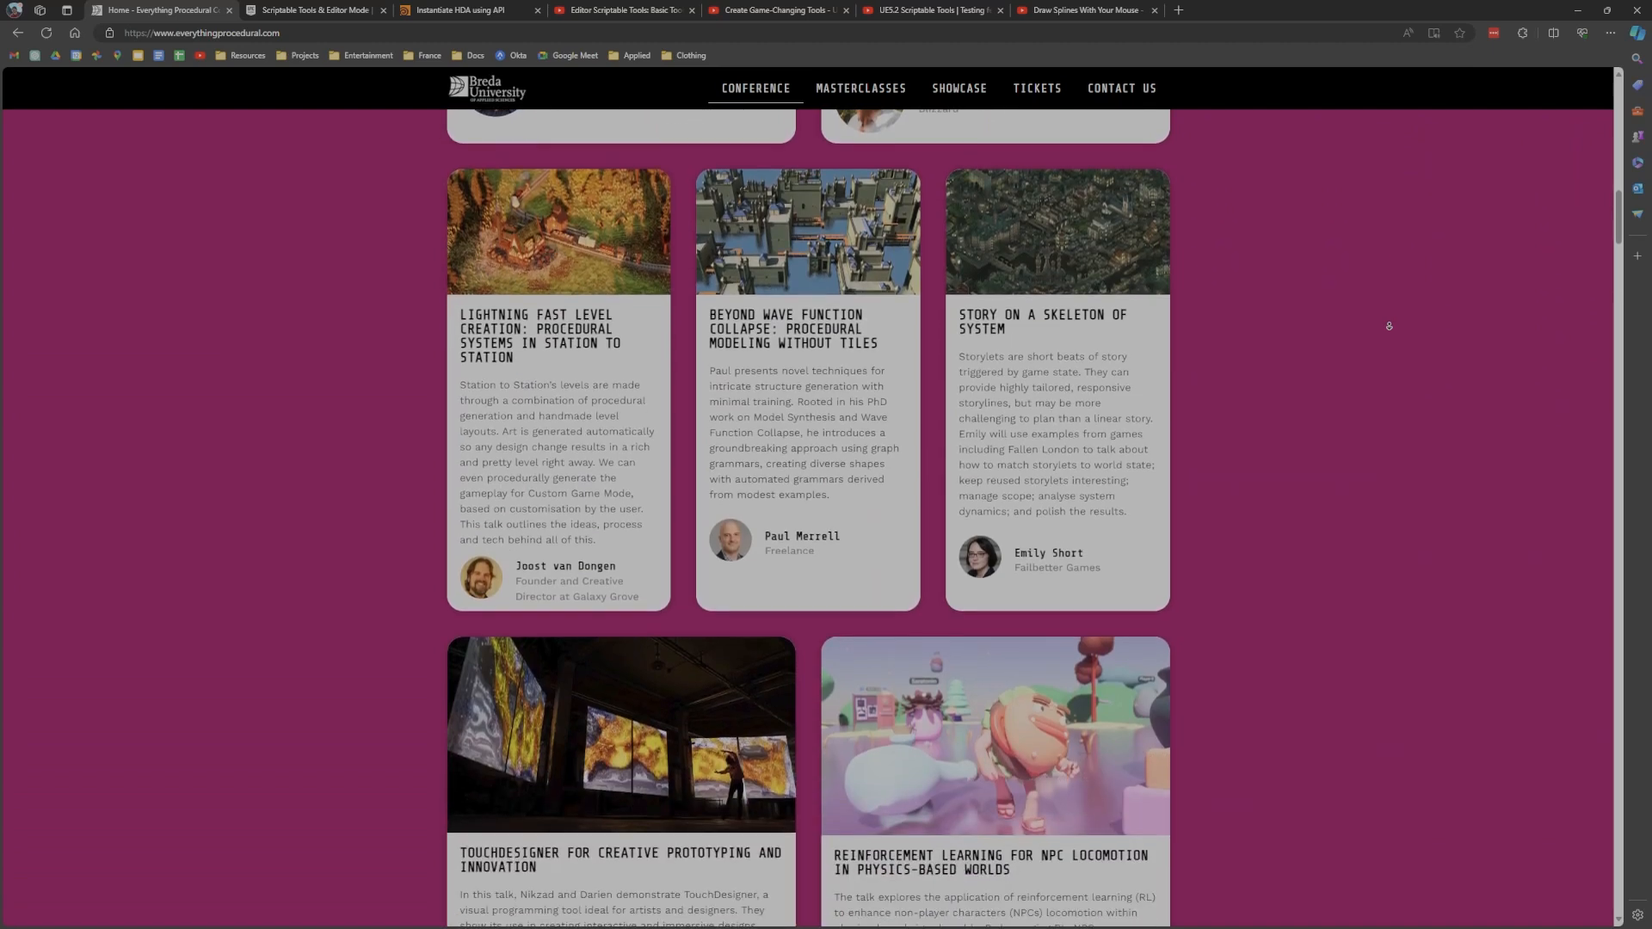
pyautogui.scroll(-8, 1389, 326)
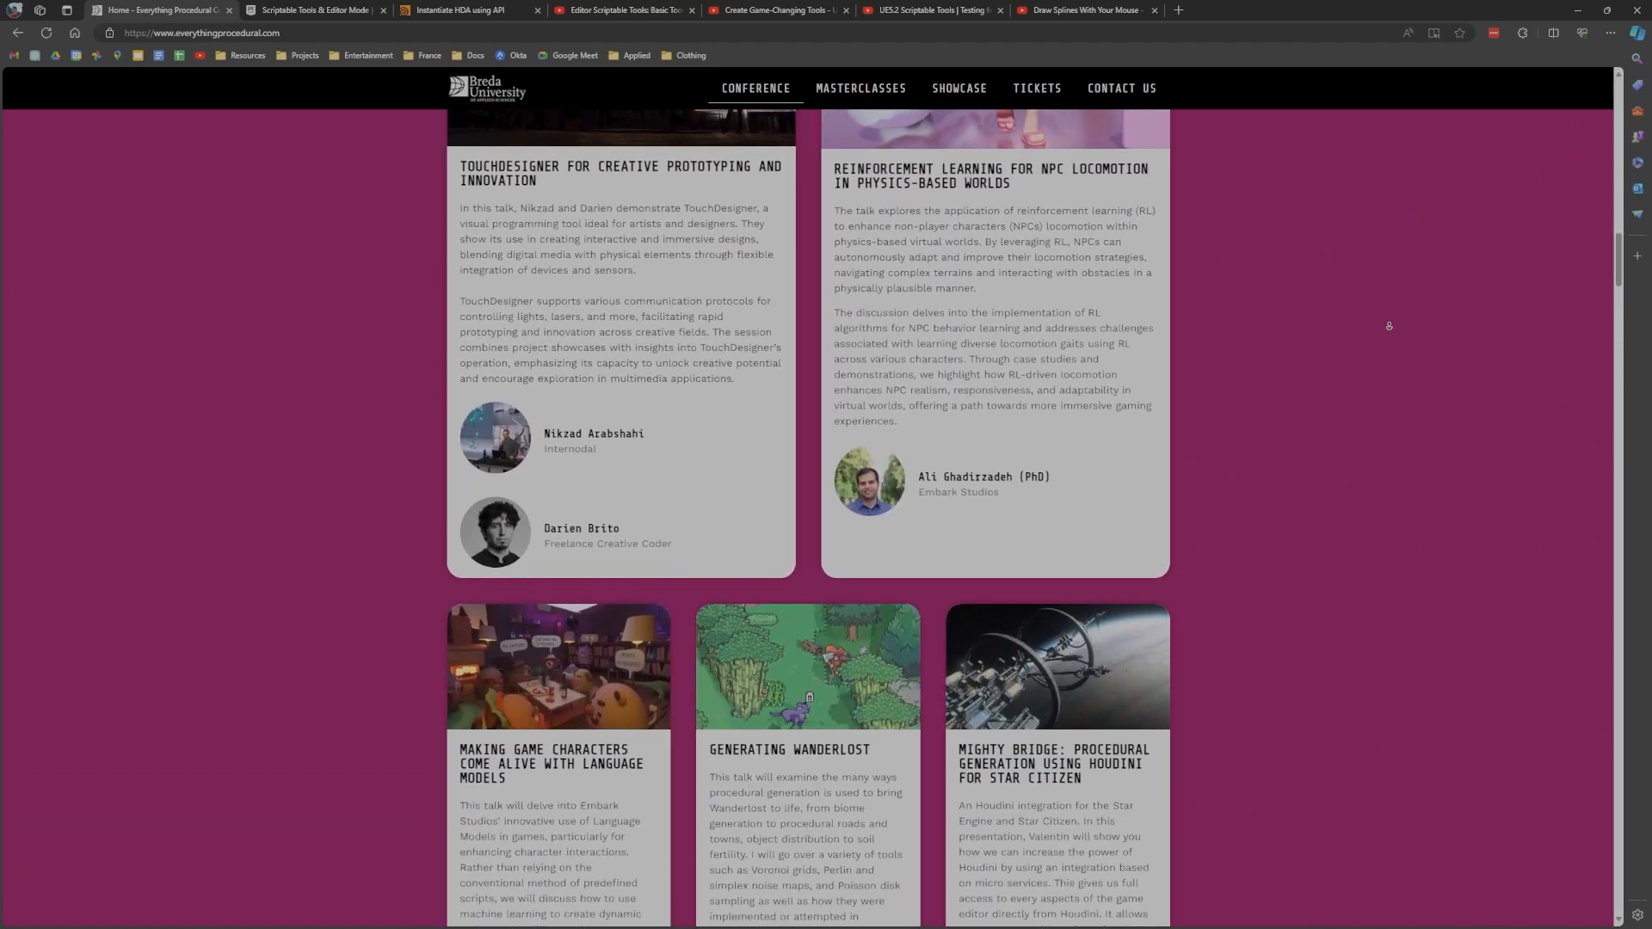
pyautogui.scroll(-8, 1388, 326)
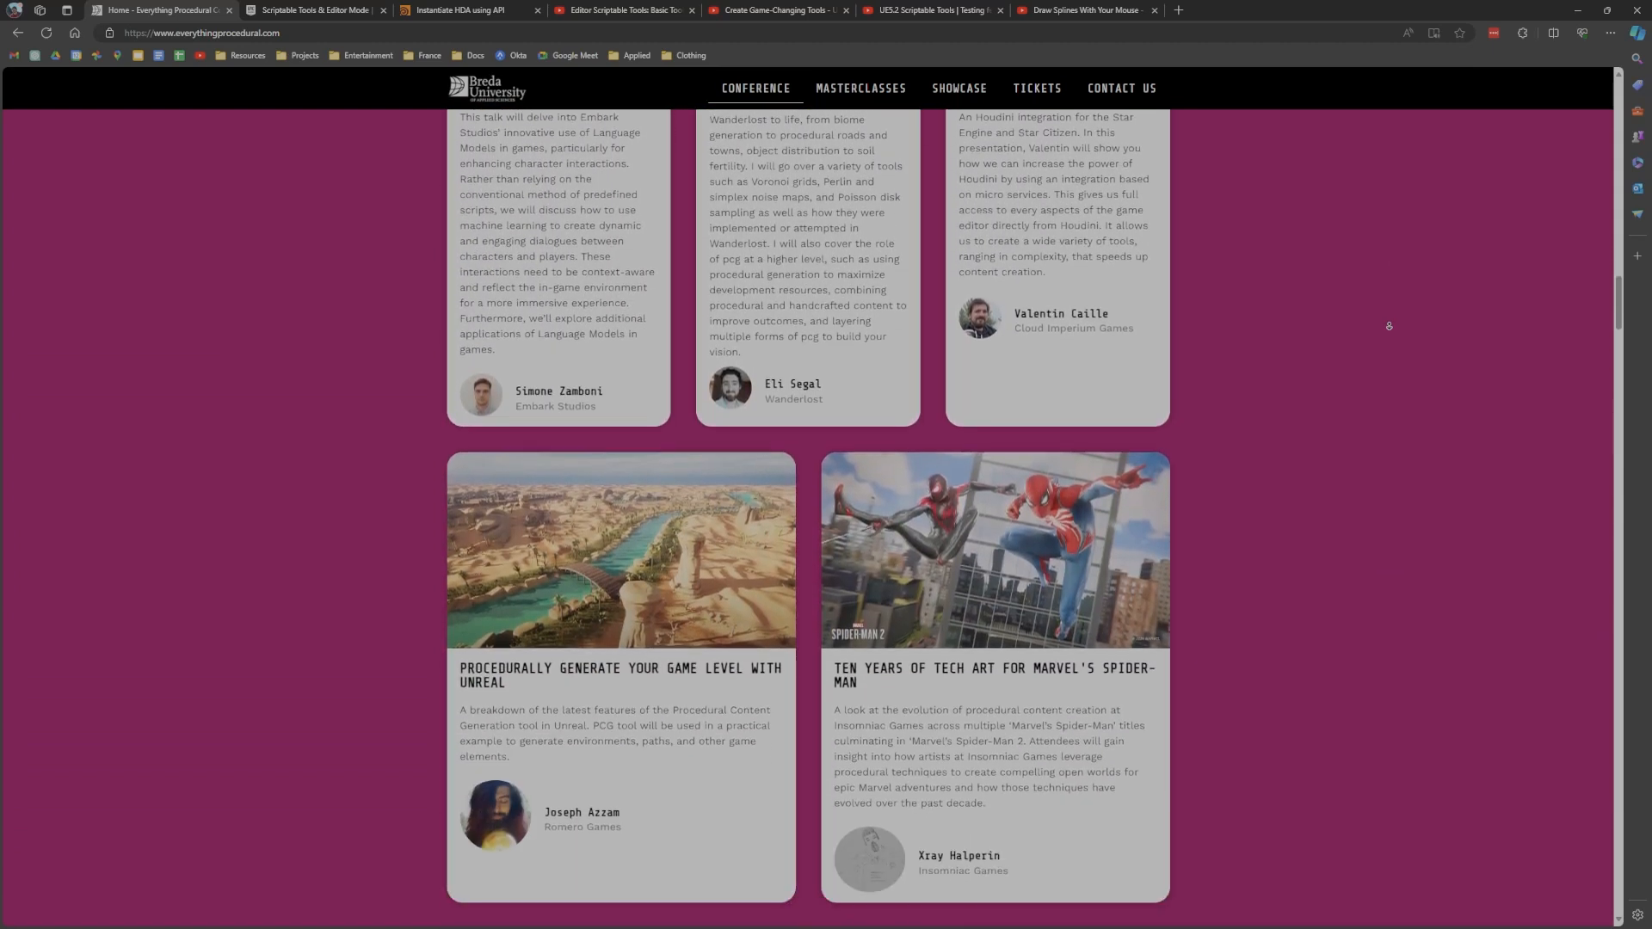
pyautogui.scroll(-3, 1389, 326)
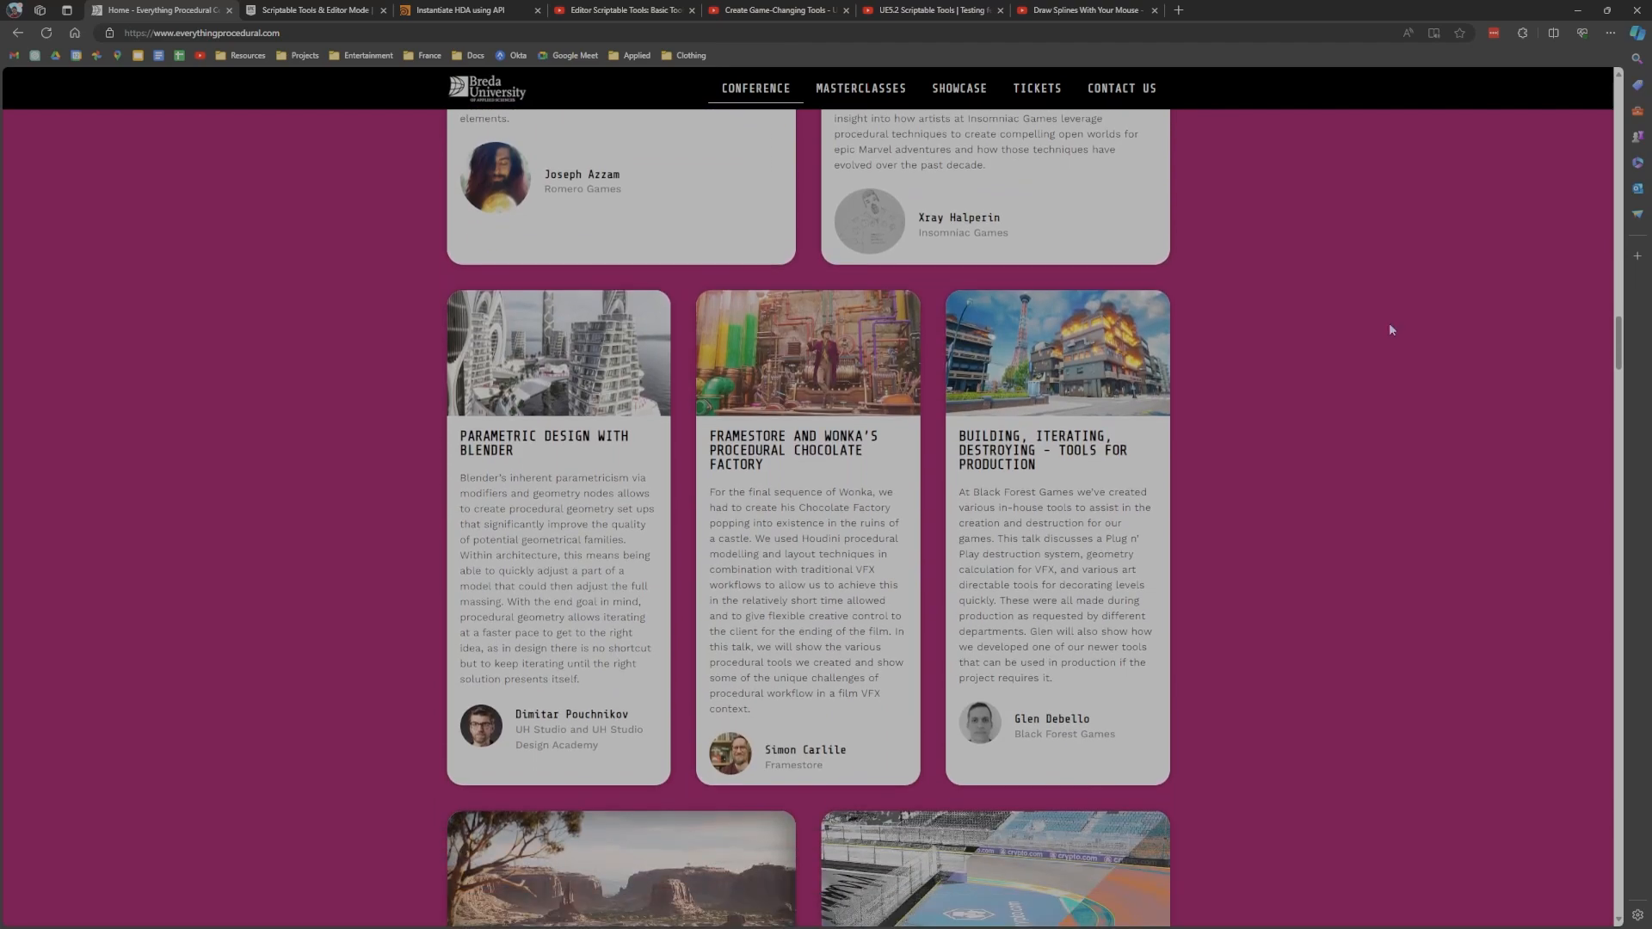
pyautogui.scroll(-3, 1392, 330)
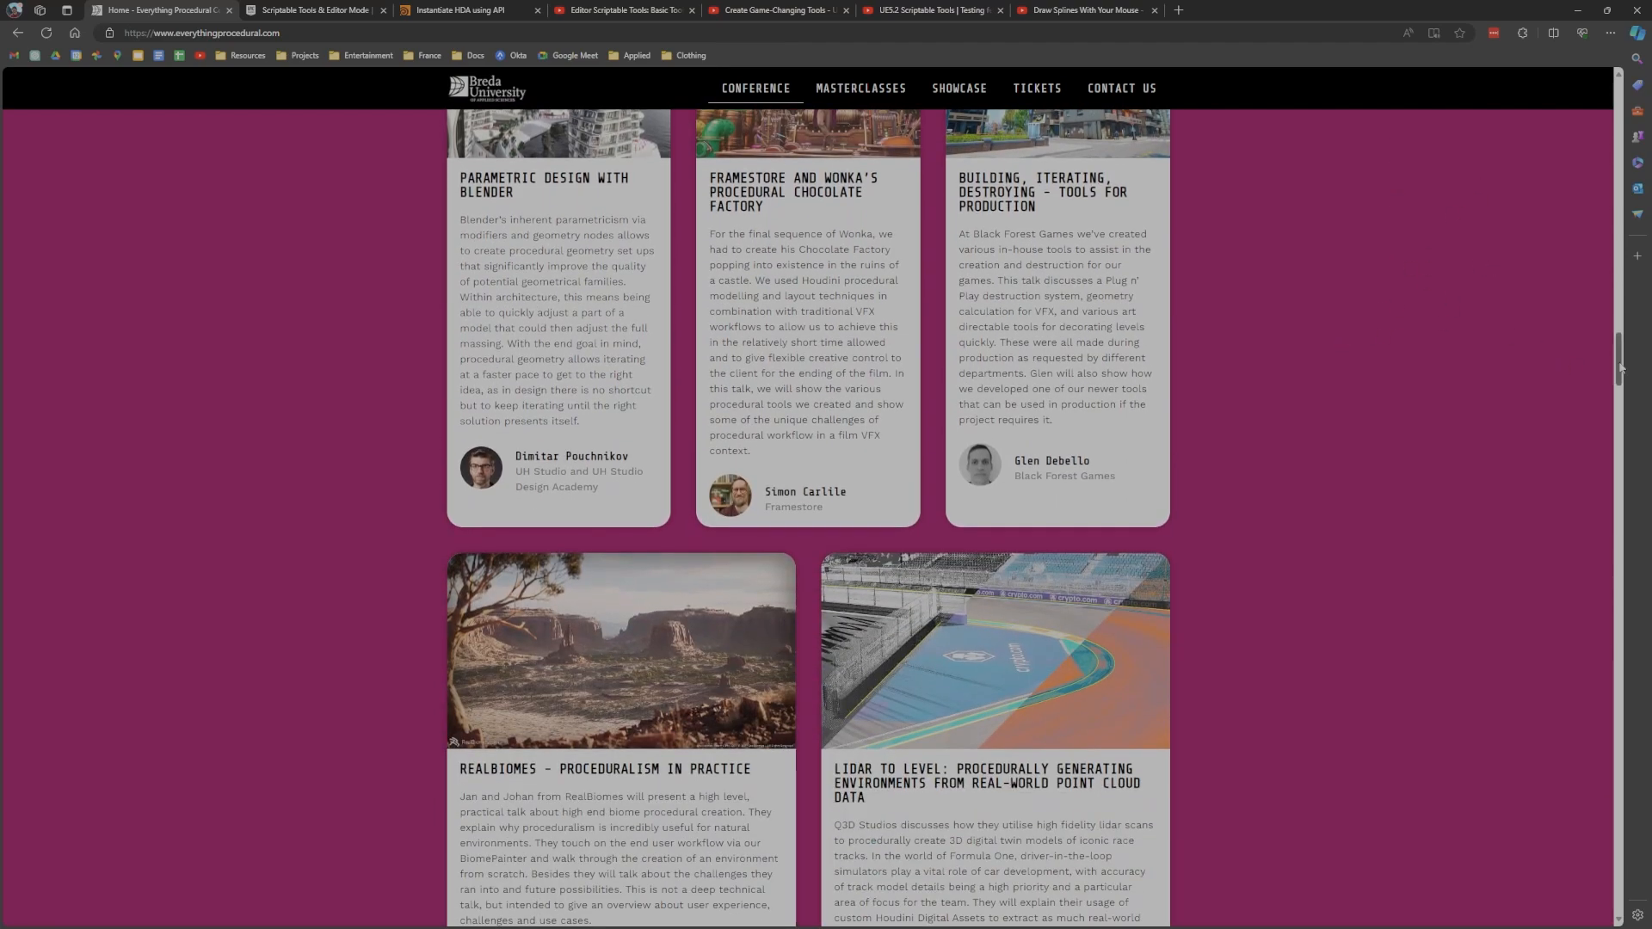
# Step: Examine the masterclasses on the conference page, covering the Houdini Intermediate open-world course and the Houdini Beginner lava cave course
pyautogui.moveTo(1618, 365); pyautogui.dragTo(1635, 575)
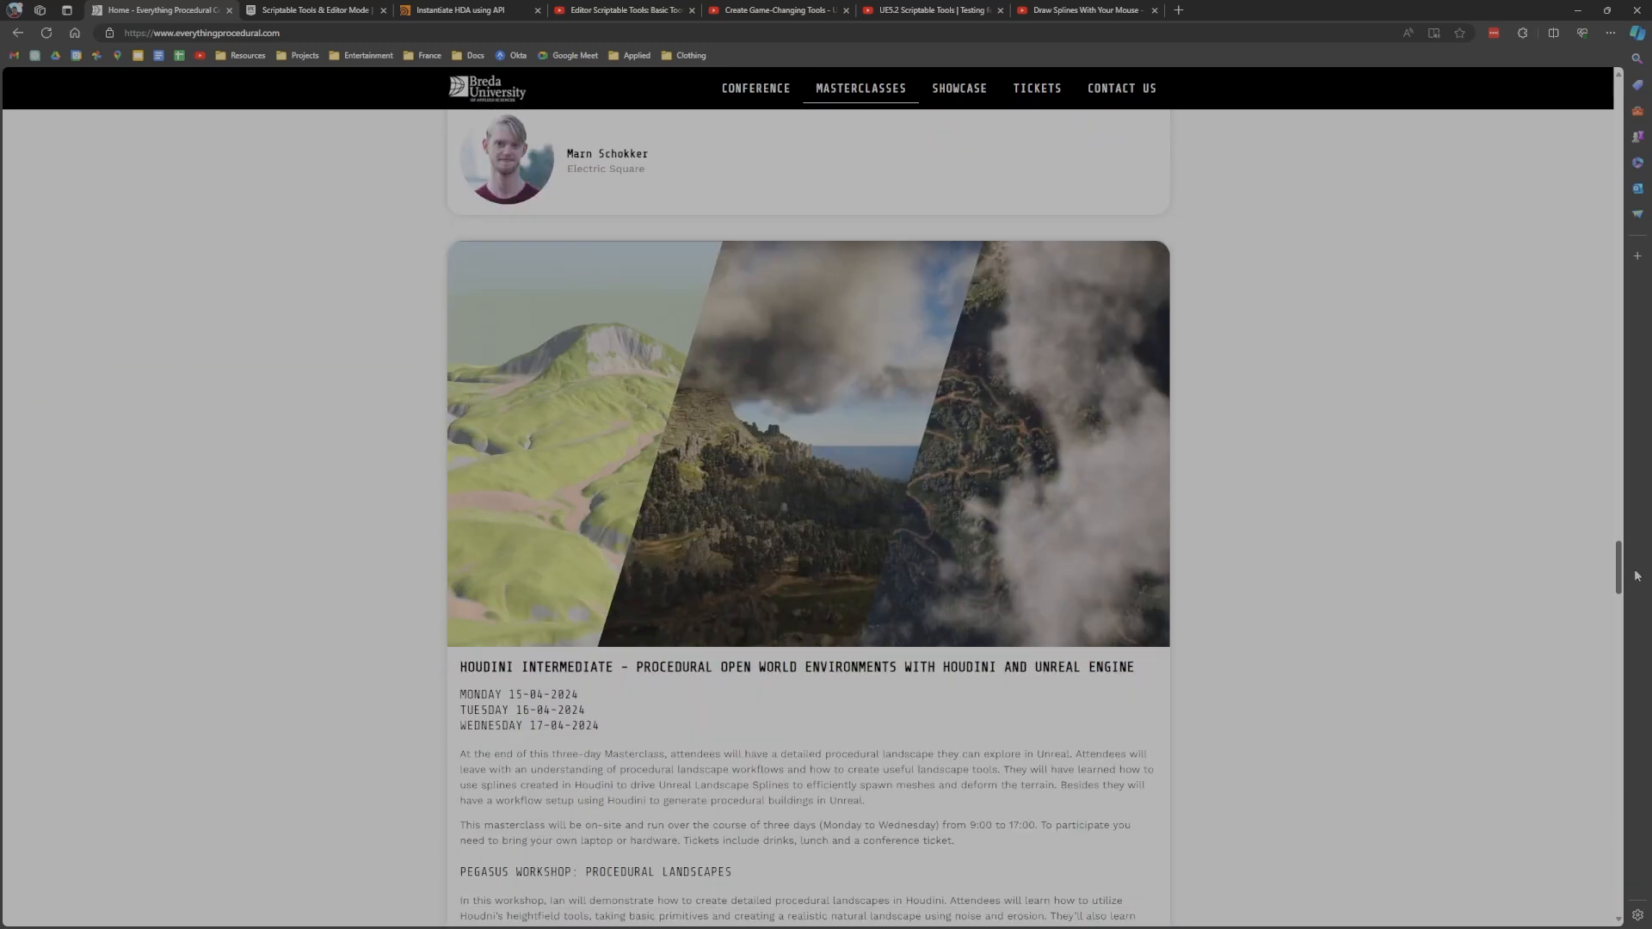
pyautogui.scroll(-7, 1384, 546)
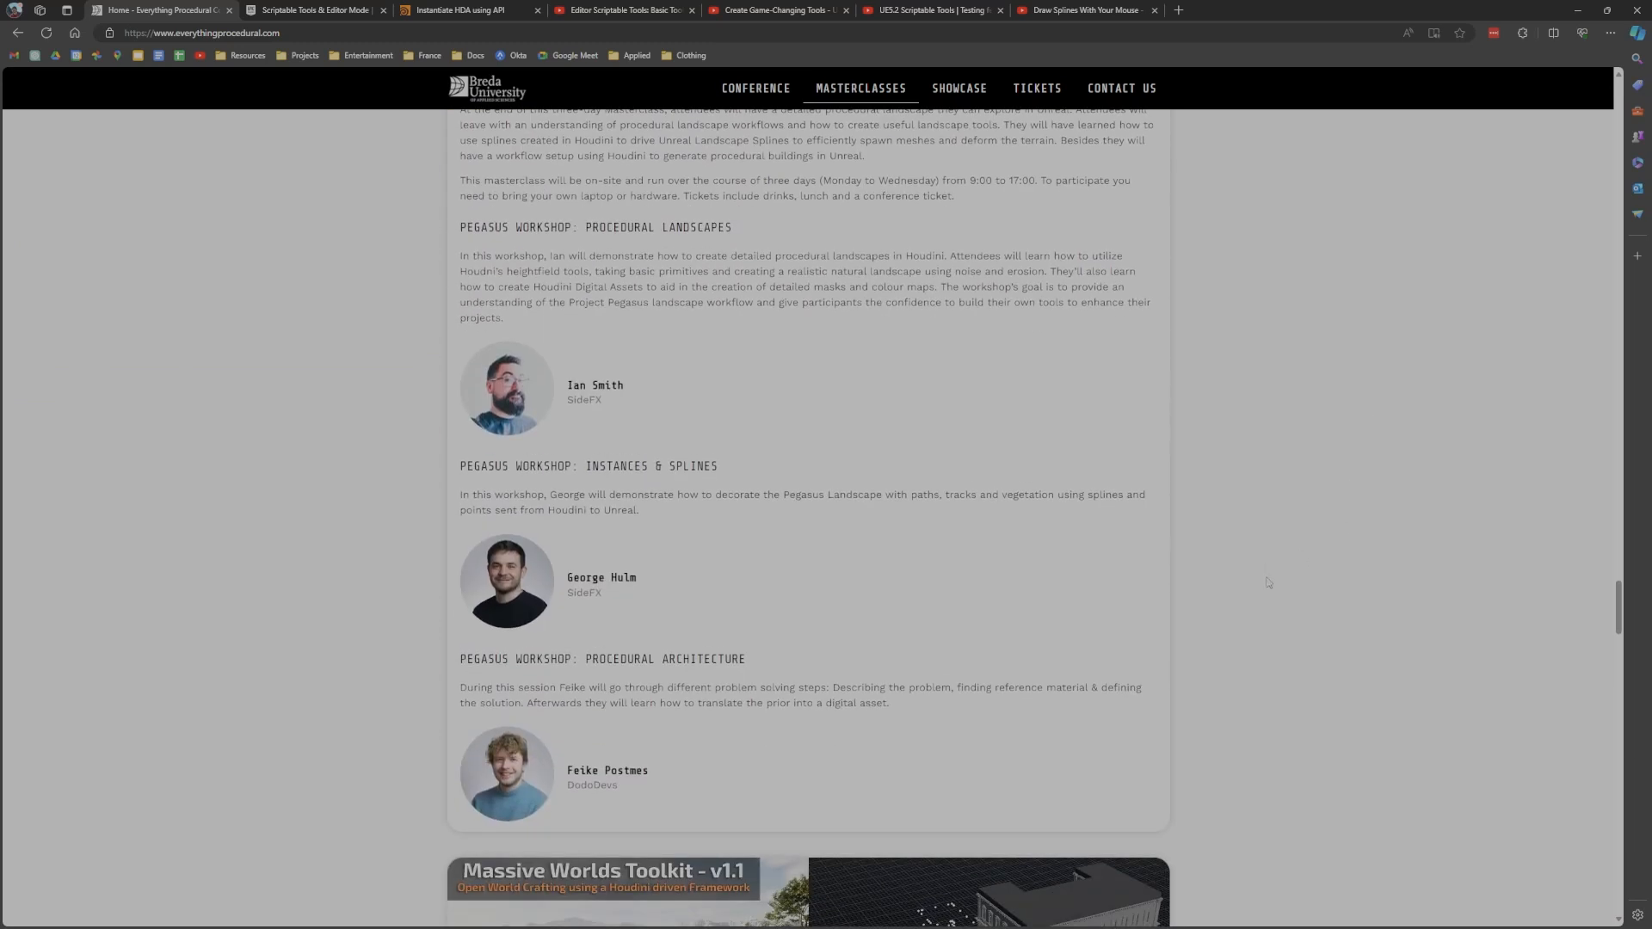
pyautogui.scroll(7, 1267, 583)
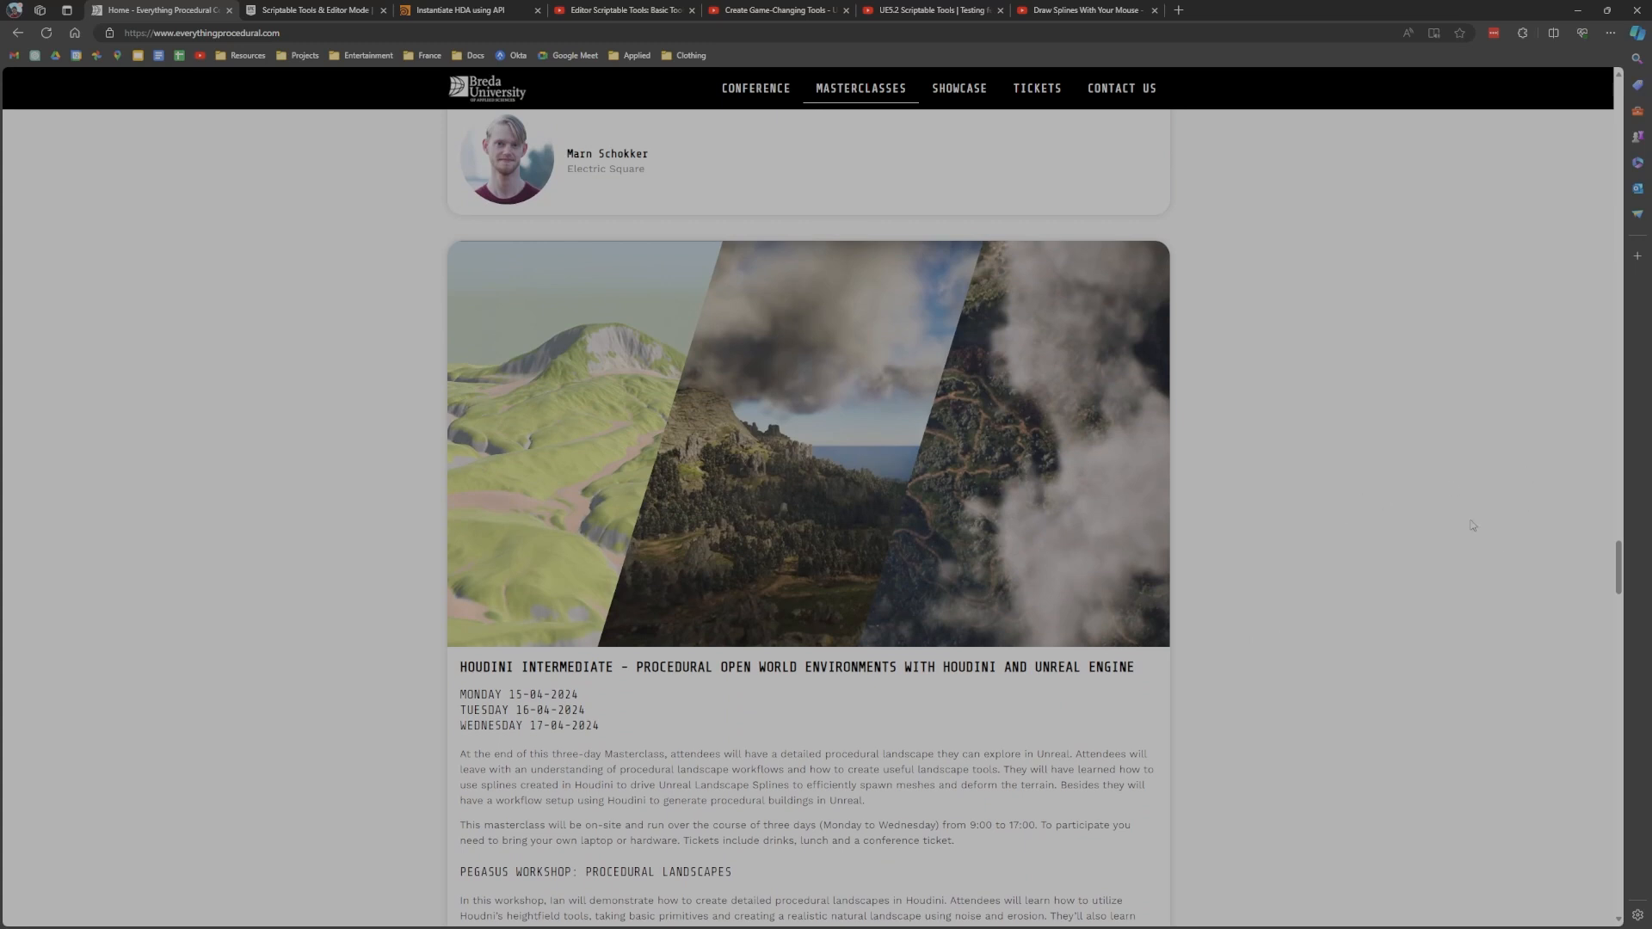
pyautogui.moveTo(1619, 583); pyautogui.dragTo(1640, 479)
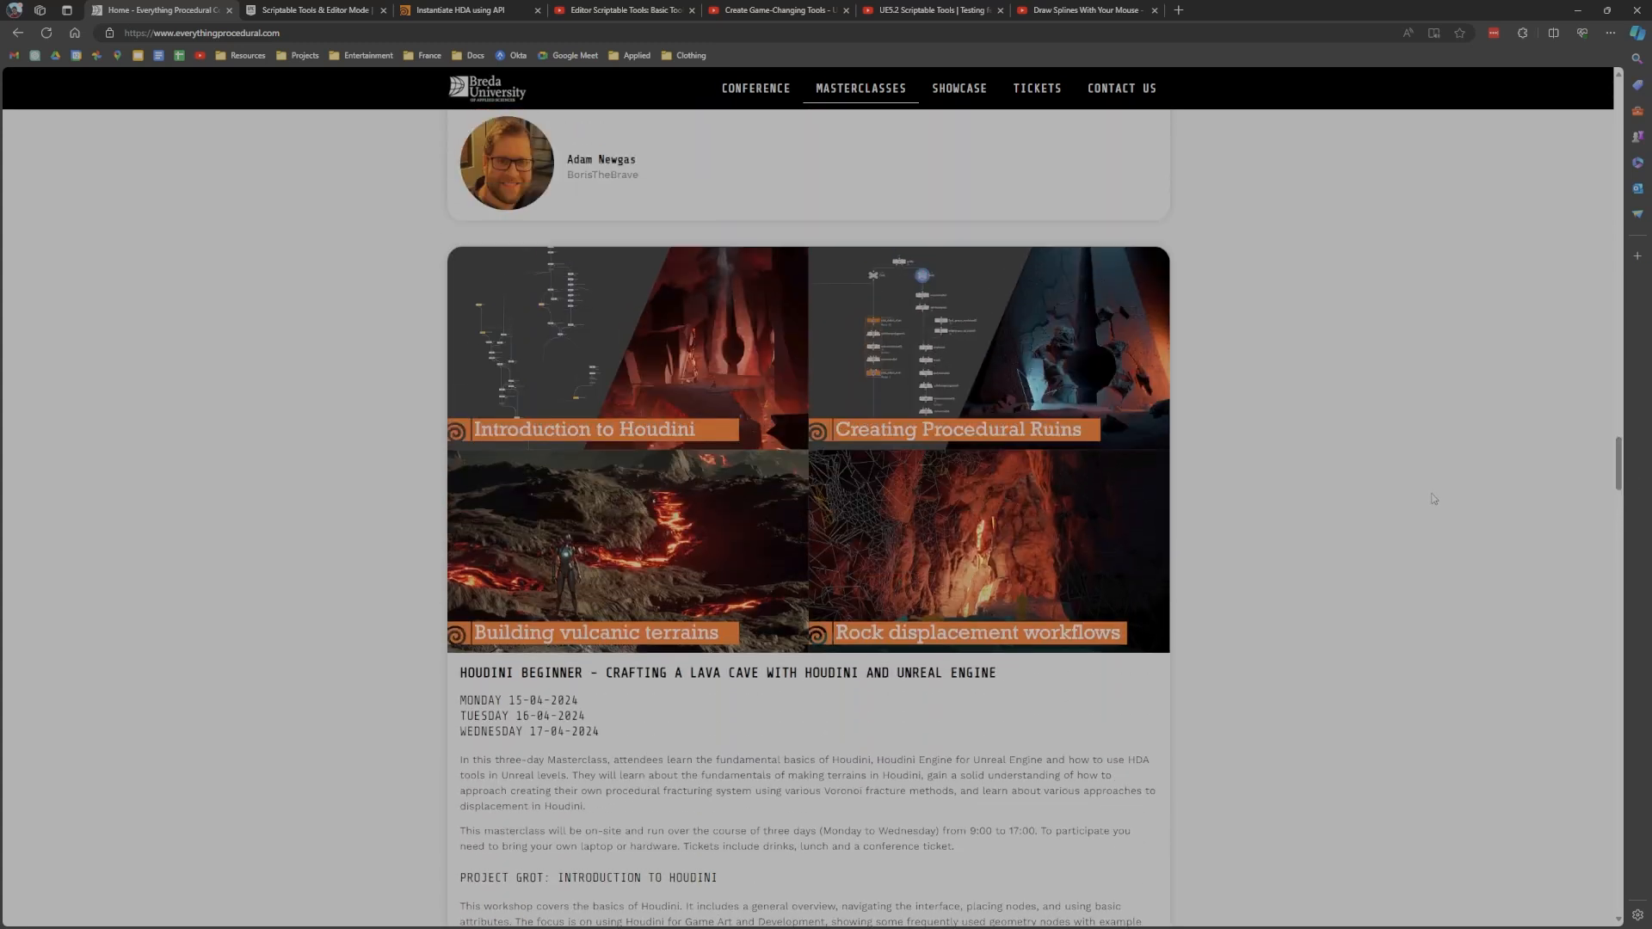
pyautogui.scroll(-2, 1420, 469)
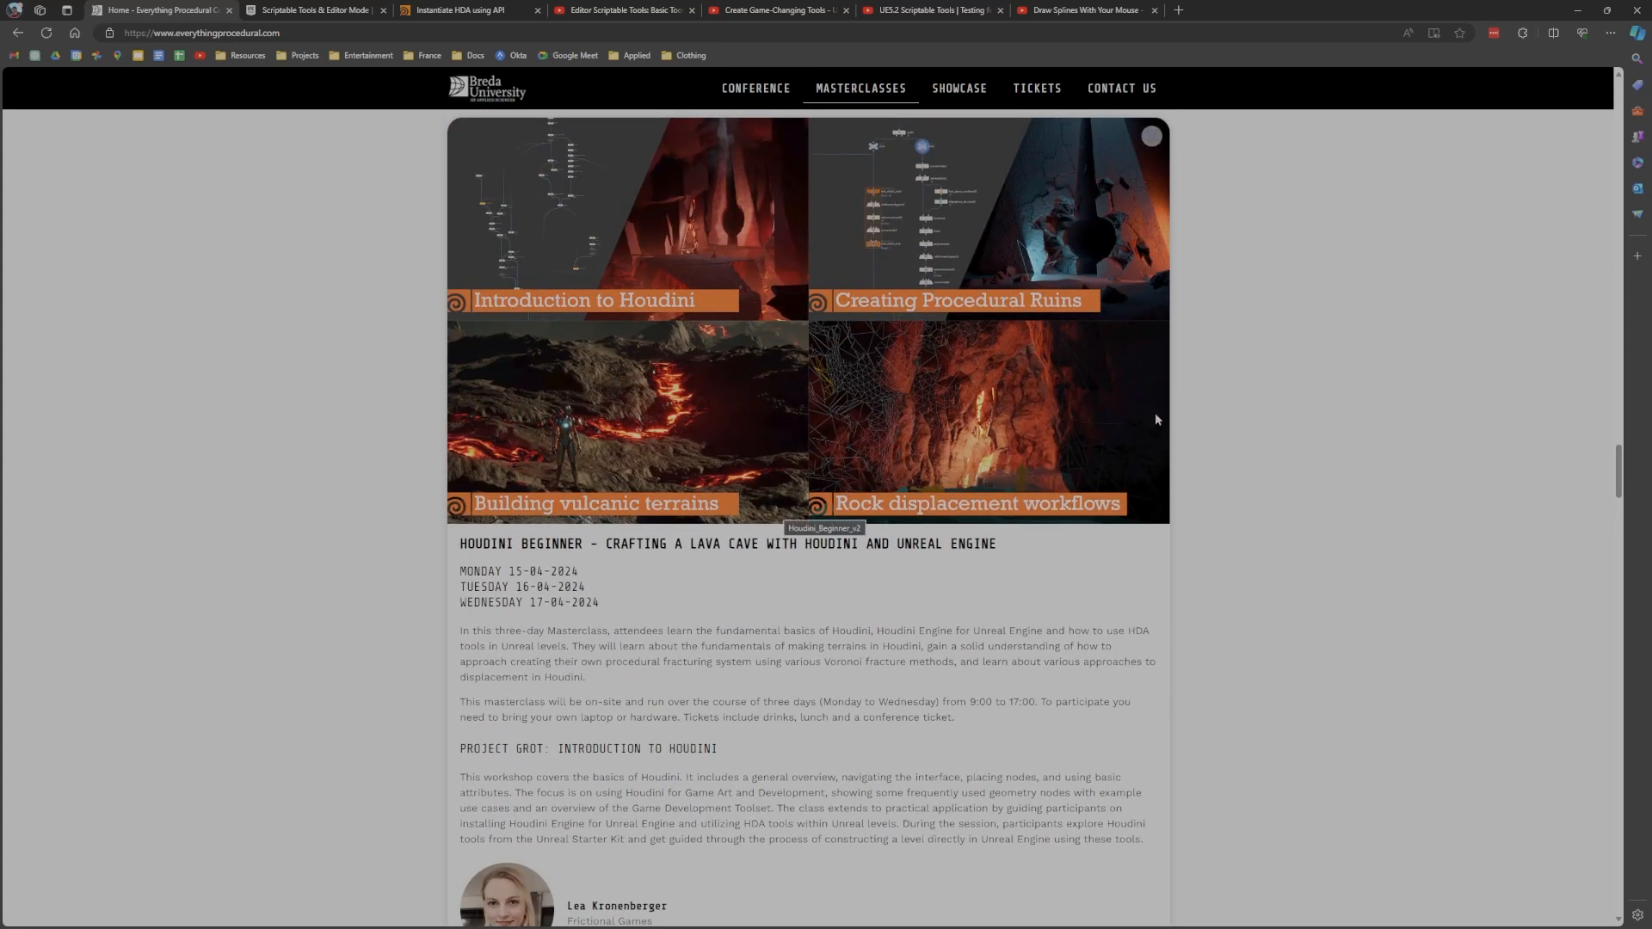
pyautogui.middleClick(1330, 388)
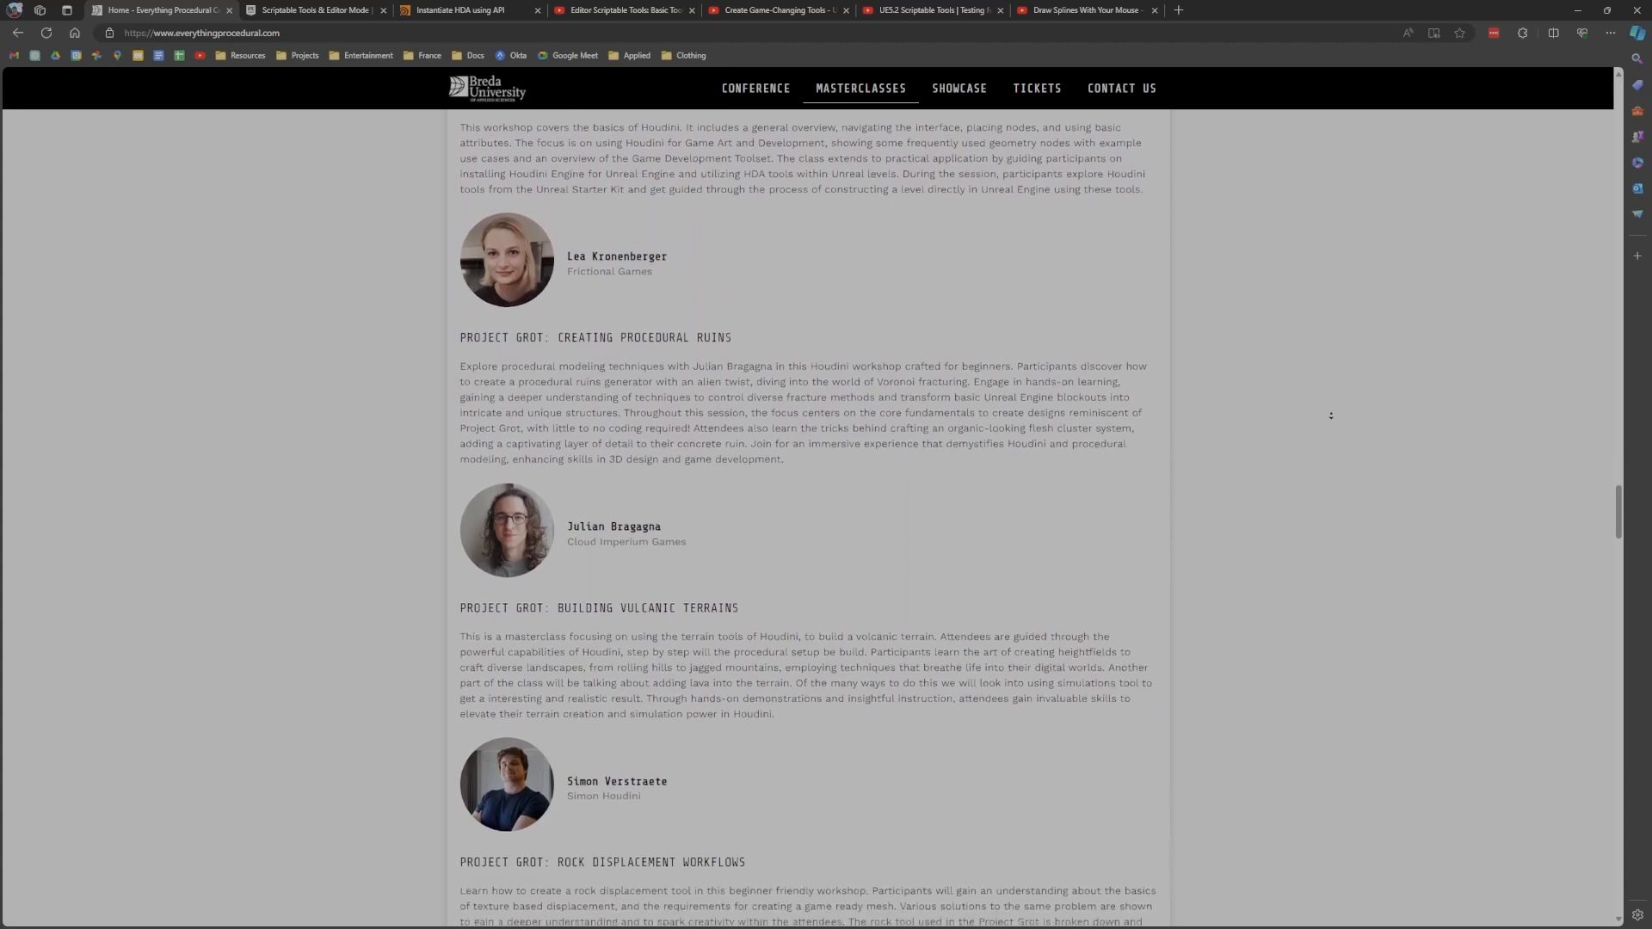
pyautogui.middleClick(1333, 419)
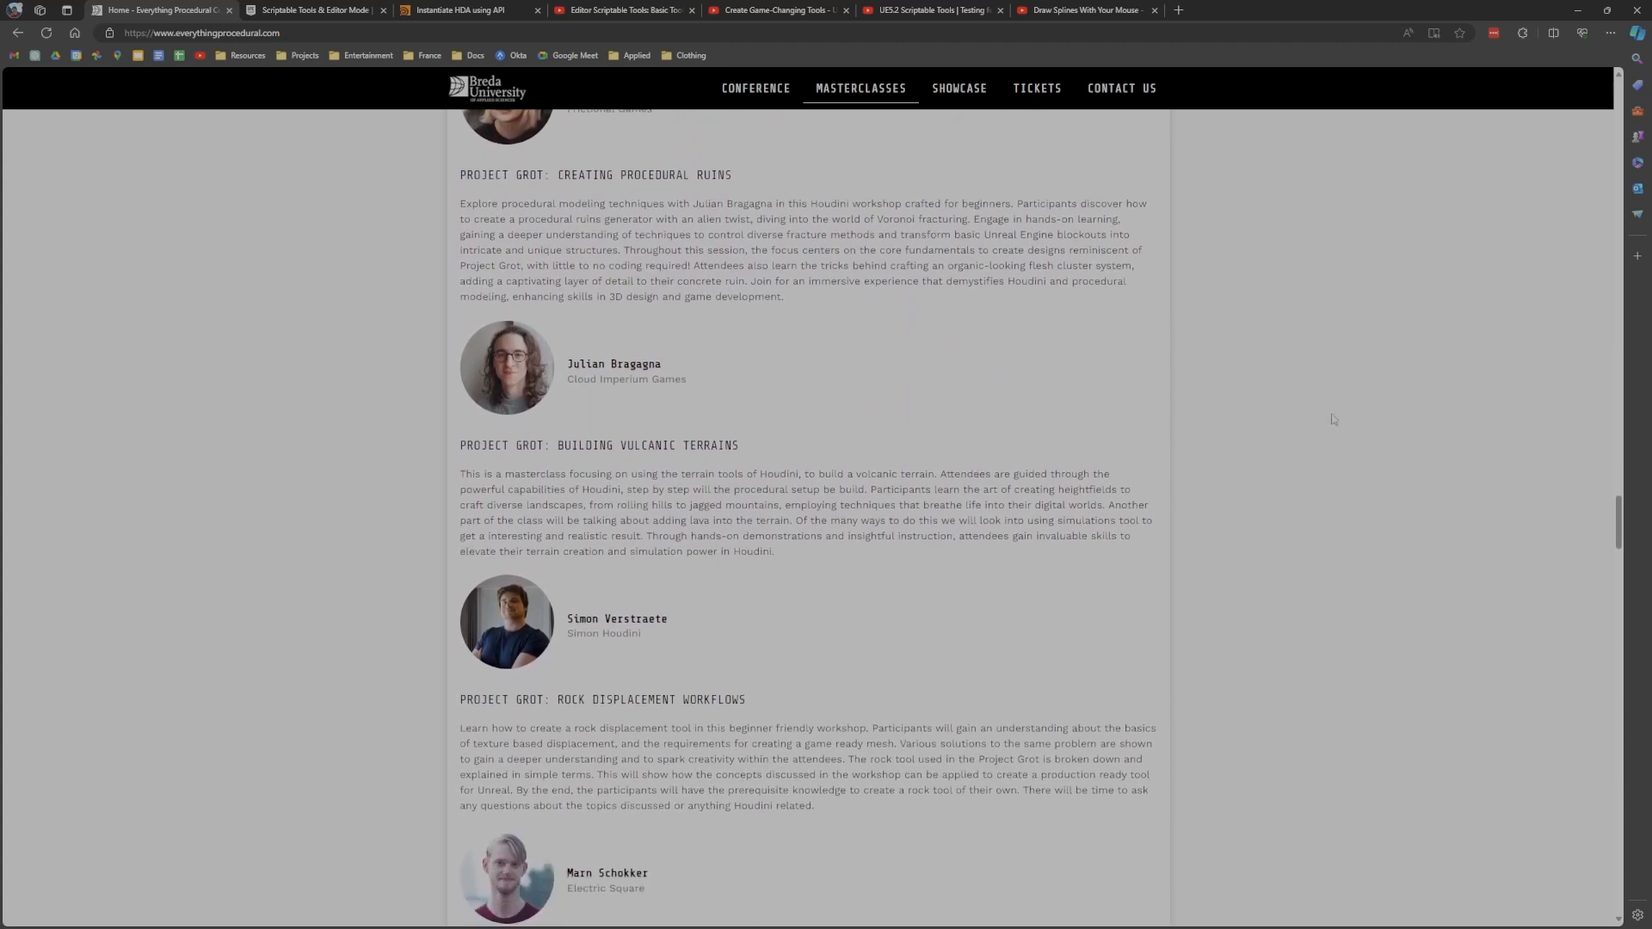
pyautogui.scroll(-2, 1333, 419)
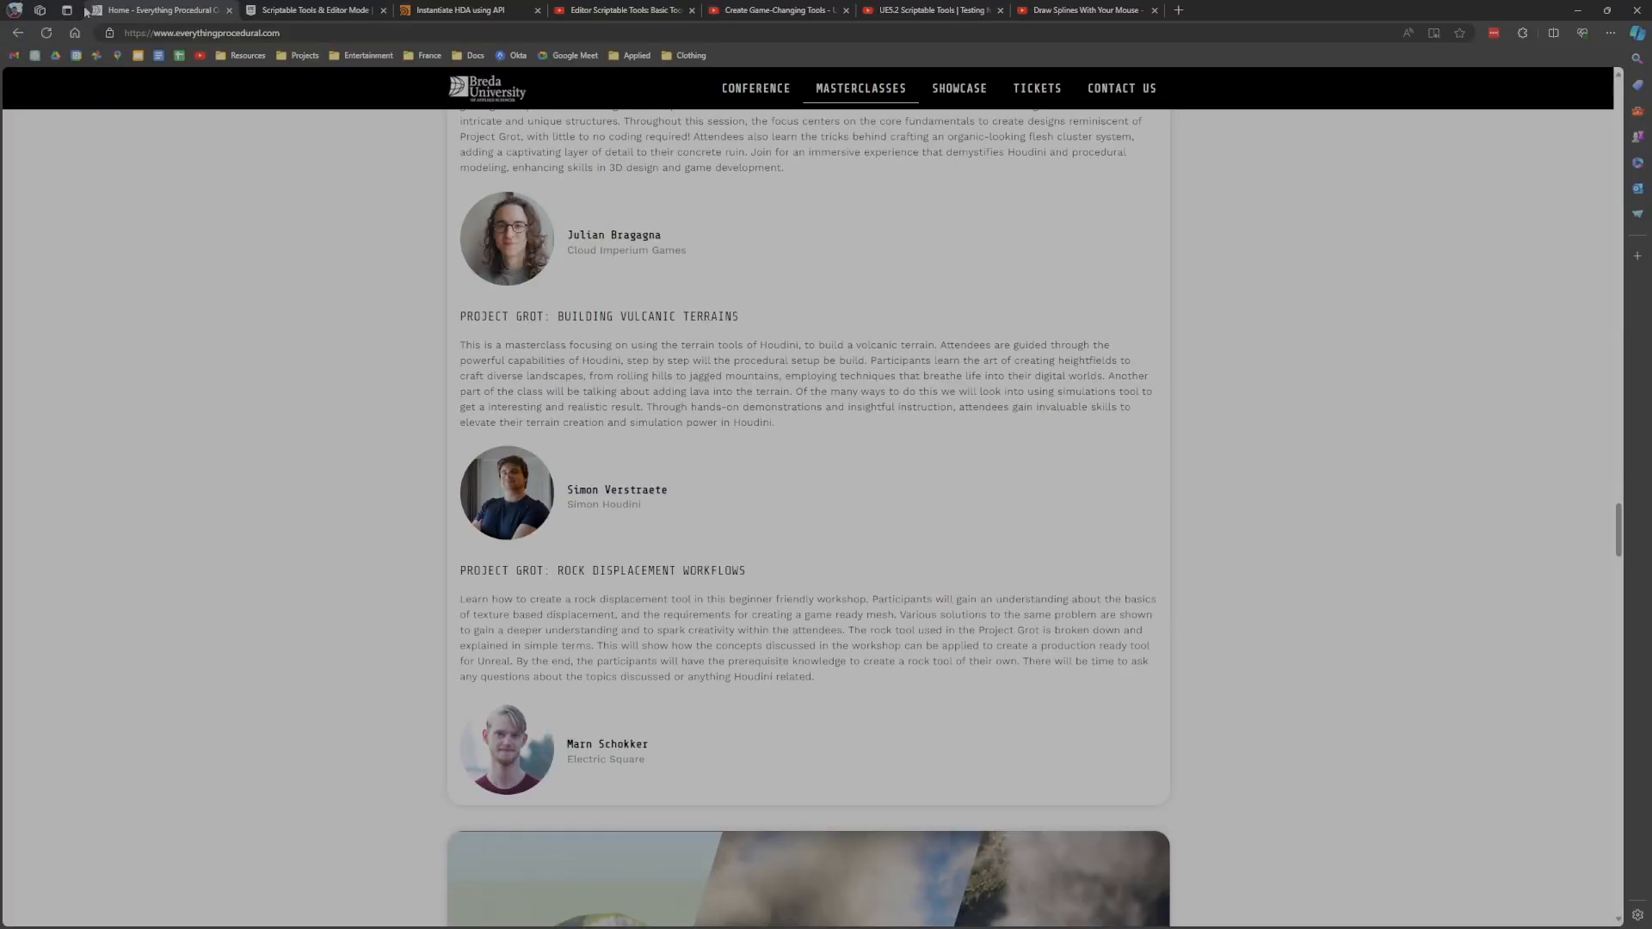
# Step: Review the Scriptable Tools & Editor Mode tutorial through its Short Tutorial section, along with the related Scriptable Tools videos
pyautogui.click(275, 9)
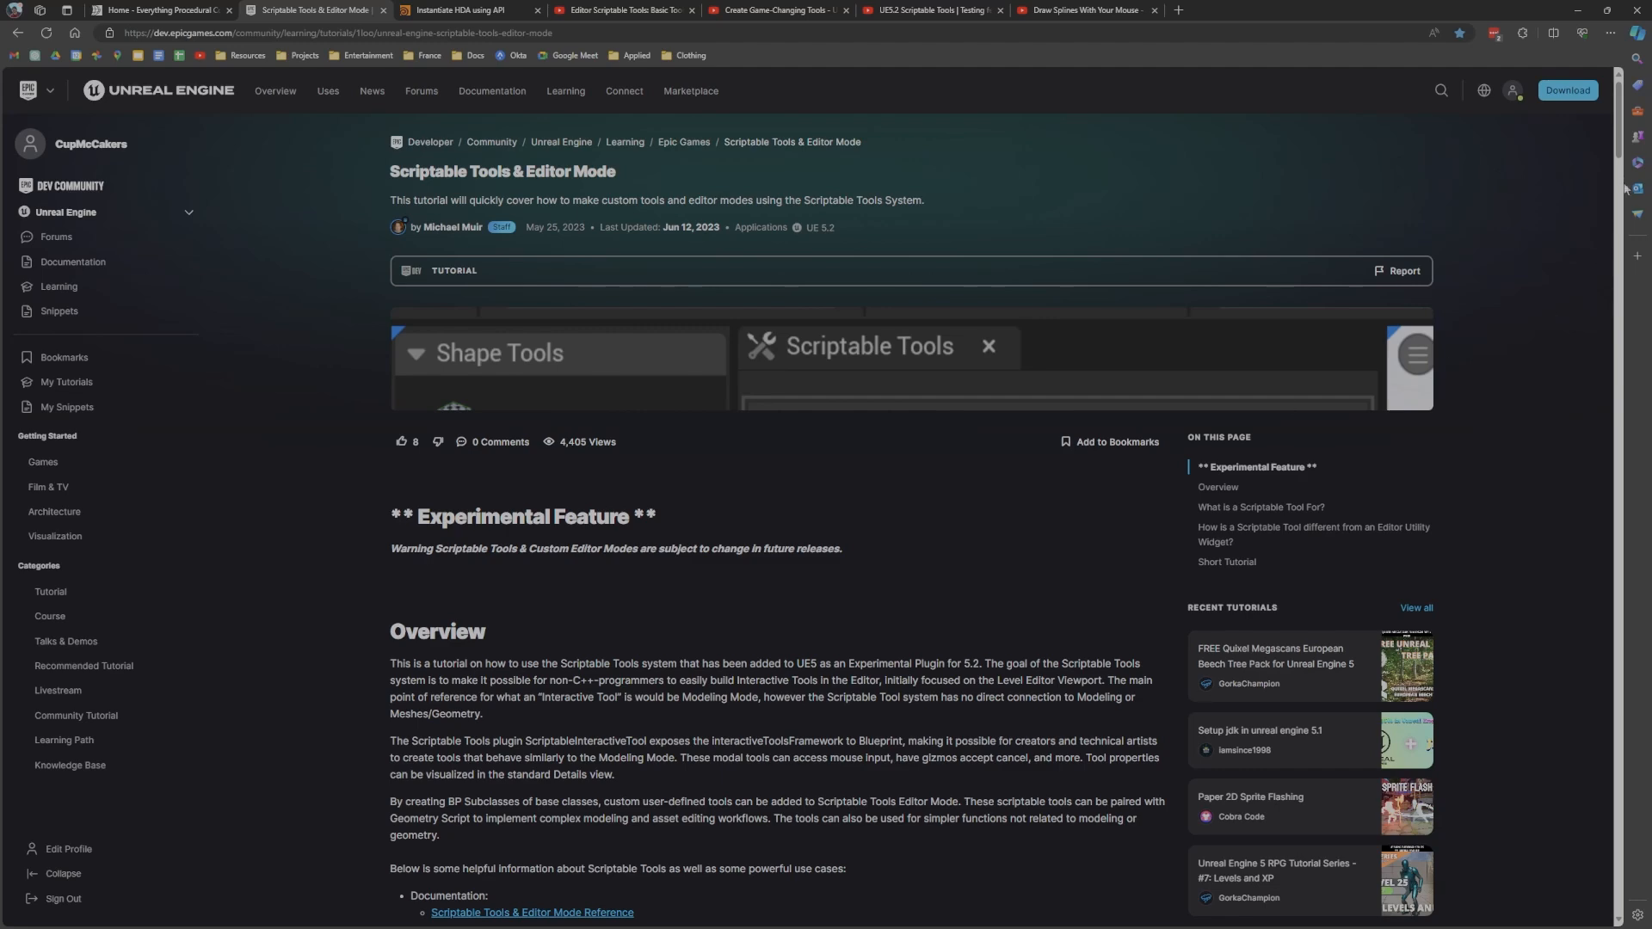
pyautogui.scroll(-2, 1625, 177)
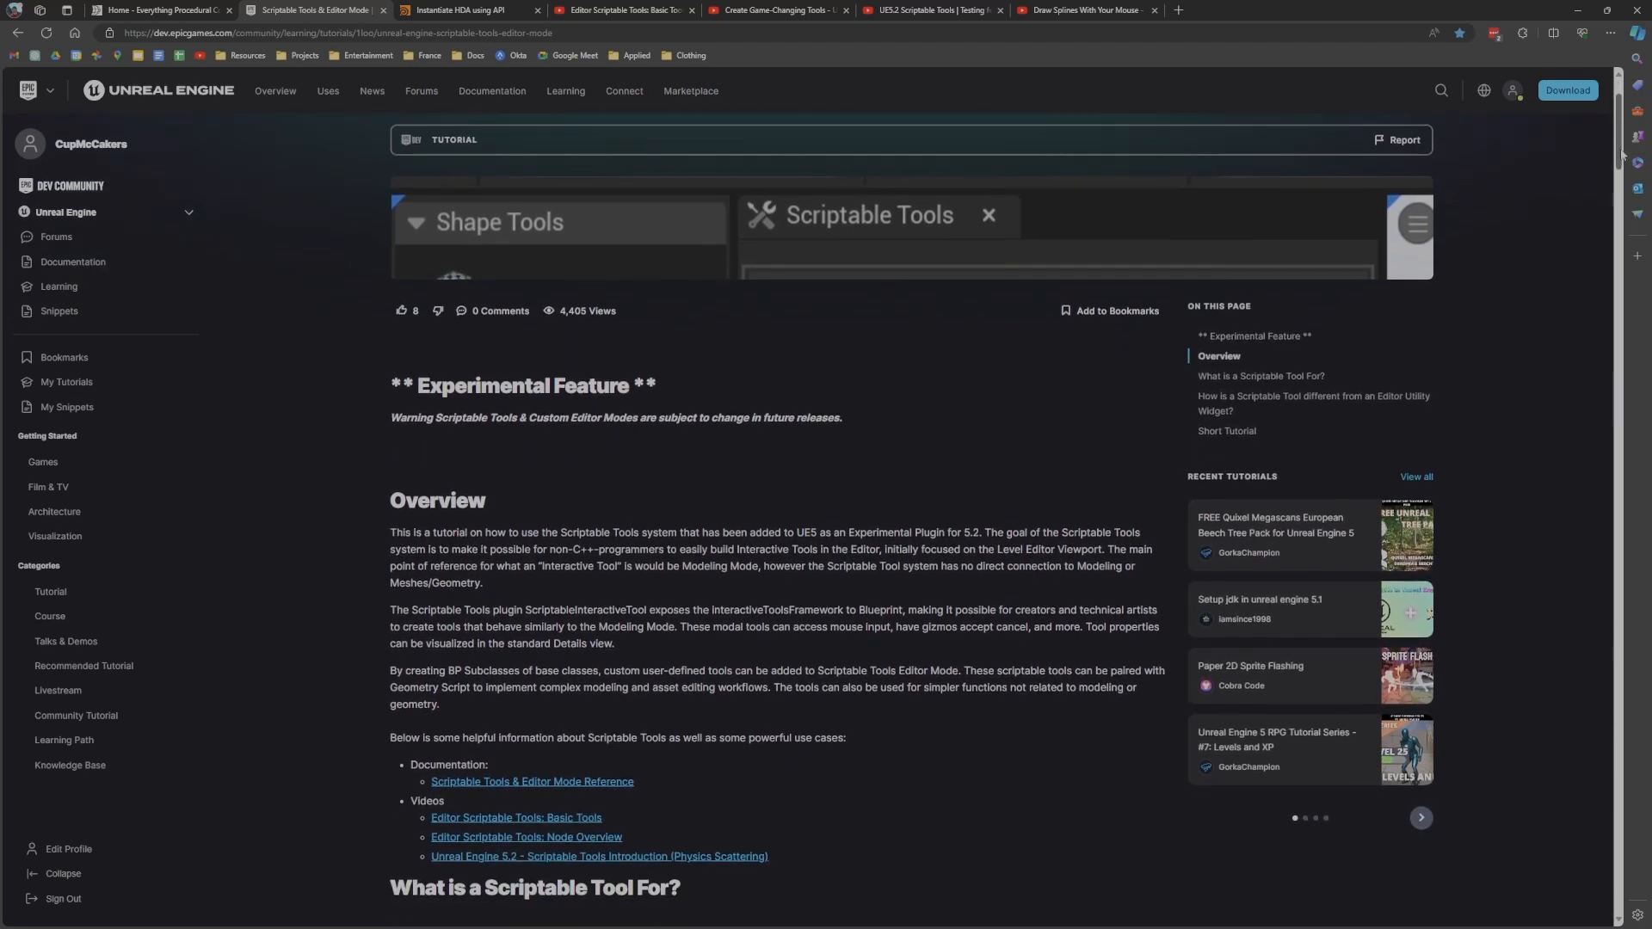
pyautogui.scroll(-5, 1624, 153)
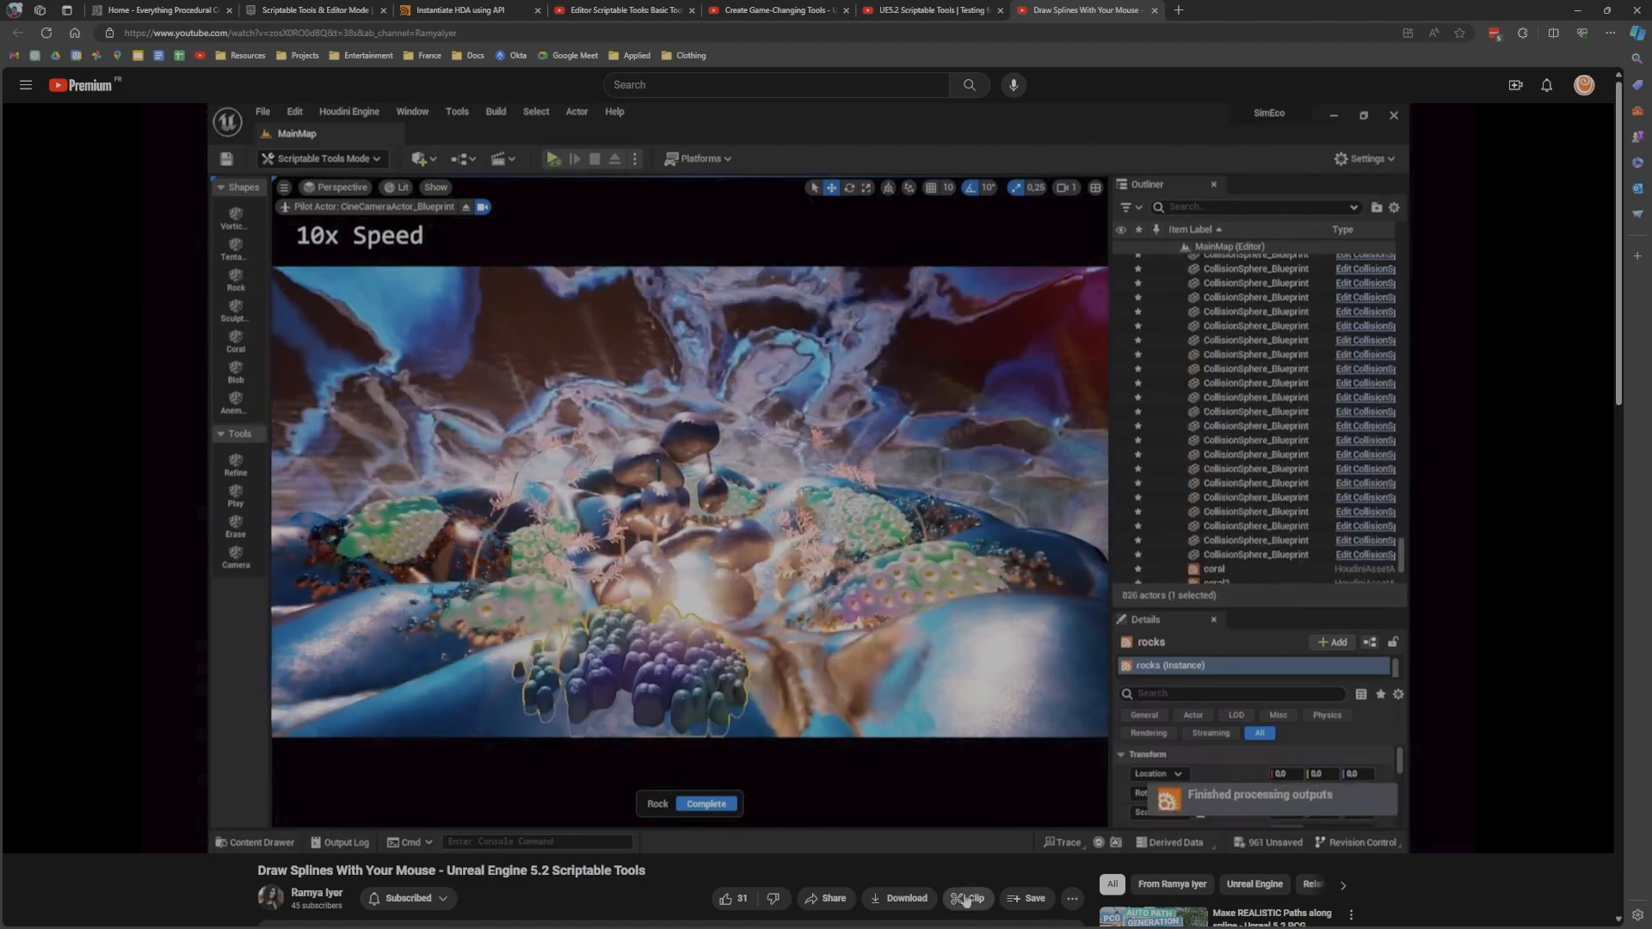
pyautogui.hotkey('ctrl', 'shift', 'Tab')
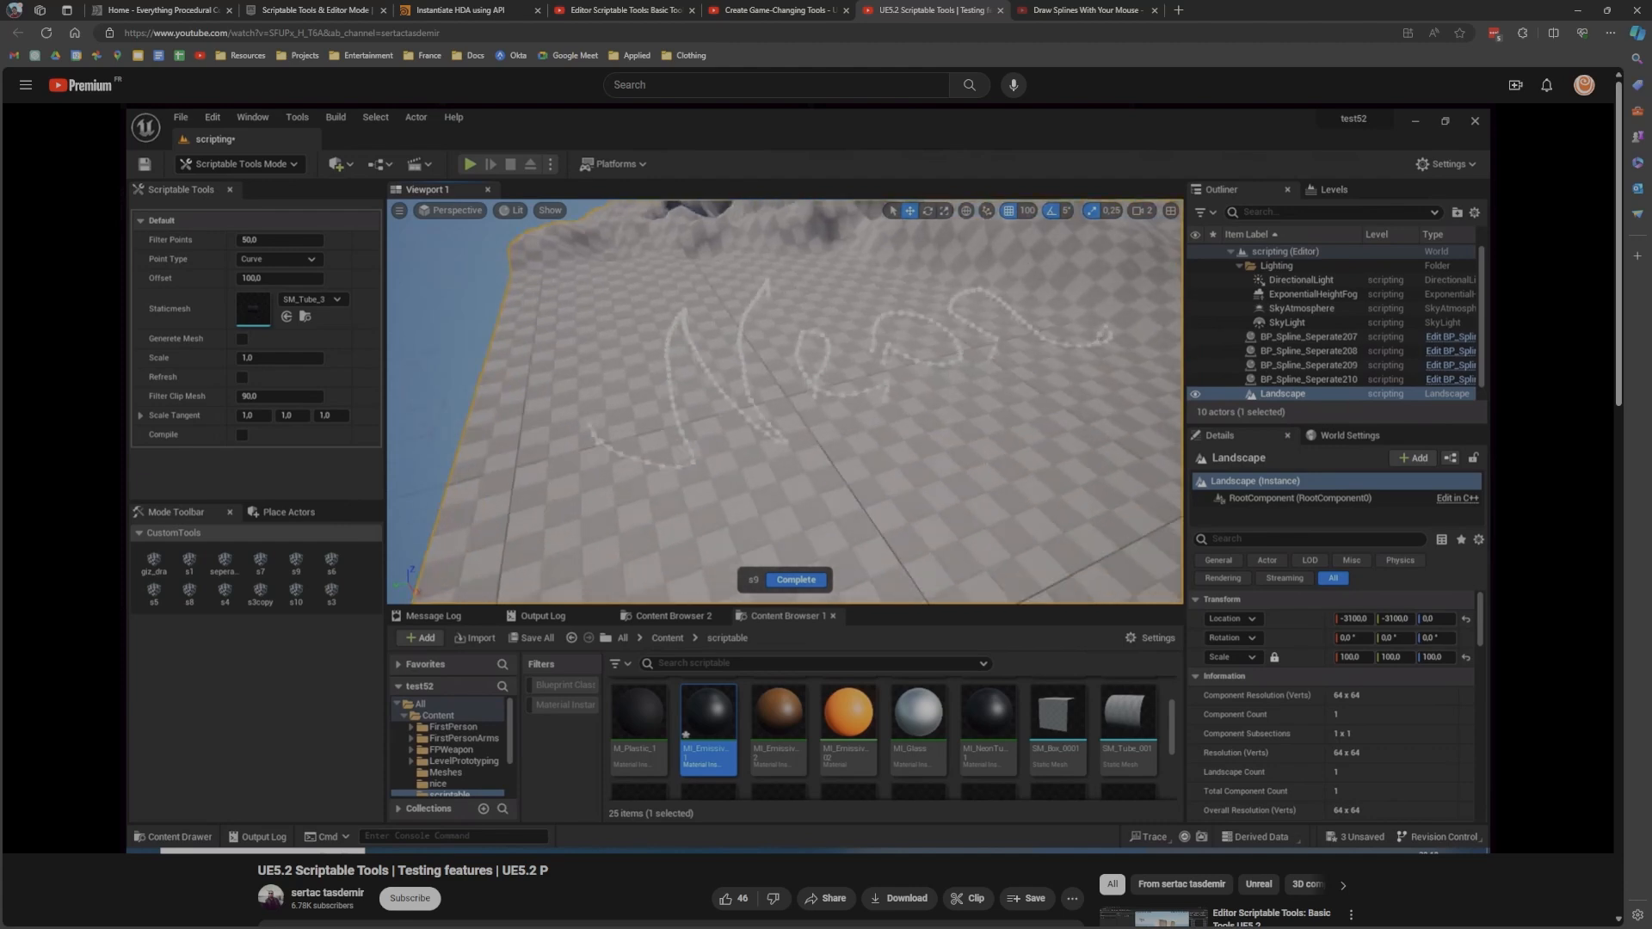
pyautogui.hotkey('ctrl', '2')
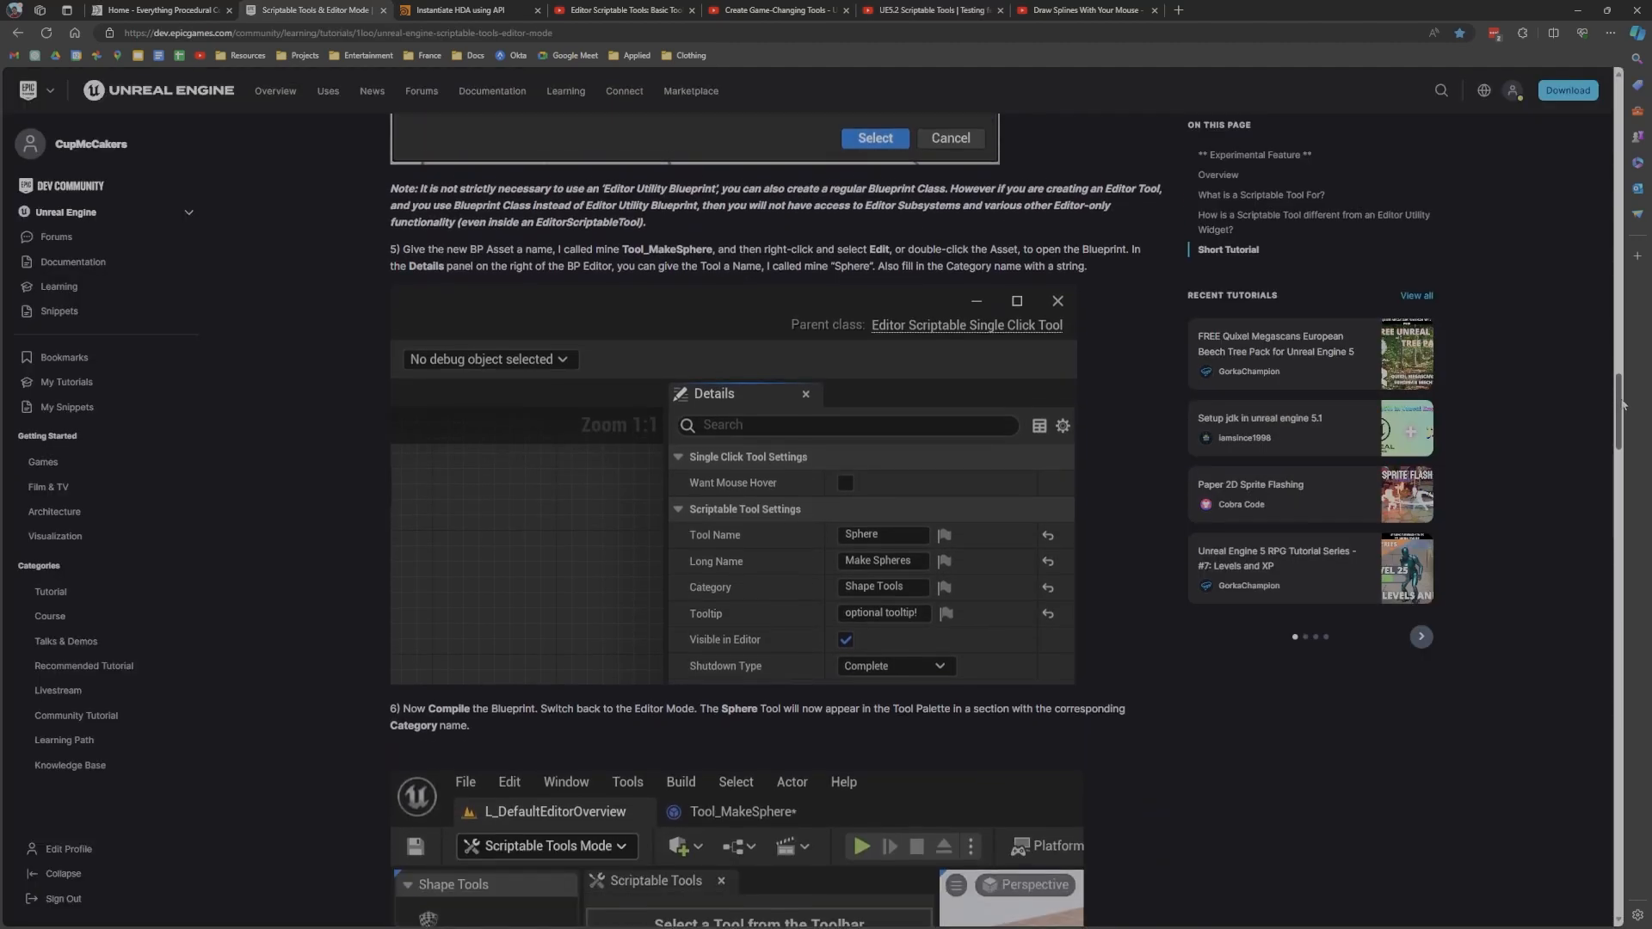
pyautogui.moveTo(1622, 404); pyautogui.dragTo(1618, 530)
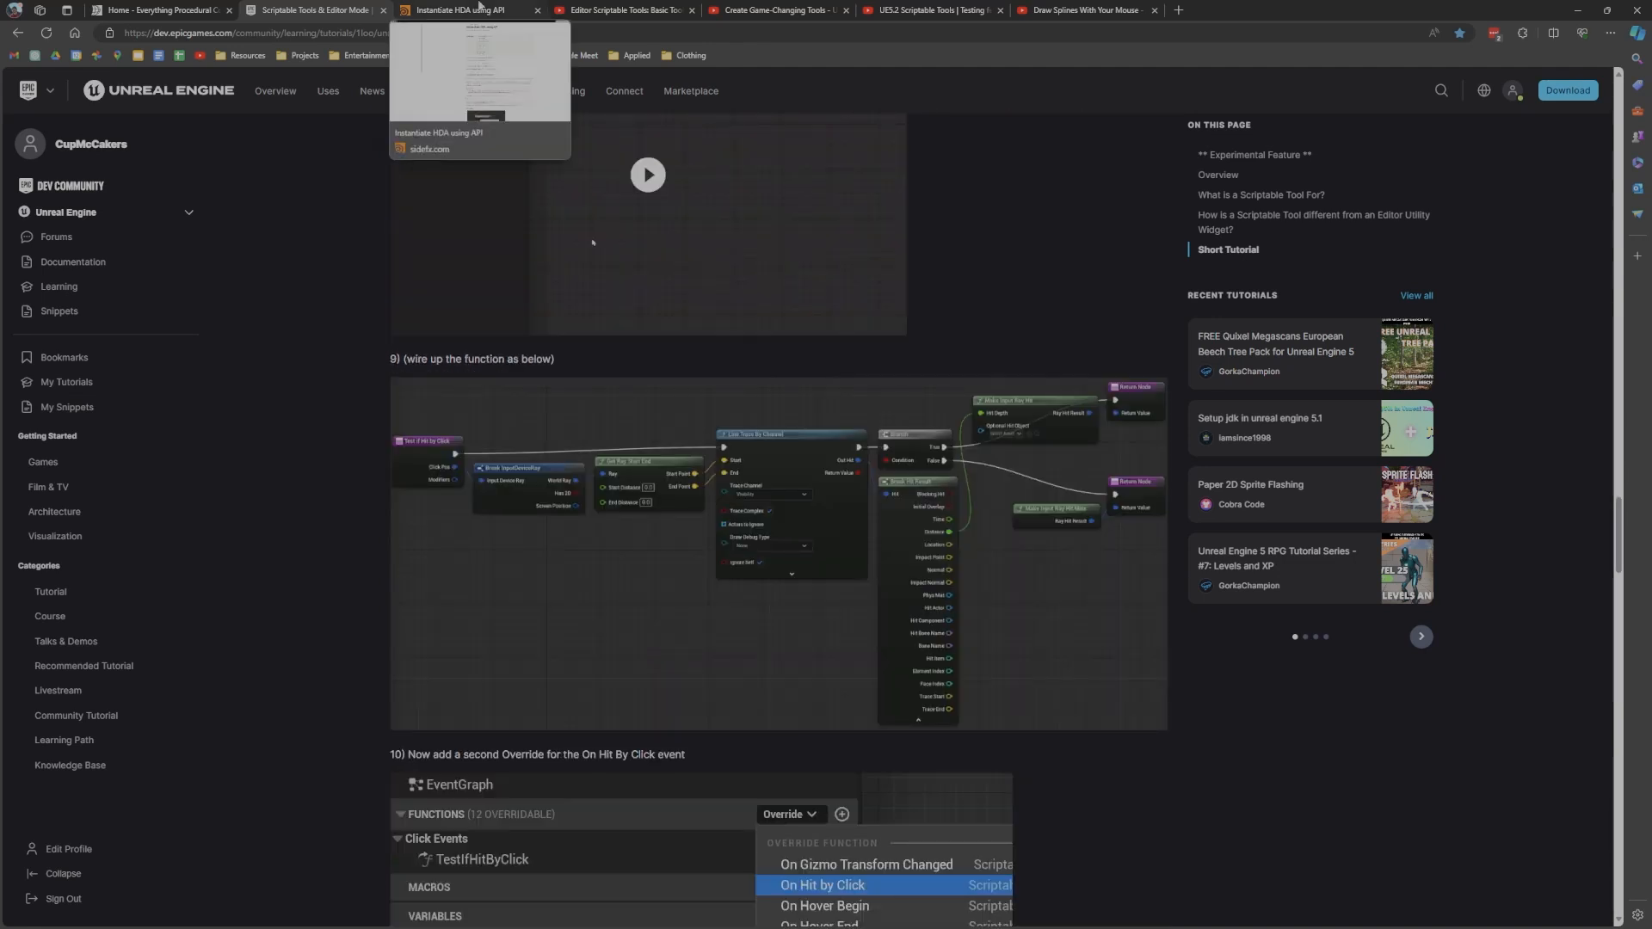
# Step: Read the Houdini documentation page Instantiate HDA using API, from the curve input examples to the Recap section
pyautogui.click(479, 8)
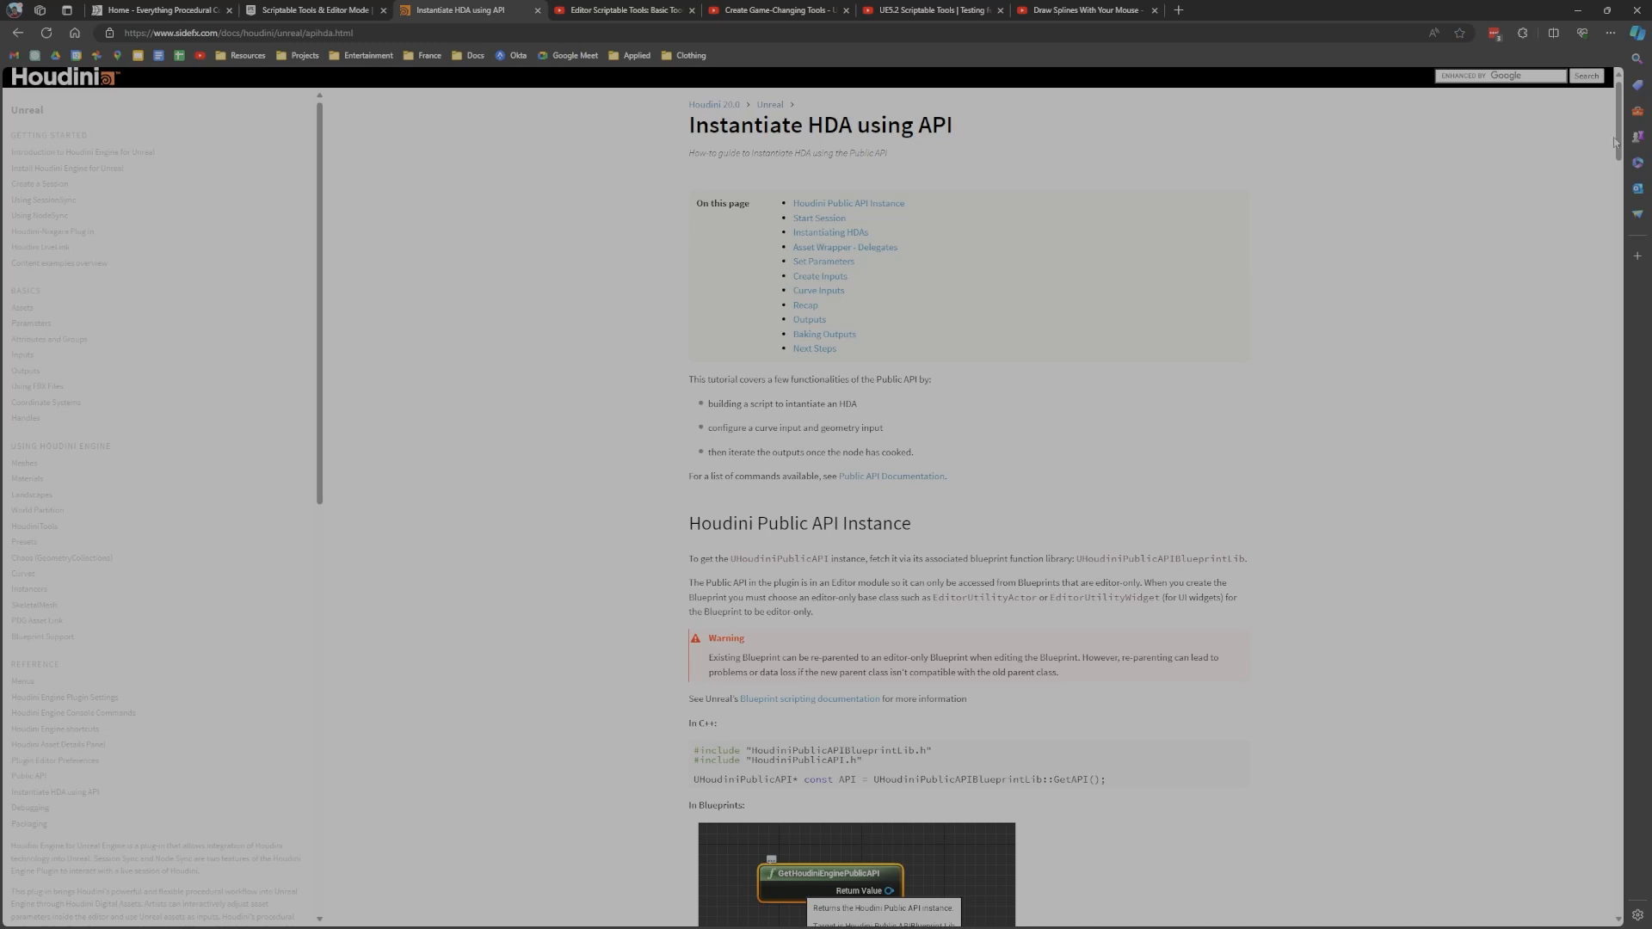
pyautogui.middleClick(1494, 244)
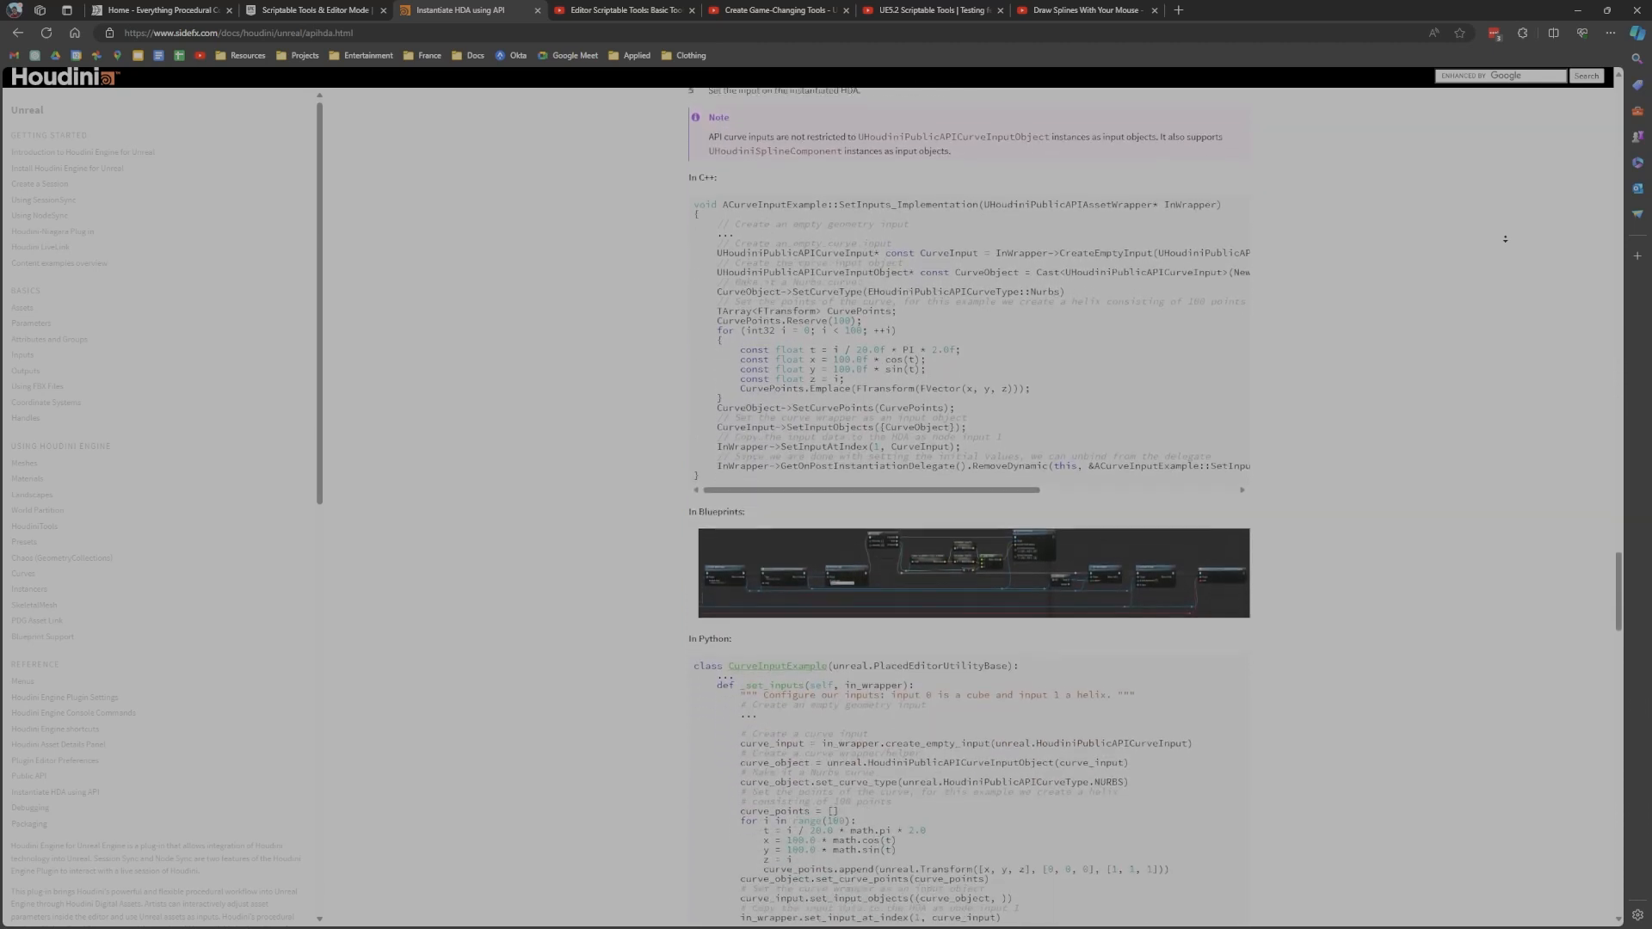
pyautogui.scroll(-3, 1505, 239)
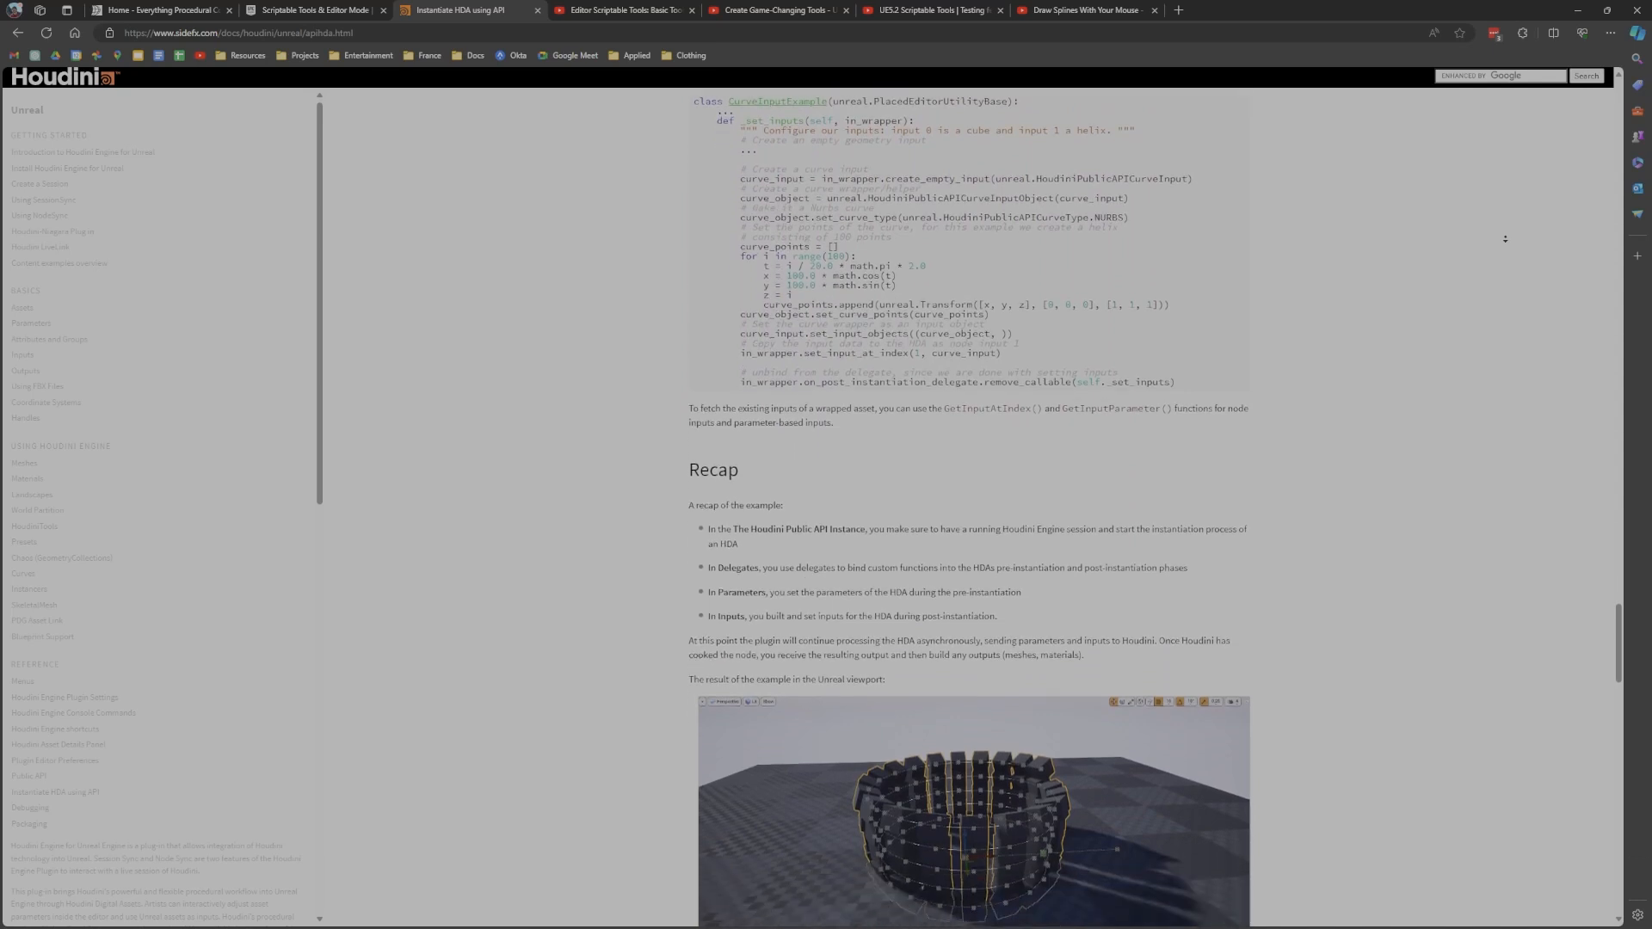
pyautogui.scroll(-4, 1505, 238)
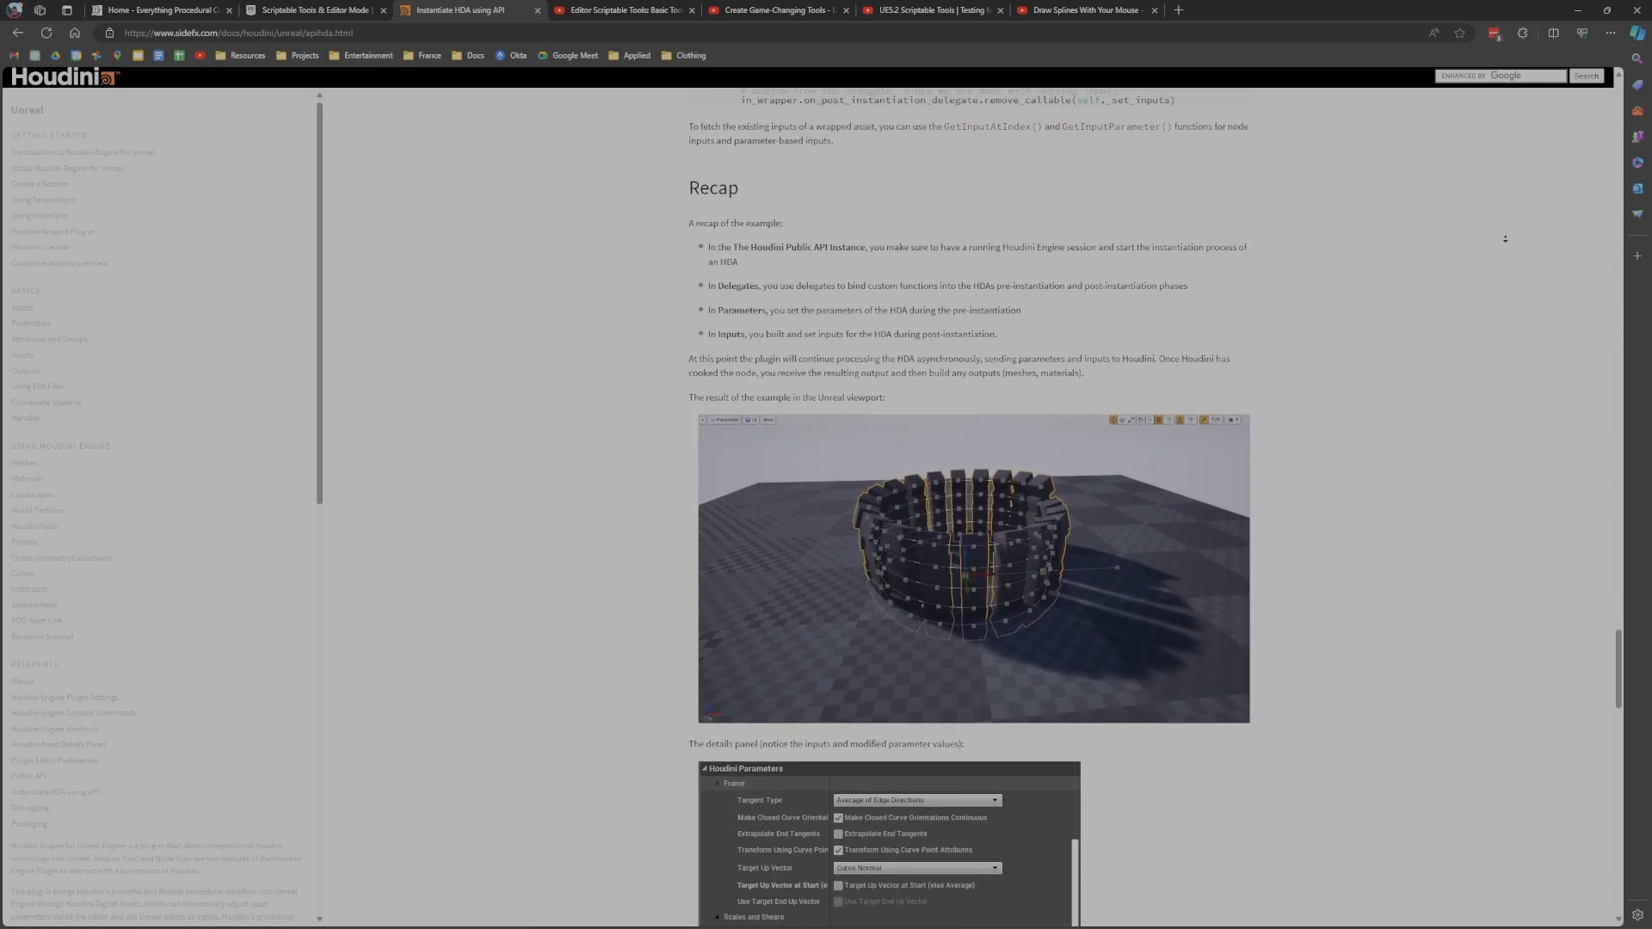
pyautogui.scroll(-2, 1505, 238)
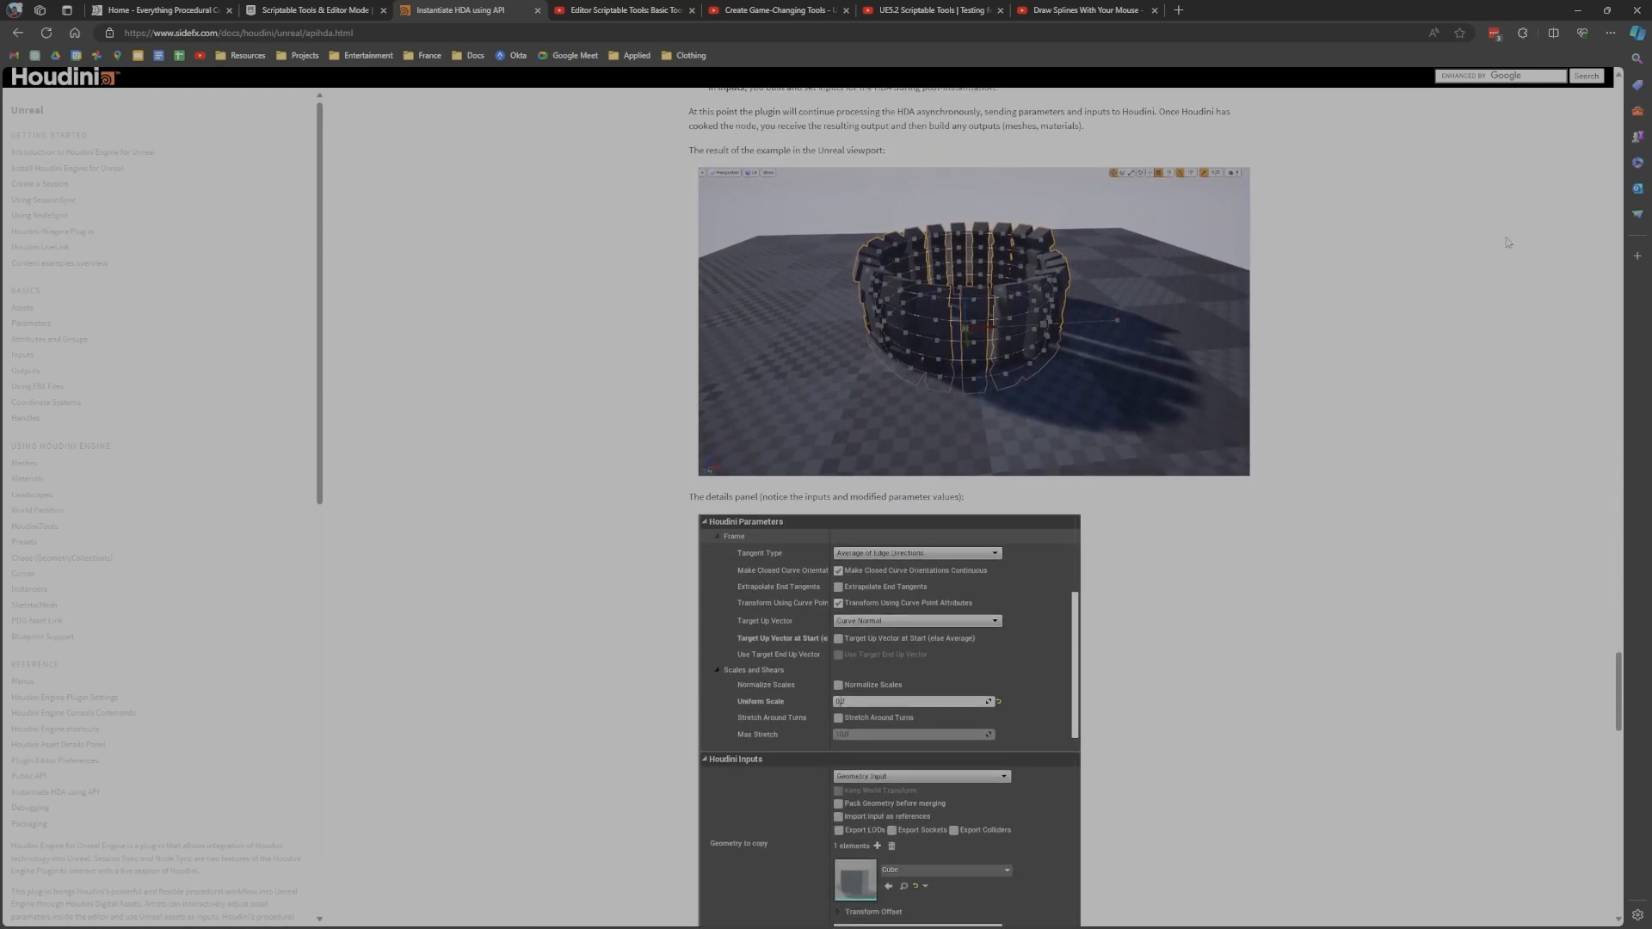
# Step: Switch back to the Unreal editor and look over the landscape with its mountains, rivers and vegetation
pyautogui.click(1579, 10)
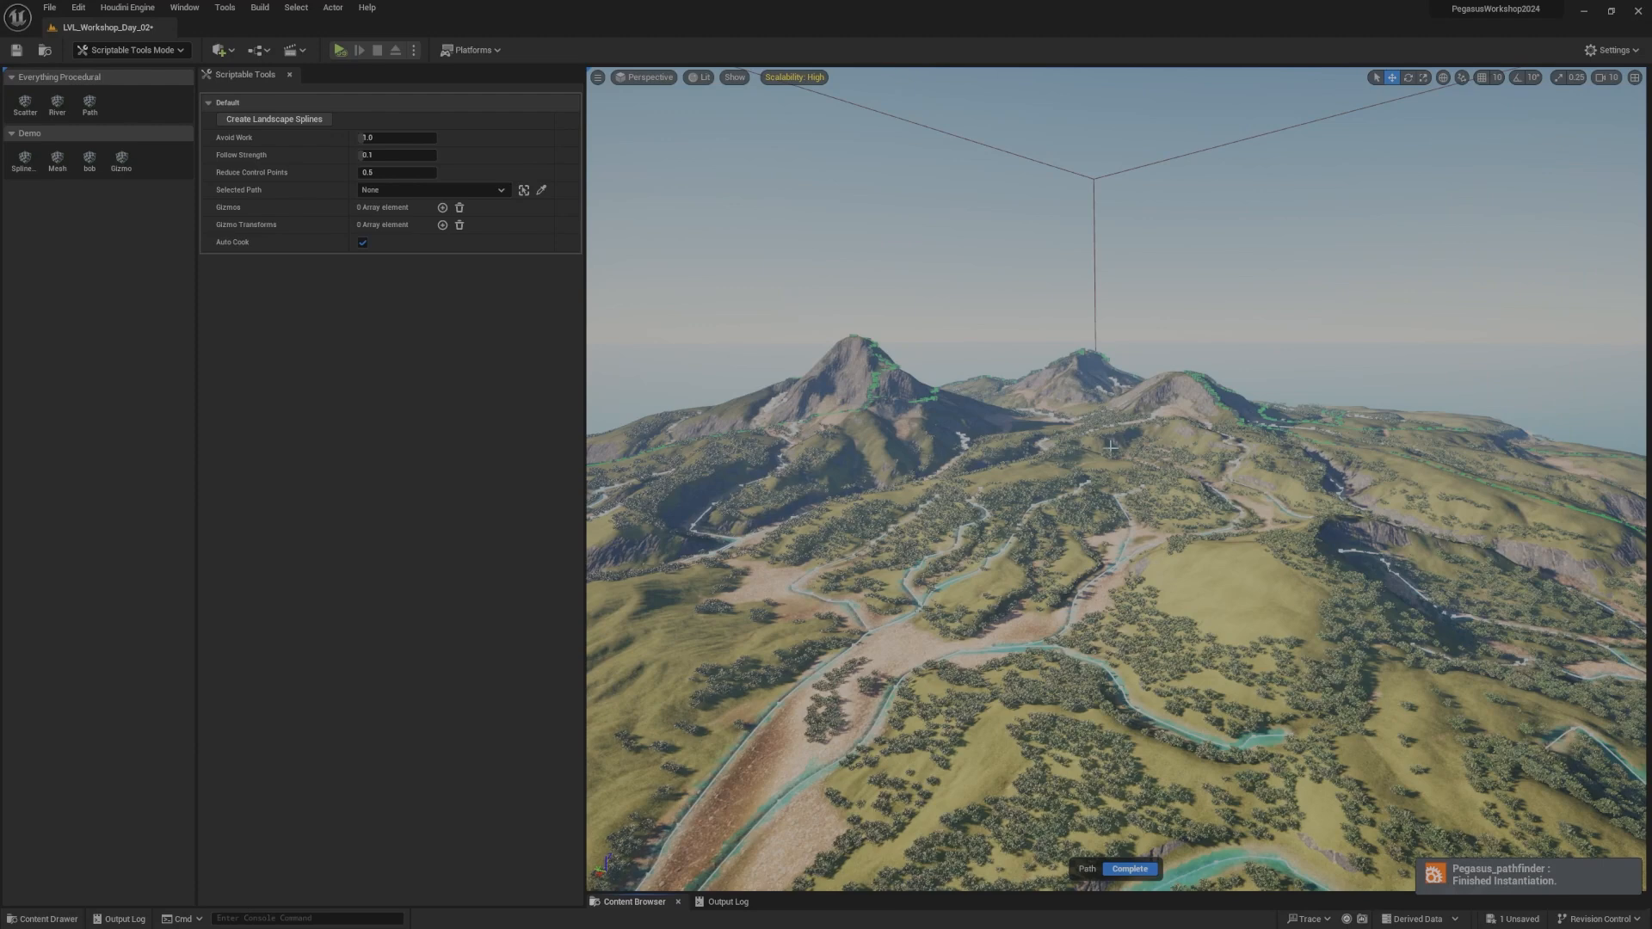
pyautogui.moveTo(1101, 439); pyautogui.dragTo(1084, 435, button='right')
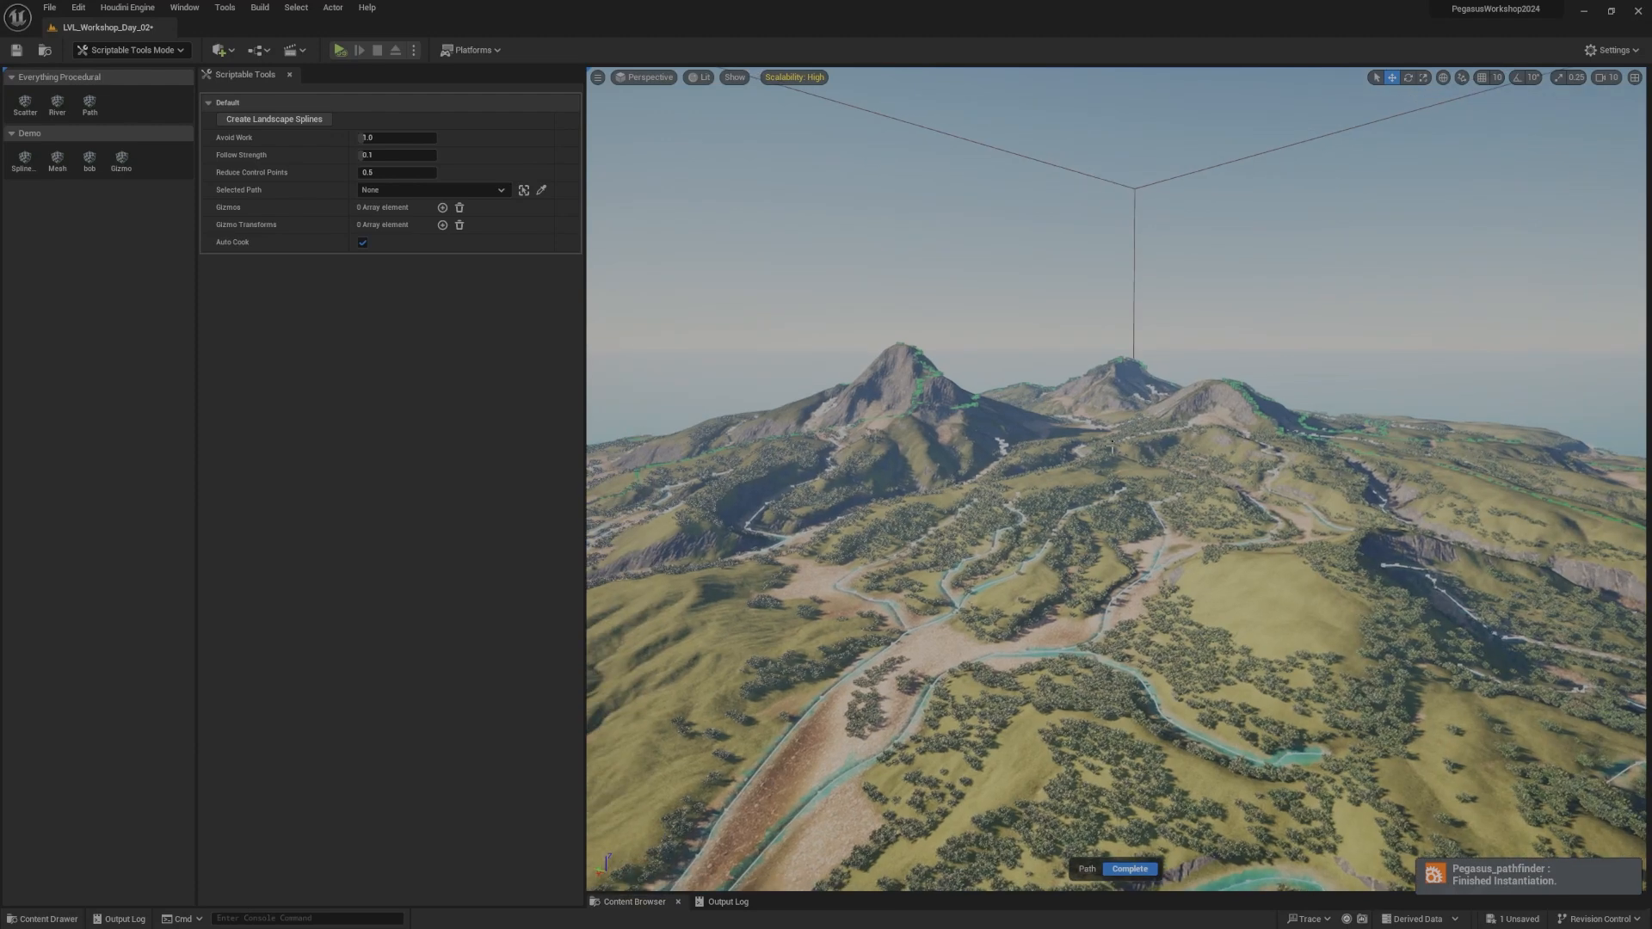
pyautogui.moveTo(1168, 482); pyautogui.dragTo(1185, 490, button='right')
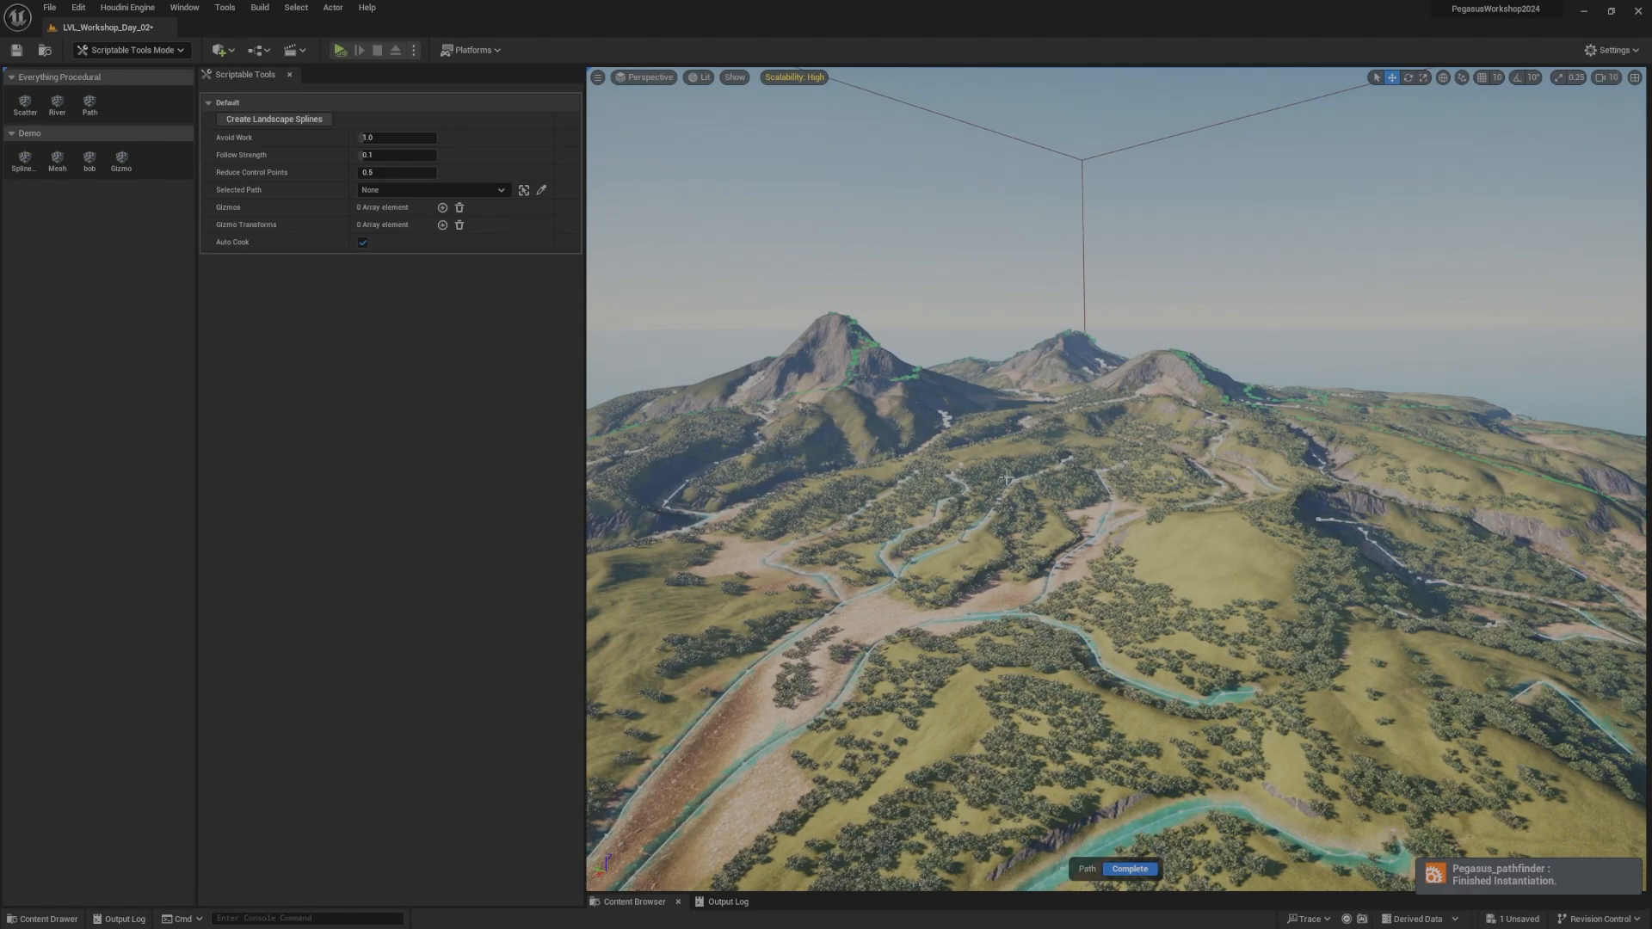
pyautogui.moveTo(1007, 478); pyautogui.dragTo(869, 480, button='right')
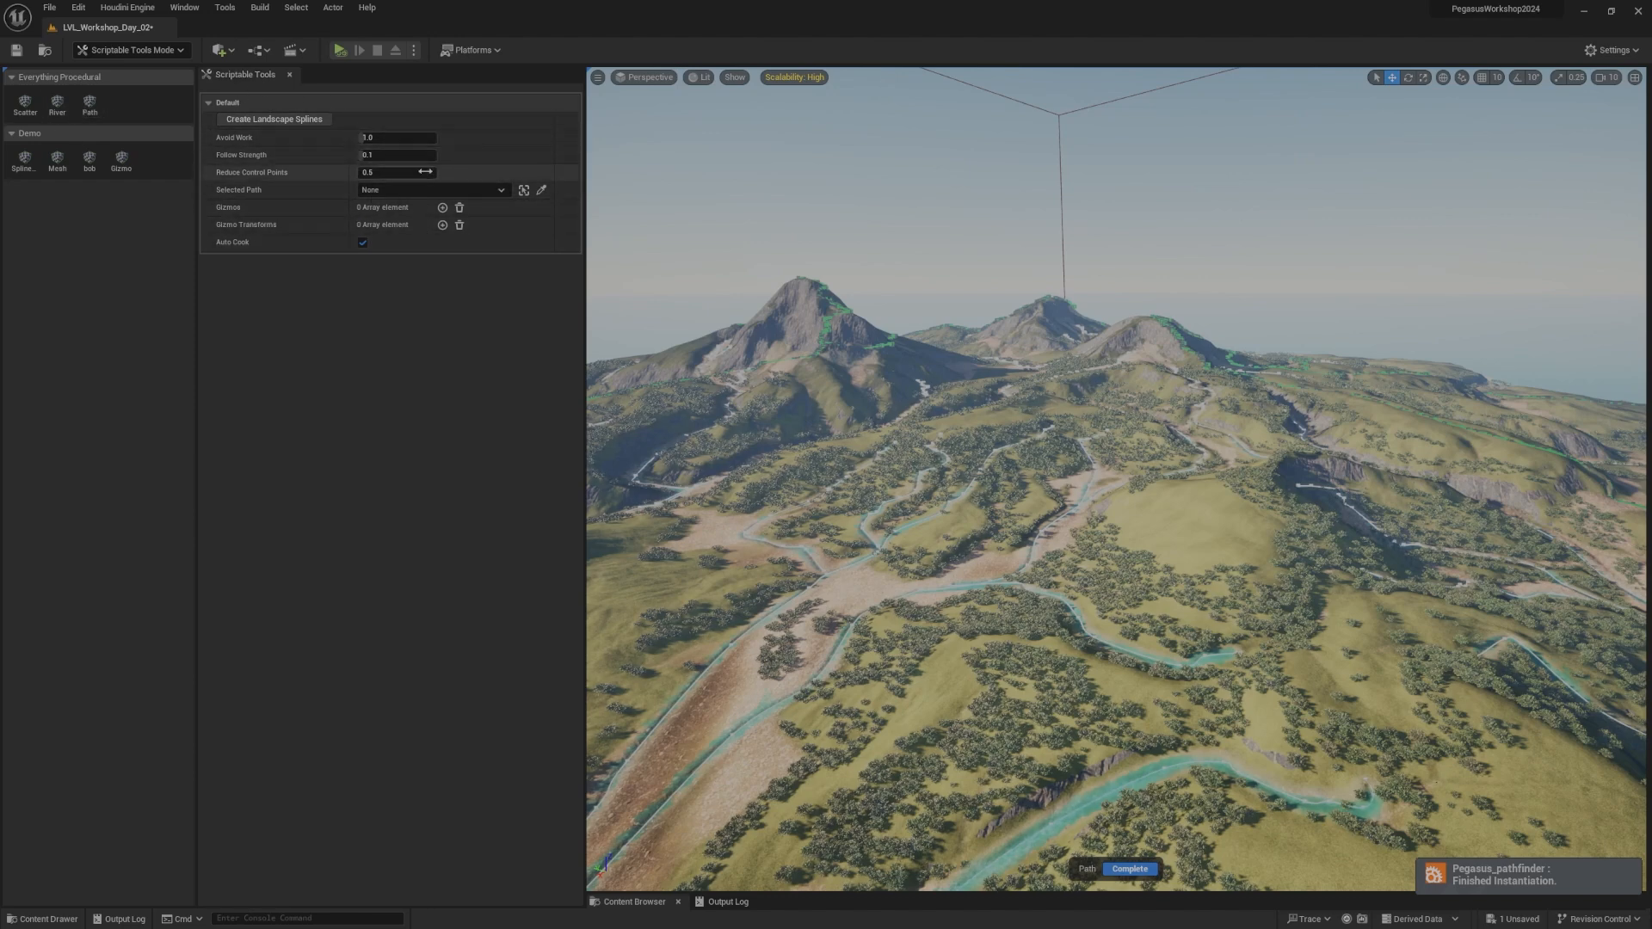
pyautogui.moveTo(1138, 525); pyautogui.dragTo(1307, 654, button='right')
pyautogui.scroll(-1, 1139, 525)
pyautogui.press('a')
pyautogui.moveTo(1116, 480); pyautogui.dragTo(912, 349, button='right')
pyautogui.scroll(-2, 1076, 516)
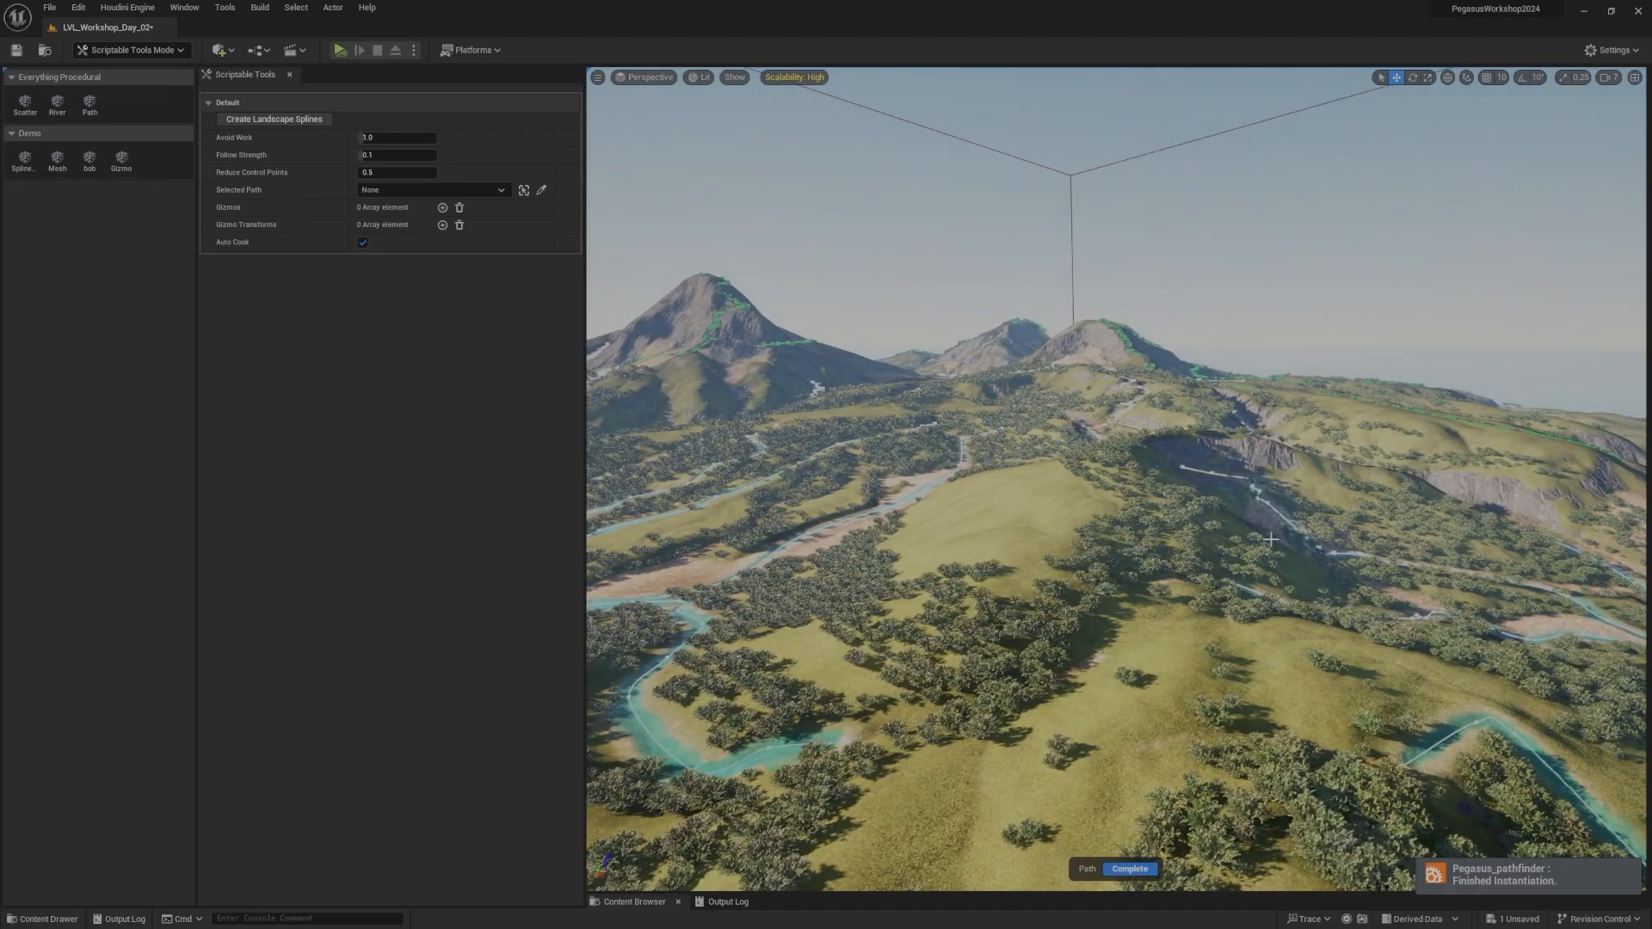
# Step: Lay out a path with three control points on the bare coastal hill, running from the inland forest edge toward the sea and back above the cliffs
pyautogui.moveTo(1271, 540); pyautogui.dragTo(1080, 629, button='right')
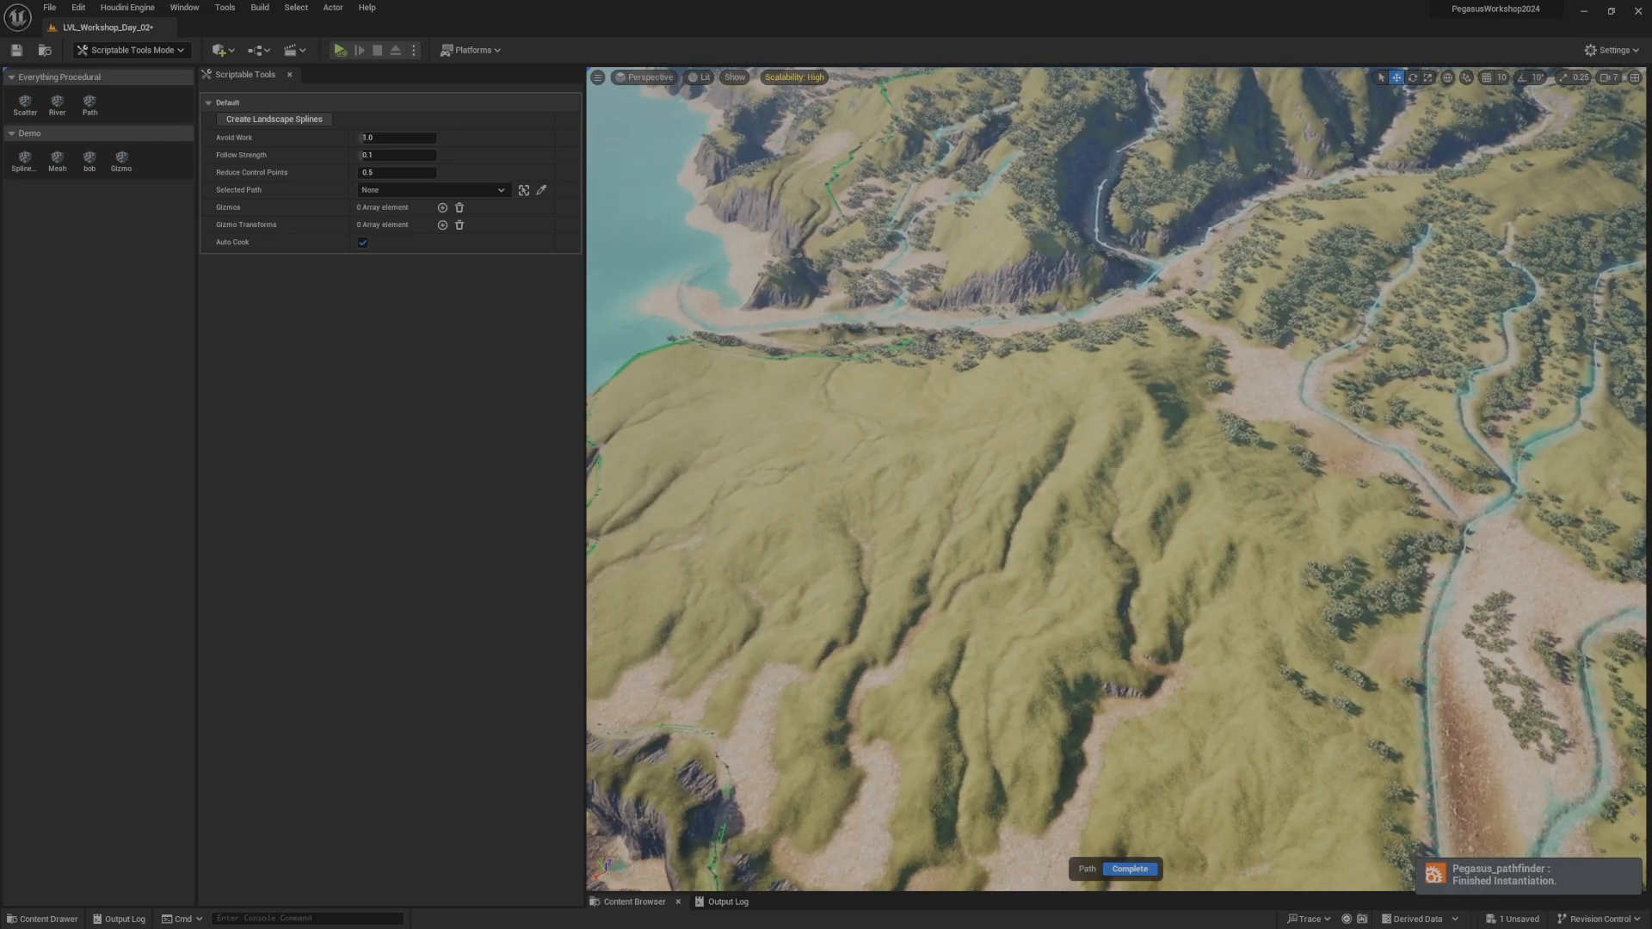
pyautogui.click(1263, 499)
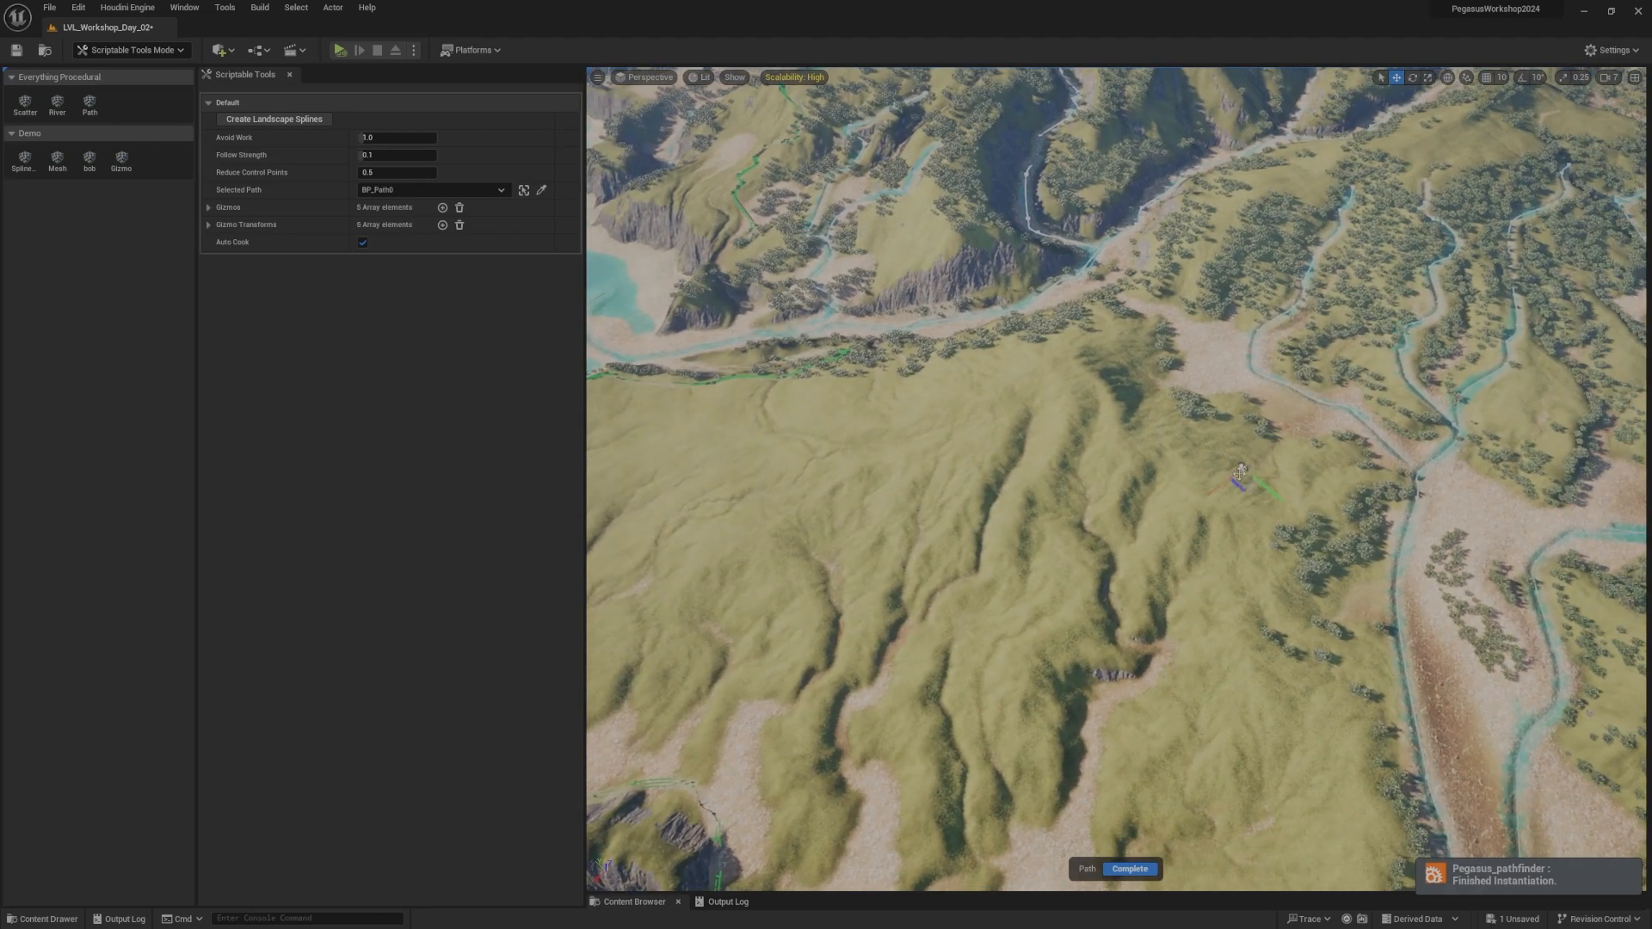
pyautogui.moveTo(1187, 451); pyautogui.dragTo(1196, 492, button='right')
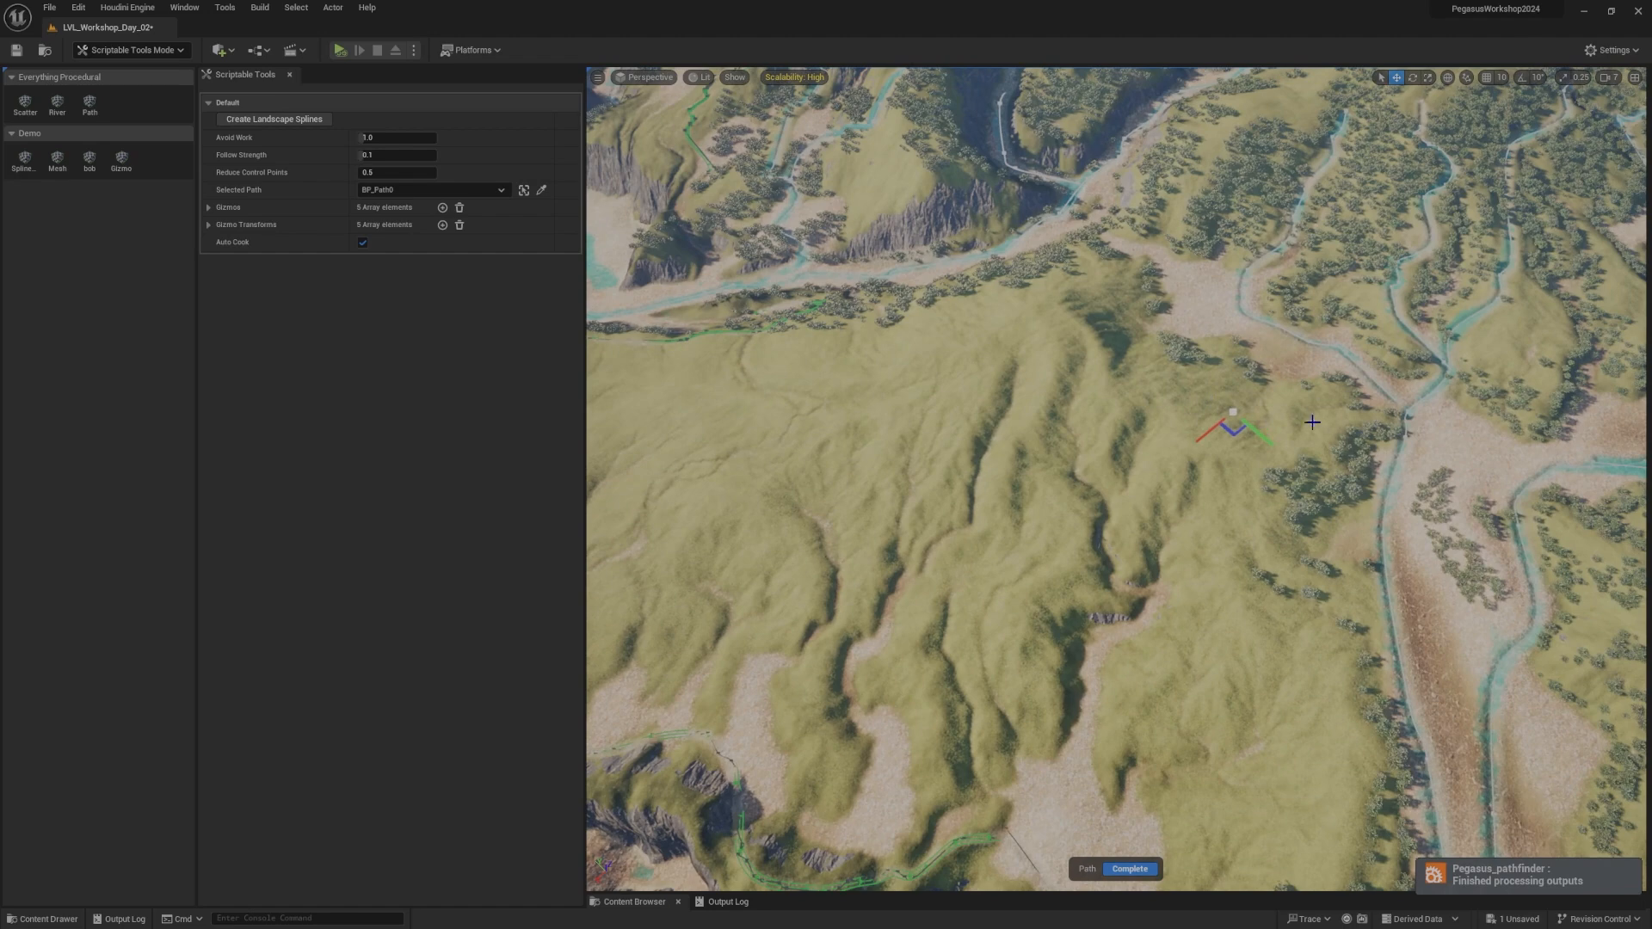
pyautogui.moveTo(1330, 455); pyautogui.dragTo(1257, 404, button='right')
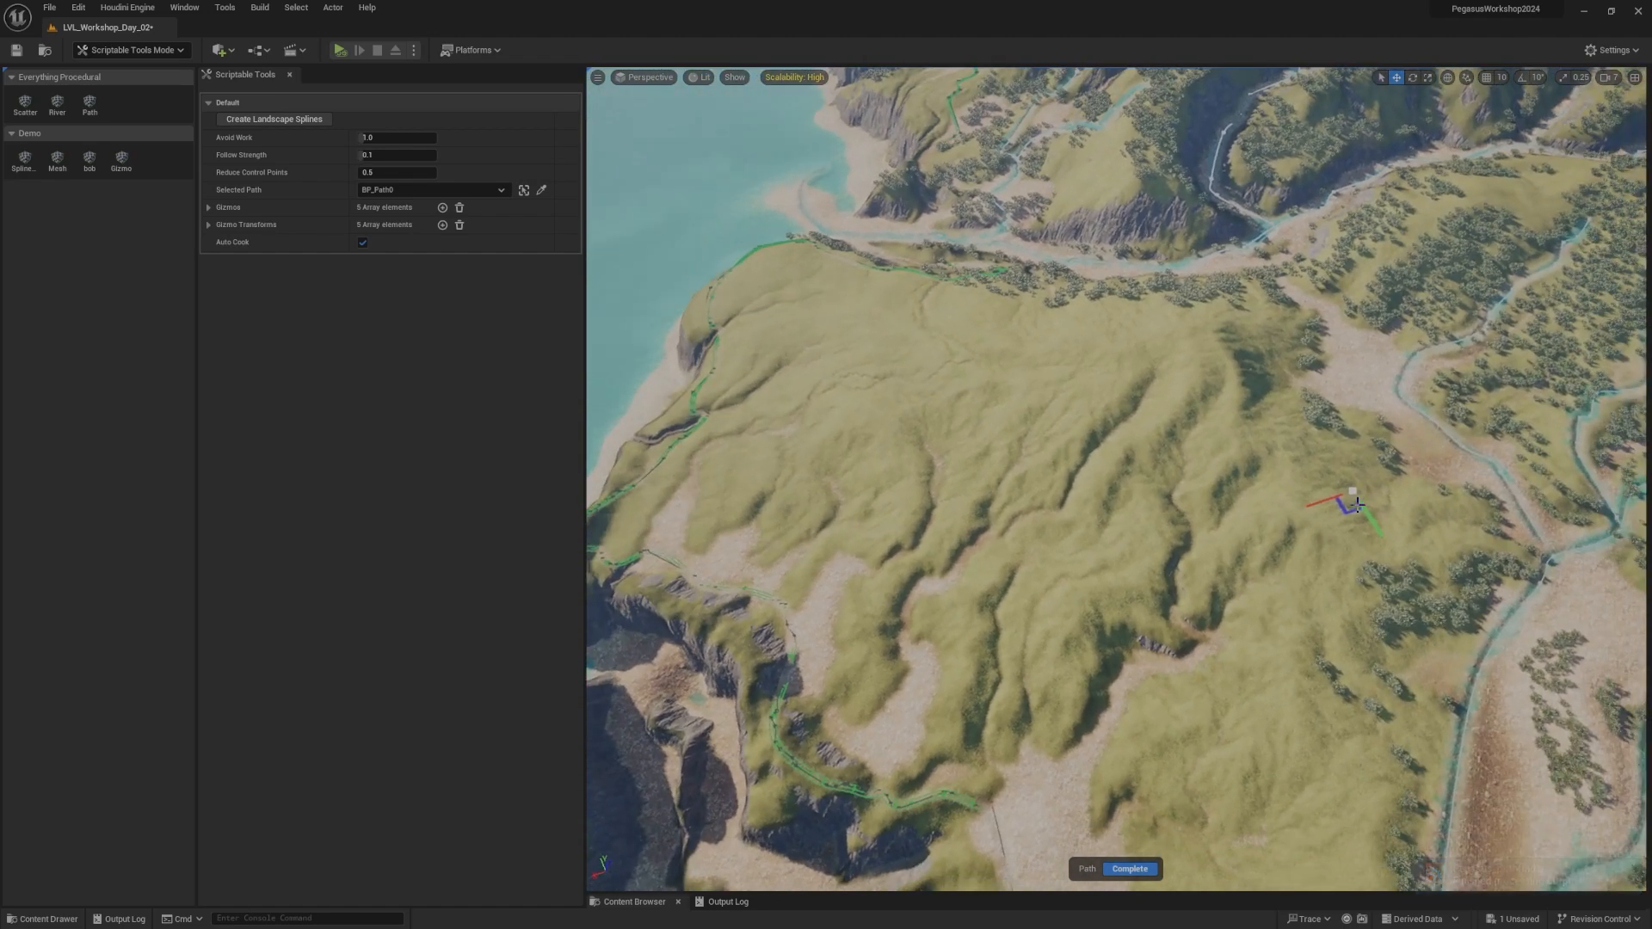
pyautogui.click(838, 332)
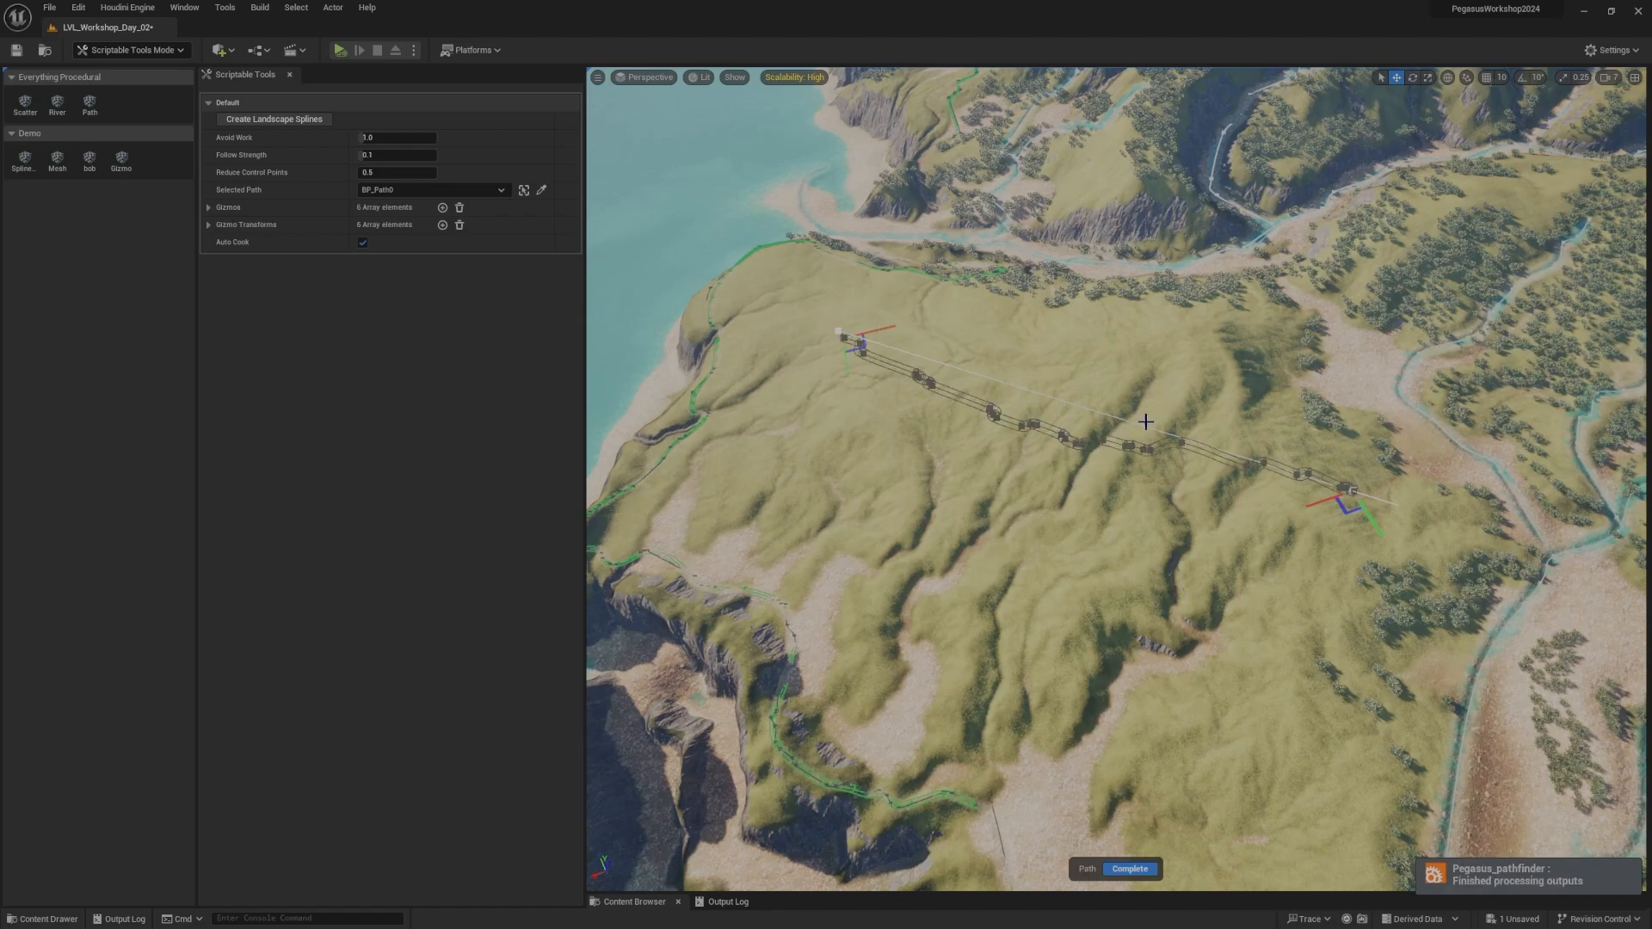
pyautogui.moveTo(1116, 535)
pyautogui.mouseDown(button='right')
pyautogui.moveTo(1455, 534)
pyautogui.moveTo(1291, 421)
pyautogui.moveTo(1268, 517)
pyautogui.moveTo(1069, 595)
pyautogui.mouseUp(button='right')
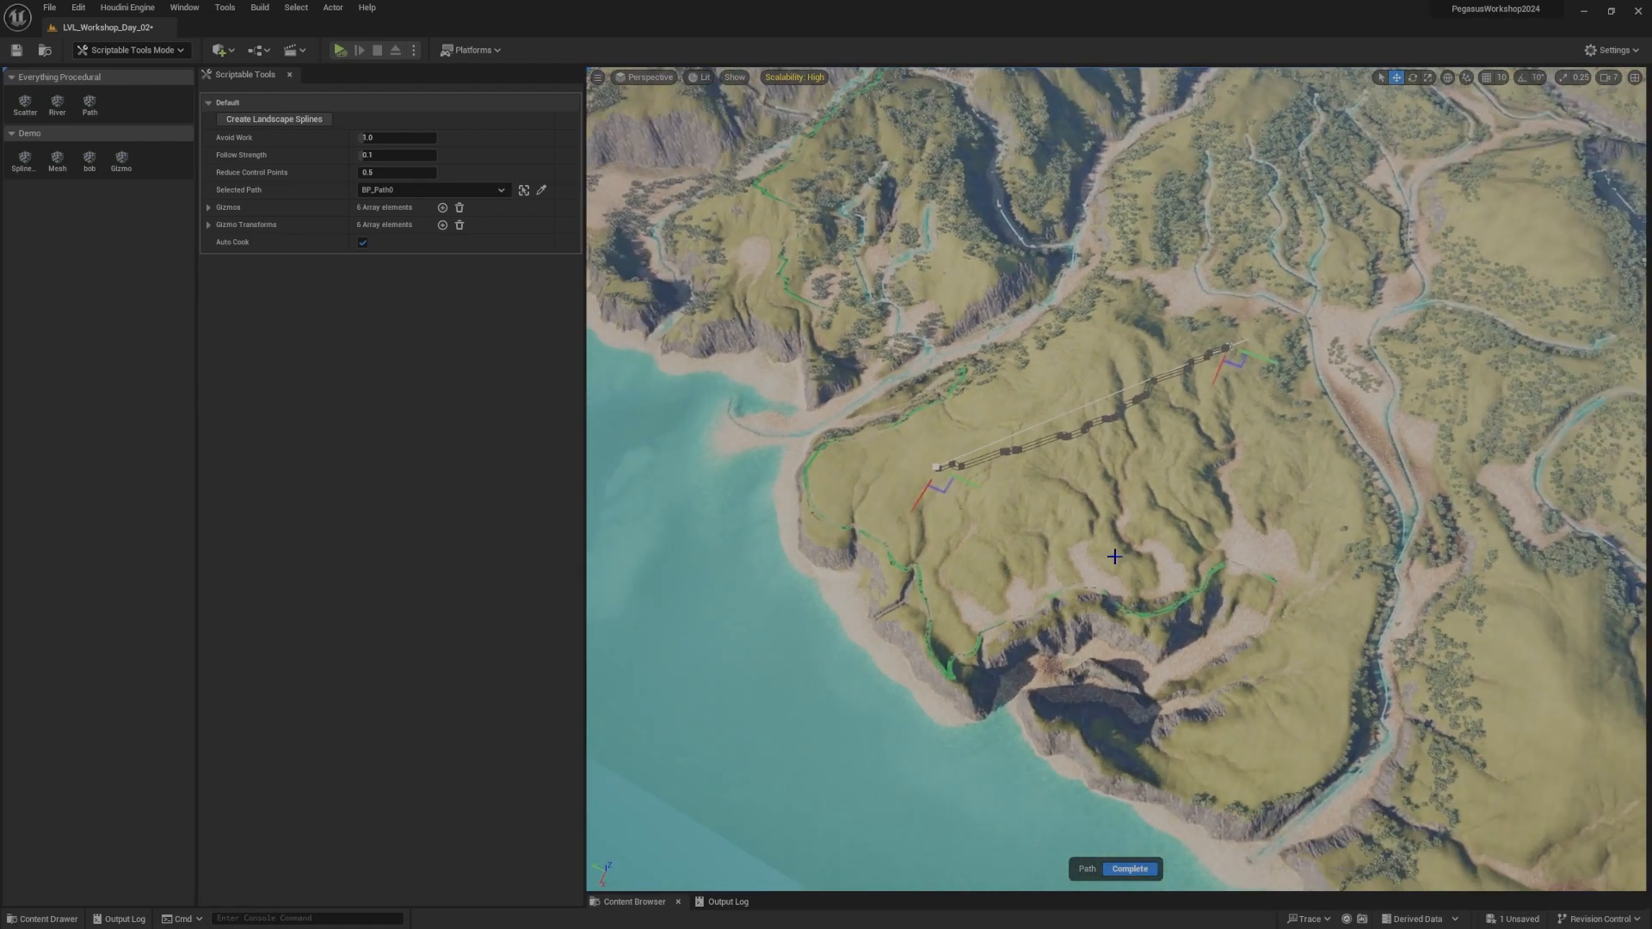
pyautogui.click(1110, 557)
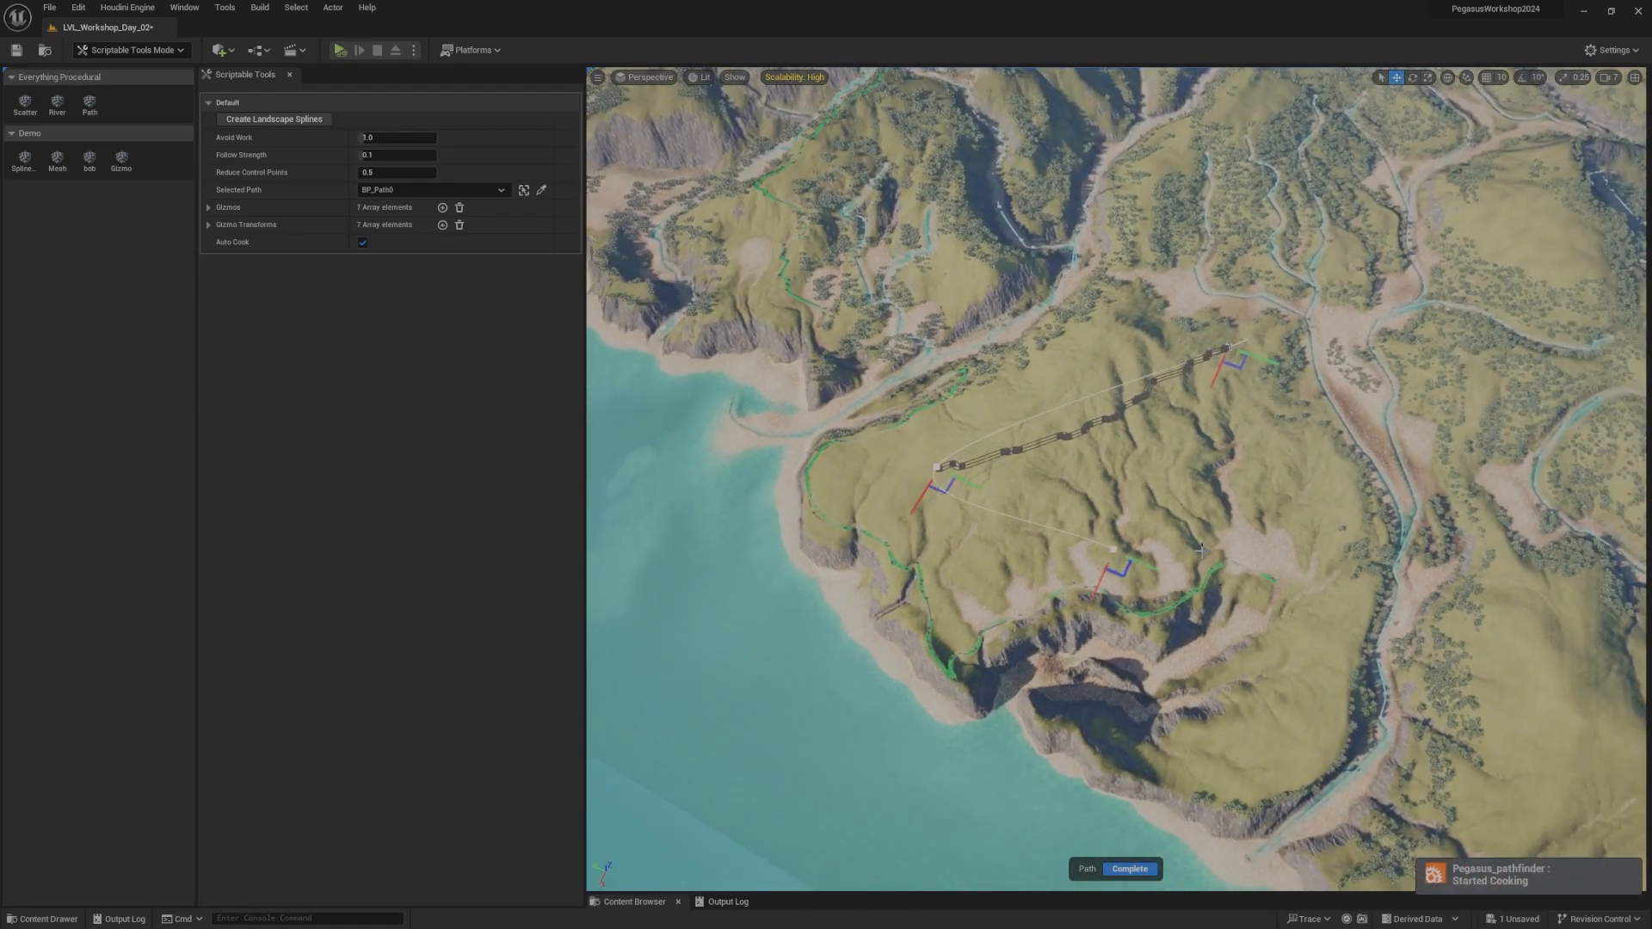
pyautogui.moveTo(1205, 528); pyautogui.dragTo(1213, 513, button='right')
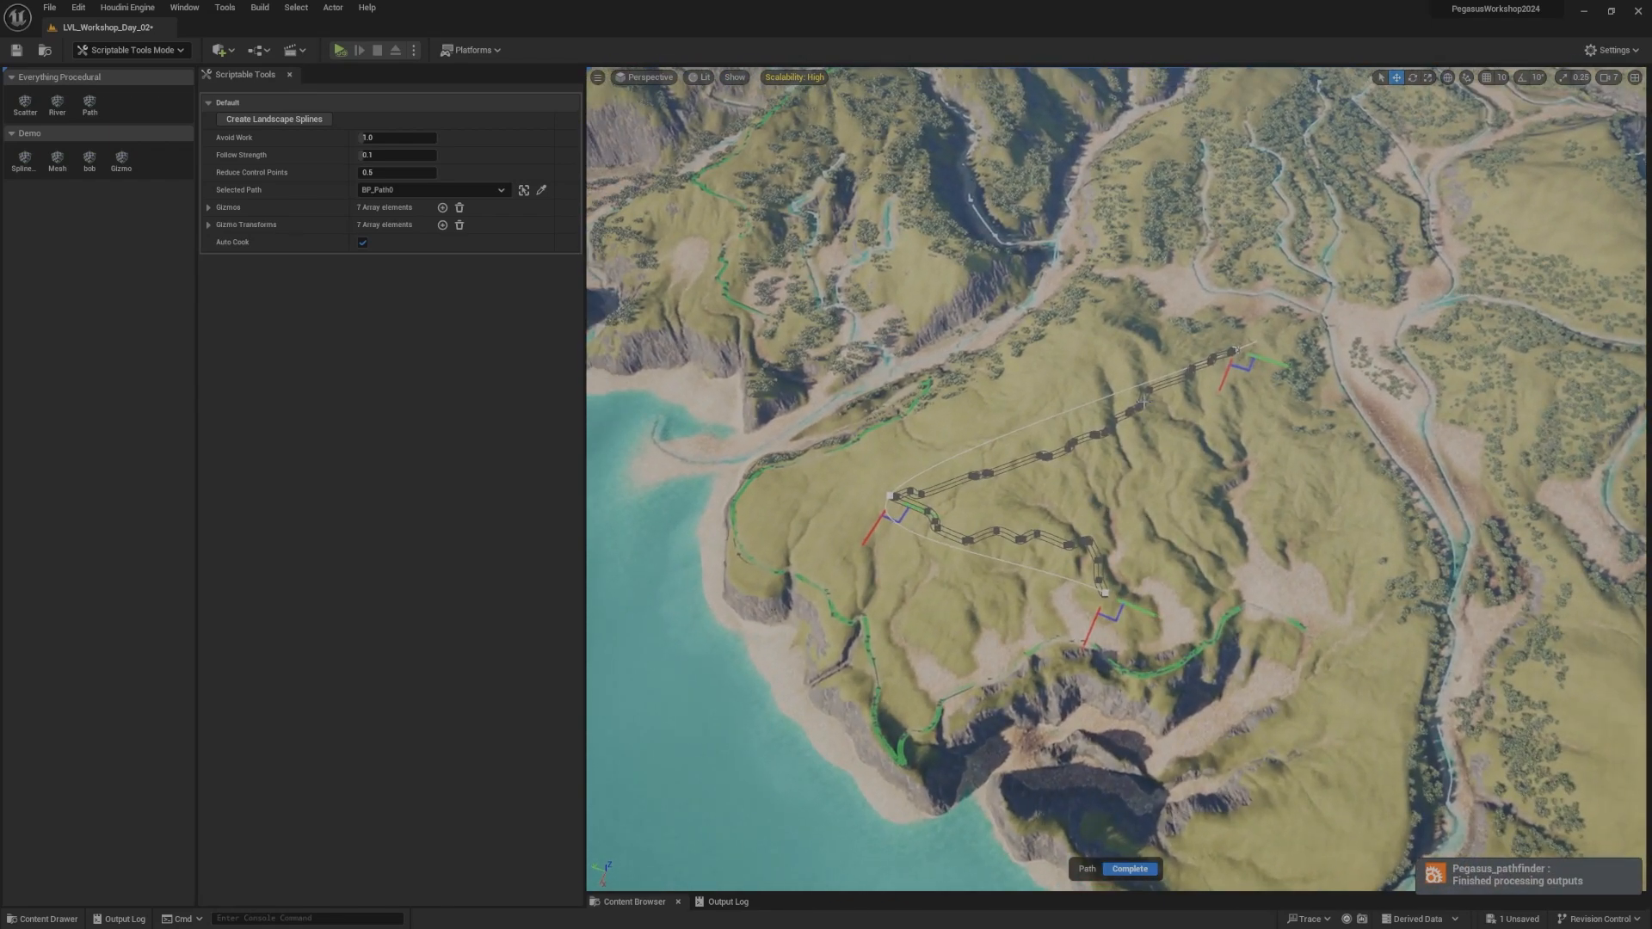
pyautogui.moveTo(1073, 468)
pyautogui.mouseDown(button='right')
pyautogui.moveTo(1056, 489)
pyautogui.moveTo(1072, 499)
pyautogui.mouseUp(button='right')
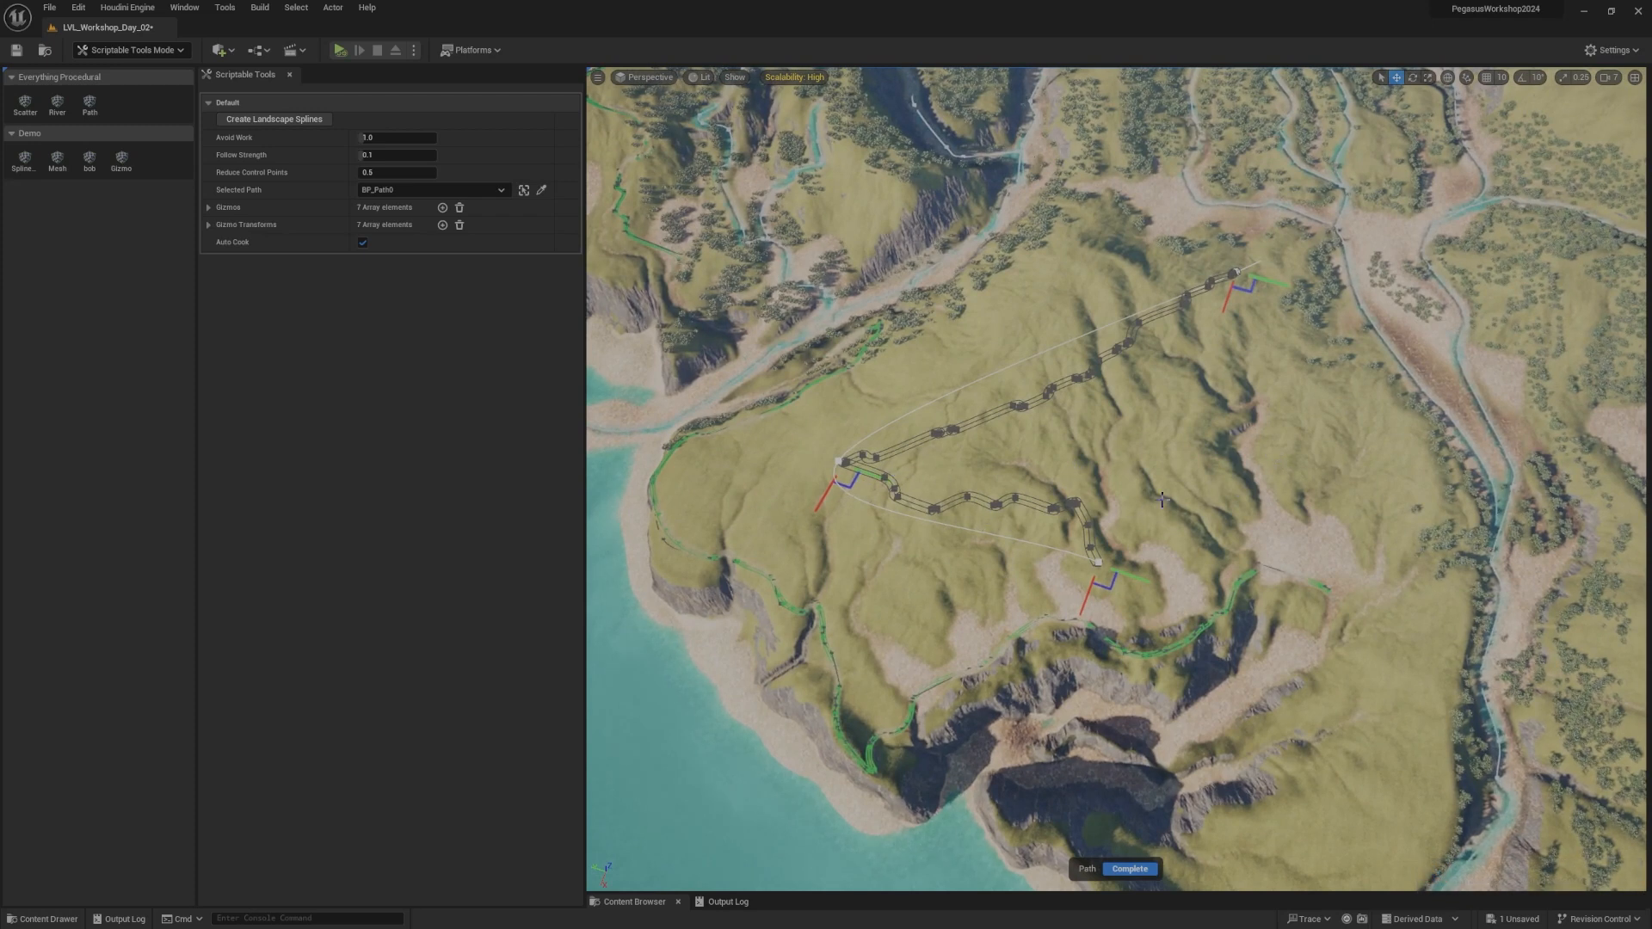
# Step: Reroute the path by moving its middle point to the hill's inland side and its end point toward the coast, and deselect it
pyautogui.moveTo(848, 485); pyautogui.dragTo(1322, 480)
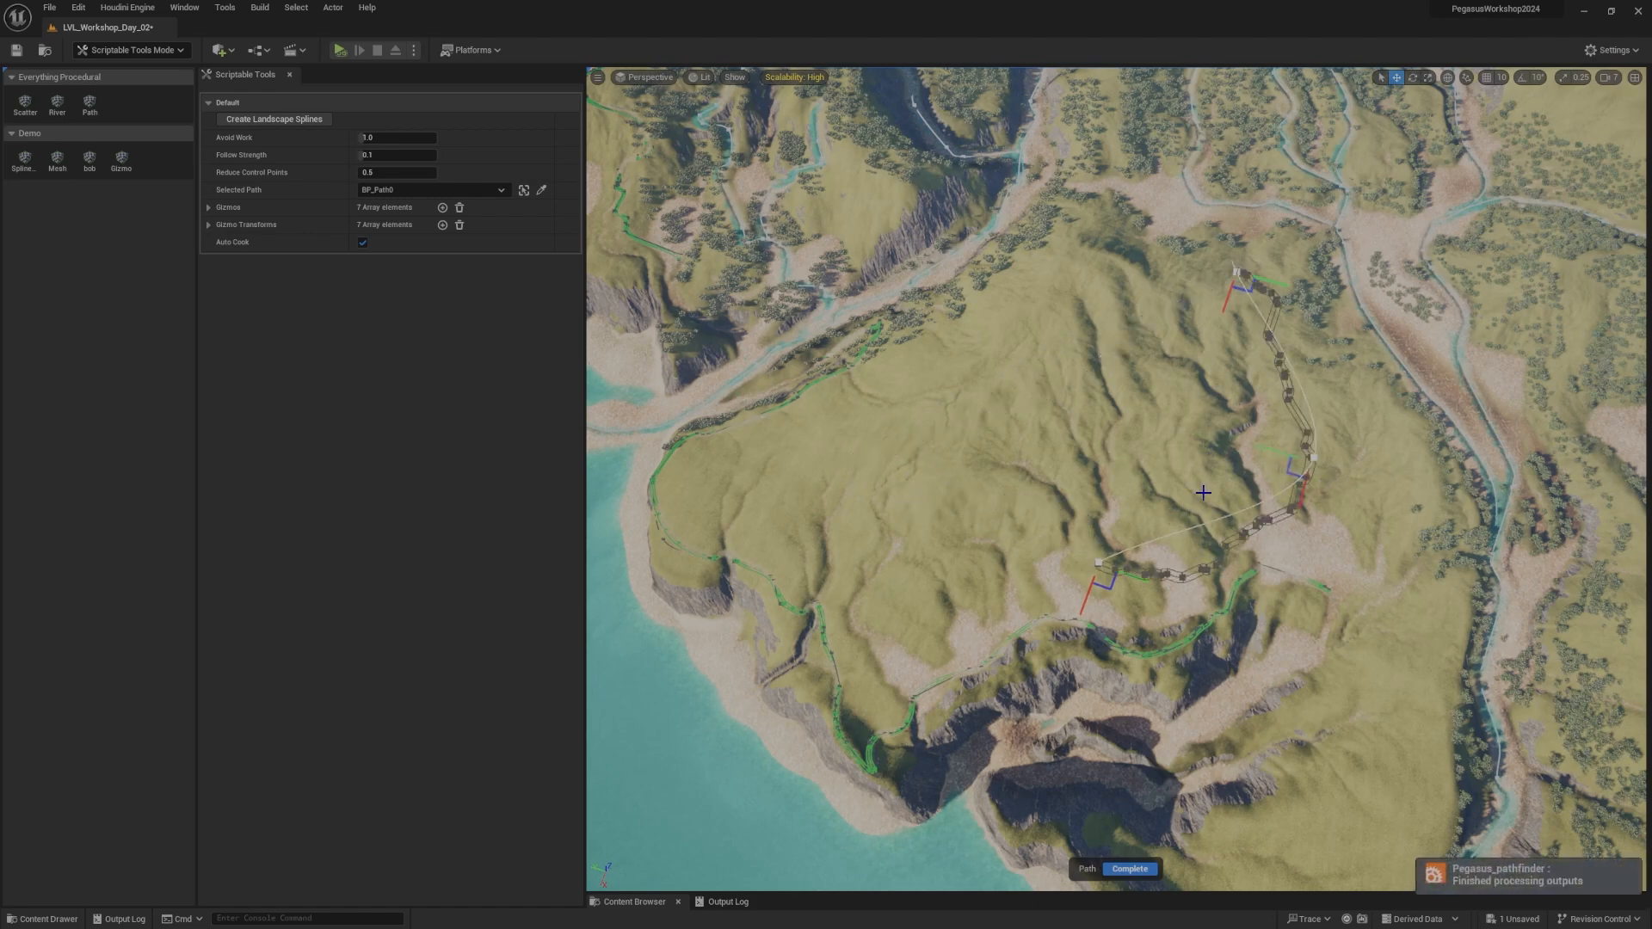
pyautogui.moveTo(1110, 588); pyautogui.dragTo(833, 562)
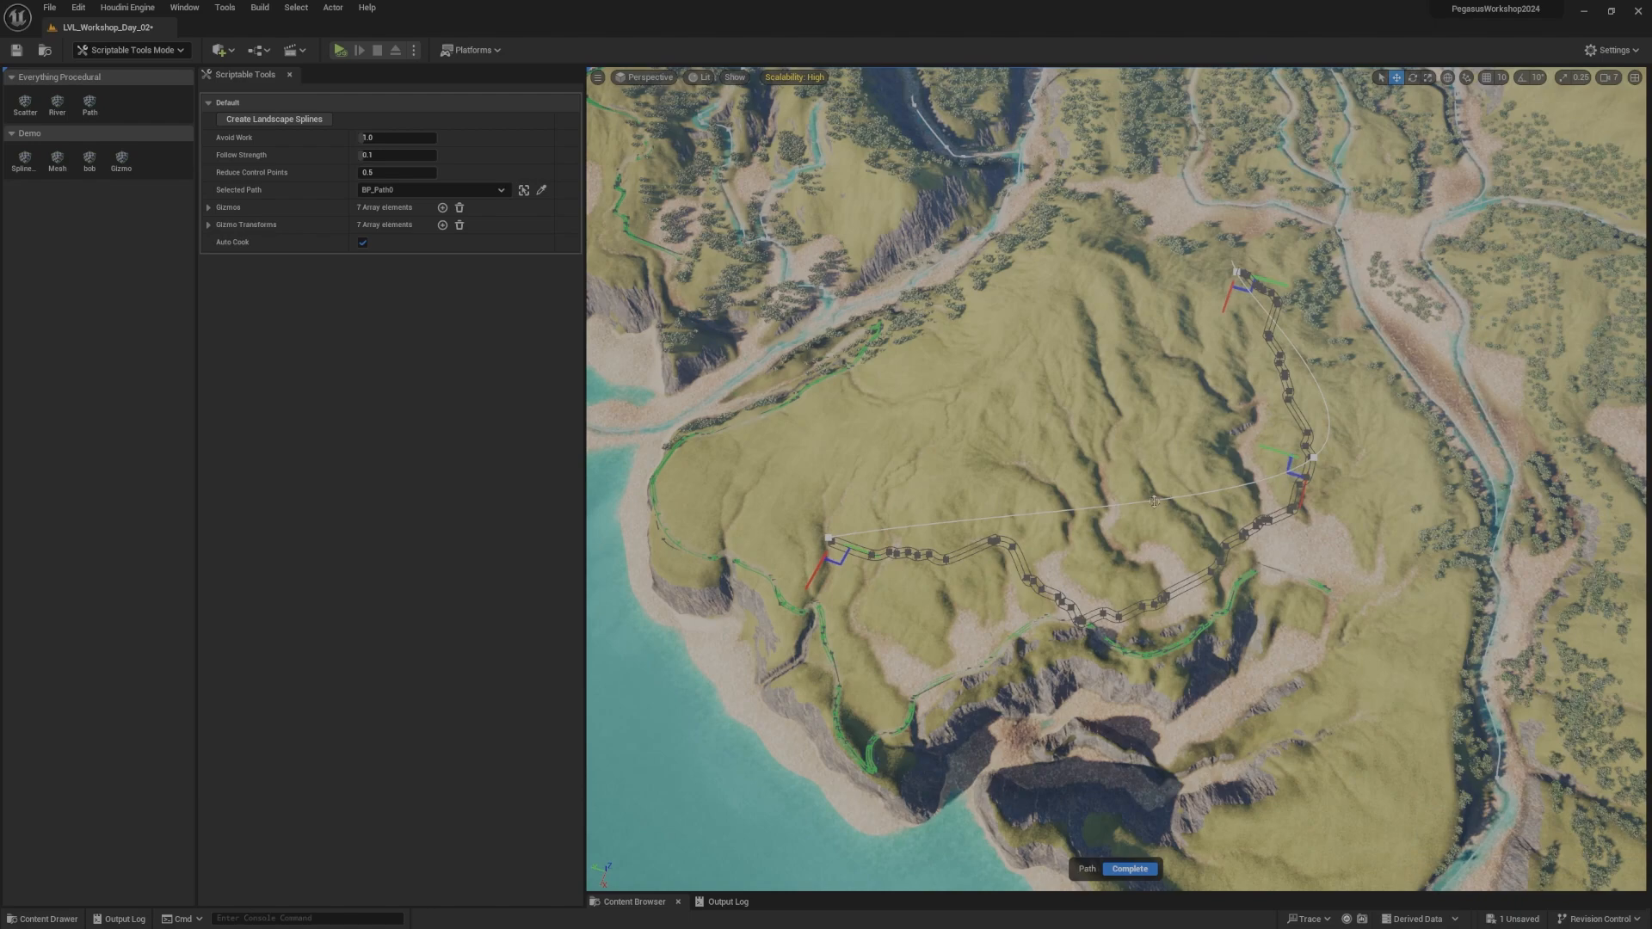
pyautogui.moveTo(1121, 594); pyautogui.dragTo(852, 593, button='right')
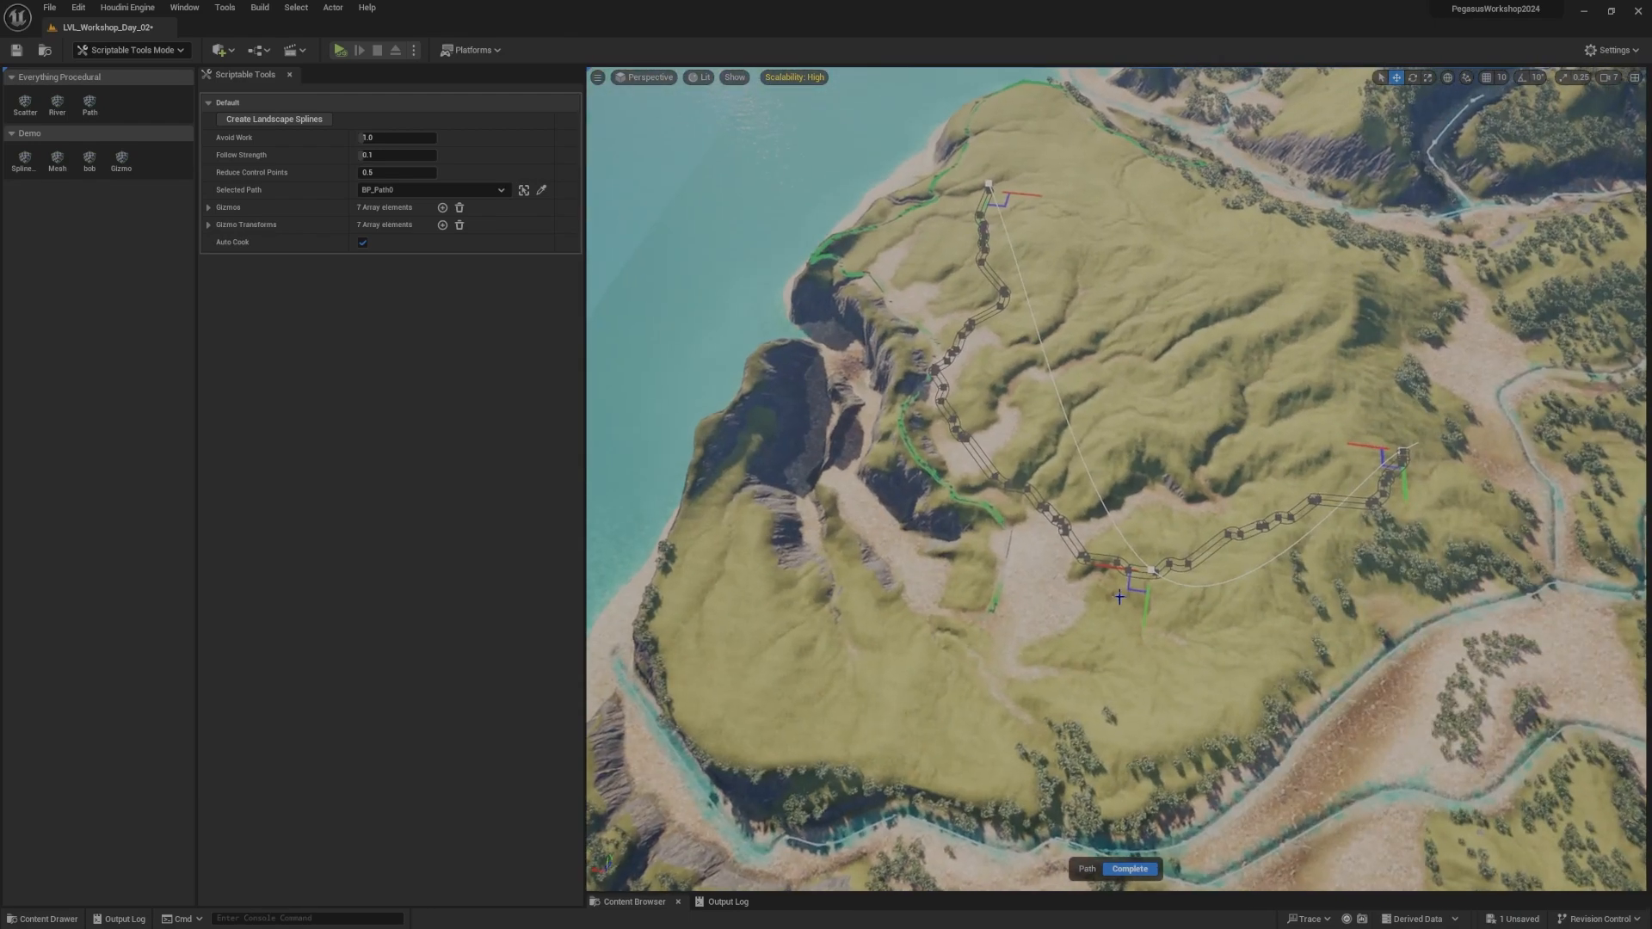
pyautogui.moveTo(1129, 582); pyautogui.dragTo(1131, 552)
pyautogui.moveTo(1131, 553); pyautogui.dragTo(1170, 461, button='right')
pyautogui.click(1242, 469)
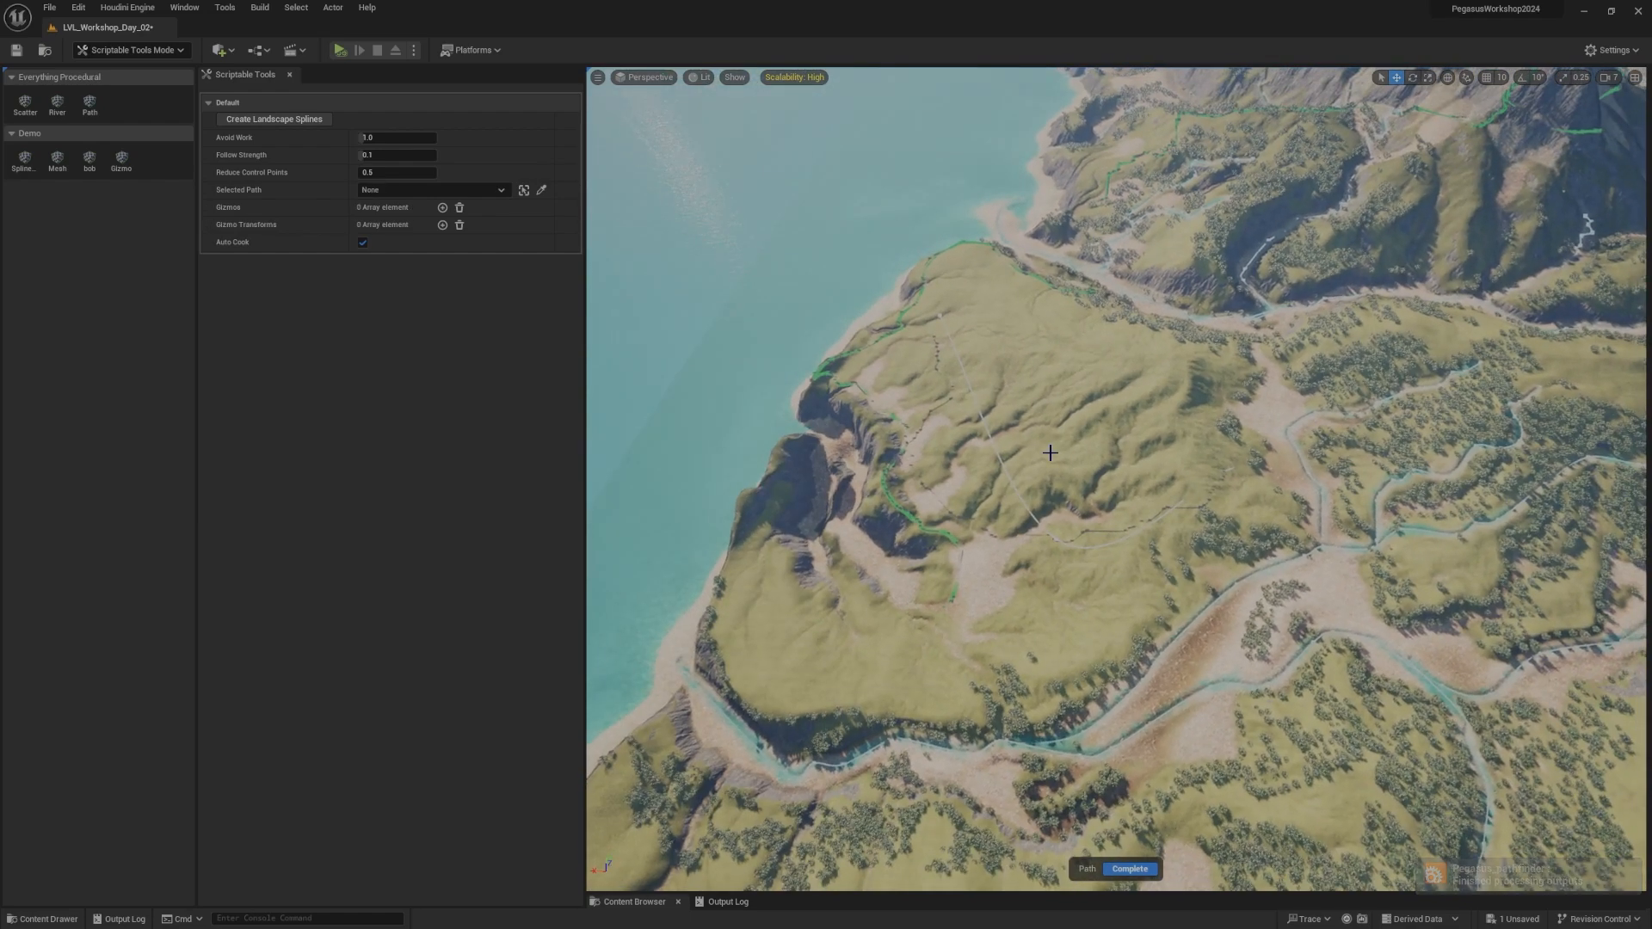
# Step: Create a second, long path from the bare grassy hill between the rivers up to the summit of the distant mountain
pyautogui.moveTo(1049, 450); pyautogui.dragTo(1222, 456, button='right')
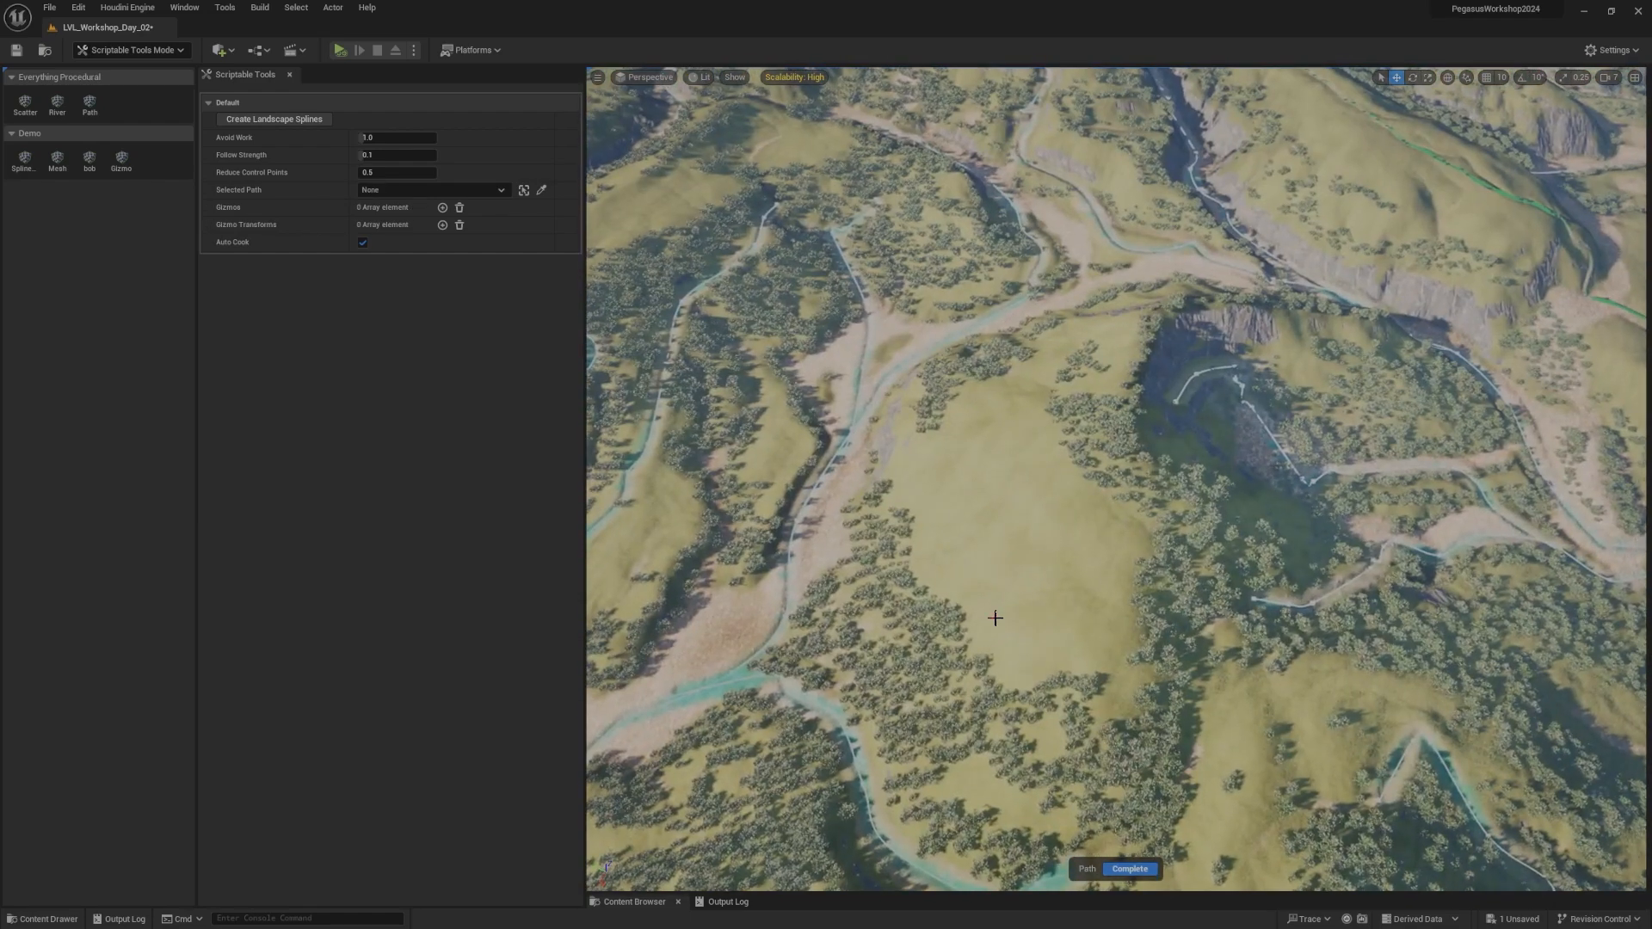
pyautogui.click(995, 619)
pyautogui.moveTo(1245, 590); pyautogui.dragTo(1467, 383, button='right')
pyautogui.scroll(1, 1245, 590)
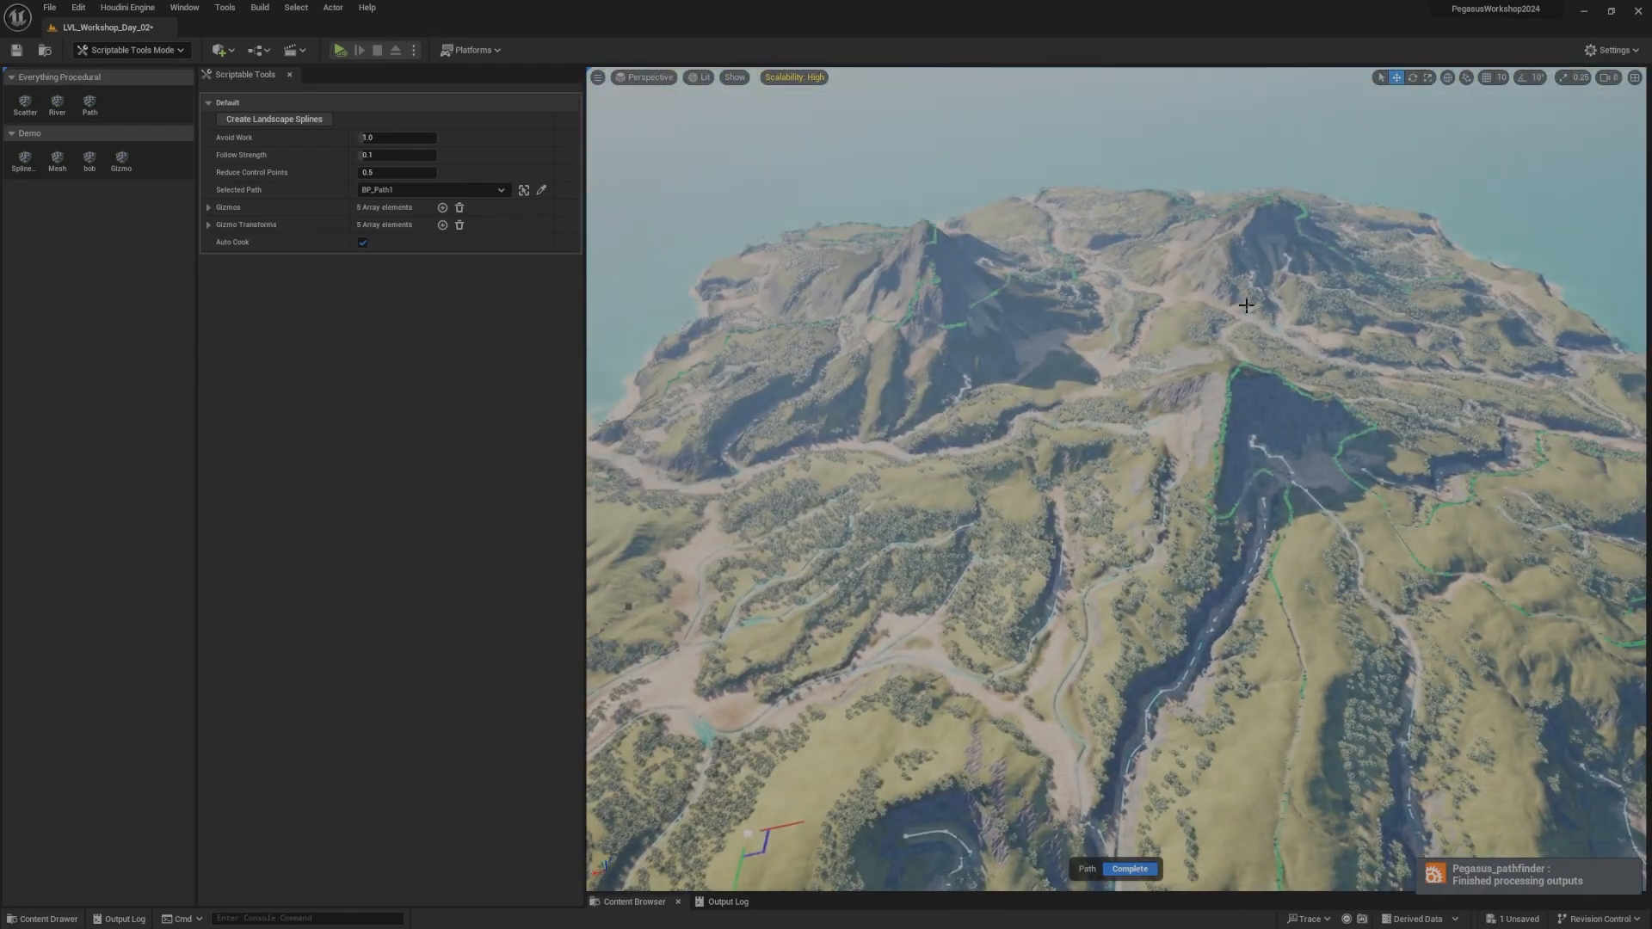
pyautogui.click(1271, 216)
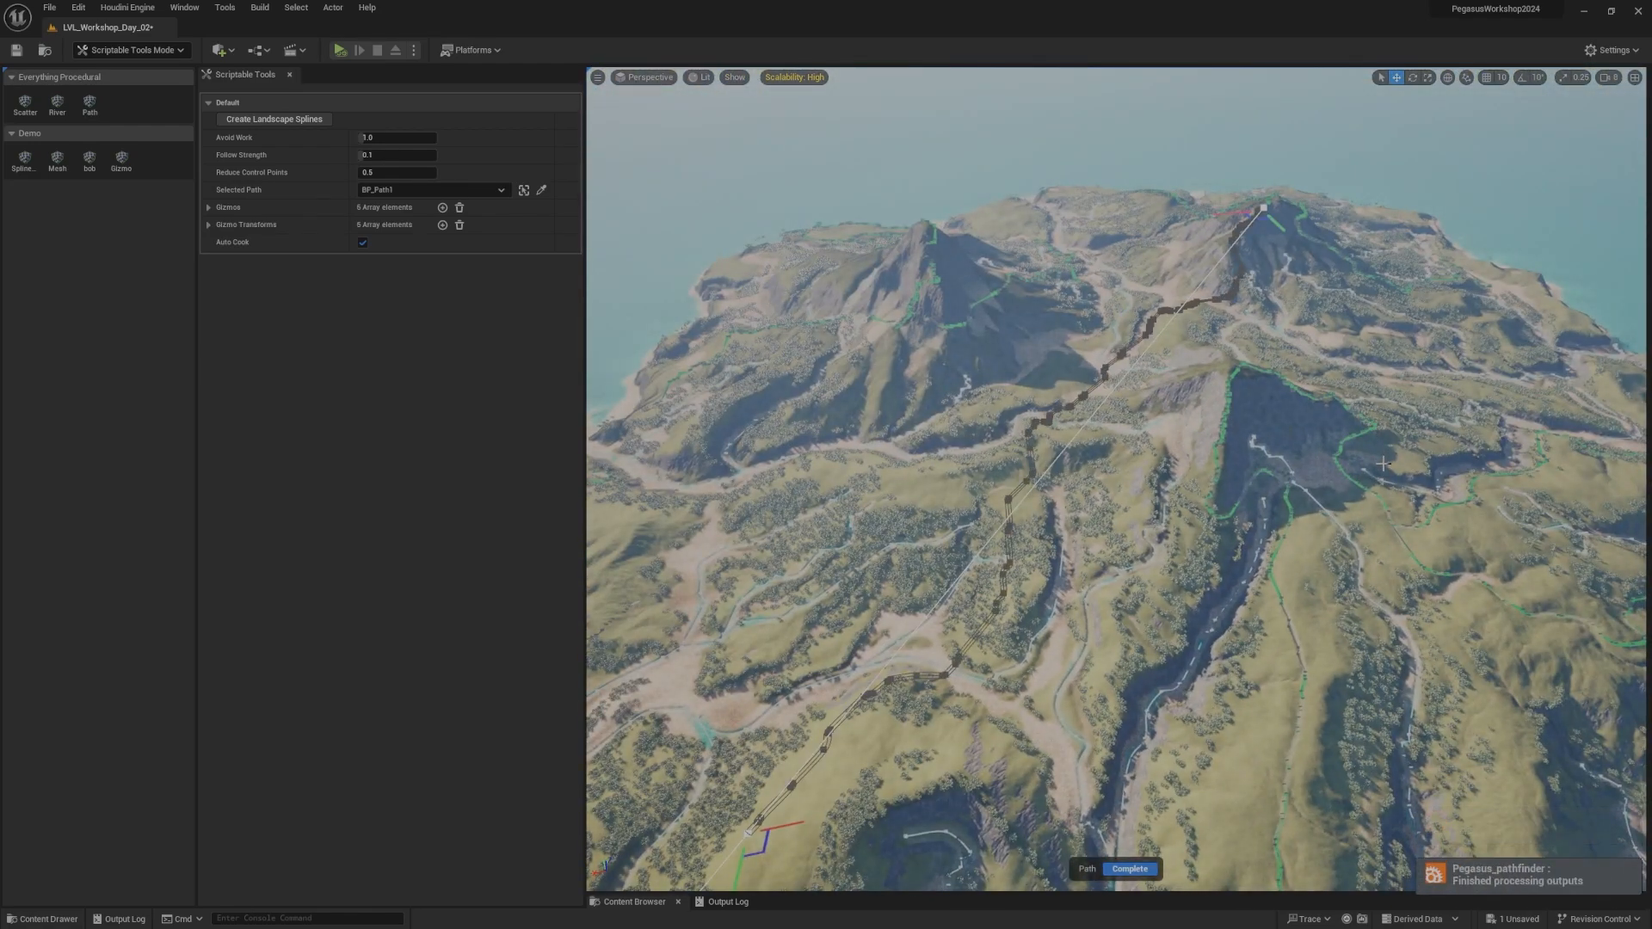
pyautogui.moveTo(1406, 517)
pyautogui.mouseDown(button='right')
pyautogui.moveTo(1356, 559)
pyautogui.moveTo(1377, 594)
pyautogui.moveTo(1623, 633)
pyautogui.moveTo(1647, 580)
pyautogui.moveTo(1400, 520)
pyautogui.mouseUp(button='right')
pyautogui.press('a')
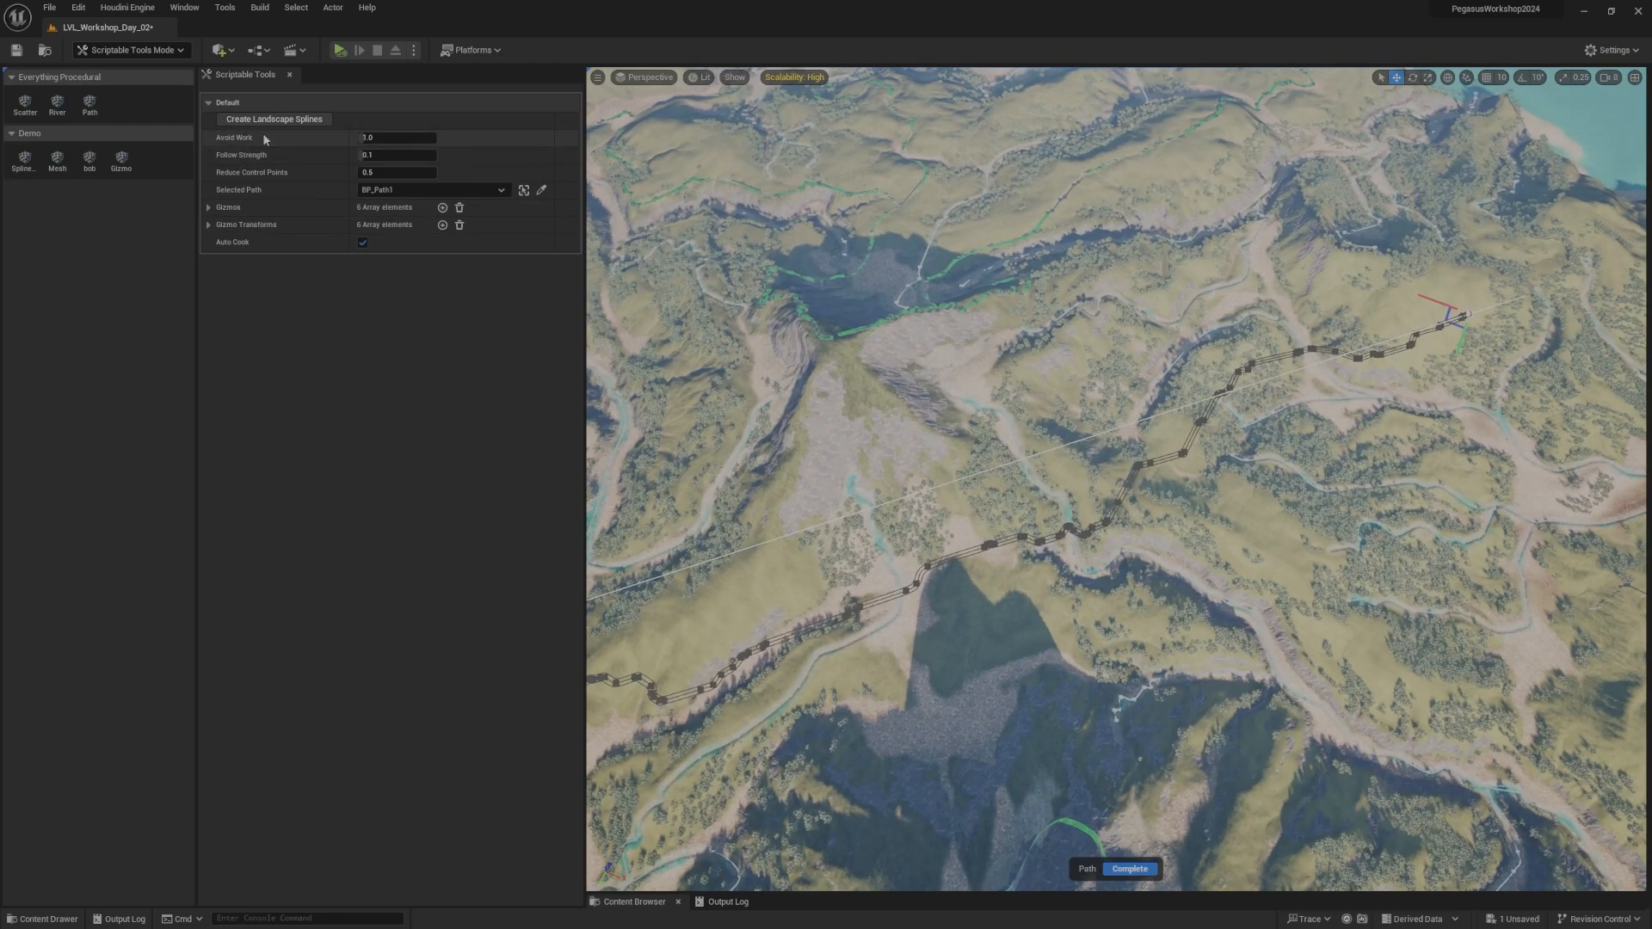
# Step: Set the second path's Avoid Work to 4.0 and inspect its route below the mountain
pyautogui.click(397, 137)
pyautogui.write('4')
pyautogui.press('Return')
pyautogui.moveTo(1142, 552); pyautogui.dragTo(1041, 427, button='right')
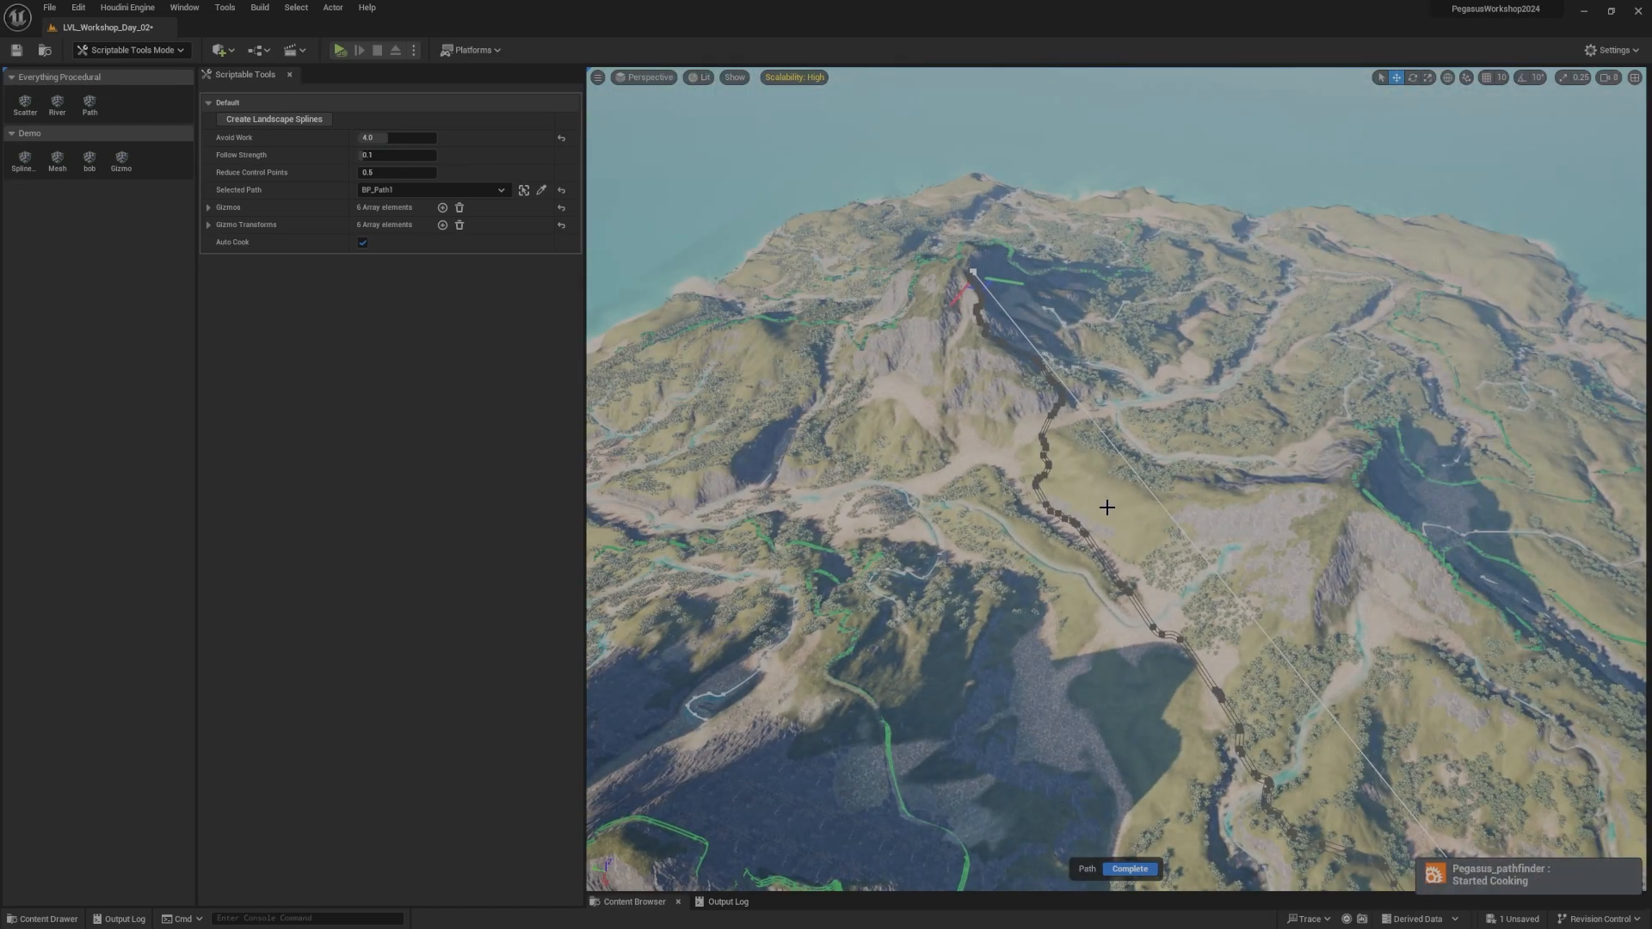
pyautogui.moveTo(1091, 482); pyautogui.dragTo(1282, 469, button='right')
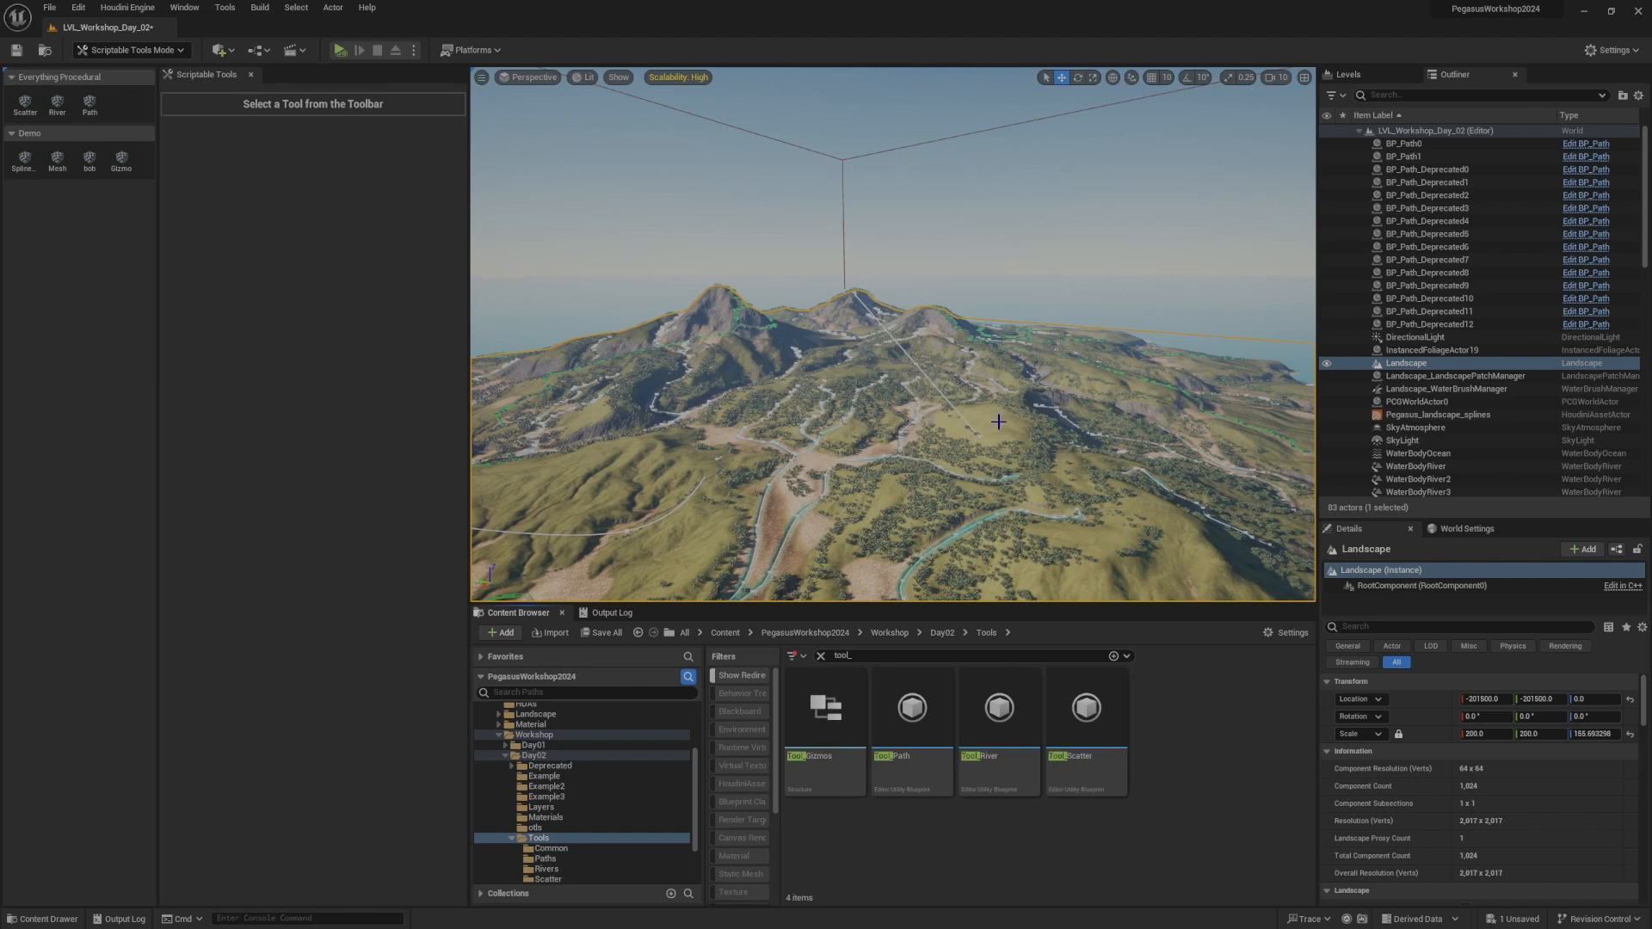
# Step: Open the project's plugins list and look up the Scriptable Tools plugins by searching for "scriptable tool"
pyautogui.click(78, 7)
pyautogui.click(143, 186)
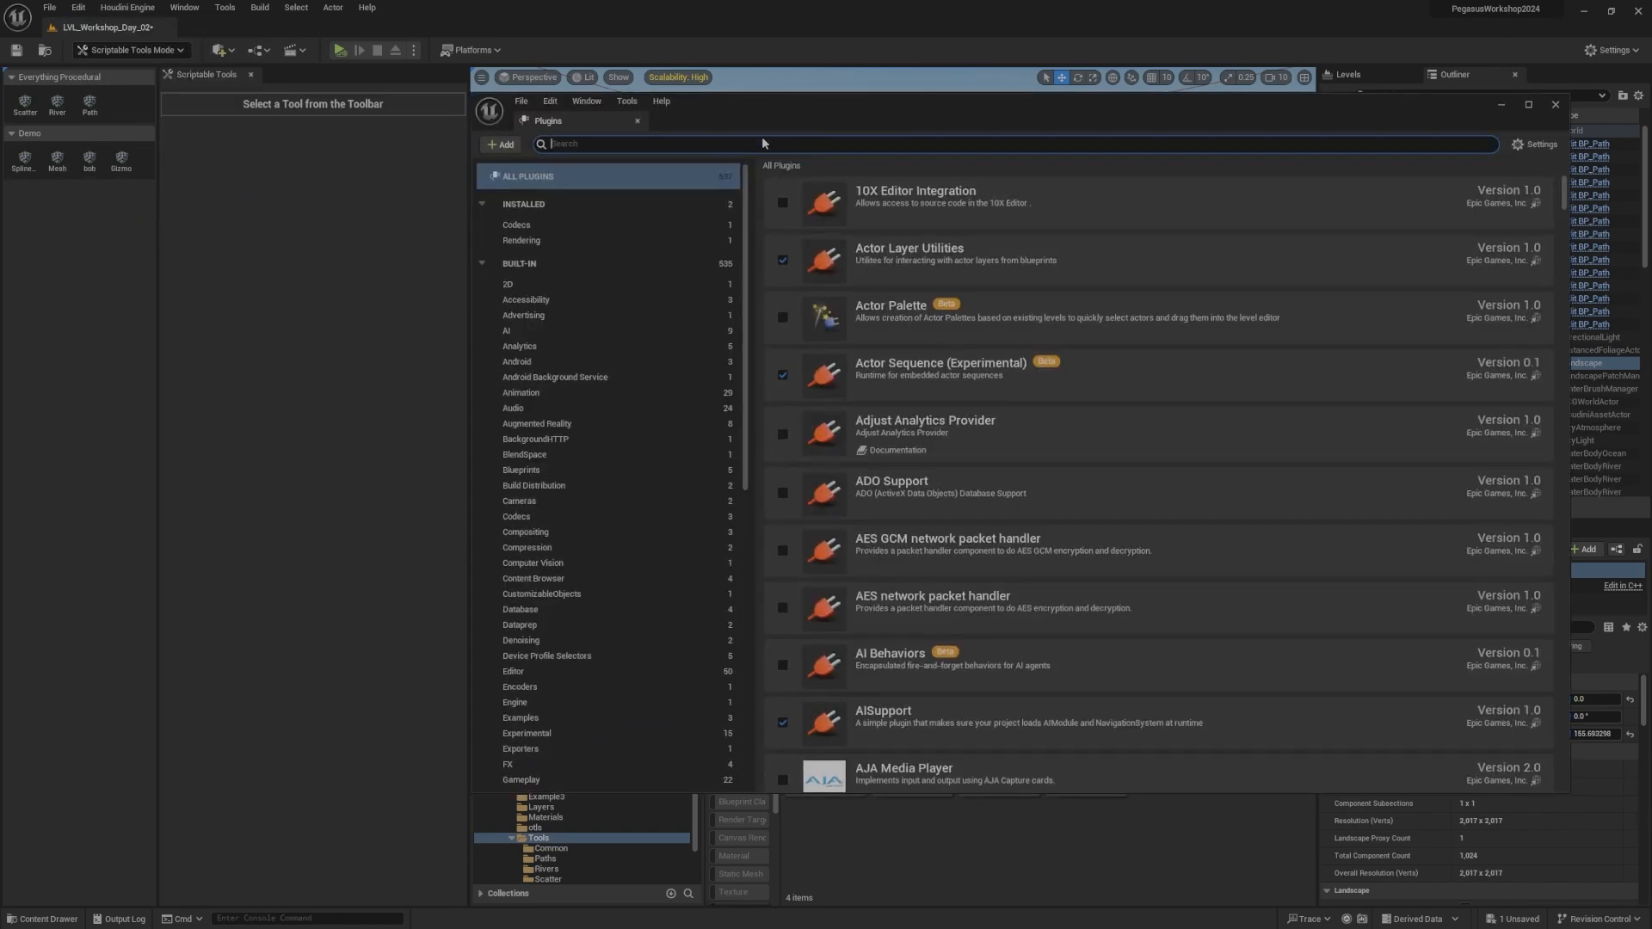
pyautogui.write('scriptable tool')
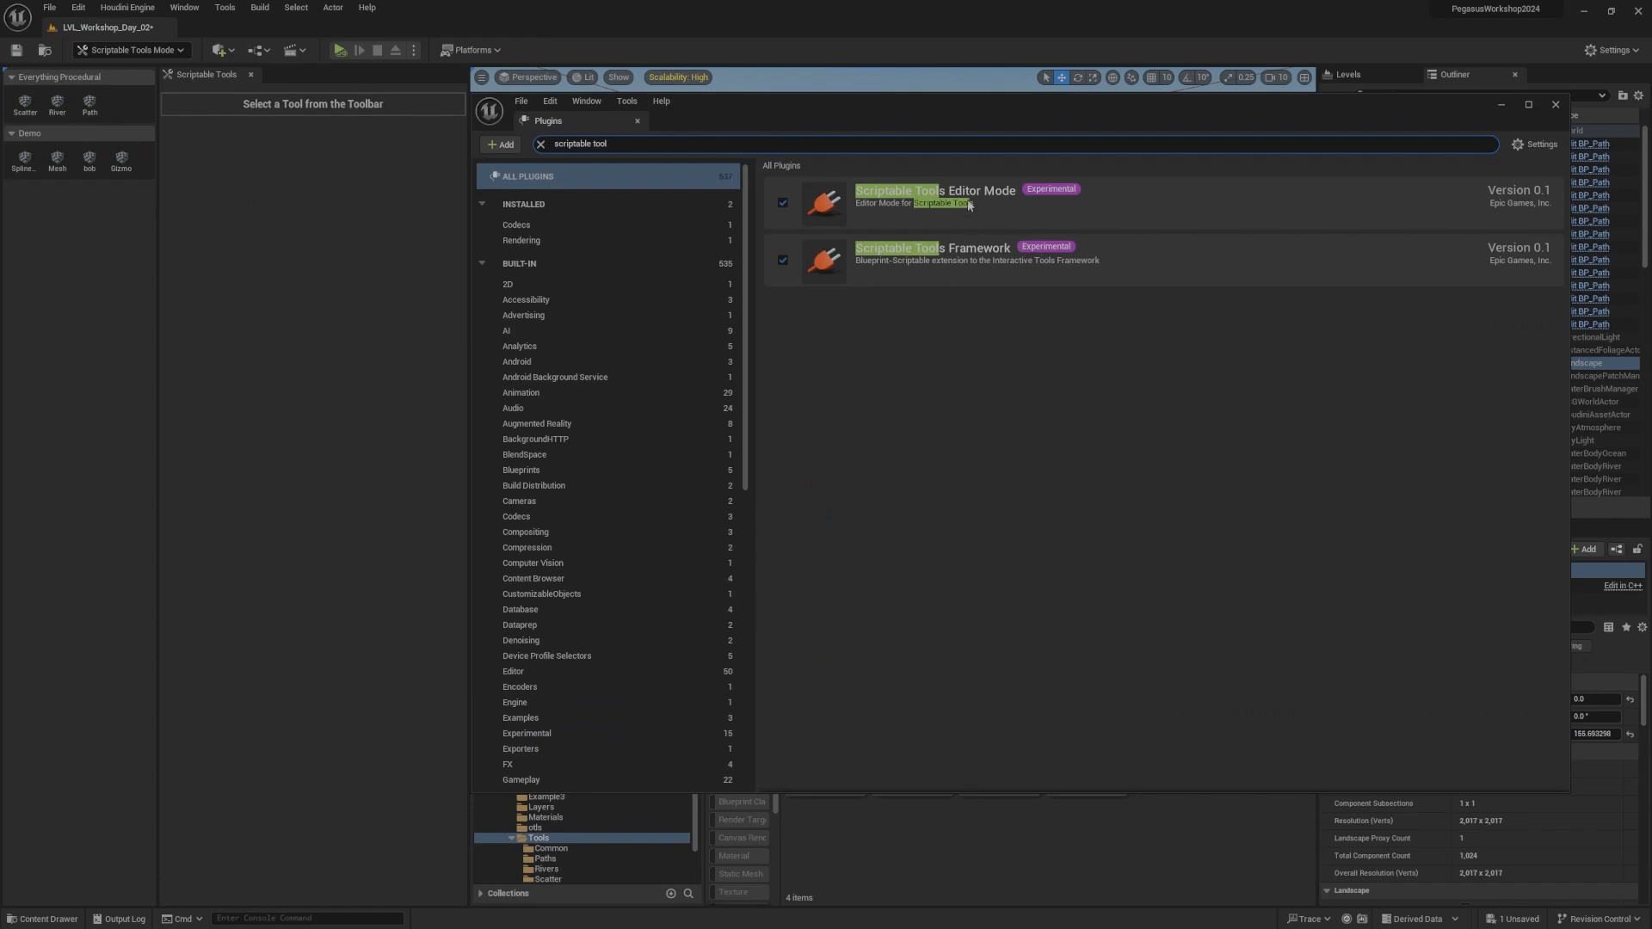
# Step: Check the Water and Landmass plugins by searching for "water p" and "landmass"
pyautogui.hotkey('ctrl', 'a')
pyautogui.write('water p')
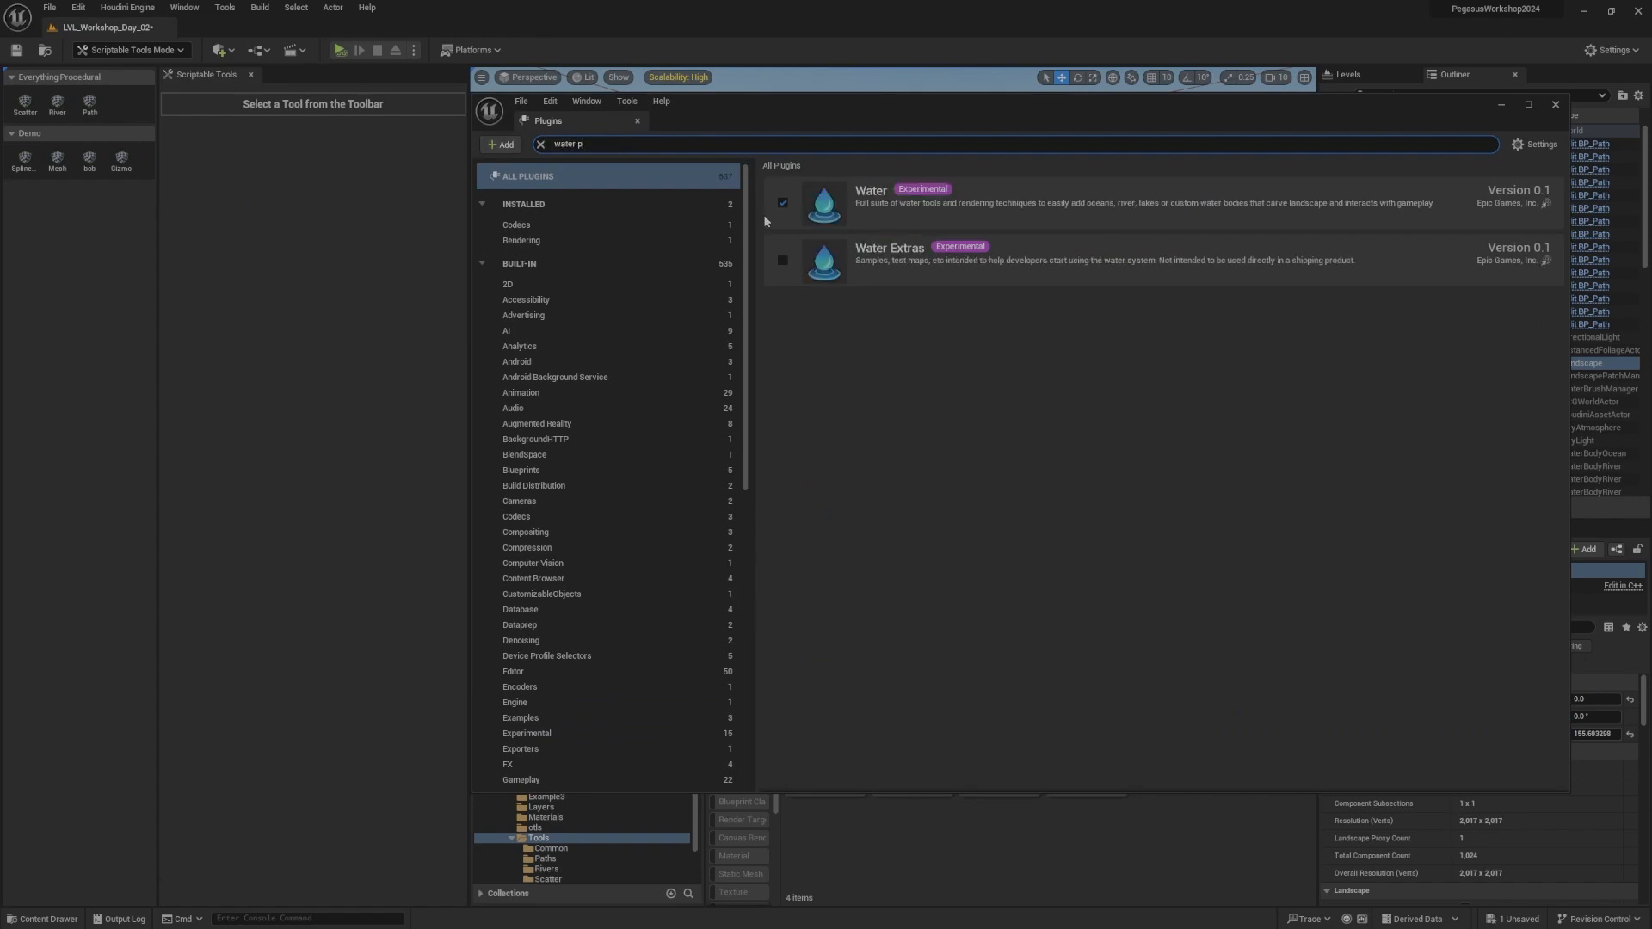
pyautogui.press('BackSpace')
pyautogui.press('BackSpace')
pyautogui.hotkey('ctrl', 'a')
pyautogui.write('landmass')
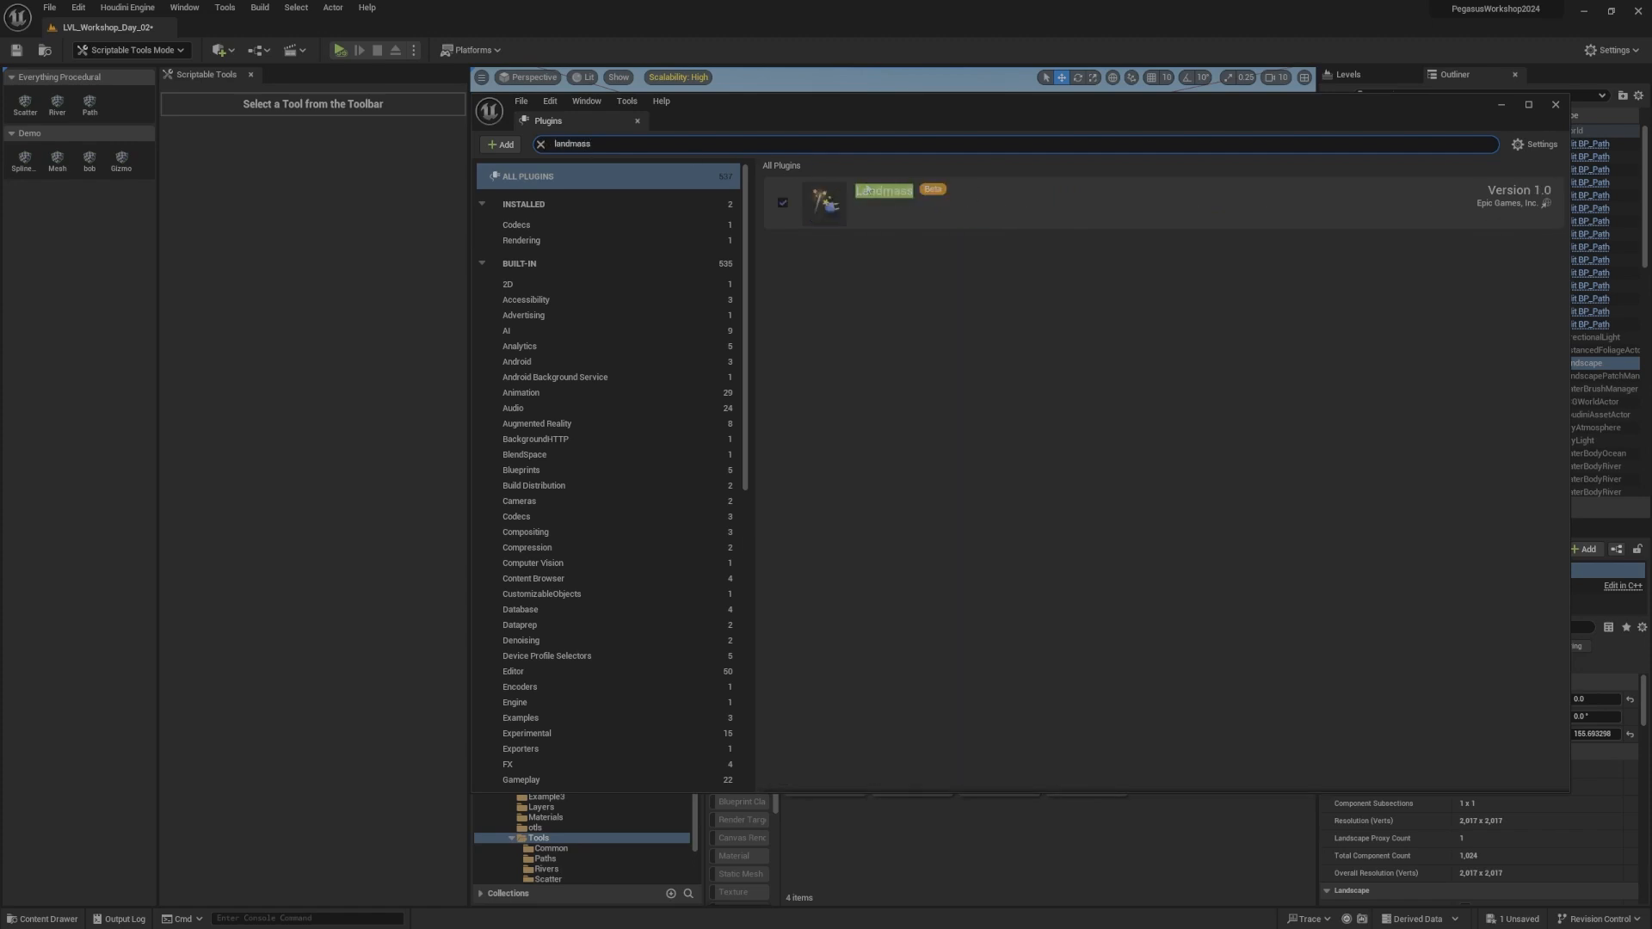
# Step: Check the PCG and Geometry Script plugins by searching for "pcg" and "geometry scr", and close the plugins list
pyautogui.hotkey('ctrl', 'a')
pyautogui.press('BackSpace')
pyautogui.write('p')
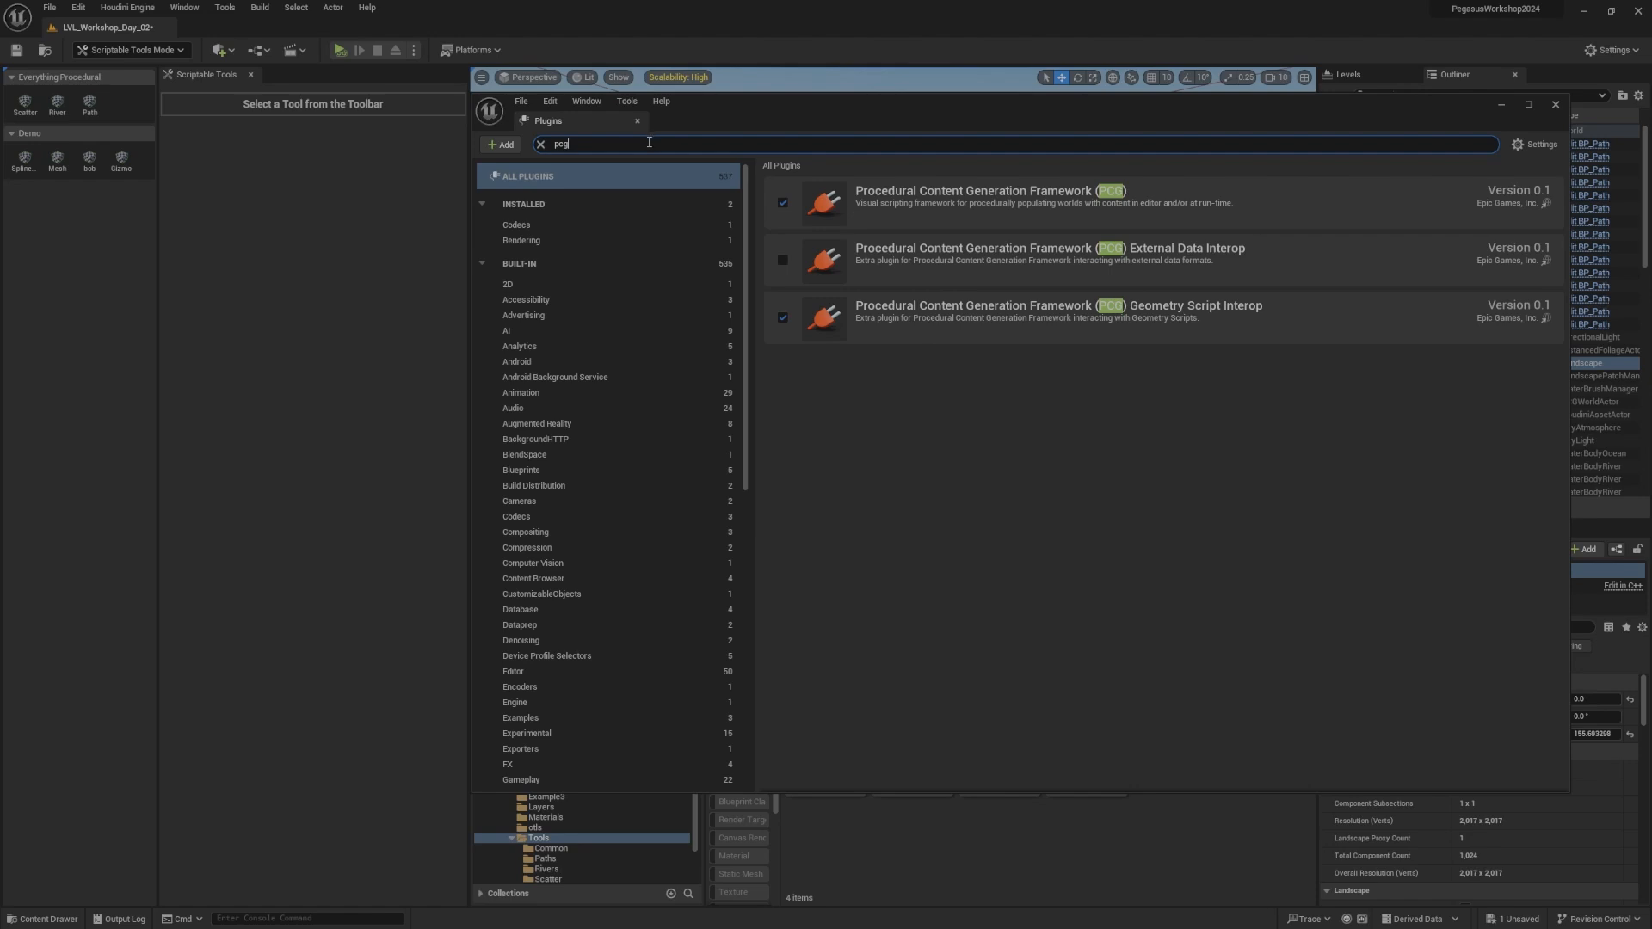
pyautogui.hotkey('ctrl', 'a')
pyautogui.write('geometry scr')
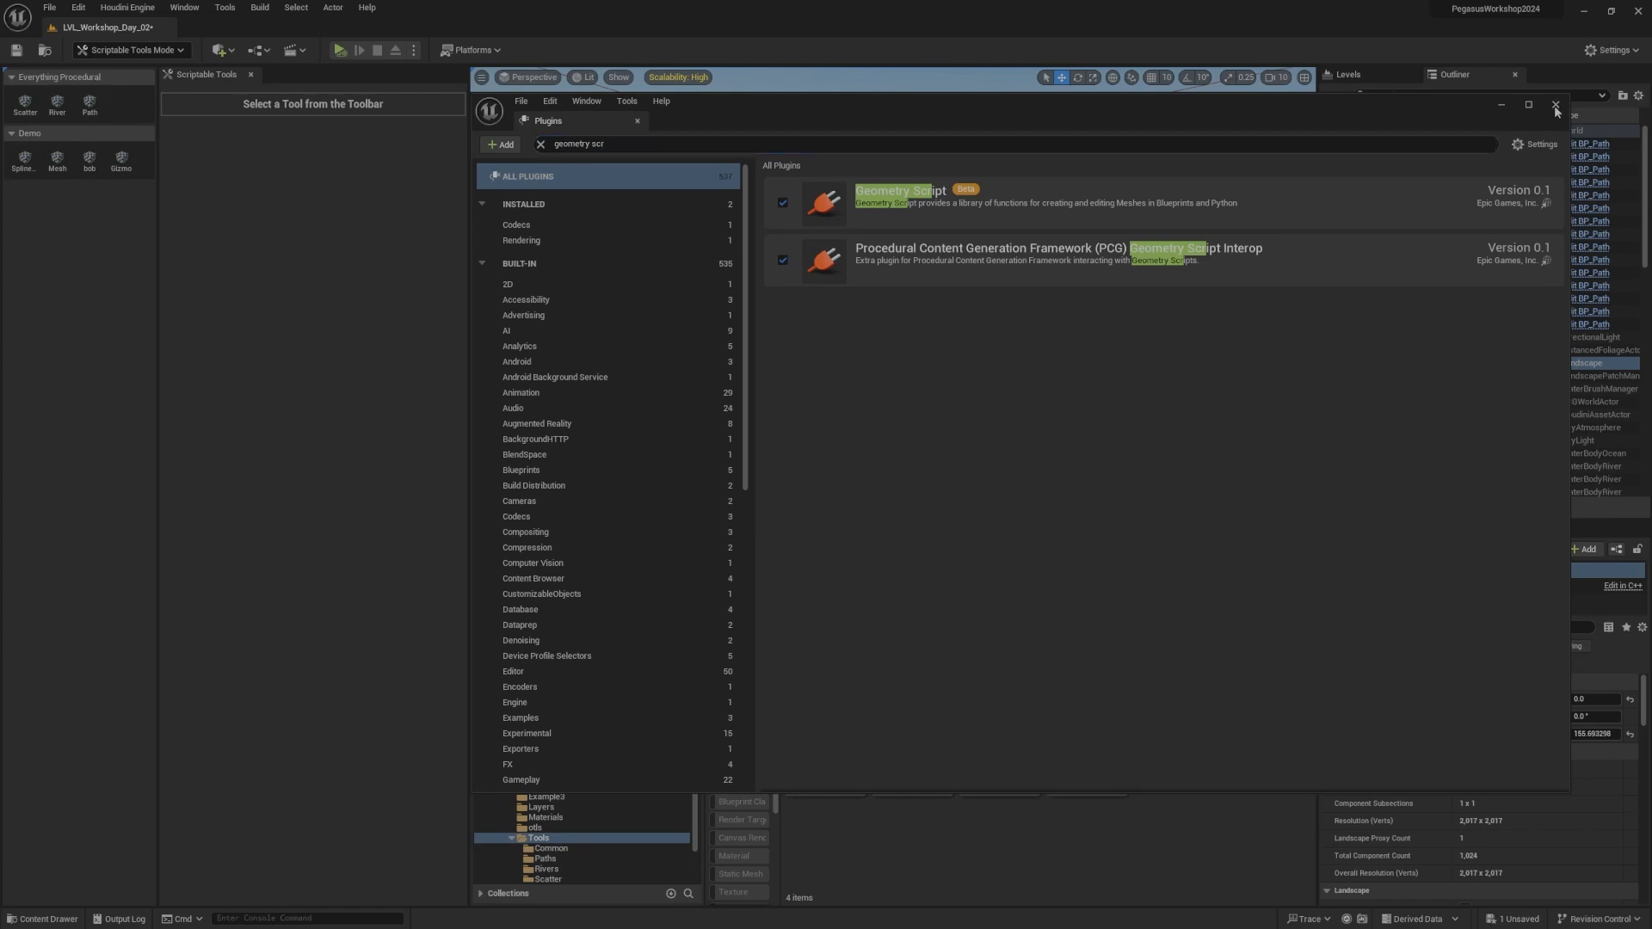
pyautogui.click(1557, 105)
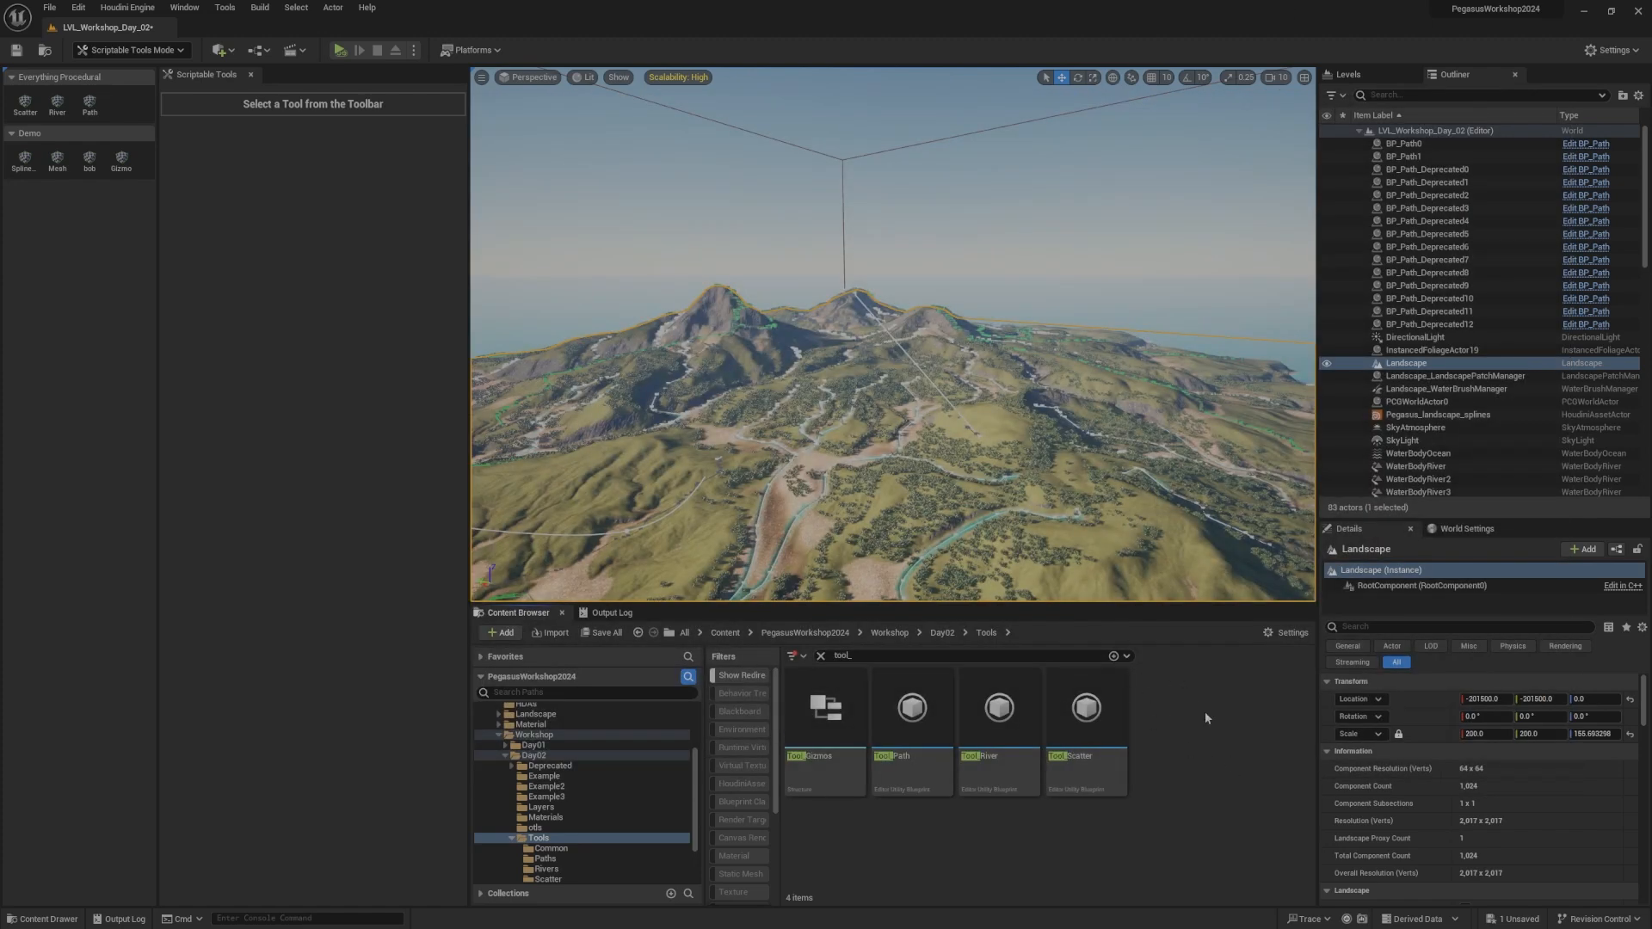
# Step: Clear the asset search in the Day02 folder and open its Example3 subfolder
pyautogui.click(942, 632)
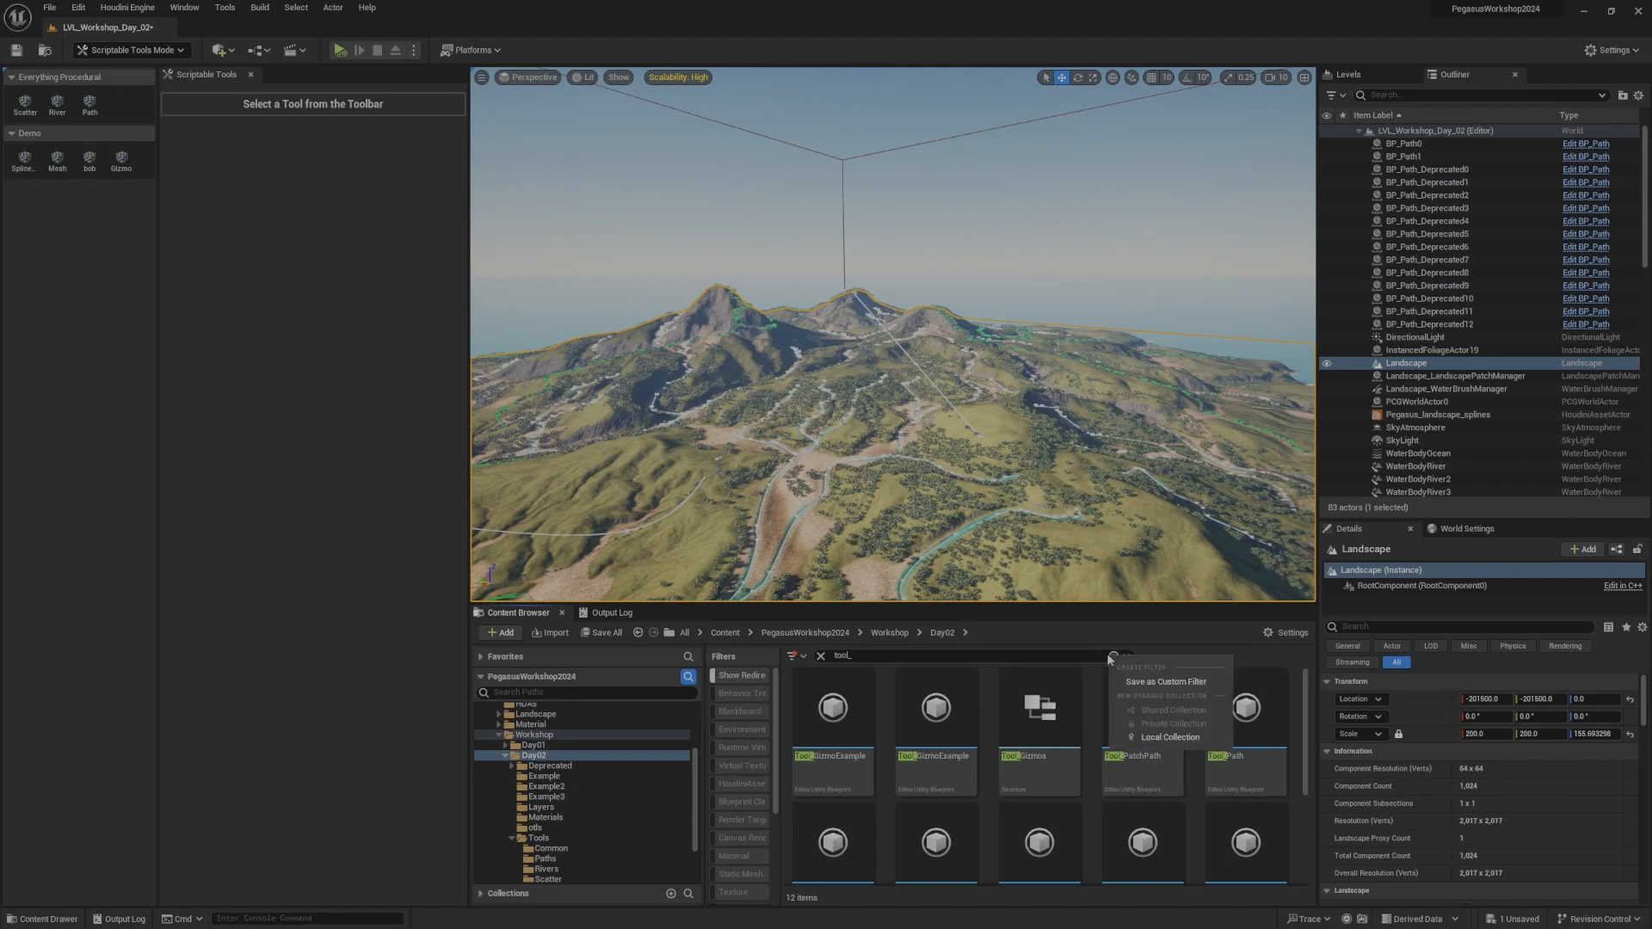
pyautogui.moveTo(1004, 657); pyautogui.dragTo(810, 658)
pyautogui.press('BackSpace')
pyautogui.click(1216, 782)
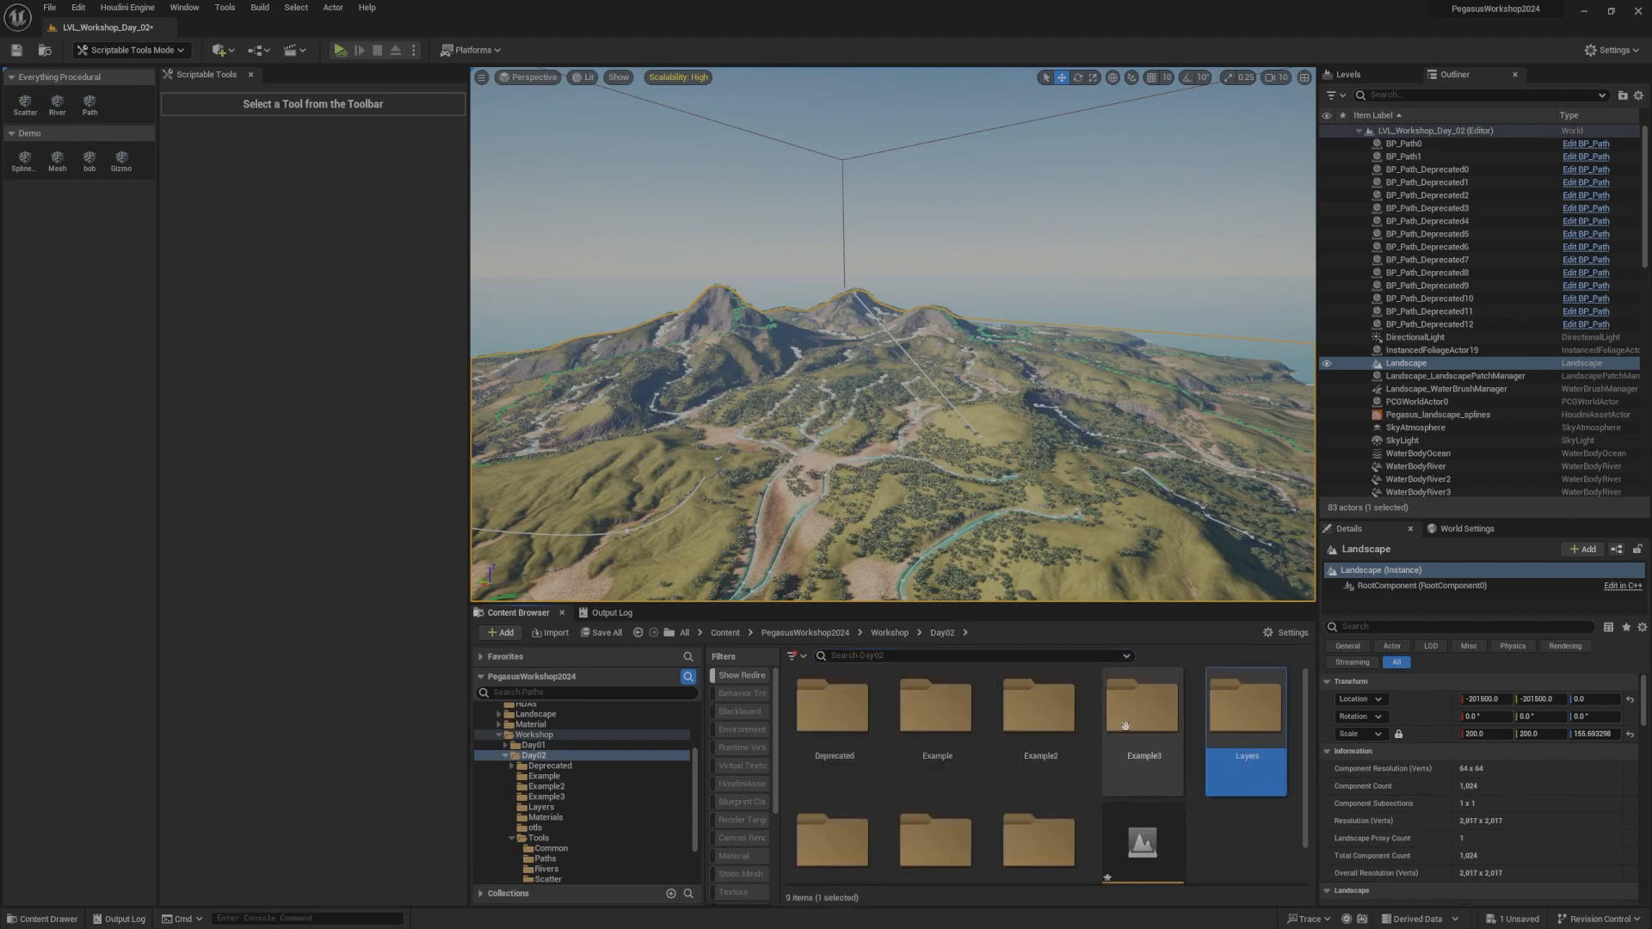
pyautogui.doubleClick(1144, 781)
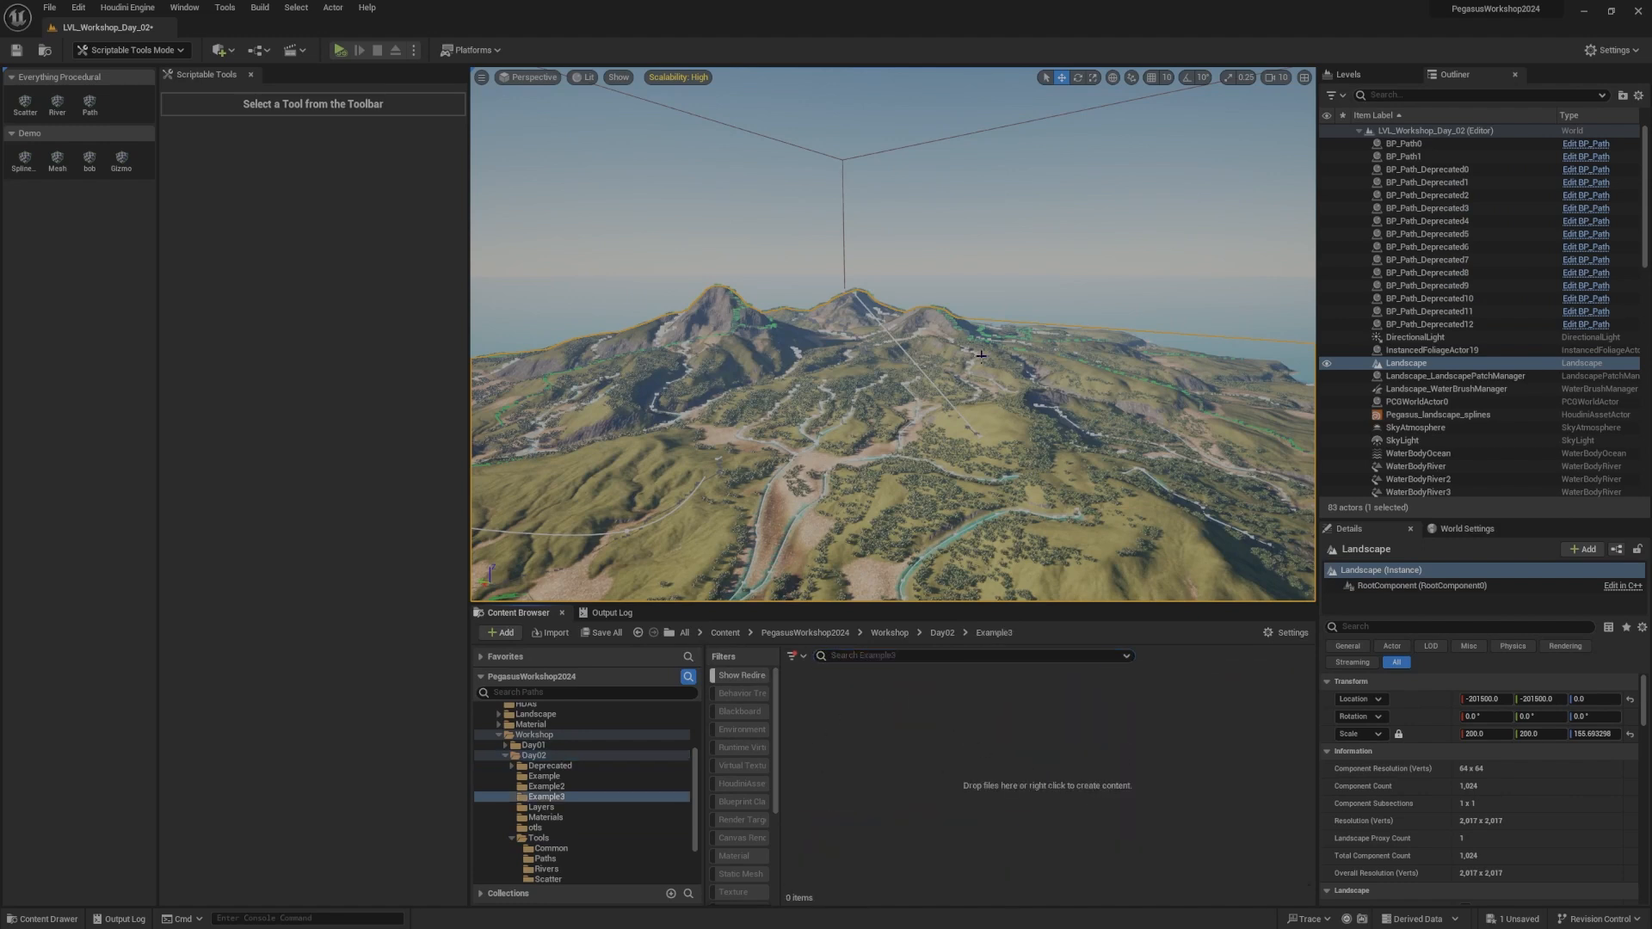
# Step: Create a Blueprint class in Example3 with EditorScriptableSingleClickTool as its parent and name it Tool_BasicExample
pyautogui.rightClick(903, 707)
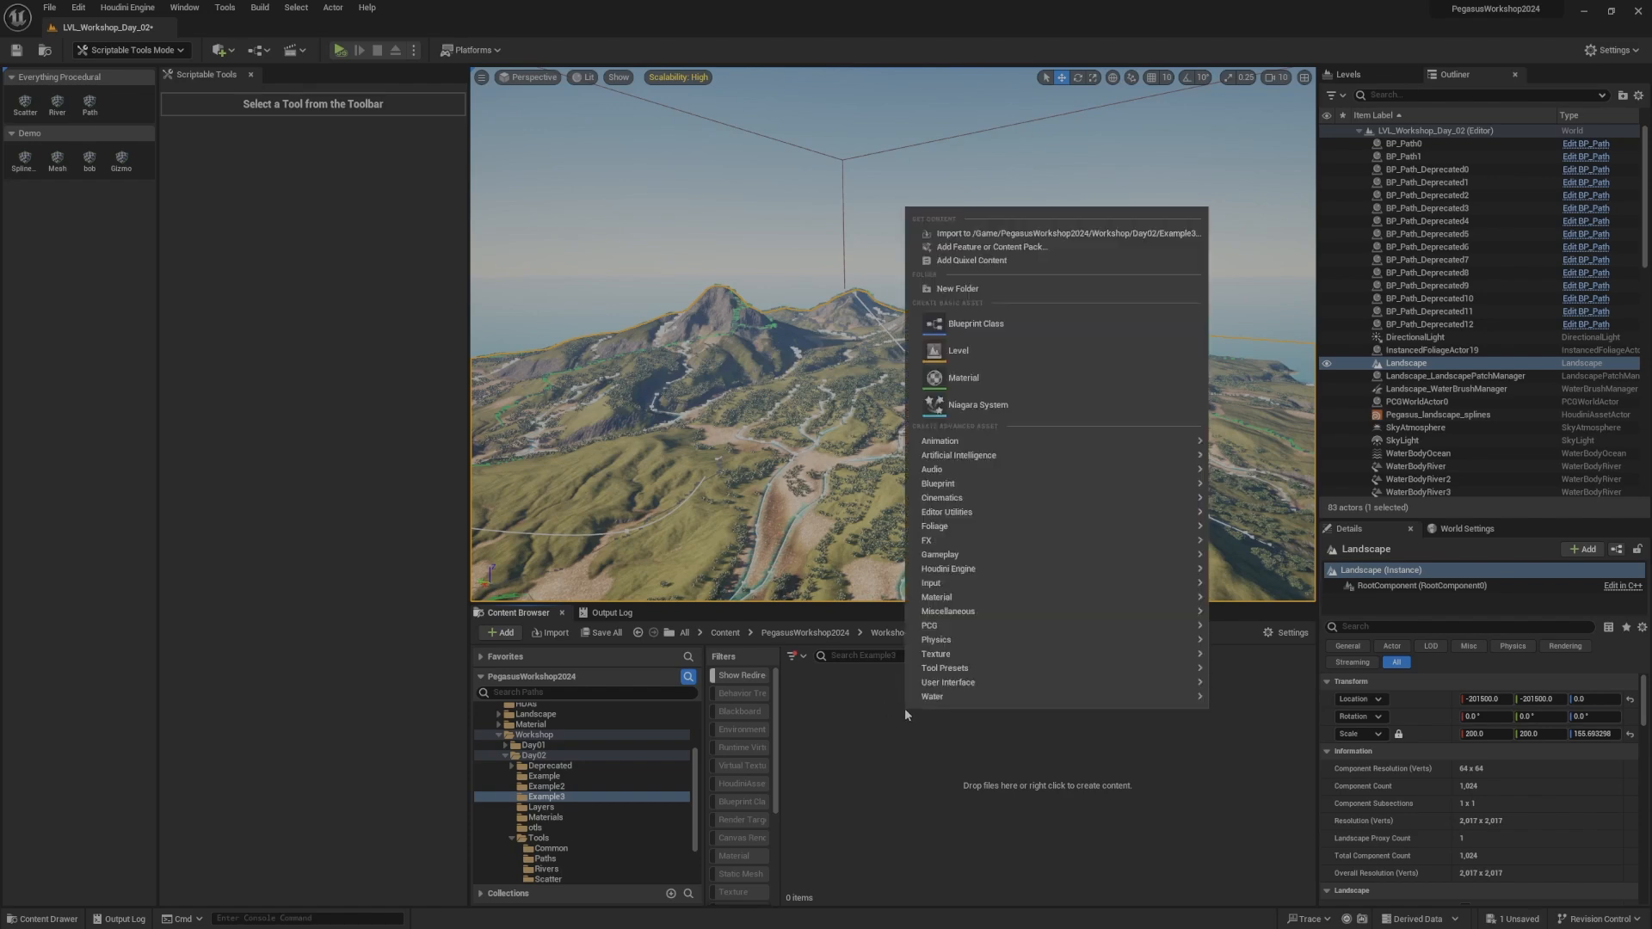
pyautogui.click(1018, 331)
pyautogui.write('scriptable')
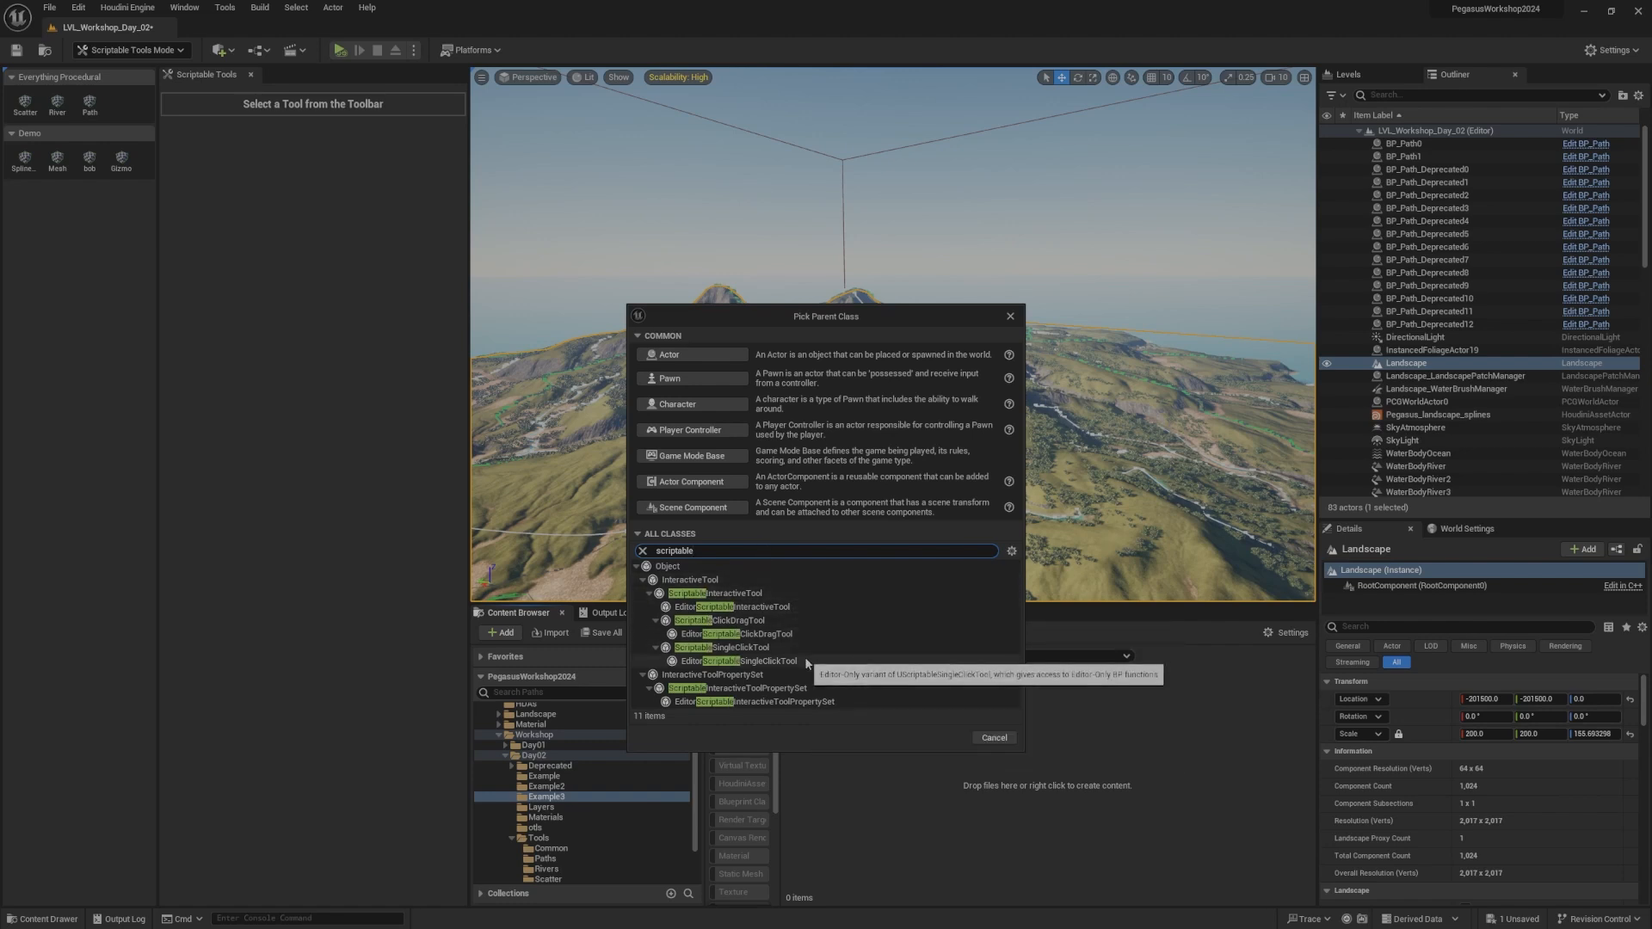
pyautogui.click(807, 662)
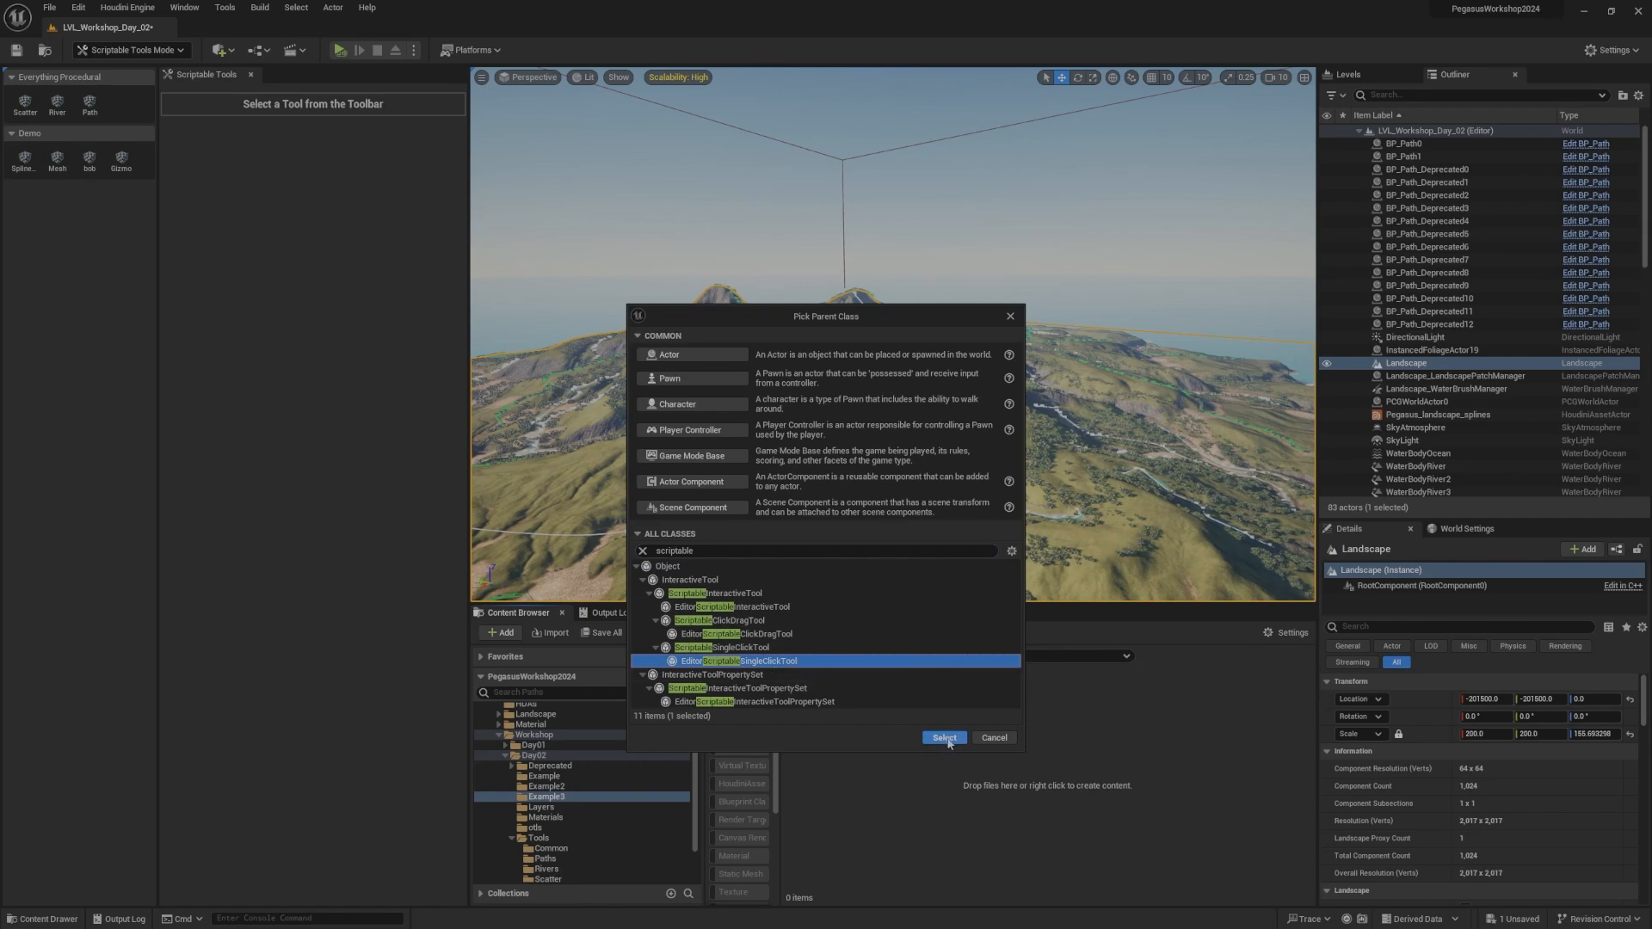
pyautogui.click(944, 738)
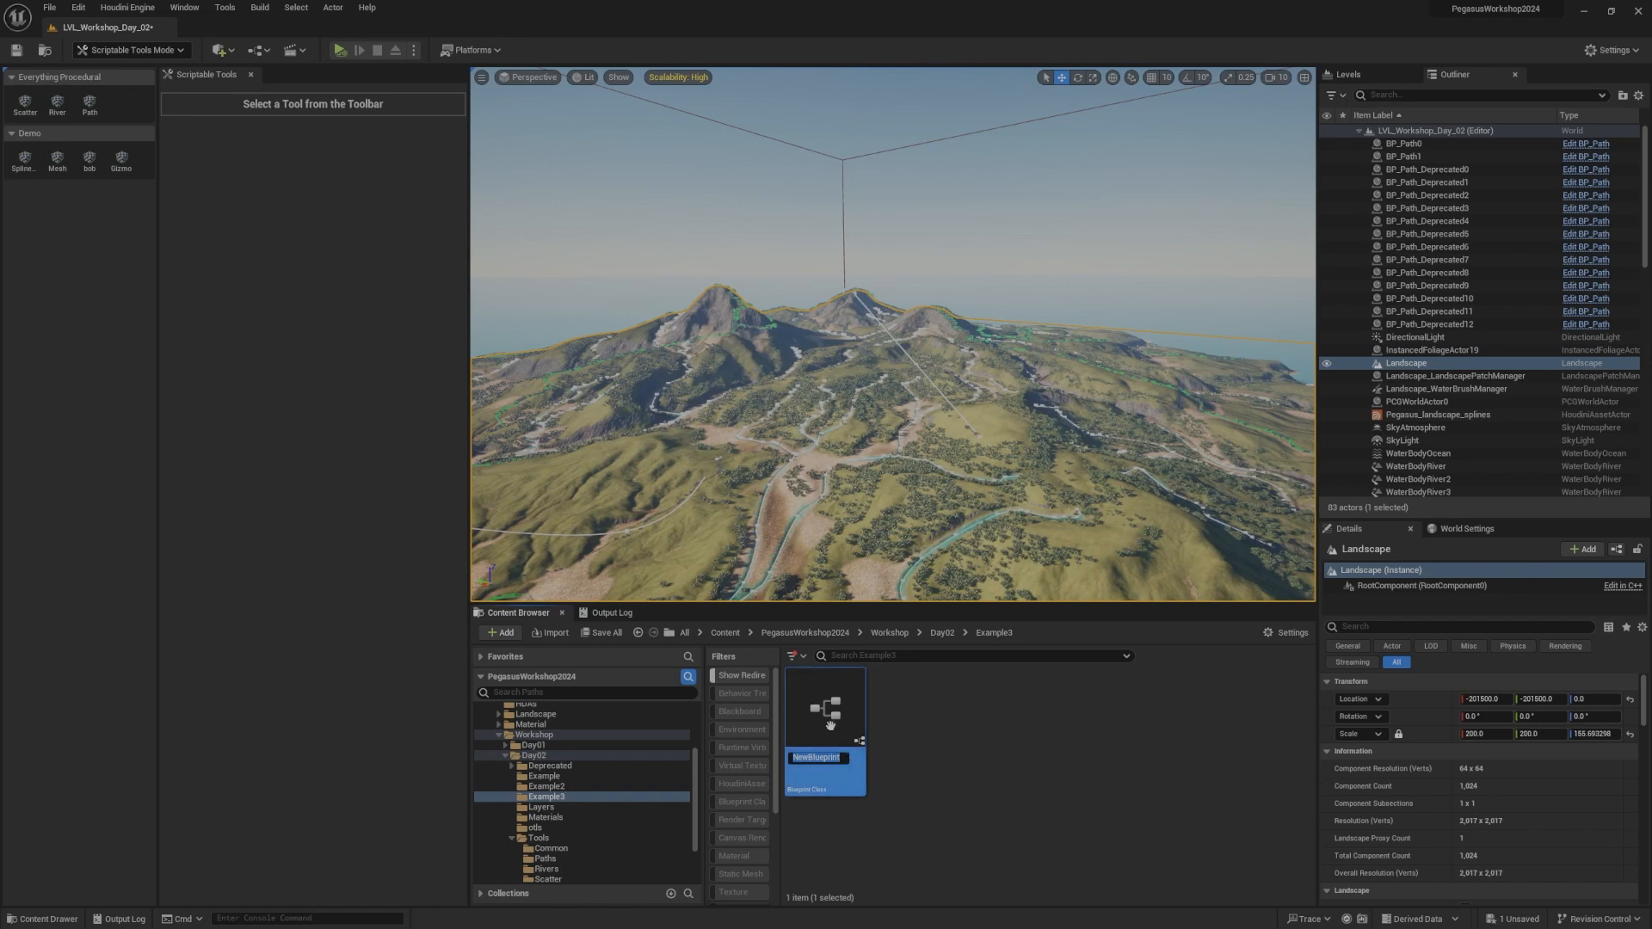
pyautogui.write('Tool')
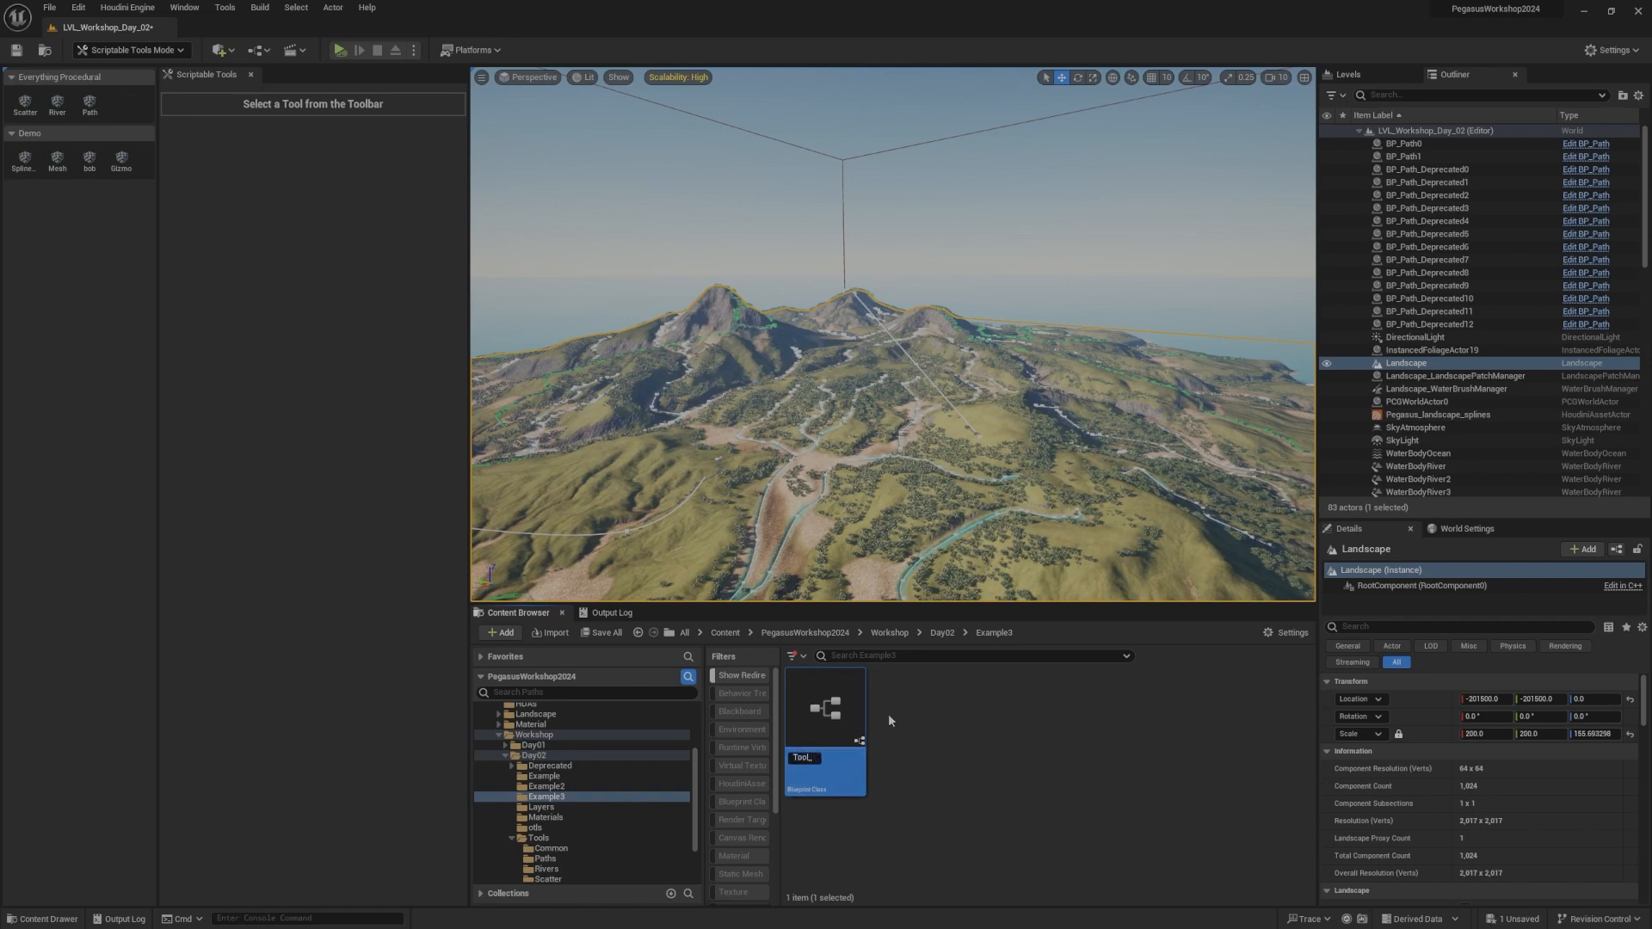
pyautogui.write('_BasicExample')
pyautogui.press('Return')
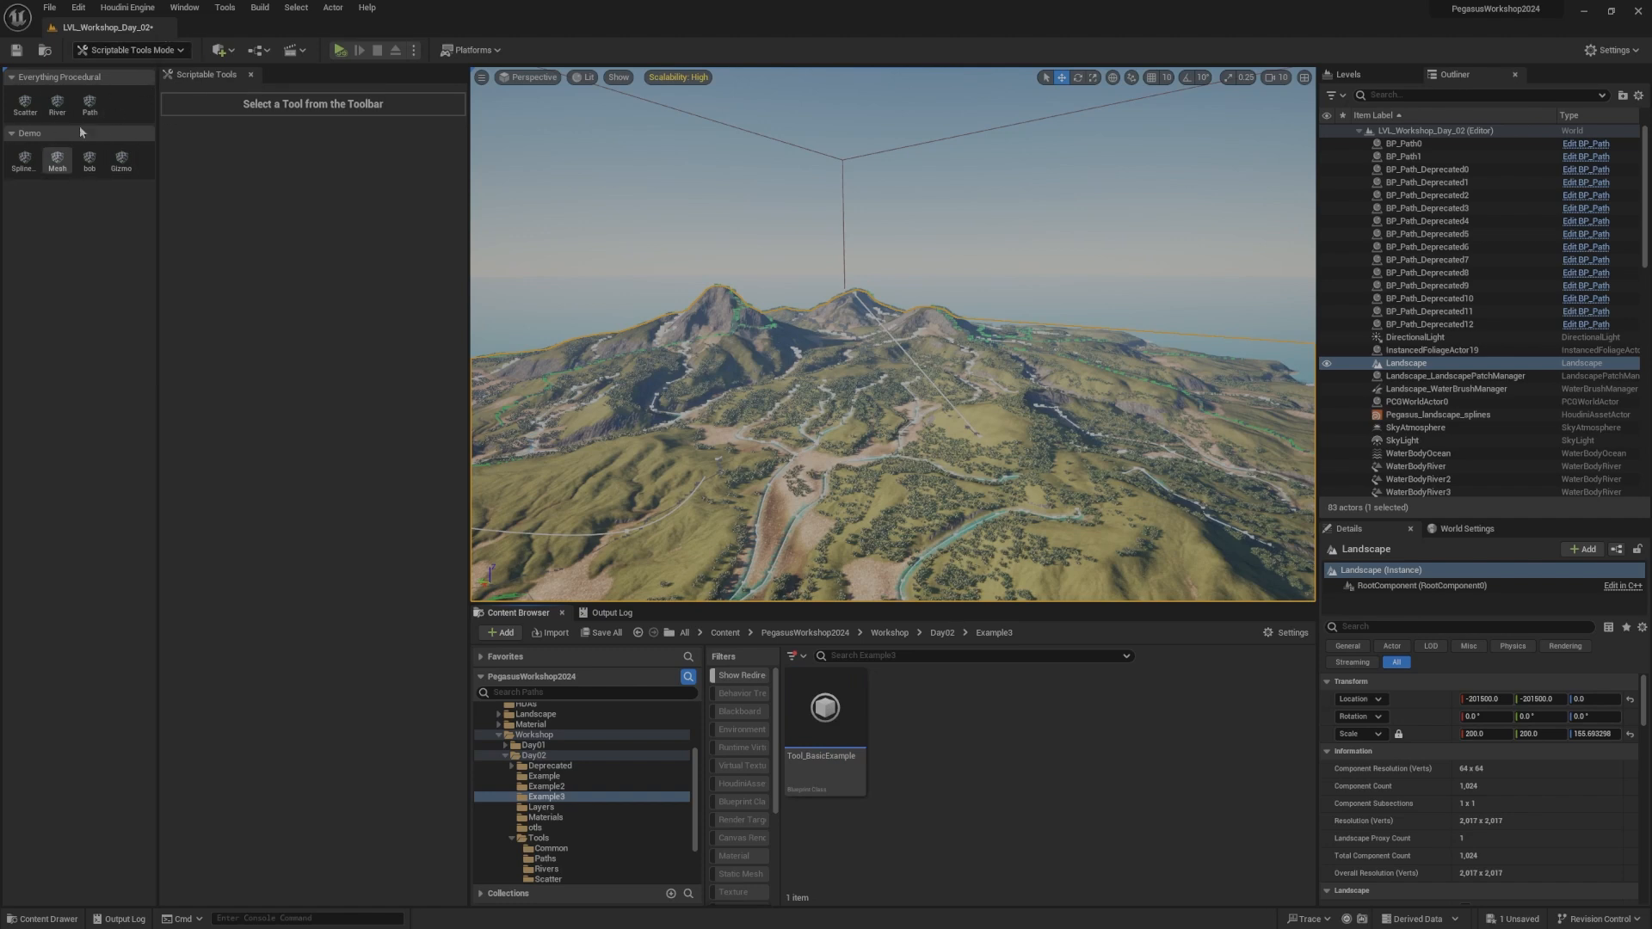
# Step: In Tool_BasicExample, set Tool Name and Long Name to BasicTool and Category to Workshop, and compile and save the blueprint
pyautogui.click(840, 702)
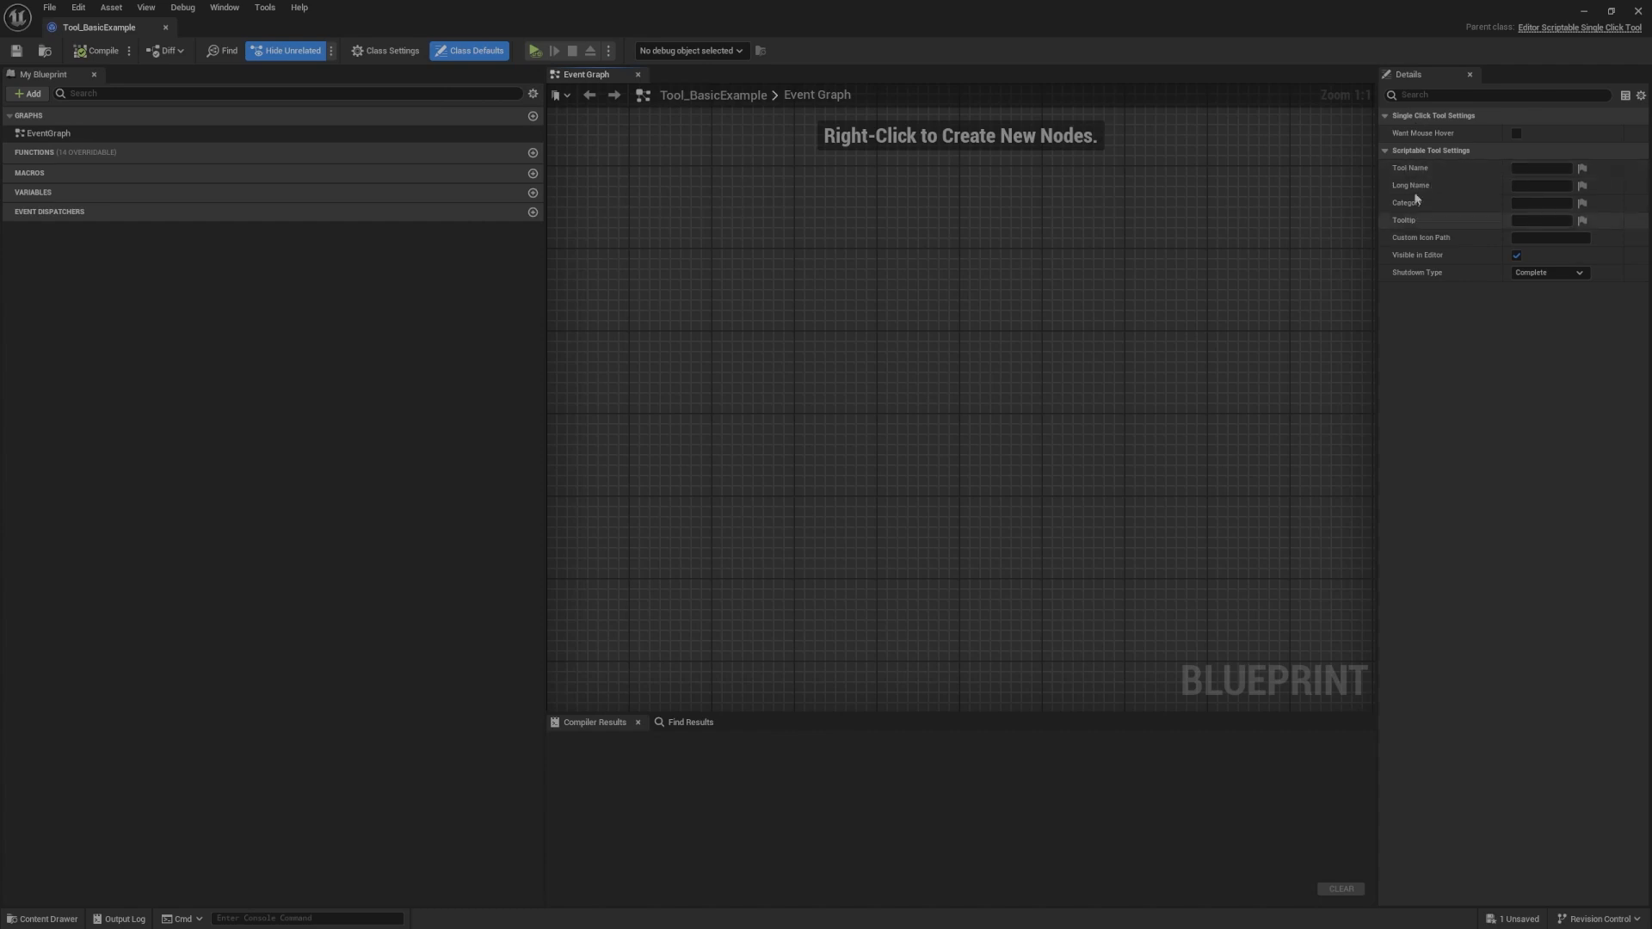
pyautogui.click(1527, 170)
pyautogui.write('B')
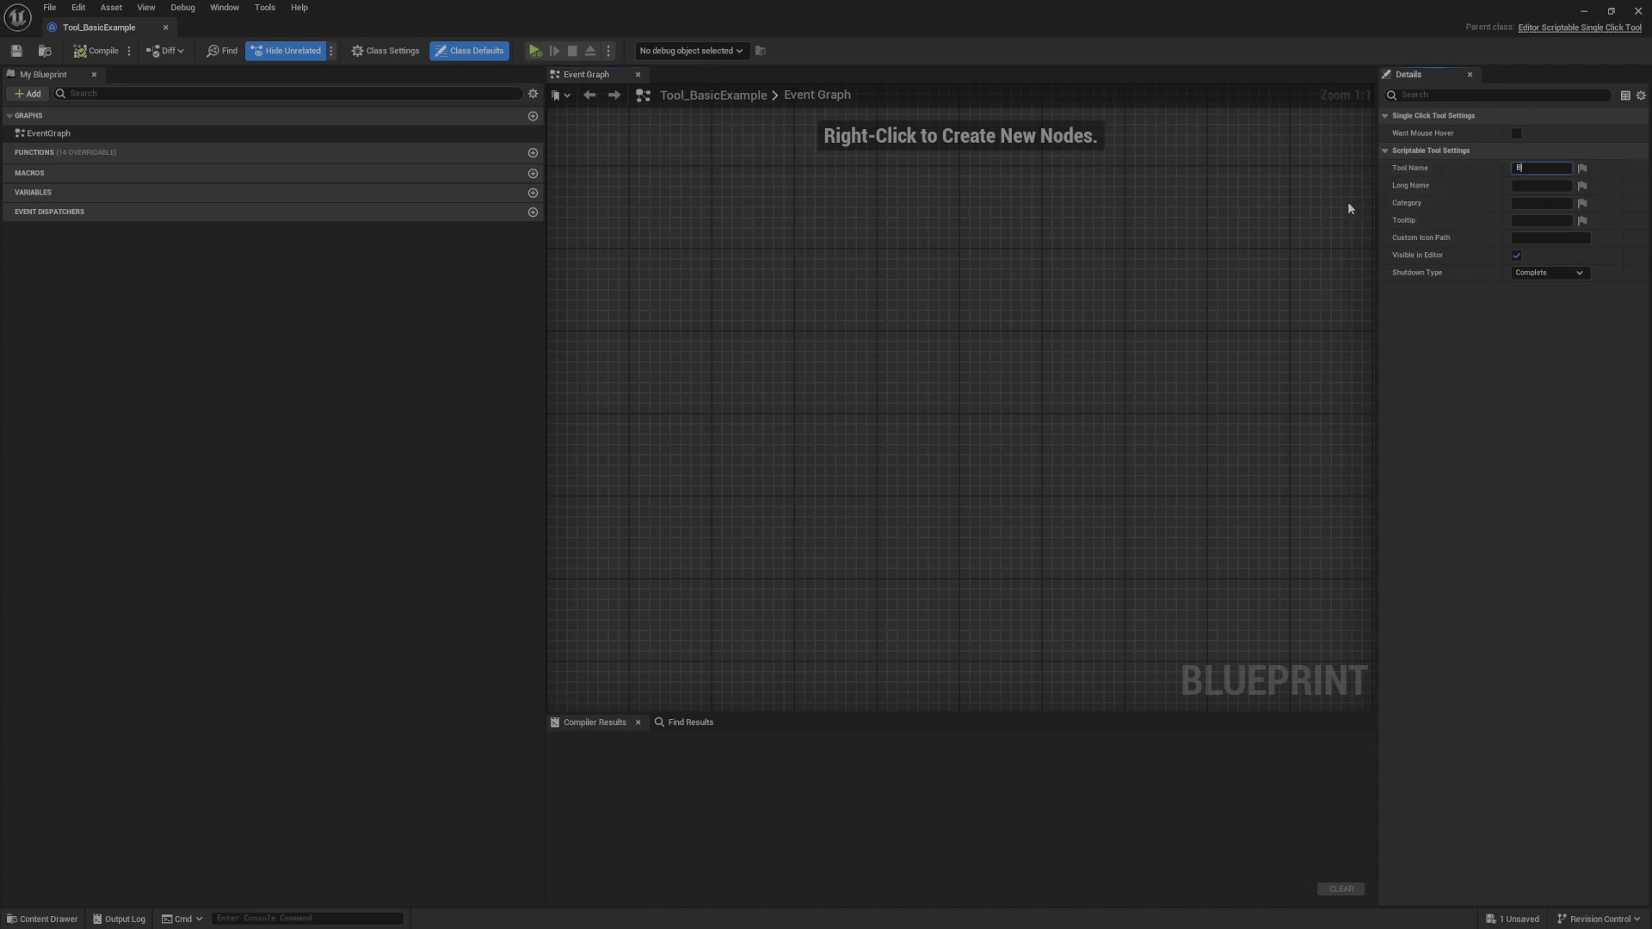
pyautogui.write('asicTool')
pyautogui.press('Return')
pyautogui.write('BasicTool')
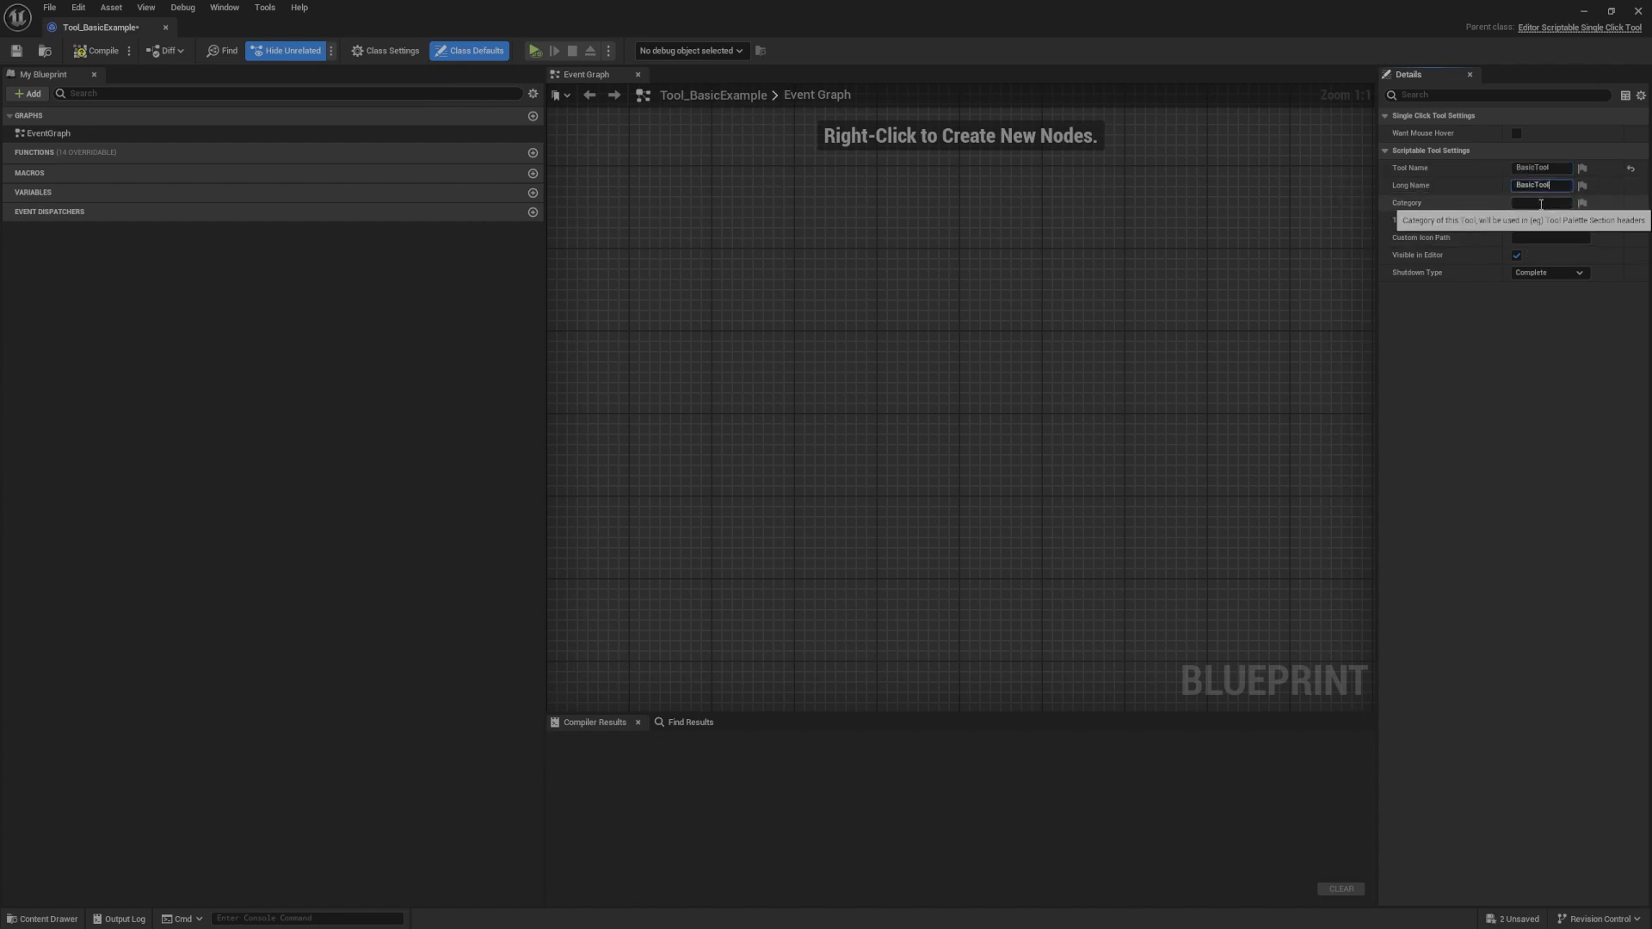
pyautogui.click(1541, 204)
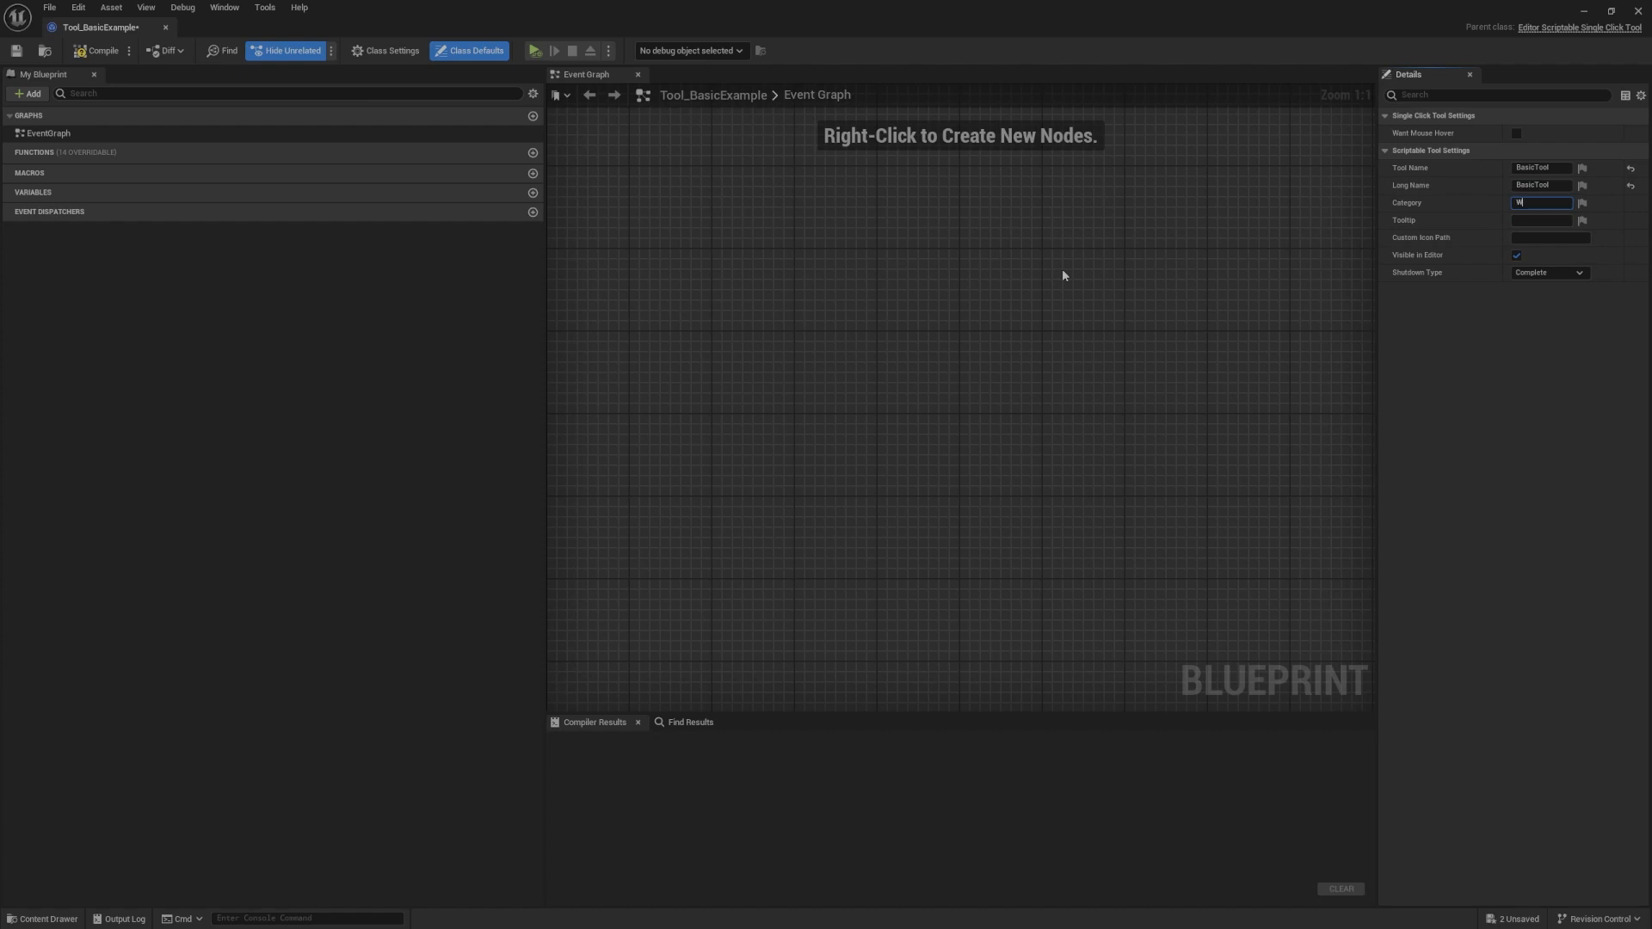
pyautogui.write('Workshop')
pyautogui.press('Return')
pyautogui.click(102, 50)
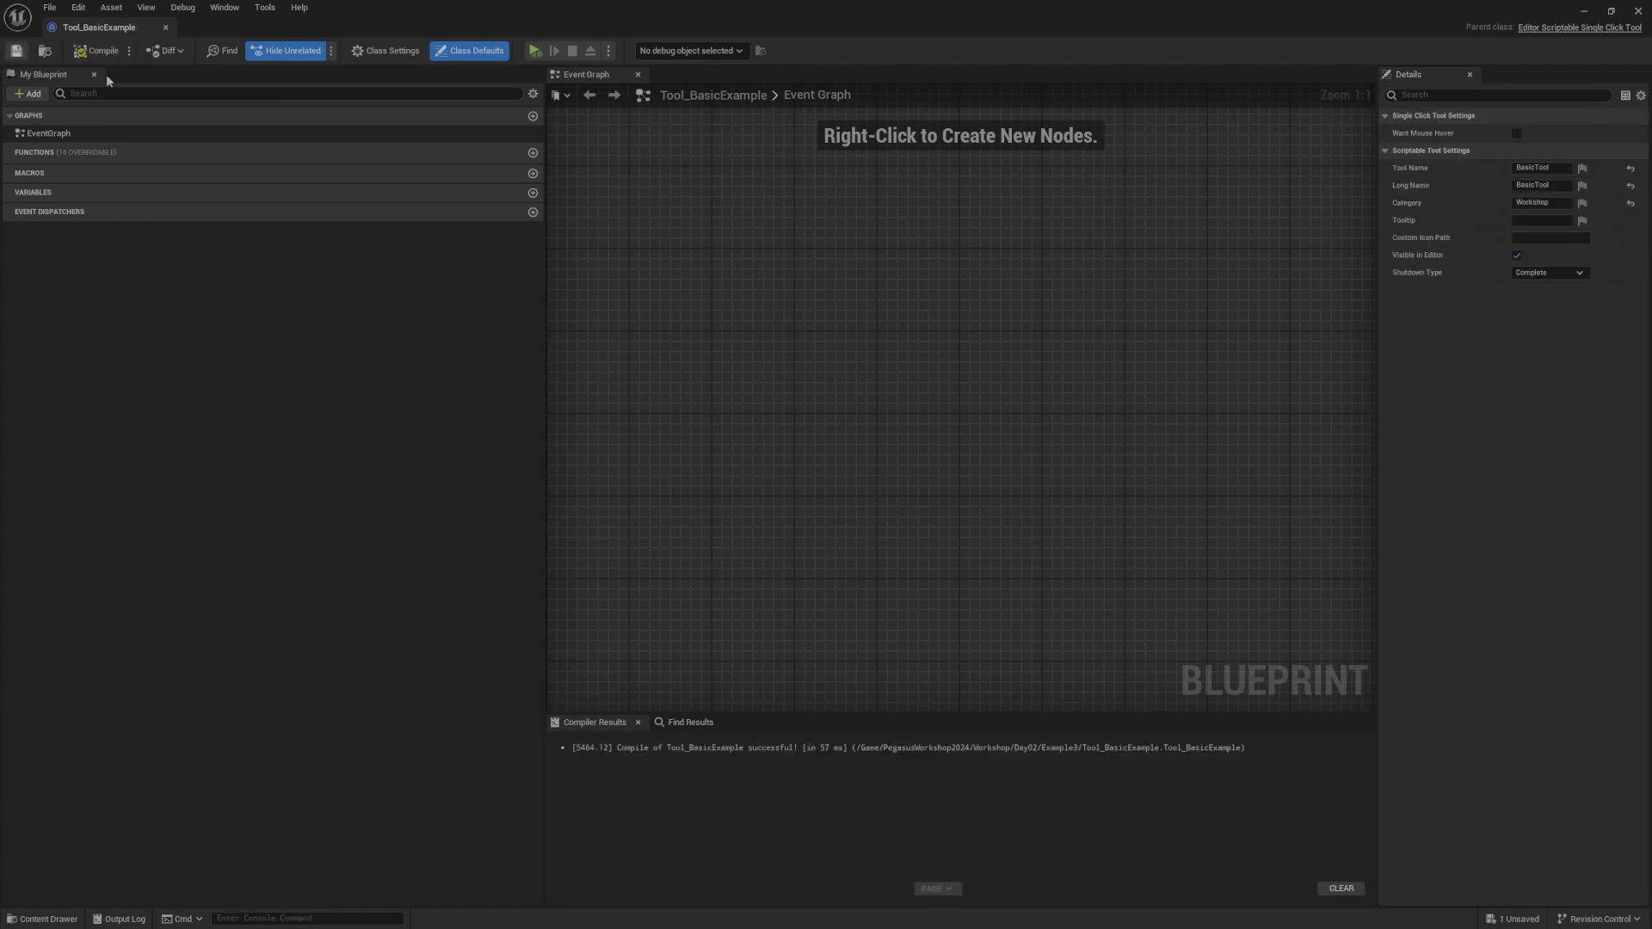
# Step: Return to the level editor, leave Scriptable Tools mode and re-enter it to reload the tool list
pyautogui.click(1586, 12)
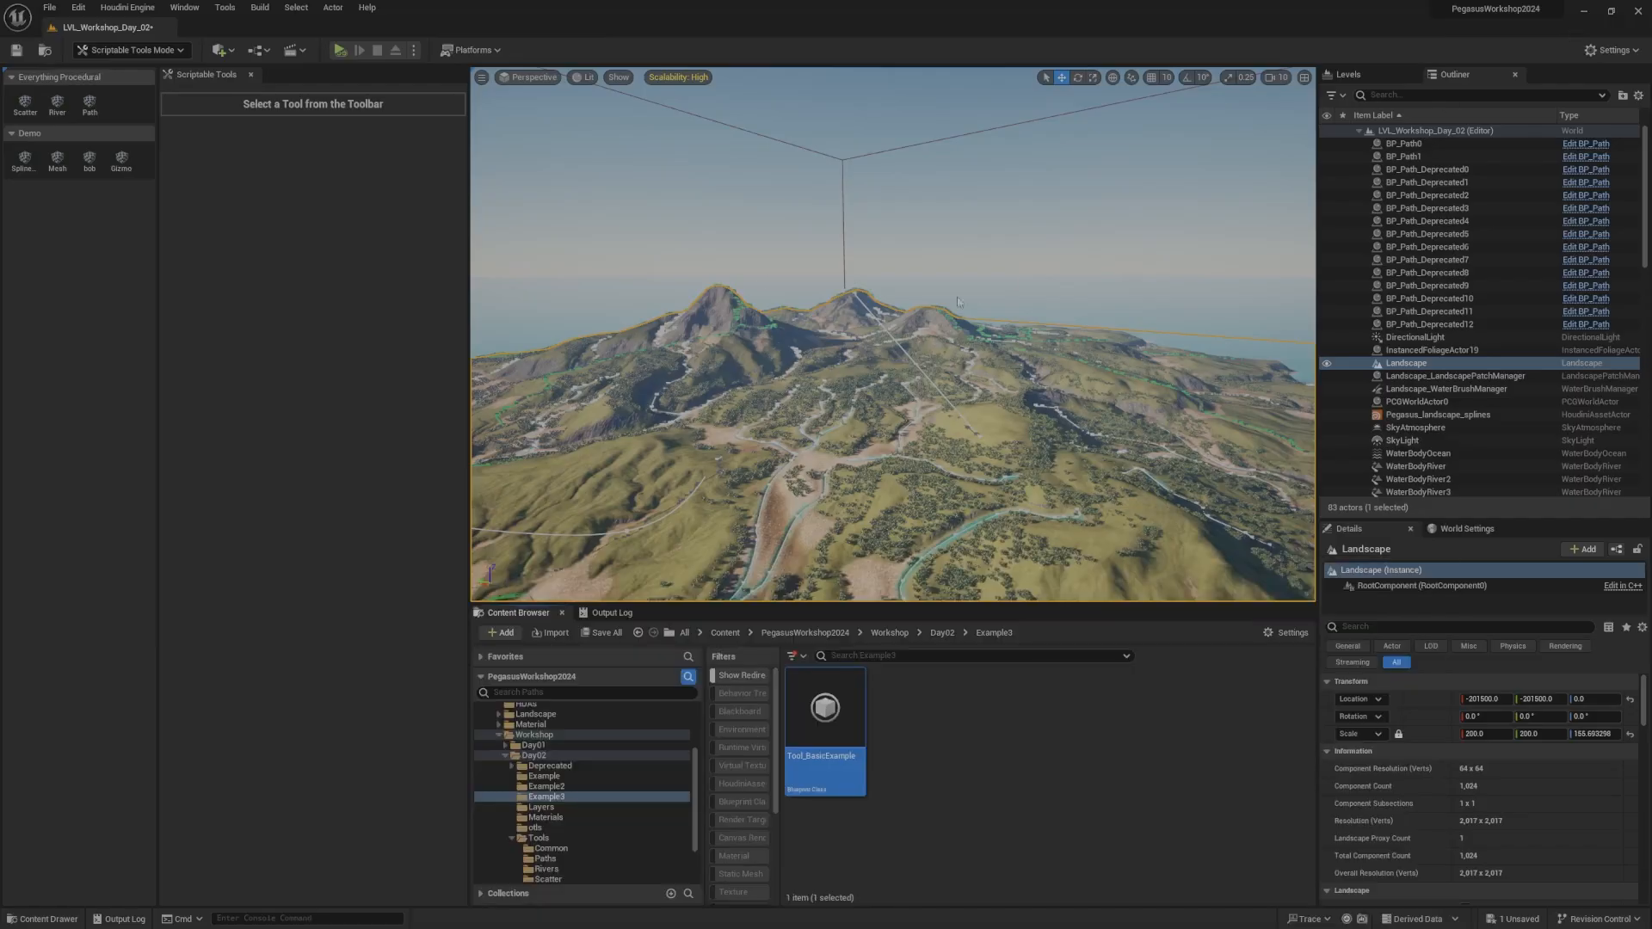
pyautogui.moveTo(735, 323); pyautogui.dragTo(747, 322, button='right')
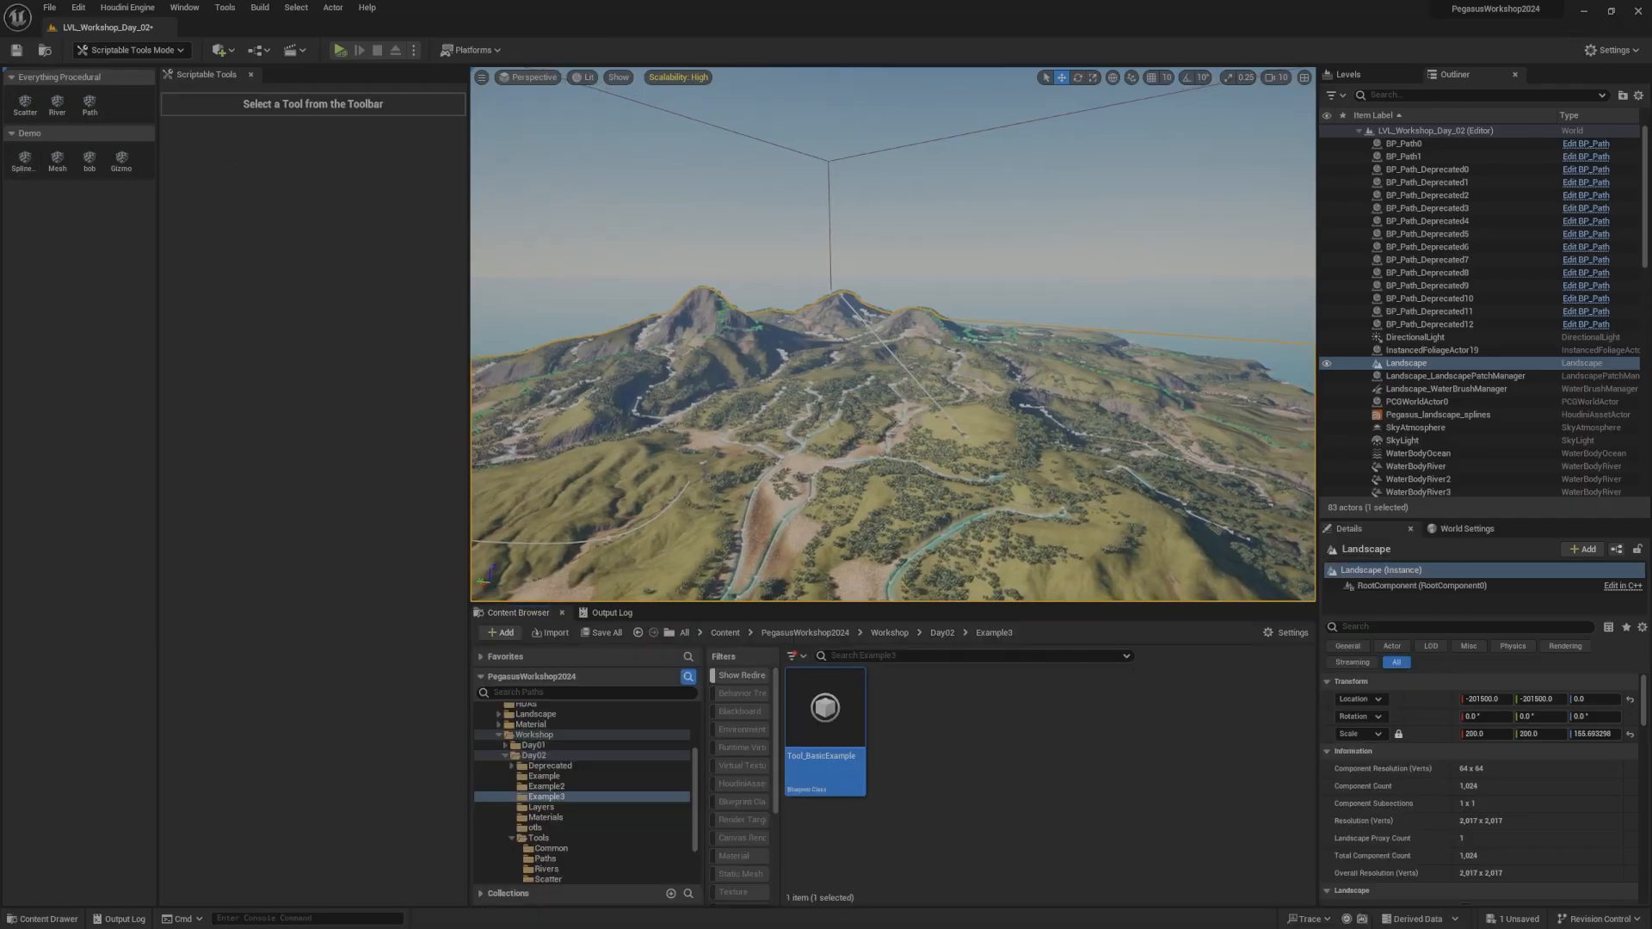
pyautogui.click(130, 50)
pyautogui.click(121, 72)
pyautogui.click(121, 50)
pyautogui.click(136, 180)
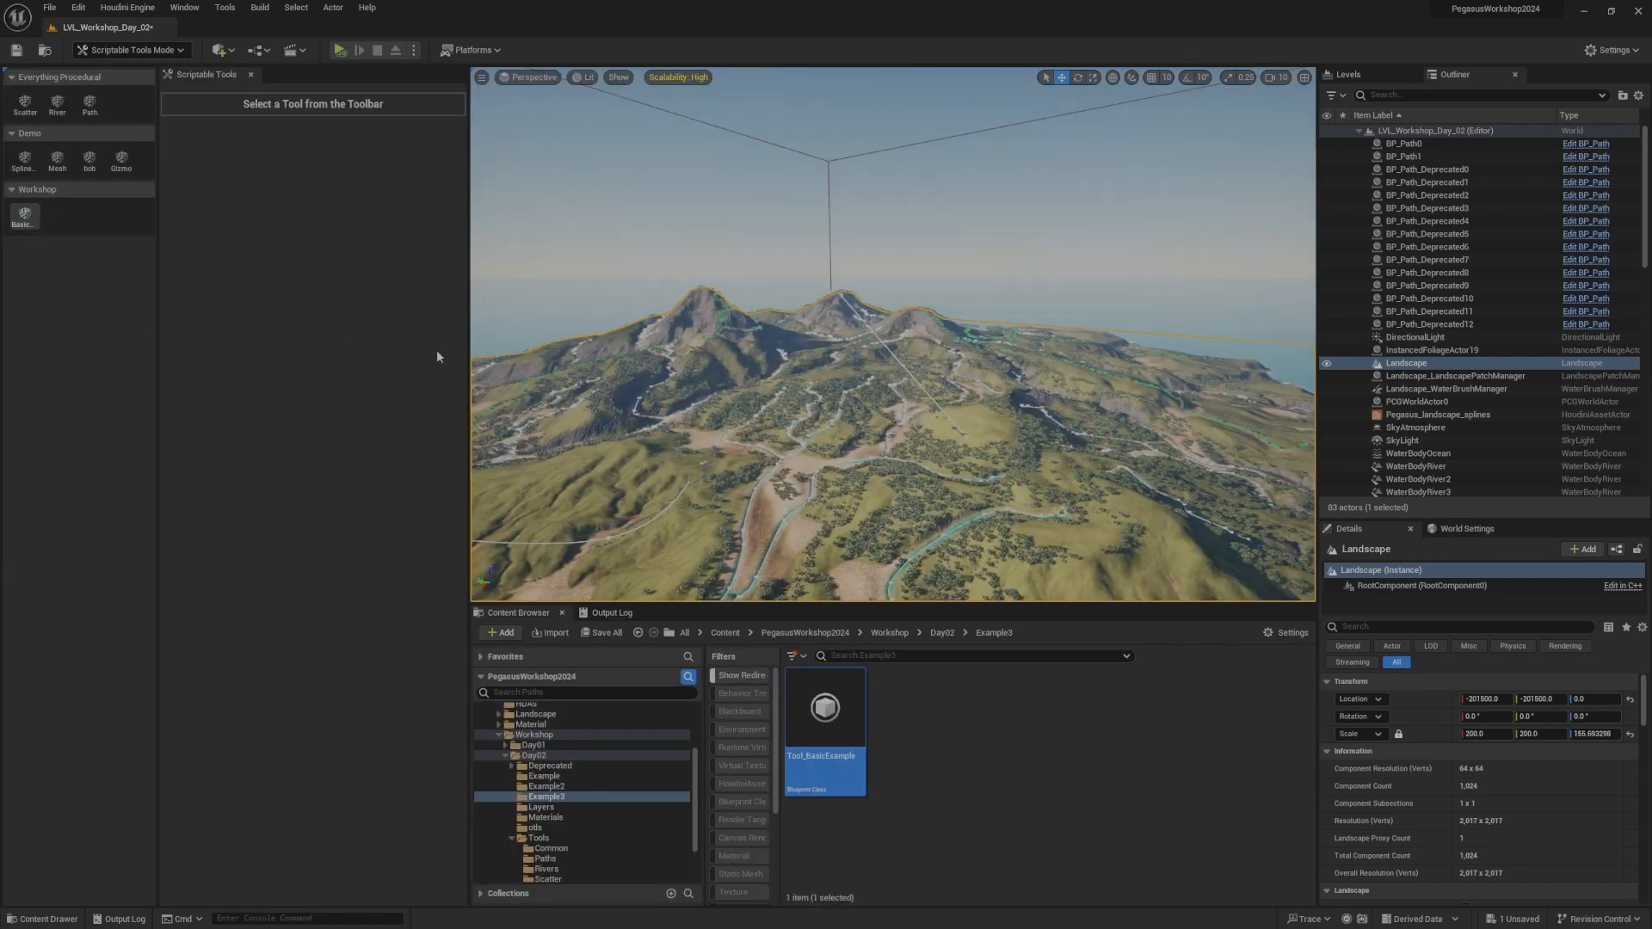
# Step: Reopen Tool_BasicExample in a smaller floating window and try out BasicTool on the landscape
pyautogui.doubleClick(825, 730)
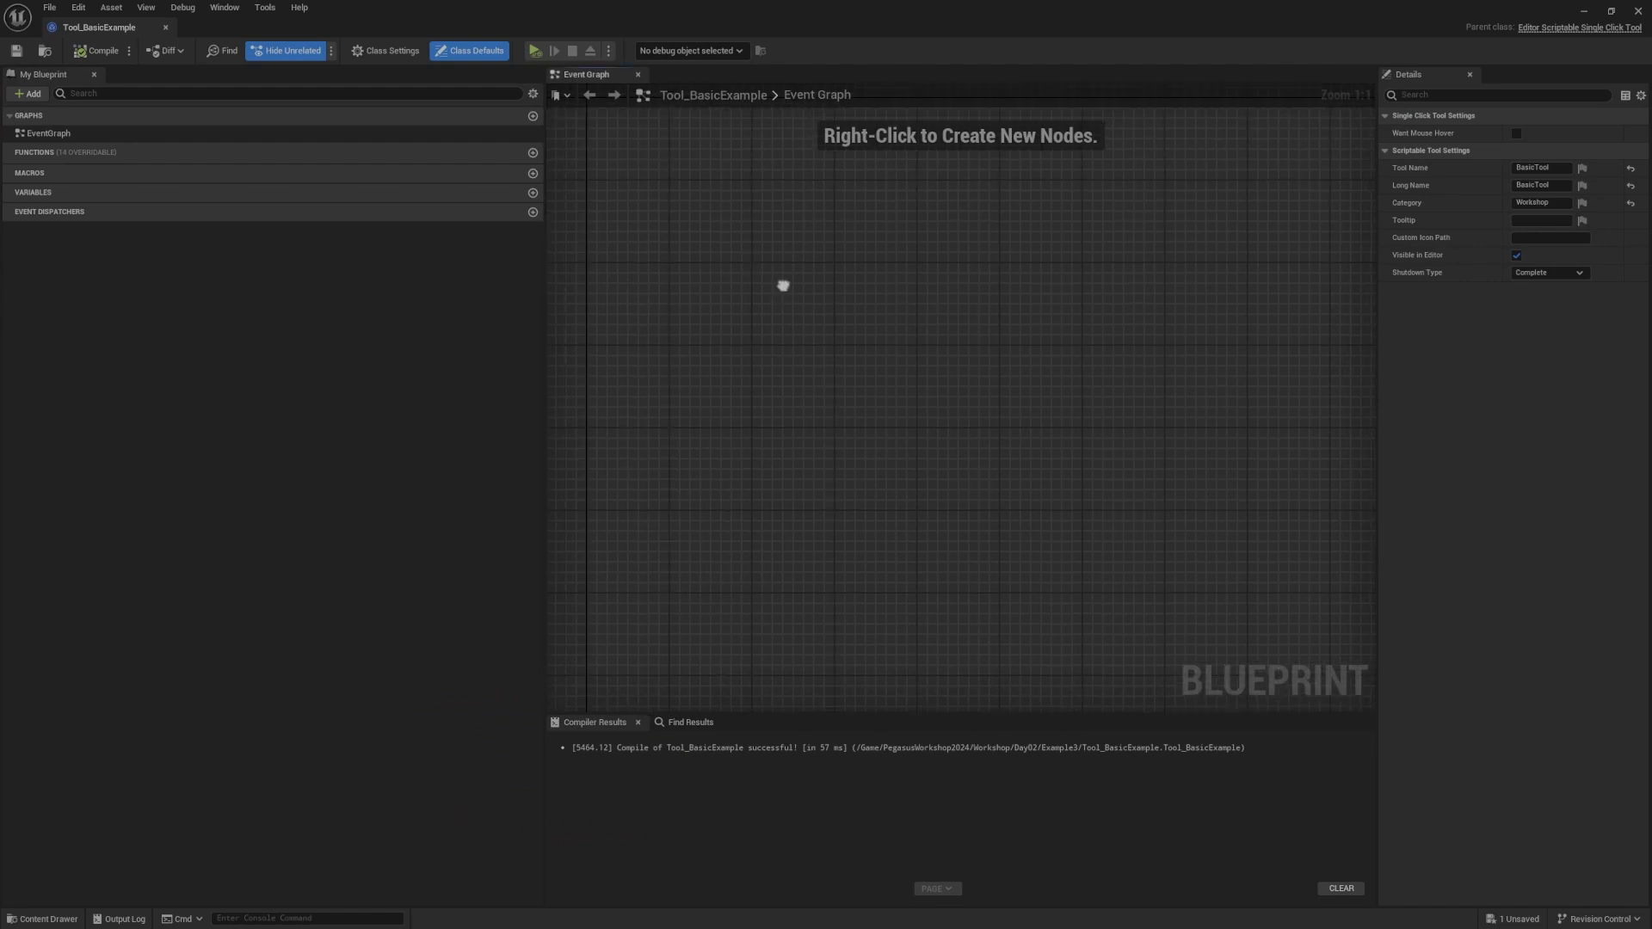
pyautogui.moveTo(783, 285); pyautogui.dragTo(818, 312, button='right')
pyautogui.moveTo(910, 5); pyautogui.dragTo(1217, 156)
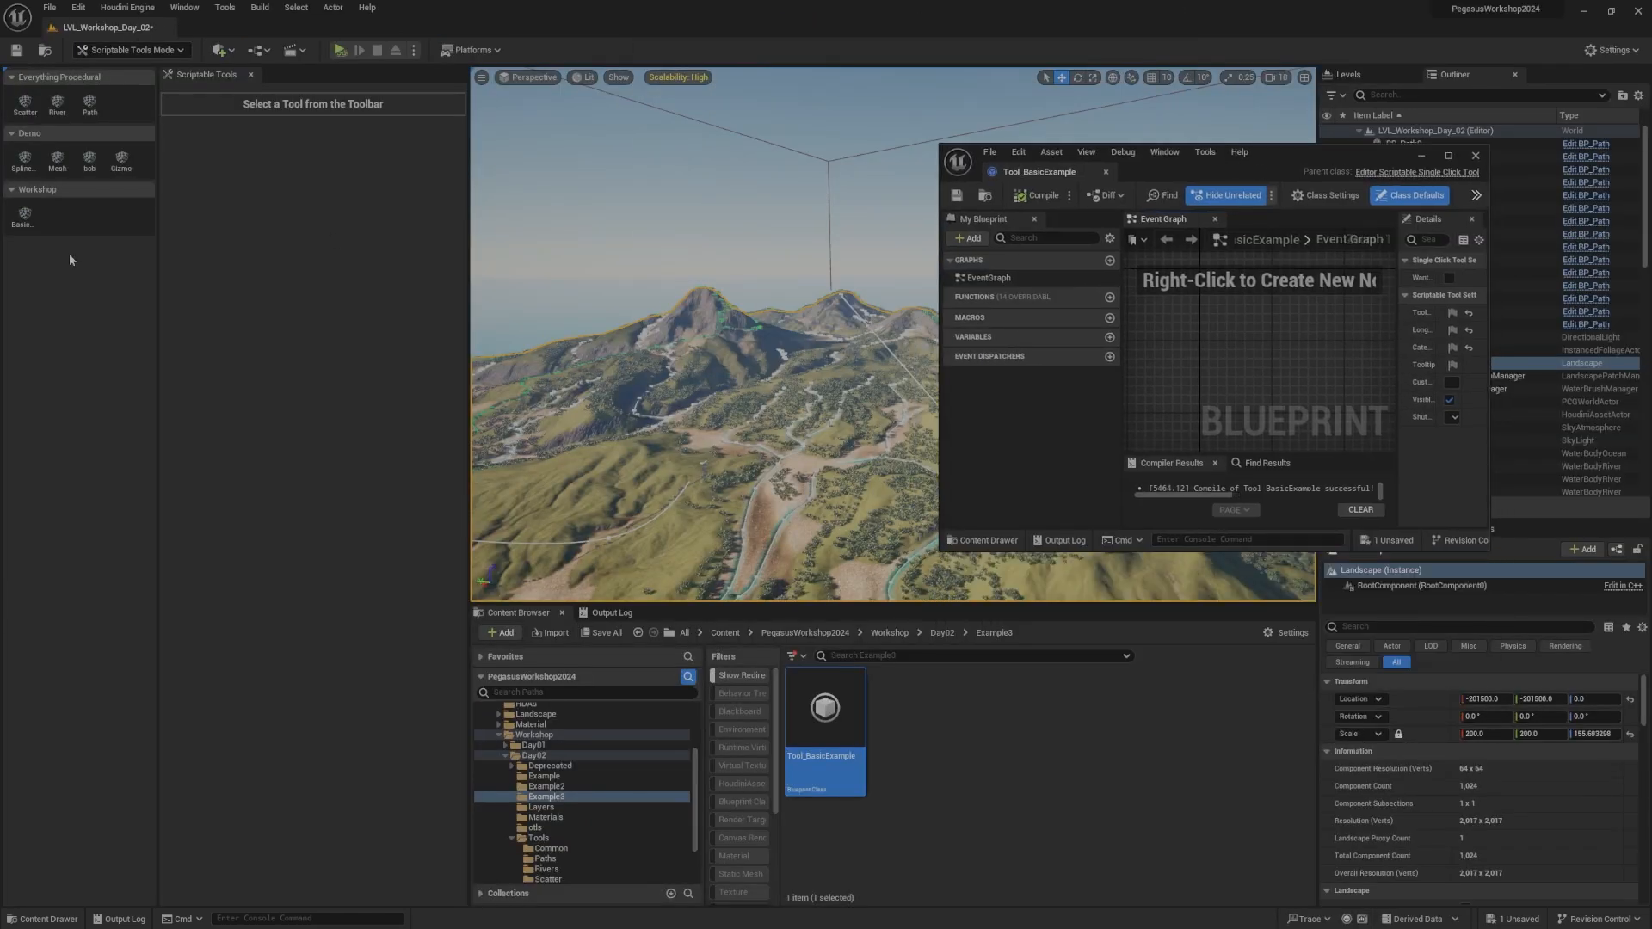
pyautogui.click(24, 217)
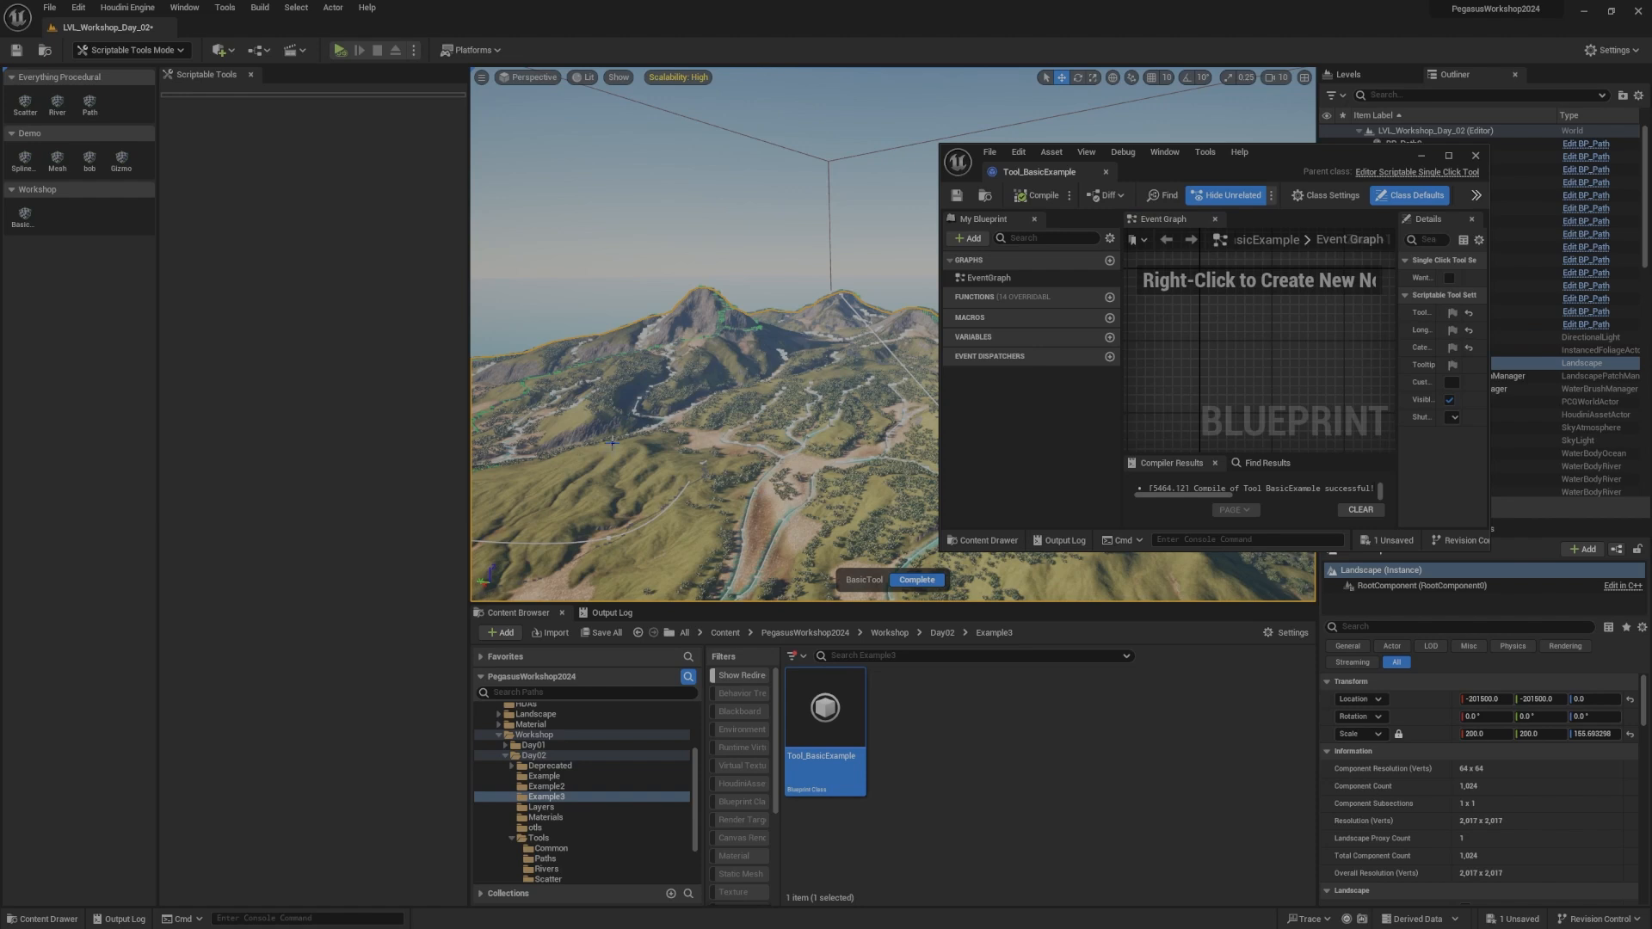
pyautogui.click(781, 389)
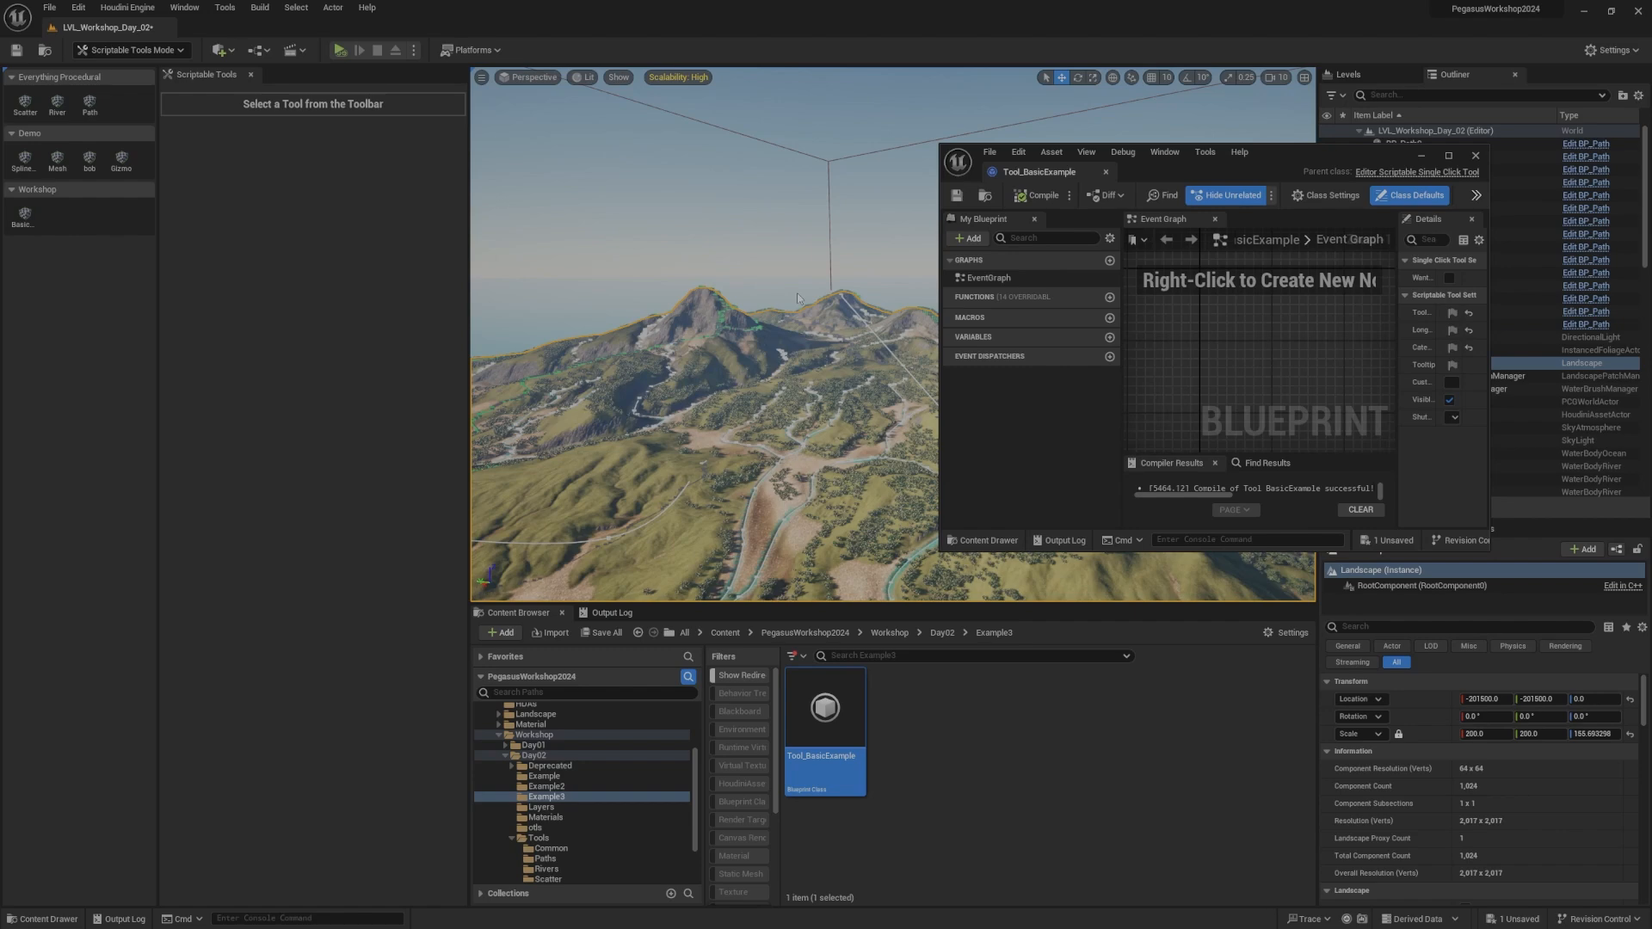
# Step: Override the On Script Tick function in the maximized Tool_BasicExample blueprint to add its event to the Event Graph
pyautogui.doubleClick(1298, 164)
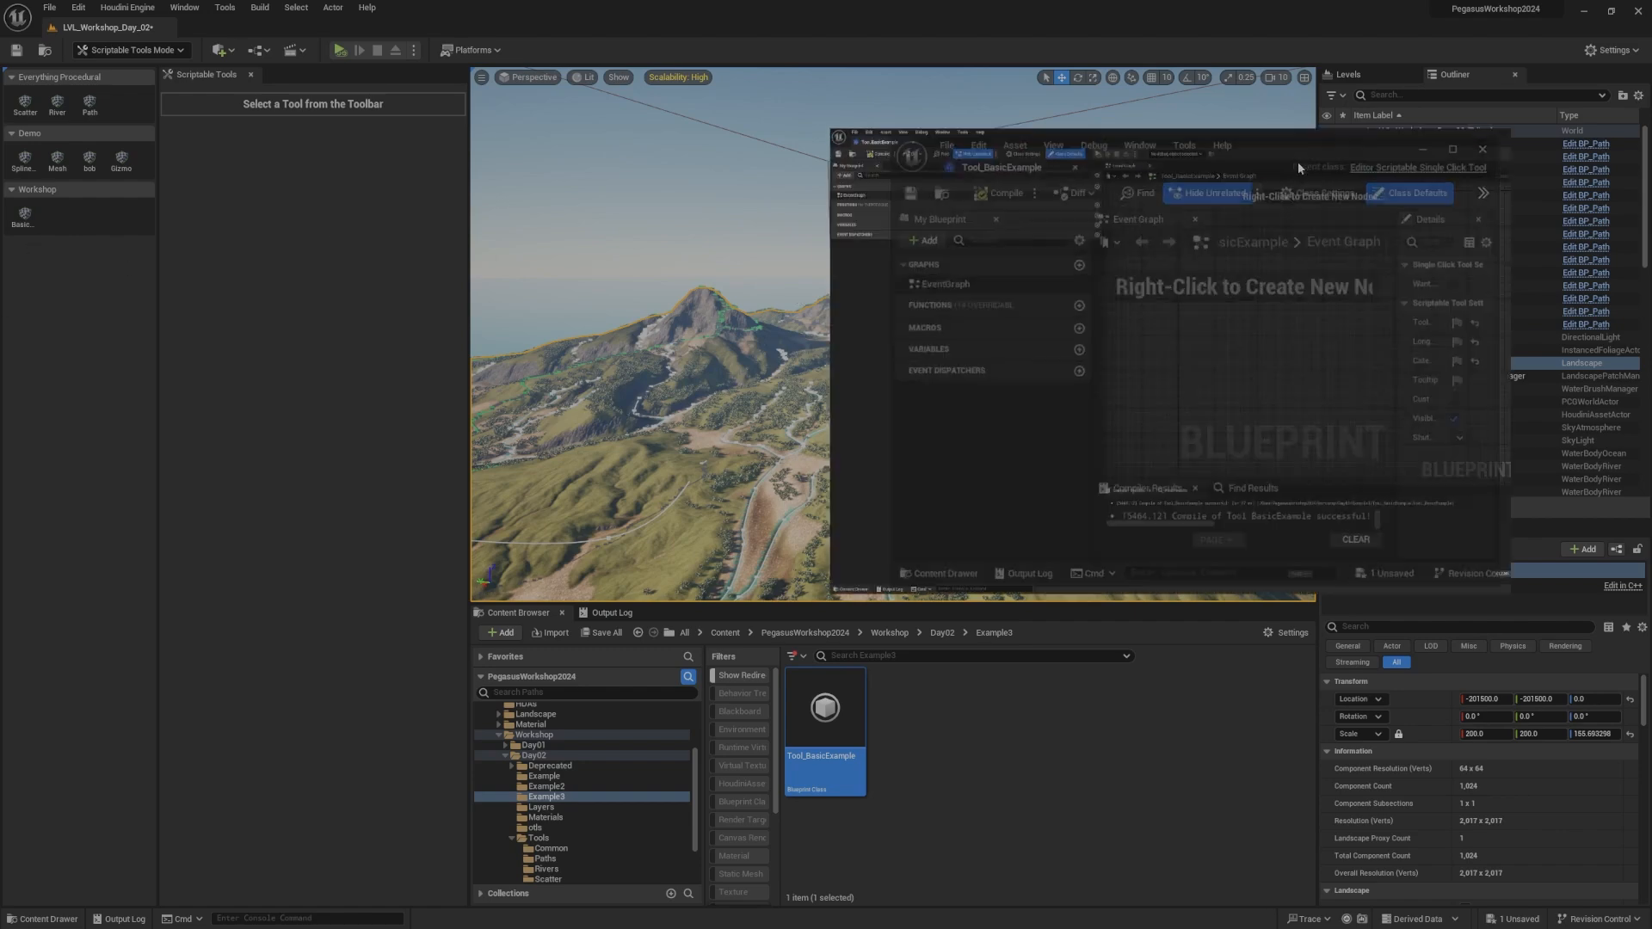
pyautogui.scroll(-5, 956, 345)
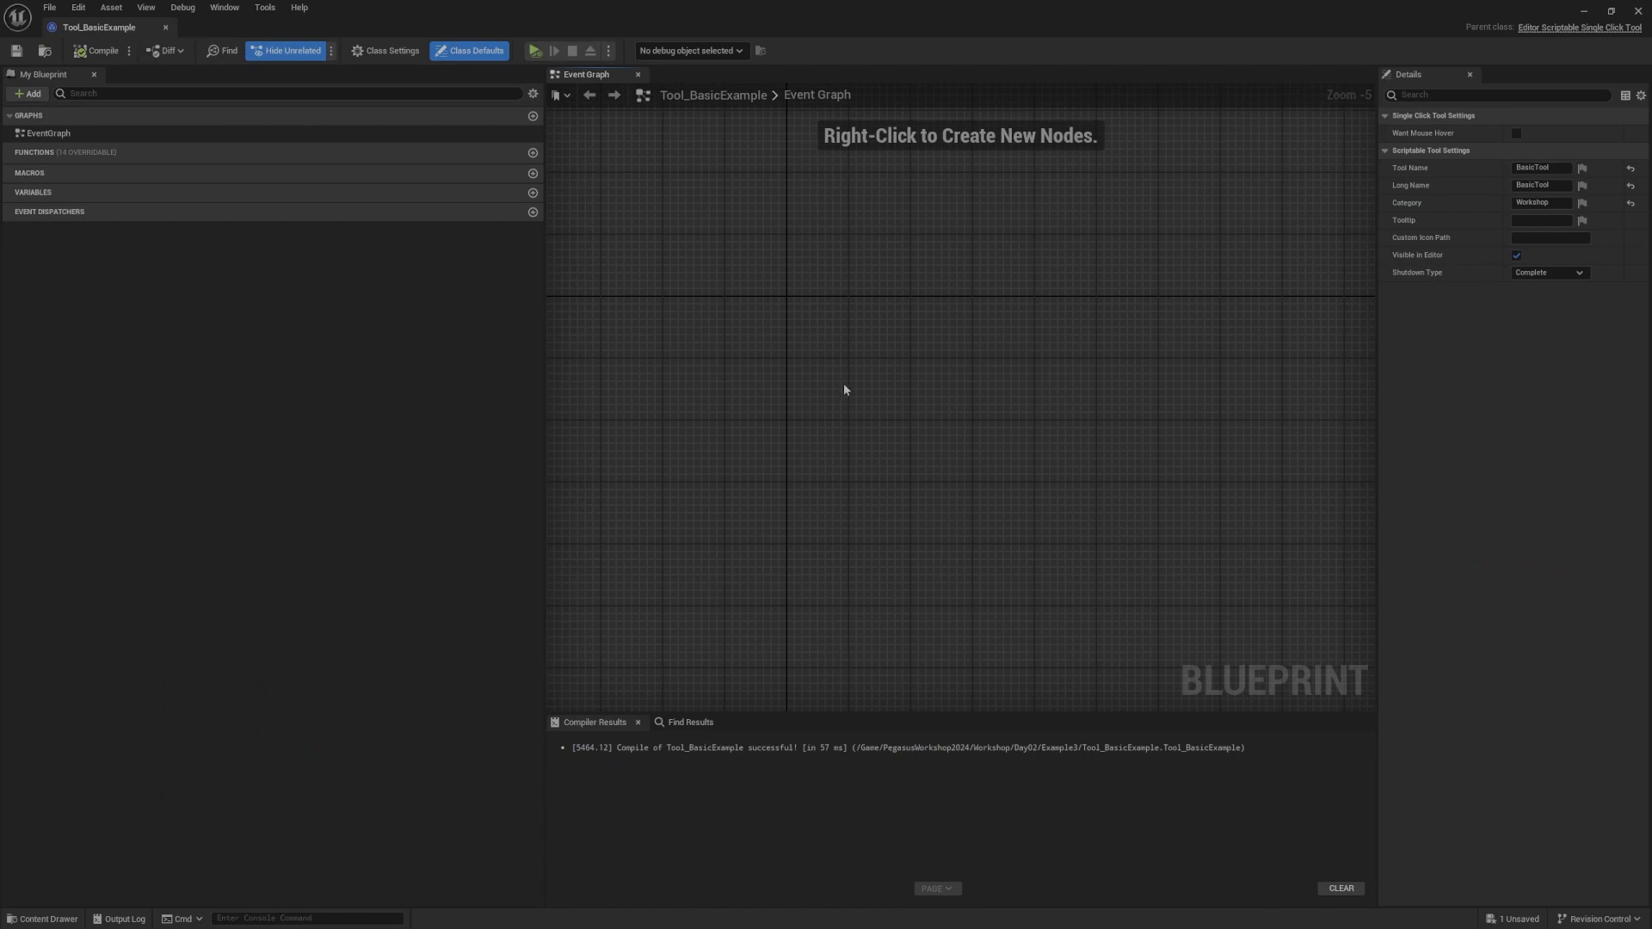
pyautogui.moveTo(107, 156)
pyautogui.click(497, 154)
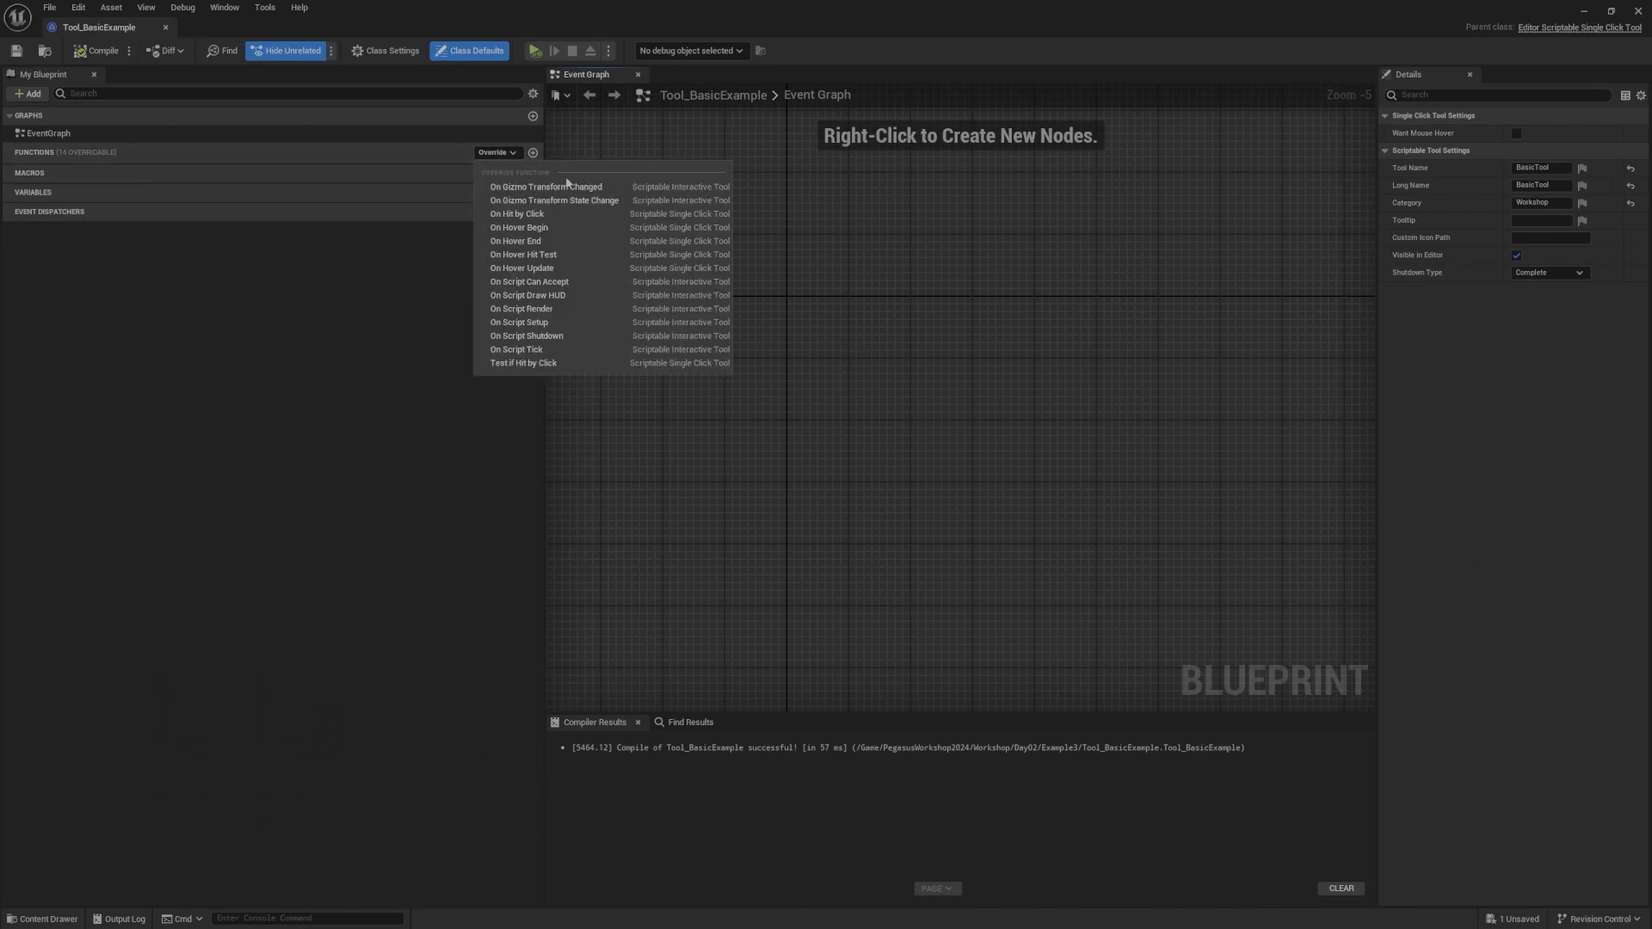
pyautogui.click(559, 354)
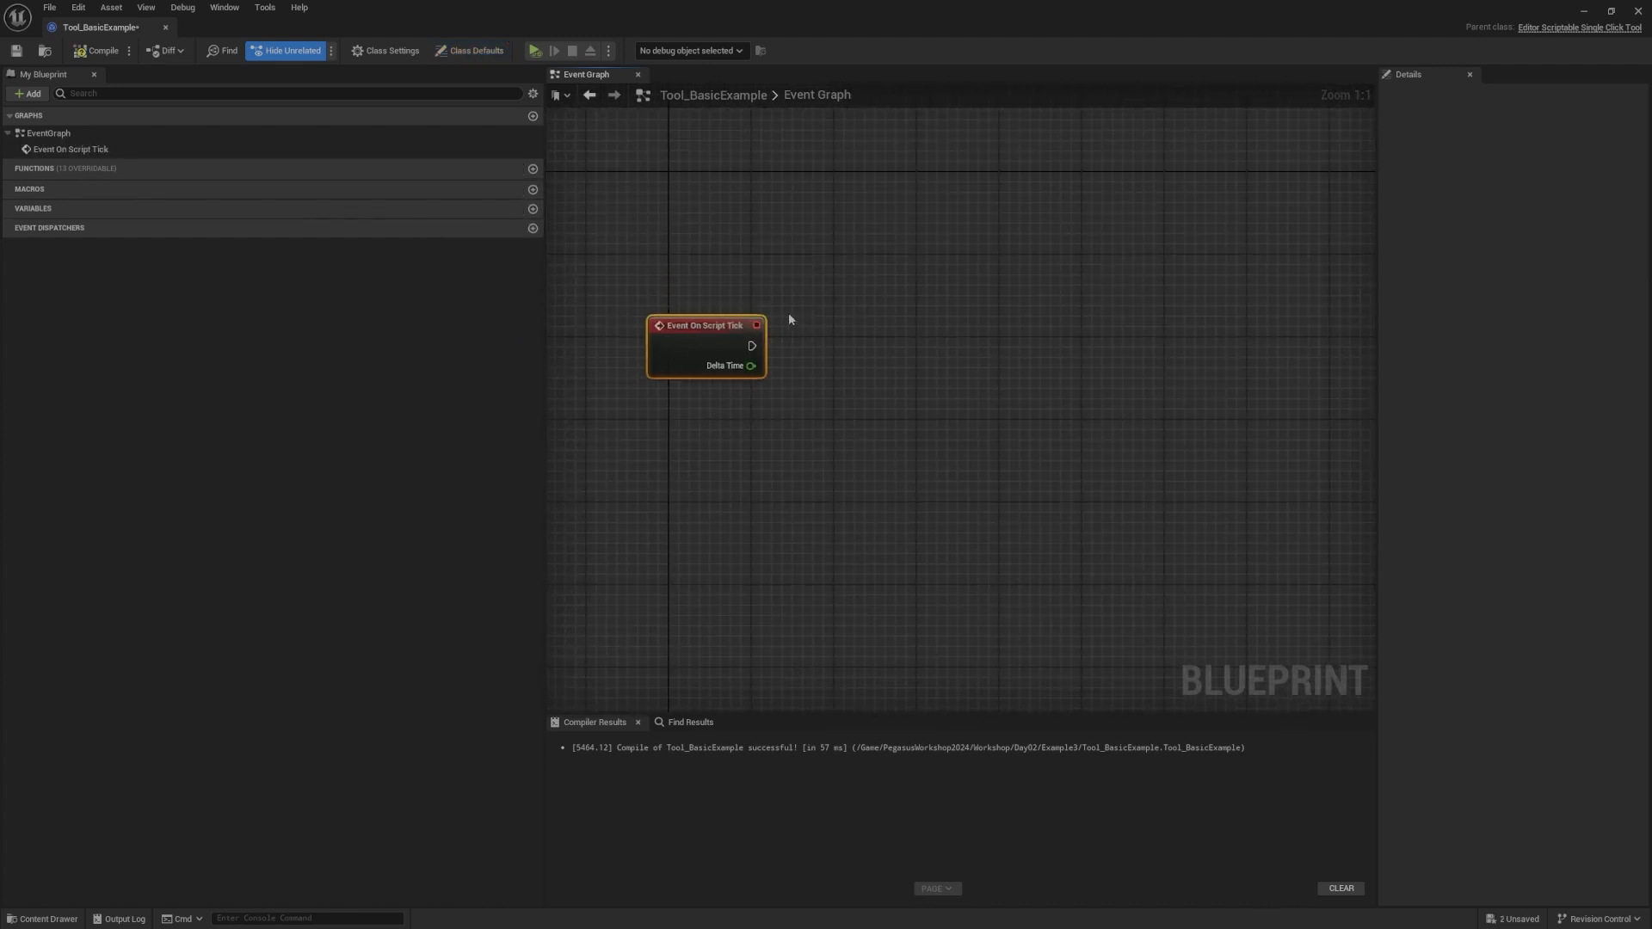
pyautogui.moveTo(789, 315); pyautogui.dragTo(822, 323, button='right')
pyautogui.moveTo(706, 340); pyautogui.dragTo(706, 358, button='right')
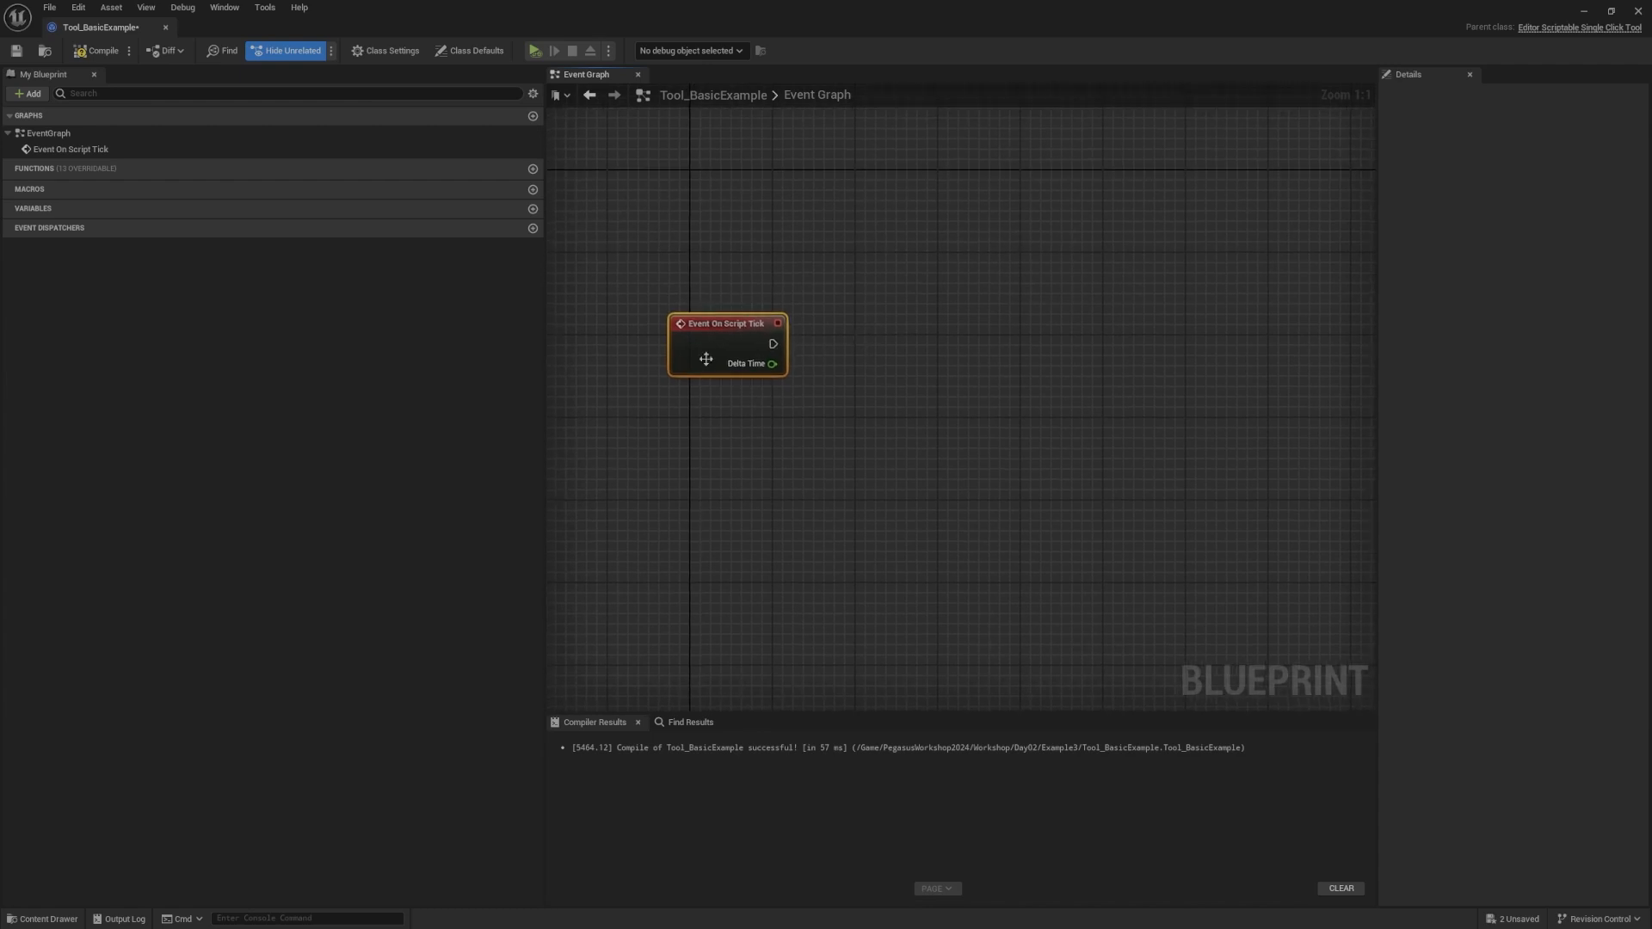
# Step: Add a Print String node and connect it to the execution output of Event On Script Tick
pyautogui.rightClick(922, 343)
pyautogui.write('print st')
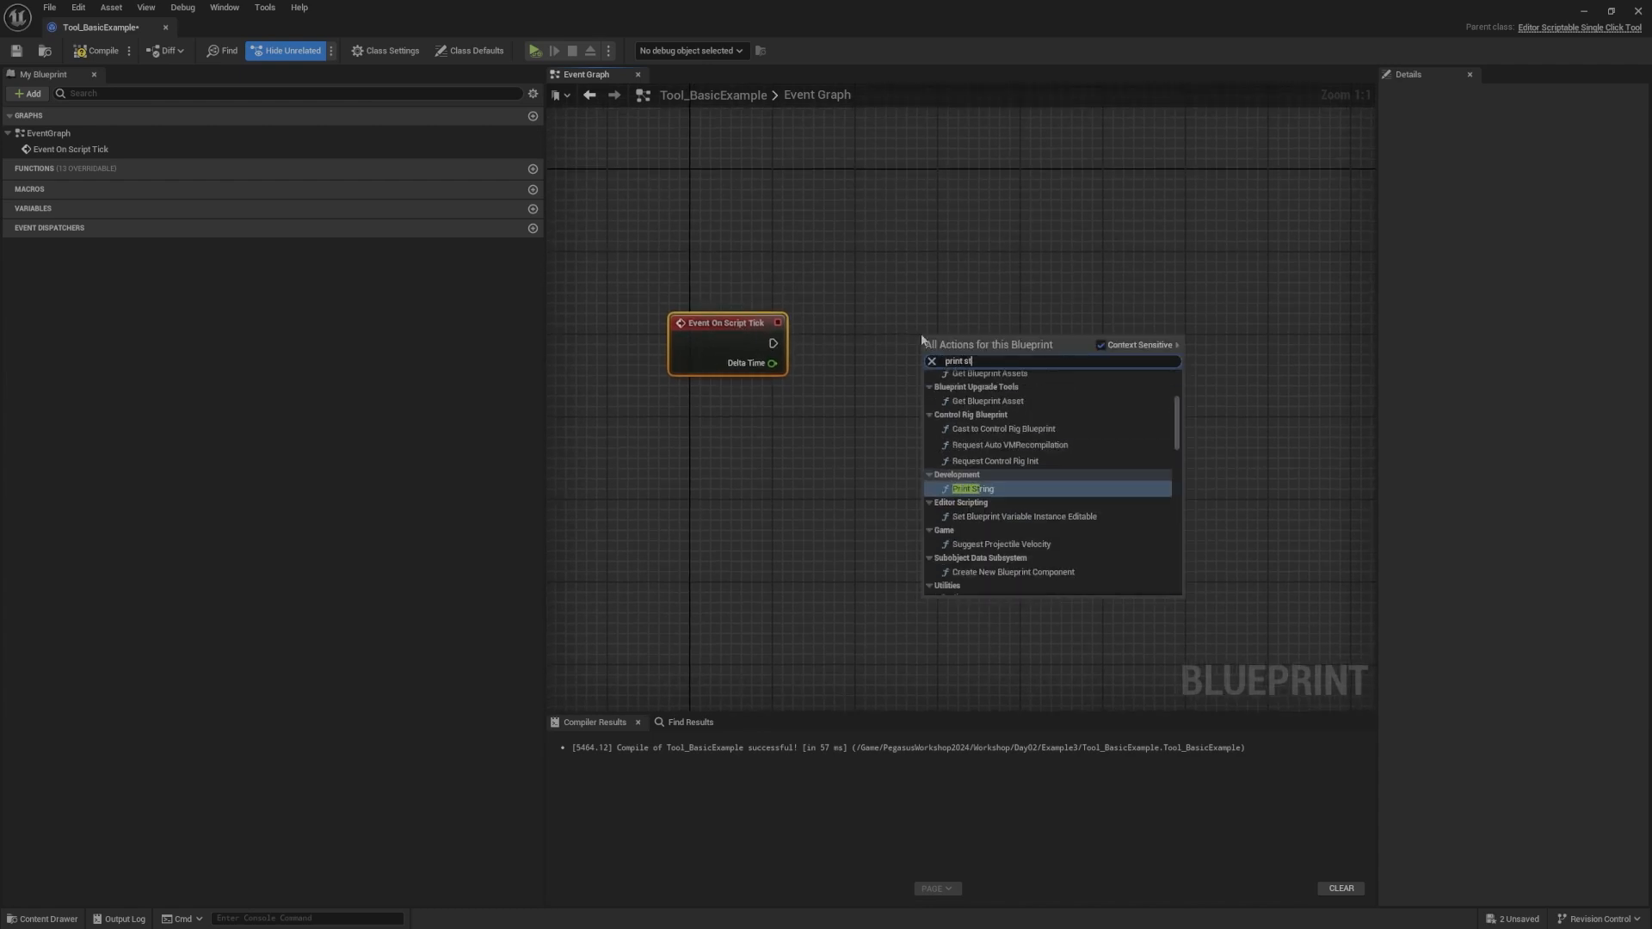
pyautogui.press('Return')
pyautogui.moveTo(932, 351); pyautogui.dragTo(772, 344)
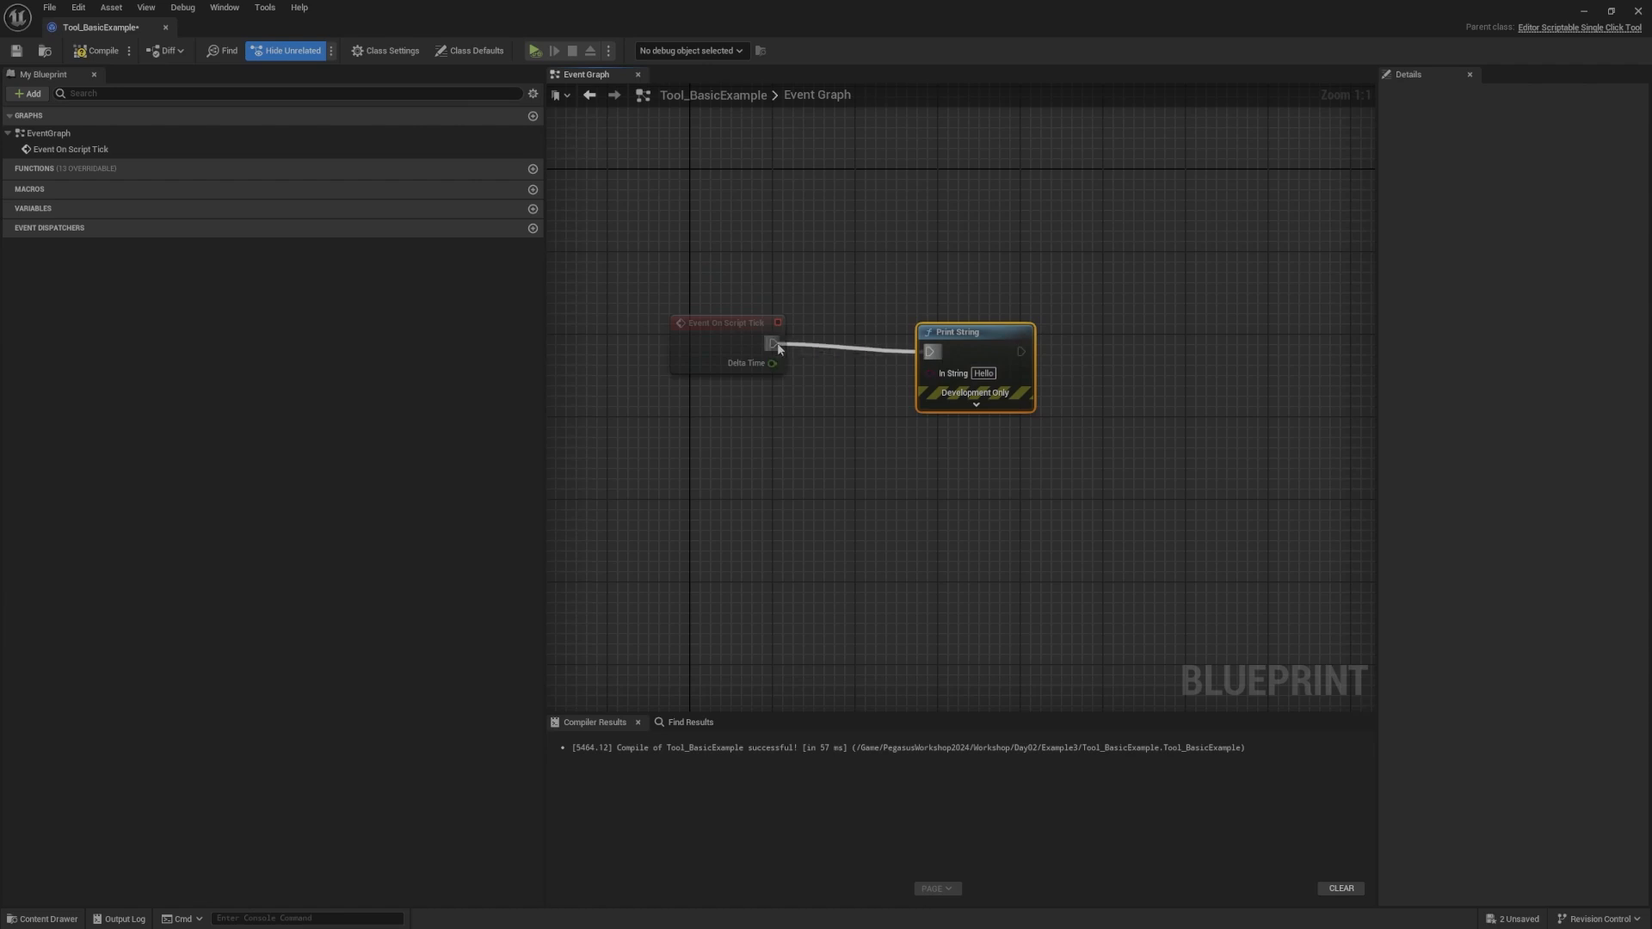
pyautogui.moveTo(773, 344); pyautogui.dragTo(776, 370, button='right')
# Step: Compile and save Tool_BasicExample, and start BasicTool in the level editor
pyautogui.doubleClick(878, 6)
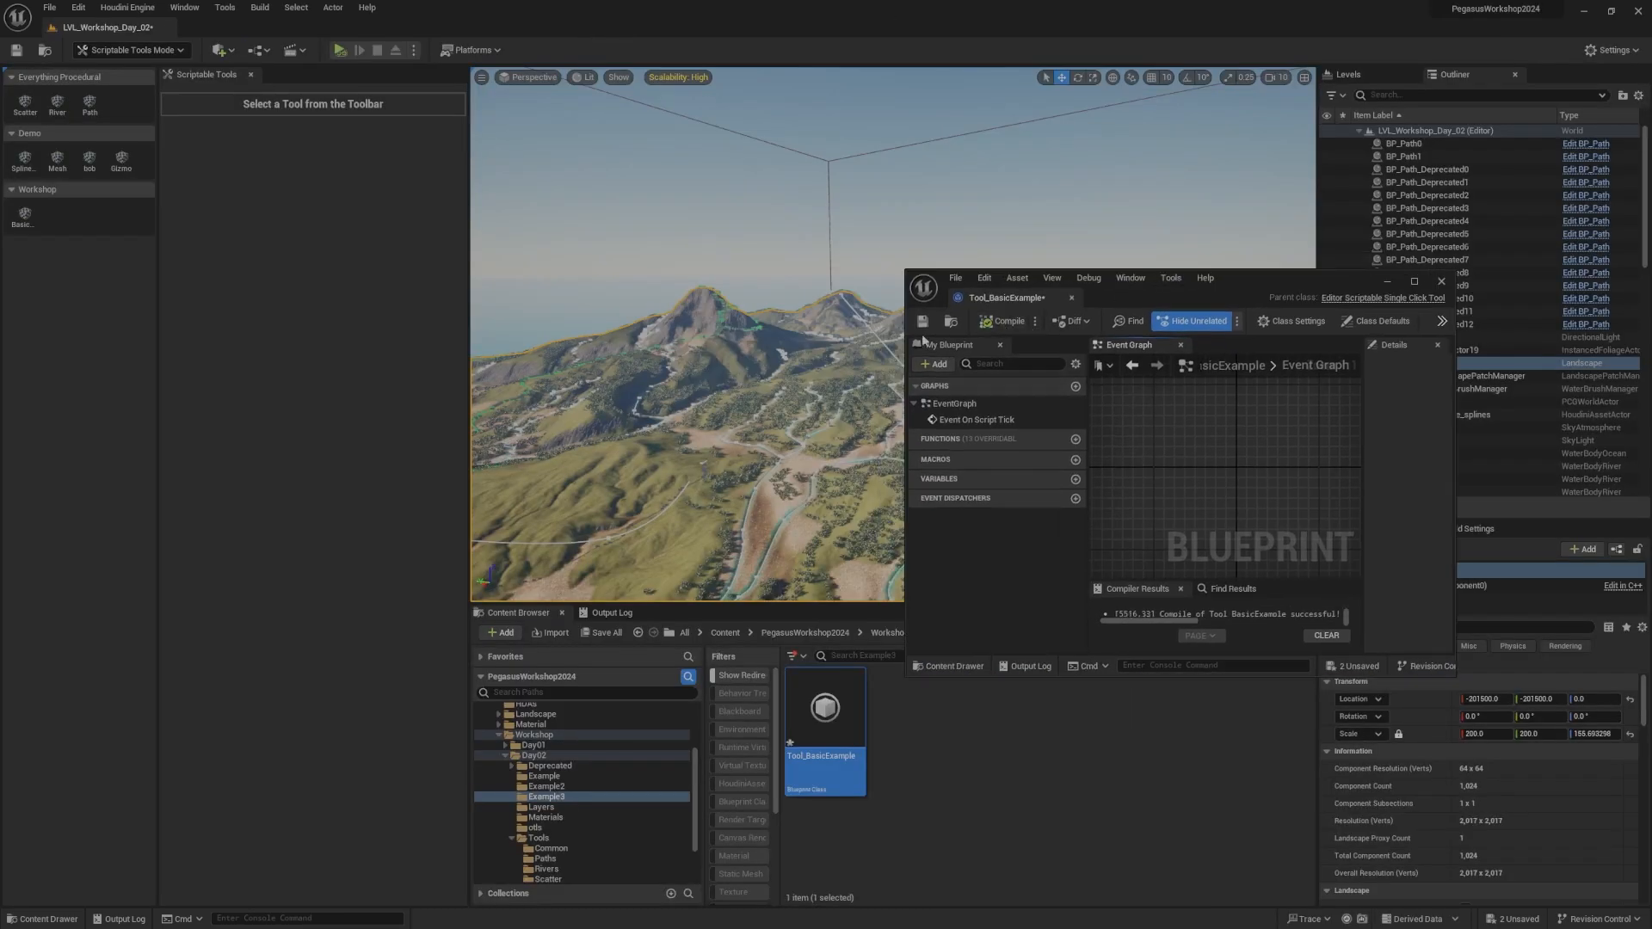
pyautogui.click(25, 220)
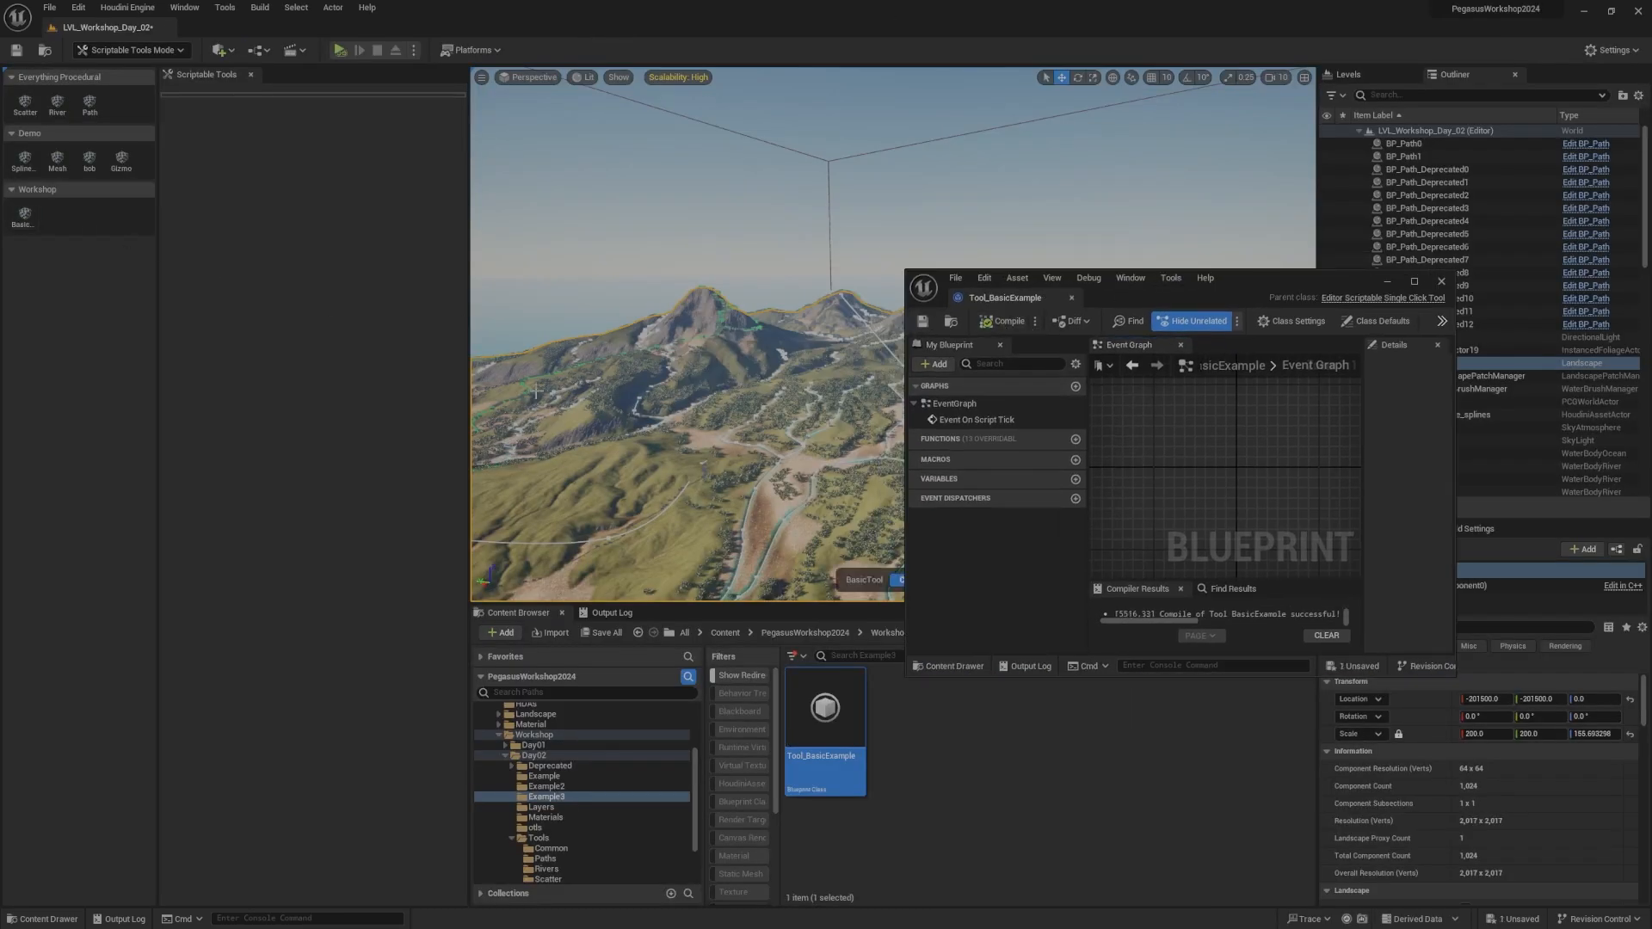
pyautogui.click(1388, 282)
pyautogui.moveTo(761, 401); pyautogui.dragTo(734, 106, button='right')
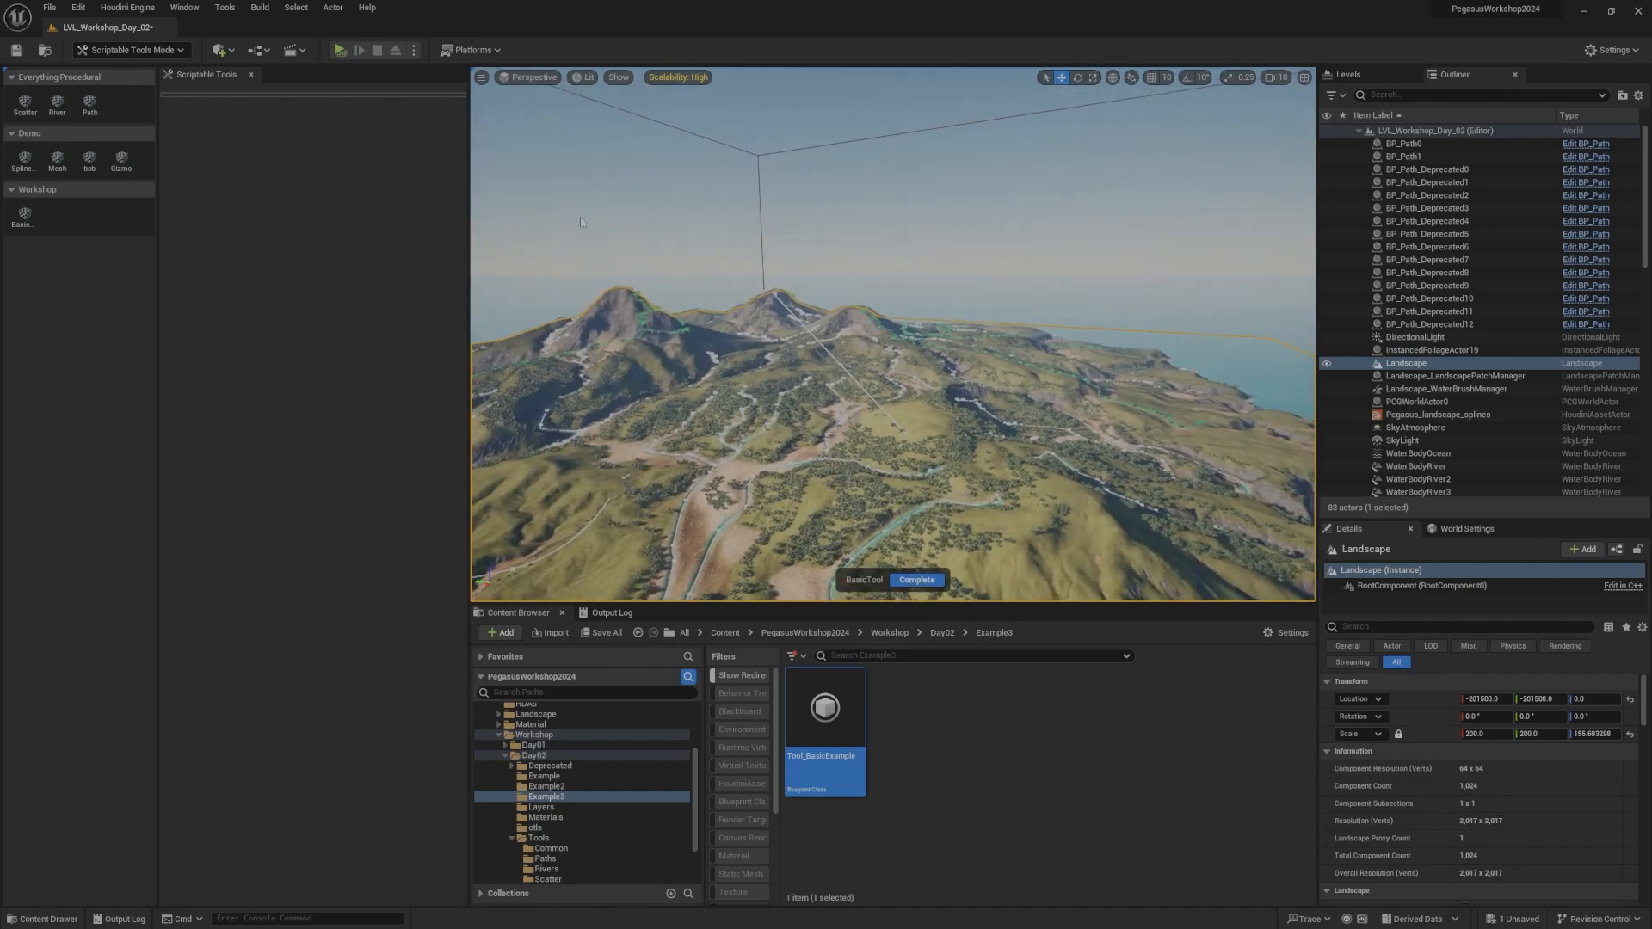
# Step: Examine the Output Log messages from the running BasicTool and clear the log while it runs
pyautogui.click(612, 613)
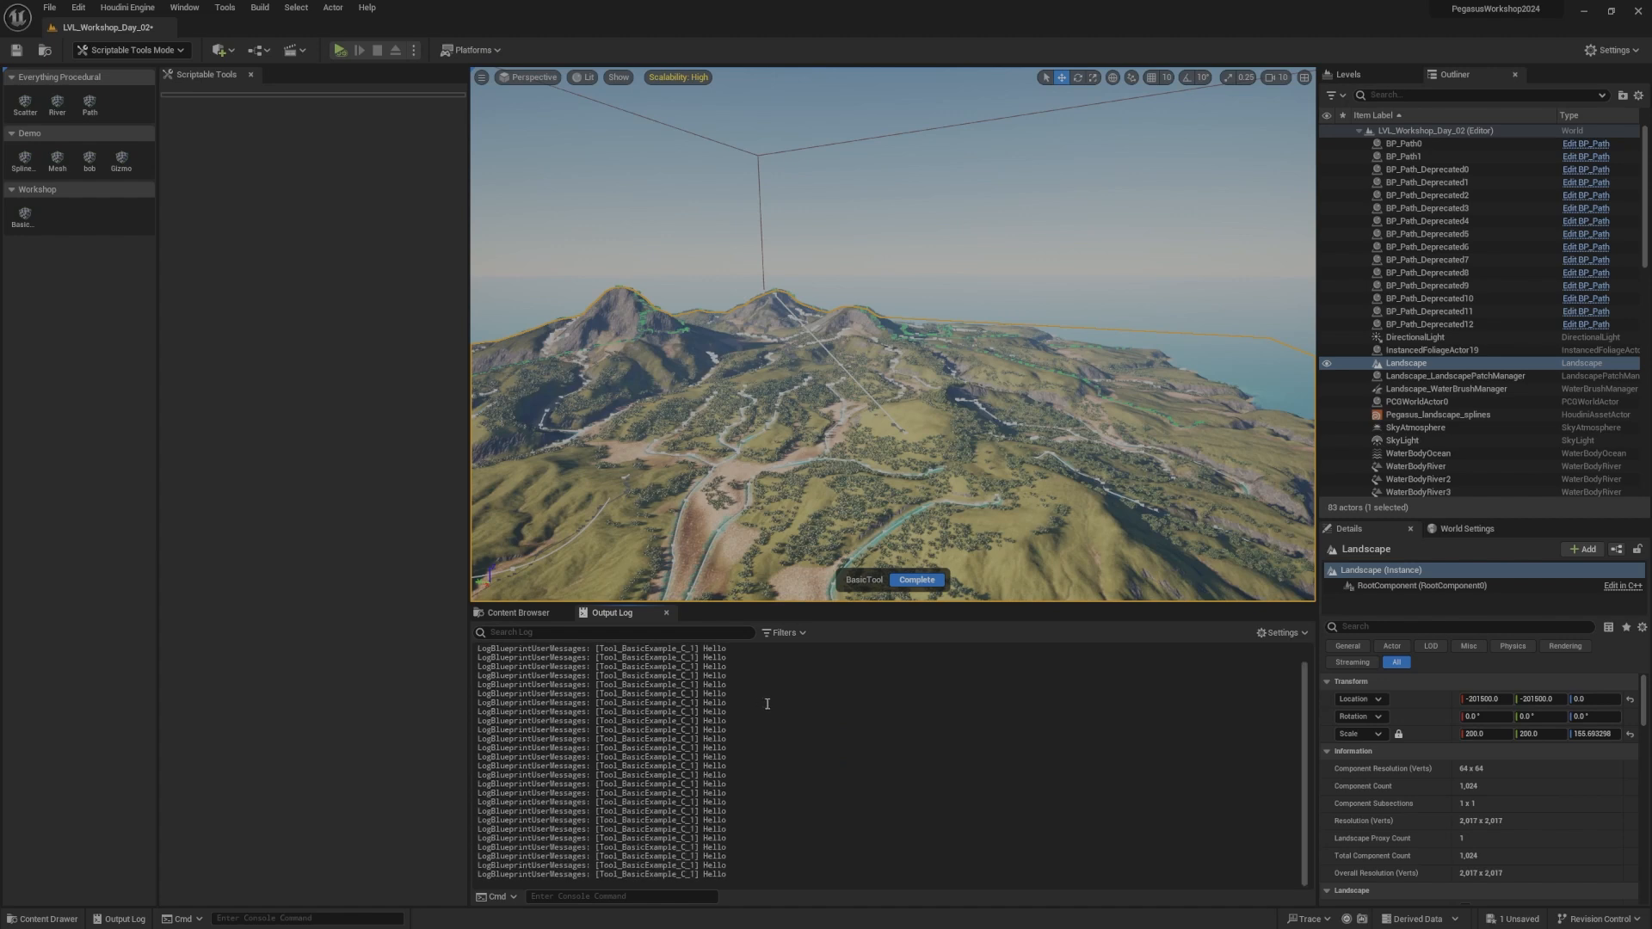
pyautogui.rightClick(767, 704)
pyautogui.click(793, 715)
pyautogui.rightClick(746, 758)
pyautogui.click(809, 769)
# Step: Complete BasicTool to stop it and clear the Output Log
pyautogui.click(916, 579)
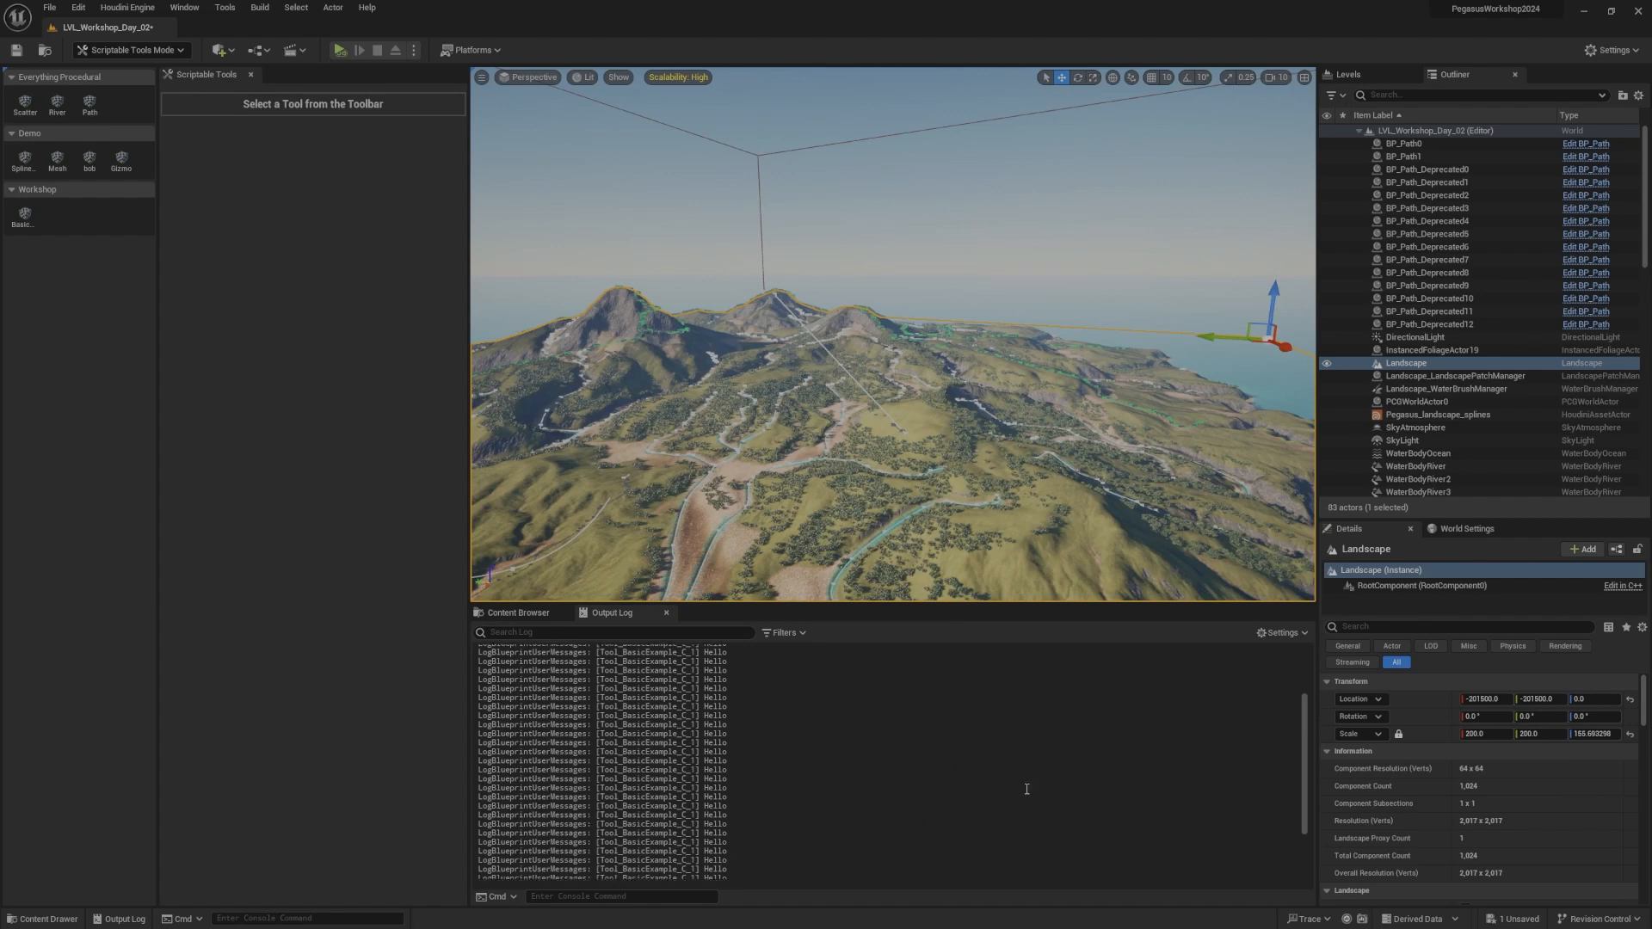
pyautogui.rightClick(785, 728)
pyautogui.click(808, 740)
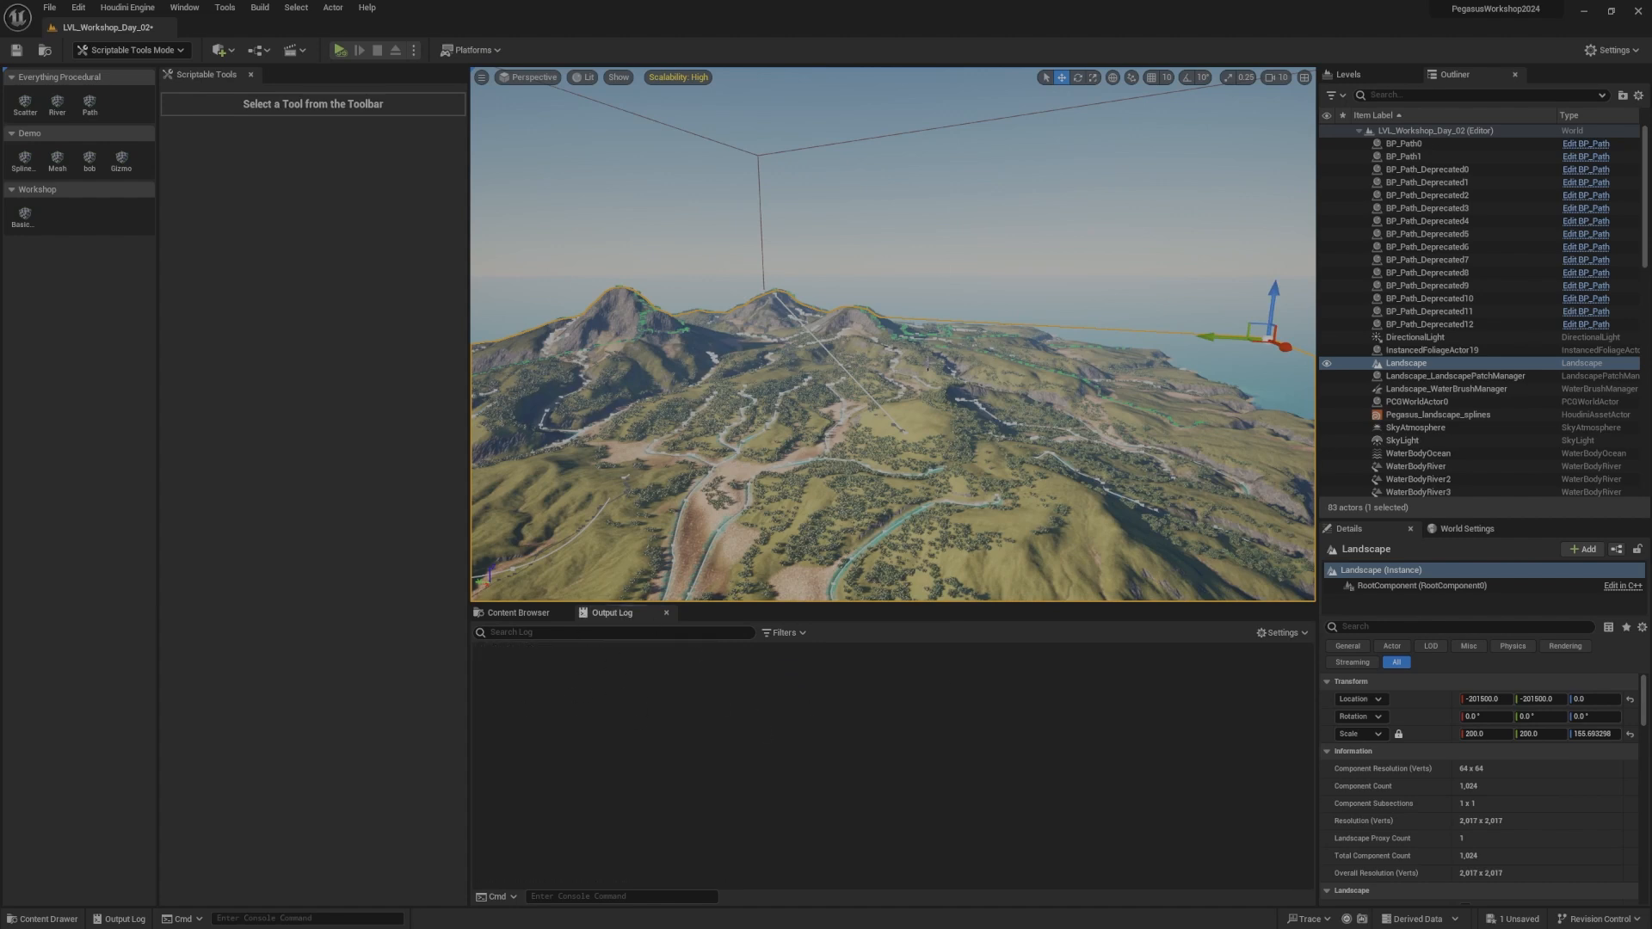
pyautogui.moveTo(1015, 361)
pyautogui.mouseDown(button='right')
pyautogui.moveTo(1026, 372)
pyautogui.moveTo(988, 366)
pyautogui.mouseUp(button='right')
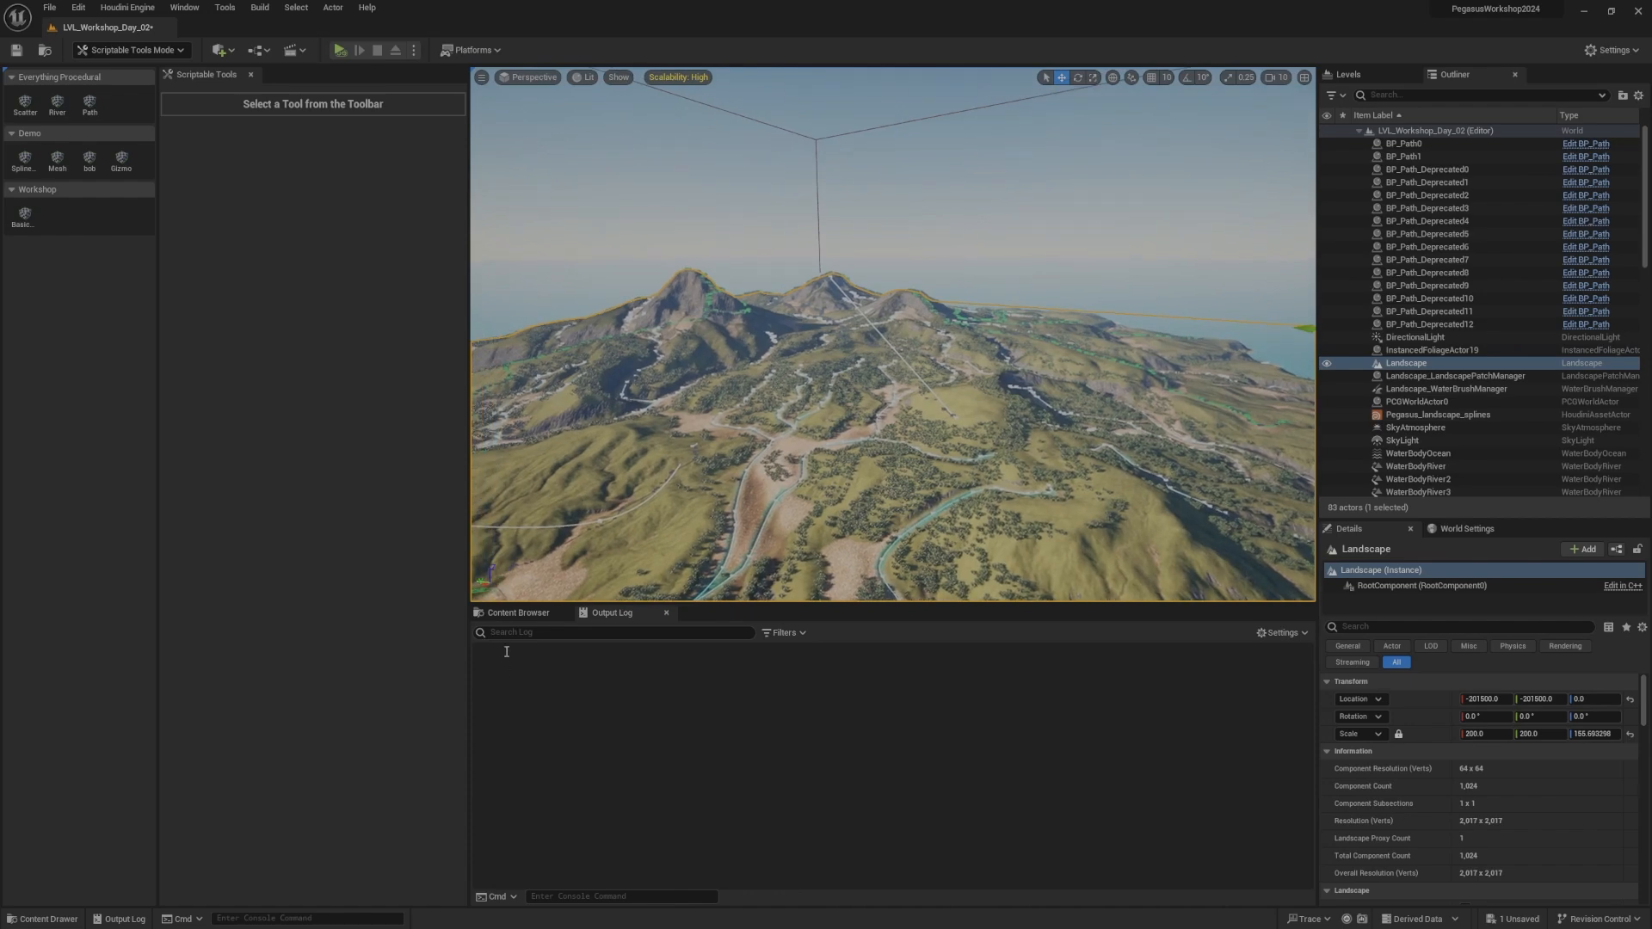
# Step: Reopen Tool_BasicExample from the Example3 folder and delete the Print String node from its event graph
pyautogui.click(518, 613)
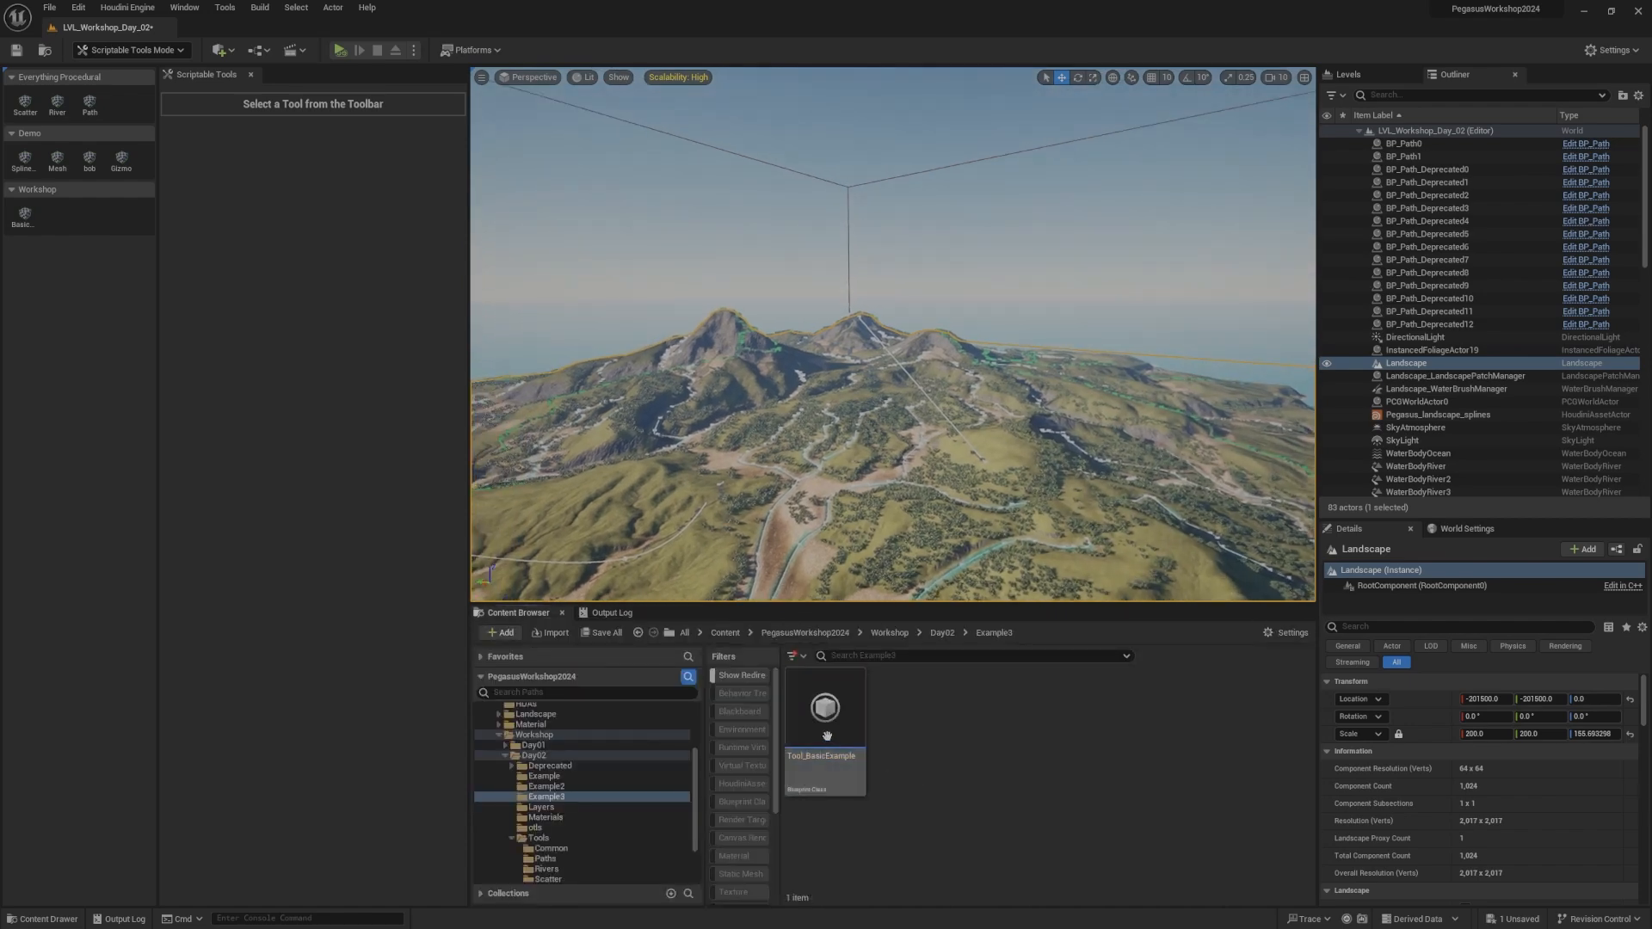
pyautogui.doubleClick(841, 701)
pyautogui.doubleClick(1354, 283)
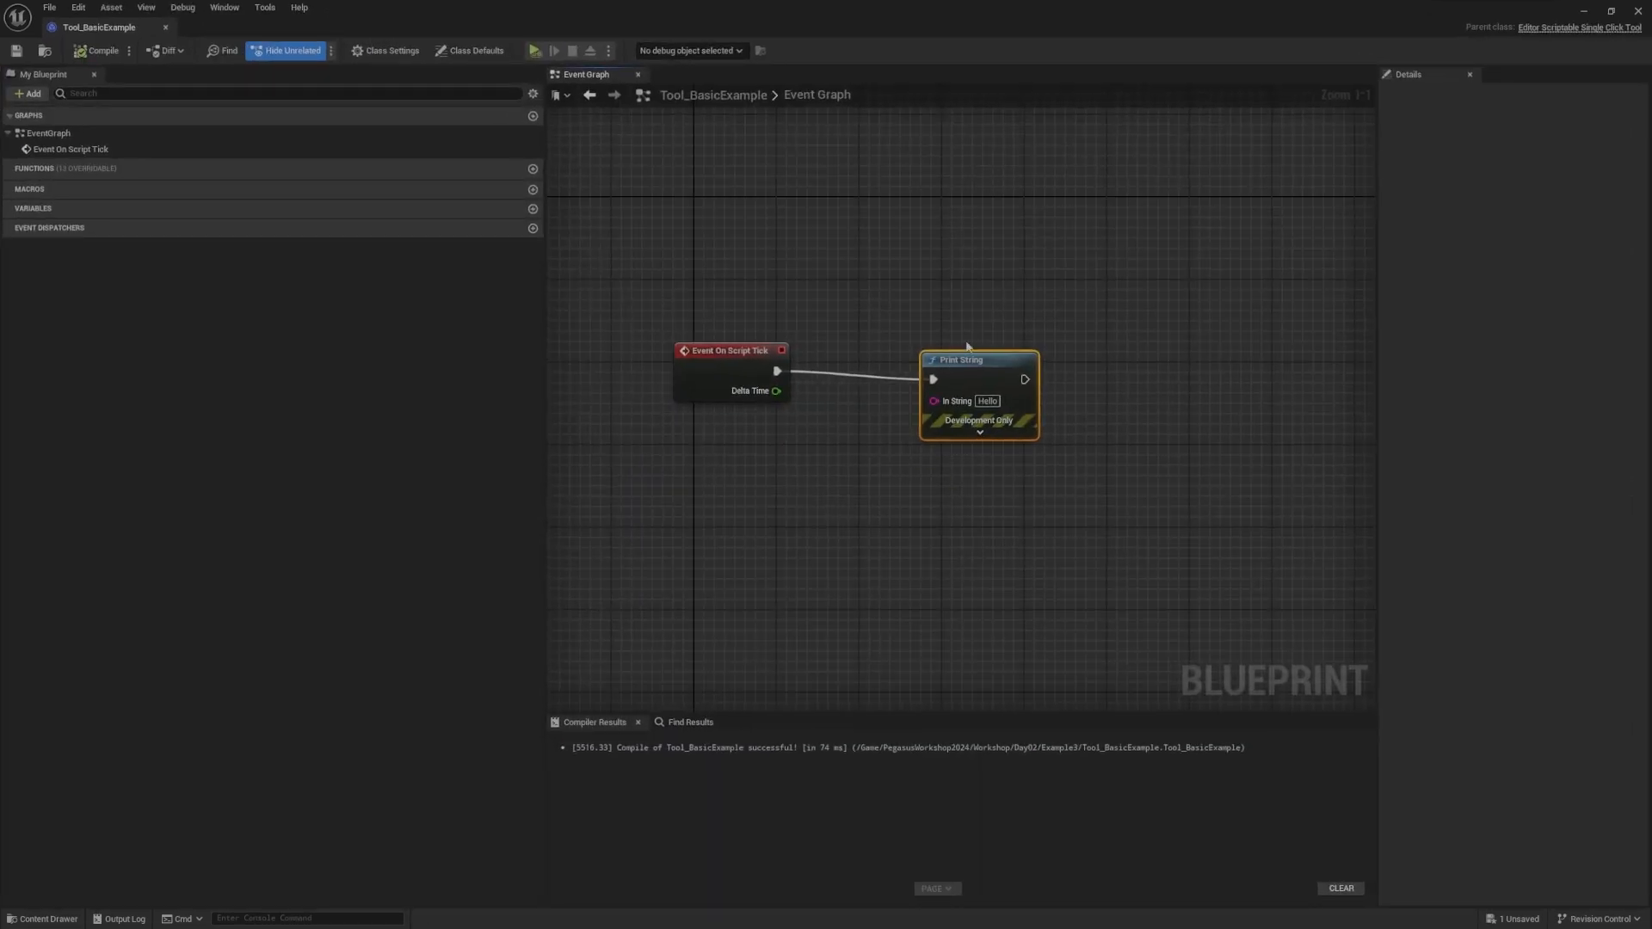
pyautogui.moveTo(967, 345); pyautogui.dragTo(992, 386, button='right')
pyautogui.moveTo(1088, 332); pyautogui.dragTo(940, 523)
pyautogui.moveTo(981, 497); pyautogui.dragTo(977, 468, button='right')
pyautogui.moveTo(929, 499); pyautogui.dragTo(1089, 343)
pyautogui.press('Delete')
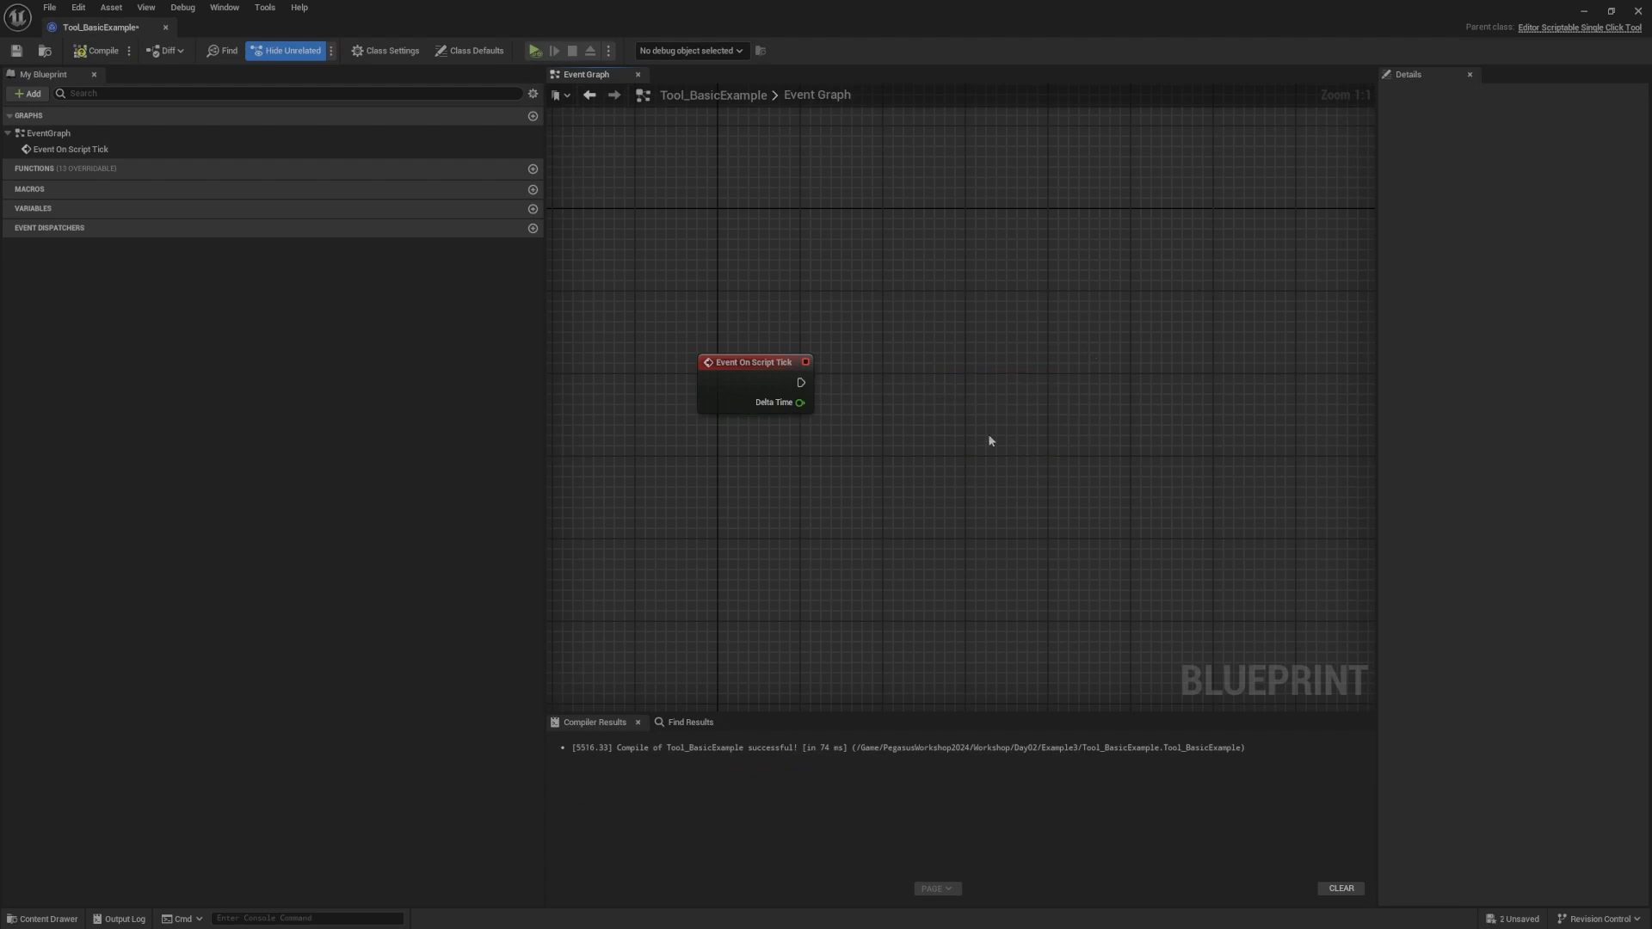
pyautogui.moveTo(989, 443)
pyautogui.mouseDown(button='right')
pyautogui.moveTo(944, 395)
pyautogui.moveTo(1014, 439)
pyautogui.mouseUp(button='right')
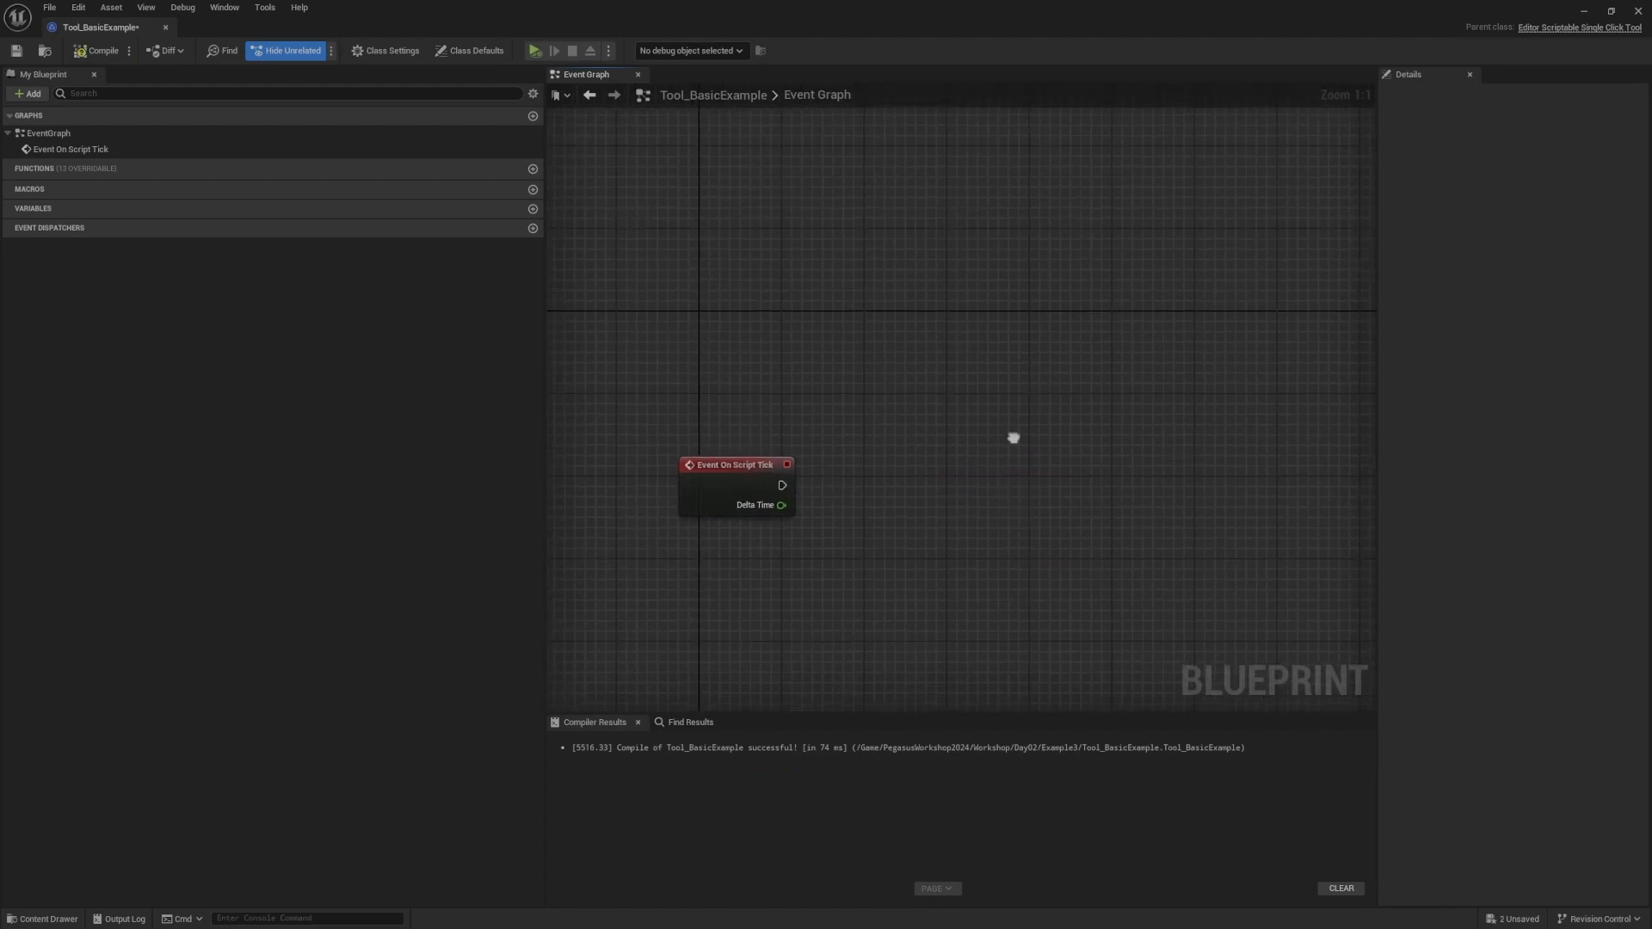
pyautogui.scroll(-1, 1014, 439)
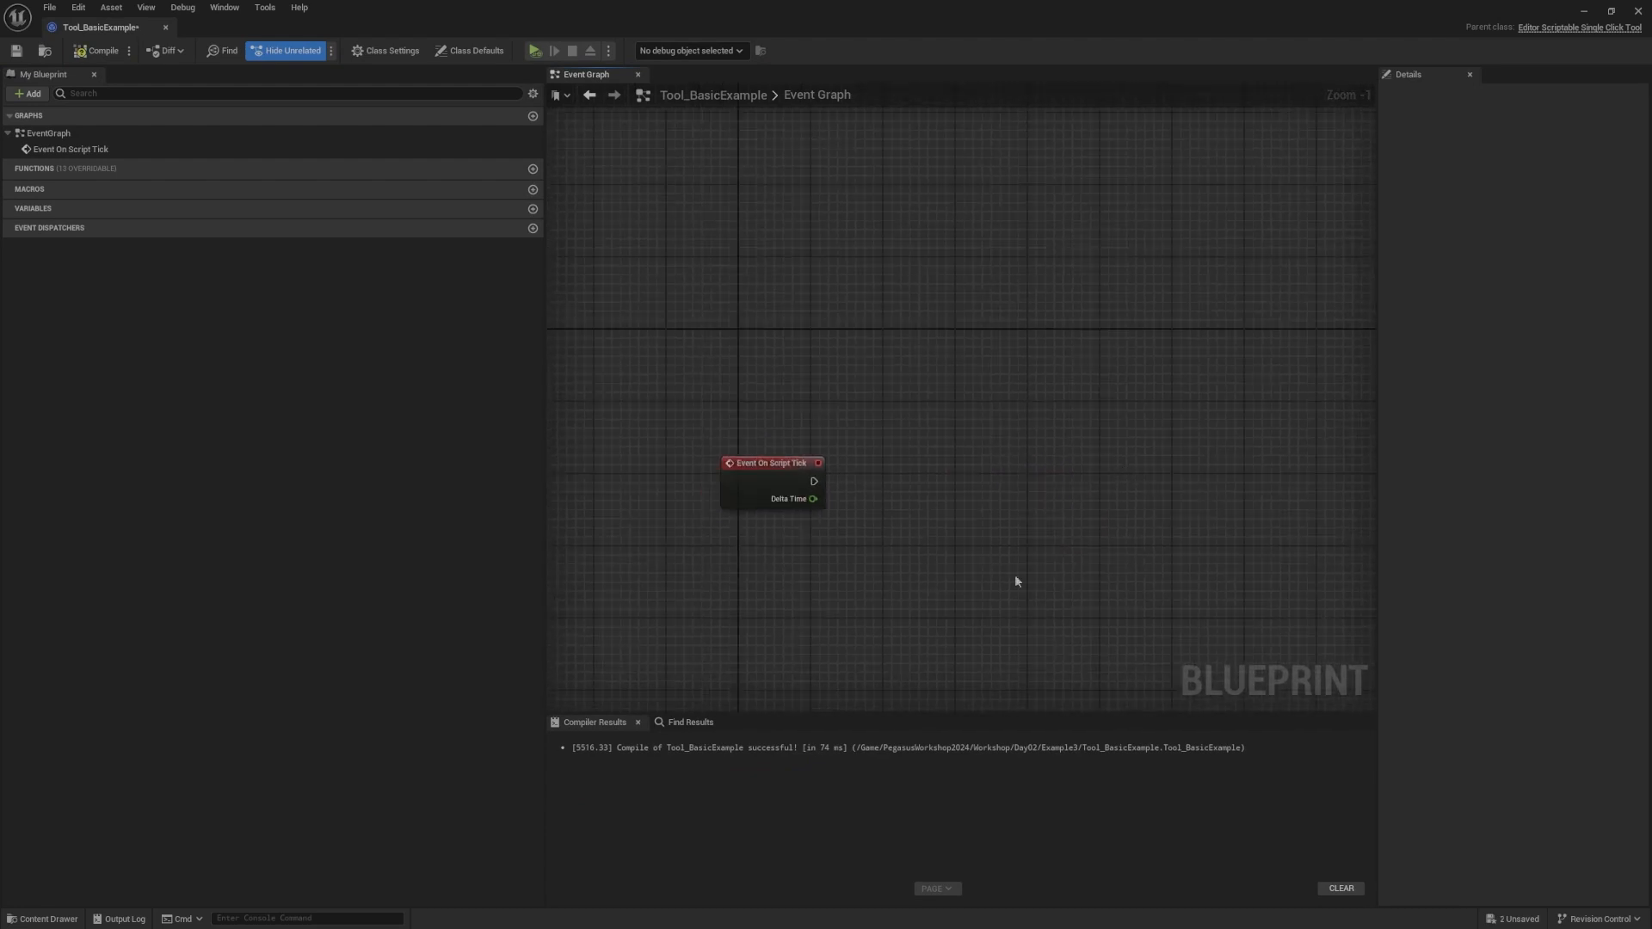
# Step: Override the On Script Setup function and align its event node beneath Event On Script Tick
pyautogui.click(493, 170)
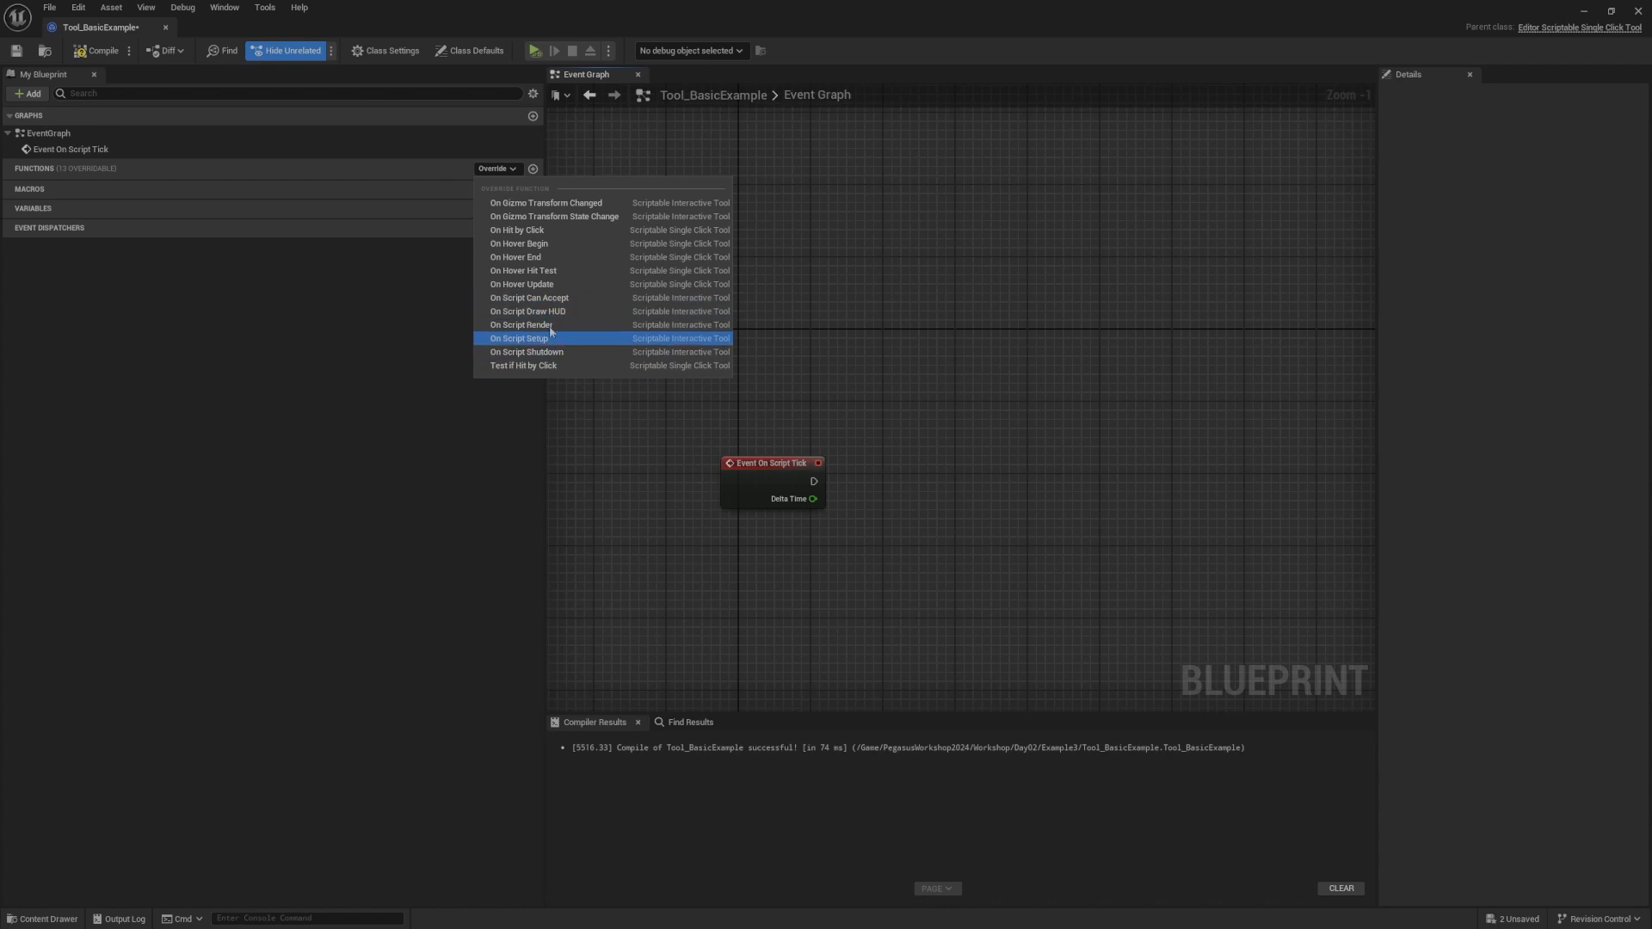
pyautogui.click(553, 346)
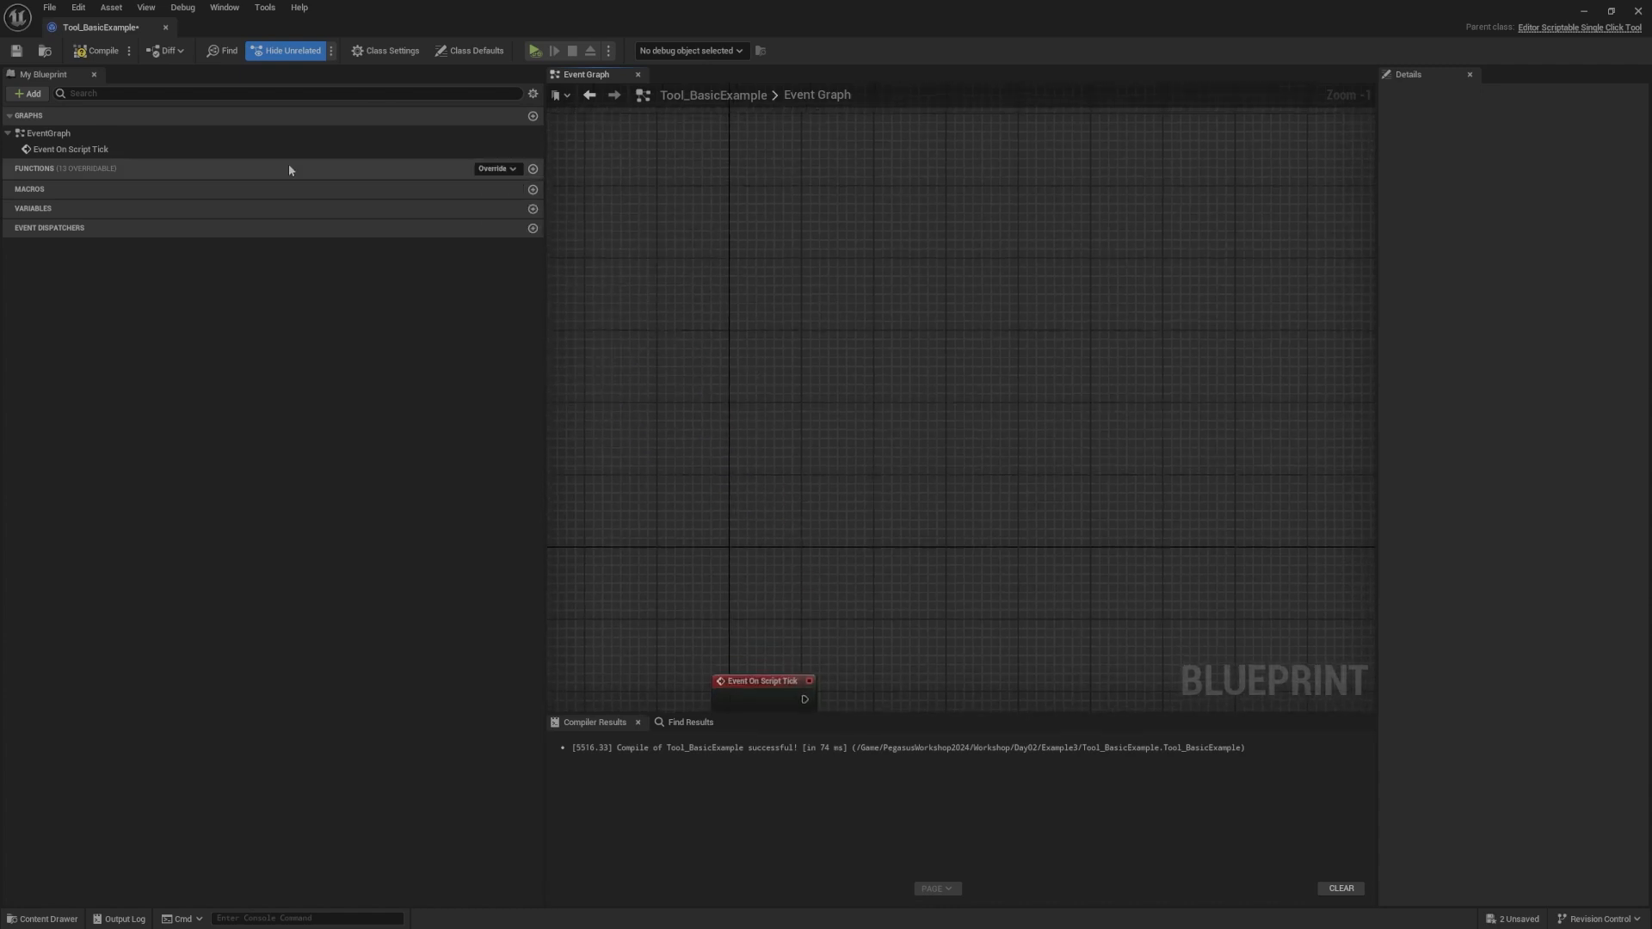
pyautogui.click(494, 169)
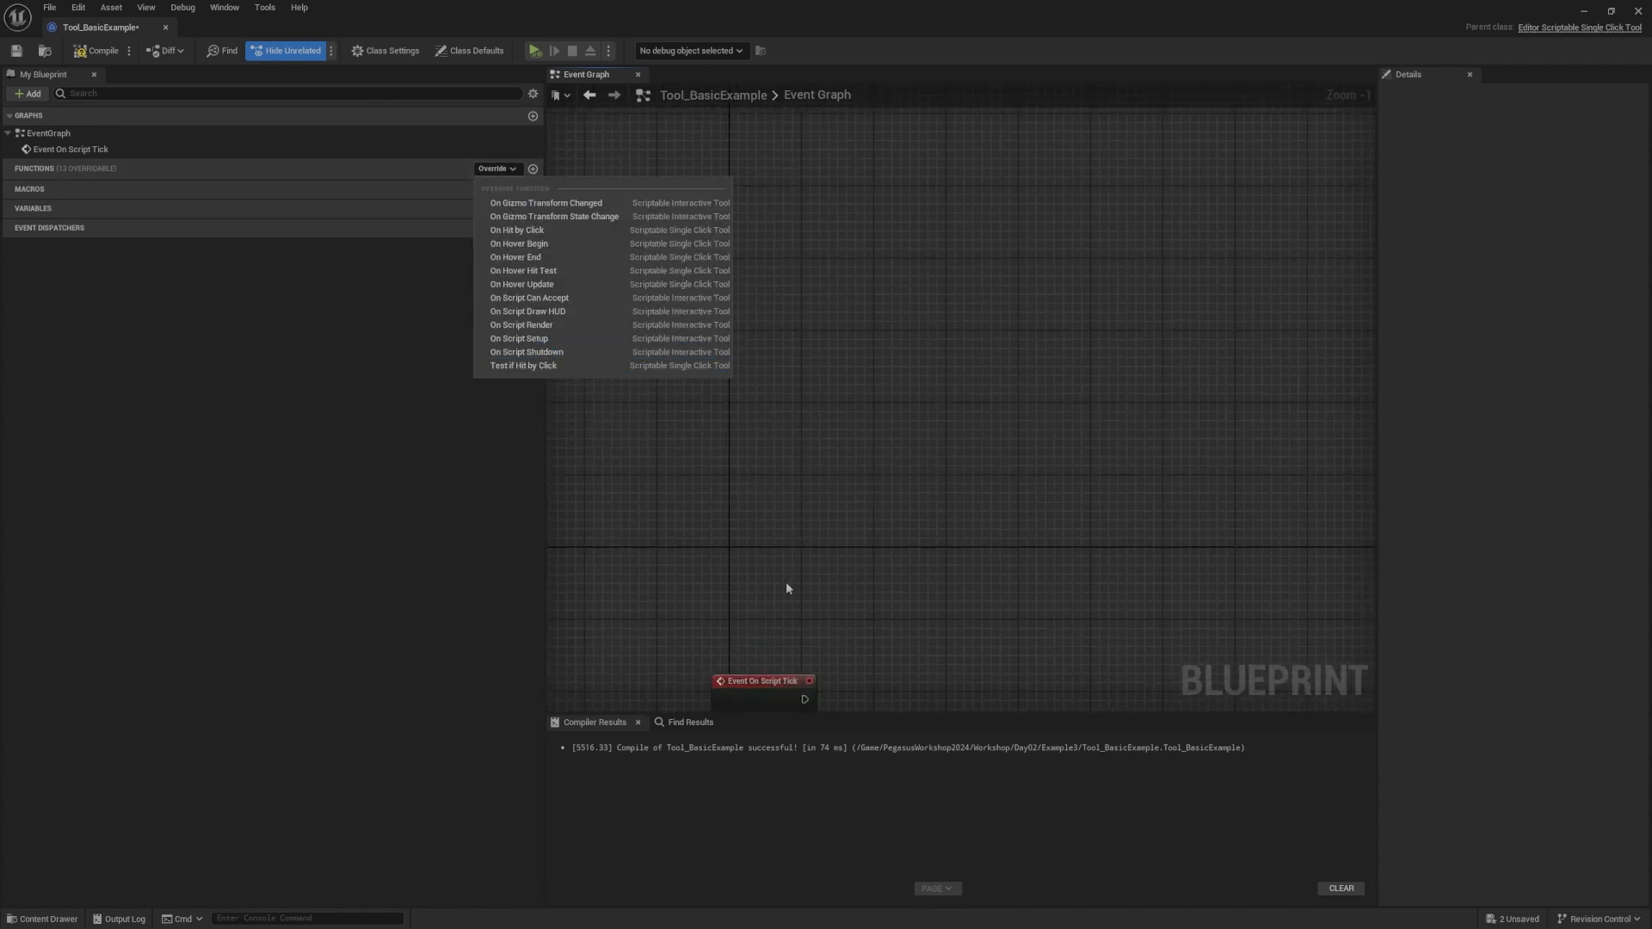
pyautogui.click(555, 339)
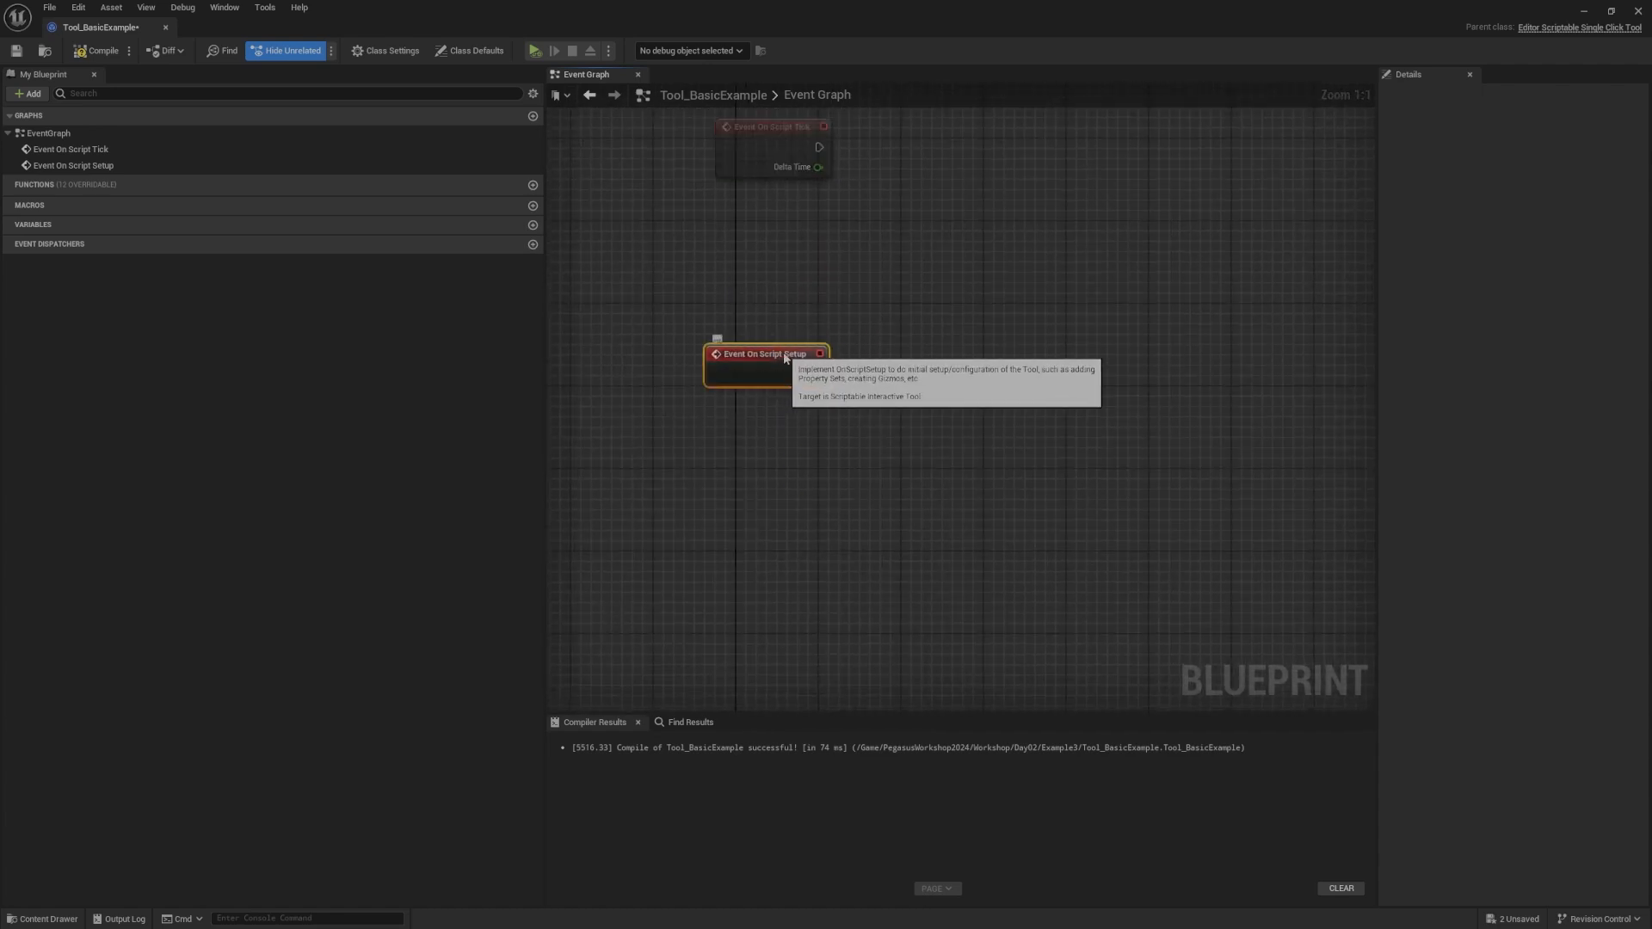
pyautogui.moveTo(779, 353); pyautogui.dragTo(790, 353)
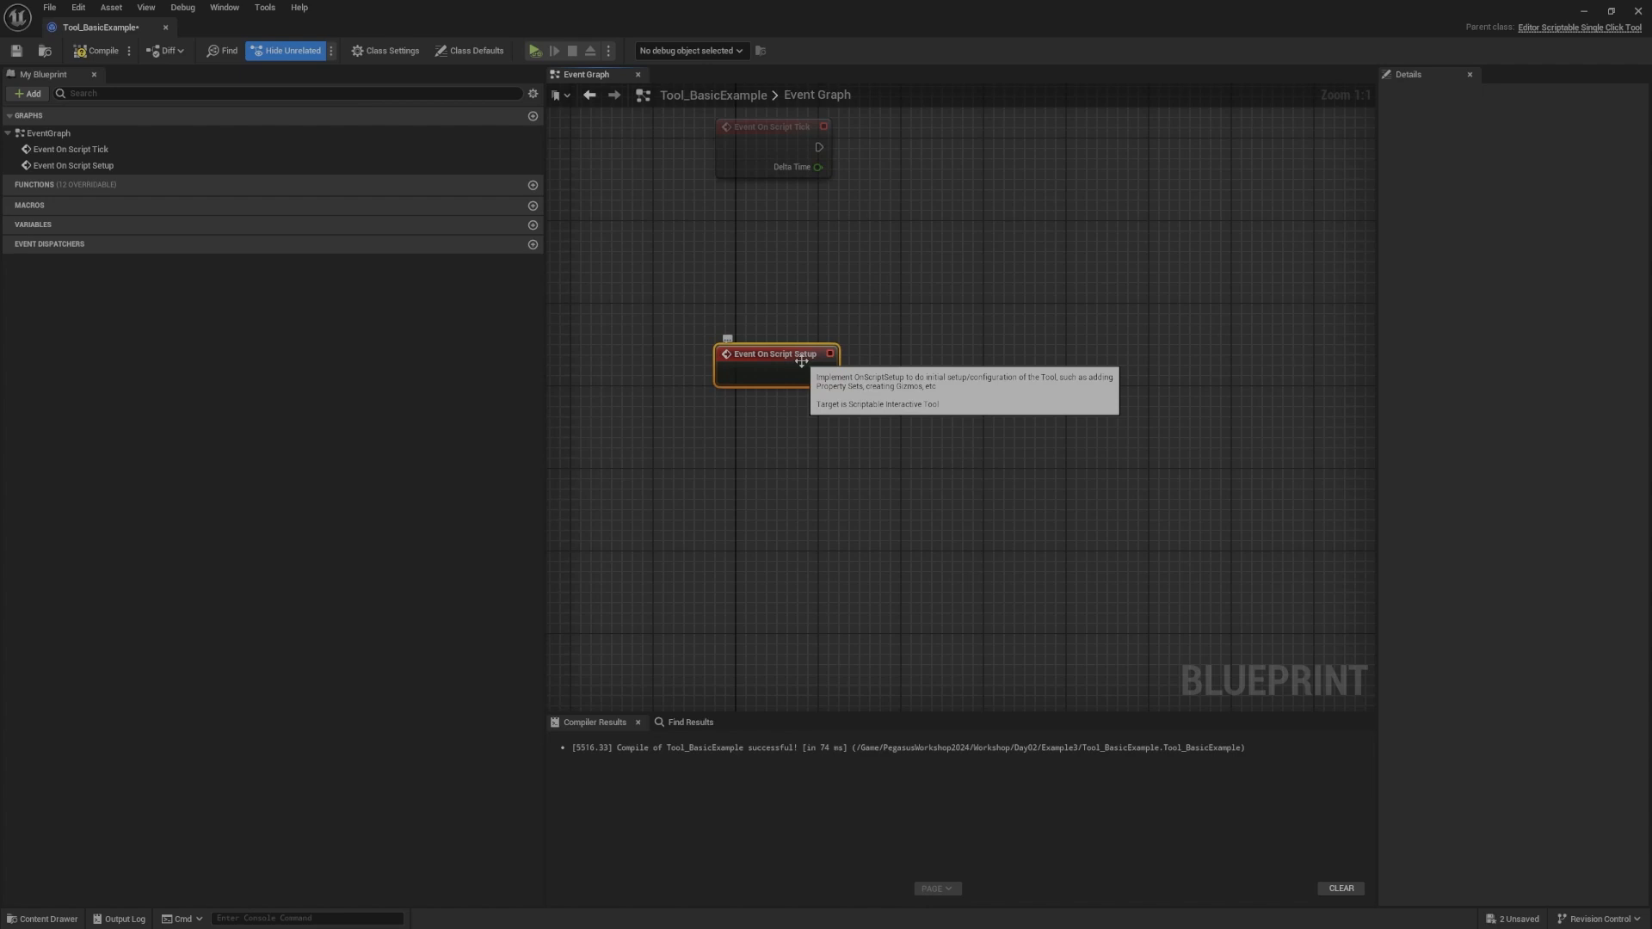
pyautogui.click(844, 341)
pyautogui.moveTo(844, 341); pyautogui.dragTo(706, 322, button='right')
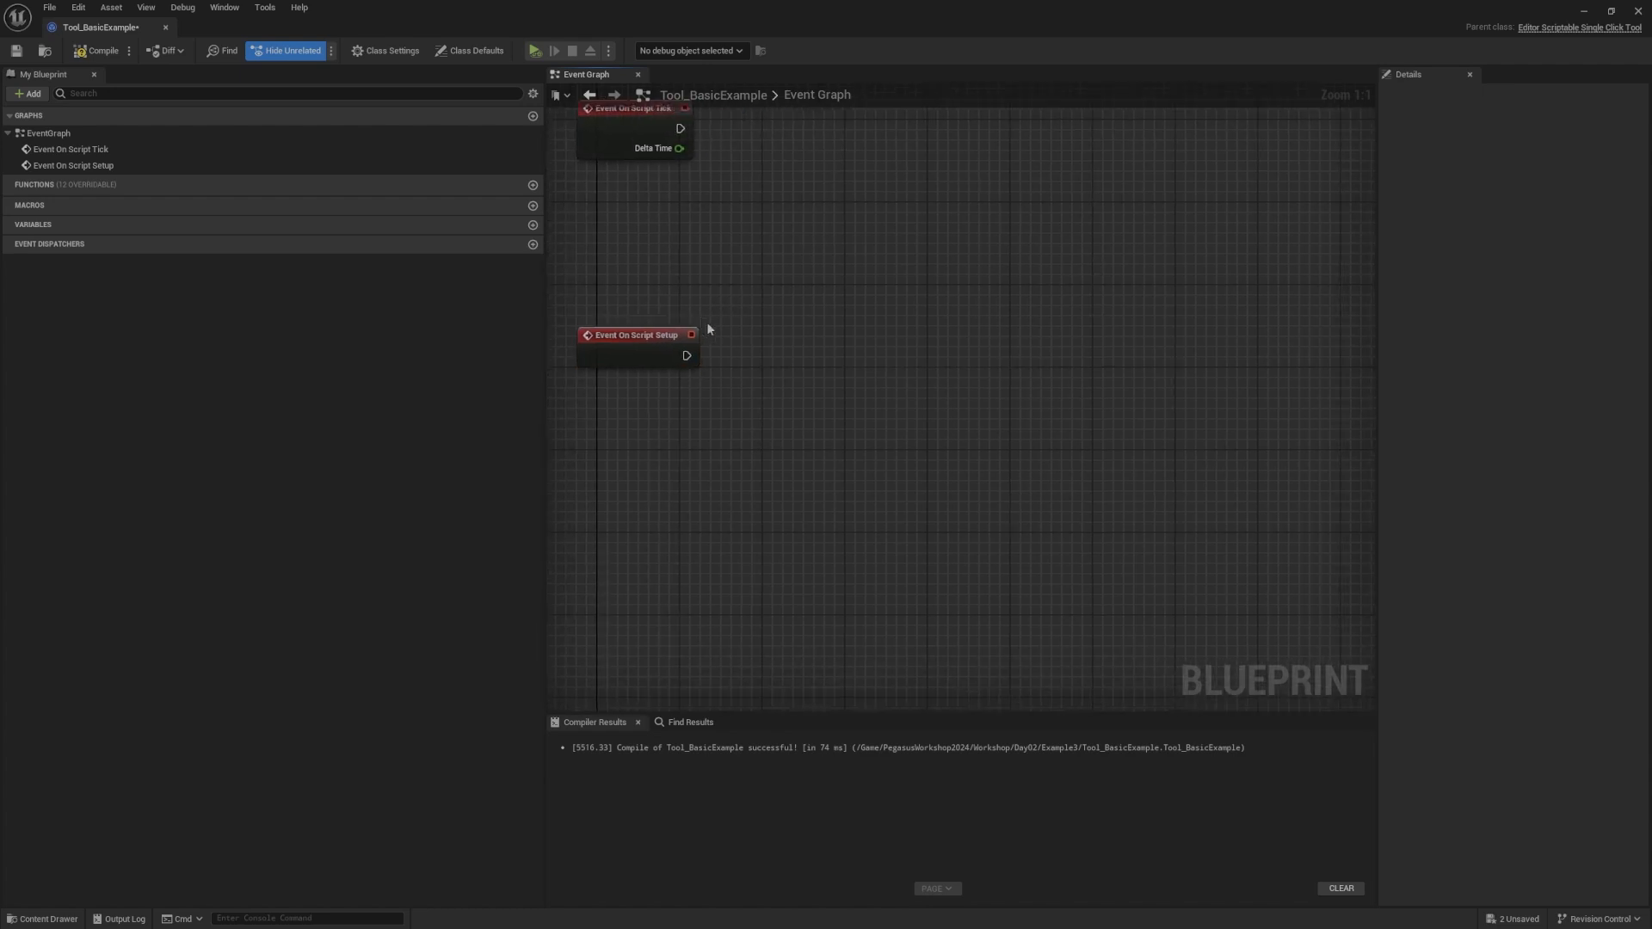
pyautogui.moveTo(687, 355); pyautogui.dragTo(958, 366)
pyautogui.press('Escape')
pyautogui.moveTo(799, 288); pyautogui.dragTo(1088, 367, button='right')
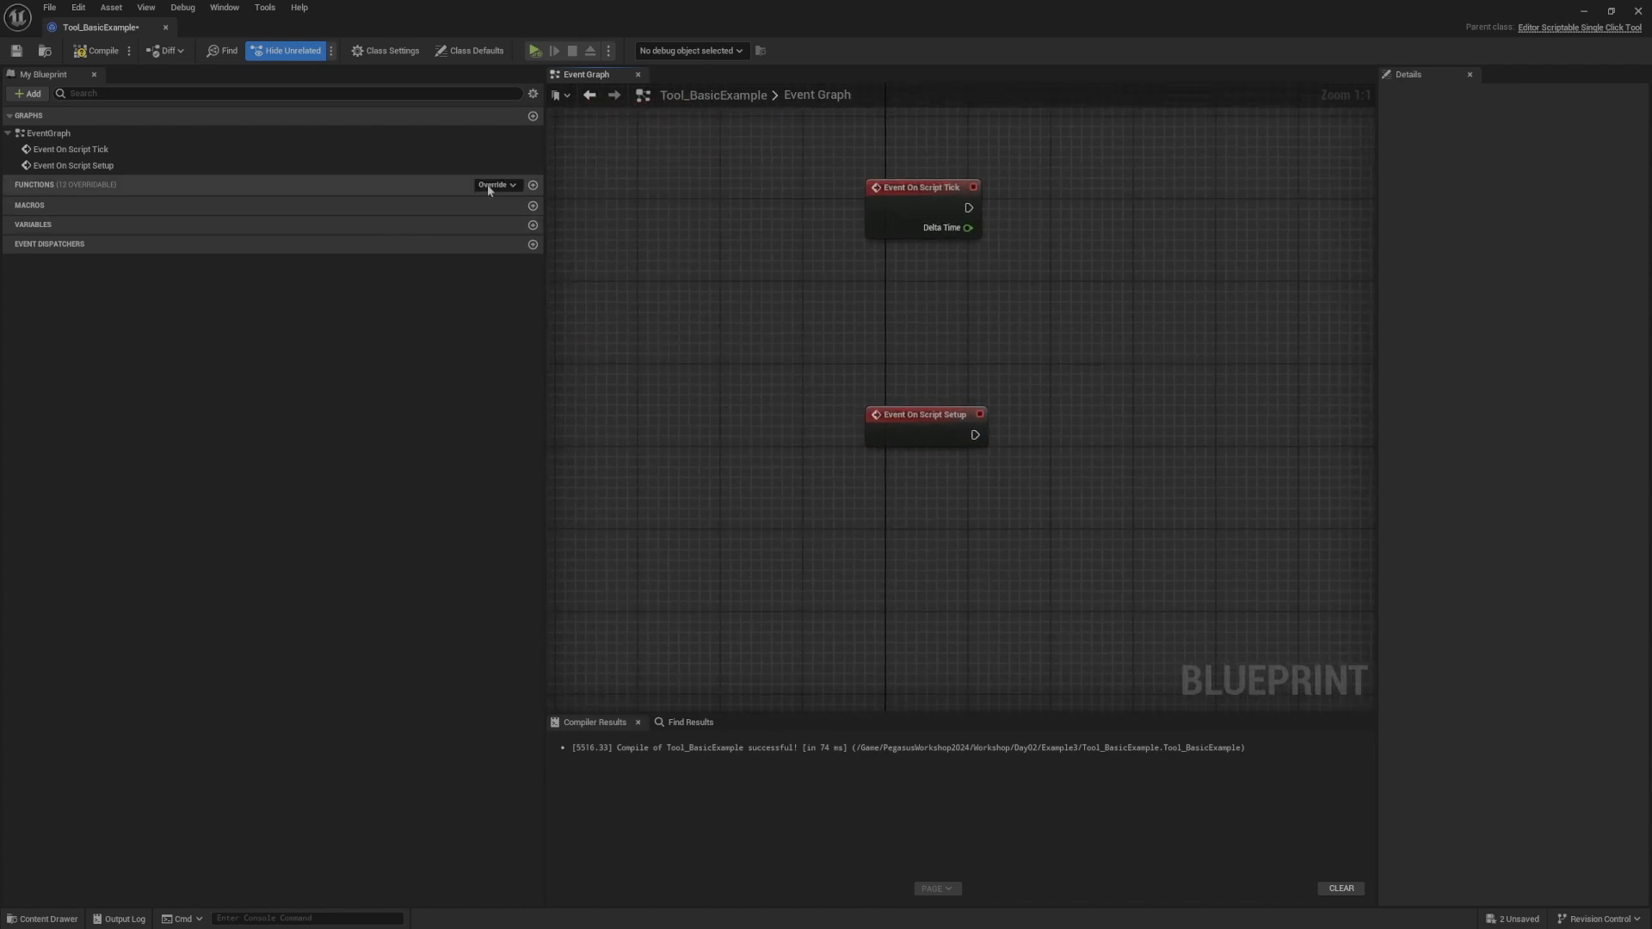
# Step: Override the On Script Shutdown function and place its event node beneath Event On Script Setup
pyautogui.click(487, 185)
pyautogui.click(529, 357)
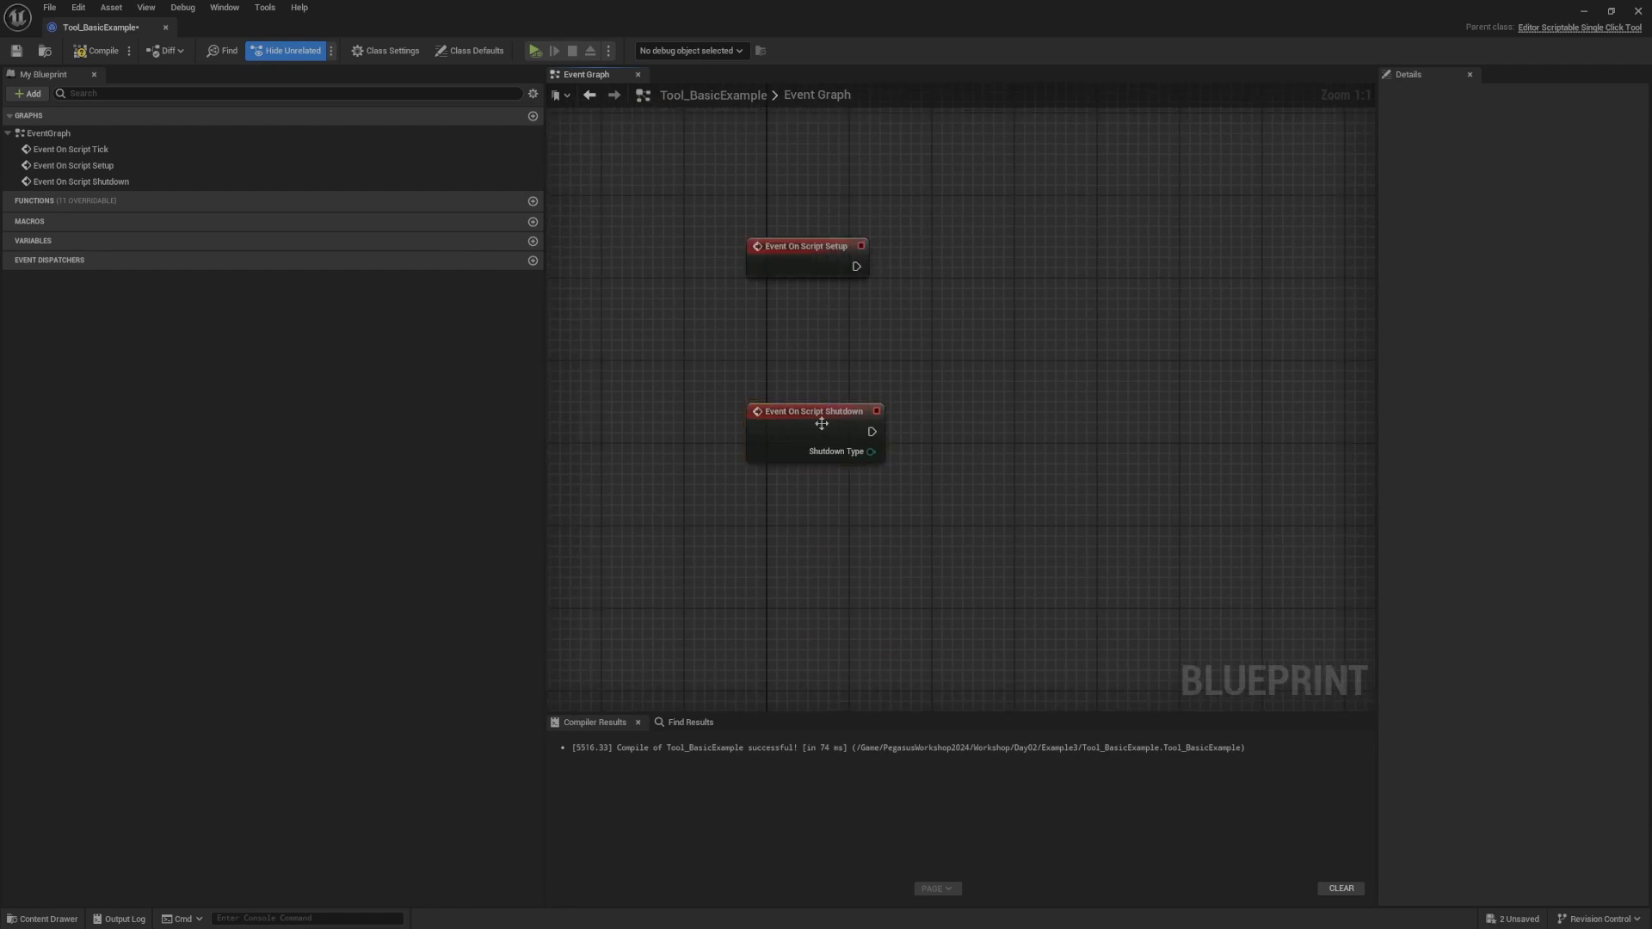
pyautogui.moveTo(822, 424); pyautogui.dragTo(822, 434)
pyautogui.click(922, 468)
pyautogui.moveTo(929, 388); pyautogui.dragTo(893, 439, button='right')
pyautogui.click(800, 529)
pyautogui.click(901, 425)
pyautogui.scroll(-1, 927, 499)
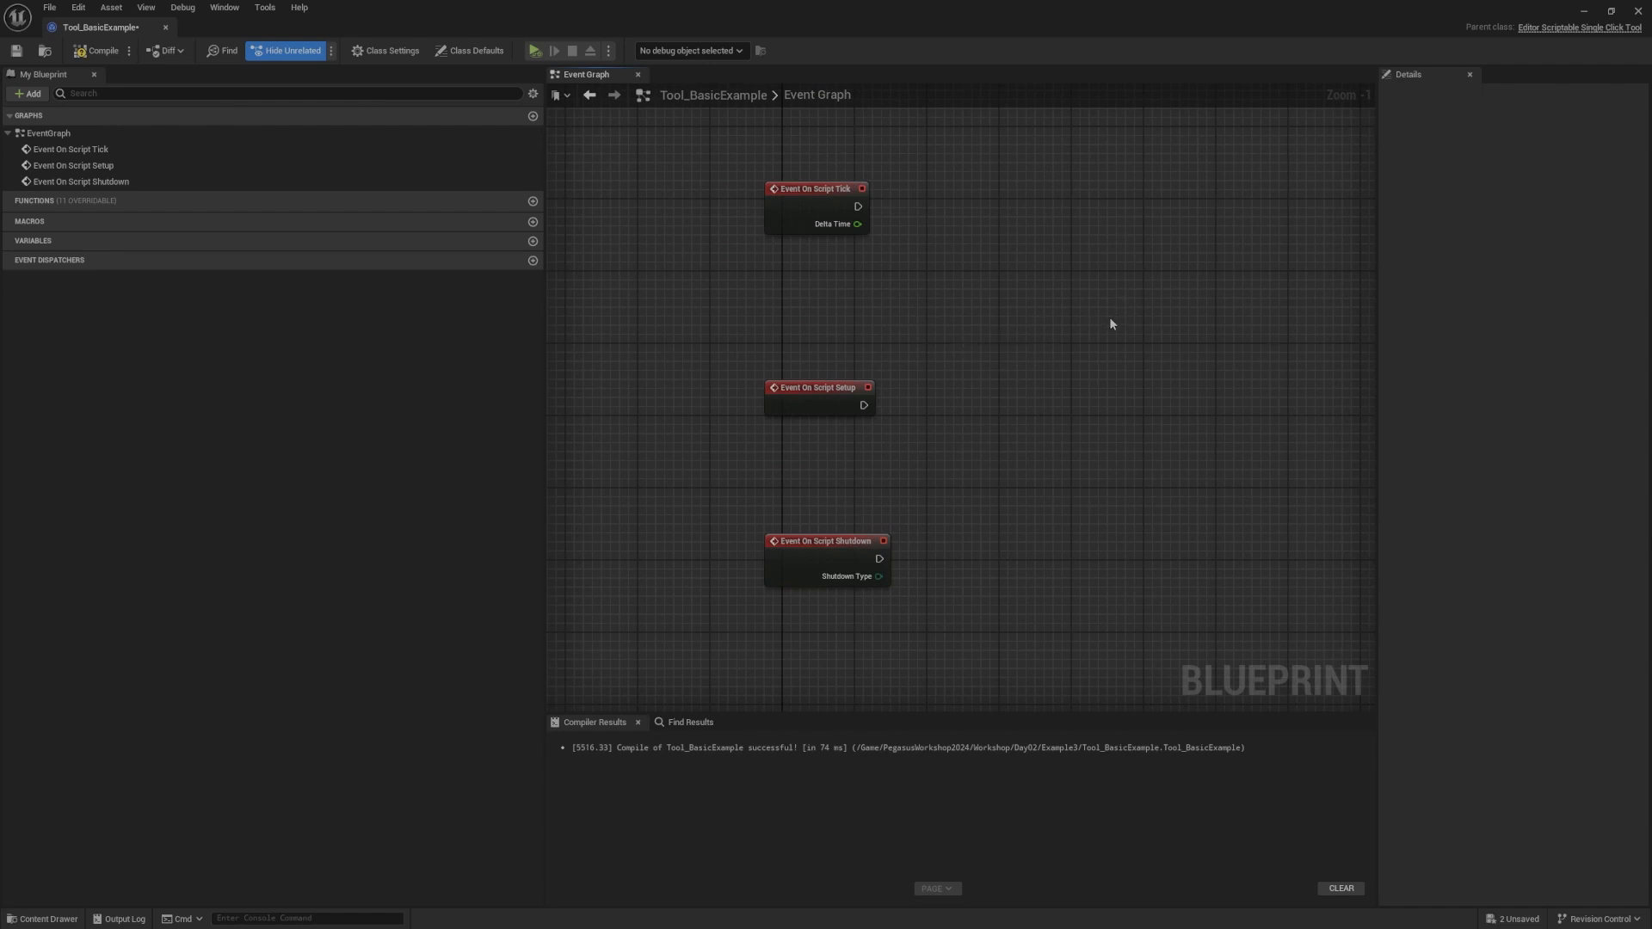
pyautogui.moveTo(1111, 323); pyautogui.dragTo(1074, 328, button='right')
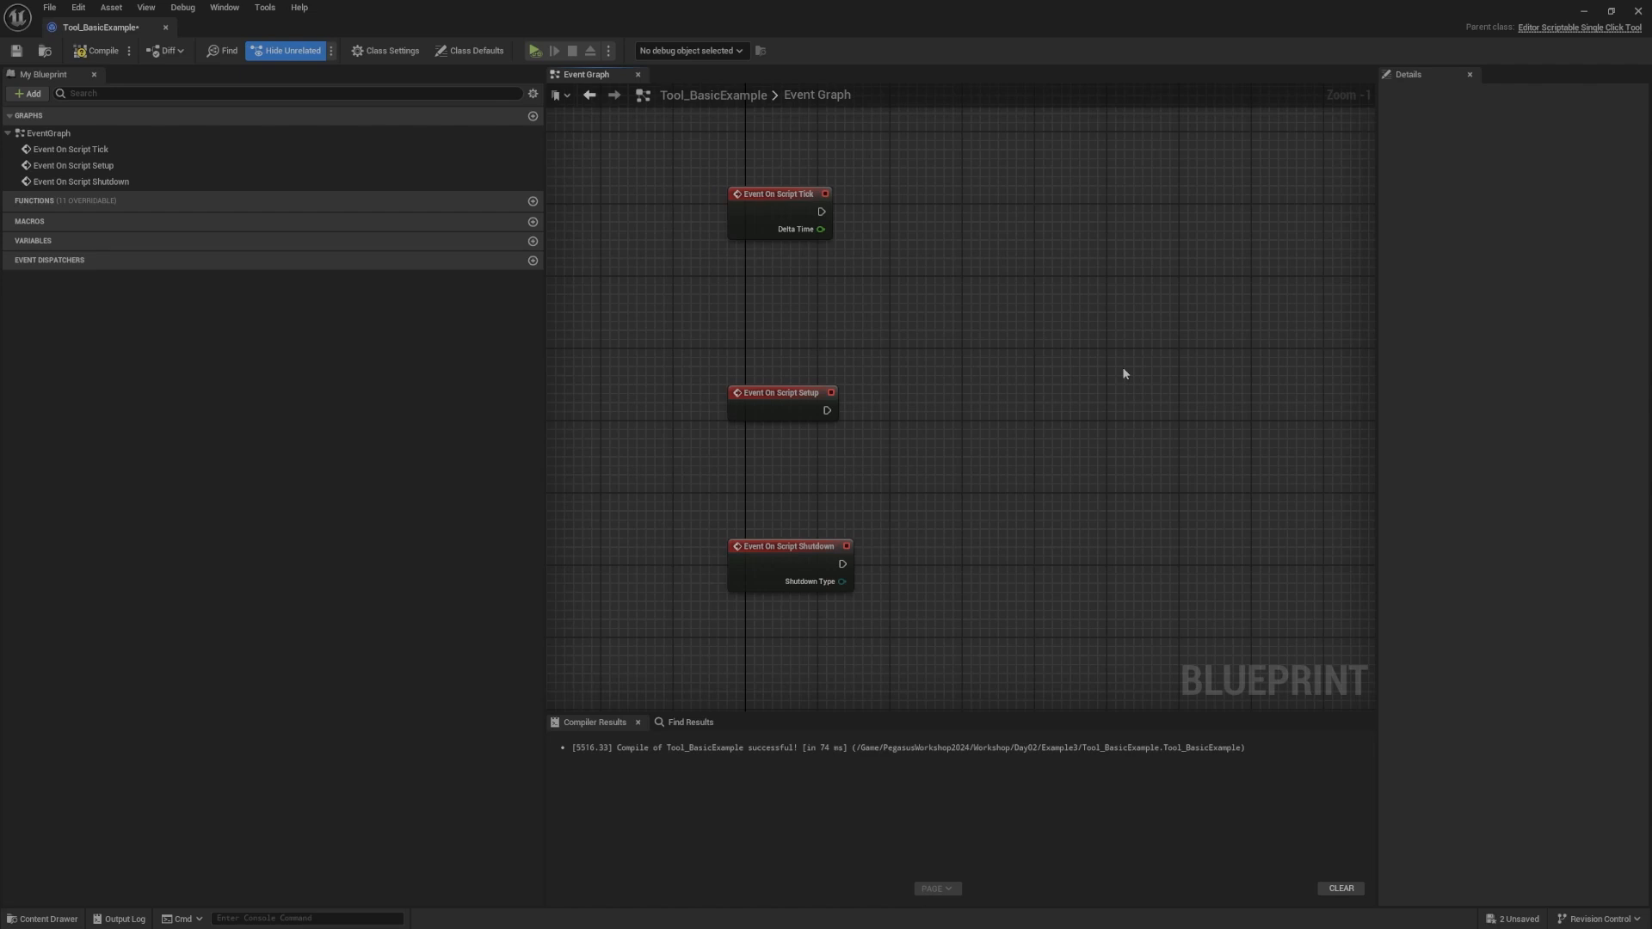
pyautogui.moveTo(1082, 453); pyautogui.dragTo(1041, 296, button='right')
pyautogui.scroll(1, 806, 418)
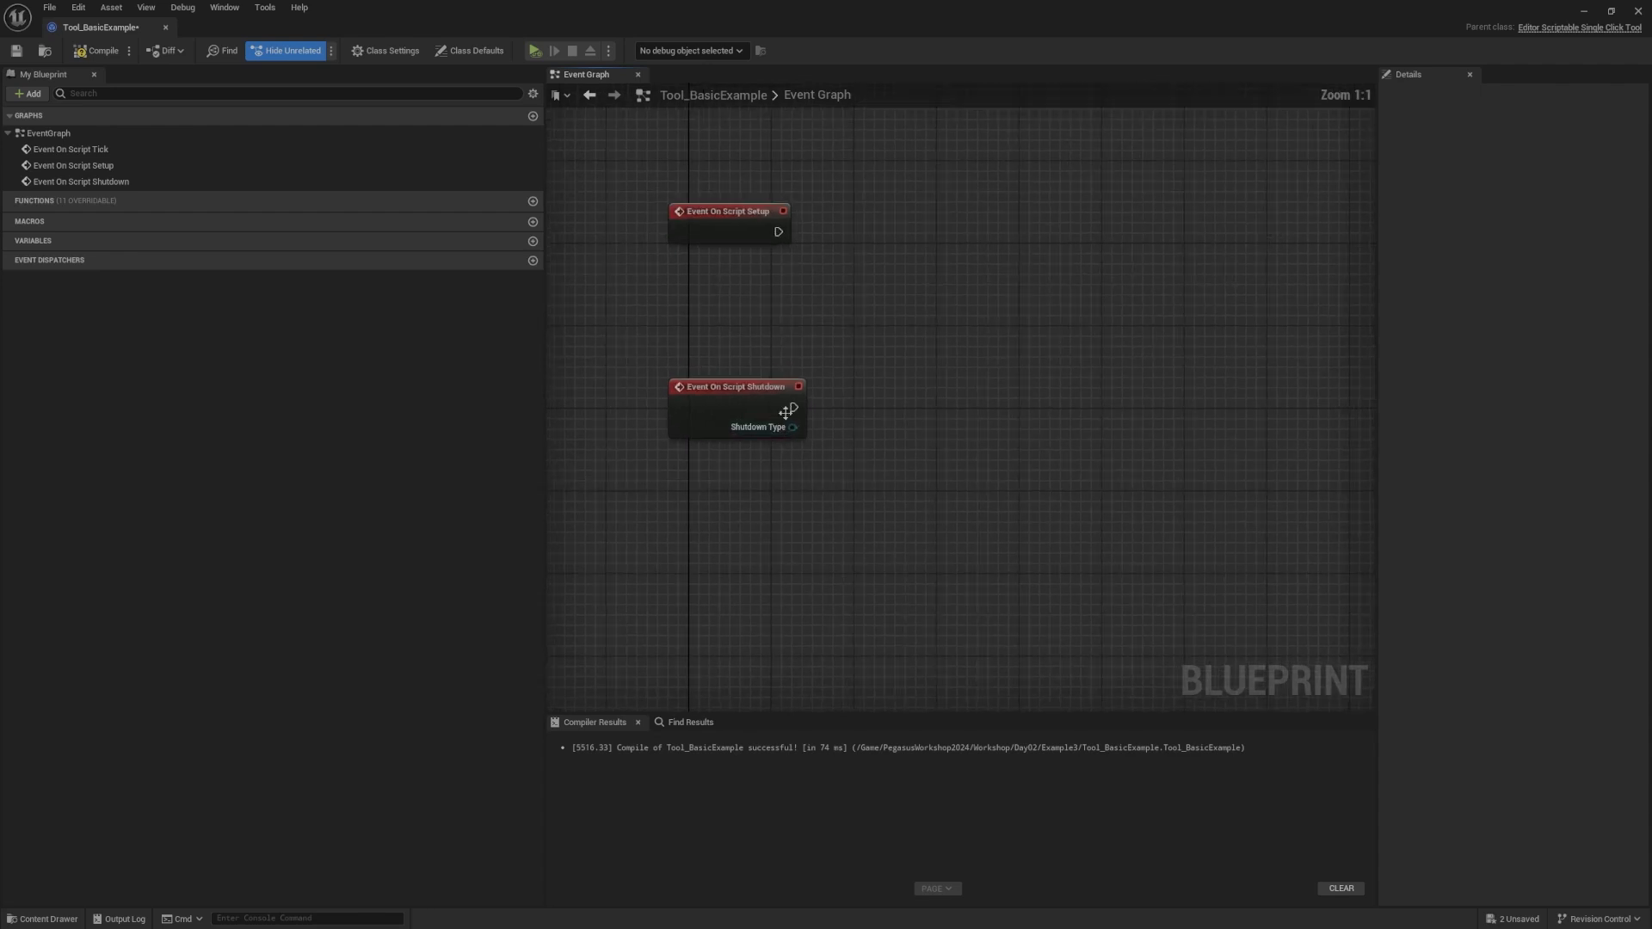
pyautogui.moveTo(793, 408); pyautogui.dragTo(903, 411)
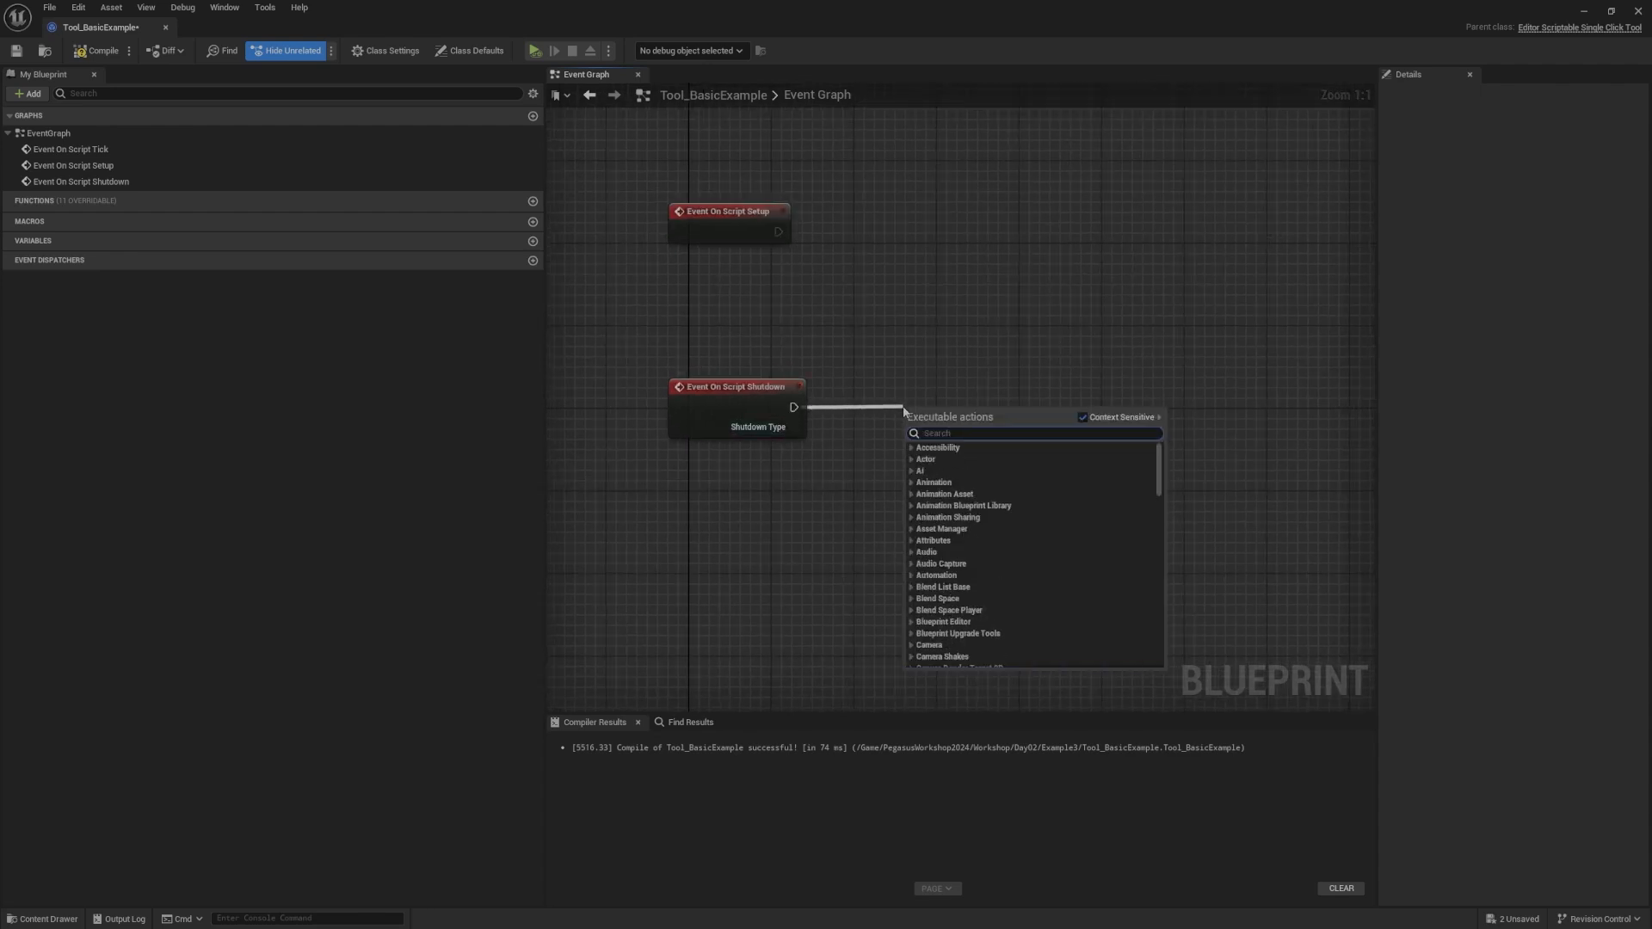
pyautogui.click(900, 365)
pyautogui.moveTo(900, 364); pyautogui.dragTo(915, 387, button='right')
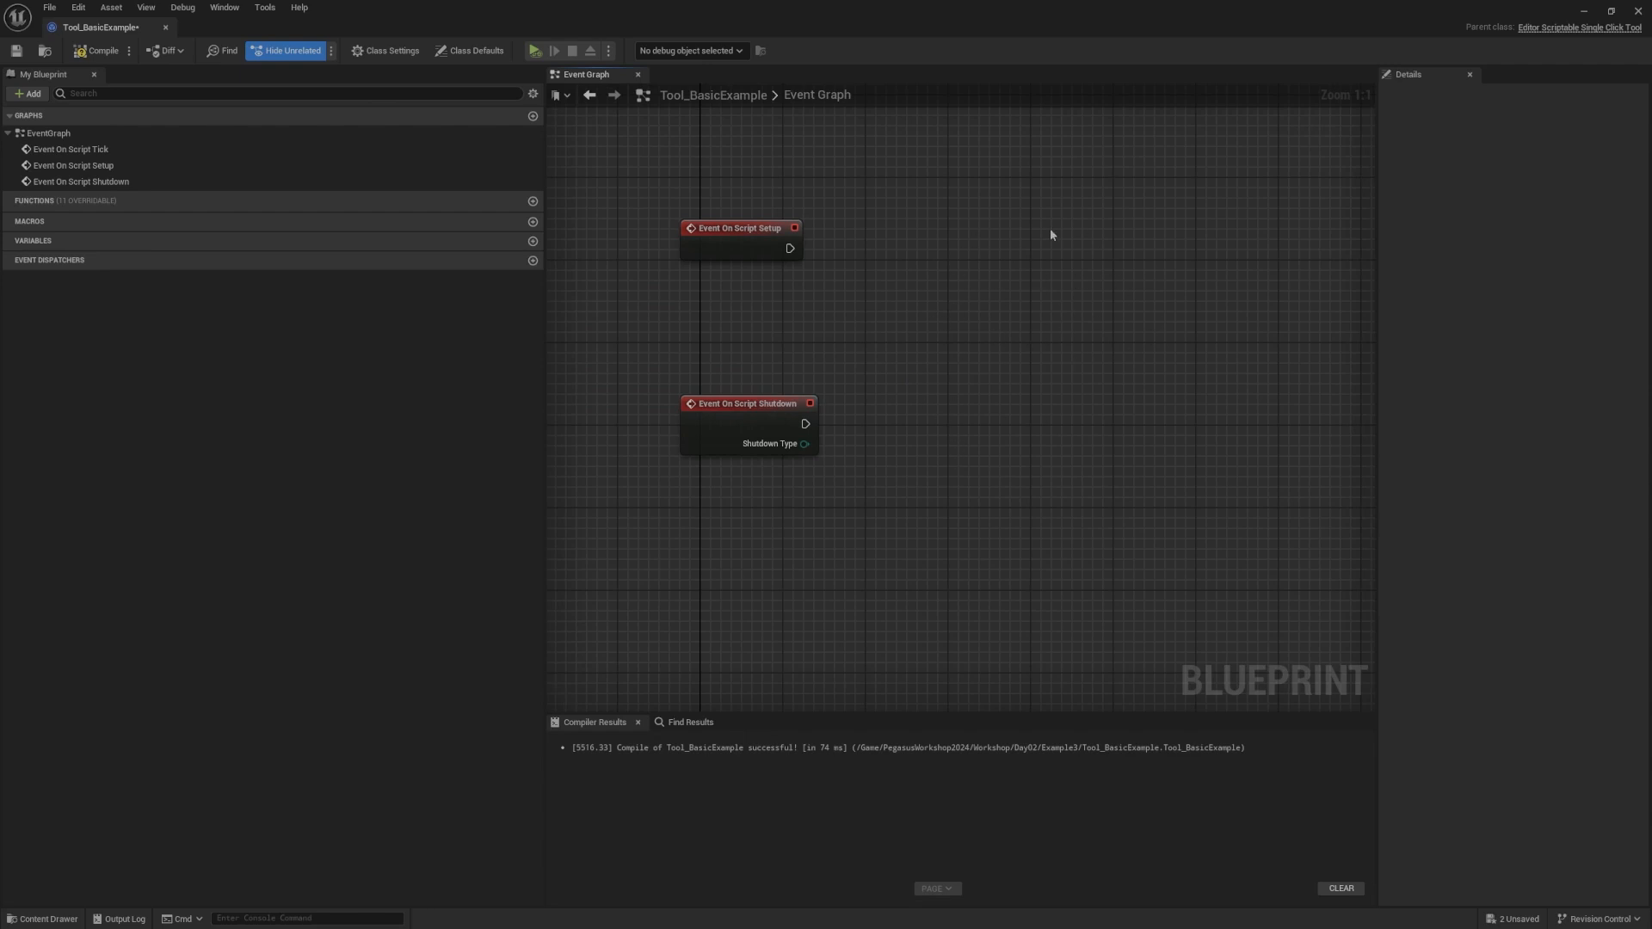
pyautogui.scroll(-2, 997, 296)
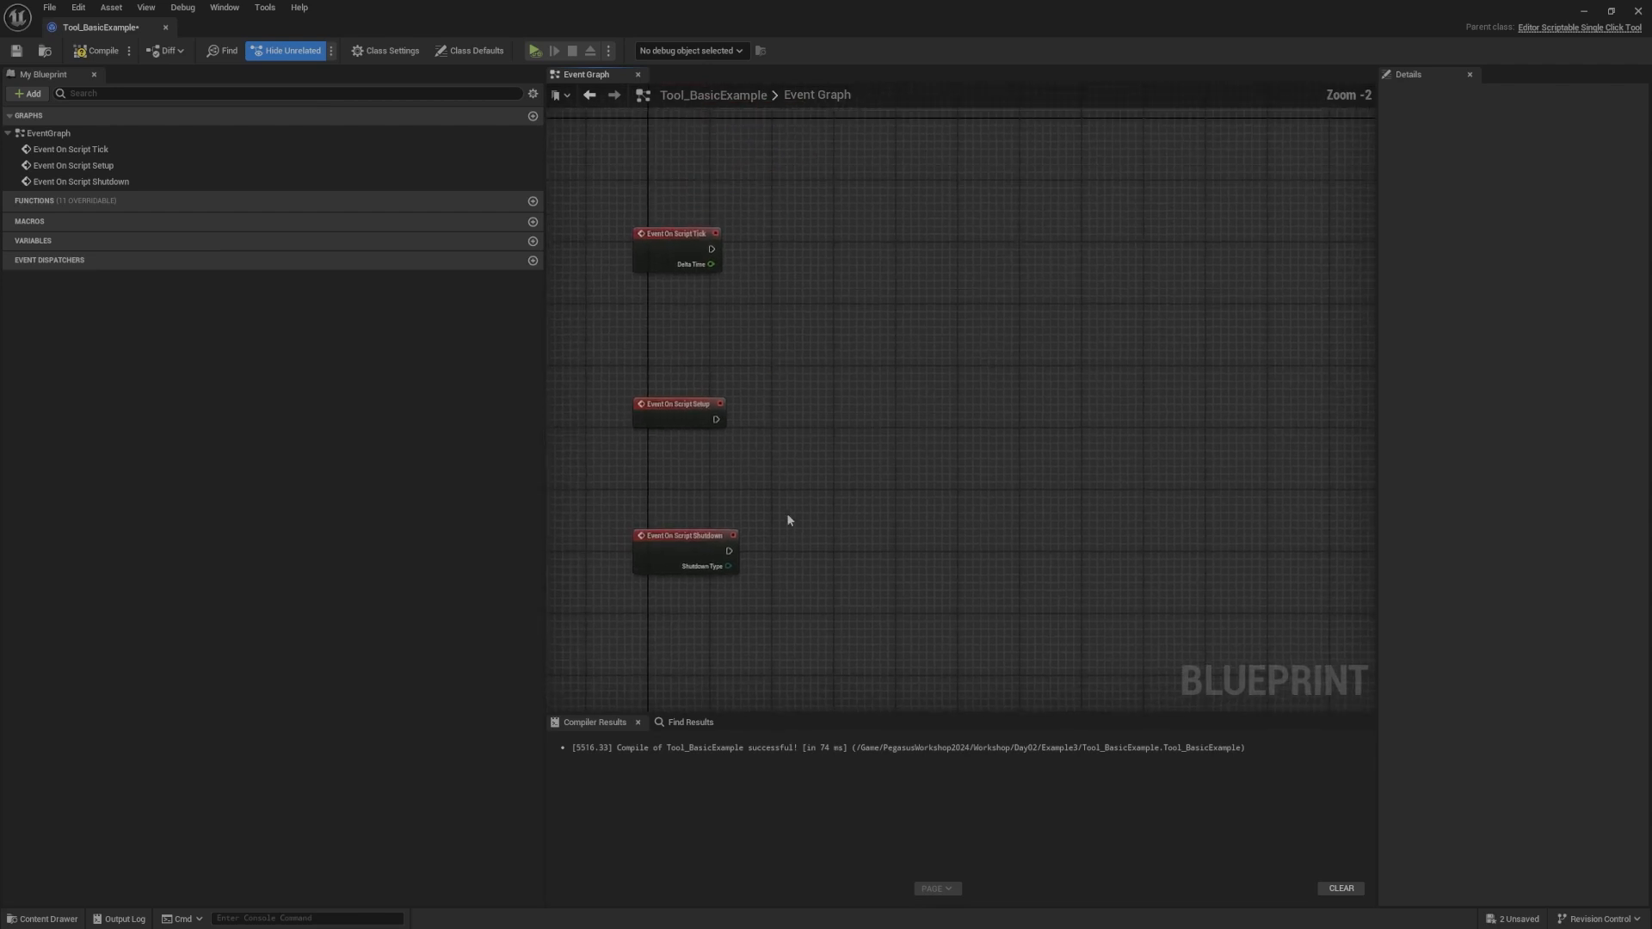
pyautogui.moveTo(786, 520); pyautogui.dragTo(864, 444, button='right')
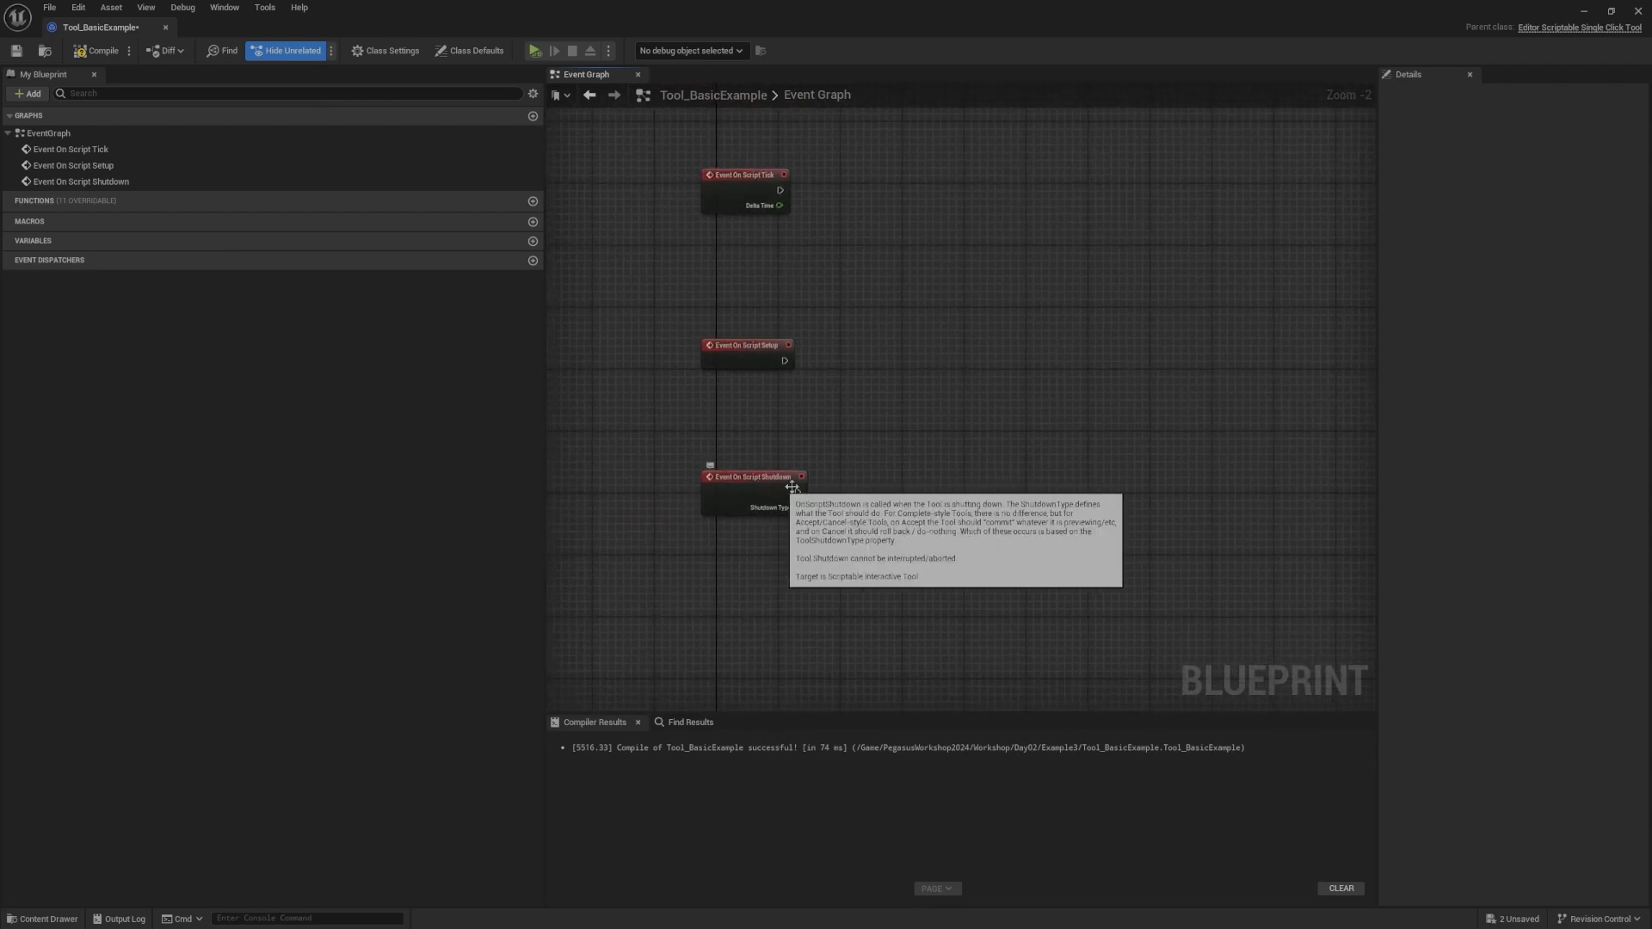
pyautogui.scroll(-1, 962, 461)
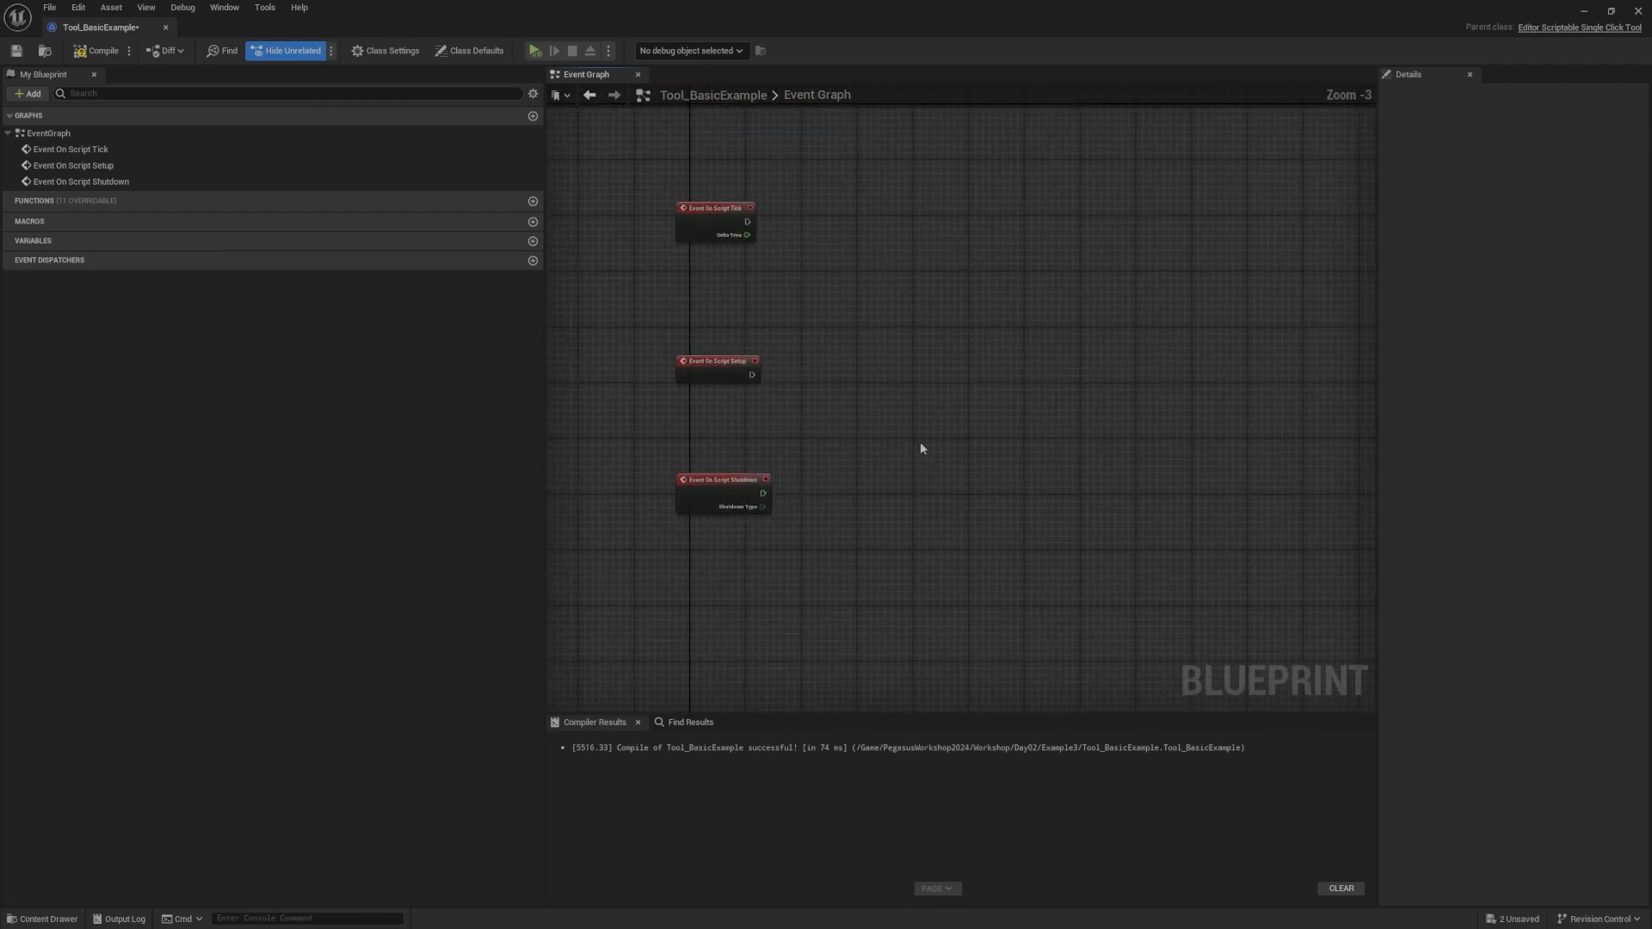
# Step: Override the On Script Draw HUD and On Script Render functions to add both event nodes
pyautogui.click(502, 205)
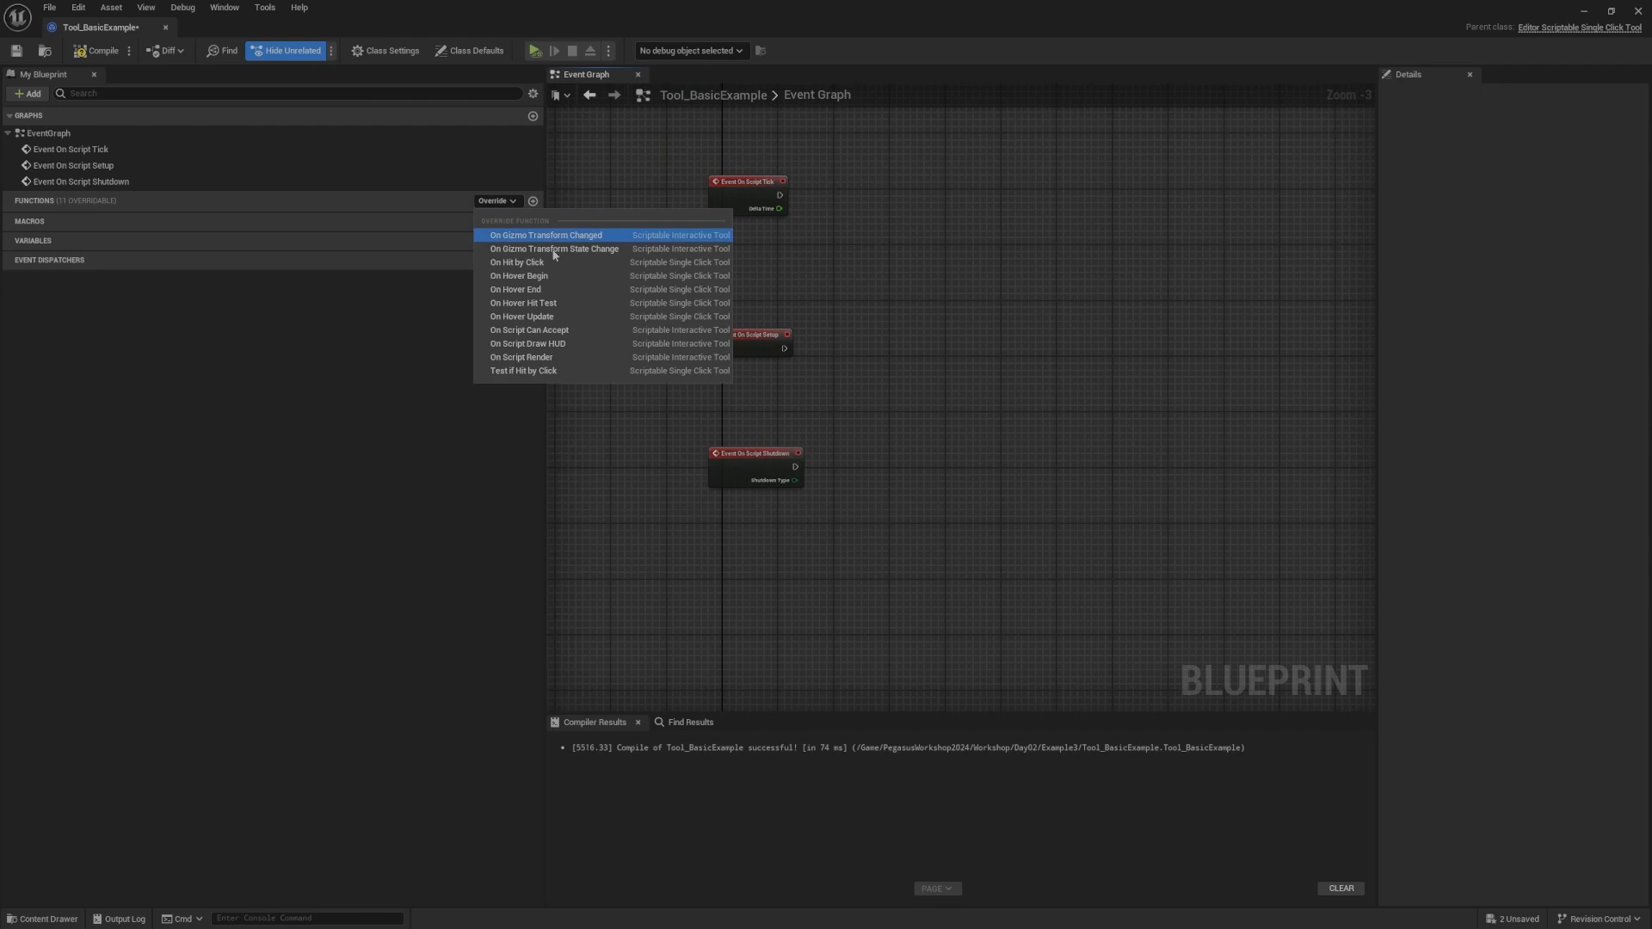
pyautogui.click(576, 339)
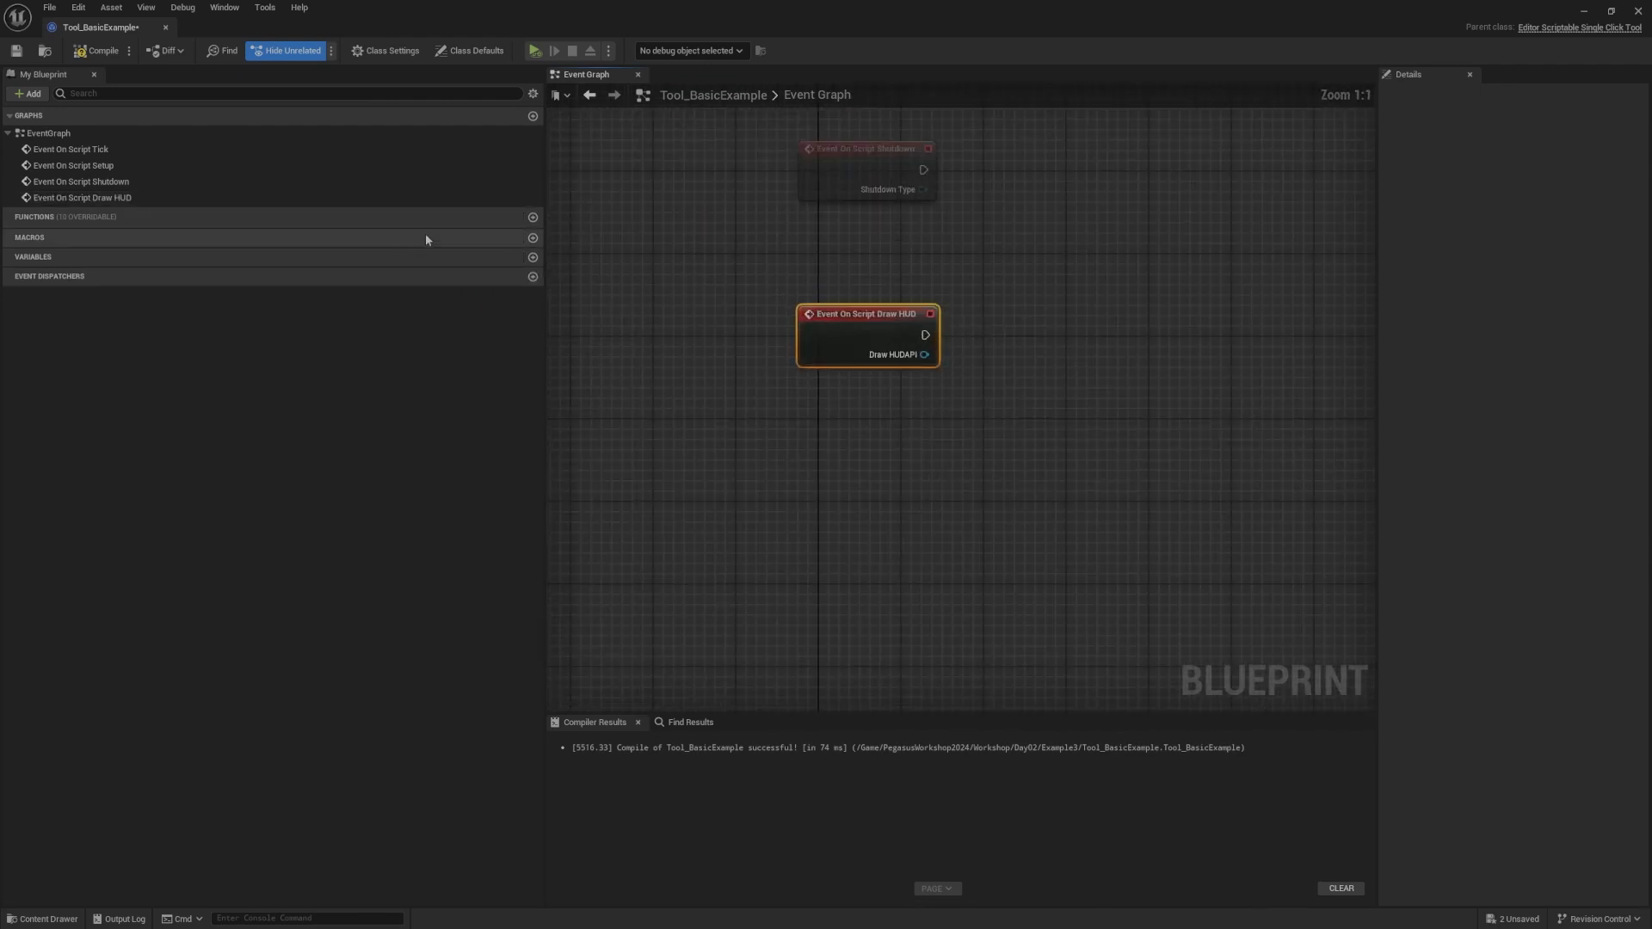
pyautogui.click(481, 218)
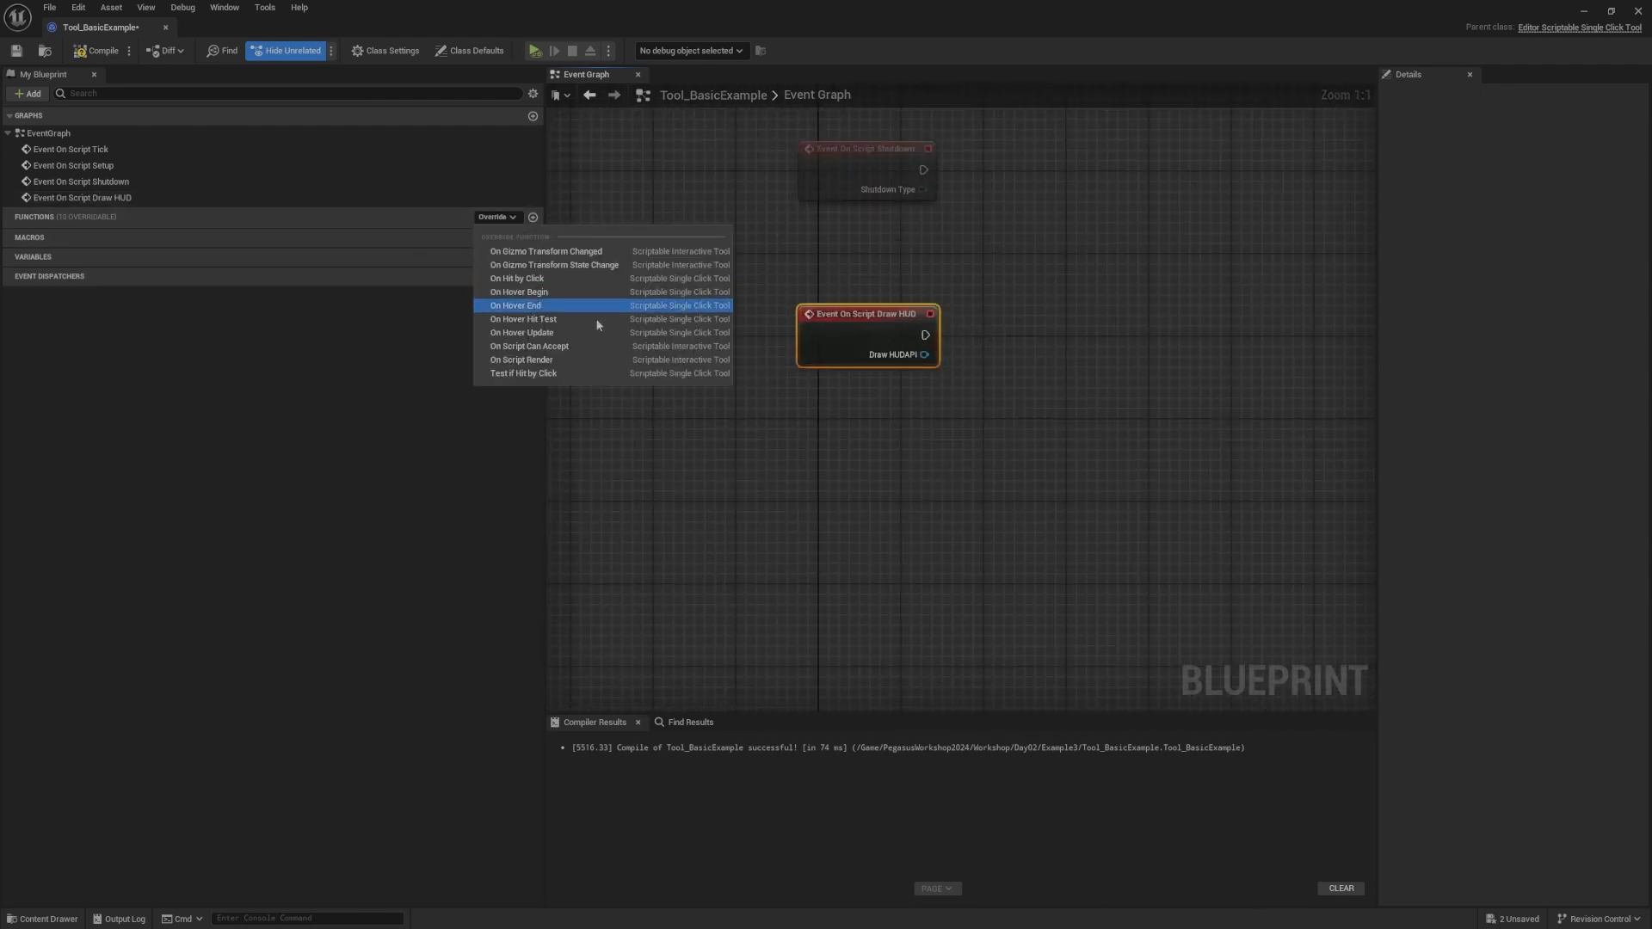
pyautogui.click(564, 365)
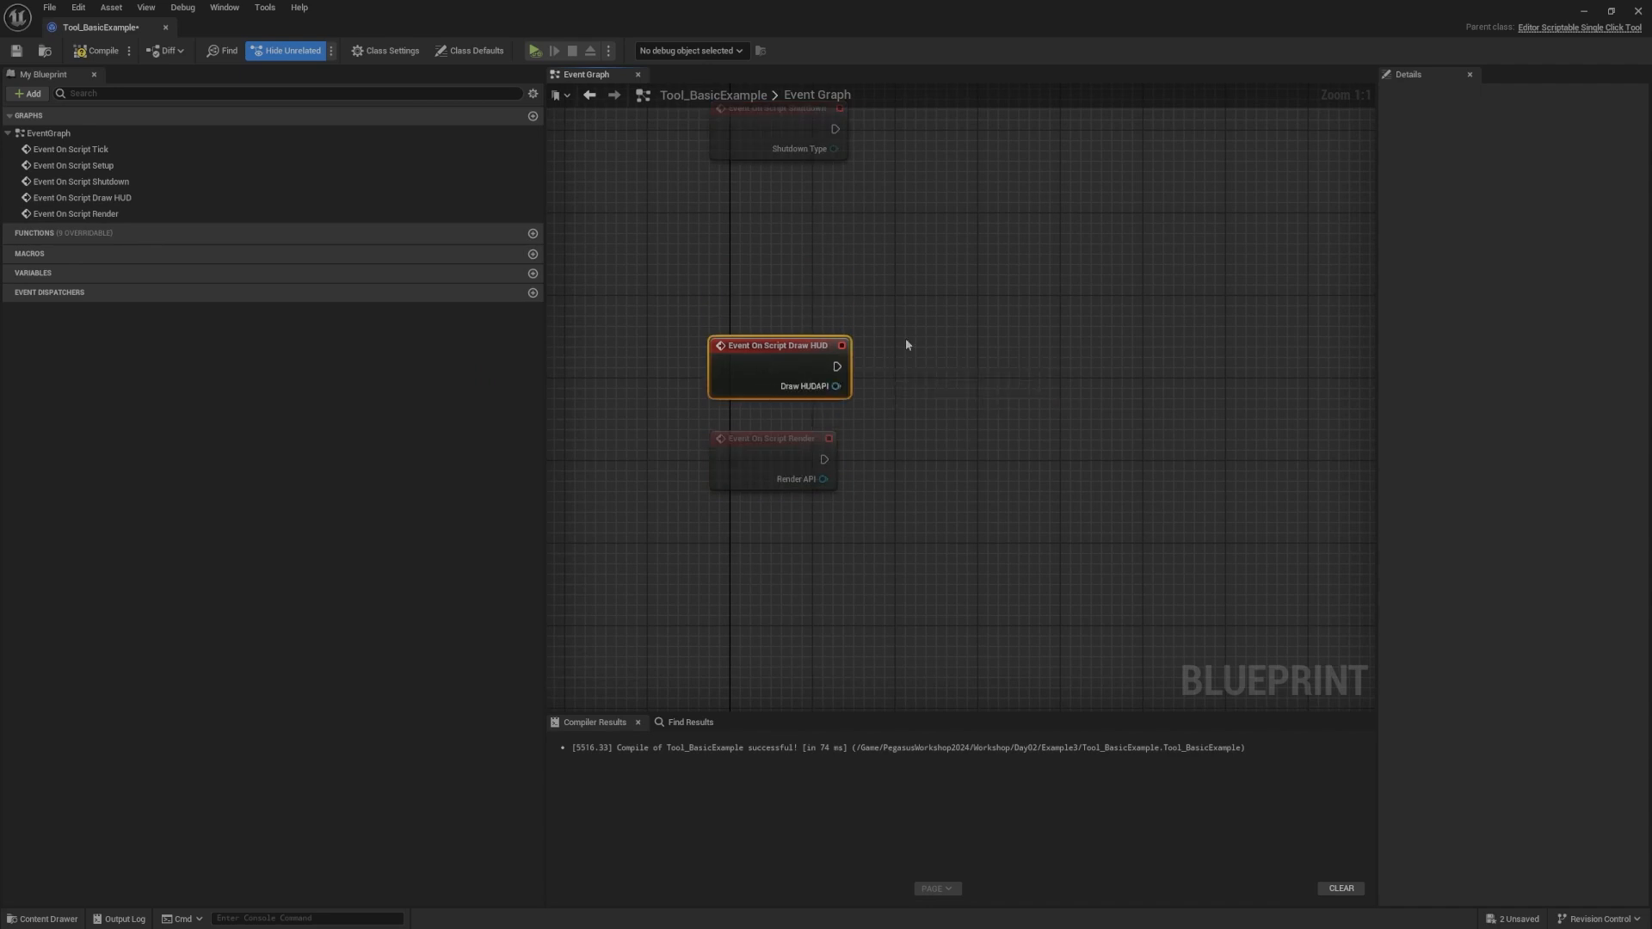
# Step: Move the Event On Script Draw HUD node above and to the right of Event On Script Render
pyautogui.moveTo(871, 383); pyautogui.dragTo(809, 417)
pyautogui.moveTo(770, 349)
pyautogui.mouseDown()
pyautogui.moveTo(760, 411)
pyautogui.moveTo(778, 380)
pyautogui.mouseUp()
pyautogui.click(766, 433)
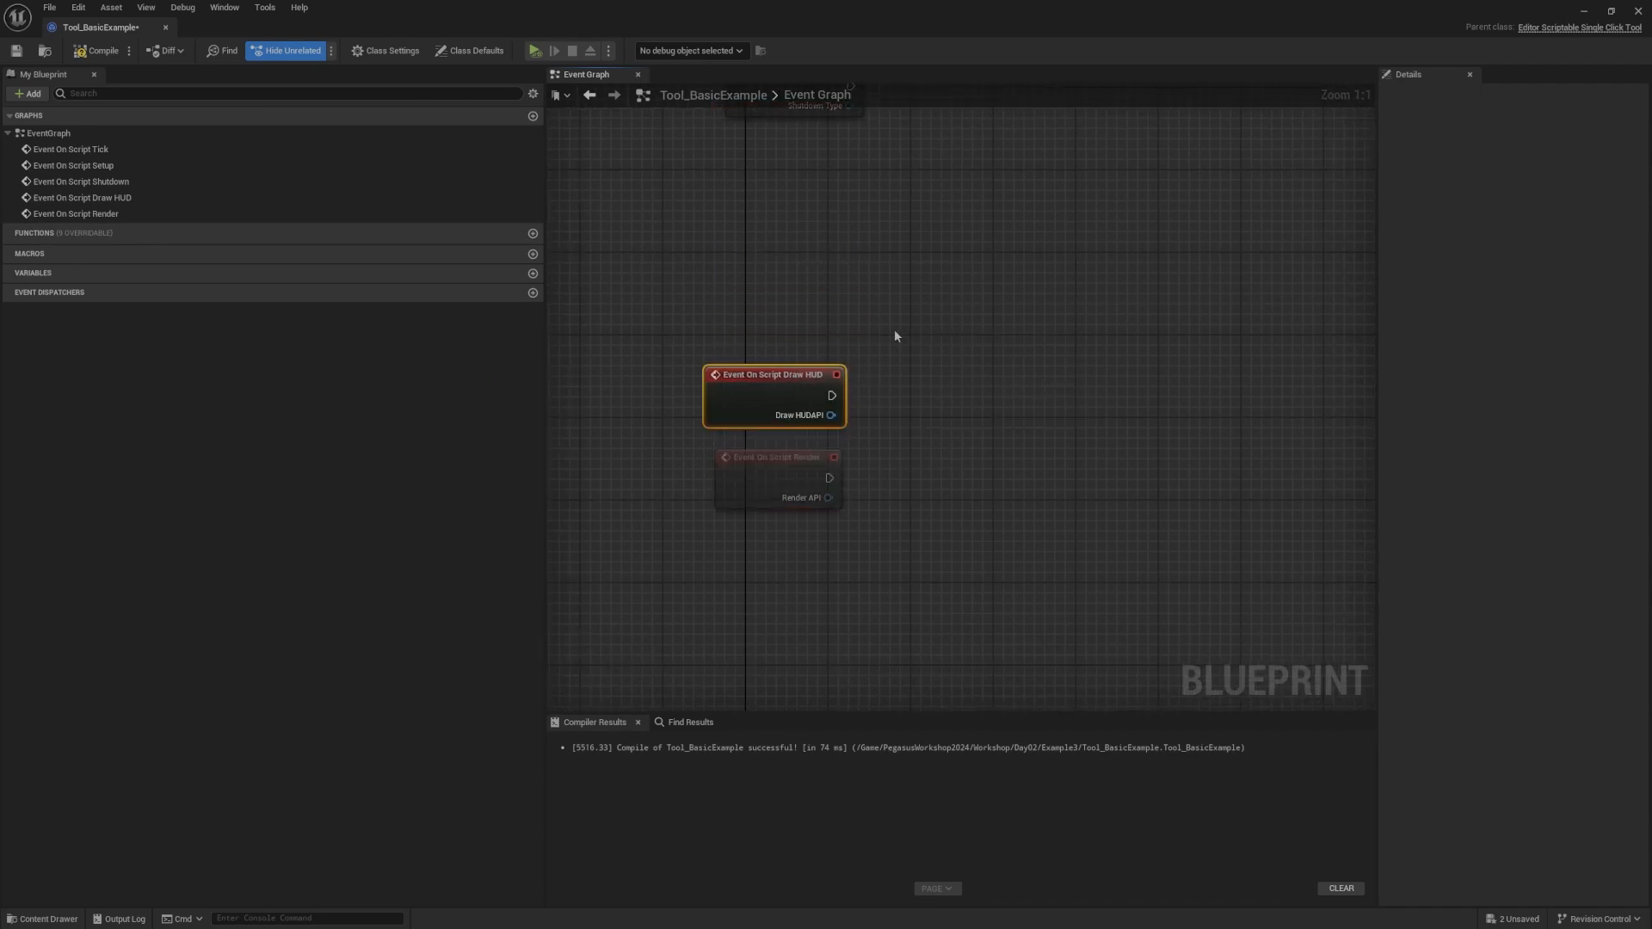
pyautogui.click(896, 334)
pyautogui.moveTo(900, 353)
pyautogui.mouseDown(button='right')
pyautogui.moveTo(858, 315)
pyautogui.moveTo(866, 354)
pyautogui.mouseUp(button='right')
pyautogui.moveTo(715, 379); pyautogui.dragTo(859, 285)
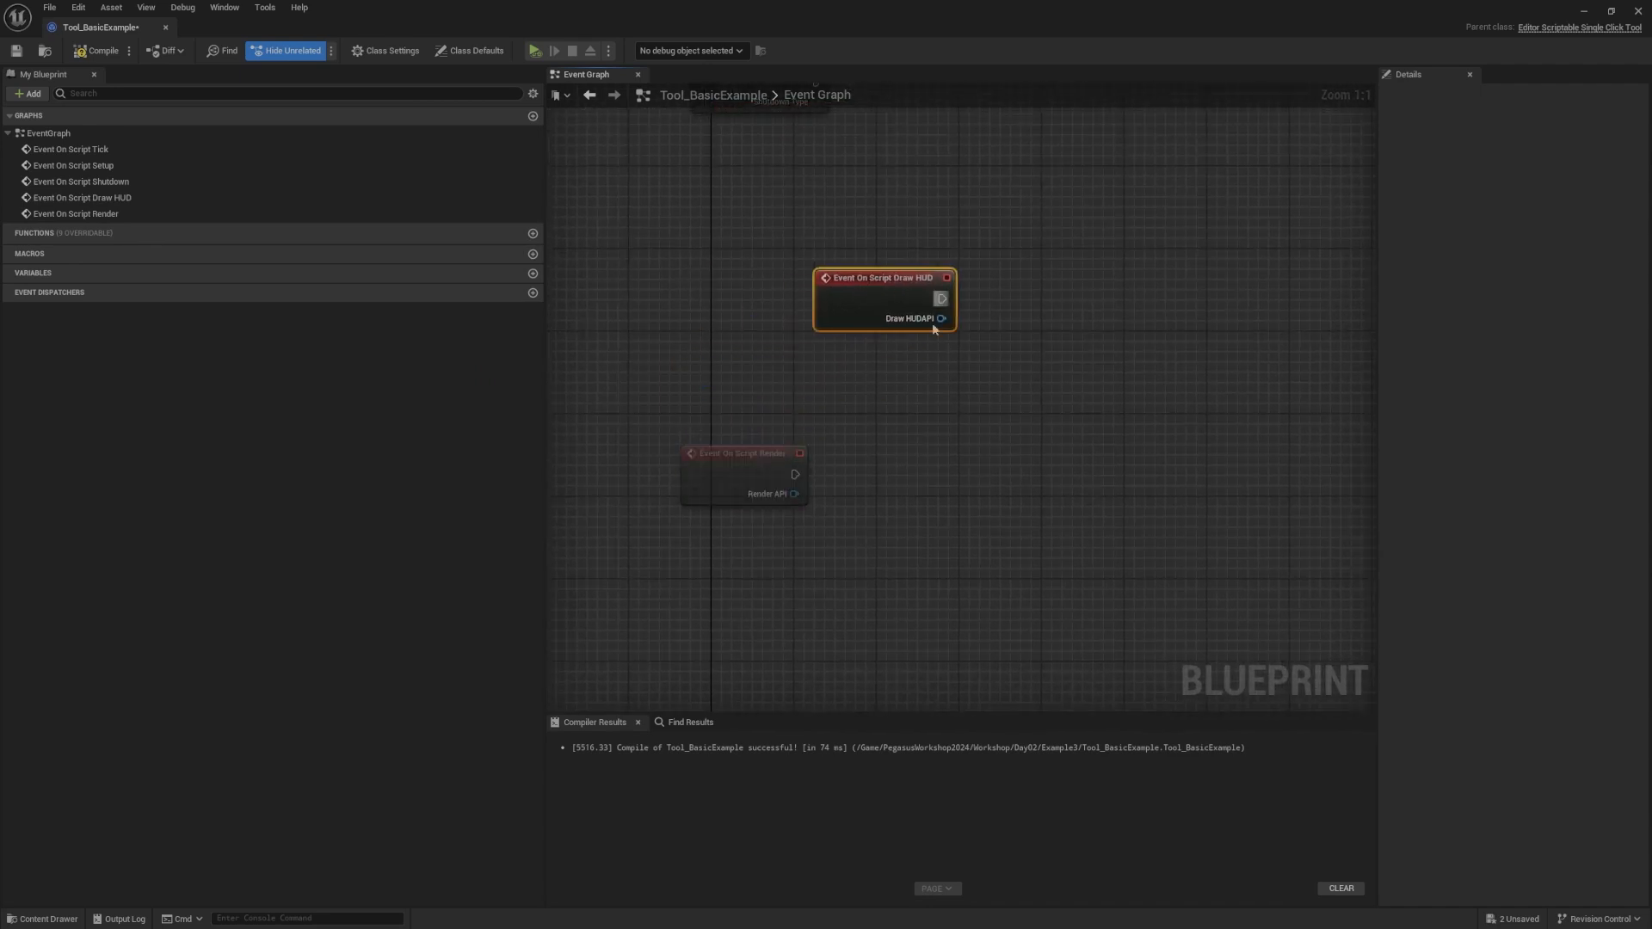
pyautogui.moveTo(942, 318)
pyautogui.mouseDown()
pyautogui.moveTo(1272, 175)
pyautogui.moveTo(1112, 215)
pyautogui.moveTo(1122, 319)
pyautogui.moveTo(1037, 291)
pyautogui.mouseUp()
pyautogui.click(1024, 268)
pyautogui.moveTo(1020, 264); pyautogui.dragTo(1141, 217, button='right')
# Step: Move the Event On Script Draw HUD node back into the event column, between Script Shutdown and Script Render
pyautogui.moveTo(1007, 232)
pyautogui.mouseDown()
pyautogui.moveTo(1026, 250)
pyautogui.moveTo(1069, 230)
pyautogui.mouseUp()
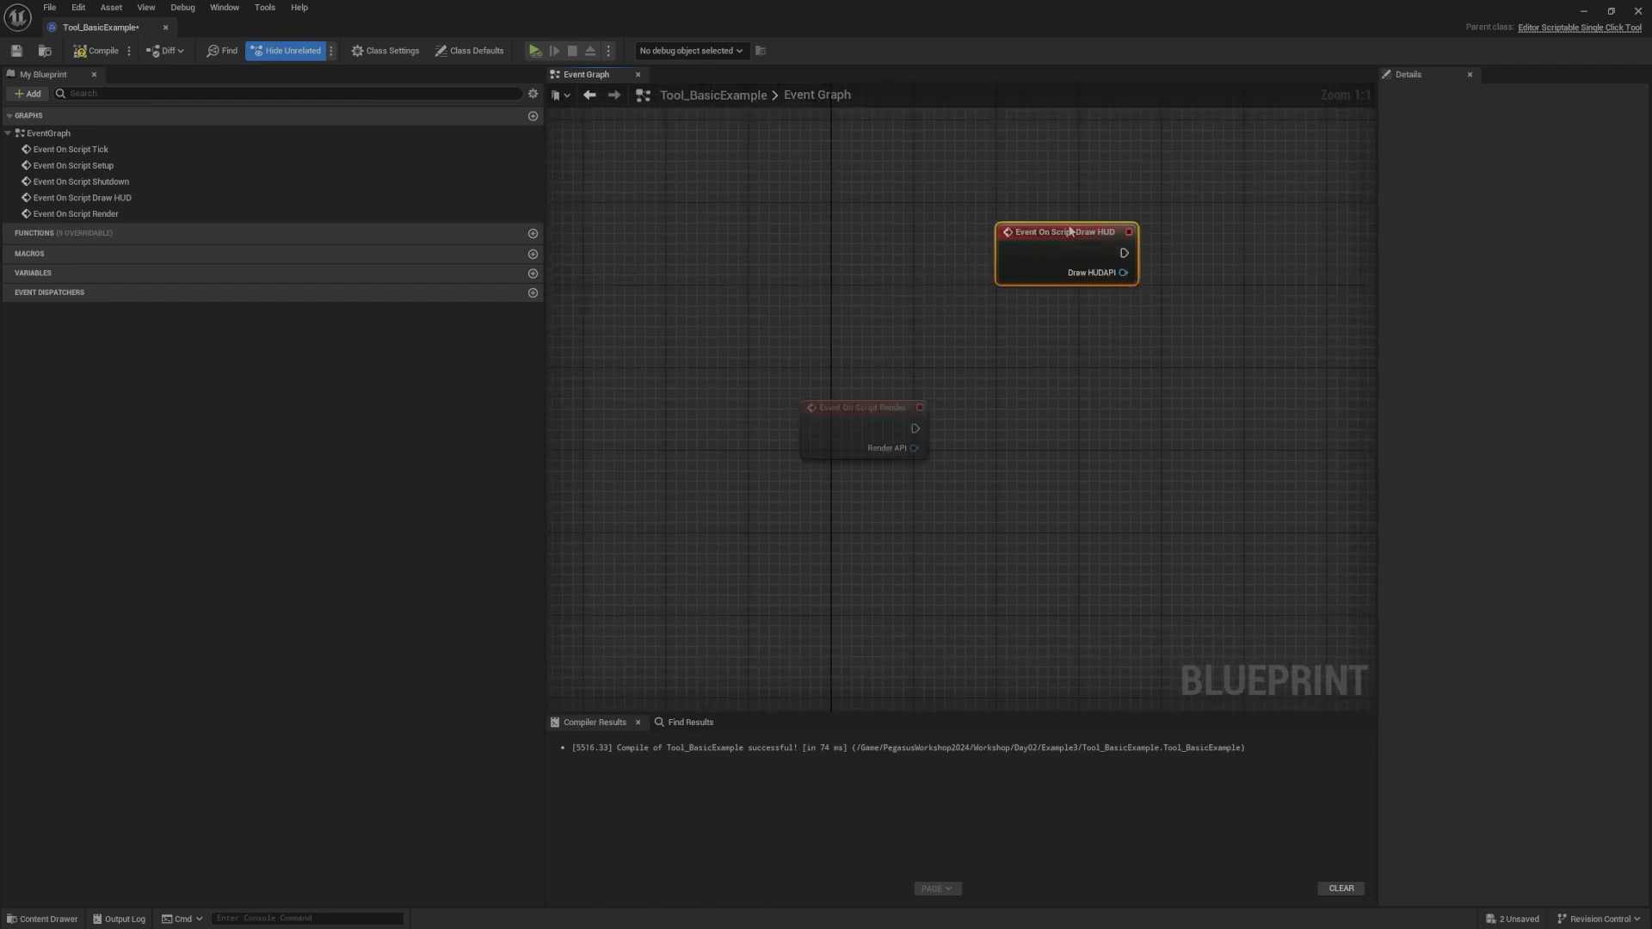
pyautogui.moveTo(1136, 205)
pyautogui.mouseDown(button='right')
pyautogui.moveTo(1041, 252)
pyautogui.moveTo(1052, 308)
pyautogui.mouseUp(button='right')
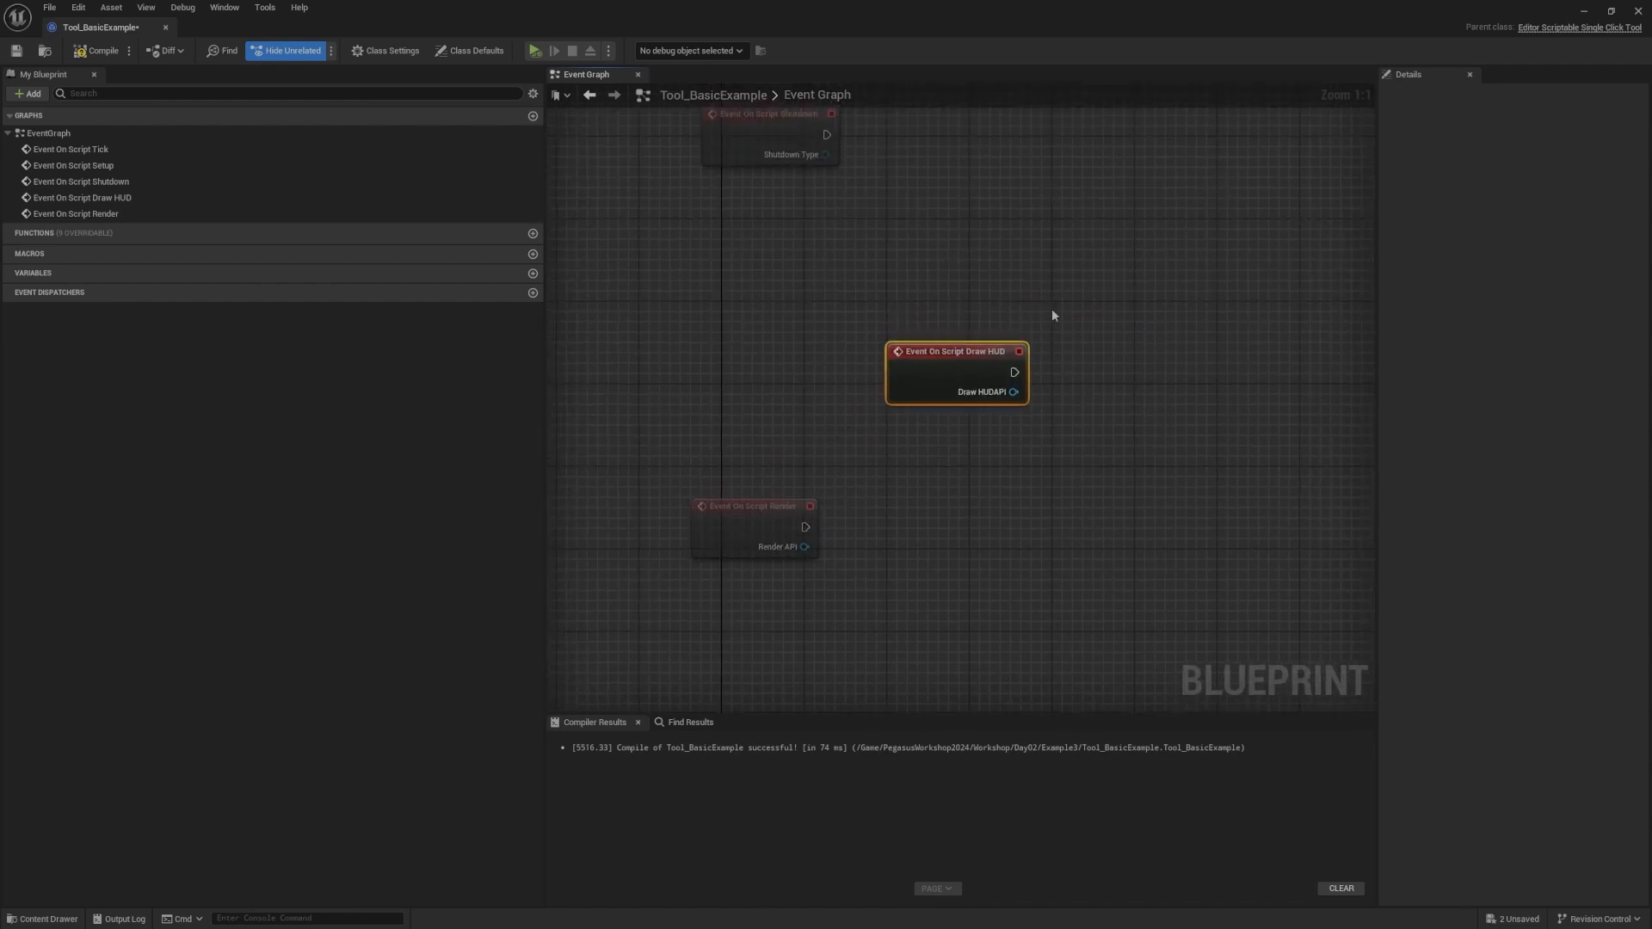
pyautogui.moveTo(972, 366); pyautogui.dragTo(786, 387)
pyautogui.moveTo(955, 446); pyautogui.dragTo(962, 330, button='right')
pyautogui.click(960, 332)
# Step: Place the Event On Script Render node closely beneath Event On Script Draw HUD in the event column
pyautogui.moveTo(749, 421); pyautogui.dragTo(771, 414)
pyautogui.moveTo(790, 396); pyautogui.dragTo(771, 427, button='right')
pyautogui.moveTo(770, 426)
pyautogui.mouseDown()
pyautogui.moveTo(766, 391)
pyautogui.moveTo(776, 447)
pyautogui.mouseUp()
pyautogui.moveTo(874, 375); pyautogui.dragTo(935, 339, button='right')
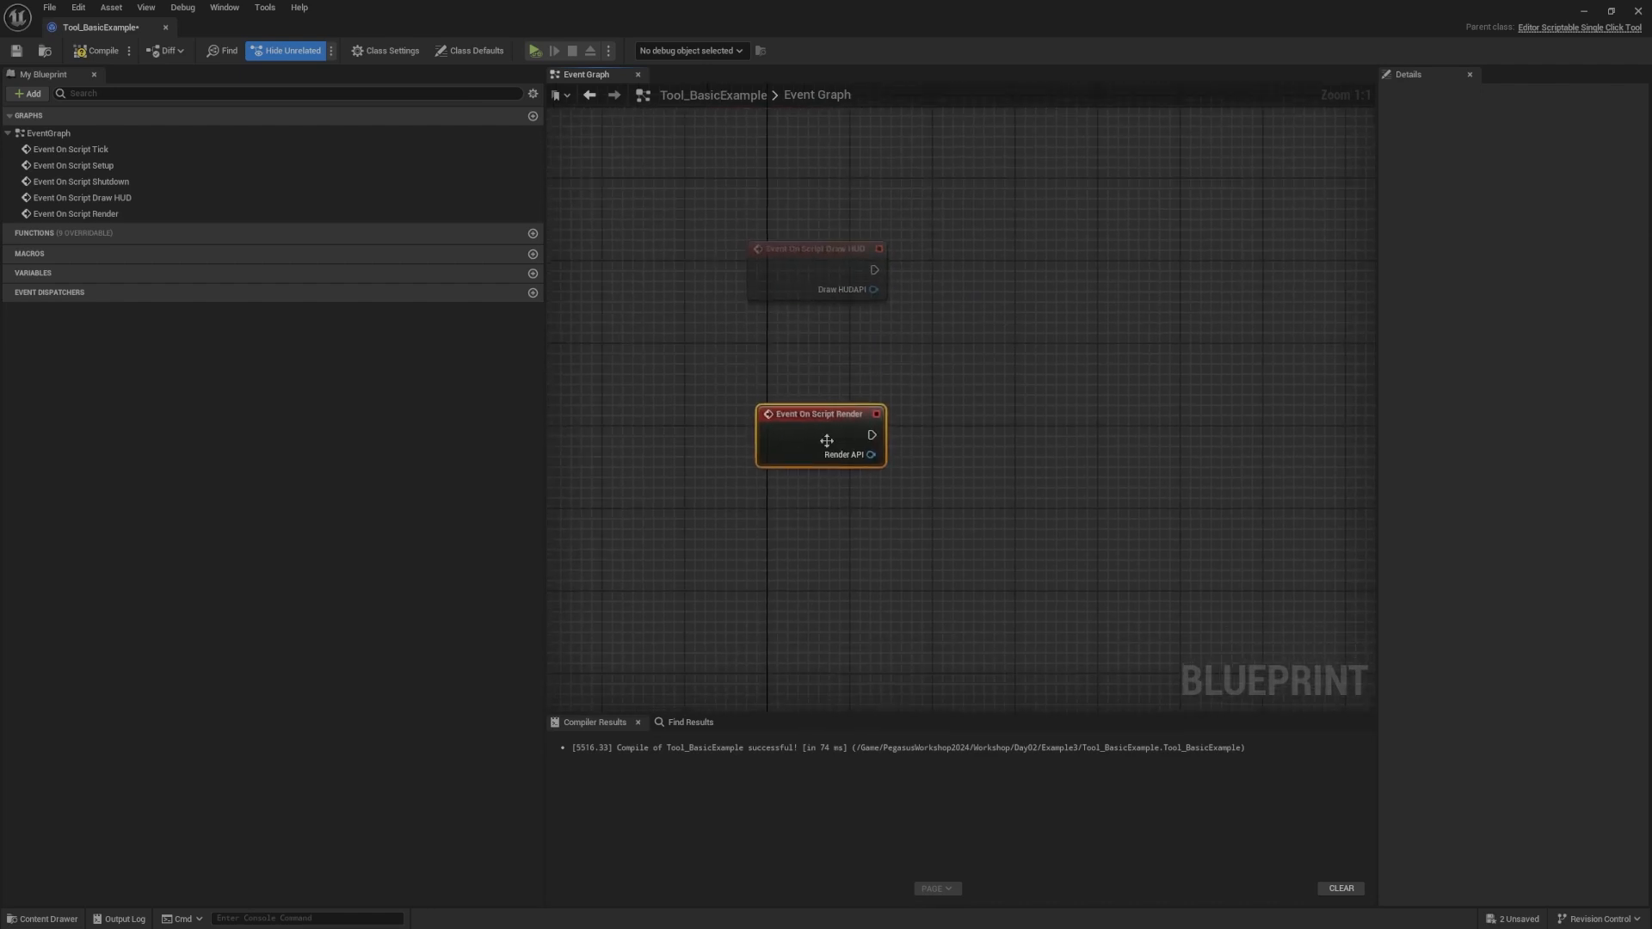
pyautogui.moveTo(826, 440); pyautogui.dragTo(829, 398)
pyautogui.moveTo(829, 401); pyautogui.dragTo(833, 327, button='right')
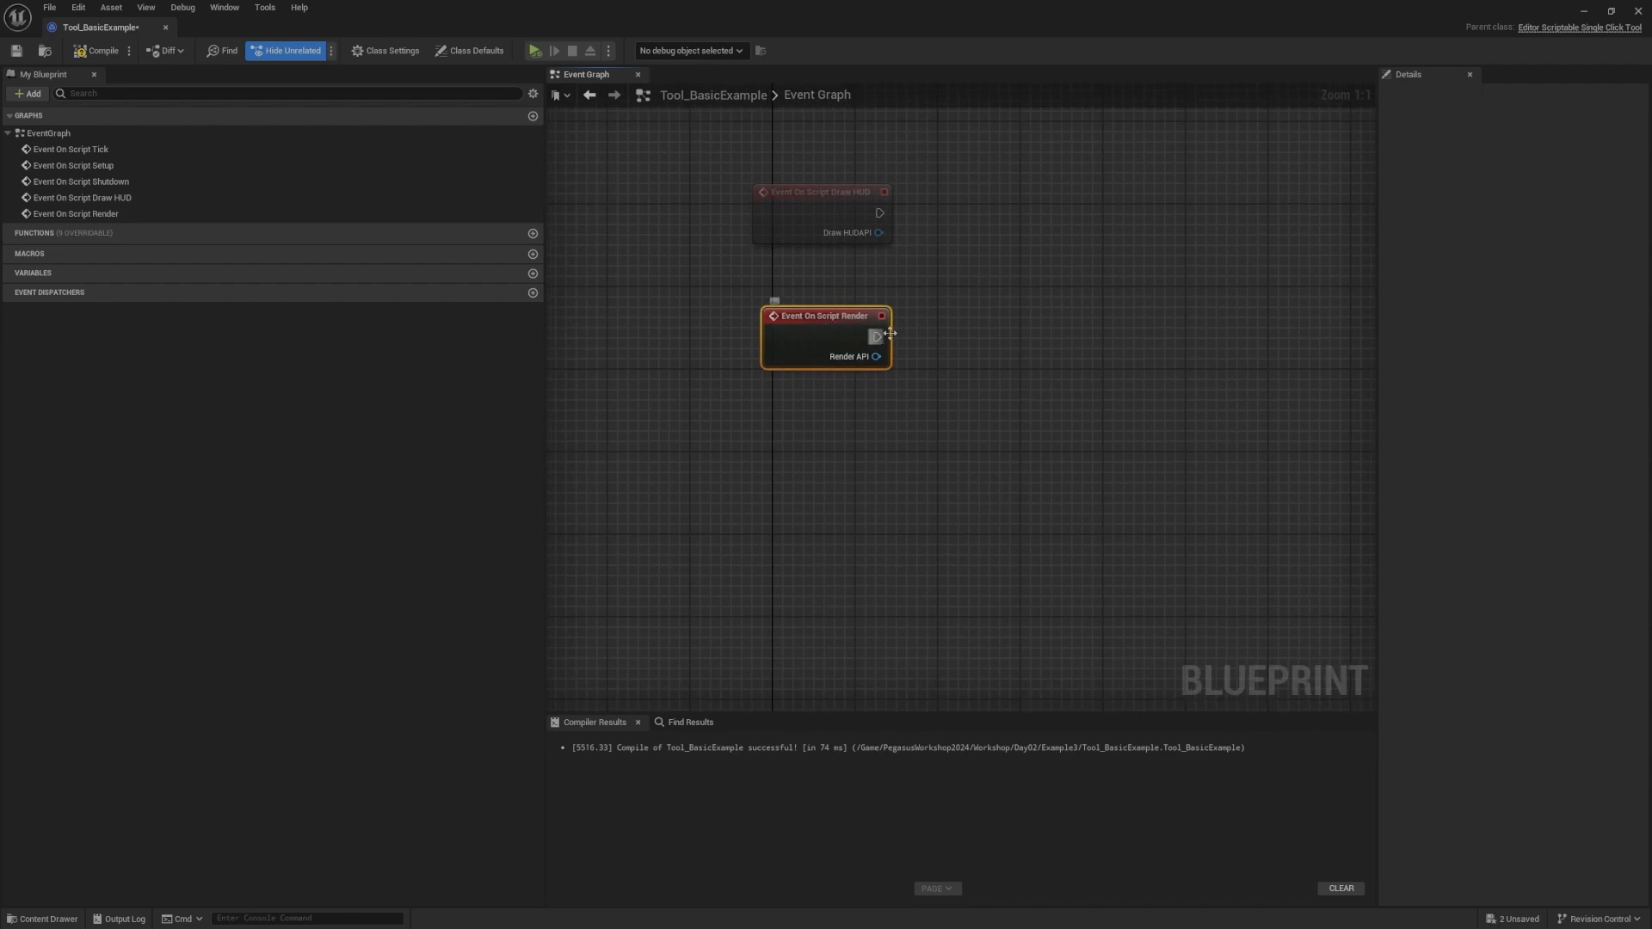
pyautogui.moveTo(877, 336)
pyautogui.mouseDown()
pyautogui.moveTo(1206, 409)
pyautogui.moveTo(1157, 336)
pyautogui.mouseUp()
pyautogui.click(1128, 311)
# Step: Move the Event On Script Draw HUD node farther down from Event On Script Shutdown
pyautogui.scroll(-2, 1101, 288)
pyautogui.moveTo(1044, 250); pyautogui.dragTo(1004, 398, button='right')
pyautogui.moveTo(1007, 327); pyautogui.dragTo(779, 508)
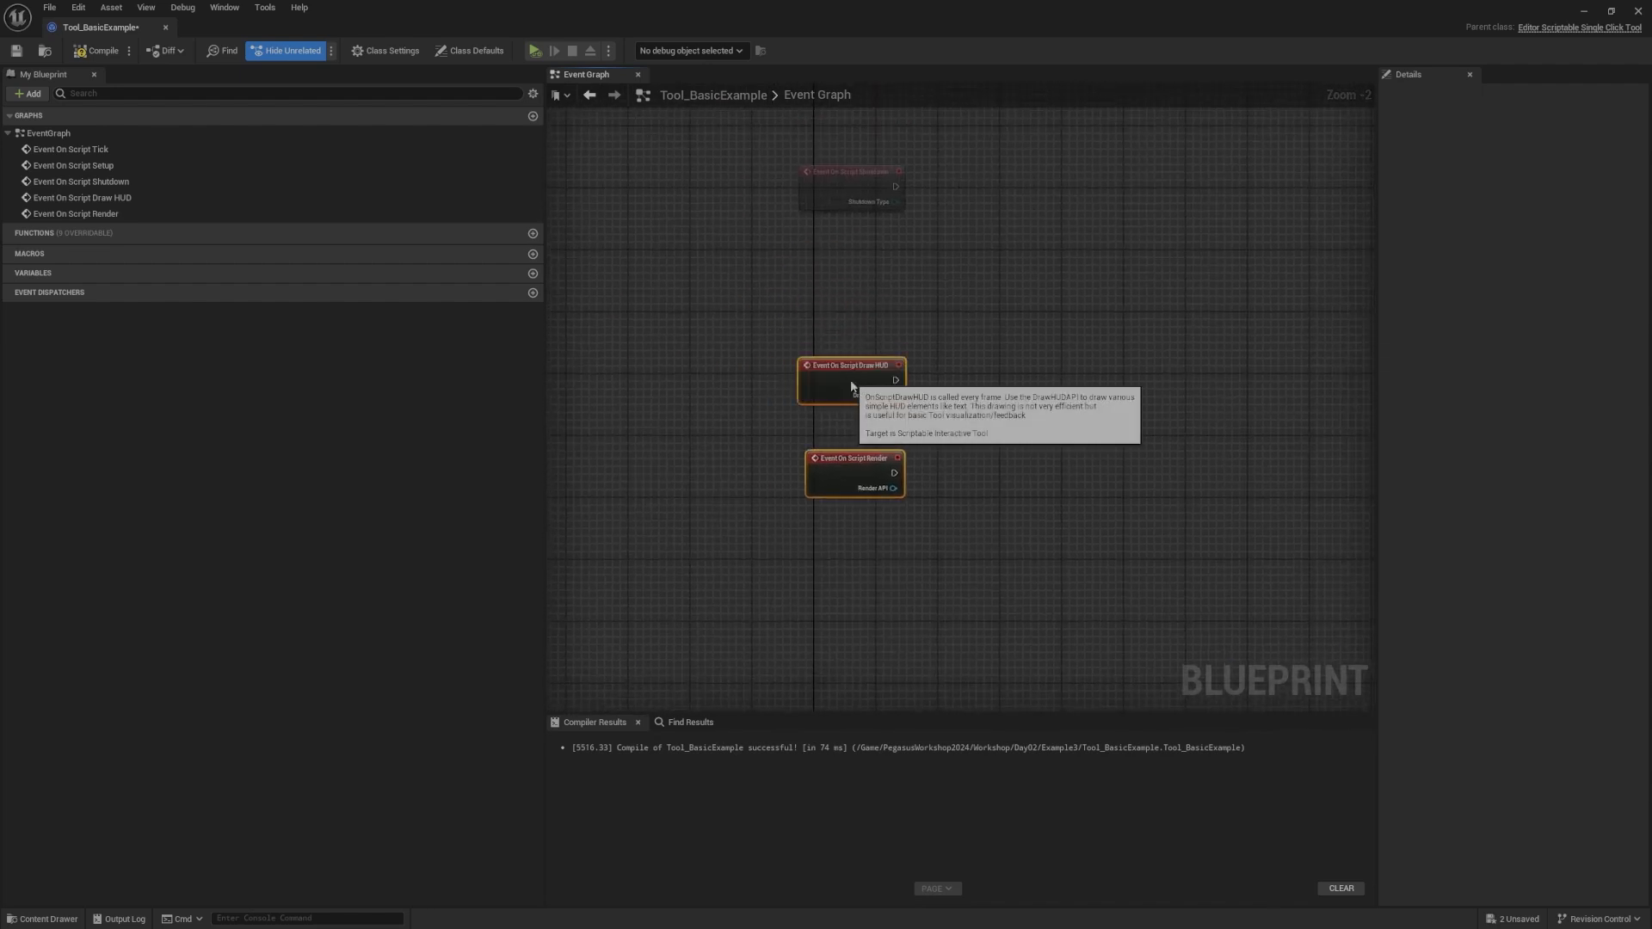
pyautogui.click(850, 376)
pyautogui.moveTo(850, 376); pyautogui.dragTo(850, 421)
# Step: Shift the Event On Script Draw HUD node up slightly to clear Event On Script Render, and leave it selected
pyautogui.moveTo(853, 338)
pyautogui.mouseDown(button='right')
pyautogui.moveTo(819, 611)
pyautogui.moveTo(849, 553)
pyautogui.moveTo(849, 569)
pyautogui.mouseUp(button='right')
pyautogui.scroll(2, 797, 380)
pyautogui.moveTo(805, 358)
pyautogui.mouseDown()
pyautogui.moveTo(806, 376)
pyautogui.moveTo(806, 362)
pyautogui.mouseUp()
pyautogui.scroll(-3, 852, 517)
pyautogui.moveTo(852, 516); pyautogui.dragTo(848, 229, button='right')
pyautogui.scroll(3, 844, 547)
pyautogui.moveTo(843, 547); pyautogui.dragTo(837, 315, button='right')
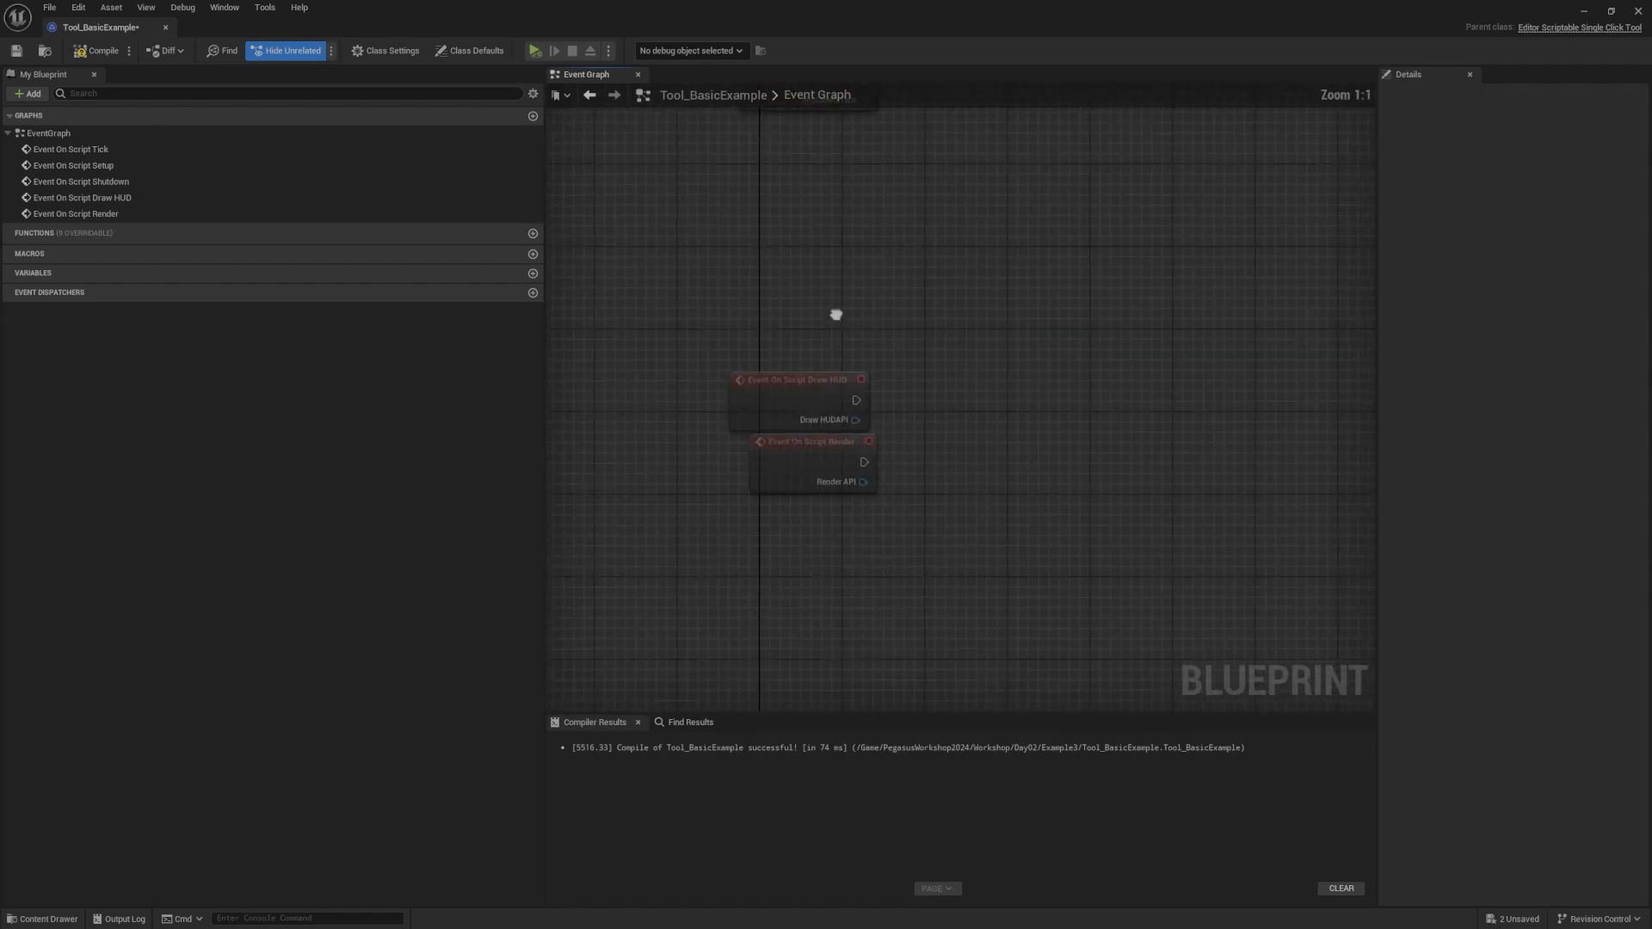
pyautogui.moveTo(816, 383); pyautogui.dragTo(815, 362)
pyautogui.moveTo(940, 376); pyautogui.dragTo(937, 328, button='right')
pyautogui.moveTo(944, 417)
pyautogui.mouseDown(button='right')
pyautogui.moveTo(904, 372)
pyautogui.moveTo(928, 386)
pyautogui.mouseUp(button='right')
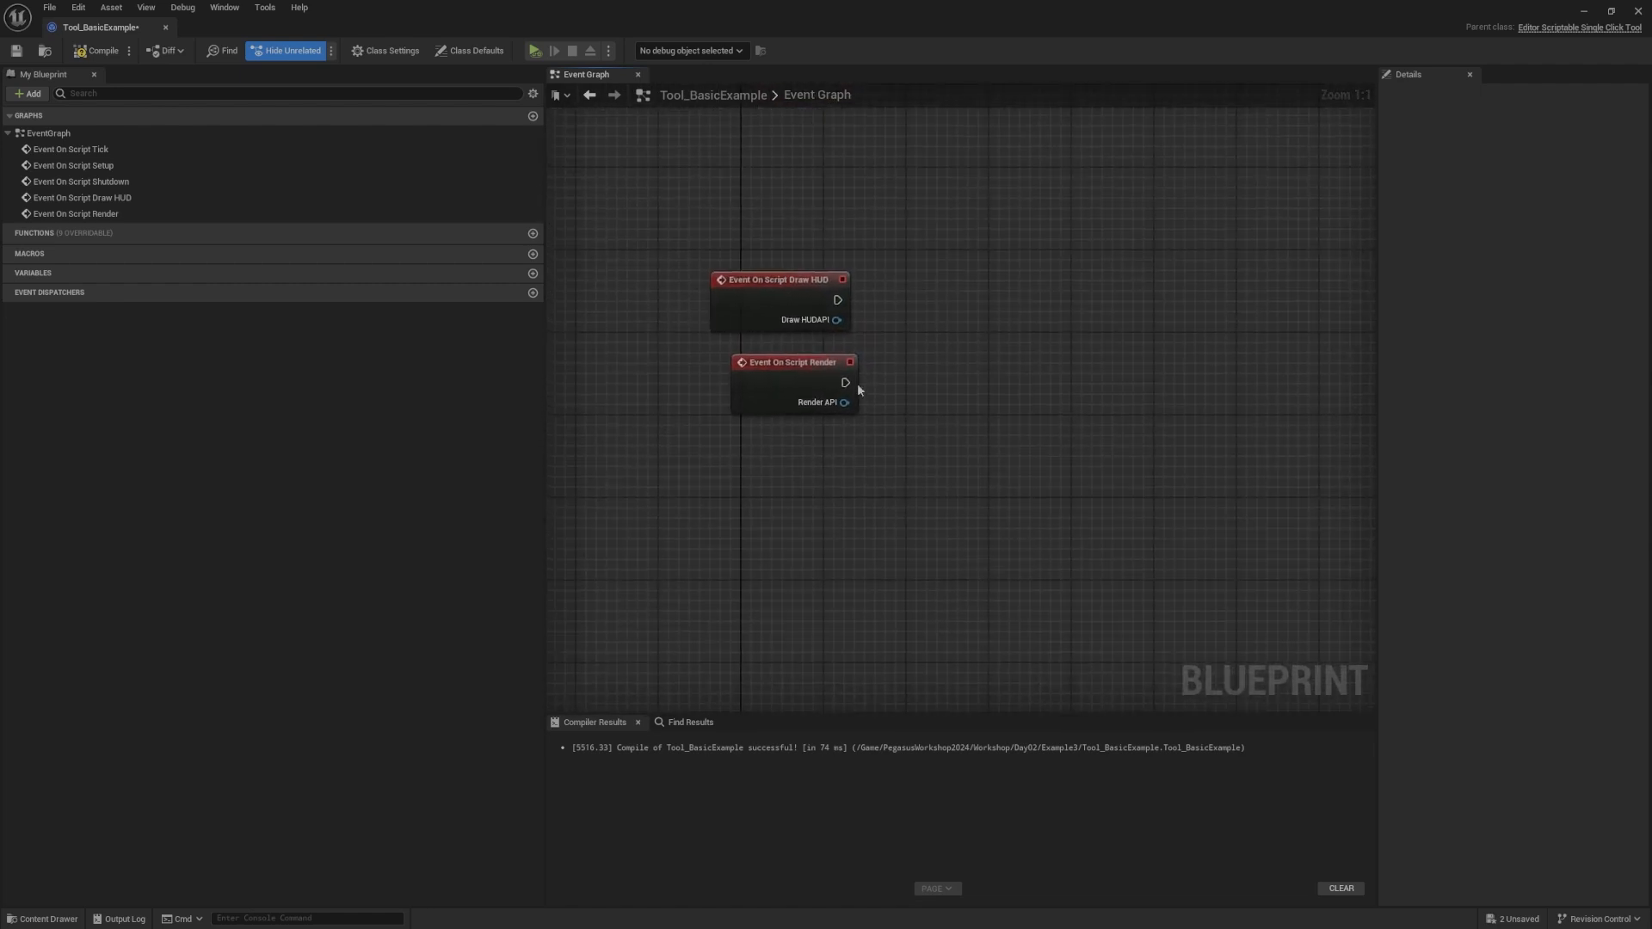
pyautogui.moveTo(795, 246); pyautogui.dragTo(839, 316)
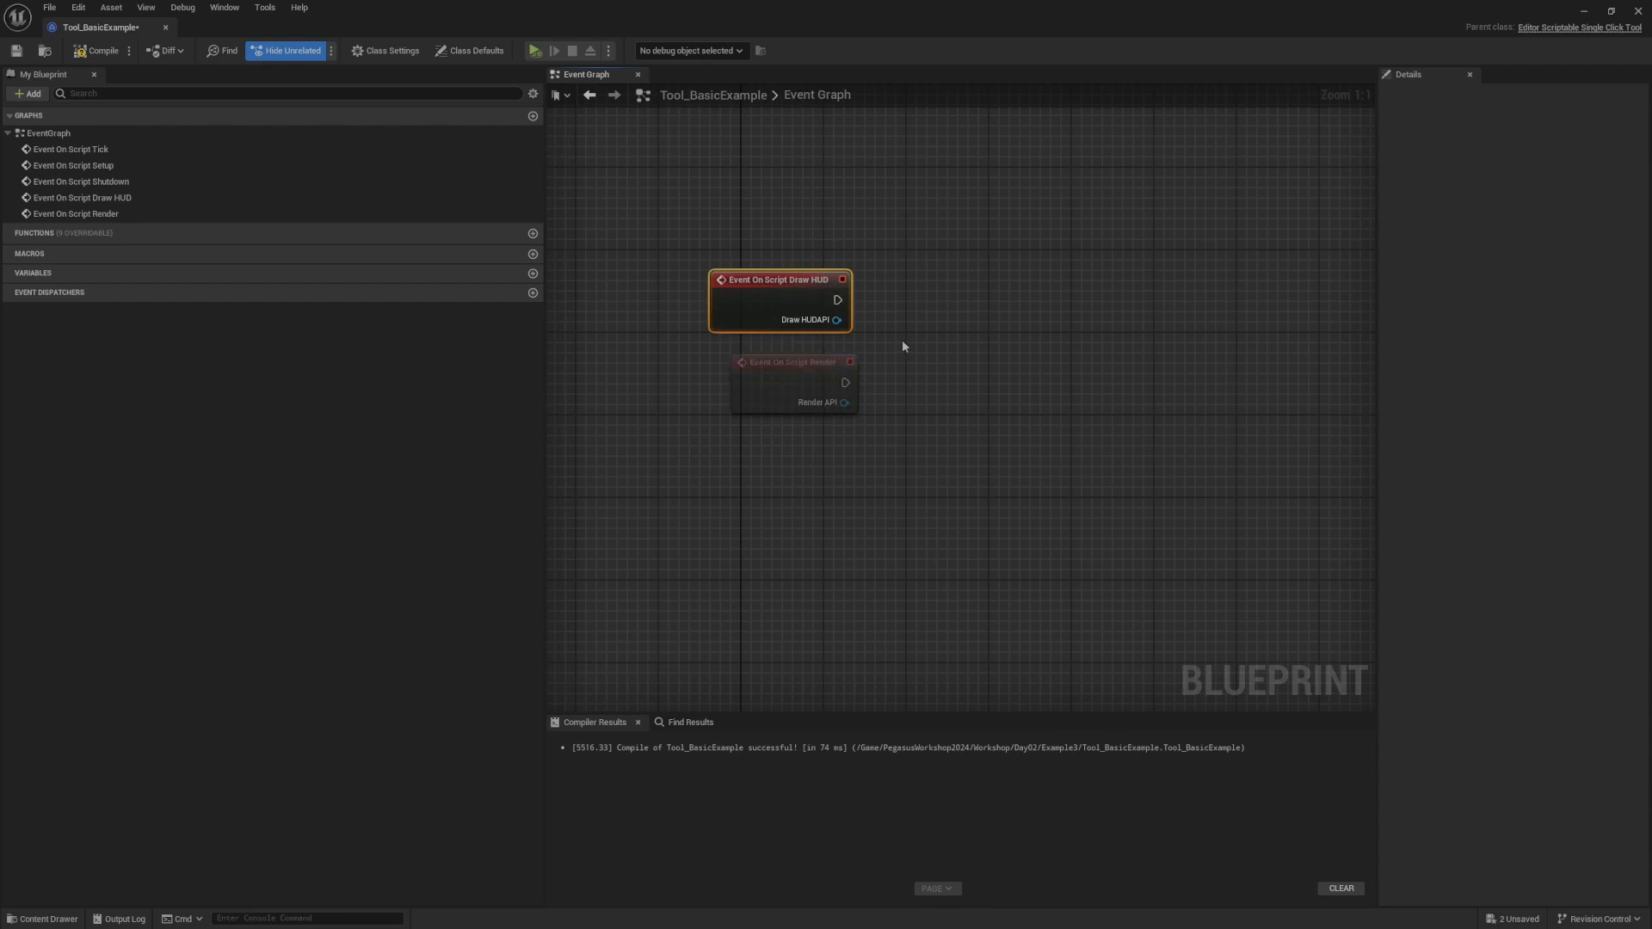
# Step: Browse the actions available from the Draw HUDAPI output of Event On Script Draw HUD
pyautogui.moveTo(919, 366); pyautogui.dragTo(791, 403)
pyautogui.moveTo(792, 402); pyautogui.dragTo(761, 424, button='right')
pyautogui.moveTo(805, 342); pyautogui.dragTo(922, 369)
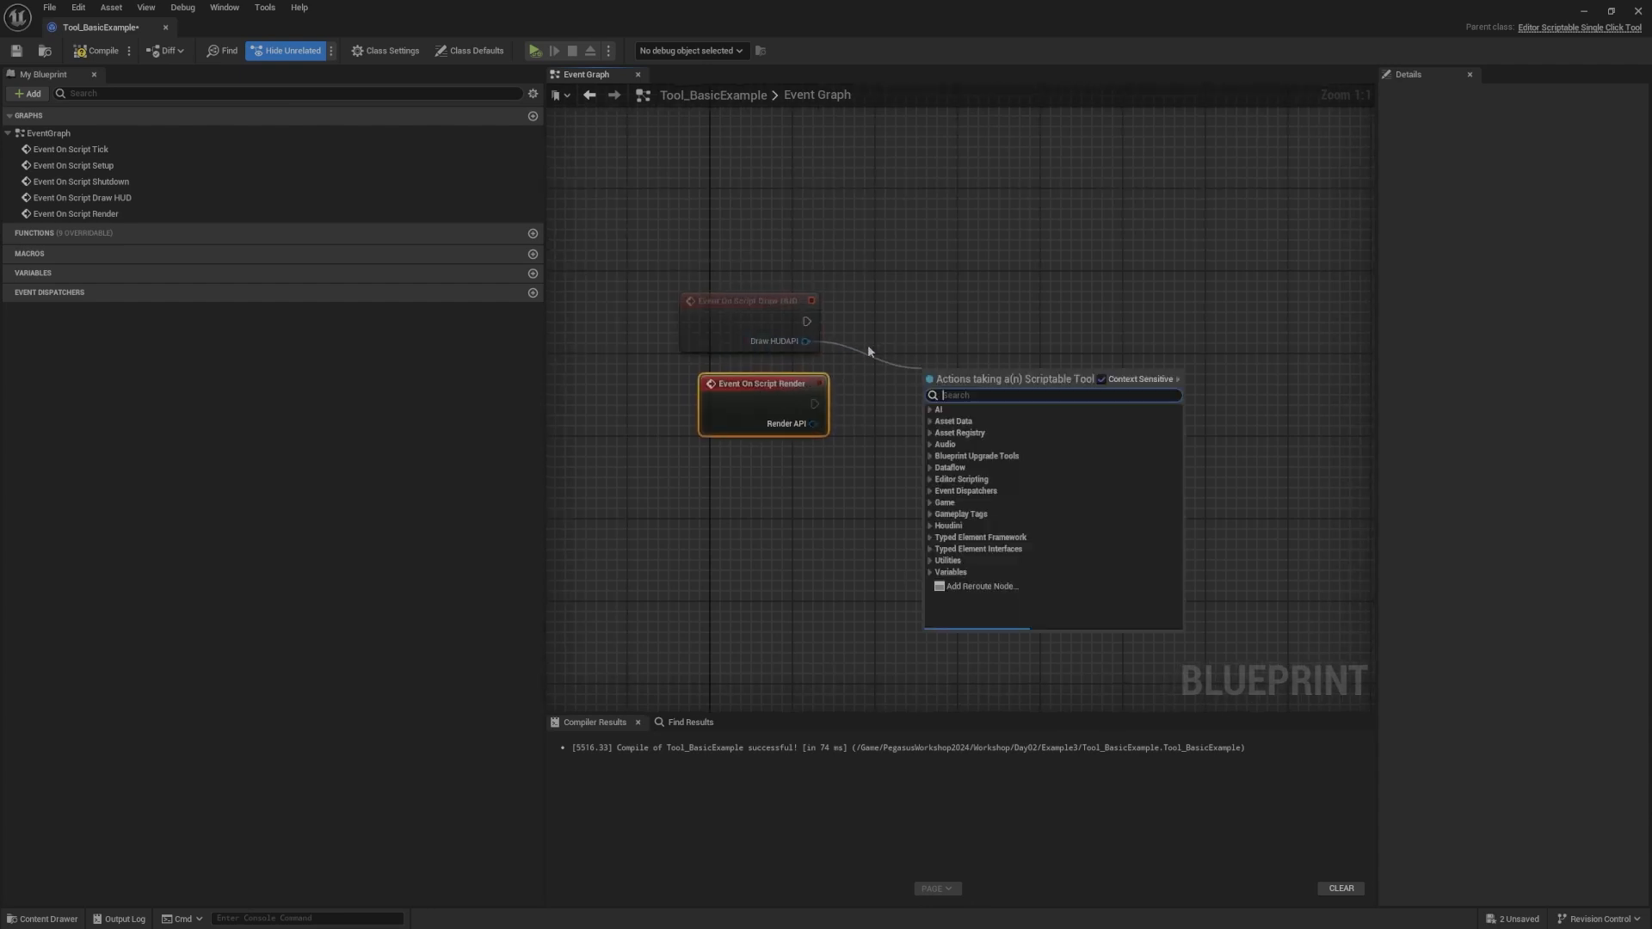
pyautogui.click(783, 349)
pyautogui.moveTo(805, 342); pyautogui.dragTo(1017, 353)
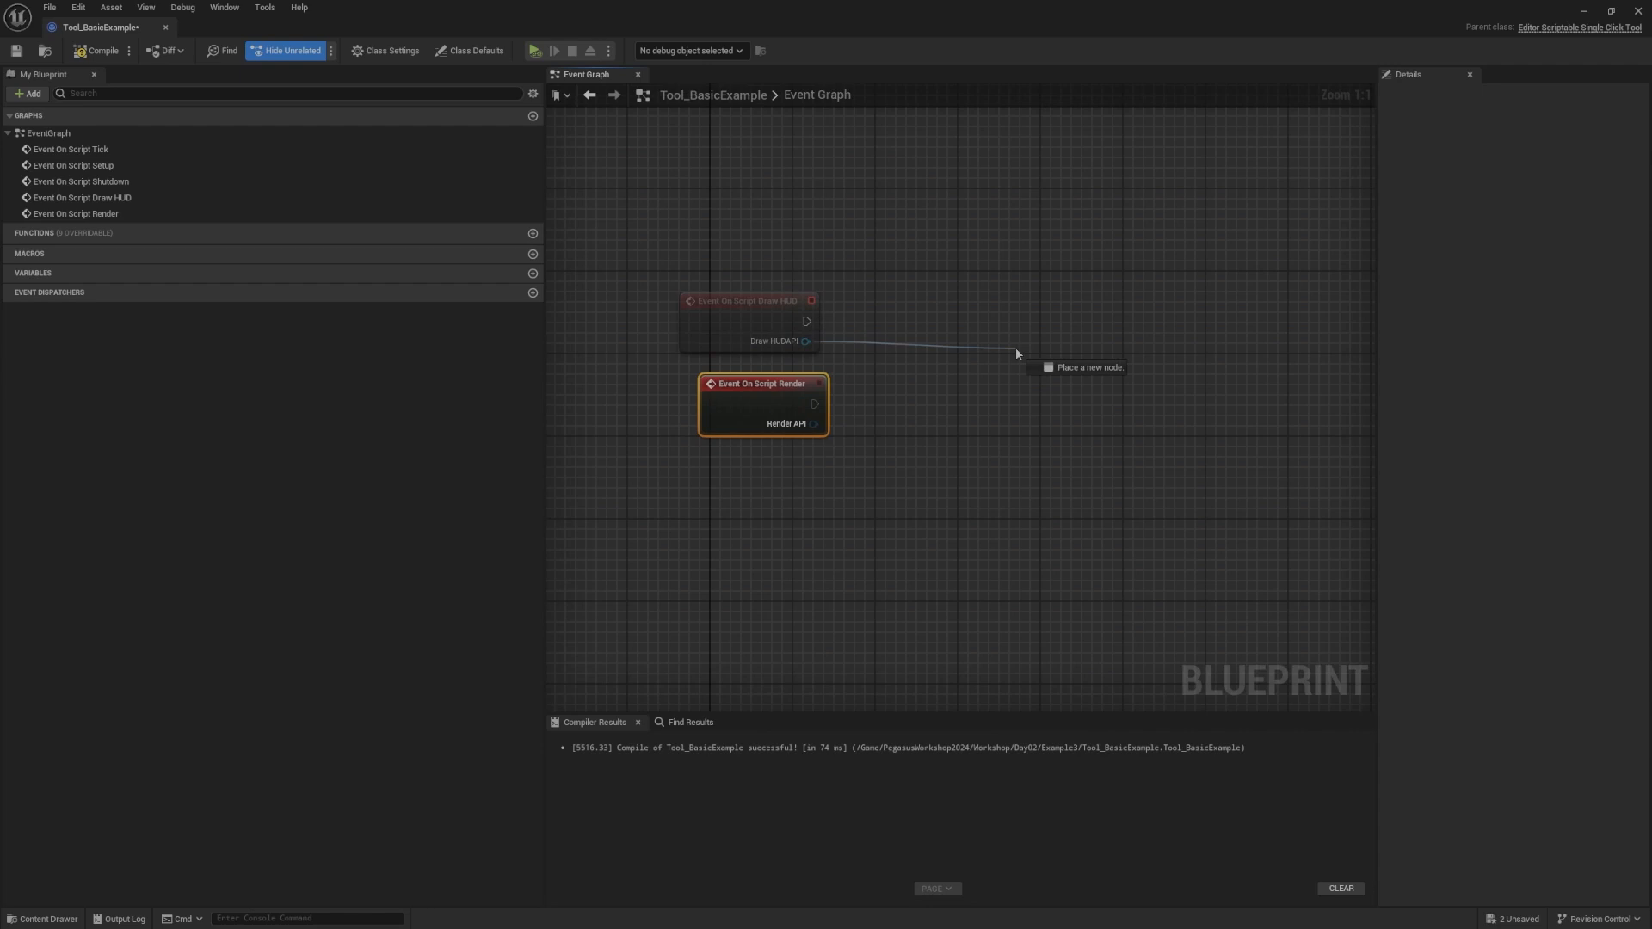
pyautogui.moveTo(1015, 348); pyautogui.dragTo(1016, 348)
pyautogui.click(947, 315)
# Step: Move the Event On Script Draw HUD and Event On Script Render nodes together, closer beneath Event On Script Shutdown
pyautogui.moveTo(805, 253)
pyautogui.mouseDown(button='right')
pyautogui.moveTo(902, 339)
pyautogui.moveTo(915, 288)
pyautogui.mouseUp(button='right')
pyautogui.moveTo(865, 354)
pyautogui.mouseDown()
pyautogui.moveTo(876, 334)
pyautogui.moveTo(873, 369)
pyautogui.mouseUp()
pyautogui.click(982, 272)
pyautogui.moveTo(983, 272); pyautogui.dragTo(987, 319, button='right')
pyautogui.moveTo(987, 319); pyautogui.dragTo(860, 482)
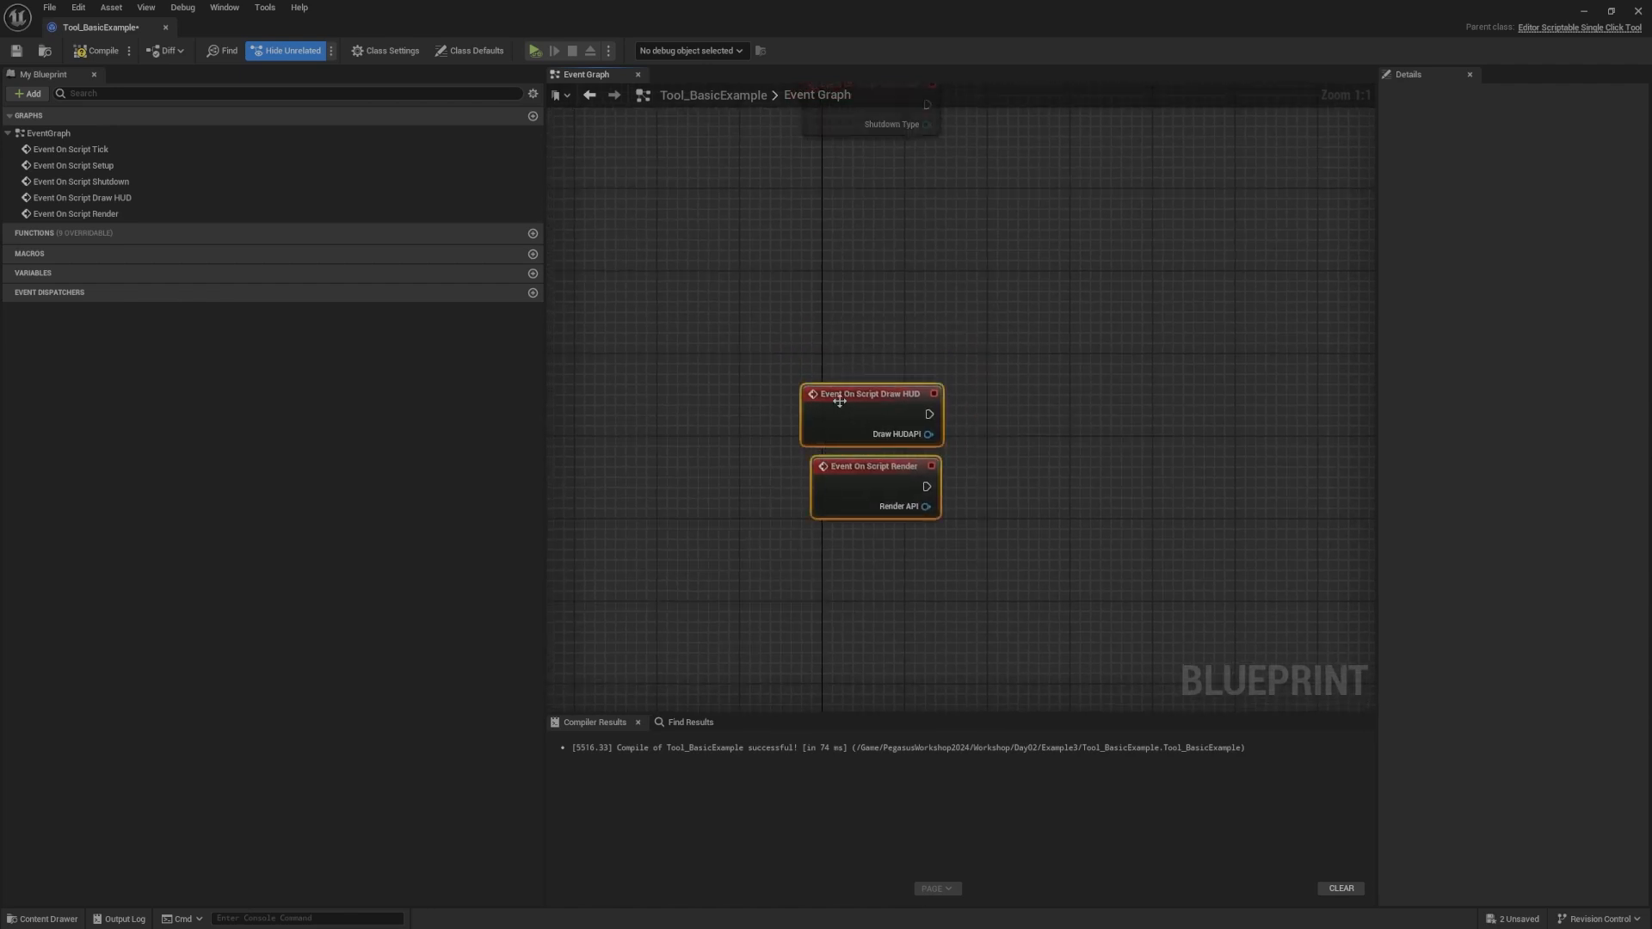
pyautogui.scroll(-4, 901, 381)
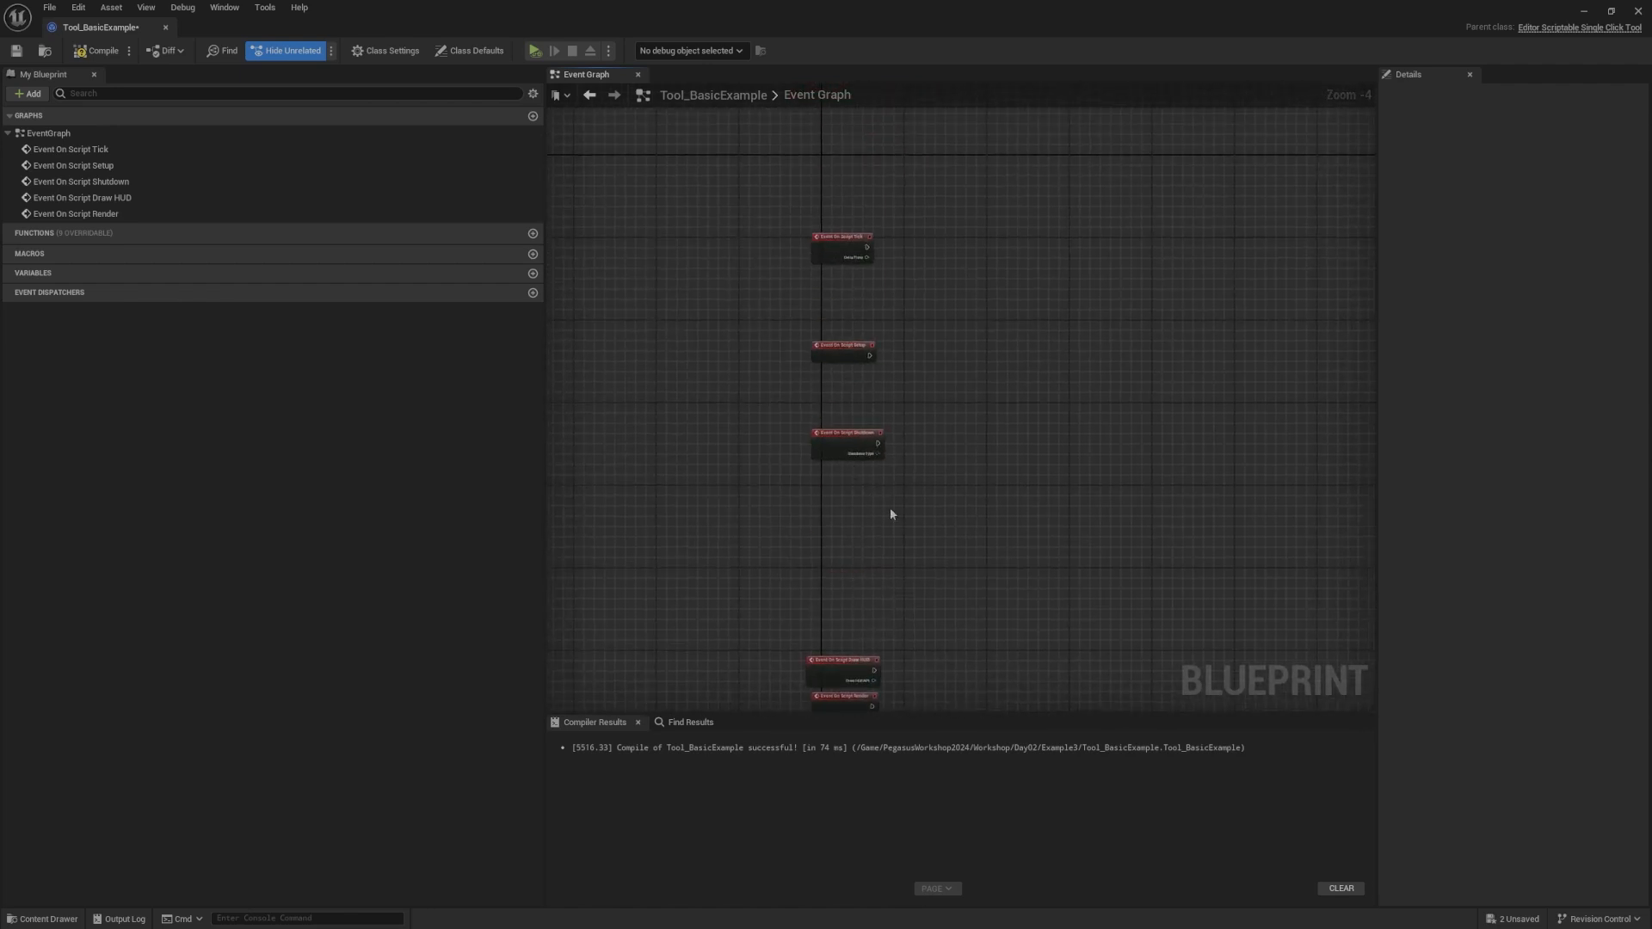
pyautogui.moveTo(890, 507); pyautogui.dragTo(879, 440, button='right')
pyautogui.moveTo(914, 147)
pyautogui.mouseDown()
pyautogui.moveTo(832, 380)
pyautogui.moveTo(827, 452)
pyautogui.mouseUp()
pyautogui.click(902, 392)
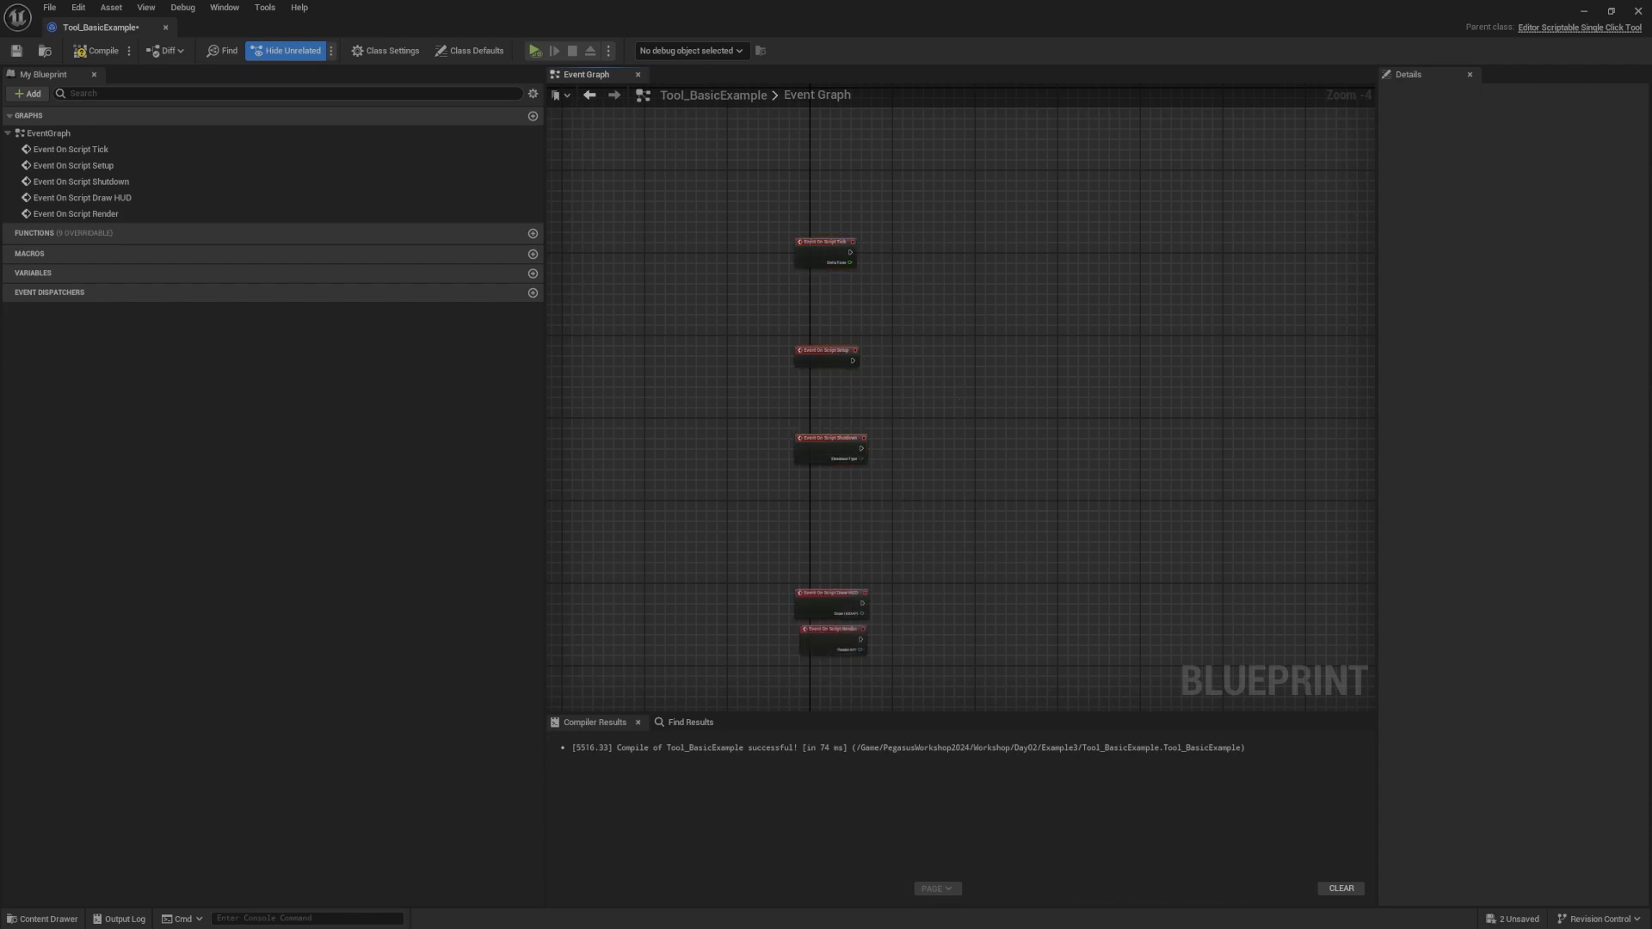
# Step: Override the On Hit by Click function to add its event to the graph
pyautogui.scroll(3, 808, 416)
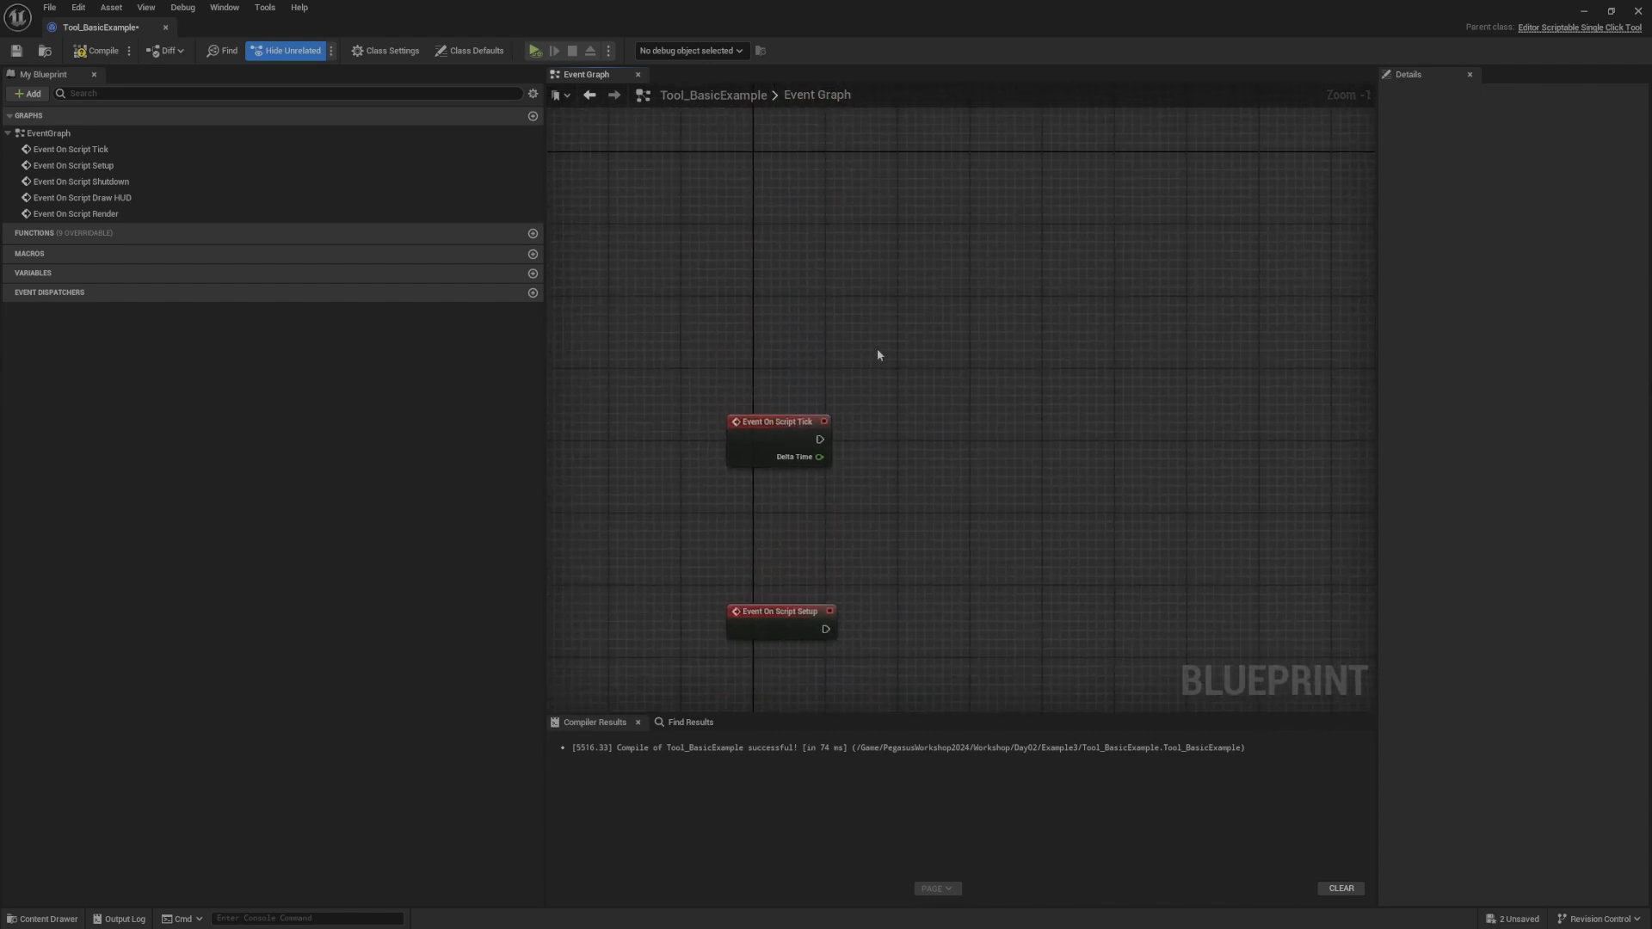
pyautogui.scroll(-3, 878, 351)
pyautogui.moveTo(877, 350); pyautogui.dragTo(876, 525, button='right')
pyautogui.scroll(2, 876, 525)
pyautogui.click(500, 237)
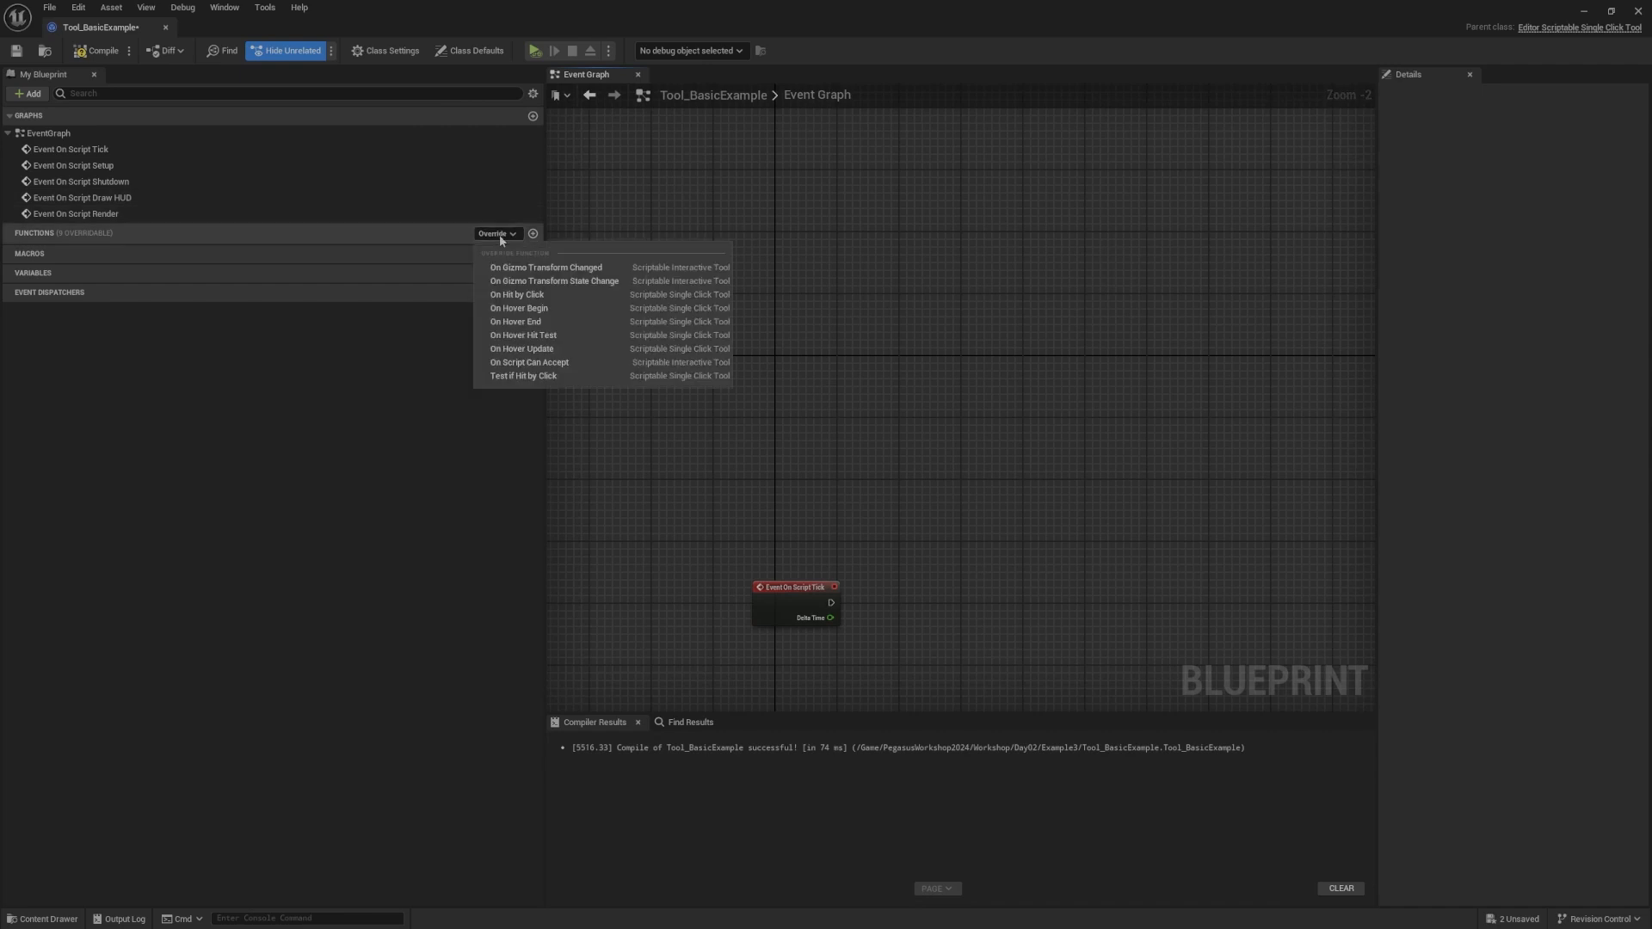
pyautogui.click(598, 295)
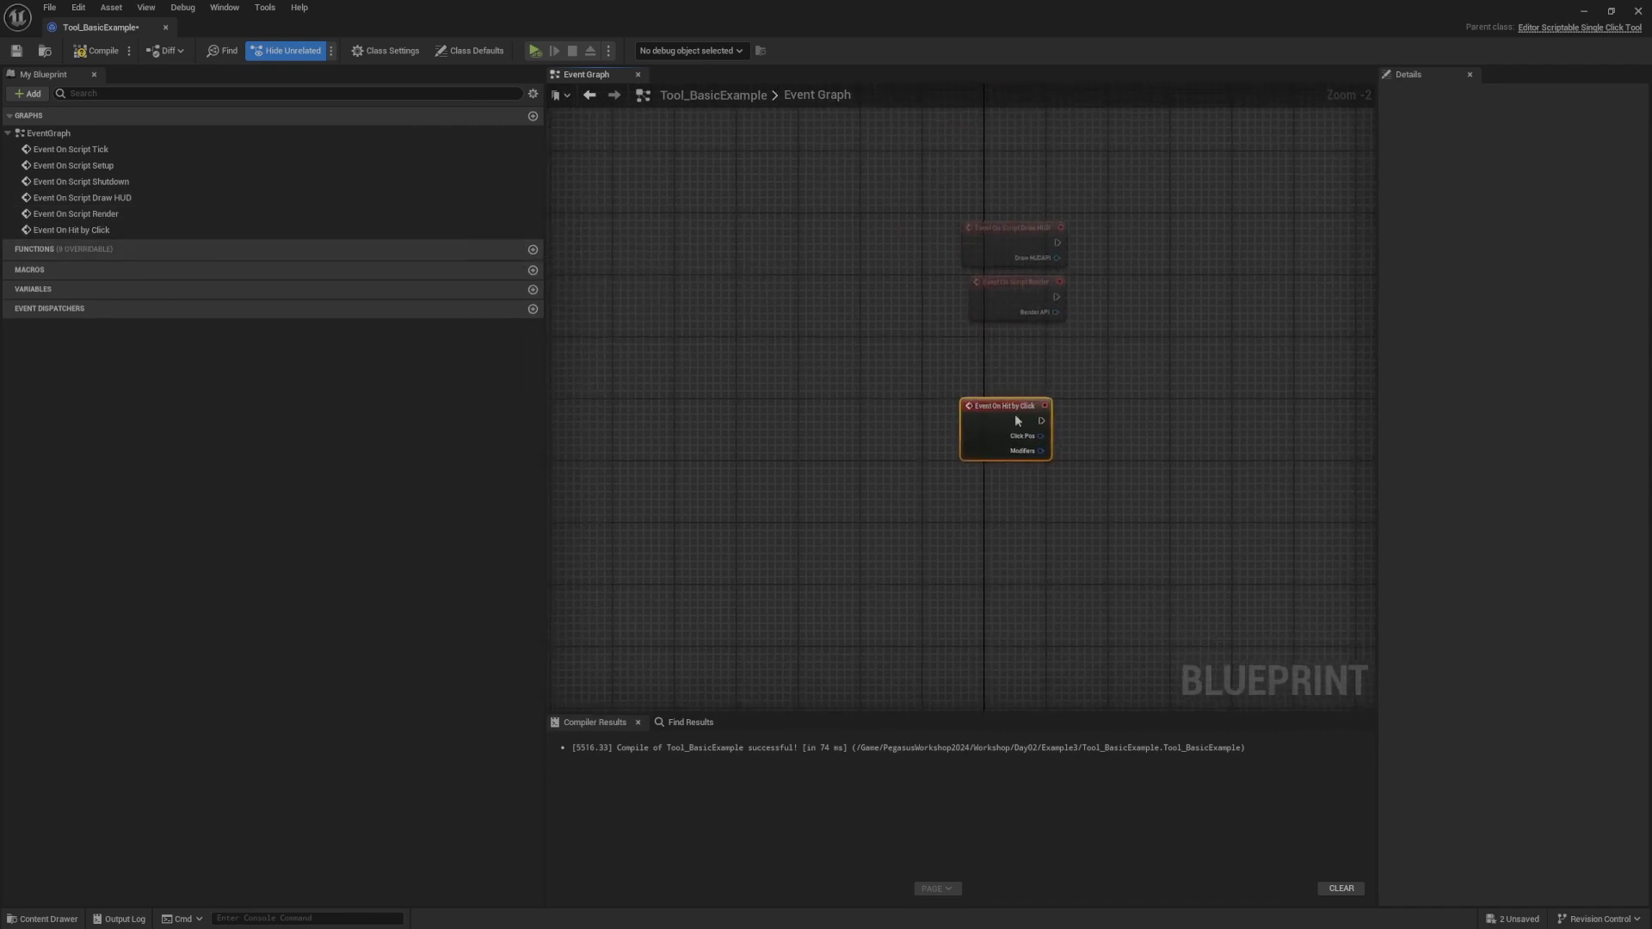
# Step: Position the Event On Hit by Click node below Event On Script Render and compile the blueprint
pyautogui.scroll(2, 805, 349)
pyautogui.moveTo(843, 358); pyautogui.dragTo(942, 371, button='right')
pyautogui.moveTo(878, 332); pyautogui.dragTo(869, 415)
pyautogui.moveTo(957, 392); pyautogui.dragTo(893, 374, button='right')
pyautogui.click(901, 352)
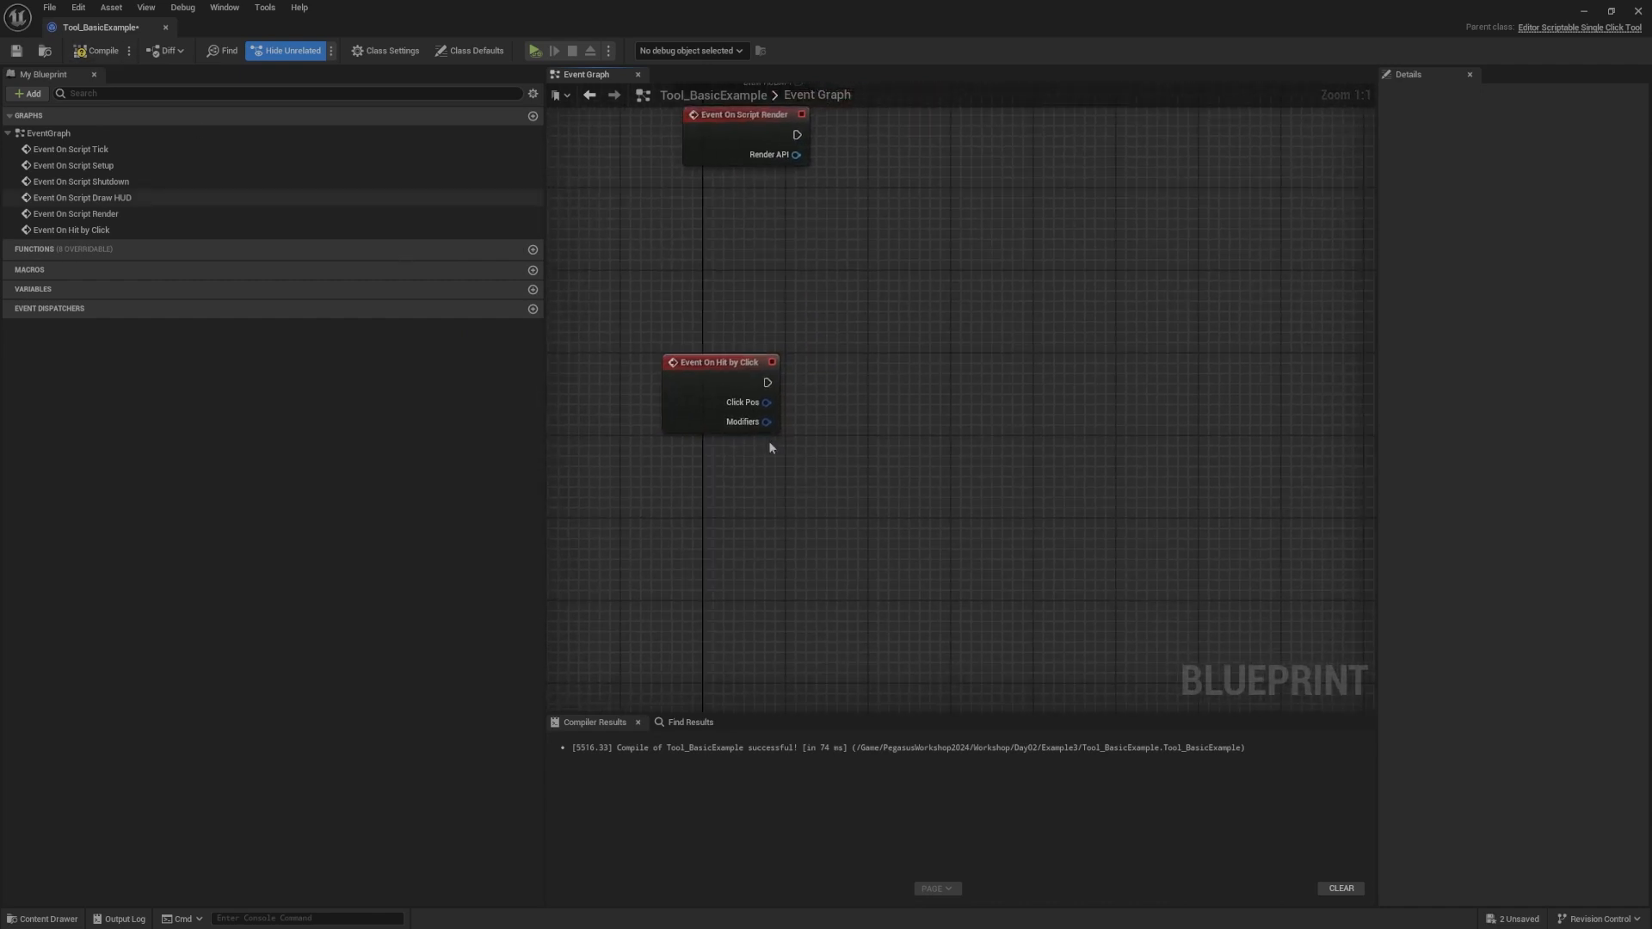
pyautogui.click(72, 229)
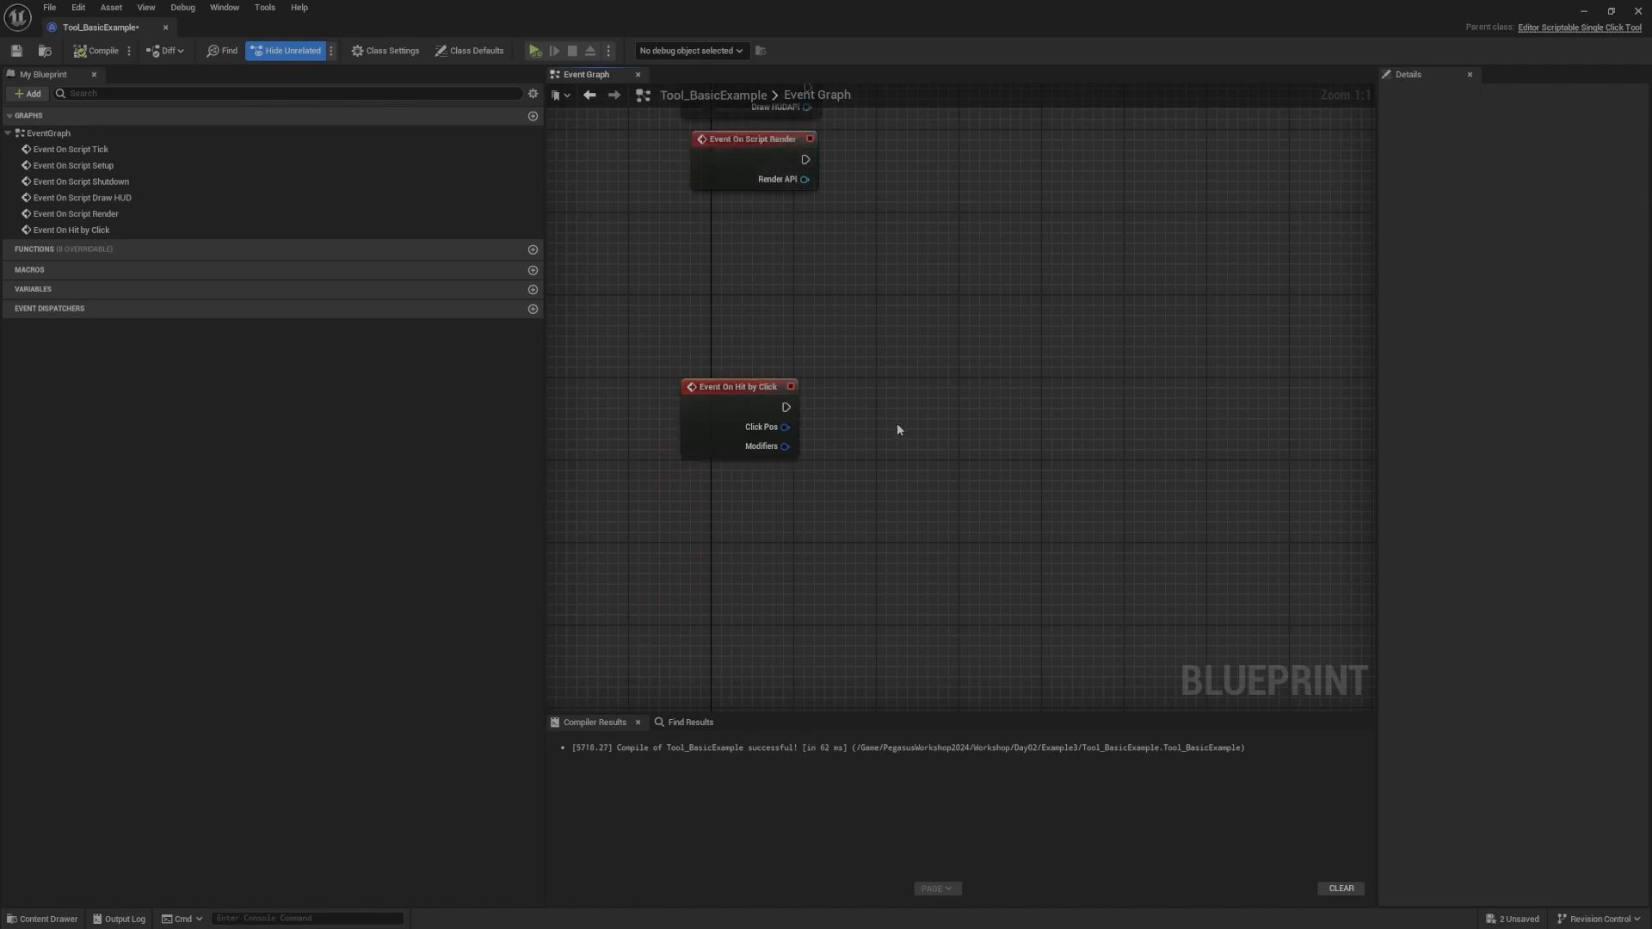
# Step: Add a Print String node beside Event On Hit by Click, leaving space between the two nodes
pyautogui.moveTo(940, 435); pyautogui.dragTo(905, 422, button='right')
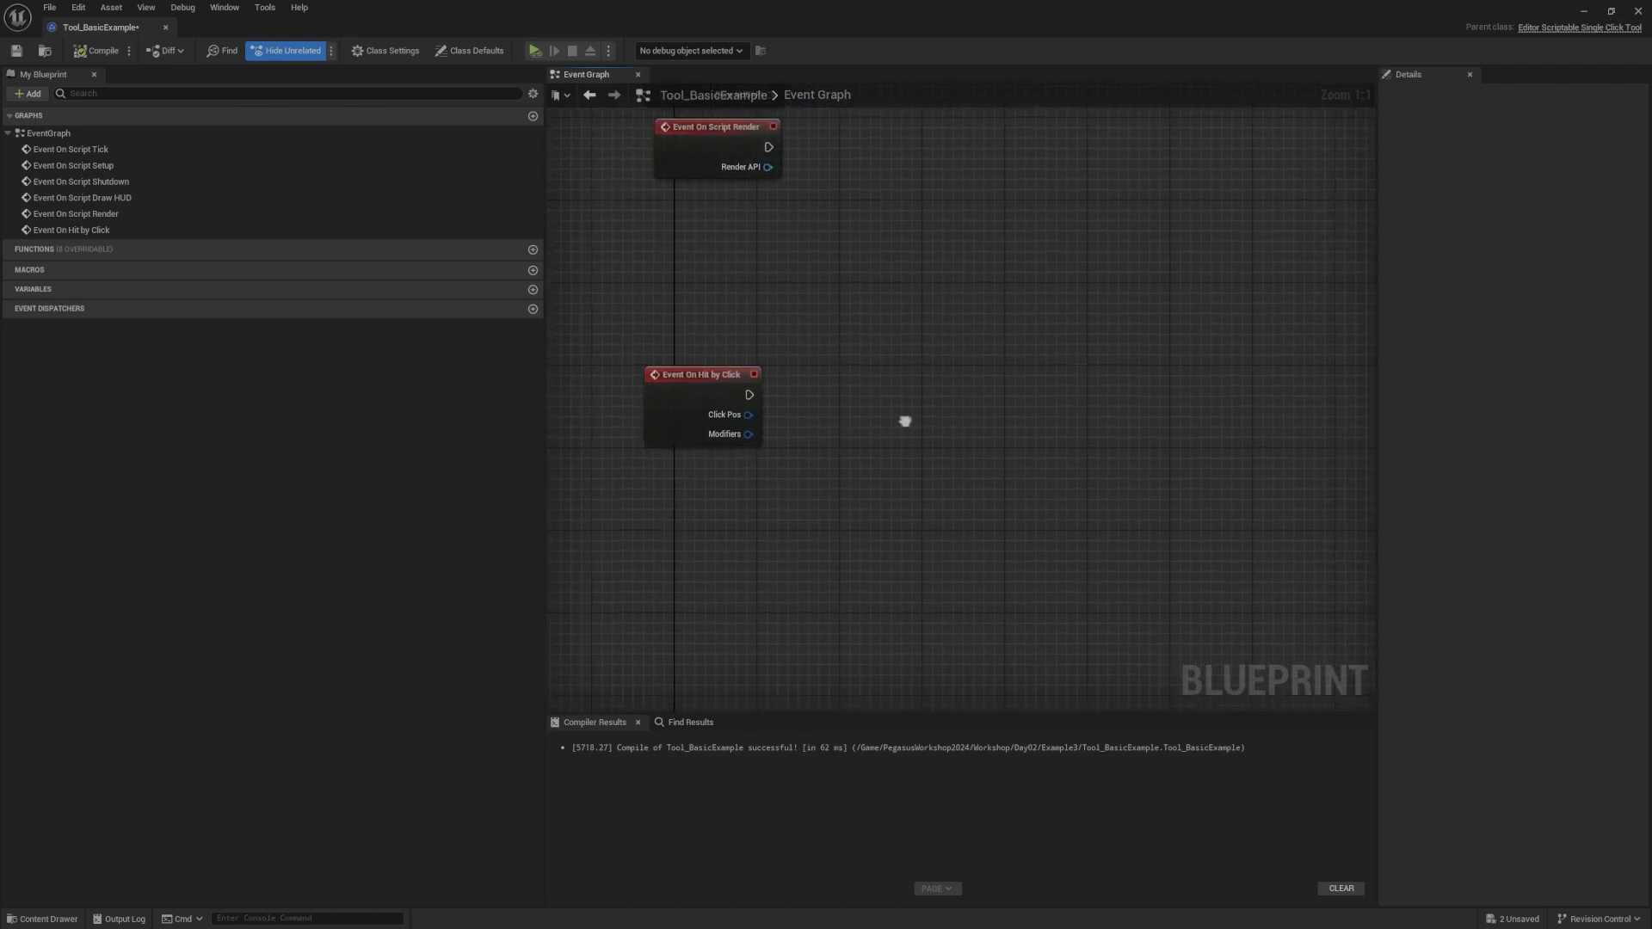
pyautogui.moveTo(707, 388); pyautogui.dragTo(757, 447, button='right')
pyautogui.moveTo(673, 386)
pyautogui.mouseDown()
pyautogui.moveTo(855, 529)
pyautogui.moveTo(871, 572)
pyautogui.moveTo(848, 351)
pyautogui.moveTo(827, 472)
pyautogui.moveTo(871, 526)
pyautogui.mouseUp()
pyautogui.moveTo(840, 427); pyautogui.dragTo(804, 349, button='right')
pyautogui.rightClick(878, 370)
pyautogui.write('print')
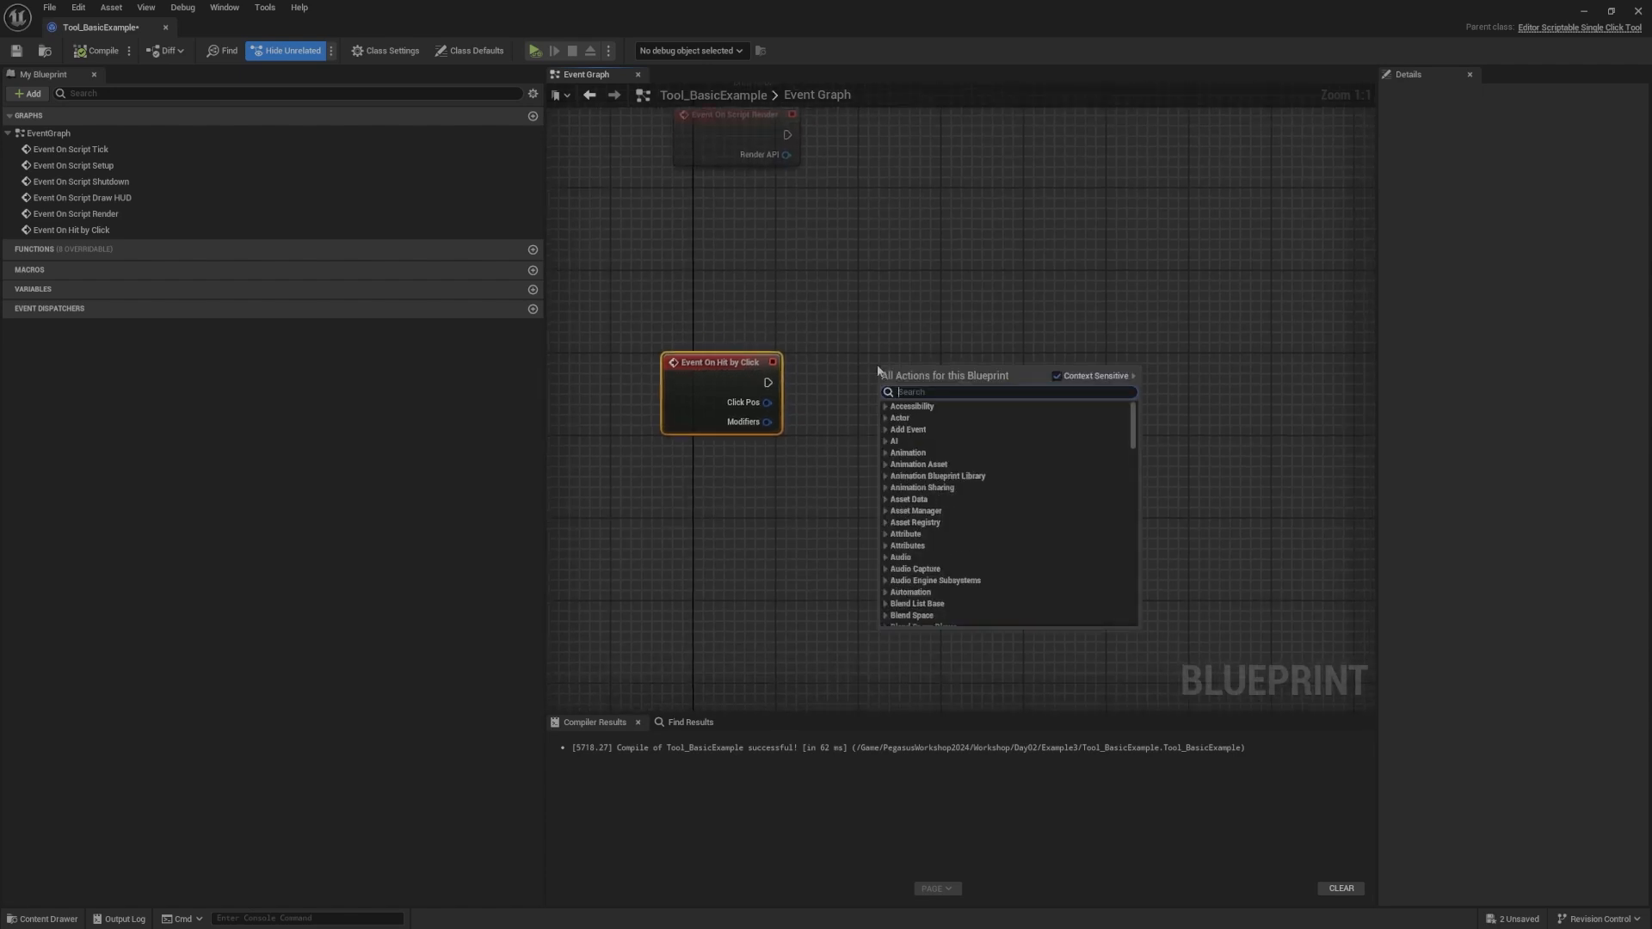
pyautogui.write(' st')
pyautogui.press('Return')
pyautogui.moveTo(924, 379); pyautogui.dragTo(1018, 377)
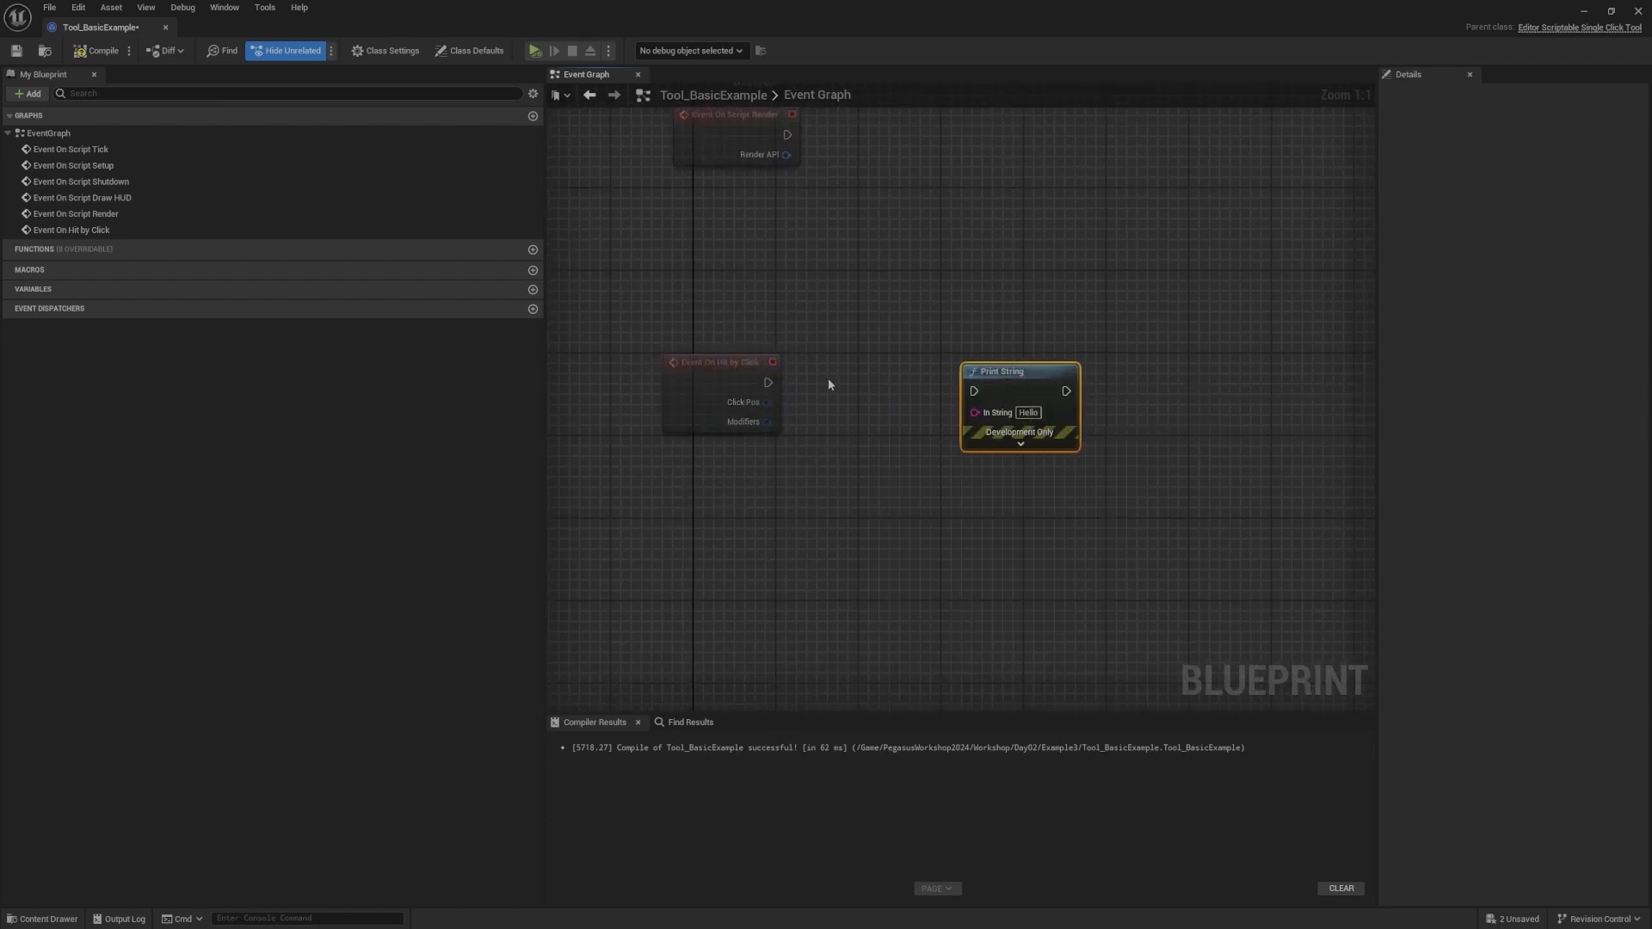
# Step: Connect the execution output of Event On Hit by Click to the aligned Print String node and compile the blueprint
pyautogui.click(824, 379)
pyautogui.moveTo(766, 381); pyautogui.dragTo(974, 390)
pyautogui.moveTo(1029, 386); pyautogui.dragTo(990, 377)
pyautogui.click(979, 339)
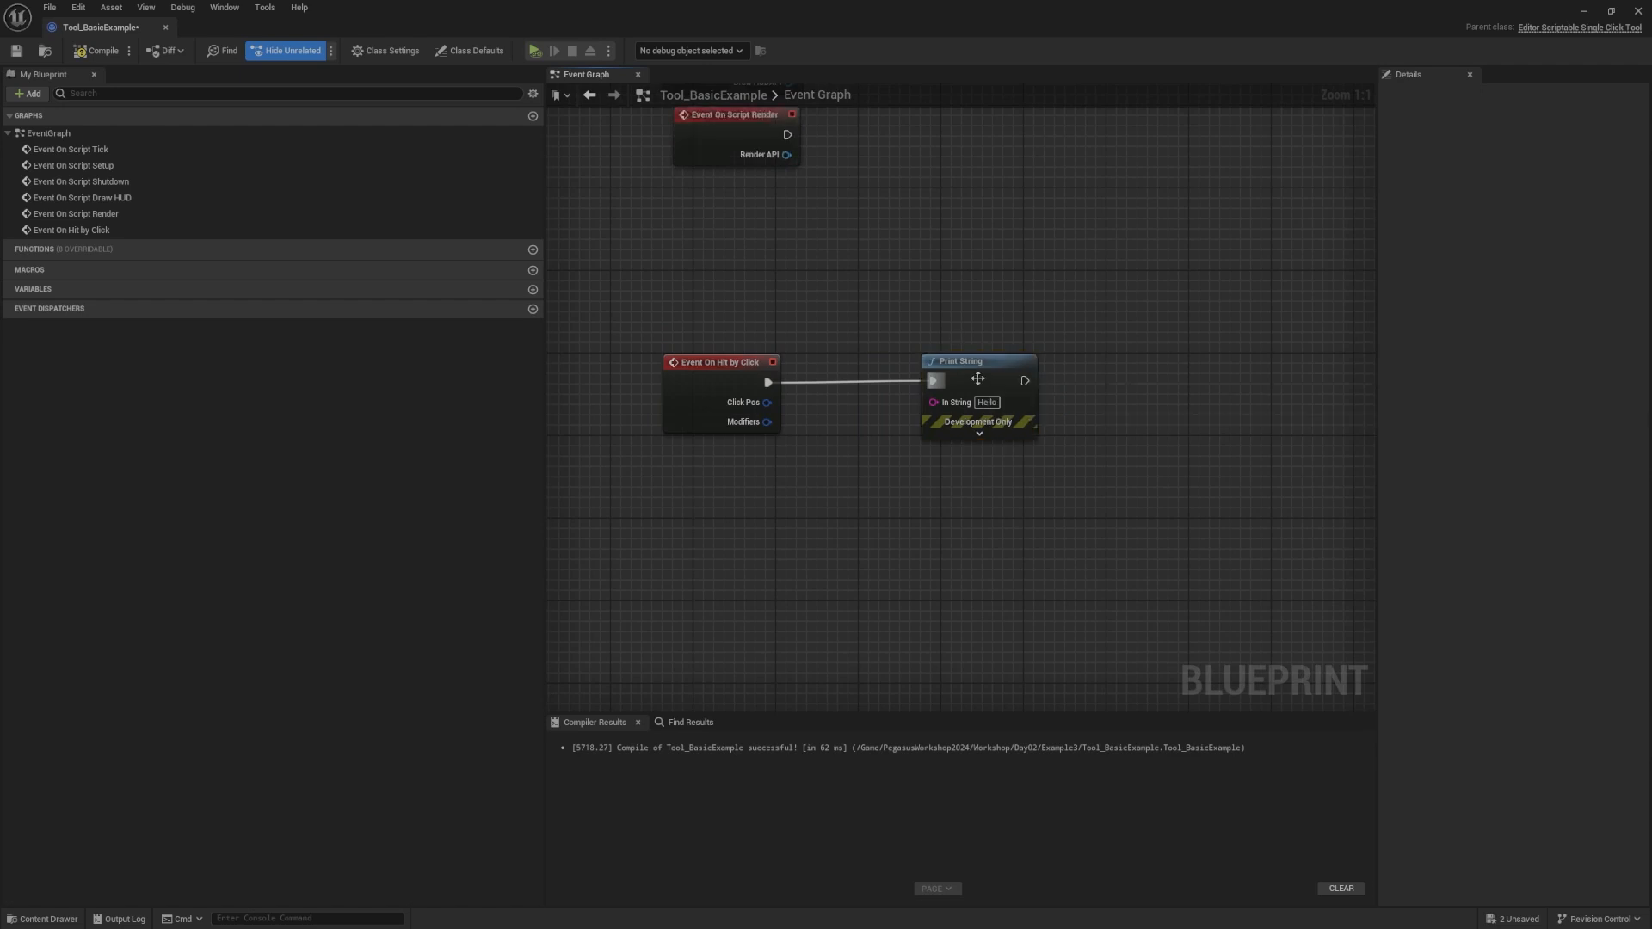
pyautogui.press('F7')
# Step: Return to the level editor, start the Workshop category's BasicTool, and clear the Output Log
pyautogui.click(1585, 11)
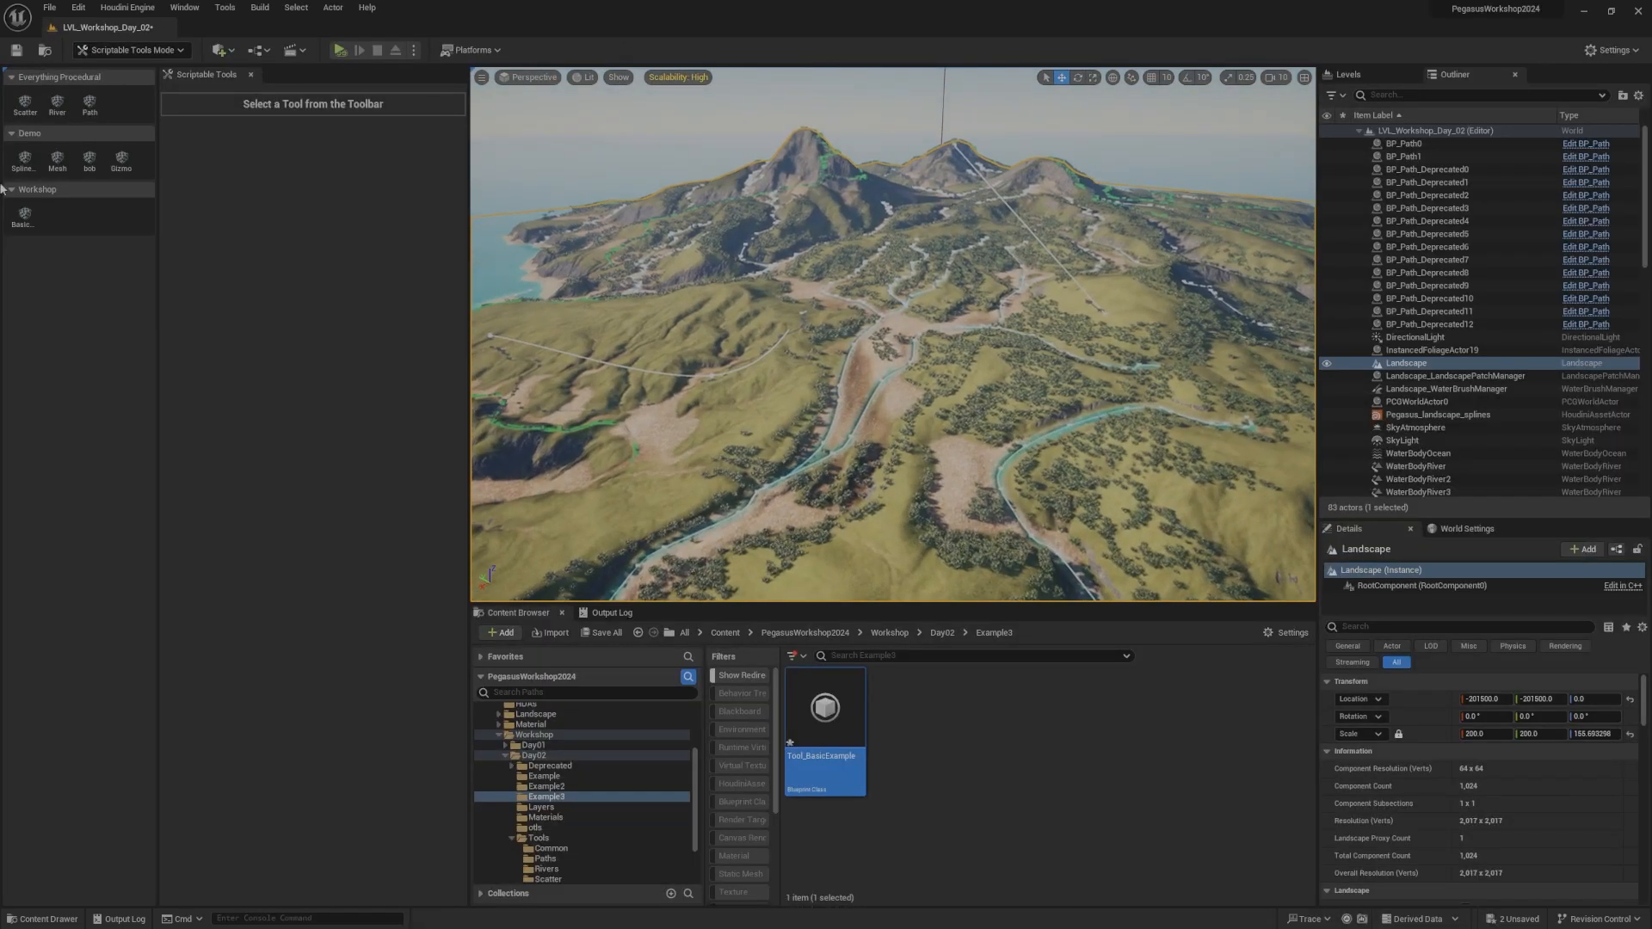
pyautogui.click(31, 222)
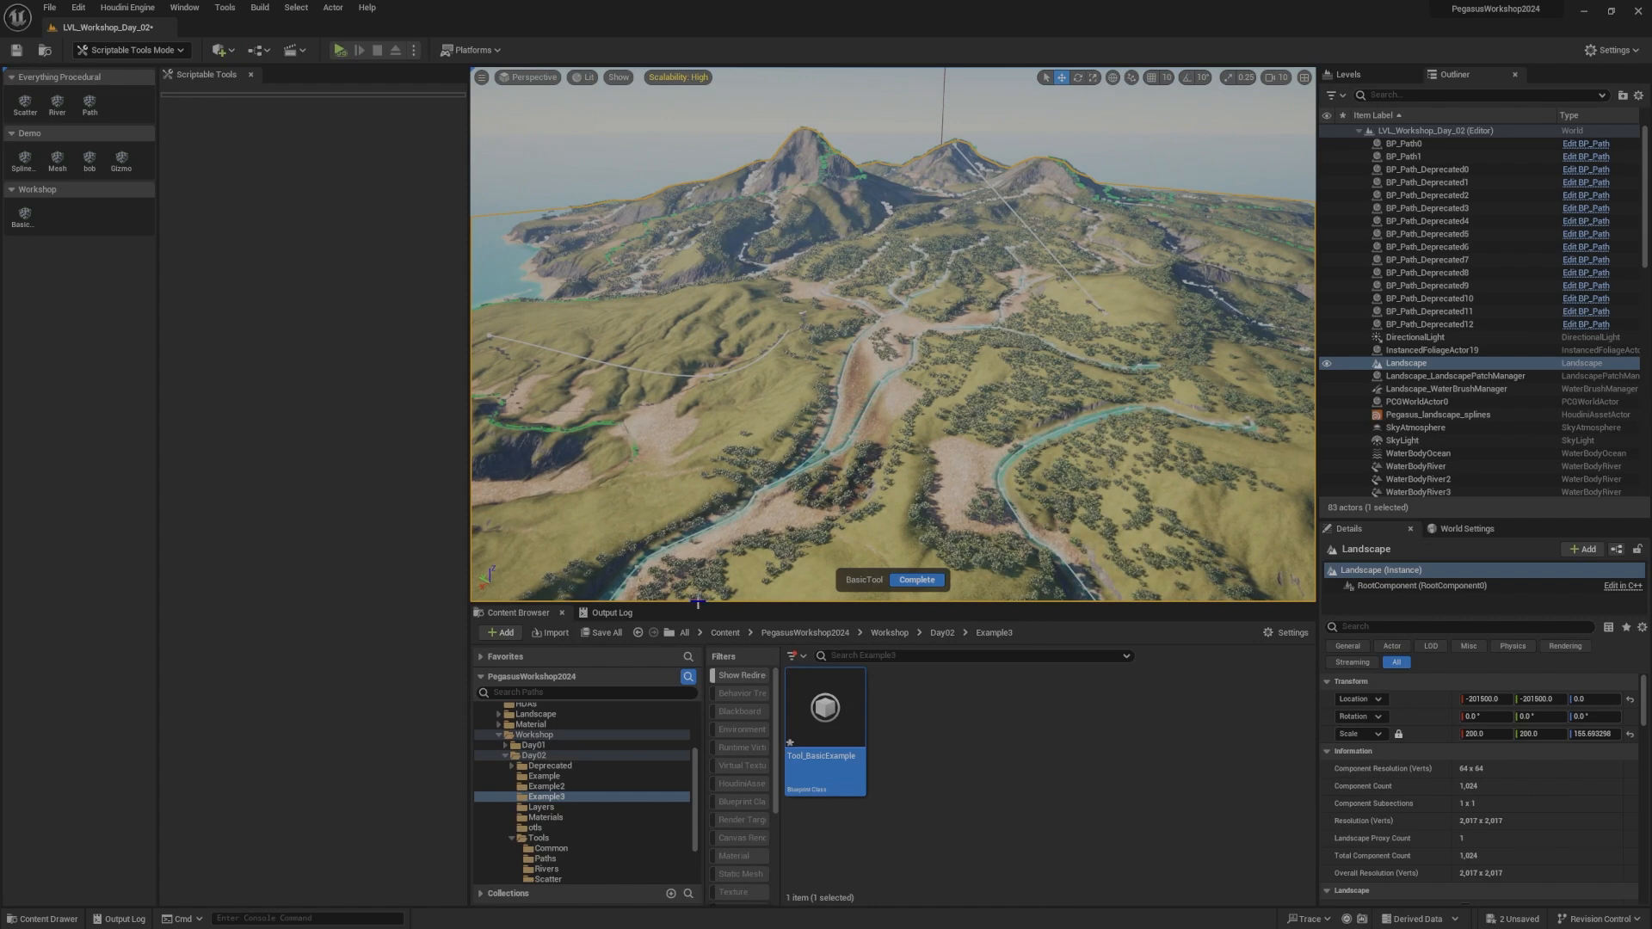
pyautogui.click(614, 616)
pyautogui.rightClick(836, 696)
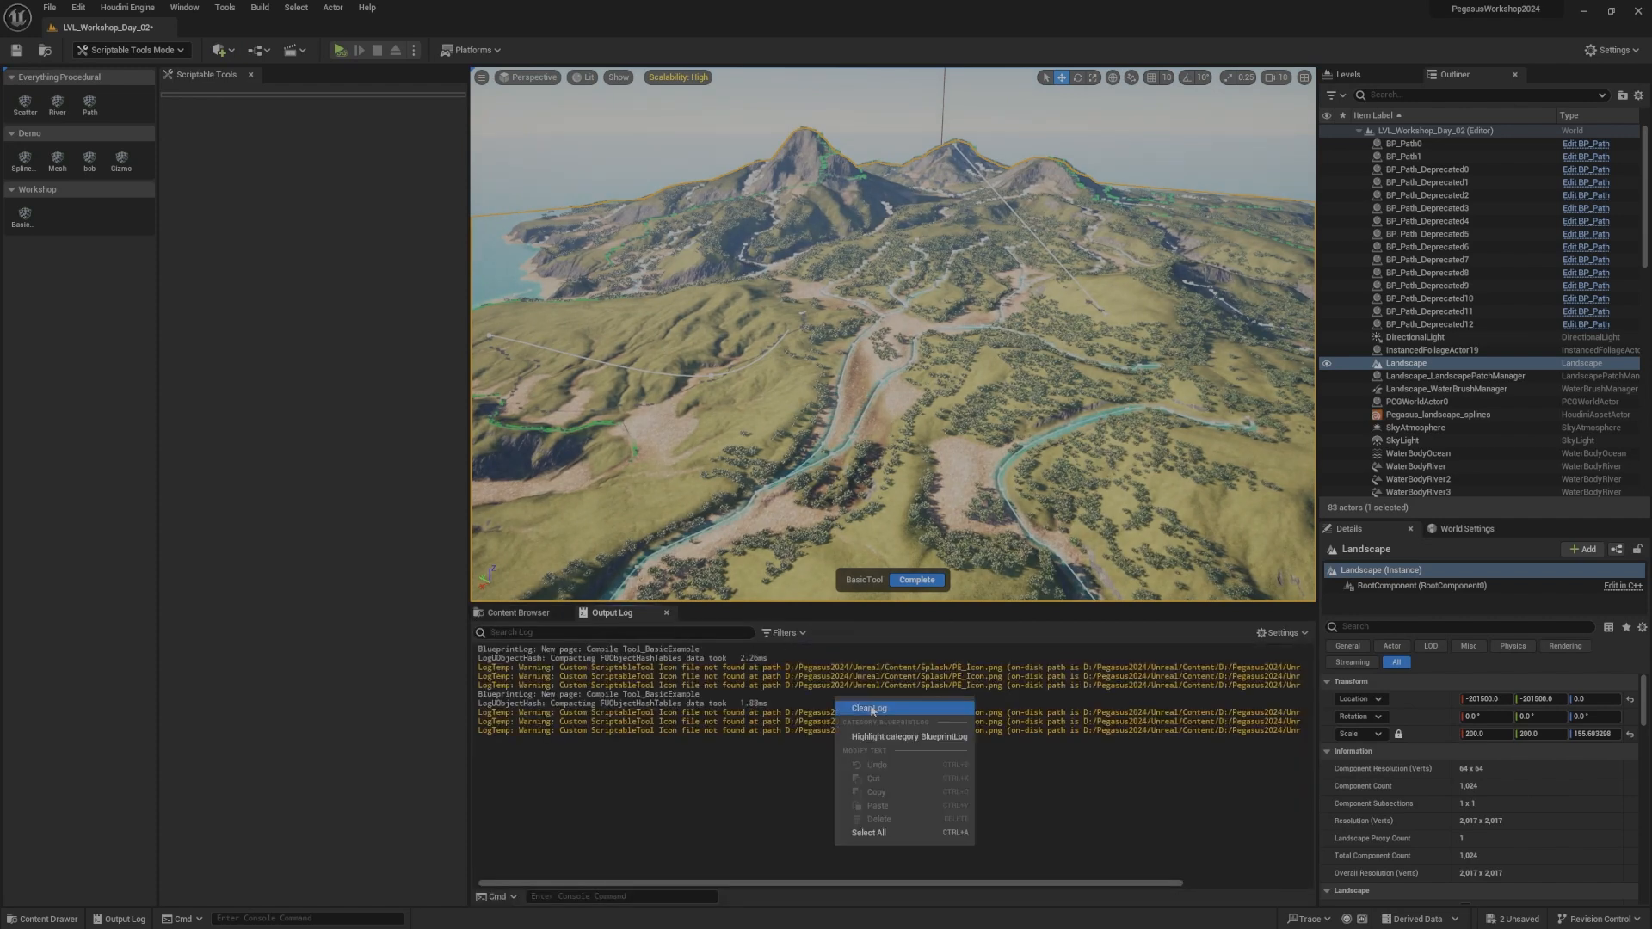
pyautogui.click(881, 708)
# Step: Test BasicTool with repeated hits across the landscape, check the logged TestIfHitByClick messages, and complete the tool
pyautogui.click(881, 533)
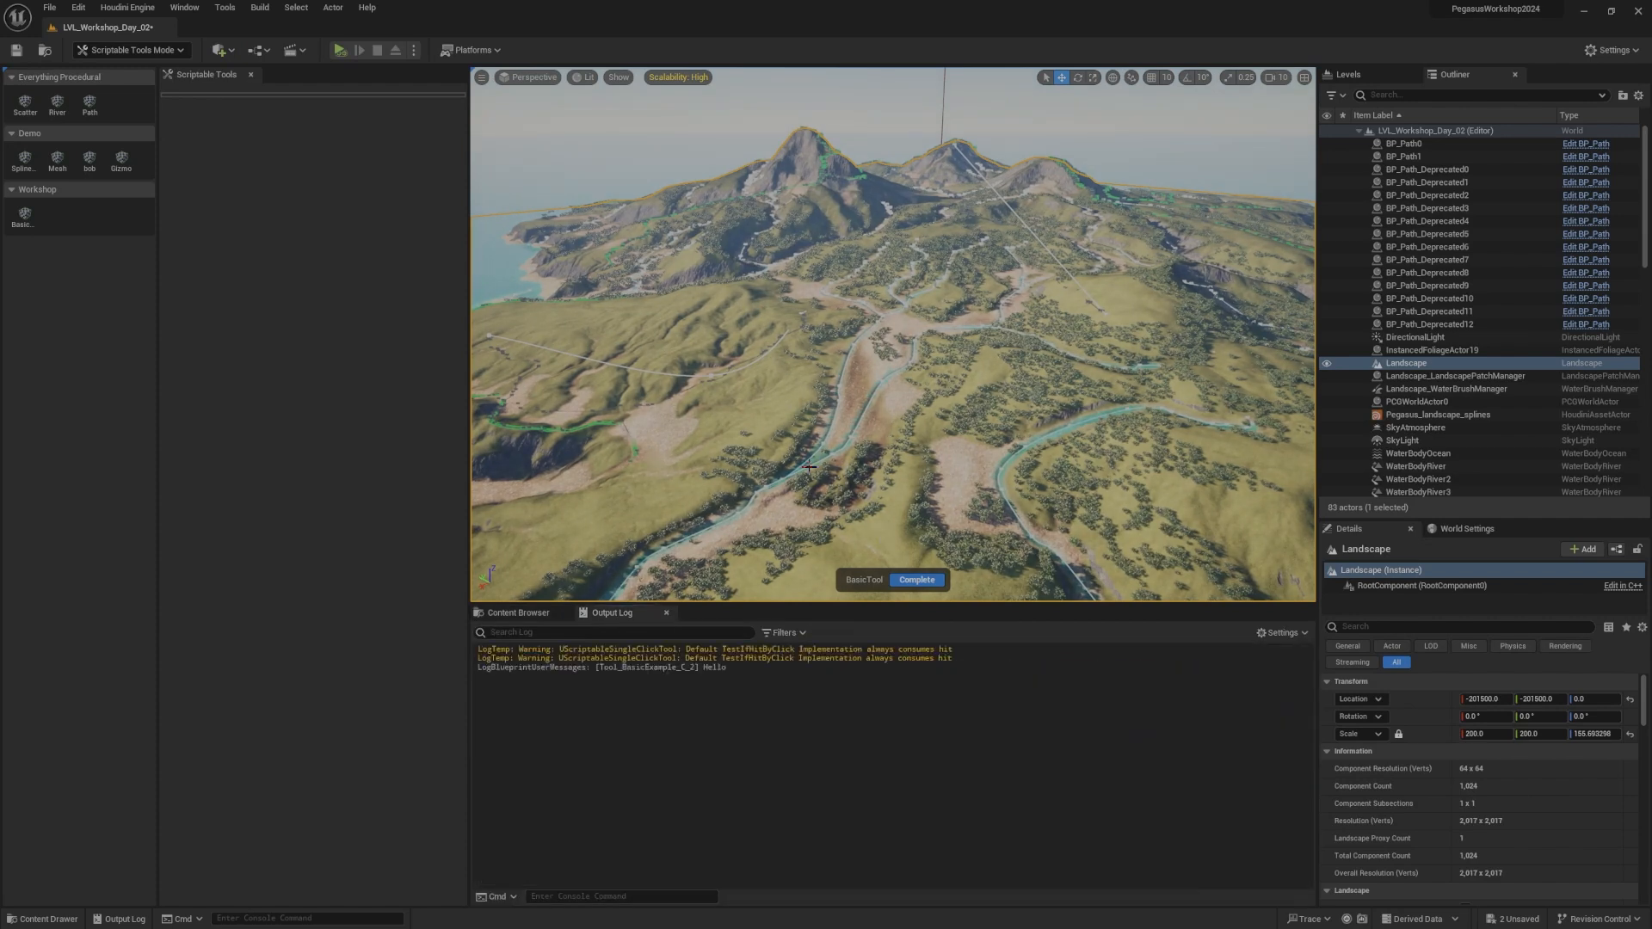
pyautogui.click(688, 448)
pyautogui.click(757, 396)
pyautogui.click(899, 365)
pyautogui.click(818, 459)
pyautogui.click(847, 437)
pyautogui.click(891, 405)
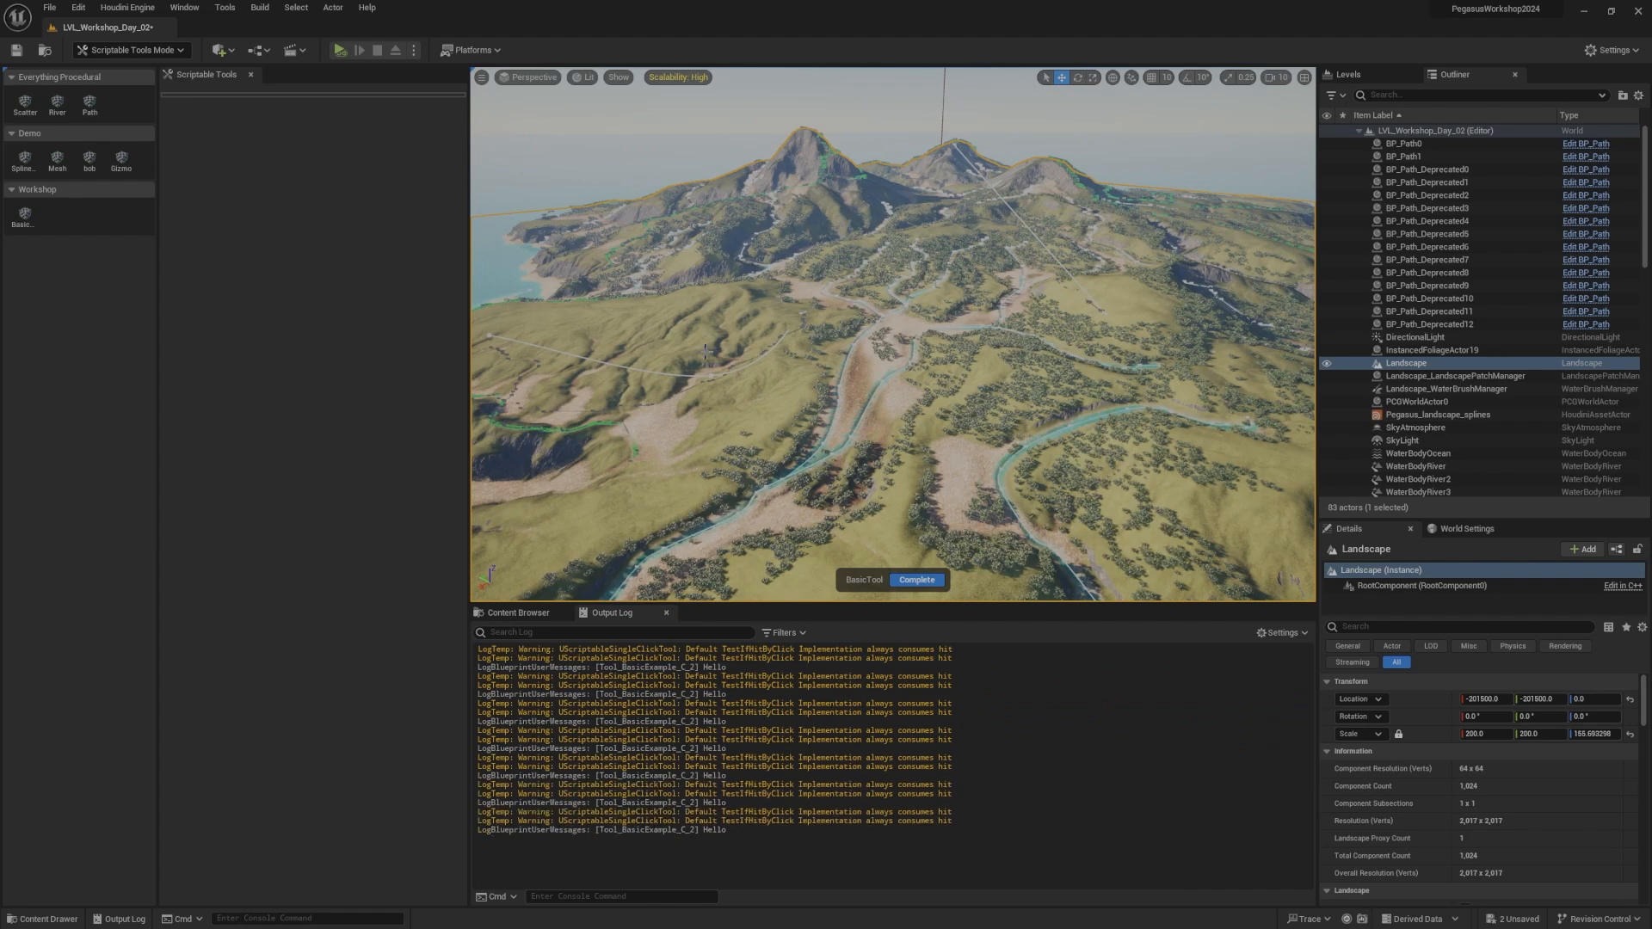
pyautogui.click(934, 372)
pyautogui.click(973, 341)
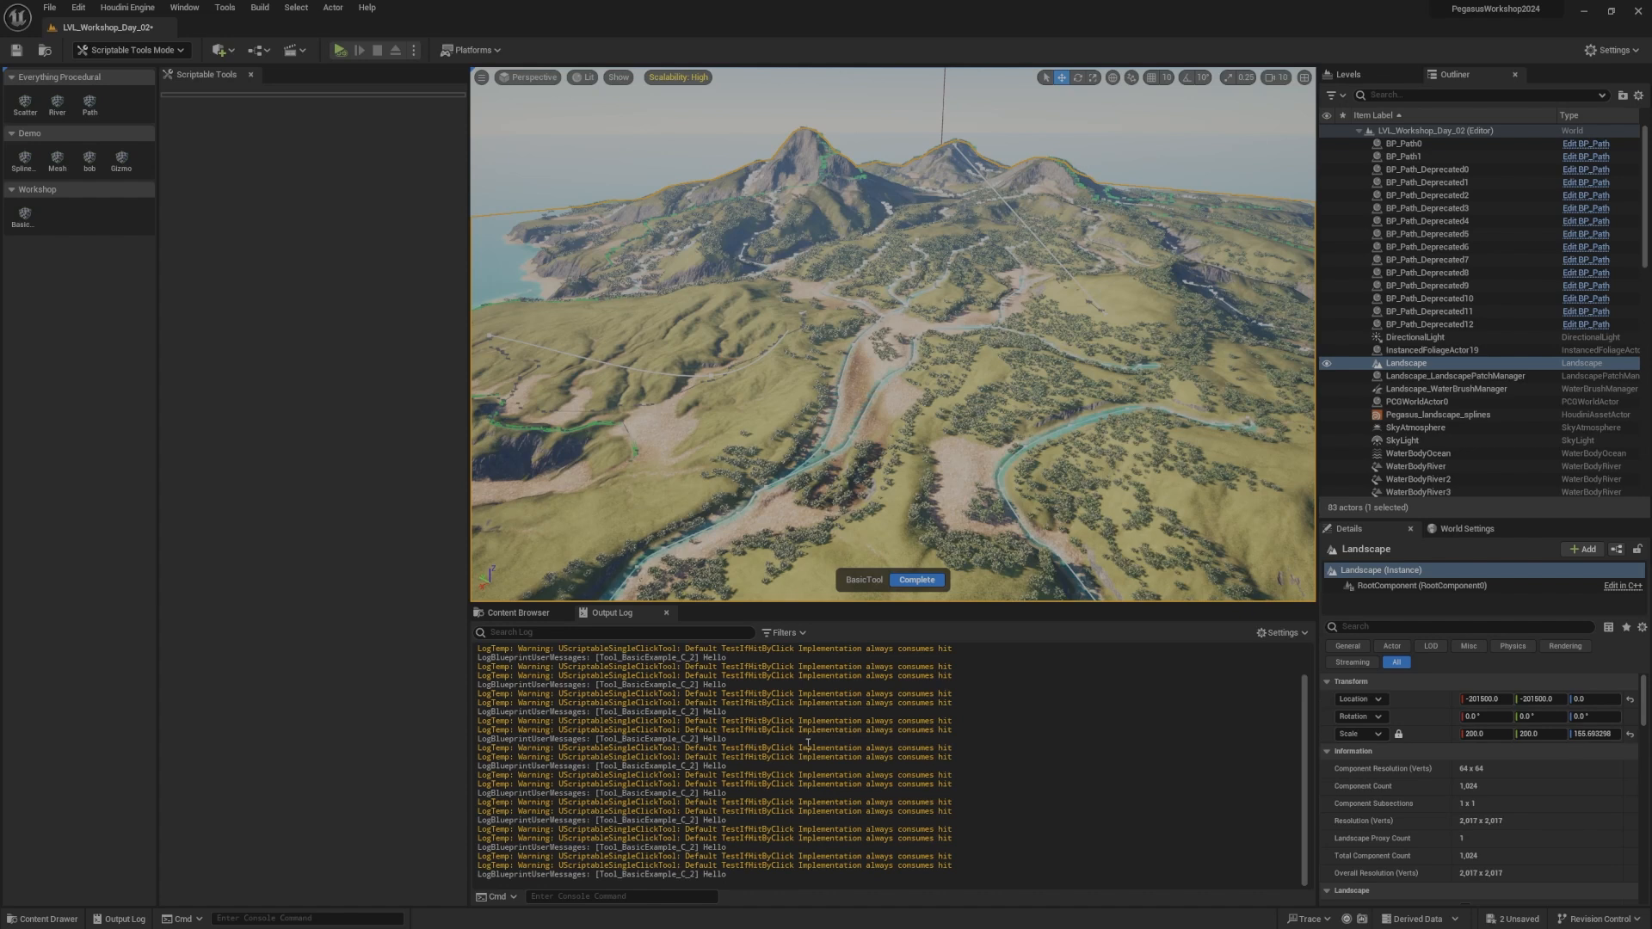
pyautogui.moveTo(953, 748); pyautogui.dragTo(665, 748)
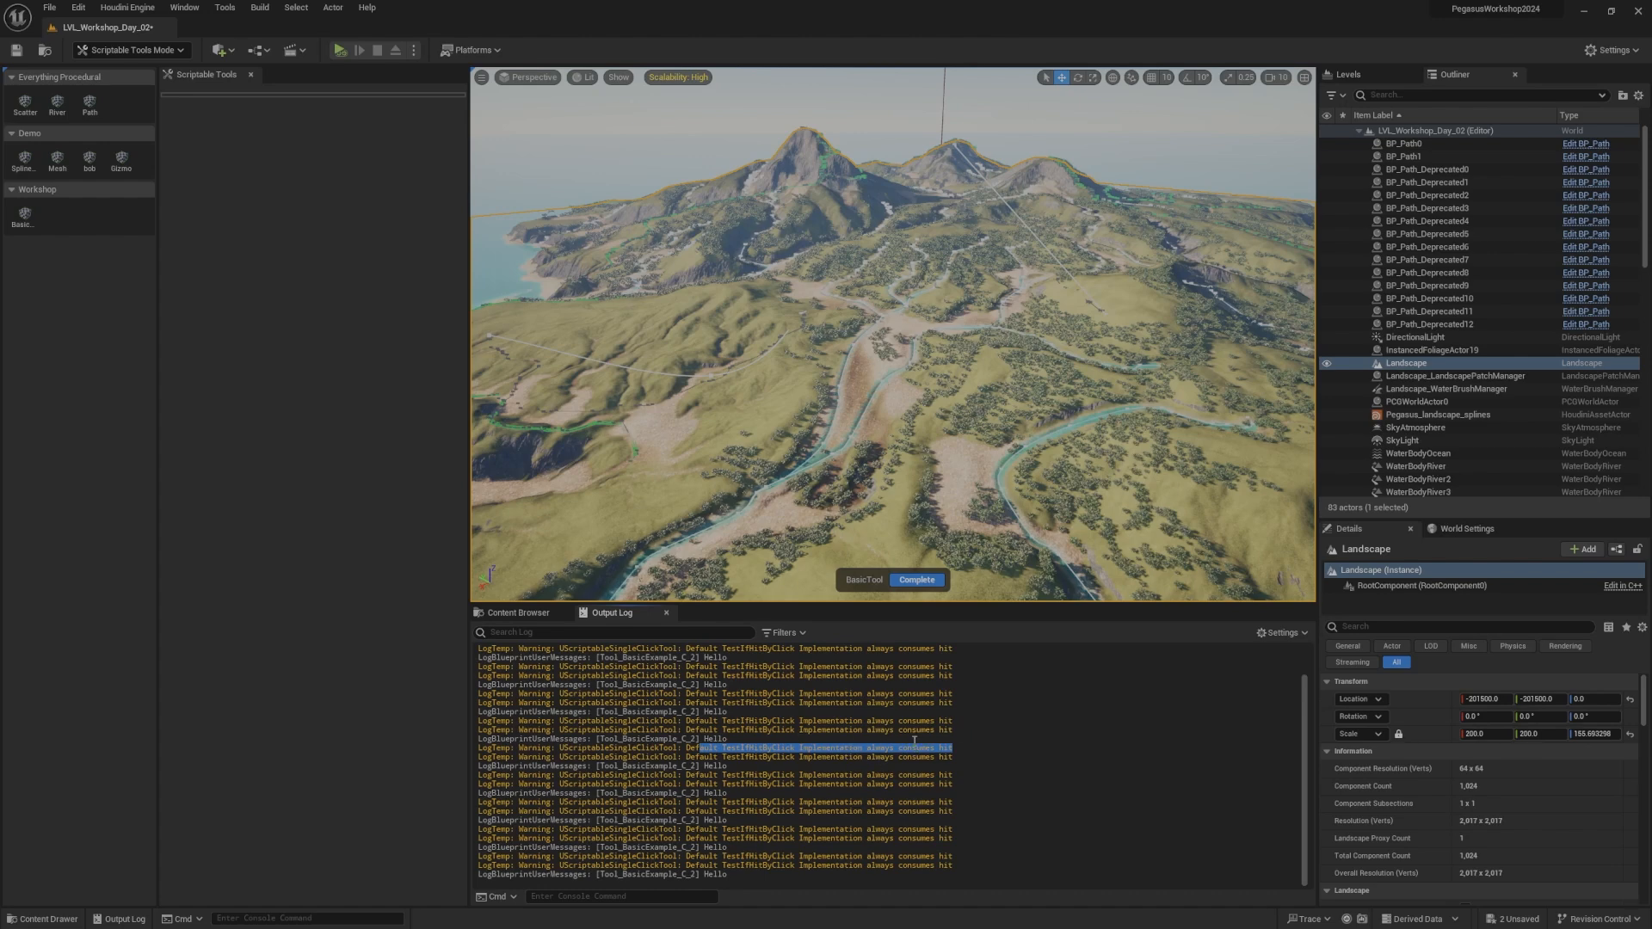
pyautogui.click(910, 576)
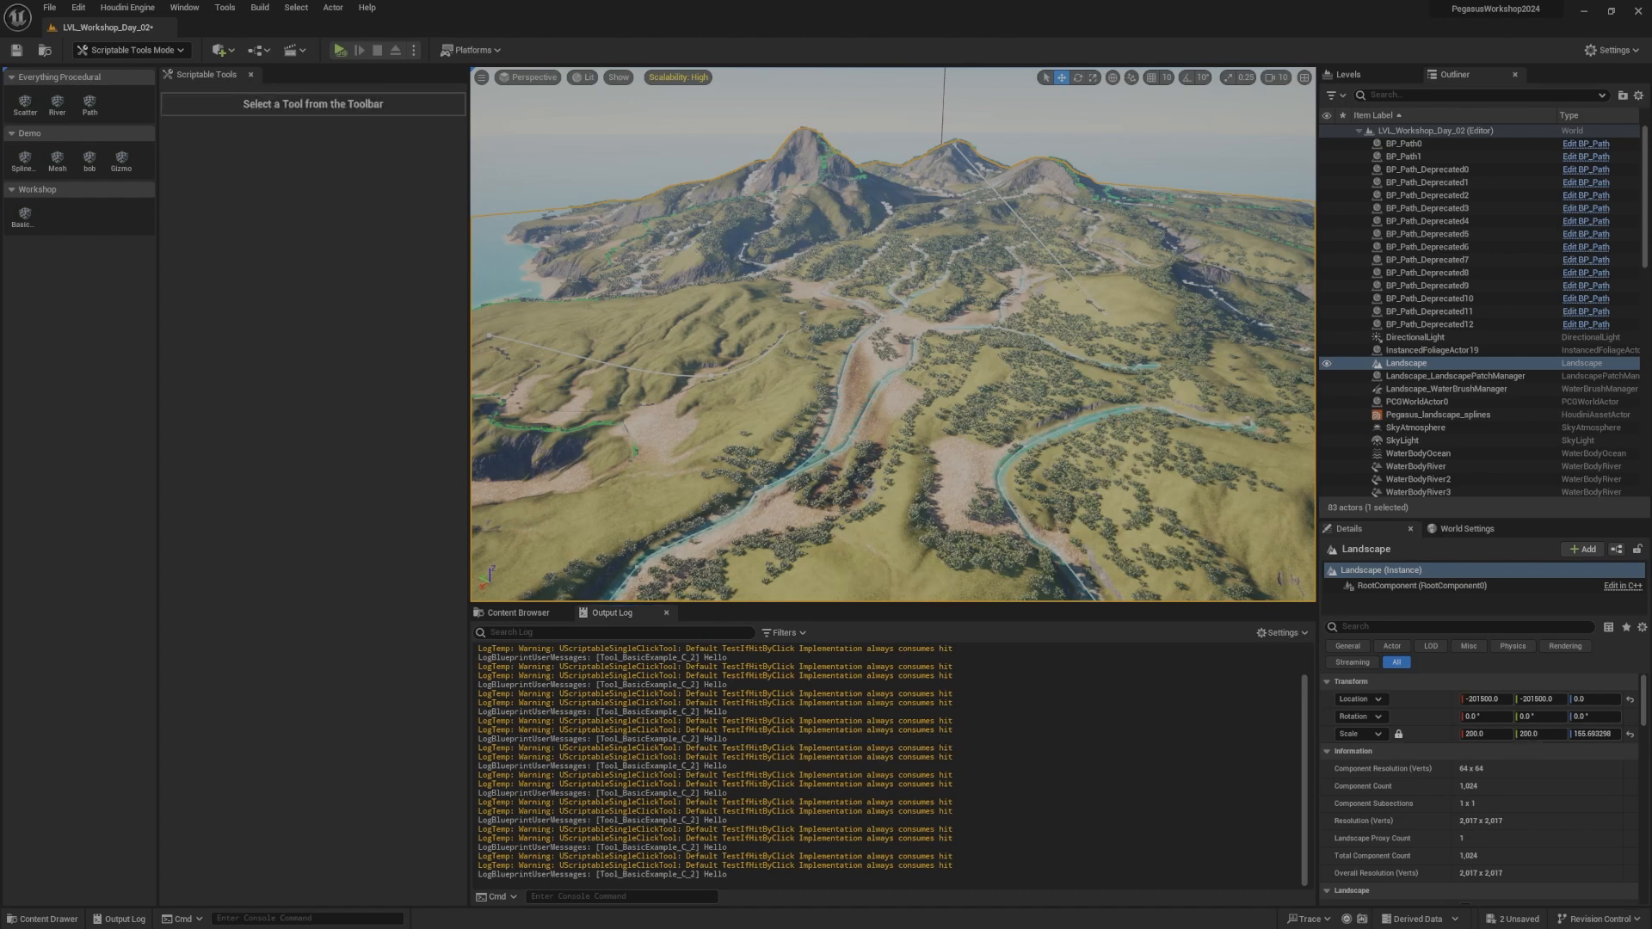
# Step: Reopen Tool_BasicExample and read the description of the overridable Test if Hit by Click function
pyautogui.click(531, 615)
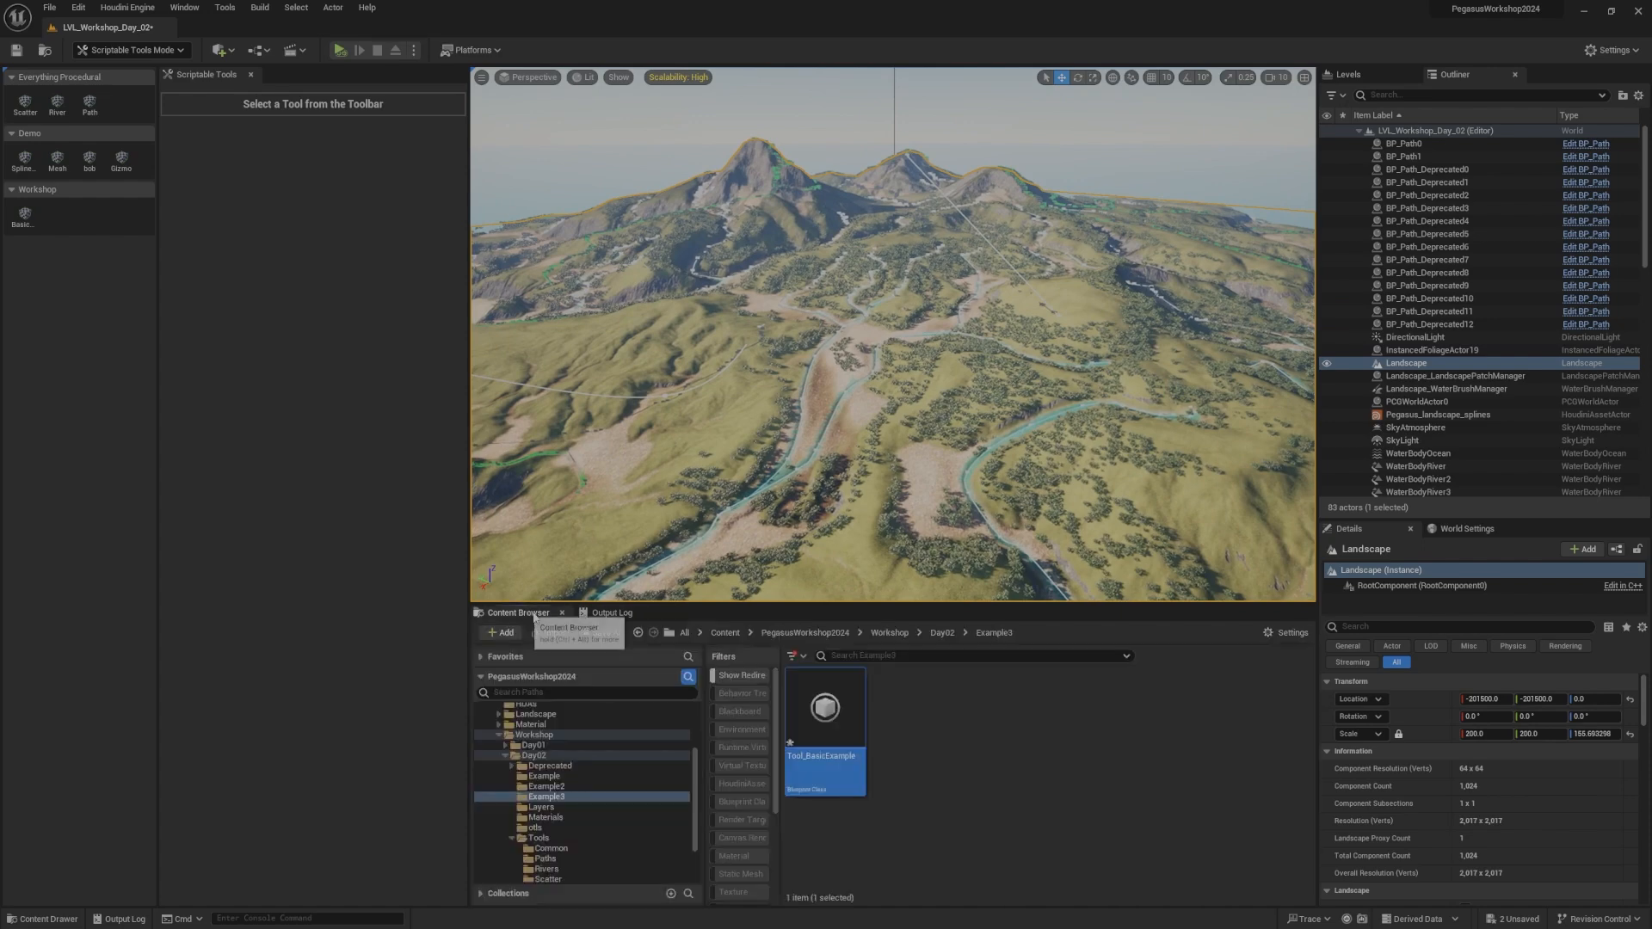
pyautogui.doubleClick(822, 713)
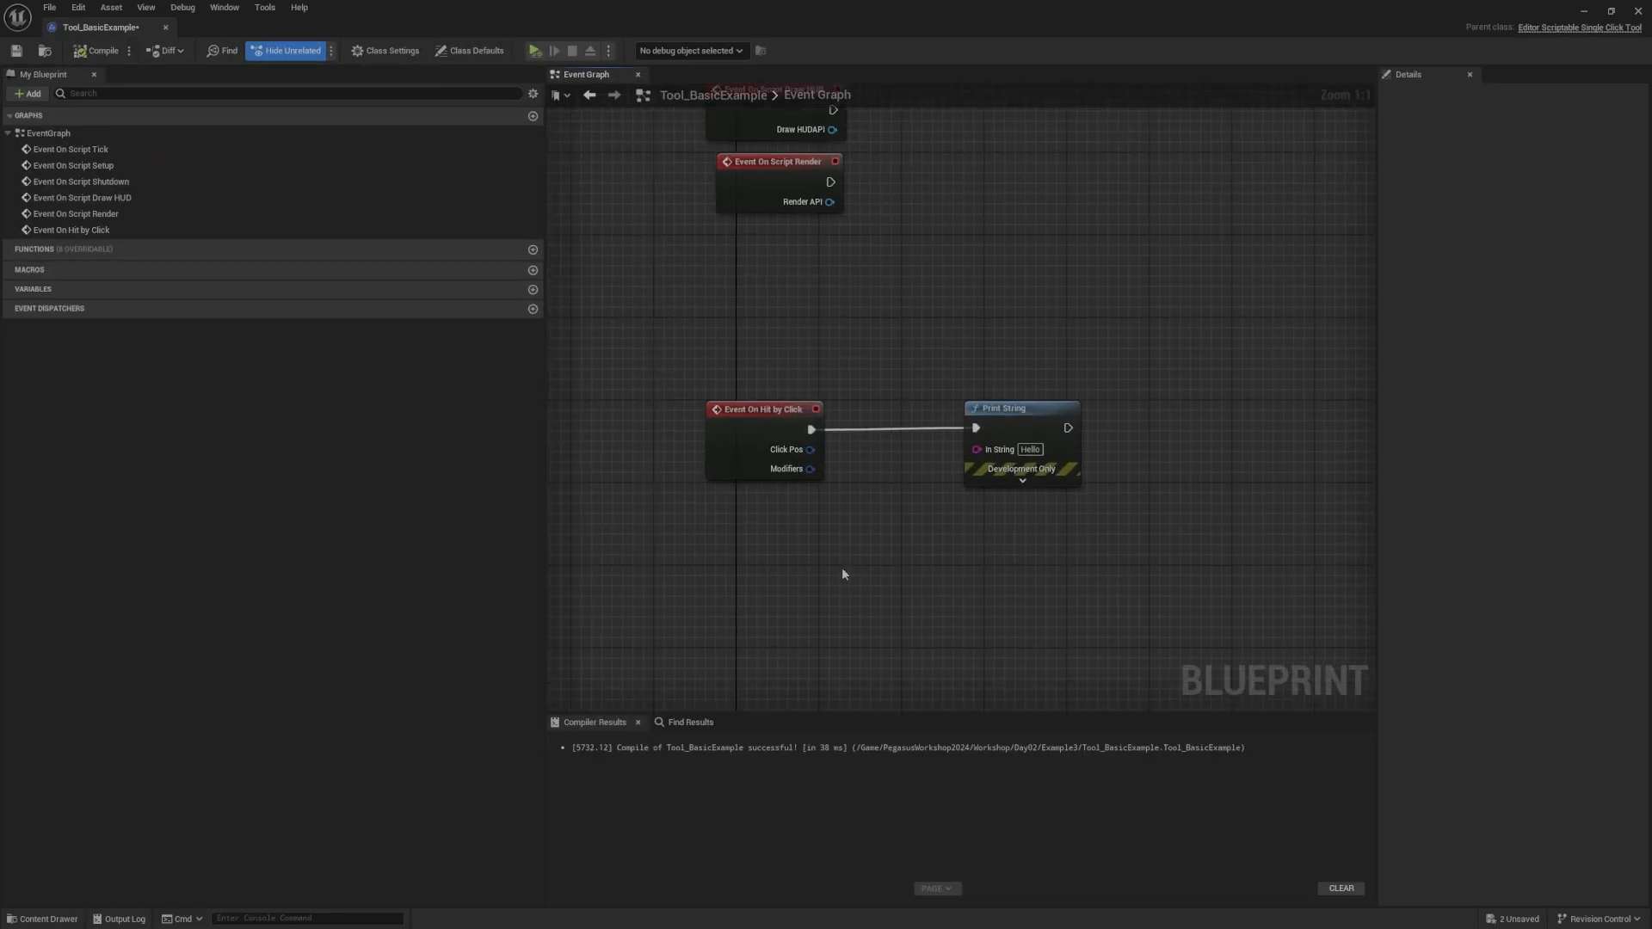
pyautogui.click(491, 250)
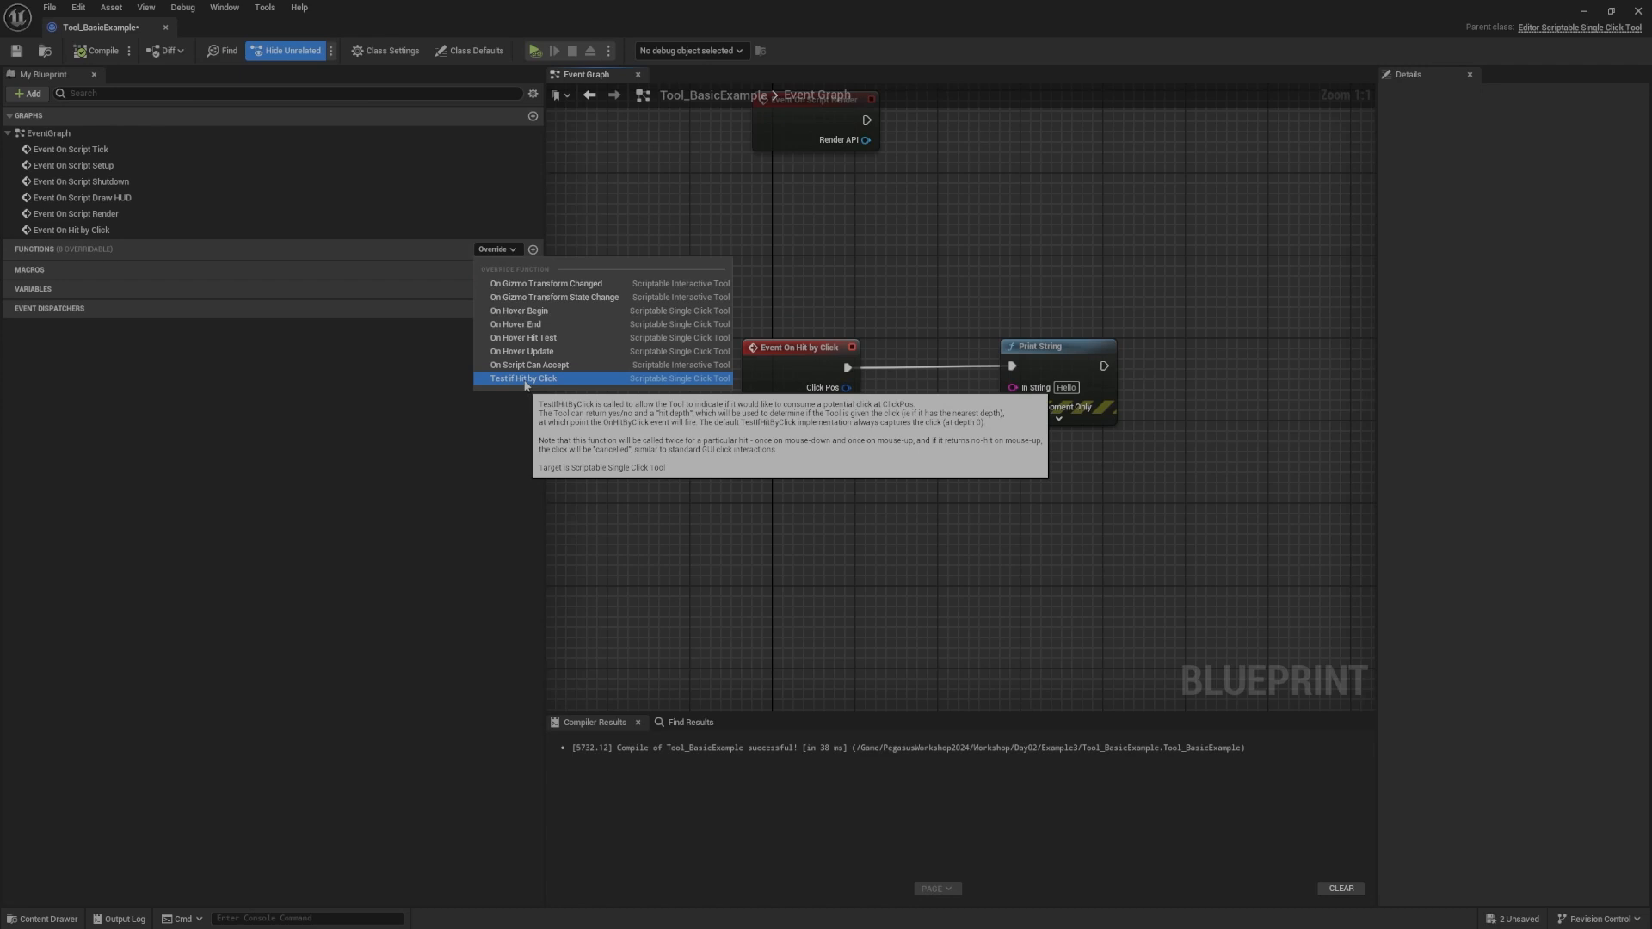
pyautogui.click(909, 268)
pyautogui.moveTo(908, 268); pyautogui.dragTo(851, 325, button='right')
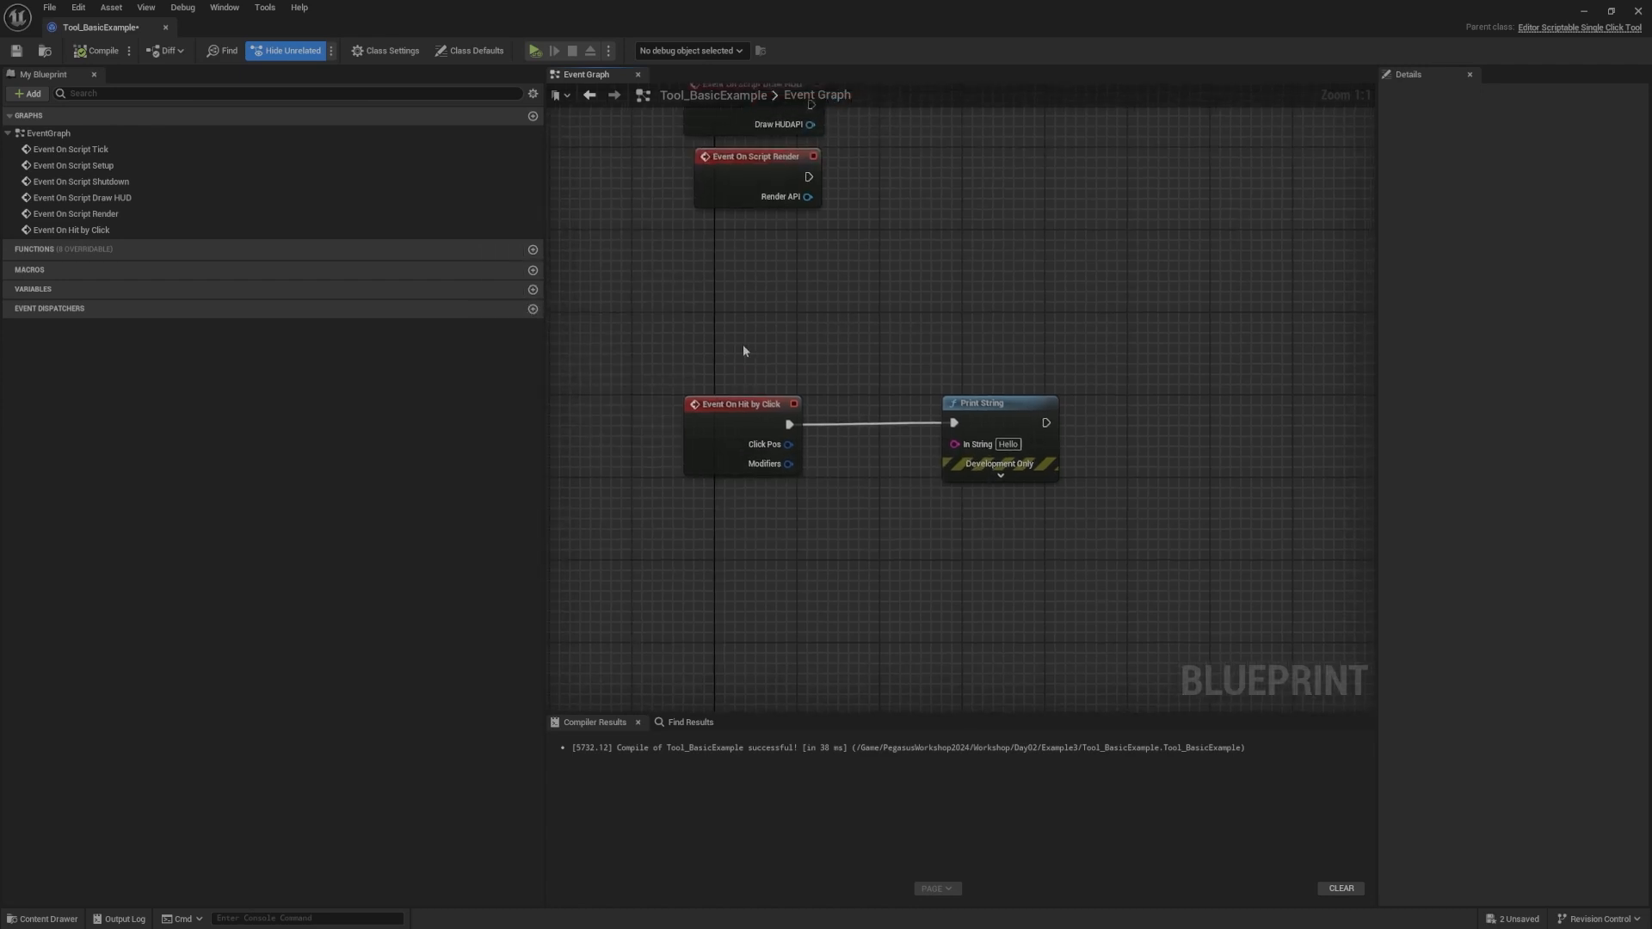
pyautogui.moveTo(621, 309); pyautogui.dragTo(637, 294, button='right')
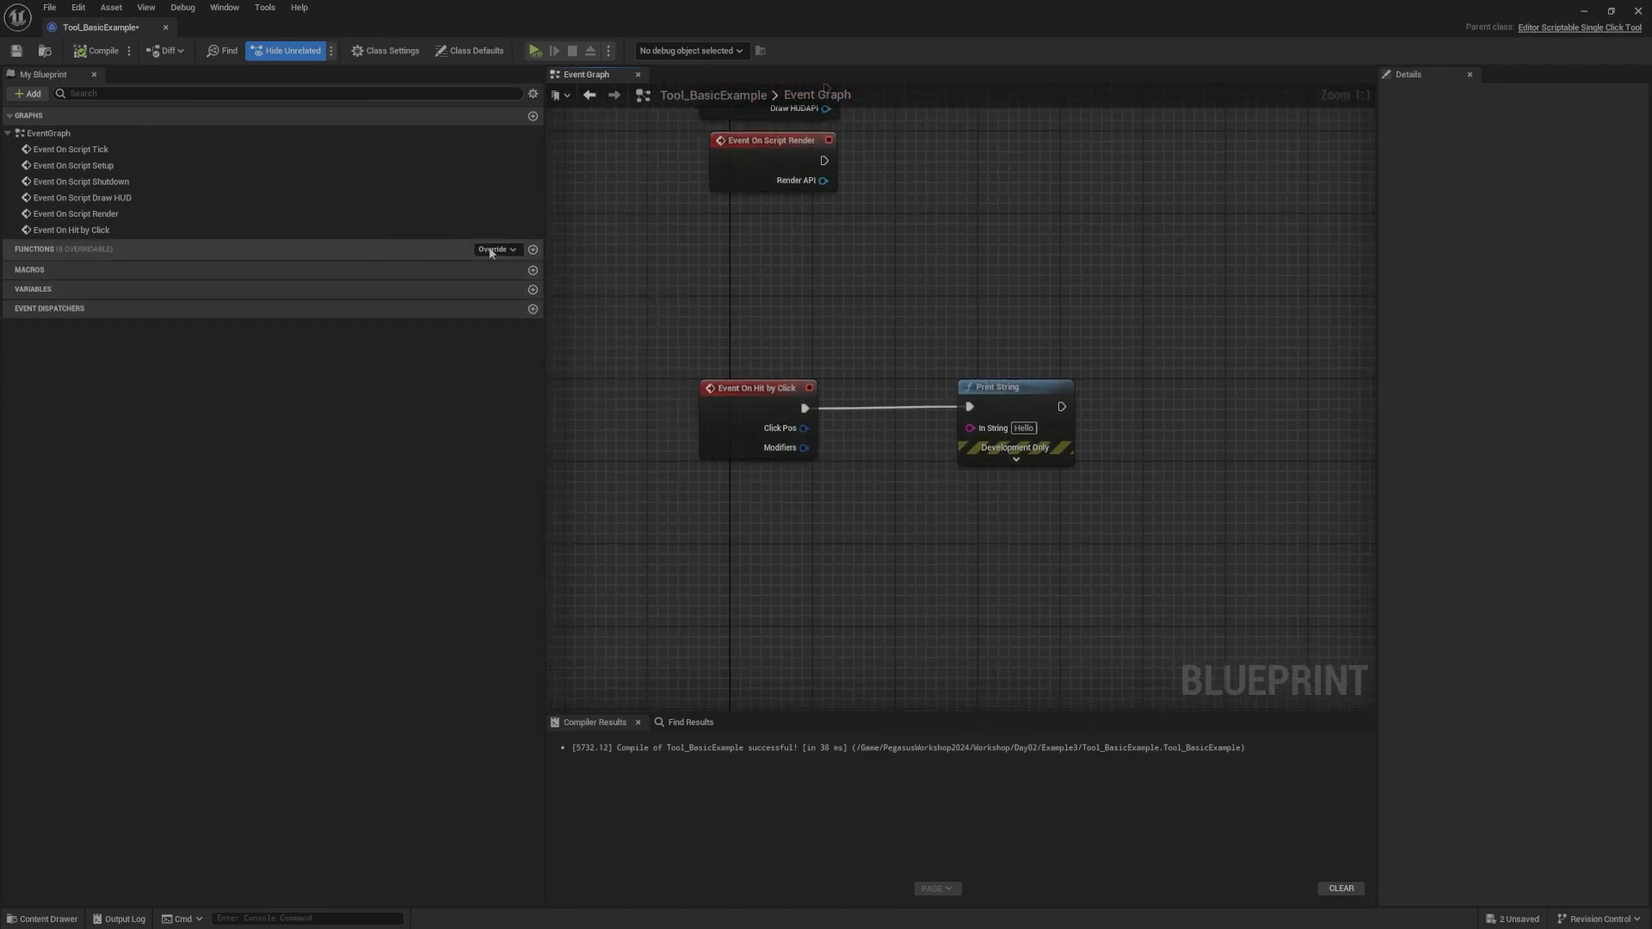
pyautogui.click(491, 250)
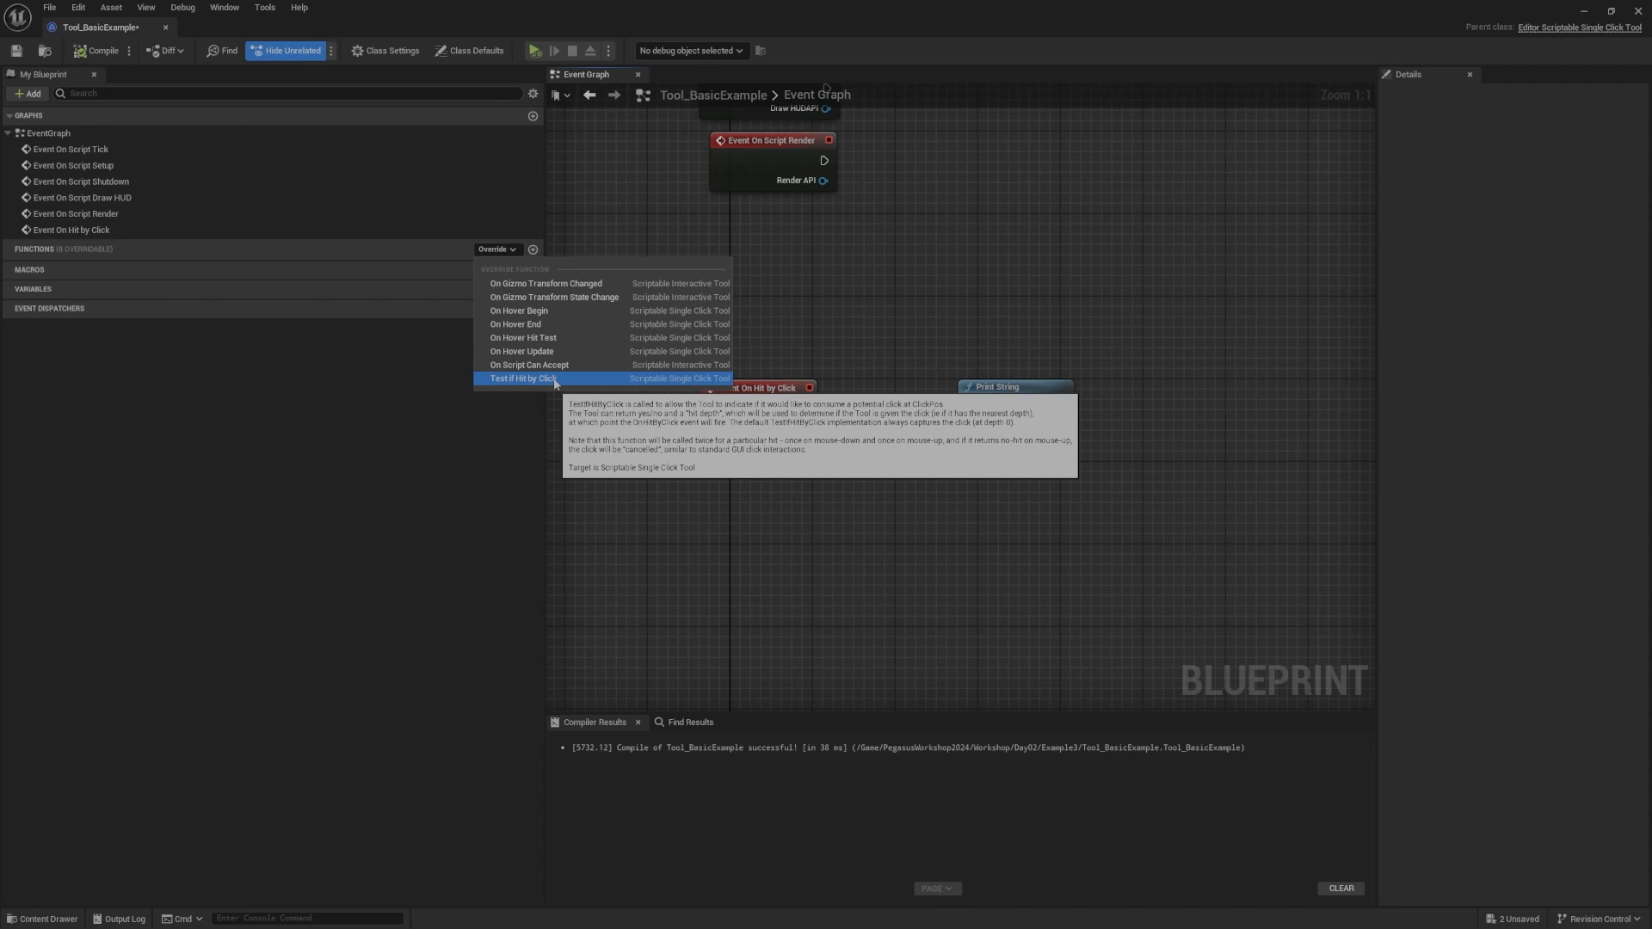
pyautogui.moveTo(1126, 318); pyautogui.dragTo(1055, 299, button='right')
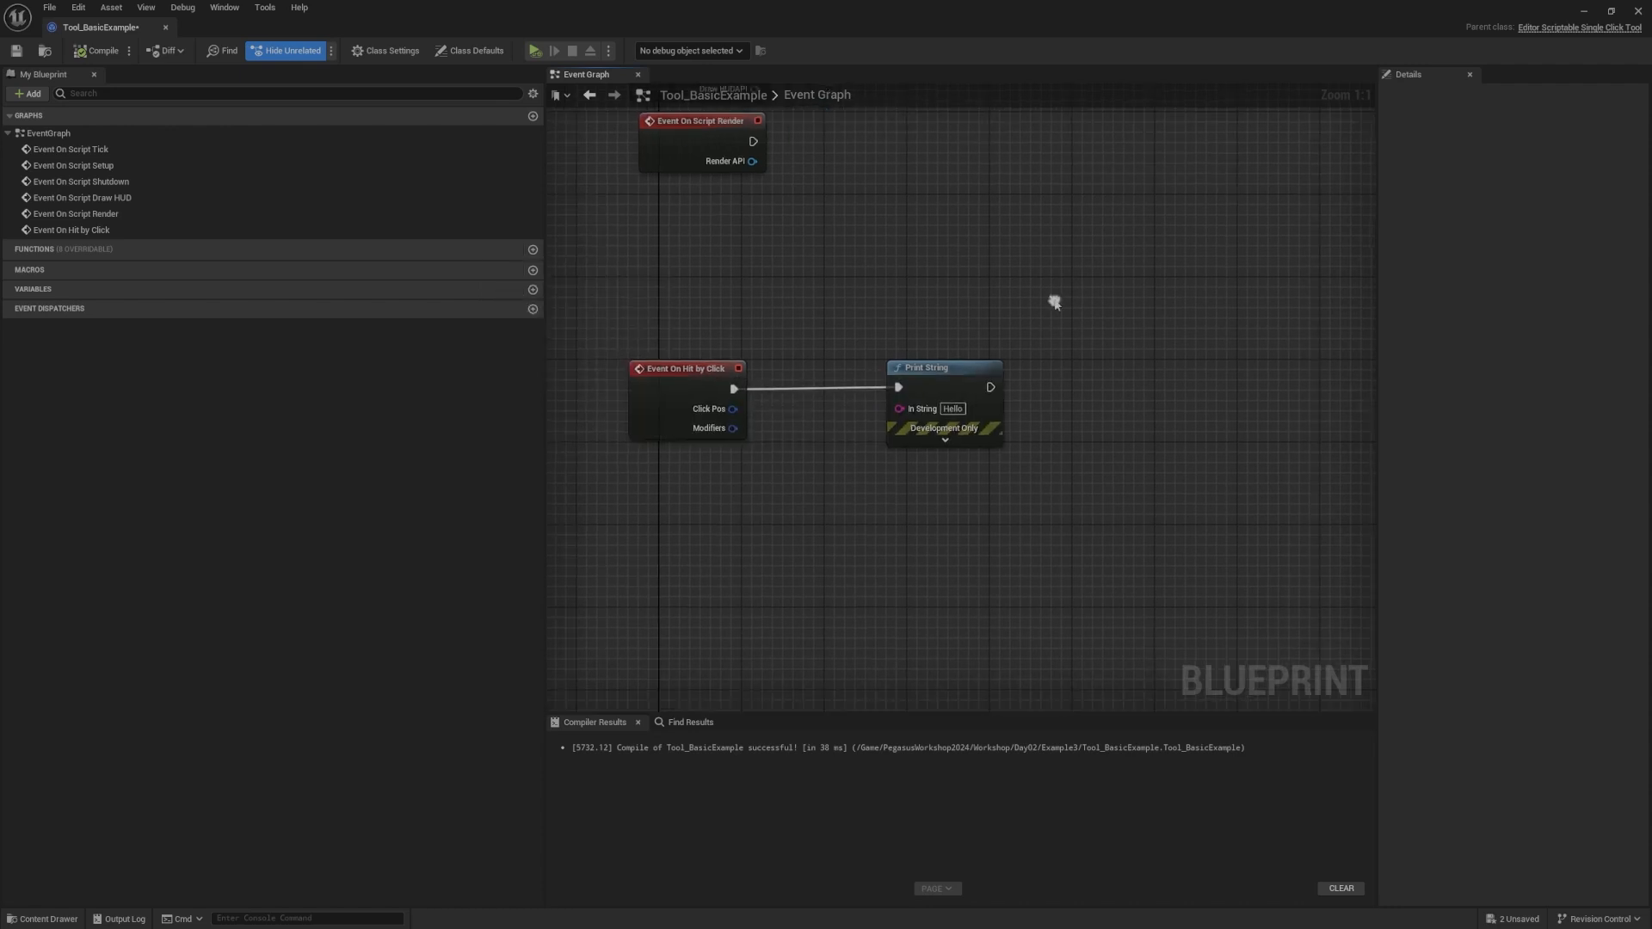
# Step: Delete the Print String node attached to Event On Hit by Click, and select the event node
pyautogui.moveTo(1060, 298); pyautogui.dragTo(875, 513)
pyautogui.press('Delete')
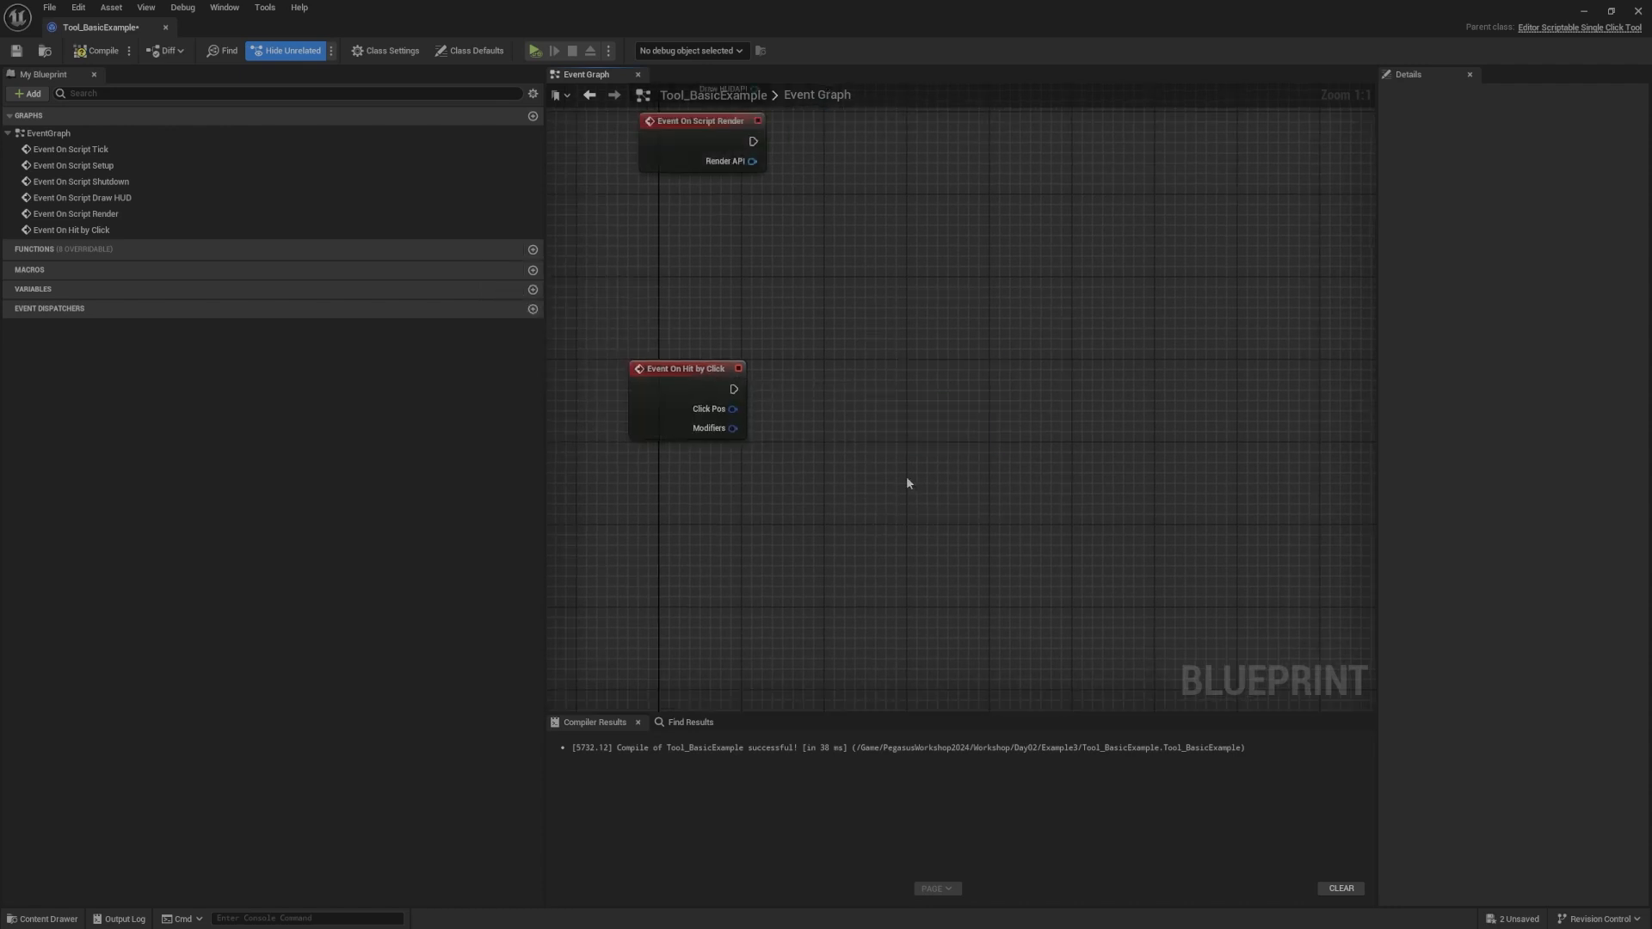
pyautogui.click(679, 383)
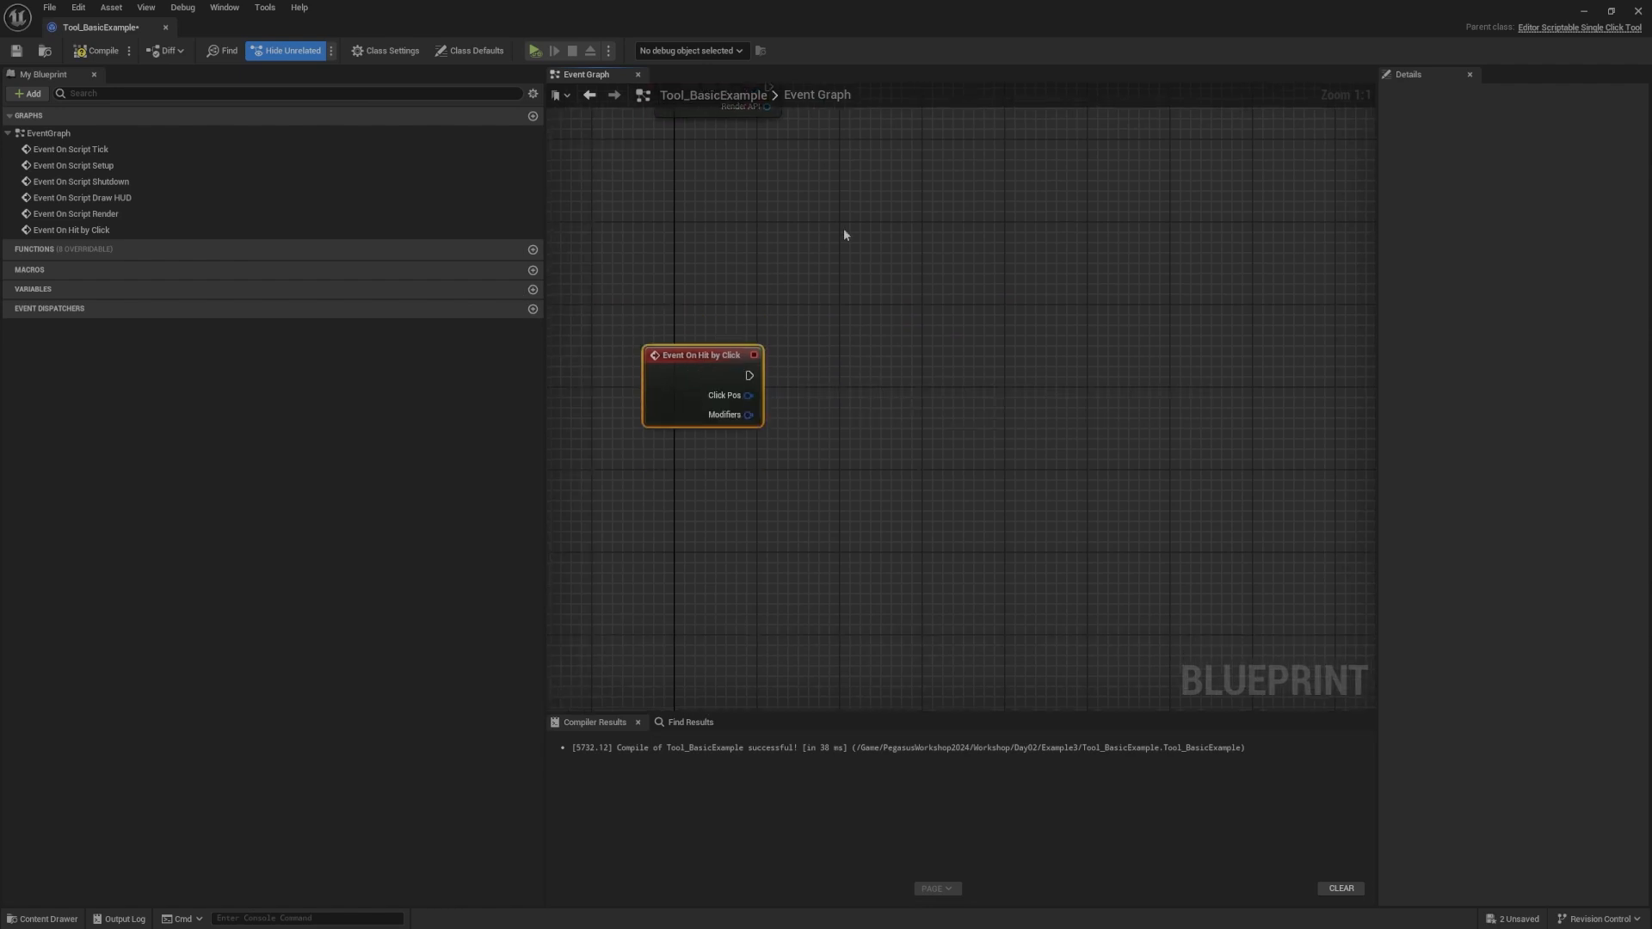
# Step: Inspect the description of the Click Pos output on Event On Hit by Click
pyautogui.moveTo(785, 405); pyautogui.dragTo(808, 442, button='right')
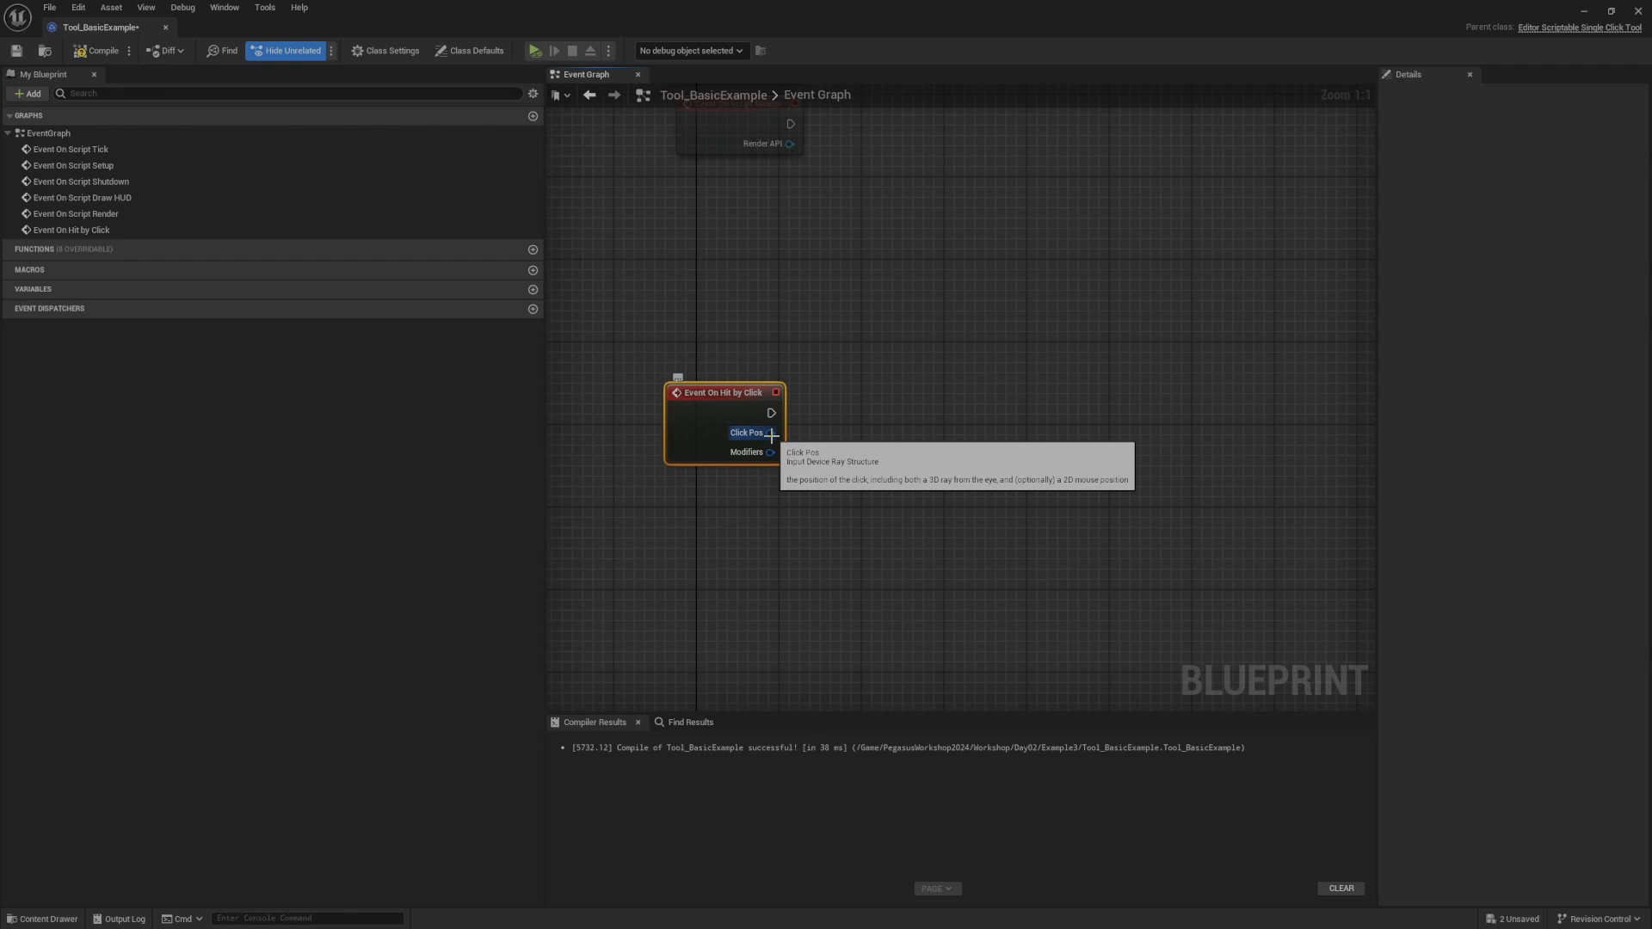
pyautogui.moveTo(771, 434); pyautogui.dragTo(912, 405)
pyautogui.click(864, 388)
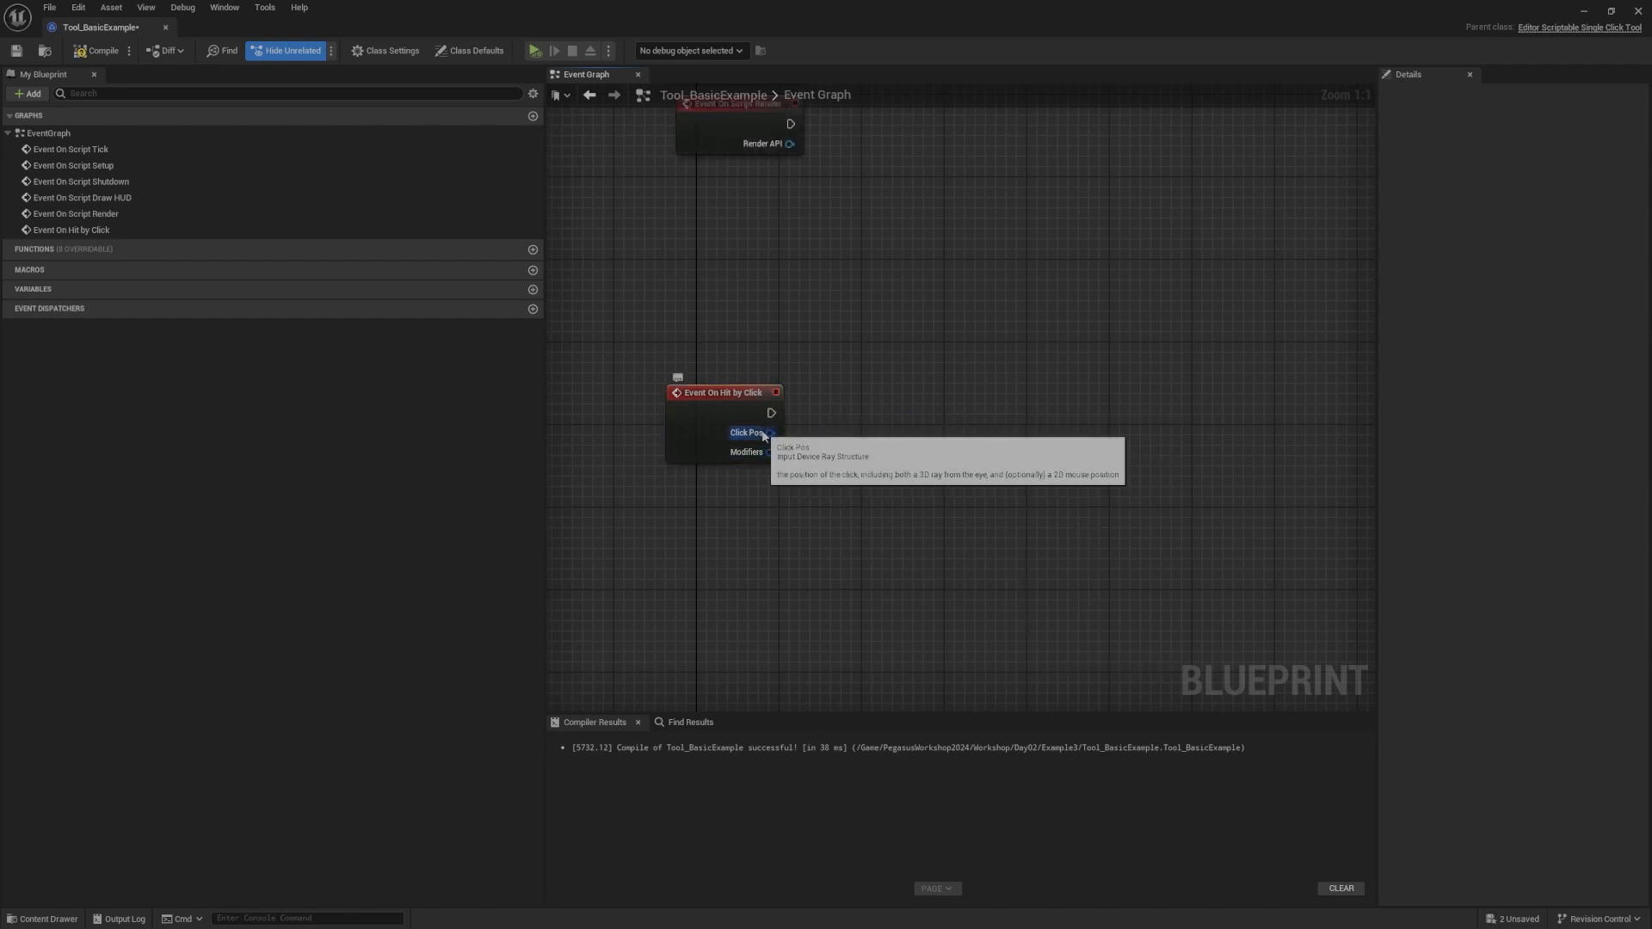
pyautogui.moveTo(820, 426); pyautogui.dragTo(804, 389, button='right')
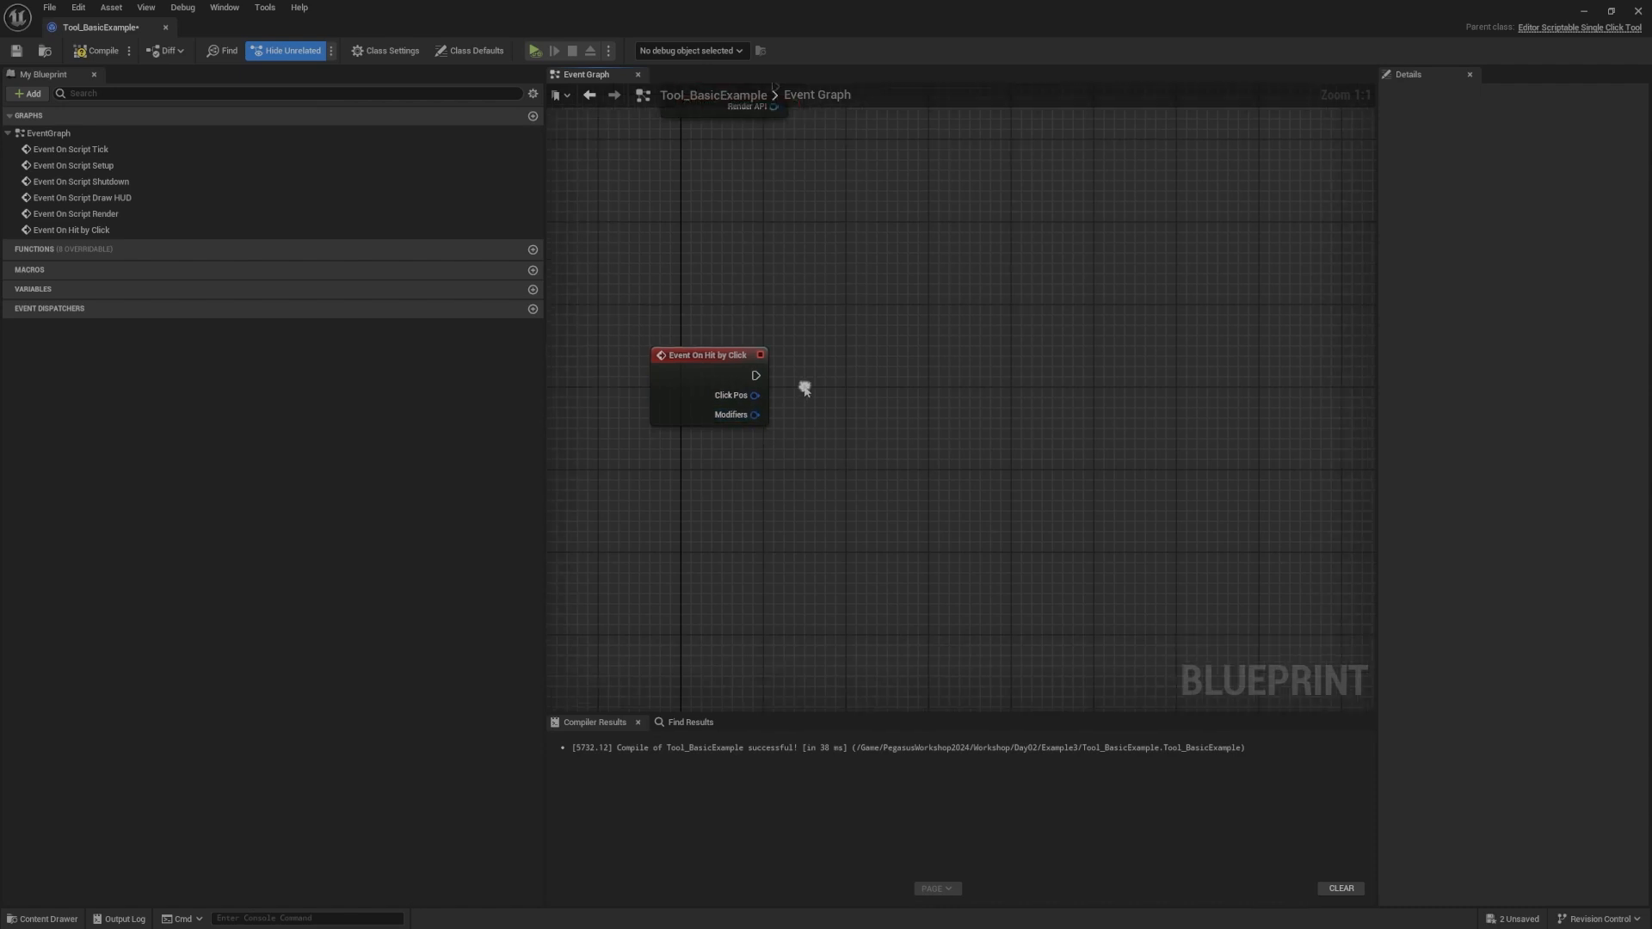
# Step: Add a Break InputDeviceRay node fed by the Click Pos output of Event On Hit by Click
pyautogui.moveTo(751, 397); pyautogui.dragTo(873, 383)
pyautogui.click(891, 415)
pyautogui.moveTo(1001, 336); pyautogui.dragTo(921, 389, button='right')
pyautogui.click(945, 390)
pyautogui.click(860, 416)
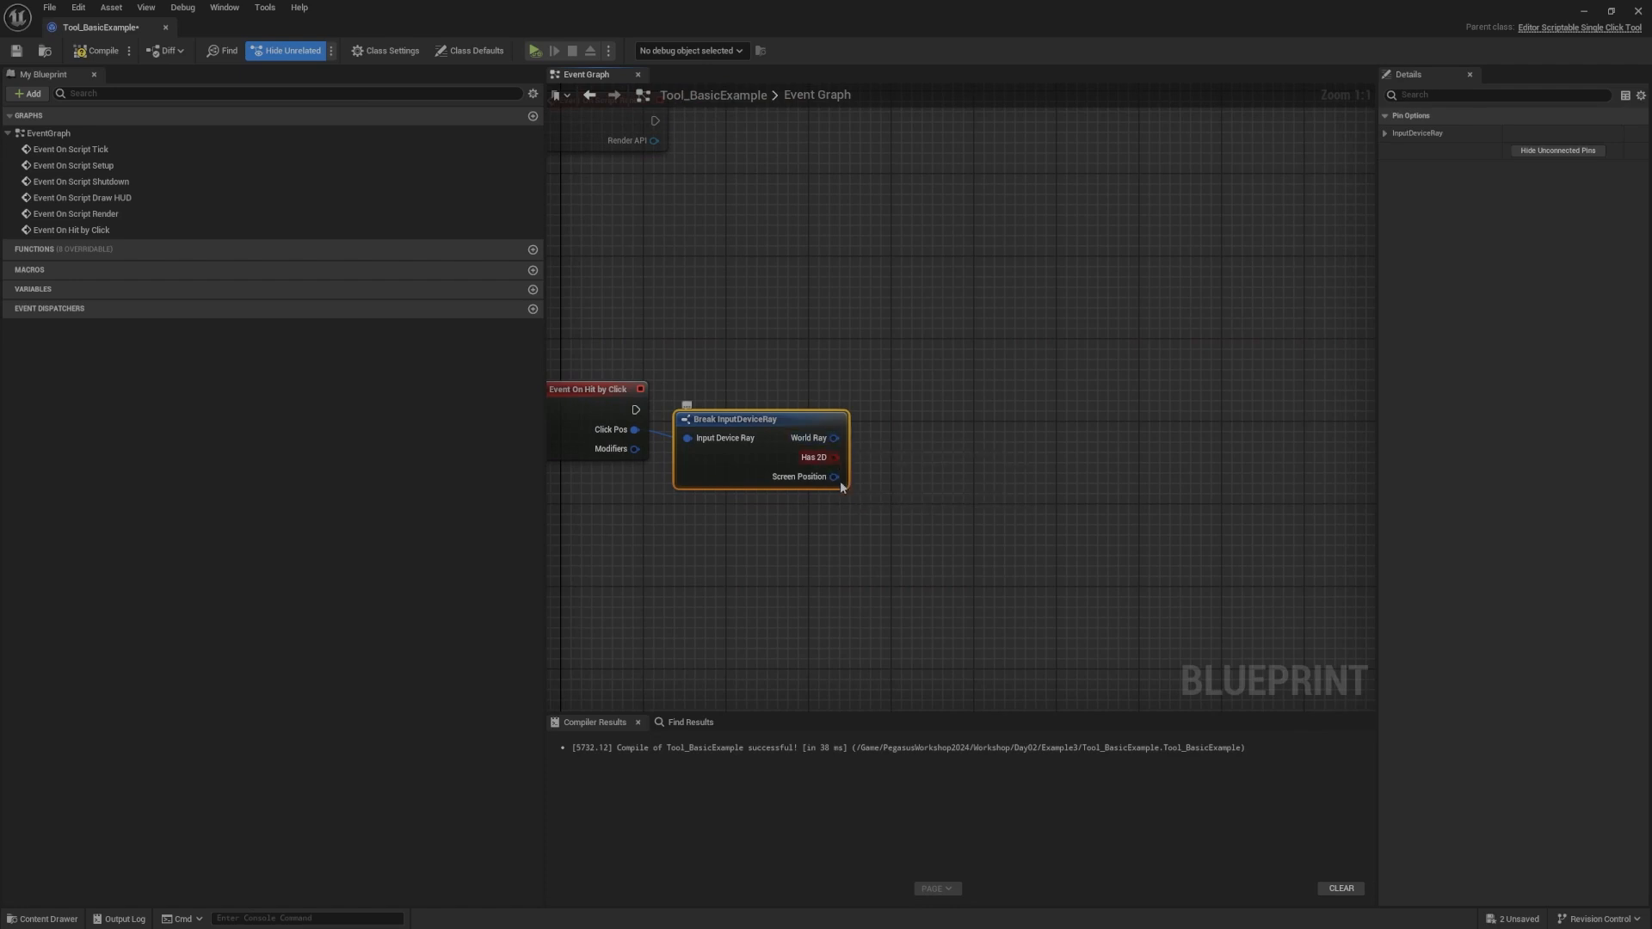
# Step: Split the World Ray output of the Break InputDeviceRay node into separate origin and direction outputs
pyautogui.moveTo(878, 464); pyautogui.dragTo(838, 442, button='right')
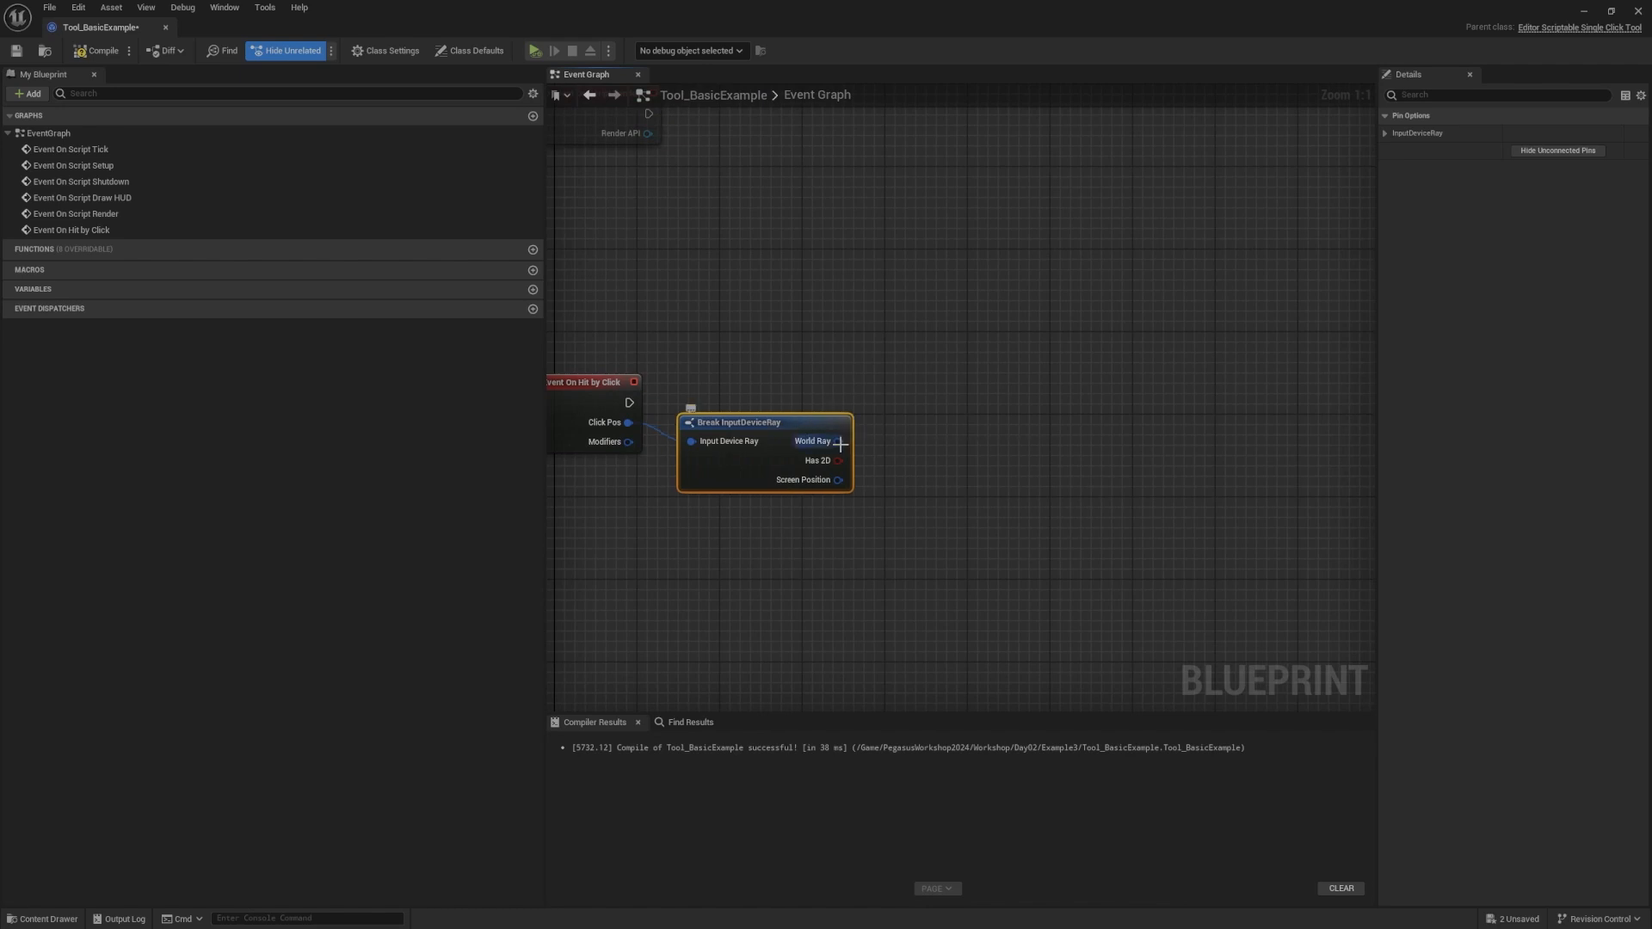
pyautogui.rightClick(839, 442)
pyautogui.moveTo(889, 418); pyautogui.dragTo(934, 378, button='right')
pyautogui.moveTo(908, 377); pyautogui.dragTo(958, 362)
pyautogui.click(904, 418)
pyautogui.moveTo(887, 440); pyautogui.dragTo(940, 449)
pyautogui.moveTo(909, 349); pyautogui.dragTo(931, 410, button='right')
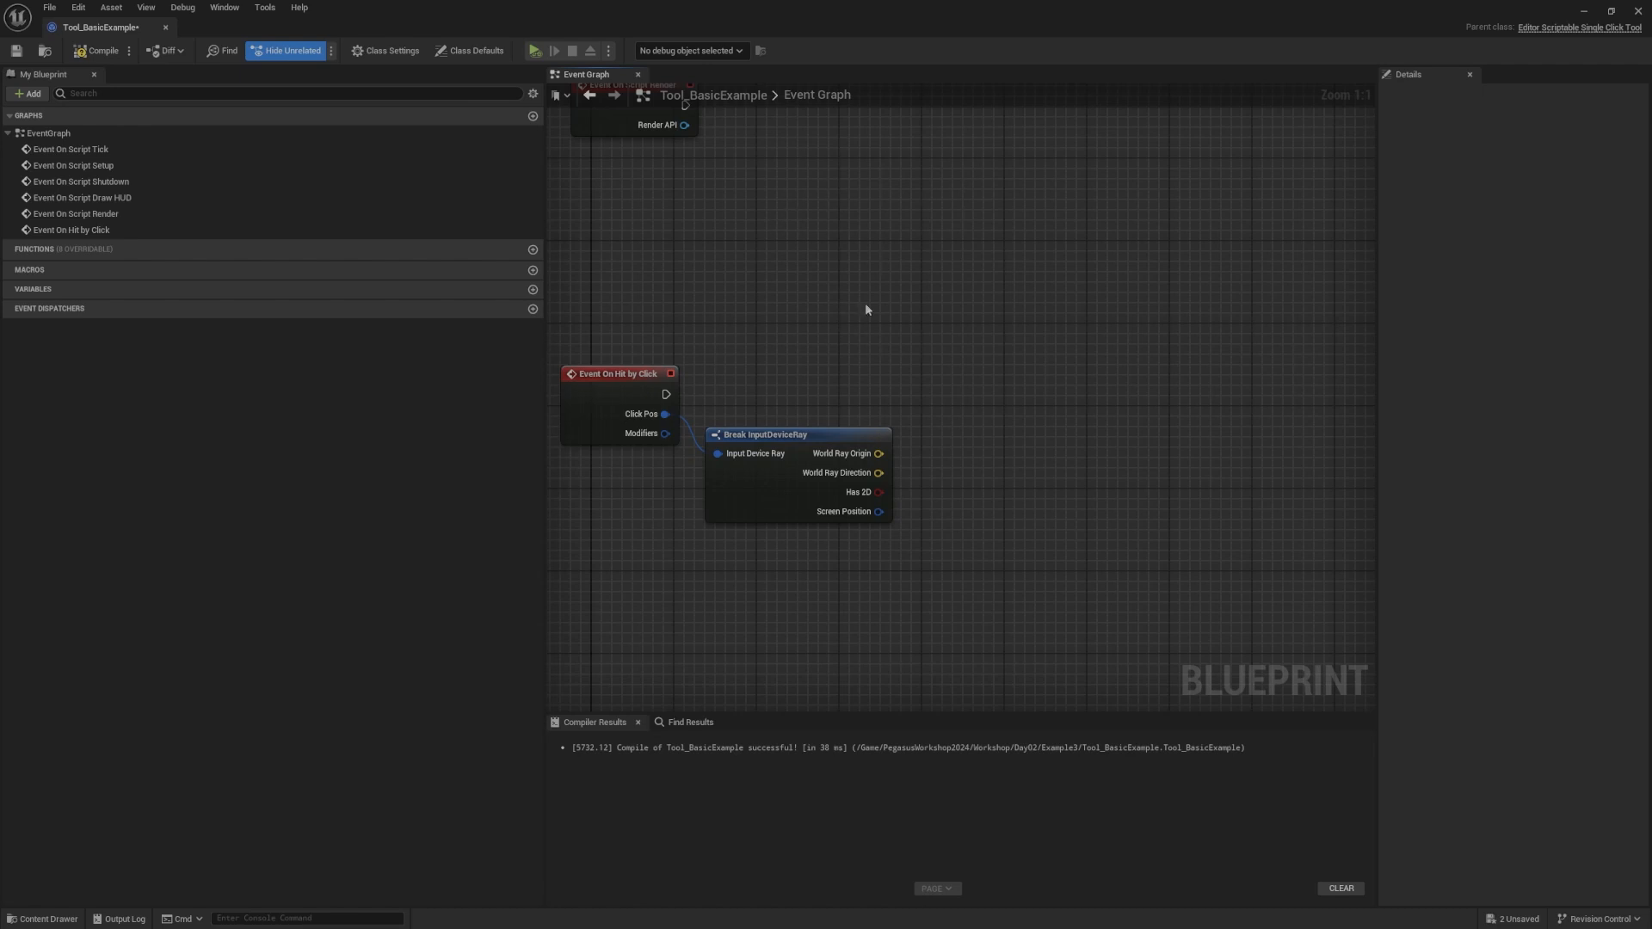
# Step: Add a Line Trace By Channel node to the event graph and place it beyond the Break InputDeviceRay node
pyautogui.moveTo(922, 344); pyautogui.dragTo(943, 335, button='right')
pyautogui.rightClick(1022, 348)
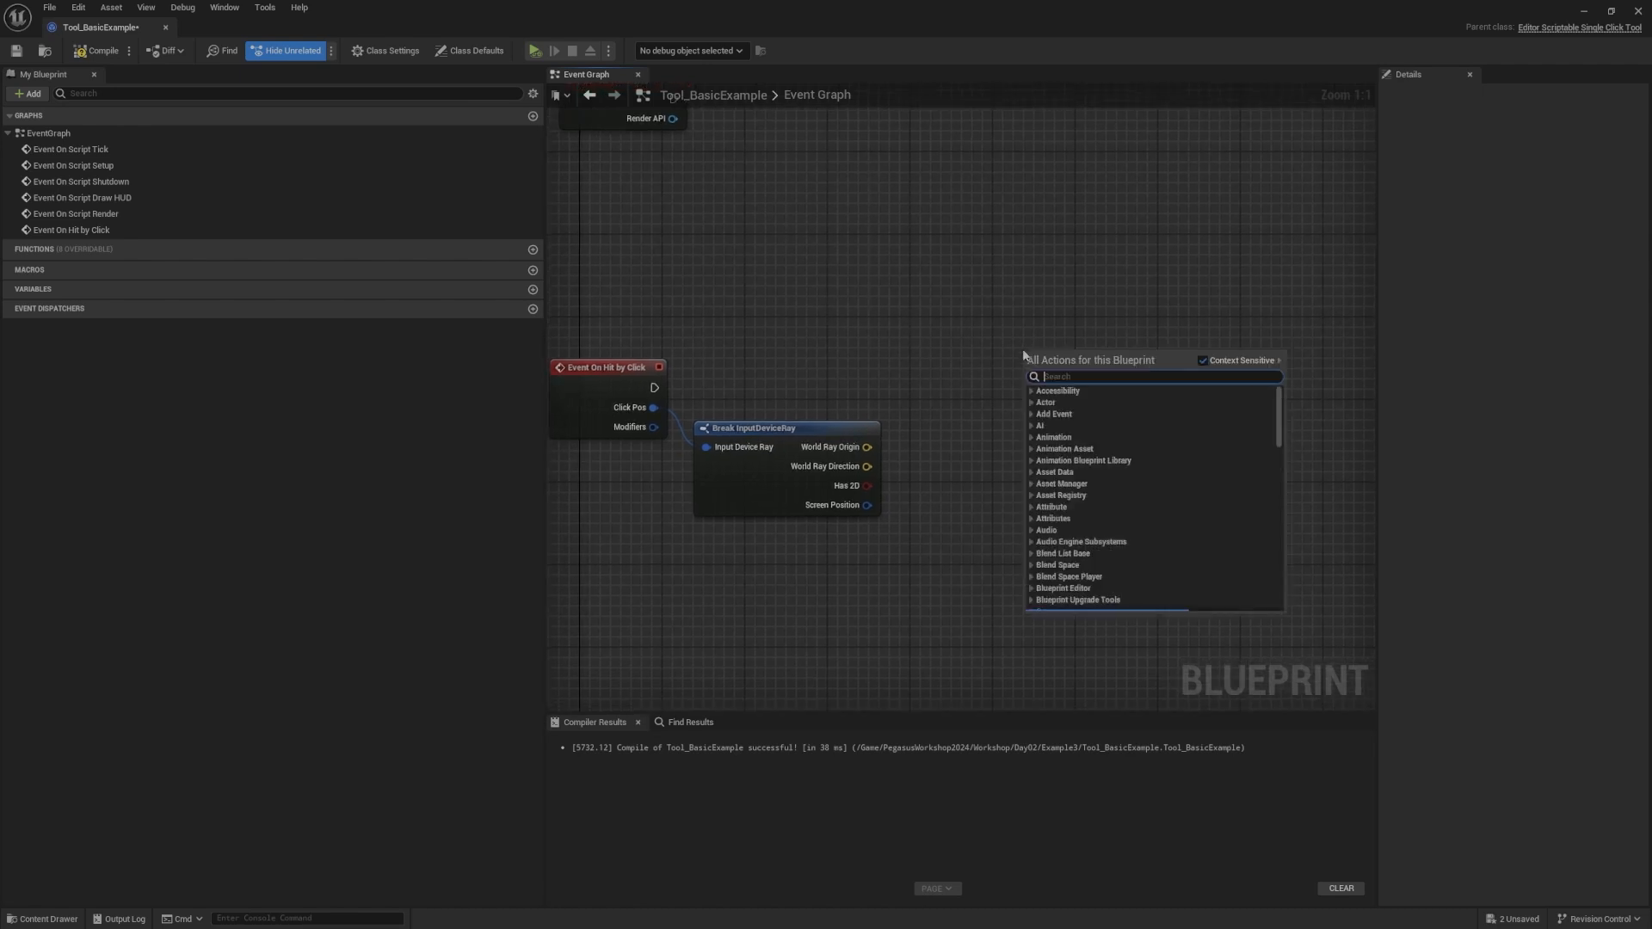
pyautogui.write('line trace')
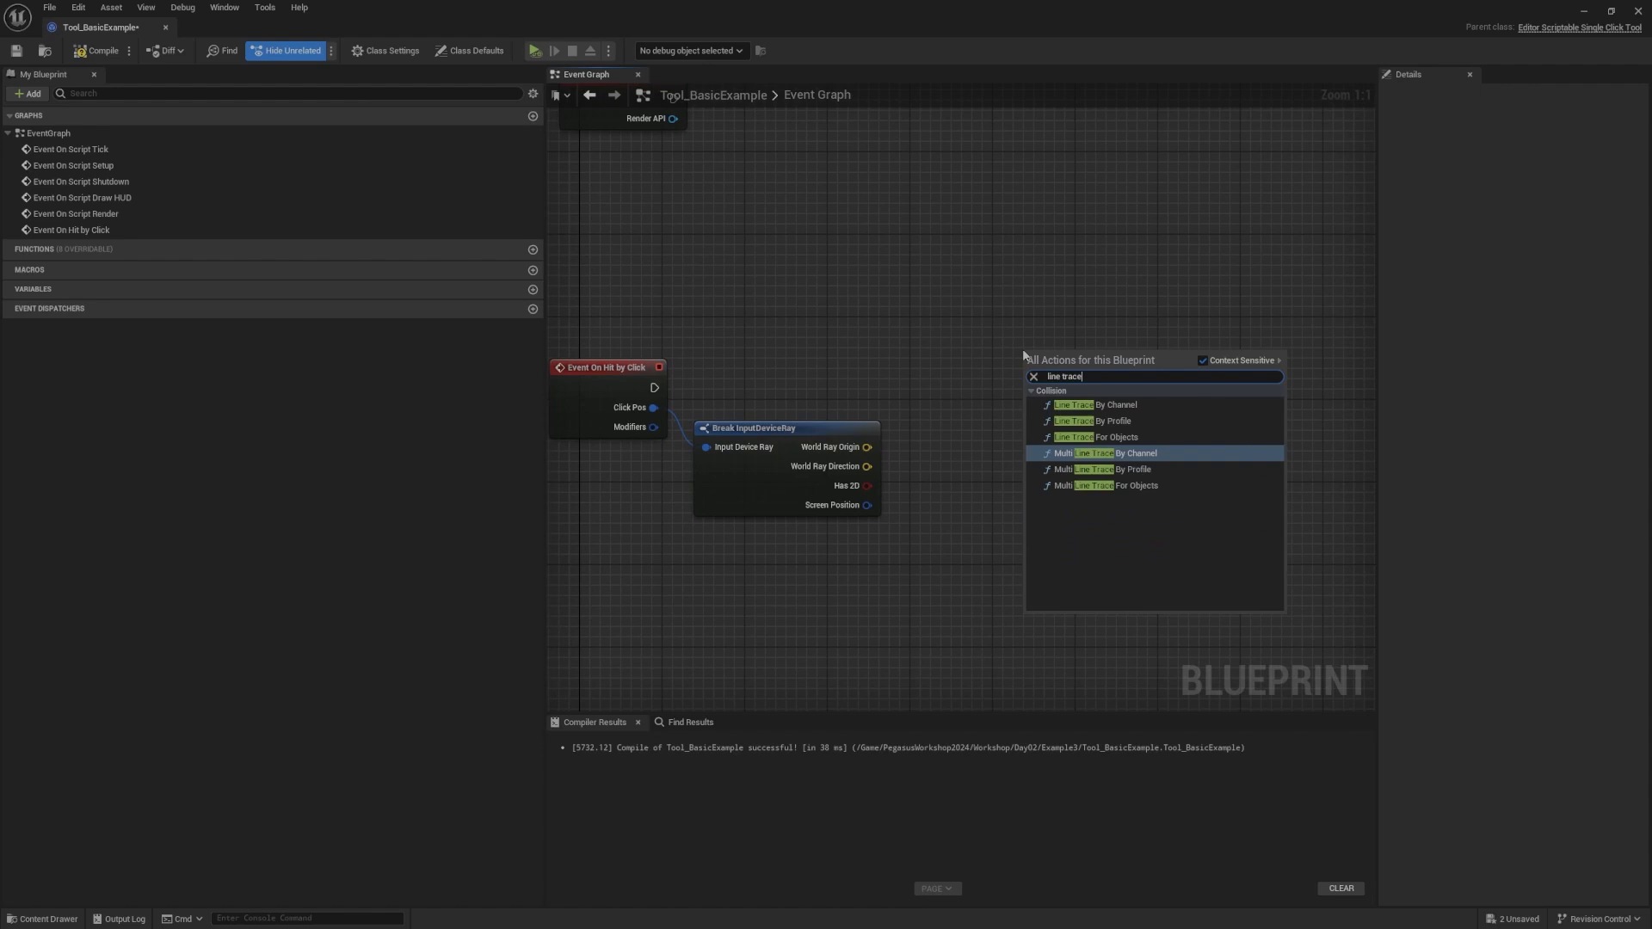
pyautogui.click(1122, 411)
pyautogui.moveTo(1131, 382); pyautogui.dragTo(1120, 317)
pyautogui.moveTo(1151, 242); pyautogui.dragTo(947, 325)
pyautogui.moveTo(1121, 300); pyautogui.dragTo(1111, 290)
pyautogui.moveTo(1182, 241); pyautogui.dragTo(1157, 220, button='right')
pyautogui.moveTo(1071, 380); pyautogui.dragTo(1062, 400, button='right')
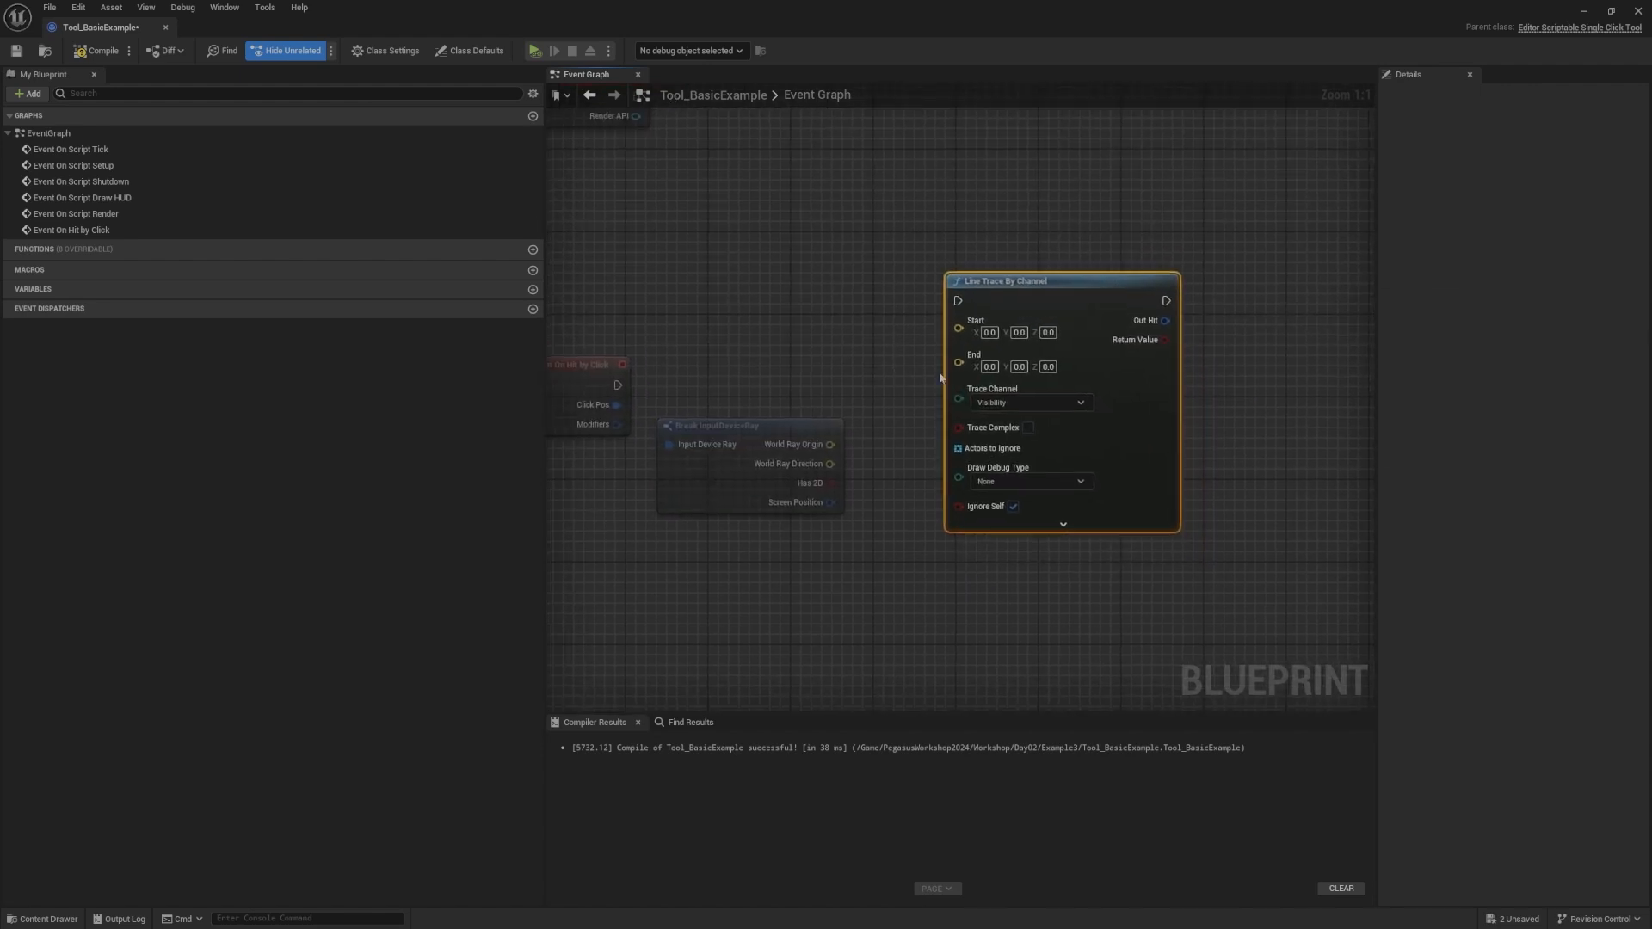
pyautogui.click(1062, 404)
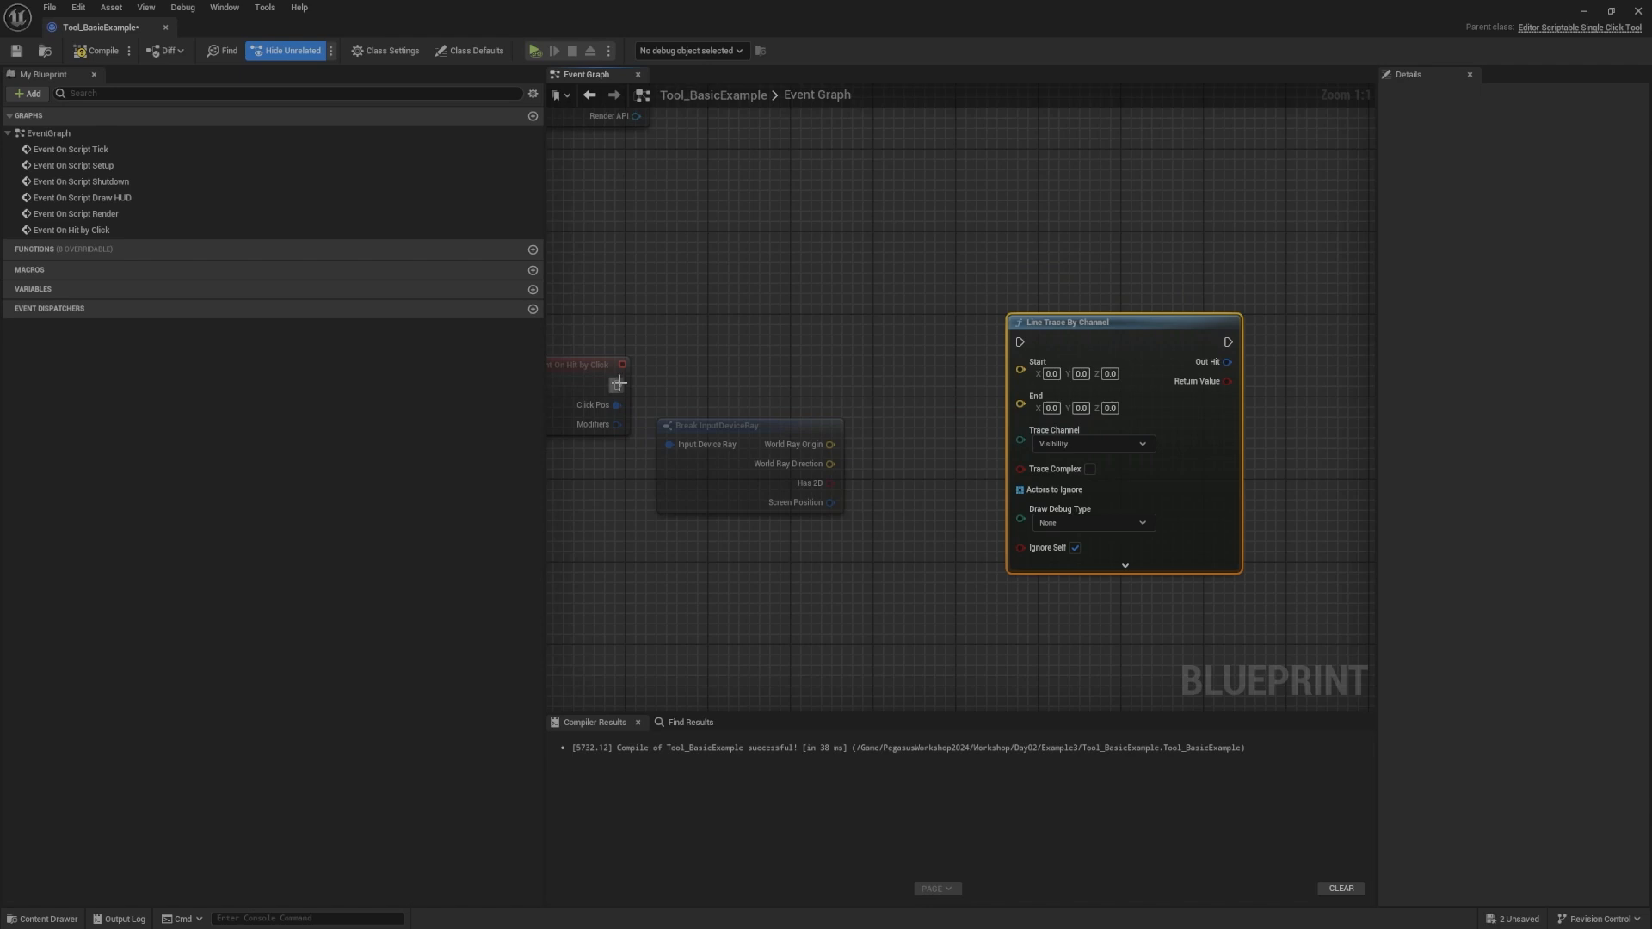
# Step: Wire Event On Hit by Click's execution output to Line Trace By Channel and World Ray Origin to its Start input
pyautogui.moveTo(618, 384); pyautogui.dragTo(1020, 341)
pyautogui.moveTo(933, 335); pyautogui.dragTo(876, 314, button='right')
pyautogui.moveTo(1097, 342); pyautogui.dragTo(1323, 342)
pyautogui.moveTo(1015, 346); pyautogui.dragTo(966, 292, button='right')
pyautogui.moveTo(784, 316)
pyautogui.mouseDown(button='right')
pyautogui.moveTo(1073, 318)
pyautogui.moveTo(655, 376)
pyautogui.mouseUp(button='right')
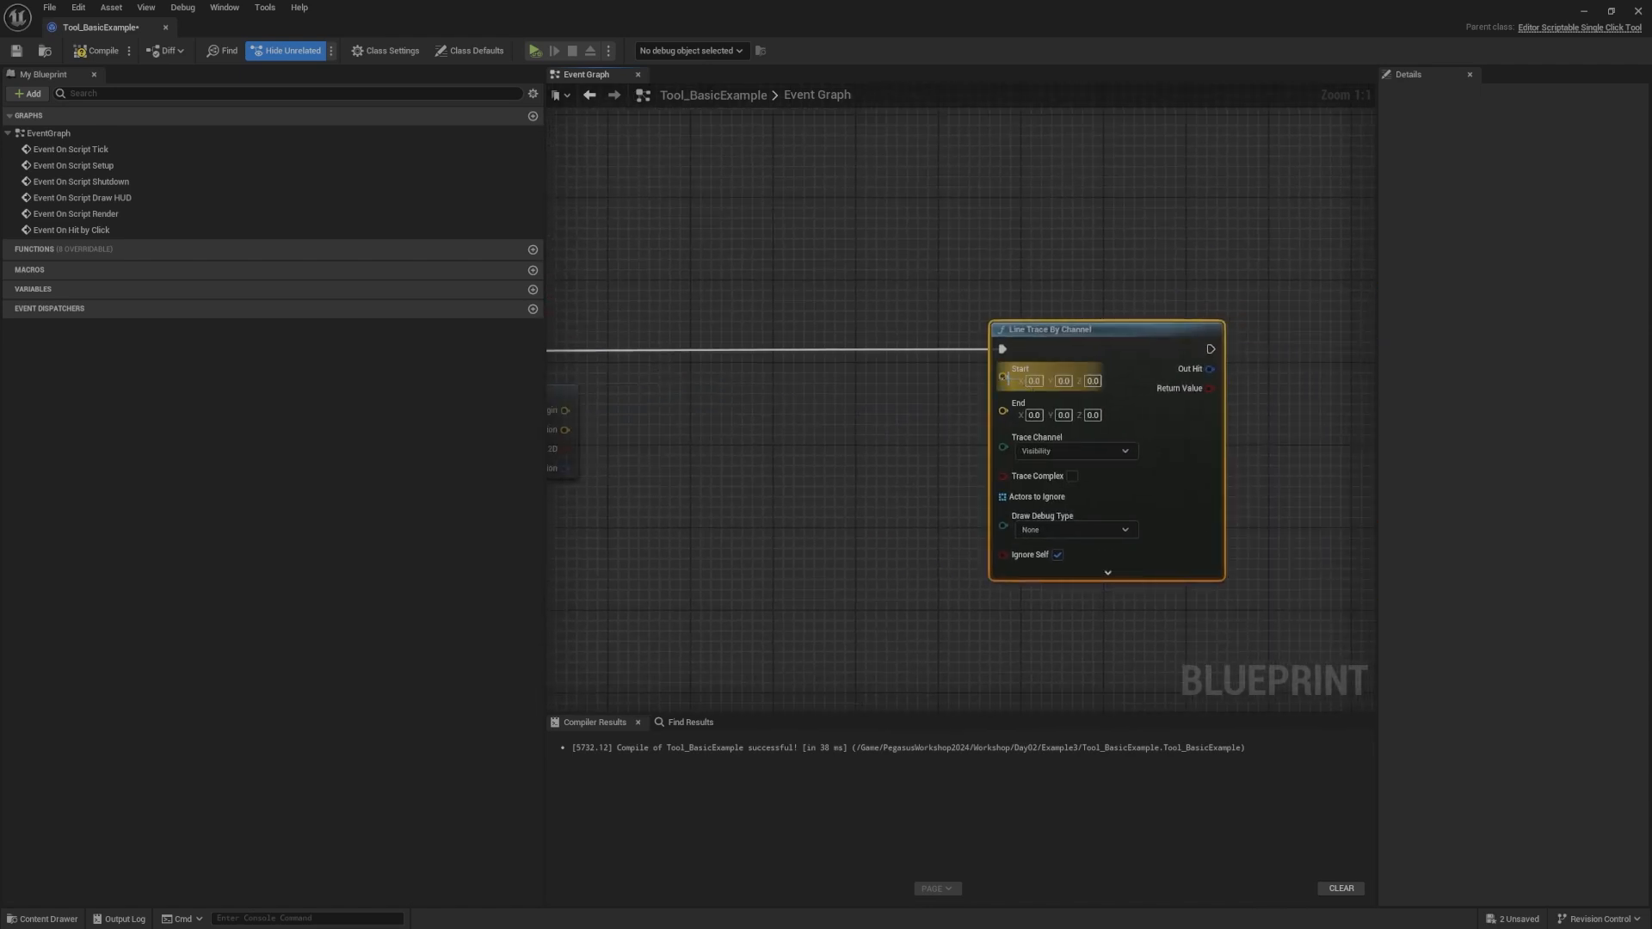
pyautogui.moveTo(1003, 411); pyautogui.dragTo(953, 455)
pyautogui.moveTo(844, 423); pyautogui.dragTo(987, 334, button='right')
pyautogui.moveTo(688, 322)
pyautogui.mouseDown()
pyautogui.moveTo(969, 265)
pyautogui.moveTo(1147, 287)
pyautogui.mouseUp()
# Step: Add an addition node fed by World Ray Origin and connect its result to the line trace's End input
pyautogui.moveTo(676, 331)
pyautogui.mouseDown(button='right')
pyautogui.moveTo(885, 333)
pyautogui.moveTo(770, 341)
pyautogui.mouseUp(button='right')
pyautogui.moveTo(678, 329); pyautogui.dragTo(953, 362)
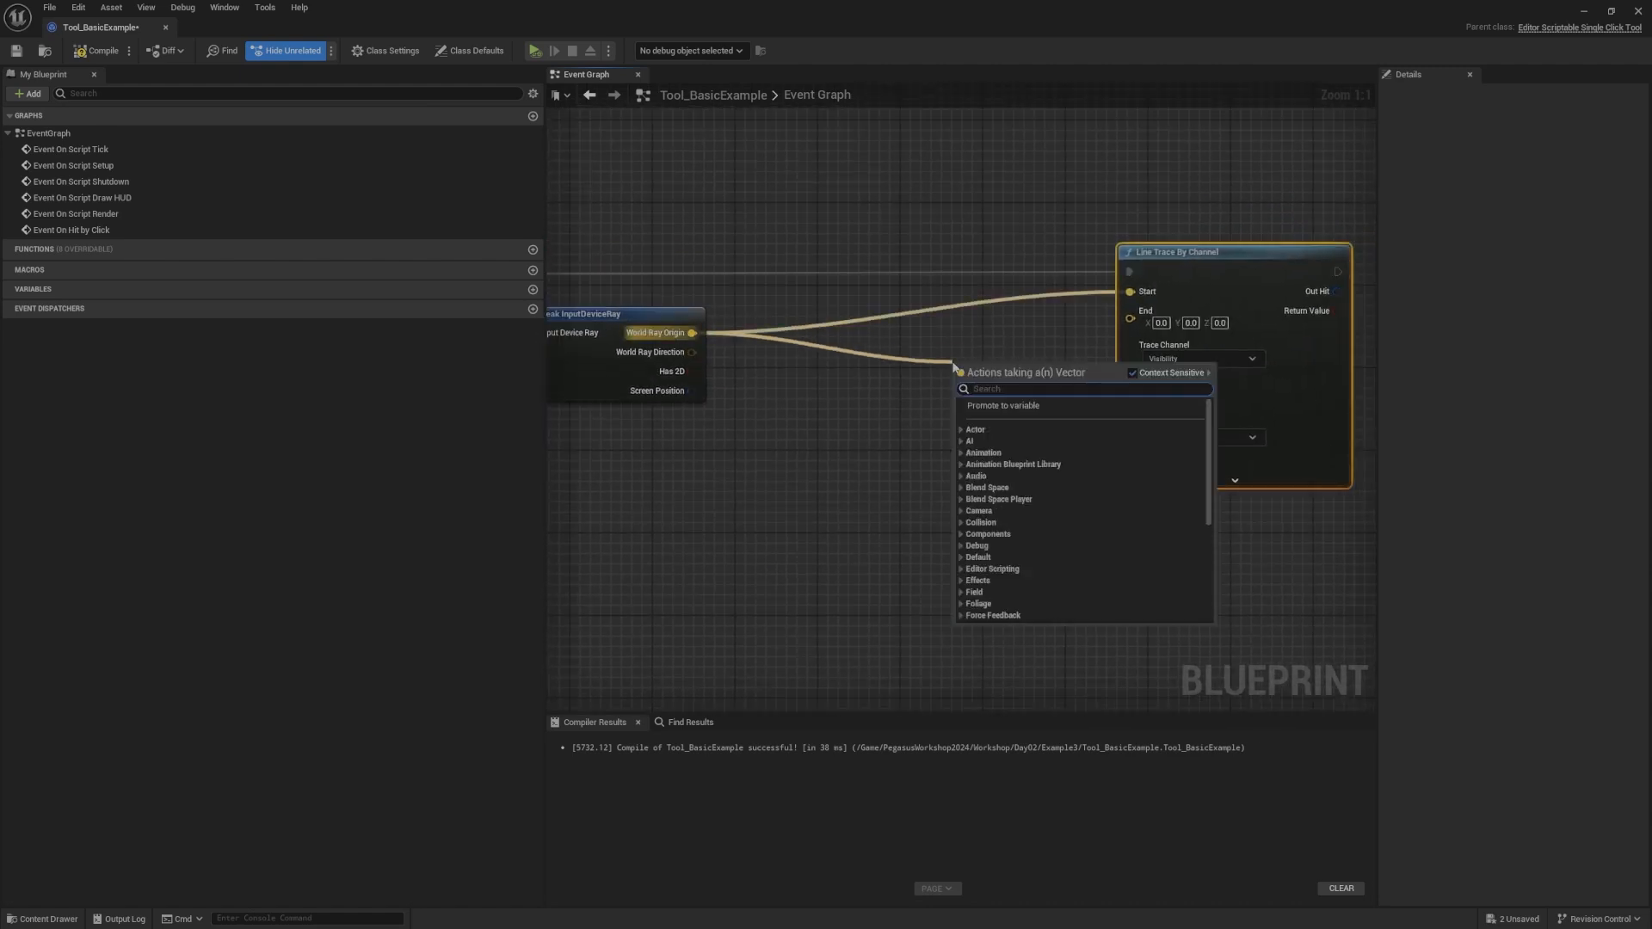
pyautogui.write('+')
pyautogui.press('Return')
pyautogui.moveTo(1108, 374); pyautogui.dragTo(1130, 320)
pyautogui.moveTo(1062, 370); pyautogui.dragTo(1041, 349)
# Step: Add a multiply node fed by World Ray Direction and connect its product to the second input of the addition node
pyautogui.moveTo(805, 362); pyautogui.dragTo(933, 398, button='right')
pyautogui.moveTo(822, 388); pyautogui.dragTo(972, 445)
pyautogui.write('*')
pyautogui.click(997, 511)
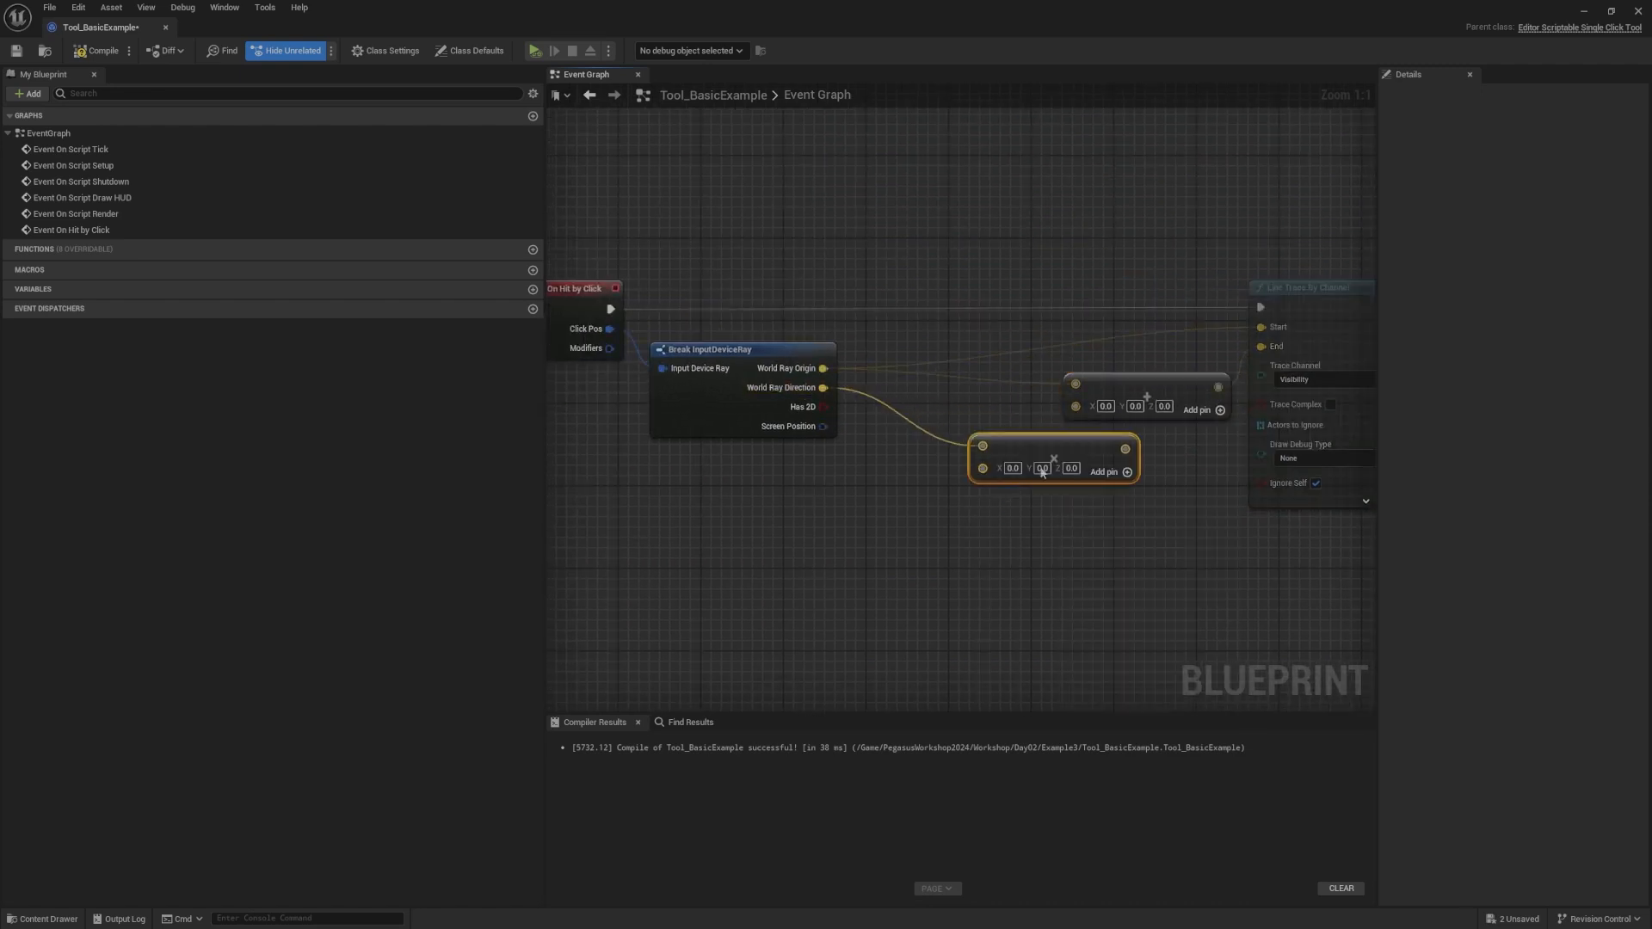
pyautogui.moveTo(1126, 449); pyautogui.dragTo(1022, 429)
pyautogui.moveTo(953, 478); pyautogui.dragTo(978, 453, button='right')
# Step: Add a Make Literal Float node with value 100000000 and connect it to the multiply node's second input
pyautogui.rightClick(971, 442)
pyautogui.write('maeri')
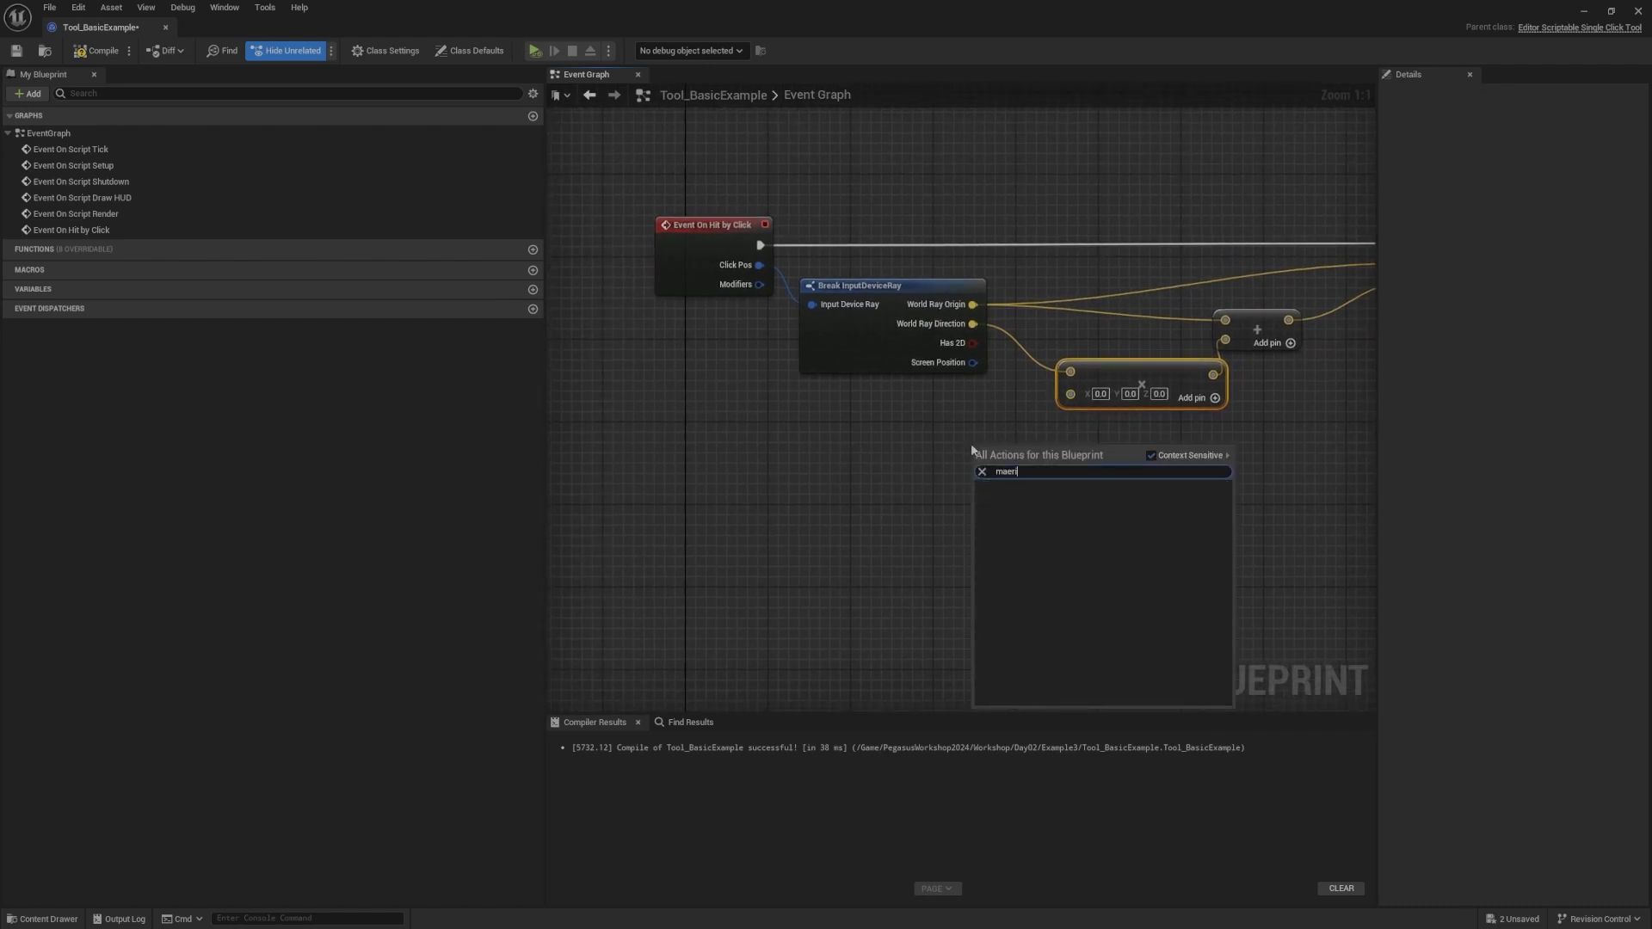
pyautogui.press('BackSpace')
pyautogui.press('BackSpace')
pyautogui.press('BackSpace')
pyautogui.press('BackSpace')
pyautogui.write('ke li')
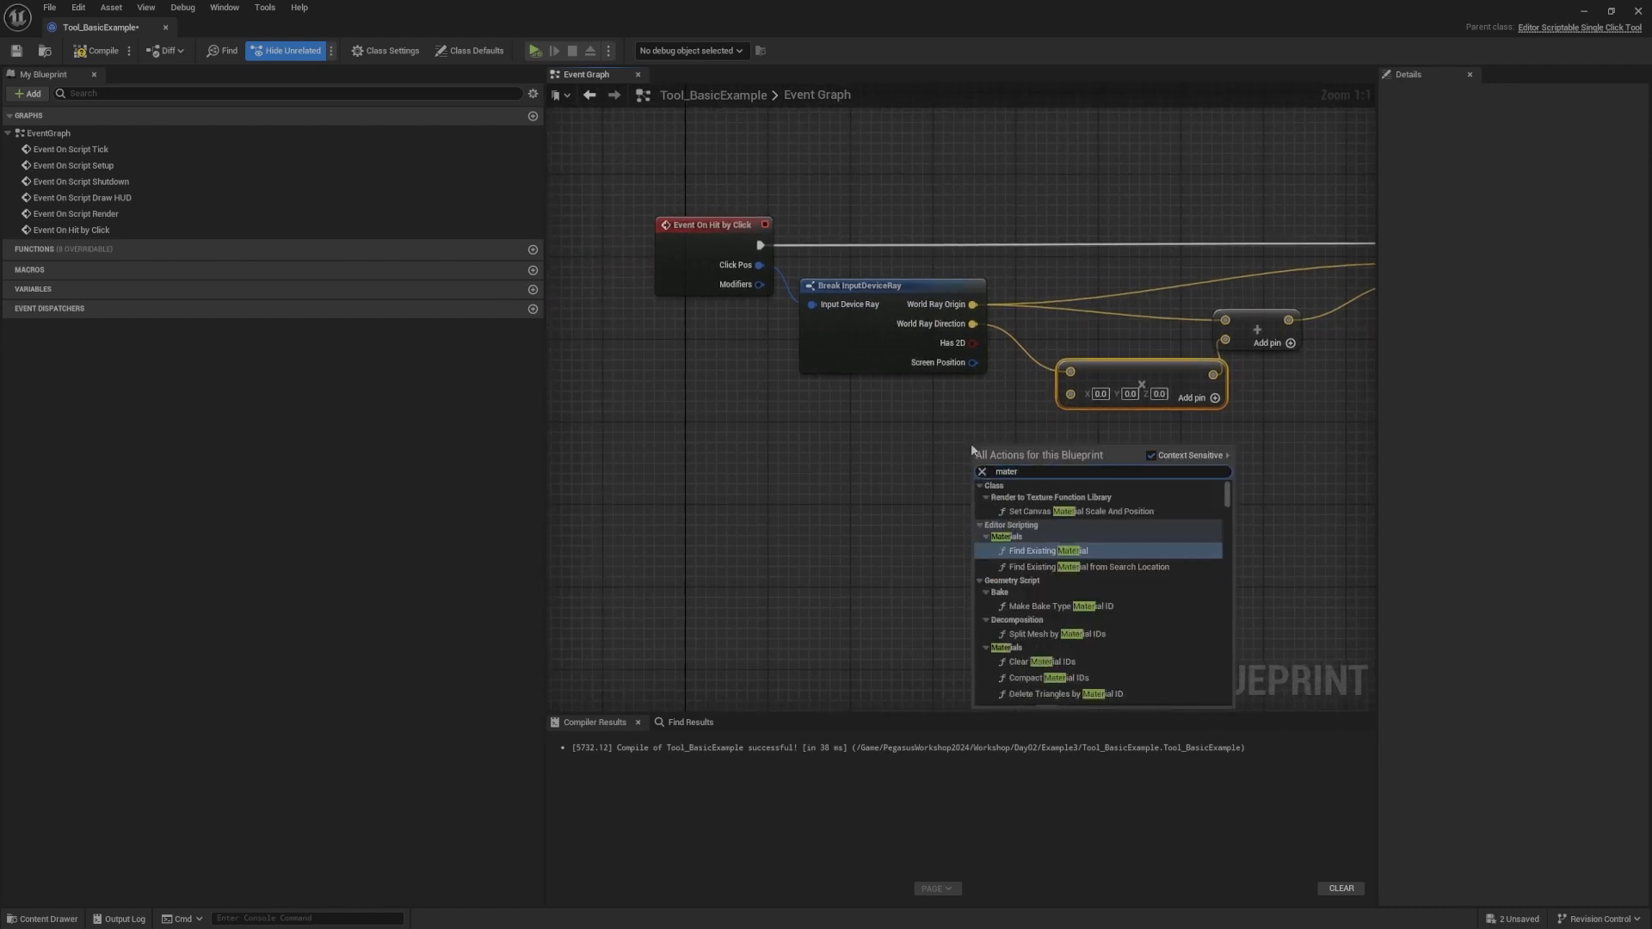
pyautogui.write('teral')
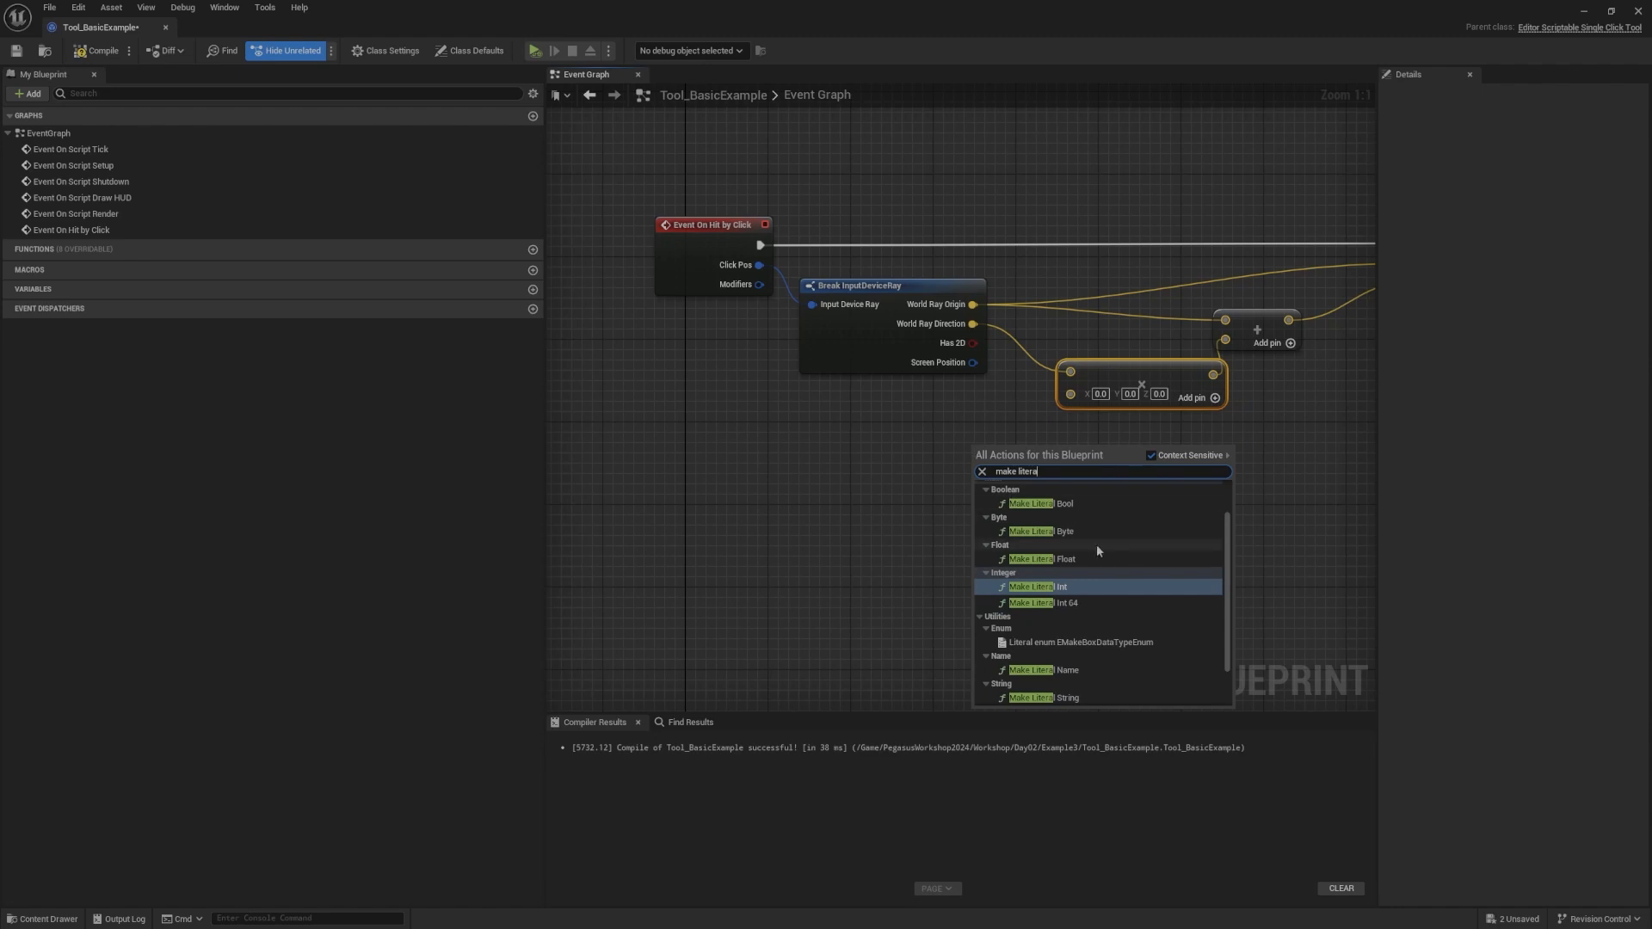
pyautogui.click(1081, 561)
pyautogui.moveTo(1049, 474); pyautogui.dragTo(947, 495, button='right')
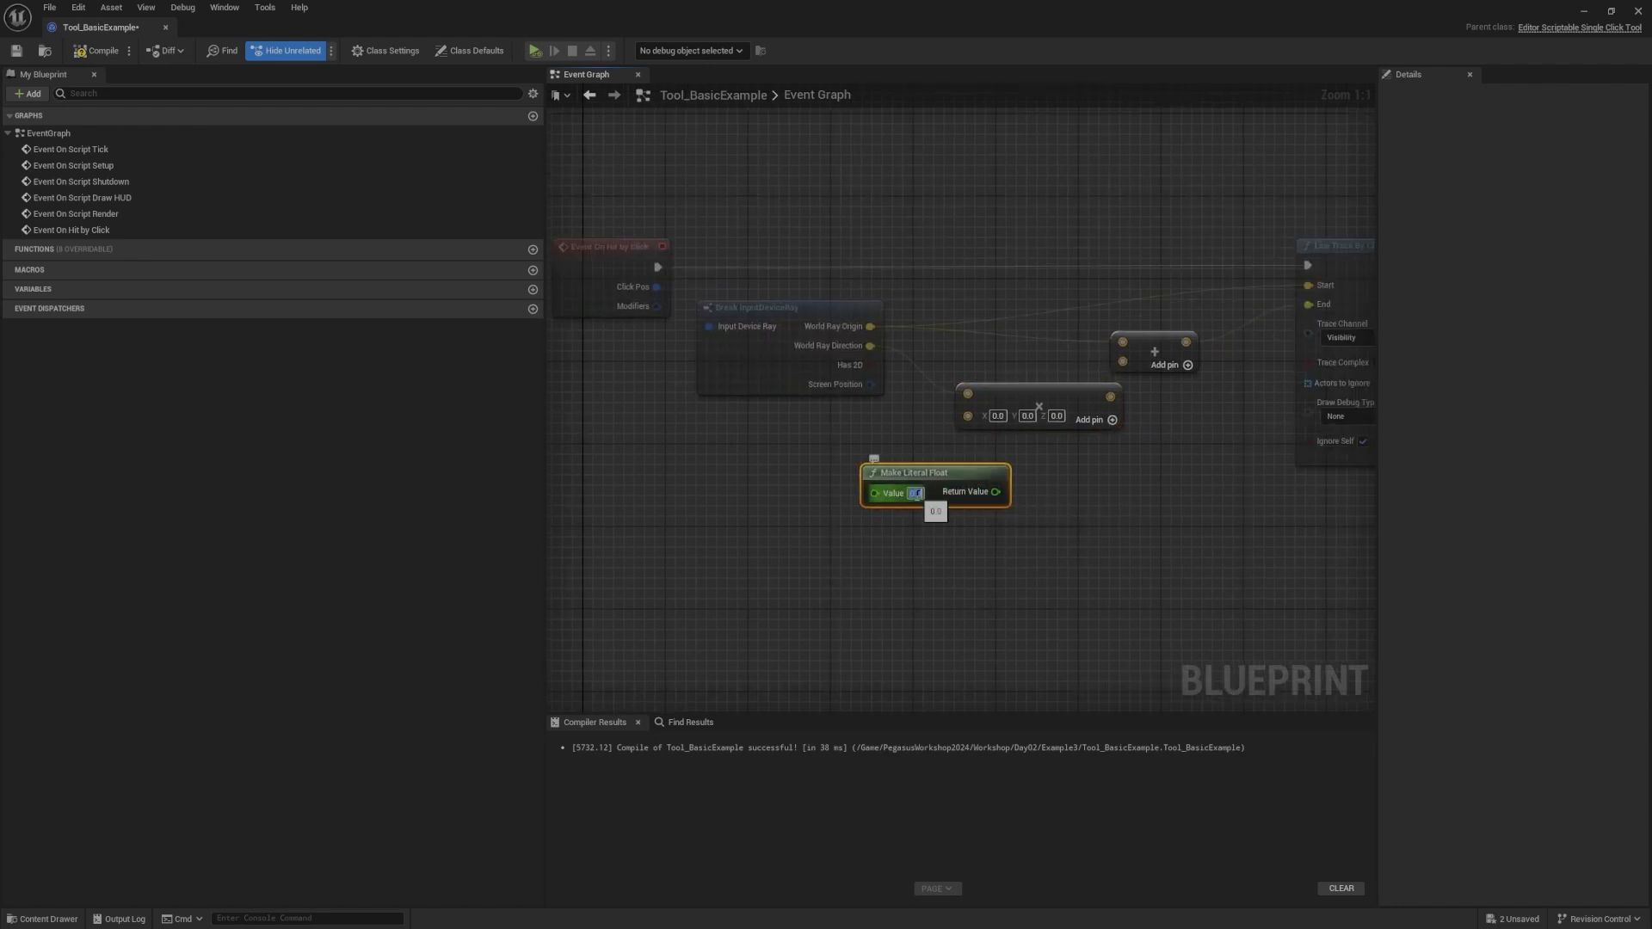
pyautogui.write('100000000')
pyautogui.moveTo(1010, 478); pyautogui.dragTo(968, 416)
pyautogui.click(951, 484)
# Step: Expand the Line Trace By Channel node, set Draw Debug Type to For Duration and Draw Time to 1.0
pyautogui.scroll(-3, 1044, 473)
pyautogui.moveTo(1043, 472); pyautogui.dragTo(889, 476, button='right')
pyautogui.moveTo(613, 277); pyautogui.dragTo(1181, 592)
pyautogui.click(1180, 592)
pyautogui.moveTo(1149, 532)
pyautogui.mouseDown(button='right')
pyautogui.moveTo(1133, 542)
pyautogui.moveTo(1187, 540)
pyautogui.mouseUp(button='right')
pyautogui.scroll(3, 1139, 475)
pyautogui.click(1123, 474)
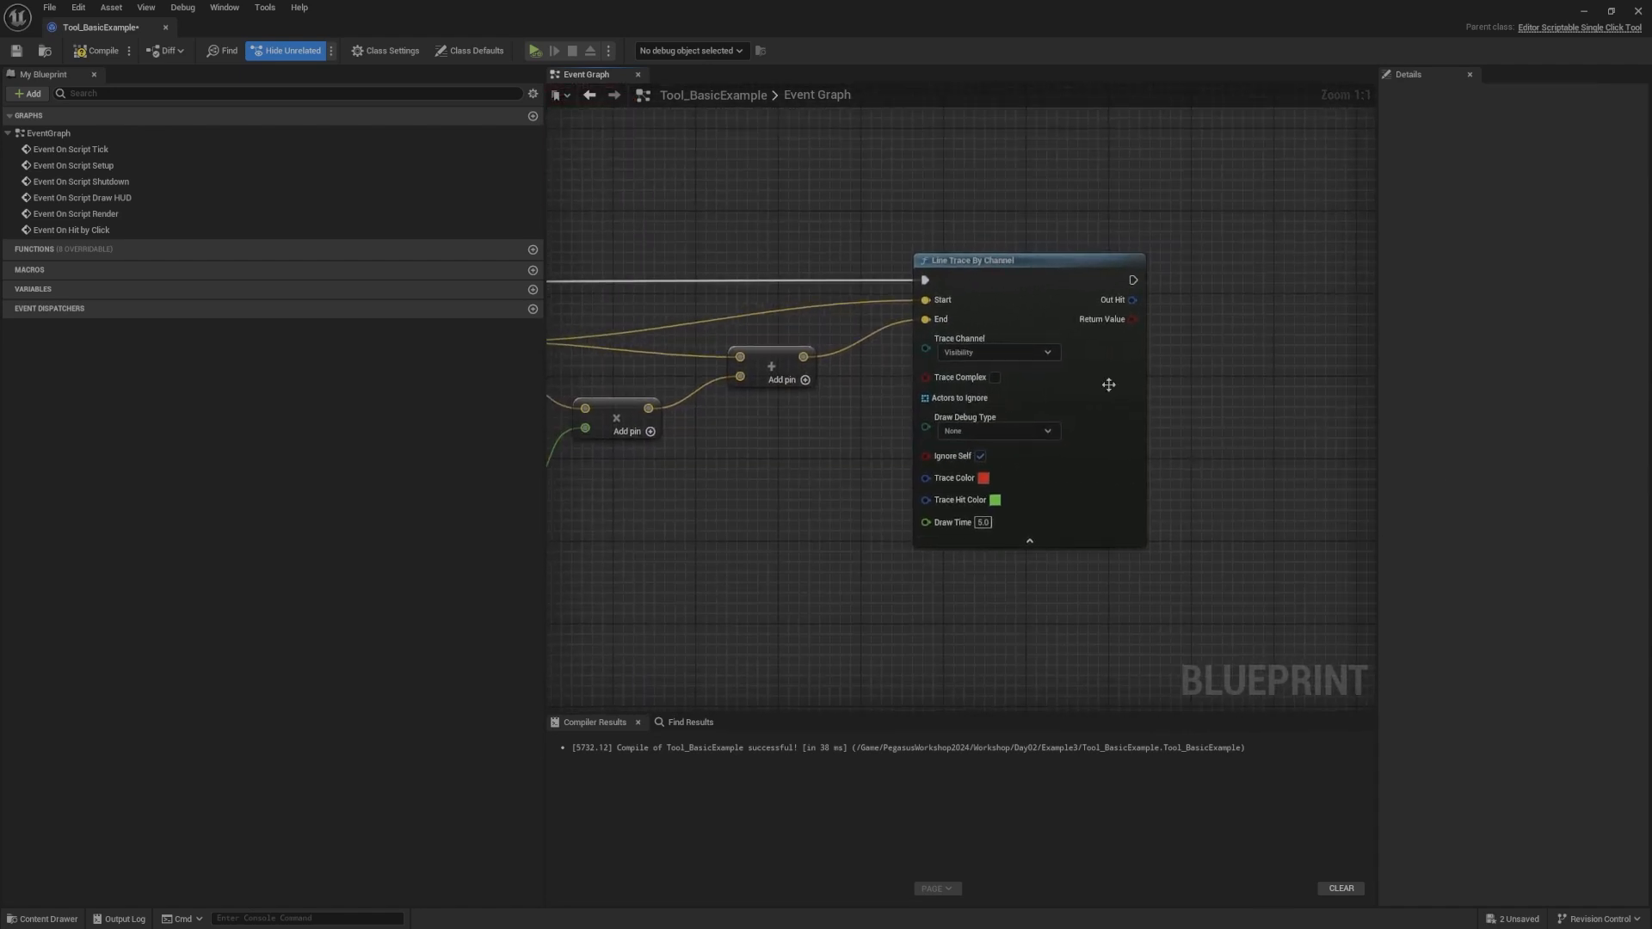
pyautogui.click(1052, 431)
pyautogui.click(979, 463)
pyautogui.moveTo(987, 525)
pyautogui.mouseDown(button='right')
pyautogui.moveTo(1024, 500)
pyautogui.moveTo(1043, 450)
pyautogui.mouseUp(button='right')
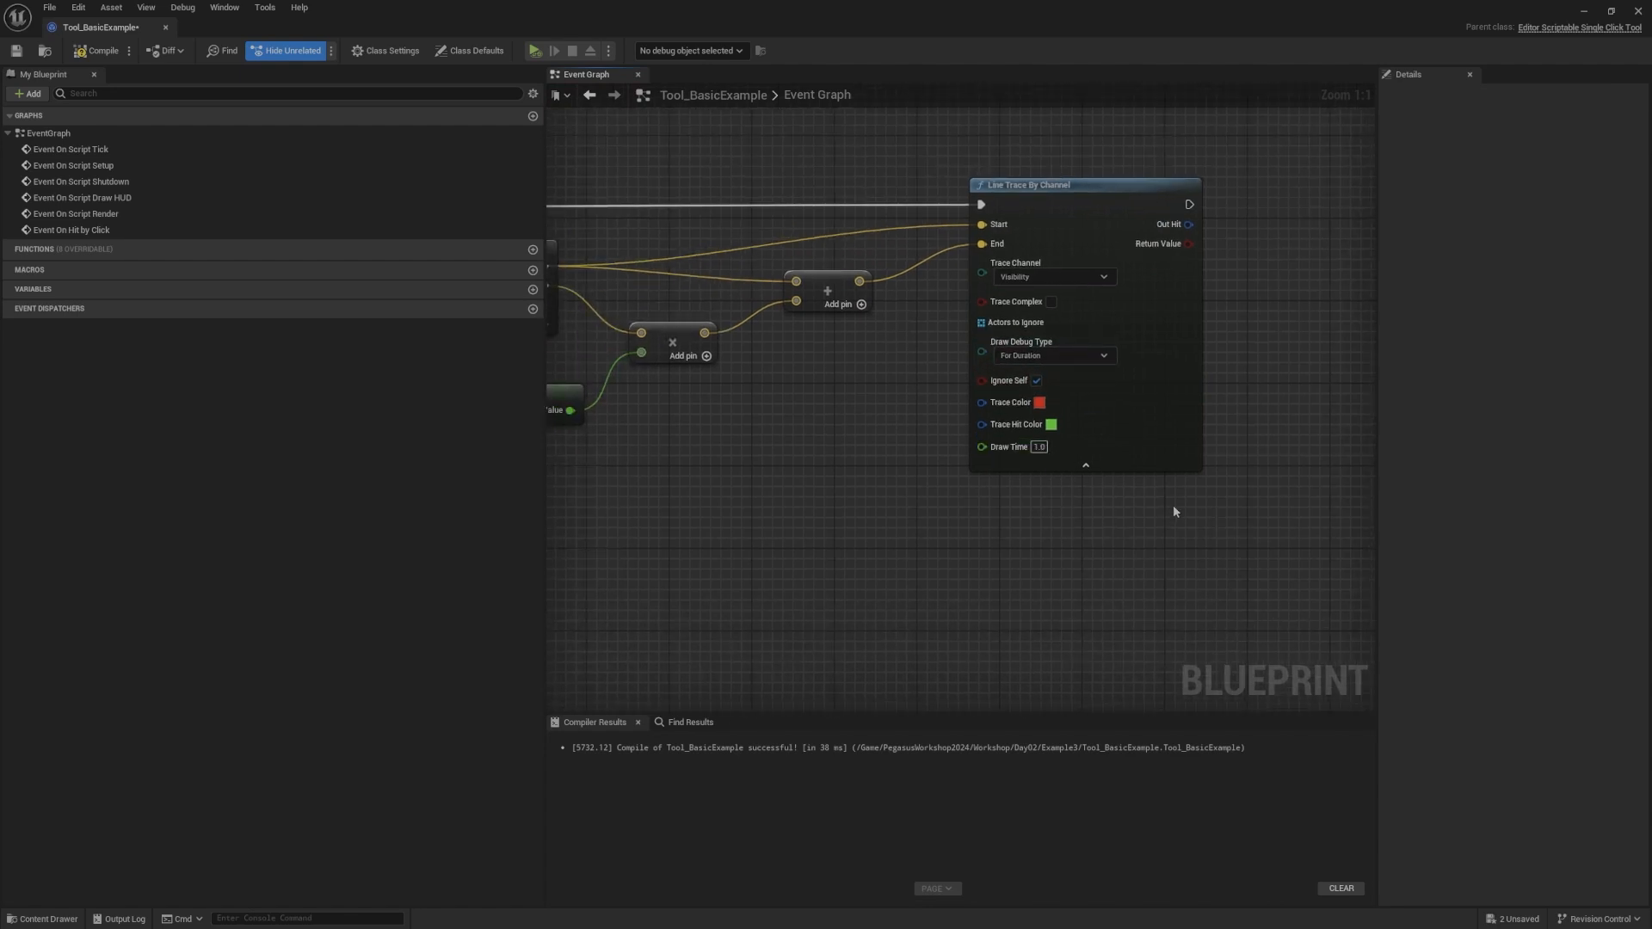
# Step: Compile and save Tool_BasicExample, and shrink its window to reveal the level viewport
pyautogui.moveTo(1174, 505); pyautogui.dragTo(1169, 553, button='right')
pyautogui.click(103, 53)
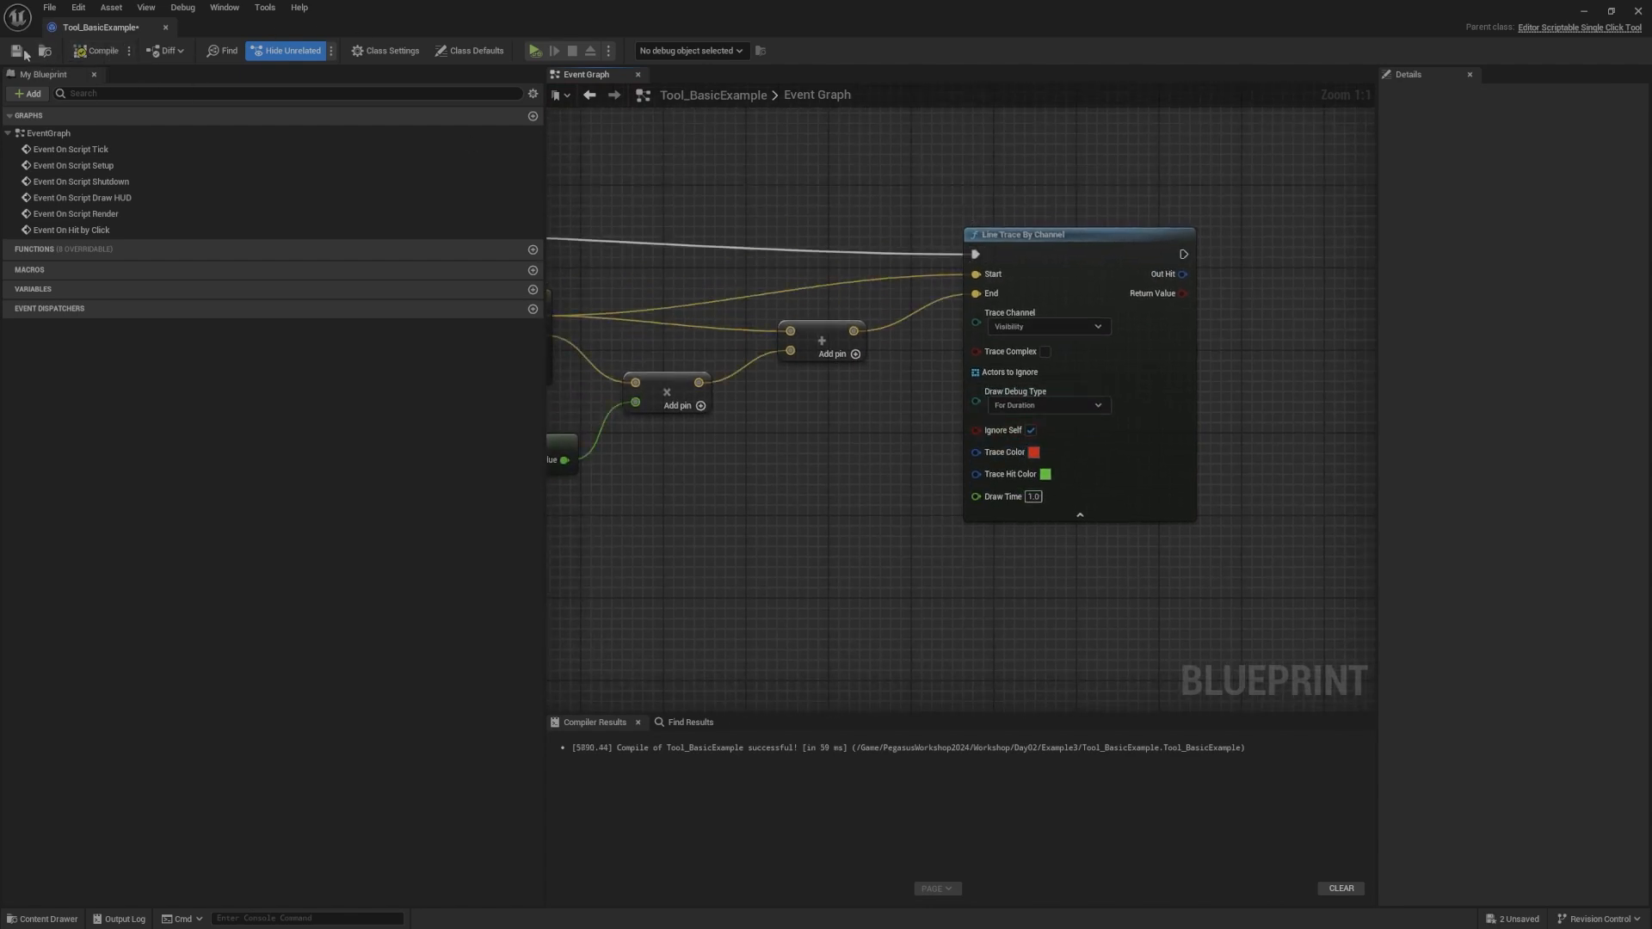
pyautogui.doubleClick(752, 7)
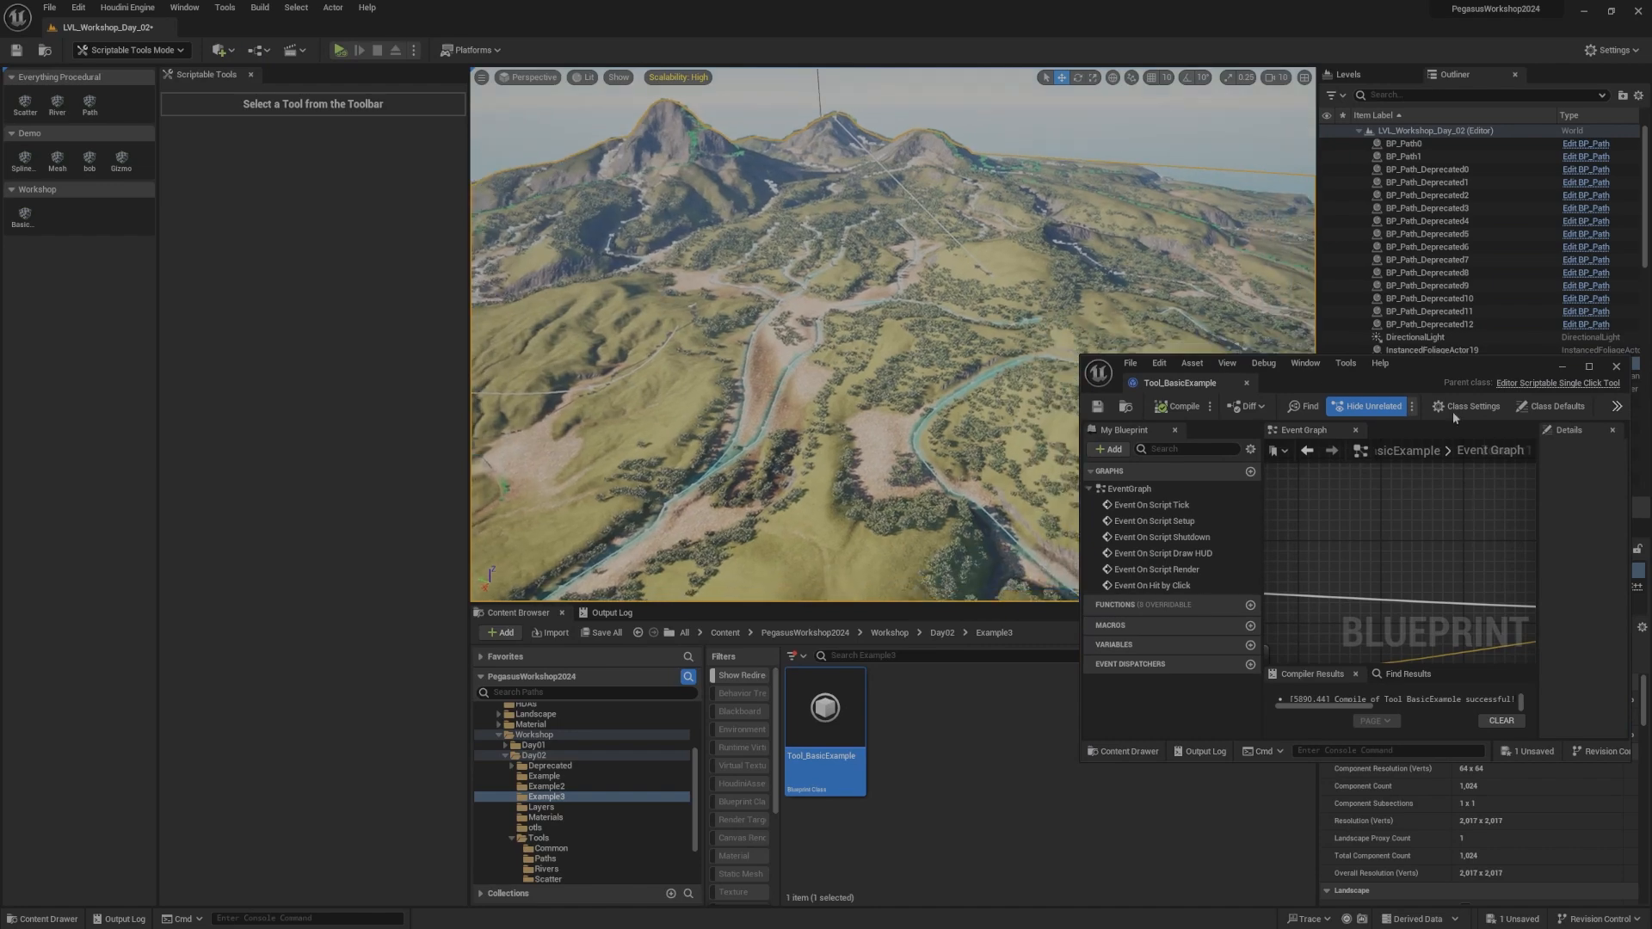
# Step: Start the Basic tool from the Workshop category and test its click trace on the landscape from several viewpoints
pyautogui.click(23, 216)
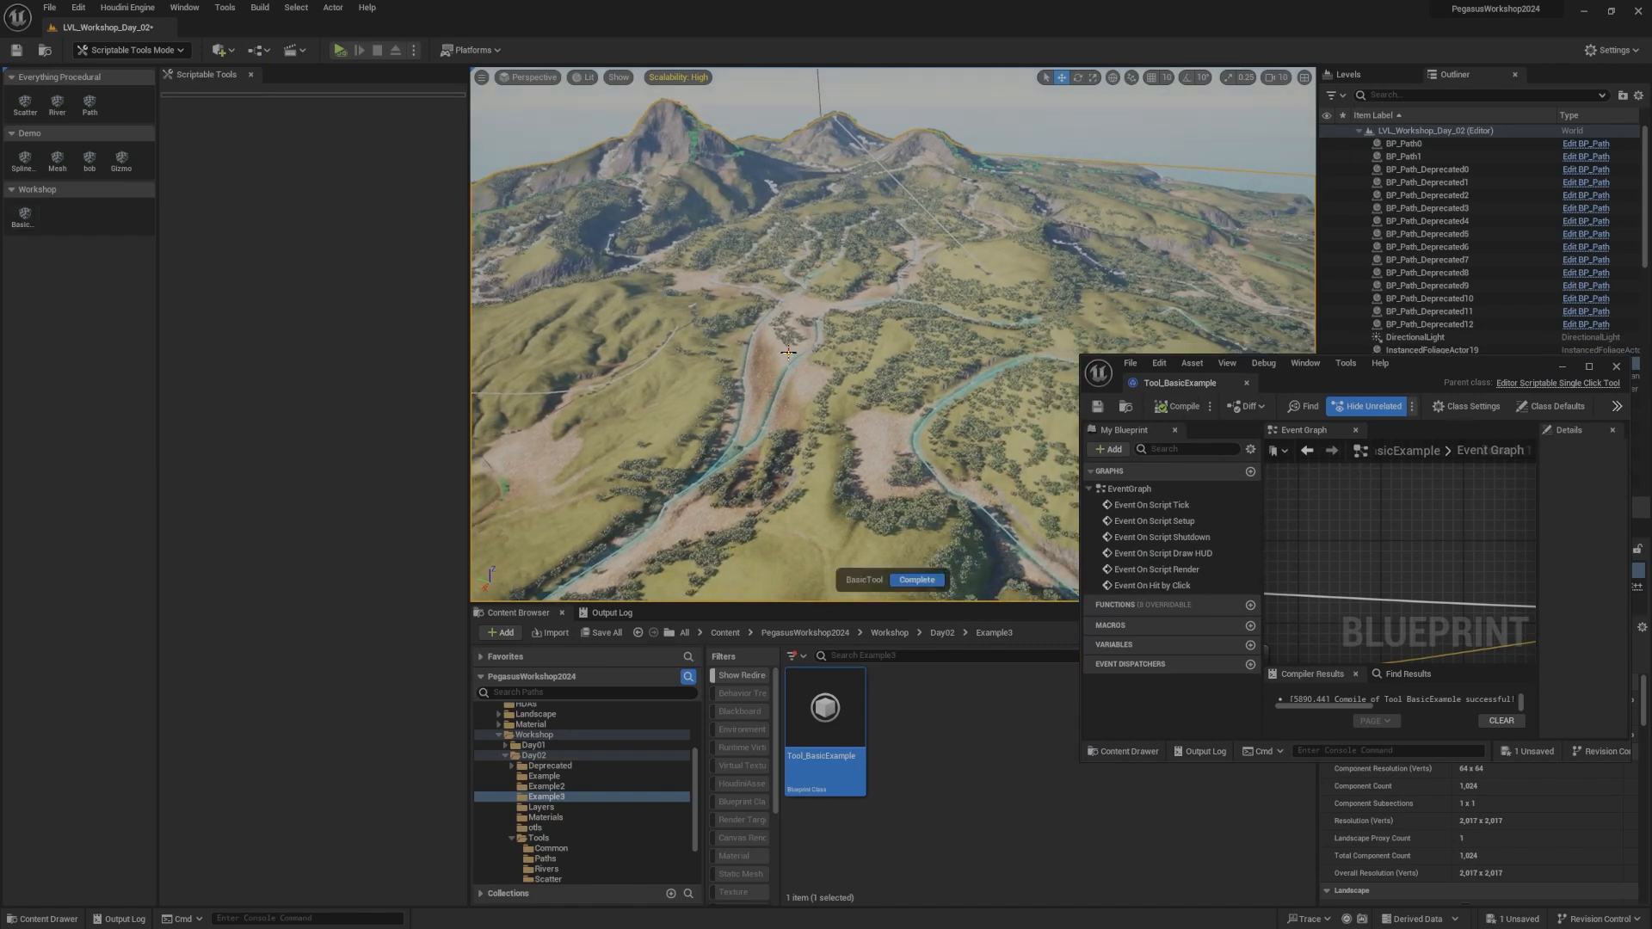
pyautogui.keyDown('alt'); pyautogui.moveTo(908, 420); pyautogui.dragTo(944, 356); pyautogui.keyUp('alt')
pyautogui.click(944, 357)
pyautogui.moveTo(944, 356); pyautogui.dragTo(1183, 409, button='right')
pyautogui.press('w')
pyautogui.moveTo(817, 370); pyautogui.dragTo(940, 351, button='right')
pyautogui.press('w')
pyautogui.scroll(-1, 859, 384)
pyautogui.press('s')
pyautogui.moveTo(841, 402); pyautogui.dragTo(792, 353, button='right')
pyautogui.press('w')
pyautogui.moveTo(924, 222); pyautogui.dragTo(1011, 215, button='right')
pyautogui.press('w')
pyautogui.scroll(1, 981, 214)
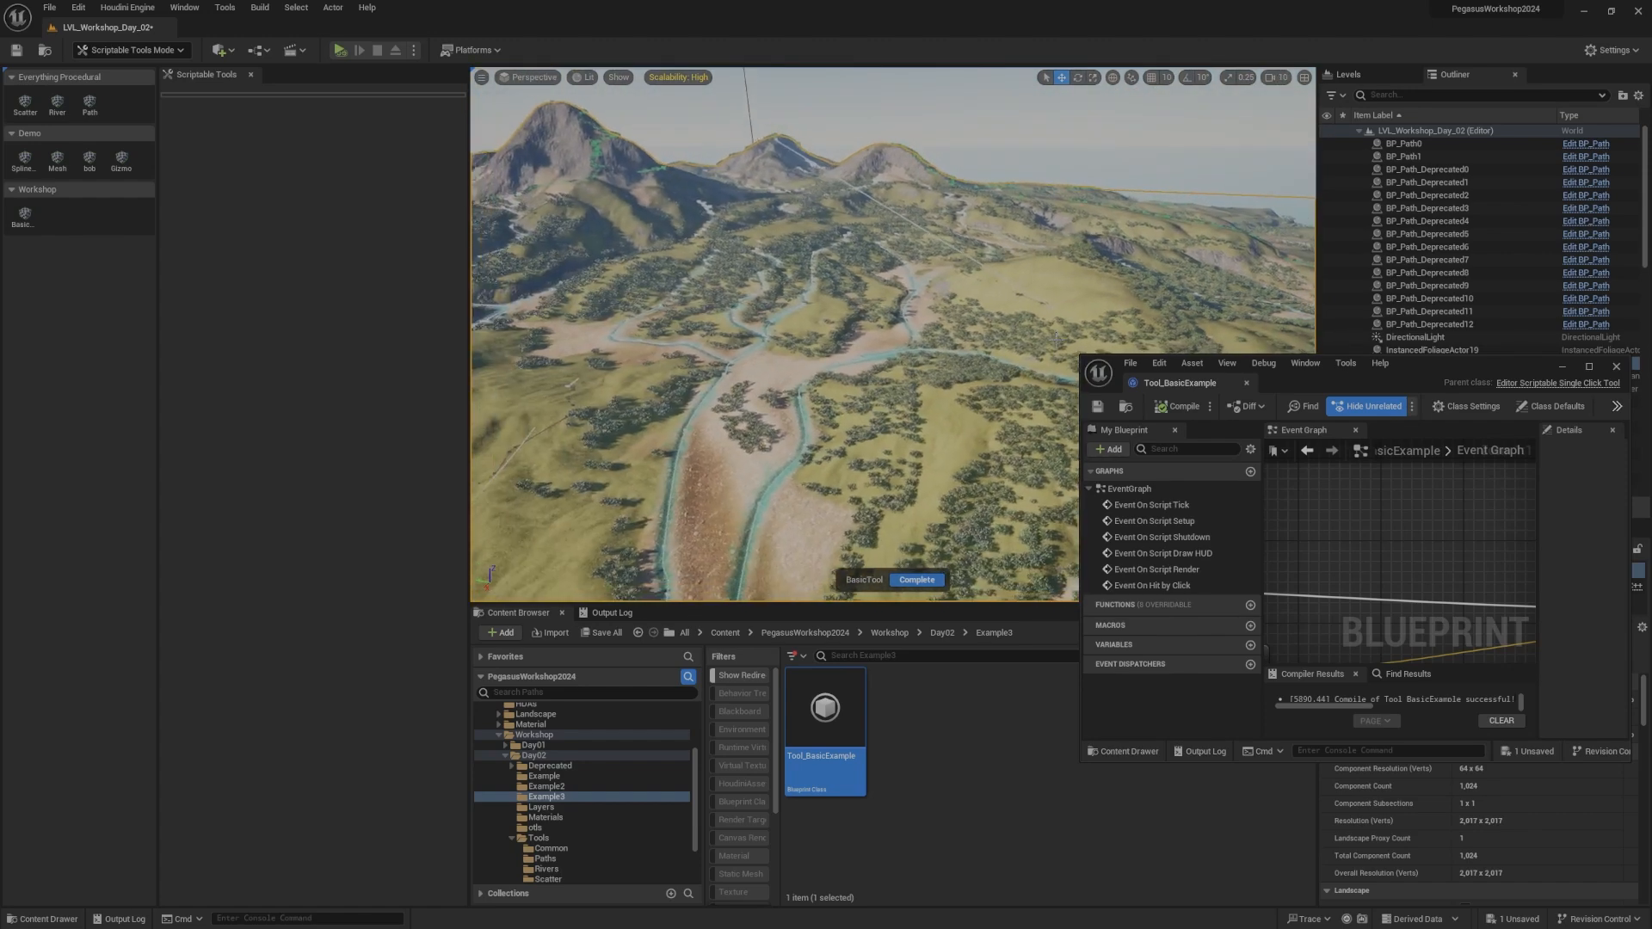
# Step: Return to the Tool_BasicExample graph, add a Break Hit Result node fed by the line trace's Out Hit, and expand it
pyautogui.doubleClick(1437, 368)
pyautogui.moveTo(1100, 299); pyautogui.dragTo(1046, 382, button='right')
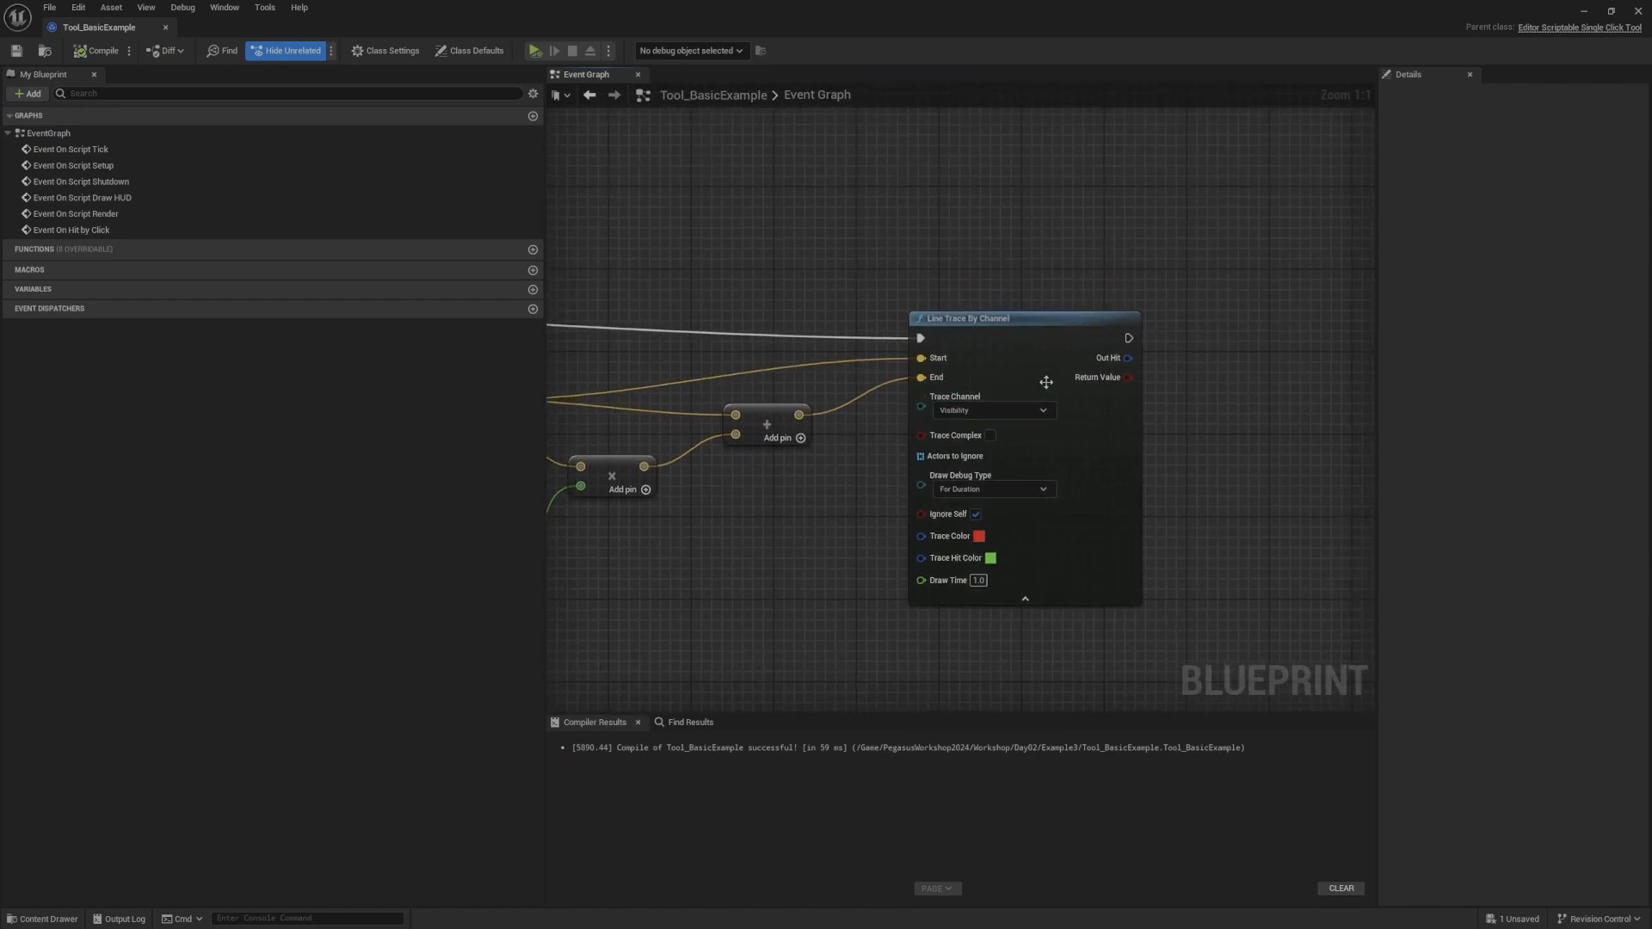
pyautogui.moveTo(1061, 272)
pyautogui.mouseDown(button='right')
pyautogui.moveTo(1032, 229)
pyautogui.moveTo(847, 348)
pyautogui.moveTo(1162, 321)
pyautogui.moveTo(812, 363)
pyautogui.moveTo(923, 360)
pyautogui.mouseUp(button='right')
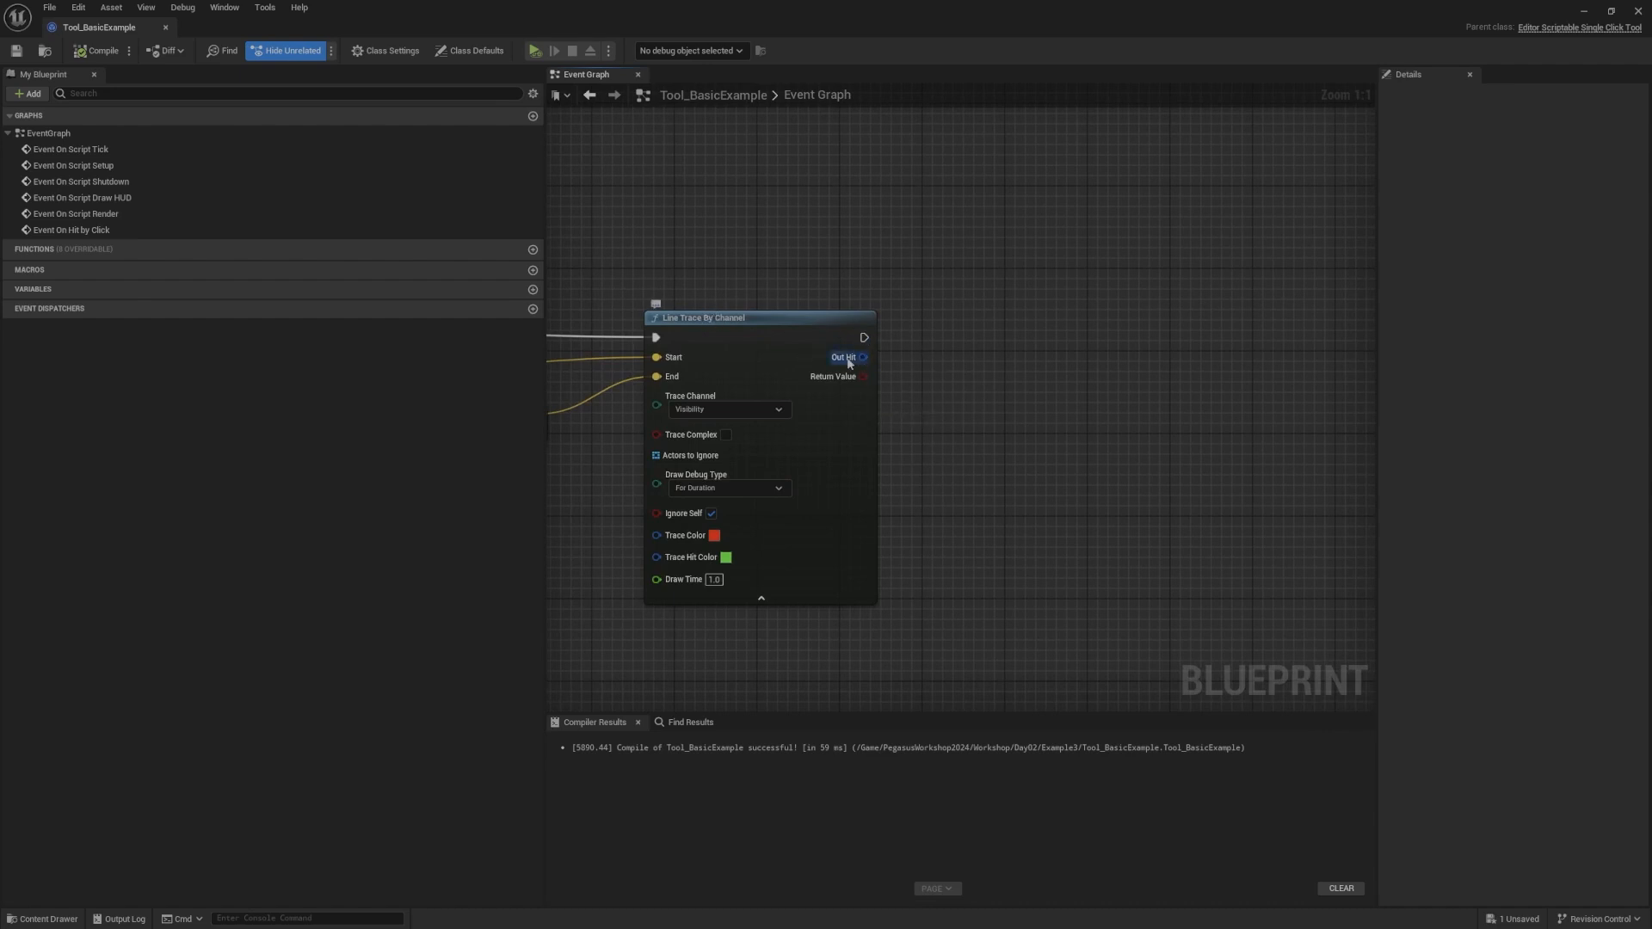
pyautogui.moveTo(861, 356); pyautogui.dragTo(954, 396)
pyautogui.write('break')
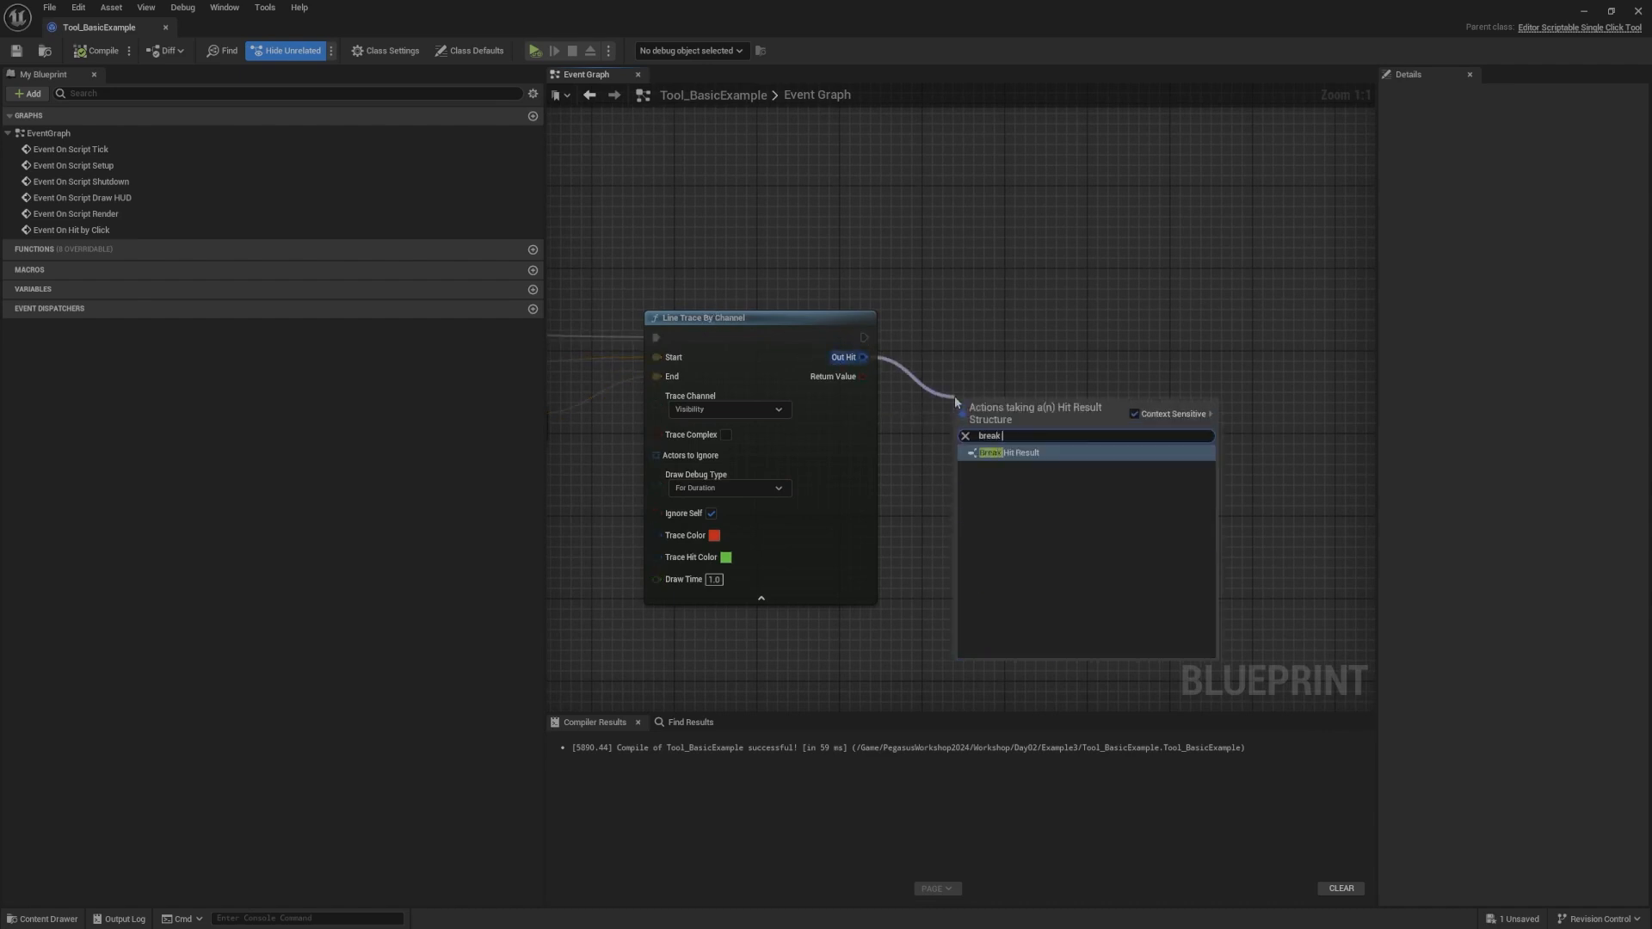
pyautogui.press('Return')
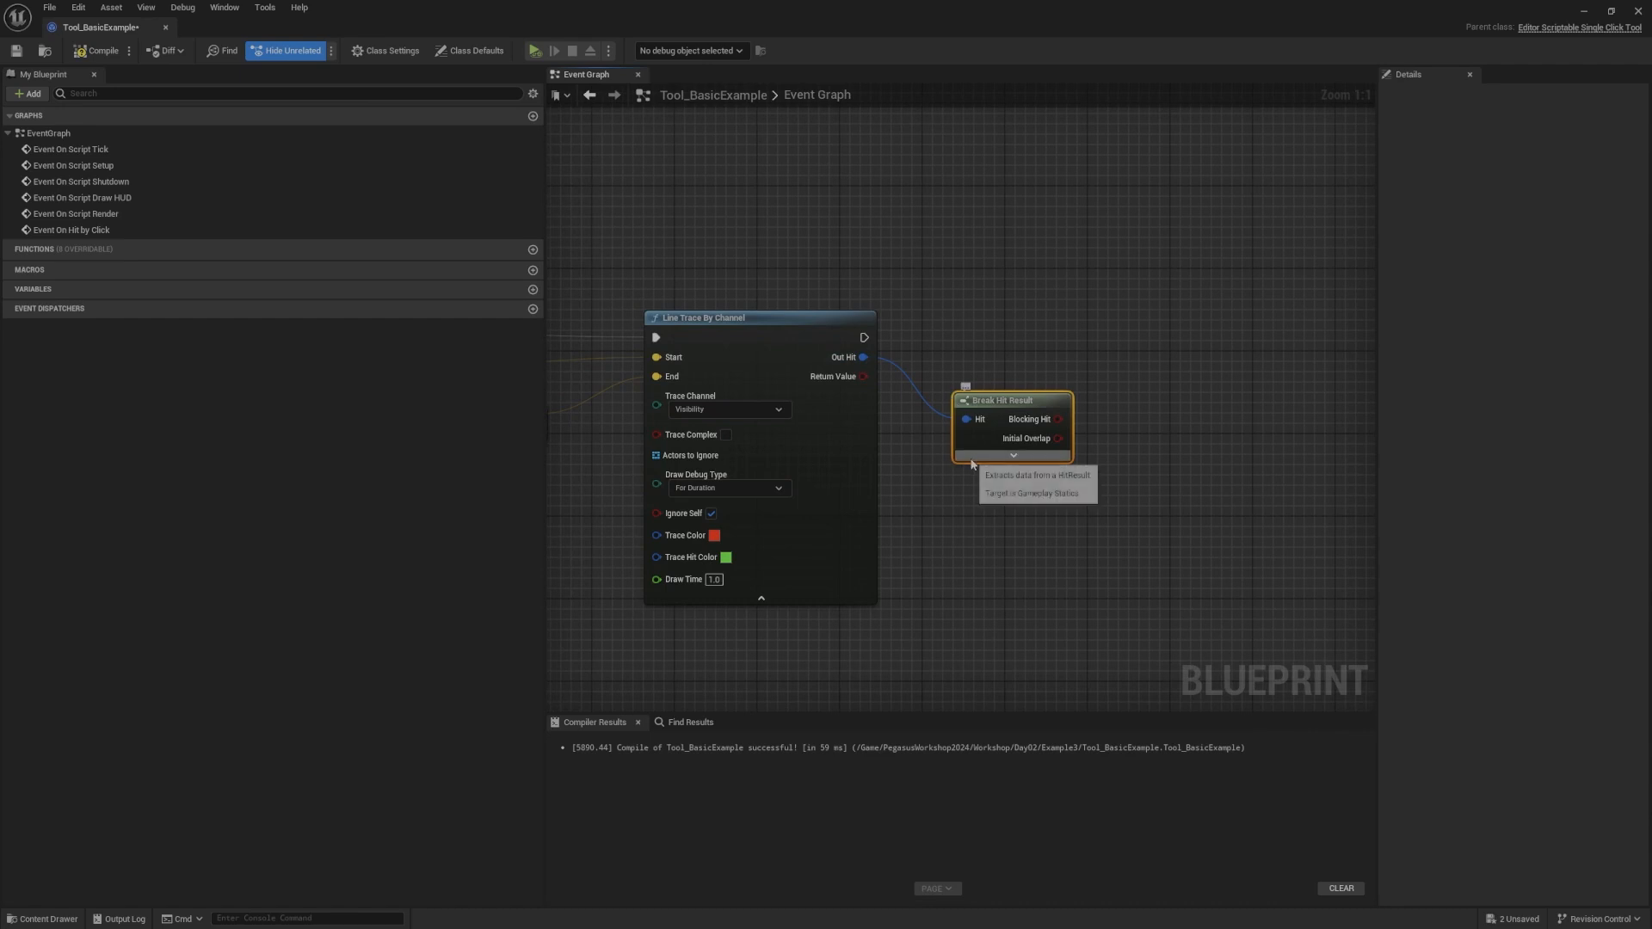
pyautogui.moveTo(1024, 404); pyautogui.dragTo(993, 333)
pyautogui.moveTo(1113, 361)
pyautogui.mouseDown(button='right')
pyautogui.moveTo(1021, 244)
pyautogui.moveTo(1004, 401)
pyautogui.mouseUp(button='right')
pyautogui.scroll(1, 998, 402)
# Step: Connect the Location output to a reroute node and collapse Break Hit Result into a new function
pyautogui.moveTo(960, 418); pyautogui.dragTo(1195, 309)
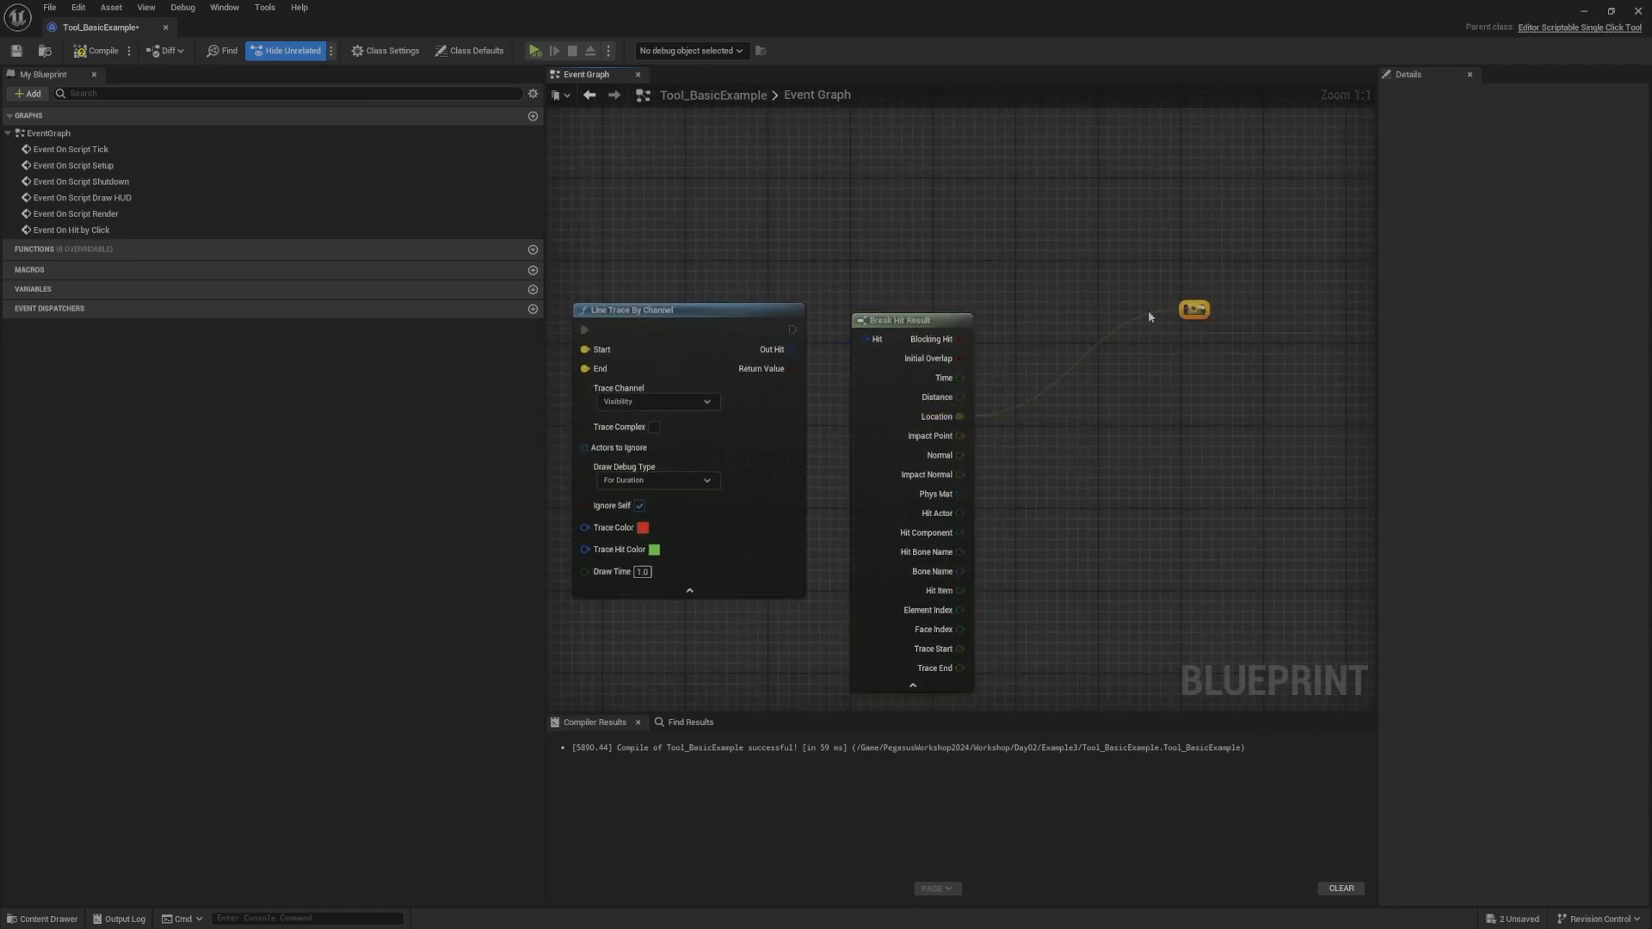
pyautogui.moveTo(946, 448); pyautogui.dragTo(960, 399, button='right')
pyautogui.moveTo(903, 379); pyautogui.dragTo(902, 390)
pyautogui.moveTo(1039, 342); pyautogui.dragTo(1050, 298, button='right')
pyautogui.moveTo(763, 237); pyautogui.dragTo(813, 302, button='right')
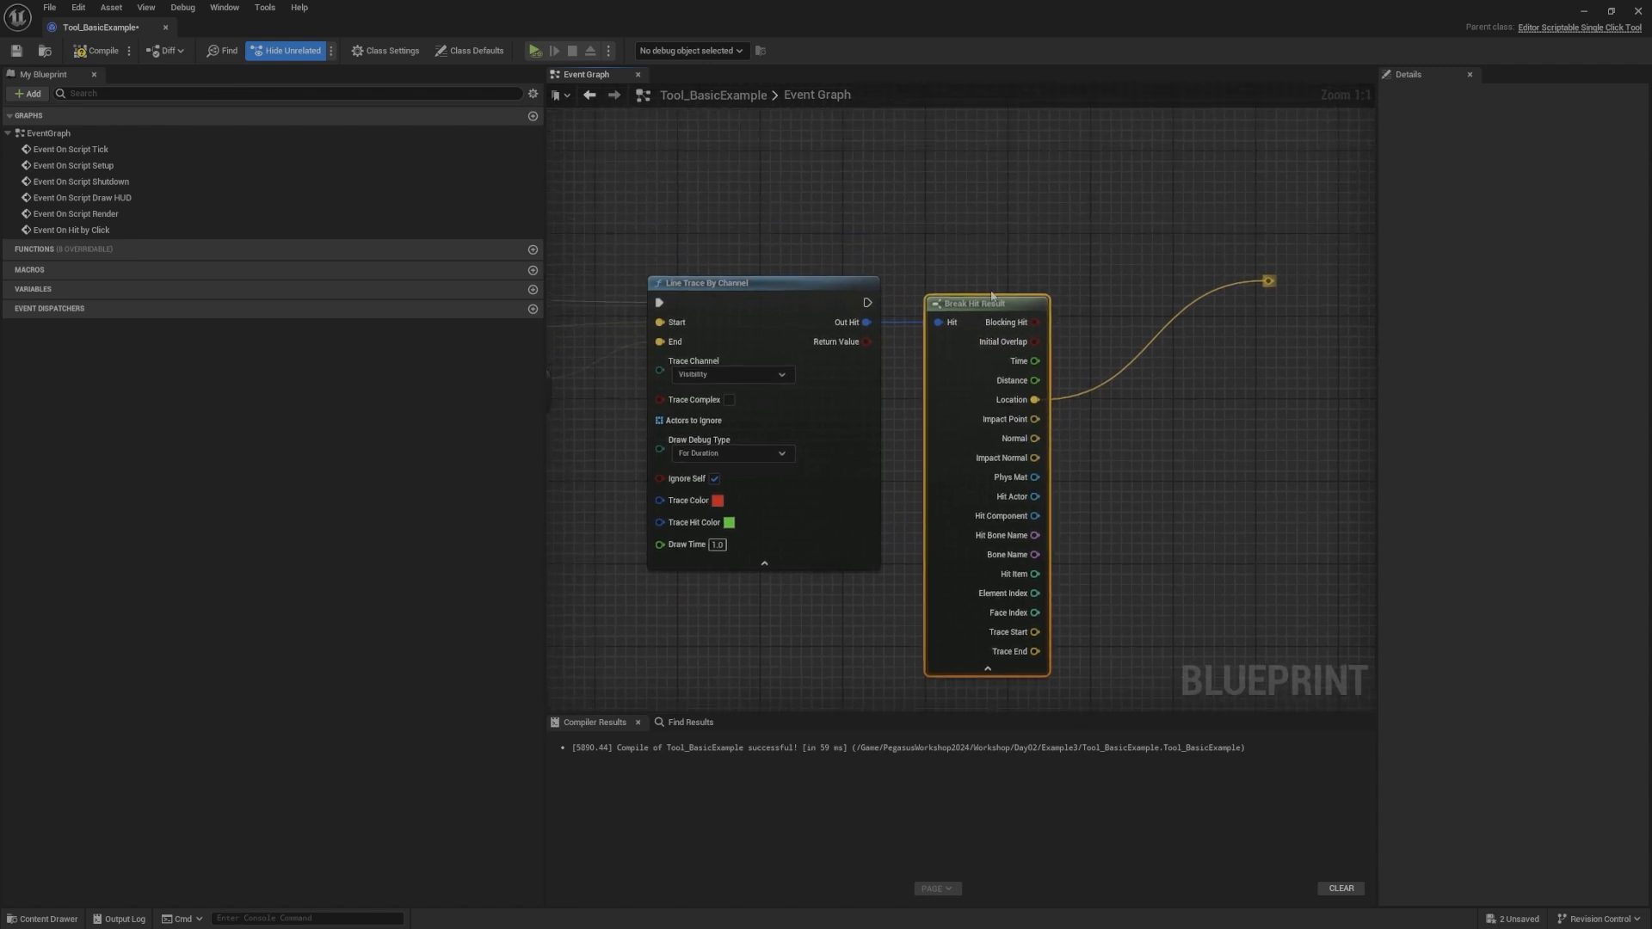
pyautogui.moveTo(1047, 299); pyautogui.dragTo(982, 296, button='right')
pyautogui.rightClick(921, 307)
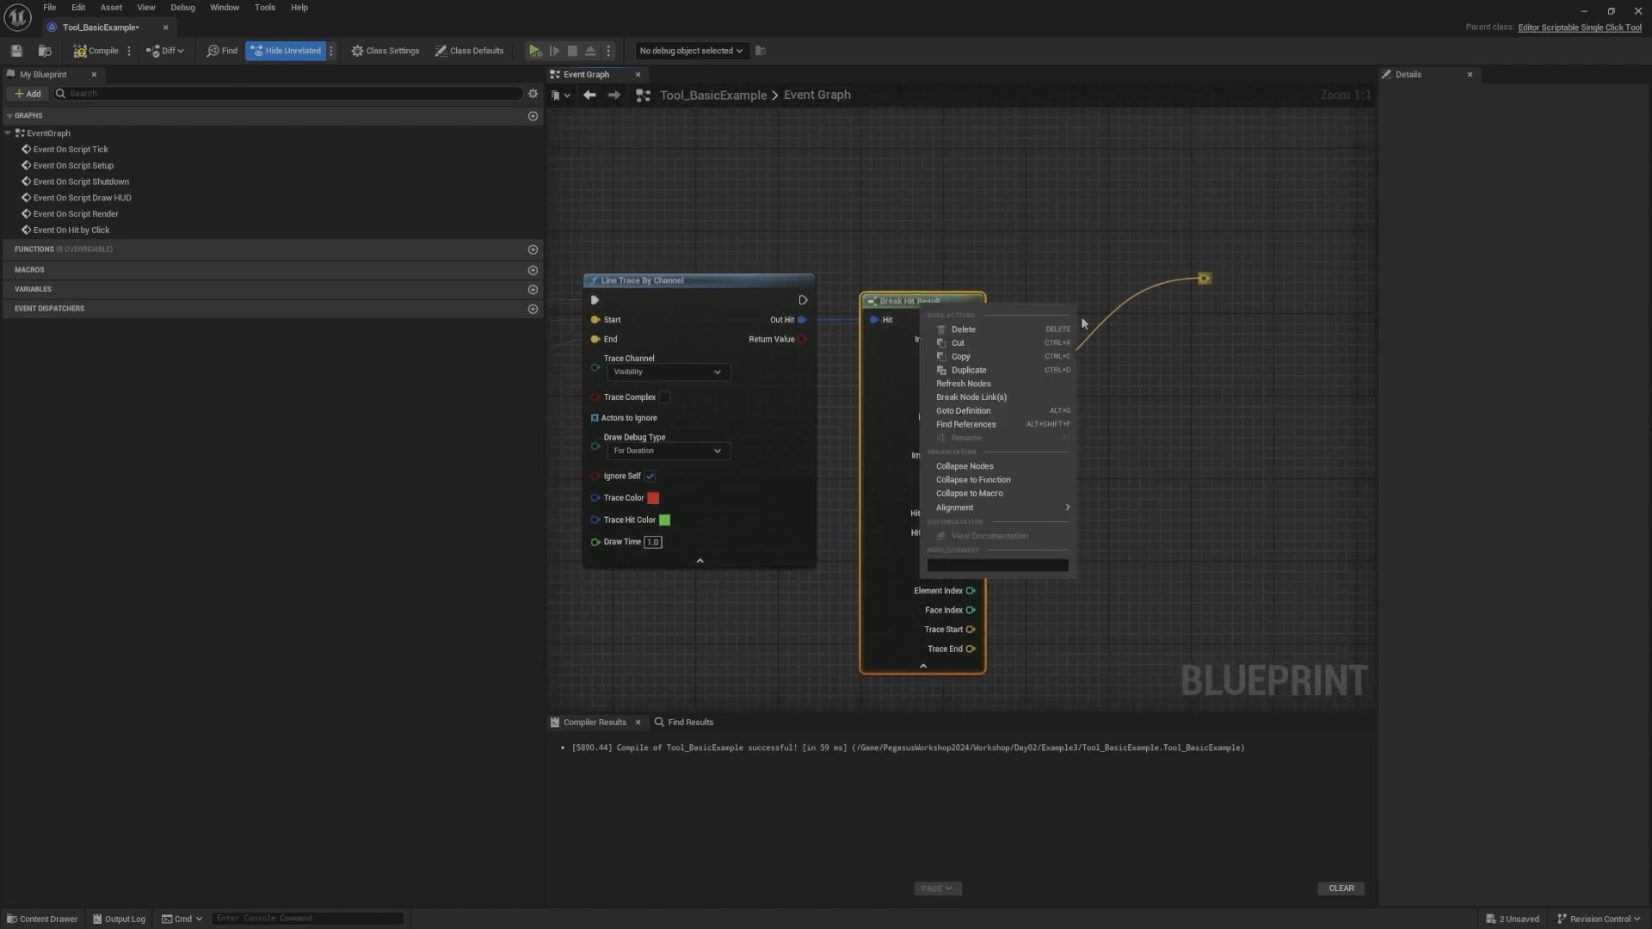
pyautogui.click(1030, 479)
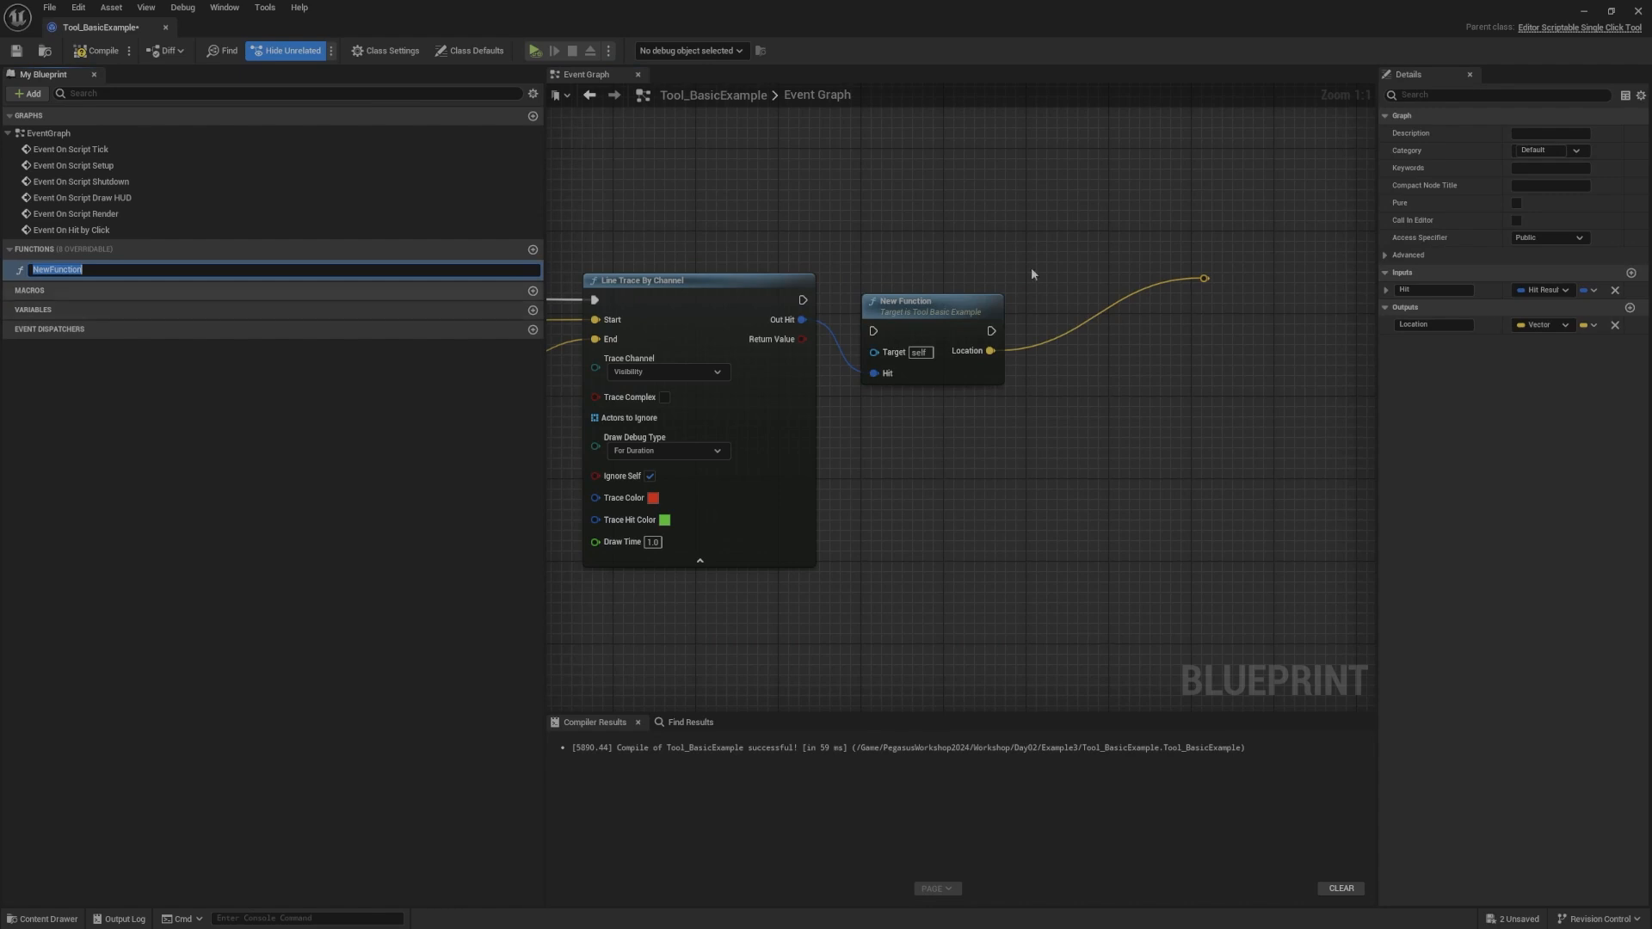
# Step: Make the new function pure and rename it GetHitLocation
pyautogui.click(1516, 203)
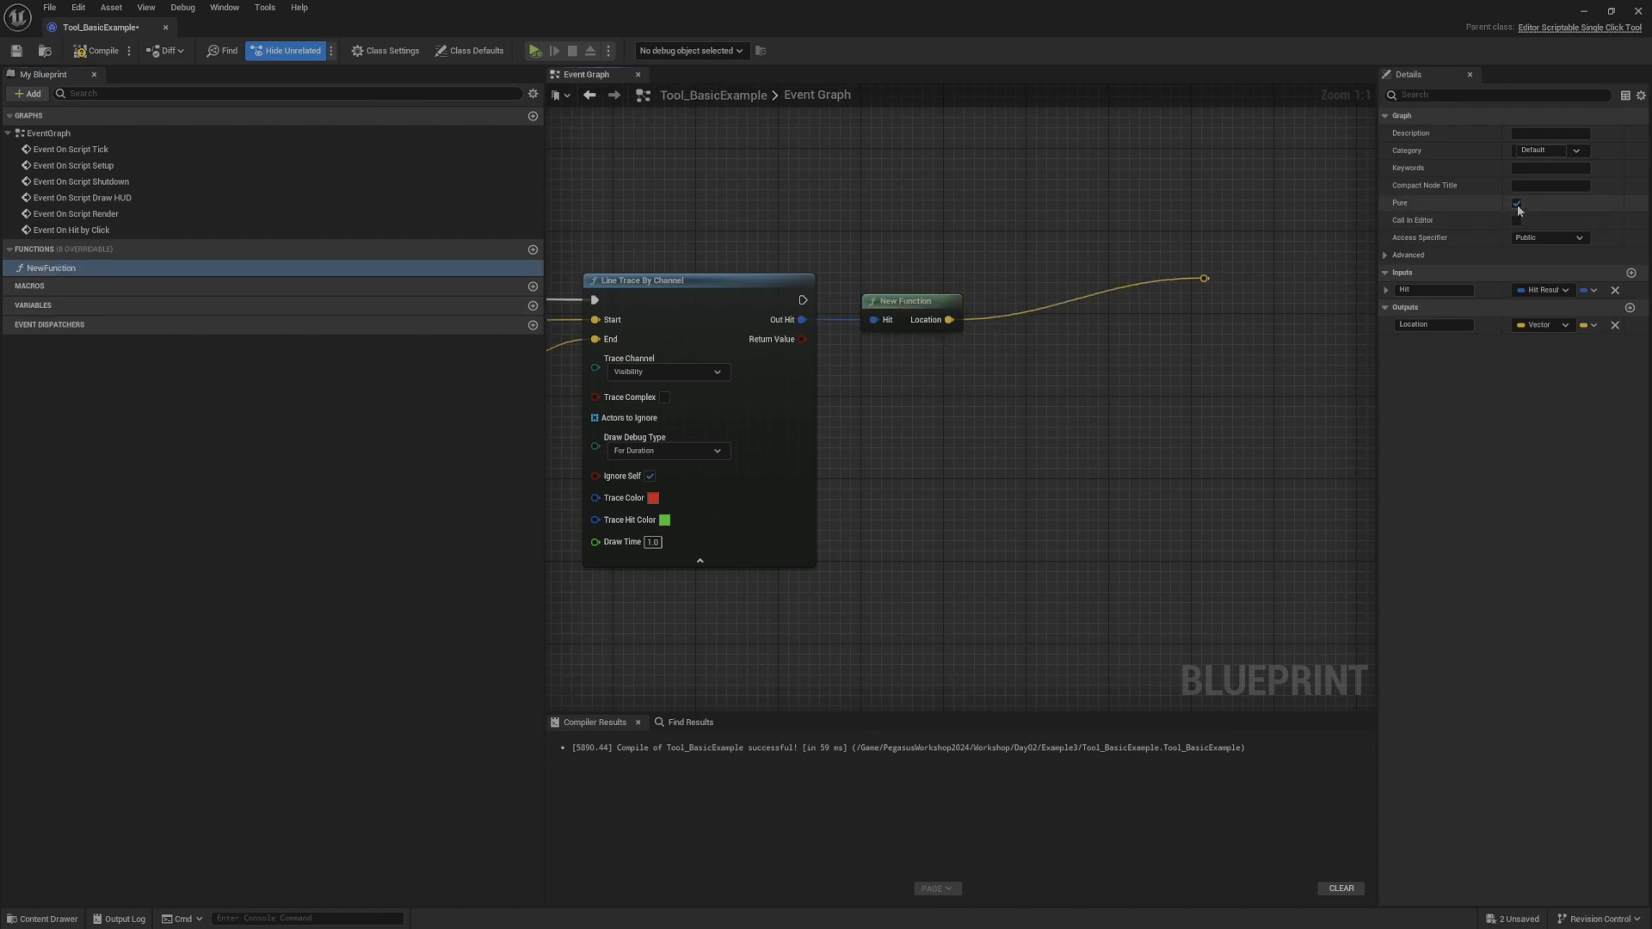
pyautogui.click(131, 269)
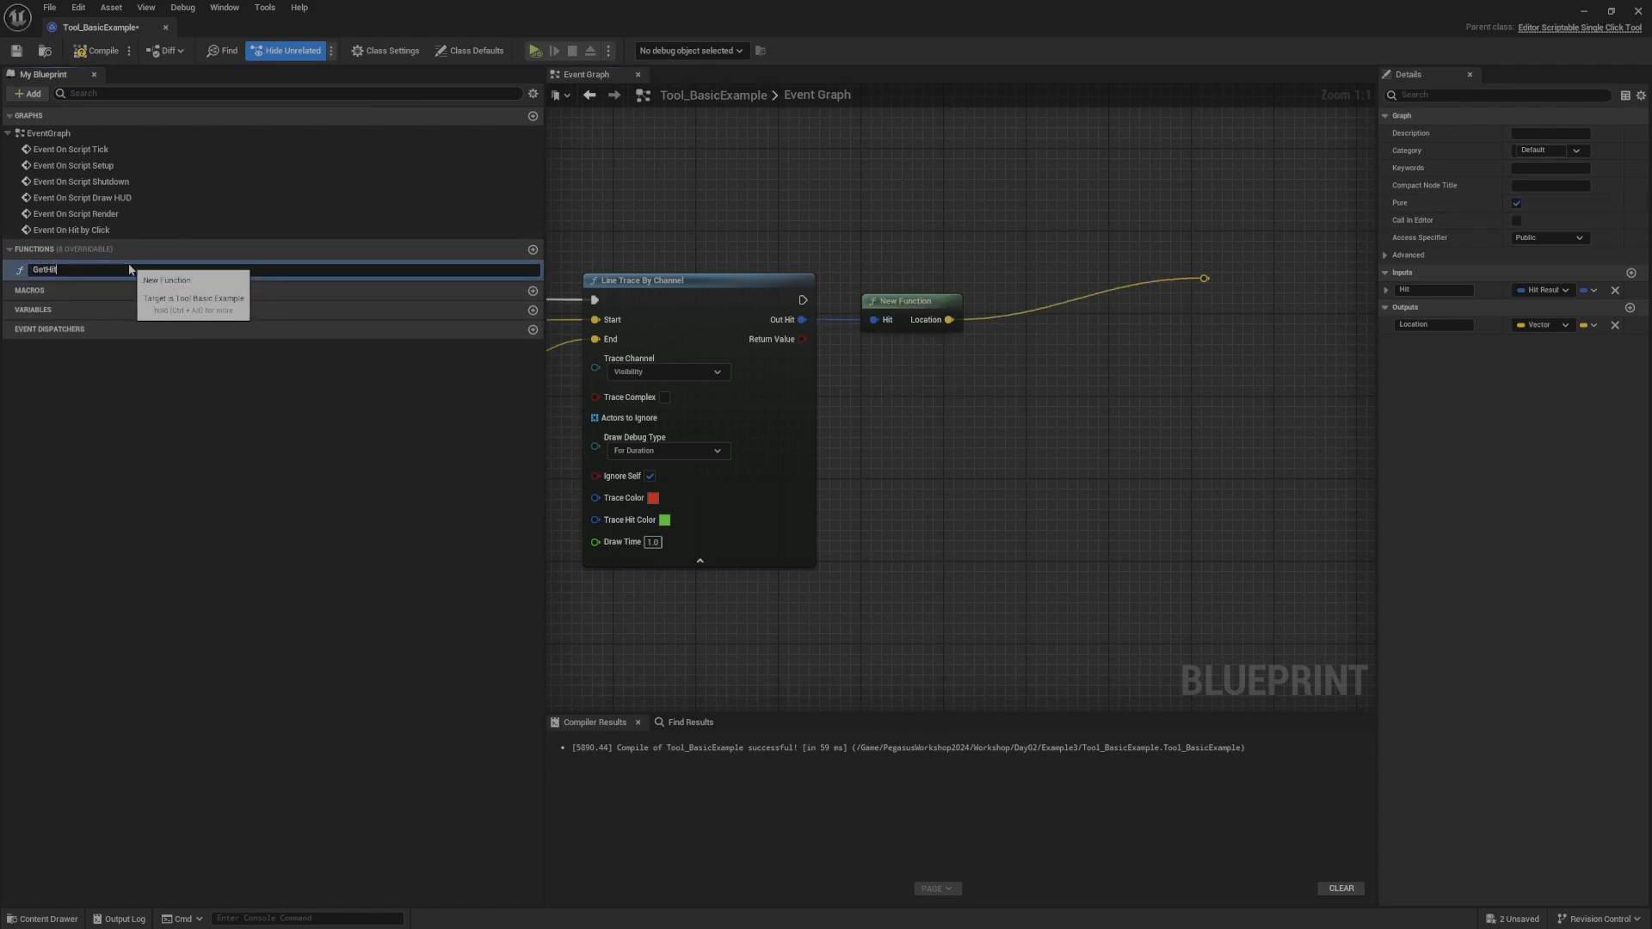
pyautogui.write('GetHitLocation')
pyautogui.press('Return')
# Step: Remove the leftover reroute node and reposition the Get Hit Location node beside the line trace
pyautogui.moveTo(1010, 296); pyautogui.dragTo(952, 338, button='right')
pyautogui.click(929, 363)
pyautogui.moveTo(932, 366); pyautogui.dragTo(942, 387)
pyautogui.moveTo(967, 347); pyautogui.dragTo(940, 343, button='right')
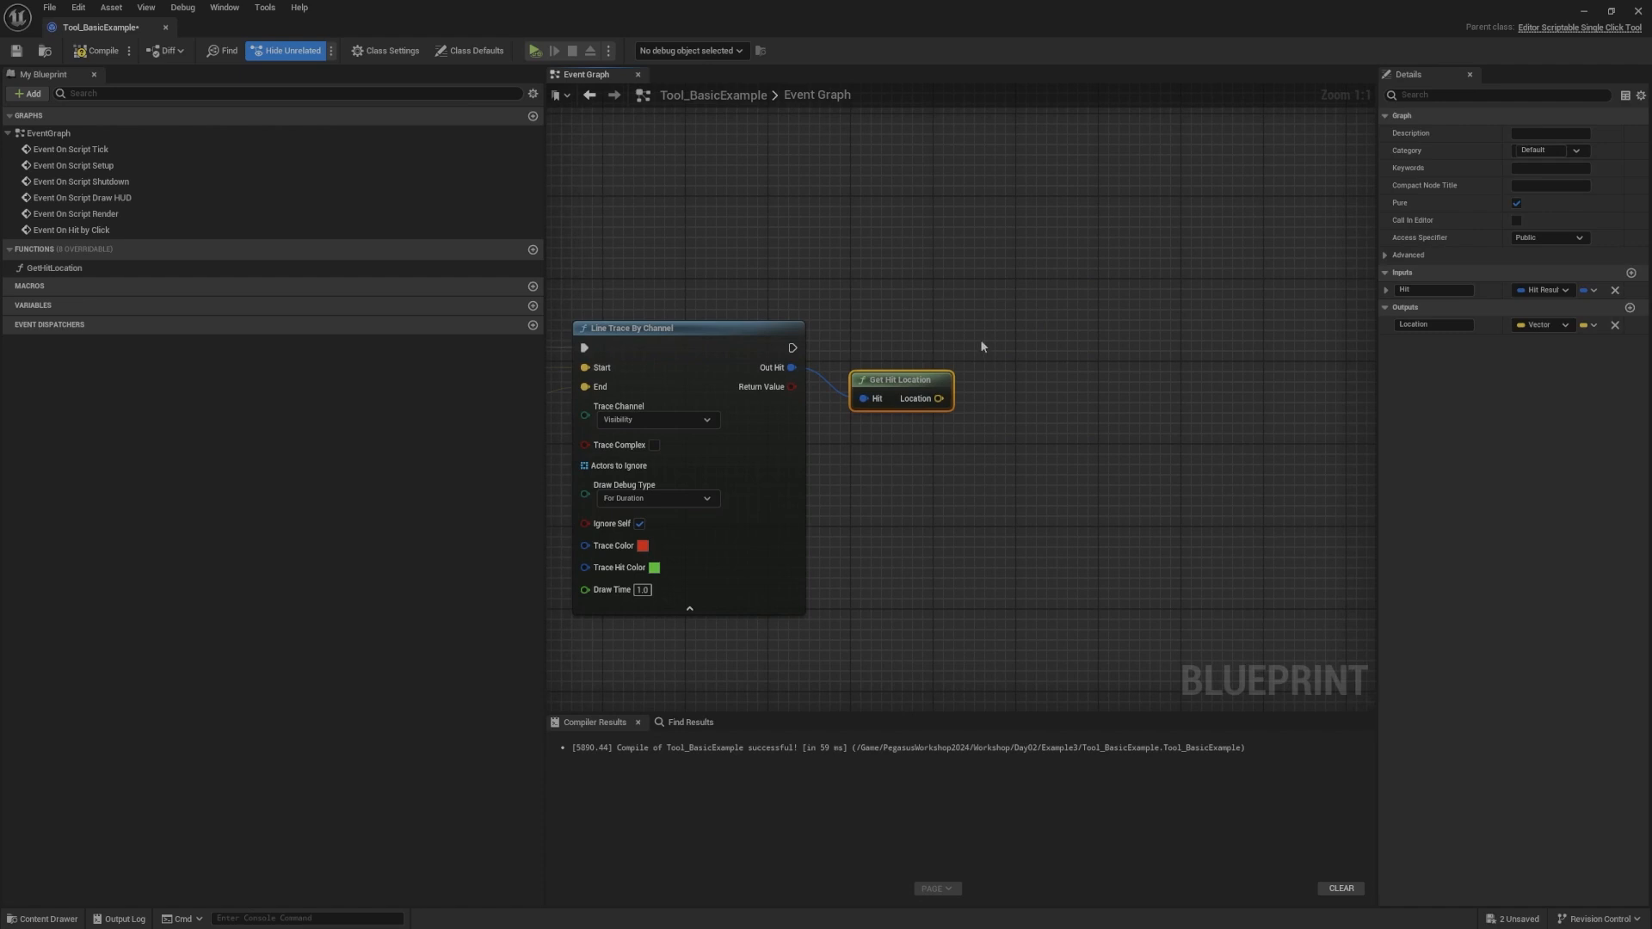
# Step: Add the Game category's Spawn Actor from Class node and place it beyond the Get Hit Location node
pyautogui.rightClick(1033, 345)
pyautogui.write('spawn actor')
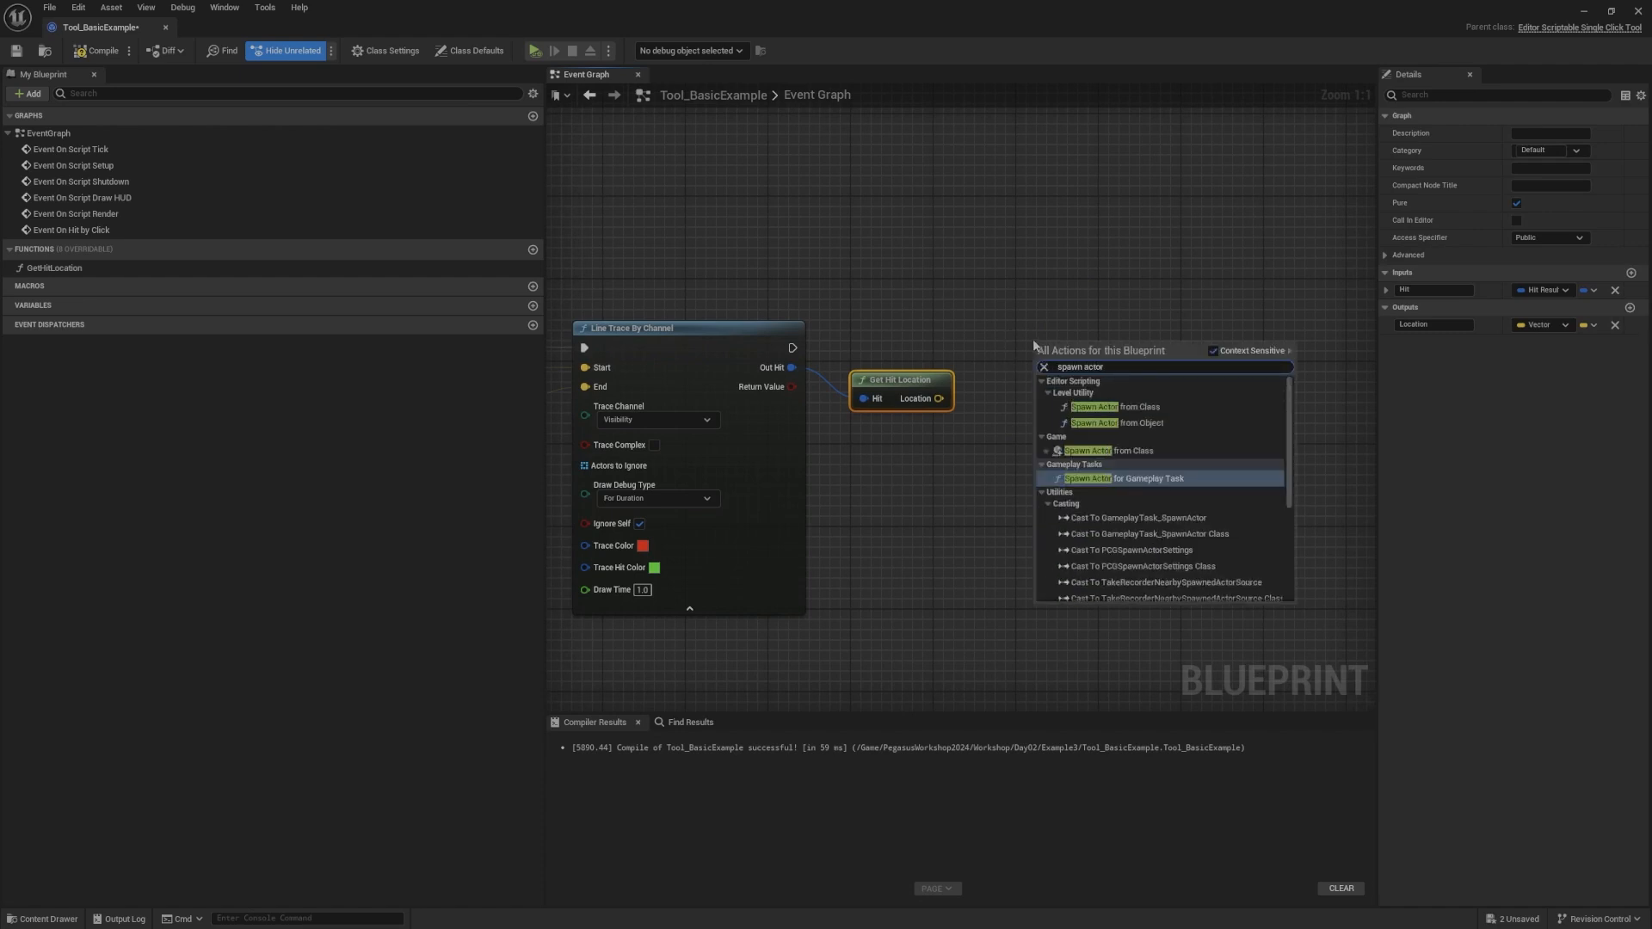
pyautogui.press('Up')
pyautogui.press('Return')
pyautogui.moveTo(1135, 362); pyautogui.dragTo(1175, 345)
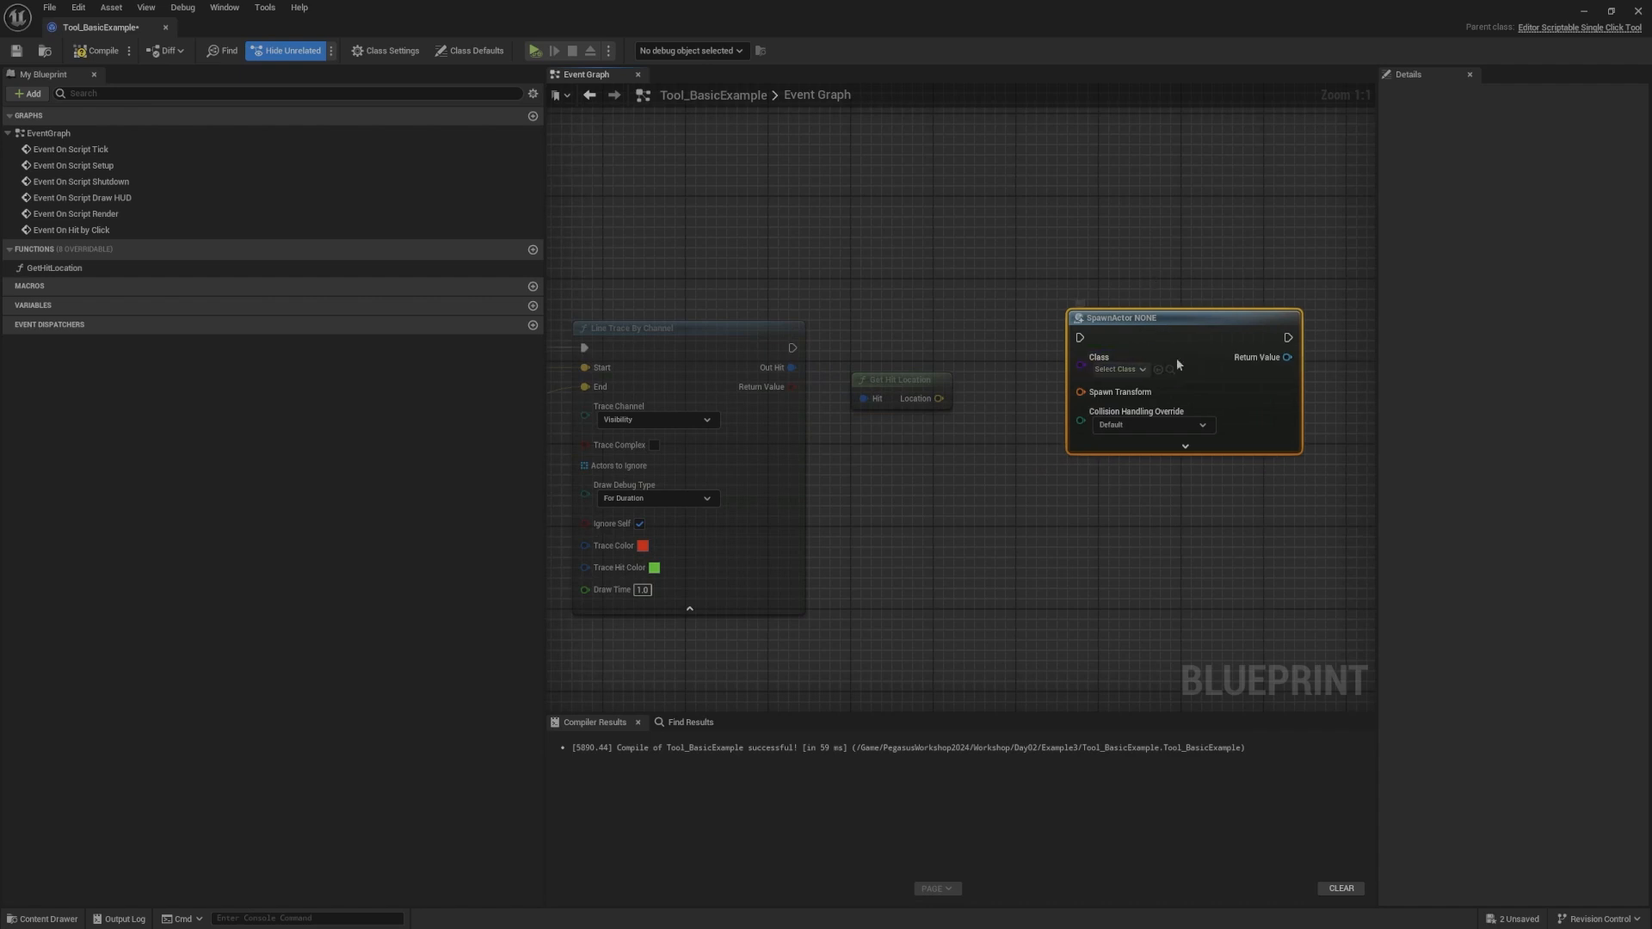
pyautogui.moveTo(1151, 261); pyautogui.dragTo(1201, 338)
pyautogui.moveTo(1273, 262); pyautogui.dragTo(1180, 285, button='right')
pyautogui.moveTo(910, 509); pyautogui.dragTo(911, 509)
pyautogui.moveTo(914, 510); pyautogui.dragTo(1300, 294)
# Step: Add the Editor Scripting version of Spawn Actor from Class, and arrange the other spawn node above it for comparison
pyautogui.moveTo(1118, 533); pyautogui.dragTo(954, 463, button='right')
pyautogui.rightClick(953, 462)
pyautogui.write('spa')
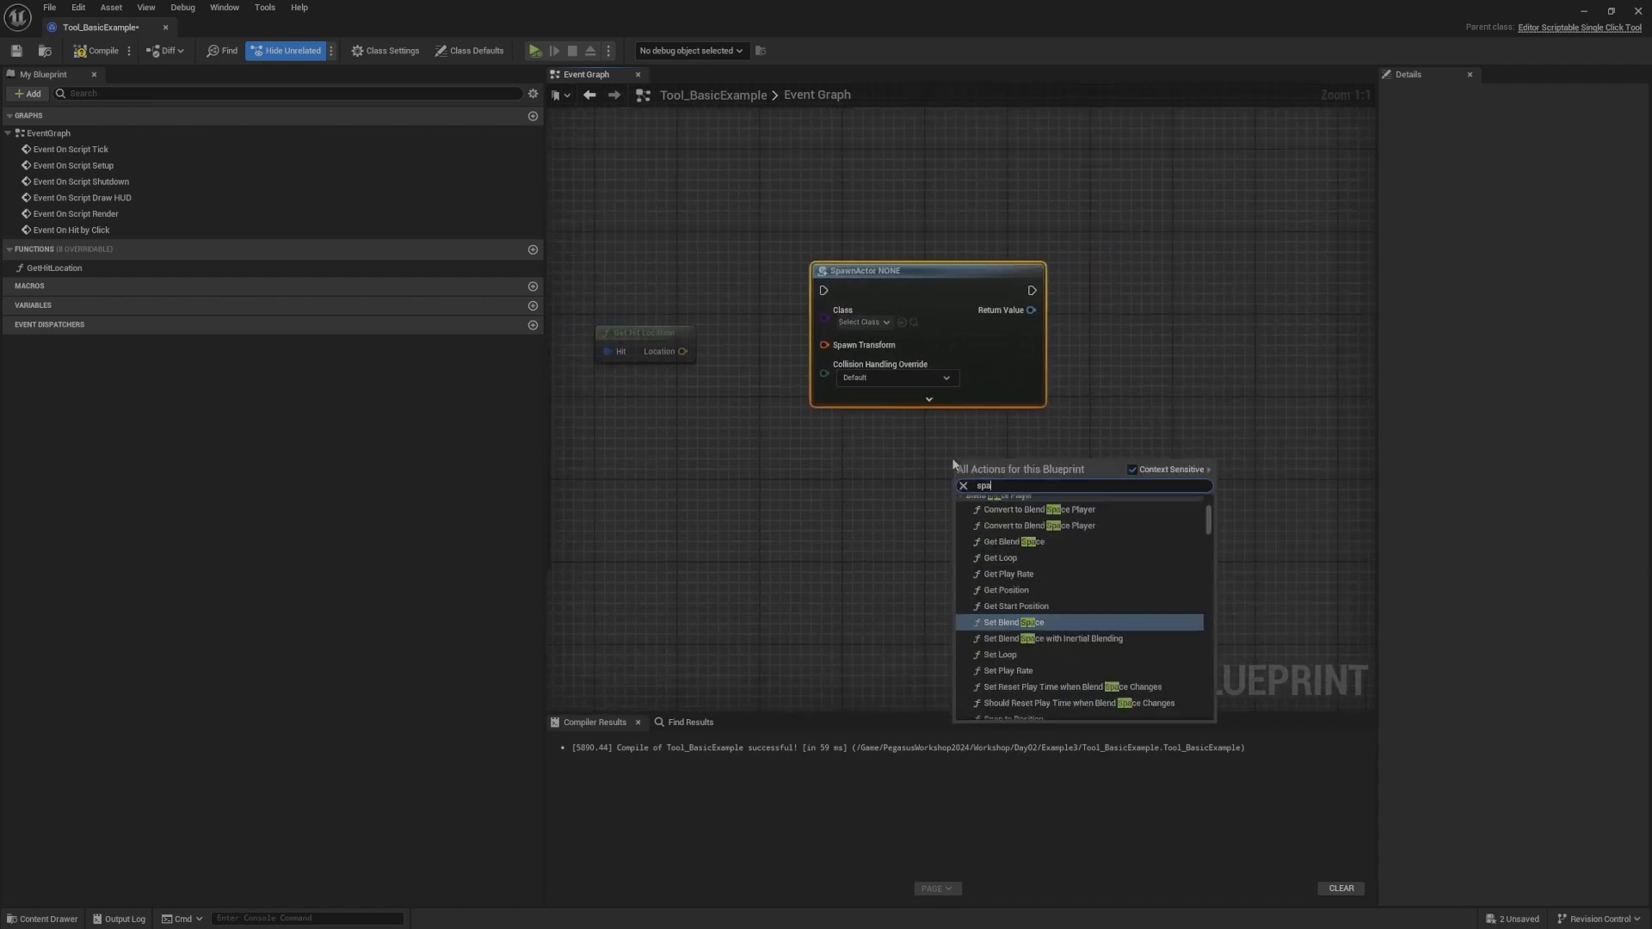
pyautogui.write('wn actor')
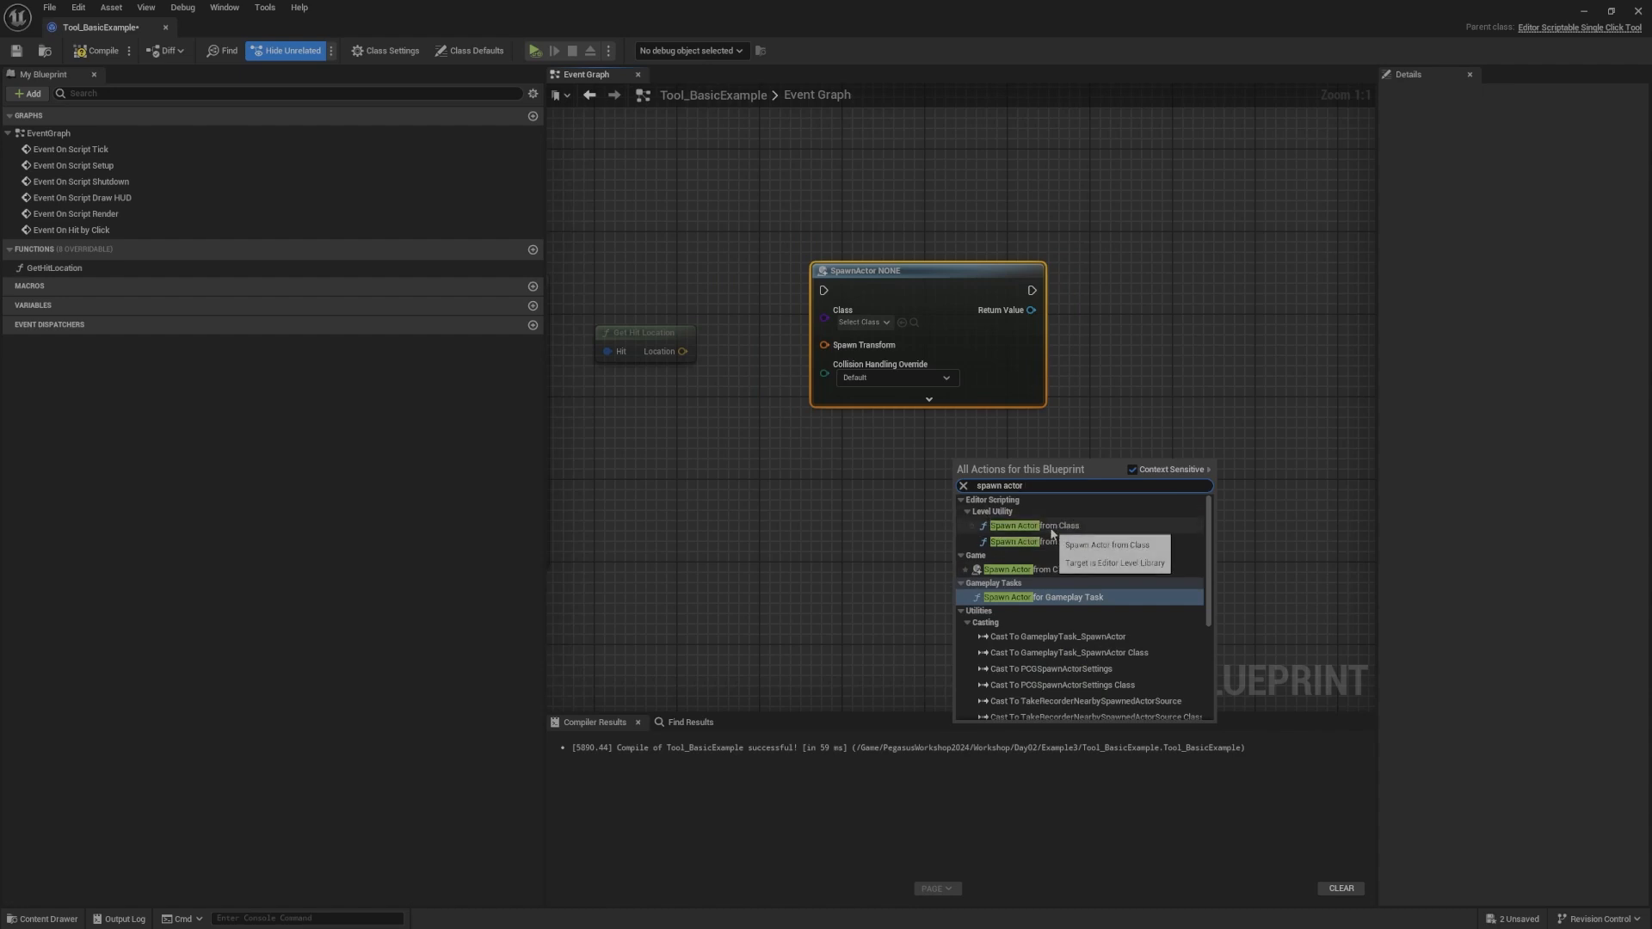
pyautogui.click(1032, 526)
pyautogui.moveTo(911, 287); pyautogui.dragTo(1046, 310)
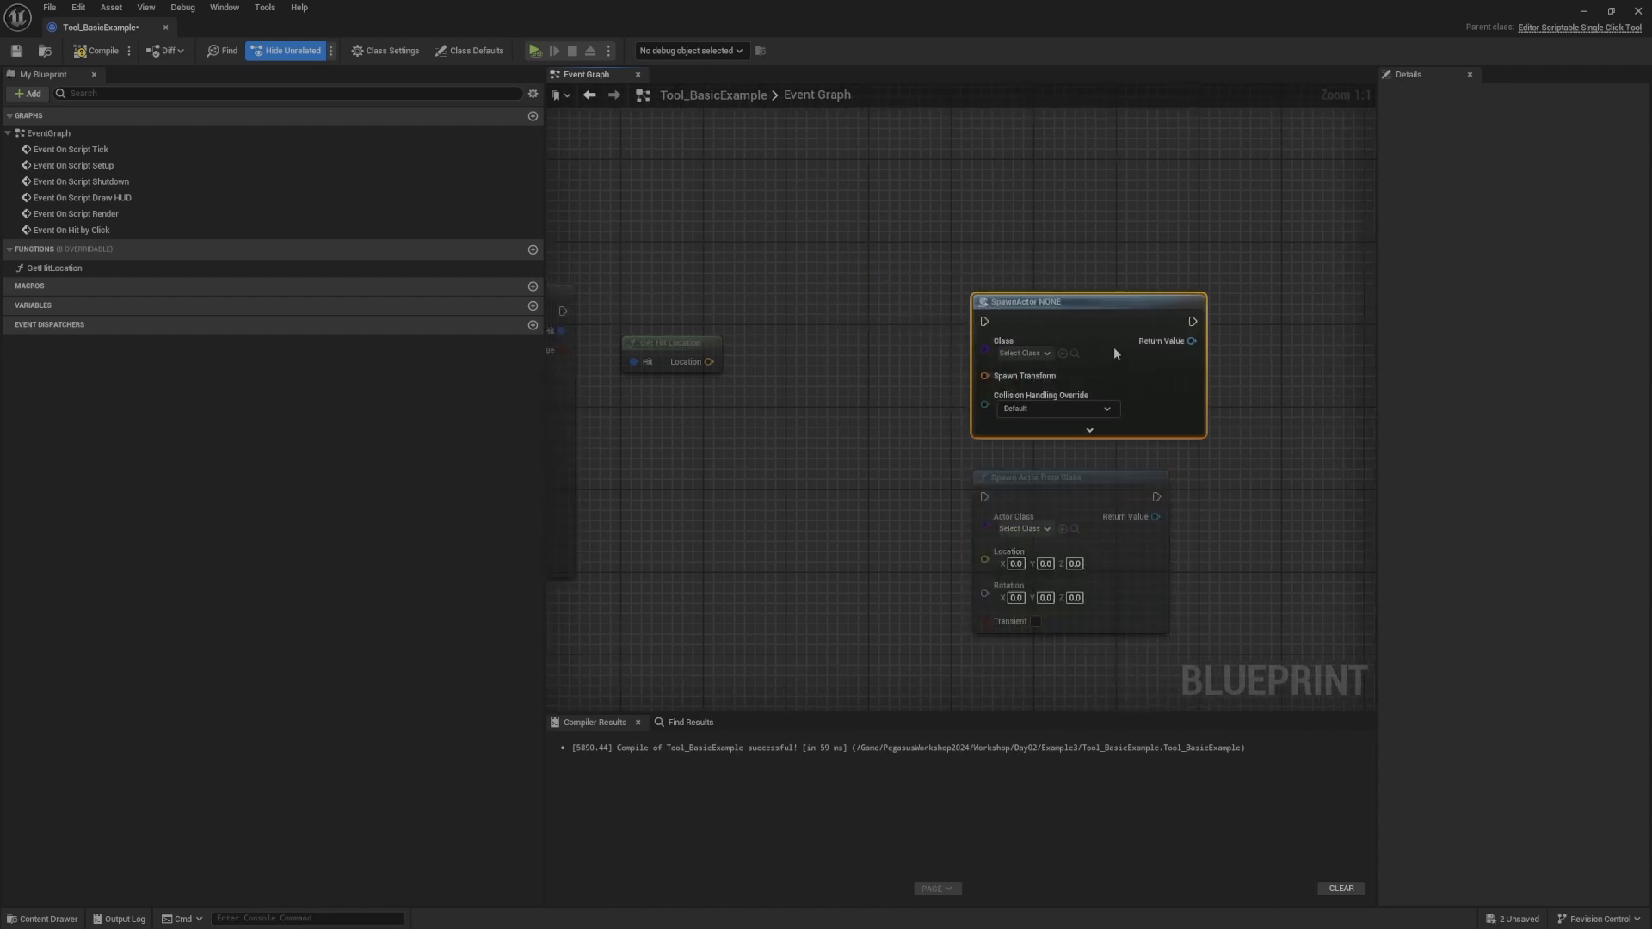
# Step: Delete the Game category's spawn node and move the Editor Scripting Spawn Actor from Class node up beside Get Hit Location
pyautogui.moveTo(931, 278); pyautogui.dragTo(1125, 399)
pyautogui.press('Delete')
pyautogui.moveTo(1058, 476); pyautogui.dragTo(913, 281)
pyautogui.moveTo(742, 279); pyautogui.dragTo(914, 299, button='right')
pyautogui.click(917, 299)
pyautogui.moveTo(1047, 302); pyautogui.dragTo(1058, 282)
pyautogui.click(764, 333)
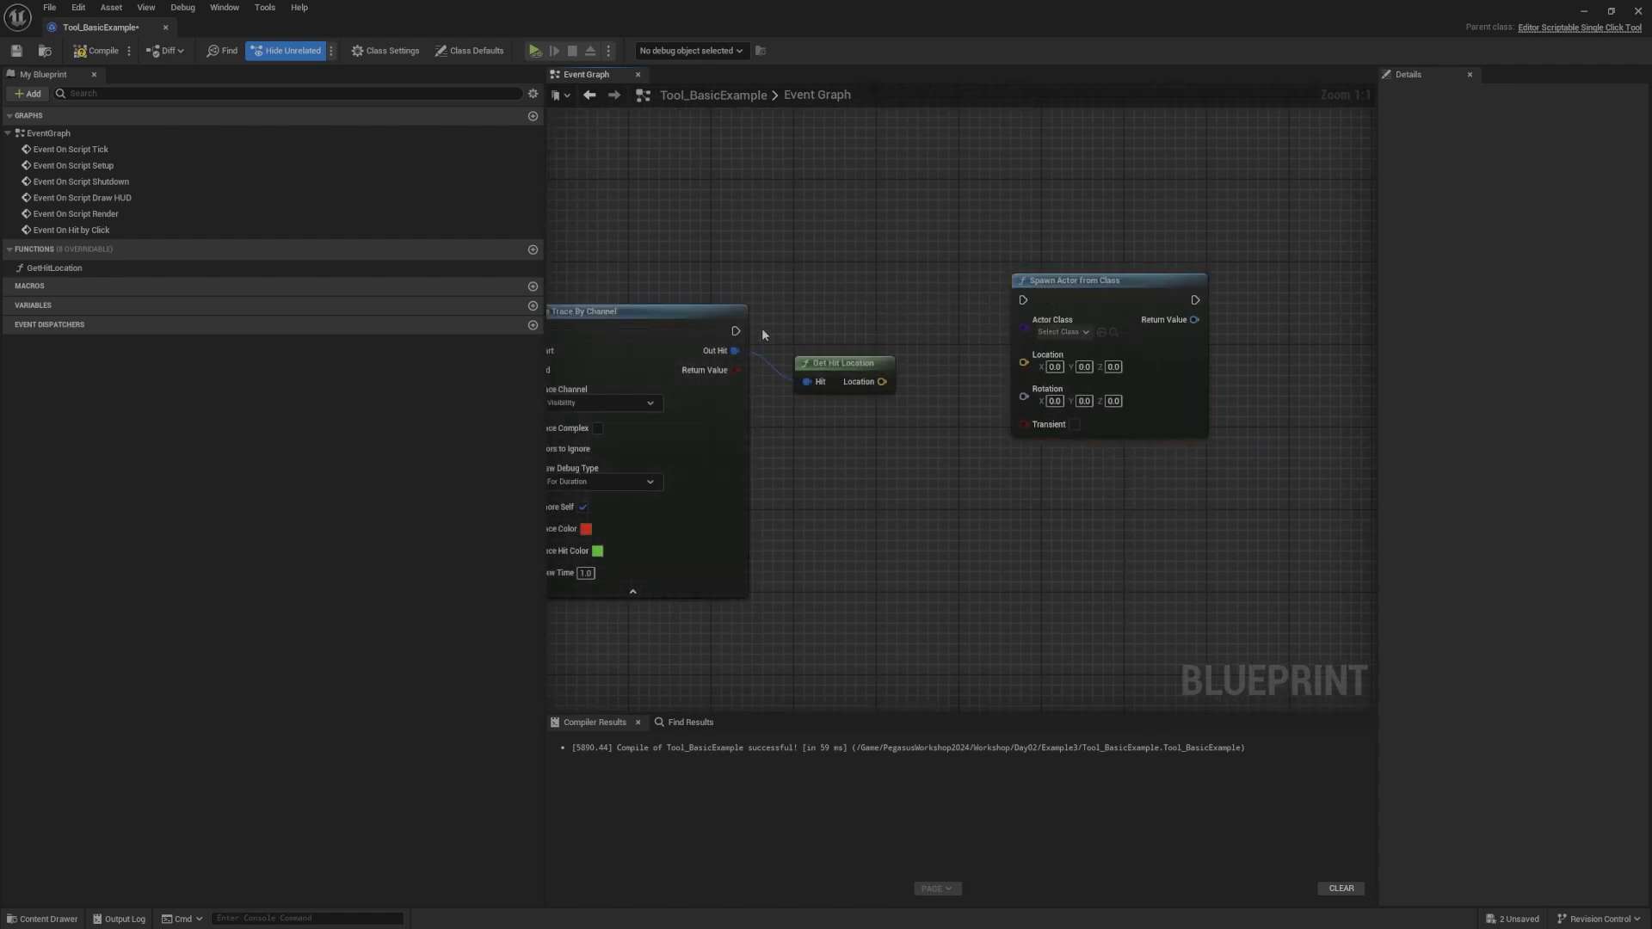
# Step: Connect the line trace's execution output to Spawn Actor from Class and feed Get Hit Location's Location into its Location input
pyautogui.moveTo(885, 276); pyautogui.dragTo(1082, 317)
pyautogui.moveTo(928, 332); pyautogui.dragTo(877, 408, button='right')
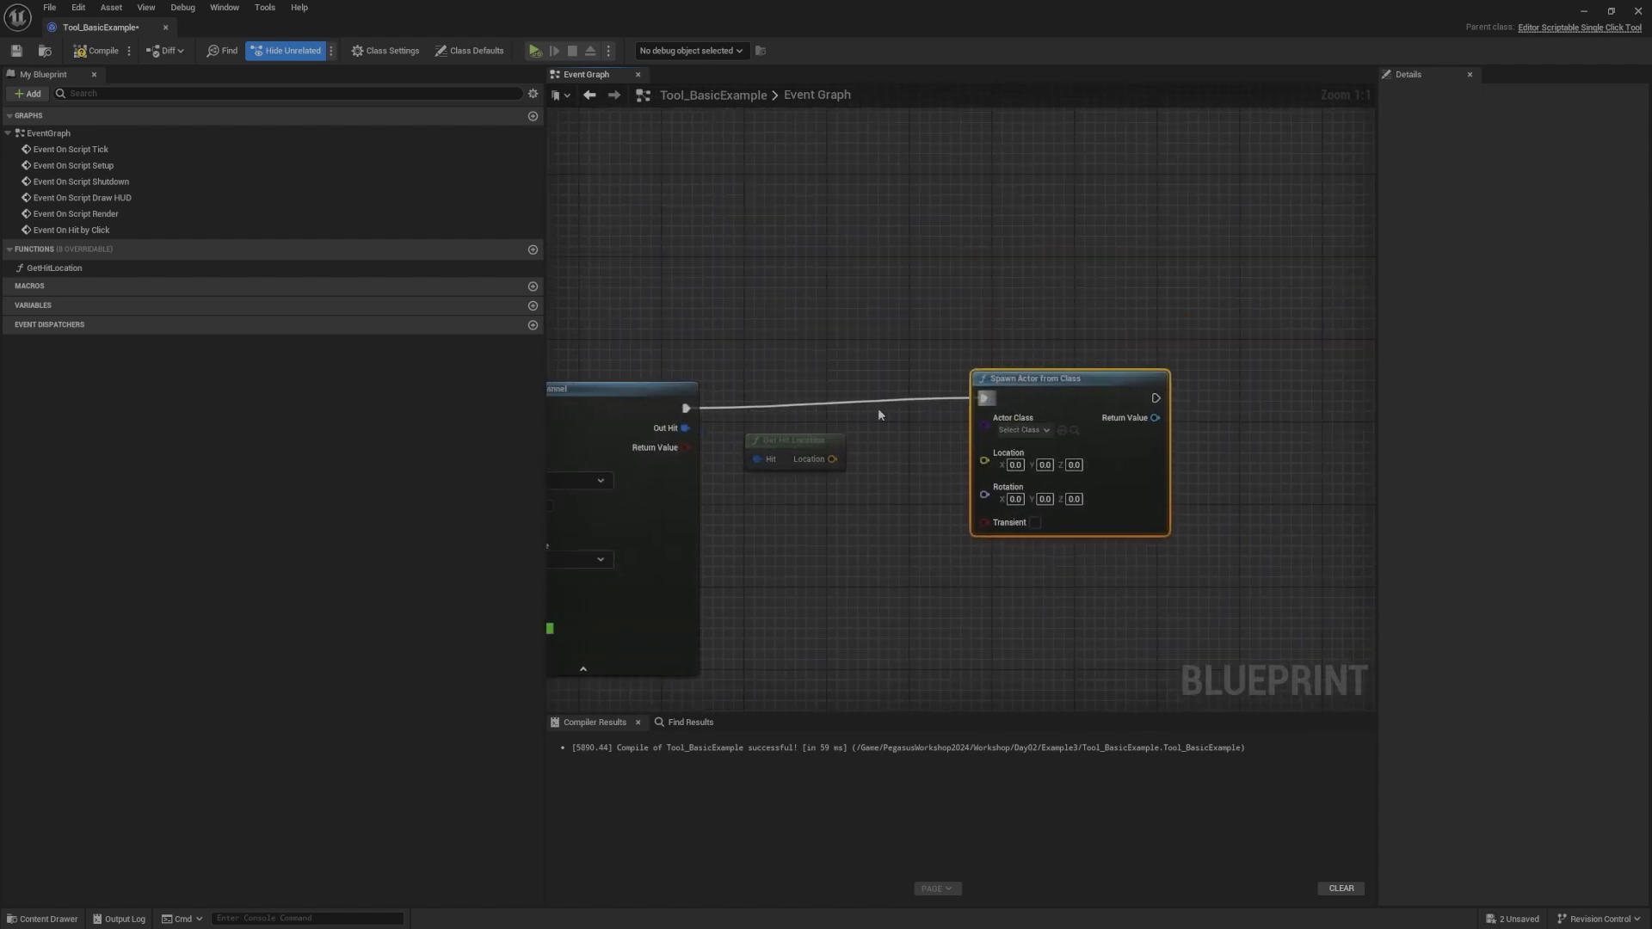
pyautogui.click(875, 413)
pyautogui.moveTo(828, 463); pyautogui.dragTo(986, 460)
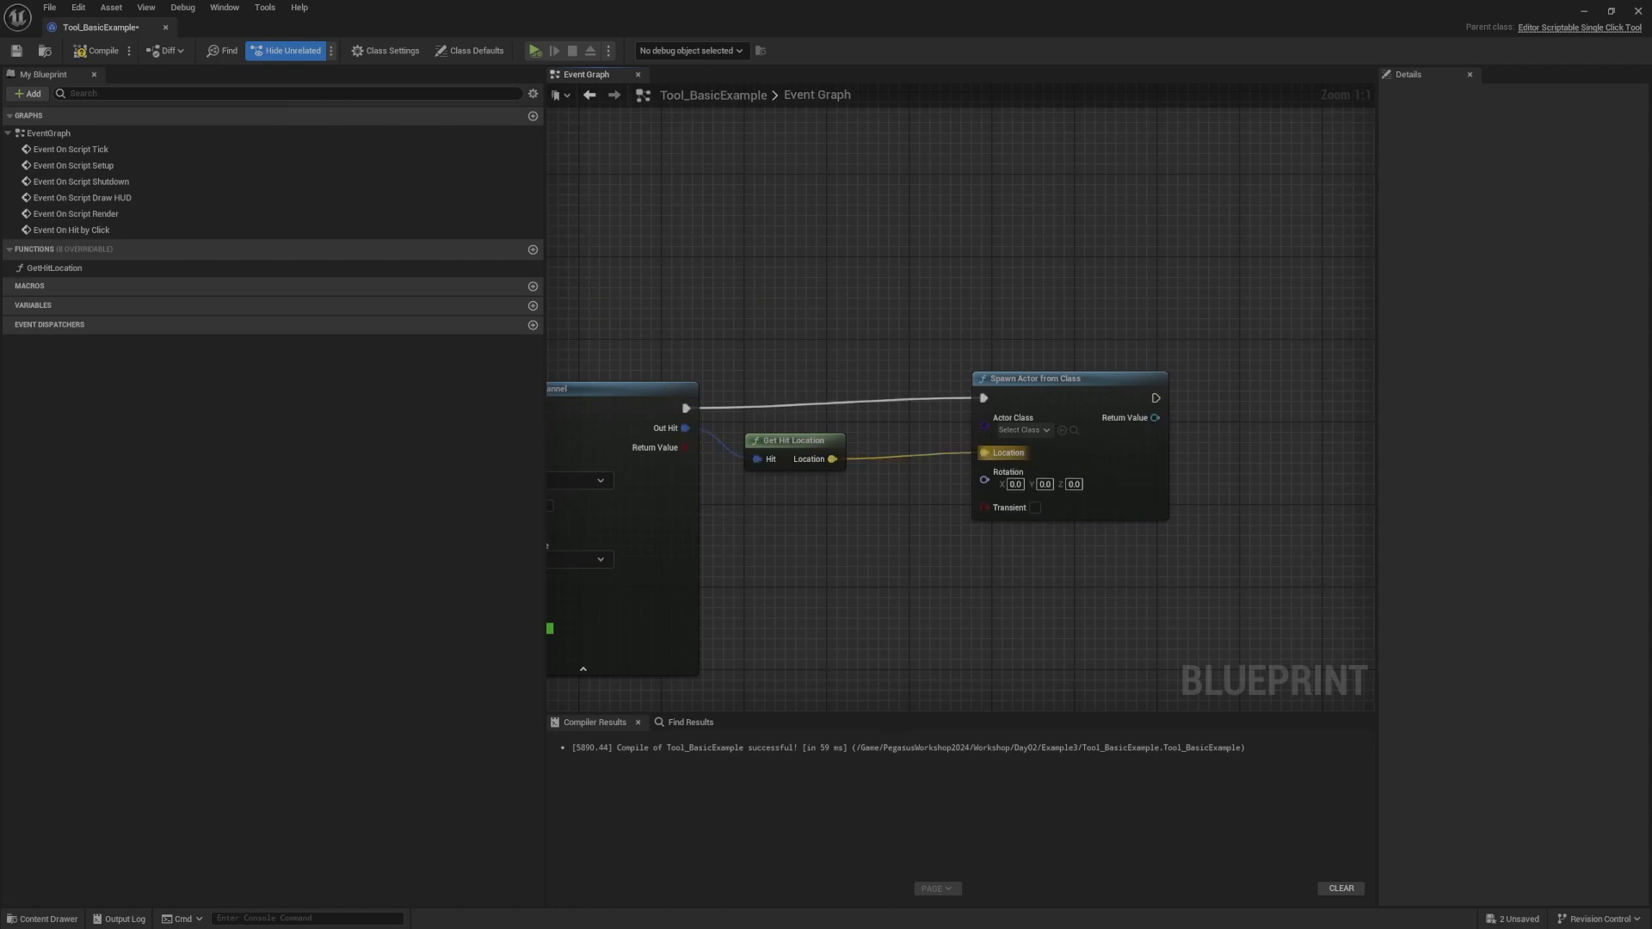
# Step: Set the Actor Class of the Spawn Actor from Class node to Static Mesh Actor
pyautogui.moveTo(1041, 425); pyautogui.dragTo(956, 431, button='right')
pyautogui.click(951, 436)
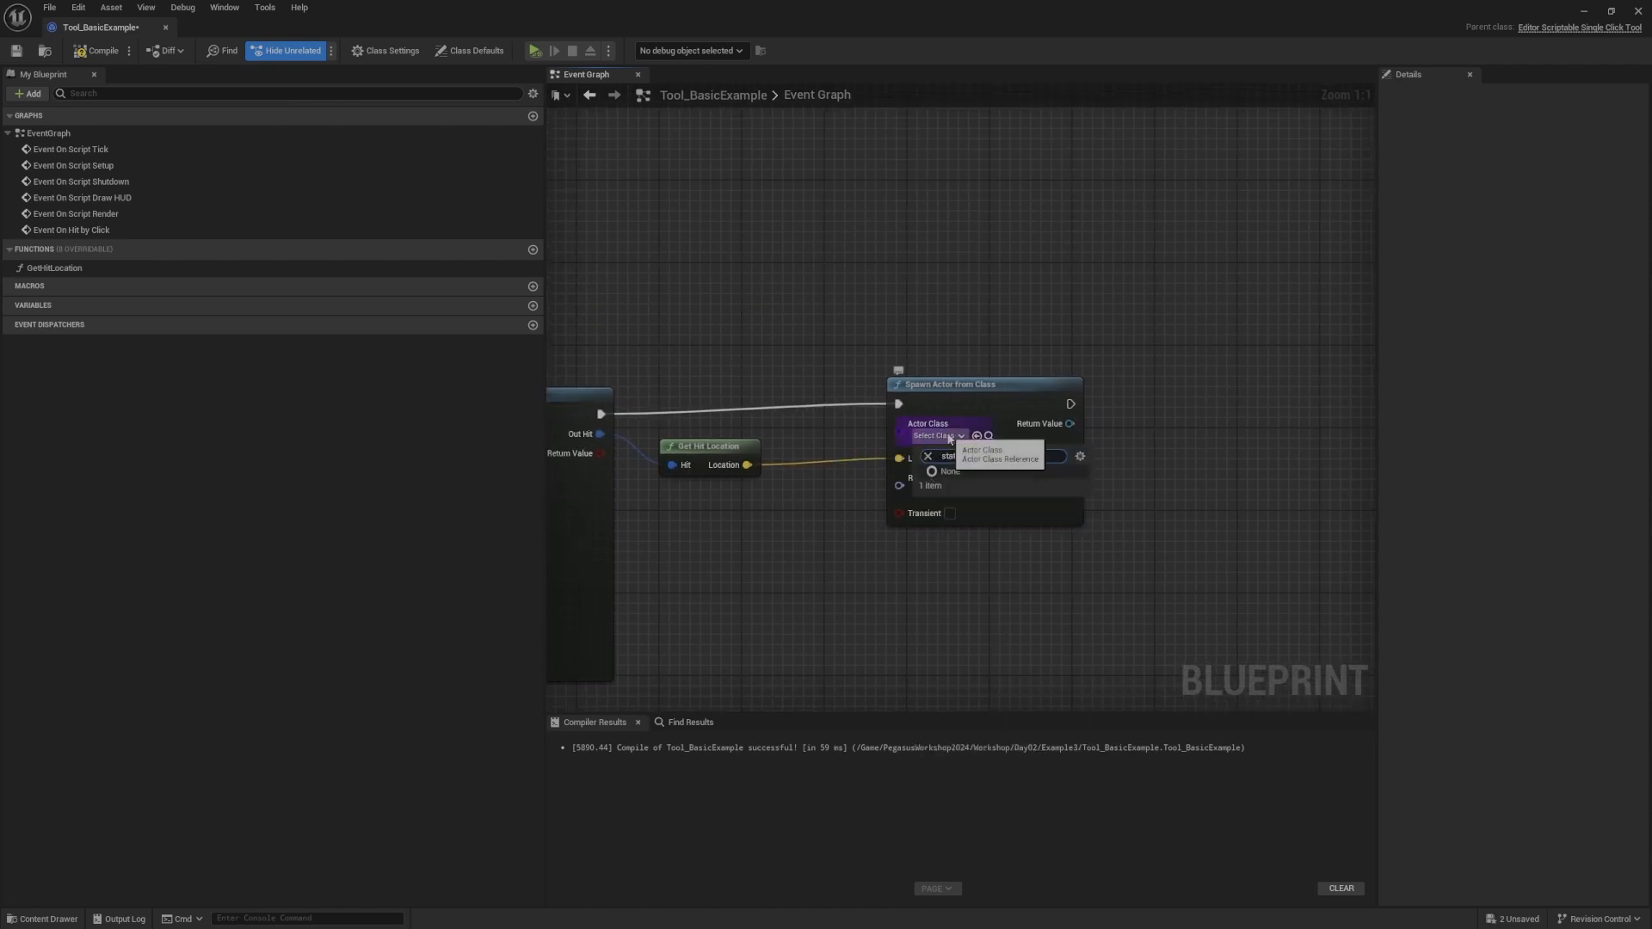
pyautogui.write('ic mesh')
pyautogui.click(996, 498)
pyautogui.click(974, 408)
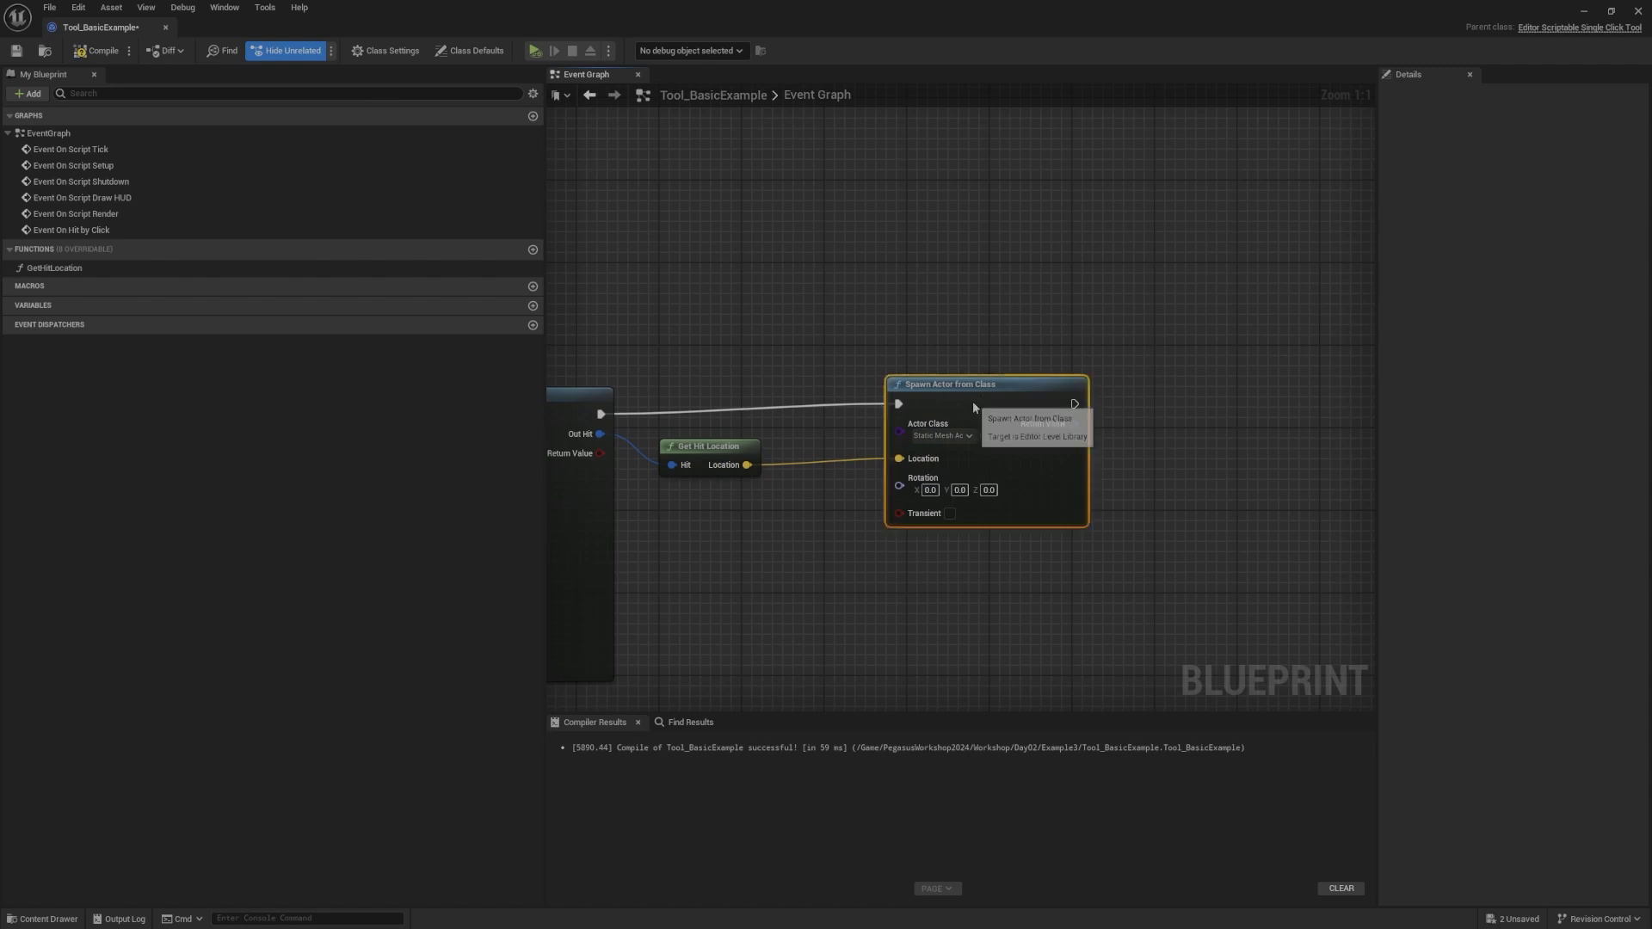
# Step: Add a Set Static Mesh node targeting the spawned actor's static mesh component, executed right after the spawn node
pyautogui.moveTo(1171, 383); pyautogui.dragTo(919, 376, button='right')
pyautogui.click(1028, 396)
pyautogui.moveTo(919, 376); pyautogui.dragTo(1018, 379)
pyautogui.write('set static')
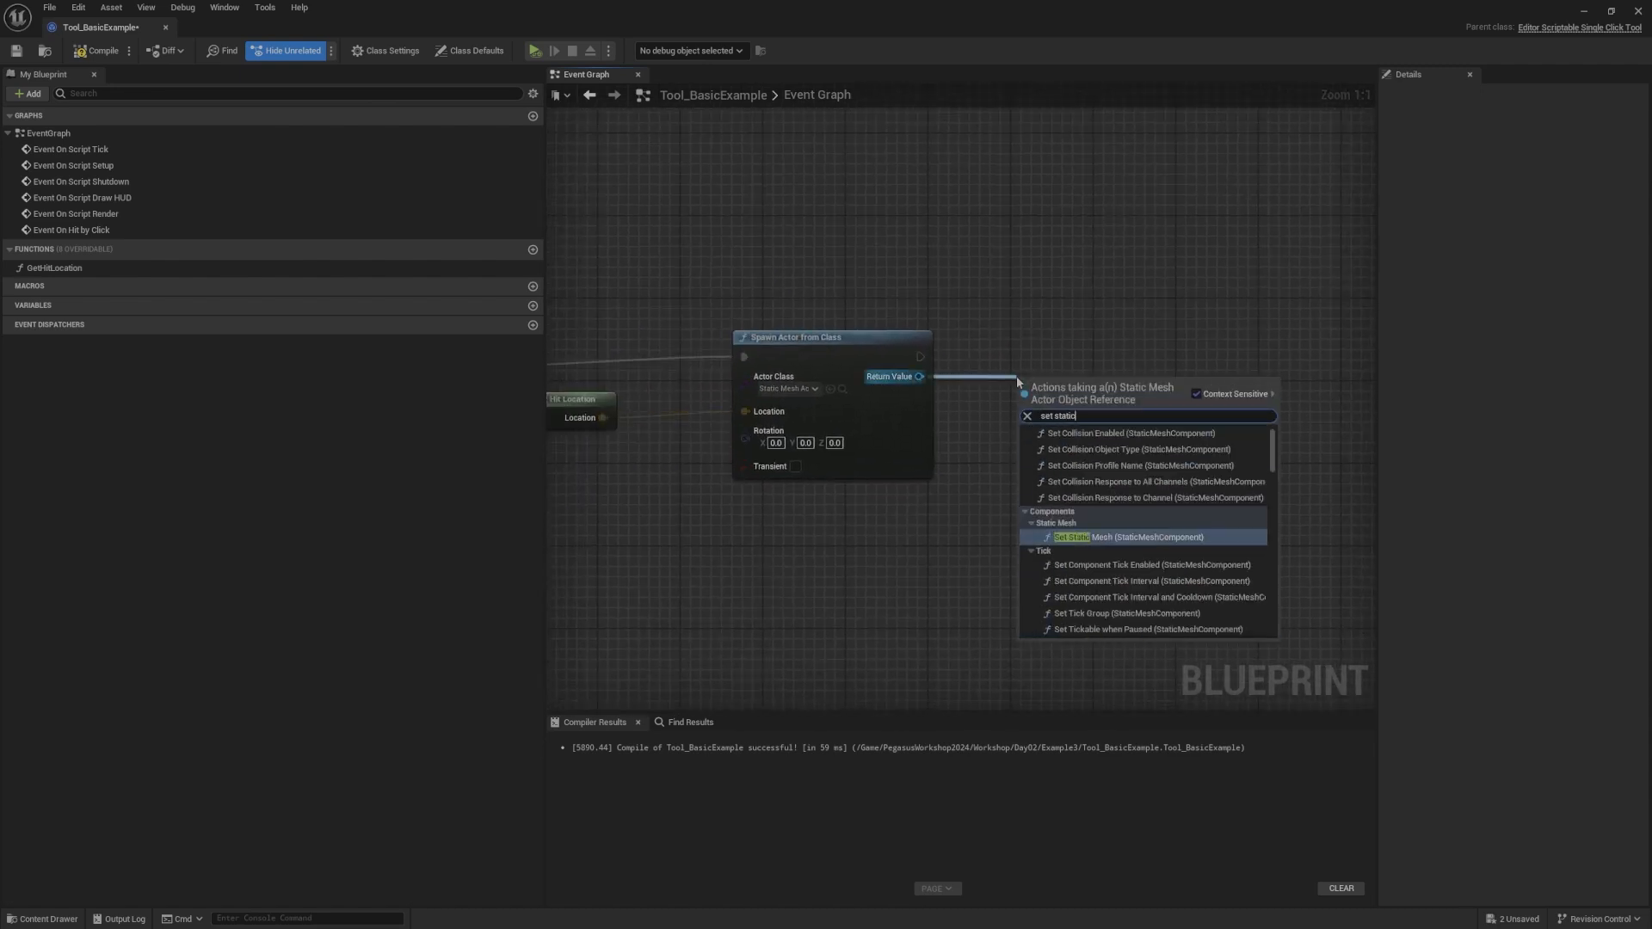
pyautogui.press('Return')
pyautogui.moveTo(1170, 419); pyautogui.dragTo(920, 354)
pyautogui.click(1215, 356)
# Step: Set the New Mesh of the Set Static Mesh node to 1M_CubeWithSocket
pyautogui.moveTo(1067, 303); pyautogui.dragTo(915, 332, button='right')
pyautogui.click(1086, 426)
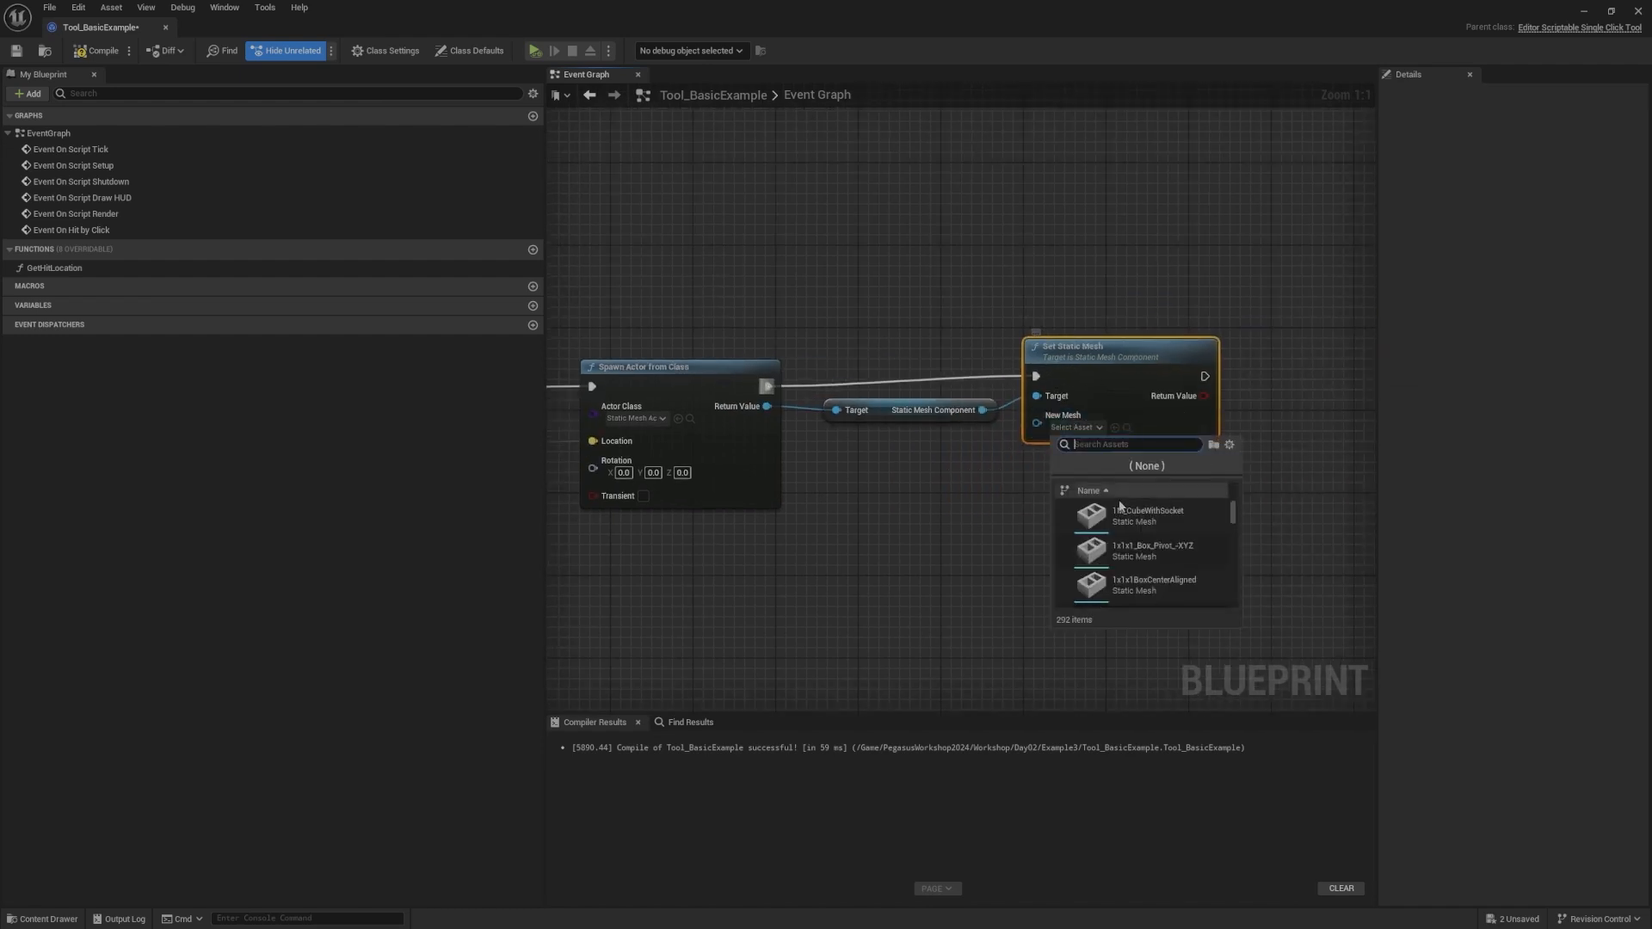
pyautogui.click(1176, 519)
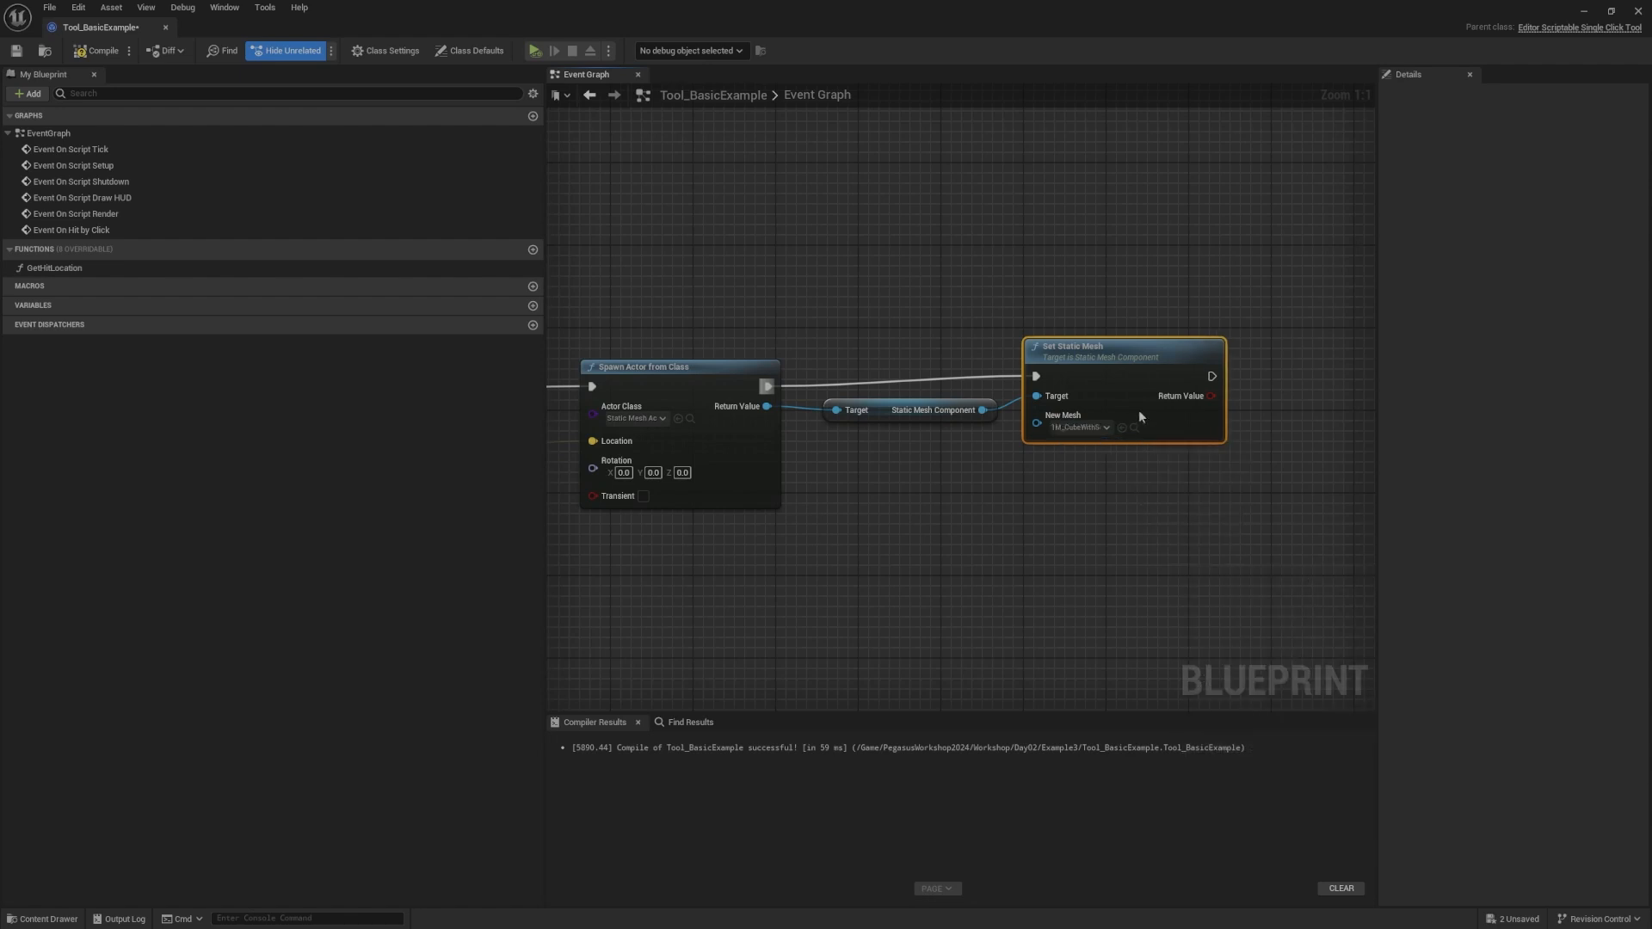
pyautogui.scroll(-5, 1033, 306)
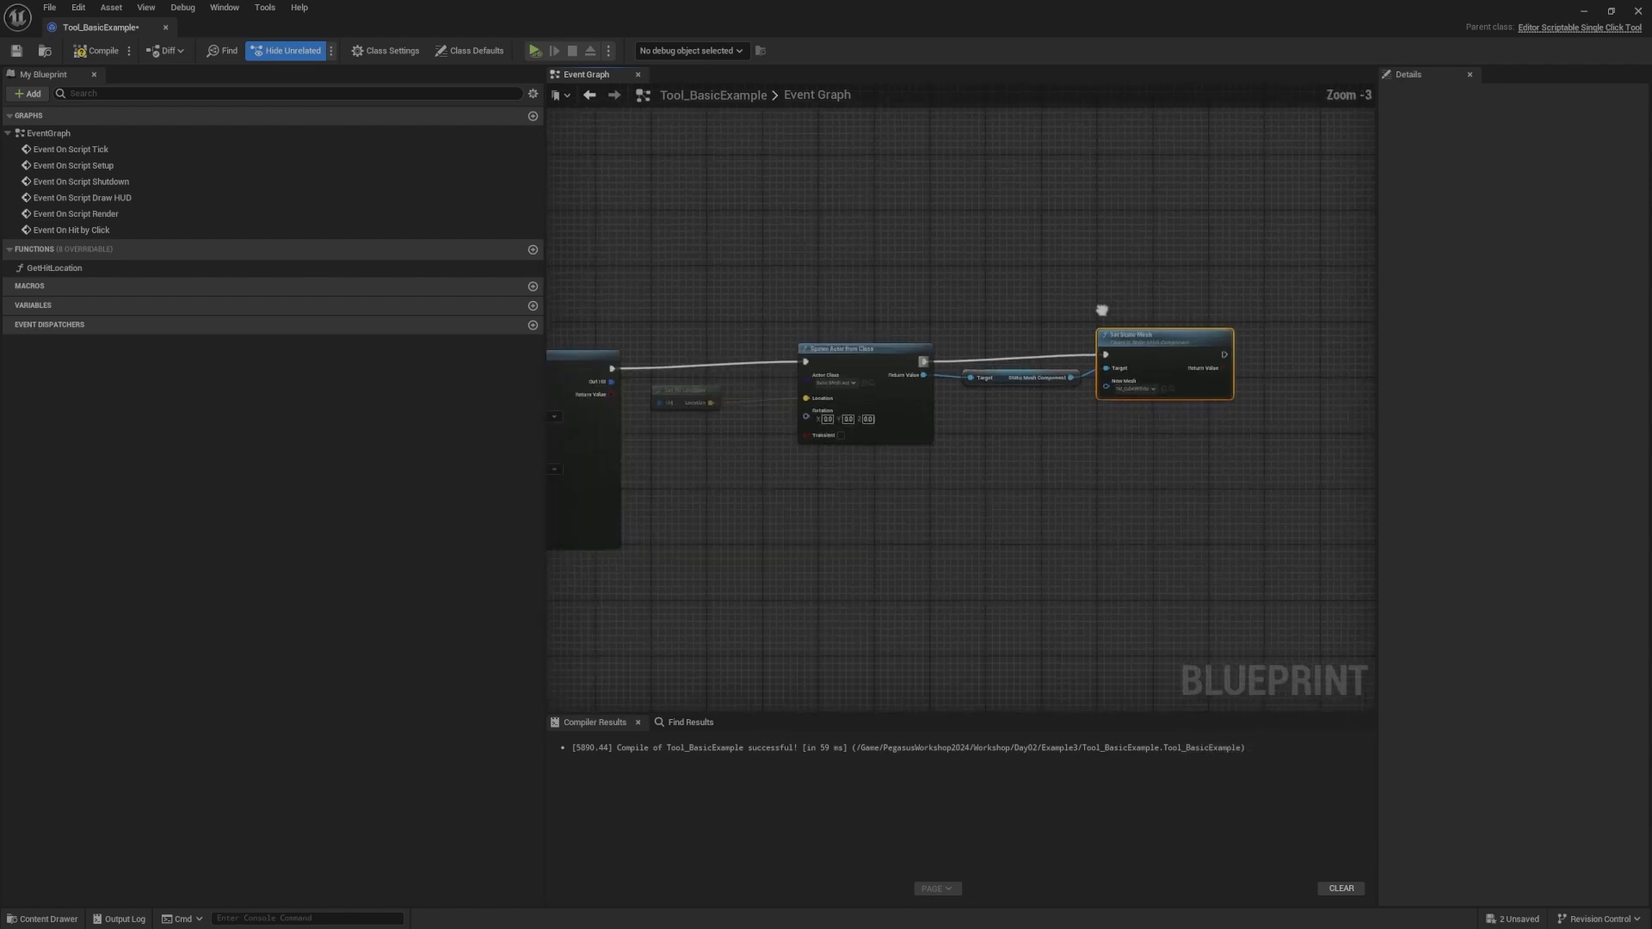
# Step: Compile the tool blueprint and start BasicTool over a grassy hillside in the level editor
pyautogui.click(68, 51)
pyautogui.click(1583, 12)
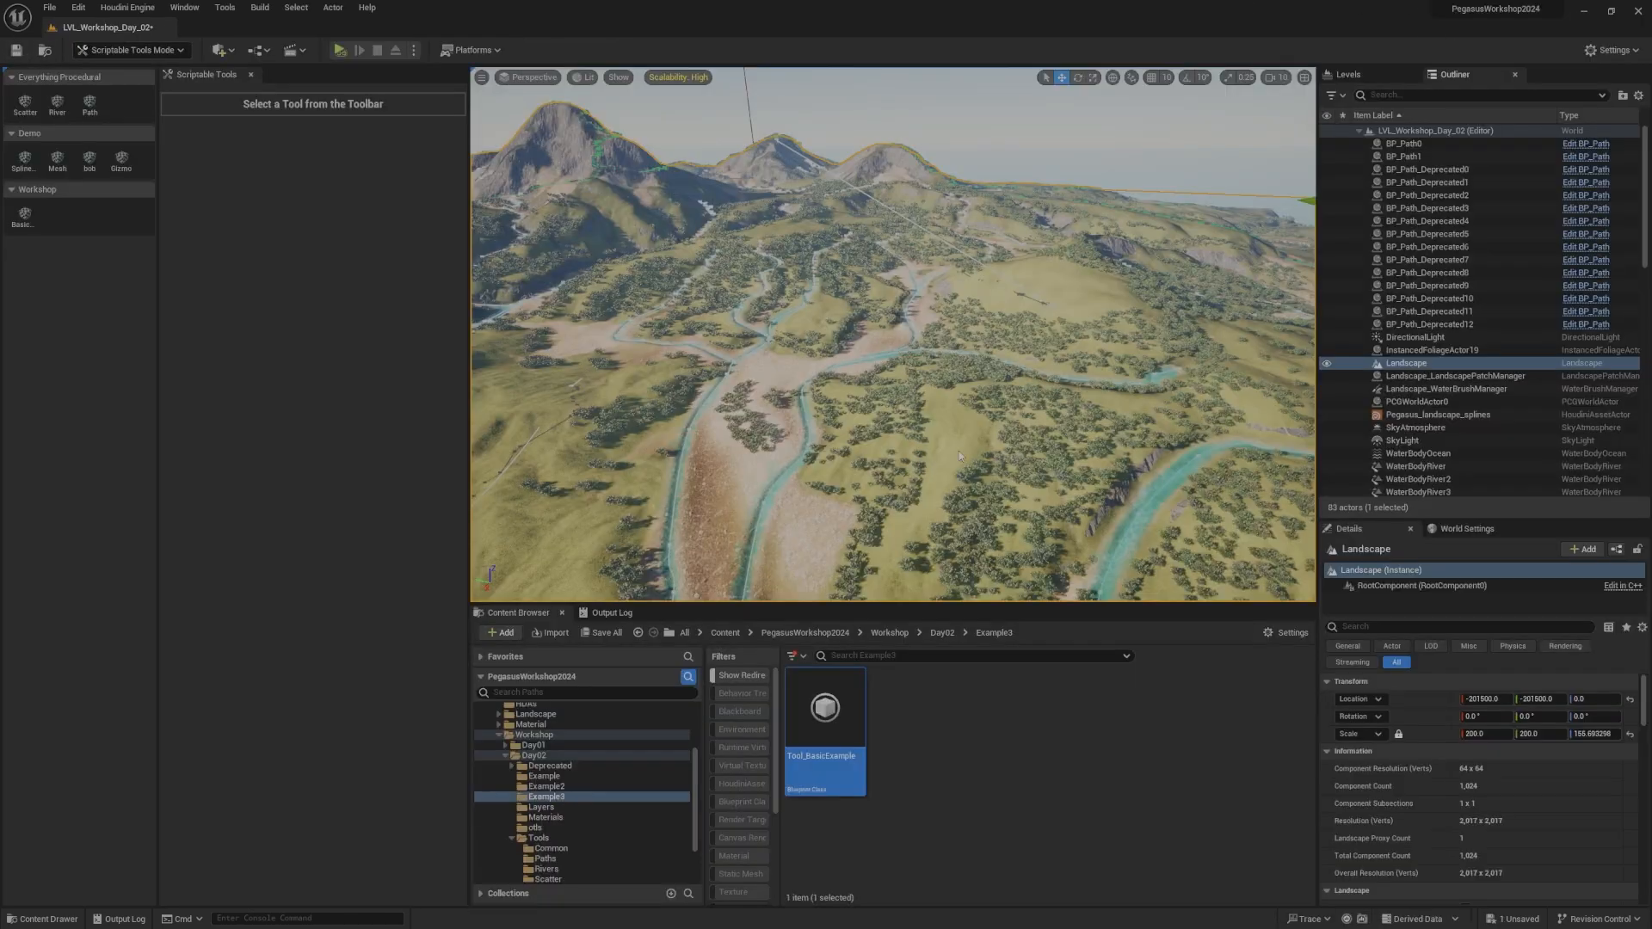
pyautogui.click(23, 217)
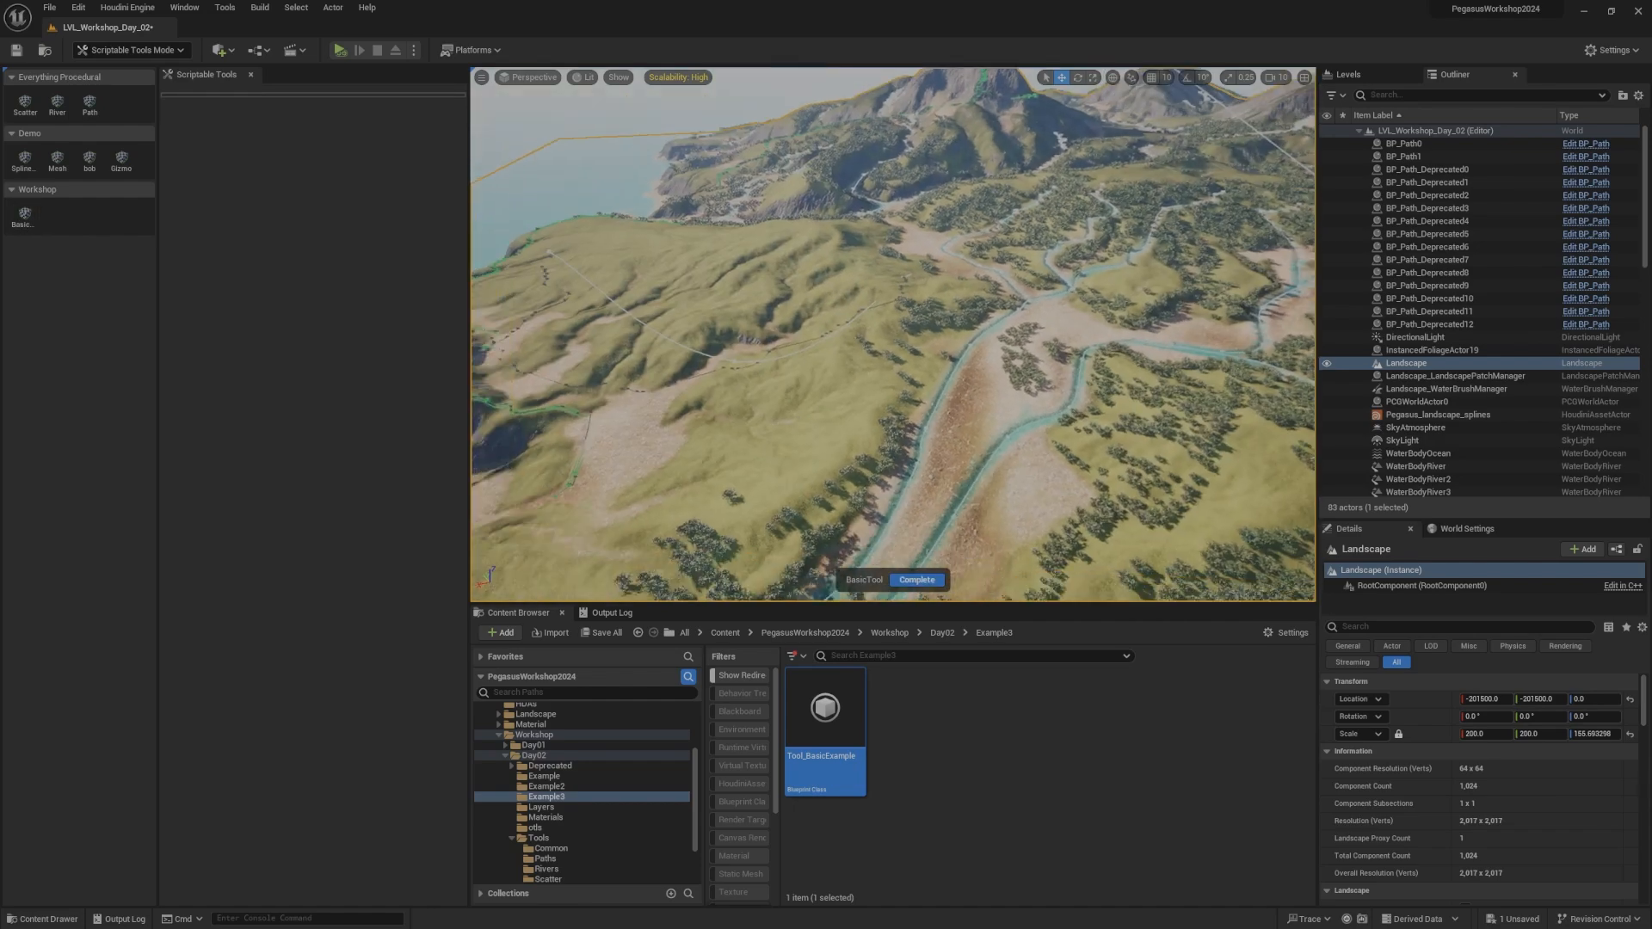
pyautogui.scroll(-1, 800, 327)
pyautogui.moveTo(861, 361); pyautogui.dragTo(809, 344, button='right')
# Step: Test BasicTool by spawning 18 cubes at scattered spots across the grassy hillside
pyautogui.click(805, 363)
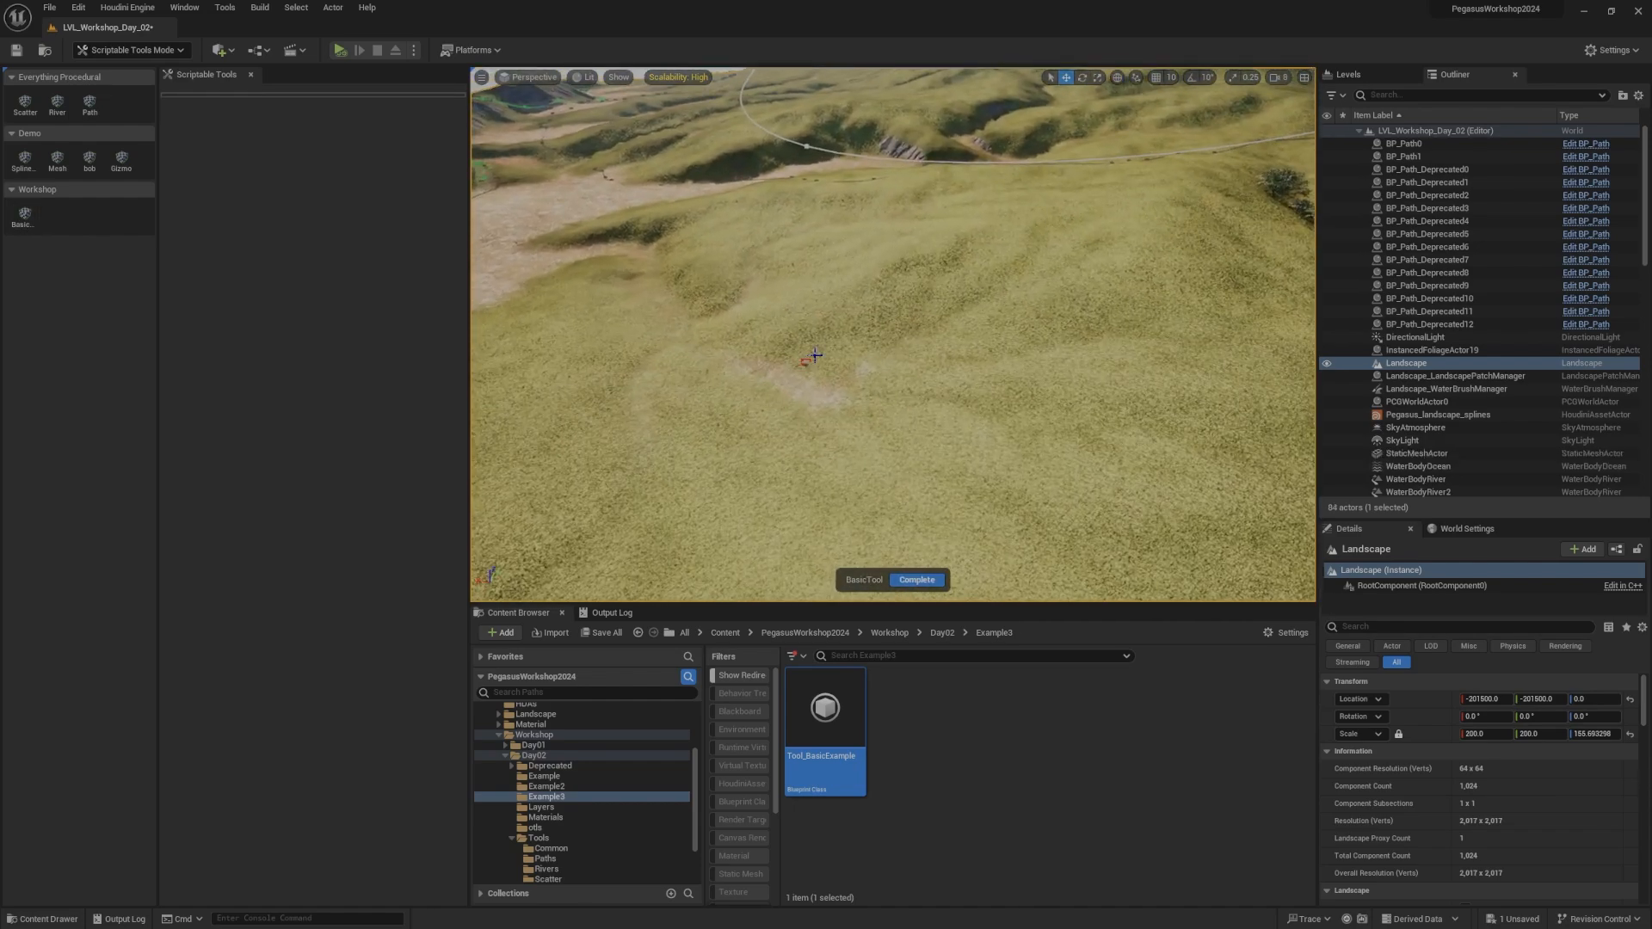
pyautogui.click(867, 272)
pyautogui.click(1018, 342)
pyautogui.click(886, 419)
pyautogui.click(796, 441)
pyautogui.click(704, 415)
pyautogui.press('w')
pyautogui.scroll(-2, 710, 456)
pyautogui.moveTo(704, 415); pyautogui.dragTo(672, 443, button='right')
pyautogui.click(904, 421)
pyautogui.click(965, 384)
pyautogui.click(1023, 353)
pyautogui.click(1073, 400)
pyautogui.click(1043, 437)
pyautogui.moveTo(1043, 437); pyautogui.dragTo(1144, 413, button='right')
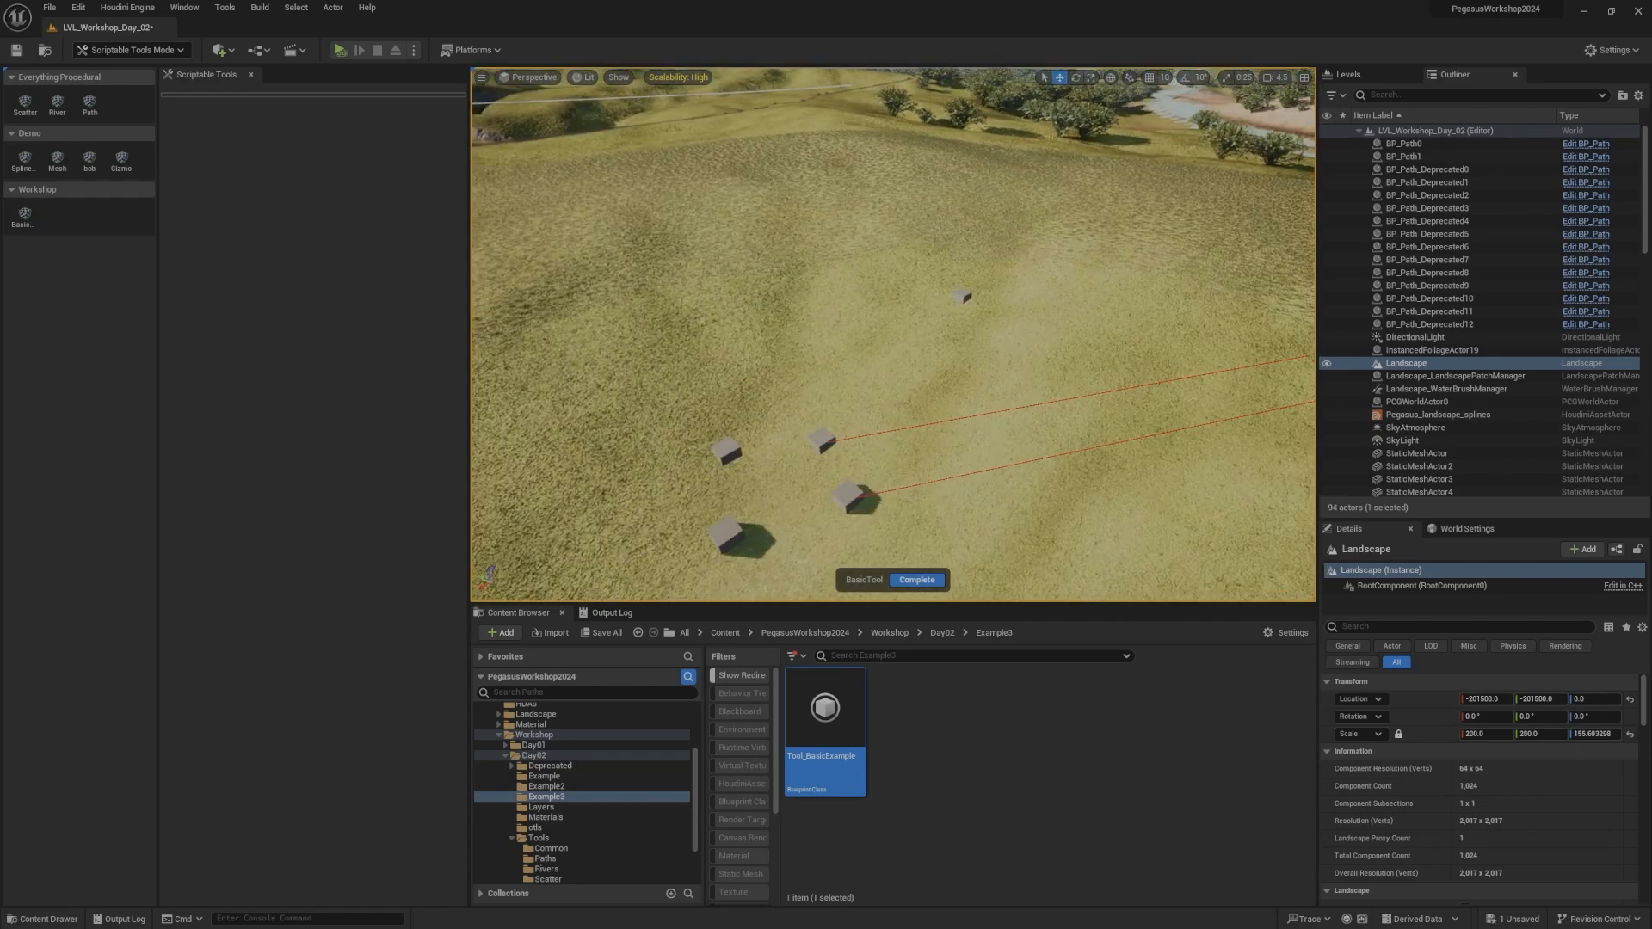
pyautogui.click(1008, 396)
pyautogui.click(921, 348)
pyautogui.click(811, 318)
pyautogui.moveTo(811, 317); pyautogui.dragTo(723, 344, button='right')
pyautogui.click(590, 426)
pyautogui.click(840, 344)
pyautogui.click(693, 358)
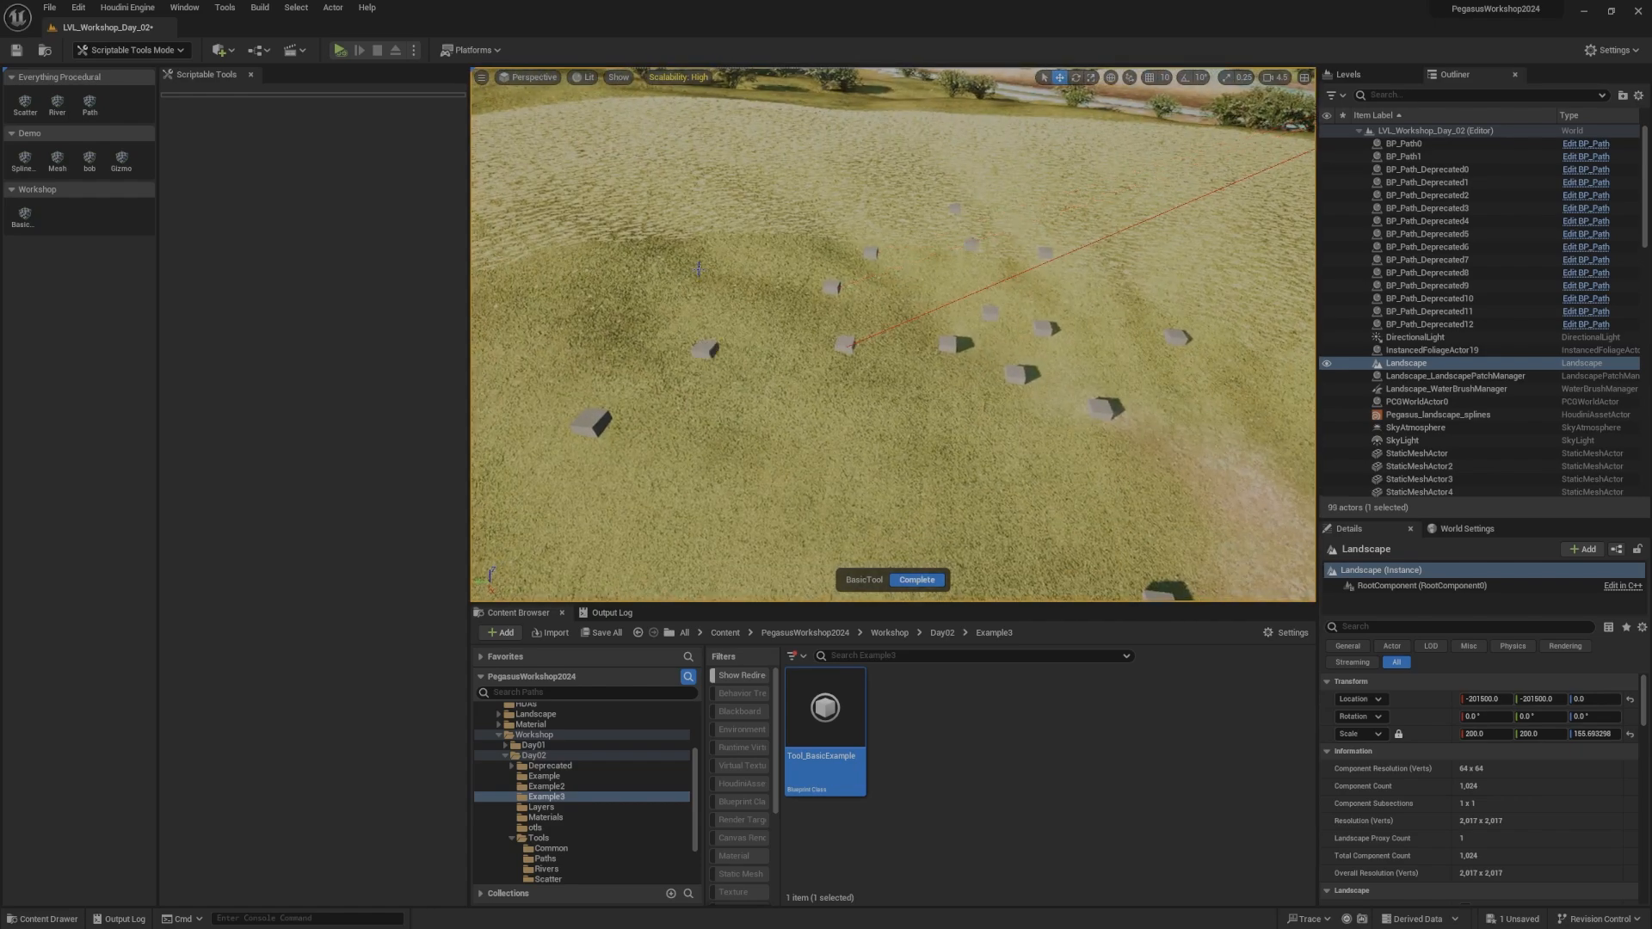
pyautogui.click(698, 268)
pyautogui.moveTo(698, 268); pyautogui.dragTo(709, 232, button='right')
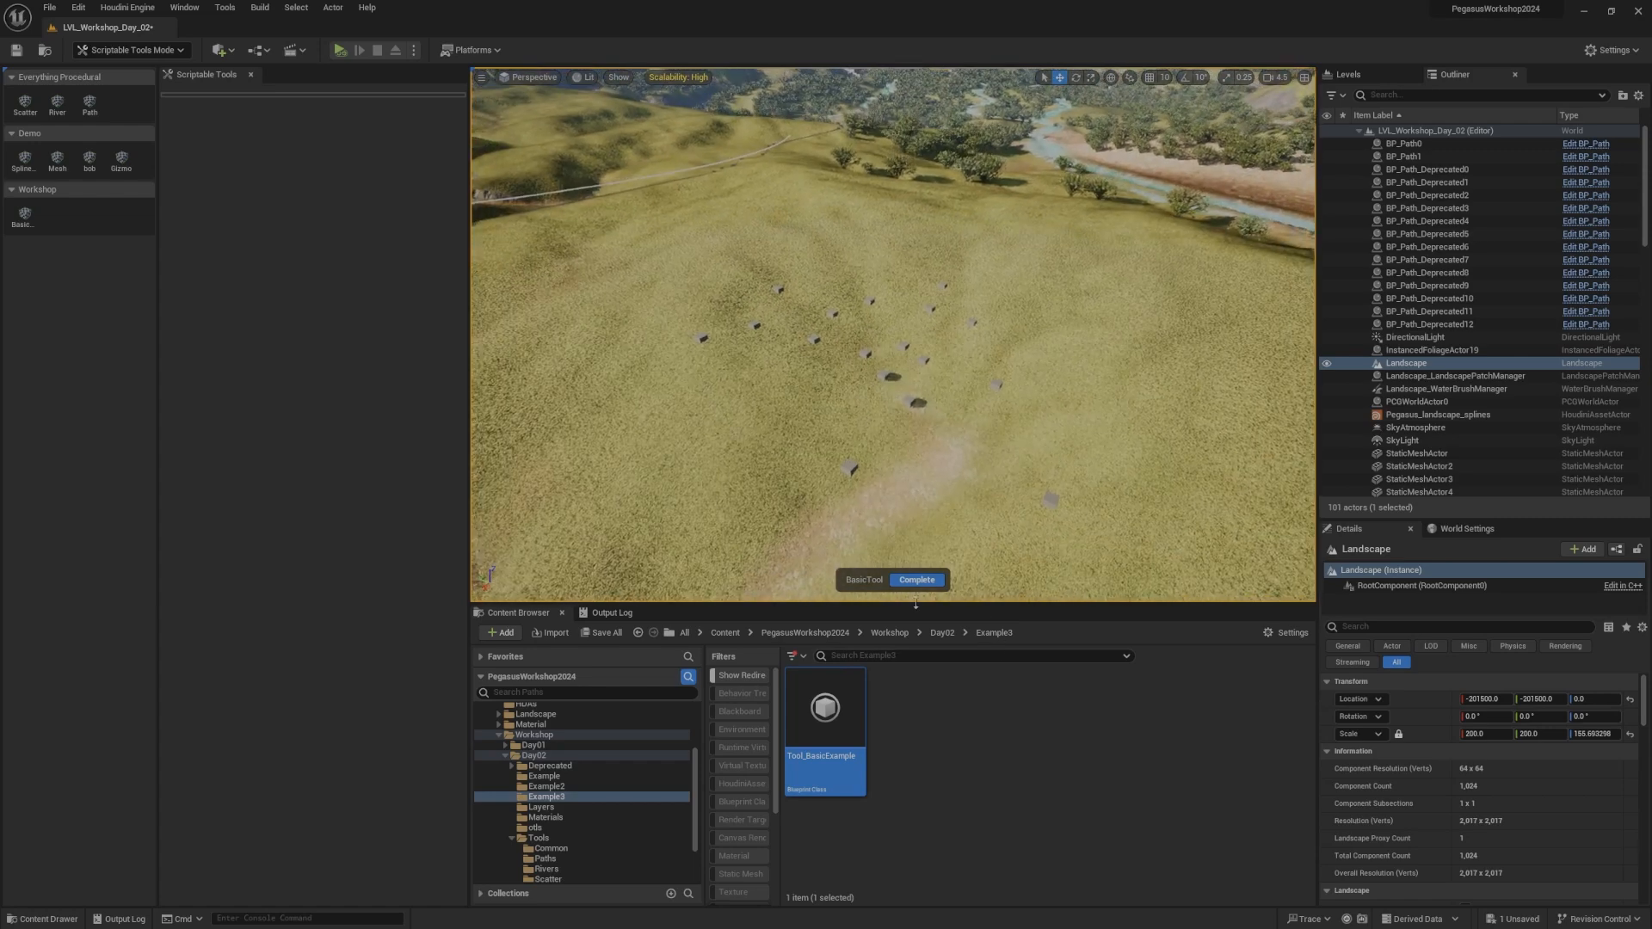
# Step: Complete the tool and view the spawned cubes from a lower angle in the level
pyautogui.click(917, 580)
pyautogui.moveTo(925, 499); pyautogui.dragTo(927, 441, button='right')
pyautogui.scroll(-2, 932, 507)
pyautogui.press('s')
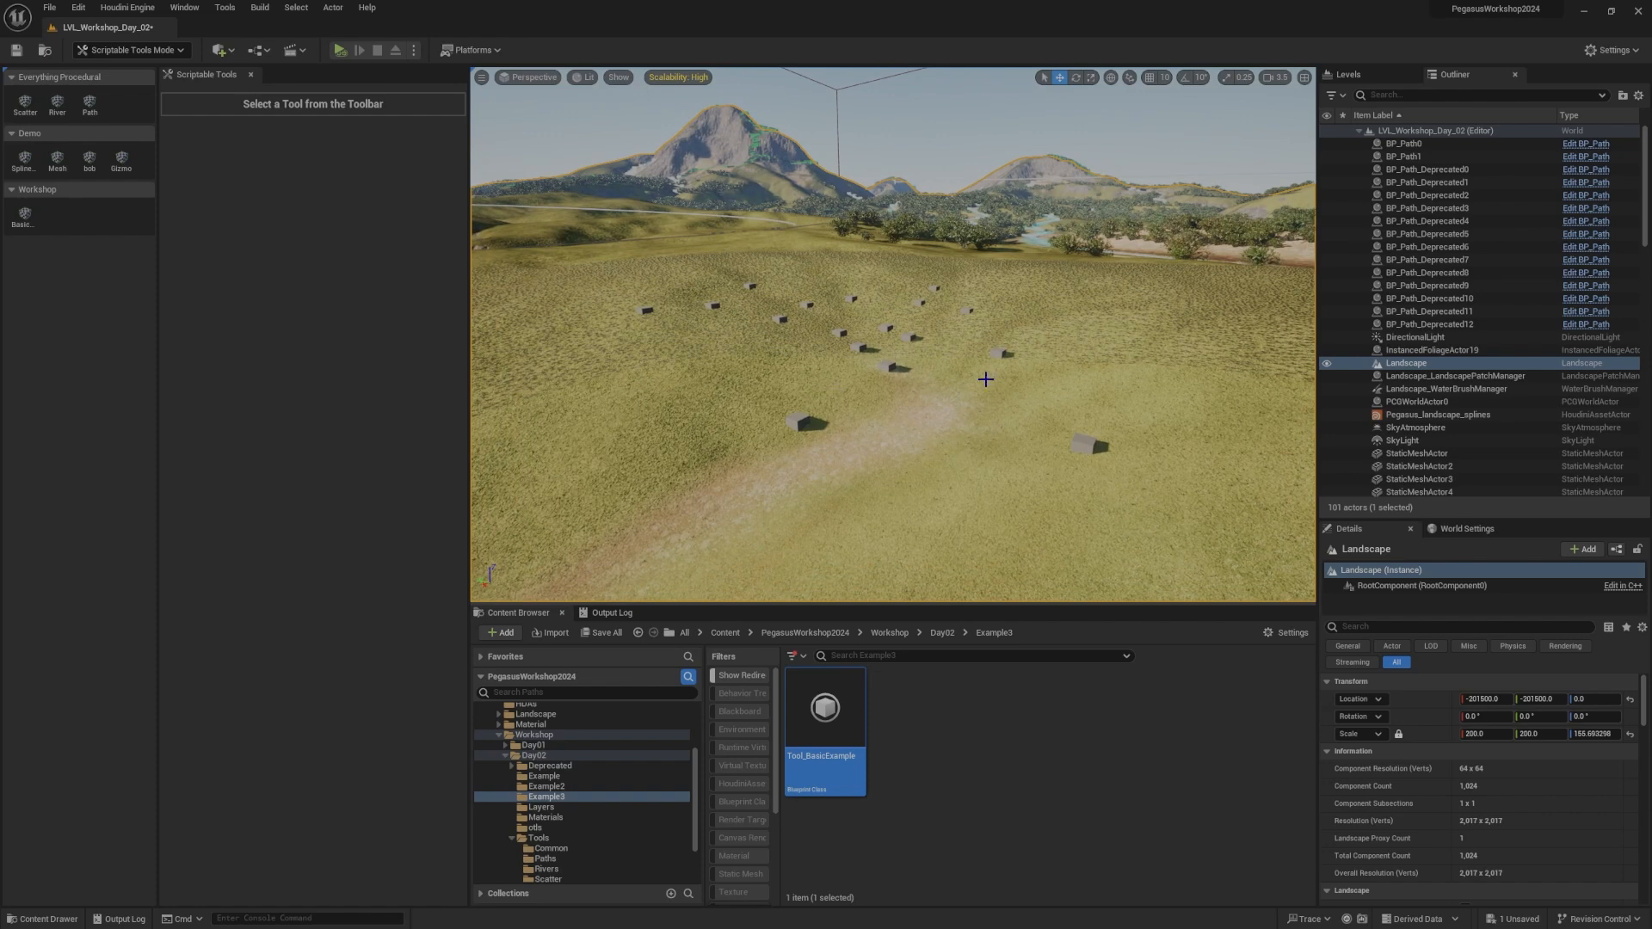
pyautogui.moveTo(885, 318); pyautogui.dragTo(872, 328, button='right')
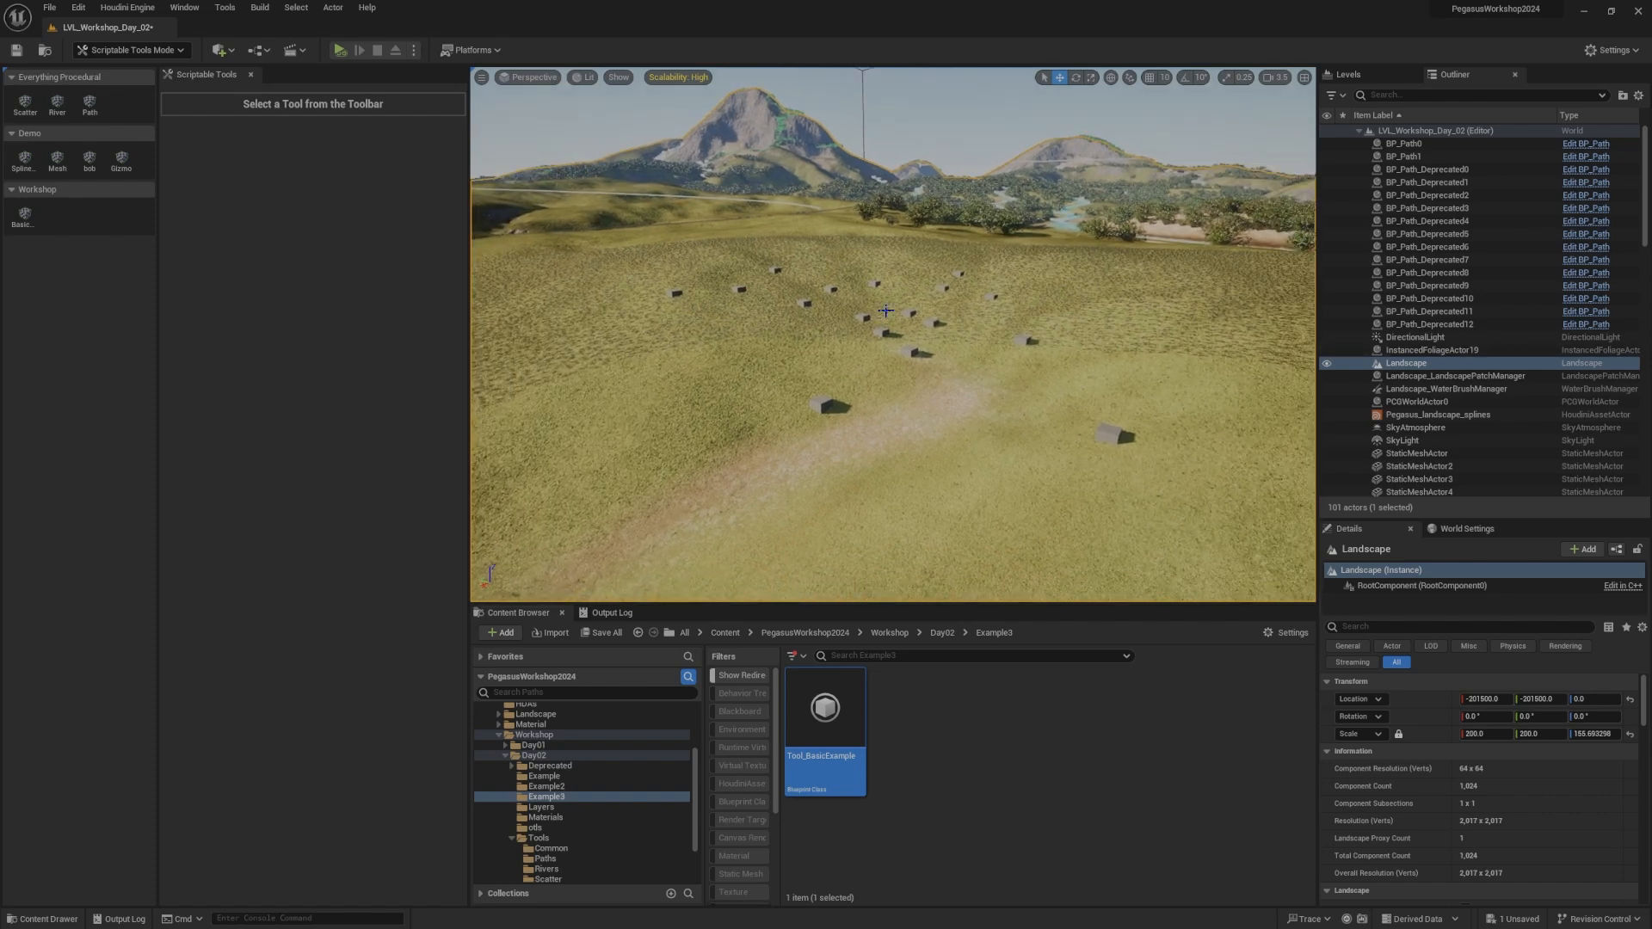
# Step: Select all spawned actors from StaticMeshActor to StaticMeshActor18 in the Outliner
pyautogui.scroll(-5, 1494, 360)
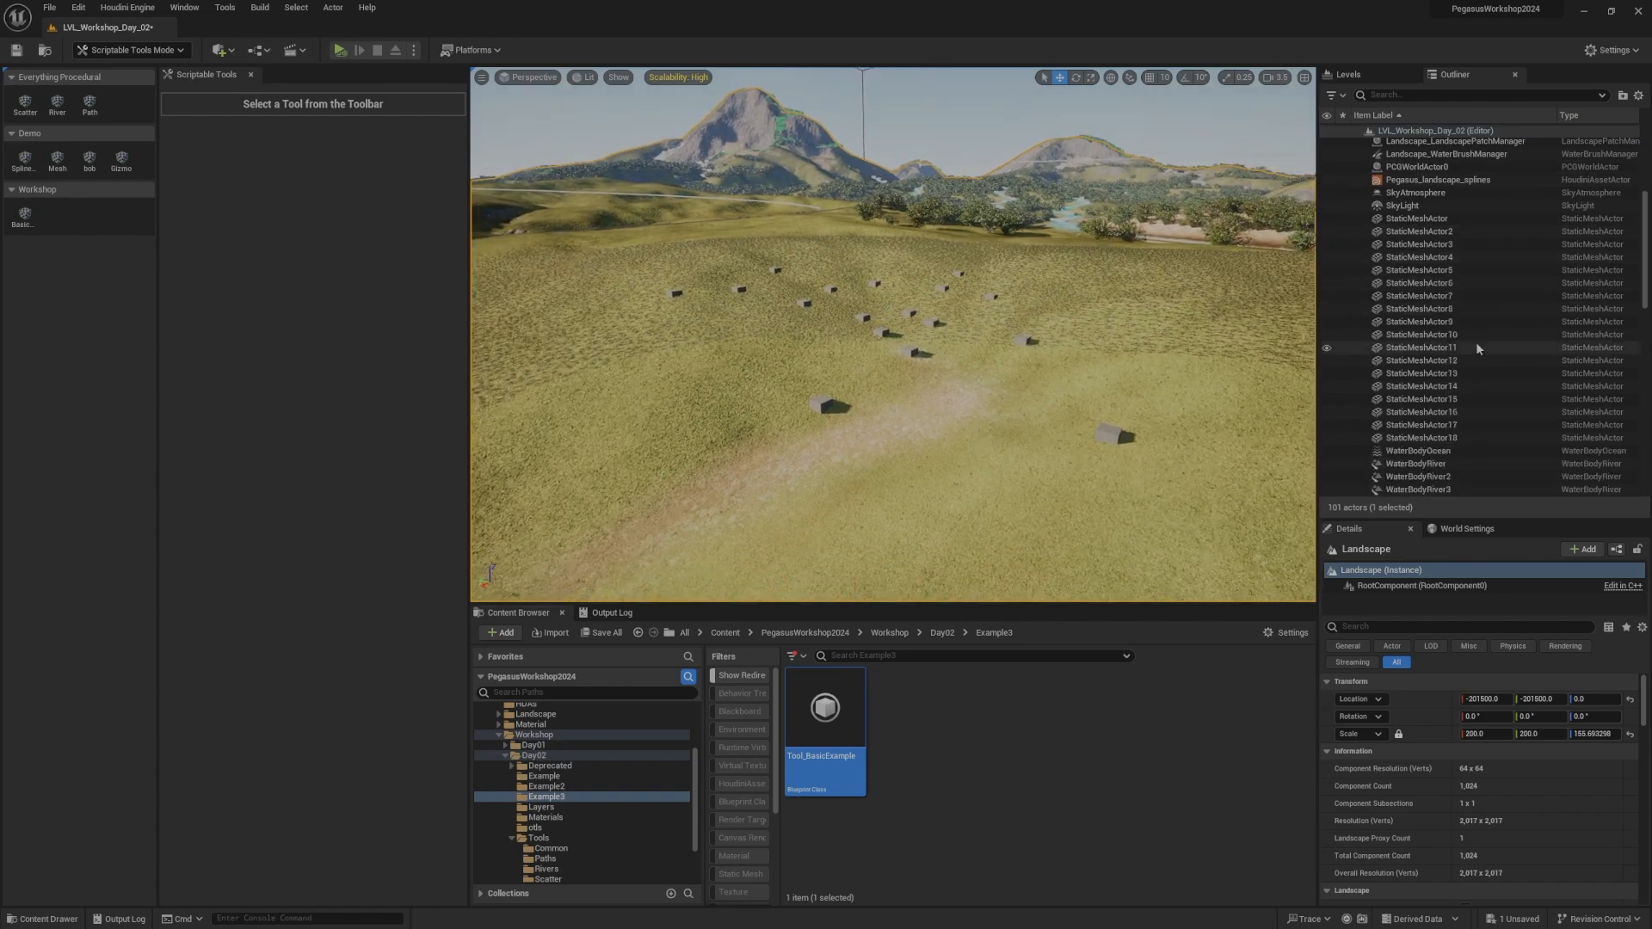
pyautogui.scroll(-1, 1475, 343)
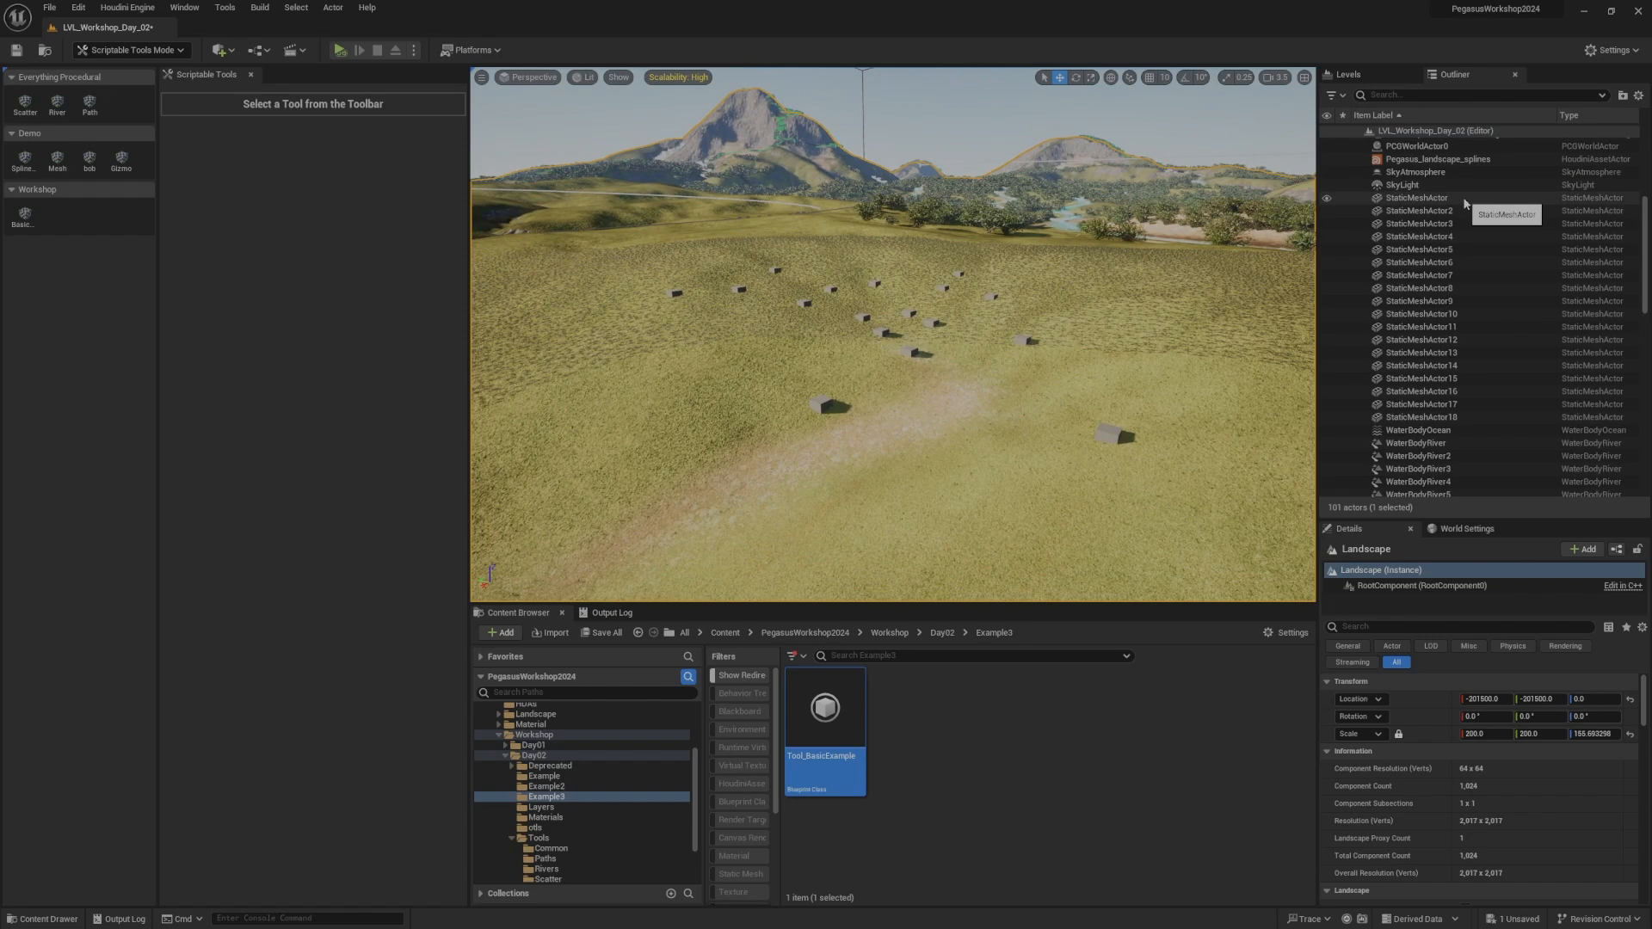
pyautogui.click(1465, 199)
pyautogui.keyDown('shift'); pyautogui.click(1528, 417); pyautogui.keyUp('shift')
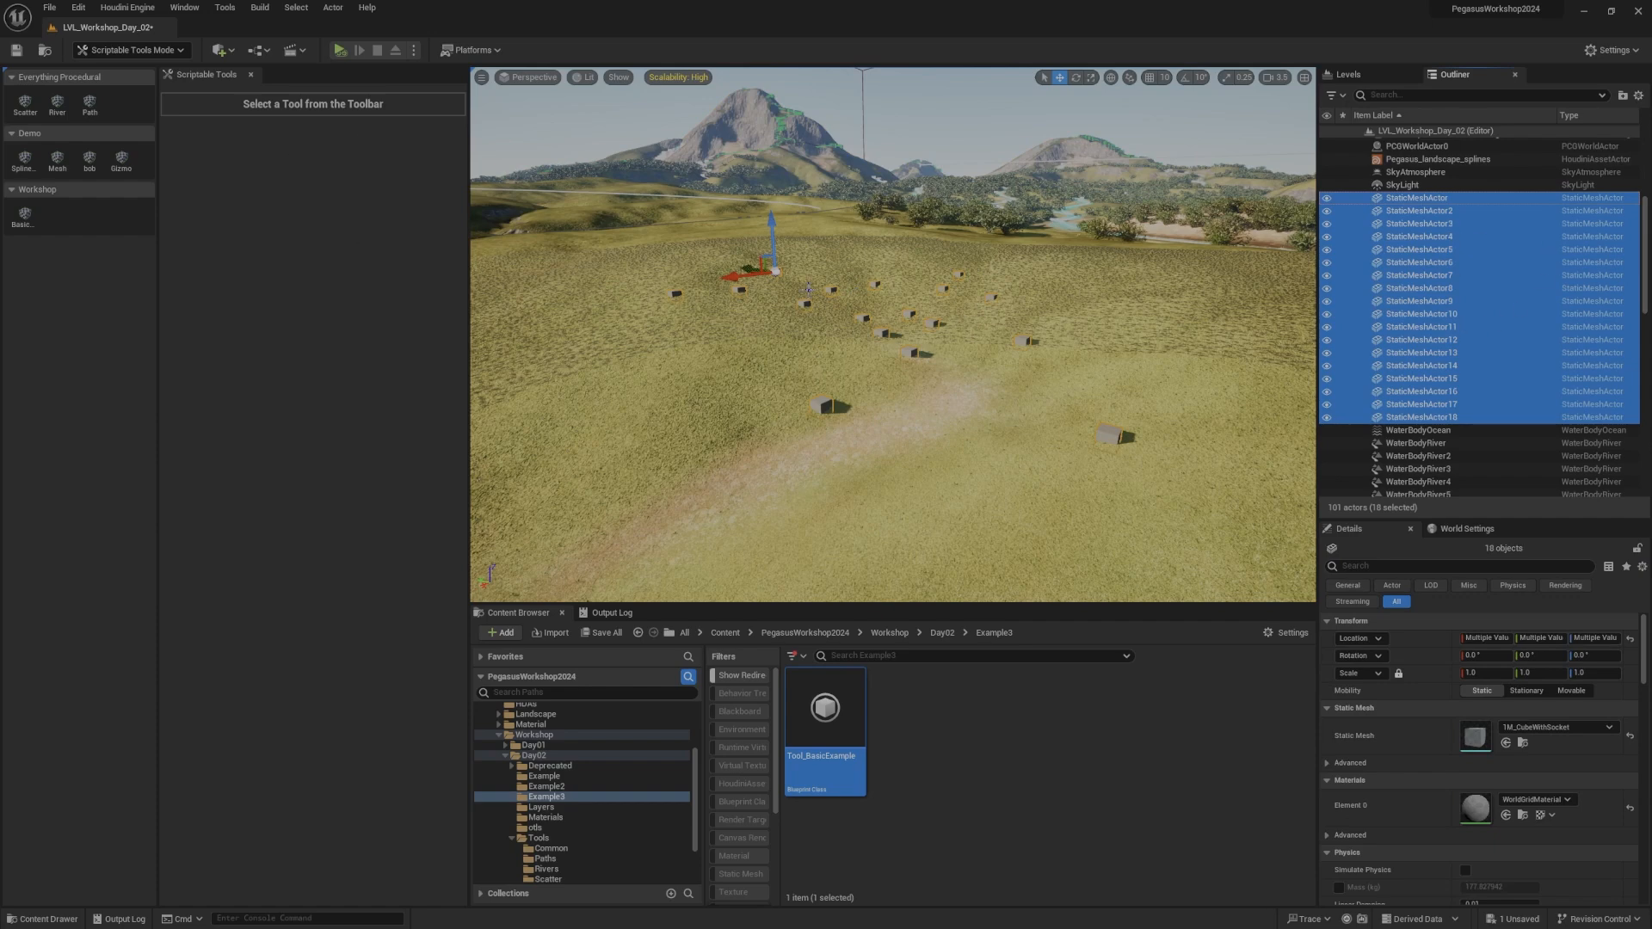
# Step: Start and end BasicTool several times with the cubes selected to compare how the transform gizmo behaves
pyautogui.click(24, 215)
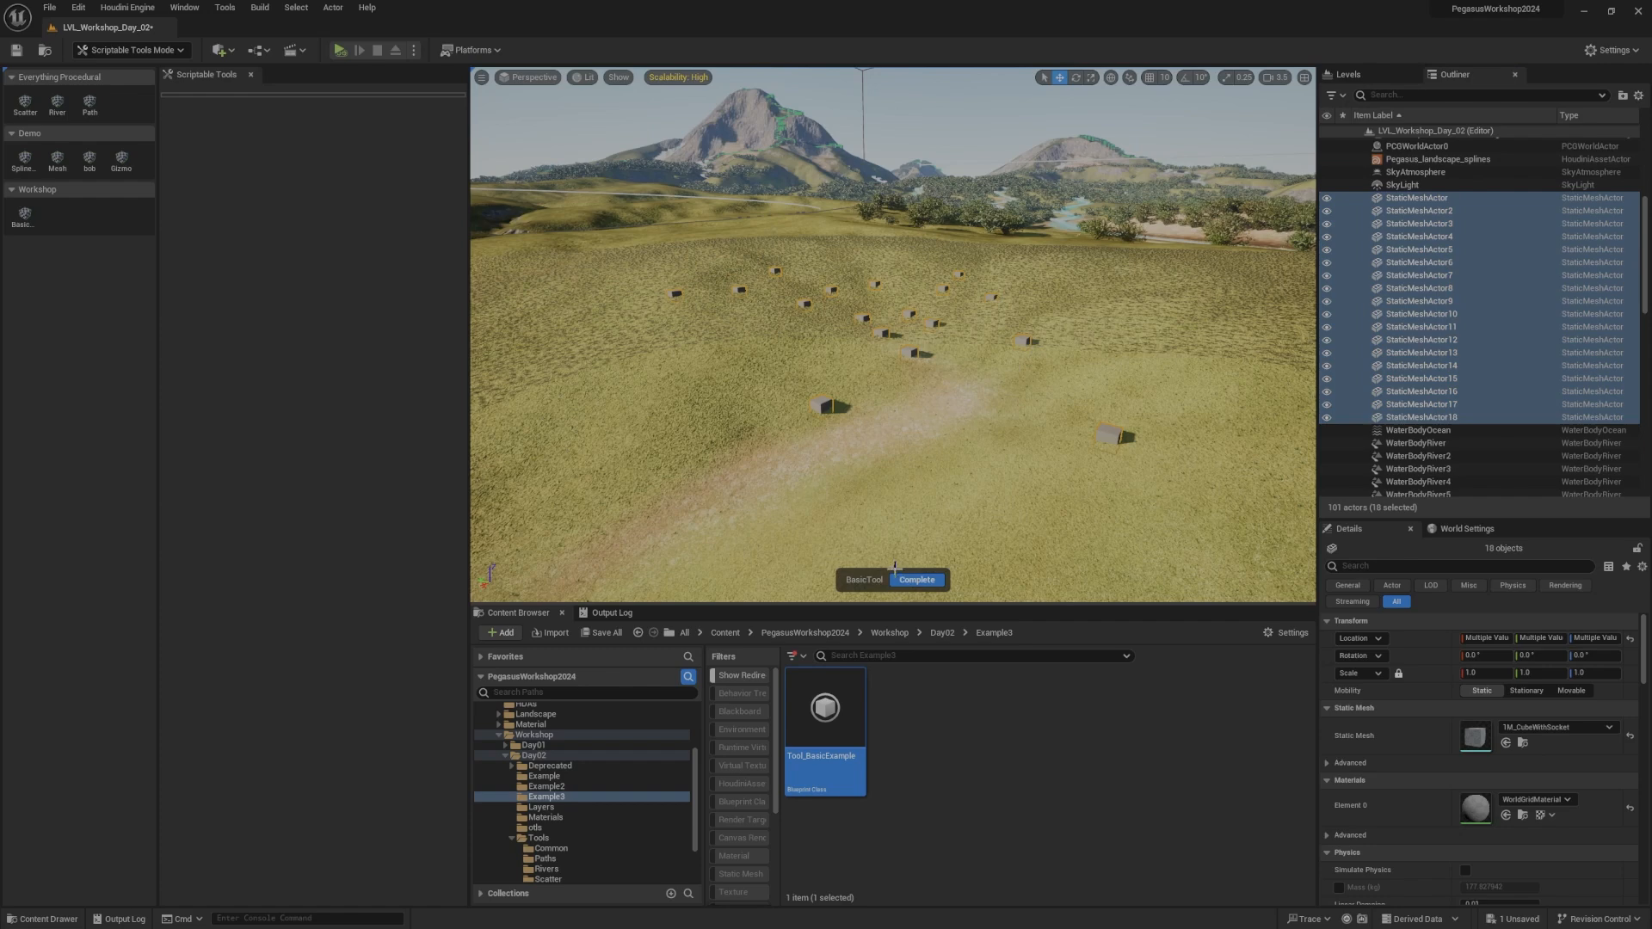
pyautogui.click(920, 581)
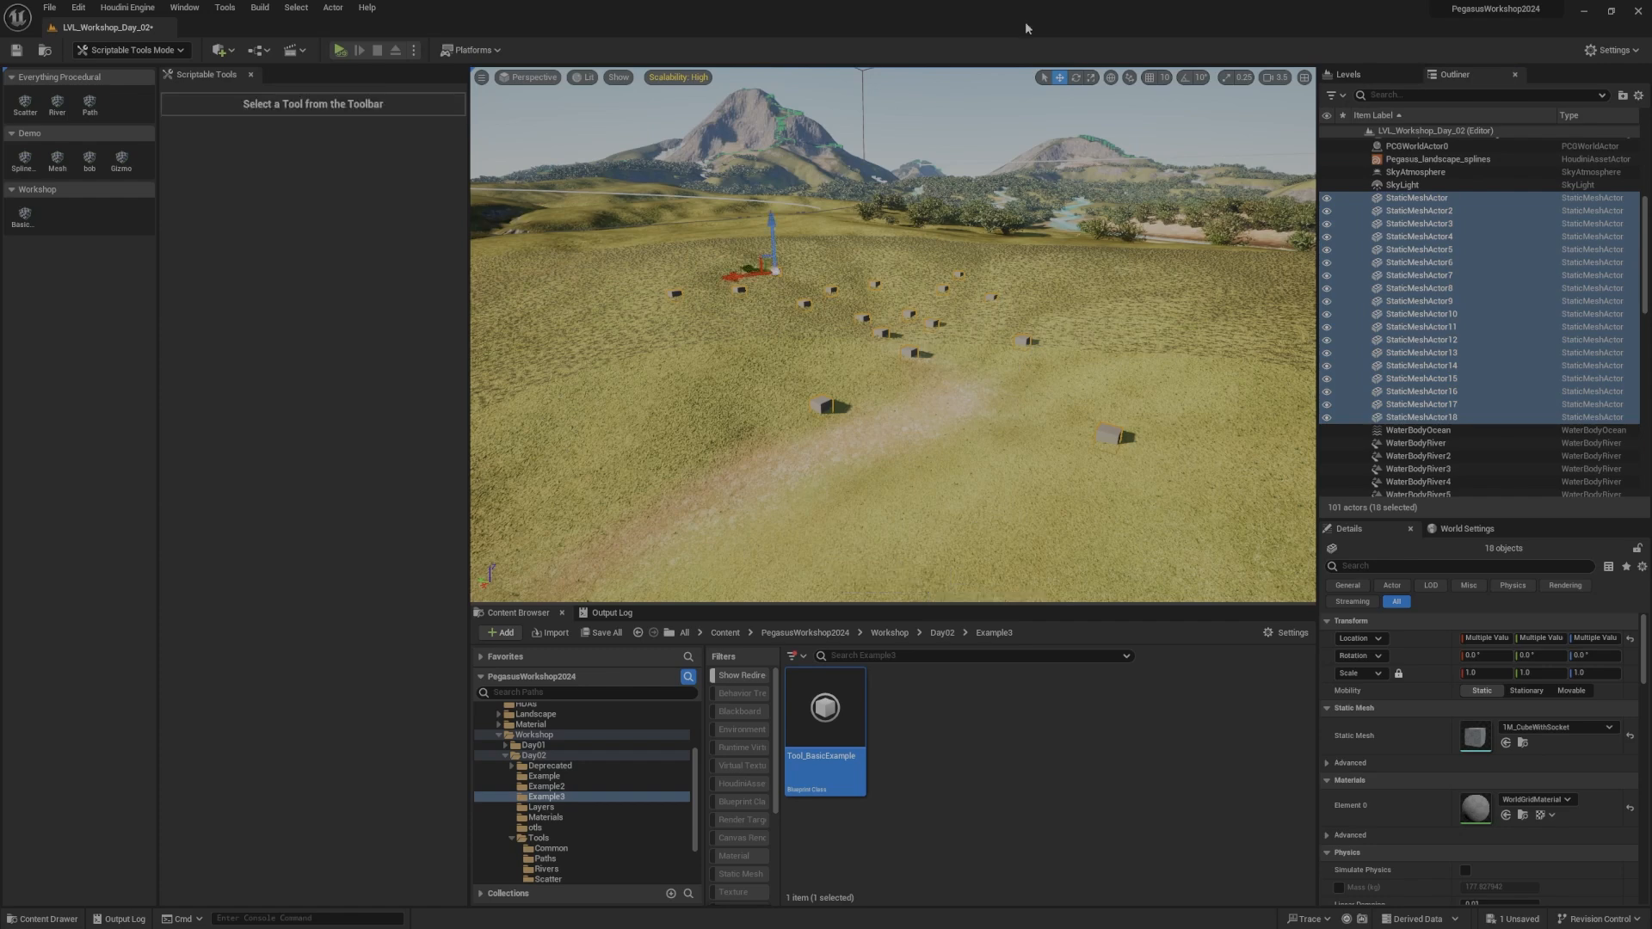
pyautogui.click(17, 217)
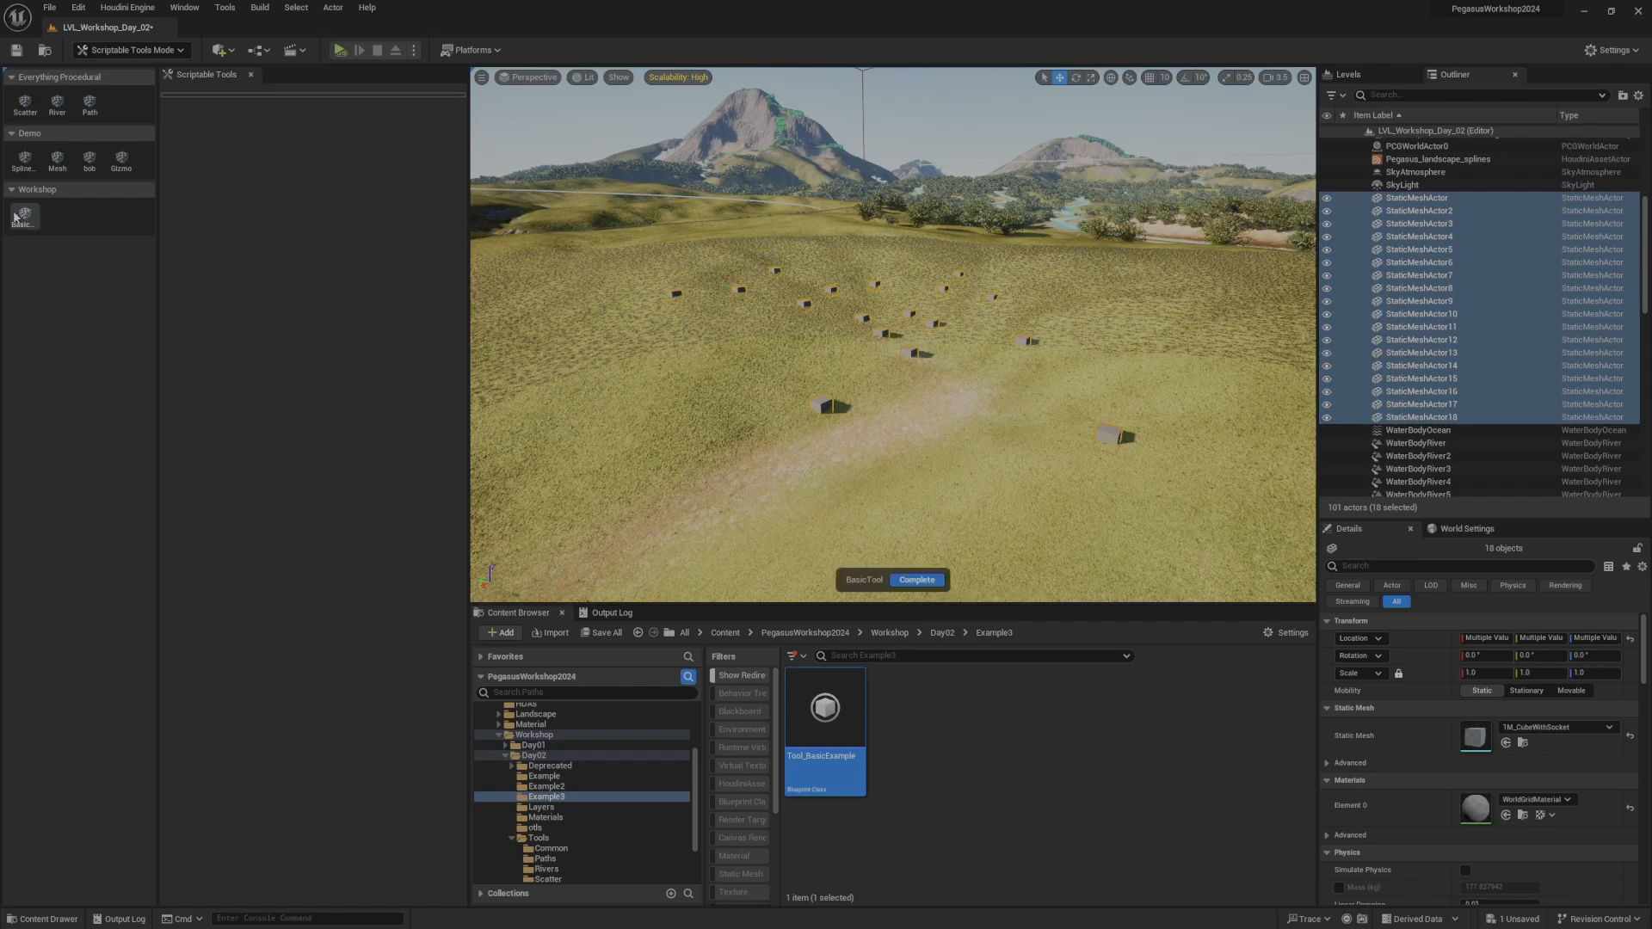
pyautogui.click(917, 580)
pyautogui.click(23, 220)
pyautogui.moveTo(873, 344); pyautogui.dragTo(905, 327, button='right')
pyautogui.press('Return')
pyautogui.moveTo(988, 388); pyautogui.dragTo(927, 410, button='right')
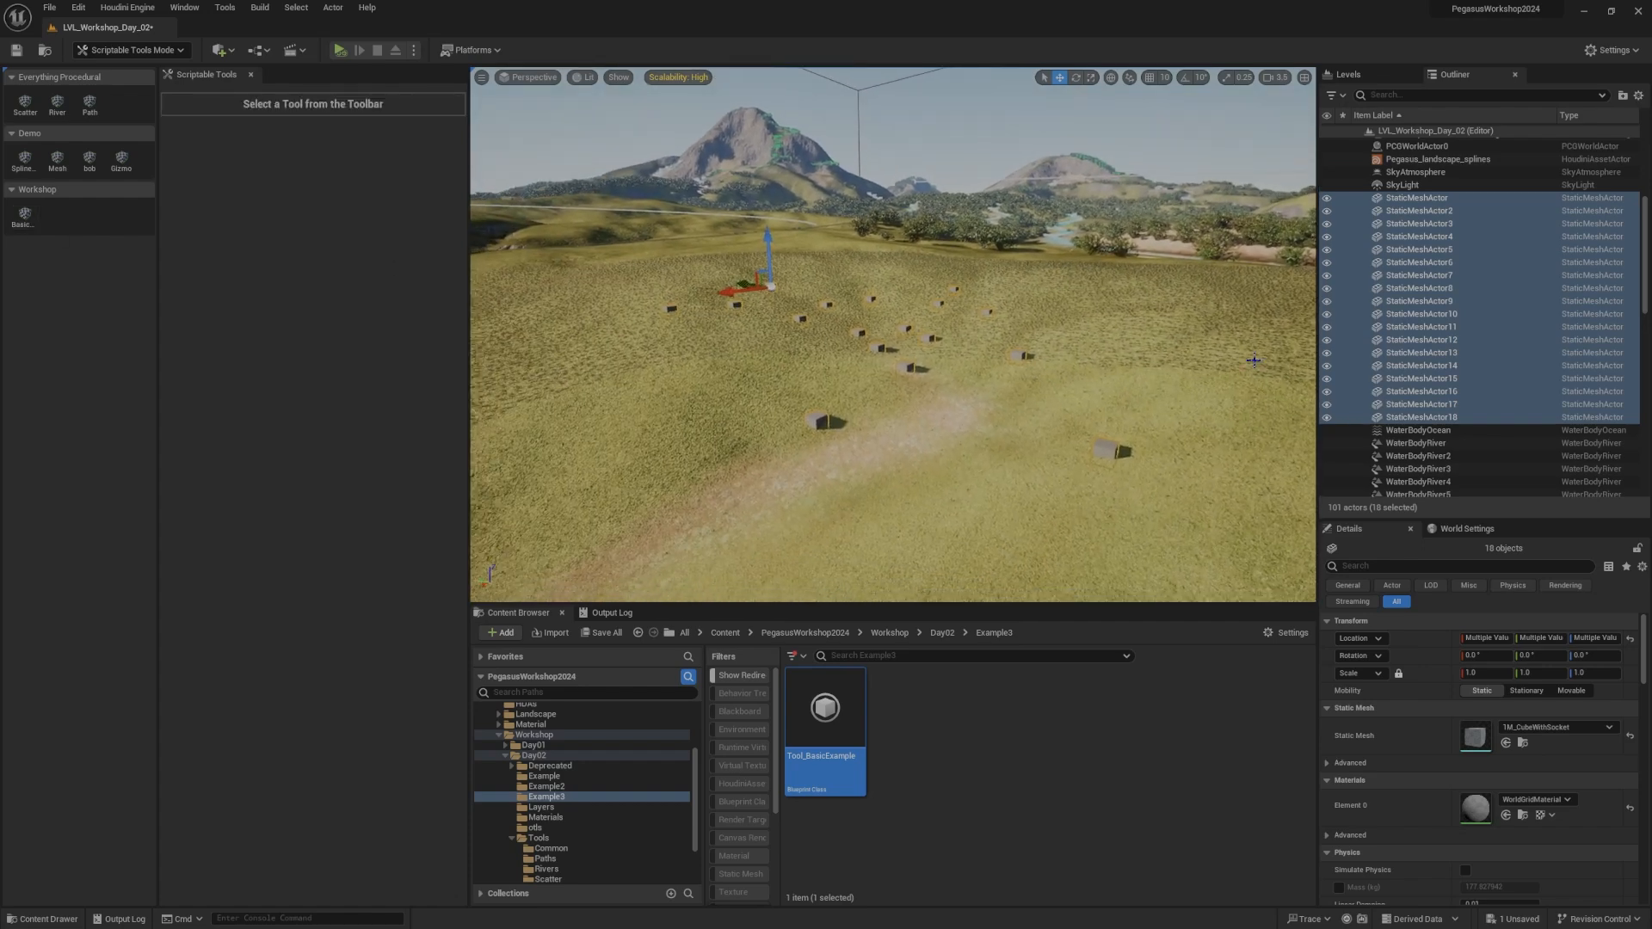
# Step: Delete all spawned cubes, StaticMeshActor through StaticMeshActor18, from the level
pyautogui.click(1448, 198)
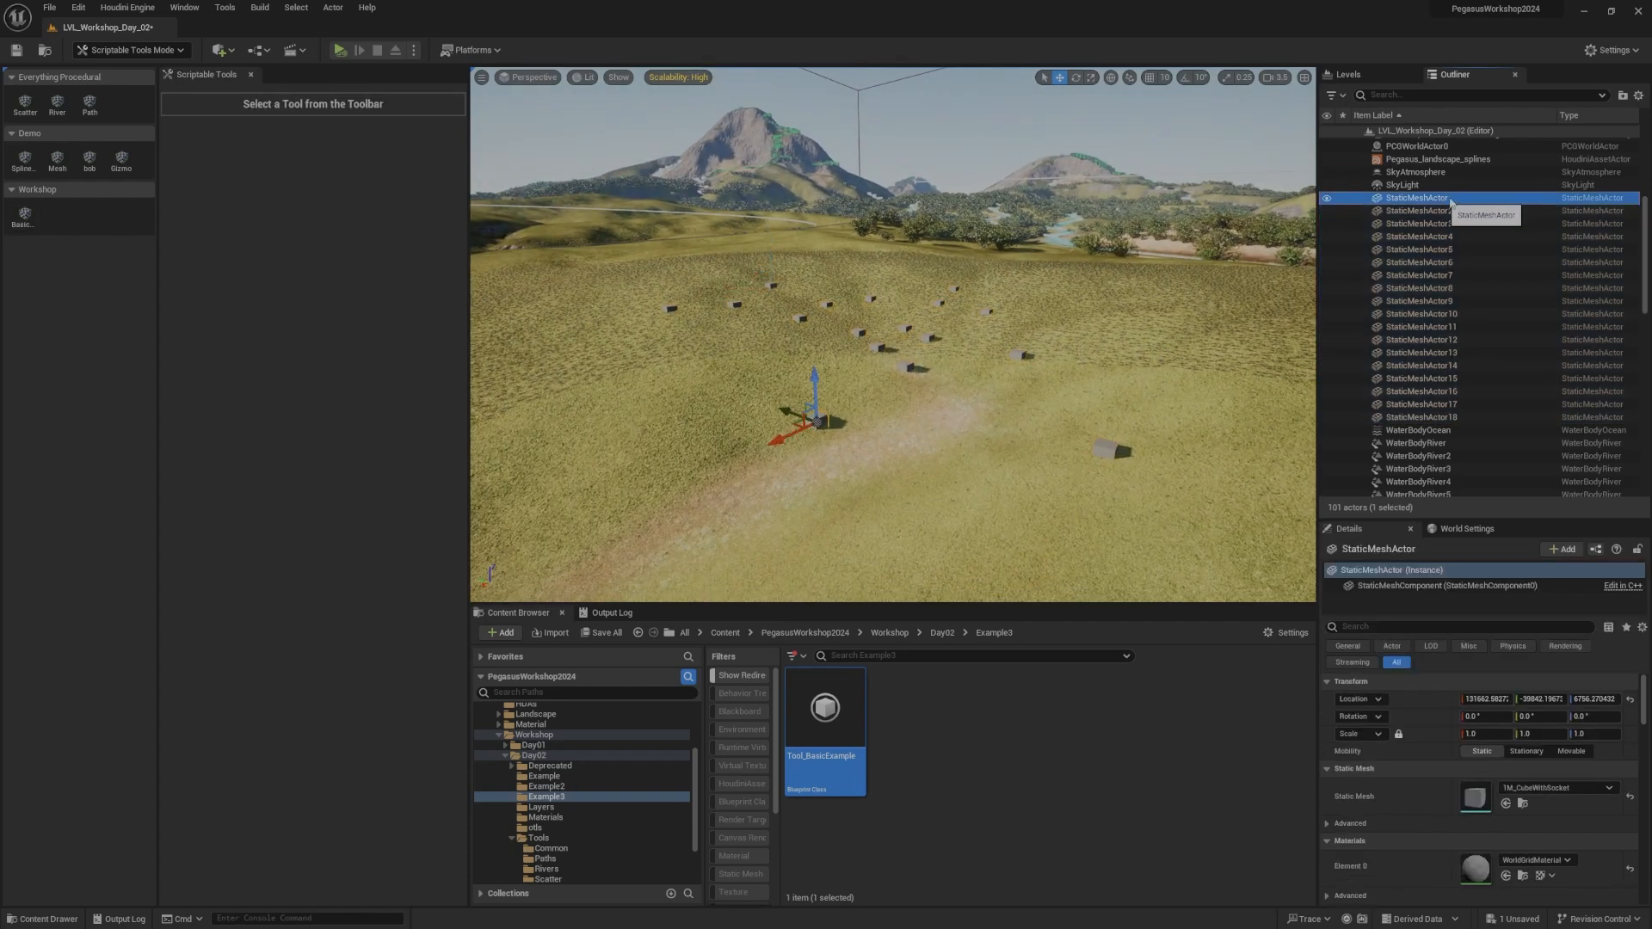
pyautogui.keyDown('shift'); pyautogui.click(1465, 417); pyautogui.keyUp('shift')
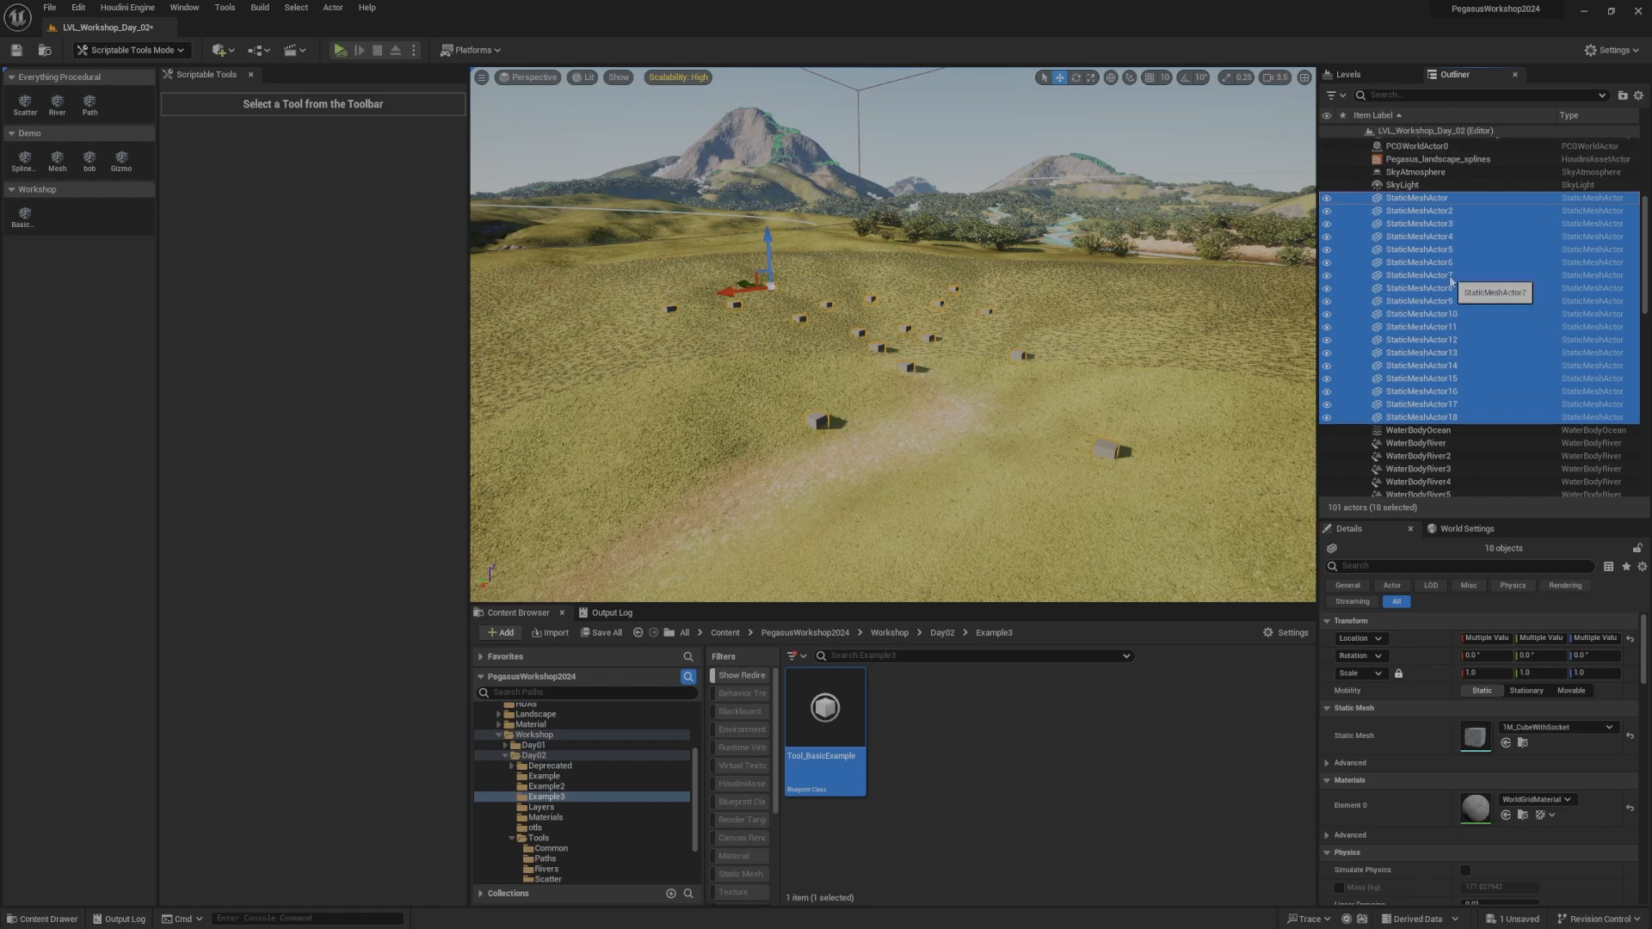
pyautogui.press('Delete')
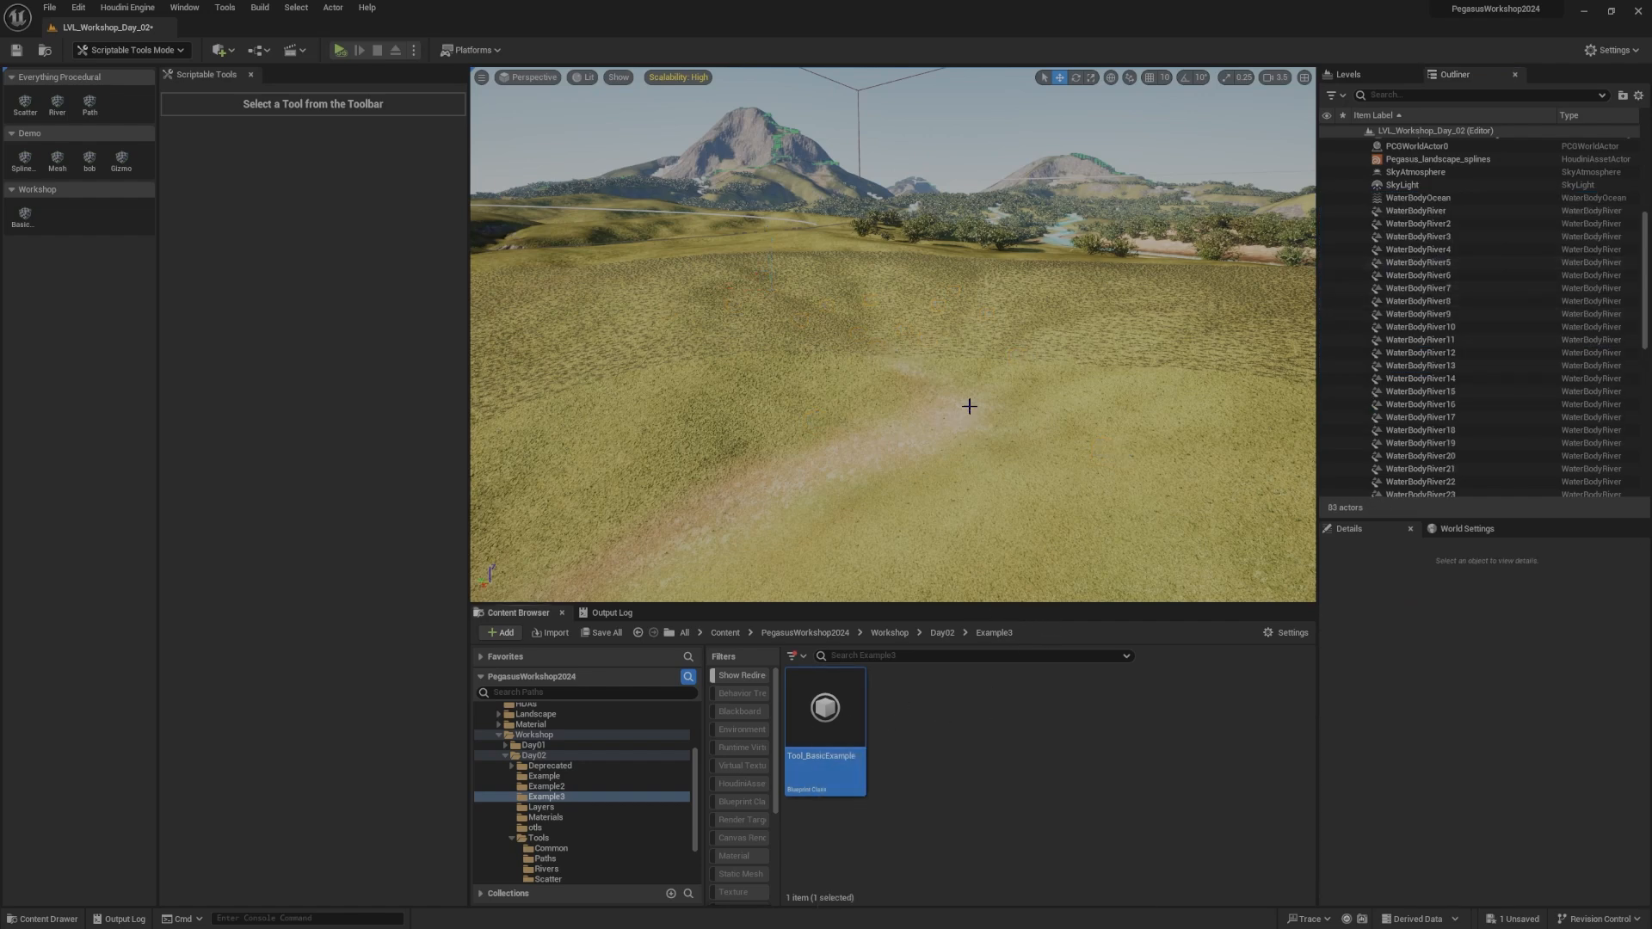
pyautogui.moveTo(967, 405); pyautogui.dragTo(940, 379, button='right')
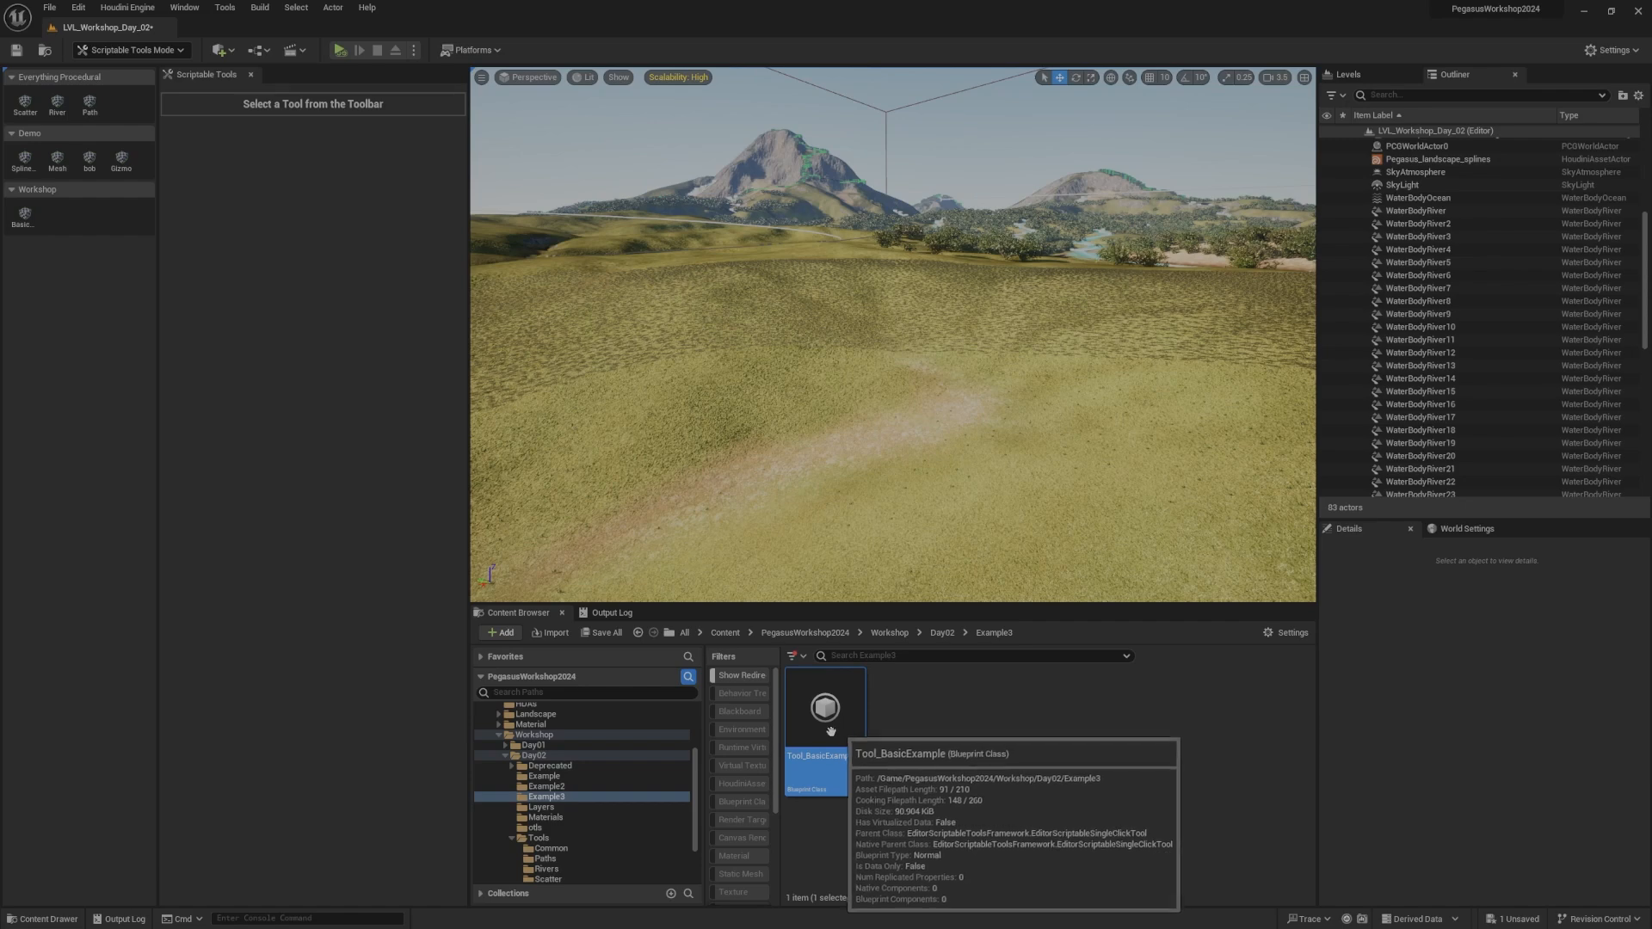
# Step: Start BasicTool again and spawn eight cubes around the bare dirt strip on the hillside
pyautogui.click(33, 222)
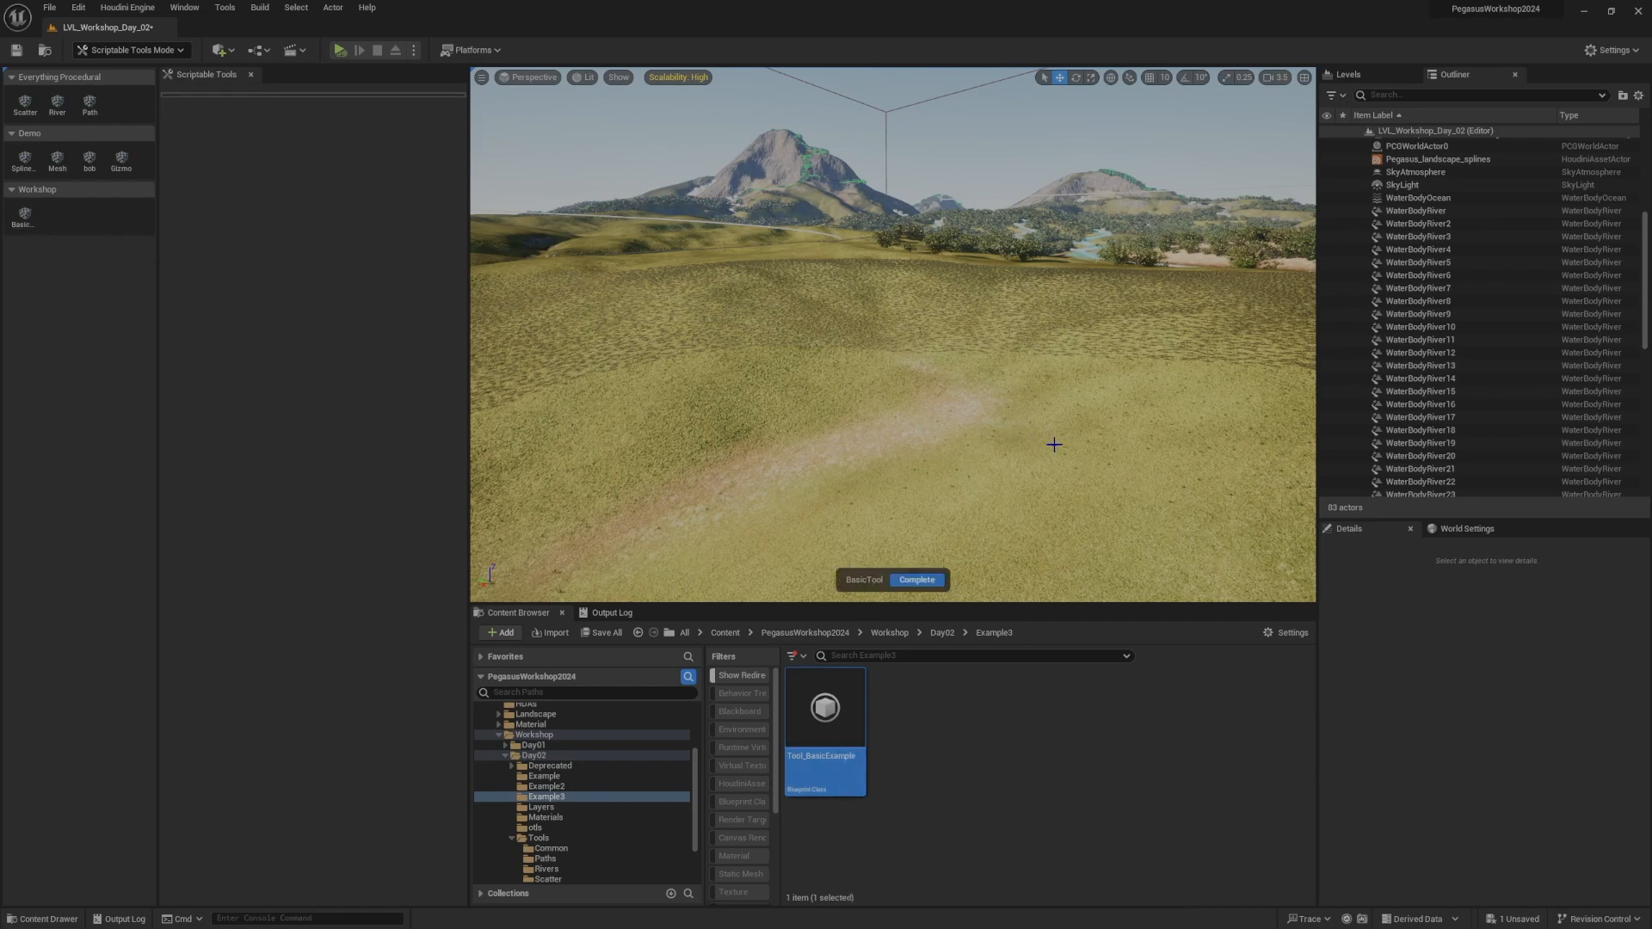
pyautogui.click(1089, 431)
pyautogui.click(925, 364)
pyautogui.click(699, 380)
pyautogui.click(777, 319)
pyautogui.click(902, 292)
pyautogui.click(1007, 305)
pyautogui.click(996, 380)
pyautogui.click(924, 458)
# Step: Examine the newly spawned cubes from several viewpoints and complete the tool
pyautogui.moveTo(924, 458); pyautogui.dragTo(886, 456, button='right')
pyautogui.press('w')
pyautogui.scroll(-7, 801, 280)
pyautogui.moveTo(800, 280); pyautogui.dragTo(725, 334, button='right')
pyautogui.press('s')
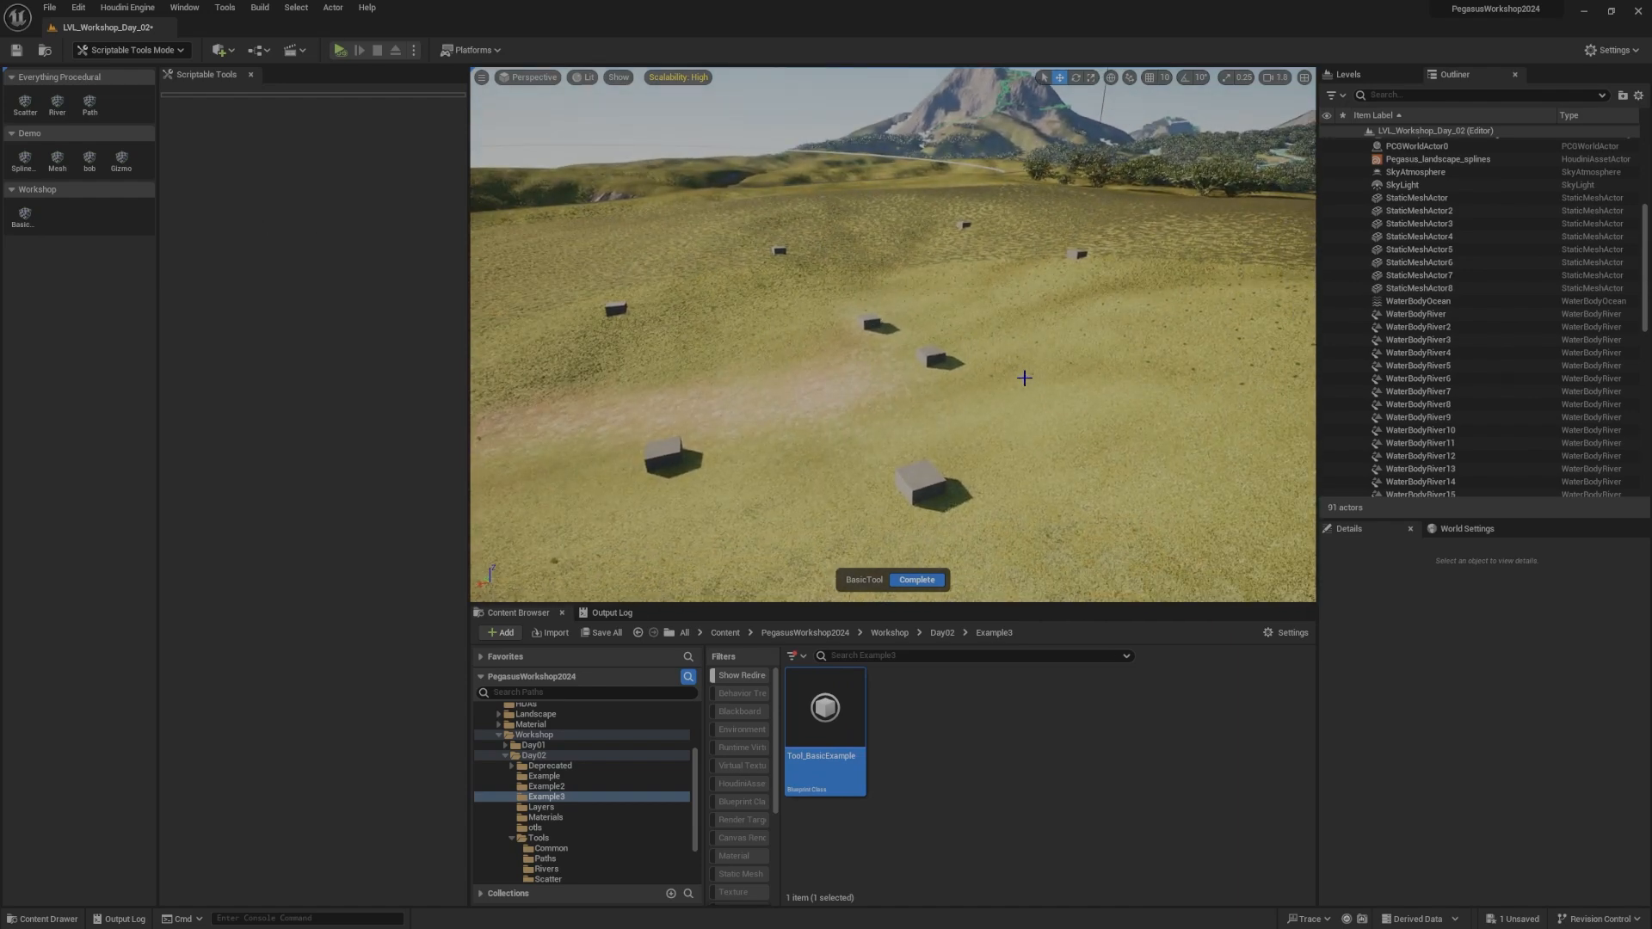
pyautogui.press('a')
pyautogui.moveTo(974, 365); pyautogui.dragTo(1031, 353, button='right')
pyautogui.press('s')
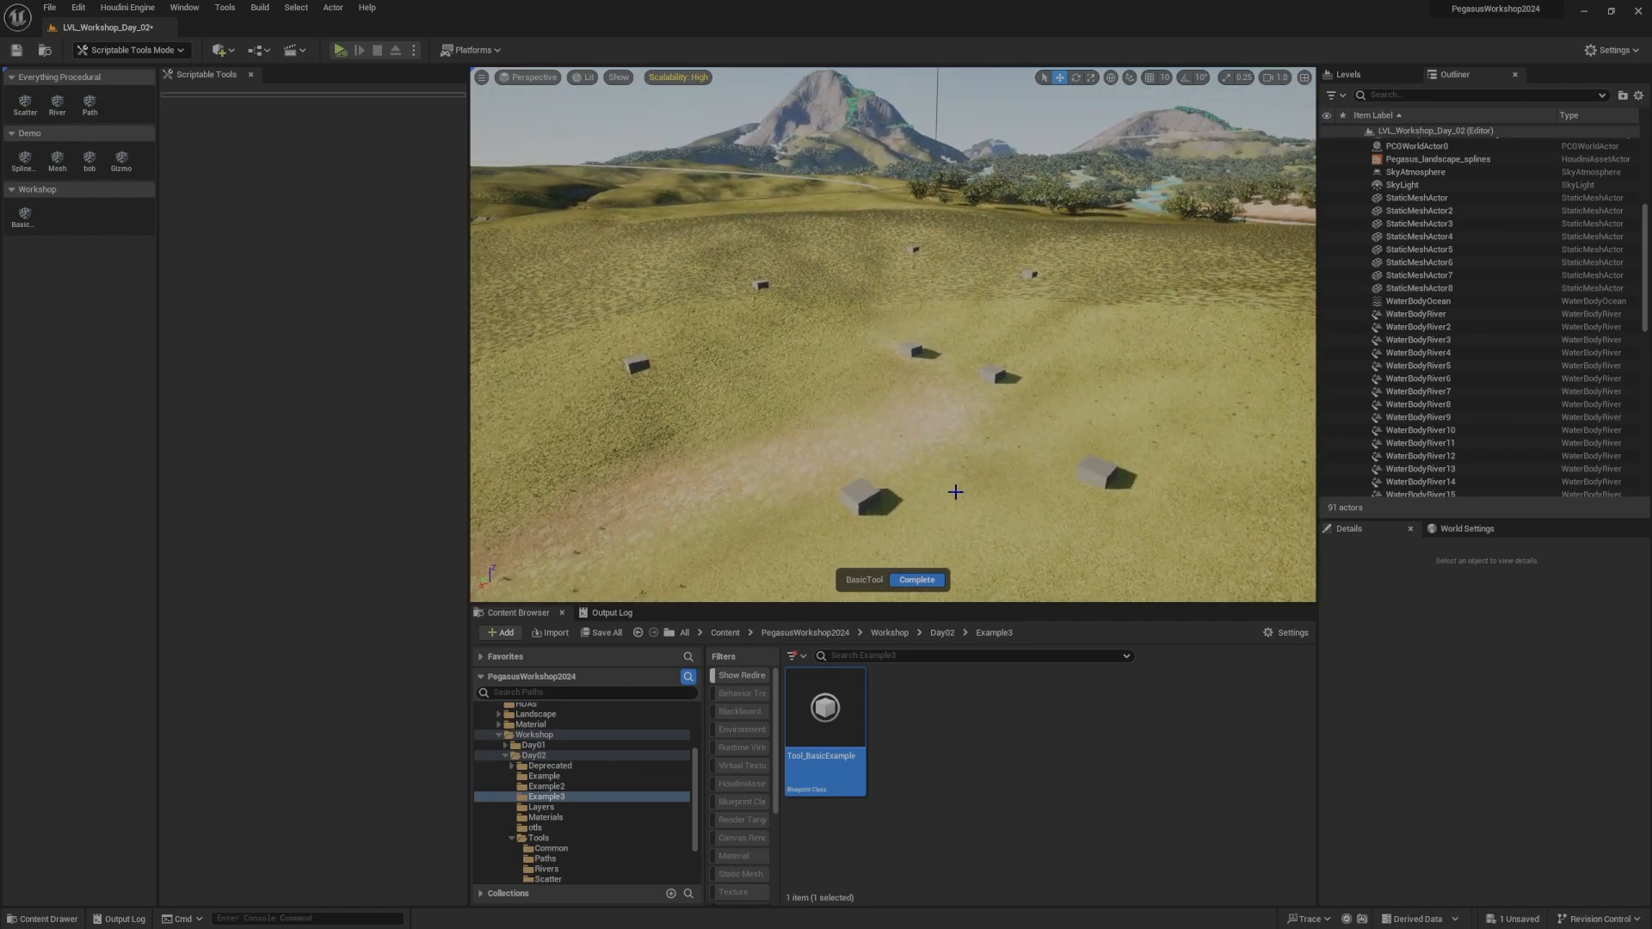
pyautogui.click(917, 581)
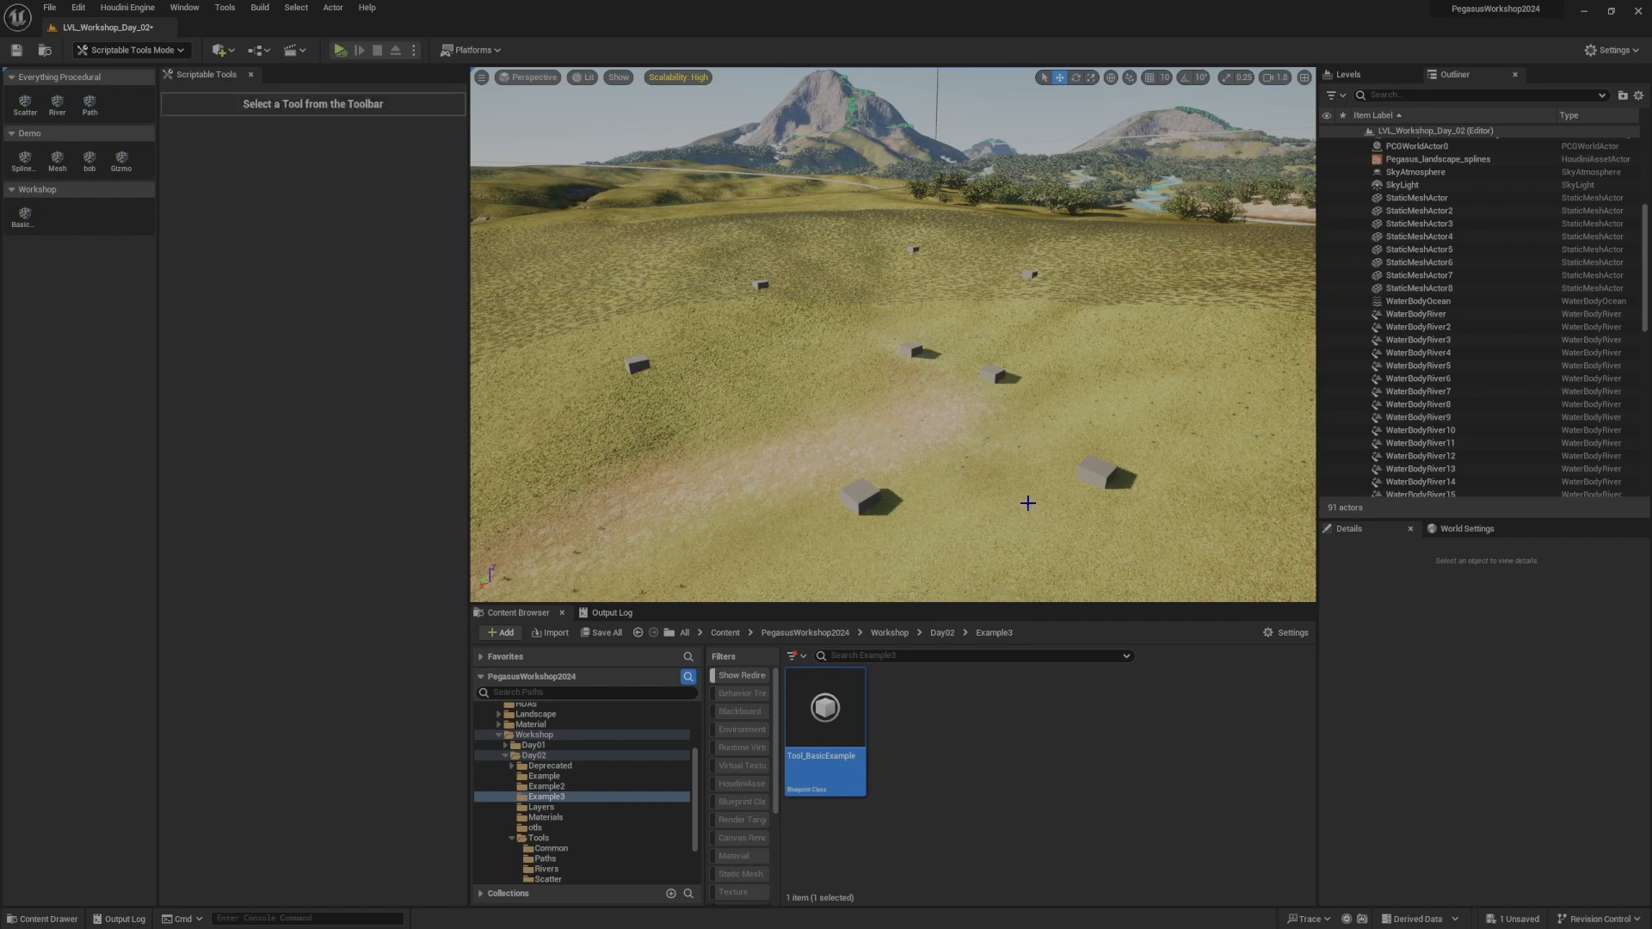
# Step: Reopen the Tool_BasicExample blueprint at the end of its event graph and clear the Set Static Mesh node's selection
pyautogui.doubleClick(825, 723)
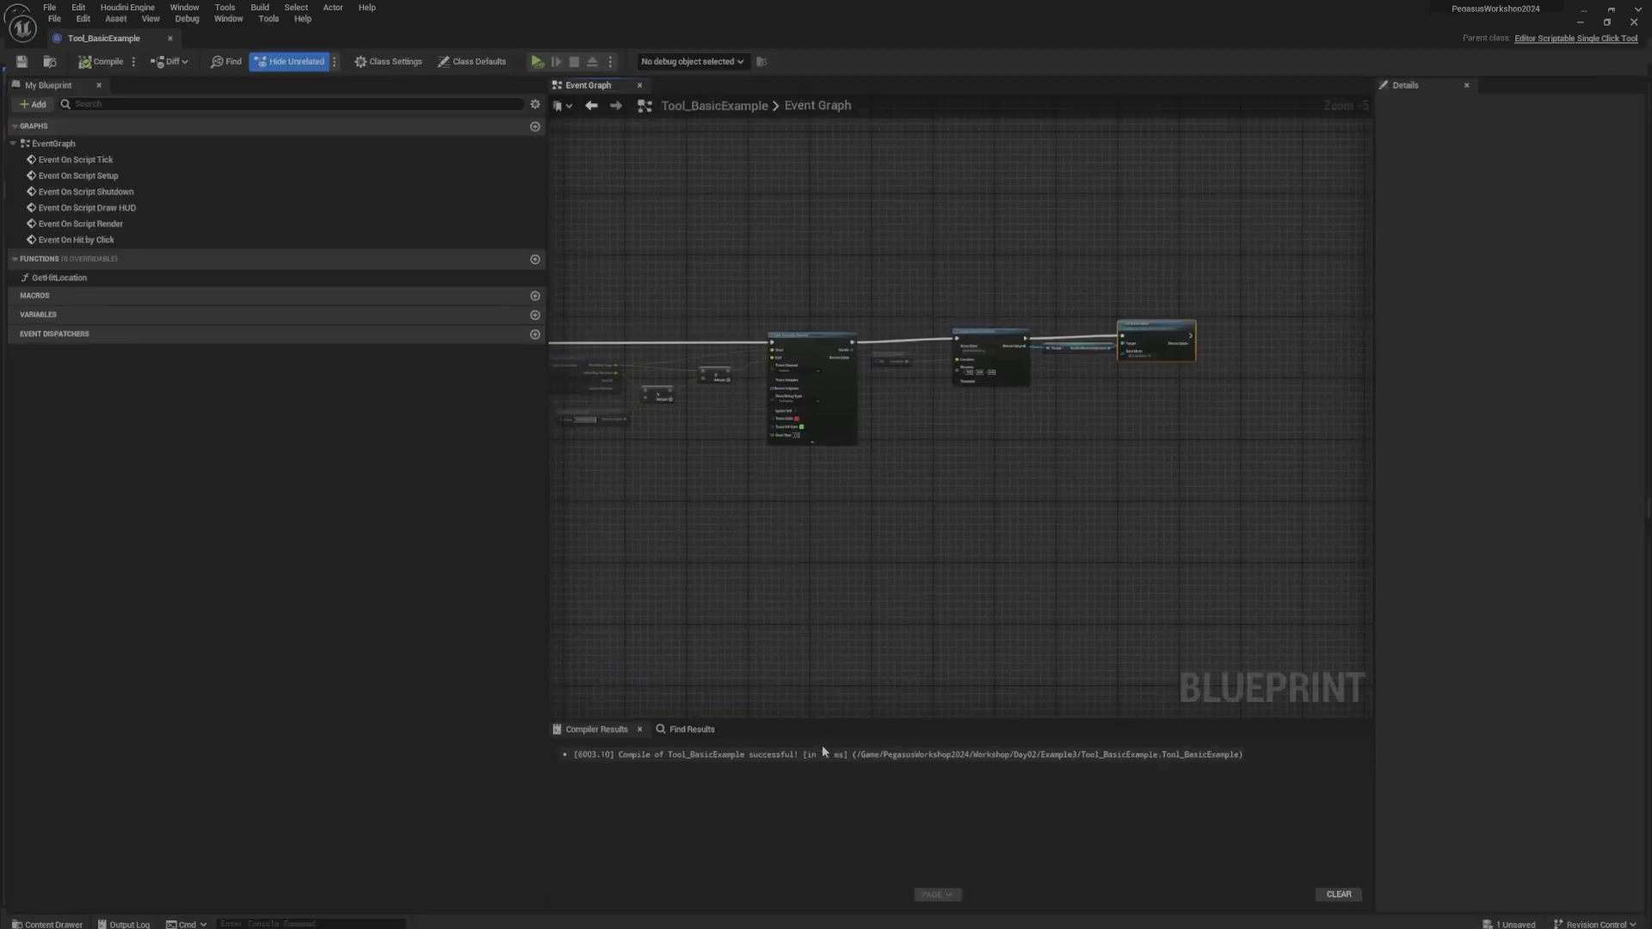
pyautogui.scroll(-2, 1203, 298)
pyautogui.scroll(7, 1203, 298)
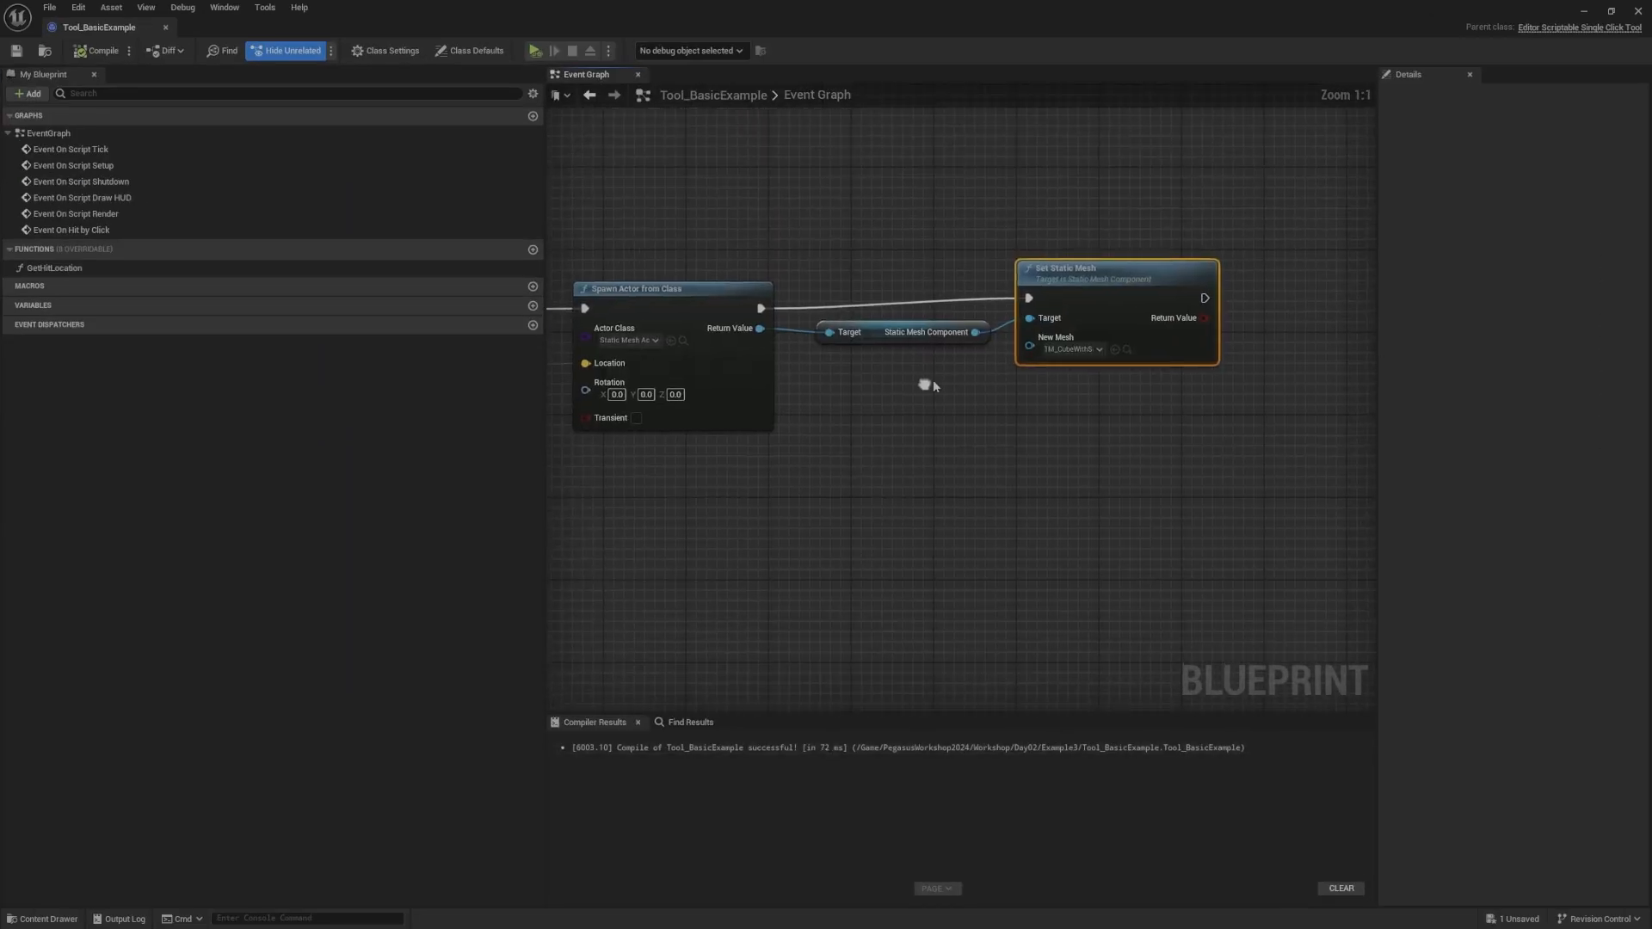
pyautogui.moveTo(967, 361); pyautogui.dragTo(946, 412, button='right')
pyautogui.moveTo(1062, 280); pyautogui.dragTo(1208, 255)
pyautogui.moveTo(1208, 256); pyautogui.dragTo(943, 434)
pyautogui.moveTo(934, 435); pyautogui.dragTo(973, 358, button='right')
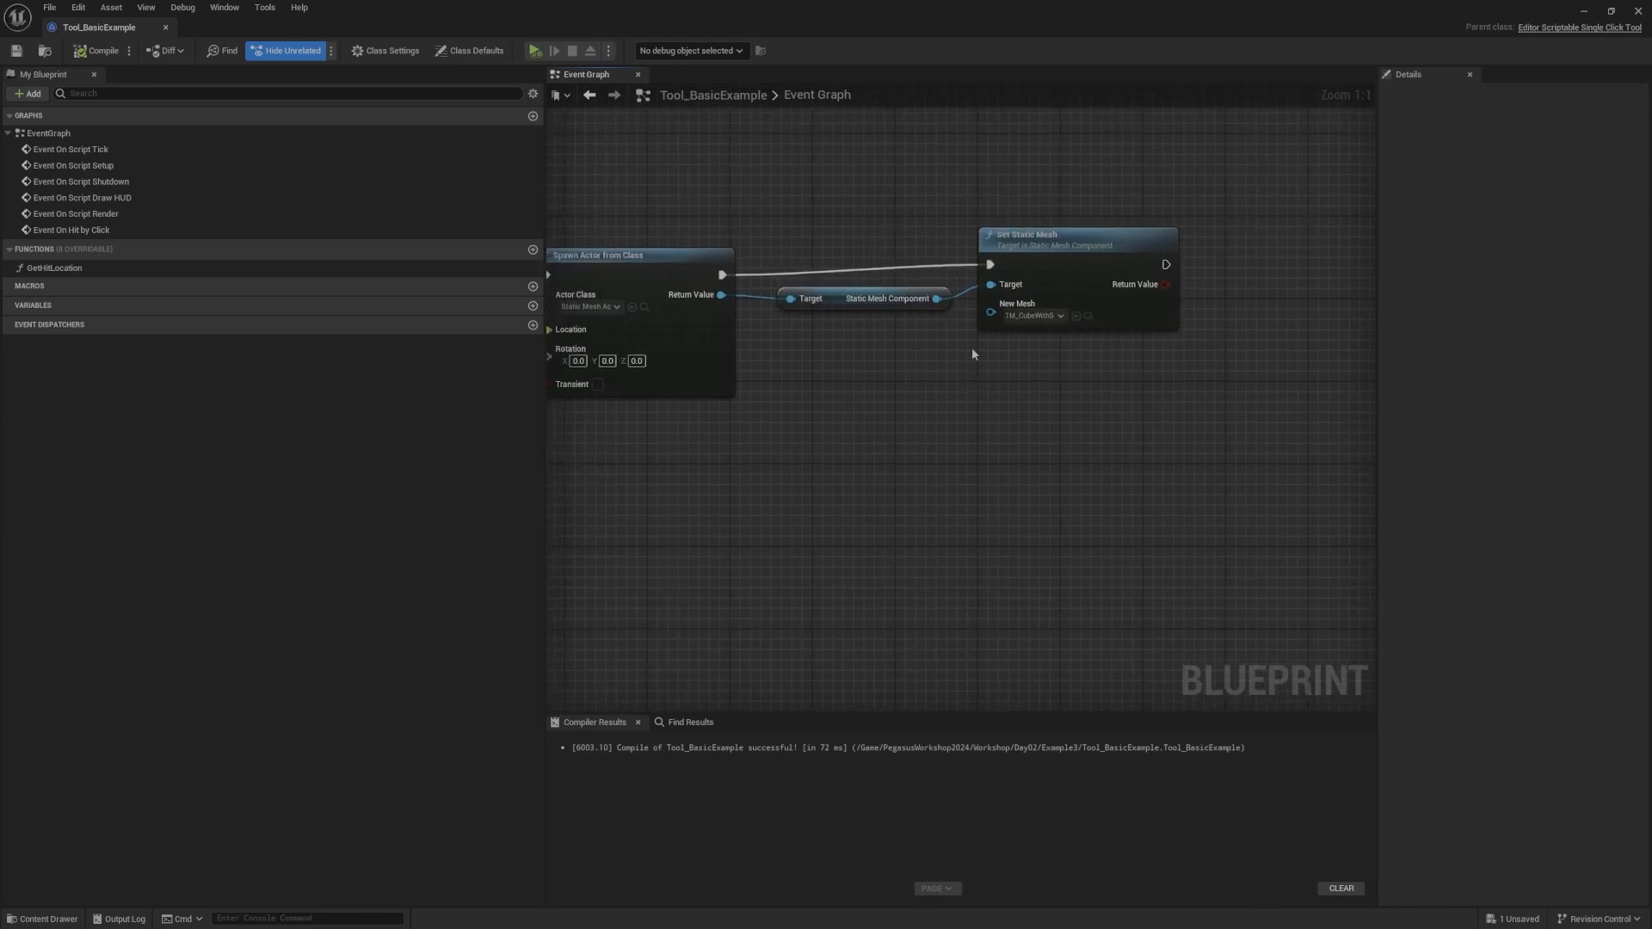
# Step: Promote the Set Static Mesh node's New Mesh input to a variable named Mesh Selection, placing its getter below the component node
pyautogui.rightClick(991, 304)
pyautogui.click(1046, 338)
pyautogui.moveTo(856, 253); pyautogui.dragTo(867, 407)
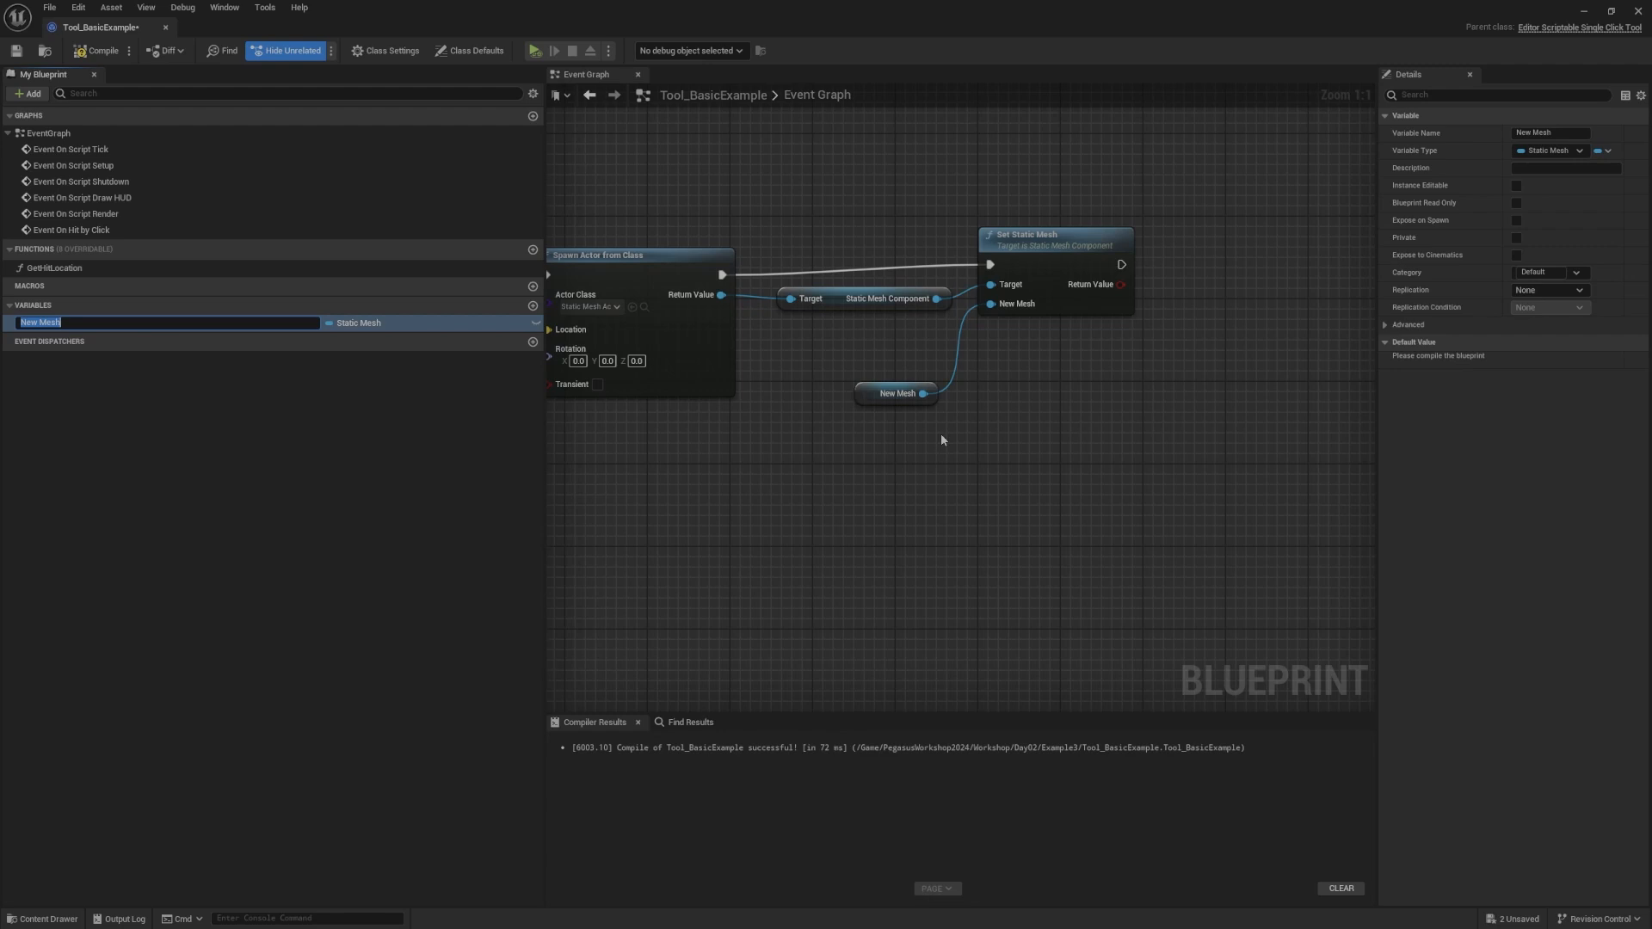
pyautogui.write('Mesh Selection')
pyautogui.press('Return')
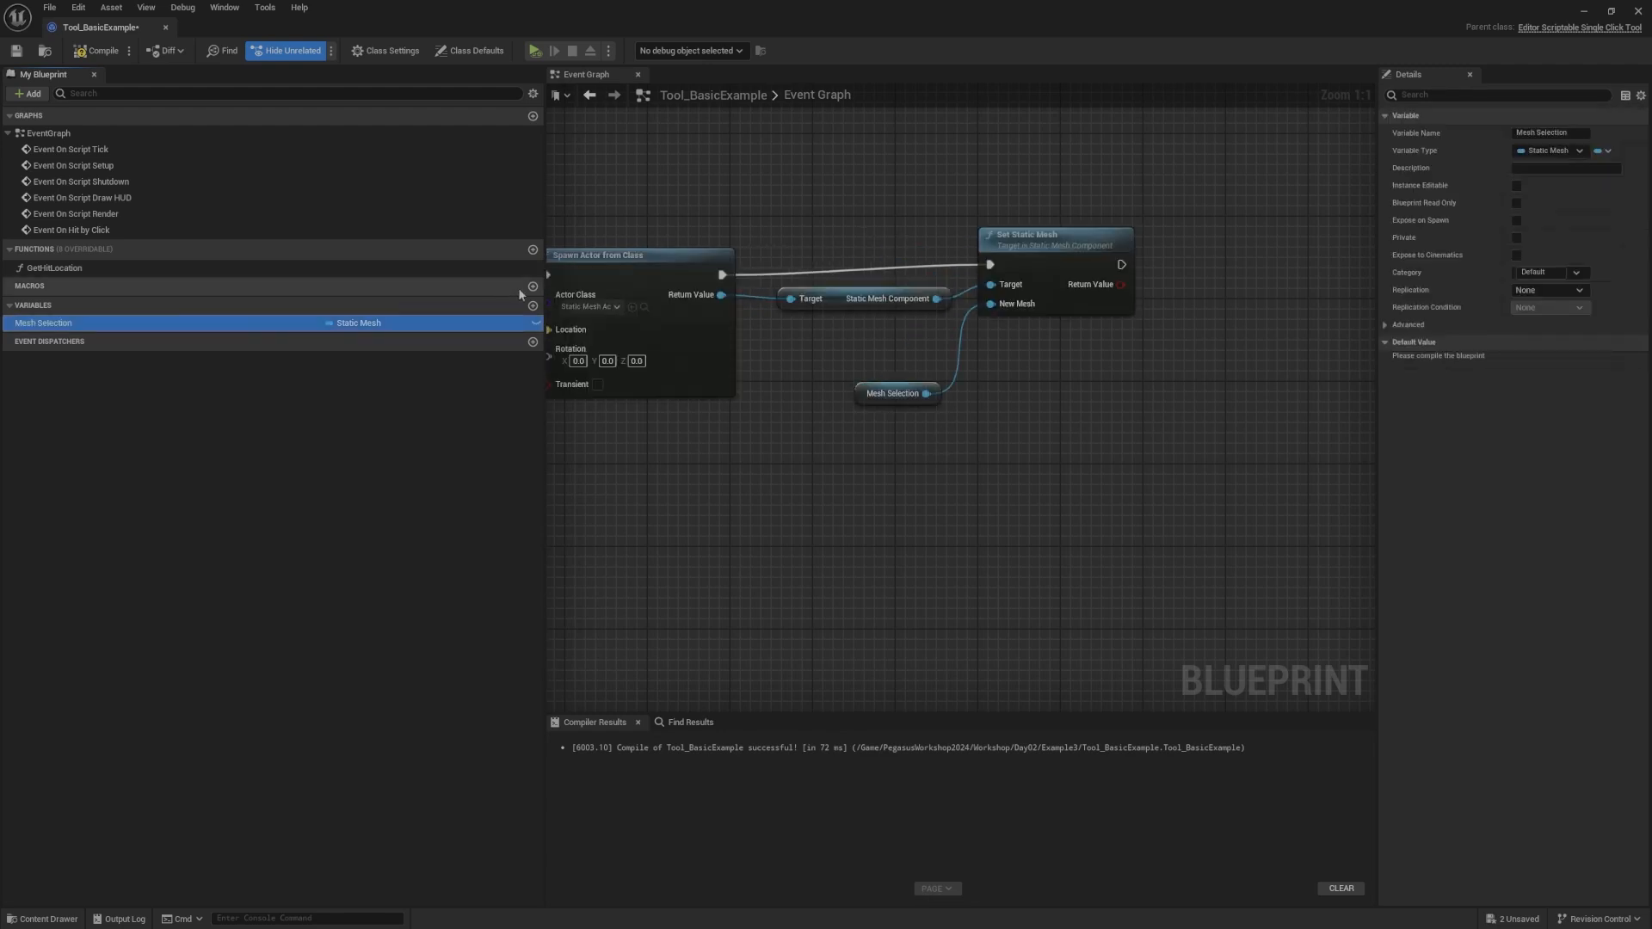
# Step: Make the Mesh Selection variable instance editable and space out its getter and the Set Static Mesh node
pyautogui.click(535, 322)
pyautogui.moveTo(887, 416); pyautogui.dragTo(866, 490, button='right')
pyautogui.click(882, 457)
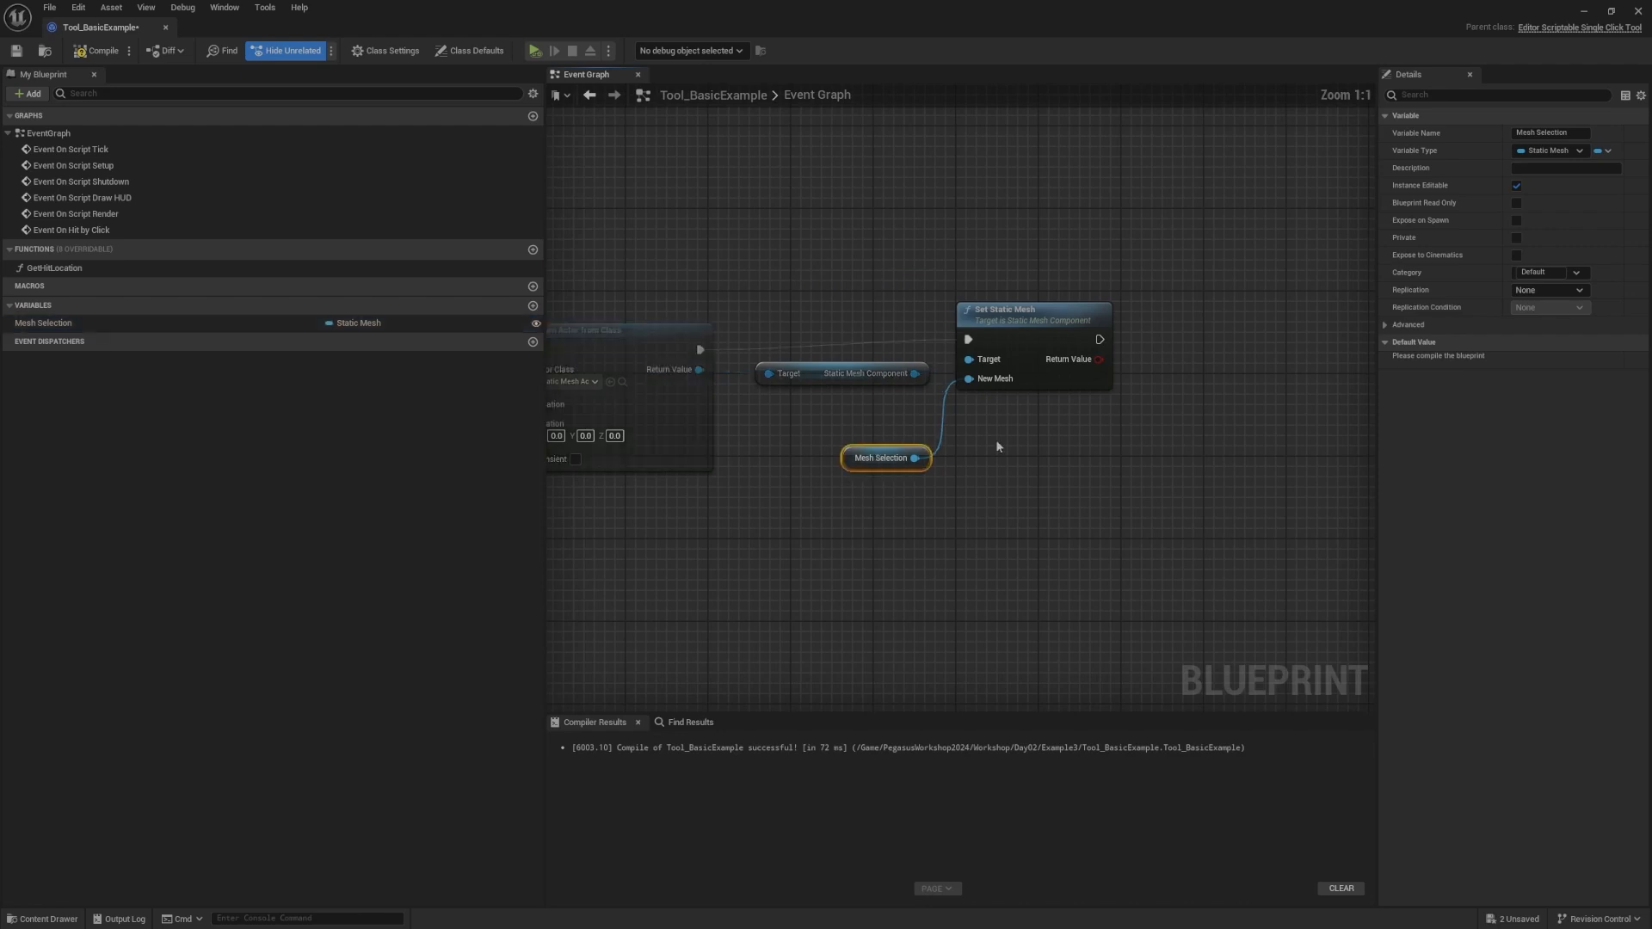
pyautogui.click(997, 446)
pyautogui.moveTo(1044, 326); pyautogui.dragTo(1086, 326)
pyautogui.click(1033, 435)
pyautogui.moveTo(867, 462); pyautogui.dragTo(878, 441)
pyautogui.click(935, 462)
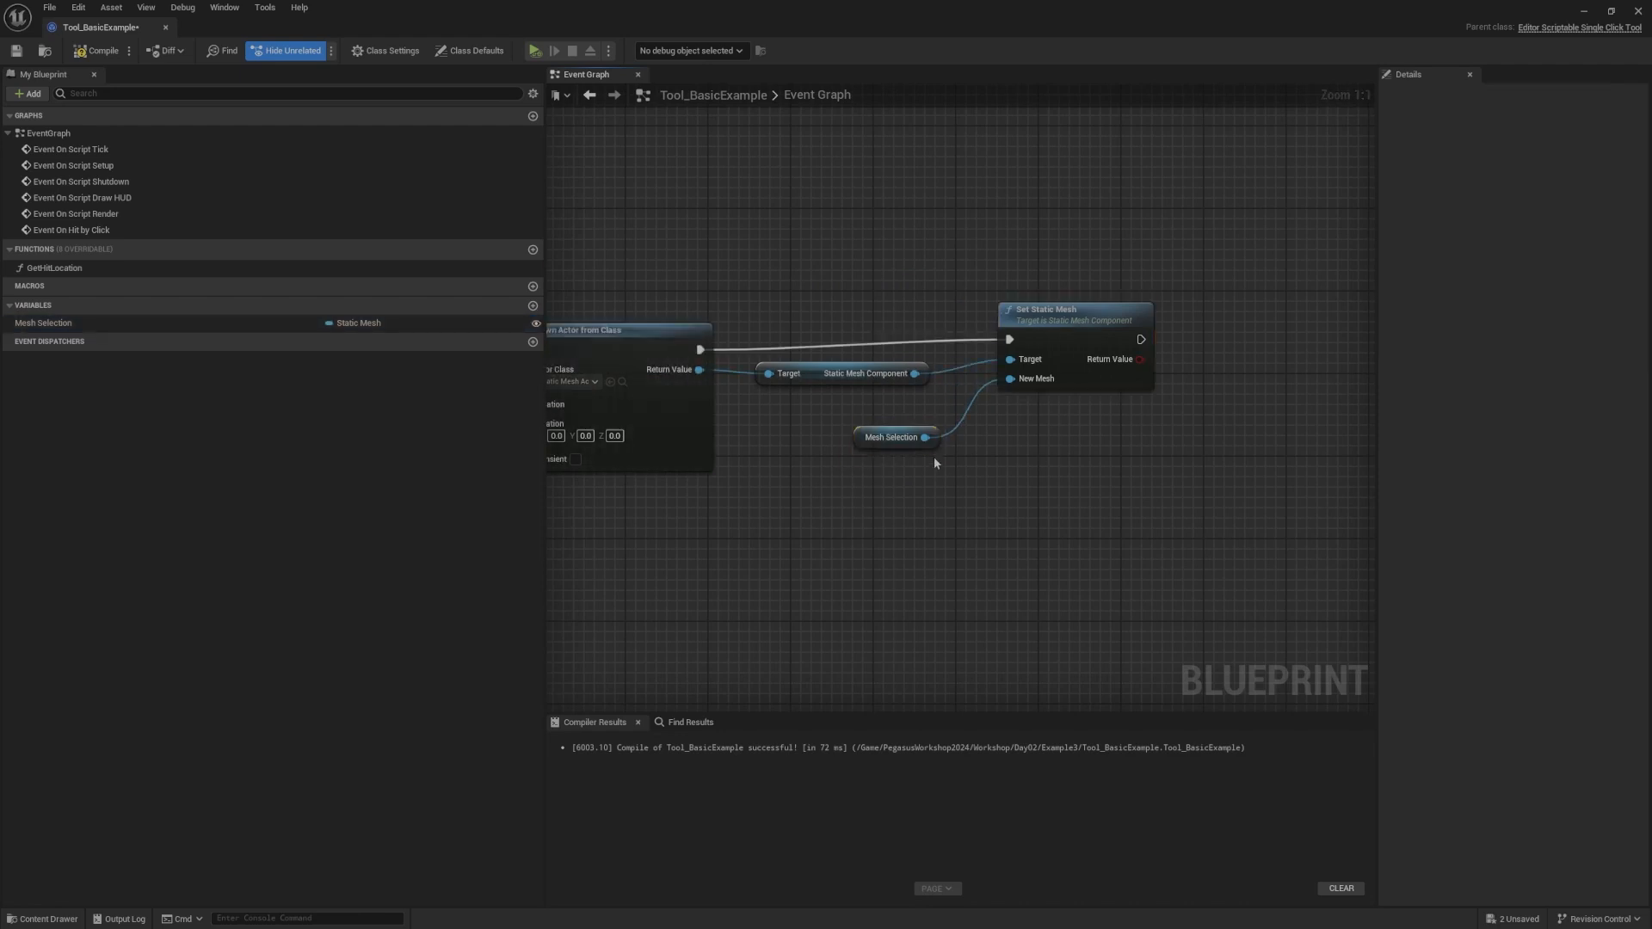
# Step: Compile and save Tool_BasicExample, and start BasicTool from the level editor to check its settings before completing it
pyautogui.click(96, 50)
pyautogui.click(17, 51)
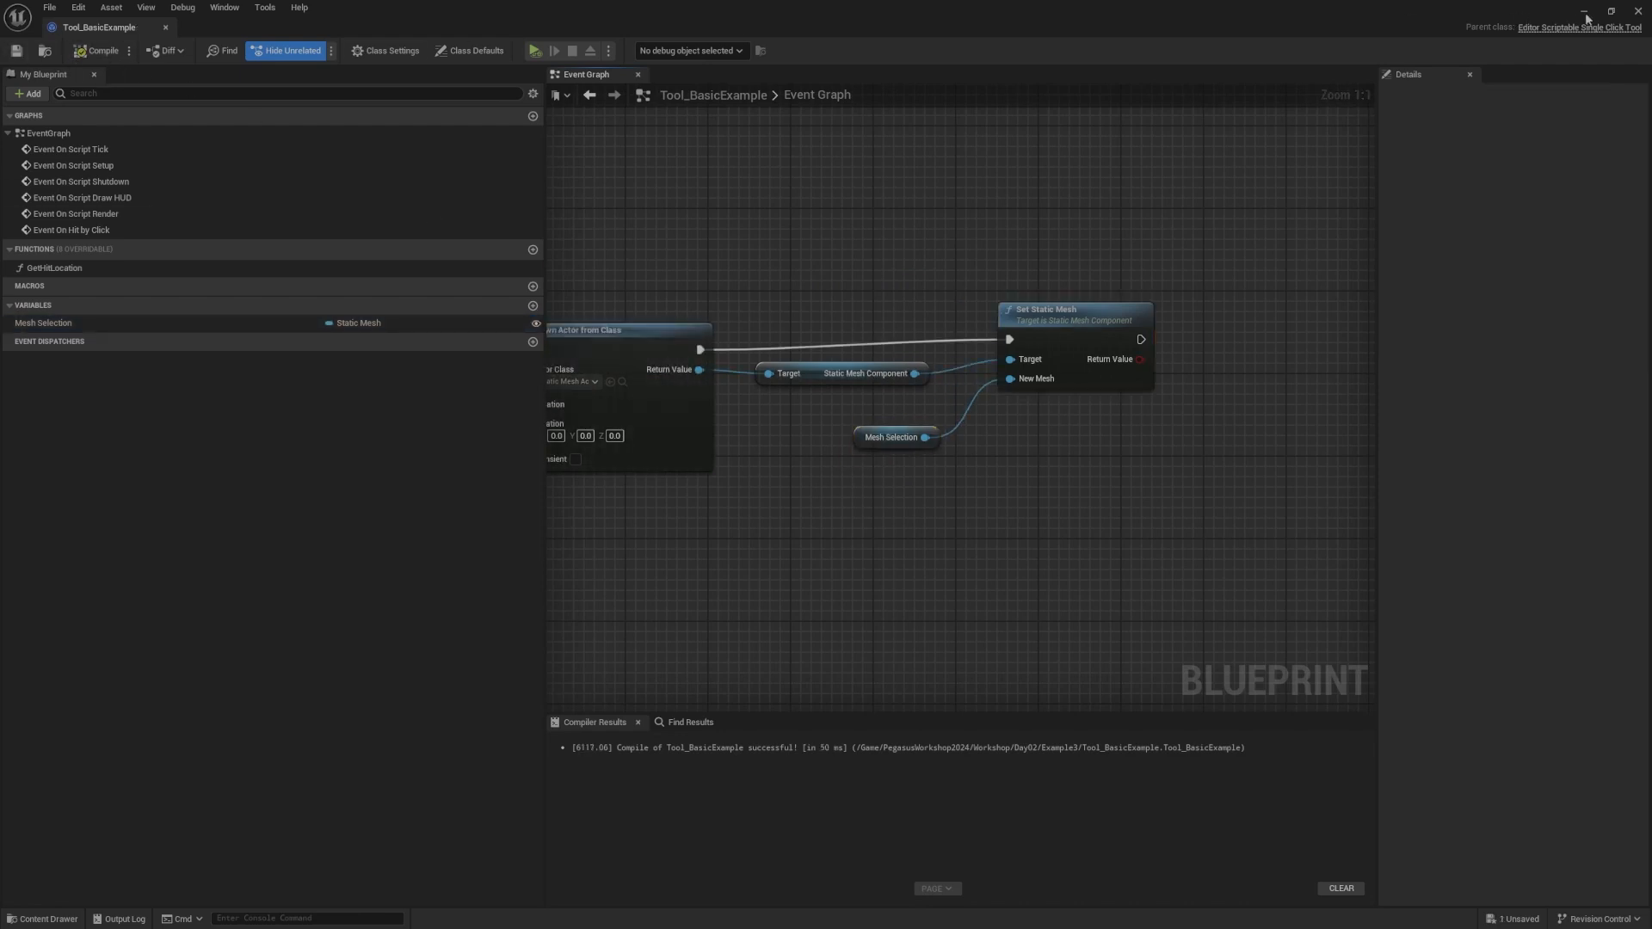
pyautogui.click(1584, 12)
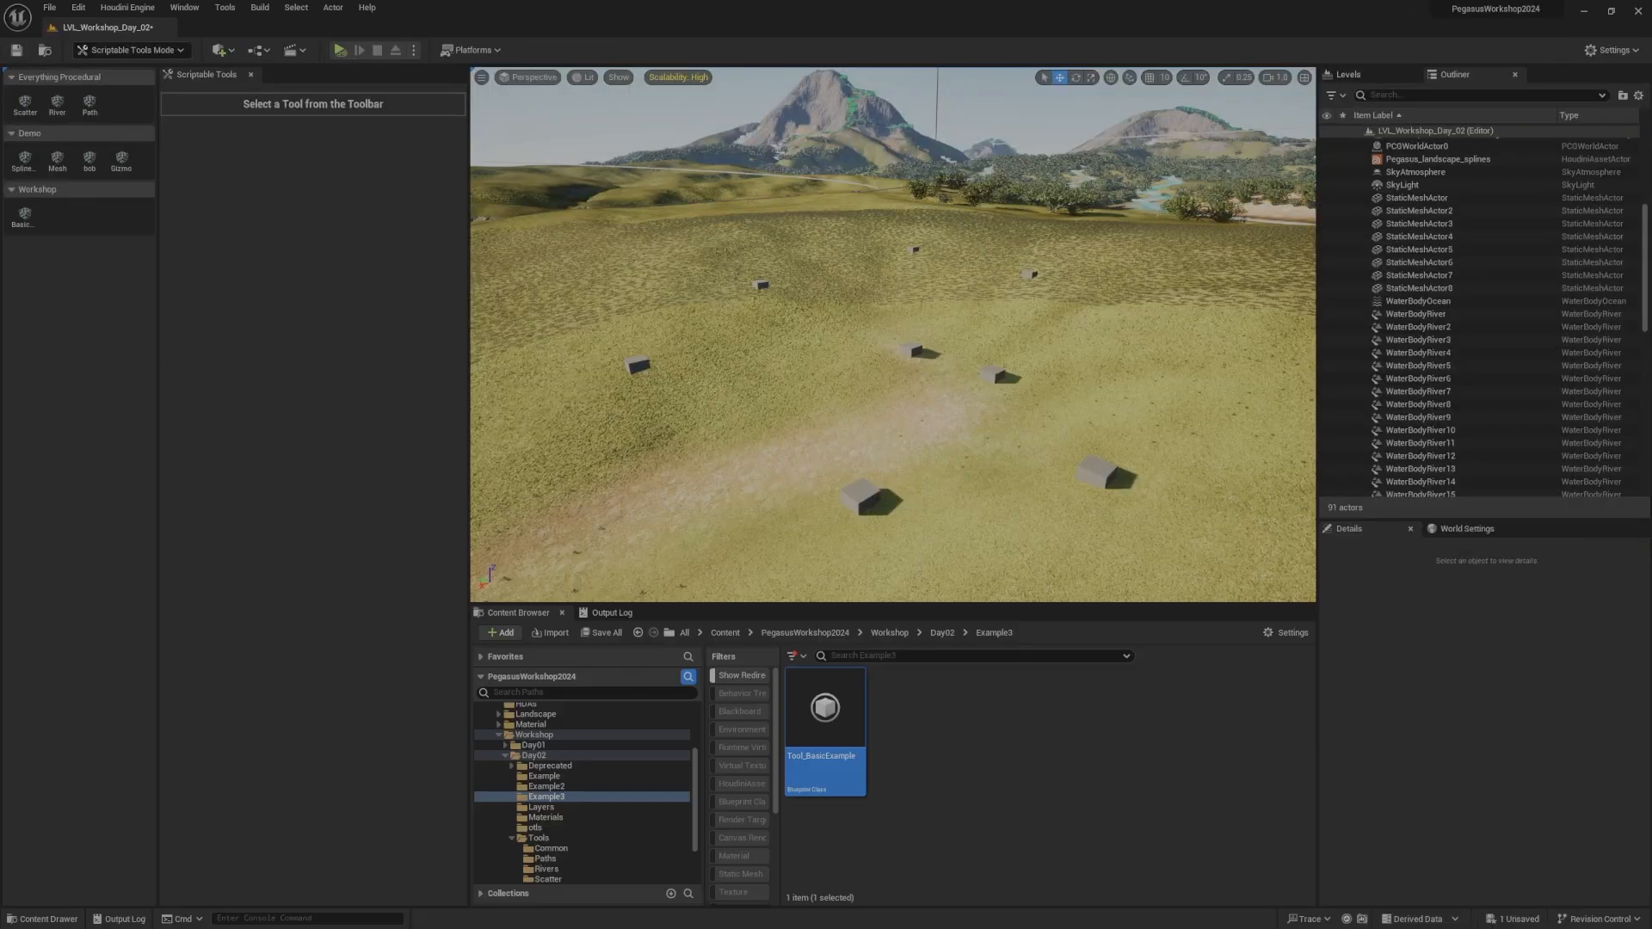
pyautogui.click(24, 215)
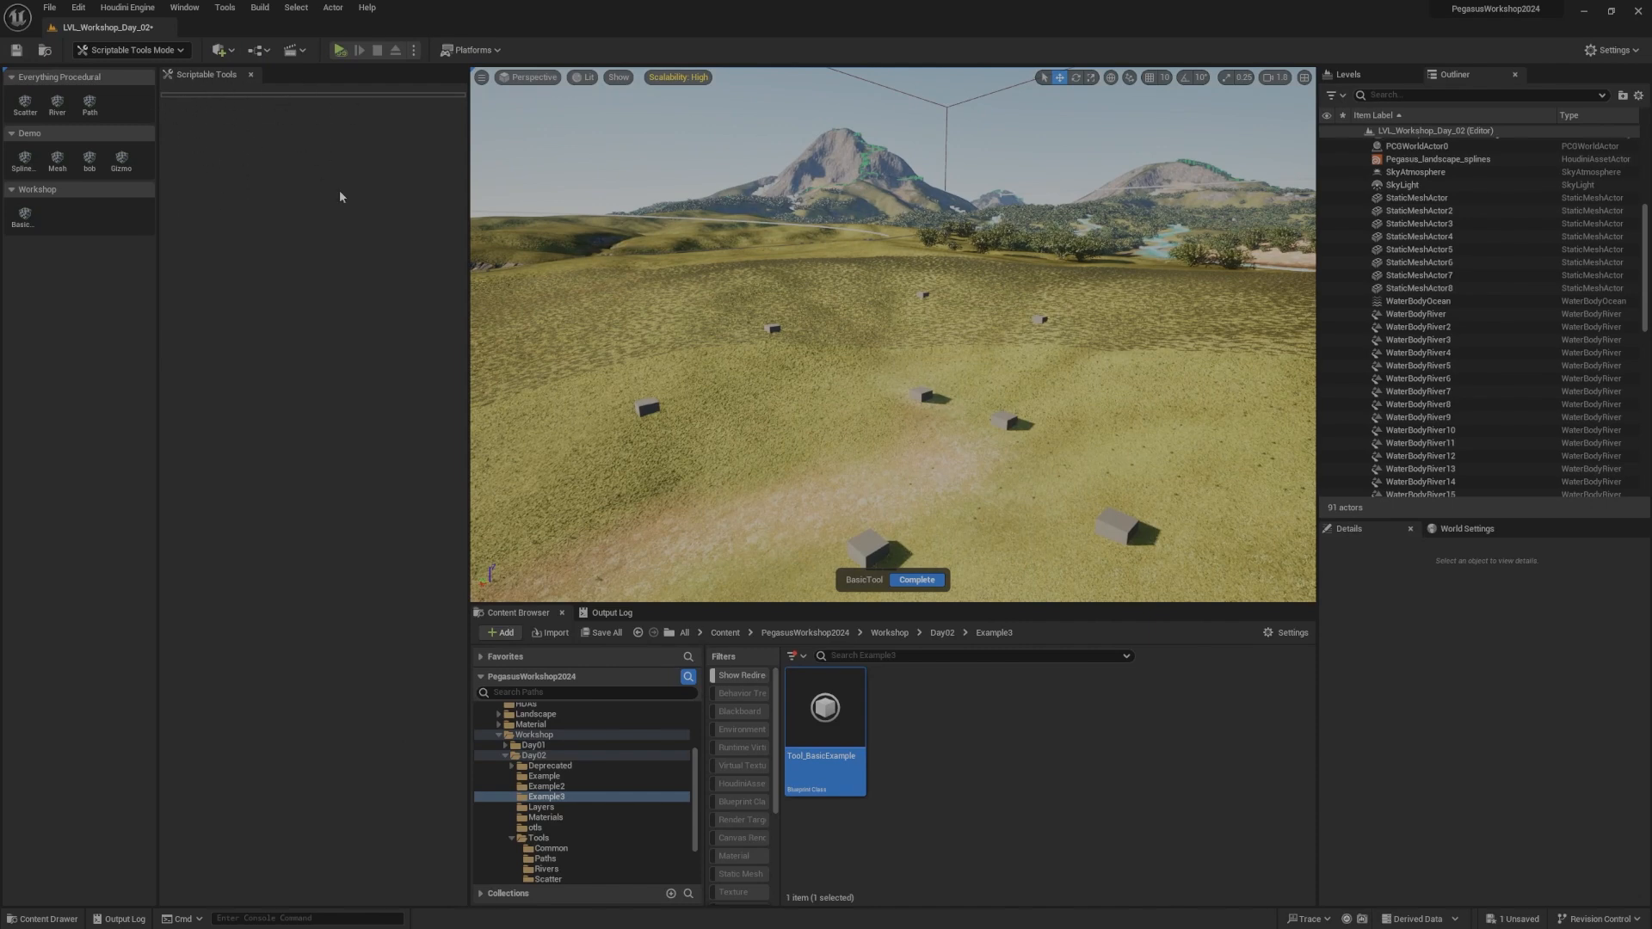
pyautogui.click(917, 580)
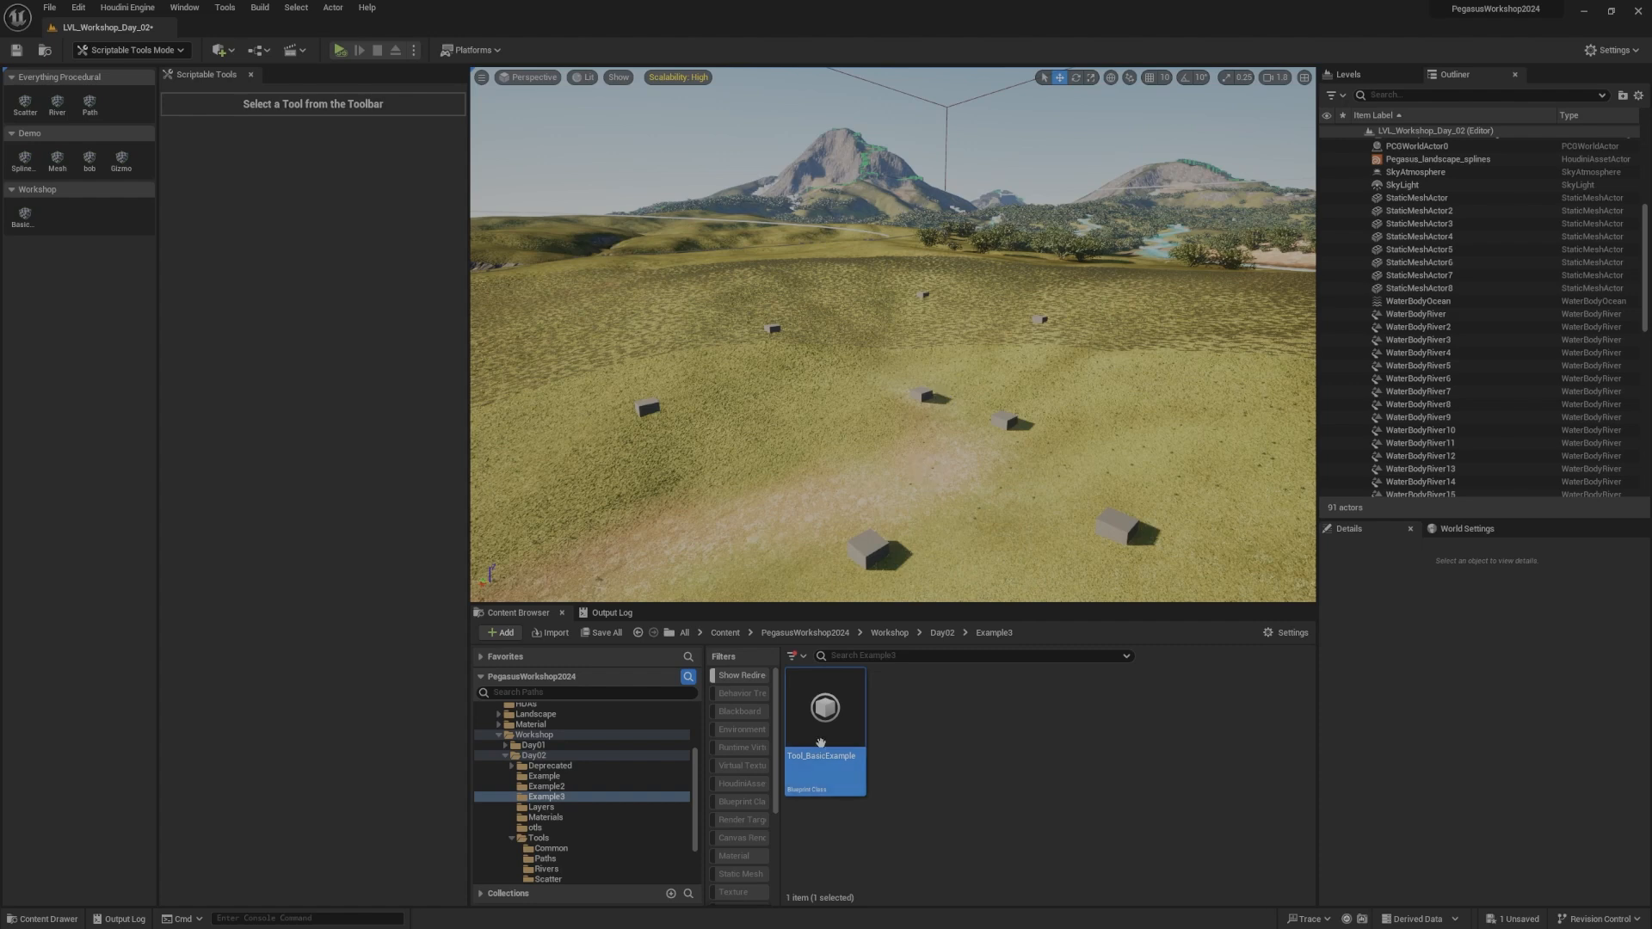
# Step: Create a Blueprint class in the Example3 folder with EditorScriptableInteractiveToolPropertySet as its parent
pyautogui.click(1003, 749)
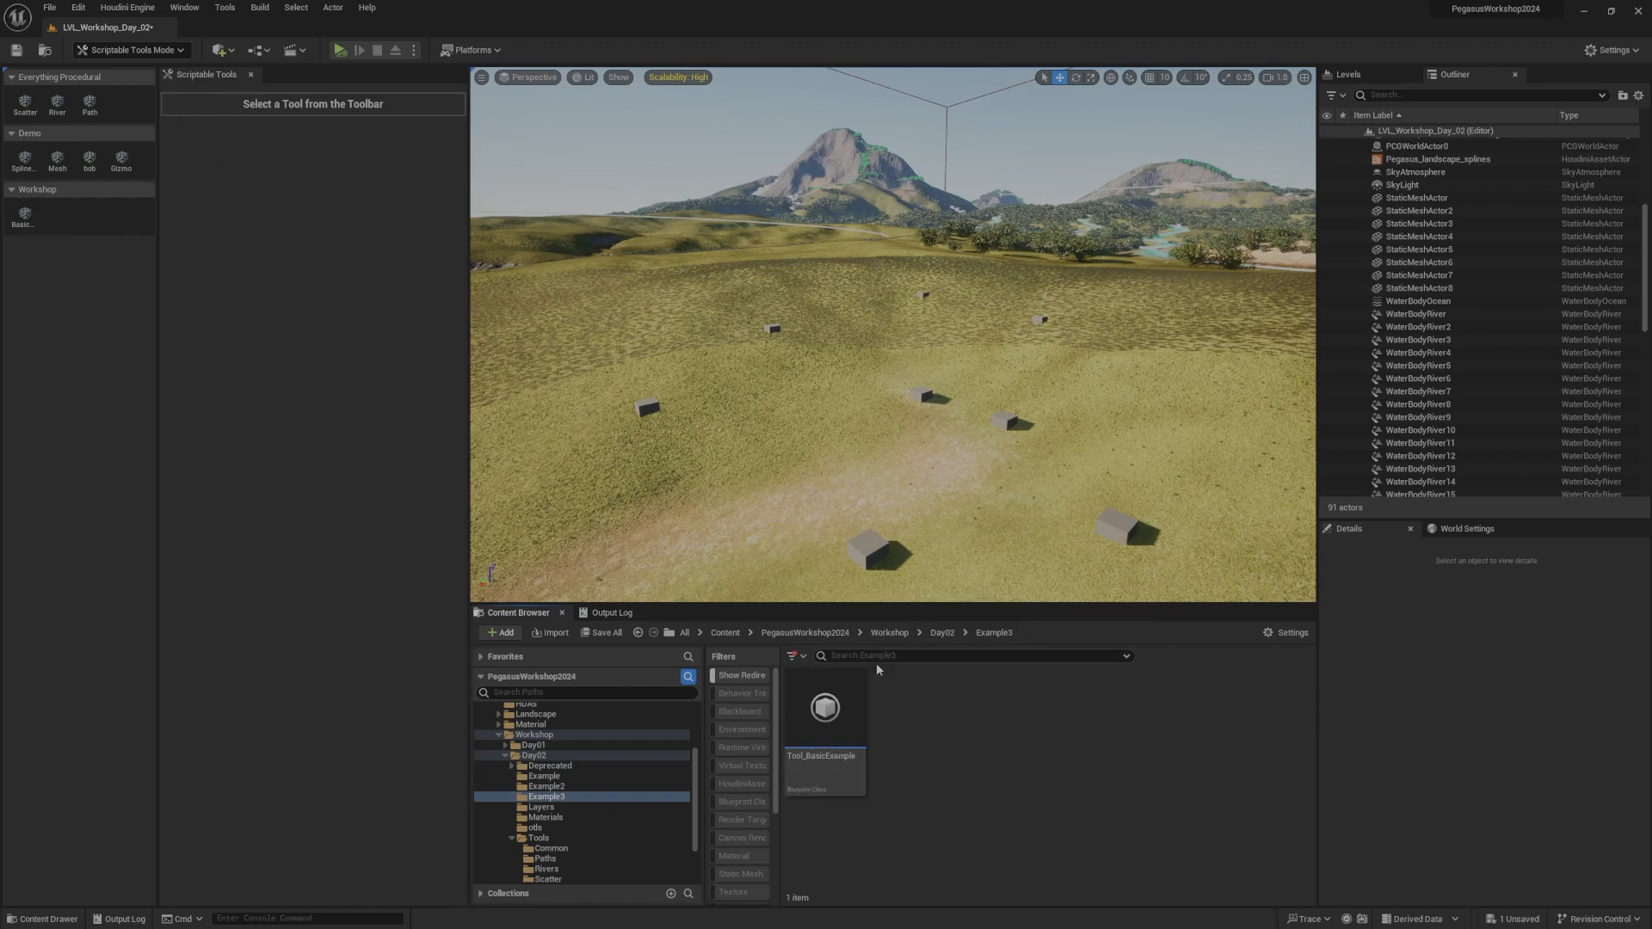
pyautogui.rightClick(919, 723)
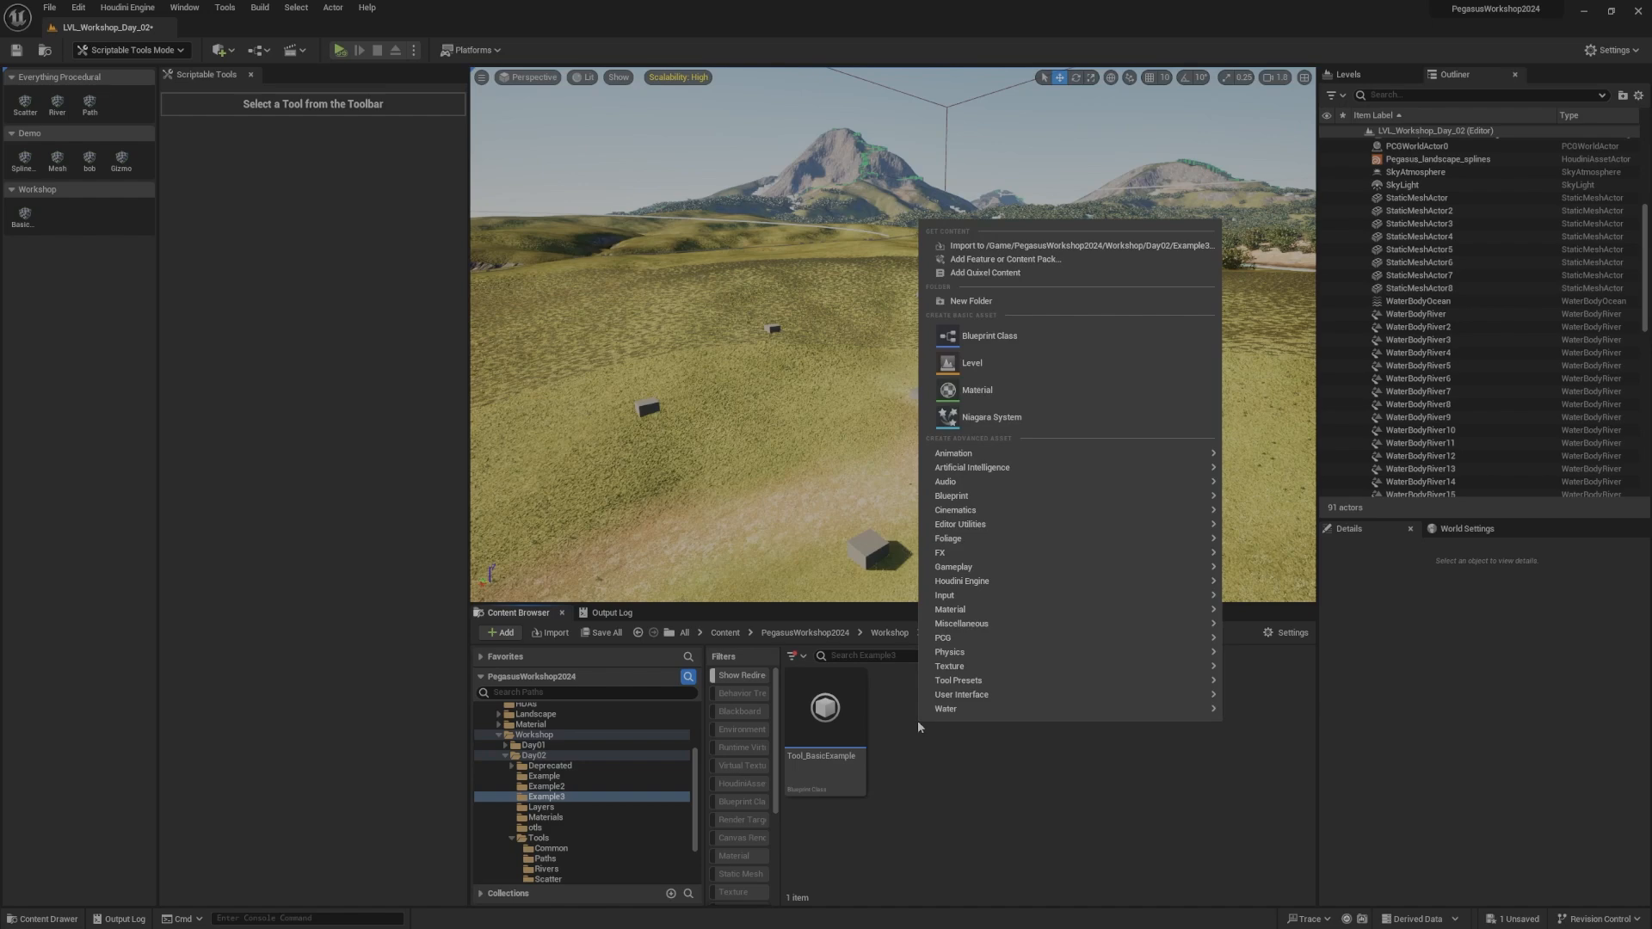
pyautogui.click(1015, 337)
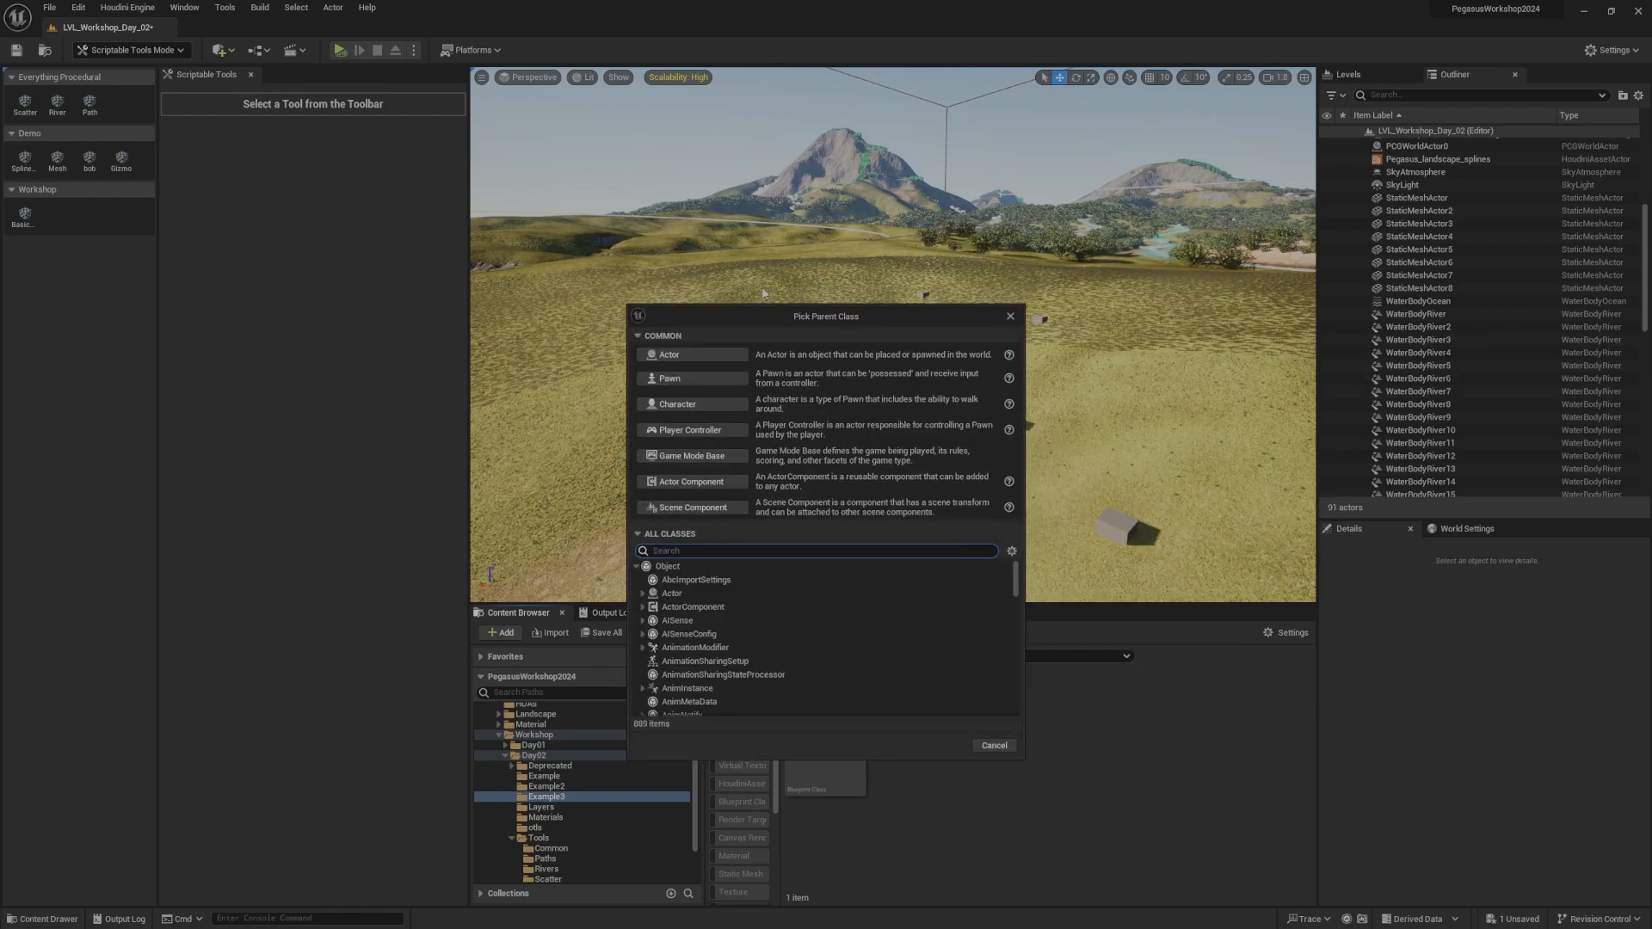
pyautogui.write('prope')
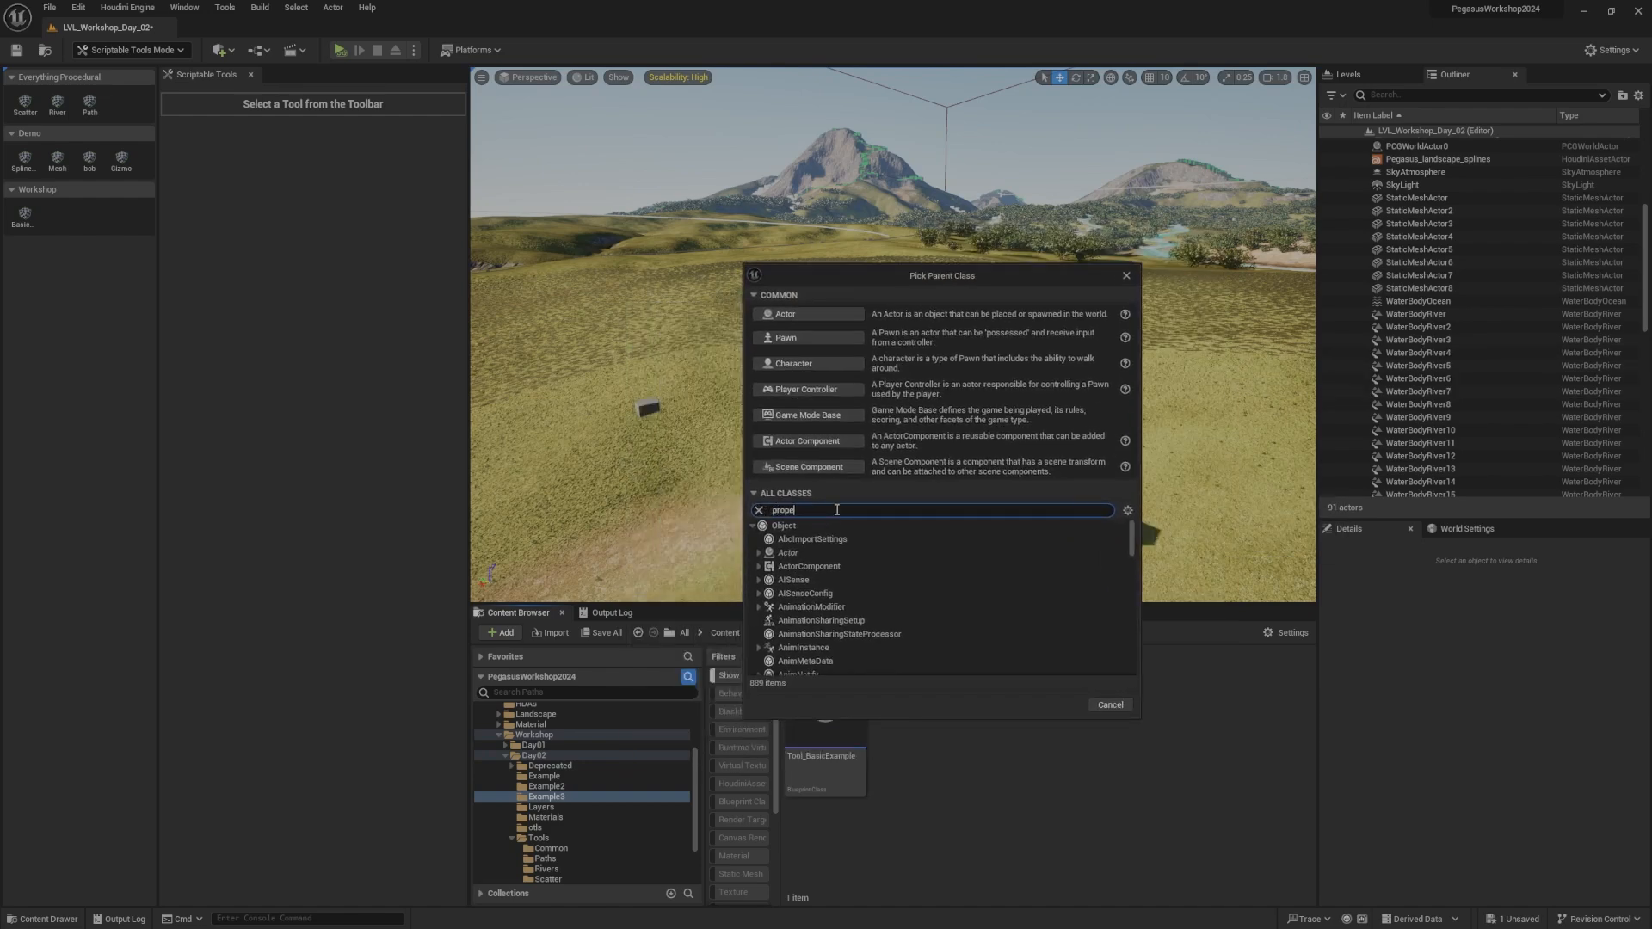
pyautogui.write('rty set')
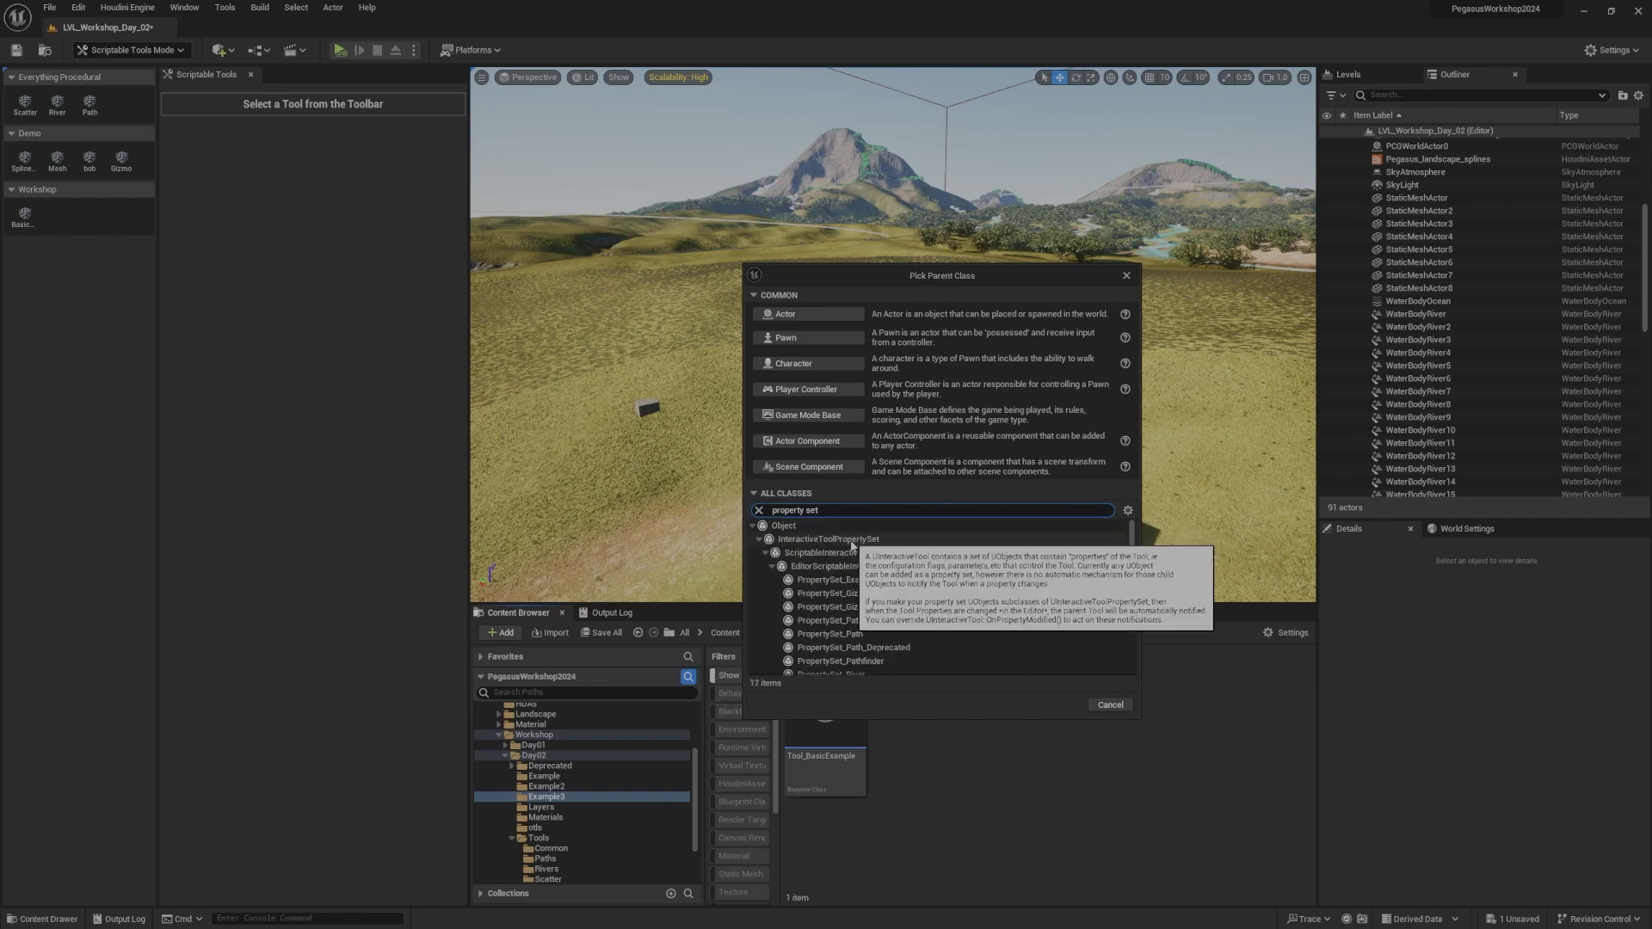
pyautogui.click(846, 567)
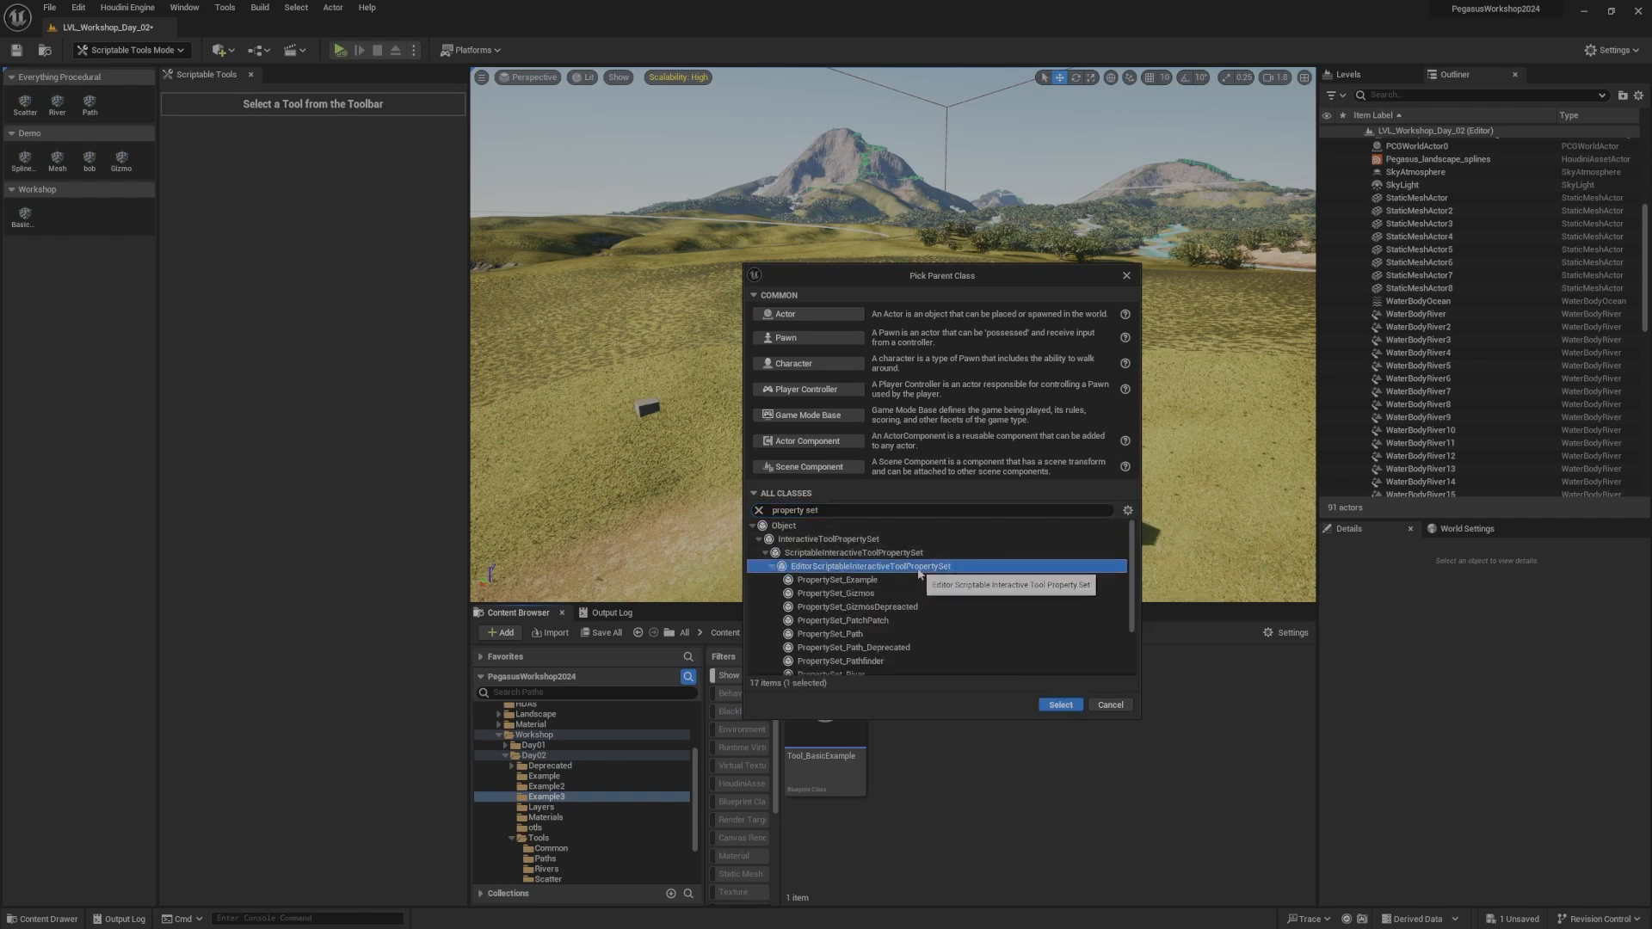
pyautogui.click(1060, 705)
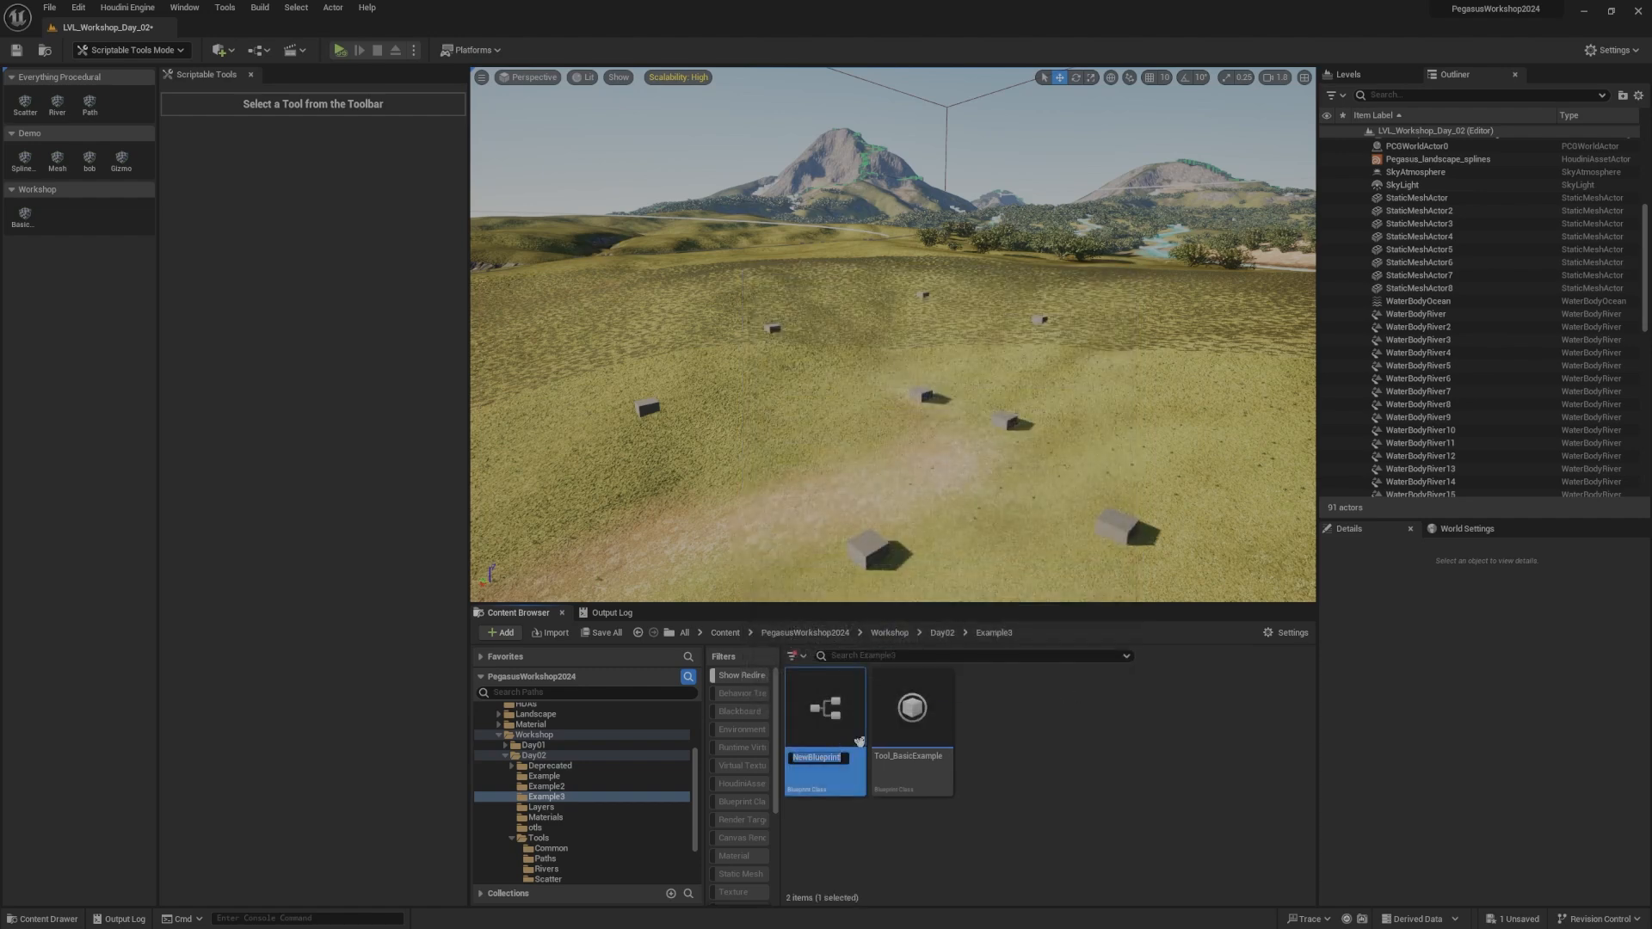
# Step: Name the new blueprint asset PropertySet_BasicExample
pyautogui.write('Prop')
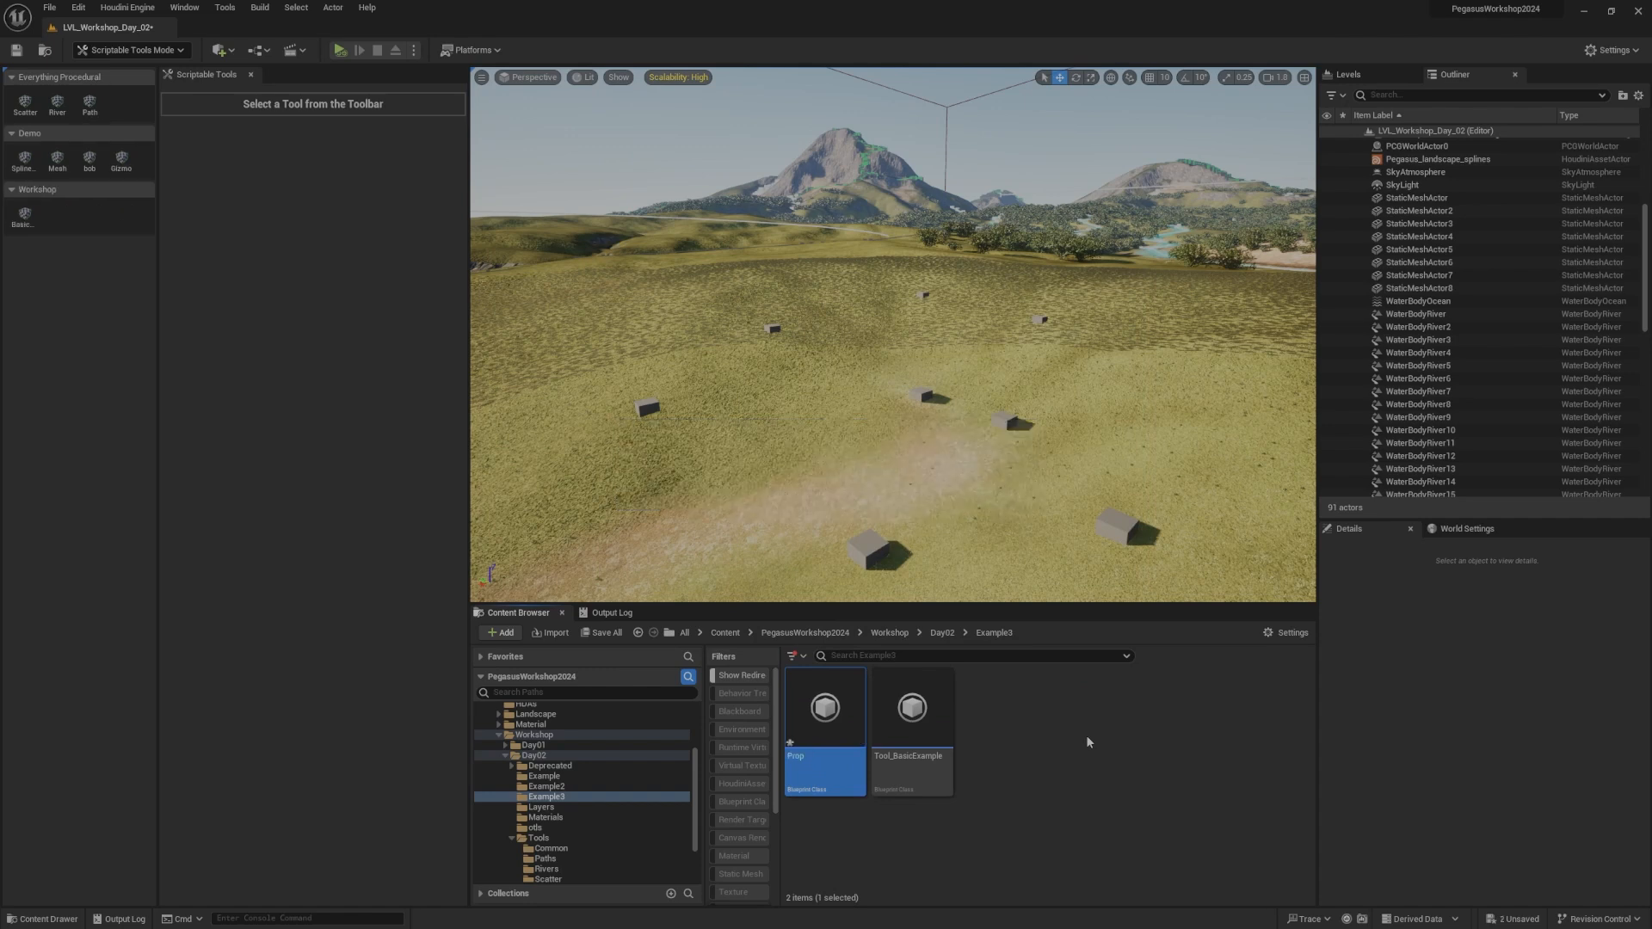
pyautogui.press('BackSpace')
pyautogui.press('BackSpace')
pyautogui.write('rope')
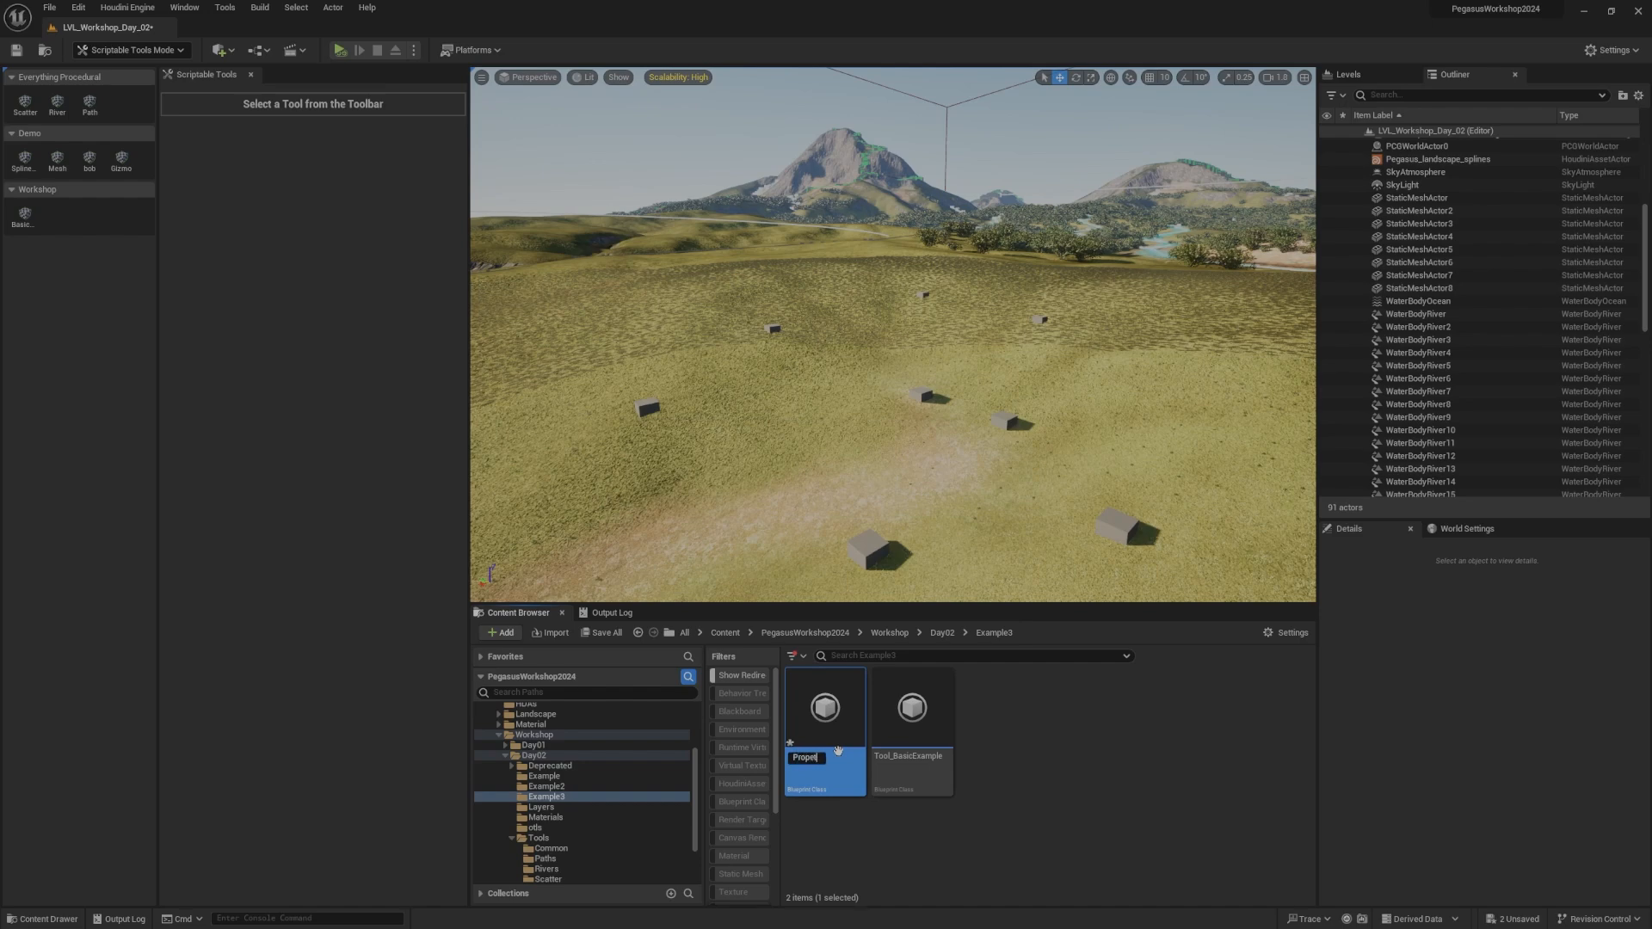
pyautogui.write('rtySet_BasicExa')
pyautogui.write('mple')
pyautogui.press('Return')
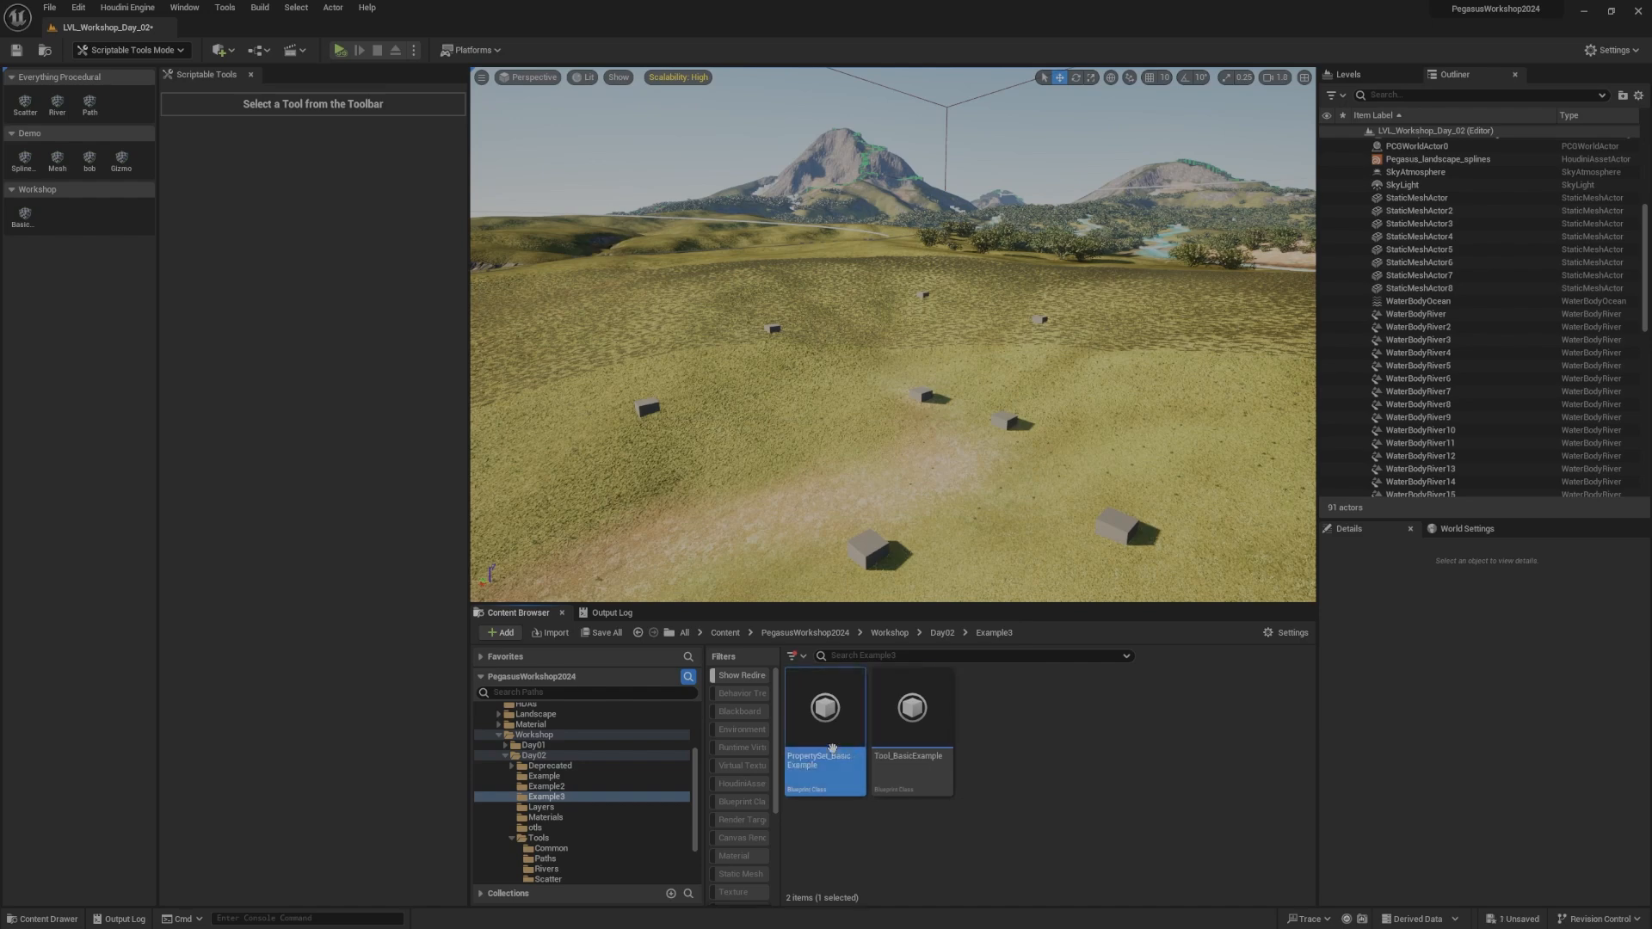
pyautogui.click(1011, 720)
# Step: Reopen Tool_BasicExample and delete the Mesh Selection variable even though it is in use
pyautogui.doubleClick(918, 736)
pyautogui.moveTo(793, 464); pyautogui.dragTo(876, 452, button='right')
pyautogui.moveTo(902, 397); pyautogui.dragTo(1050, 453)
pyautogui.moveTo(1049, 453); pyautogui.dragTo(972, 484, button='right')
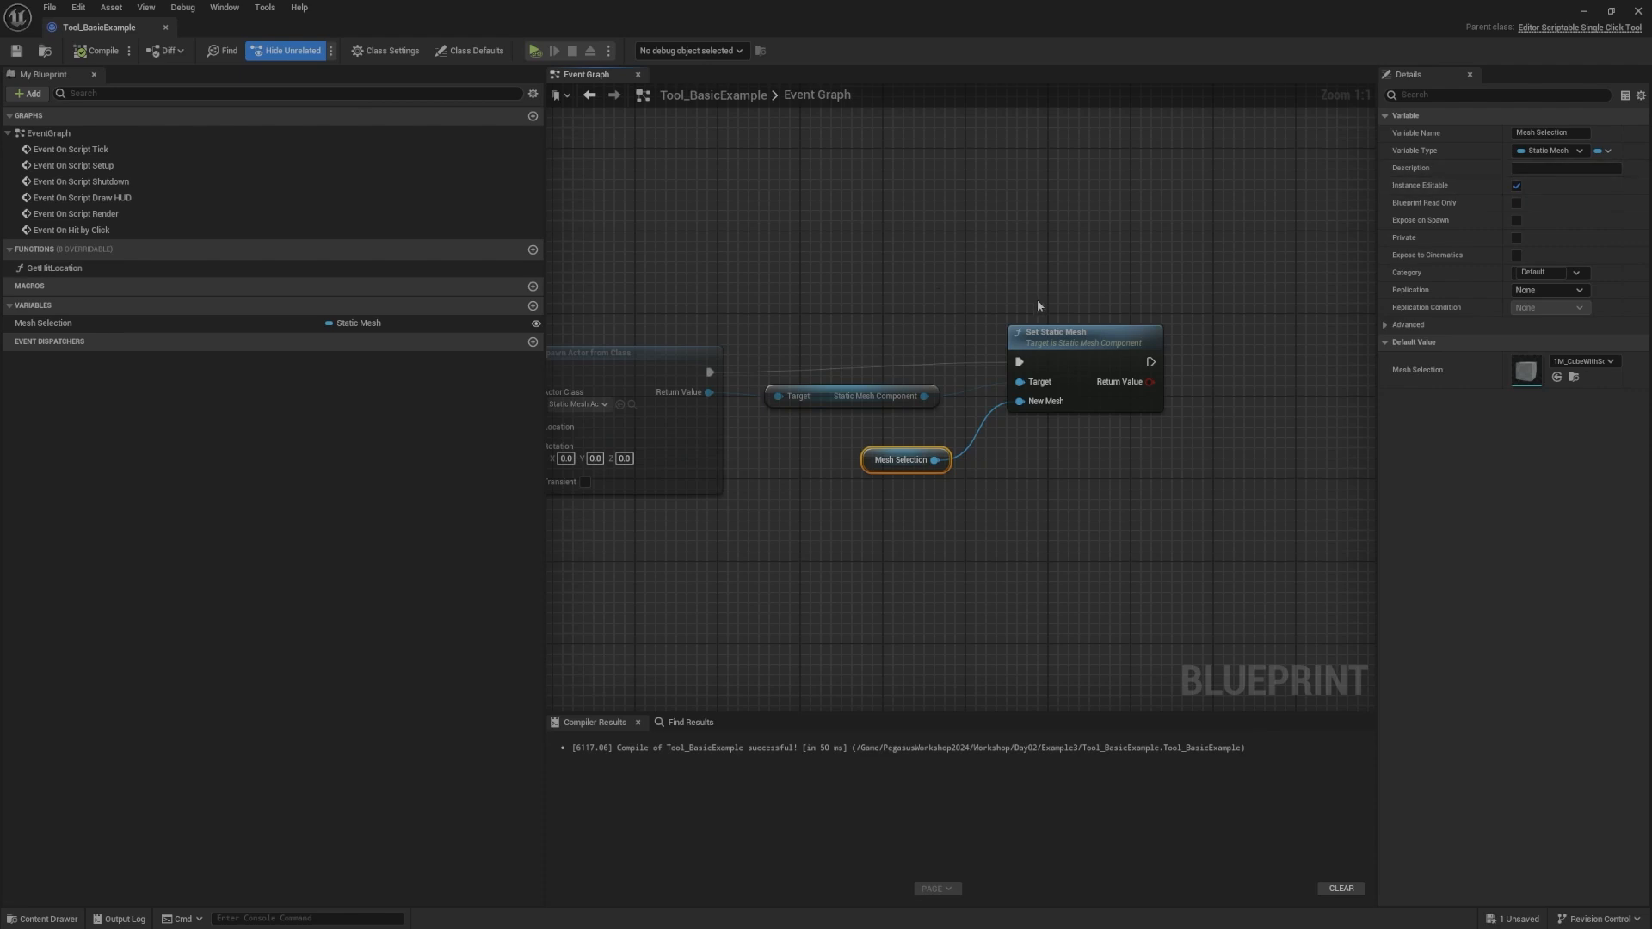
pyautogui.click(43, 323)
pyautogui.press('Delete')
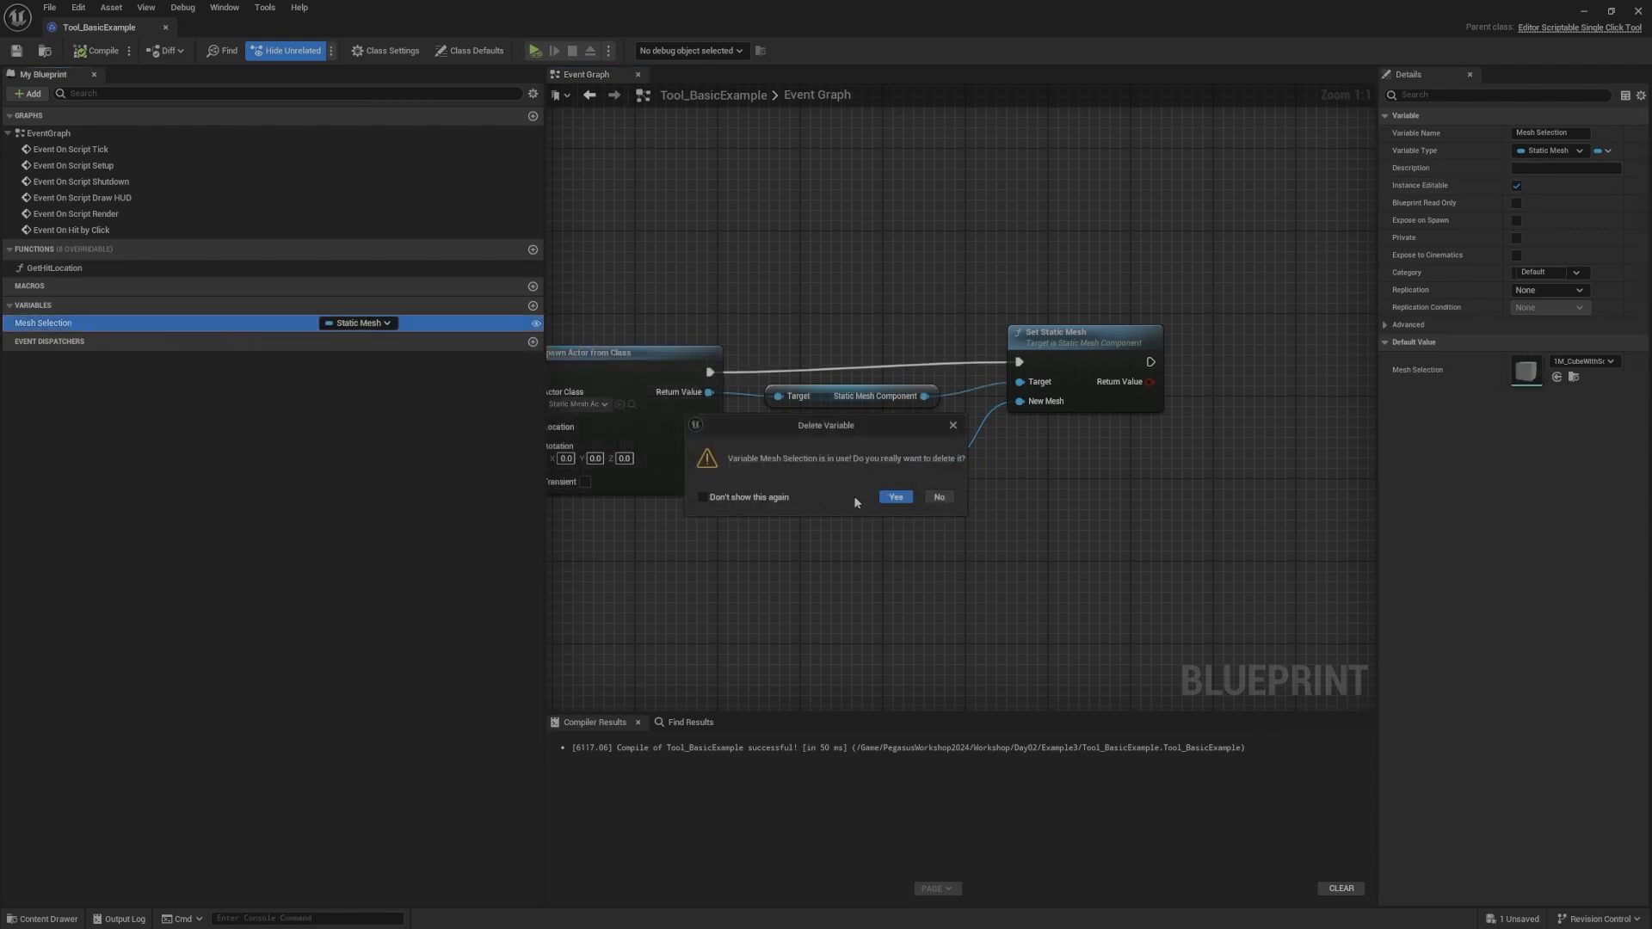
pyautogui.click(894, 498)
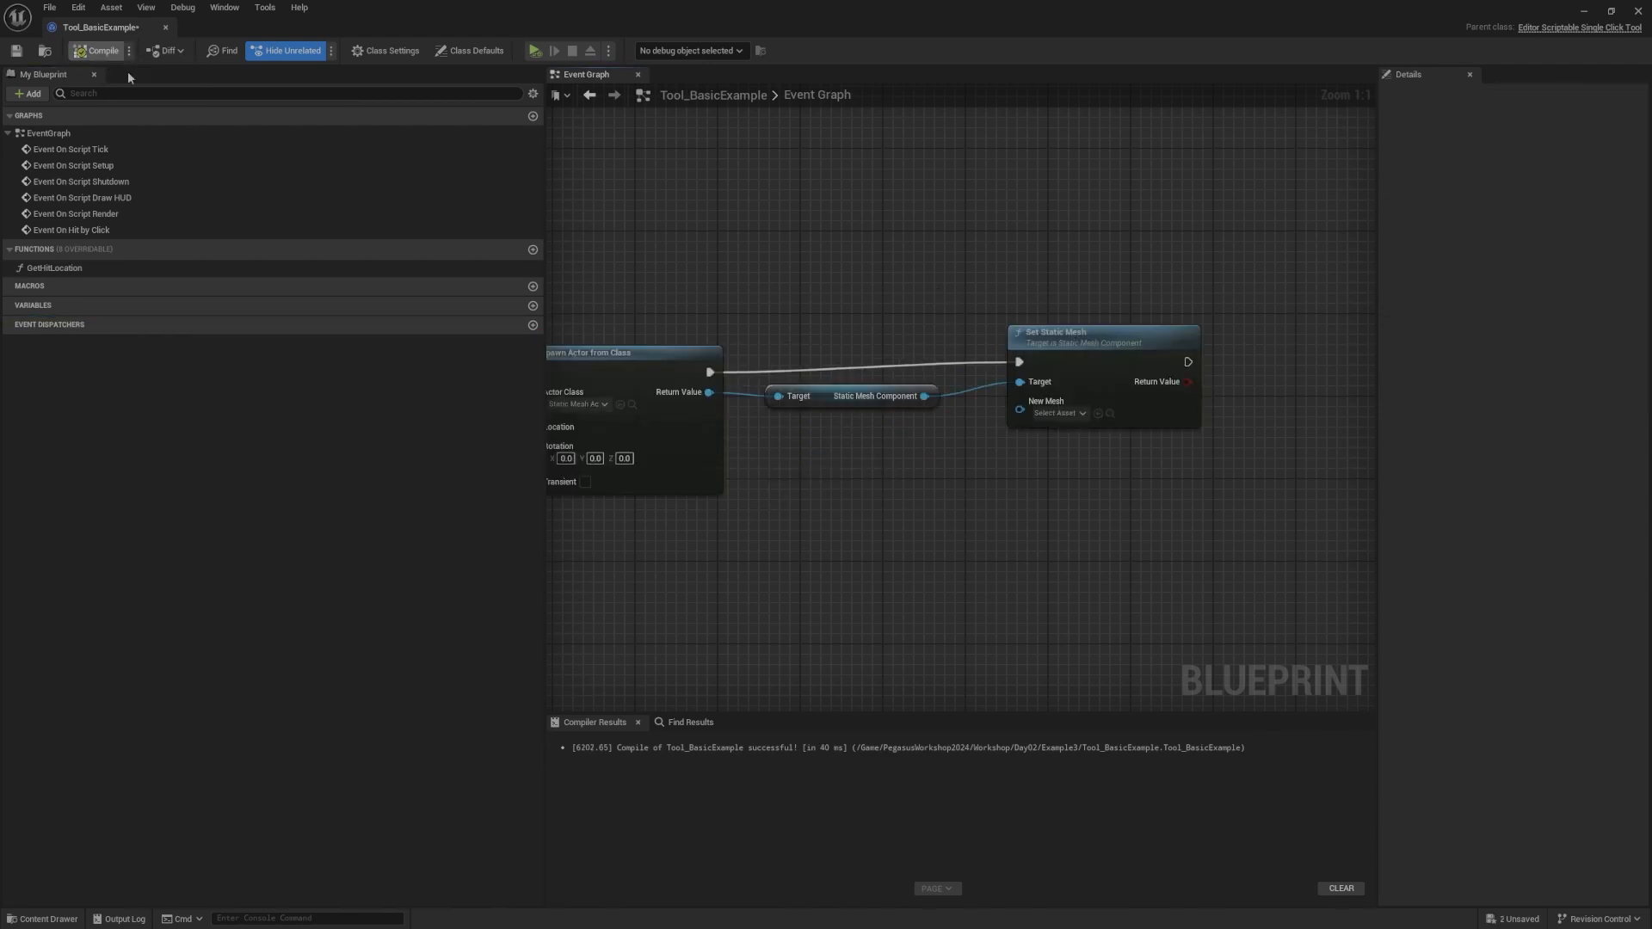
# Step: Open PropertySet_BasicExample and add a variable of type Static Mesh object reference
pyautogui.click(1584, 11)
pyautogui.doubleClick(826, 718)
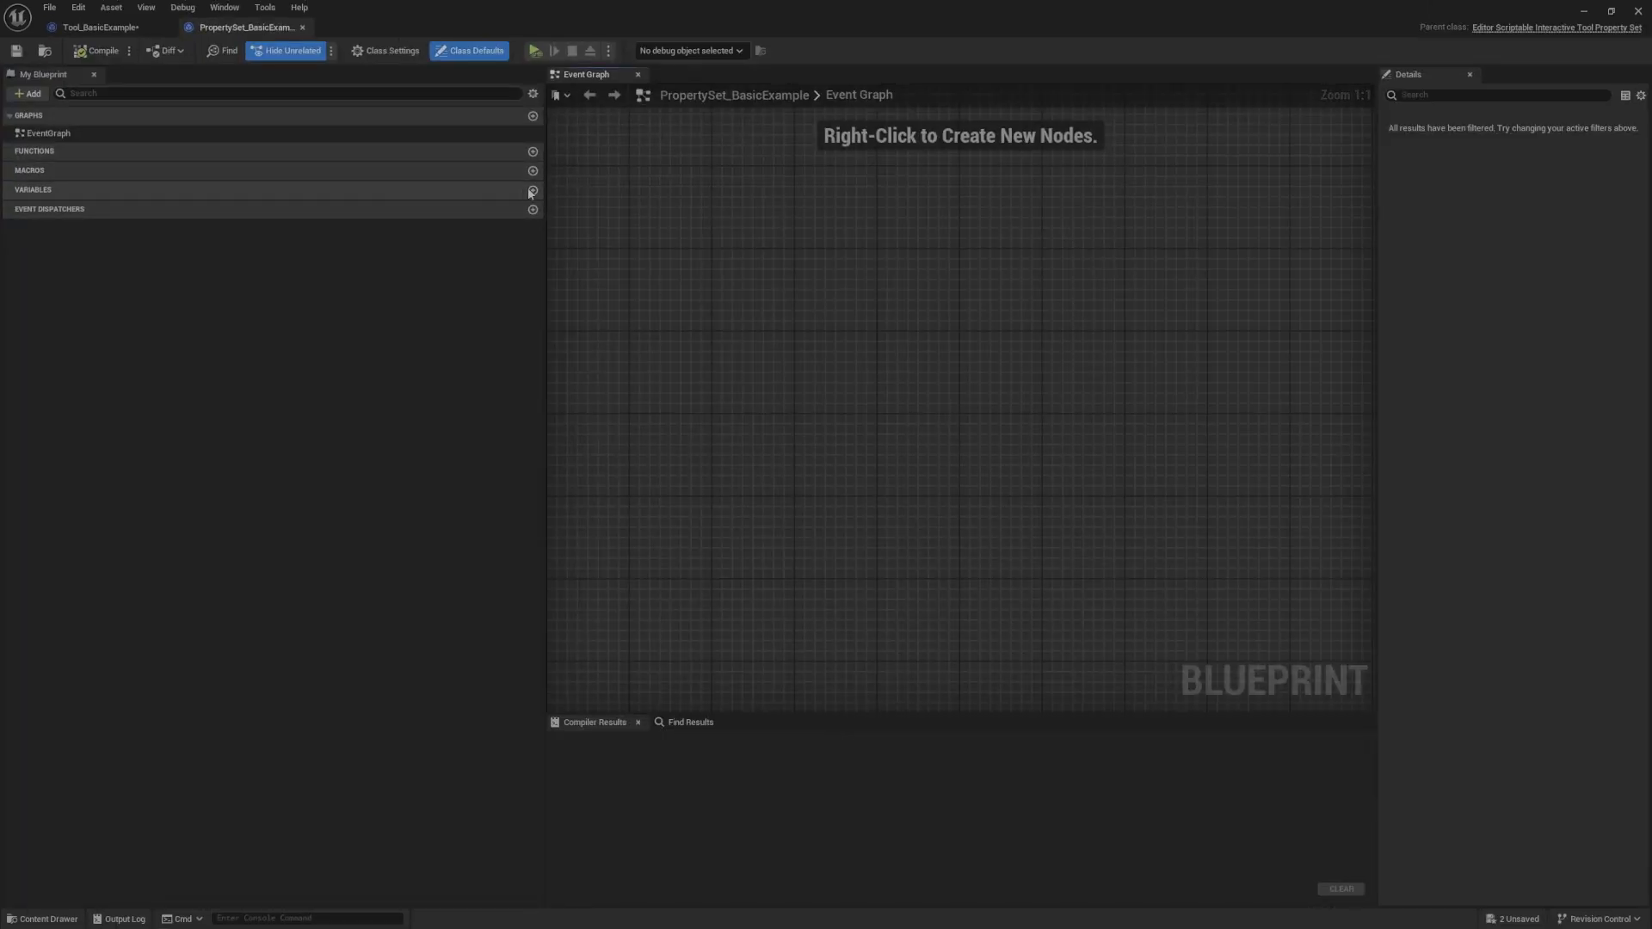
pyautogui.click(532, 190)
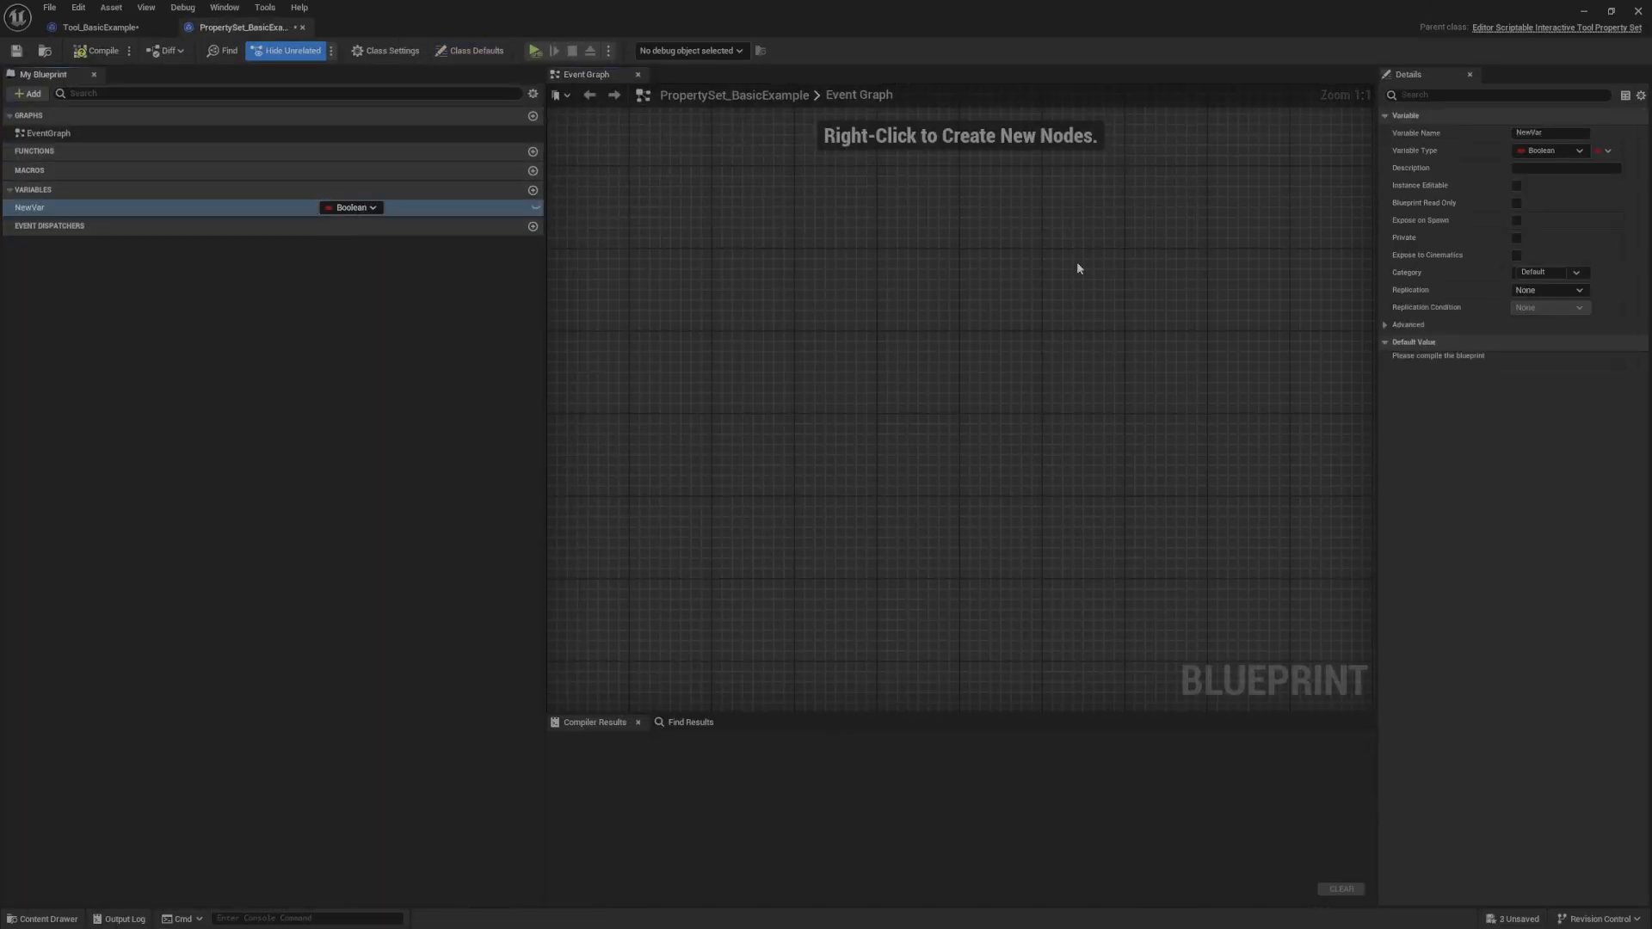
pyautogui.click(1561, 151)
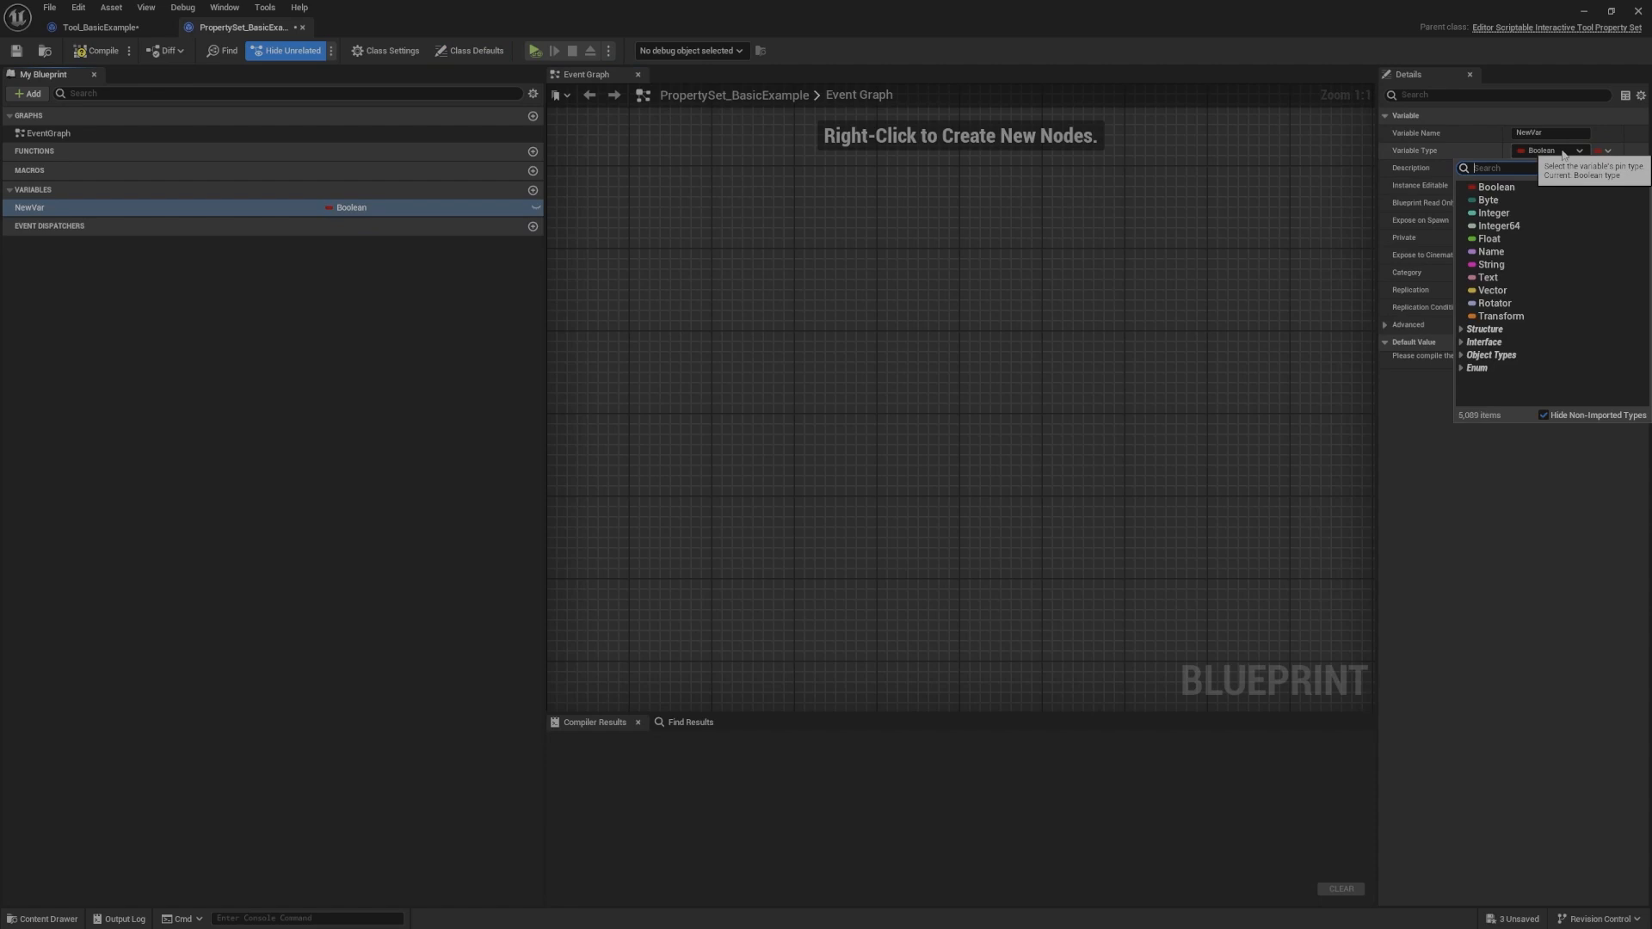
pyautogui.write('static')
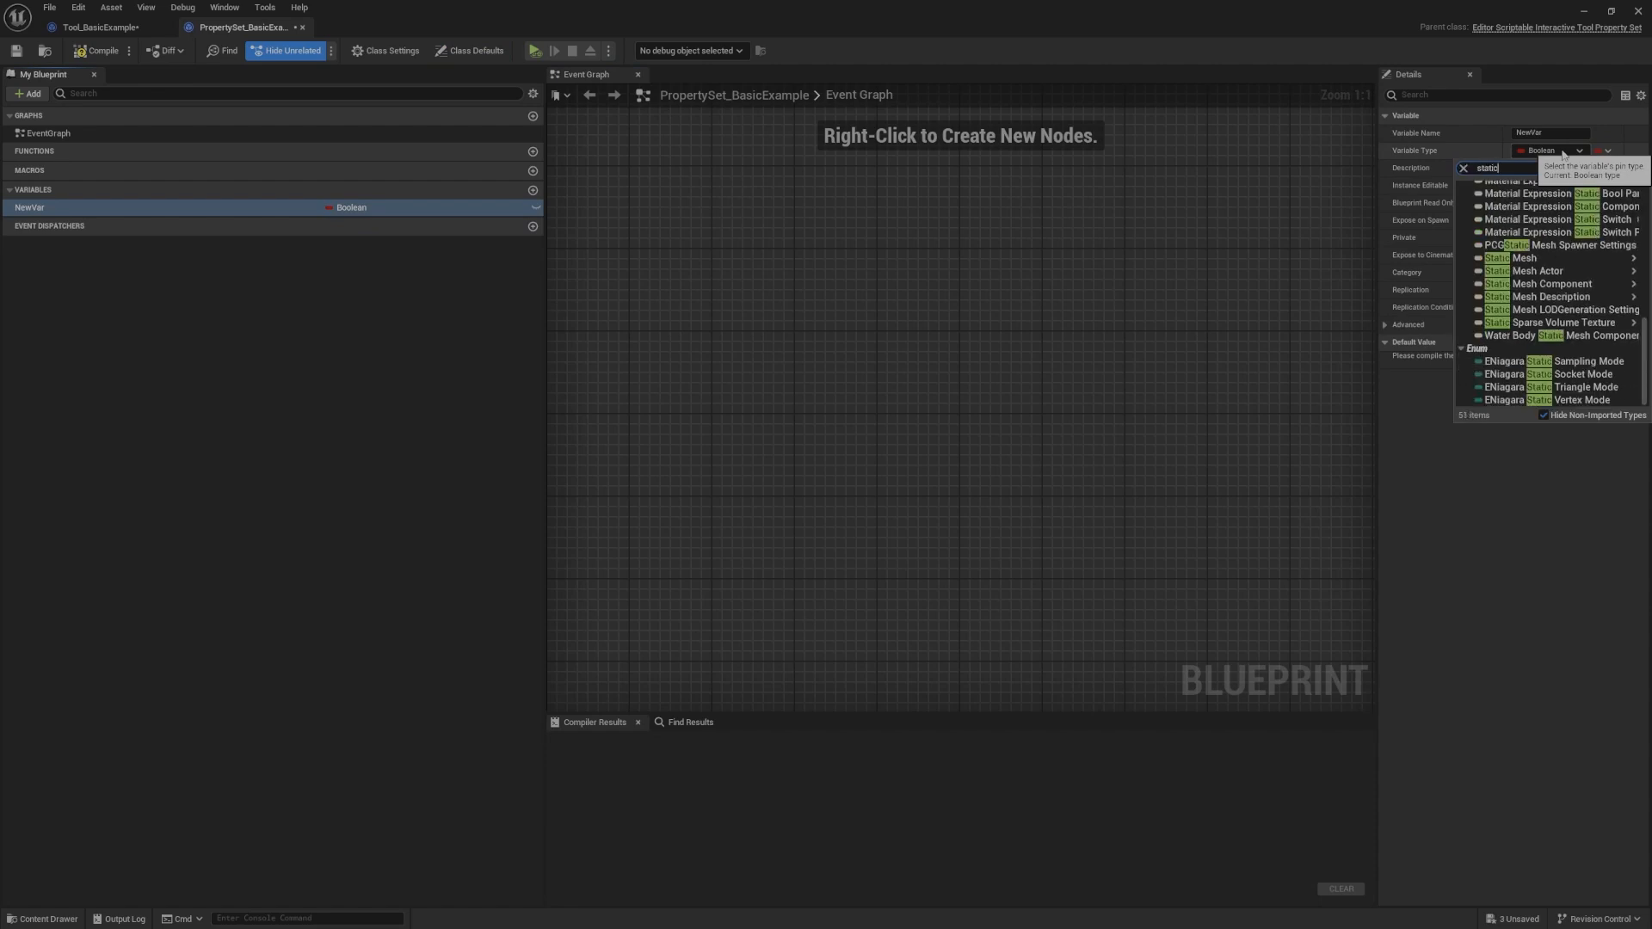
pyautogui.moveTo(1523, 258)
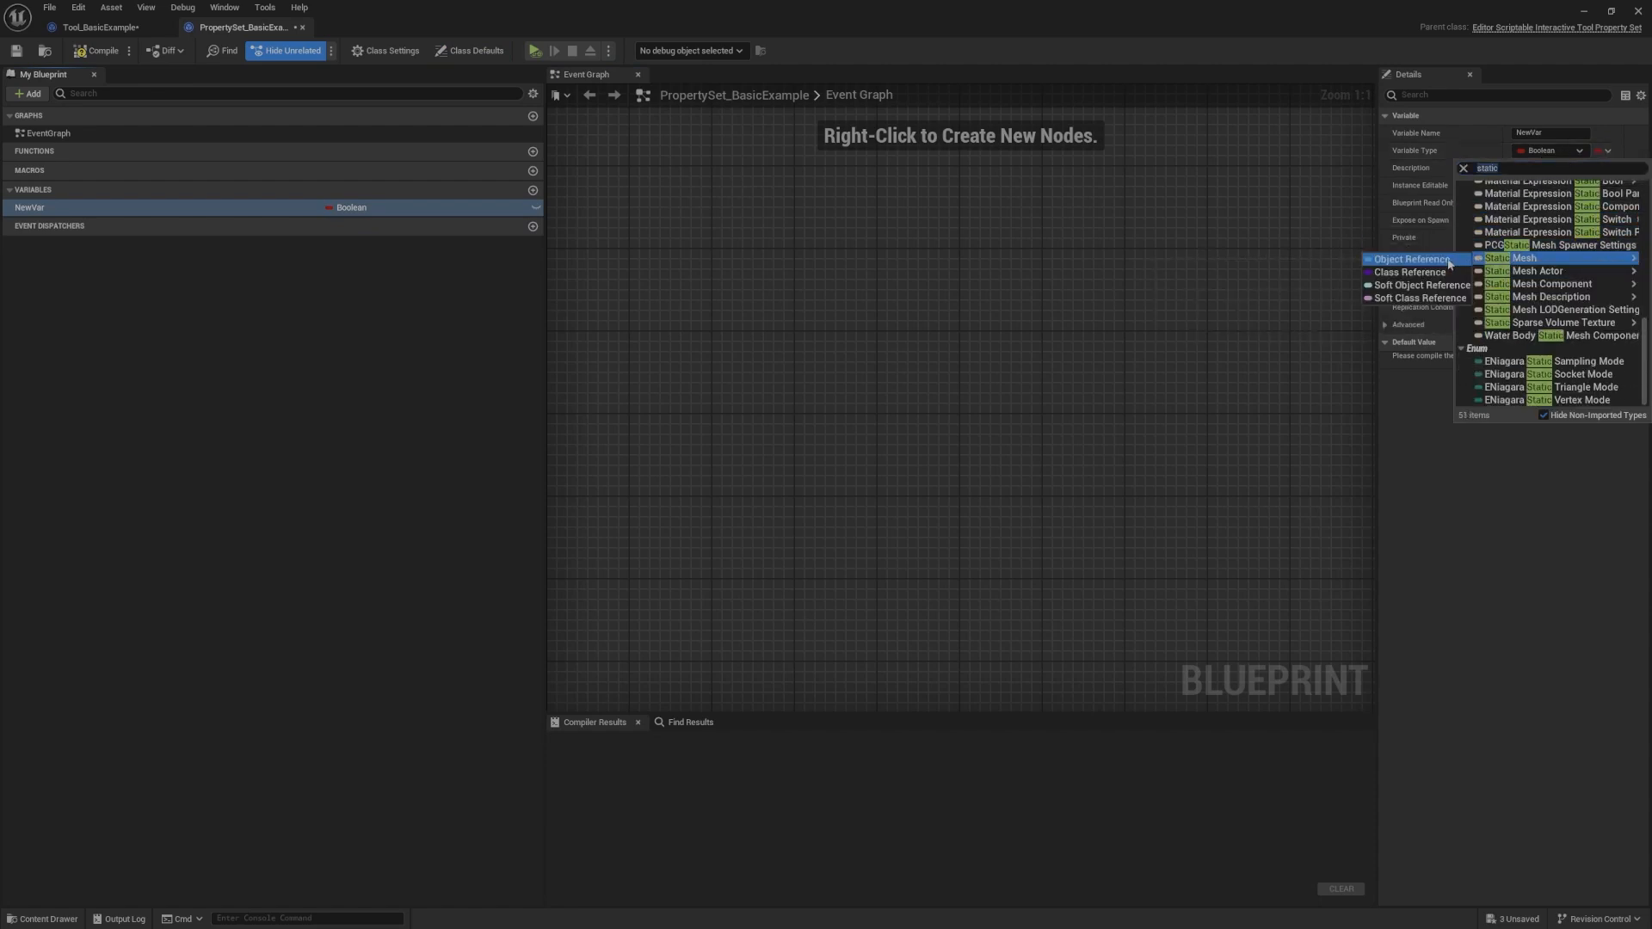
pyautogui.click(1449, 260)
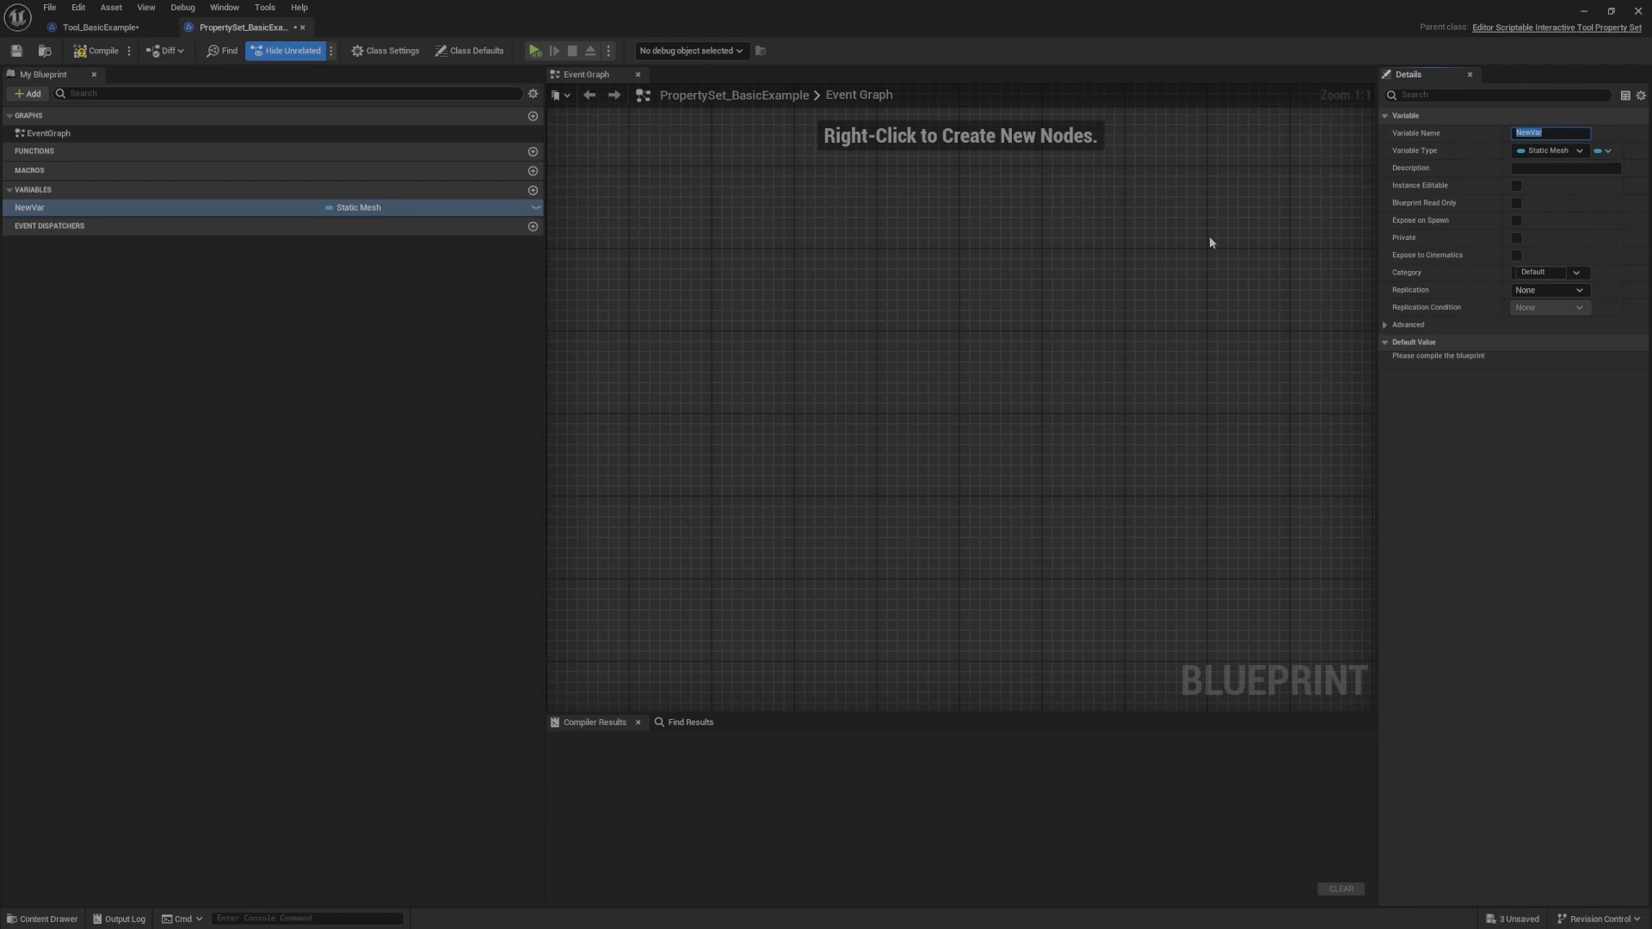
# Step: Name the variable Mesh and make it instance editable, compiling and saving PropertySet_BasicExample
pyautogui.press('BackSpace')
pyautogui.click(536, 209)
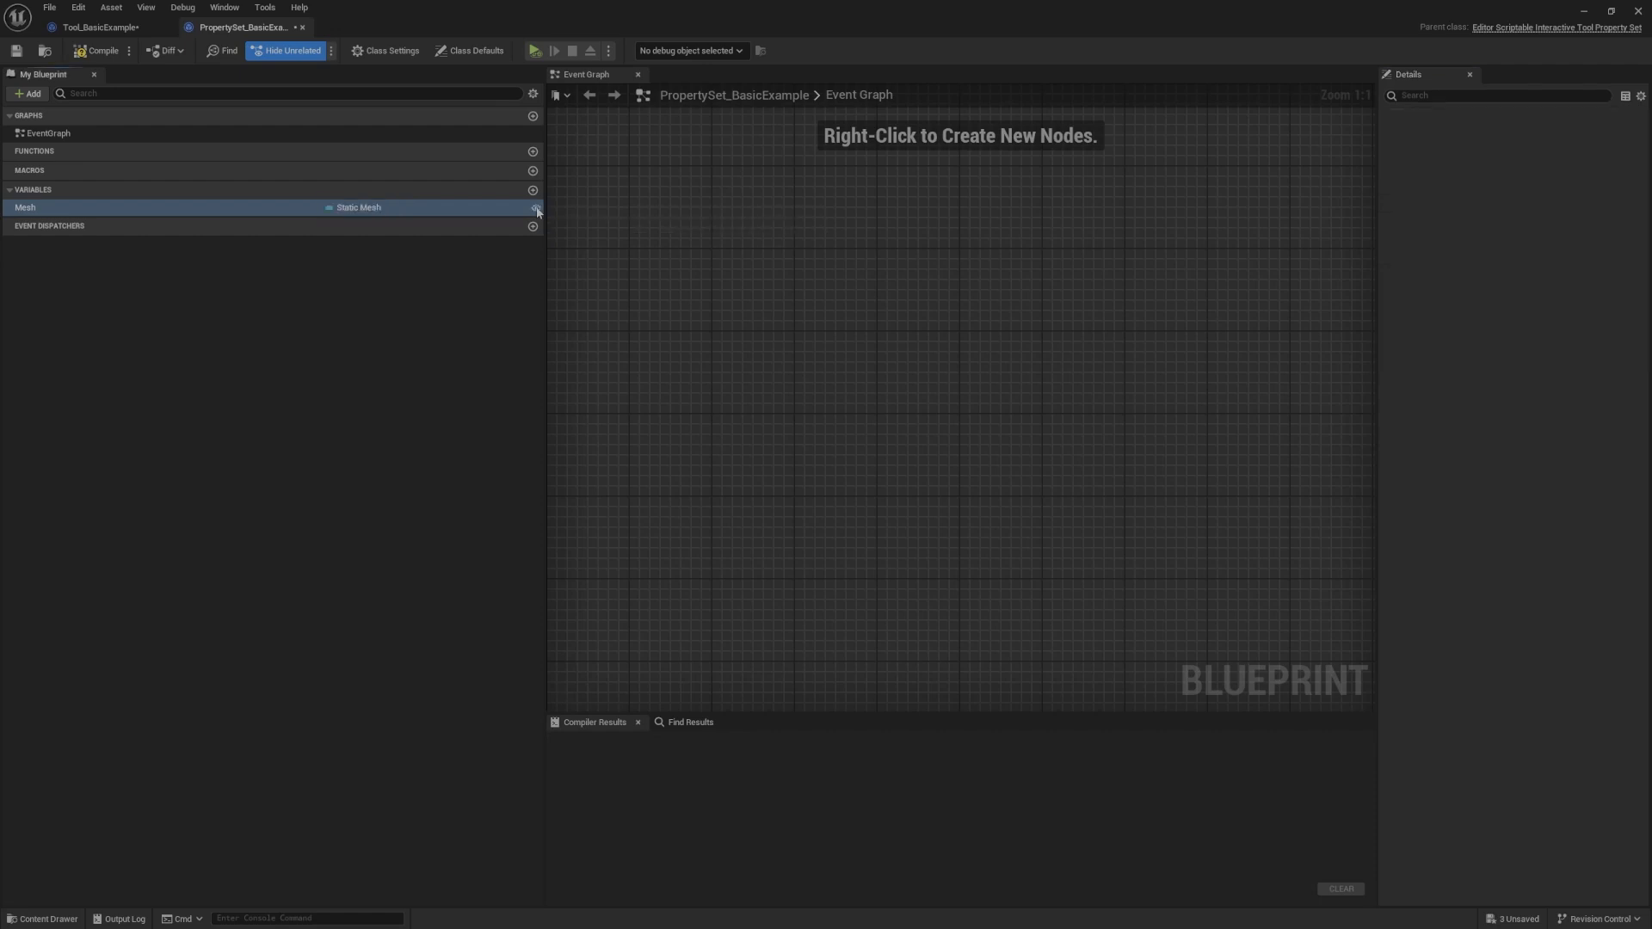
pyautogui.click(96, 51)
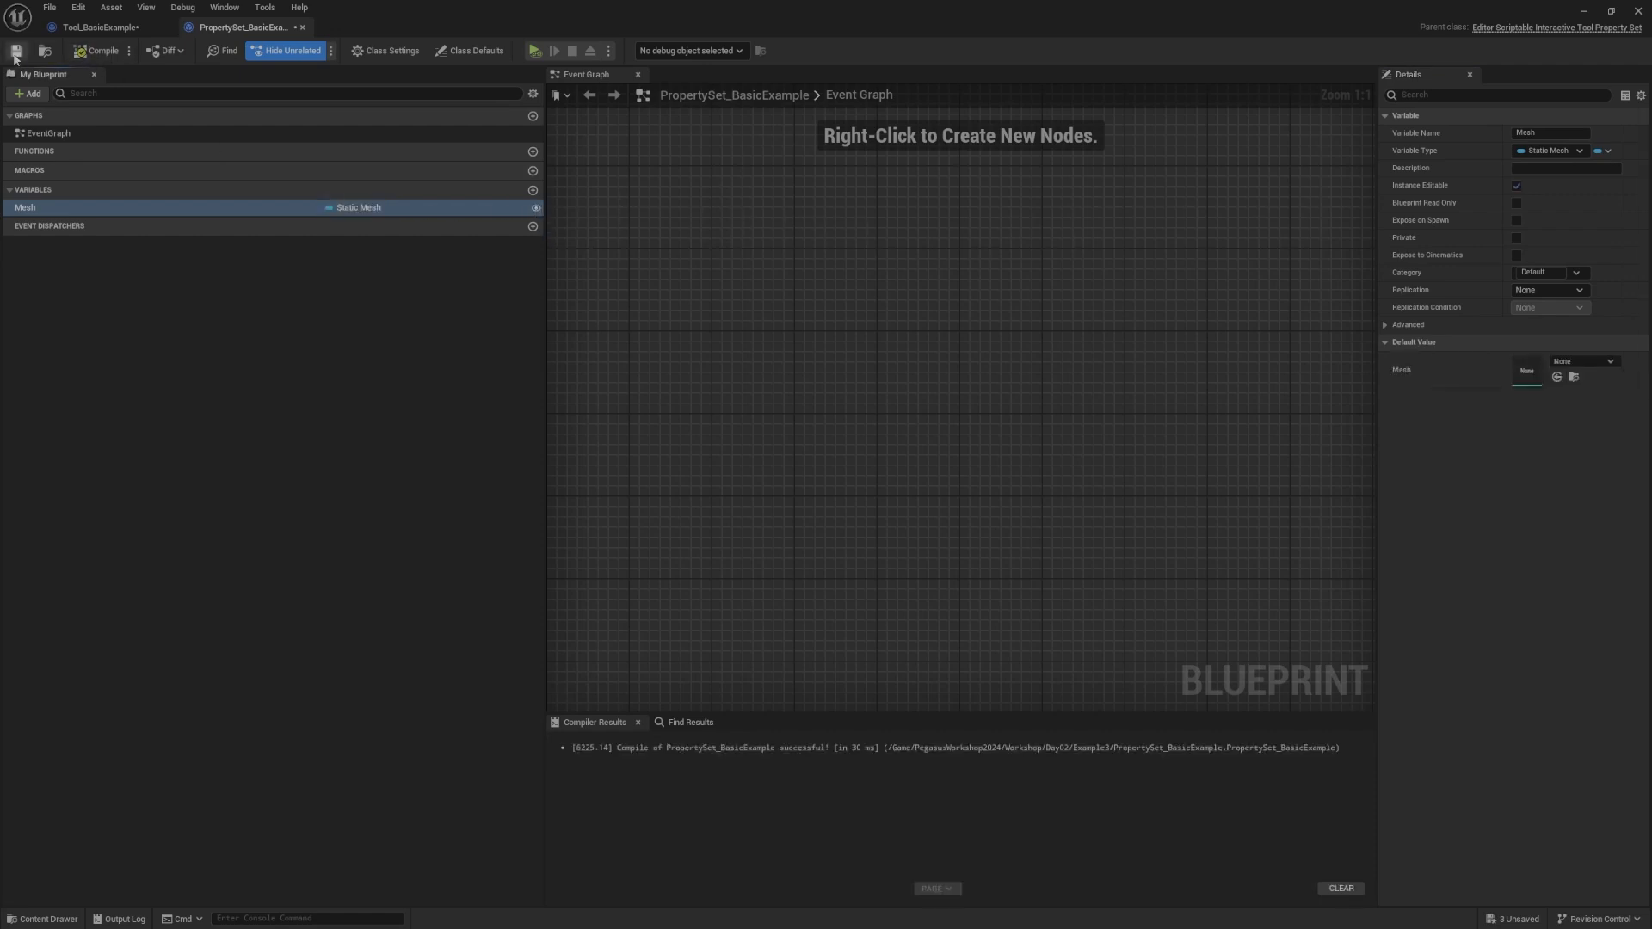
# Step: In Tool_BasicExample's event graph, move the Event On Script Setup node down below the Event On Script Render node
pyautogui.click(101, 26)
pyautogui.scroll(-7, 1099, 350)
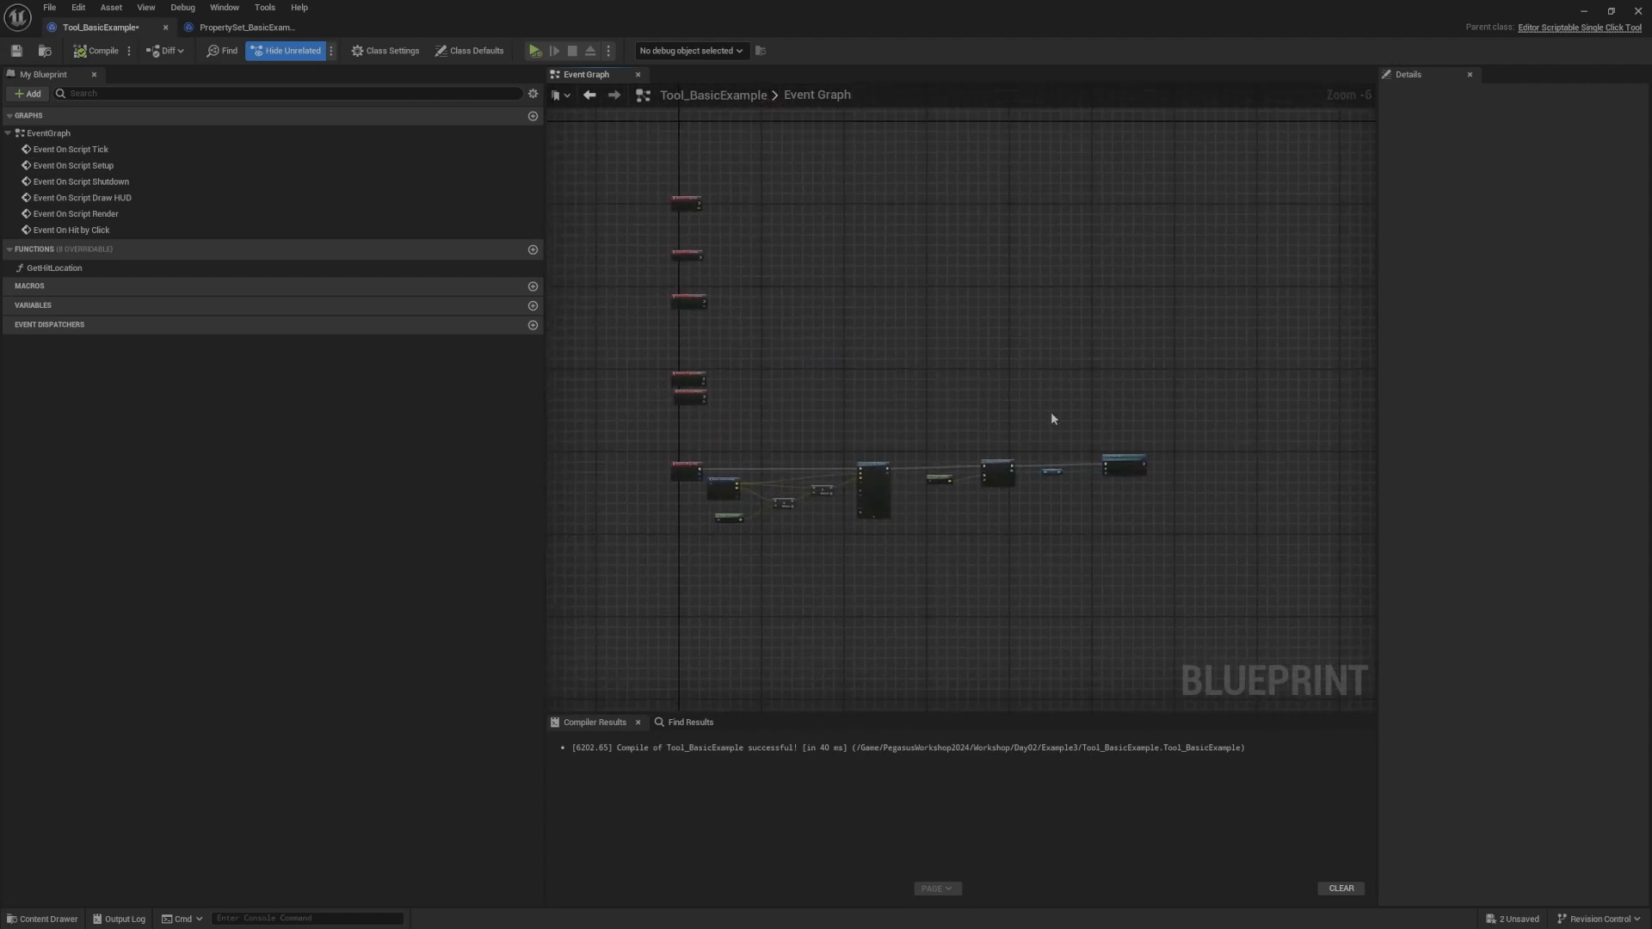
pyautogui.moveTo(894, 376); pyautogui.dragTo(796, 309, button='right')
pyautogui.moveTo(1239, 331); pyautogui.dragTo(690, 471)
pyautogui.scroll(1, 692, 344)
pyautogui.moveTo(807, 292); pyautogui.dragTo(847, 469, button='right')
pyautogui.moveTo(810, 211); pyautogui.dragTo(863, 491, button='right')
pyautogui.scroll(5, 844, 404)
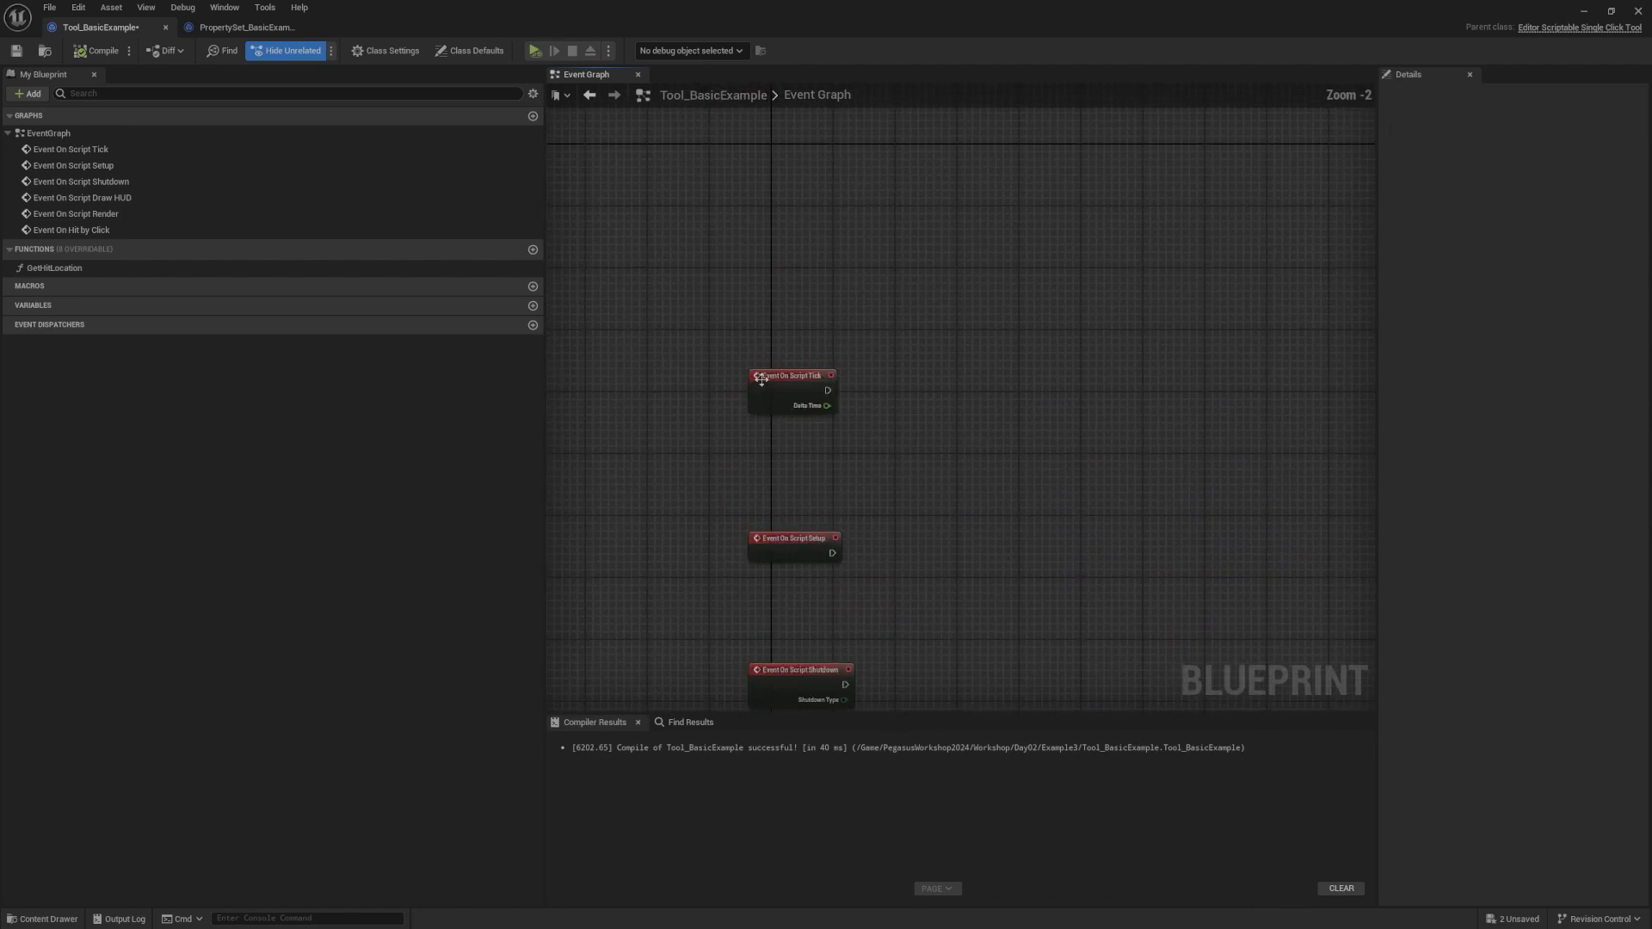
pyautogui.moveTo(844, 403); pyautogui.dragTo(819, 199, button='right')
pyautogui.scroll(-4, 786, 421)
pyautogui.moveTo(786, 422); pyautogui.dragTo(775, 230, button='right')
pyautogui.moveTo(773, 226); pyautogui.dragTo(761, 586)
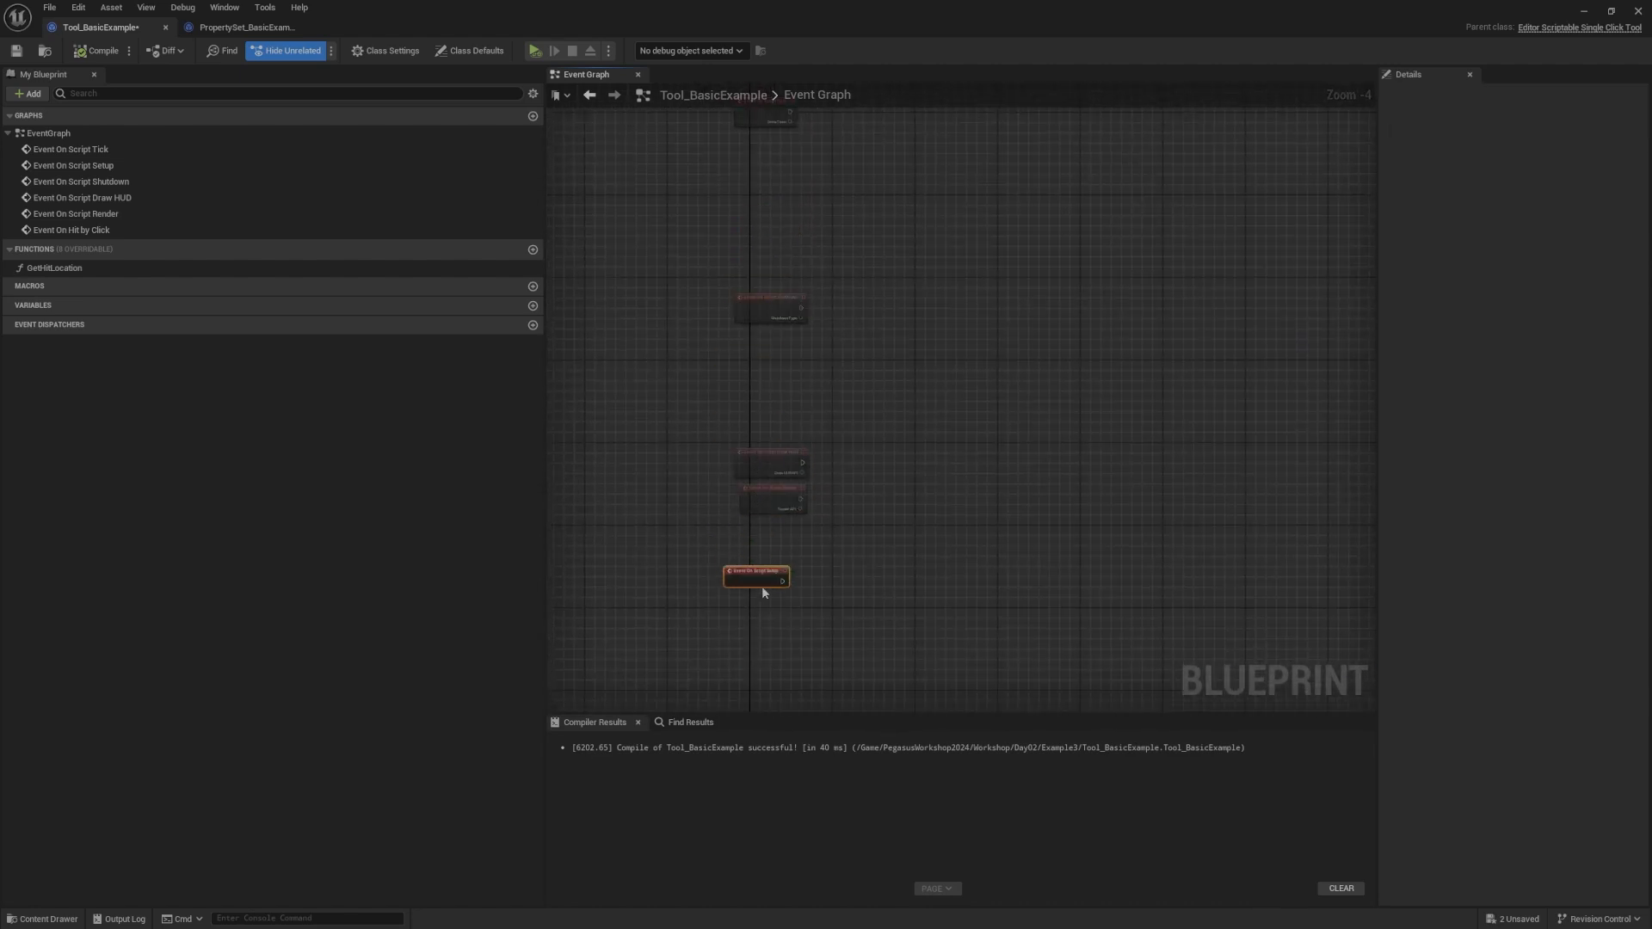
# Step: Position the Event On Script Setup node directly above Event On Hit by Click, leaving free space around it
pyautogui.moveTo(761, 586); pyautogui.dragTo(781, 328, button='right')
pyautogui.scroll(3, 781, 328)
pyautogui.moveTo(781, 328); pyautogui.dragTo(764, 444)
pyautogui.click(886, 400)
pyautogui.moveTo(903, 404); pyautogui.dragTo(880, 313, button='right')
pyautogui.scroll(1, 880, 313)
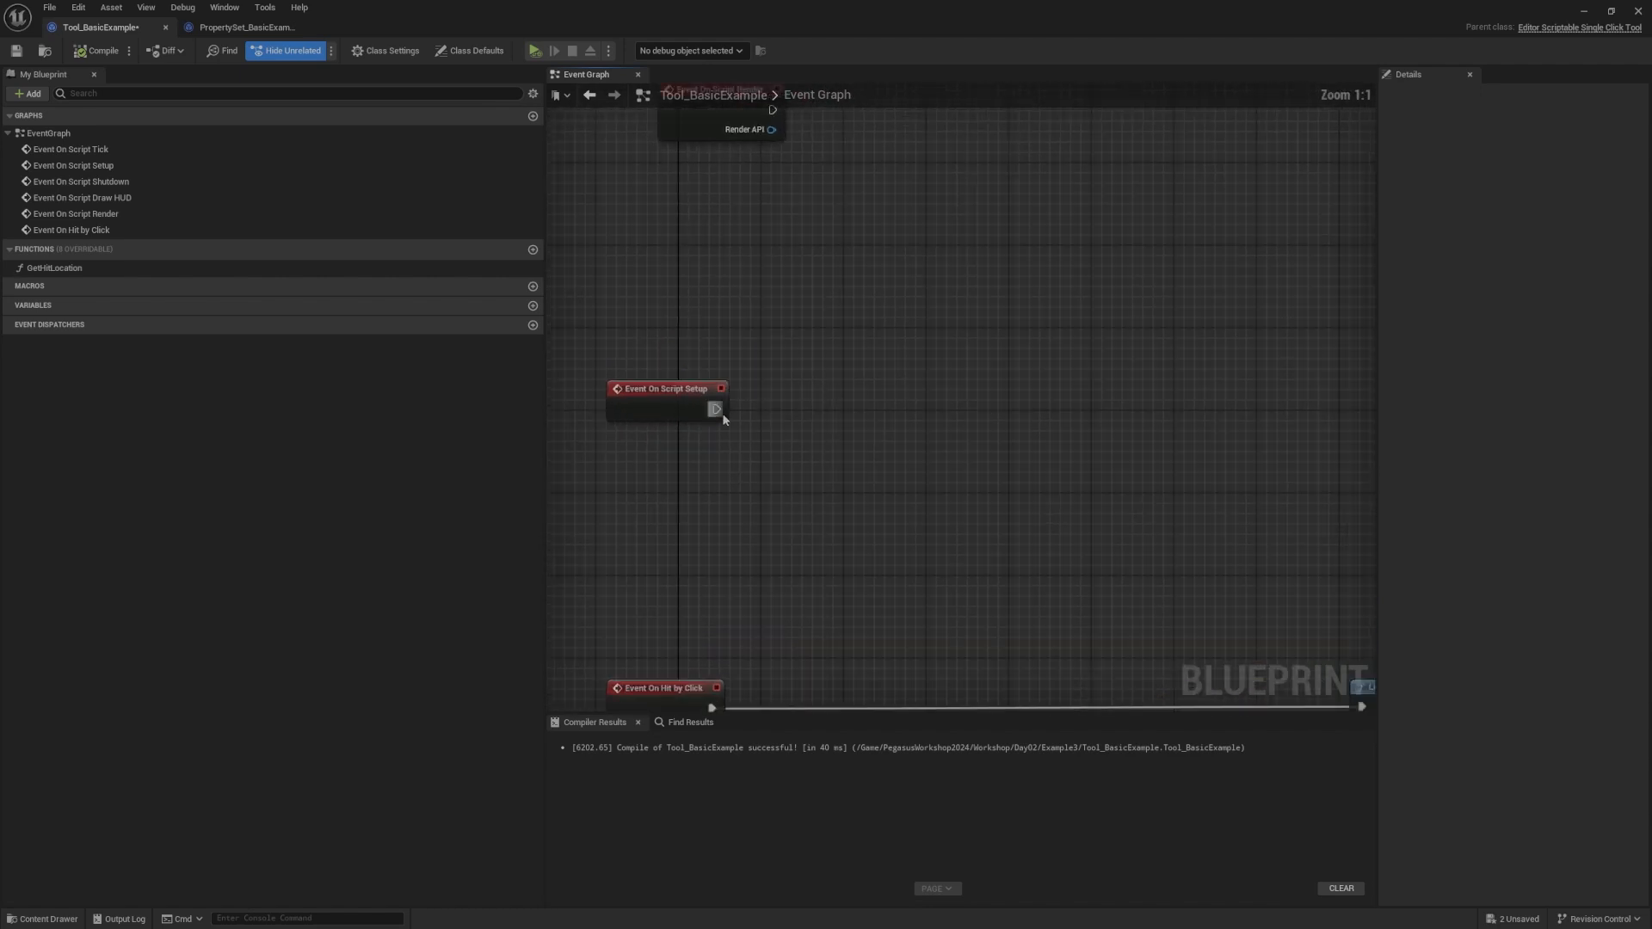
# Step: Add an Add Property Set Of Type node connected to the execution output of Event On Script Setup
pyautogui.moveTo(715, 409); pyautogui.dragTo(862, 344)
pyautogui.write('add pro')
pyautogui.press('Return')
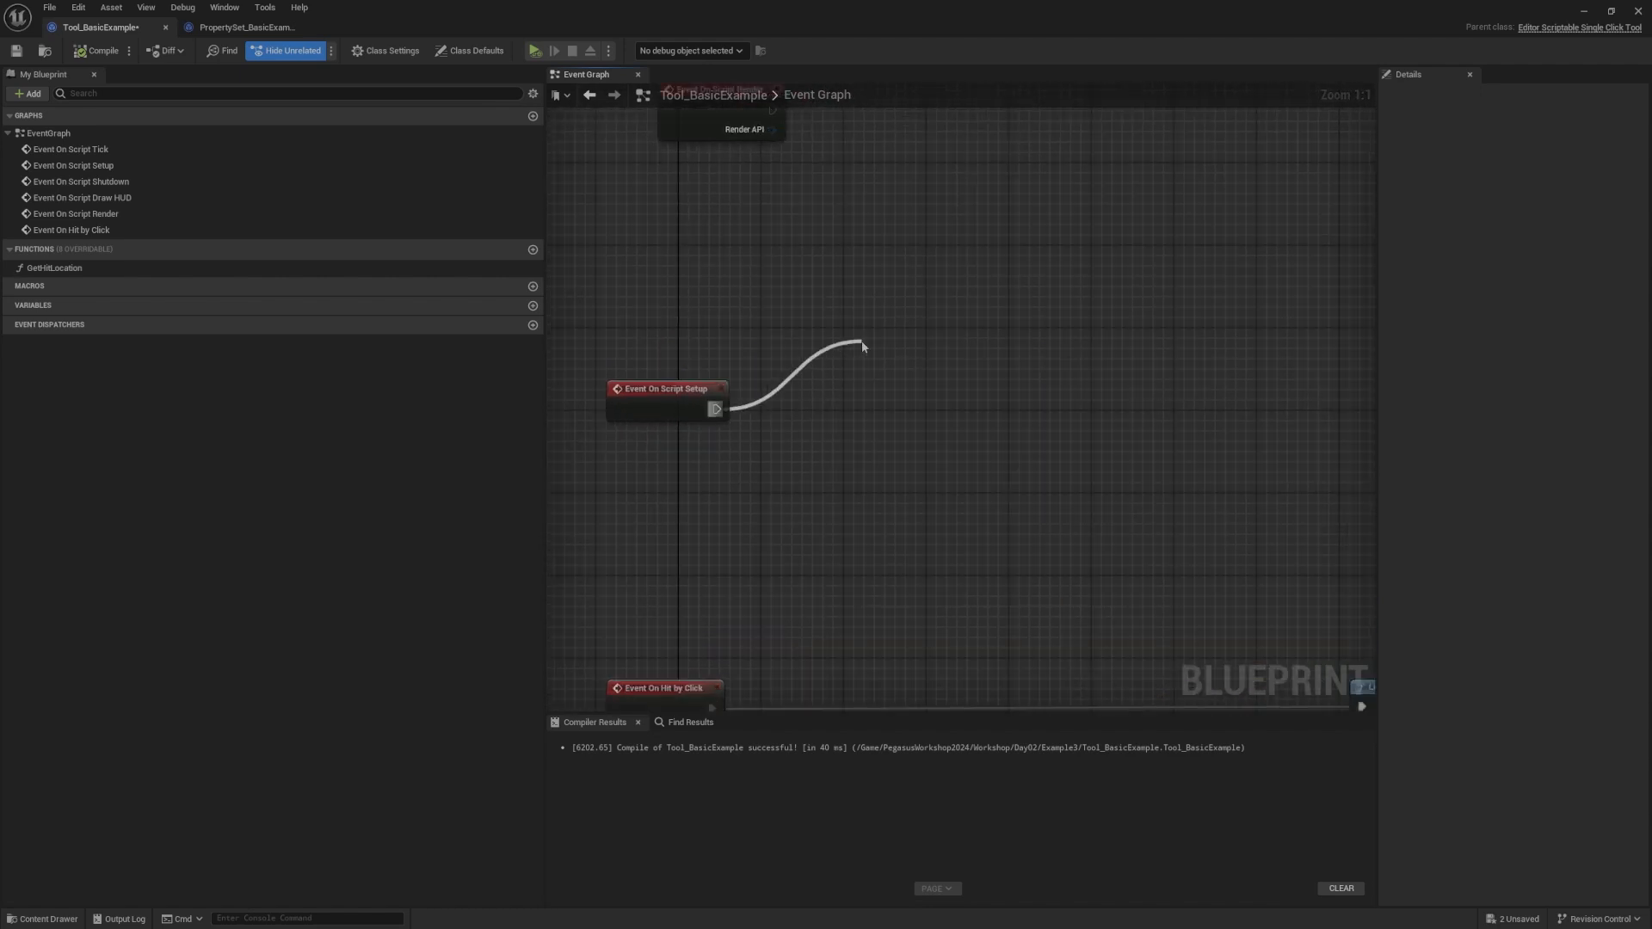
pyautogui.moveTo(984, 321); pyautogui.dragTo(958, 254, button='right')
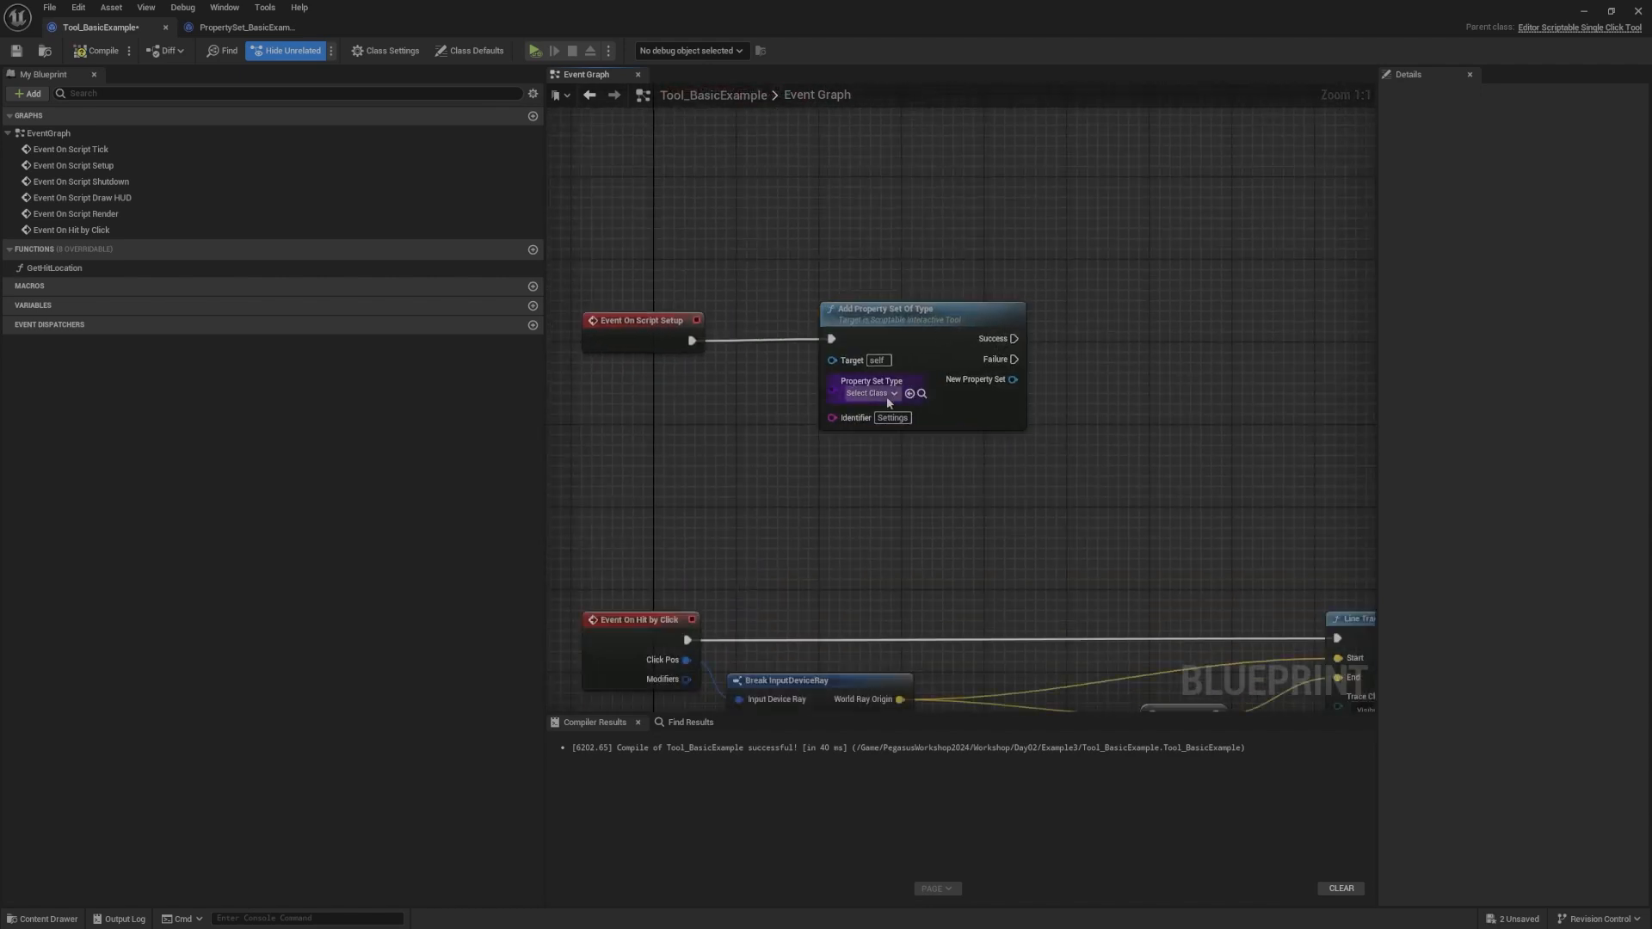
# Step: On the Add Property Set Of Type node, choose PropertySet_BasicExample as the Property Set Type
pyautogui.click(873, 394)
pyautogui.write('basic')
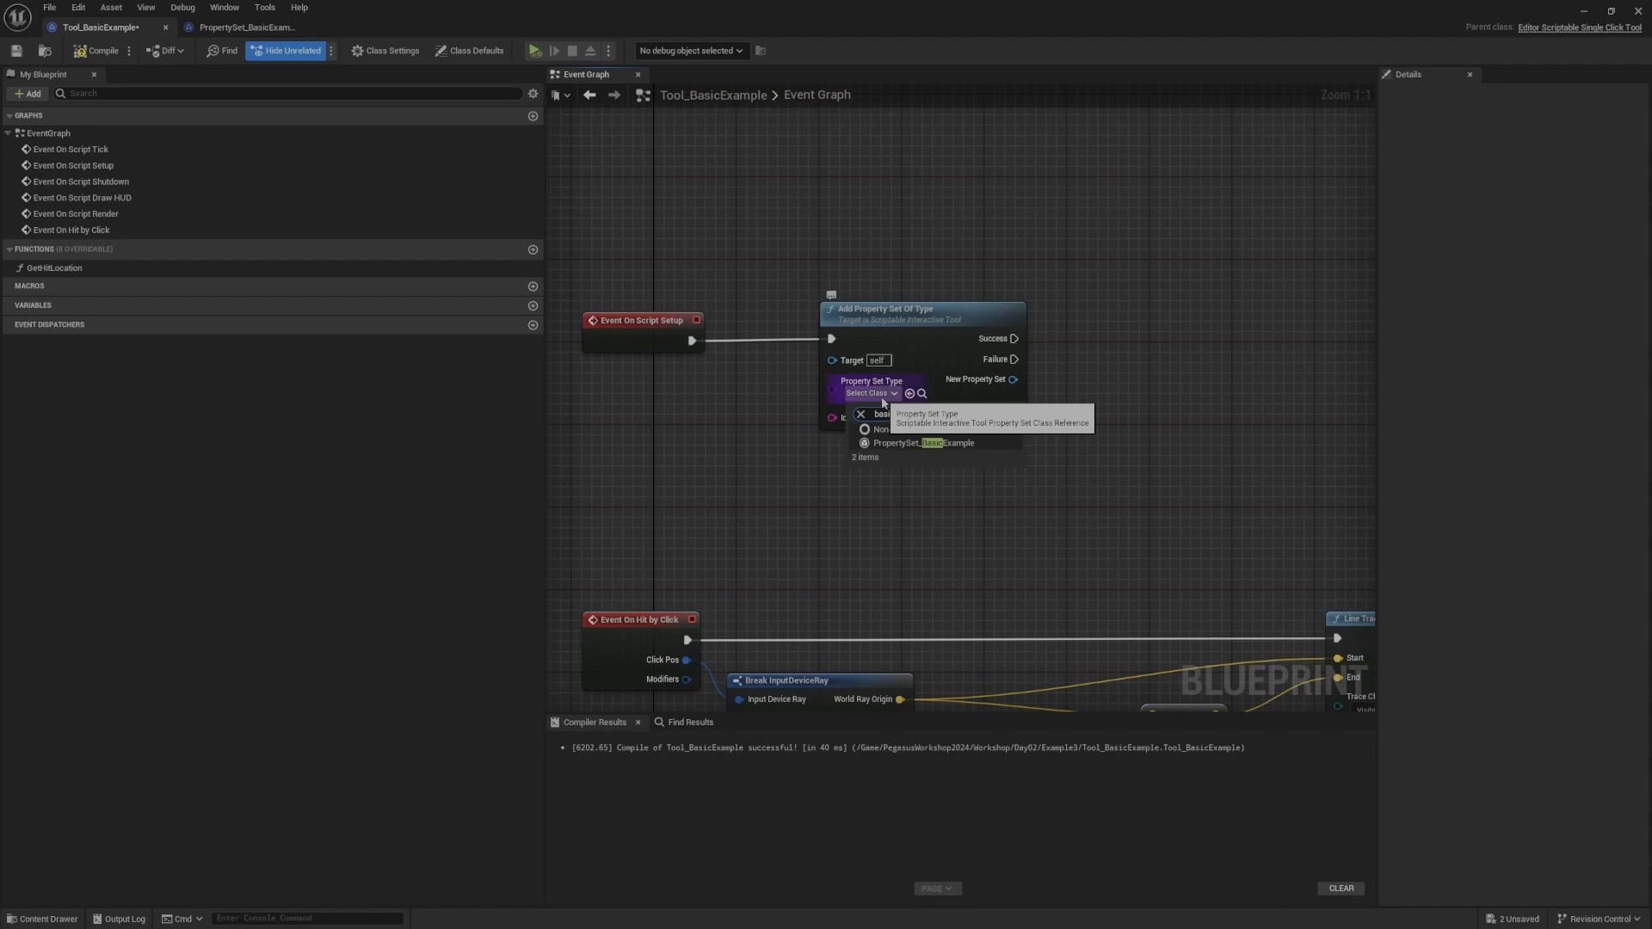
pyautogui.click(921, 442)
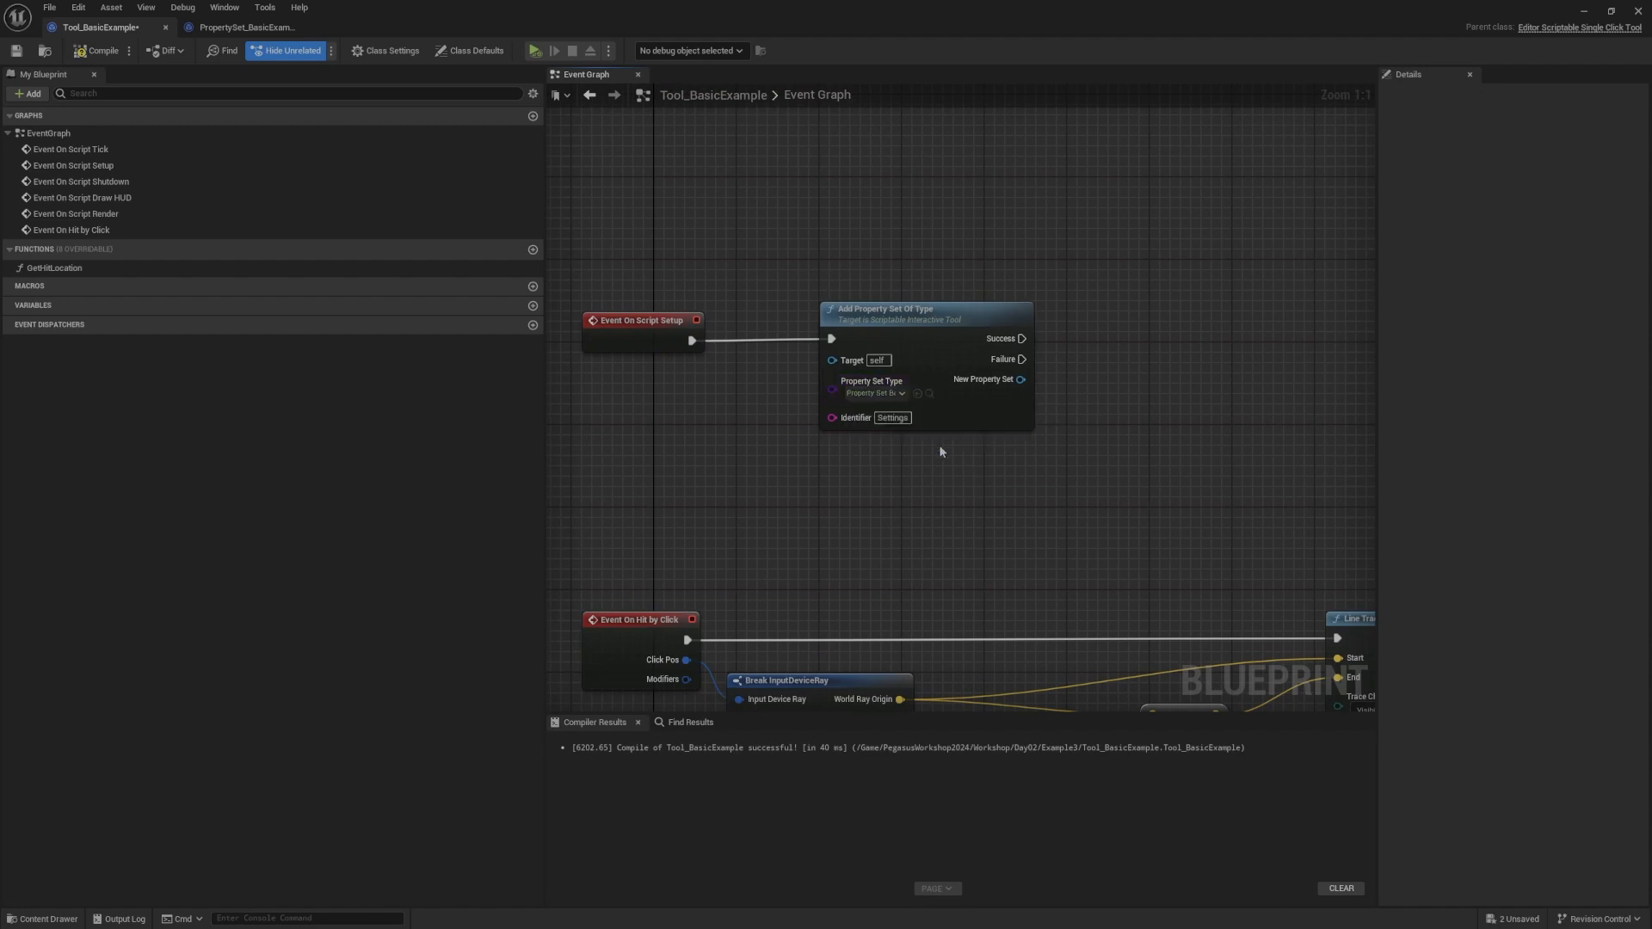
pyautogui.click(891, 419)
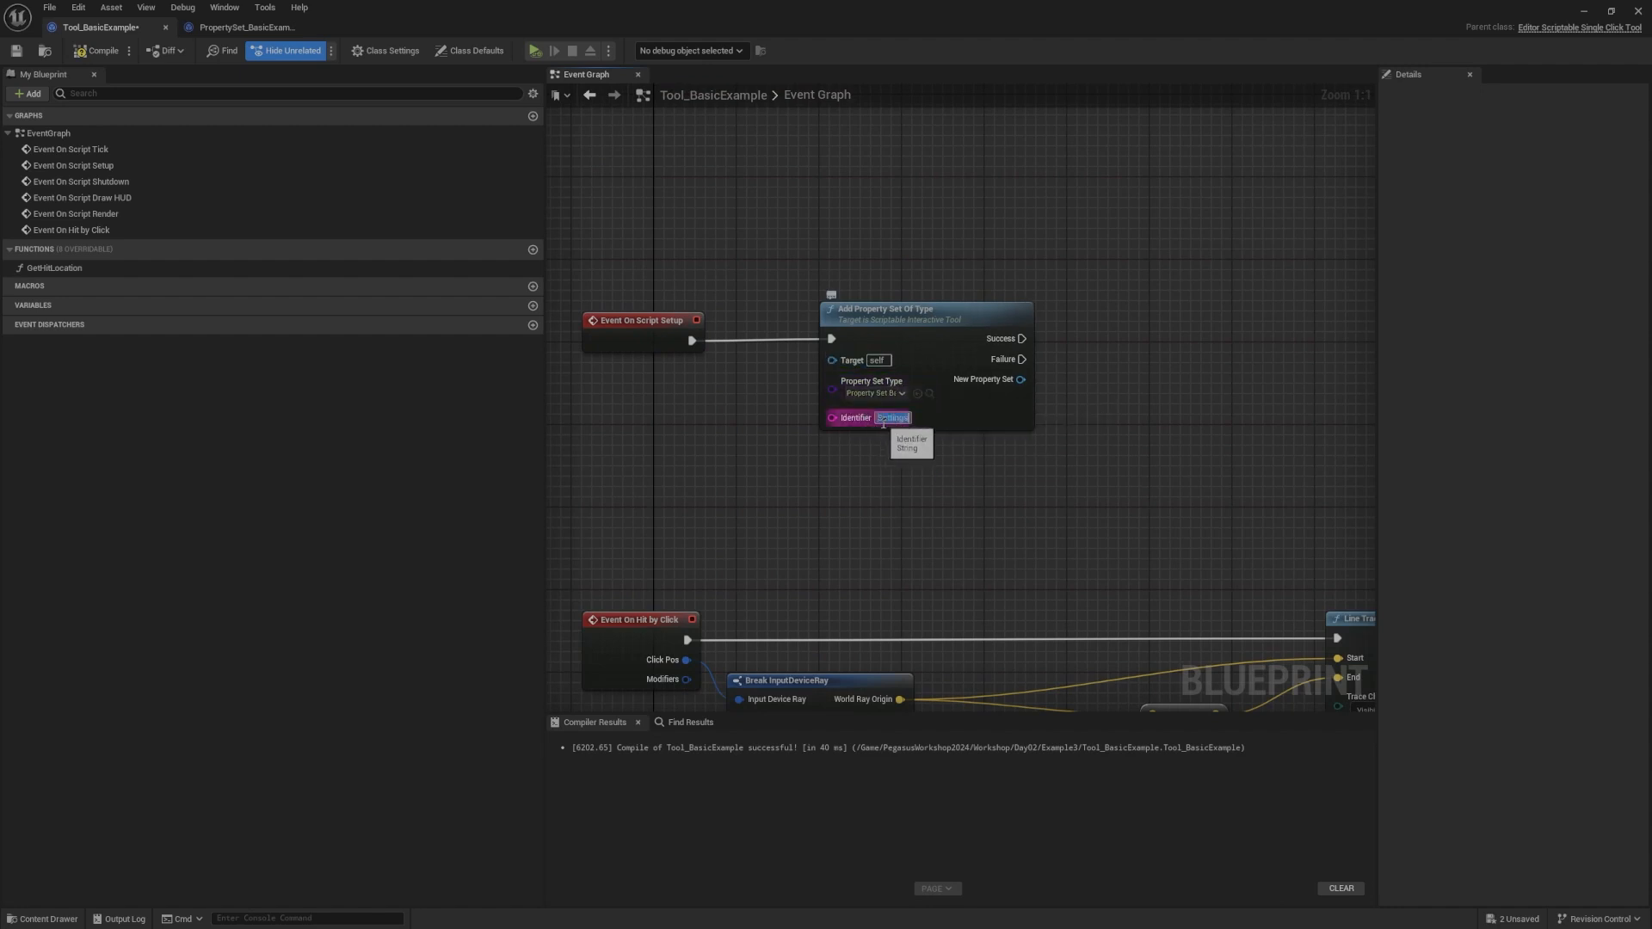
pyautogui.moveTo(1109, 395); pyautogui.dragTo(1081, 446, button='right')
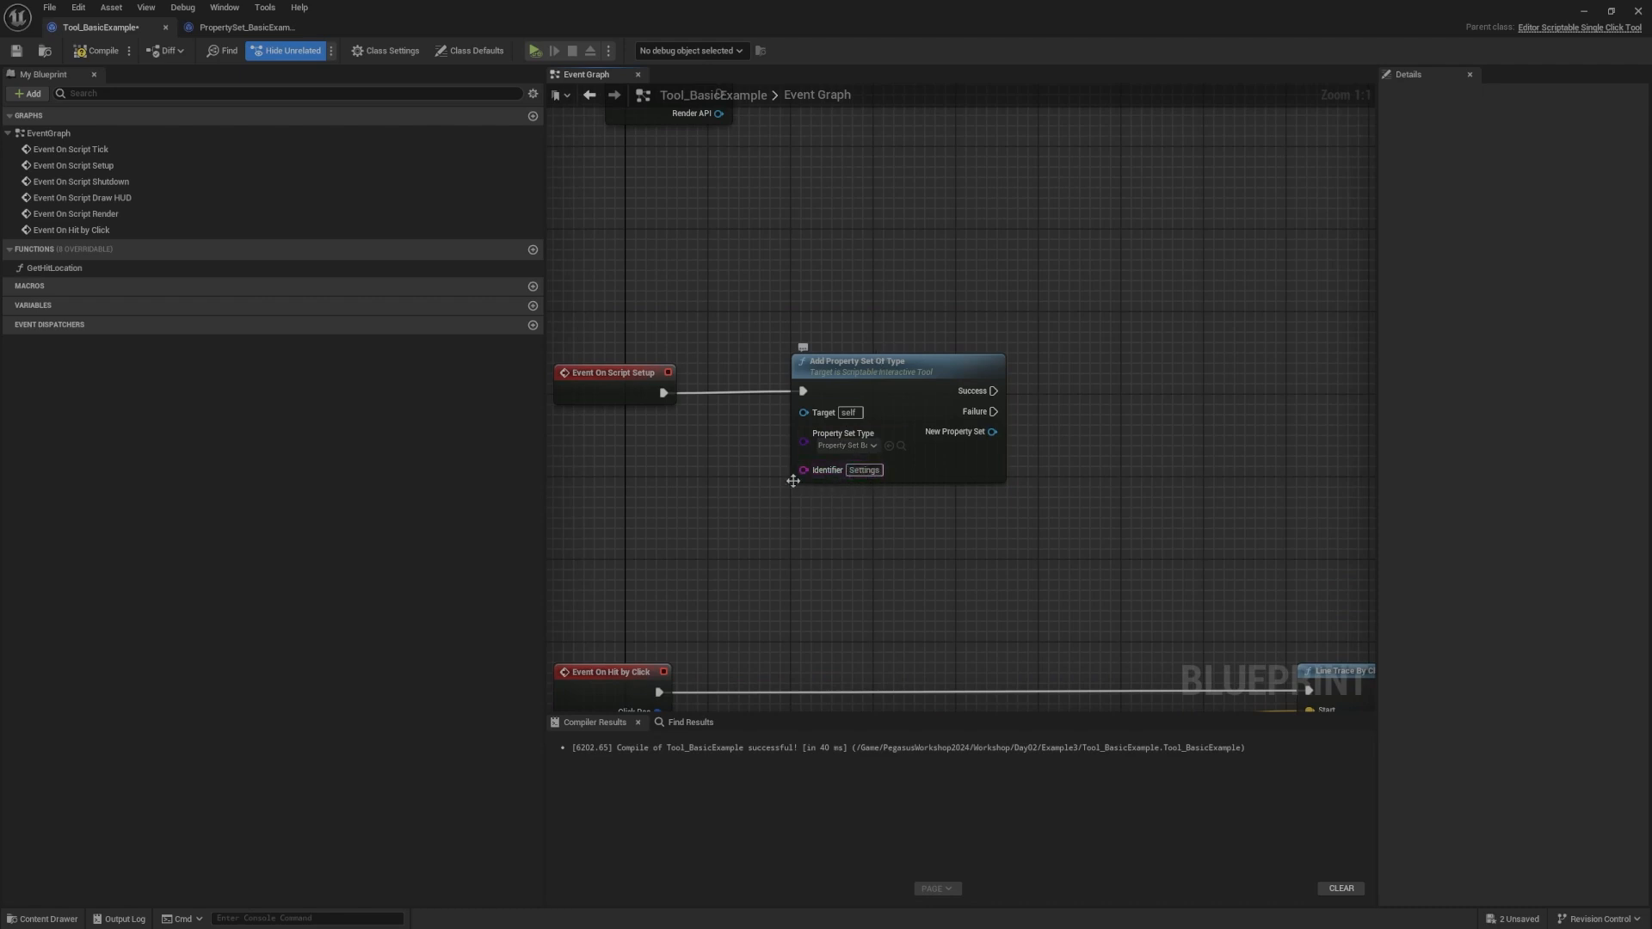
pyautogui.moveTo(1087, 358); pyautogui.dragTo(1004, 344, button='right')
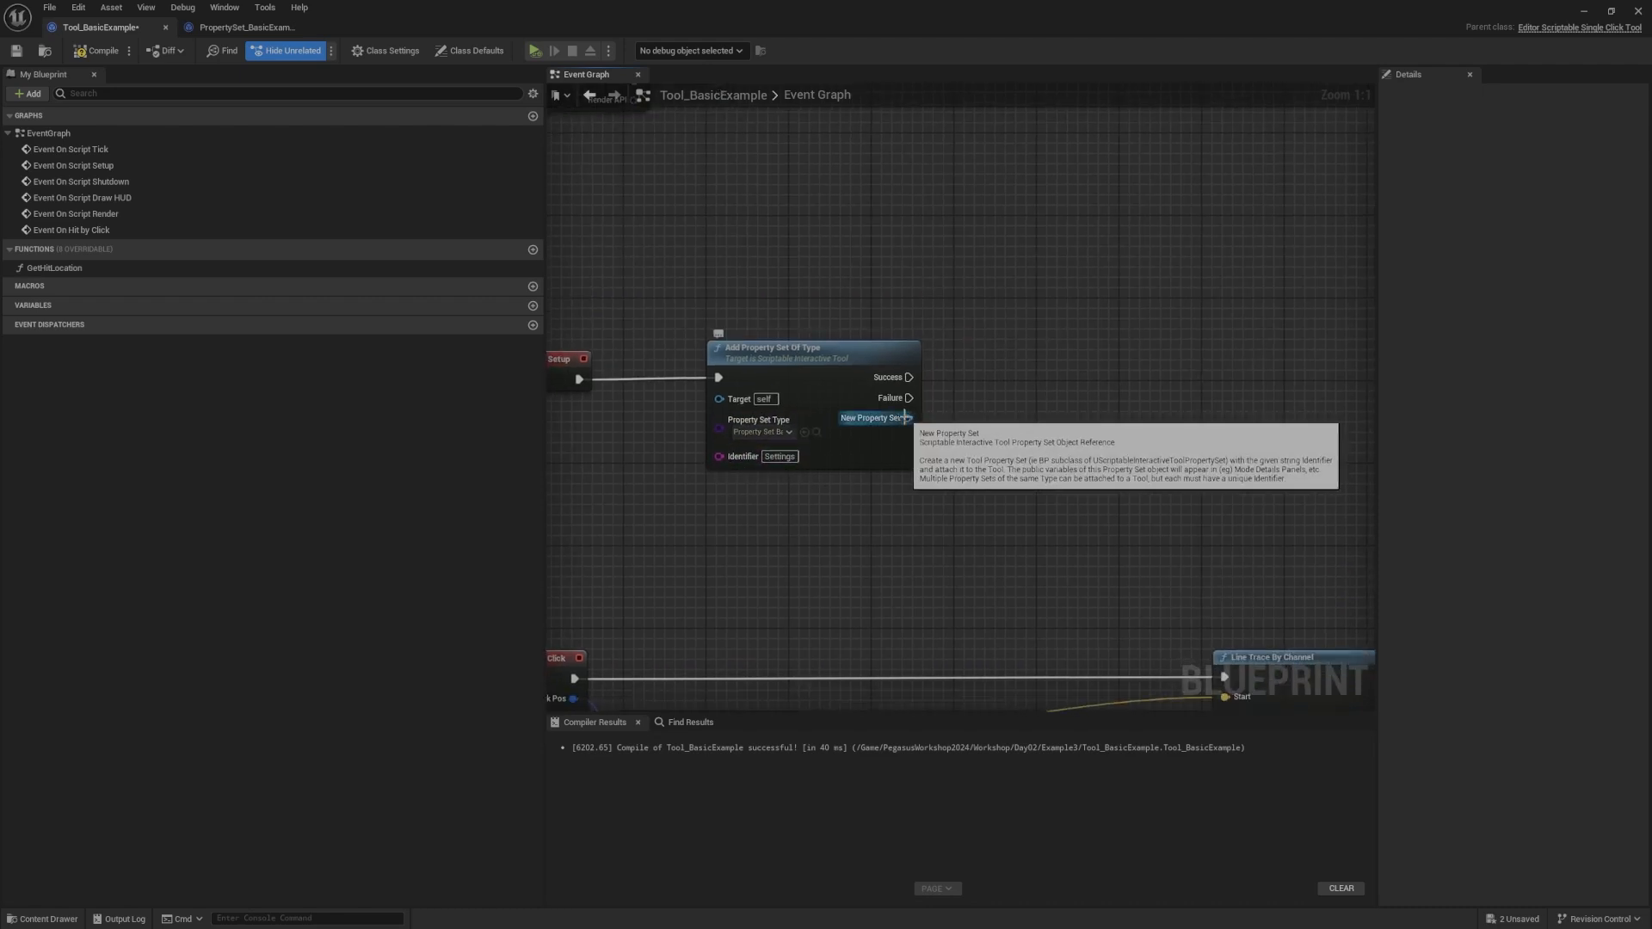
# Step: Cast the New Property Set output to PropertySet_BasicExample, with the cast executed from the Success output
pyautogui.moveTo(906, 418); pyautogui.dragTo(1002, 379)
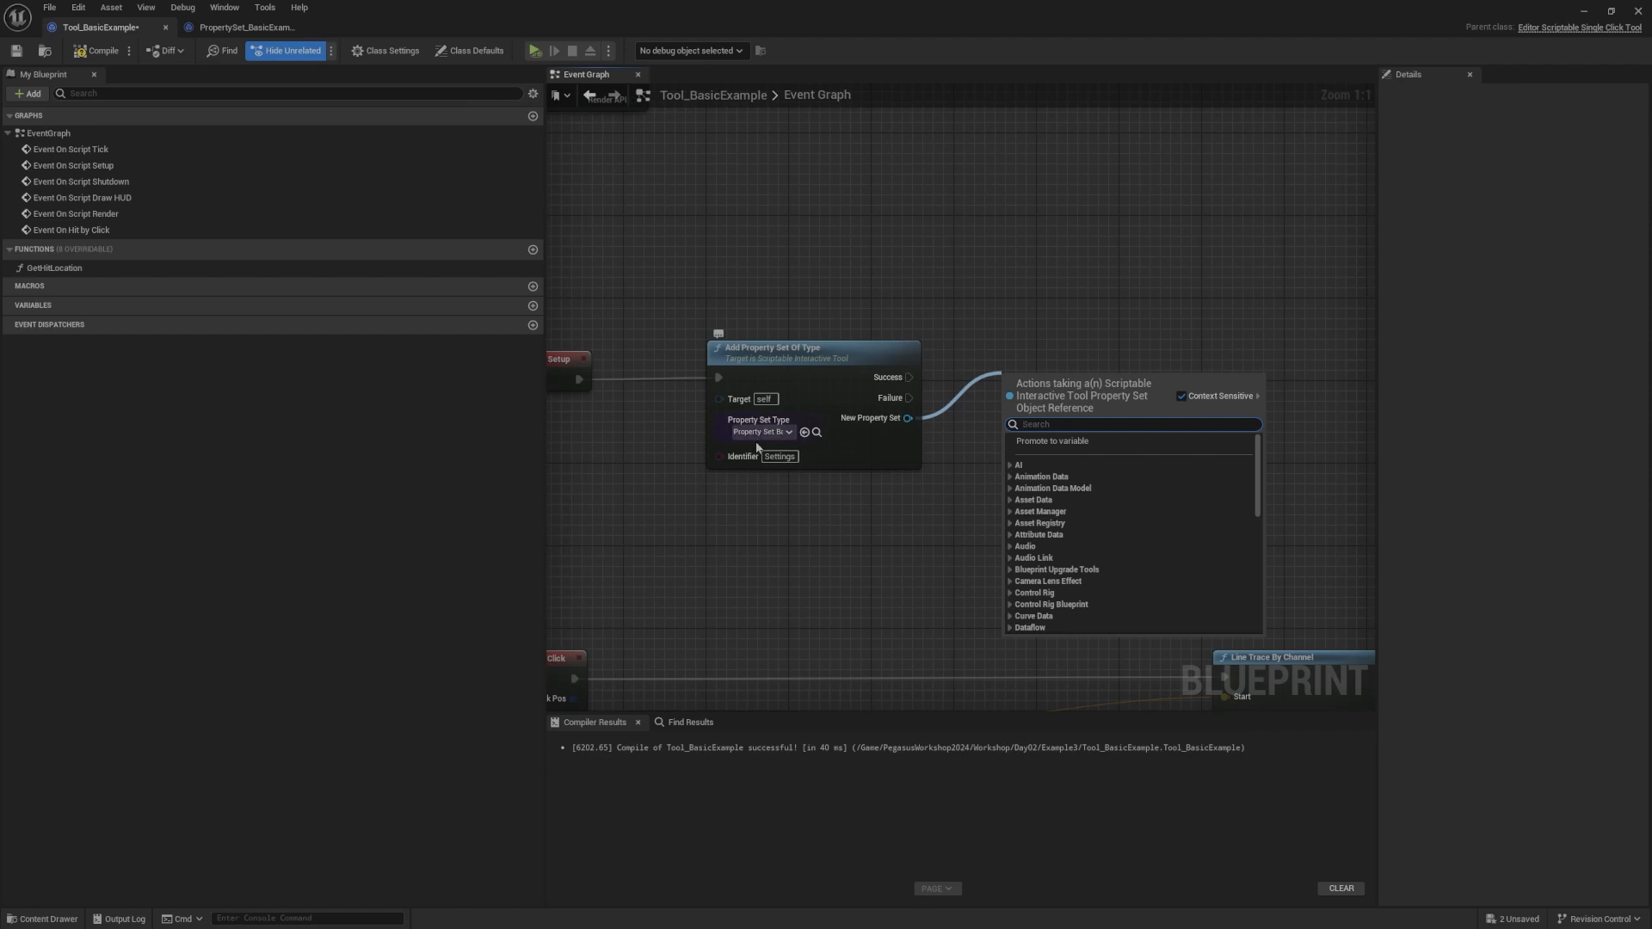
pyautogui.click(919, 419)
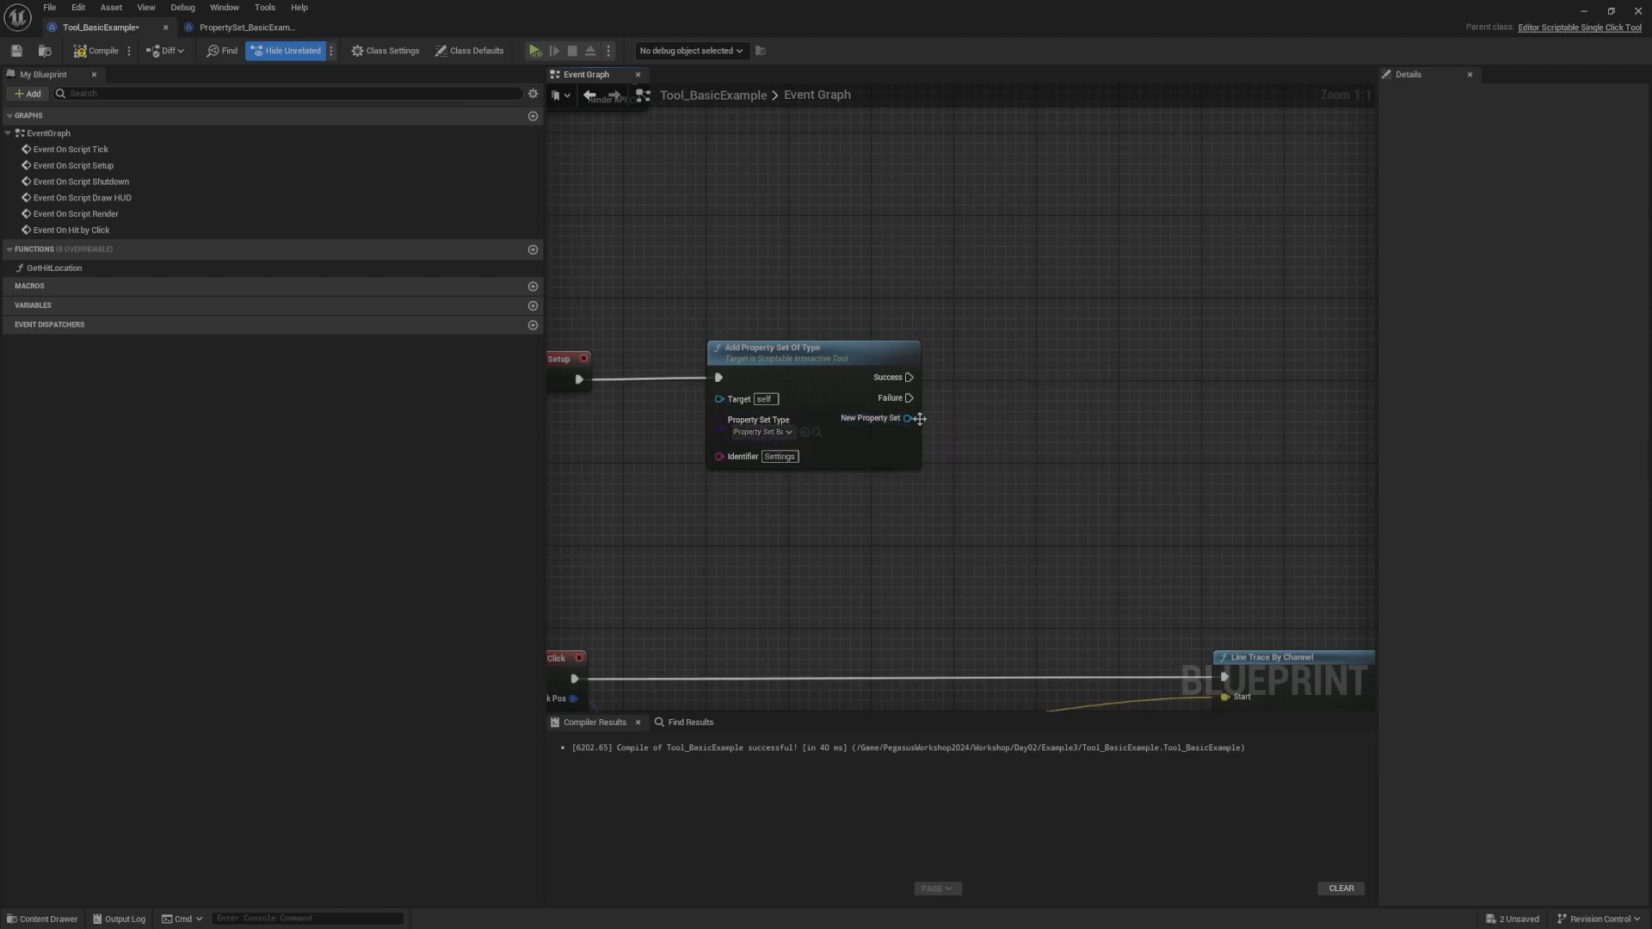
pyautogui.moveTo(919, 419); pyautogui.dragTo(983, 385)
pyautogui.write('cast to')
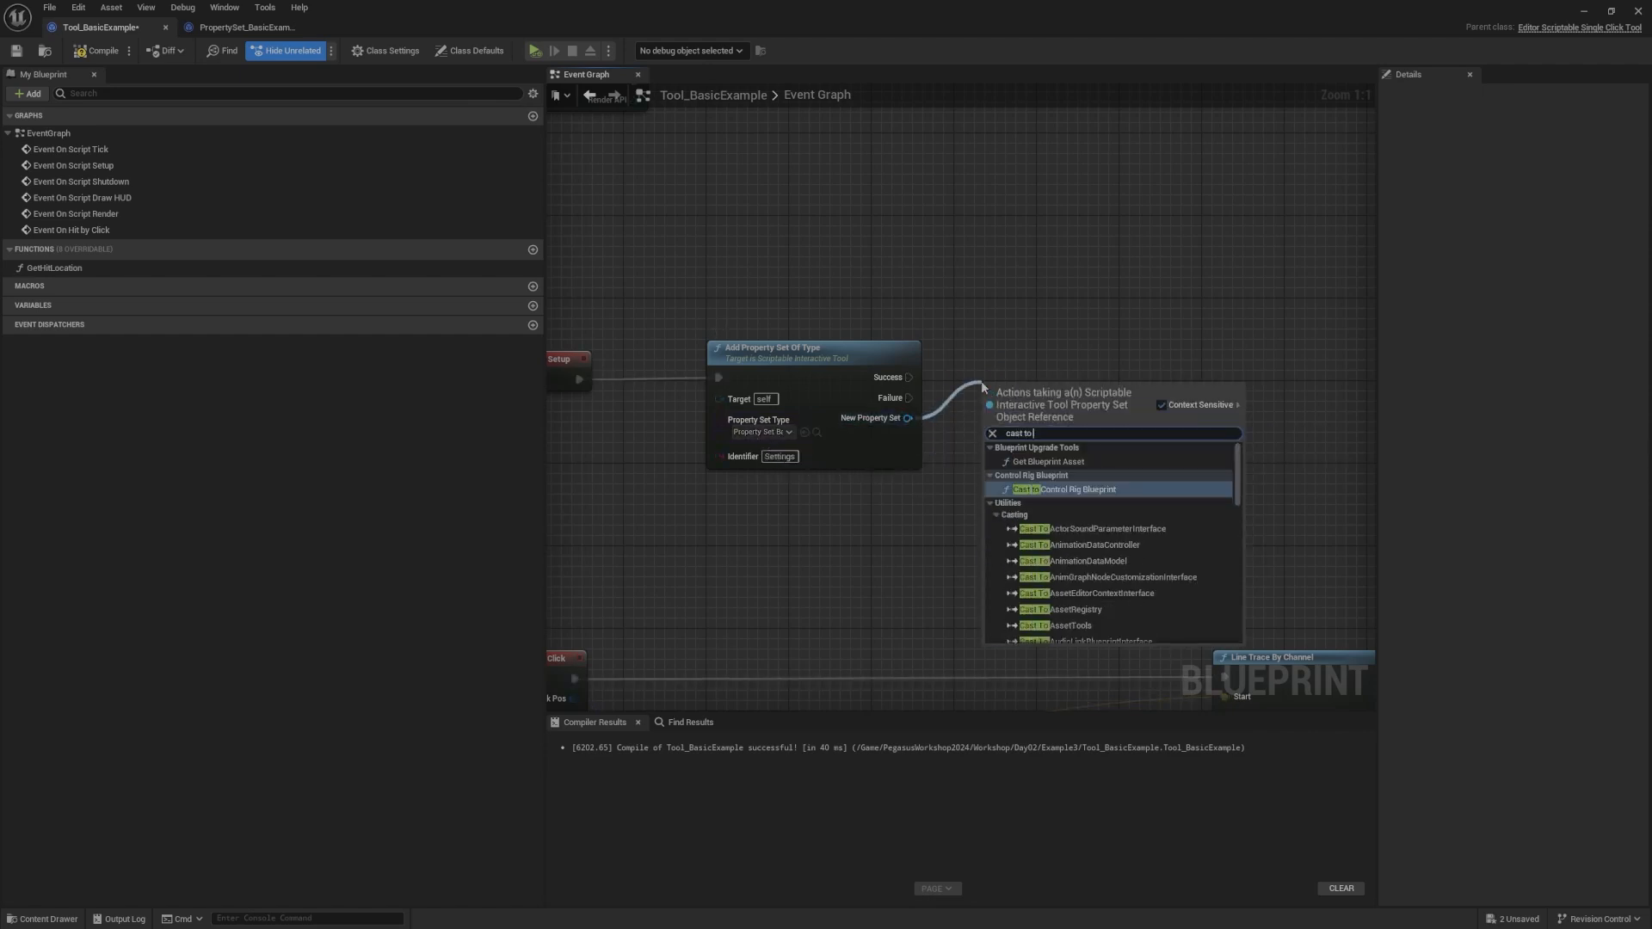
pyautogui.write(' basic')
pyautogui.press('Return')
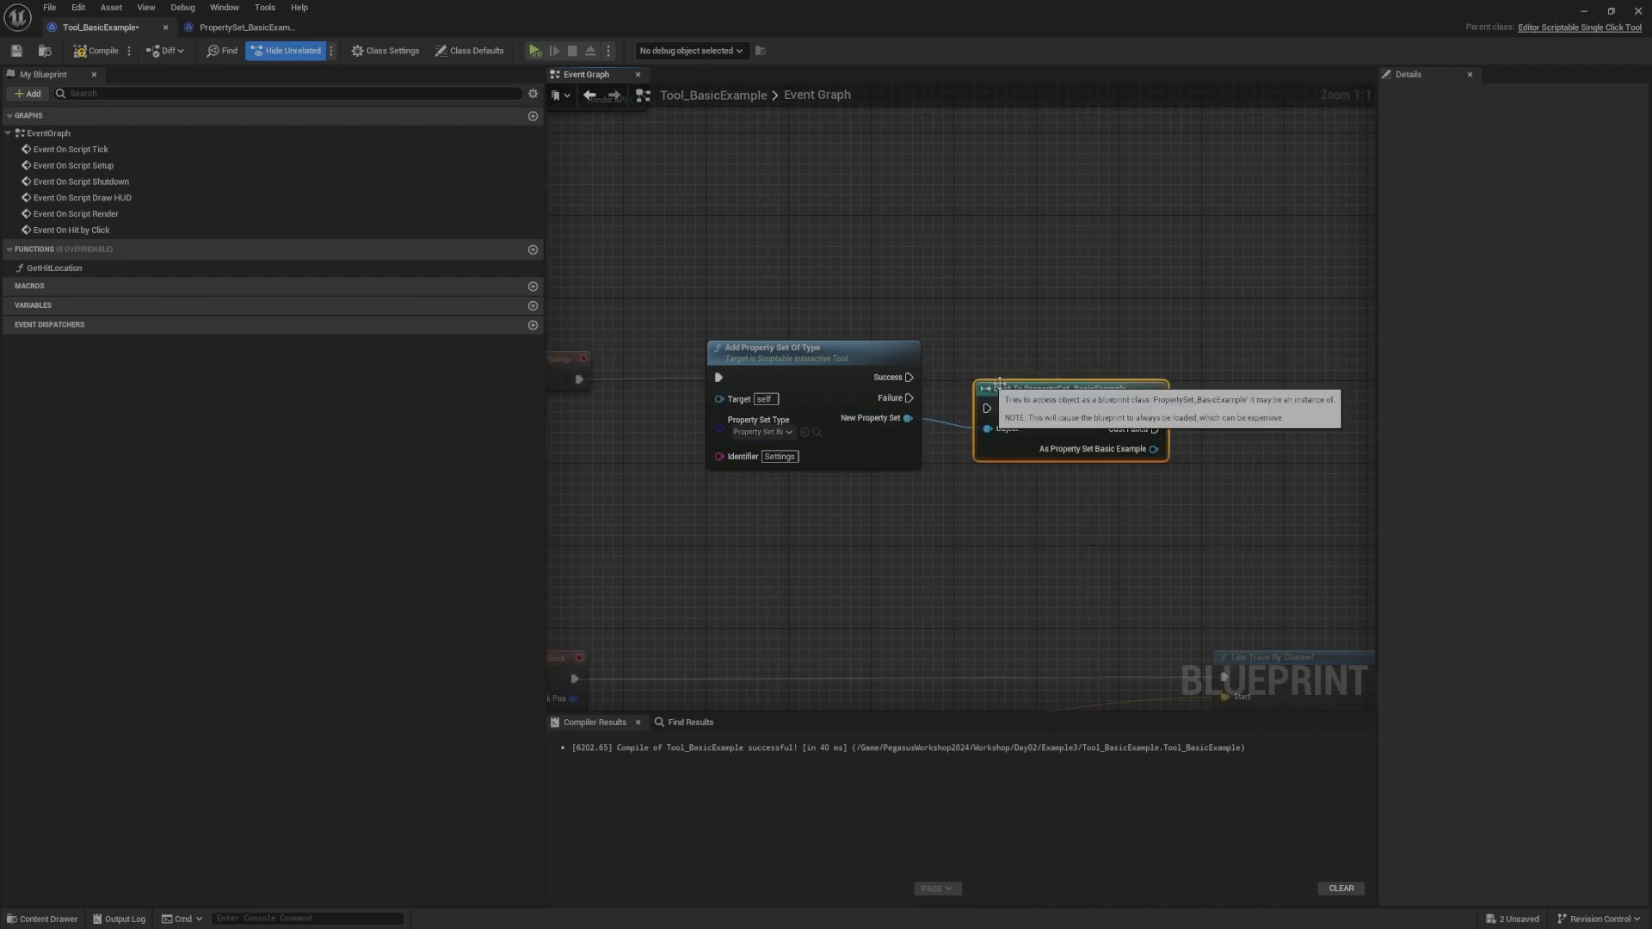
pyautogui.moveTo(968, 325); pyautogui.dragTo(935, 302, button='right')
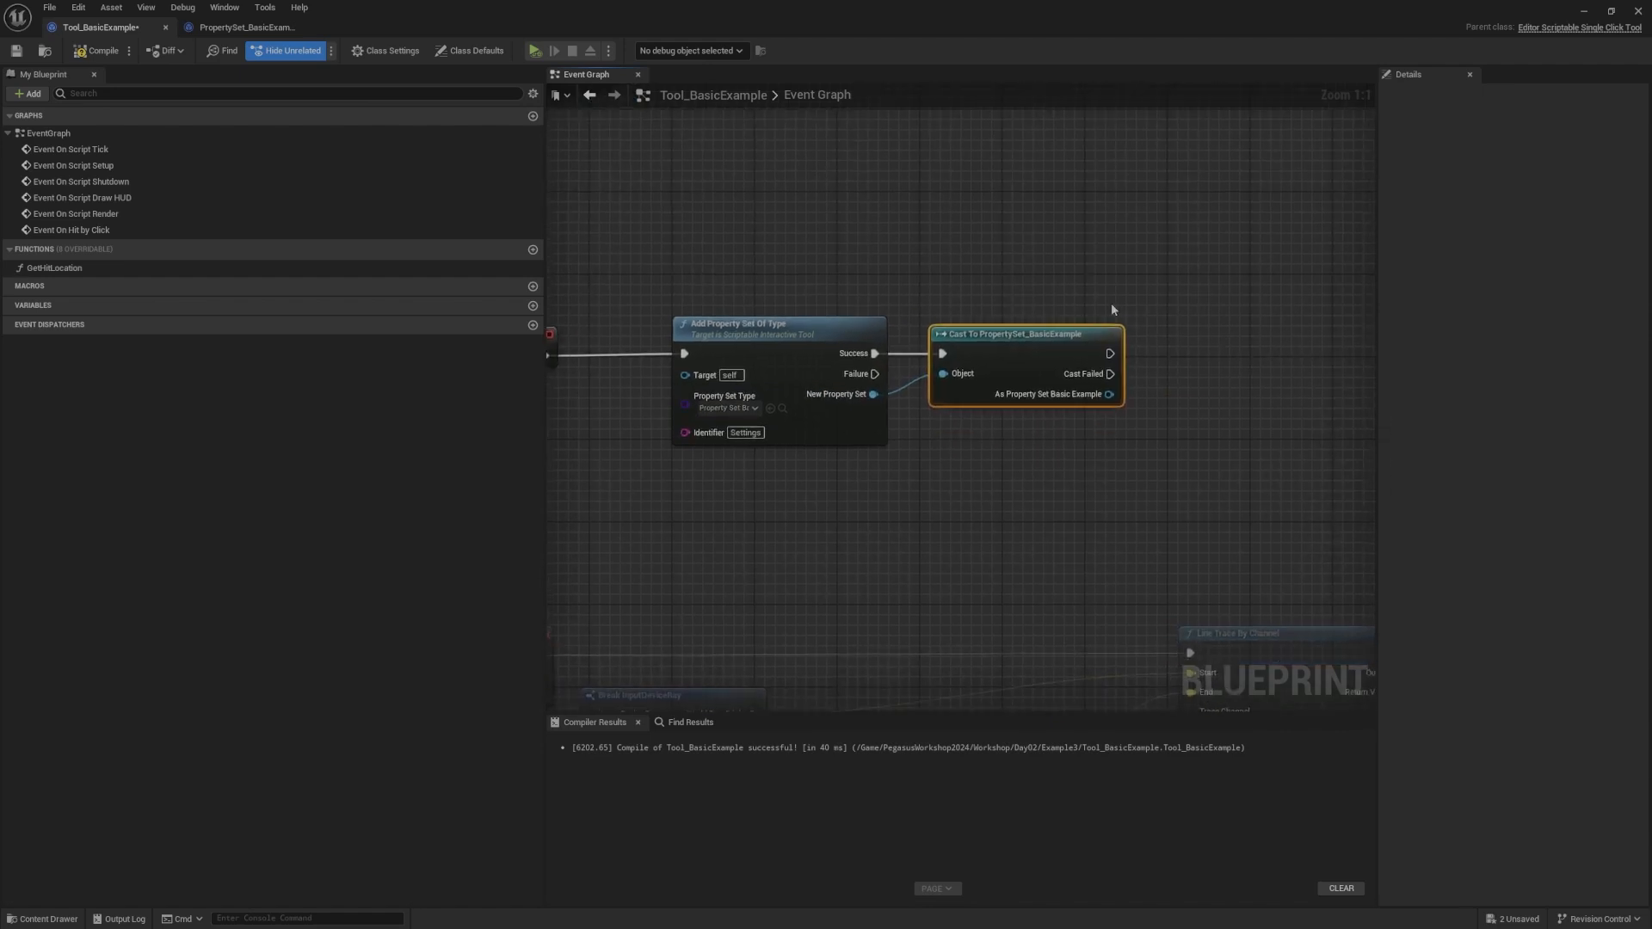
pyautogui.moveTo(1115, 390); pyautogui.dragTo(1068, 410, button='right')
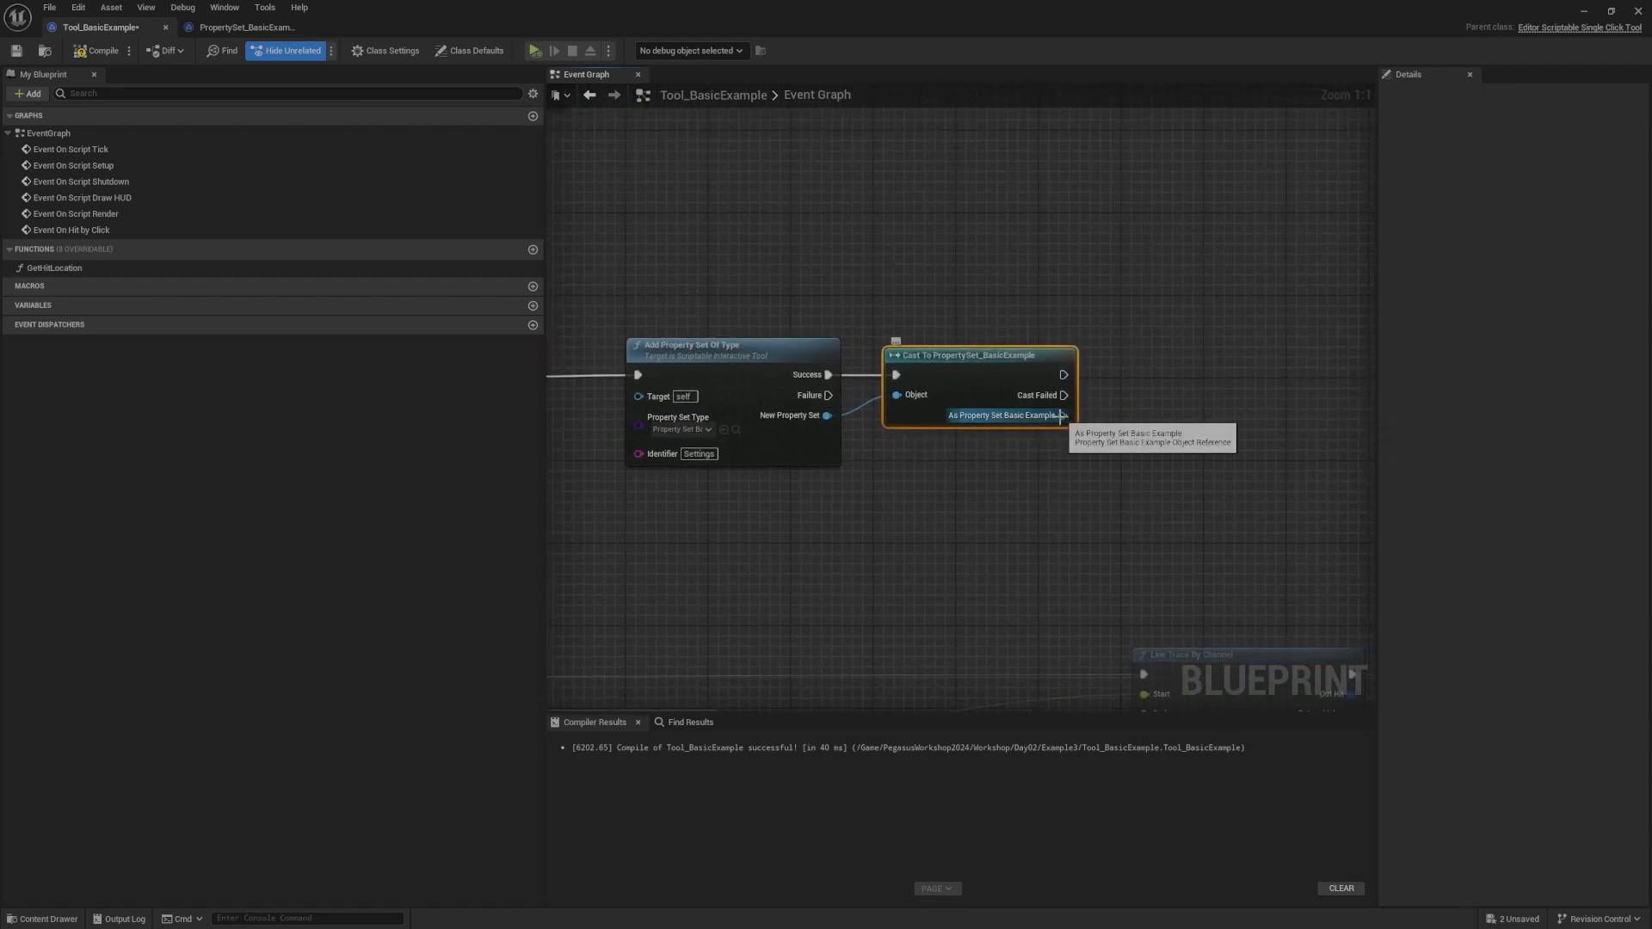
# Step: Add a Get Mesh node from the cast's As Property Set Basic Example output
pyautogui.moveTo(1062, 416); pyautogui.dragTo(1218, 399)
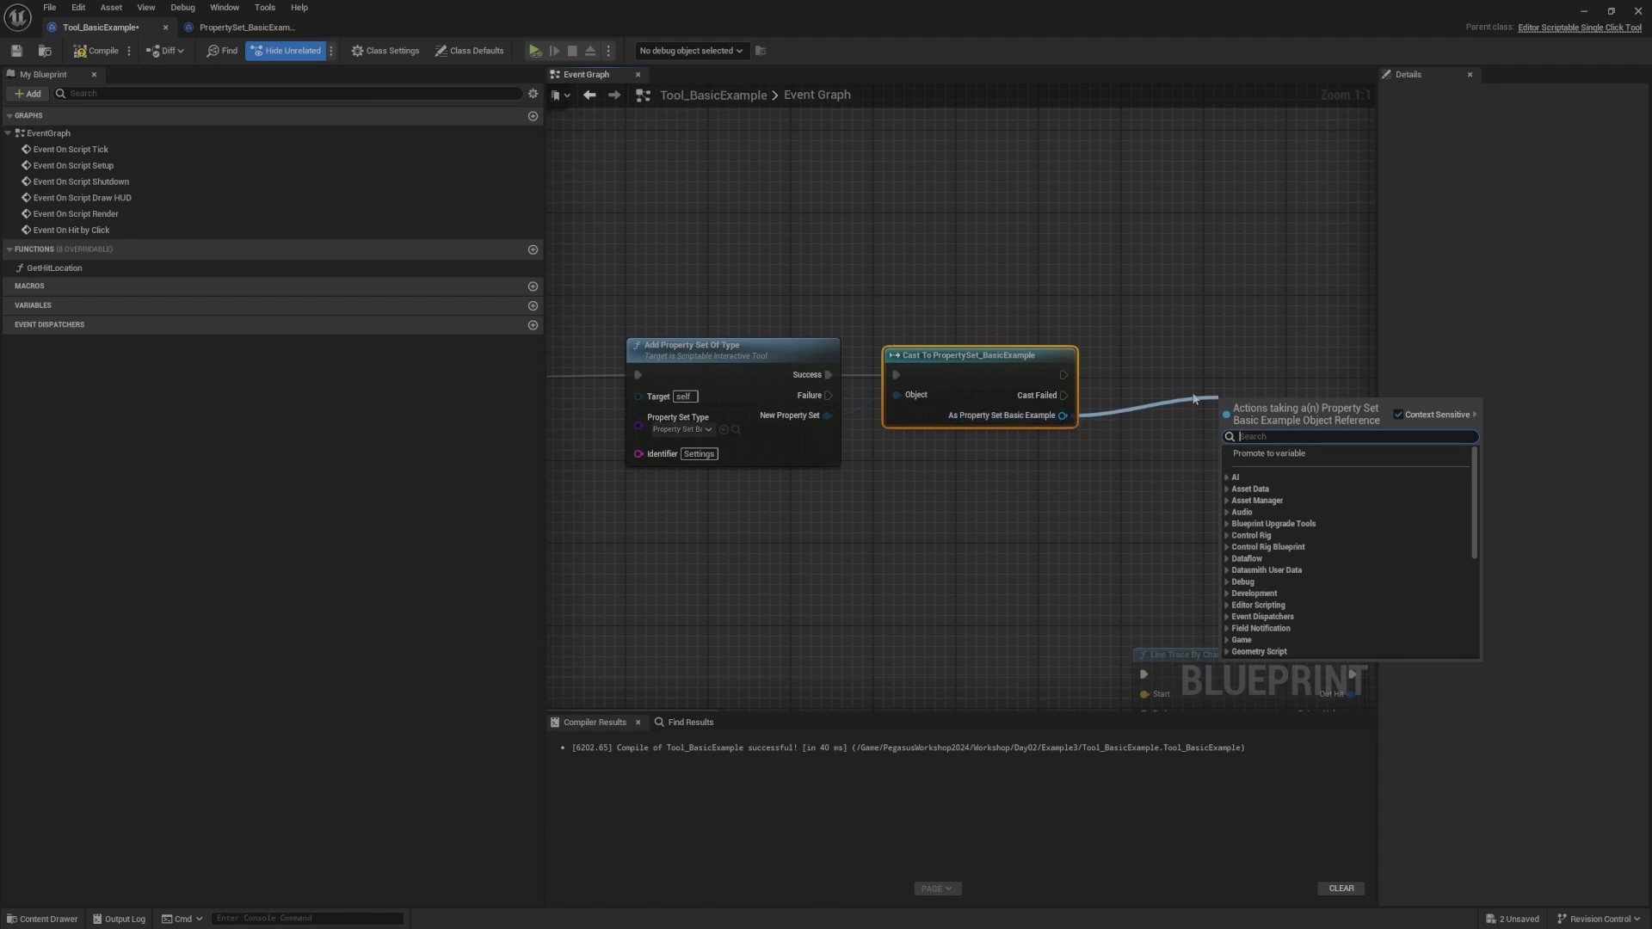
pyautogui.click(247, 27)
pyautogui.click(100, 27)
pyautogui.moveTo(1062, 416); pyautogui.dragTo(1176, 456)
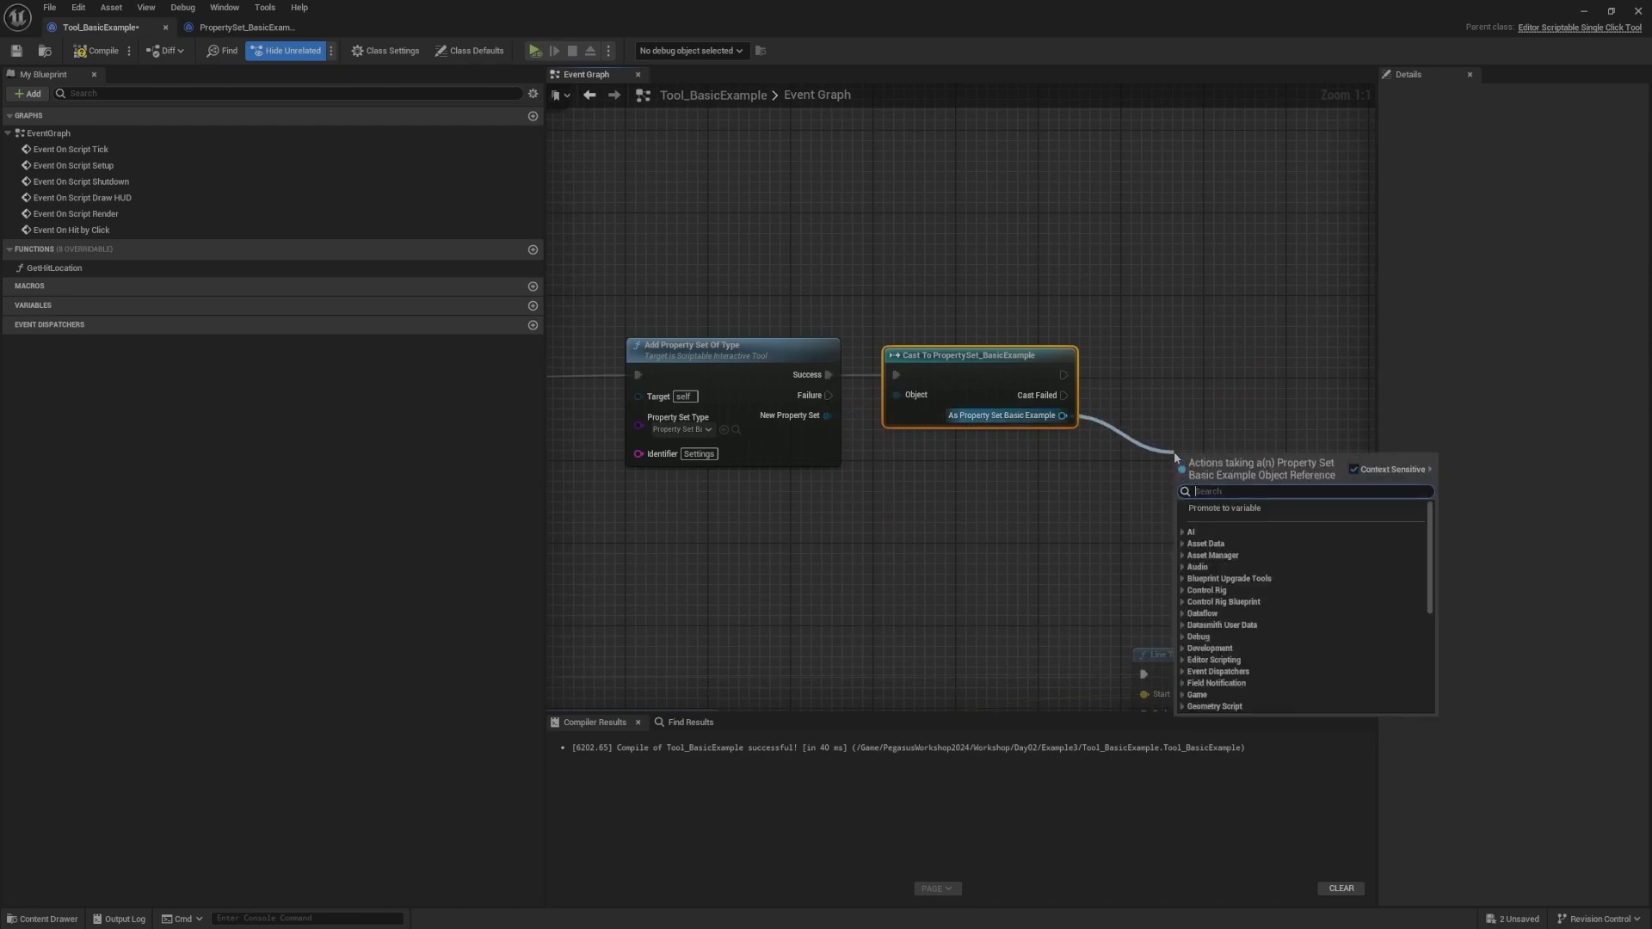
pyautogui.write('mesh')
pyautogui.click(1229, 626)
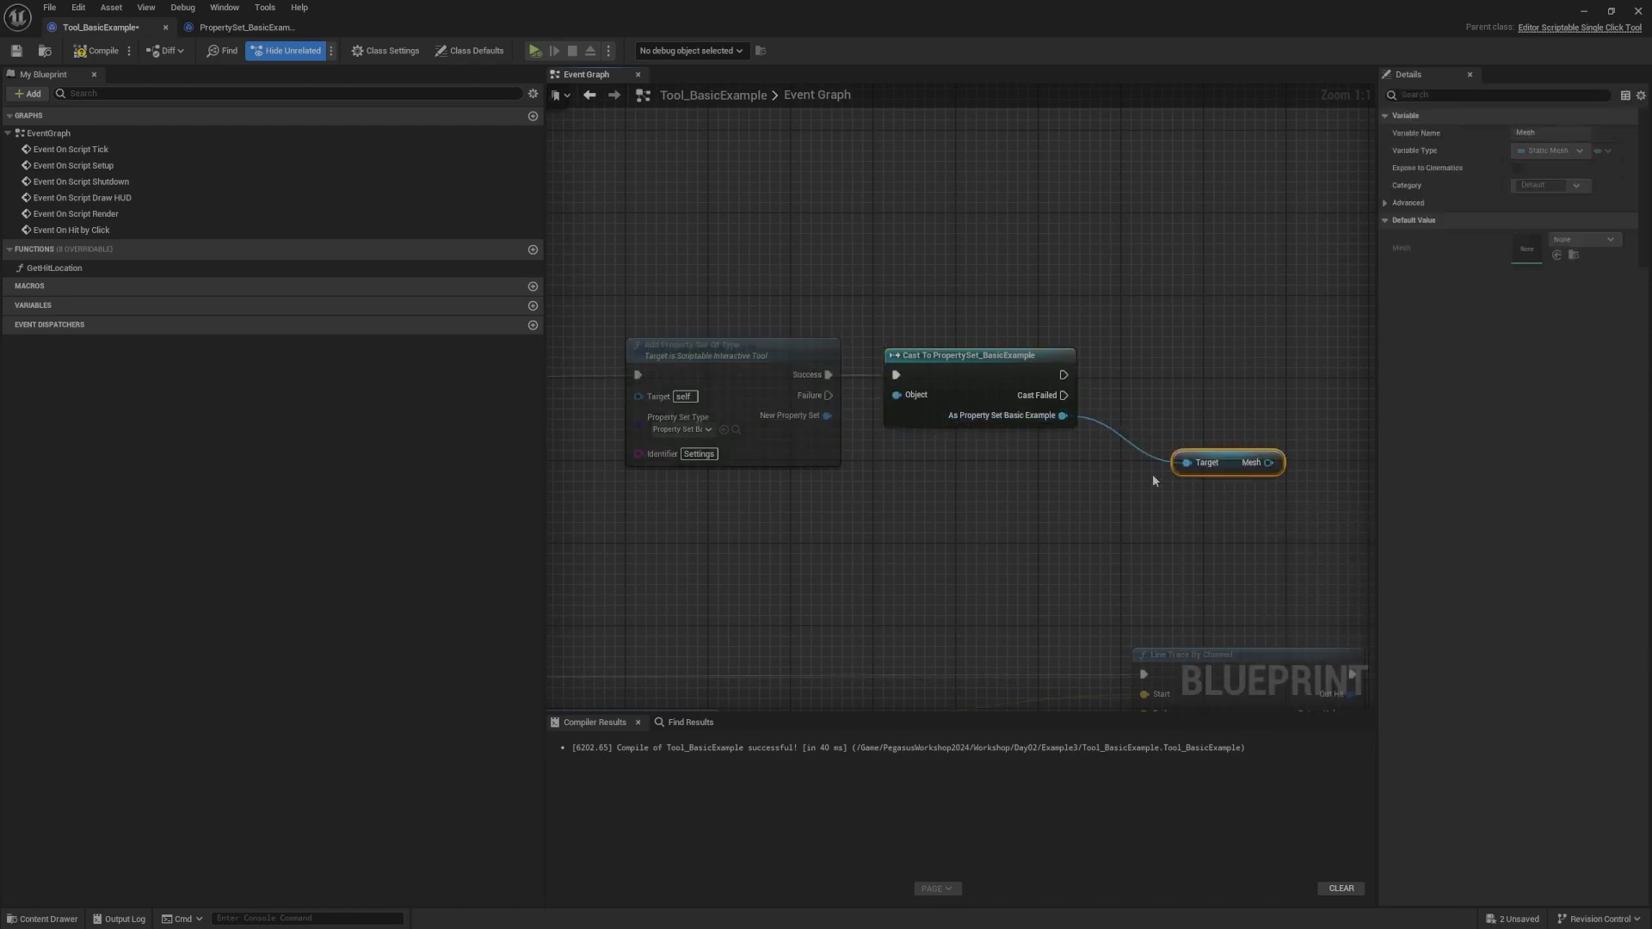
# Step: Search the actions available from the uncast New Property Set output for "get mesh"
pyautogui.moveTo(1170, 490); pyautogui.dragTo(1048, 490, button='right')
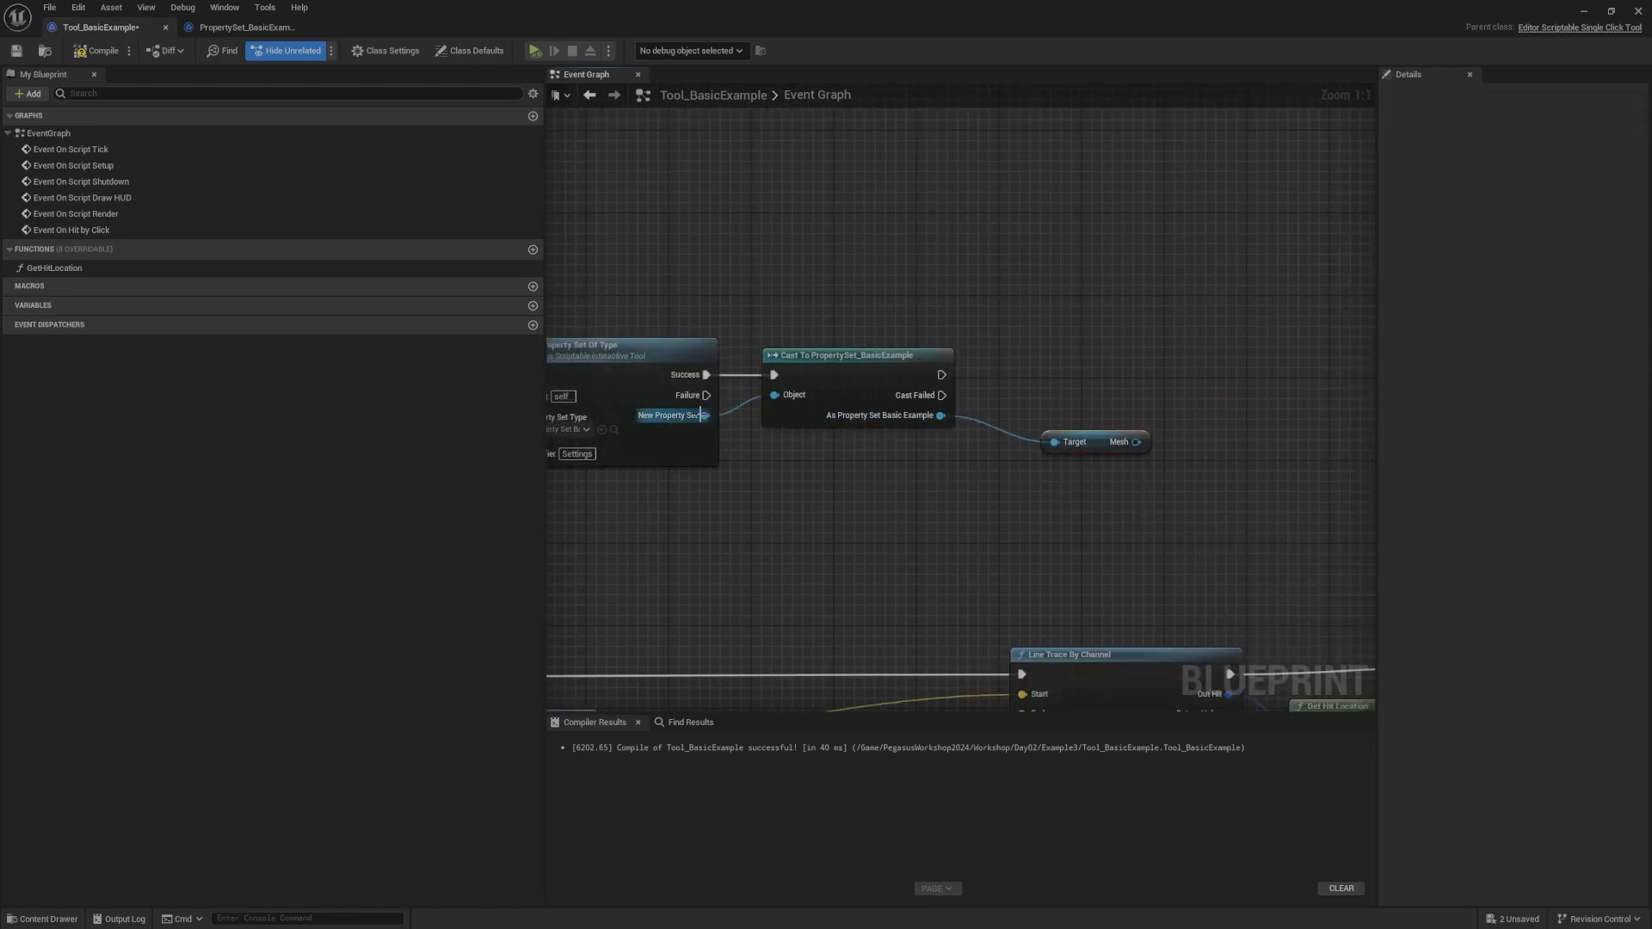
pyautogui.moveTo(704, 415); pyautogui.dragTo(821, 523)
pyautogui.write('get mesh')
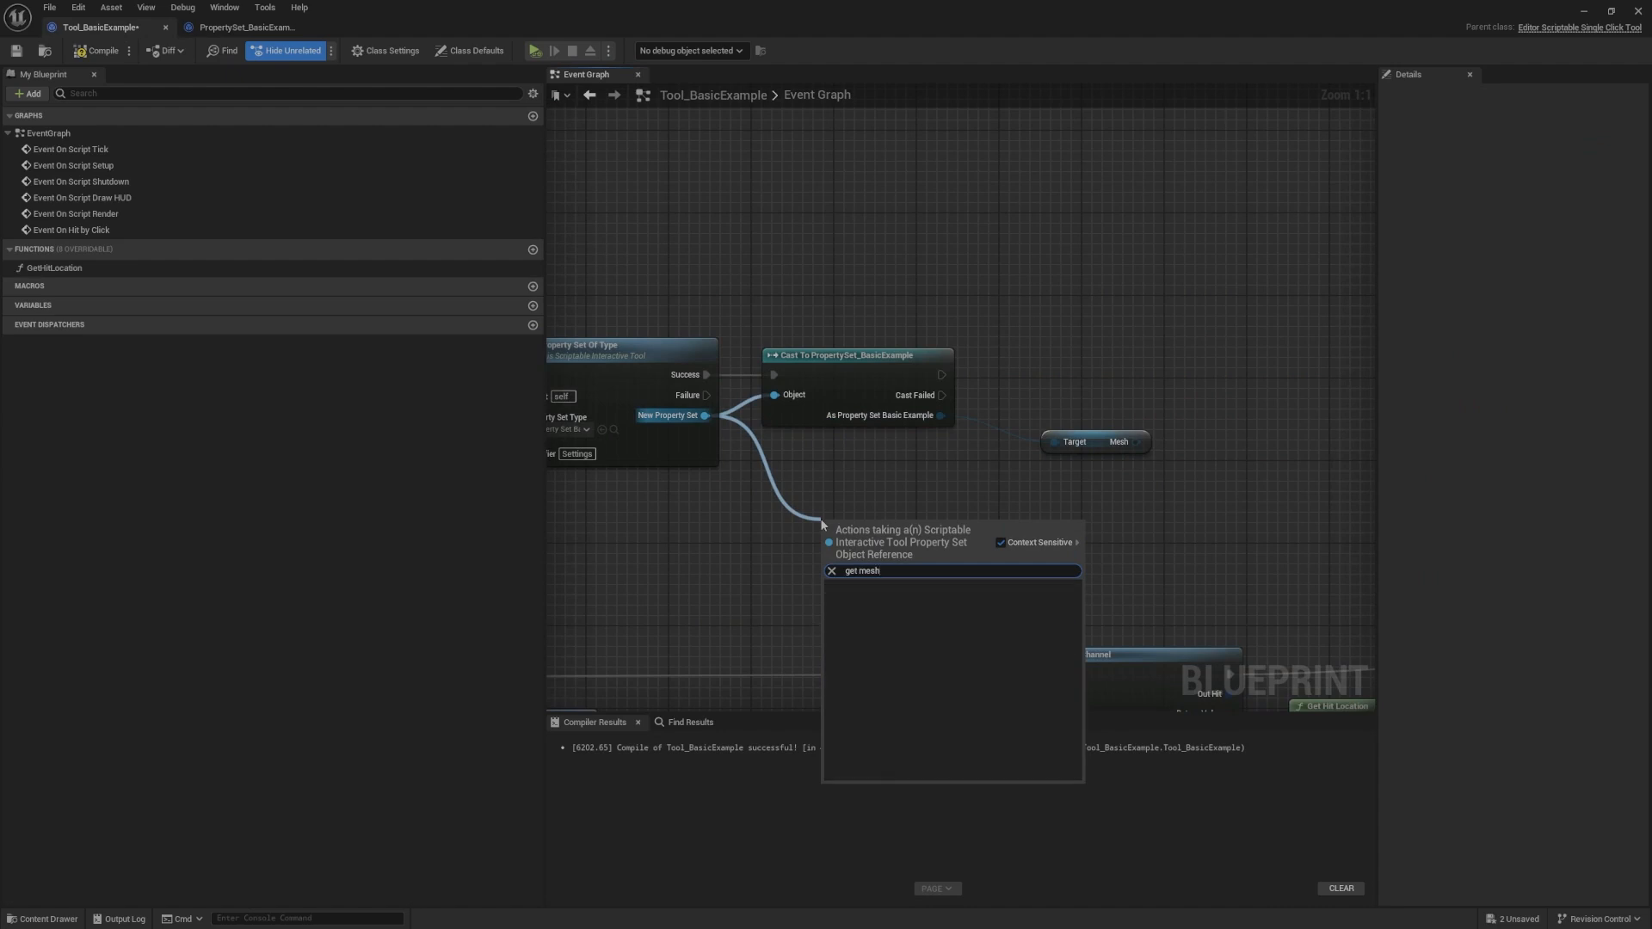
pyautogui.moveTo(814, 435); pyautogui.dragTo(959, 395, button='right')
# Step: Move the Draw HUD, Render and Shutdown event nodes up, away from the Event On Script Setup nodes
pyautogui.scroll(-5, 1037, 442)
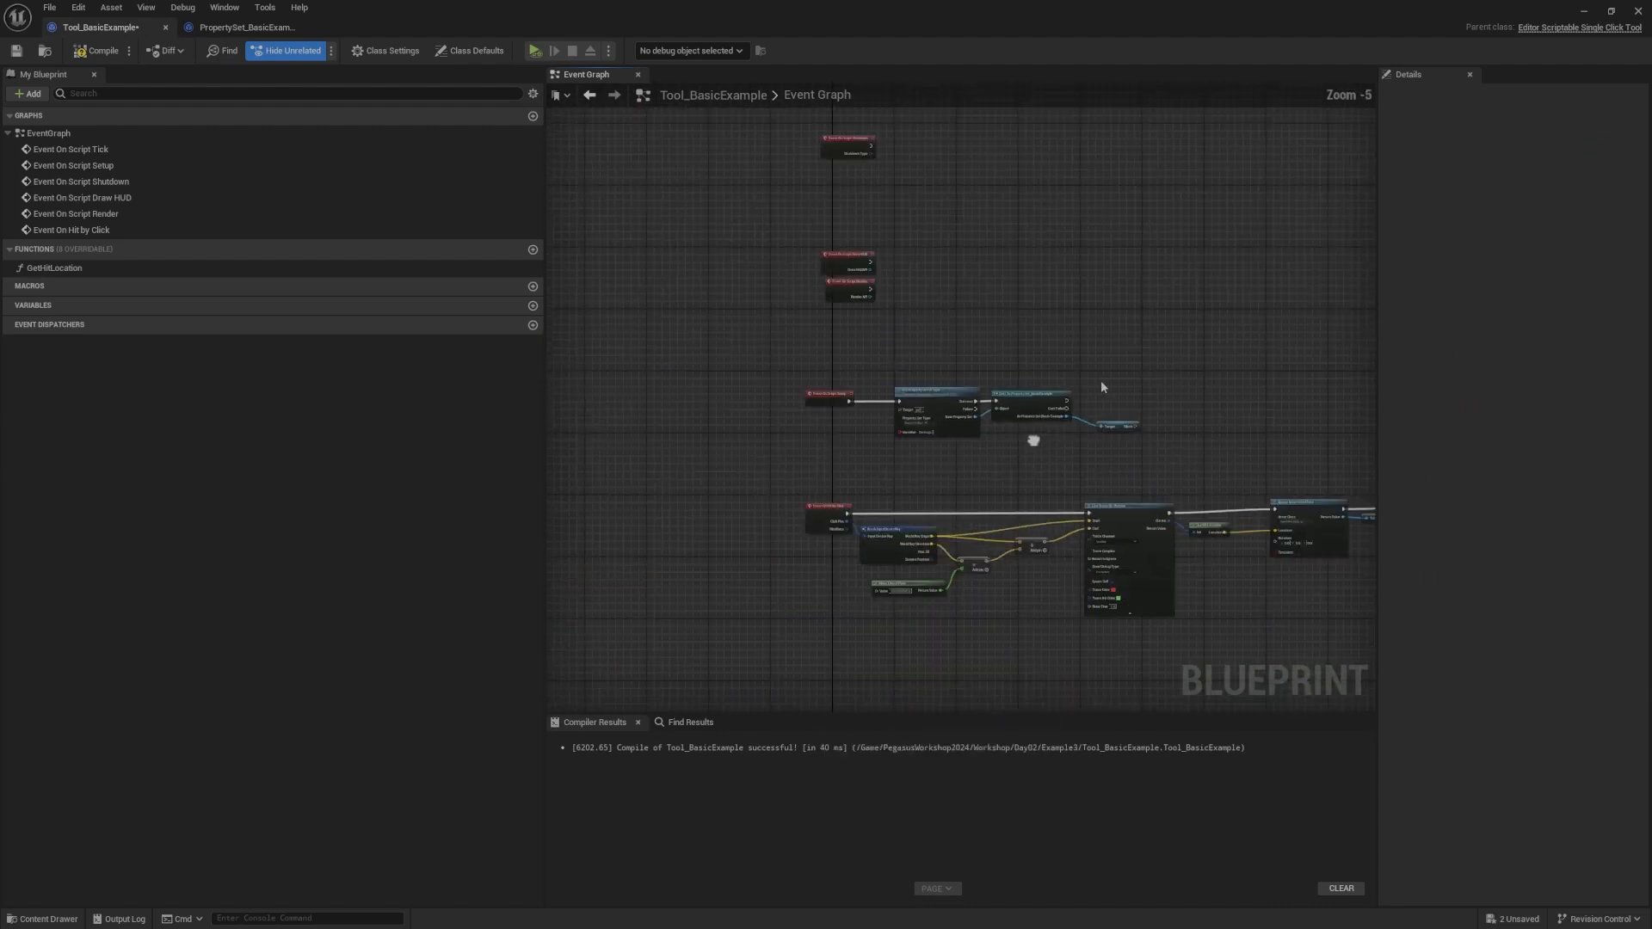
pyautogui.moveTo(1246, 417); pyautogui.dragTo(855, 336)
pyautogui.moveTo(856, 336); pyautogui.dragTo(894, 457, button='right')
pyautogui.moveTo(934, 457); pyautogui.dragTo(877, 327)
pyautogui.moveTo(795, 206); pyautogui.dragTo(805, 328, button='right')
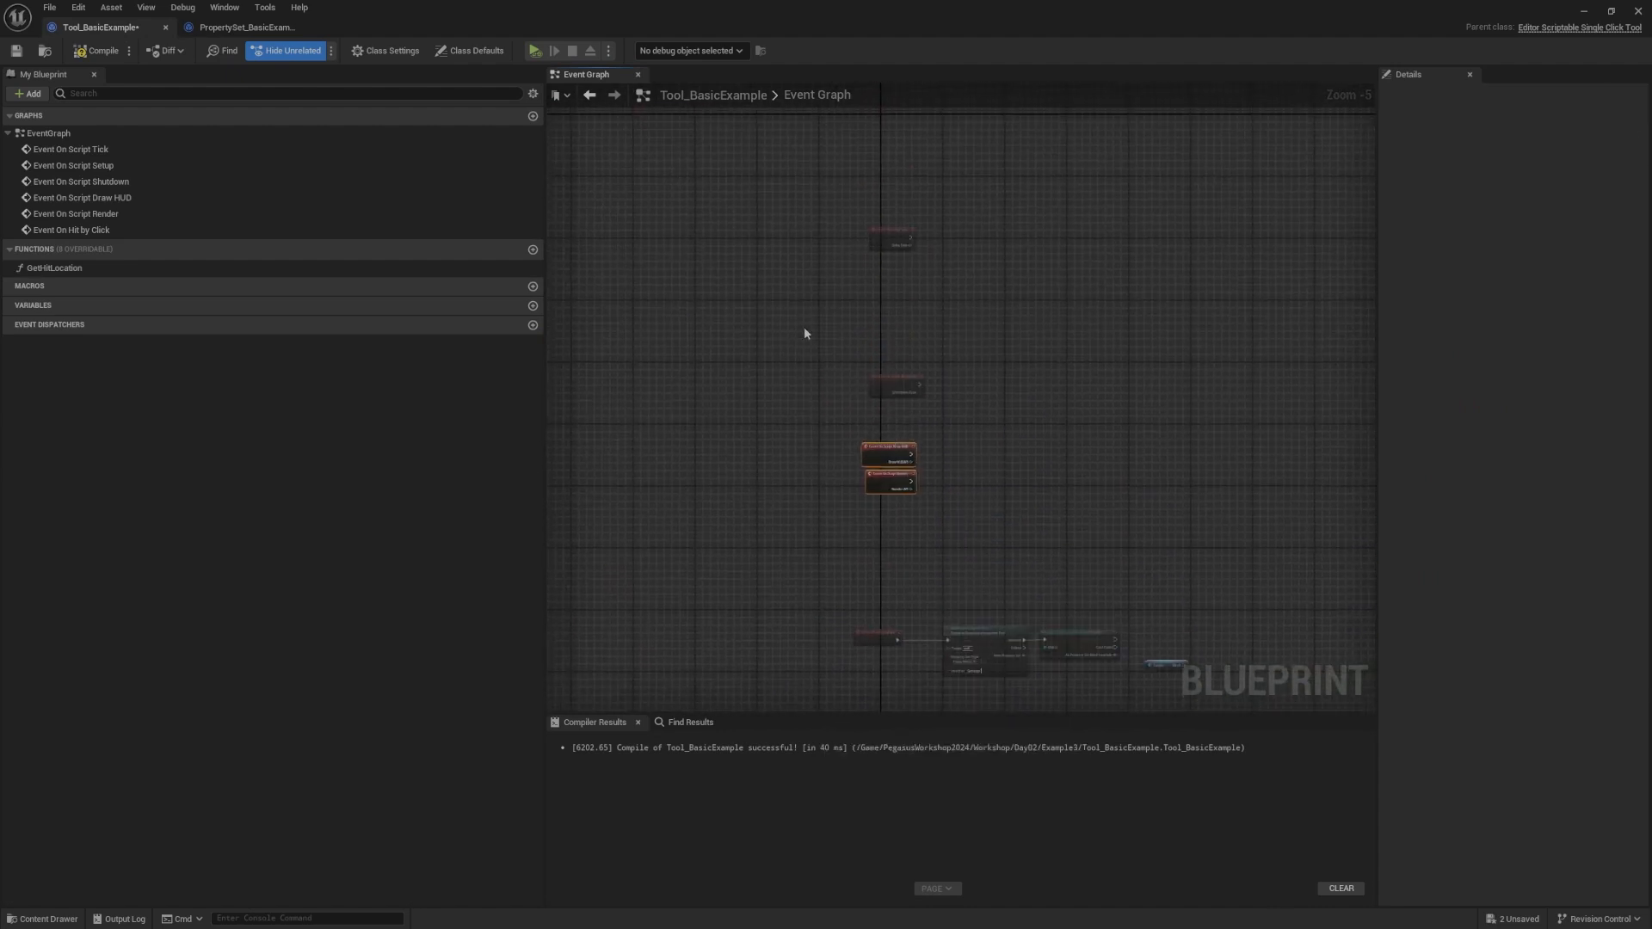
pyautogui.moveTo(901, 384); pyautogui.dragTo(896, 286)
pyautogui.click(1028, 368)
pyautogui.moveTo(1037, 374); pyautogui.dragTo(975, 189, button='right')
pyautogui.scroll(5, 1100, 500)
# Step: Delete the Get Mesh node attached to the cast's output
pyautogui.moveTo(1100, 500); pyautogui.dragTo(1159, 512, button='right')
pyautogui.moveTo(1239, 520); pyautogui.dragTo(1119, 415)
pyautogui.press('Delete')
# Step: Move the Script Setup node chain up and place Event On Script Setup closer to Add Property Set Of Type
pyautogui.moveTo(1072, 425); pyautogui.dragTo(1187, 405, button='right')
pyautogui.scroll(-1, 1175, 436)
pyautogui.moveTo(1228, 296); pyautogui.dragTo(624, 450)
pyautogui.moveTo(853, 355); pyautogui.dragTo(898, 290)
pyautogui.click(886, 234)
pyautogui.moveTo(886, 234); pyautogui.dragTo(850, 344, button='right')
pyautogui.moveTo(623, 408); pyautogui.dragTo(686, 407)
pyautogui.moveTo(919, 310); pyautogui.dragTo(902, 295, button='right')
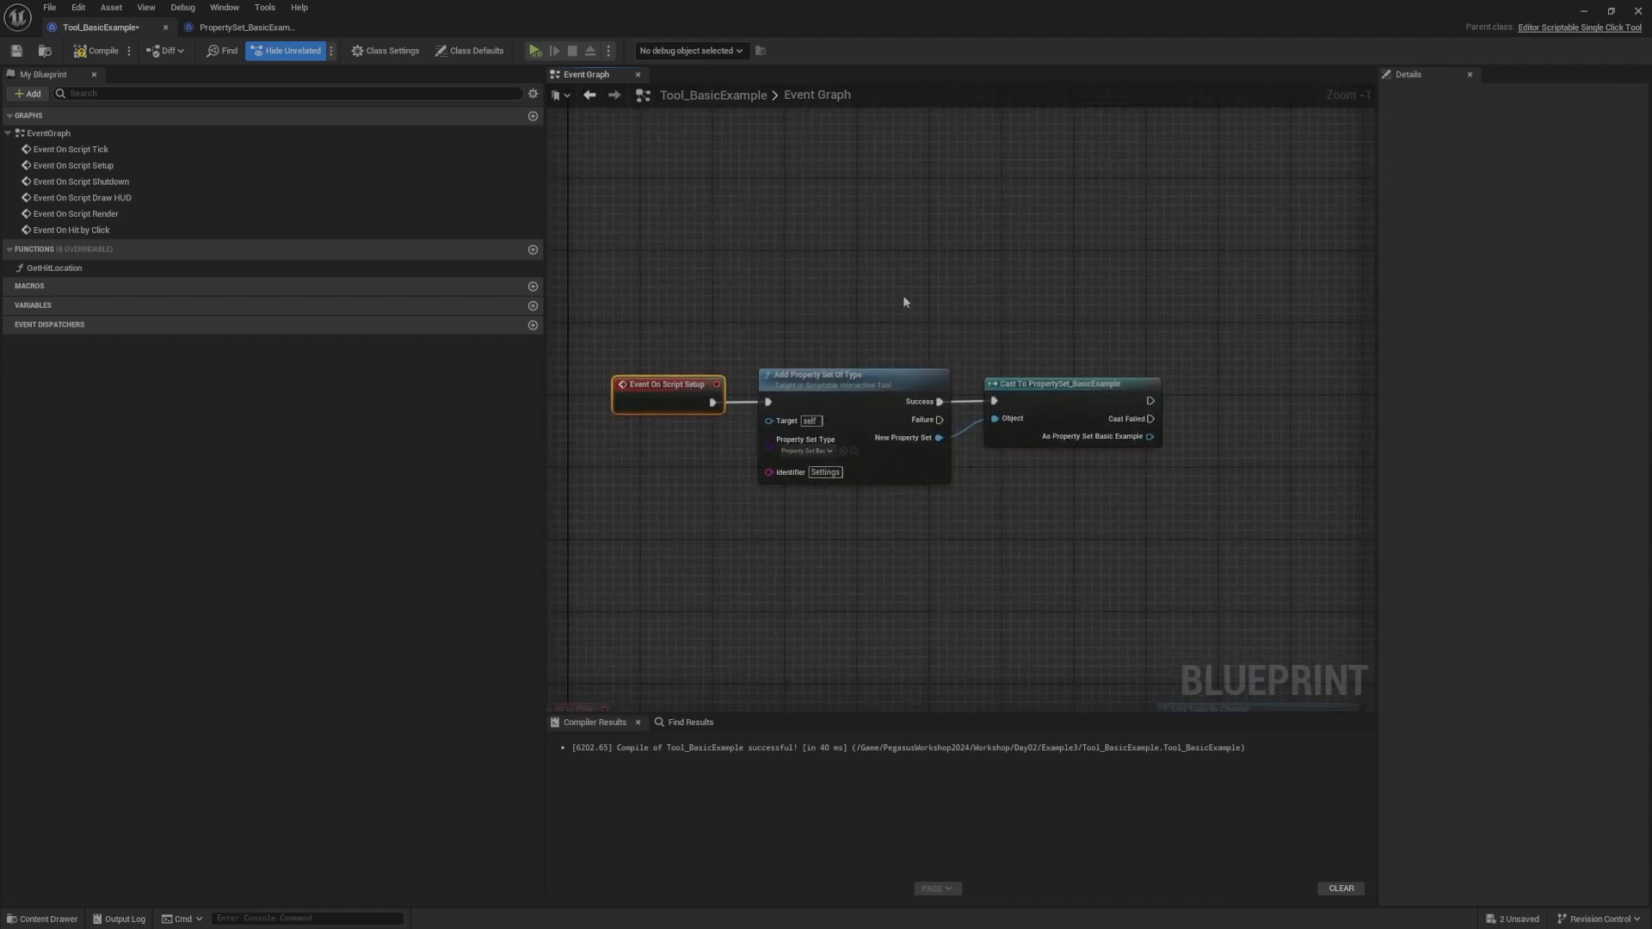
pyautogui.click(904, 296)
# Step: Promote the cast's As Property Set Basic Example output to a variable and position its Set node beside the cast
pyautogui.scroll(1, 957, 392)
pyautogui.moveTo(1092, 335); pyautogui.dragTo(882, 353, button='right')
pyautogui.rightClick(843, 380)
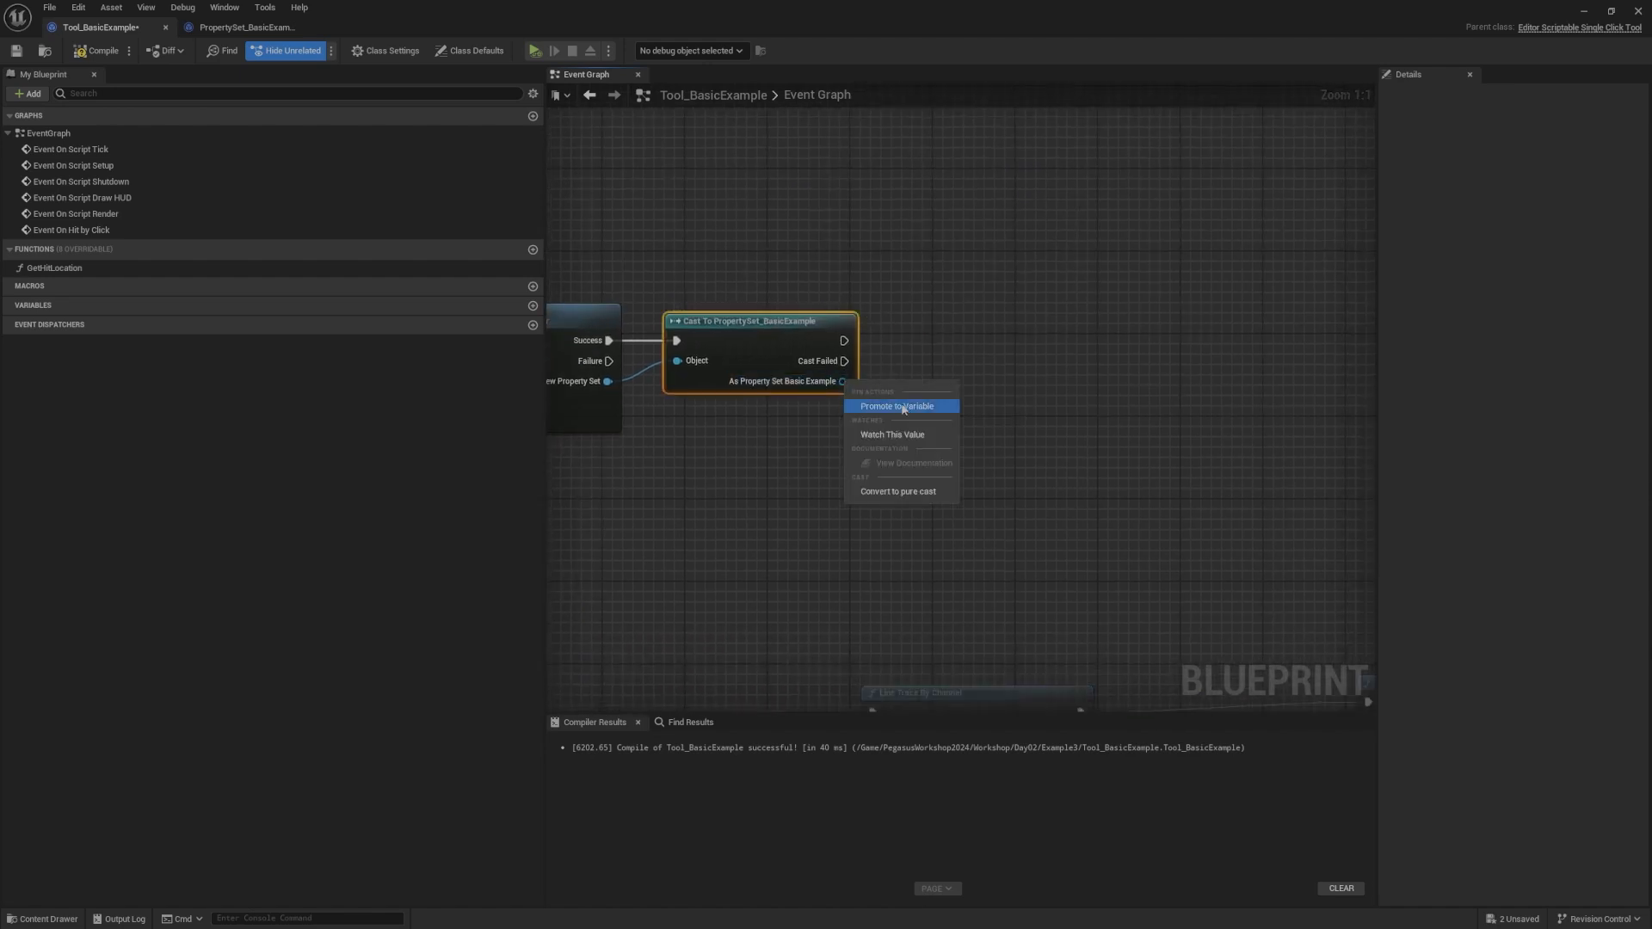
pyautogui.click(904, 405)
pyautogui.press('Return')
pyautogui.scroll(-1, 1056, 432)
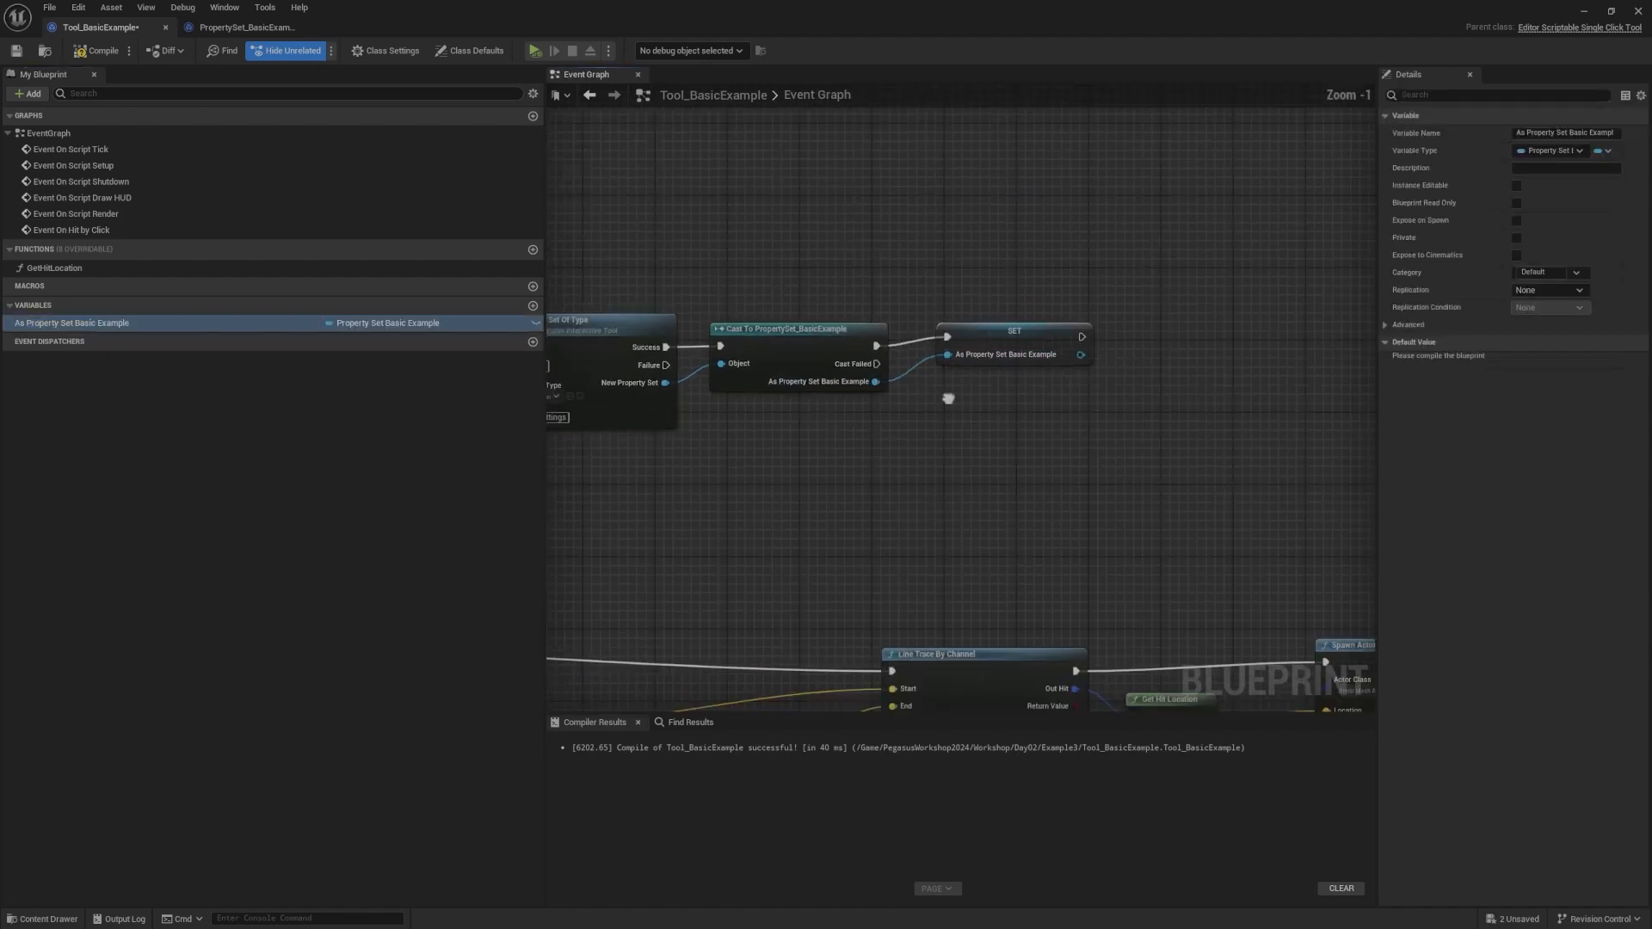
pyautogui.scroll(-2, 752, 258)
pyautogui.scroll(3, 1006, 339)
pyautogui.click(933, 286)
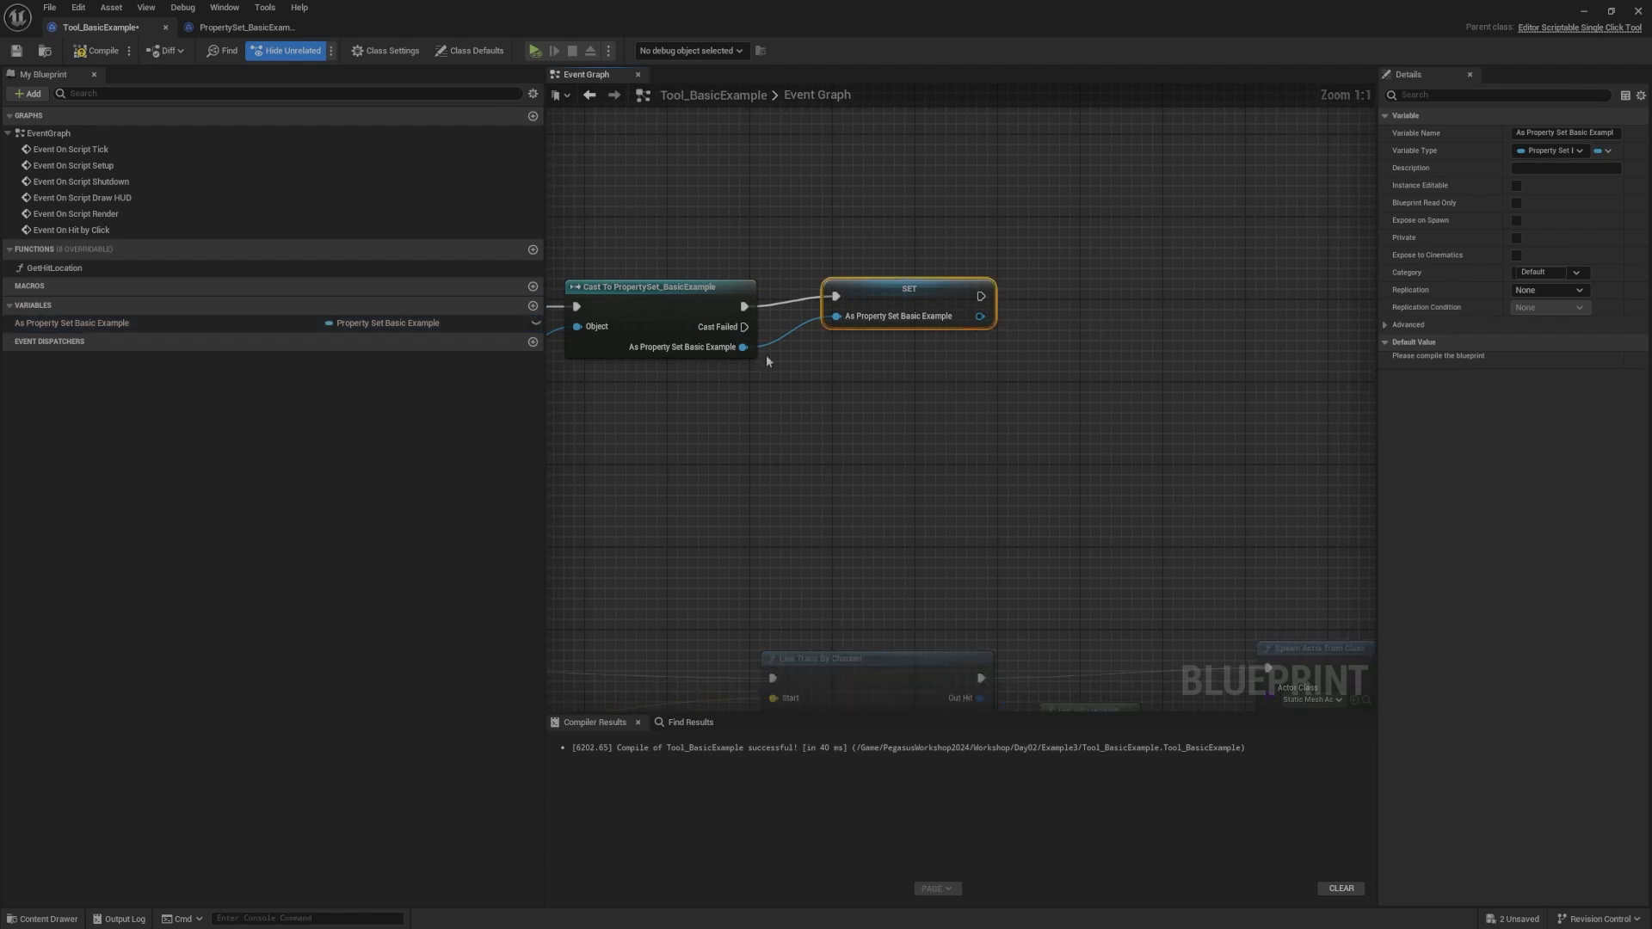
# Step: Place a getter for the As Property Set Basic Example variable below the Spawn Actor from Class node
pyautogui.scroll(-3, 755, 469)
pyautogui.moveTo(755, 469); pyautogui.dragTo(623, 198, button='right')
pyautogui.moveTo(69, 323); pyautogui.dragTo(967, 542)
pyautogui.click(986, 566)
pyautogui.moveTo(1180, 575); pyautogui.dragTo(942, 448, button='right')
pyautogui.scroll(3, 942, 448)
pyautogui.click(795, 430)
# Step: Add a Get Mesh node from the As Property Set Basic Example getter and align the two nodes
pyautogui.moveTo(745, 407); pyautogui.dragTo(878, 461)
pyautogui.write('mesh')
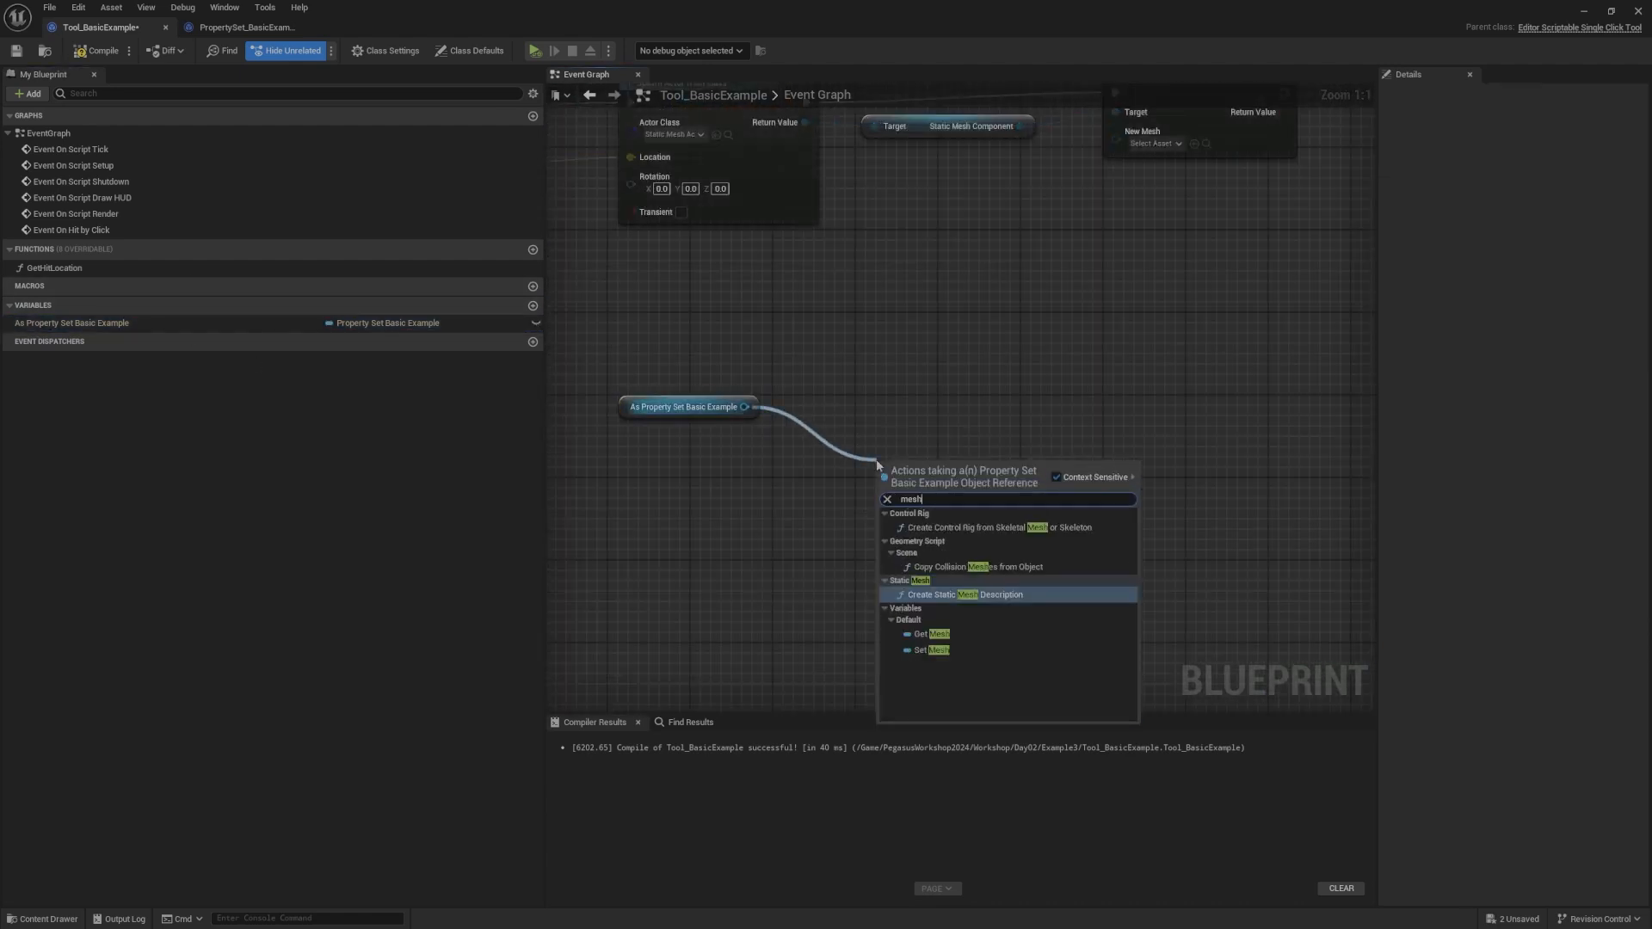
pyautogui.click(948, 635)
pyautogui.moveTo(860, 501); pyautogui.dragTo(947, 590, button='right')
pyautogui.moveTo(1011, 555); pyautogui.dragTo(947, 488)
# Step: Move both getter nodes beneath Static Mesh Component and connect Mesh to the New Mesh input of Set Static Mesh
pyautogui.moveTo(1101, 538); pyautogui.dragTo(796, 471)
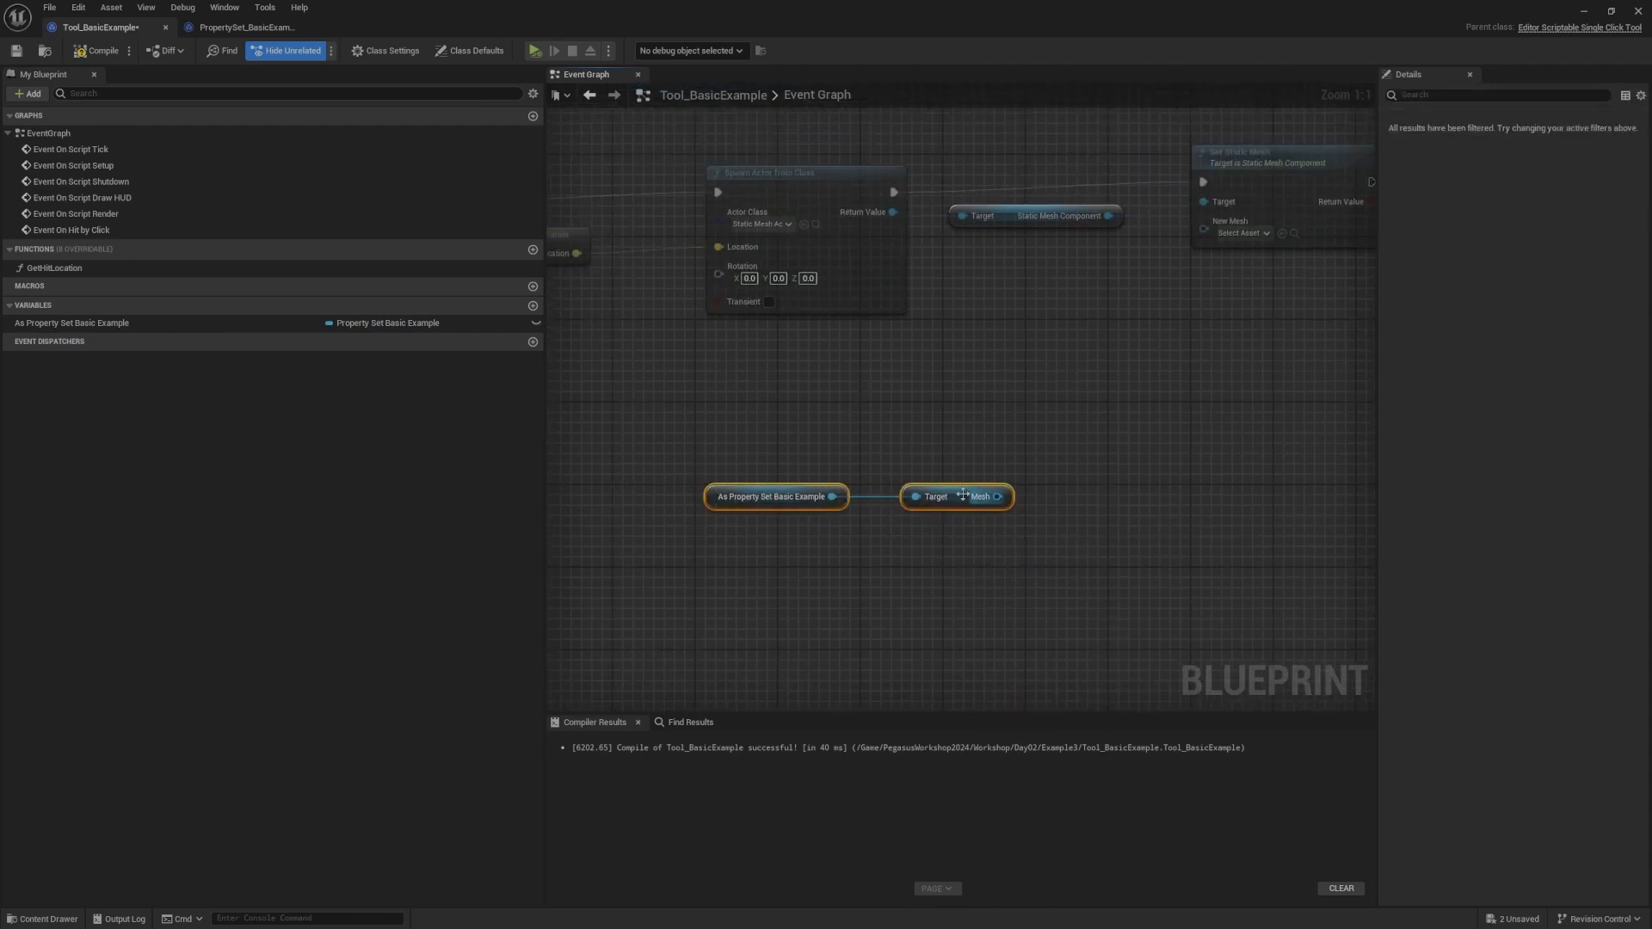
pyautogui.moveTo(963, 487); pyautogui.dragTo(1179, 272)
pyautogui.moveTo(1174, 317); pyautogui.dragTo(1035, 464, button='right')
pyautogui.click(1036, 467)
pyautogui.moveTo(1074, 428); pyautogui.dragTo(1083, 379)
pyautogui.moveTo(1124, 449); pyautogui.dragTo(1092, 490, button='right')
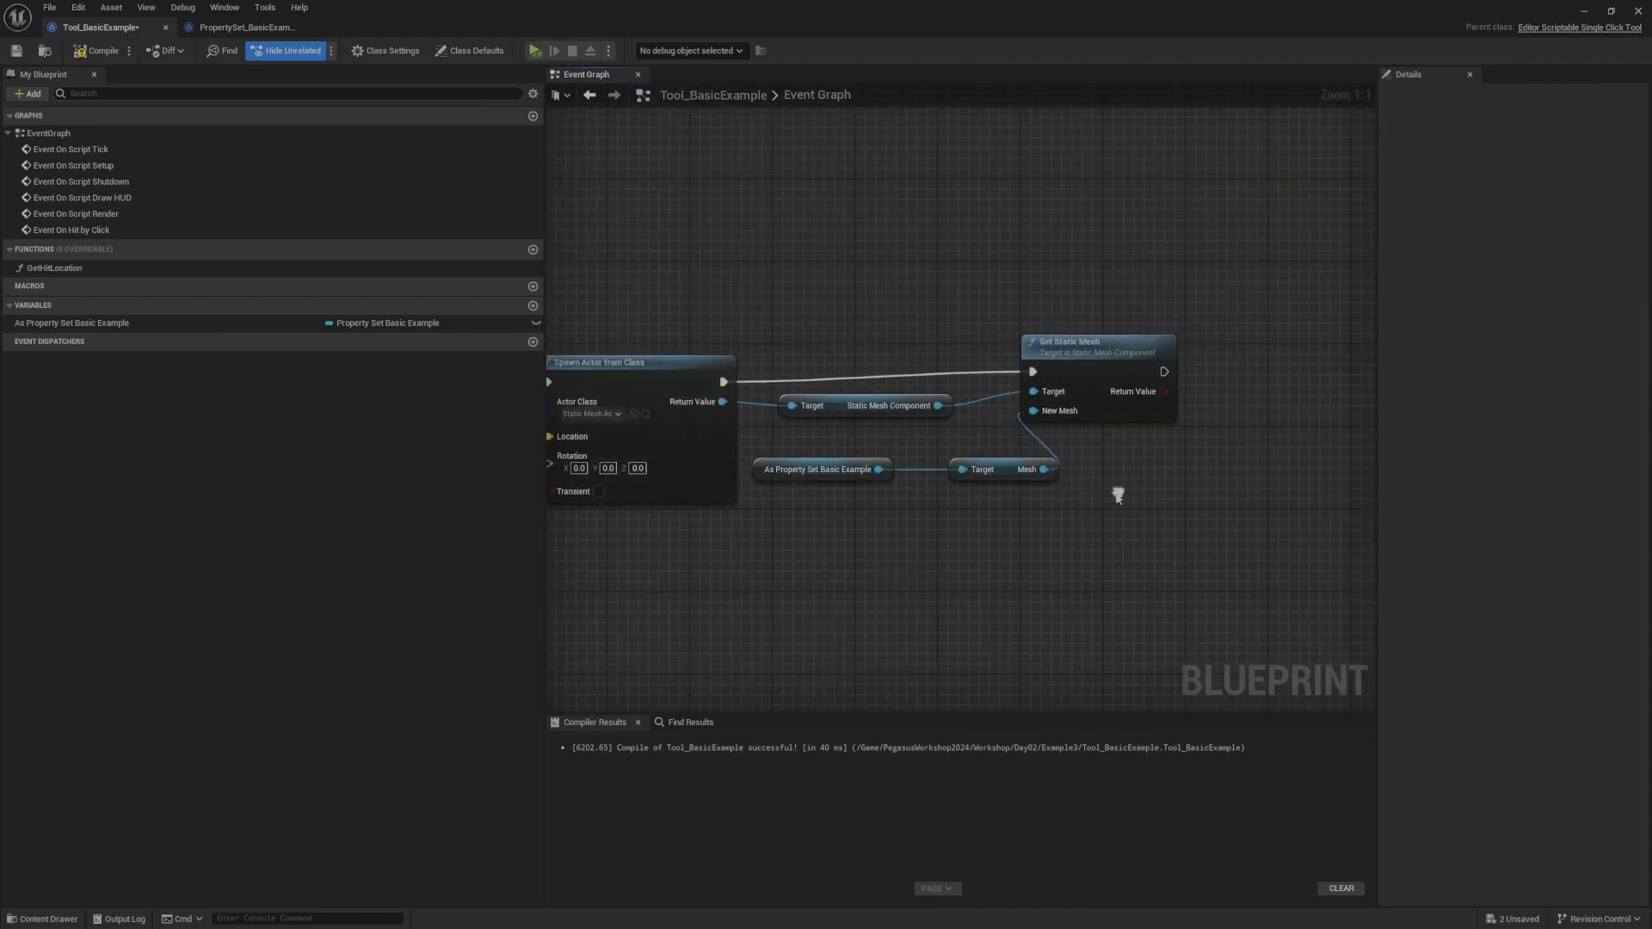
# Step: Save Tool_BasicExample and minimize the Blueprint editor to return to the level
pyautogui.click(16, 52)
pyautogui.scroll(-6, 771, 277)
pyautogui.moveTo(771, 277); pyautogui.dragTo(1084, 454, button='right')
pyautogui.scroll(6, 871, 387)
pyautogui.moveTo(869, 283); pyautogui.dragTo(986, 156, button='right')
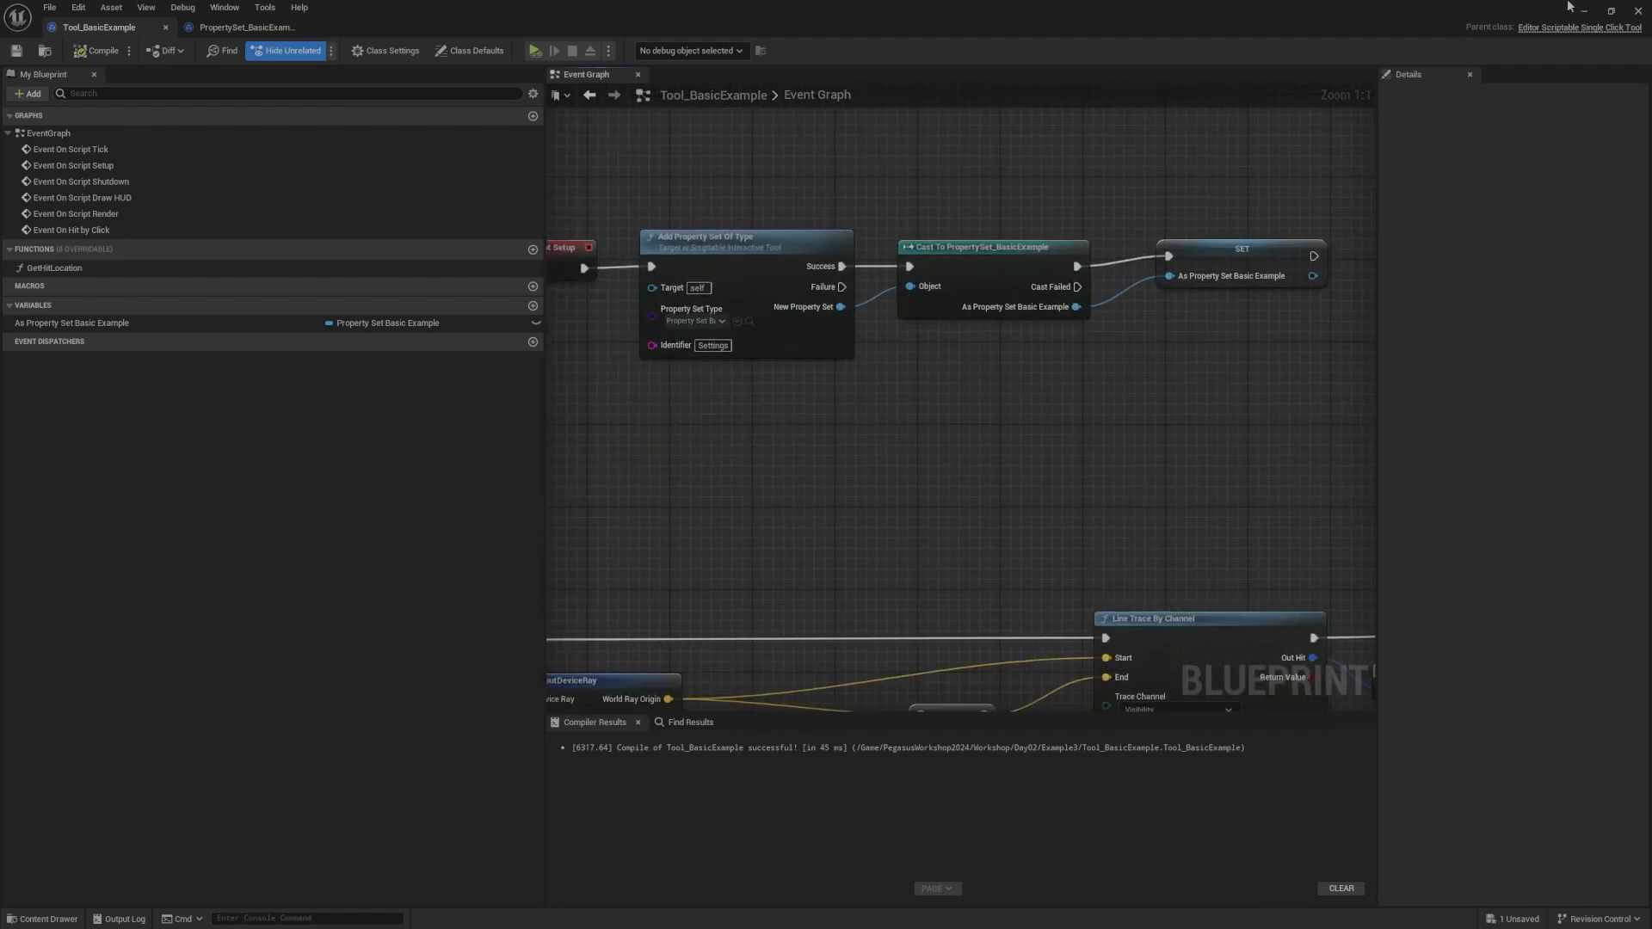
pyautogui.click(1591, 12)
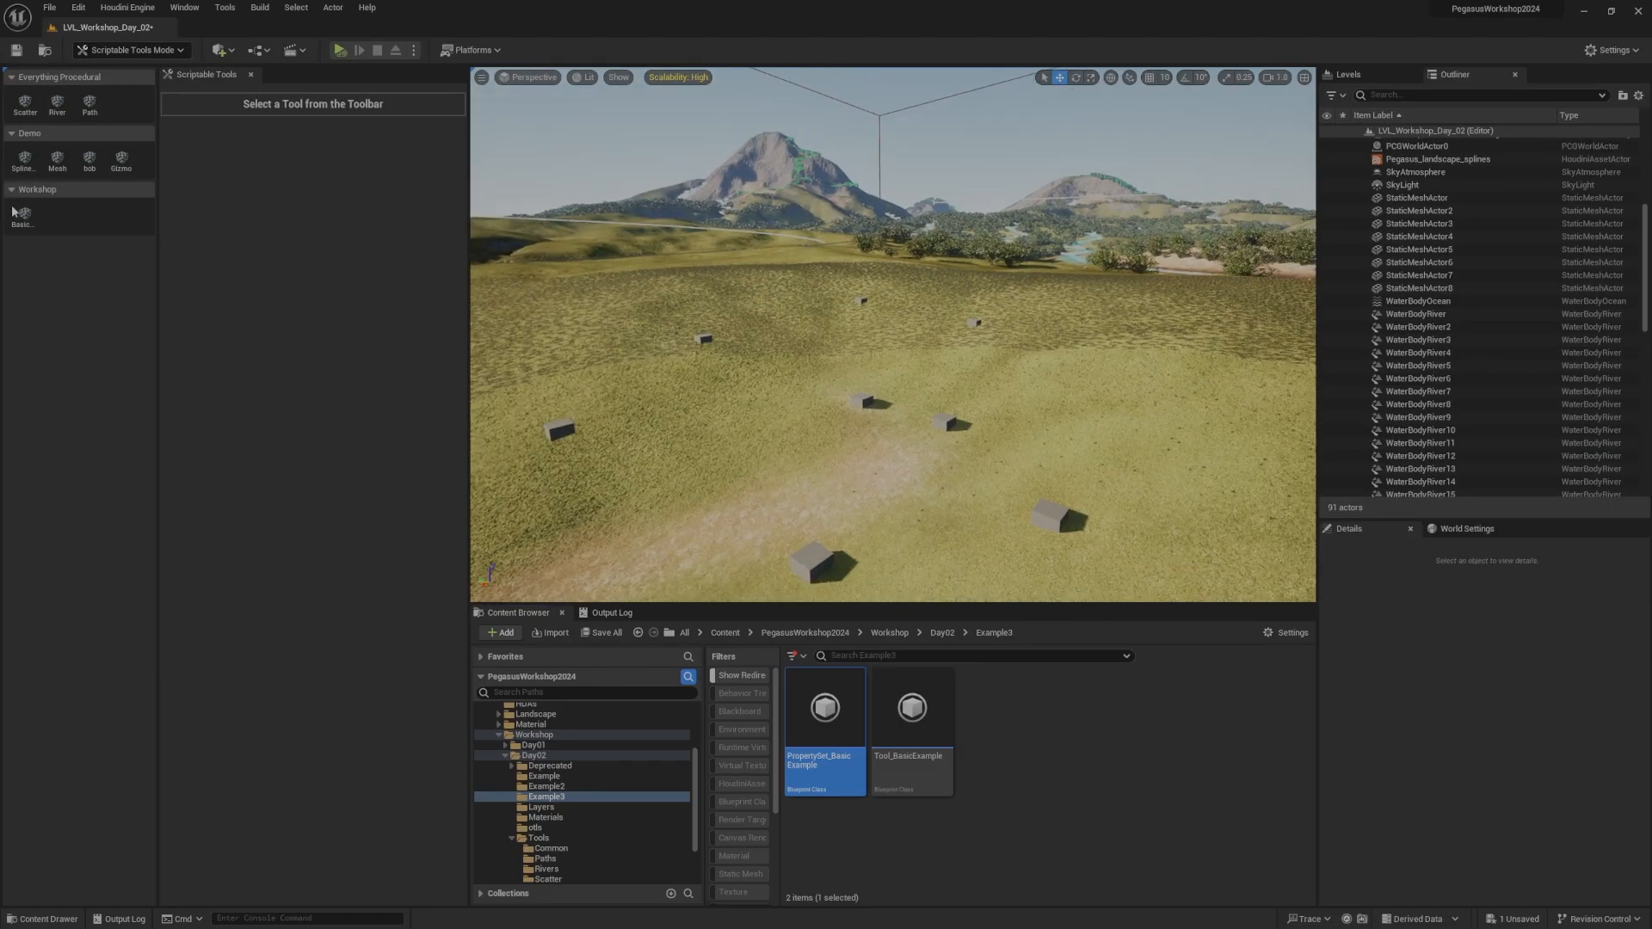
# Step: Launch the Basic tool from the Workshop category and set its Mesh property to Cone
pyautogui.click(19, 215)
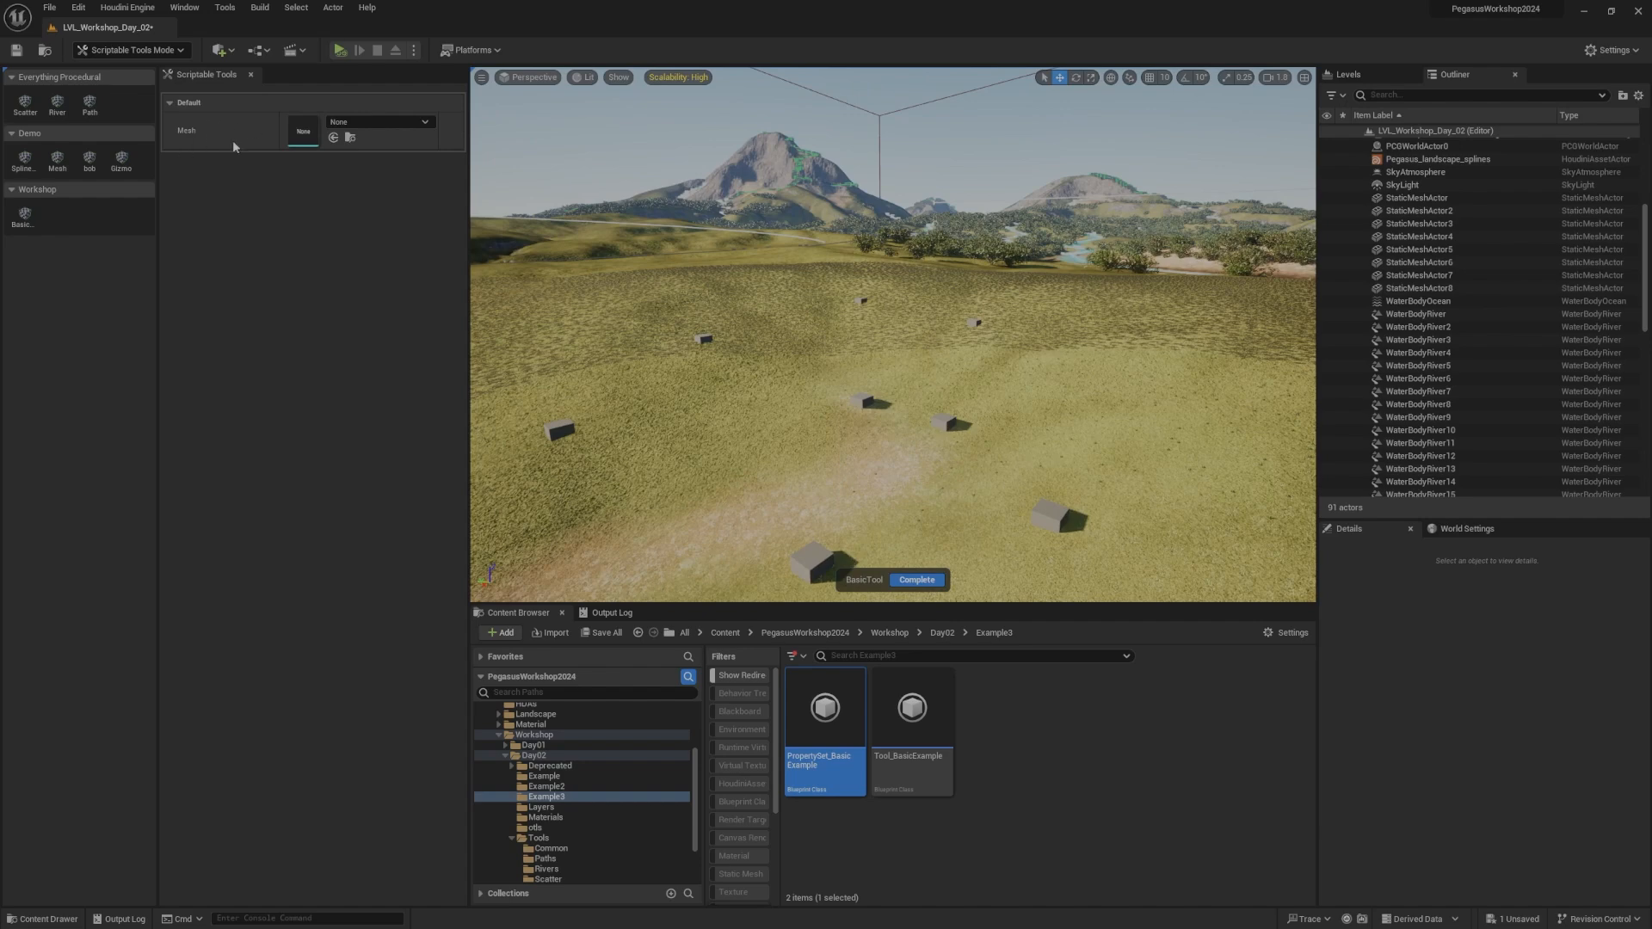
pyautogui.click(383, 122)
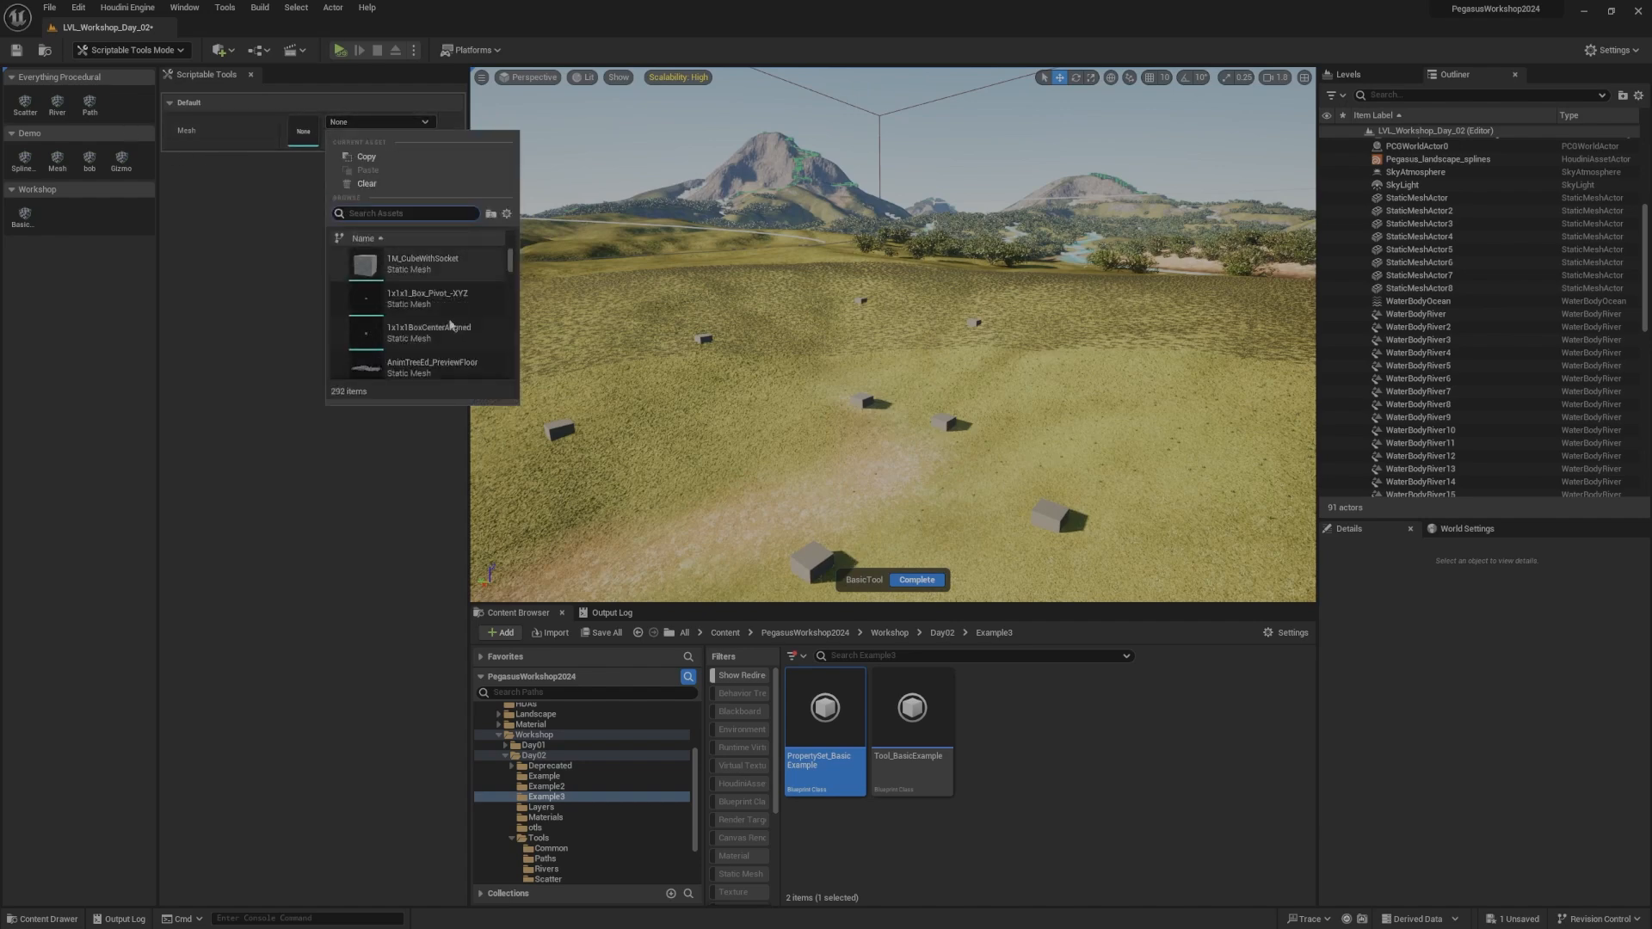
pyautogui.scroll(-5, 435, 318)
pyautogui.scroll(-3, 434, 322)
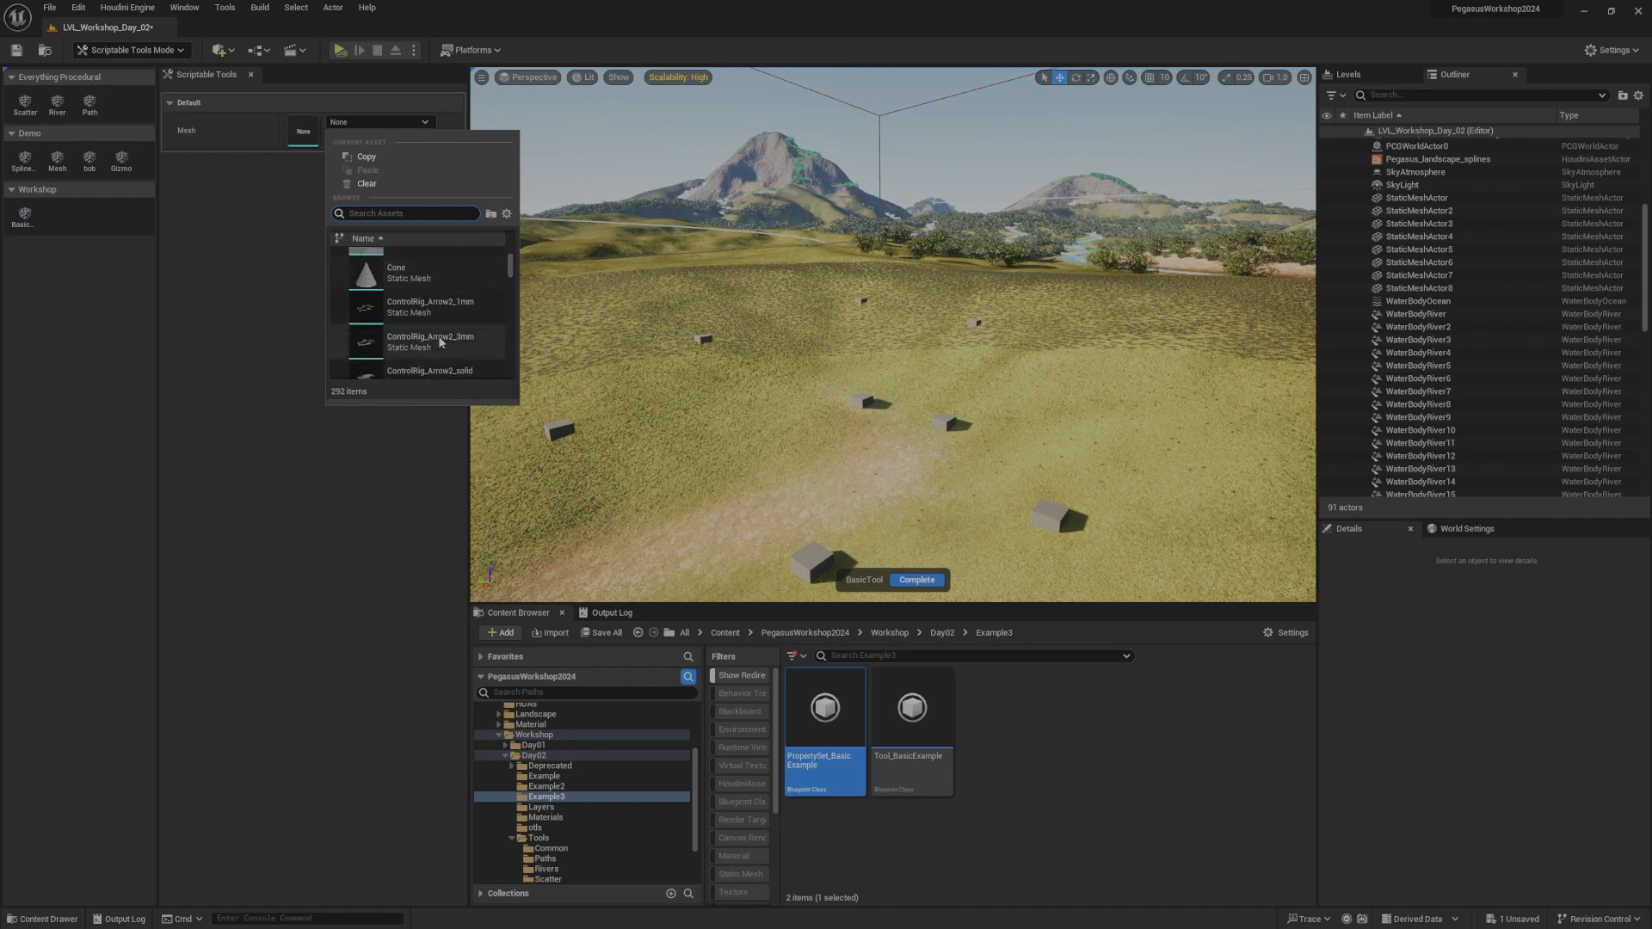
pyautogui.click(422, 353)
# Step: Spawn seven cones with the tool across the open grass beside the existing boxes
pyautogui.moveTo(844, 332); pyautogui.dragTo(959, 365, button='right')
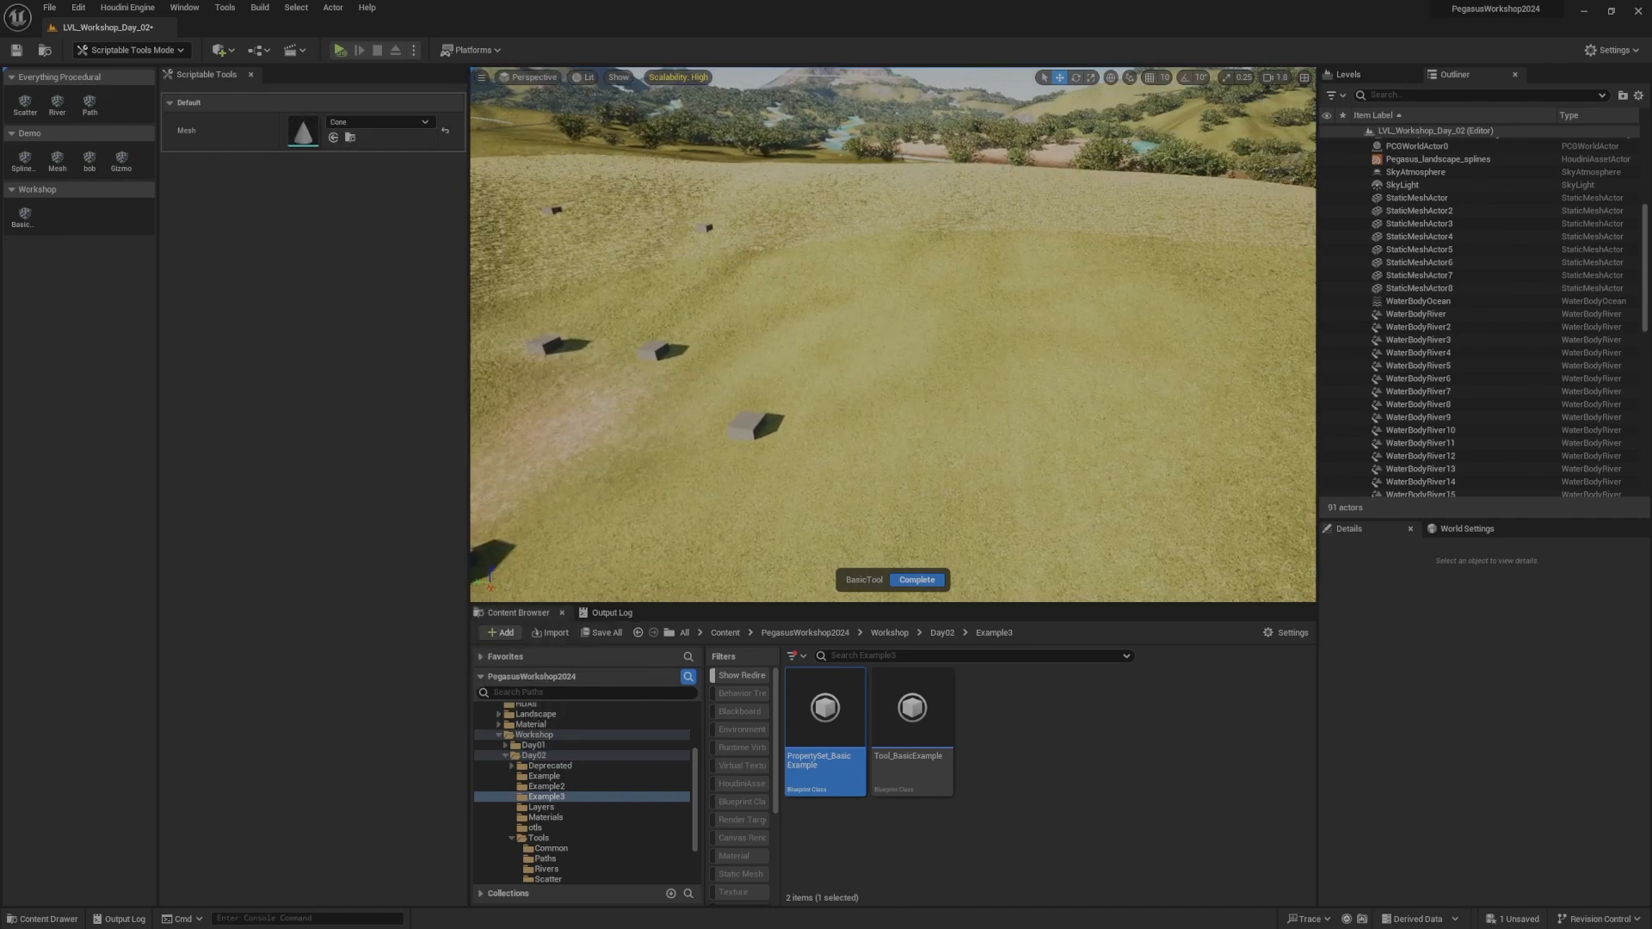
pyautogui.click(1063, 383)
pyautogui.click(957, 438)
pyautogui.click(1004, 353)
pyautogui.click(908, 290)
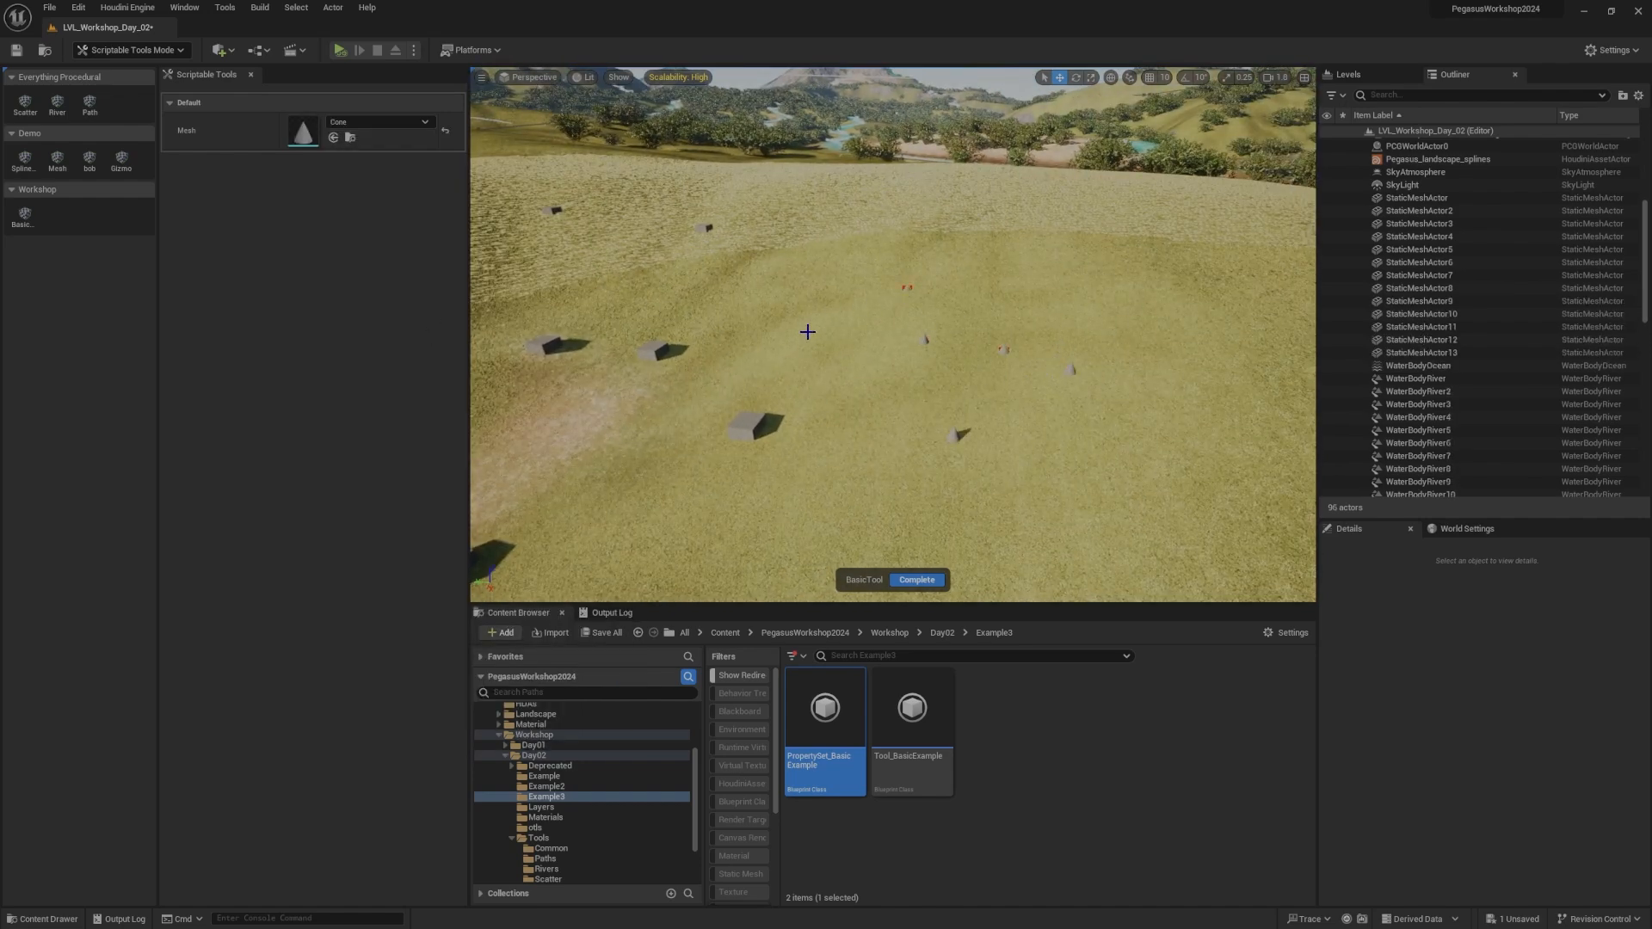
pyautogui.click(808, 333)
pyautogui.click(870, 396)
# Step: Examine the spawned cones and the earlier boxes in the level from several viewpoints
pyautogui.press('w')
pyautogui.moveTo(870, 395); pyautogui.dragTo(877, 293, button='right')
pyautogui.press('s')
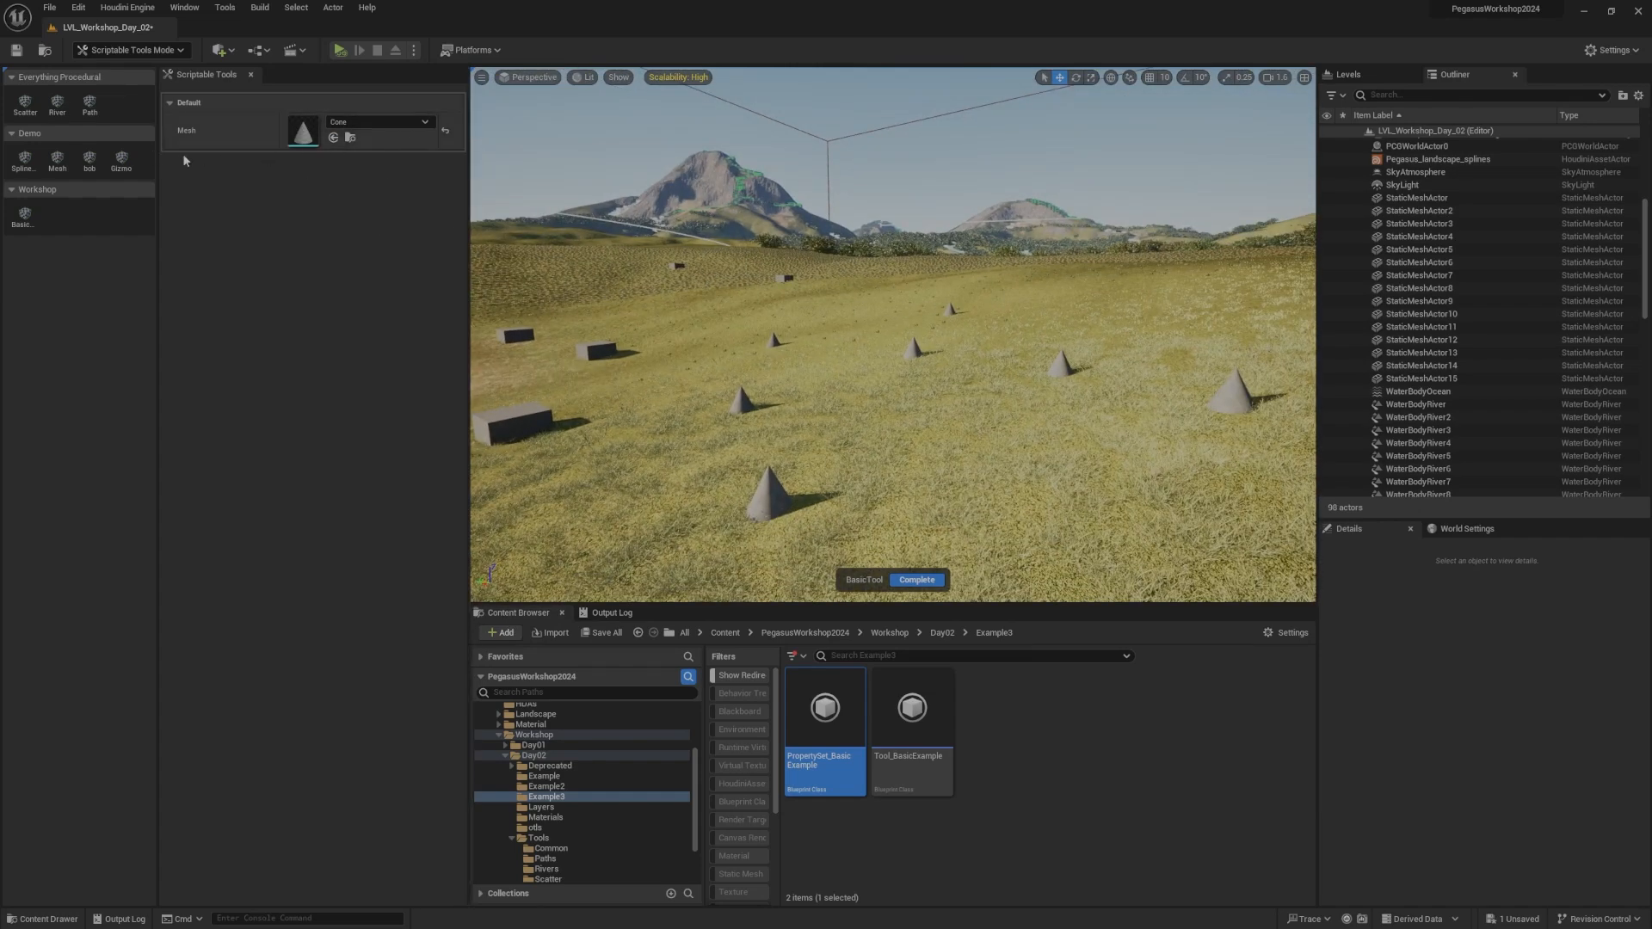
pyautogui.moveTo(540, 219); pyautogui.dragTo(506, 216, button='right')
pyautogui.press('s')
pyautogui.moveTo(738, 382); pyautogui.dragTo(628, 396, button='right')
pyautogui.press('d')
pyautogui.press('d')
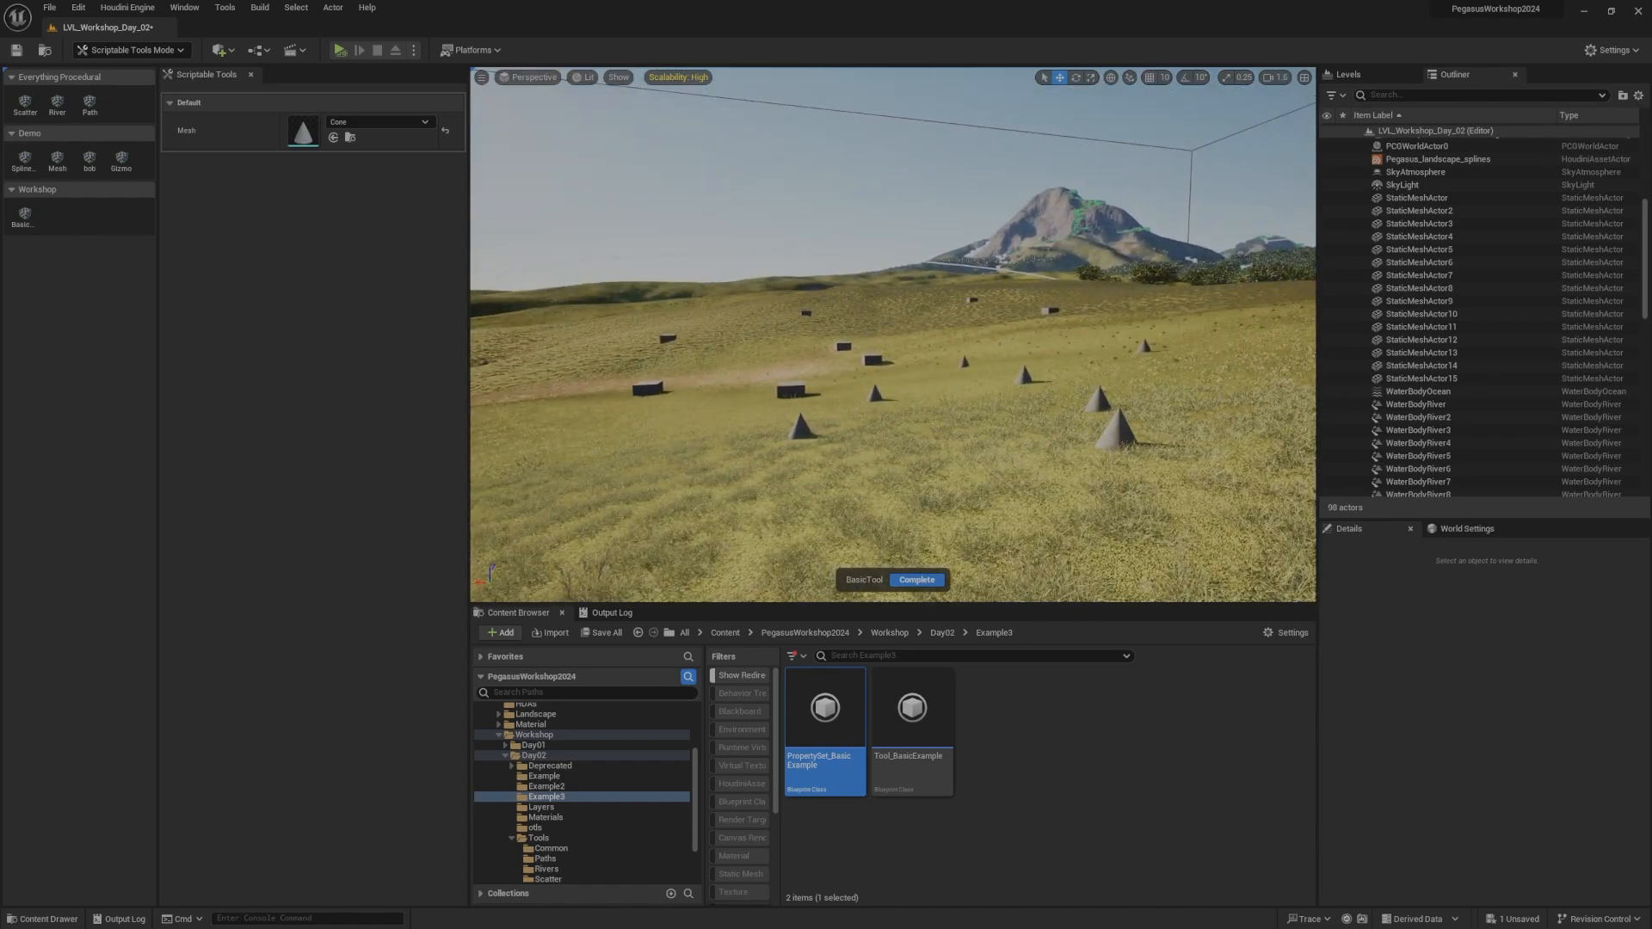
# Step: Complete the active Basic tool session
pyautogui.click(917, 580)
pyautogui.press('e')
pyautogui.moveTo(894, 379); pyautogui.dragTo(1019, 465, button='right')
pyautogui.scroll(3, 931, 443)
pyautogui.press('s')
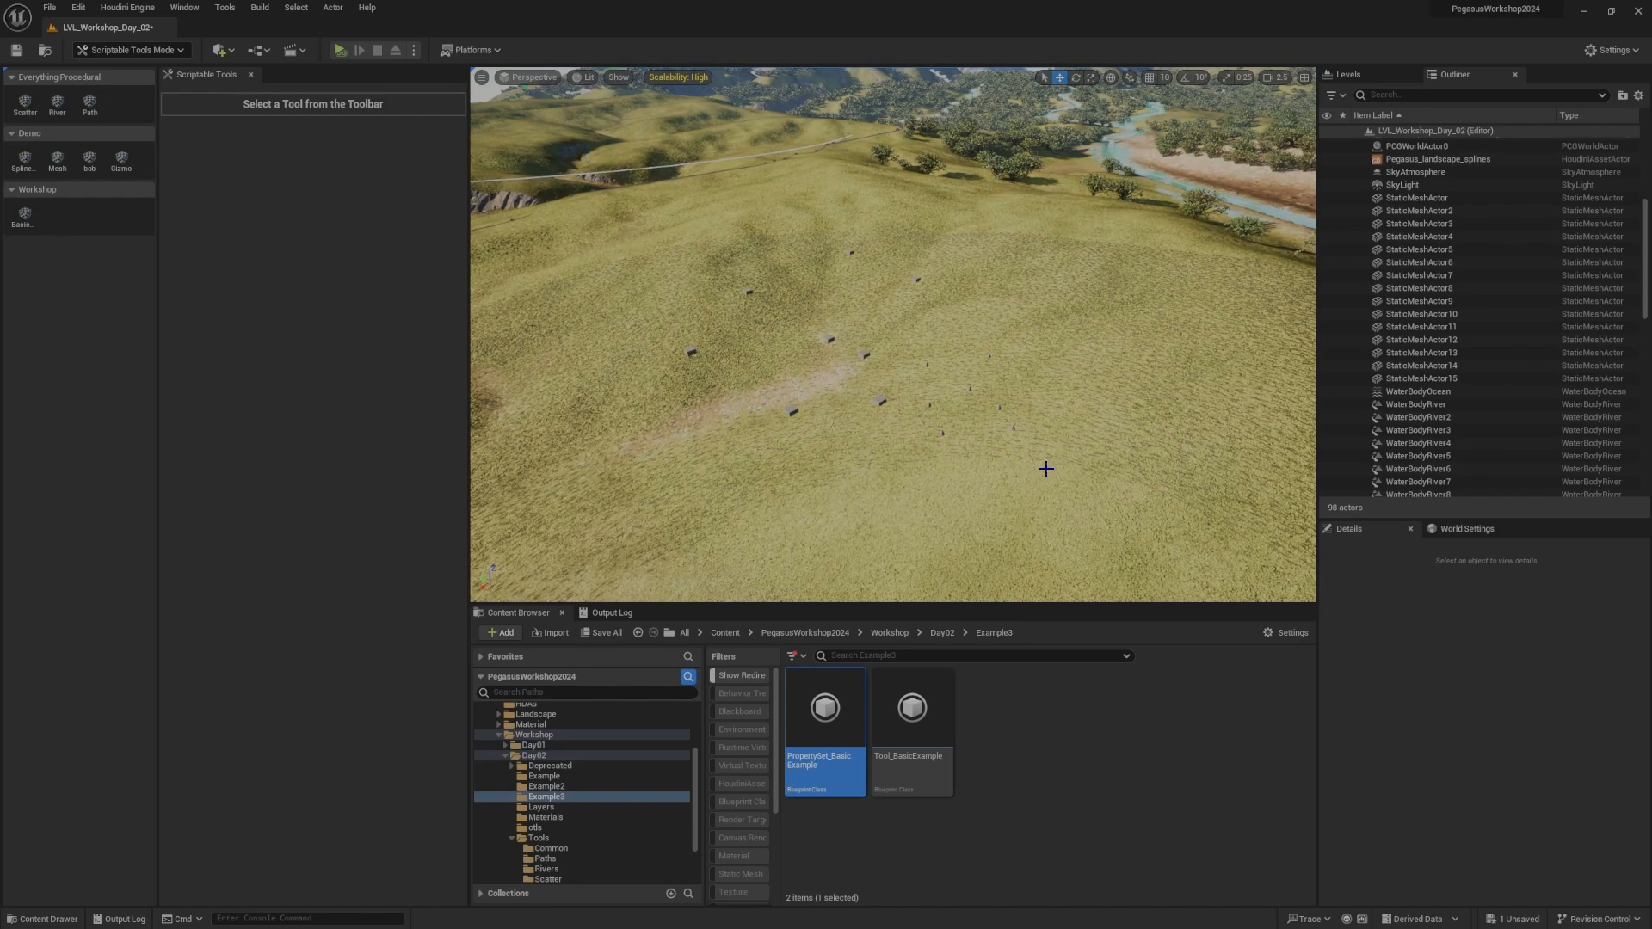
pyautogui.press('w')
pyautogui.moveTo(976, 392); pyautogui.dragTo(979, 287, button='right')
pyautogui.press('q')
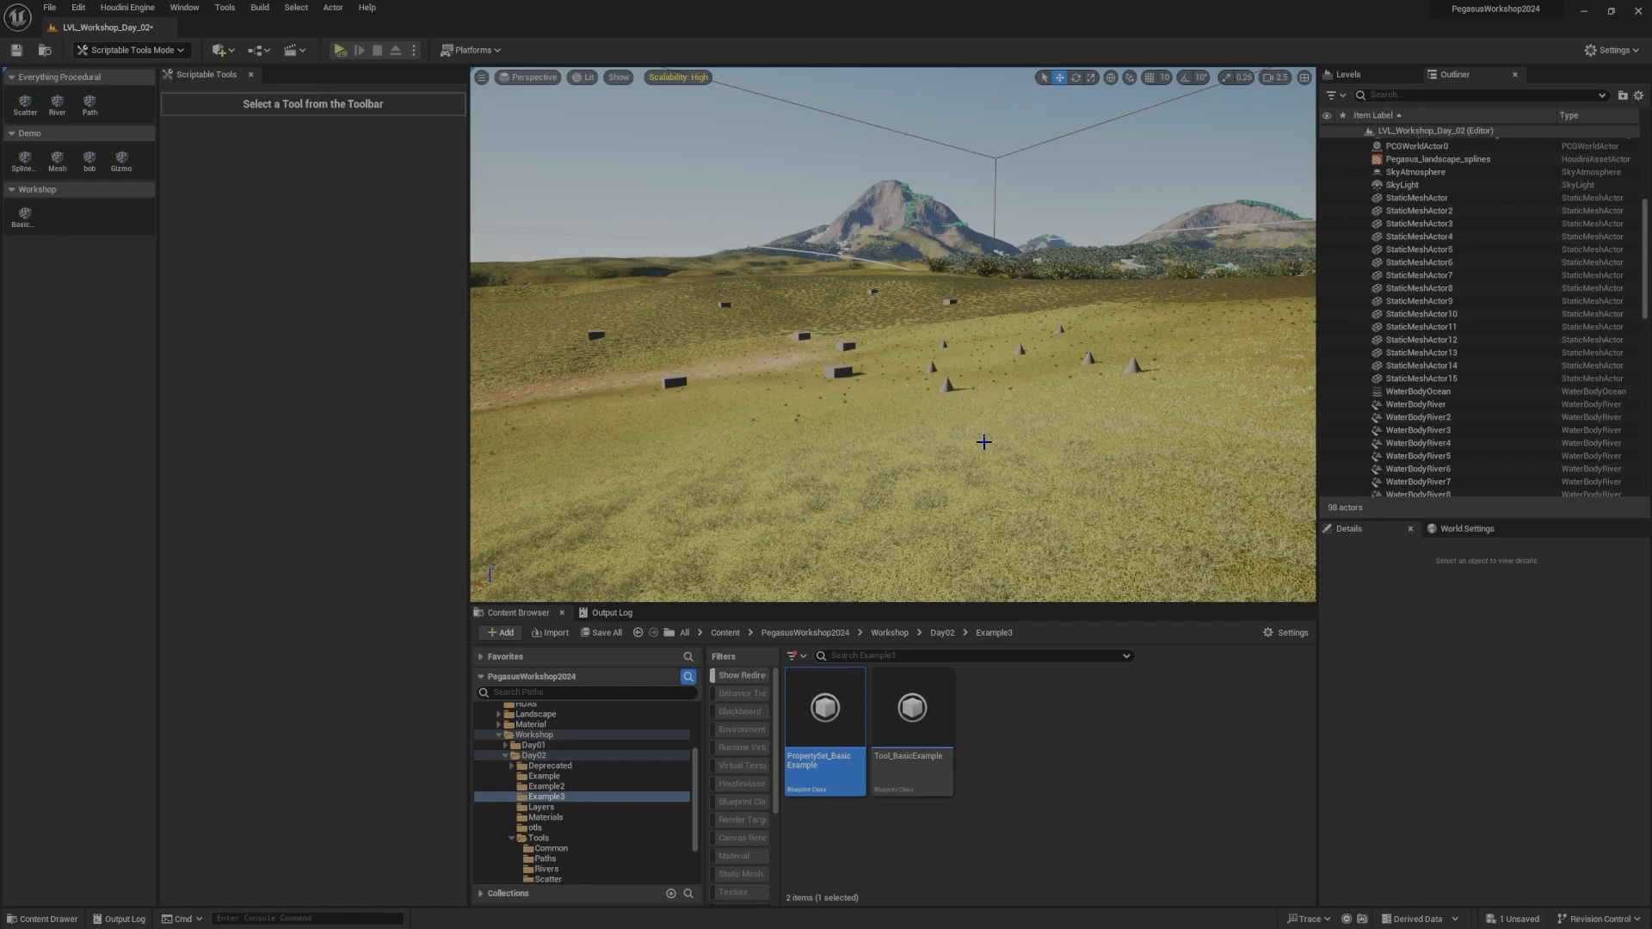
pyautogui.moveTo(1005, 456); pyautogui.dragTo(1067, 436, button='right')
# Step: Create a Blueprint class in the Example3 folder with EditorScriptableSingleClickTool as parent and name it Tool_HoudiniExample
pyautogui.click(1067, 755)
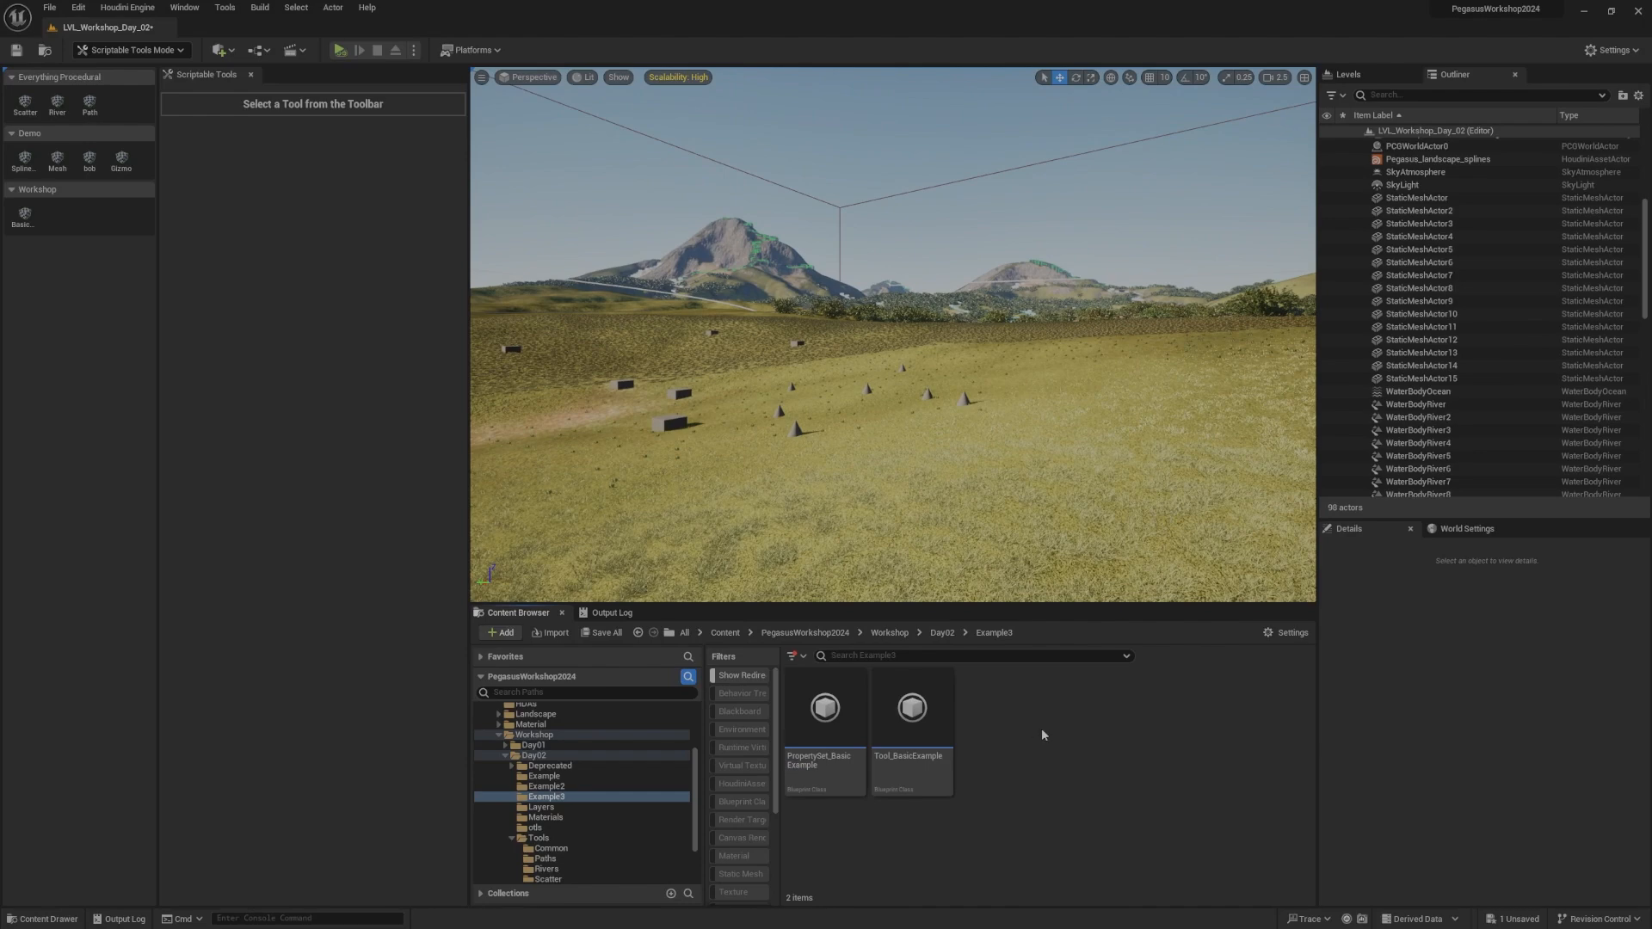
pyautogui.rightClick(1044, 734)
pyautogui.click(1108, 339)
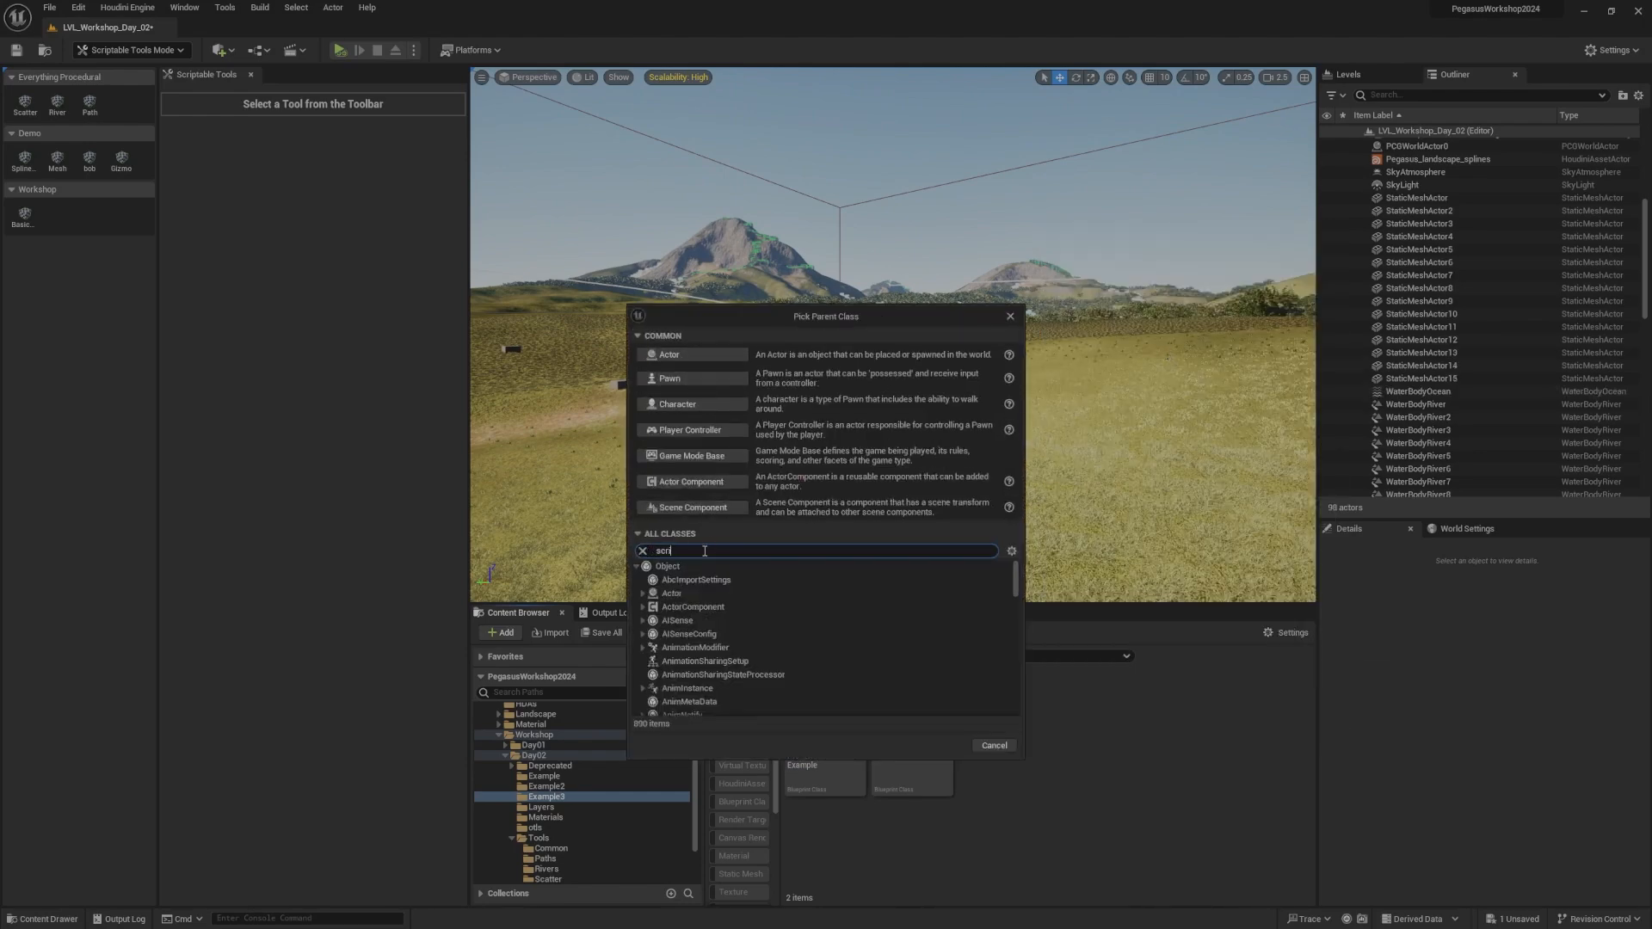
pyautogui.write('scriptable tool')
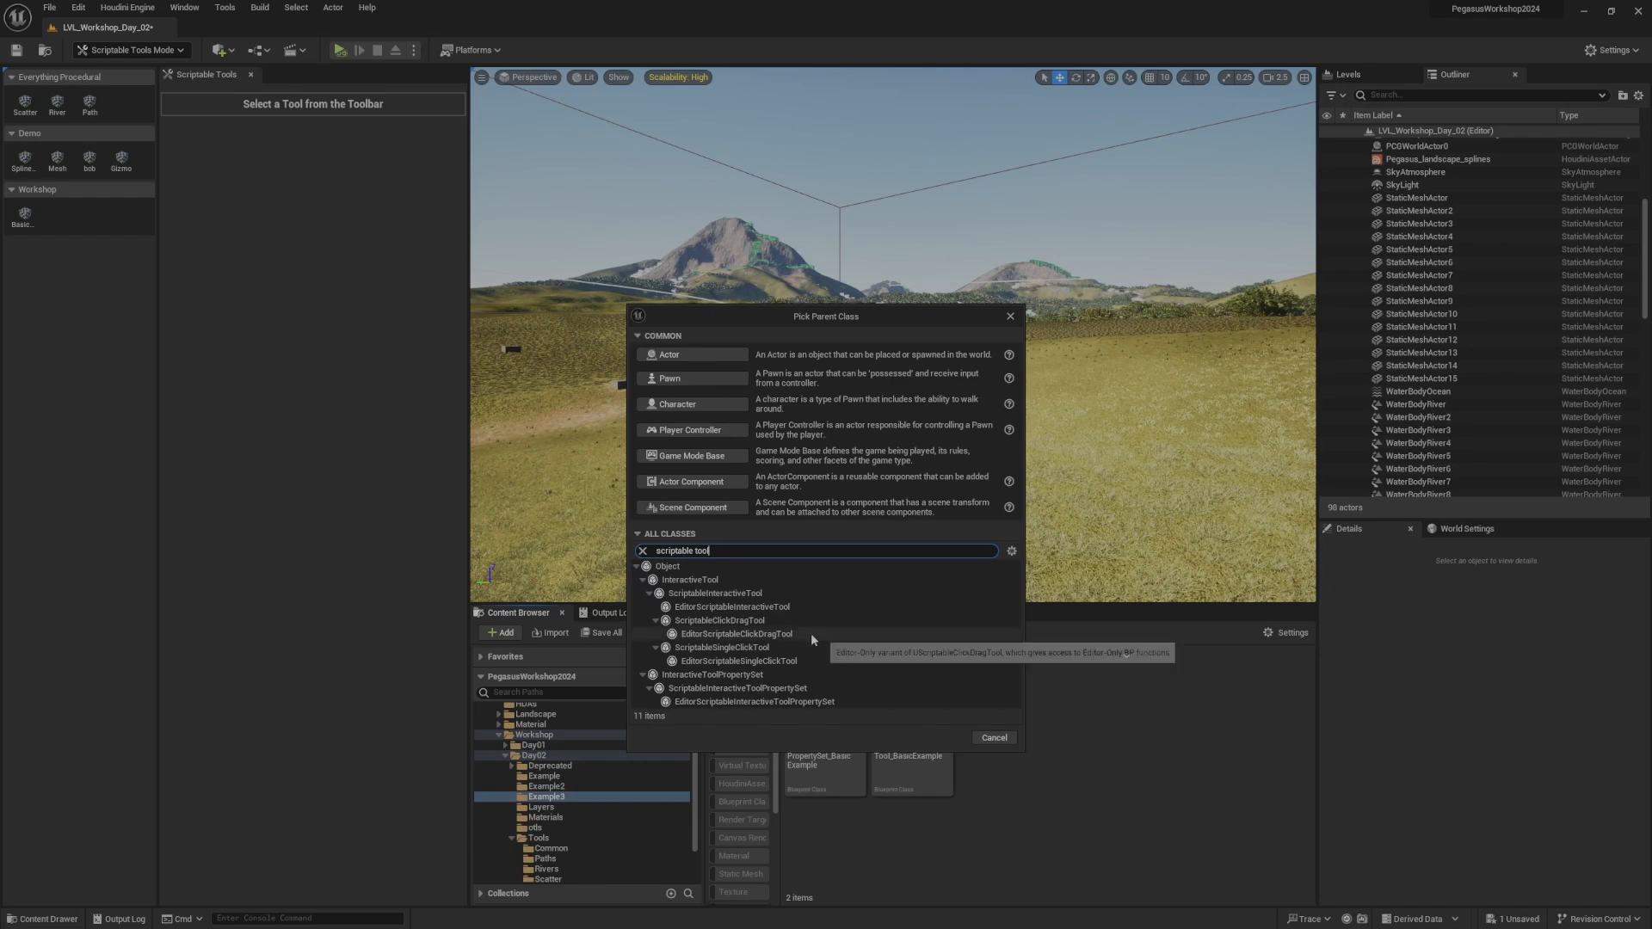
pyautogui.click(813, 663)
pyautogui.click(957, 739)
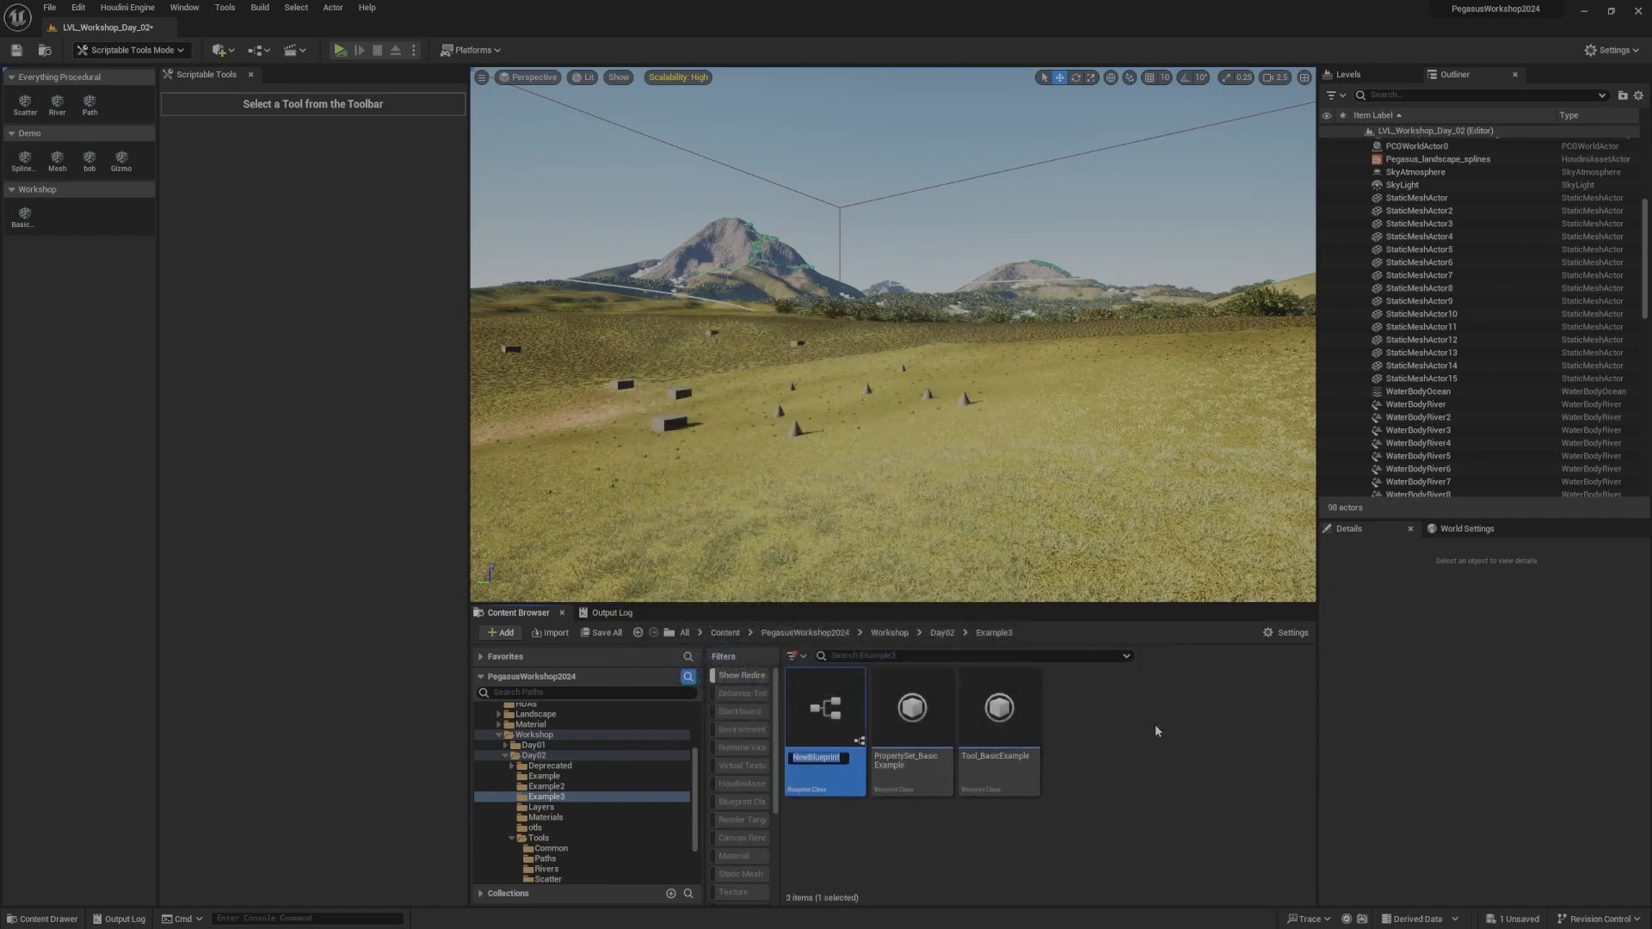
pyautogui.write('Tool_HoudiniExample')
pyautogui.press('Return')
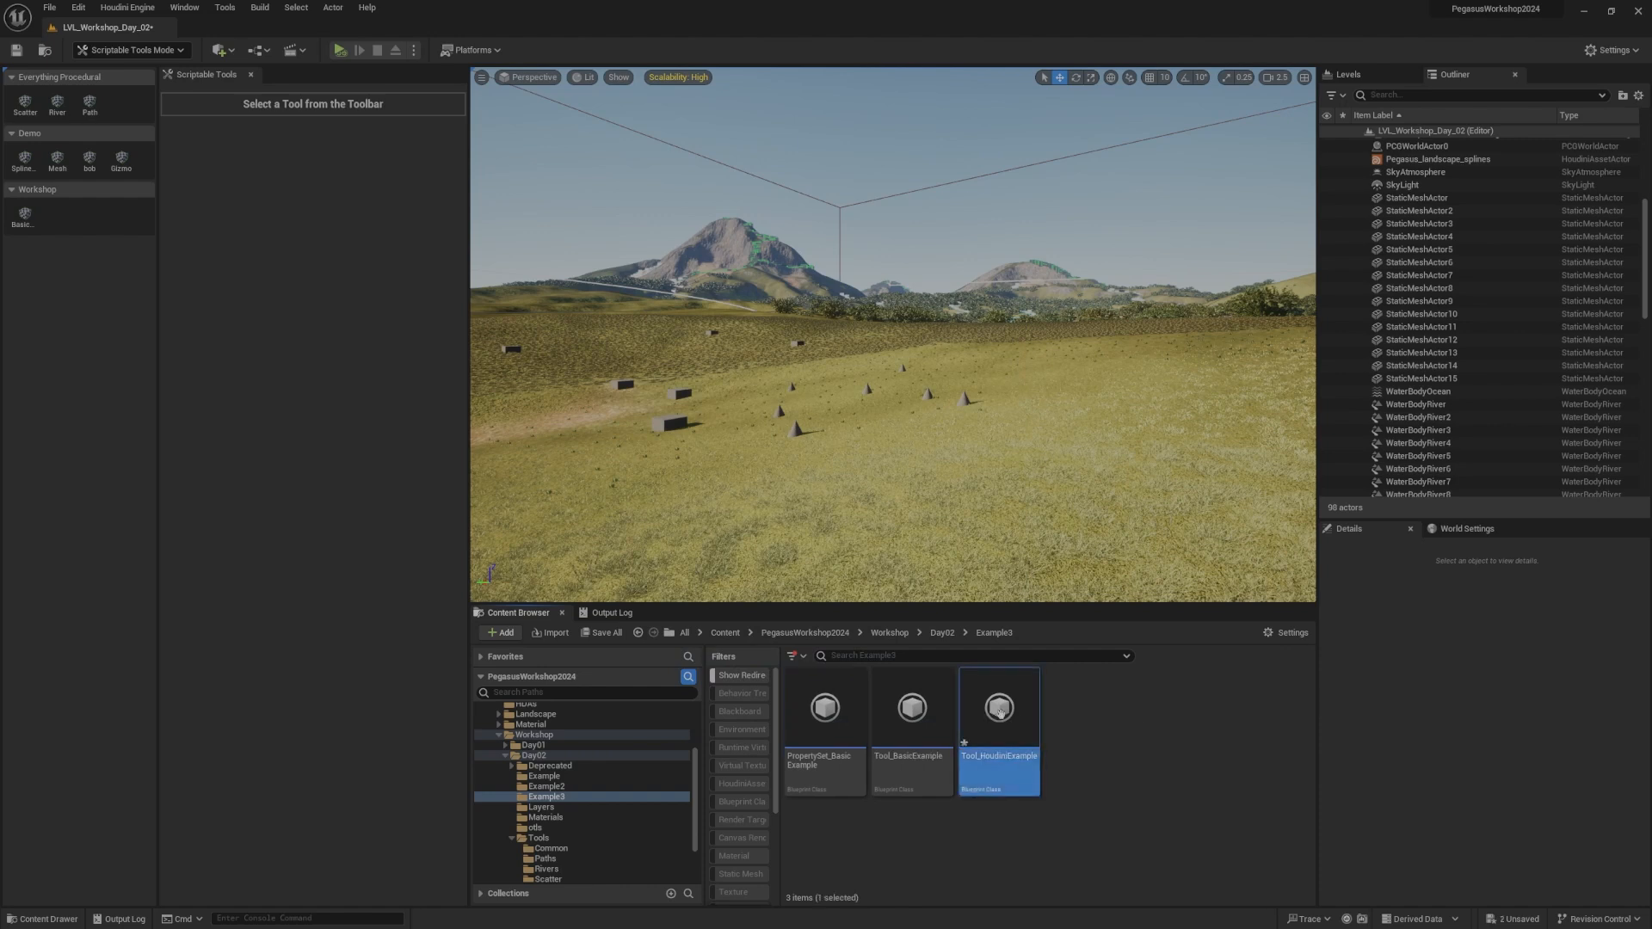
# Step: Open Tool_HoudiniExample and override its On Script Tick, On Script Setup, On Script Shutdown and On Hit by Click functions as events
pyautogui.doubleClick(1021, 742)
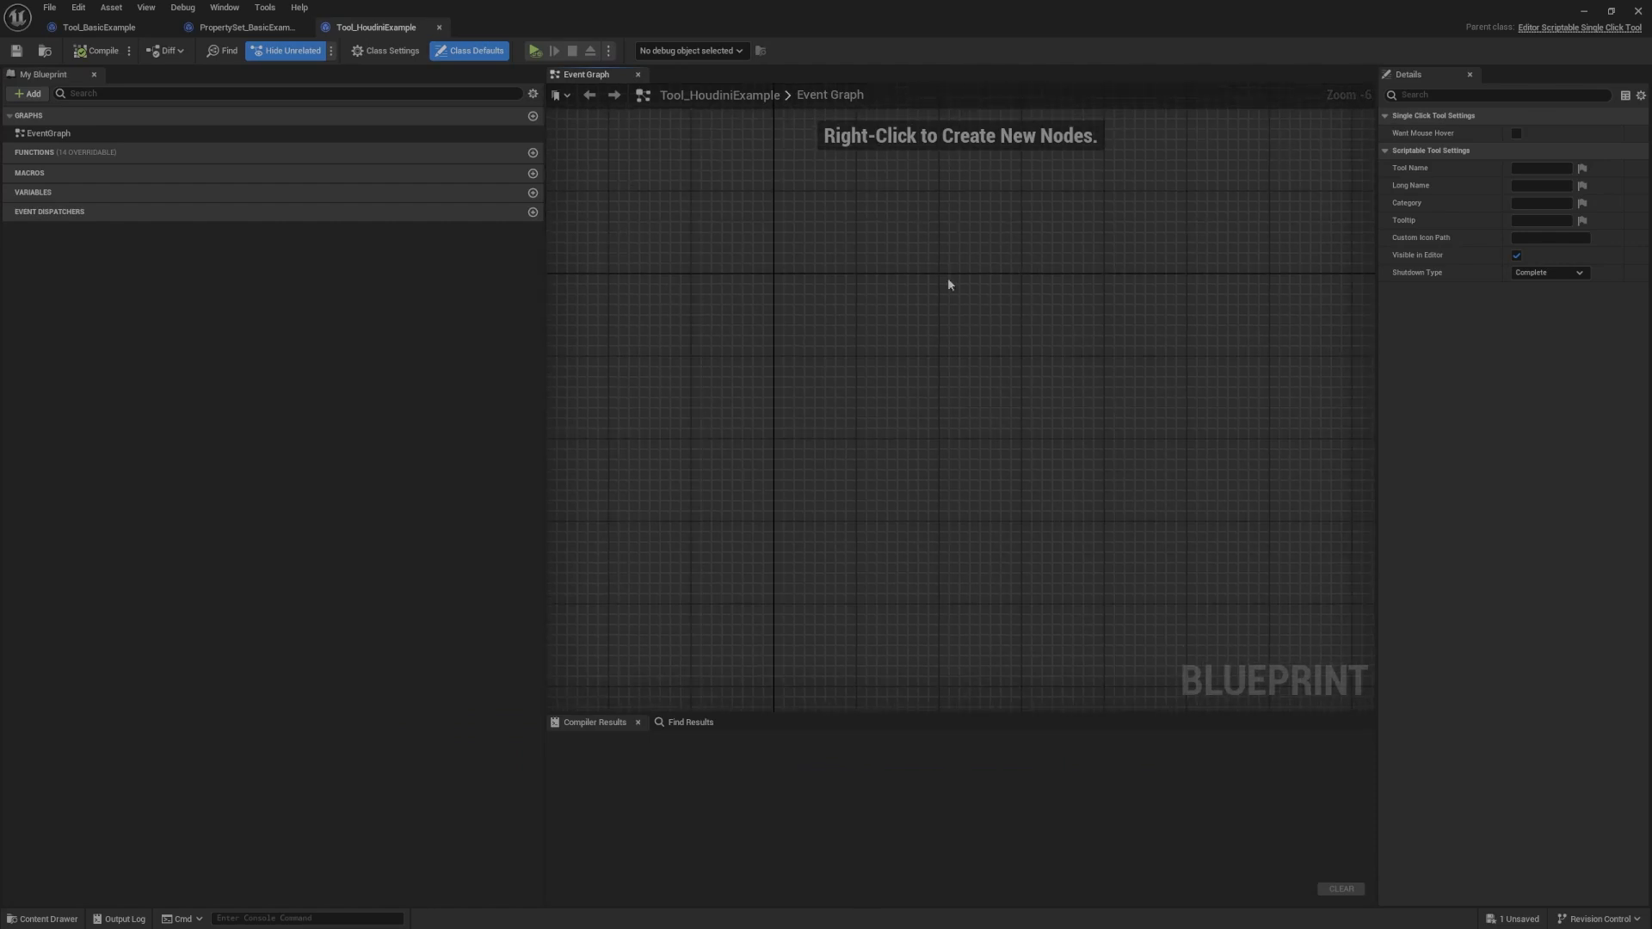
pyautogui.scroll(1, 977, 367)
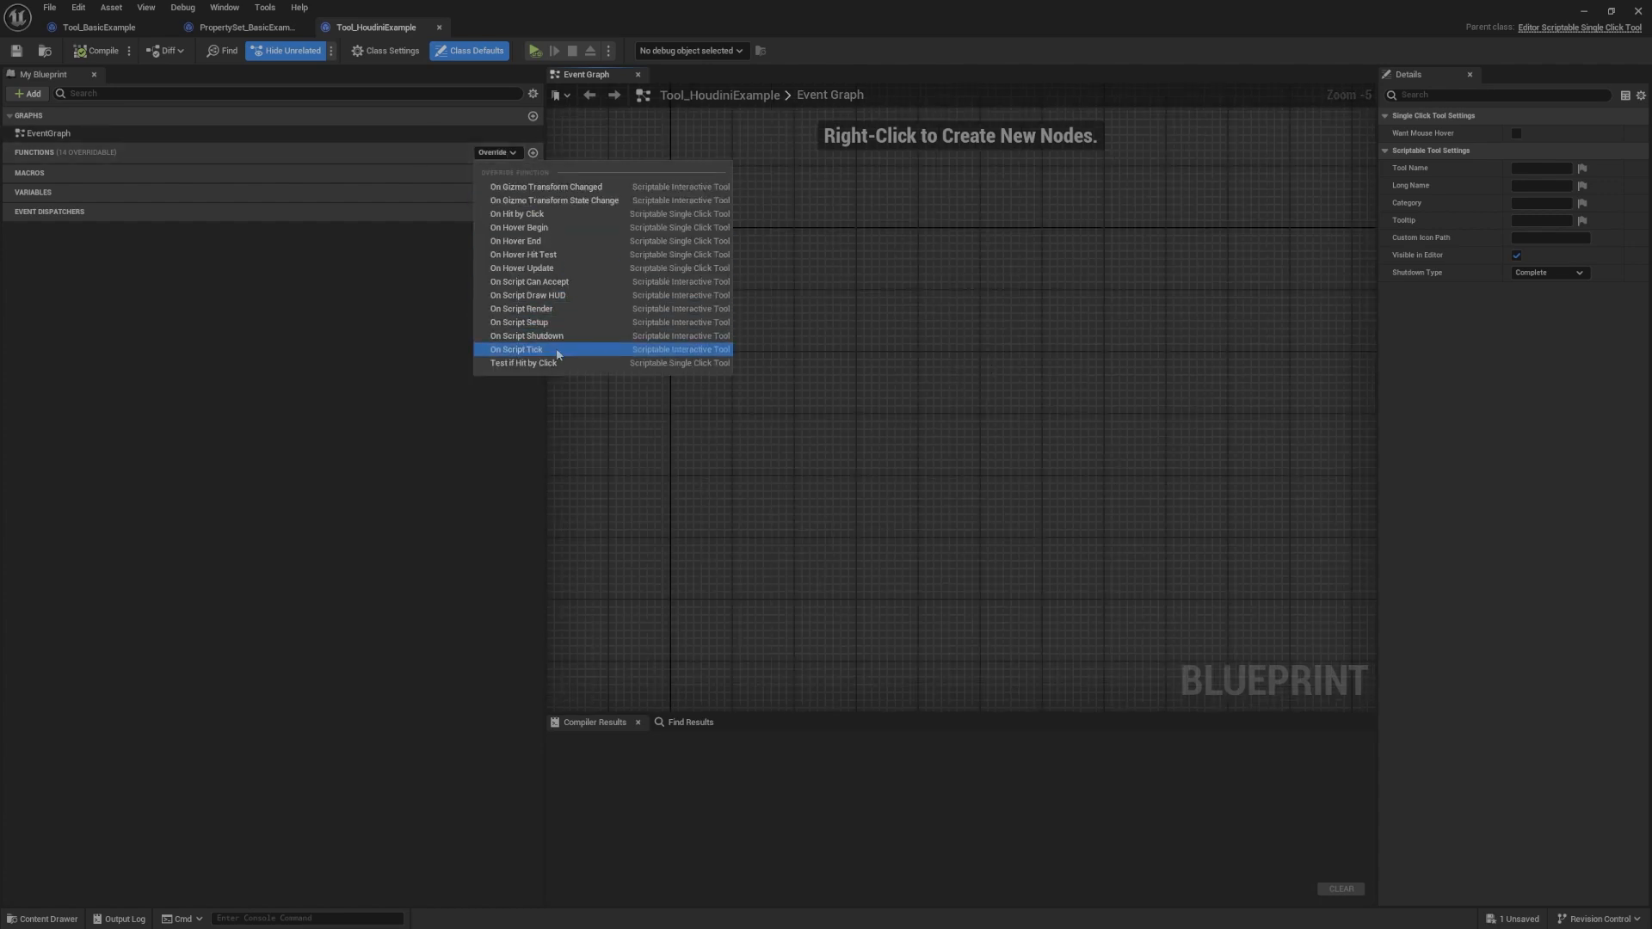
pyautogui.click(520, 349)
pyautogui.click(504, 169)
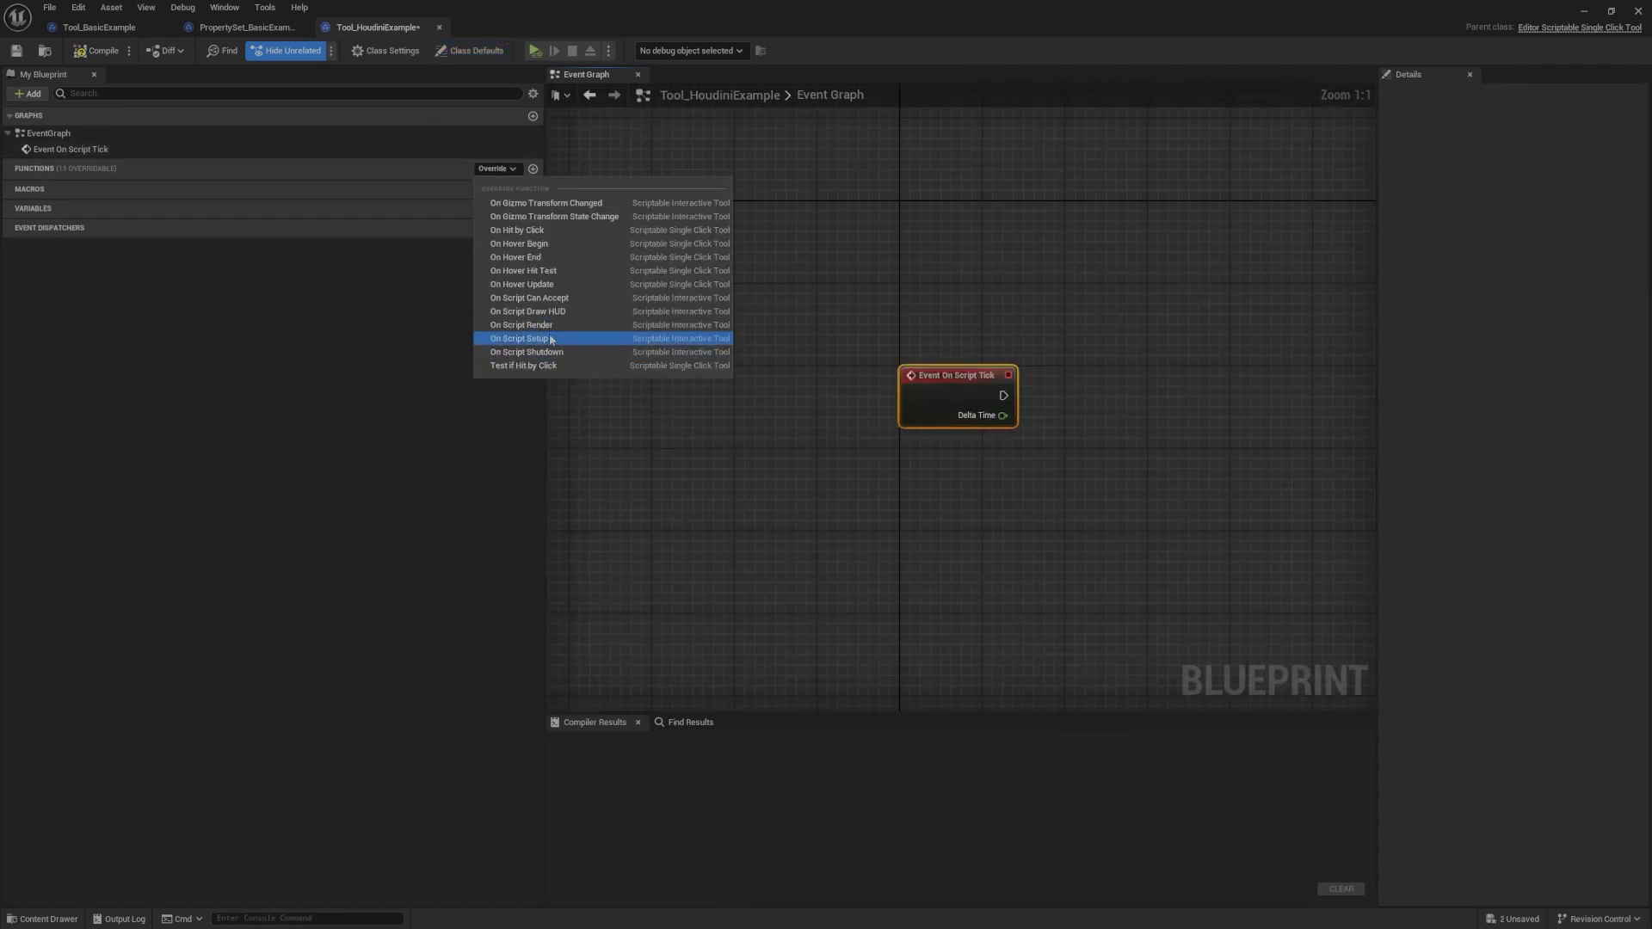
pyautogui.click(519, 338)
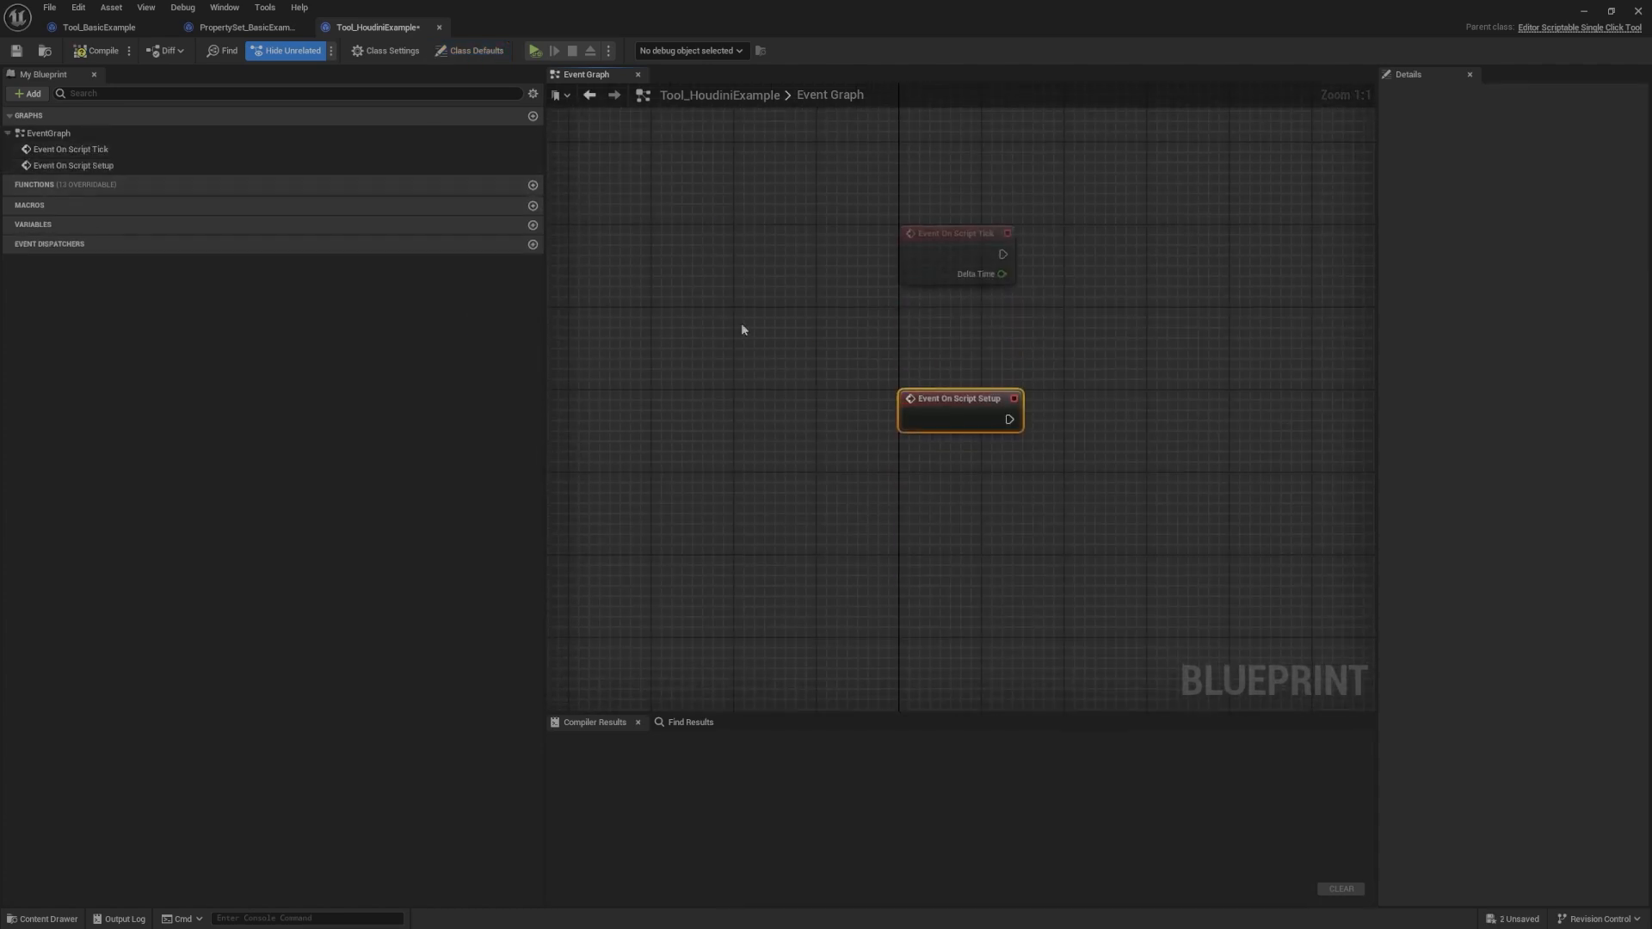
pyautogui.click(496, 184)
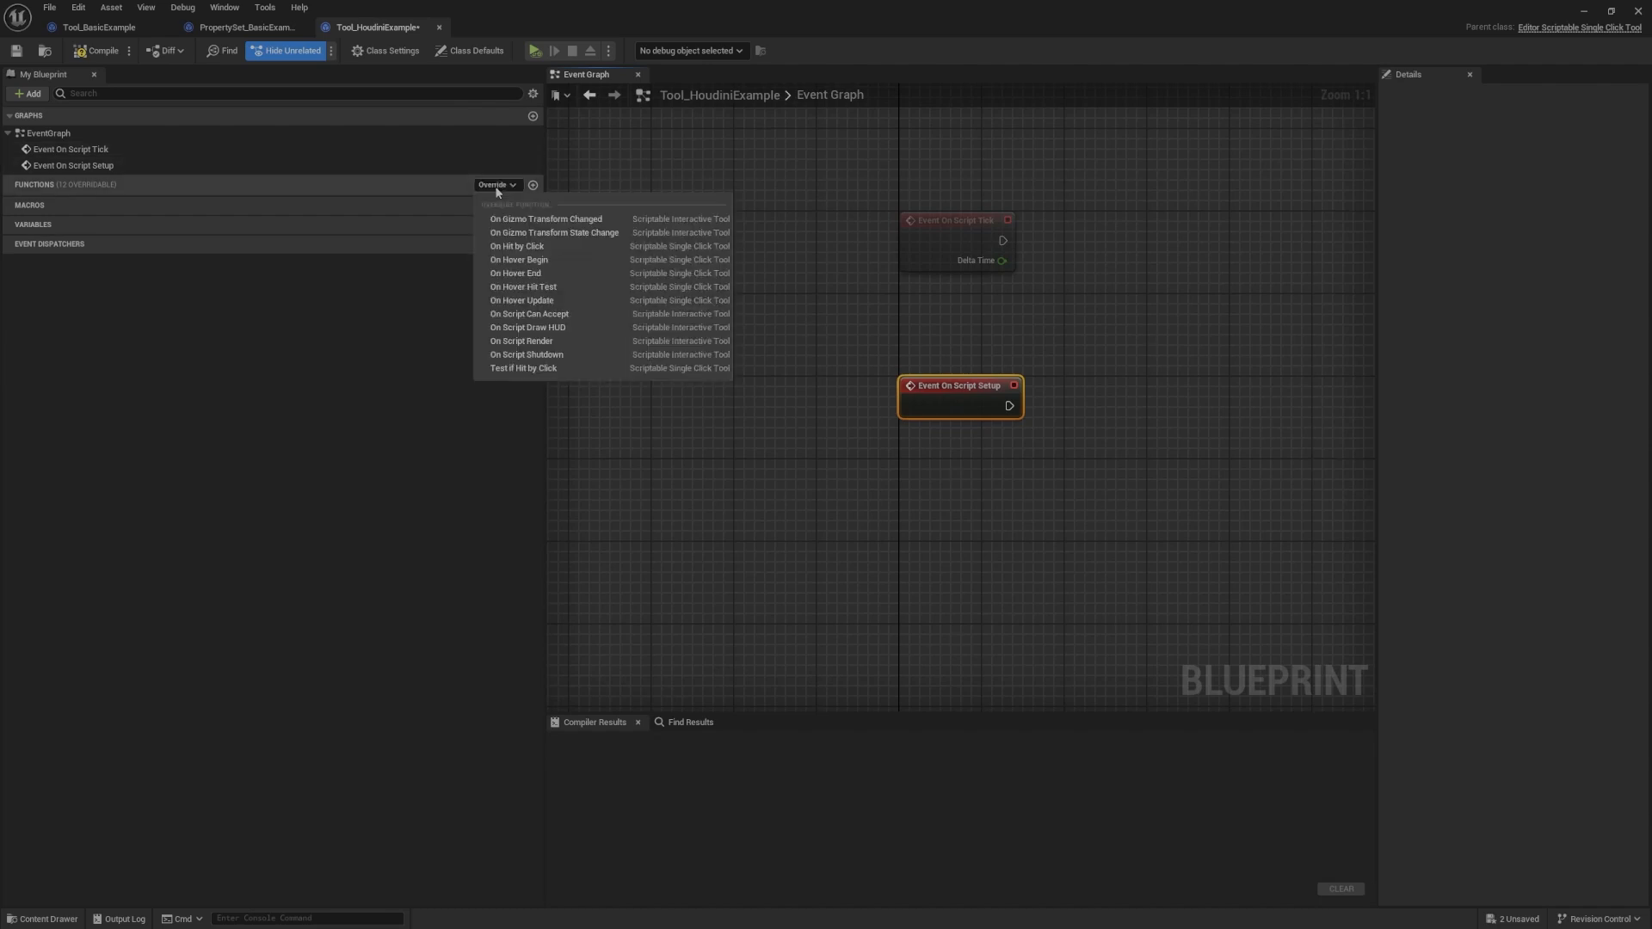
pyautogui.click(565, 354)
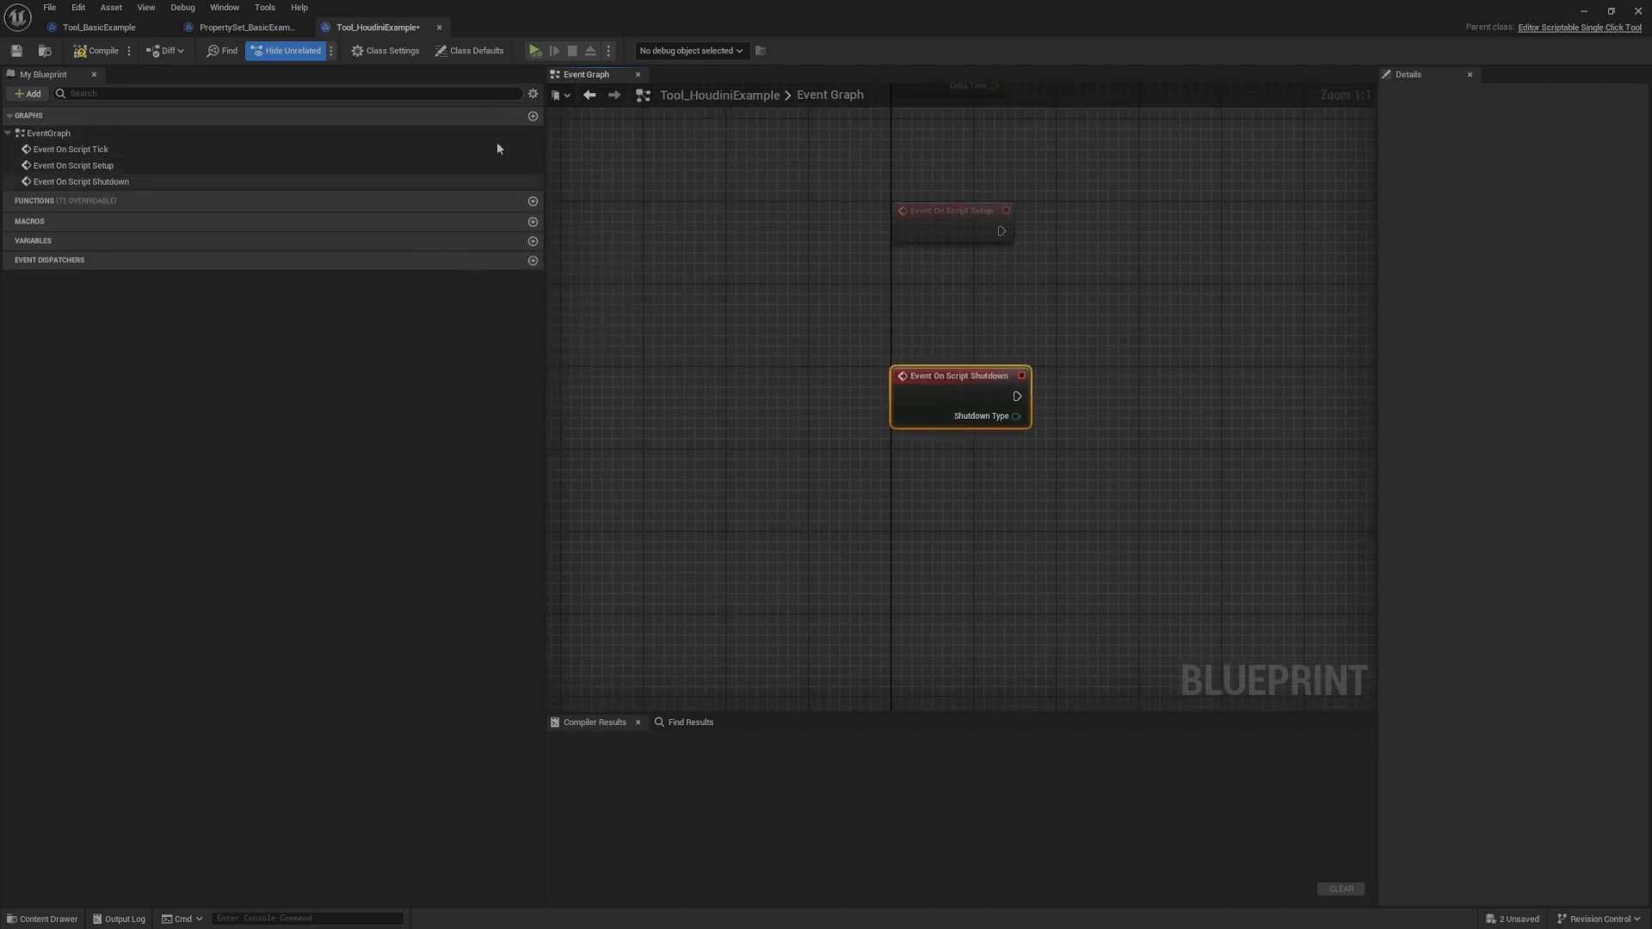
pyautogui.click(501, 201)
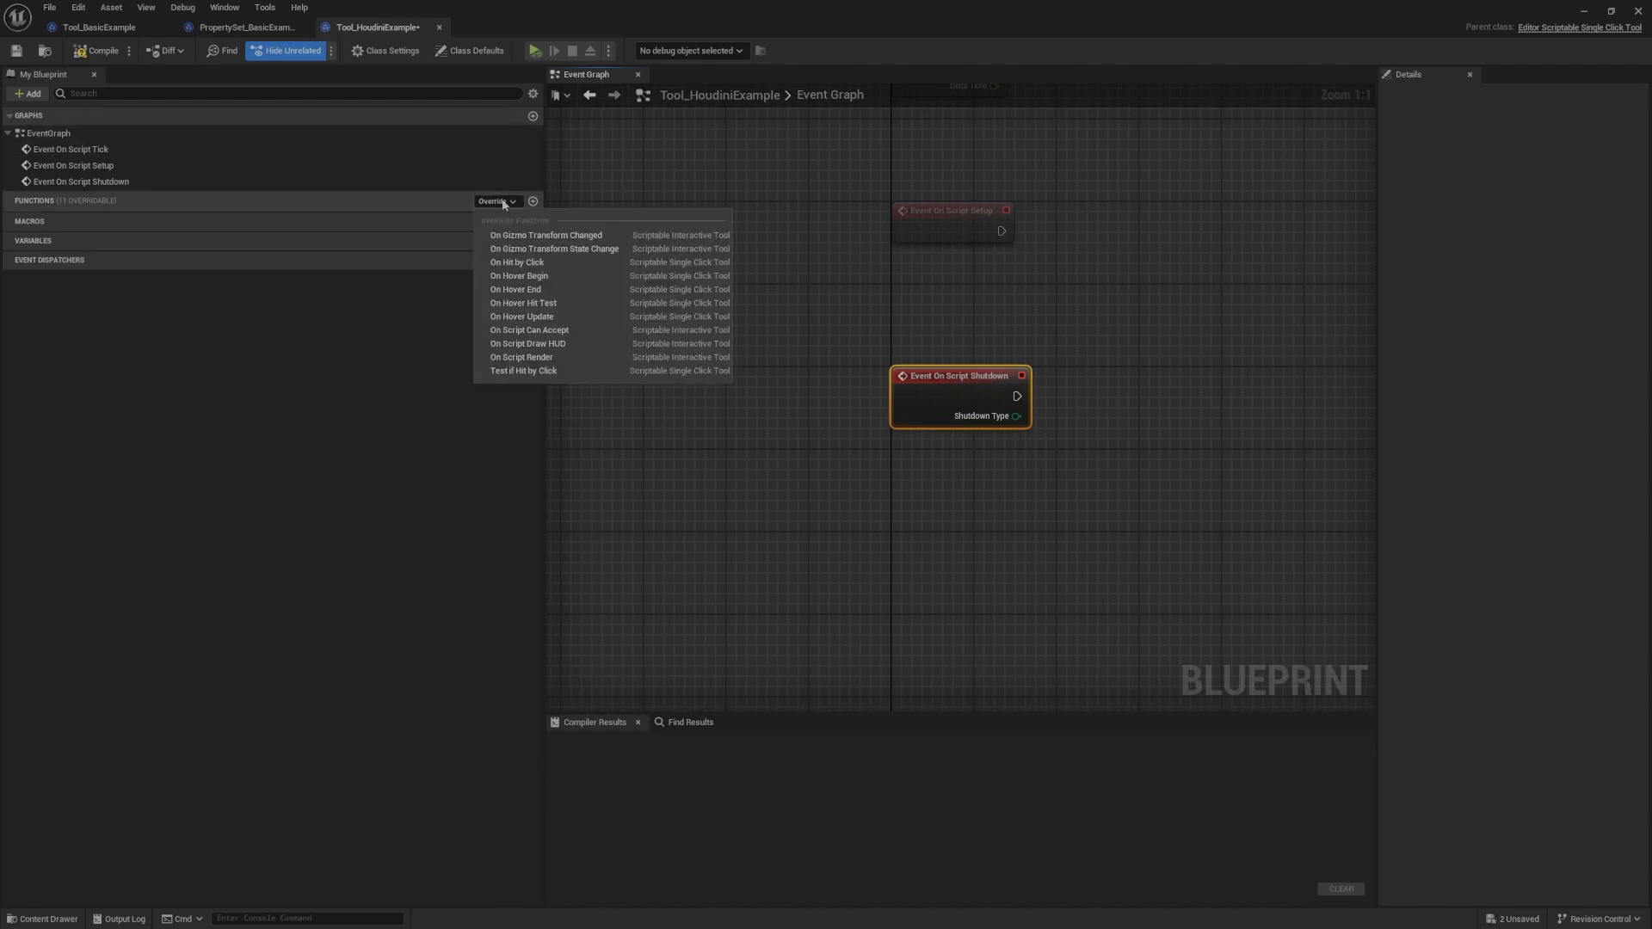
pyautogui.click(545, 263)
pyautogui.scroll(-2, 1073, 309)
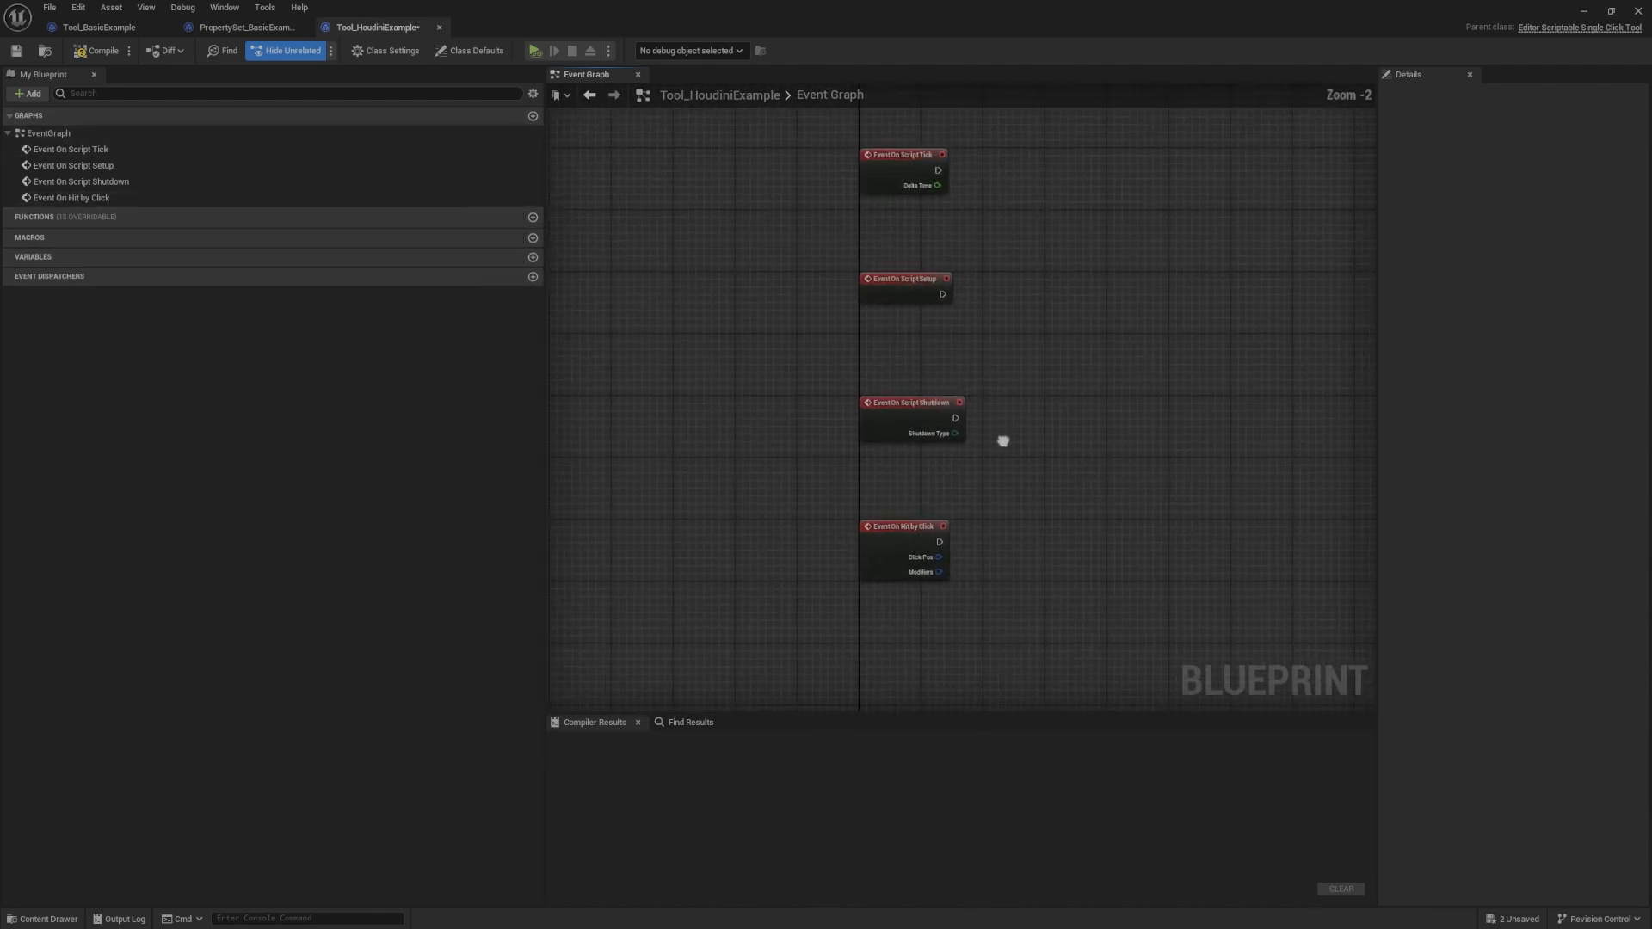
pyautogui.moveTo(808, 158); pyautogui.dragTo(1076, 601)
pyautogui.moveTo(1076, 602); pyautogui.dragTo(965, 590, button='right')
pyautogui.click(957, 482)
pyautogui.moveTo(988, 354); pyautogui.dragTo(980, 411, button='right')
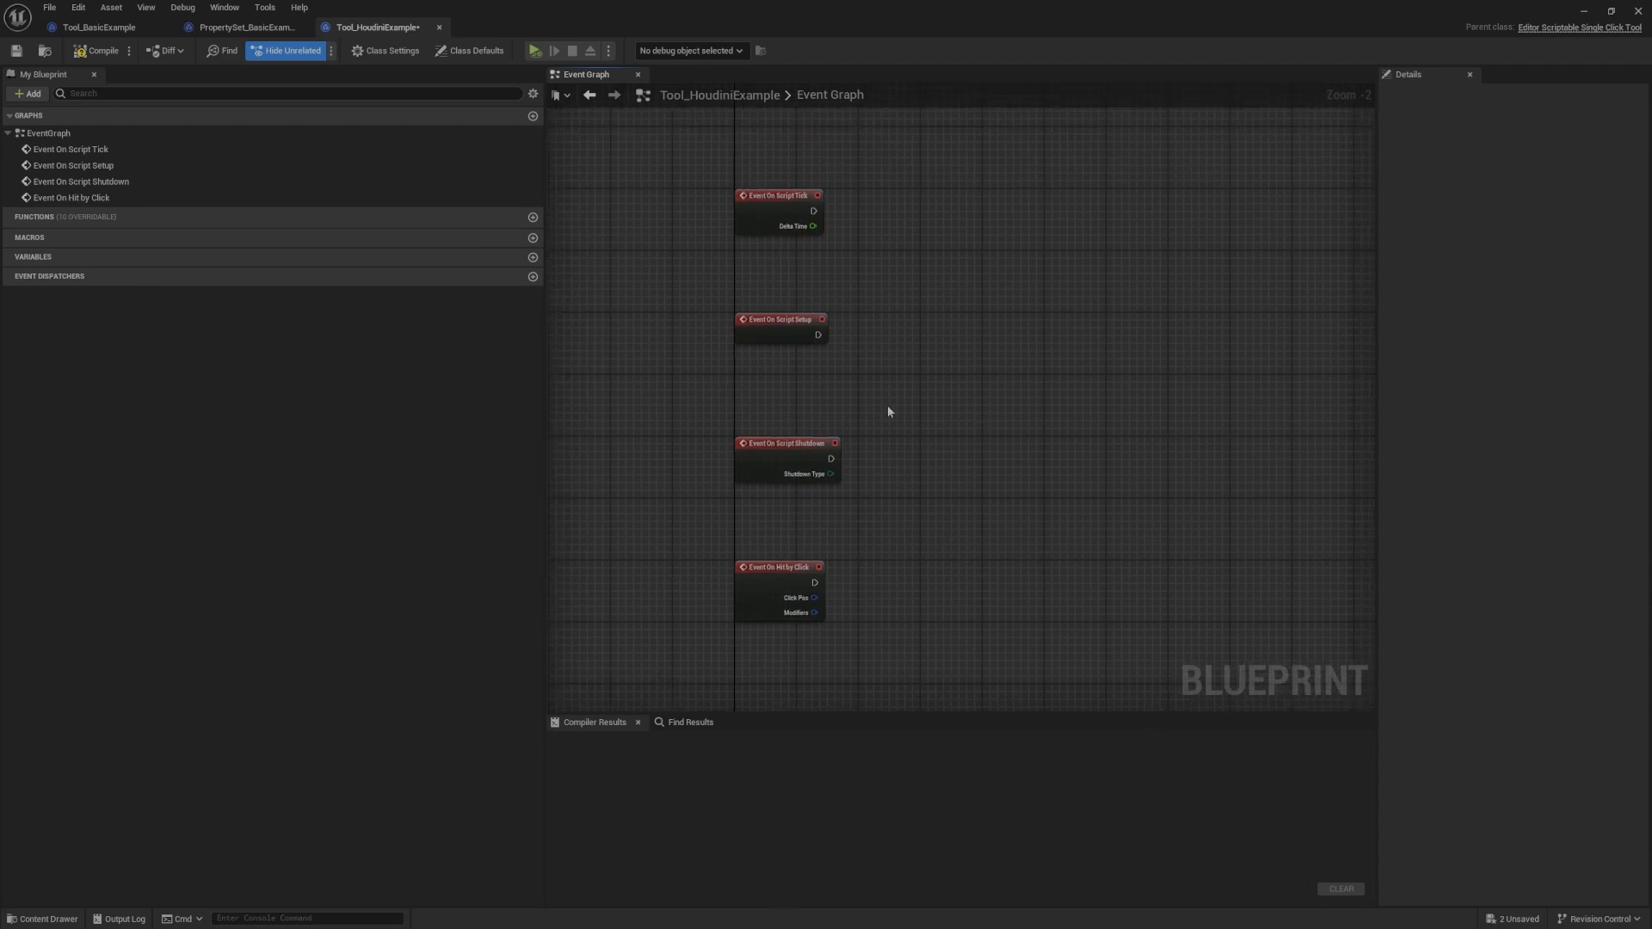
# Step: Search the available Blueprint actions for "houdini" in an empty area of the Event Graph beside the event nodes
pyautogui.scroll(-3, 841, 336)
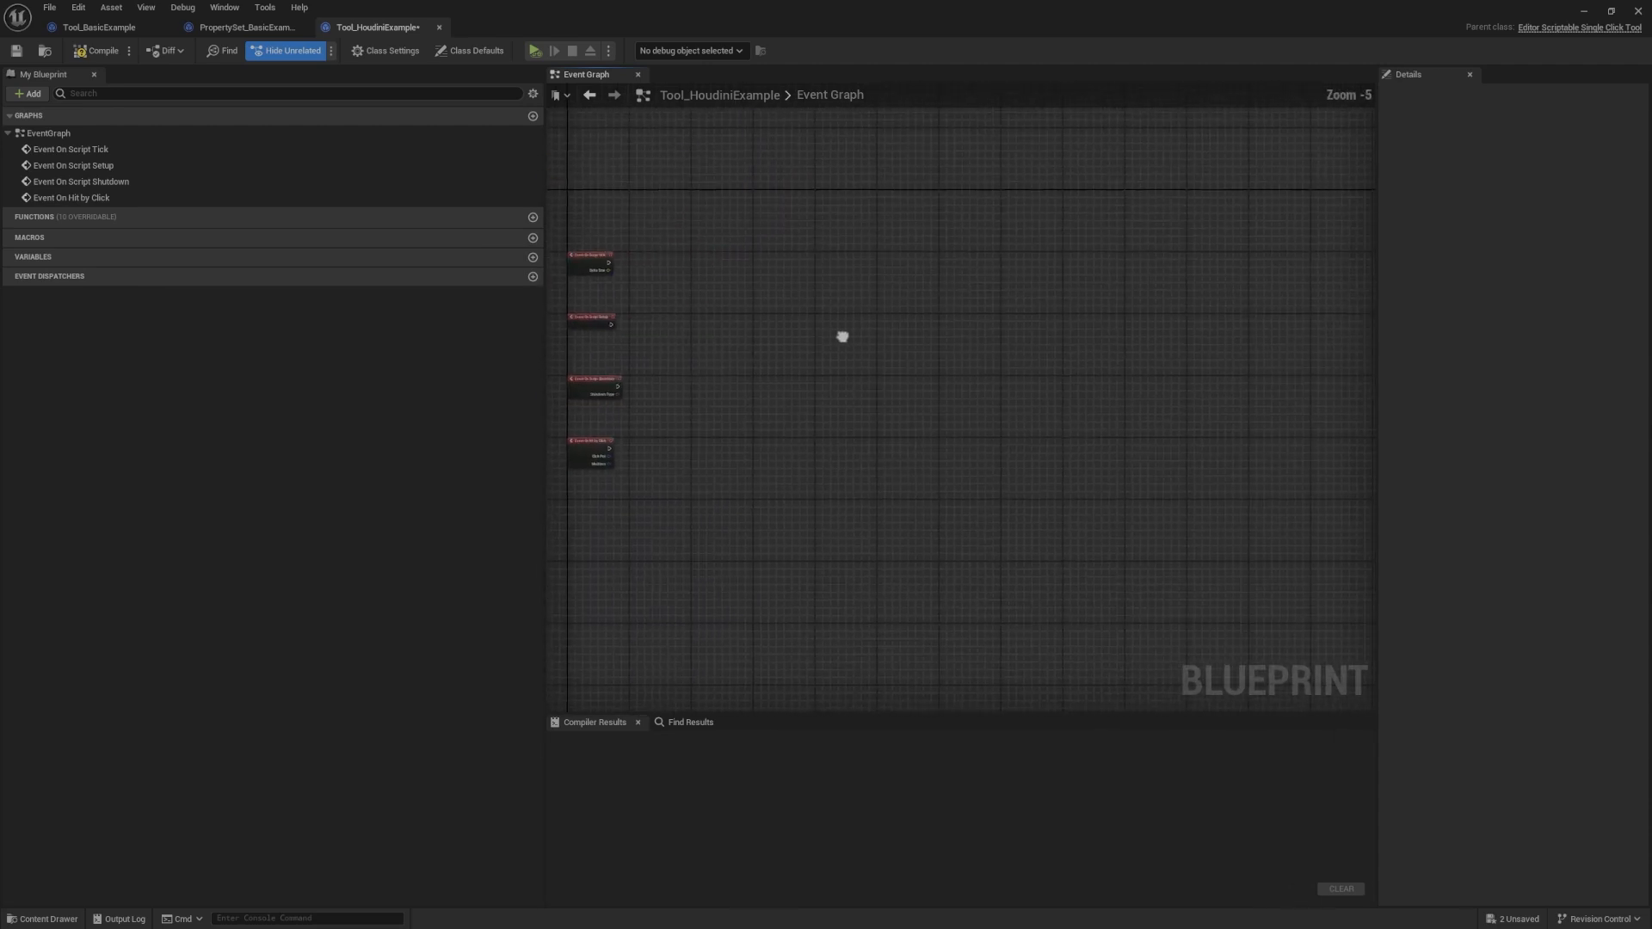
pyautogui.scroll(3, 845, 325)
pyautogui.rightClick(846, 331)
pyautogui.write('houdini')
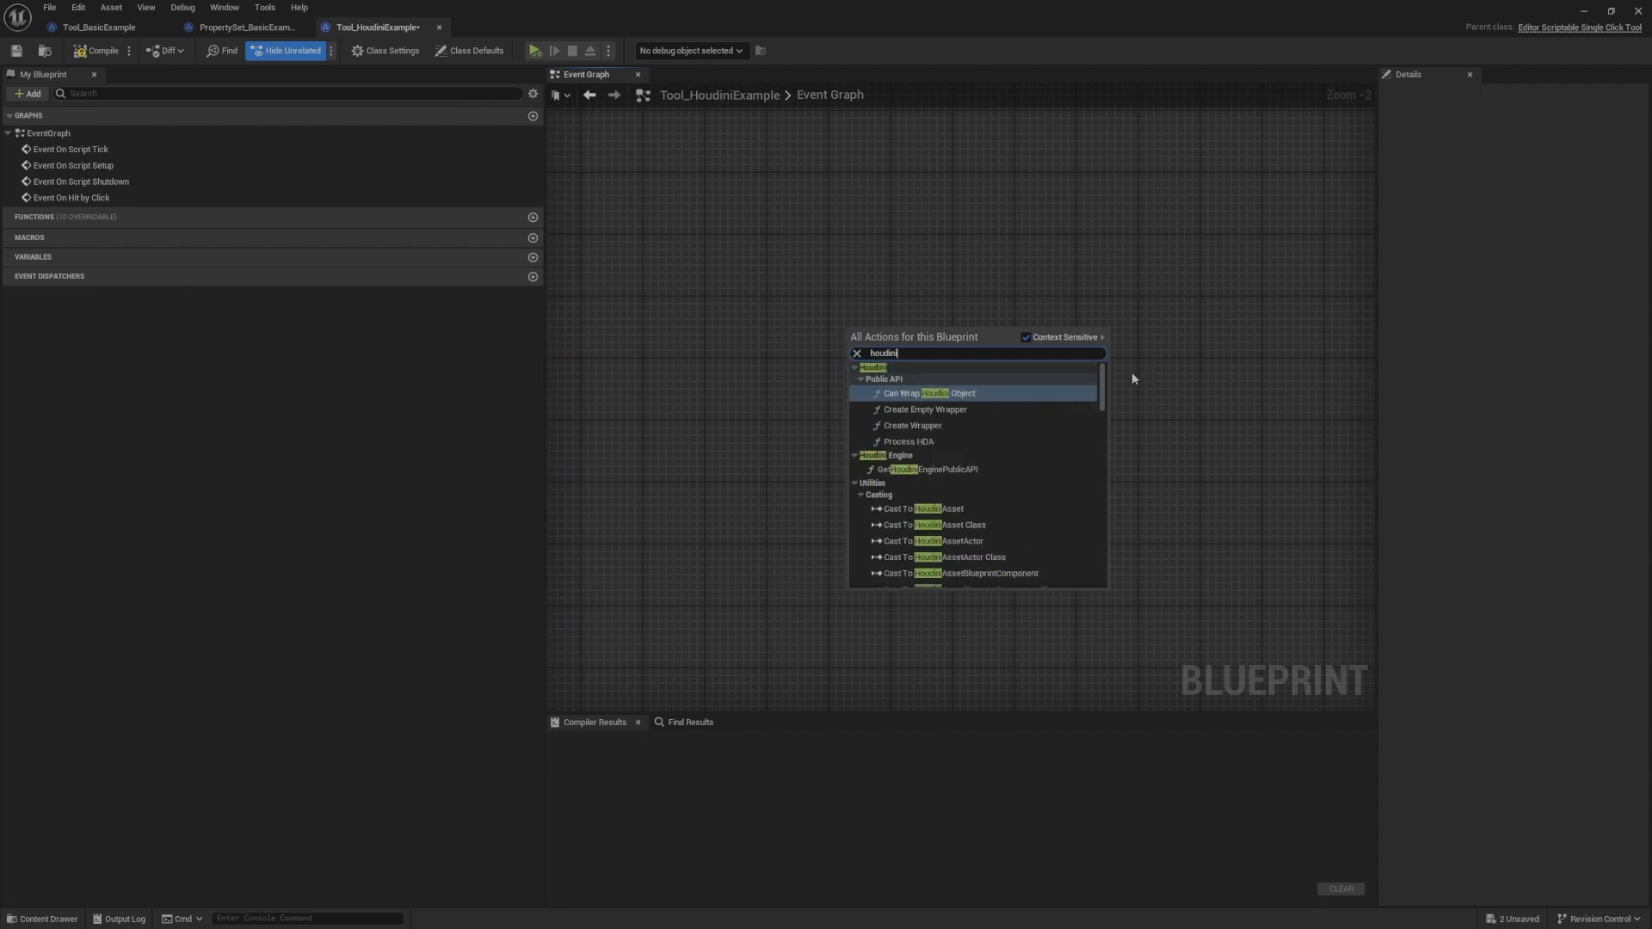
pyautogui.moveTo(1104, 394)
pyautogui.mouseDown()
pyautogui.moveTo(1106, 555)
pyautogui.moveTo(1108, 363)
pyautogui.mouseUp()
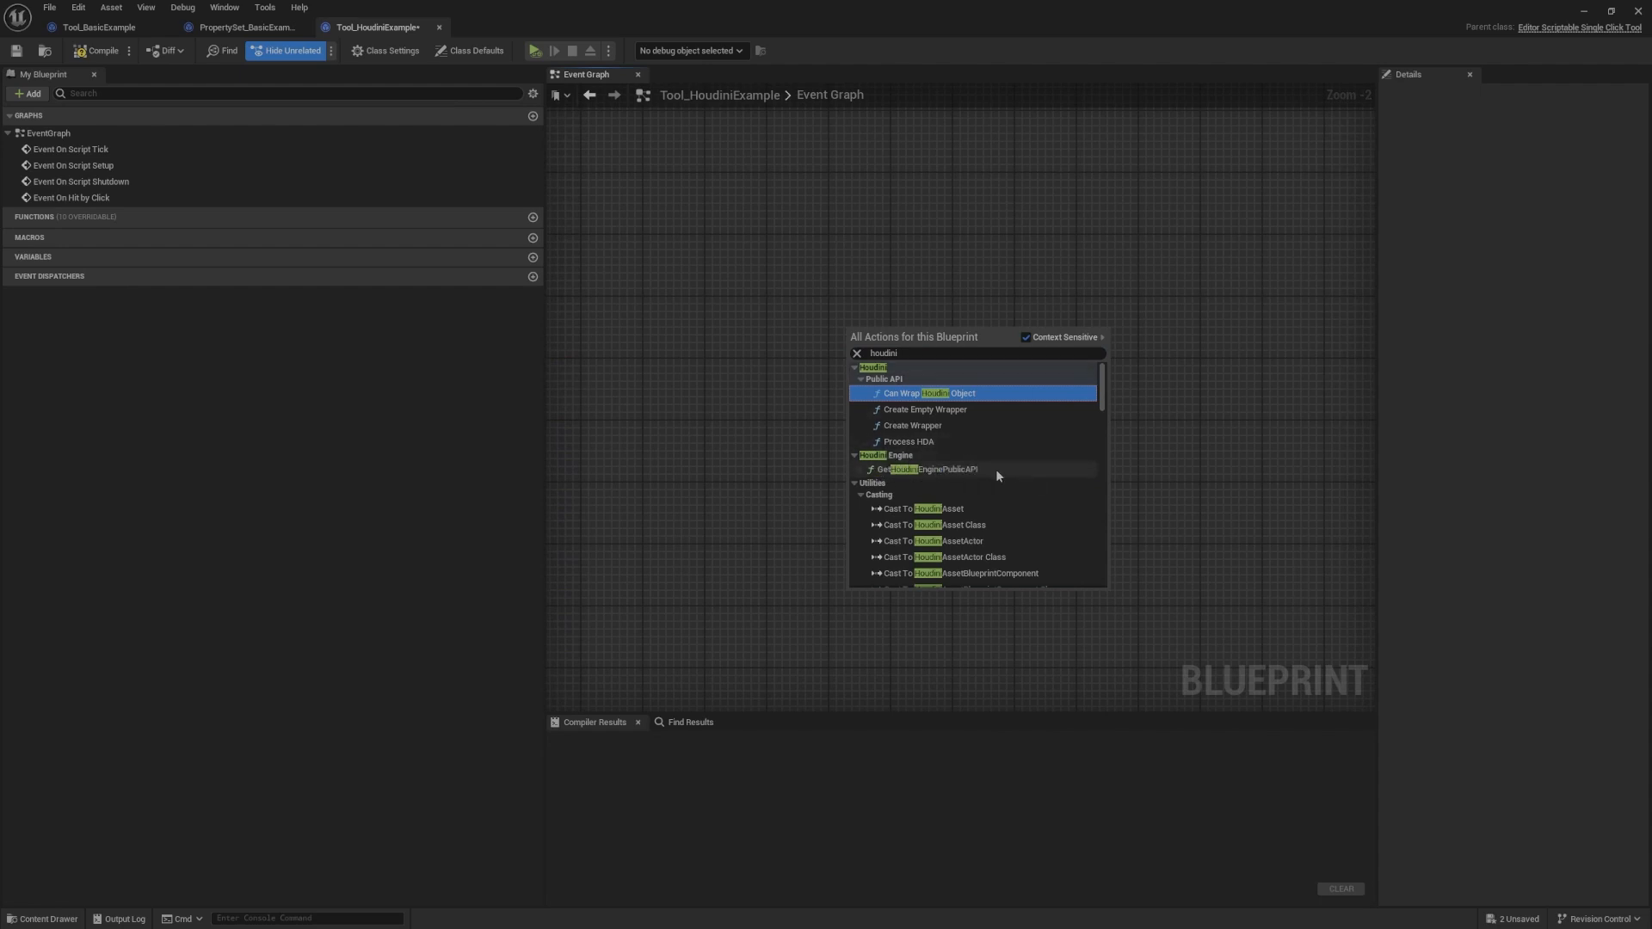
# Step: Add a GetHoudiniEnginePublicAPI node to the event graph and position it in open space beside the event nodes
pyautogui.click(913, 472)
pyautogui.scroll(2, 897, 398)
pyautogui.moveTo(923, 385); pyautogui.dragTo(792, 446)
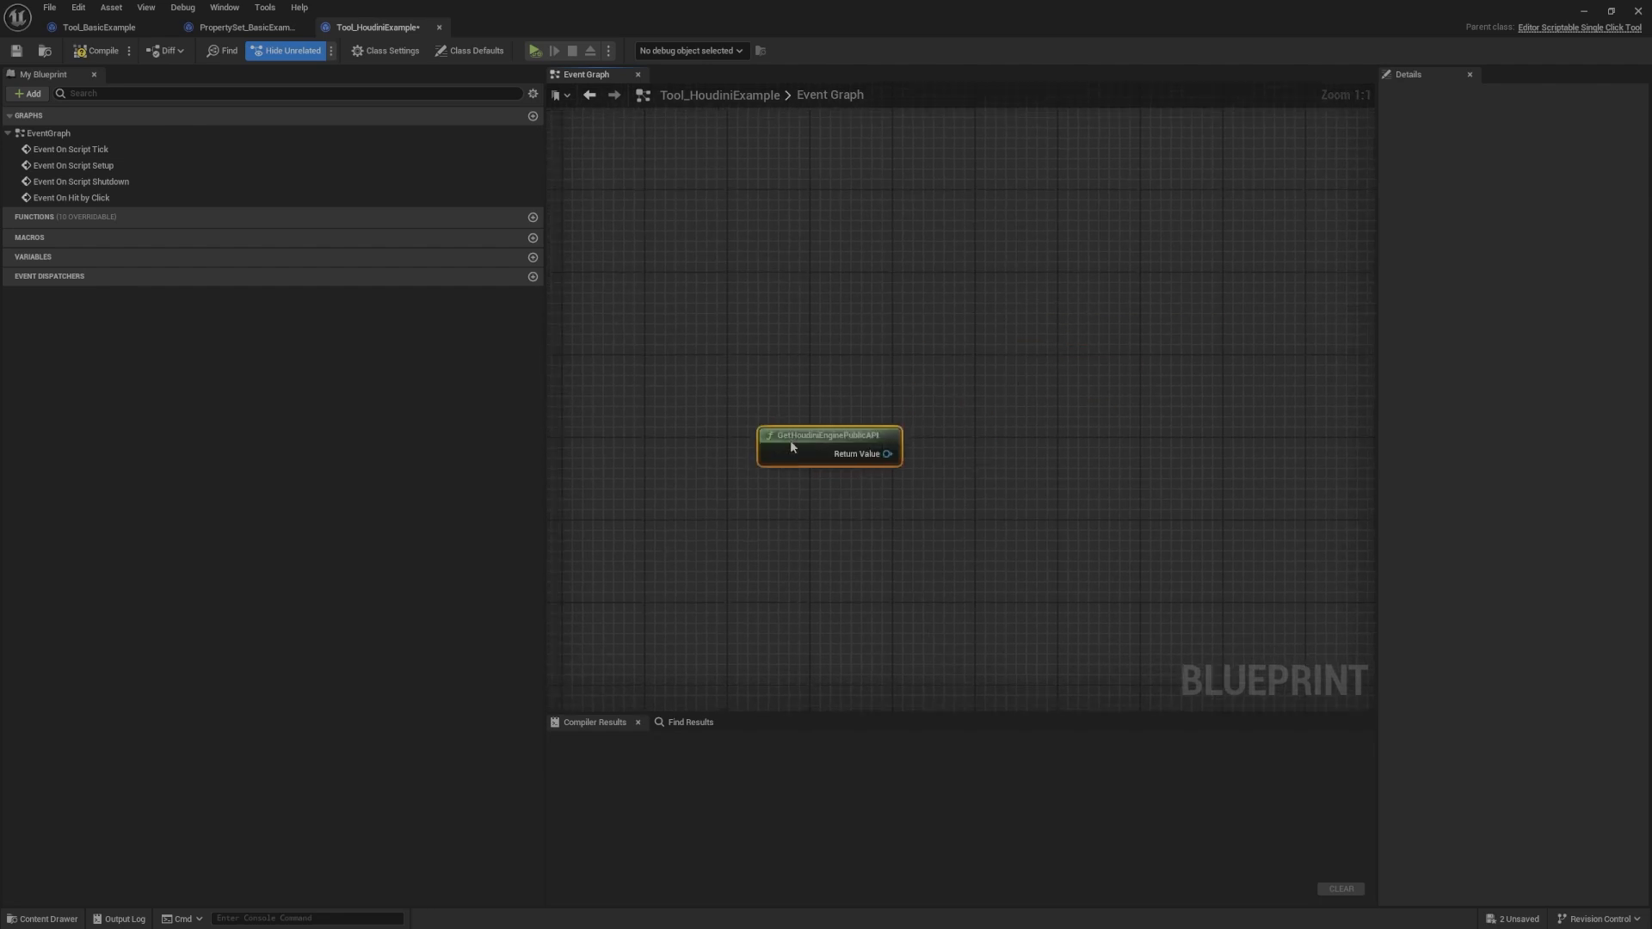
pyautogui.moveTo(832, 446); pyautogui.dragTo(976, 358, button='right')
pyautogui.moveTo(976, 358)
pyautogui.mouseDown()
pyautogui.moveTo(986, 346)
pyautogui.moveTo(965, 368)
pyautogui.mouseUp()
pyautogui.moveTo(988, 379); pyautogui.dragTo(986, 343, button='right')
pyautogui.moveTo(913, 335); pyautogui.dragTo(905, 388)
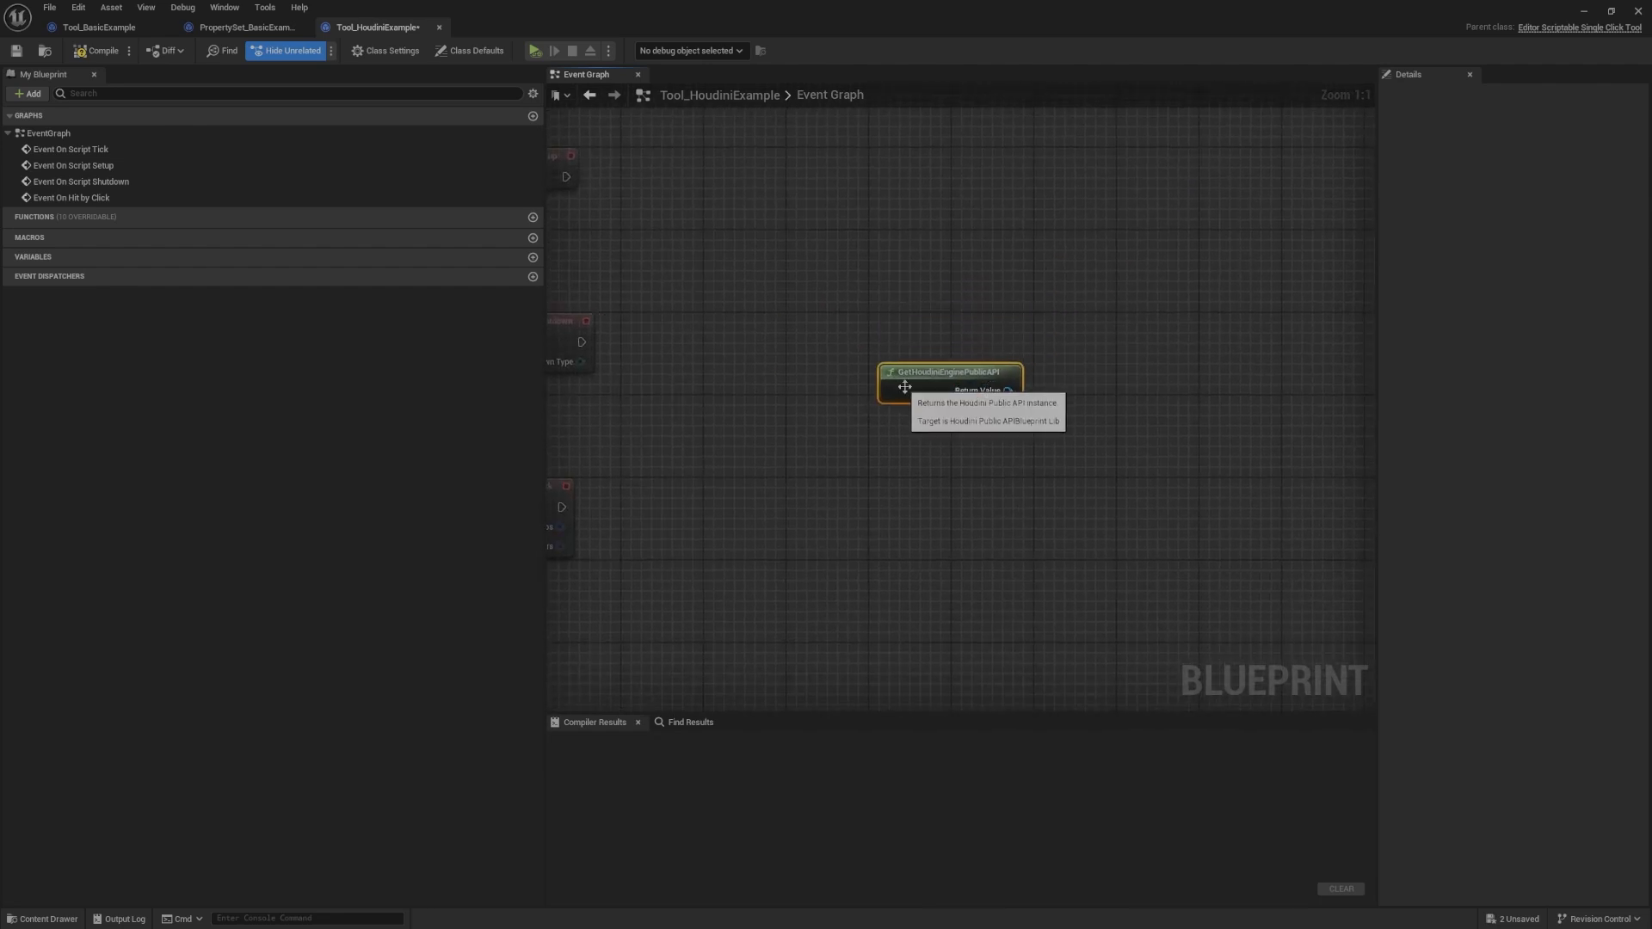
pyautogui.moveTo(1048, 387); pyautogui.dragTo(944, 391, button='right')
# Step: Add a Process HDA node from the GetHoudiniEnginePublicAPI return value and place it above the API node
pyautogui.moveTo(936, 396); pyautogui.dragTo(1073, 293)
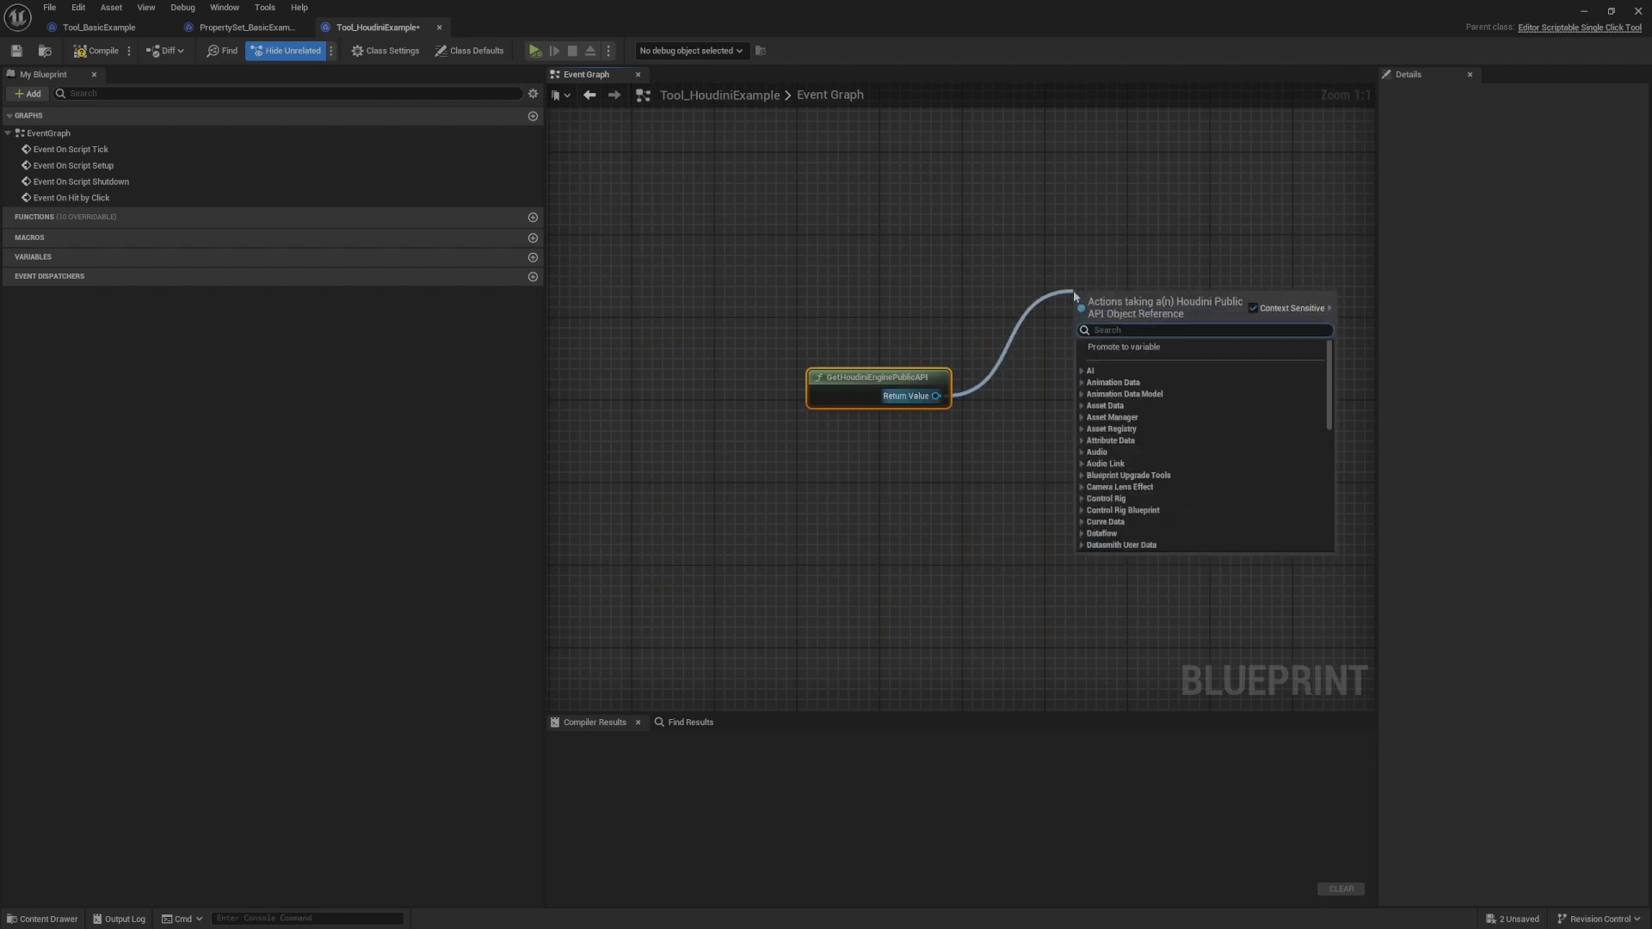
pyautogui.write('hda')
pyautogui.click(1137, 375)
pyautogui.moveTo(1137, 430); pyautogui.dragTo(933, 554, button='right')
pyautogui.moveTo(979, 438); pyautogui.dragTo(1083, 218)
pyautogui.moveTo(921, 188); pyautogui.dragTo(938, 188, button='right')
pyautogui.moveTo(1053, 199); pyautogui.dragTo(901, 183)
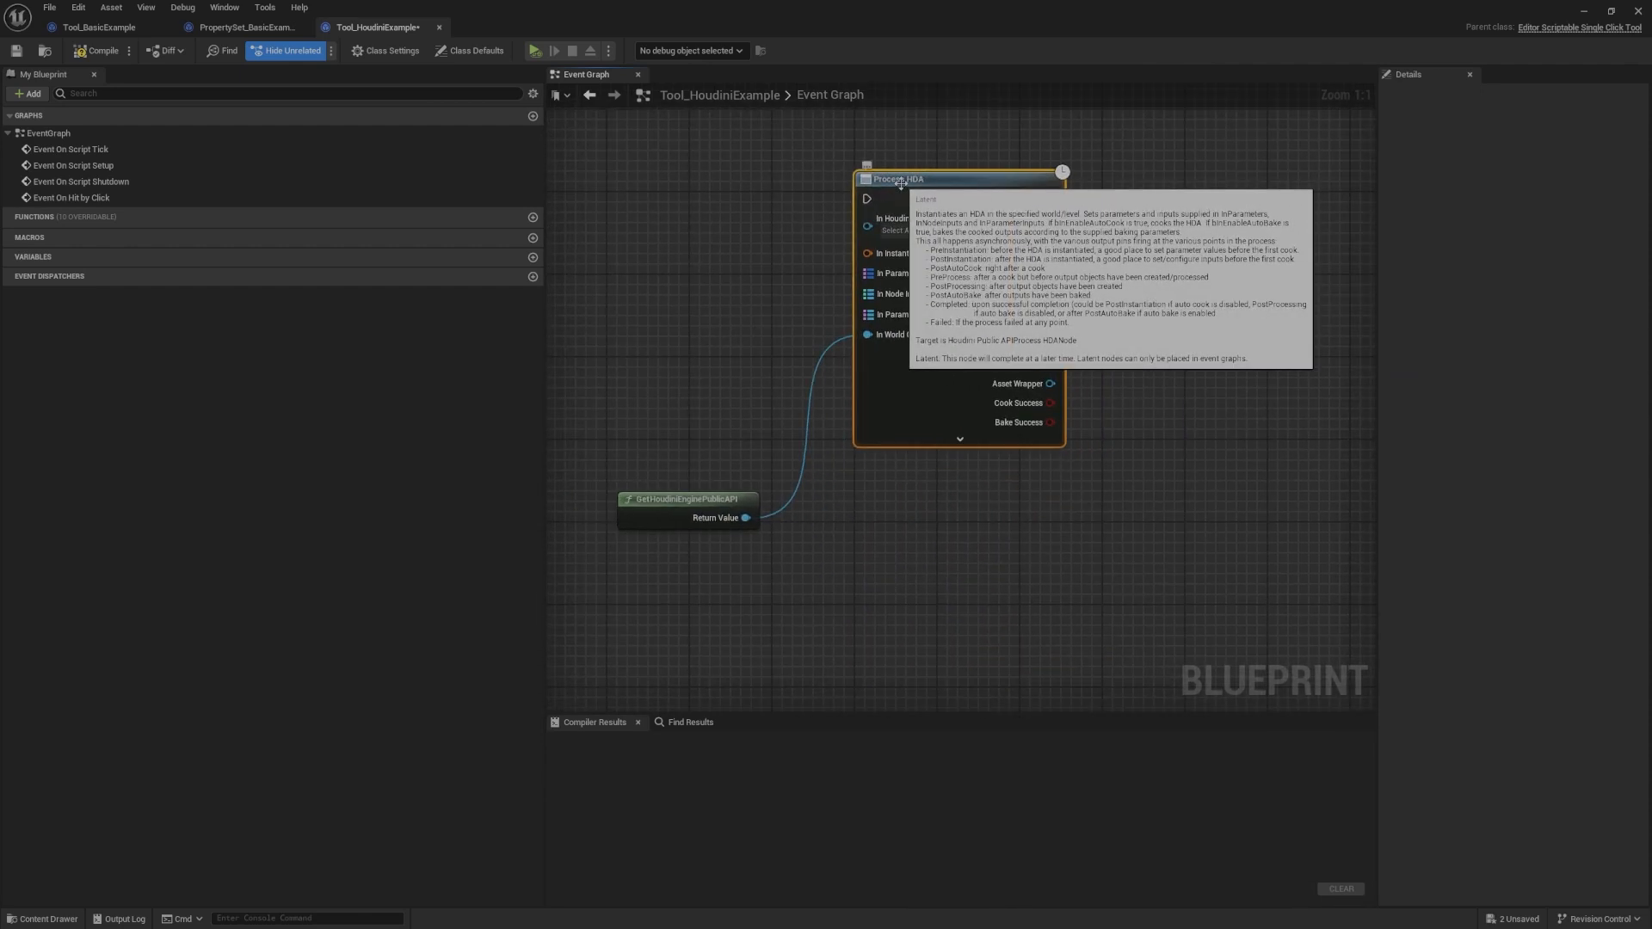
pyautogui.click(1165, 260)
pyautogui.moveTo(1165, 260); pyautogui.dragTo(1242, 295, button='right')
pyautogui.moveTo(1294, 156); pyautogui.dragTo(903, 595)
pyautogui.moveTo(1012, 579); pyautogui.dragTo(954, 338, button='right')
# Step: Add Create Session and Stop Session nodes fed by the GetHoudiniEnginePublicAPI return value
pyautogui.moveTo(765, 310); pyautogui.dragTo(930, 426)
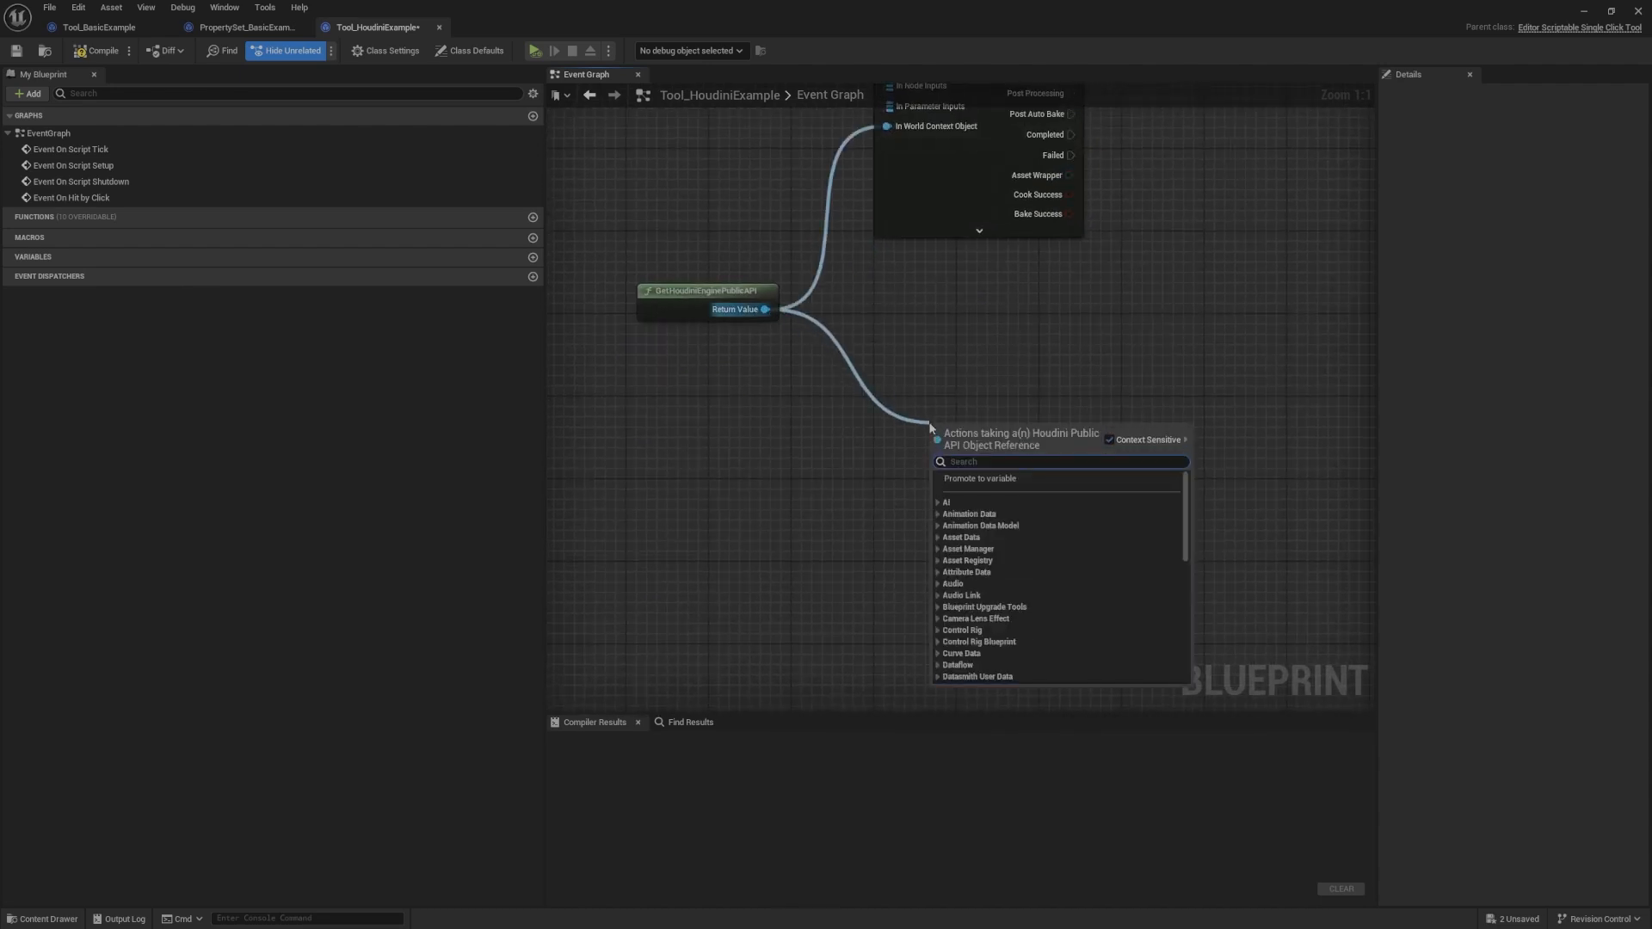
pyautogui.write('sessio')
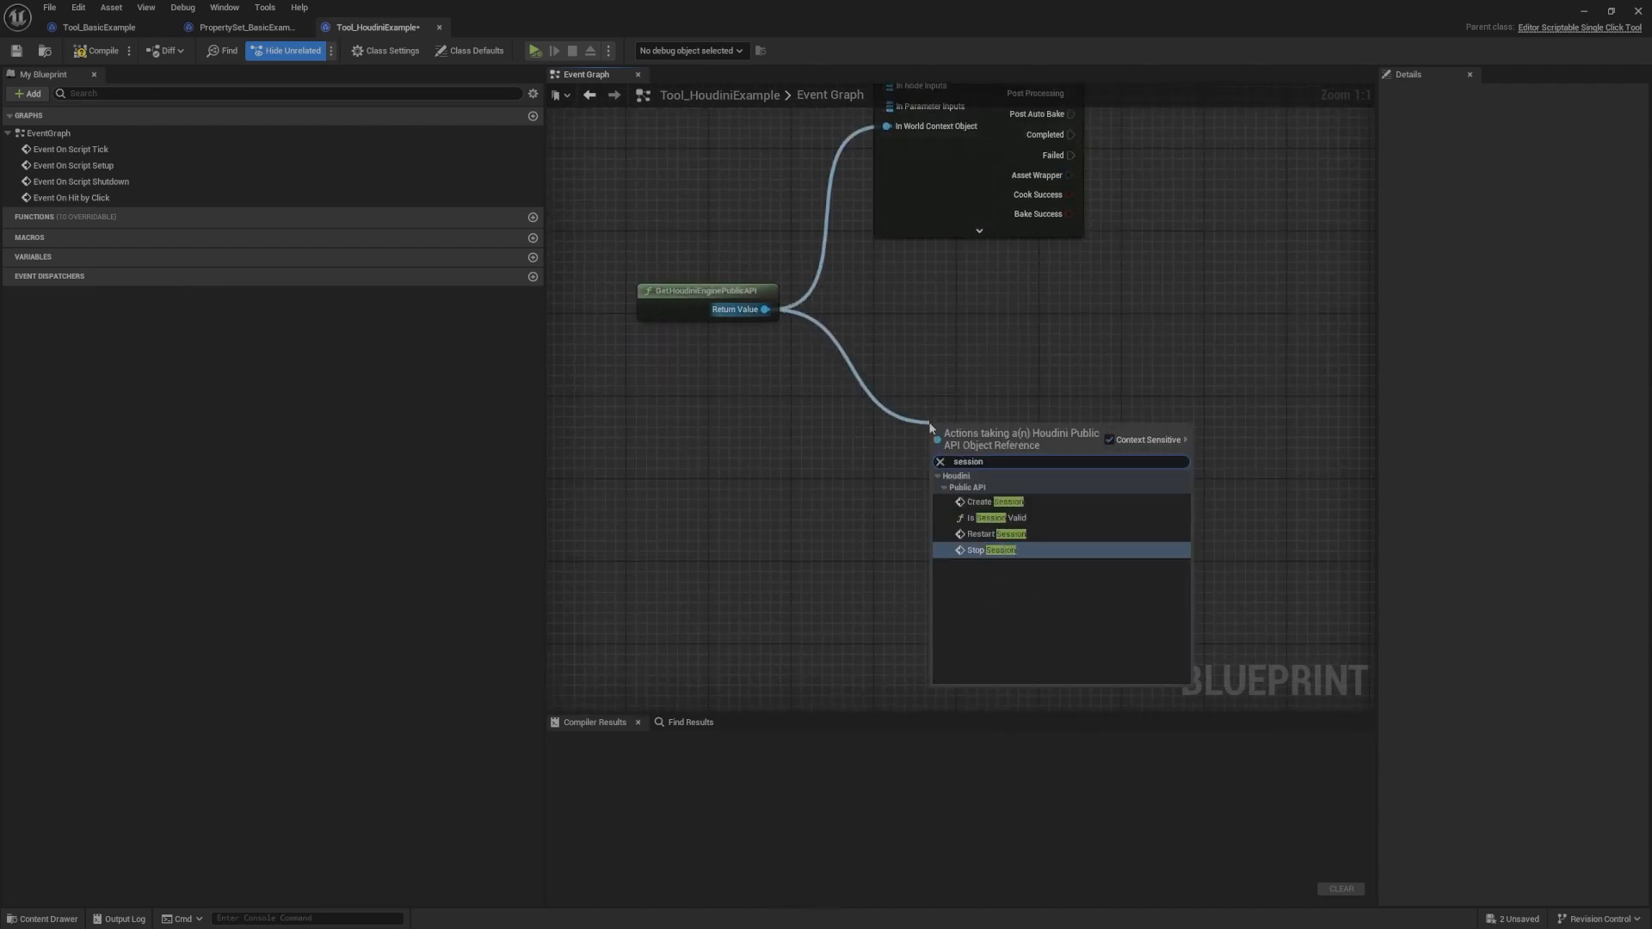
pyautogui.write('n')
pyautogui.click(994, 501)
pyautogui.keyDown('ctrl'); pyautogui.moveTo(938, 474); pyautogui.dragTo(907, 581); pyautogui.keyUp('ctrl')
pyautogui.write('session')
pyautogui.press('Return')
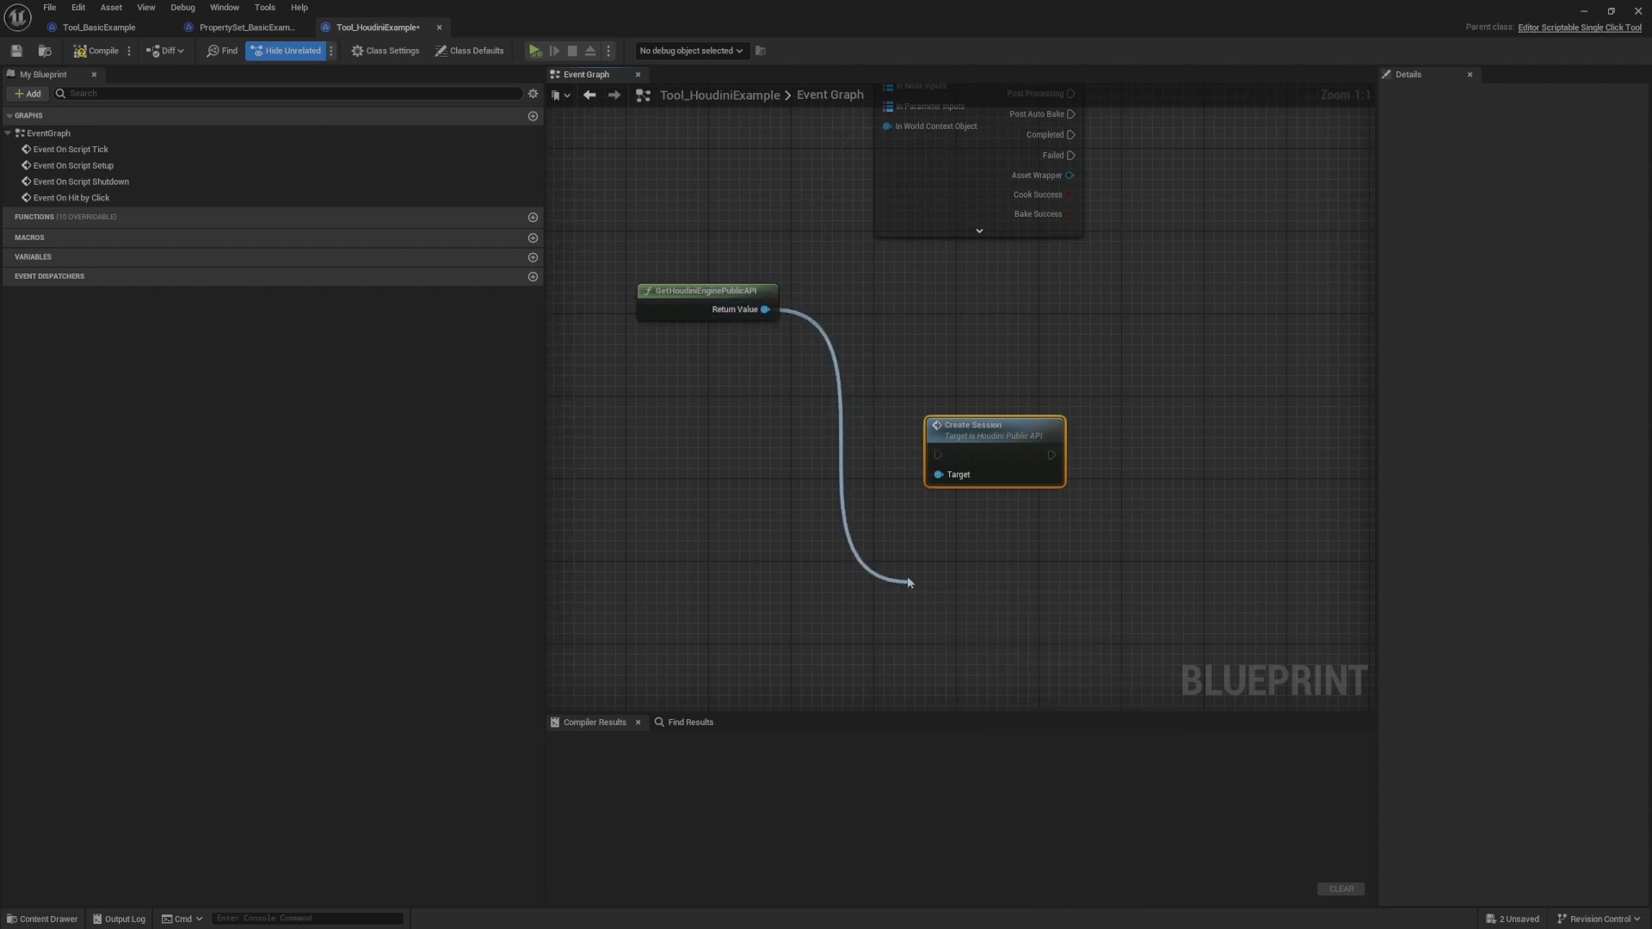
# Step: Add a Restart Session node fed by the GetHoudiniEnginePublicAPI return value, above the Create Session node
pyautogui.moveTo(752, 310); pyautogui.dragTo(957, 349)
pyautogui.write('rs')
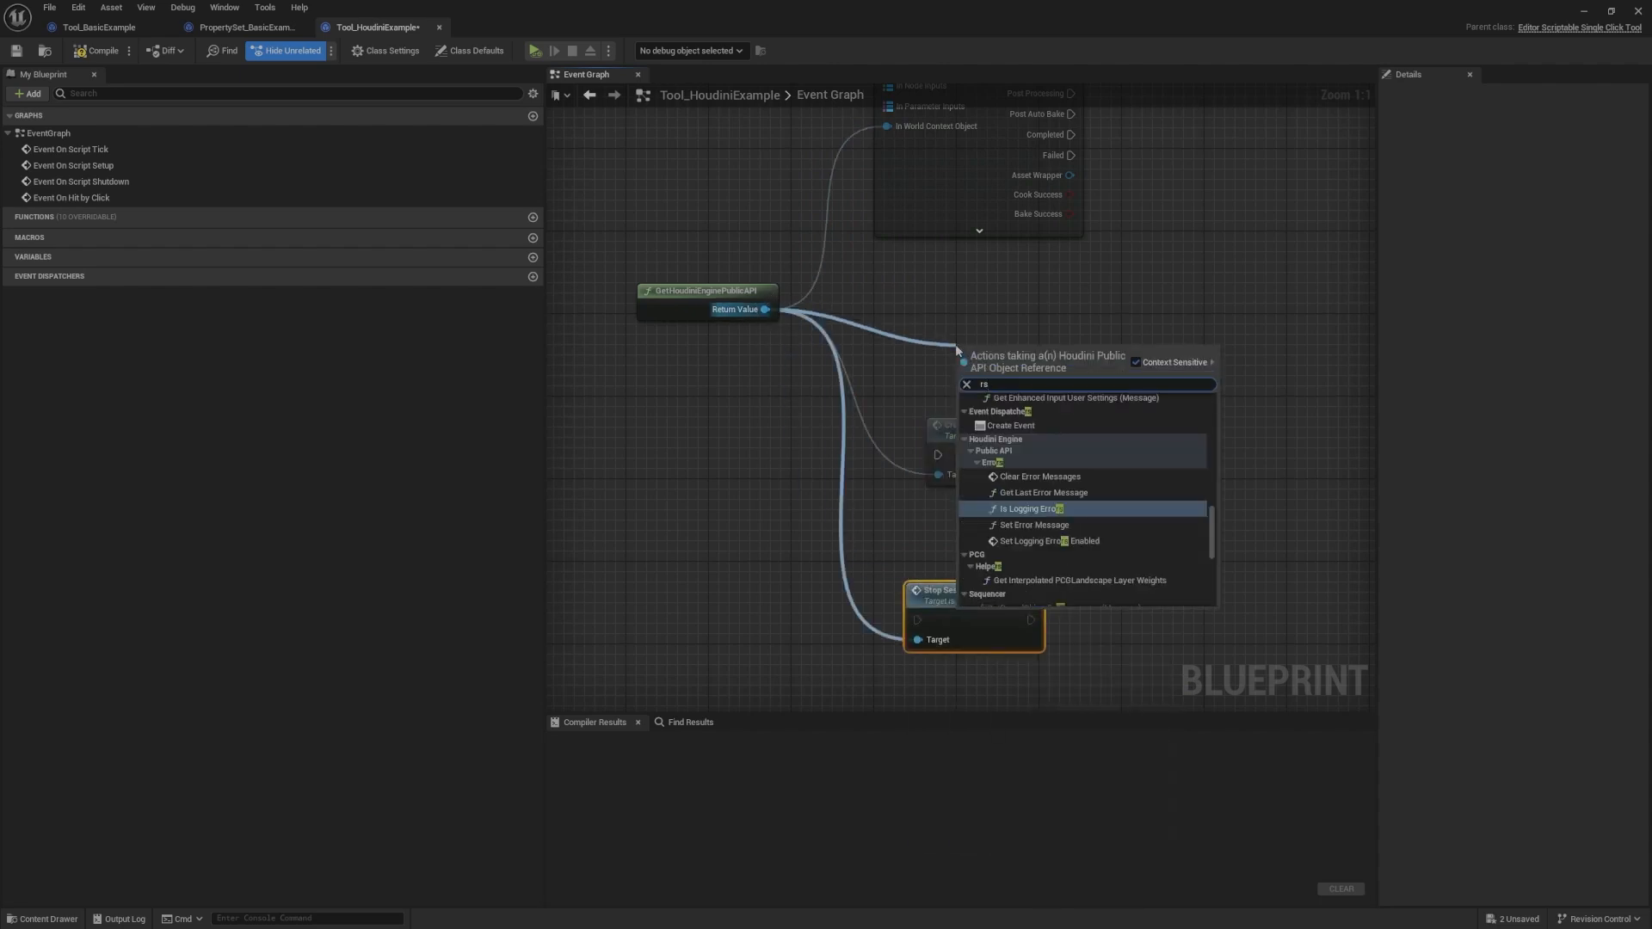
pyautogui.press('BackSpace')
pyautogui.write('estart')
pyautogui.press('Return')
pyautogui.scroll(-3, 1108, 234)
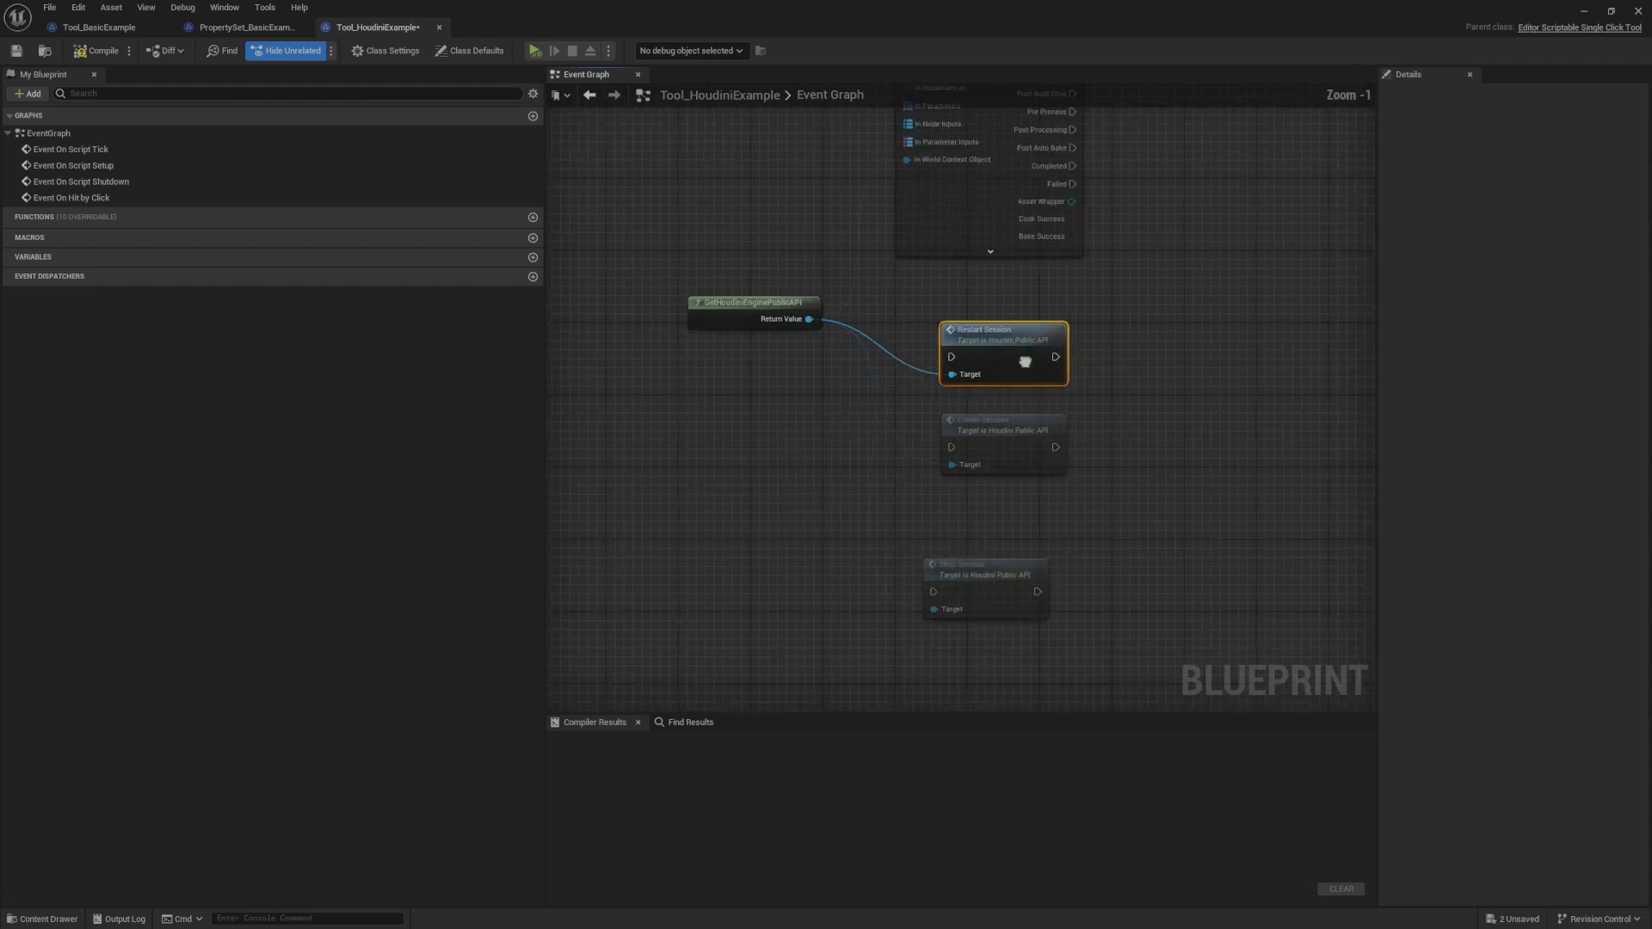
pyautogui.moveTo(1134, 220); pyautogui.dragTo(673, 679)
pyautogui.click(789, 399)
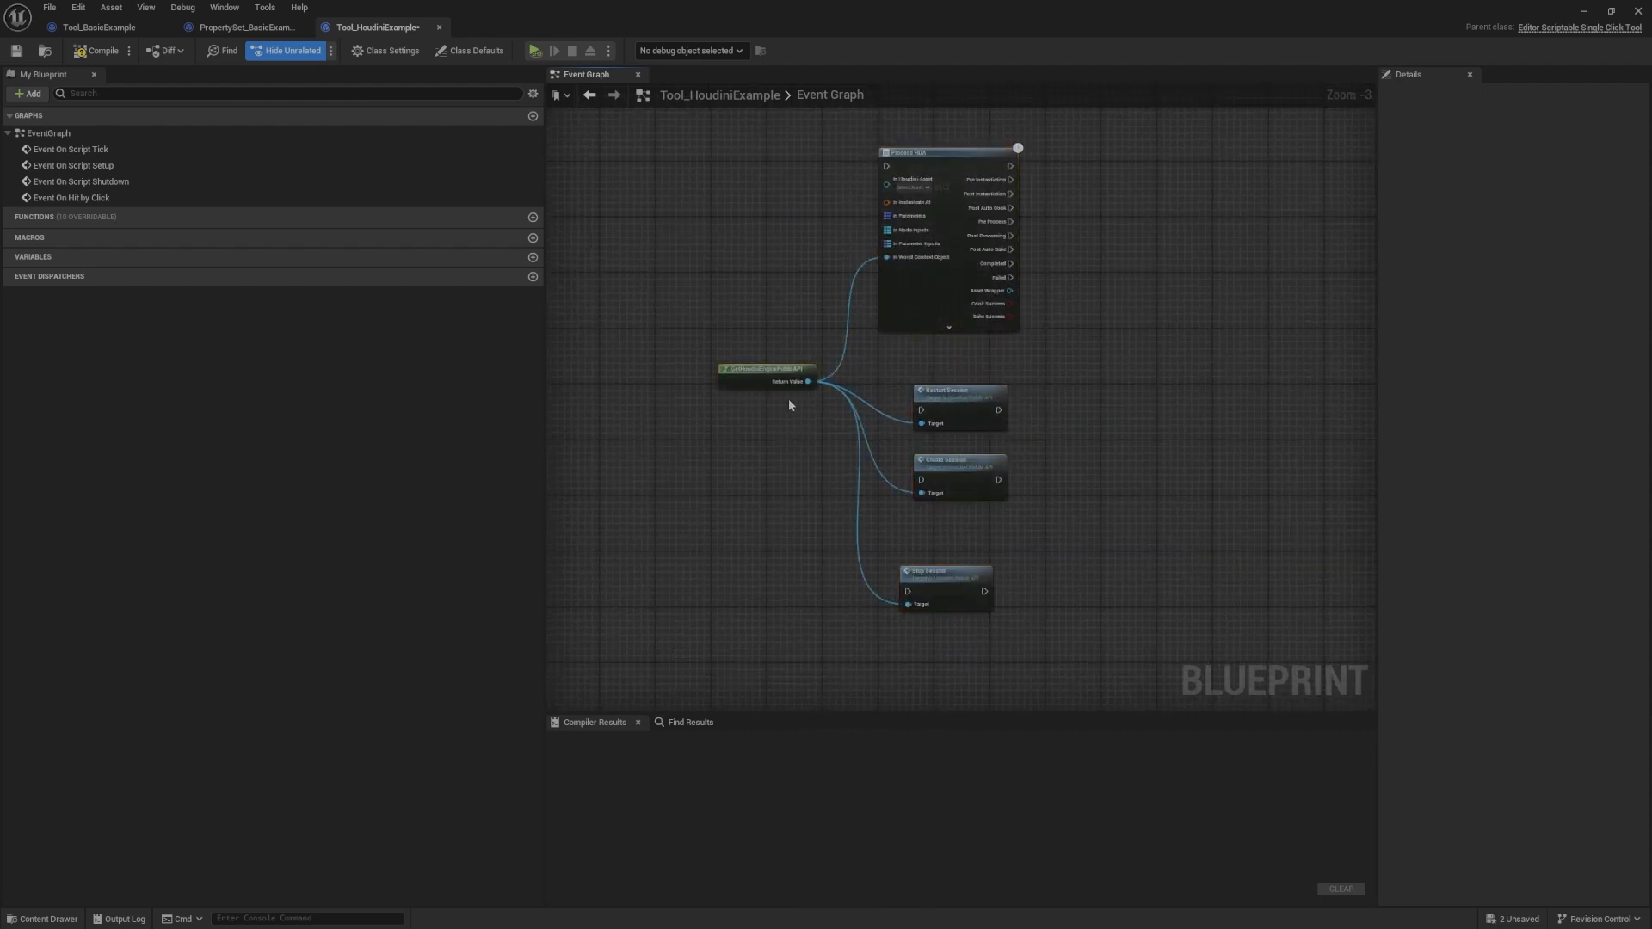
pyautogui.keyDown('ctrl'); pyautogui.moveTo(810, 382); pyautogui.dragTo(882, 517); pyautogui.keyUp('ctrl')
pyautogui.write('recook')
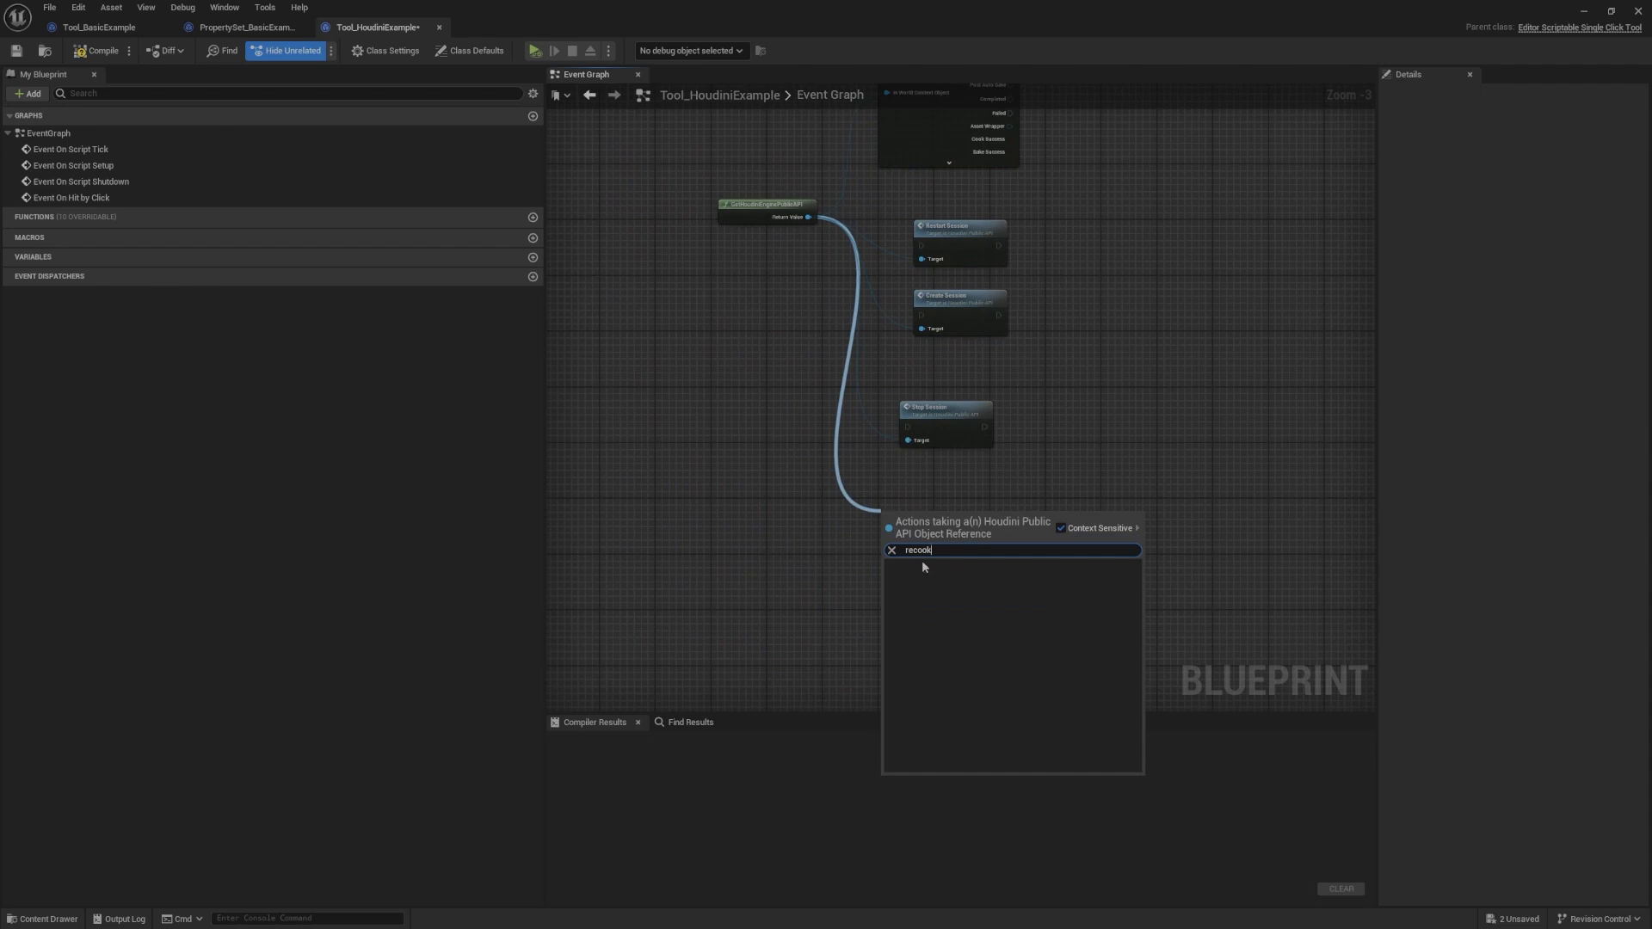
pyautogui.moveTo(1053, 212); pyautogui.dragTo(1027, 244, button='right')
pyautogui.scroll(3, 1033, 343)
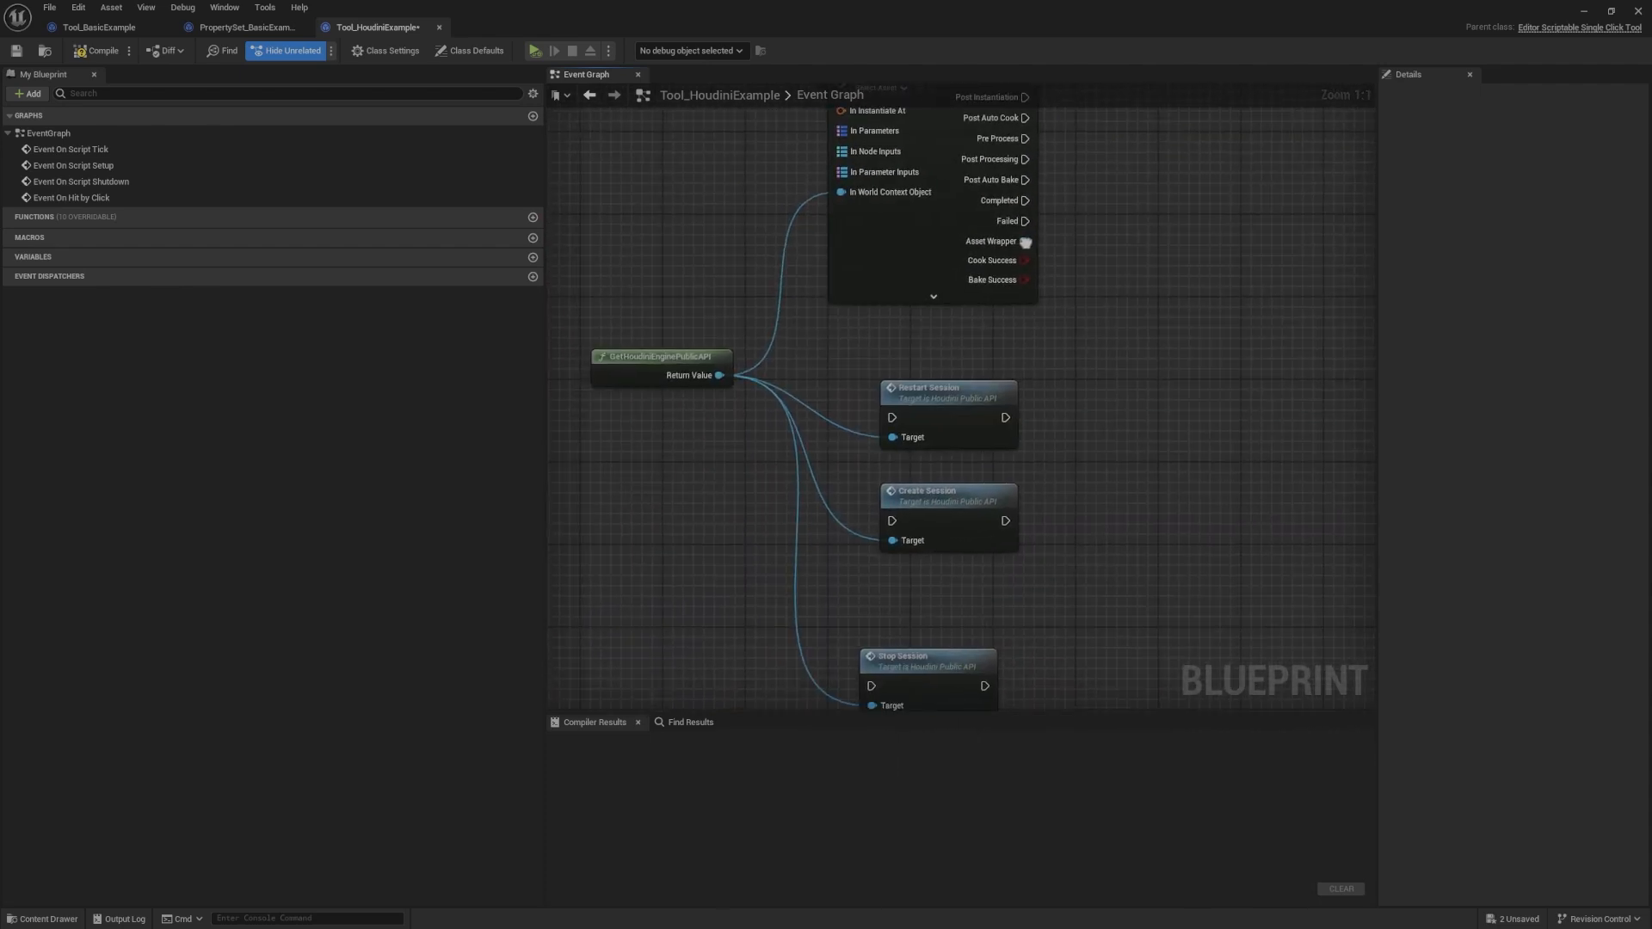
# Step: Review the Process HDA outputs and move the node higher and farther away from the GetHoudiniEnginePublicAPI node
pyautogui.moveTo(841, 327); pyautogui.dragTo(839, 534, button='right')
pyautogui.moveTo(808, 274); pyautogui.dragTo(1086, 503)
pyautogui.moveTo(1086, 502); pyautogui.dragTo(1000, 485, button='right')
pyautogui.moveTo(1028, 431); pyautogui.dragTo(896, 395, button='right')
pyautogui.click(898, 396)
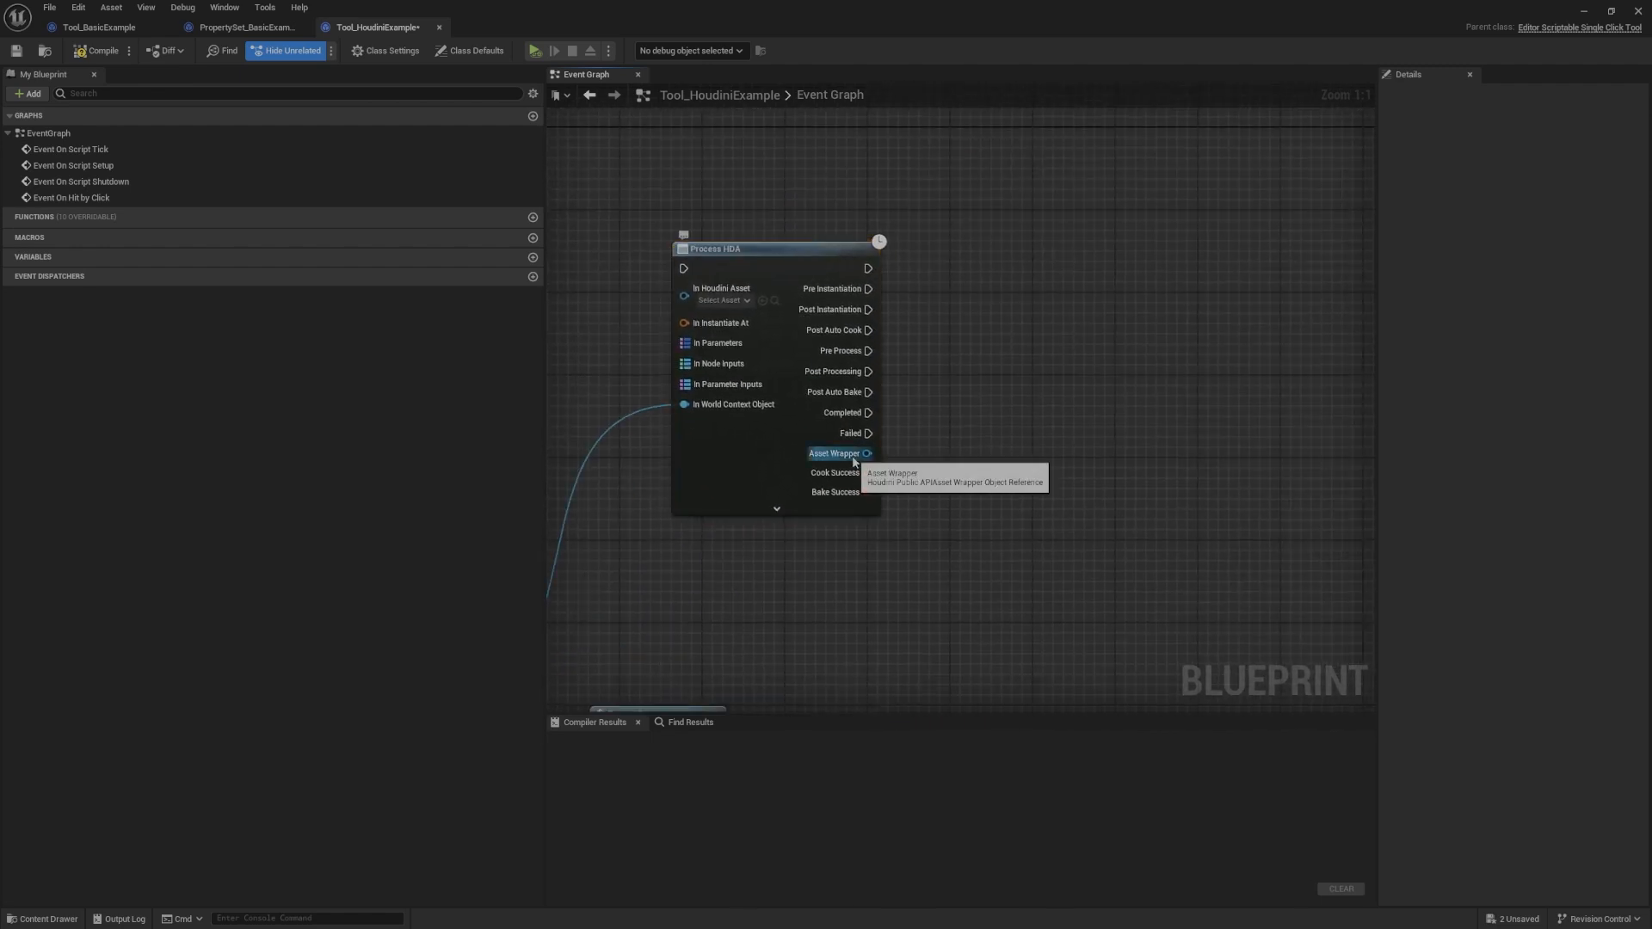
pyautogui.moveTo(862, 457)
pyautogui.mouseDown()
pyautogui.moveTo(1147, 360)
pyautogui.moveTo(1143, 377)
pyautogui.moveTo(871, 435)
pyautogui.mouseUp()
pyautogui.scroll(-1, 938, 391)
pyautogui.moveTo(937, 391); pyautogui.dragTo(1053, 271, button='right')
pyautogui.moveTo(1002, 330); pyautogui.dragTo(990, 331, button='right')
pyautogui.moveTo(990, 331); pyautogui.dragTo(1148, 252)
pyautogui.moveTo(949, 240); pyautogui.dragTo(1097, 282, button='right')
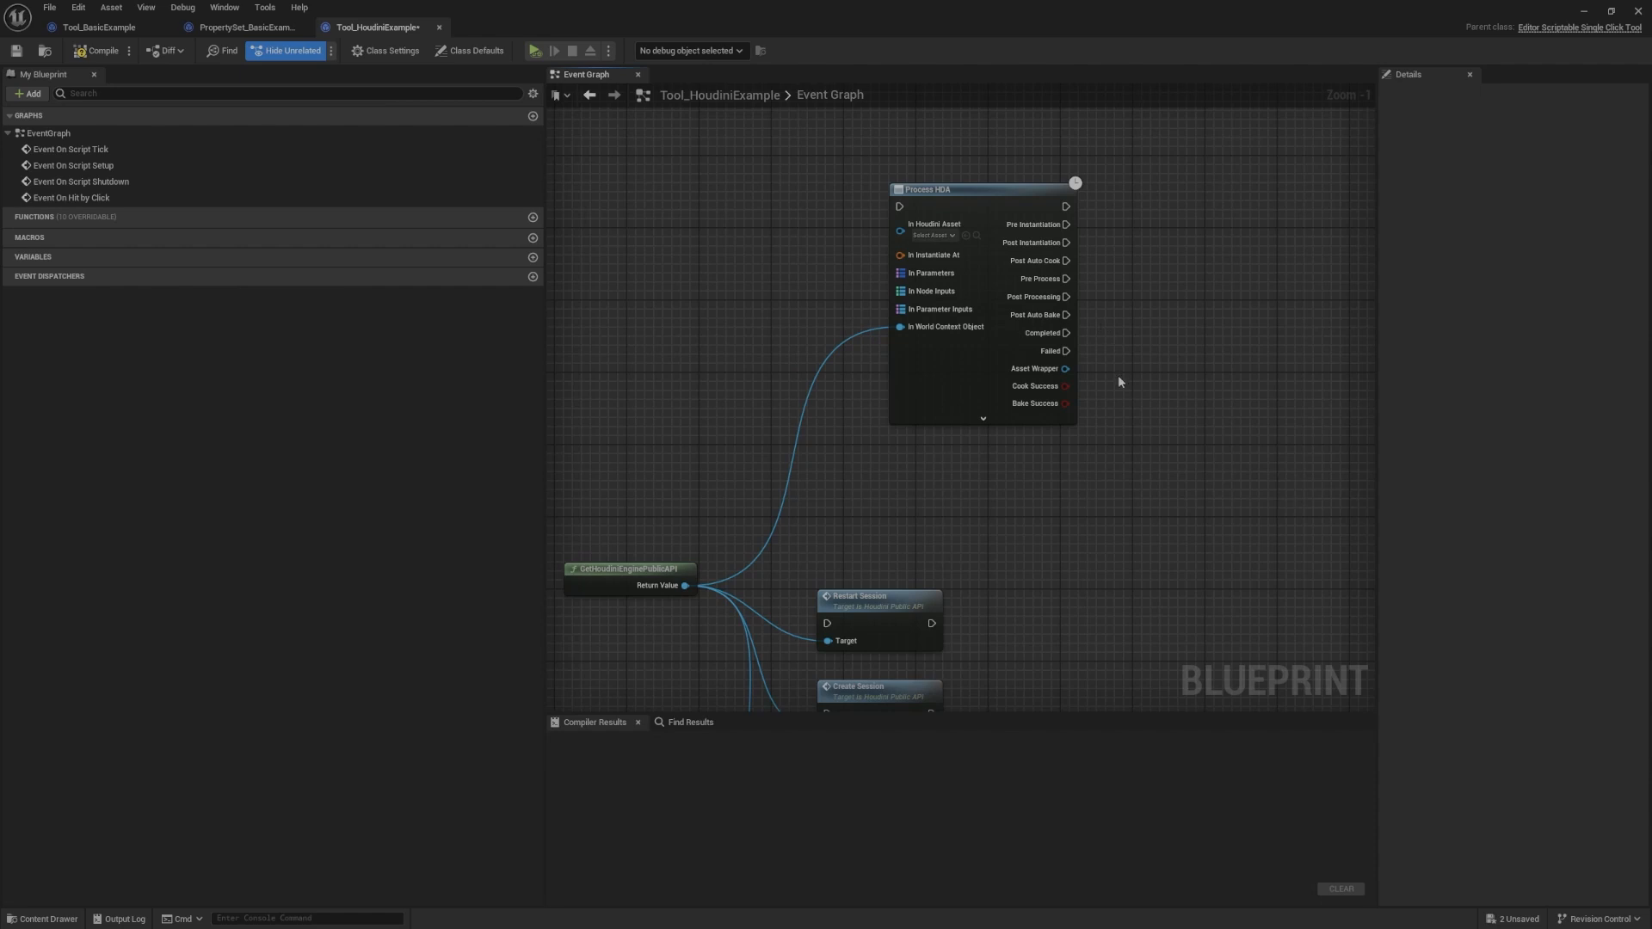
pyautogui.moveTo(1136, 369); pyautogui.dragTo(1051, 442, button='right')
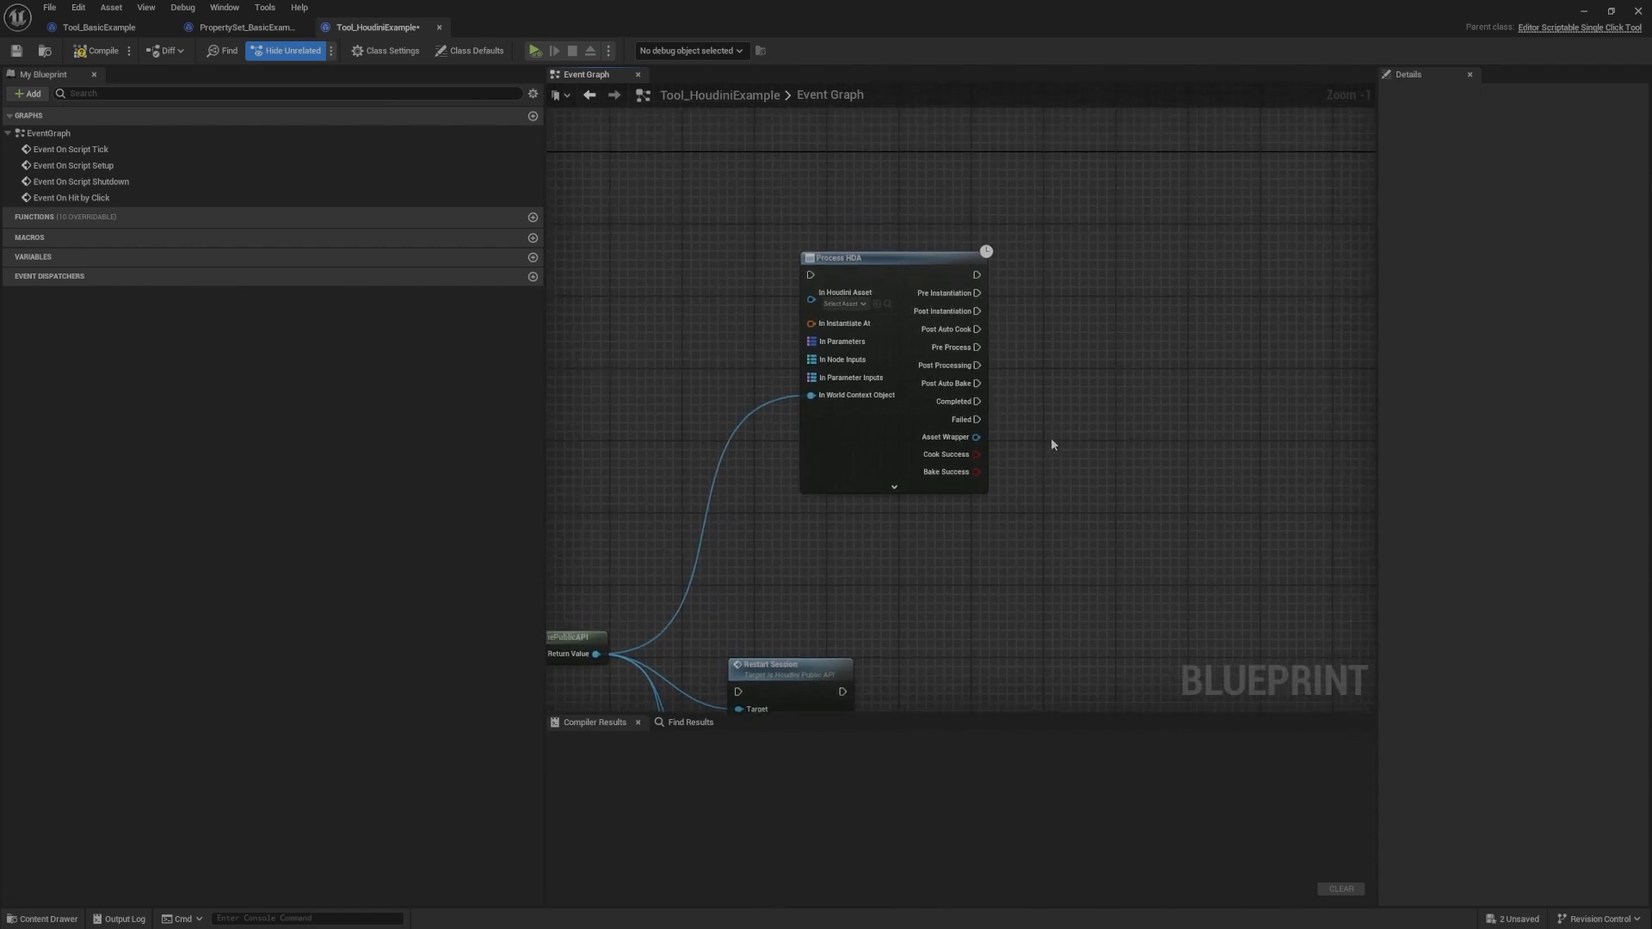
pyautogui.moveTo(1030, 453); pyautogui.dragTo(962, 398, button='right')
# Step: Check the actions offered for the Asset Wrapper output and inspect the Pegasus_landscape_splines actor in the level editor
pyautogui.moveTo(908, 387); pyautogui.dragTo(970, 382)
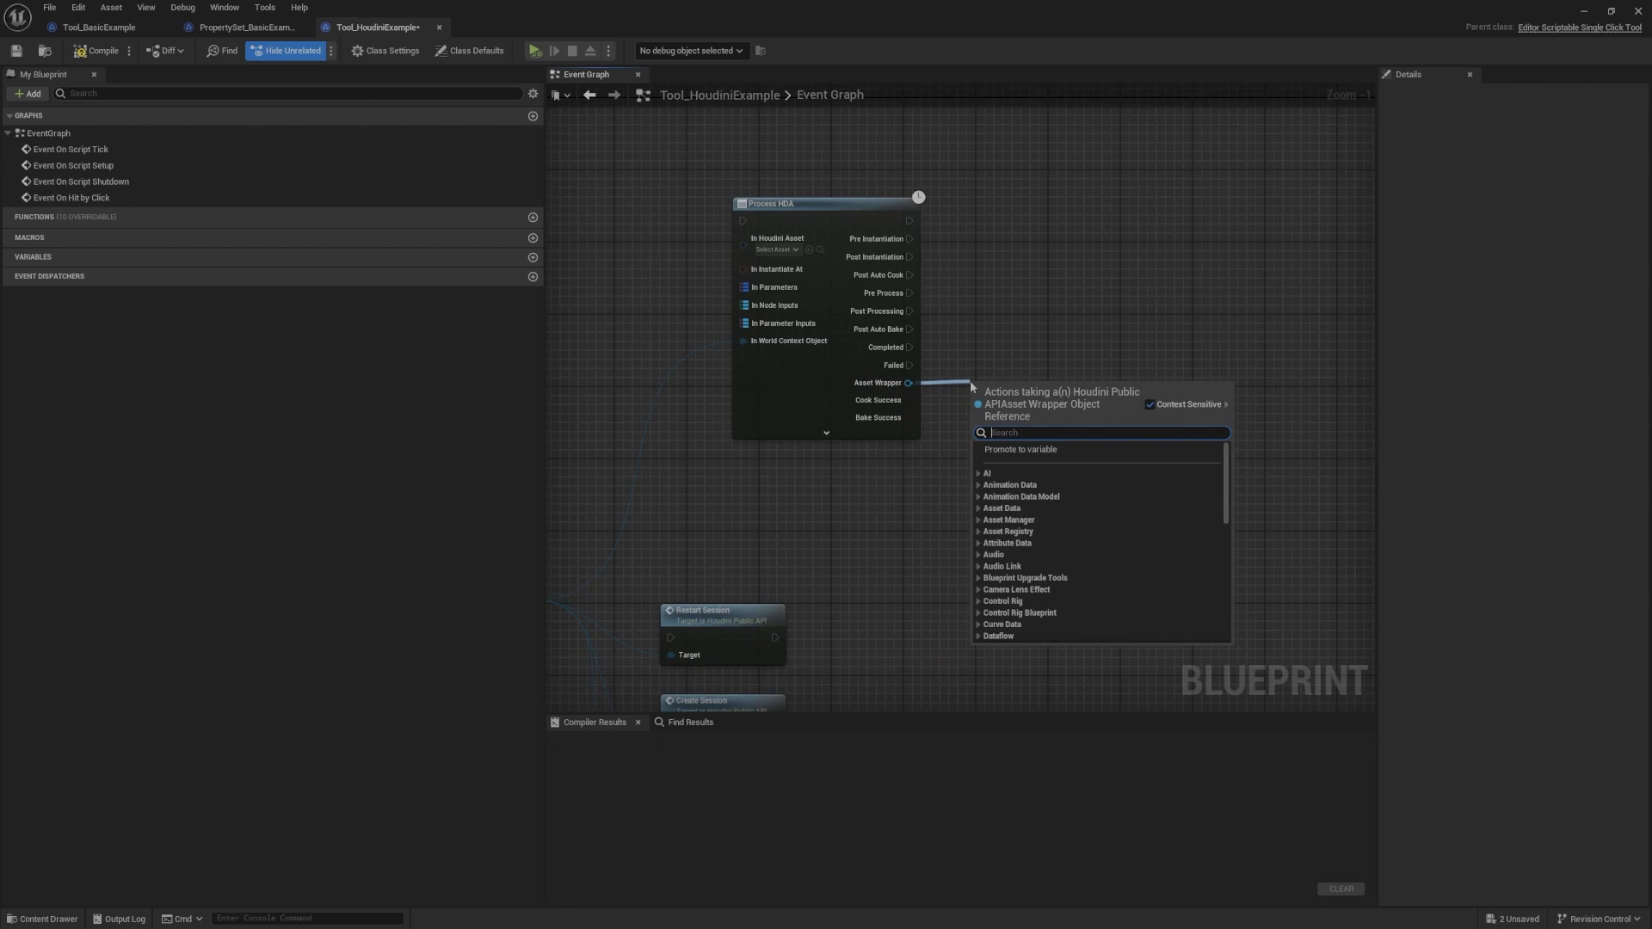
pyautogui.click(1015, 326)
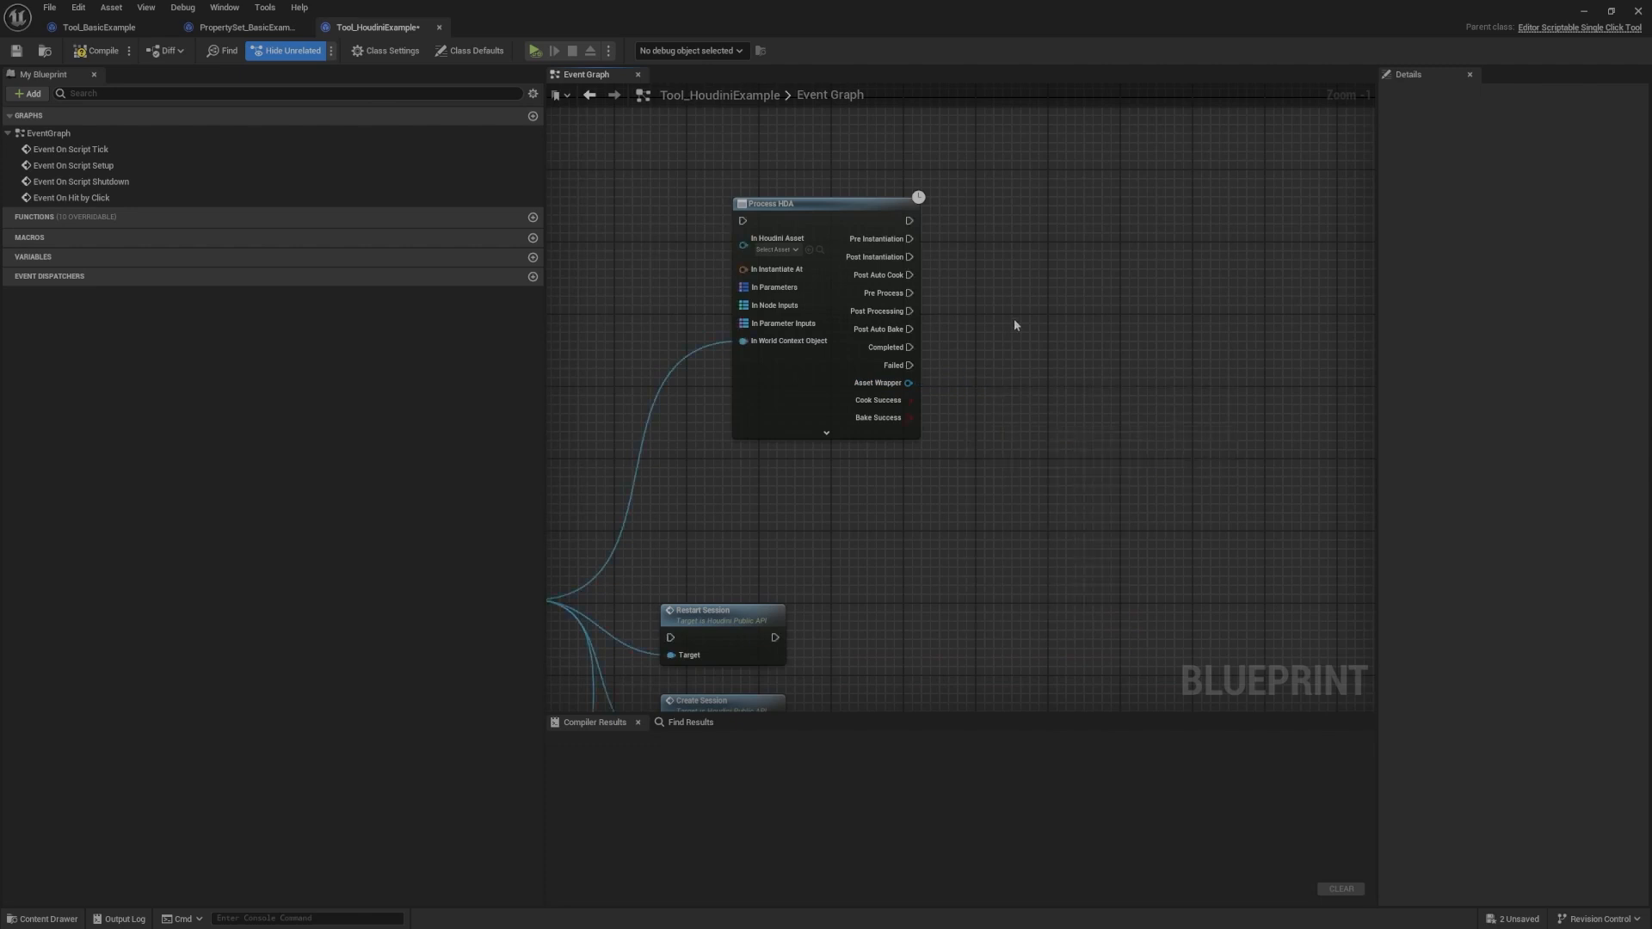
pyautogui.click(1586, 12)
pyautogui.click(1434, 160)
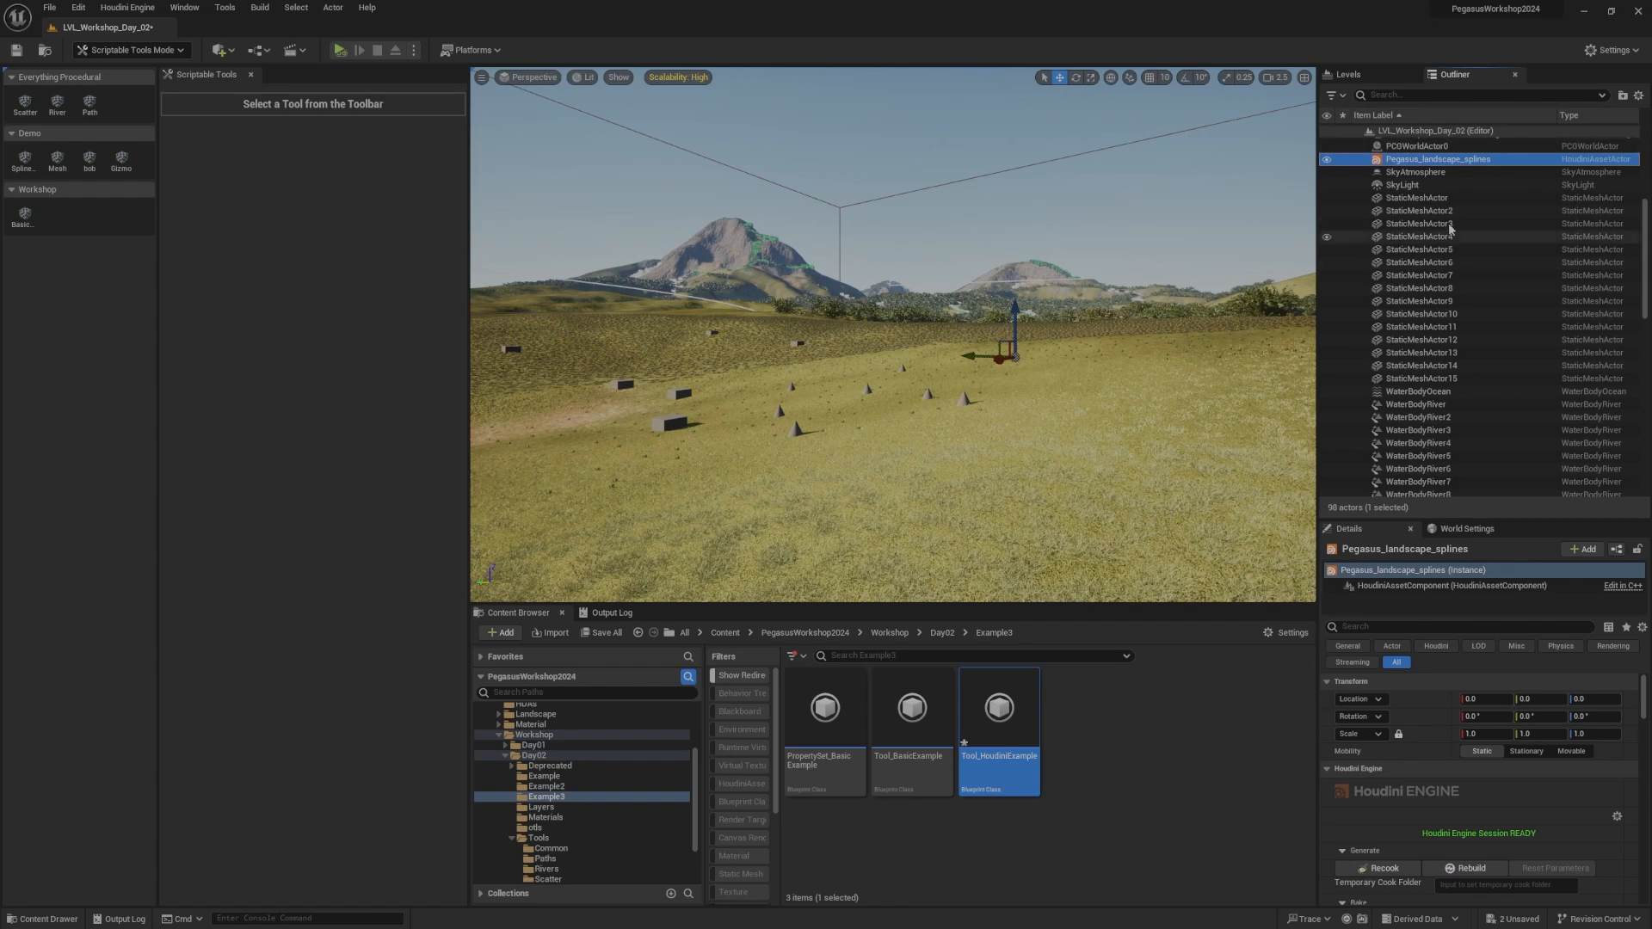
pyautogui.hotkey('alt', 'Tab')
# Step: Examine the Asset Wrapper output of the Process HDA node and the layout of the connected API nodes
pyautogui.moveTo(1009, 351); pyautogui.dragTo(1095, 294, button='right')
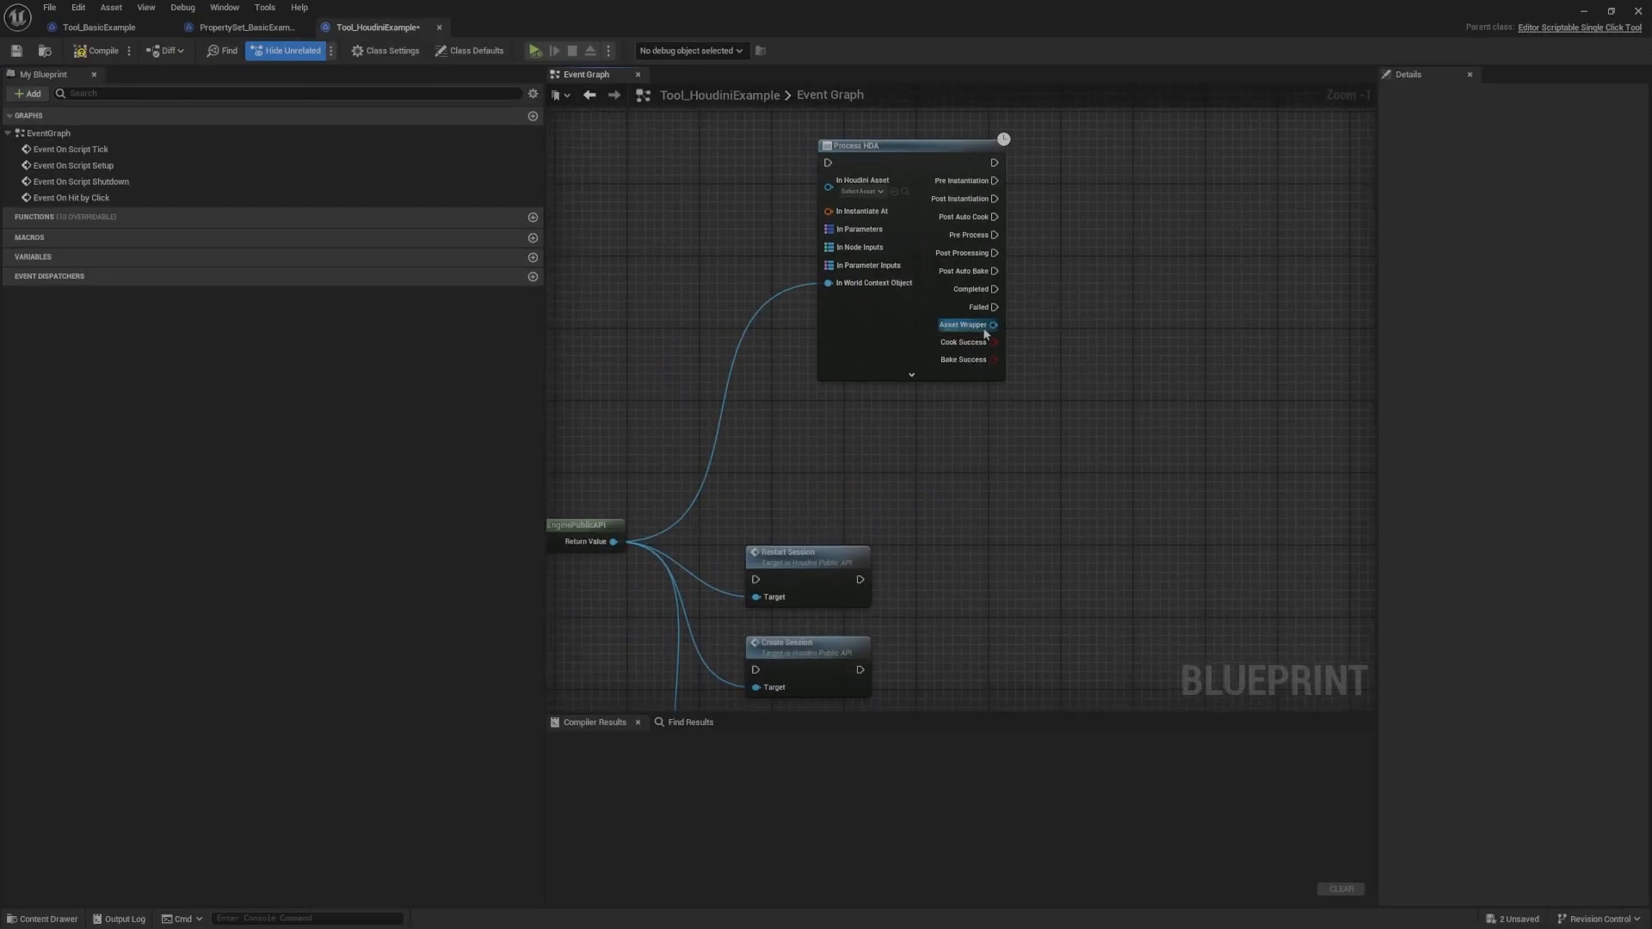
pyautogui.moveTo(994, 324); pyautogui.dragTo(1135, 293)
pyautogui.moveTo(1120, 289); pyautogui.dragTo(1098, 389, button='right')
pyautogui.scroll(1, 1098, 389)
pyautogui.moveTo(955, 434); pyautogui.dragTo(1028, 355)
pyautogui.click(769, 230)
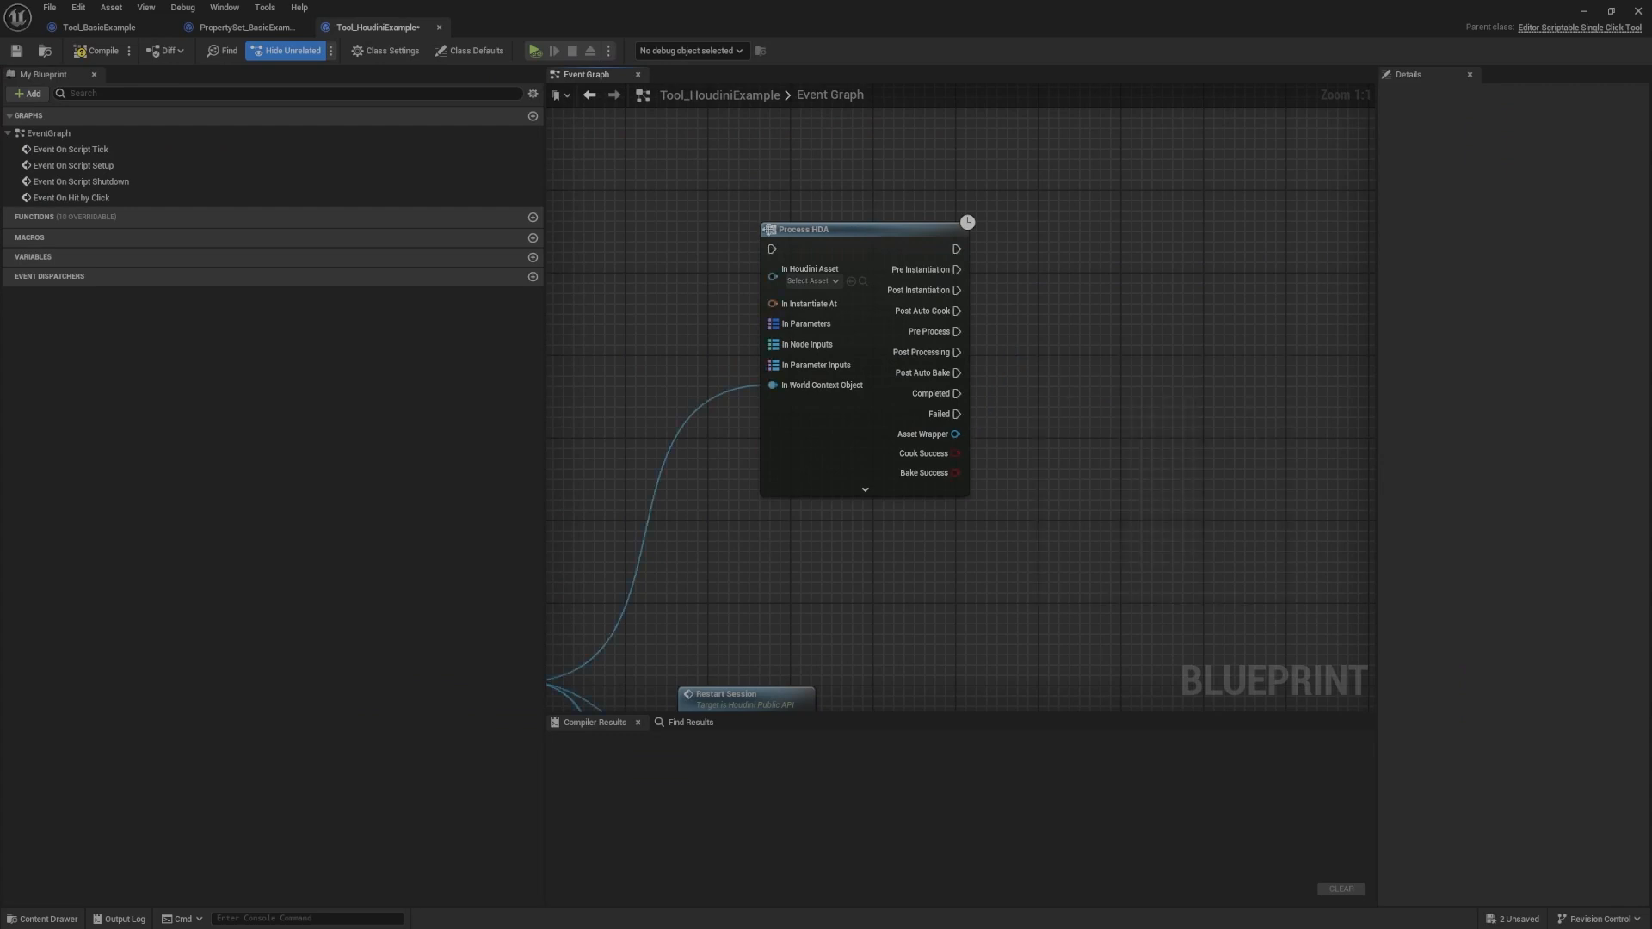
pyautogui.scroll(-3, 998, 395)
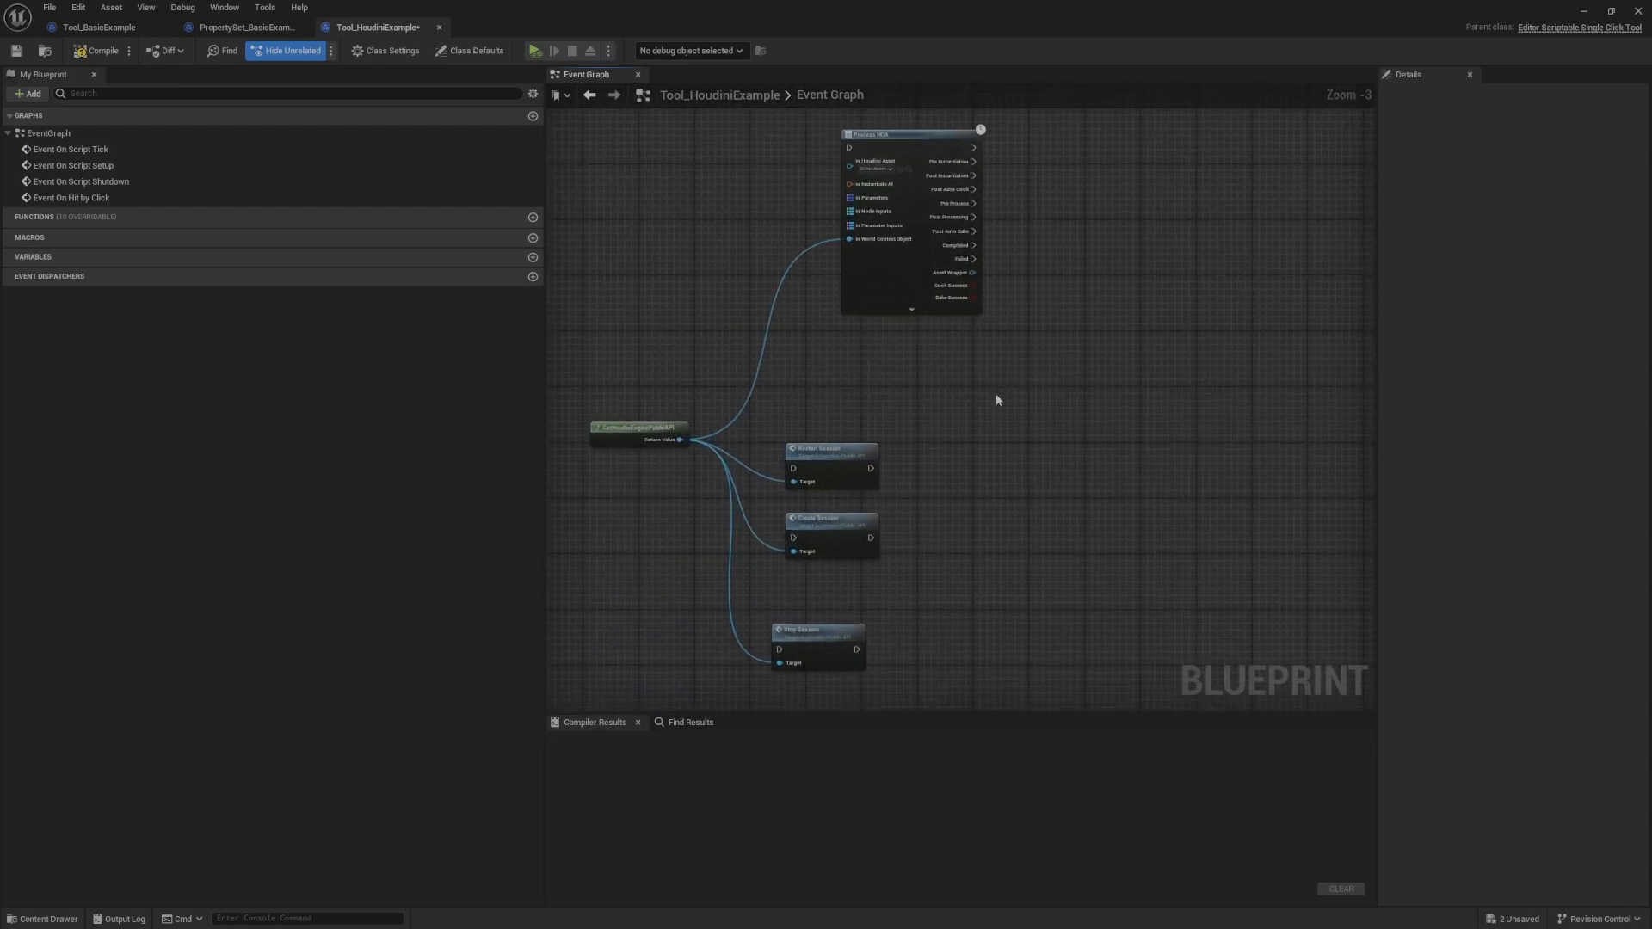
pyautogui.moveTo(978, 411); pyautogui.dragTo(1080, 468, button='right')
# Step: Reposition the Process HDA node slightly higher and horizontally closer to the GetHoudiniEnginePublicAPI node
pyautogui.moveTo(1066, 324)
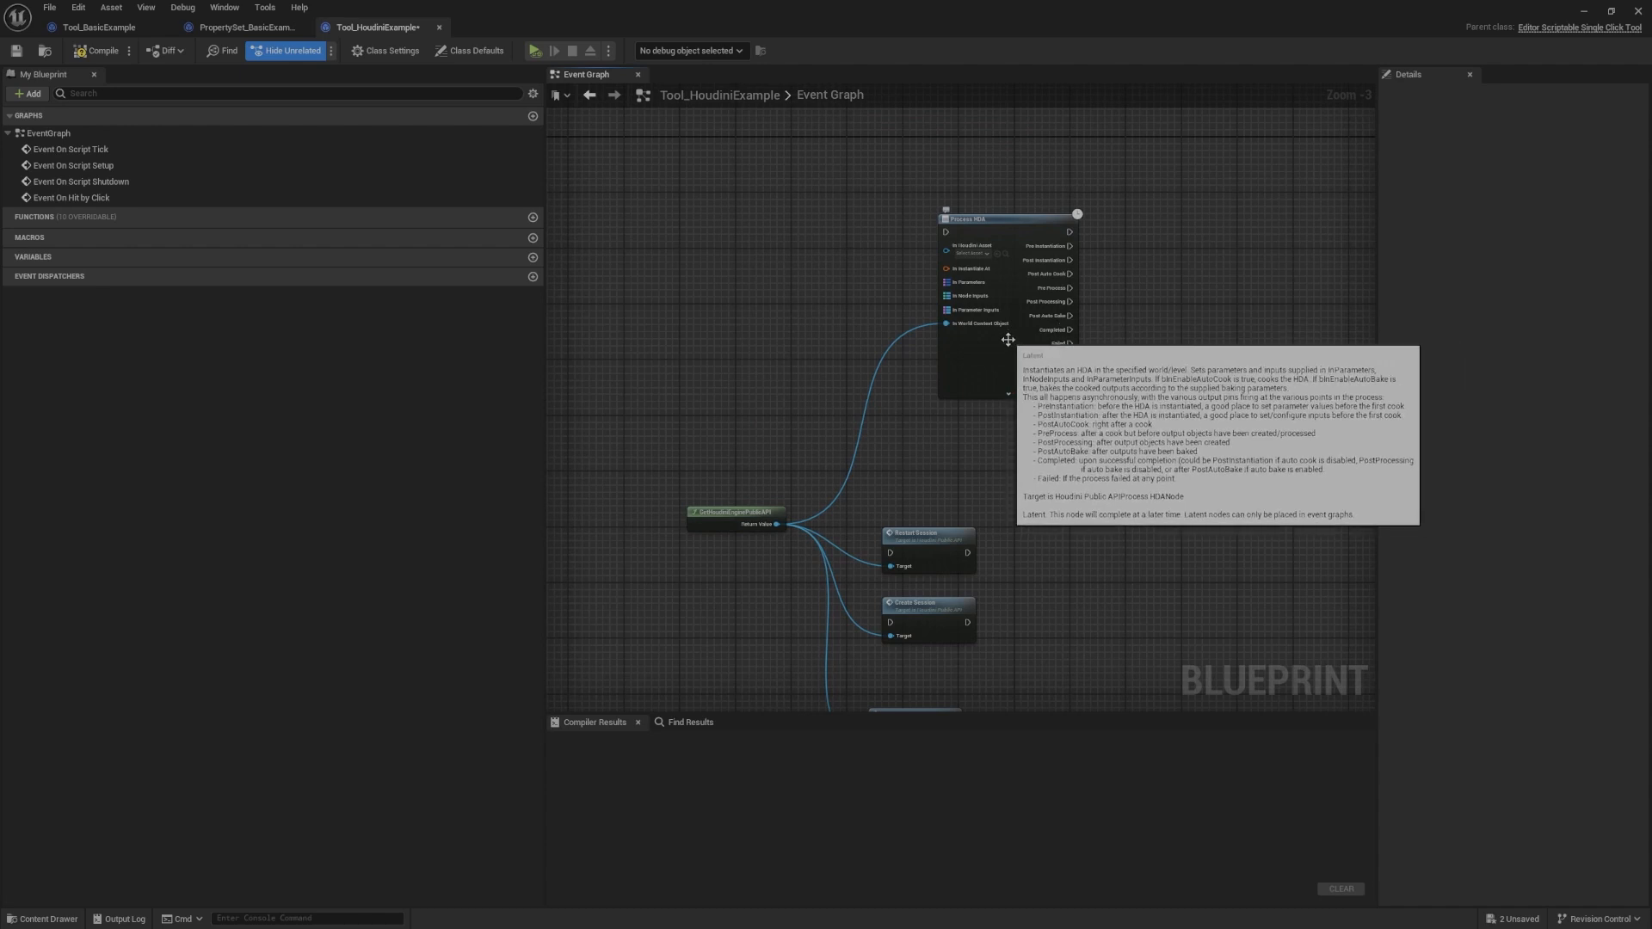
pyautogui.moveTo(1009, 337); pyautogui.dragTo(958, 351)
pyautogui.moveTo(1119, 441); pyautogui.dragTo(1079, 489, button='right')
pyautogui.scroll(3, 1079, 489)
pyautogui.moveTo(1002, 413); pyautogui.dragTo(1087, 361, button='right')
pyautogui.moveTo(961, 263); pyautogui.dragTo(961, 182)
pyautogui.moveTo(983, 195); pyautogui.dragTo(944, 310, button='right')
pyautogui.moveTo(1097, 282); pyautogui.dragTo(1151, 204, button='right')
pyautogui.click(1130, 253)
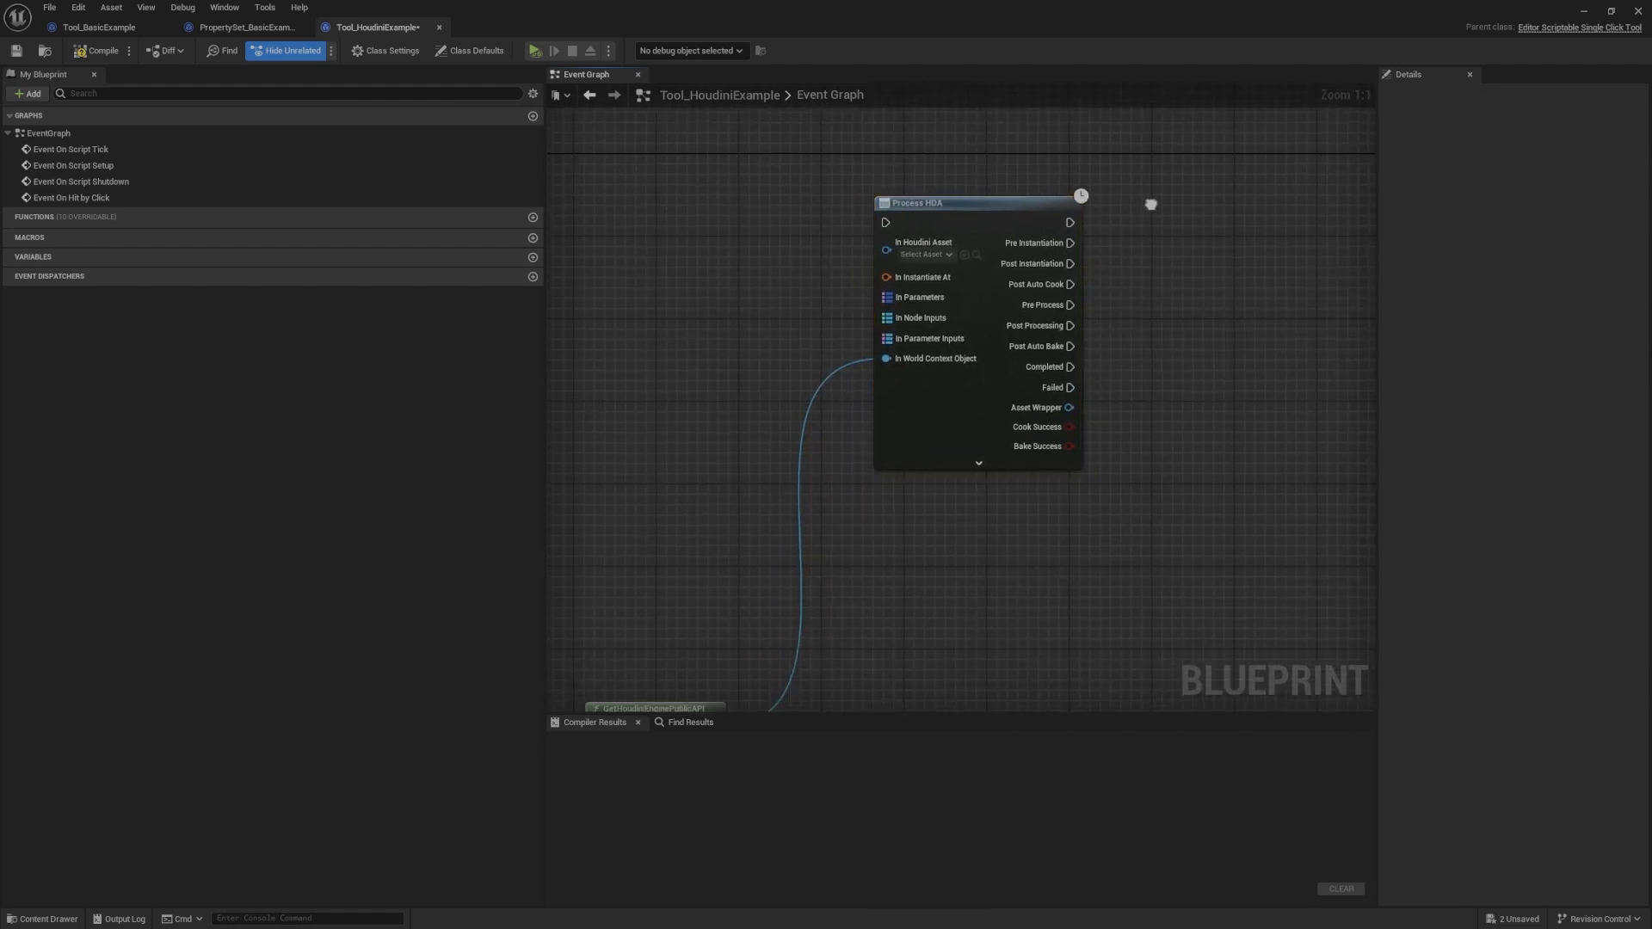
# Step: Browse the Houdini assets available for the In Houdini Asset input of the Process HDA node
pyautogui.click(925, 254)
pyautogui.scroll(-1, 1007, 349)
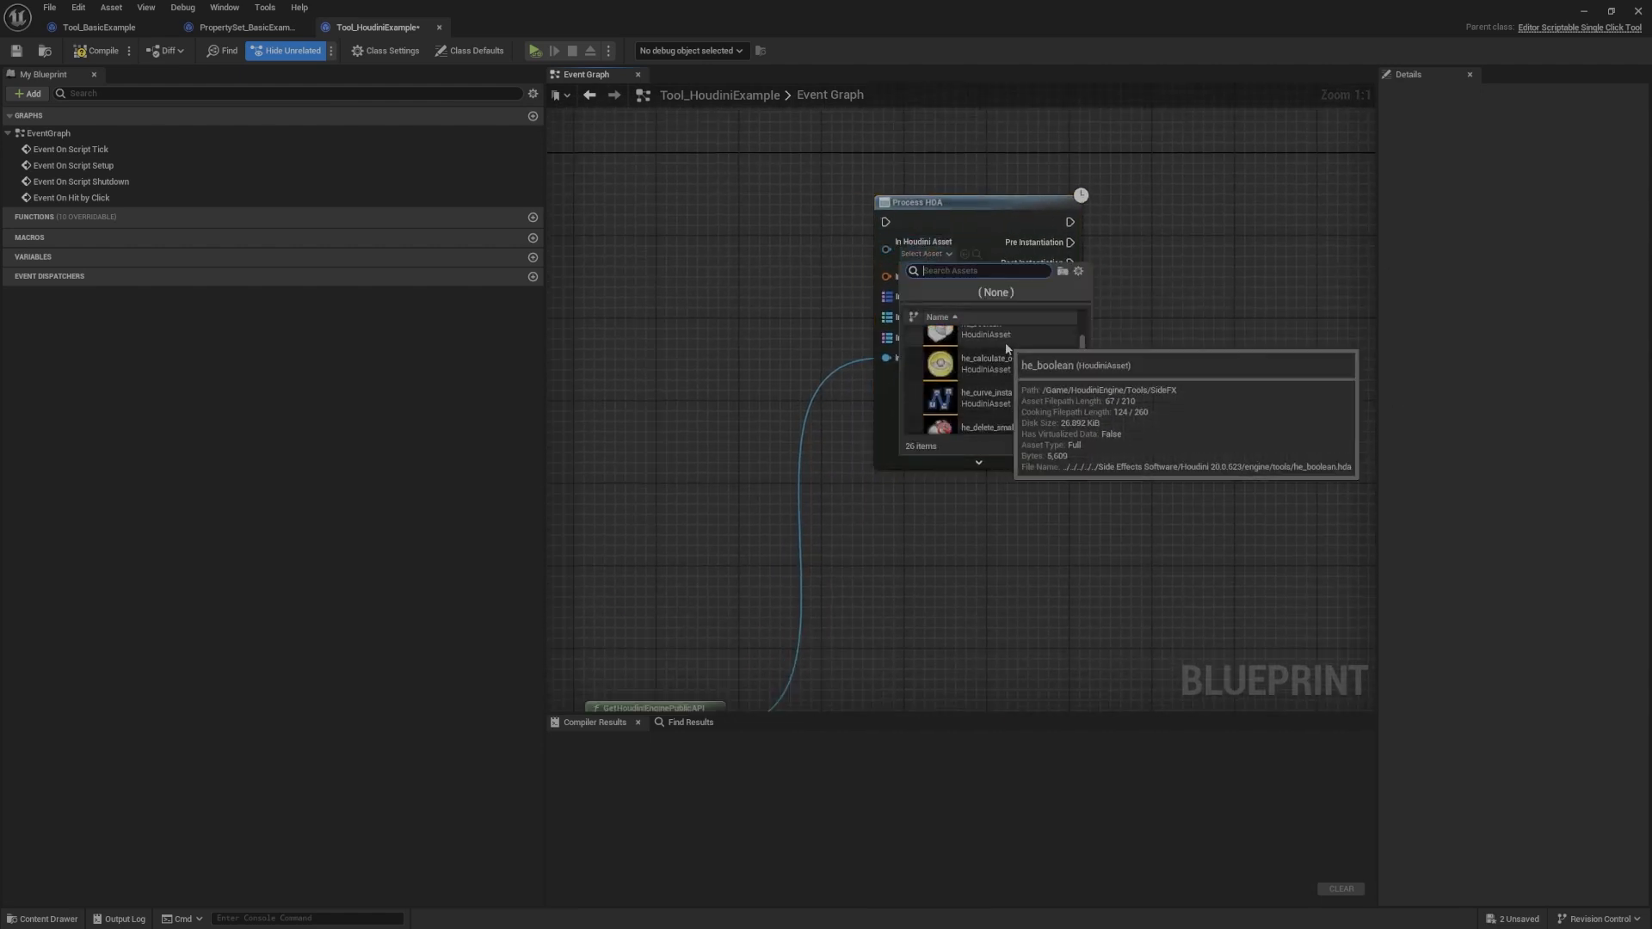
pyautogui.scroll(-5, 1002, 350)
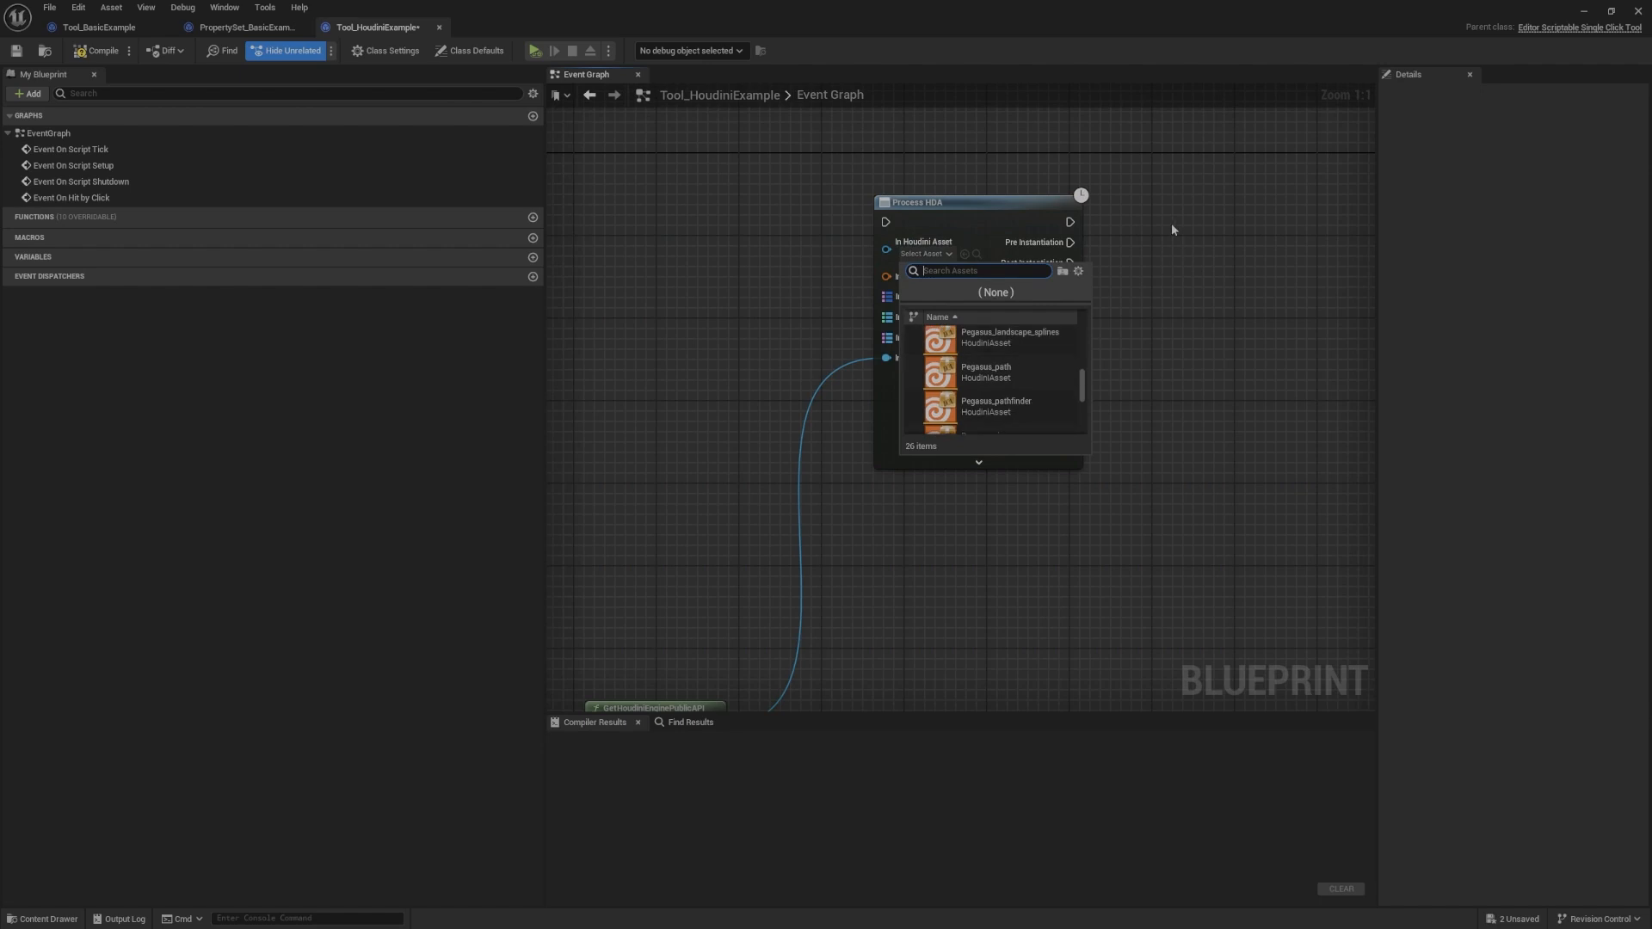
pyautogui.moveTo(1107, 238); pyautogui.dragTo(1136, 289, button='right')
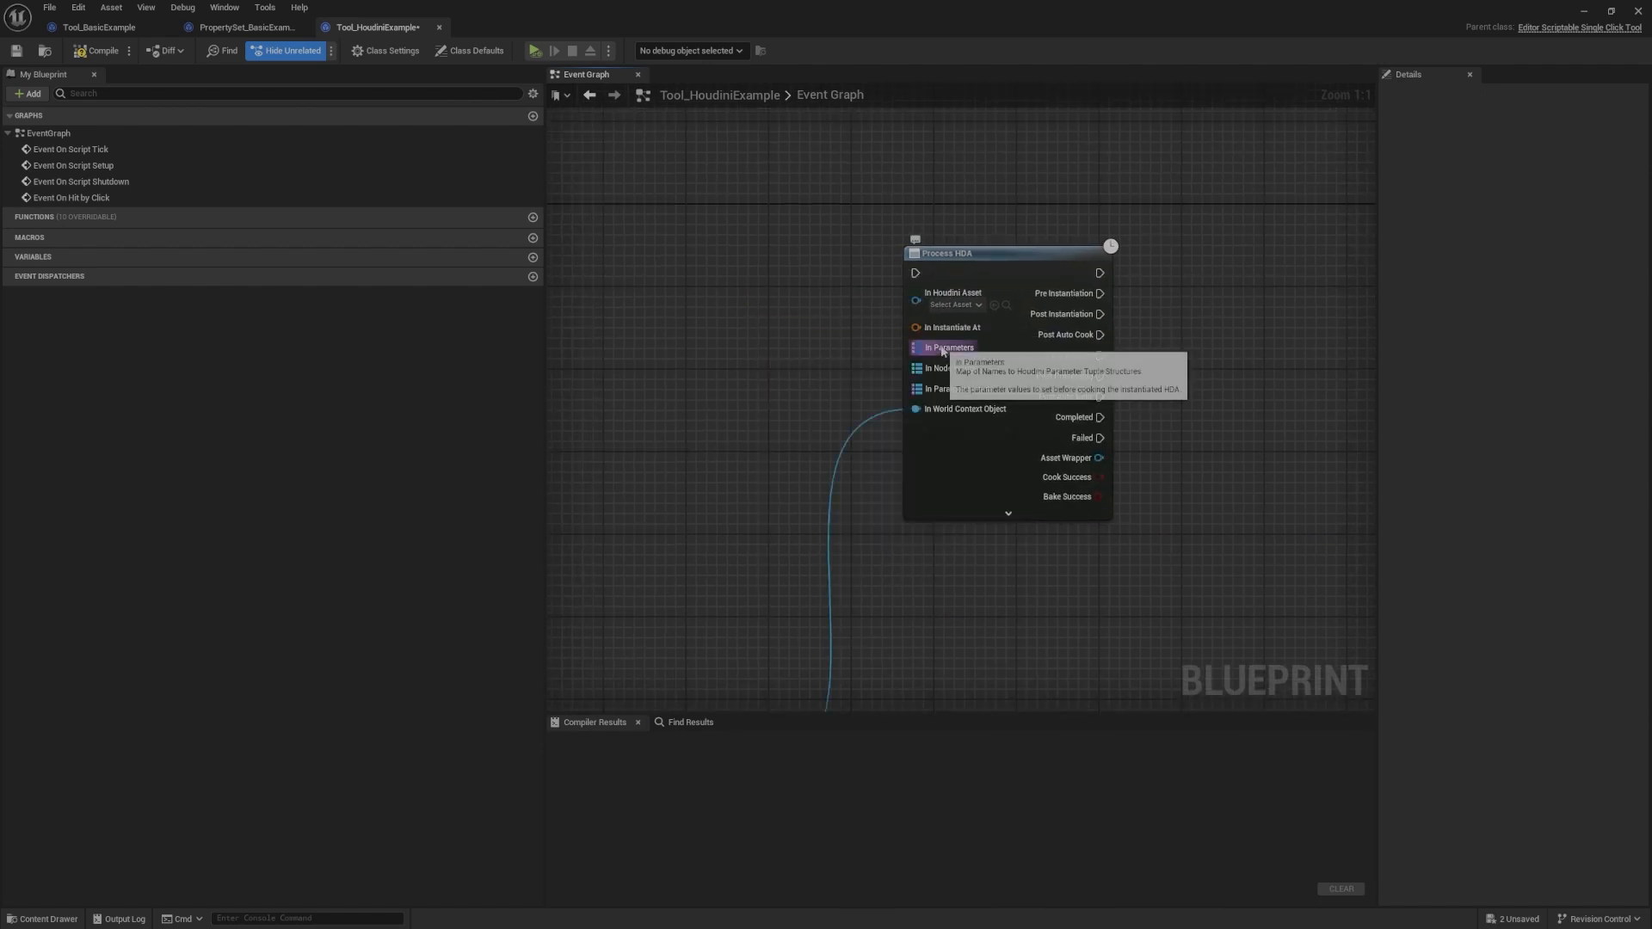
# Step: Examine the Process HDA node's In Parameters input and its execution outputs
pyautogui.moveTo(944, 351)
pyautogui.mouseDown()
pyautogui.moveTo(749, 337)
pyautogui.moveTo(934, 351)
pyautogui.mouseUp()
pyautogui.moveTo(1188, 323); pyautogui.dragTo(1014, 349, button='right')
pyautogui.moveTo(927, 298); pyautogui.dragTo(1198, 308)
pyautogui.moveTo(925, 341); pyautogui.dragTo(927, 381)
pyautogui.moveTo(1005, 331); pyautogui.dragTo(1055, 339, button='right')
pyautogui.moveTo(976, 391)
pyautogui.mouseDown()
pyautogui.moveTo(1140, 402)
pyautogui.moveTo(977, 391)
pyautogui.mouseUp()
pyautogui.moveTo(1024, 412); pyautogui.dragTo(988, 428, button='right')
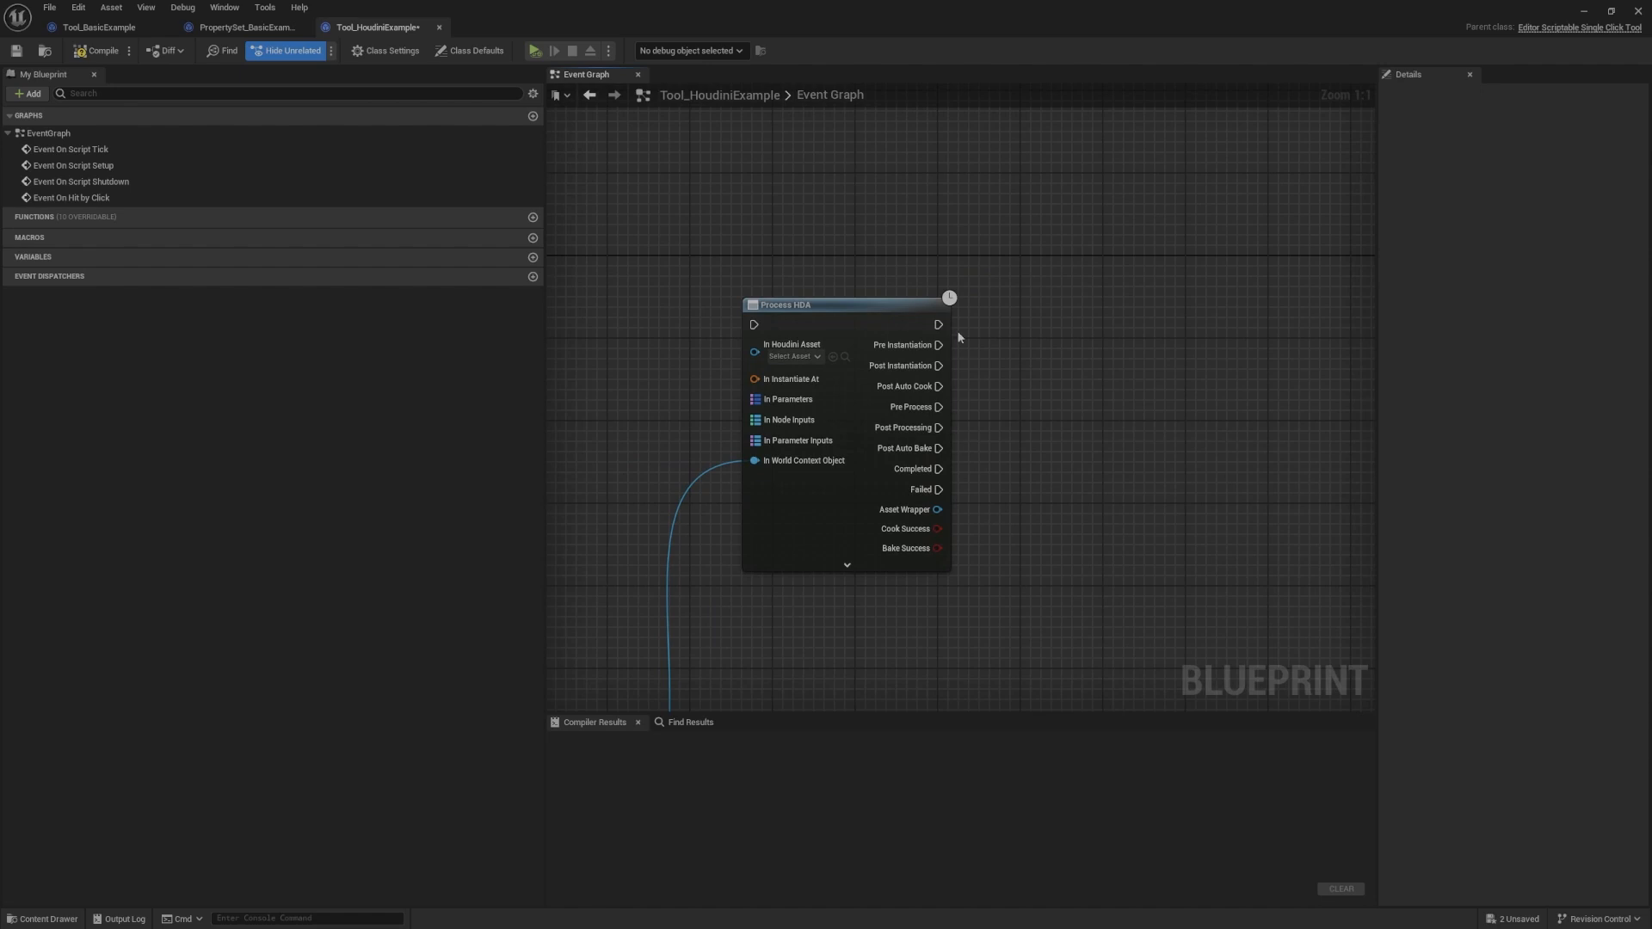
pyautogui.moveTo(873, 308); pyautogui.dragTo(917, 290, button='right')
pyautogui.moveTo(781, 239); pyautogui.dragTo(822, 275, button='right')
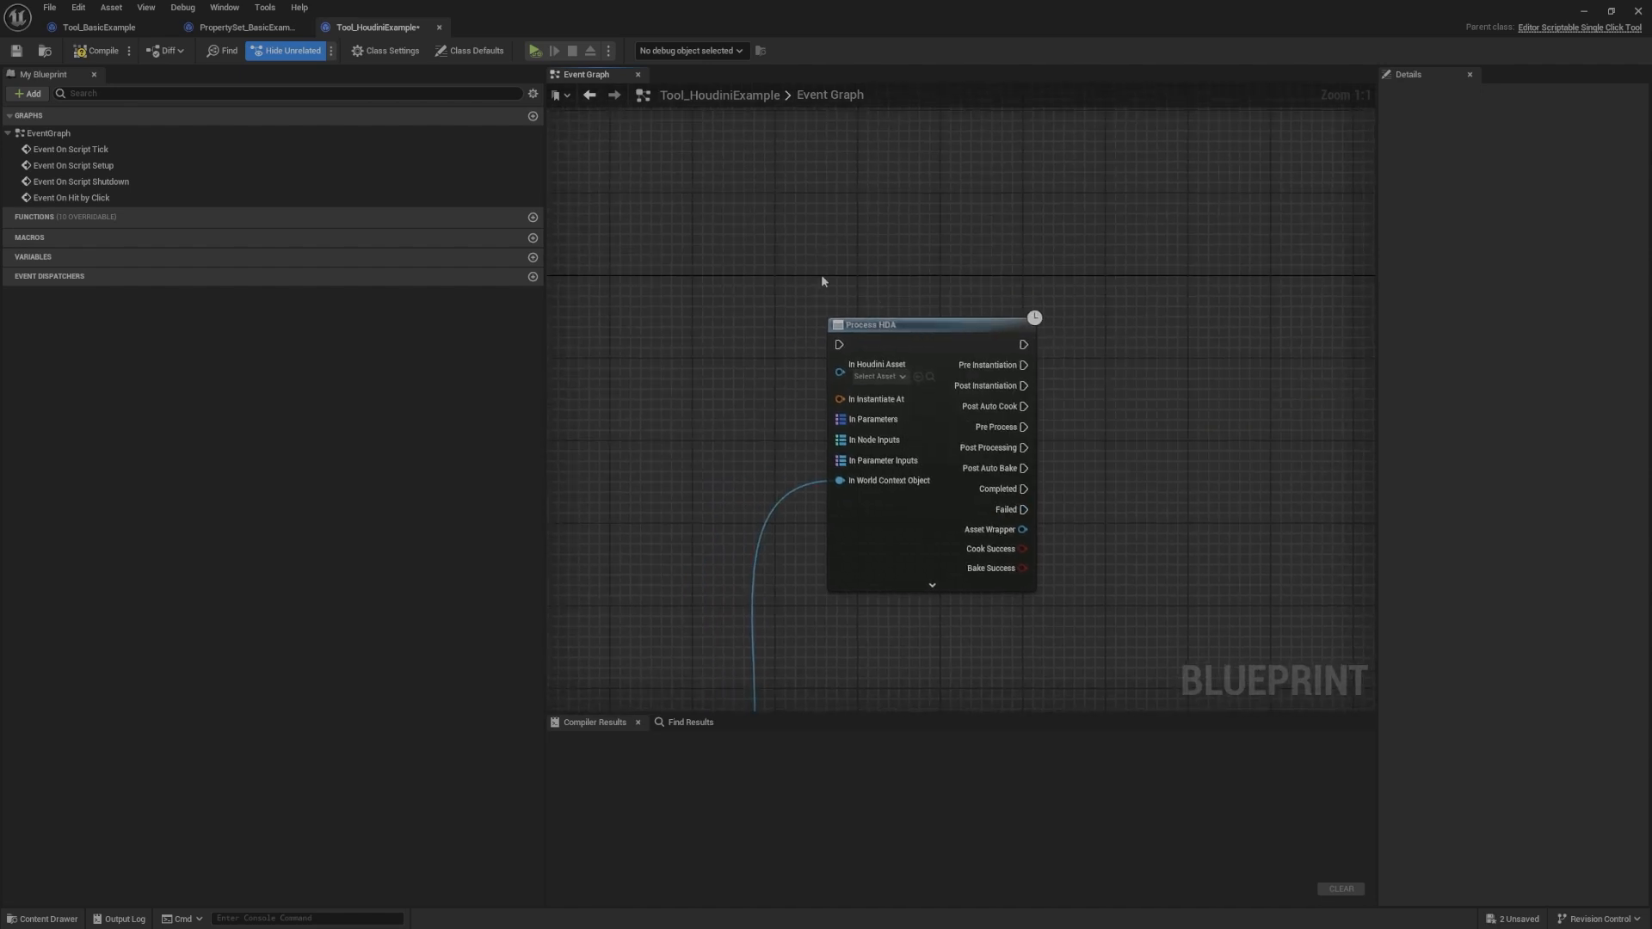
pyautogui.moveTo(813, 265); pyautogui.dragTo(1081, 613)
pyautogui.moveTo(1123, 449); pyautogui.dragTo(1161, 368, button='right')
pyautogui.click(1112, 431)
pyautogui.moveTo(1186, 298); pyautogui.dragTo(1122, 266, button='right')
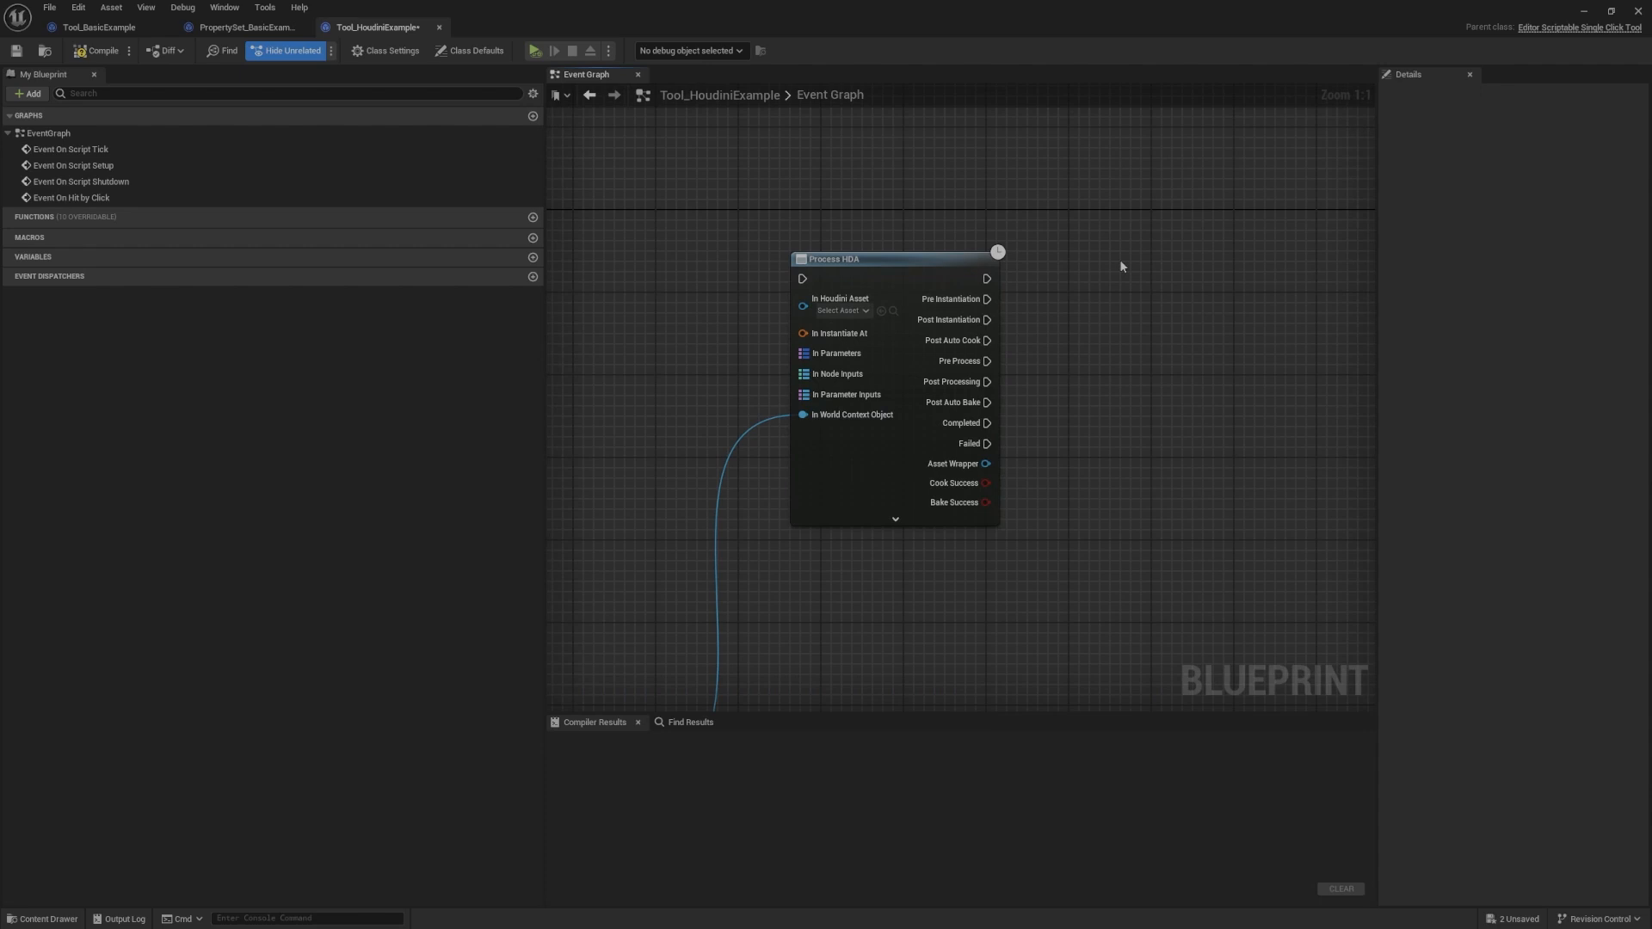
pyautogui.moveTo(1122, 266); pyautogui.dragTo(1010, 267, button='right')
# Step: Inspect the Post Auto Cook, Pre Instantiation and Pre Process outputs of the Process HDA node
pyautogui.moveTo(877, 350); pyautogui.dragTo(1043, 302)
pyautogui.moveTo(876, 308); pyautogui.dragTo(1045, 275)
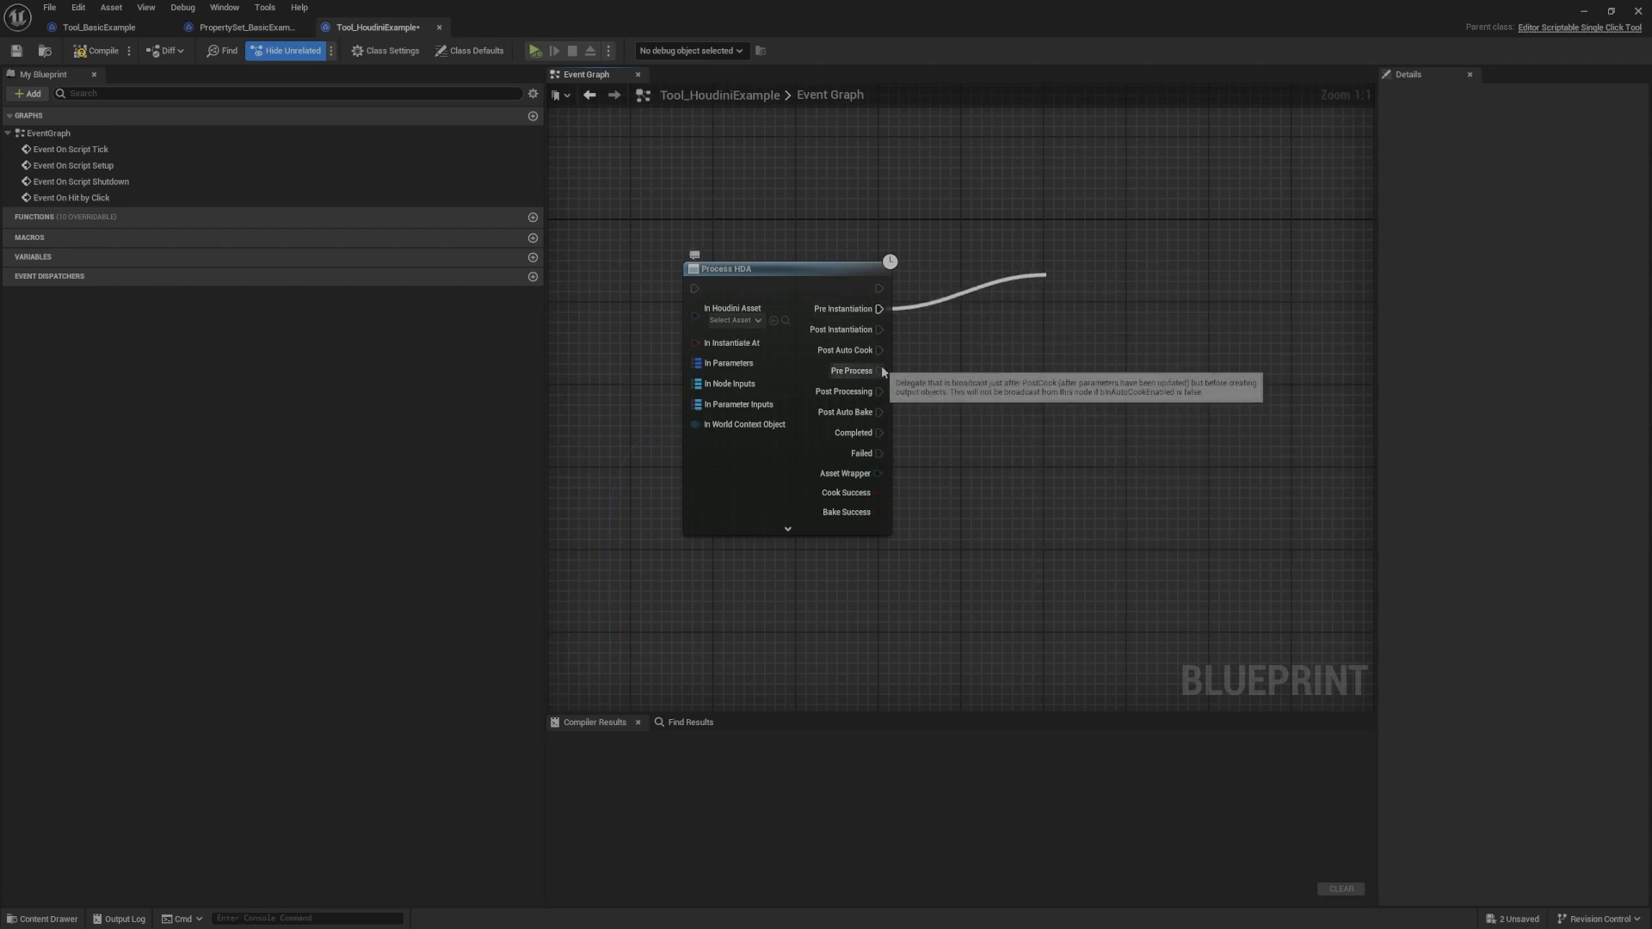
pyautogui.moveTo(881, 371); pyautogui.dragTo(960, 403)
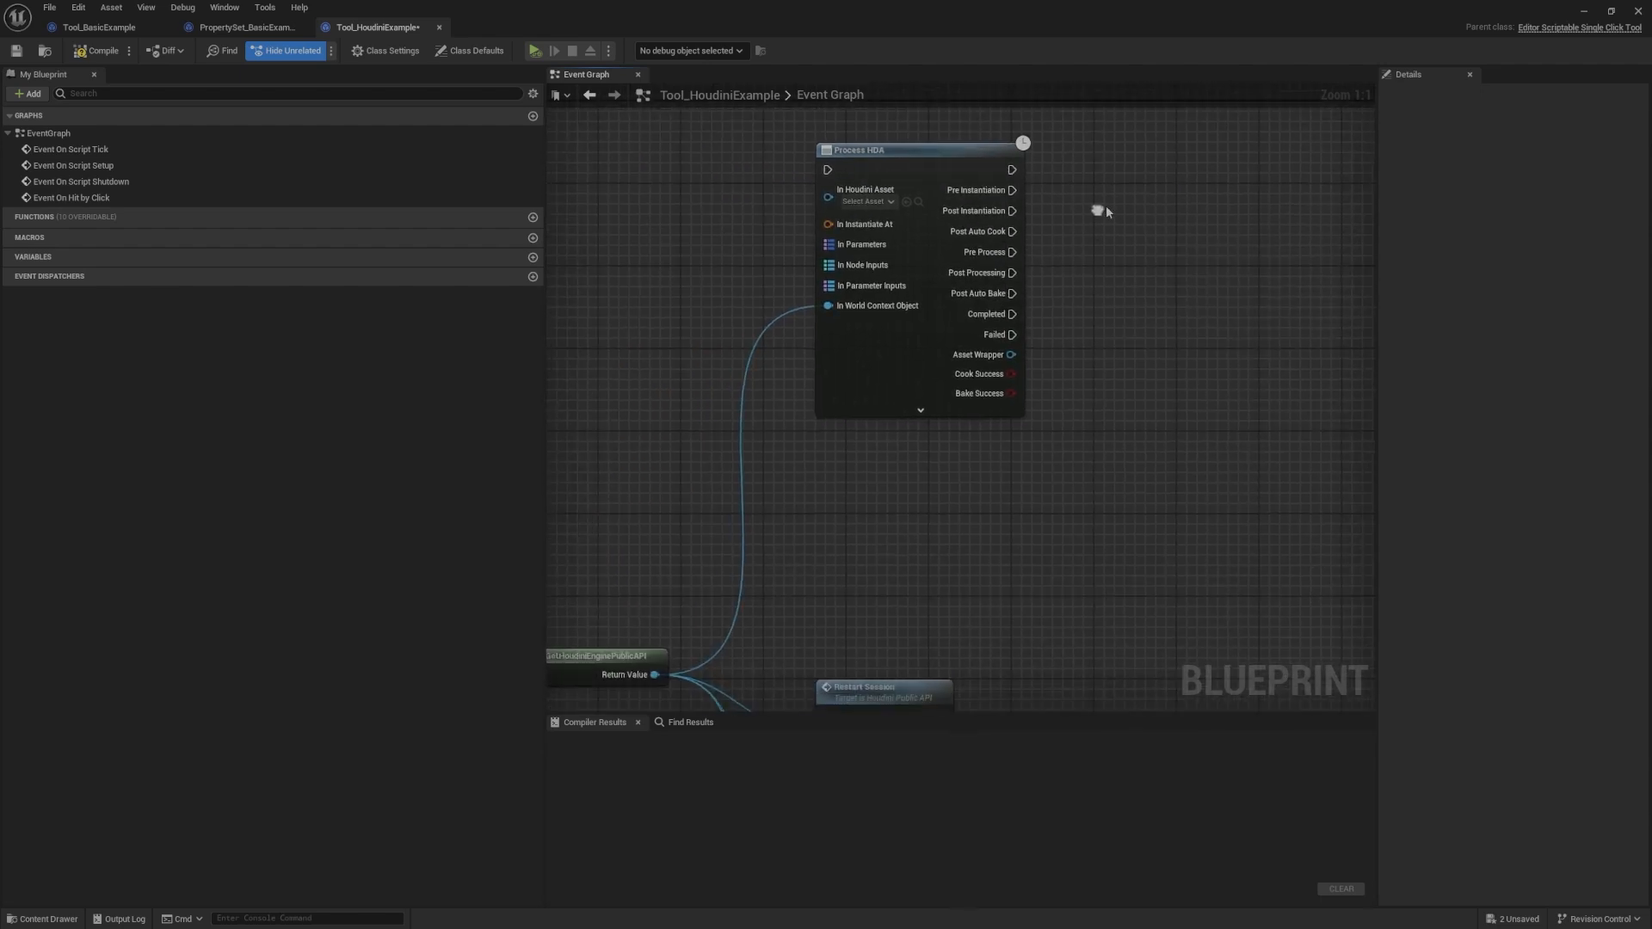
pyautogui.moveTo(1150, 350); pyautogui.dragTo(1093, 280, button='right')
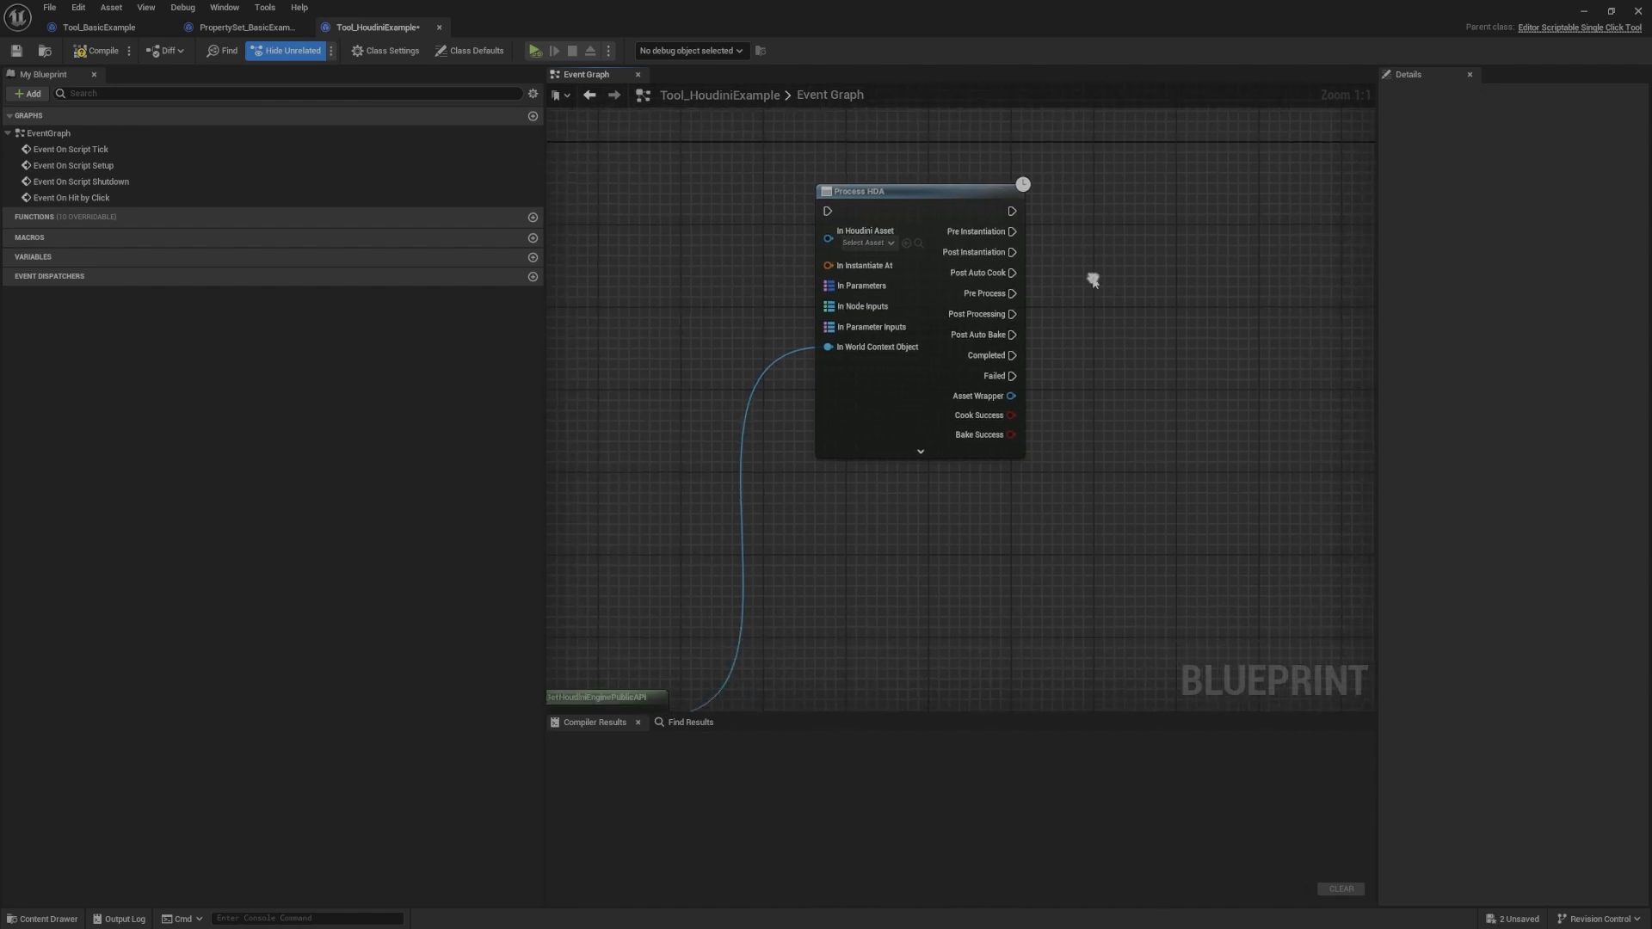
pyautogui.moveTo(1081, 404); pyautogui.dragTo(1127, 465, button='right')
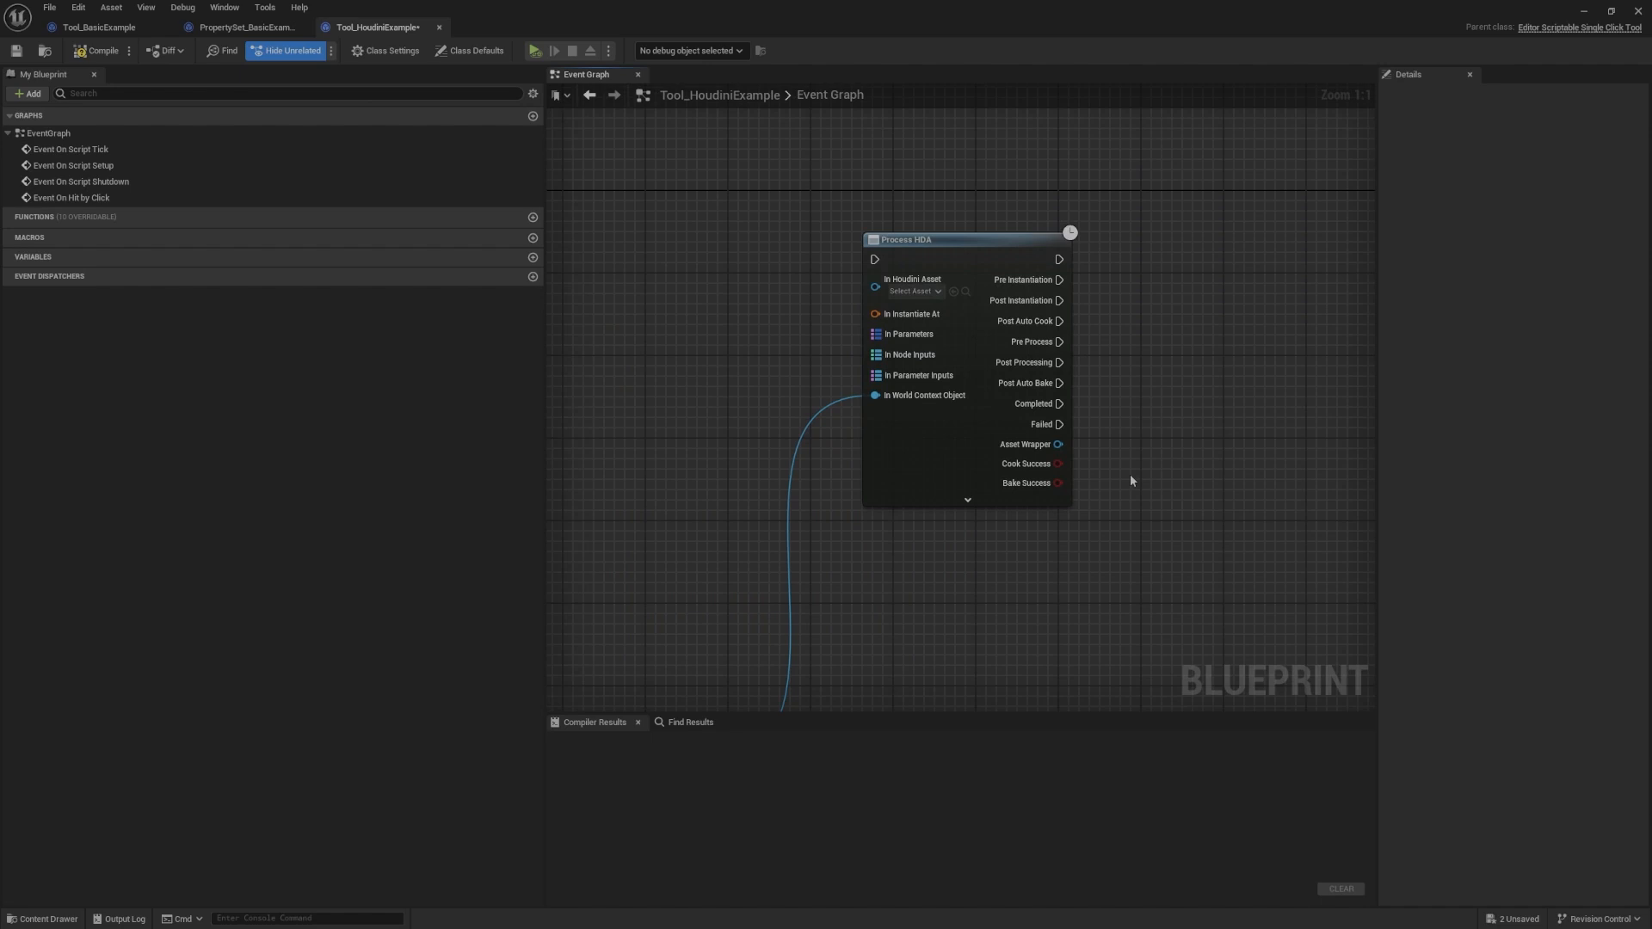
# Step: Move the Process HDA node down, closer to the session nodes
pyautogui.scroll(-1, 1117, 523)
pyautogui.moveTo(1117, 522); pyautogui.dragTo(1094, 354, button='right')
pyautogui.scroll(-1, 1098, 394)
pyautogui.moveTo(986, 304); pyautogui.dragTo(977, 378)
pyautogui.click(1165, 428)
pyautogui.moveTo(1166, 428)
pyautogui.mouseDown(button='right')
pyautogui.moveTo(1117, 369)
pyautogui.moveTo(1134, 437)
pyautogui.mouseUp(button='right')
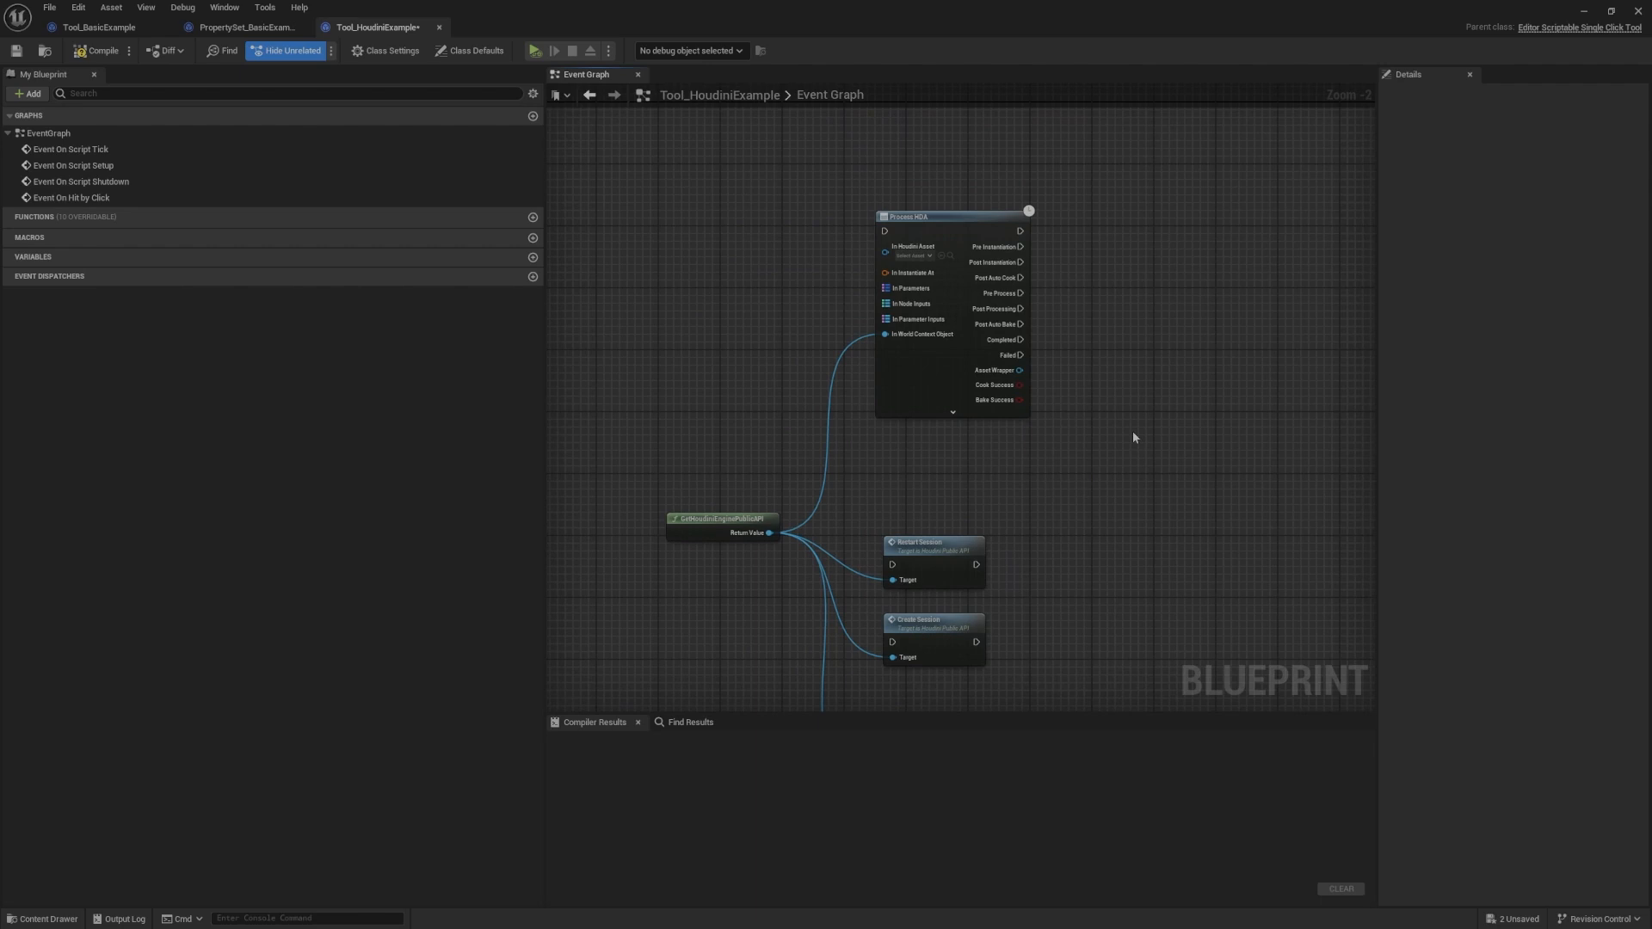
# Step: Add an Instantiate Asset node fed by the return value of GetHoudiniEnginePublicAPI
pyautogui.scroll(2, 1133, 431)
pyautogui.moveTo(667, 574); pyautogui.dragTo(1196, 384)
pyautogui.write('isnta')
pyautogui.press('BackSpace')
pyautogui.press('BackSpace')
pyautogui.press('BackSpace')
pyautogui.press('BackSpace')
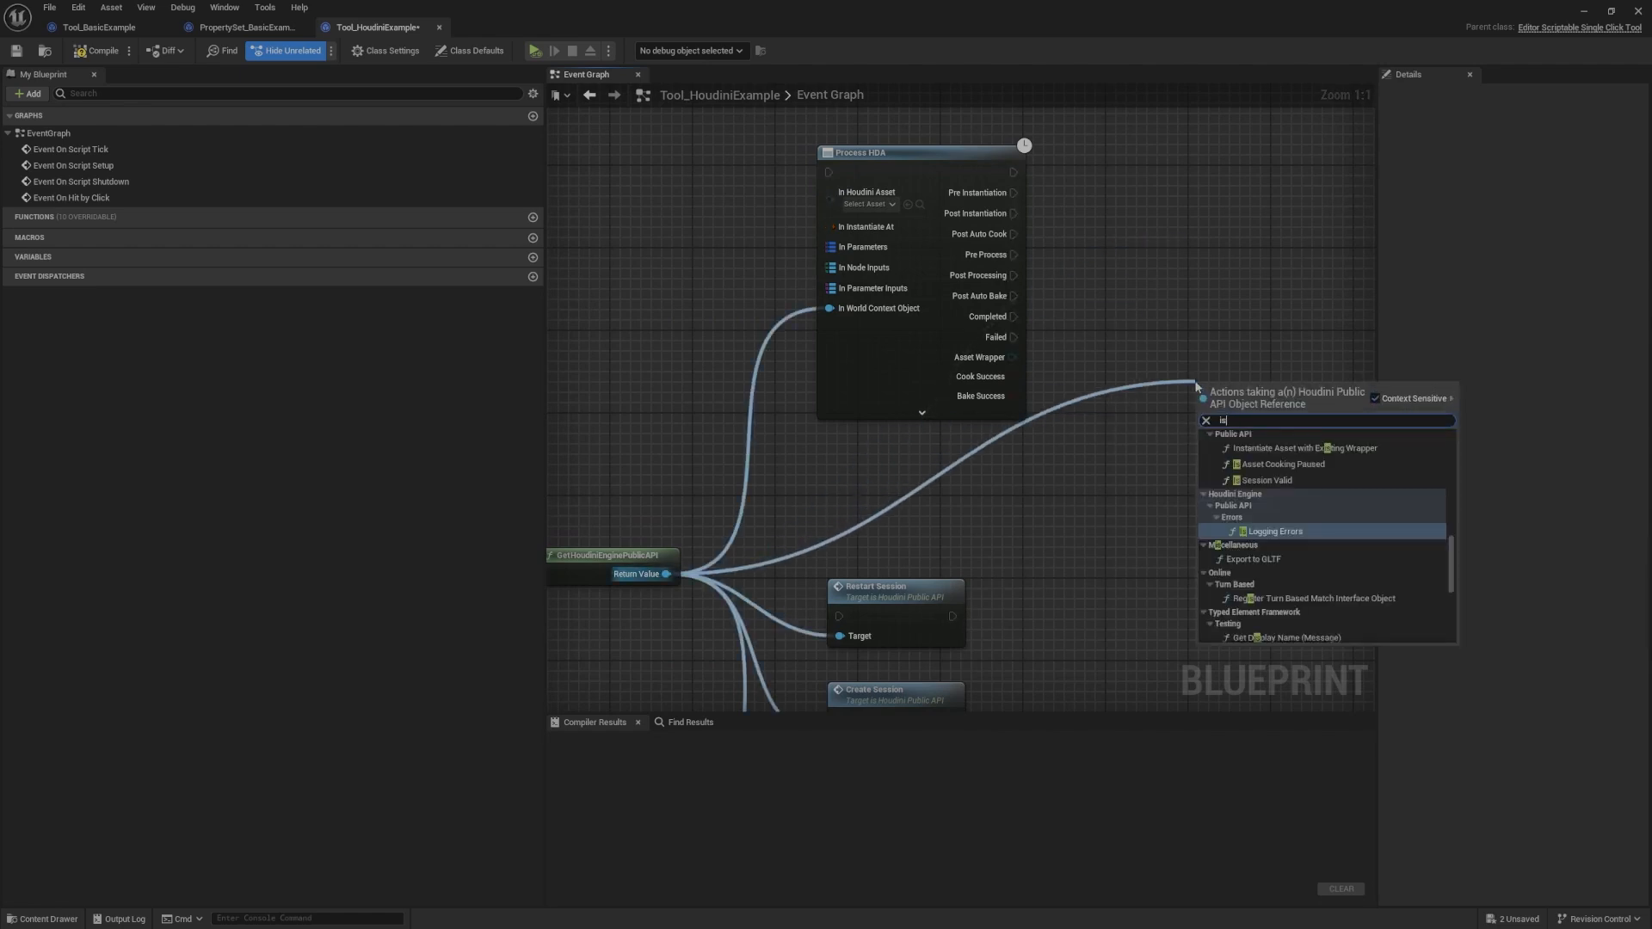
pyautogui.write('nstant')
pyautogui.press('Return')
# Step: Place the Instantiate Asset node beside Process HDA and shift both nodes up and left together
pyautogui.moveTo(1180, 361); pyautogui.dragTo(1011, 290, button='right')
pyautogui.moveTo(1094, 328); pyautogui.dragTo(1019, 168)
pyautogui.moveTo(1060, 154); pyautogui.dragTo(1152, 369, button='right')
pyautogui.moveTo(1151, 367); pyautogui.dragTo(1111, 314)
pyautogui.moveTo(1238, 249); pyautogui.dragTo(1199, 199, button='right')
pyautogui.moveTo(1199, 202); pyautogui.dragTo(815, 297)
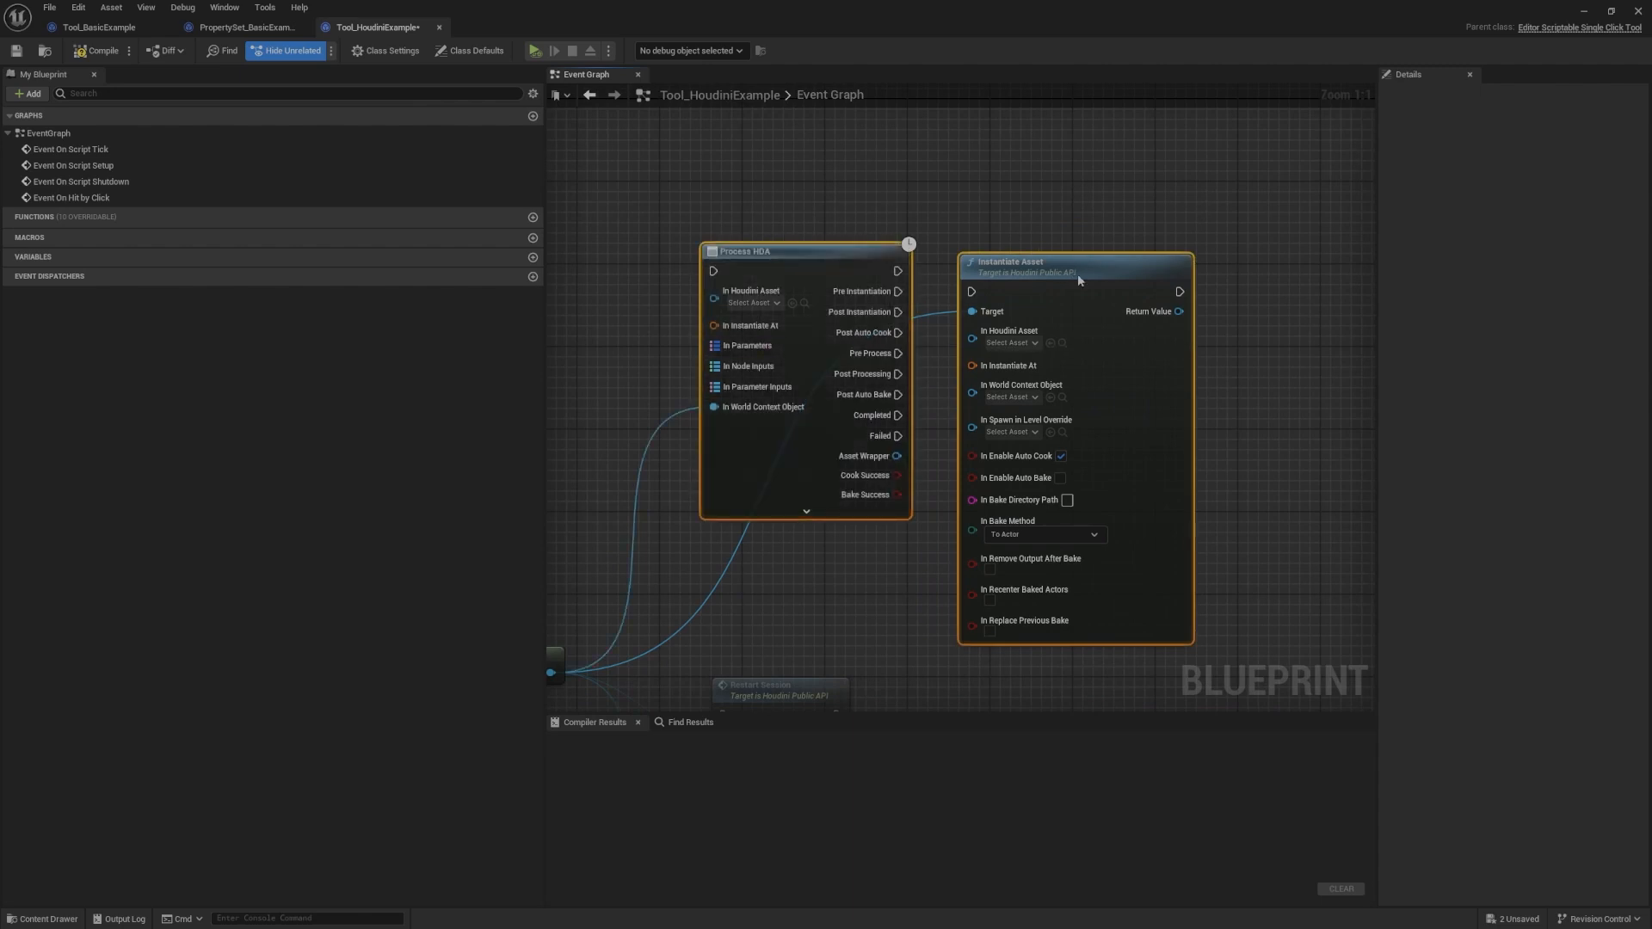
pyautogui.moveTo(1077, 274); pyautogui.dragTo(1026, 191)
pyautogui.moveTo(1218, 161); pyautogui.dragTo(1311, 161, button='right')
pyautogui.click(1283, 361)
pyautogui.moveTo(1283, 361); pyautogui.dragTo(1283, 391, button='right')
pyautogui.moveTo(1005, 246); pyautogui.dragTo(991, 362, button='right')
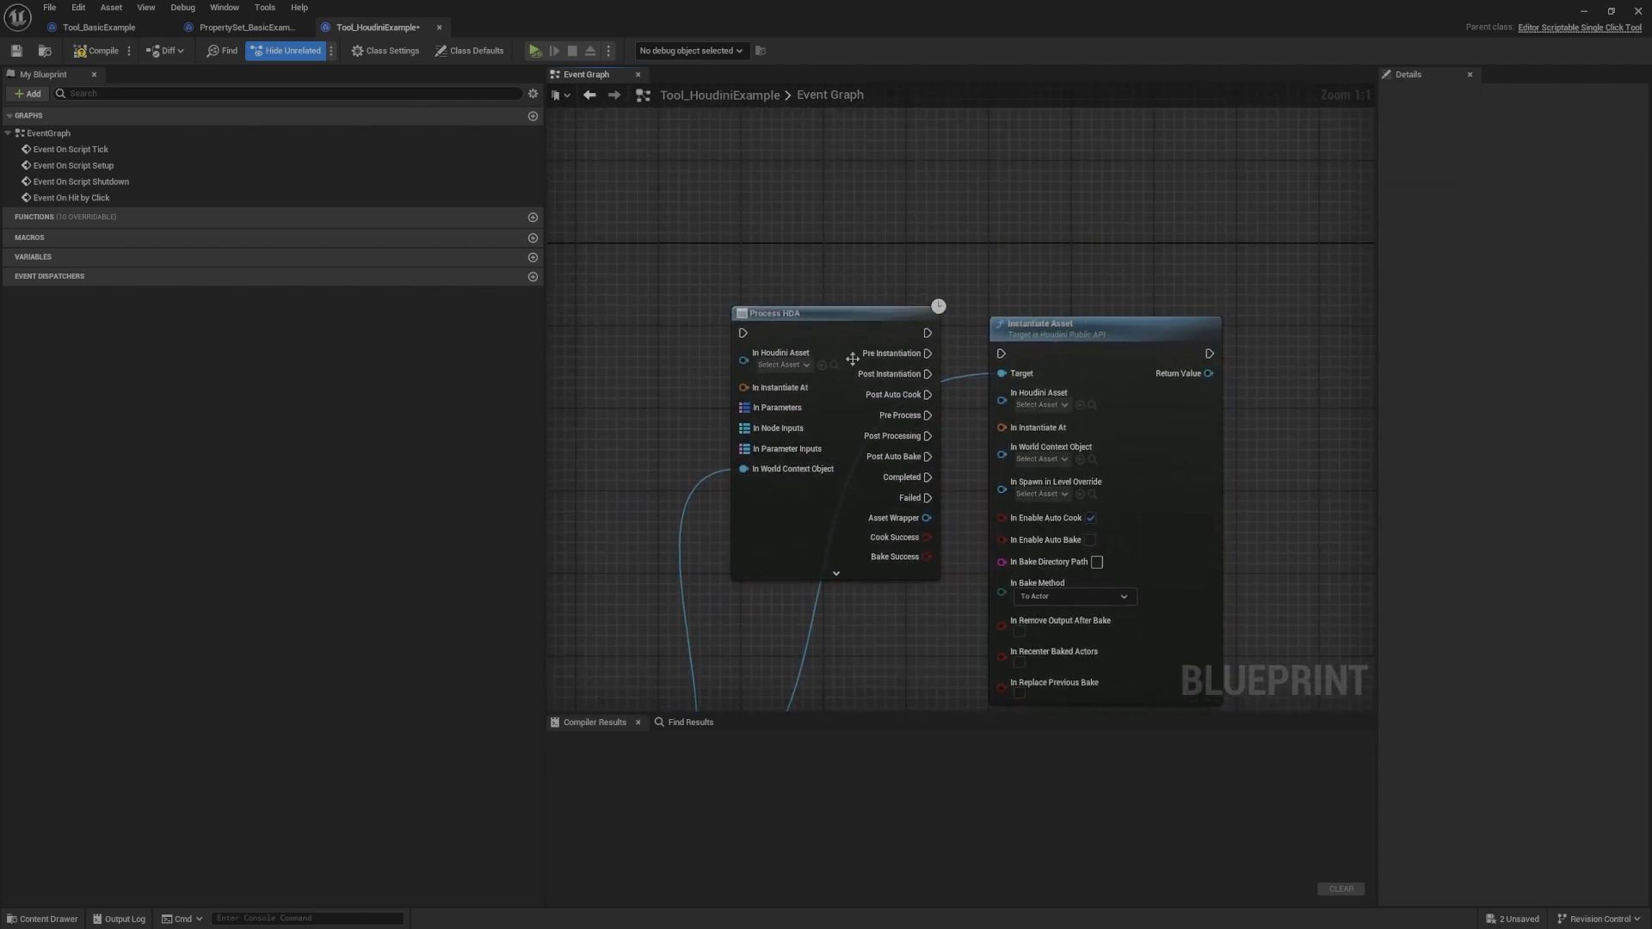
# Step: Move the Process HDA node directly above the Instantiate Asset node
pyautogui.moveTo(852, 358); pyautogui.dragTo(841, 183)
pyautogui.moveTo(954, 242); pyautogui.dragTo(944, 326, button='right')
pyautogui.moveTo(819, 460); pyautogui.dragTo(1021, 277)
pyautogui.moveTo(999, 327); pyautogui.dragTo(981, 320, button='right')
pyautogui.scroll(-2, 985, 319)
pyautogui.moveTo(992, 289); pyautogui.dragTo(976, 306)
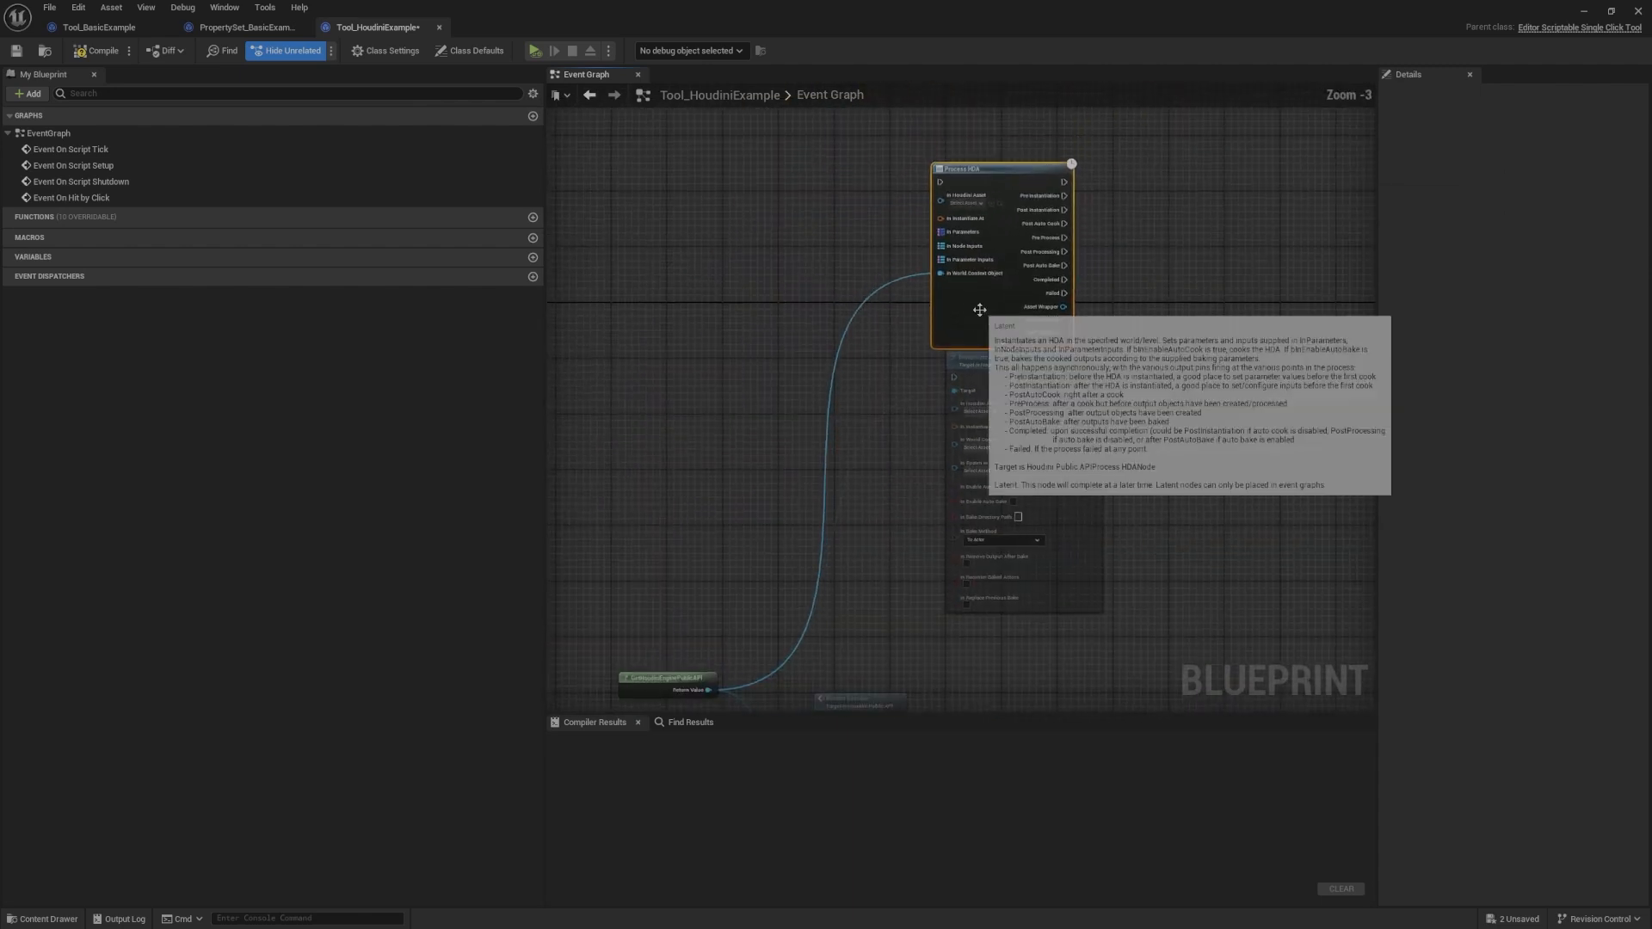
pyautogui.scroll(2, 957, 183)
pyautogui.moveTo(958, 185); pyautogui.dragTo(975, 175)
pyautogui.moveTo(918, 151); pyautogui.dragTo(891, 160, button='right')
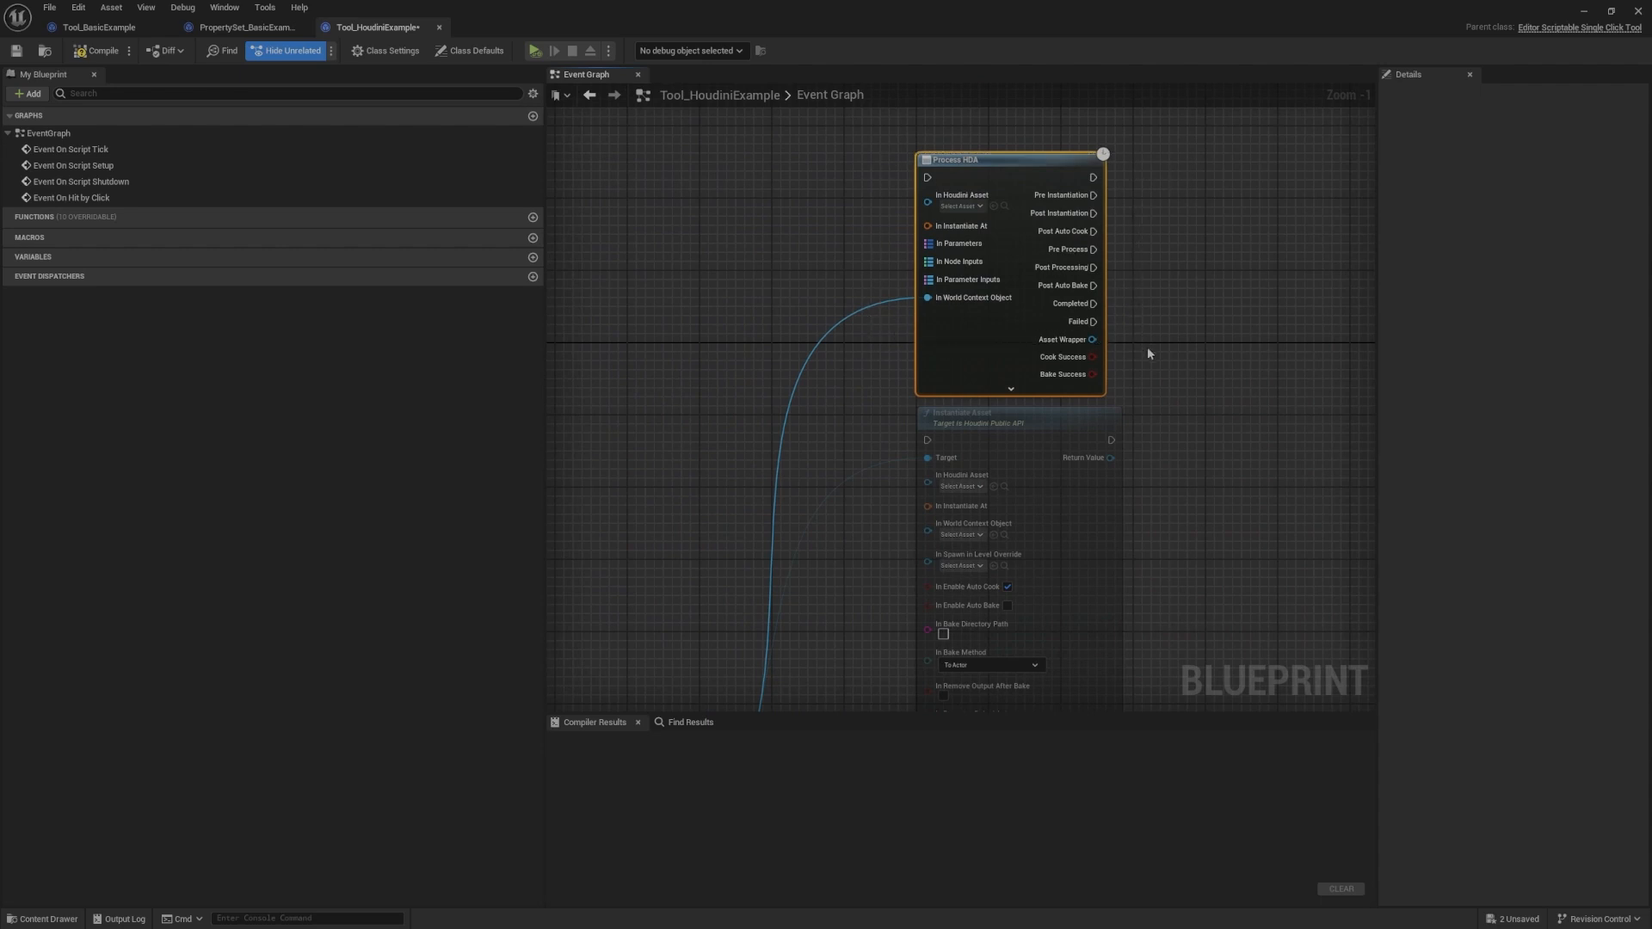
# Step: Shift the Instantiate Asset node slightly left, underneath the Process HDA node
pyautogui.moveTo(1155, 386); pyautogui.dragTo(1149, 160, button='right')
pyautogui.click(984, 199)
pyautogui.moveTo(787, 232); pyautogui.dragTo(865, 241, button='right')
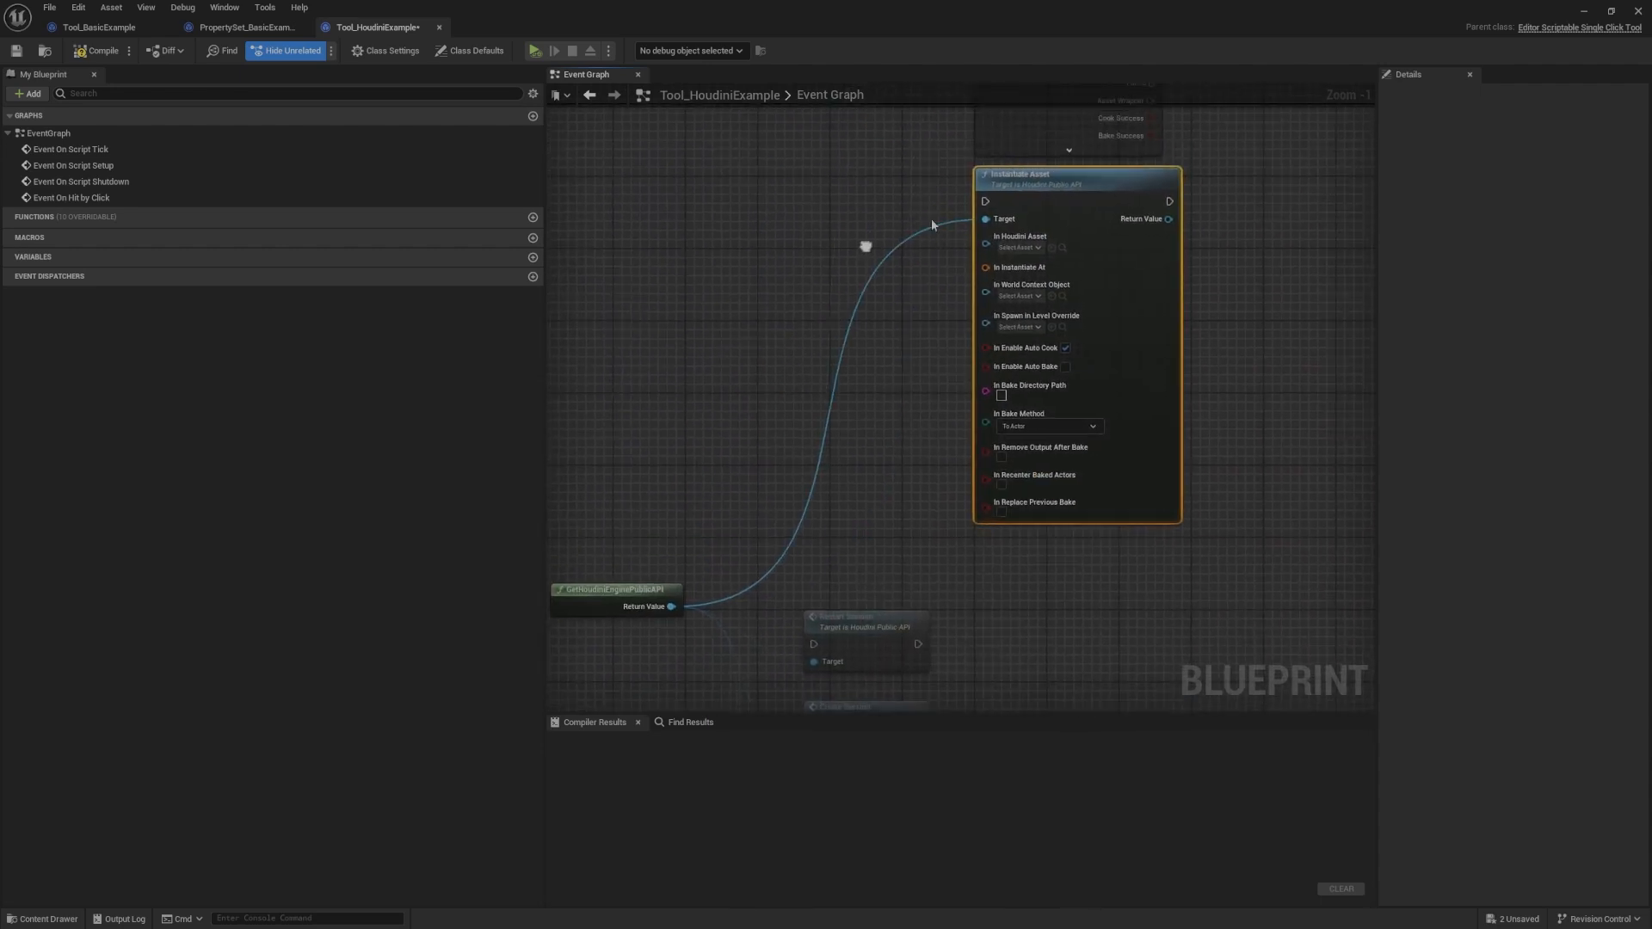
pyautogui.moveTo(1086, 196); pyautogui.dragTo(990, 196)
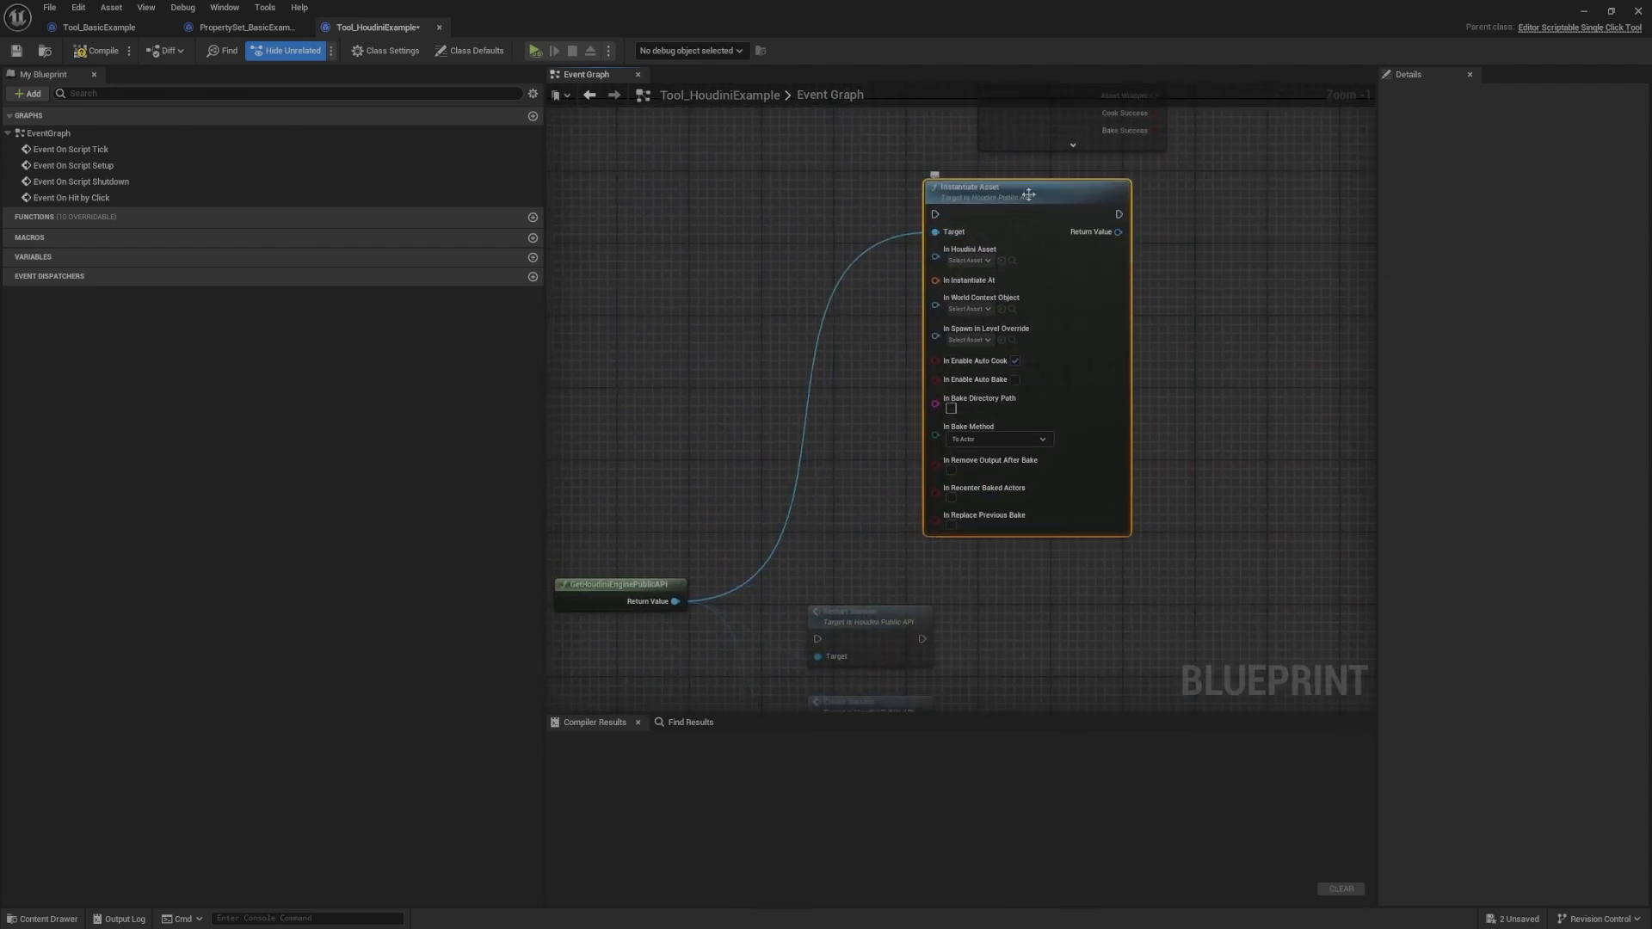
pyautogui.moveTo(1167, 257); pyautogui.dragTo(1061, 640, button='right')
pyautogui.scroll(1, 847, 422)
pyautogui.click(860, 390)
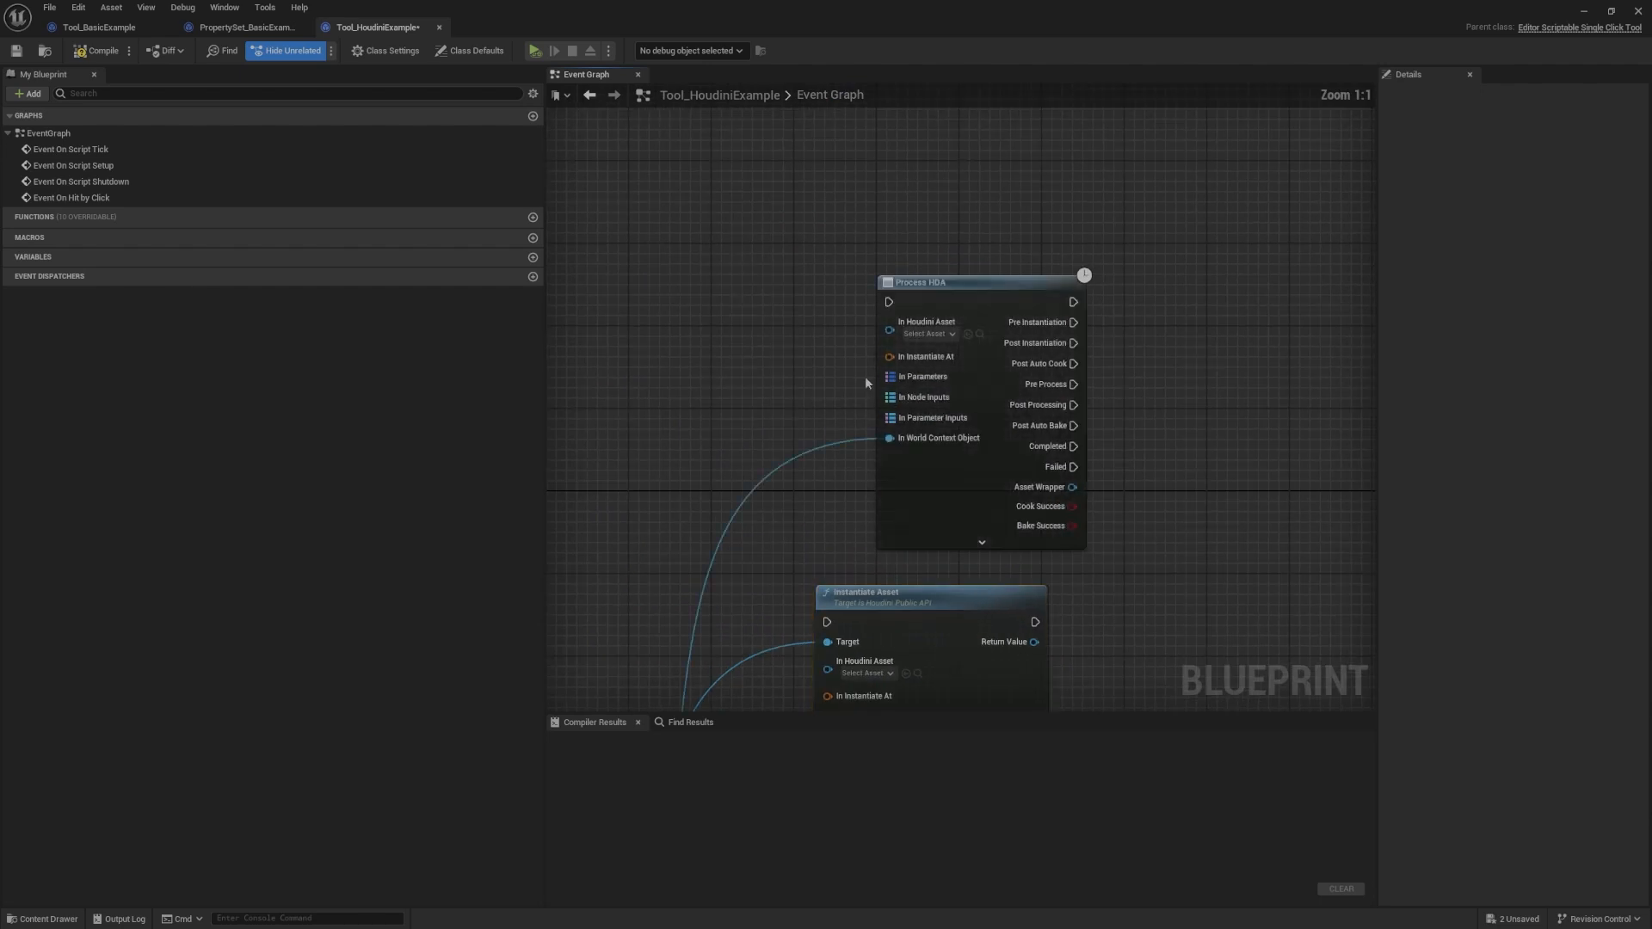
# Step: Compare the Process HDA and Instantiate Asset nodes and examine the inputs and description of Instantiate Asset
pyautogui.scroll(-3, 929, 417)
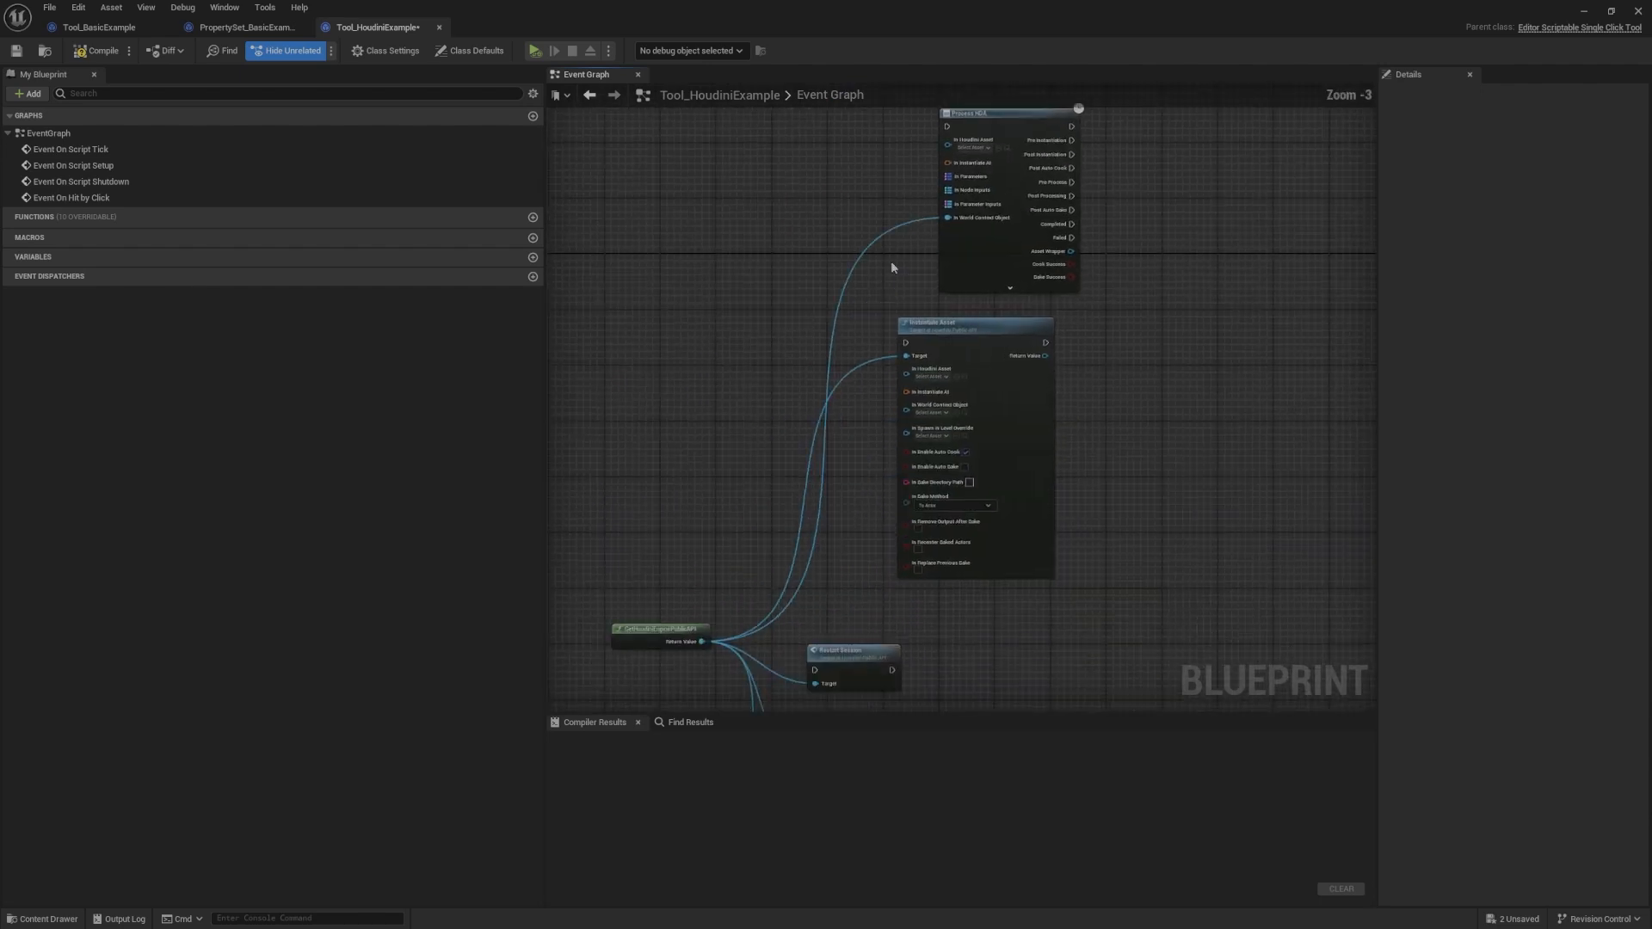
pyautogui.moveTo(947, 187); pyautogui.dragTo(1146, 495)
pyautogui.scroll(1, 1081, 388)
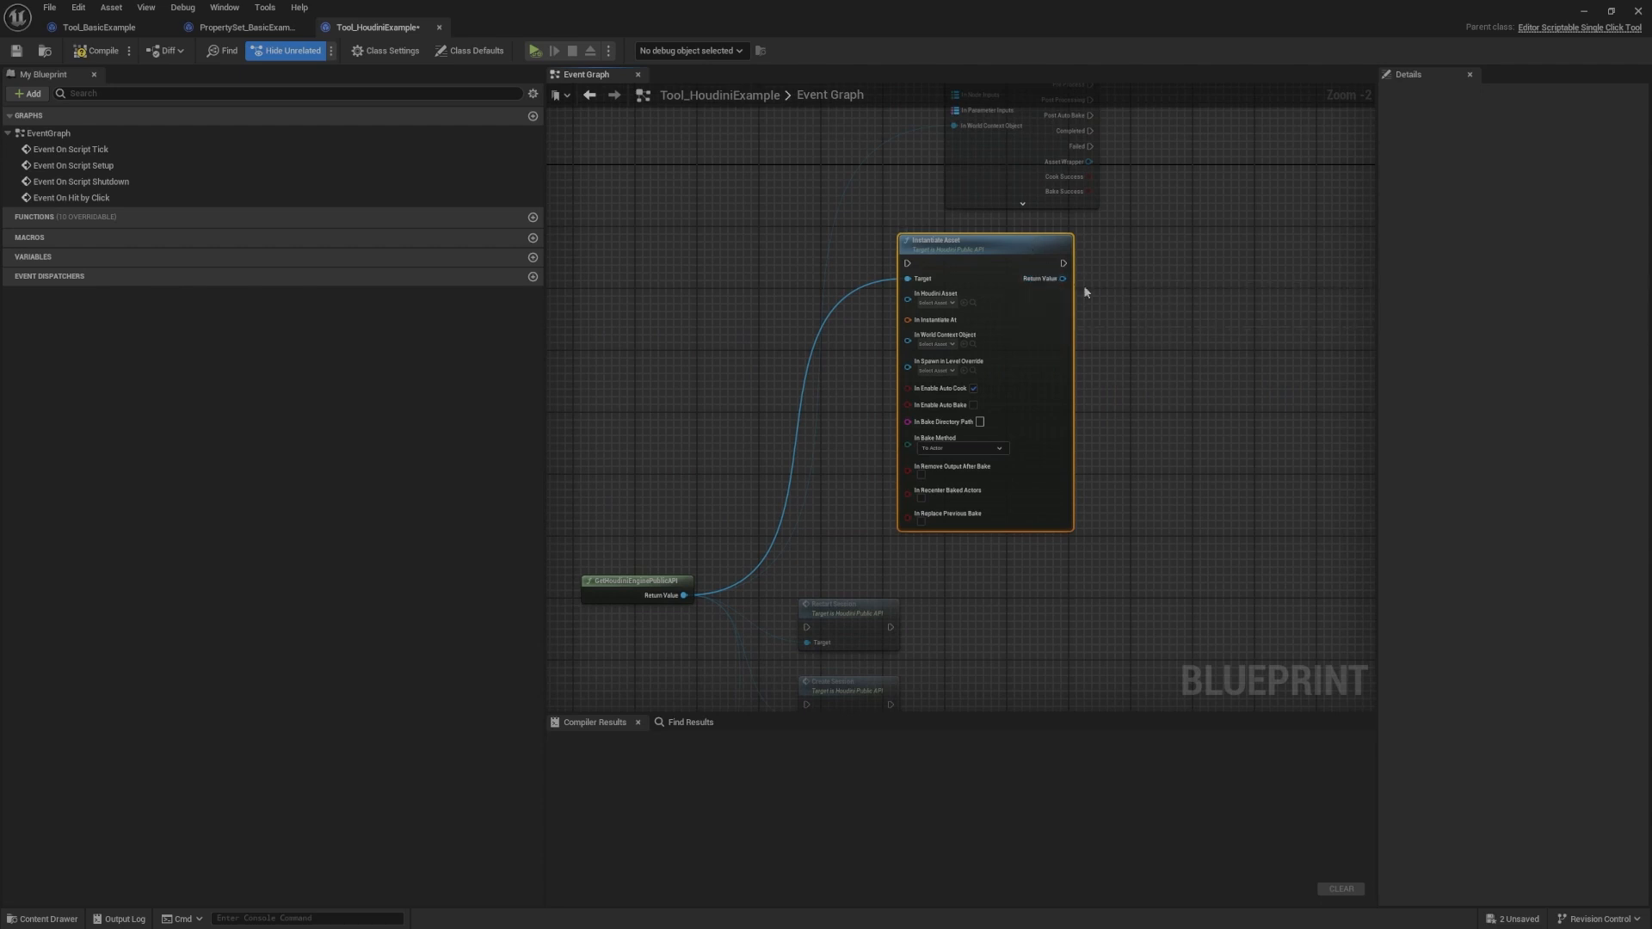
pyautogui.scroll(-5, 1072, 323)
pyautogui.scroll(8, 1050, 376)
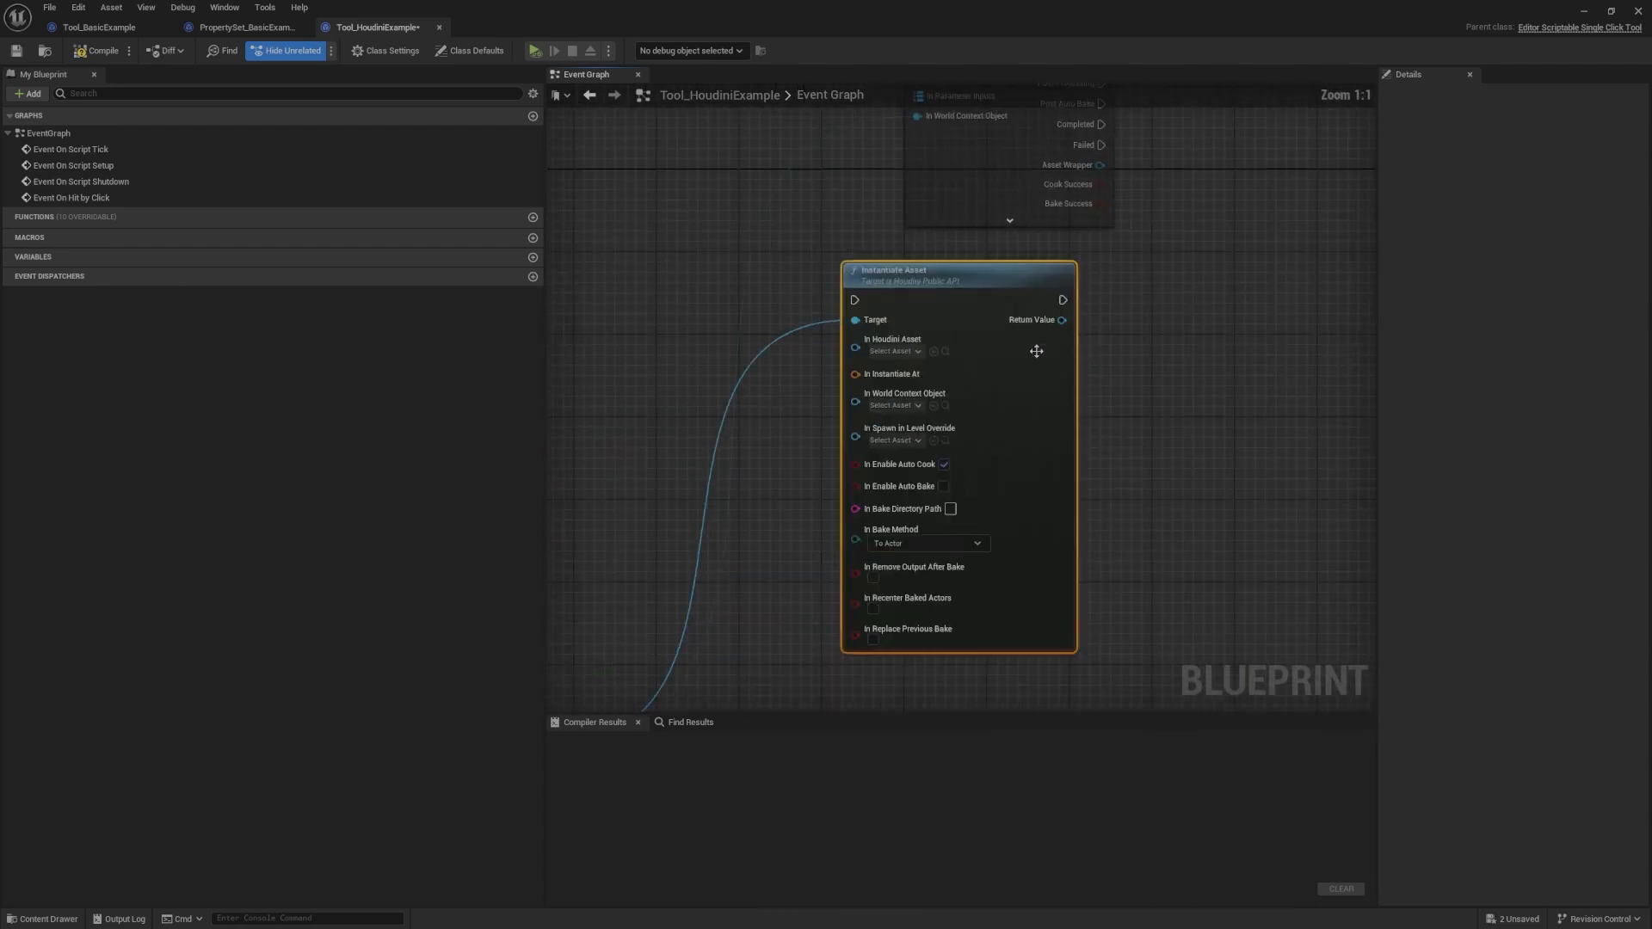
pyautogui.scroll(-4, 1044, 272)
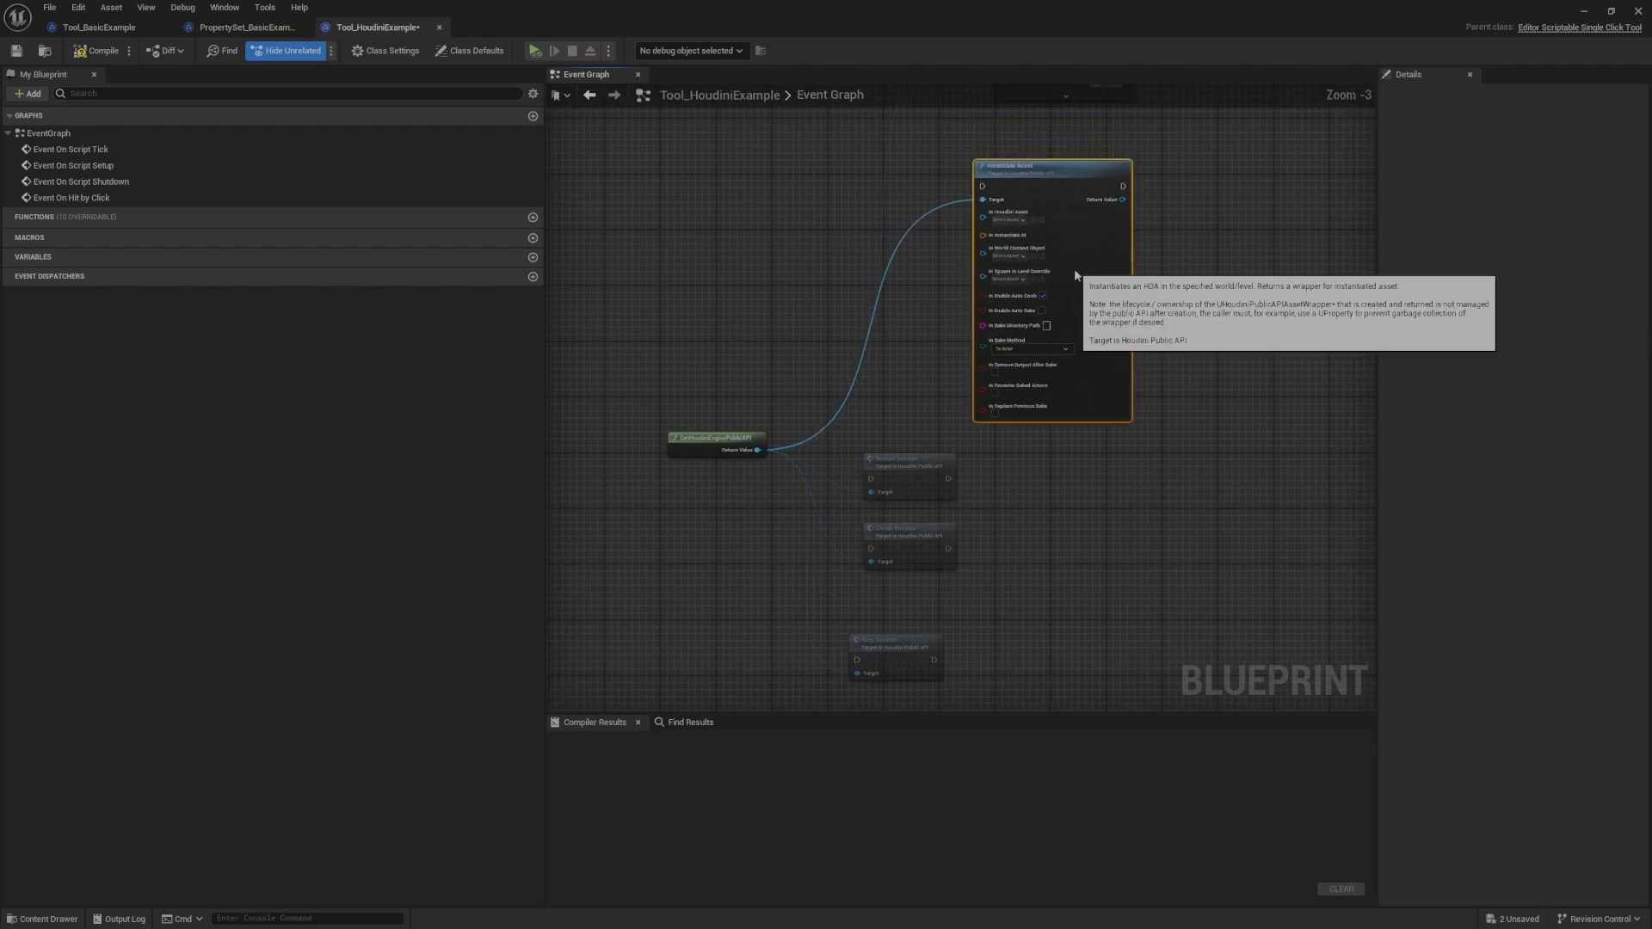
pyautogui.scroll(4, 947, 250)
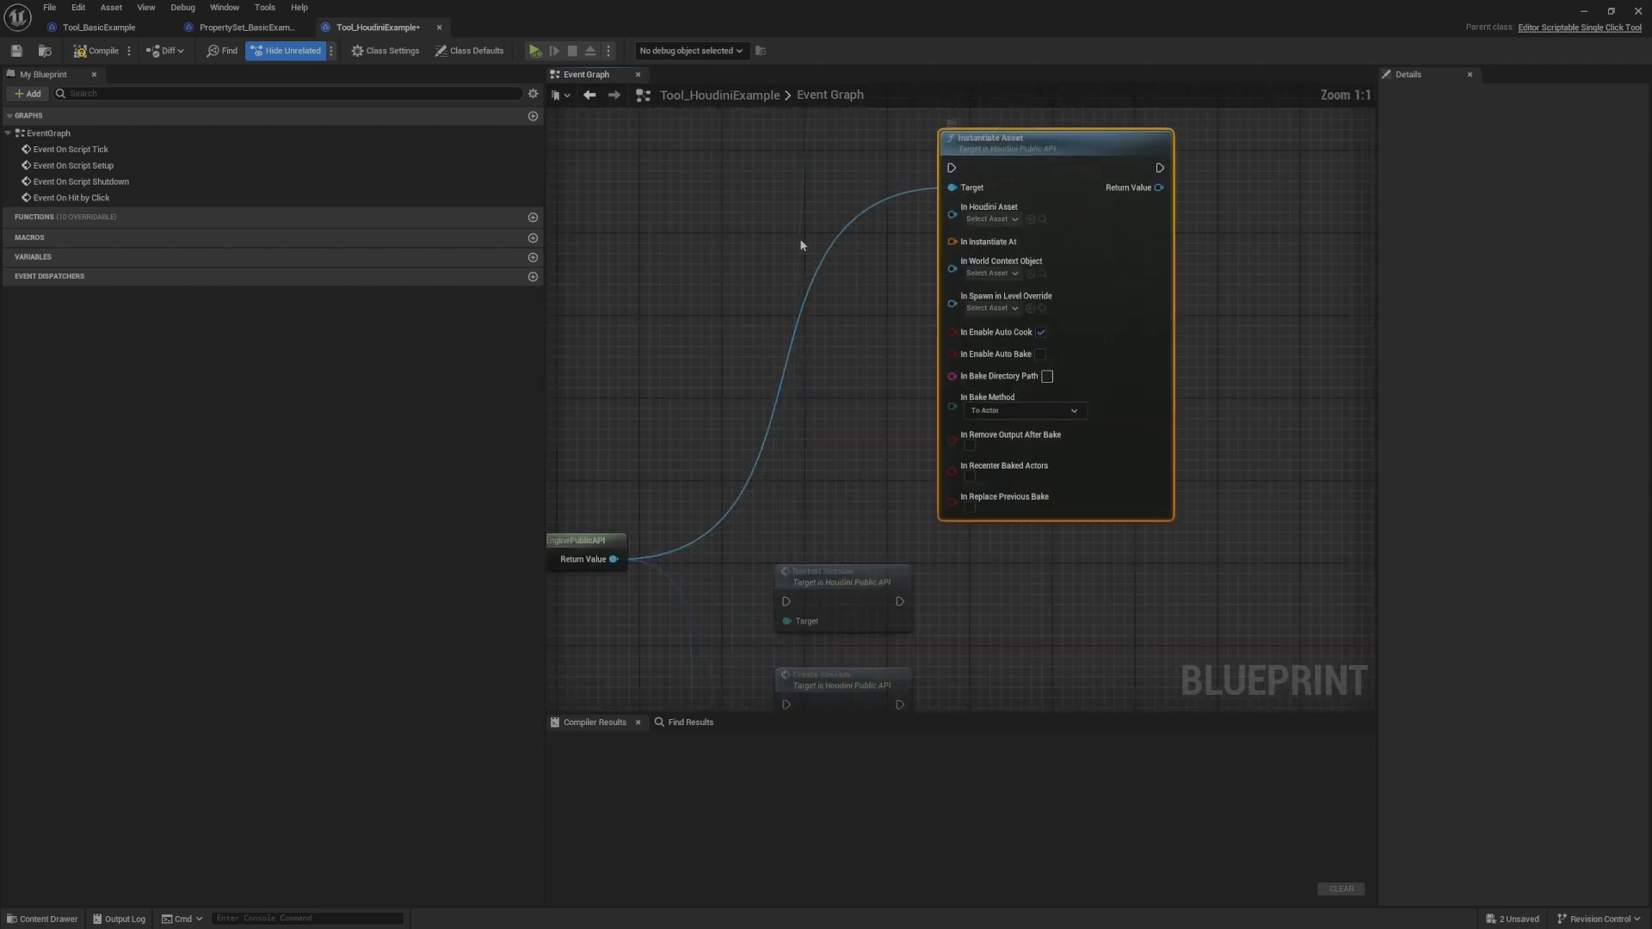
pyautogui.moveTo(839, 244); pyautogui.dragTo(962, 224, button='right')
pyautogui.moveTo(978, 156); pyautogui.dragTo(1021, 311, button='right')
pyautogui.scroll(-2, 890, 244)
pyautogui.moveTo(1088, 256); pyautogui.dragTo(1007, 246, button='right')
pyautogui.scroll(-2, 1021, 366)
# Step: Duplicate the GetHoudiniEnginePublicAPI and Instantiate Asset nodes into the empty area below the event nodes
pyautogui.click(753, 519)
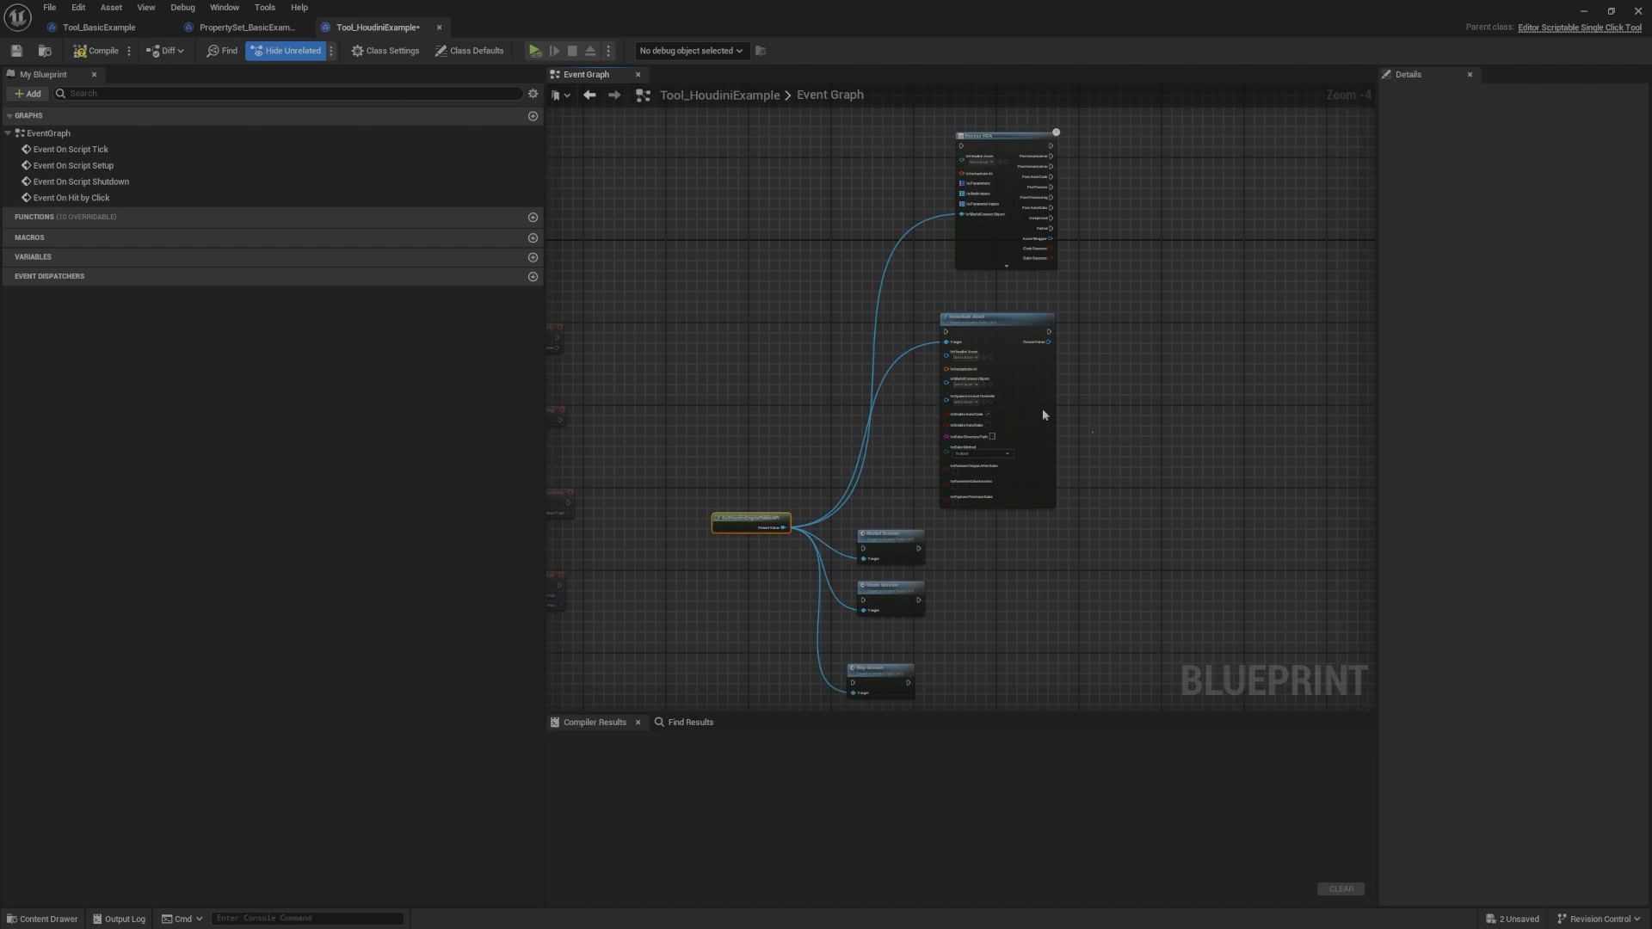
pyautogui.scroll(-4, 838, 478)
pyautogui.moveTo(984, 419); pyautogui.dragTo(917, 462)
pyautogui.moveTo(928, 362); pyautogui.dragTo(1269, 644)
pyautogui.click(912, 481)
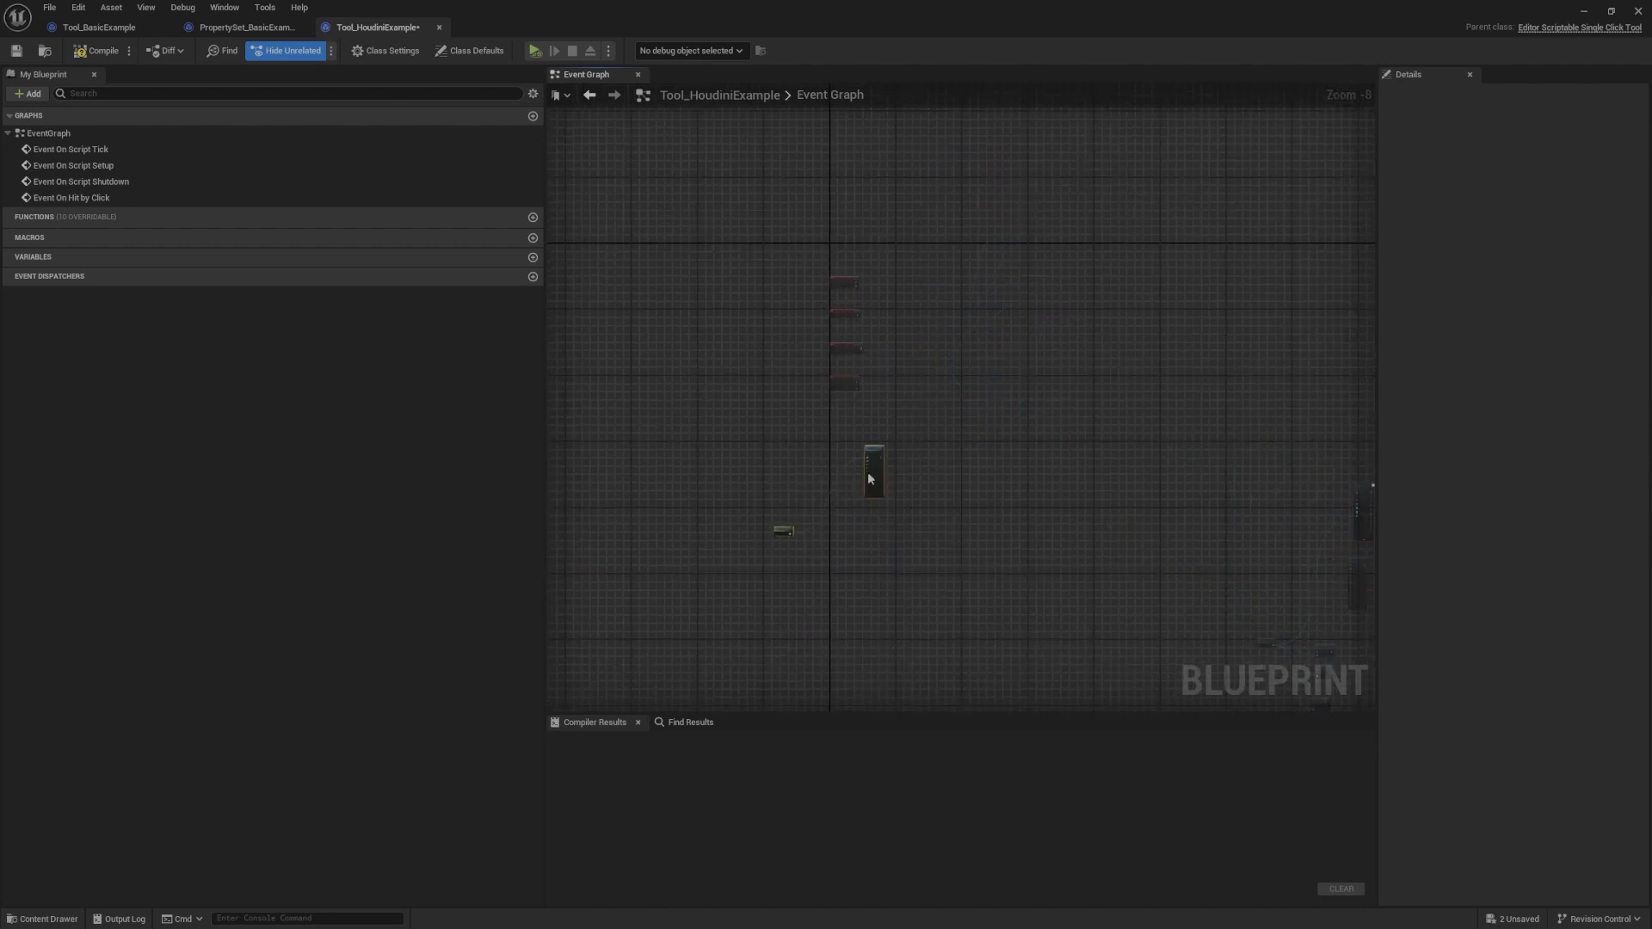
# Step: Move the copied GetHoudiniEnginePublicAPI node next to its Instantiate Asset node and straighten the connection between them
pyautogui.scroll(6, 936, 276)
pyautogui.click(861, 624)
pyautogui.moveTo(860, 625); pyautogui.dragTo(1032, 331)
pyautogui.moveTo(1032, 331); pyautogui.dragTo(863, 349, button='right')
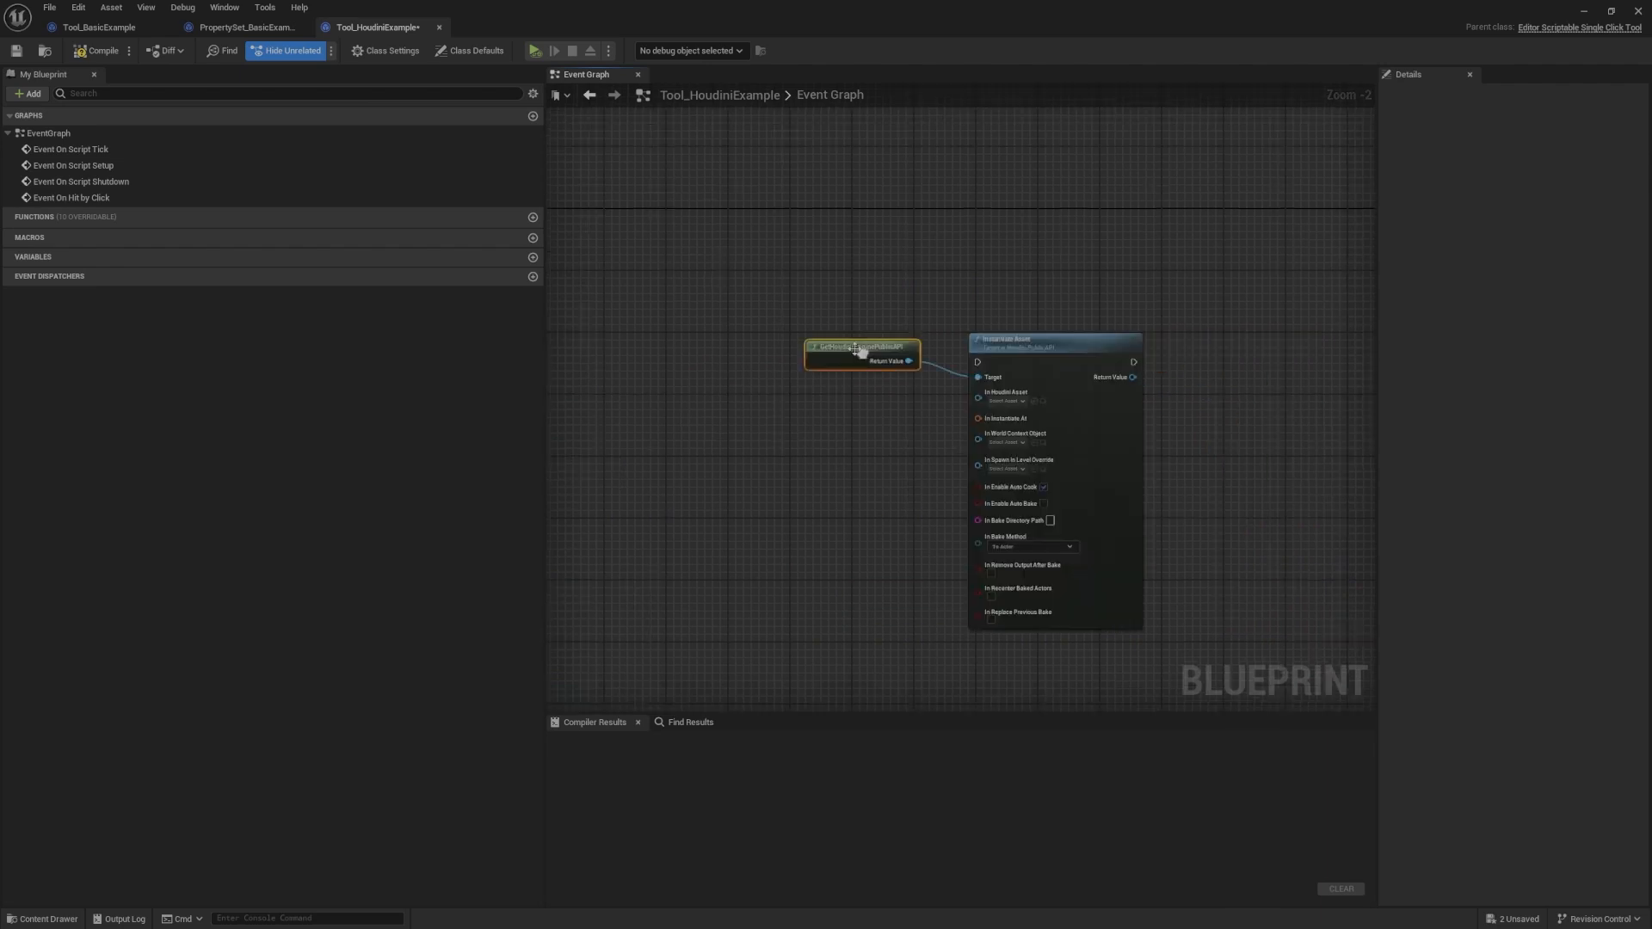
pyautogui.scroll(2, 864, 347)
pyautogui.moveTo(860, 344); pyautogui.dragTo(875, 369)
pyautogui.moveTo(874, 370); pyautogui.dragTo(804, 351, button='right')
pyautogui.click(815, 344)
pyautogui.click(816, 357)
pyautogui.press('q')
pyautogui.moveTo(812, 415)
pyautogui.mouseDown(button='right')
pyautogui.moveTo(799, 372)
pyautogui.moveTo(787, 394)
pyautogui.mouseUp(button='right')
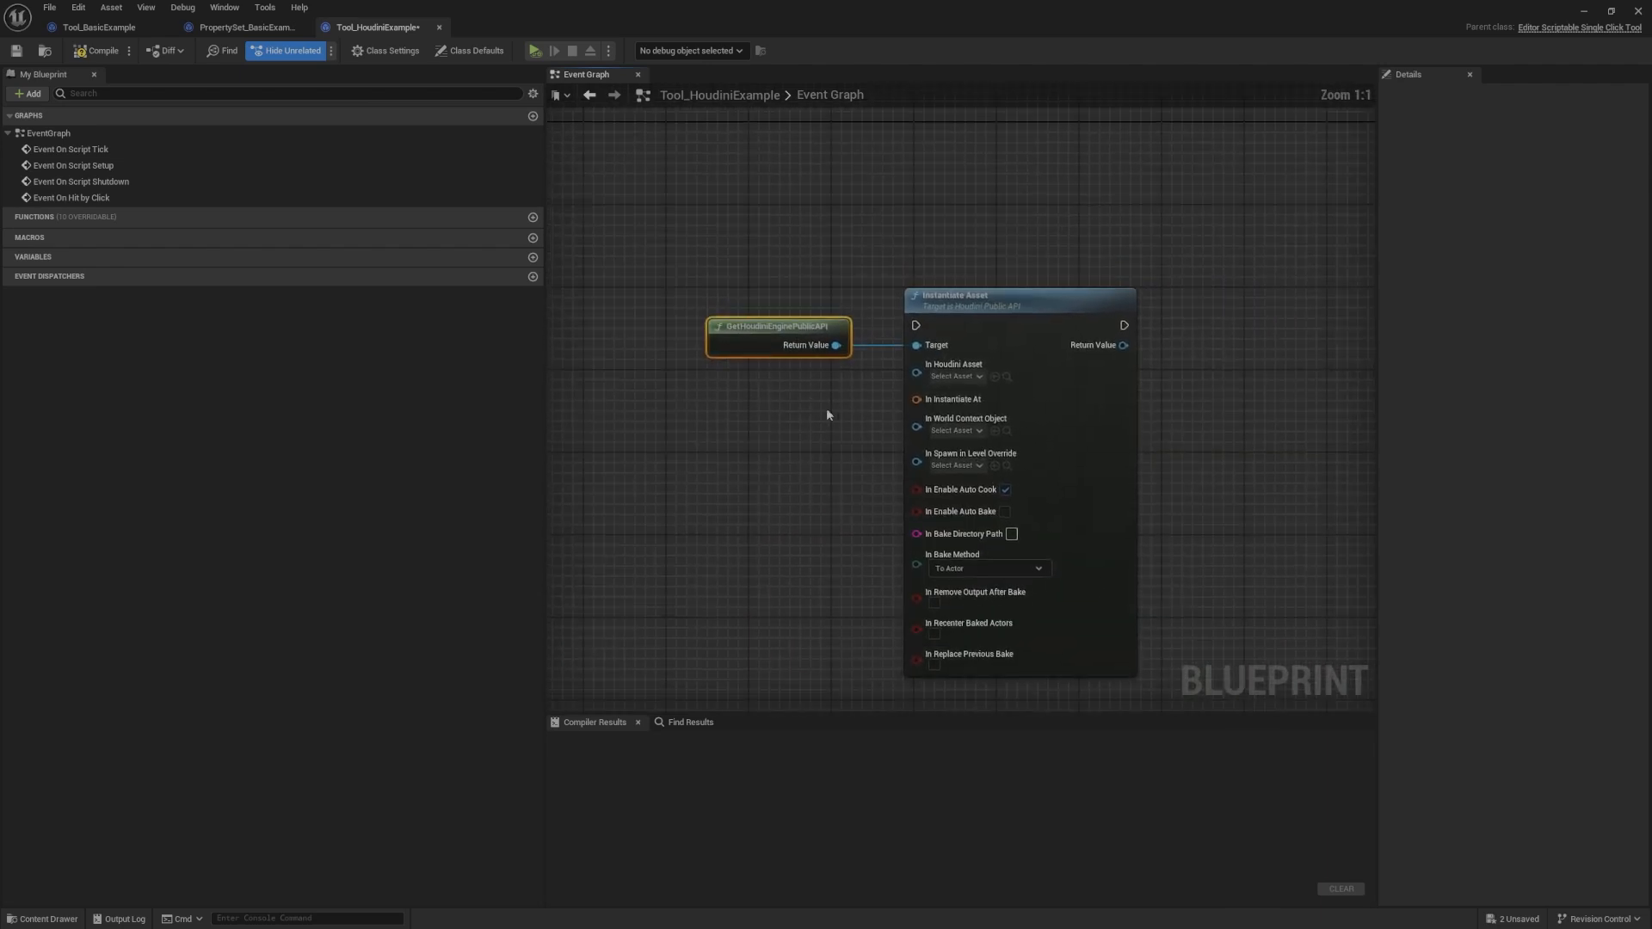
# Step: Browse the Houdini assets available for the In Houdini Asset input of the copied Instantiate Asset node
pyautogui.click(955, 377)
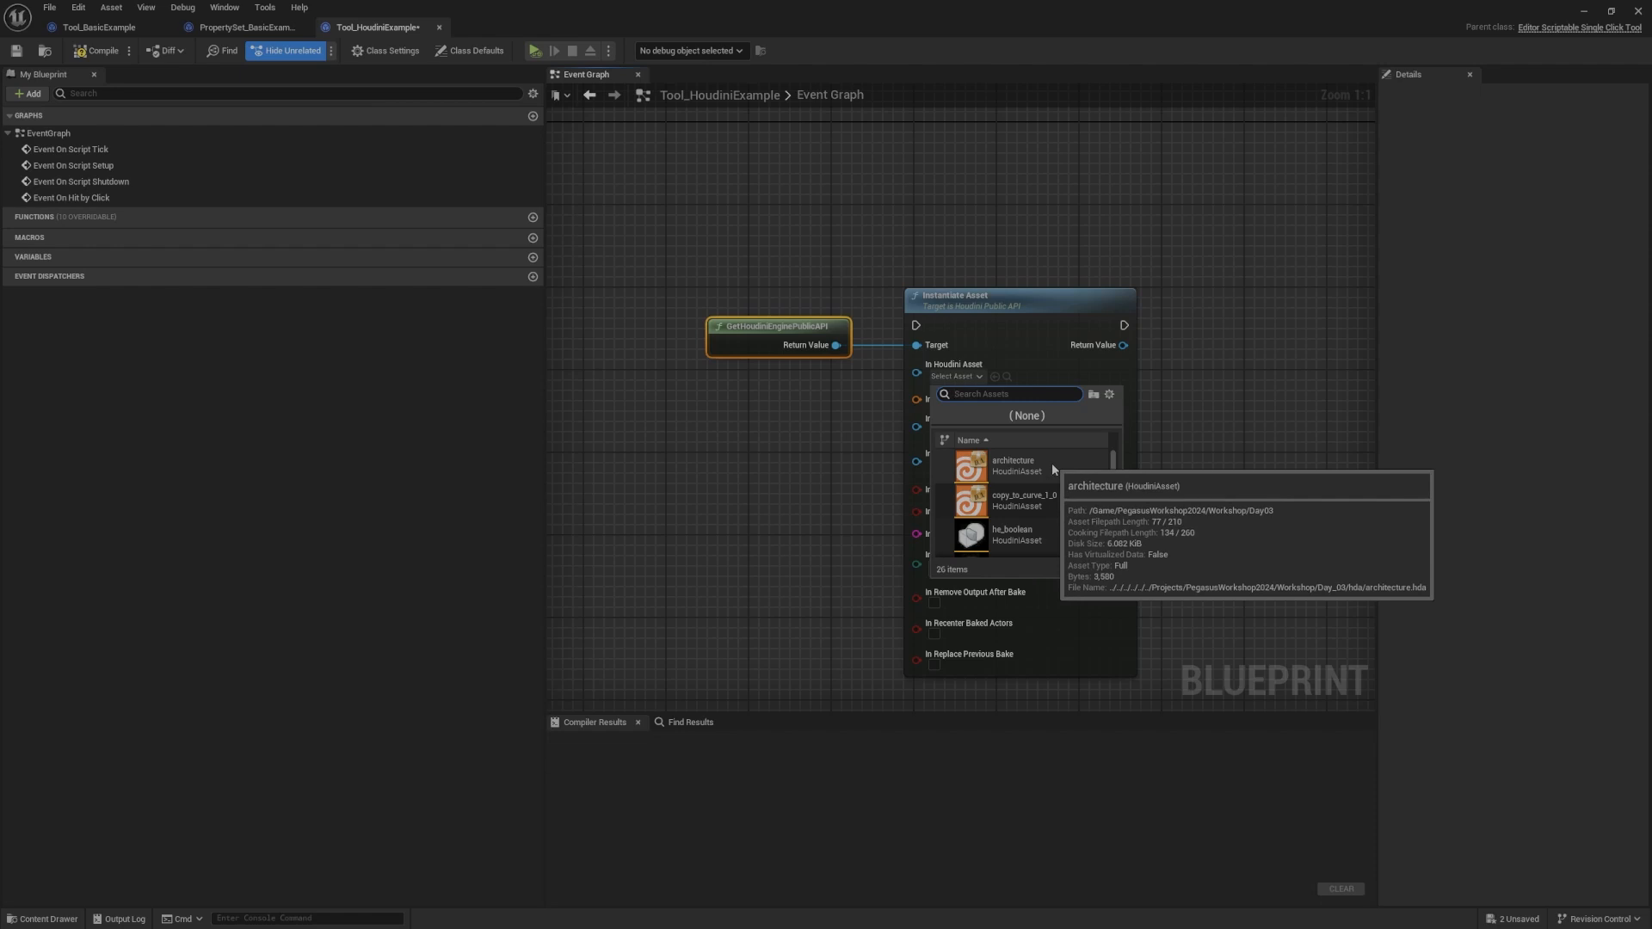
pyautogui.click(973, 241)
pyautogui.moveTo(1215, 269); pyautogui.dragTo(969, 214)
pyautogui.moveTo(866, 208); pyautogui.dragTo(864, 244)
pyautogui.moveTo(863, 248); pyautogui.dragTo(898, 340, button='right')
pyautogui.click(985, 433)
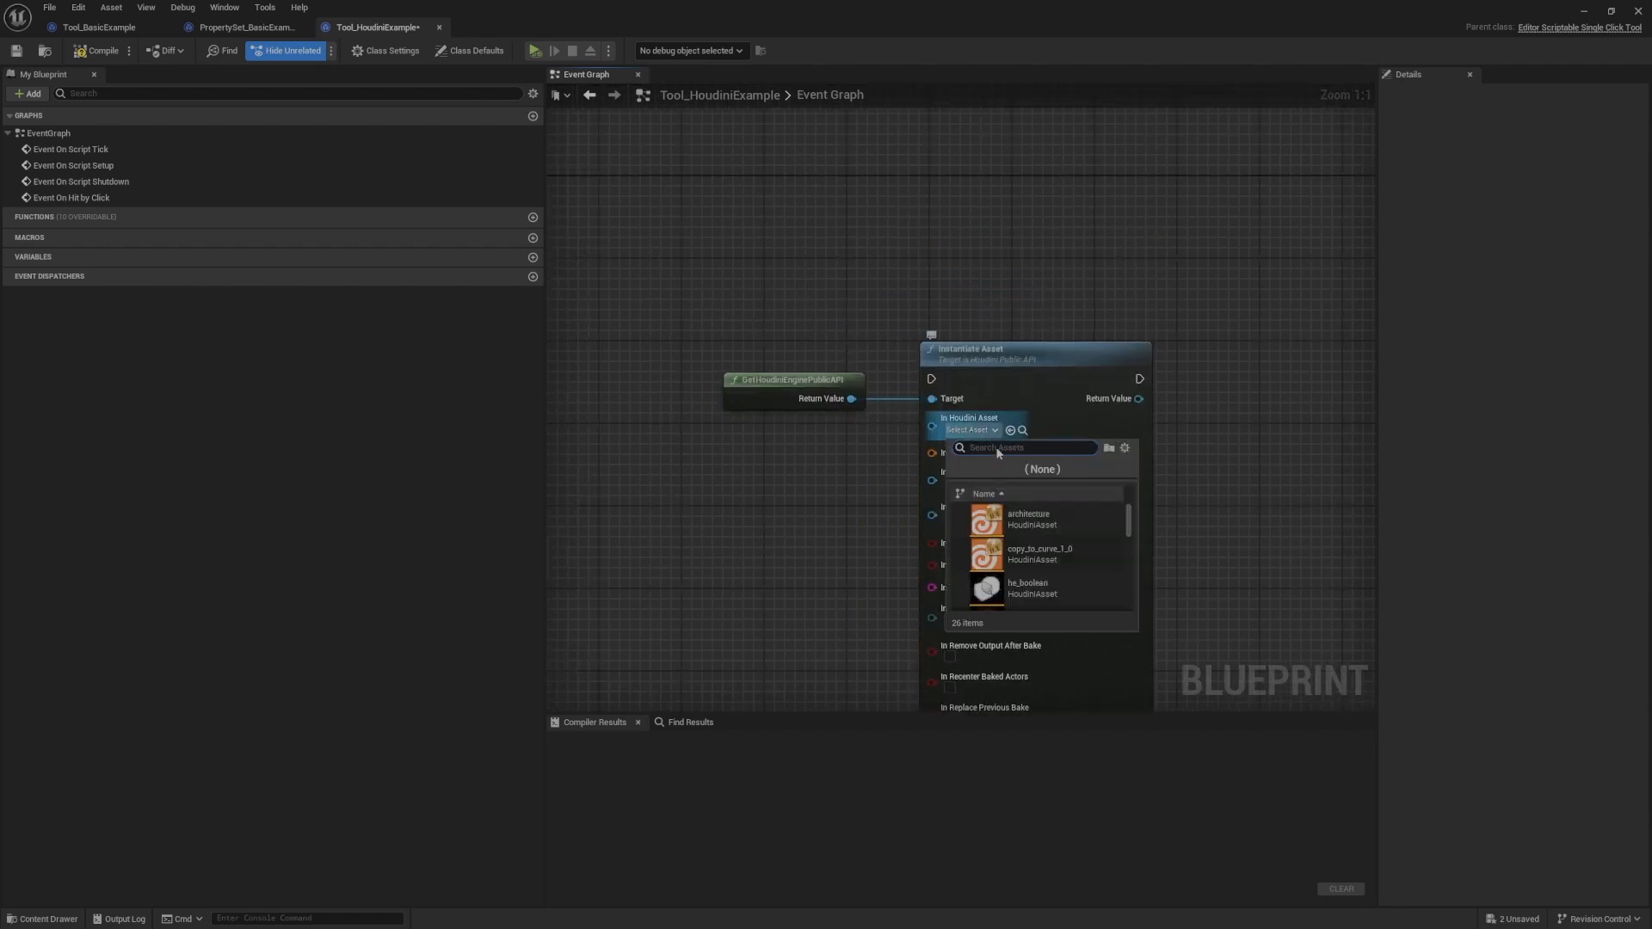
pyautogui.scroll(-3, 1082, 529)
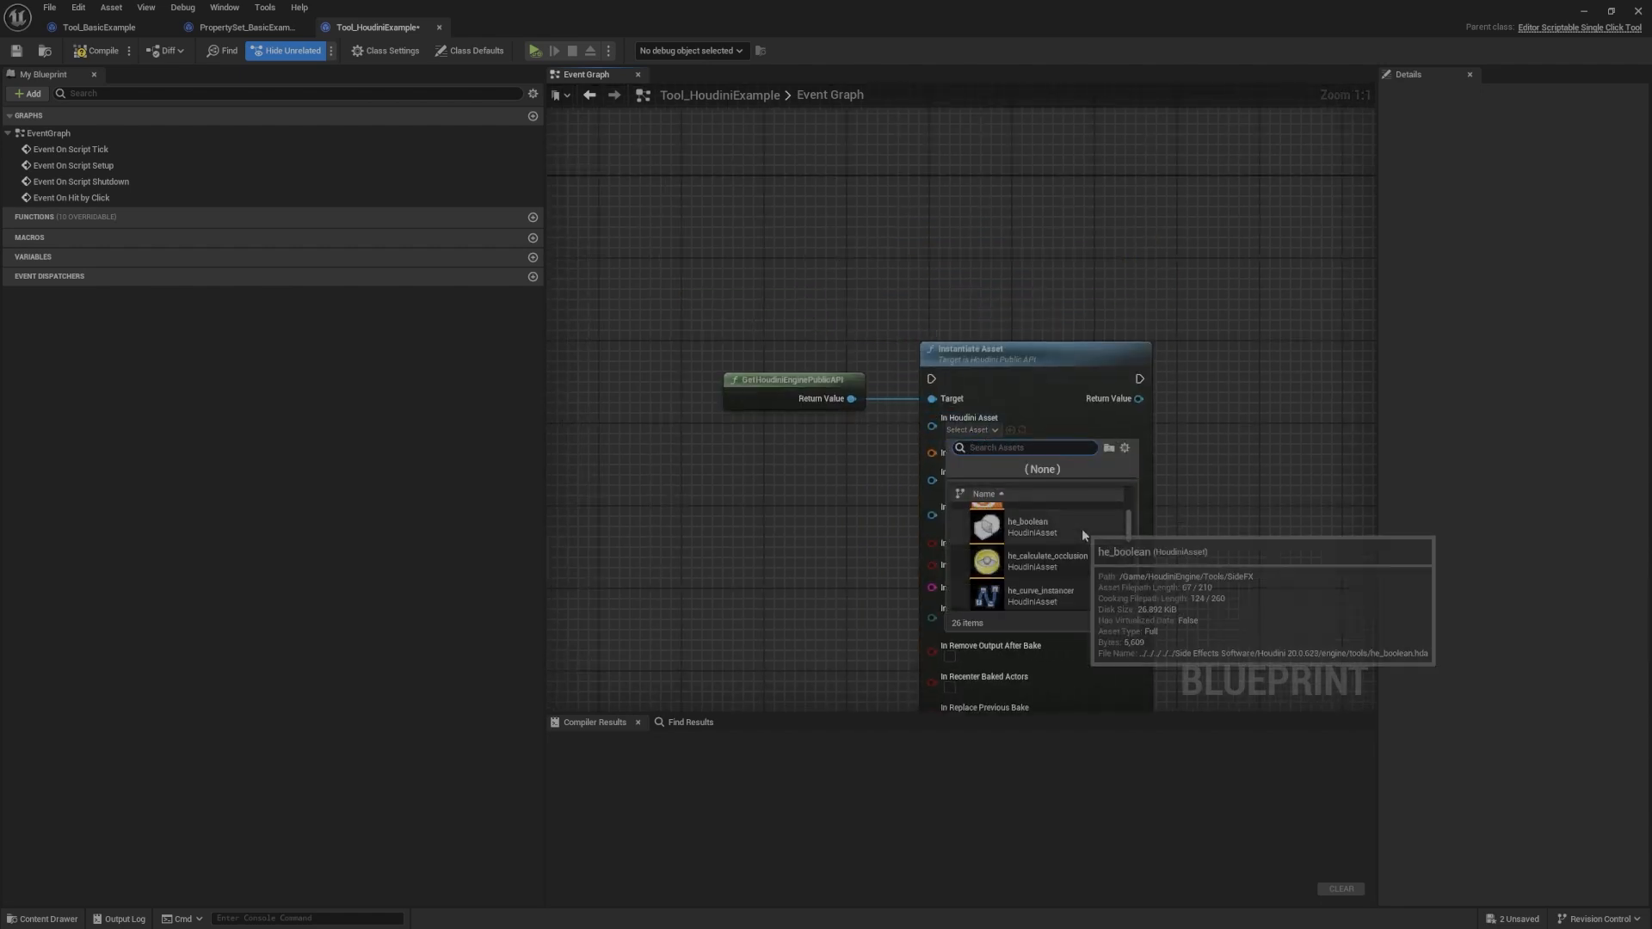
pyautogui.scroll(-3, 1082, 528)
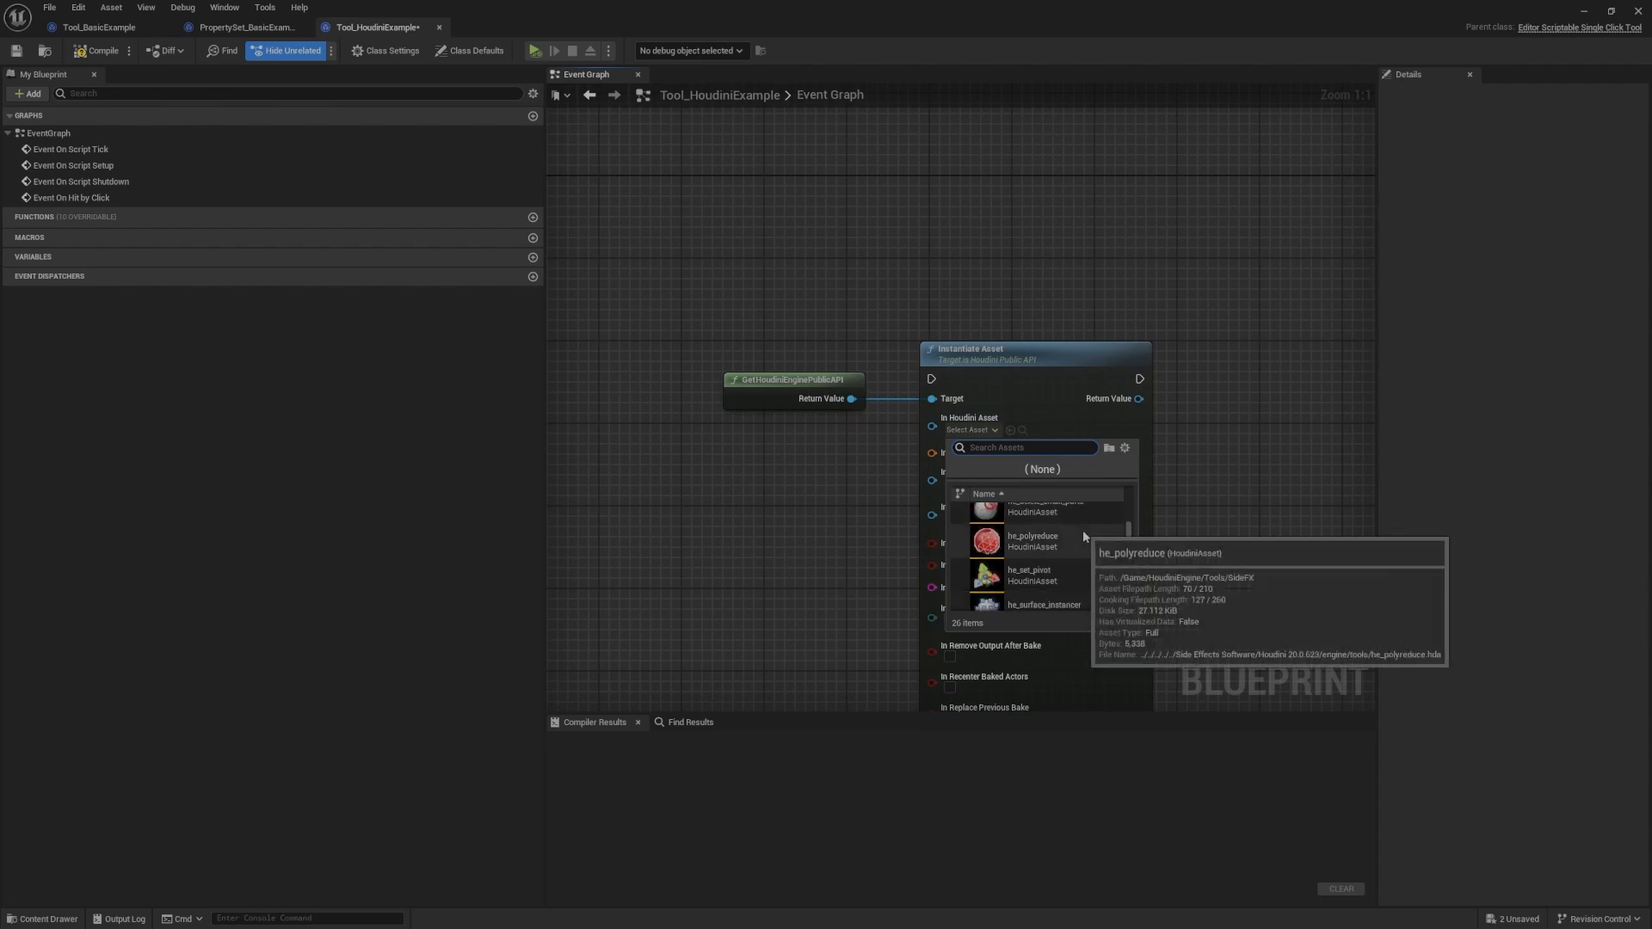
pyautogui.scroll(-5, 1082, 530)
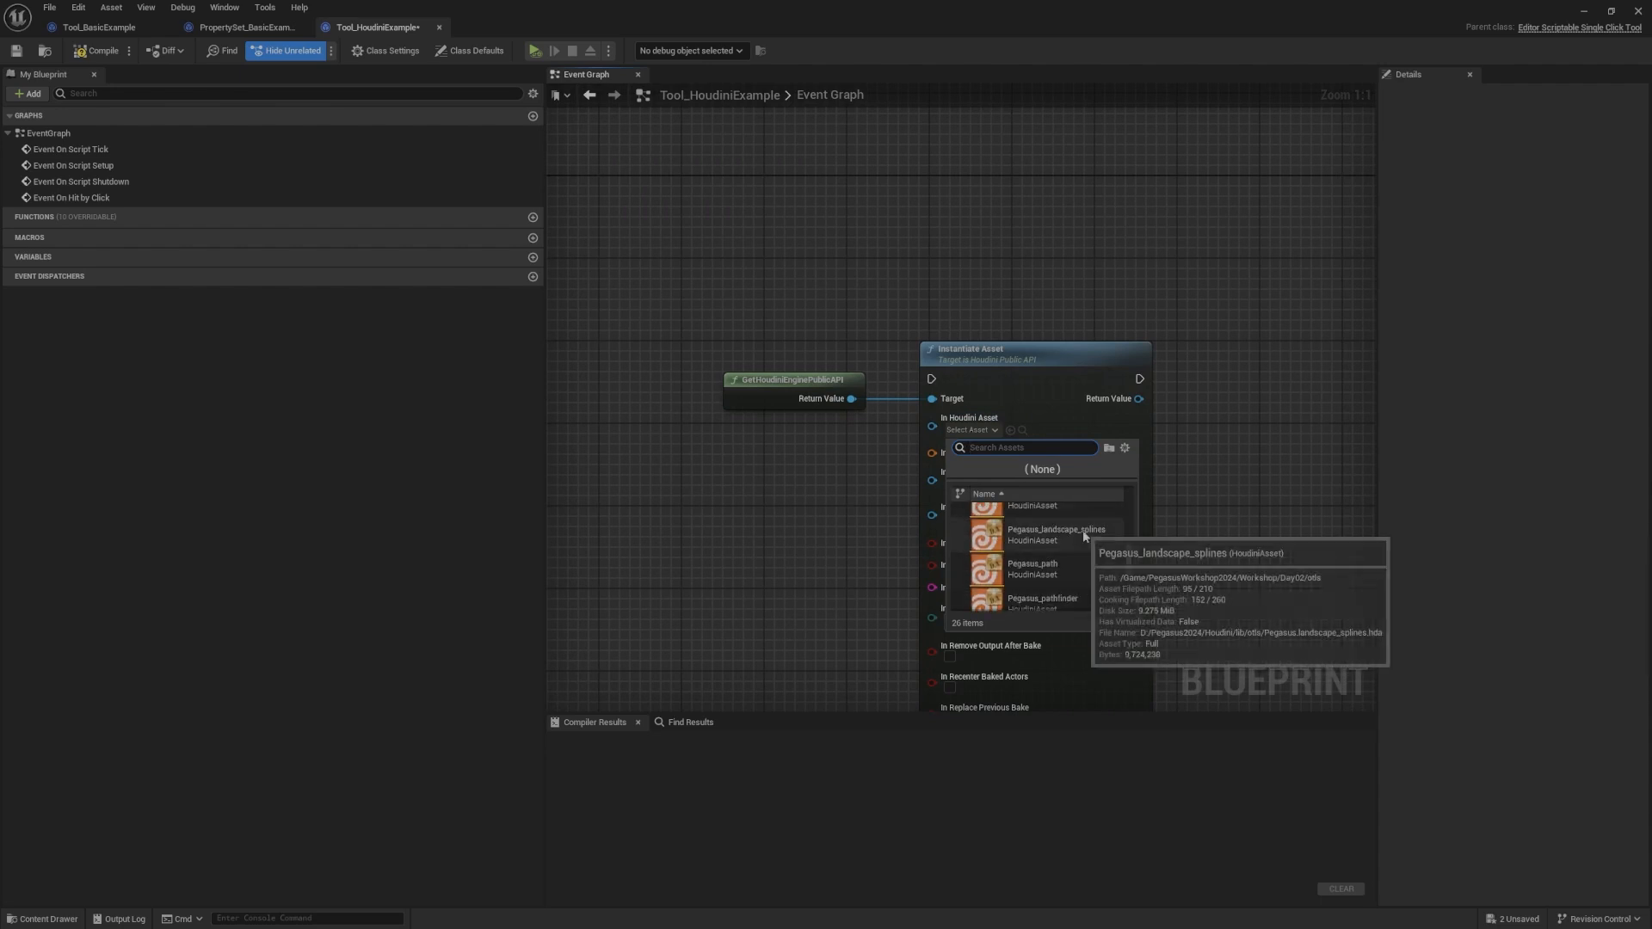
pyautogui.scroll(-4, 1100, 565)
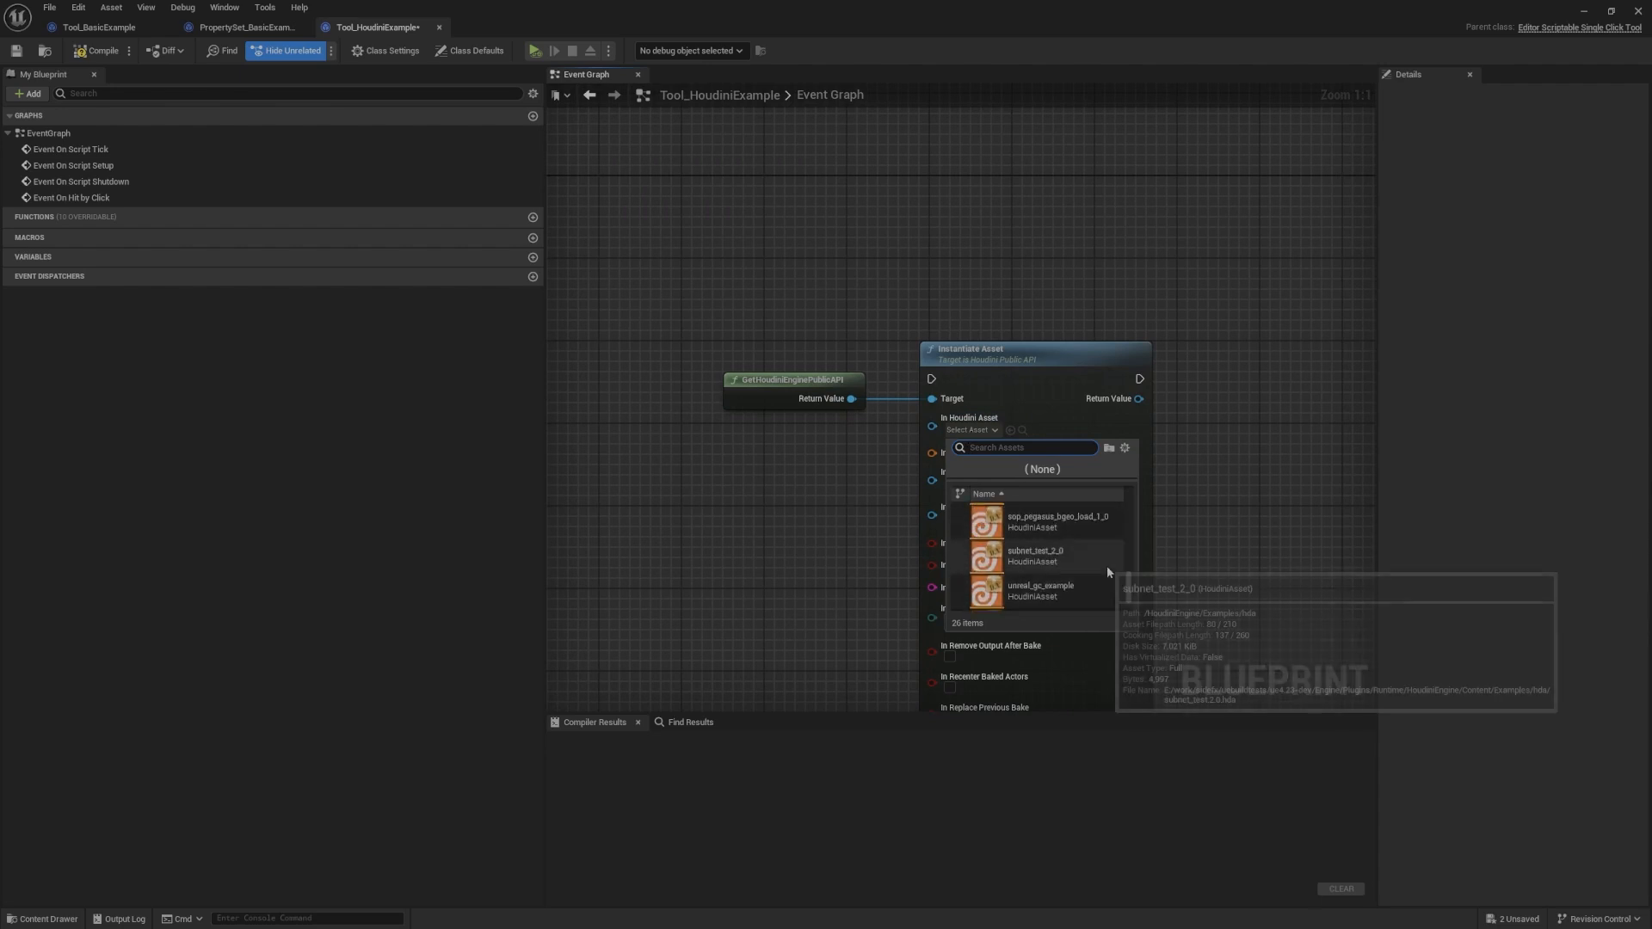
pyautogui.scroll(-2, 1096, 523)
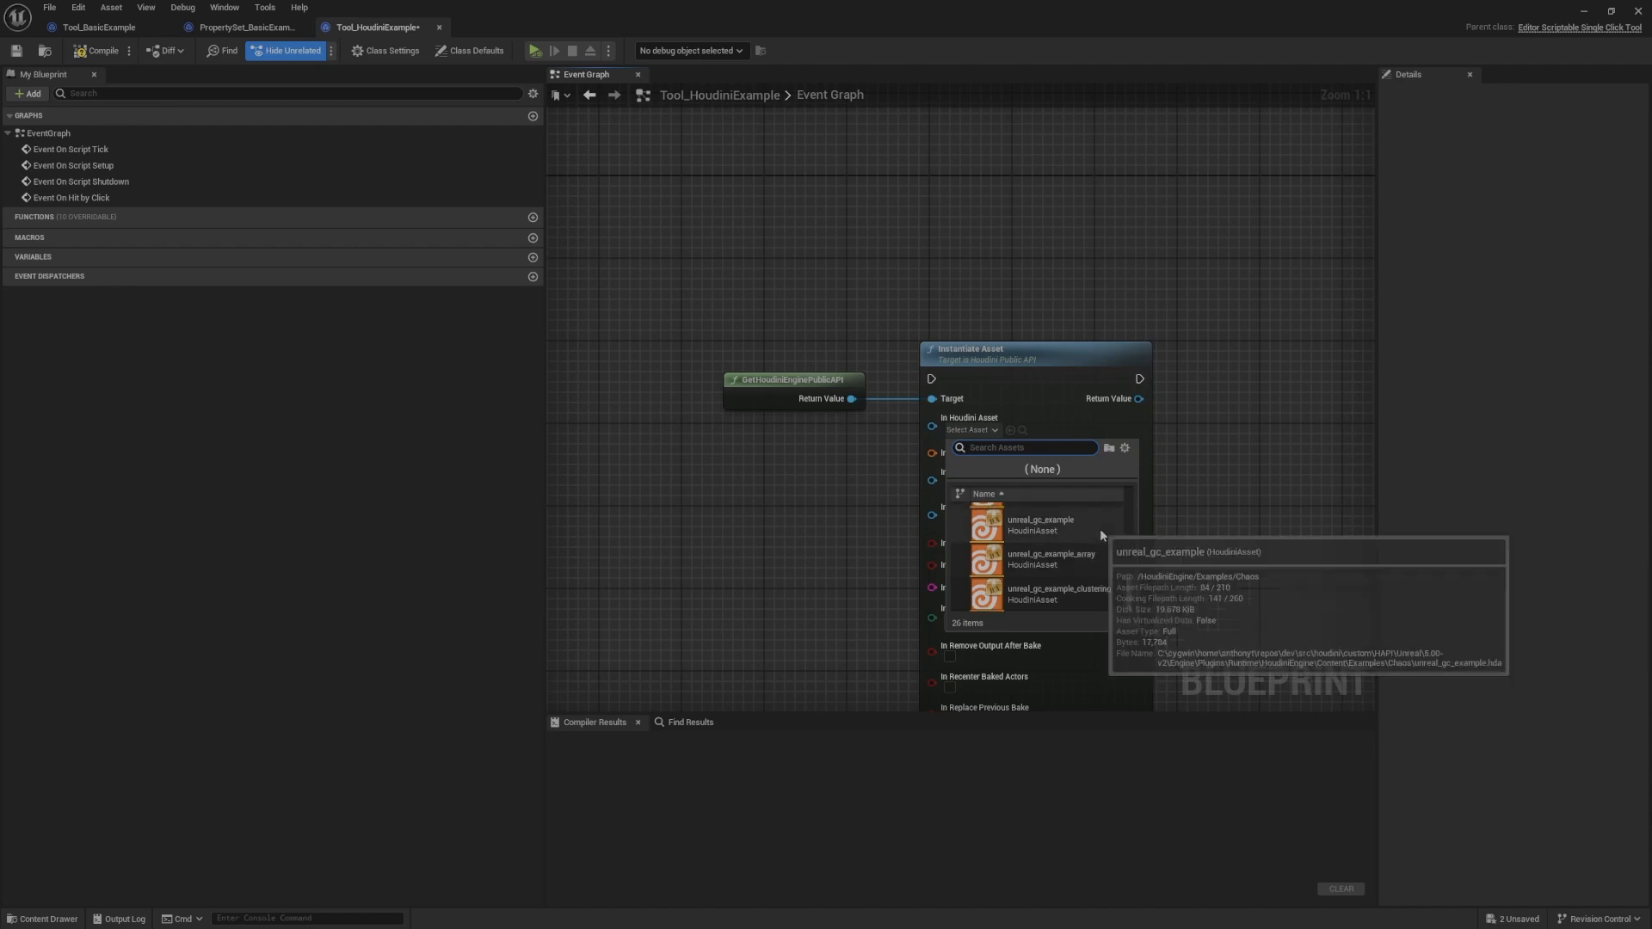
# Step: Search the assets for bgeo and set In Houdini Asset to houdini_bgeo_import
pyautogui.click(1044, 449)
pyautogui.write('bgeo i')
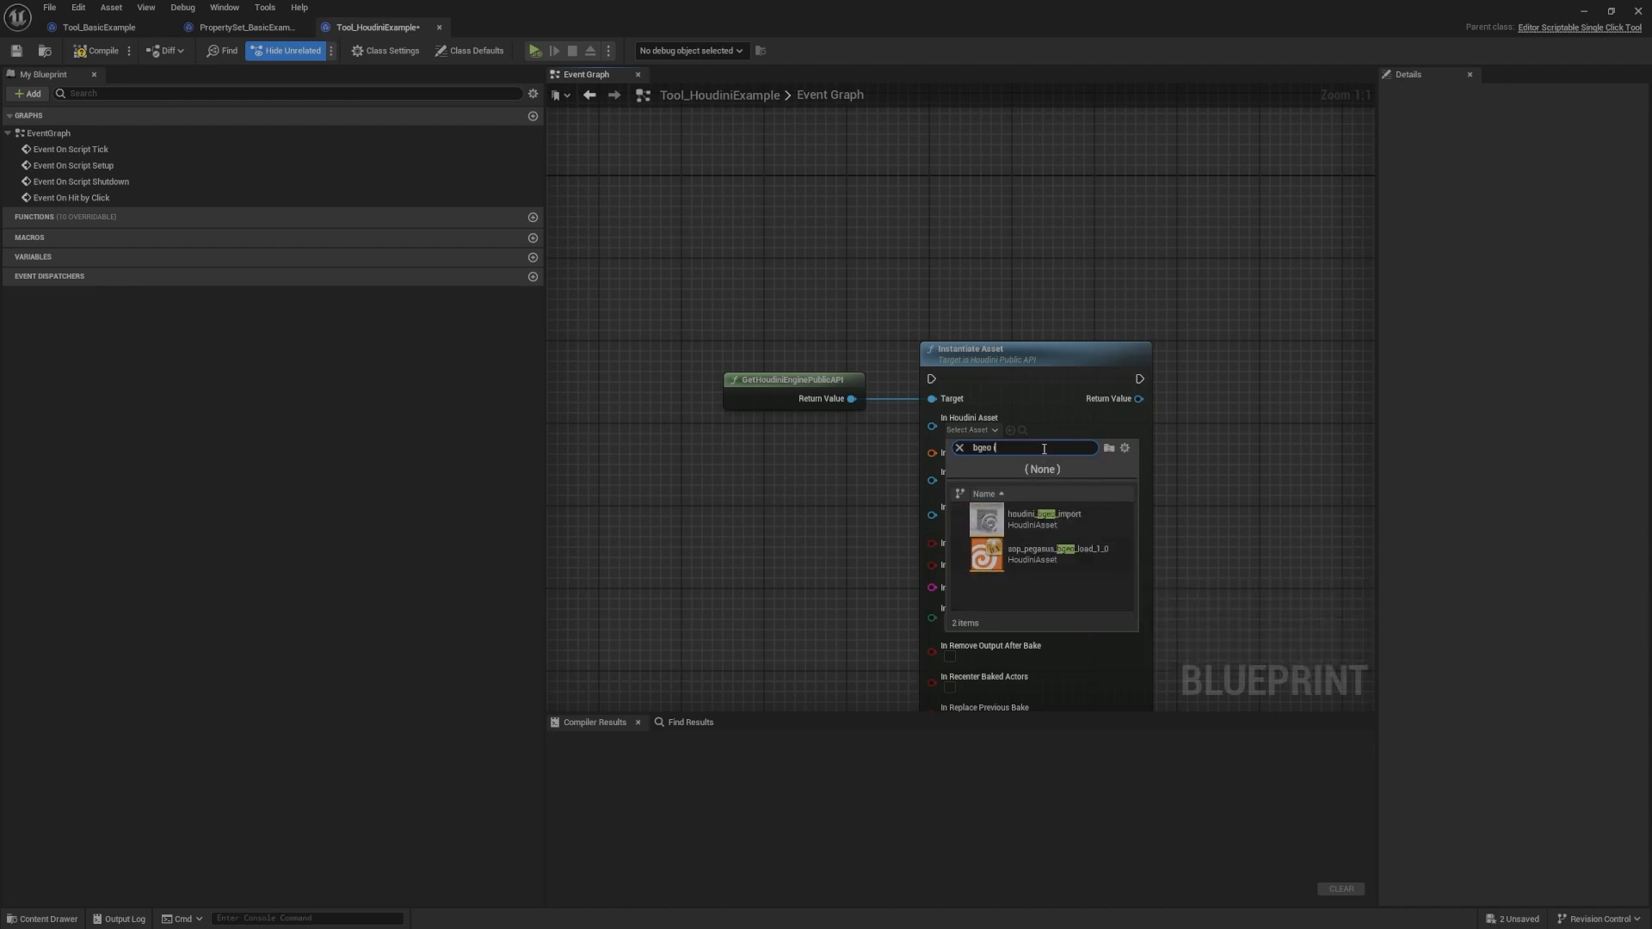
pyautogui.click(1097, 512)
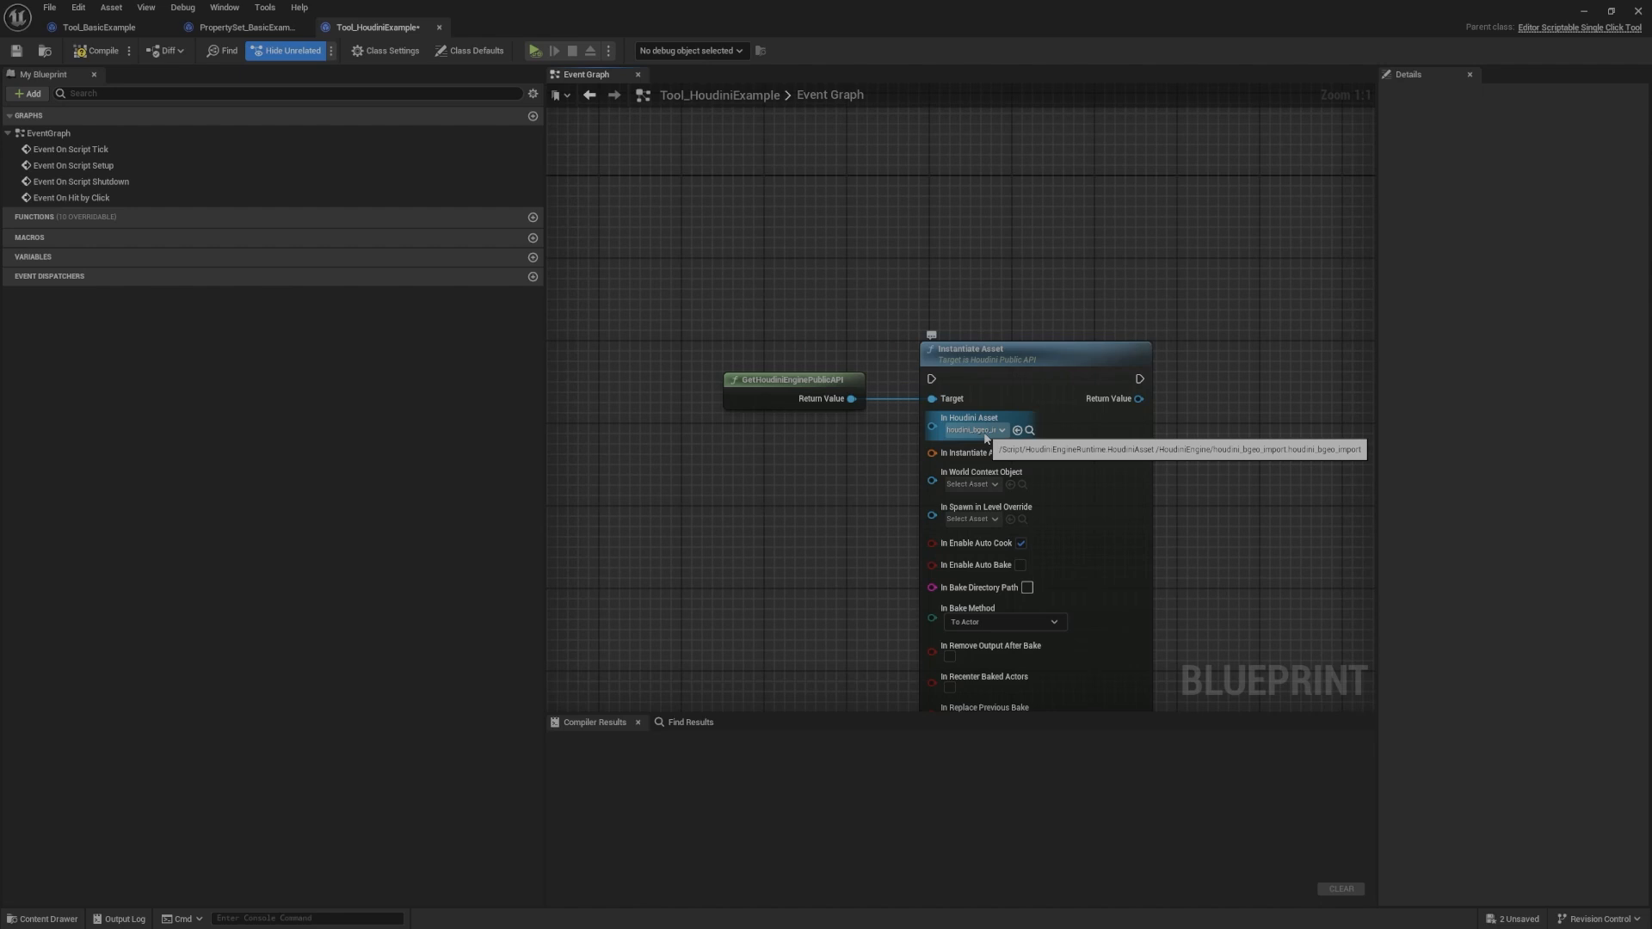
# Step: Move the copied GetHoudiniEnginePublicAPI node slightly lower beside the Instantiate Asset node
pyautogui.scroll(-2, 981, 316)
pyautogui.scroll(2, 980, 316)
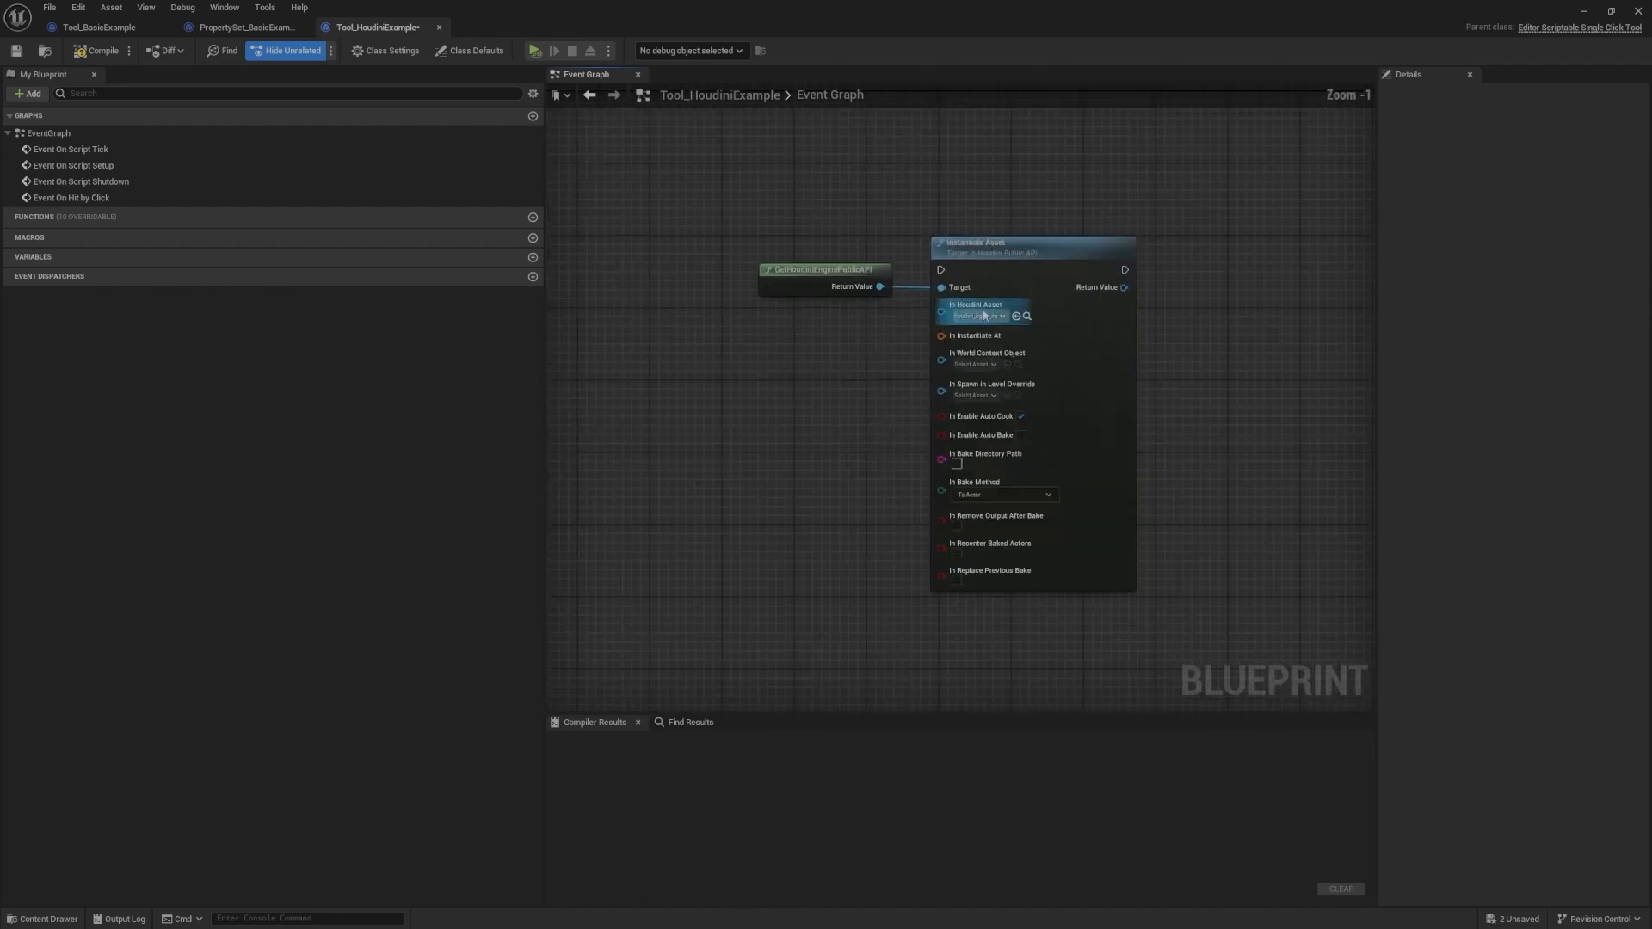
pyautogui.moveTo(858, 285); pyautogui.dragTo(978, 302, button='right')
pyautogui.moveTo(924, 286); pyautogui.dragTo(935, 317)
pyautogui.moveTo(911, 270); pyautogui.dragTo(878, 286, button='right')
pyautogui.moveTo(856, 260); pyautogui.dragTo(969, 429)
pyautogui.moveTo(878, 387); pyautogui.dragTo(734, 349, button='right')
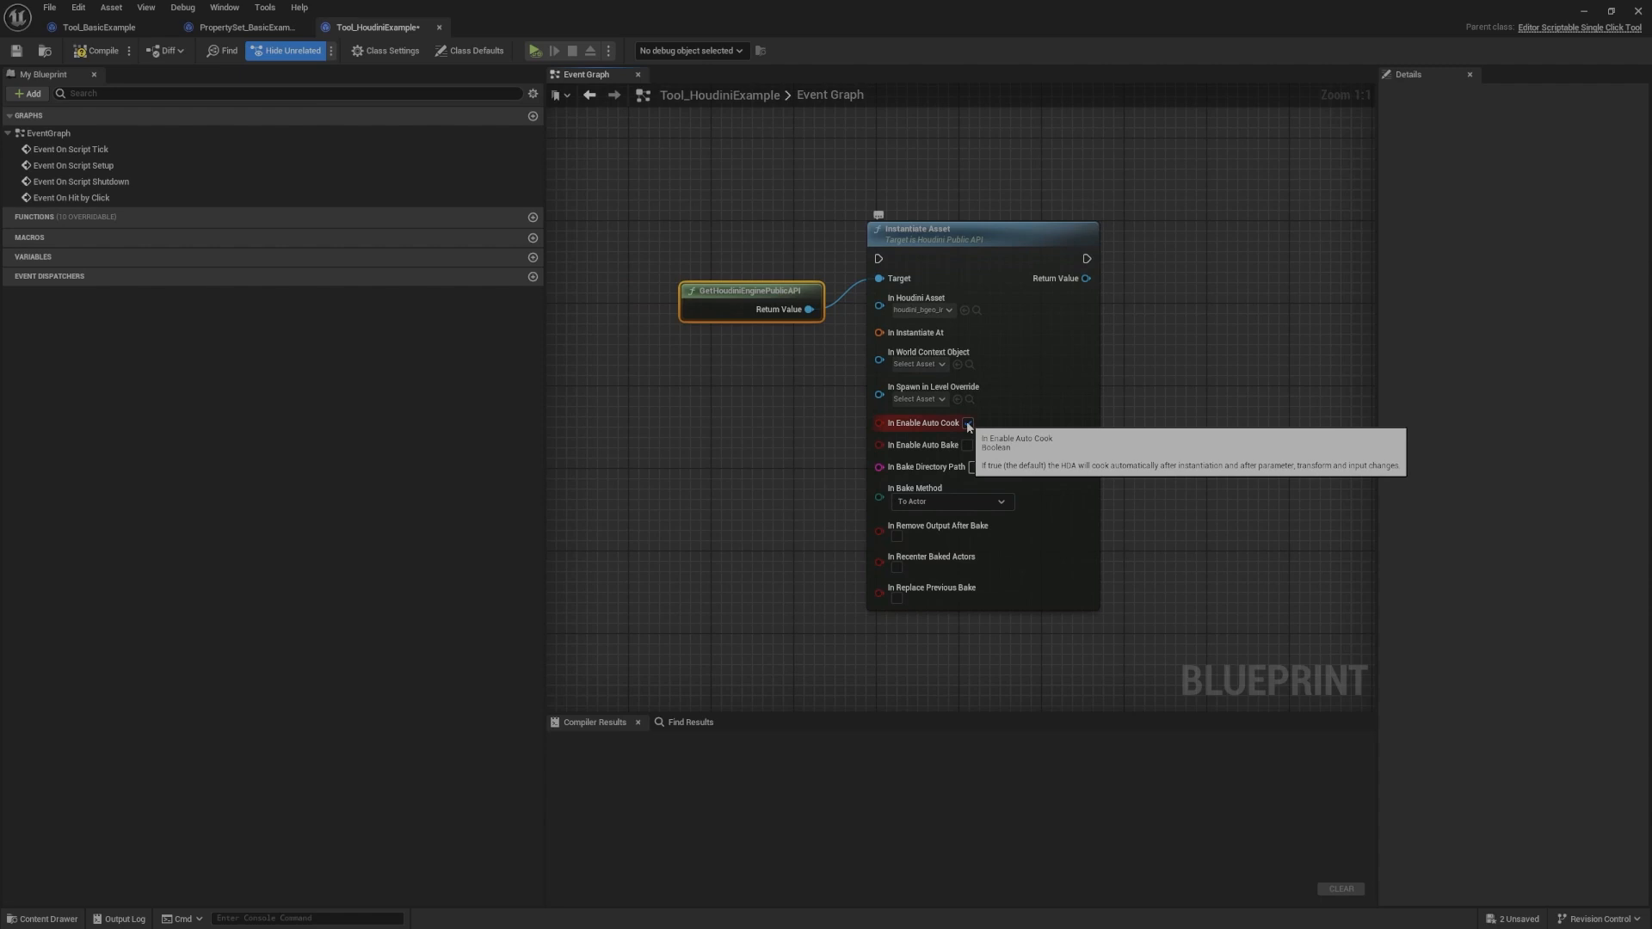
# Step: Disable In Enable Auto Cook on the Instantiate Asset node
pyautogui.click(968, 425)
pyautogui.click(731, 418)
pyautogui.moveTo(730, 418); pyautogui.dragTo(855, 347, button='right')
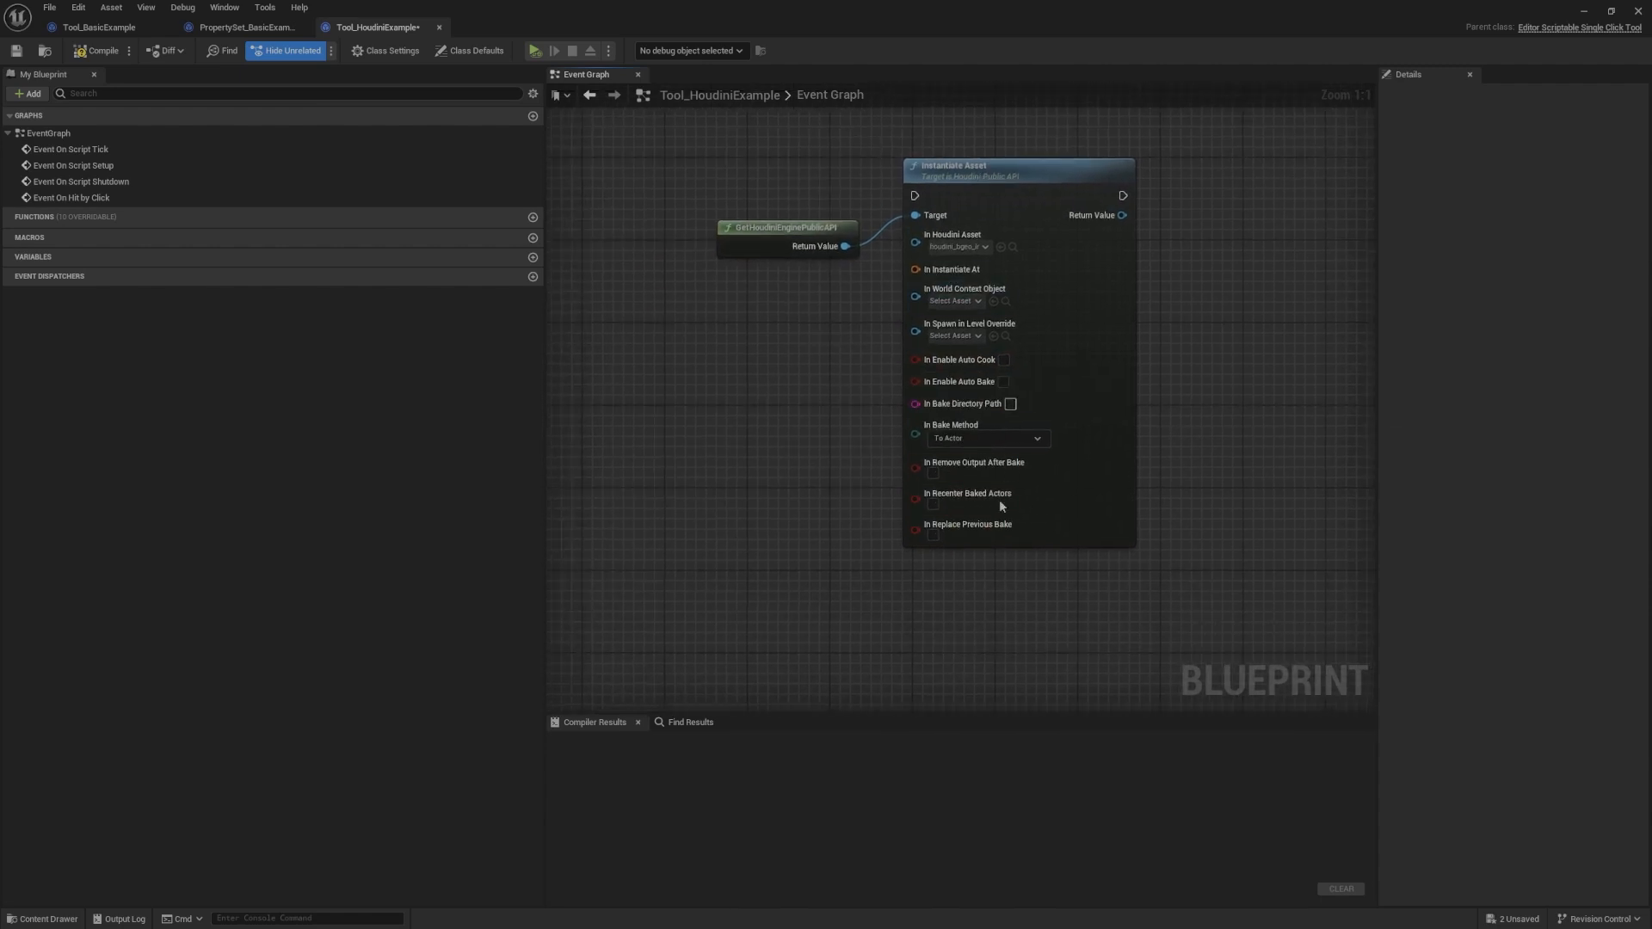
# Step: Move the GetHoudiniEnginePublicAPI and Instantiate Asset pair beside the Event On Script Setup node
pyautogui.scroll(-3, 765, 203)
pyautogui.moveTo(752, 198); pyautogui.dragTo(1080, 237, button='right')
pyautogui.moveTo(1041, 185); pyautogui.dragTo(1269, 331)
pyautogui.moveTo(1273, 328); pyautogui.dragTo(982, 417)
pyautogui.click(760, 404)
pyautogui.scroll(3, 760, 405)
pyautogui.moveTo(760, 405); pyautogui.dragTo(856, 399, button='right')
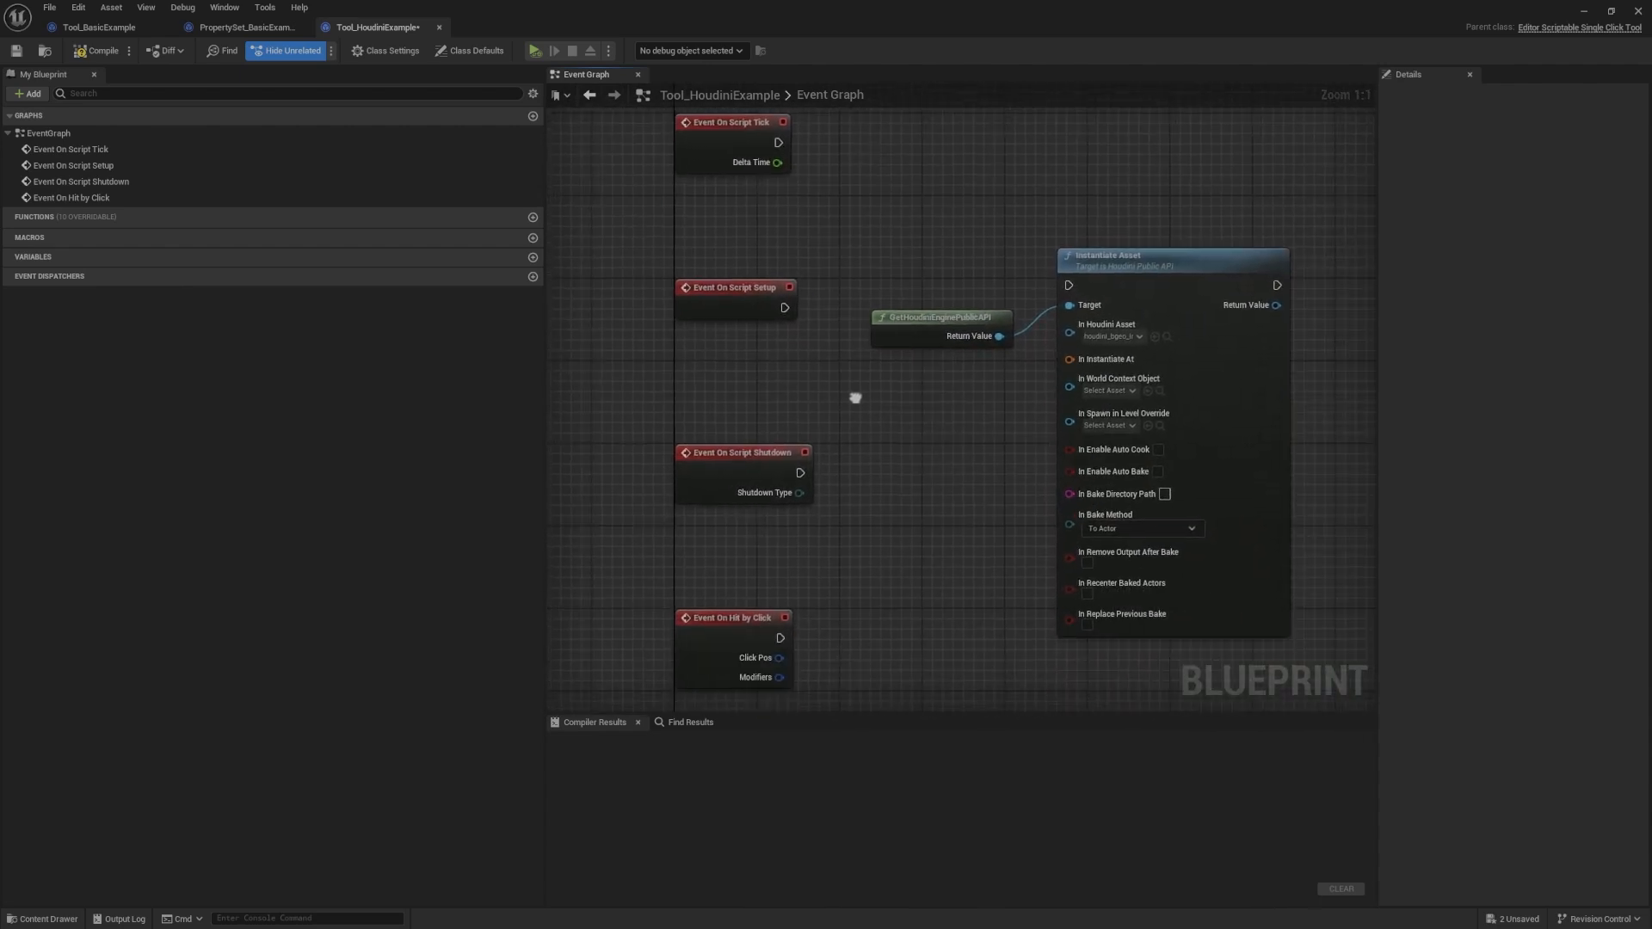
# Step: Move Event On Script Setup together with the GetHoudiniEnginePublicAPI and Instantiate Asset nodes up and right, away from the event column
pyautogui.moveTo(887, 289); pyautogui.dragTo(920, 360, button='right')
pyautogui.click(781, 375)
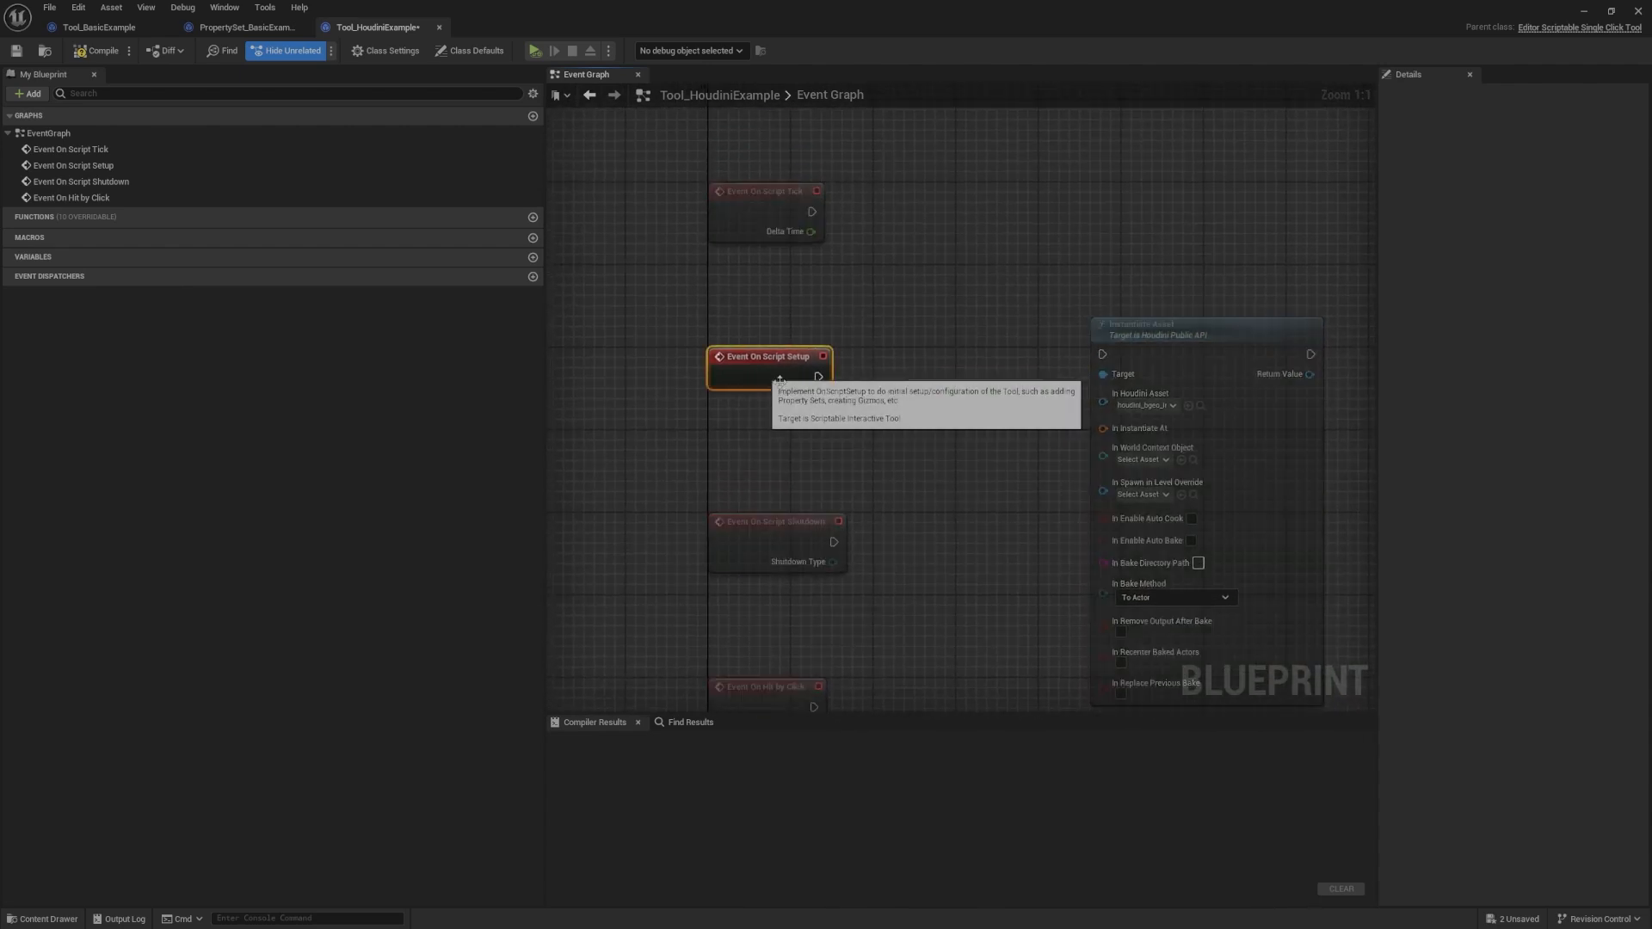
pyautogui.moveTo(856, 442); pyautogui.dragTo(821, 137, button='right')
pyautogui.click(738, 389)
pyautogui.moveTo(860, 264); pyautogui.dragTo(859, 521, button='right')
pyautogui.click(892, 447)
pyautogui.moveTo(892, 446); pyautogui.dragTo(830, 519, button='right')
pyautogui.moveTo(633, 308); pyautogui.dragTo(1076, 442)
pyautogui.moveTo(1077, 442); pyautogui.dragTo(1015, 462, button='right')
pyautogui.scroll(-2, 973, 495)
pyautogui.moveTo(975, 454); pyautogui.dragTo(1230, 213)
pyautogui.click(1071, 250)
# Step: Return Event On Script Setup to the event column between Event On Script Tick and Event On Script Shutdown
pyautogui.moveTo(1071, 250); pyautogui.dragTo(949, 402, button='right')
pyautogui.click(859, 399)
pyautogui.scroll(2, 780, 390)
pyautogui.moveTo(780, 390); pyautogui.dragTo(797, 350)
pyautogui.scroll(-3, 986, 332)
pyautogui.moveTo(986, 333); pyautogui.dragTo(1155, 190, button='right')
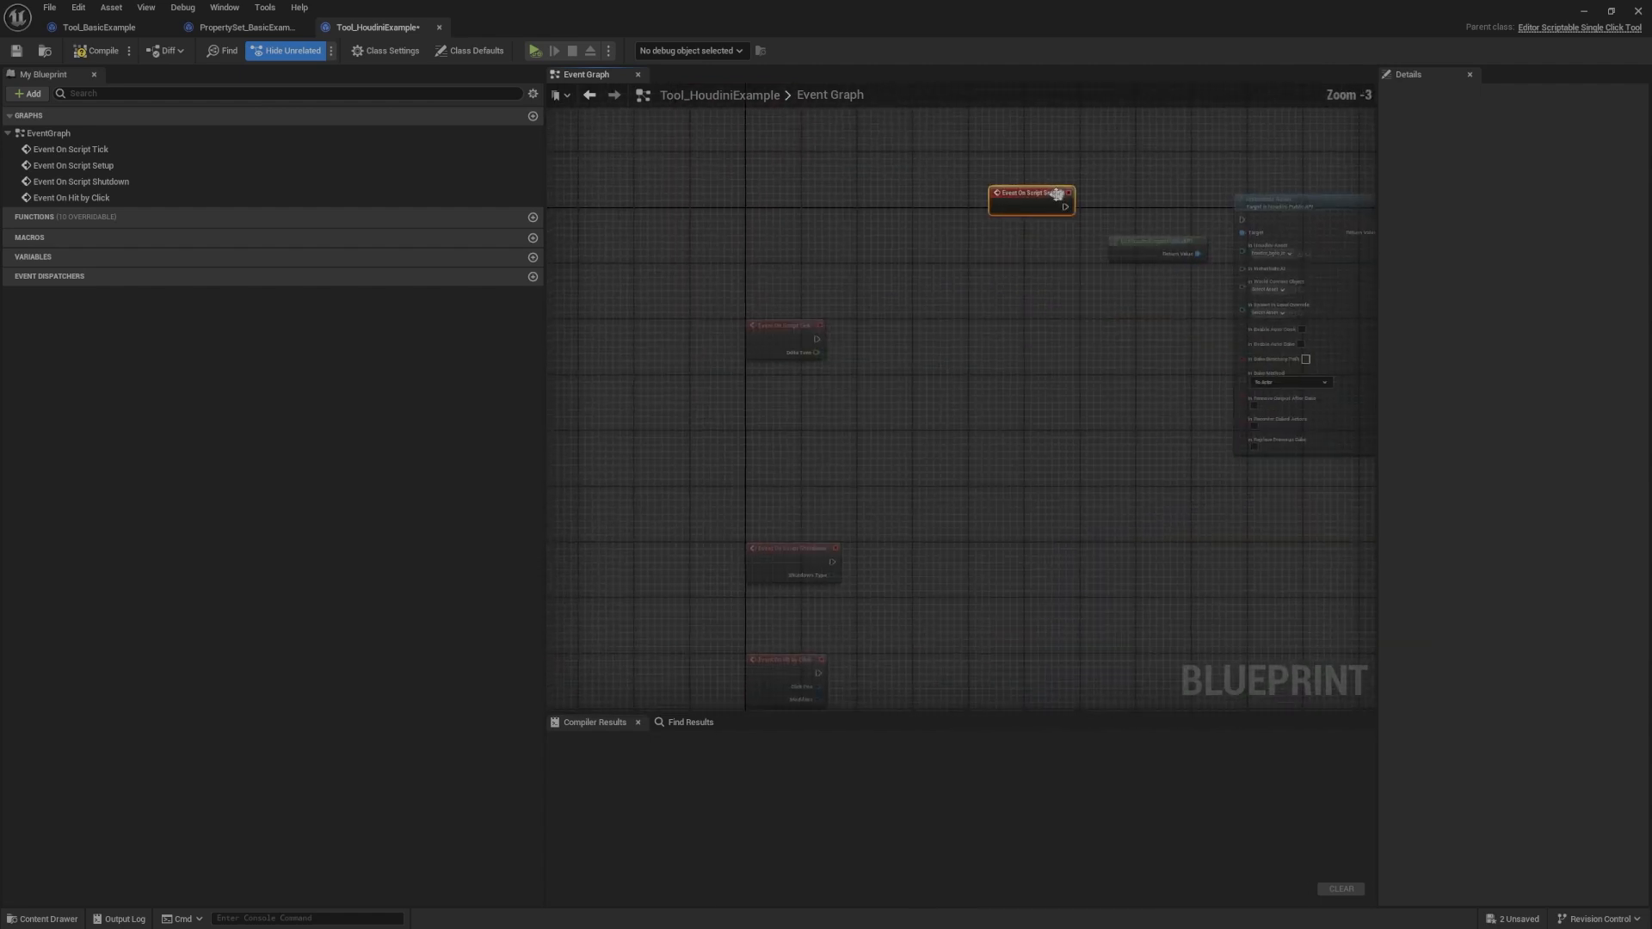
pyautogui.moveTo(1058, 196); pyautogui.dragTo(826, 432)
pyautogui.moveTo(1071, 252); pyautogui.dragTo(829, 375, button='right')
# Step: Add a custom event named Intantiate HDA above the copied GetHoudiniEnginePublicAPI node
pyautogui.scroll(3, 829, 376)
pyautogui.rightClick(902, 281)
pyautogui.write('custom')
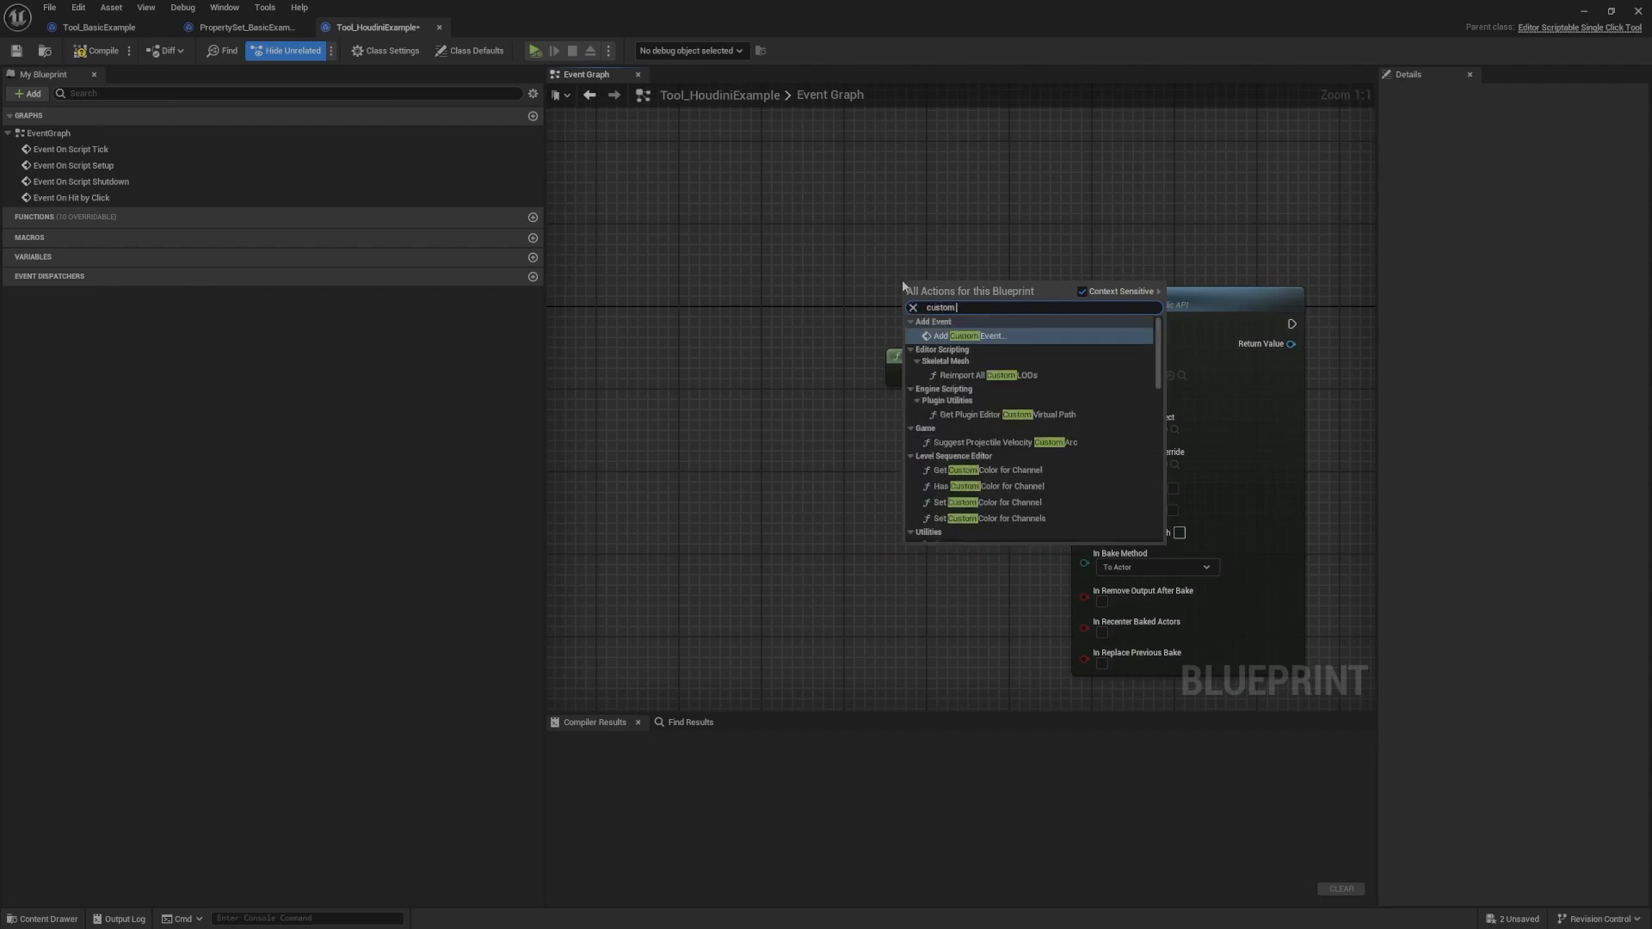
pyautogui.press('Return')
pyautogui.write('tes')
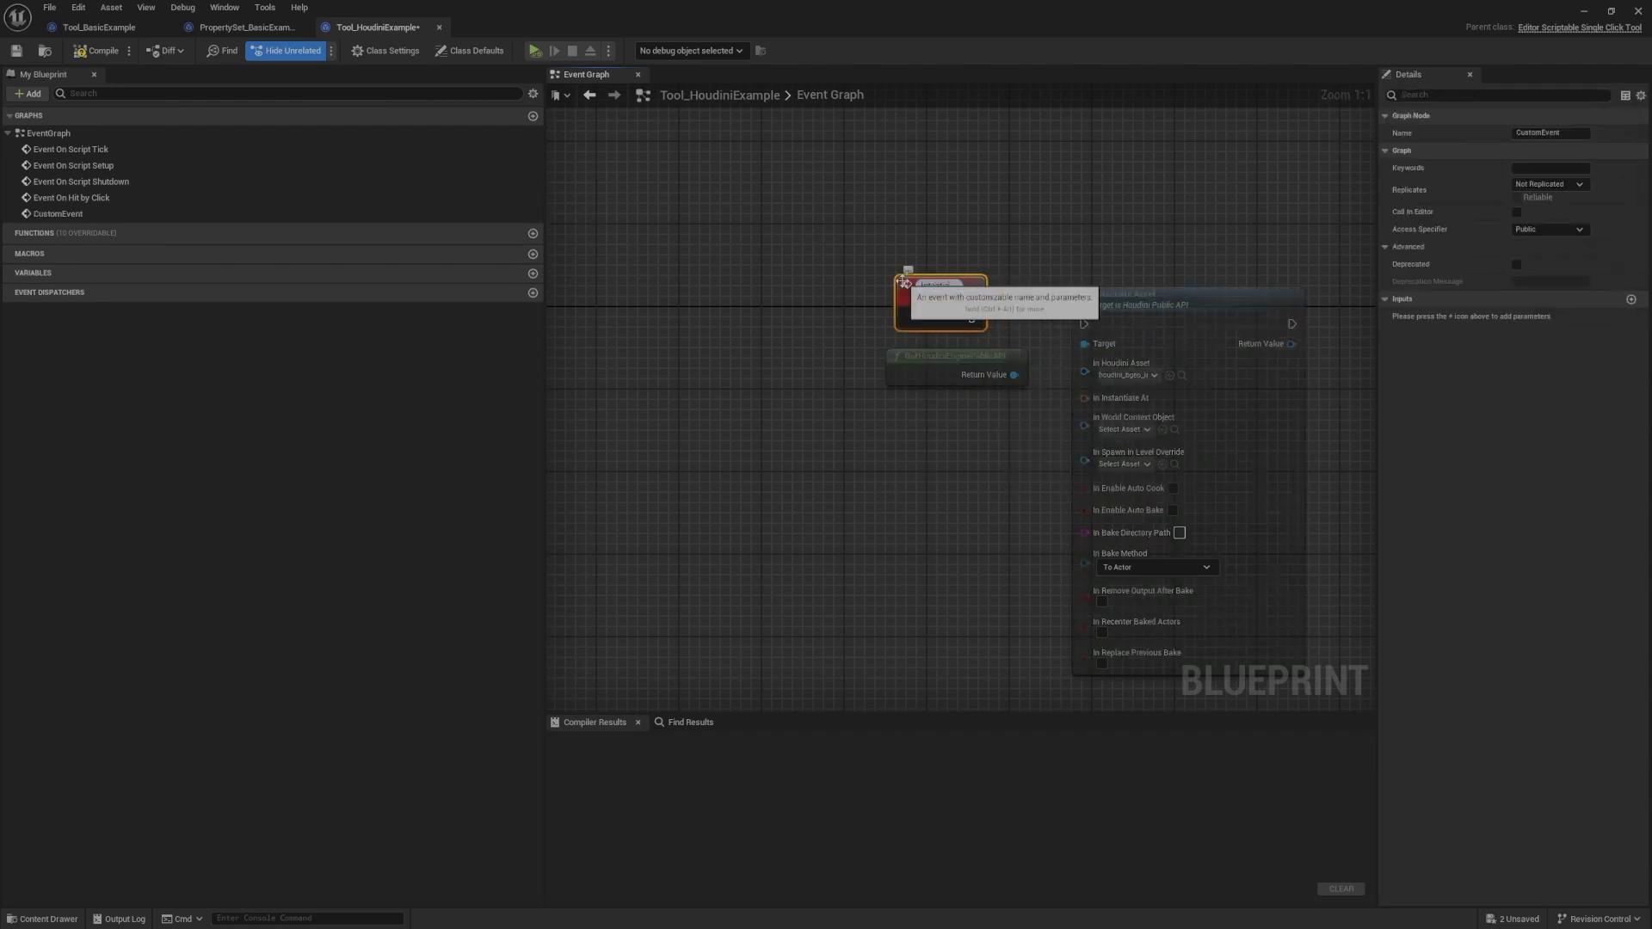
pyautogui.write('antiate HDA')
pyautogui.press('Return')
pyautogui.click(1011, 209)
pyautogui.moveTo(1010, 209); pyautogui.dragTo(864, 251, button='right')
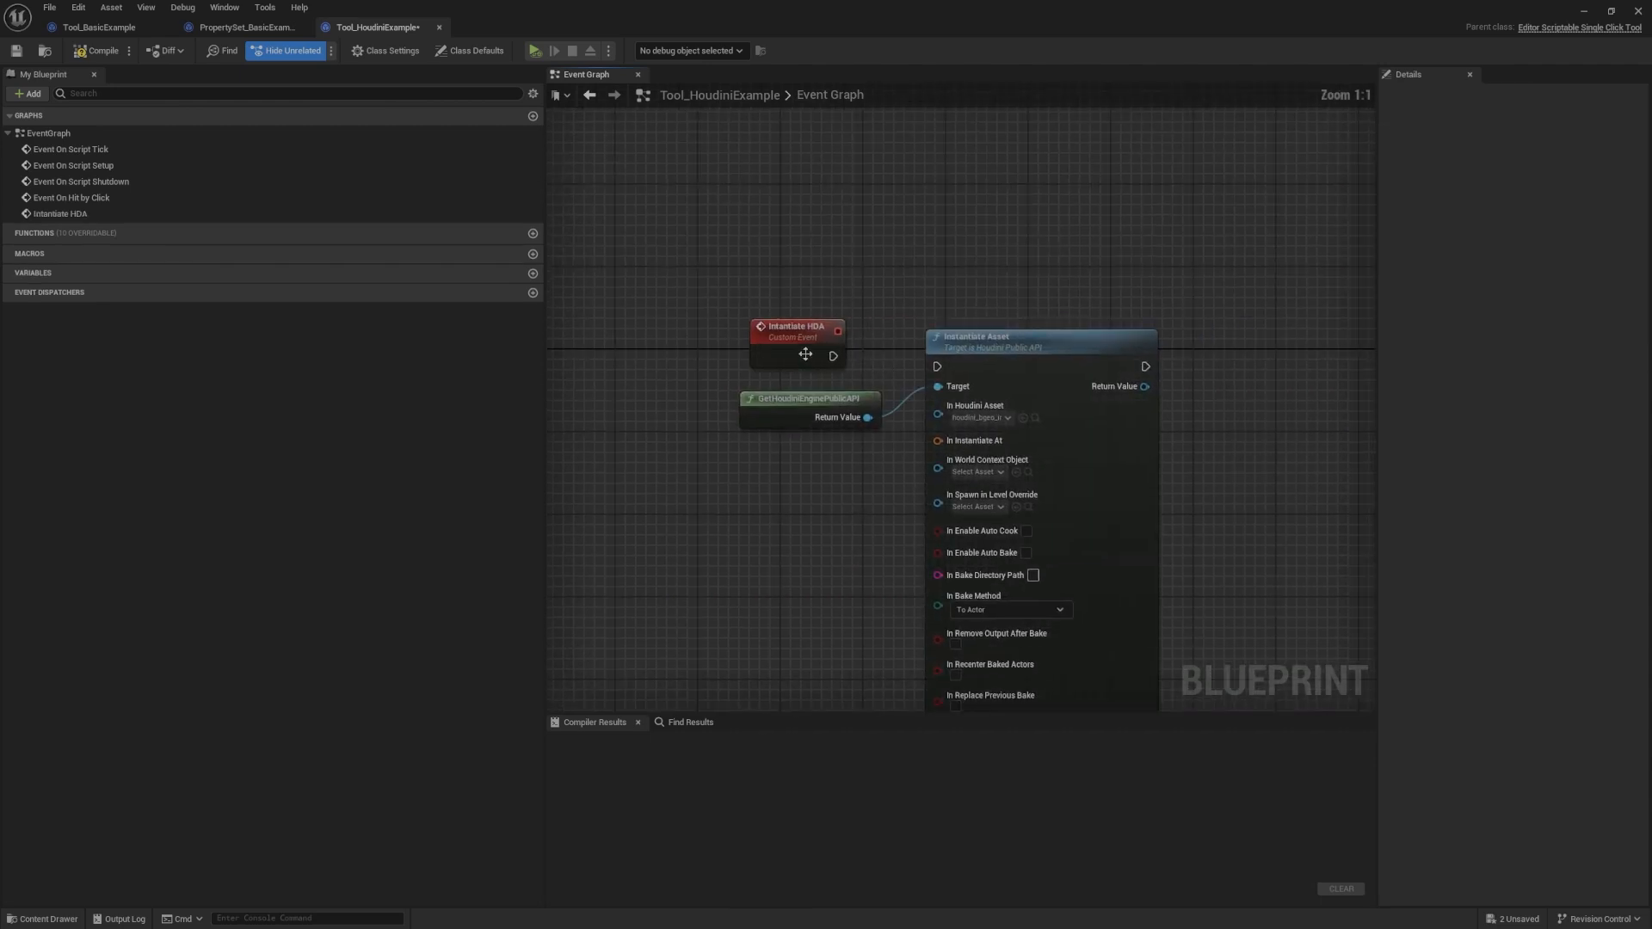
# Step: Connect the Intantiate HDA event's execution output to Instantiate Asset and align the event with that node
pyautogui.click(805, 353)
pyautogui.click(867, 338)
pyautogui.moveTo(868, 338); pyautogui.dragTo(855, 309, button='right')
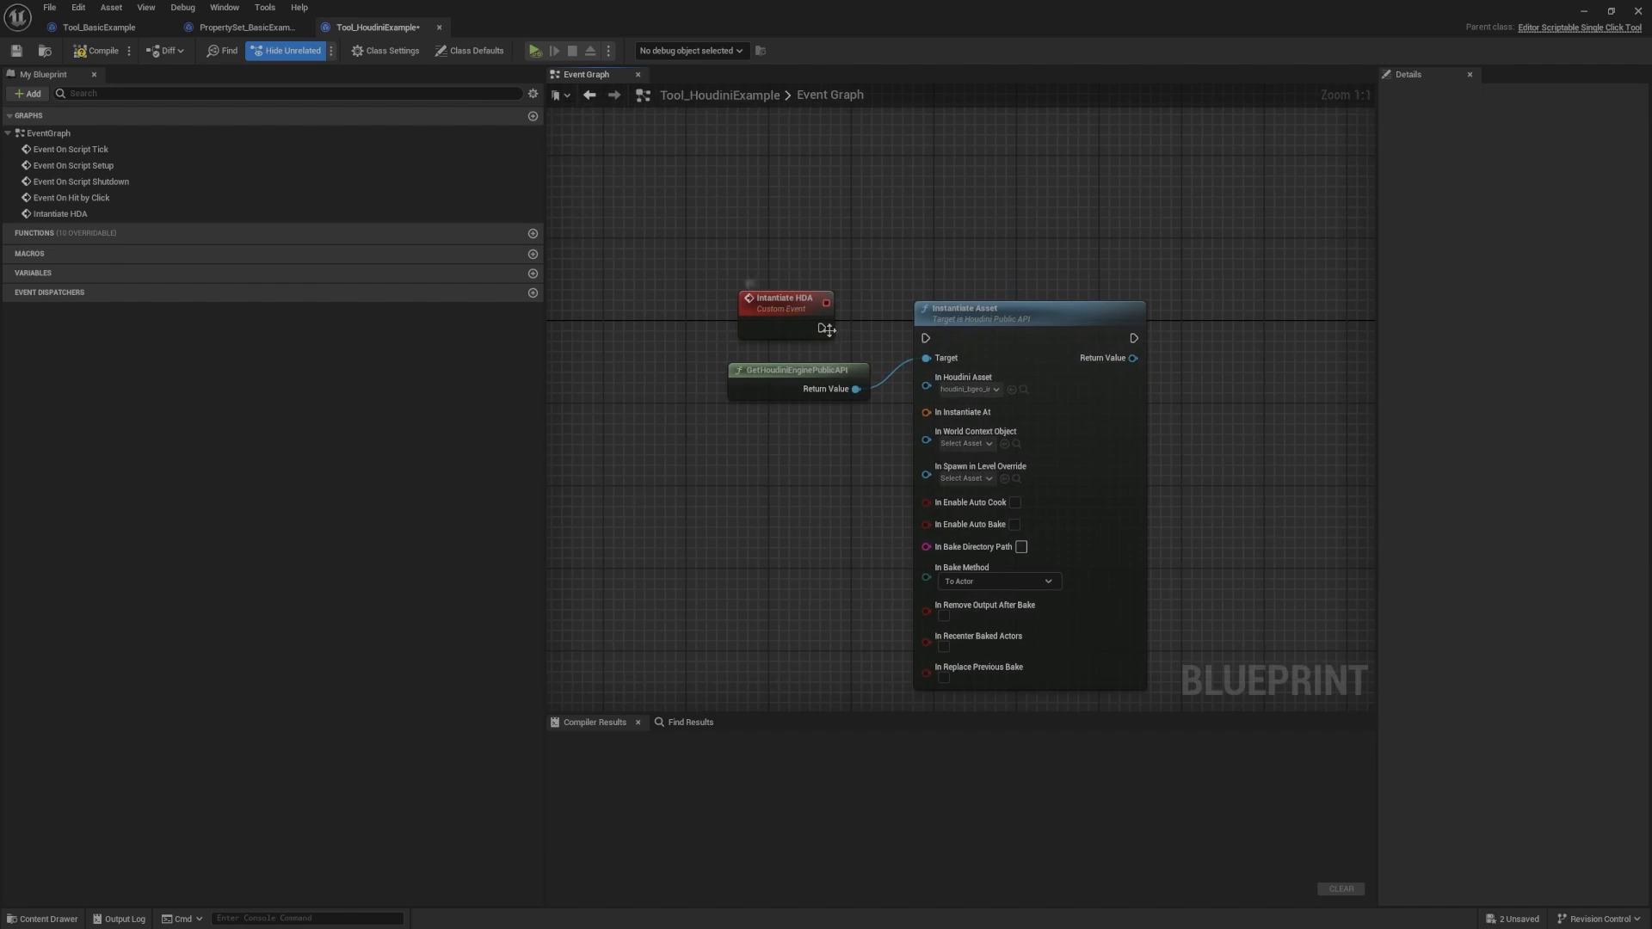
pyautogui.moveTo(938, 336); pyautogui.dragTo(930, 338)
pyautogui.moveTo(922, 228); pyautogui.dragTo(946, 174, button='right')
pyautogui.moveTo(797, 246)
pyautogui.mouseDown()
pyautogui.moveTo(800, 272)
pyautogui.moveTo(809, 257)
pyautogui.mouseUp()
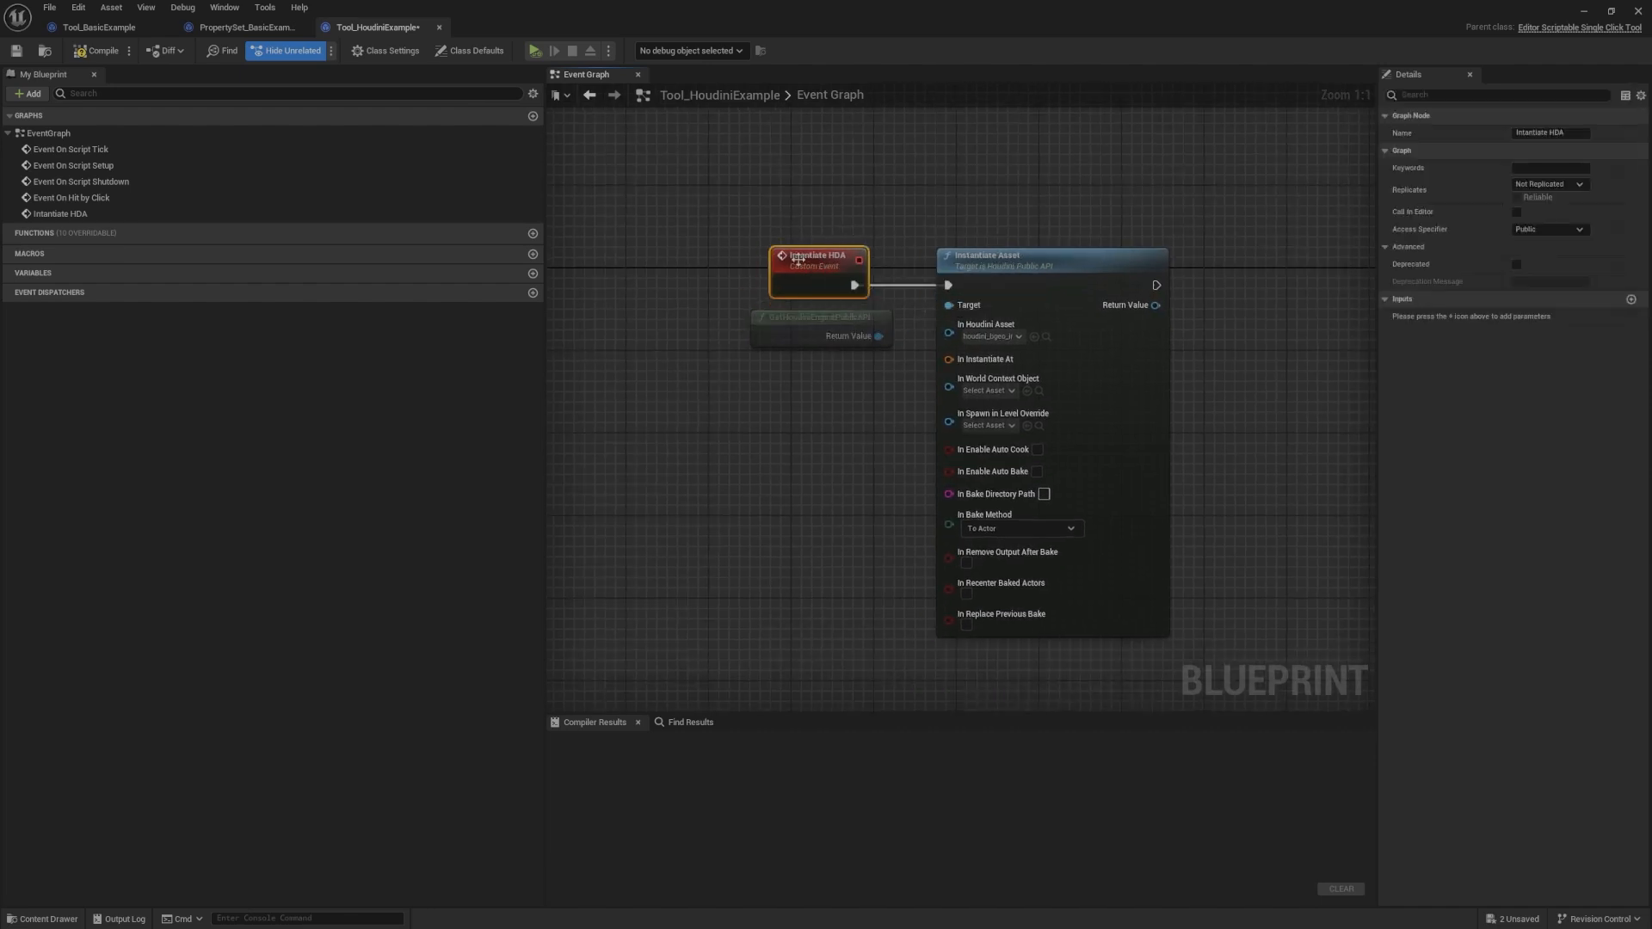
# Step: Add a call to the Intantiate HDA custom event in the space beside Event On Script Setup
pyautogui.scroll(-2, 699, 308)
pyautogui.moveTo(699, 308); pyautogui.dragTo(1090, 133, button='right')
pyautogui.rightClick(949, 401)
pyautogui.write('instant')
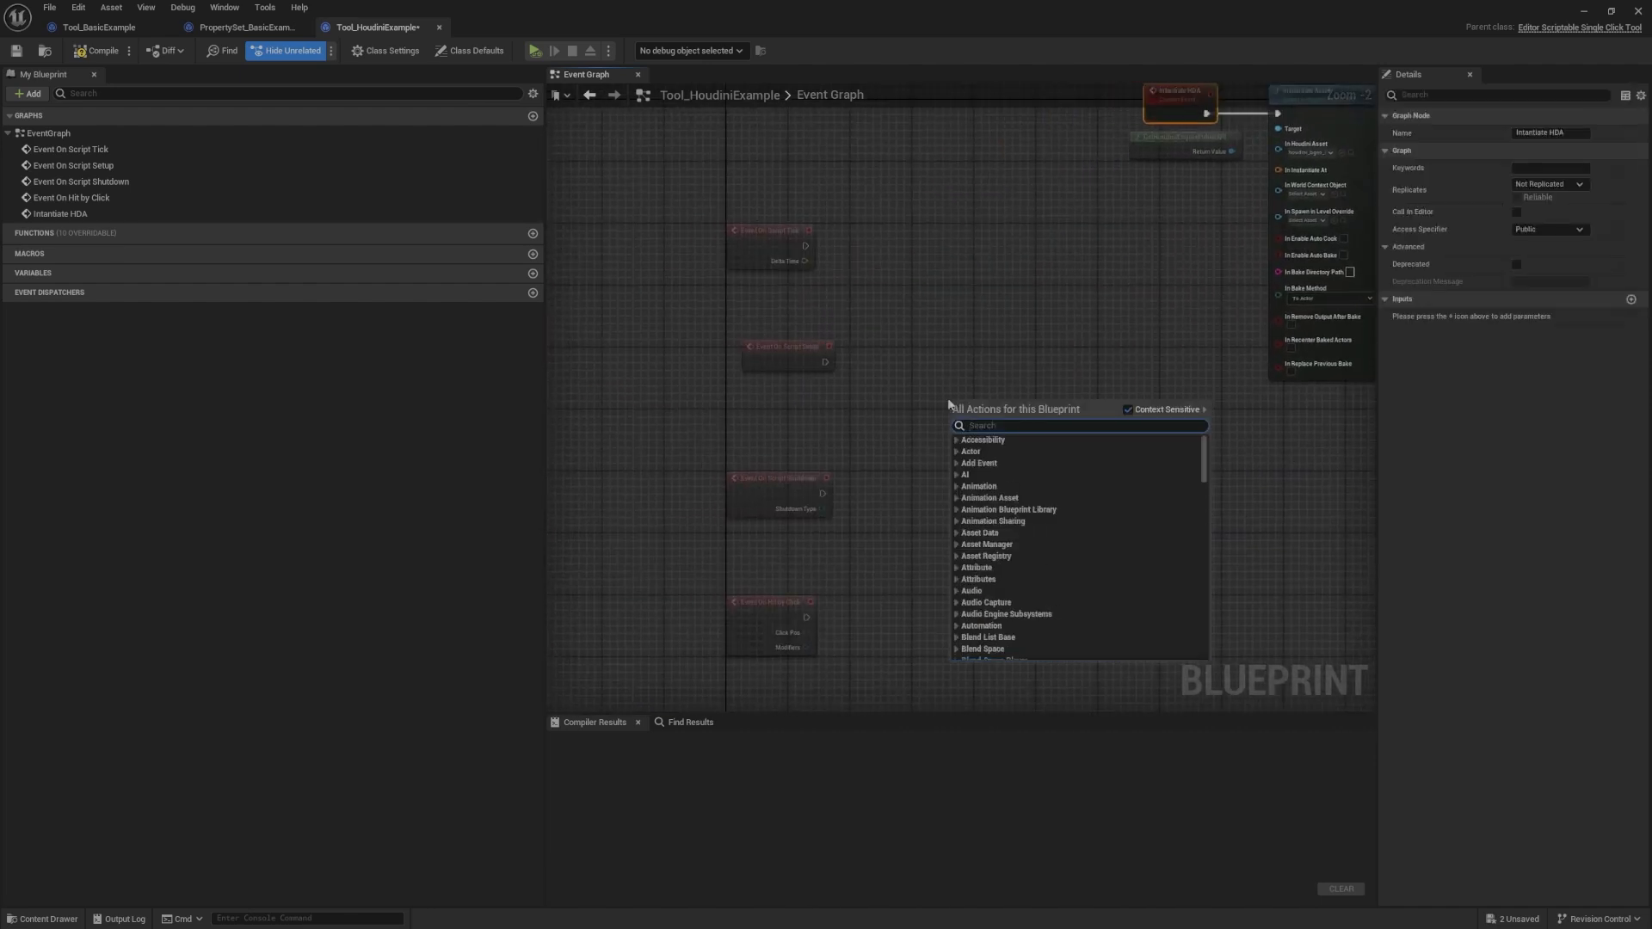
pyautogui.press('BackSpace')
pyautogui.press('BackSpace')
pyautogui.press('BackSpace')
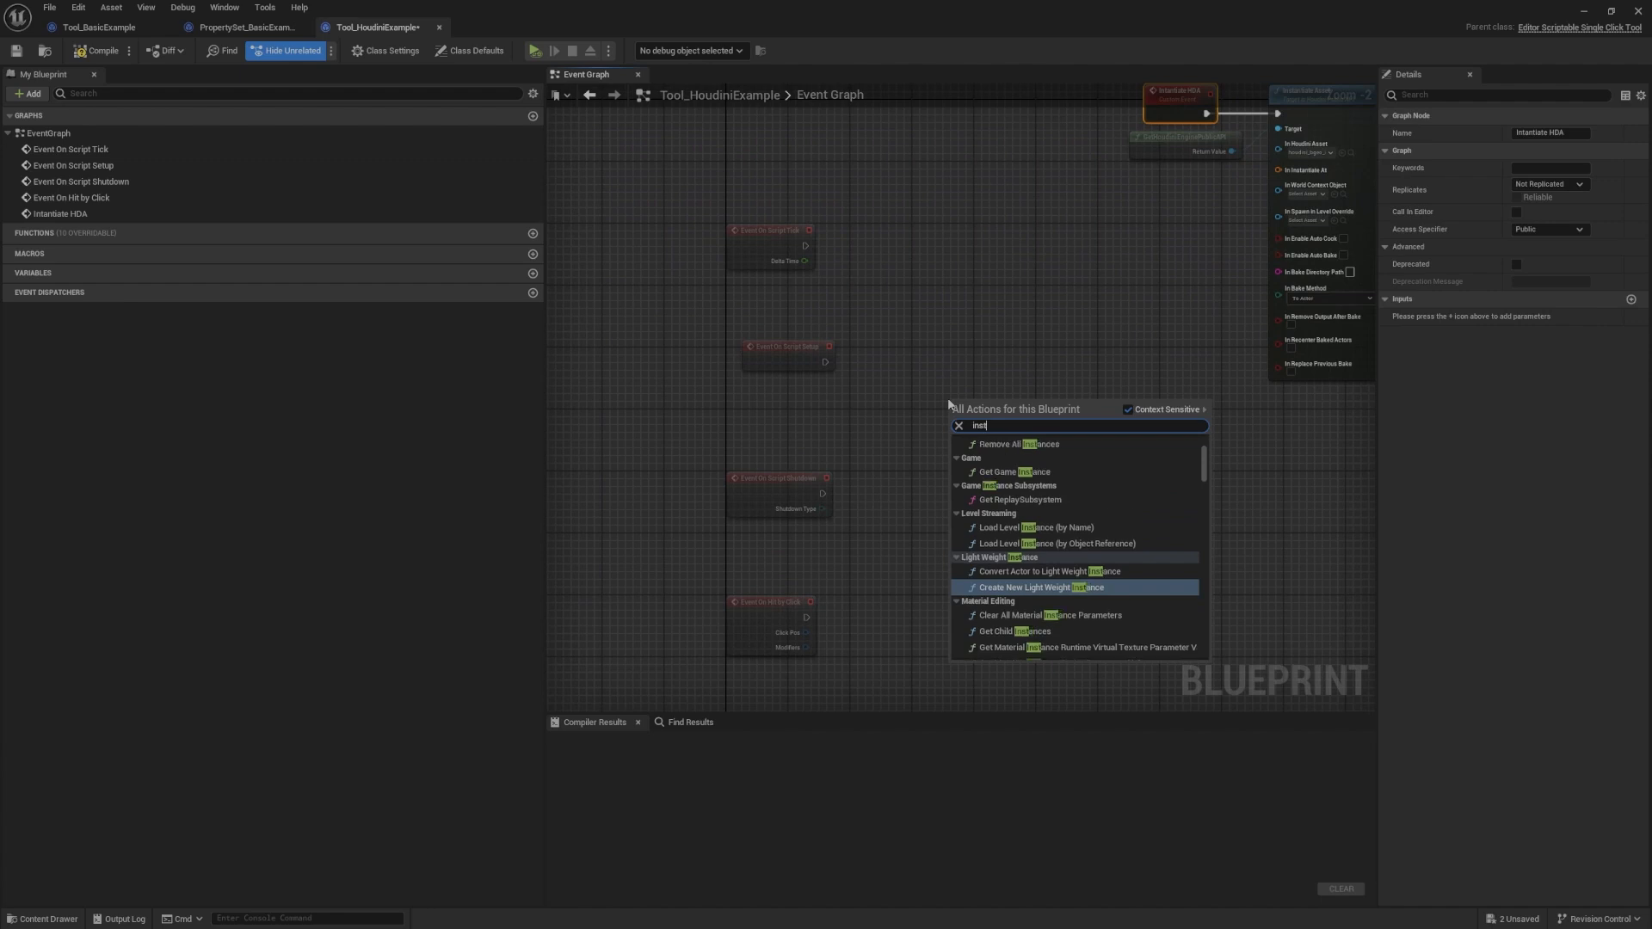
pyautogui.press('BackSpace')
pyautogui.press('BackSpace')
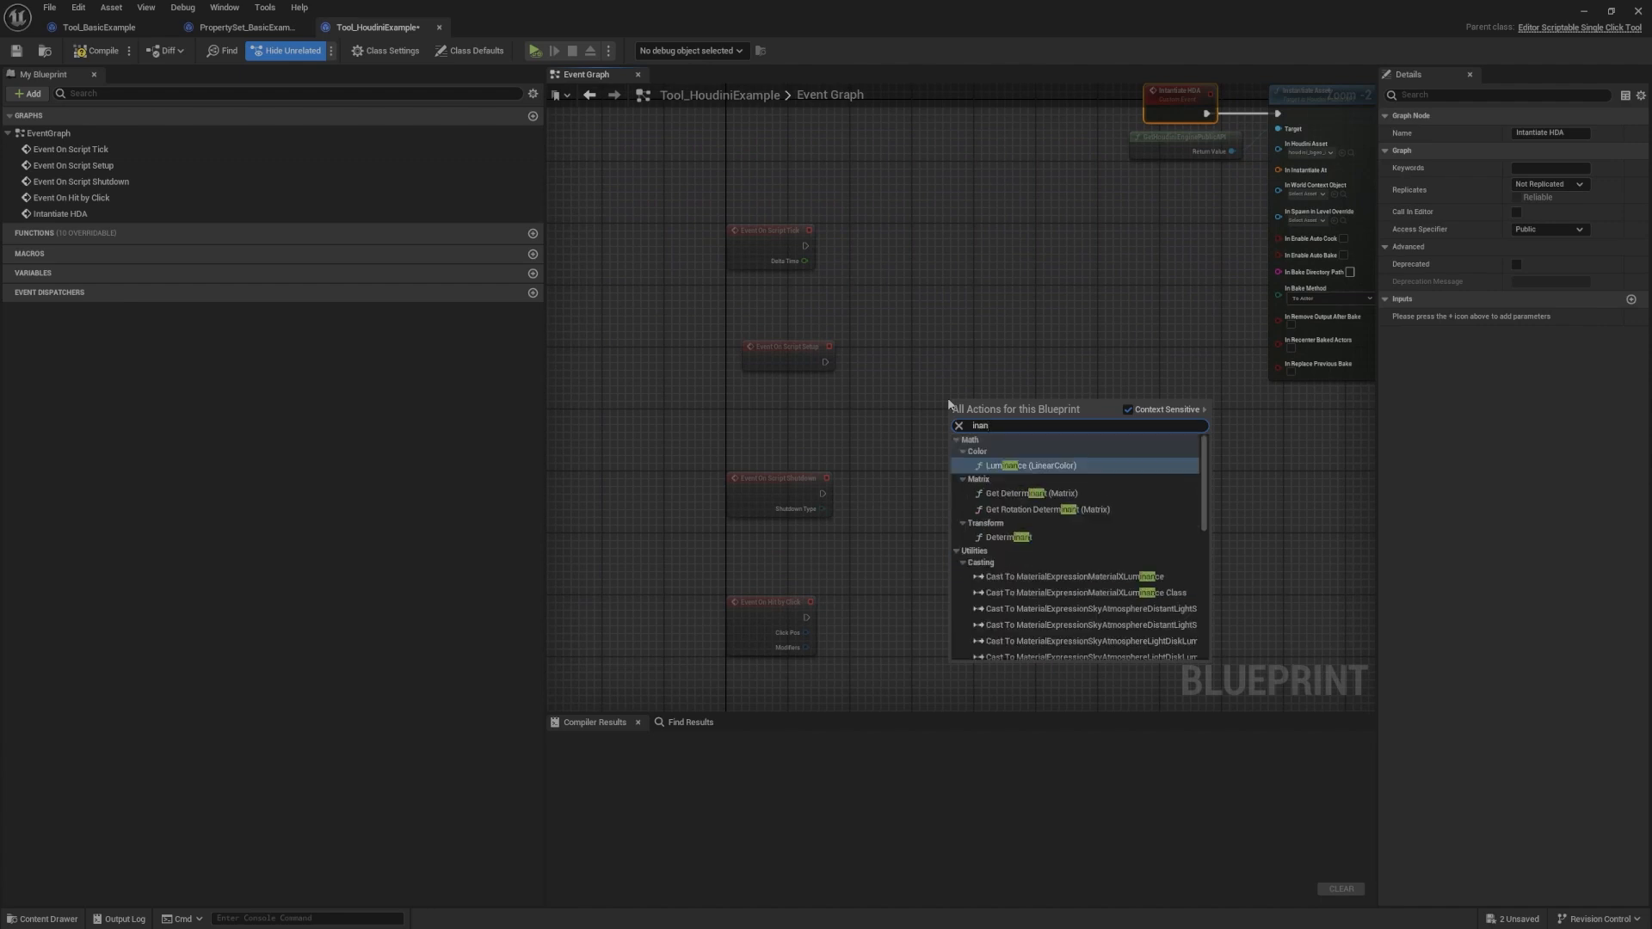
pyautogui.write('tanti')
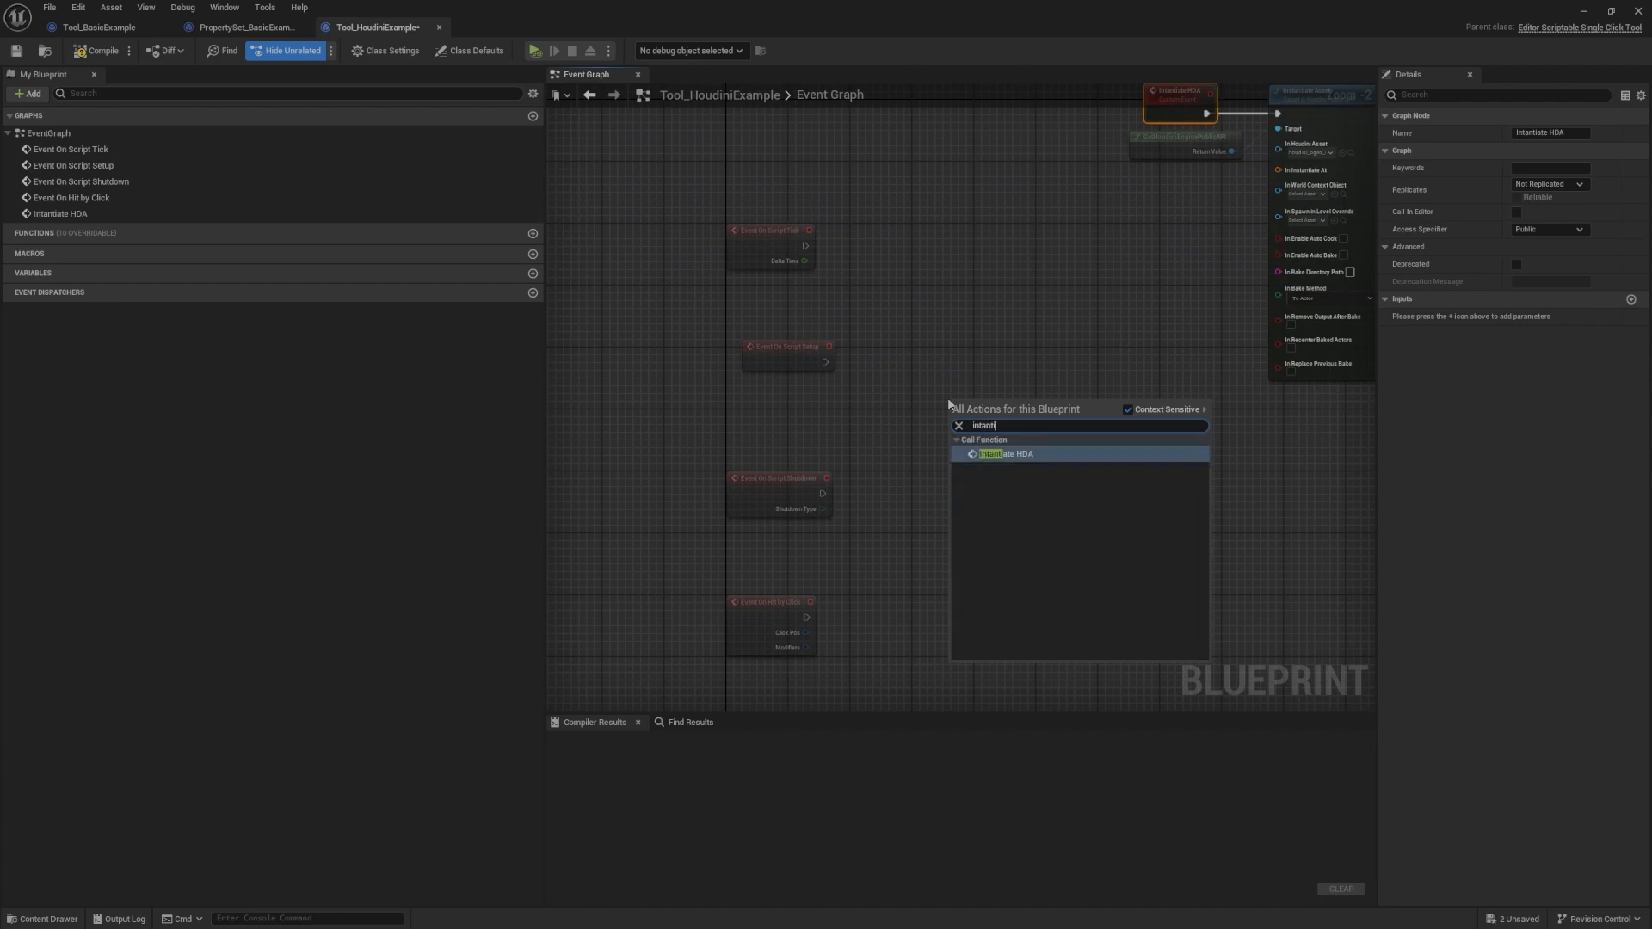
pyautogui.press('Return')
# Step: Correct the custom event's name to Instantiate HDA
pyautogui.moveTo(988, 349); pyautogui.dragTo(735, 568, button='right')
pyautogui.click(946, 321)
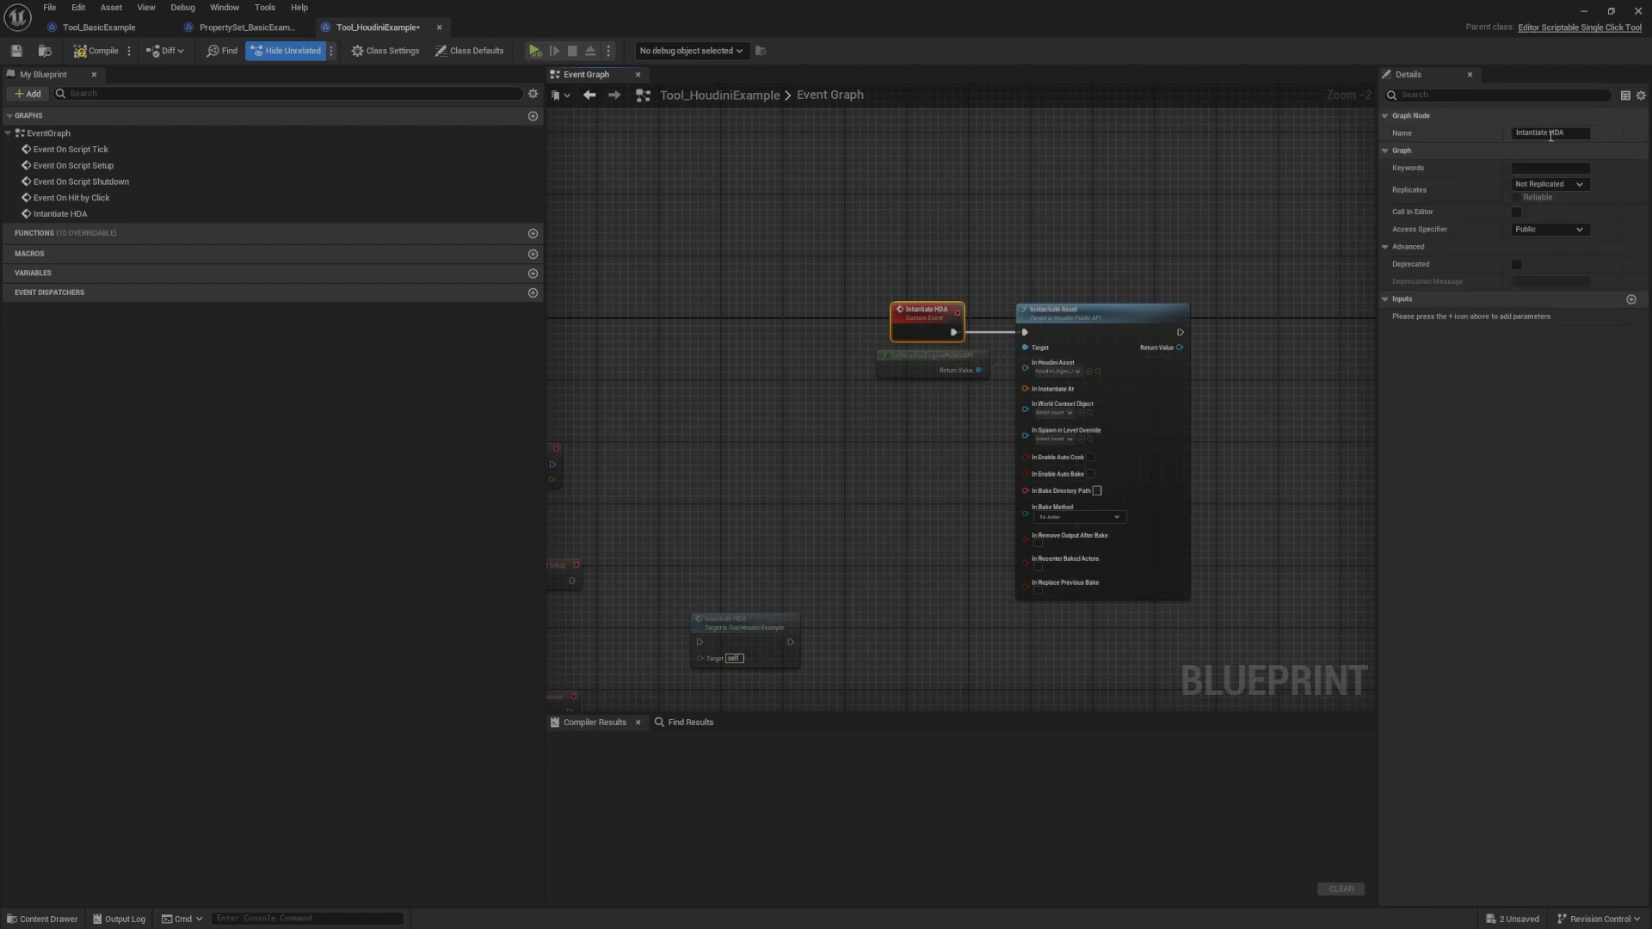
pyautogui.write('s')
pyautogui.click(1024, 239)
# Step: Move the Instantiate HDA call node up so it sits beside Event On Script Setup
pyautogui.moveTo(1020, 267); pyautogui.dragTo(1300, 86, button='right')
pyautogui.moveTo(1113, 370); pyautogui.dragTo(1105, 430, button='right')
pyautogui.moveTo(1034, 385); pyautogui.dragTo(1016, 337)
pyautogui.moveTo(1068, 247); pyautogui.dragTo(782, 587, button='right')
pyautogui.scroll(2, 801, 564)
pyautogui.click(1007, 244)
pyautogui.scroll(-2, 954, 284)
pyautogui.moveTo(707, 479); pyautogui.dragTo(984, 244, button='right')
pyautogui.click(947, 301)
pyautogui.scroll(2, 974, 269)
pyautogui.moveTo(1036, 332); pyautogui.dragTo(981, 272)
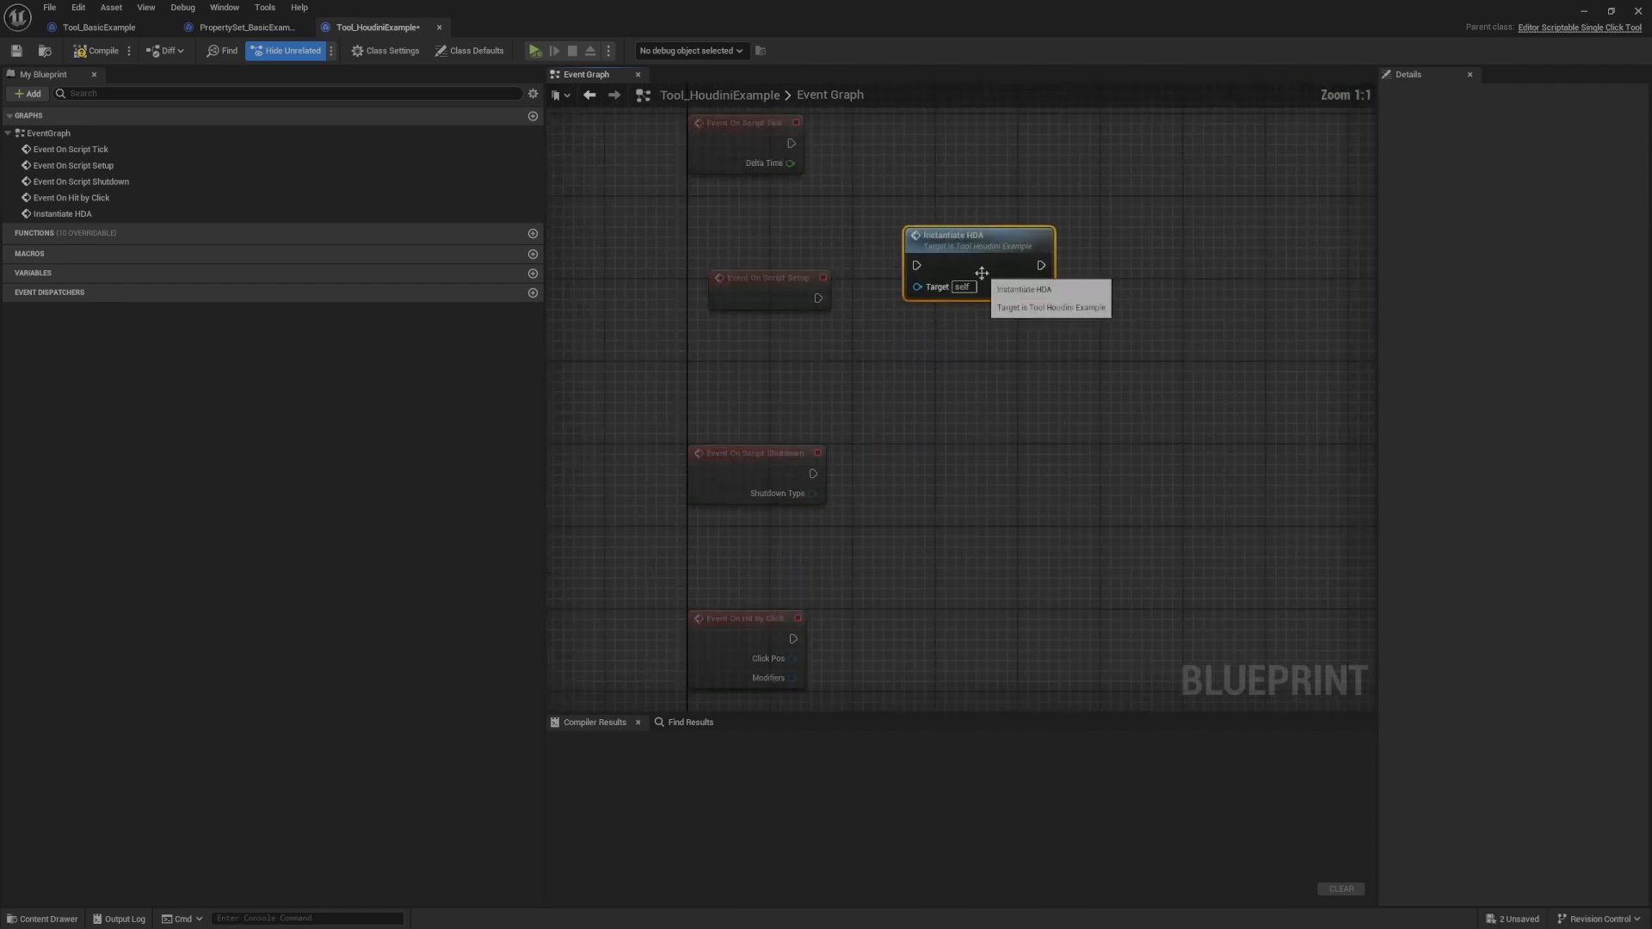
# Step: Connect Event On Script Setup's execution output to the Instantiate HDA call and align the call with the event
pyautogui.moveTo(981, 273); pyautogui.dragTo(1007, 320, button='right')
pyautogui.moveTo(951, 316); pyautogui.dragTo(950, 316)
pyautogui.moveTo(982, 289); pyautogui.dragTo(963, 321)
pyautogui.moveTo(987, 268); pyautogui.dragTo(999, 296, button='right')
pyautogui.click(1003, 298)
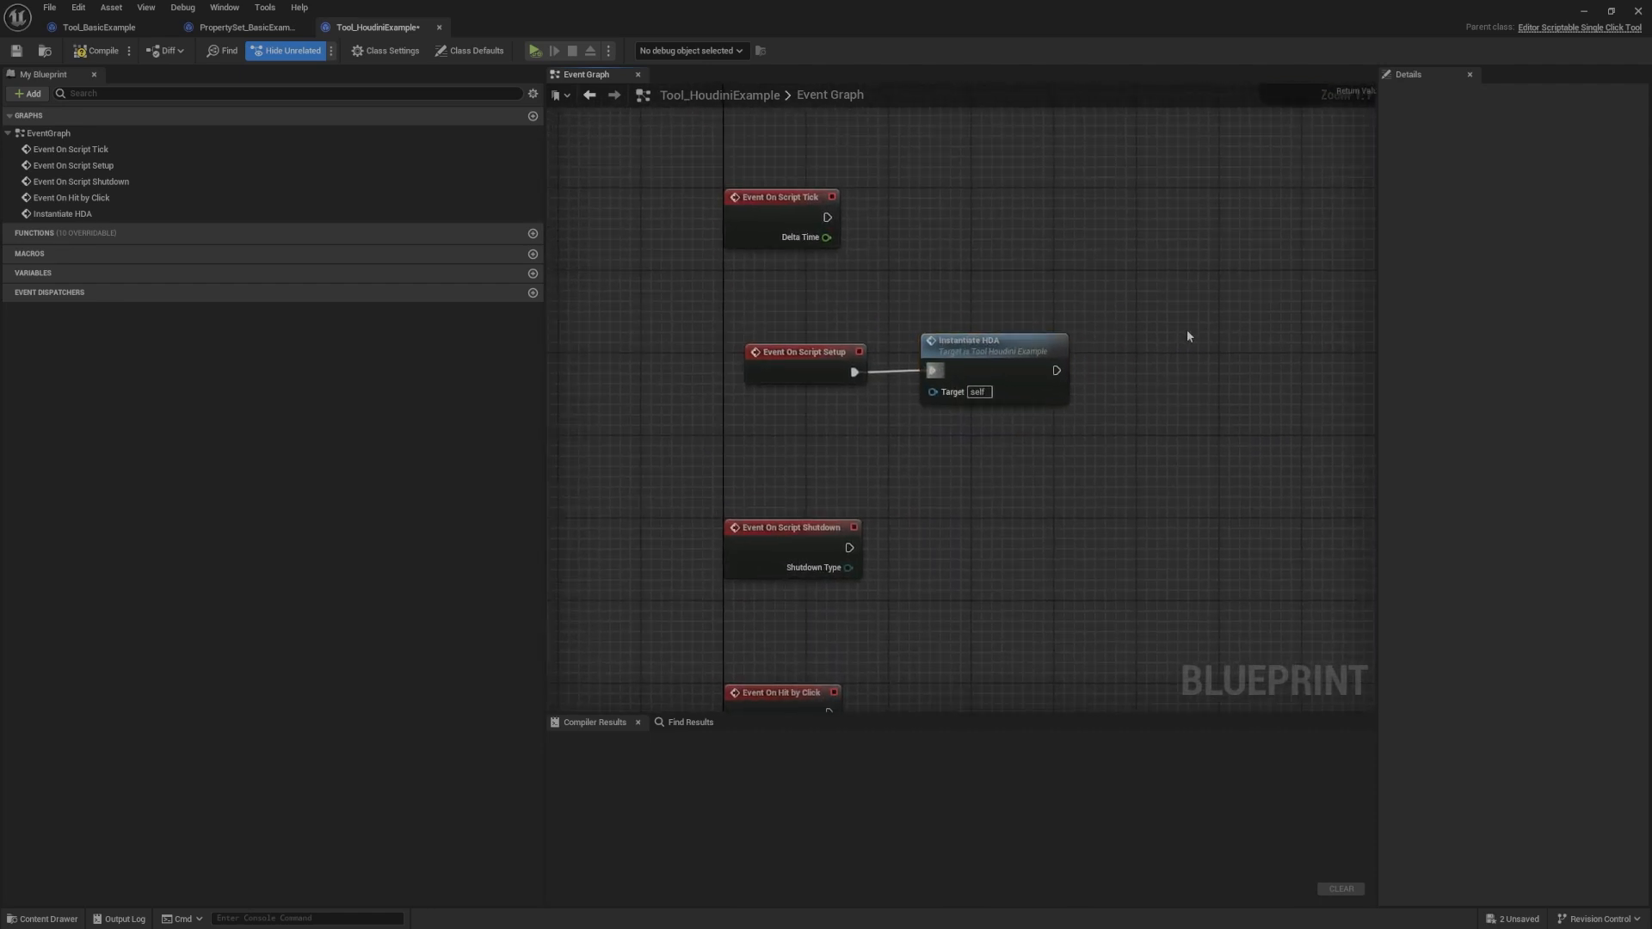
# Step: Examine the Instantiate Asset node's Return Value output and the actions available for it
pyautogui.moveTo(1185, 330); pyautogui.dragTo(810, 361)
pyautogui.click(1037, 273)
pyautogui.scroll(-2, 1043, 273)
pyautogui.scroll(2, 984, 353)
pyautogui.moveTo(1043, 274); pyautogui.dragTo(829, 420, button='right')
pyautogui.scroll(-1, 1070, 336)
pyautogui.scroll(-3, 1062, 353)
pyautogui.scroll(3, 1036, 269)
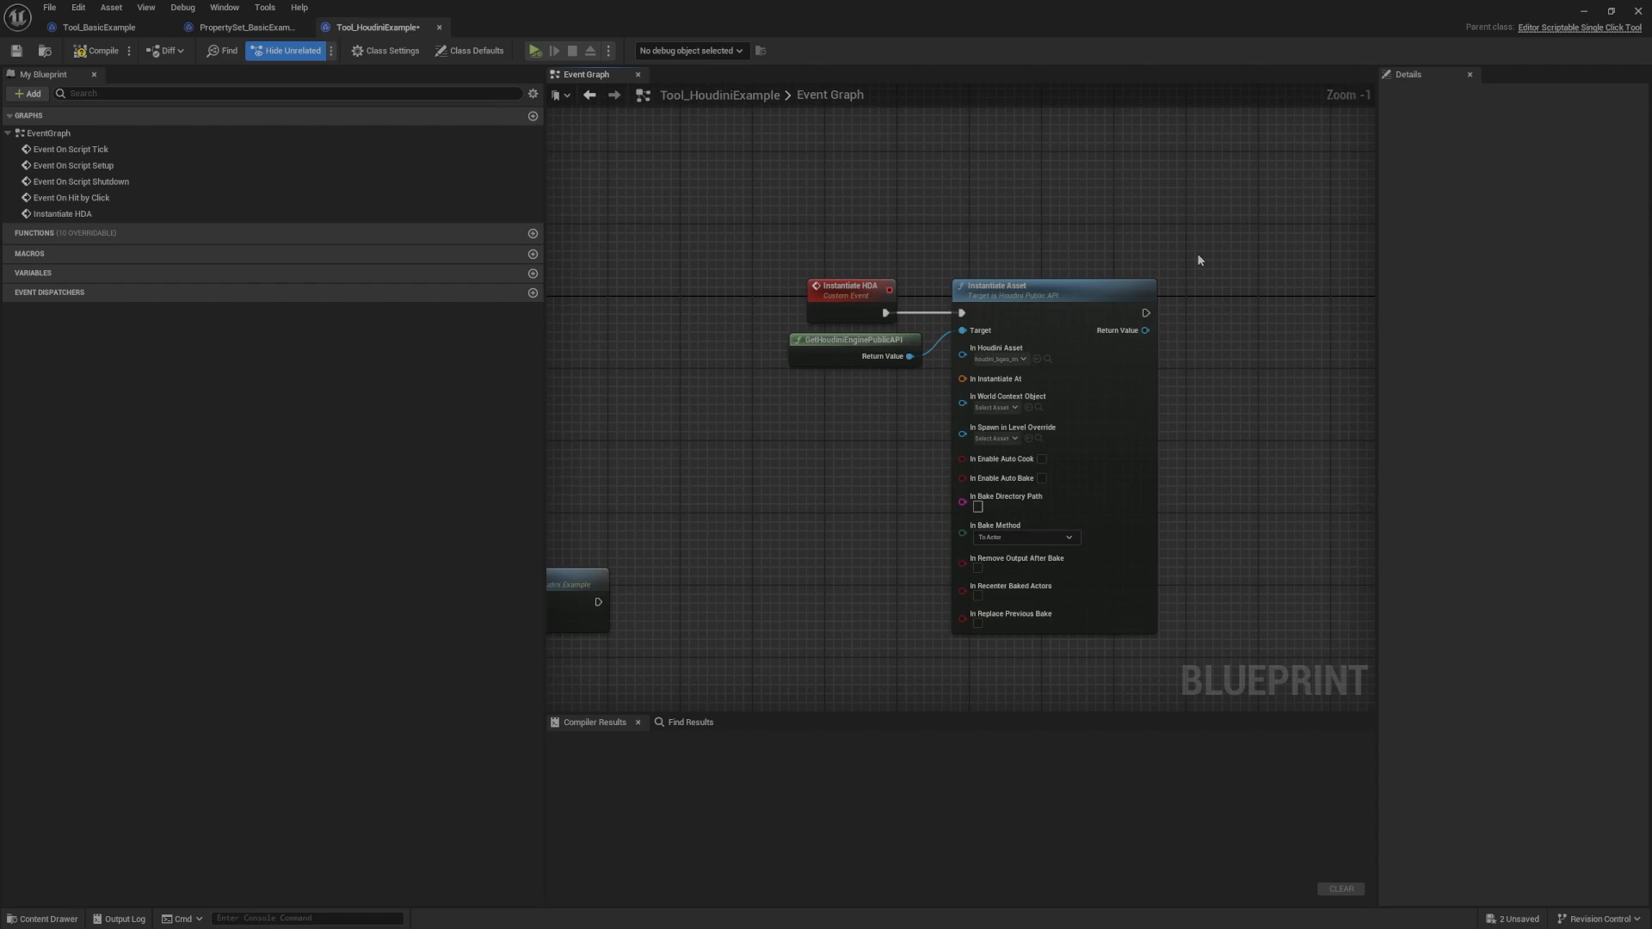
pyautogui.moveTo(1243, 301); pyautogui.dragTo(1133, 242, button='right')
pyautogui.scroll(1, 1120, 284)
pyautogui.moveTo(1120, 284)
pyautogui.mouseDown(button='right')
pyautogui.moveTo(1099, 350)
pyautogui.moveTo(1092, 271)
pyautogui.mouseUp(button='right')
pyautogui.rightClick(1016, 256)
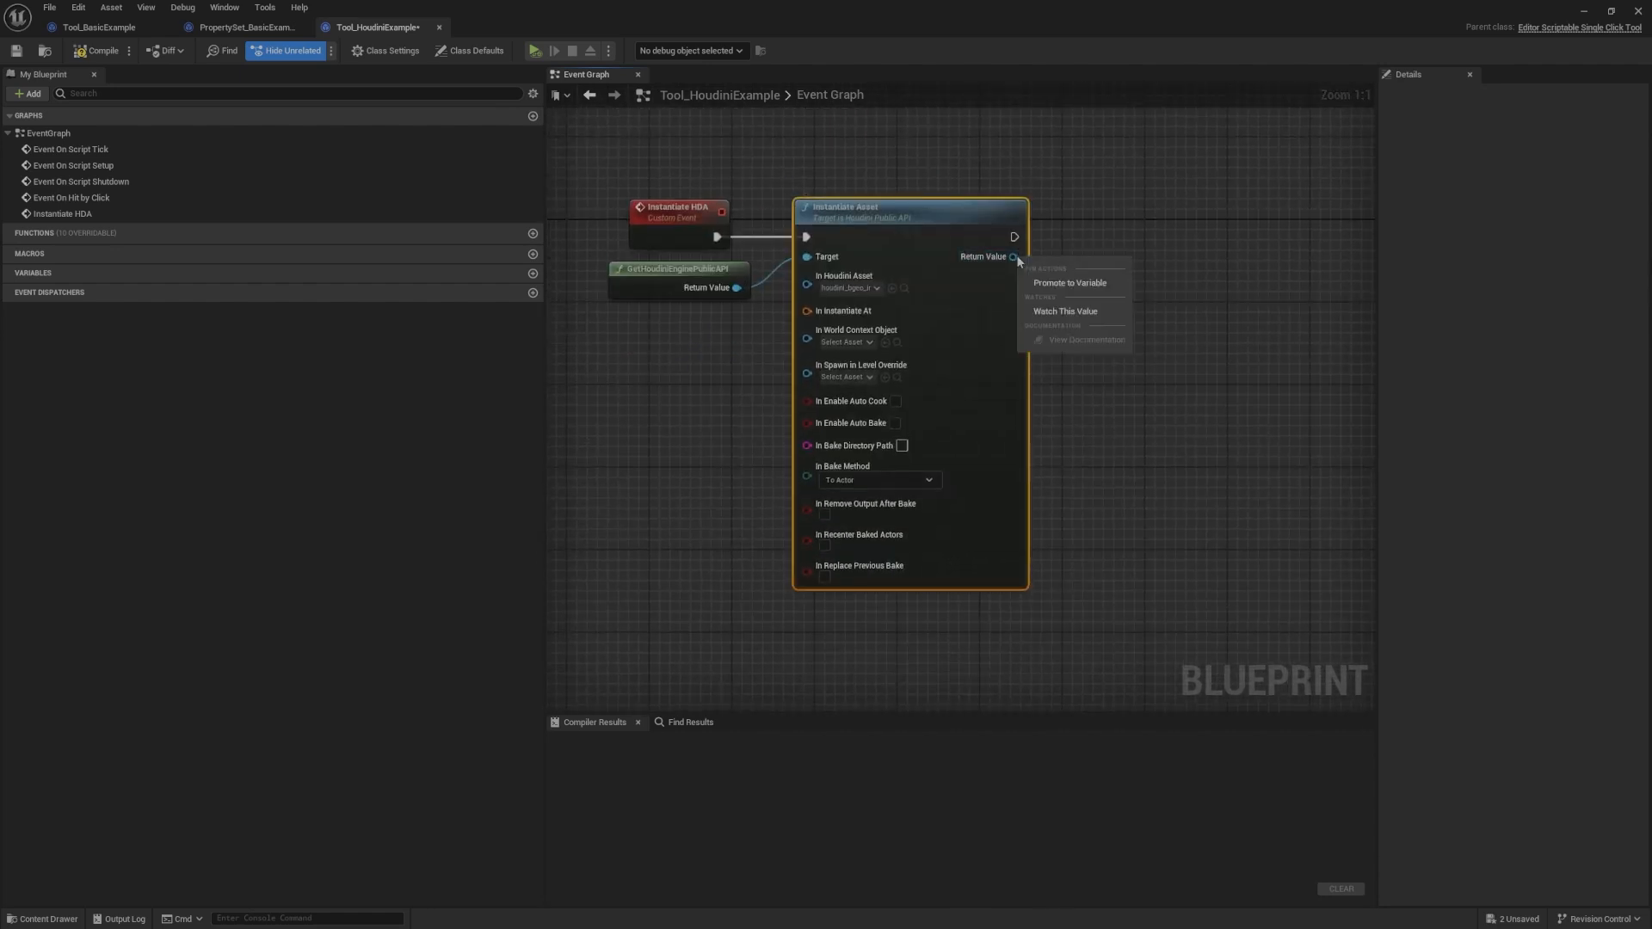
pyautogui.scroll(-3, 1108, 232)
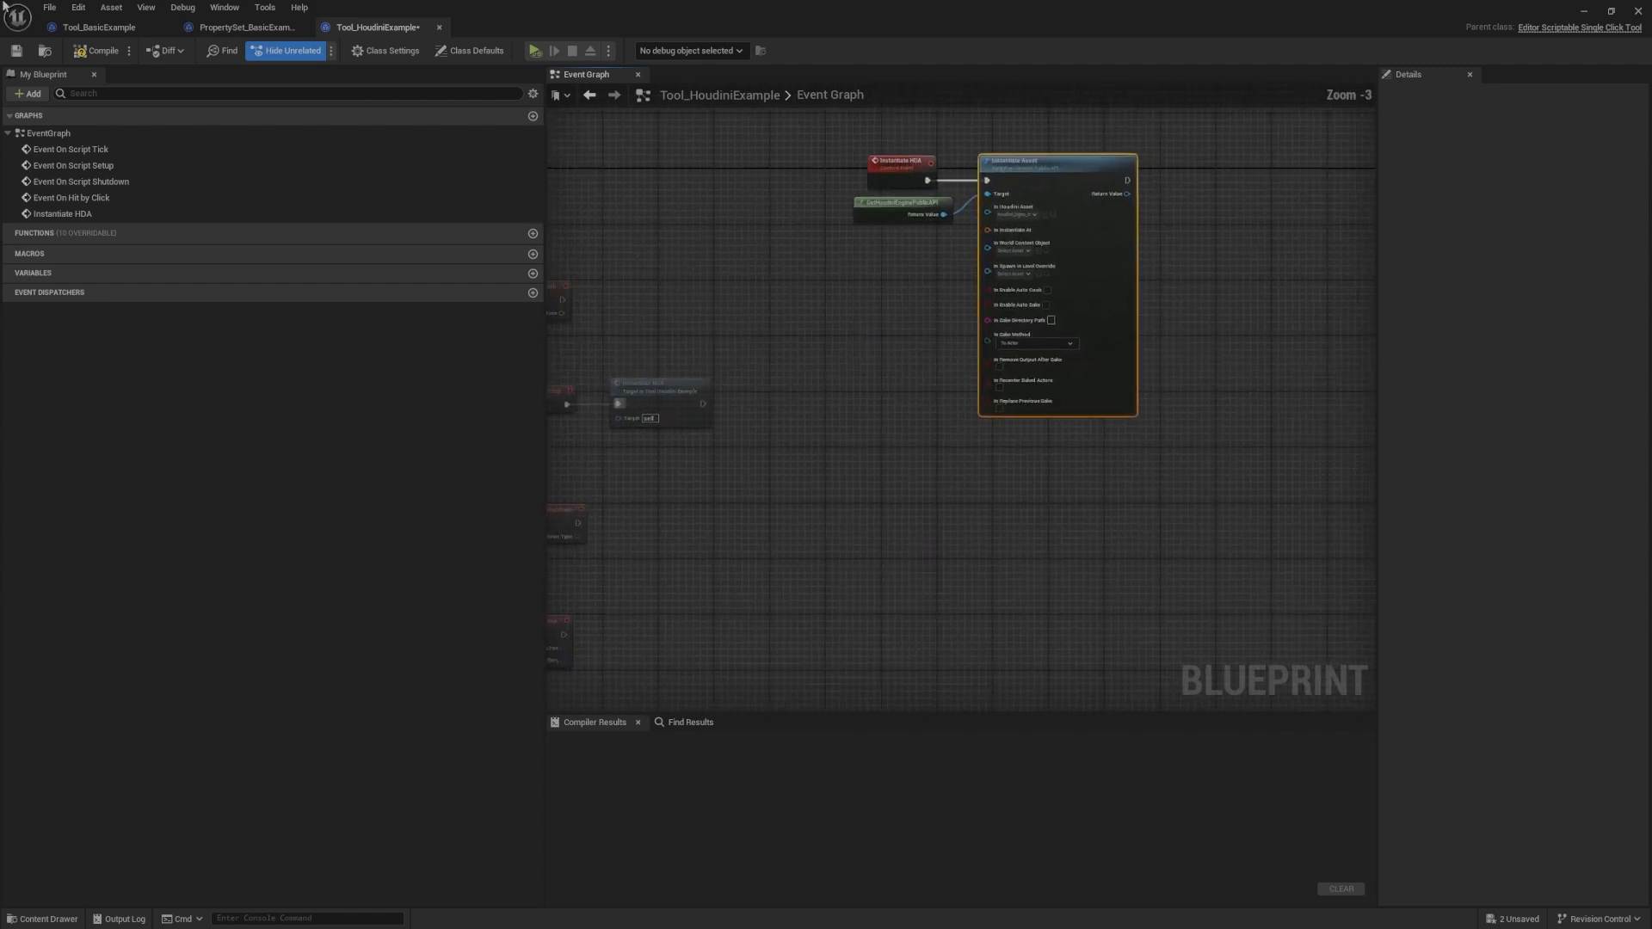
# Step: Compile the Tool_HoudiniExample blueprint
pyautogui.click(96, 52)
pyautogui.moveTo(842, 258); pyautogui.dragTo(867, 332, button='right')
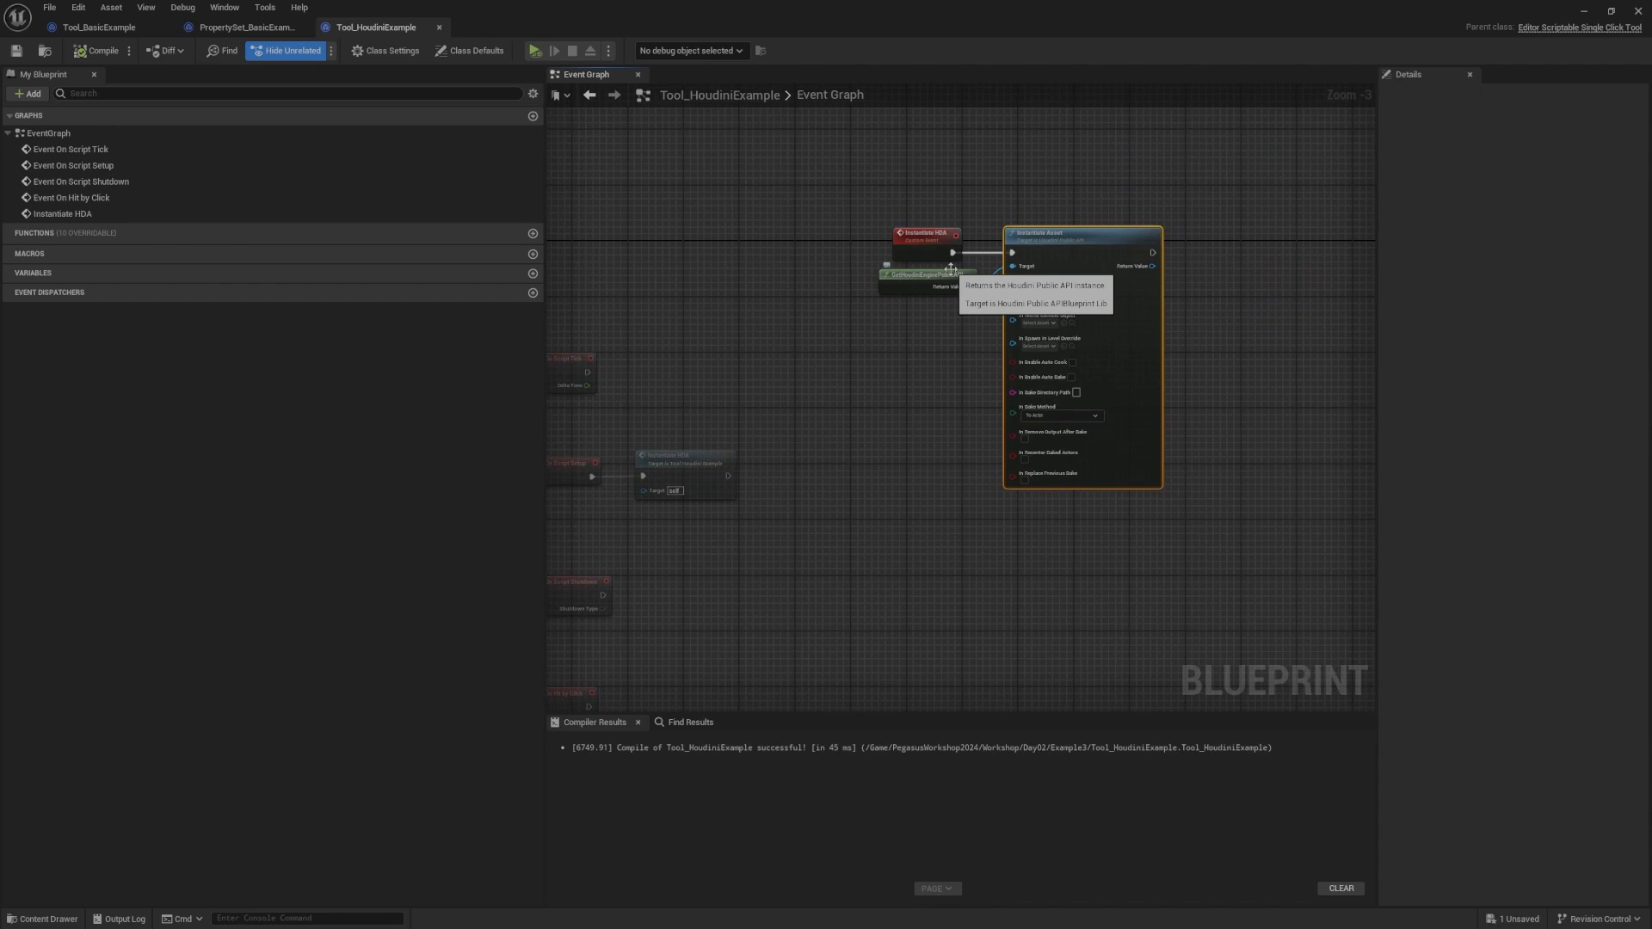
pyautogui.moveTo(925, 357); pyautogui.dragTo(1011, 345, button='right')
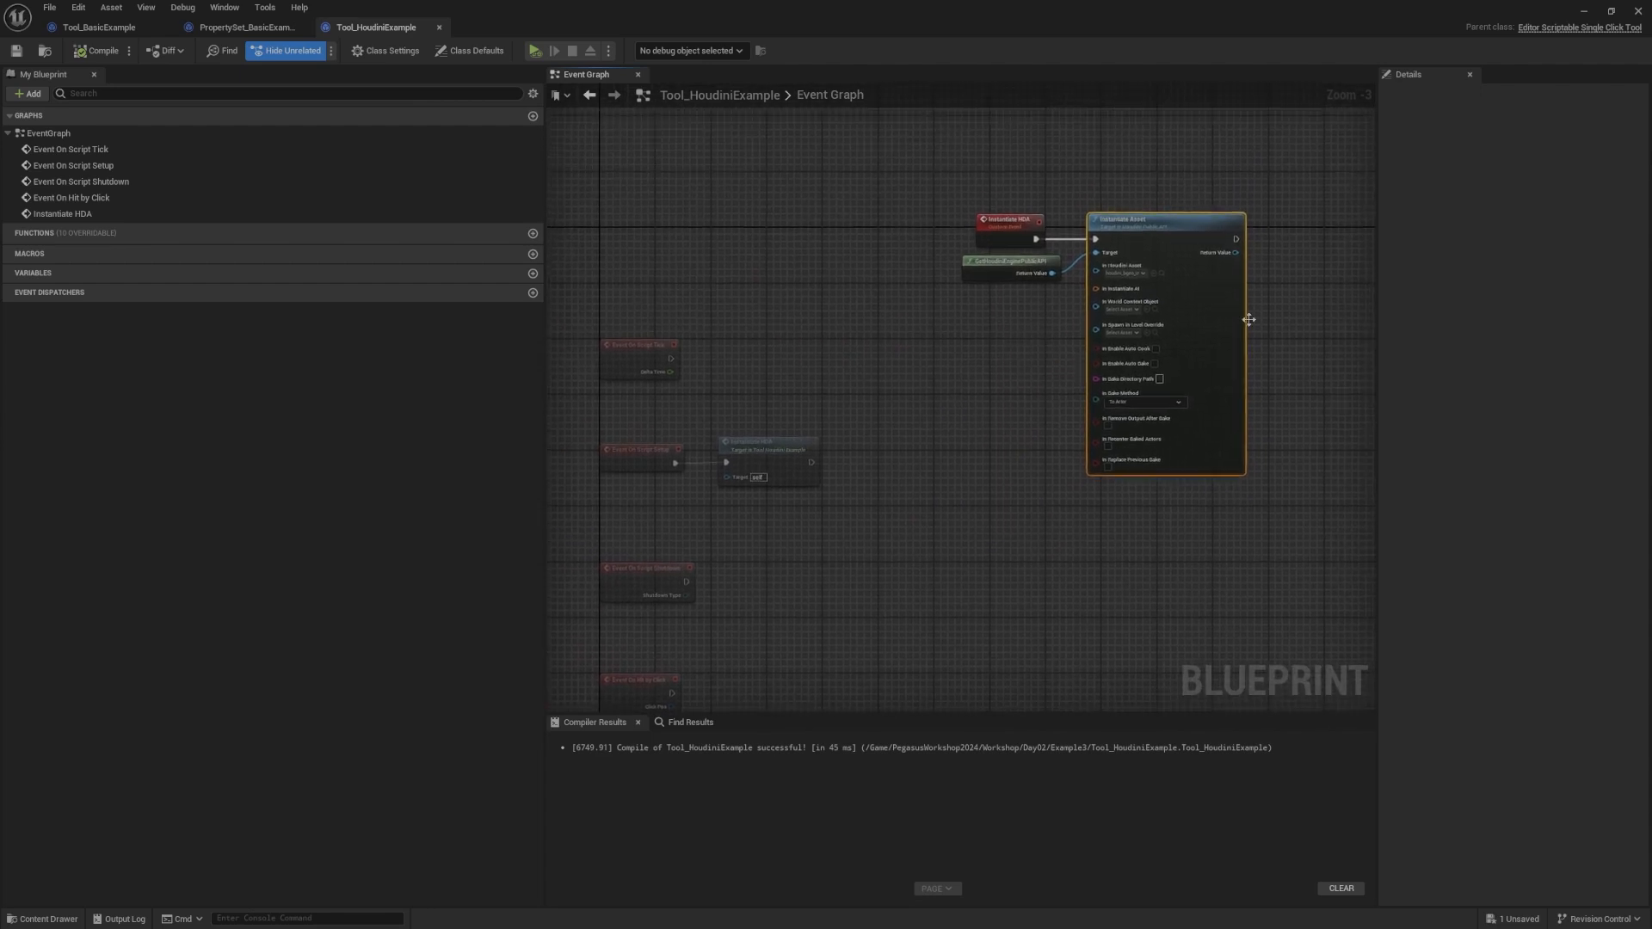
pyautogui.moveTo(1029, 341); pyautogui.dragTo(1085, 306, button='right')
pyautogui.moveTo(1011, 377); pyautogui.dragTo(779, 460, button='right')
pyautogui.scroll(3, 971, 312)
pyautogui.moveTo(873, 321); pyautogui.dragTo(1015, 224, button='right')
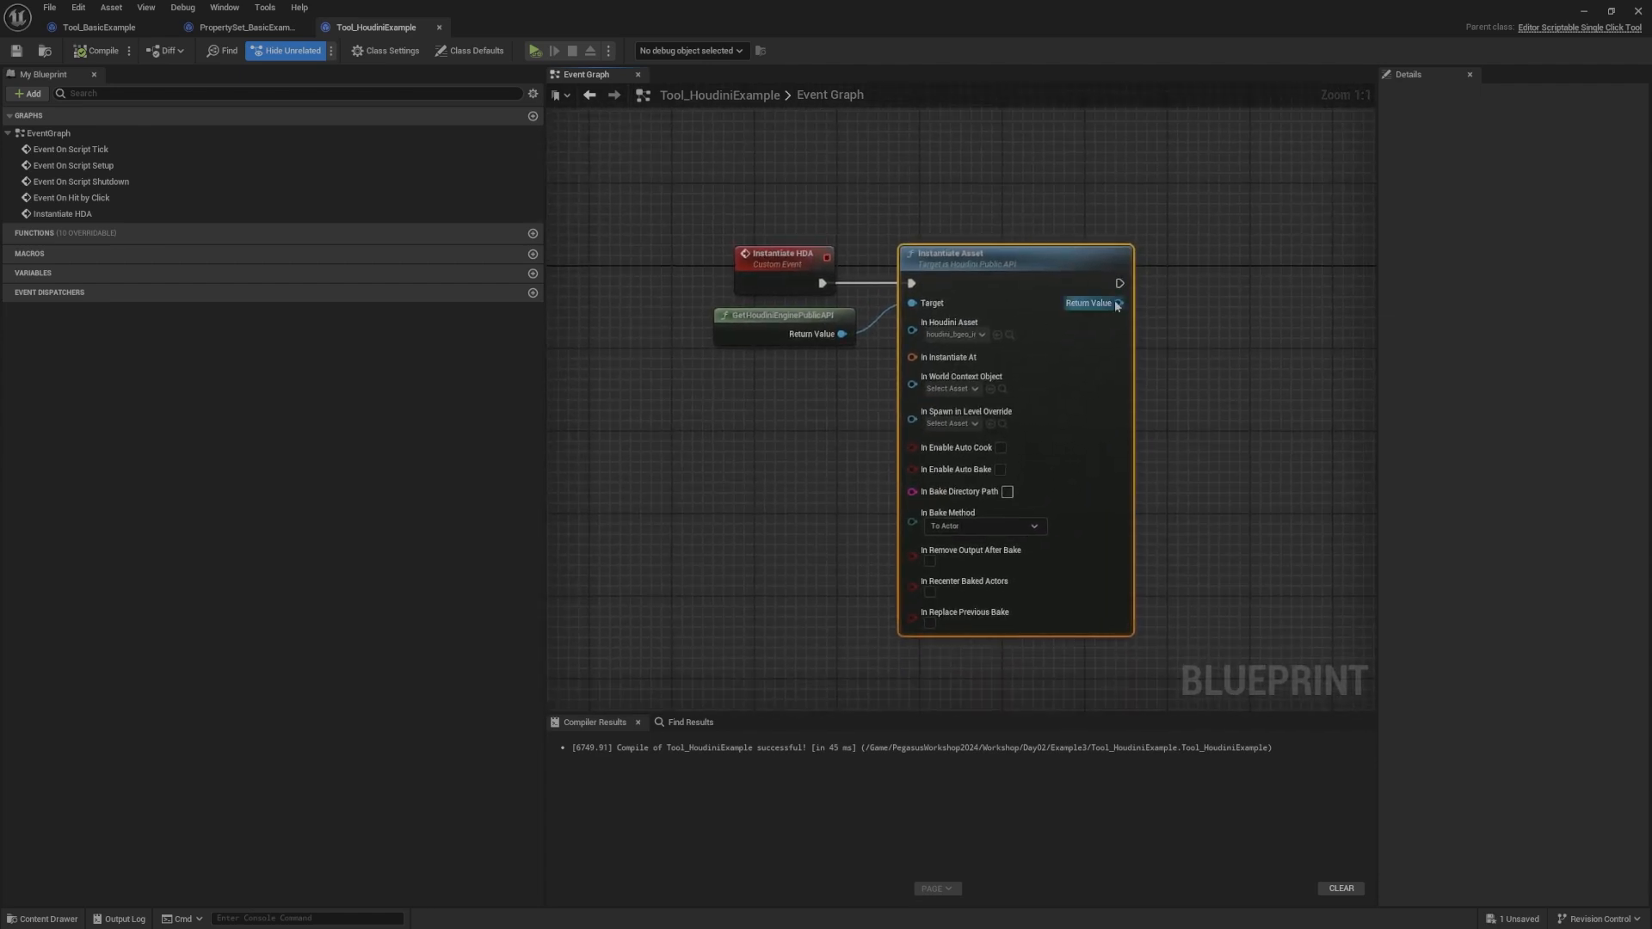
pyautogui.moveTo(1117, 306); pyautogui.dragTo(925, 306, button='right')
pyautogui.moveTo(927, 305); pyautogui.dragTo(1133, 363)
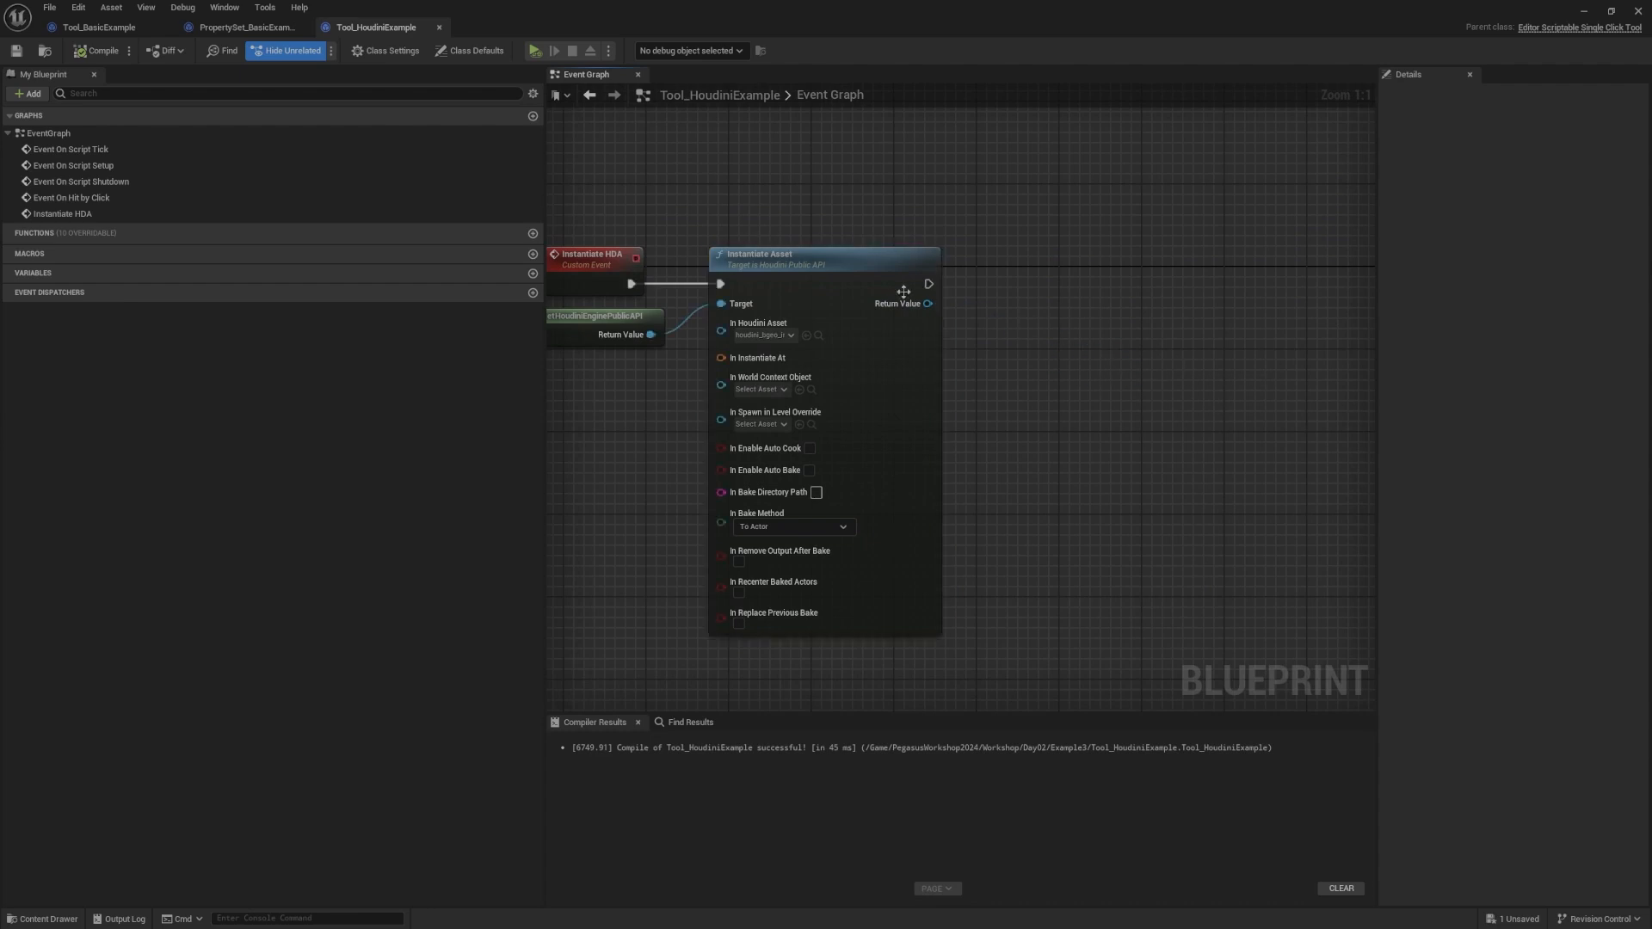
pyautogui.moveTo(928, 304); pyautogui.dragTo(1085, 341)
# Step: Switch to the level editor and look around the landscape in the viewport
pyautogui.click(1585, 11)
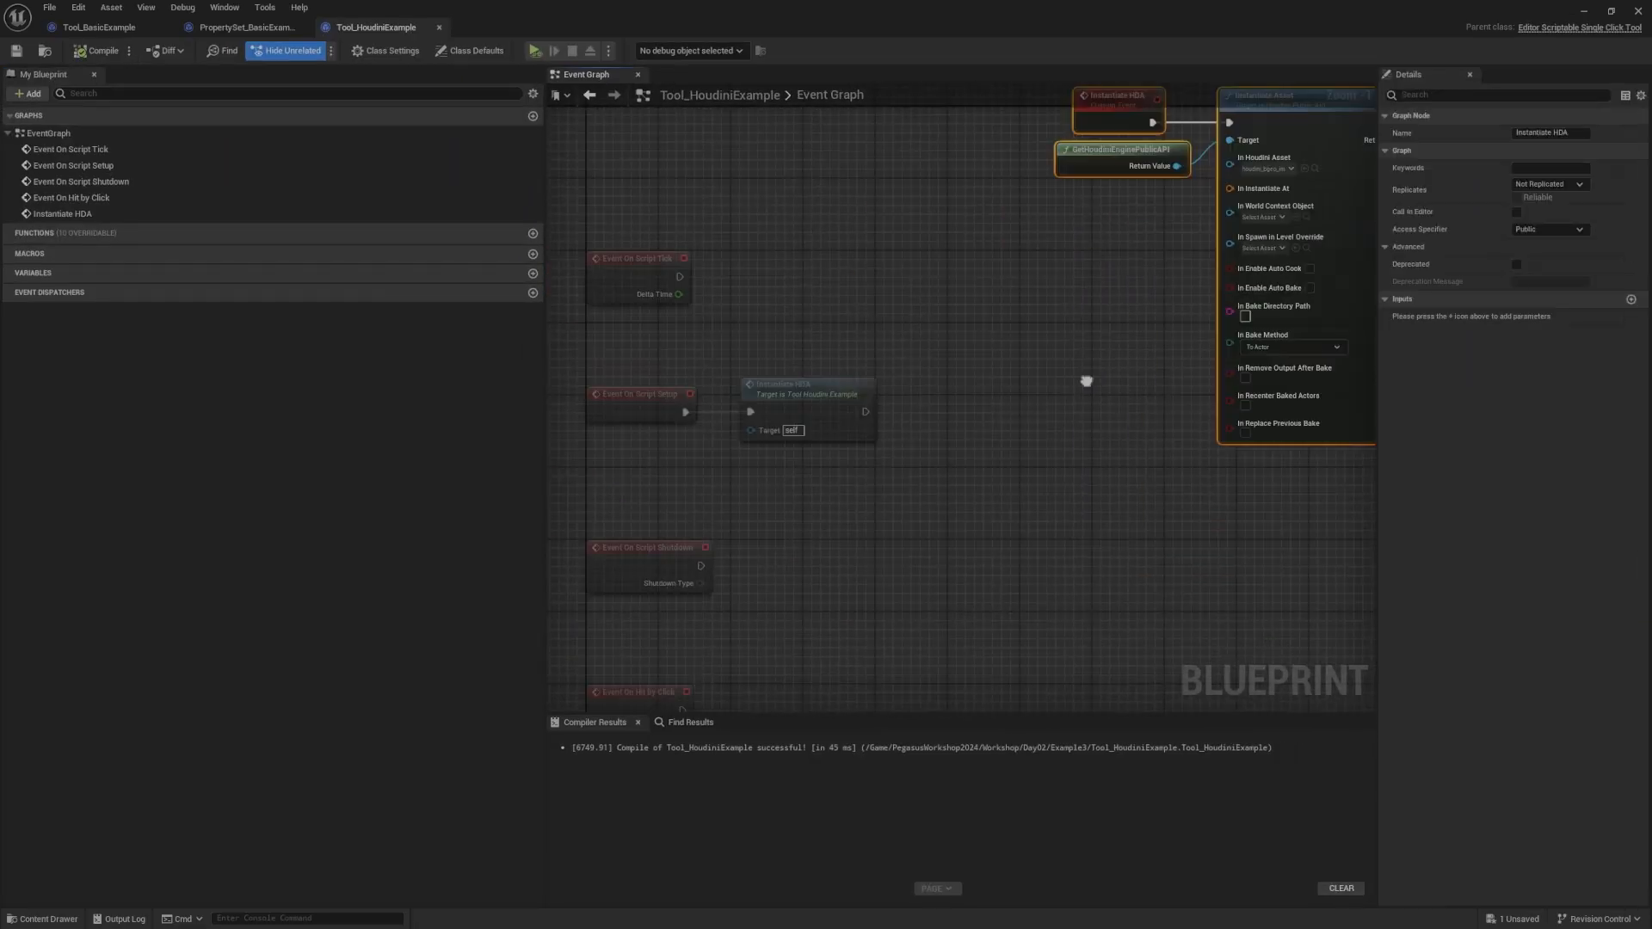
pyautogui.click(1163, 355)
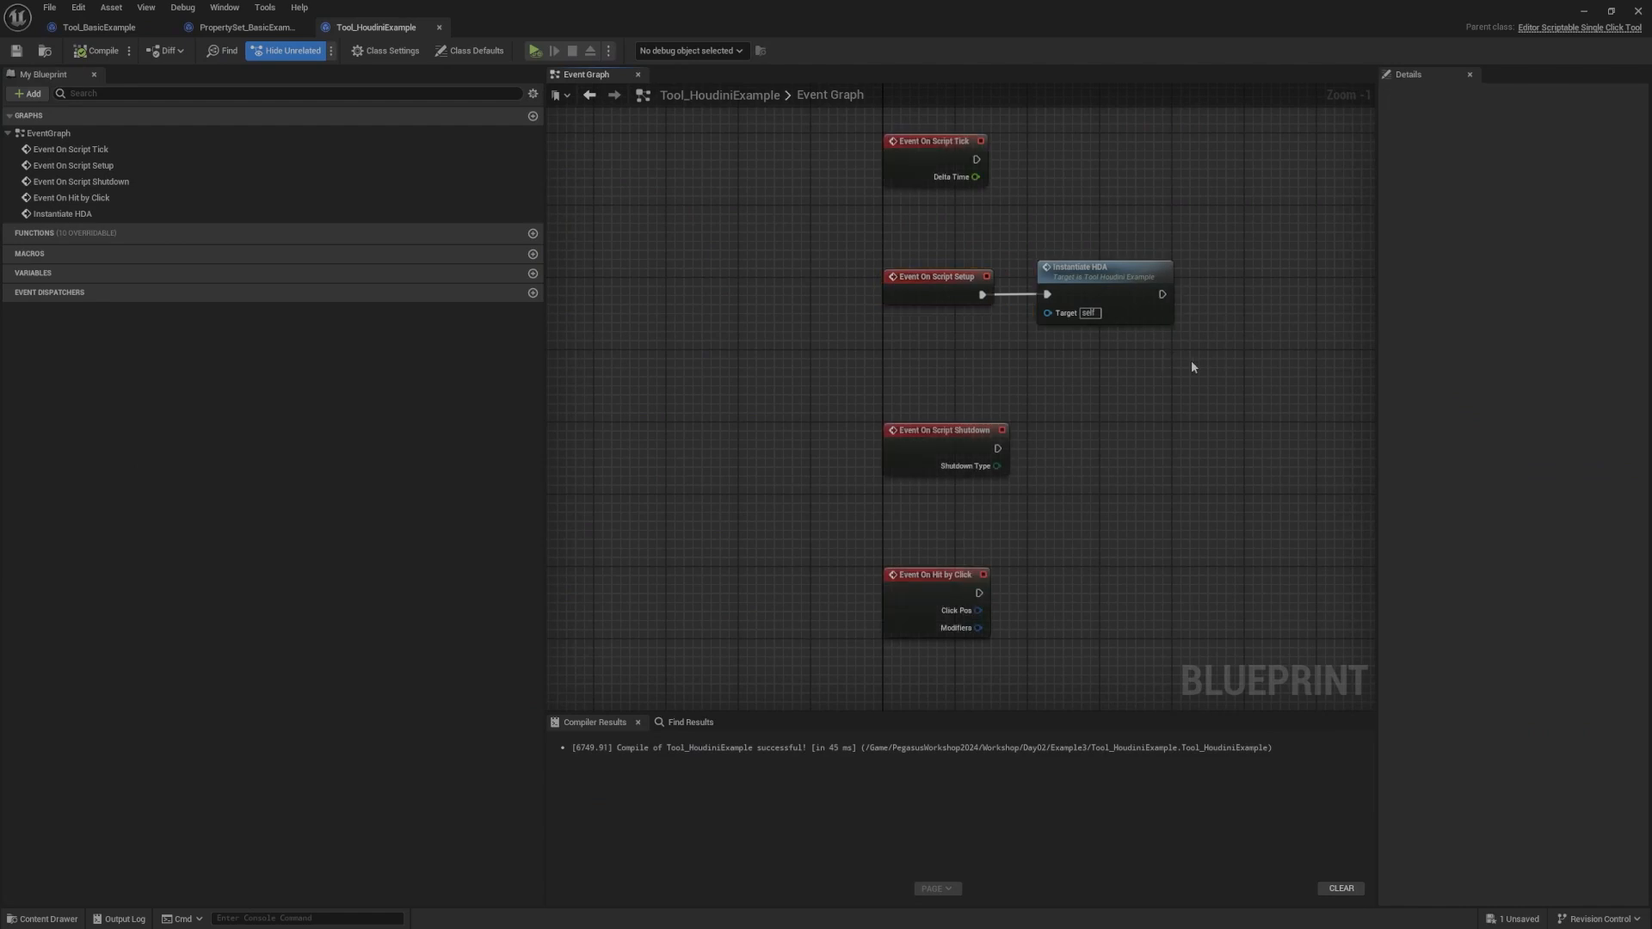
pyautogui.moveTo(1191, 363); pyautogui.dragTo(1129, 253, button='right')
pyautogui.moveTo(1077, 368); pyautogui.dragTo(1083, 445, button='right')
pyautogui.click(1587, 13)
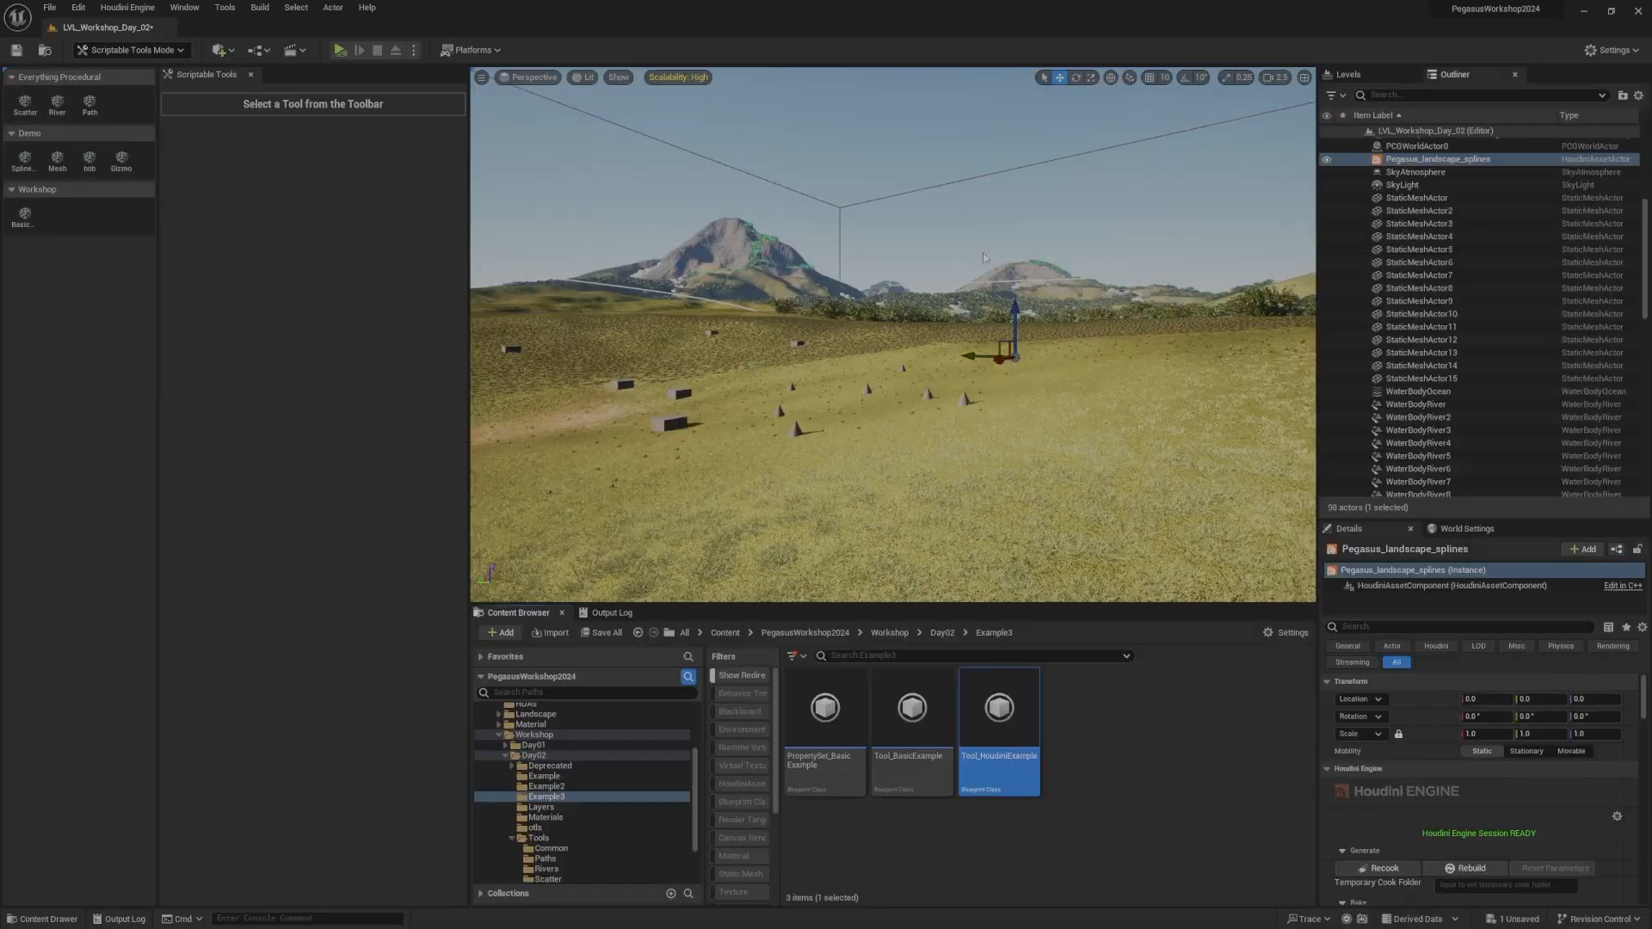
pyautogui.moveTo(1192, 127); pyautogui.dragTo(1149, 115, button='right')
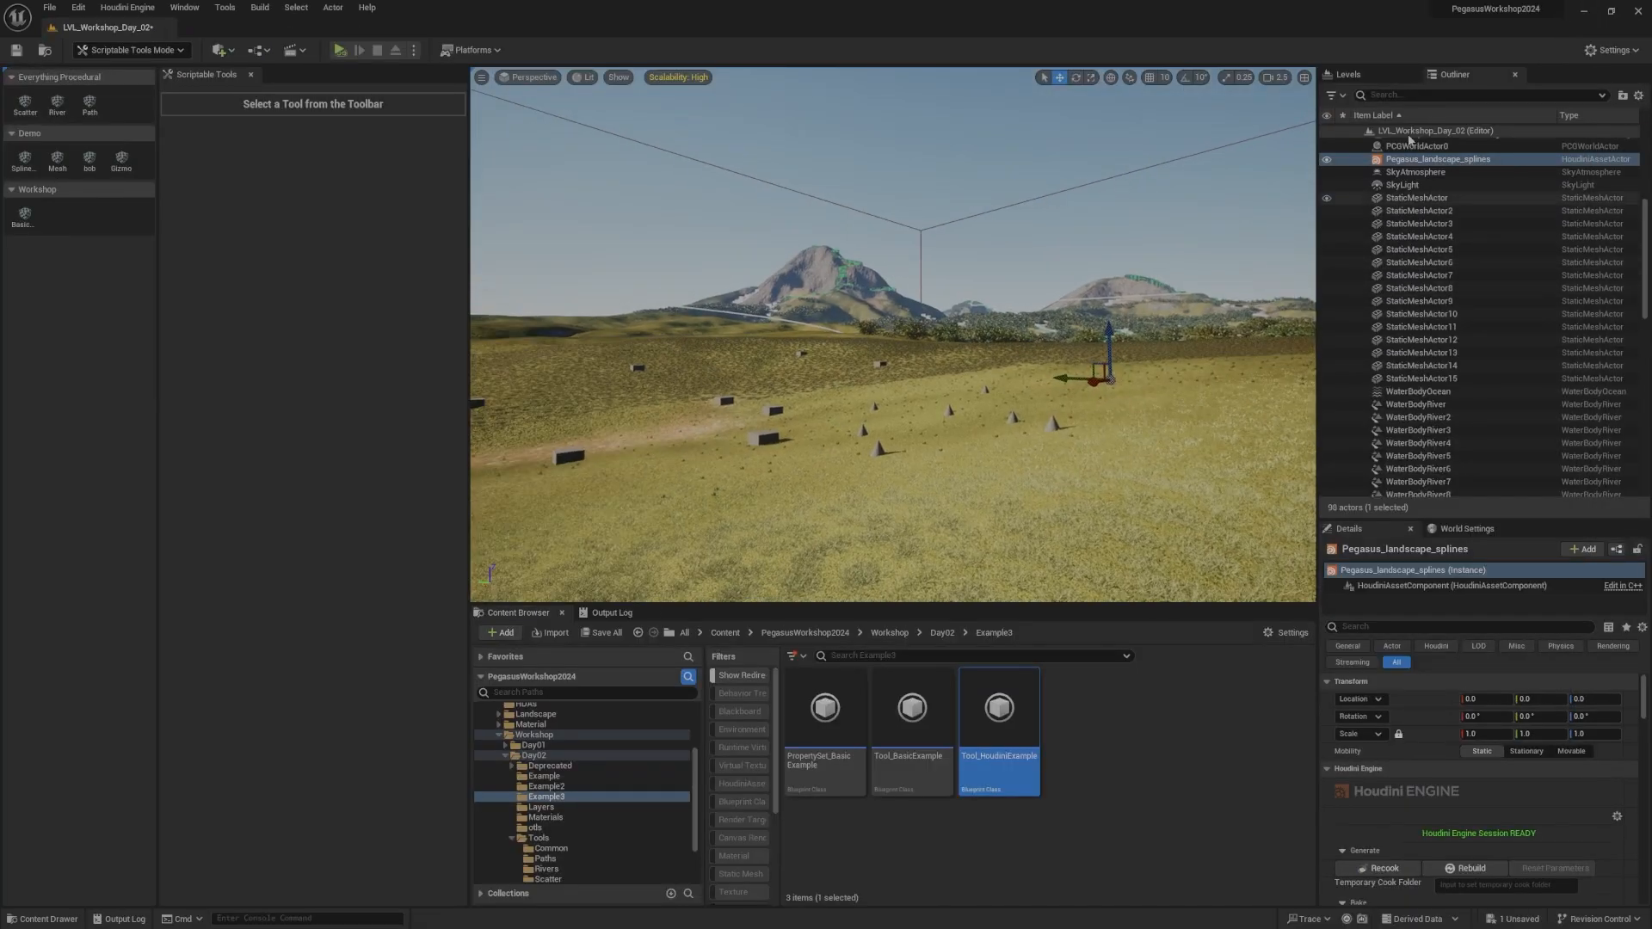
pyautogui.moveTo(1191, 198); pyautogui.dragTo(1071, 196, button='right')
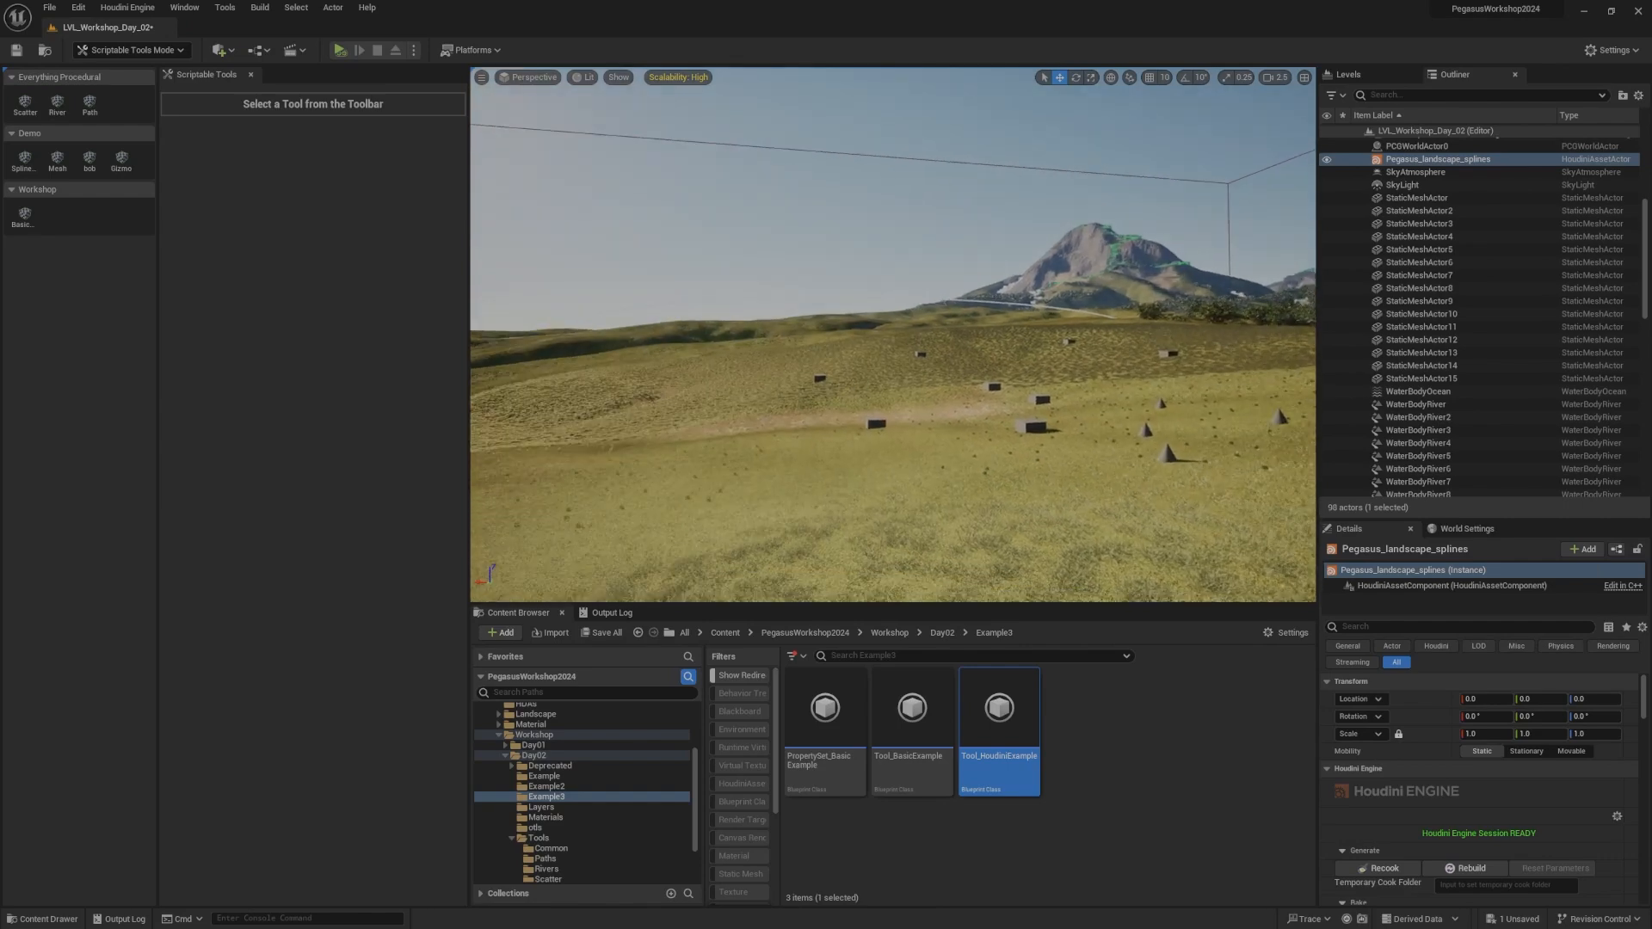
pyautogui.moveTo(984, 357); pyautogui.dragTo(1058, 358, button='right')
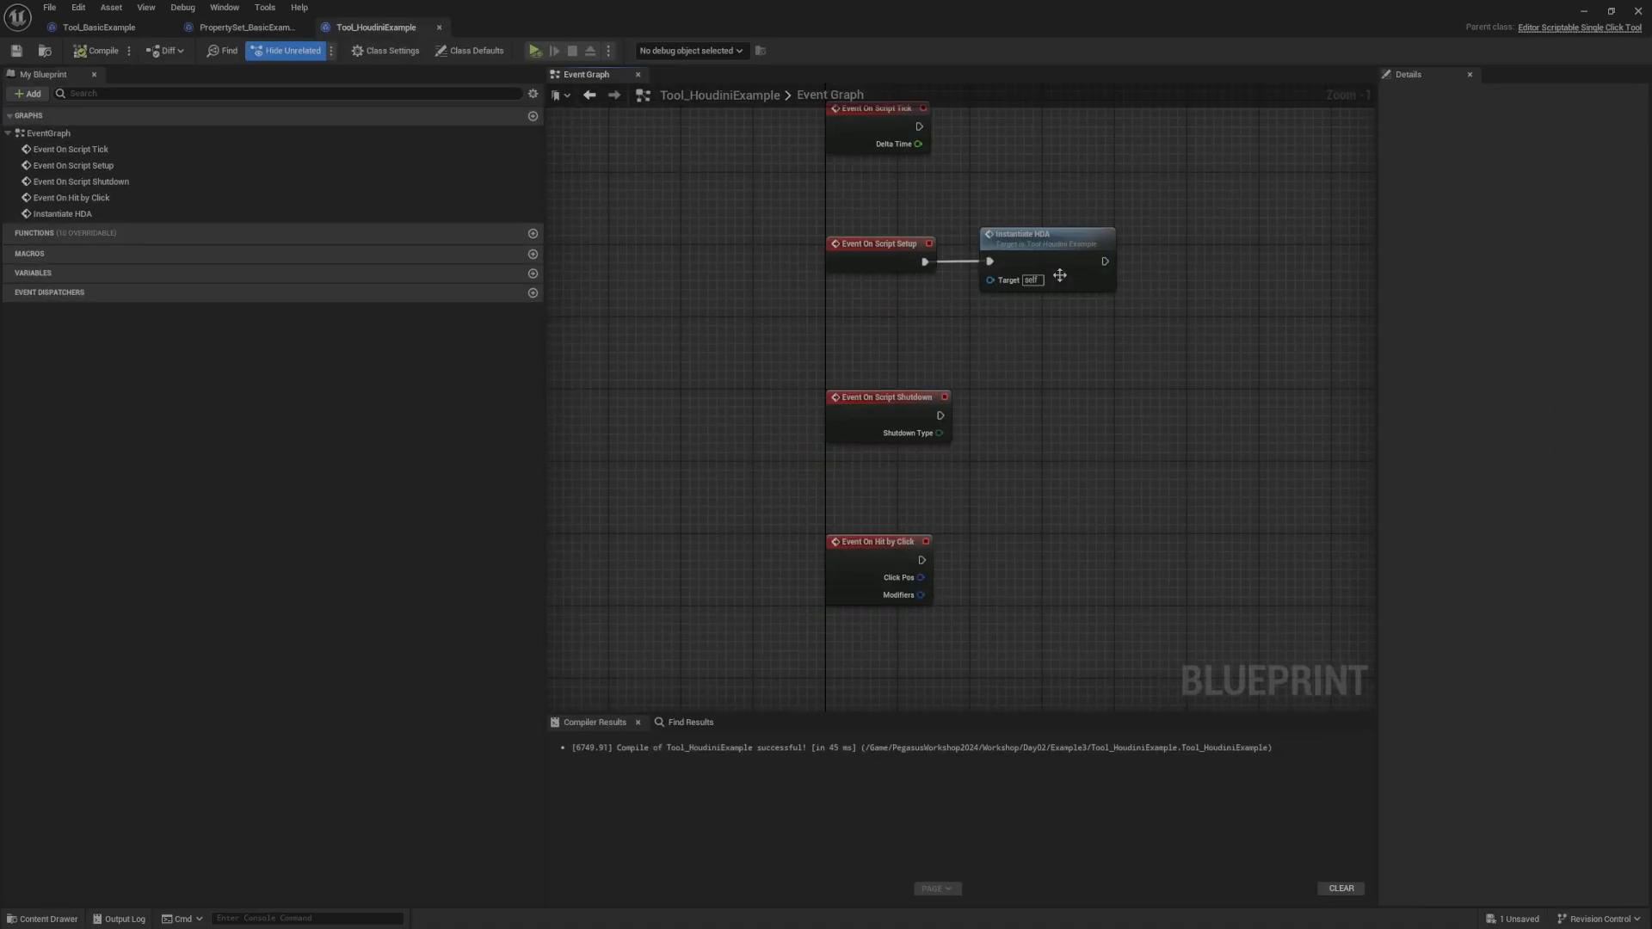
pyautogui.scroll(-4, 833, 454)
pyautogui.moveTo(1003, 377); pyautogui.dragTo(767, 486, button='right')
pyautogui.scroll(3, 1078, 303)
pyautogui.moveTo(1077, 303); pyautogui.dragTo(940, 363, button='right')
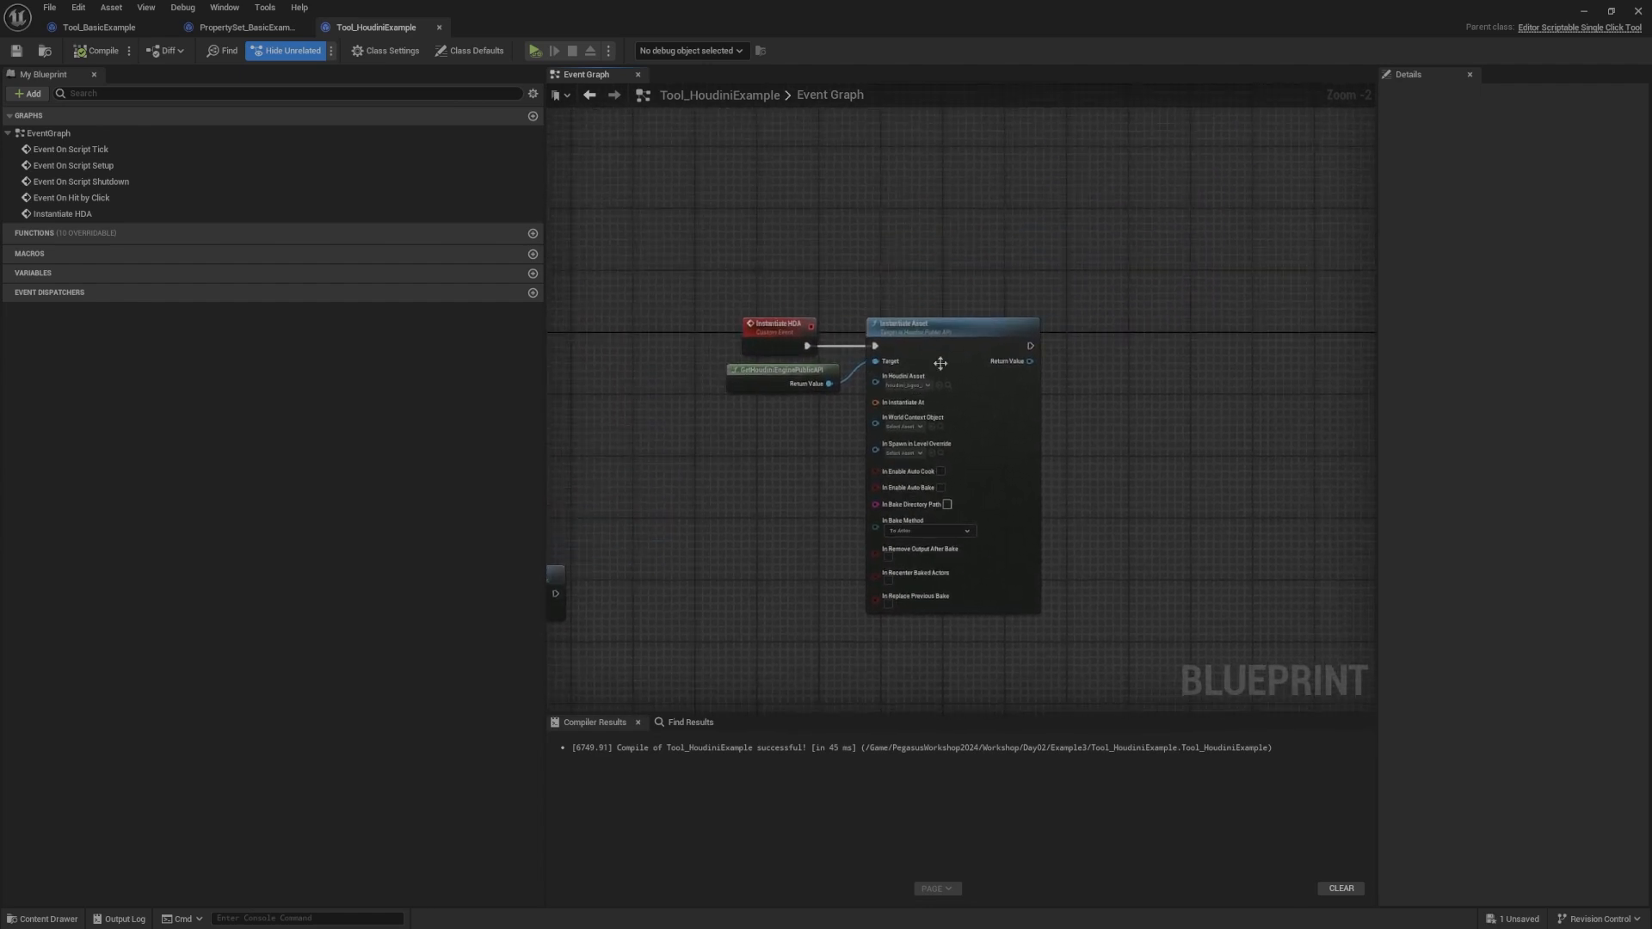
pyautogui.moveTo(1058, 348); pyautogui.dragTo(1046, 307, button='right')
pyautogui.scroll(2, 1046, 306)
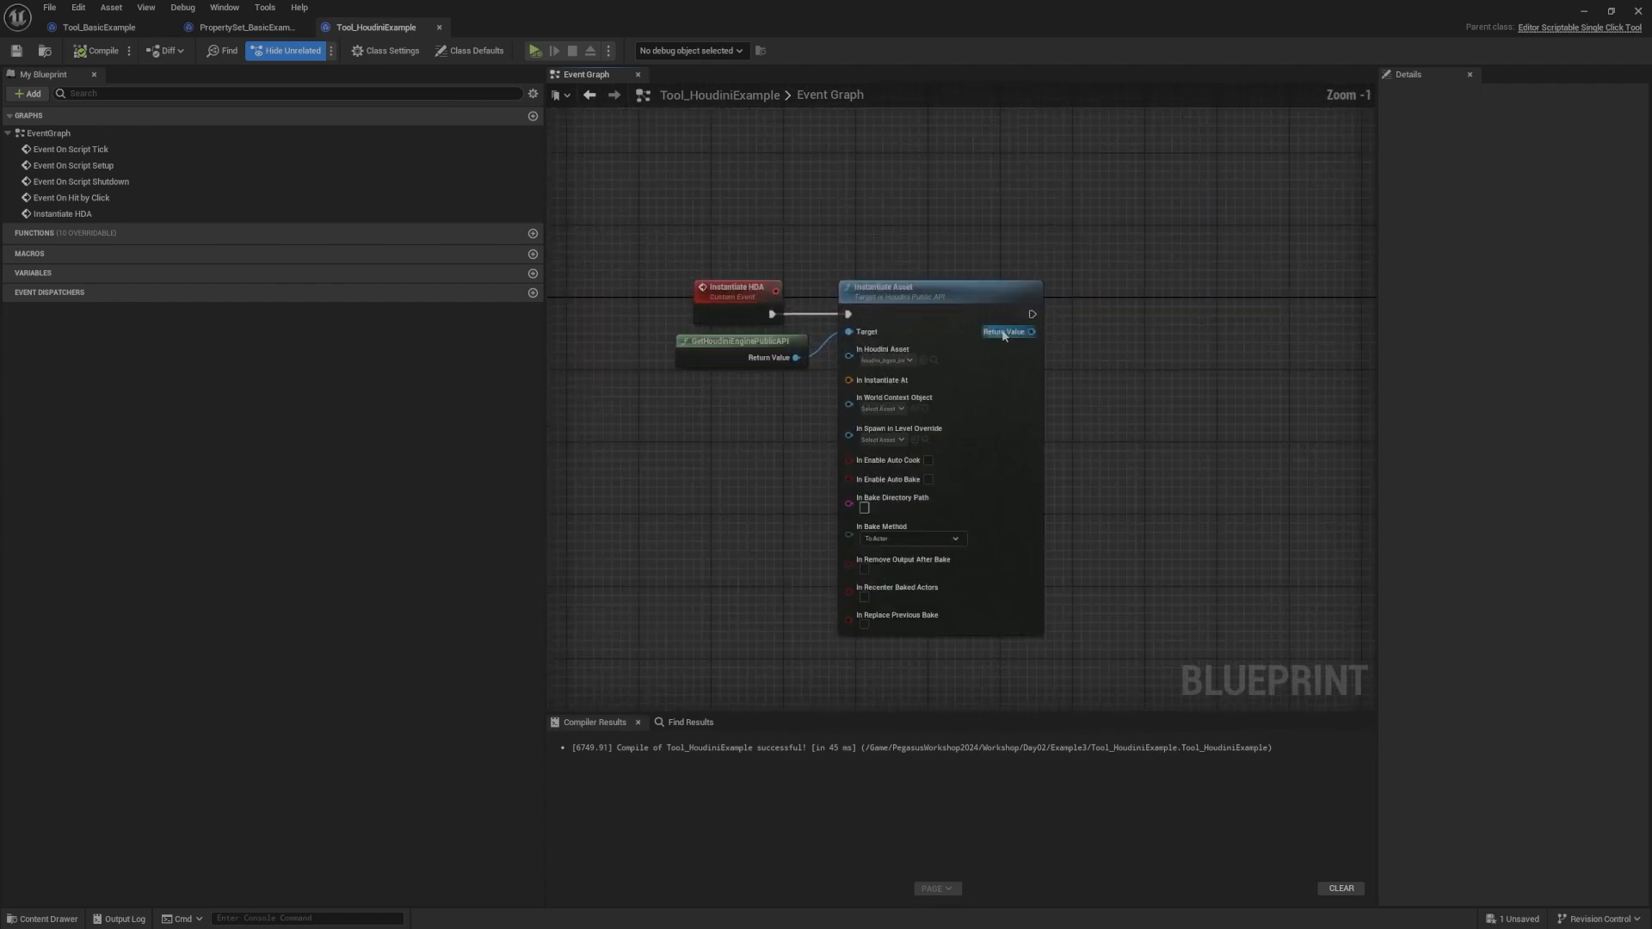
pyautogui.moveTo(1036, 332); pyautogui.dragTo(1118, 322)
pyautogui.click(1097, 292)
pyautogui.moveTo(1096, 291); pyautogui.dragTo(1011, 321, button='right')
pyautogui.moveTo(995, 332); pyautogui.dragTo(1074, 311)
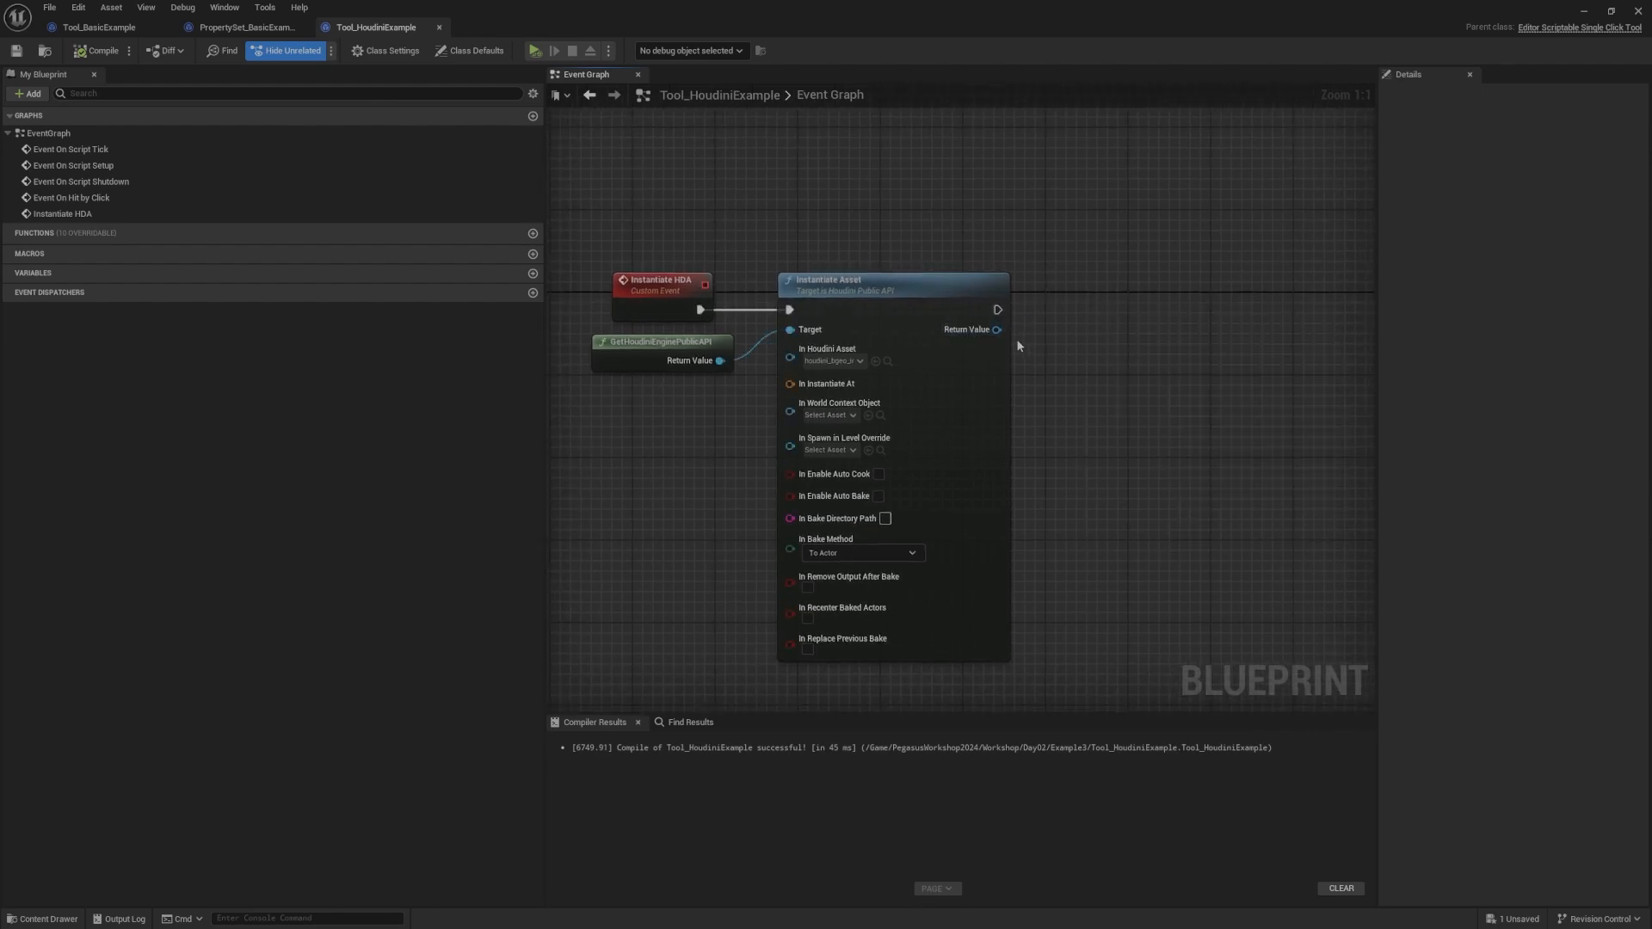
# Step: Move the Instantiate HDA event up and left, away from the GetHoudiniEnginePublicAPI and Instantiate Asset nodes
pyautogui.moveTo(825, 301); pyautogui.dragTo(1000, 329, button='right')
pyautogui.moveTo(825, 321); pyautogui.dragTo(764, 270)
pyautogui.click(916, 236)
pyautogui.moveTo(1077, 231); pyautogui.dragTo(1022, 255, button='right')
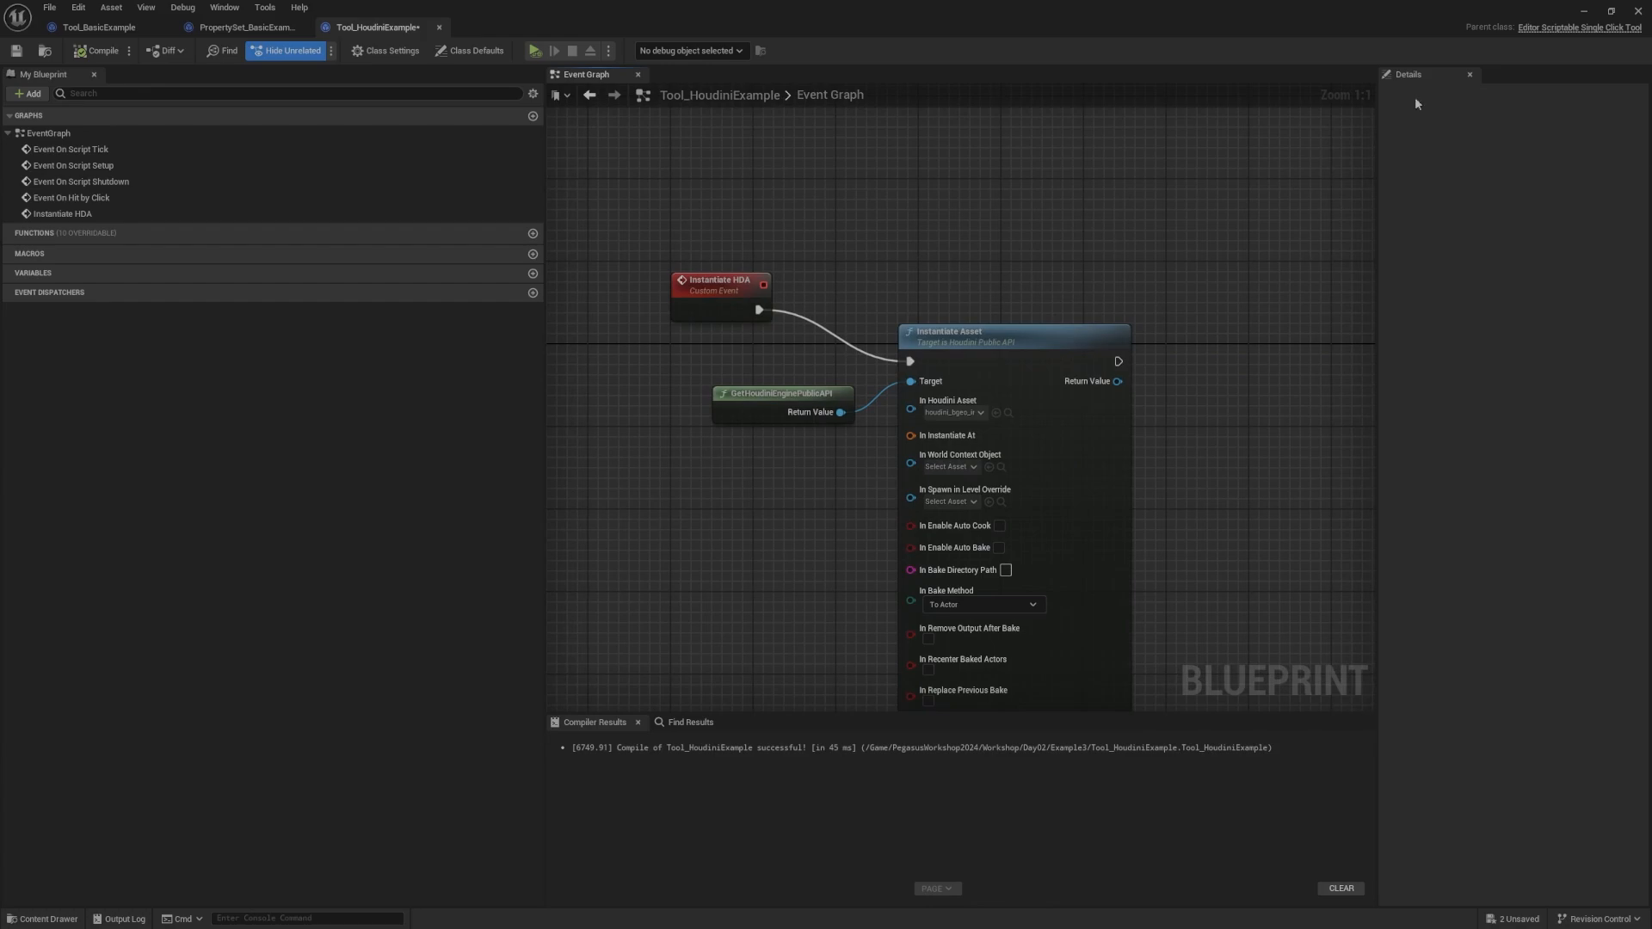
pyautogui.click(1586, 12)
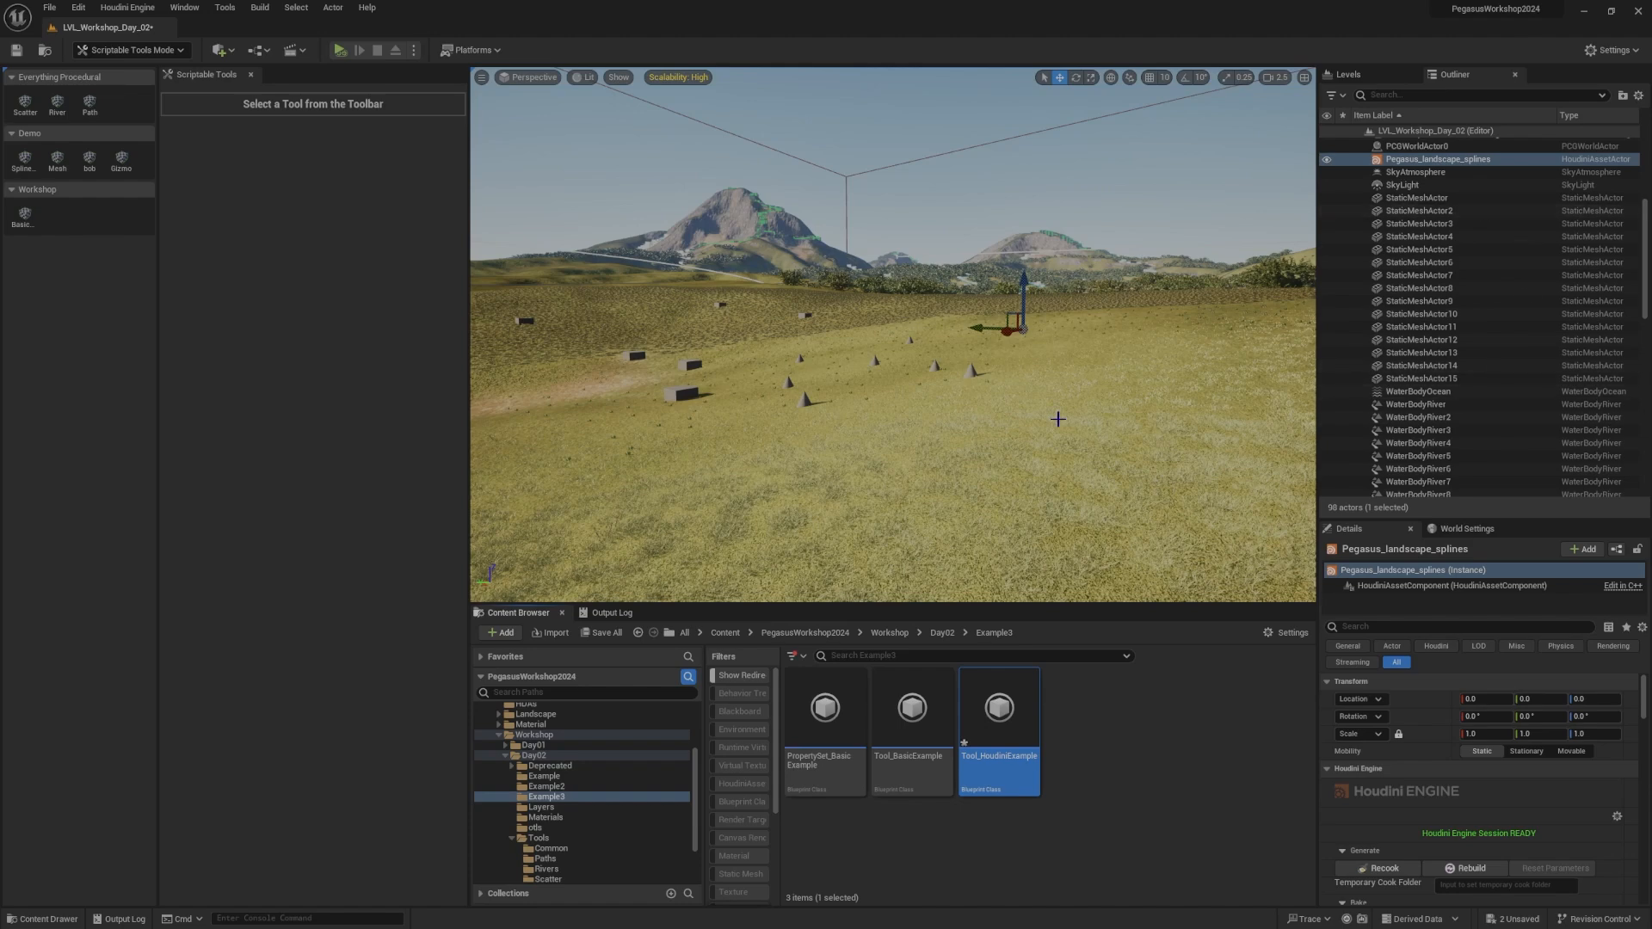
pyautogui.moveTo(1058, 419); pyautogui.dragTo(1051, 424, button='right')
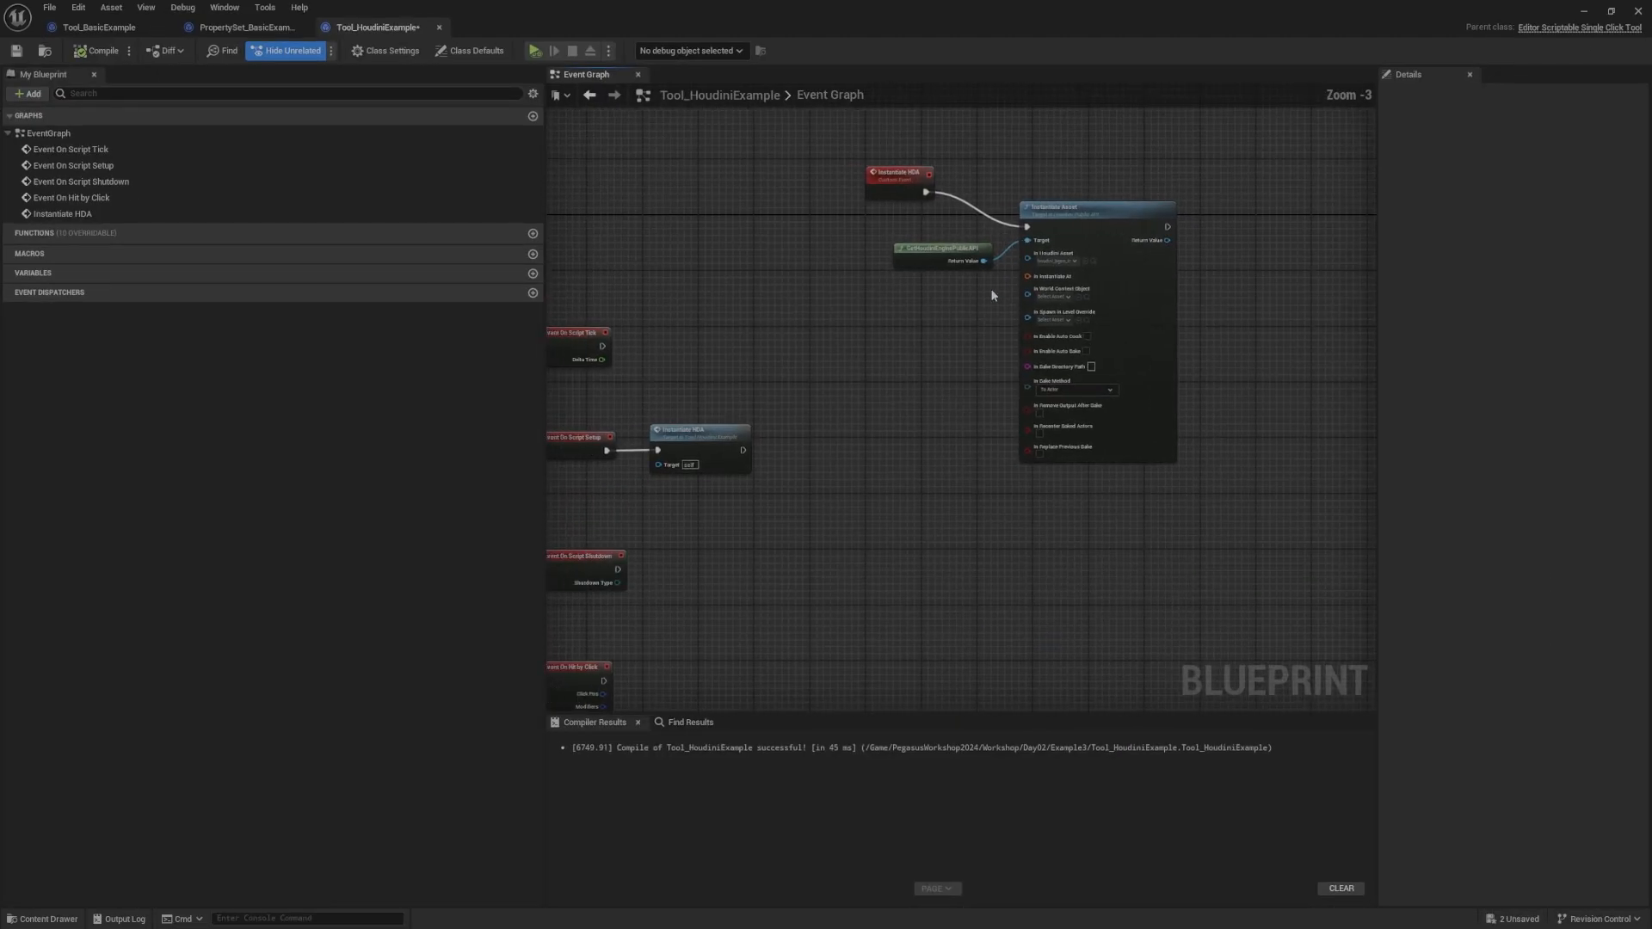
# Step: Promote Instantiate Asset's Return Value to a variable named HDA Wrapper
pyautogui.moveTo(1234, 250); pyautogui.dragTo(998, 391, button='right')
pyautogui.scroll(3, 1003, 351)
pyautogui.rightClick(895, 384)
pyautogui.rightClick(901, 377)
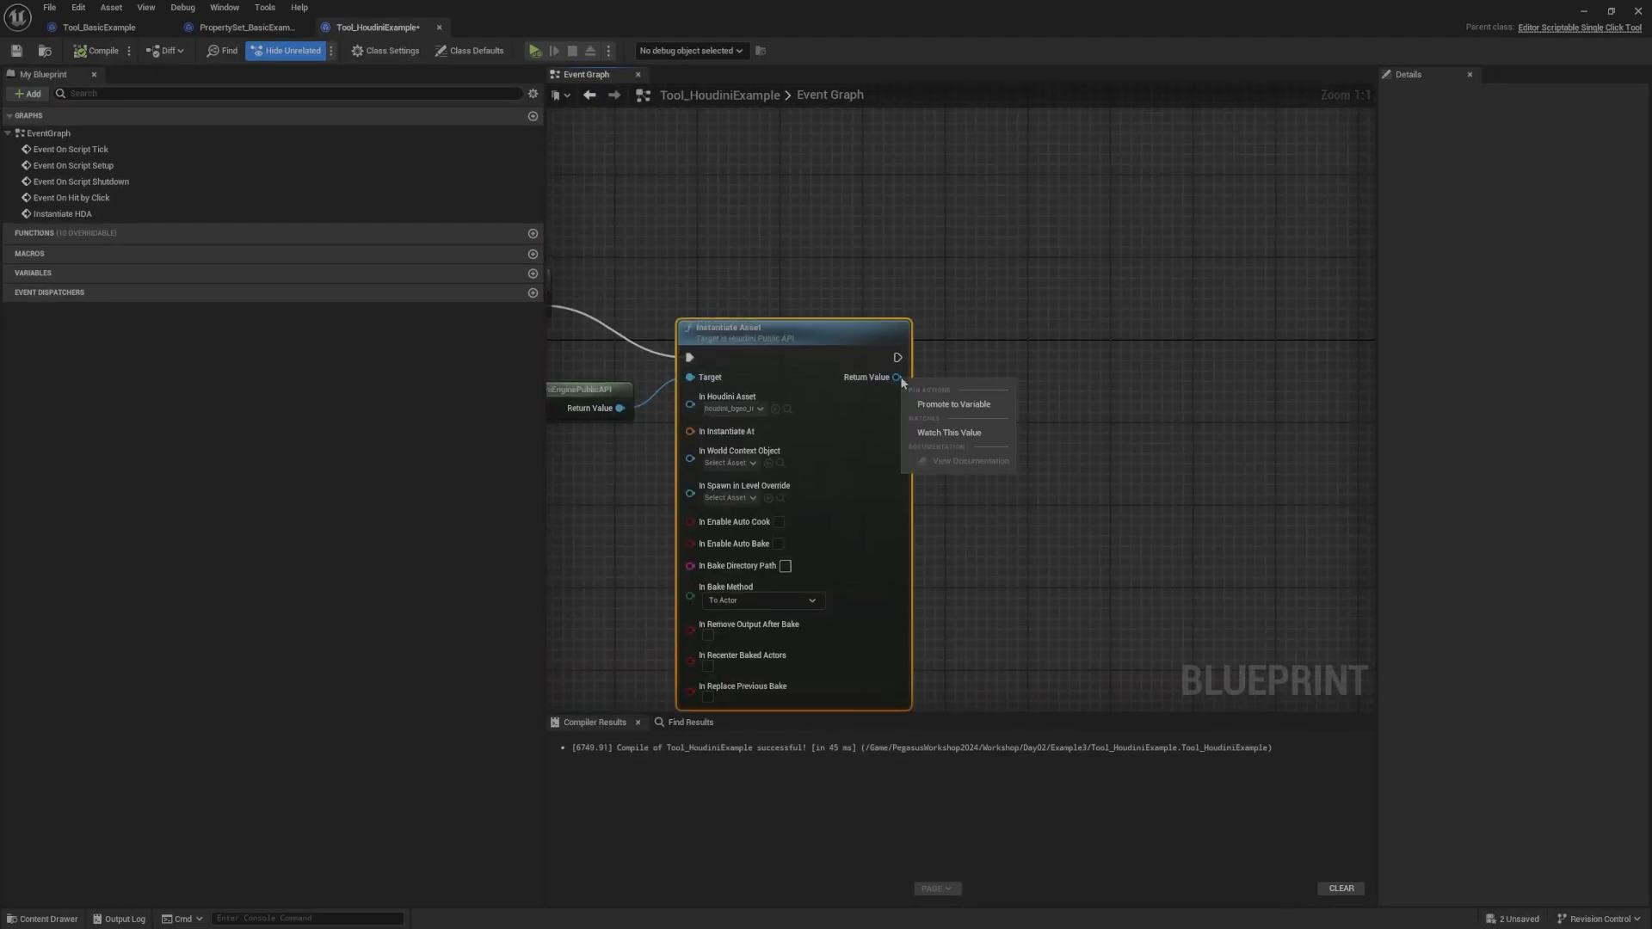
pyautogui.click(952, 404)
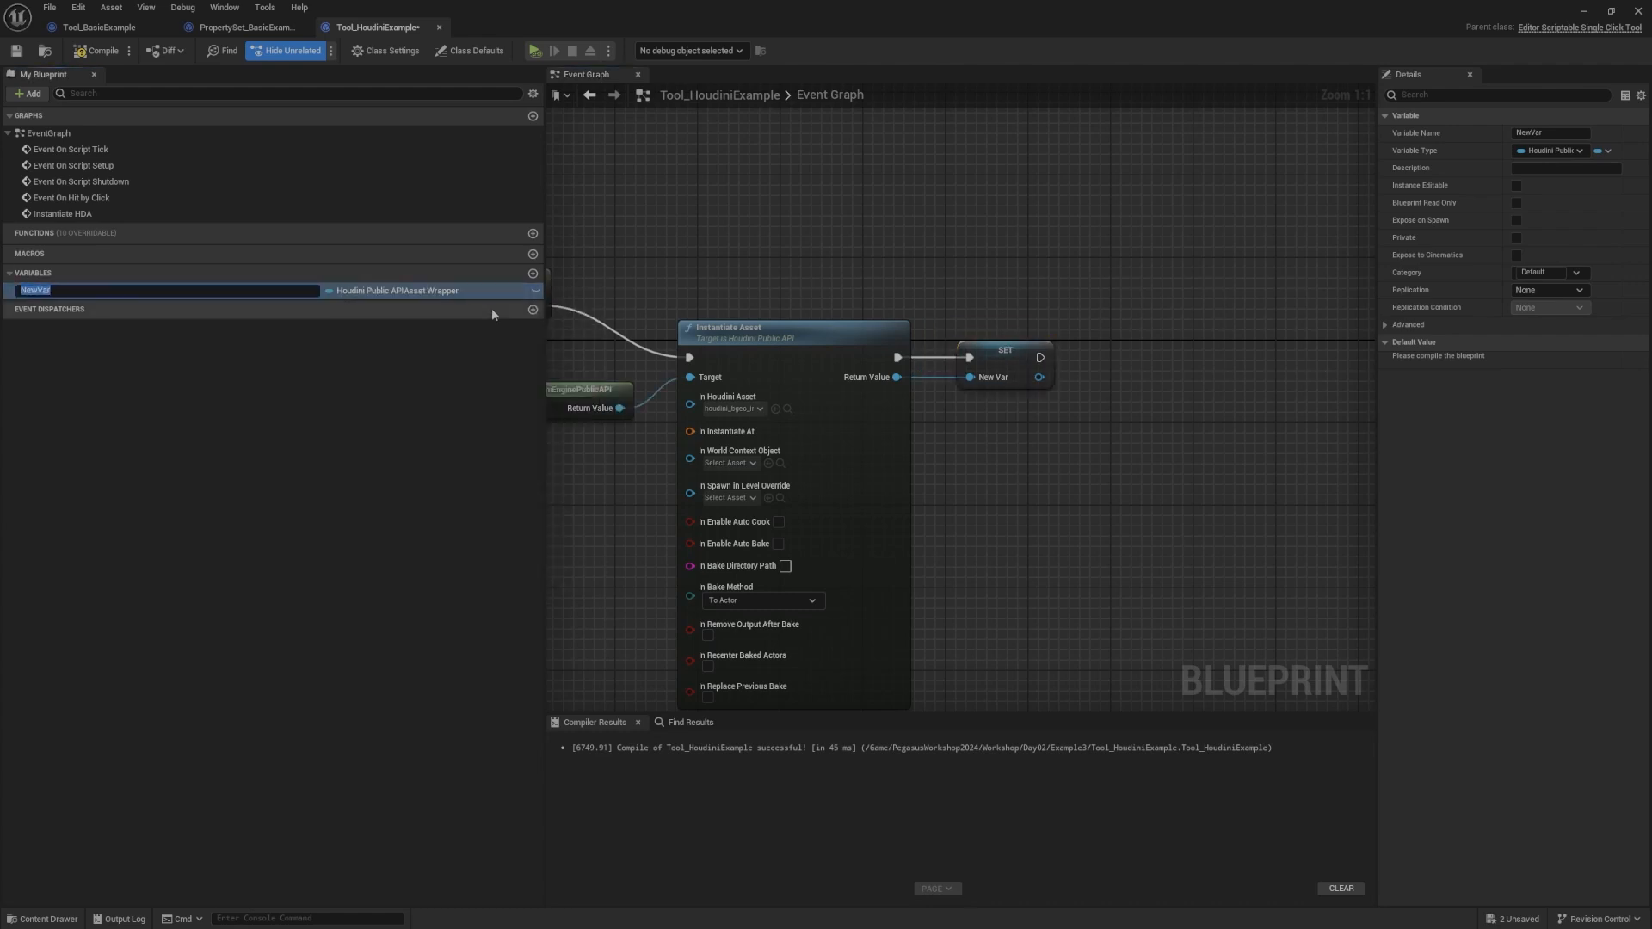
pyautogui.write('HDA Wrapper')
pyautogui.press('Return')
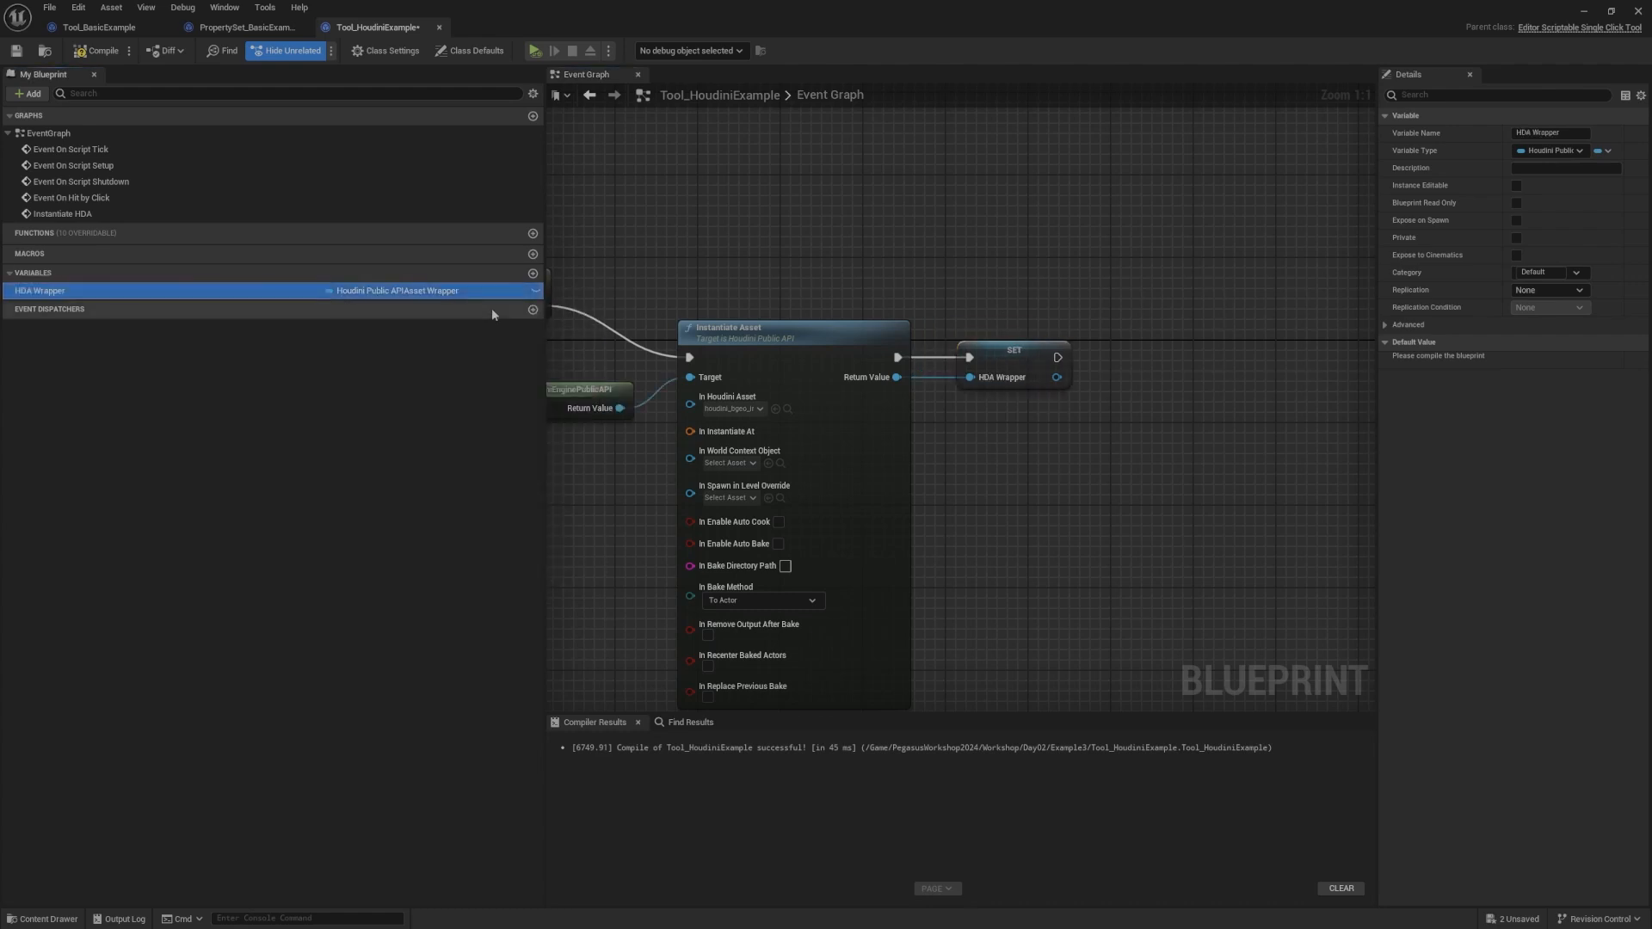
# Step: Move Event On Hit by Click down to make room beneath Event On Script Shutdown
pyautogui.scroll(-5, 1033, 262)
pyautogui.moveTo(869, 462); pyautogui.dragTo(938, 527, button='right')
pyautogui.scroll(5, 878, 439)
pyautogui.moveTo(747, 566); pyautogui.dragTo(764, 704)
pyautogui.moveTo(766, 585); pyautogui.dragTo(726, 669, button='right')
# Step: Place a getter for the HDA Wrapper variable just below Event On Script Shutdown
pyautogui.moveTo(194, 291); pyautogui.dragTo(757, 525)
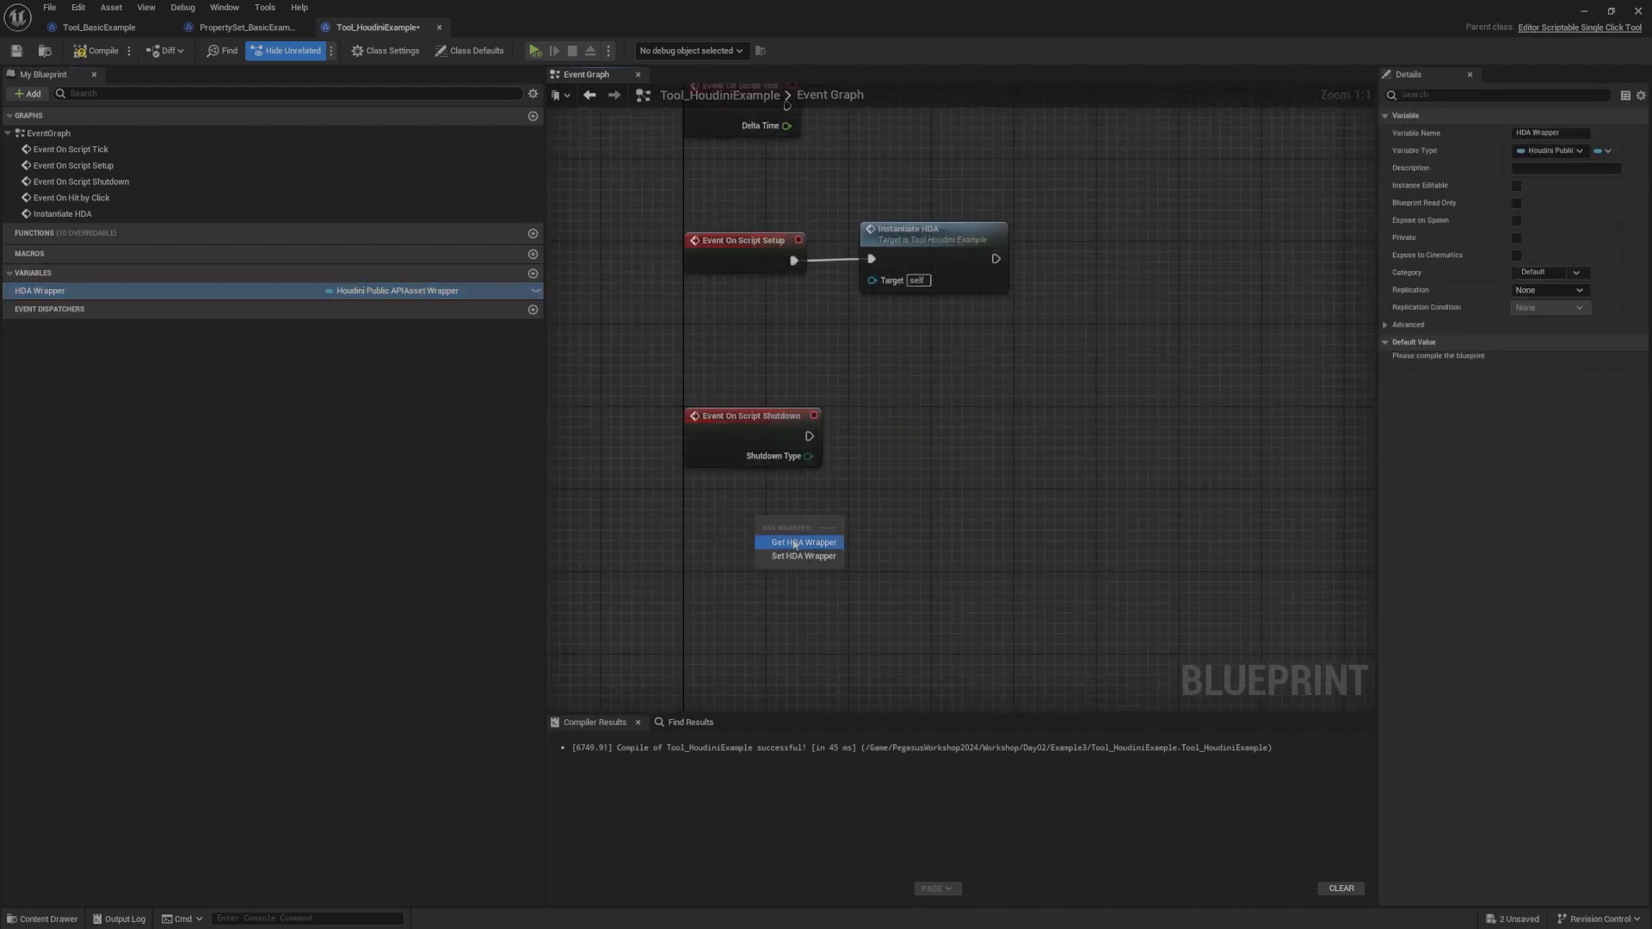
pyautogui.click(792, 538)
pyautogui.moveTo(839, 513); pyautogui.dragTo(848, 444, button='right')
# Step: Search the actions available from the HDA Wrapper reference for a destroy function
pyautogui.moveTo(826, 452); pyautogui.dragTo(915, 399)
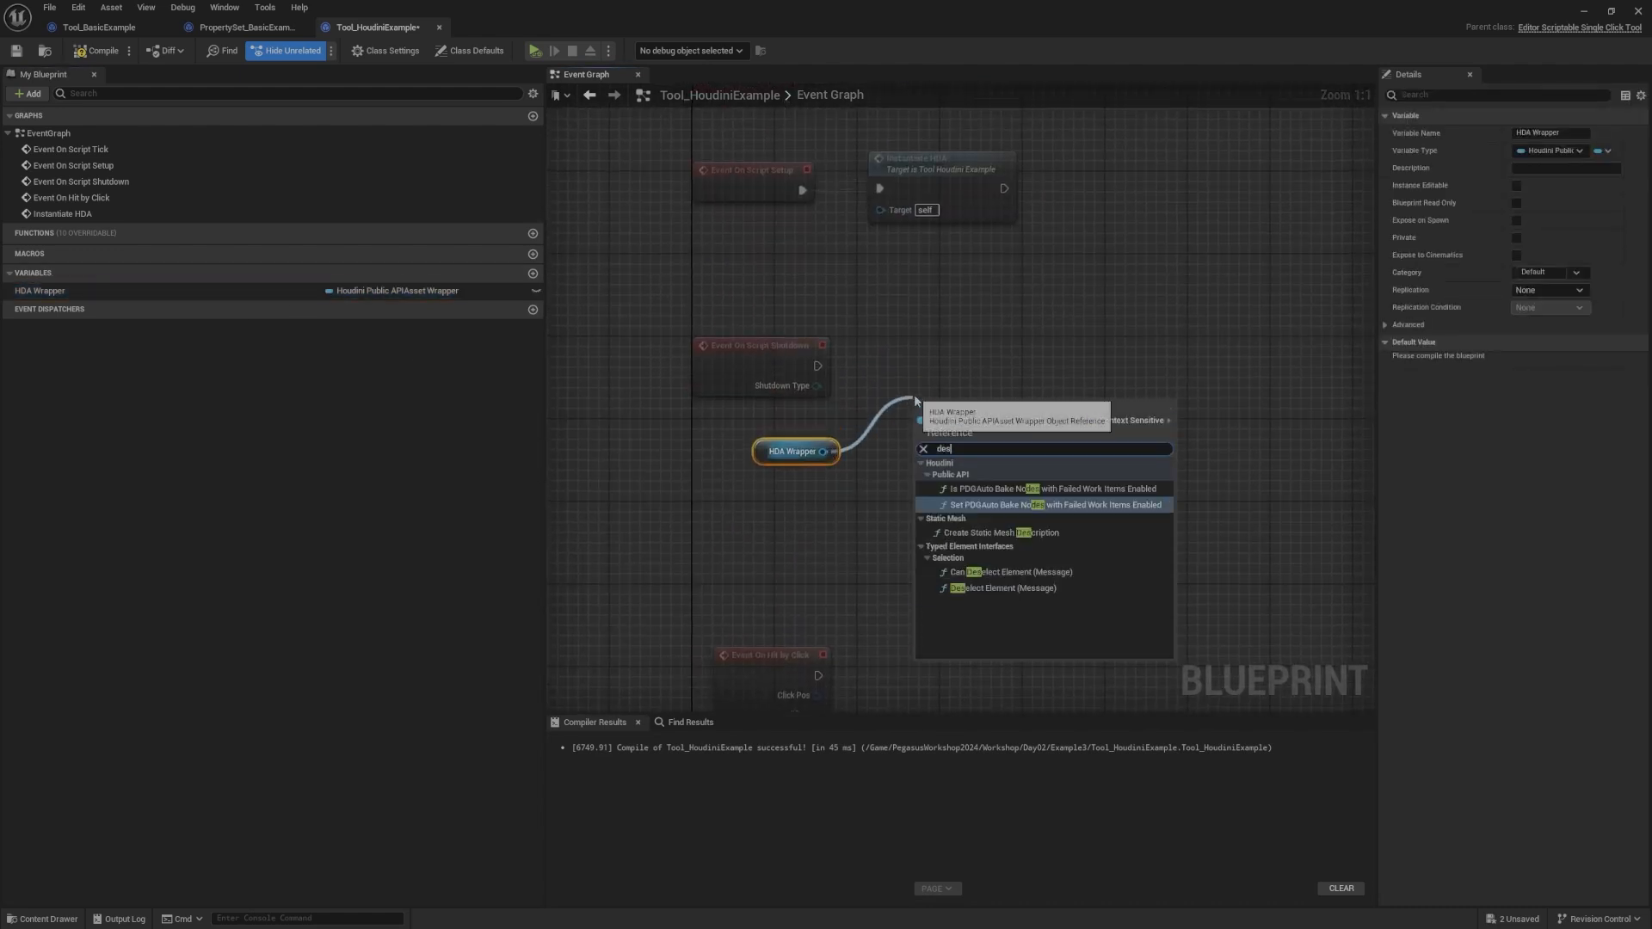
pyautogui.write('destroy')
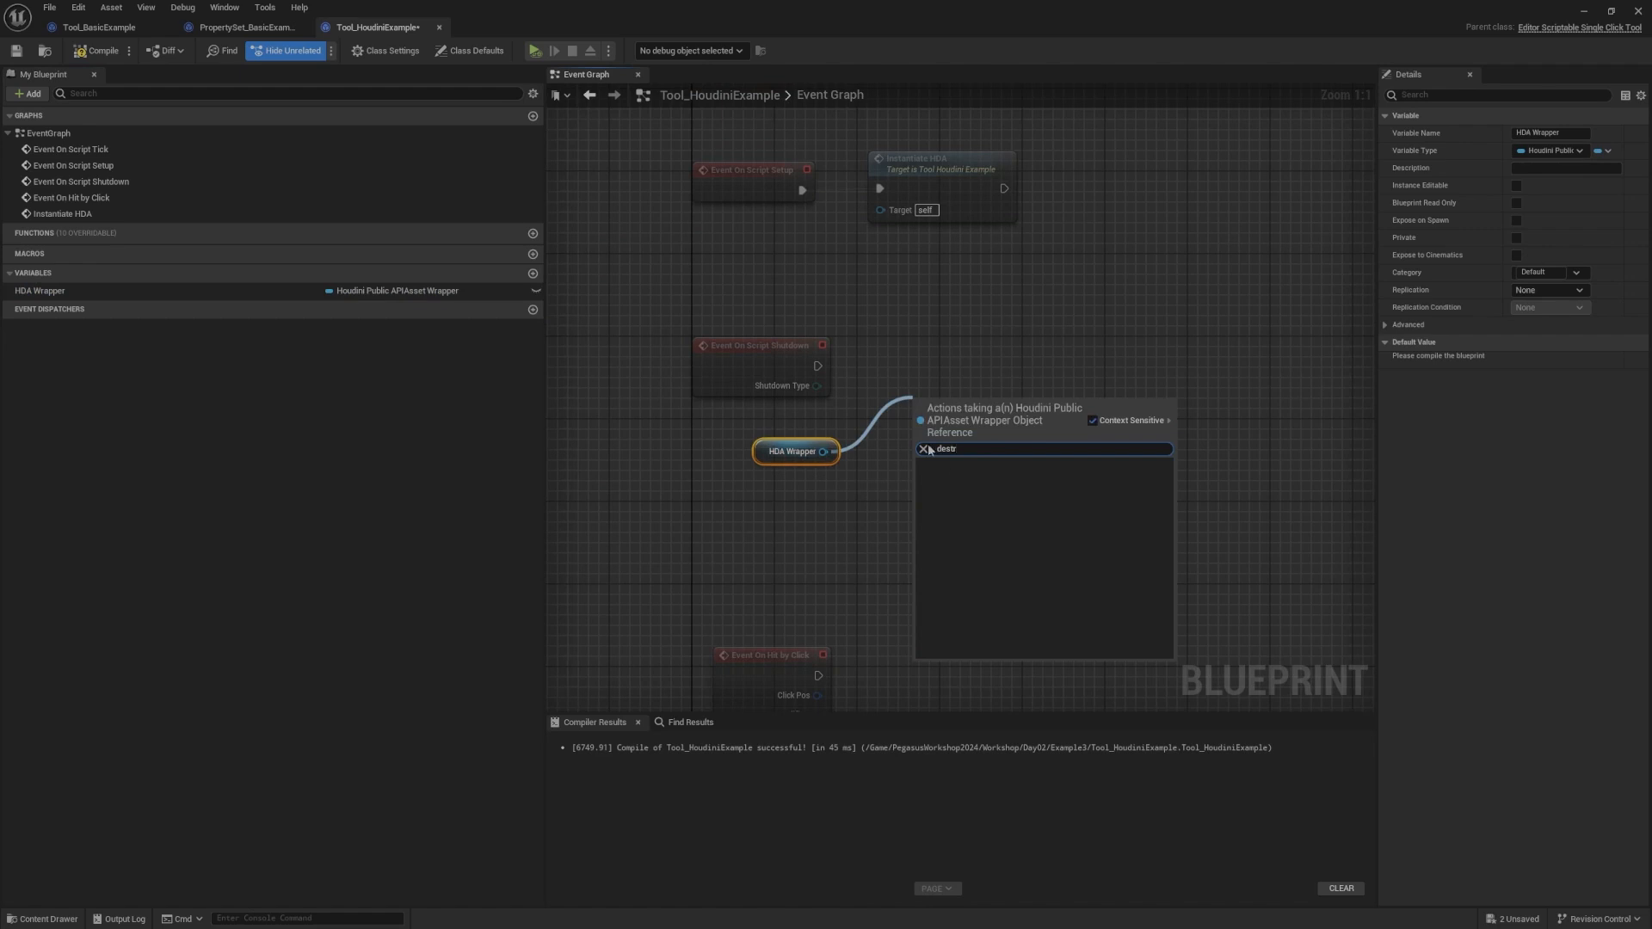
pyautogui.click(873, 430)
pyautogui.moveTo(879, 420); pyautogui.dragTo(866, 351, button='right')
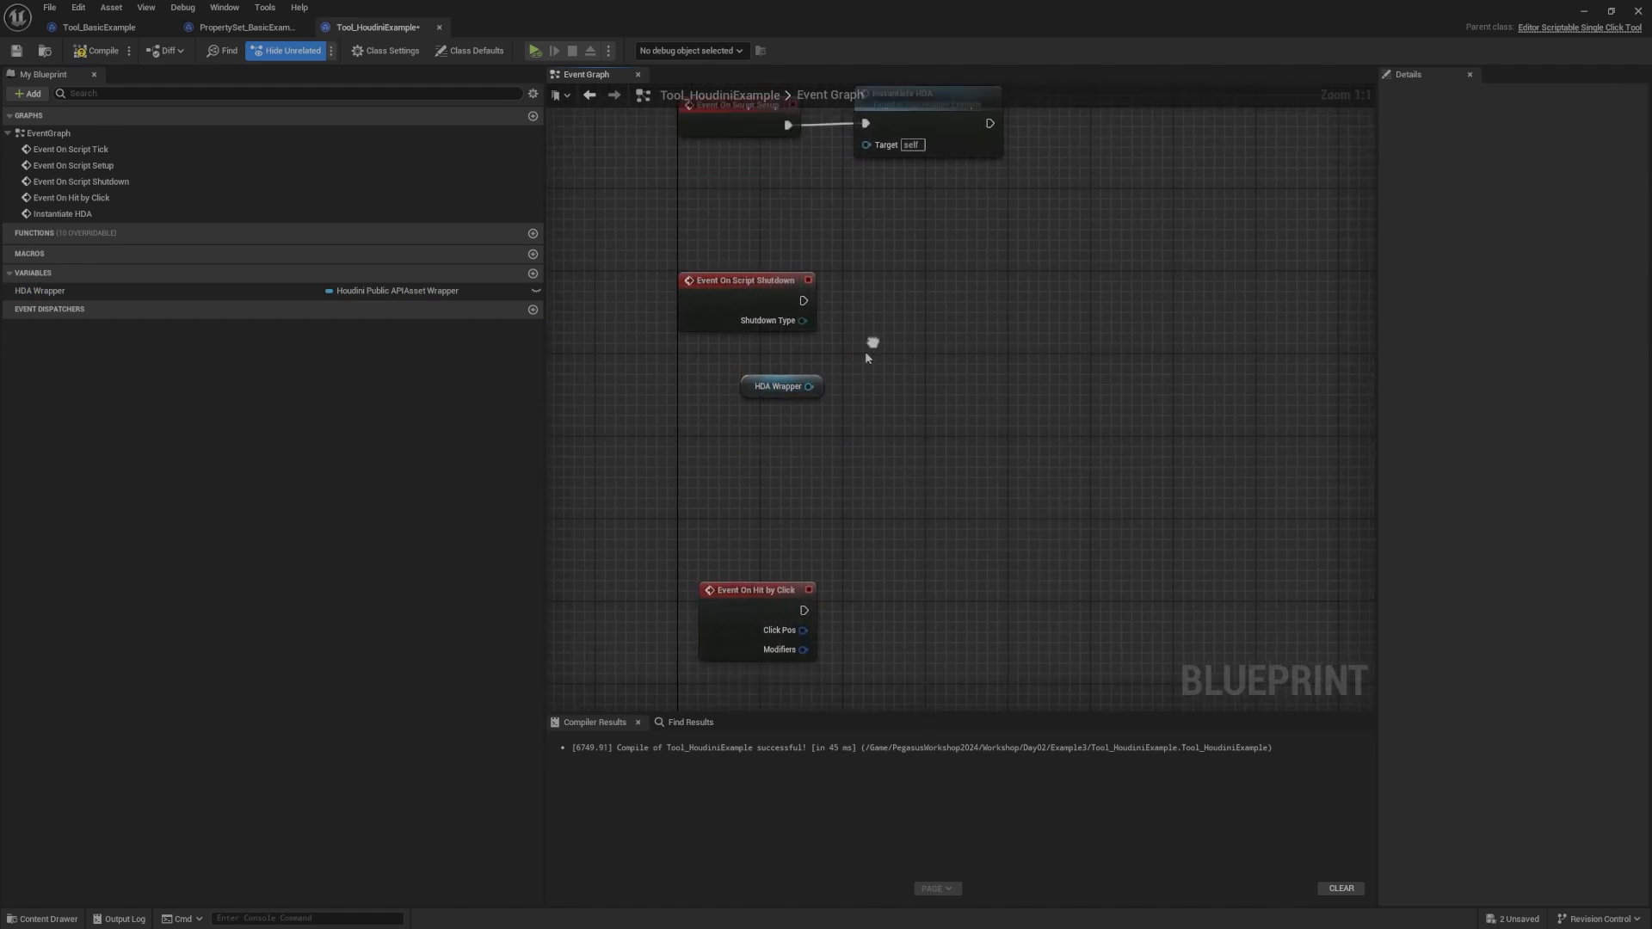
# Step: Add a Get Houdini Asset Actor node fed by the HDA Wrapper getter and place both below Event On Script Shutdown
pyautogui.moveTo(809, 384); pyautogui.dragTo(854, 374)
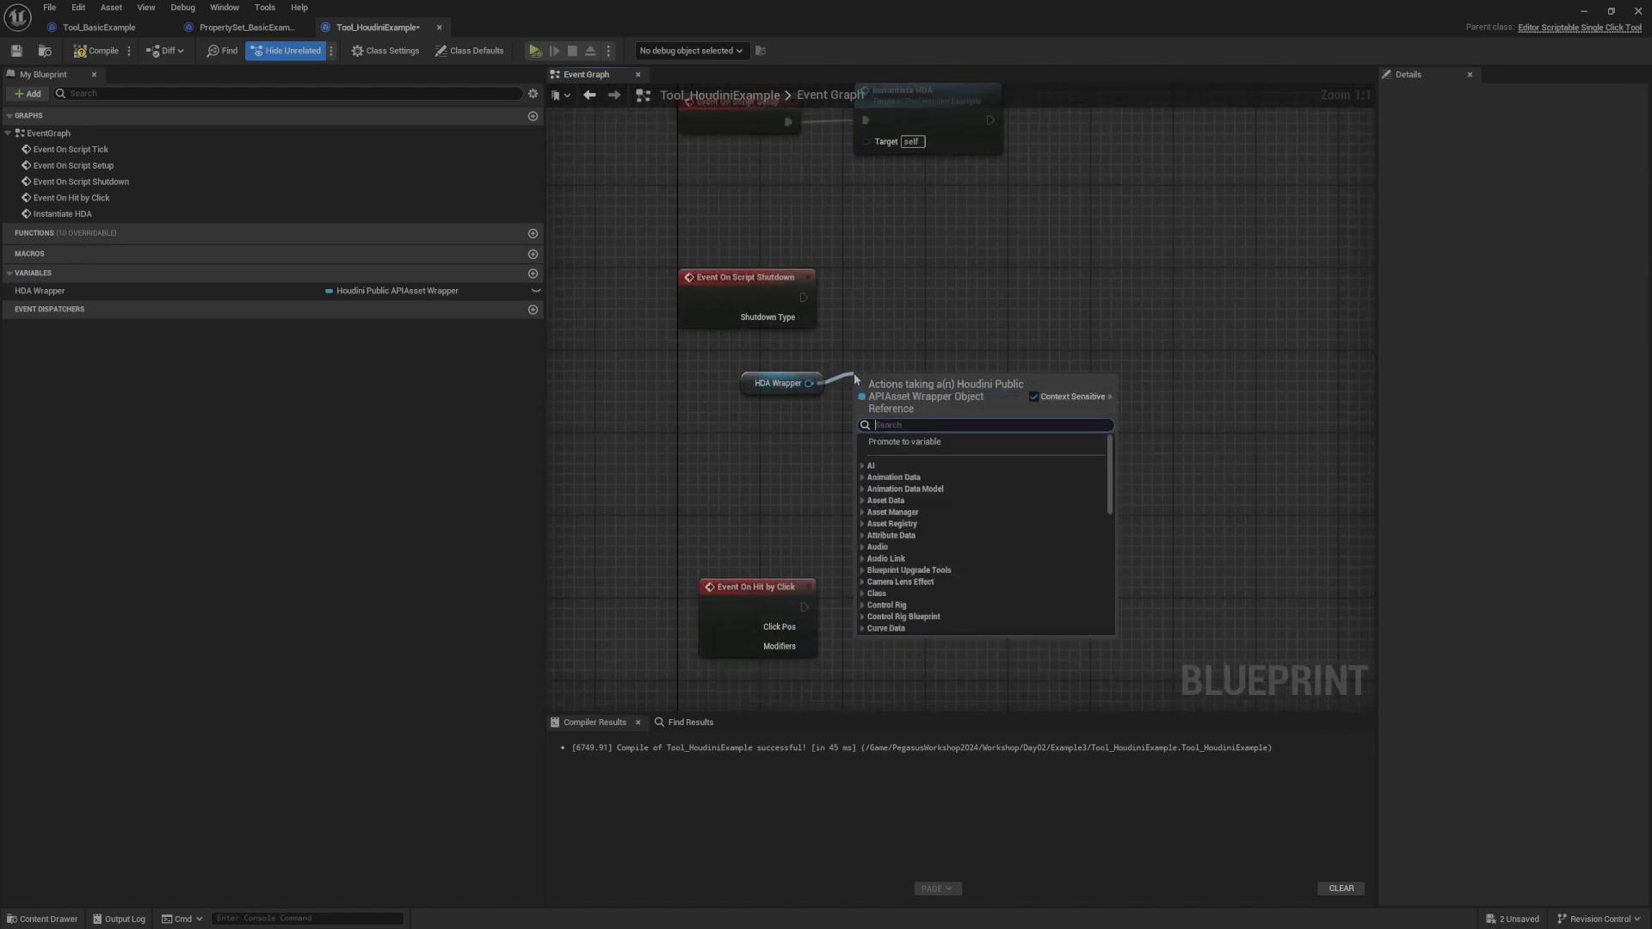
pyautogui.click(1585, 12)
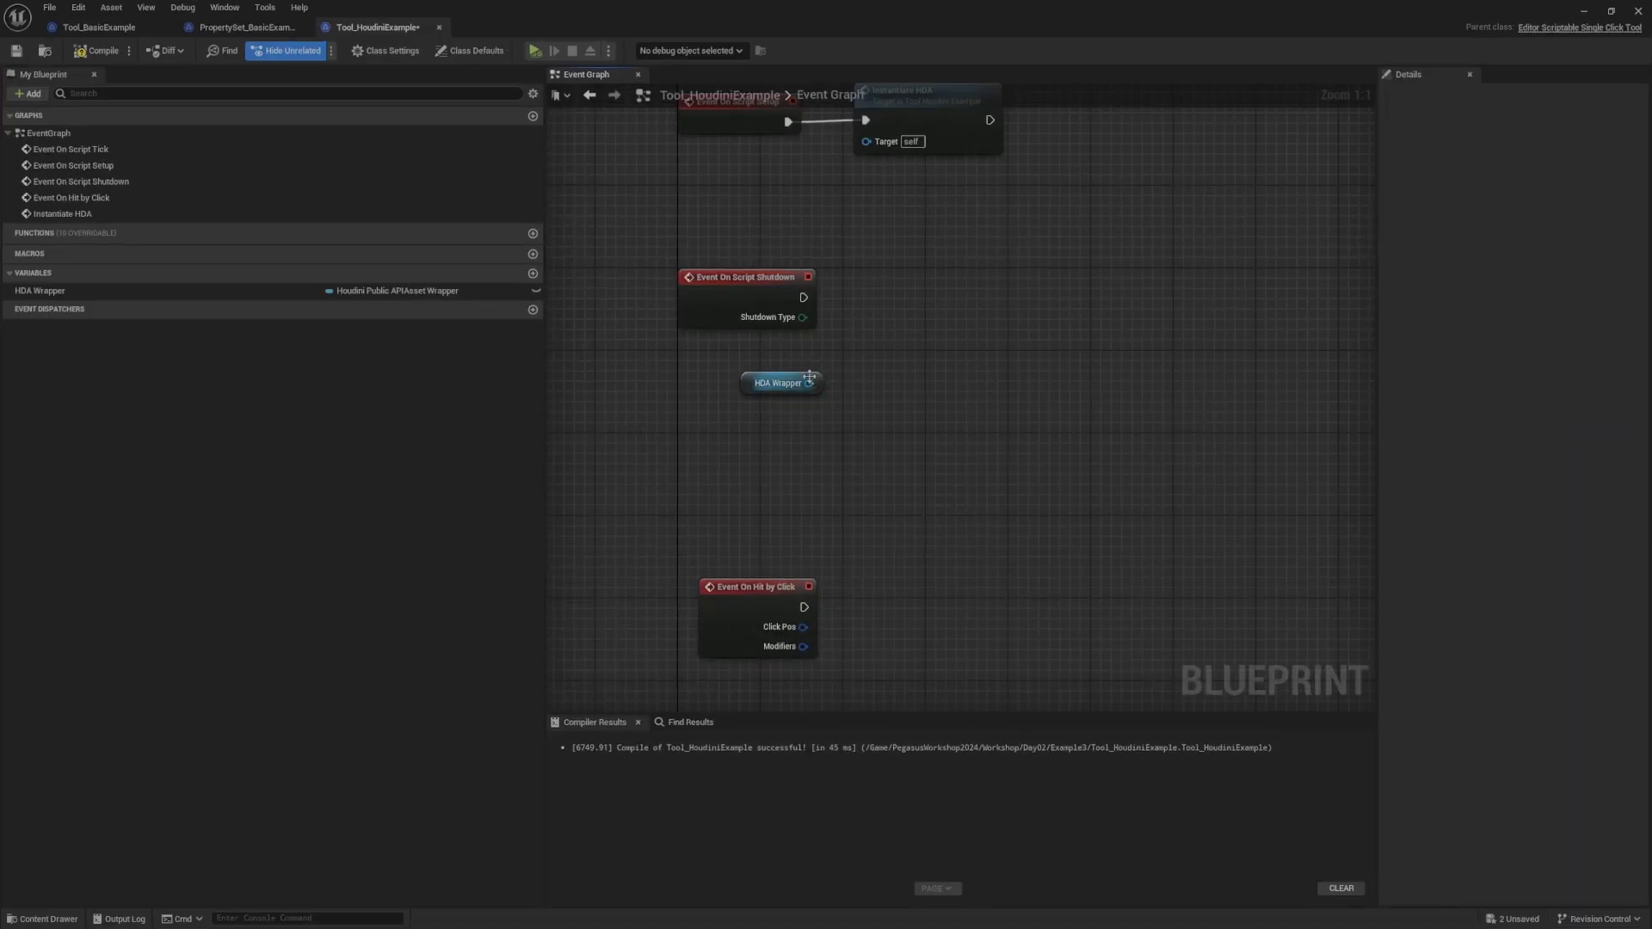
pyautogui.moveTo(808, 376); pyautogui.dragTo(926, 390)
pyautogui.write('asset actor')
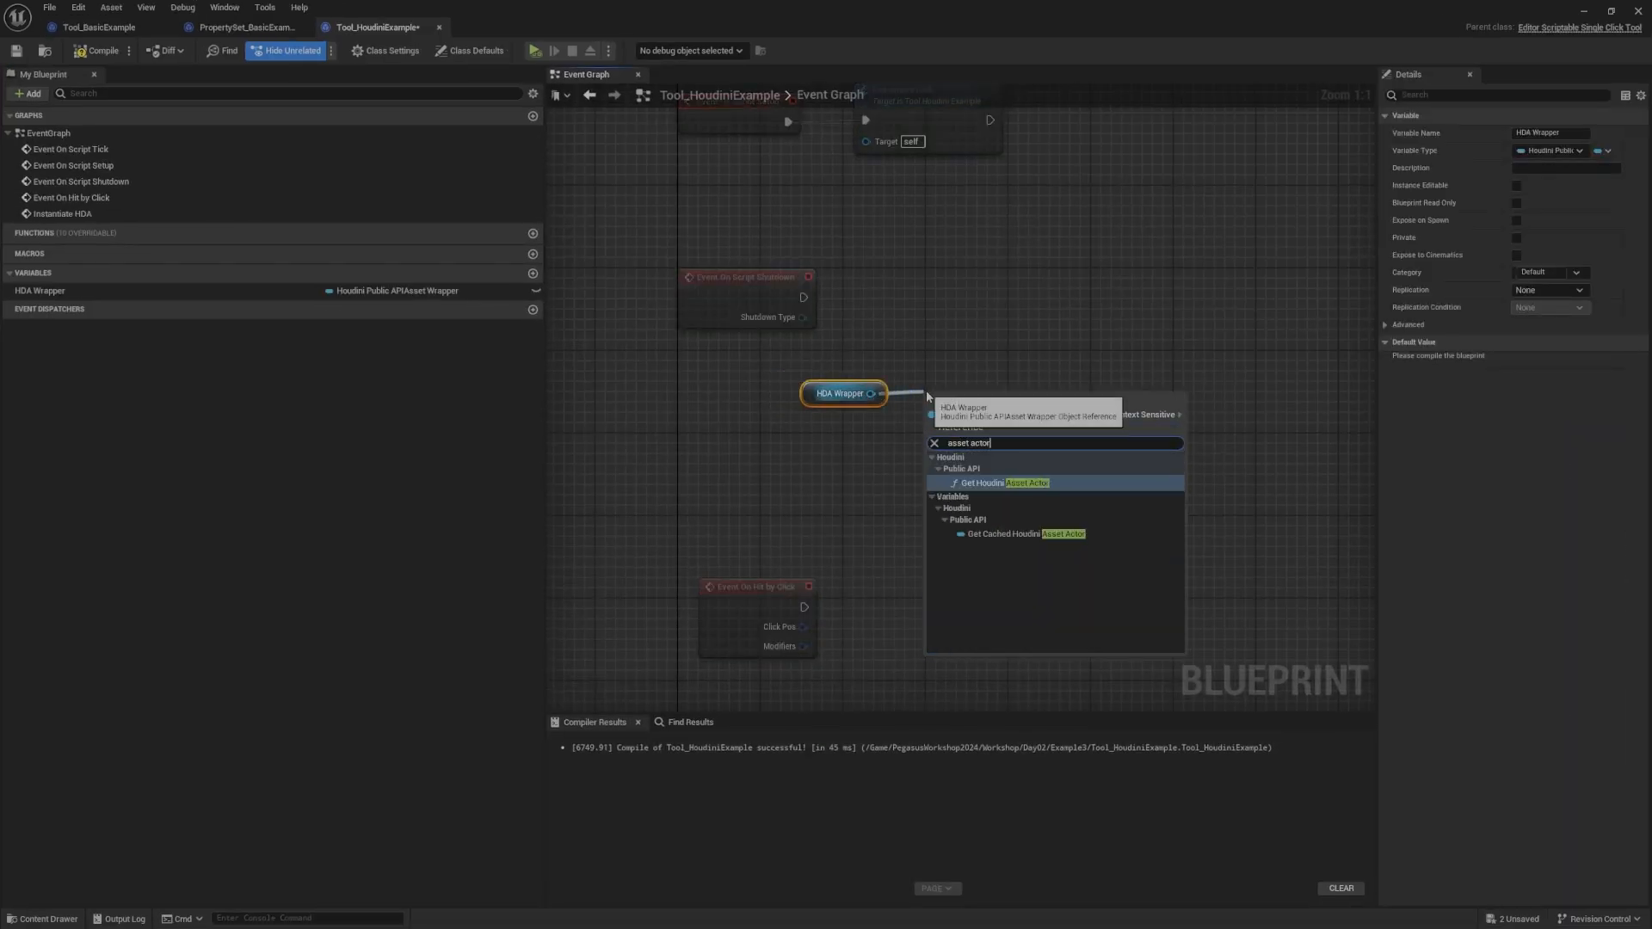
pyautogui.press('Return')
pyautogui.moveTo(926, 395); pyautogui.dragTo(906, 375)
pyautogui.moveTo(1058, 474); pyautogui.dragTo(865, 387)
pyautogui.moveTo(1015, 368); pyautogui.dragTo(839, 400)
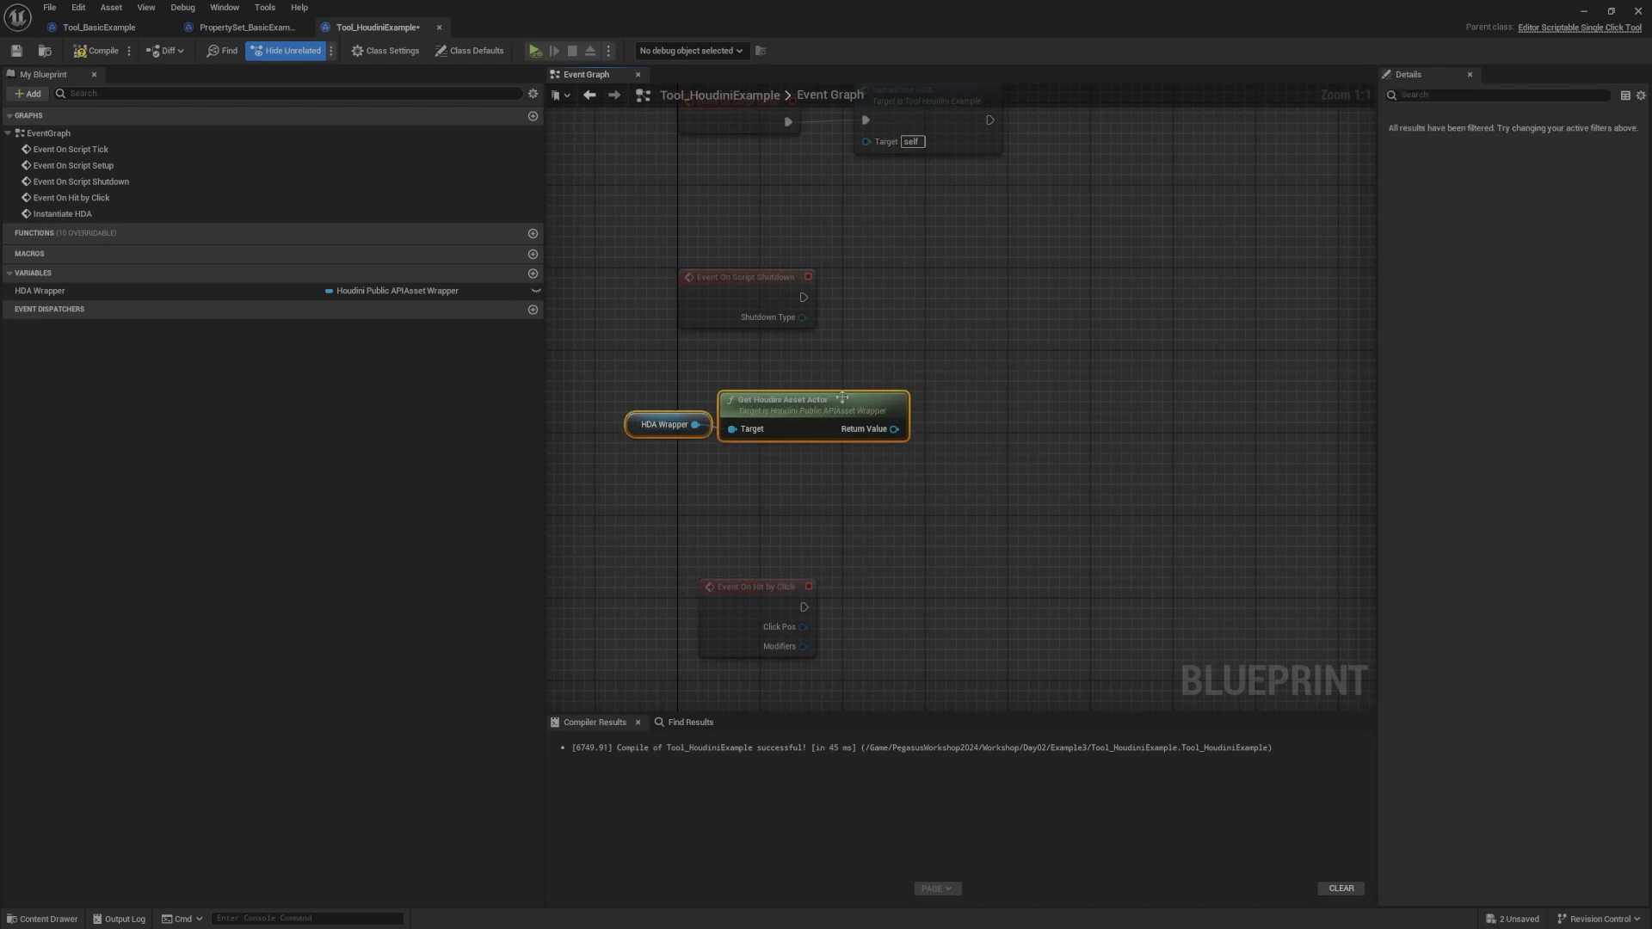
pyautogui.click(903, 456)
pyautogui.moveTo(906, 452); pyautogui.dragTo(910, 511, button='right')
# Step: Add a Destroy Actor node targeting Get Houdini Asset Actor's Return Value and run it from Event On Script Shutdown
pyautogui.moveTo(898, 489); pyautogui.dragTo(999, 388)
pyautogui.write('des')
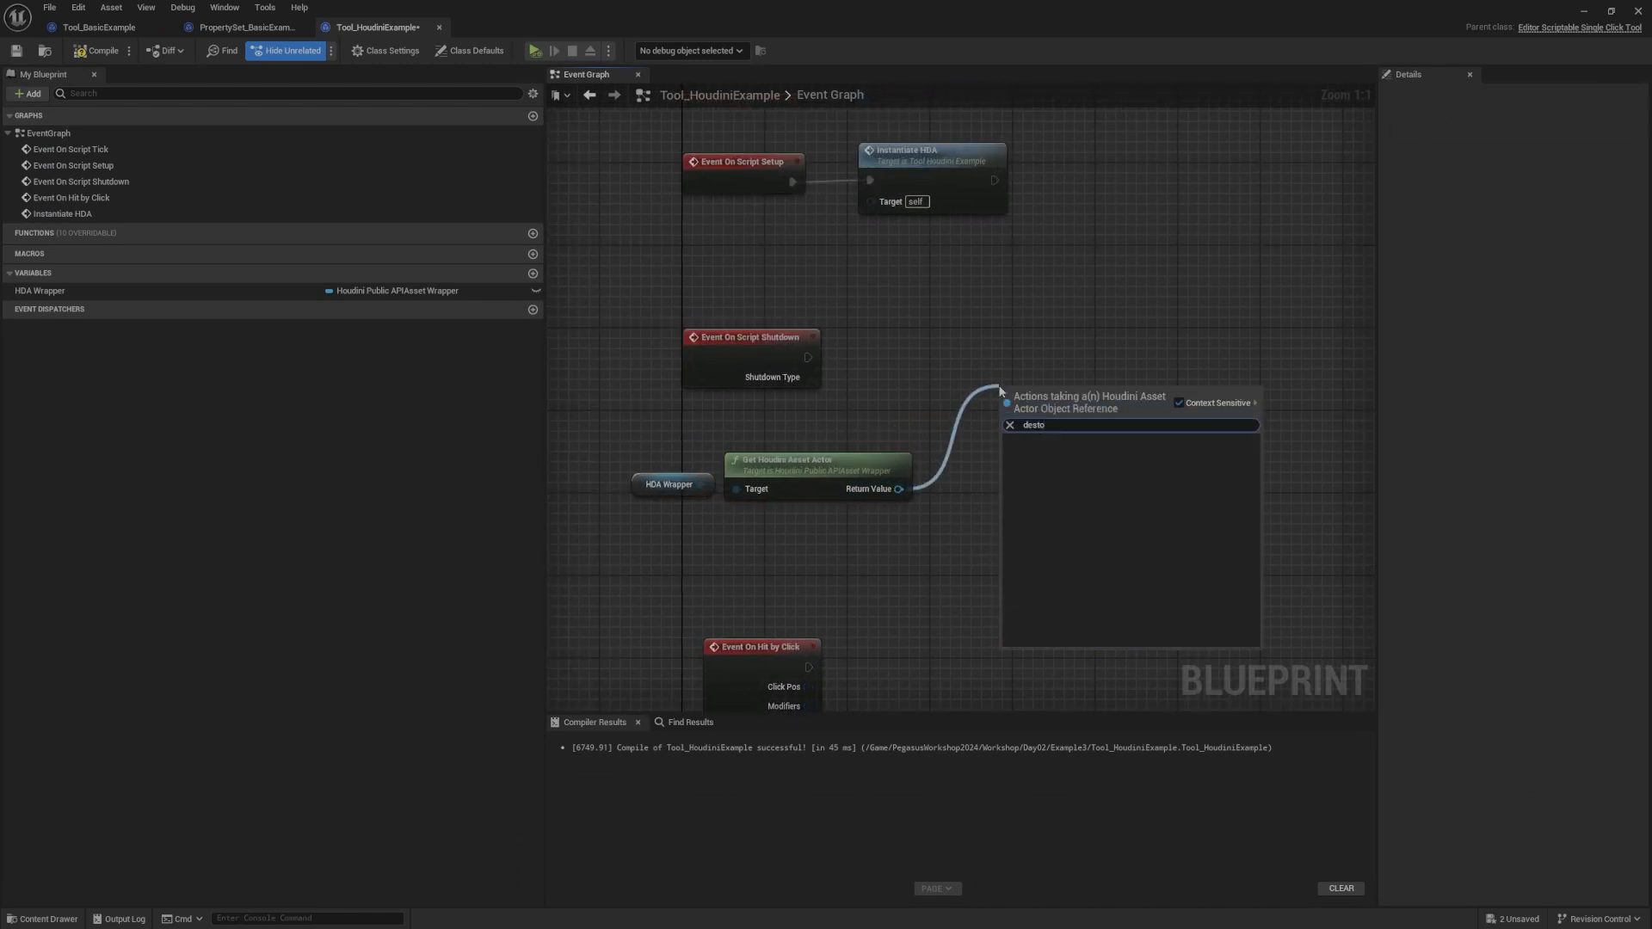
pyautogui.press('Return')
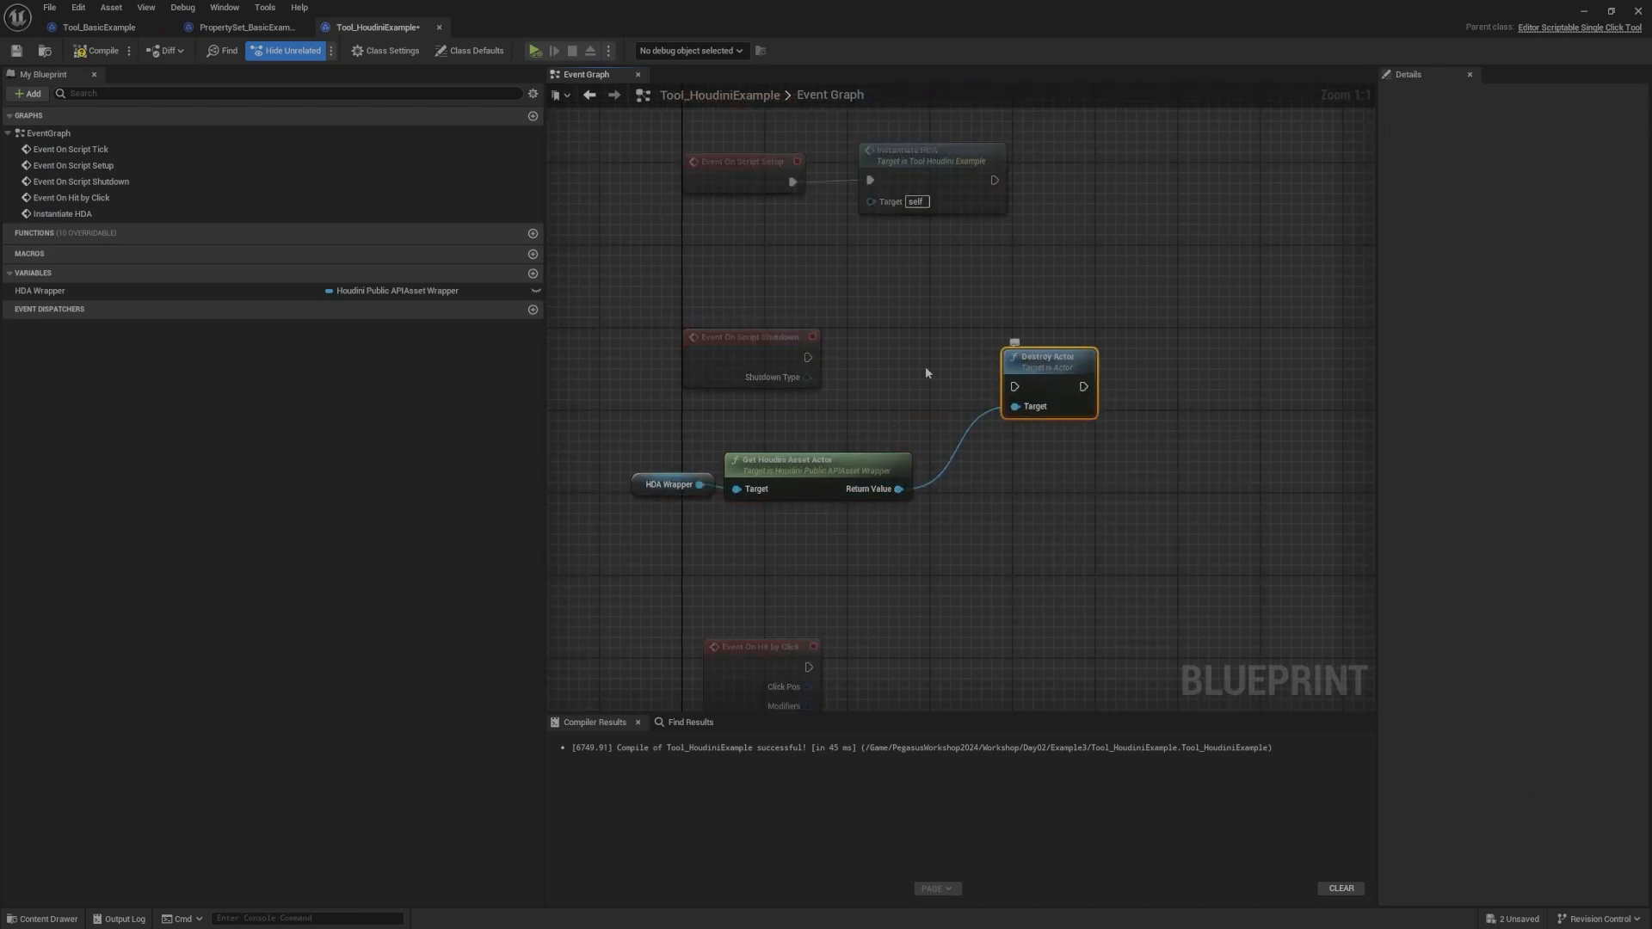
pyautogui.moveTo(809, 357); pyautogui.dragTo(1060, 339)
pyautogui.scroll(-2, 1054, 348)
pyautogui.scroll(2, 1060, 353)
pyautogui.moveTo(1067, 374); pyautogui.dragTo(971, 447, button='right')
pyautogui.moveTo(1015, 396); pyautogui.dragTo(1015, 375)
pyautogui.rightClick(1136, 387)
pyautogui.moveTo(1157, 332); pyautogui.dragTo(981, 410)
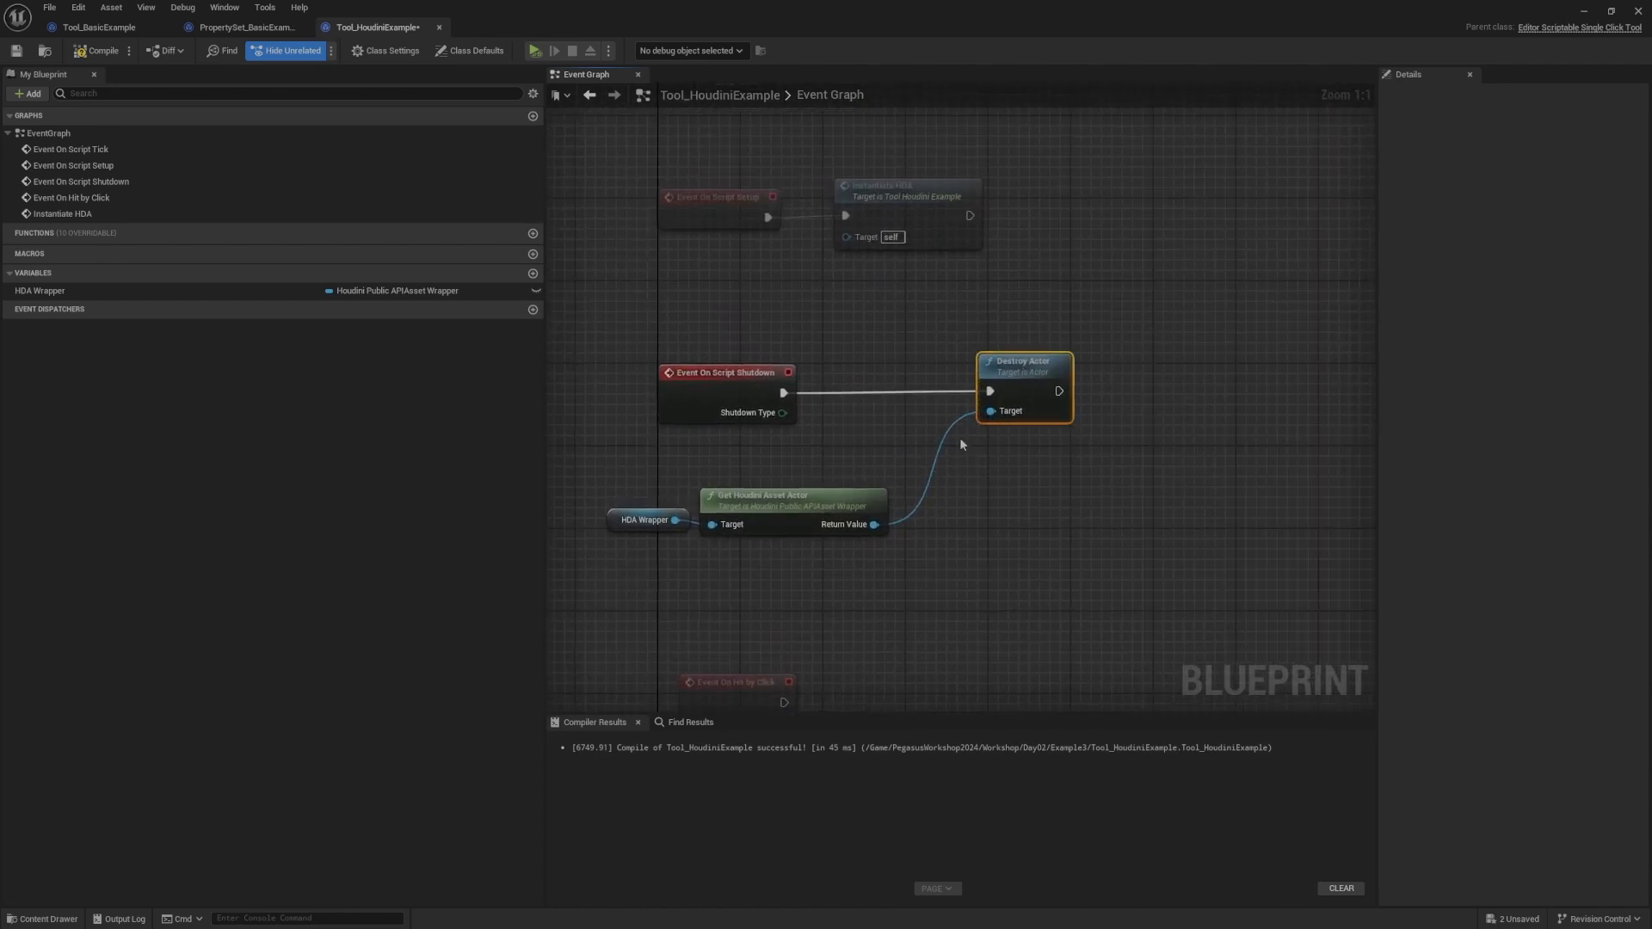
# Step: Widen the spacing between the HDA Wrapper getter and the Get Houdini Asset Actor node
pyautogui.moveTo(960, 445); pyautogui.dragTo(1025, 317, button='right')
pyautogui.moveTo(926, 332); pyautogui.dragTo(854, 375)
pyautogui.moveTo(854, 376); pyautogui.dragTo(885, 376)
pyautogui.click(866, 316)
pyautogui.moveTo(866, 316); pyautogui.dragTo(1045, 304, button='right')
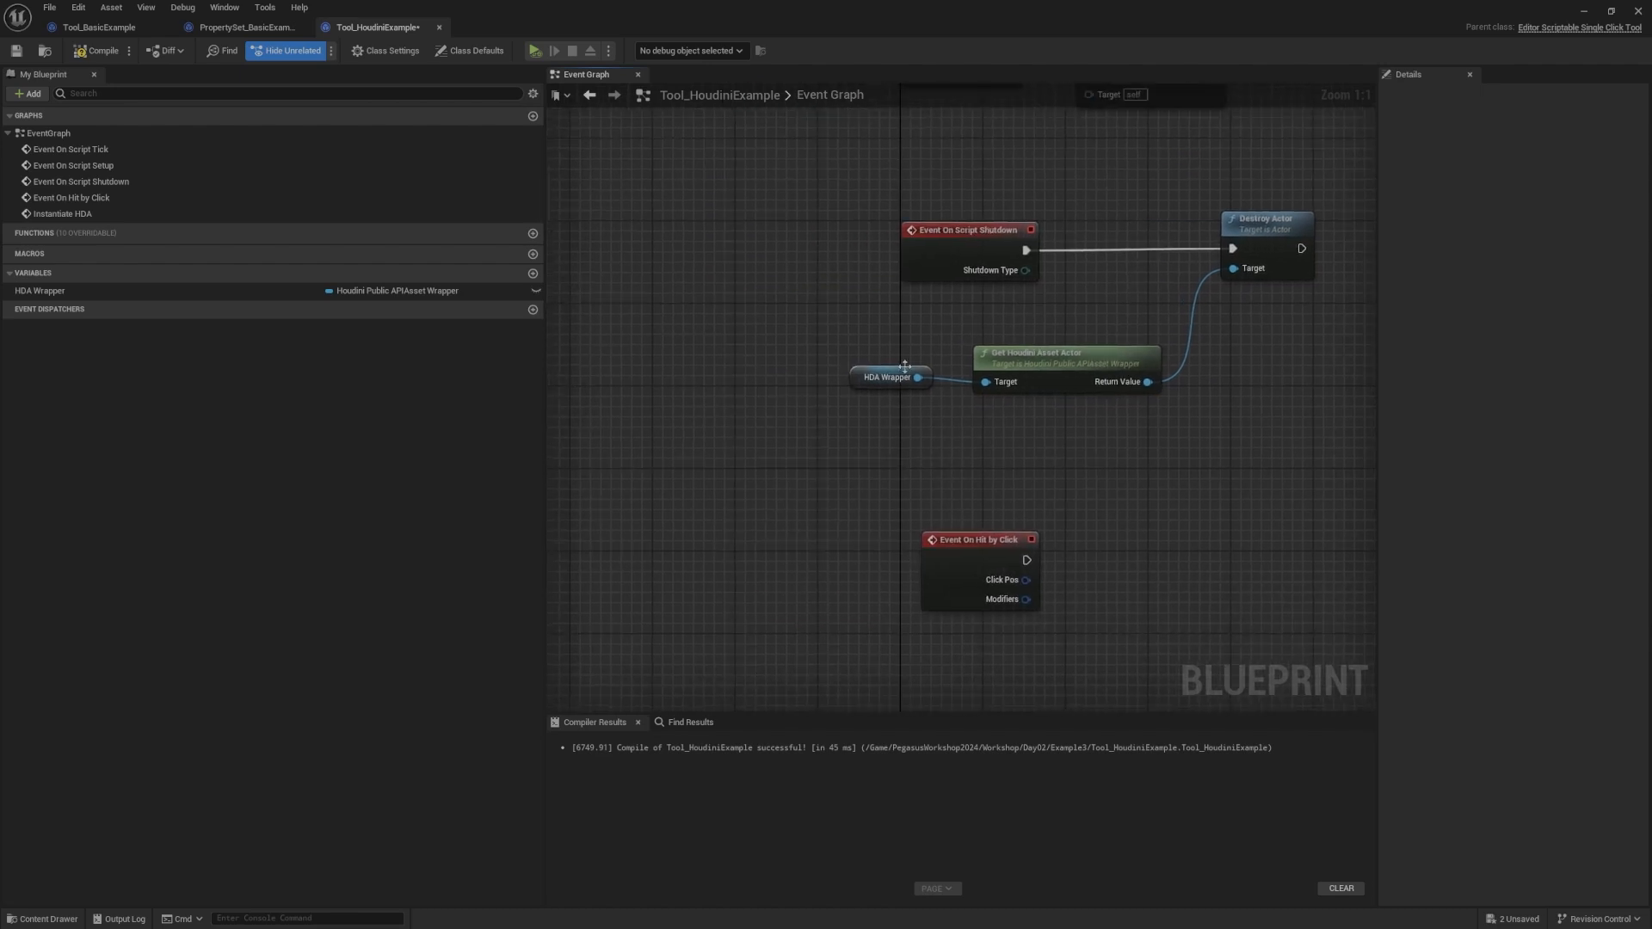
pyautogui.click(904, 365)
pyautogui.scroll(-2, 936, 389)
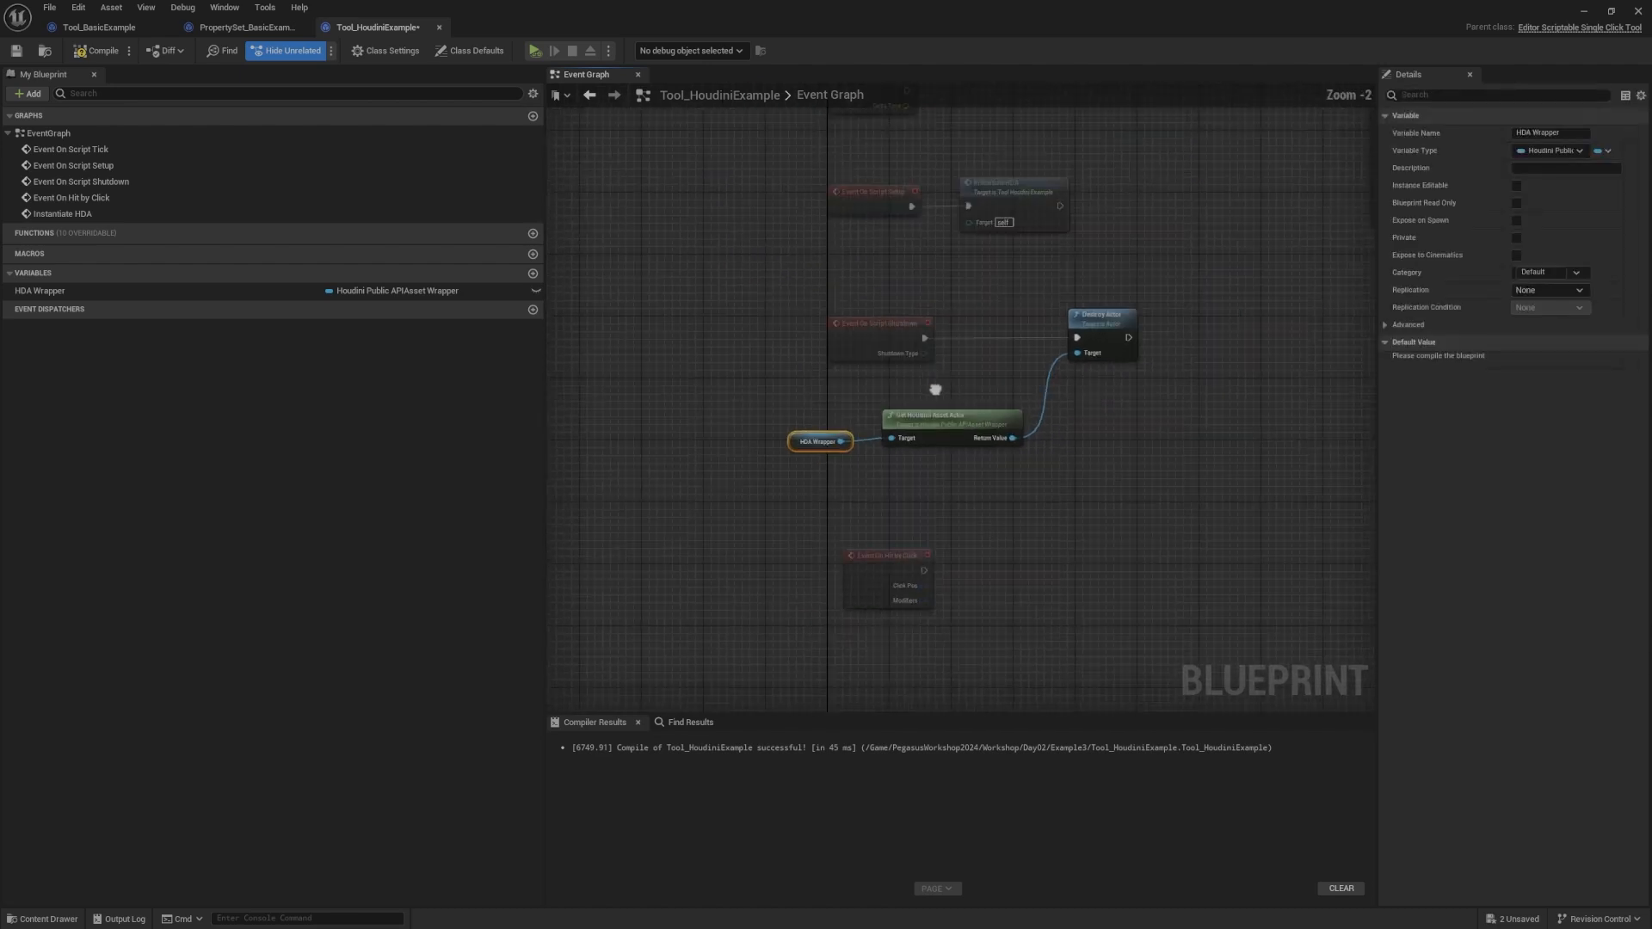
pyautogui.click(1584, 11)
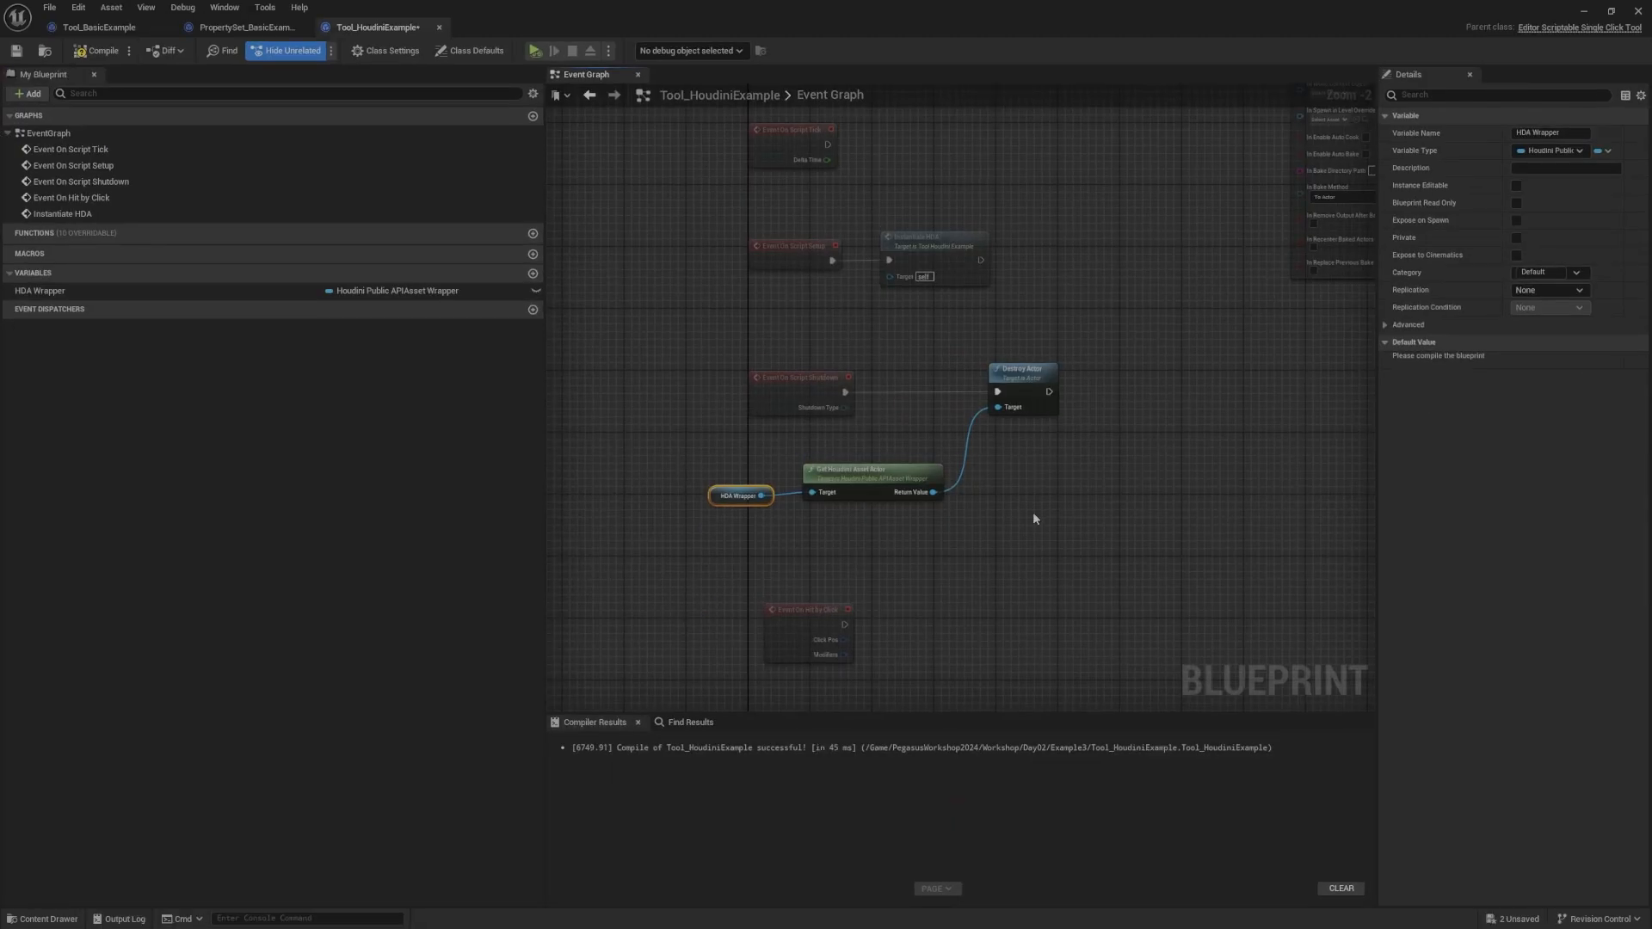
pyautogui.scroll(4, 1004, 451)
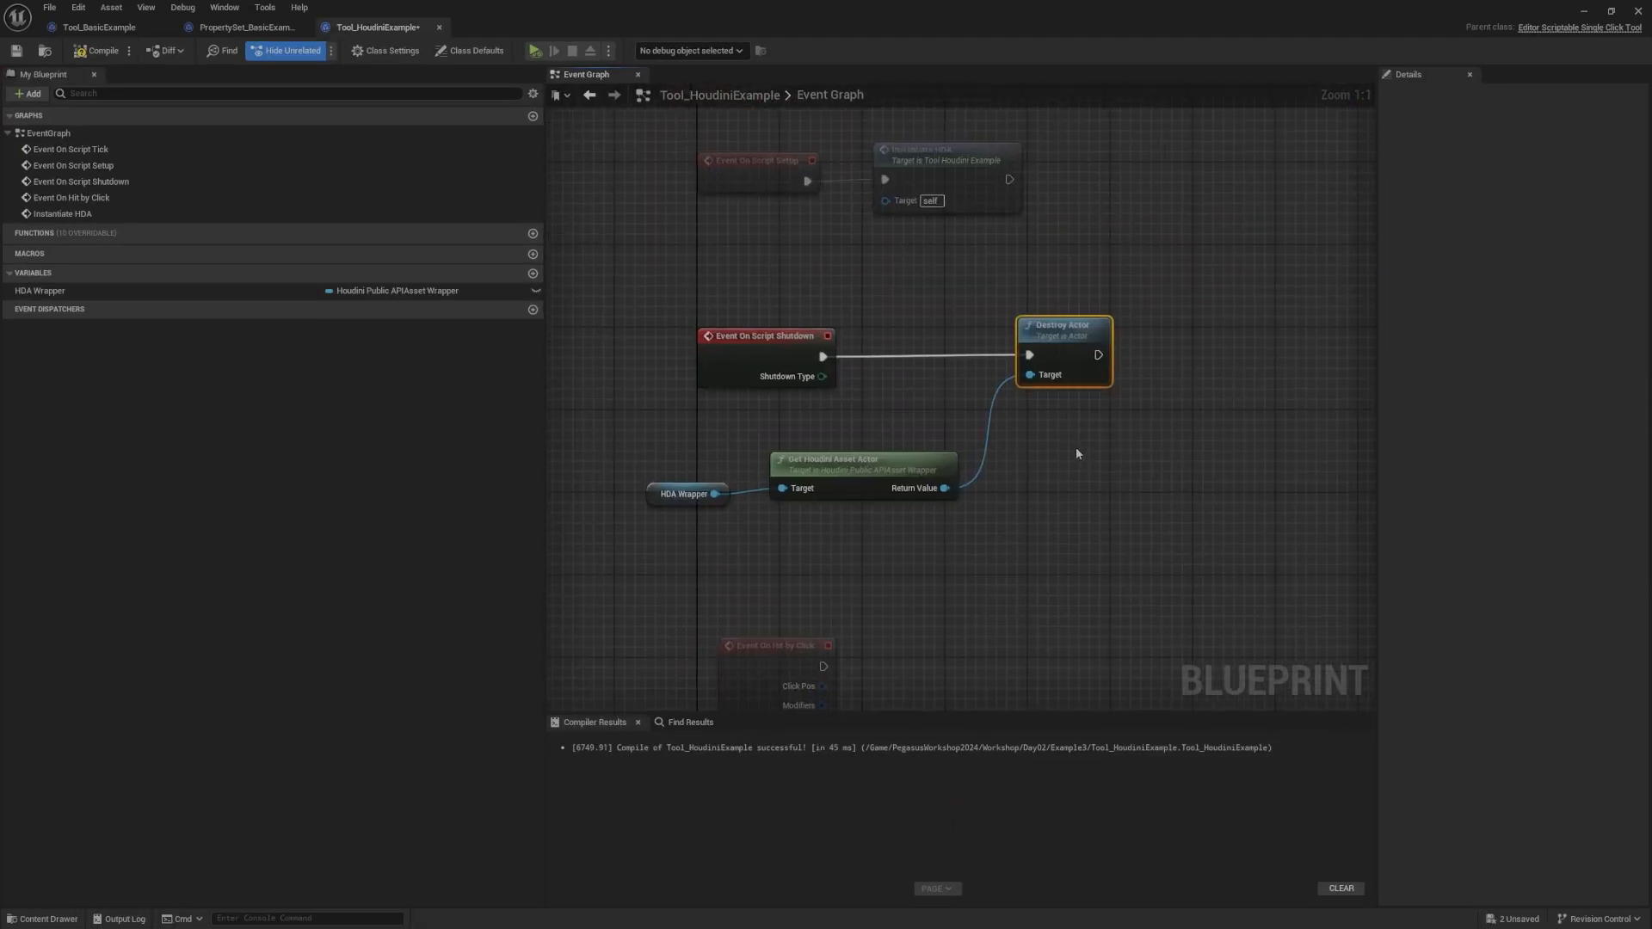
# Step: Try replacing Destroy Actor with Delete Loaded Asset on the asset actor's Return Value, and remove it together with Get Houdini Asset Actor
pyautogui.press('Delete')
pyautogui.moveTo(945, 489); pyautogui.dragTo(1033, 402)
pyautogui.write('delete')
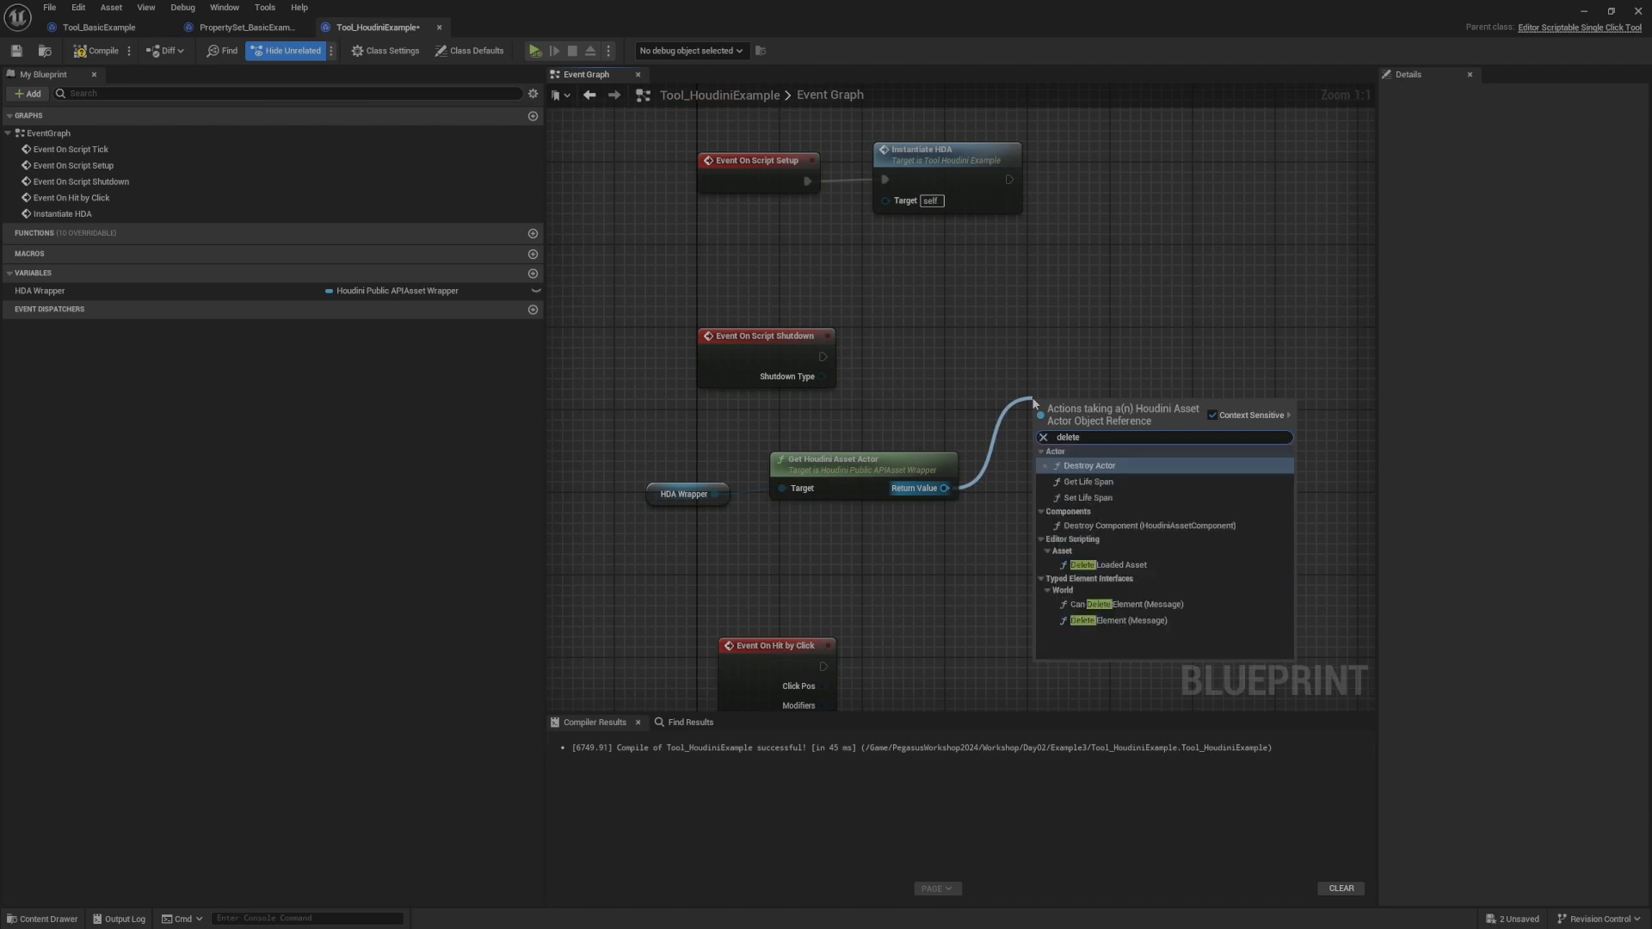
pyautogui.click(1119, 565)
pyautogui.moveTo(1228, 377); pyautogui.dragTo(937, 509)
pyautogui.press('Delete')
# Step: Add a Delete Instantiated Asset node targeting HDA Wrapper and position it beside Event On Script Shutdown
pyautogui.moveTo(714, 494); pyautogui.dragTo(936, 405)
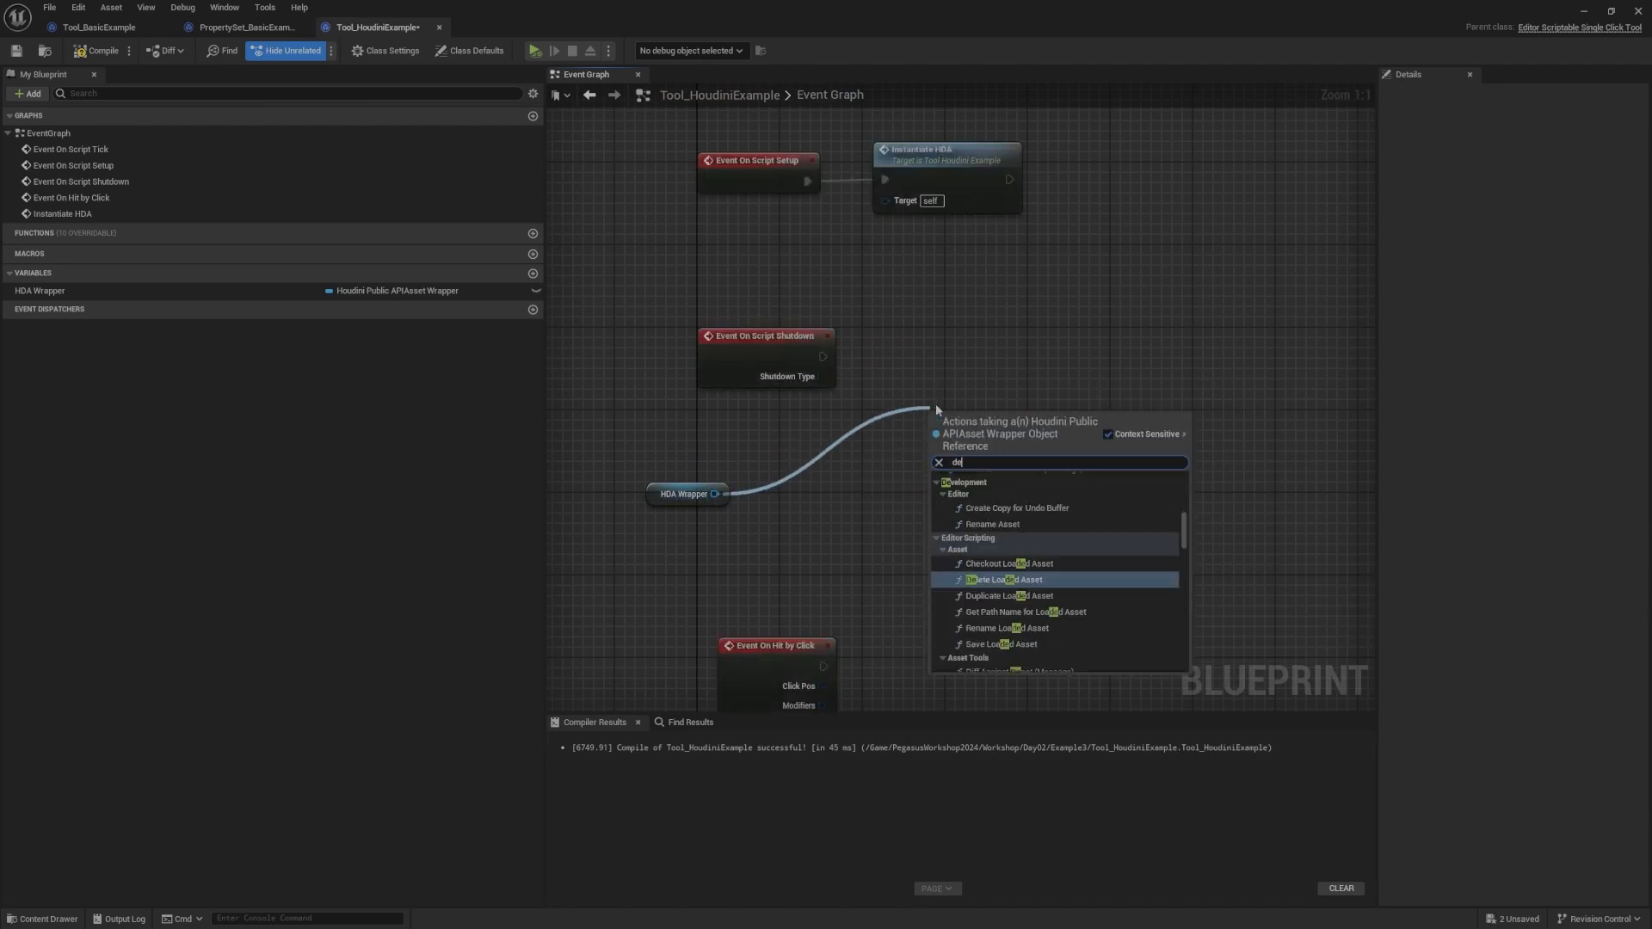
pyautogui.write('delete')
pyautogui.click(1022, 542)
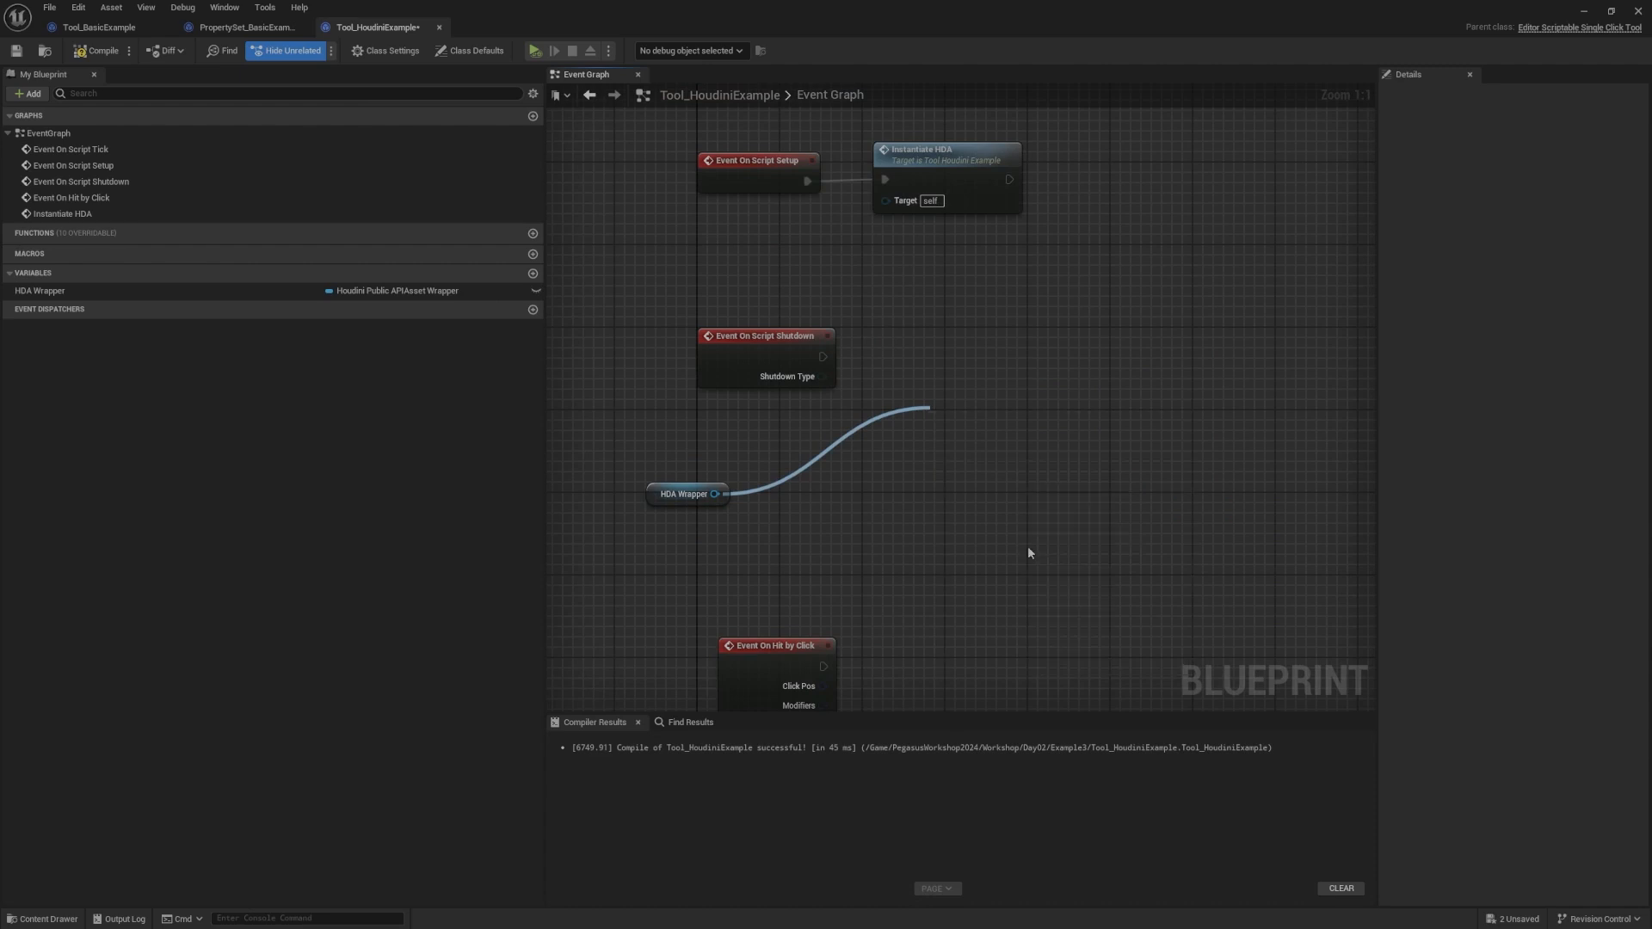
pyautogui.moveTo(688, 494); pyautogui.dragTo(833, 474)
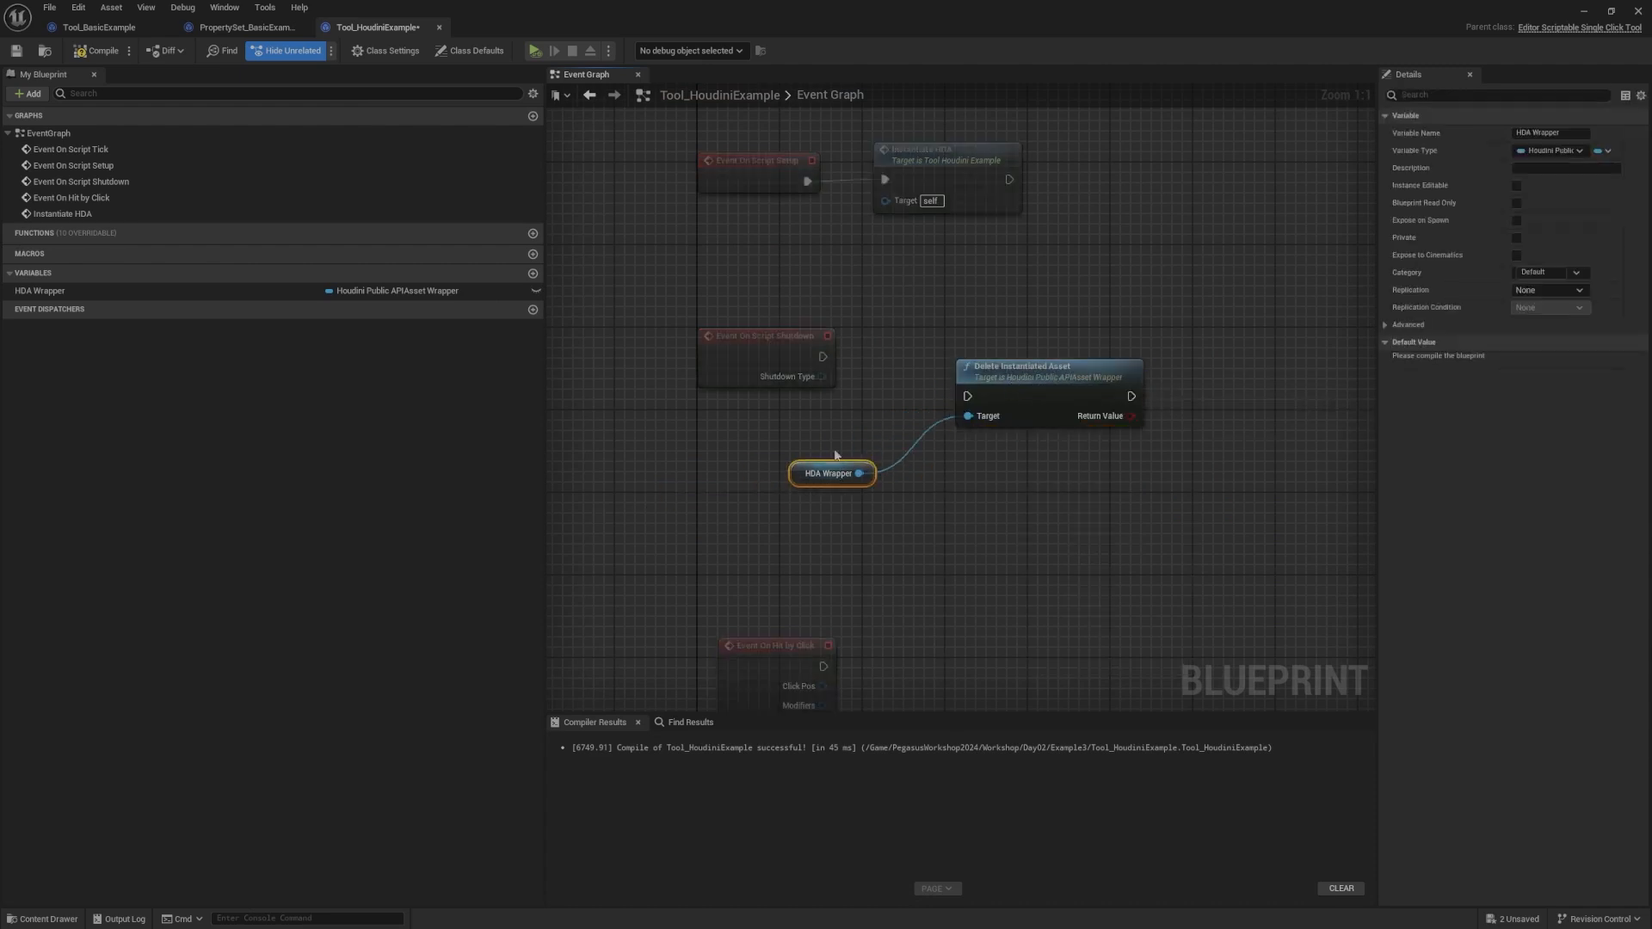
pyautogui.moveTo(1093, 337); pyautogui.dragTo(1122, 374, button='right')
pyautogui.moveTo(1092, 405); pyautogui.dragTo(1091, 385)
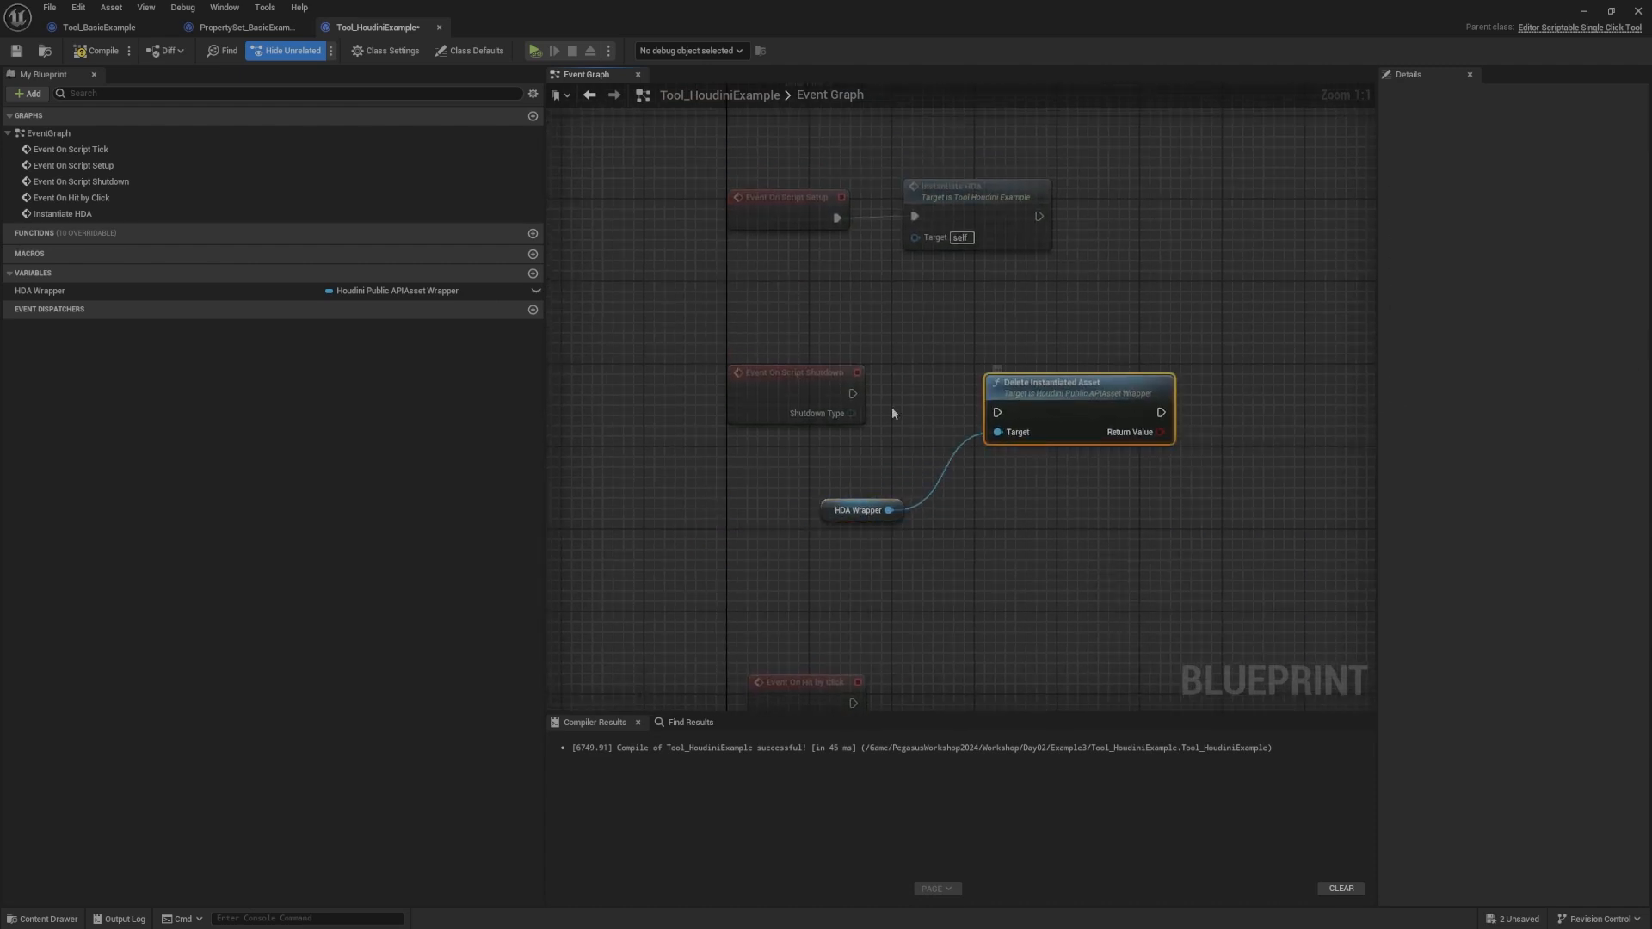
# Step: Connect Event On Script Shutdown's execution output to Delete Instantiated Asset
pyautogui.click(906, 405)
pyautogui.moveTo(999, 412); pyautogui.dragTo(852, 394)
pyautogui.moveTo(1037, 394); pyautogui.dragTo(1037, 383)
pyautogui.moveTo(1024, 474); pyautogui.dragTo(1029, 395, button='right')
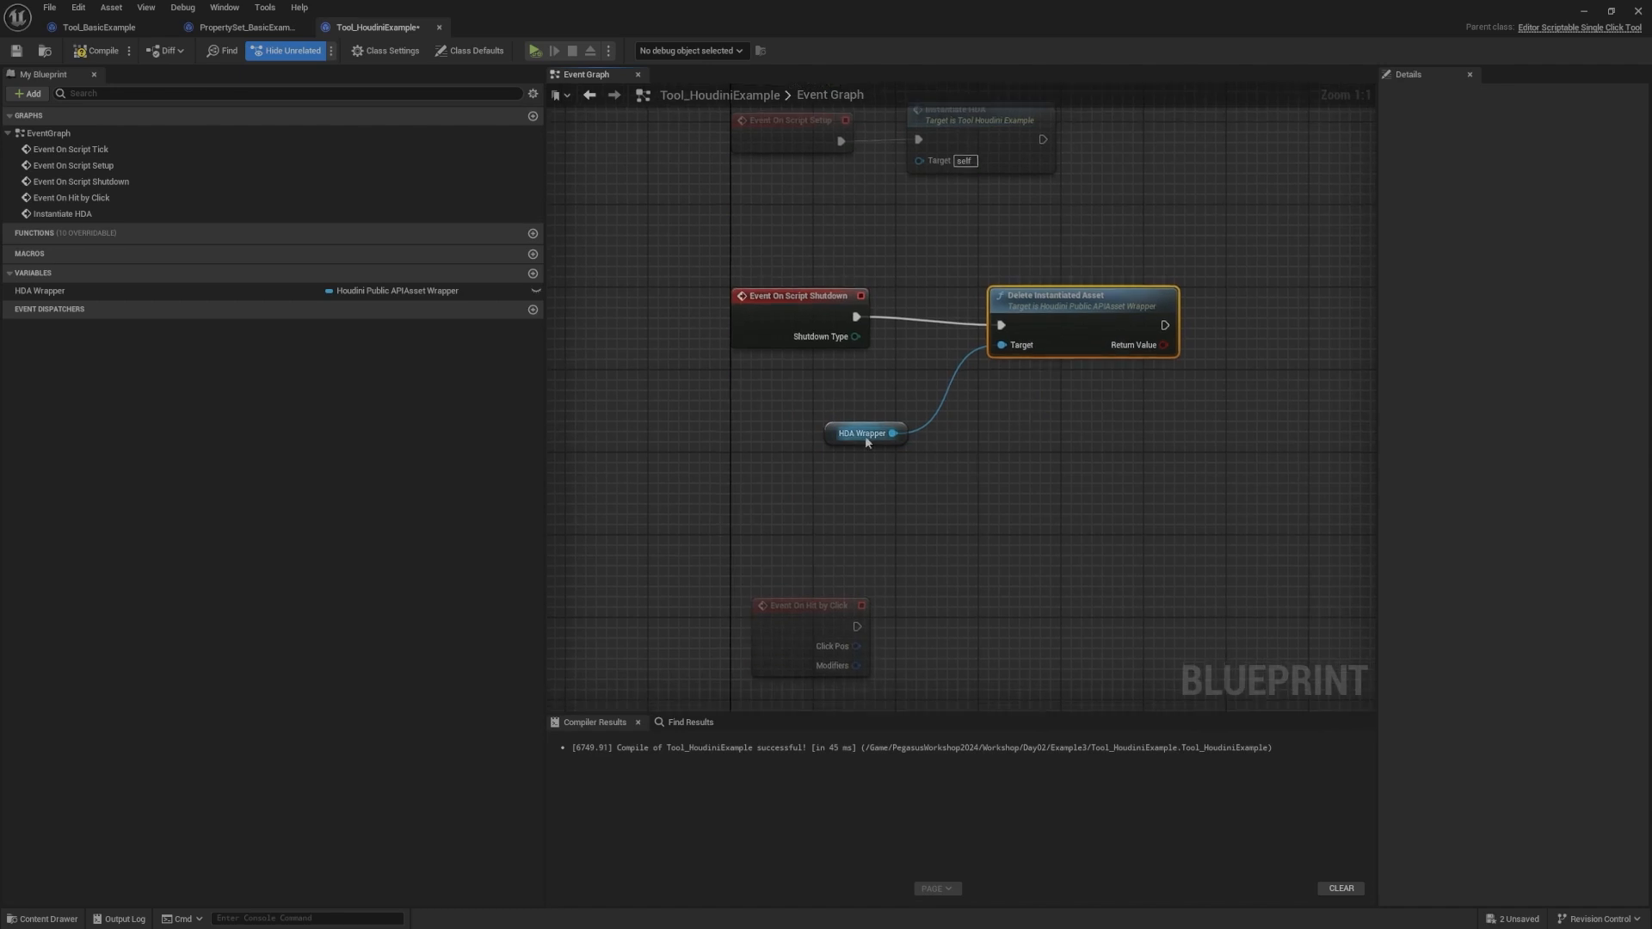
# Step: Tuck the HDA Wrapper getter beneath Delete Instantiated Asset and align that node with Event On Script Shutdown
pyautogui.moveTo(866, 434); pyautogui.dragTo(932, 393)
pyautogui.click(891, 398)
pyautogui.moveTo(891, 398); pyautogui.dragTo(829, 452, button='right')
pyautogui.moveTo(793, 487); pyautogui.dragTo(856, 445)
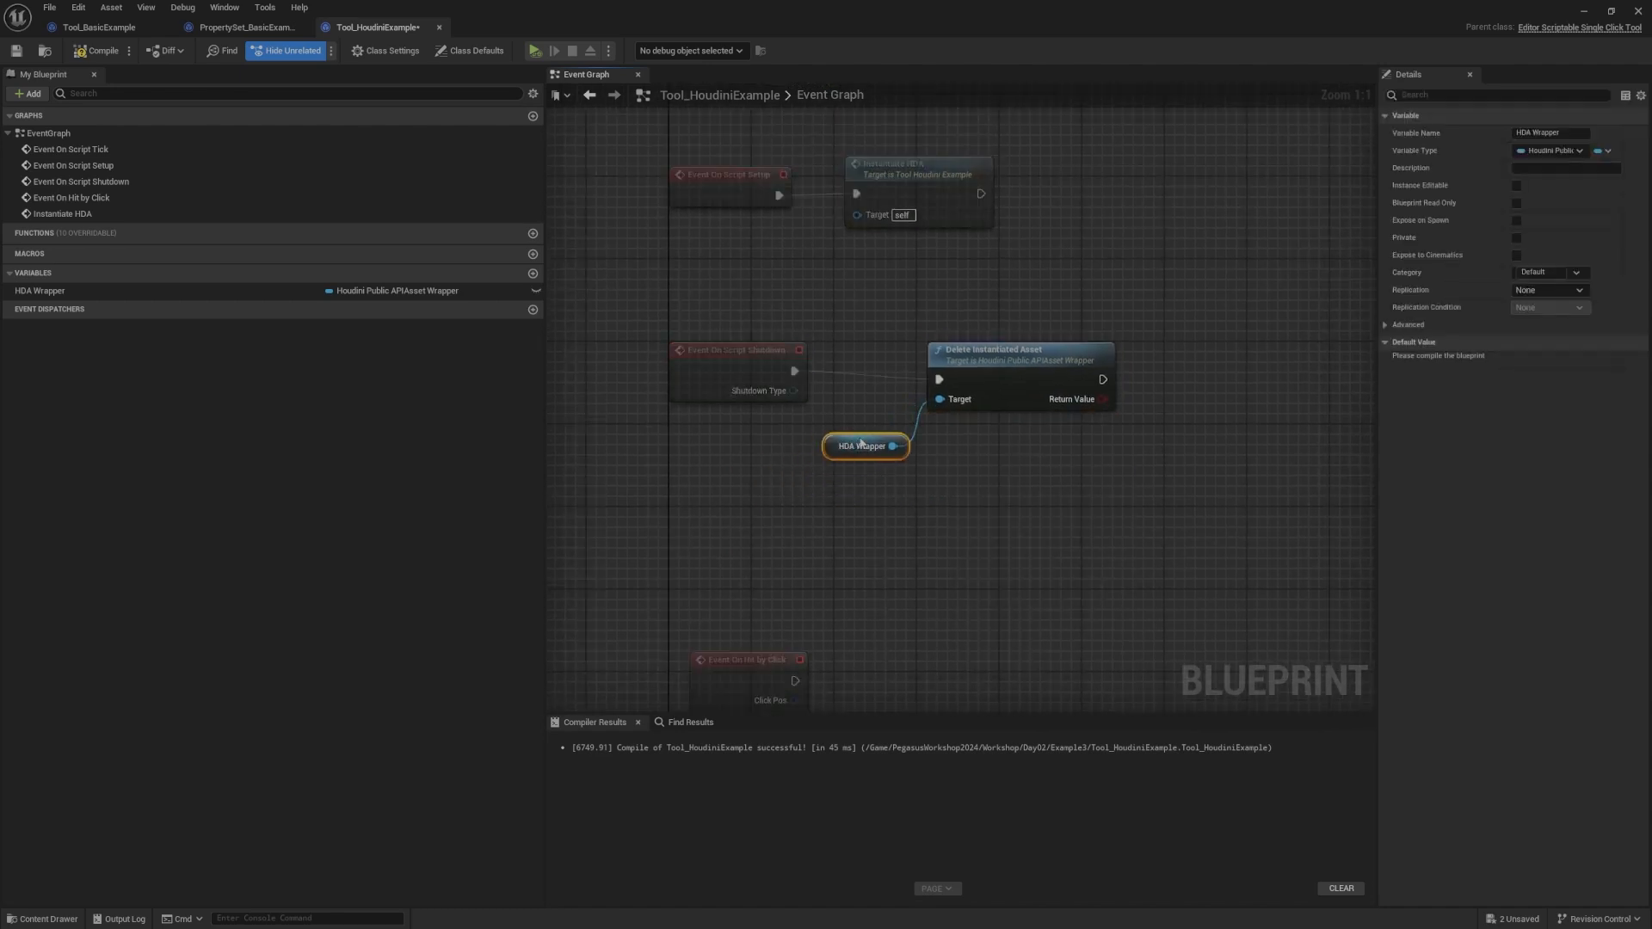
pyautogui.click(1024, 385)
pyautogui.moveTo(1069, 428); pyautogui.dragTo(894, 449, button='right')
pyautogui.moveTo(974, 351); pyautogui.dragTo(1062, 378, button='right')
pyautogui.scroll(-1, 1067, 373)
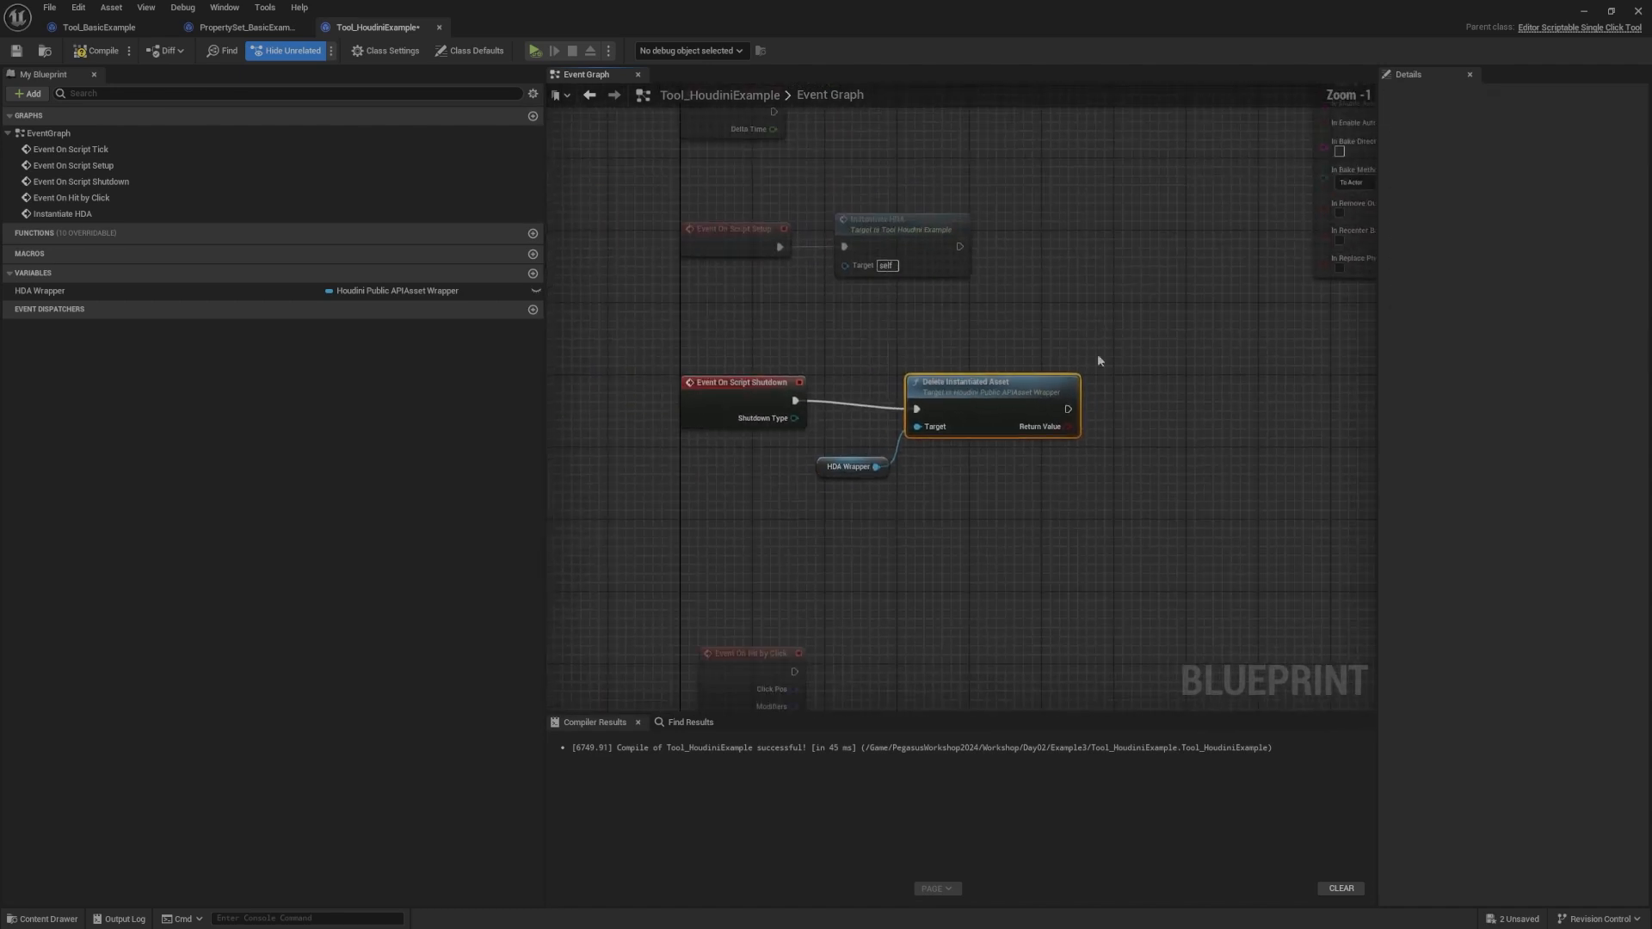
pyautogui.moveTo(1010, 374); pyautogui.dragTo(999, 362)
pyautogui.click(1010, 306)
# Step: Jump from the script setup chain to the Instantiate HDA custom event and shift that event down slightly
pyautogui.moveTo(1010, 303); pyautogui.dragTo(1091, 439, button='right')
pyautogui.scroll(1, 818, 354)
pyautogui.moveTo(684, 332); pyautogui.dragTo(1126, 432)
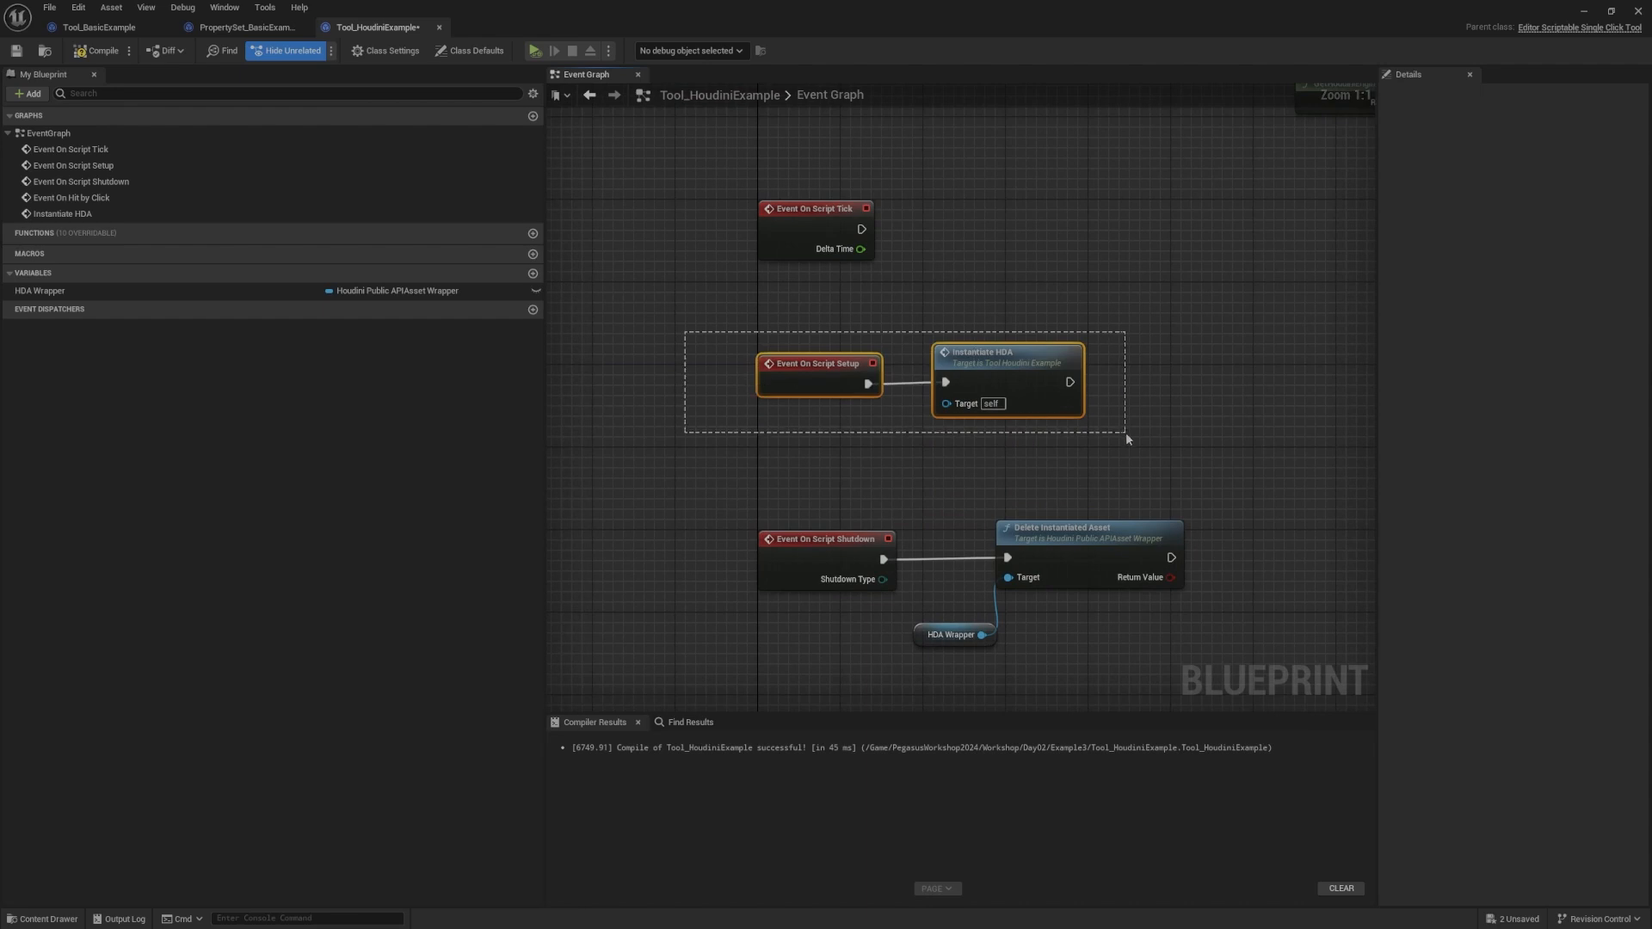
pyautogui.doubleClick(1059, 366)
pyautogui.moveTo(713, 215); pyautogui.dragTo(721, 260, button='right')
pyautogui.moveTo(752, 175); pyautogui.dragTo(752, 207)
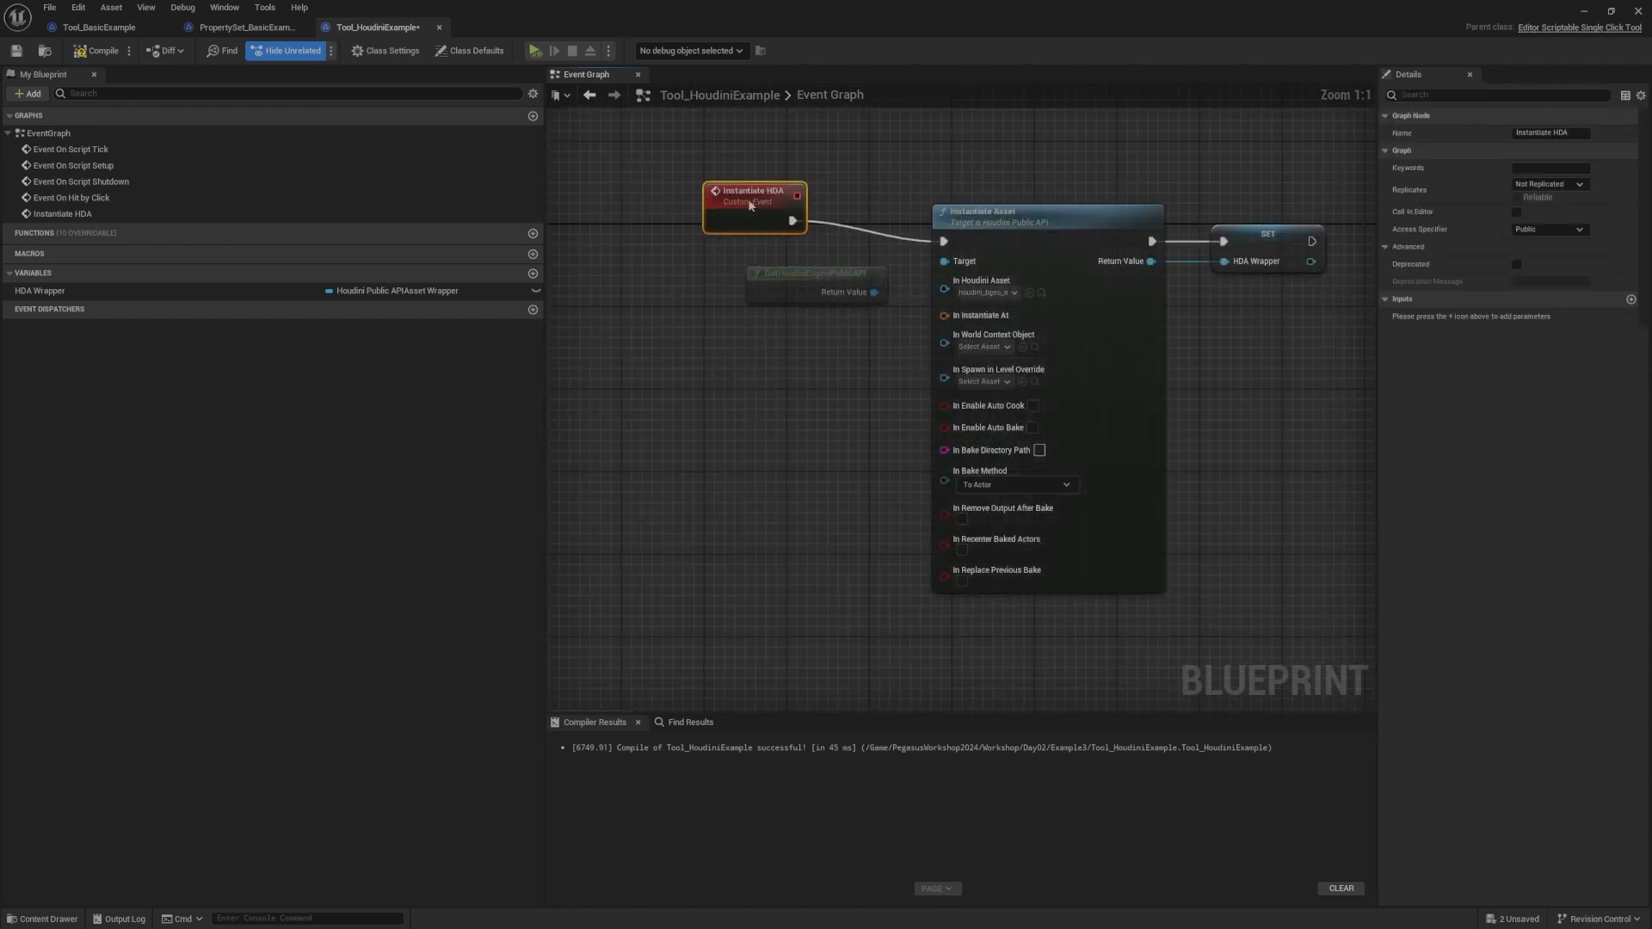
# Step: Compile and save the Tool_HoudiniExample blueprint
pyautogui.scroll(-5, 752, 206)
pyautogui.moveTo(752, 206); pyautogui.dragTo(1108, 117, button='right')
pyautogui.scroll(5, 957, 339)
pyautogui.moveTo(957, 338); pyautogui.dragTo(859, 489, button='right')
pyautogui.moveTo(665, 333); pyautogui.dragTo(1091, 515)
pyautogui.moveTo(1091, 515); pyautogui.dragTo(959, 451, button='right')
pyautogui.click(861, 415)
pyautogui.click(97, 51)
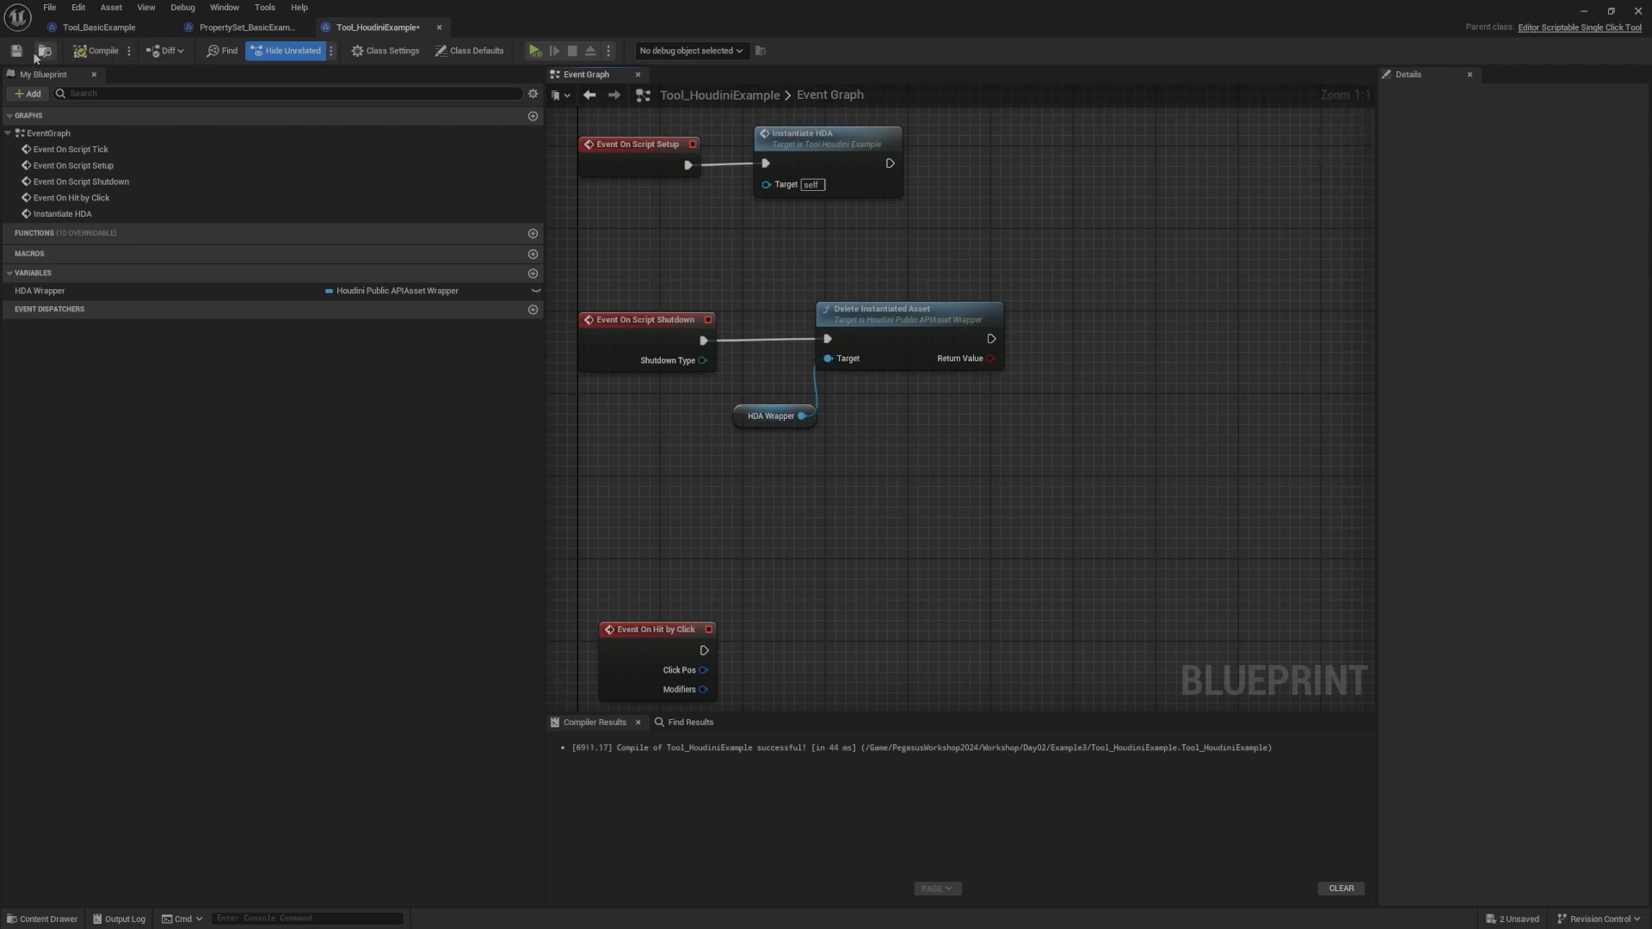
pyautogui.hotkey('ctrl', 's')
# Step: Run the Basic tool from the Workshop category in the level editor, look through the Outliner's actors, and complete the tool
pyautogui.click(1582, 15)
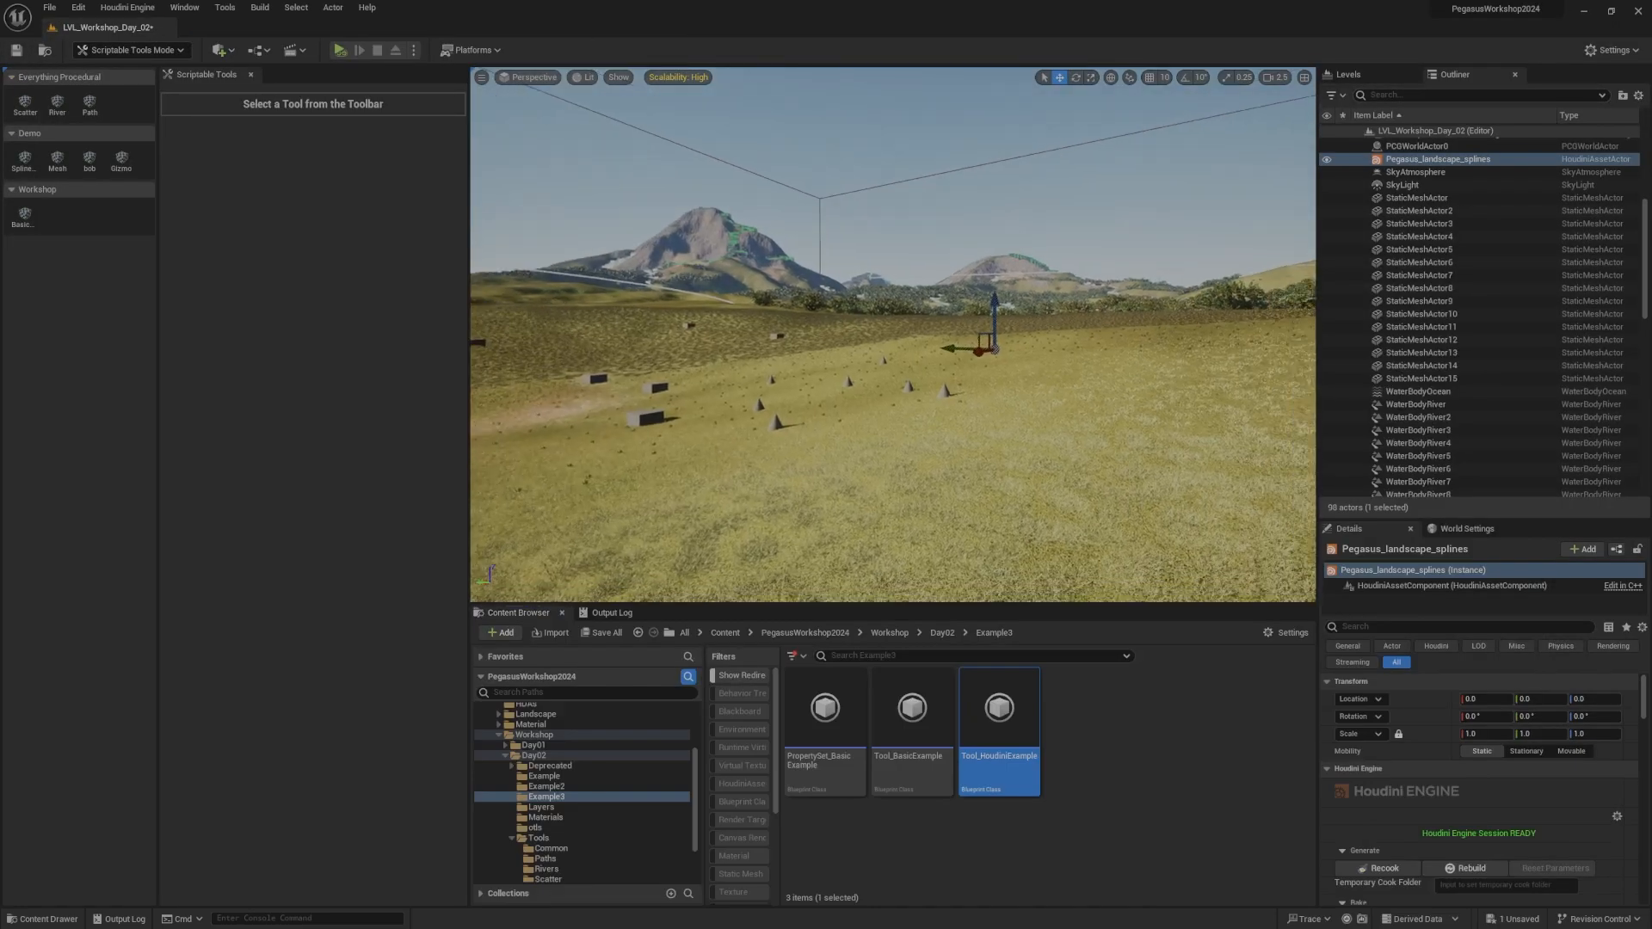
pyautogui.click(24, 216)
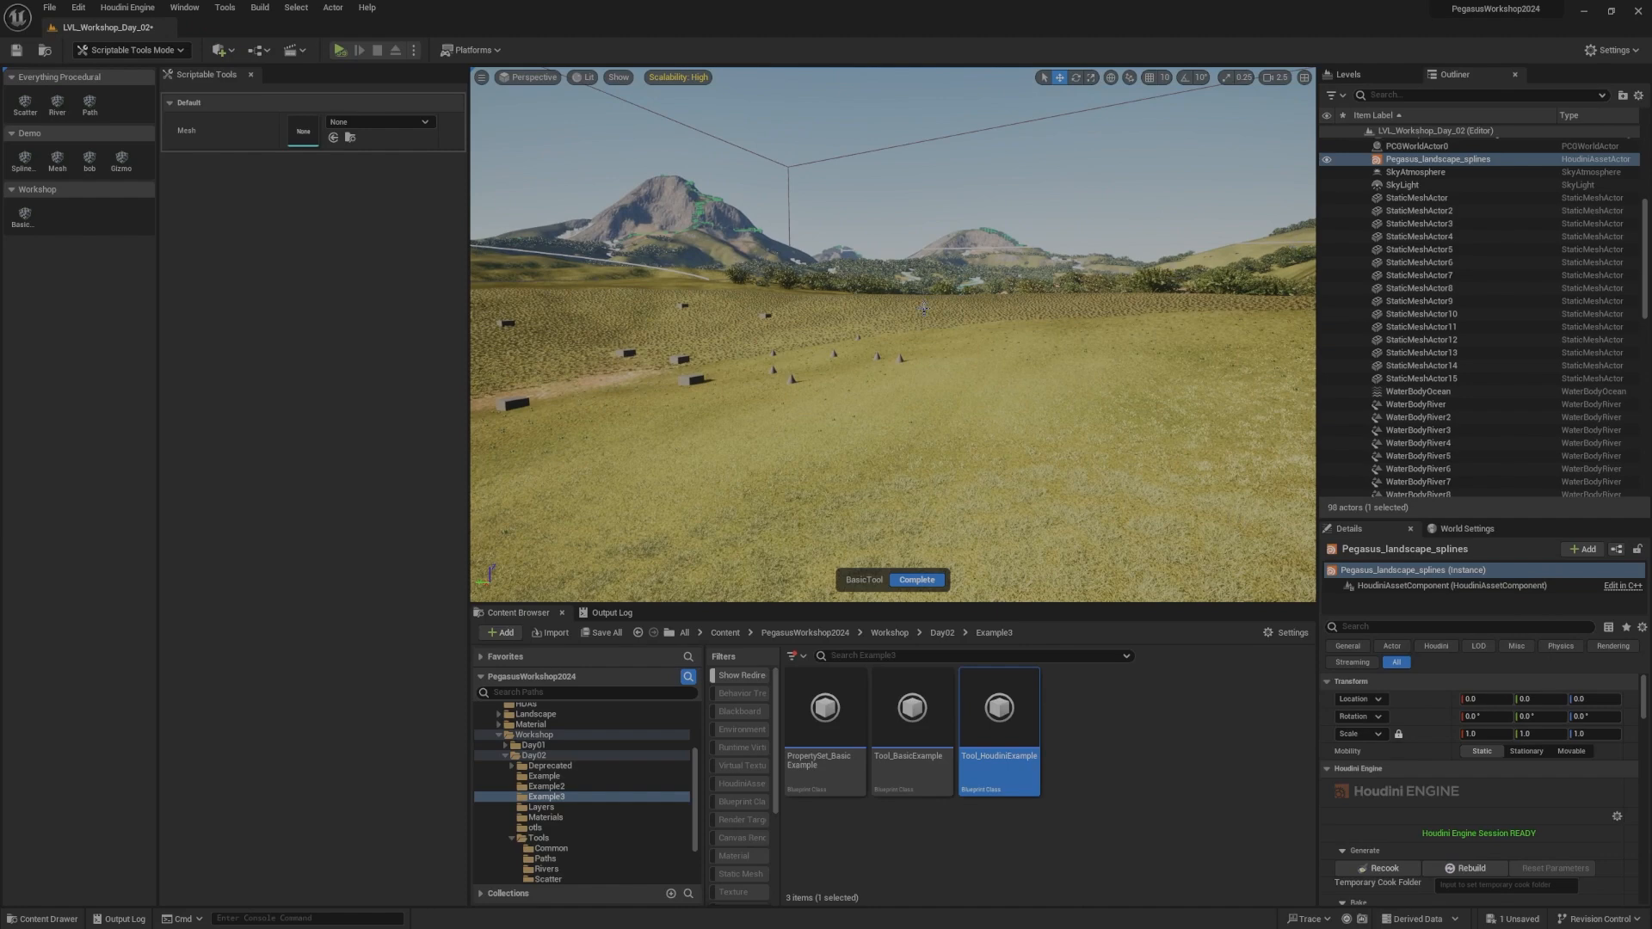
pyautogui.scroll(-15, 1549, 344)
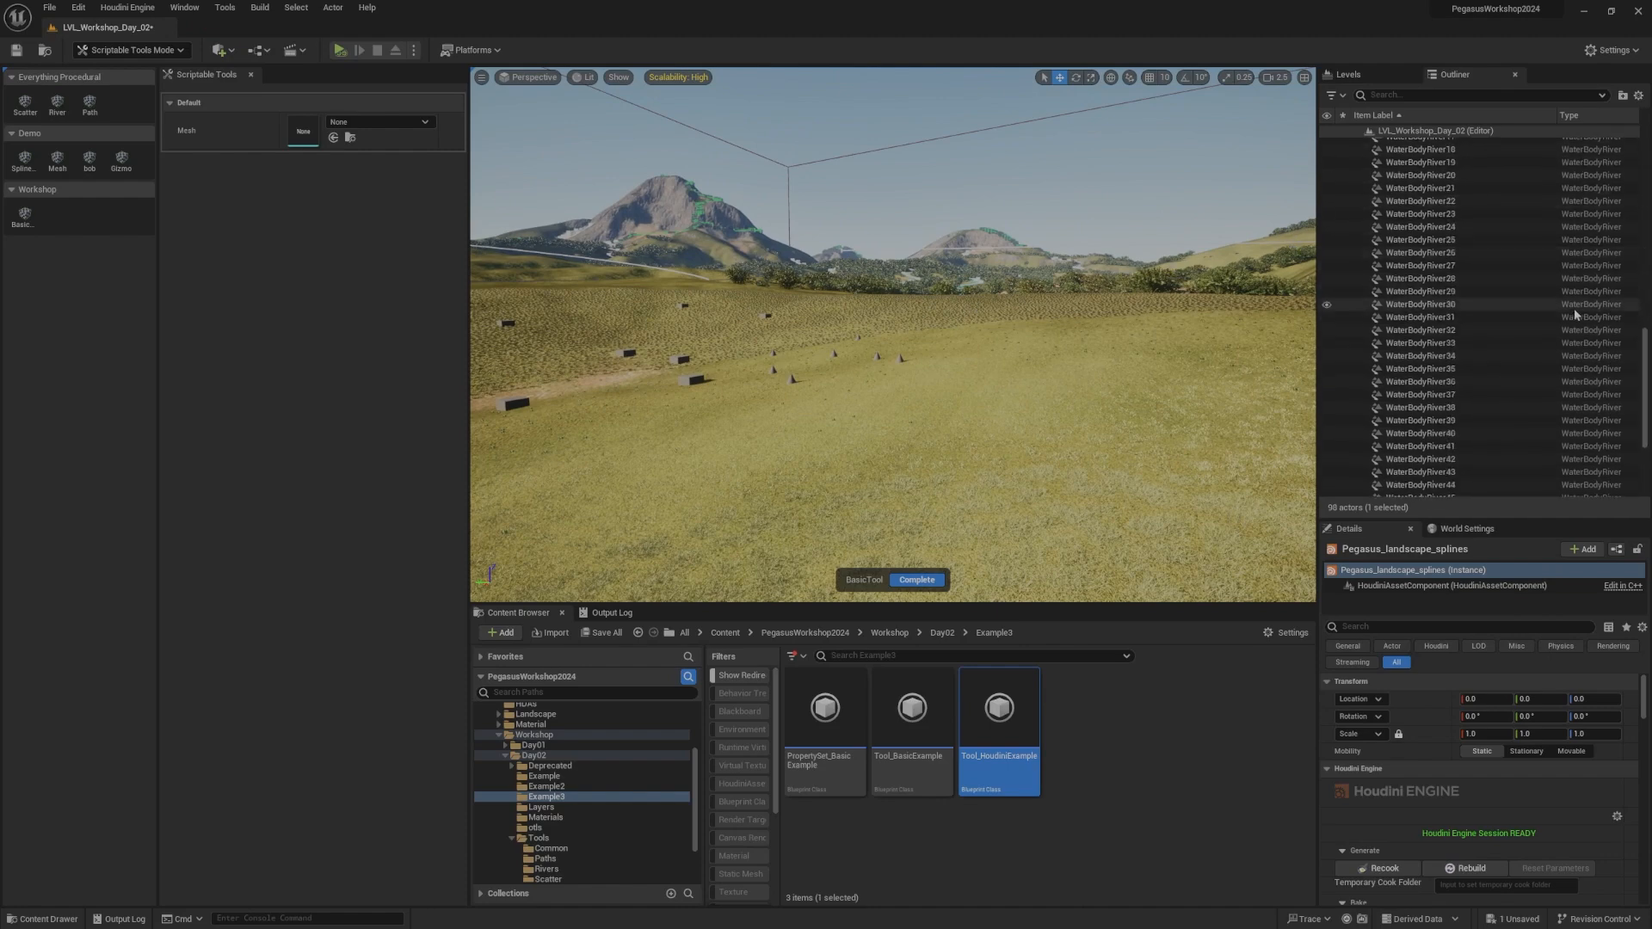
pyautogui.scroll(15, 1602, 408)
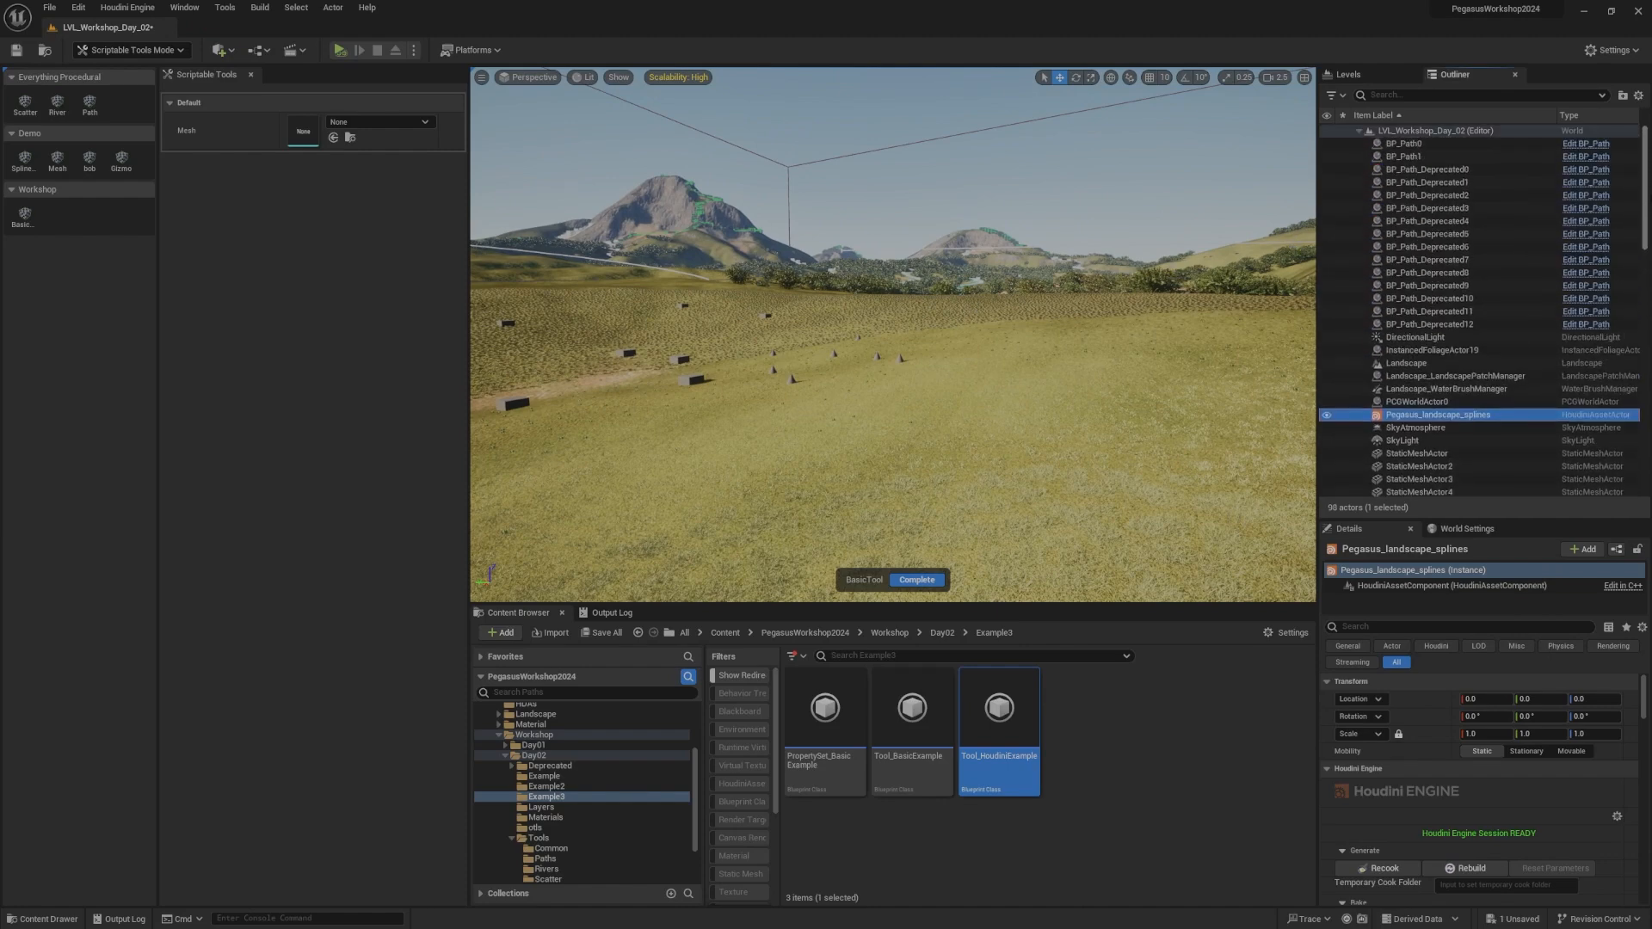
pyautogui.moveTo(951, 533)
pyautogui.mouseDown(button='right')
pyautogui.moveTo(934, 578)
pyautogui.moveTo(951, 533)
pyautogui.mouseUp(button='right')
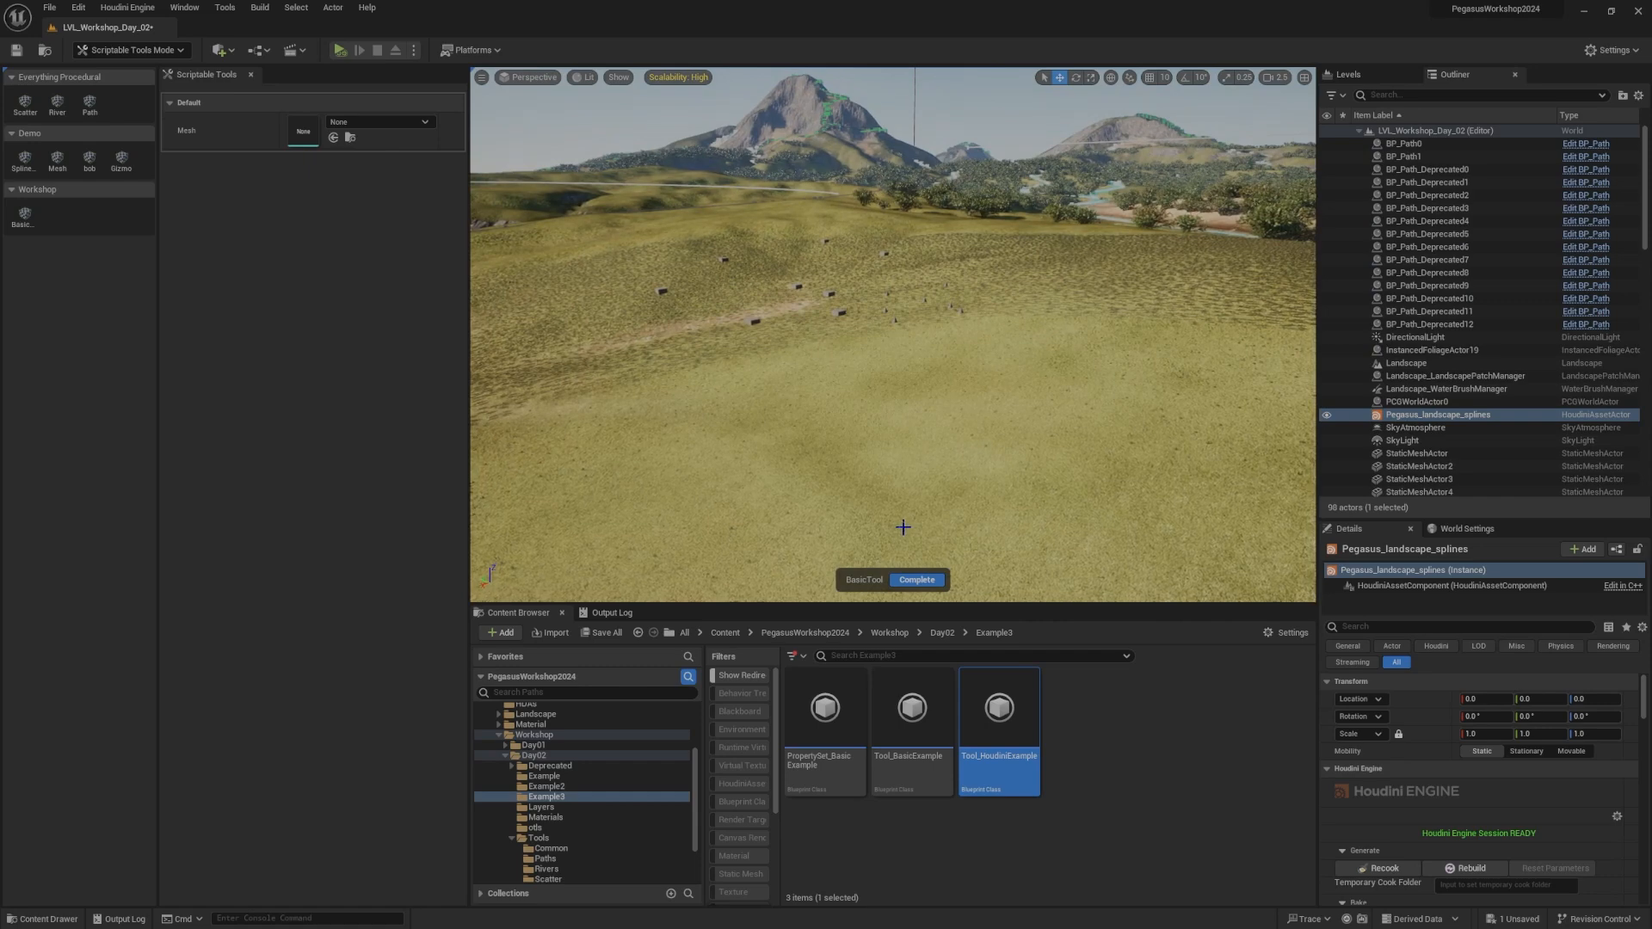
pyautogui.click(917, 580)
pyautogui.moveTo(903, 413); pyautogui.dragTo(831, 402, button='right')
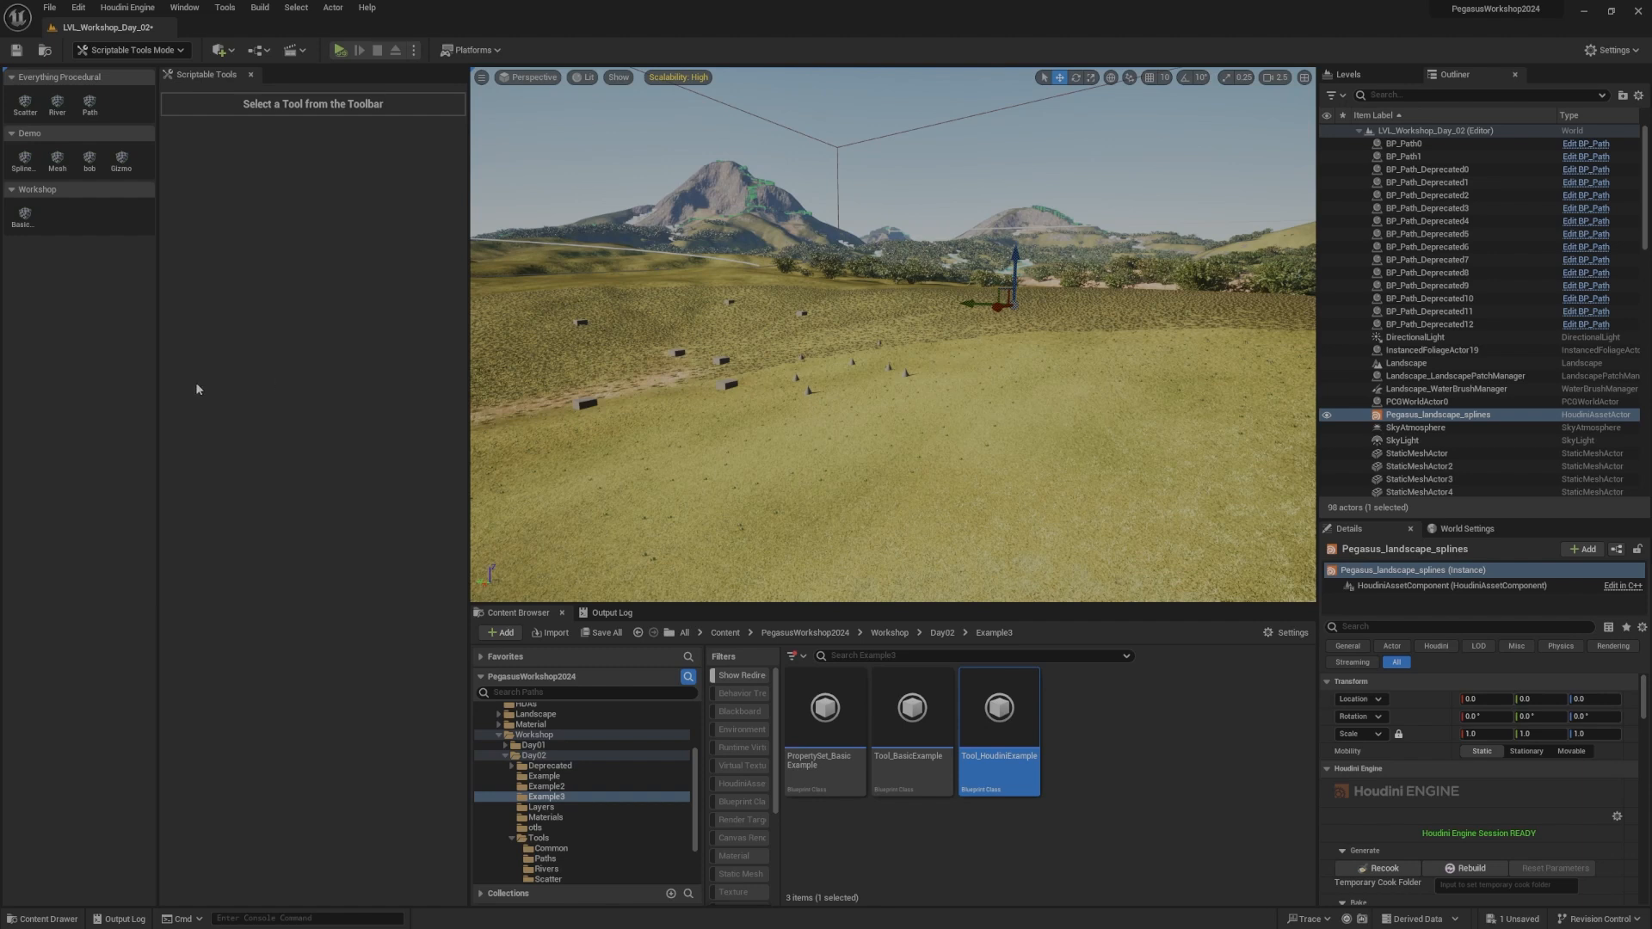
# Step: Reopen the Tool_HoudiniExample blueprint and set its class defaults' Tool Name and Long Name to HoudiniExample
pyautogui.moveTo(1012, 729)
pyautogui.doubleClick(1009, 709)
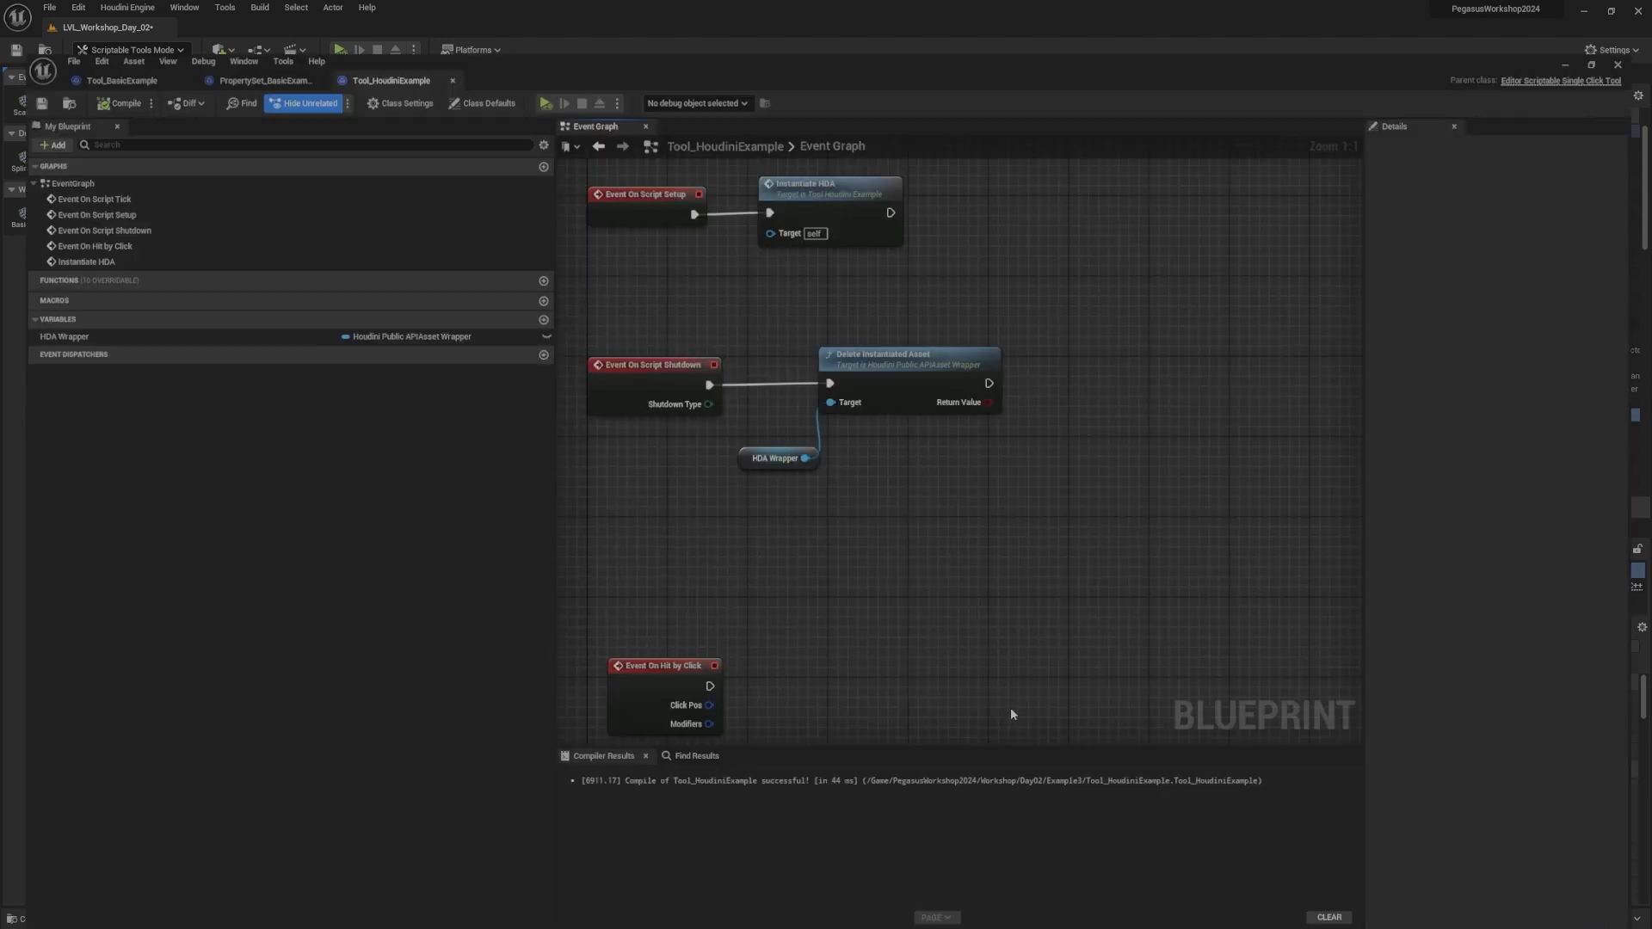
pyautogui.click(470, 51)
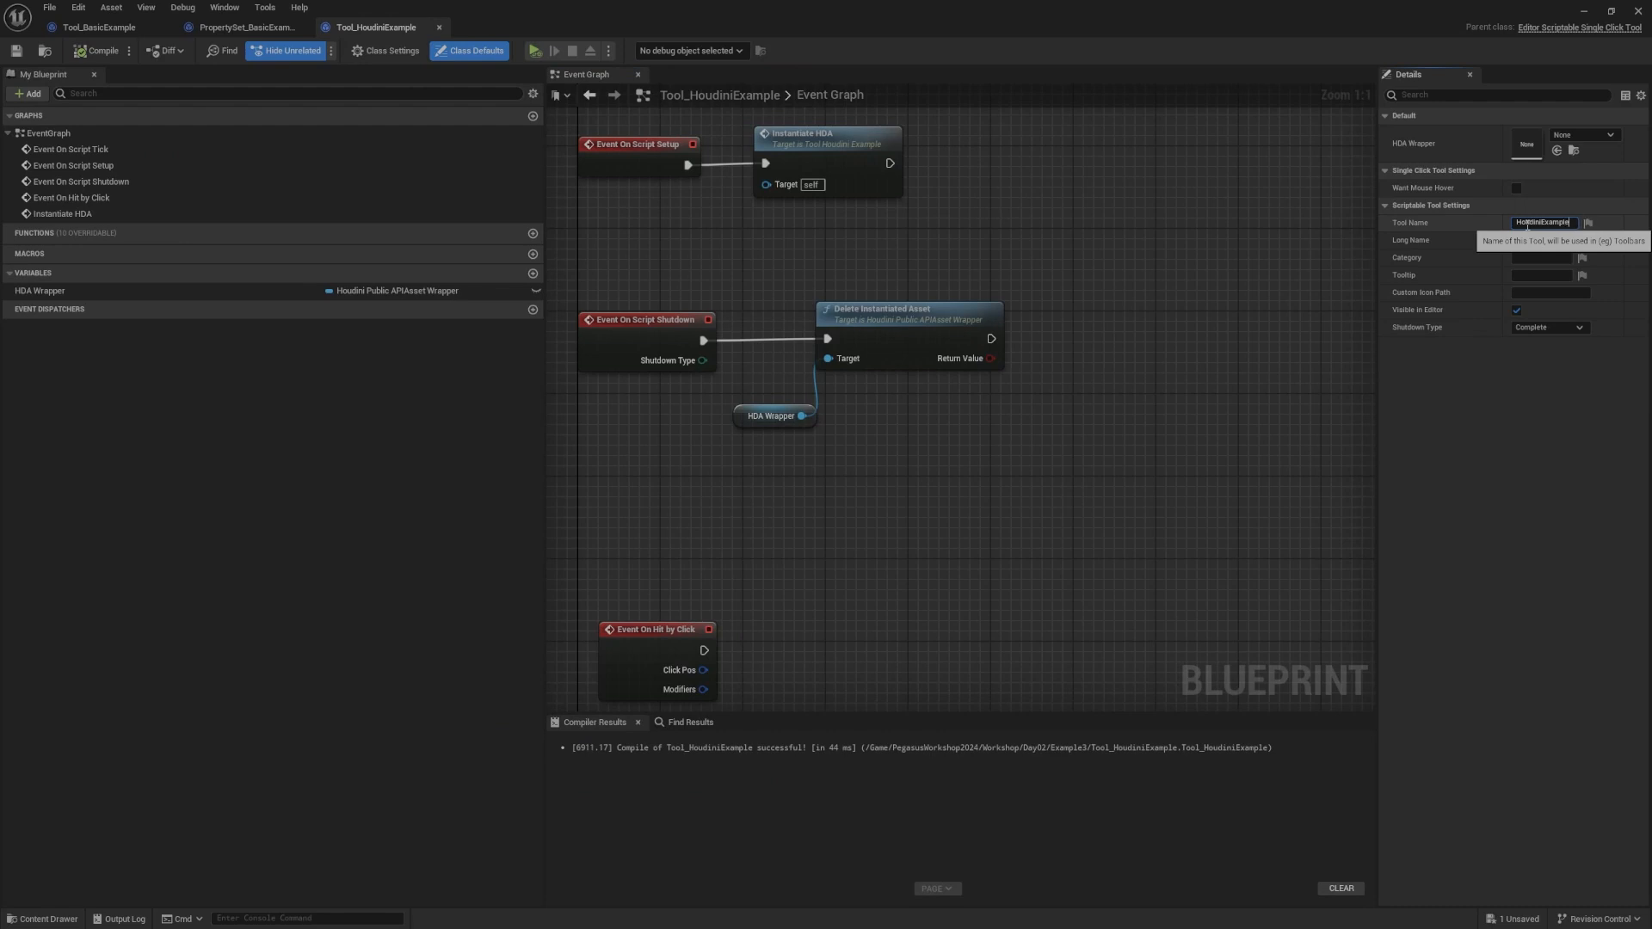
pyautogui.hotkey('ctrl', 'a')
pyautogui.hotkey('ctrl', 'c')
pyautogui.press('Tab')
pyautogui.press('Tab')
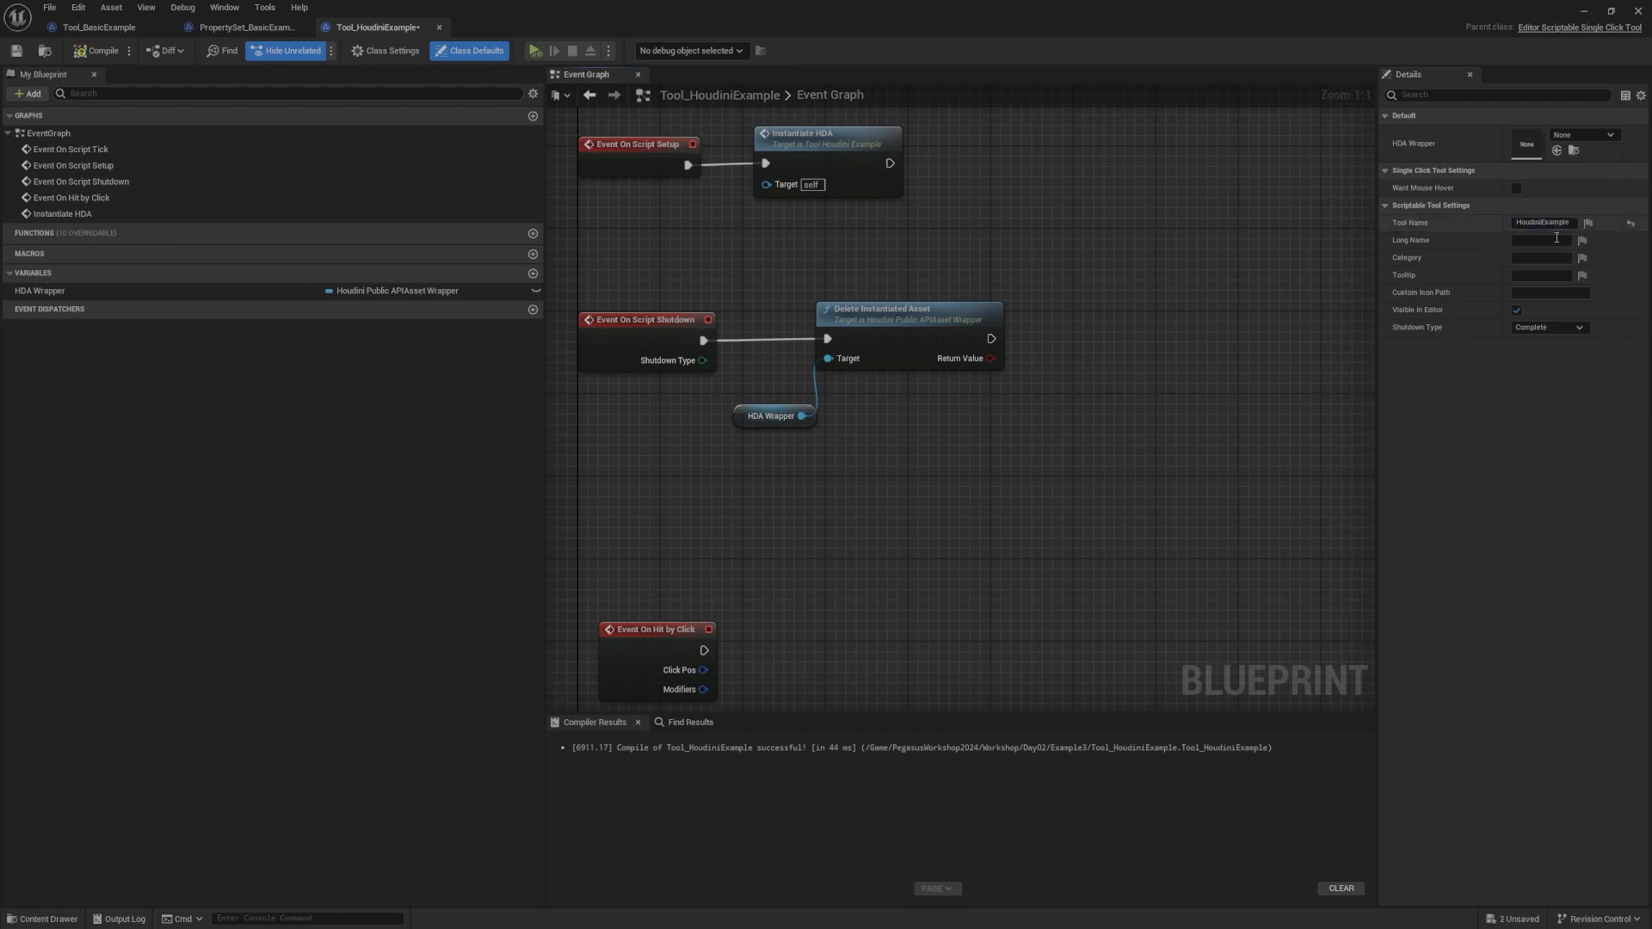
pyautogui.hotkey('ctrl', 'v')
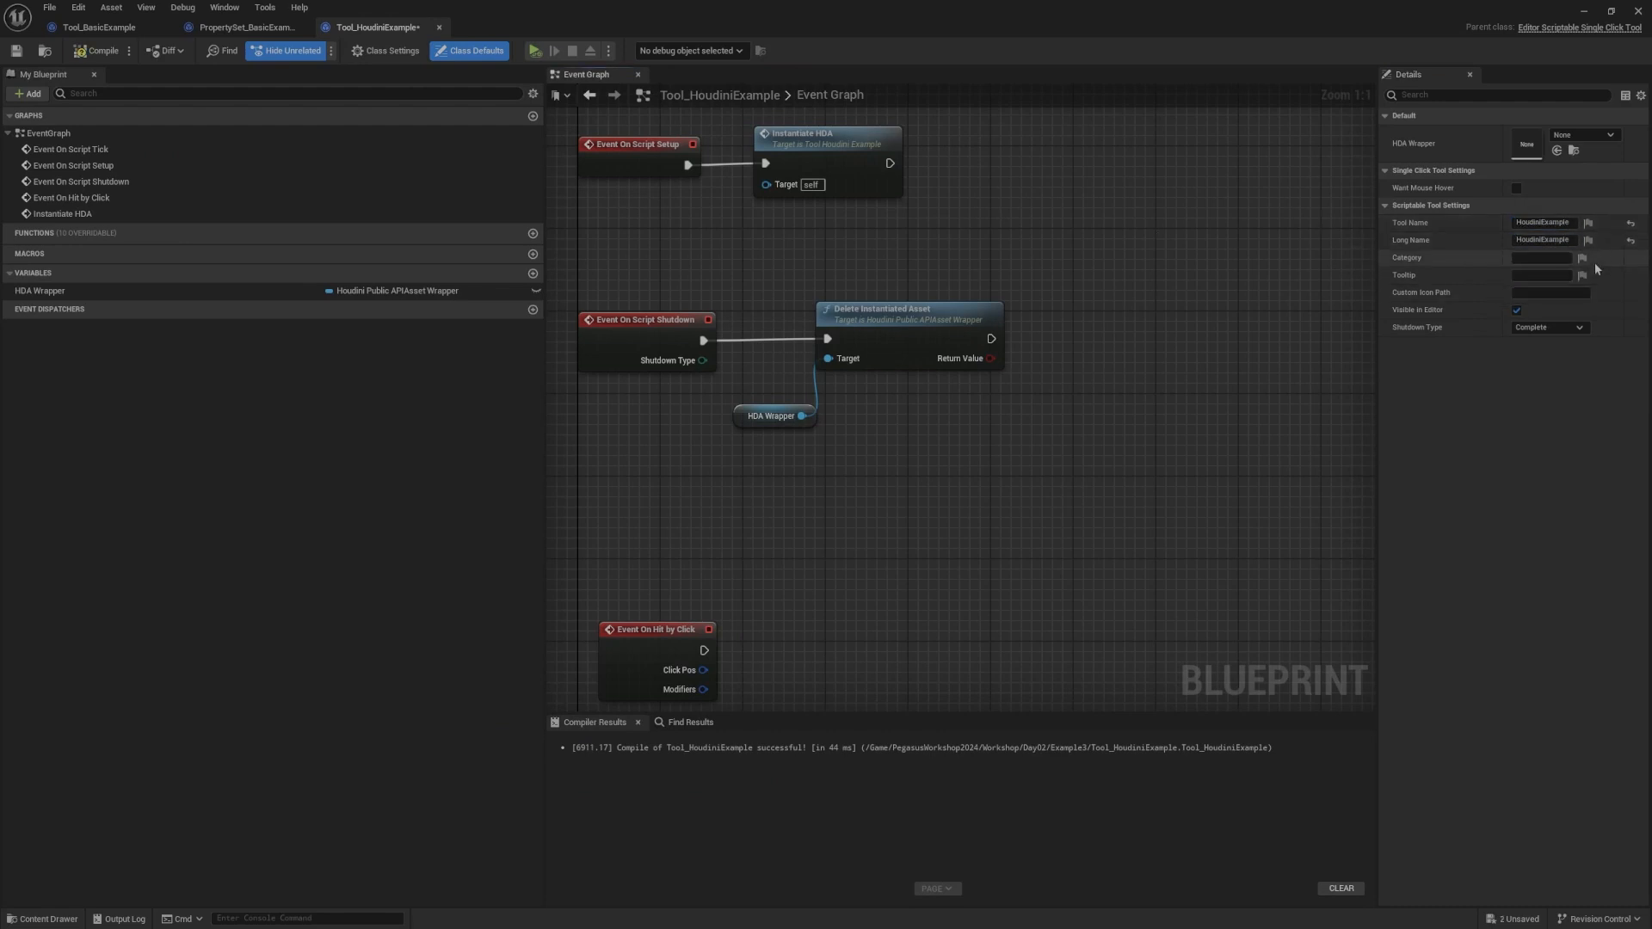
# Step: Set the tool's Category to Workshop, and compile and save the blueprint
pyautogui.click(1538, 257)
pyautogui.write('Workshop')
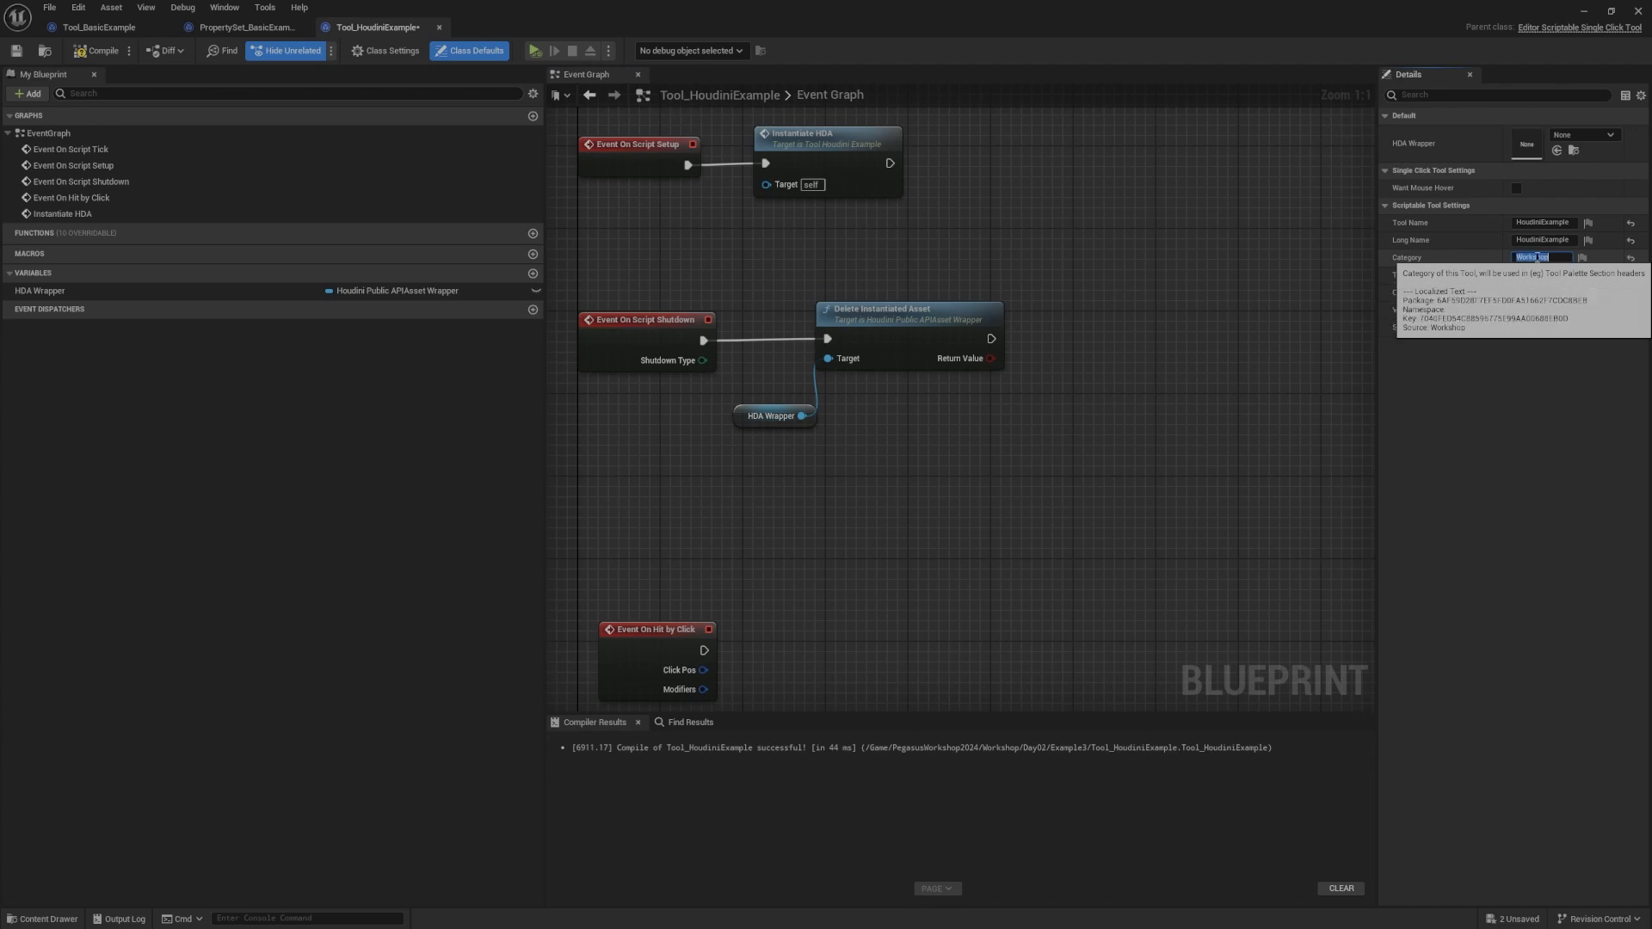
pyautogui.press('Return')
pyautogui.hotkey('ctrl', 's')
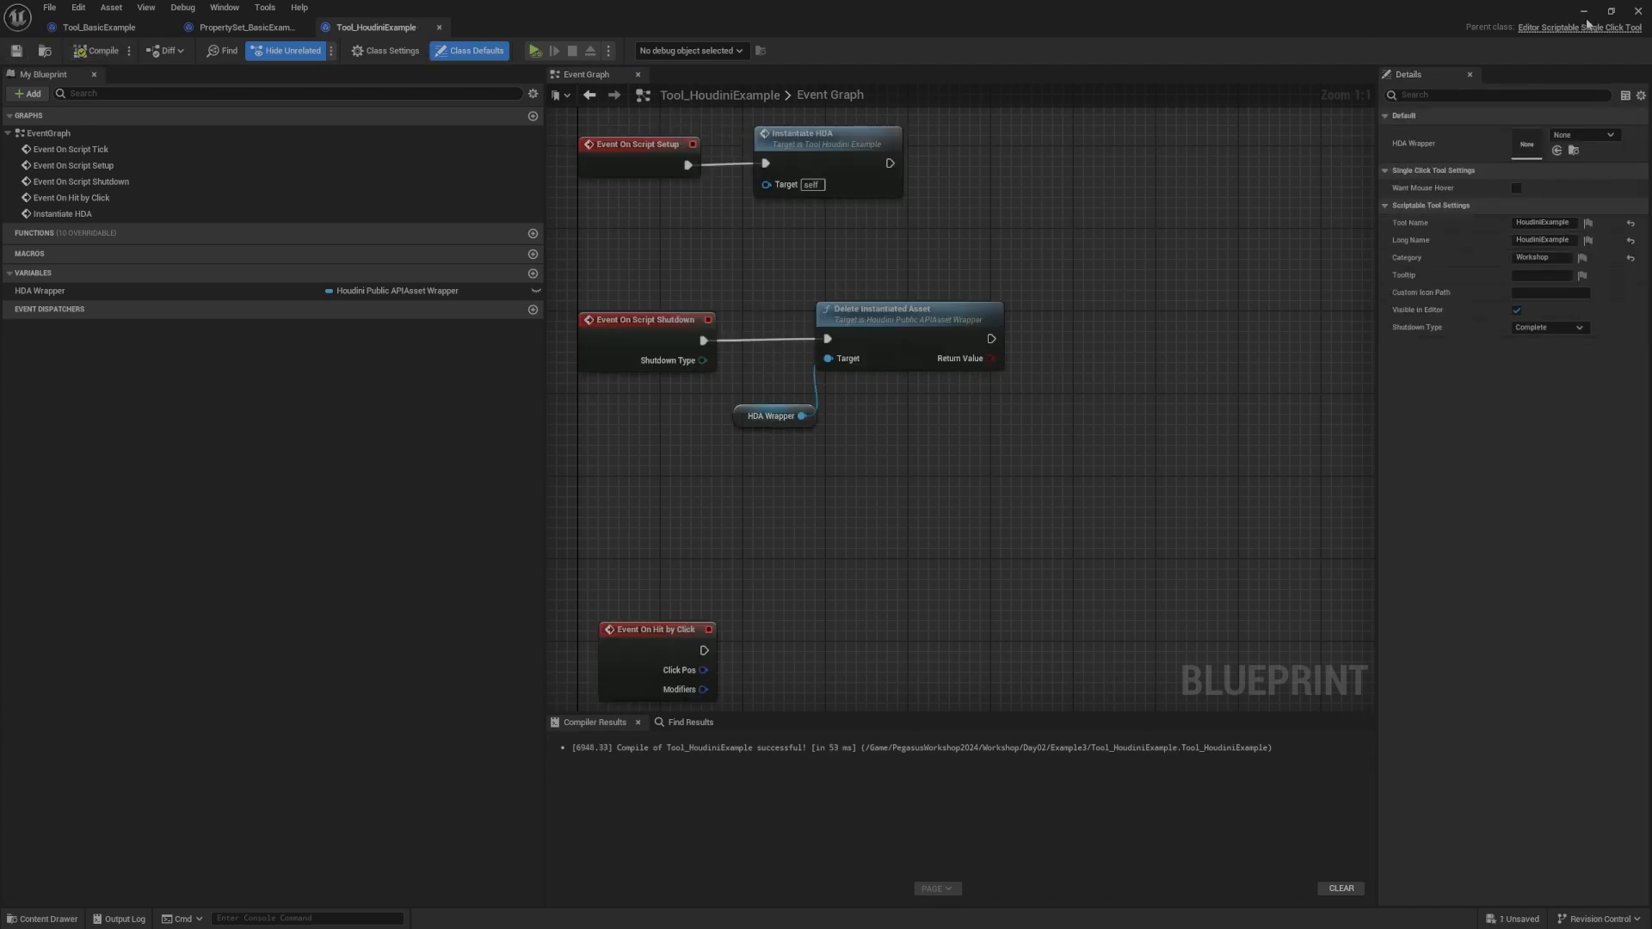
# Step: Return to the level editor and switch it to Selection Mode
pyautogui.click(1584, 12)
pyautogui.moveTo(906, 369)
pyautogui.mouseDown(button='right')
pyautogui.moveTo(941, 368)
pyautogui.moveTo(923, 369)
pyautogui.mouseUp(button='right')
pyautogui.hotkey('shift', '1')
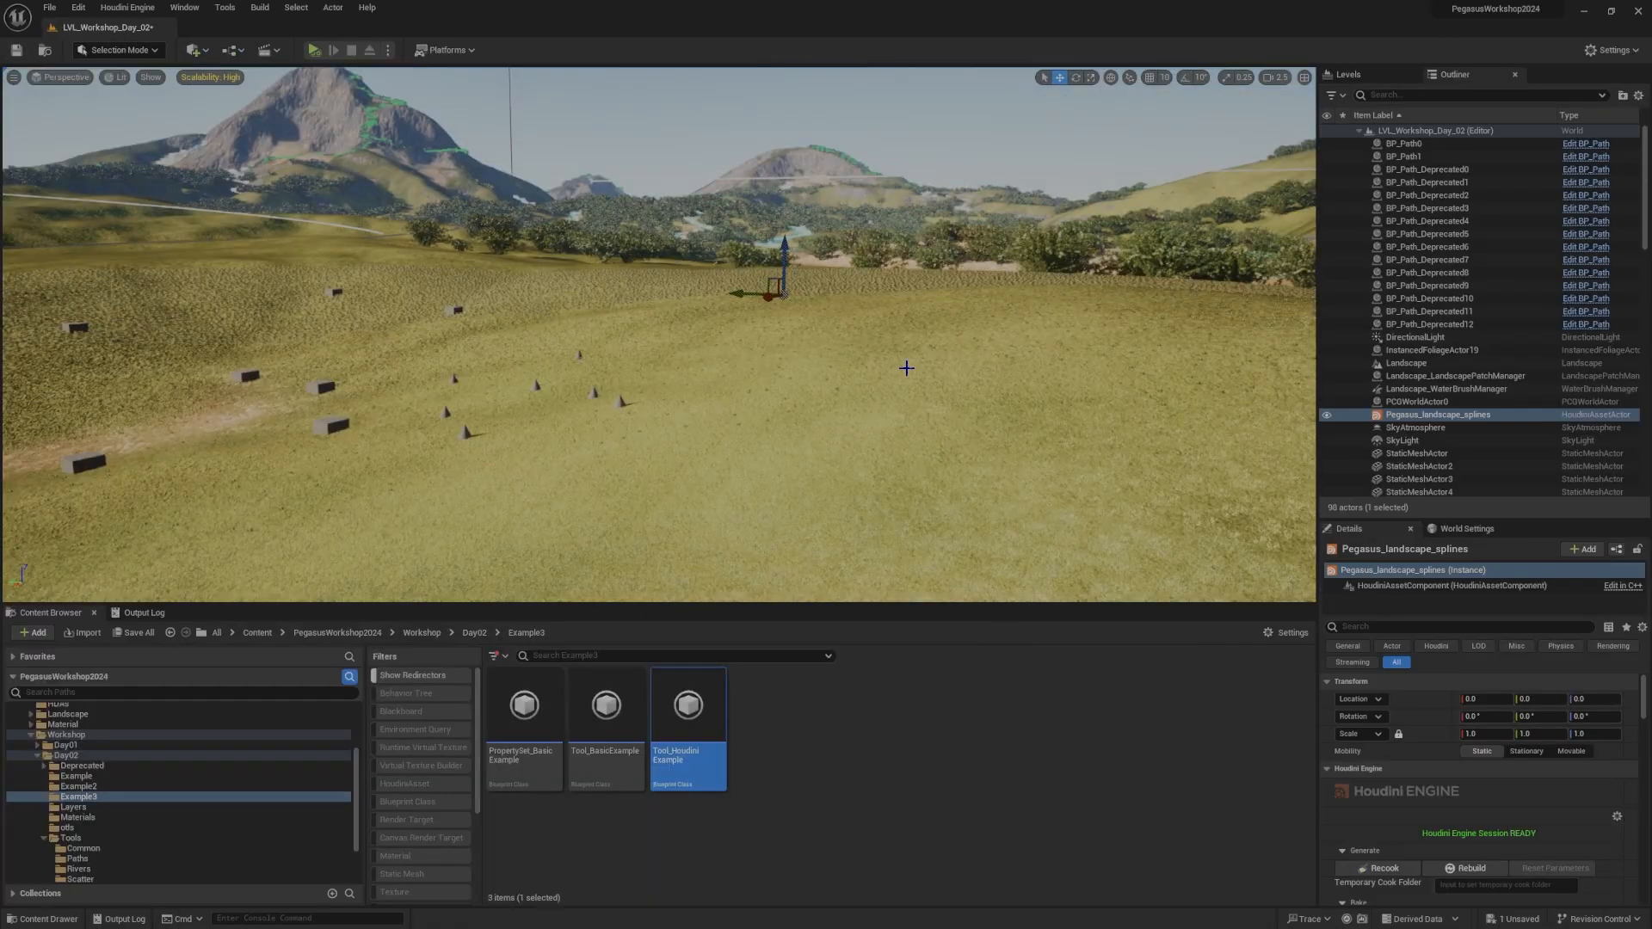
# Step: Switch the level editor to Scriptable Tools Mode, run the HoudiniExample tool from the Workshop category, and complete it
pyautogui.hotkey('shift', '9')
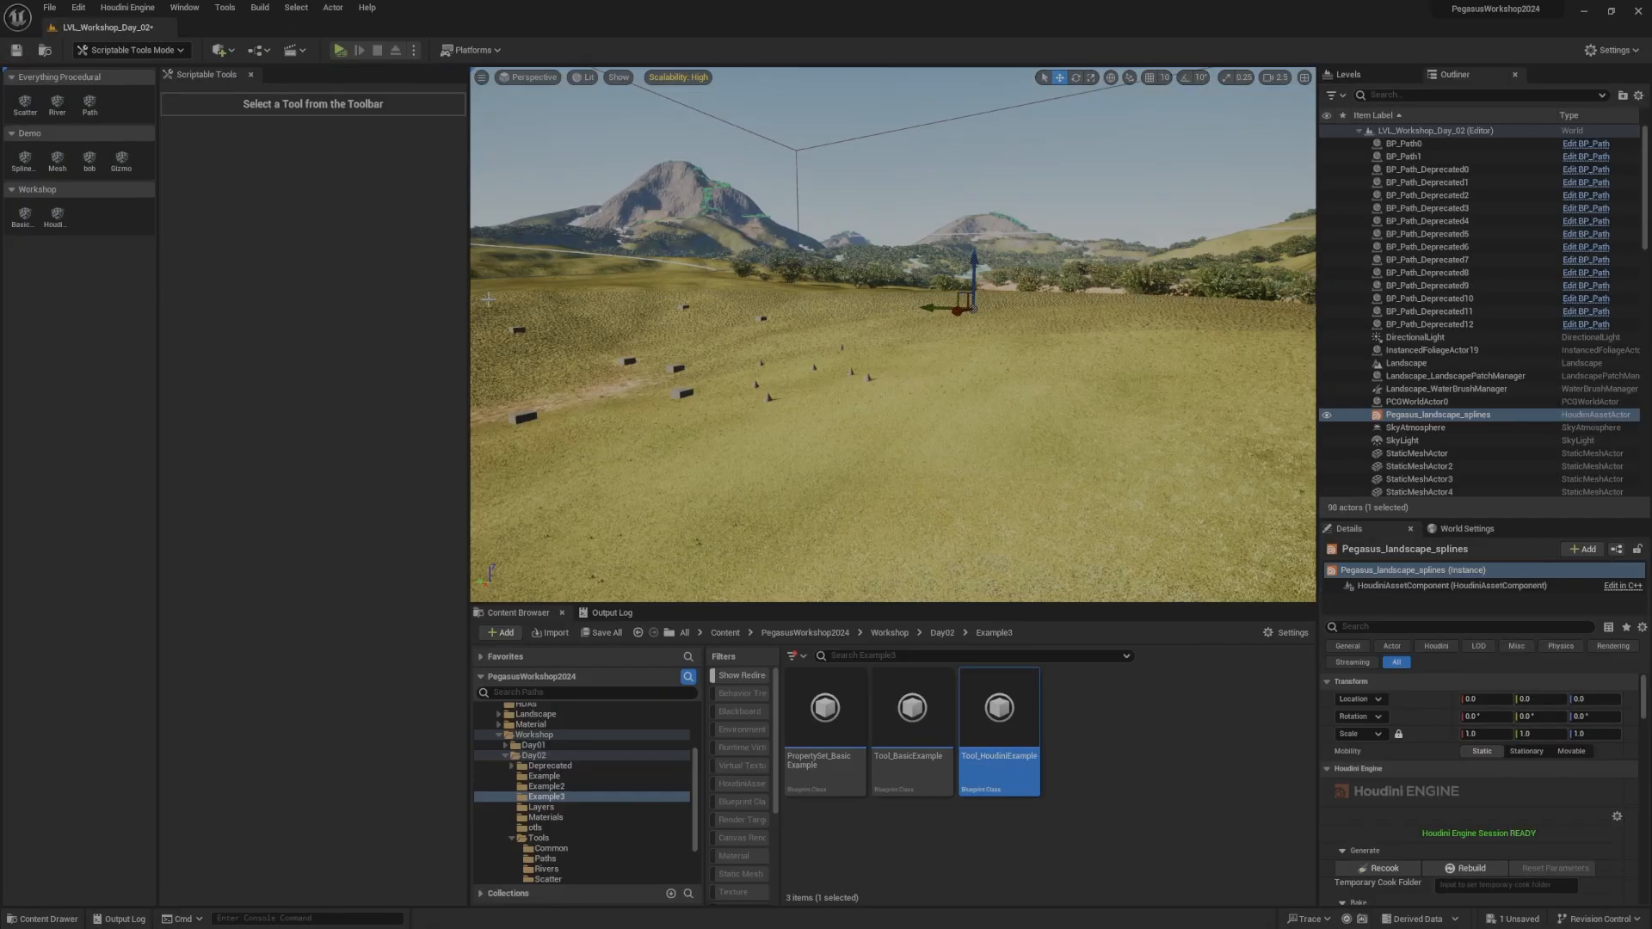
pyautogui.click(56, 221)
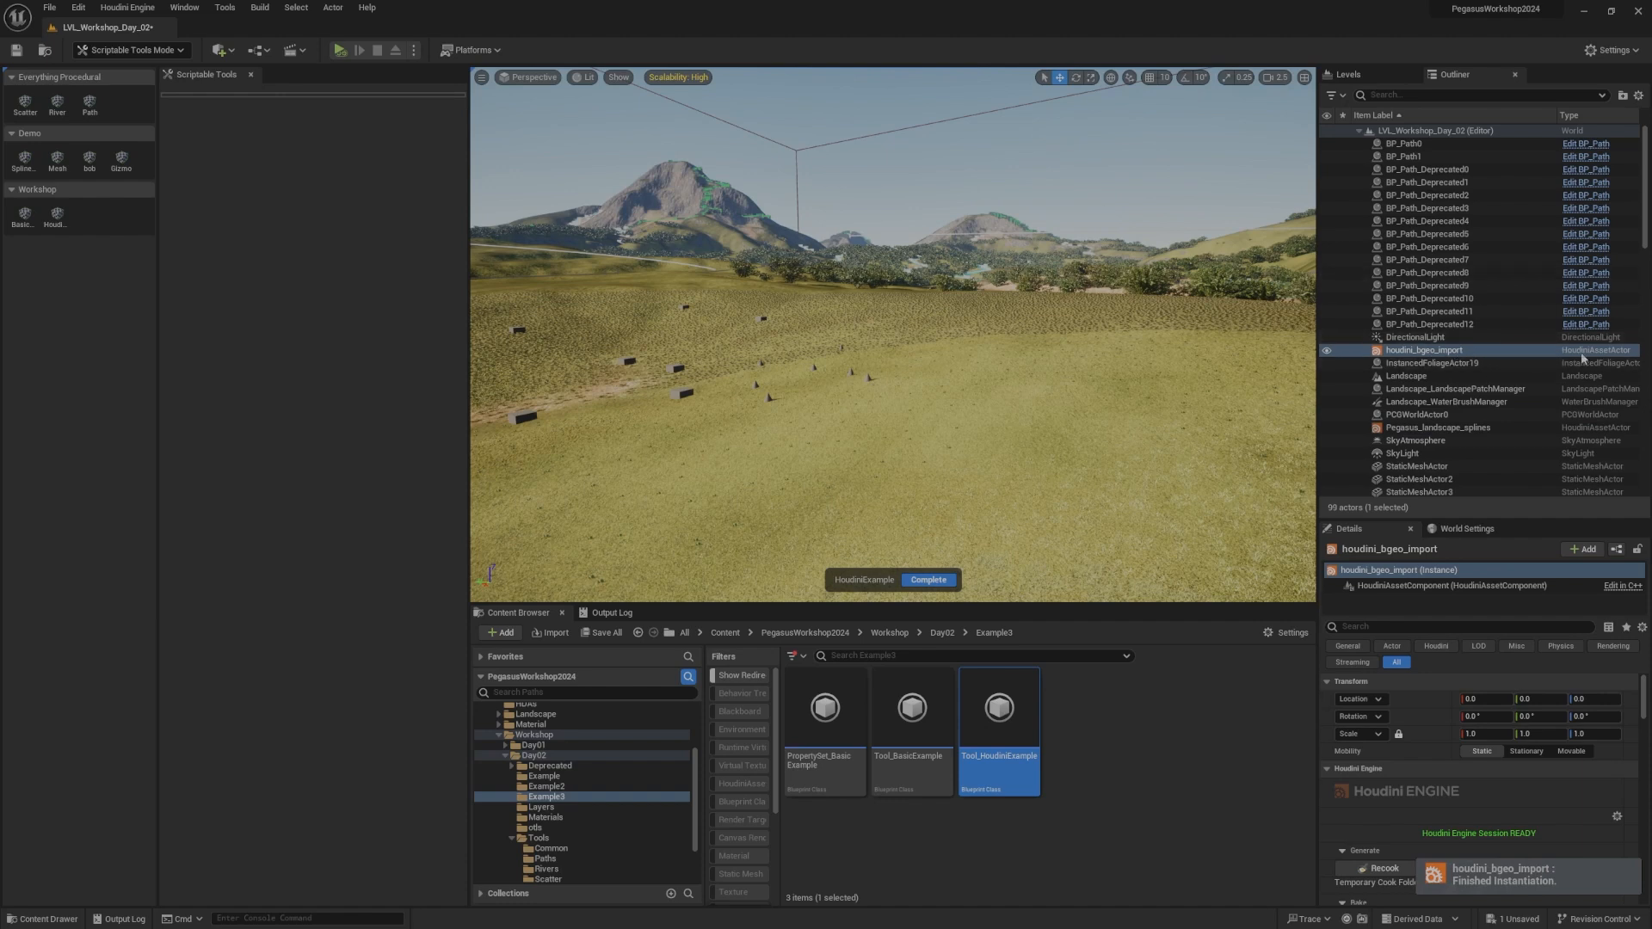
pyautogui.click(928, 581)
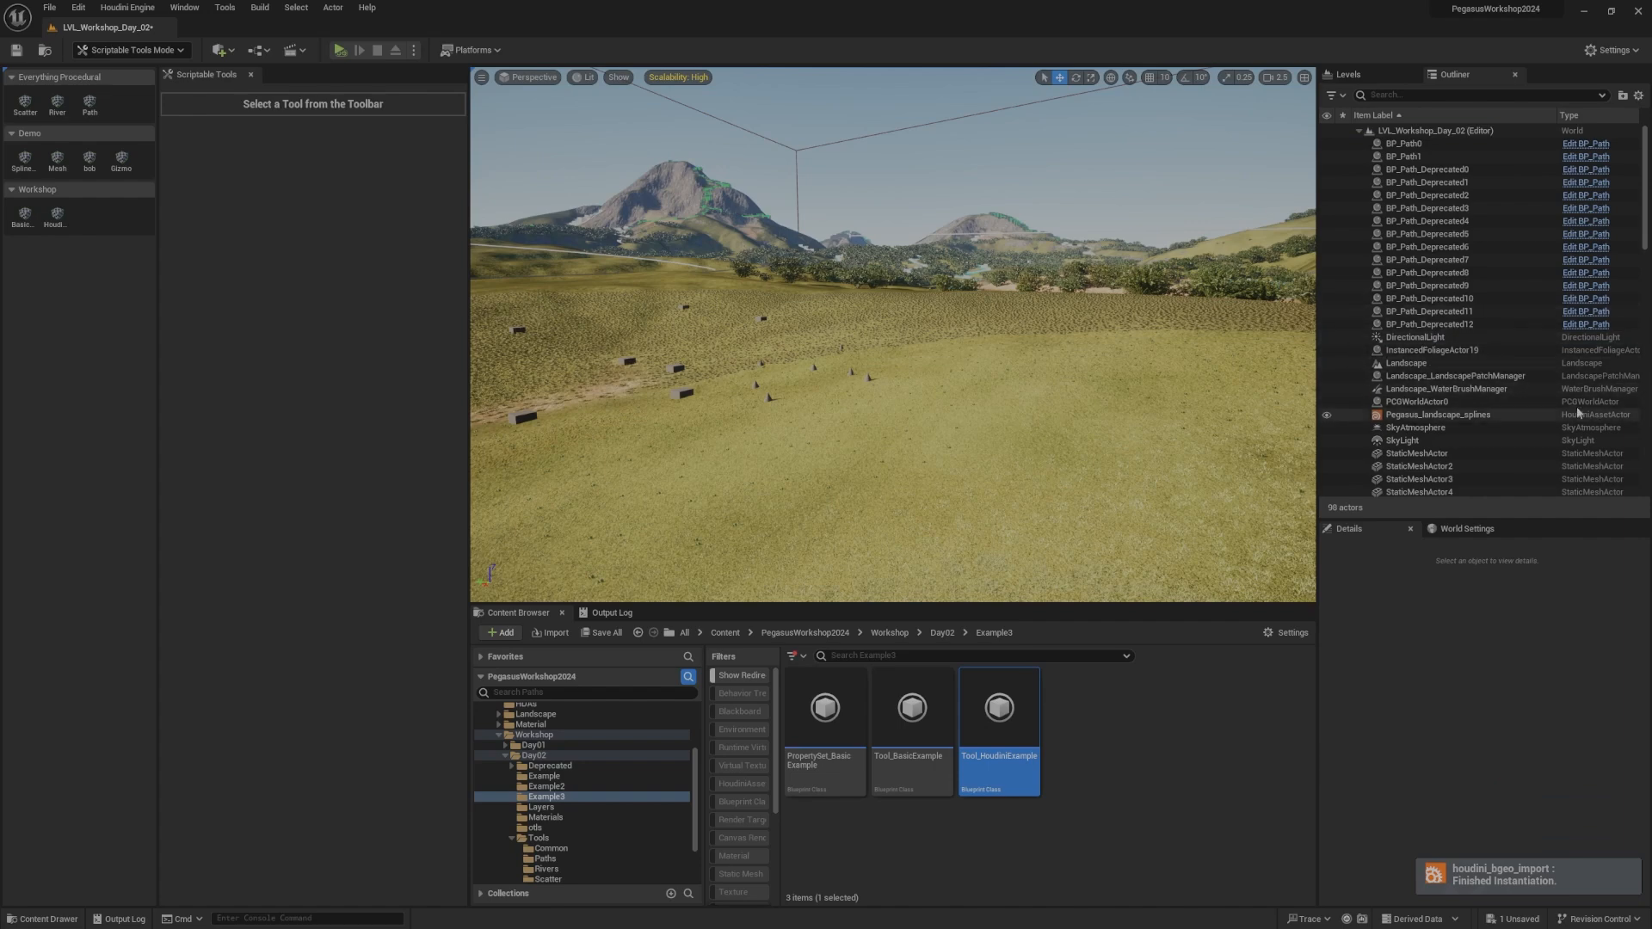
pyautogui.moveTo(1042, 370)
pyautogui.mouseDown(button='right')
pyautogui.moveTo(895, 365)
pyautogui.moveTo(1033, 341)
pyautogui.moveTo(1060, 357)
pyautogui.mouseUp(button='right')
pyautogui.scroll(1, 973, 361)
pyautogui.press('s')
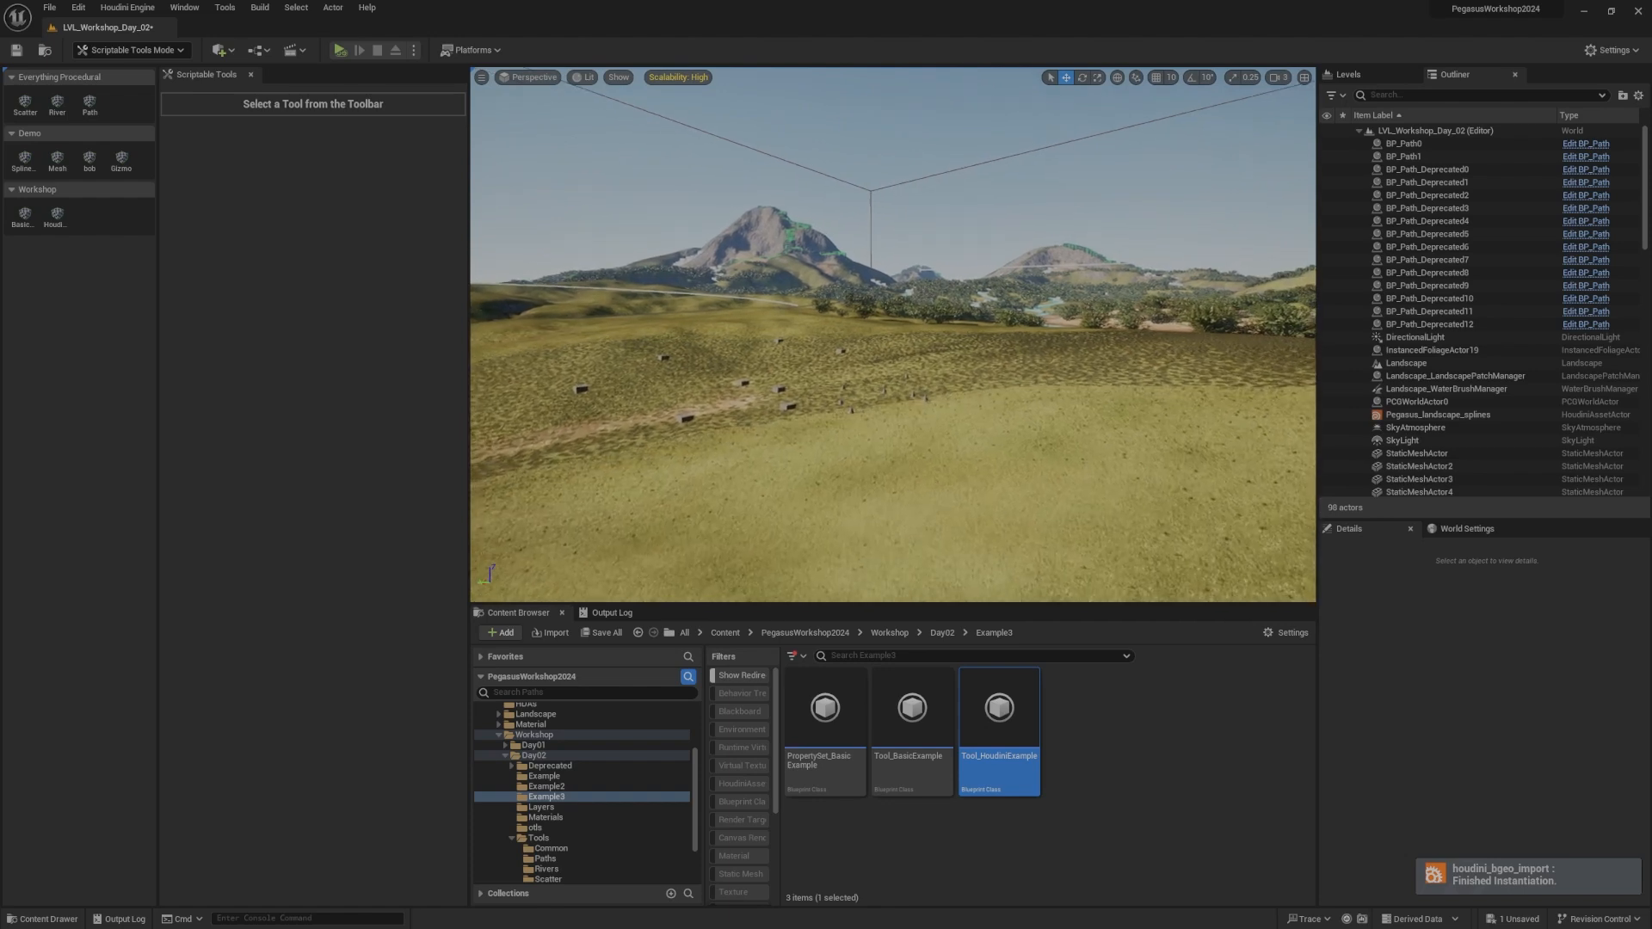
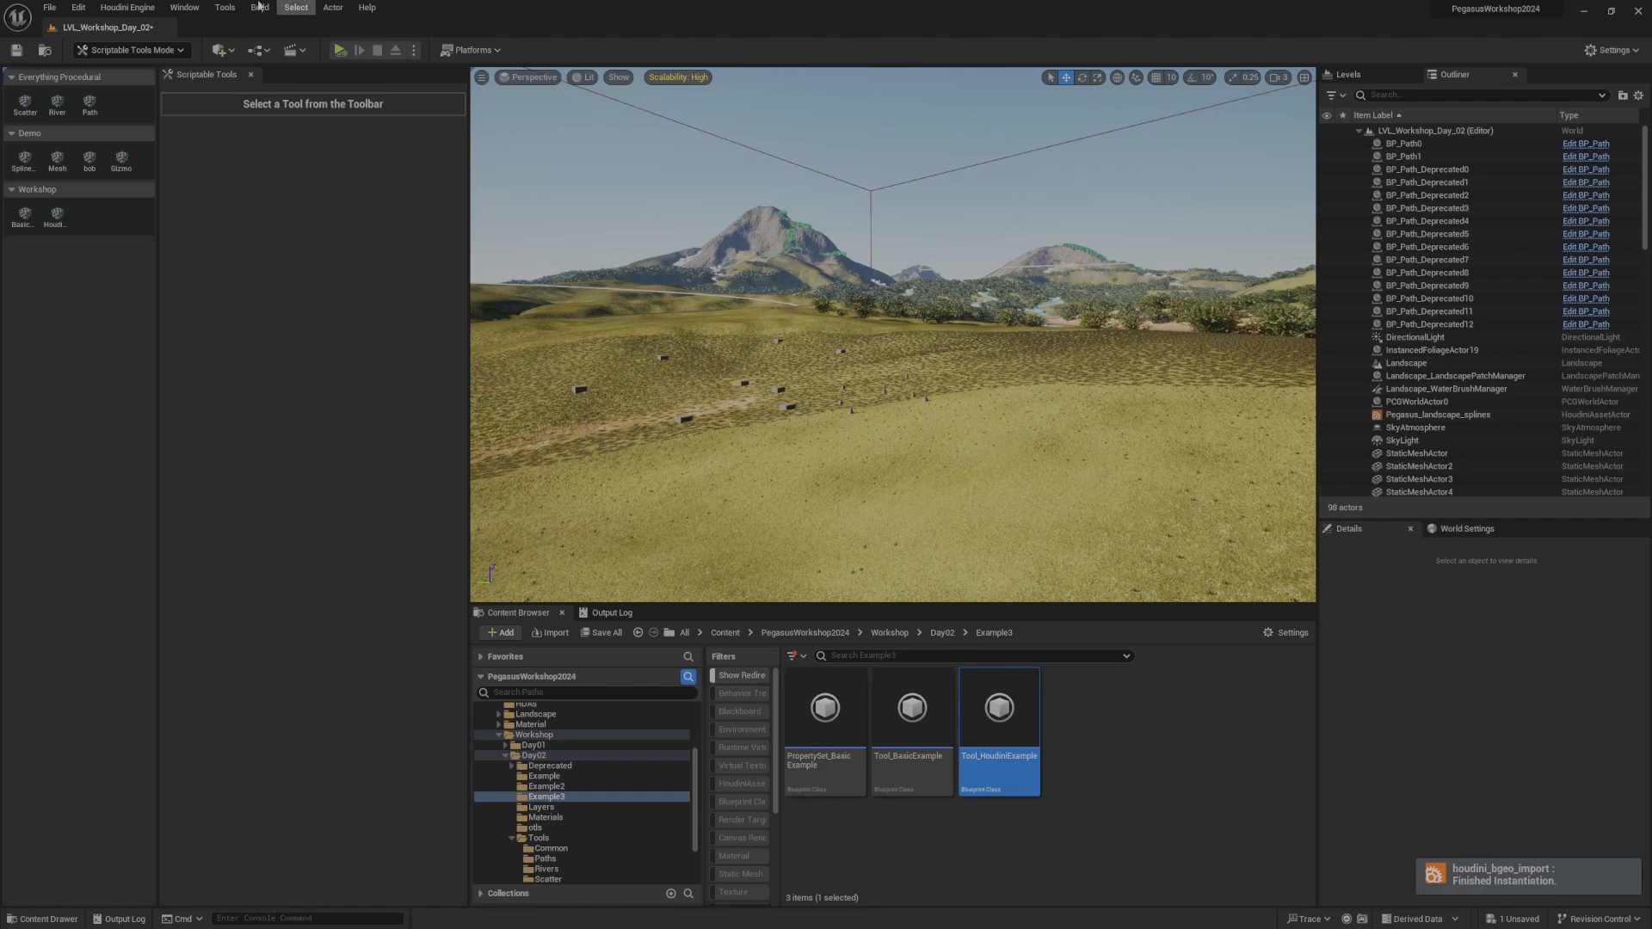
# Step: Review the session commands offered by Houdini Engine in the level editor, without running any
pyautogui.click(108, 7)
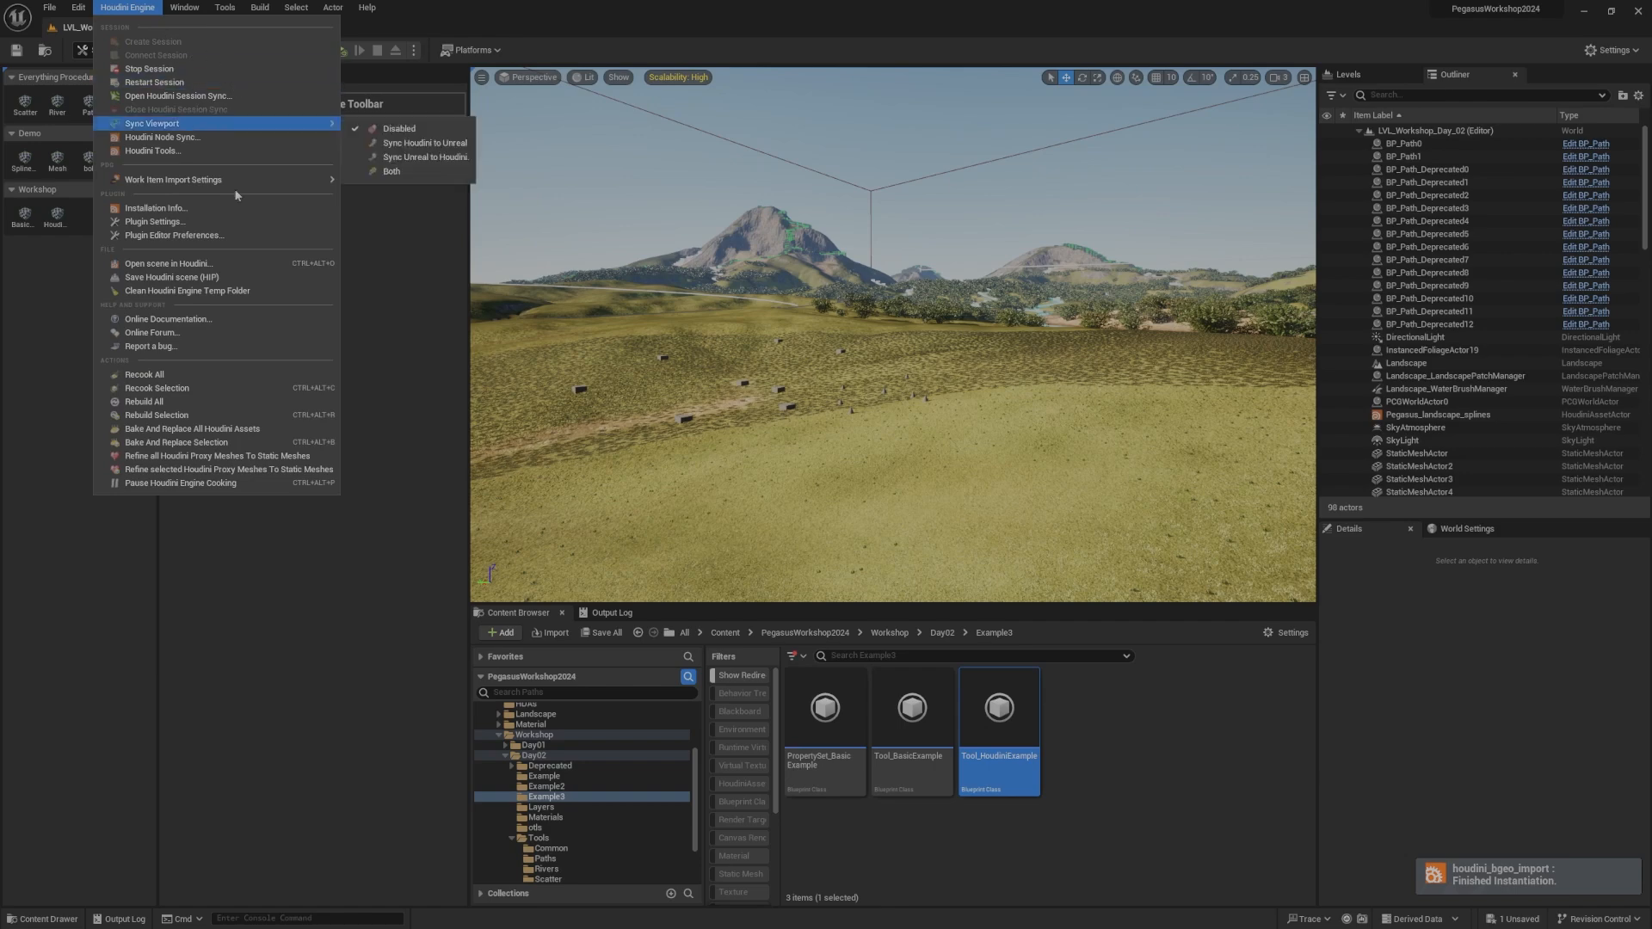
pyautogui.moveTo(689, 345); pyautogui.dragTo(663, 329, button='right')
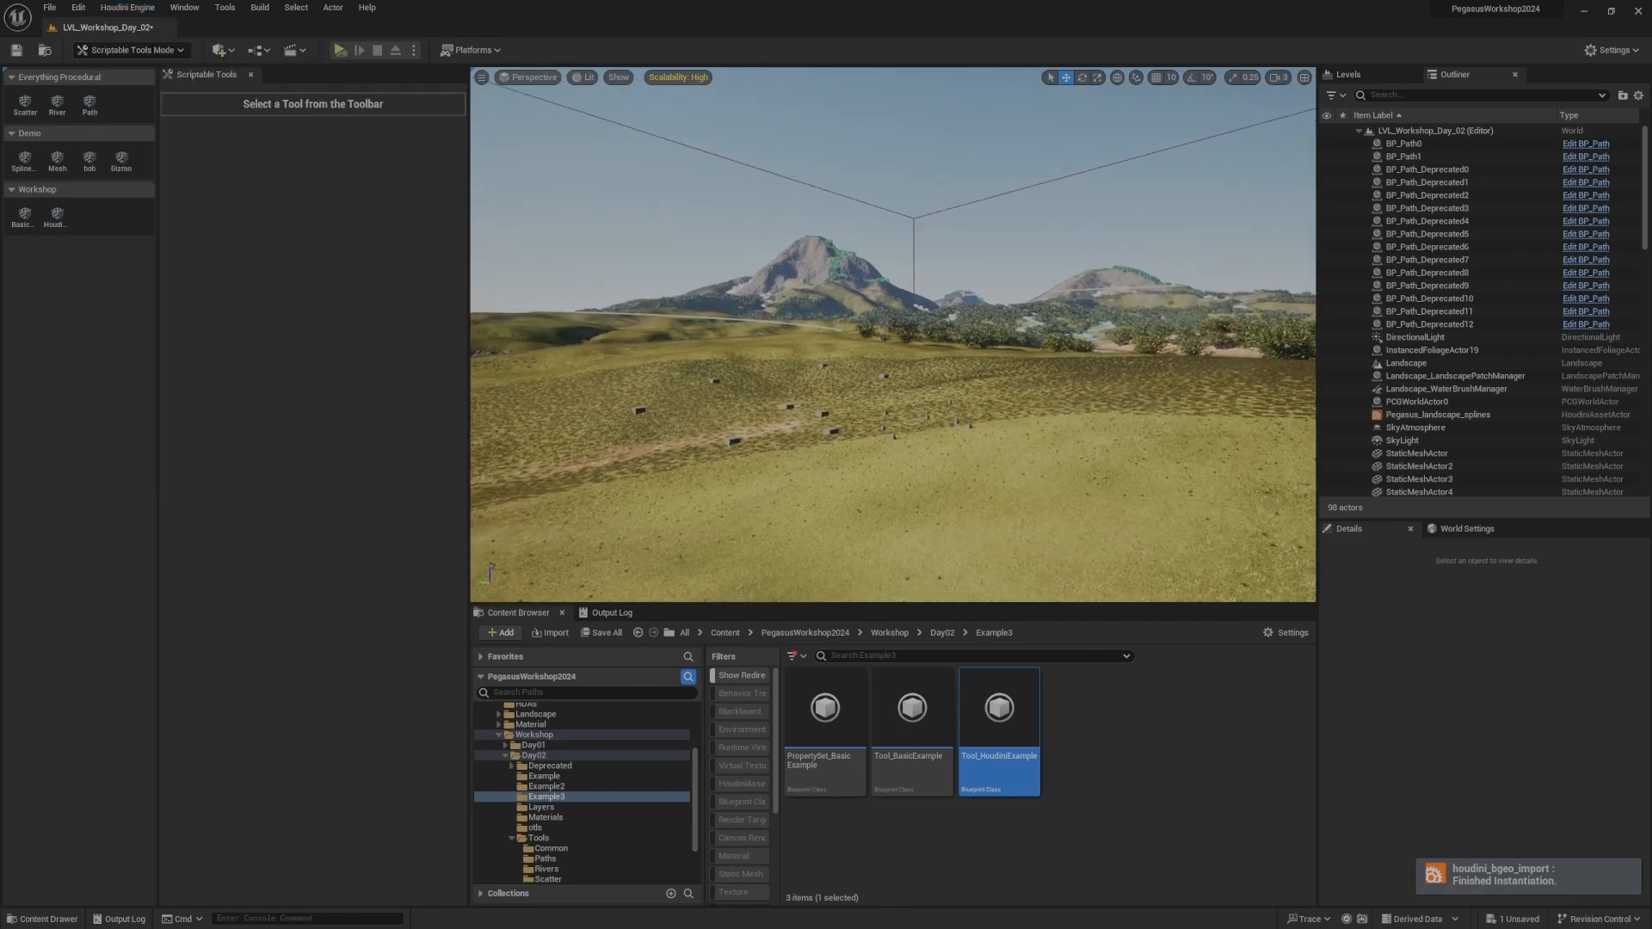
pyautogui.moveTo(993, 477); pyautogui.dragTo(998, 477, button='right')
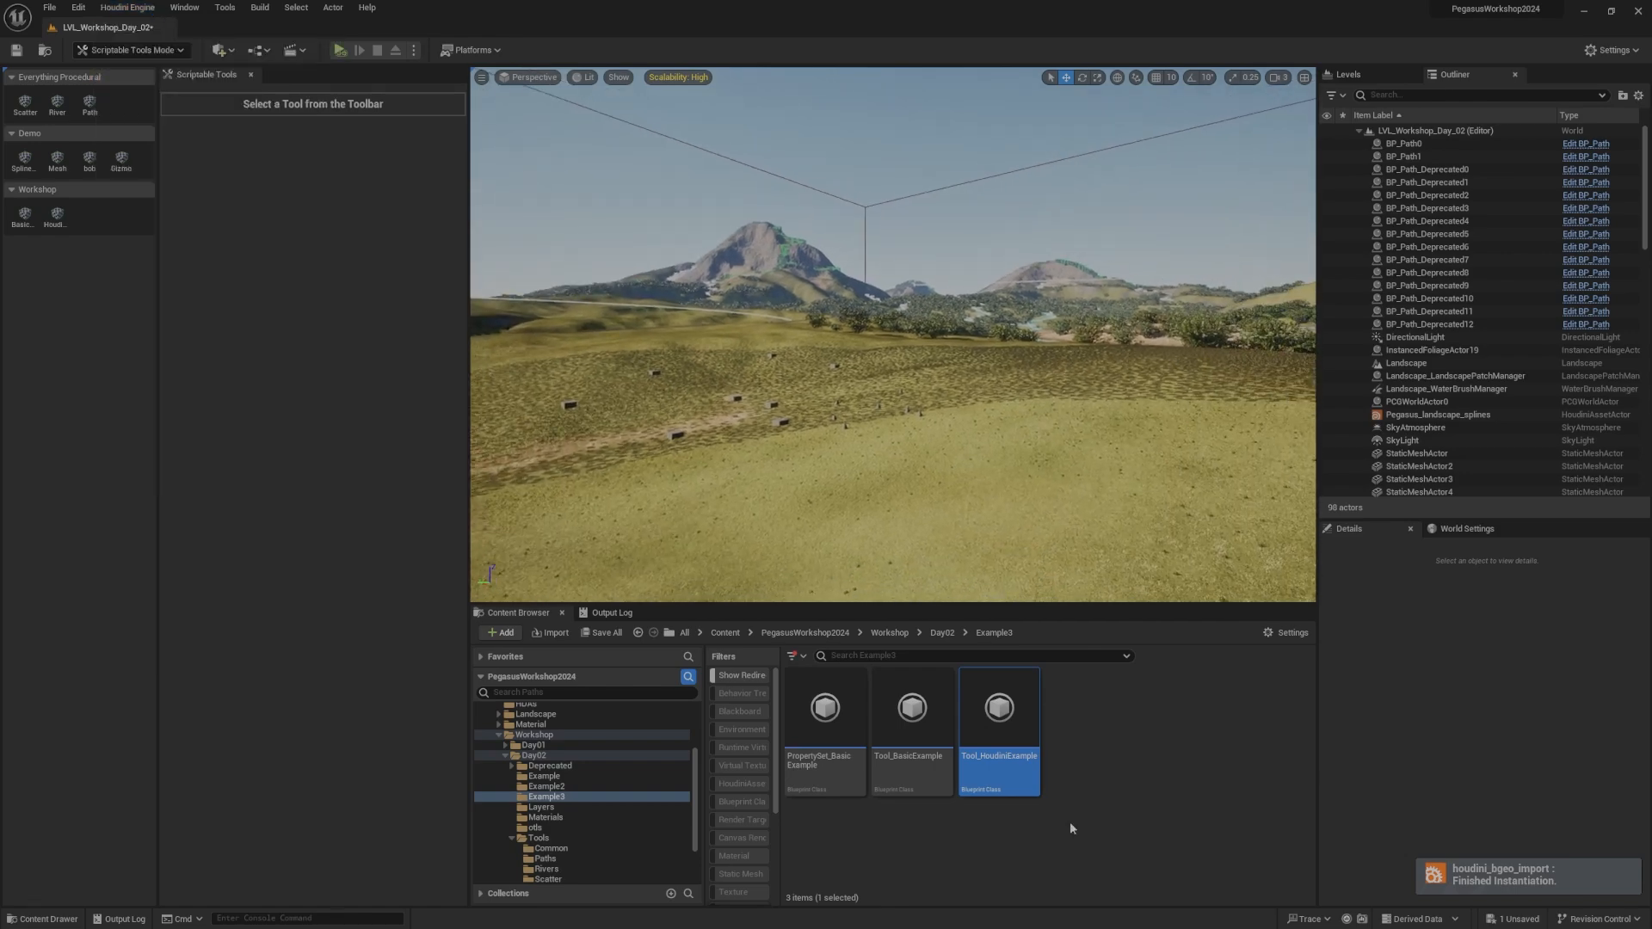
# Step: Reopen the Tool_HoudiniExample blueprint and move the shutdown and Event On Hit by Click nodes lower in the event graph
pyautogui.doubleClick(991, 735)
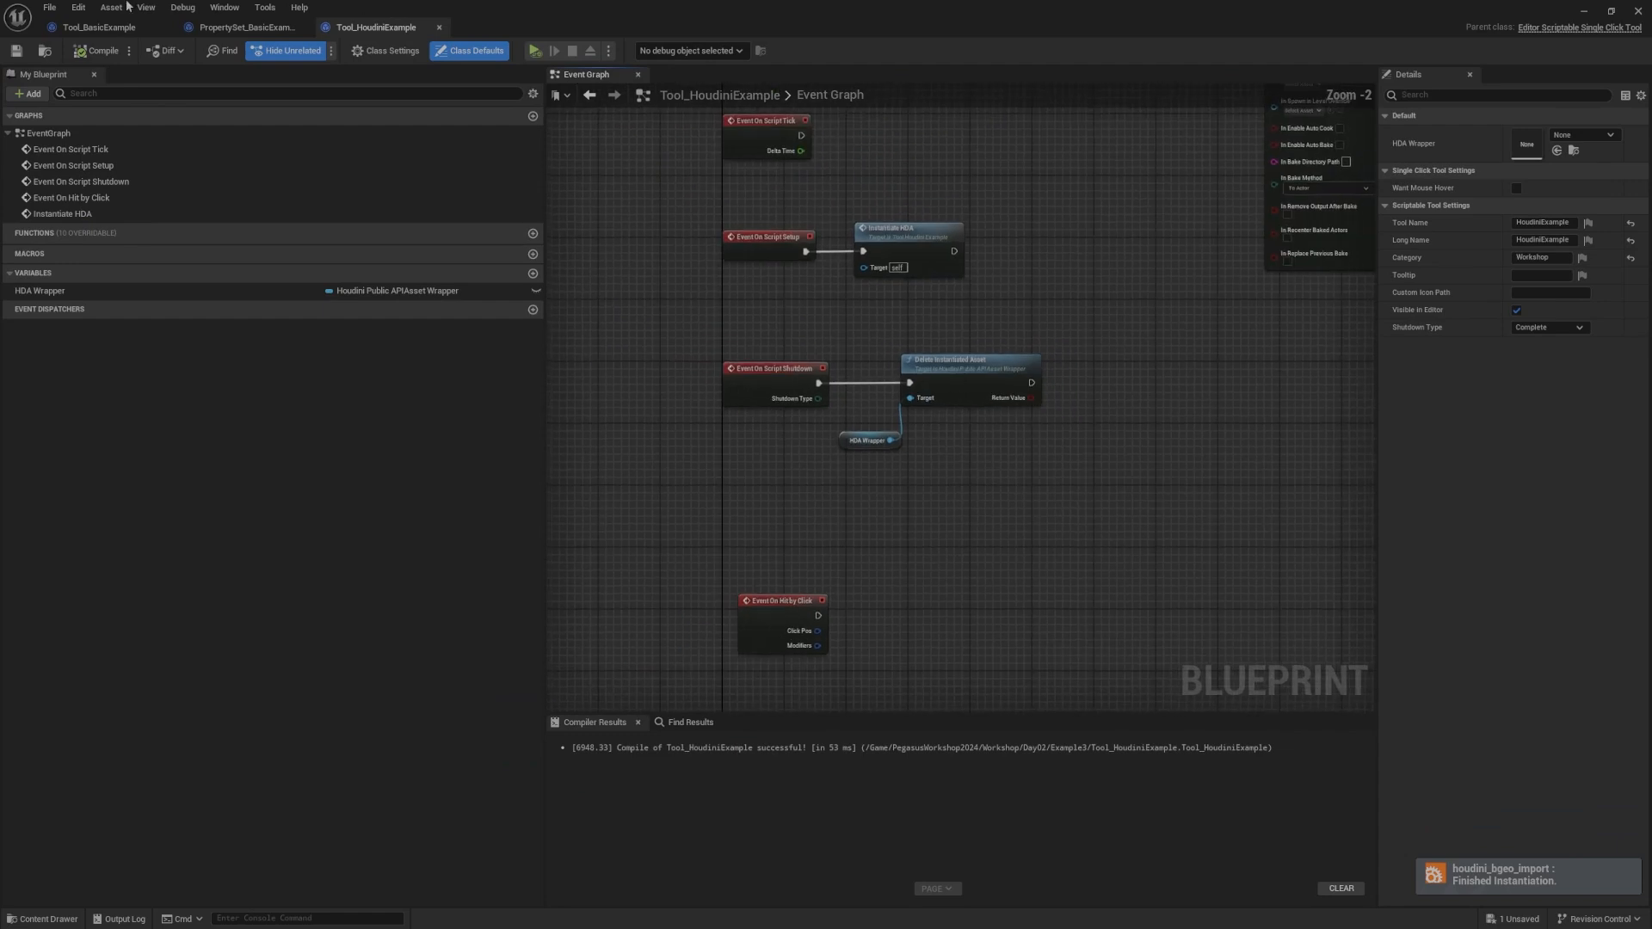
pyautogui.scroll(-2, 1204, 432)
pyautogui.moveTo(1205, 433); pyautogui.dragTo(1124, 446, button='right')
pyautogui.moveTo(995, 375); pyautogui.dragTo(1007, 347, button='right')
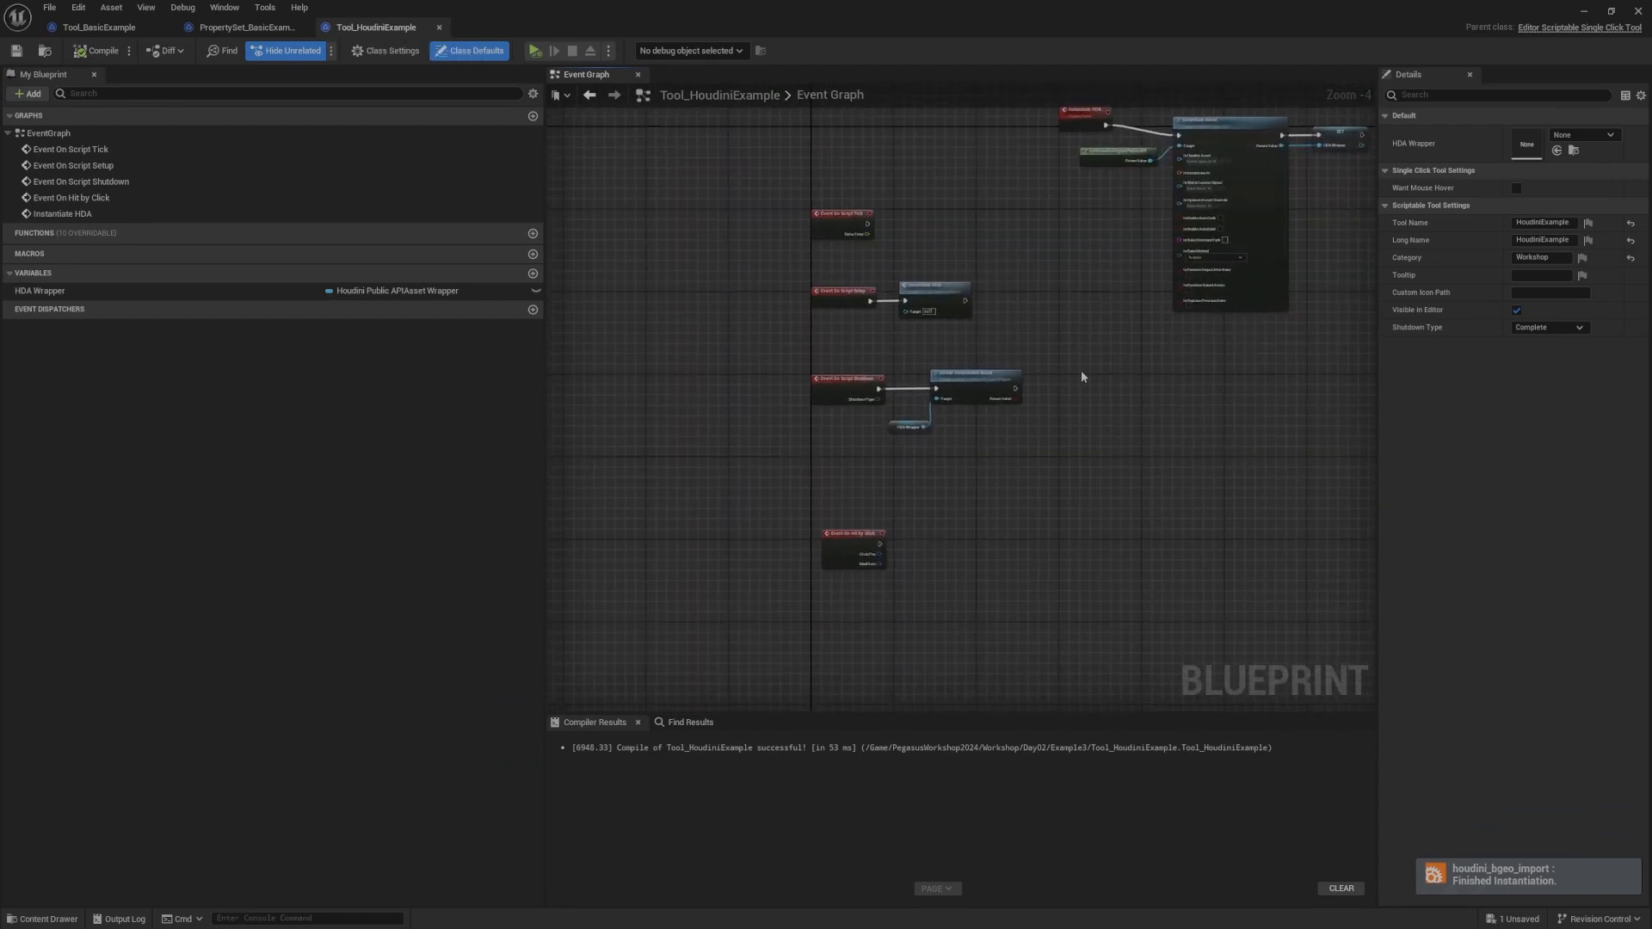
pyautogui.moveTo(1080, 370); pyautogui.dragTo(772, 657)
pyautogui.moveTo(848, 396); pyautogui.dragTo(849, 447)
# Step: Copy the GetHoudiniEnginePublicAPI and Create Session nodes from the spare session nodes in the event graph
pyautogui.scroll(-4, 901, 438)
pyautogui.moveTo(1342, 602); pyautogui.dragTo(936, 463, button='right')
pyautogui.scroll(8, 921, 585)
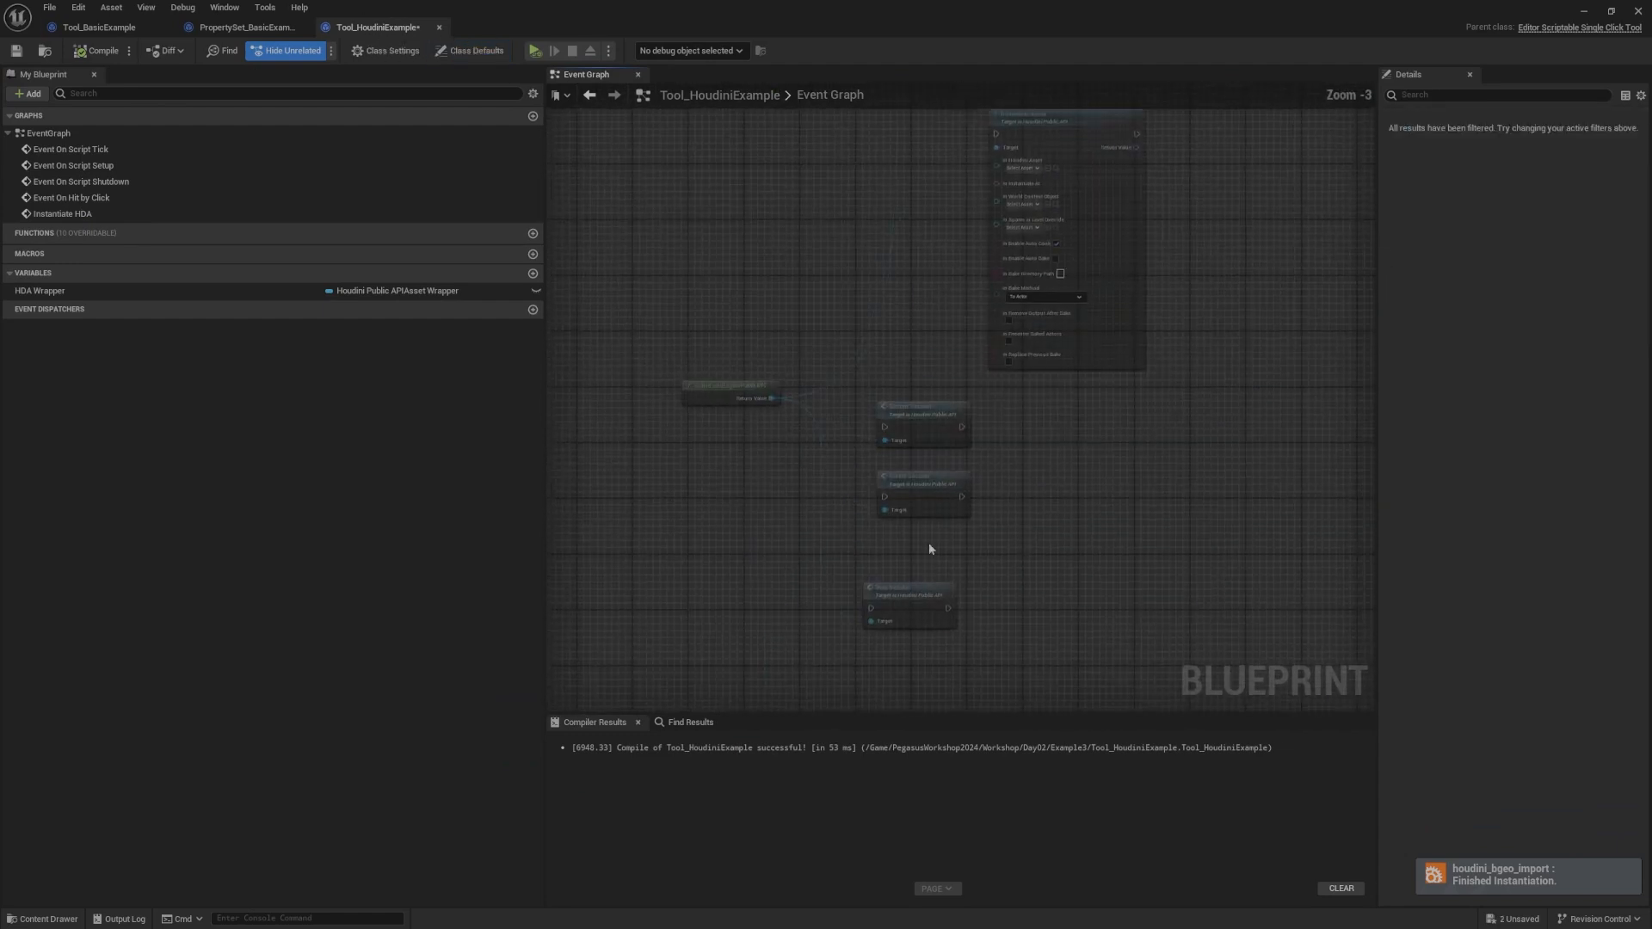
pyautogui.click(1028, 423)
pyautogui.moveTo(1027, 424); pyautogui.dragTo(1150, 387, button='right')
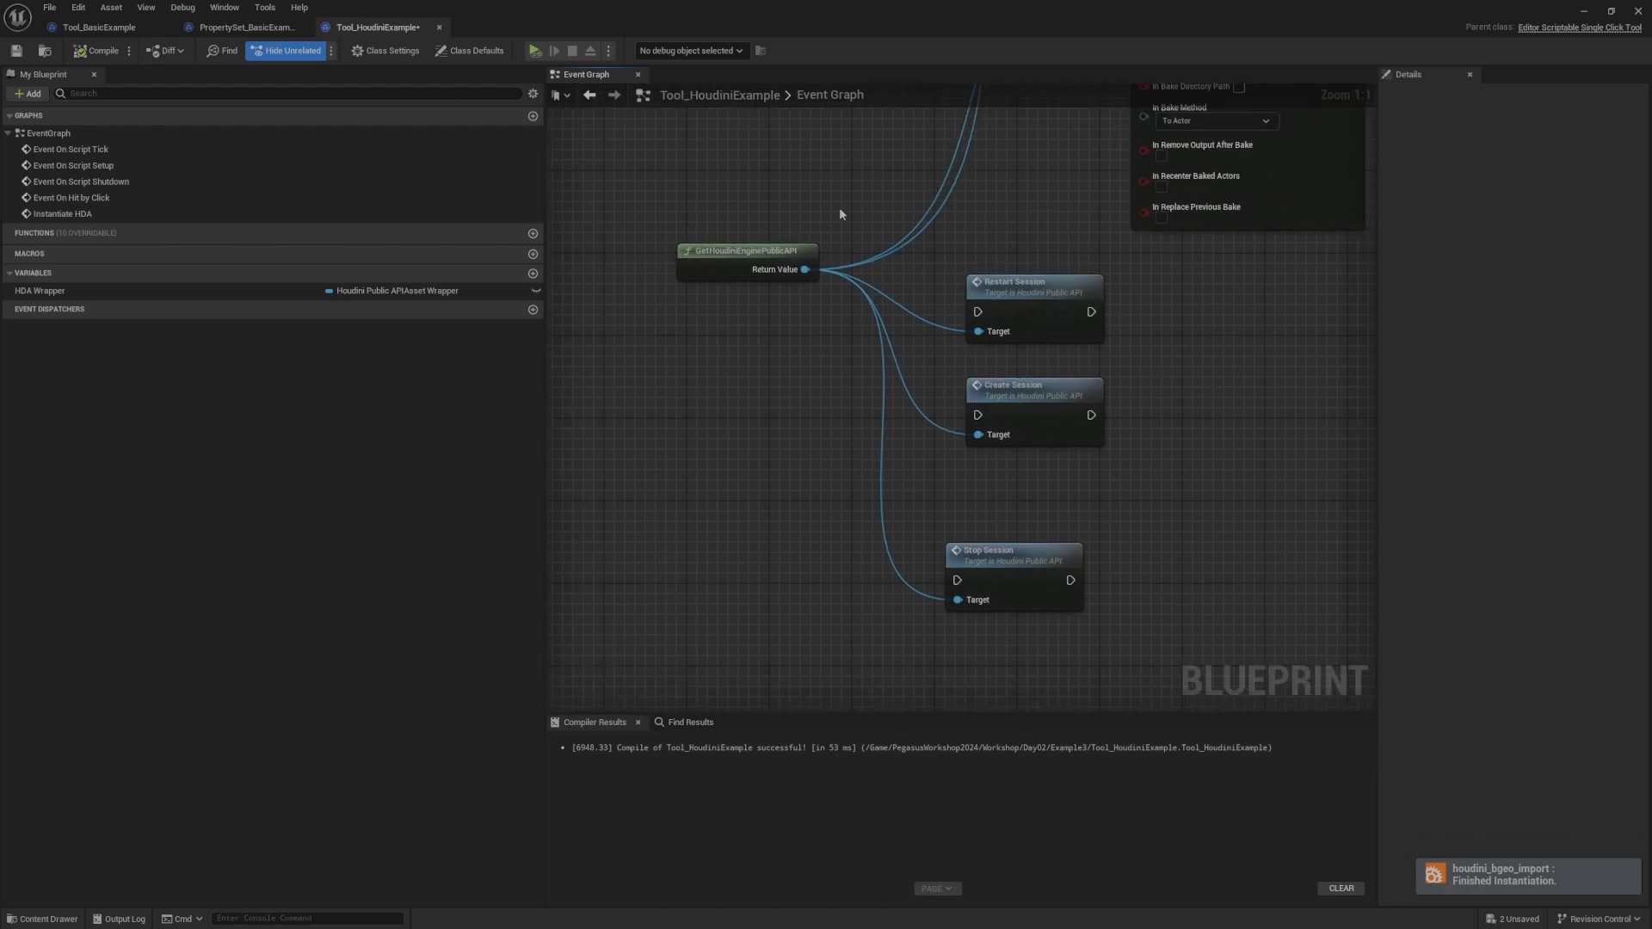
pyautogui.click(747, 255)
pyautogui.scroll(-6, 814, 372)
pyautogui.moveTo(814, 372); pyautogui.dragTo(1282, 662, button='right')
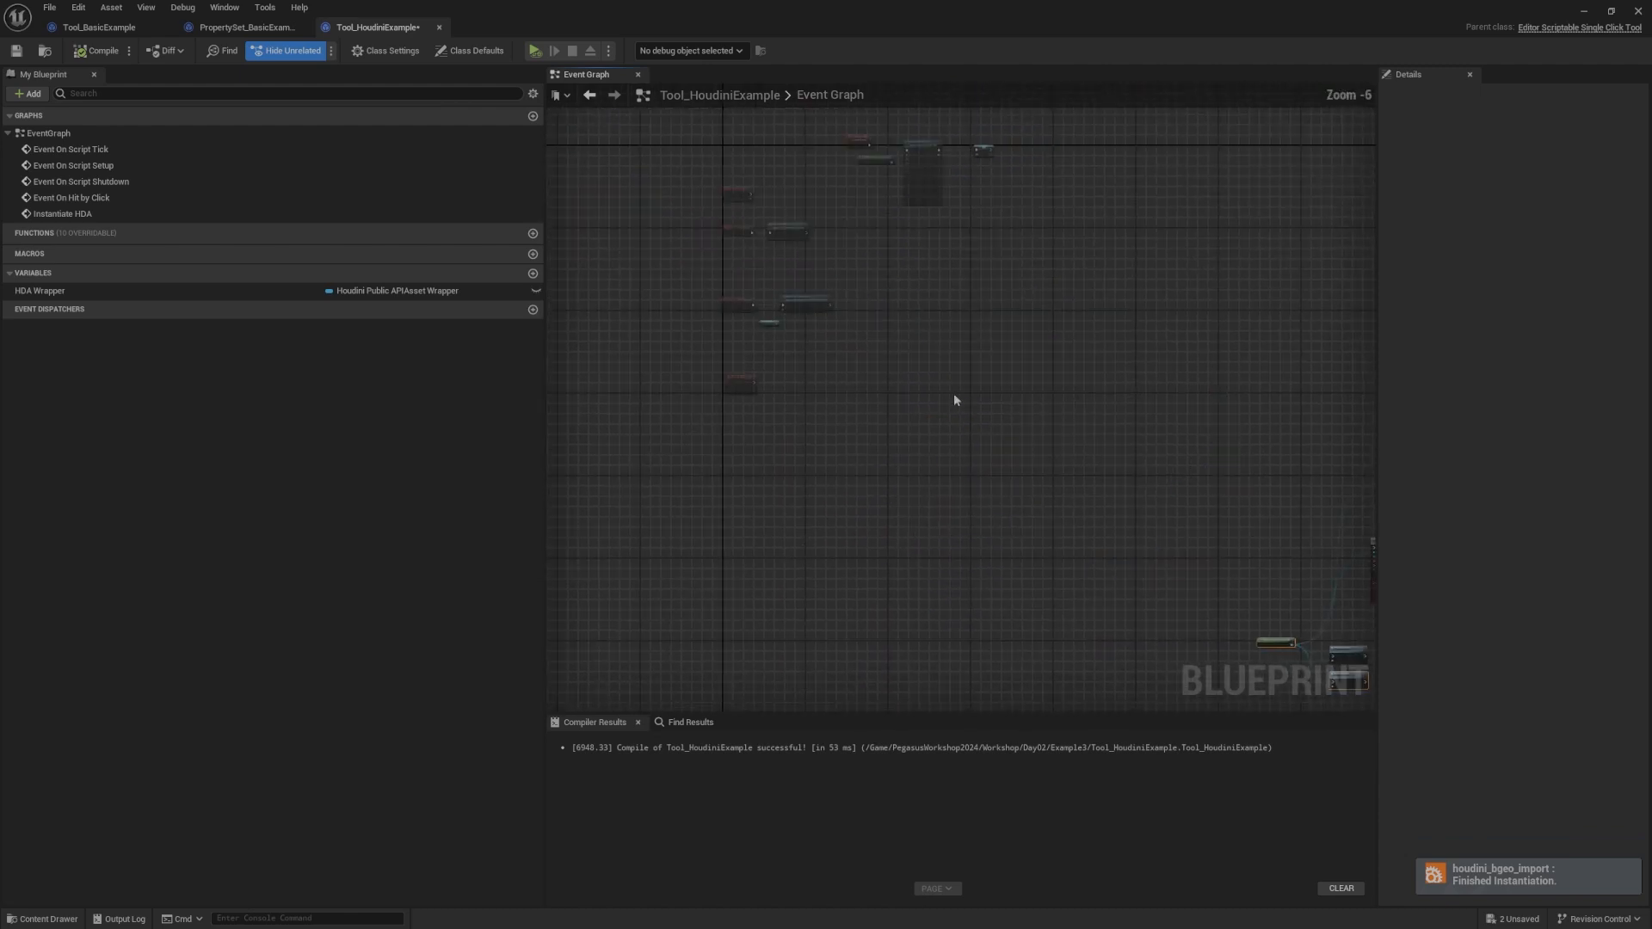
# Step: Move the Event On Script Tick node up, away from the setup event's nodes
pyautogui.scroll(6, 903, 358)
pyautogui.moveTo(791, 211); pyautogui.dragTo(1147, 347, button='right')
pyautogui.scroll(-2, 904, 358)
pyautogui.moveTo(1022, 291); pyautogui.dragTo(998, 410, button='right')
pyautogui.moveTo(964, 365); pyautogui.dragTo(913, 154)
pyautogui.click(1001, 398)
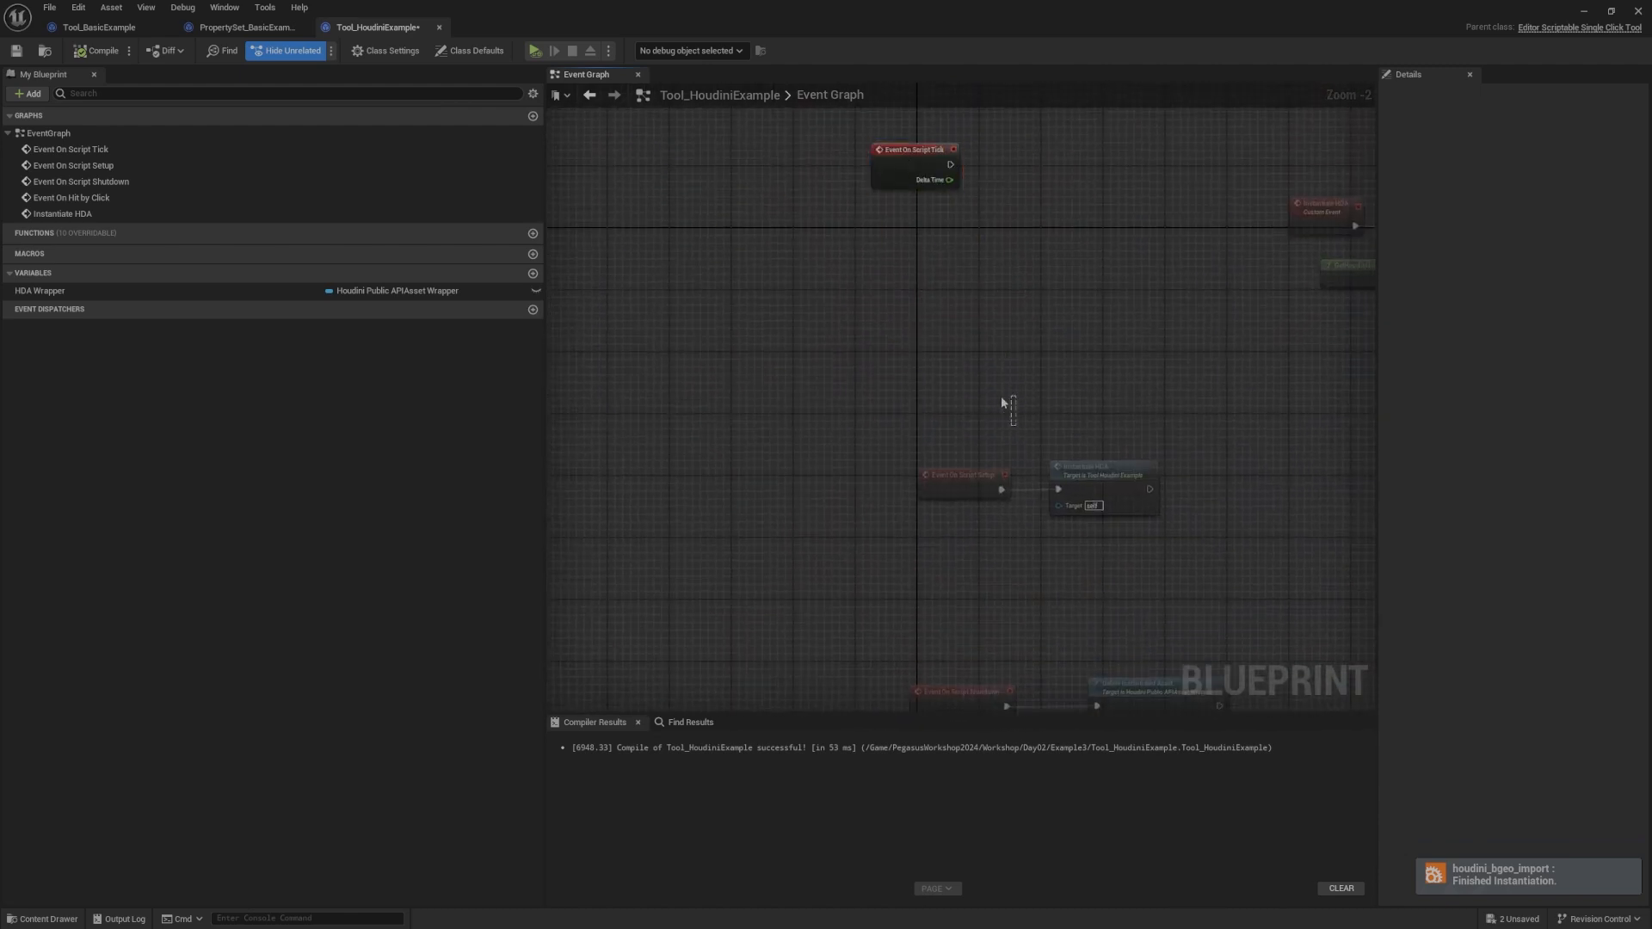
pyautogui.moveTo(1001, 398); pyautogui.dragTo(1042, 270, button='right')
# Step: Paste the copied API and Create Session nodes and place them between Event On Script Setup and Instantiate HDA
pyautogui.click(922, 406)
pyautogui.moveTo(989, 367); pyautogui.dragTo(733, 512)
pyautogui.scroll(2, 908, 406)
pyautogui.hotkey('ctrl', 'v')
pyautogui.click(886, 422)
pyautogui.moveTo(1066, 511); pyautogui.dragTo(969, 379)
pyautogui.moveTo(912, 469); pyautogui.dragTo(965, 481, button='right')
pyautogui.moveTo(797, 528); pyautogui.dragTo(869, 466)
pyautogui.moveTo(973, 431); pyautogui.dragTo(886, 446, button='right')
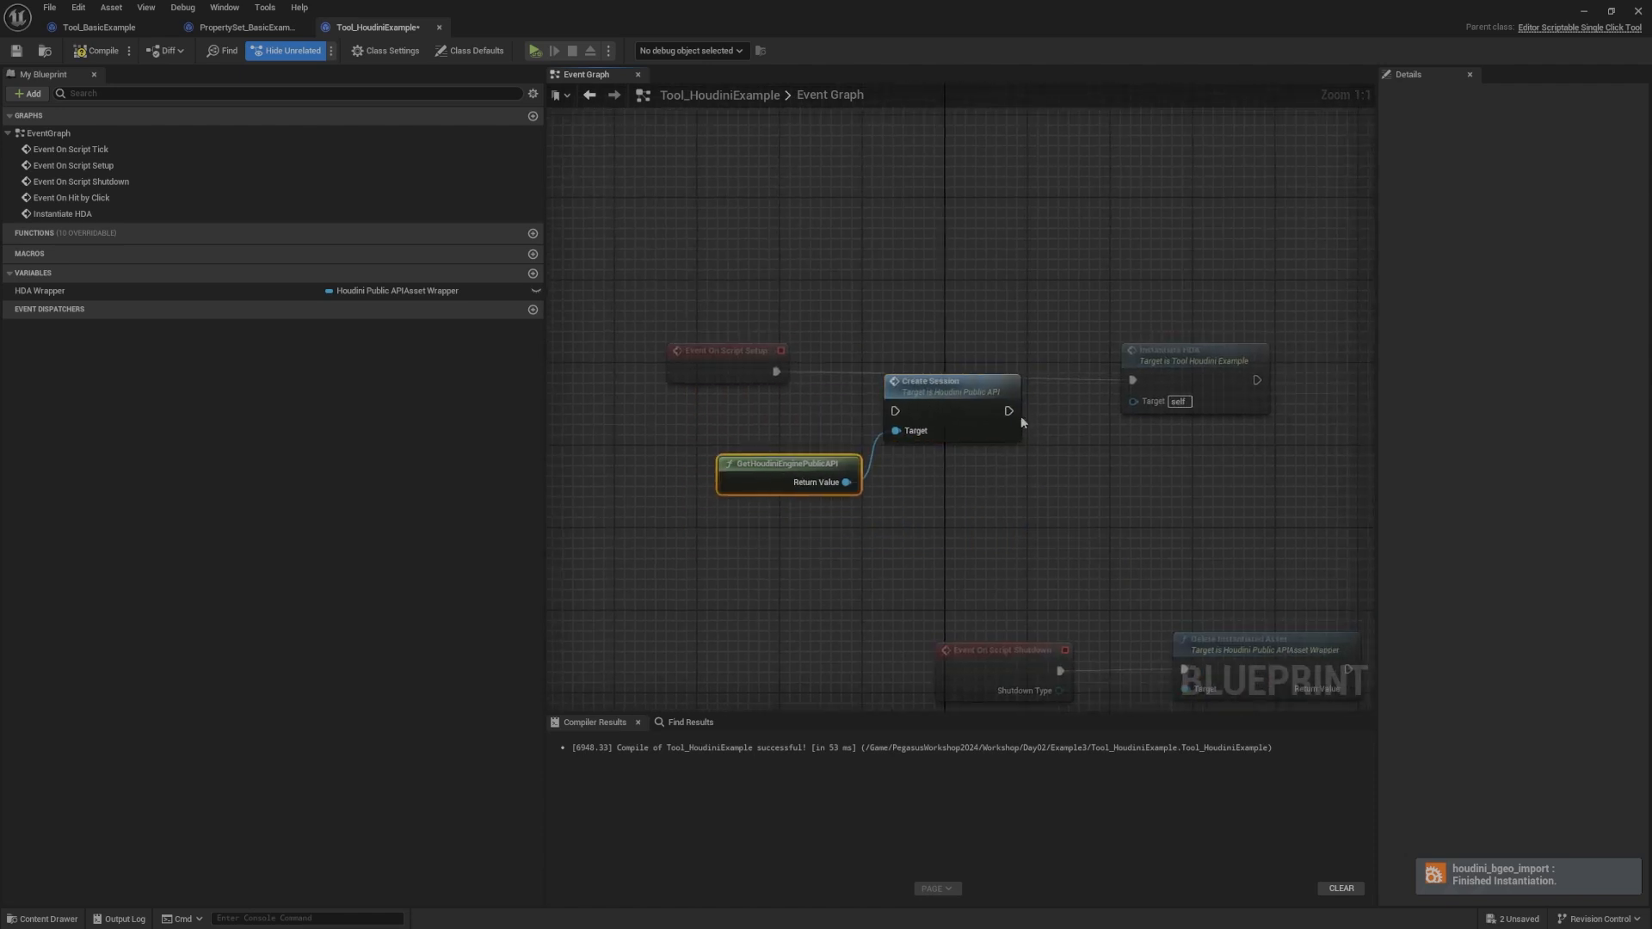
# Step: Wire Create Session between Event On Script Setup and Instantiate HDA, with GetHoudiniEnginePublicAPI as its target
pyautogui.moveTo(1009, 411); pyautogui.dragTo(1134, 380)
pyautogui.moveTo(896, 412); pyautogui.dragTo(777, 372)
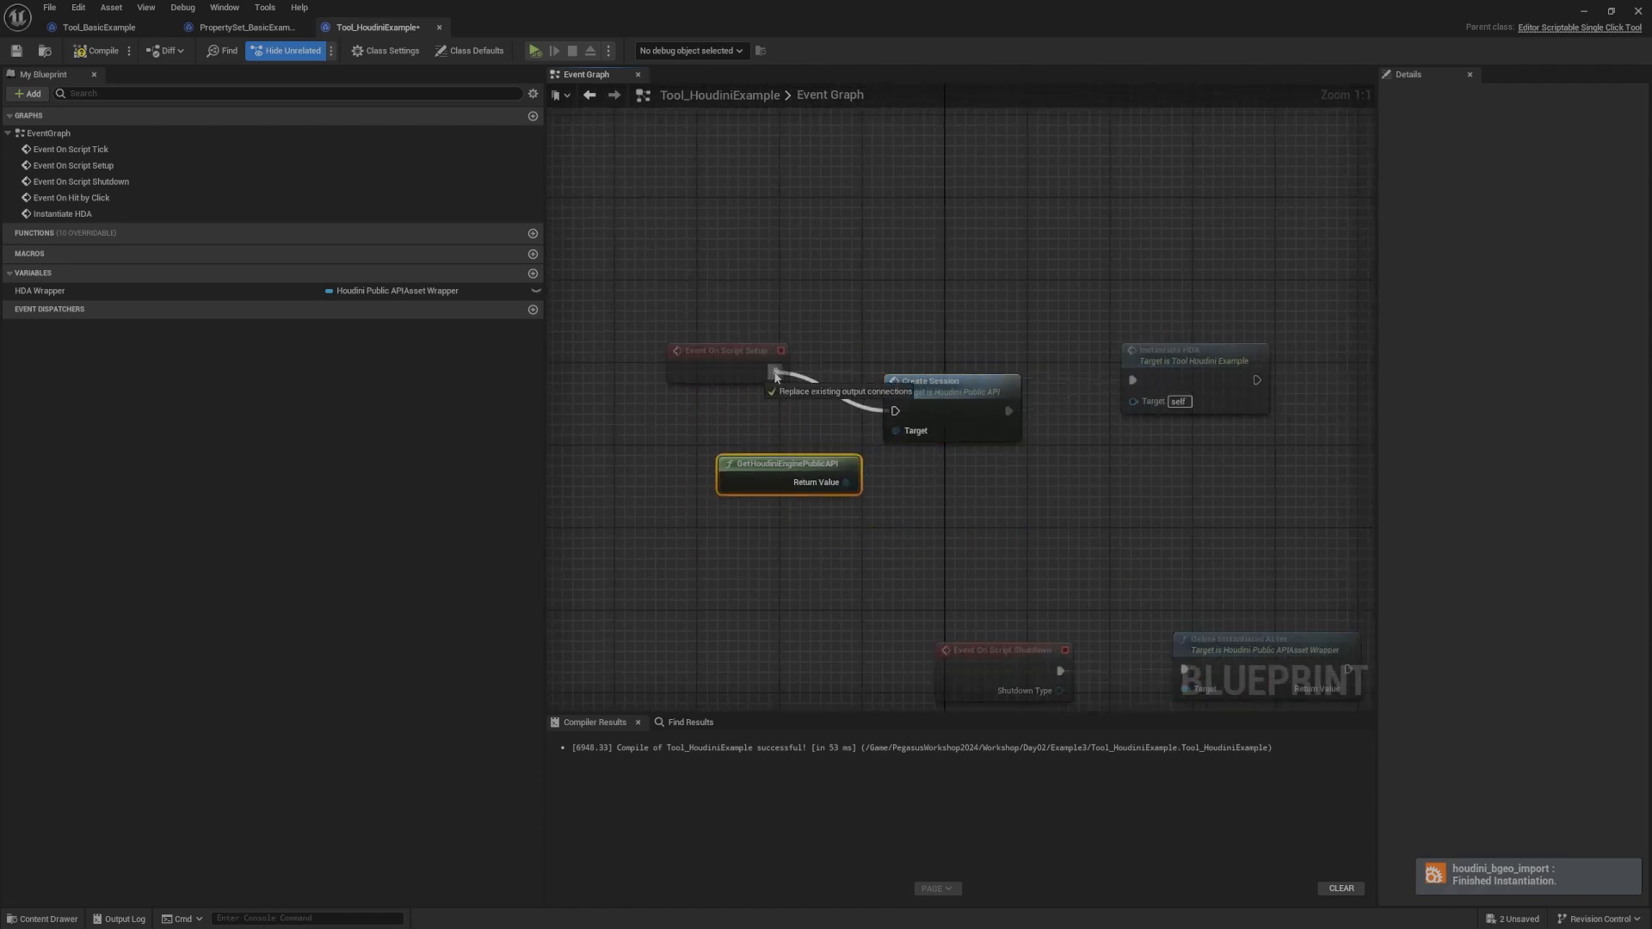
pyautogui.moveTo(847, 482); pyautogui.dragTo(896, 431)
pyautogui.scroll(-1, 873, 336)
# Step: Spread out the setup chain by moving the event and API nodes left and Create Session below the execution line
pyautogui.moveTo(1205, 297); pyautogui.dragTo(766, 456)
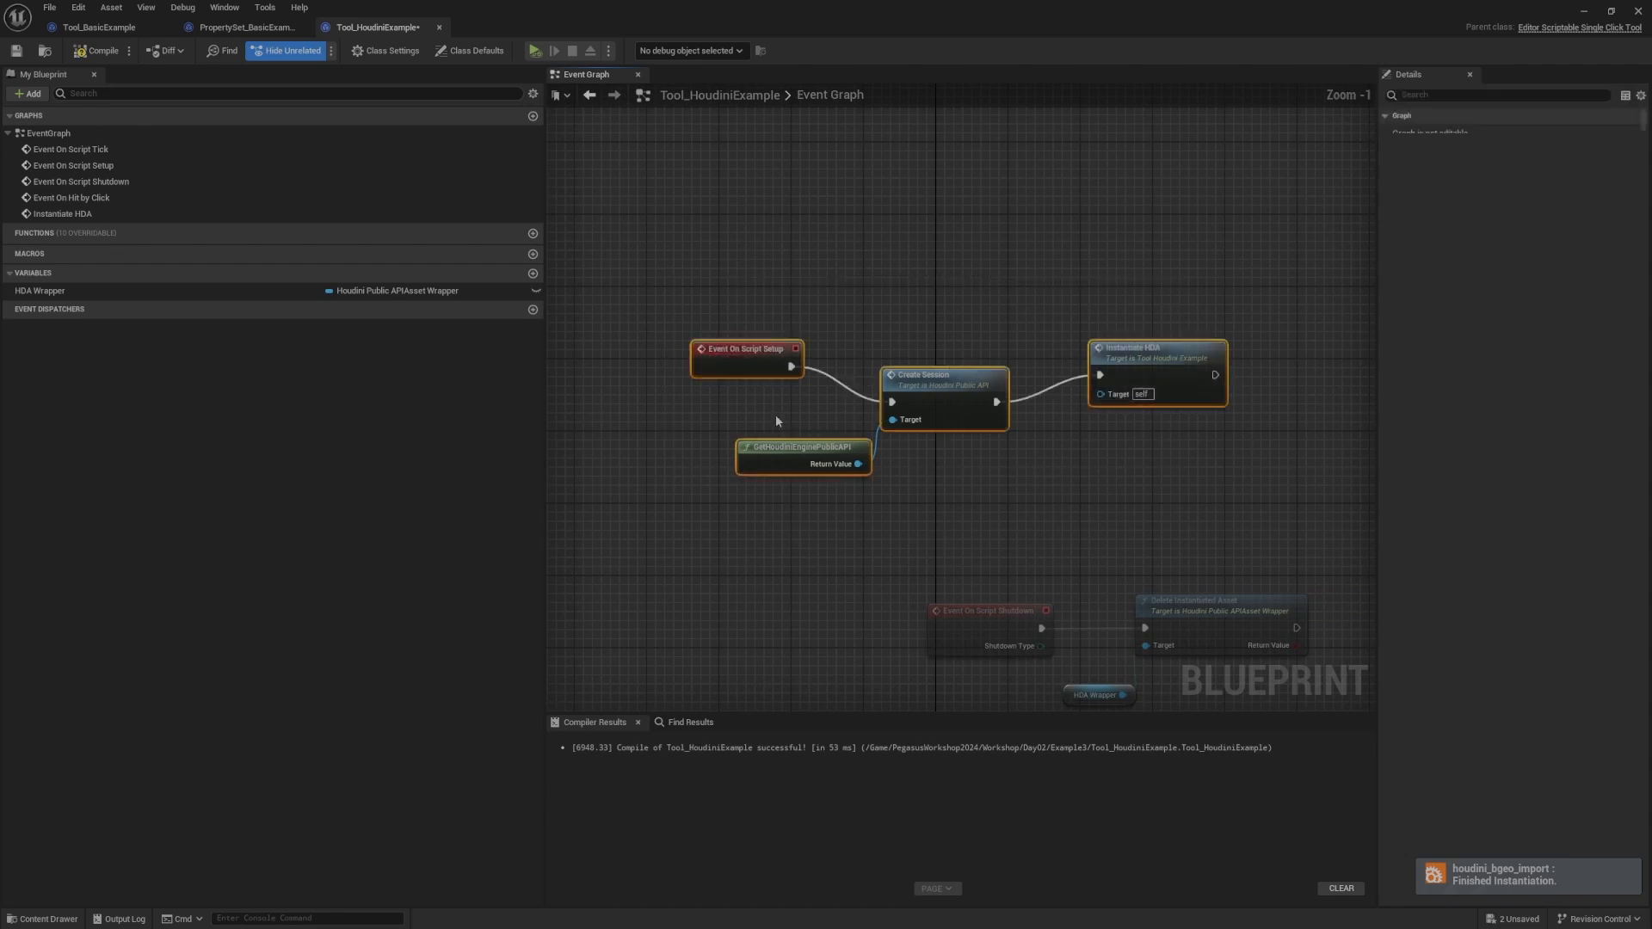
pyautogui.moveTo(855, 281); pyautogui.dragTo(677, 527)
pyautogui.moveTo(761, 364); pyautogui.dragTo(580, 364)
pyautogui.click(822, 340)
pyautogui.moveTo(978, 391); pyautogui.dragTo(869, 472)
pyautogui.moveTo(924, 386); pyautogui.dragTo(1063, 404, button='right')
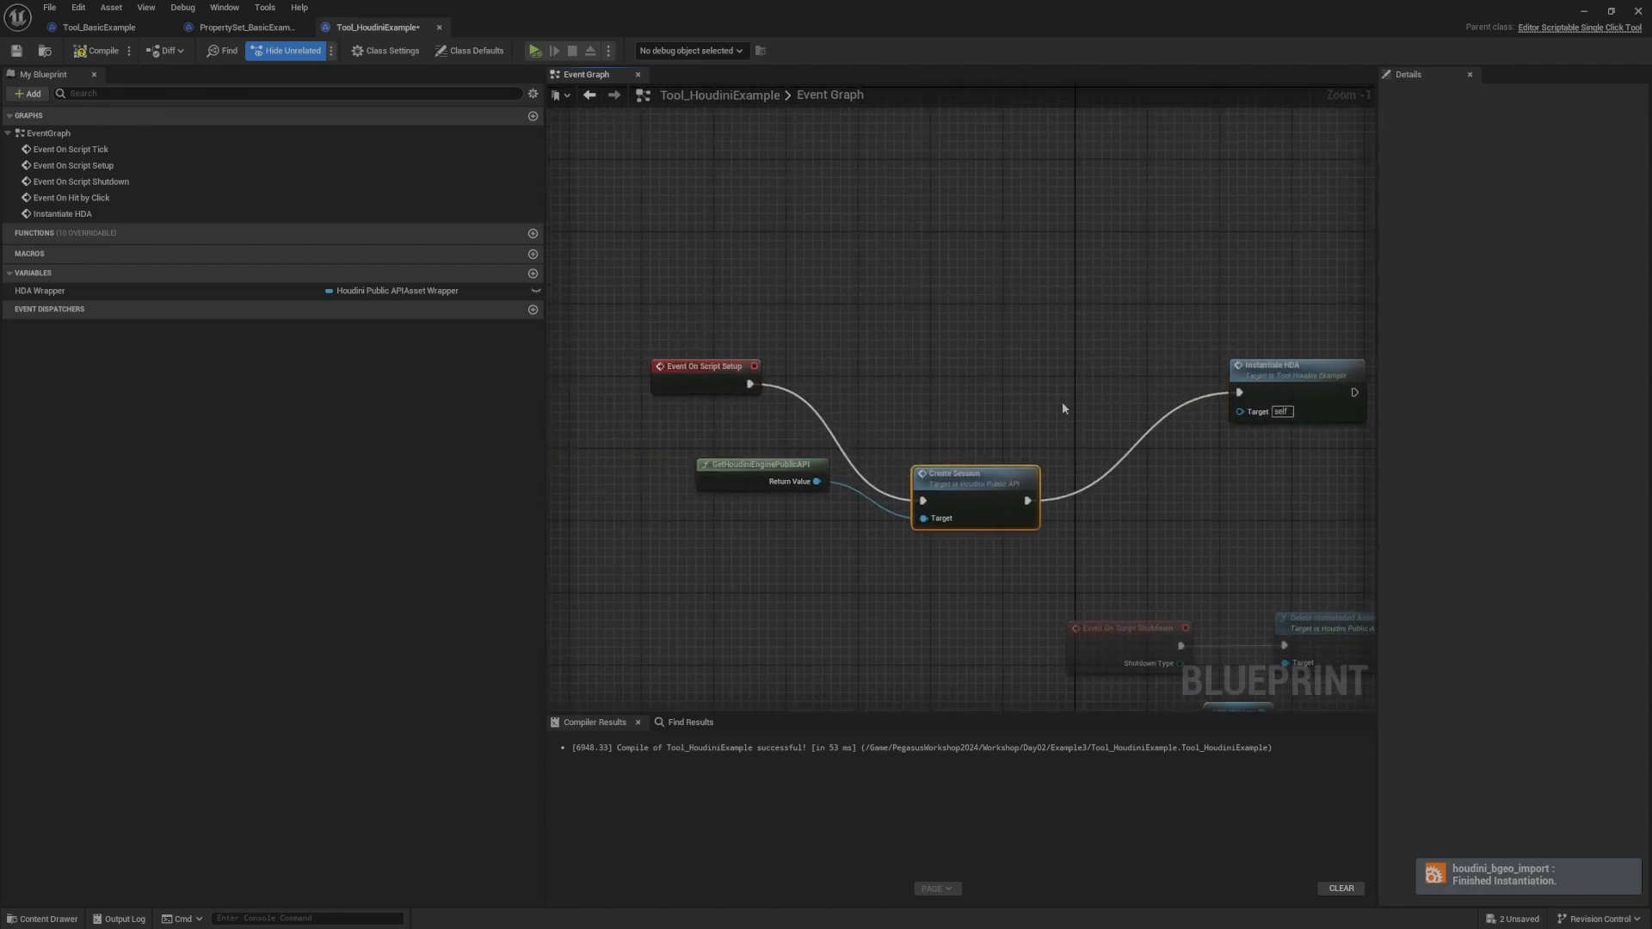
pyautogui.click(1062, 401)
pyautogui.moveTo(983, 485); pyautogui.dragTo(974, 449)
pyautogui.click(1006, 366)
# Step: Add an Is Session Valid node from GetHoudiniEnginePublicAPI and a Branch node driven by its return value
pyautogui.moveTo(817, 481); pyautogui.dragTo(898, 376)
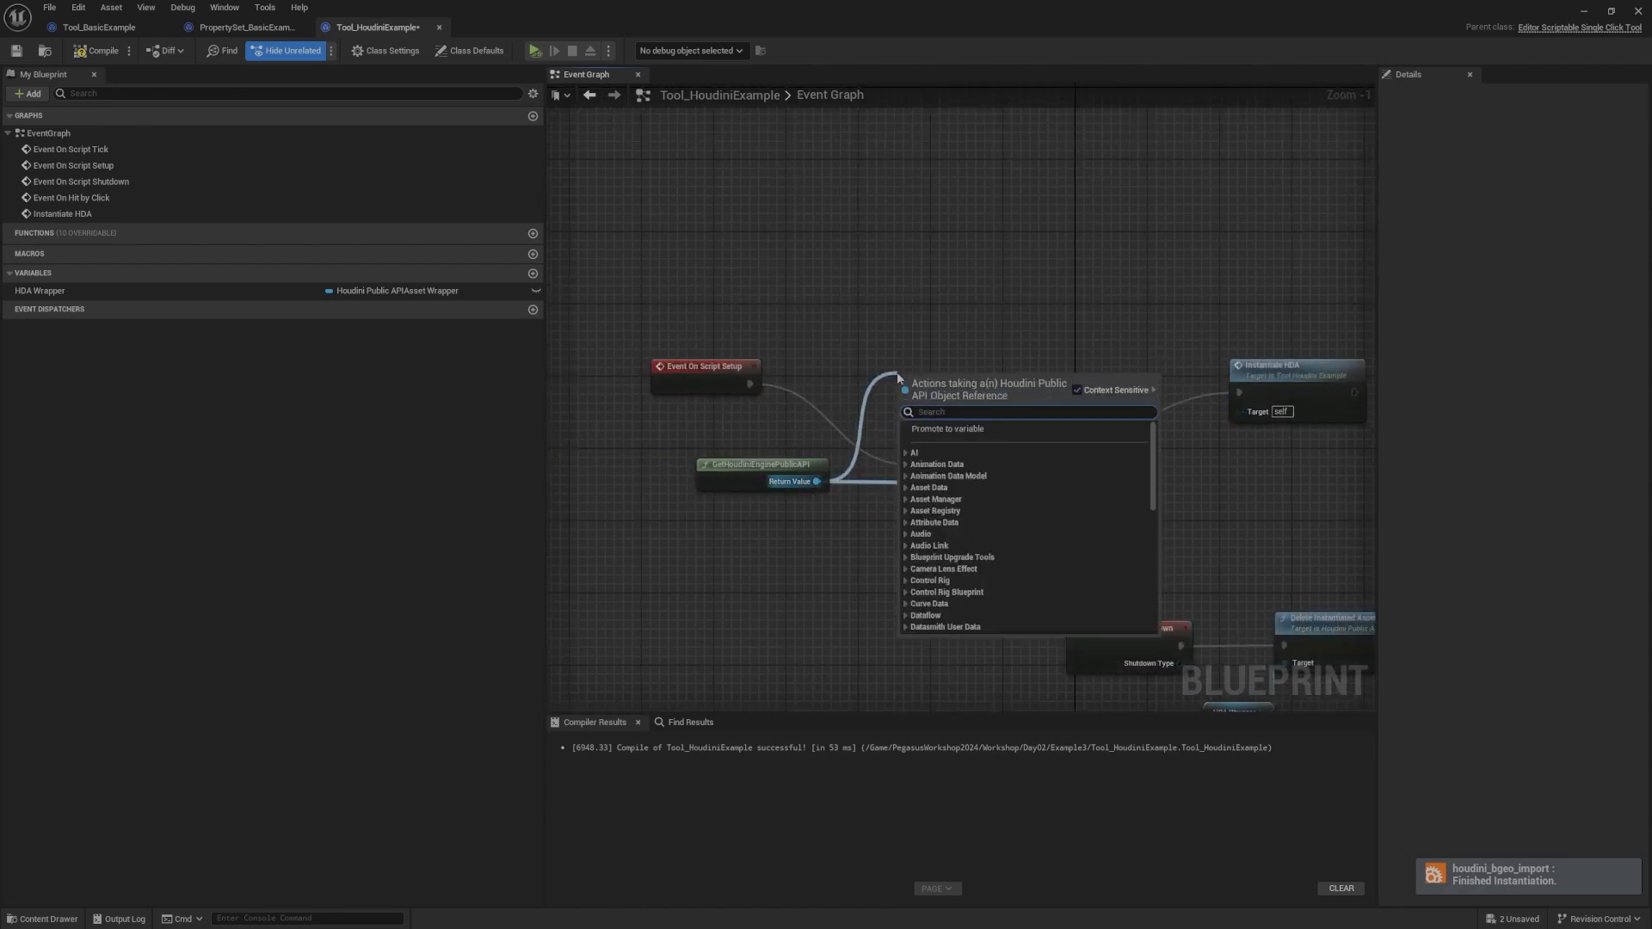
pyautogui.write('is sess')
pyautogui.press('Return')
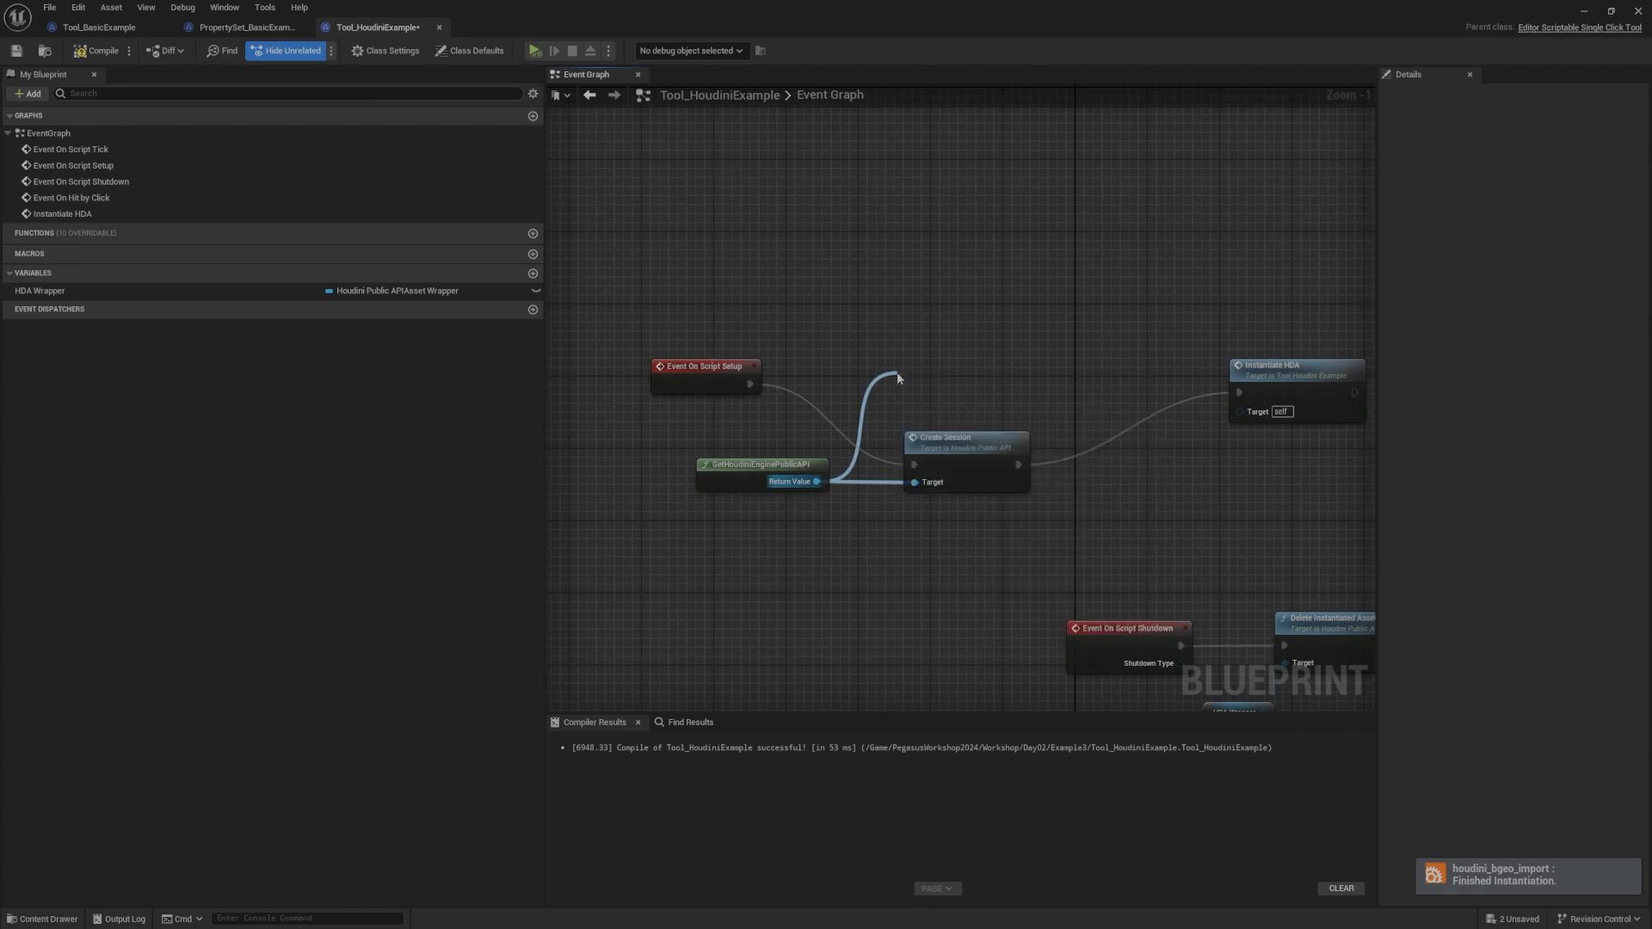
pyautogui.write('bra')
pyautogui.moveTo(1041, 370); pyautogui.dragTo(944, 387)
pyautogui.press('Return')
# Step: Arrange the session check nodes ahead of Create Session and connect Event On Script Setup to the Branch
pyautogui.moveTo(901, 377); pyautogui.dragTo(774, 349)
pyautogui.moveTo(947, 451); pyautogui.dragTo(1064, 433)
pyautogui.click(853, 352)
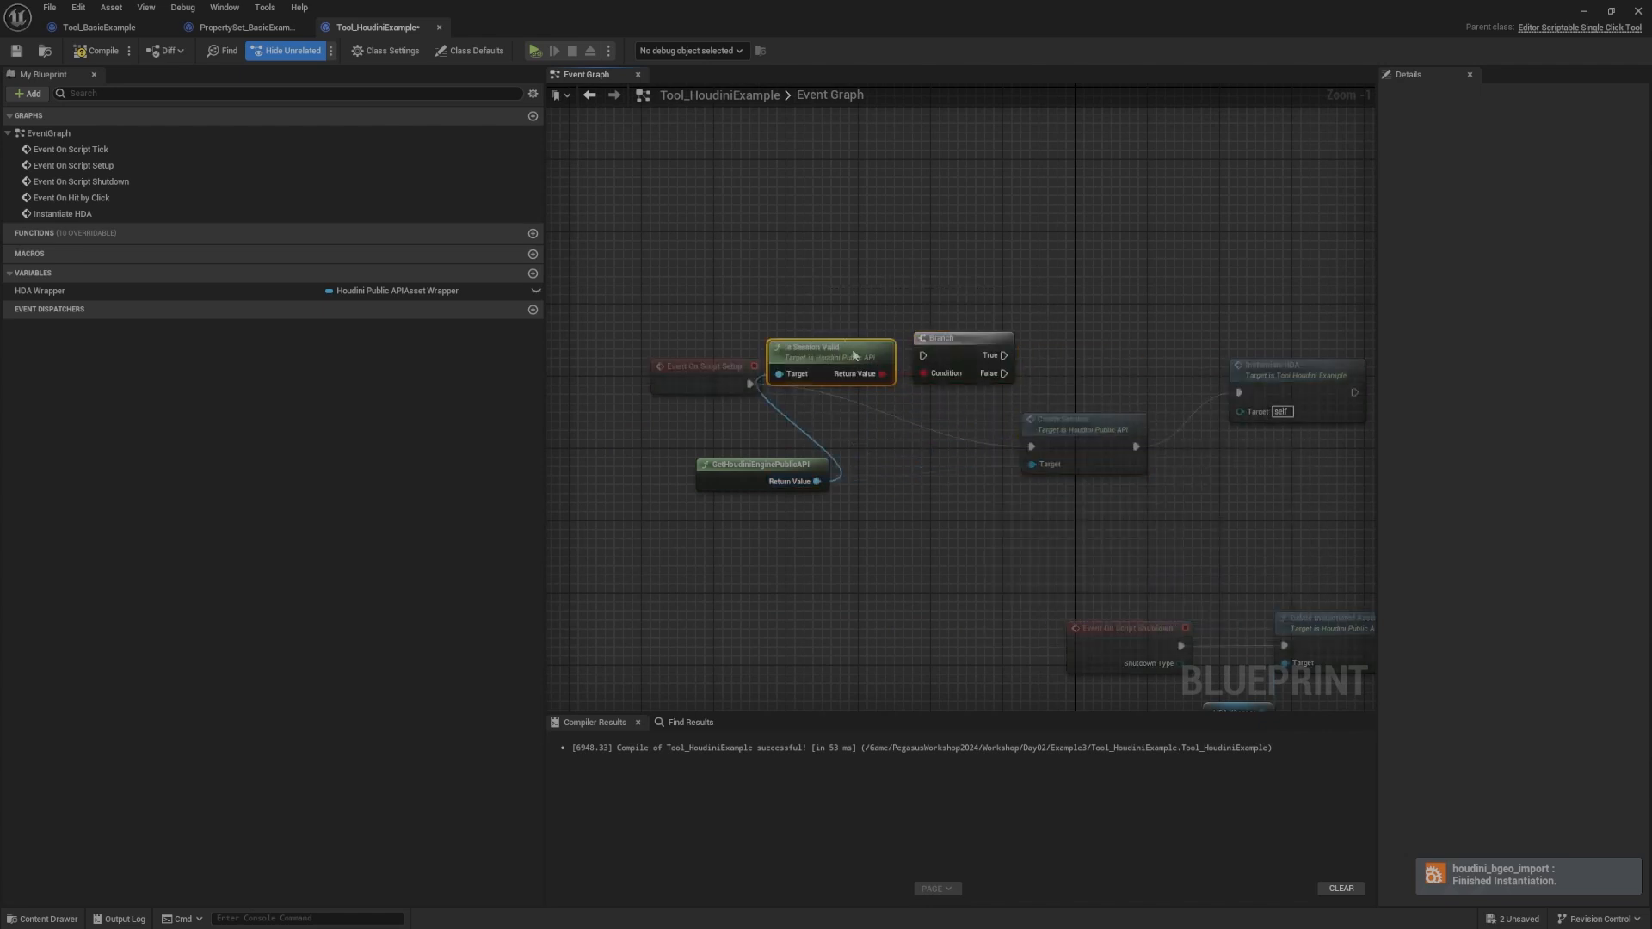
pyautogui.moveTo(745, 482); pyautogui.dragTo(609, 518)
pyautogui.moveTo(939, 419); pyautogui.dragTo(867, 353)
pyautogui.moveTo(824, 345); pyautogui.dragTo(833, 424)
pyautogui.click(899, 392)
pyautogui.moveTo(979, 417); pyautogui.dragTo(737, 384)
pyautogui.moveTo(721, 384); pyautogui.dragTo(705, 372)
pyautogui.scroll(1, 705, 373)
pyautogui.moveTo(705, 373); pyautogui.dragTo(802, 410, button='right')
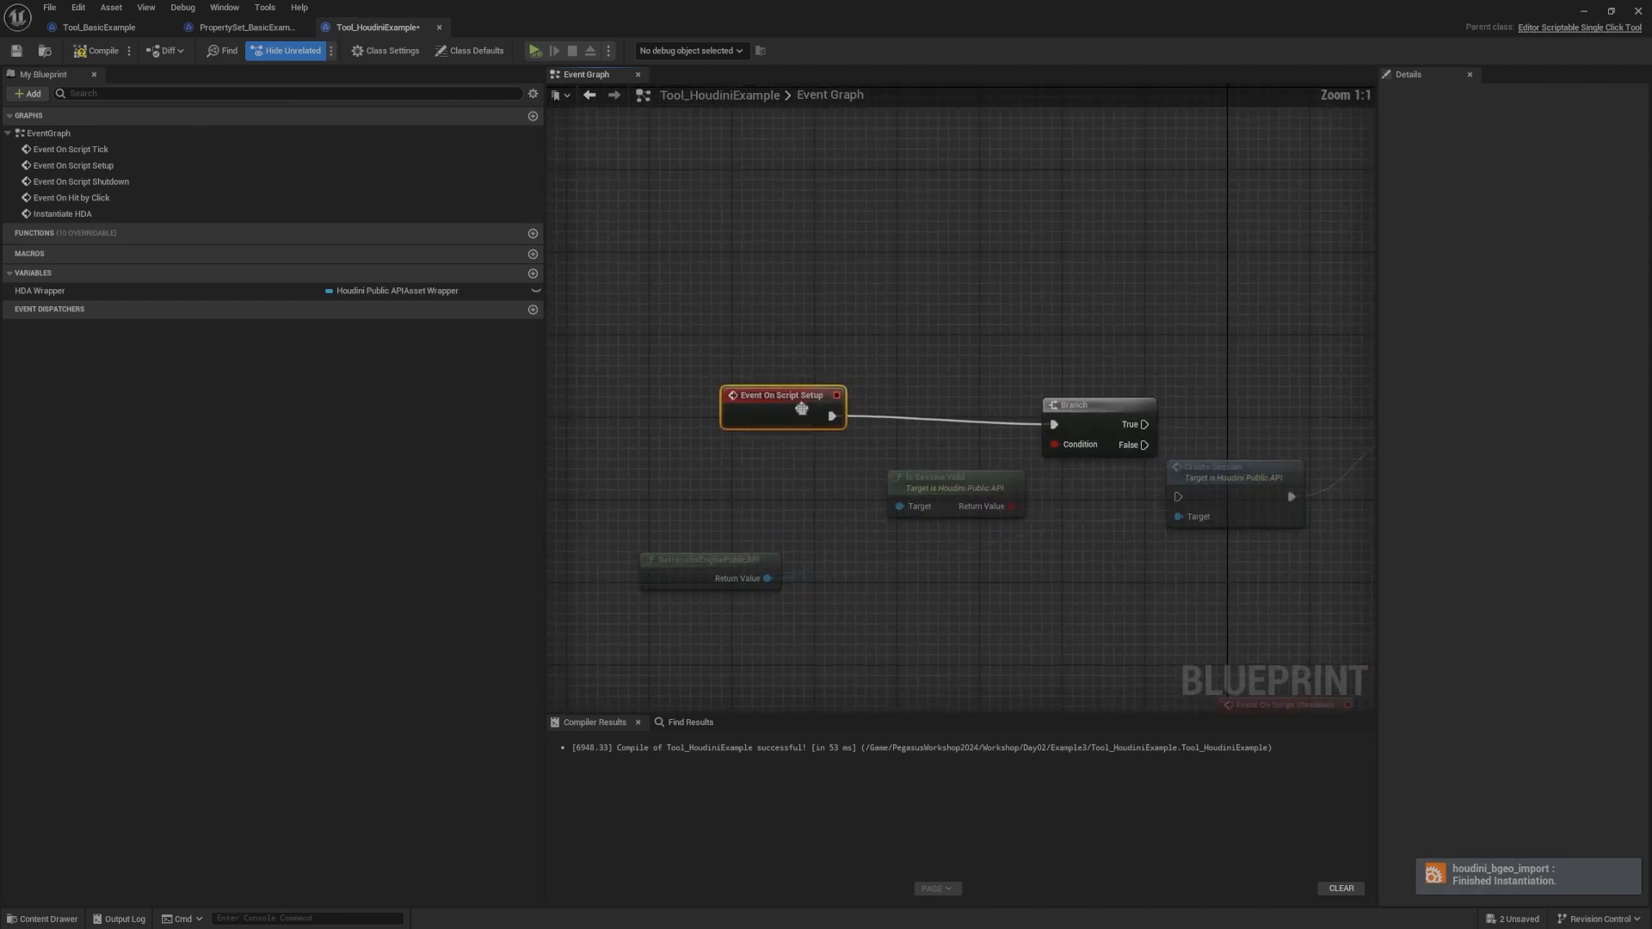
# Step: Connect the Branch's True output to Instantiate HDA and its False output to Create Session
pyautogui.moveTo(1057, 328); pyautogui.dragTo(776, 292, button='right')
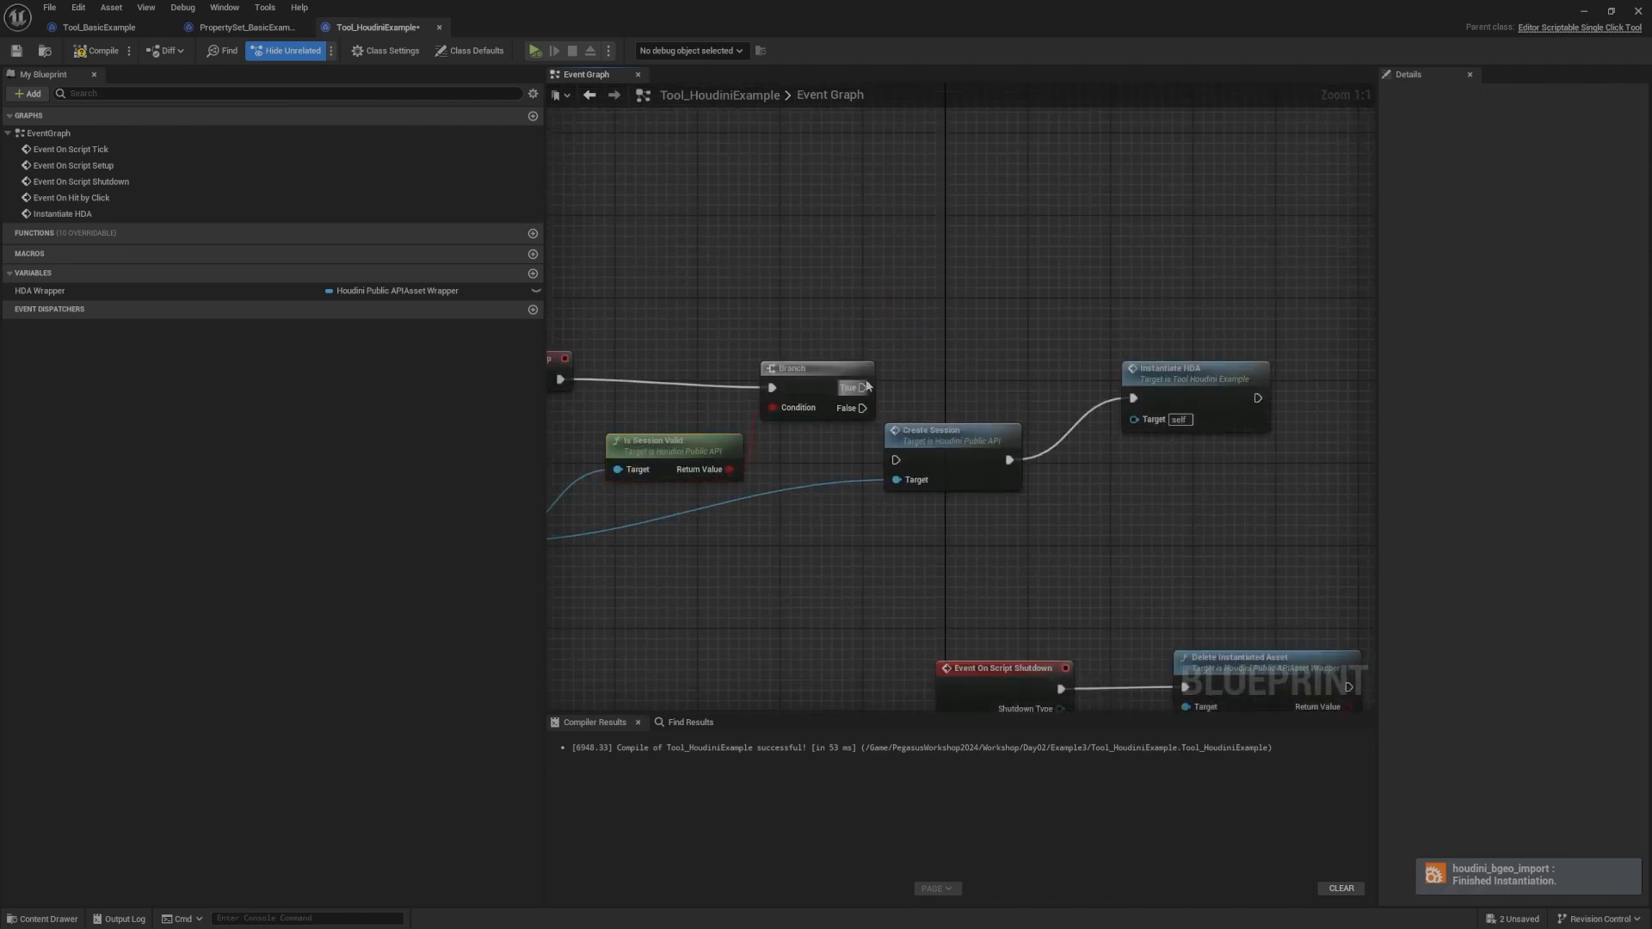
pyautogui.moveTo(863, 387); pyautogui.dragTo(1242, 347)
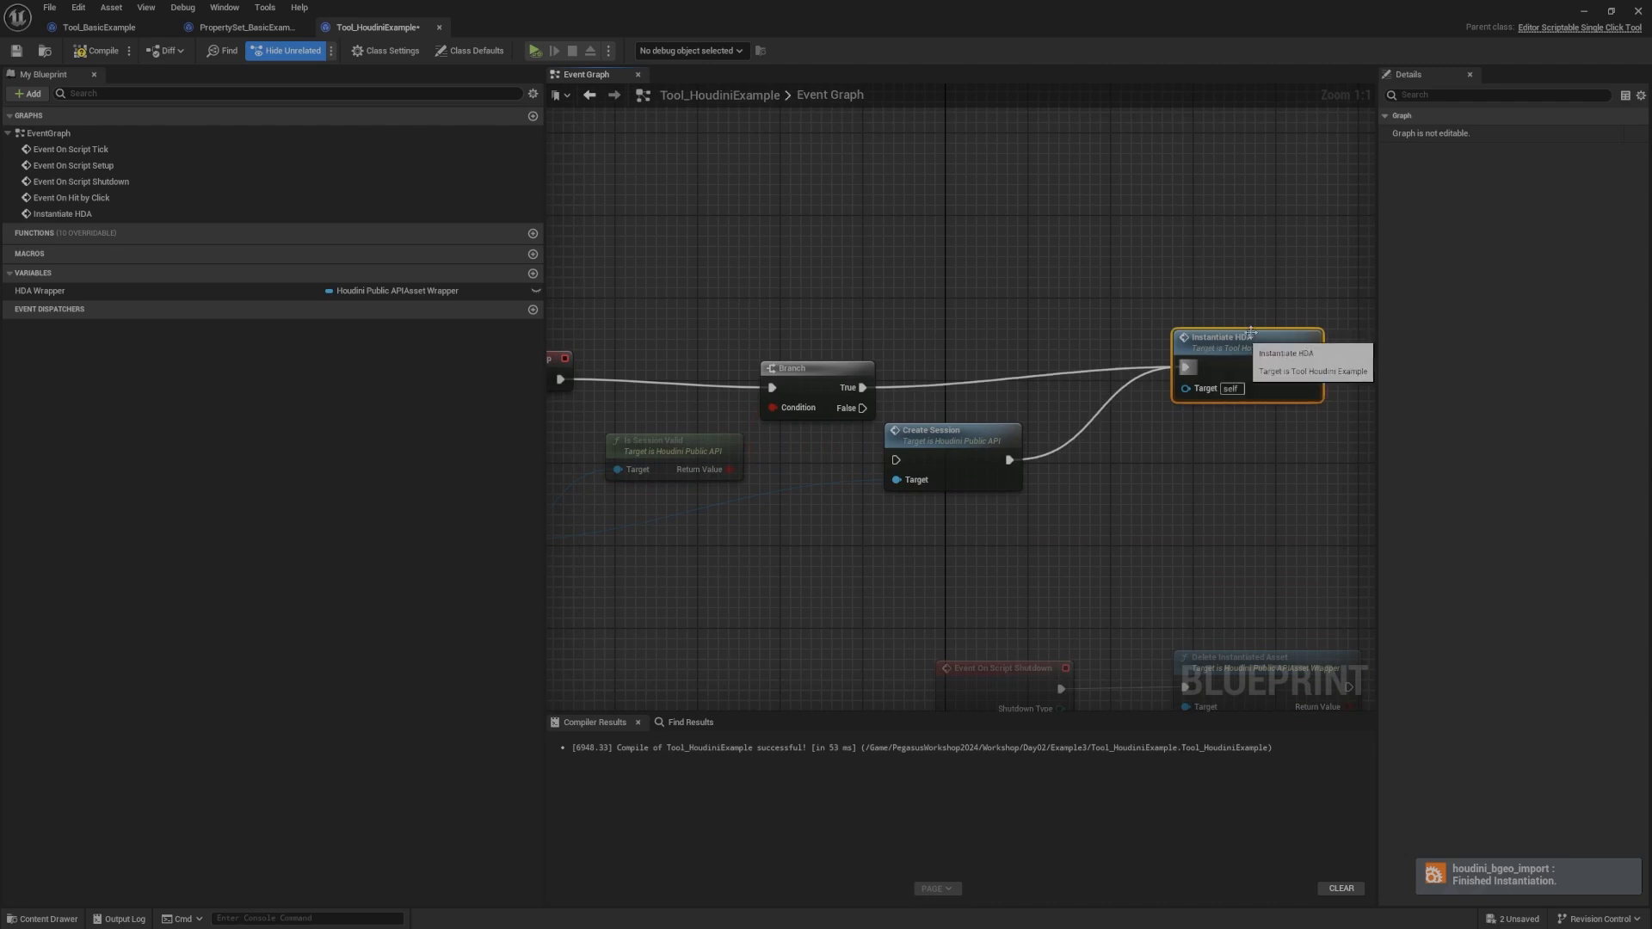
pyautogui.moveTo(1241, 347); pyautogui.dragTo(982, 349, button='right')
pyautogui.moveTo(742, 357); pyautogui.dragTo(1028, 315, button='right')
pyautogui.moveTo(904, 370); pyautogui.dragTo(939, 423)
pyautogui.moveTo(976, 411); pyautogui.dragTo(1029, 411)
pyautogui.click(1067, 378)
pyautogui.click(1065, 391)
# Step: Move the setup chain up and left, and shift the Instantiate HDA custom event's nodes farther right
pyautogui.scroll(-3, 1065, 227)
pyautogui.moveTo(1191, 229); pyautogui.dragTo(650, 500)
pyautogui.scroll(-3, 679, 508)
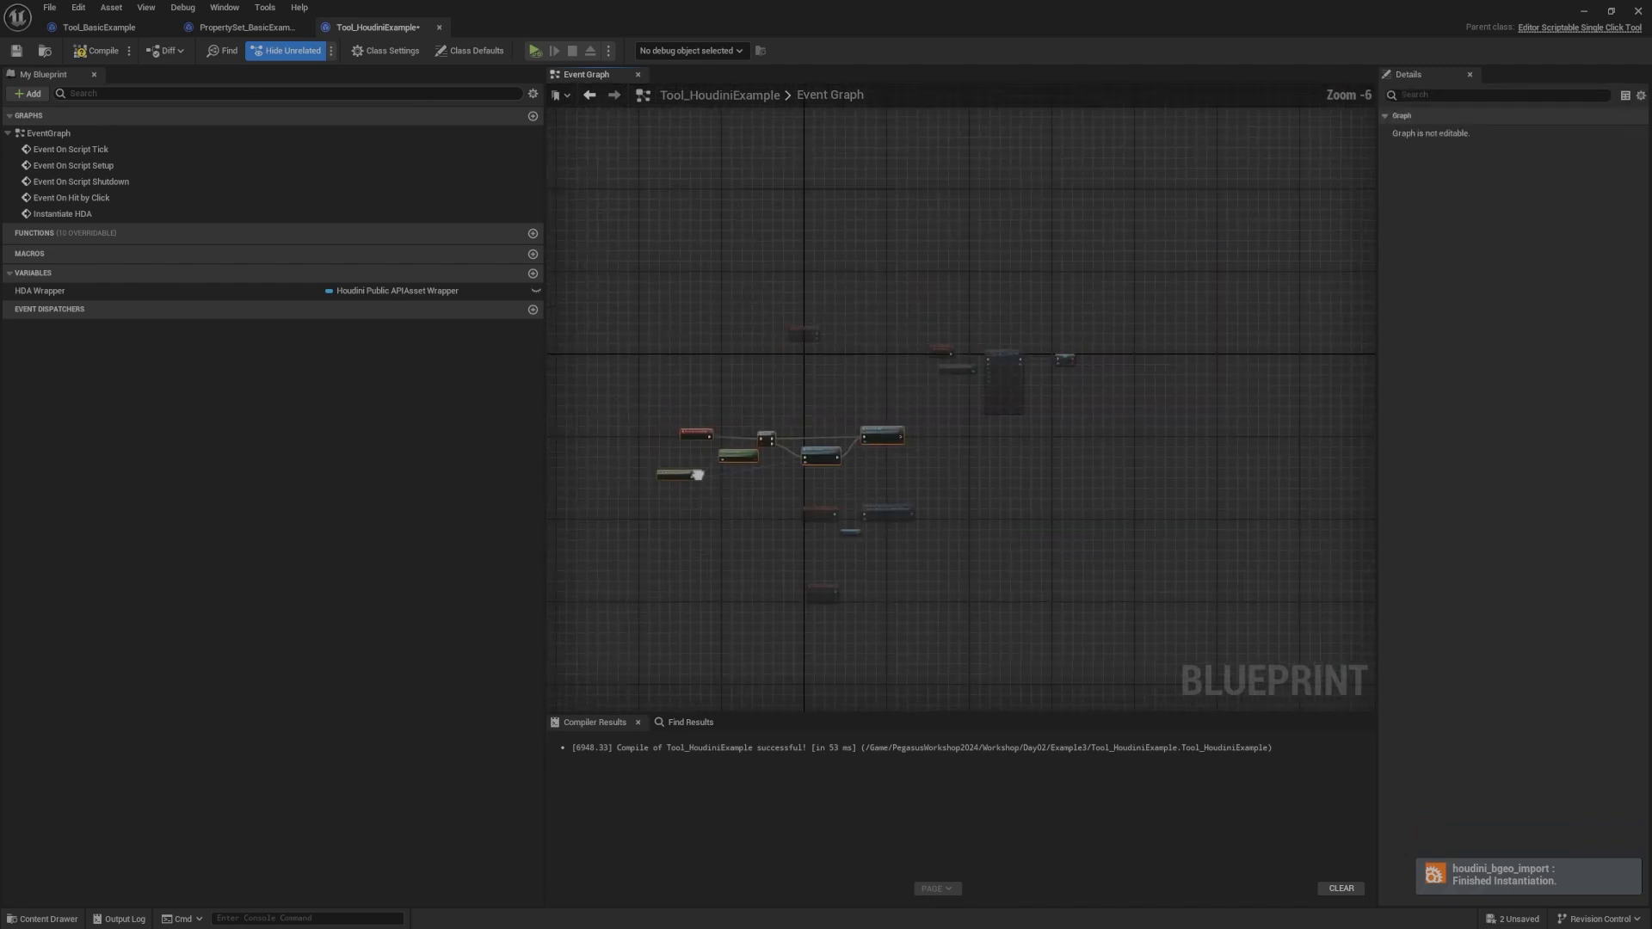
pyautogui.moveTo(697, 473); pyautogui.dragTo(703, 456, button='right')
pyautogui.moveTo(895, 425); pyautogui.dragTo(869, 394)
pyautogui.moveTo(885, 413); pyautogui.dragTo(948, 400, button='right')
pyautogui.moveTo(987, 293); pyautogui.dragTo(1107, 401)
# Step: Move the shutdown nodes and the Event On Hit by Click node down and left below the setup chain
pyautogui.moveTo(959, 456); pyautogui.dragTo(1068, 365, button='right')
pyautogui.moveTo(1092, 359); pyautogui.dragTo(994, 469)
pyautogui.moveTo(998, 394); pyautogui.dragTo(877, 441)
pyautogui.click(934, 380)
pyautogui.moveTo(866, 526); pyautogui.dragTo(864, 569)
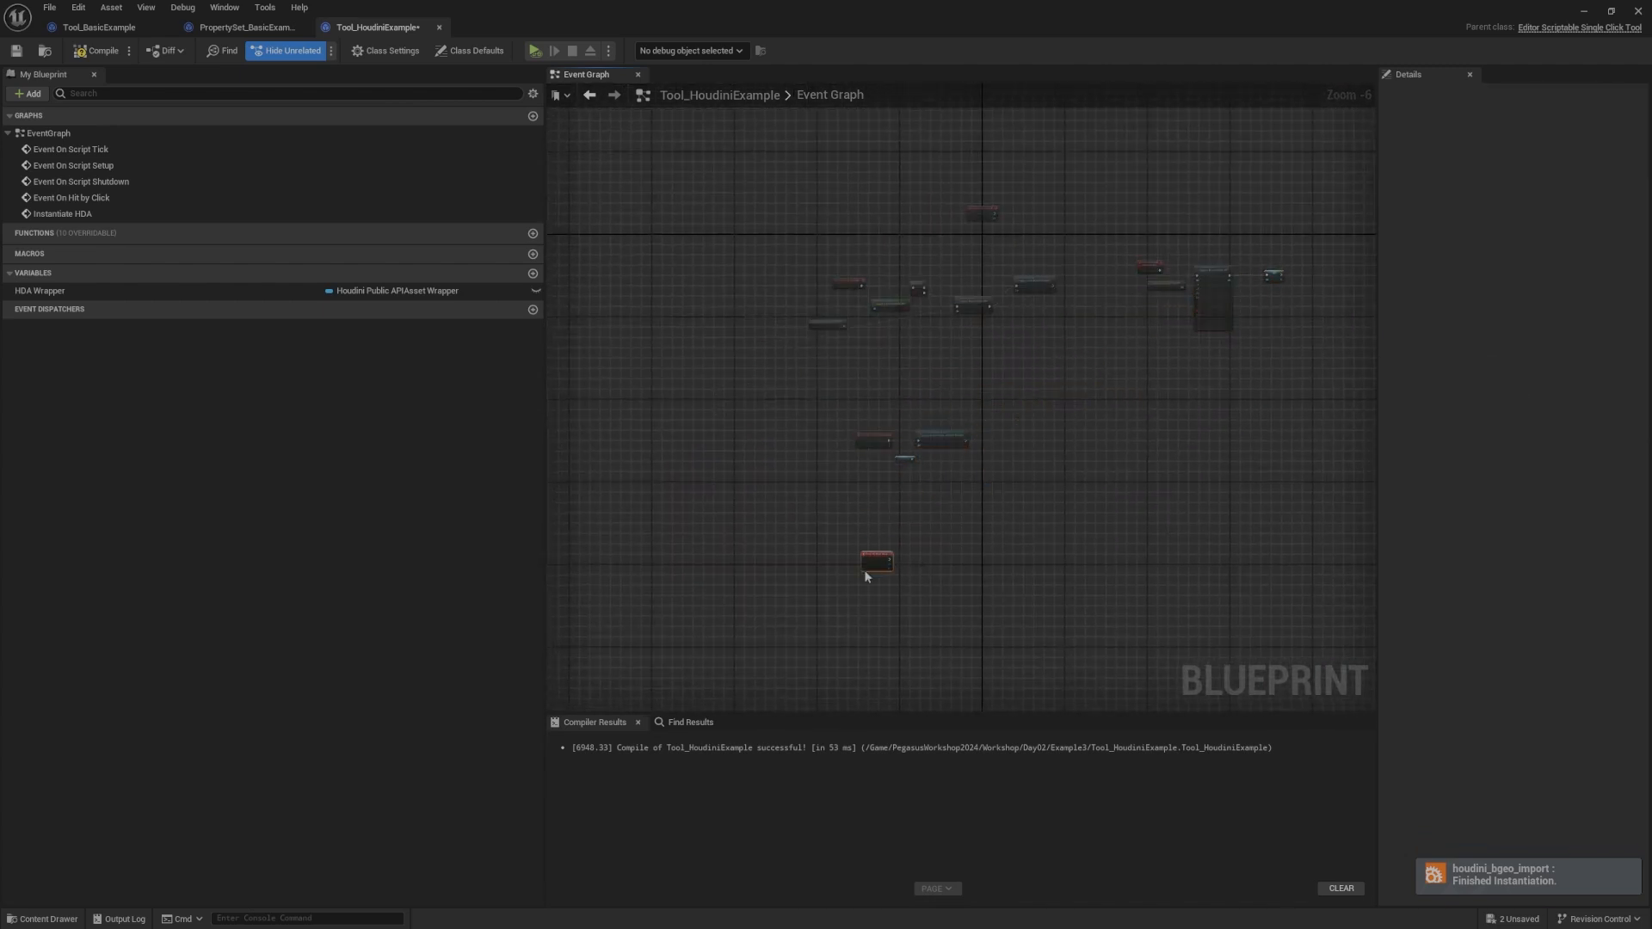
# Step: Add a comment box titled Setup Script around the setup chain and show its bubble when zoomed
pyautogui.scroll(2, 1077, 325)
pyautogui.moveTo(1077, 325); pyautogui.dragTo(1210, 457, button='right')
pyautogui.scroll(-1, 1045, 486)
pyautogui.moveTo(1192, 480); pyautogui.dragTo(830, 370)
pyautogui.write('c')
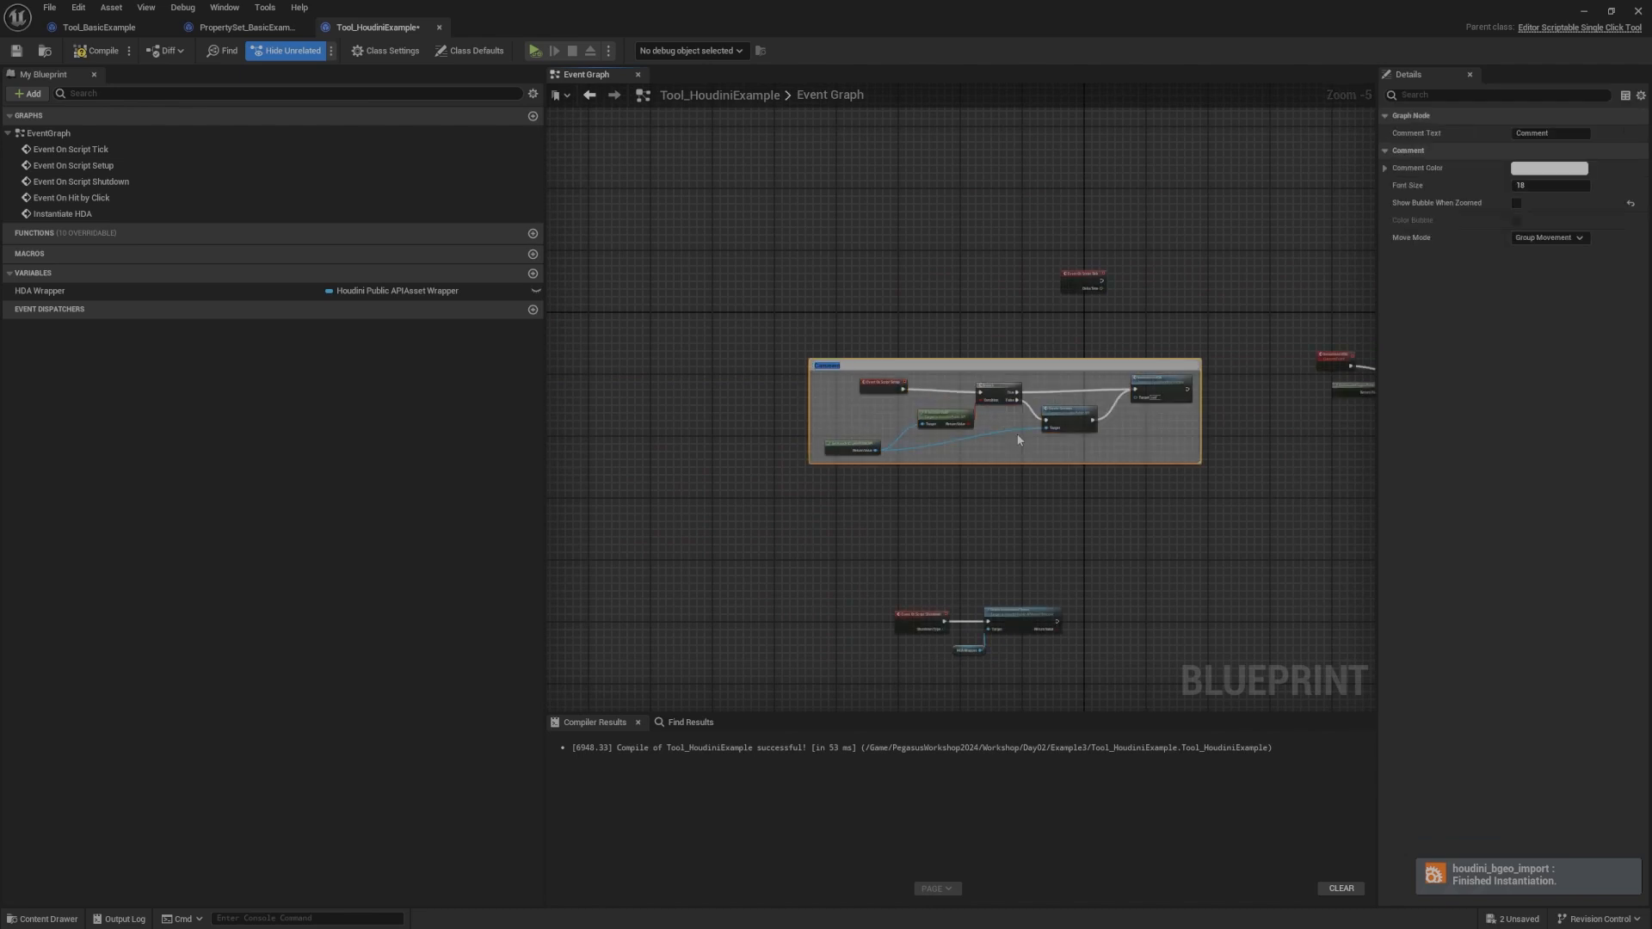
pyautogui.write('Setup Script')
pyautogui.press('Return')
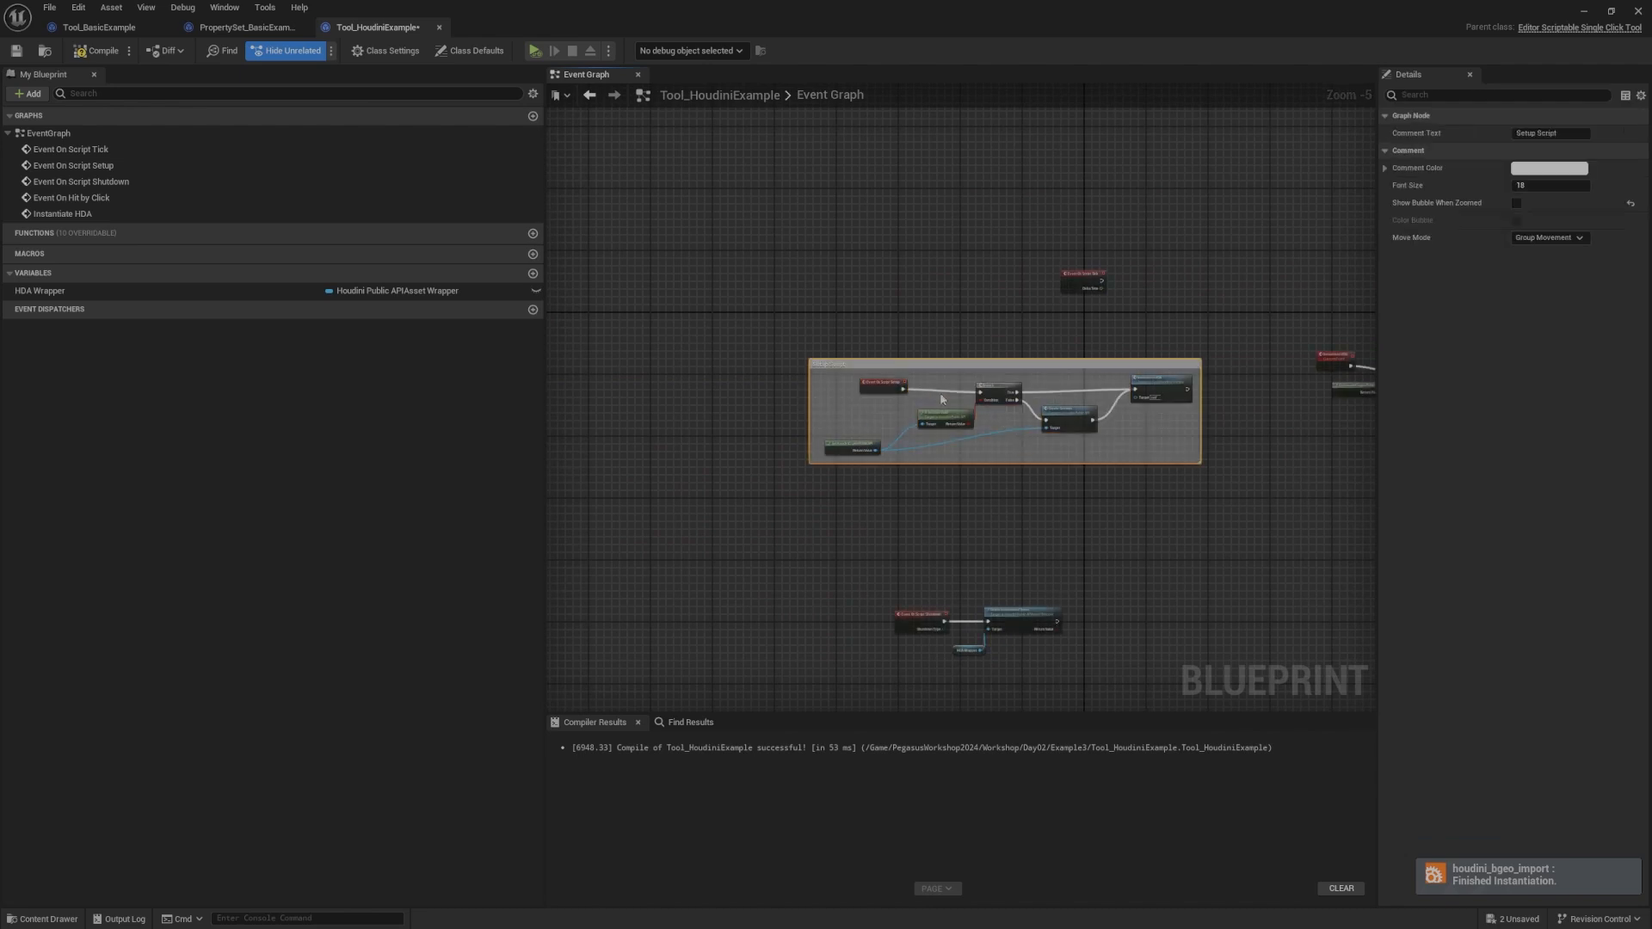
pyautogui.moveTo(940, 392); pyautogui.dragTo(628, 388, button='right')
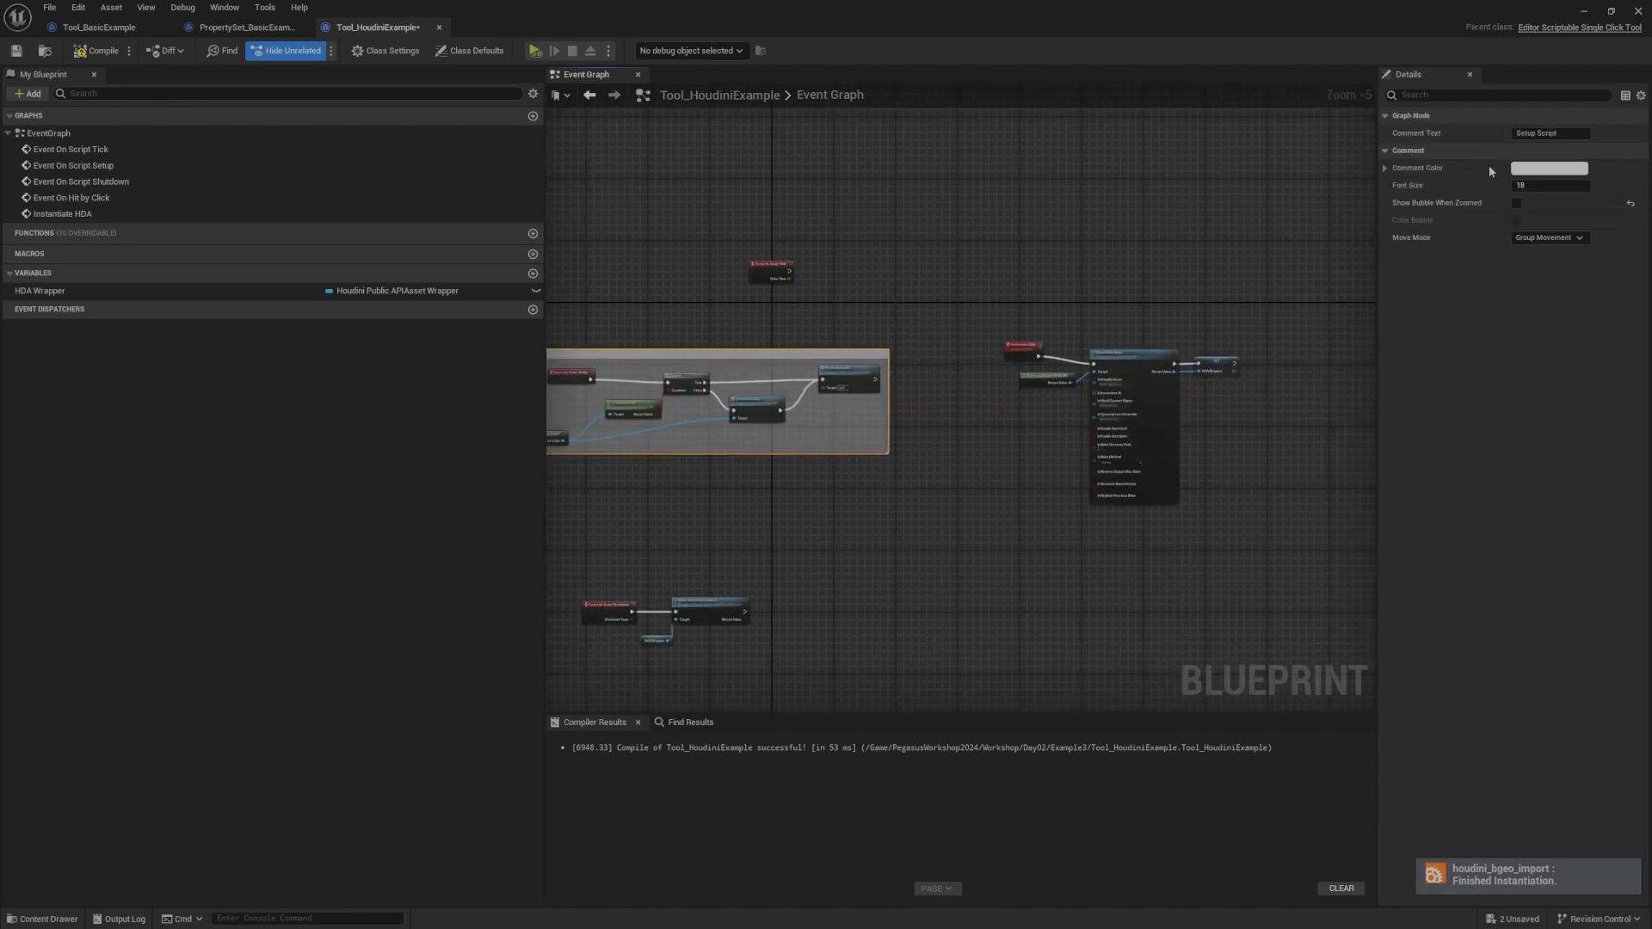
pyautogui.click(1518, 204)
# Step: Add a comment box titled Create HDA around the Instantiate HDA event's nodes, with its bubble shown when zoomed
pyautogui.moveTo(881, 245); pyautogui.dragTo(1205, 222, button='right')
pyautogui.moveTo(1010, 286); pyautogui.dragTo(532, 290, button='right')
pyautogui.moveTo(818, 279); pyautogui.dragTo(1035, 417)
pyautogui.press('c')
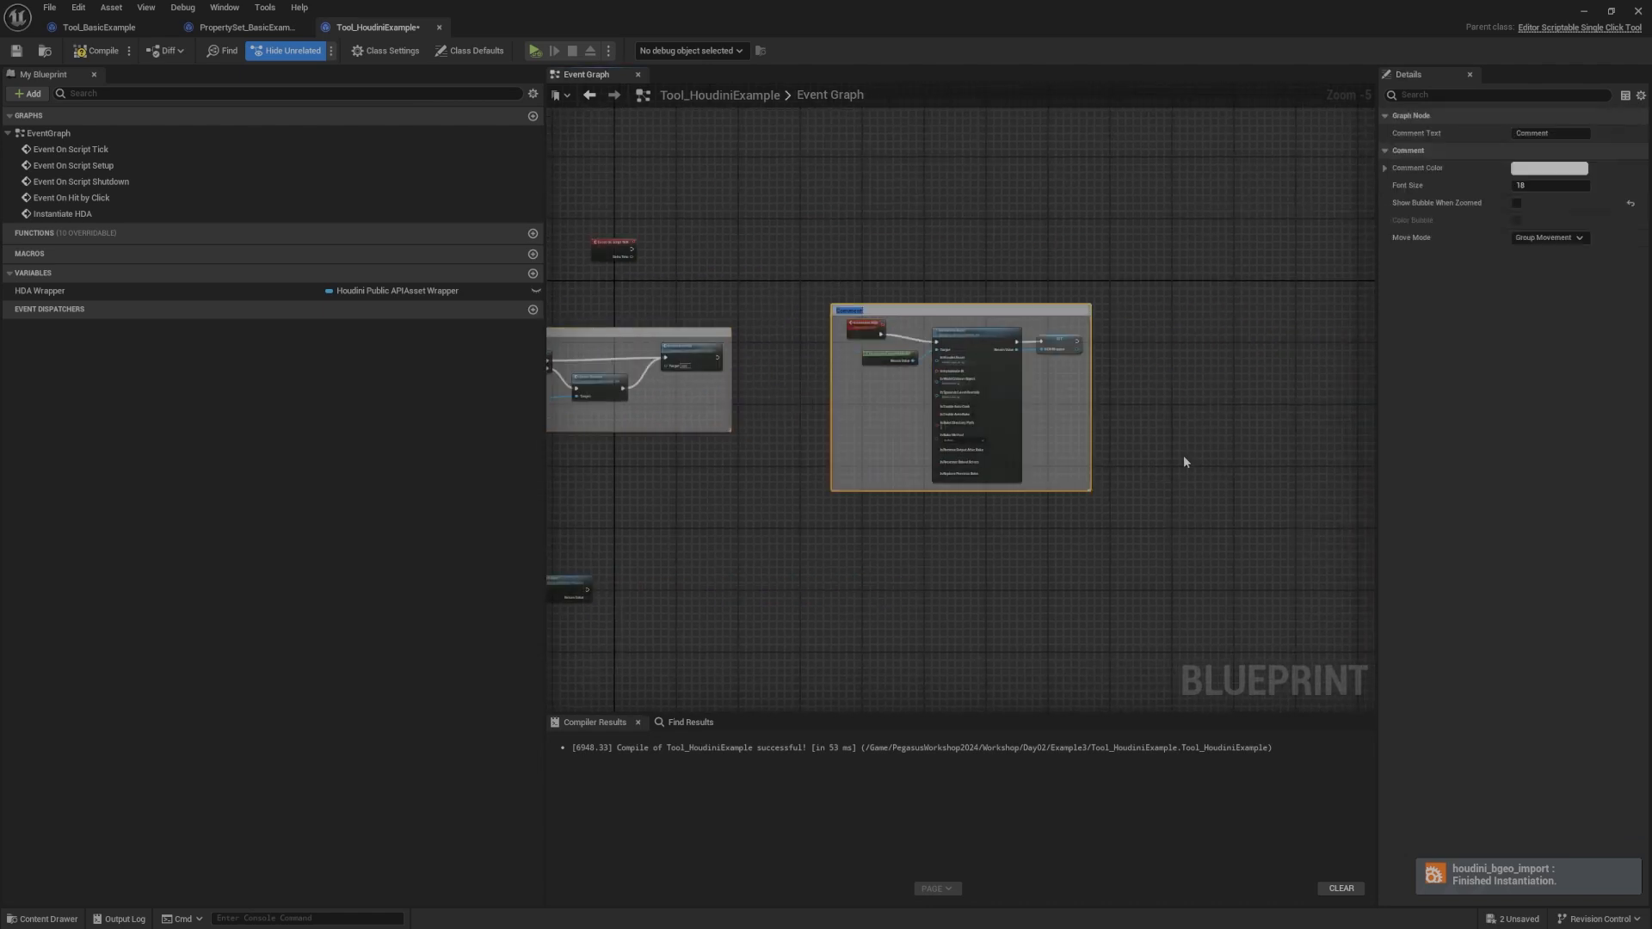
pyautogui.click(1518, 204)
pyautogui.click(1548, 133)
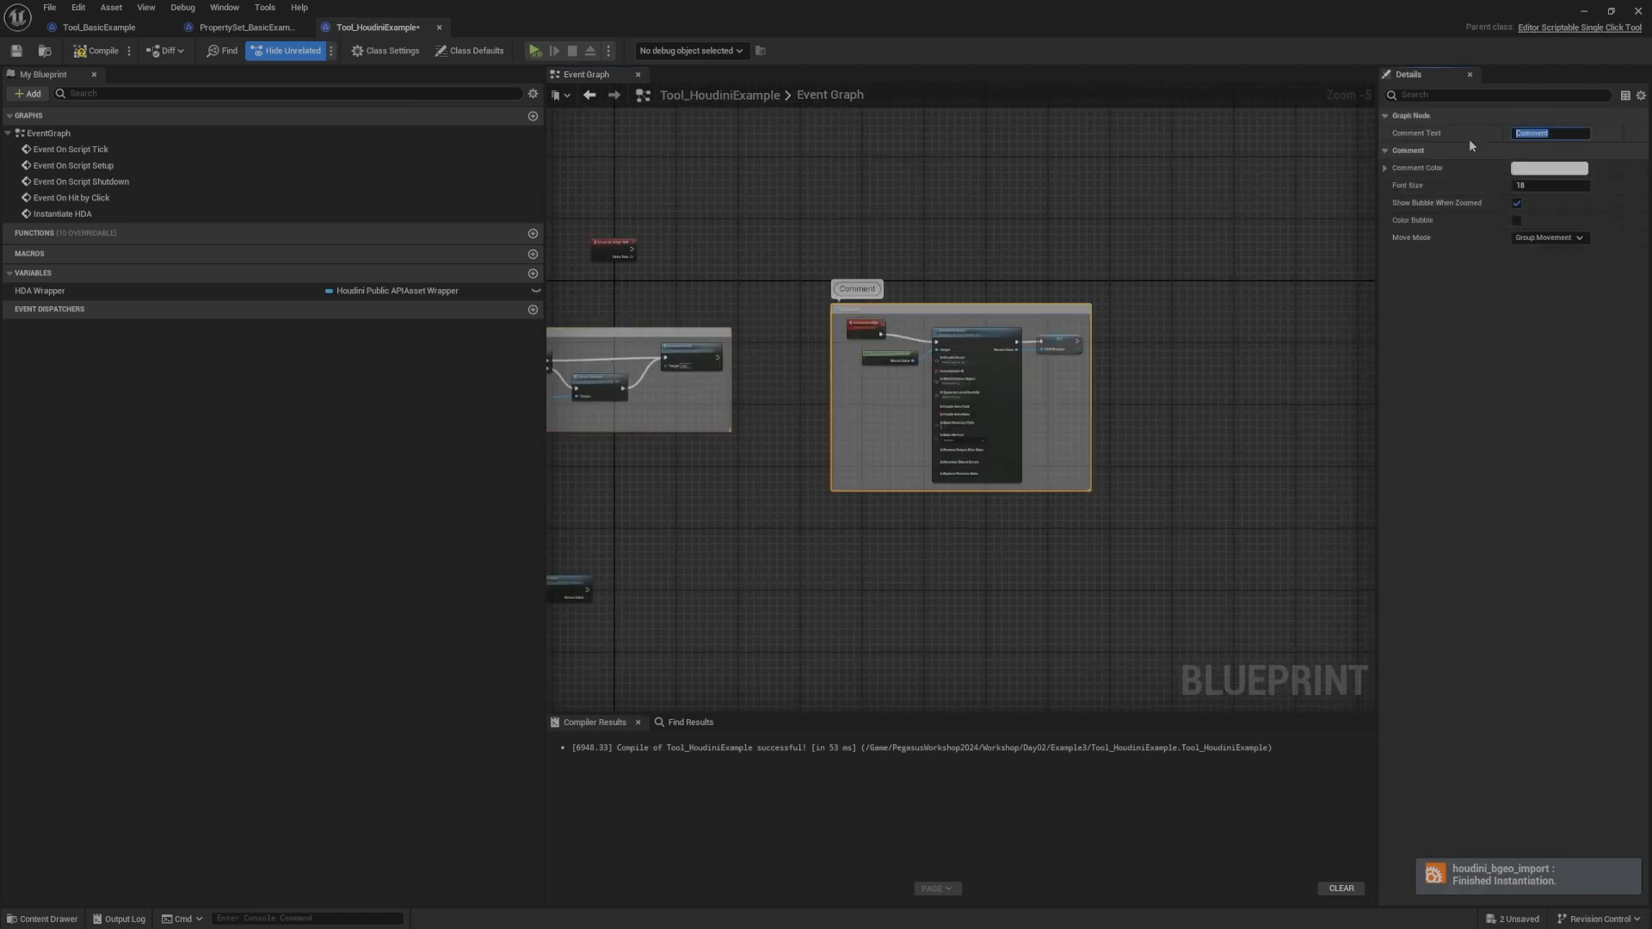
pyautogui.write('Create HDA')
pyautogui.click(813, 257)
# Step: Add a comment box titled Shutdown around the Event On Script Shutdown nodes, with its bubble shown when zoomed
pyautogui.moveTo(813, 257); pyautogui.dragTo(1286, 88, button='right')
pyautogui.moveTo(1132, 342); pyautogui.dragTo(839, 474)
pyautogui.press('c')
pyautogui.scroll(4, 917, 444)
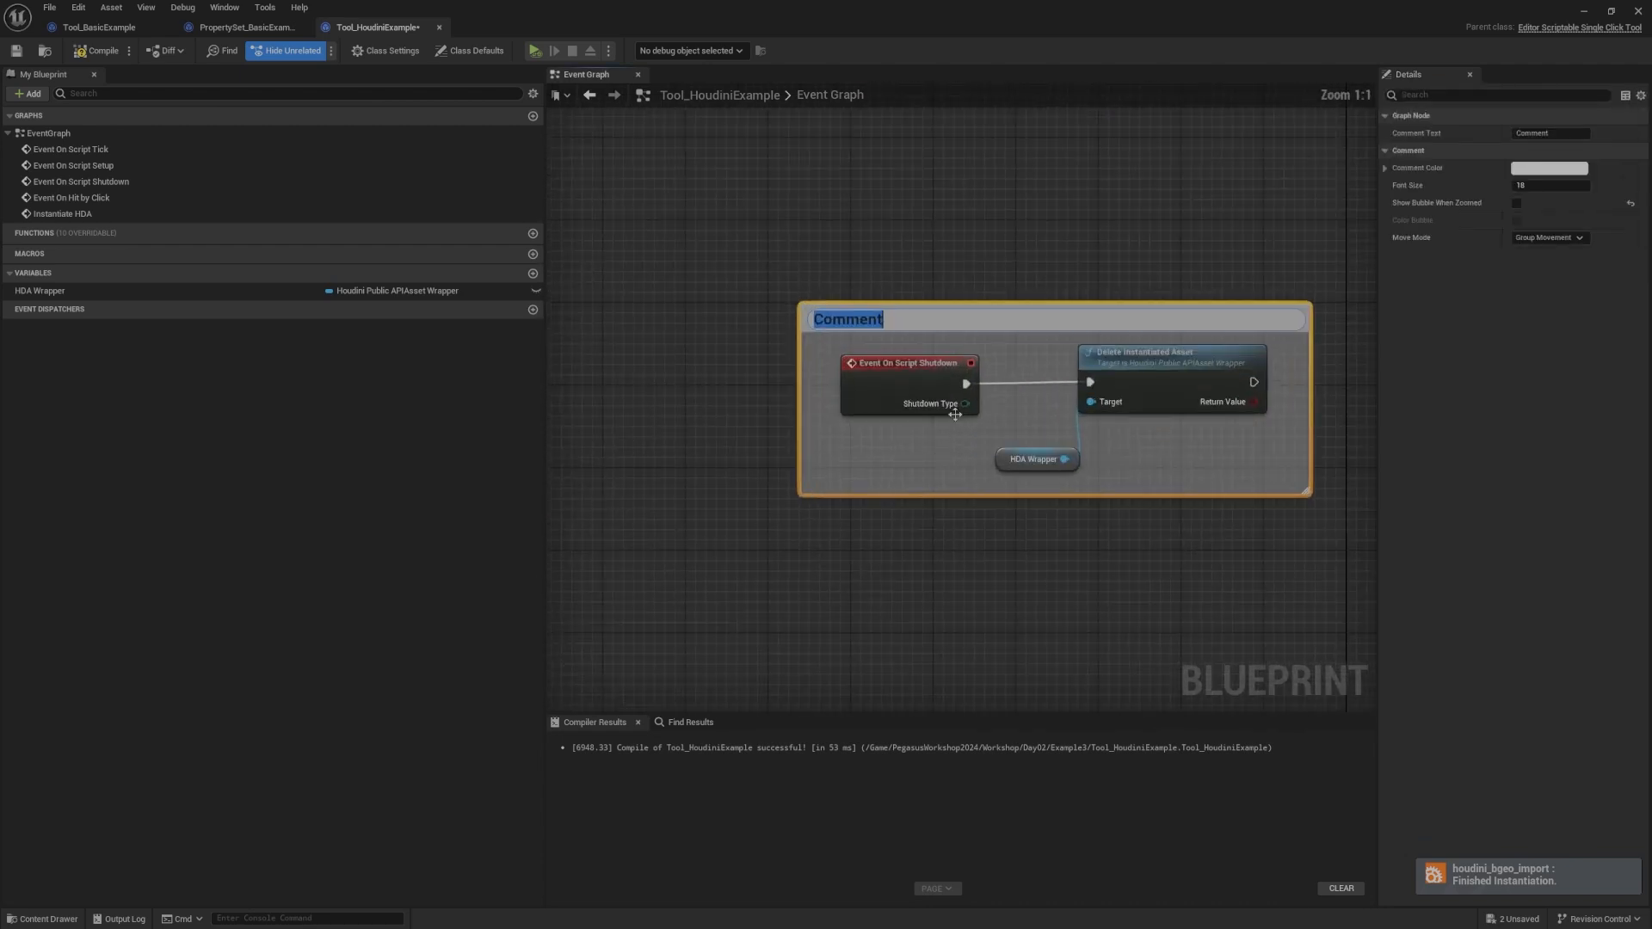
pyautogui.scroll(-1, 918, 444)
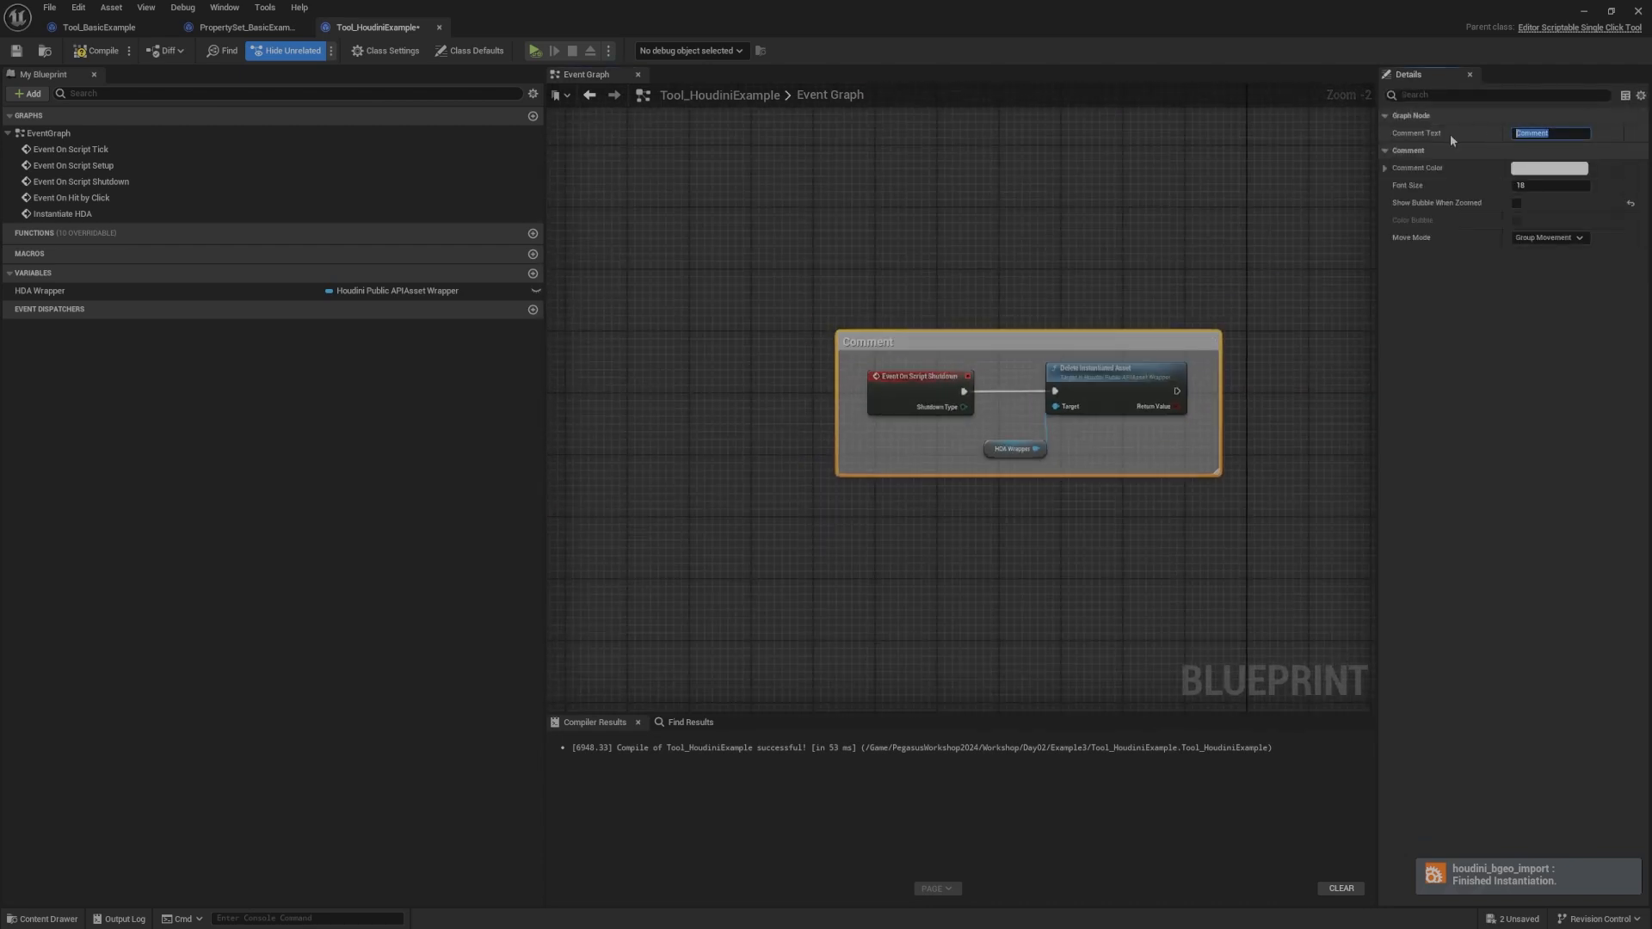
pyautogui.write('Shutdown')
pyautogui.press('Return')
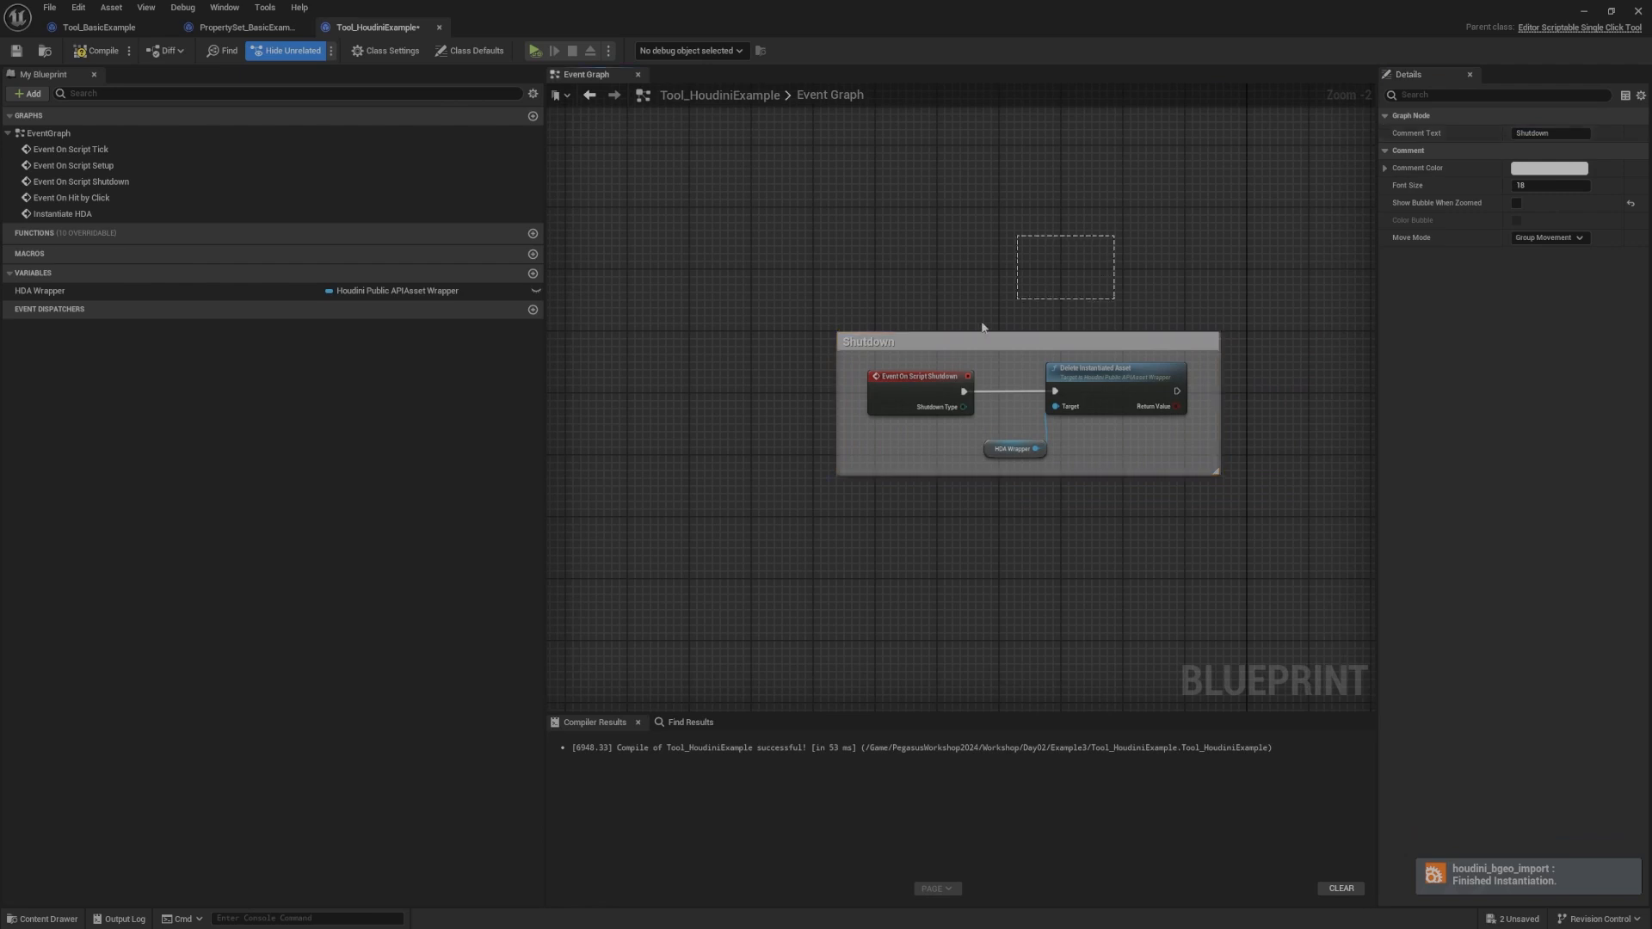
pyautogui.scroll(-4, 885, 358)
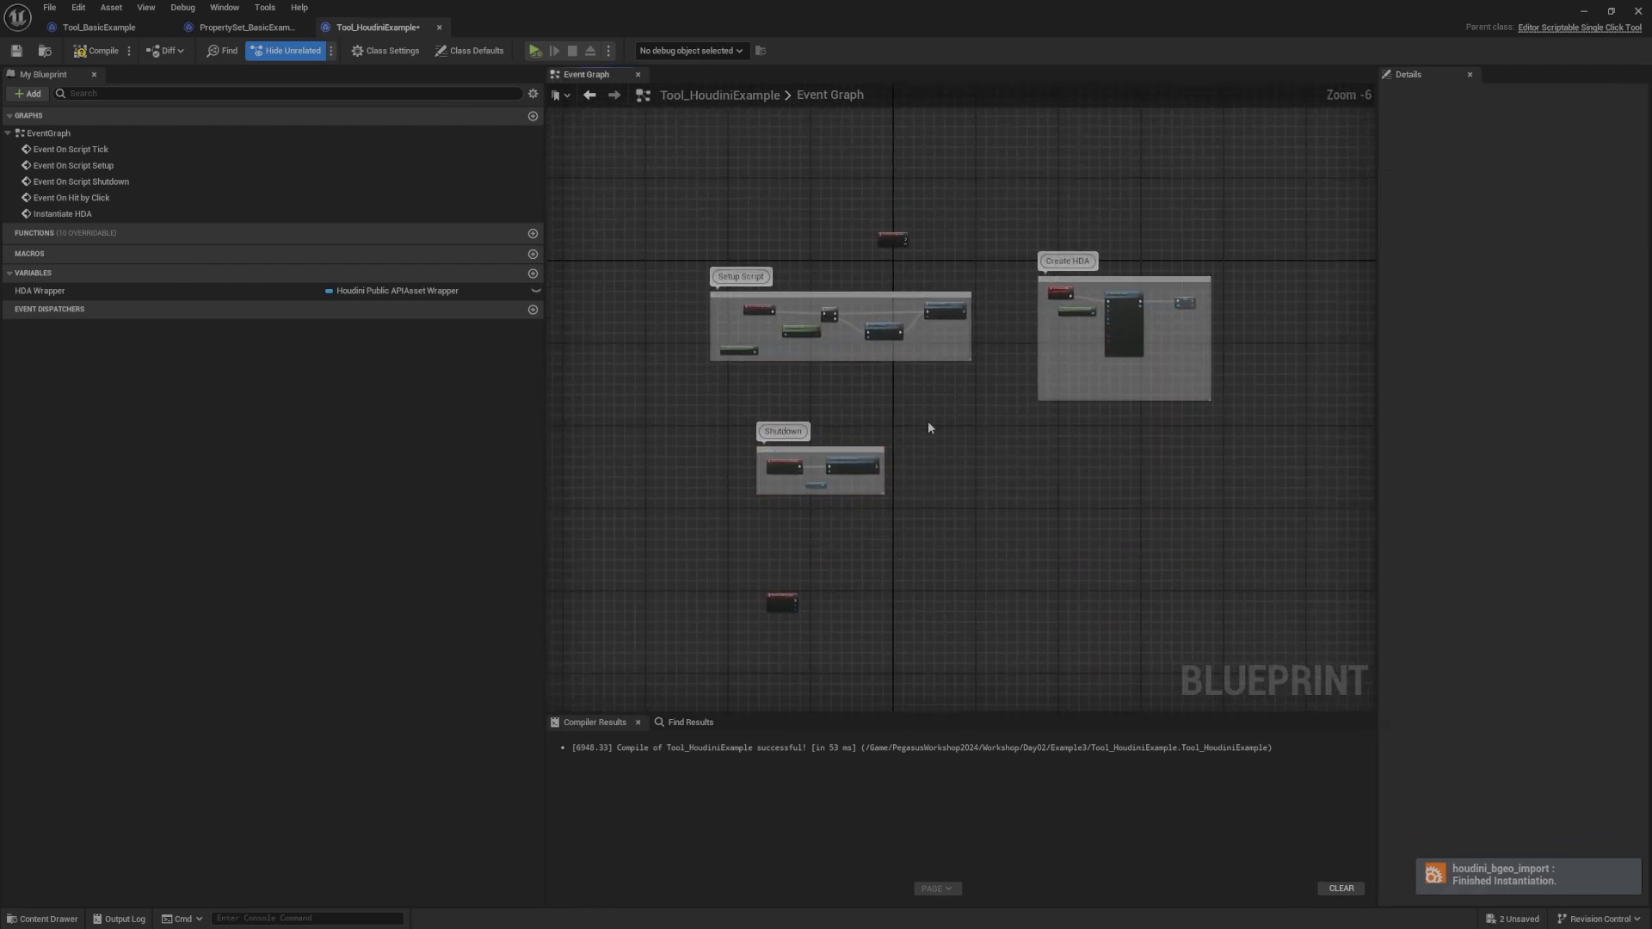
# Step: Move the Shutdown comment group up beneath the Setup Script group, and compile and save the blueprint
pyautogui.scroll(2, 781, 468)
pyautogui.moveTo(780, 468); pyautogui.dragTo(729, 407)
pyautogui.scroll(-4, 887, 422)
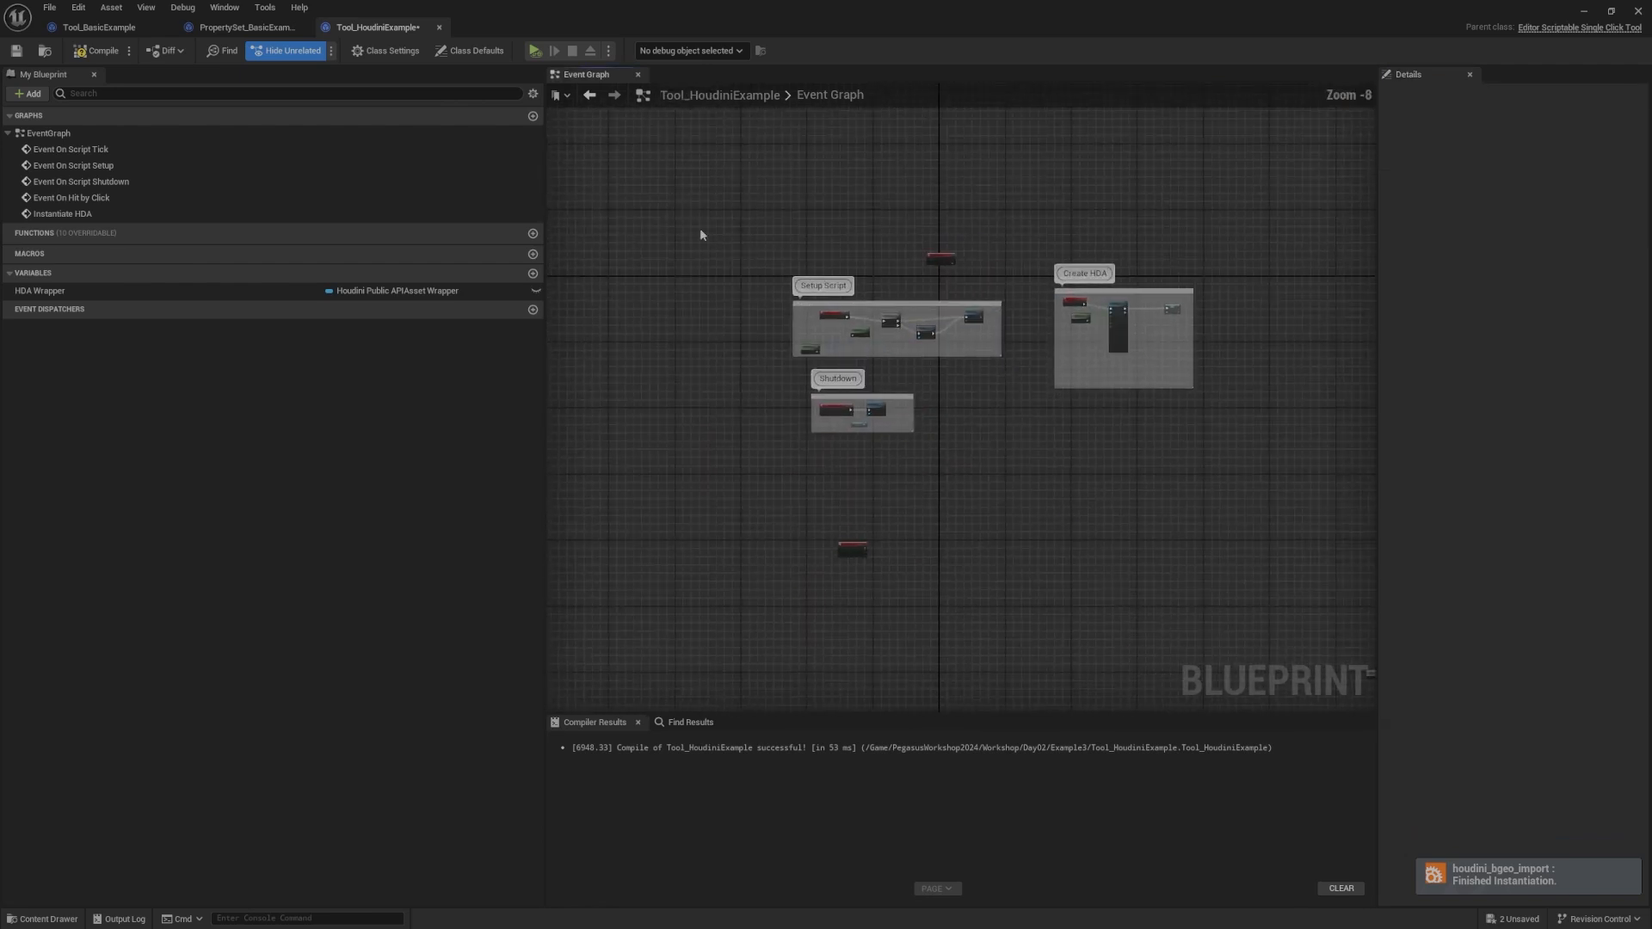
pyautogui.click(96, 50)
pyautogui.click(26, 52)
# Step: Return to the level editor and stop the current Houdini Engine session
pyautogui.click(1584, 11)
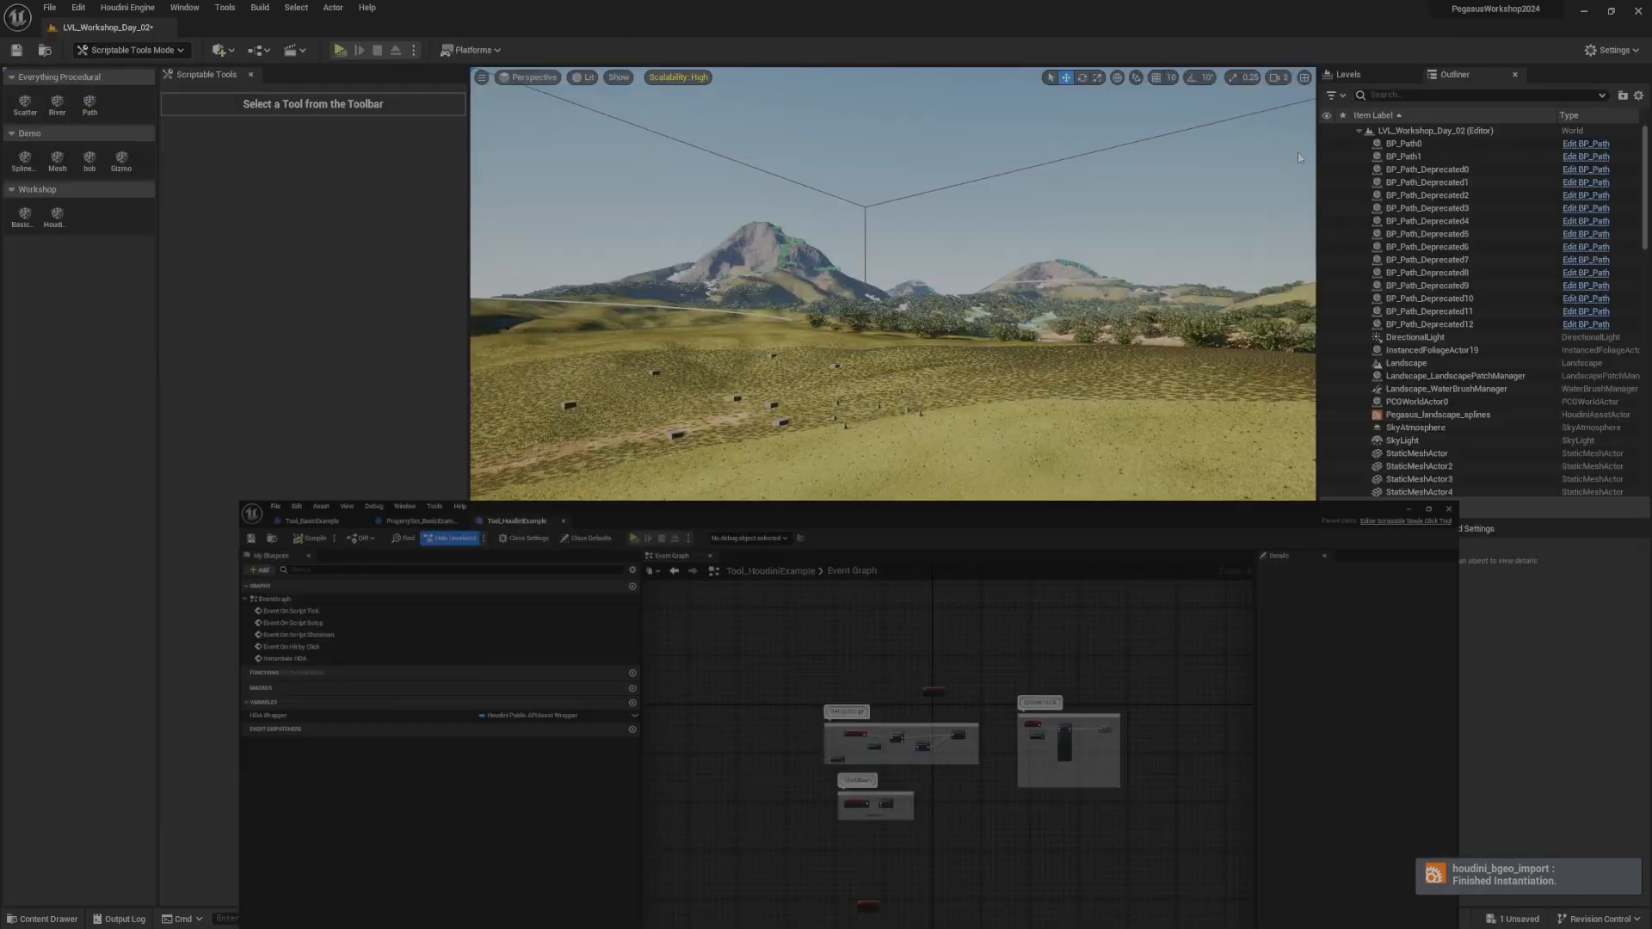
pyautogui.click(127, 8)
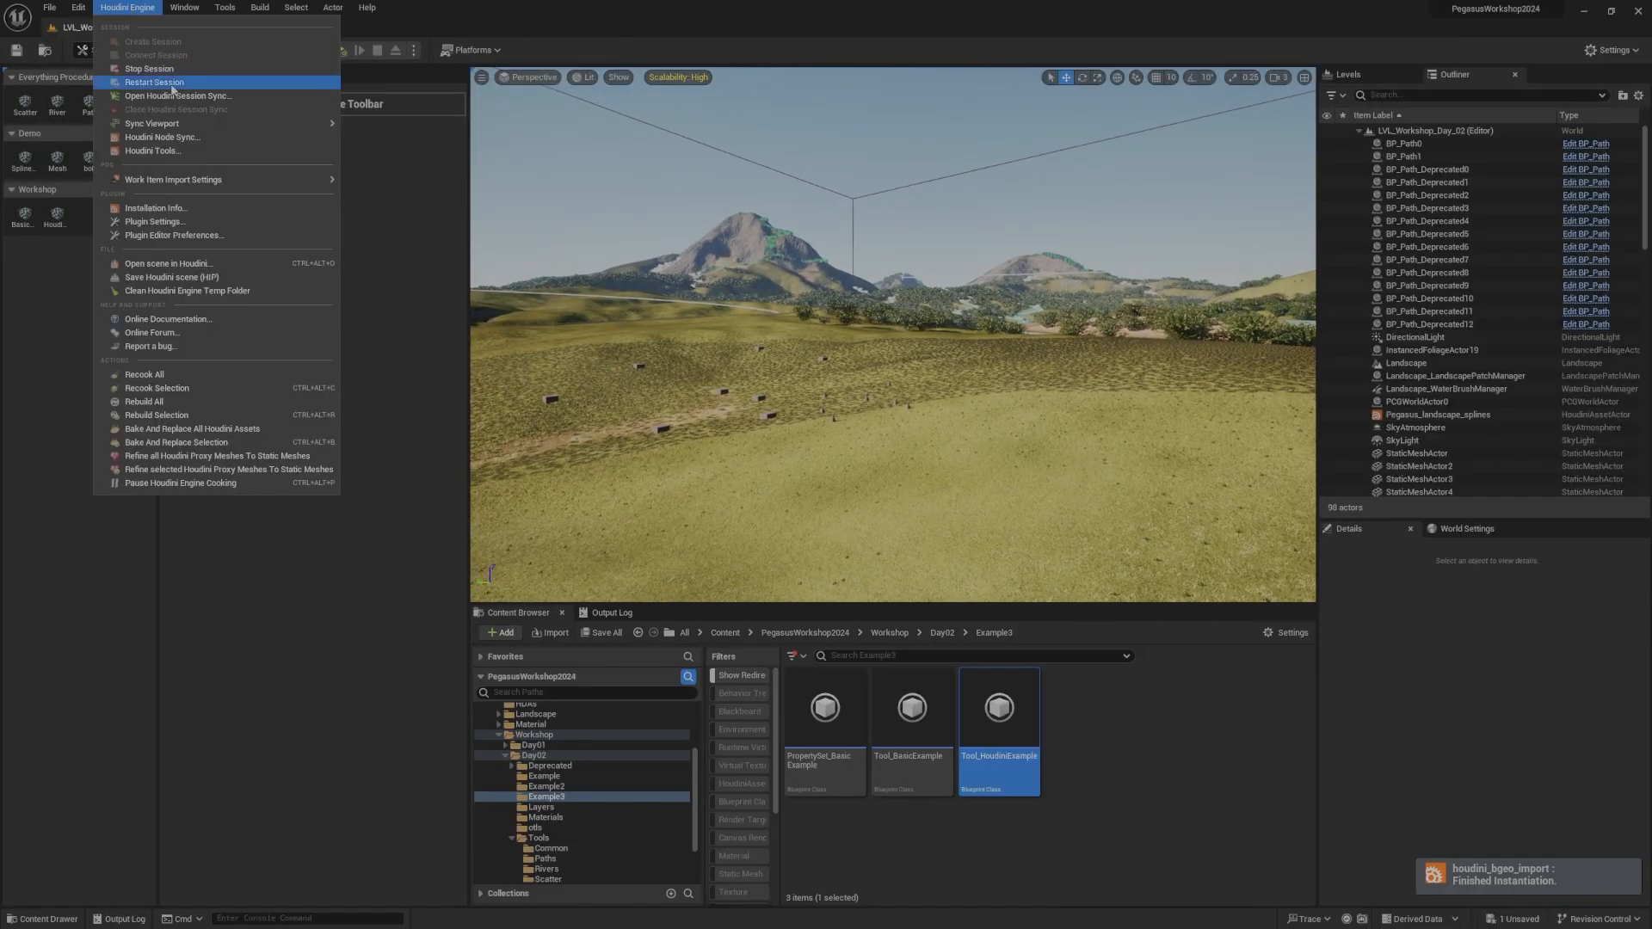
pyautogui.click(225, 81)
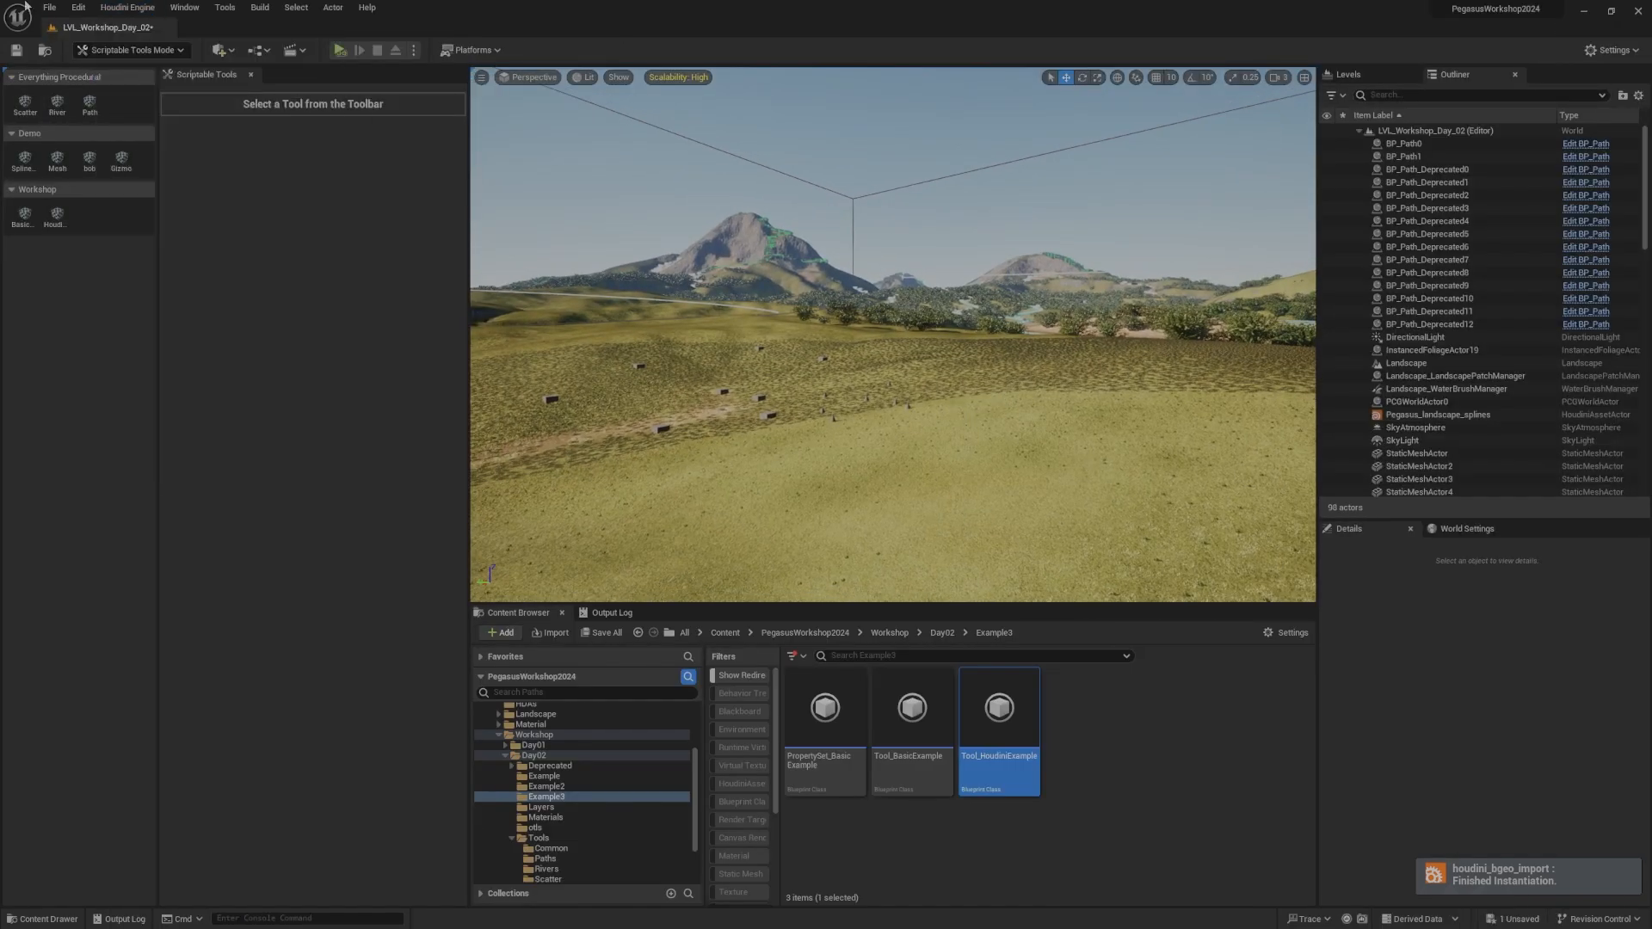
pyautogui.click(153, 8)
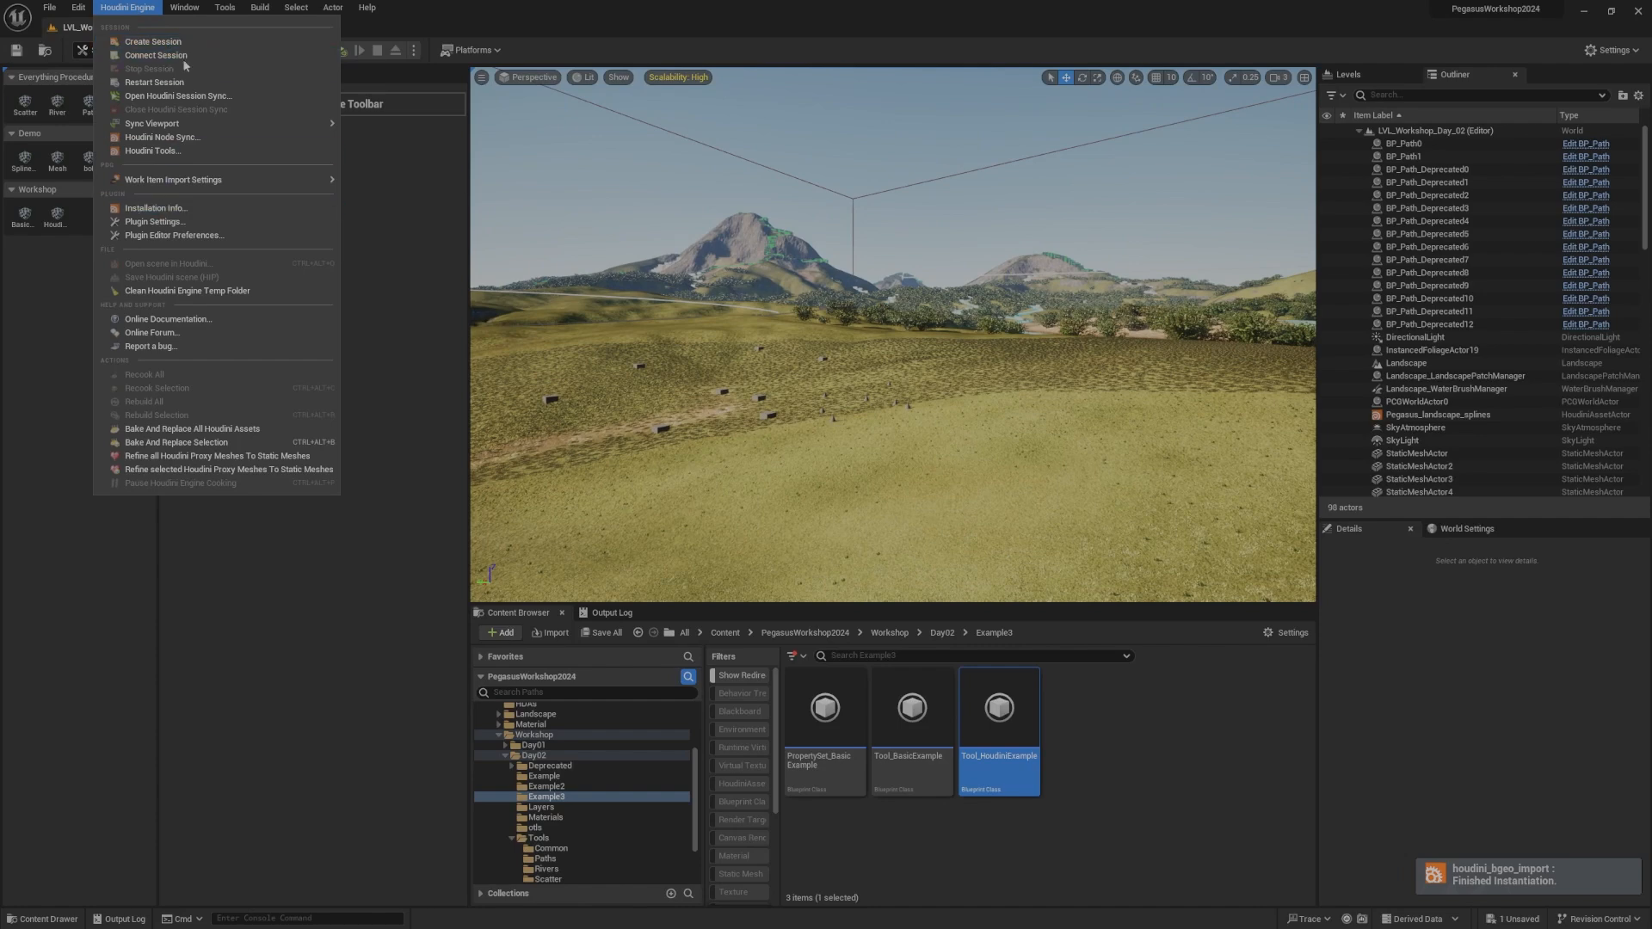
# Step: Test the HoudiniExample scriptable tool by running and completing it twice in the level
pyautogui.moveTo(488, 282)
pyautogui.mouseDown(button='right')
pyautogui.moveTo(518, 284)
pyautogui.moveTo(488, 282)
pyautogui.mouseUp(button='right')
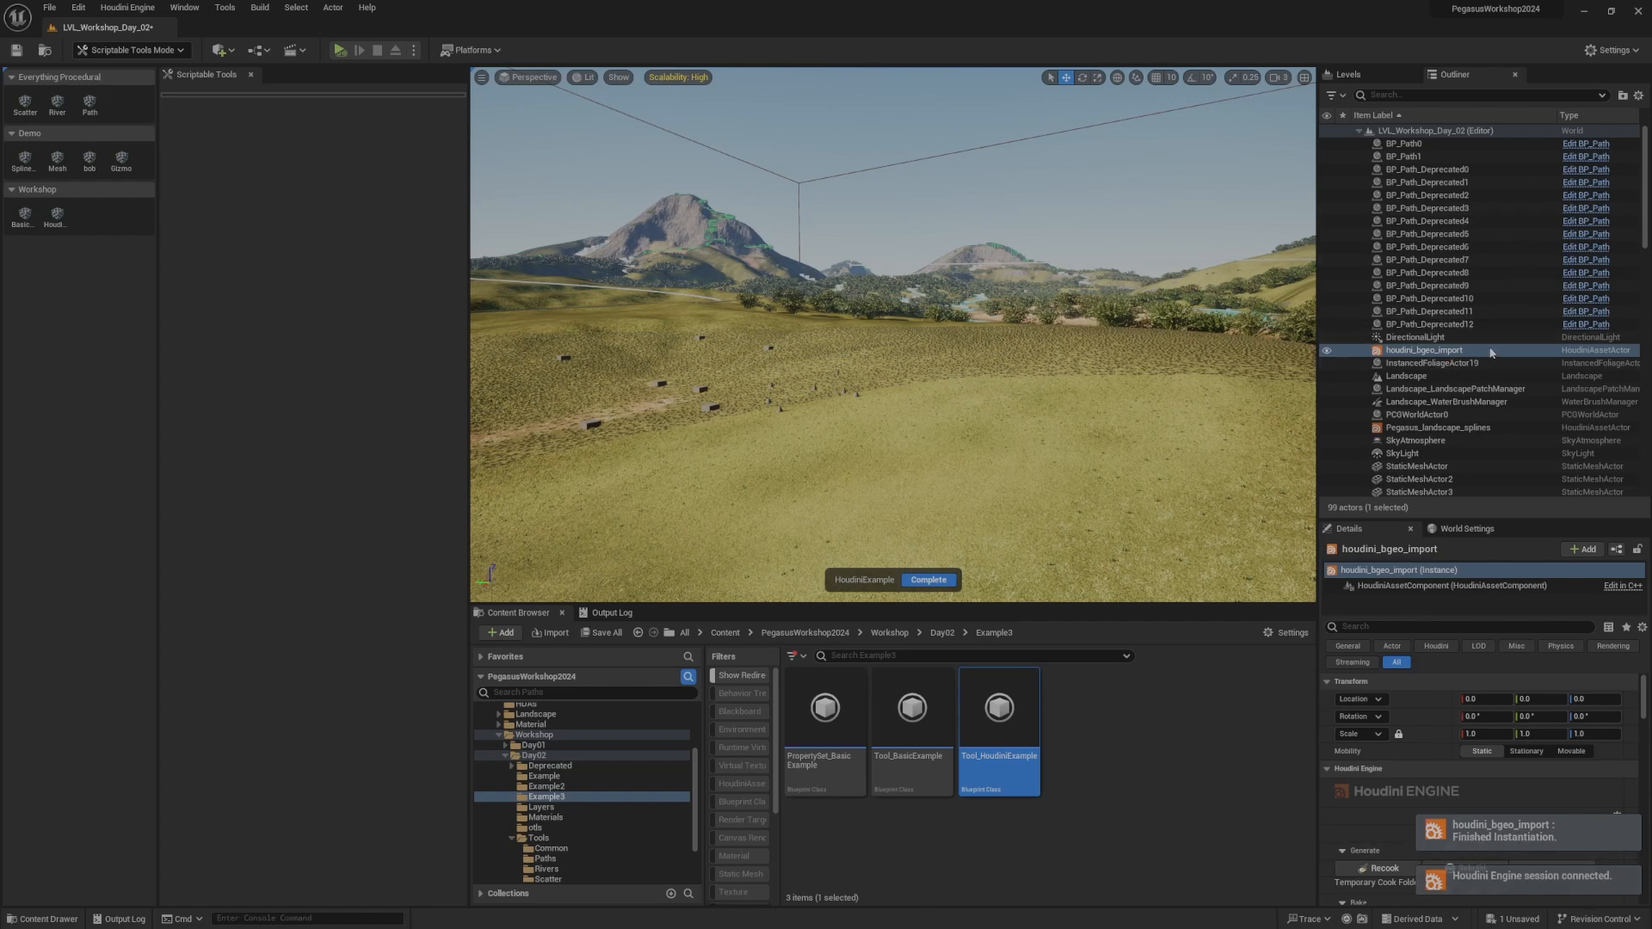
pyautogui.click(929, 580)
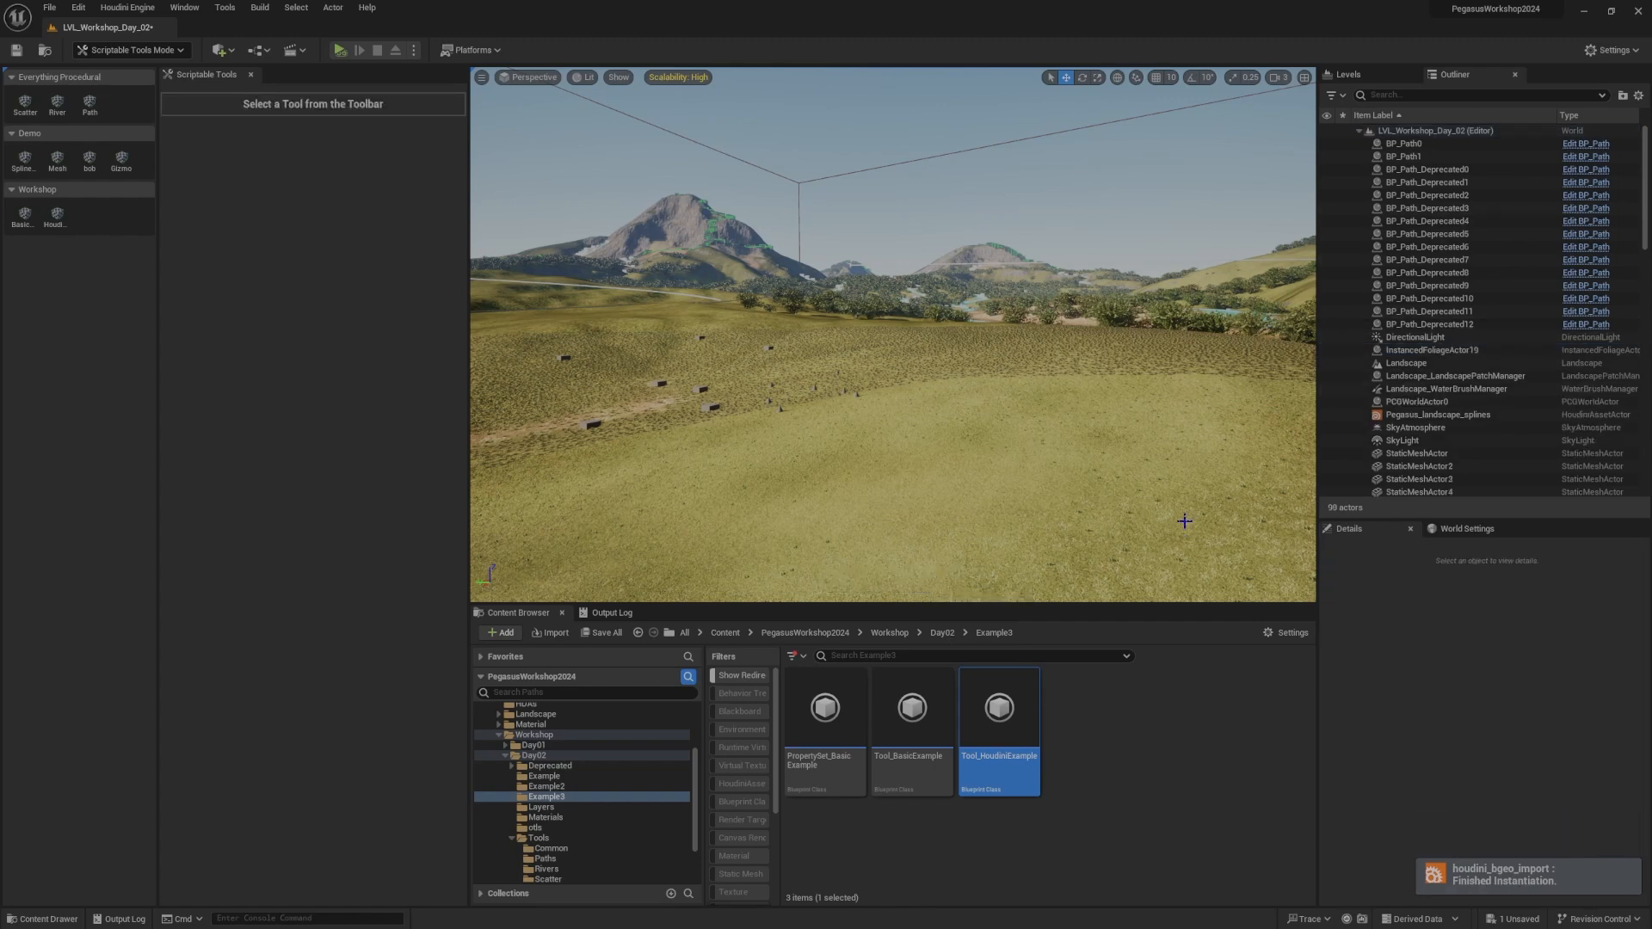
pyautogui.click(62, 221)
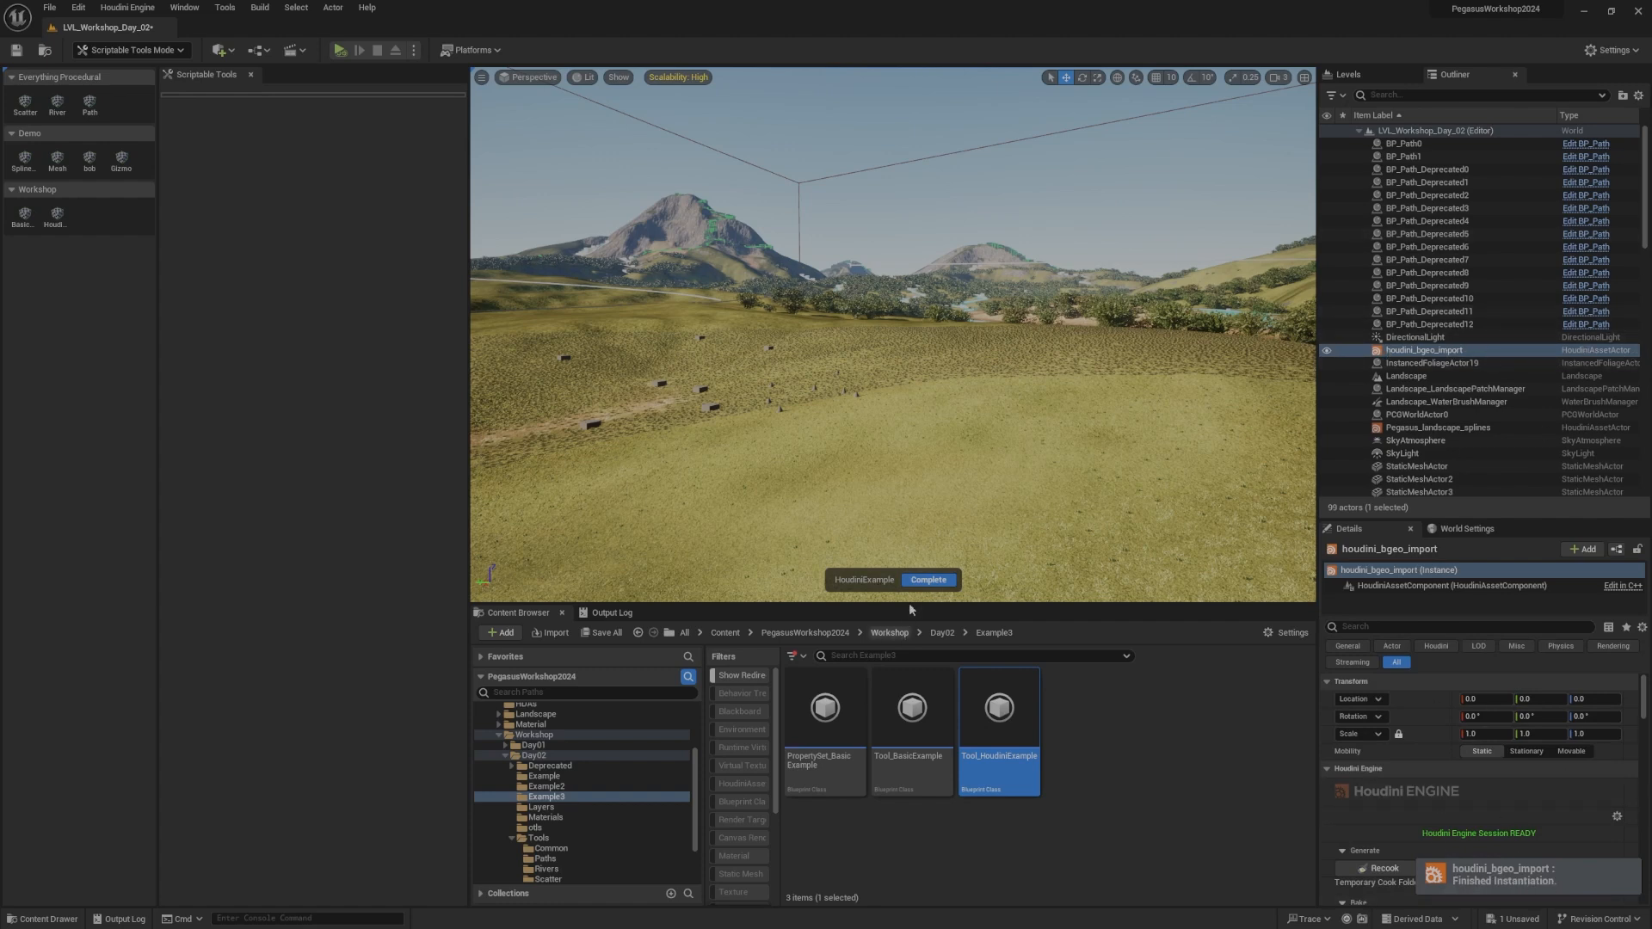
pyautogui.click(928, 580)
pyautogui.scroll(1, 985, 405)
pyautogui.moveTo(984, 406); pyautogui.dragTo(960, 406, button='right')
pyautogui.hotkey('shift', '1')
# Step: Reopen the Tool_HoudiniExample blueprint and examine the In Houdini Asset choices on the Instantiate Asset node
pyautogui.doubleClick(662, 740)
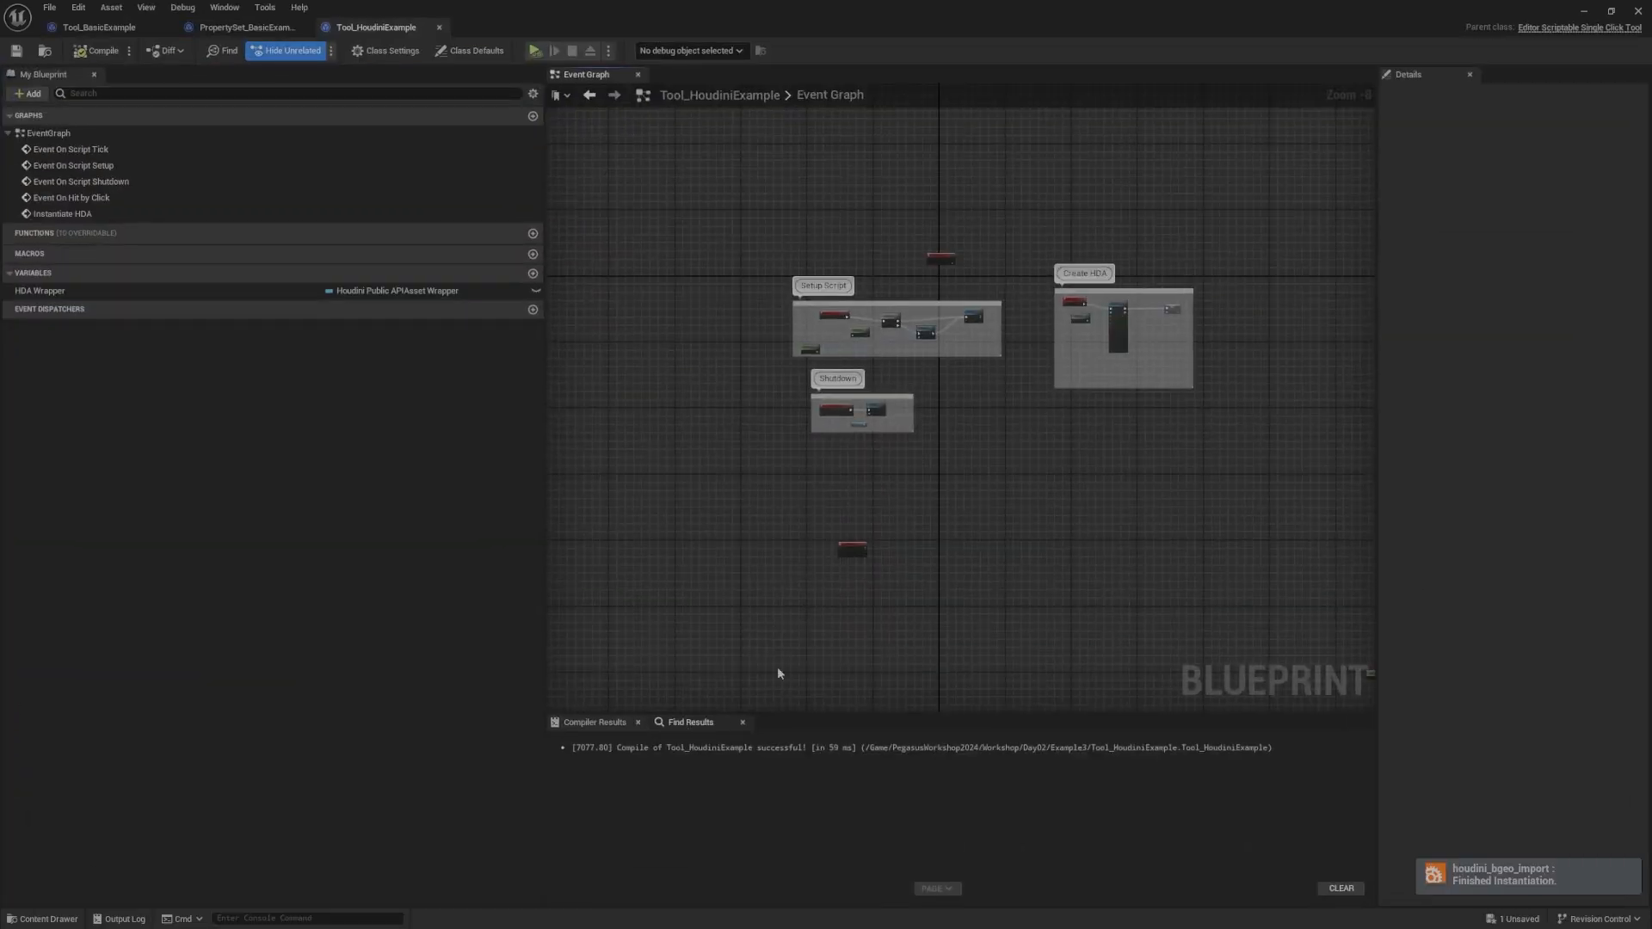
pyautogui.scroll(8, 1016, 458)
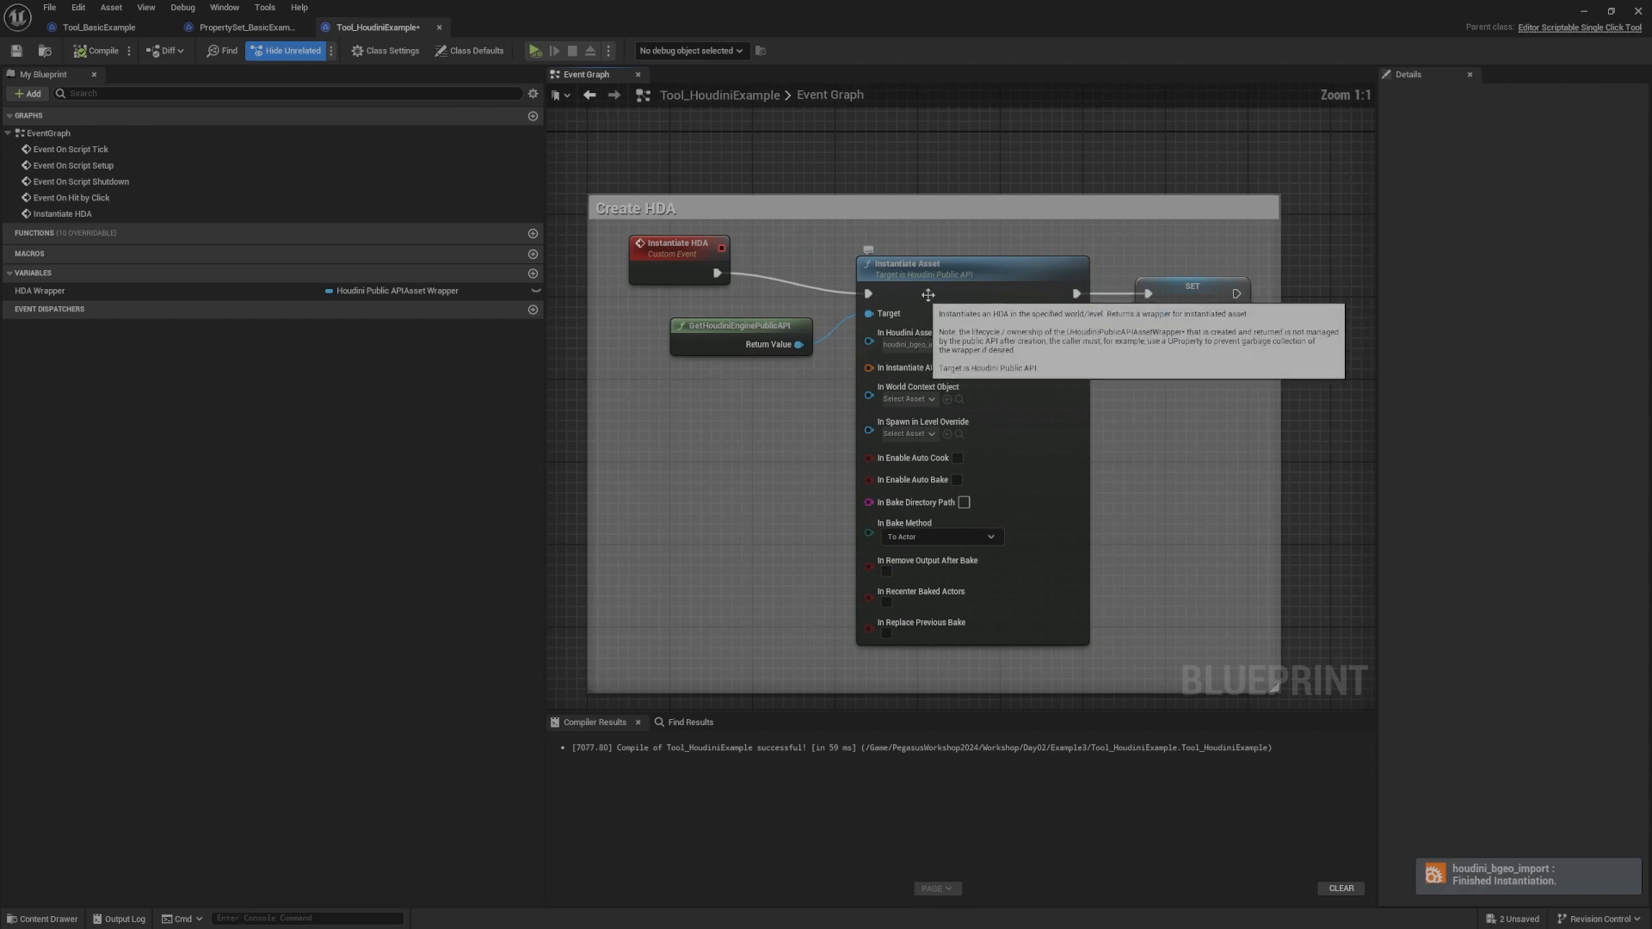
pyautogui.click(916, 352)
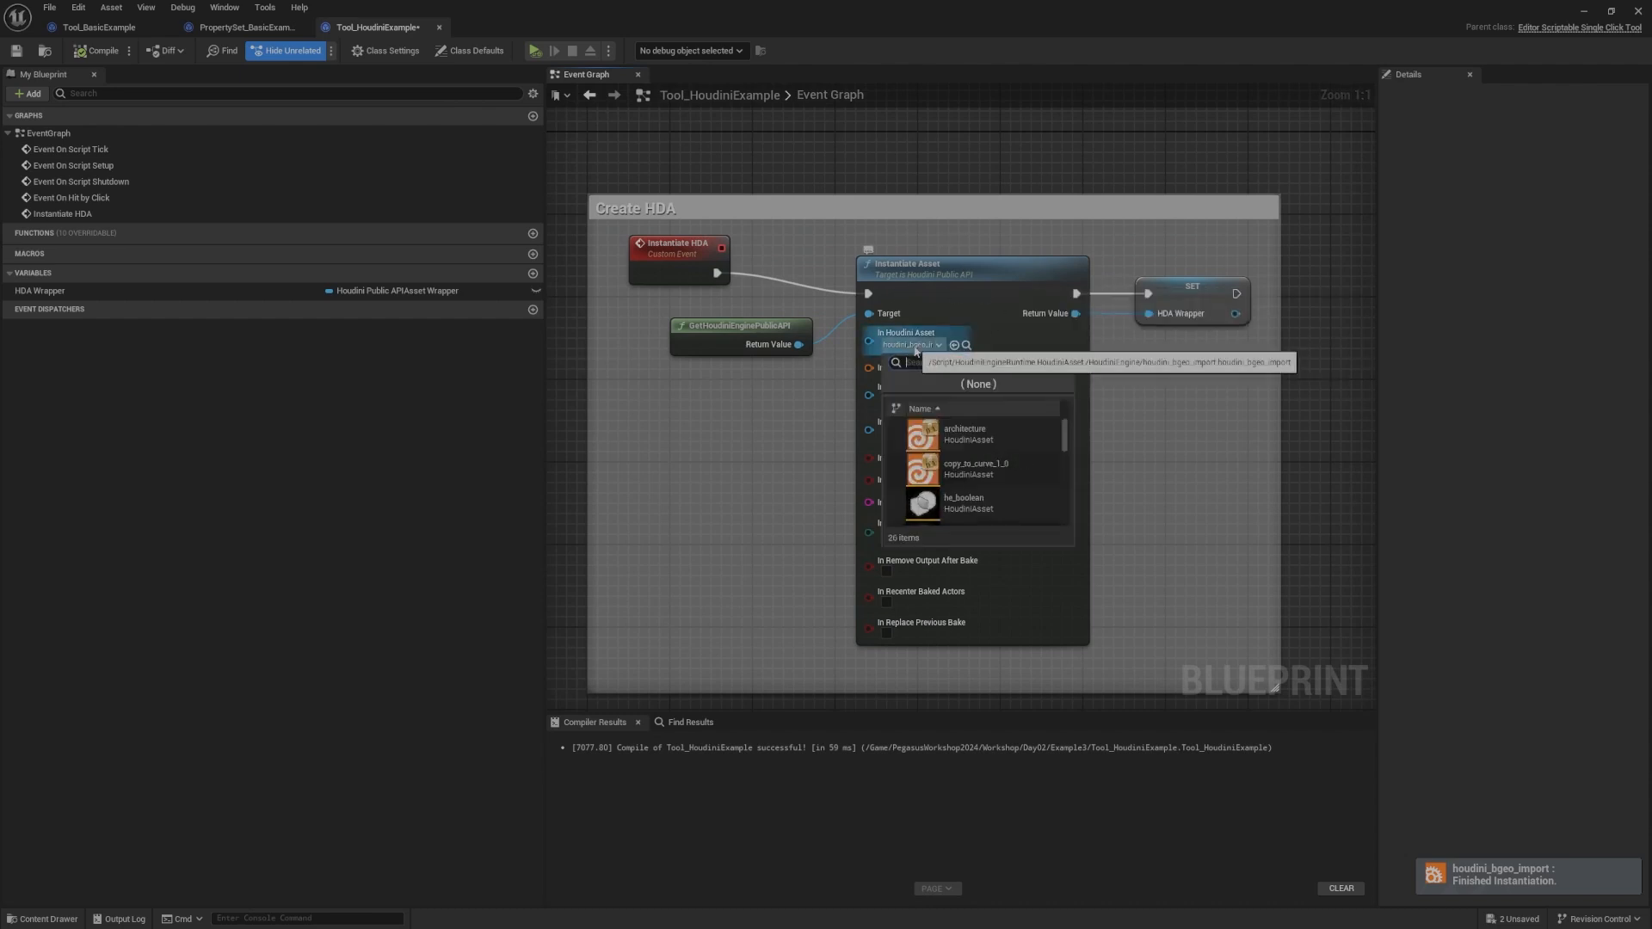
pyautogui.click(916, 352)
pyautogui.moveTo(1174, 360); pyautogui.dragTo(1165, 374, button='right')
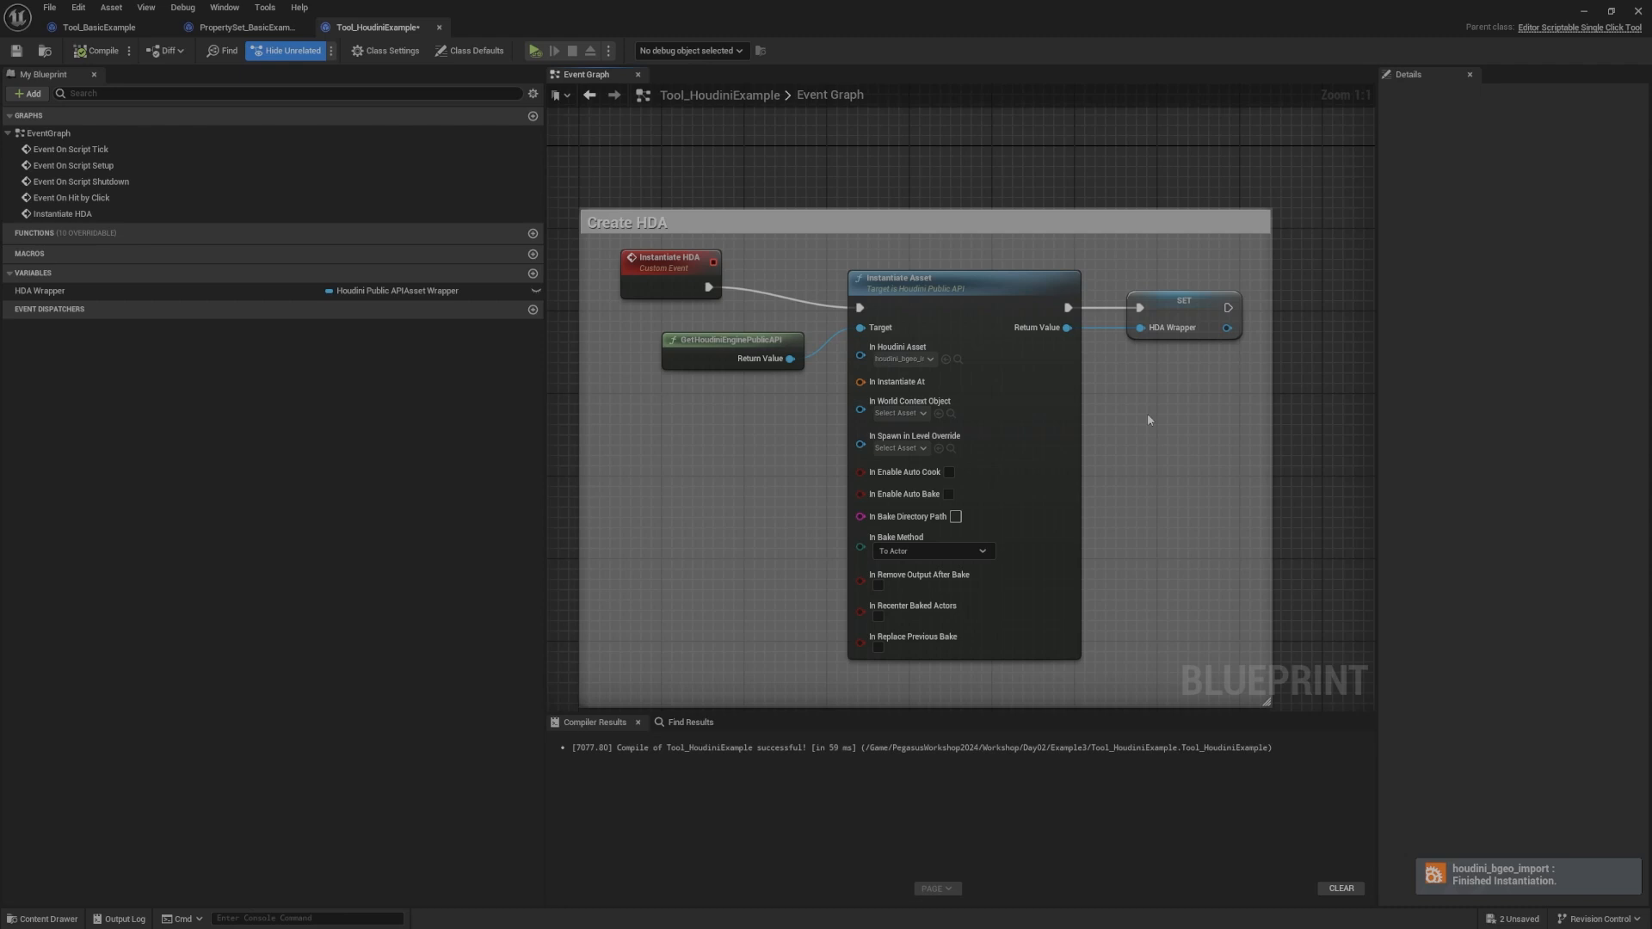
pyautogui.click(912, 360)
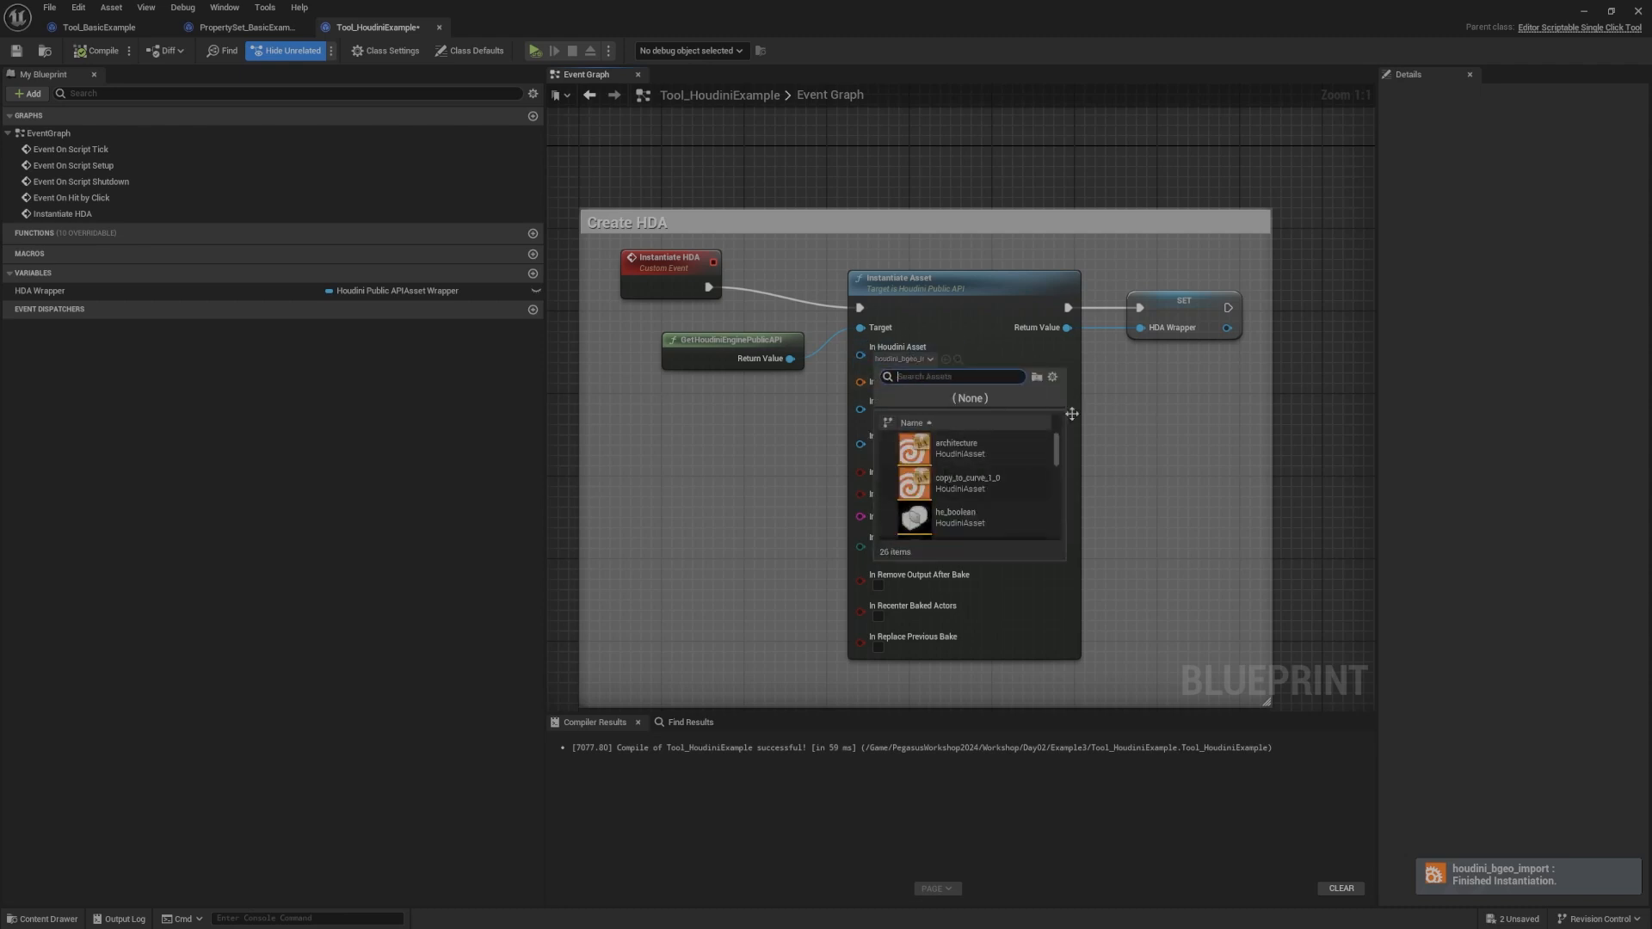
pyautogui.click(1025, 336)
pyautogui.click(917, 359)
pyautogui.click(1174, 396)
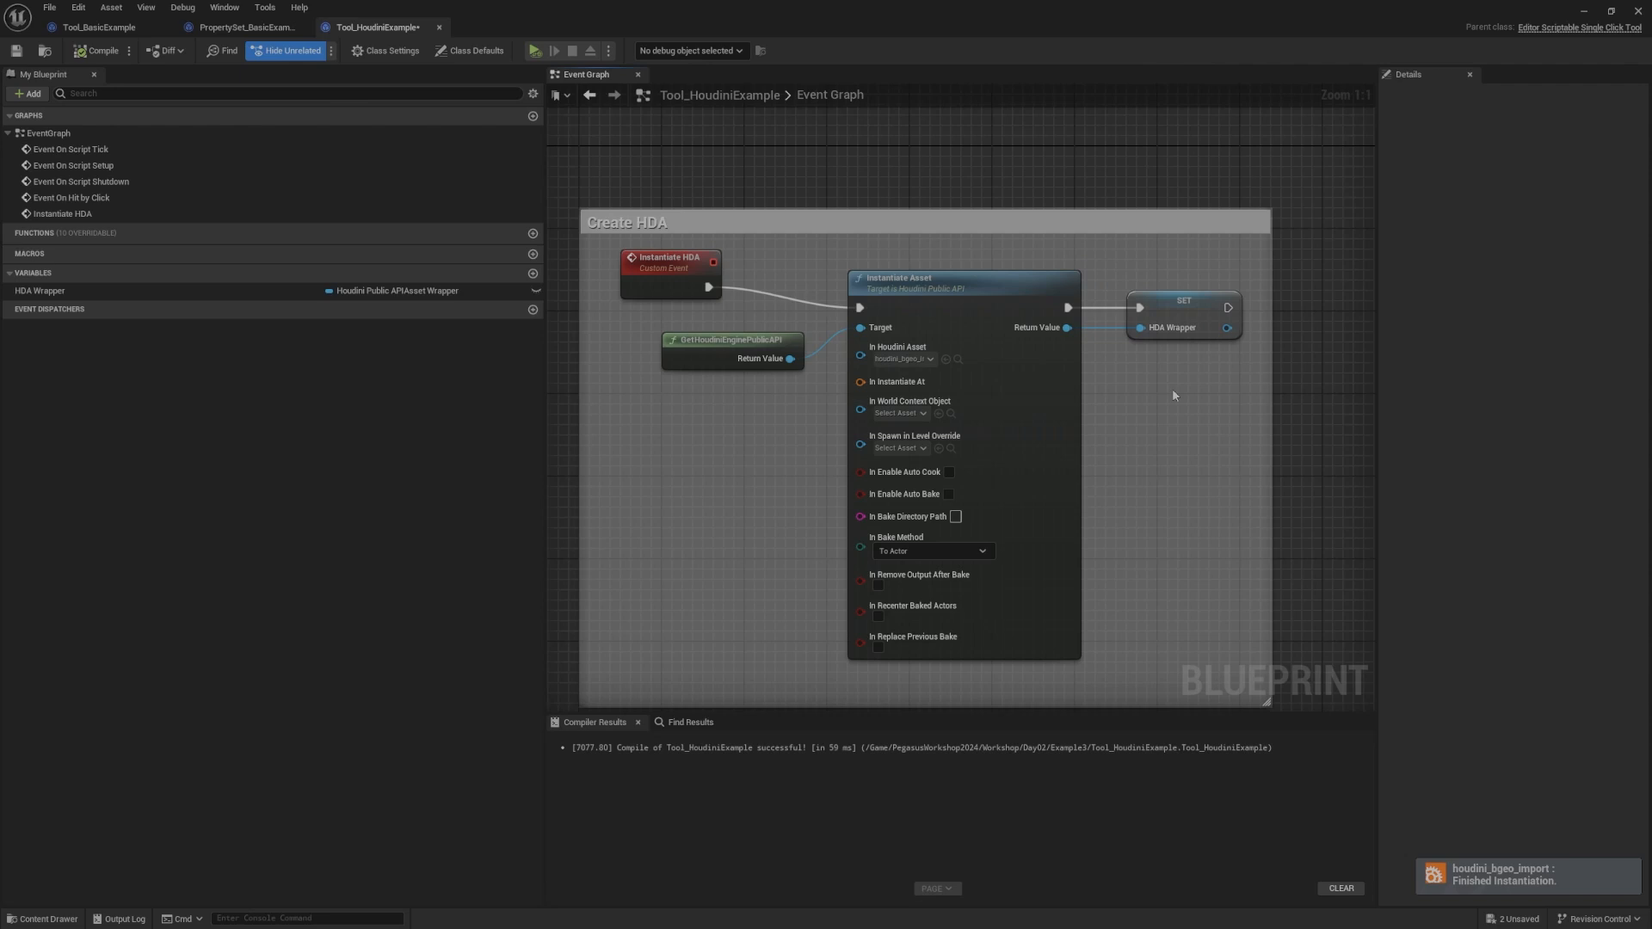
pyautogui.click(917, 364)
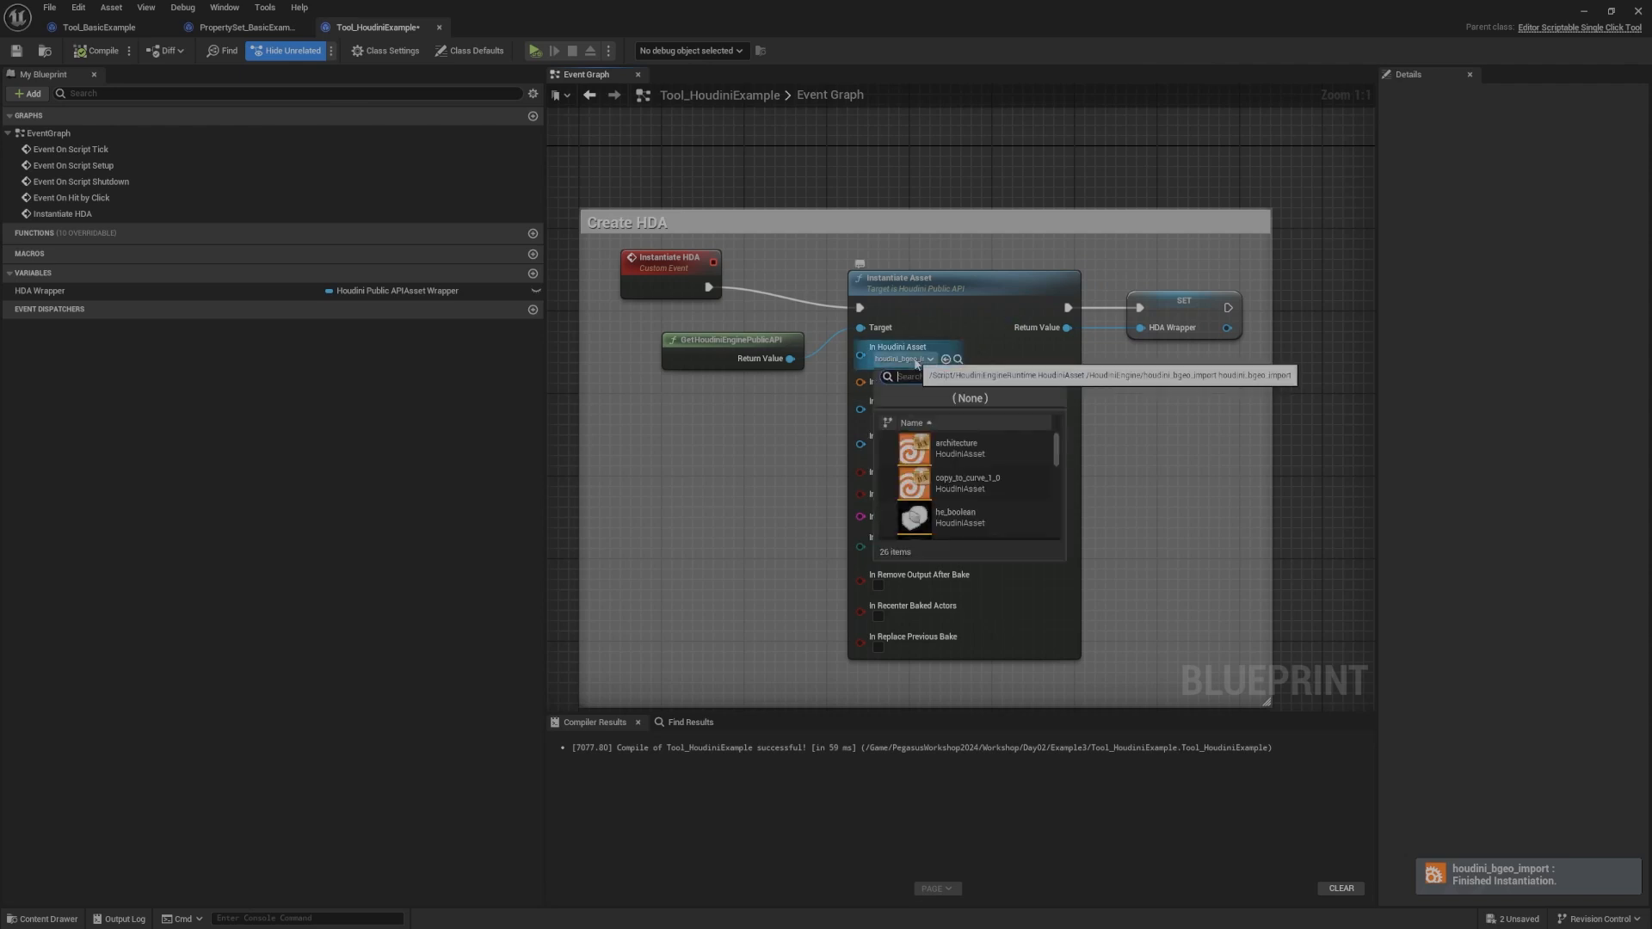
pyautogui.click(917, 364)
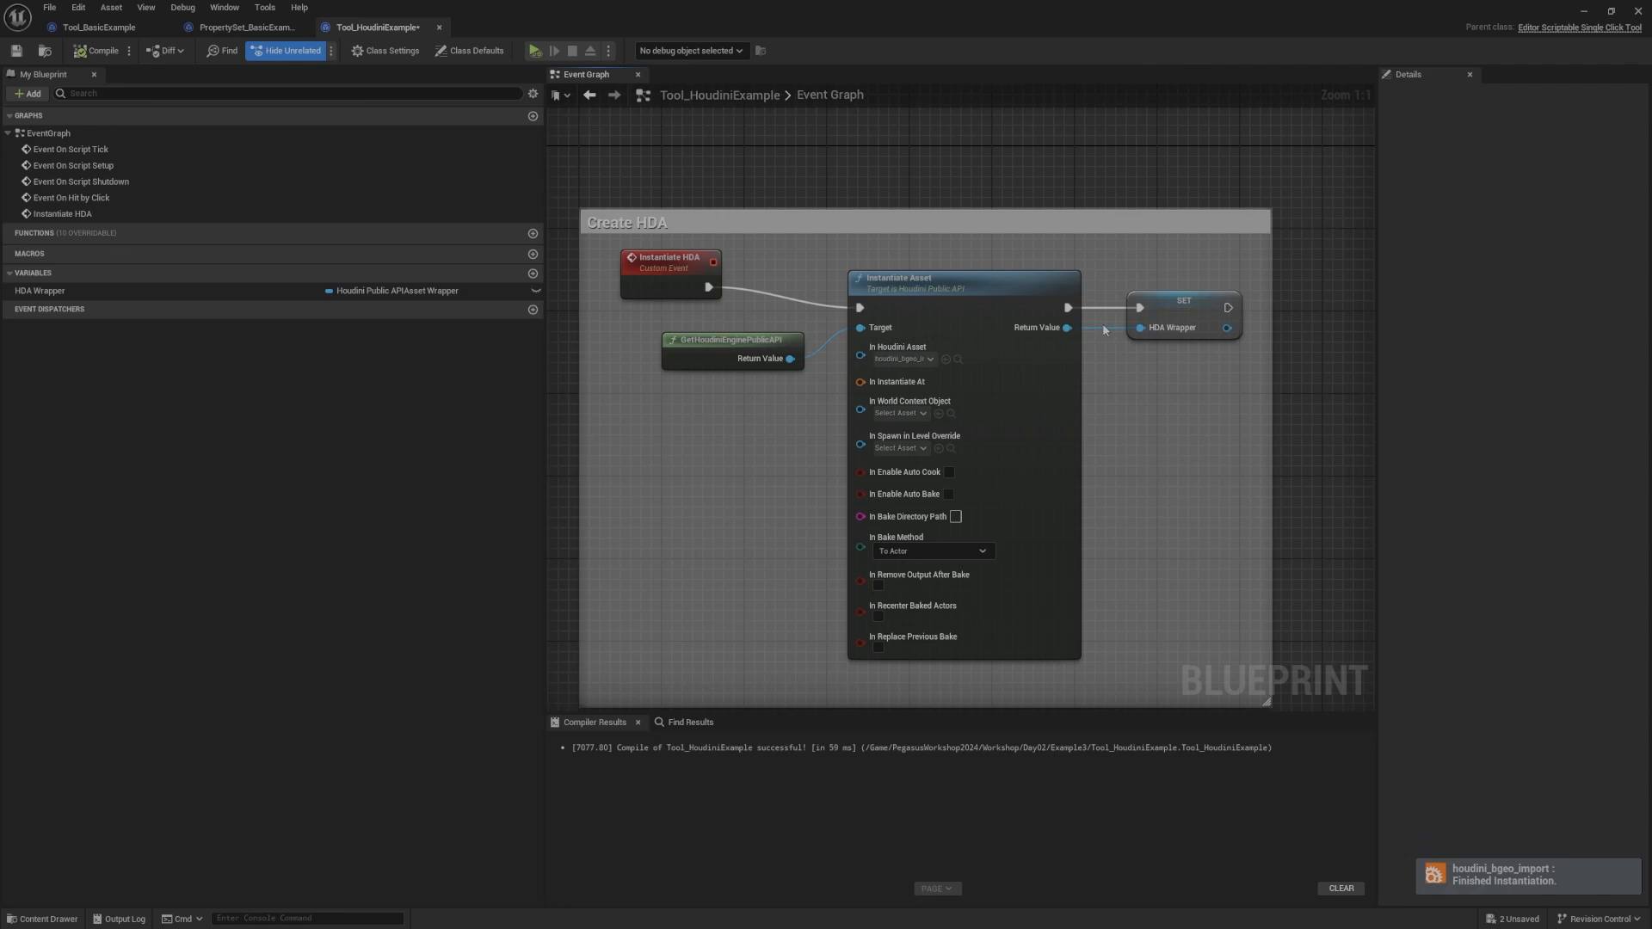
# Step: Add a Recook node from the SET node's HDA Wrapper output and place it level with SET outside the Create HDA box
pyautogui.moveTo(1188, 479); pyautogui.dragTo(1133, 432, button='right')
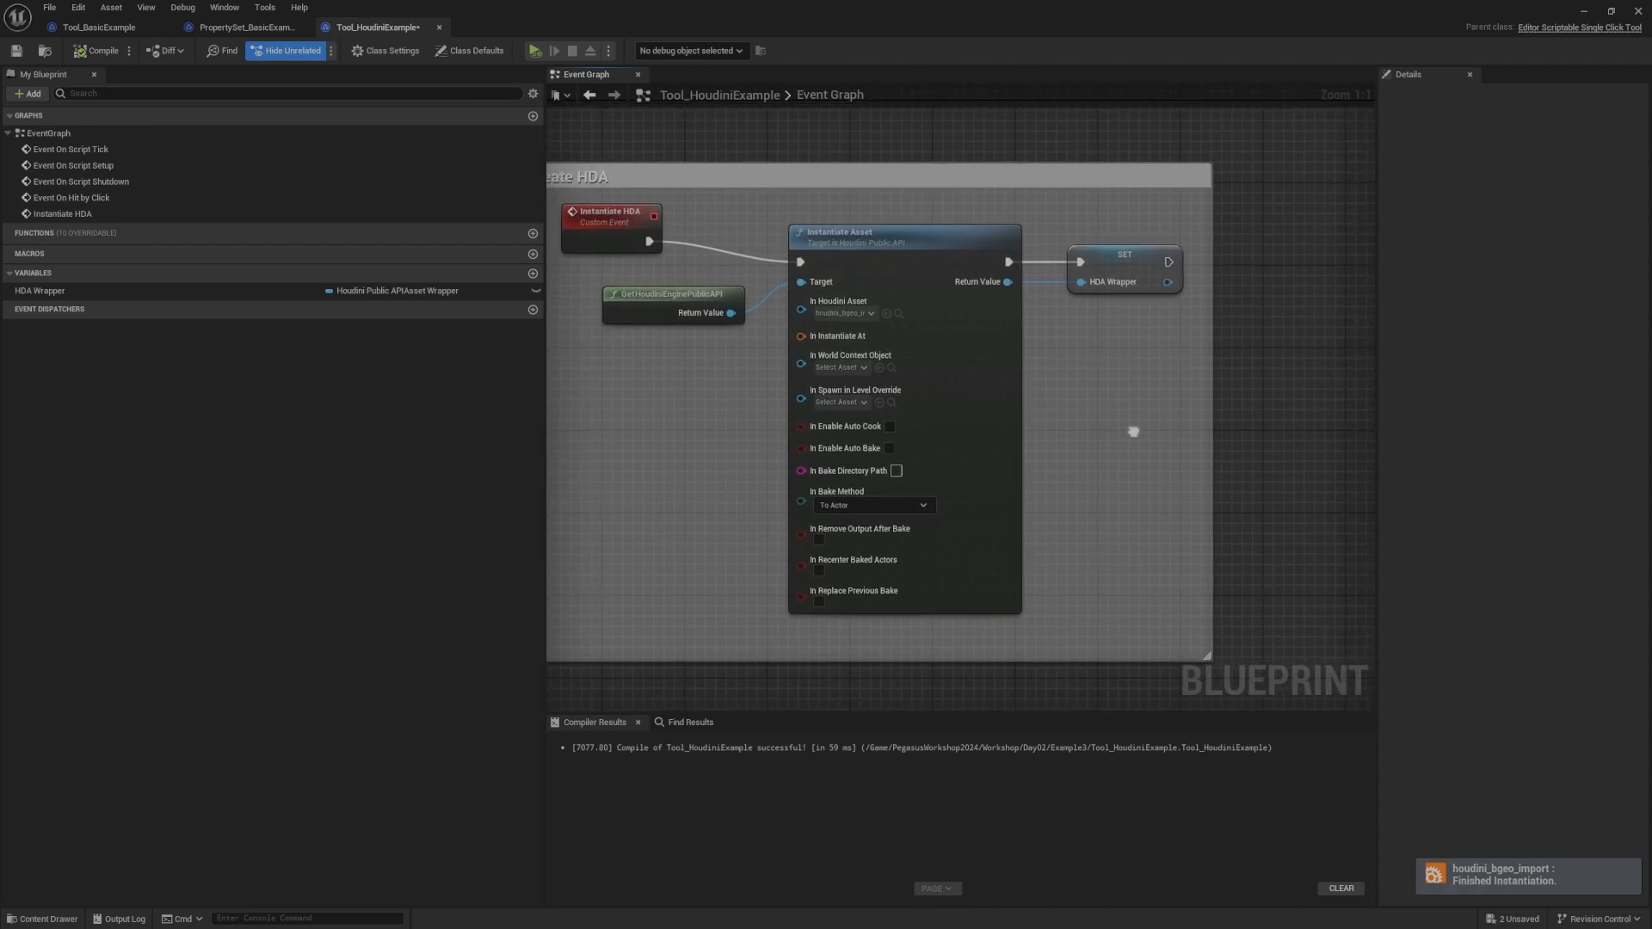
pyautogui.moveTo(1168, 377); pyautogui.dragTo(885, 350, button='right')
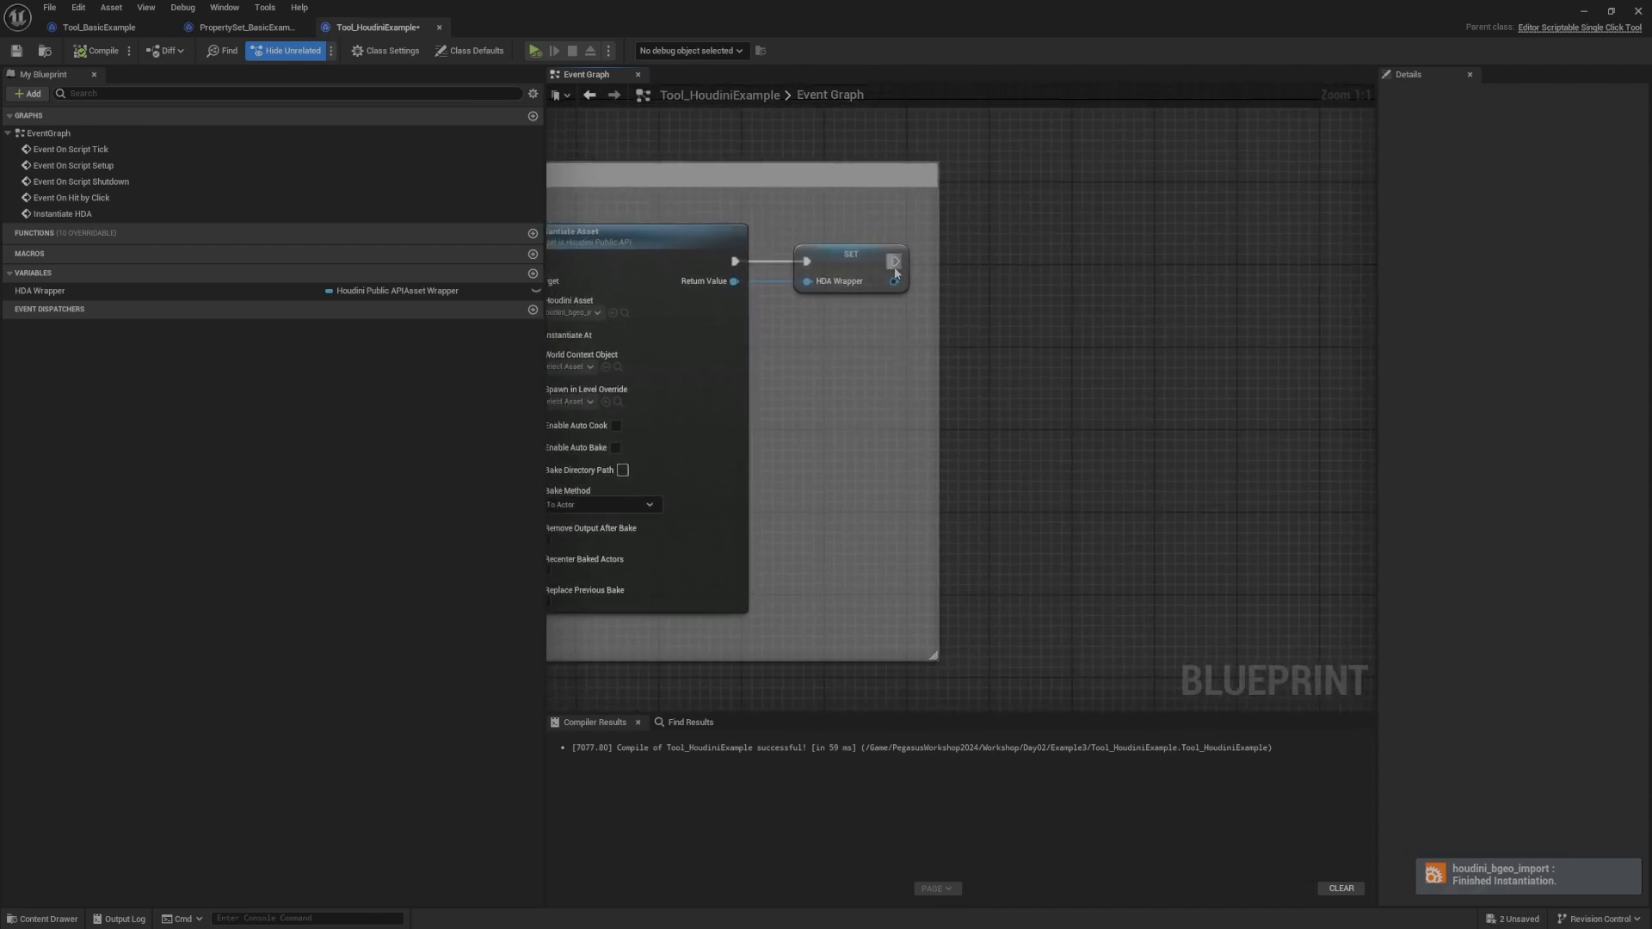
pyautogui.moveTo(894, 282); pyautogui.dragTo(1189, 394)
pyautogui.write('coook')
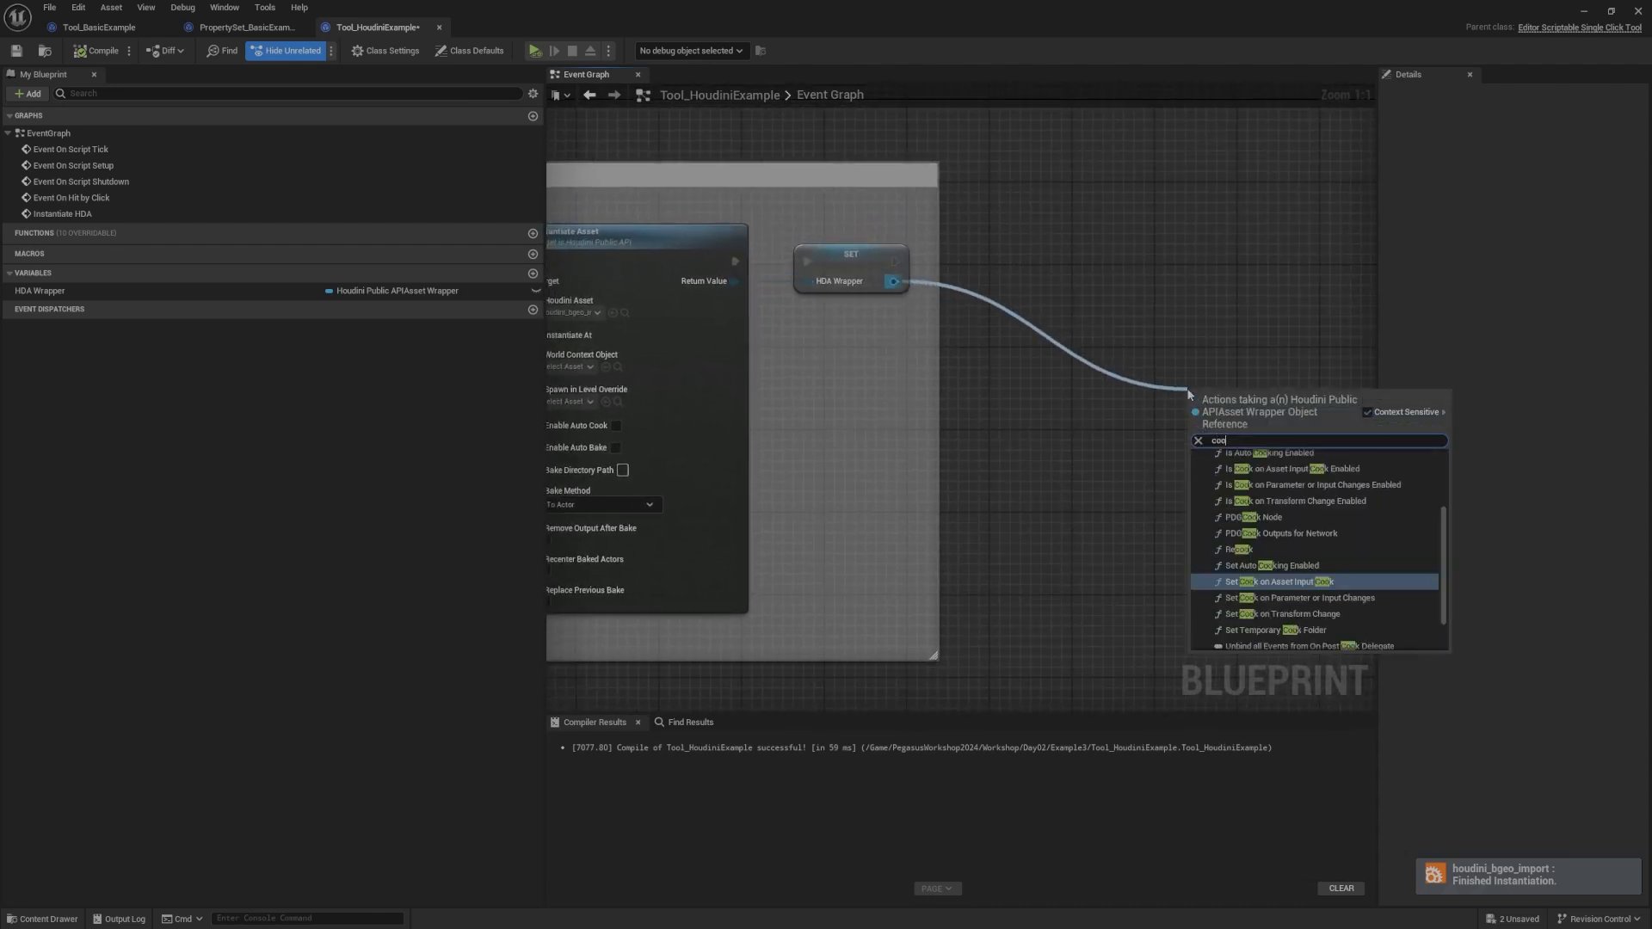
pyautogui.press('BackSpace')
pyautogui.press('BackSpace')
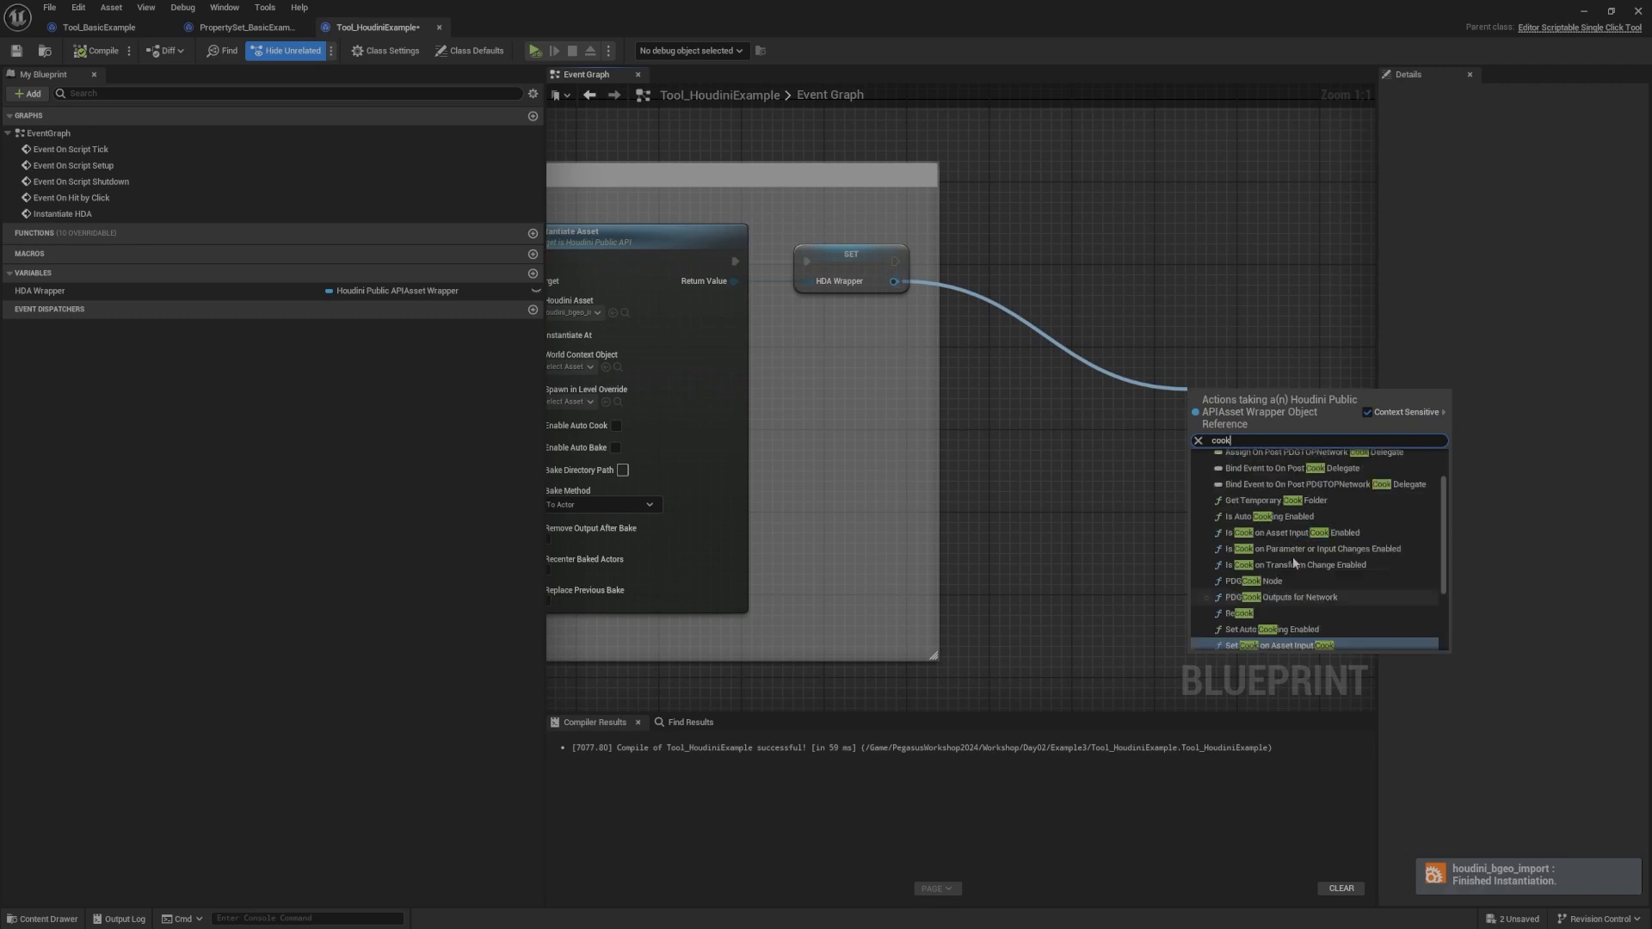
pyautogui.scroll(2, 1263, 544)
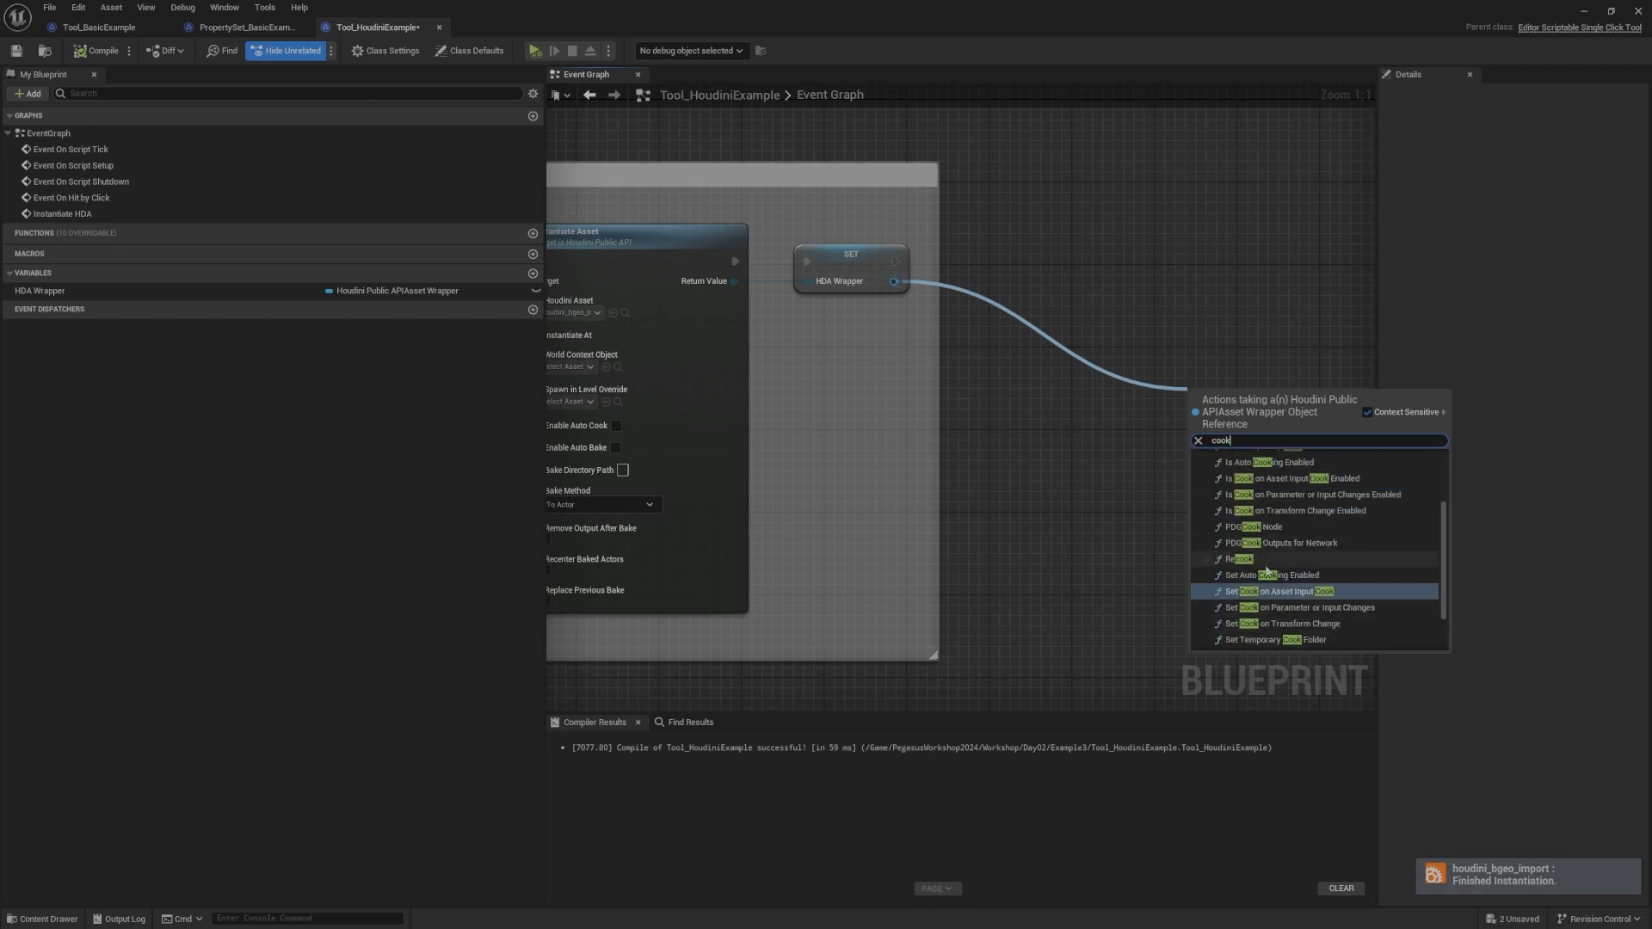
pyautogui.click(1253, 564)
pyautogui.moveTo(1171, 477); pyautogui.dragTo(1031, 494, button='right')
pyautogui.moveTo(1084, 429); pyautogui.dragTo(973, 265)
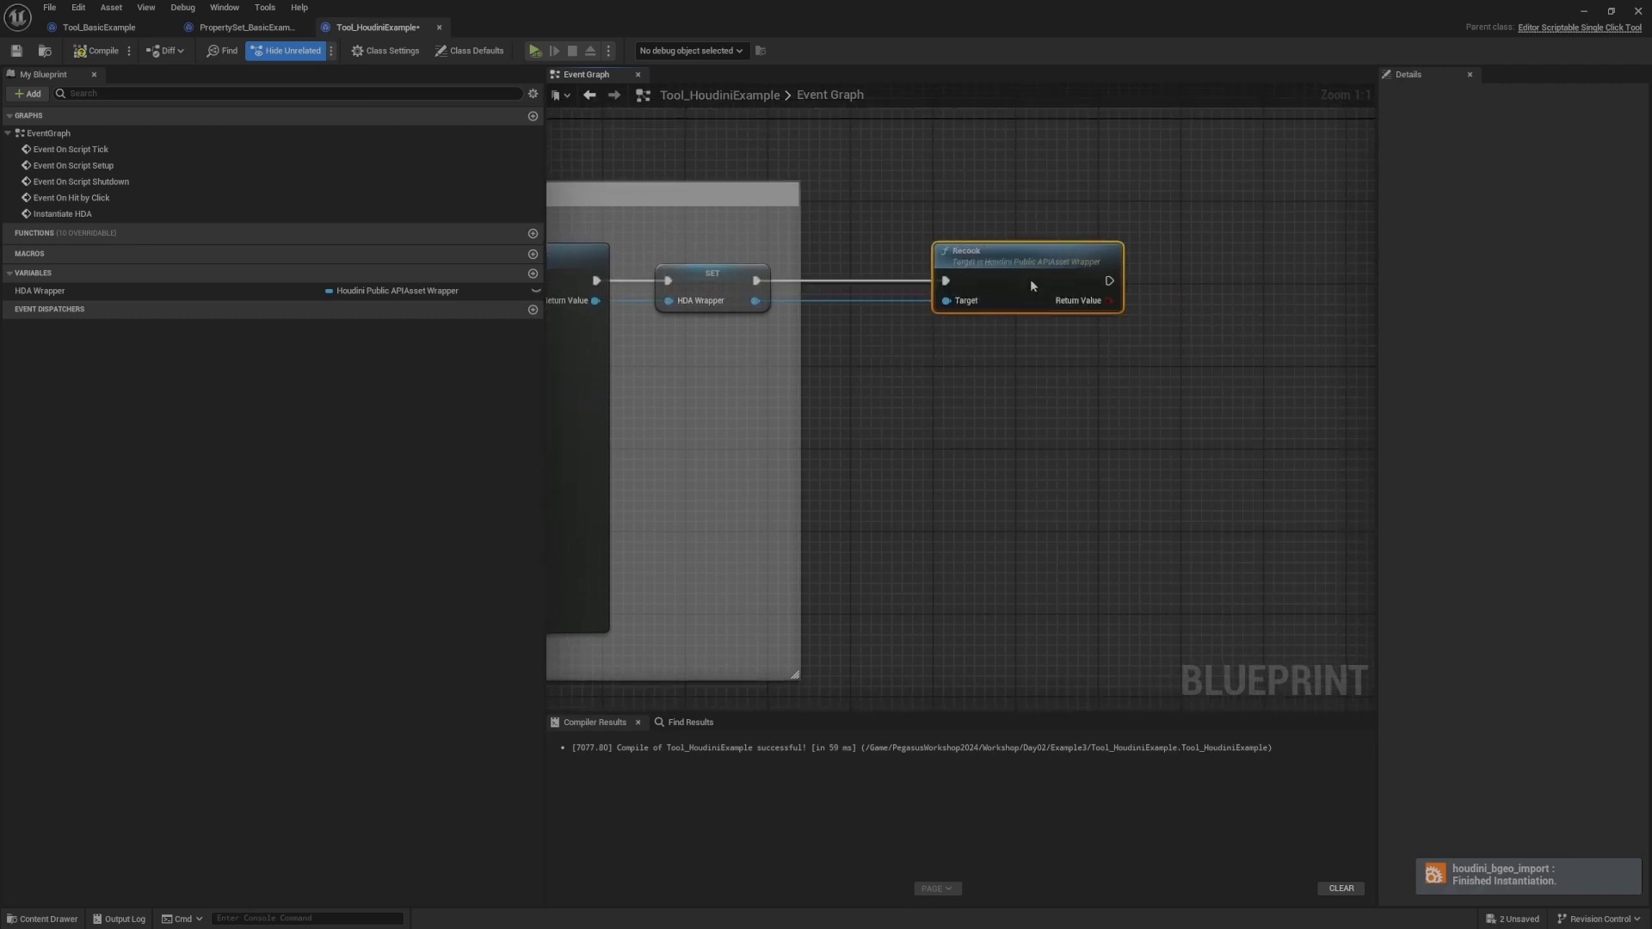
pyautogui.moveTo(1035, 394); pyautogui.dragTo(1023, 474, button='right')
pyautogui.moveTo(34, 291); pyautogui.dragTo(776, 434)
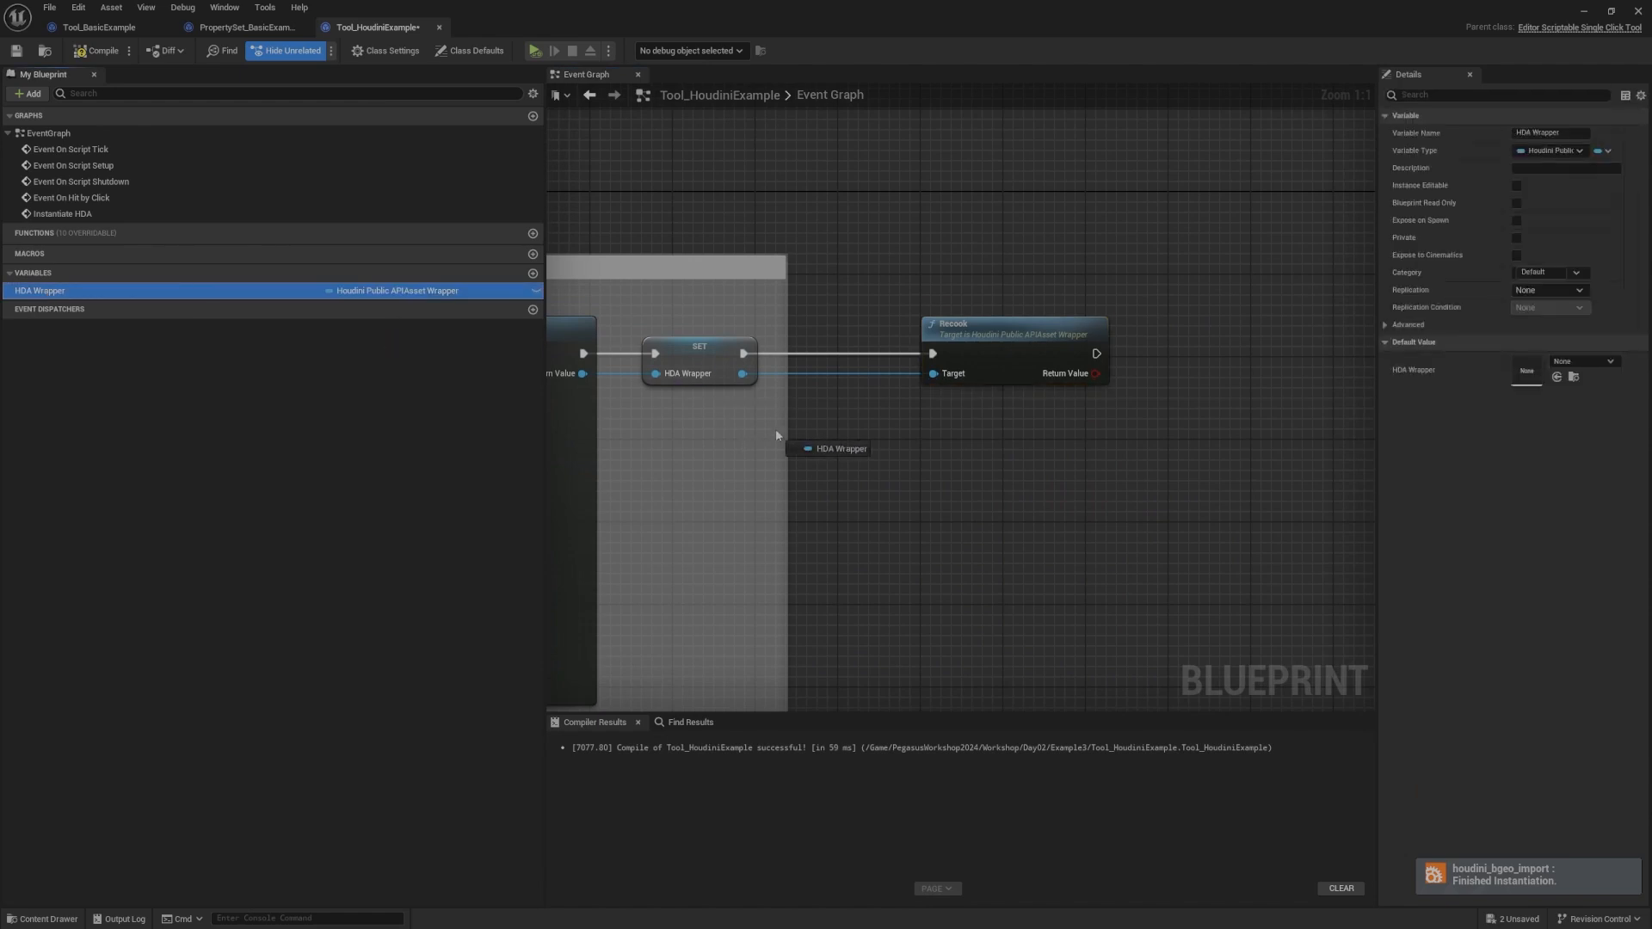
pyautogui.click(873, 437)
pyautogui.scroll(-3, 872, 434)
pyautogui.moveTo(872, 435); pyautogui.dragTo(1252, 401, button='right')
pyautogui.moveTo(911, 341); pyautogui.dragTo(508, 335, button='right')
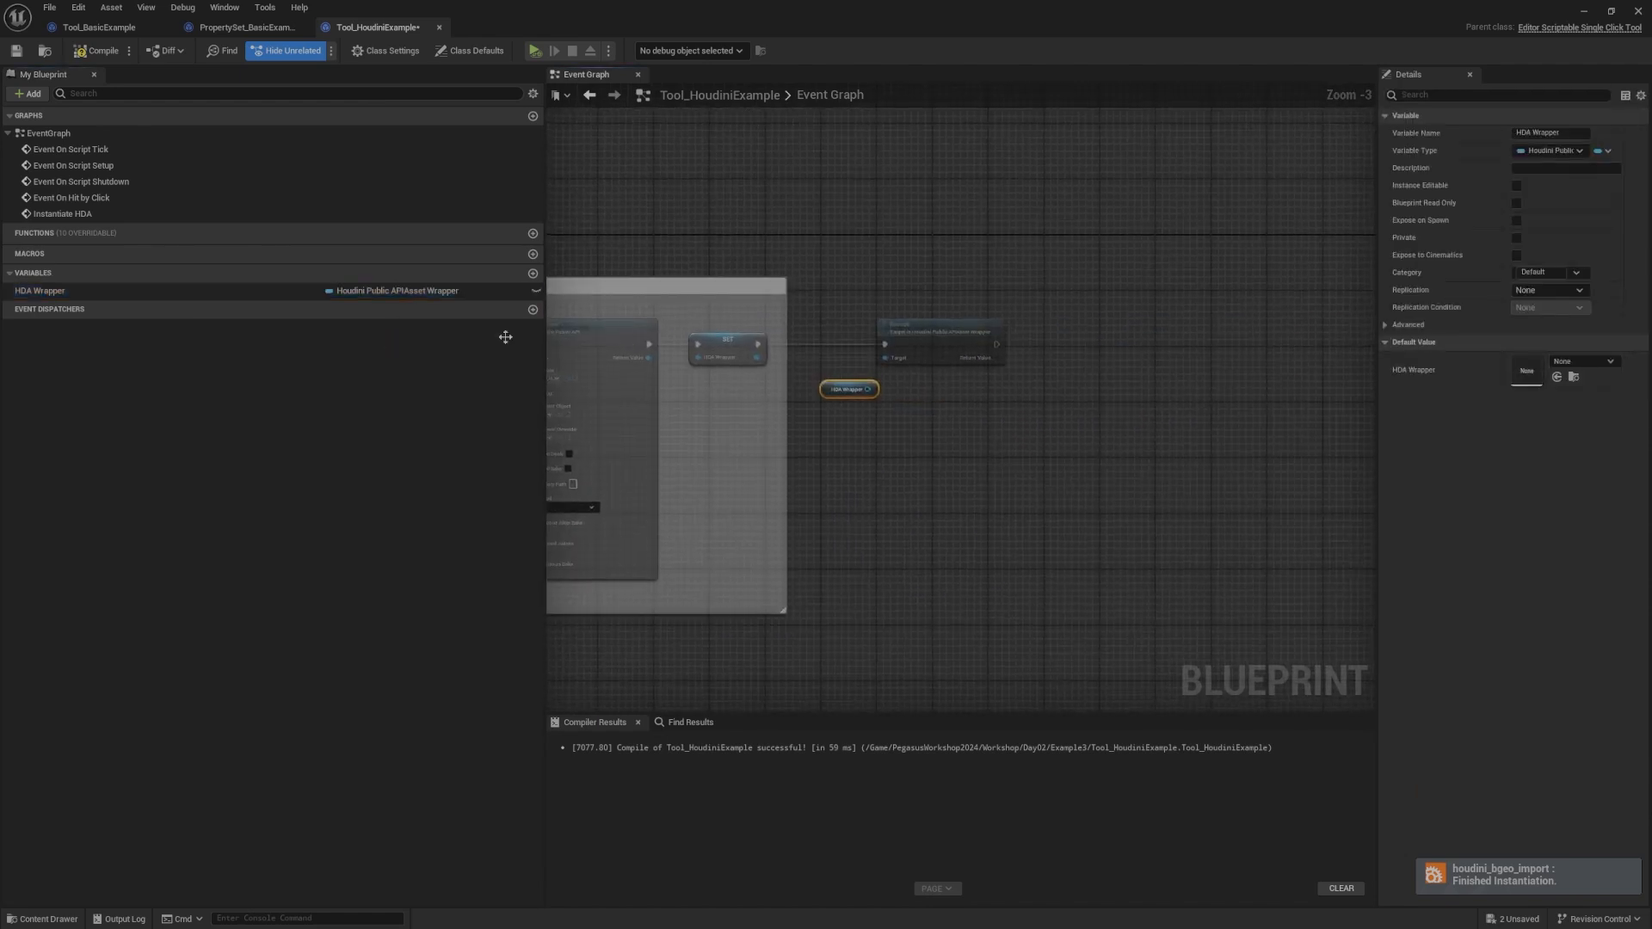
pyautogui.moveTo(704, 327); pyautogui.dragTo(911, 333, button='right')
pyautogui.scroll(3, 873, 296)
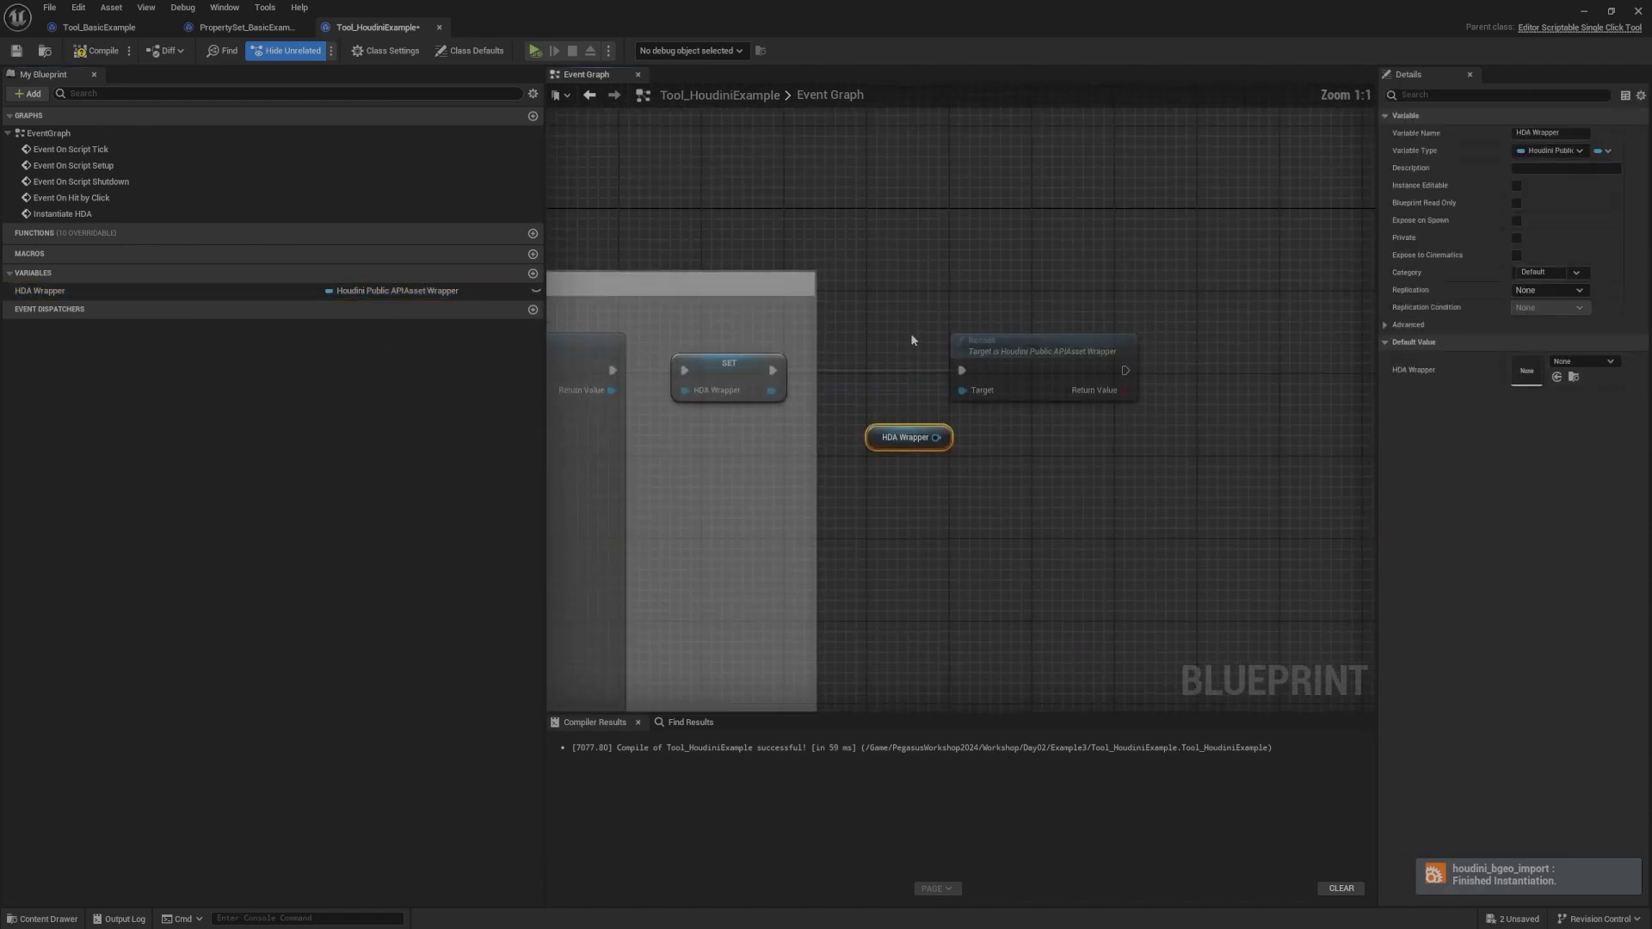
pyautogui.moveTo(909, 431); pyautogui.dragTo(882, 467)
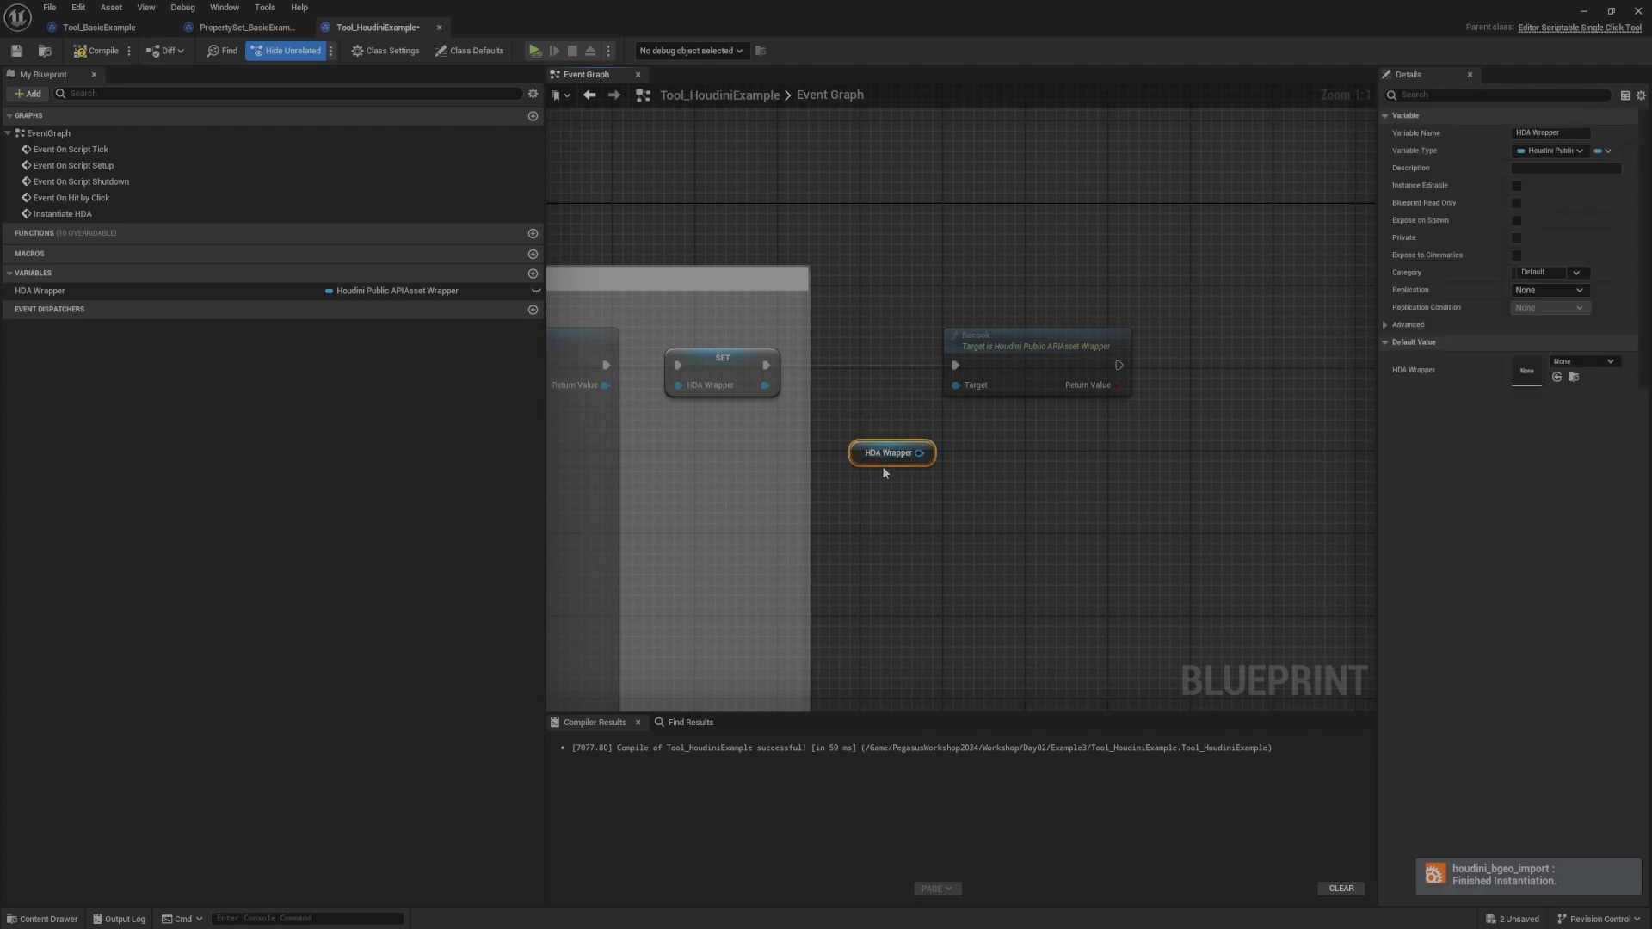
pyautogui.press('Delete')
# Step: Feed Recook's Target from an HDA Wrapper getter with its execution link removed, and move both nodes further right of the Create HDA box
pyautogui.moveTo(51, 293); pyautogui.dragTo(956, 386)
pyautogui.click(896, 445)
pyautogui.keyDown('alt'); pyautogui.click(955, 366); pyautogui.keyUp('alt')
pyautogui.moveTo(897, 311); pyautogui.dragTo(1036, 420)
pyautogui.scroll(-2, 1034, 413)
pyautogui.moveTo(974, 299); pyautogui.dragTo(1331, 290)
# Step: Add a custom event named Cook and connect its execution output to the Recook node
pyautogui.scroll(-3, 1291, 289)
pyautogui.moveTo(740, 285); pyautogui.dragTo(874, 288, button='right')
pyautogui.scroll(5, 919, 292)
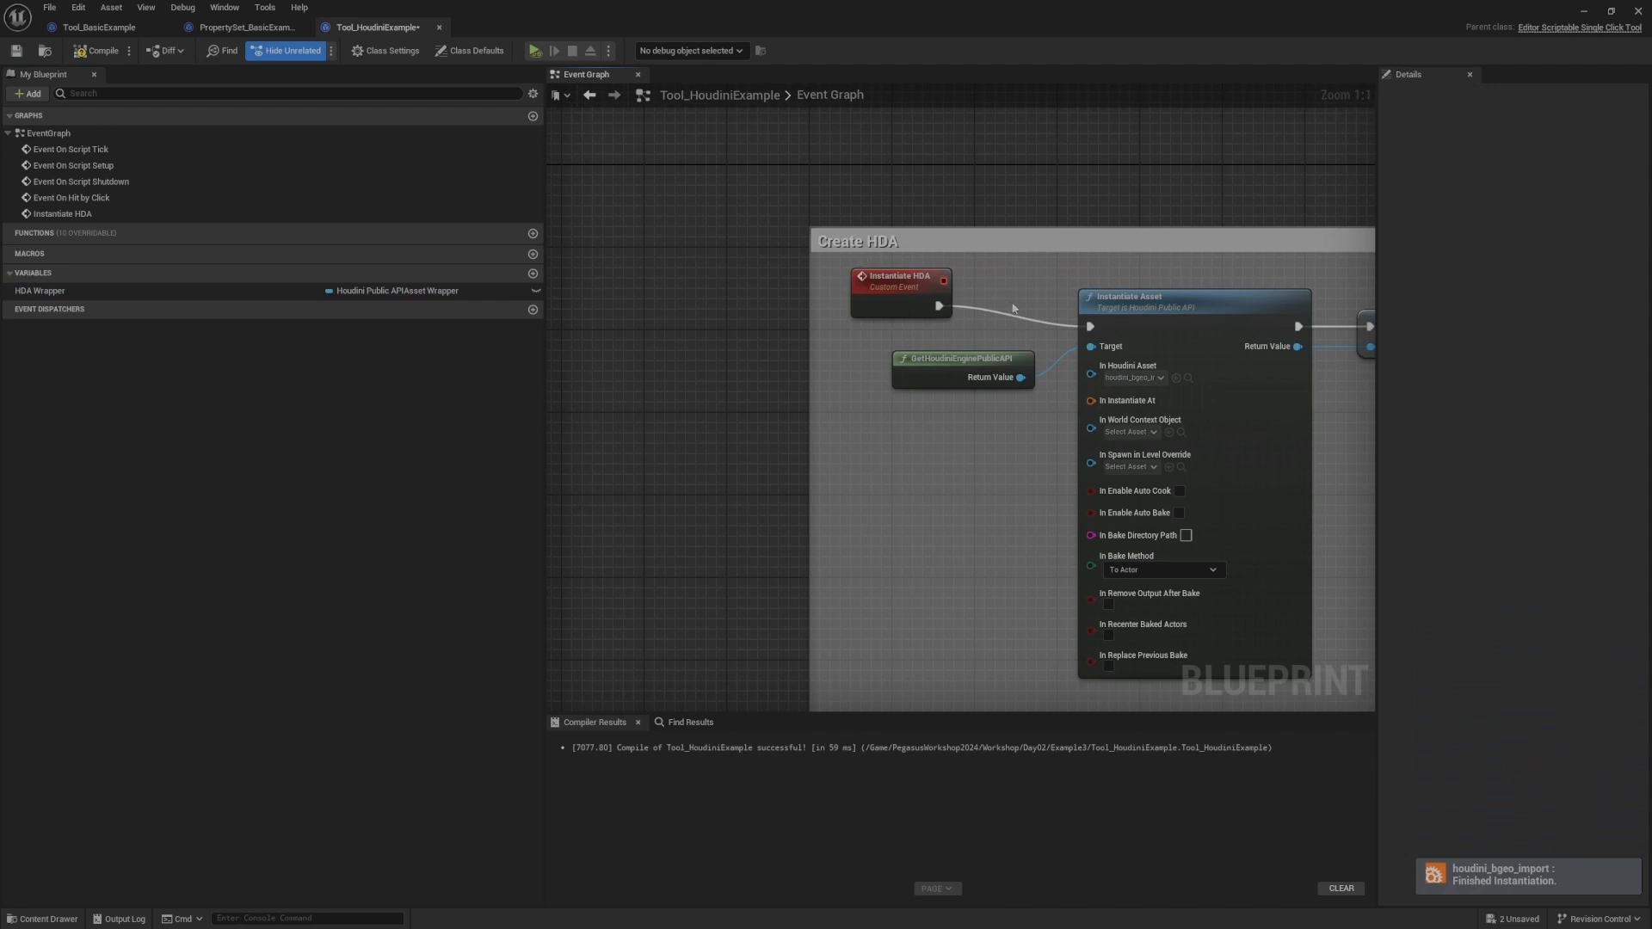
pyautogui.scroll(-4, 1013, 308)
pyautogui.moveTo(1024, 309); pyautogui.dragTo(616, 369, button='right')
pyautogui.scroll(4, 1231, 387)
pyautogui.rightClick(876, 319)
pyautogui.write('c')
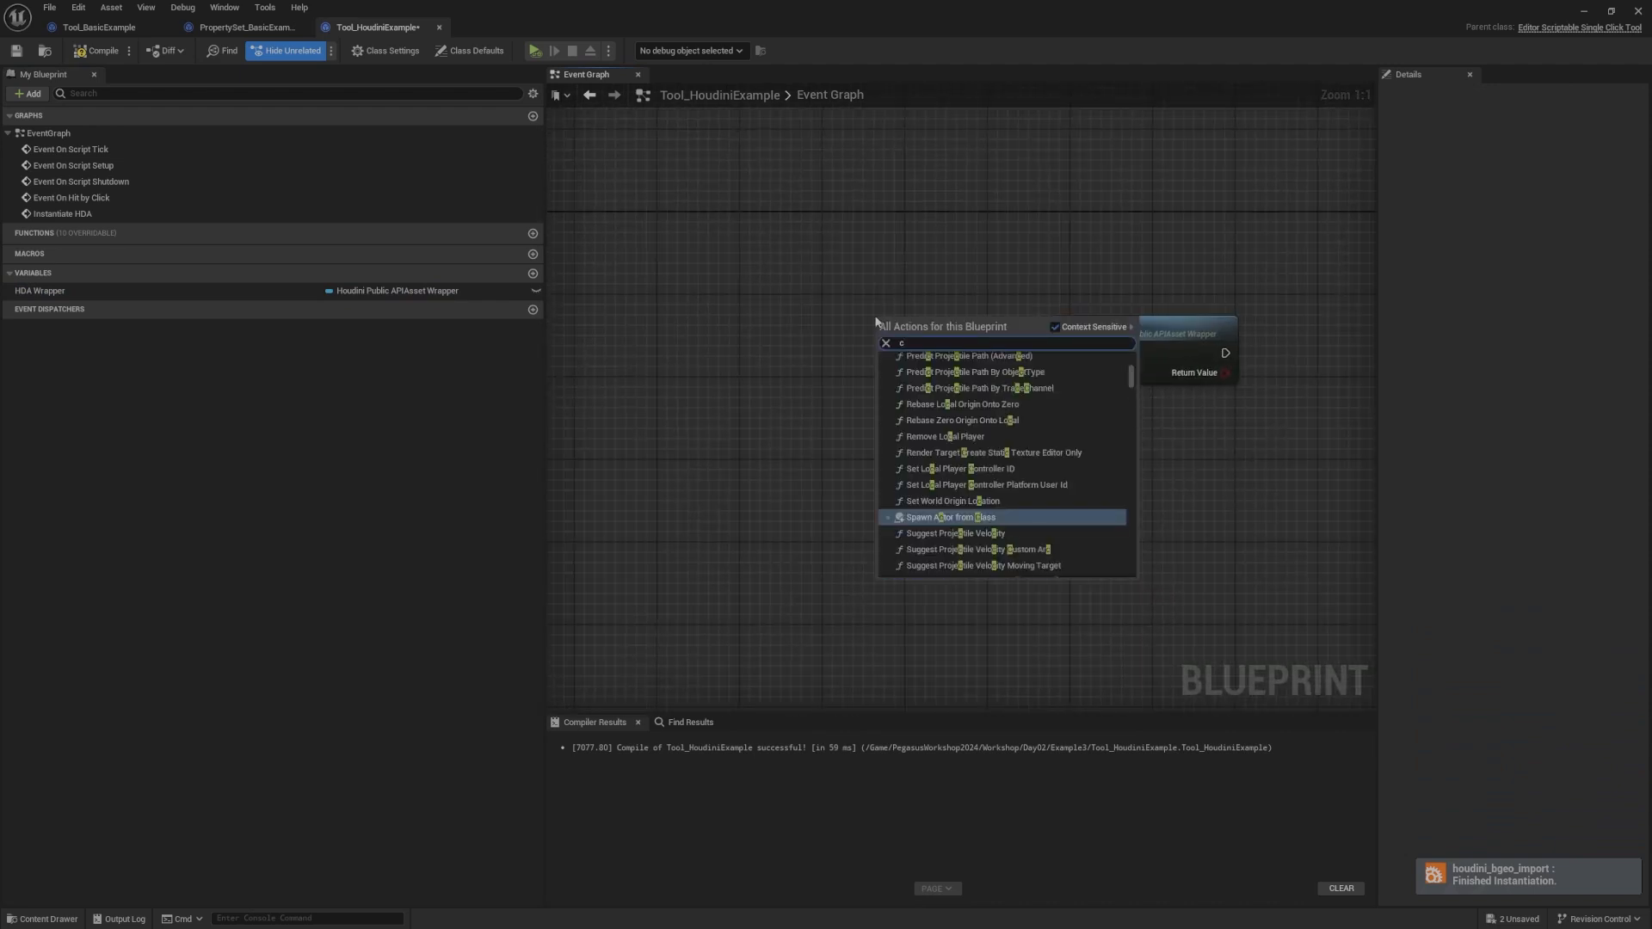
pyautogui.write('ustom')
pyautogui.press('Return')
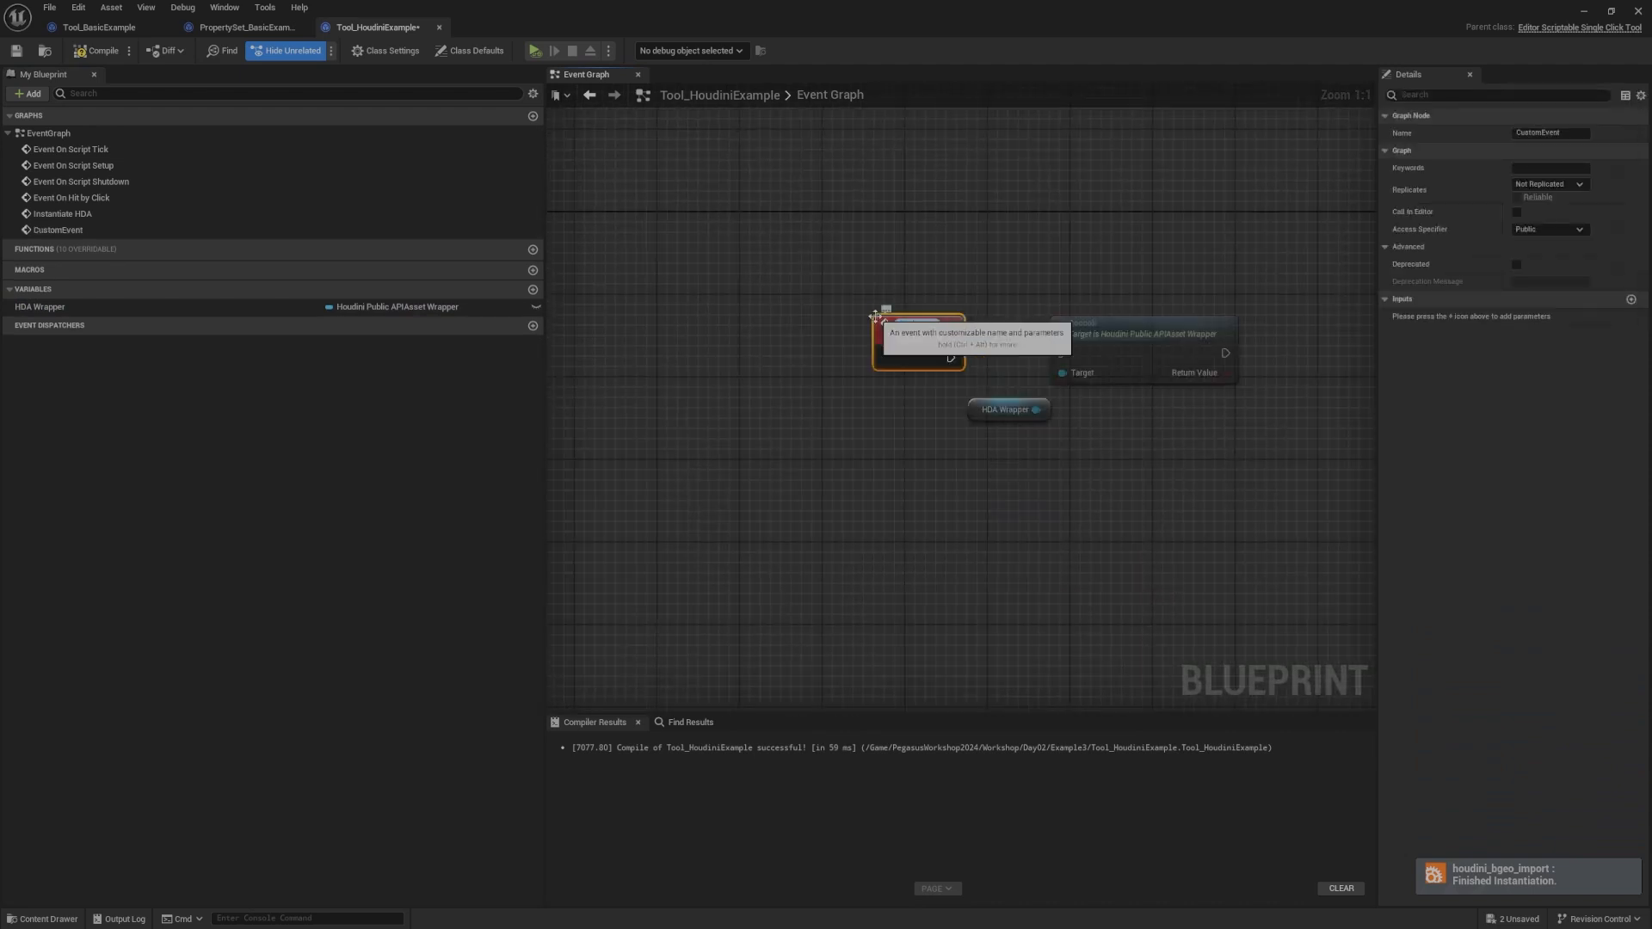
pyautogui.write('Cook')
pyautogui.press('Return')
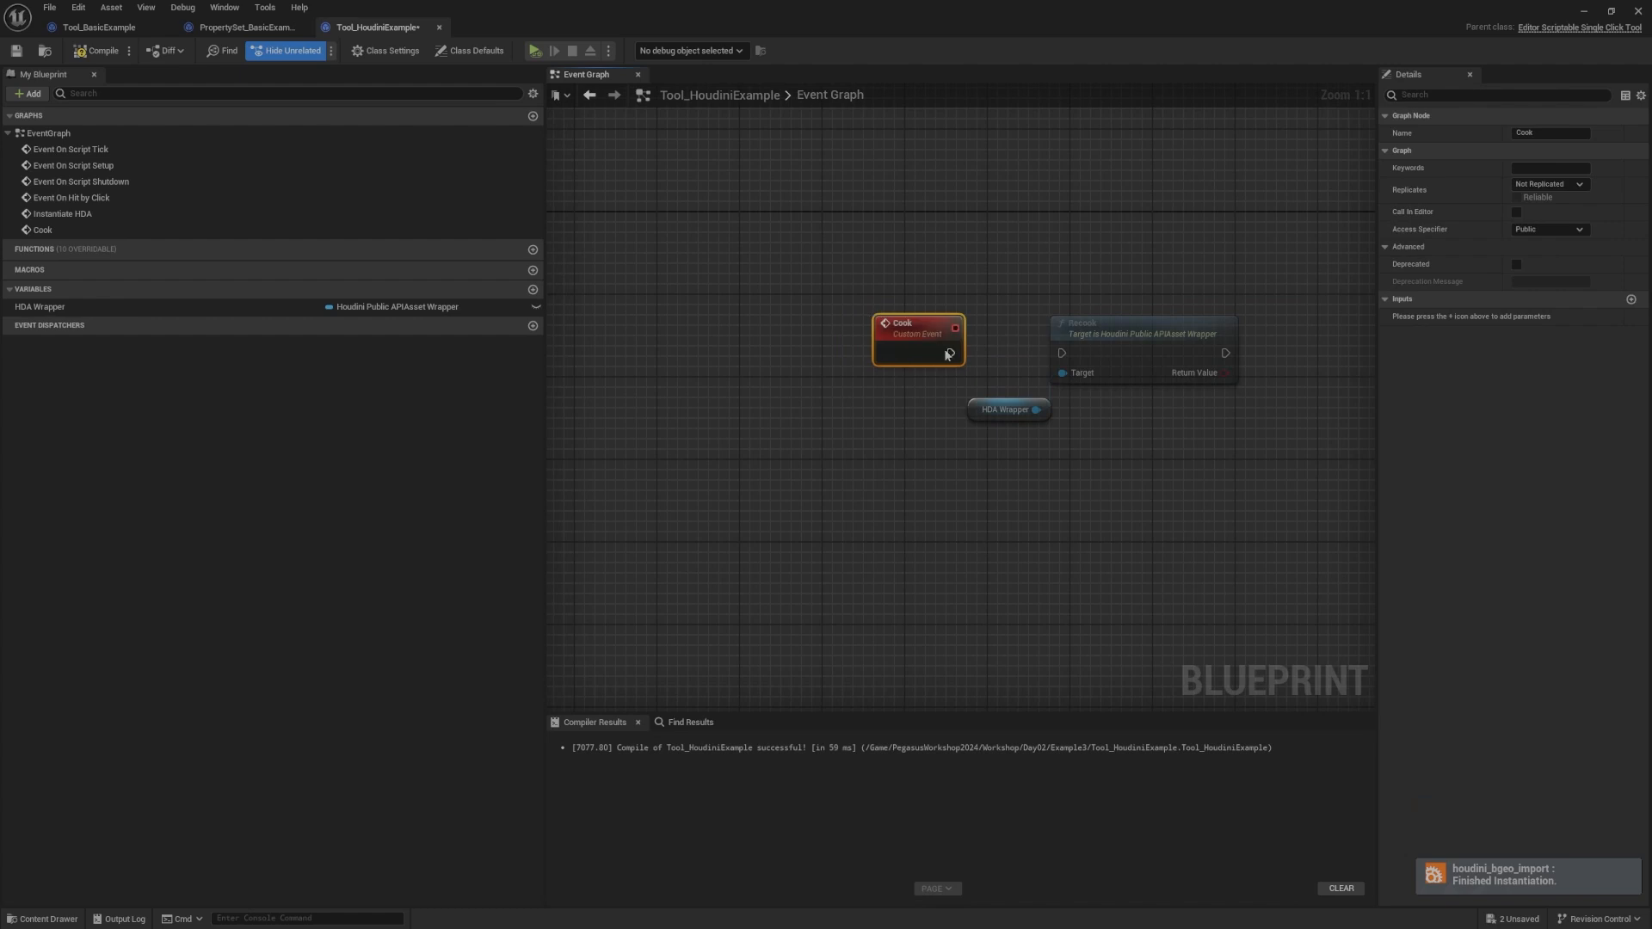
pyautogui.moveTo(951, 357); pyautogui.dragTo(1061, 352)
# Step: Move the Cook event, Recook and HDA Wrapper nodes above the Create HDA box
pyautogui.scroll(-5, 1125, 349)
pyautogui.moveTo(1126, 348); pyautogui.dragTo(1146, 340, button='right')
pyautogui.moveTo(1247, 307); pyautogui.dragTo(947, 430)
pyautogui.moveTo(1041, 402); pyautogui.dragTo(1146, 395, button='right')
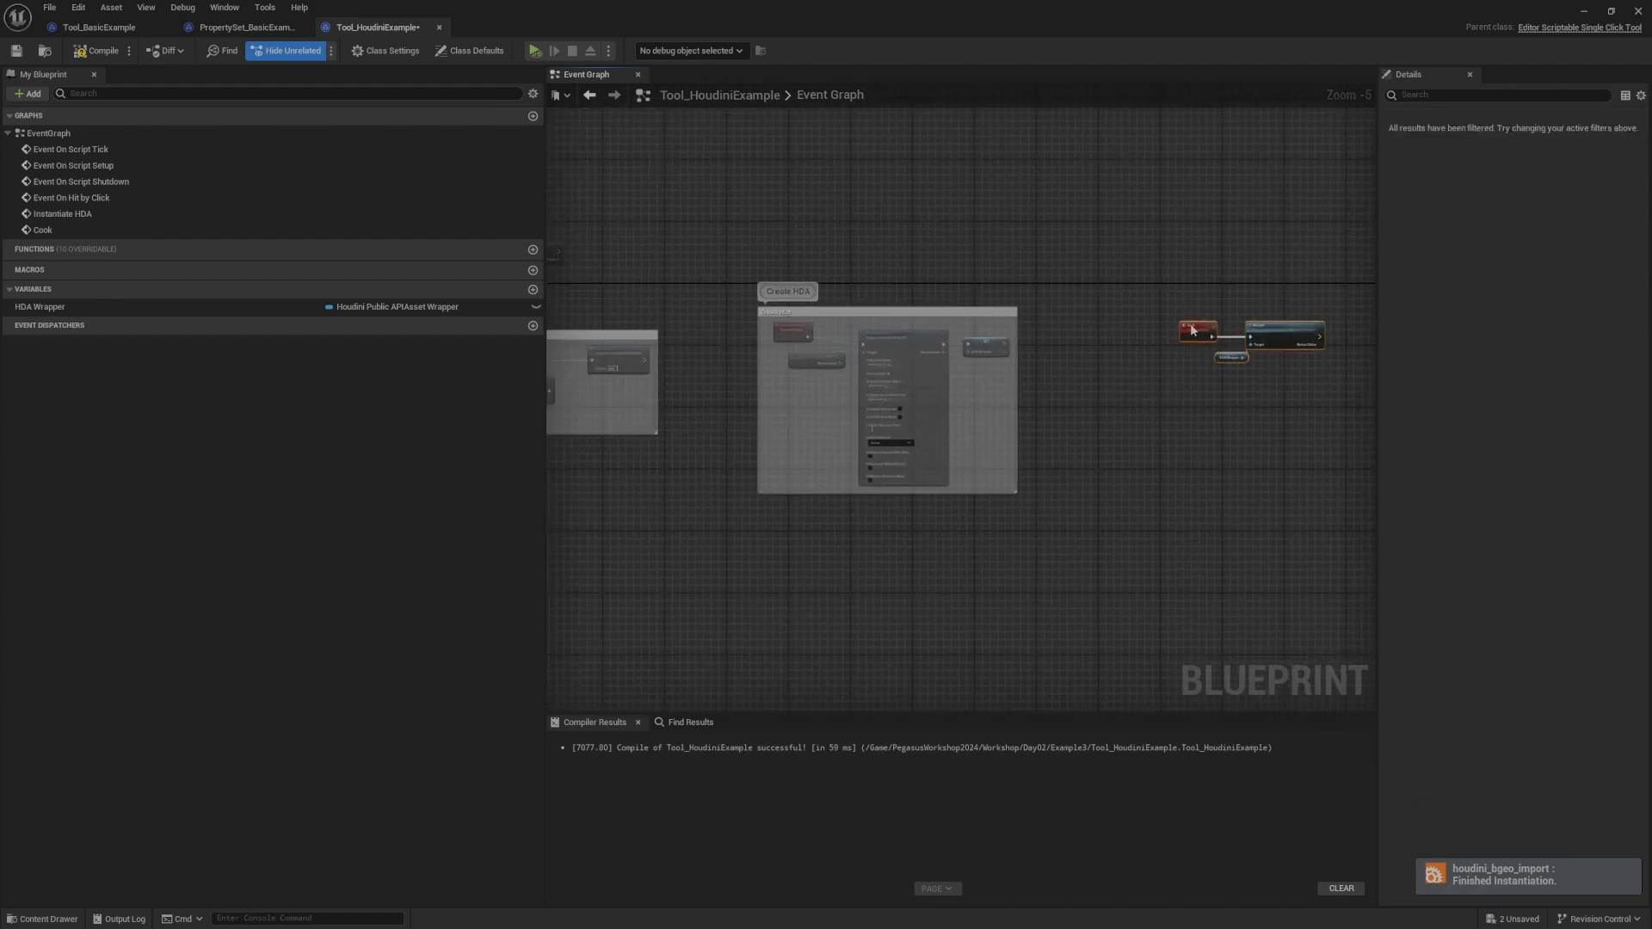
pyautogui.moveTo(1192, 332); pyautogui.dragTo(787, 229)
pyautogui.moveTo(766, 228); pyautogui.dragTo(809, 306, button='right')
# Step: Add a comment box titled Cook around the Cook event's nodes, with its bubble shown when zoomed
pyautogui.moveTo(1027, 237); pyautogui.dragTo(895, 303)
pyautogui.press('c')
pyautogui.scroll(4, 860, 309)
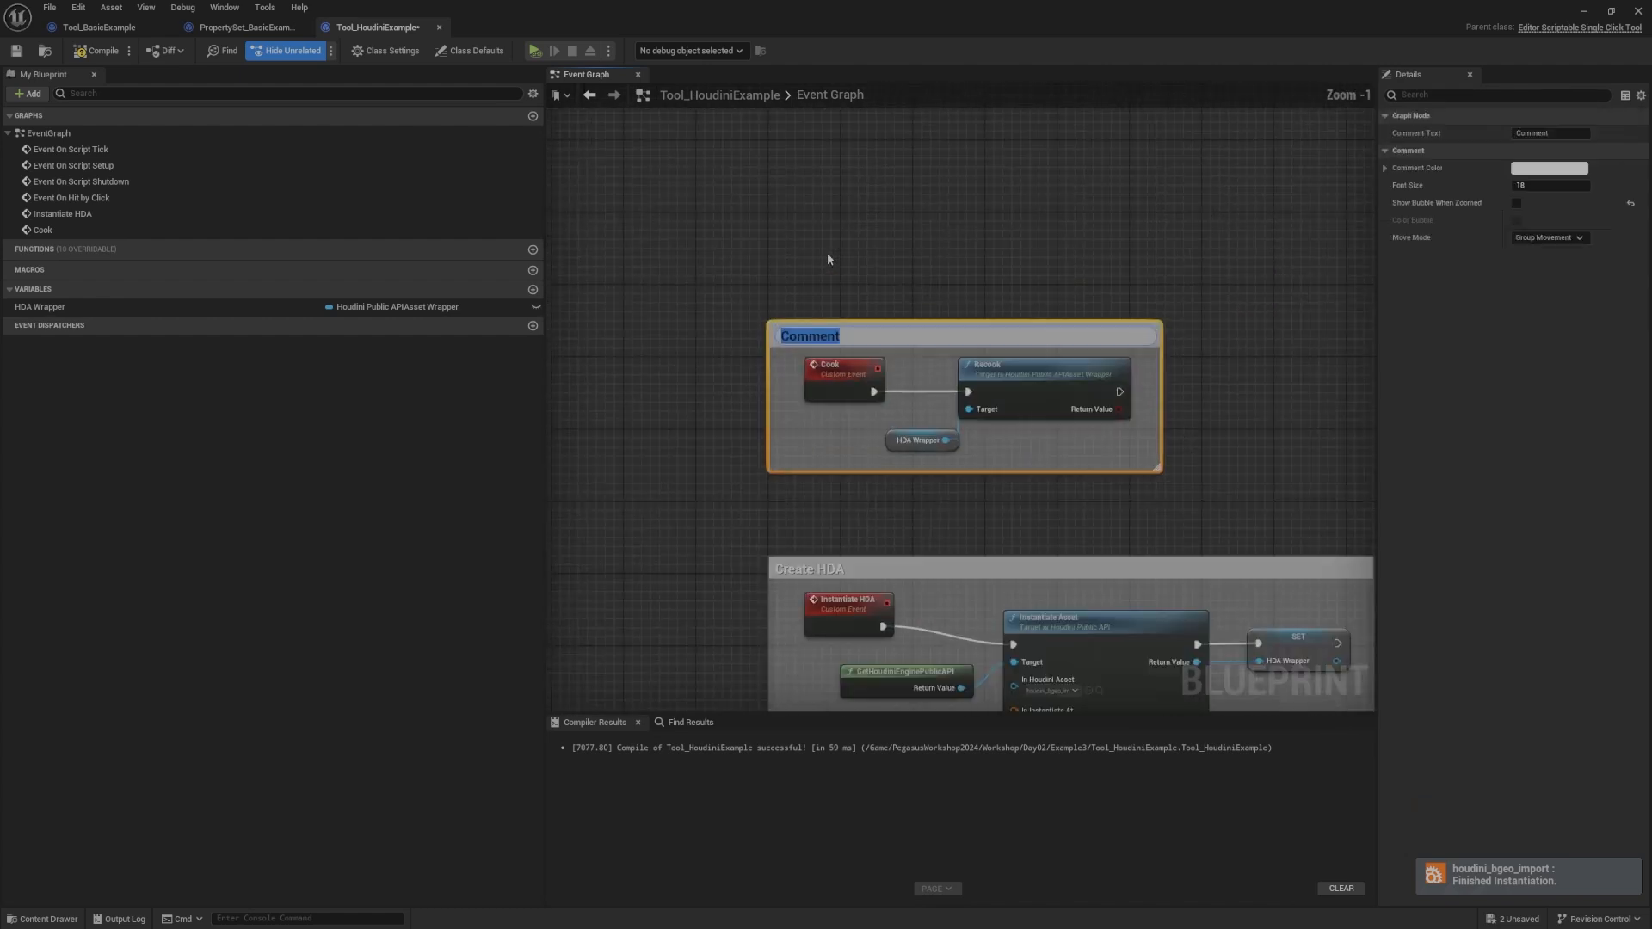
pyautogui.doubleClick(816, 338)
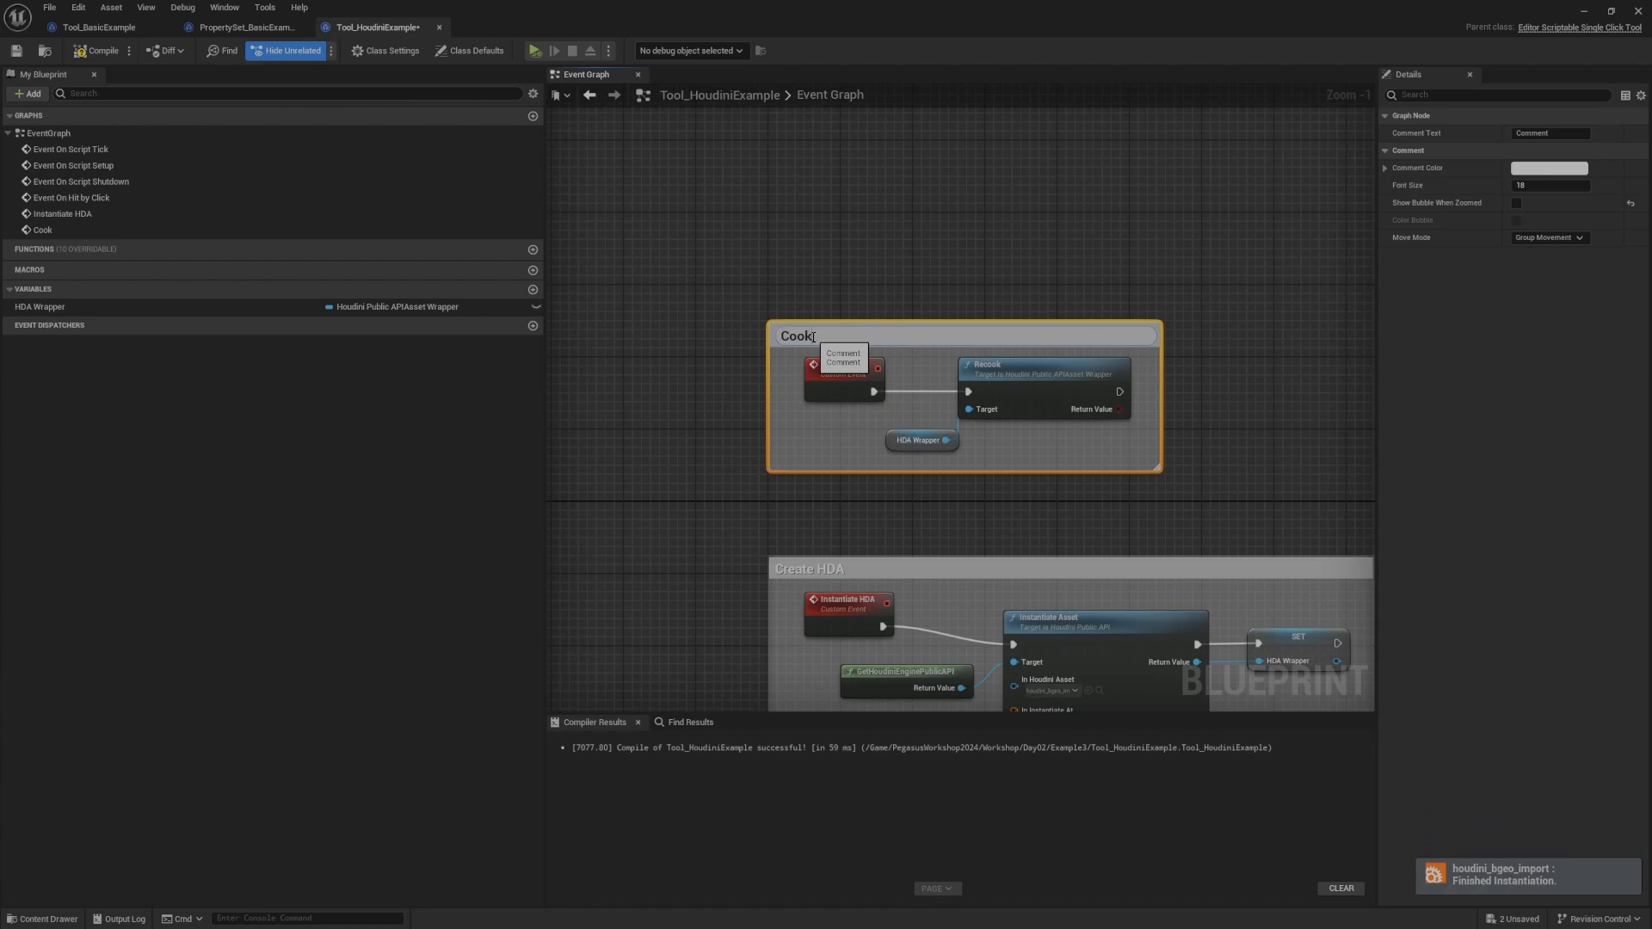
pyautogui.press('Return')
pyautogui.click(1520, 203)
pyautogui.click(1150, 250)
# Step: Shift the Cook comment group slightly up and left, and enlarge its box down and to the right
pyautogui.scroll(-3, 1151, 251)
pyautogui.moveTo(1150, 250); pyautogui.dragTo(1017, 299, button='right')
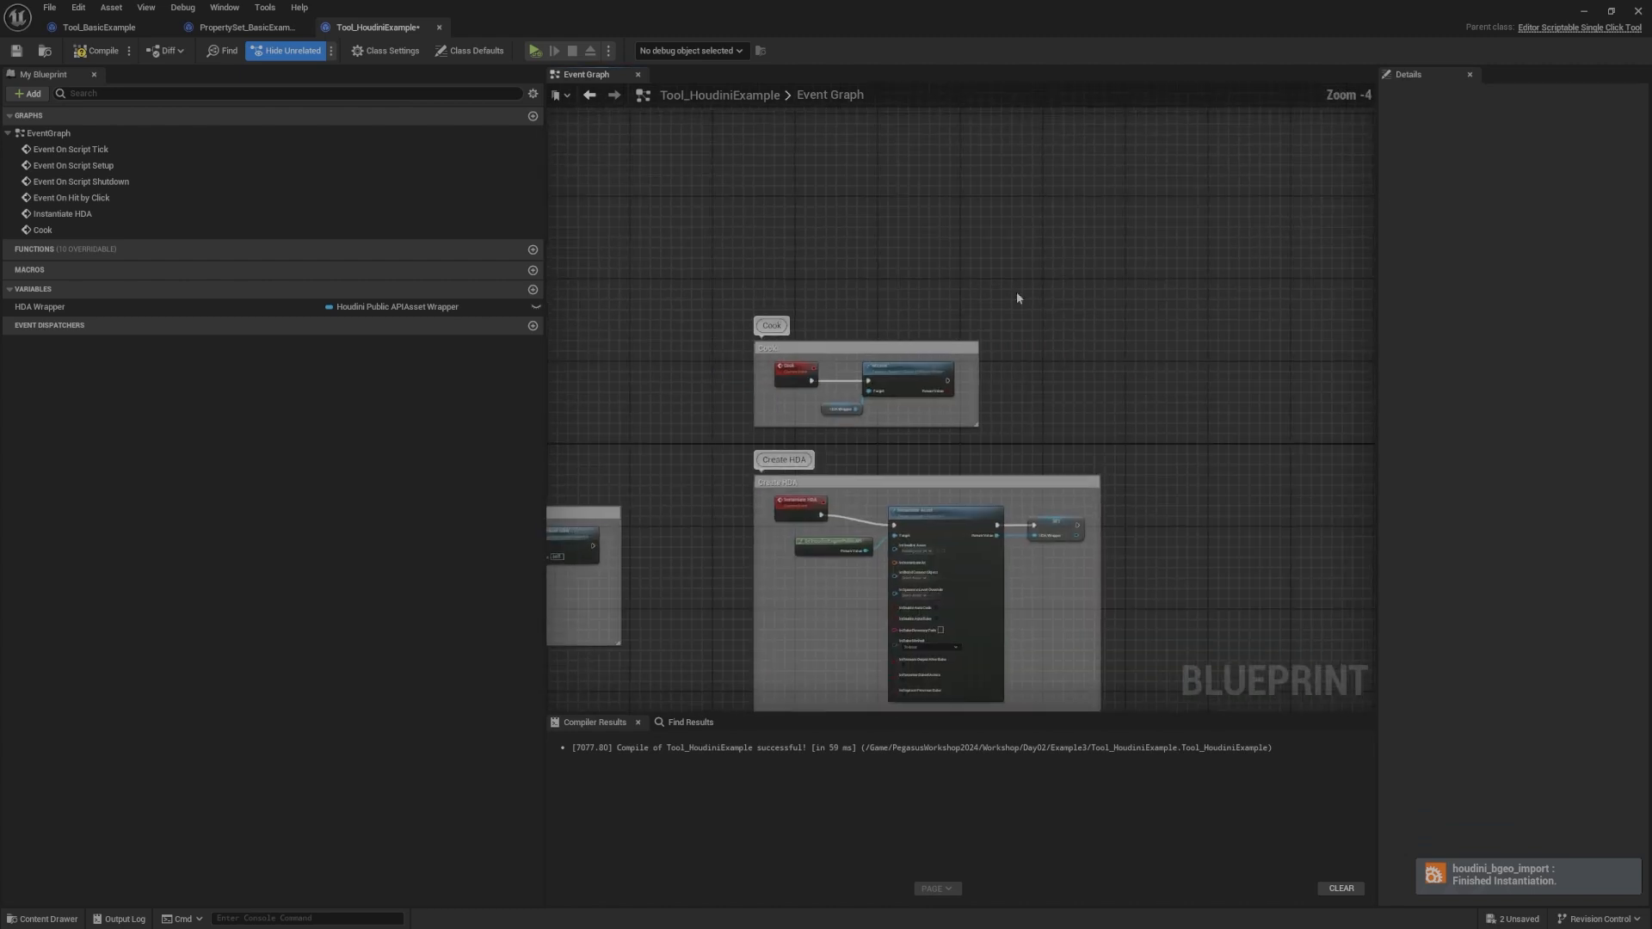
pyautogui.moveTo(1017, 298); pyautogui.dragTo(746, 433)
pyautogui.moveTo(861, 348); pyautogui.dragTo(845, 291)
pyautogui.click(1025, 277)
pyautogui.moveTo(964, 370); pyautogui.dragTo(1298, 449)
pyautogui.moveTo(1160, 703); pyautogui.dragTo(981, 549, button='right')
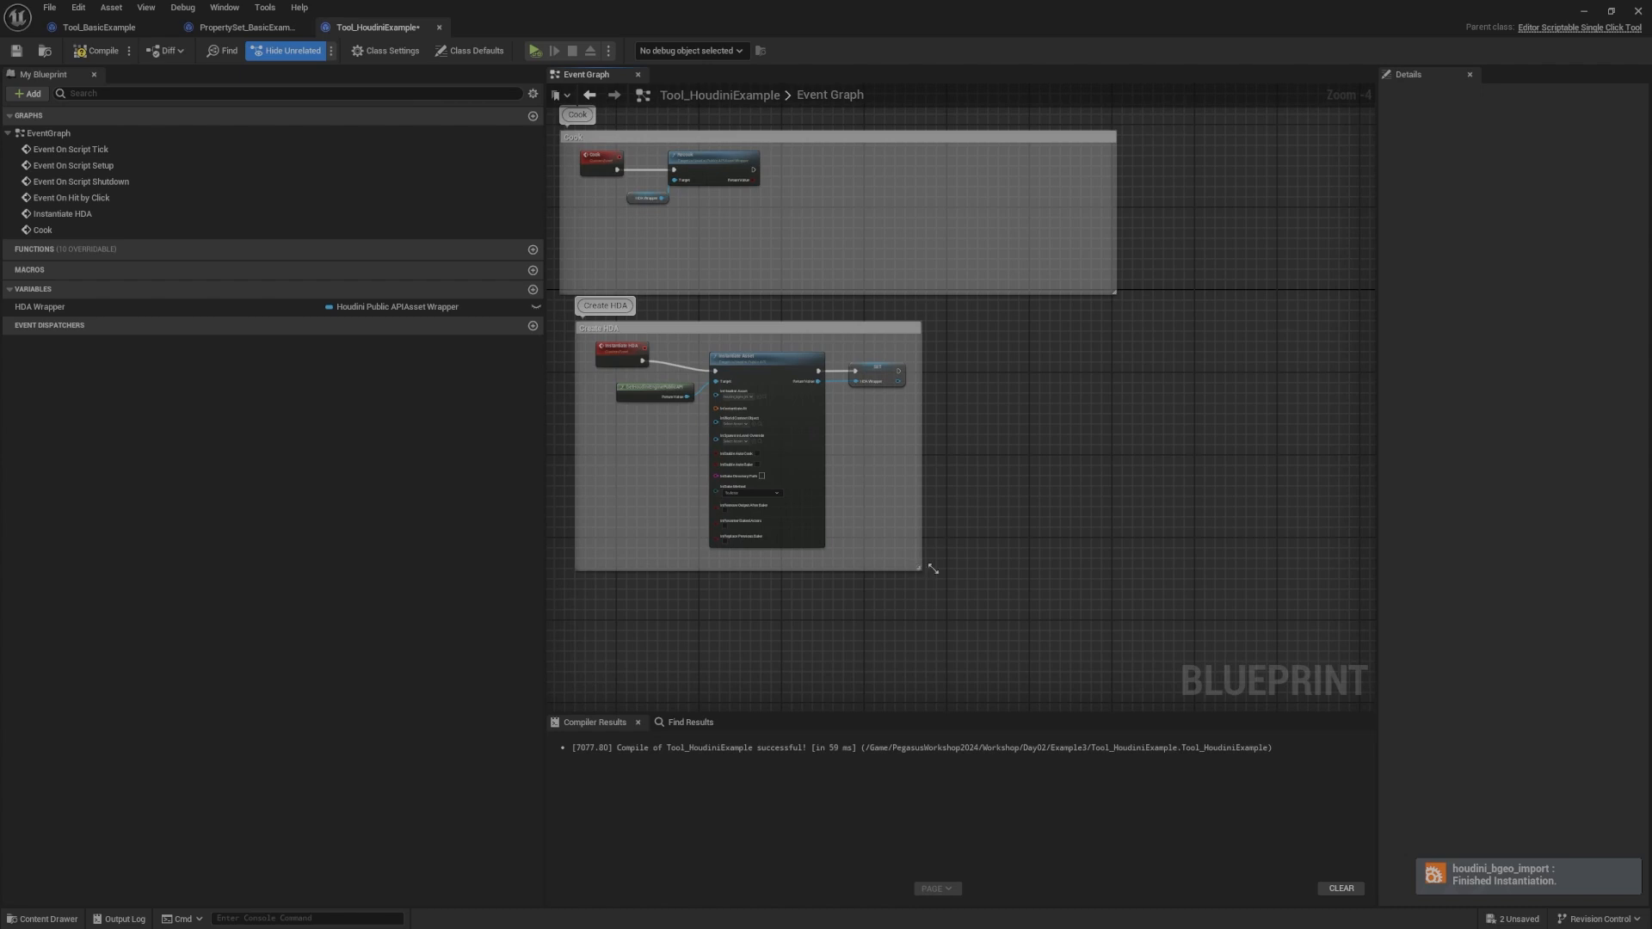
# Step: Widen the Create HDA comment box so its far edge lines up with the Cook box
pyautogui.moveTo(934, 569); pyautogui.dragTo(1119, 570)
pyautogui.scroll(-3, 1206, 425)
pyautogui.scroll(6, 1129, 308)
pyautogui.moveTo(1129, 306); pyautogui.dragTo(1554, 336, button='right')
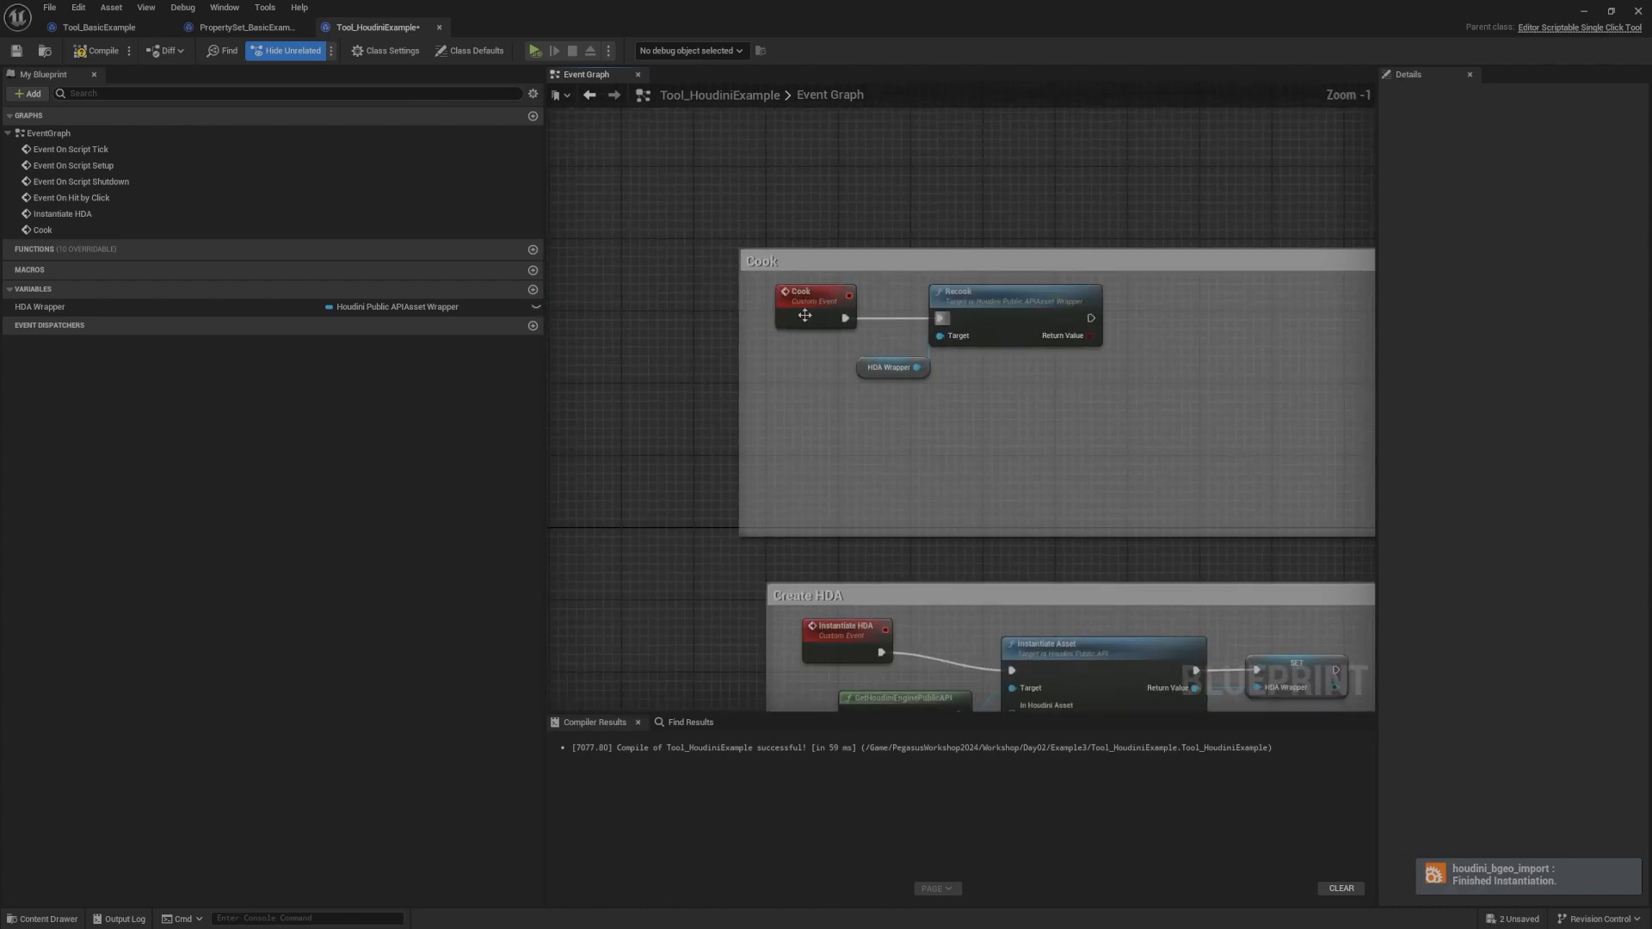
# Step: Review the Setup Script, Shutdown and Create HDA groups and the unconnected Event On Hit by Click node
pyautogui.scroll(-5, 893, 472)
pyautogui.moveTo(893, 472); pyautogui.dragTo(1076, 222, button='right')
pyautogui.scroll(6, 1141, 129)
pyautogui.moveTo(768, 443); pyautogui.dragTo(1107, 162, button='right')
pyautogui.scroll(-5, 1107, 163)
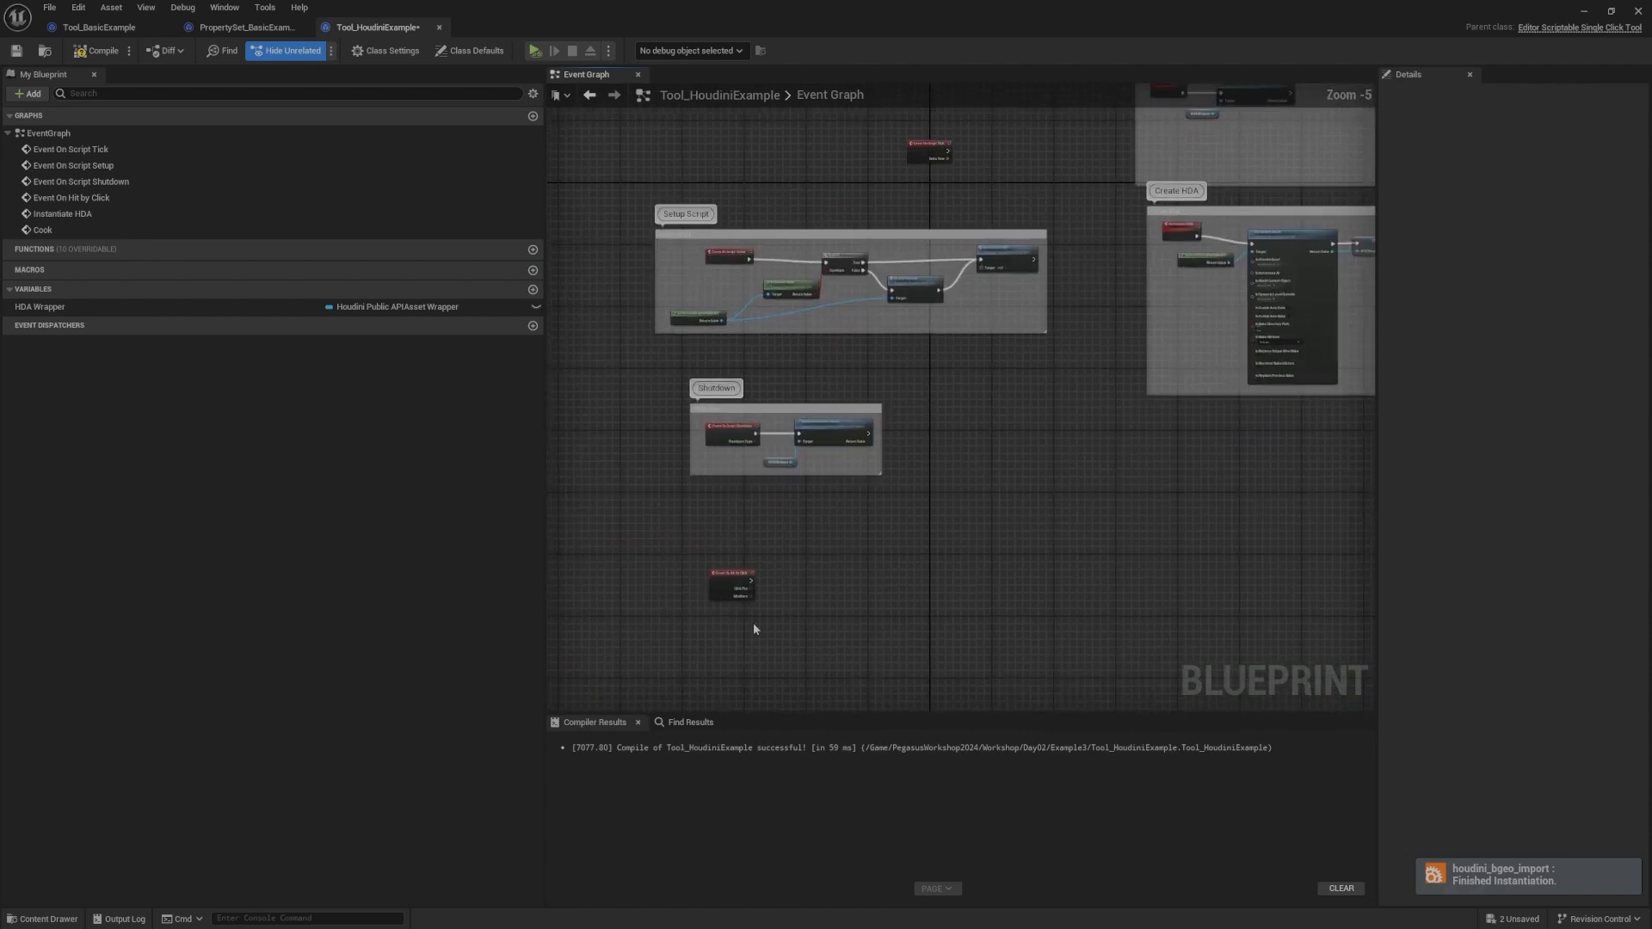
pyautogui.scroll(5, 754, 624)
pyautogui.moveTo(754, 624); pyautogui.dragTo(989, 404, button='right')
pyautogui.moveTo(992, 249); pyautogui.dragTo(941, 327, button='right')
pyautogui.moveTo(1078, 308); pyautogui.dragTo(984, 396, button='right')
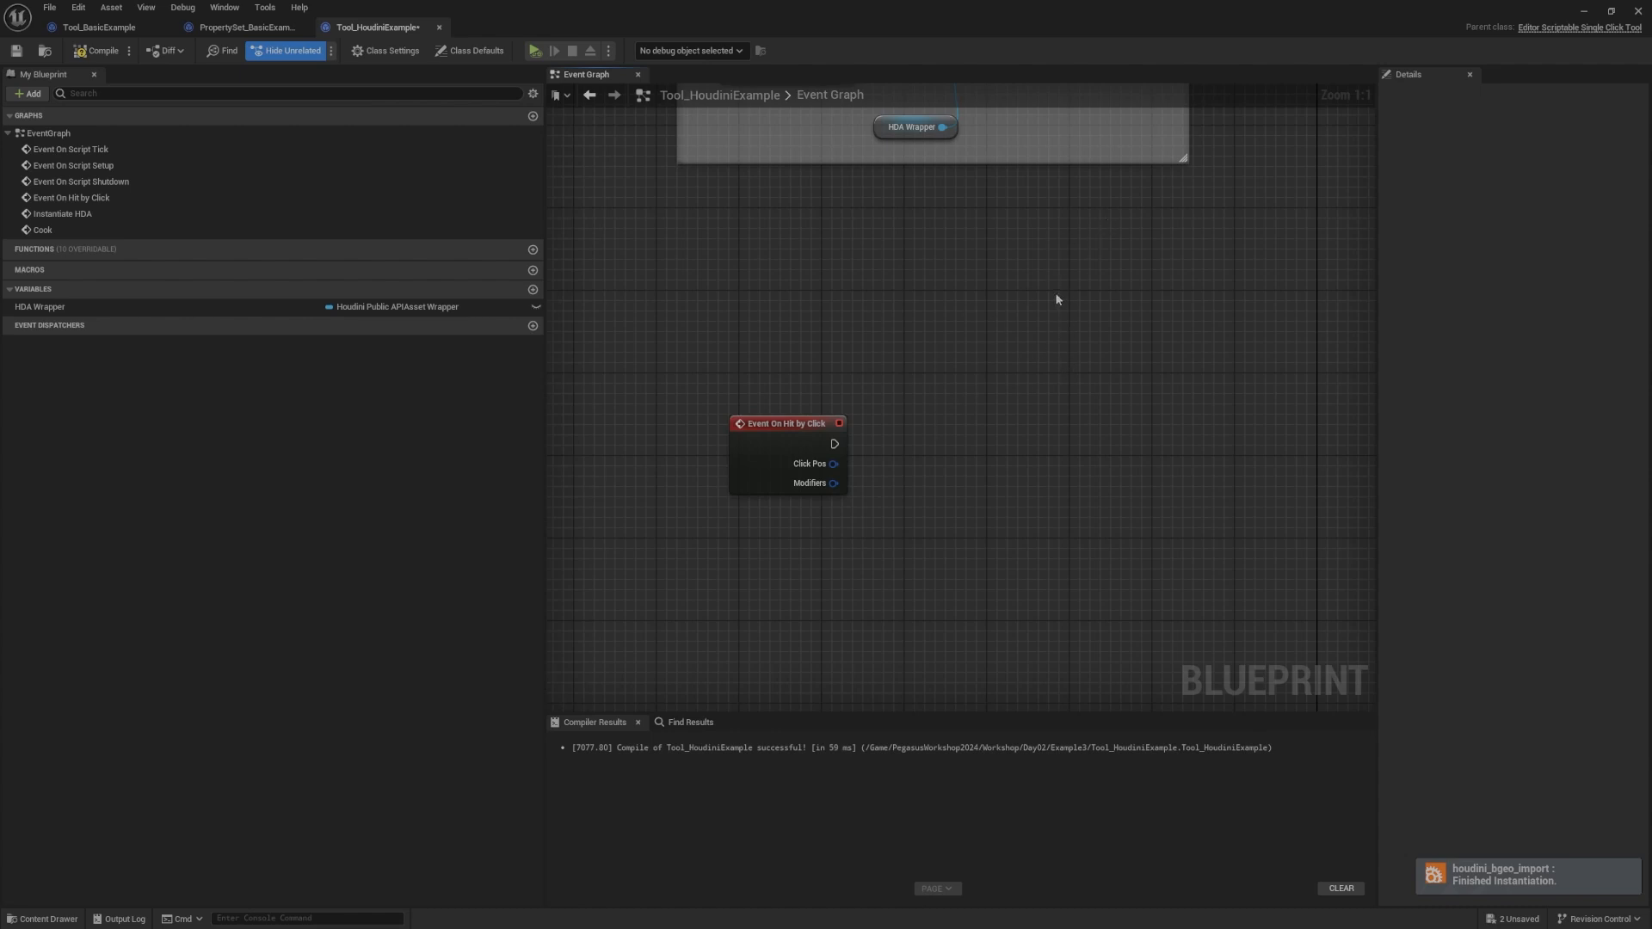
pyautogui.scroll(-3, 1058, 300)
pyautogui.moveTo(1058, 300); pyautogui.dragTo(559, 555, button='right')
pyautogui.scroll(-1, 1036, 198)
pyautogui.scroll(3, 1036, 199)
pyautogui.moveTo(1036, 198); pyautogui.dragTo(1213, 150, button='right')
pyautogui.scroll(-3, 849, 399)
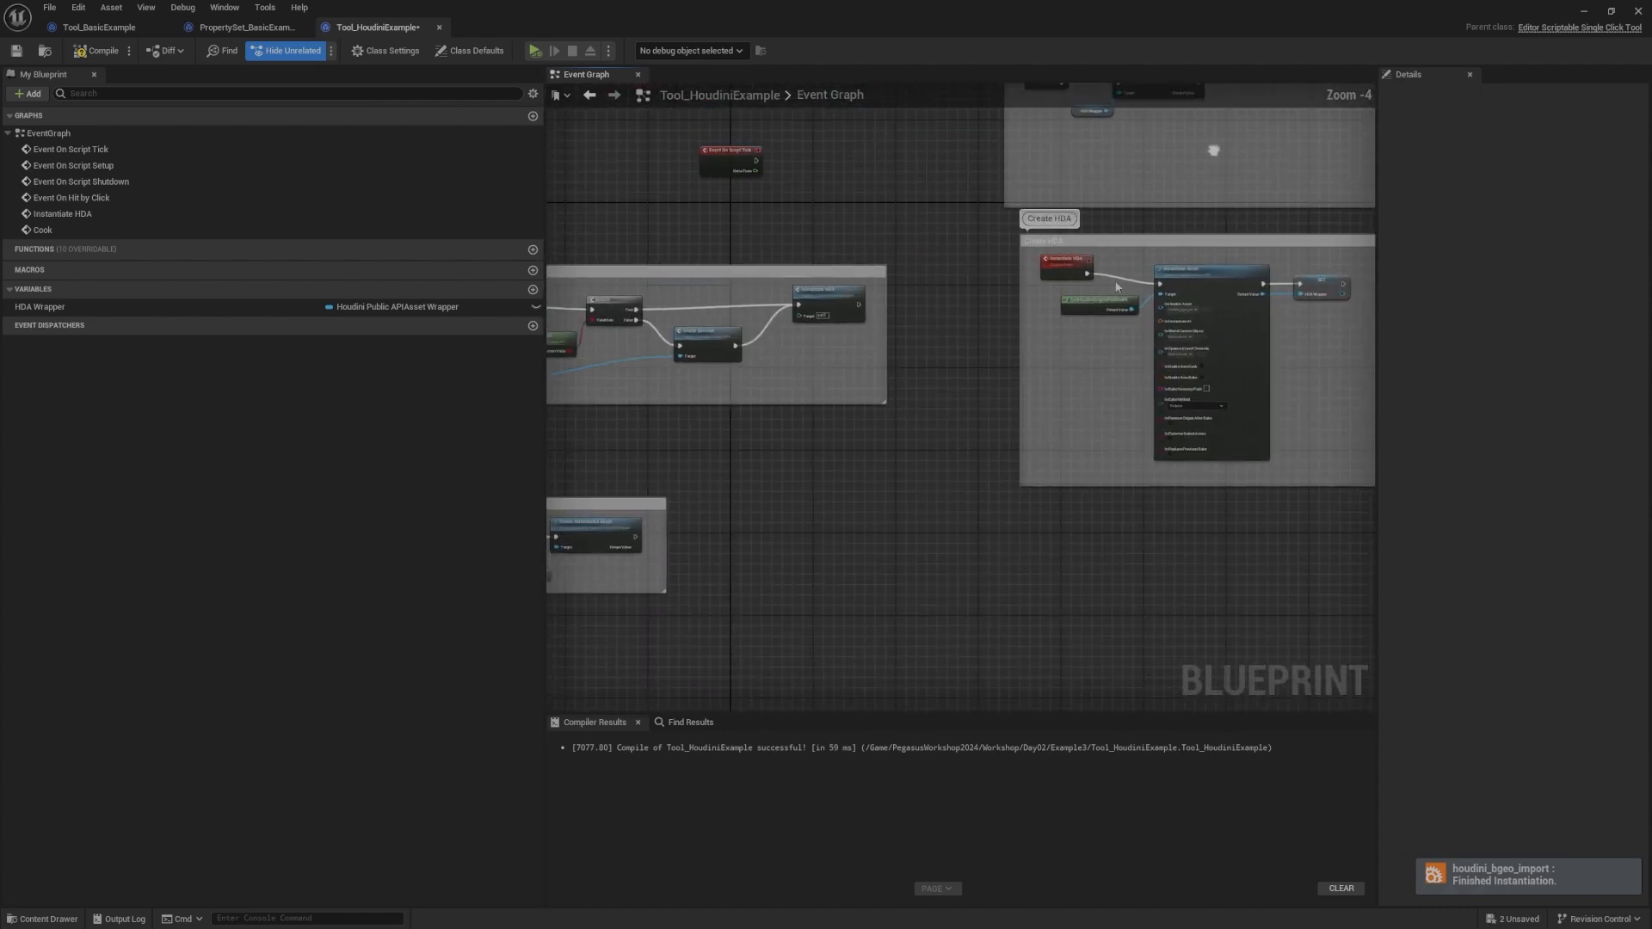
pyautogui.moveTo(960, 414); pyautogui.dragTo(1210, 307, button='right')
pyautogui.moveTo(1016, 516); pyautogui.dragTo(1165, 303, button='right')
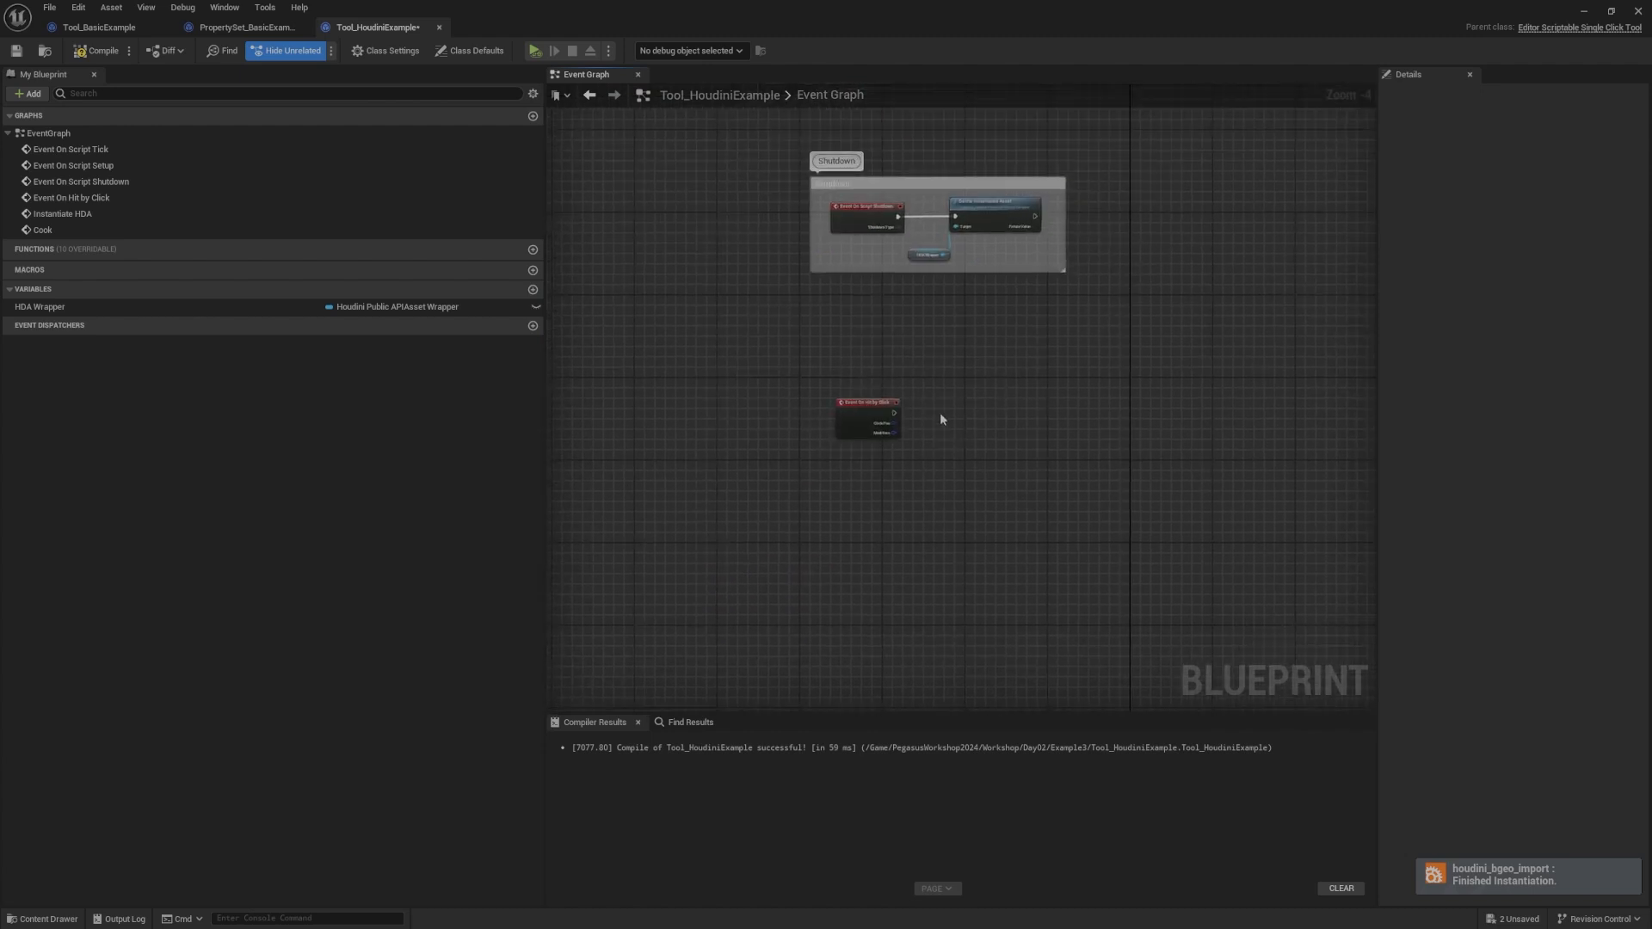
pyautogui.scroll(4, 942, 418)
pyautogui.moveTo(972, 356); pyautogui.dragTo(968, 443, button='right')
pyautogui.scroll(-4, 973, 405)
pyautogui.moveTo(827, 465); pyautogui.dragTo(820, 483)
# Step: Check the Cook event's Recook nodes and save all modified assets
pyautogui.moveTo(949, 377); pyautogui.dragTo(675, 627, button='right')
pyautogui.scroll(4, 930, 353)
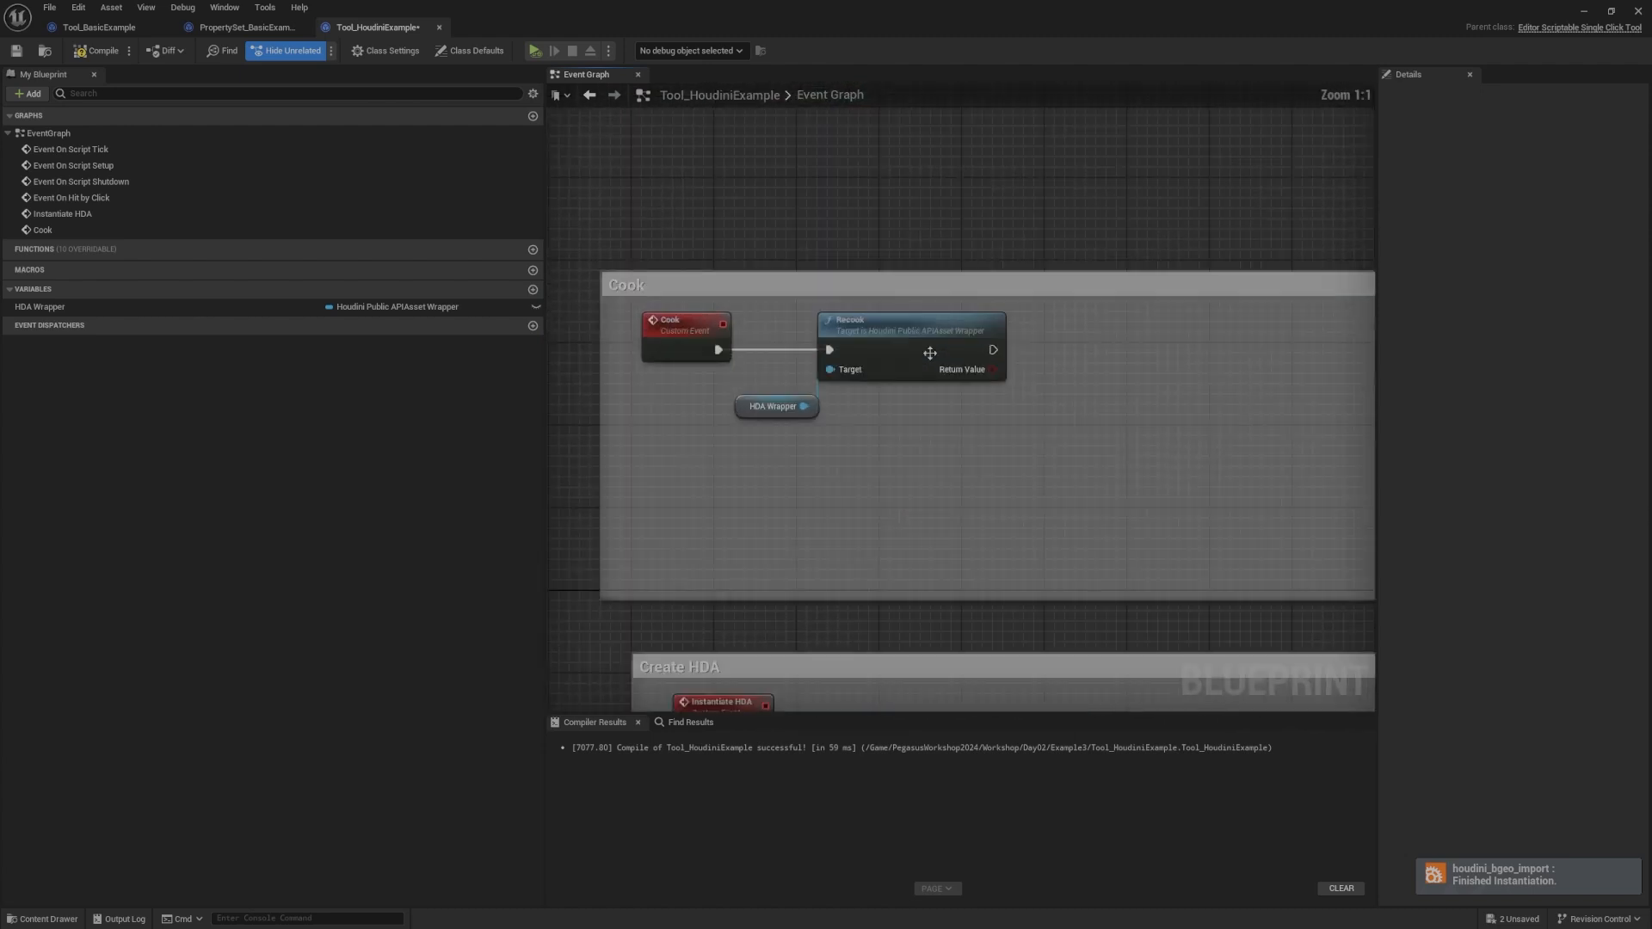
pyautogui.moveTo(892, 424); pyautogui.dragTo(924, 391, button='right')
pyautogui.moveTo(930, 396); pyautogui.dragTo(731, 281)
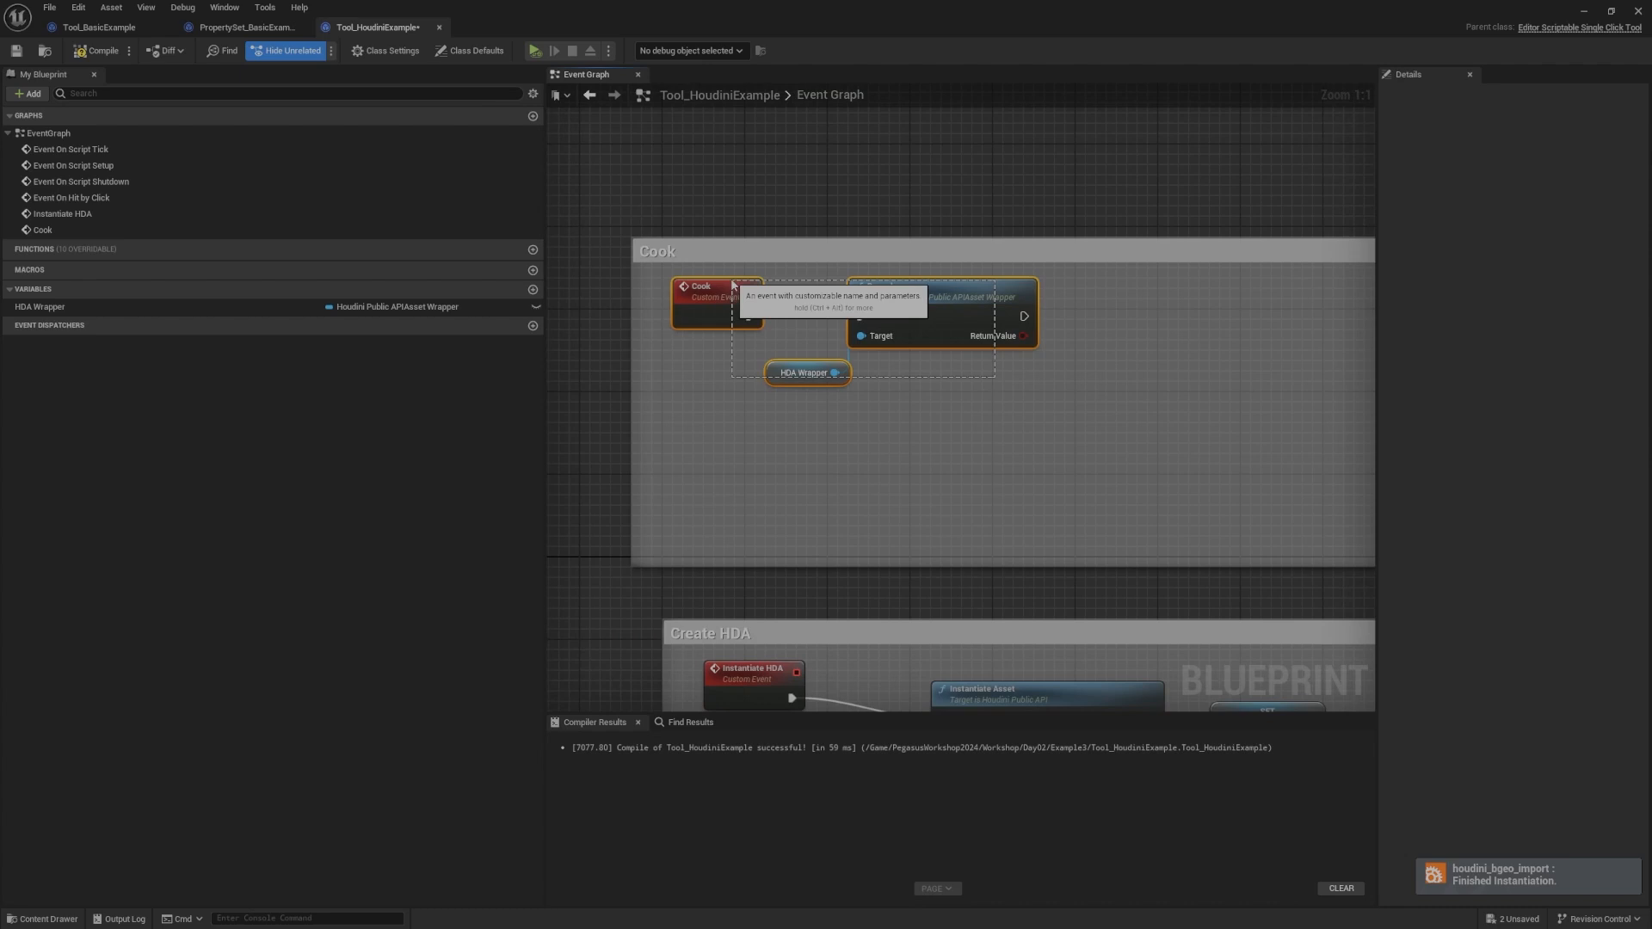
pyautogui.click(972, 485)
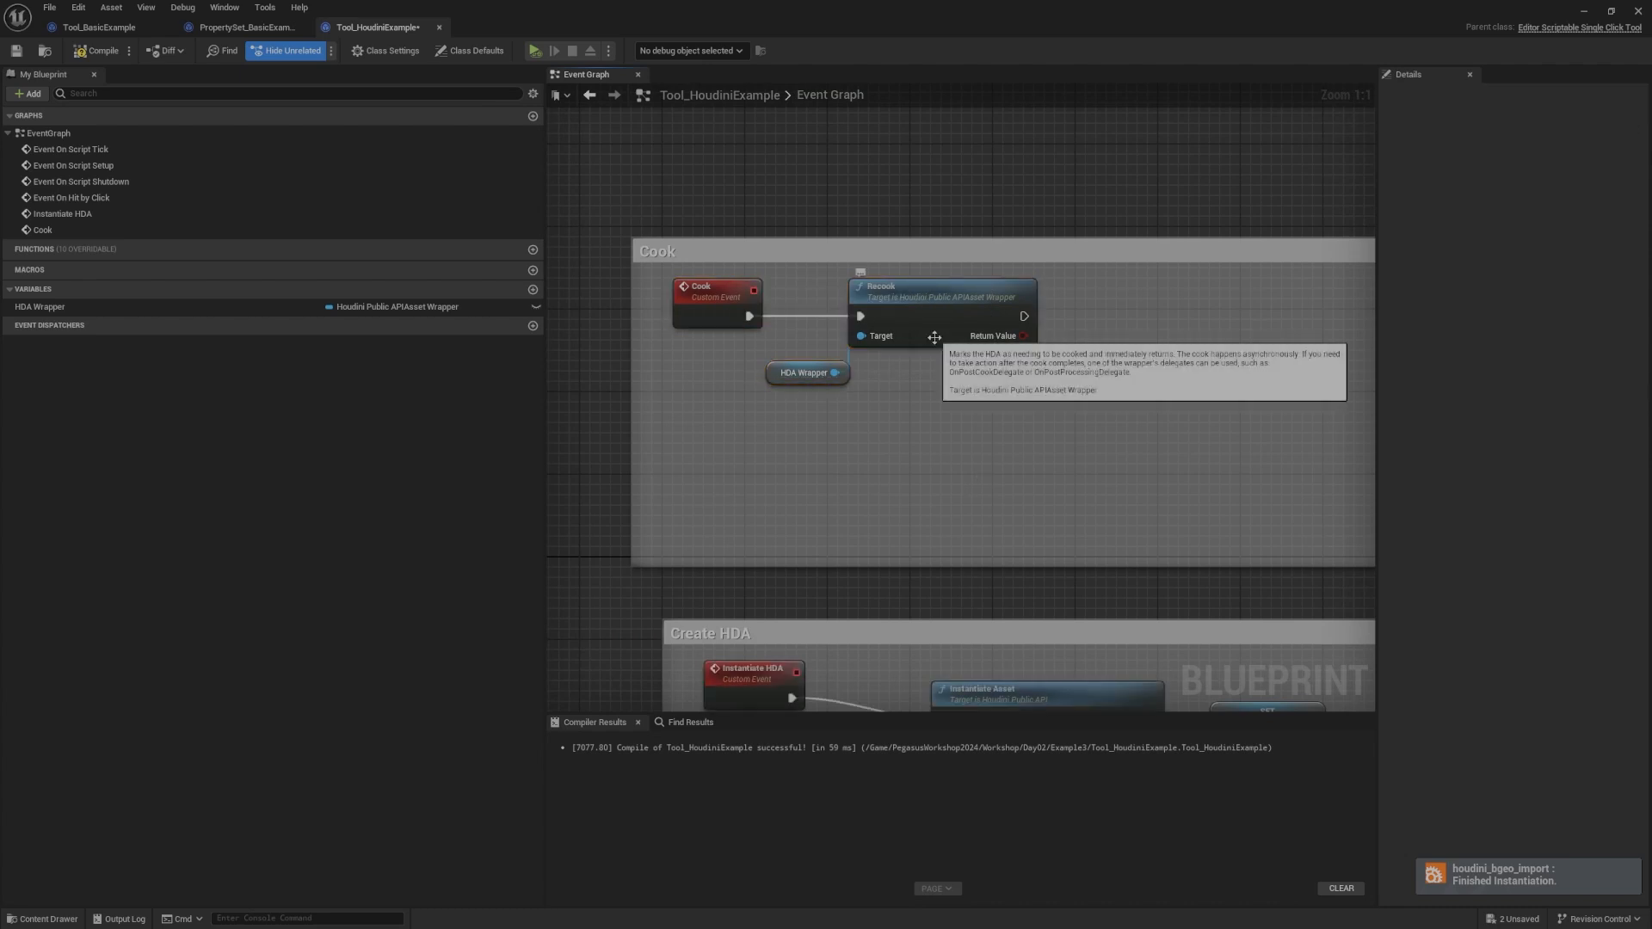
pyautogui.moveTo(1025, 447); pyautogui.dragTo(1030, 422, button='right')
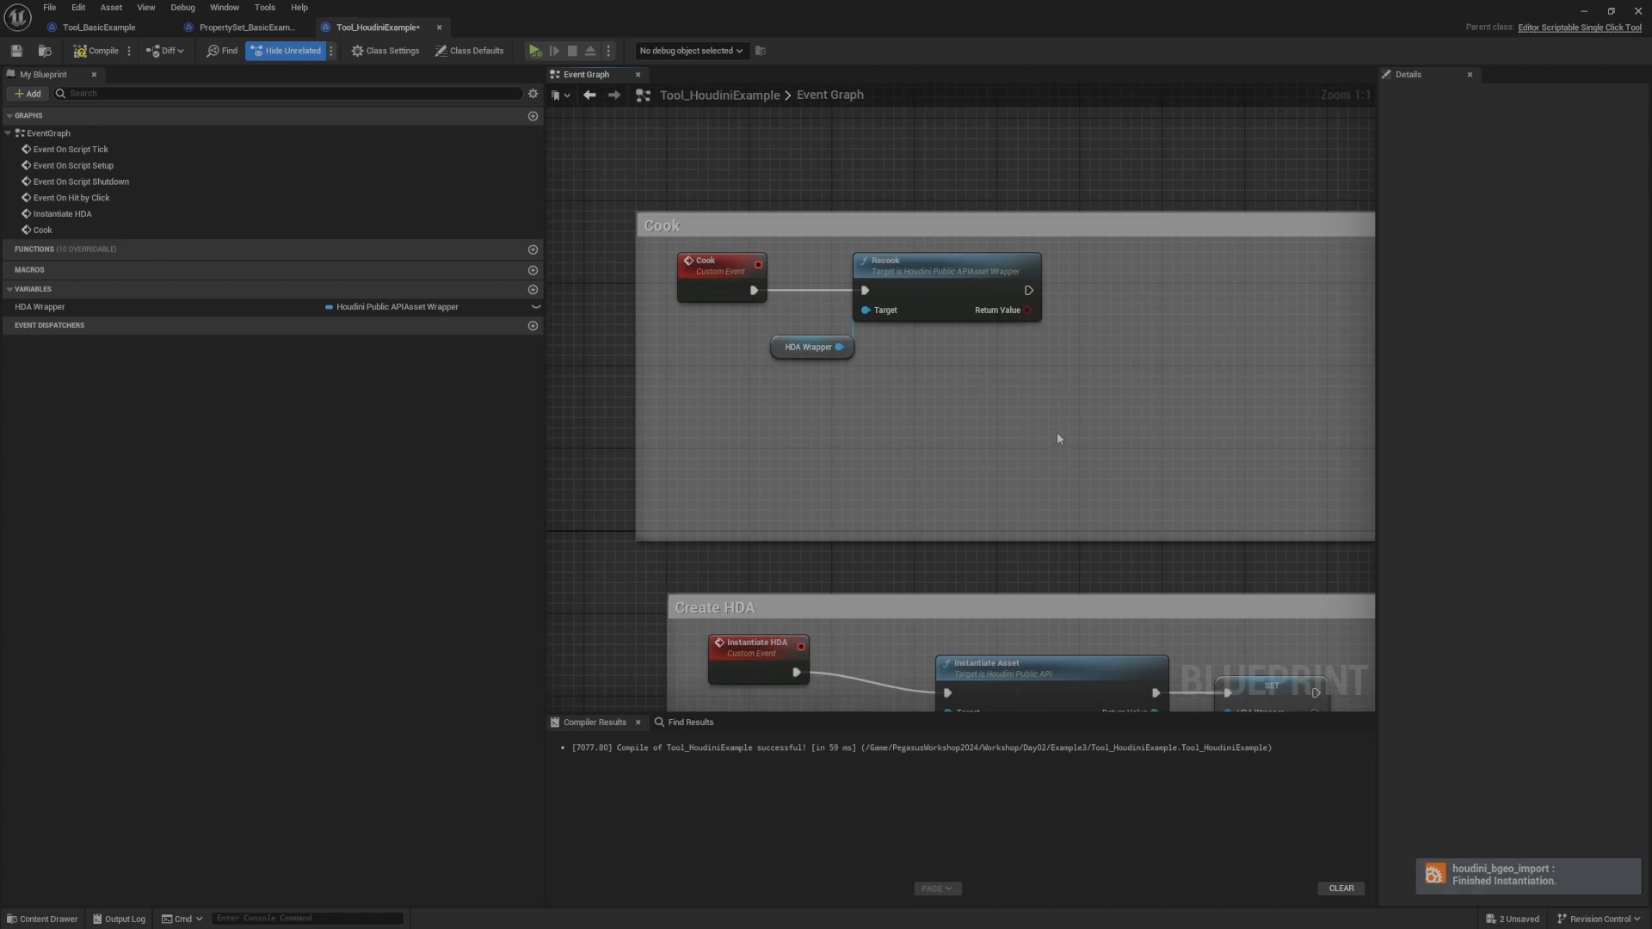
pyautogui.hotkey('ctrl', 'shift', 's')
pyautogui.scroll(-1, 966, 391)
pyautogui.moveTo(966, 391); pyautogui.dragTo(962, 340, button='right')
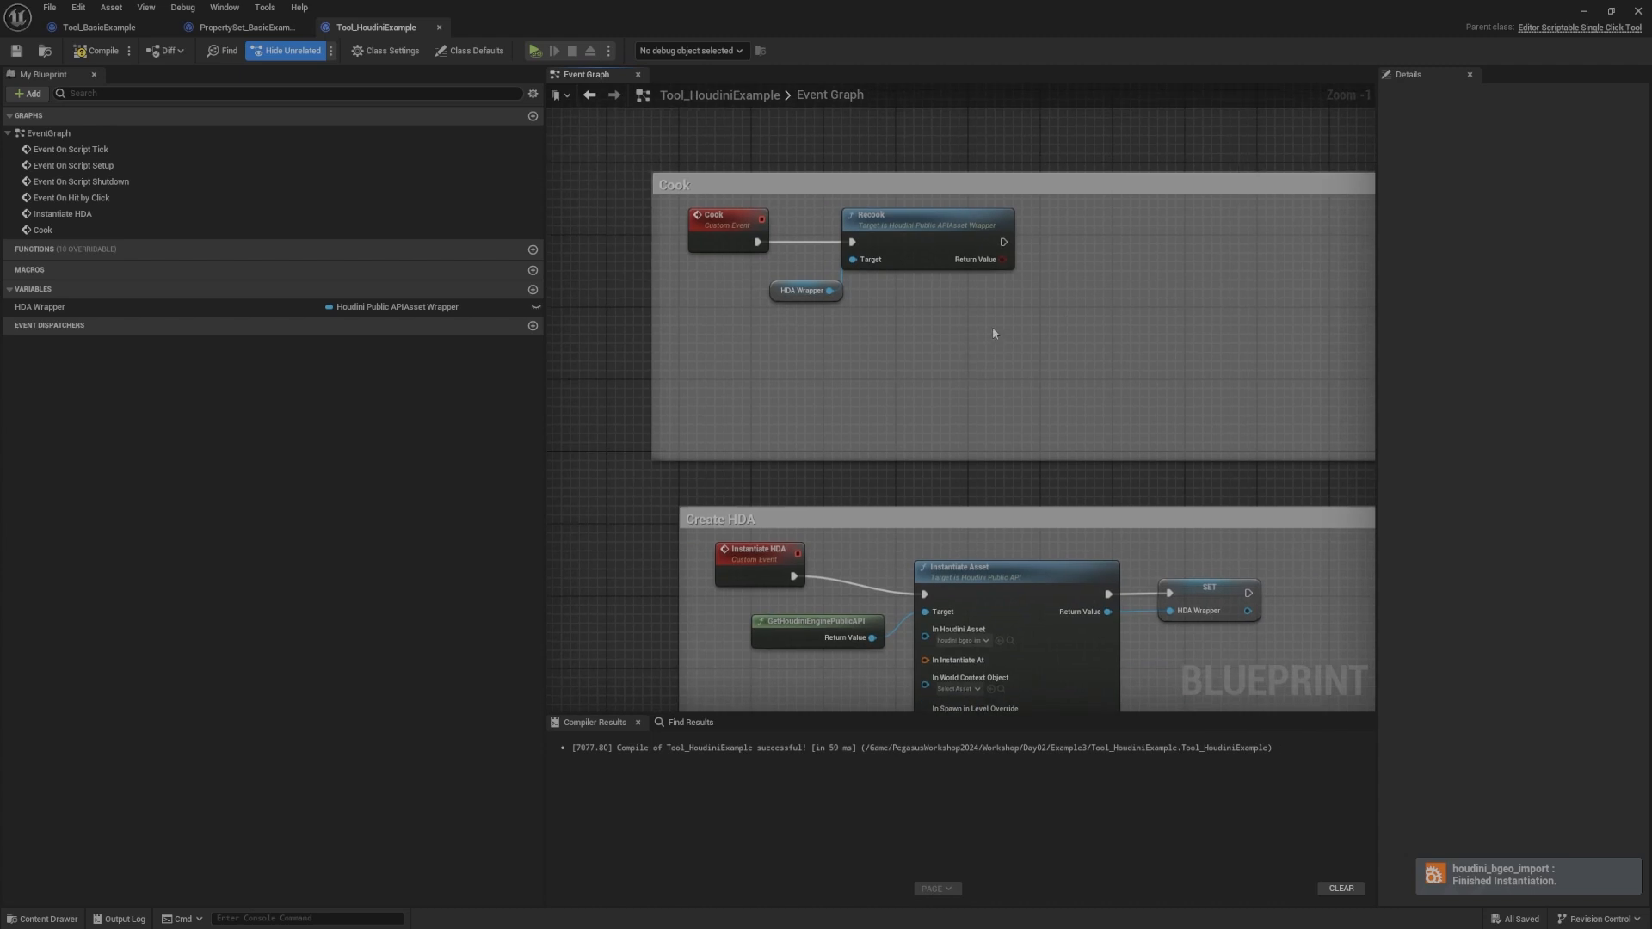
pyautogui.scroll(1, 990, 336)
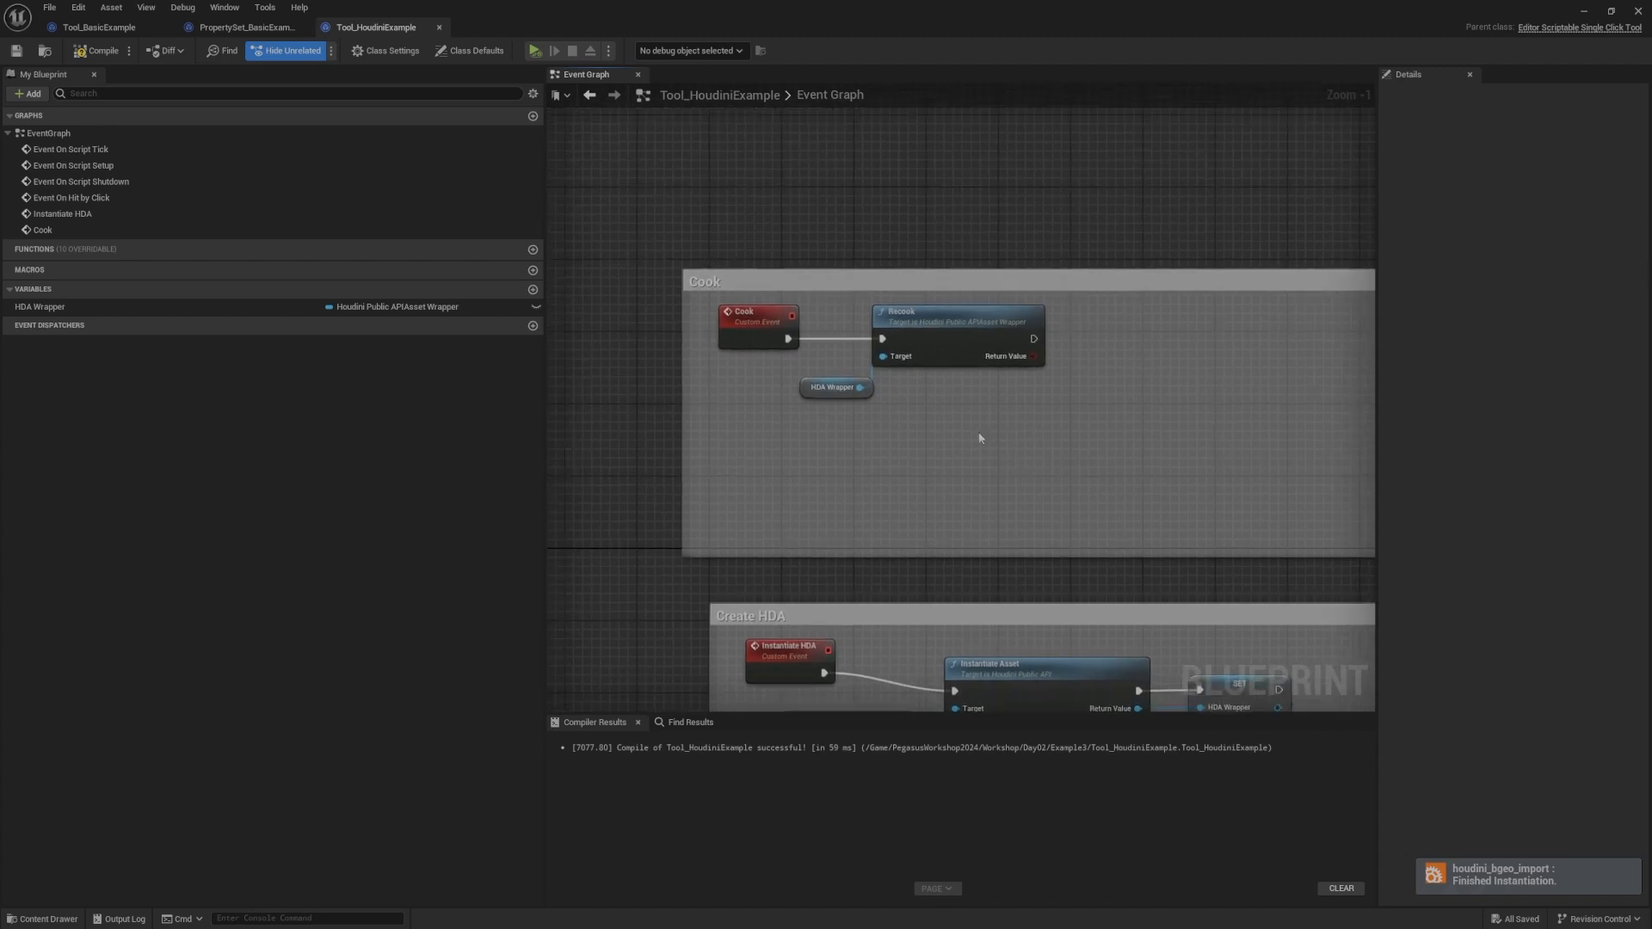
# Step: Examine how Tool_BasicExample adds, casts and stores its property set after Event On Script Setup
pyautogui.click(241, 27)
pyautogui.click(97, 32)
pyautogui.scroll(-4, 817, 239)
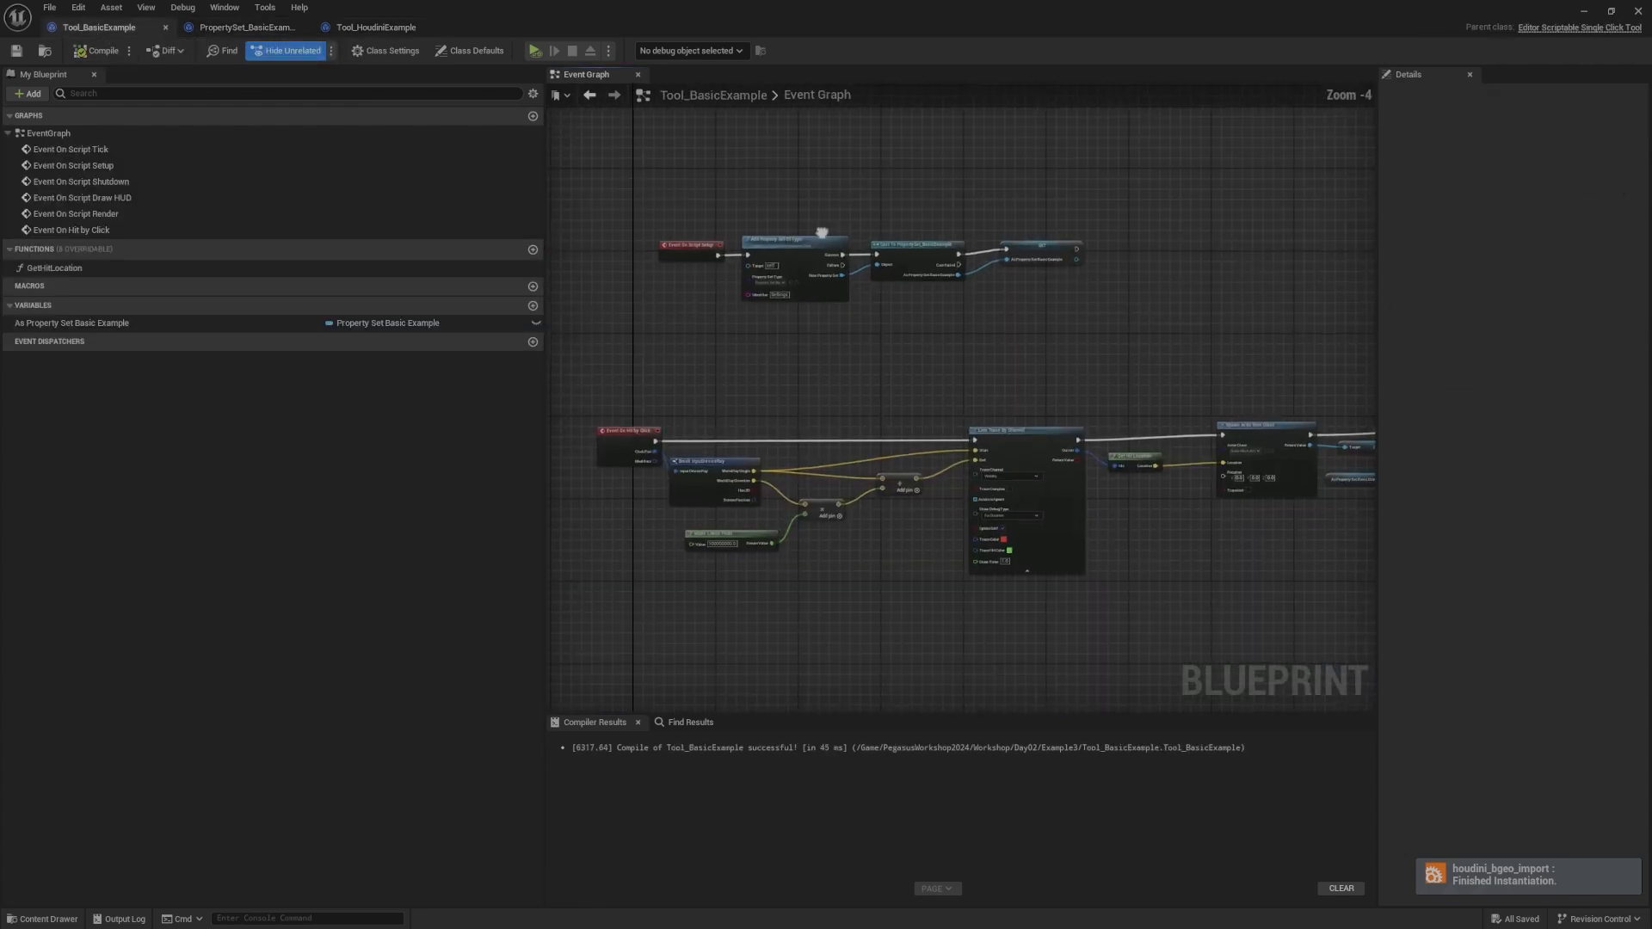
pyautogui.scroll(4, 760, 220)
pyautogui.moveTo(730, 150); pyautogui.dragTo(1067, 413)
pyautogui.moveTo(1070, 415); pyautogui.dragTo(1048, 465, button='right')
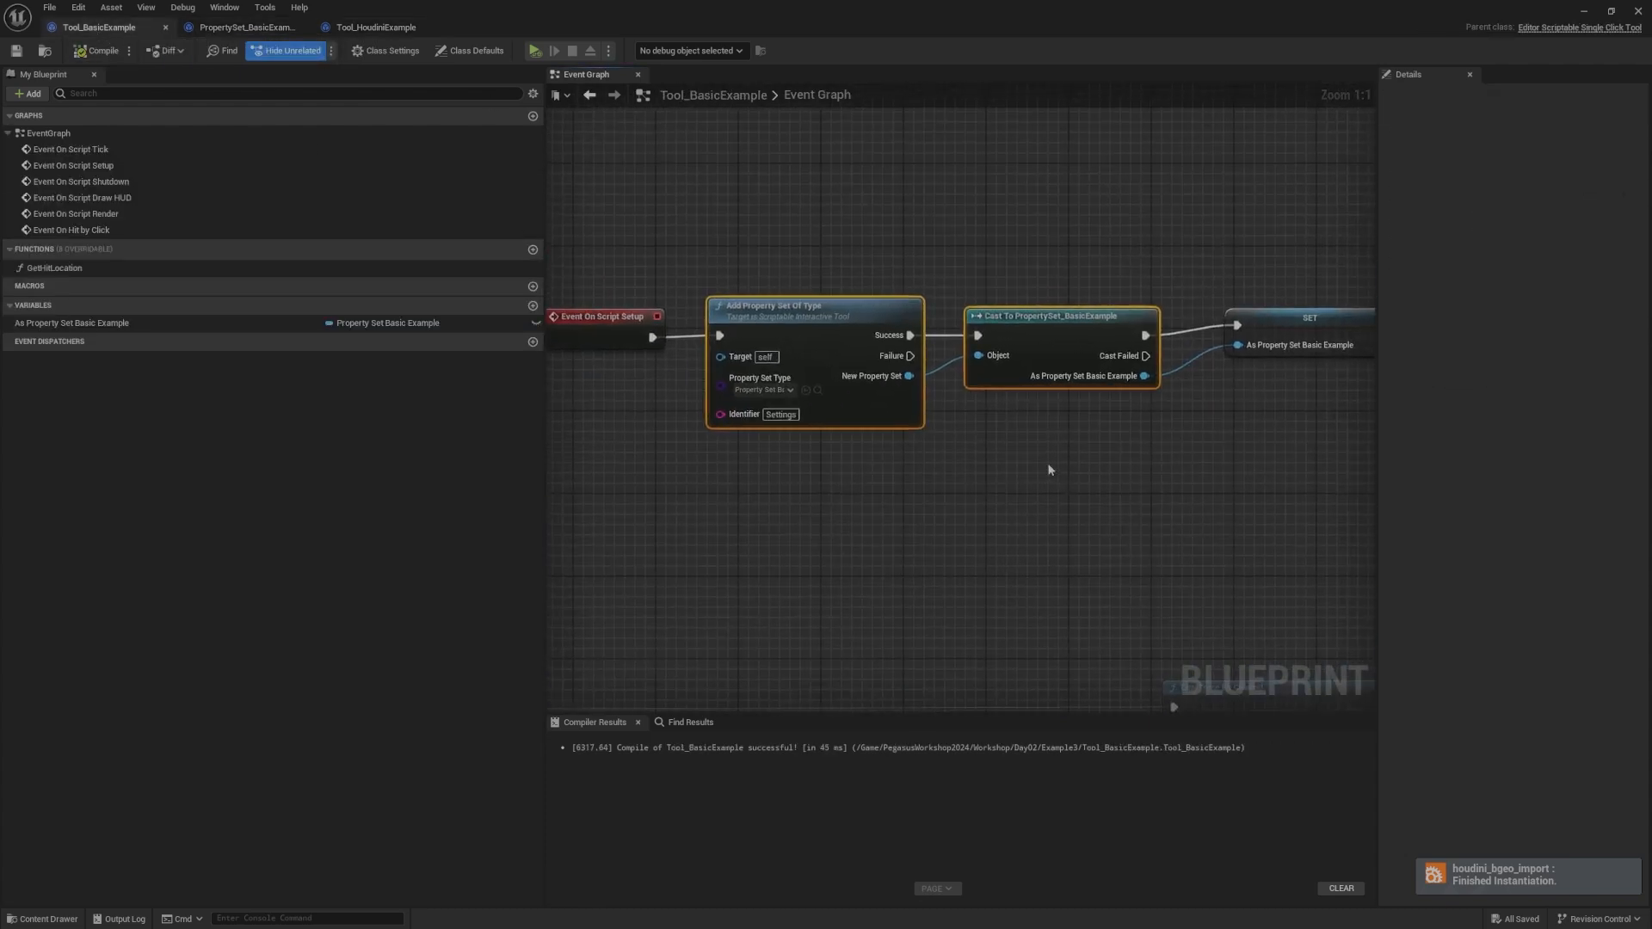
pyautogui.click(814, 260)
pyautogui.moveTo(814, 260); pyautogui.dragTo(761, 320, button='right')
pyautogui.moveTo(724, 288); pyautogui.dragTo(1249, 488)
pyautogui.moveTo(1251, 488); pyautogui.dragTo(650, 278)
pyautogui.moveTo(653, 281); pyautogui.dragTo(767, 341)
# Step: Close the PropertySet_BasicExample and Tool_BasicExample blueprints
pyautogui.click(249, 27)
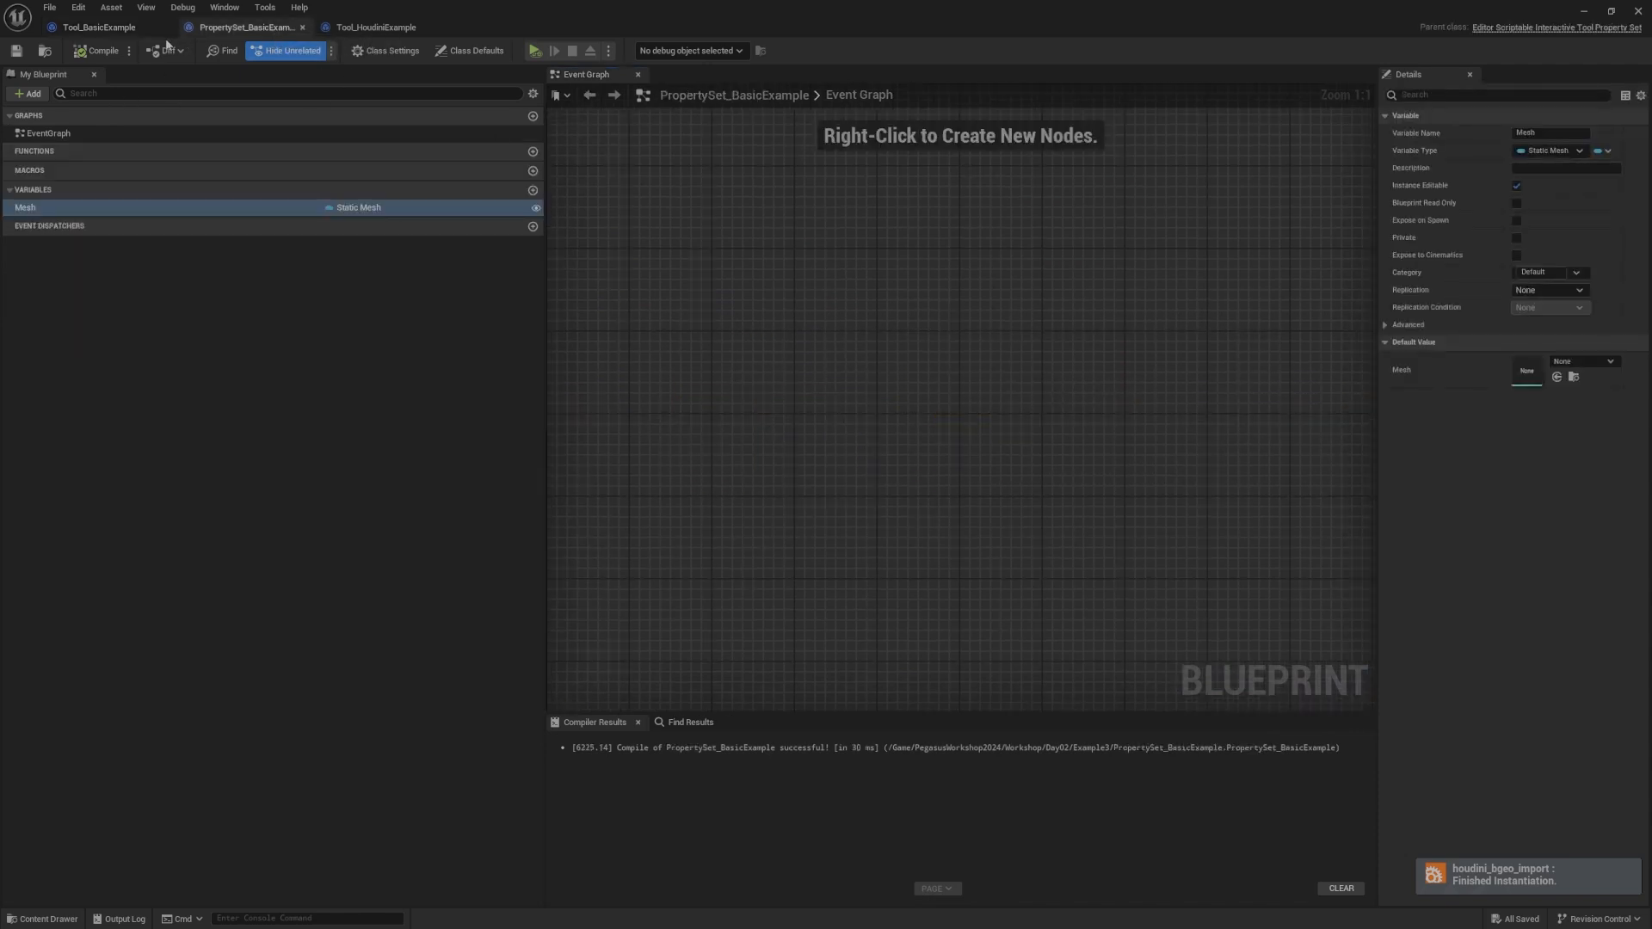
pyautogui.click(302, 27)
pyautogui.click(166, 26)
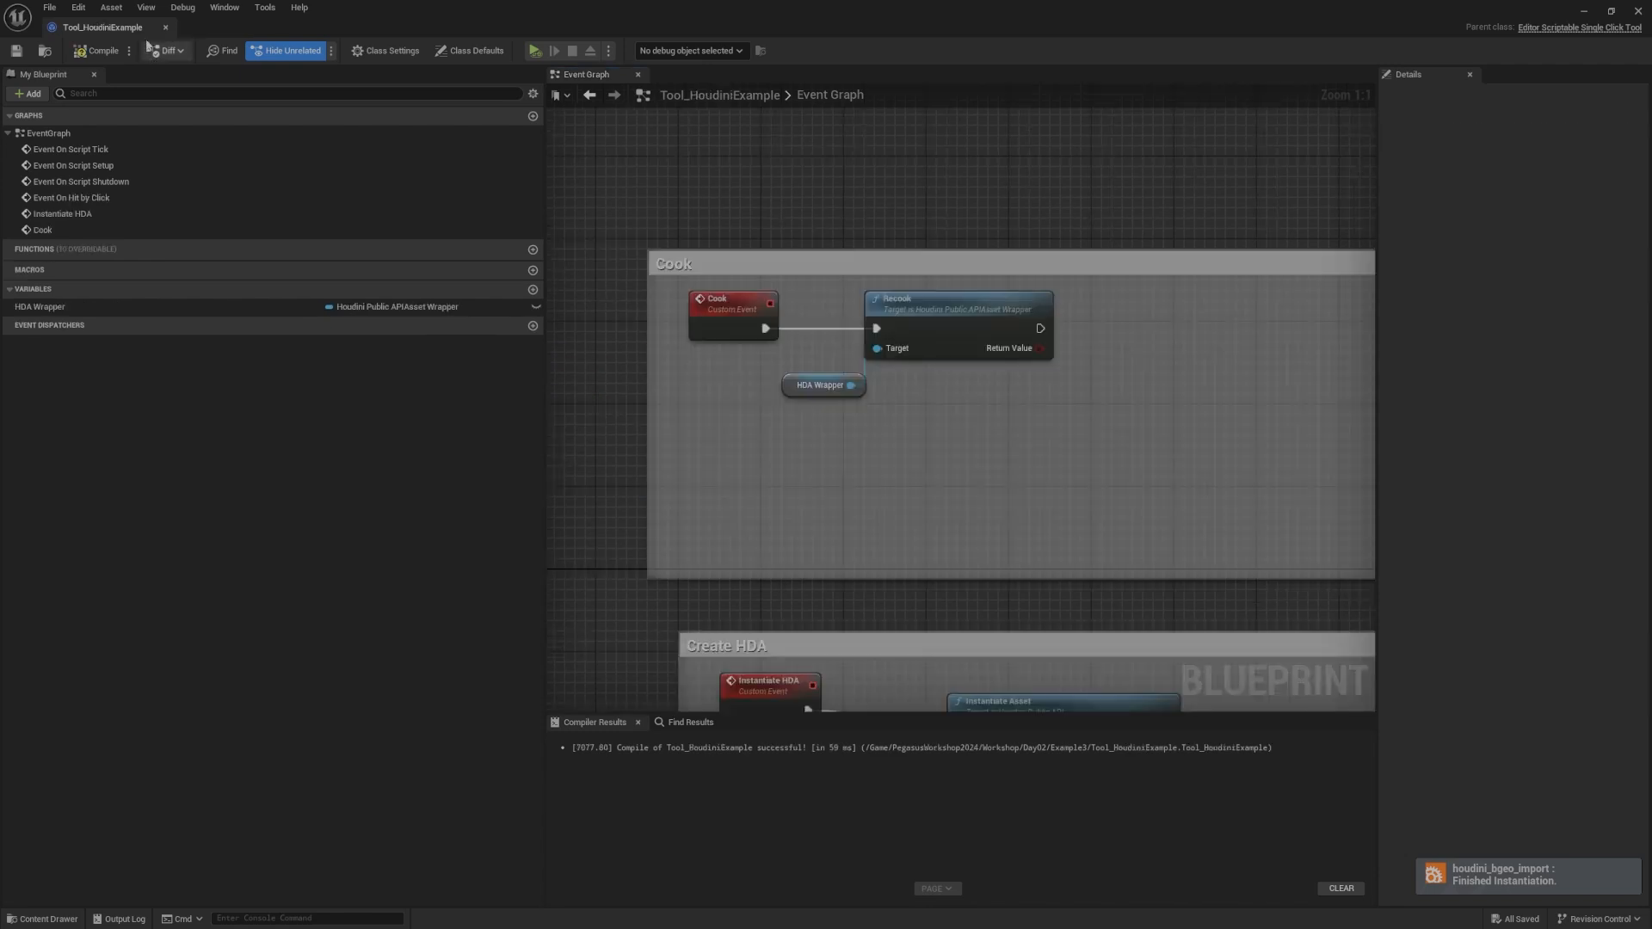
# Step: Move the Event On Script Setup node out of the Setup Script box, well ahead of it in the graph
pyautogui.moveTo(1066, 318); pyautogui.dragTo(1014, 316, button='right')
pyautogui.scroll(-5, 848, 280)
pyautogui.moveTo(873, 698); pyautogui.dragTo(1315, 331, button='right')
pyautogui.scroll(3, 832, 372)
pyautogui.scroll(-4, 747, 360)
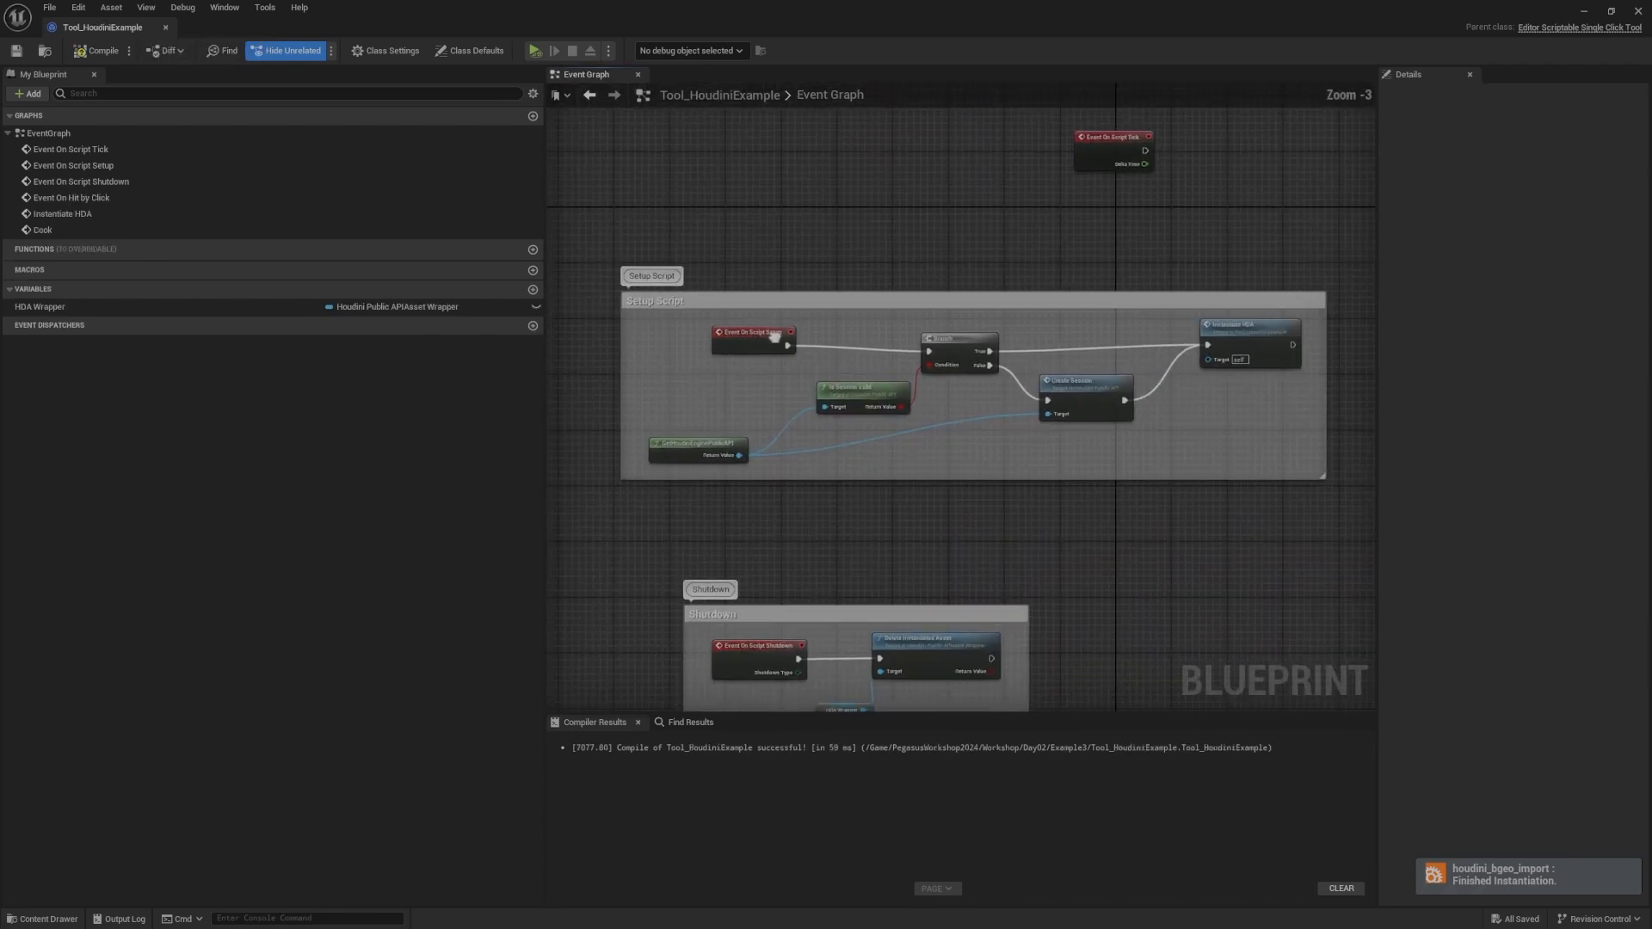
pyautogui.scroll(6, 712, 396)
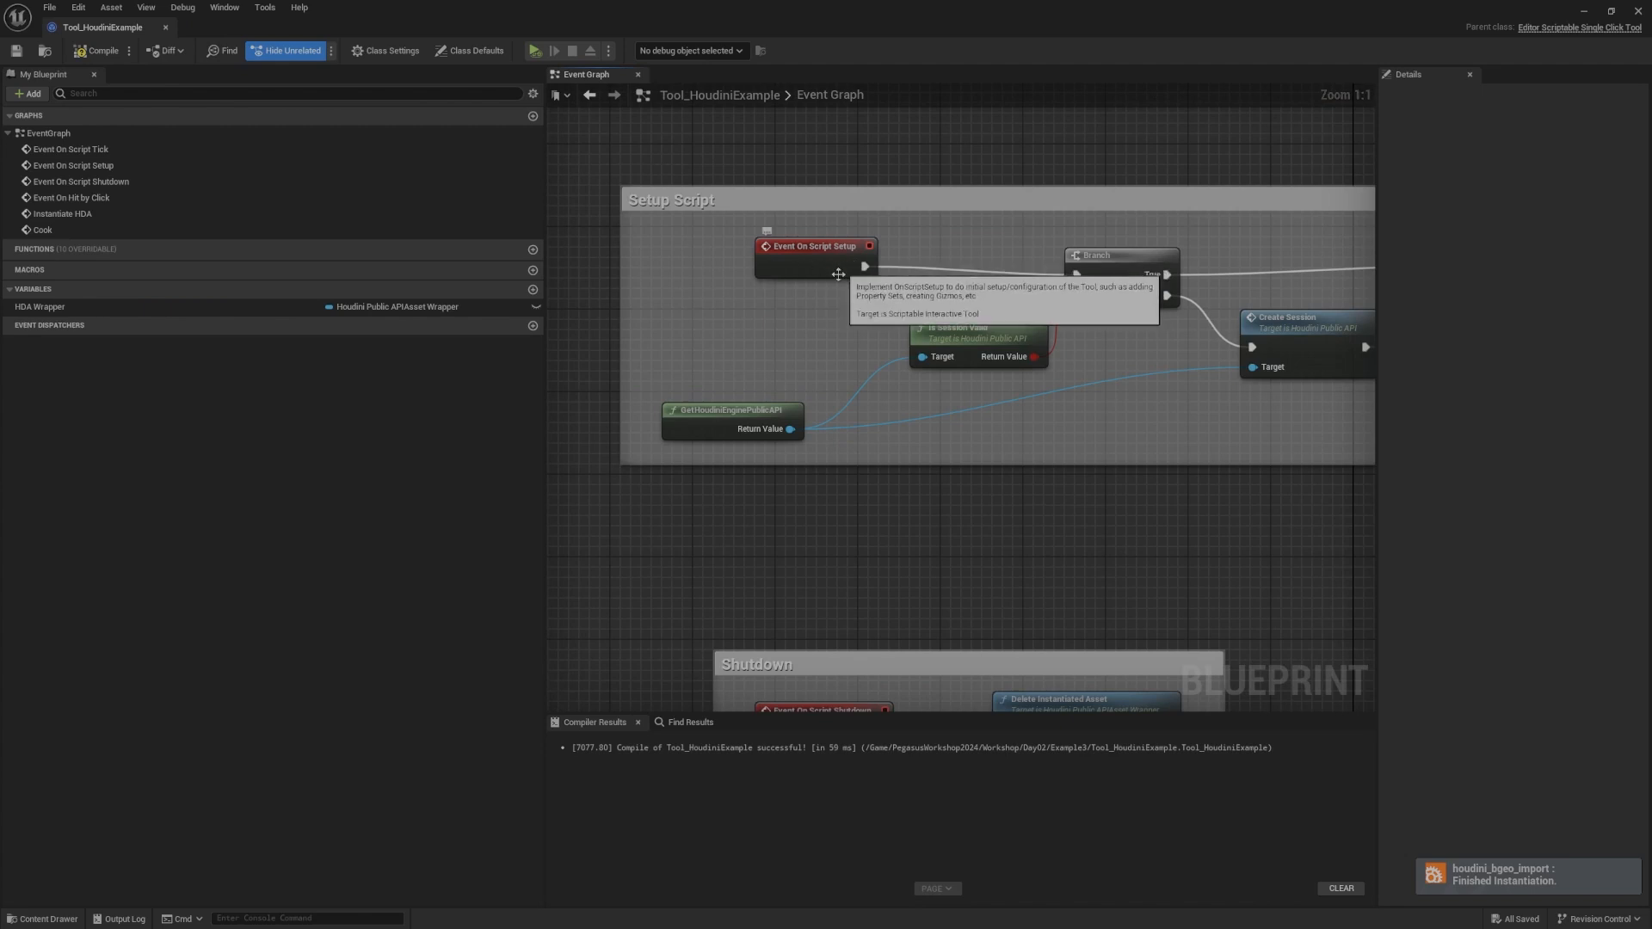
pyautogui.scroll(-4, 837, 277)
pyautogui.moveTo(838, 276); pyautogui.dragTo(1022, 299, button='right')
pyautogui.moveTo(1022, 300); pyautogui.dragTo(680, 295)
# Step: Add an Add Property Set Of Type node between Event On Script Setup and the Setup Script box, aligned with the execution wire
pyautogui.scroll(3, 740, 344)
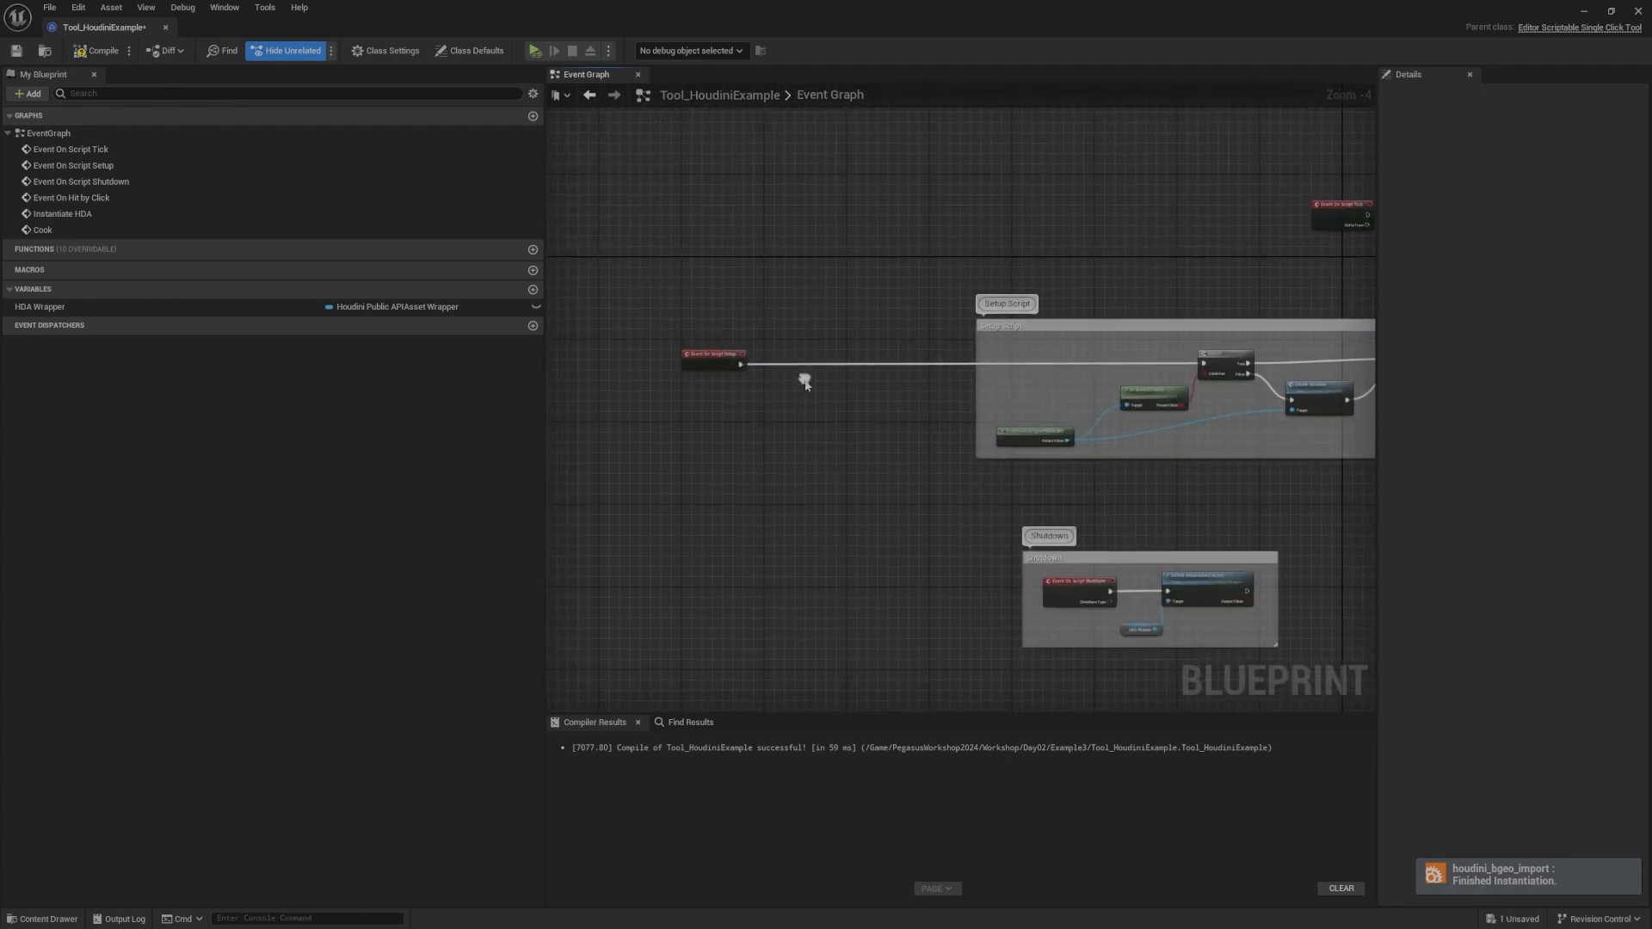
pyautogui.rightClick(786, 382)
pyautogui.write('addproper')
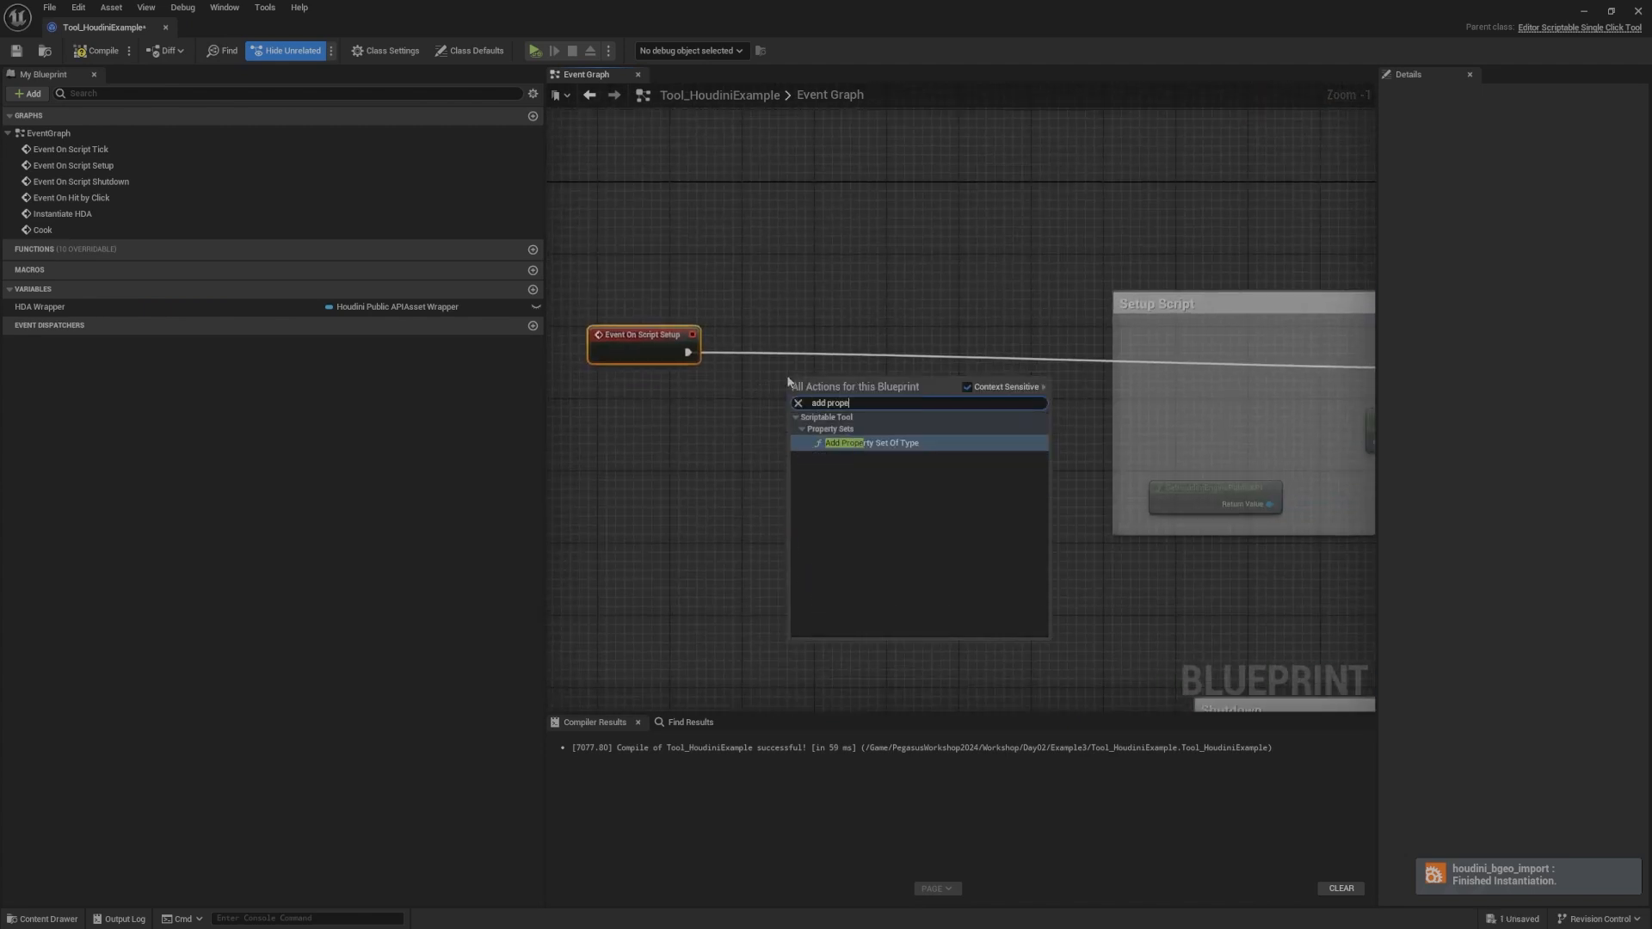
pyautogui.press('Return')
pyautogui.scroll(1, 878, 348)
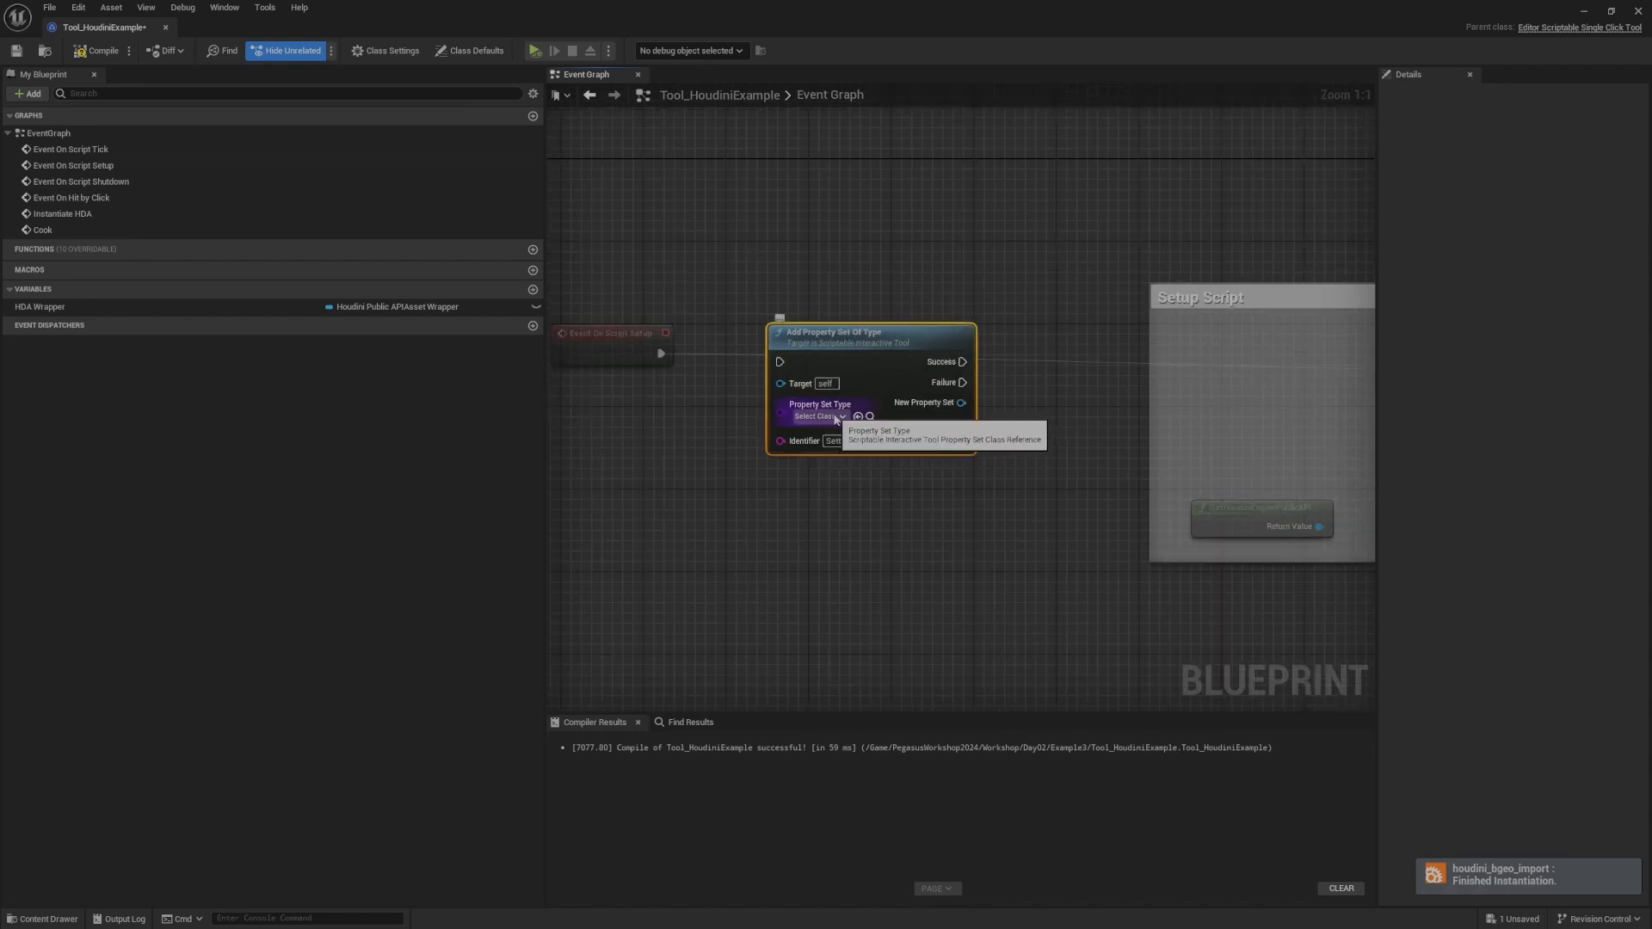
pyautogui.moveTo(868, 342); pyautogui.dragTo(866, 334)
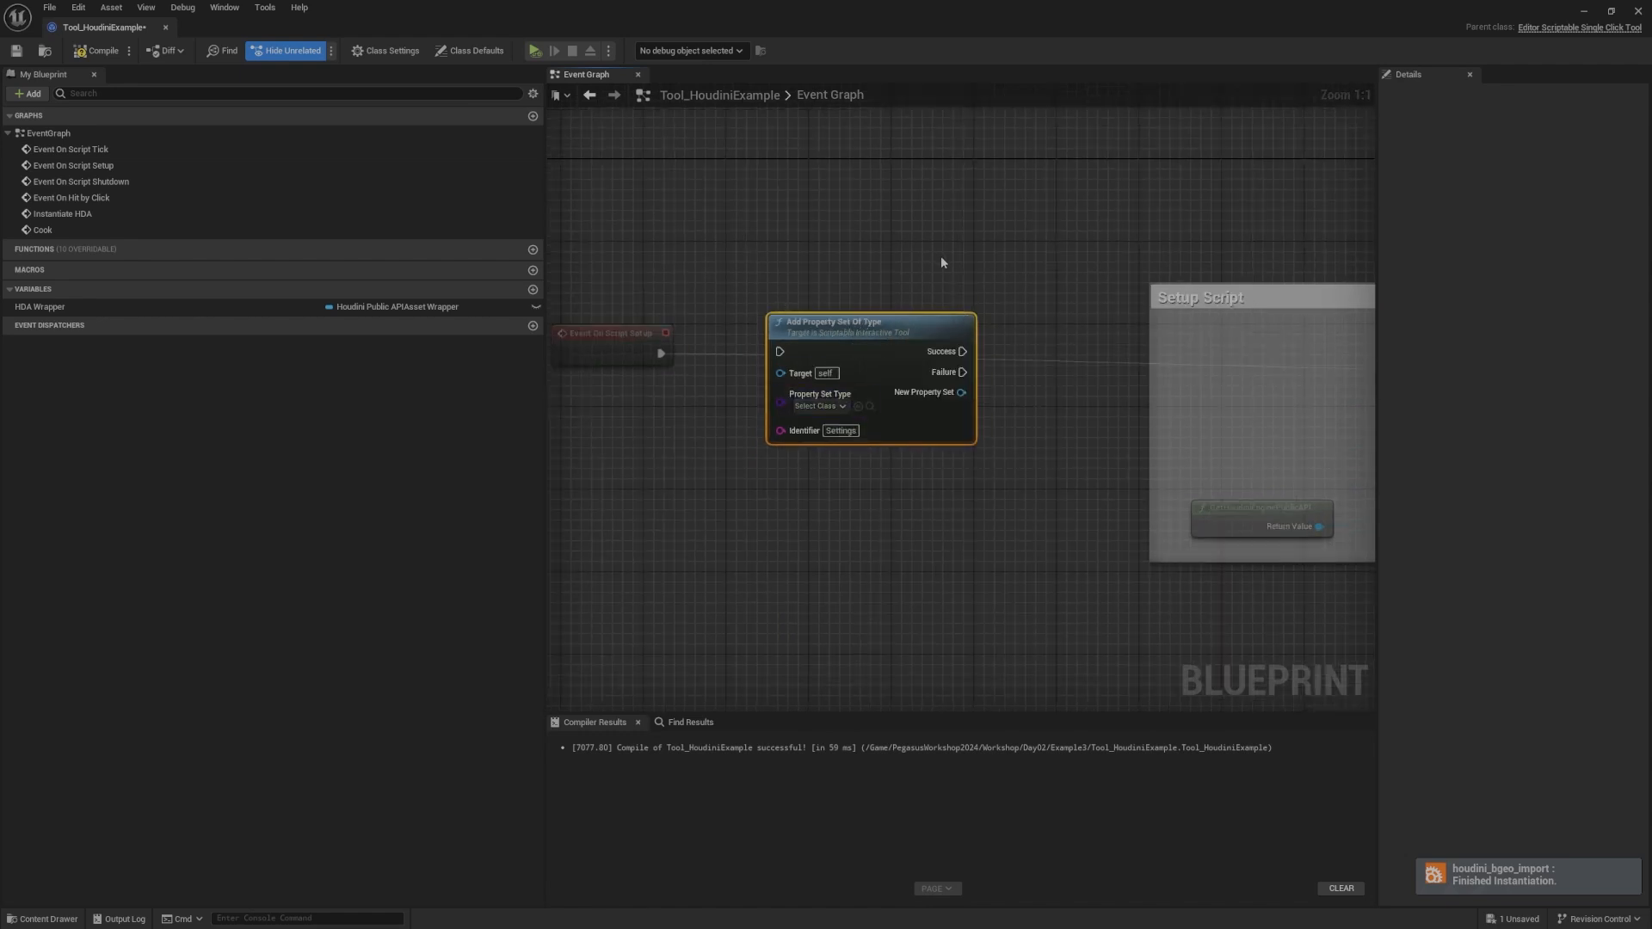
pyautogui.scroll(-4, 941, 262)
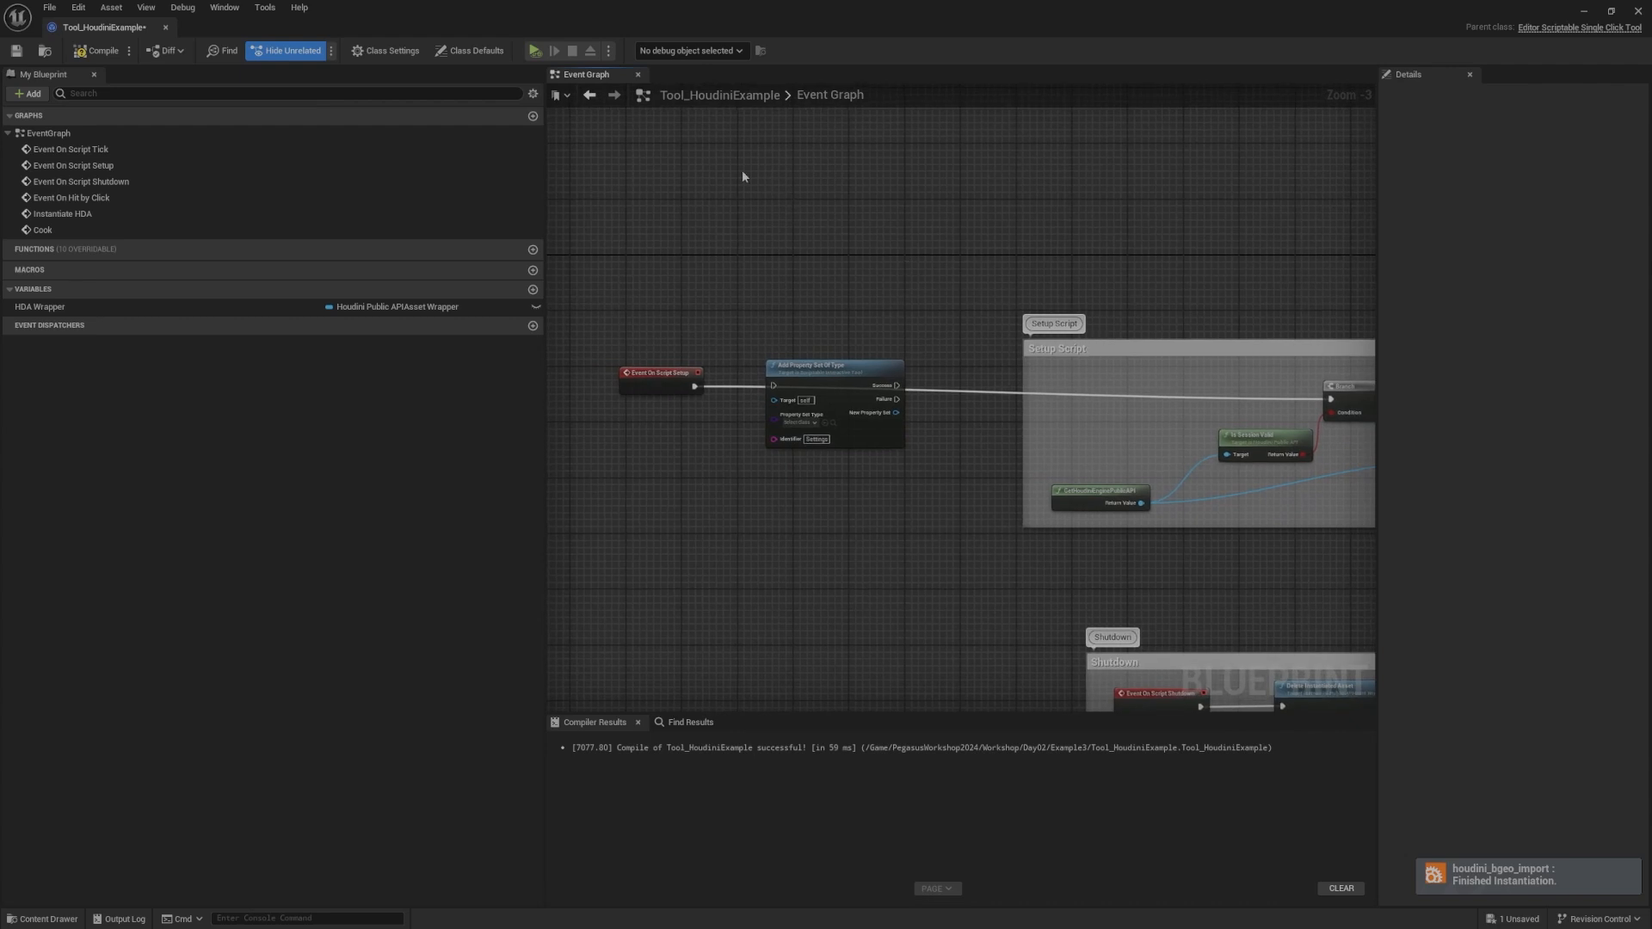
pyautogui.scroll(-3, 1046, 271)
pyautogui.moveTo(995, 336); pyautogui.dragTo(961, 377, button='right')
pyautogui.scroll(6, 960, 377)
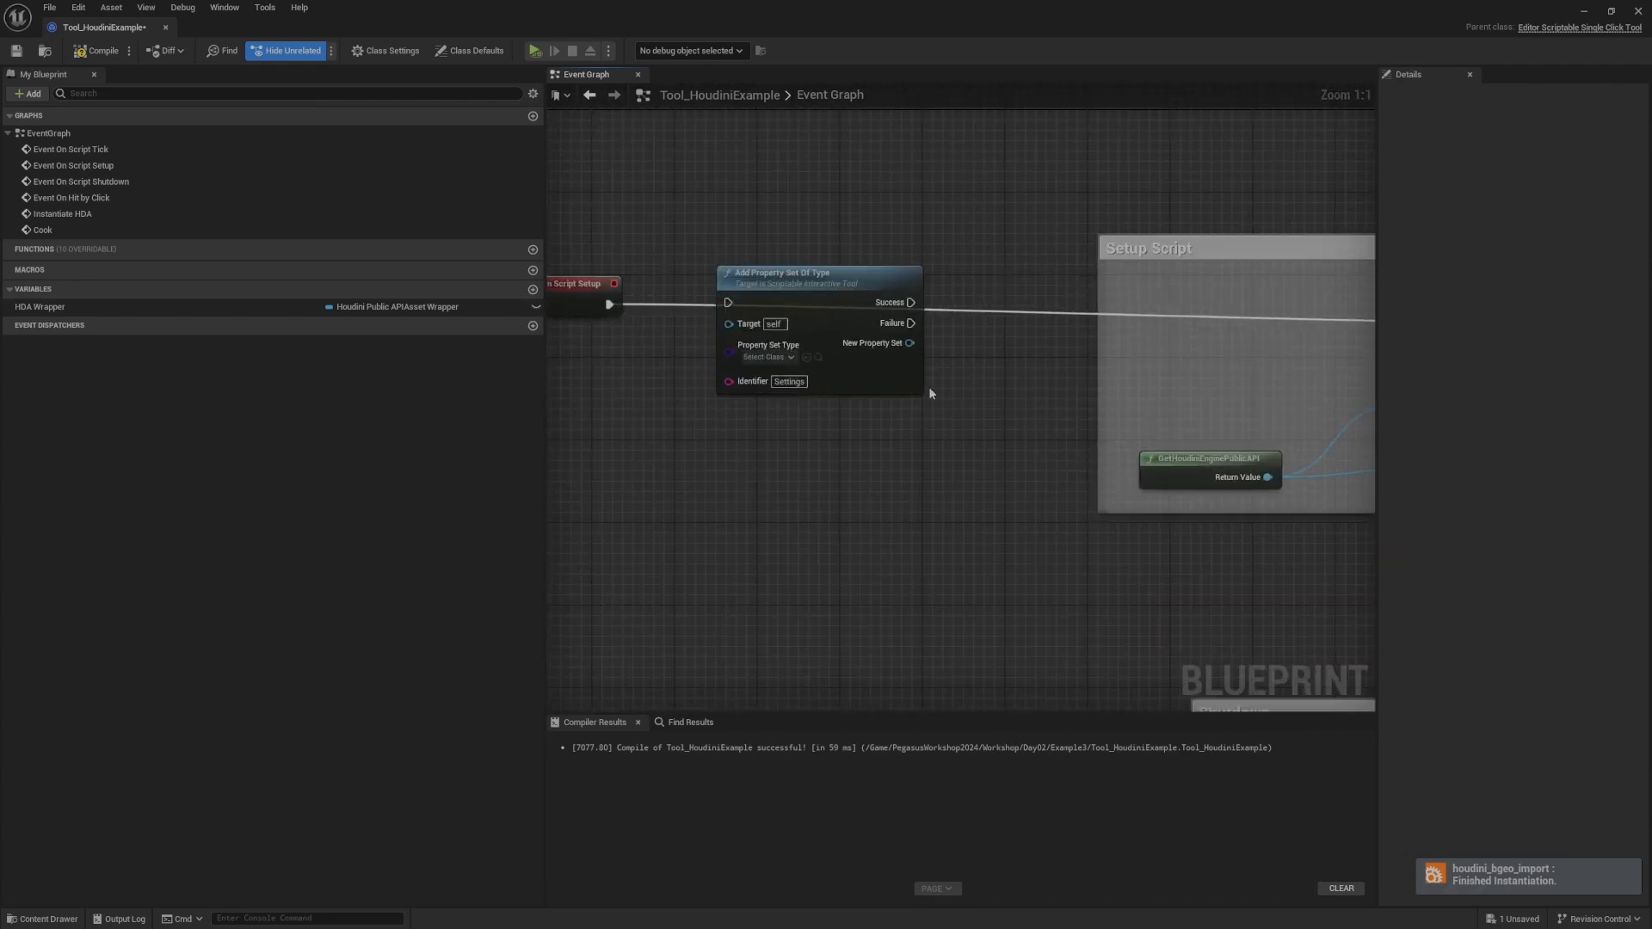
pyautogui.scroll(-3, 1004, 270)
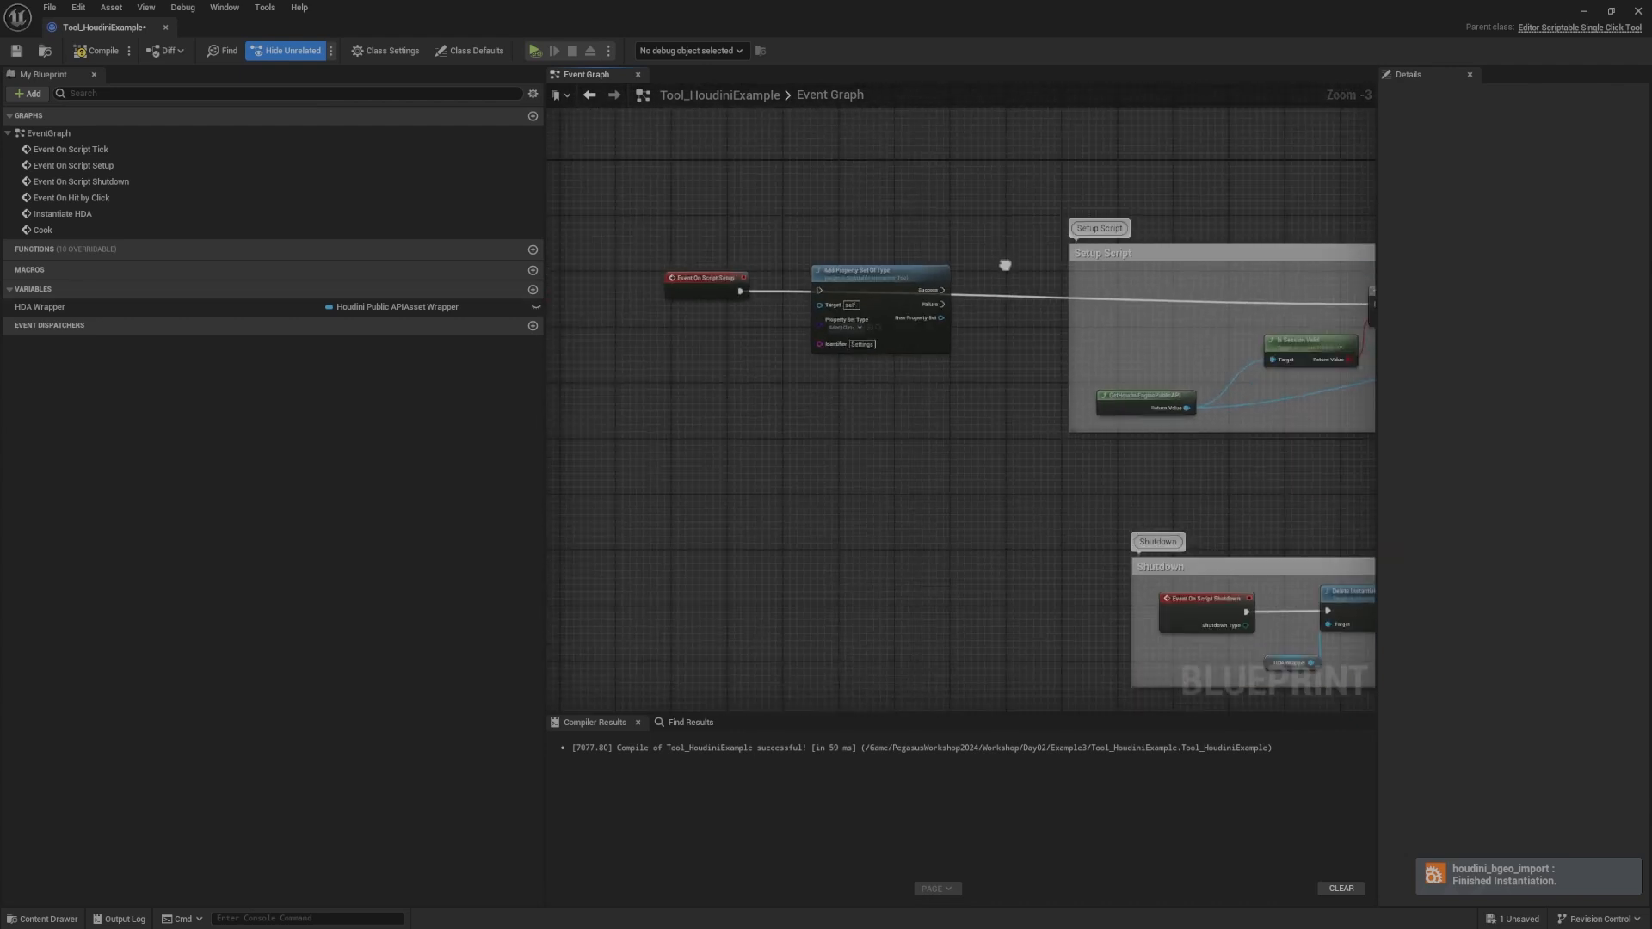
# Step: Move the Recook and HDA Wrapper nodes farther from the Cook event inside the Cook box, leaving room between them
pyautogui.moveTo(1005, 265); pyautogui.dragTo(525, 365, button='right')
pyautogui.scroll(-1, 933, 302)
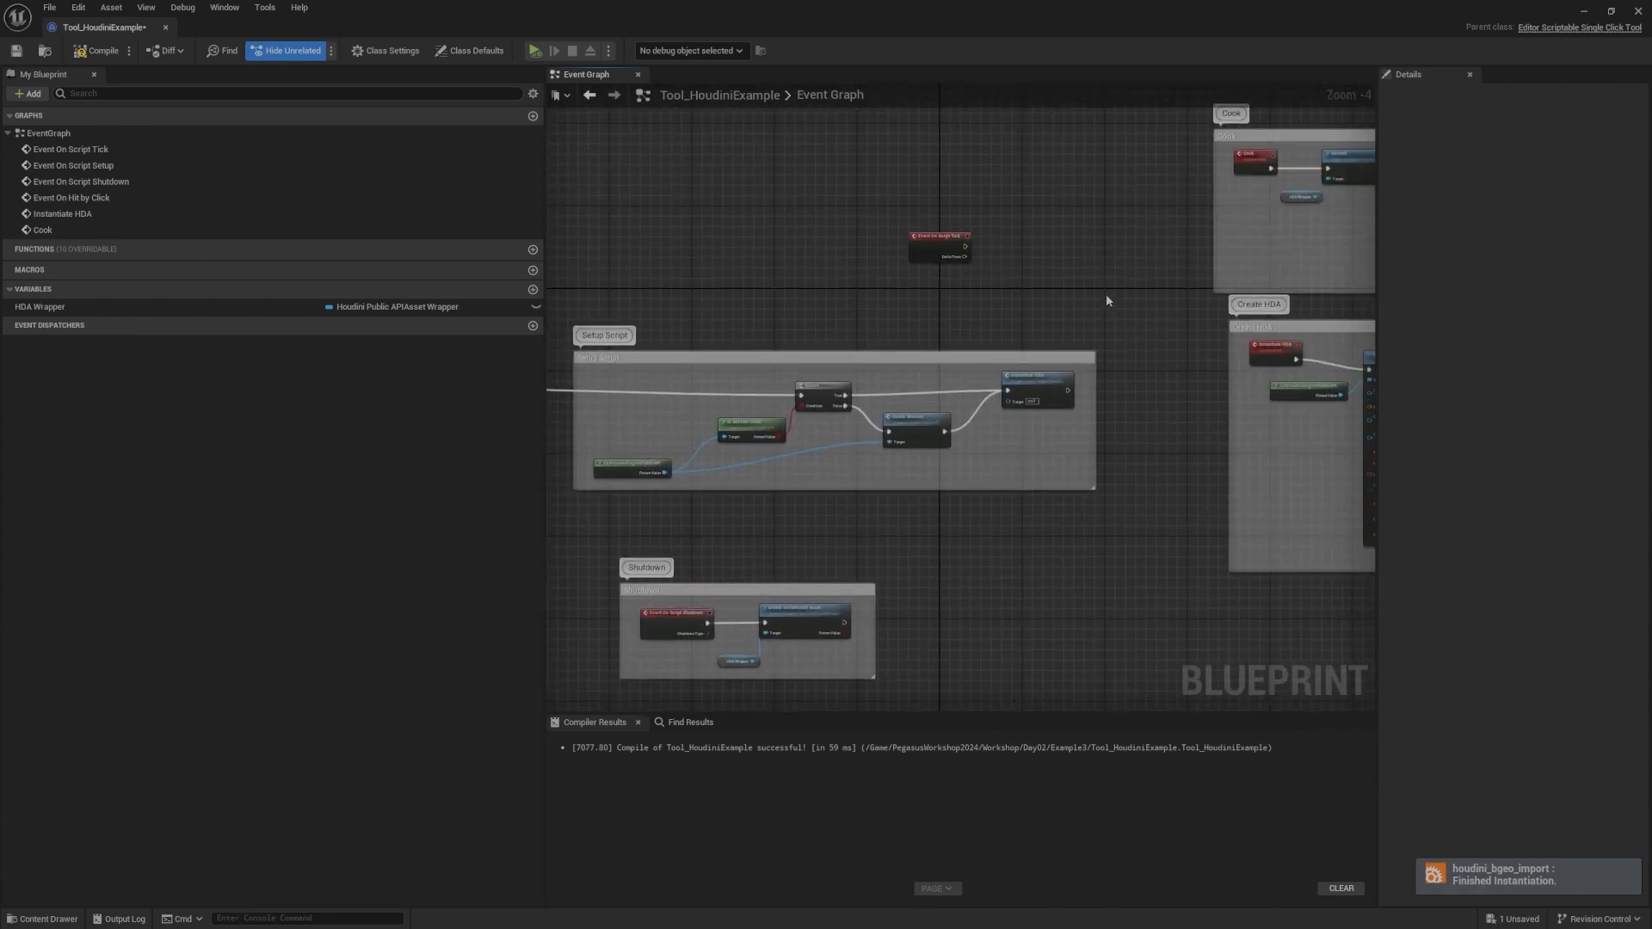
pyautogui.moveTo(1138, 280); pyautogui.dragTo(695, 395, button='right')
pyautogui.scroll(4, 938, 276)
pyautogui.moveTo(939, 295); pyautogui.dragTo(918, 350, button='right')
pyautogui.moveTo(981, 409); pyautogui.dragTo(1224, 321)
pyautogui.moveTo(1078, 322)
pyautogui.mouseDown(button='right')
pyautogui.moveTo(829, 341)
pyautogui.moveTo(1024, 332)
pyautogui.moveTo(800, 313)
pyautogui.moveTo(1026, 277)
pyautogui.moveTo(981, 296)
pyautogui.moveTo(971, 151)
pyautogui.mouseUp(button='right')
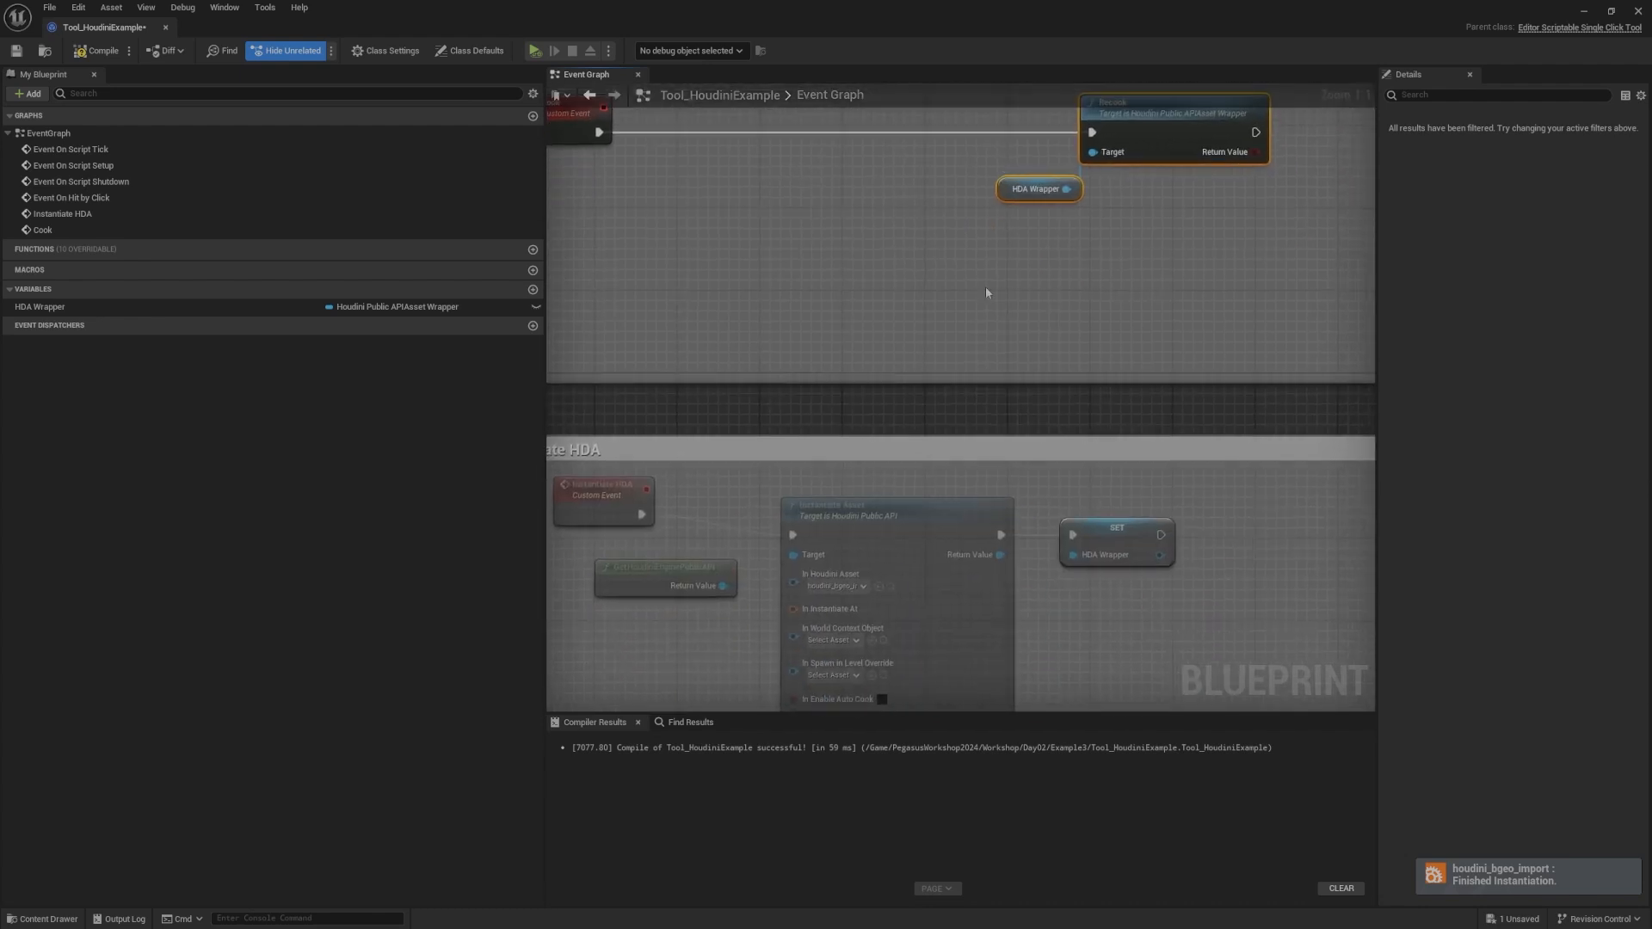
pyautogui.moveTo(986, 318); pyautogui.dragTo(1038, 115, button='right')
pyautogui.moveTo(997, 257); pyautogui.dragTo(1005, 276, button='right')
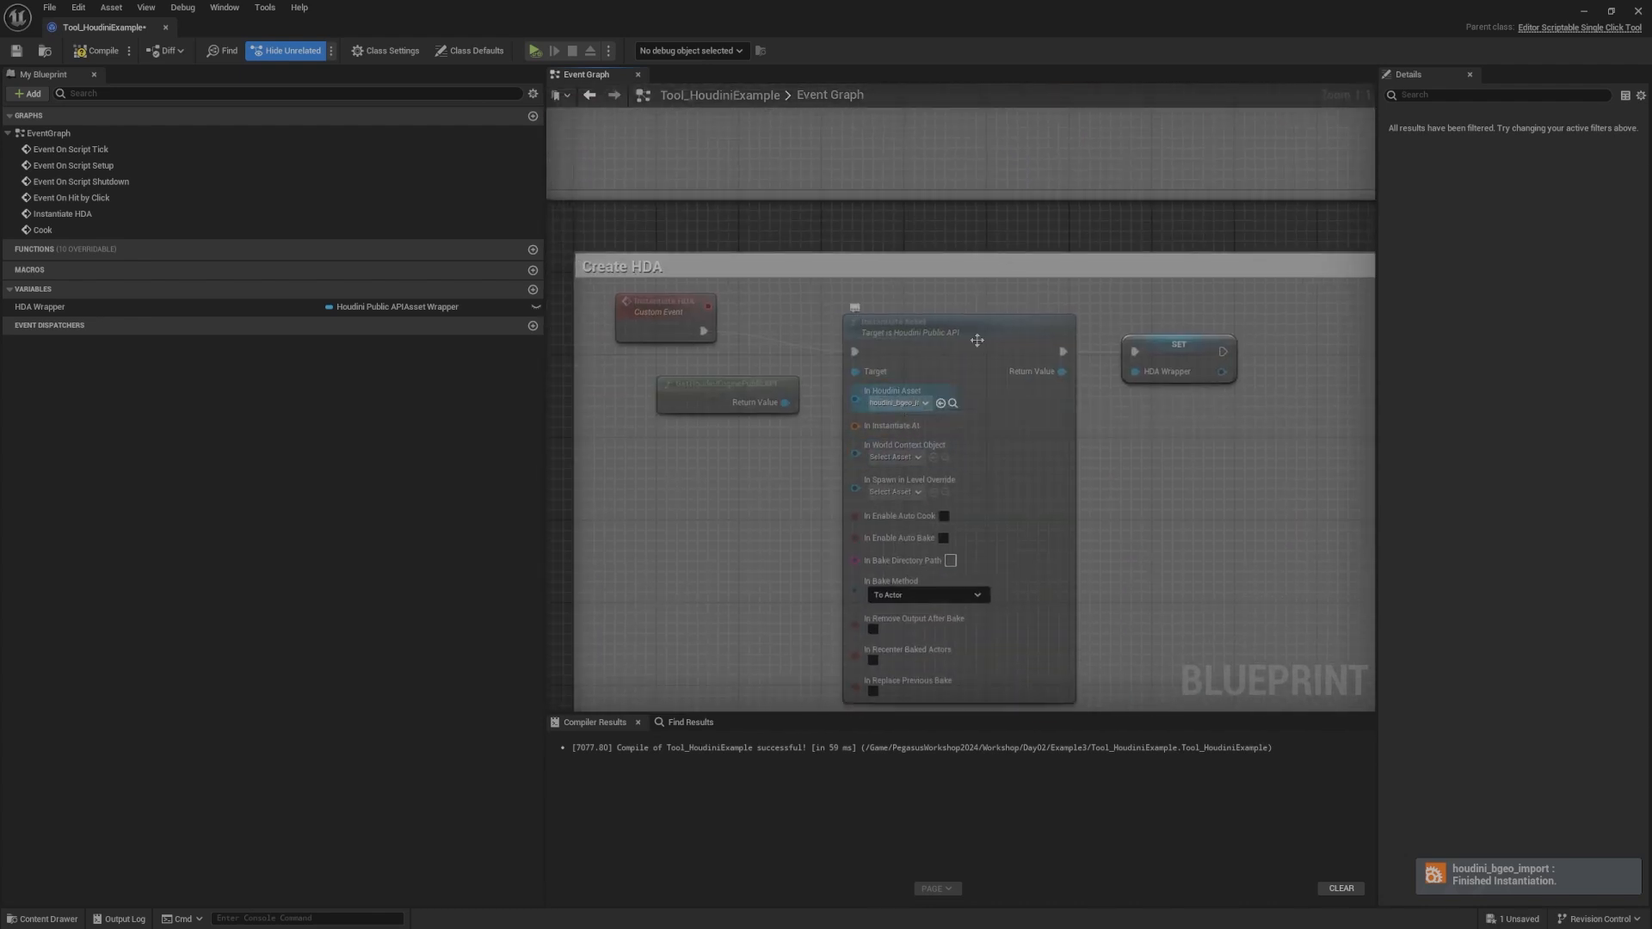
pyautogui.scroll(-2, 981, 336)
pyautogui.moveTo(1101, 182); pyautogui.dragTo(1046, 397, button='right')
pyautogui.moveTo(1135, 328); pyautogui.dragTo(1029, 273)
pyautogui.moveTo(1105, 253); pyautogui.dragTo(987, 257)
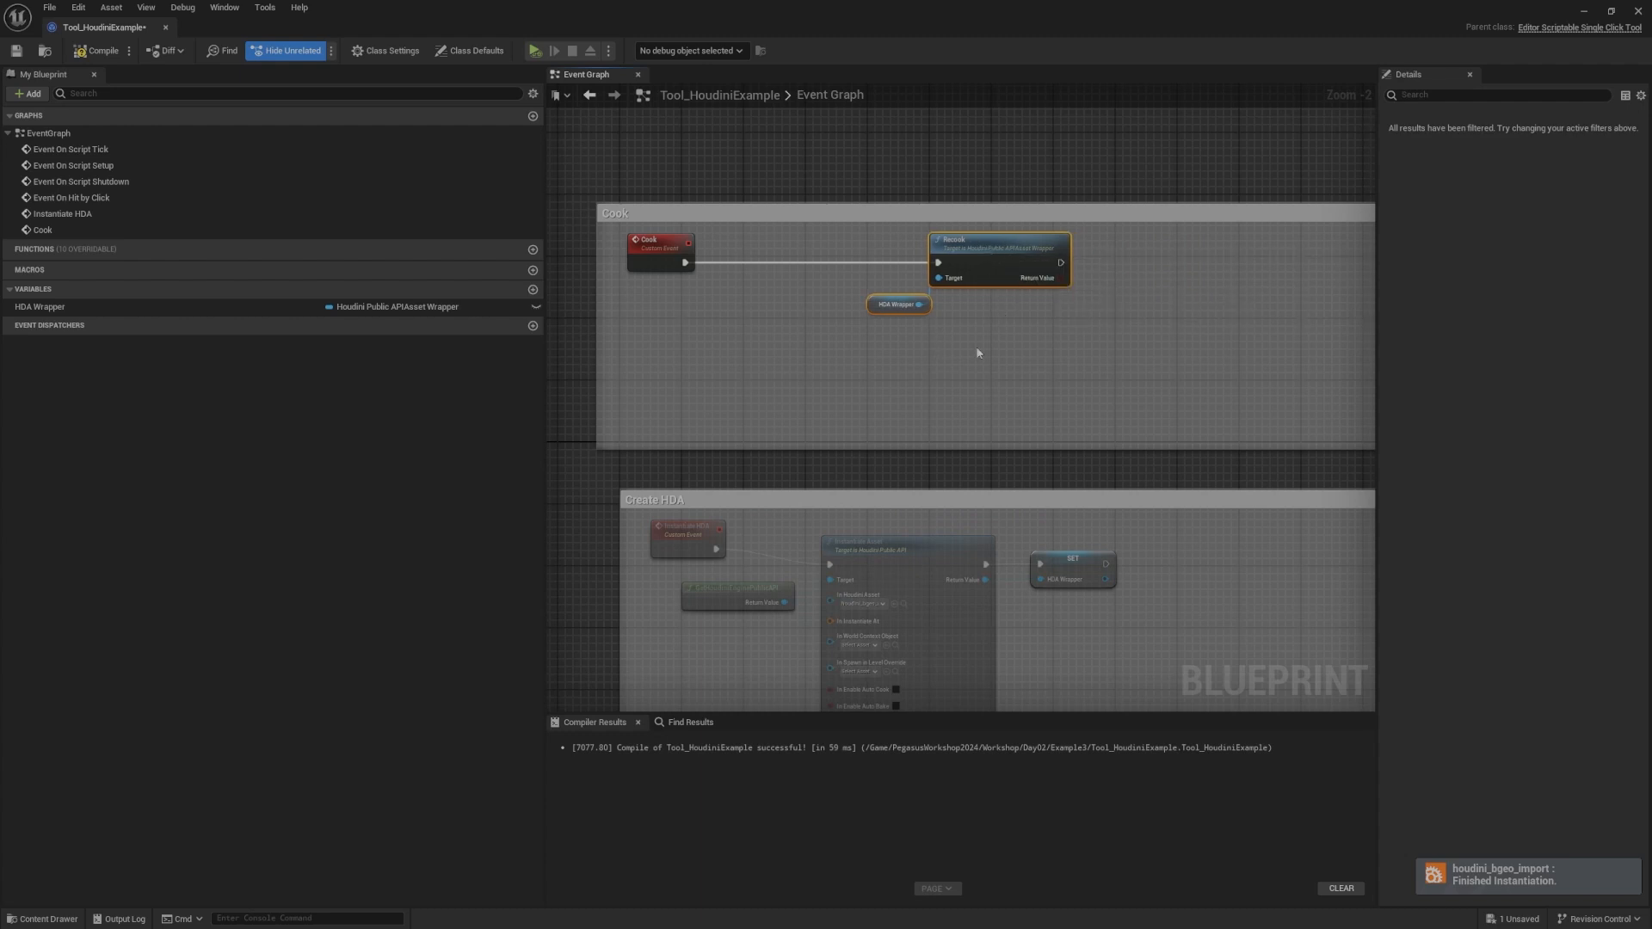
# Step: Review the script setup nodes, the Create HDA group and the spaced-out Cook group
pyautogui.moveTo(616, 346); pyautogui.dragTo(1110, 358, button='right')
pyautogui.scroll(-4, 1110, 358)
pyautogui.moveTo(845, 360); pyautogui.dragTo(1098, 356, button='right')
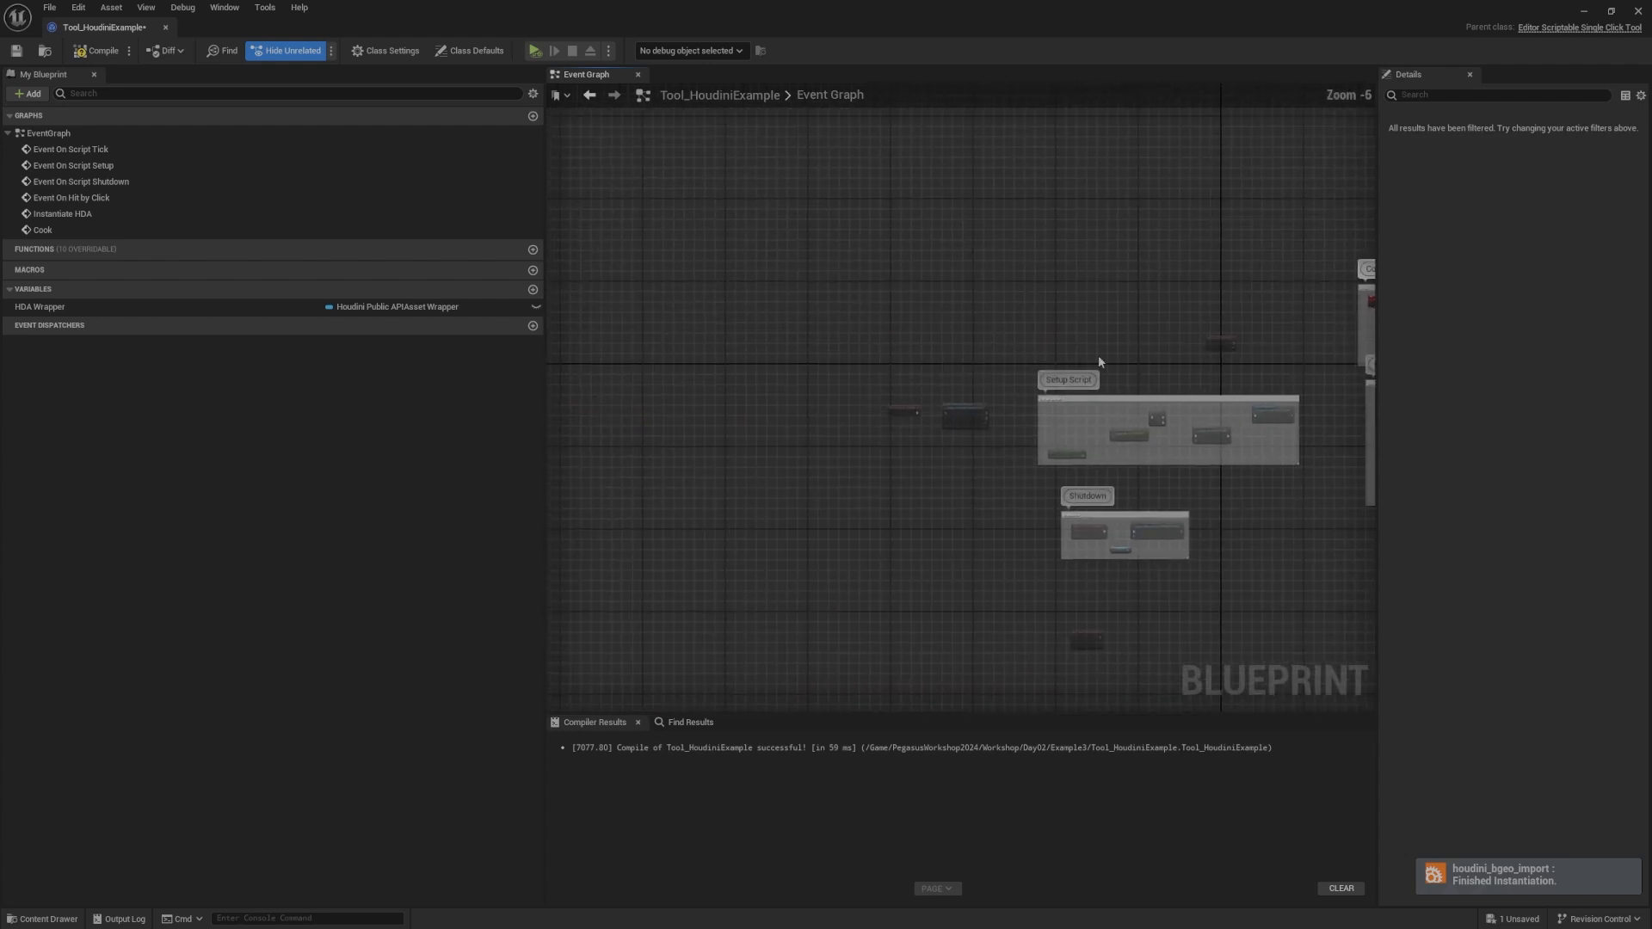
pyautogui.scroll(6, 1097, 398)
pyautogui.moveTo(842, 434); pyautogui.dragTo(1242, 377, button='right')
pyautogui.moveTo(1072, 270); pyautogui.dragTo(769, 465)
pyautogui.scroll(-5, 994, 363)
pyautogui.moveTo(993, 364); pyautogui.dragTo(559, 403, button='right')
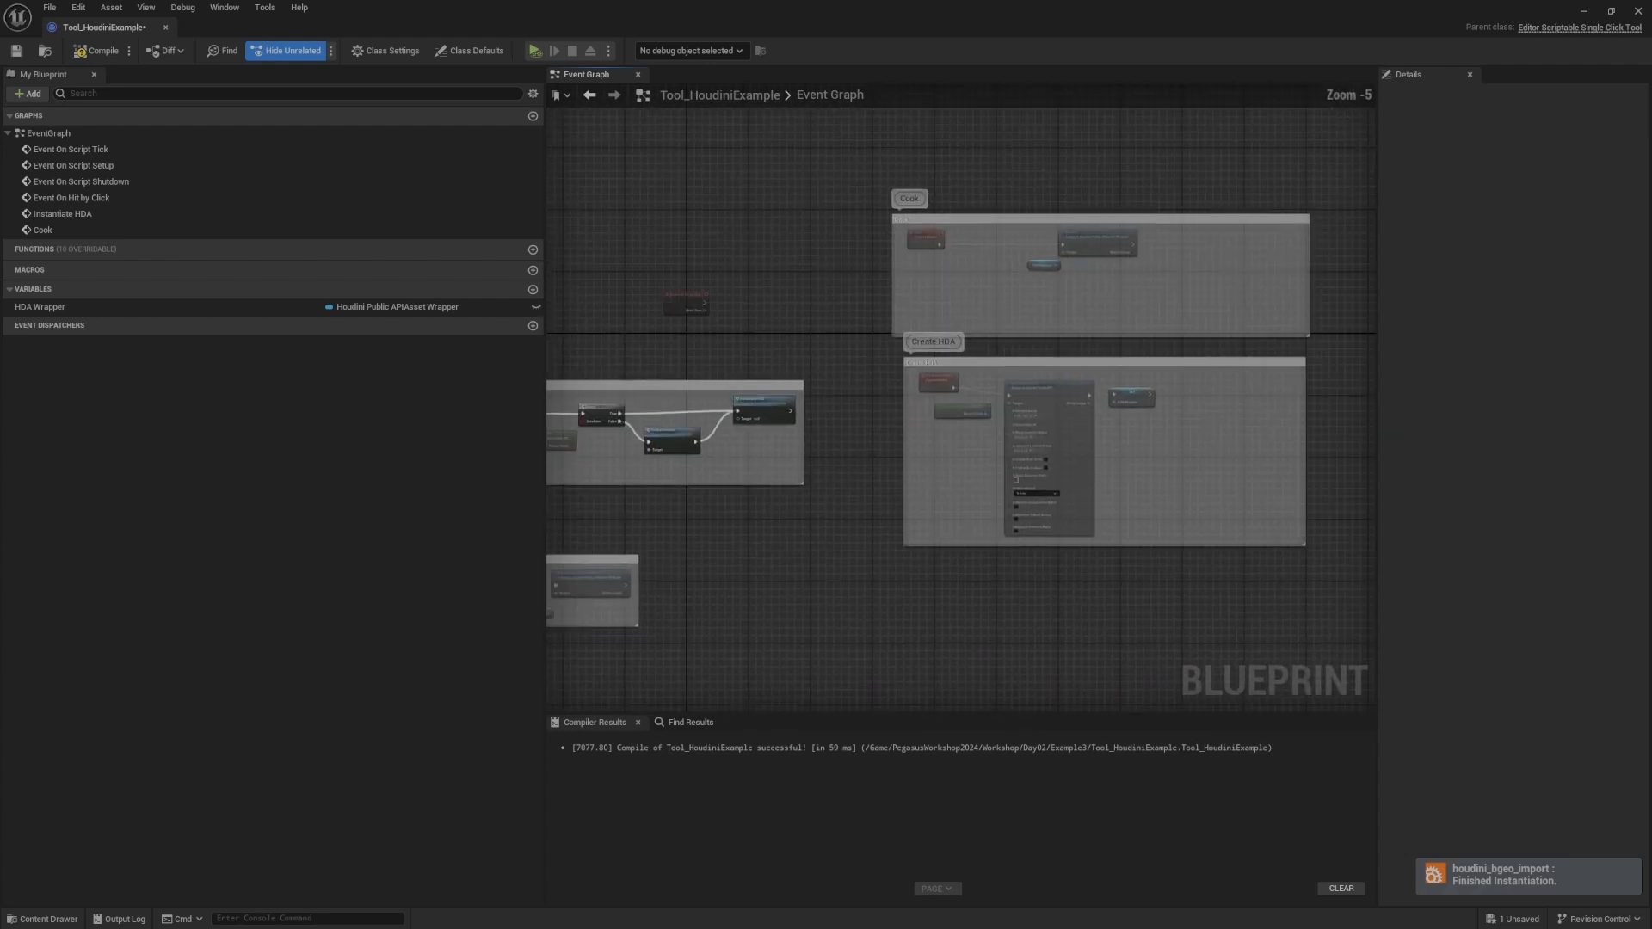
pyautogui.scroll(5, 1149, 271)
pyautogui.click(1147, 272)
pyautogui.moveTo(975, 258); pyautogui.dragTo(1021, 163, button='right')
pyautogui.scroll(-2, 1044, 258)
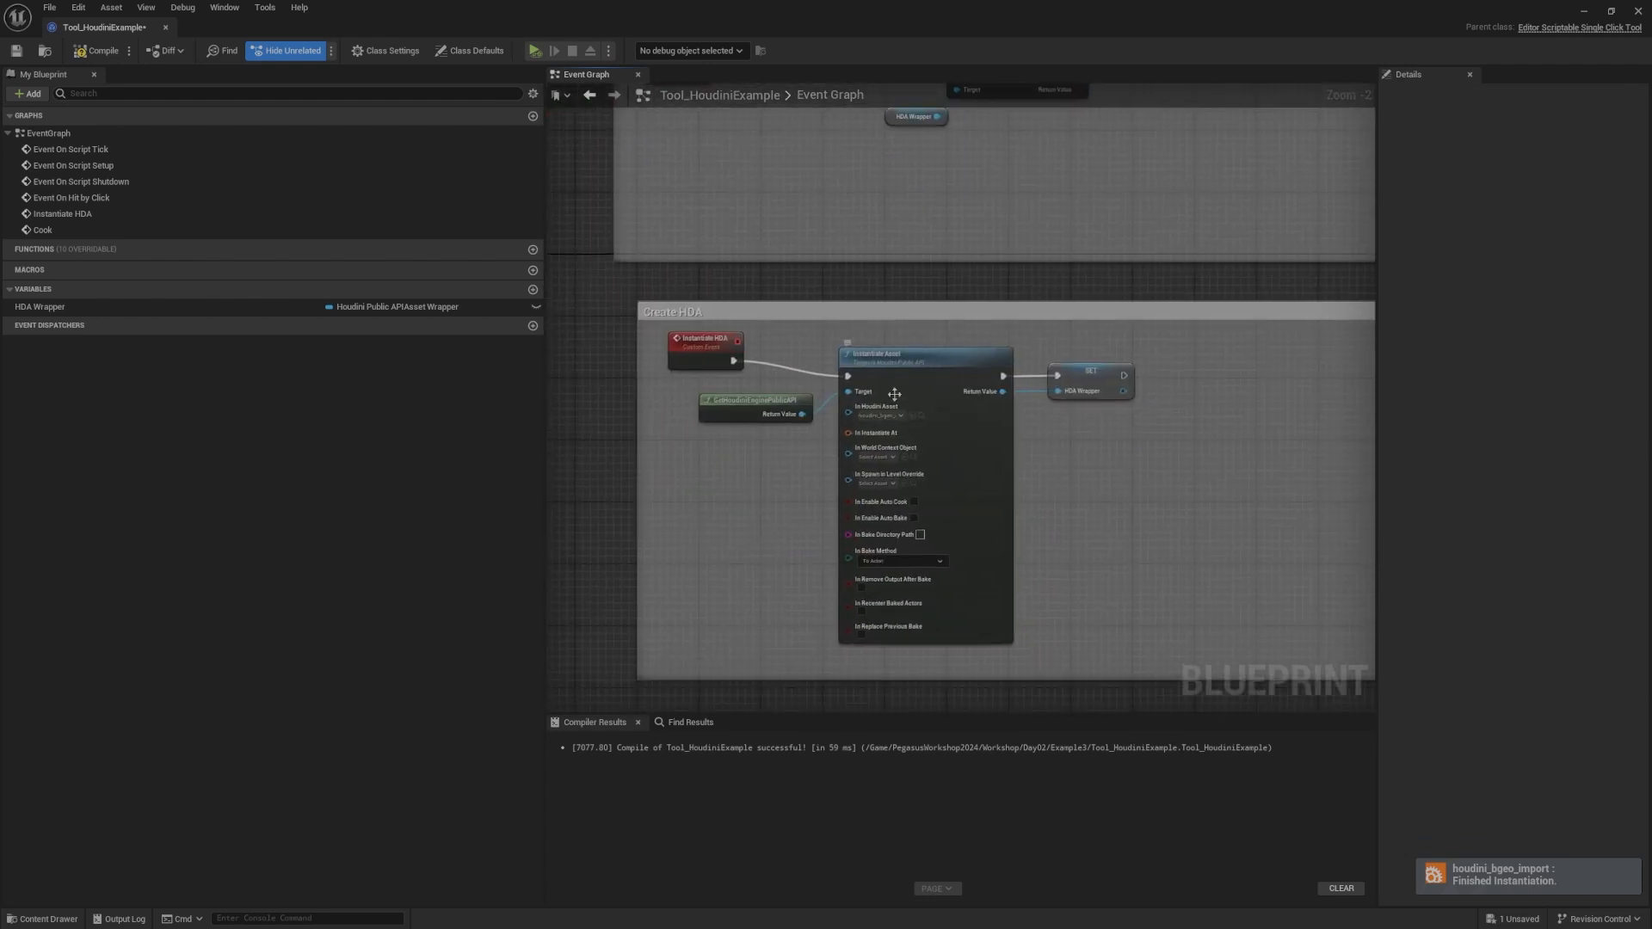
pyautogui.moveTo(953, 346); pyautogui.dragTo(946, 385, button='right')
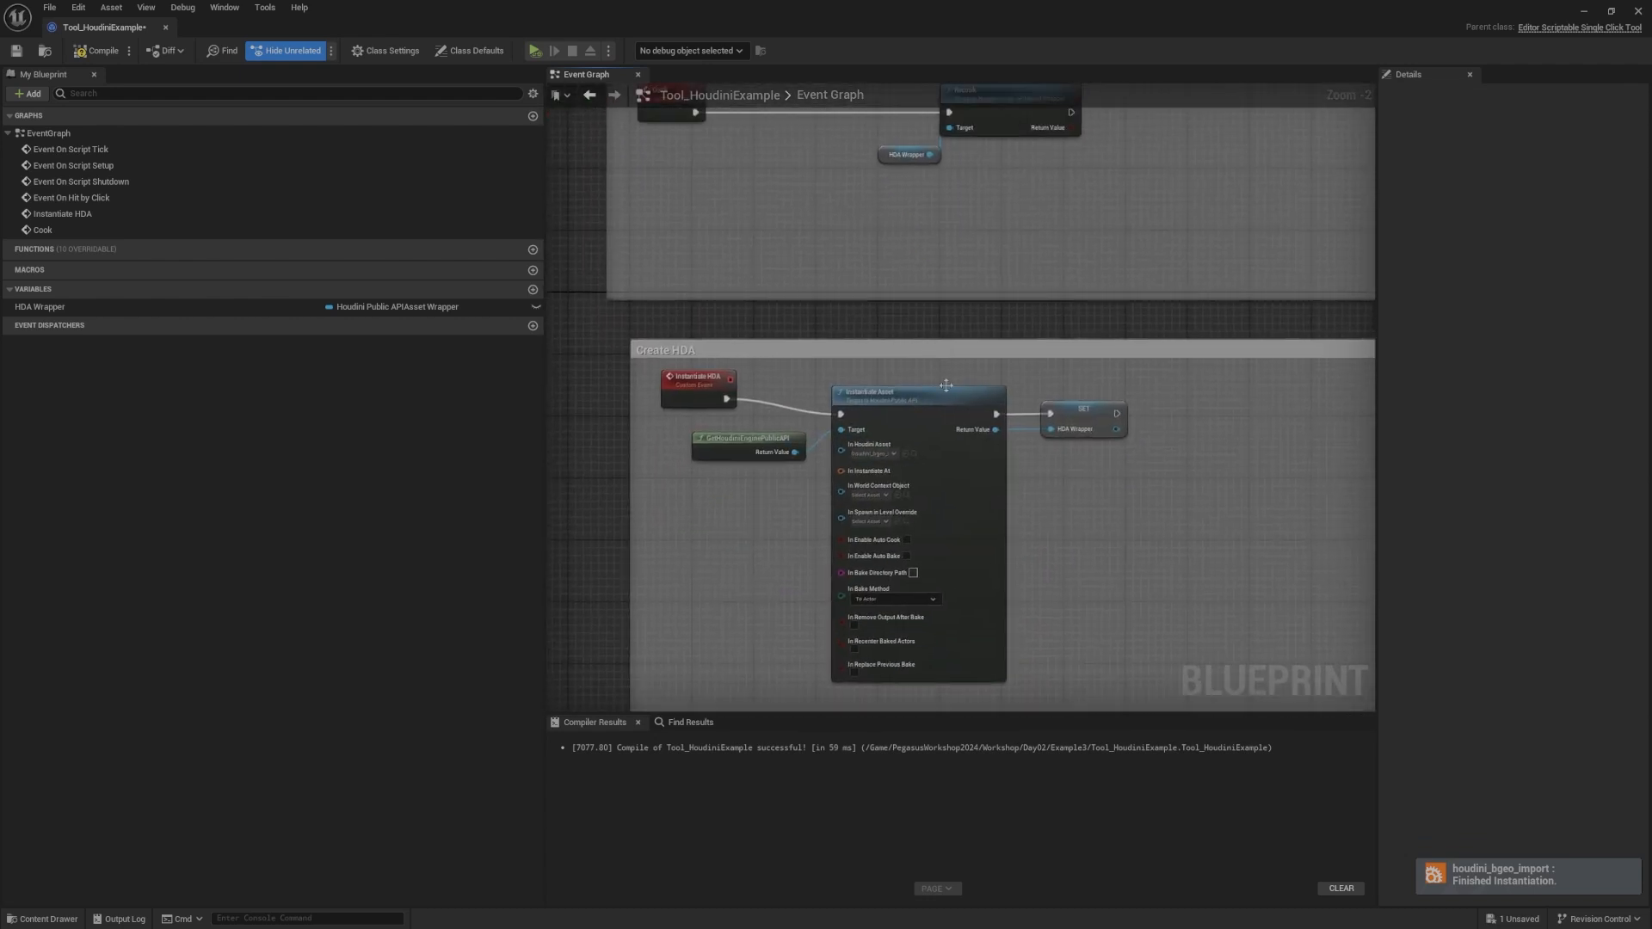
pyautogui.moveTo(1028, 308); pyautogui.dragTo(981, 372, button='right')
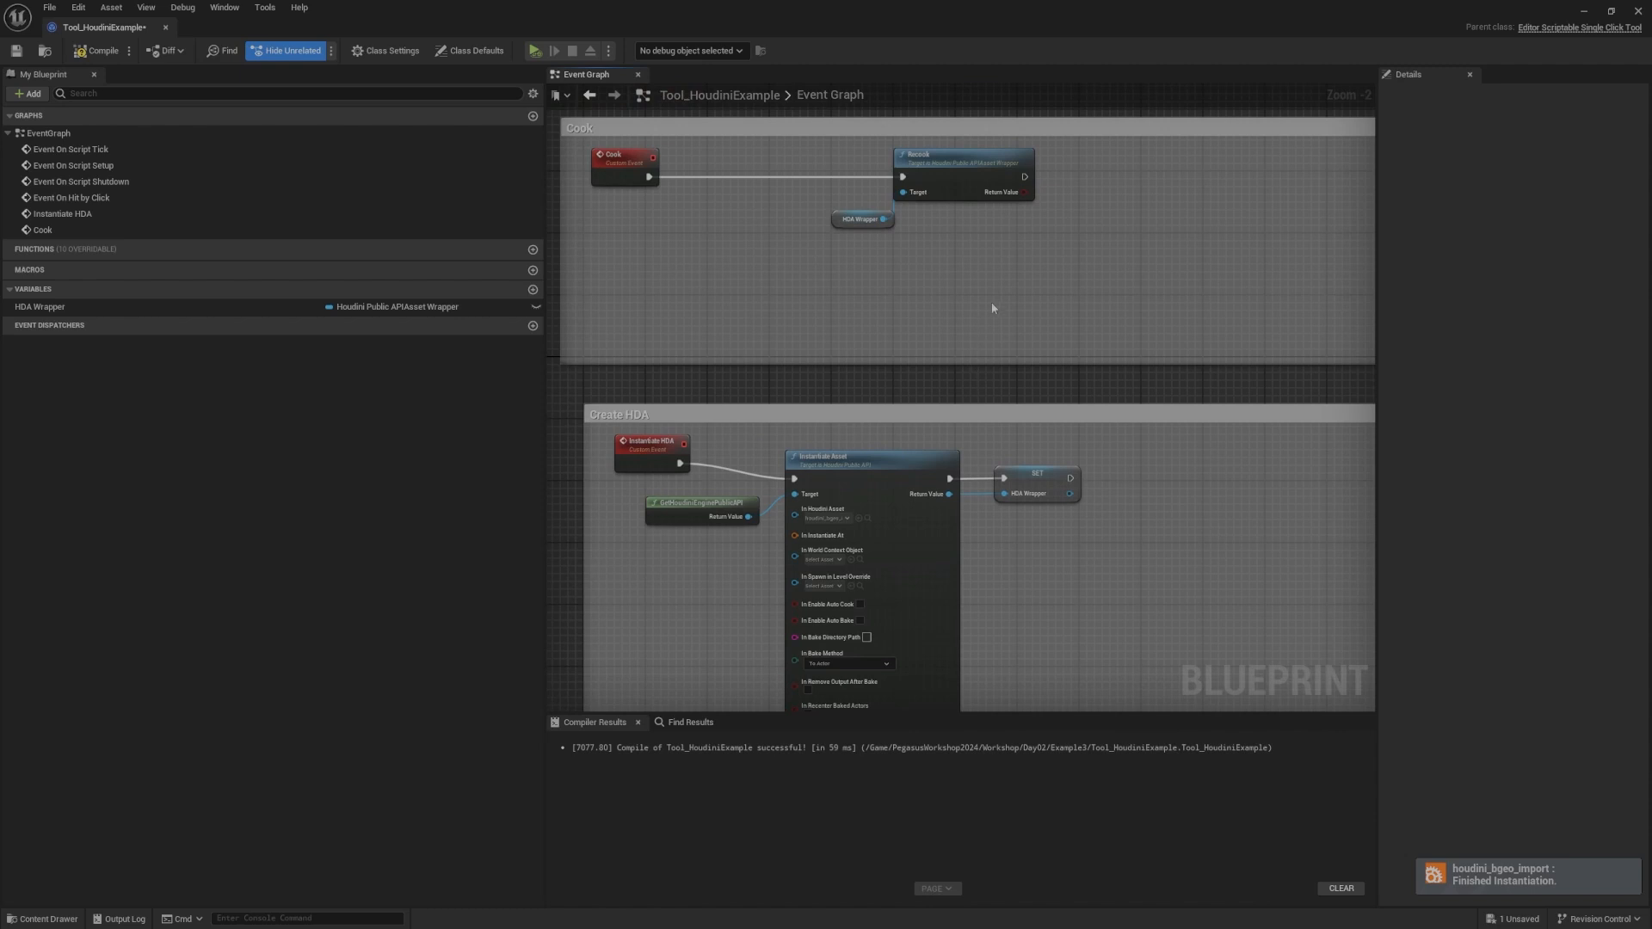
# Step: Create a Blueprint class named PropertySet_Bgeo in the Example3 folder, with EditorScriptableInteractiveToolPropertySet as its parent
pyautogui.click(1584, 13)
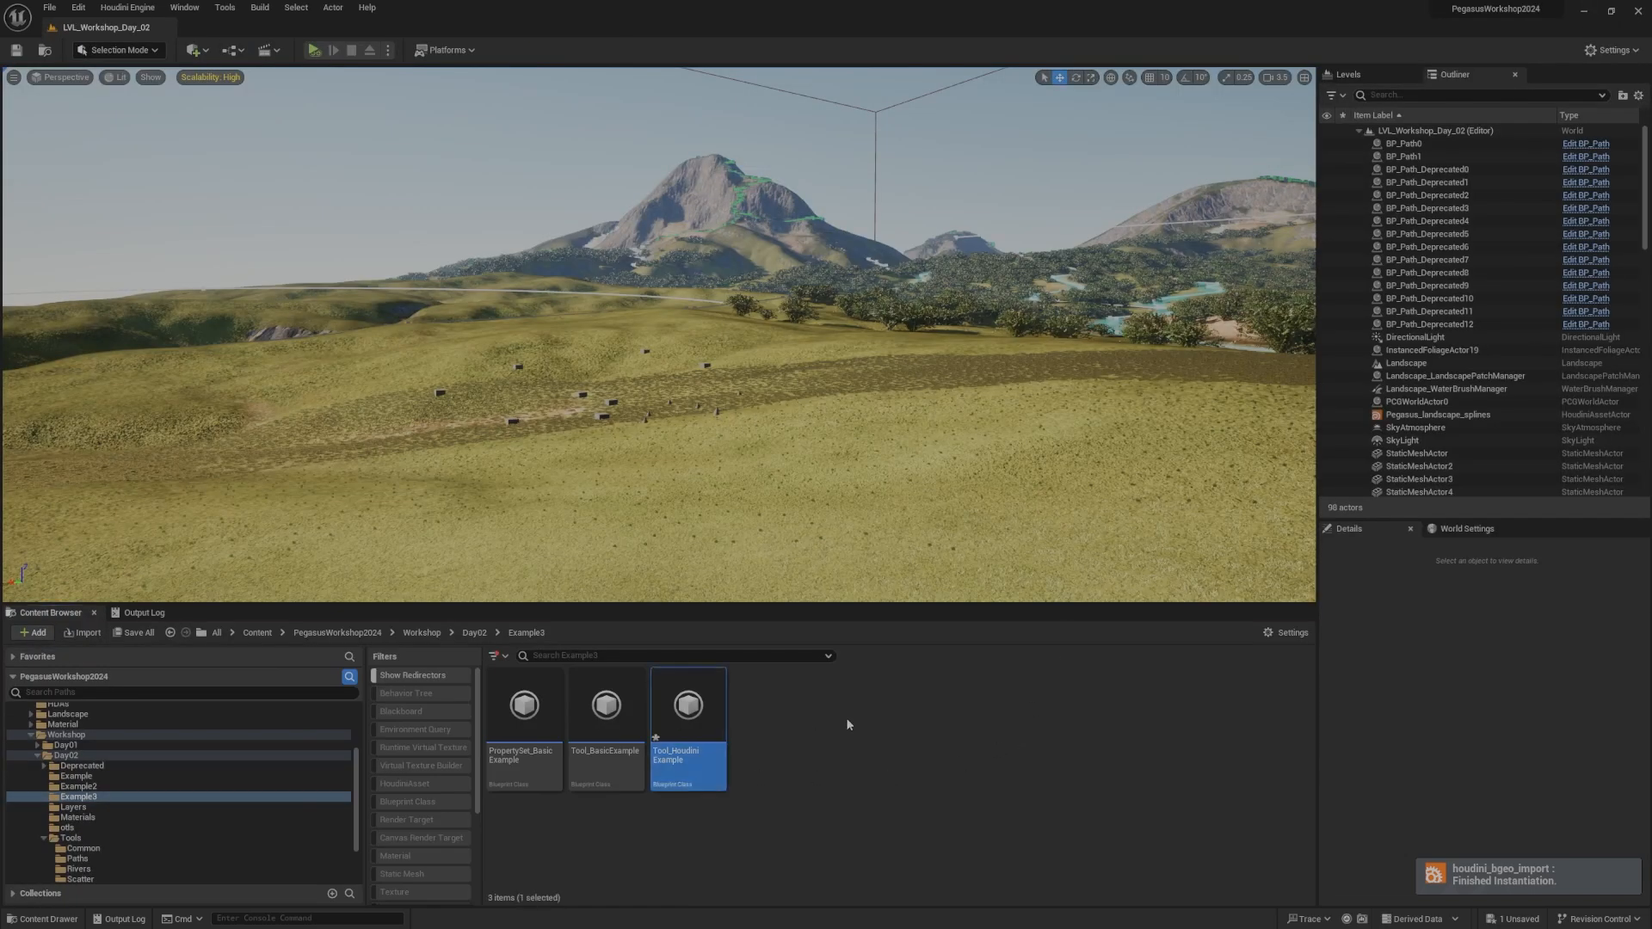
pyautogui.rightClick(800, 722)
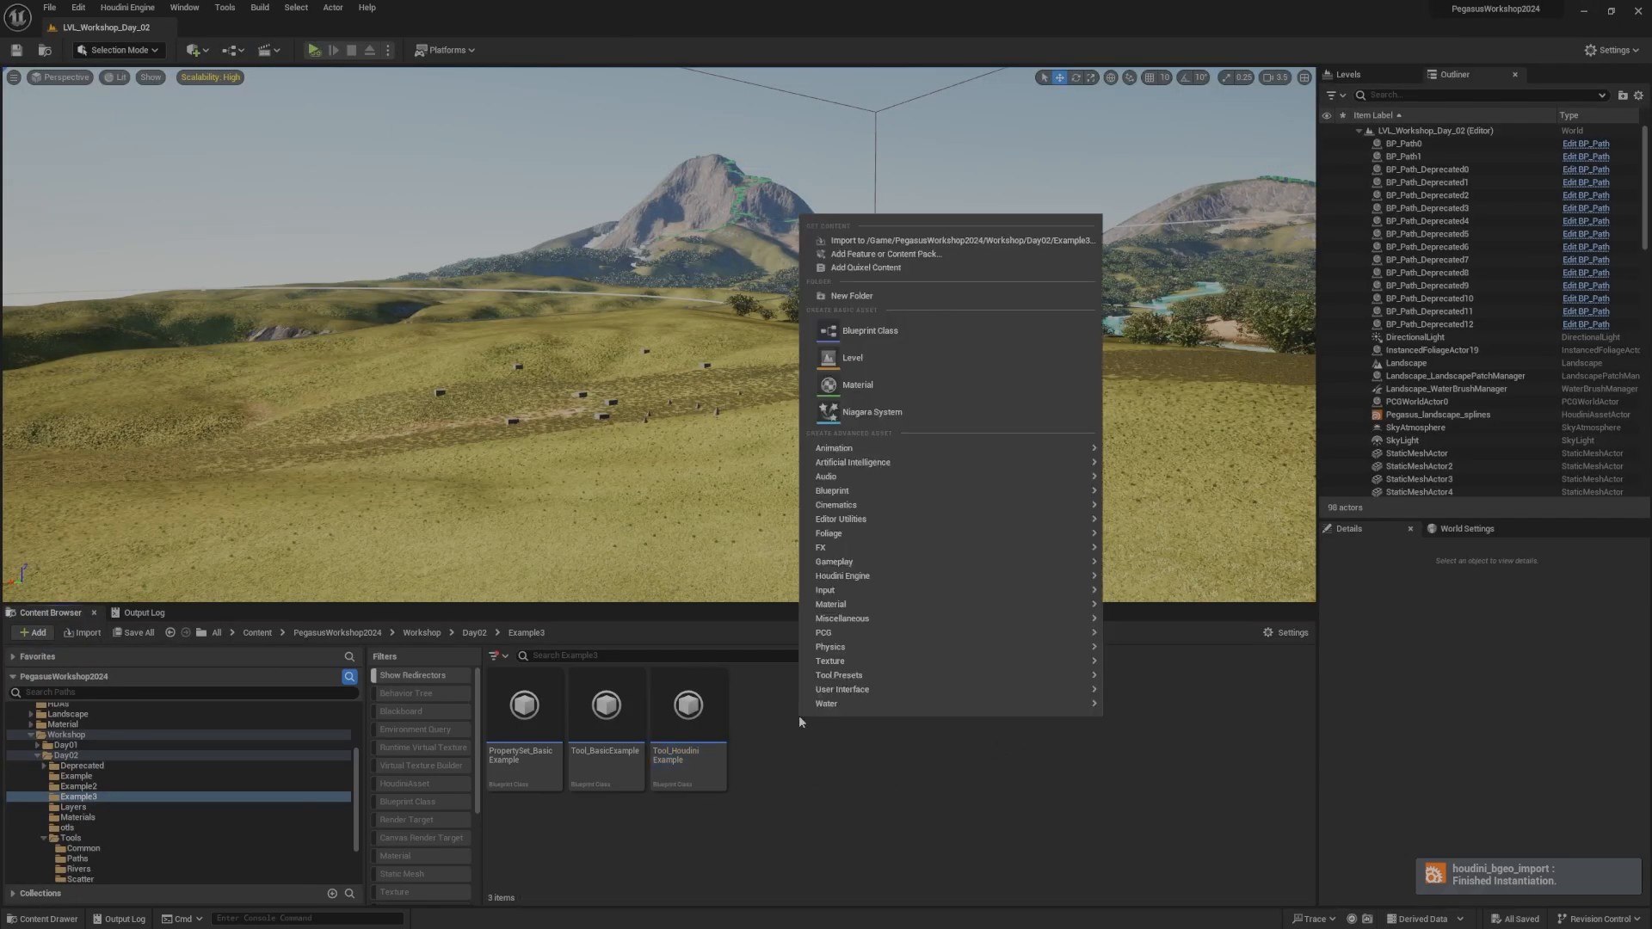
pyautogui.click(928, 331)
pyautogui.write('pro')
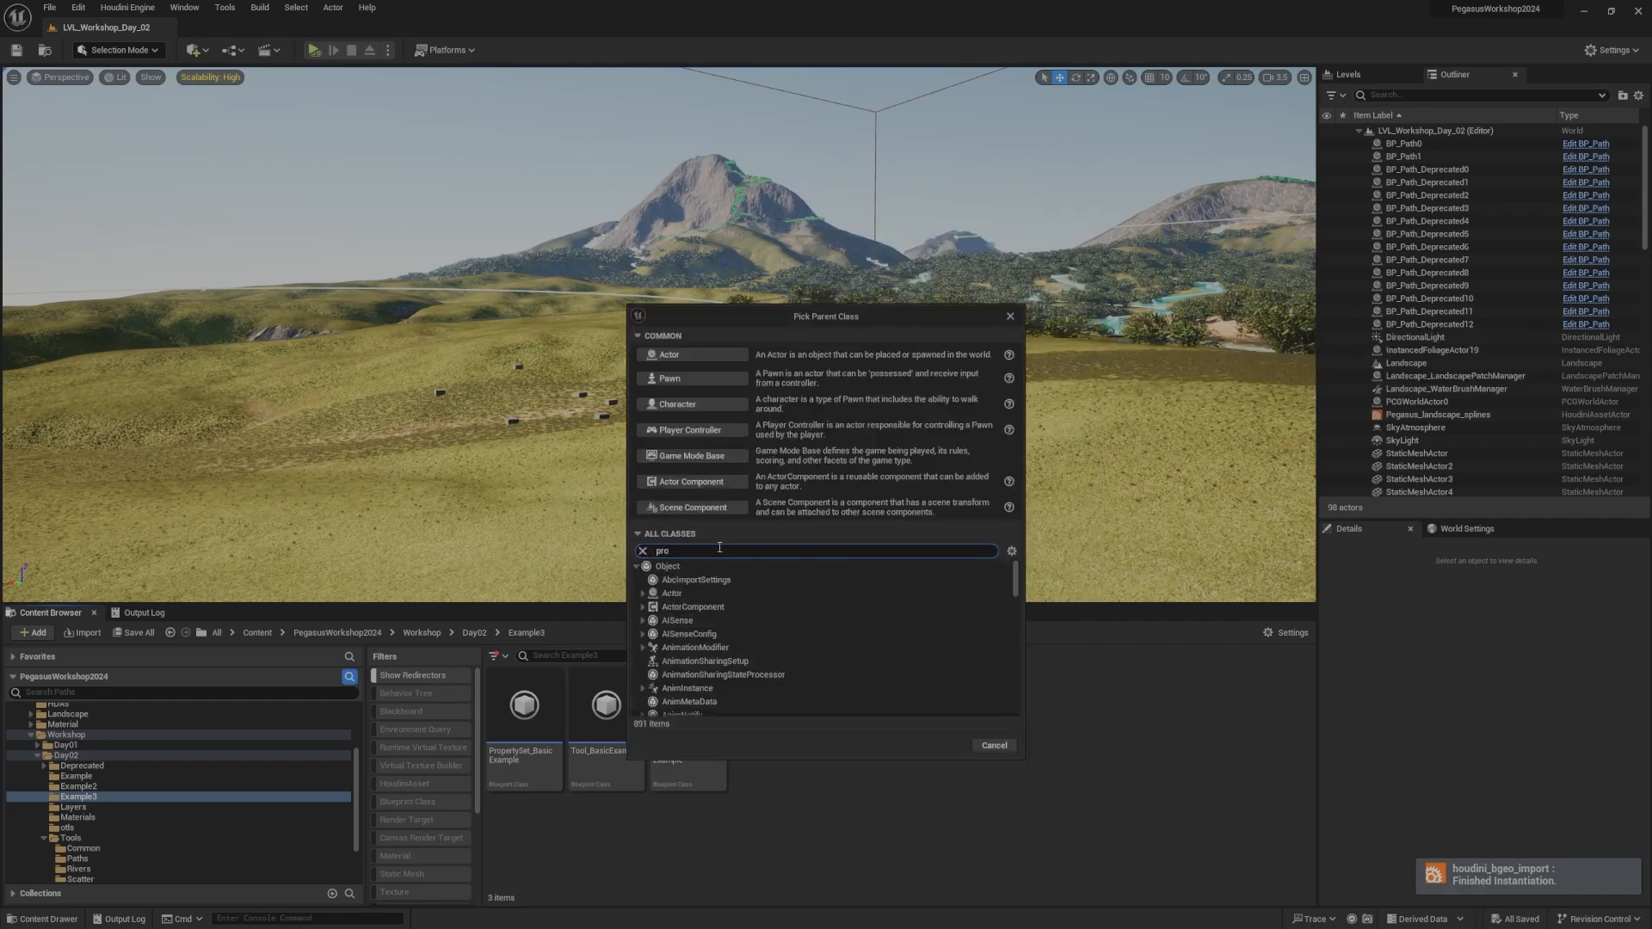
pyautogui.write('pertyse')
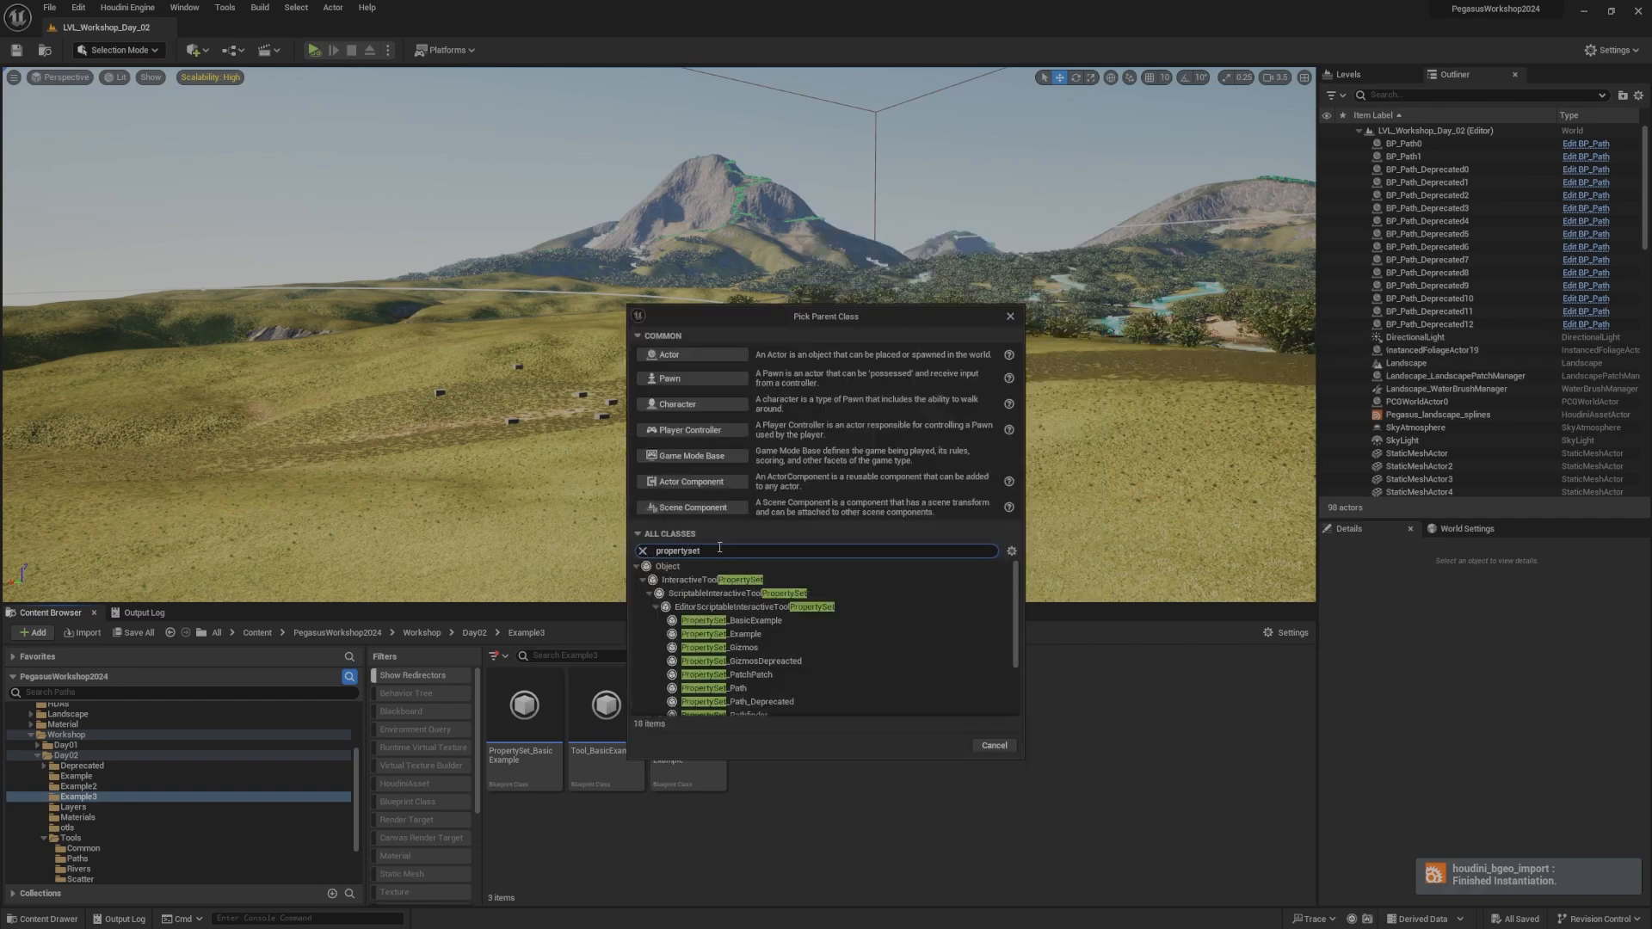
pyautogui.write('t')
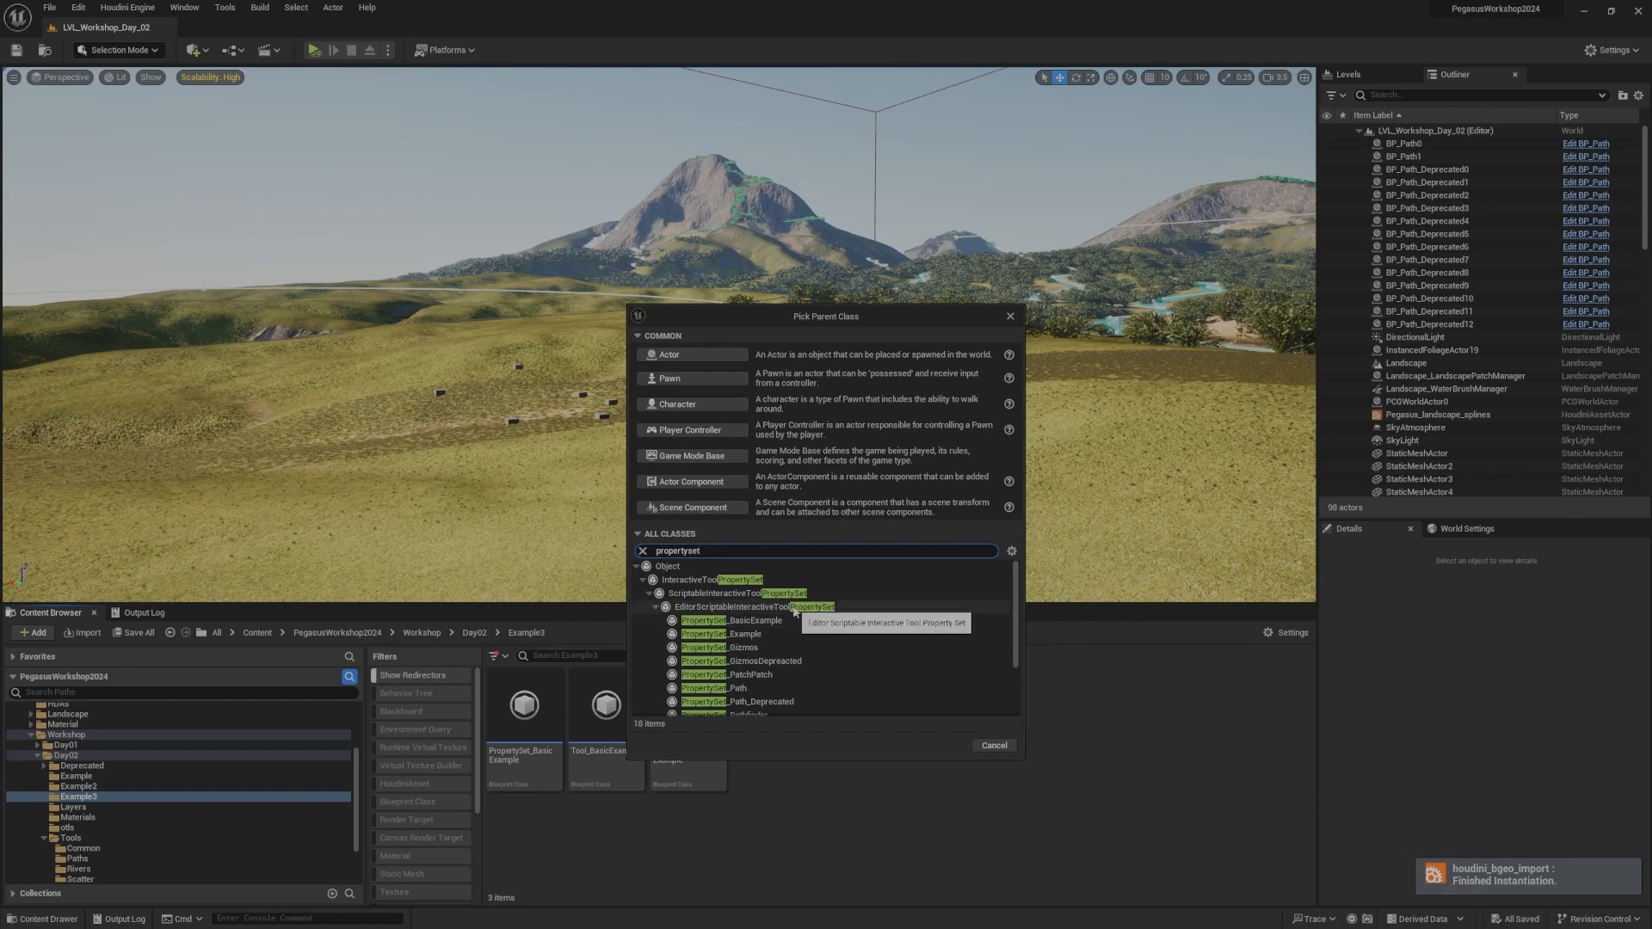
pyautogui.click(830, 608)
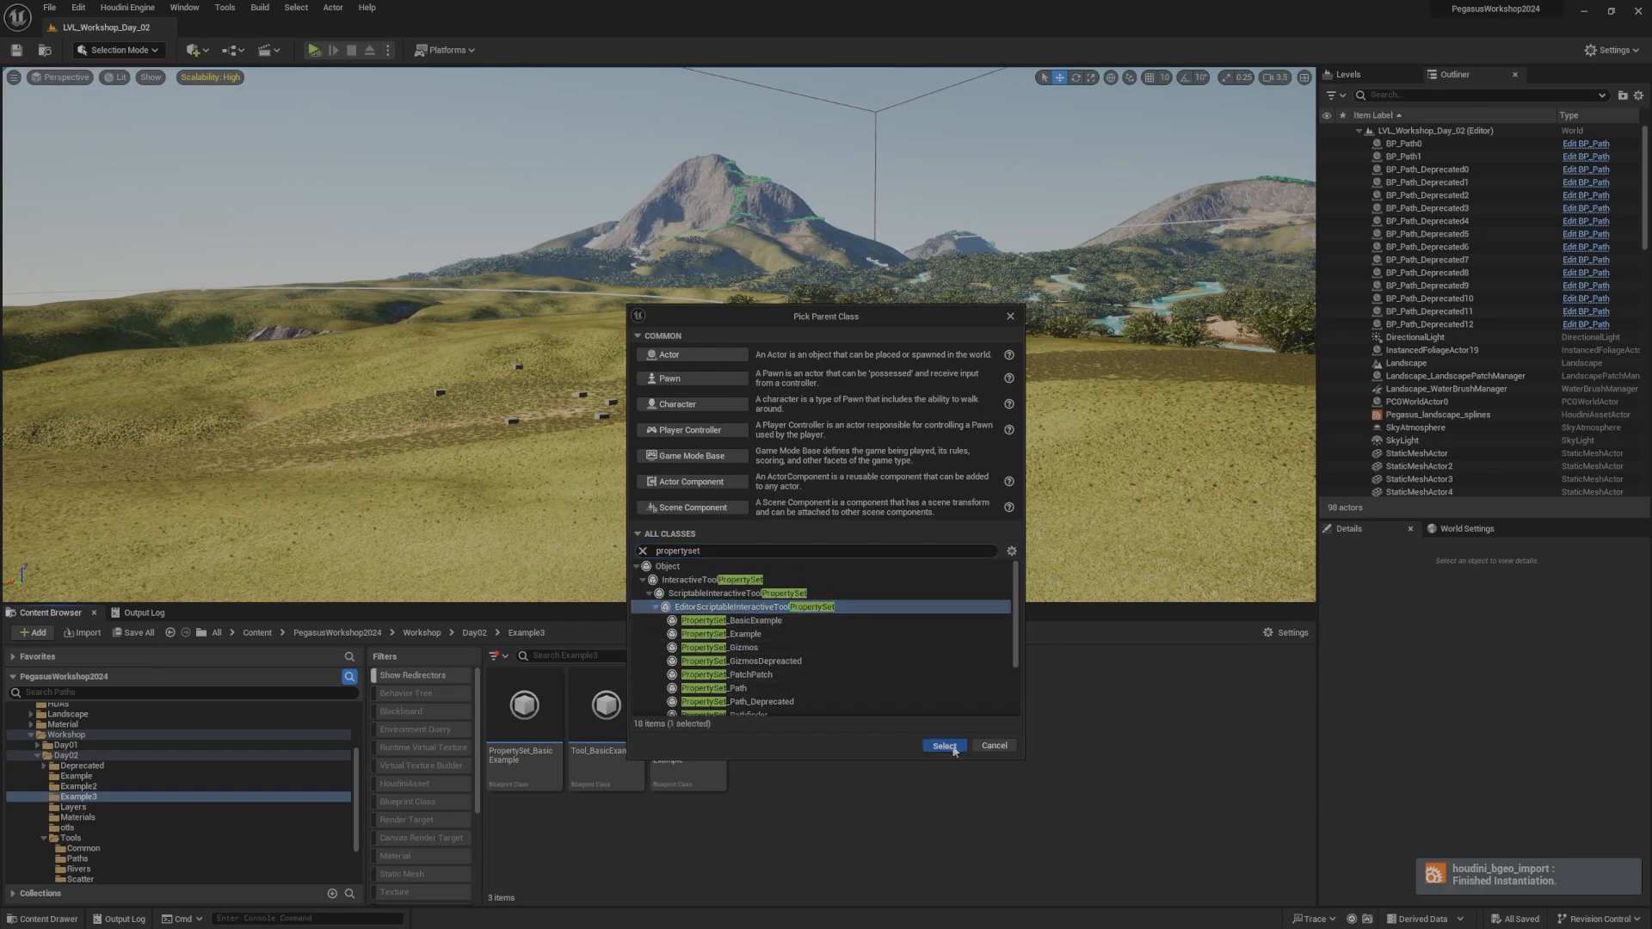
pyautogui.click(944, 745)
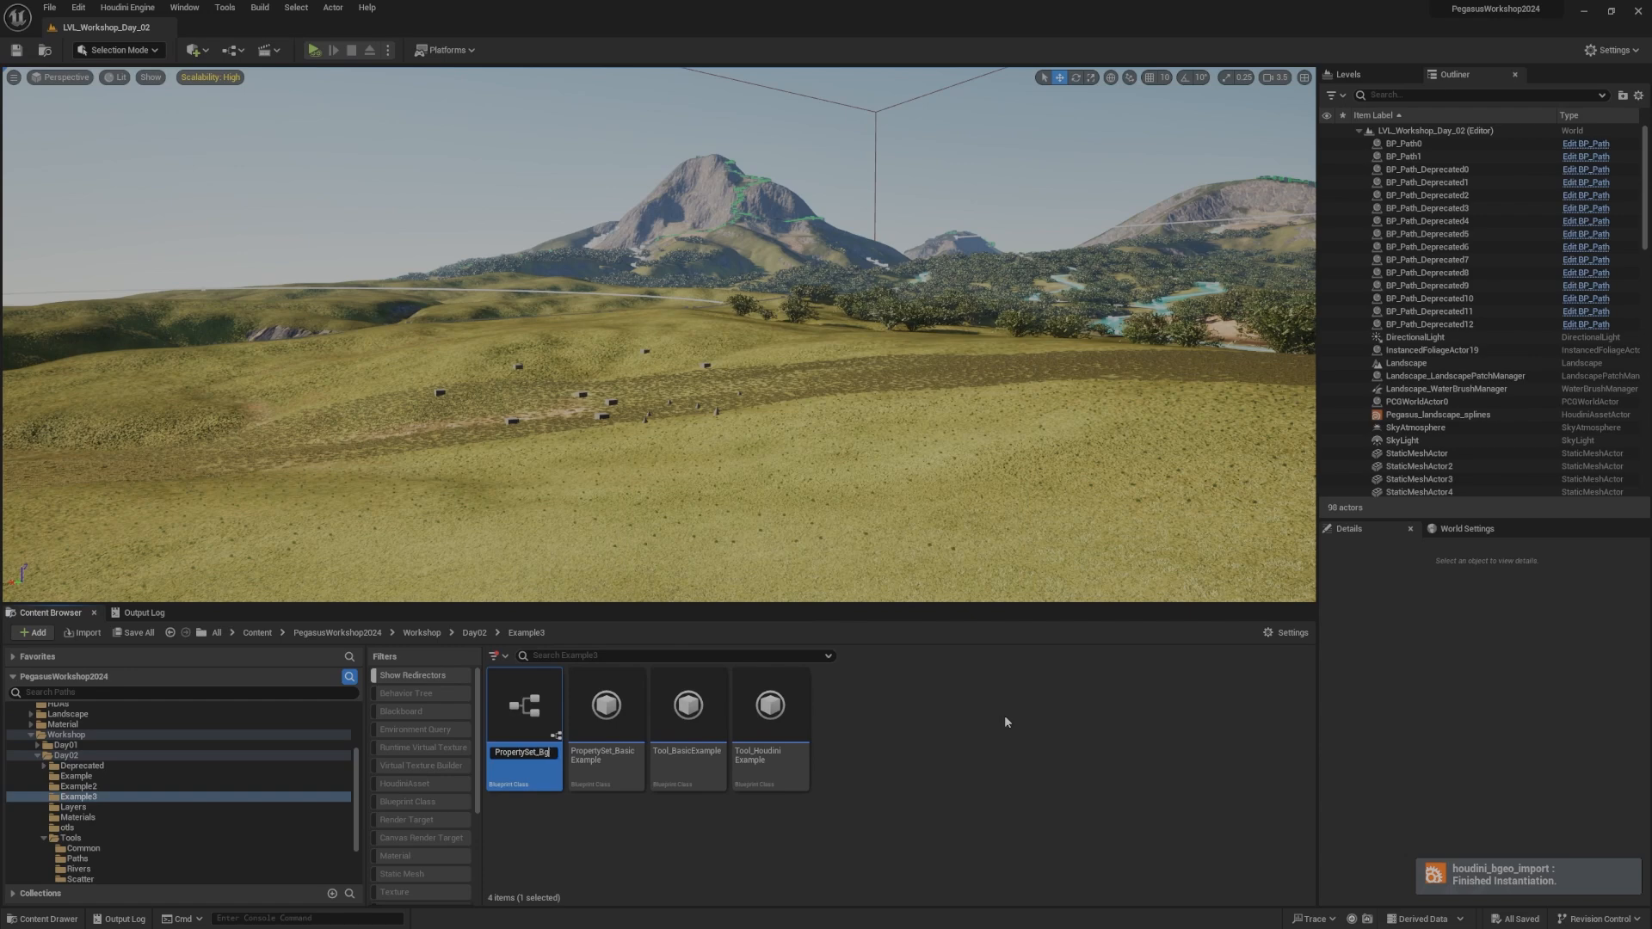
pyautogui.press('Return')
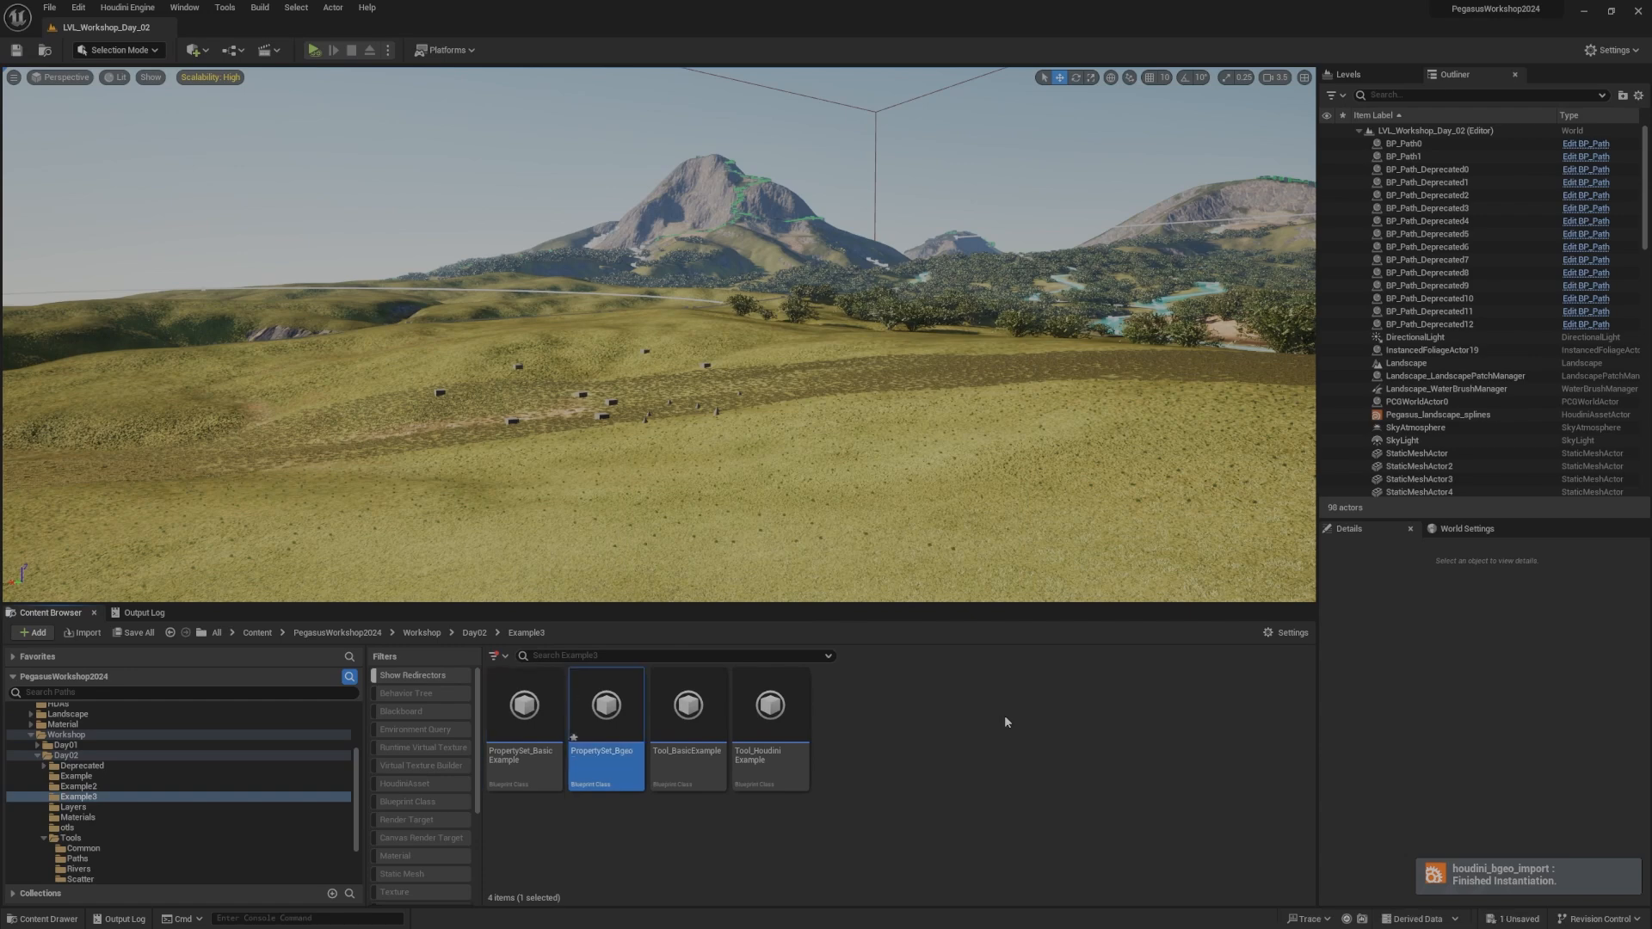
# Step: Open PropertySet_Bgeo and add a new variable of type File Path
pyautogui.doubleClick(606, 723)
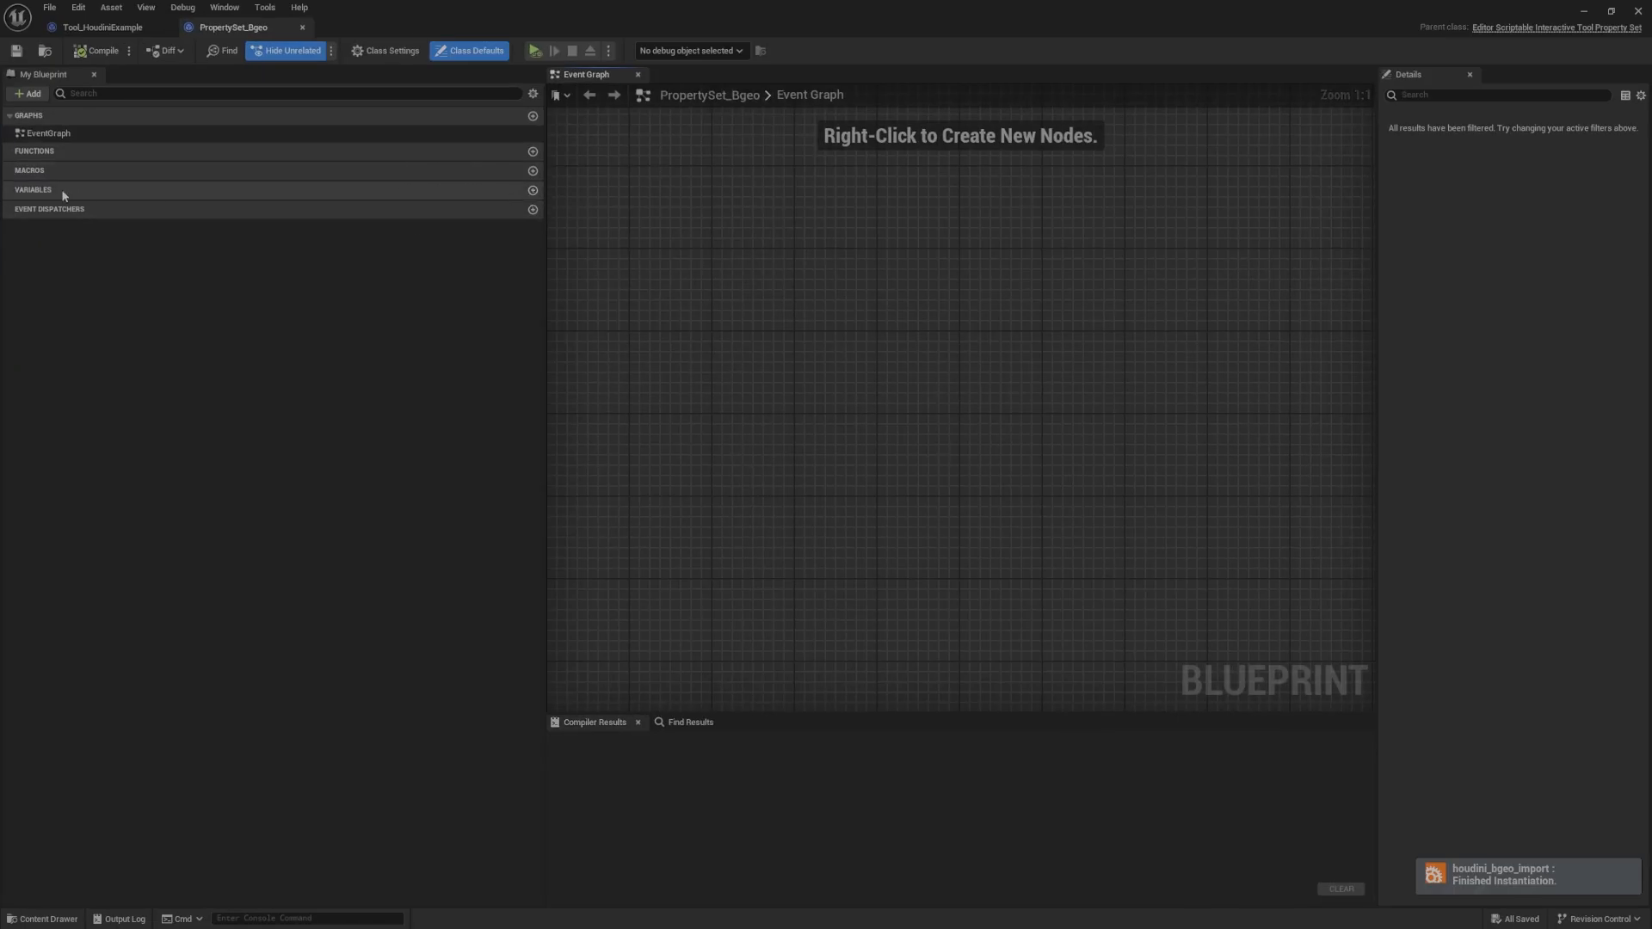
pyautogui.click(533, 190)
pyautogui.press('Return')
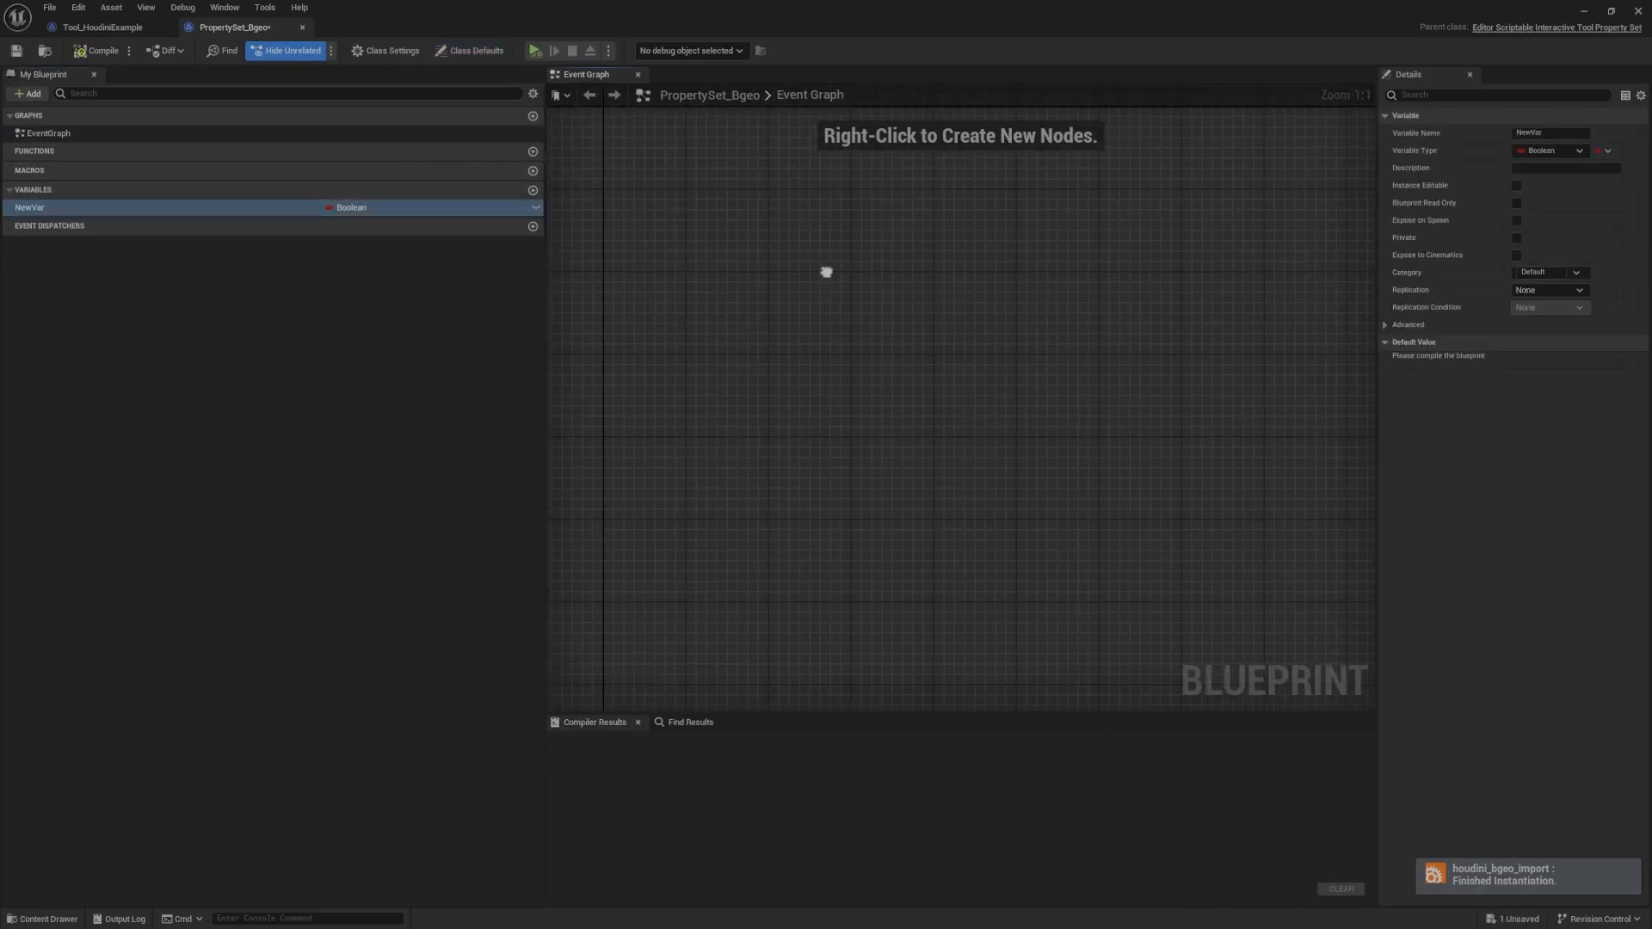
pyautogui.click(365, 209)
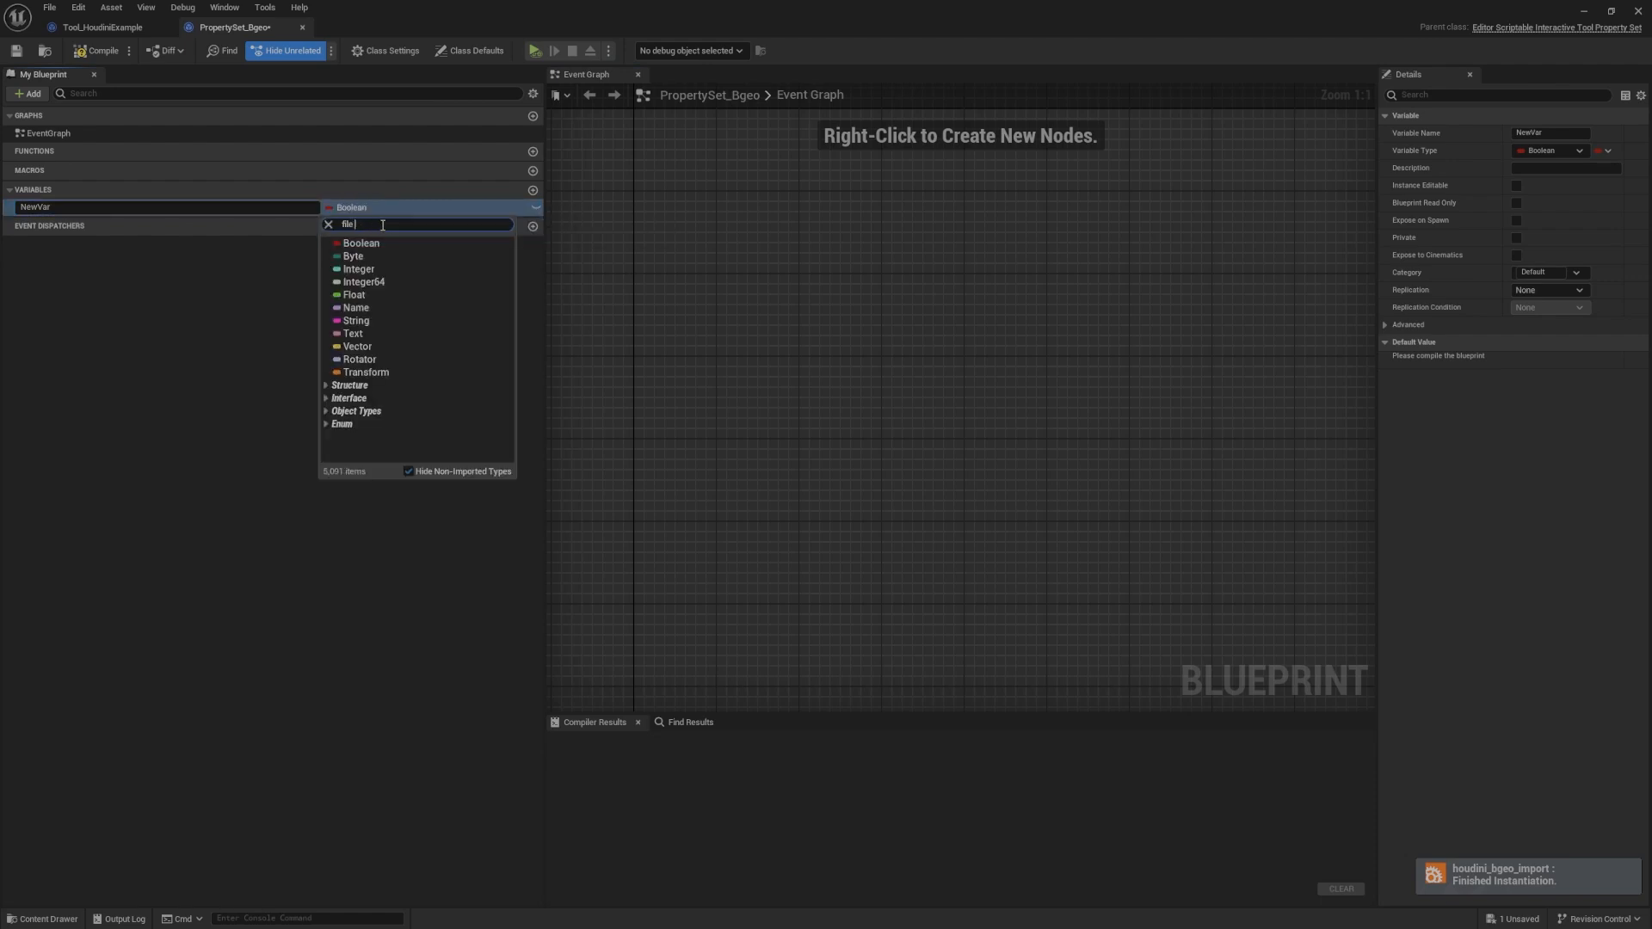
pyautogui.click(385, 259)
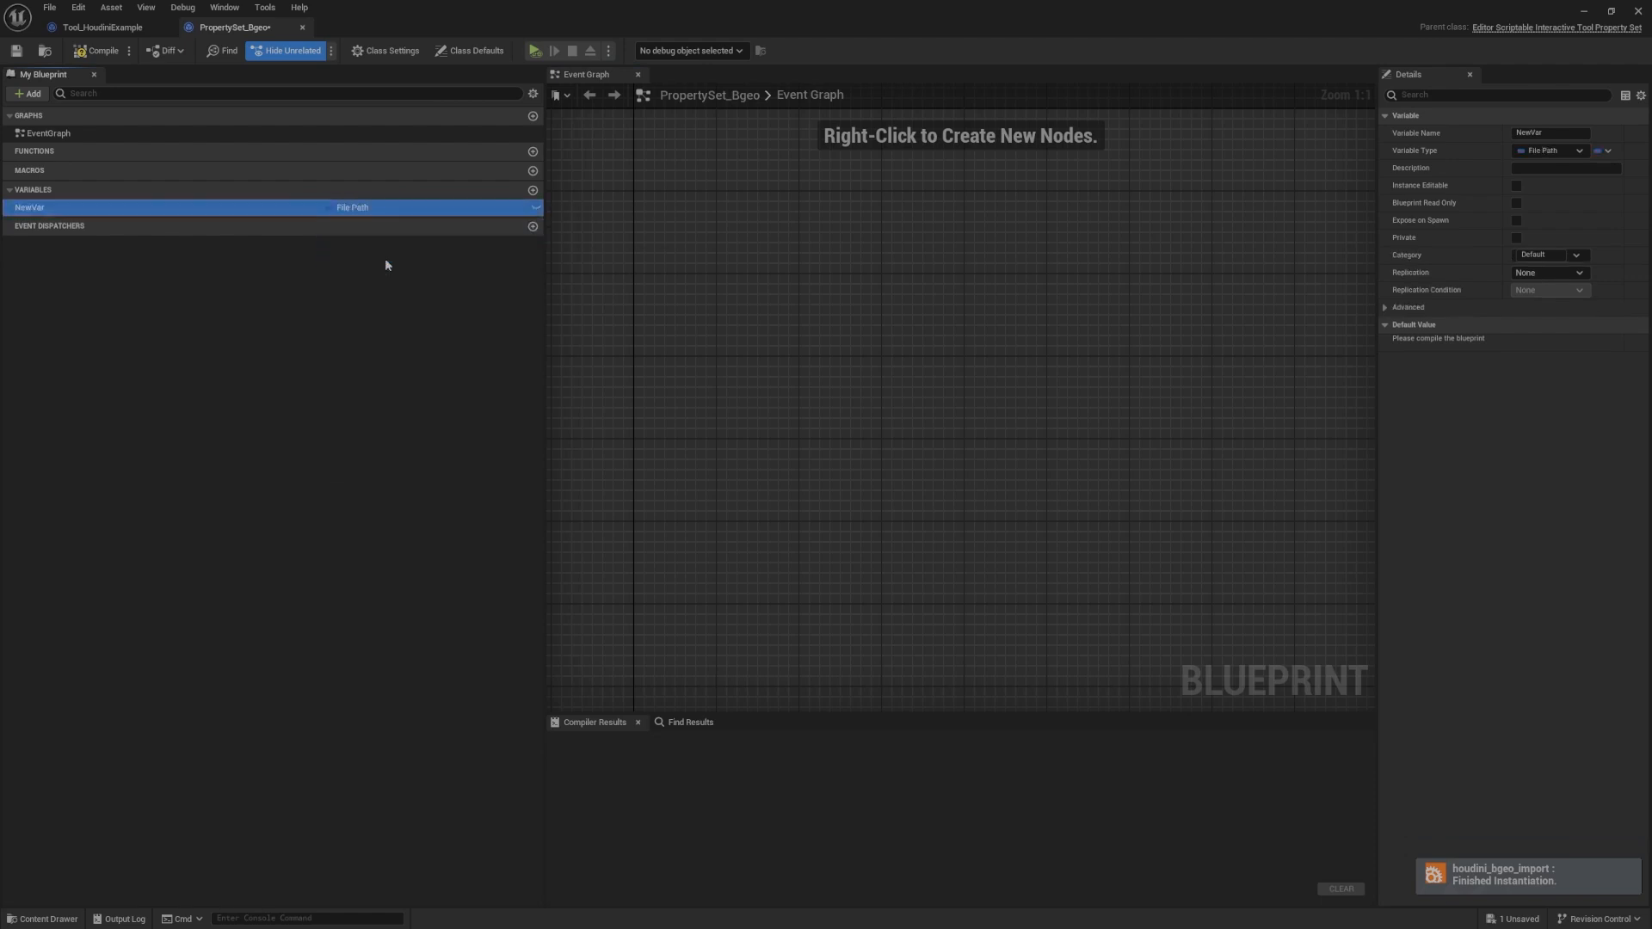
# Step: Rename the File Path variable File, make it instance editable, then compile the blueprint and close it
pyautogui.doubleClick(57, 213)
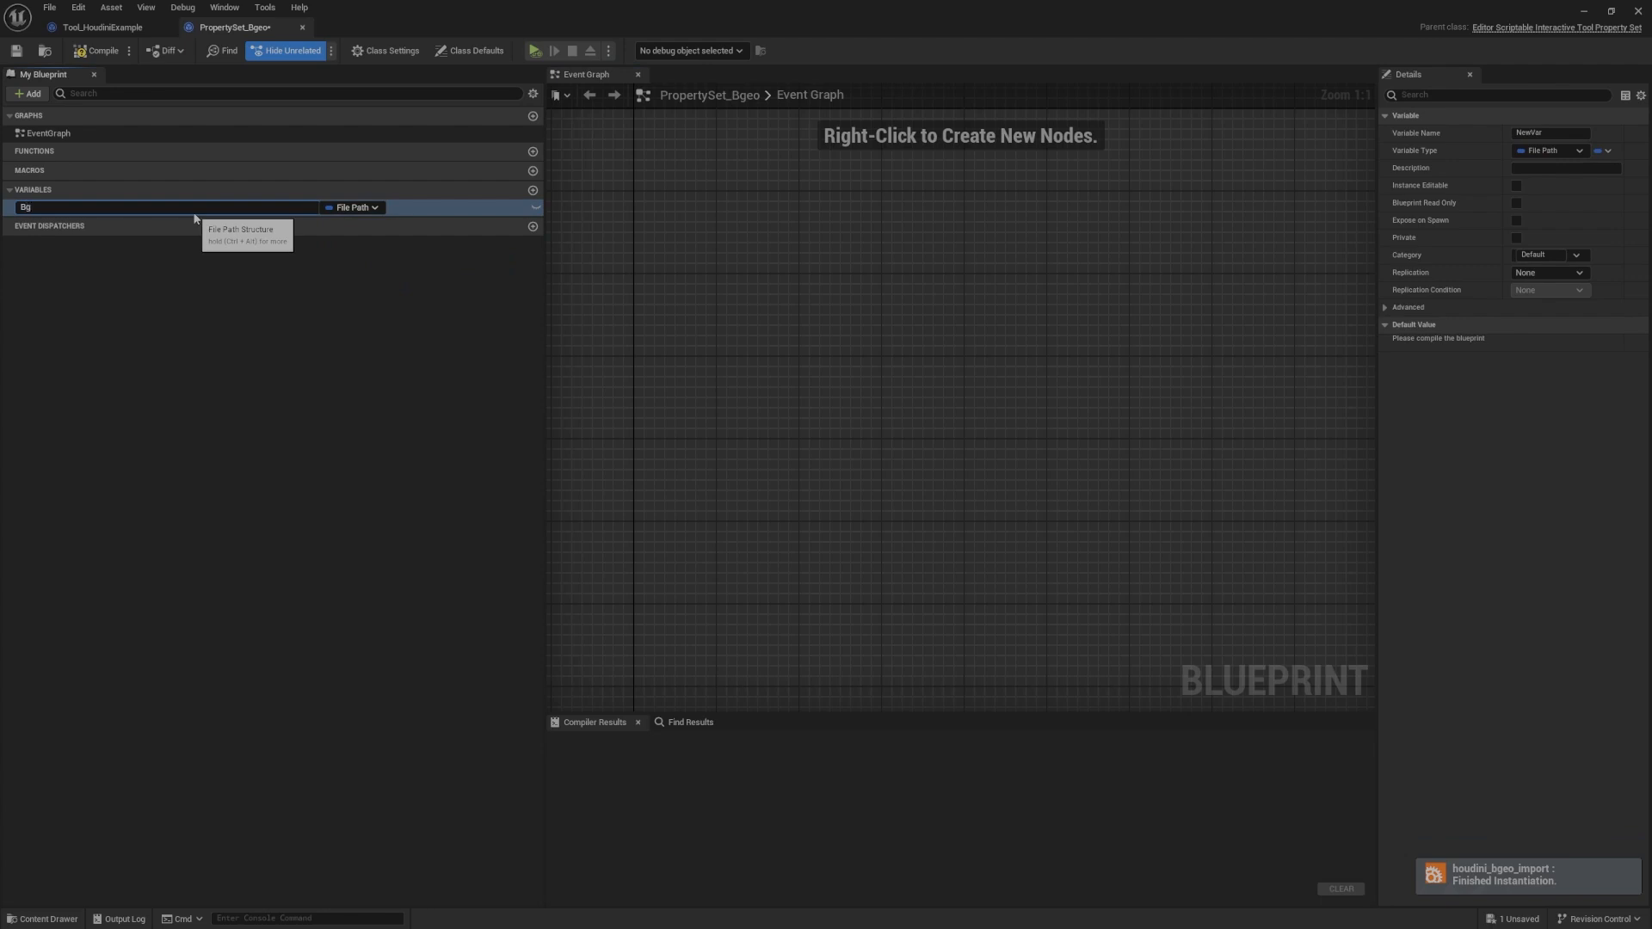
pyautogui.write('File')
pyautogui.press('Return')
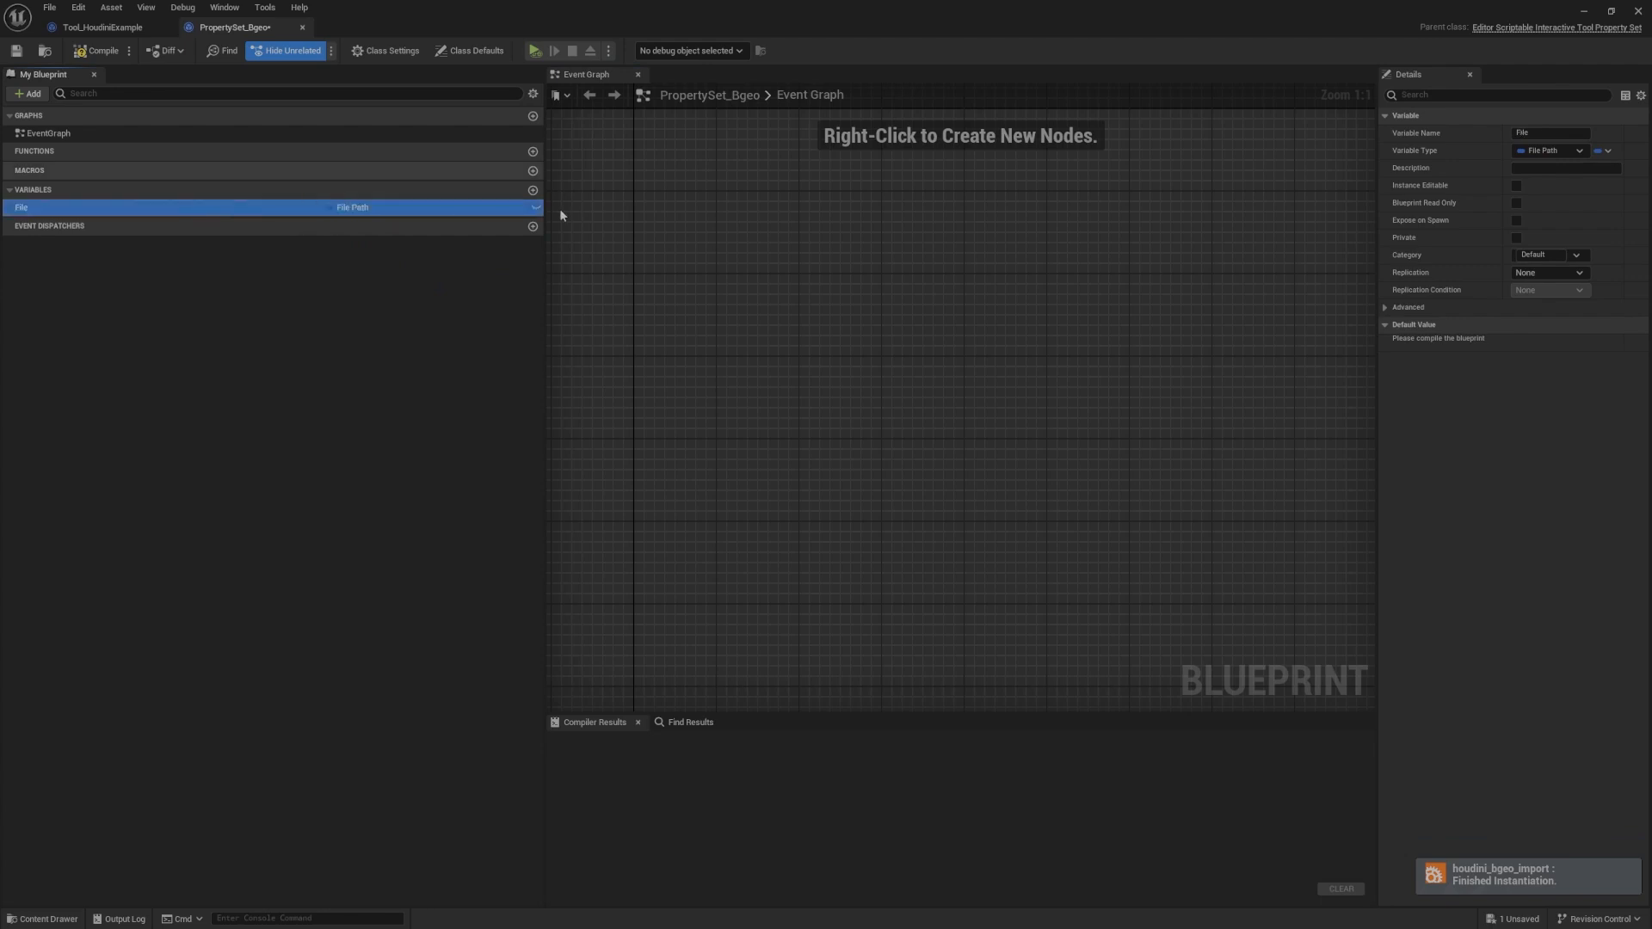
pyautogui.click(535, 208)
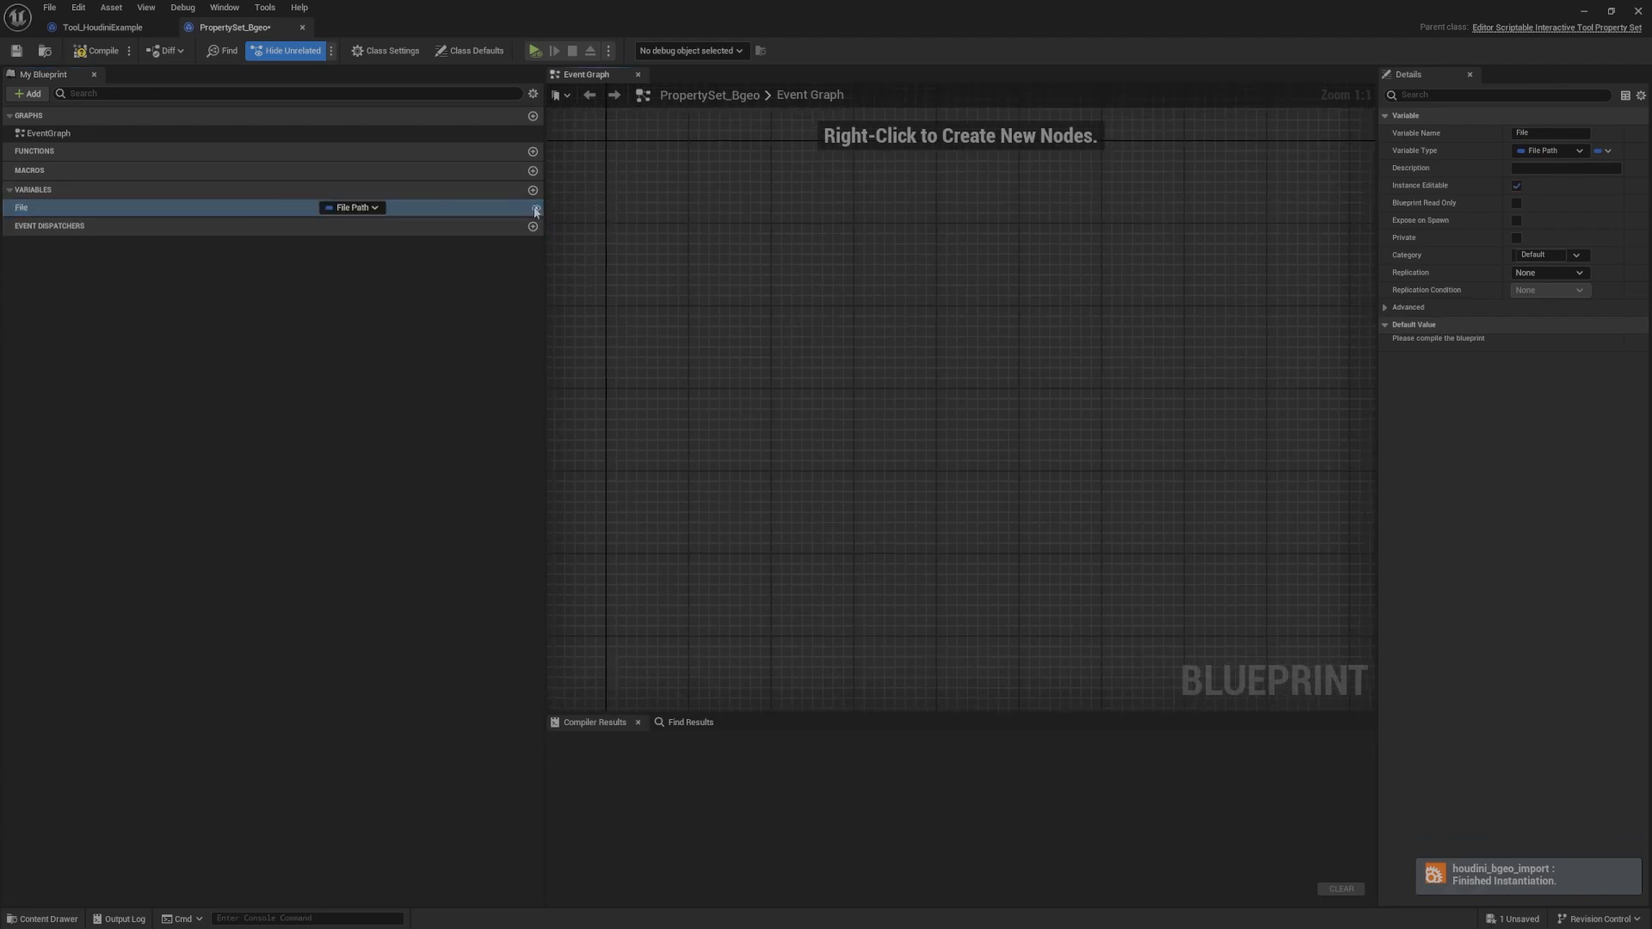
pyautogui.click(96, 51)
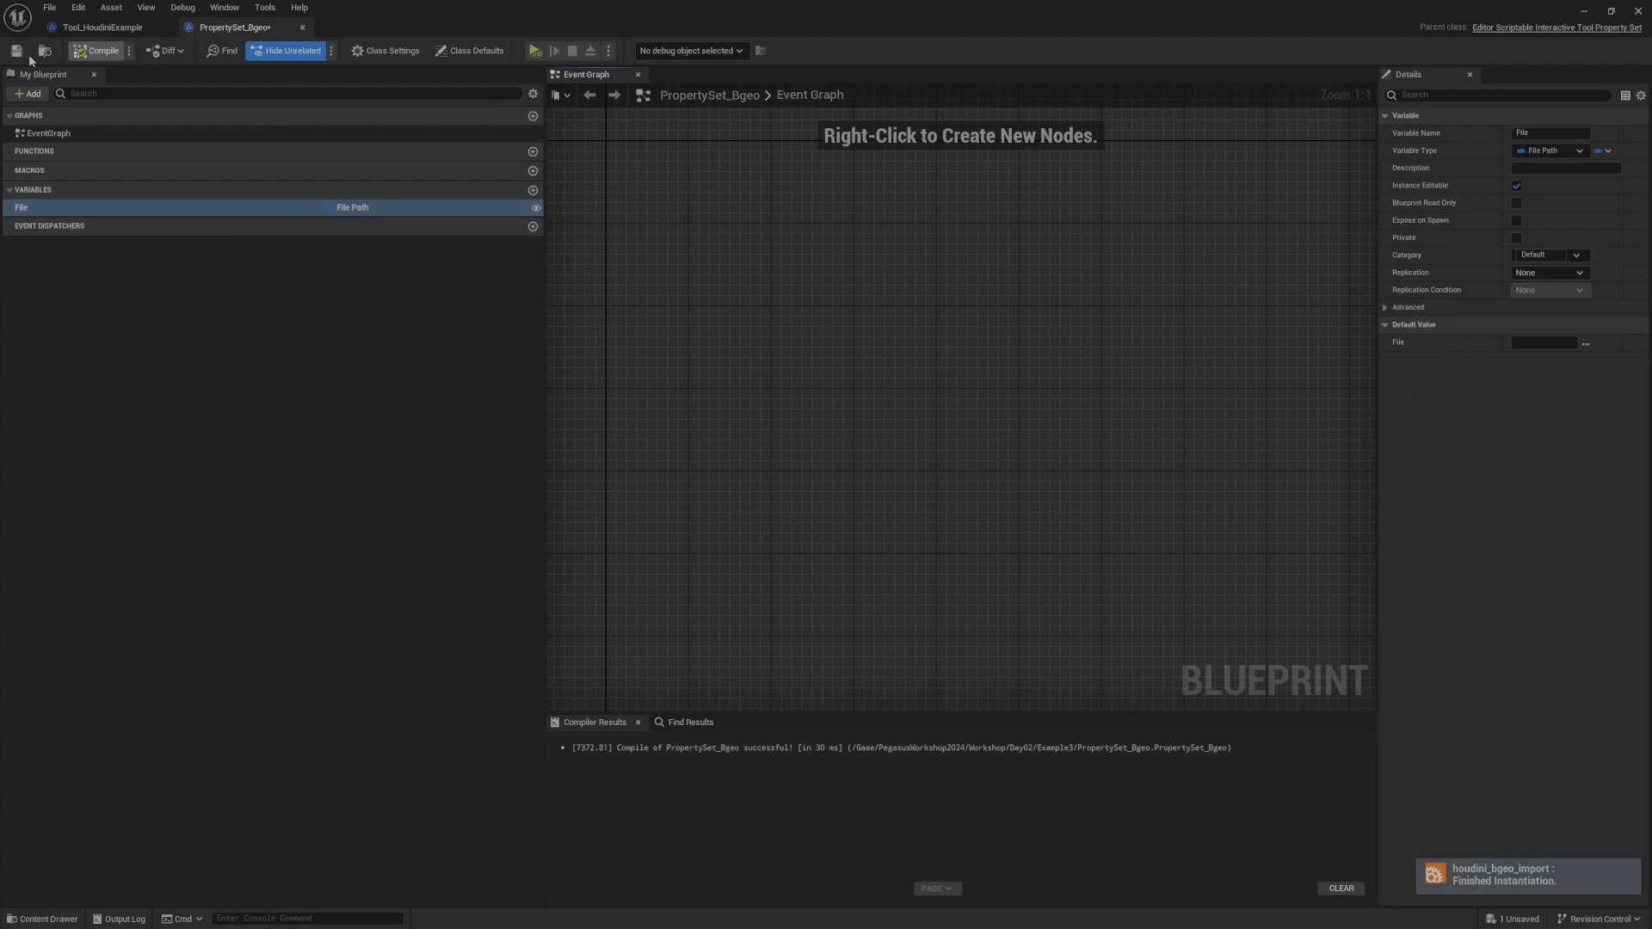
pyautogui.click(302, 27)
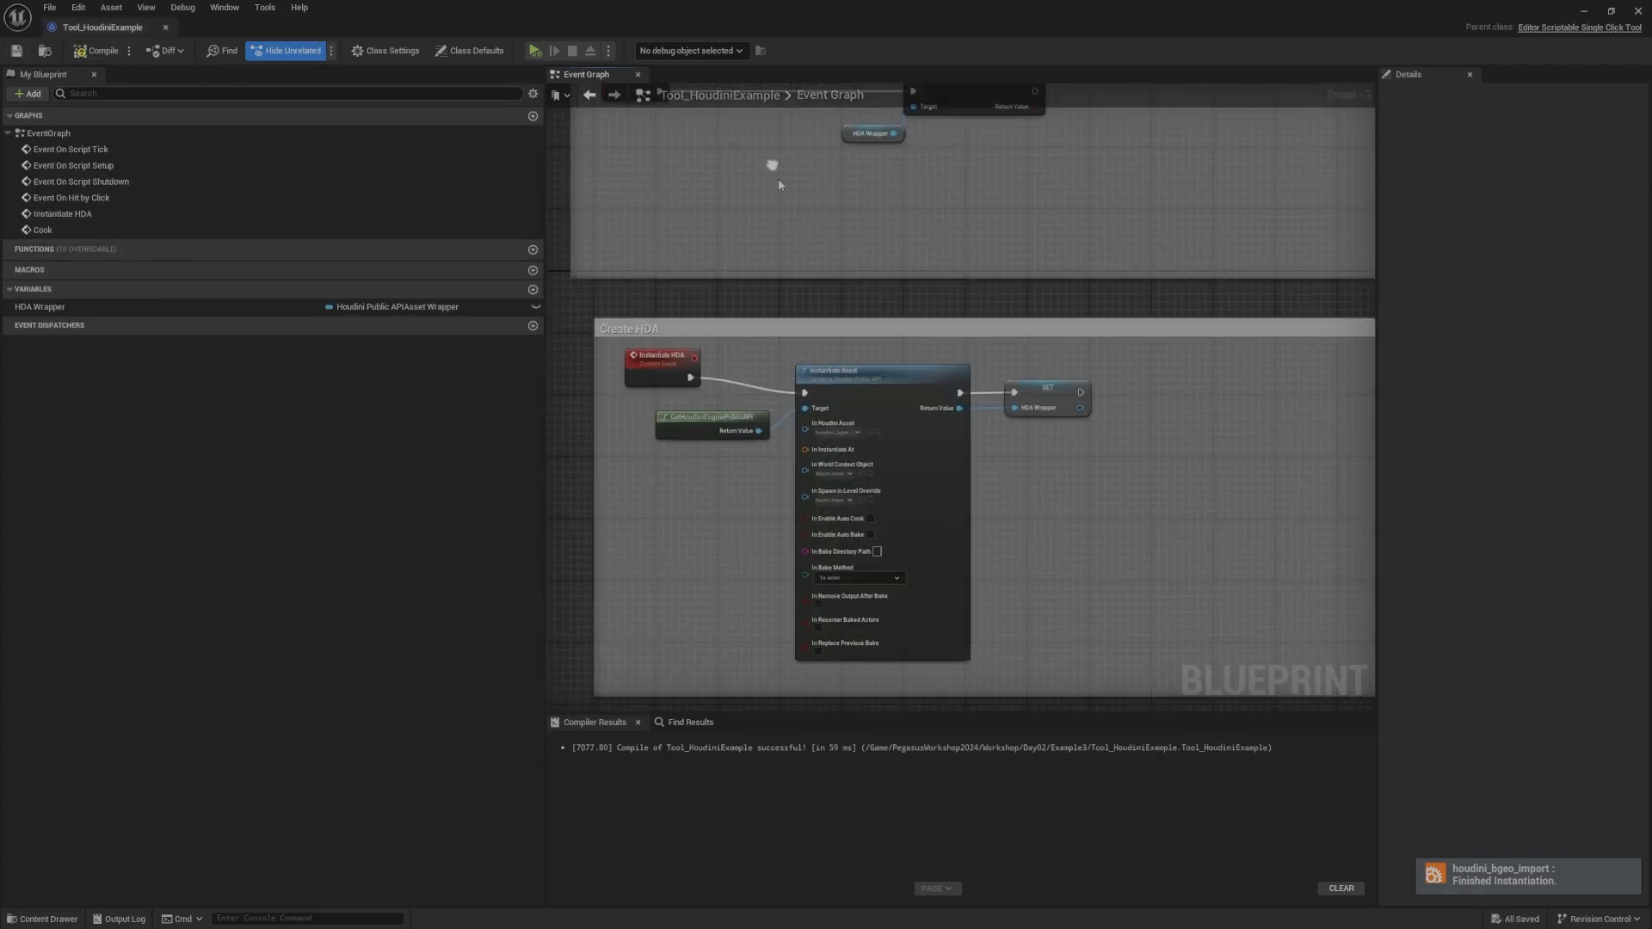
# Step: Wire Event On Script Setup into Add Property Set Of Type, and its Success output into the Branch in the Setup Script box
pyautogui.scroll(-3, 938, 320)
pyautogui.moveTo(938, 320); pyautogui.dragTo(1357, 244, button='right')
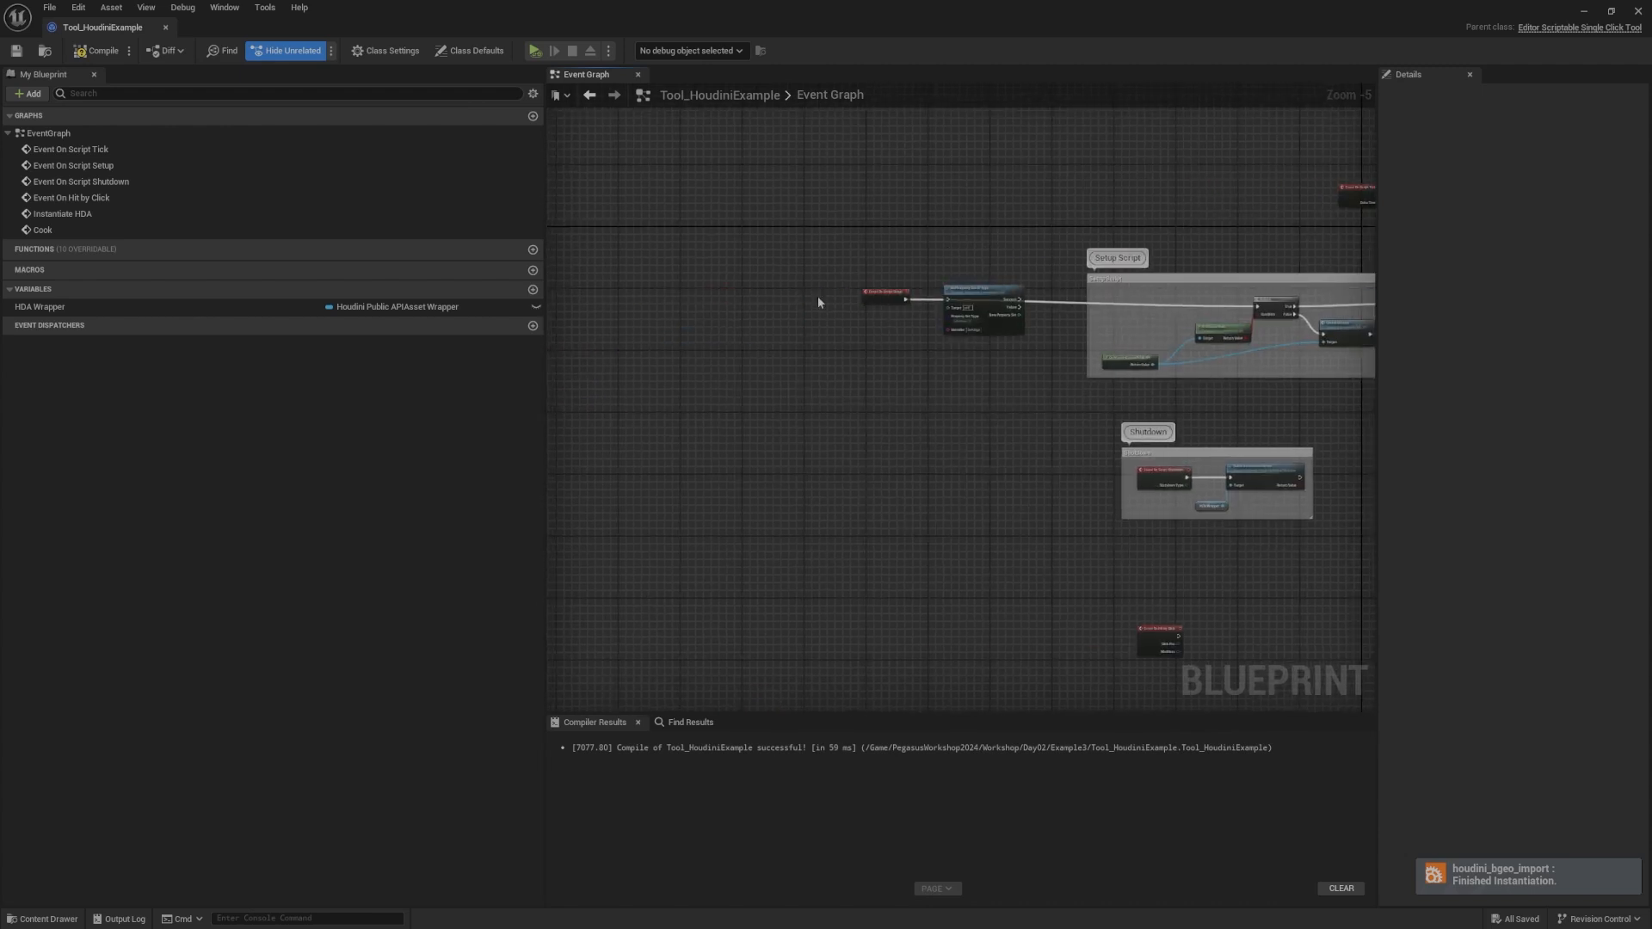
pyautogui.scroll(5, 817, 298)
pyautogui.moveTo(826, 305); pyautogui.dragTo(757, 290, button='right')
pyautogui.moveTo(701, 207); pyautogui.dragTo(857, 252)
pyautogui.moveTo(788, 182); pyautogui.dragTo(874, 233, button='right')
pyautogui.click(802, 282)
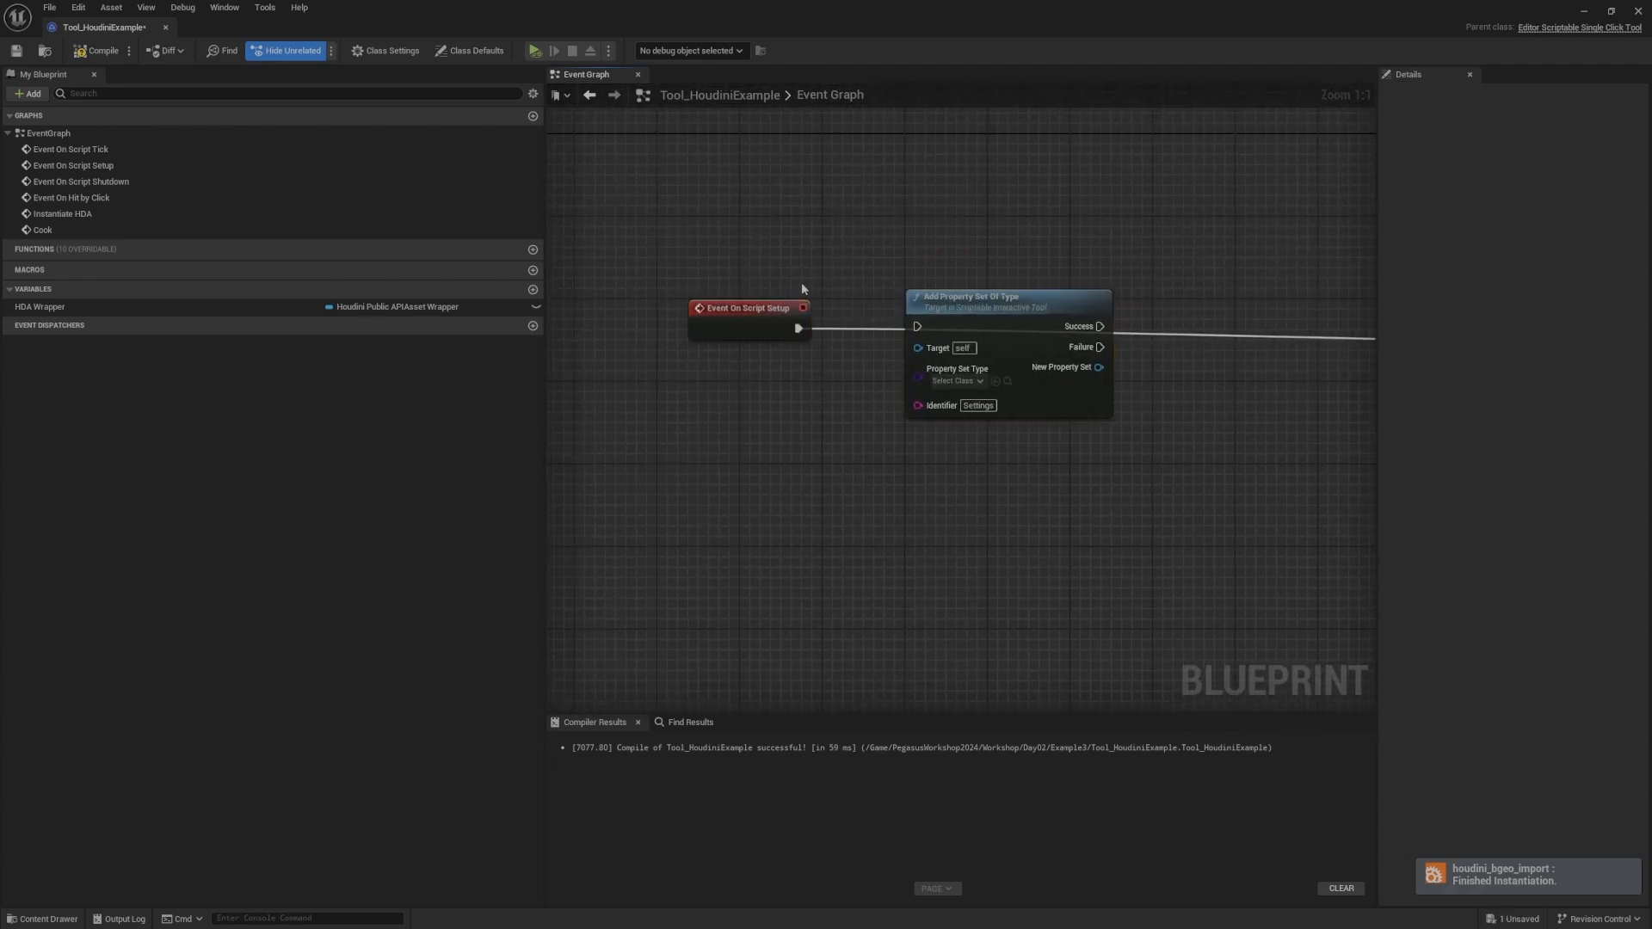
pyautogui.moveTo(861, 305)
pyautogui.mouseDown(button='right')
pyautogui.moveTo(859, 362)
pyautogui.moveTo(824, 325)
pyautogui.moveTo(875, 284)
pyautogui.mouseUp(button='right')
pyautogui.moveTo(1059, 277); pyautogui.dragTo(918, 322, button='right')
pyautogui.scroll(-3, 973, 325)
pyautogui.moveTo(1105, 318); pyautogui.dragTo(1005, 328, button='right')
pyautogui.keyDown('ctrl'); pyautogui.moveTo(1326, 359); pyautogui.dragTo(683, 344); pyautogui.keyUp('ctrl')
pyautogui.scroll(1, 657, 332)
pyautogui.moveTo(657, 332); pyautogui.dragTo(560, 290, button='right')
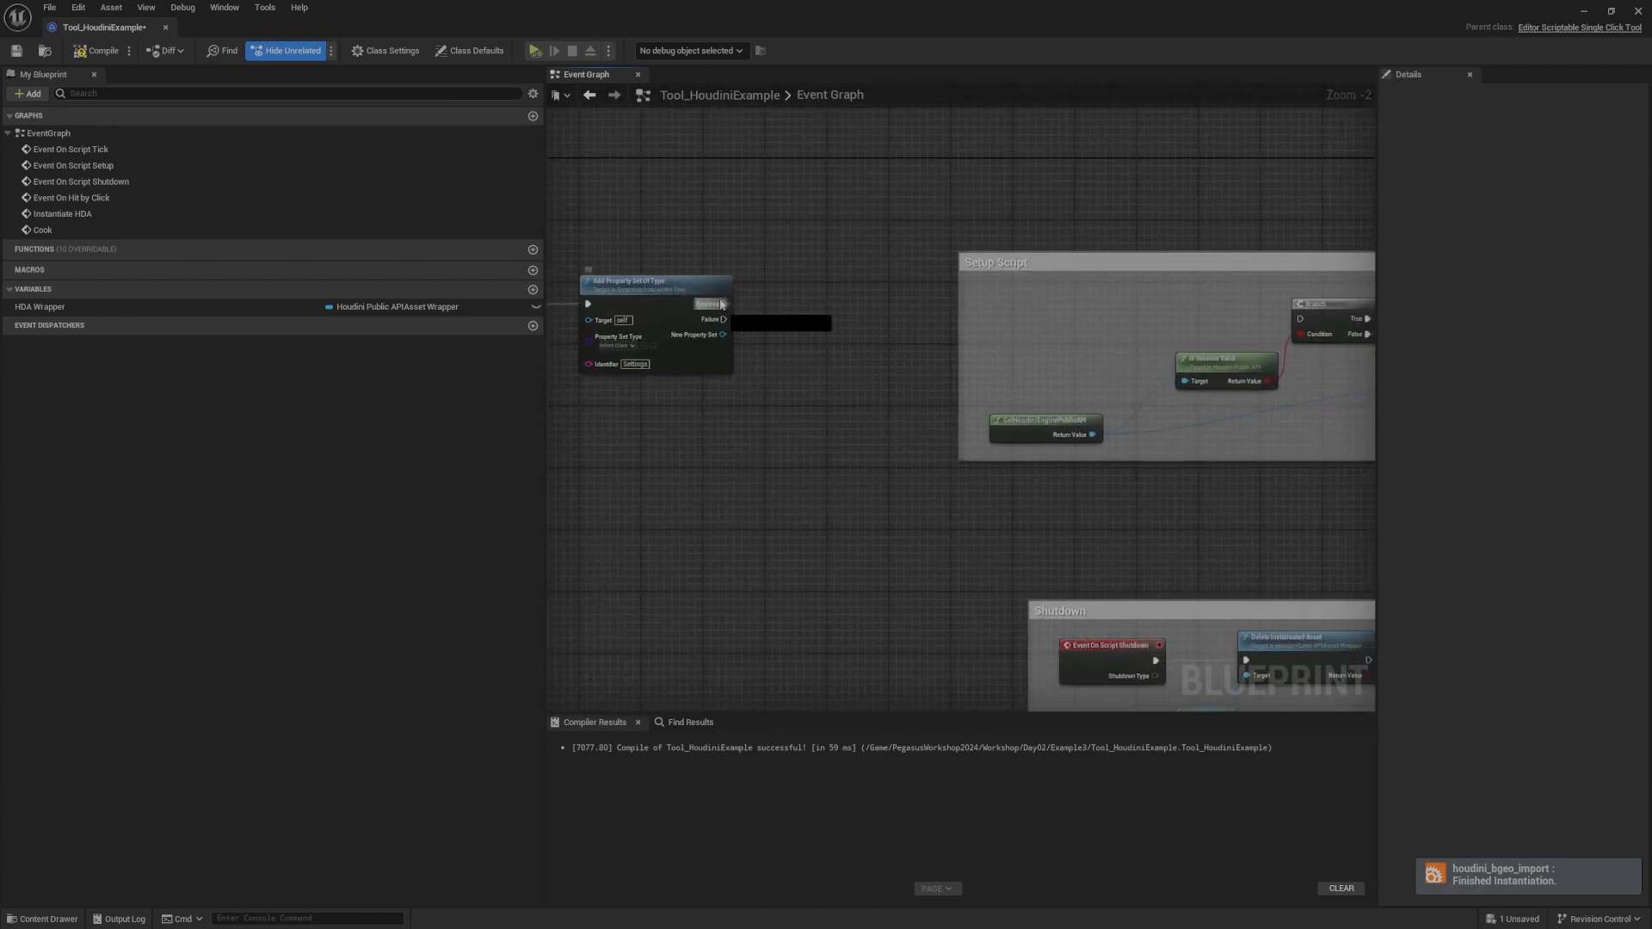
pyautogui.moveTo(729, 303); pyautogui.dragTo(1286, 329)
# Step: Set the Property Set Type of the Add Property Set Of Type node to PropertySet_Bgeo
pyautogui.scroll(1, 774, 289)
pyautogui.scroll(-1, 681, 293)
pyautogui.moveTo(1169, 288); pyautogui.dragTo(1374, 294, button='right')
pyautogui.moveTo(1015, 273); pyautogui.dragTo(1132, 279, button='right')
pyautogui.moveTo(1128, 256); pyautogui.dragTo(937, 317)
pyautogui.scroll(2, 1015, 301)
pyautogui.click(1098, 261)
pyautogui.moveTo(1048, 450); pyautogui.dragTo(1059, 519, button='right')
pyautogui.click(979, 453)
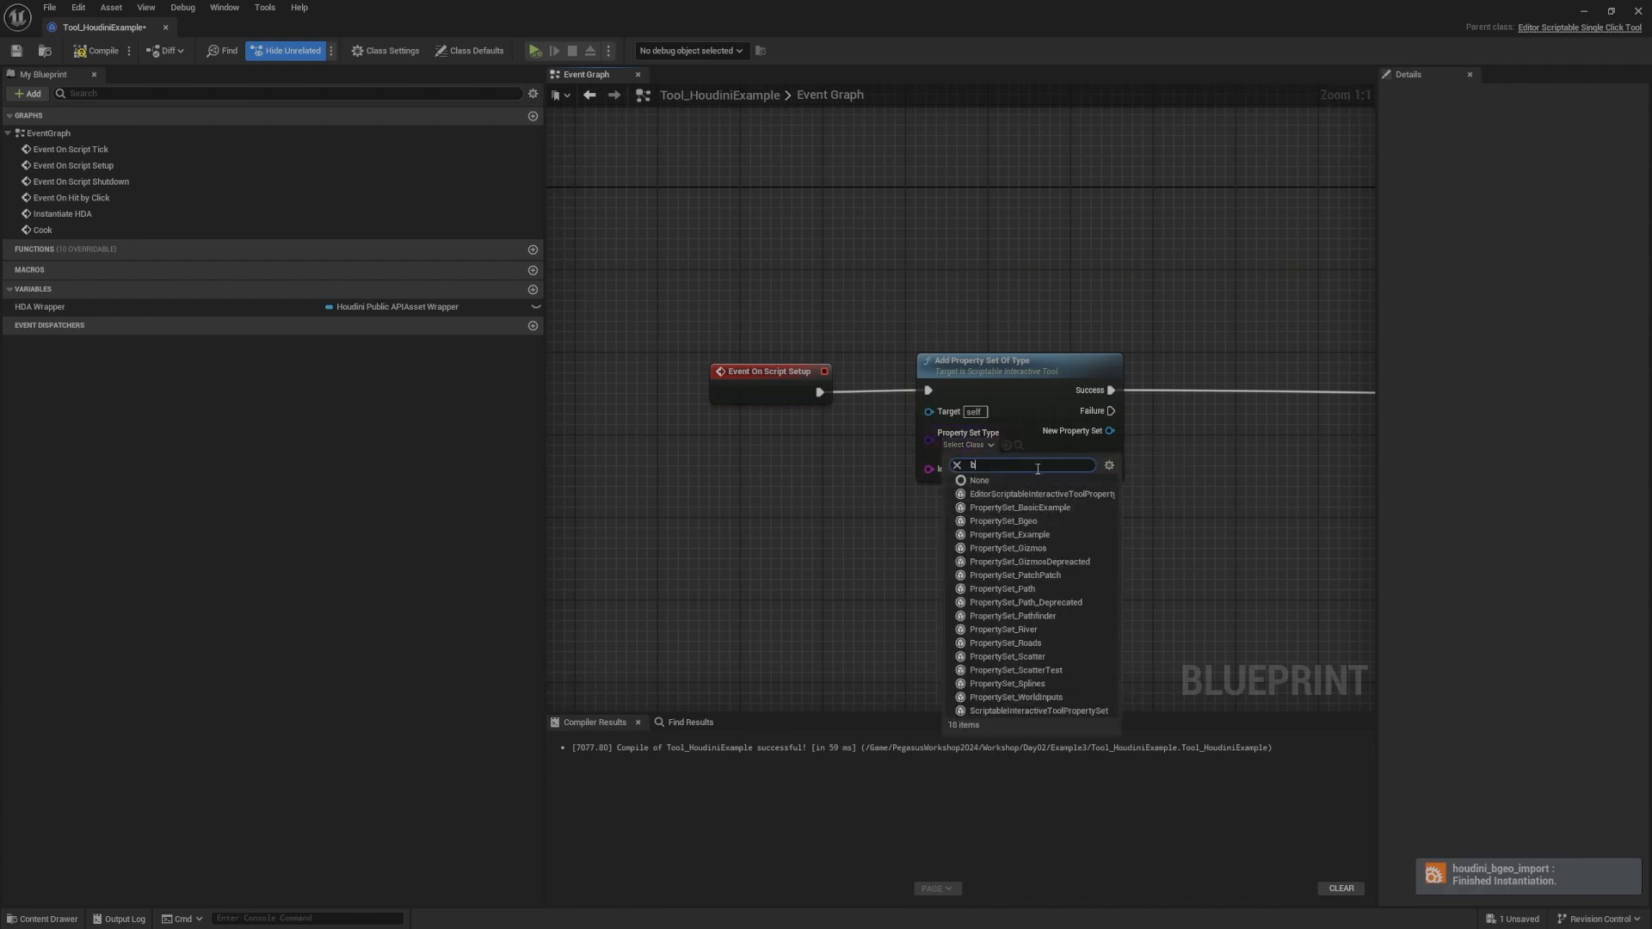
pyautogui.click(1035, 495)
# Step: Add a Cast To PropertySet_Bgeo node on the New Property Set output and insert it in the execution flow after Success
pyautogui.moveTo(959, 545); pyautogui.dragTo(792, 539, button='right')
pyautogui.moveTo(983, 447); pyautogui.dragTo(1140, 366, button='right')
pyautogui.rightClick(824, 427)
pyautogui.click(893, 398)
pyautogui.moveTo(1140, 365); pyautogui.dragTo(783, 344)
pyautogui.moveTo(1252, 301); pyautogui.dragTo(1123, 317, button='right')
pyautogui.click(1005, 299)
pyautogui.moveTo(948, 412); pyautogui.dragTo(1050, 408)
pyautogui.write('cast')
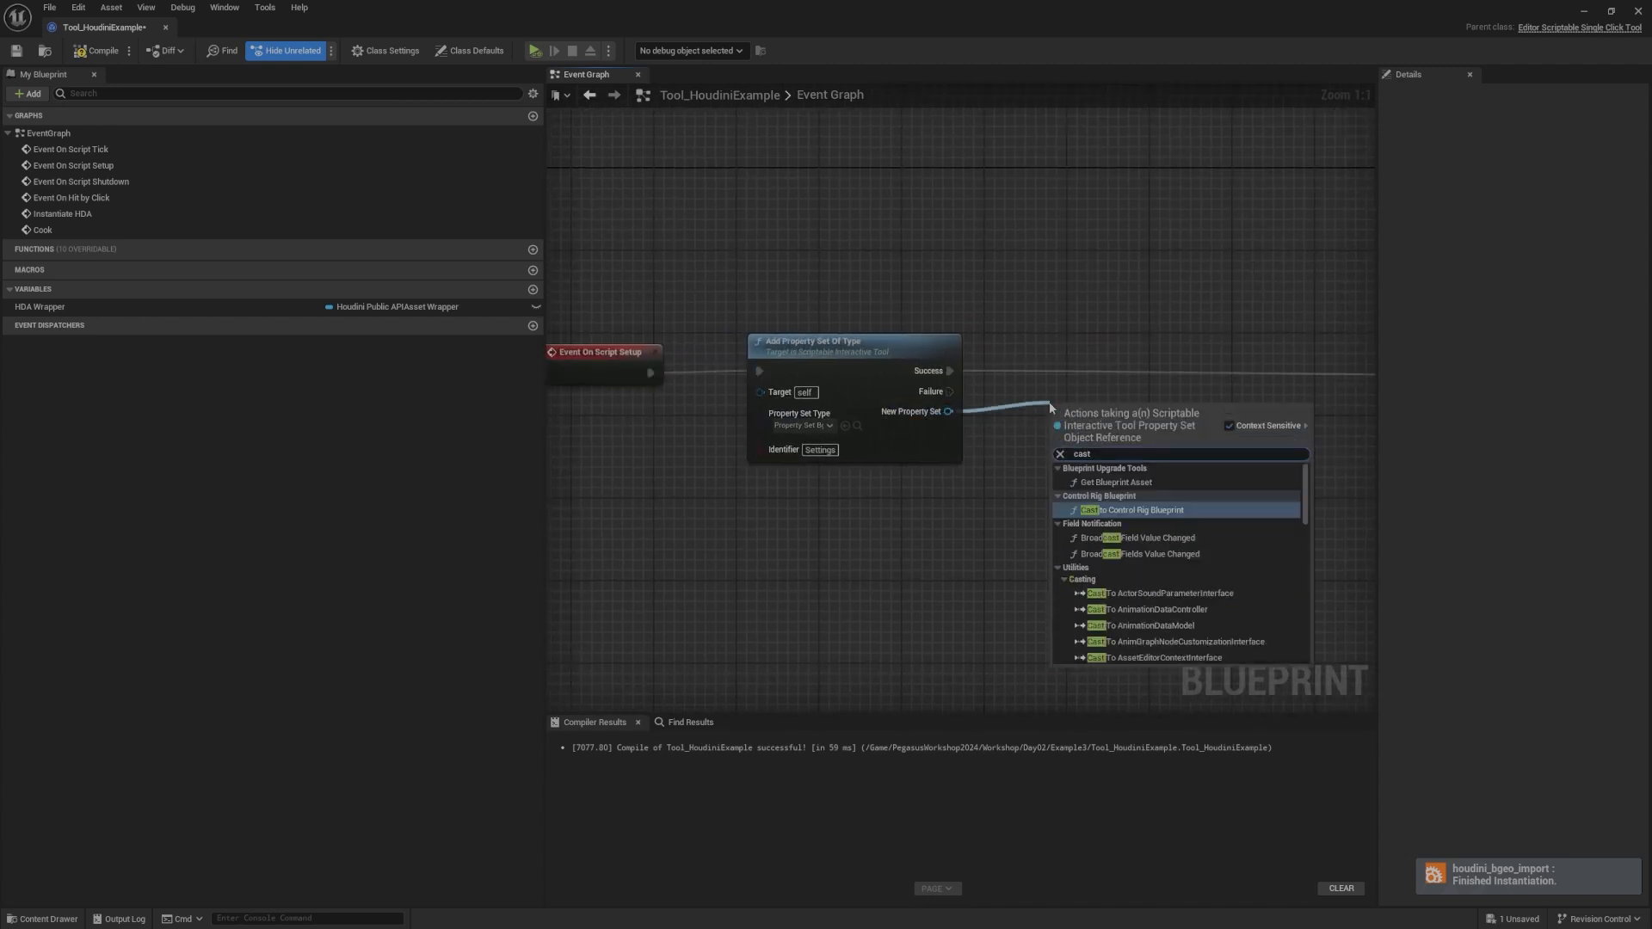
pyautogui.write(' to bgeo')
pyautogui.press('Return')
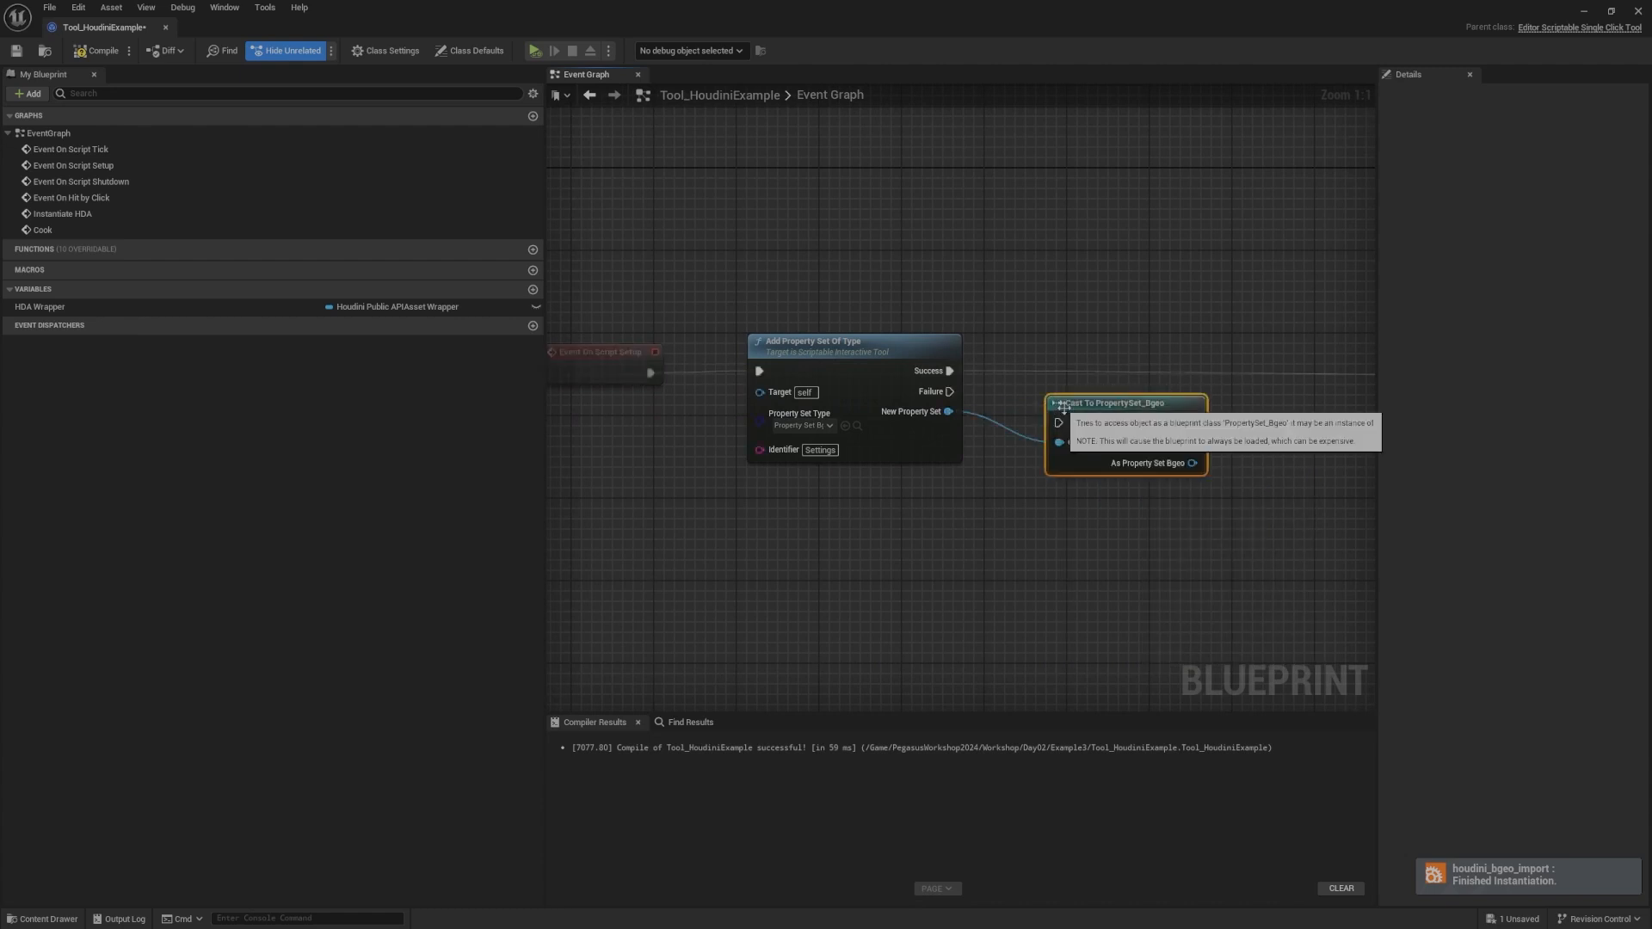
pyautogui.keyDown('ctrl'); pyautogui.moveTo(1140, 373); pyautogui.dragTo(1141, 372); pyautogui.keyUp('ctrl')
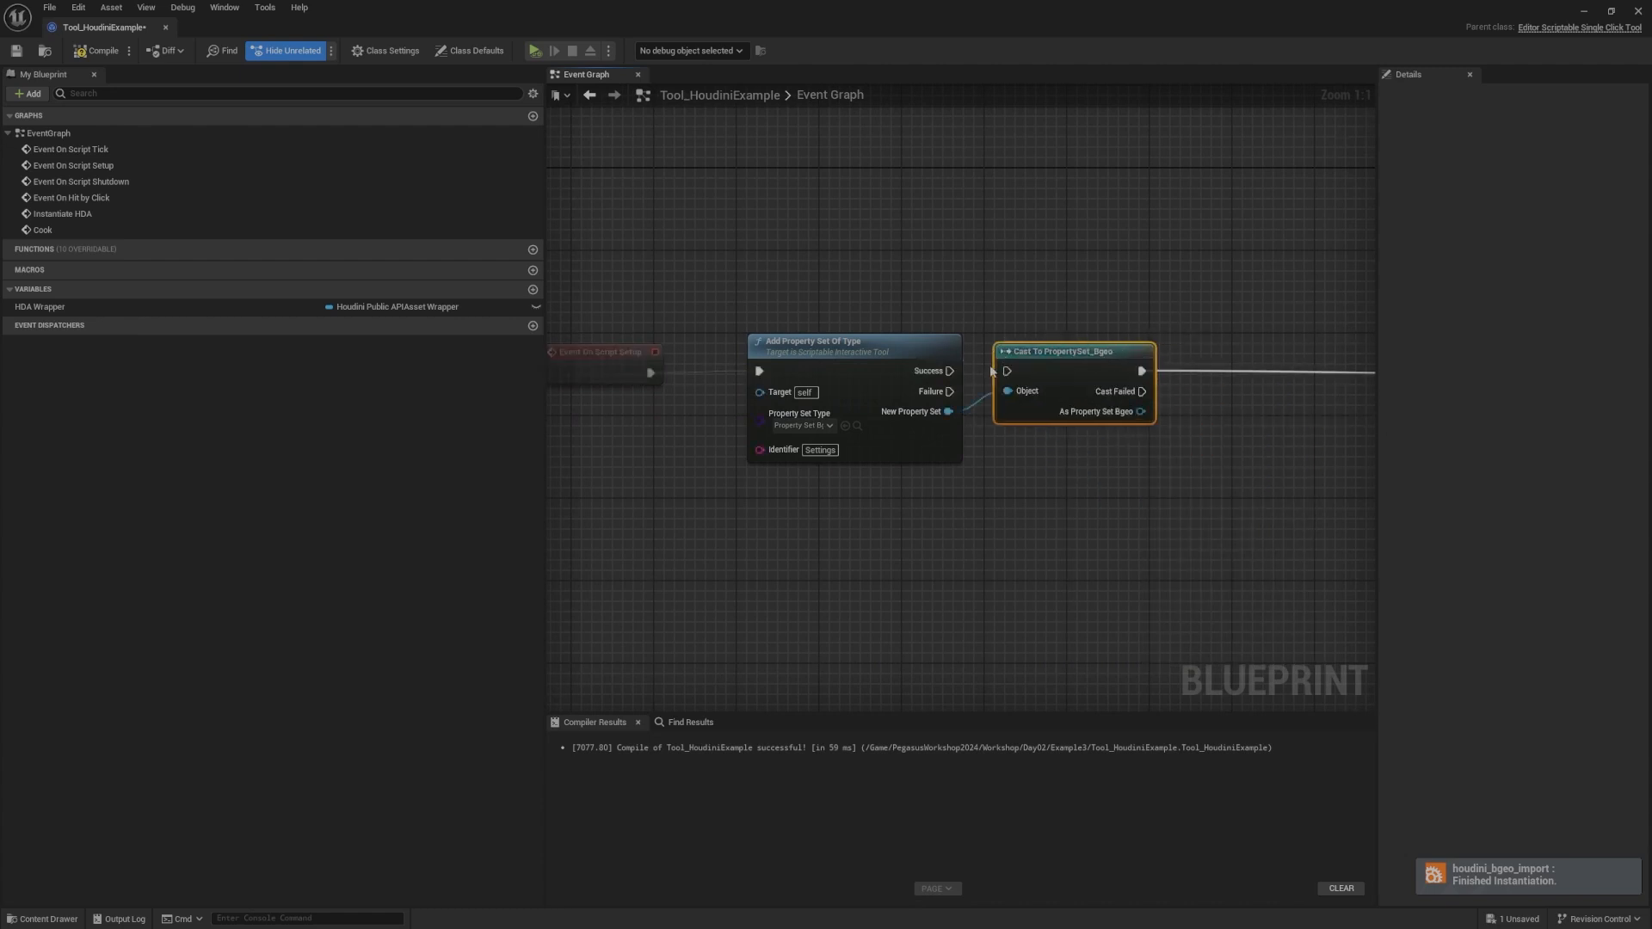
pyautogui.moveTo(1007, 372); pyautogui.dragTo(950, 374)
# Step: Promote the As Property Set Bgeo output to a variable and insert its aligned SET node after the cast in the execution flow
pyautogui.moveTo(1067, 318); pyautogui.dragTo(831, 346, button='right')
pyautogui.rightClick(903, 441)
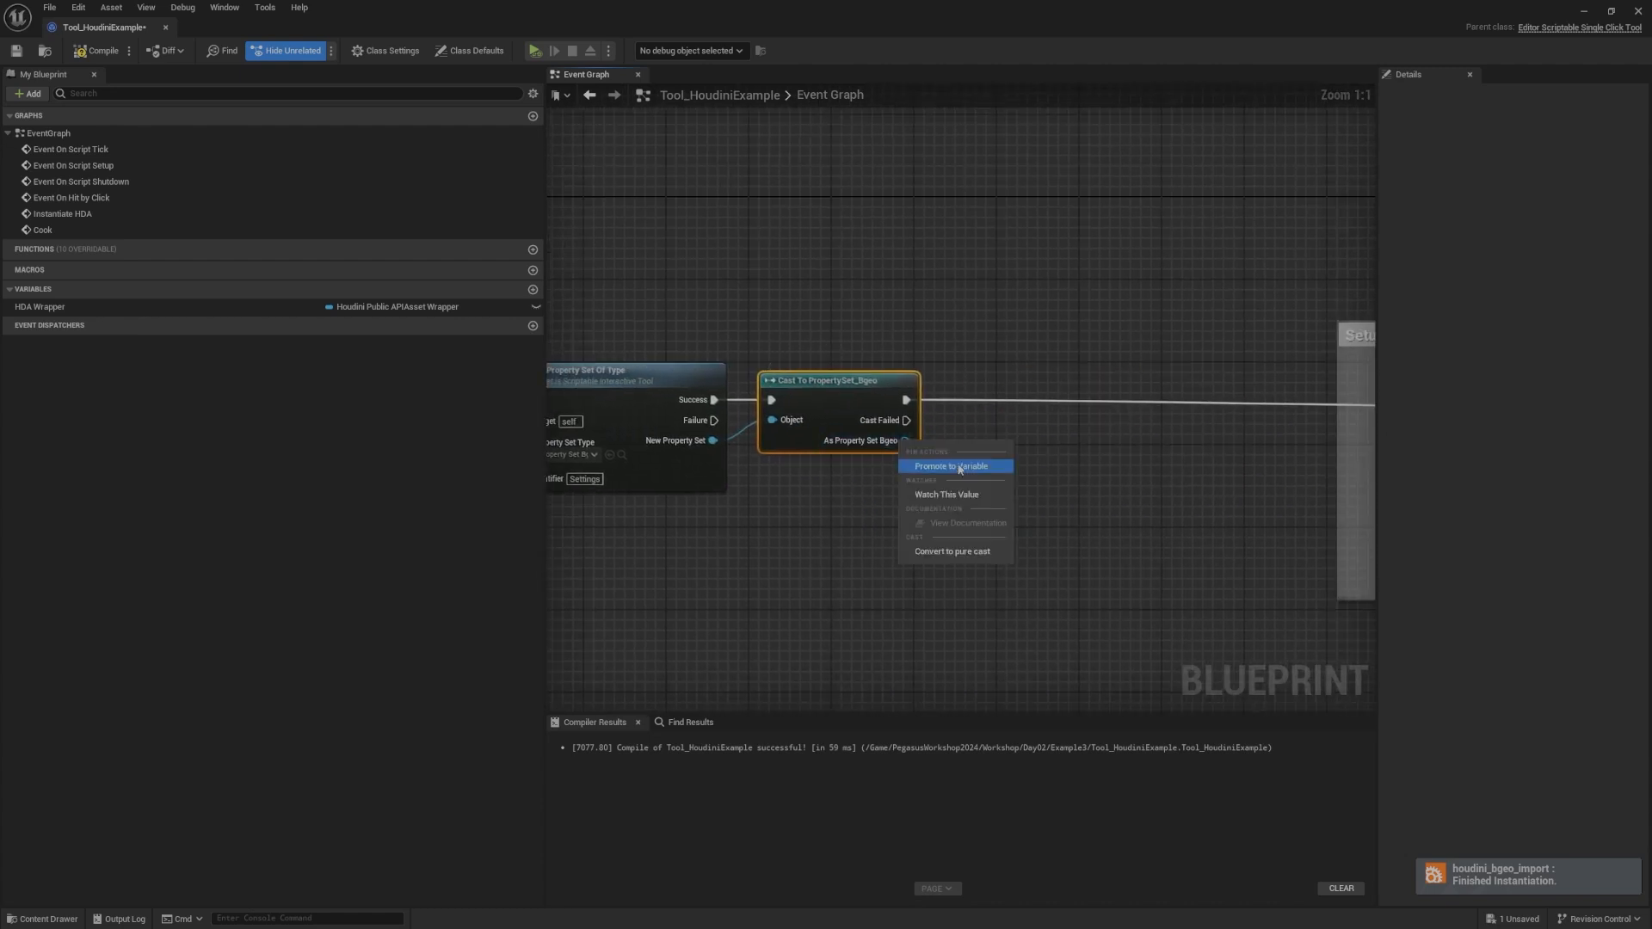
pyautogui.click(1001, 474)
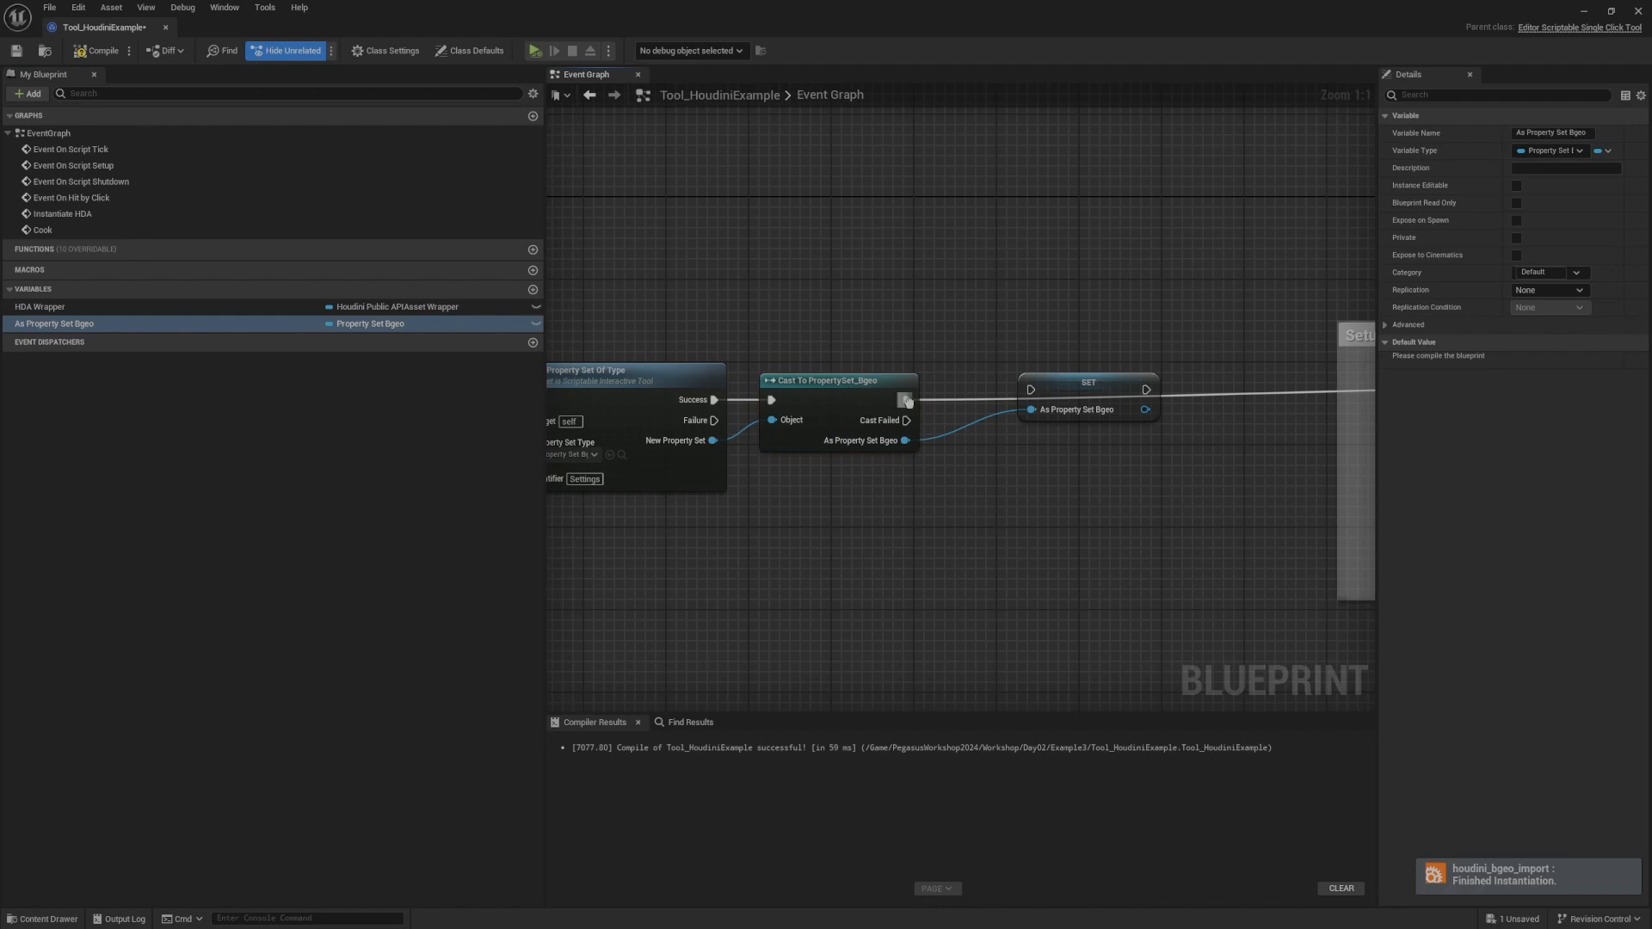
pyautogui.keyDown('ctrl'); pyautogui.moveTo(907, 401); pyautogui.dragTo(1146, 390); pyautogui.keyUp('ctrl')
pyautogui.moveTo(1033, 392)
pyautogui.mouseDown()
pyautogui.moveTo(907, 400)
pyautogui.moveTo(1040, 377)
pyautogui.mouseUp()
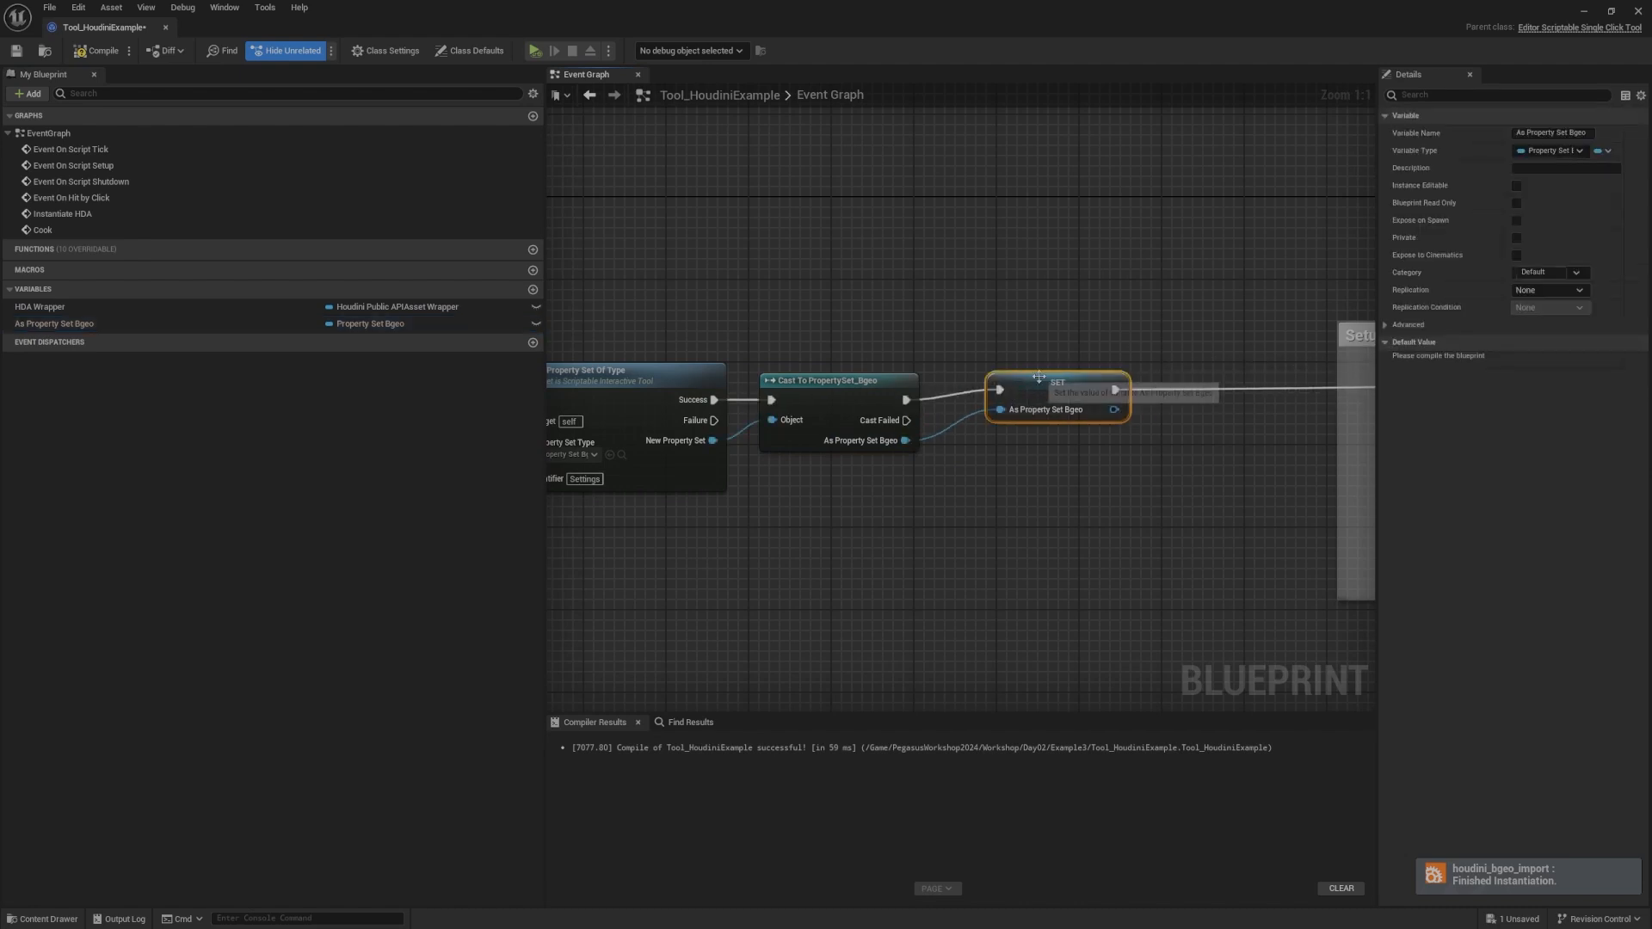
pyautogui.scroll(-1, 1040, 377)
pyautogui.moveTo(1084, 370); pyautogui.dragTo(1123, 338, button='right')
pyautogui.click(1124, 334)
pyautogui.moveTo(1126, 343); pyautogui.dragTo(1097, 351)
# Step: Group the Add Property Set Of Type, cast and SET nodes in a comment box titled "Adding Property Set to Tool"
pyautogui.scroll(-4, 1103, 307)
pyautogui.scroll(3, 1102, 306)
pyautogui.moveTo(1102, 308); pyautogui.dragTo(1050, 344, button='right')
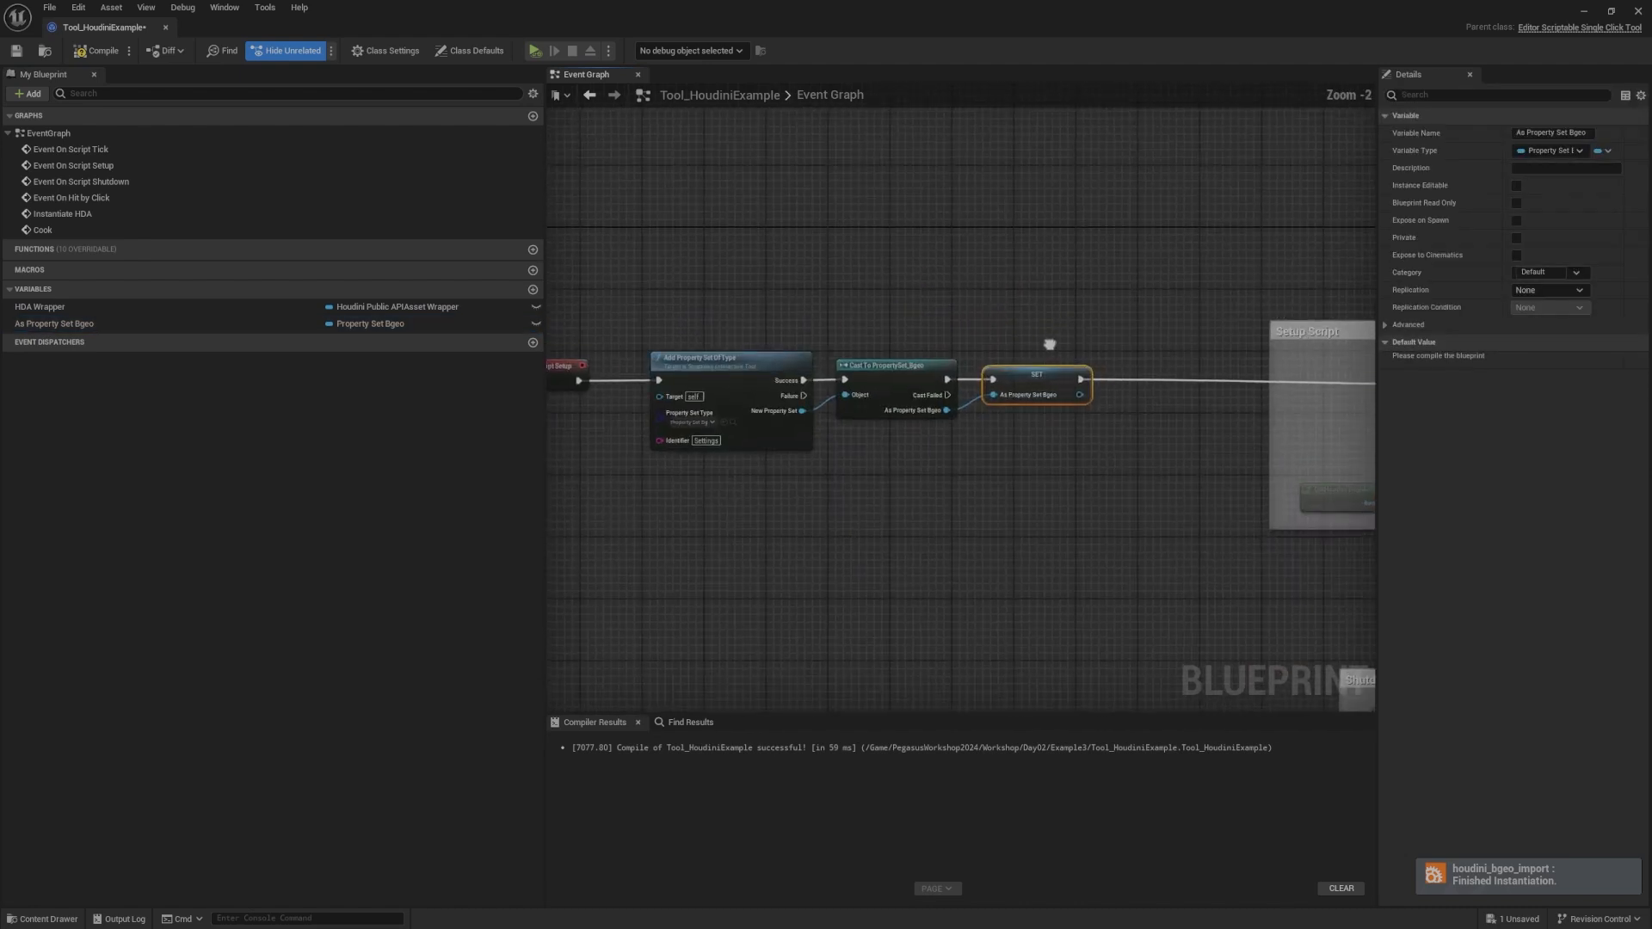
pyautogui.moveTo(1114, 303); pyautogui.dragTo(862, 446)
pyautogui.write('cAdding')
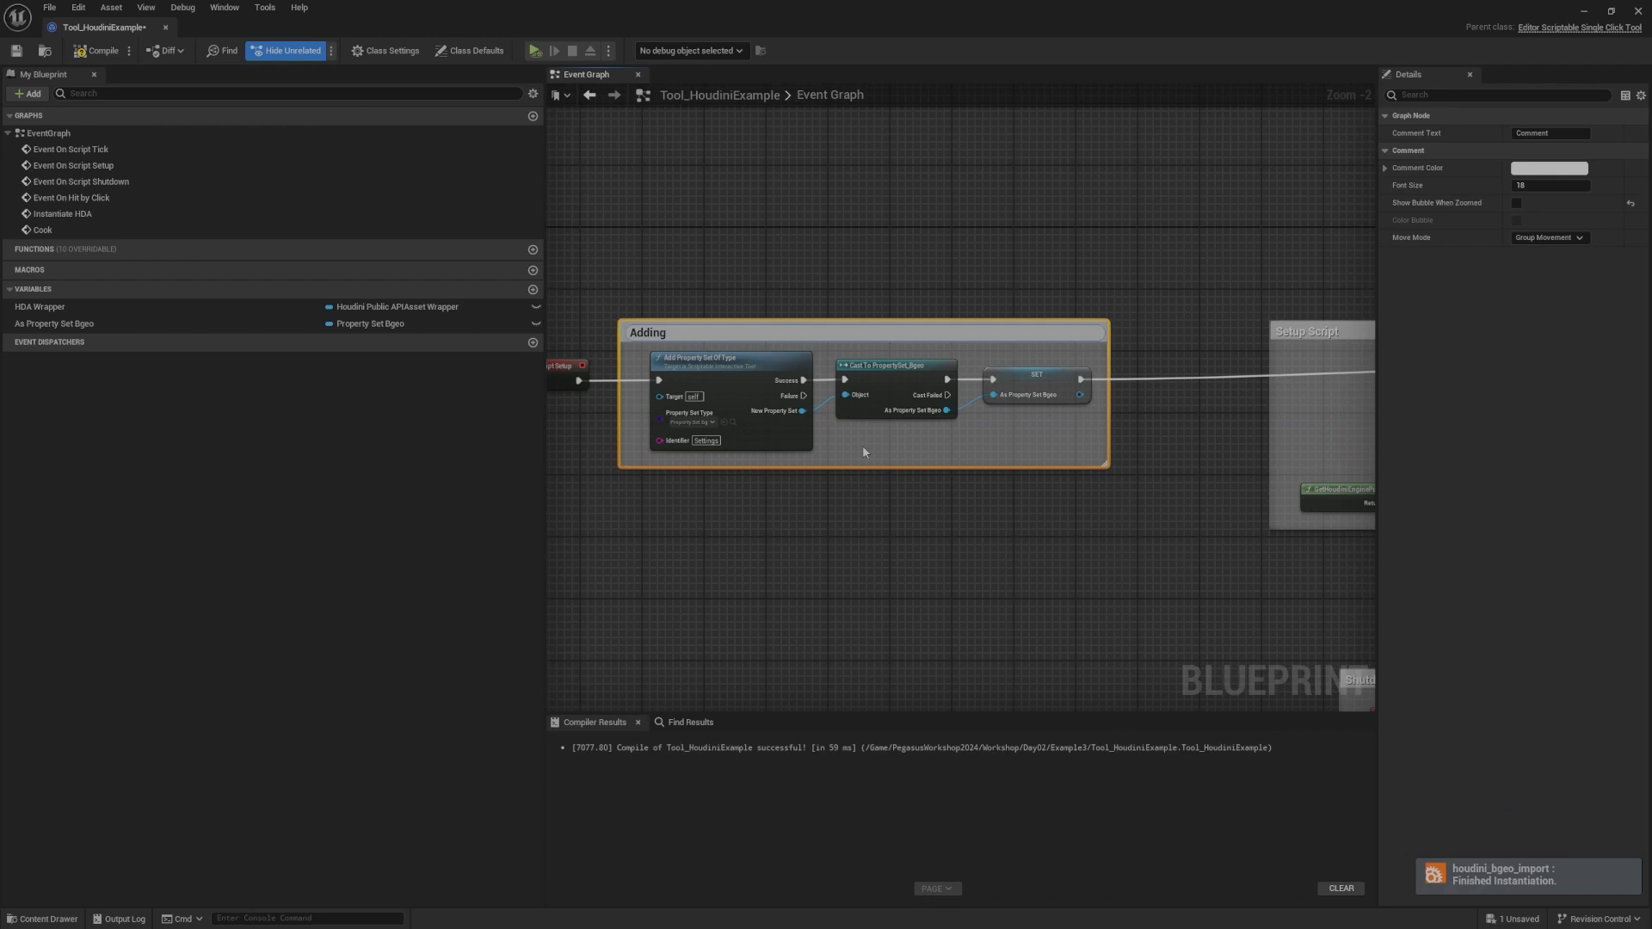
pyautogui.write(' Property Set to Tool')
pyautogui.press('Return')
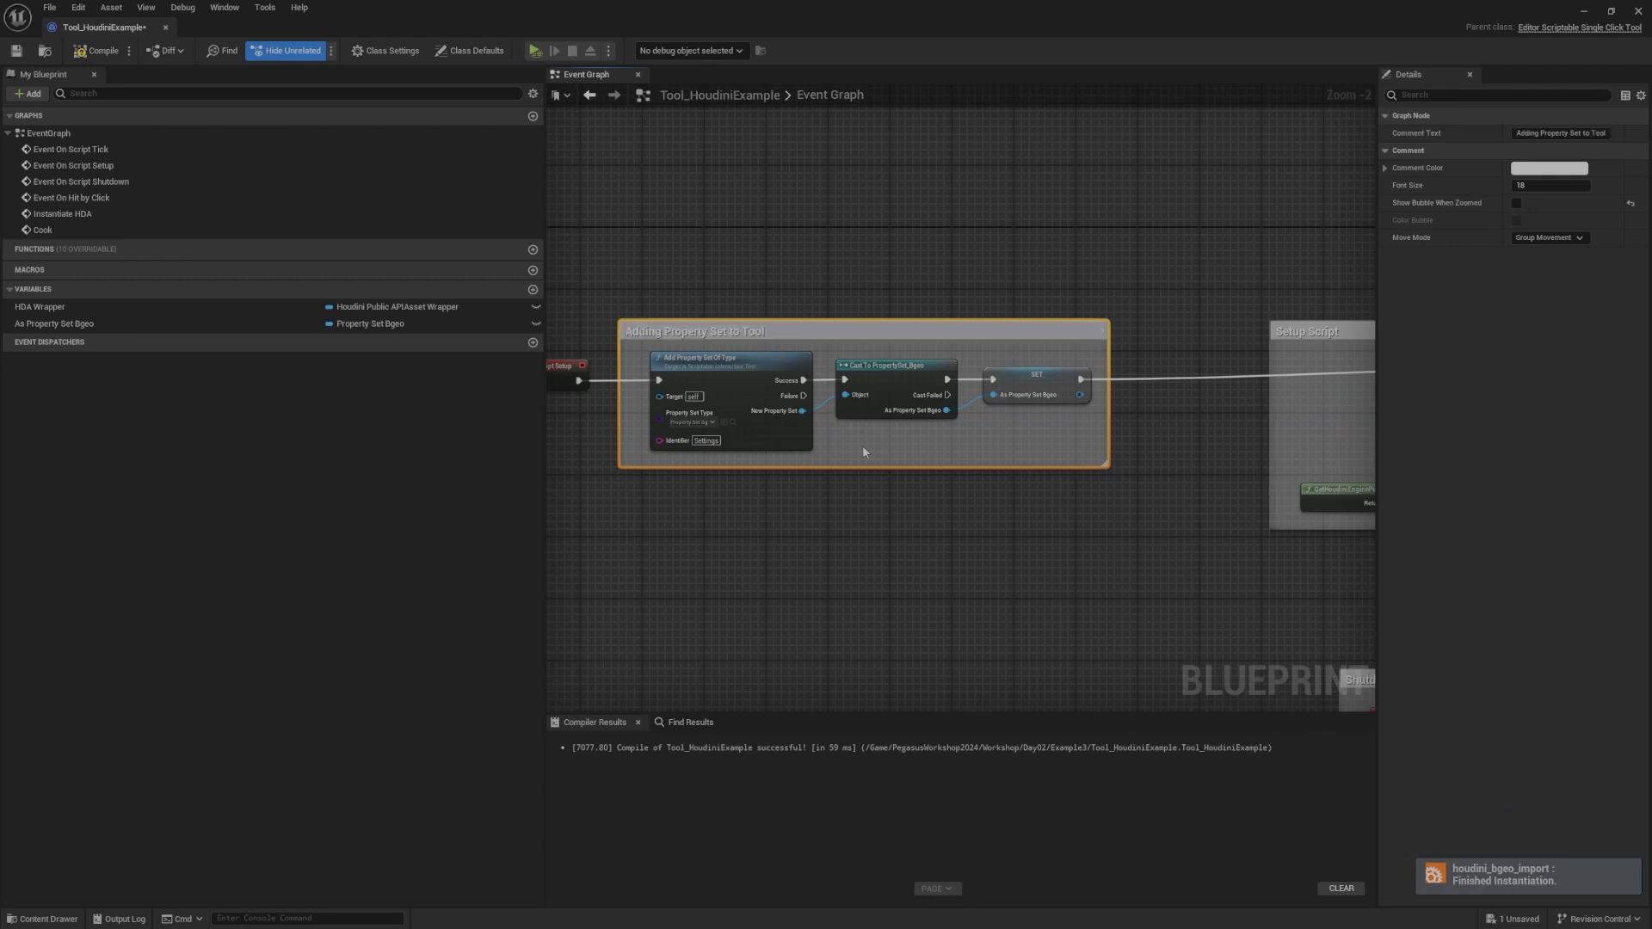
# Step: Extend the Setup Script comment box to enclose Event On Script Setup and the Adding Property Set to Tool group
pyautogui.click(986, 291)
pyautogui.scroll(-3, 986, 291)
pyautogui.moveTo(1133, 318); pyautogui.dragTo(719, 289)
pyautogui.moveTo(1018, 243); pyautogui.dragTo(1031, 284, button='right')
pyautogui.scroll(3, 995, 375)
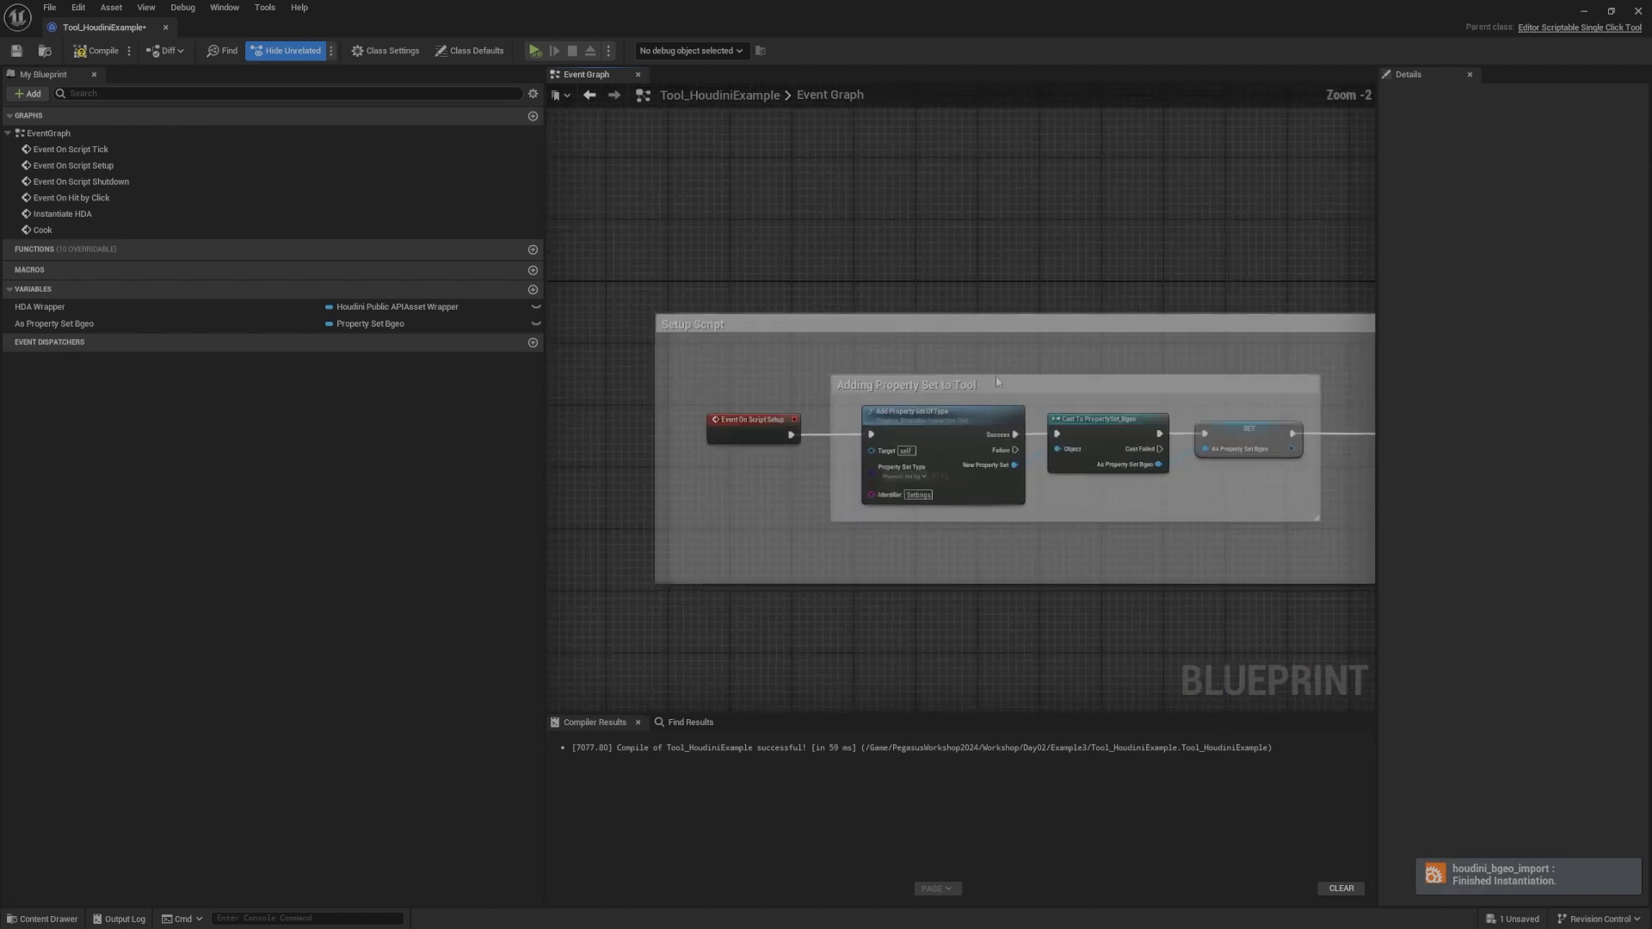
pyautogui.moveTo(995, 375); pyautogui.dragTo(1033, 290, button='right')
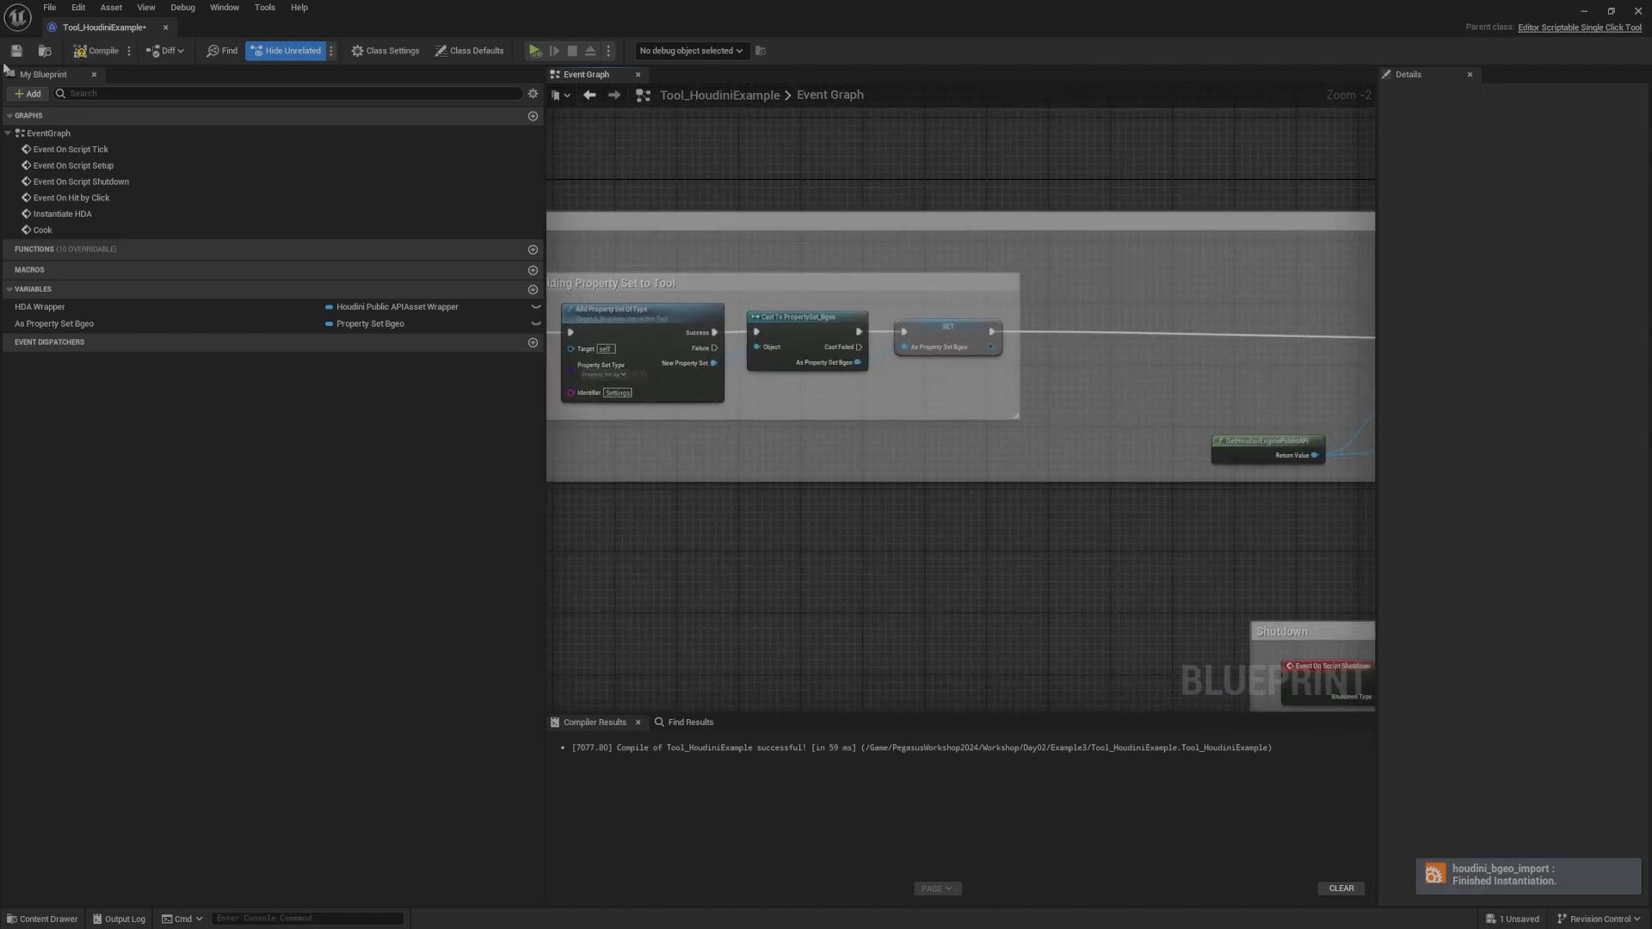
# Step: Run the HoudiniExample tool in the level, check that its File property opens a file picker, and complete the tool
pyautogui.click(1585, 13)
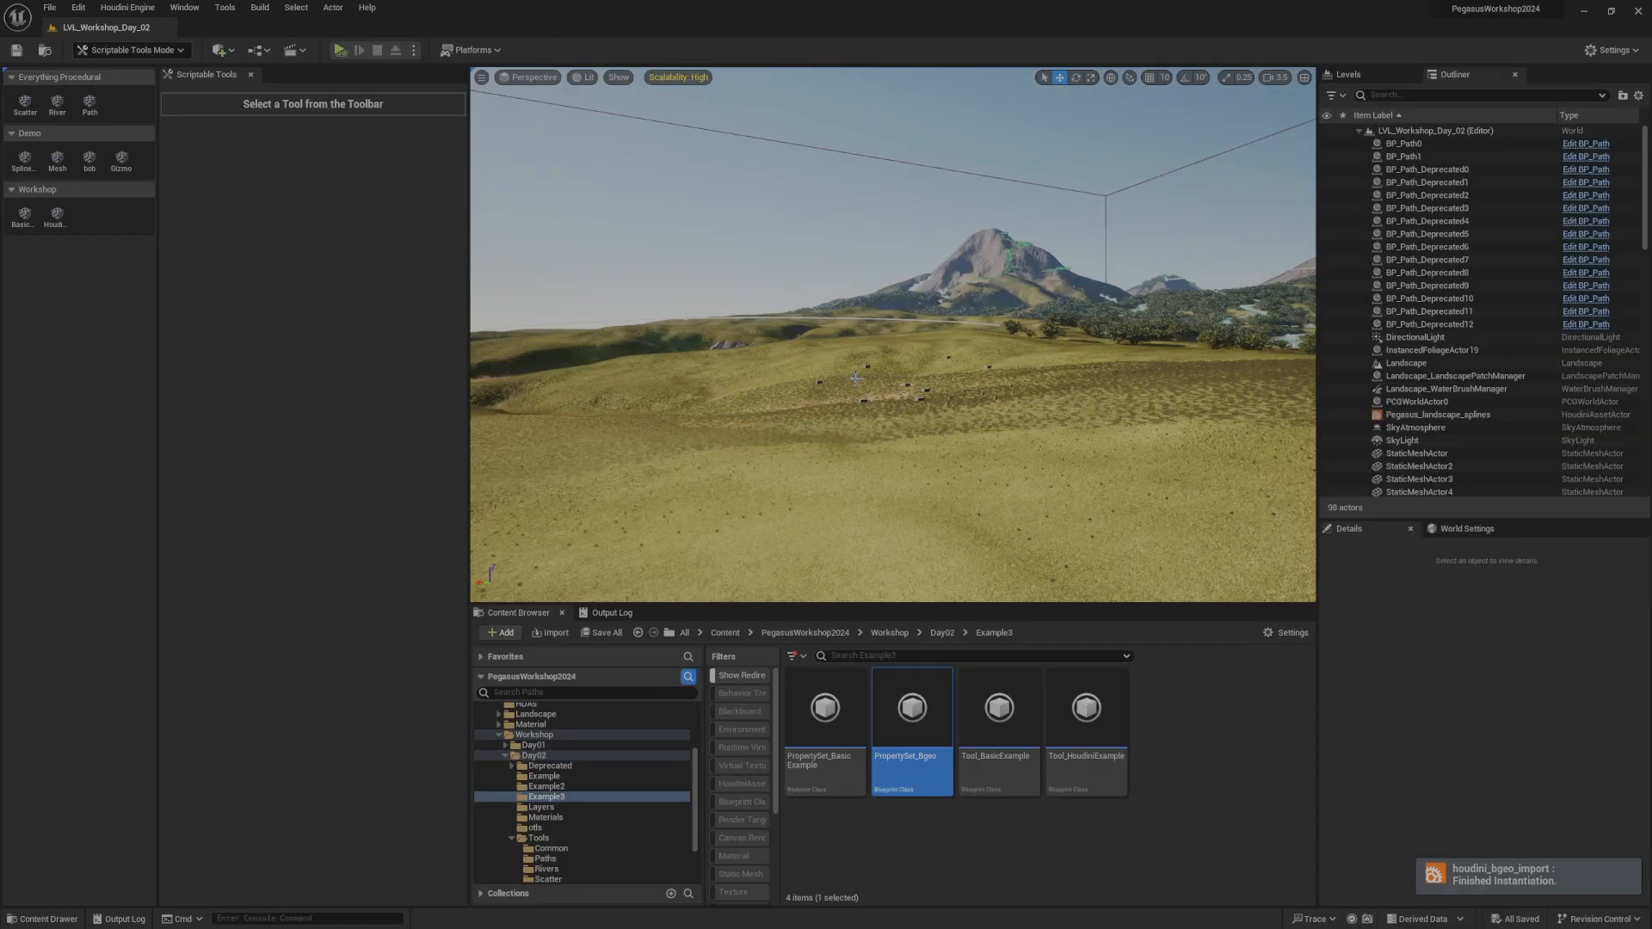
pyautogui.click(54, 217)
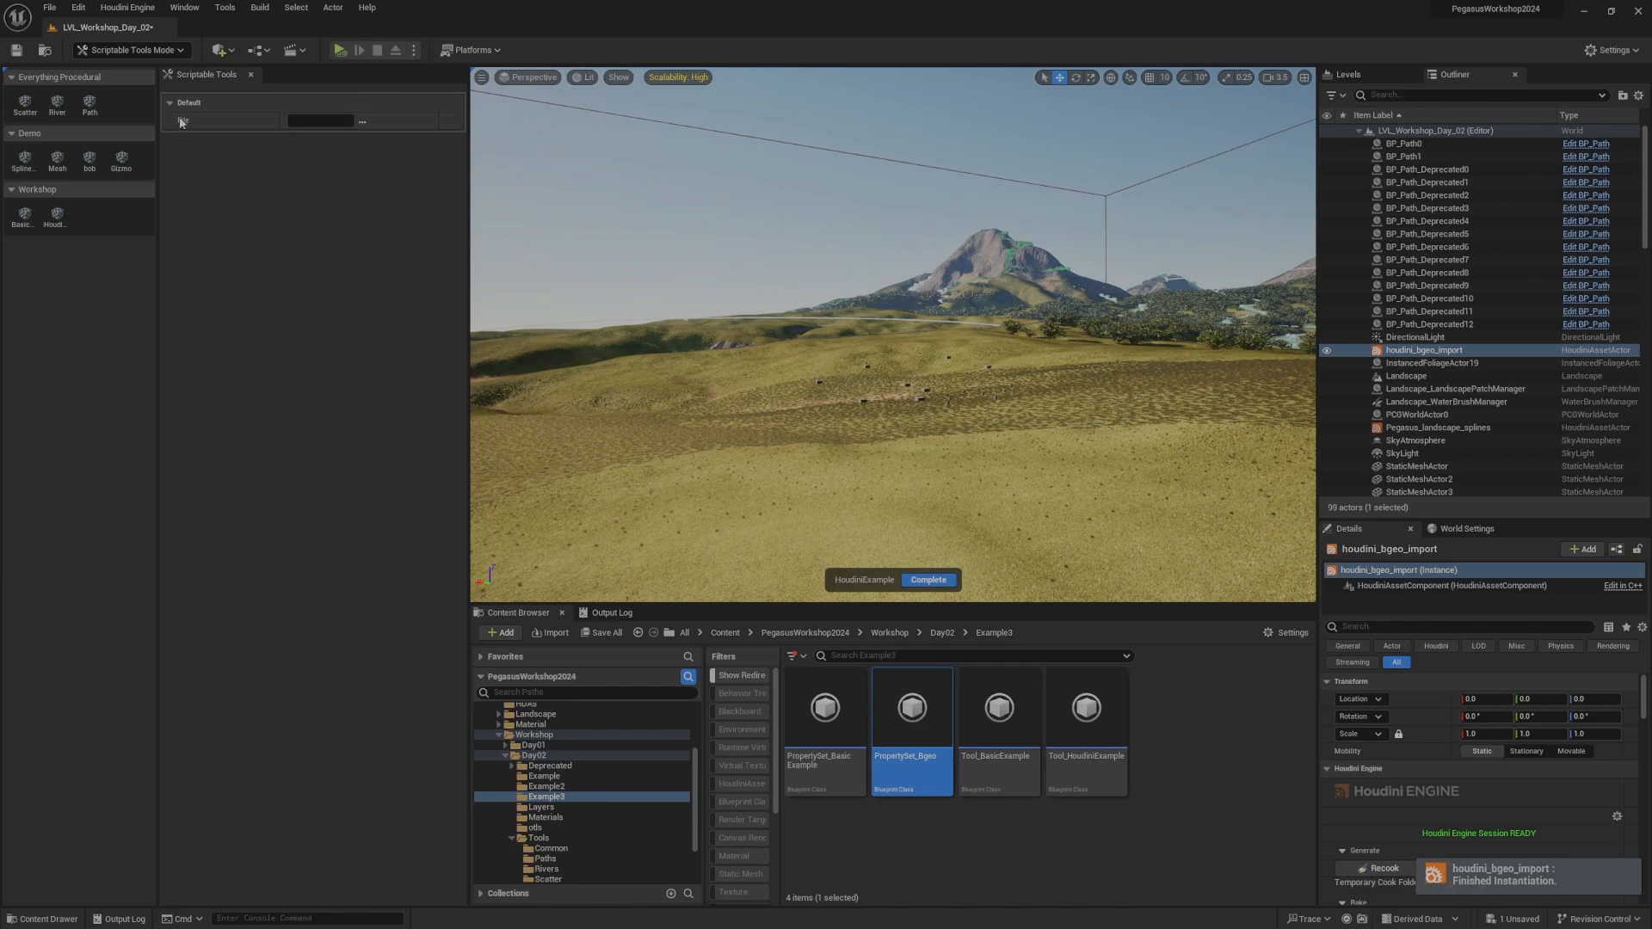
pyautogui.click(362, 121)
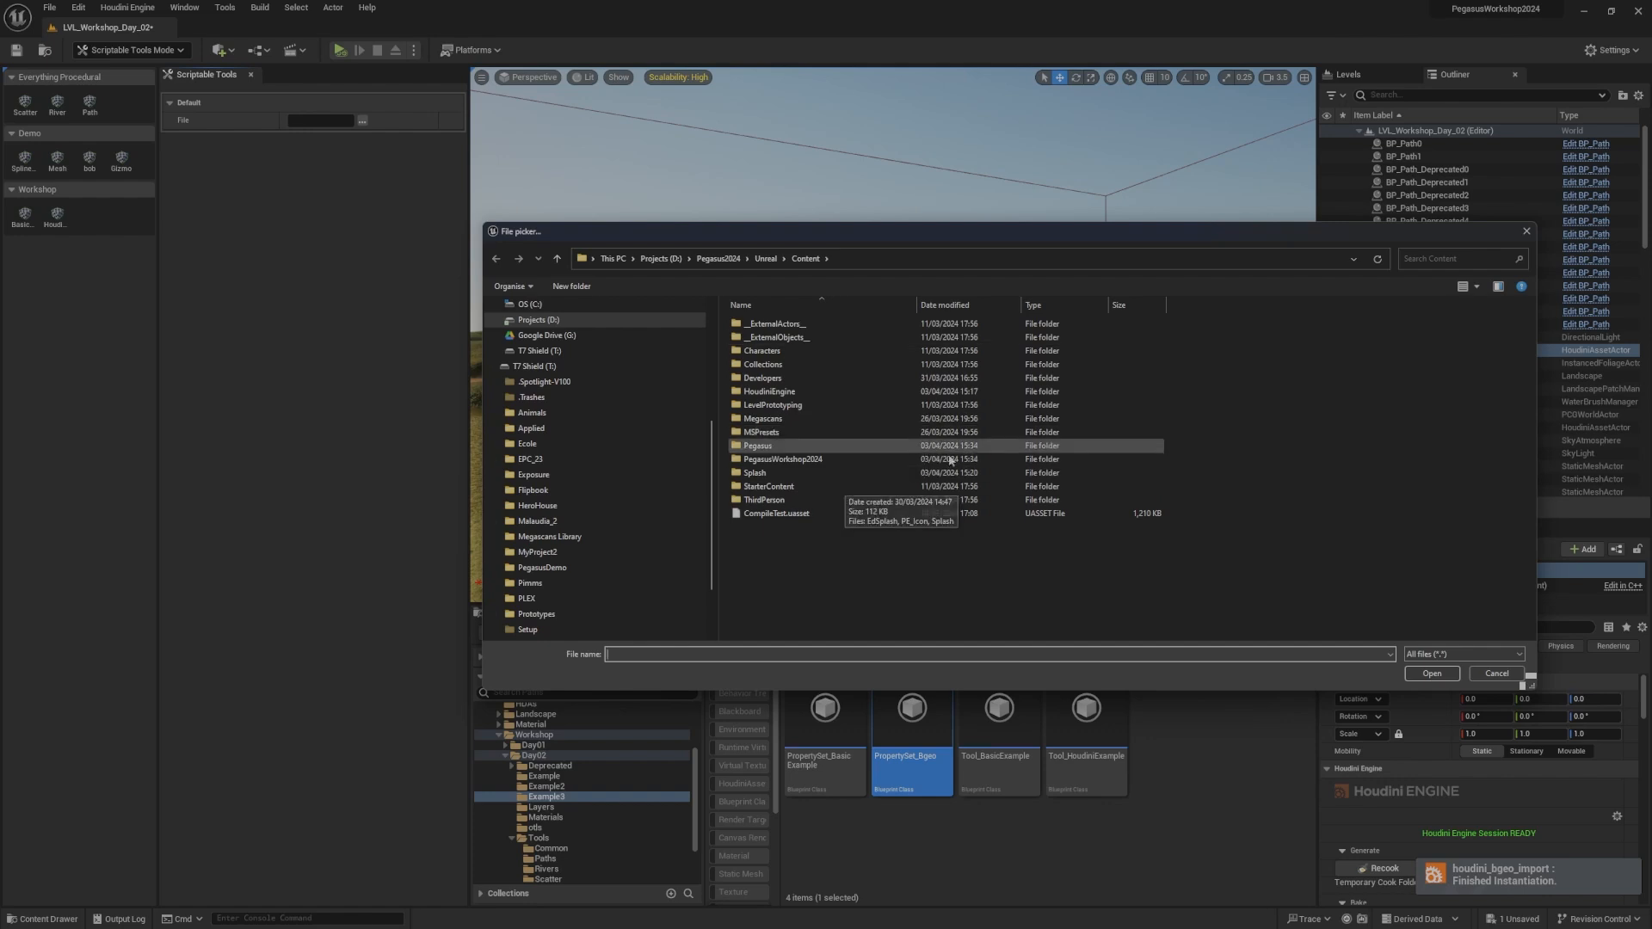
pyautogui.click(1497, 673)
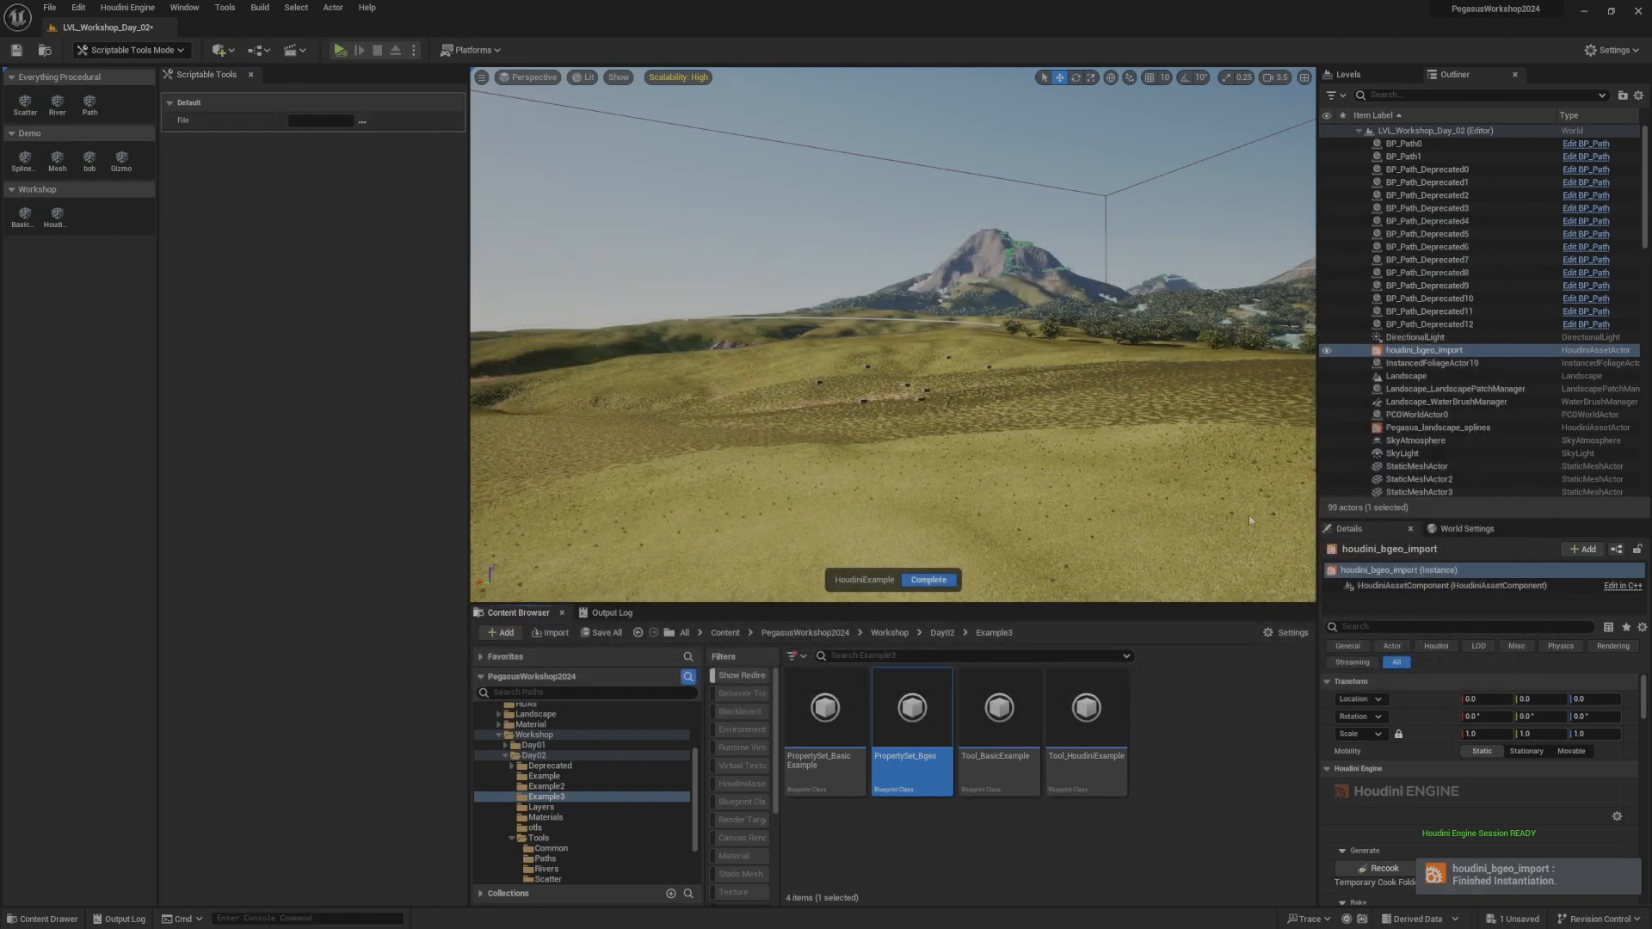
pyautogui.click(947, 581)
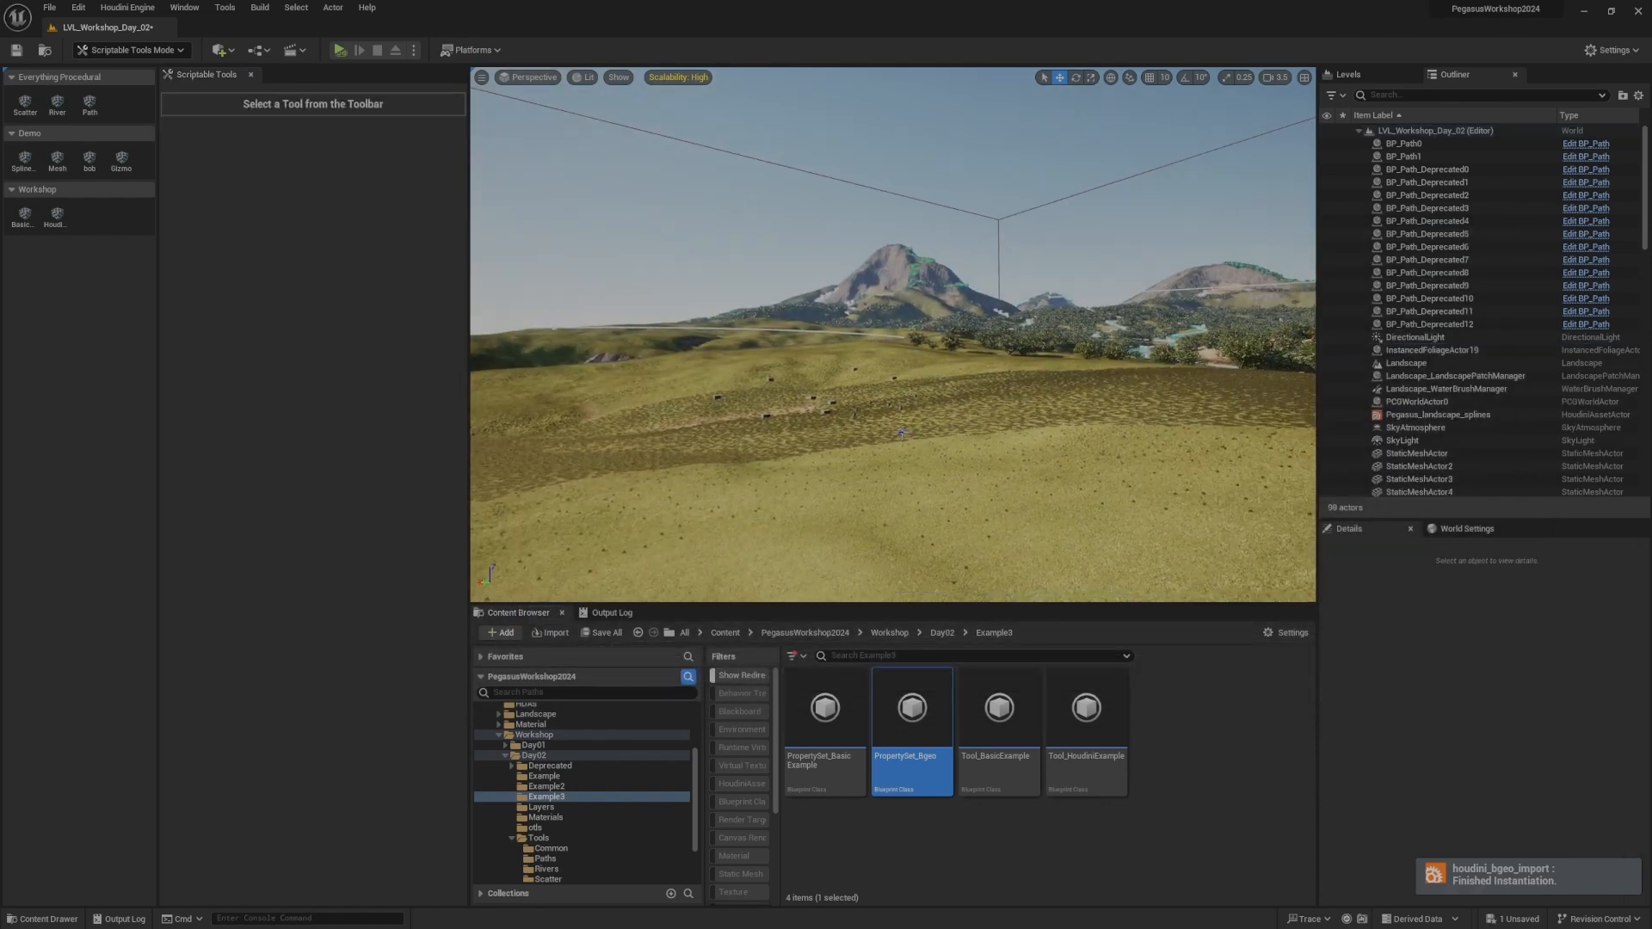
pyautogui.press('w')
pyautogui.moveTo(979, 309)
pyautogui.mouseDown(button='right')
pyautogui.moveTo(1021, 315)
pyautogui.moveTo(989, 313)
pyautogui.mouseUp(button='right')
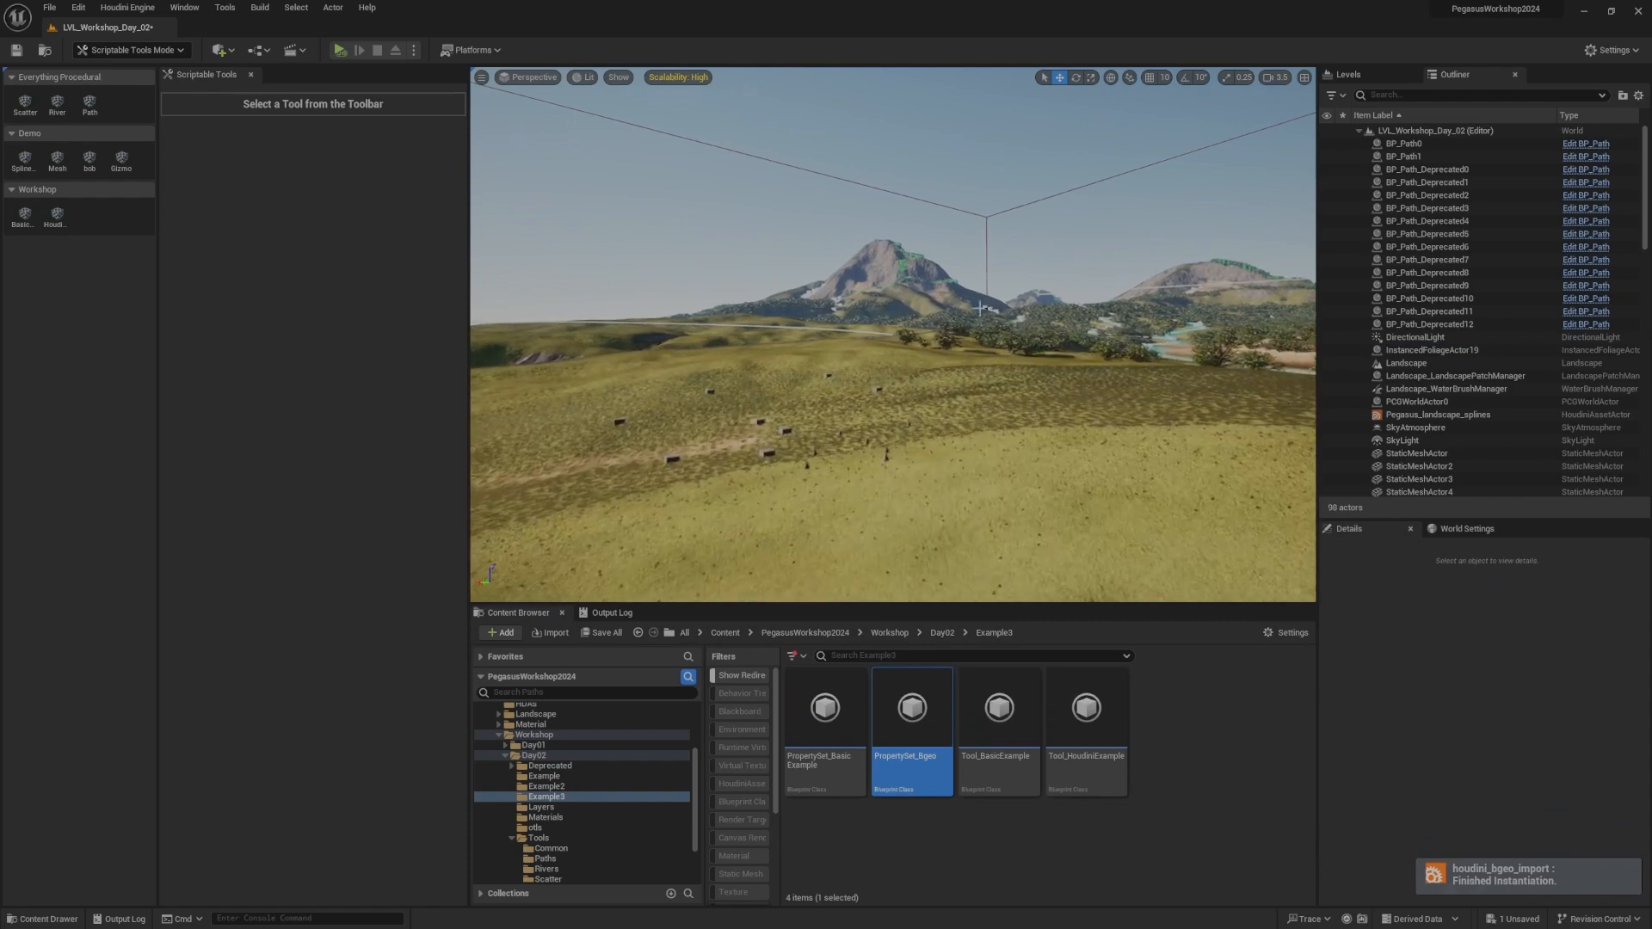
# Step: Reopen the Tool_HoudiniExample blueprint and shift the Cook comment box closer in line with the Create HDA comment box
pyautogui.doubleClick(1086, 707)
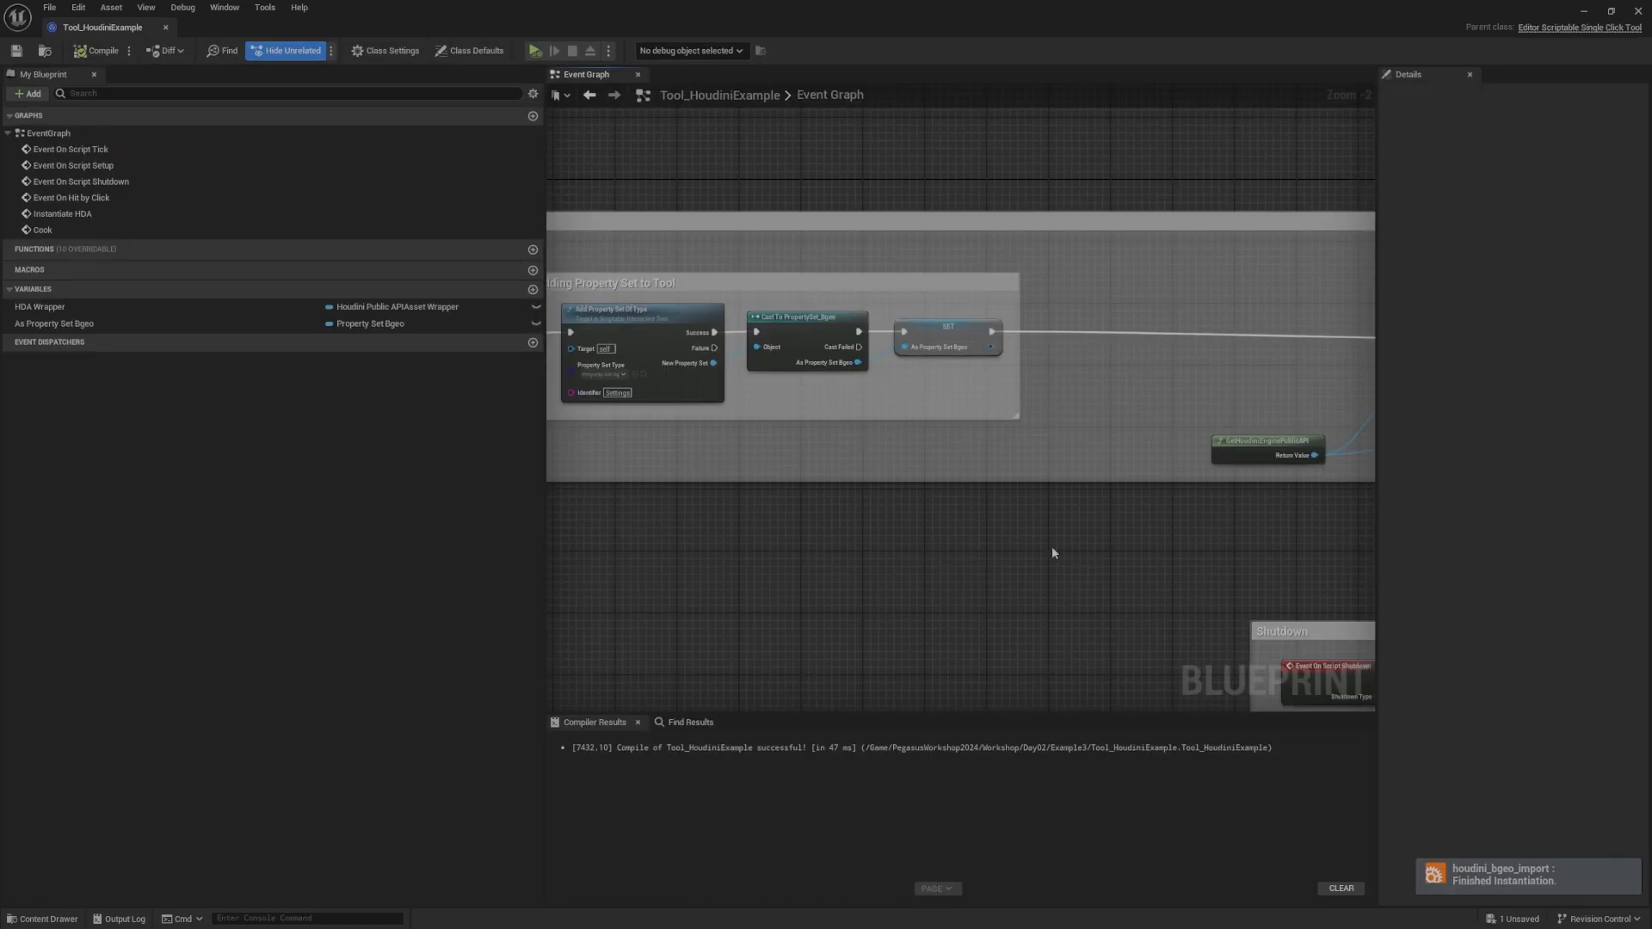
pyautogui.scroll(-2, 1147, 442)
pyautogui.moveTo(1147, 442); pyautogui.dragTo(789, 417, button='right')
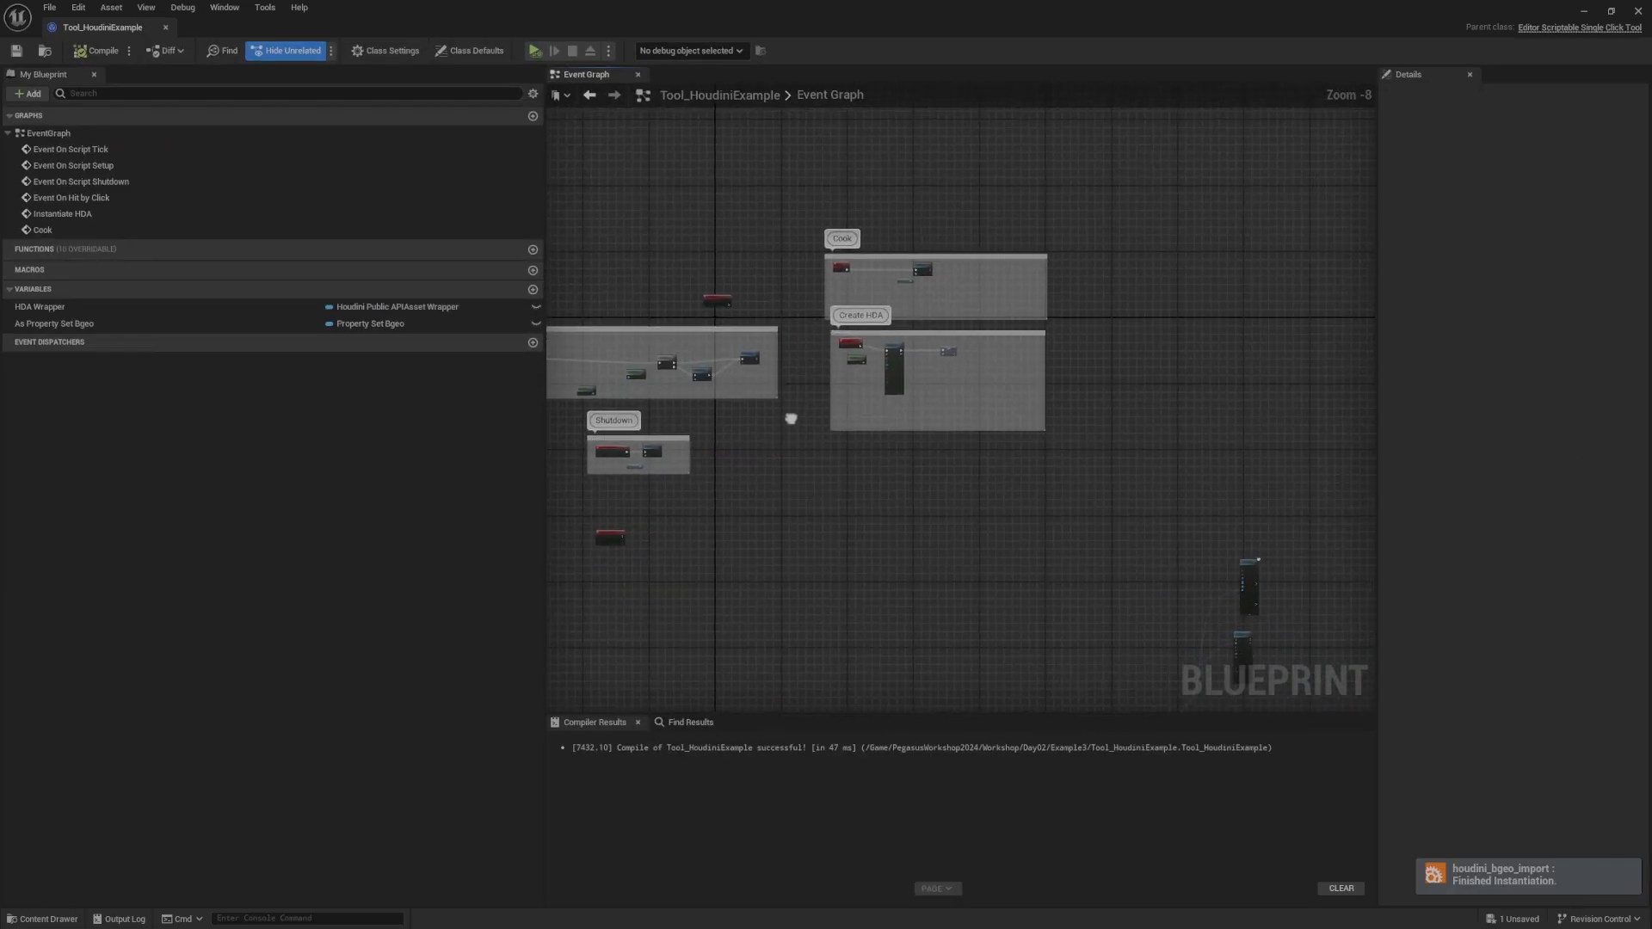
pyautogui.scroll(5, 907, 278)
pyautogui.moveTo(1002, 383); pyautogui.dragTo(895, 330, button='right')
pyautogui.moveTo(868, 148); pyautogui.dragTo(881, 151)
pyautogui.moveTo(891, 204); pyautogui.dragTo(965, 202, button='right')
pyautogui.click(956, 320)
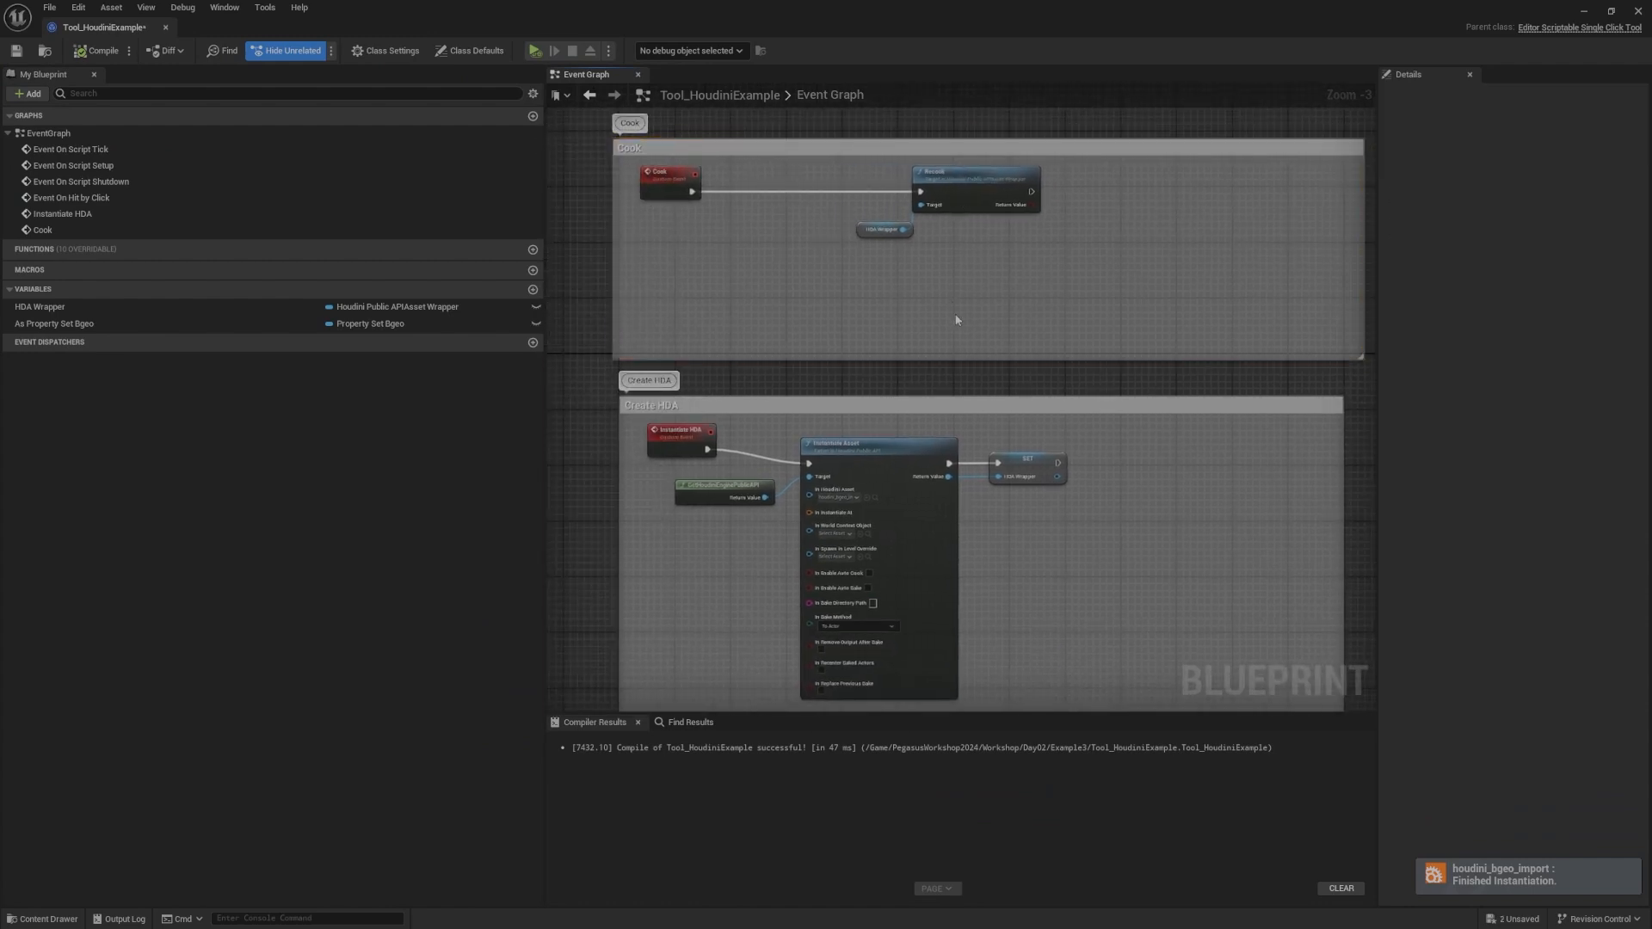
# Step: Move the Recook and HDA Wrapper nodes farther from the Cook event to free space between them
pyautogui.moveTo(971, 336); pyautogui.dragTo(1117, 470, button='right')
pyautogui.moveTo(1119, 447); pyautogui.dragTo(937, 336)
pyautogui.moveTo(937, 336); pyautogui.dragTo(753, 335, button='right')
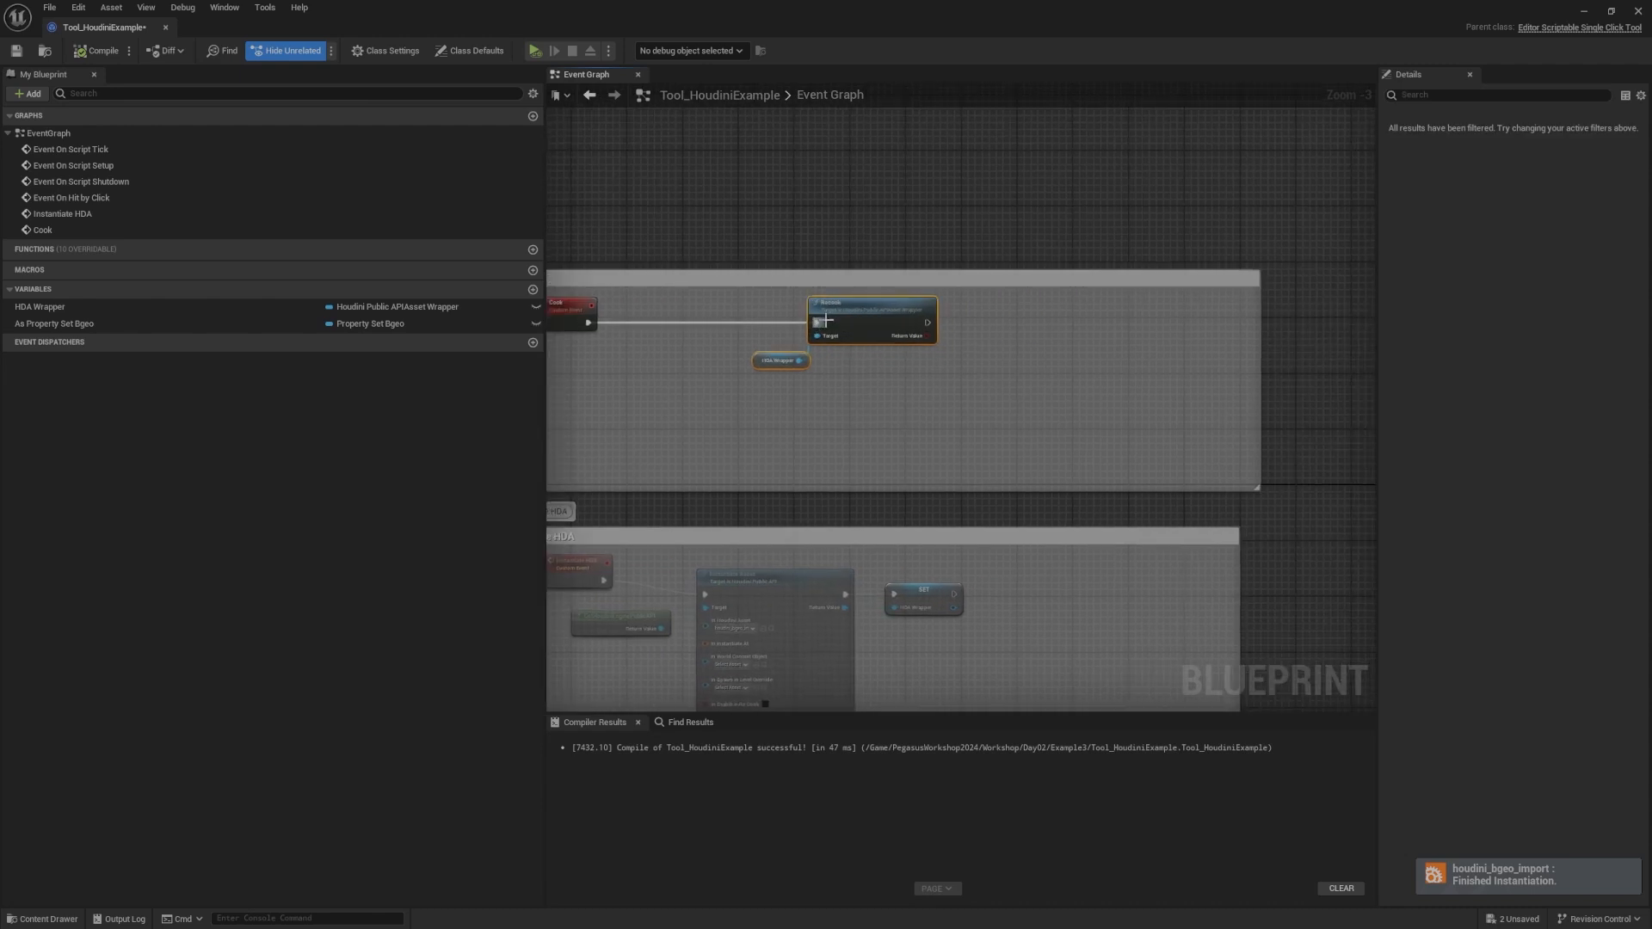
pyautogui.moveTo(877, 320); pyautogui.dragTo(1153, 320)
pyautogui.click(1007, 312)
pyautogui.moveTo(768, 313); pyautogui.dragTo(963, 350, button='right')
pyautogui.scroll(3, 731, 350)
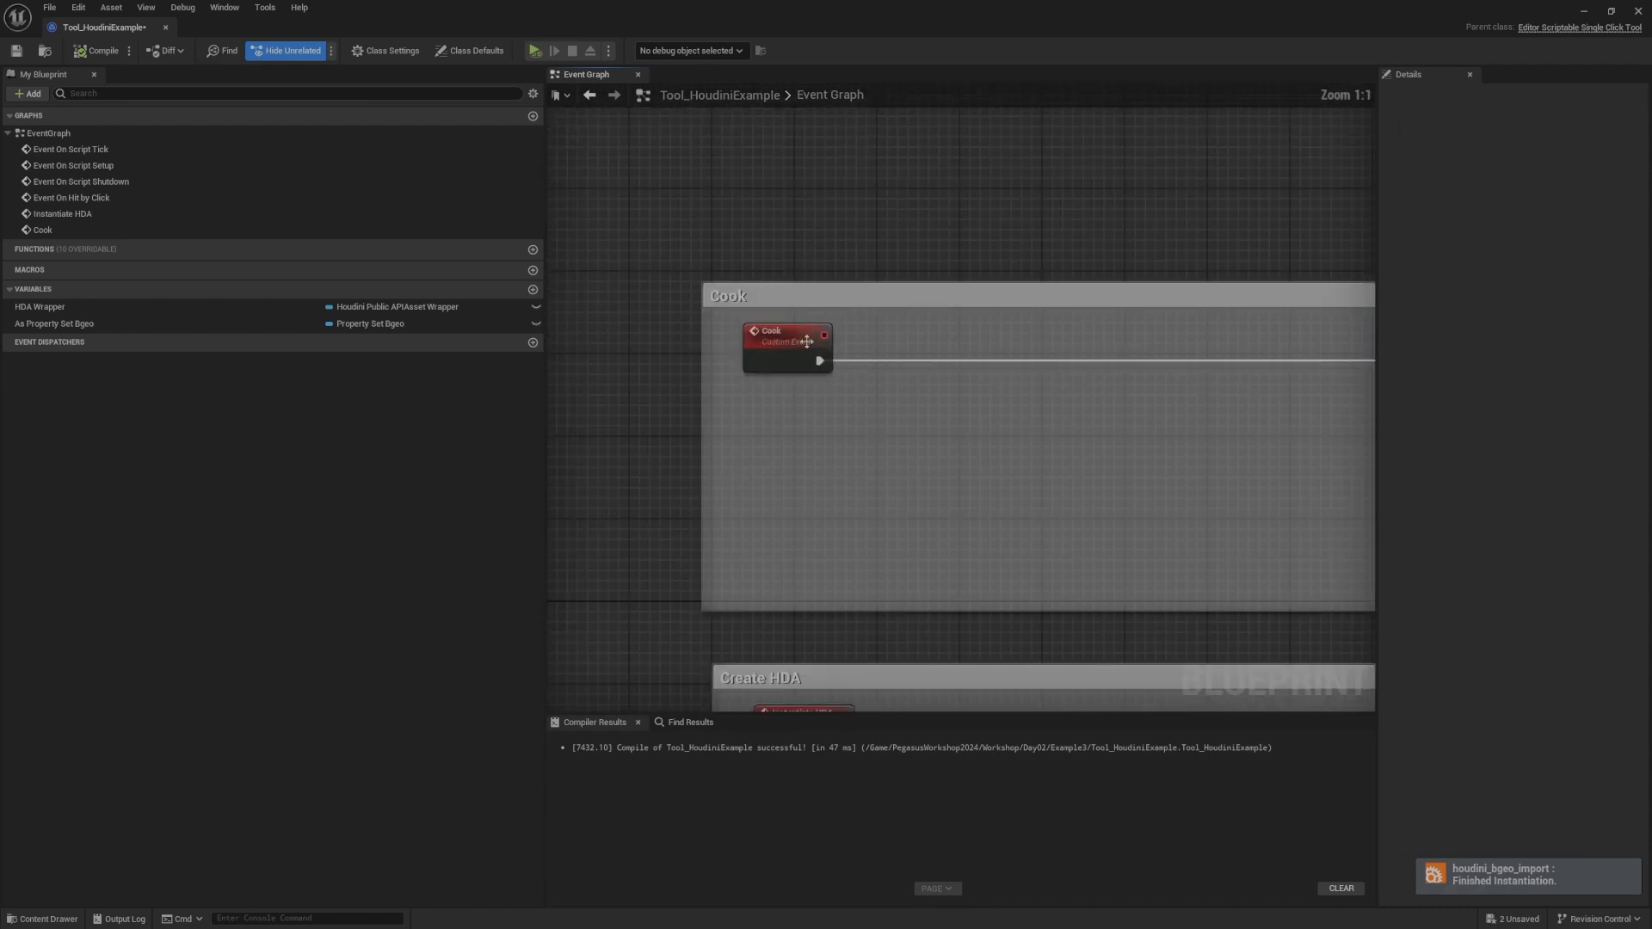
# Step: Reposition the Cook event node just inside the start of the Cook comment box
pyautogui.moveTo(800, 339); pyautogui.dragTo(760, 338)
pyautogui.scroll(-1, 917, 327)
pyautogui.moveTo(917, 327); pyautogui.dragTo(851, 296, button='right')
pyautogui.scroll(1, 711, 307)
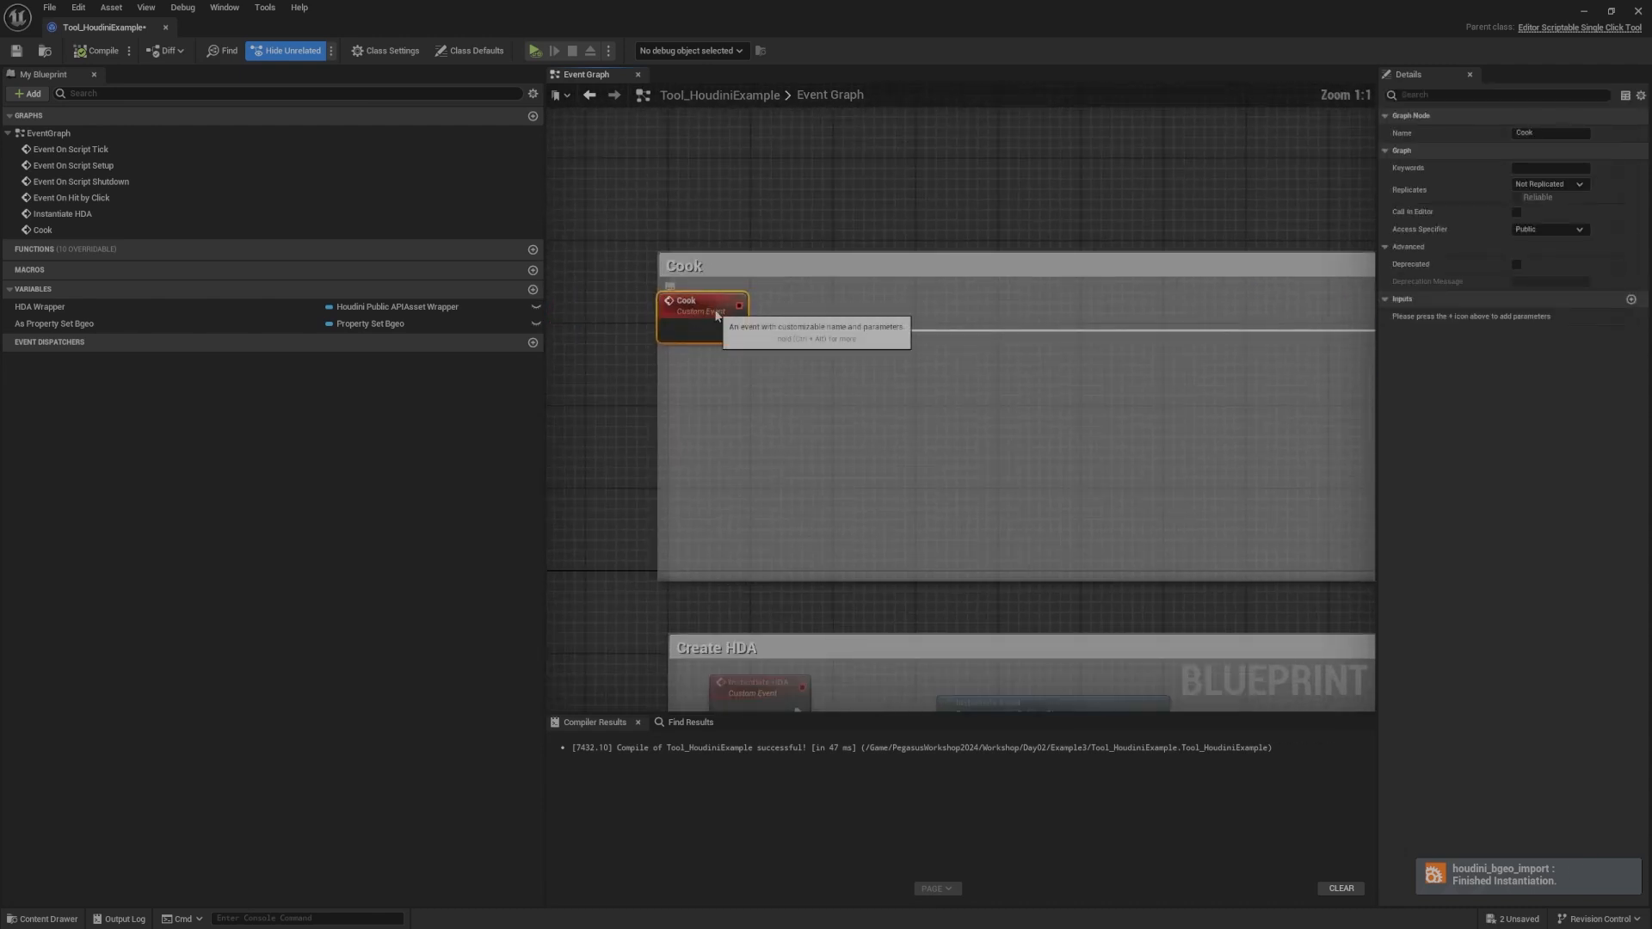
pyautogui.moveTo(711, 309); pyautogui.dragTo(721, 308)
pyautogui.click(808, 308)
pyautogui.moveTo(807, 306); pyautogui.dragTo(824, 342, button='right')
pyautogui.moveTo(724, 347); pyautogui.dragTo(736, 348)
pyautogui.moveTo(837, 339); pyautogui.dragTo(805, 321, button='right')
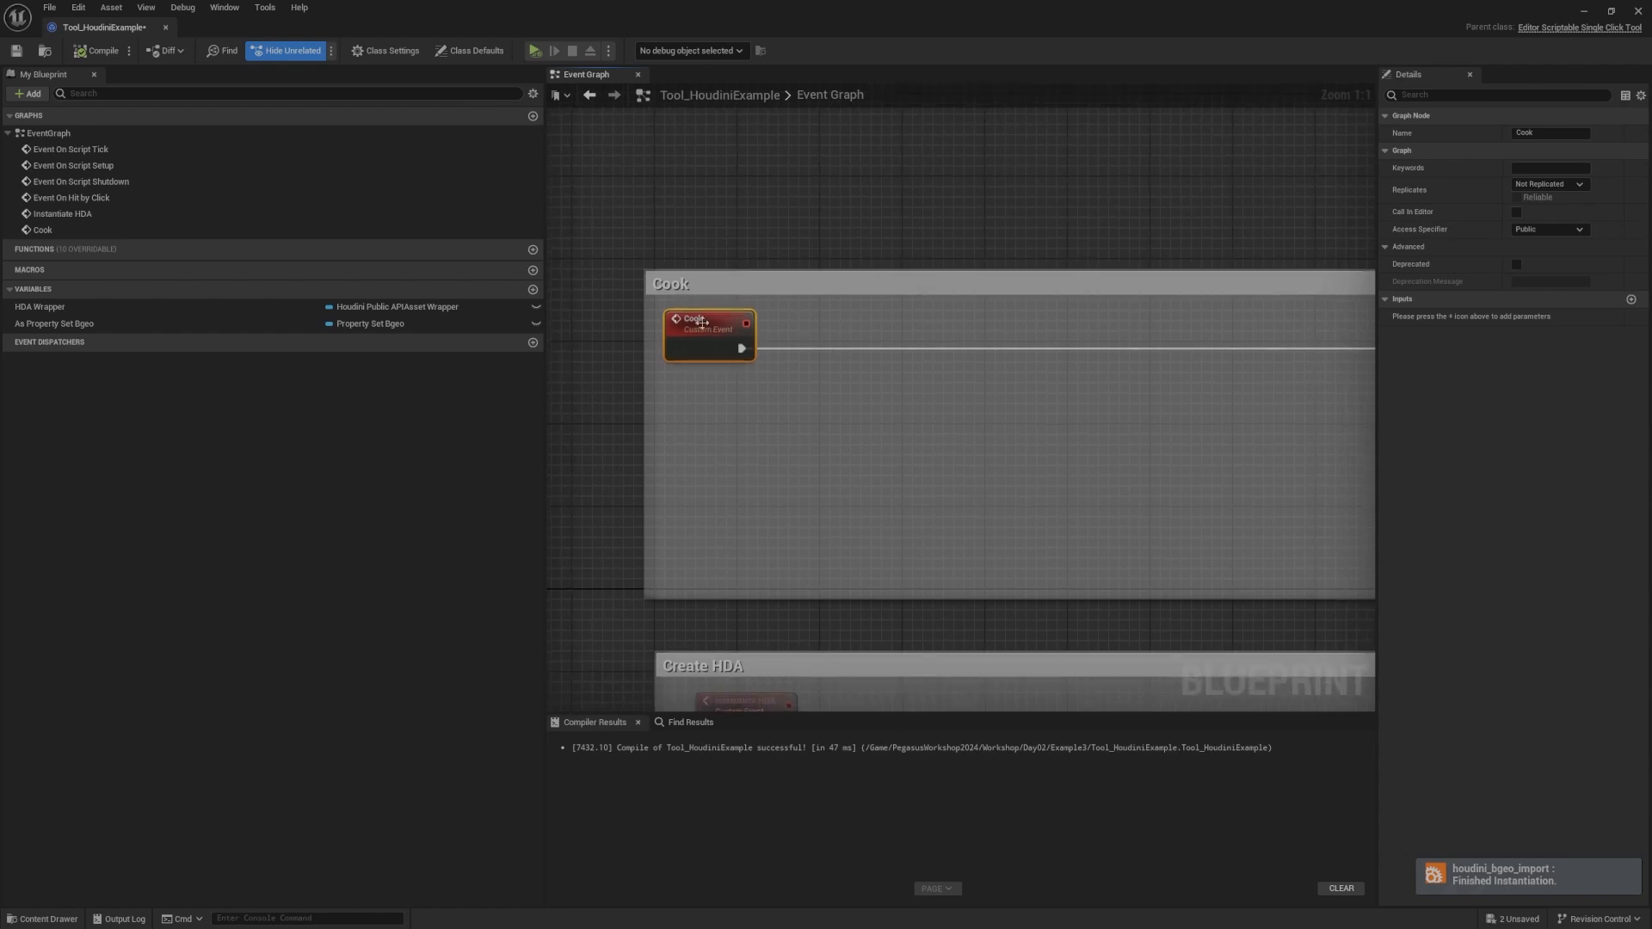
# Step: Examine the Cook event's execution flow and the Instantiate Asset chain in the Create HDA group
pyautogui.moveTo(747, 349); pyautogui.dragTo(1012, 383)
pyautogui.moveTo(1069, 314); pyautogui.dragTo(503, 270, button='right')
pyautogui.scroll(-2, 860, 337)
pyautogui.moveTo(834, 348); pyautogui.dragTo(944, 218, button='right')
pyautogui.scroll(-1, 865, 366)
pyautogui.moveTo(867, 285); pyautogui.dragTo(1086, 380, button='right')
pyautogui.scroll(3, 1031, 322)
pyautogui.click(1150, 380)
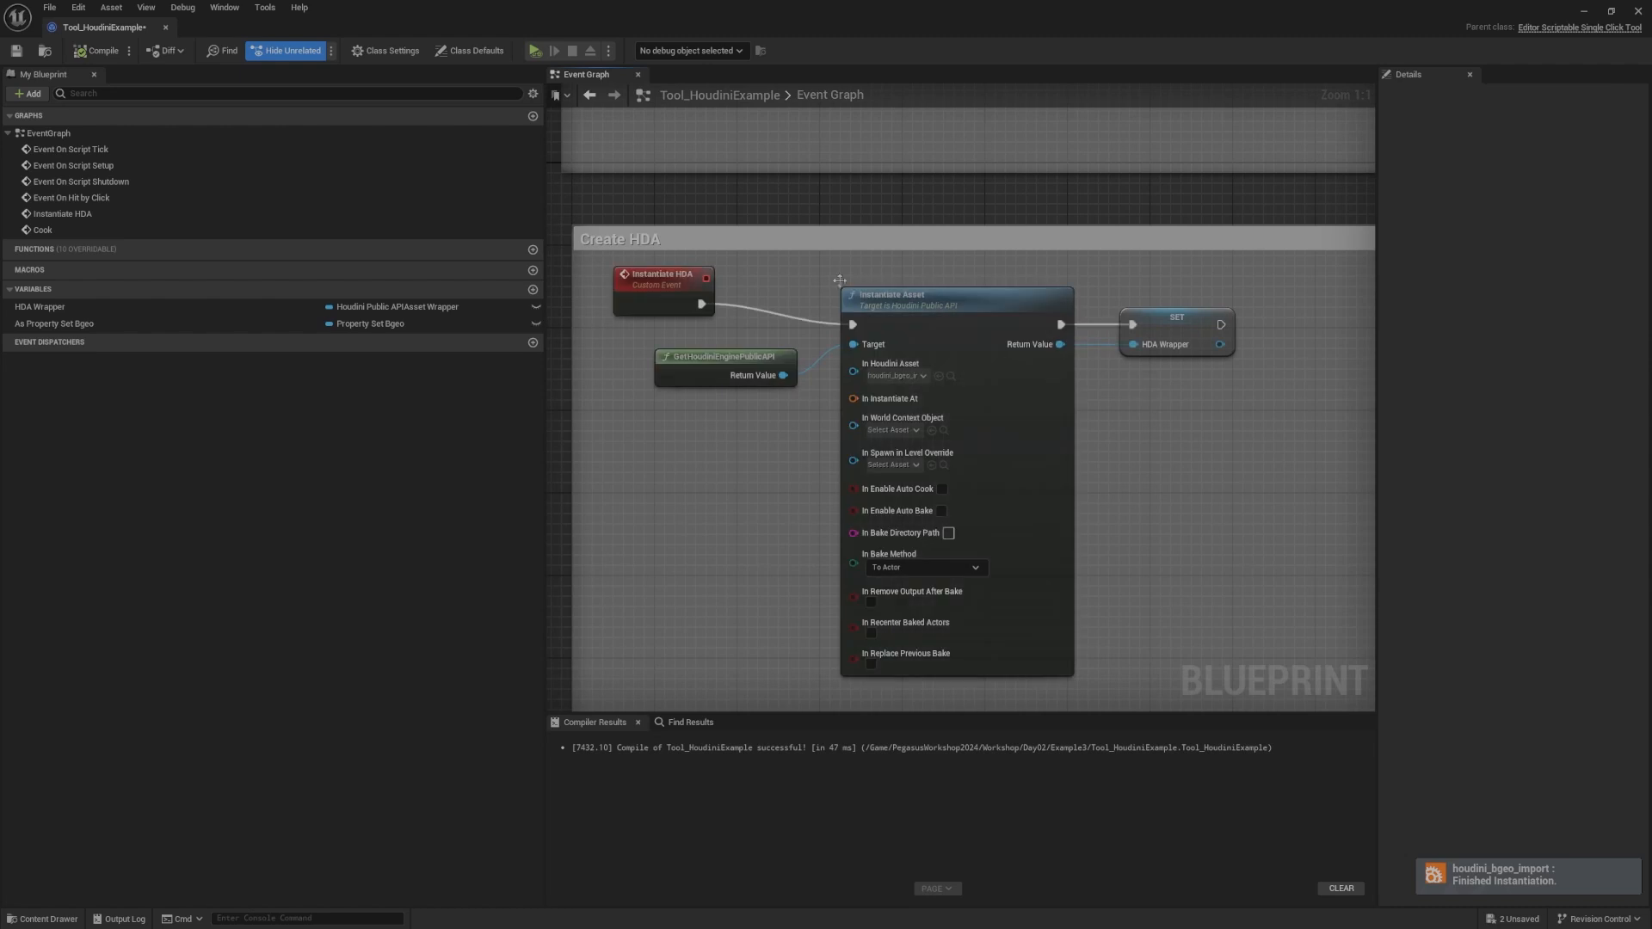
pyautogui.moveTo(1019, 269); pyautogui.dragTo(833, 225, button='right')
pyautogui.scroll(-5, 1007, 258)
pyautogui.scroll(-5, 833, 224)
pyautogui.moveTo(903, 275); pyautogui.dragTo(671, 201, button='right')
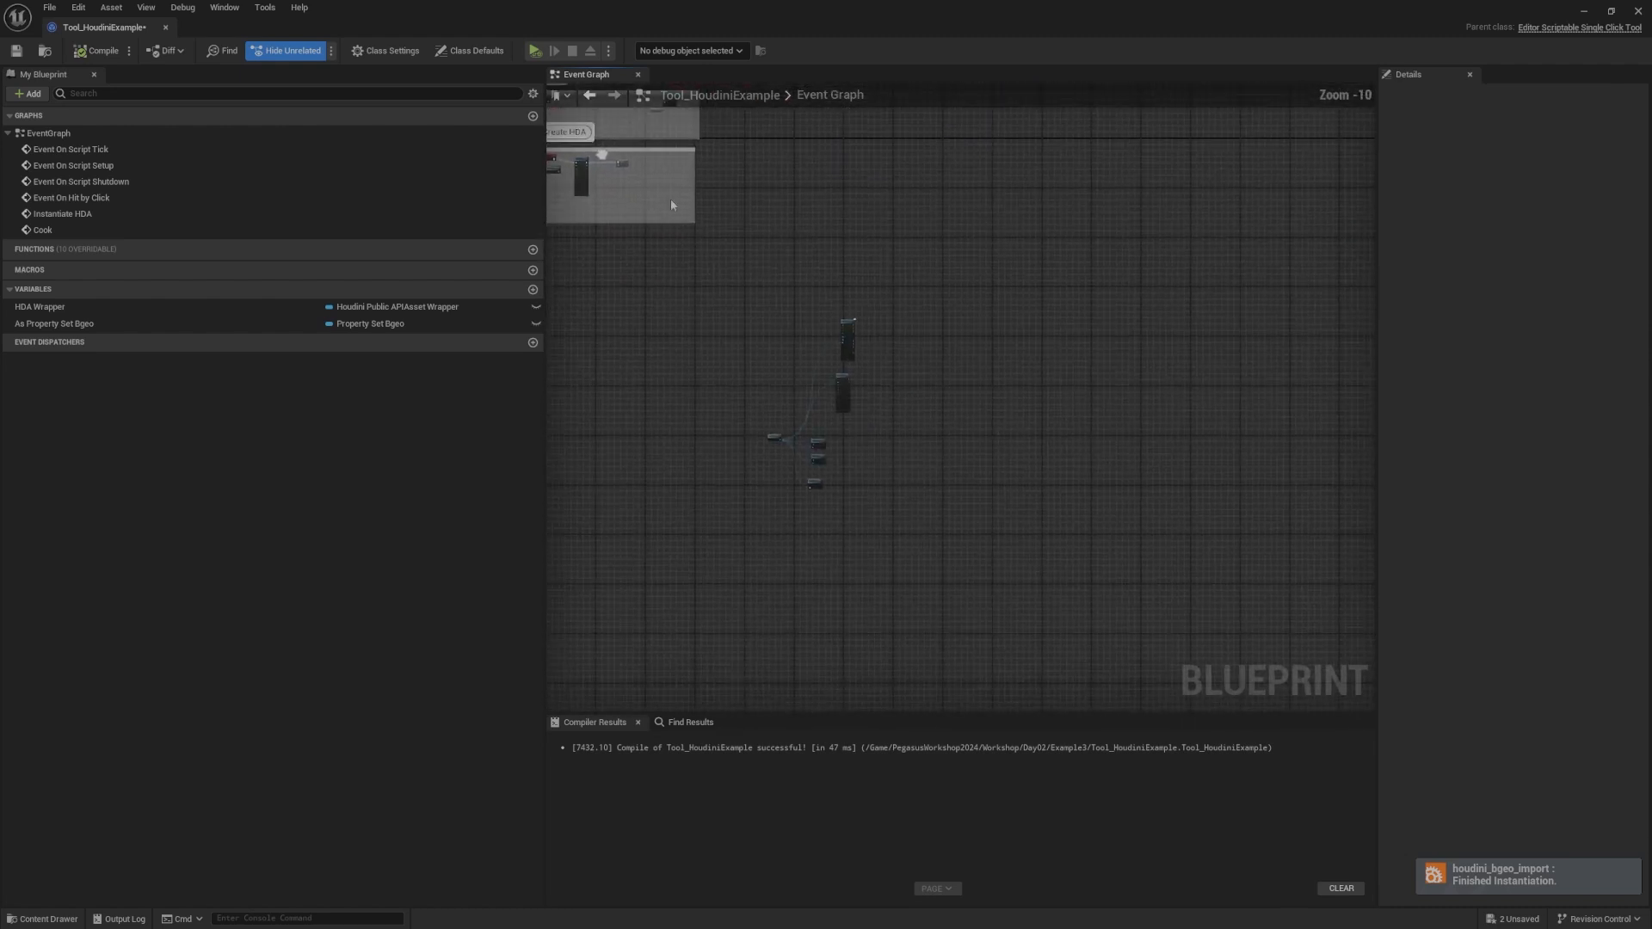
# Step: Move the spare Process HDA node slightly higher above the unused Instantiate Asset node
pyautogui.scroll(9, 1116, 320)
pyautogui.moveTo(841, 333); pyautogui.dragTo(757, 365, button='right')
pyautogui.scroll(1, 1116, 320)
pyautogui.moveTo(839, 280)
pyautogui.mouseDown()
pyautogui.moveTo(782, 225)
pyautogui.moveTo(823, 251)
pyautogui.mouseUp()
pyautogui.moveTo(834, 253); pyautogui.dragTo(848, 331, button='right')
pyautogui.scroll(-8, 934, 388)
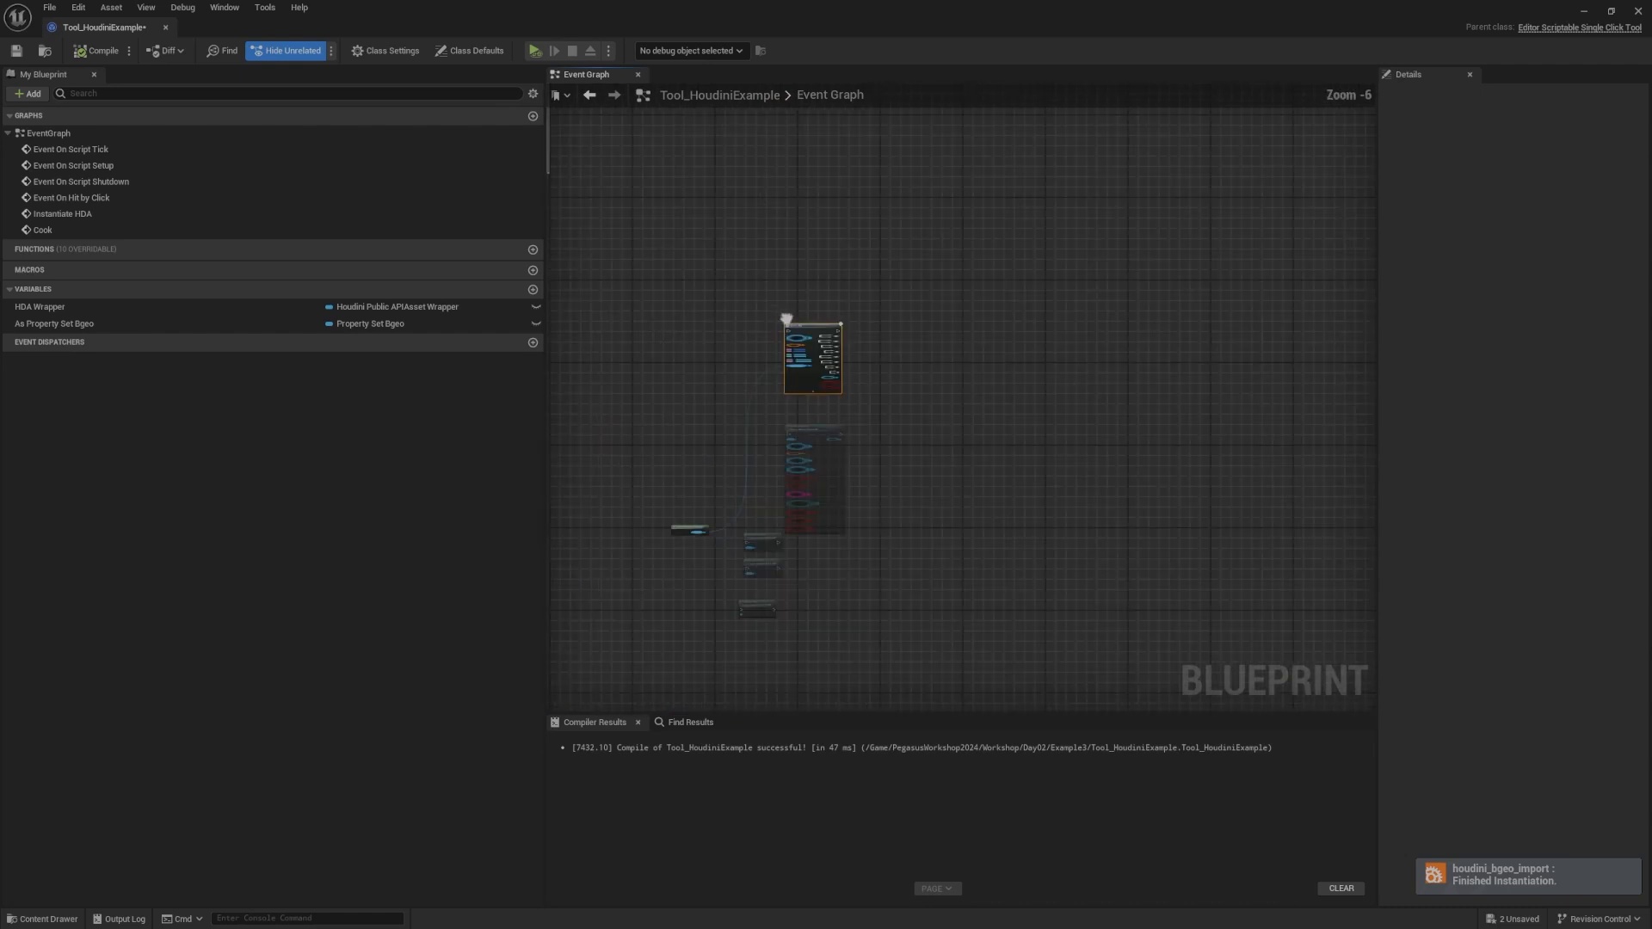
pyautogui.scroll(8, 989, 340)
pyautogui.moveTo(989, 341); pyautogui.dragTo(993, 318, button='right')
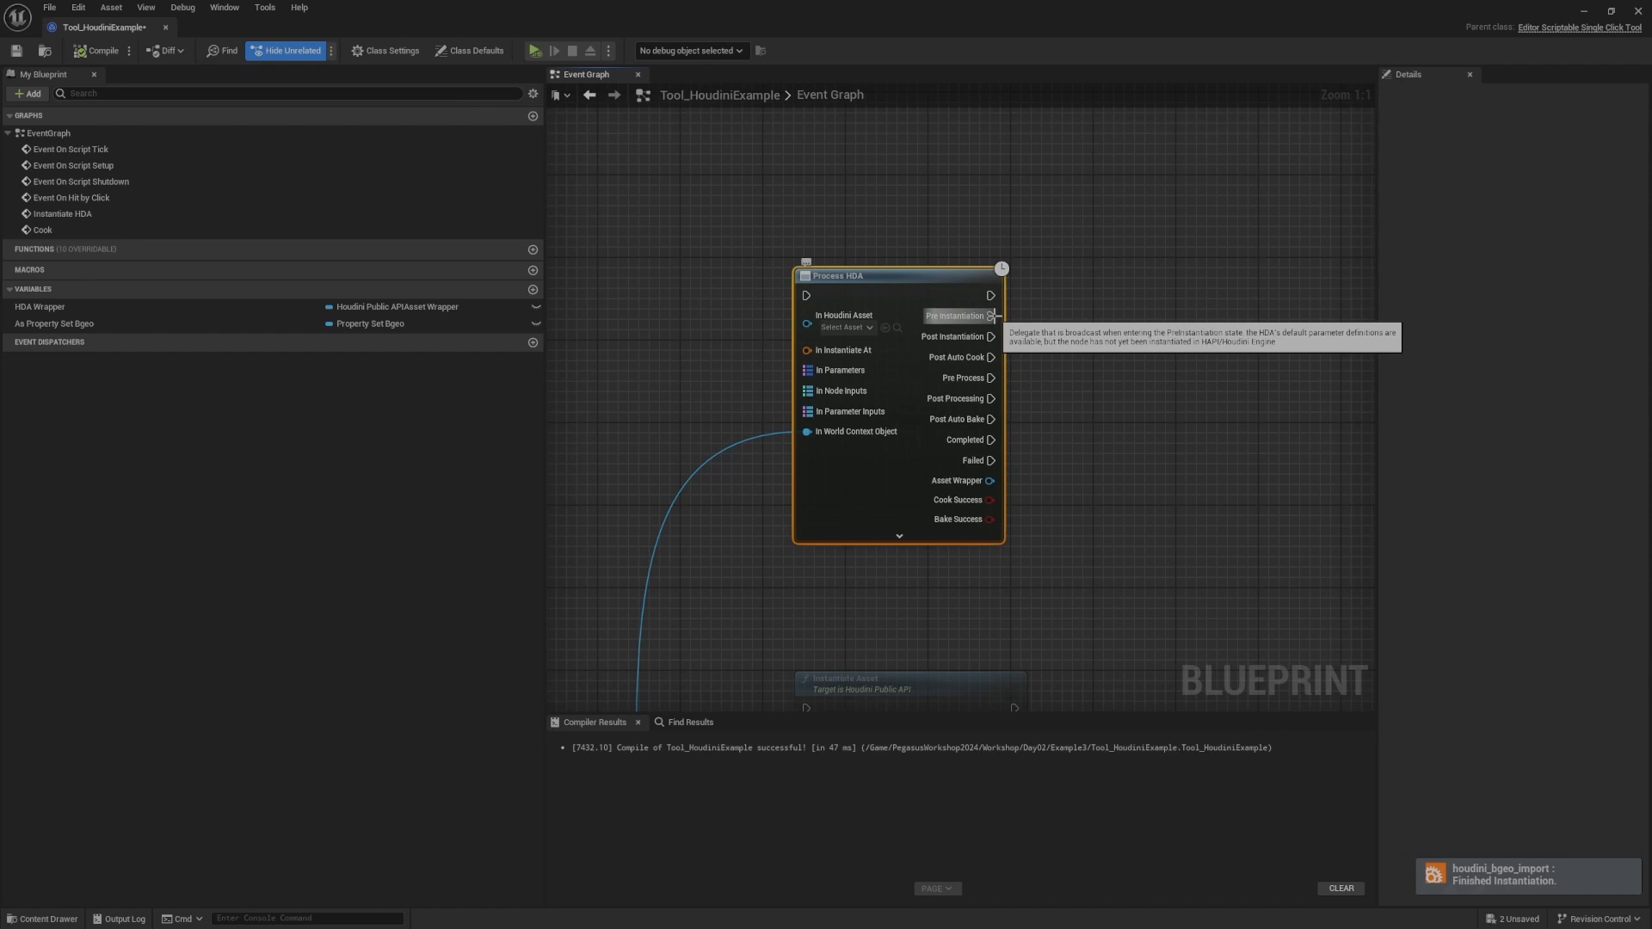
pyautogui.moveTo(1039, 260); pyautogui.dragTo(1016, 273, button='right')
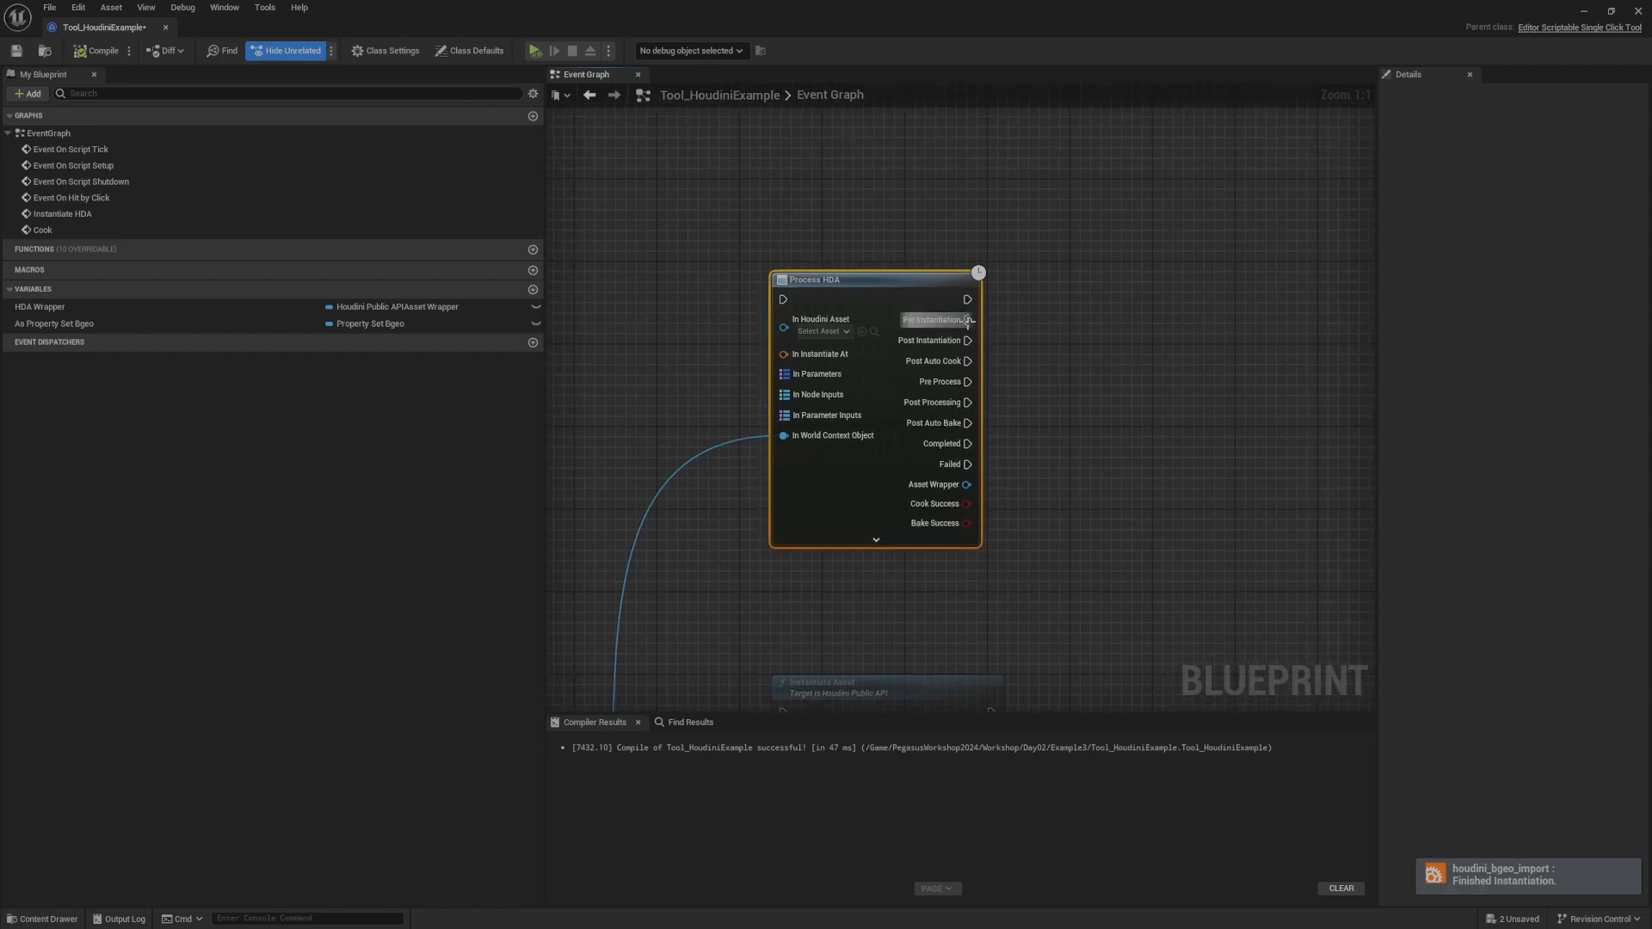
# Step: Examine the Process HDA node's delegate outputs, including Pre Instantiation, Post Instantiation, Post Auto Cook and Pre Process
pyautogui.moveTo(968, 320); pyautogui.dragTo(1036, 340)
pyautogui.moveTo(1030, 291); pyautogui.dragTo(1042, 310, button='right')
pyautogui.moveTo(980, 340); pyautogui.dragTo(1060, 358)
pyautogui.moveTo(1042, 300); pyautogui.dragTo(1022, 239, button='right')
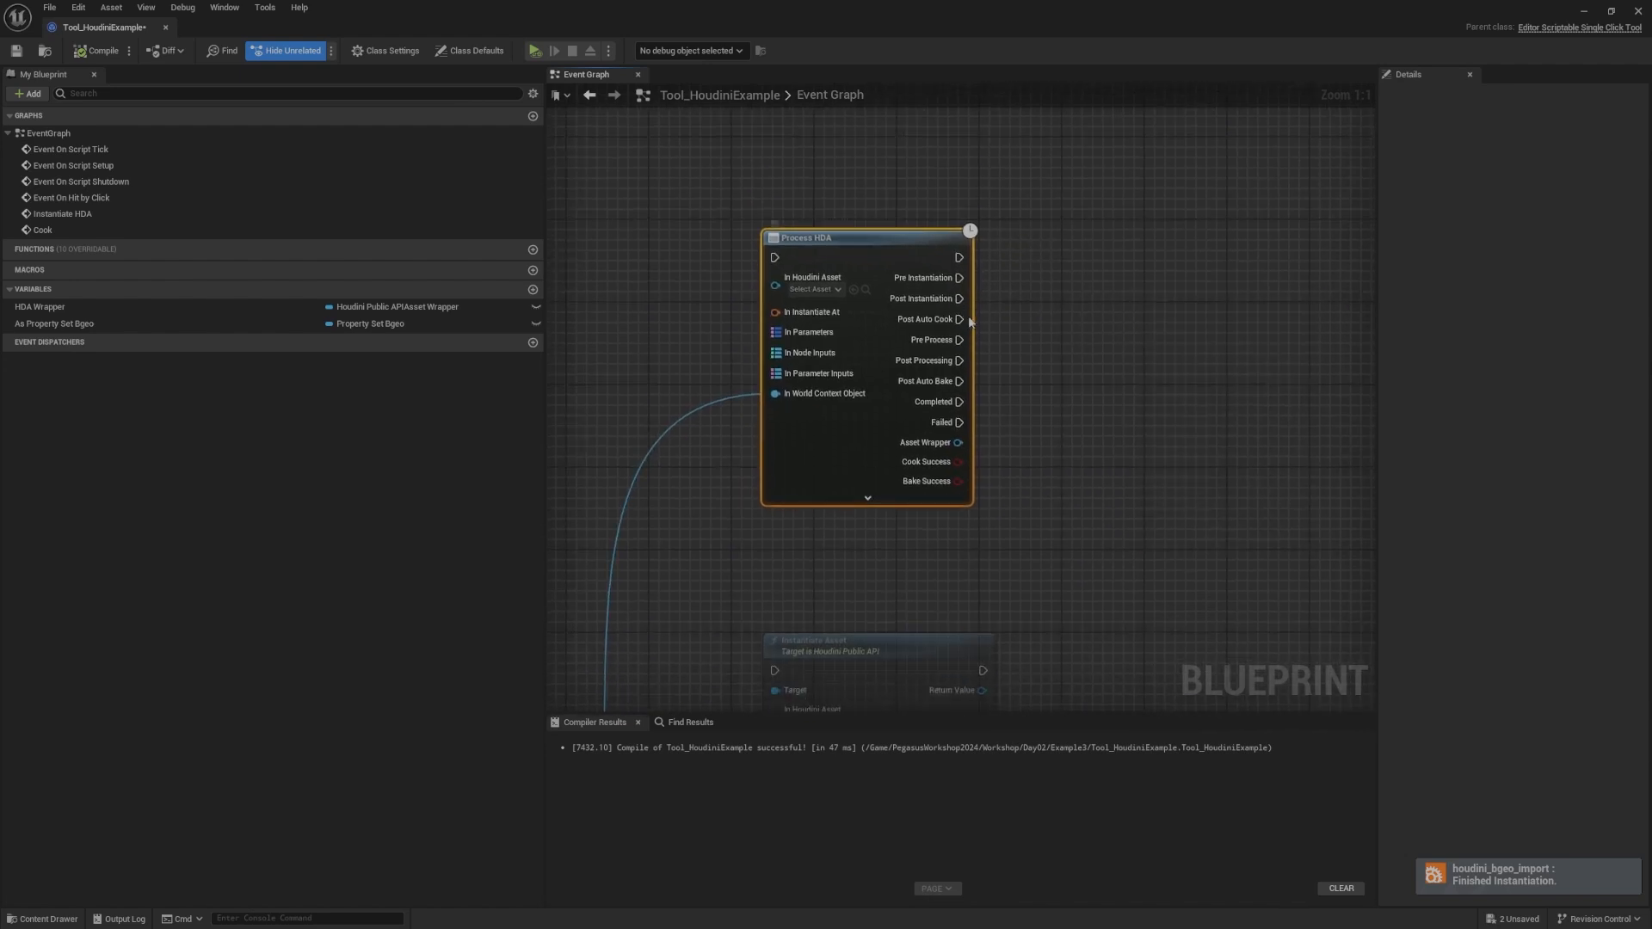
pyautogui.moveTo(970, 323); pyautogui.dragTo(1056, 299)
pyautogui.moveTo(987, 333); pyautogui.dragTo(1042, 344)
pyautogui.click(959, 391)
pyautogui.moveTo(1019, 245); pyautogui.dragTo(1019, 255, button='right')
pyautogui.moveTo(1037, 226); pyautogui.dragTo(986, 386)
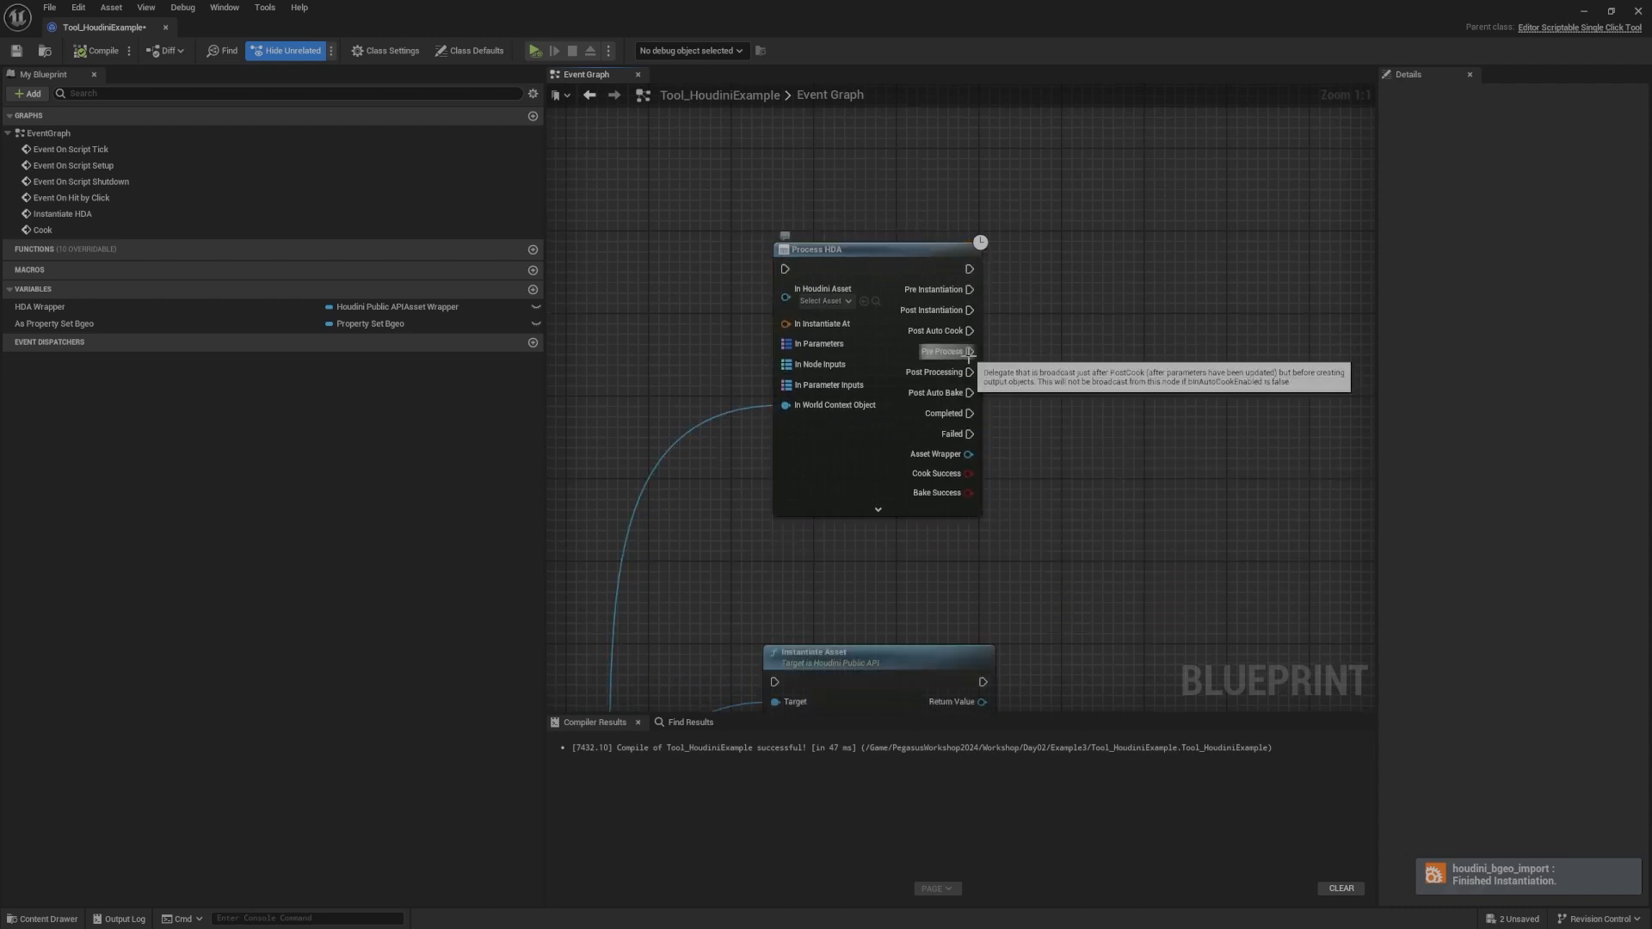
pyautogui.moveTo(979, 312); pyautogui.dragTo(939, 364, button='right')
pyautogui.moveTo(911, 353); pyautogui.dragTo(1017, 358)
pyautogui.moveTo(914, 374); pyautogui.dragTo(1040, 376)
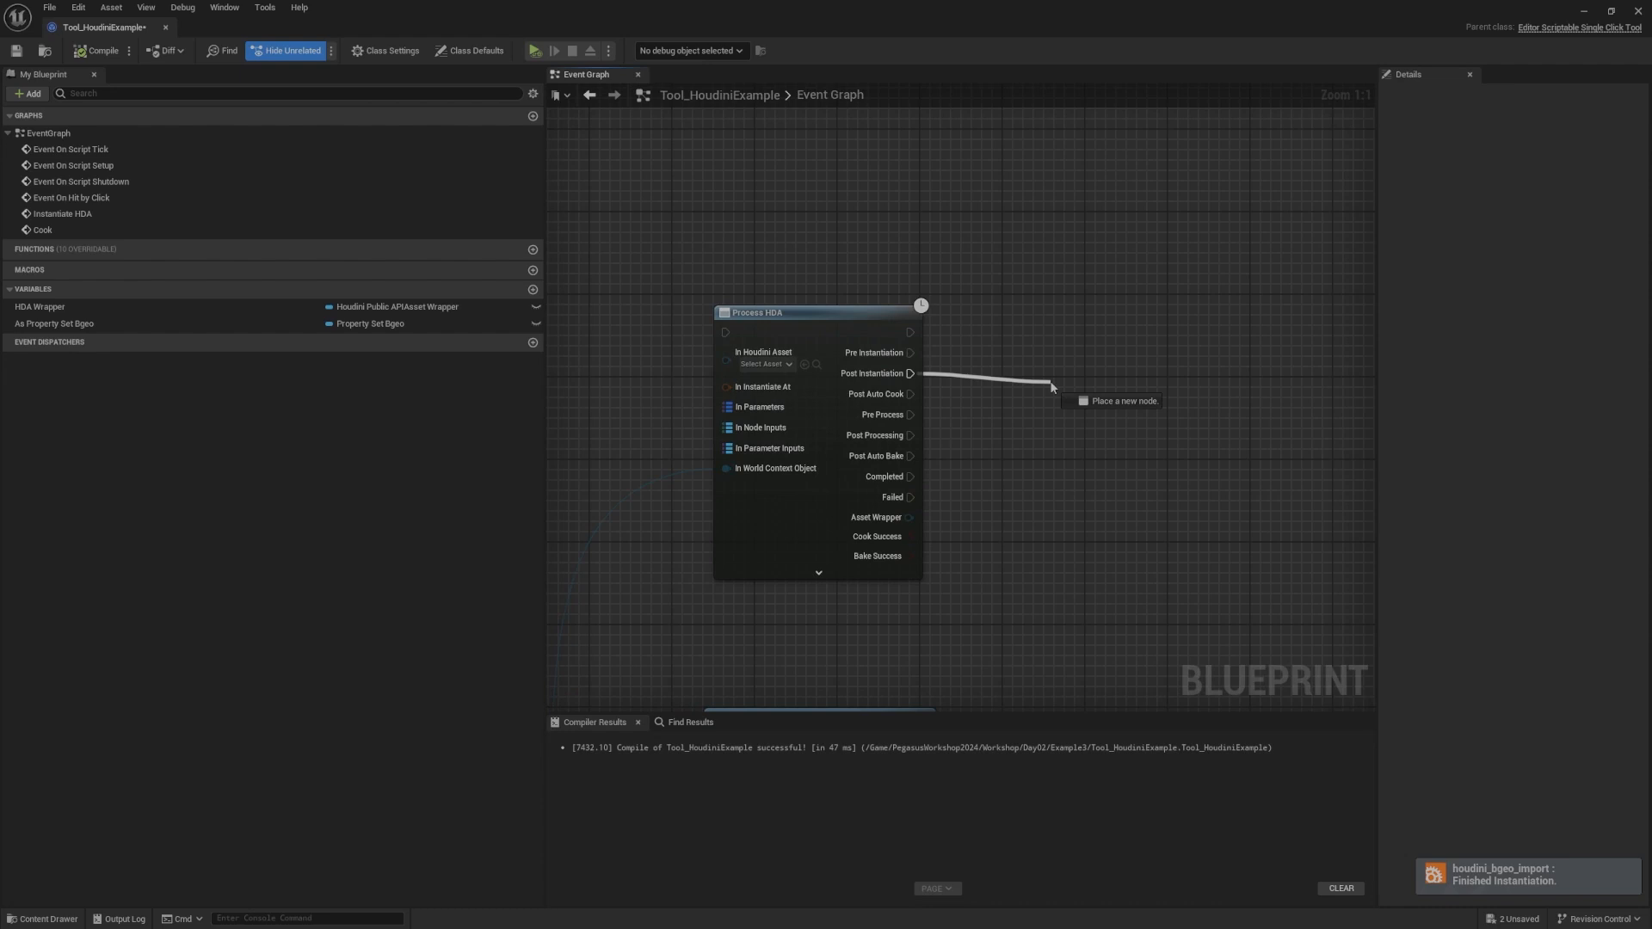
pyautogui.moveTo(1051, 383); pyautogui.dragTo(1051, 383)
pyautogui.moveTo(976, 366); pyautogui.dragTo(1188, 464, button='right')
pyautogui.scroll(-5, 1033, 301)
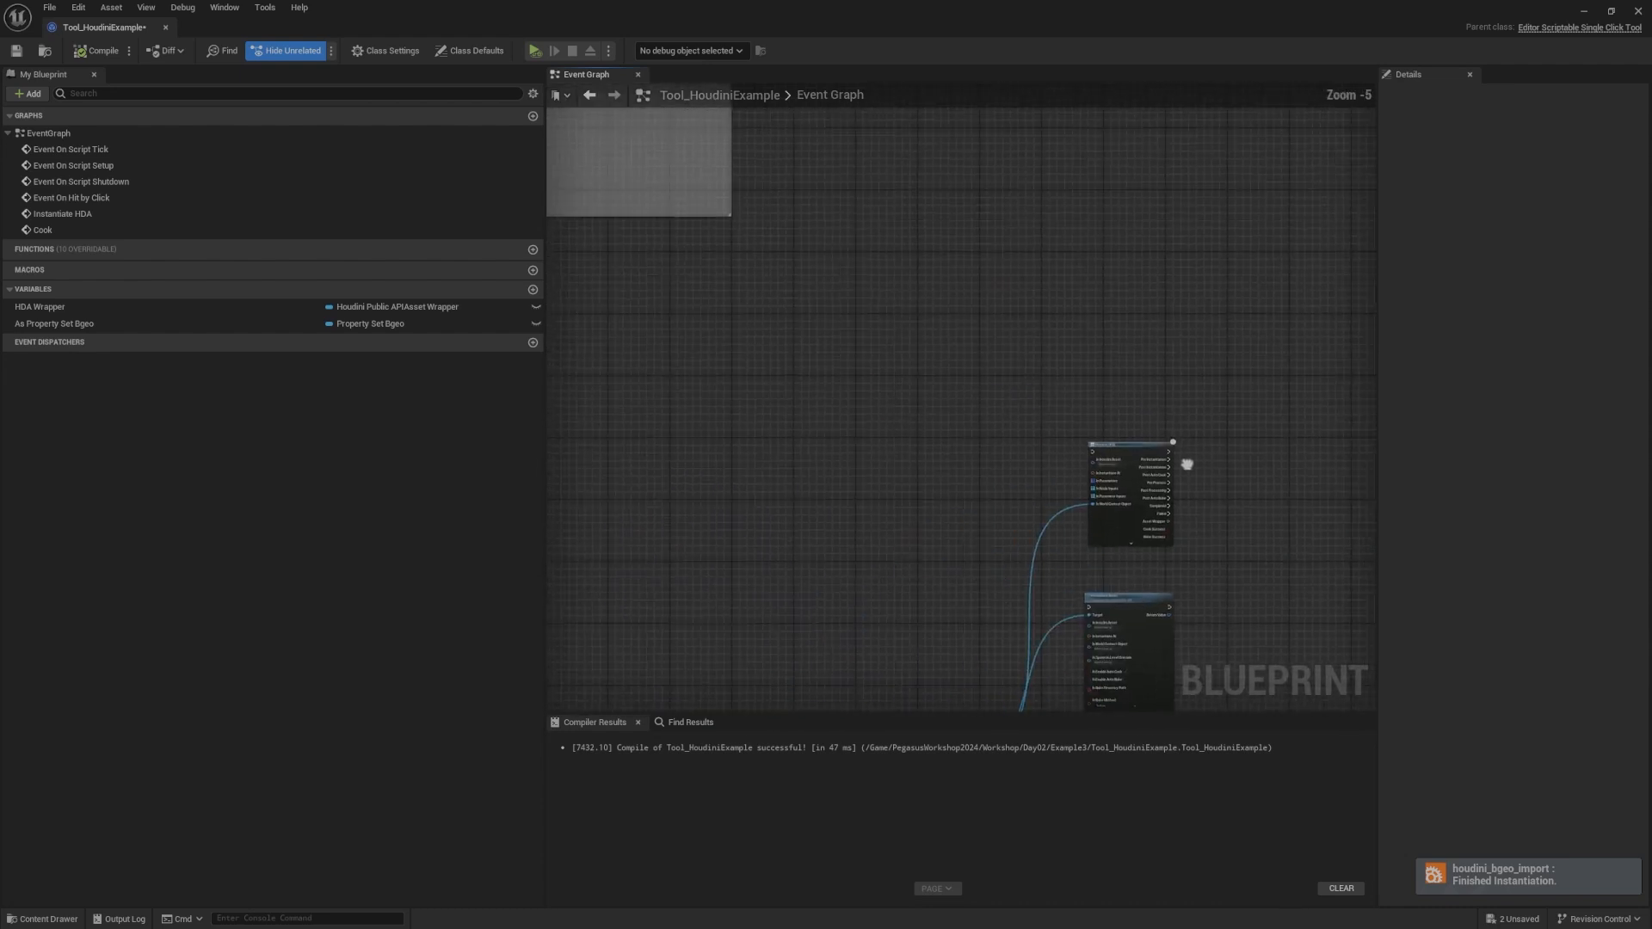
pyautogui.scroll(3, 956, 424)
pyautogui.scroll(2, 910, 469)
pyautogui.moveTo(895, 469)
pyautogui.mouseDown()
pyautogui.moveTo(1018, 468)
pyautogui.moveTo(1064, 532)
pyautogui.moveTo(1029, 523)
pyautogui.moveTo(1046, 389)
pyautogui.moveTo(1060, 528)
pyautogui.moveTo(1008, 475)
pyautogui.moveTo(894, 472)
pyautogui.mouseUp()
pyautogui.moveTo(919, 409); pyautogui.dragTo(985, 283, button='right')
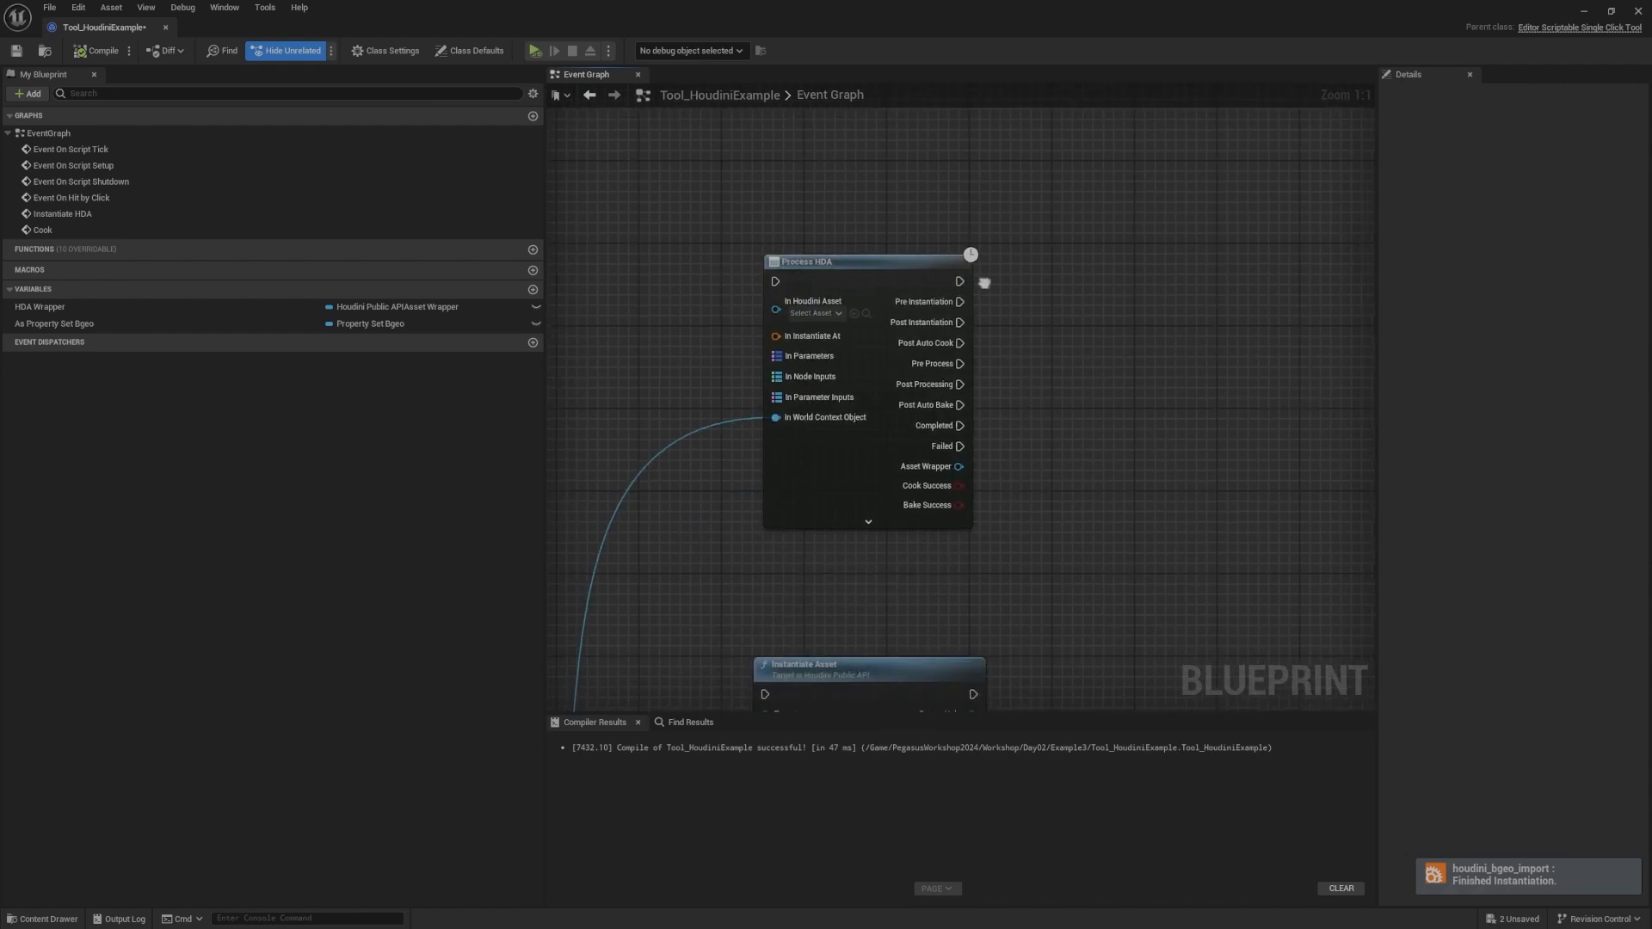
pyautogui.moveTo(961, 322)
pyautogui.mouseDown()
pyautogui.moveTo(1048, 324)
pyautogui.moveTo(959, 296)
pyautogui.mouseUp()
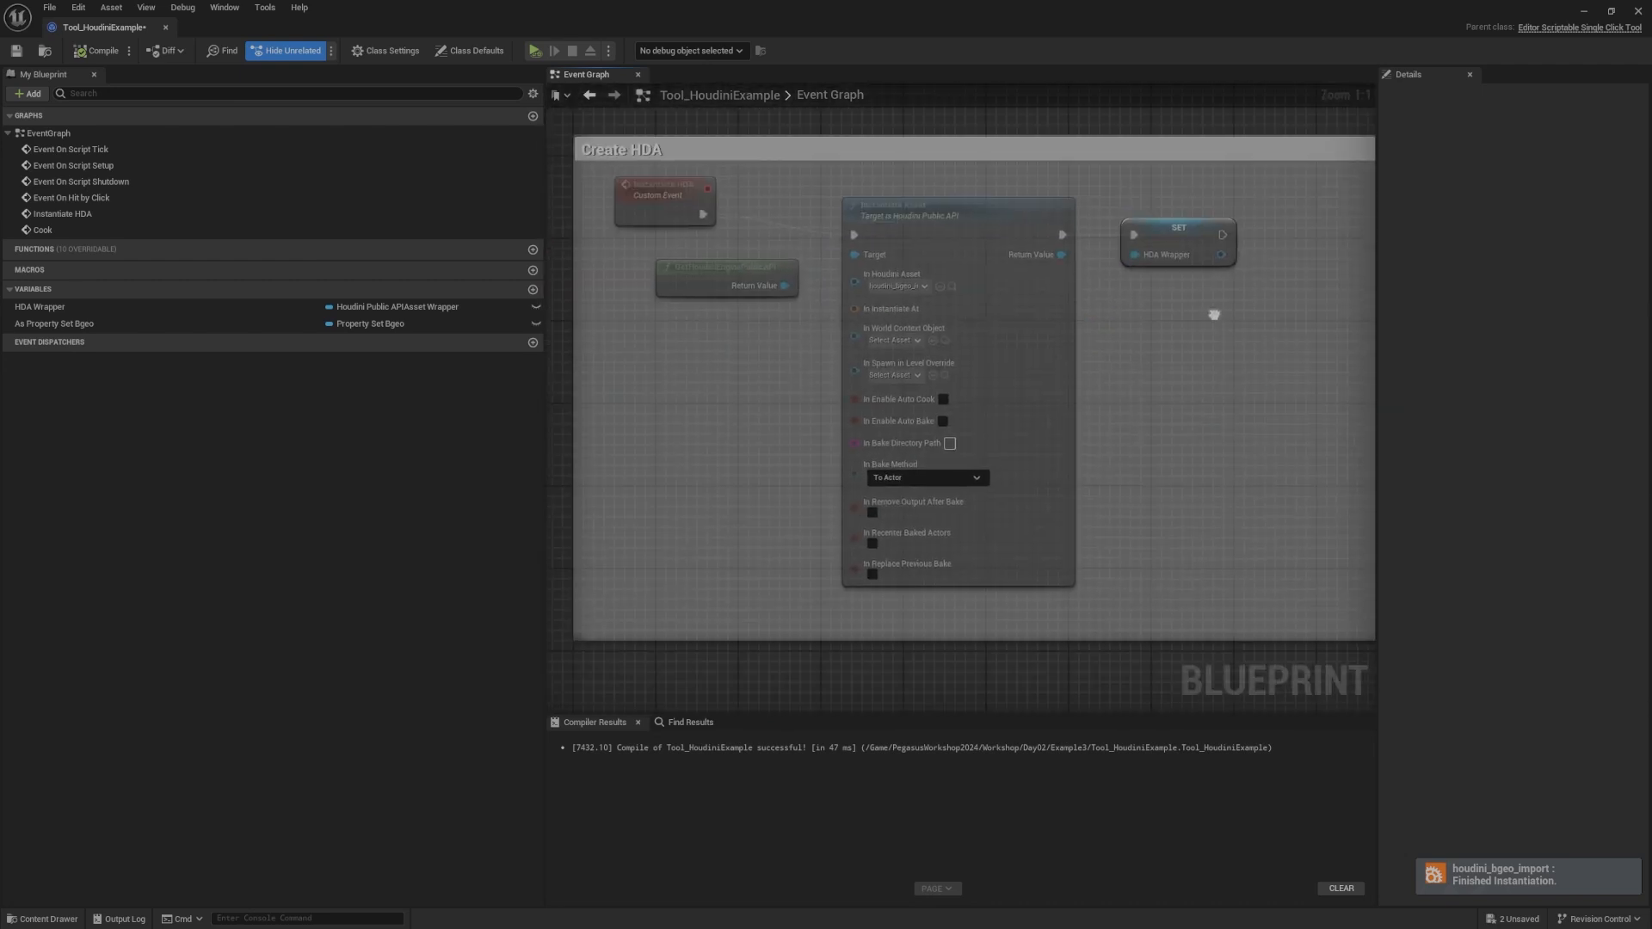
# Step: Add a Bind Event to On Post Instantiation Delegate node targeting HDA Wrapper and connect it after the SET node in Create HDA
pyautogui.click(964, 210)
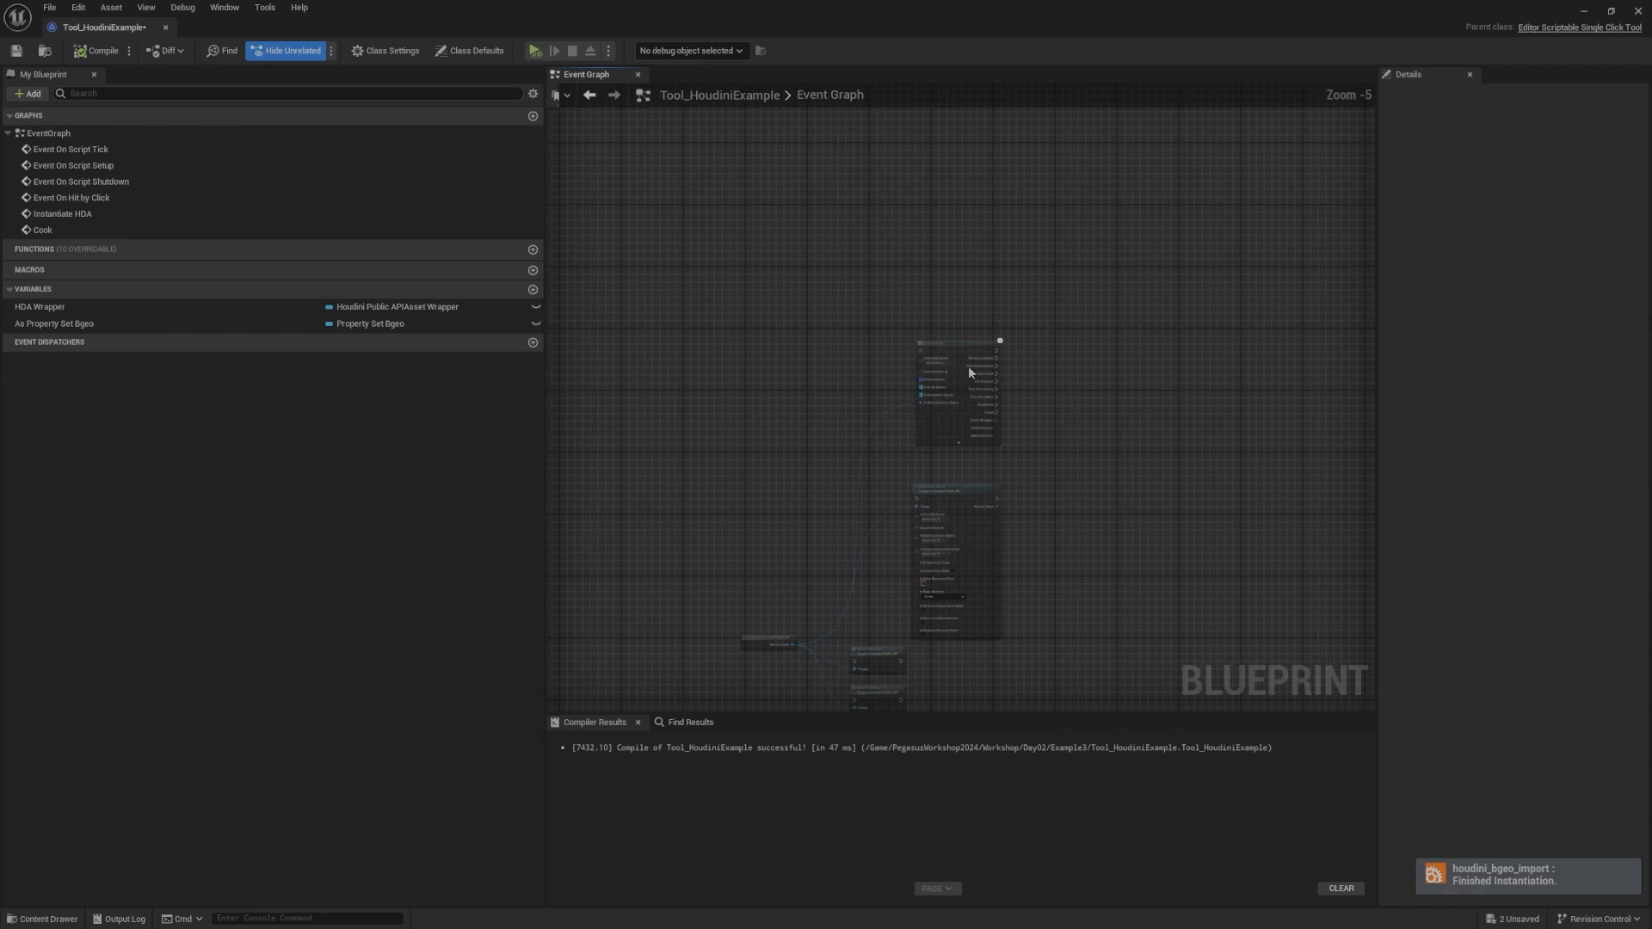
pyautogui.scroll(5, 968, 371)
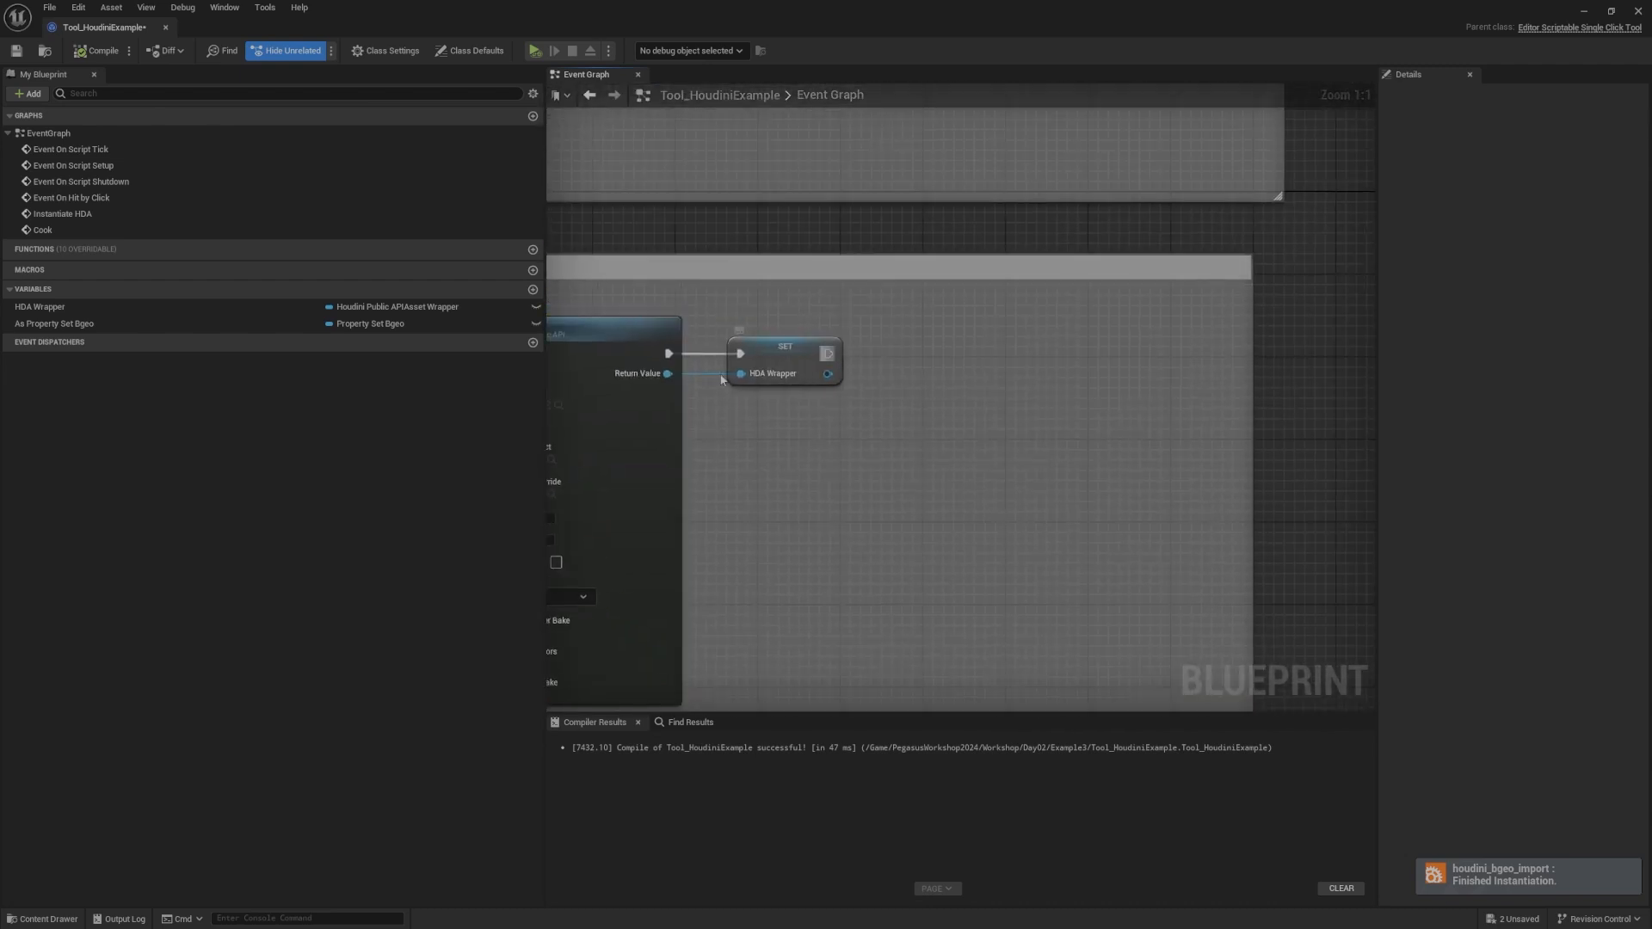
pyautogui.moveTo(827, 373); pyautogui.dragTo(1011, 386)
pyautogui.write('bind')
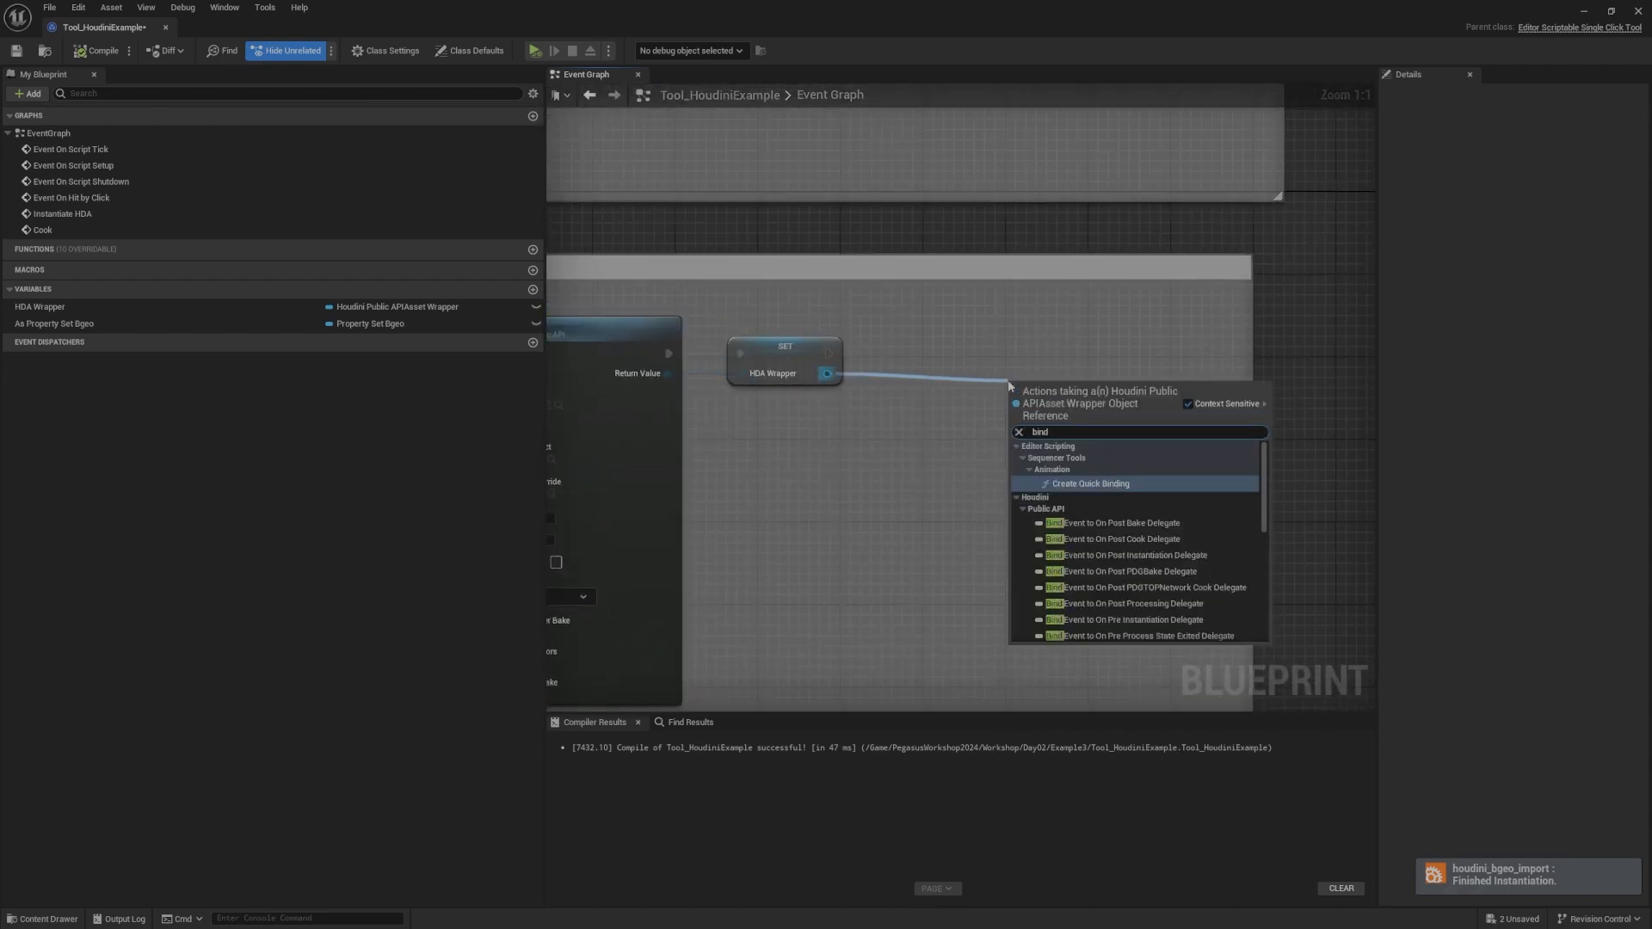
pyautogui.scroll(-2, 1129, 454)
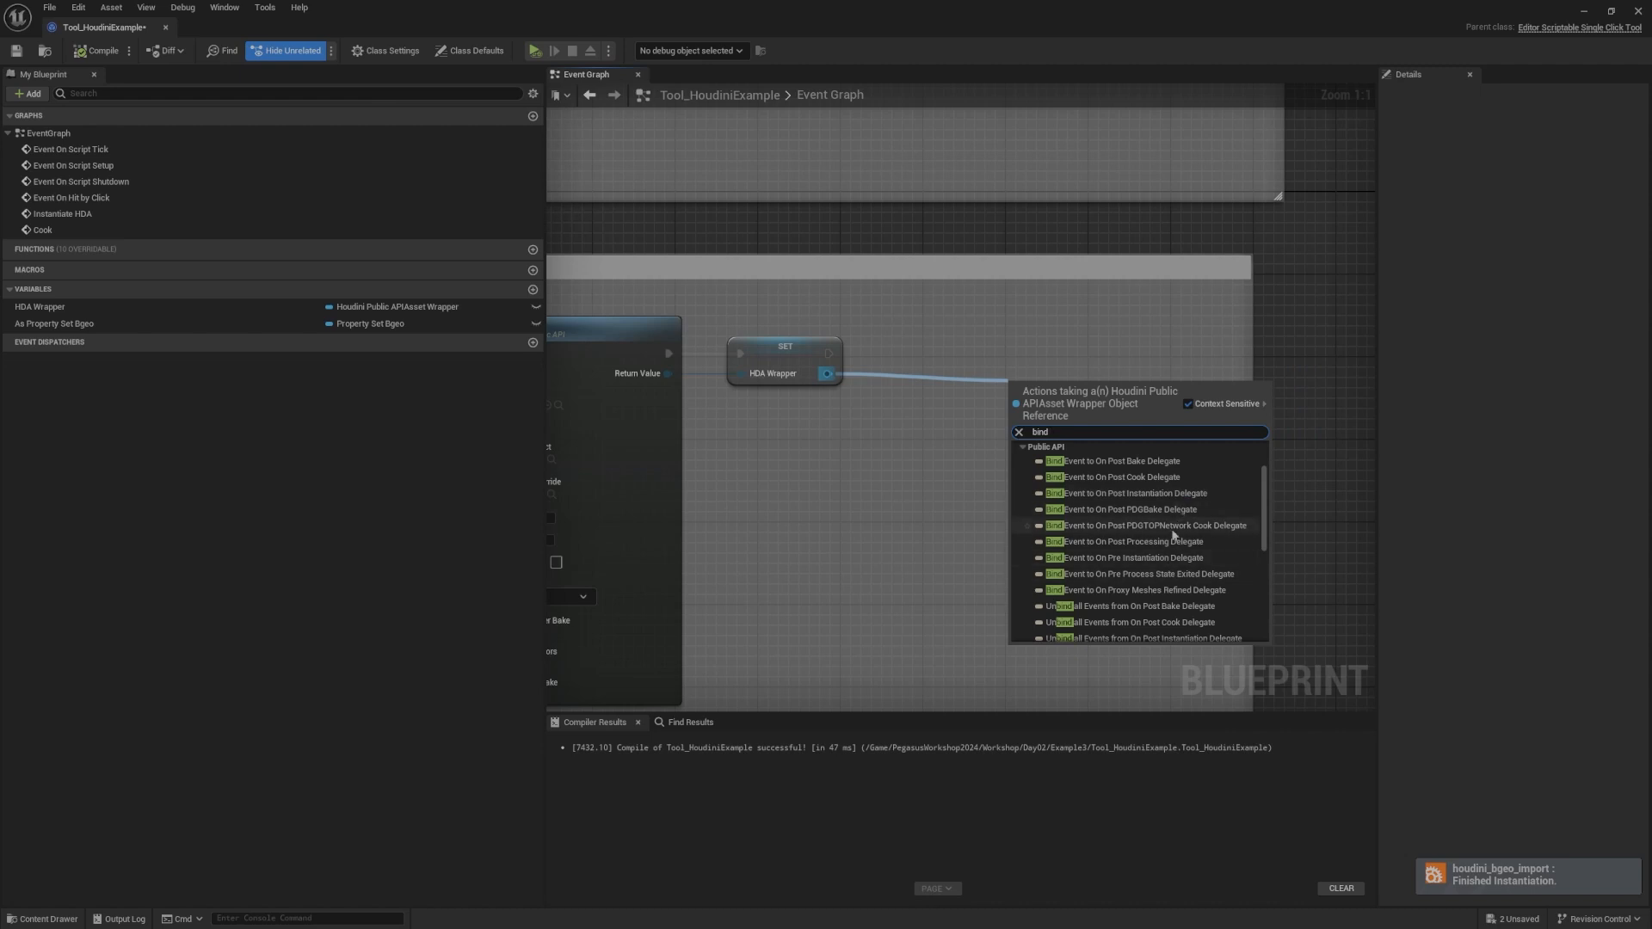
pyautogui.click(1168, 499)
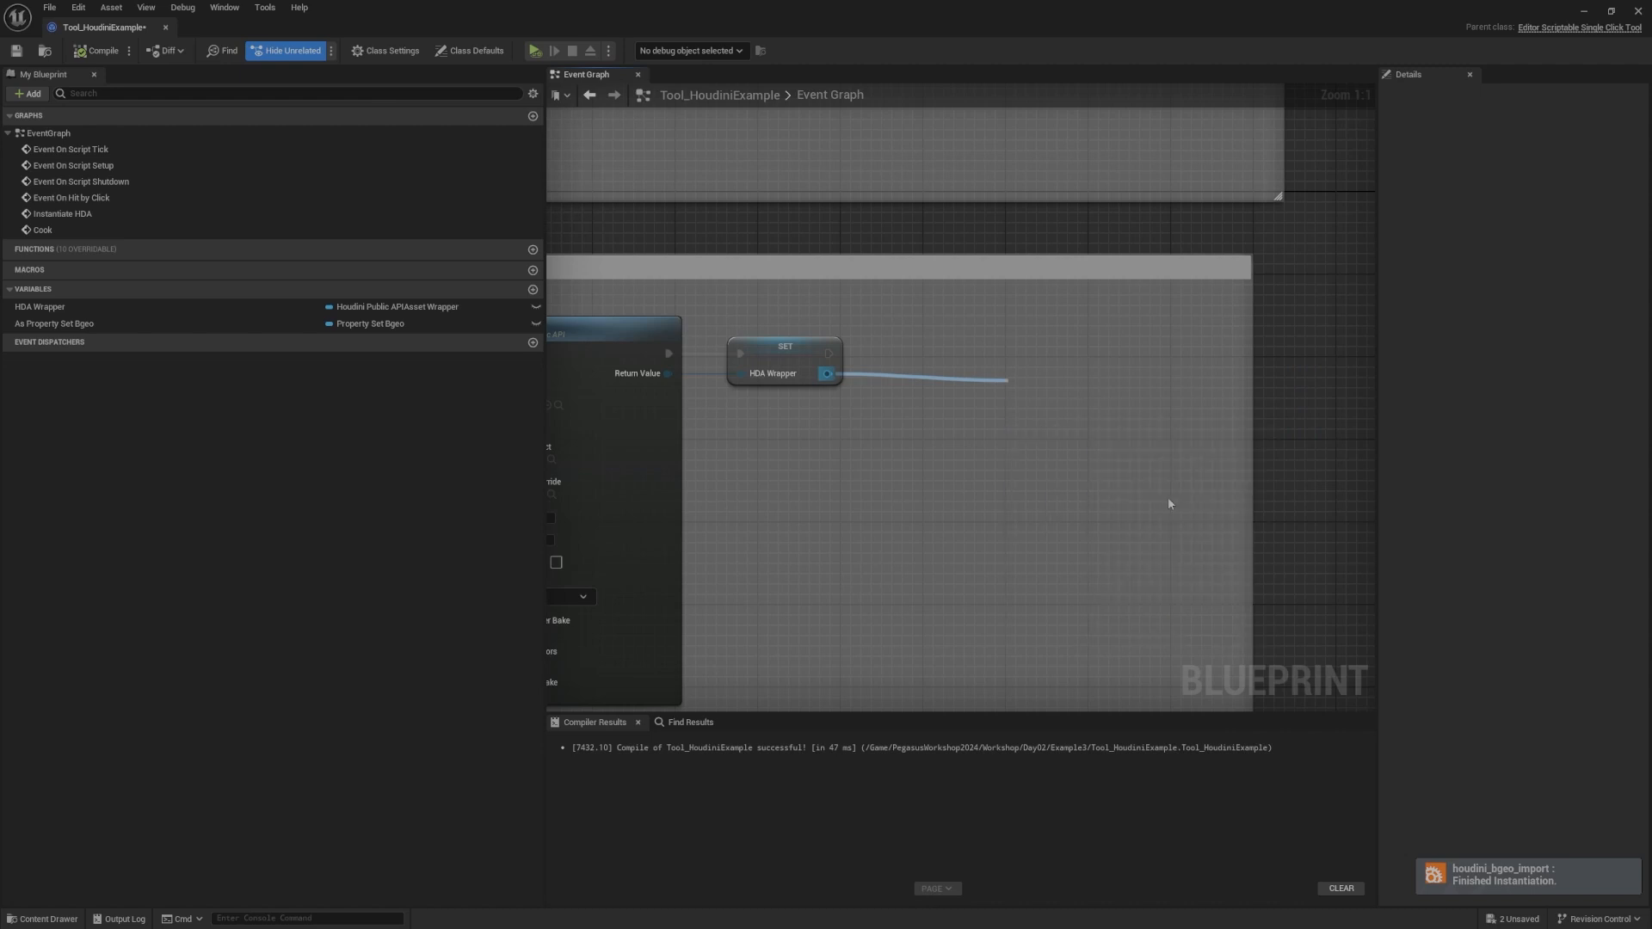
pyautogui.moveTo(1074, 395); pyautogui.dragTo(832, 354)
pyautogui.moveTo(935, 349); pyautogui.dragTo(814, 317, button='right')
pyautogui.moveTo(917, 324); pyautogui.dragTo(906, 324)
pyautogui.moveTo(867, 368); pyautogui.dragTo(921, 334, button='right')
# Step: Create a custom event named PostInstantiate on the Event input of the post-instantiation bind node
pyautogui.moveTo(902, 326); pyautogui.dragTo(897, 471)
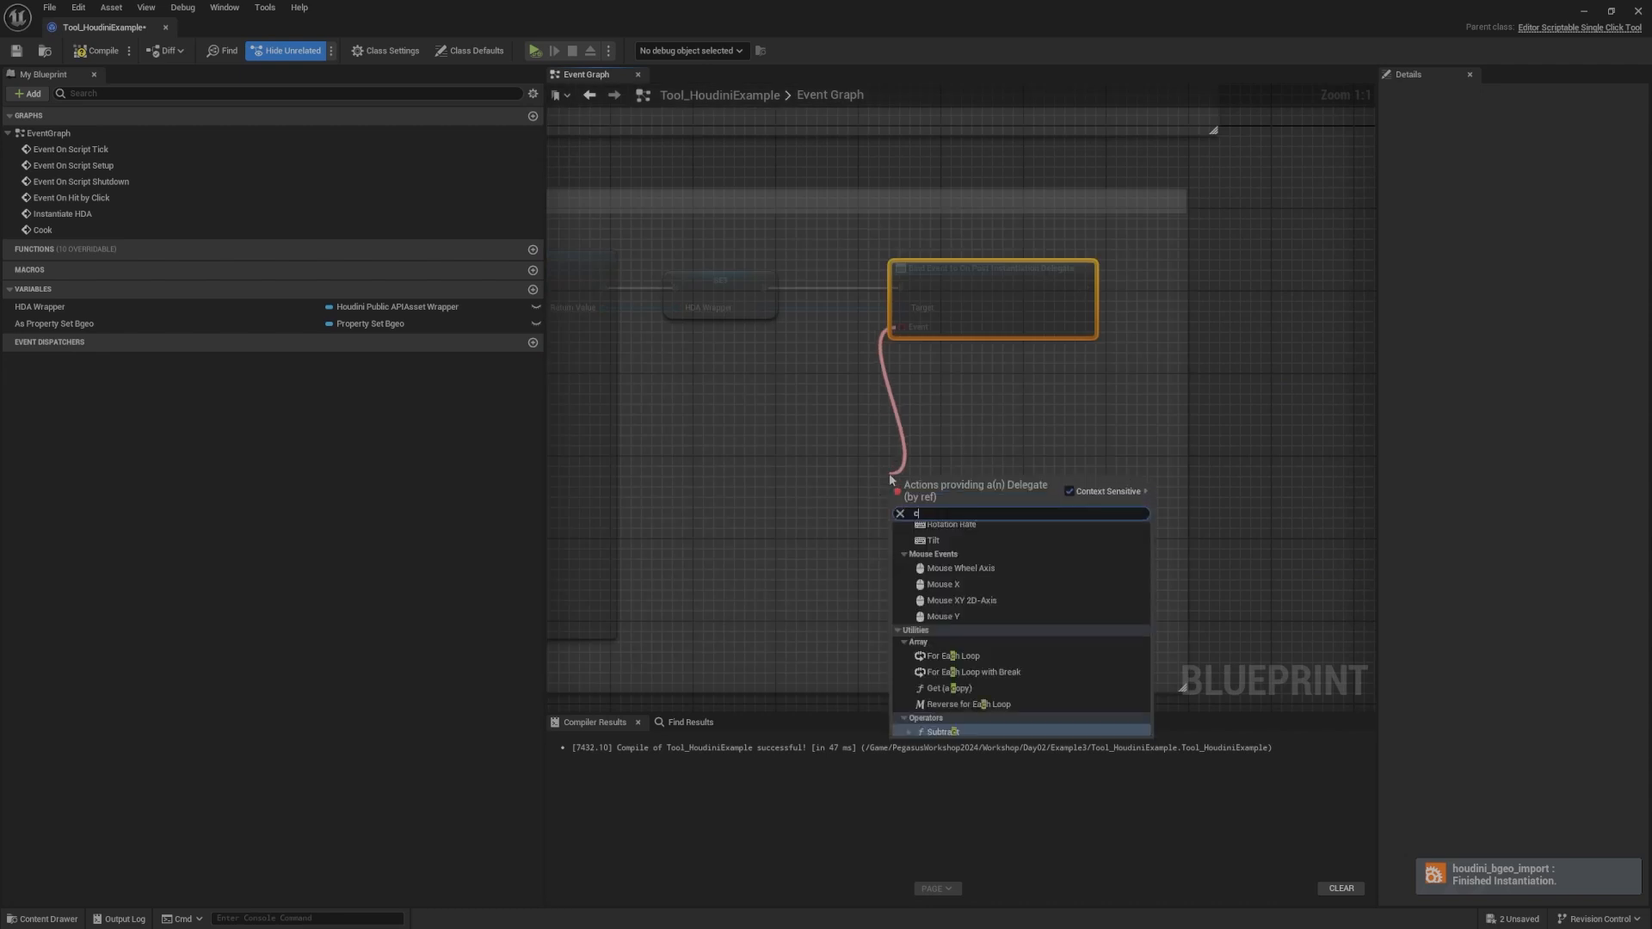
pyautogui.write('custom')
pyautogui.press('Return')
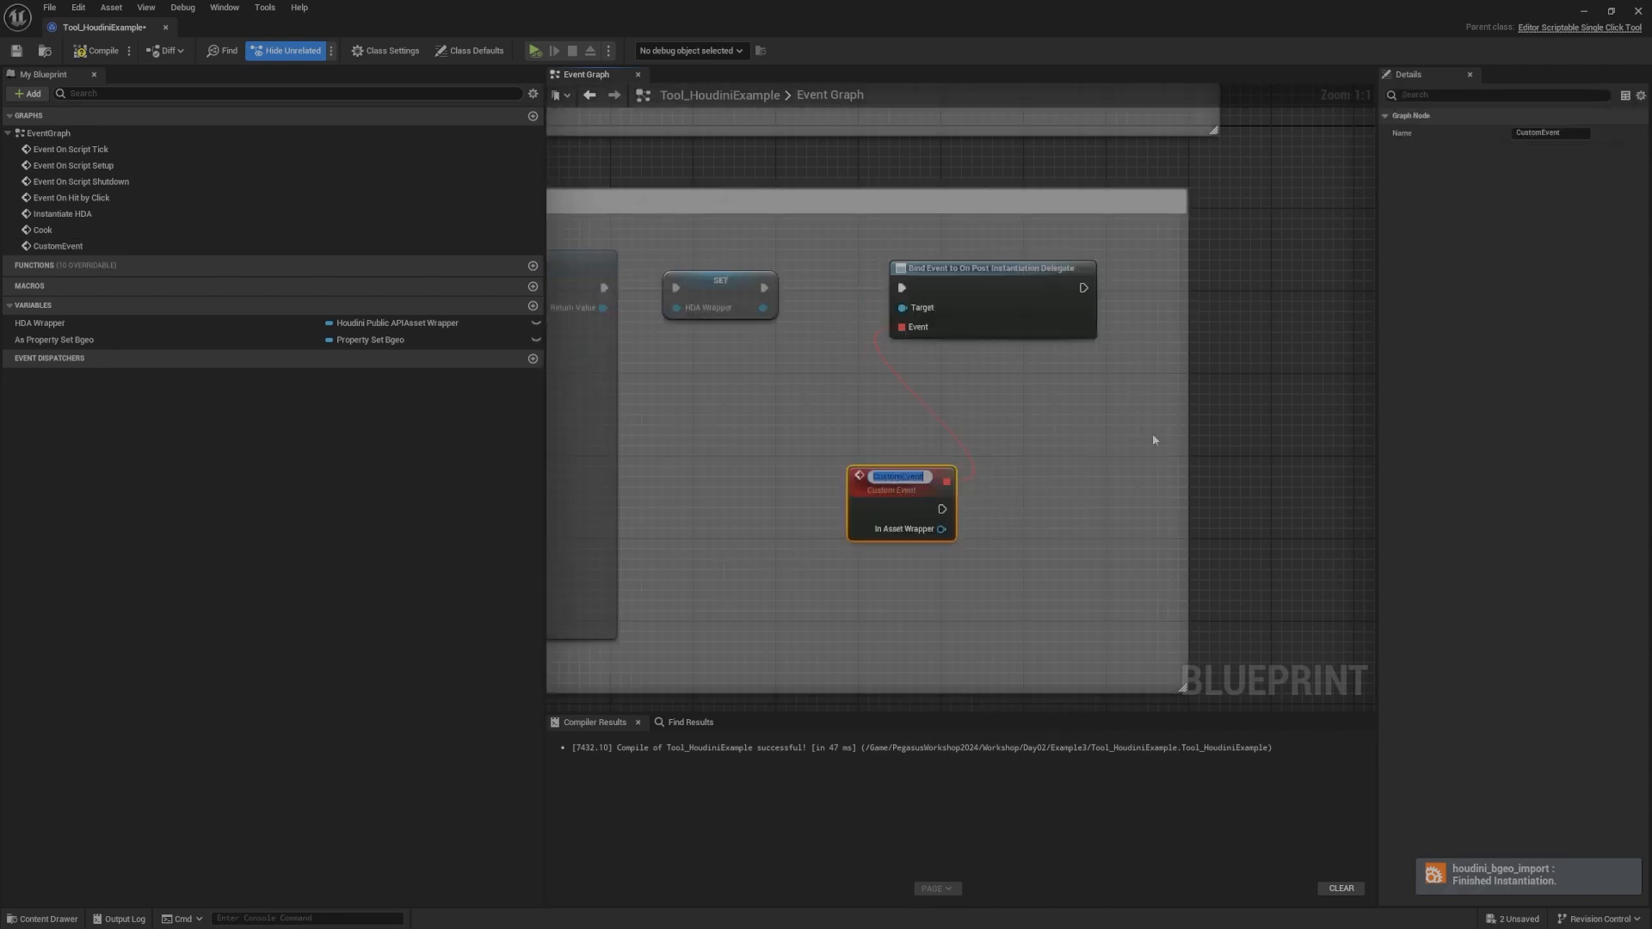
pyautogui.write('PostIn')
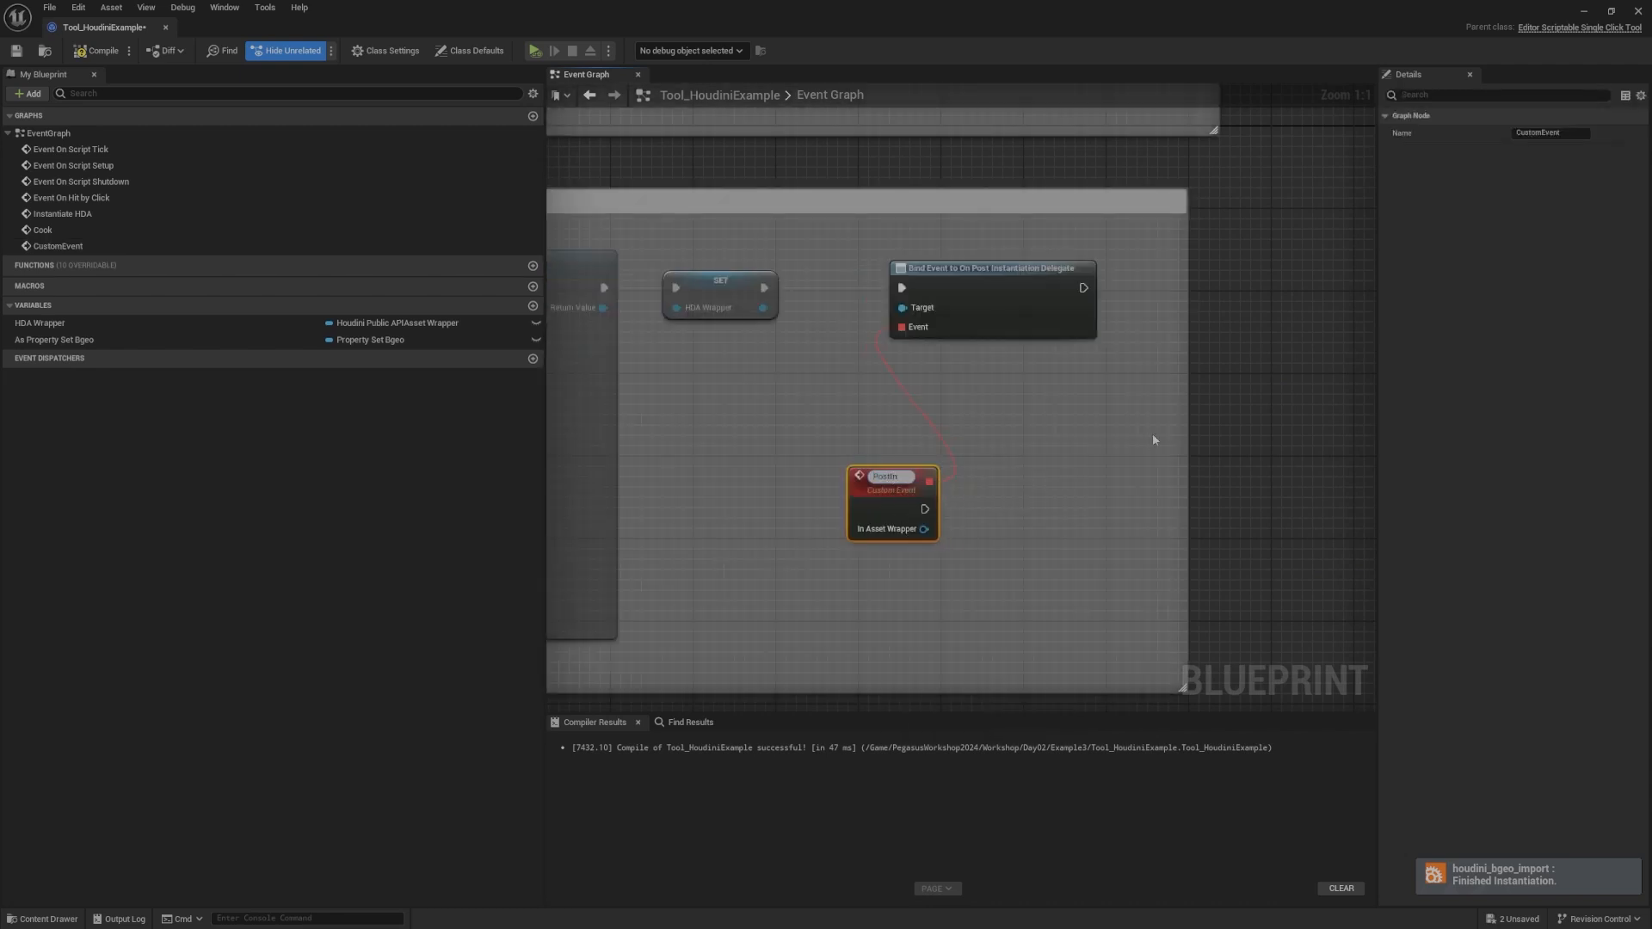
pyautogui.write('stantiate')
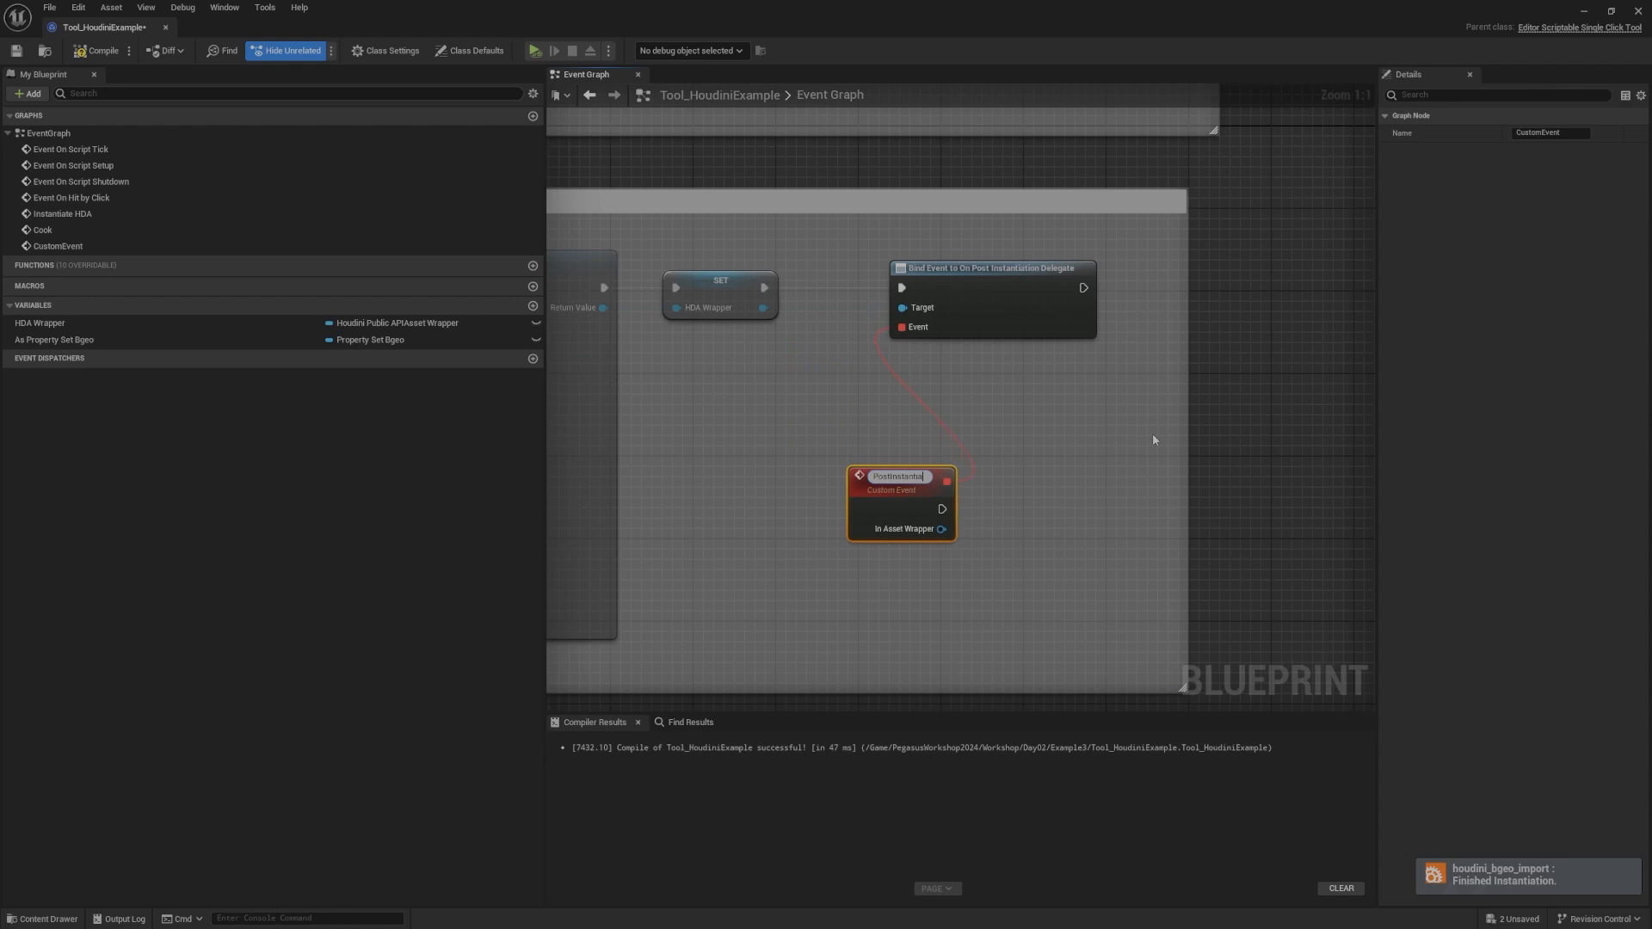
pyautogui.press('Return')
# Step: Position the PostInstantiate event below and between the SET HDA Wrapper node and the bind node
pyautogui.moveTo(917, 475); pyautogui.dragTo(897, 413)
pyautogui.moveTo(938, 416); pyautogui.dragTo(1112, 369, button='right')
pyautogui.scroll(-3, 996, 375)
pyautogui.scroll(3, 1077, 369)
pyautogui.moveTo(1008, 353)
pyautogui.mouseDown()
pyautogui.moveTo(995, 325)
pyautogui.moveTo(978, 343)
pyautogui.moveTo(989, 332)
pyautogui.mouseUp()
pyautogui.moveTo(967, 292); pyautogui.dragTo(956, 379, button='right')
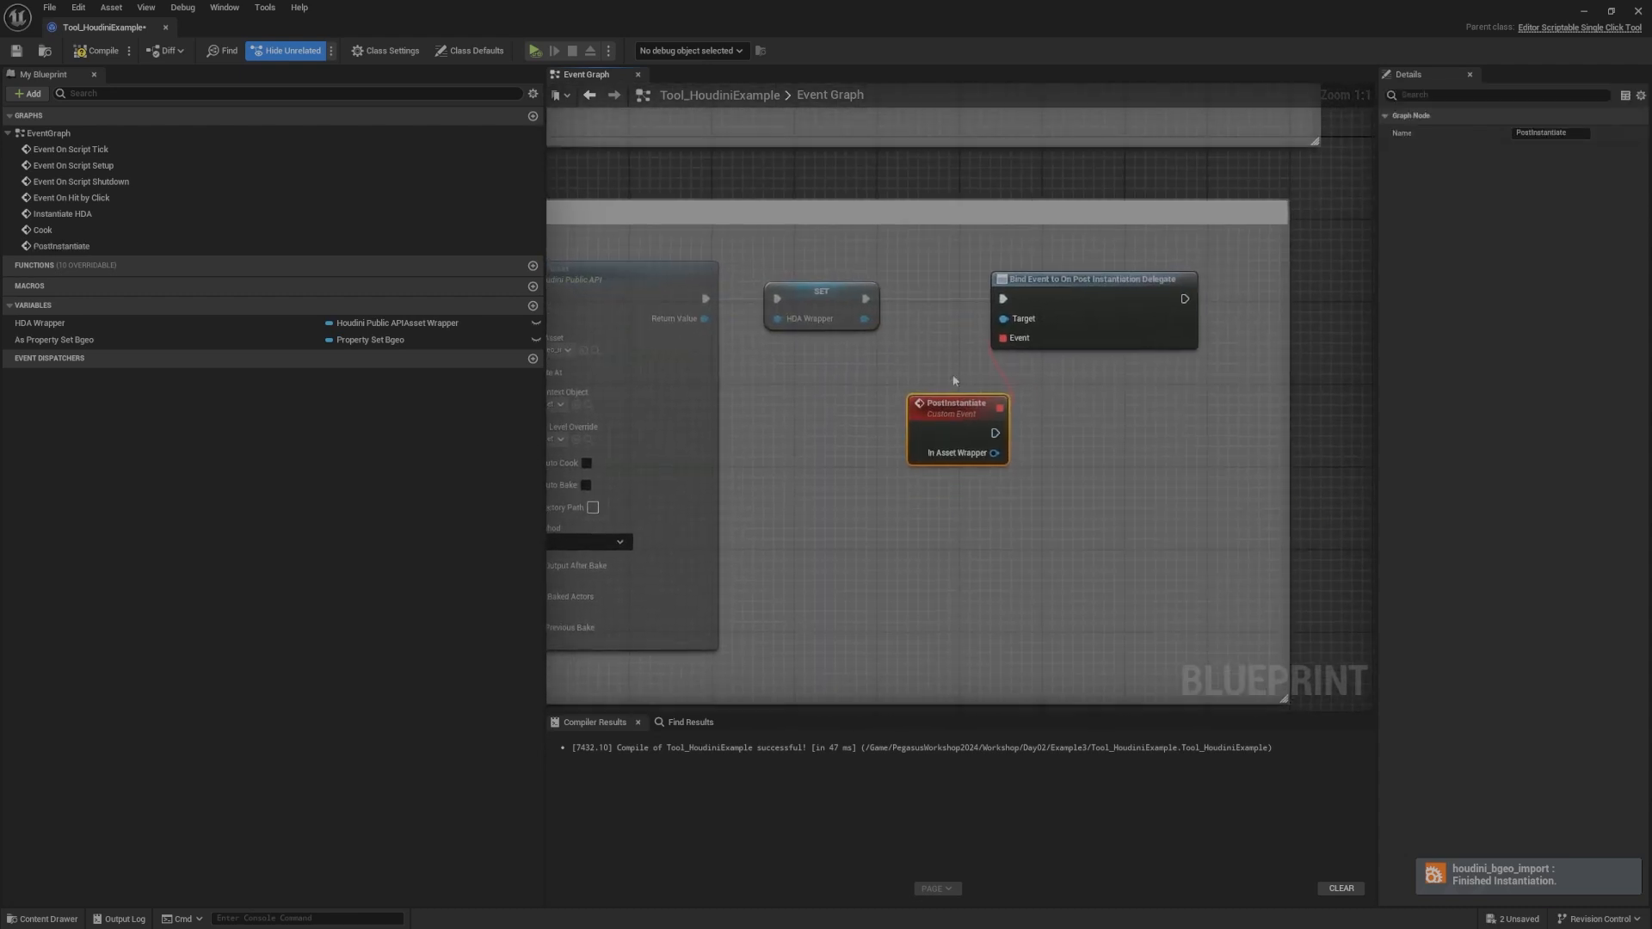
pyautogui.moveTo(857, 375); pyautogui.dragTo(1250, 370, button='right')
pyautogui.moveTo(967, 279)
pyautogui.mouseDown()
pyautogui.moveTo(953, 271)
pyautogui.moveTo(965, 282)
pyautogui.mouseUp()
pyautogui.moveTo(1153, 349); pyautogui.dragTo(861, 378, button='right')
pyautogui.moveTo(1043, 452); pyautogui.dragTo(1021, 437)
pyautogui.moveTo(985, 384); pyautogui.dragTo(1037, 392, button='right')
pyautogui.click(1038, 392)
pyautogui.scroll(-2, 1073, 360)
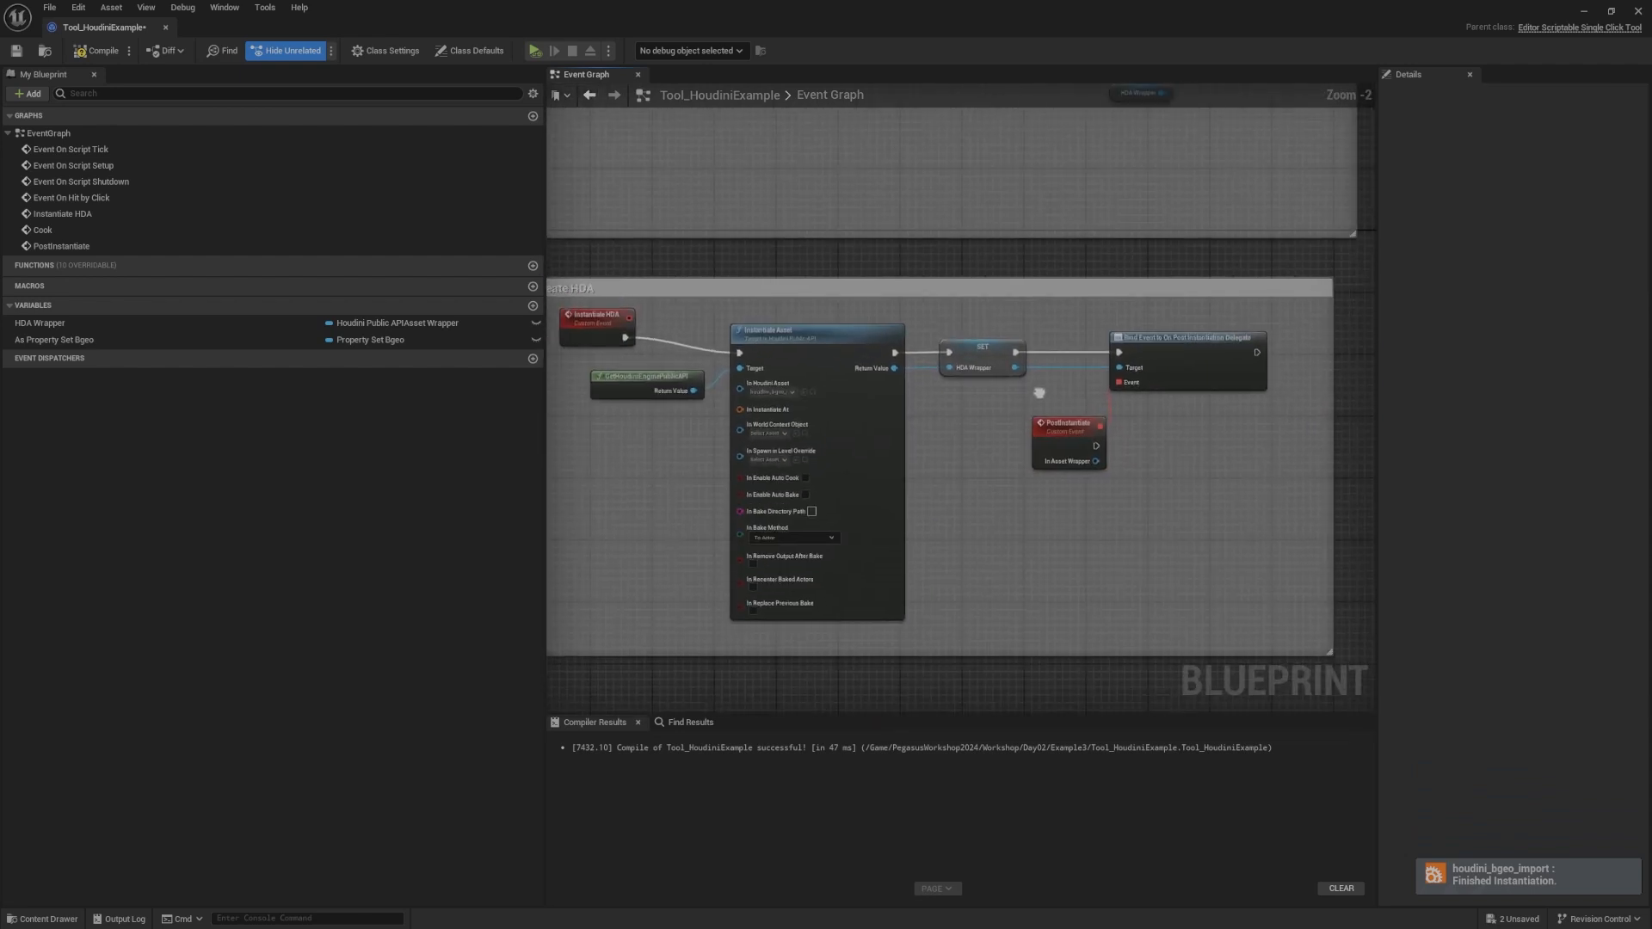
# Step: Add a Delay Until Next Tick node to the execution output of the PostInstantiate event
pyautogui.scroll(1, 1037, 392)
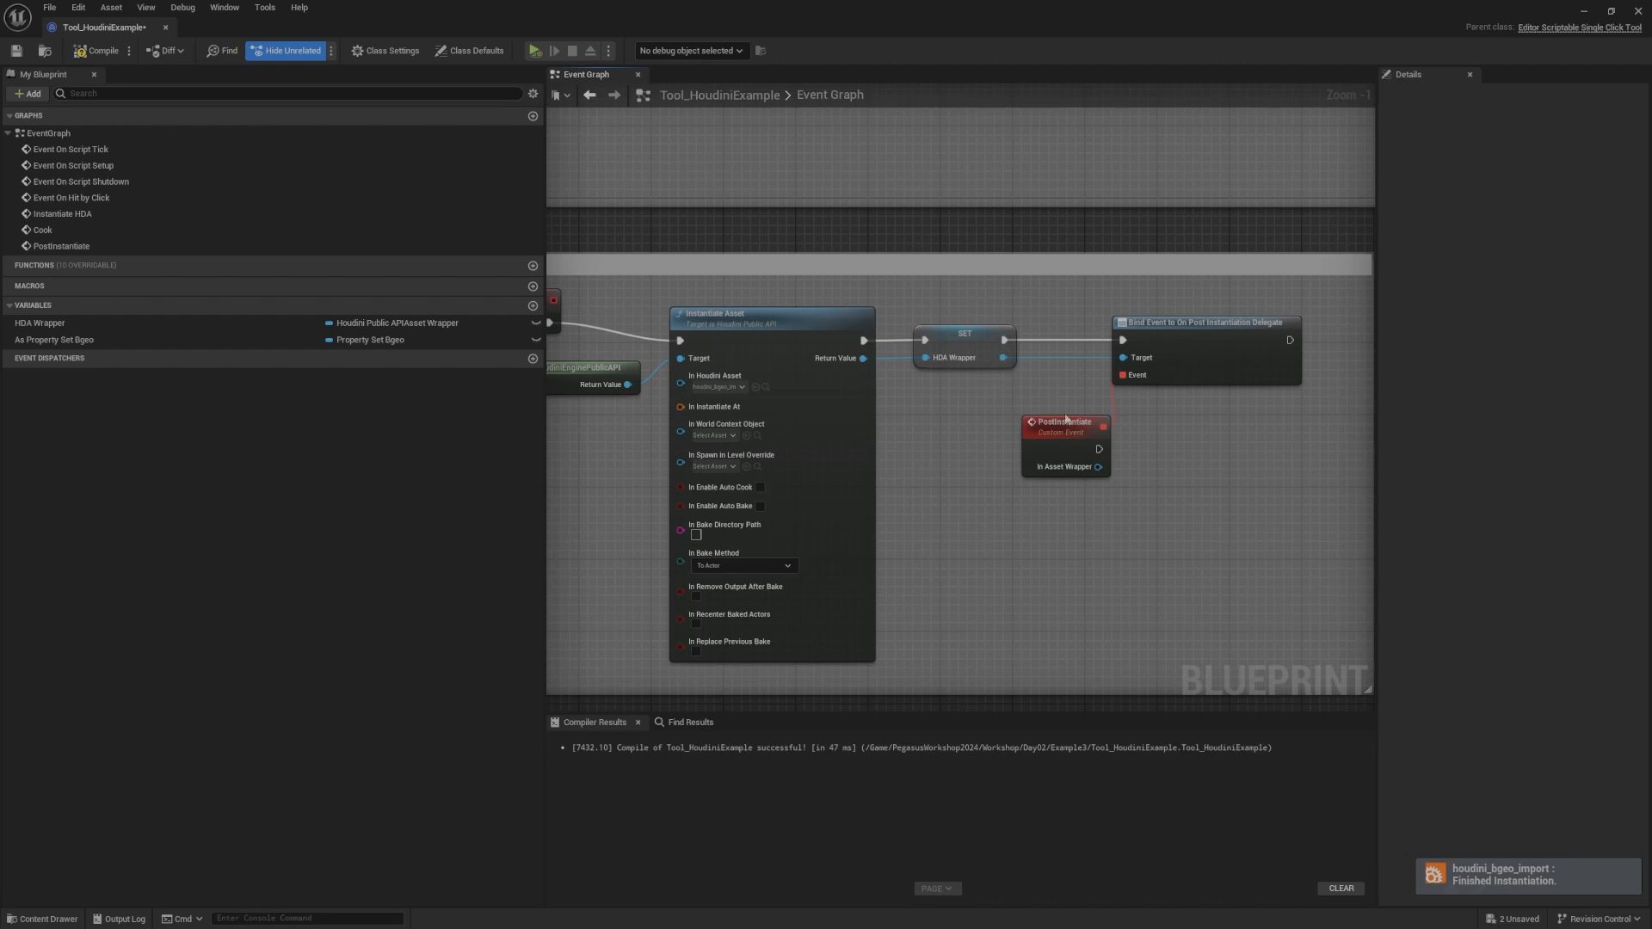
pyautogui.moveTo(917, 394); pyautogui.dragTo(882, 305, button='right')
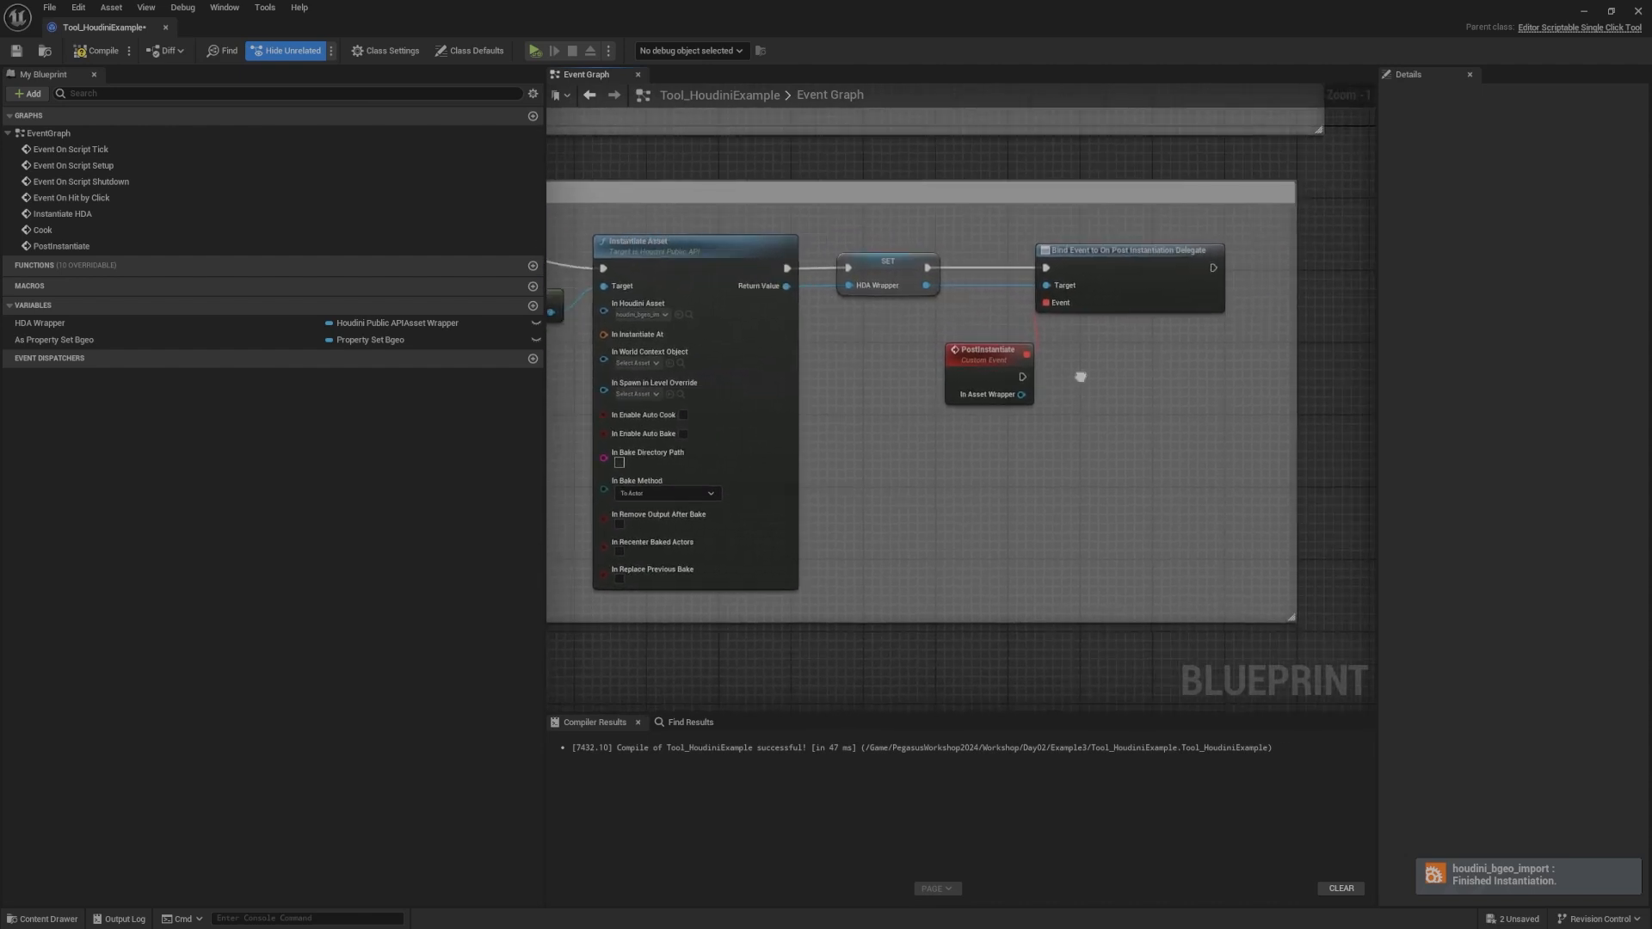
pyautogui.scroll(1, 1079, 376)
pyautogui.moveTo(1008, 372); pyautogui.dragTo(876, 357, button='right')
pyautogui.moveTo(553, 278); pyautogui.dragTo(502, 290, button='right')
pyautogui.moveTo(859, 377); pyautogui.dragTo(935, 373)
pyautogui.write('delay')
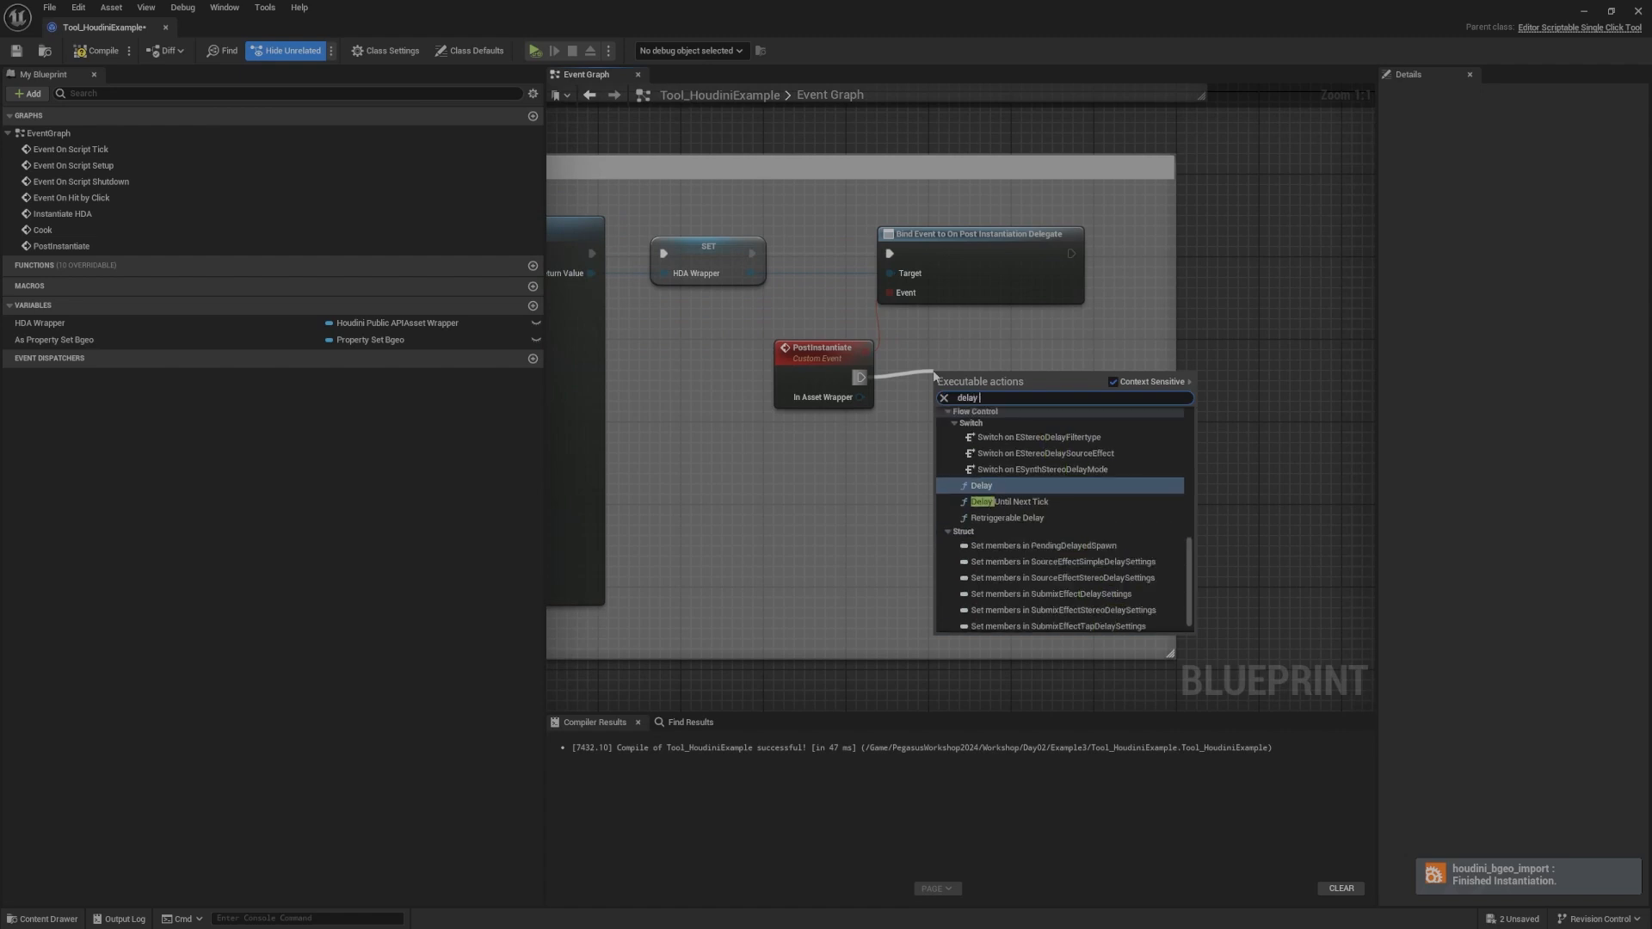
pyautogui.click(1010, 501)
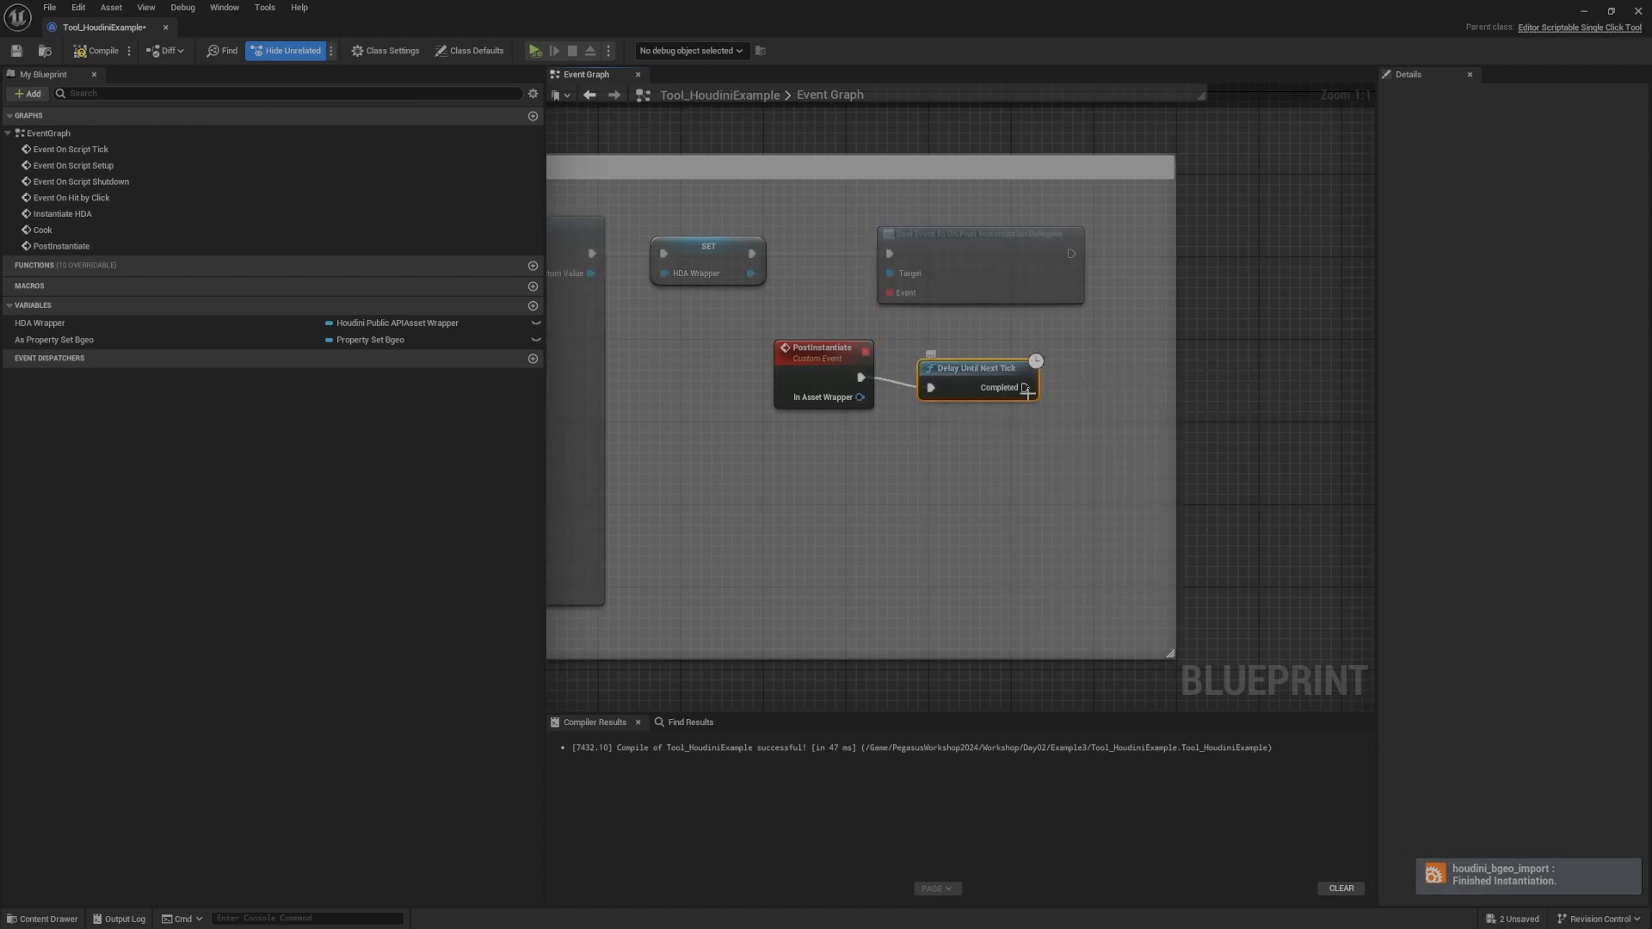
# Step: Delete the Delay Until Next Tick node from the PostInstantiate event
pyautogui.scroll(-4, 1064, 374)
pyautogui.moveTo(1065, 374); pyautogui.dragTo(954, 364, button='right')
pyautogui.moveTo(962, 338); pyautogui.dragTo(1110, 435)
pyautogui.moveTo(1110, 436); pyautogui.dragTo(952, 335, button='right')
pyautogui.moveTo(1110, 435); pyautogui.dragTo(790, 224)
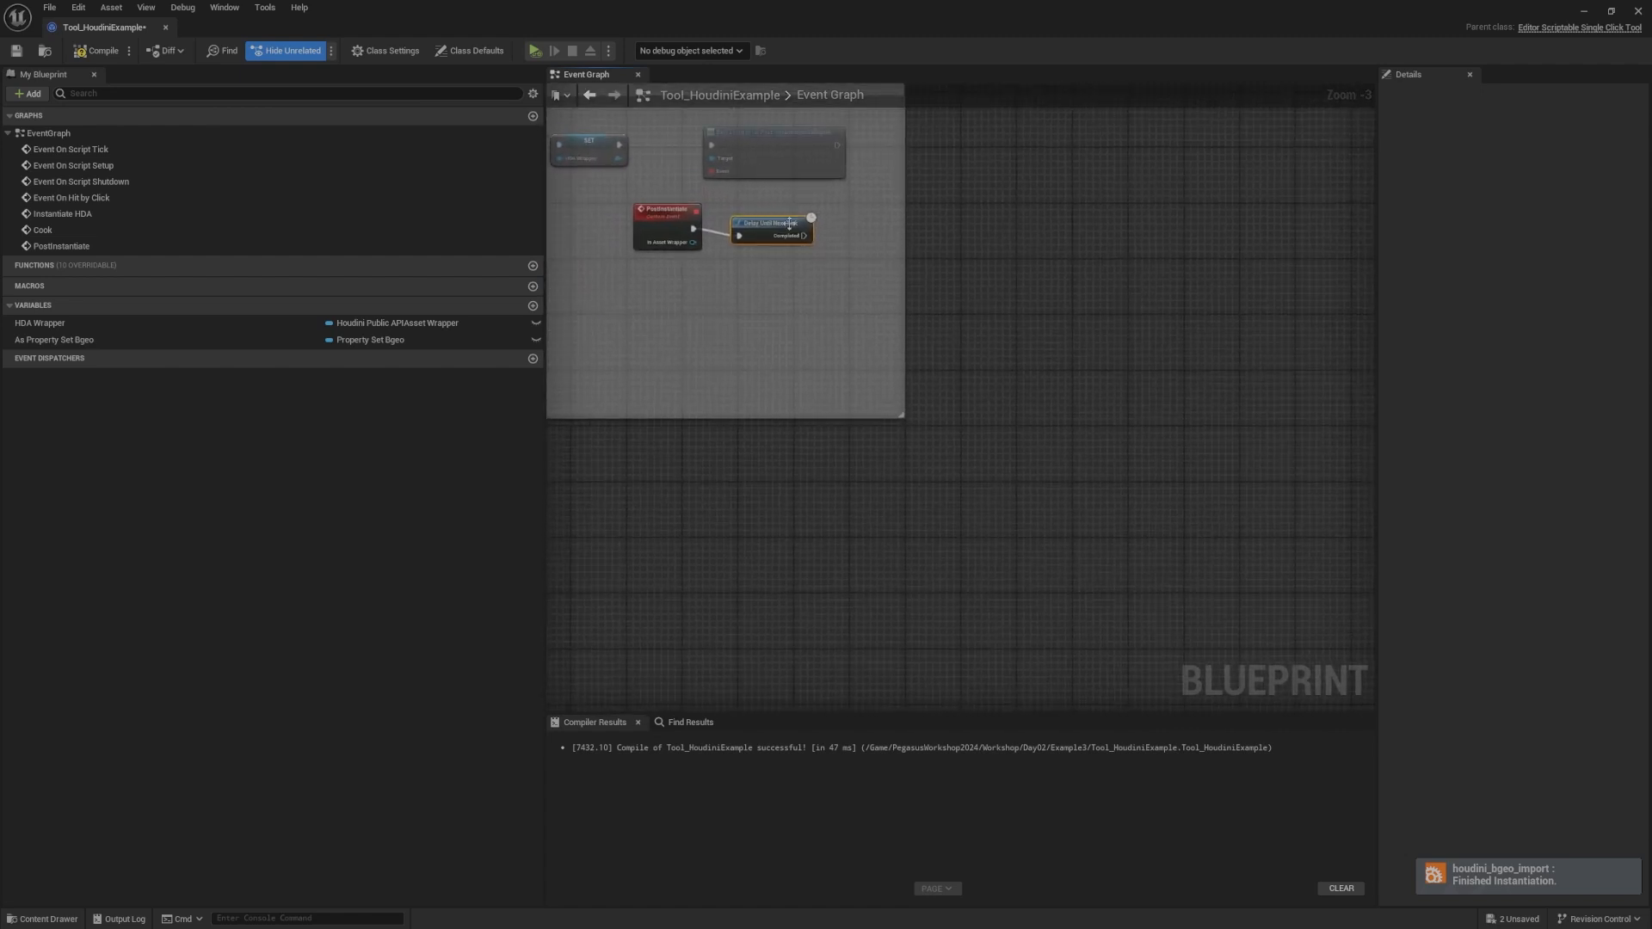
pyautogui.moveTo(877, 281); pyautogui.dragTo(1202, 457)
pyautogui.moveTo(1022, 318); pyautogui.dragTo(1326, 443, button='right')
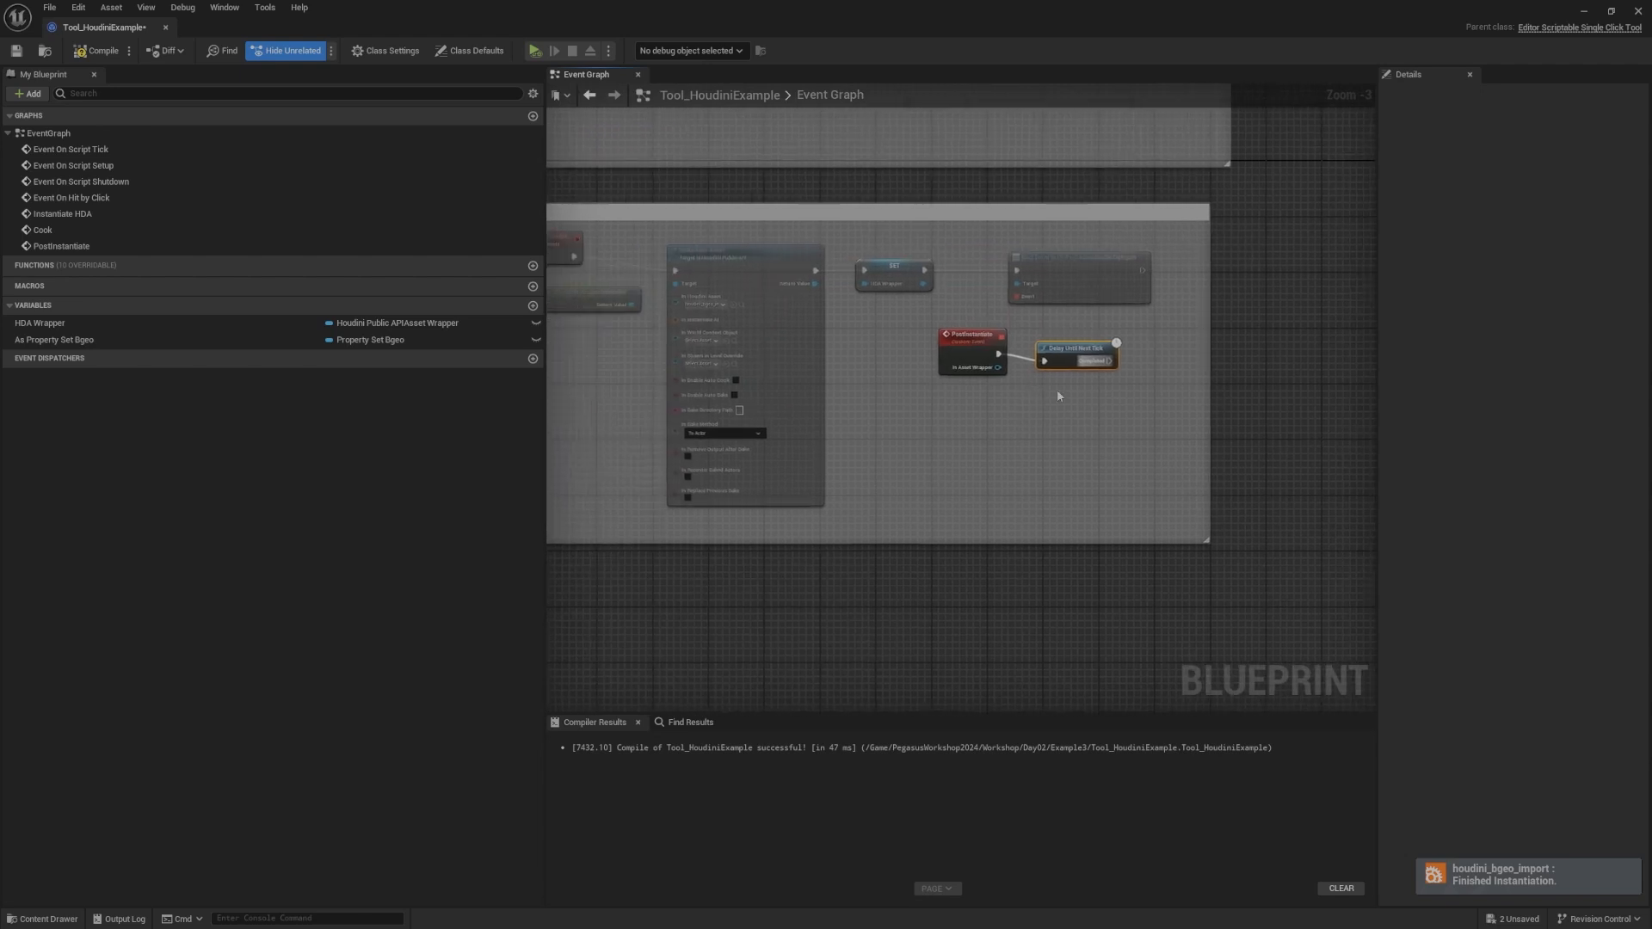
pyautogui.moveTo(1126, 405); pyautogui.dragTo(1210, 464, button='right')
pyautogui.scroll(2, 1214, 469)
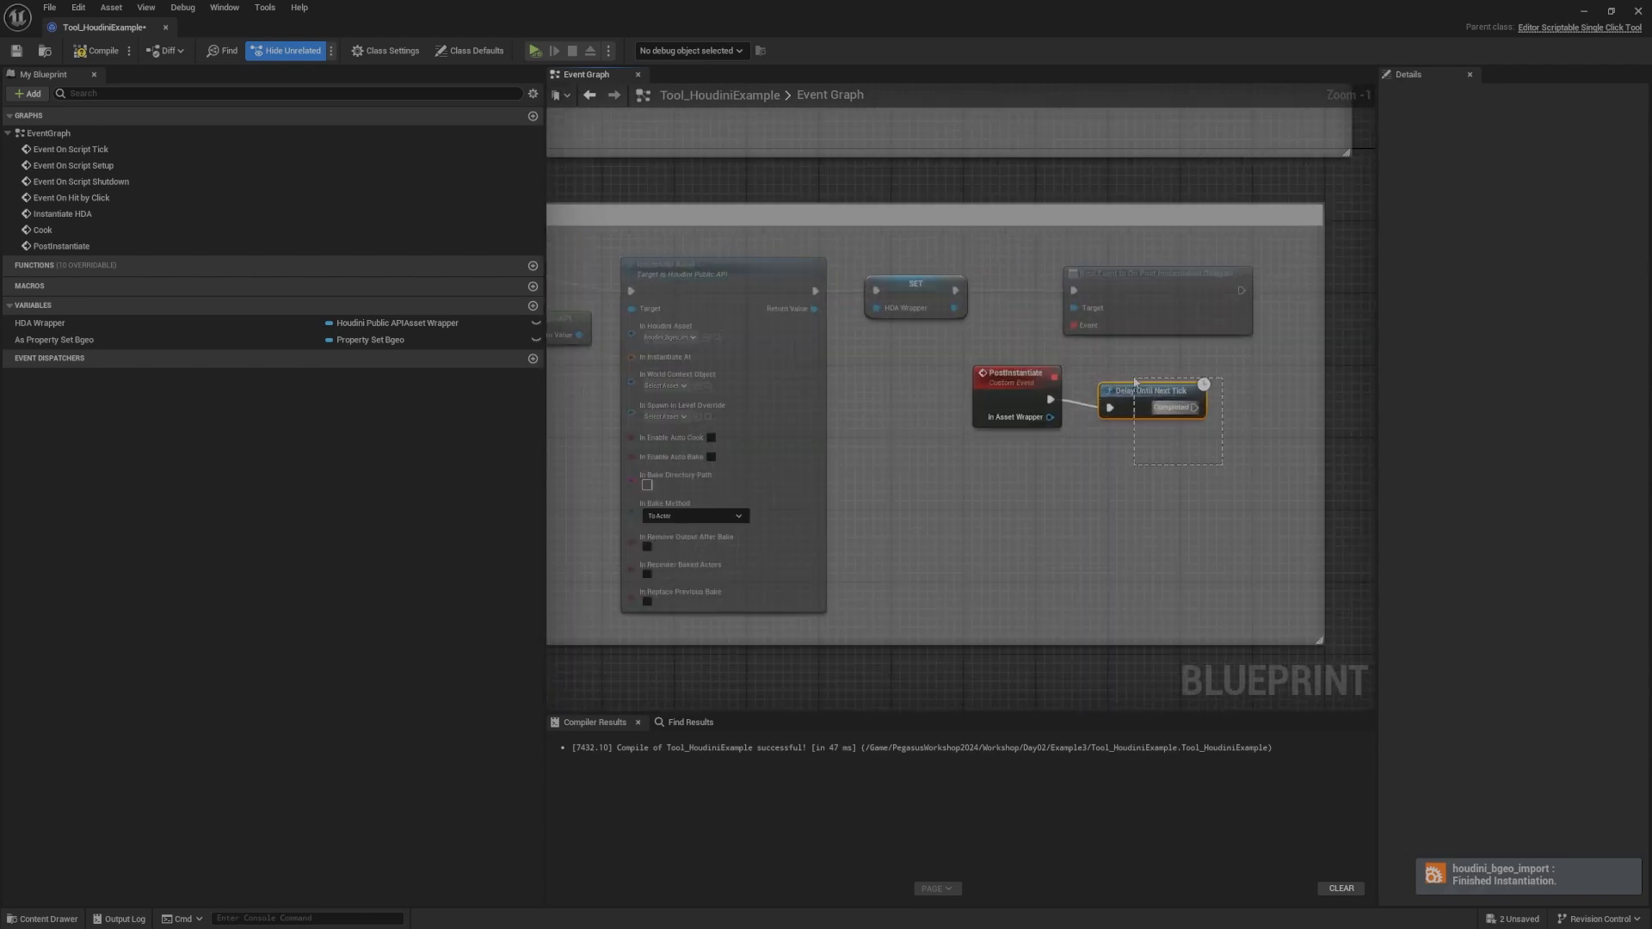
pyautogui.moveTo(1134, 381); pyautogui.dragTo(1133, 379)
pyautogui.press('Delete')
# Step: Route the SET node's HDA Wrapper output through two reroute points running beneath the post-instantiation bind node
pyautogui.moveTo(1172, 415); pyautogui.dragTo(864, 483, button='right')
pyautogui.moveTo(656, 381); pyautogui.dragTo(986, 427)
pyautogui.press('r')
pyautogui.press('r')
pyautogui.keyDown('alt'); pyautogui.click(780, 380); pyautogui.keyUp('alt')
pyautogui.moveTo(780, 380); pyautogui.dragTo(731, 417)
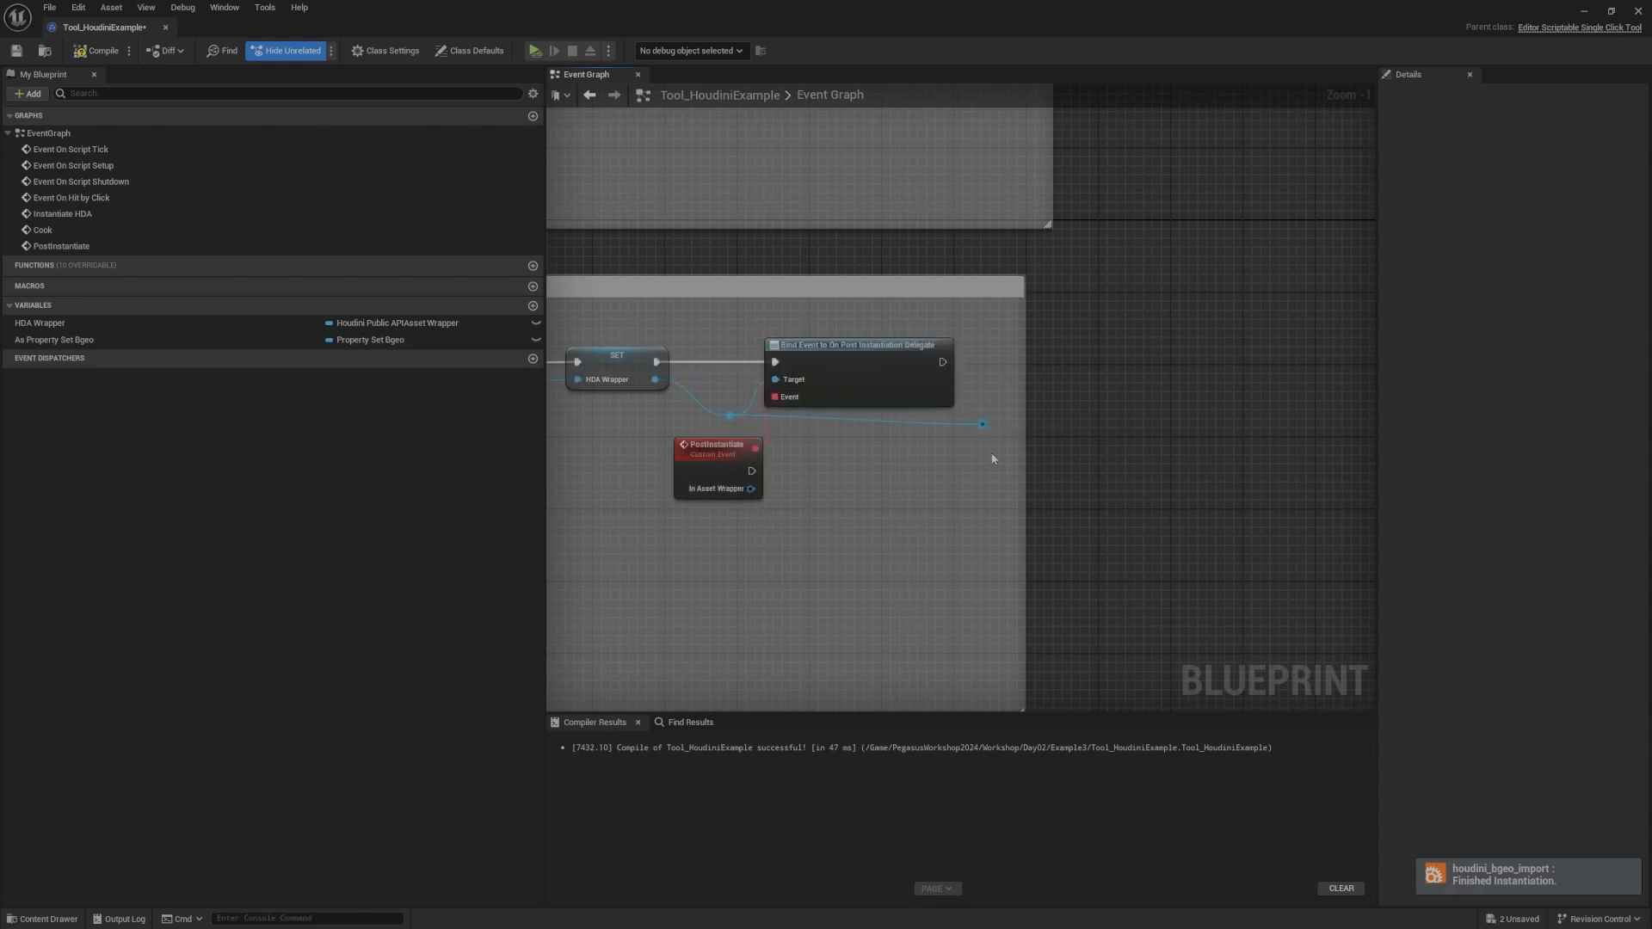
# Step: Add a Bind Event to On Post Cook Delegate node from the far reroute point and chain it after the post-instantiation bind node
pyautogui.moveTo(982, 427); pyautogui.dragTo(1025, 424, button='right')
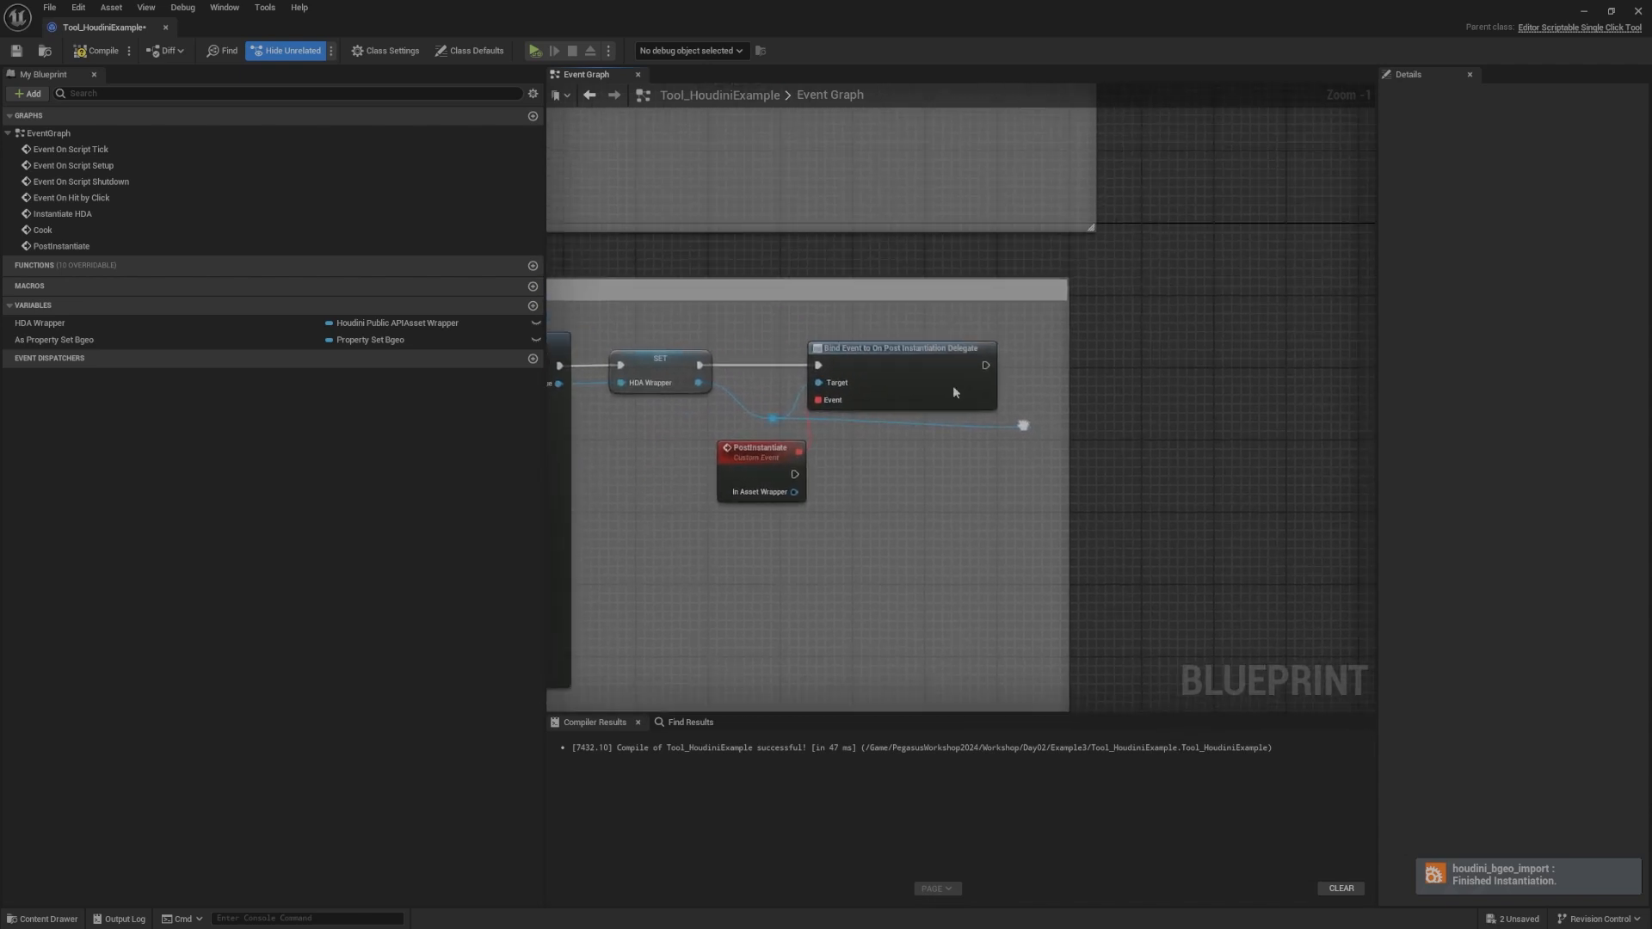
pyautogui.scroll(1, 953, 385)
pyautogui.moveTo(1049, 438); pyautogui.dragTo(1162, 348)
pyautogui.write('bind event to')
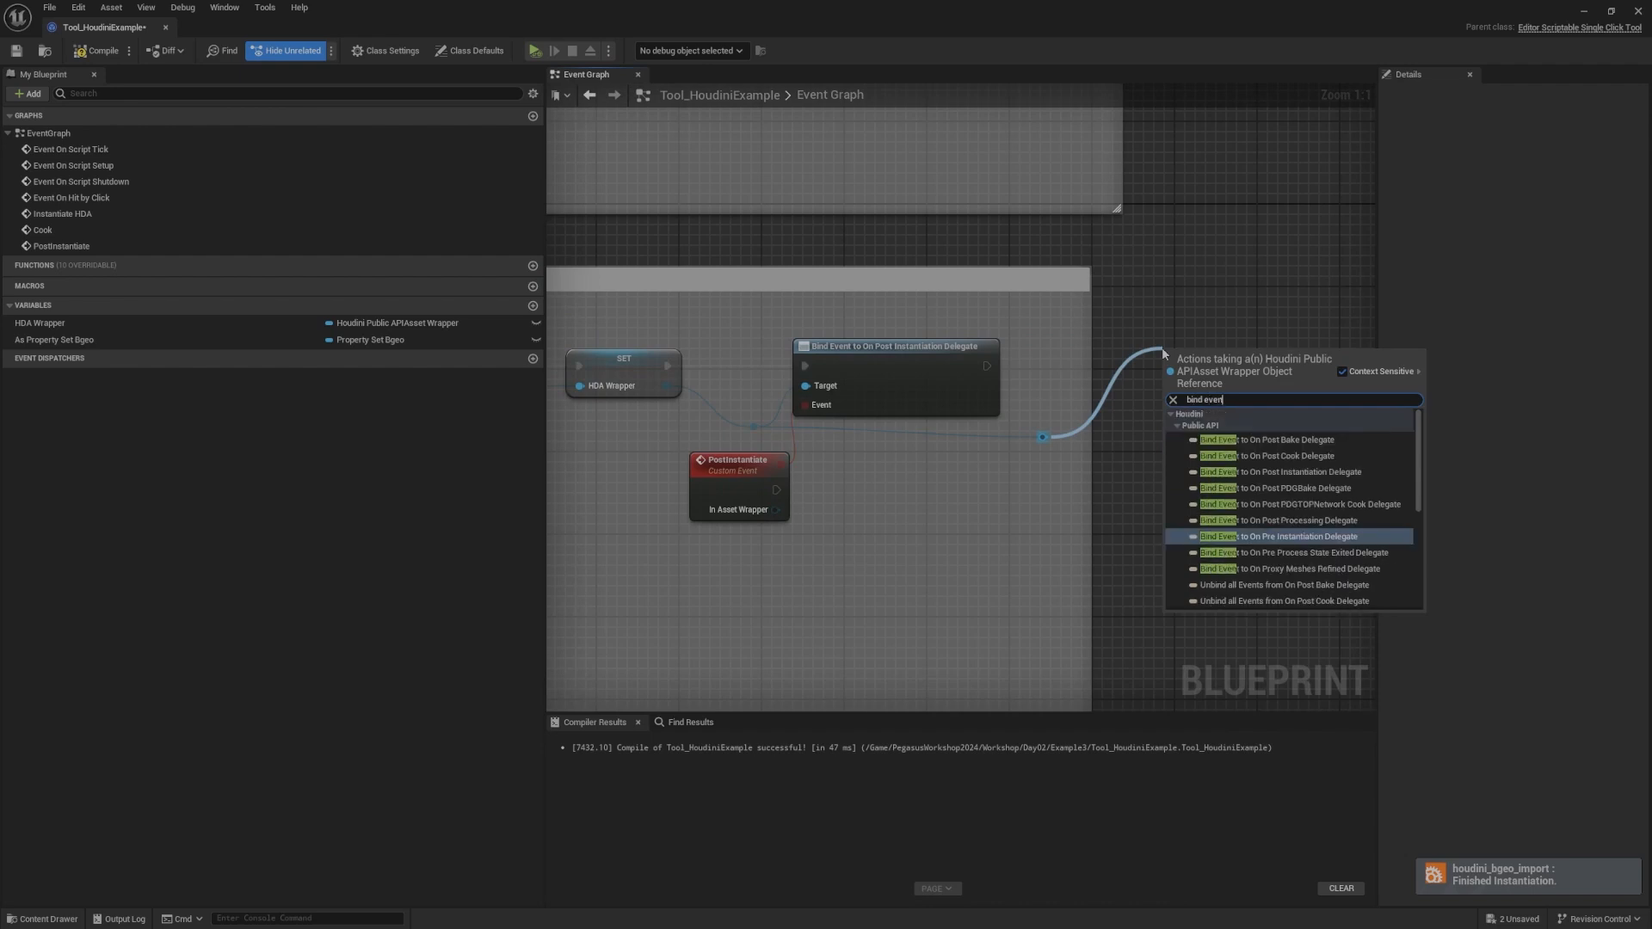
pyautogui.write('post cook')
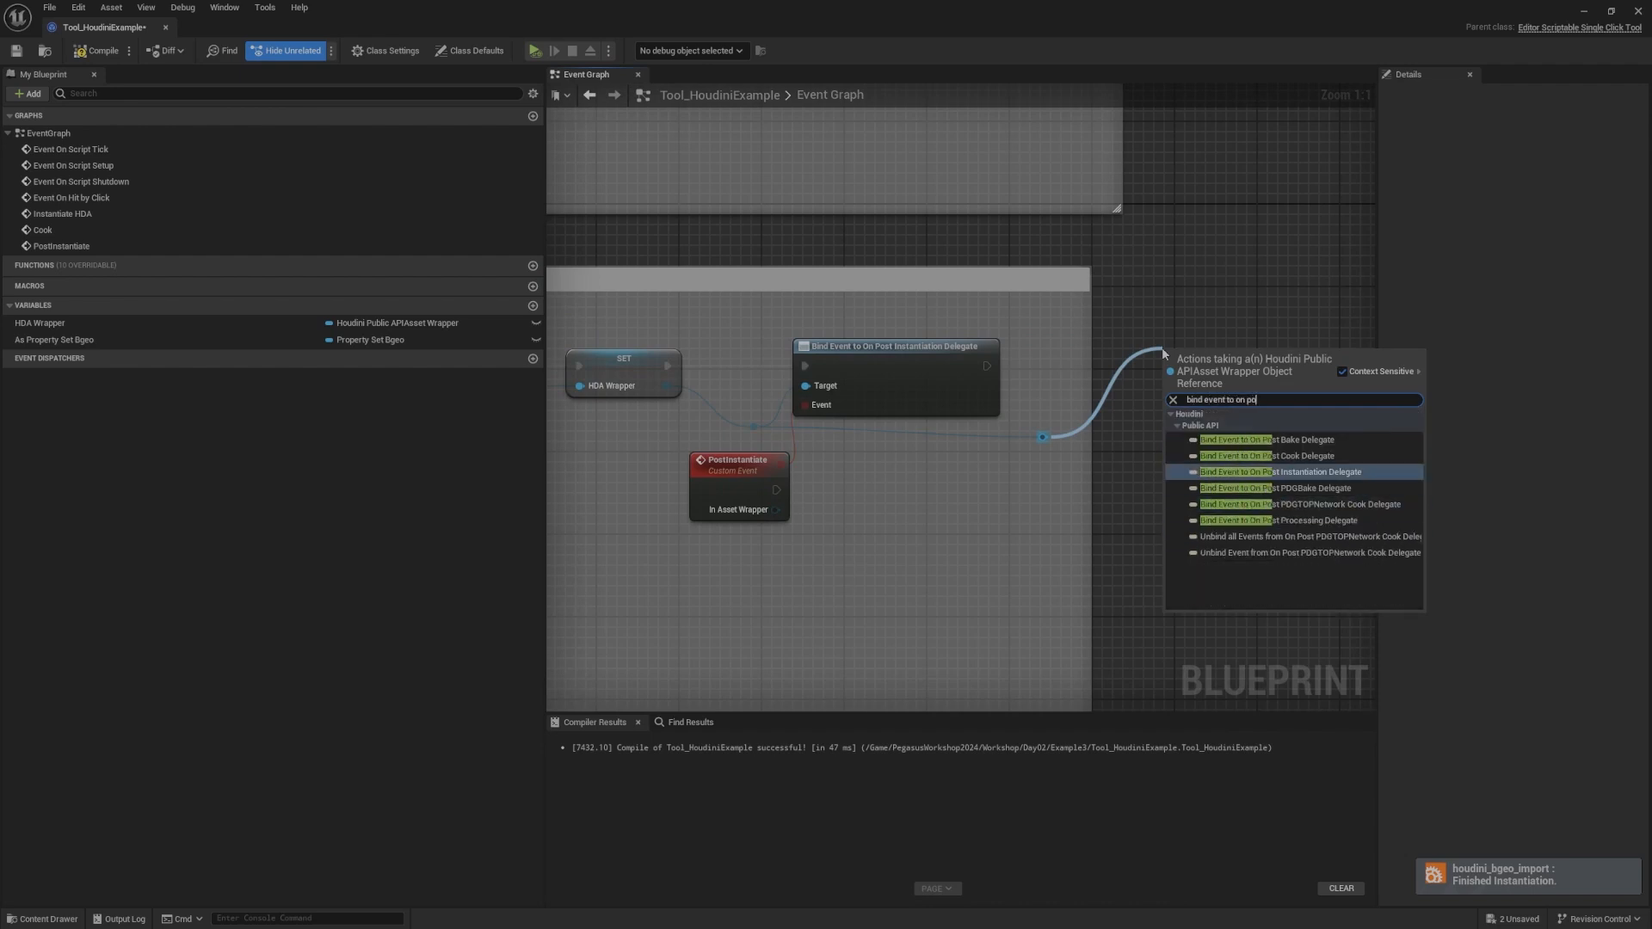
pyautogui.press('Return')
pyautogui.moveTo(1166, 366); pyautogui.dragTo(987, 366)
# Step: Add a custom event for the Event input of the On Post Cook Delegate bind node
pyautogui.moveTo(1058, 358); pyautogui.dragTo(891, 354, button='right')
pyautogui.moveTo(999, 402); pyautogui.dragTo(937, 498)
pyautogui.write('cus')
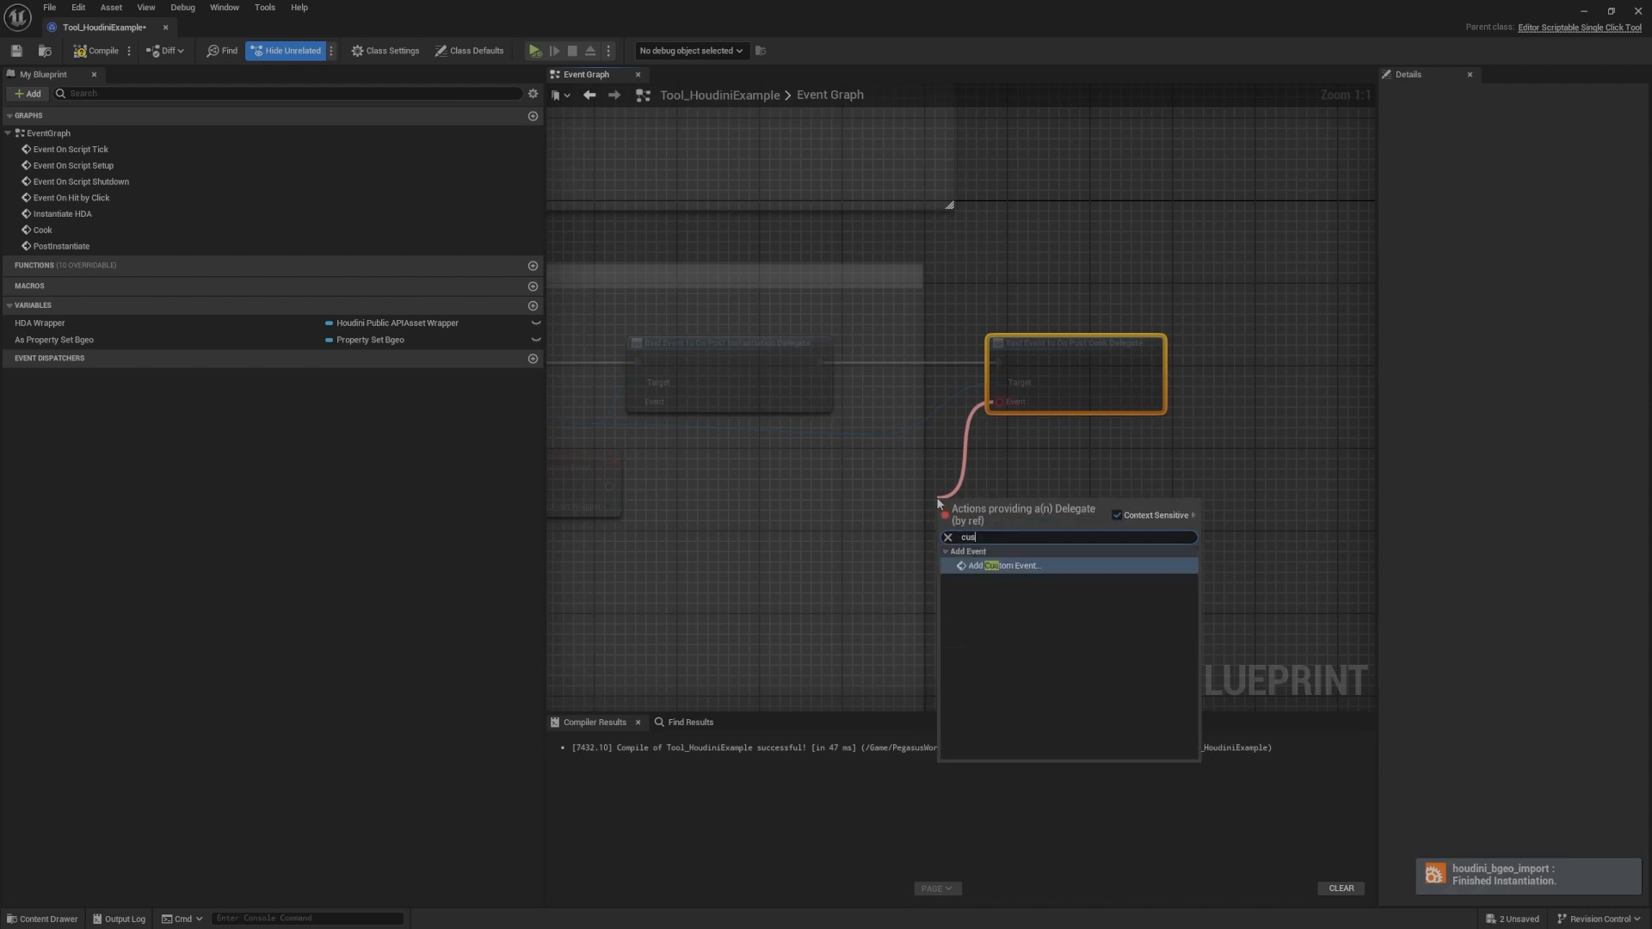
# Step: Add a custom event named Cook Finished wired to the Event input of the Bind Event to On Post Cook Delegate node
pyautogui.write('tom')
pyautogui.press('Return')
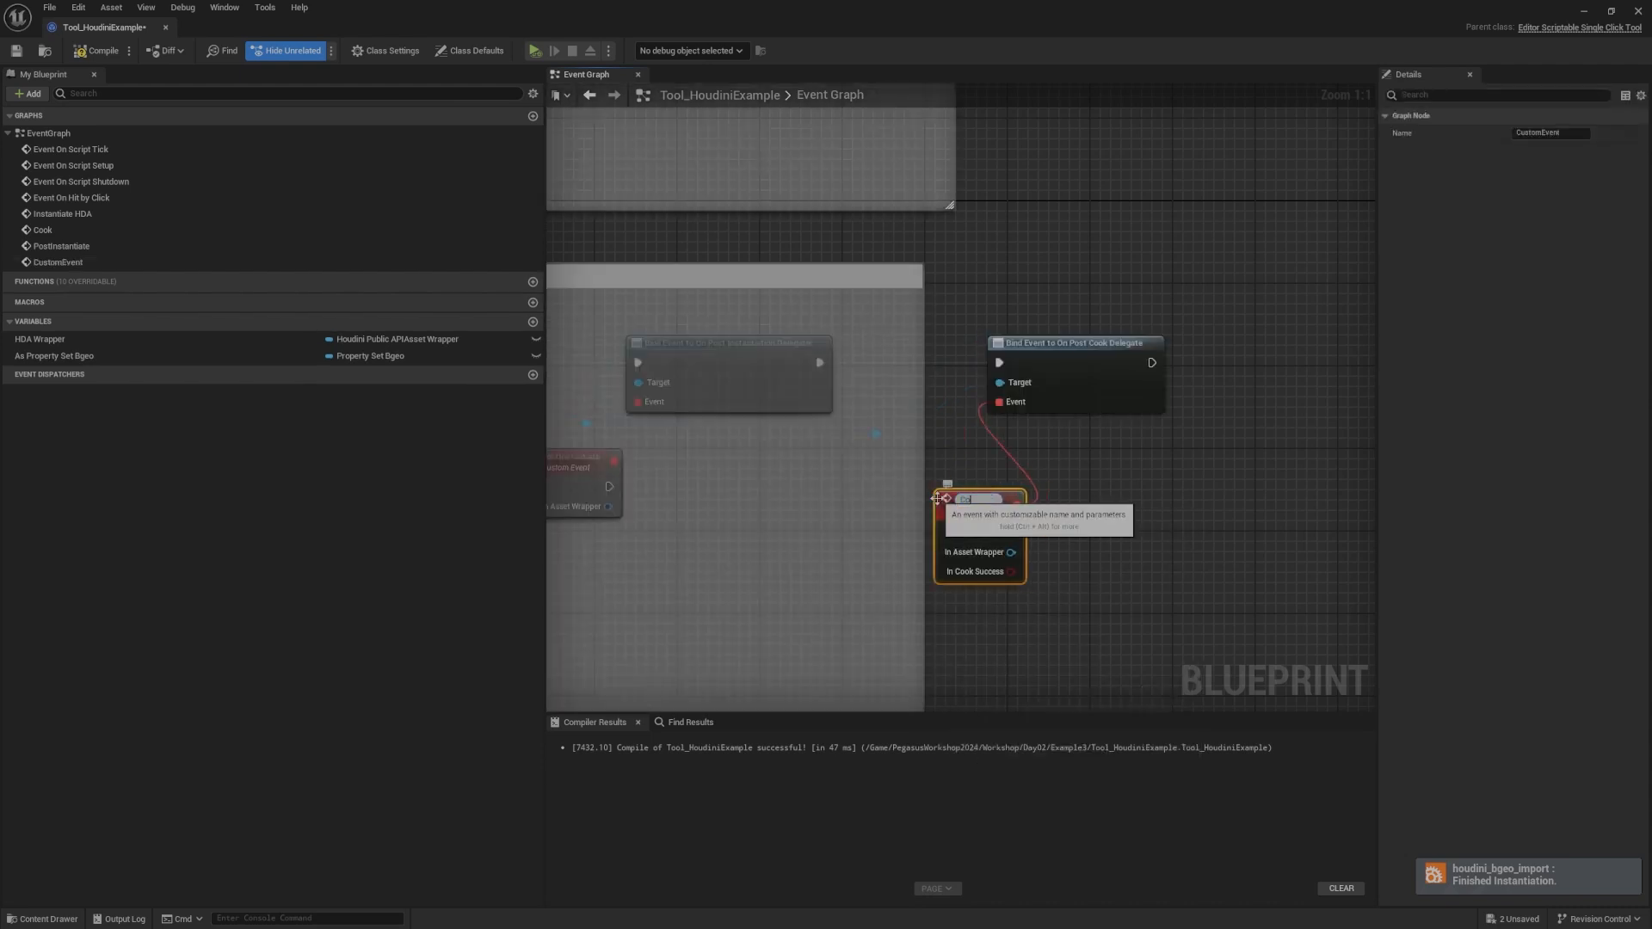
pyautogui.write('Cook Finished')
pyautogui.press('Return')
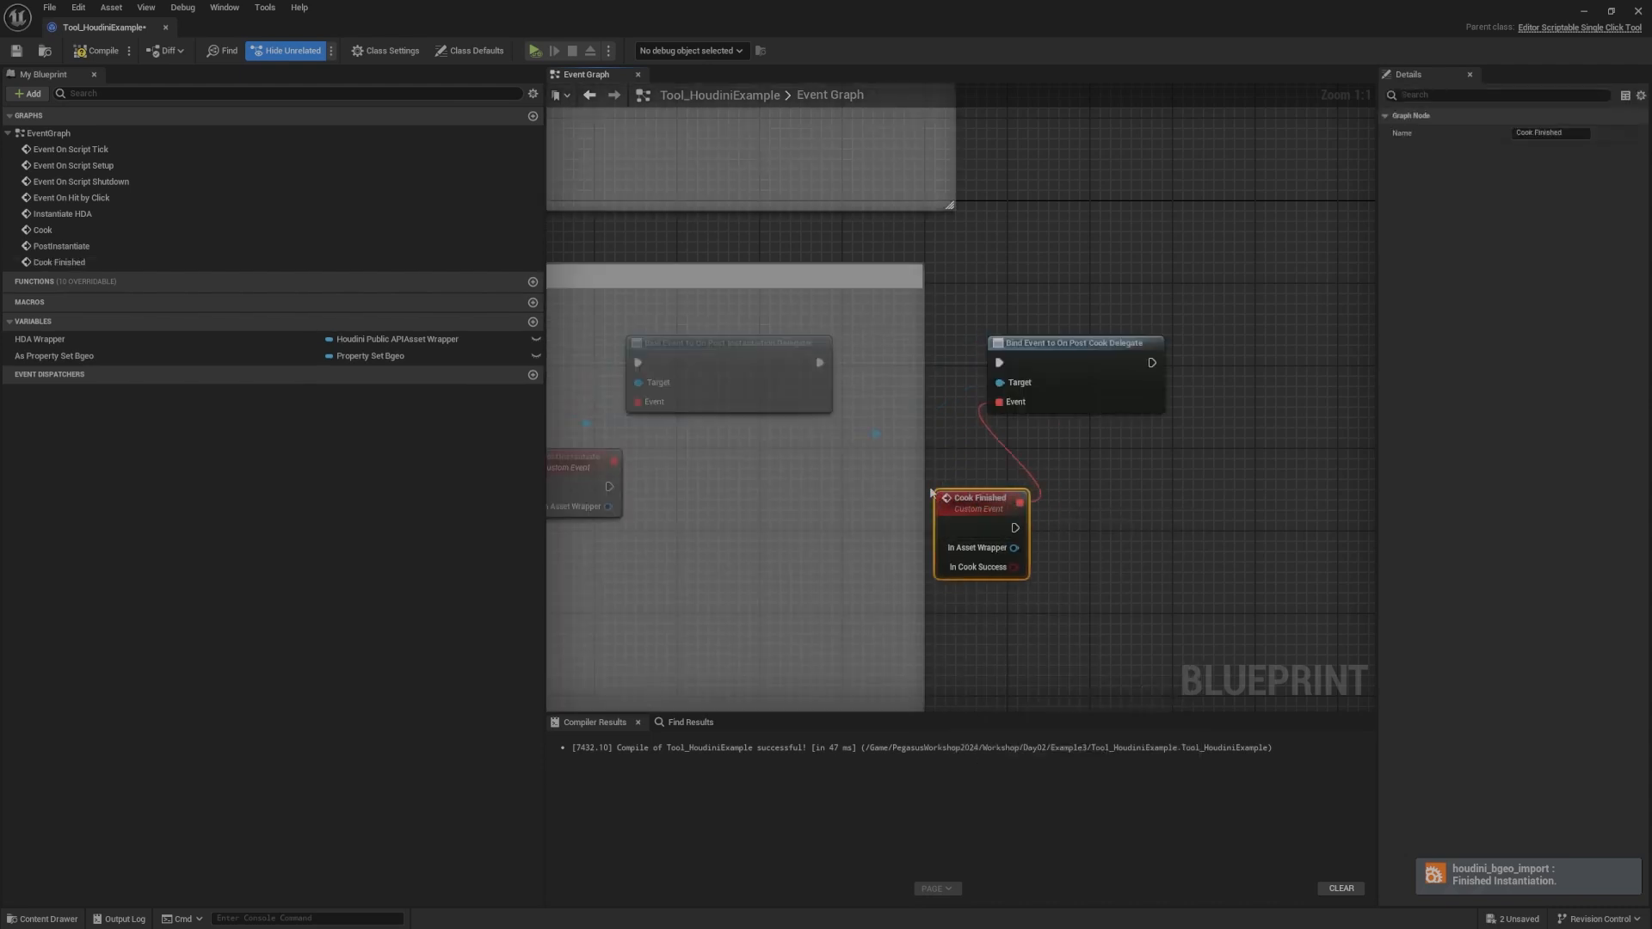
# Step: Widen the Create HDA comment box to enclose the On Post Cook binding and the Cook Finished event
pyautogui.scroll(-3, 979, 400)
pyautogui.moveTo(984, 283); pyautogui.dragTo(1180, 285)
pyautogui.moveTo(1095, 290); pyautogui.dragTo(1186, 285, button='right')
pyautogui.click(1183, 388)
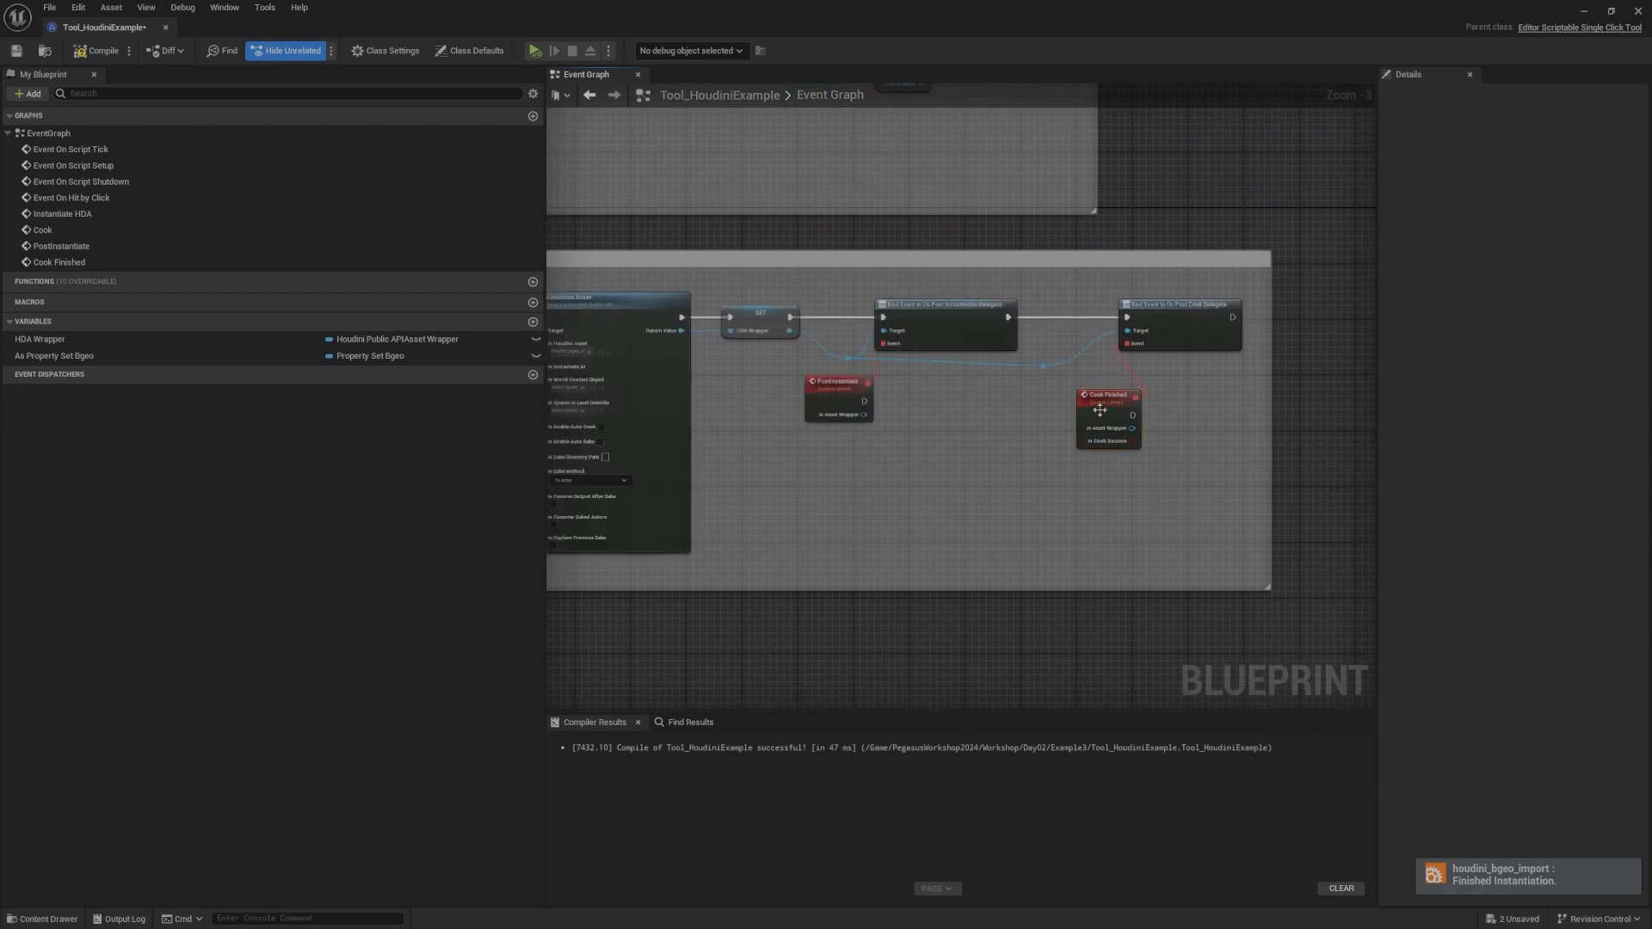
# Step: Reposition the Cook Finished and PostInstantiate custom events slightly further left beneath their delegate binding nodes
pyautogui.moveTo(1098, 404); pyautogui.dragTo(1086, 397)
pyautogui.moveTo(1107, 385); pyautogui.dragTo(1121, 377, button='right')
pyautogui.click(1218, 401)
pyautogui.scroll(3, 1218, 401)
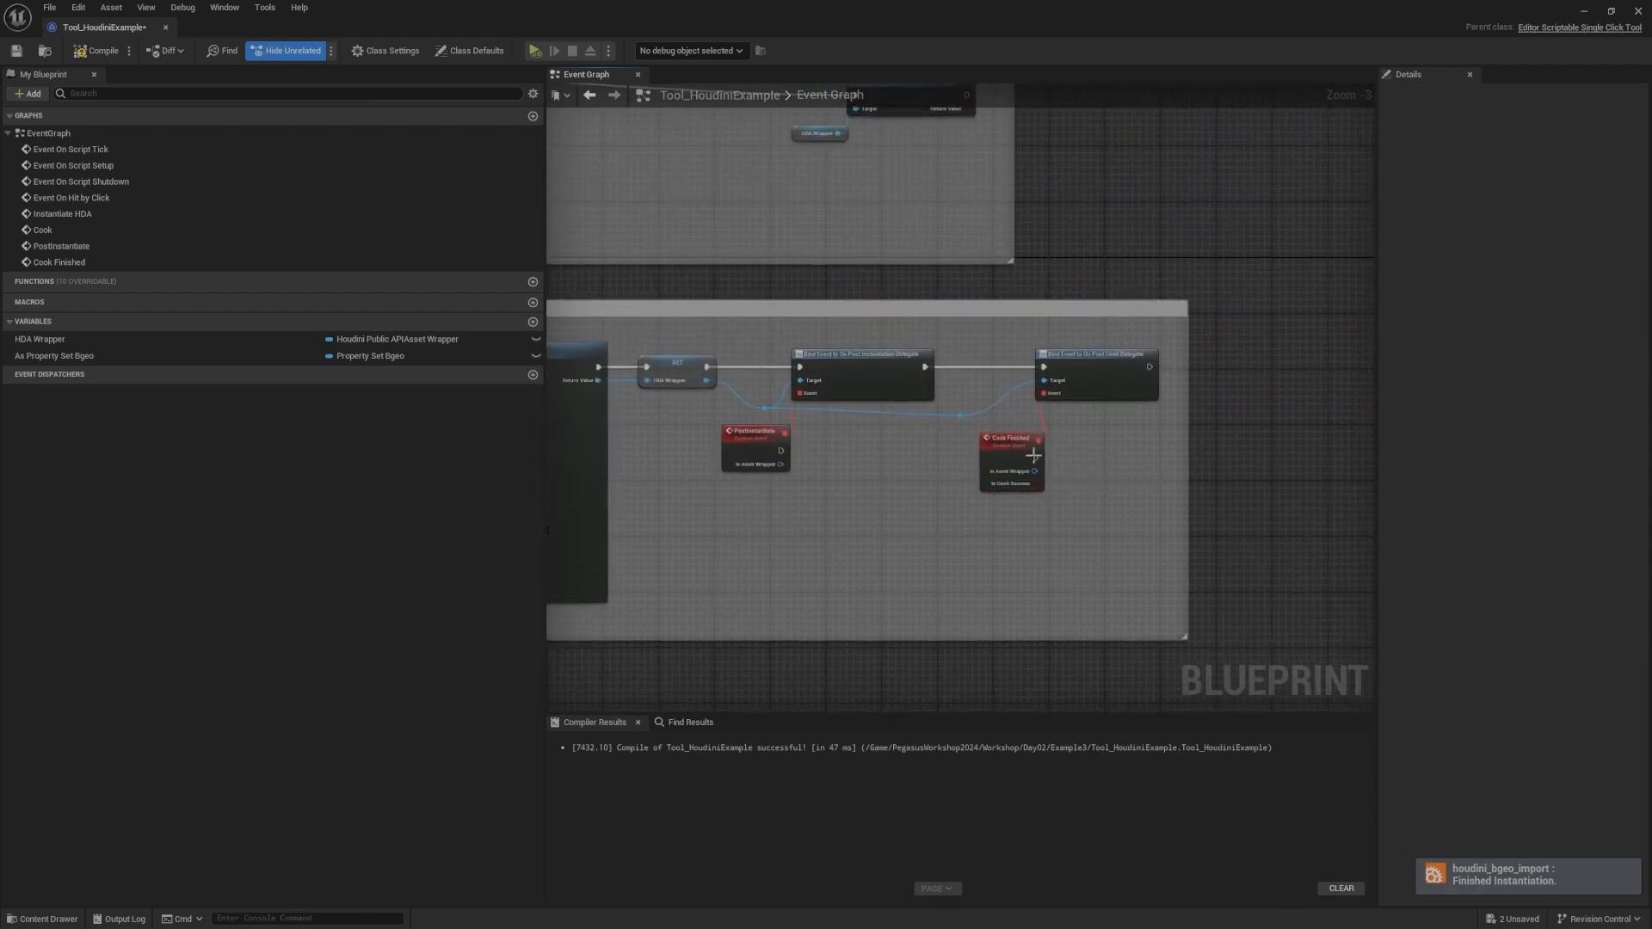
pyautogui.moveTo(989, 400); pyautogui.dragTo(1129, 360, button='right')
pyautogui.moveTo(710, 342); pyautogui.dragTo(693, 361)
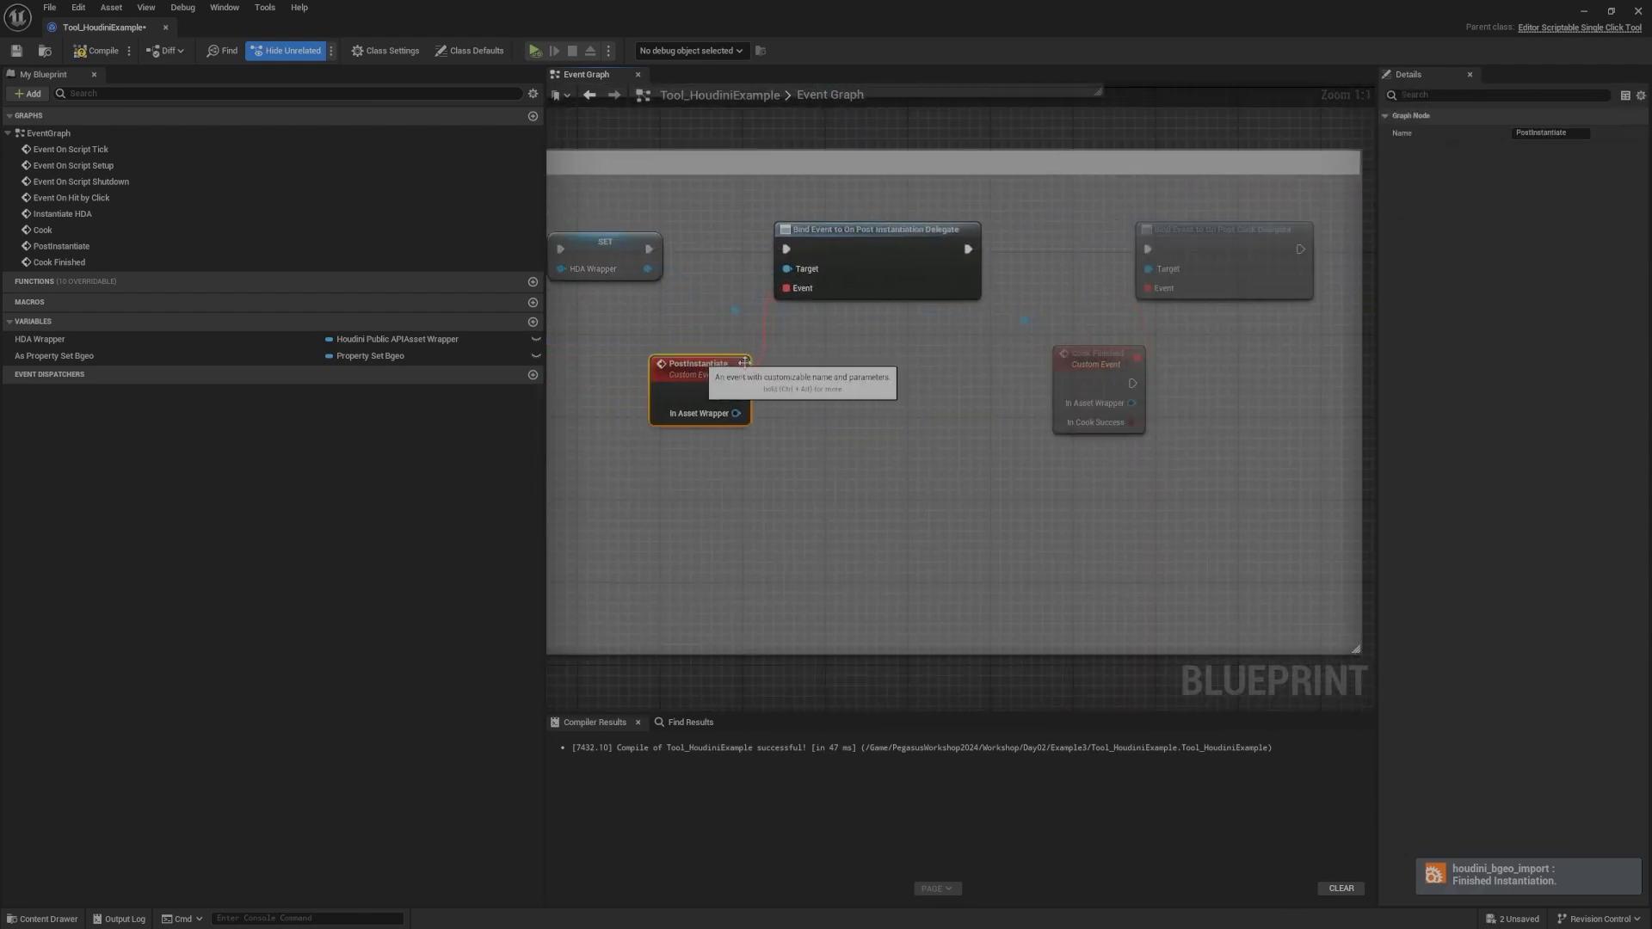
# Step: Review the Create HDA chain from Instantiate Asset through the HDA Wrapper variable to both delegate bindings and their custom events
pyautogui.moveTo(1100, 313); pyautogui.dragTo(815, 395, button='right')
pyautogui.scroll(-3, 932, 325)
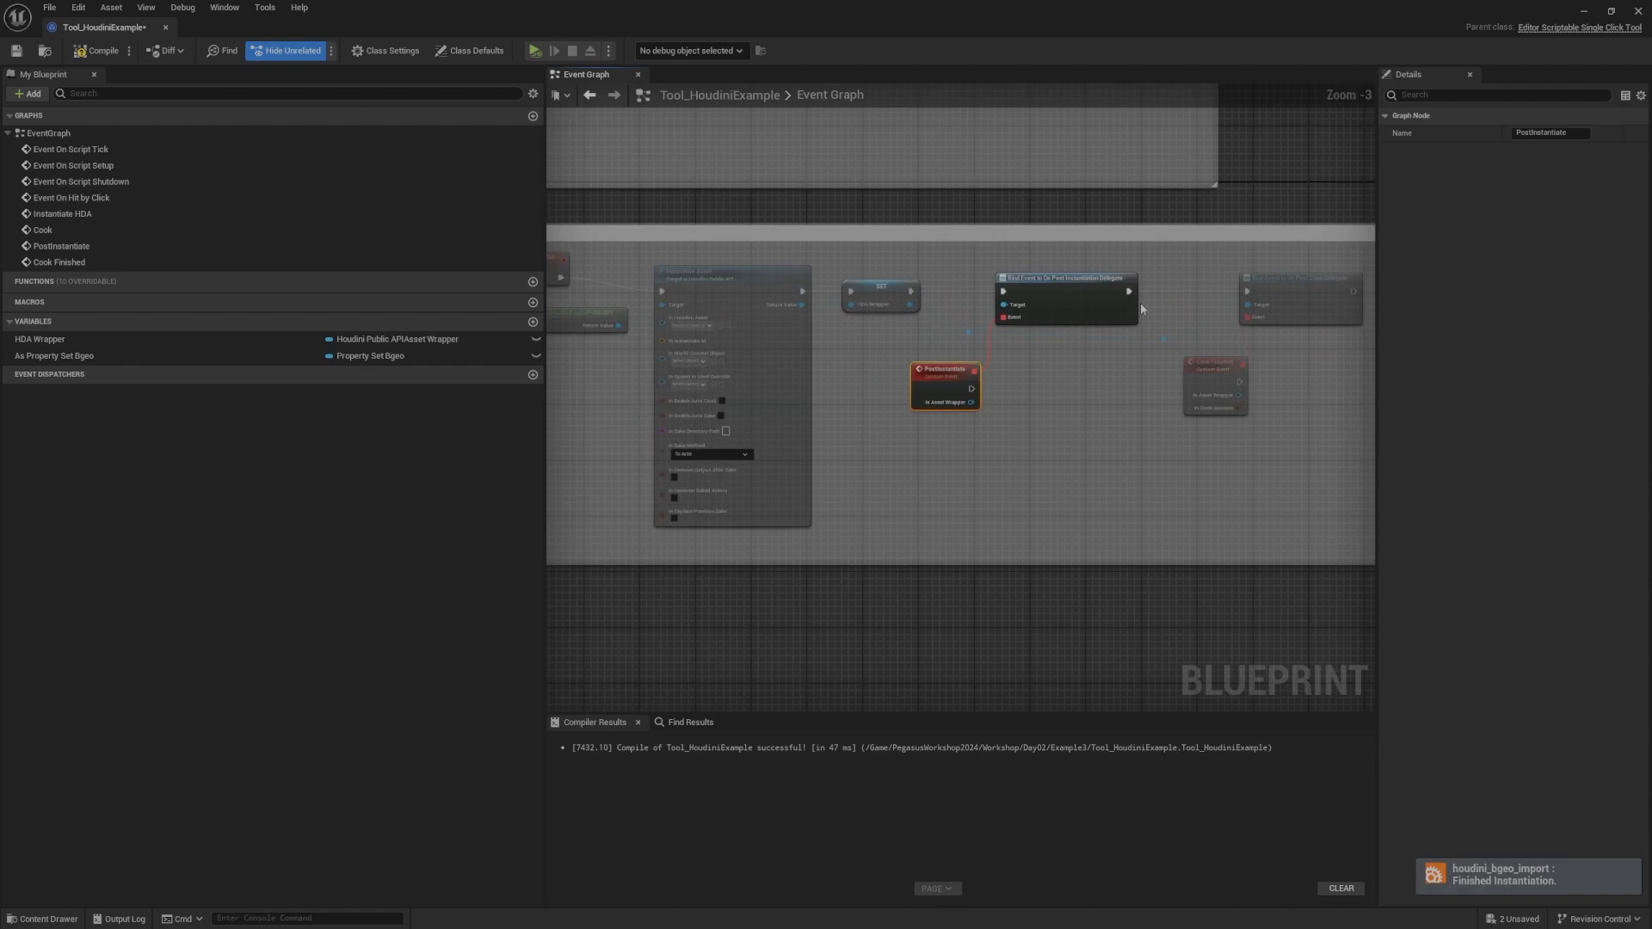
pyautogui.moveTo(1141, 309); pyautogui.dragTo(813, 309, button='right')
pyautogui.click(1073, 353)
pyautogui.moveTo(1143, 361); pyautogui.dragTo(1077, 355, button='right')
pyautogui.moveTo(691, 320); pyautogui.dragTo(1236, 335, button='right')
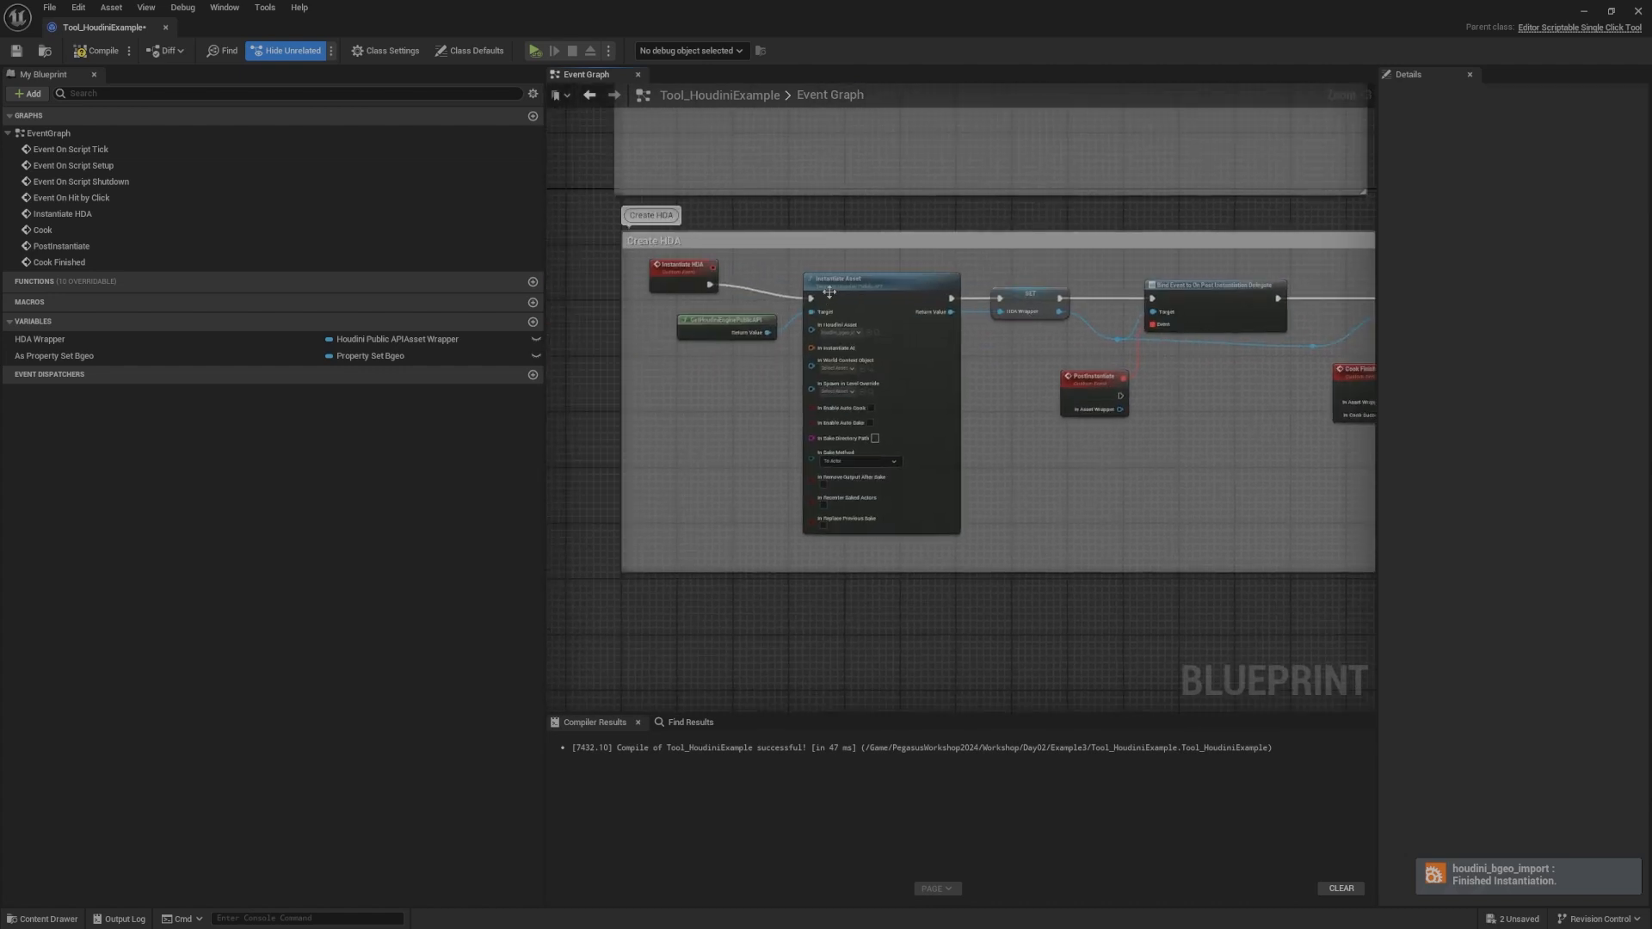
pyautogui.moveTo(1137, 293); pyautogui.dragTo(716, 299, button='right')
pyautogui.scroll(2, 1016, 352)
pyautogui.moveTo(1079, 434); pyautogui.dragTo(955, 407, button='right')
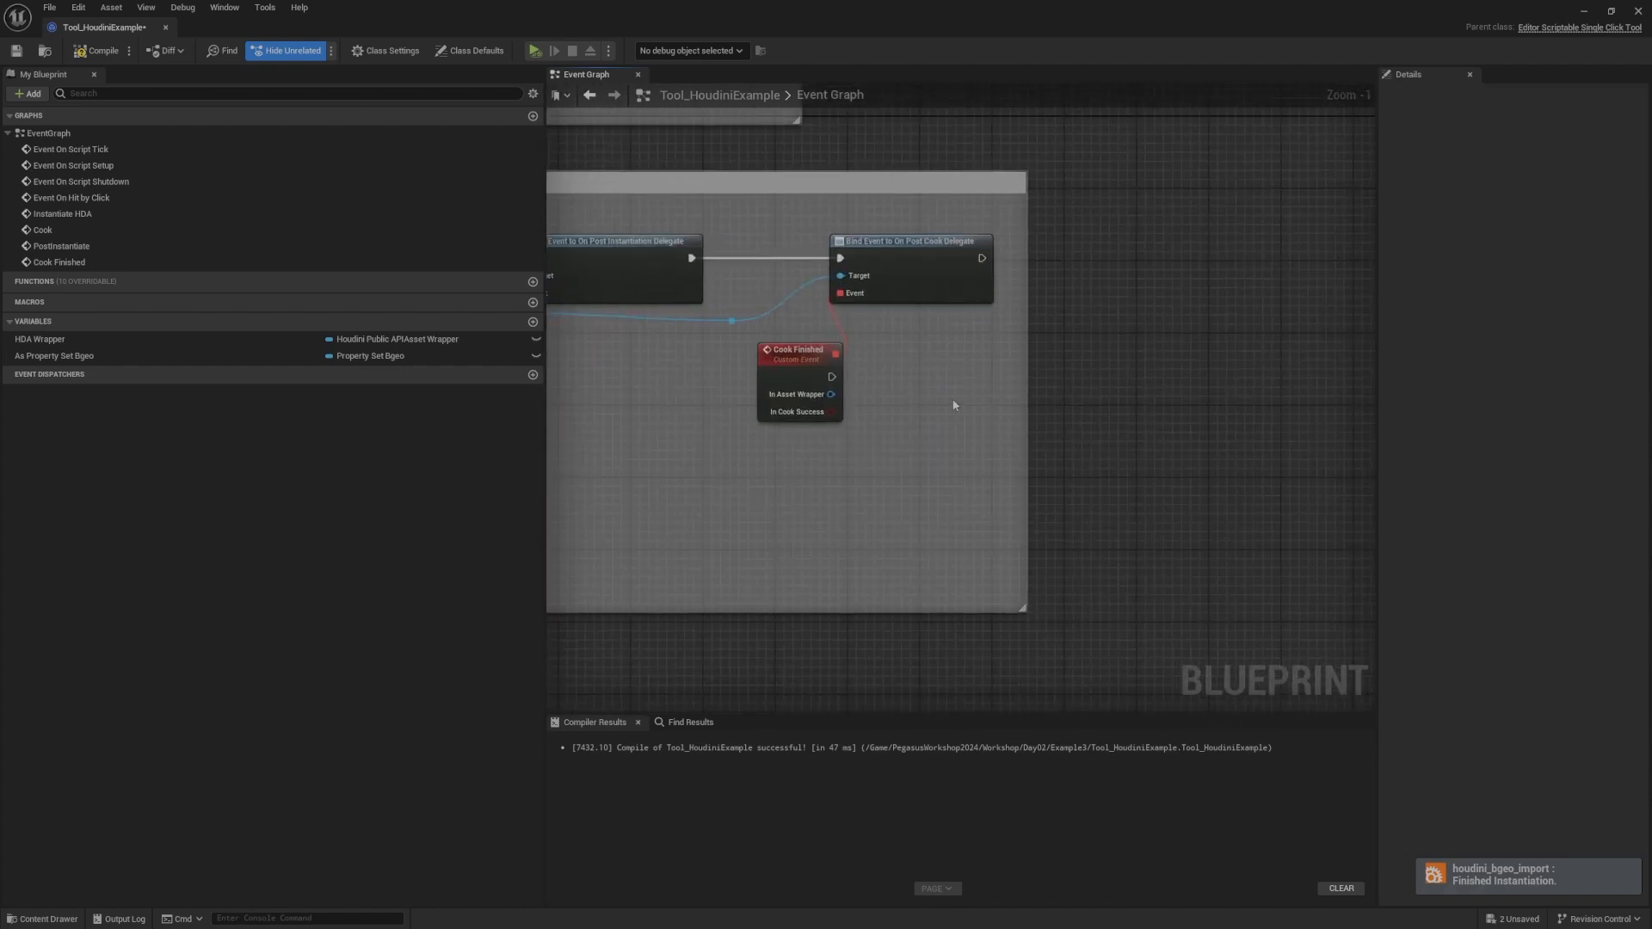
pyautogui.moveTo(798, 376); pyautogui.dragTo(1413, 401, button='right')
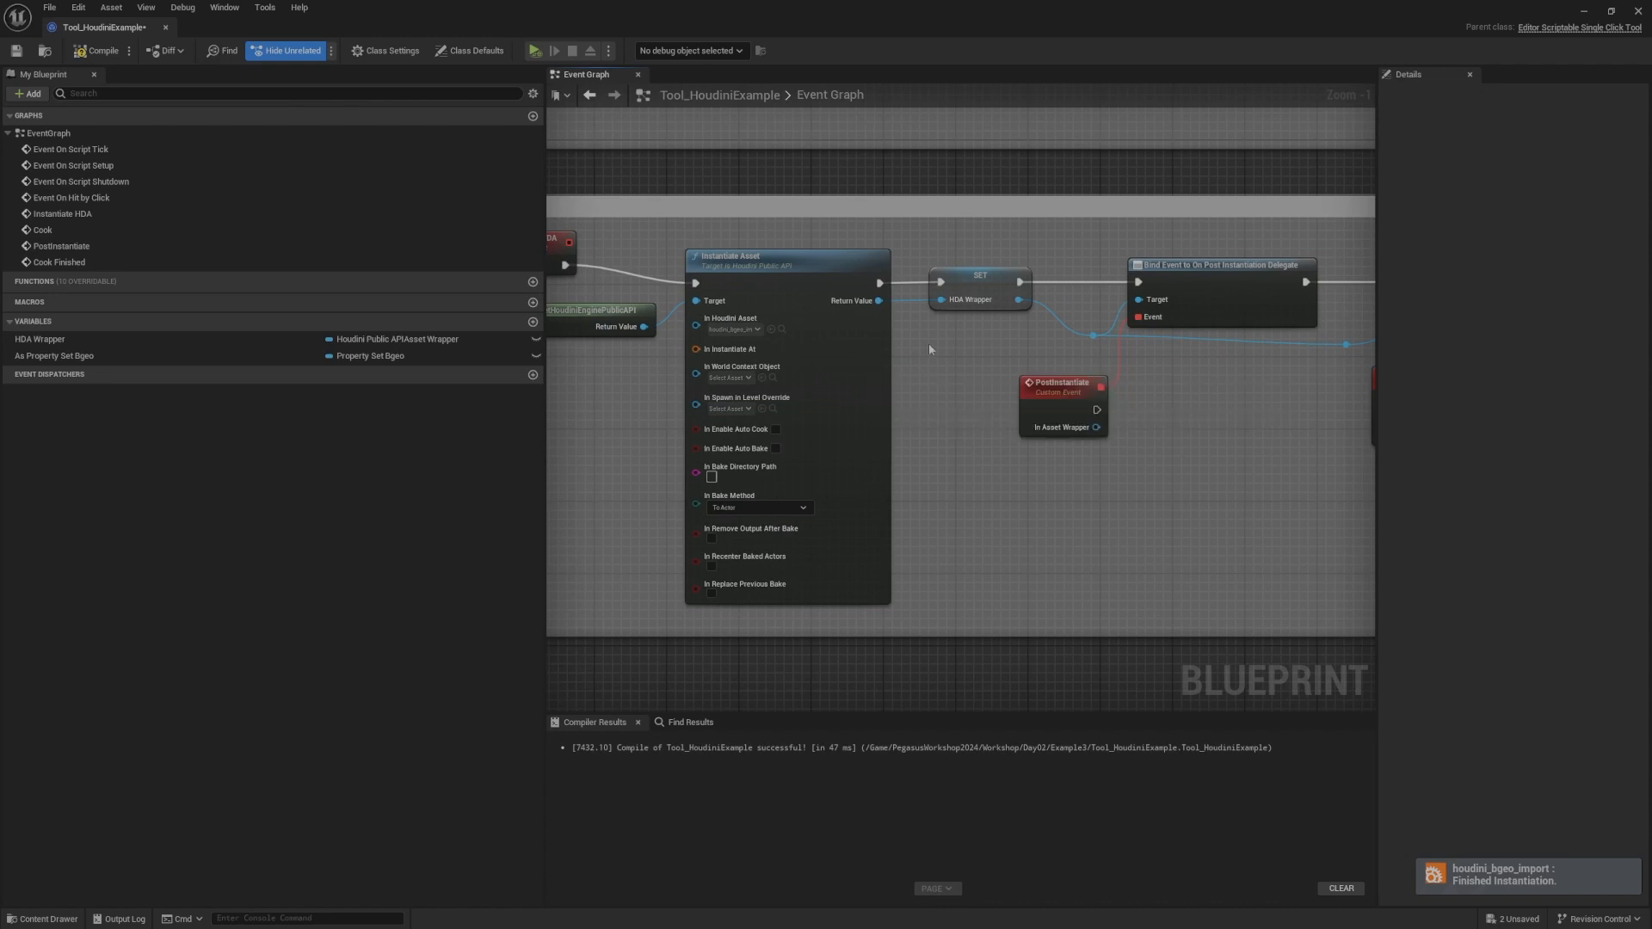
pyautogui.moveTo(1074, 319); pyautogui.dragTo(969, 326, button='right')
pyautogui.moveTo(1131, 328); pyautogui.dragTo(580, 331, button='right')
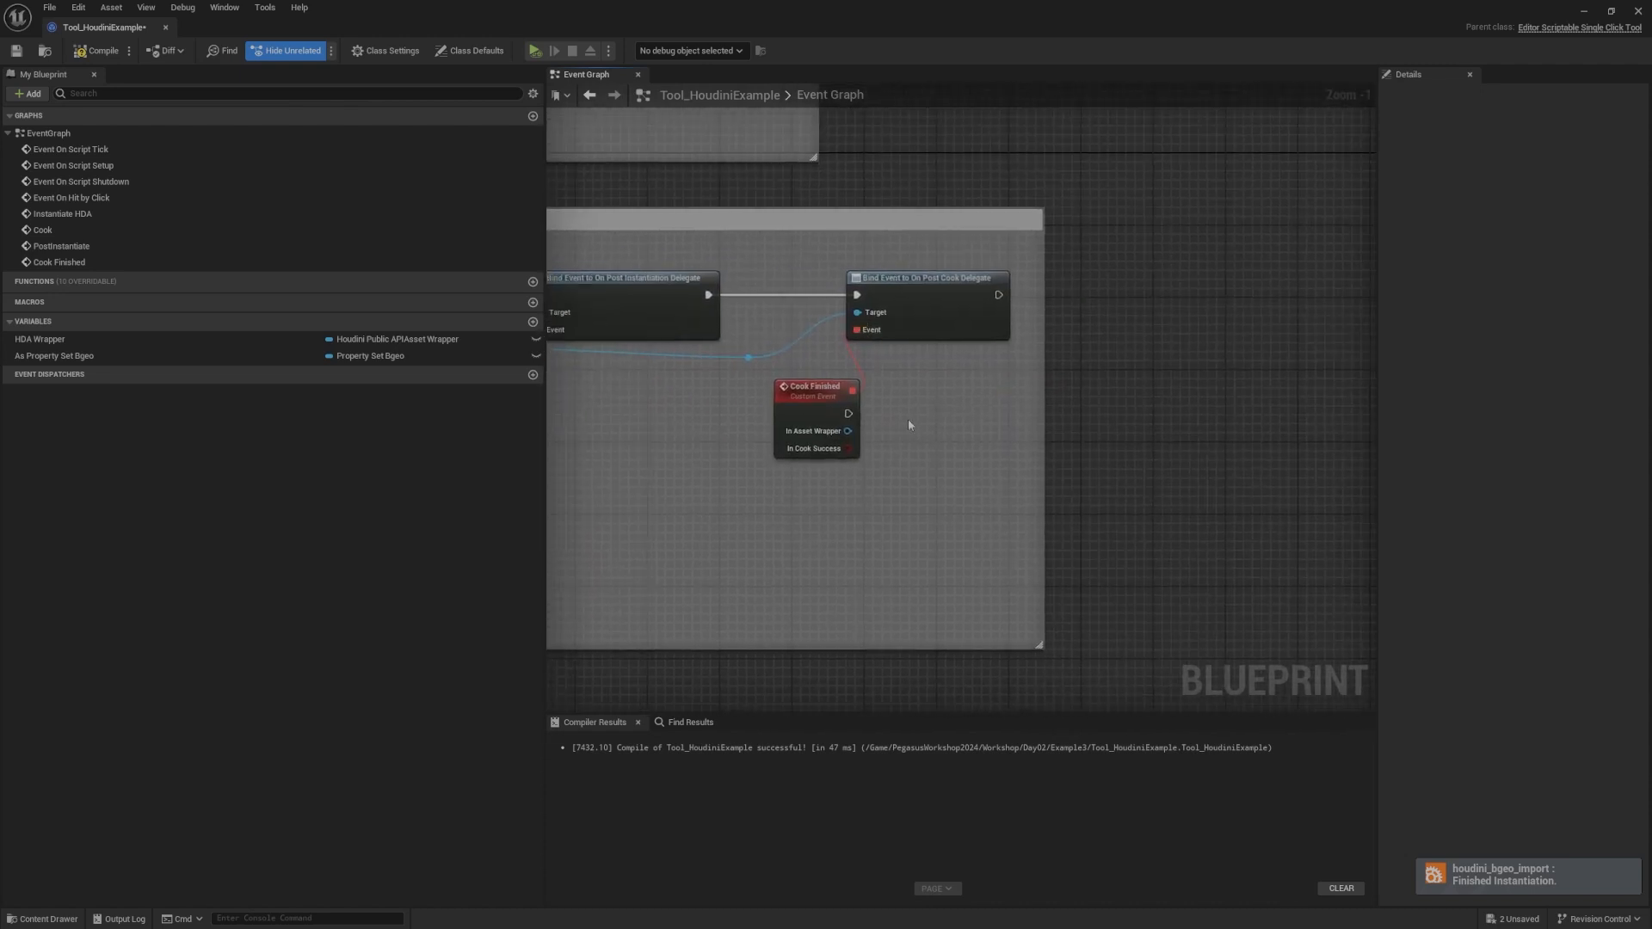
pyautogui.moveTo(870, 433); pyautogui.dragTo(952, 387, button='right')
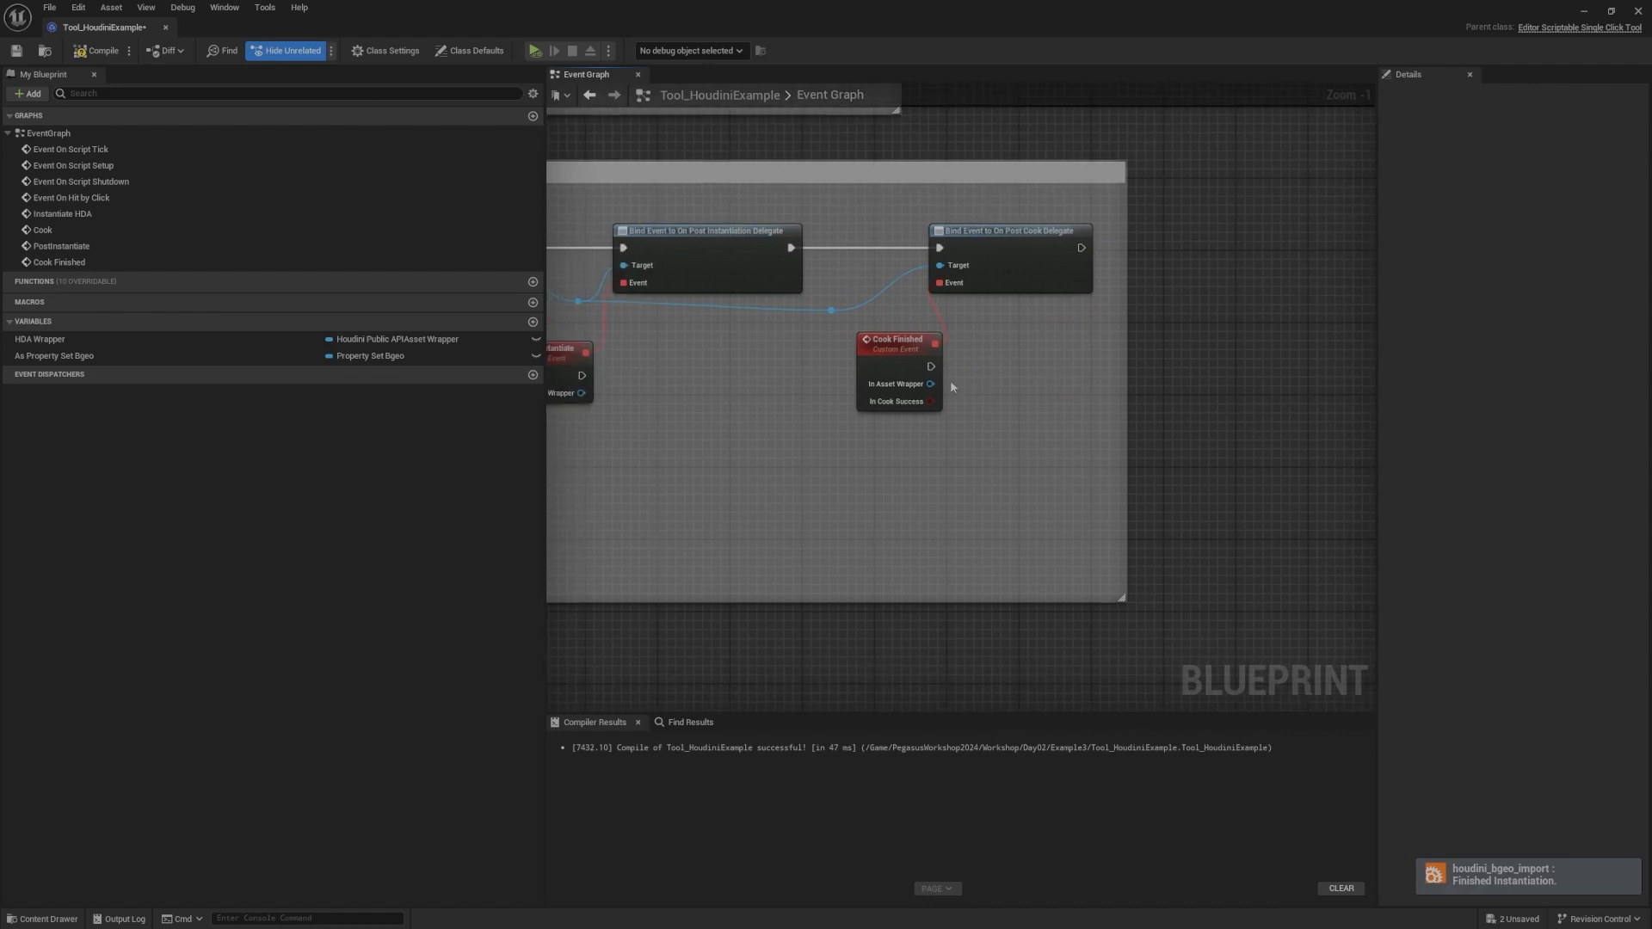
pyautogui.moveTo(929, 364); pyautogui.dragTo(1011, 460)
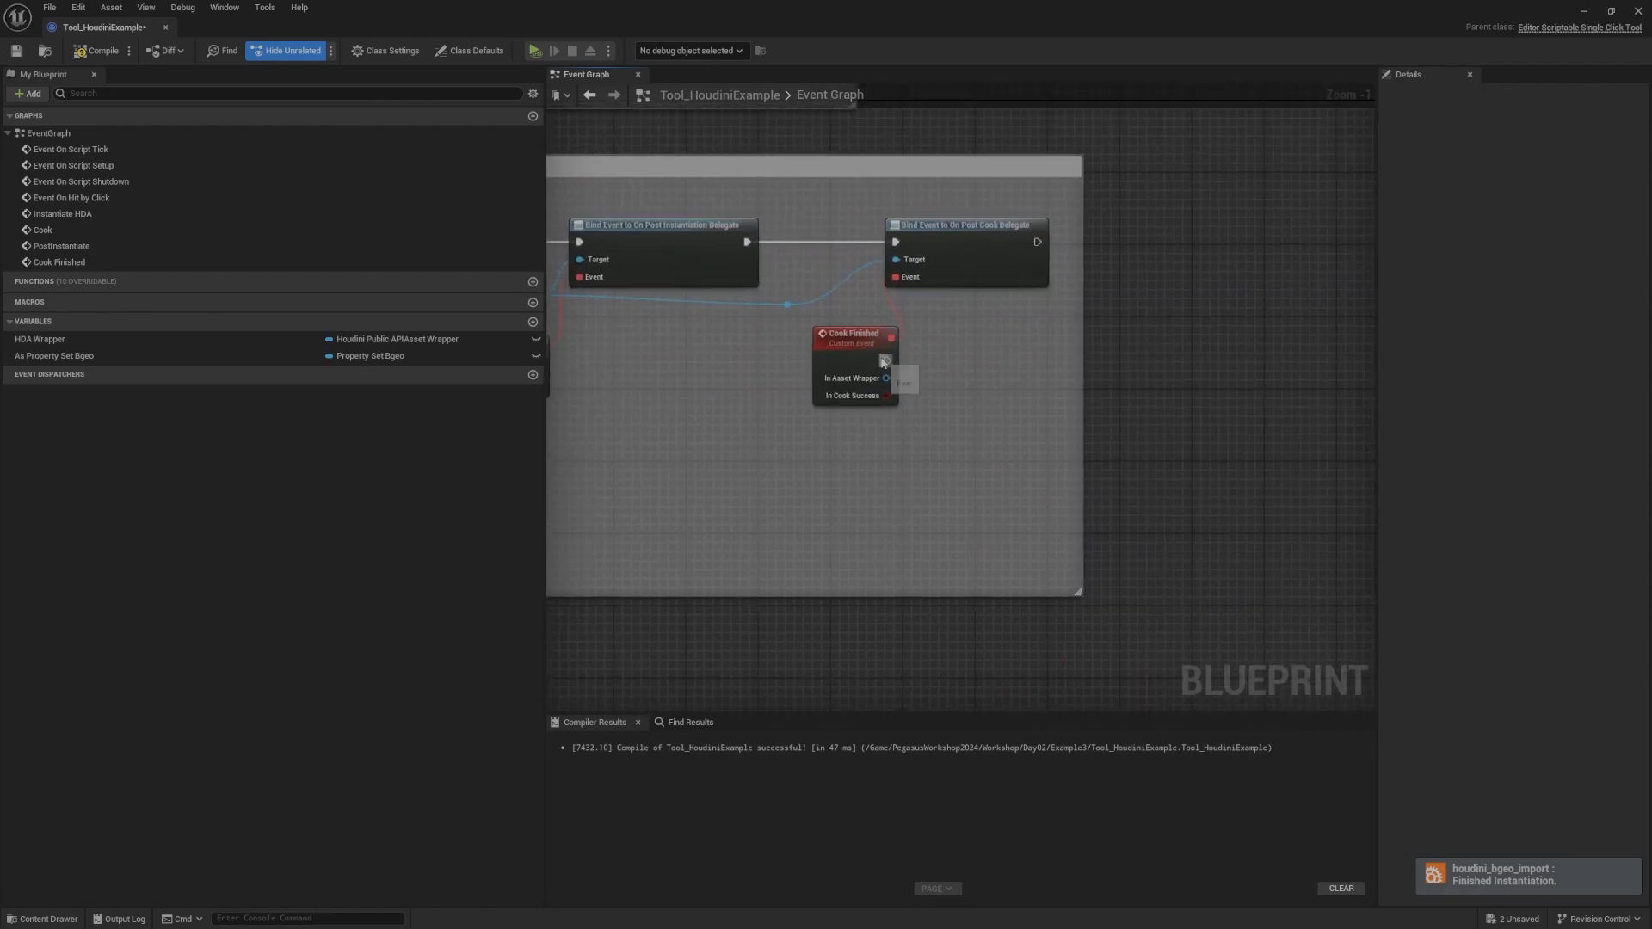
pyautogui.moveTo(885, 361); pyautogui.dragTo(1144, 537)
pyautogui.scroll(-1, 755, 320)
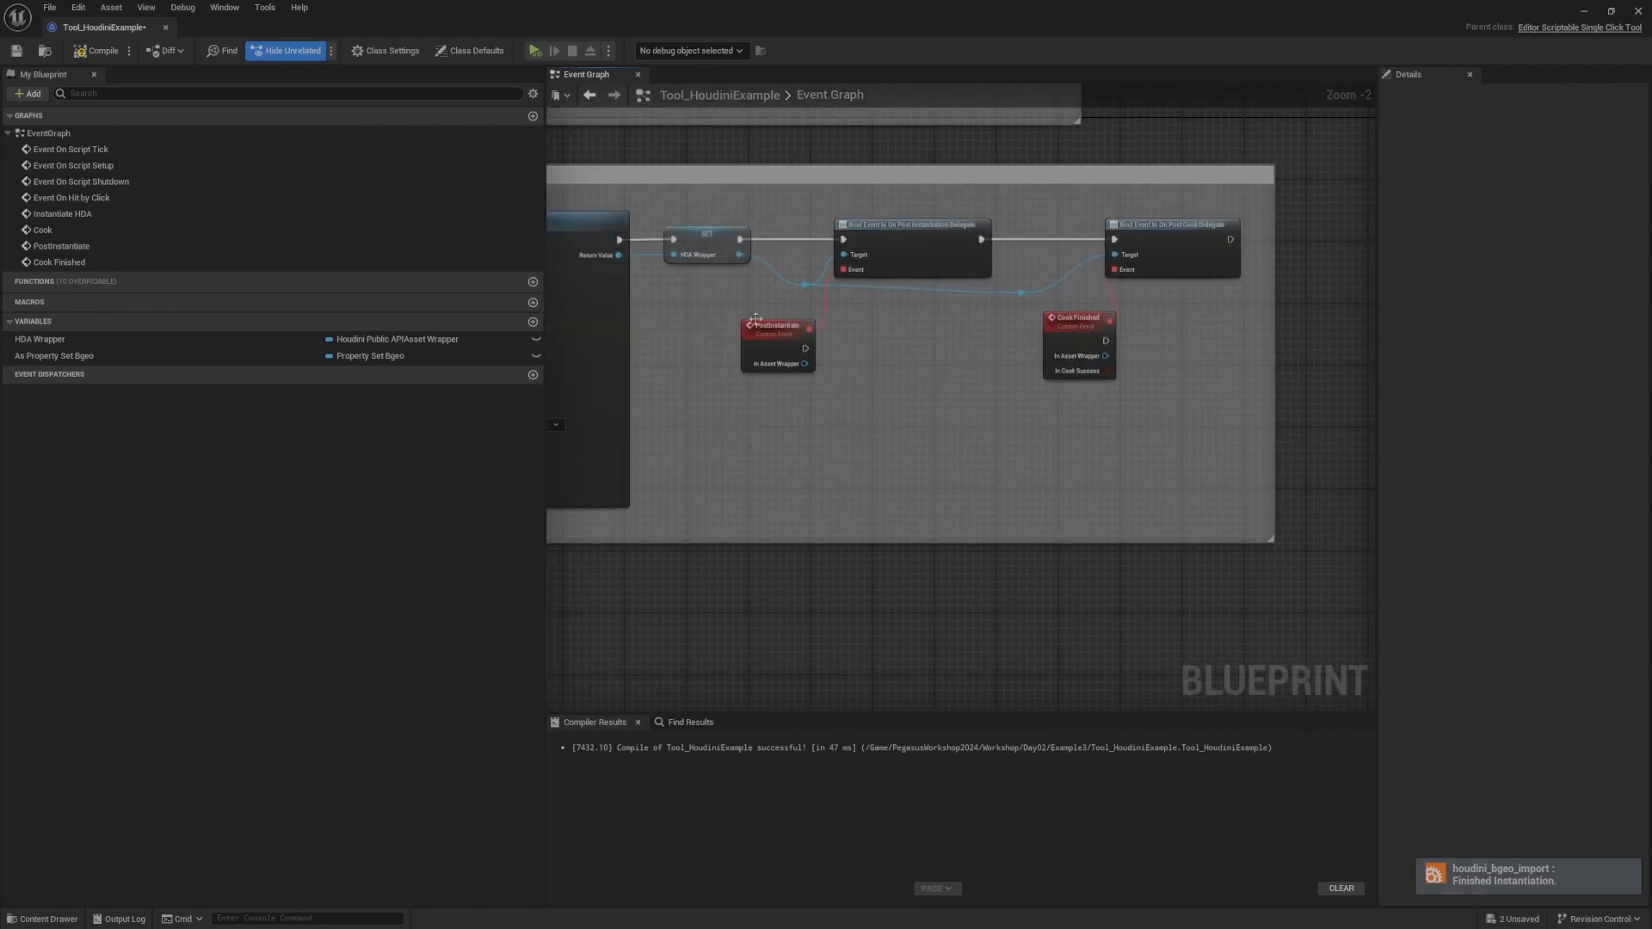
pyautogui.moveTo(728, 301); pyautogui.dragTo(1179, 407)
pyautogui.click(1168, 401)
# Step: Examine the Cook section of the graph, following the execution wire from the Cook event to the Recook node
pyautogui.moveTo(1169, 401); pyautogui.dragTo(1113, 584, button='right')
pyautogui.scroll(-4, 1187, 442)
pyautogui.scroll(6, 1102, 427)
pyautogui.moveTo(1103, 426); pyautogui.dragTo(1258, 346, button='right')
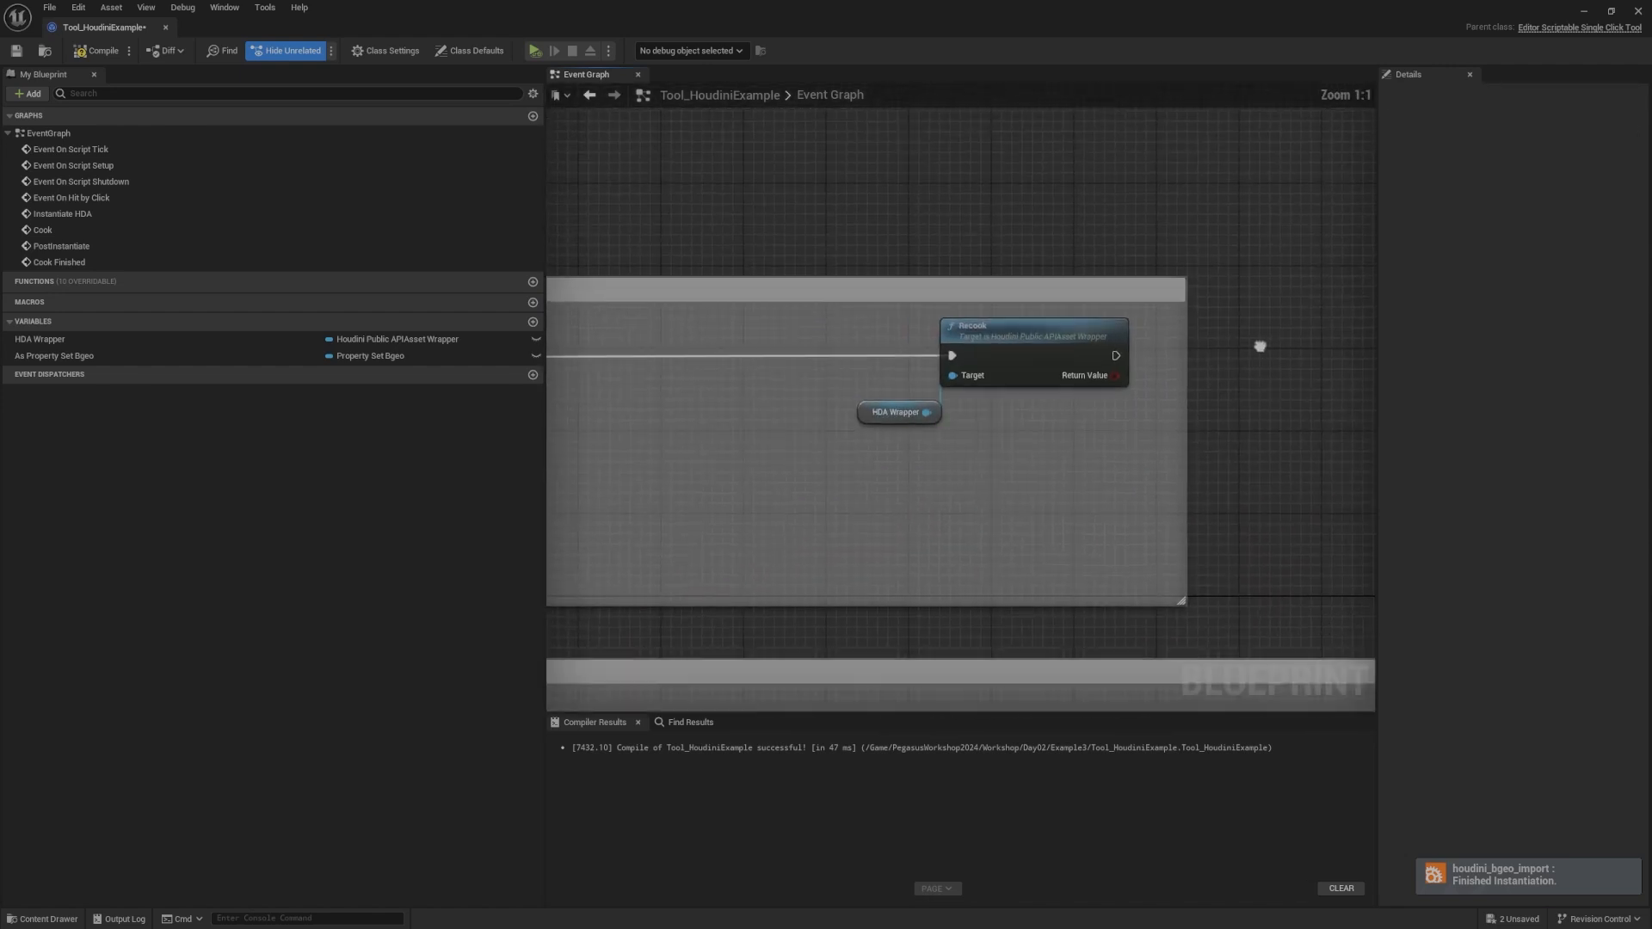
pyautogui.moveTo(915, 375); pyautogui.dragTo(938, 95, button='right')
pyautogui.scroll(-1, 938, 129)
pyautogui.moveTo(1339, 560); pyautogui.dragTo(788, 347)
pyautogui.click(789, 348)
pyautogui.moveTo(789, 348); pyautogui.dragTo(1166, 606, button='right')
pyautogui.moveTo(682, 312); pyautogui.dragTo(895, 398, button='right')
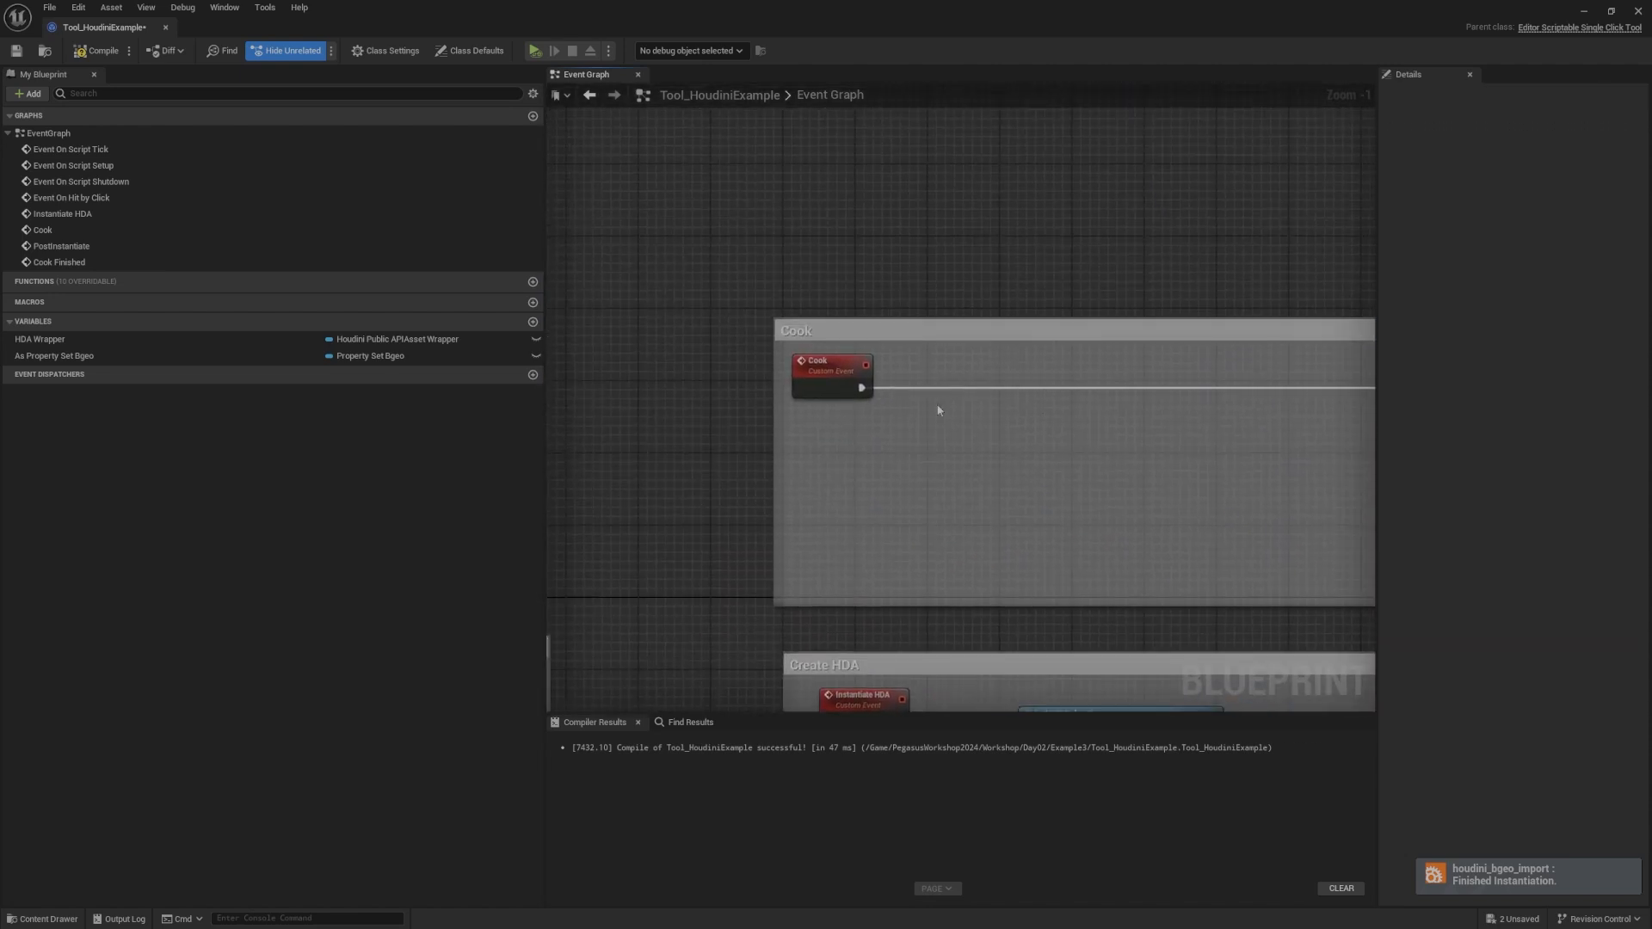
pyautogui.moveTo(1237, 323); pyautogui.dragTo(926, 278, button='right')
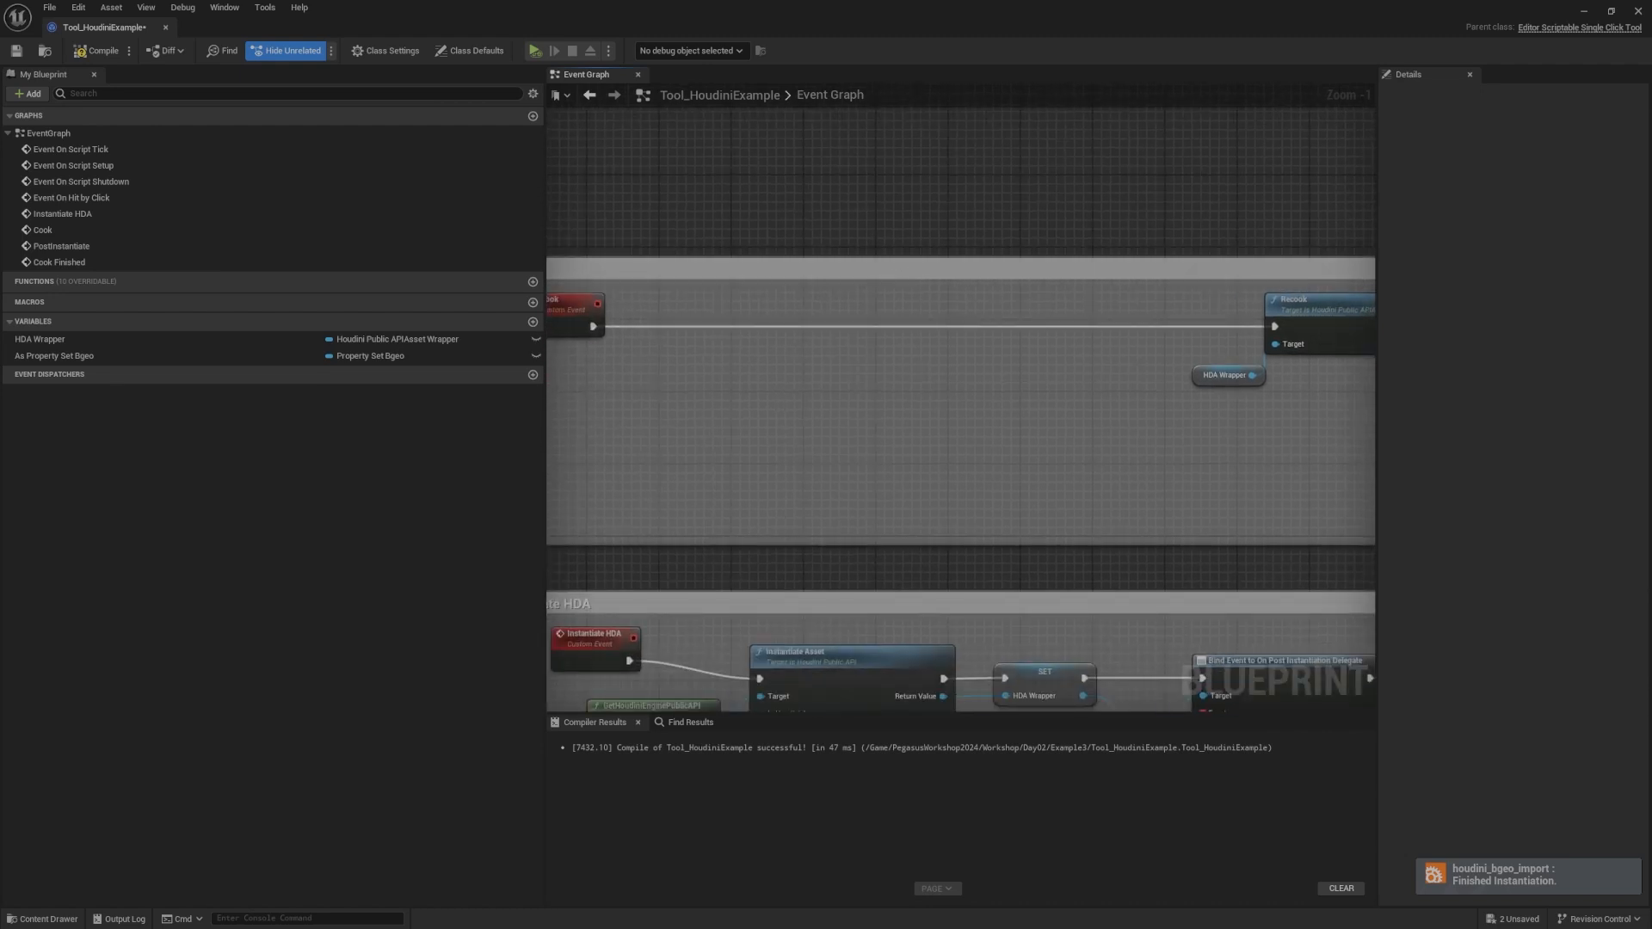
pyautogui.moveTo(941, 335); pyautogui.dragTo(613, 403, button='right')
# Step: Extend the Cook comment box upwards to make more room above the Recook node
pyautogui.moveTo(840, 361); pyautogui.dragTo(1157, 483)
pyautogui.scroll(1, 895, 353)
pyautogui.moveTo(1083, 321); pyautogui.dragTo(1072, 167)
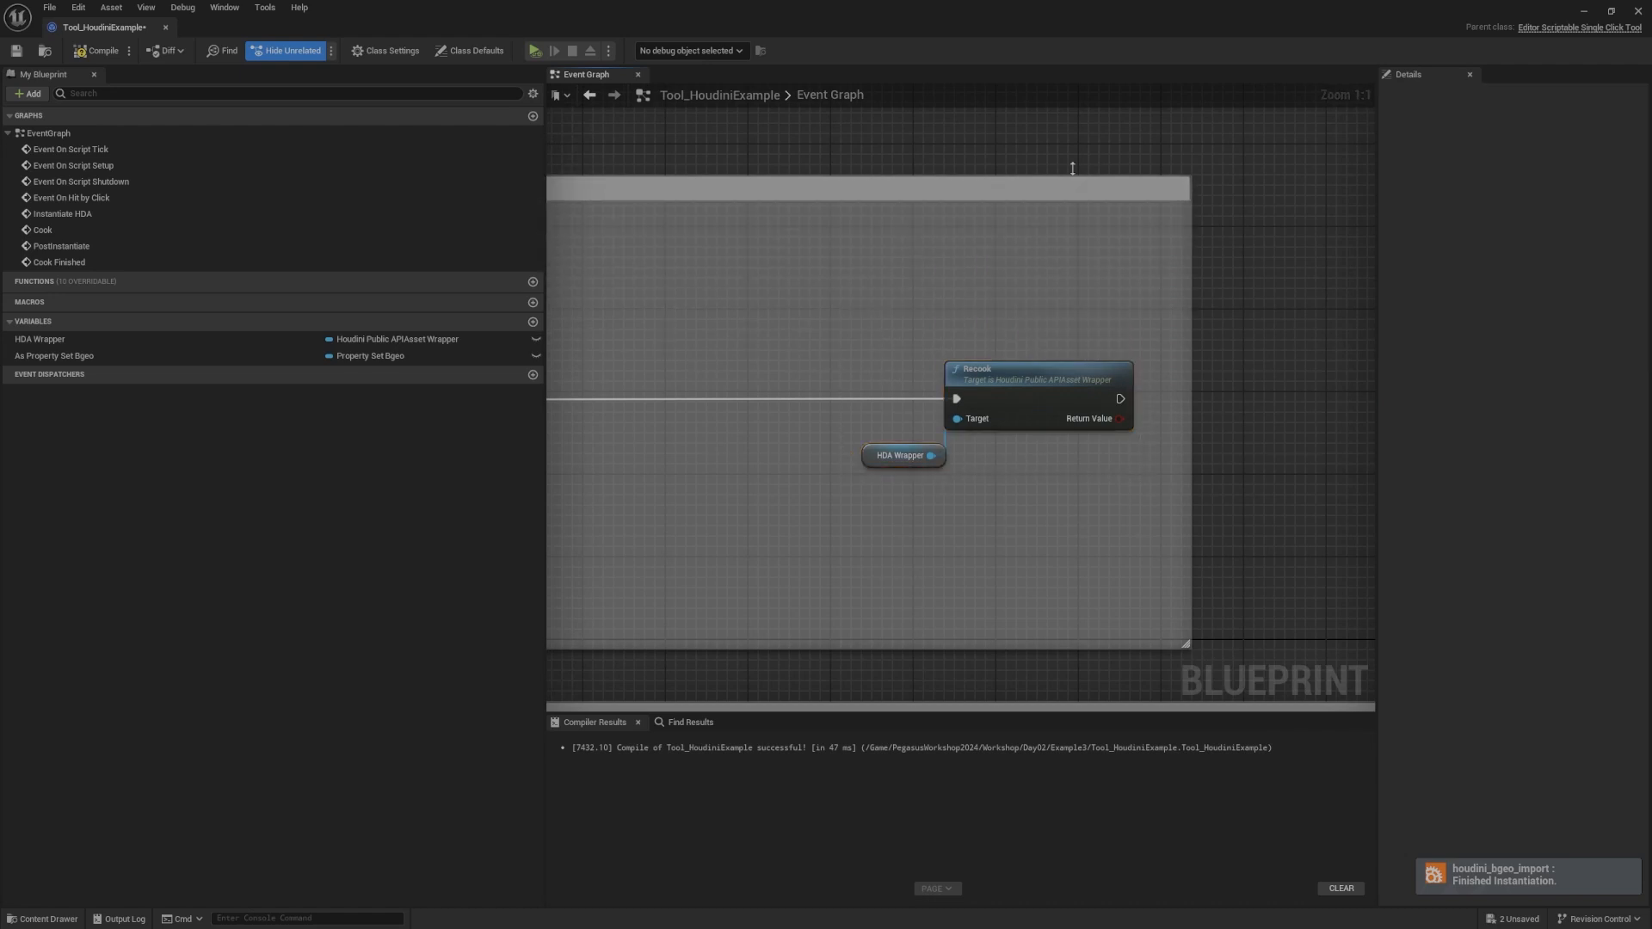
# Step: Move the Recook and HDA Wrapper nodes together further right and level Recook with the Cook event's execution wire
pyautogui.moveTo(1067, 306); pyautogui.dragTo(855, 540)
pyautogui.moveTo(992, 379); pyautogui.dragTo(1127, 368)
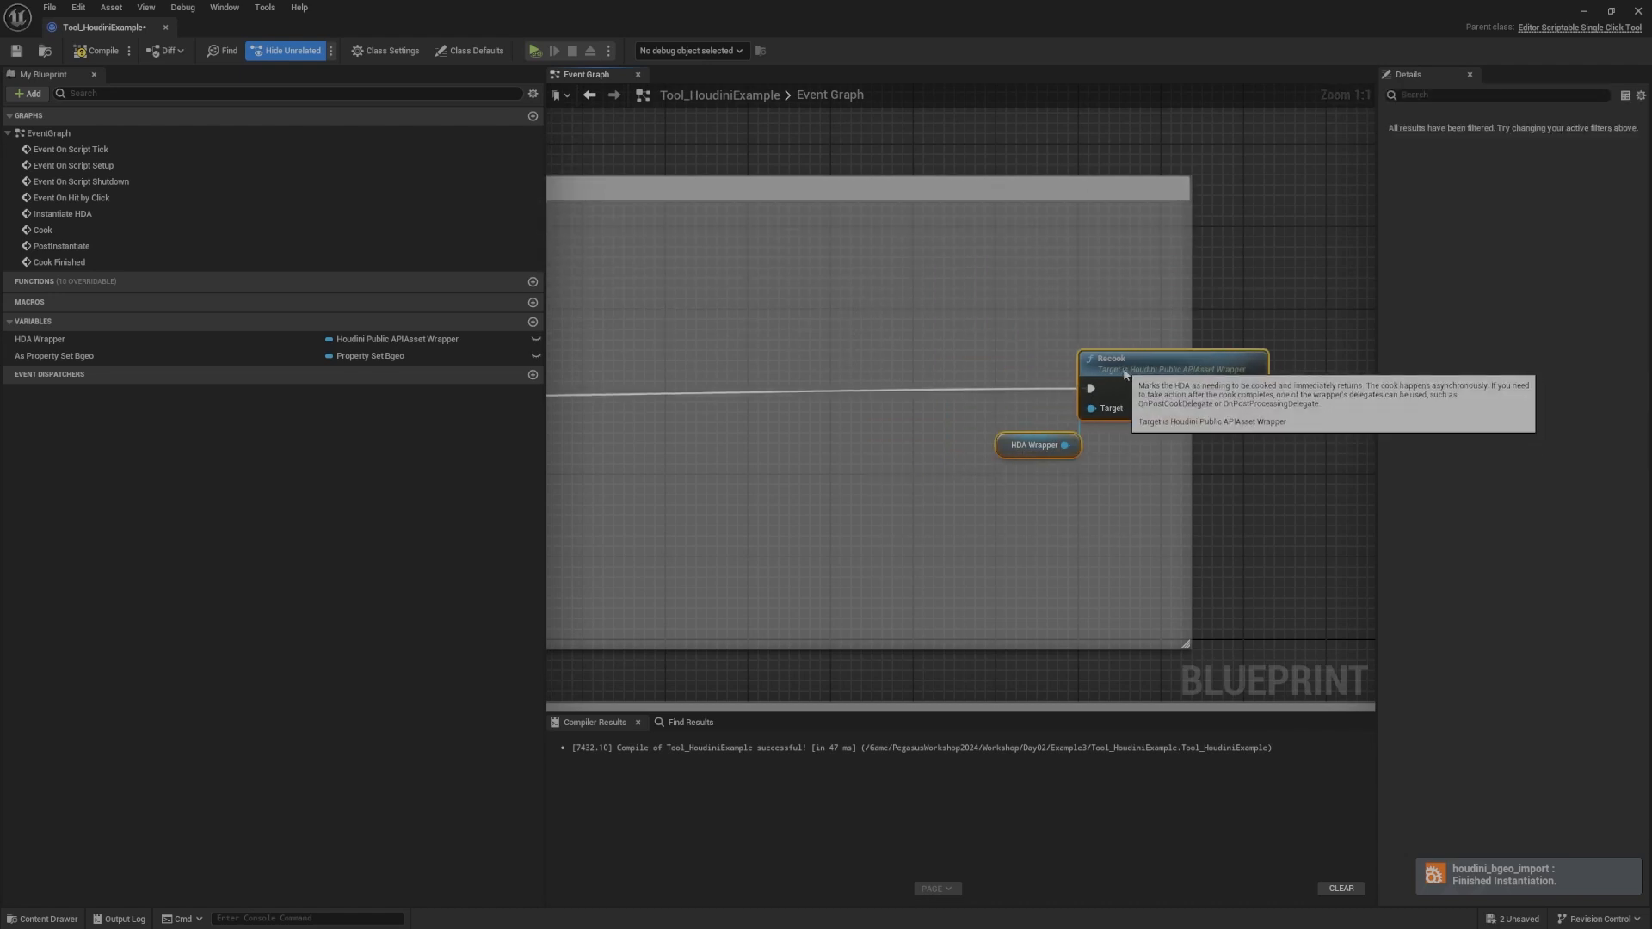
pyautogui.click(1196, 301)
pyautogui.moveTo(1265, 309); pyautogui.dragTo(933, 480)
pyautogui.scroll(-3, 1062, 321)
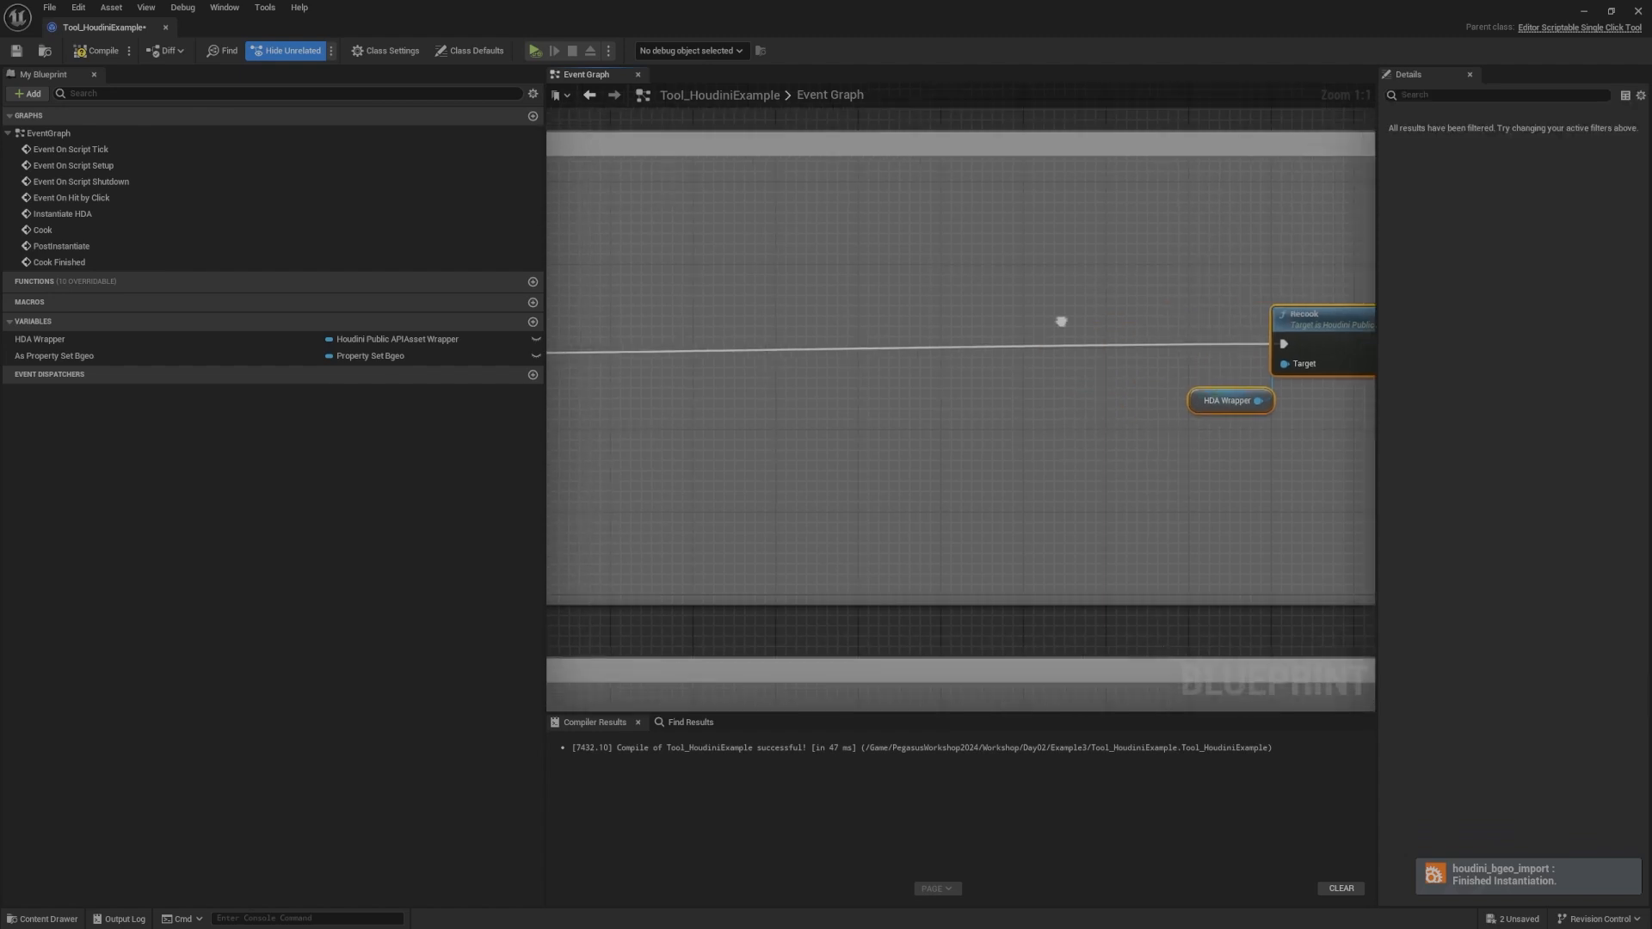
pyautogui.moveTo(1218, 328); pyautogui.dragTo(1218, 336)
pyautogui.click(924, 355)
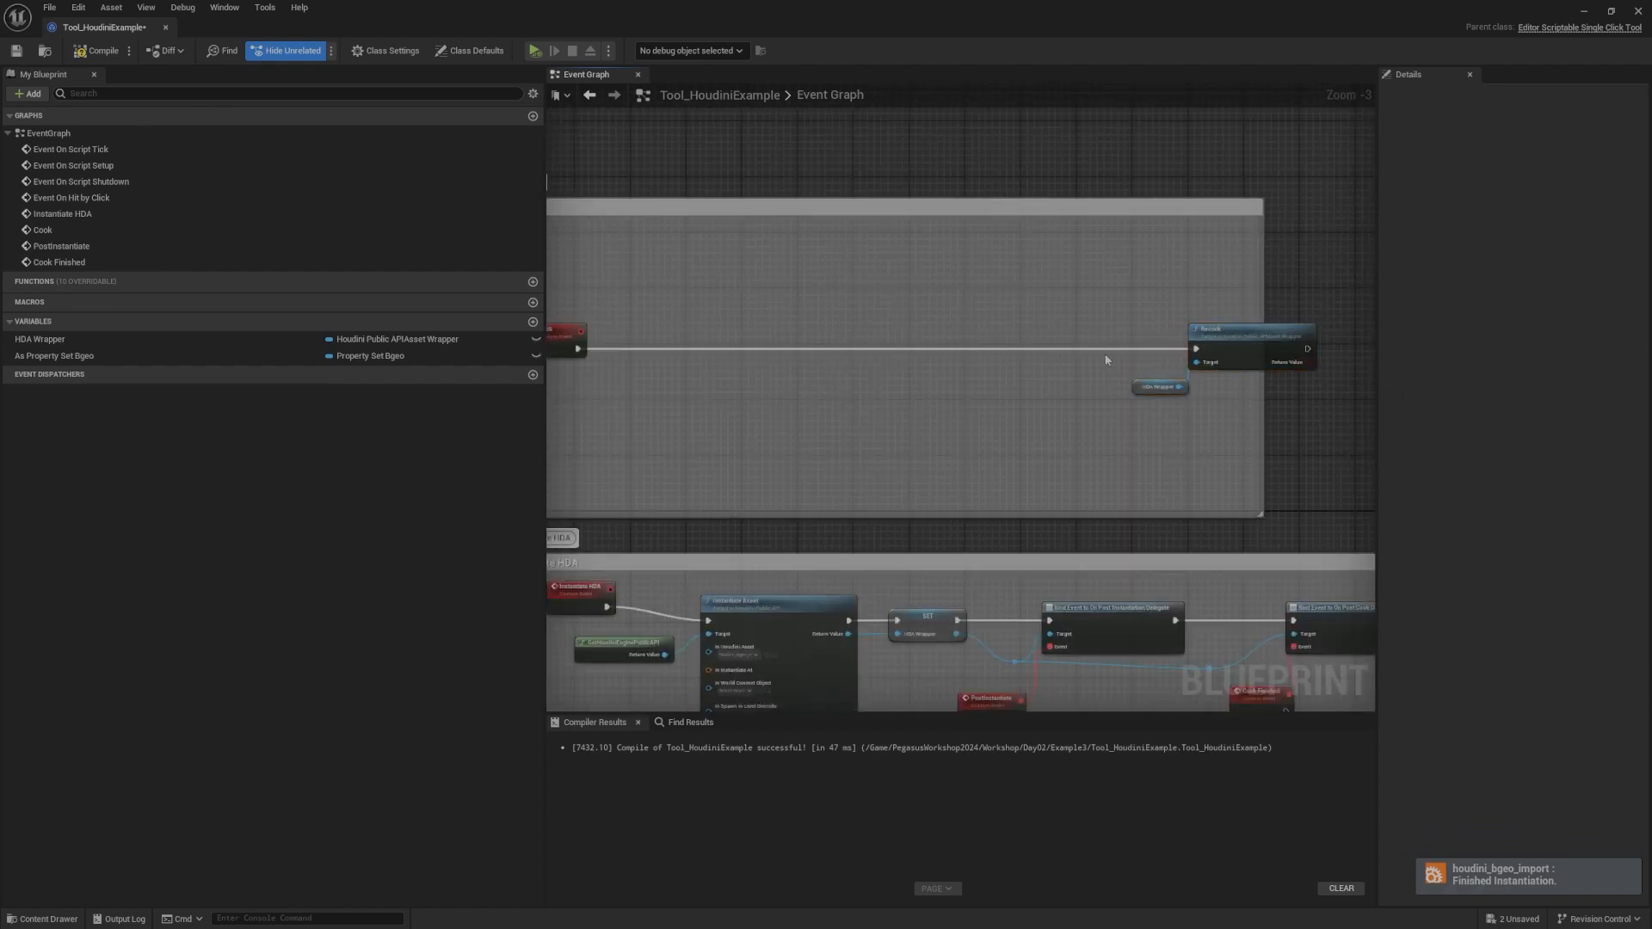
# Step: Return to the level editor, collapse the Content folder tree and open the Plugins folder in the Content Browser
pyautogui.moveTo(1101, 340); pyautogui.dragTo(990, 354, button='right')
pyautogui.moveTo(1011, 331); pyautogui.dragTo(1067, 460)
pyautogui.click(1587, 15)
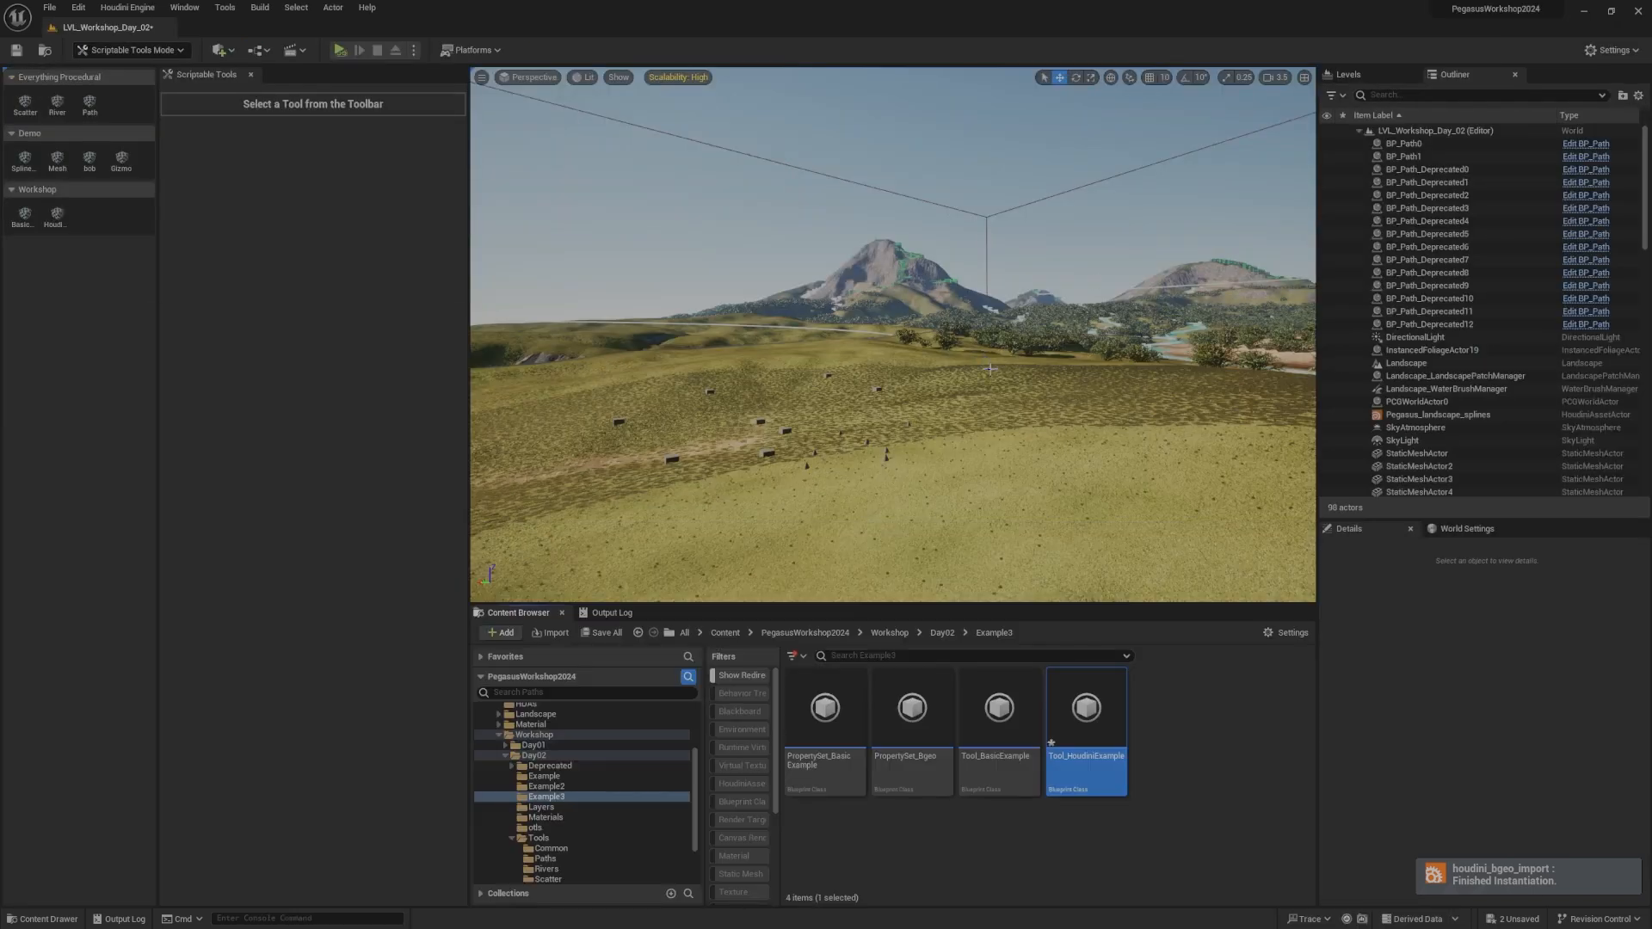
pyautogui.scroll(3, 515, 777)
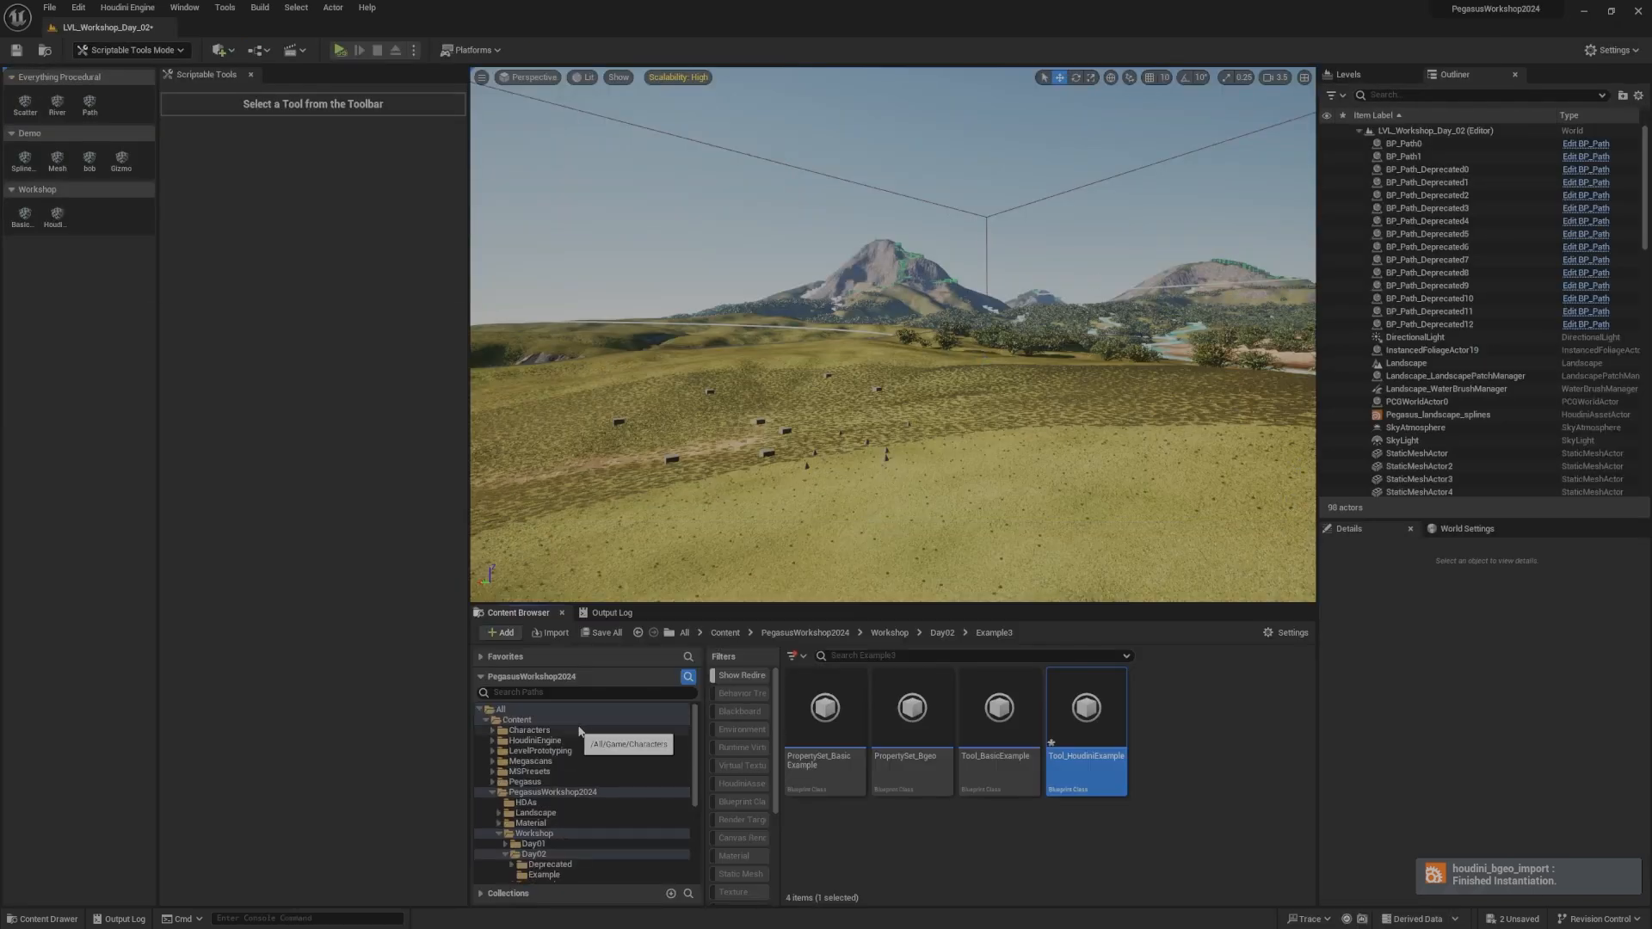
pyautogui.click(489, 711)
pyautogui.click(486, 721)
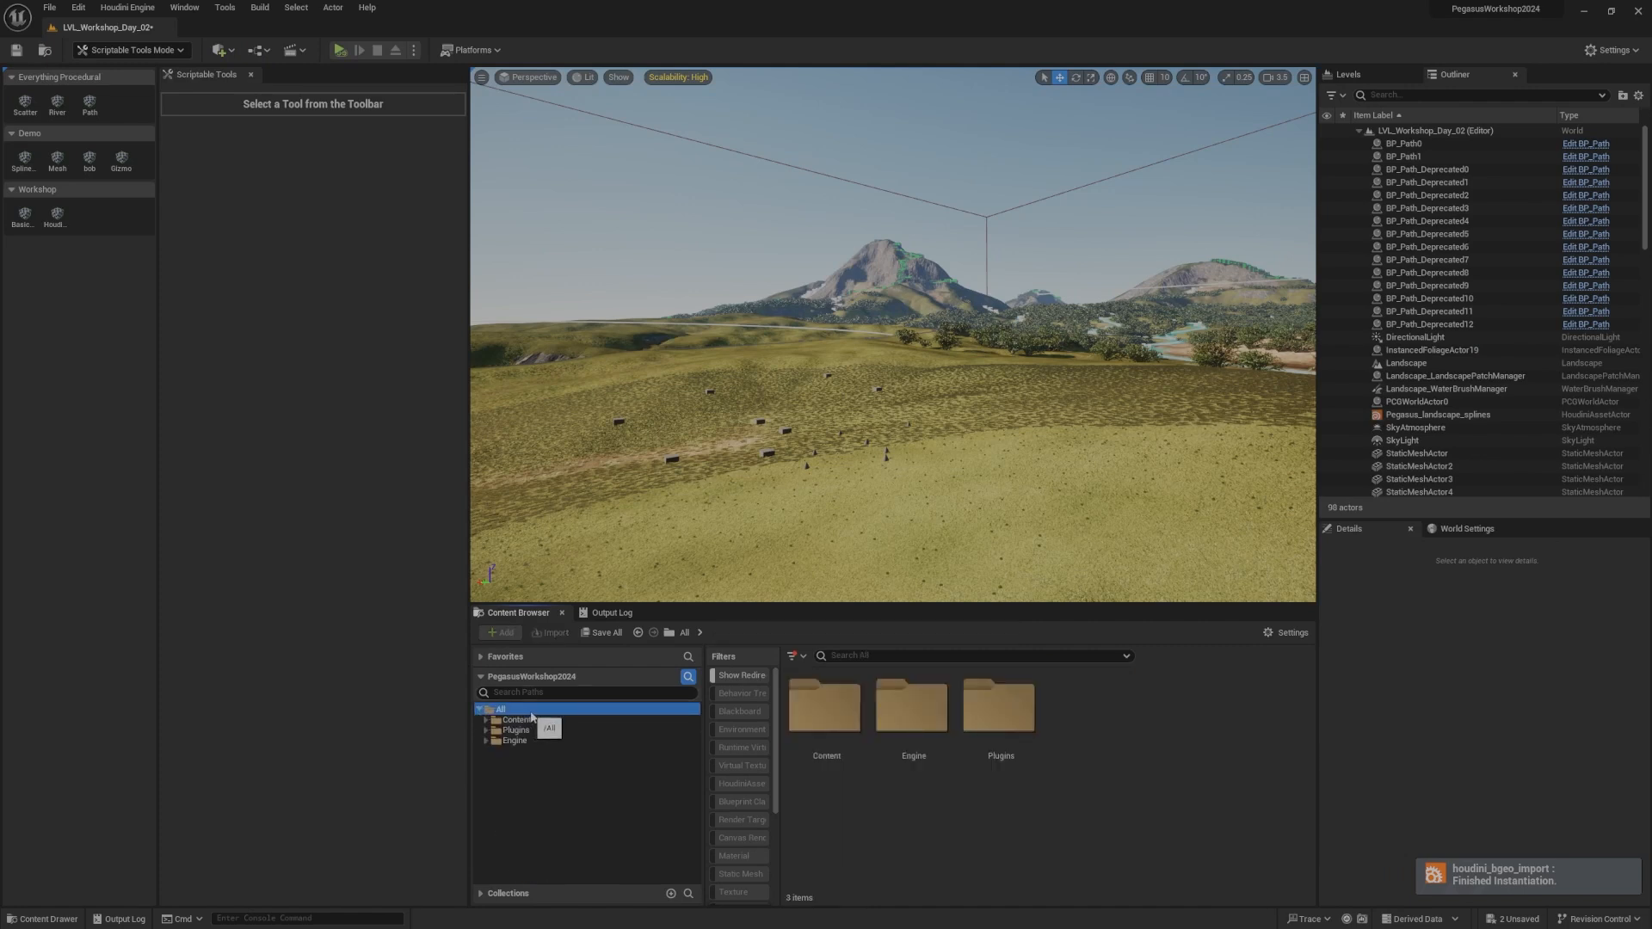
pyautogui.click(525, 731)
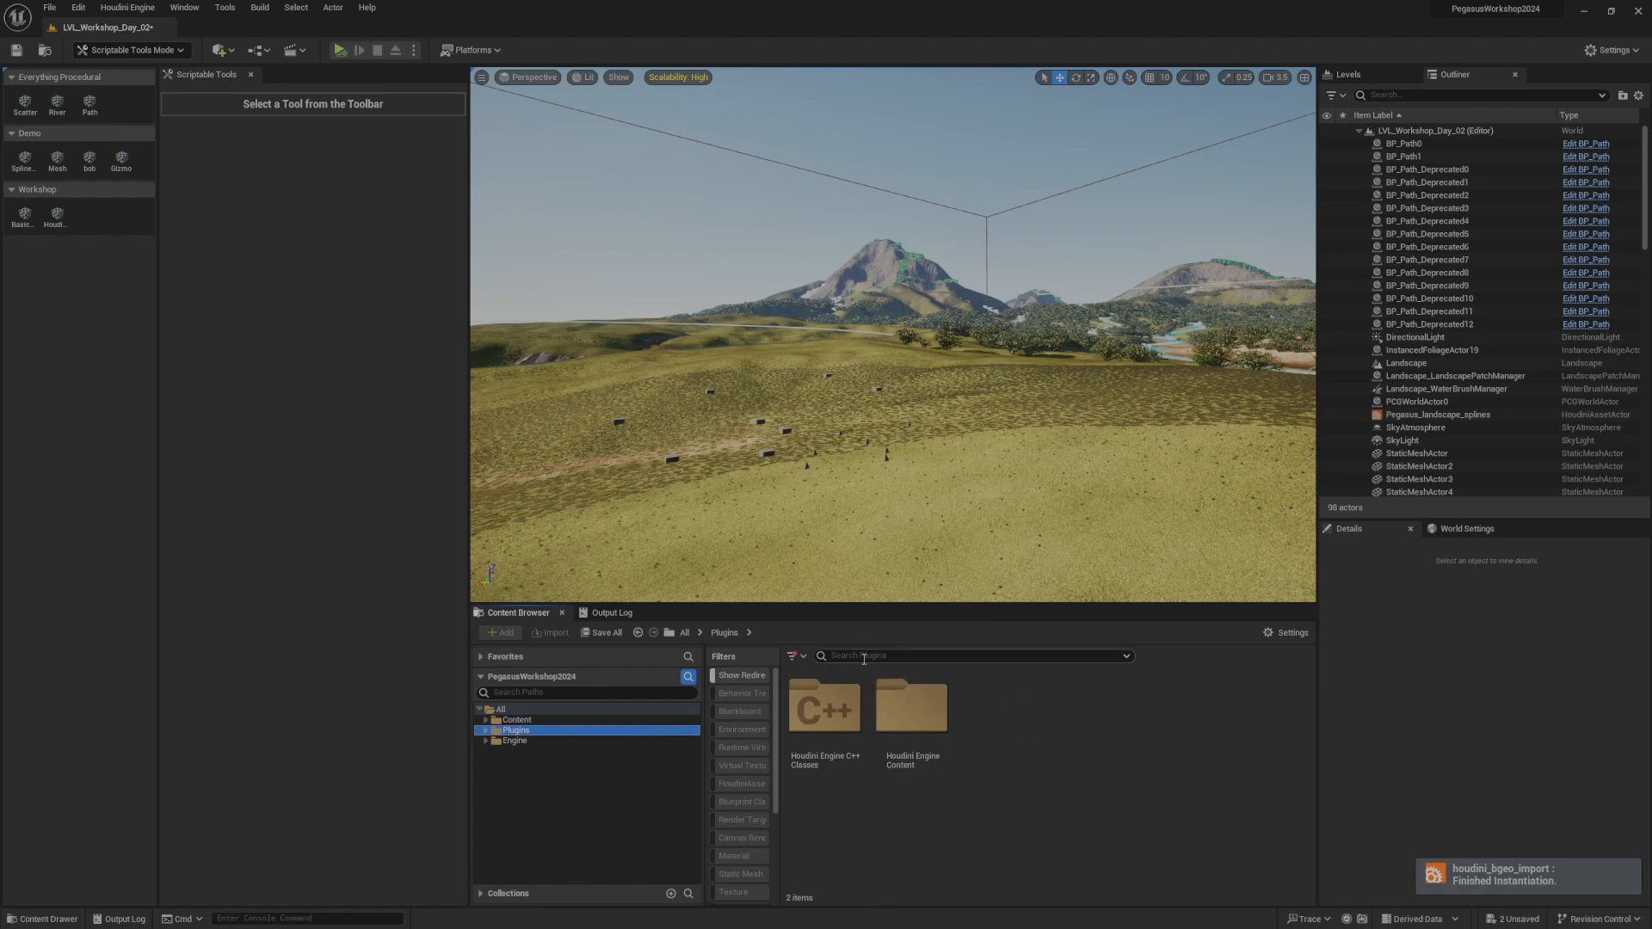
# Step: Widen the Content Browser's filter list and show only HoudiniAsset items in the Plugins folder
pyautogui.moveTo(780, 756); pyautogui.dragTo(830, 762)
pyautogui.click(850, 655)
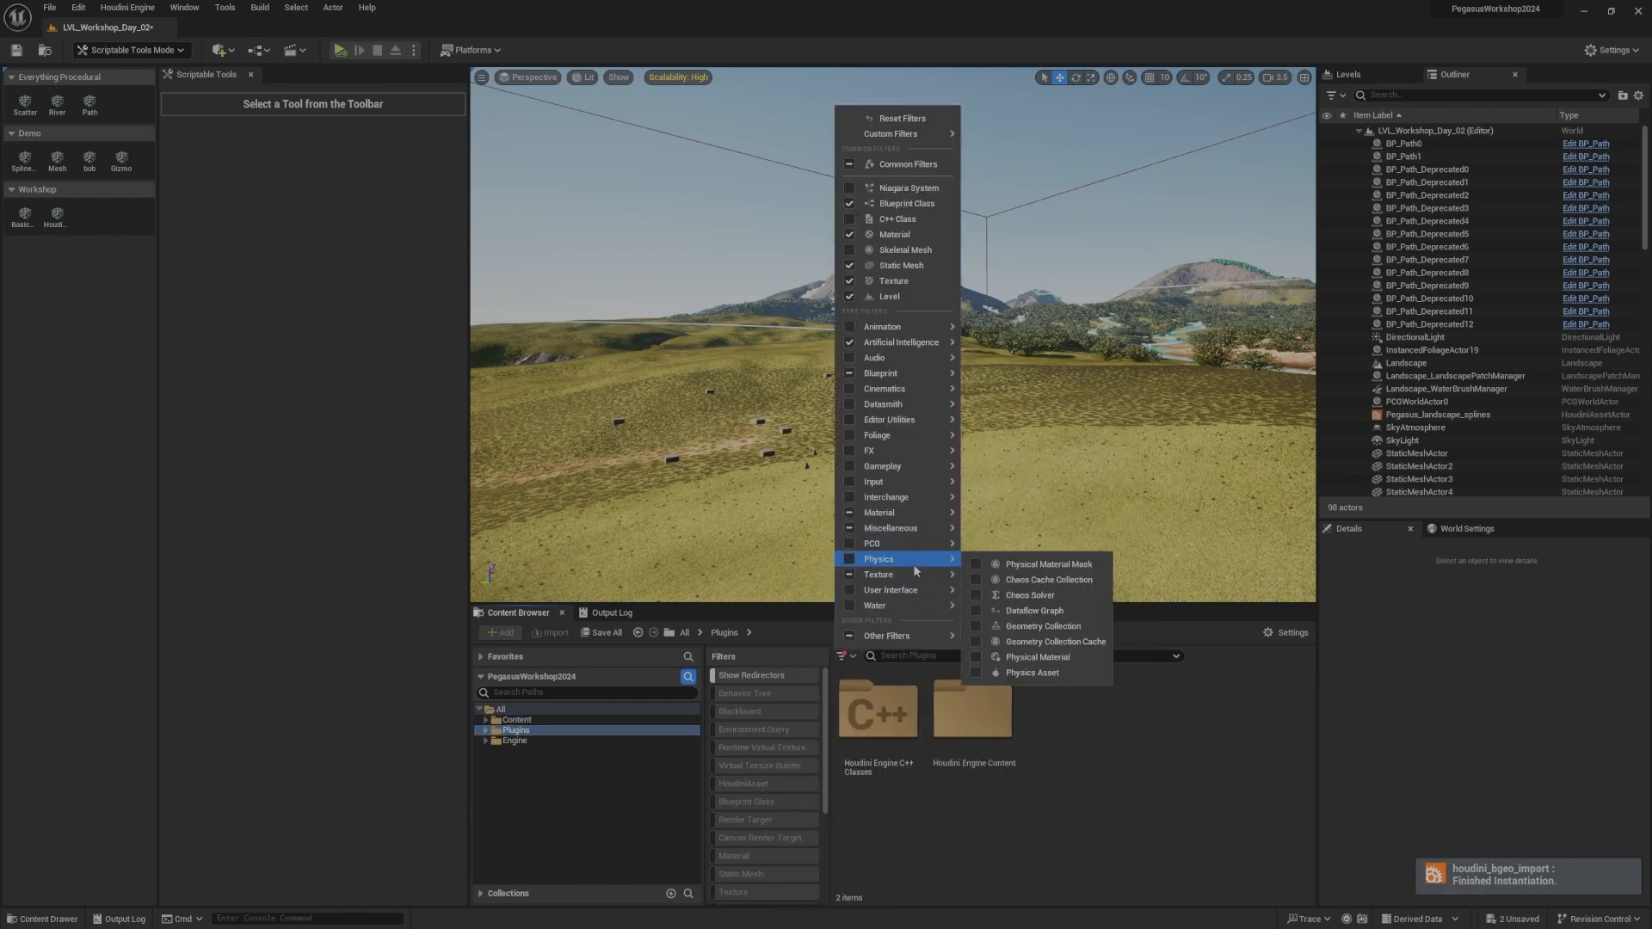
pyautogui.moveTo(891, 528)
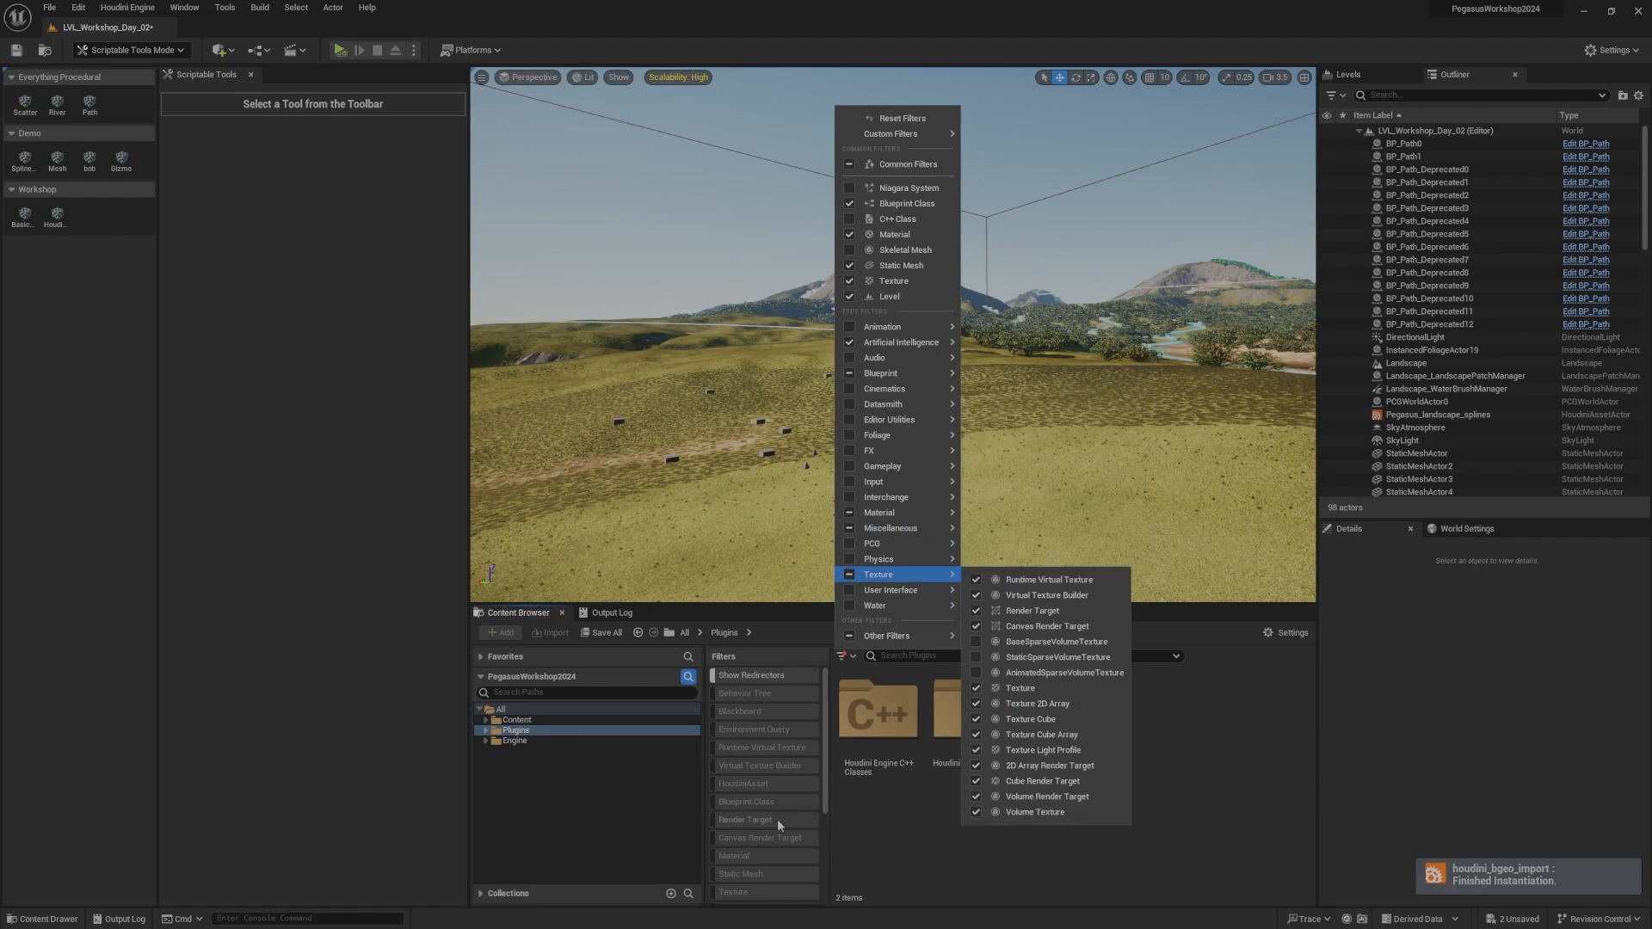
pyautogui.click(768, 786)
# Step: Find the houdini_bgeo_import asset in the filtered results and instantiate it at the origin of the level
pyautogui.moveTo(1141, 749)
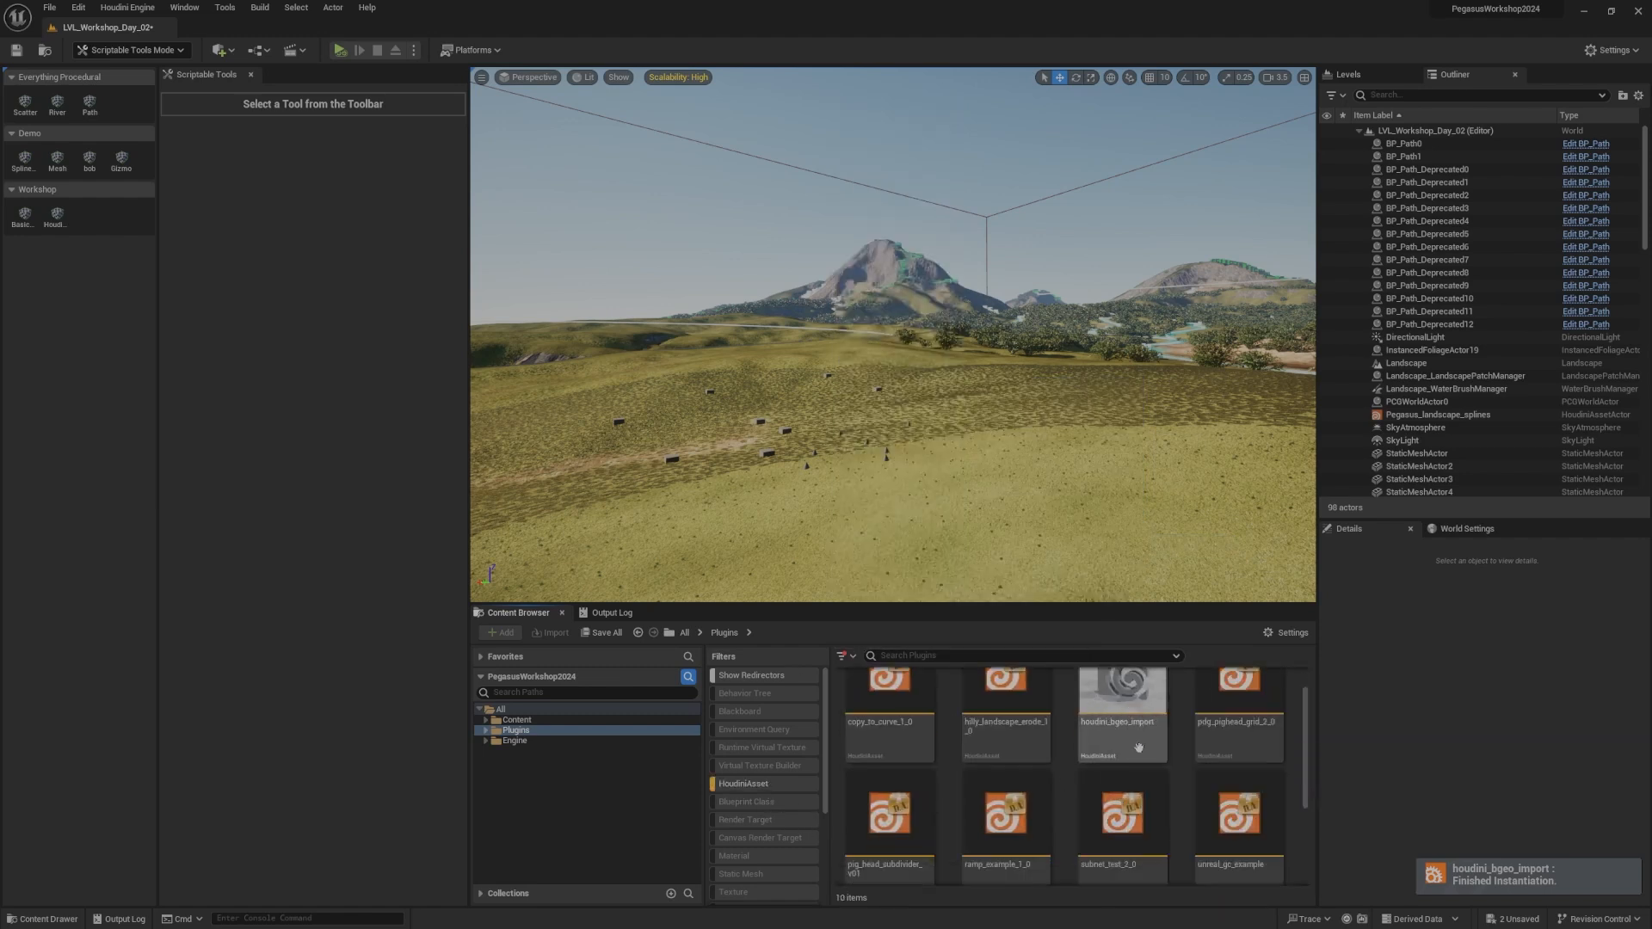
pyautogui.scroll(-1, 1143, 753)
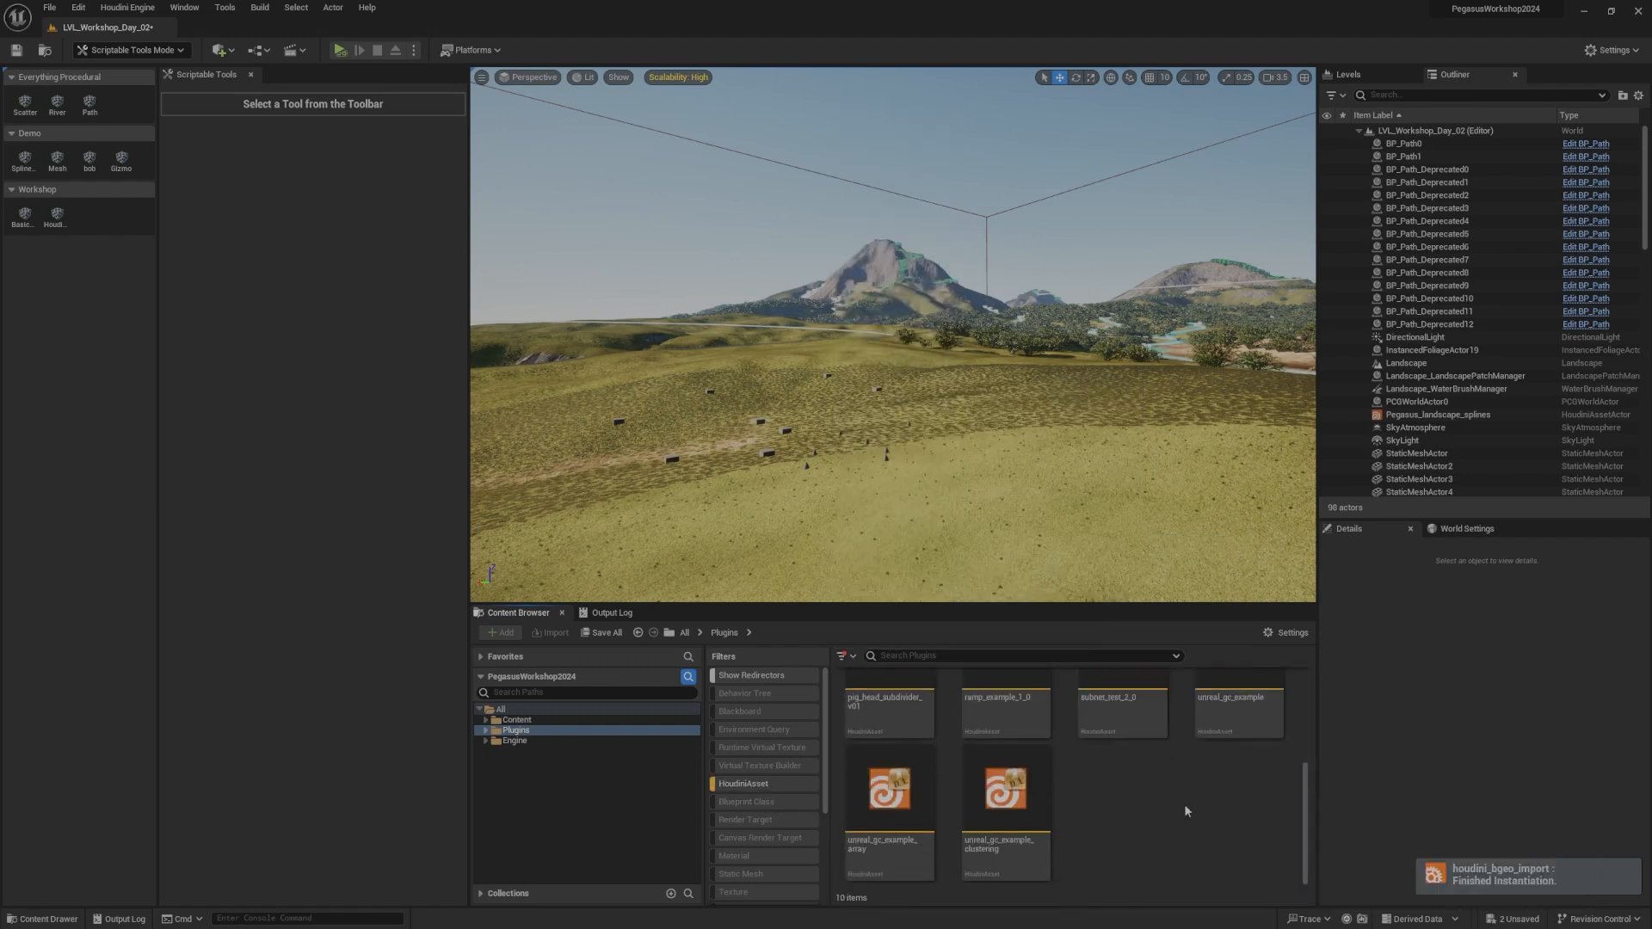
pyautogui.scroll(4, 1185, 811)
pyautogui.click(1136, 749)
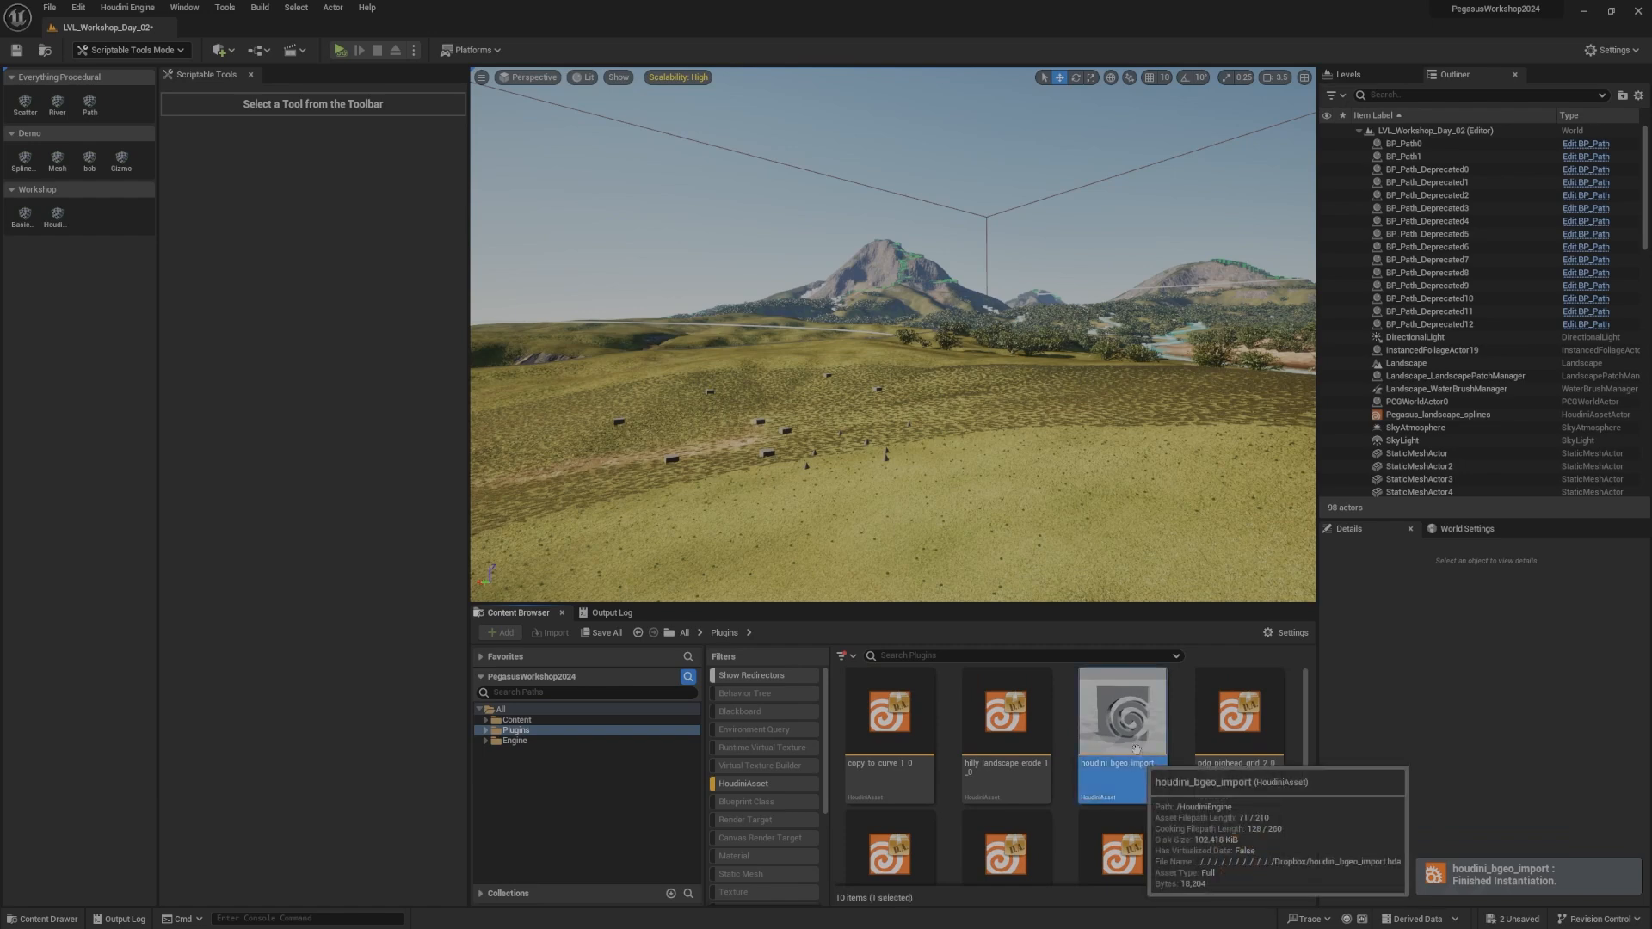
pyautogui.rightClick(1131, 742)
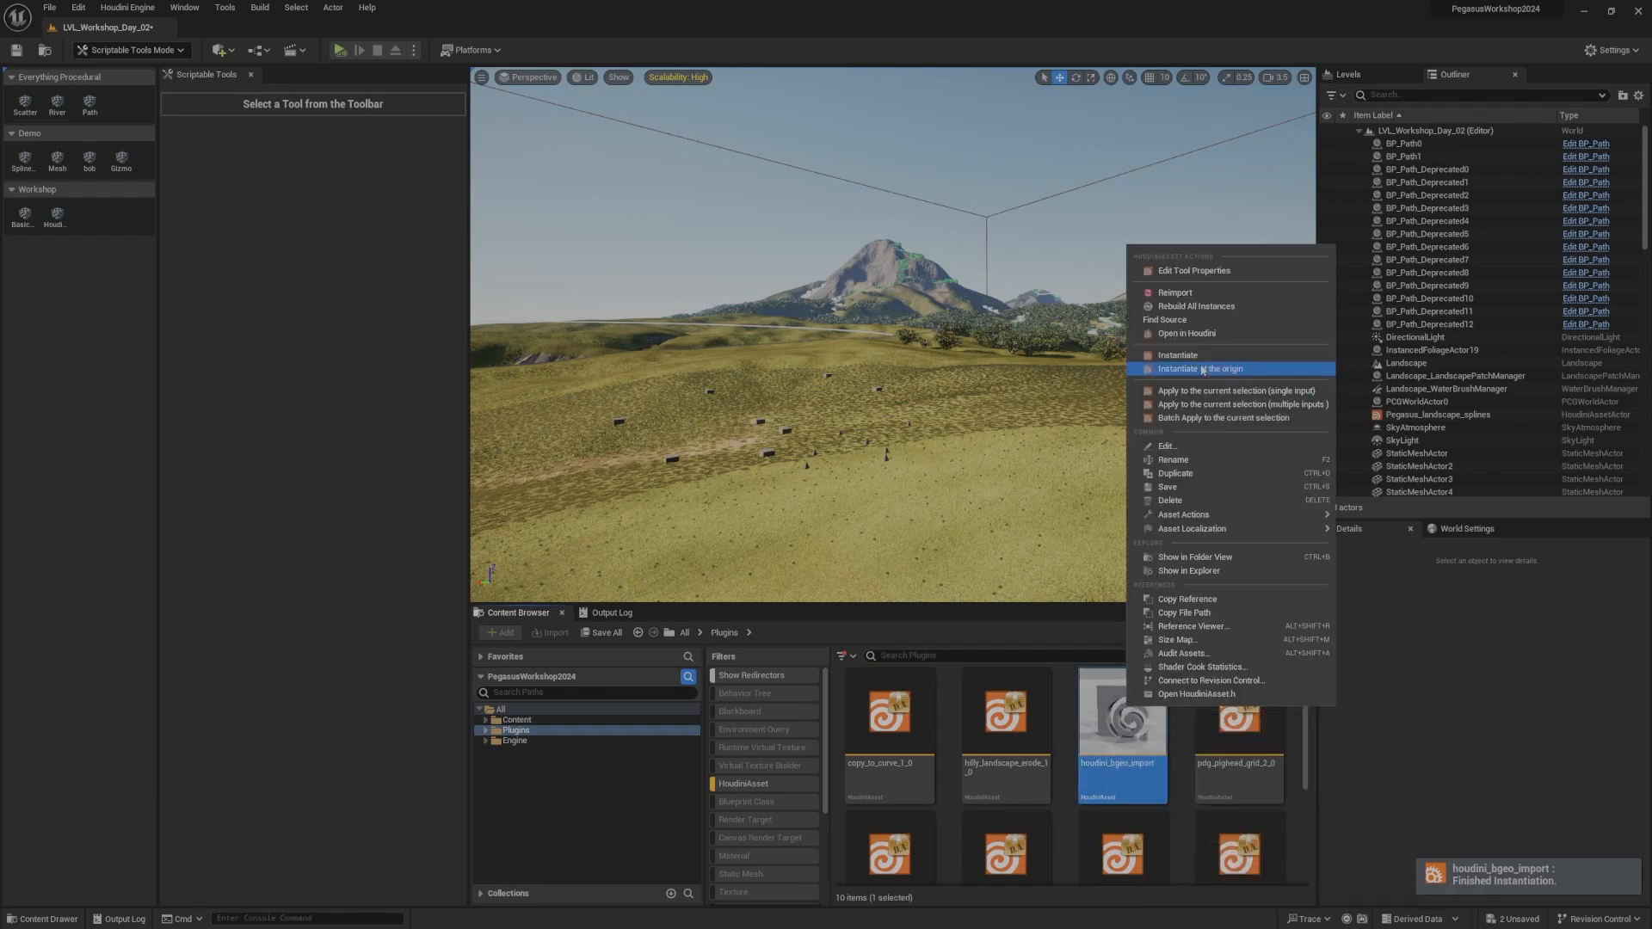
pyautogui.click(1203, 369)
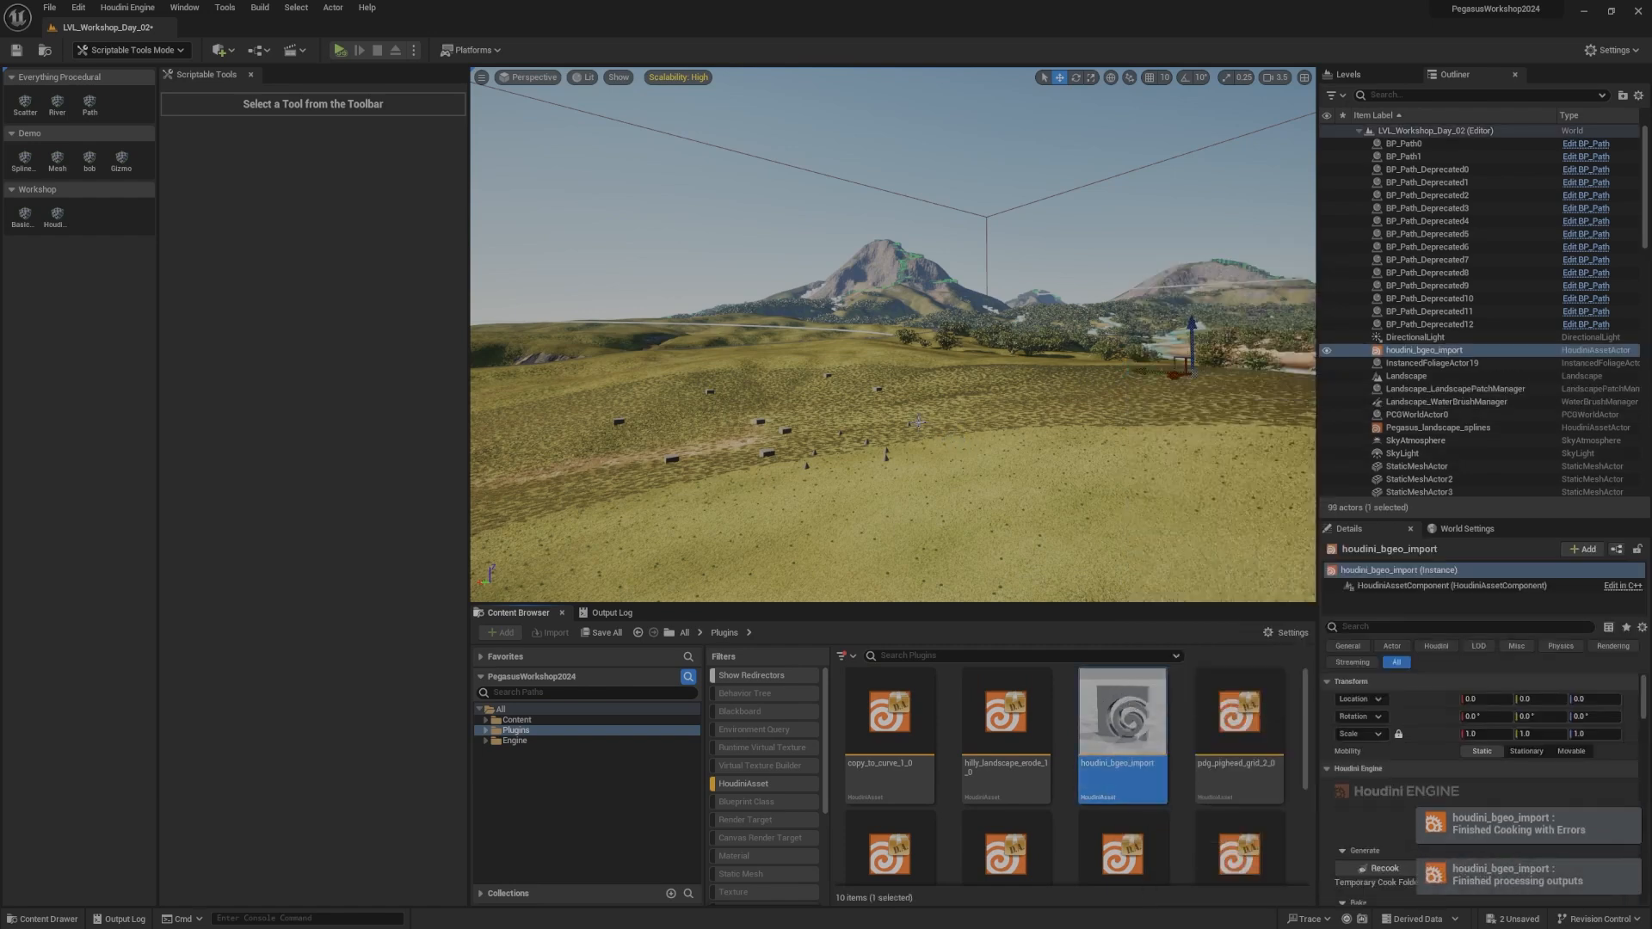
# Step: Enlarge the Details area and examine the Houdini Engine options and Geometry File parameter of the houdini_bgeo_import actor
pyautogui.moveTo(919, 421); pyautogui.dragTo(1028, 413, button='right')
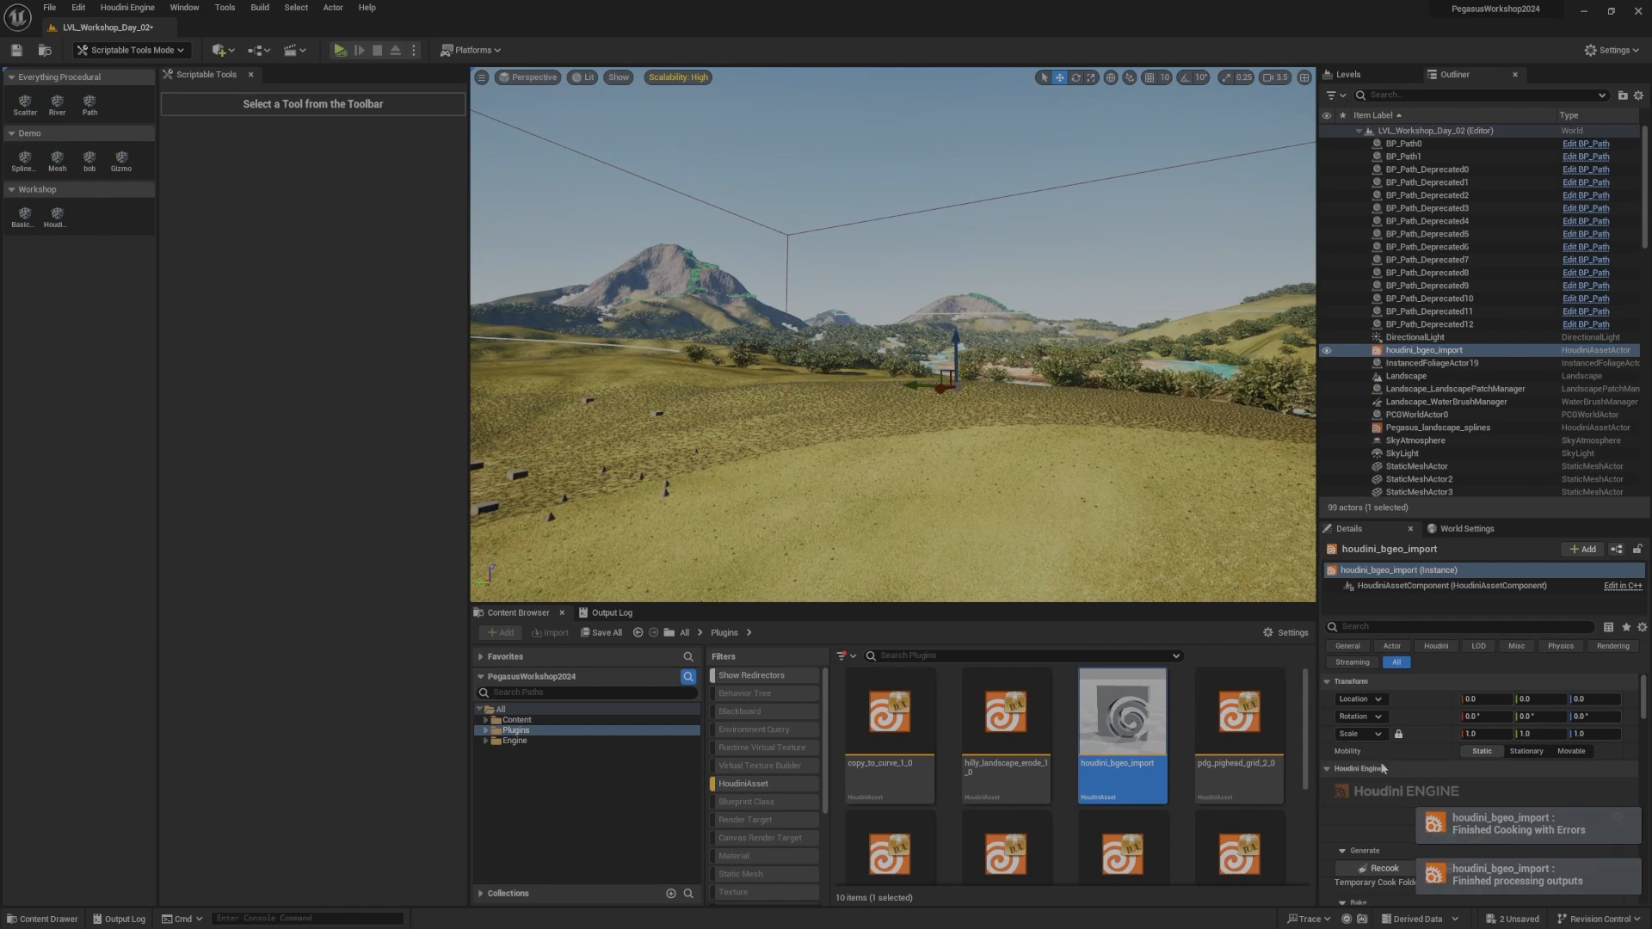
pyautogui.scroll(-5, 1386, 766)
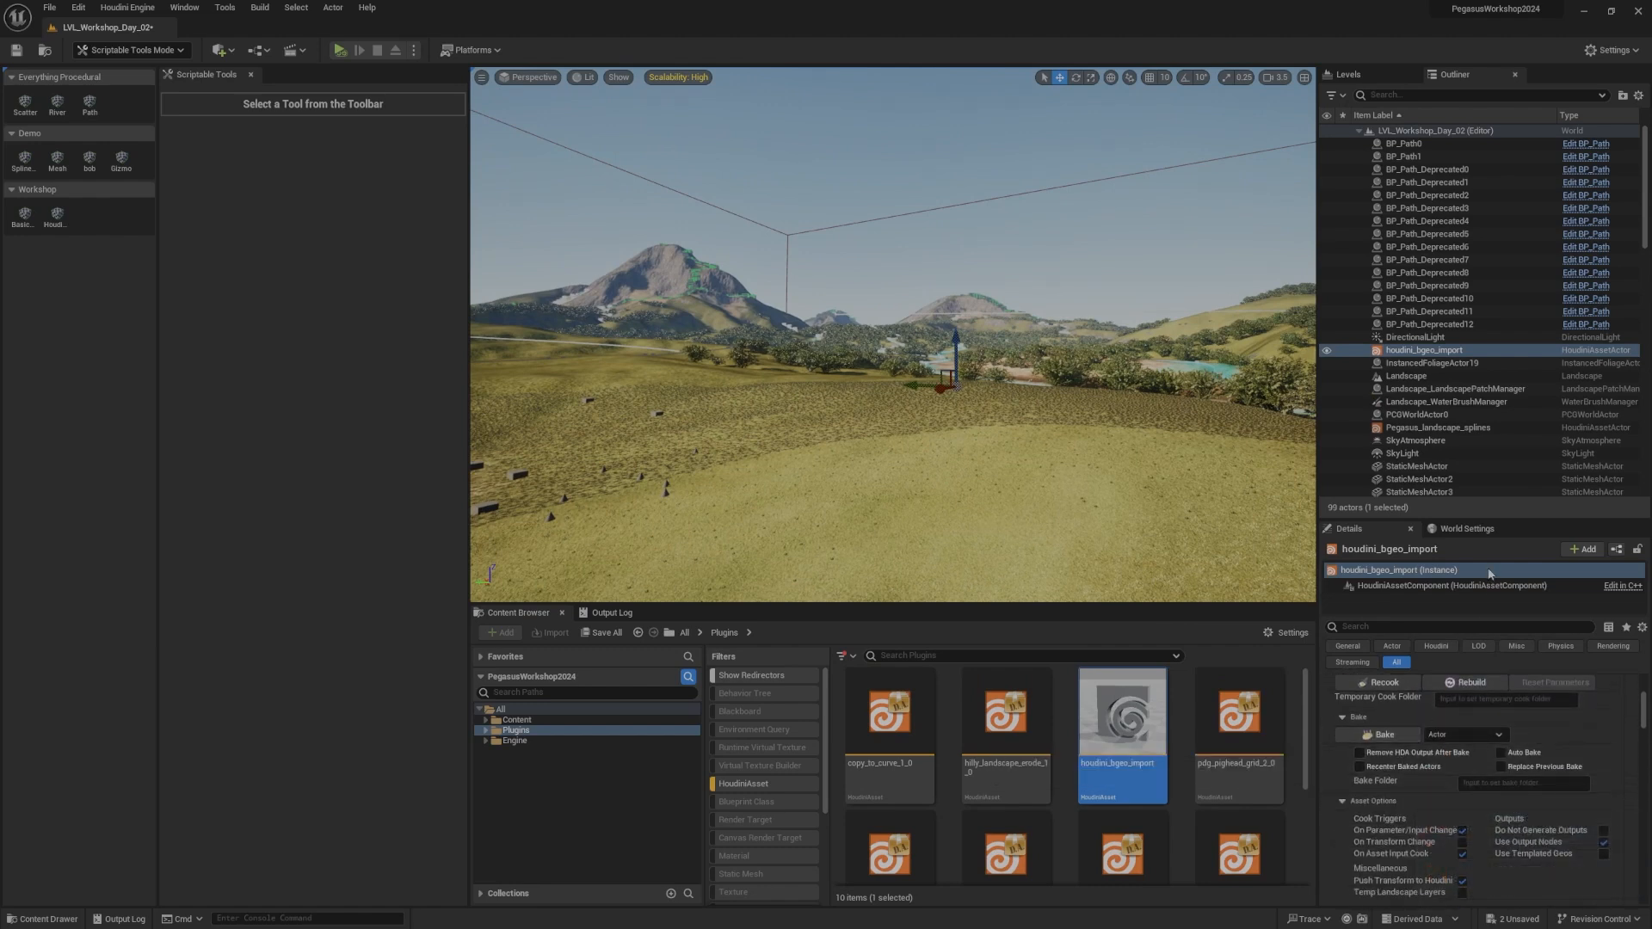
pyautogui.moveTo(1510, 517); pyautogui.dragTo(1510, 227)
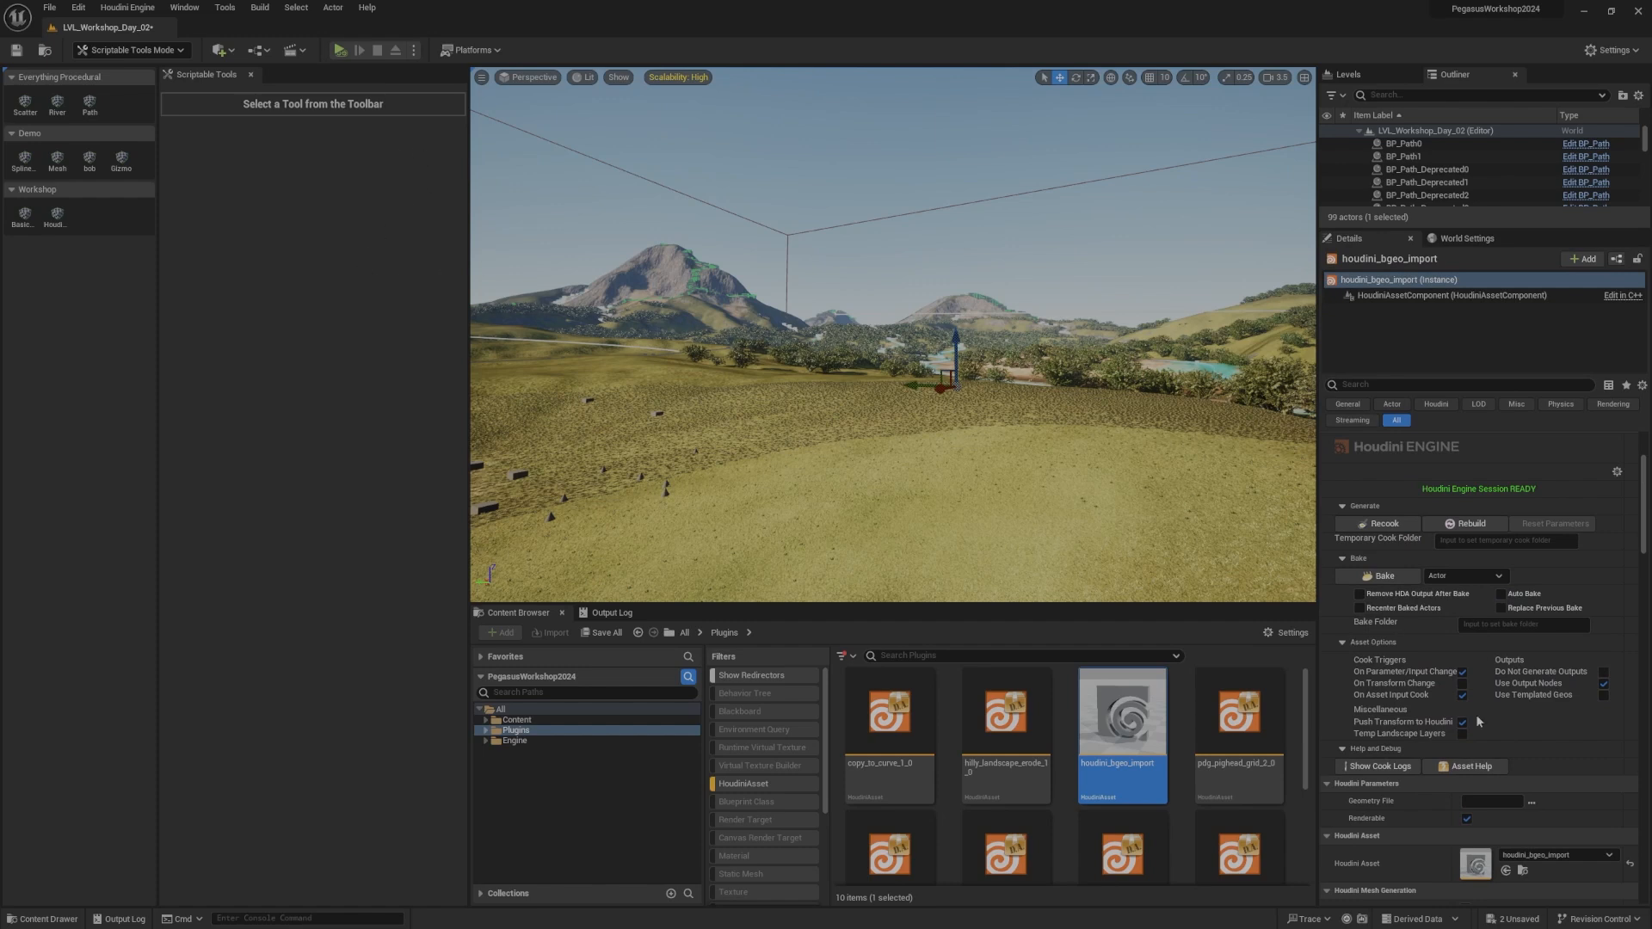
pyautogui.scroll(-6, 1478, 721)
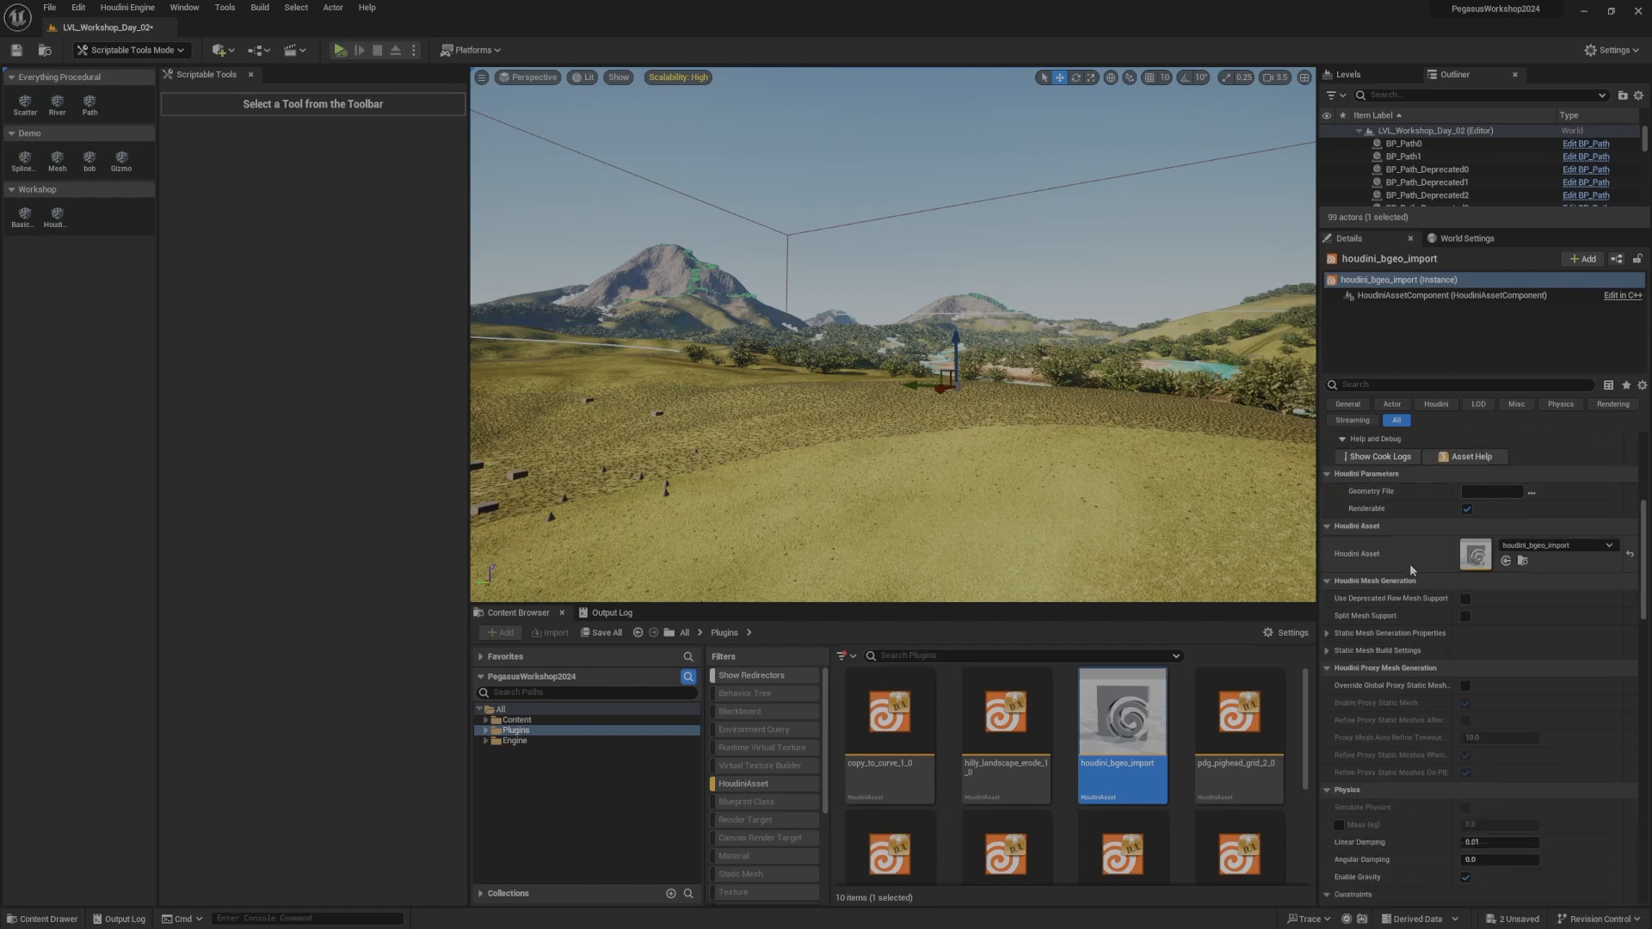
# Step: Review the physics, collision and rendering properties of the houdini_bgeo_import actor, ending back at its Houdini Parameters
pyautogui.scroll(-9, 1392, 646)
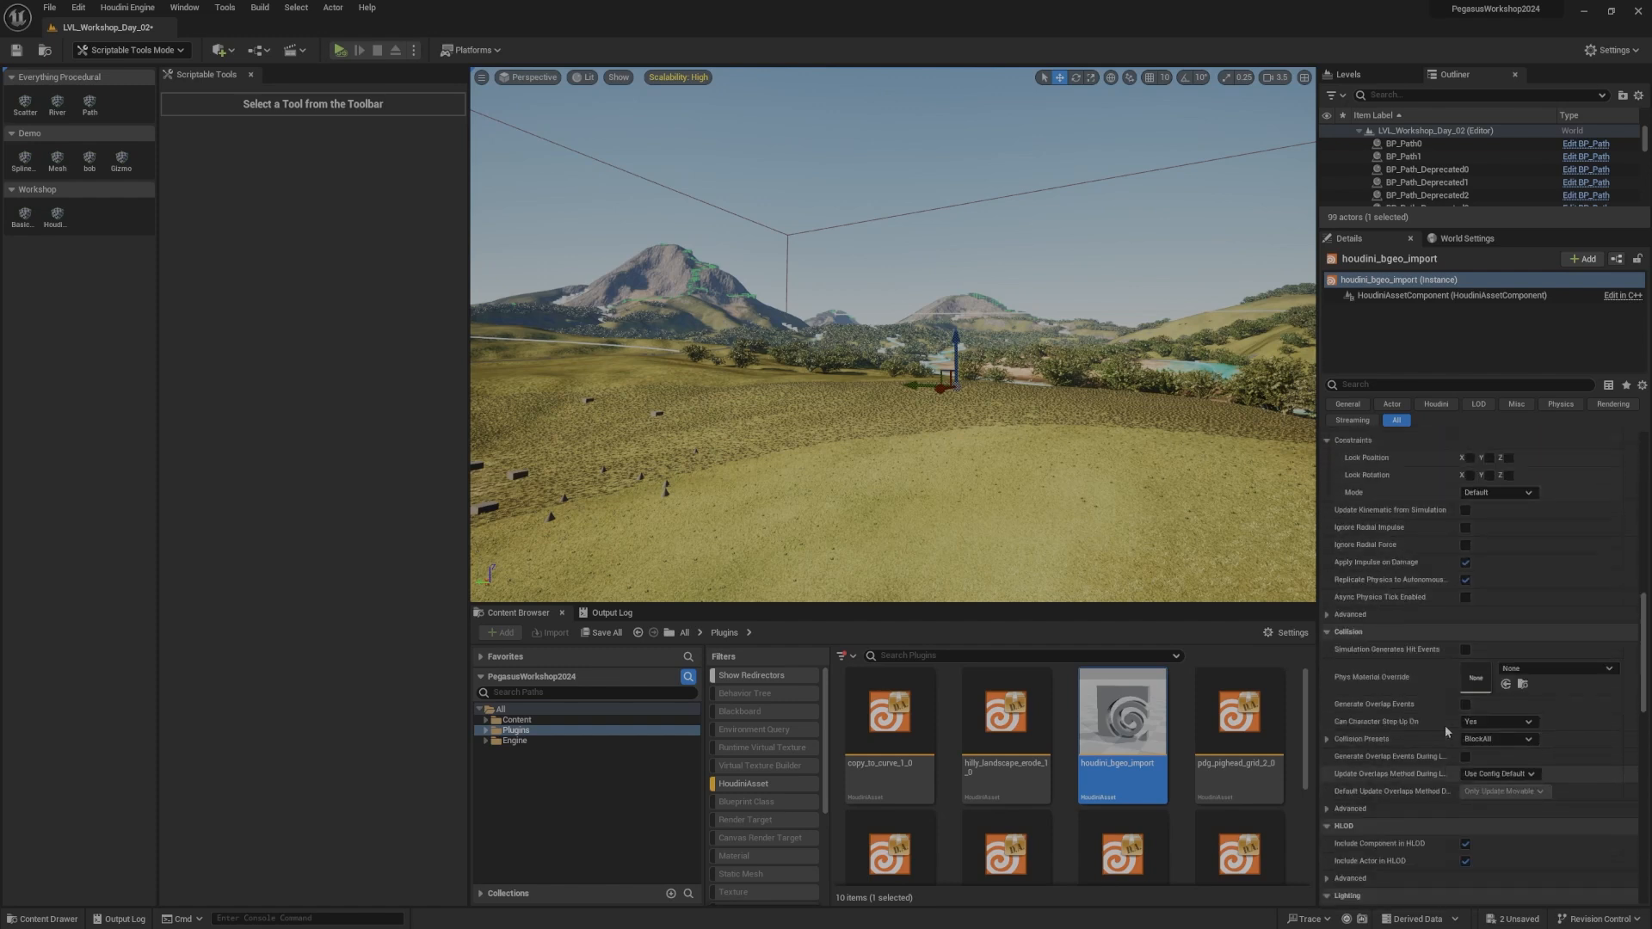
pyautogui.scroll(-4, 1446, 730)
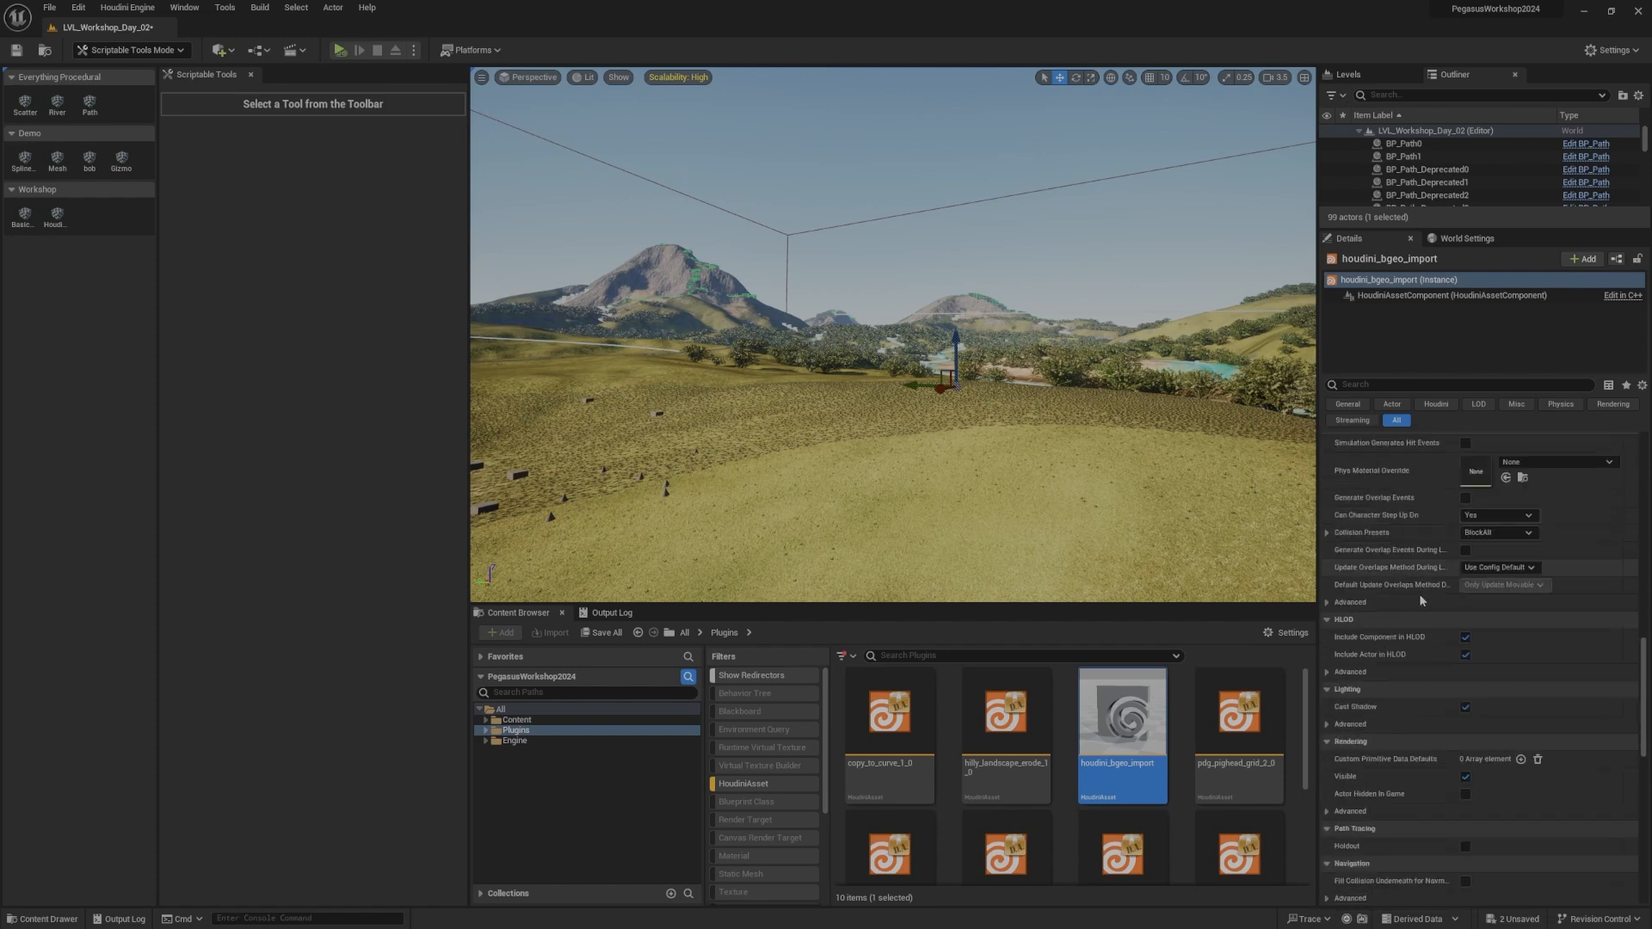
pyautogui.scroll(-3, 1421, 600)
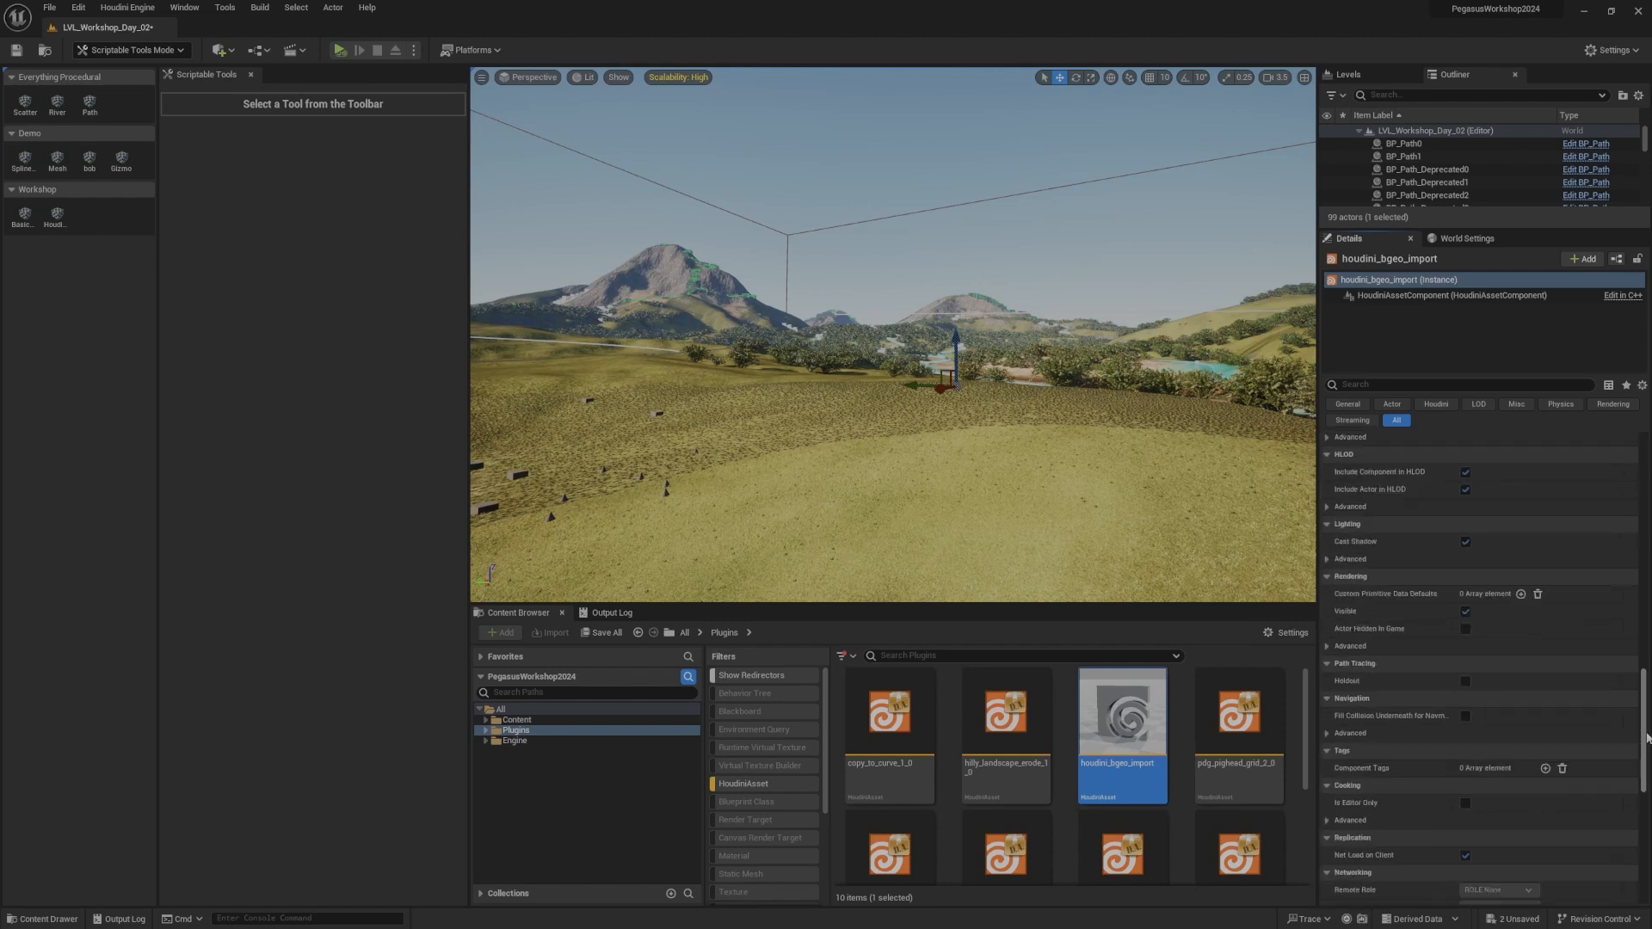
pyautogui.scroll(15, 1648, 737)
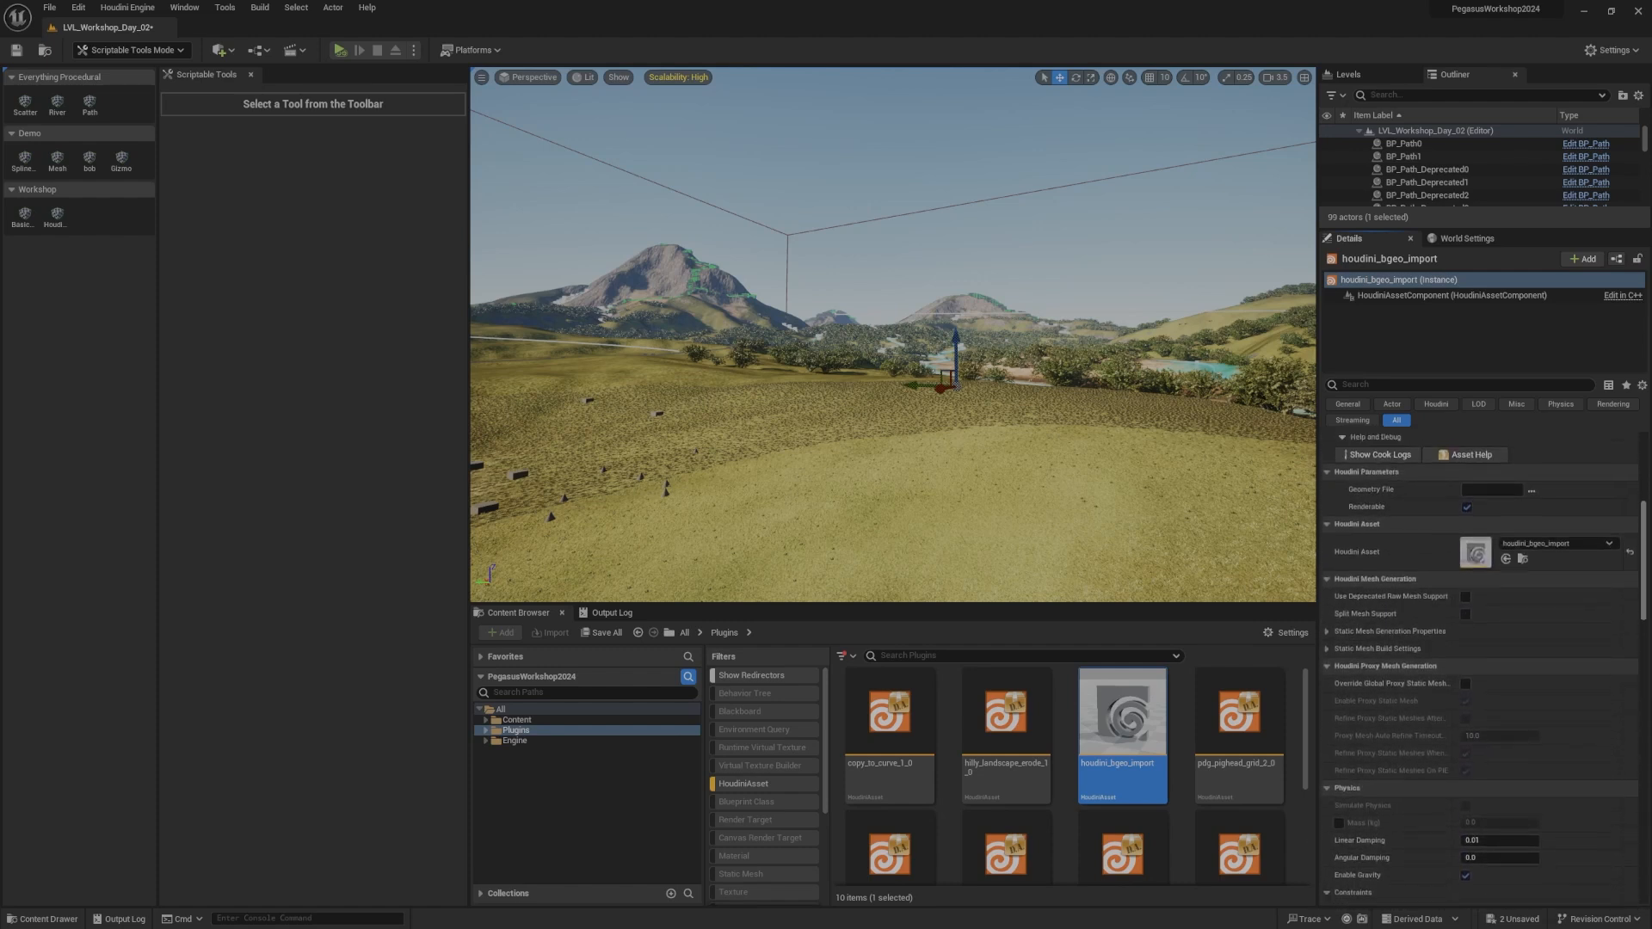
pyautogui.scroll(2, 1480, 667)
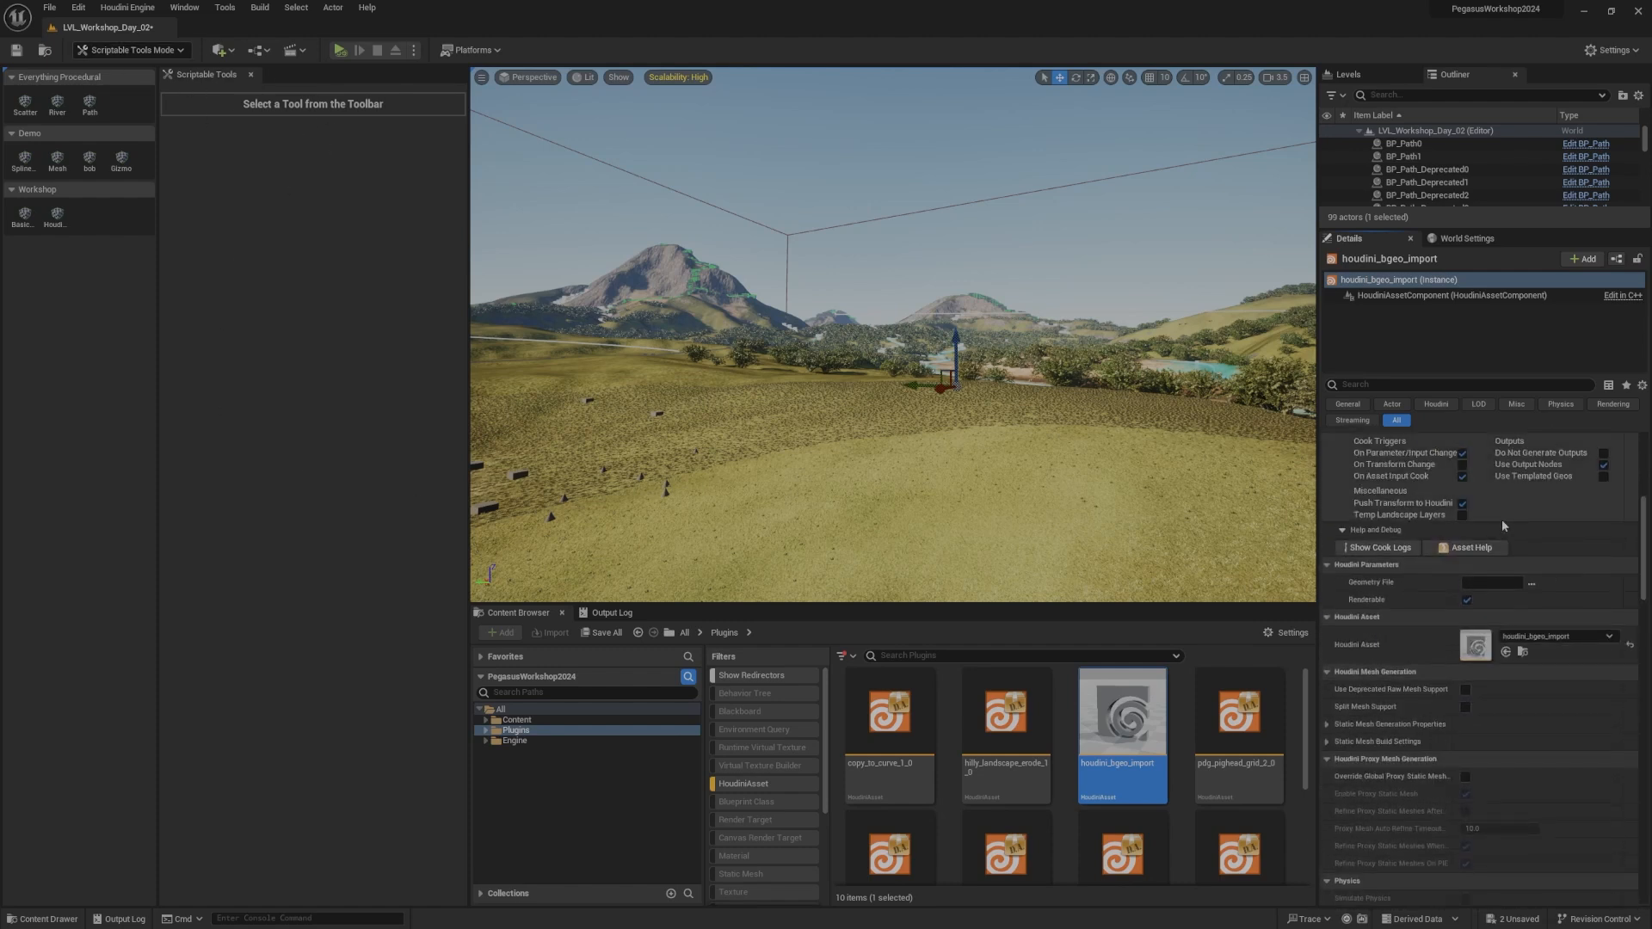
pyautogui.scroll(1, 1388, 751)
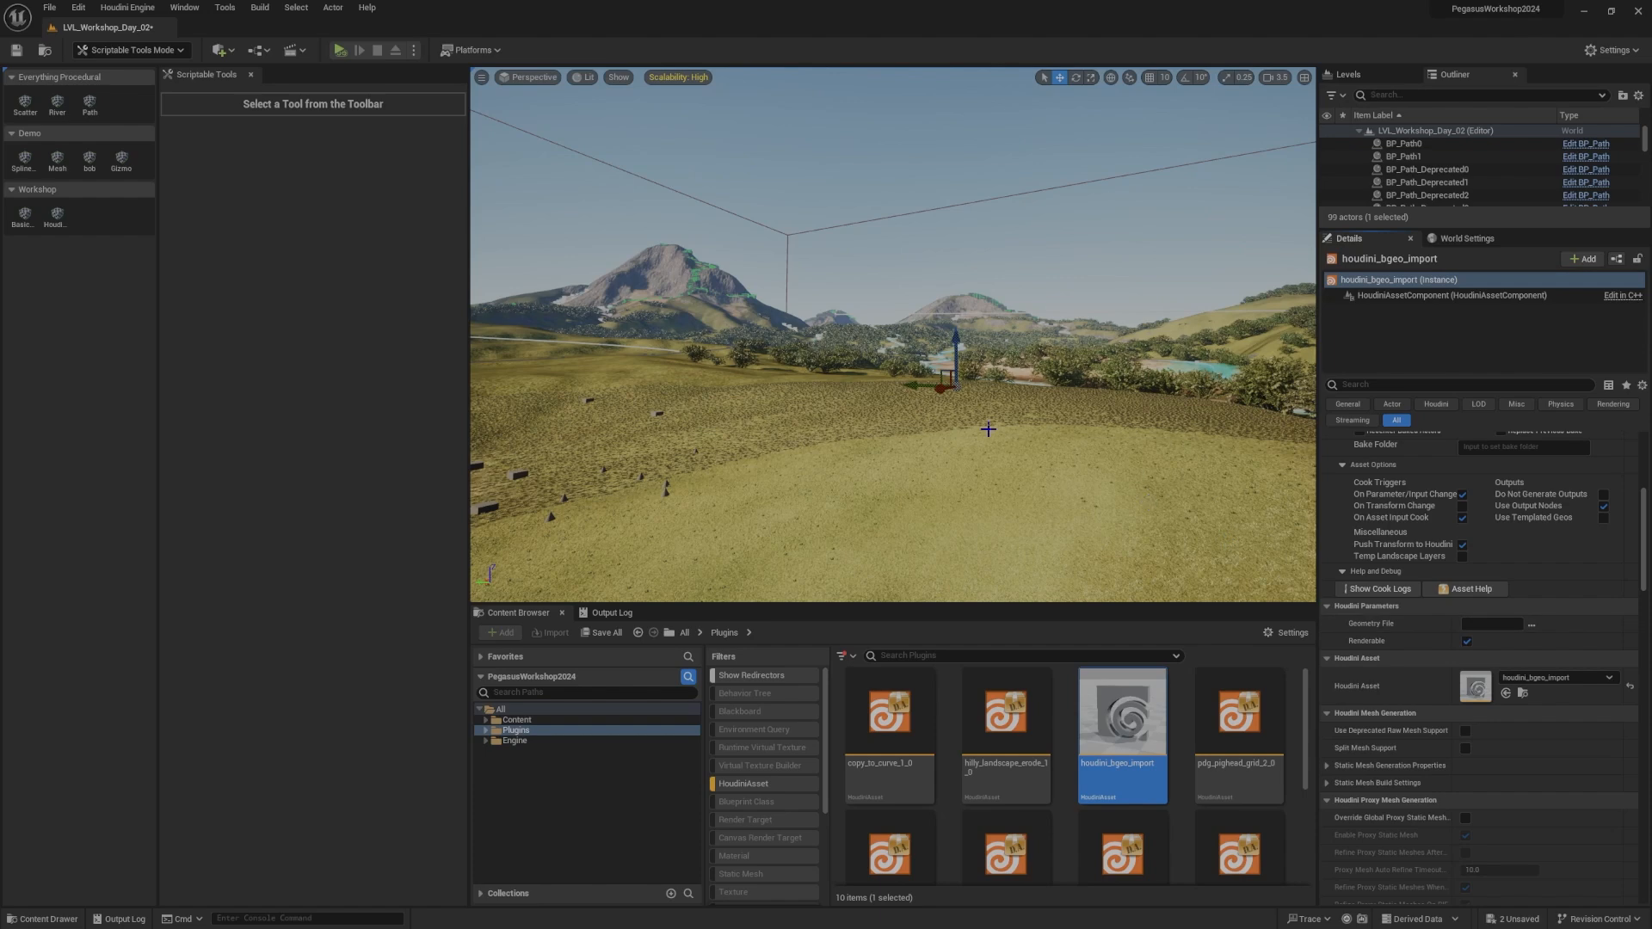
# Step: Delete the houdini_bgeo_import actor from the level and switch the editor to Selection mode
pyautogui.moveTo(1037, 432)
pyautogui.mouseDown(button='right')
pyautogui.moveTo(1079, 463)
pyautogui.moveTo(1025, 408)
pyautogui.mouseUp(button='right')
pyautogui.press('Delete')
pyautogui.hotkey('shift', '1')
# Step: Turn off the HoudiniAsset filter and open Tool_HoudiniExample from Content/PegasusWorkshop2024/Workshop/Day02/Example3
pyautogui.click(401, 789)
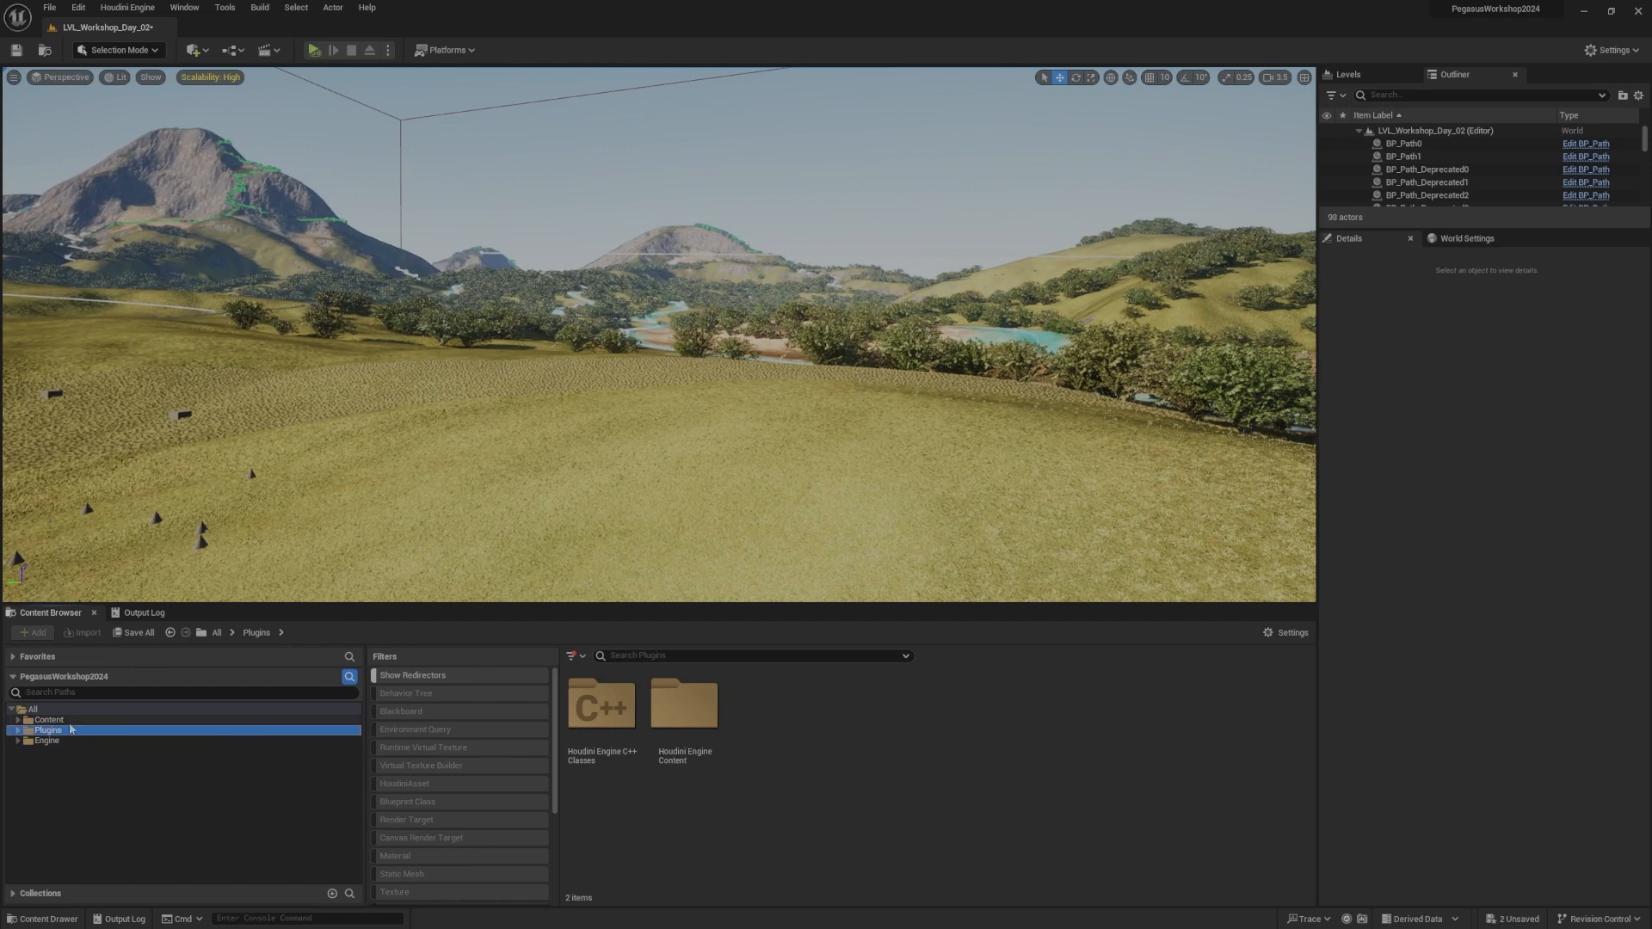
pyautogui.click(49, 720)
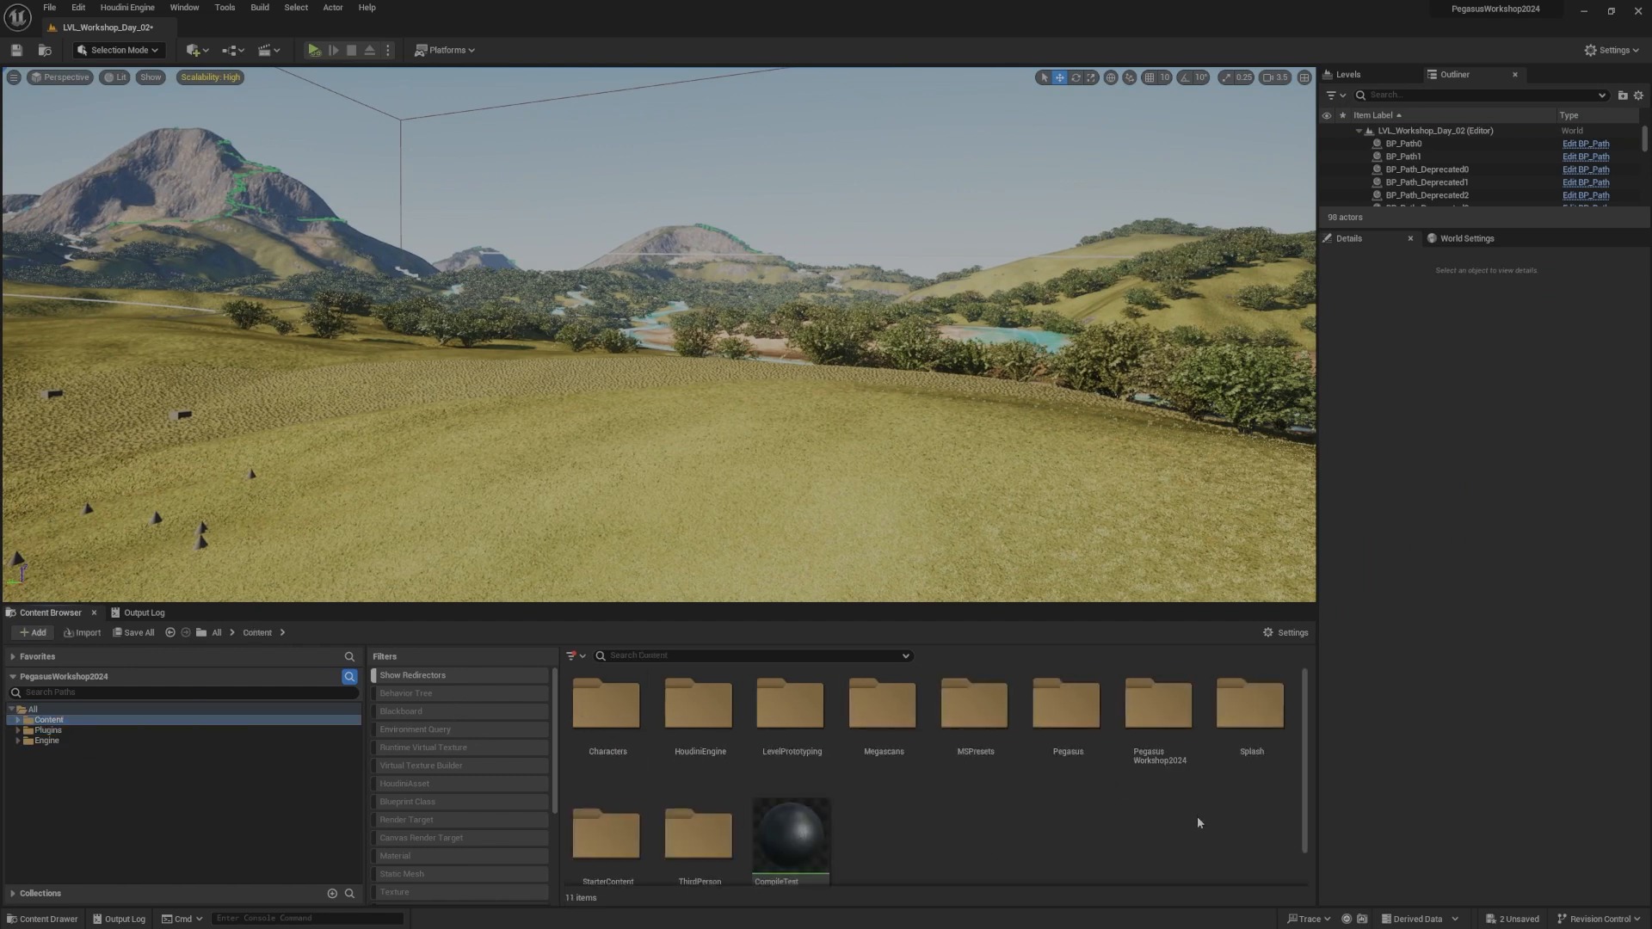
pyautogui.doubleClick(1157, 775)
pyautogui.doubleClick(833, 731)
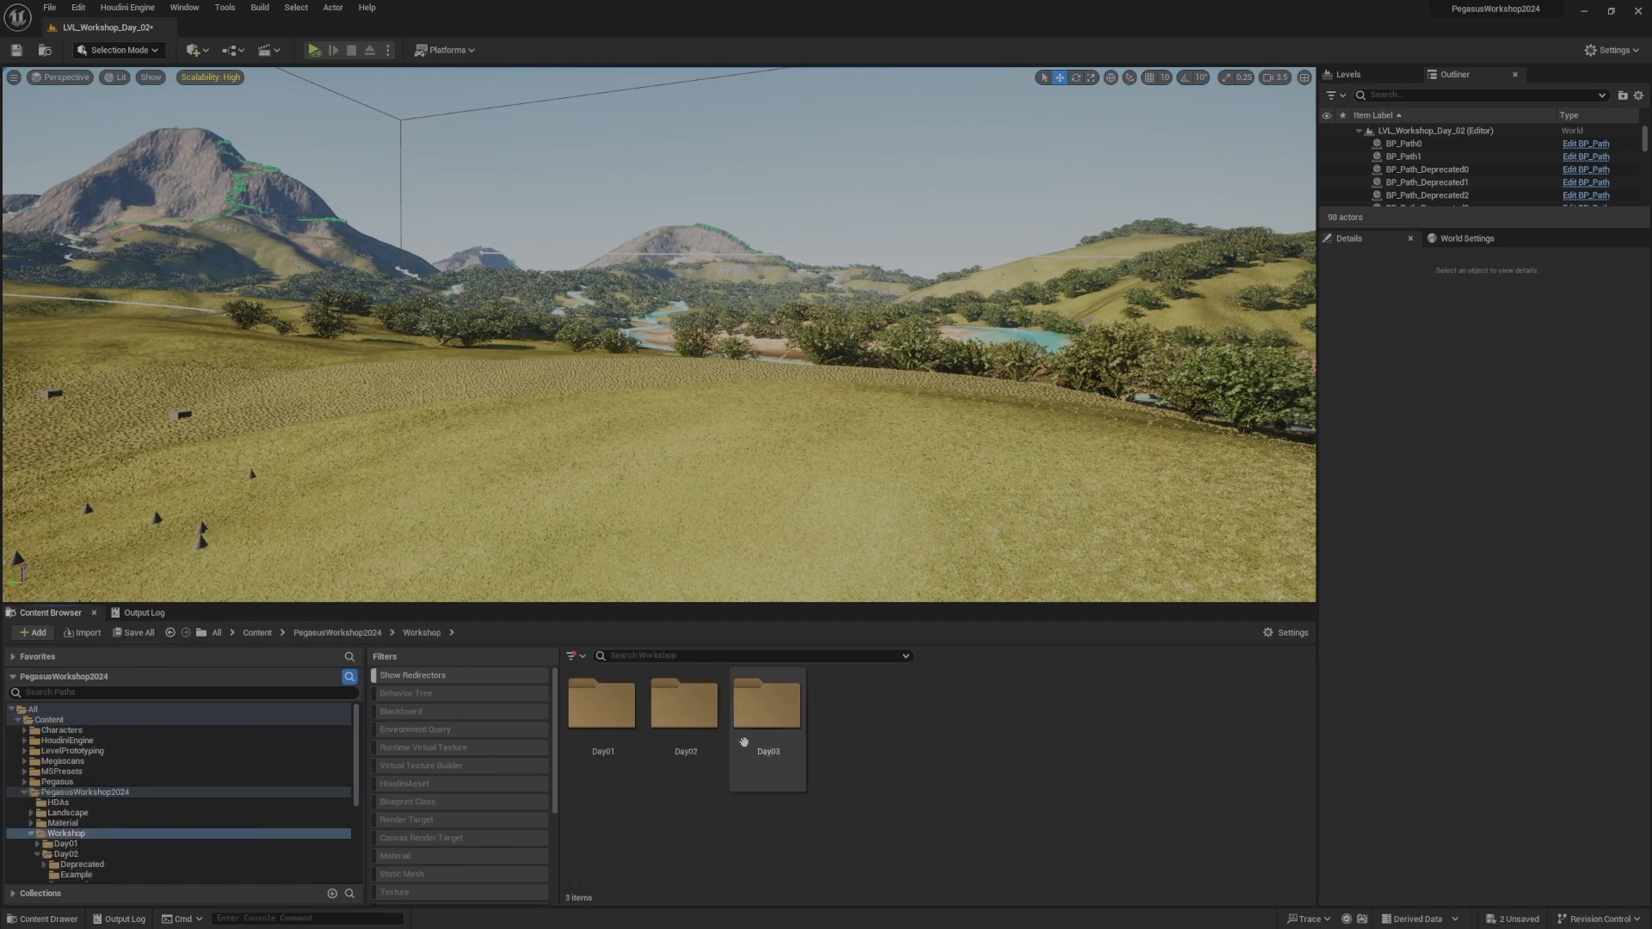
pyautogui.doubleClick(685, 723)
pyautogui.doubleClick(849, 723)
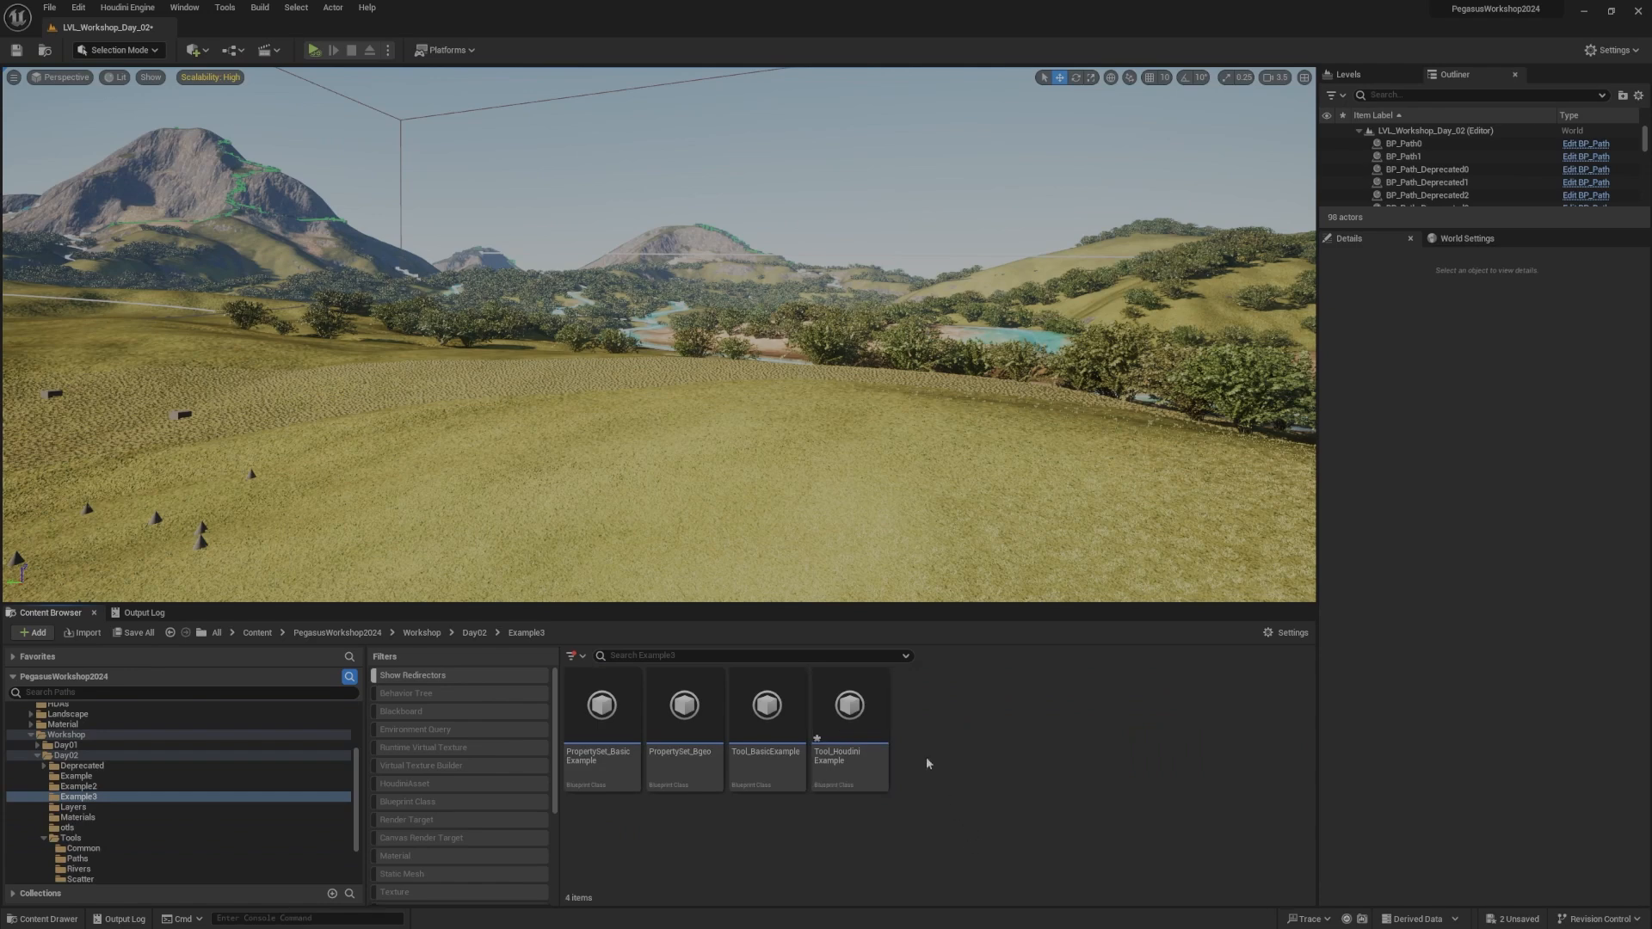
pyautogui.doubleClick(849, 723)
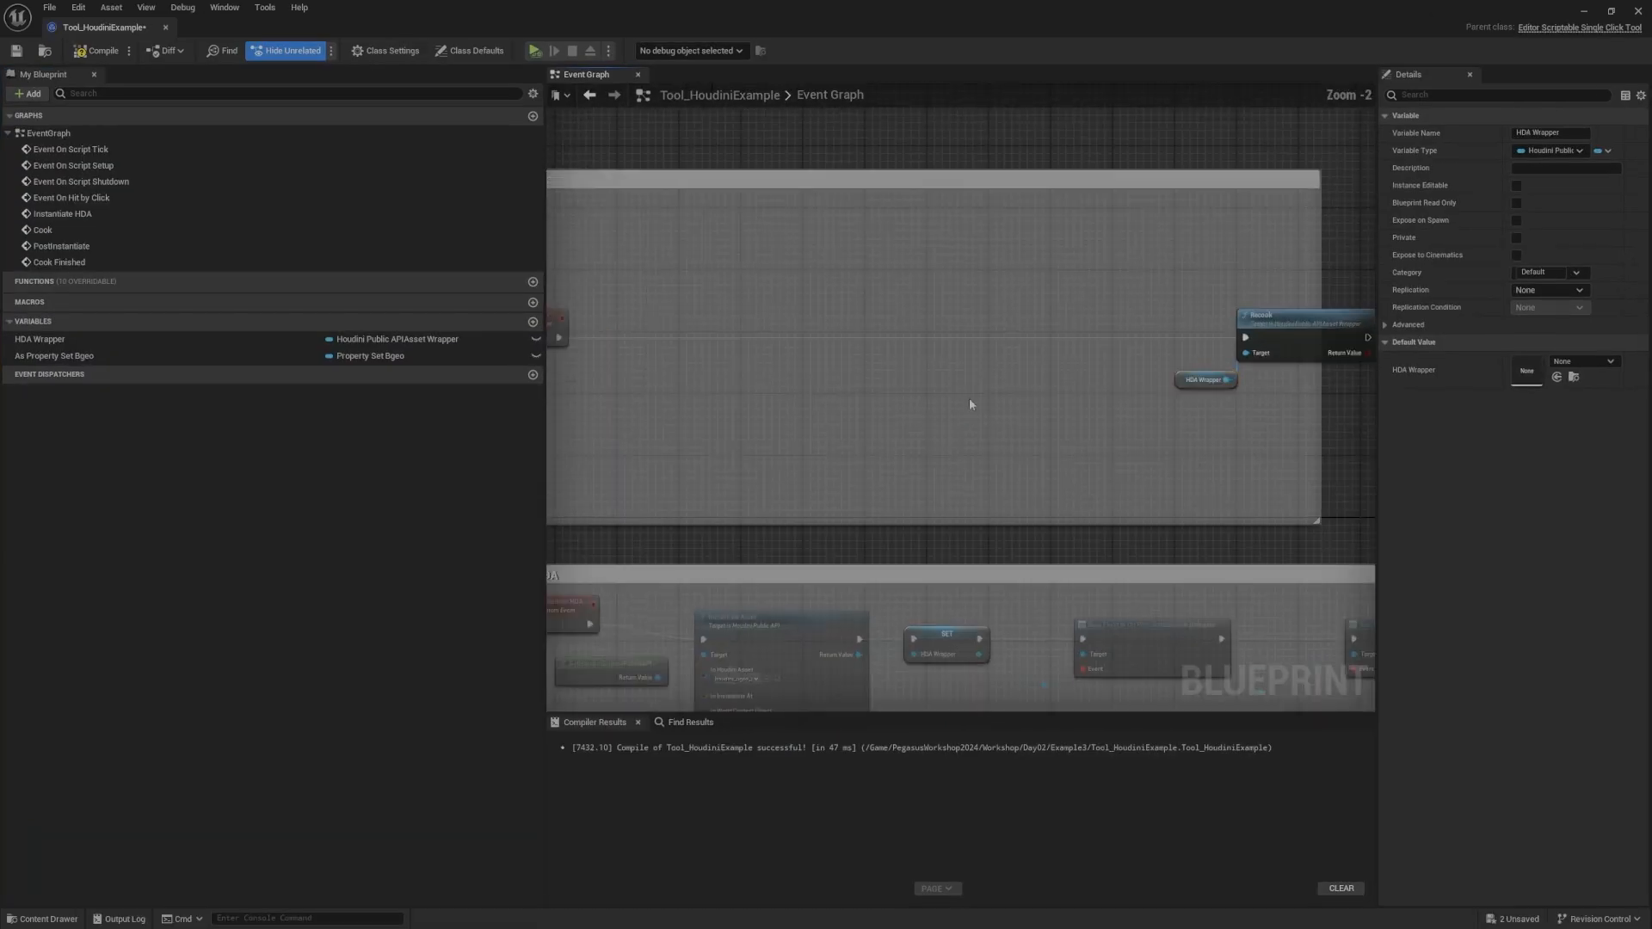
# Step: Place a getter for the HDA Wrapper variable in the empty area of the Cook comment section
pyautogui.moveTo(969, 398); pyautogui.dragTo(1064, 337, button='right')
pyautogui.moveTo(1126, 388); pyautogui.dragTo(1373, 377, button='right')
pyautogui.moveTo(93, 341); pyautogui.dragTo(995, 437)
pyautogui.click(1040, 463)
# Step: Find the string setter among the wrapper's parameter functions and add a Set String Parameter Value node targeting the HDA Wrapper getter
pyautogui.scroll(2, 1054, 454)
pyautogui.moveTo(830, 447); pyautogui.dragTo(939, 423)
pyautogui.write('parameter')
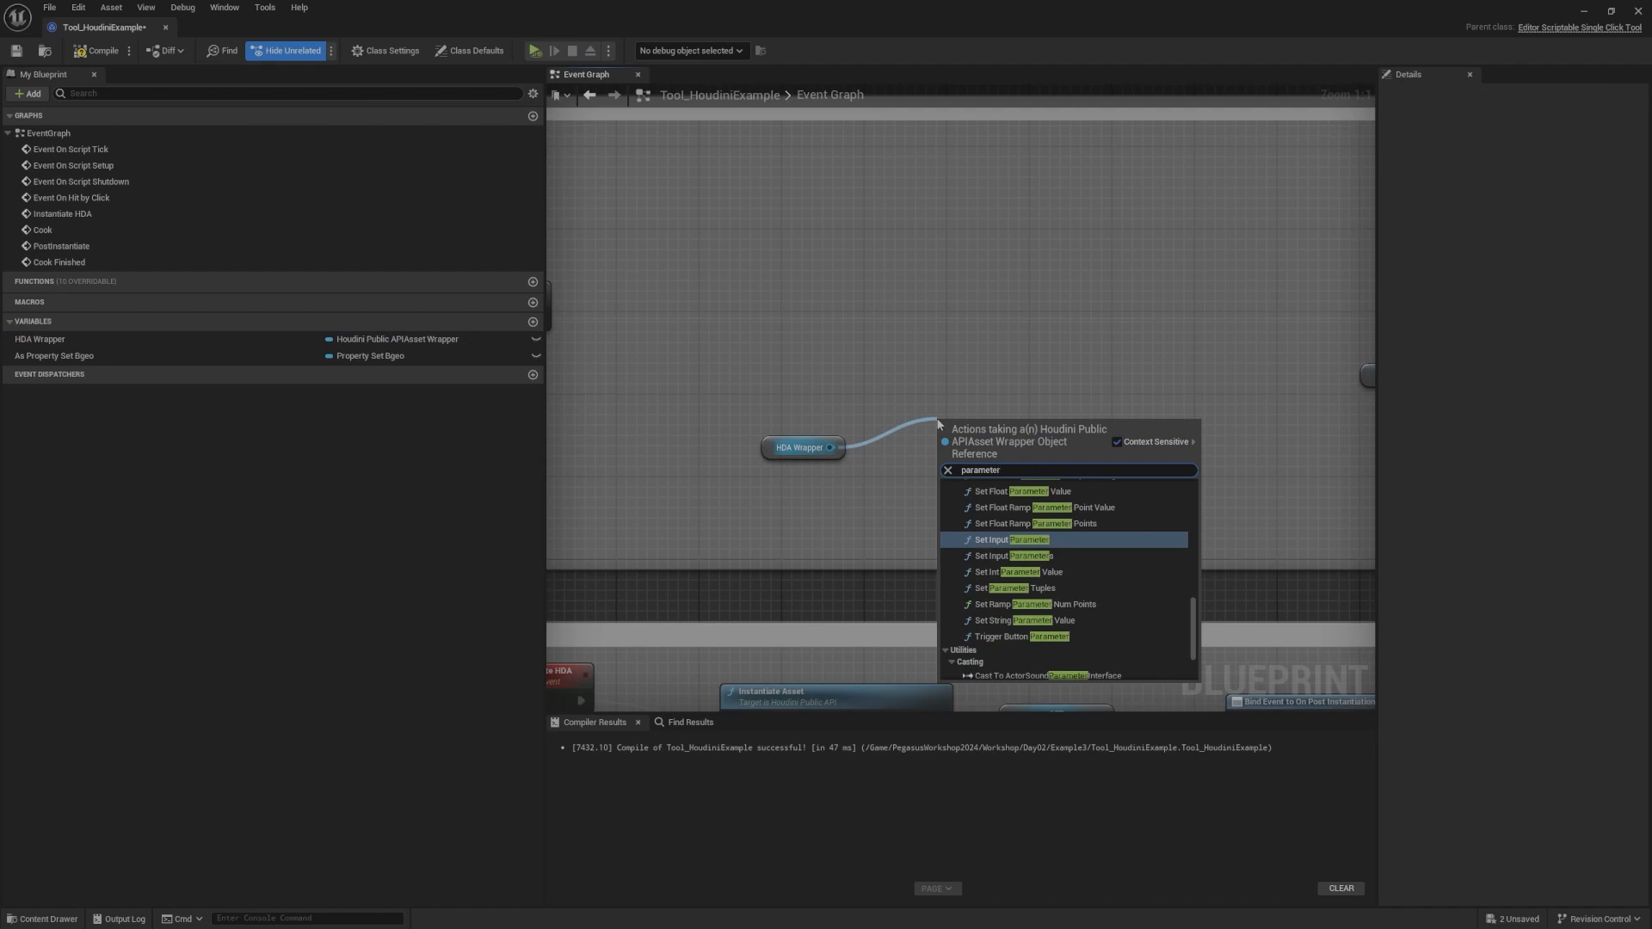
pyautogui.scroll(5, 1100, 617)
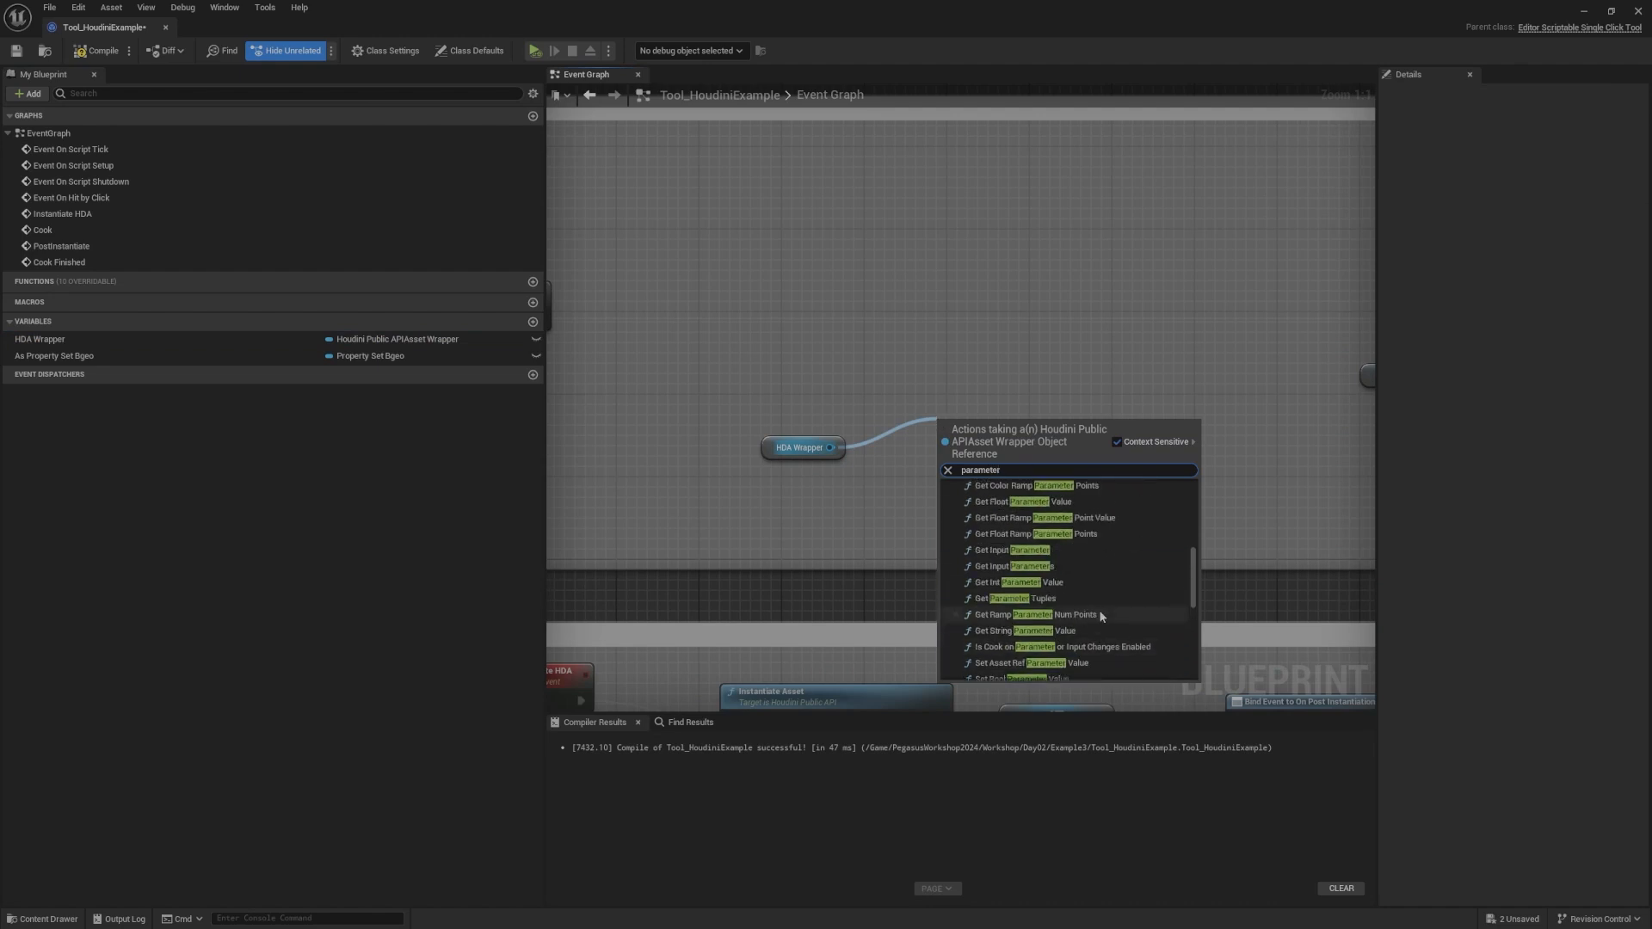
pyautogui.scroll(-1, 1100, 613)
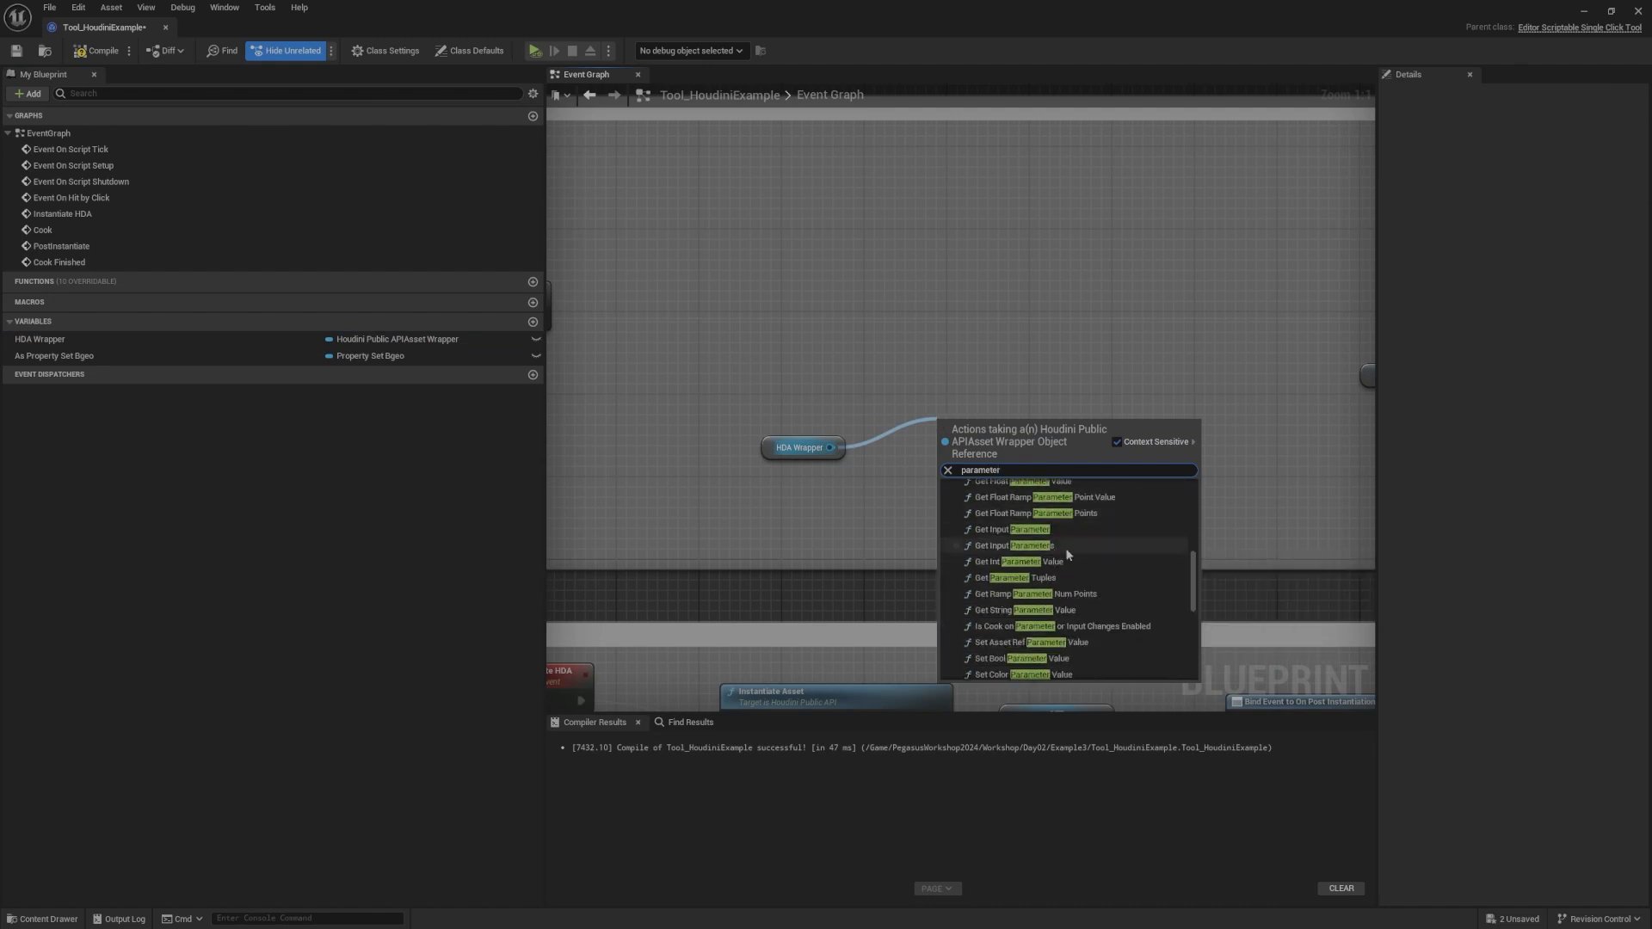
pyautogui.hotkey('ctrl', 'a')
pyautogui.write('set')
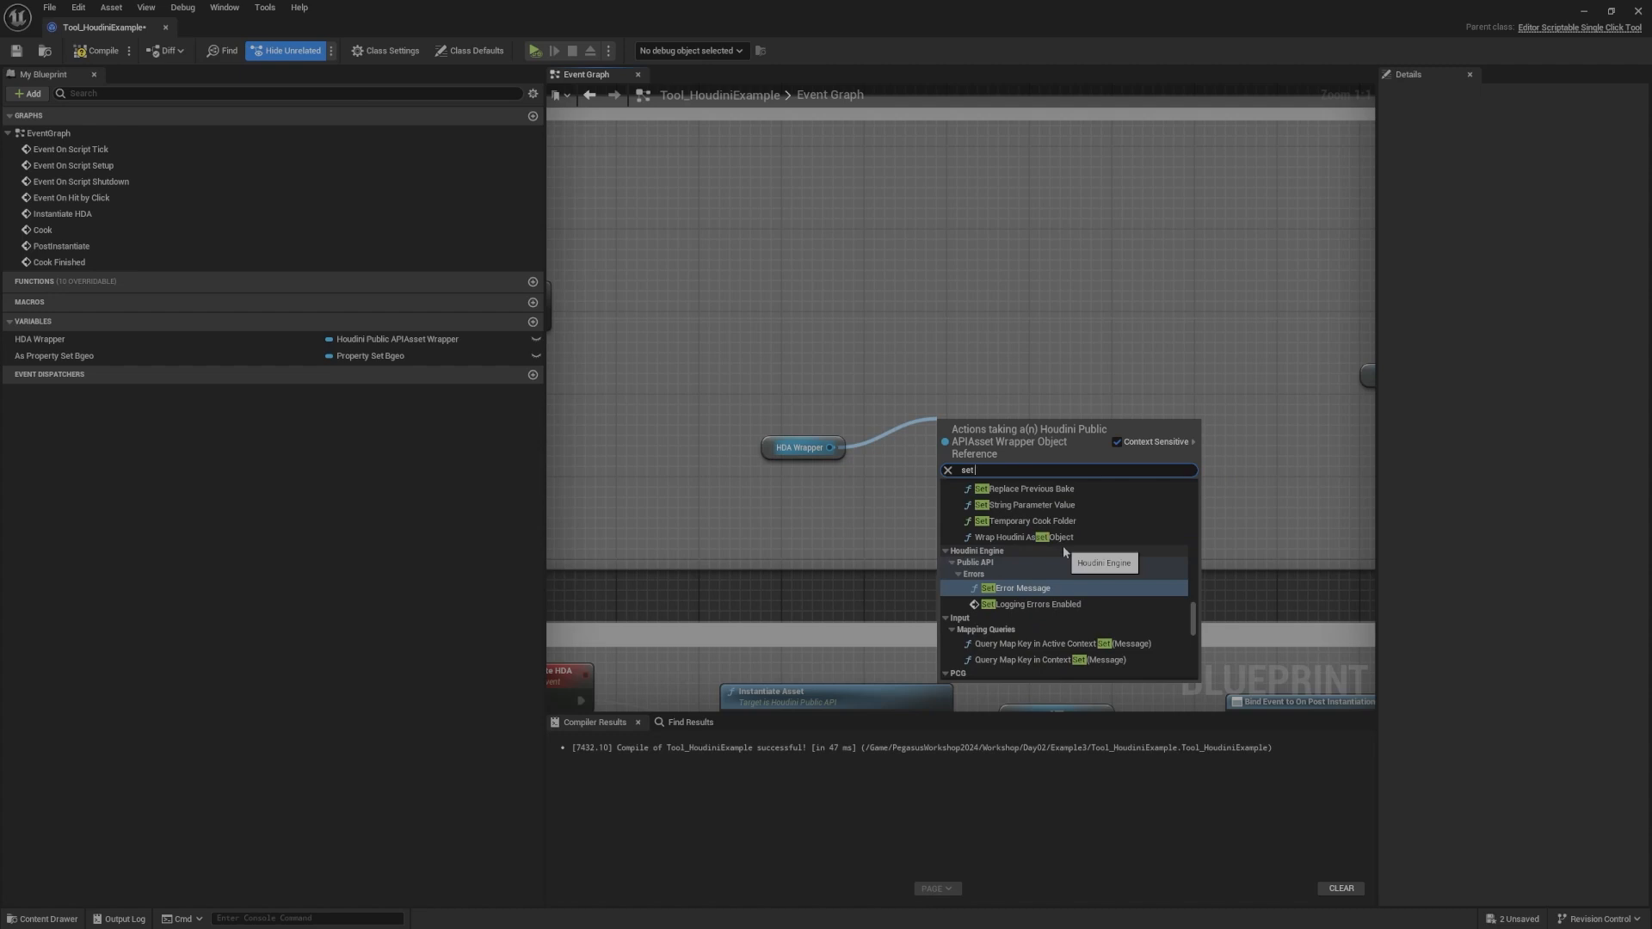
pyautogui.write(' parameter')
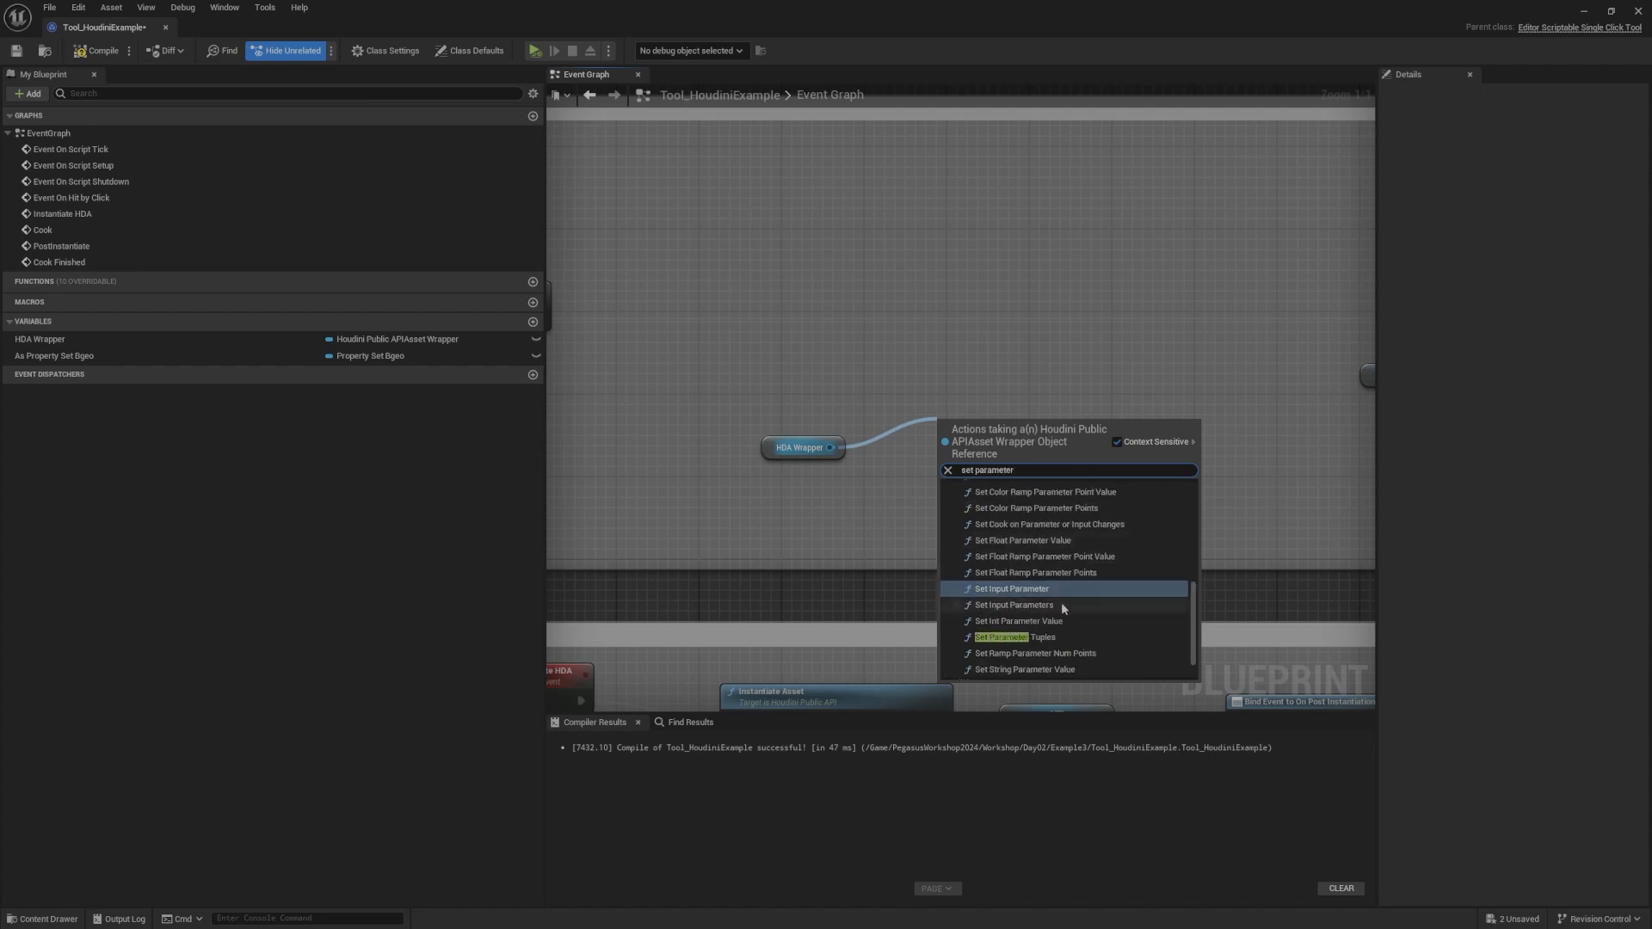
pyautogui.scroll(1, 1088, 525)
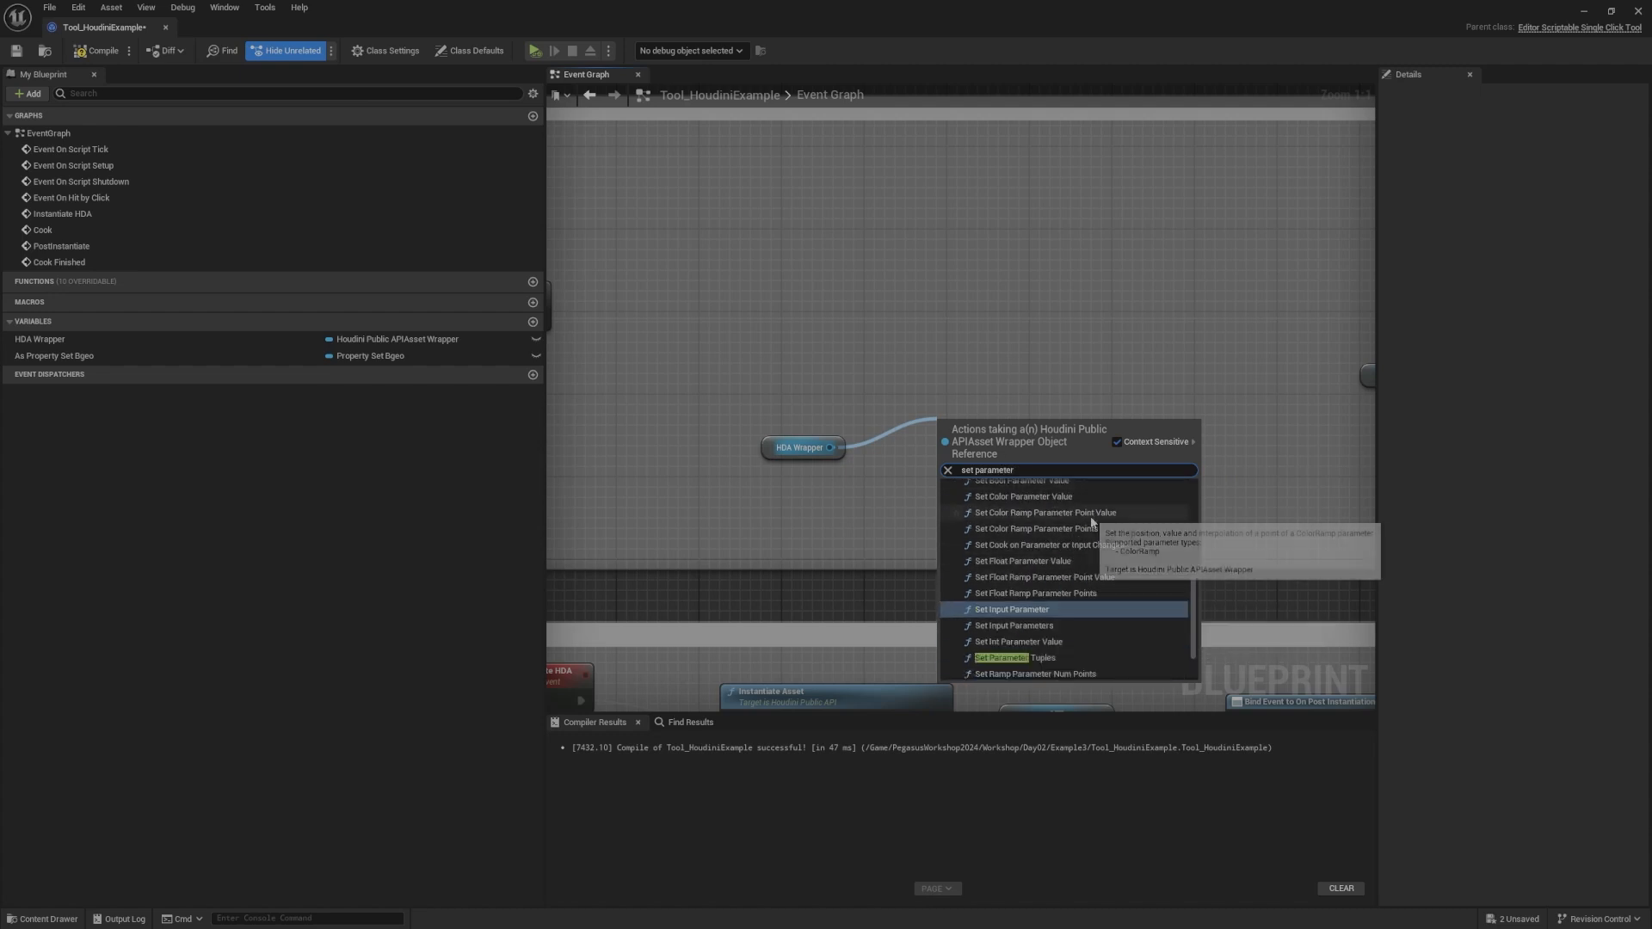
pyautogui.press('BackSpace')
pyautogui.press('BackSpace')
pyautogui.press('BackSpace')
pyautogui.press('BackSpace')
pyautogui.press('BackSpace')
pyautogui.press('BackSpace')
pyautogui.press('BackSpace')
pyautogui.press('BackSpace')
pyautogui.press('BackSpace')
pyautogui.write('string')
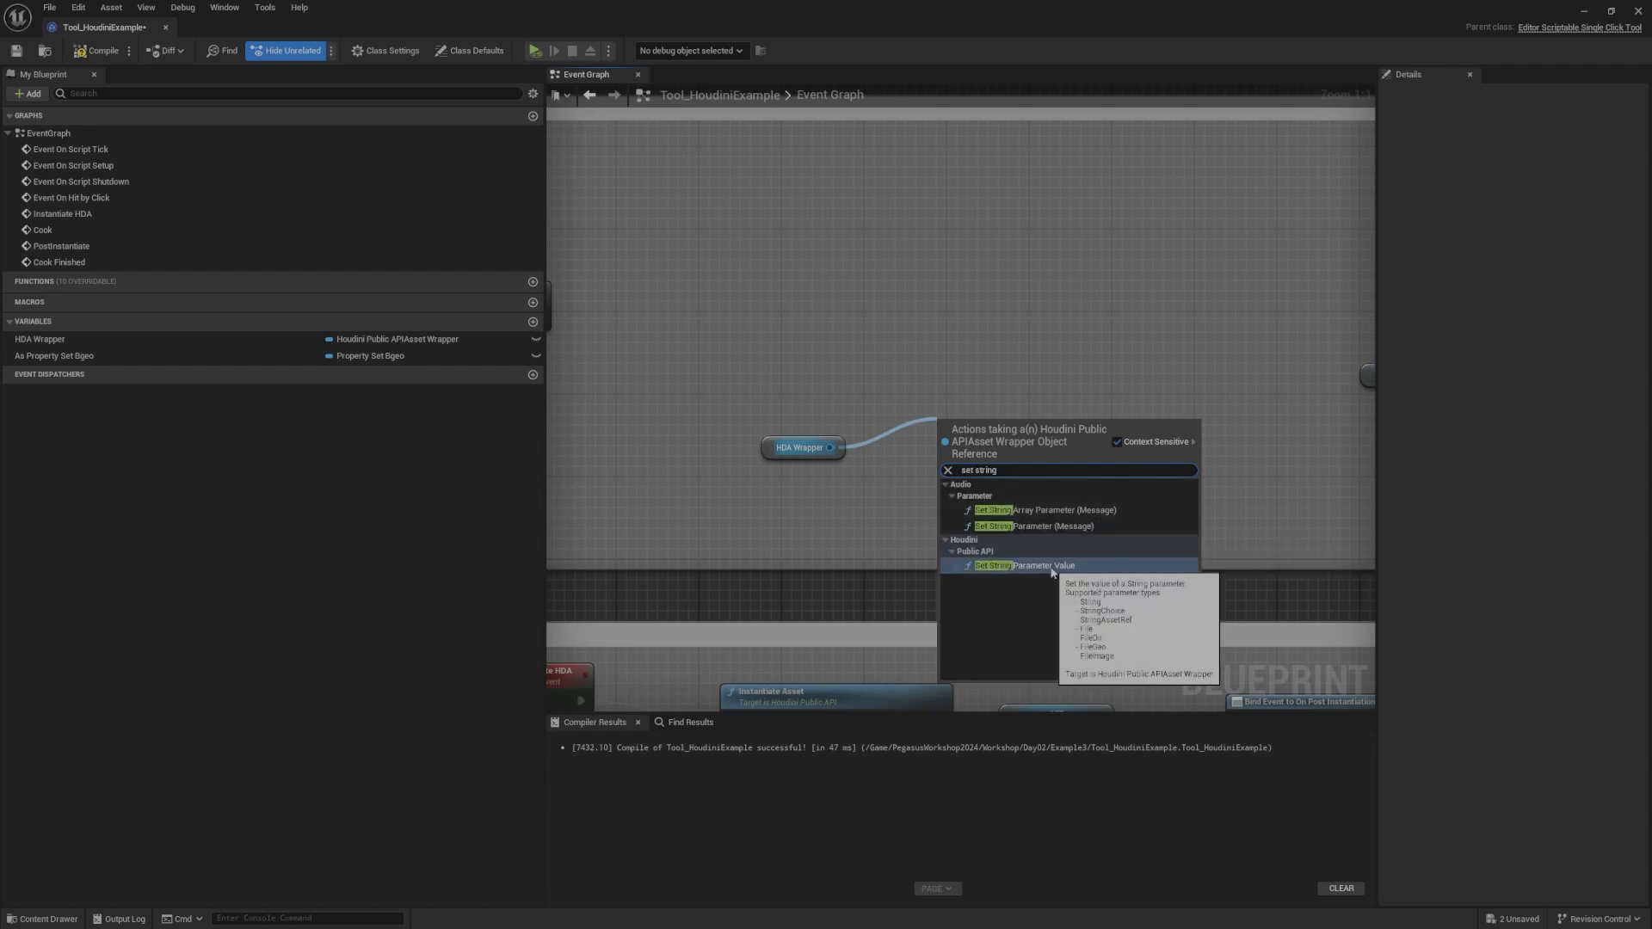
pyautogui.click(1052, 568)
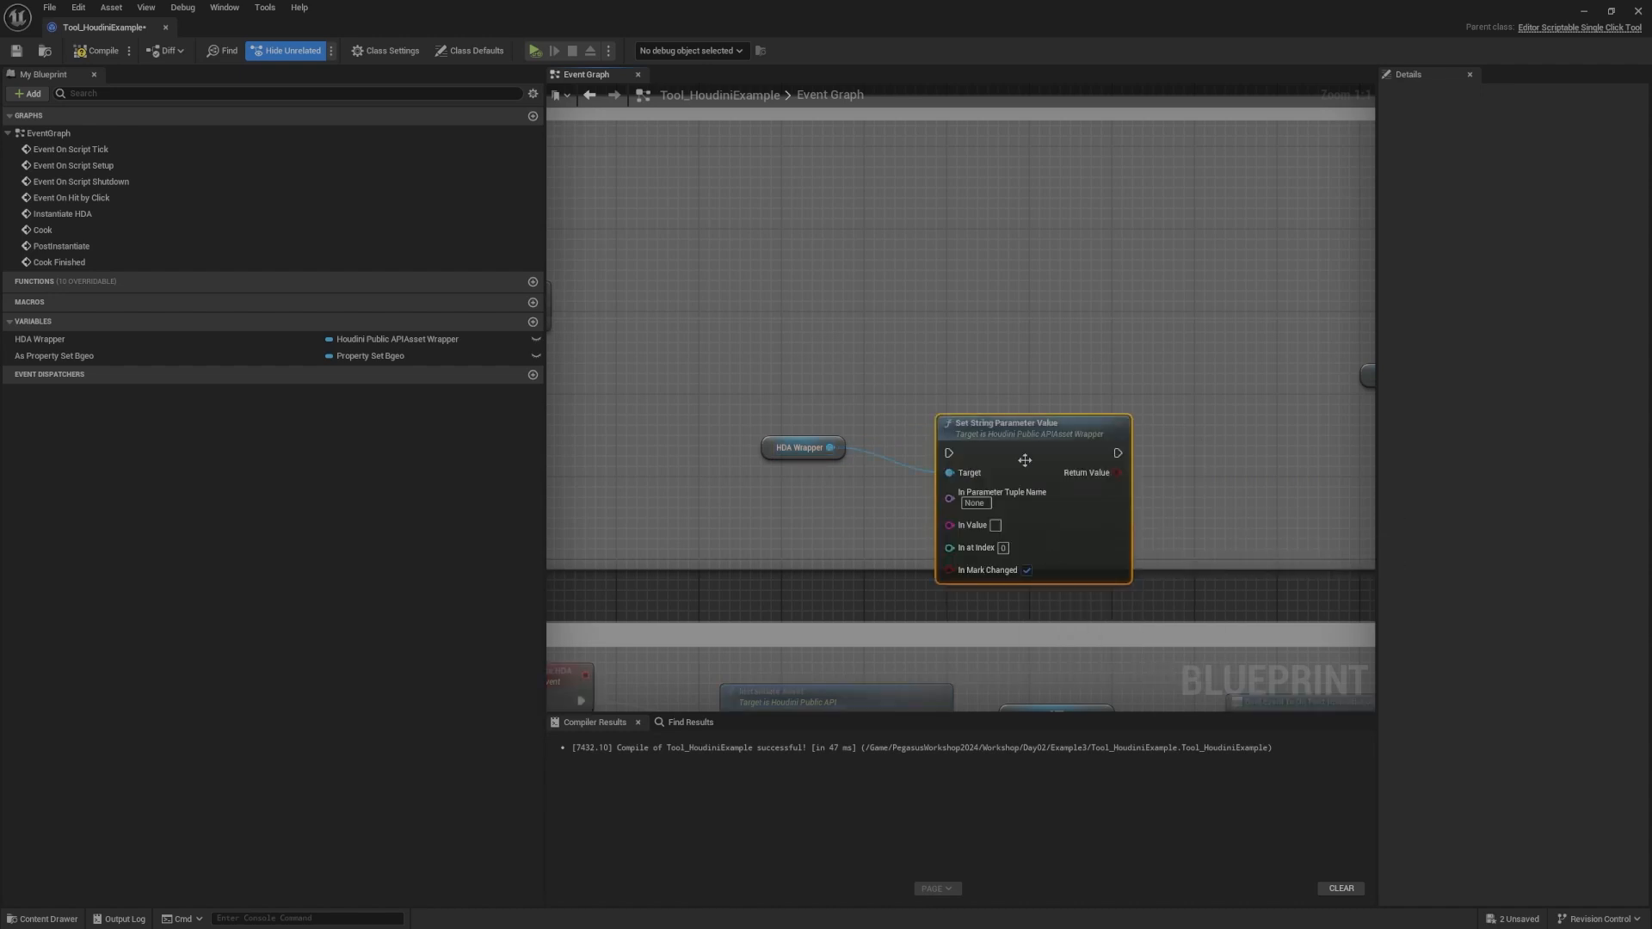
# Step: Move the Set String Parameter Value node up within the Cook section and place the HDA Wrapper getter beside its lower left
pyautogui.moveTo(1024, 444); pyautogui.dragTo(992, 337)
pyautogui.click(1102, 334)
pyautogui.moveTo(1135, 401); pyautogui.dragTo(1188, 342, button='right')
pyautogui.moveTo(1193, 438); pyautogui.dragTo(805, 310)
pyautogui.moveTo(824, 386); pyautogui.dragTo(890, 451)
pyautogui.moveTo(890, 453); pyautogui.dragTo(862, 494, button='right')
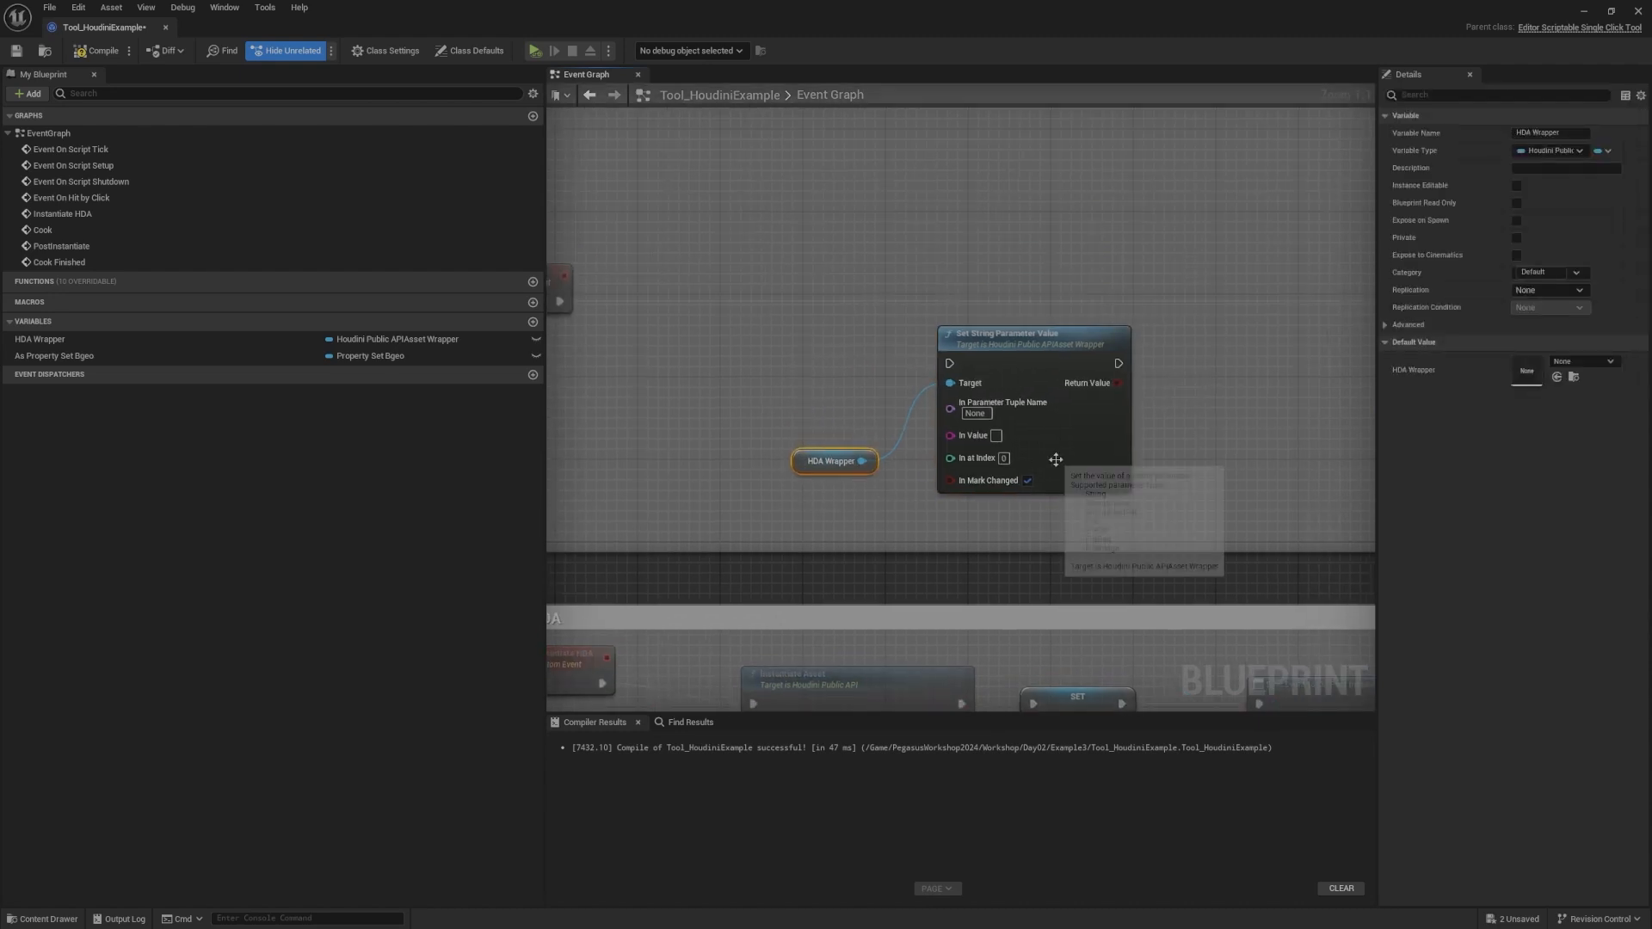
# Step: Reposition the HDA Wrapper getter to the left of the Set String Parameter Value node, roughly level with its input pins
pyautogui.moveTo(1170, 341); pyautogui.dragTo(1126, 364, button='right')
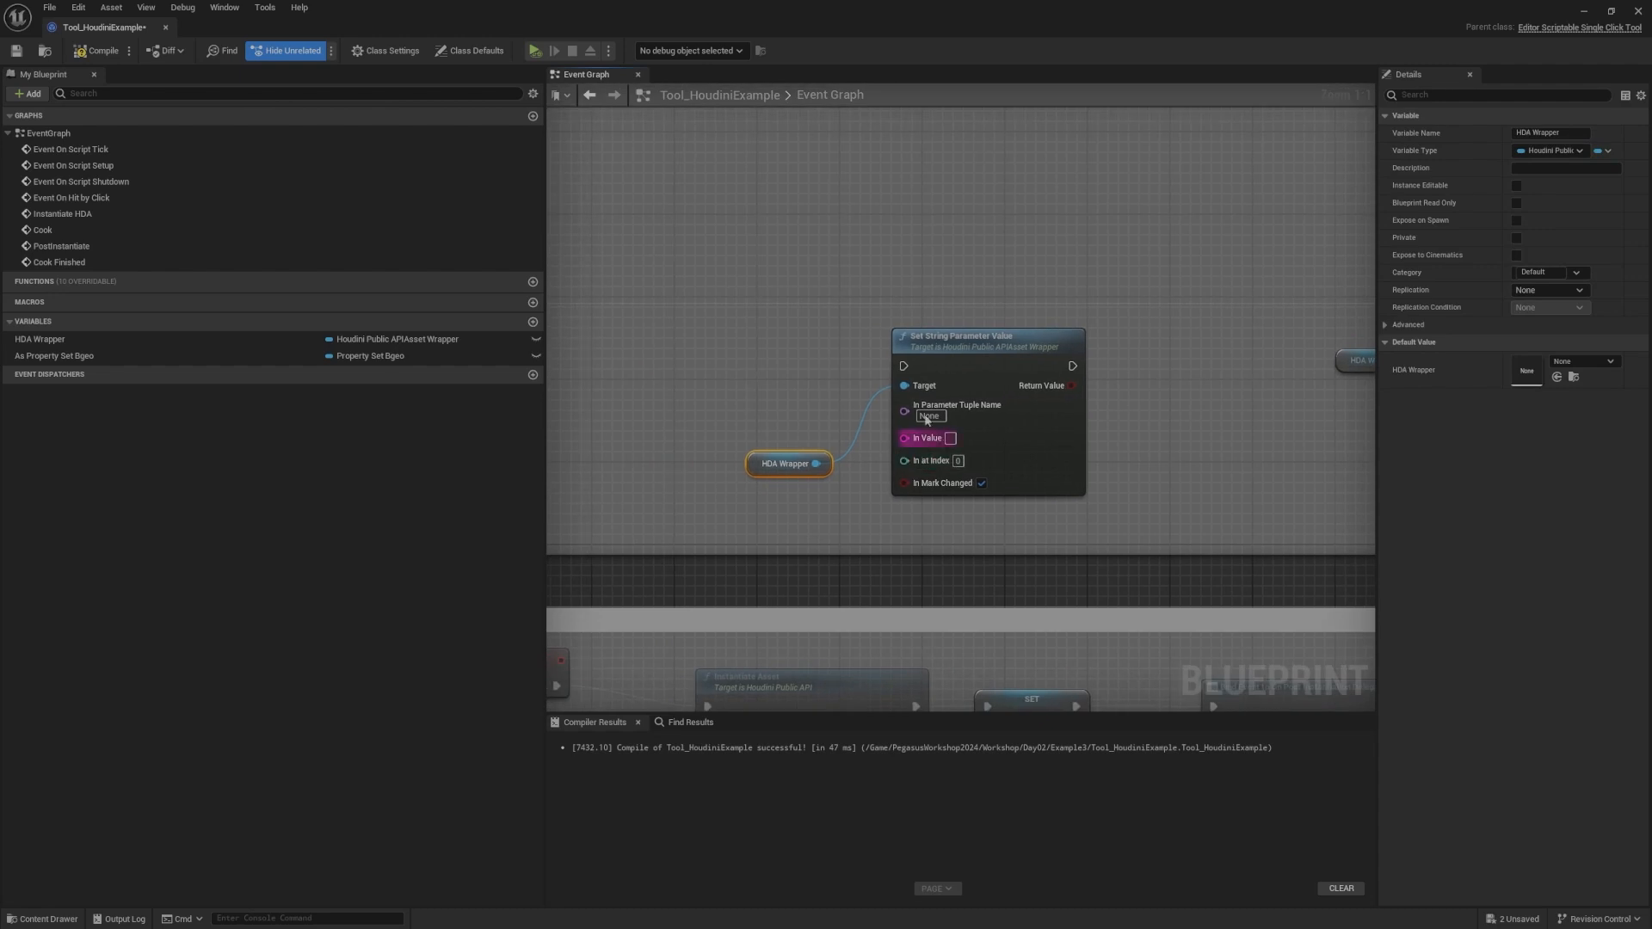
pyautogui.moveTo(885, 471); pyautogui.dragTo(907, 496, button='right')
pyautogui.moveTo(845, 444); pyautogui.dragTo(910, 387, button='right')
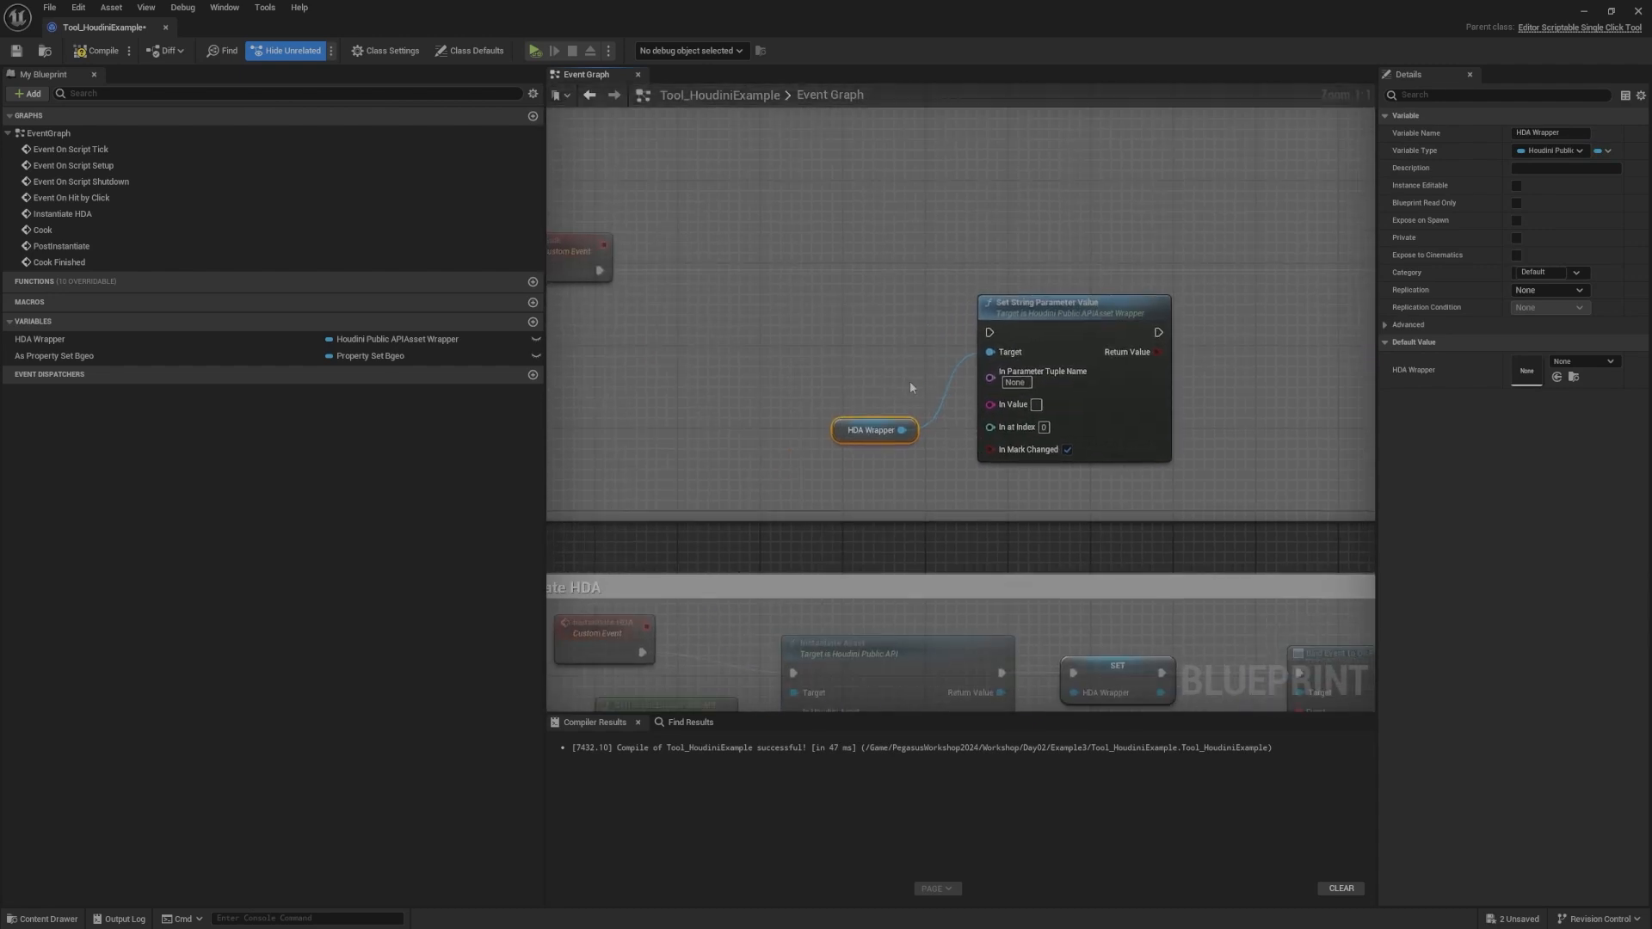
pyautogui.moveTo(844, 440); pyautogui.dragTo(865, 455, button='right')
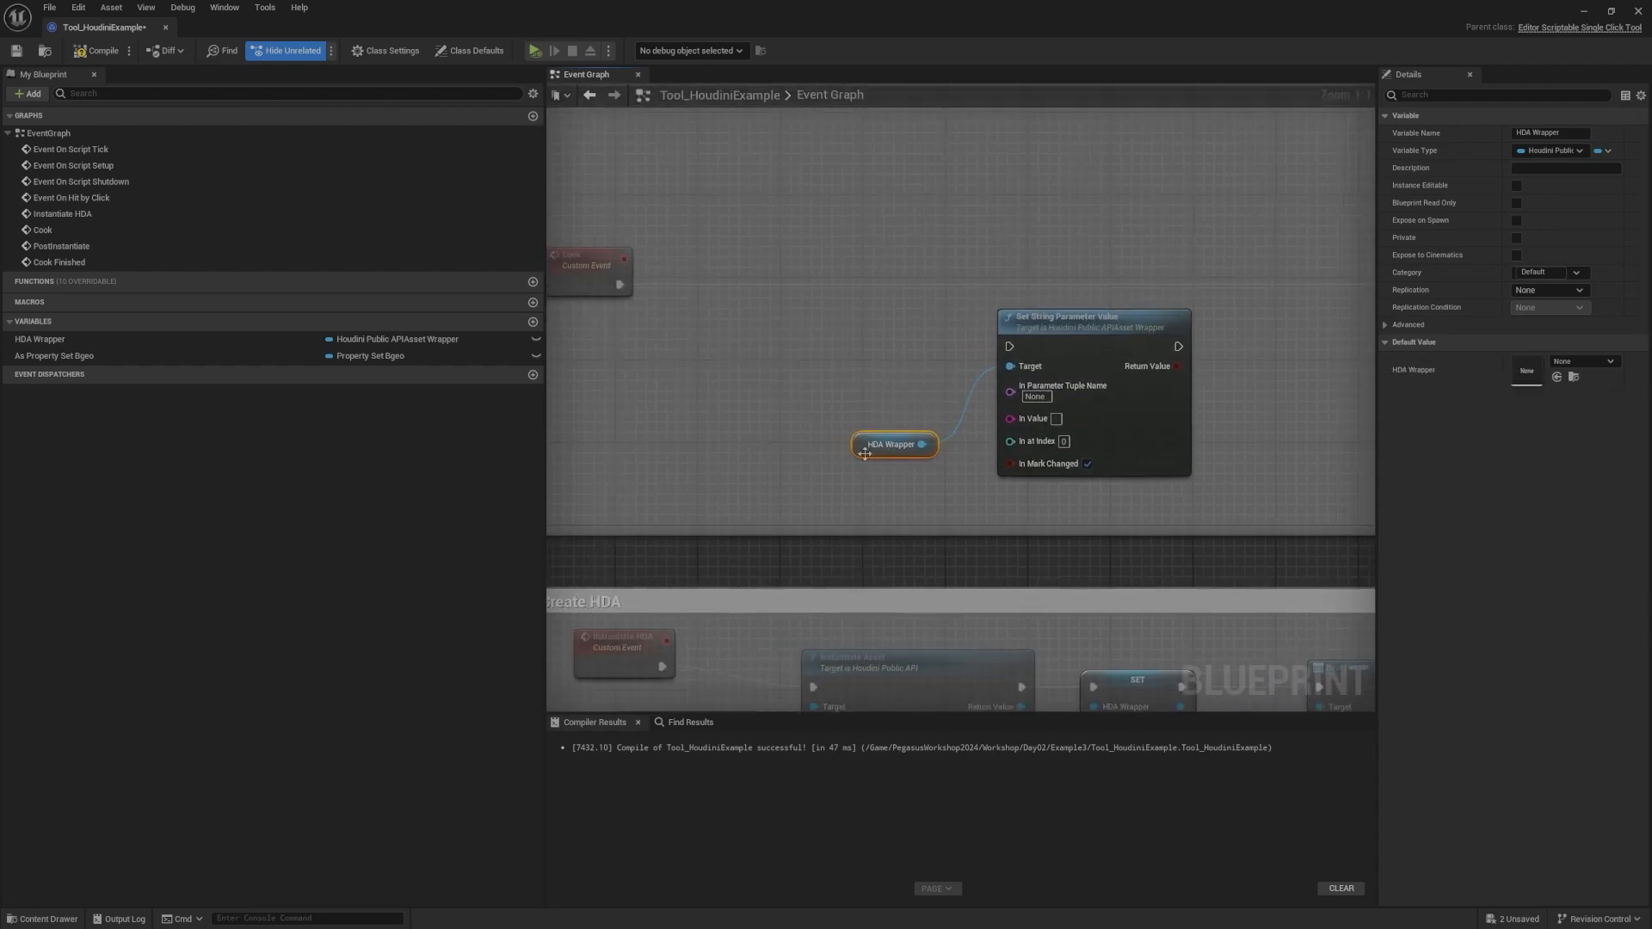
pyautogui.moveTo(857, 448); pyautogui.dragTo(723, 427)
pyautogui.moveTo(1165, 269); pyautogui.dragTo(1106, 288, button='right')
pyautogui.moveTo(1137, 371); pyautogui.dragTo(1127, 310, button='right')
pyautogui.moveTo(872, 407); pyautogui.dragTo(895, 447, button='right')
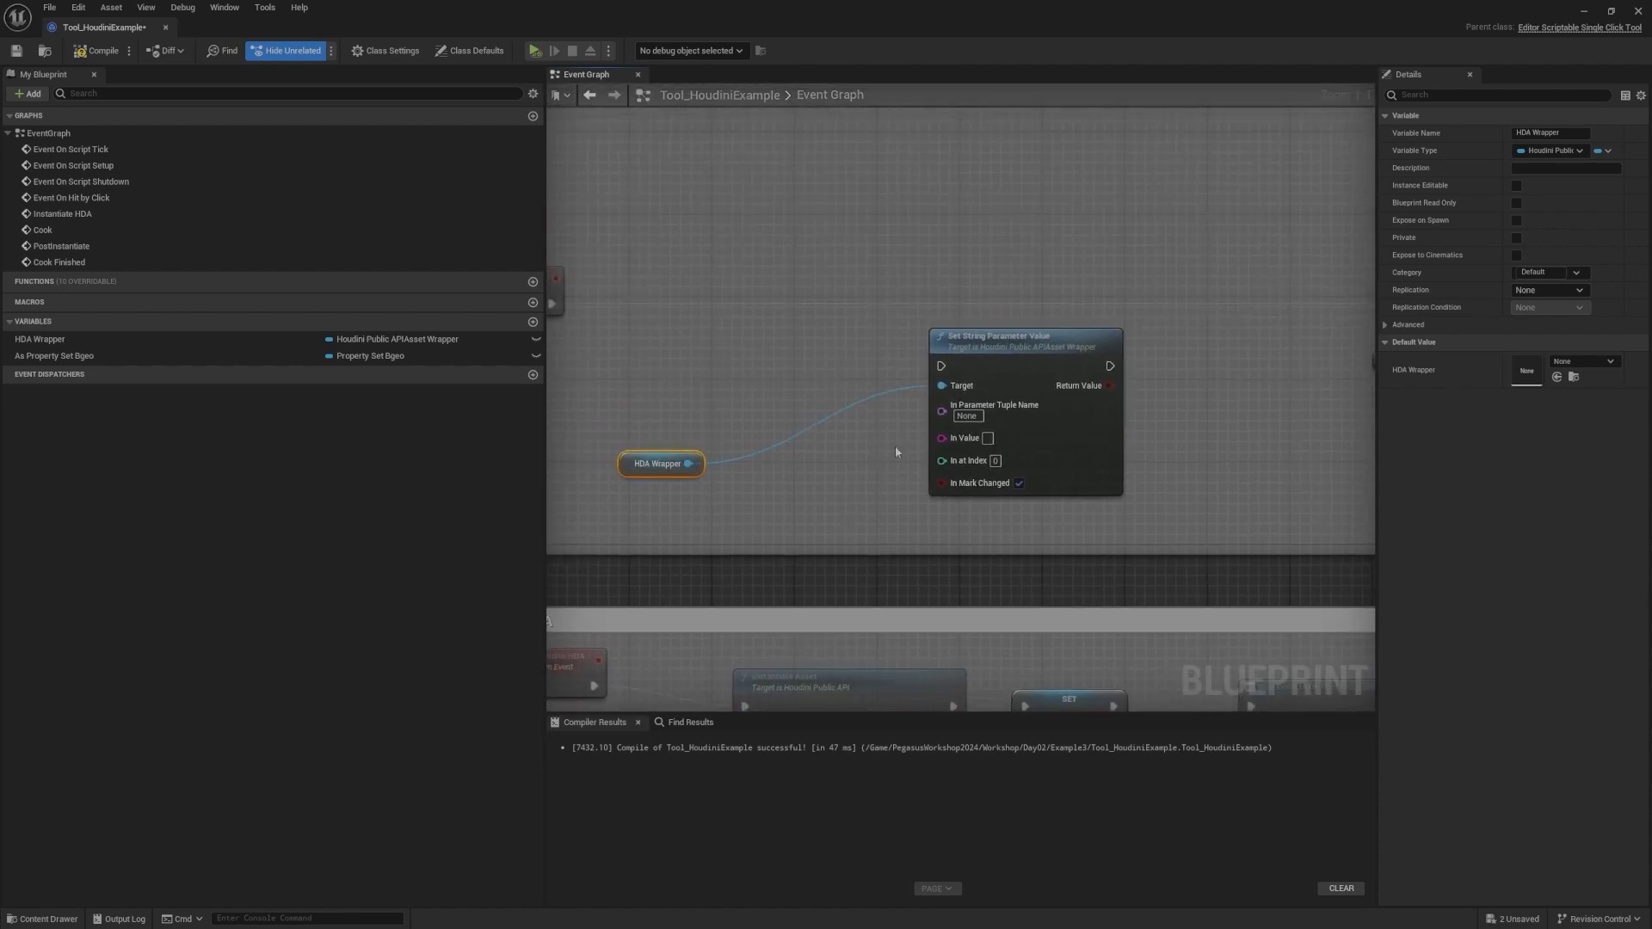
pyautogui.moveTo(727, 487); pyautogui.dragTo(800, 509, button='right')
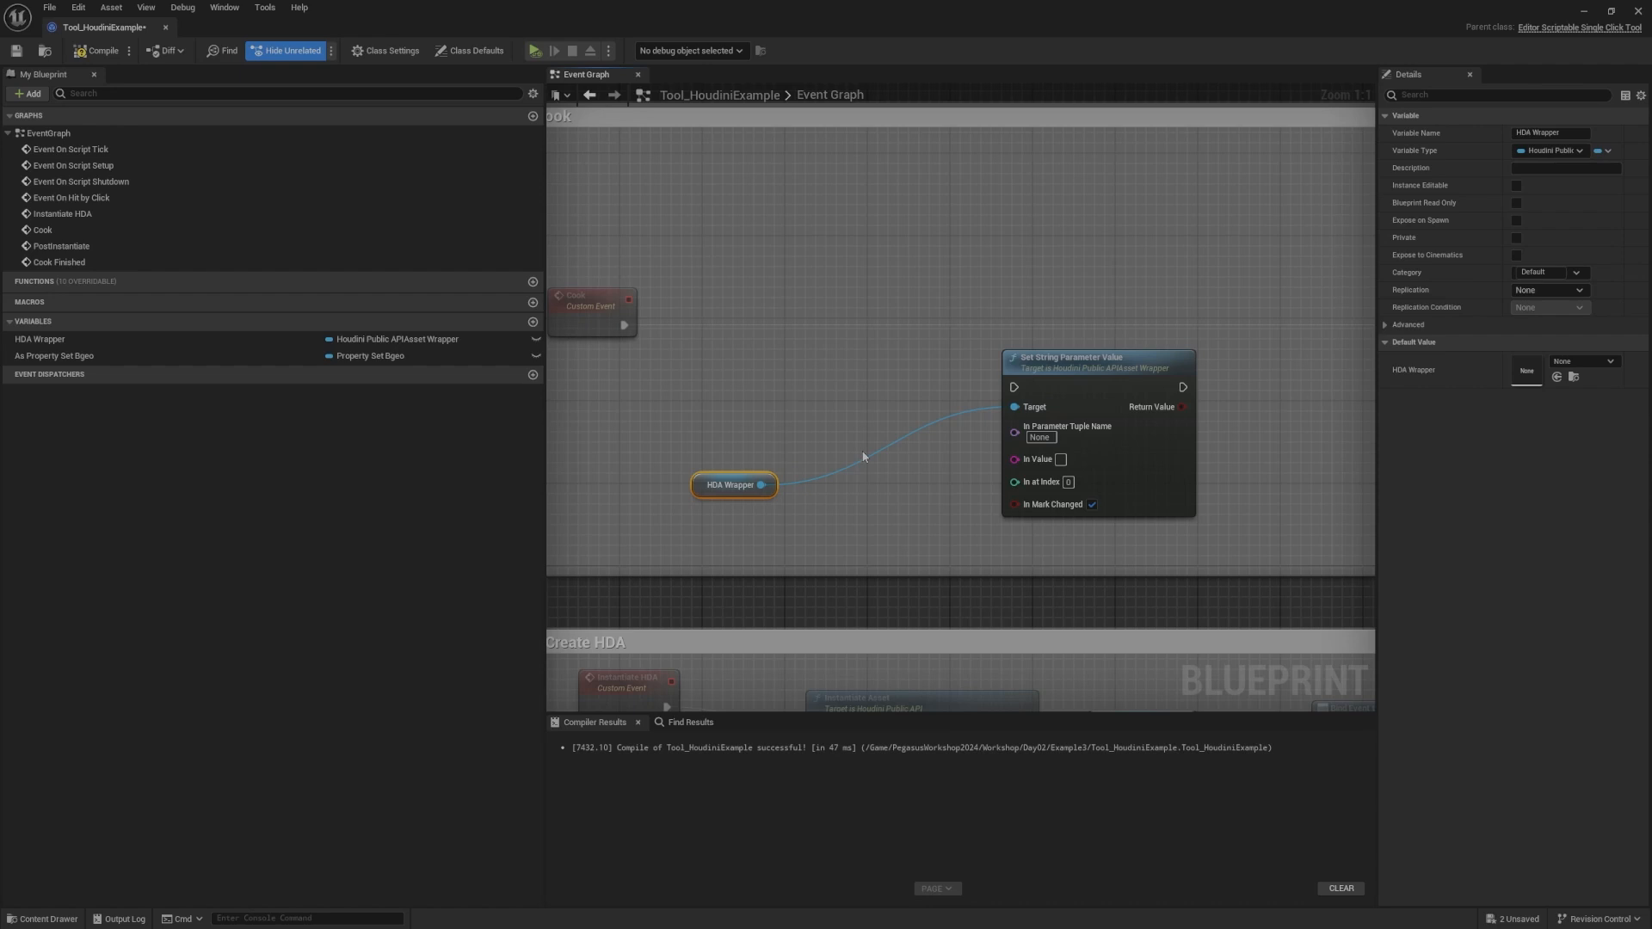
pyautogui.moveTo(700, 479); pyautogui.dragTo(814, 437)
pyautogui.moveTo(929, 435); pyautogui.dragTo(896, 368, button='right')
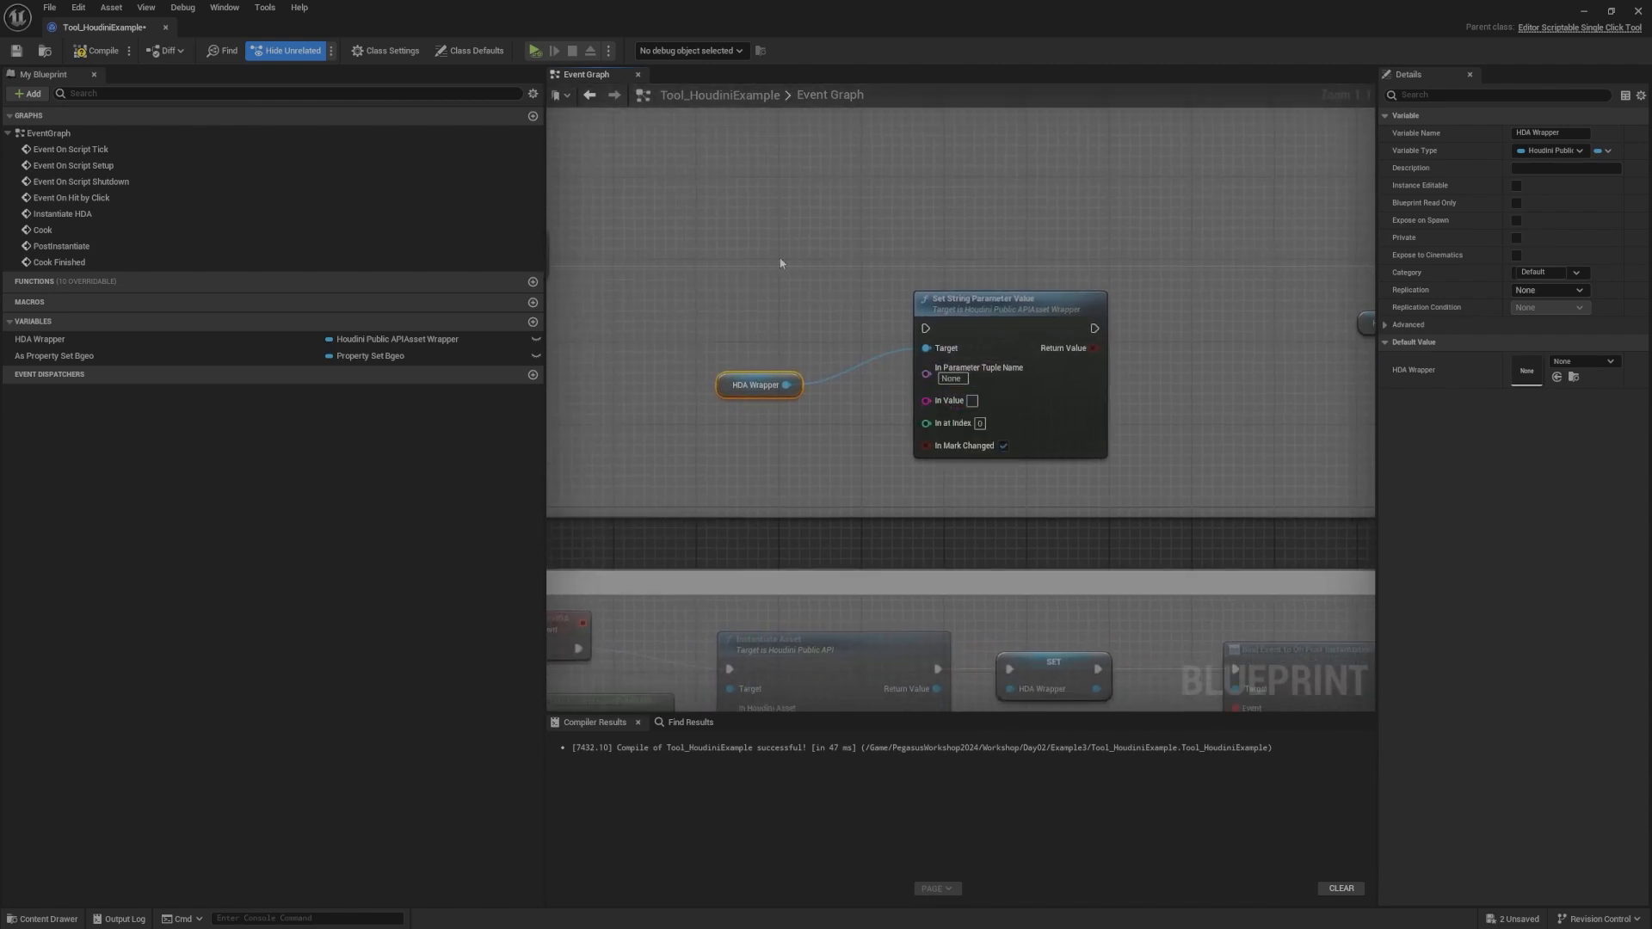
# Step: Shift the HDA Wrapper getter and the Set String Parameter Value node together slightly toward the Cook event
pyautogui.moveTo(735, 255); pyautogui.dragTo(1176, 488)
pyautogui.moveTo(1163, 487); pyautogui.dragTo(1165, 505, button='right')
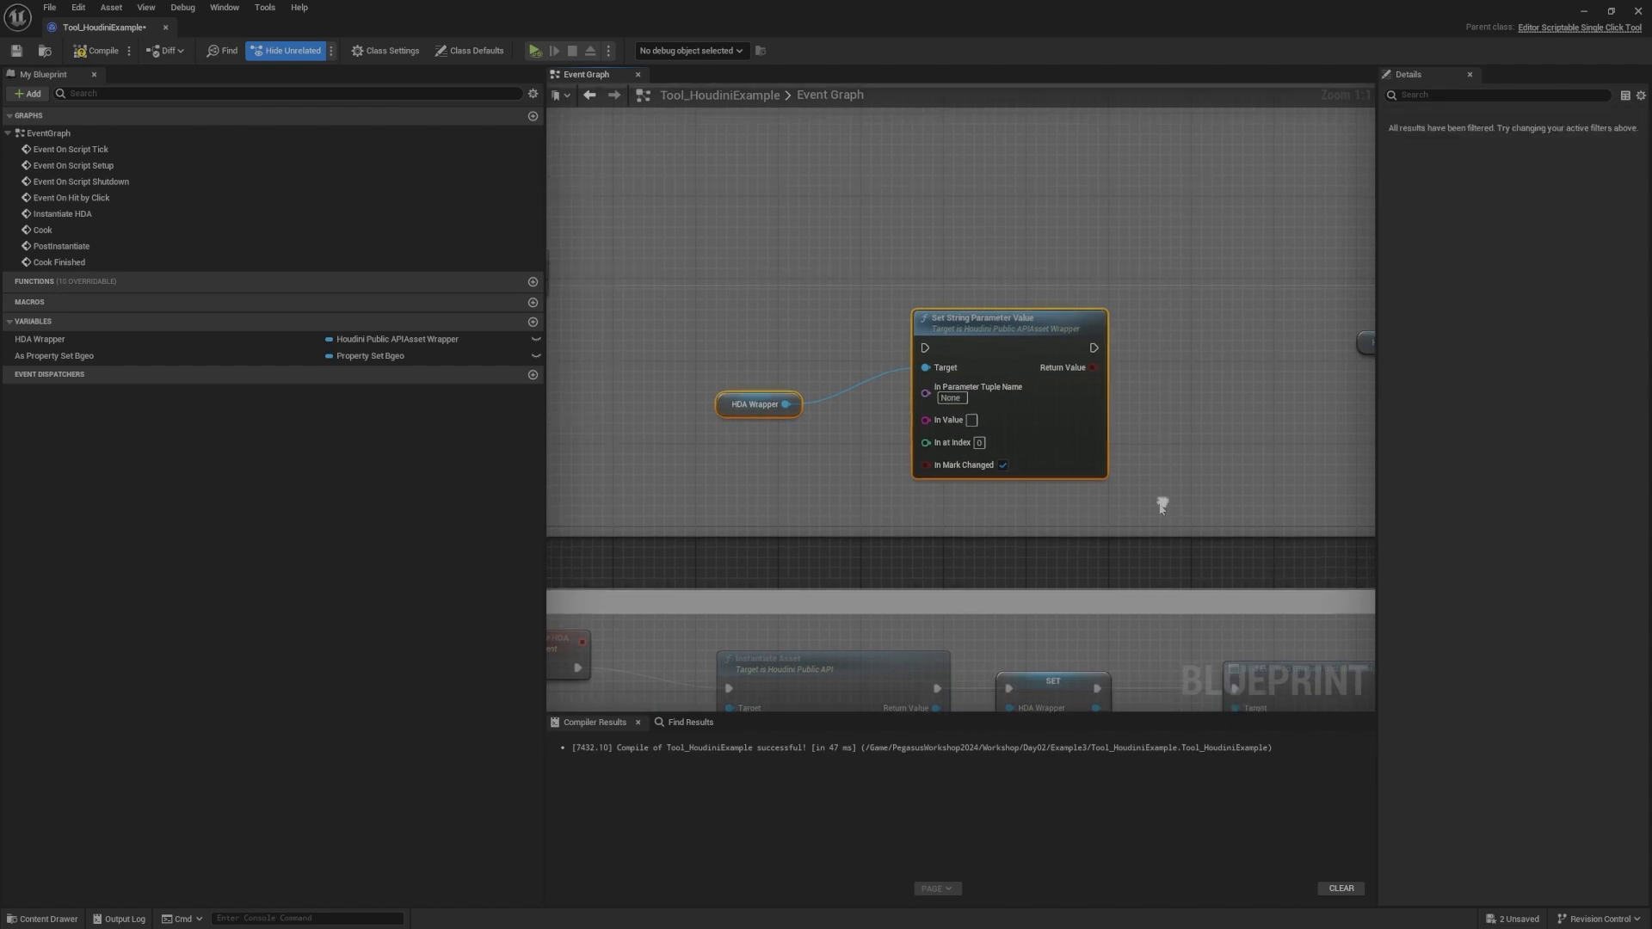
pyautogui.moveTo(925, 443); pyautogui.dragTo(862, 428)
pyautogui.click(876, 413)
pyautogui.click(805, 411)
pyautogui.moveTo(940, 410); pyautogui.dragTo(813, 405, button='right')
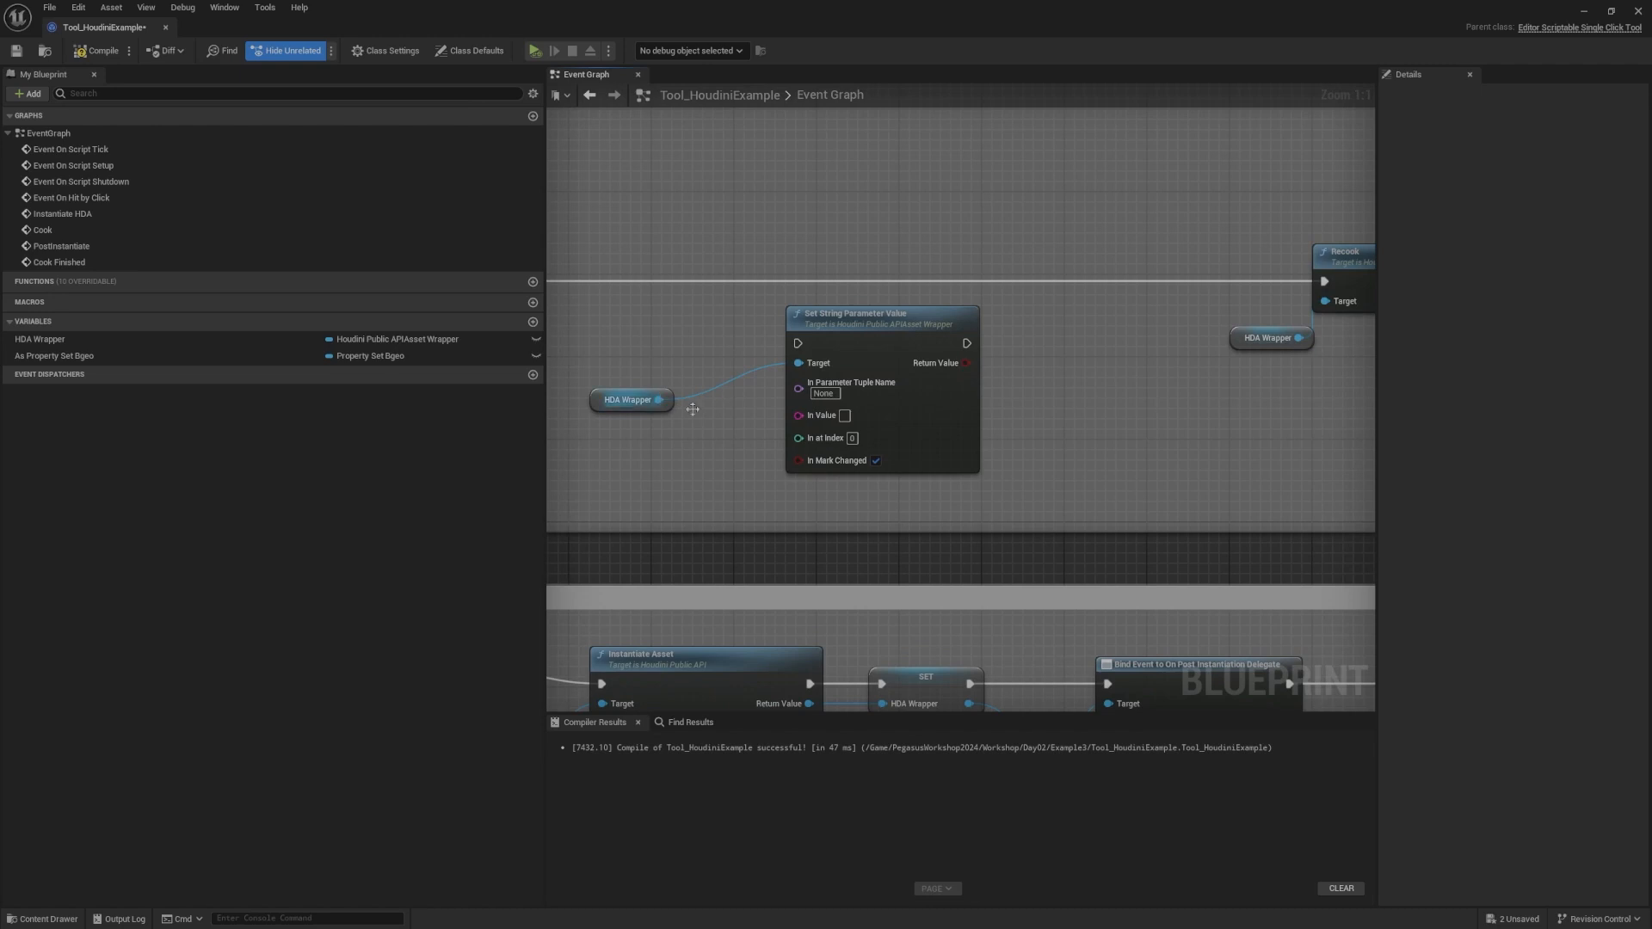
# Step: Add a Set Float Parameter Value node targeting the HDA Wrapper getter and place it after the Set String Parameter Value node
pyautogui.moveTo(658, 399); pyautogui.dragTo(1075, 463)
pyautogui.write('set fl')
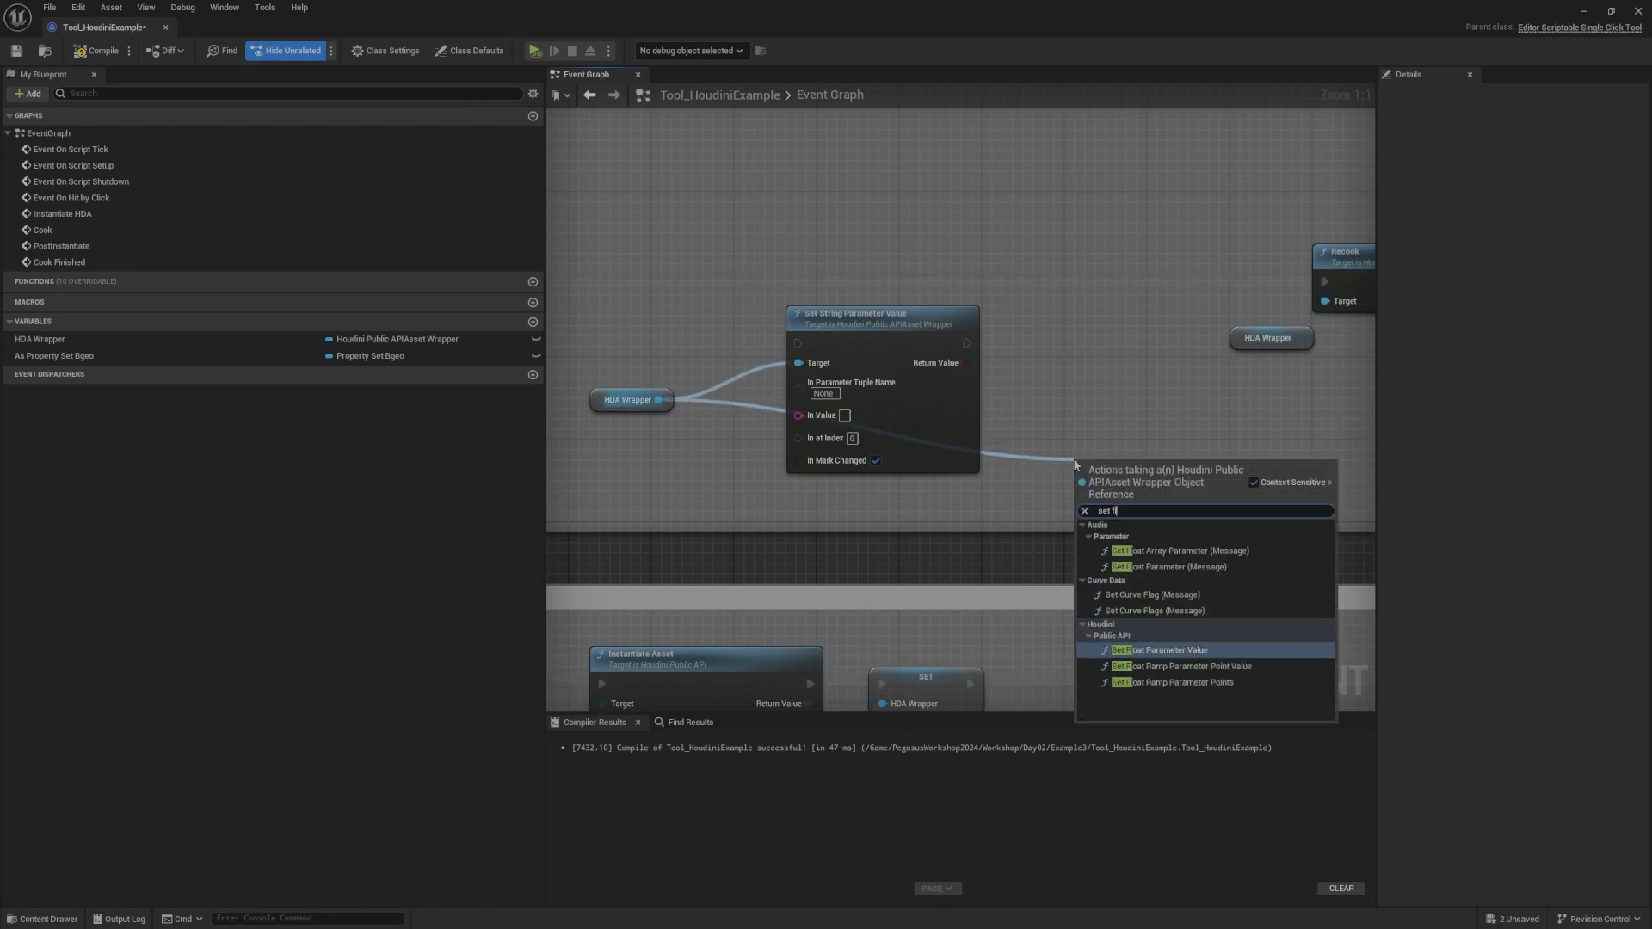
pyautogui.write('oat')
pyautogui.press('Return')
pyautogui.moveTo(1126, 481); pyautogui.dragTo(1041, 480, button='right')
pyautogui.moveTo(1042, 480); pyautogui.dragTo(1019, 399)
pyautogui.moveTo(1232, 444); pyautogui.dragTo(1112, 413, button='right')
# Step: Duplicate the Set Float Parameter Value node, connect the copy's execution after the original and set its In at Index to 1
pyautogui.hotkey('ctrl', 'd')
pyautogui.moveTo(1130, 389); pyautogui.dragTo(1069, 395)
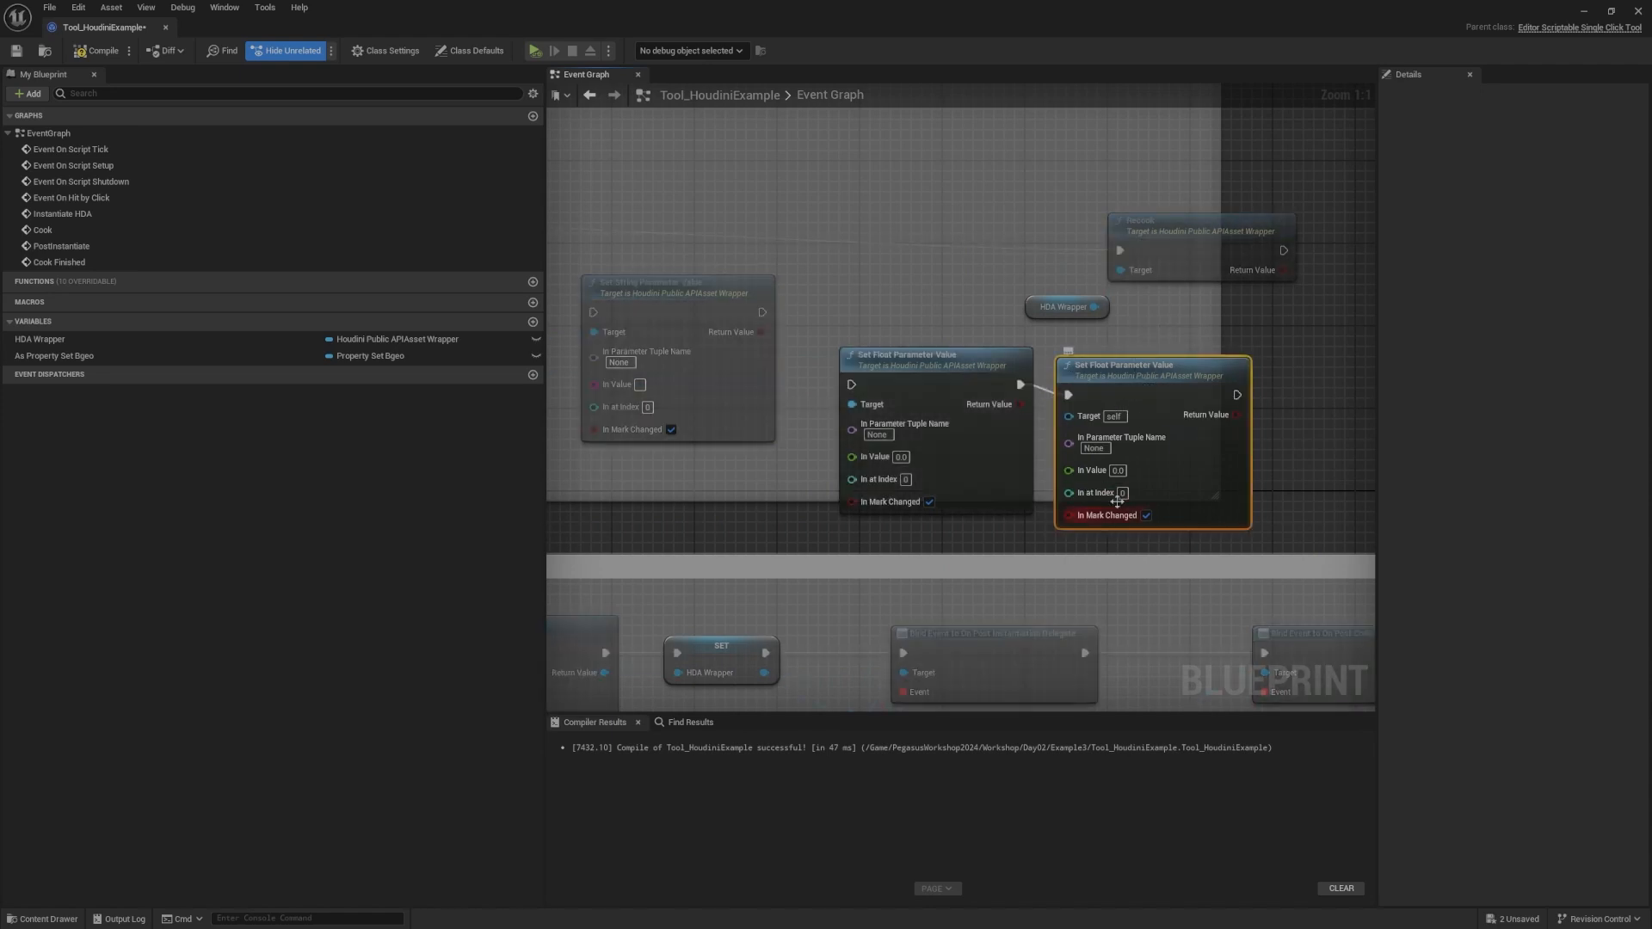
pyautogui.write('1')
pyautogui.moveTo(903, 492); pyautogui.dragTo(798, 490, button='right')
pyautogui.moveTo(927, 449); pyautogui.dragTo(801, 450, button='right')
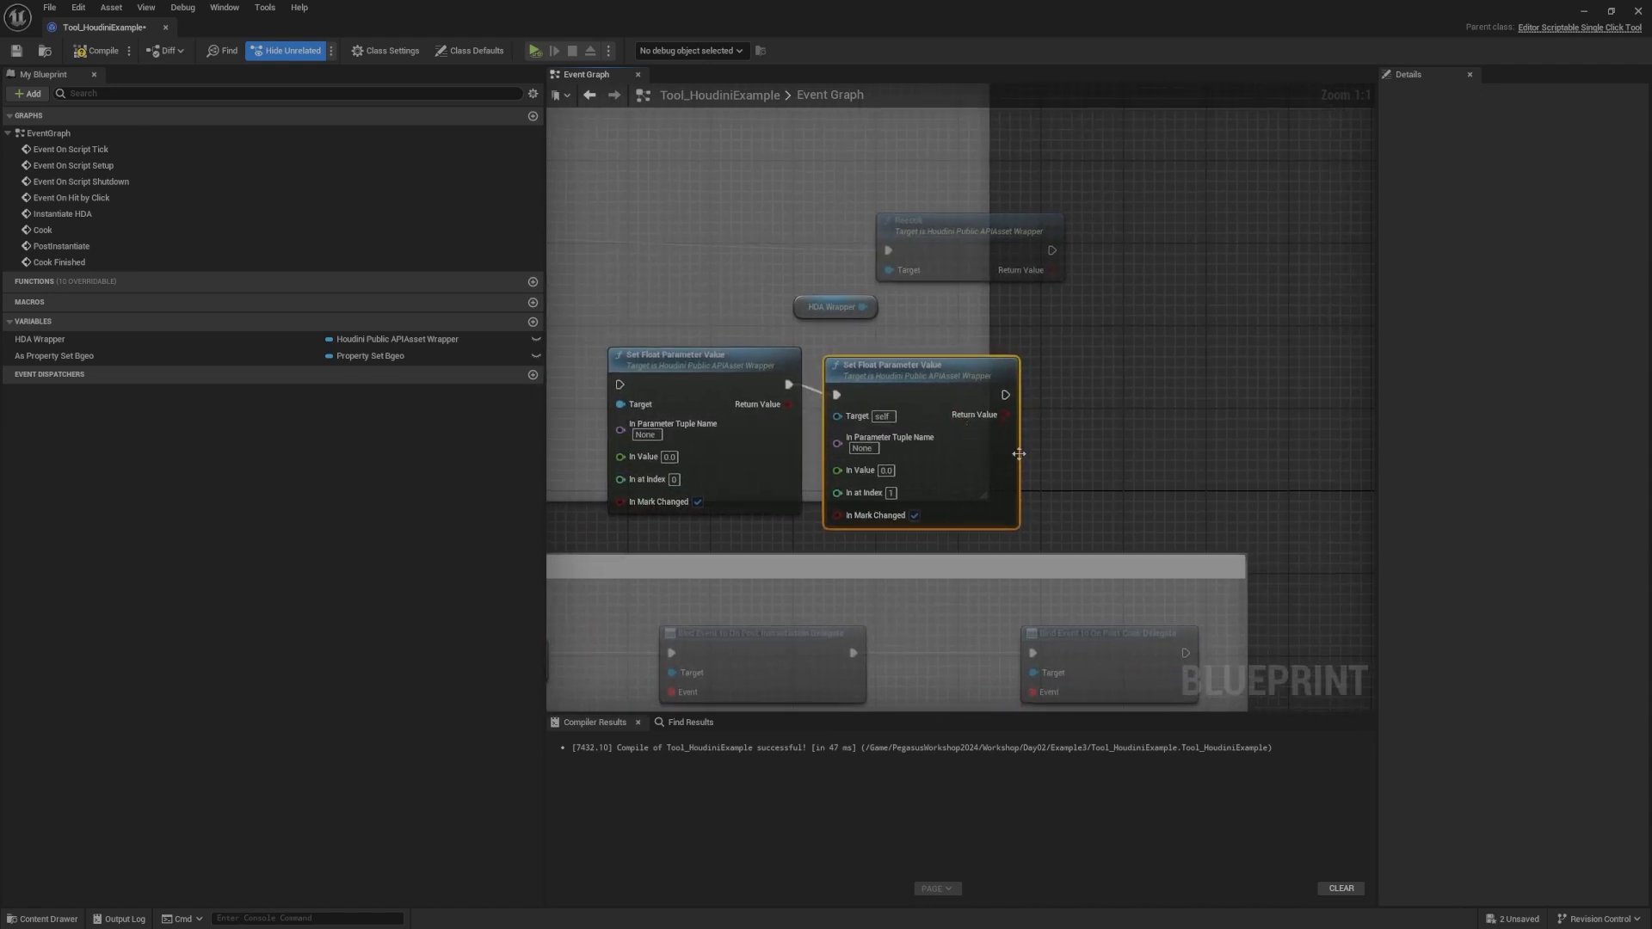
# Step: Duplicate the second Set Float Parameter Value node, chain the copy's execution after it and set its In at Index to 2
pyautogui.hotkey('ctrl', 'd')
pyautogui.moveTo(1131, 452); pyautogui.dragTo(1003, 401)
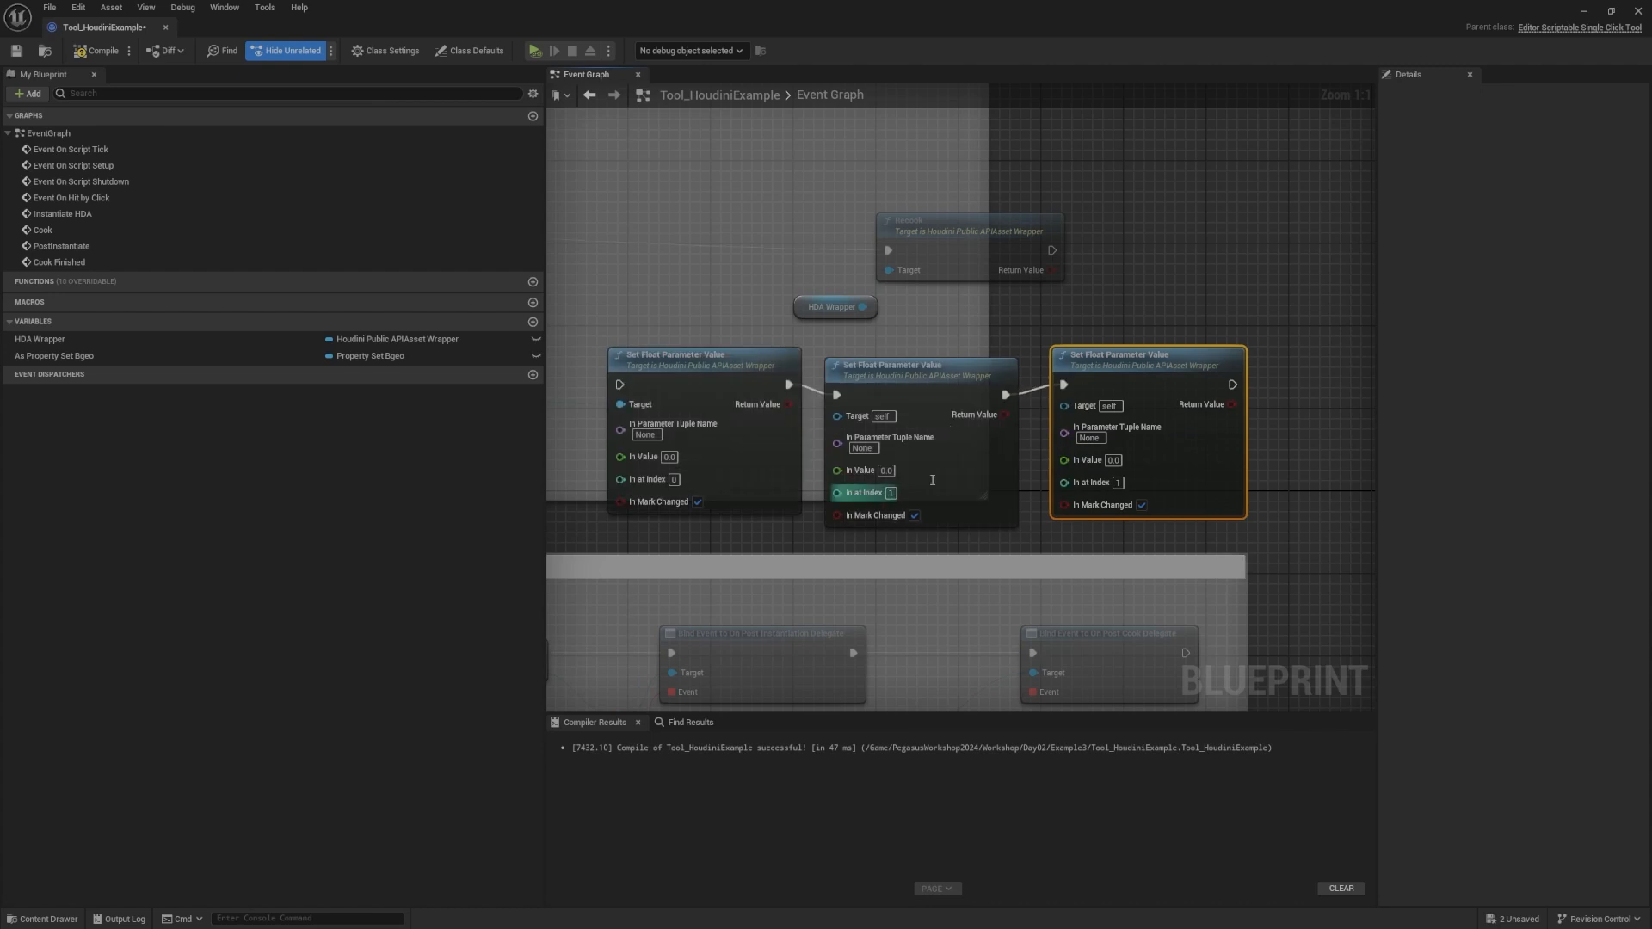
pyautogui.click(1118, 483)
pyautogui.write('2')
pyautogui.moveTo(1123, 508); pyautogui.dragTo(1166, 470, button='right')
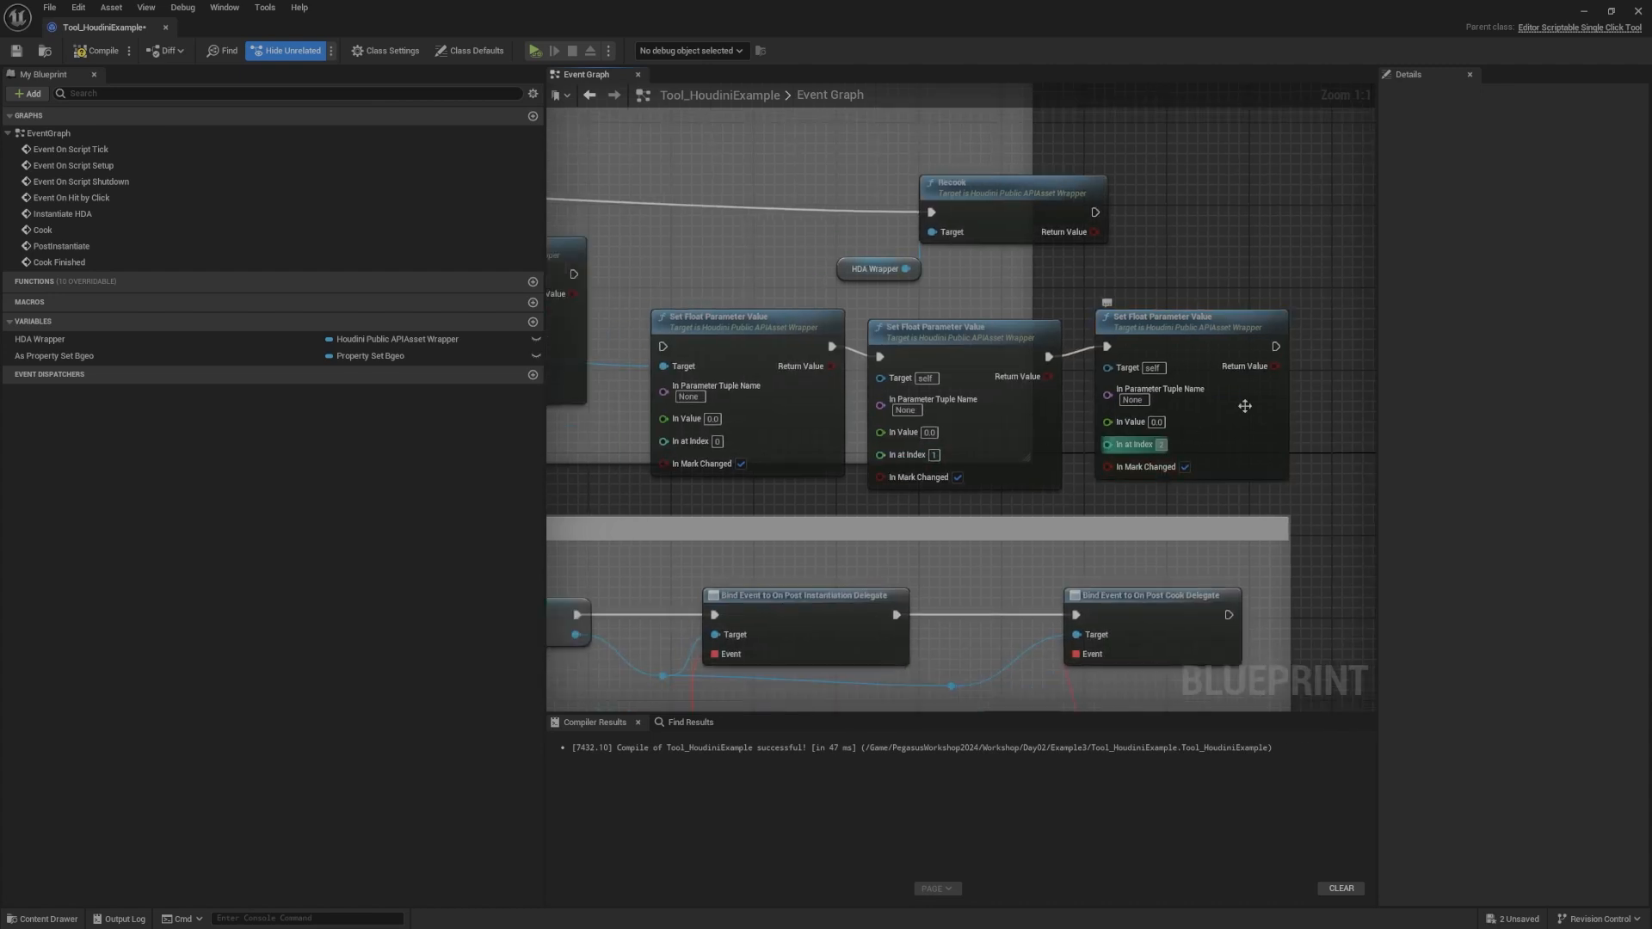
# Step: Set In at Index to 4 on the last Set Float Parameter Value node in the chain
pyautogui.scroll(-1, 1245, 406)
pyautogui.moveTo(1251, 376); pyautogui.dragTo(780, 358)
pyautogui.moveTo(1214, 459); pyautogui.dragTo(1086, 477, button='right')
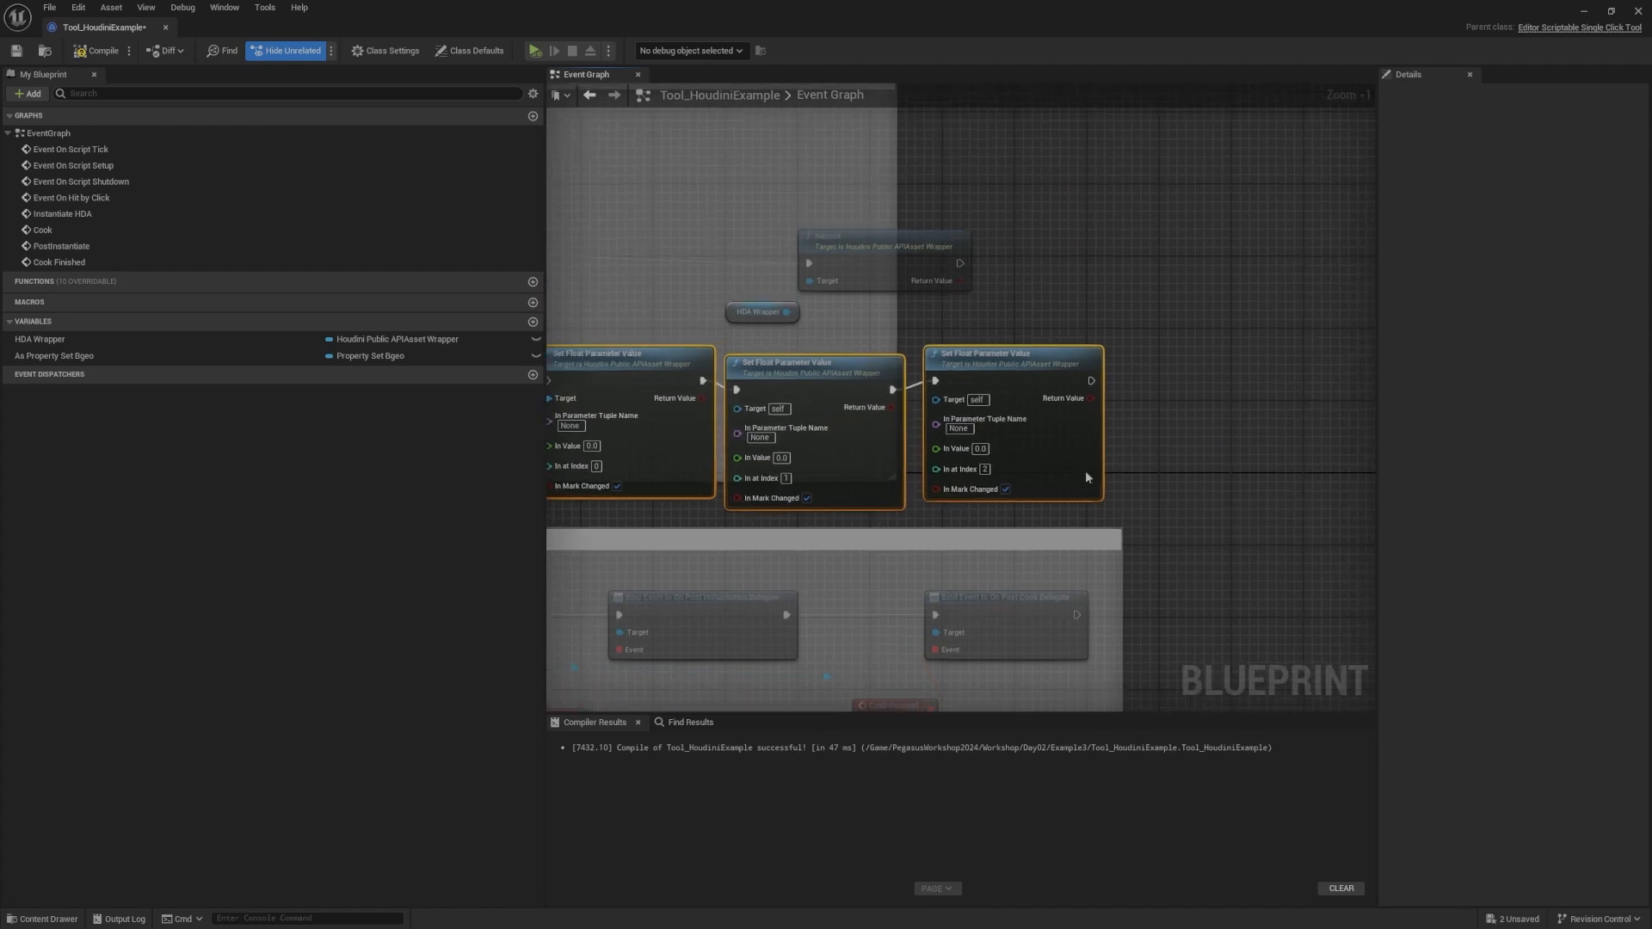
pyautogui.scroll(1, 989, 478)
pyautogui.click(1163, 435)
pyautogui.click(982, 465)
pyautogui.write('4')
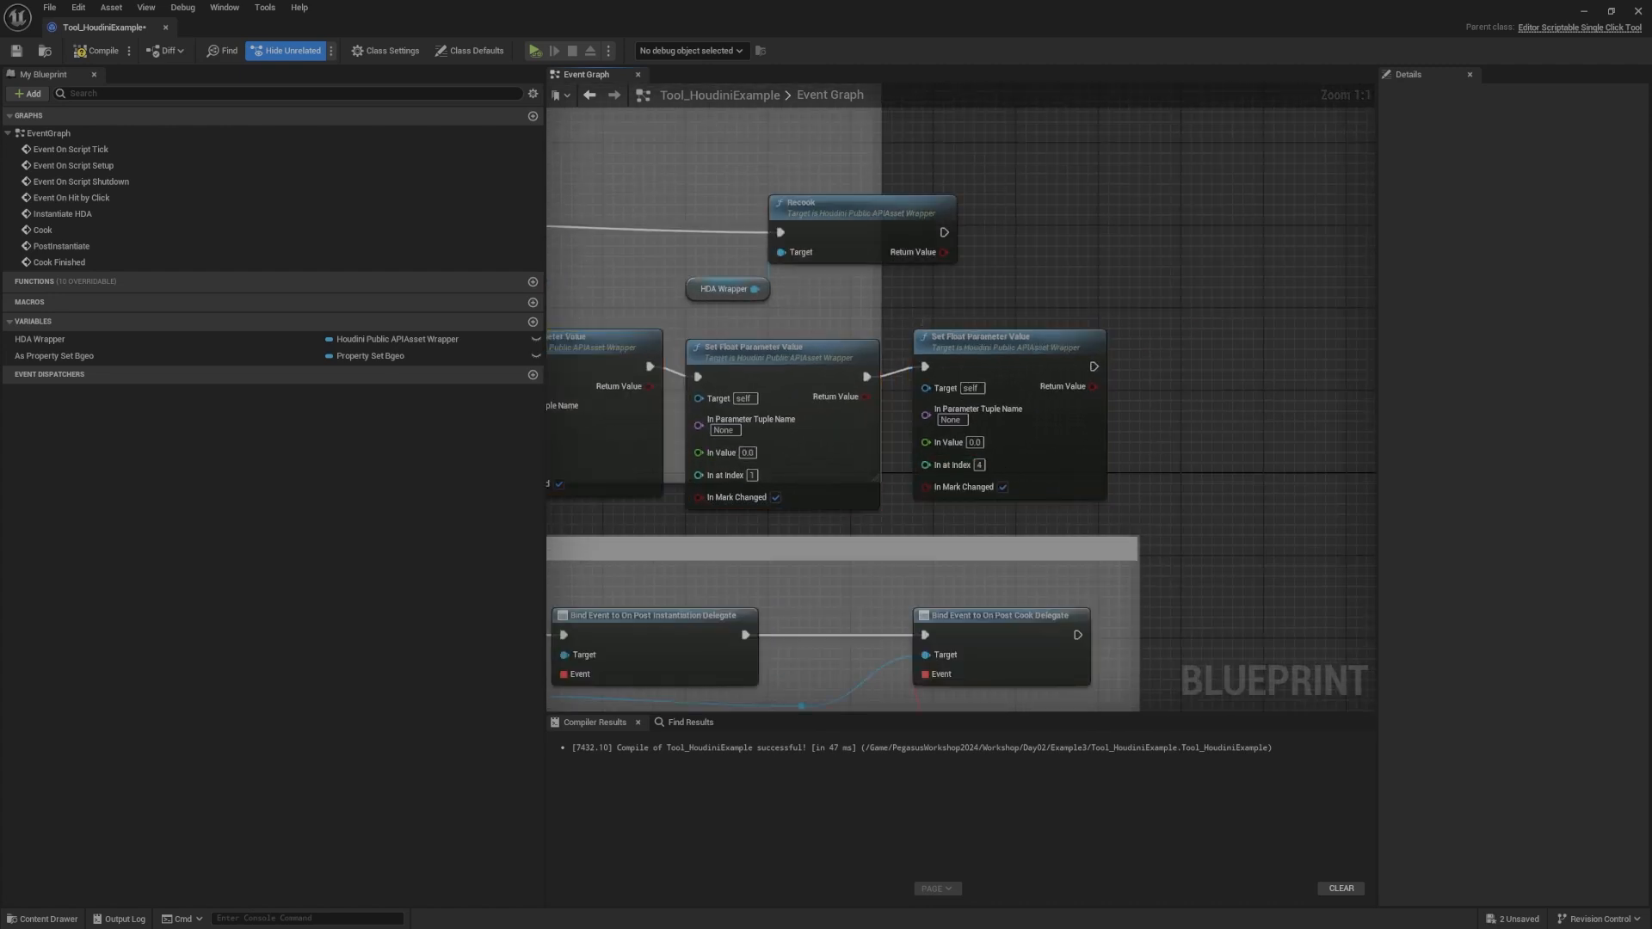
# Step: Delete the chained Set Float Parameter Value nodes between the Set String Parameter Value node and Recook
pyautogui.moveTo(1164, 434); pyautogui.dragTo(1294, 423, button='right')
pyautogui.scroll(-2, 1294, 423)
pyautogui.moveTo(1319, 410); pyautogui.dragTo(836, 413)
pyautogui.moveTo(836, 413); pyautogui.dragTo(836, 414)
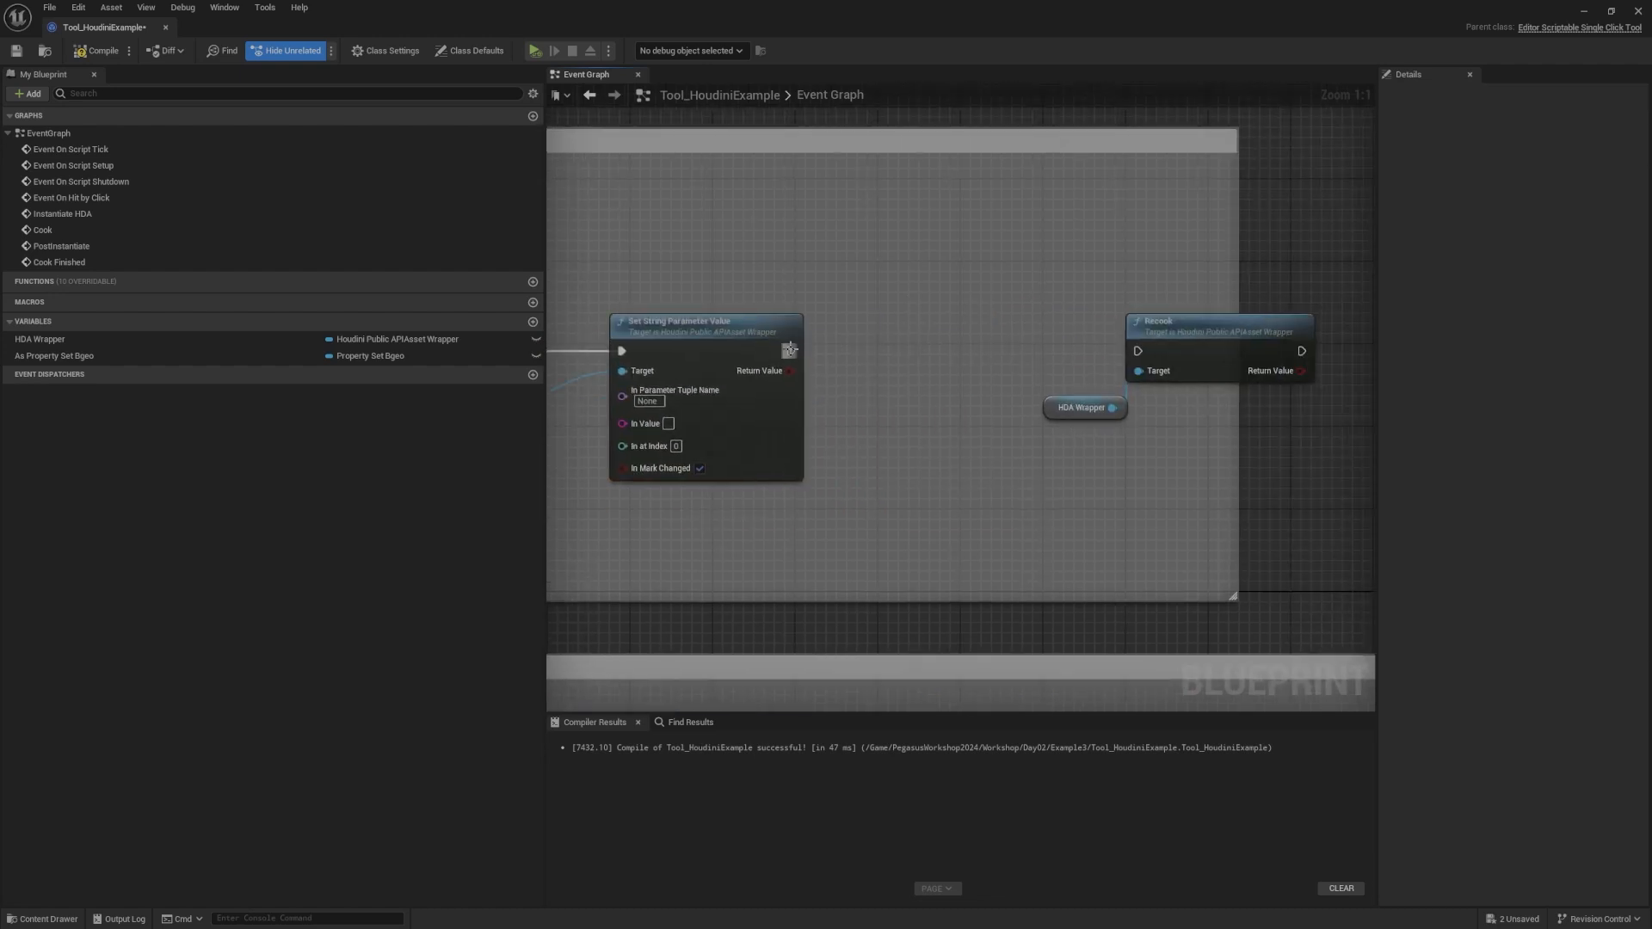
# Step: Connect Set String Parameter Value's execution to Recook, set its In Parameter Tuple Name to file, and move its HDA Wrapper getter closer
pyautogui.moveTo(791, 351); pyautogui.dragTo(1145, 353)
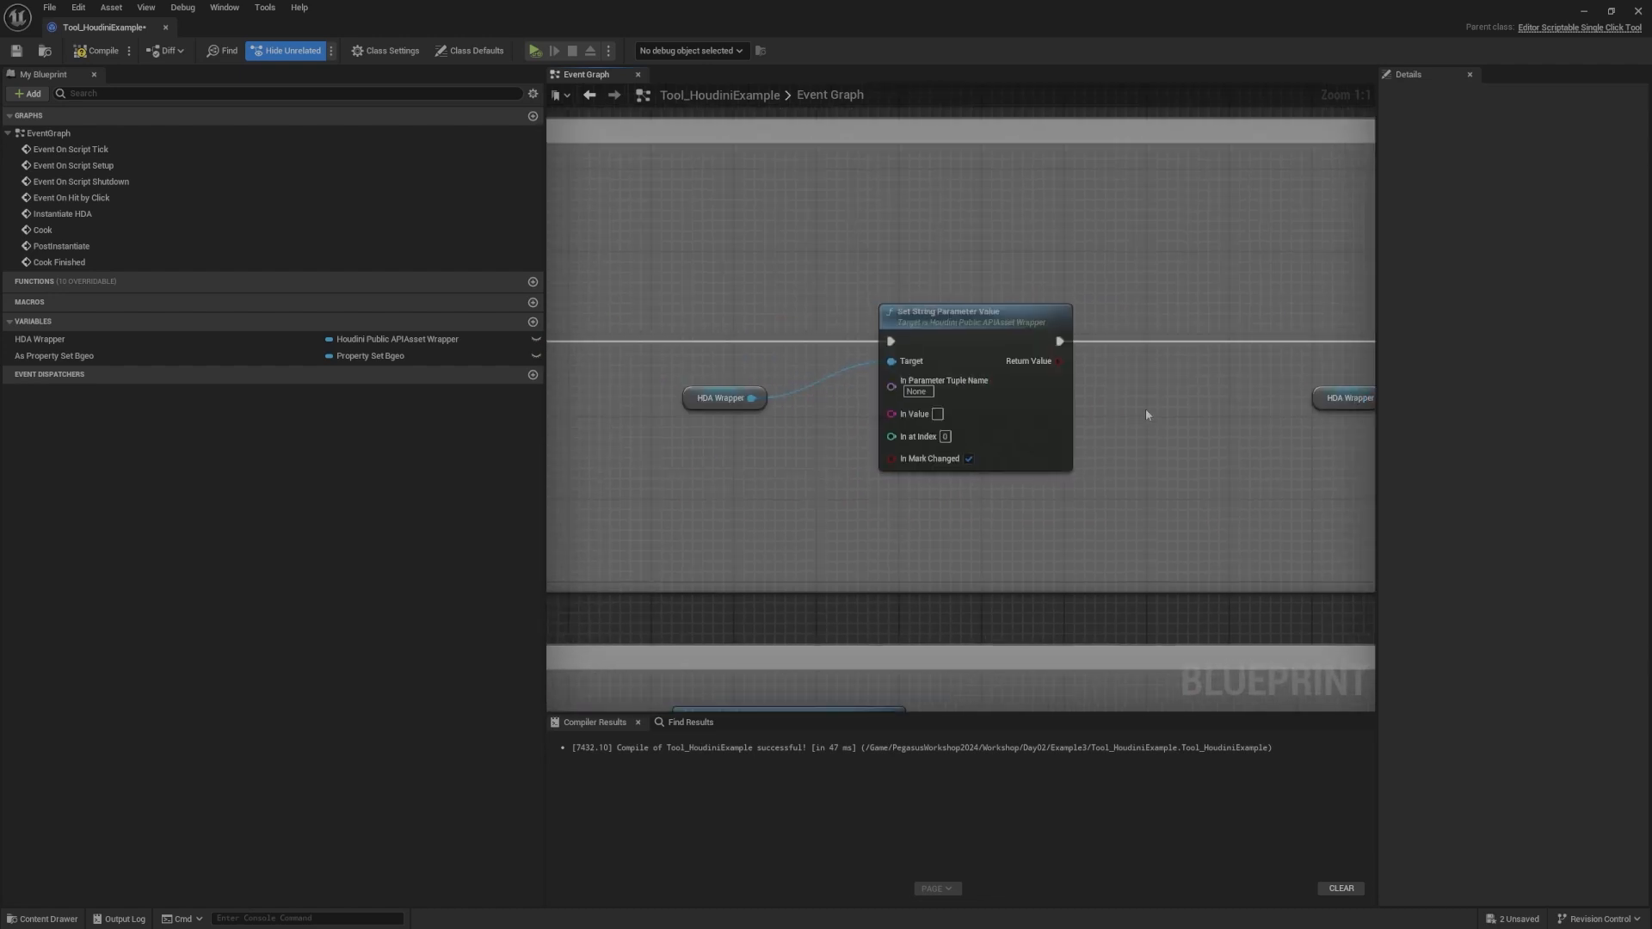
pyautogui.write('file')
pyautogui.moveTo(723, 397); pyautogui.dragTo(784, 367)
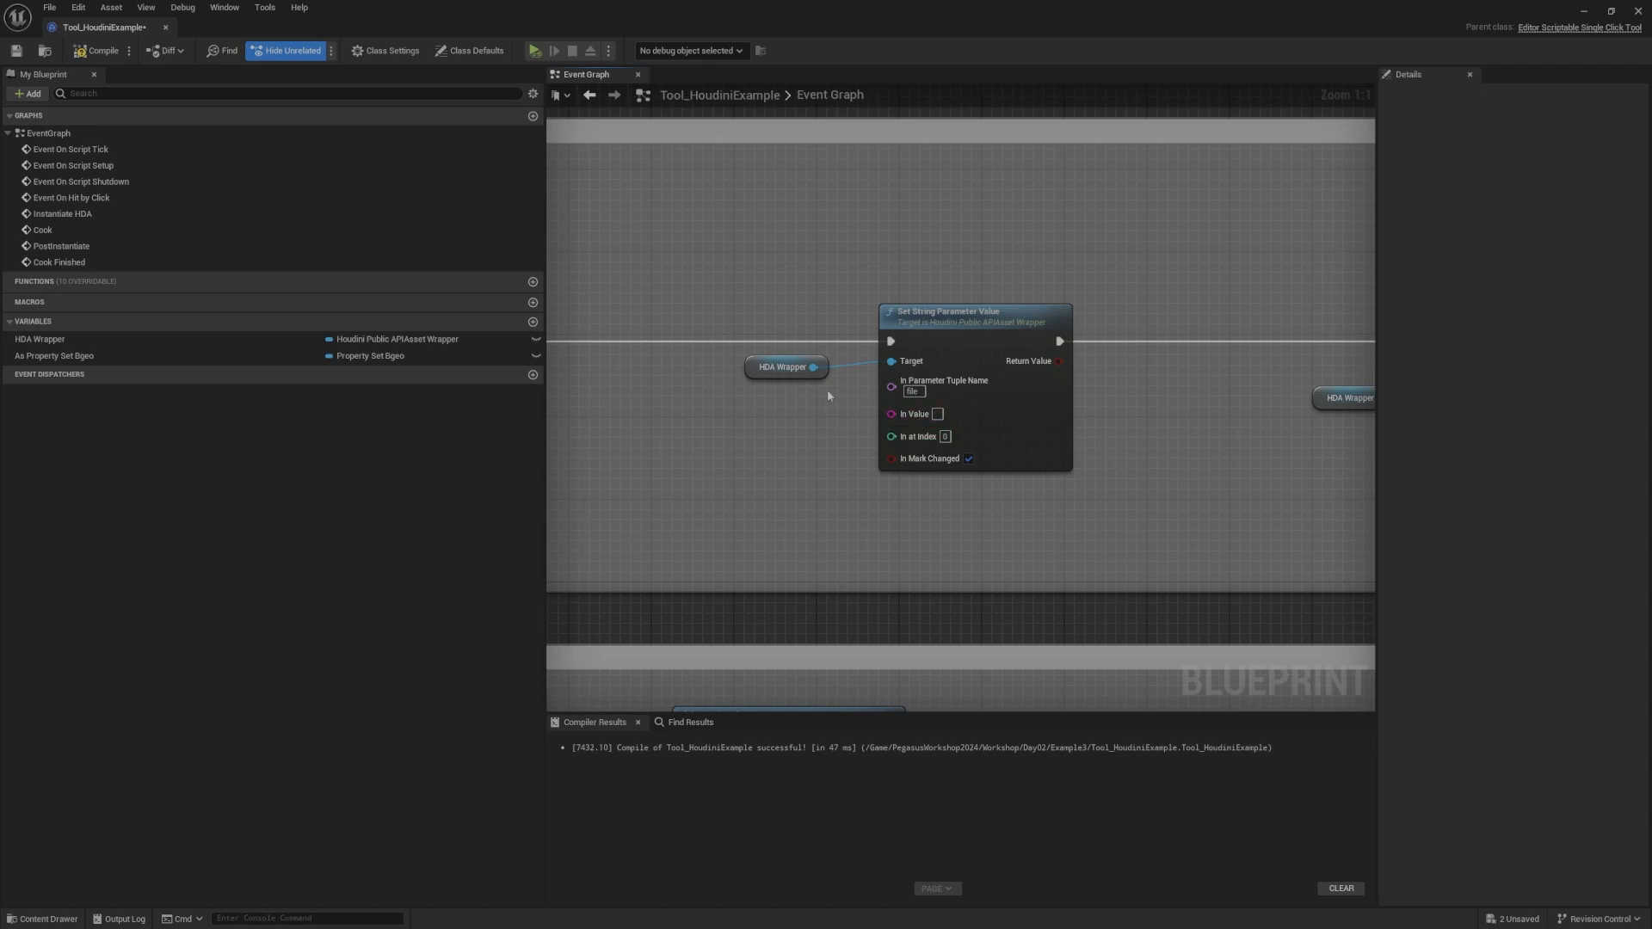
# Step: Add an As Property Set Bgeo getter in the Cook section and get its File variable
pyautogui.moveTo(755, 444); pyautogui.dragTo(982, 421, button='right')
pyautogui.scroll(-1, 983, 421)
pyautogui.moveTo(54, 355); pyautogui.dragTo(858, 412)
pyautogui.click(719, 524)
pyautogui.scroll(1, 830, 509)
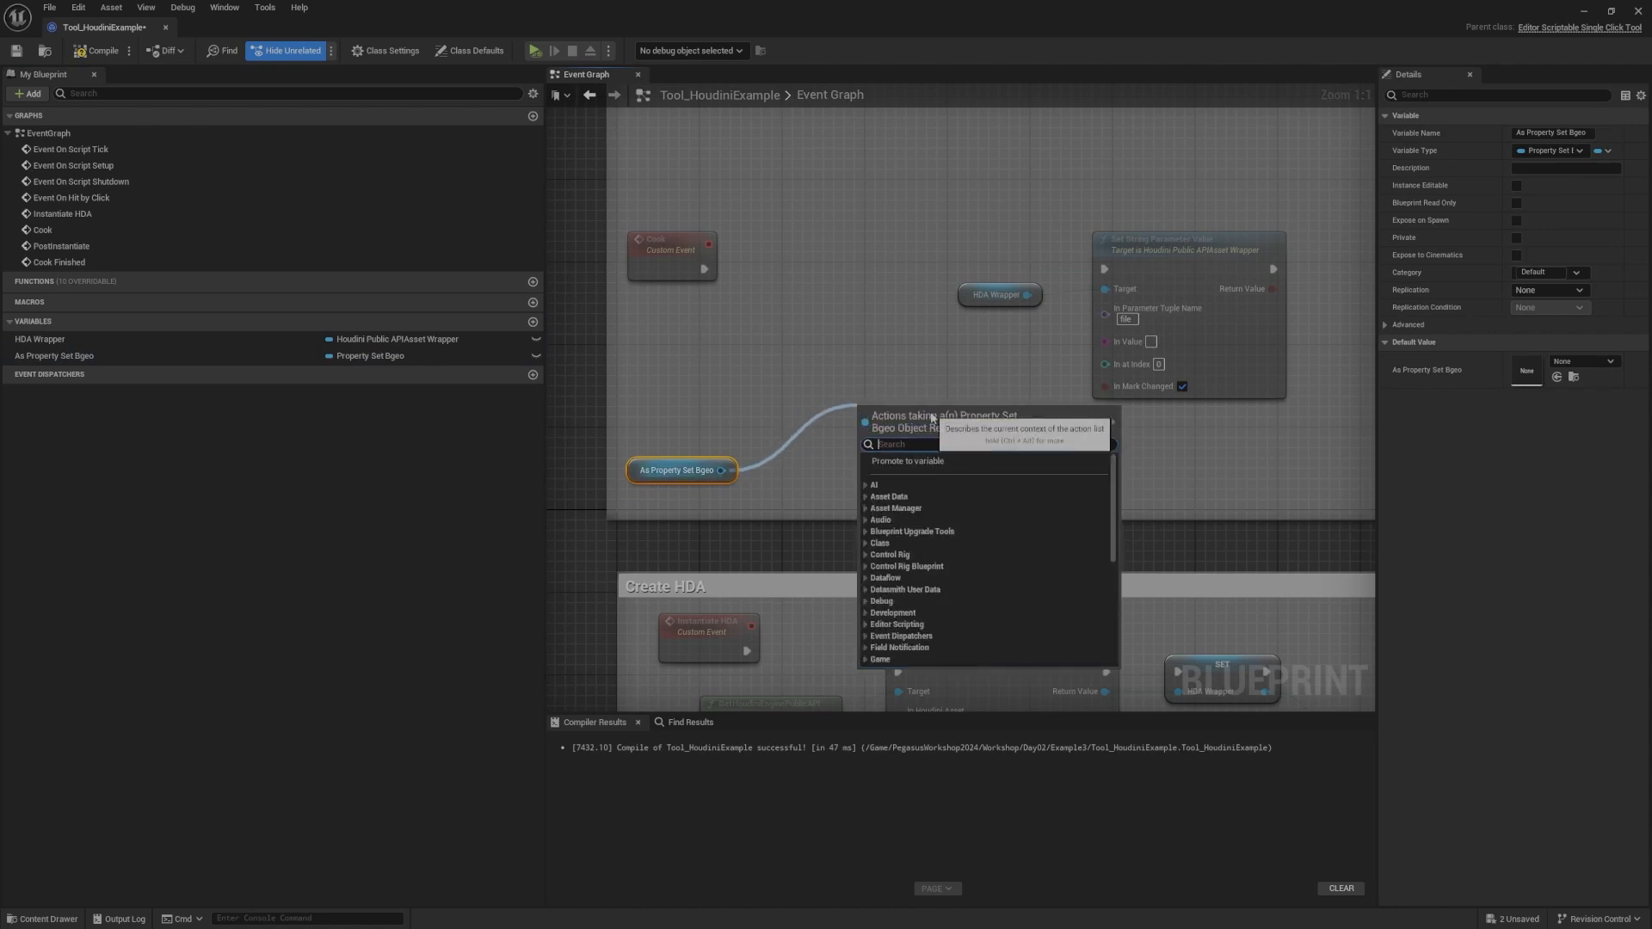
pyautogui.write('get file')
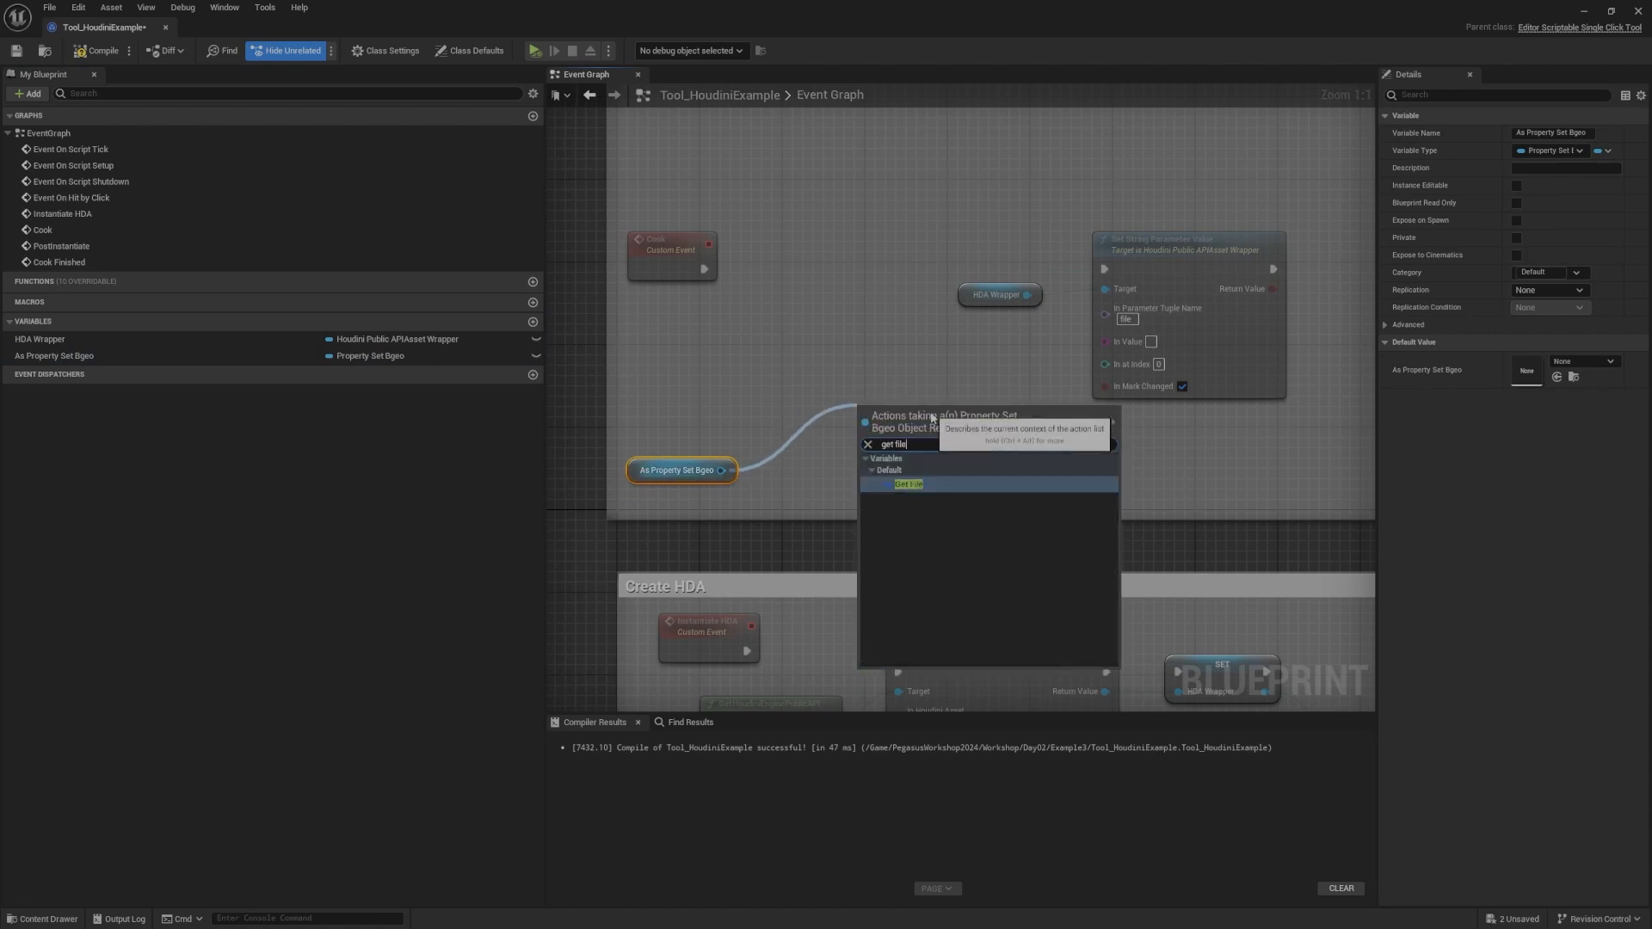
pyautogui.press('Return')
pyautogui.moveTo(971, 456); pyautogui.dragTo(1035, 487, button='right')
pyautogui.moveTo(970, 445); pyautogui.dragTo(937, 487)
pyautogui.moveTo(1013, 470); pyautogui.dragTo(919, 490, button='right')
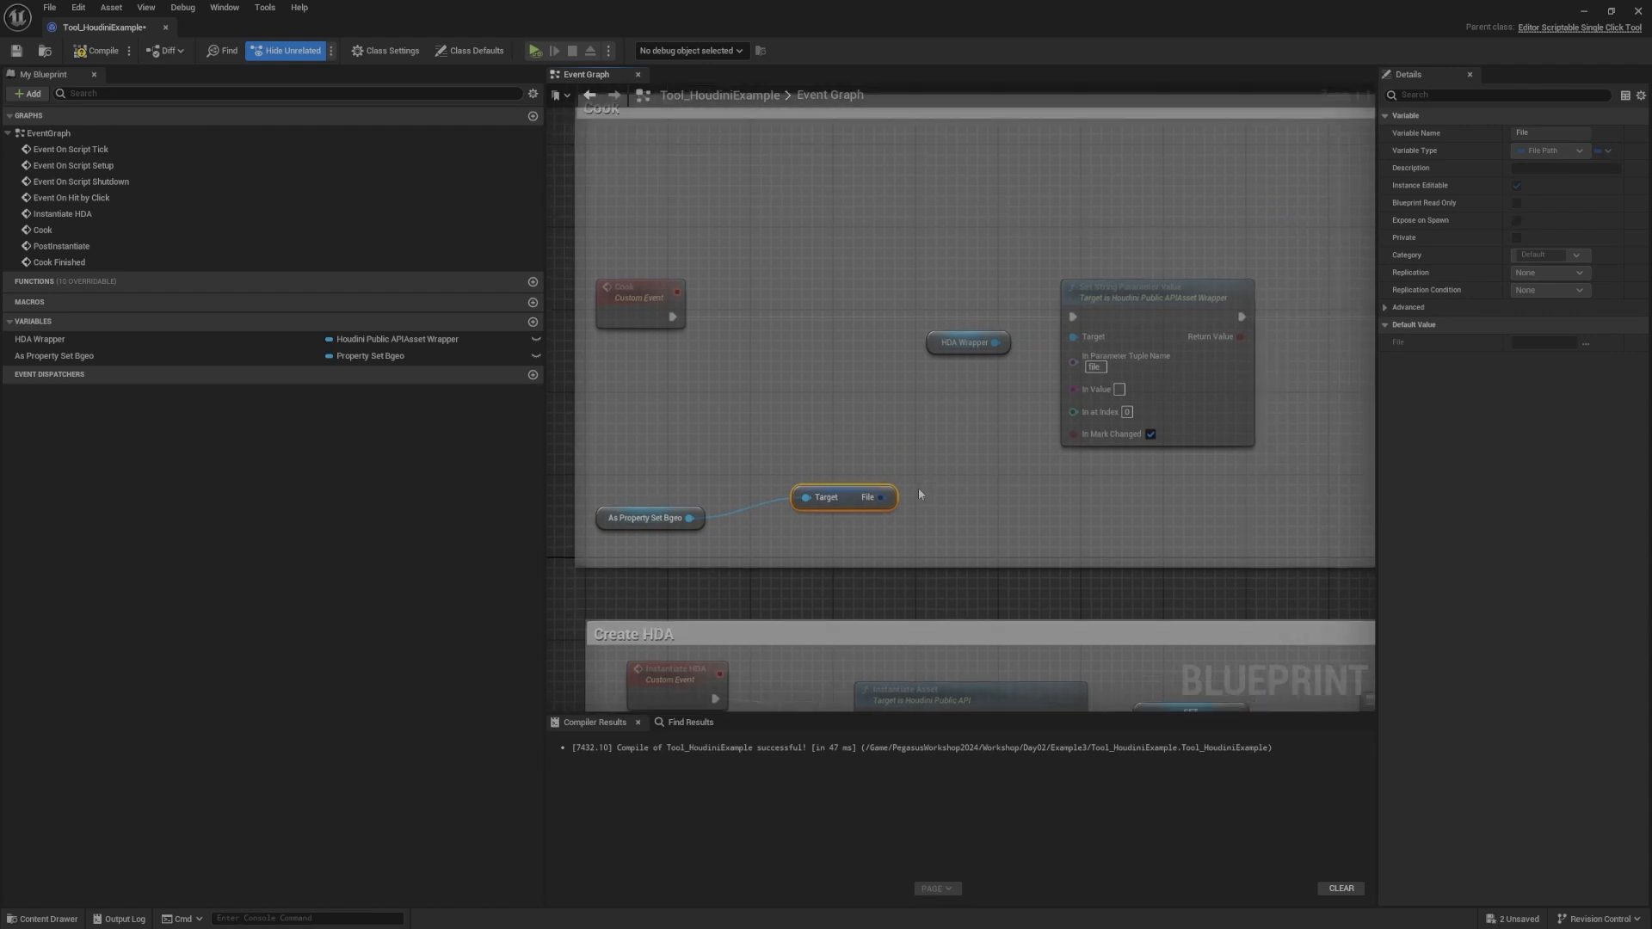
pyautogui.click(918, 489)
# Step: Split the File struct pin and connect File File Path to In Value on the Set String Parameter Value node
pyautogui.moveTo(880, 499)
pyautogui.mouseDown()
pyautogui.moveTo(1088, 396)
pyautogui.moveTo(1011, 503)
pyautogui.moveTo(888, 493)
pyautogui.mouseUp()
pyautogui.moveTo(888, 493); pyautogui.dragTo(947, 461, button='right')
pyautogui.moveTo(904, 463); pyautogui.dragTo(829, 483)
pyautogui.rightClick(866, 487)
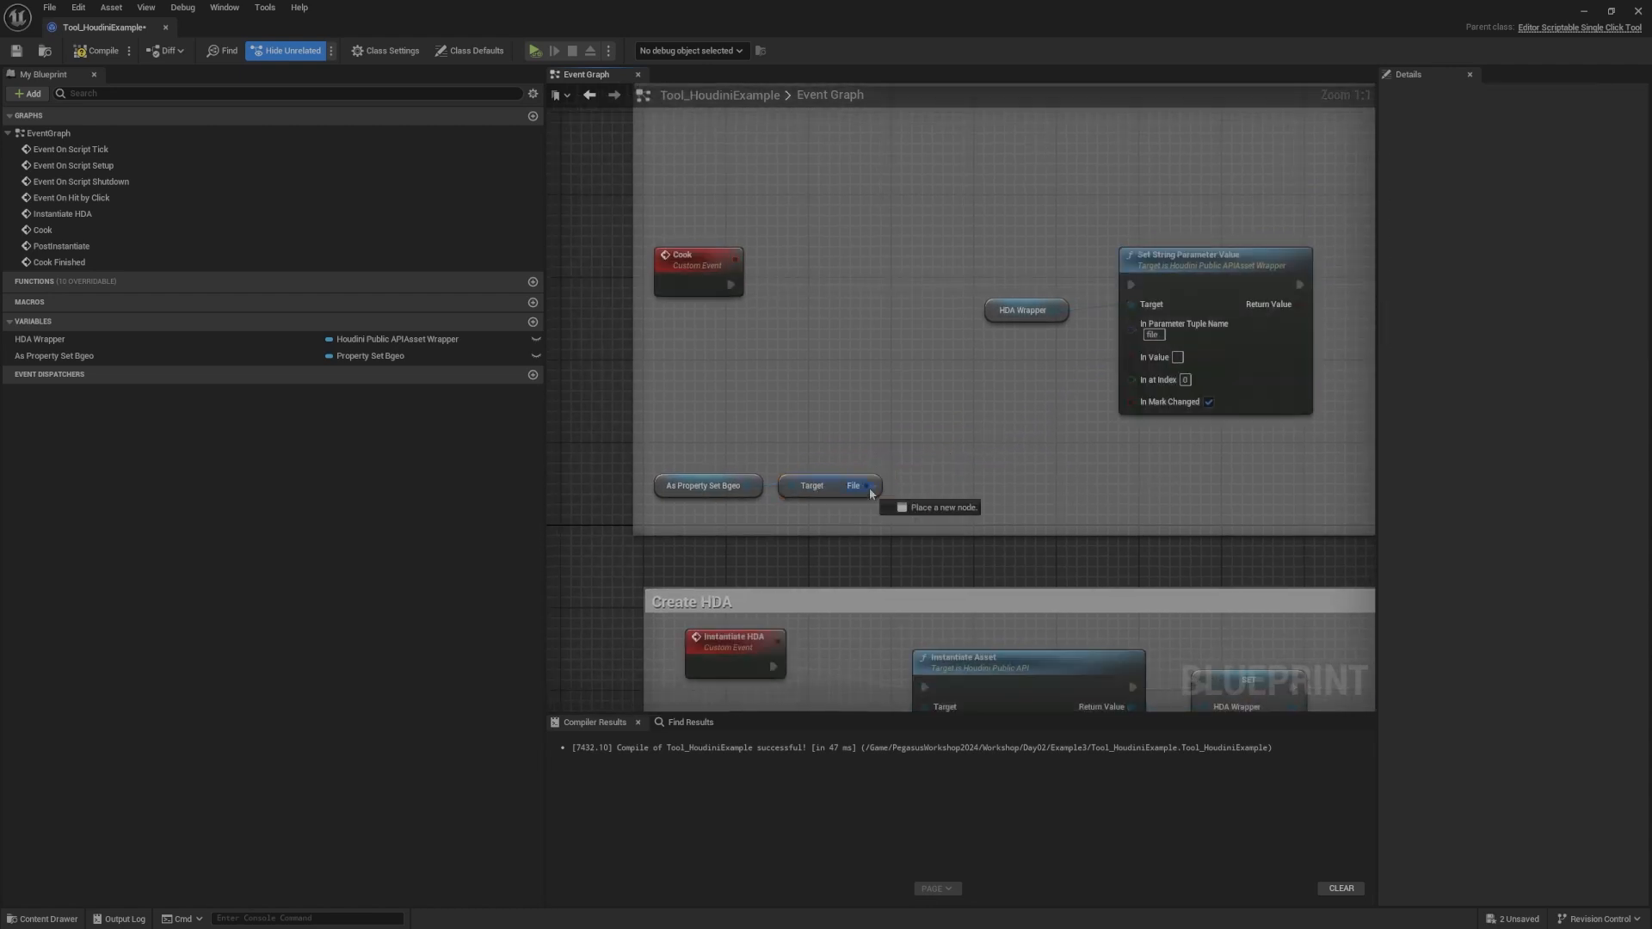
pyautogui.click(914, 523)
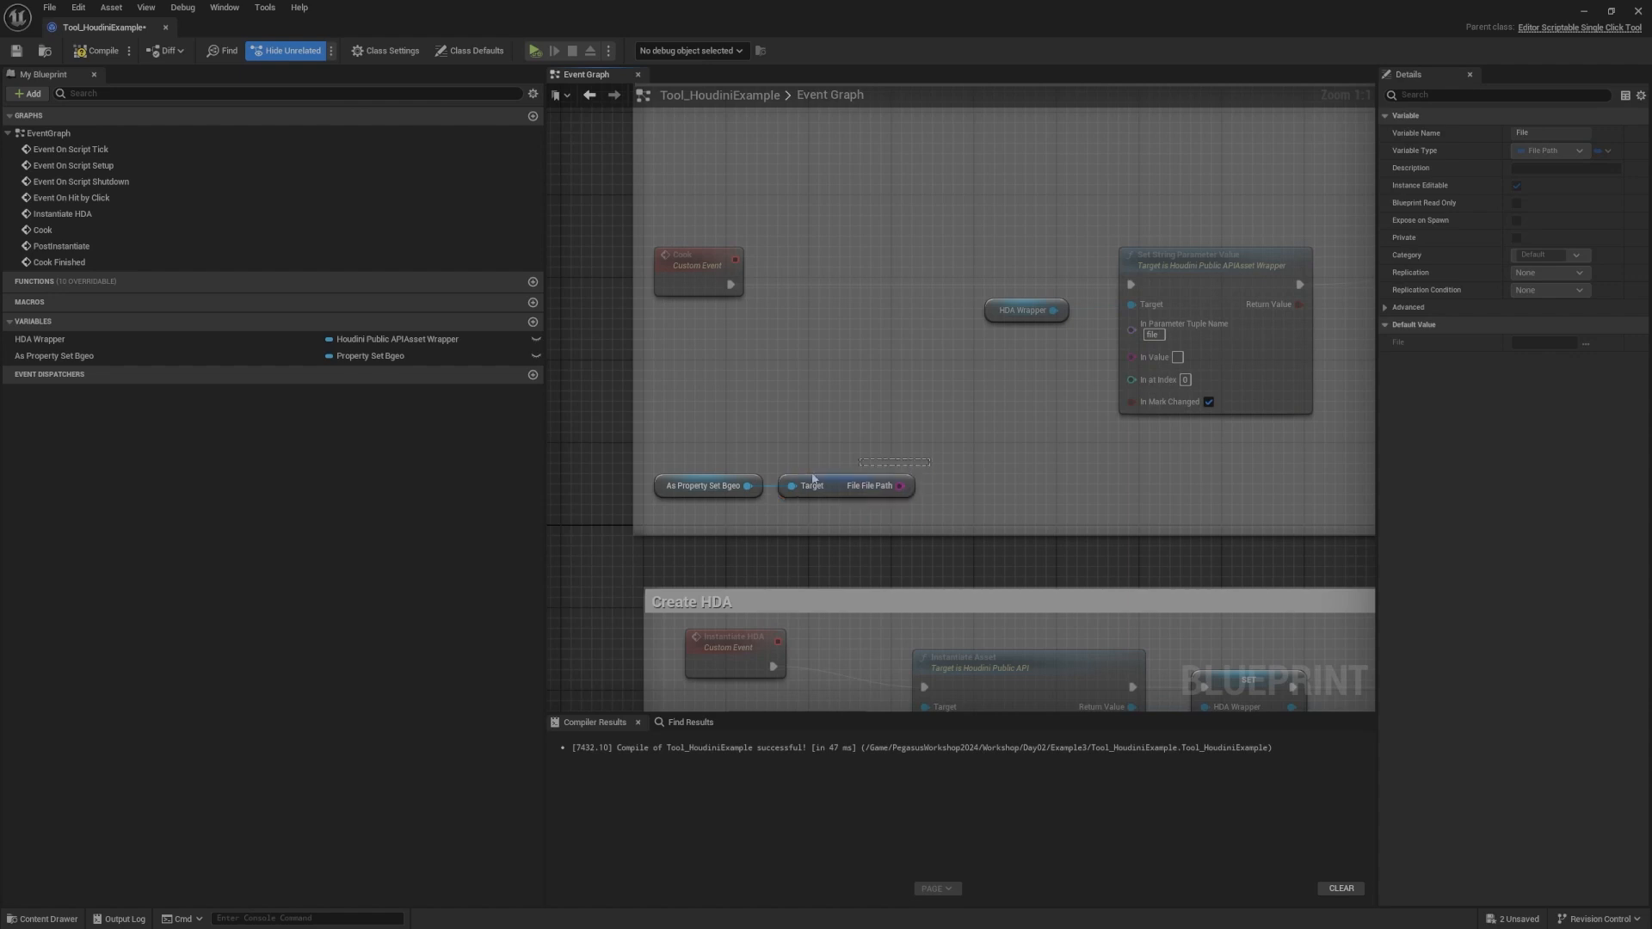
pyautogui.click(874, 439)
pyautogui.moveTo(901, 485); pyautogui.dragTo(1155, 362)
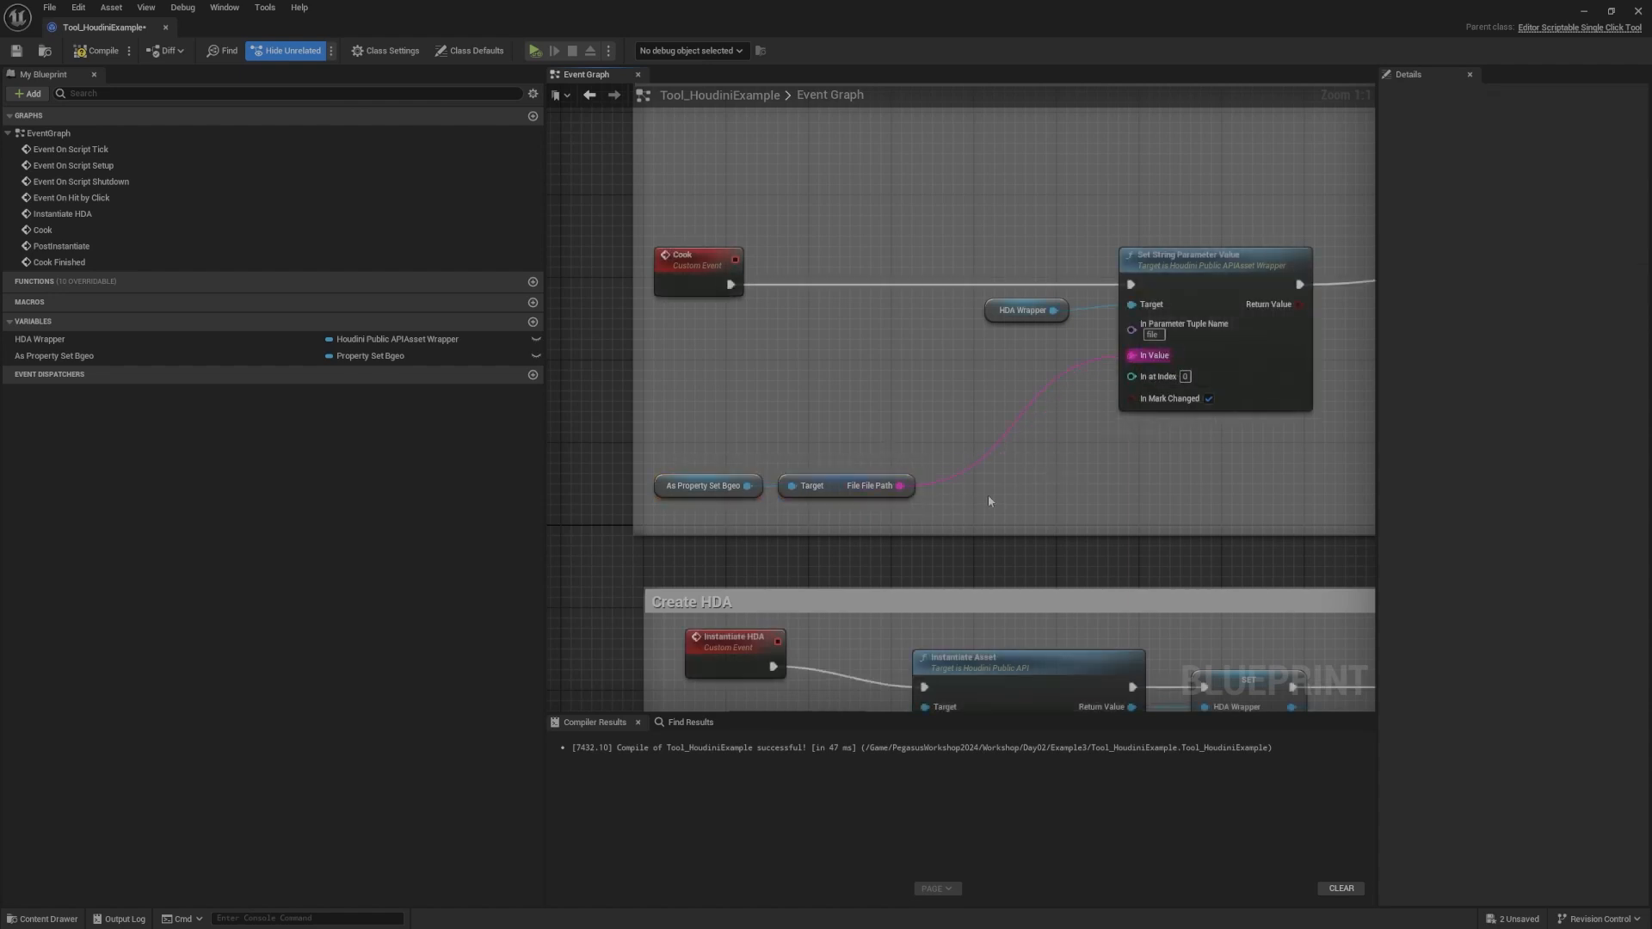
# Step: Move the As Property Set Bgeo and File getters beneath the HDA Wrapper getter, beside the Set String Parameter Value node
pyautogui.moveTo(988, 494); pyautogui.dragTo(1045, 476, button='right')
pyautogui.moveTo(1033, 487); pyautogui.dragTo(968, 384)
pyautogui.click(1123, 459)
pyautogui.moveTo(1129, 462); pyautogui.dragTo(989, 542, button='right')
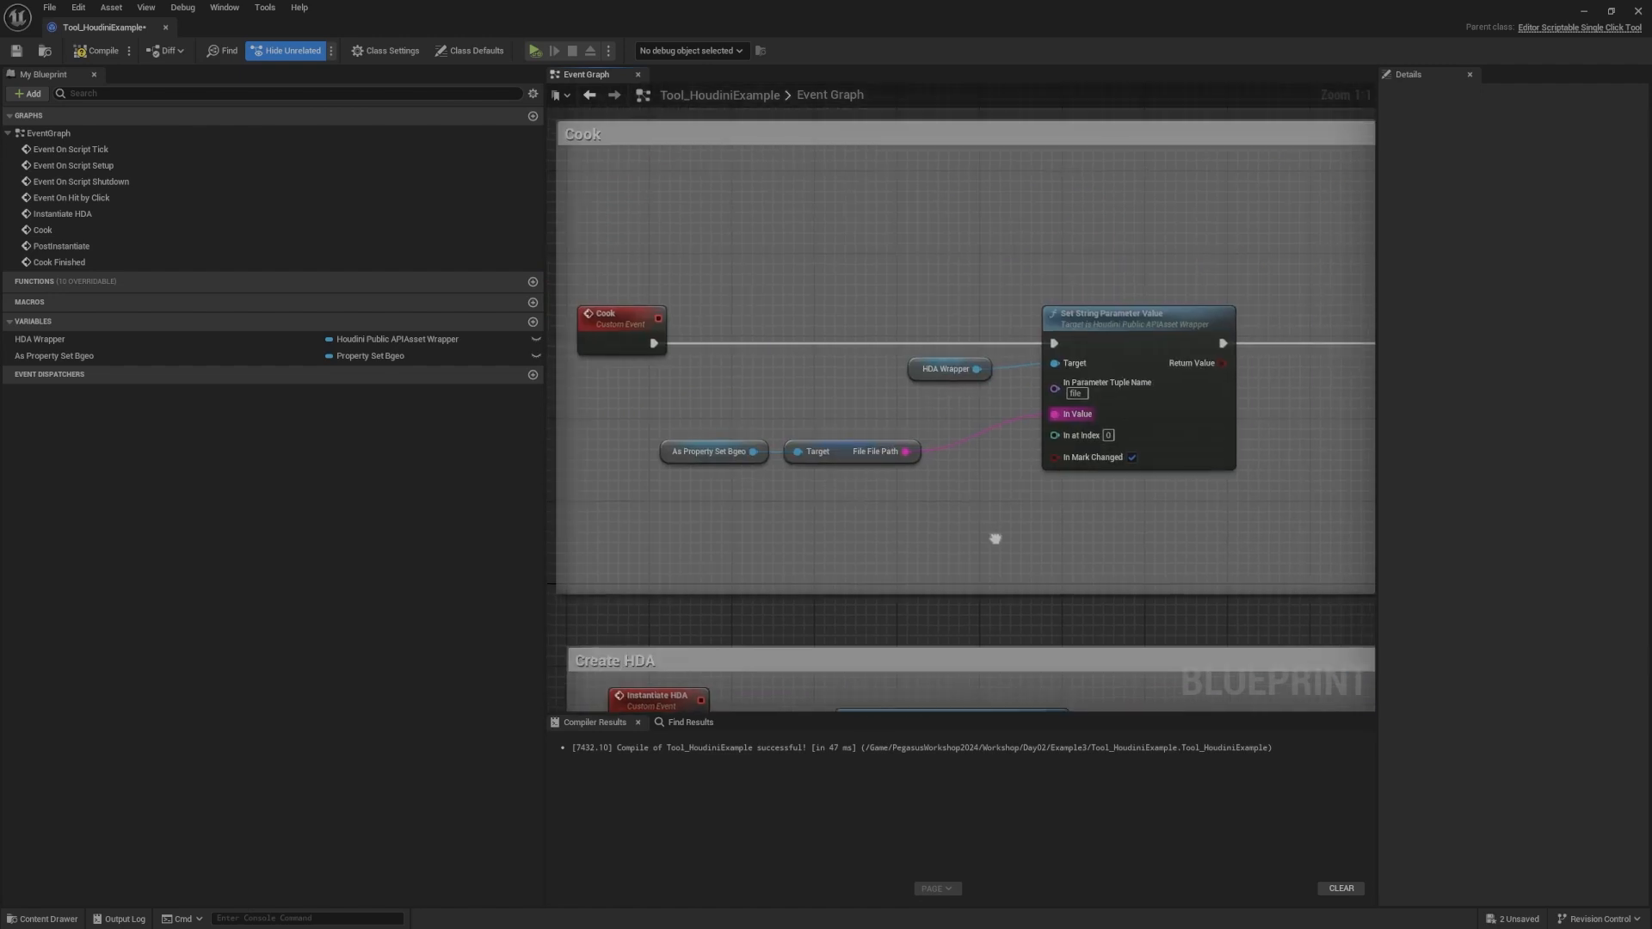
pyautogui.moveTo(941, 513); pyautogui.dragTo(677, 423)
pyautogui.moveTo(849, 454); pyautogui.dragTo(931, 424)
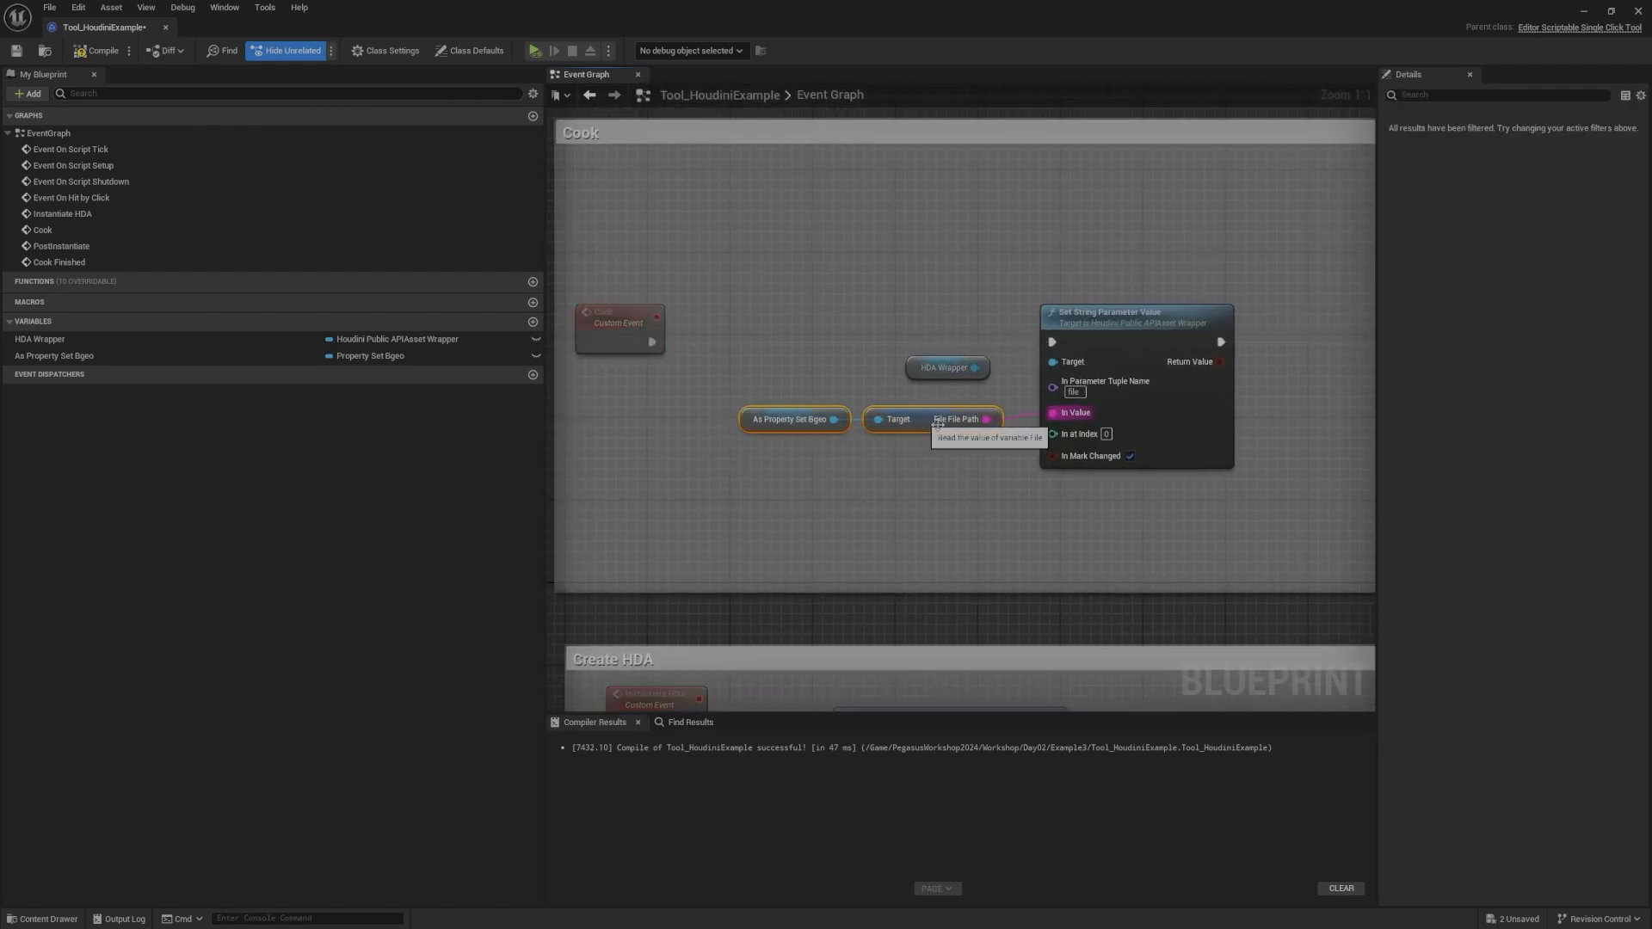
# Step: Review the Cook chain from the Cook event through Set String Parameter Value to Recook
pyautogui.moveTo(998, 485); pyautogui.dragTo(893, 475, button='right')
pyautogui.click(894, 475)
pyautogui.scroll(-2, 783, 430)
pyautogui.moveTo(774, 428); pyautogui.dragTo(932, 397, button='right')
pyautogui.scroll(2, 731, 340)
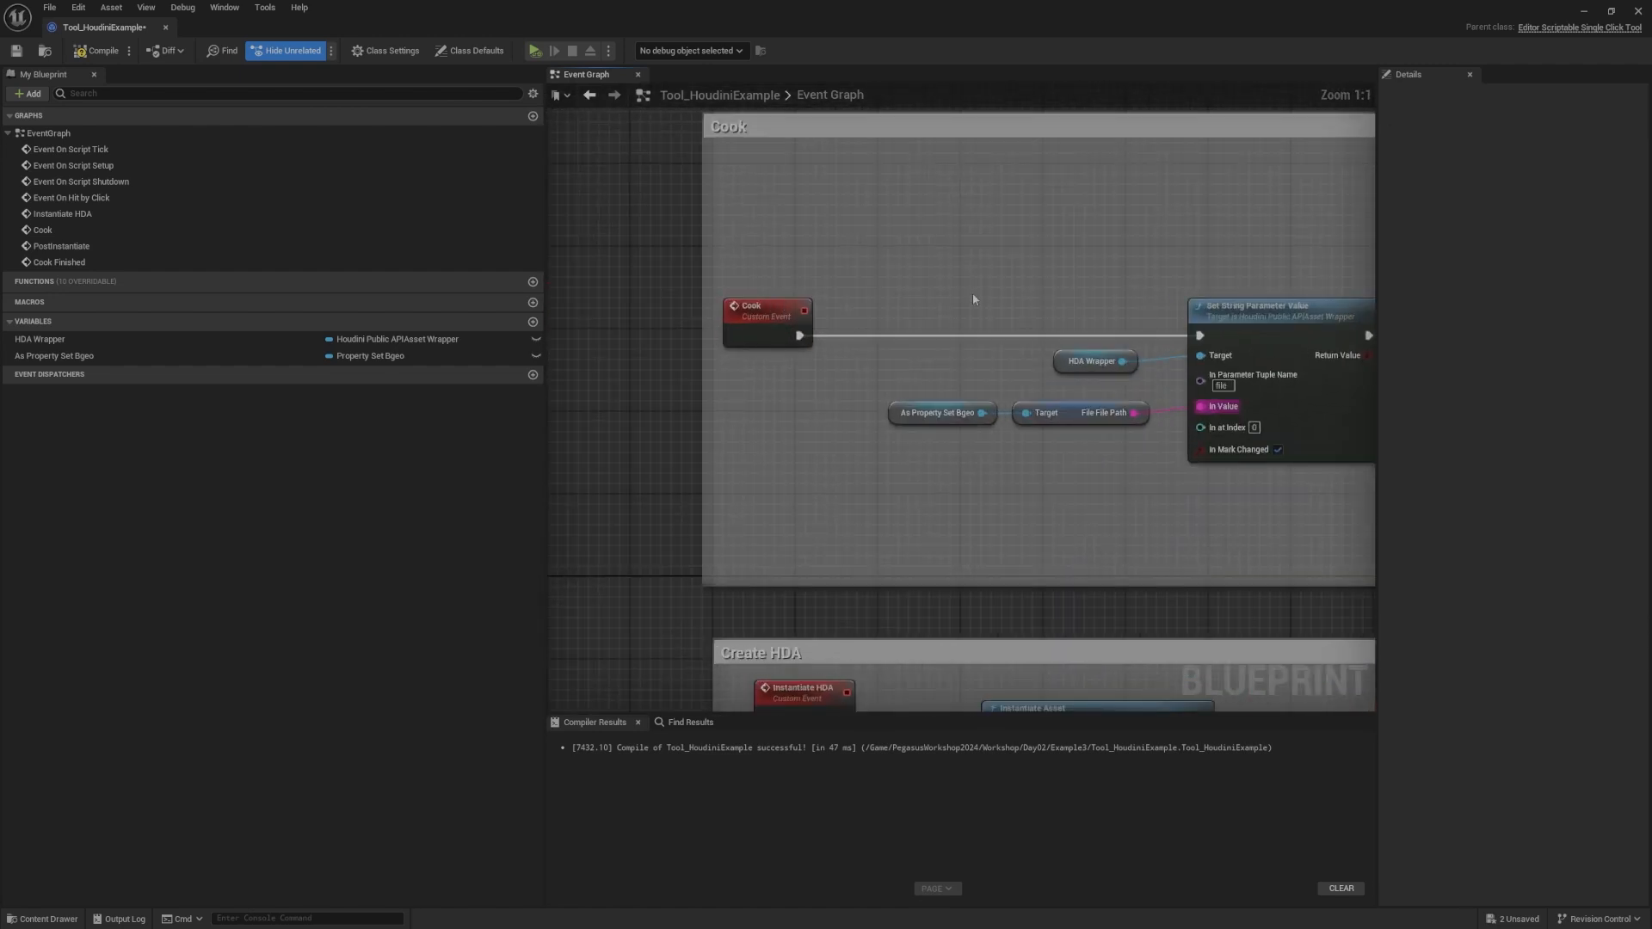
pyautogui.moveTo(1076, 306); pyautogui.dragTo(549, 283, button='right')
pyautogui.moveTo(1006, 261); pyautogui.dragTo(749, 263, button='right')
pyautogui.moveTo(638, 265); pyautogui.dragTo(1072, 265, button='right')
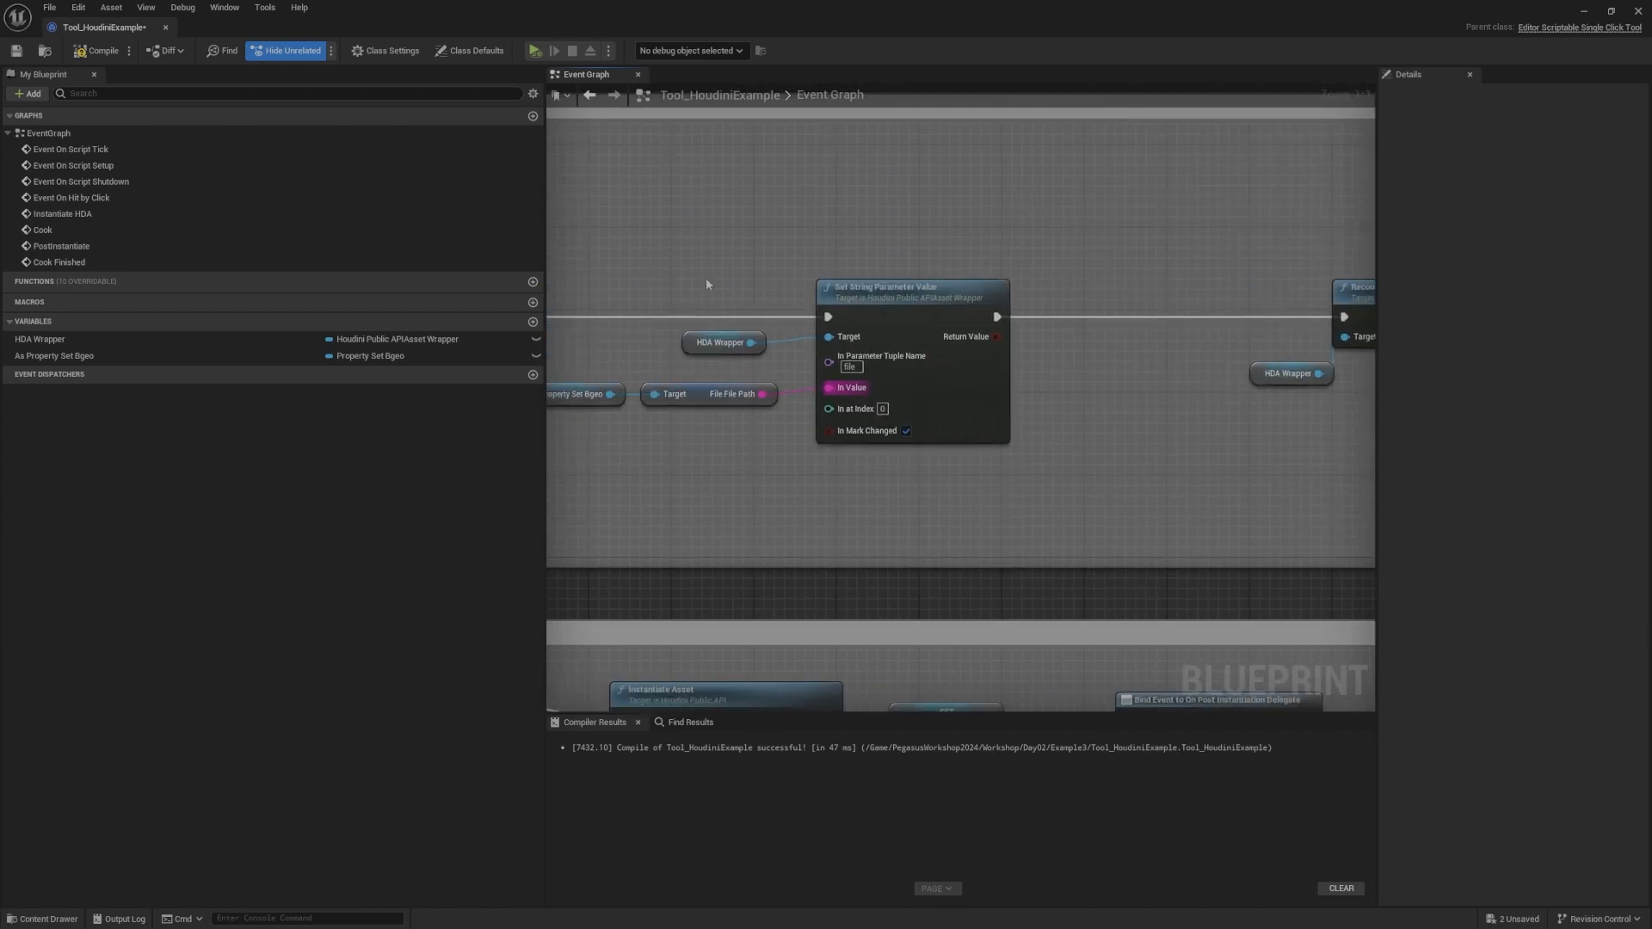
pyautogui.moveTo(568, 282); pyautogui.dragTo(783, 307, button='right')
pyautogui.moveTo(904, 329); pyautogui.dragTo(1215, 509)
pyautogui.moveTo(1215, 508); pyautogui.dragTo(729, 508, button='right')
pyautogui.click(902, 248)
pyautogui.moveTo(902, 248); pyautogui.dragTo(1118, 430)
pyautogui.moveTo(923, 333); pyautogui.dragTo(1183, 315, button='right')
pyautogui.click(1181, 315)
pyautogui.scroll(-3, 1099, 291)
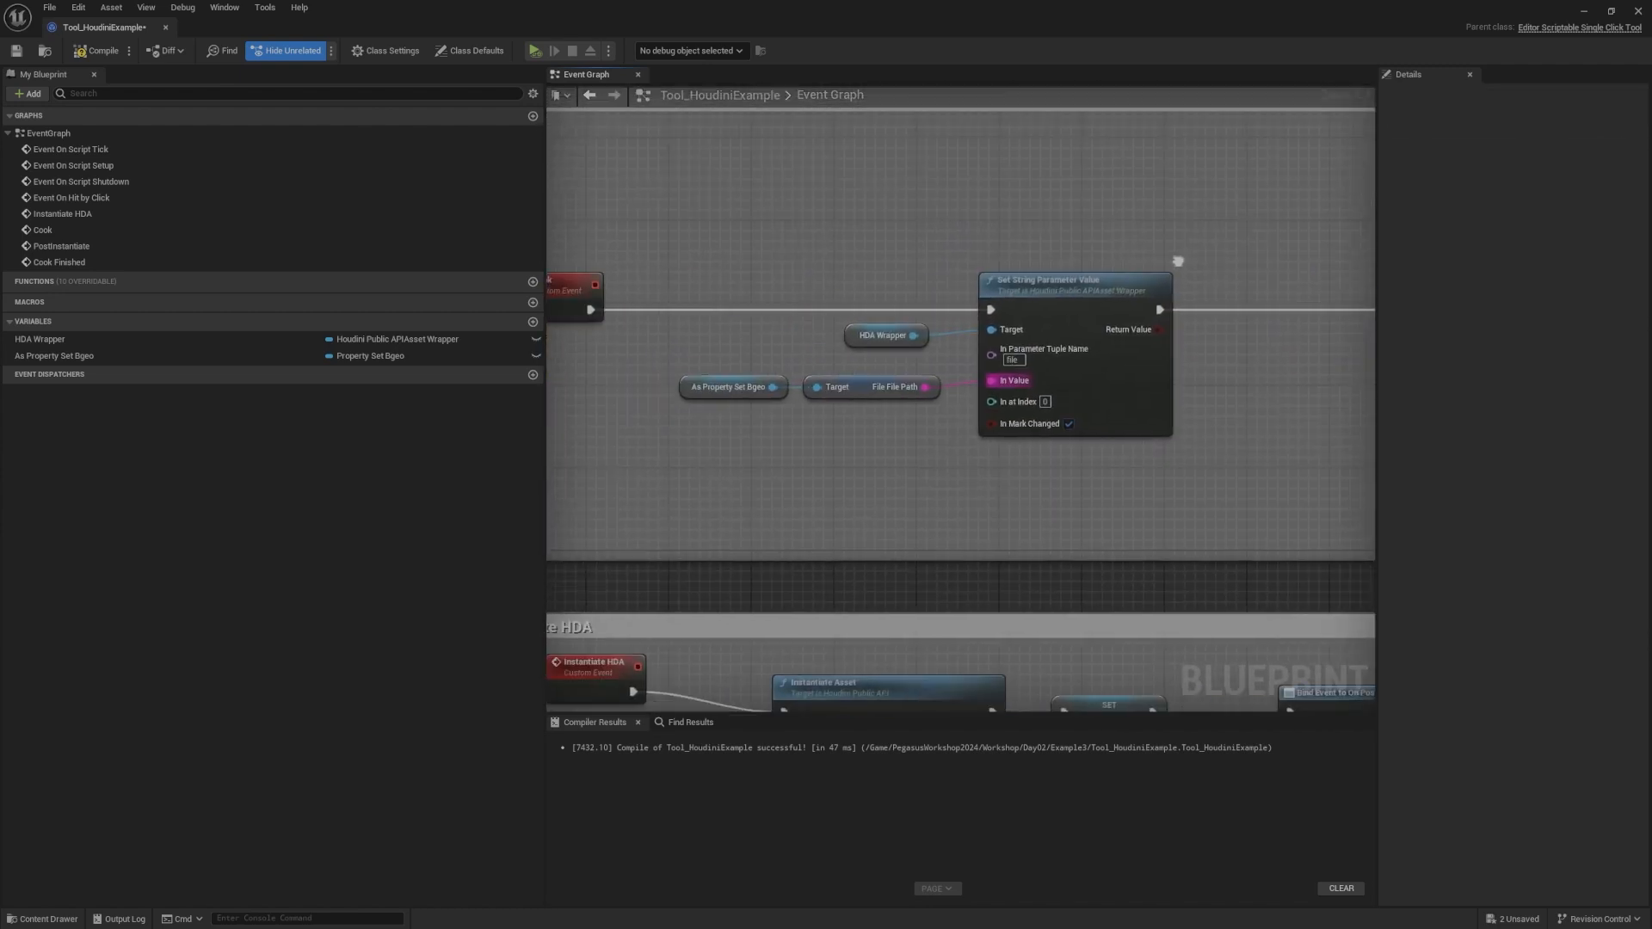
pyautogui.scroll(2, 1101, 299)
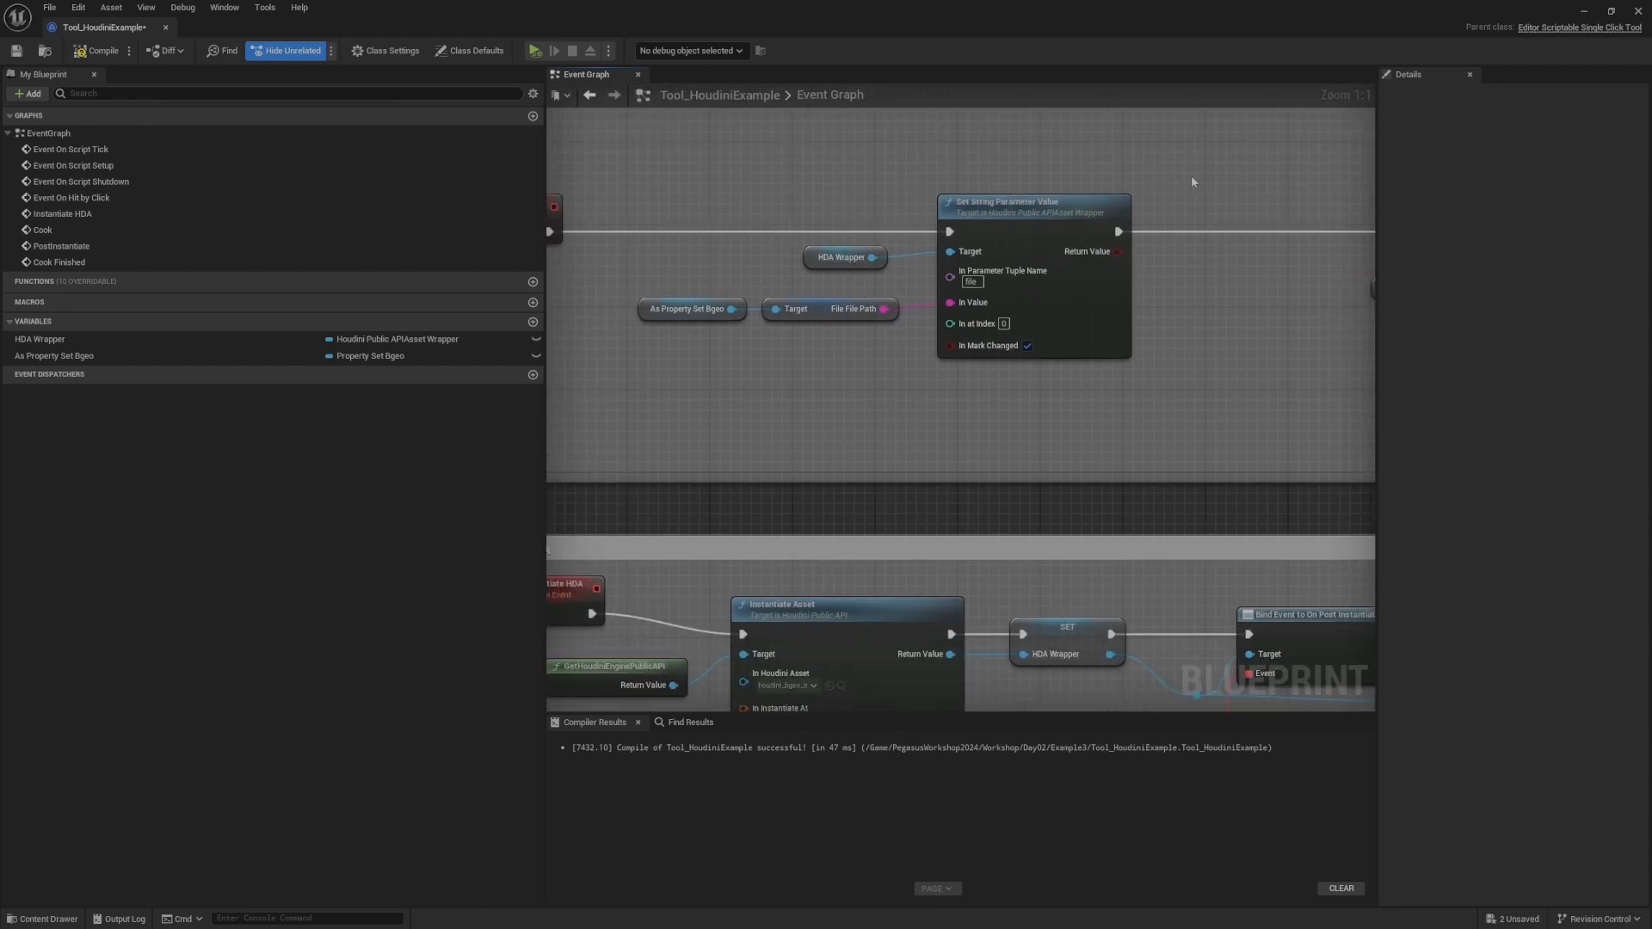
# Step: Break the execution link from Set String Parameter Value to Recook and move Recook with its HDA Wrapper getter farther away
pyautogui.moveTo(1088, 306); pyautogui.dragTo(992, 344, button='right')
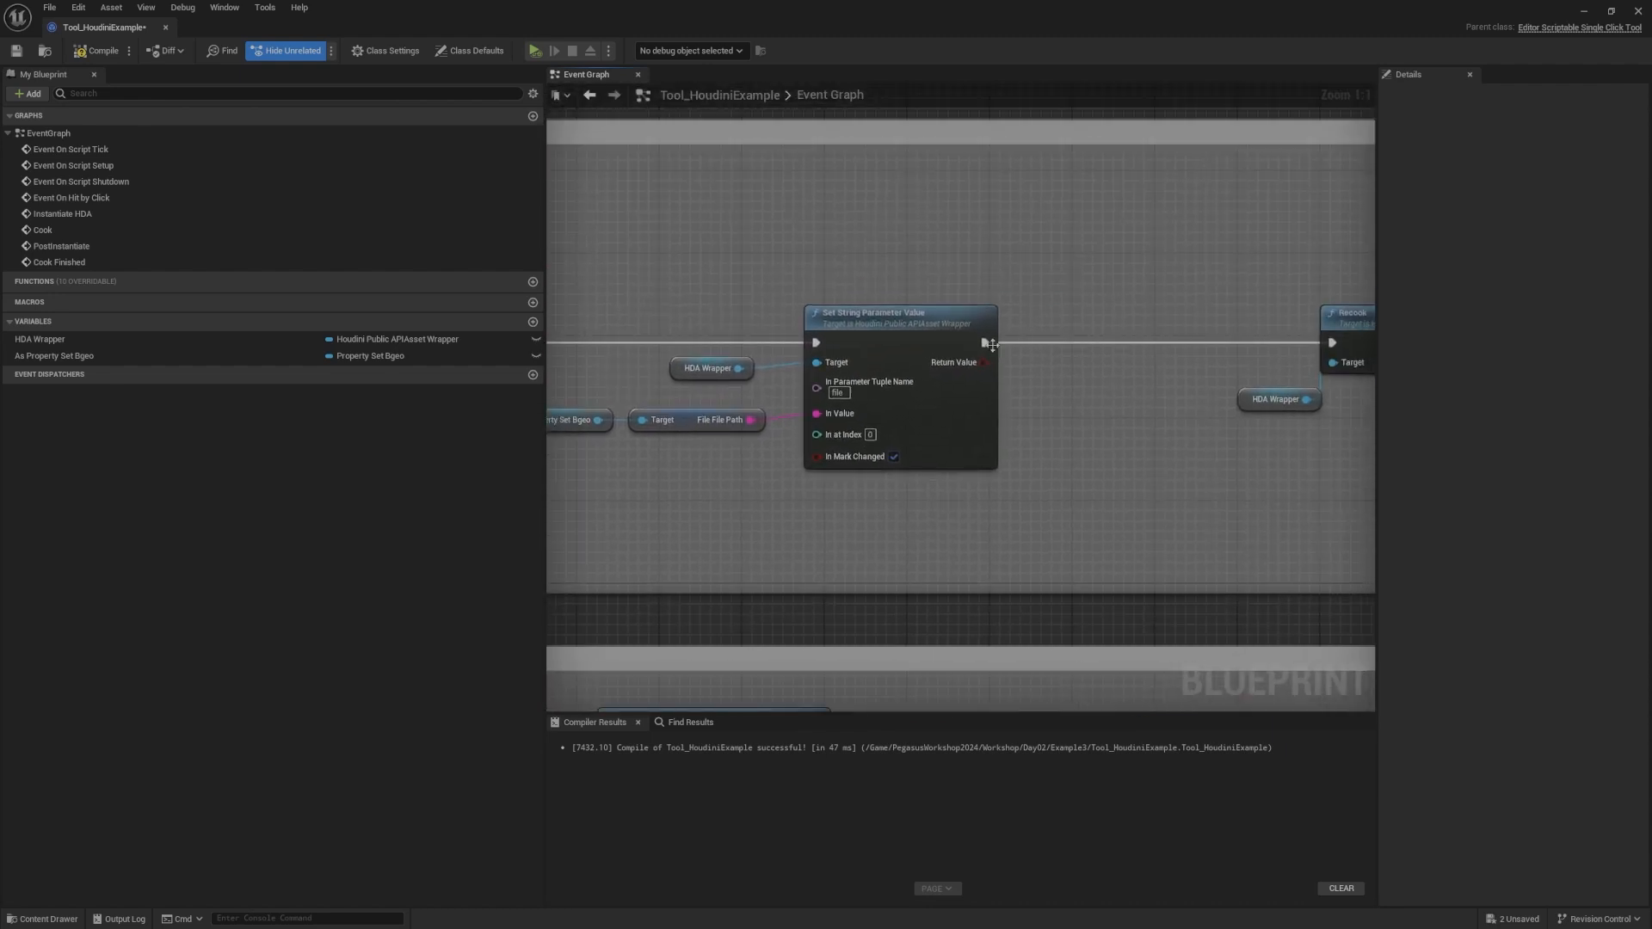
pyautogui.keyDown('alt'); pyautogui.click(984, 342); pyautogui.keyUp('alt')
pyautogui.moveTo(1187, 273); pyautogui.dragTo(904, 266, button='right')
pyautogui.moveTo(908, 266); pyautogui.dragTo(1118, 413)
pyautogui.moveTo(1140, 319); pyautogui.dragTo(1178, 316)
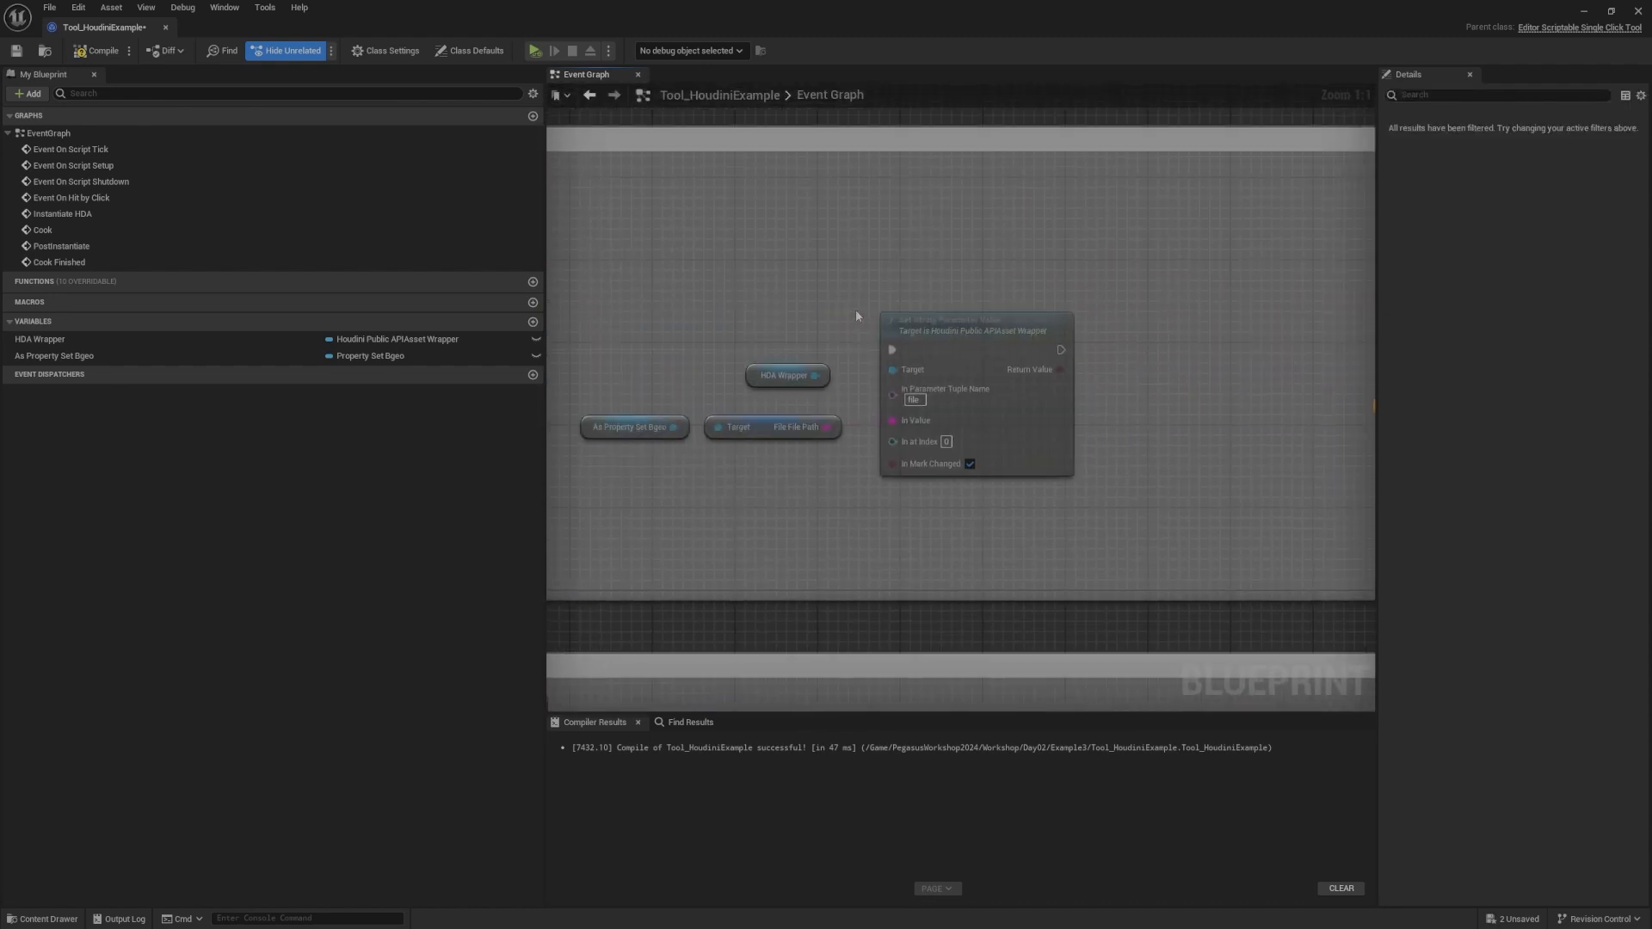
# Step: Compile the tool blueprint and move the Cook event closer to the Set String Parameter Value node
pyautogui.moveTo(856, 308); pyautogui.dragTo(916, 207, button='right')
pyautogui.moveTo(916, 207); pyautogui.dragTo(715, 405)
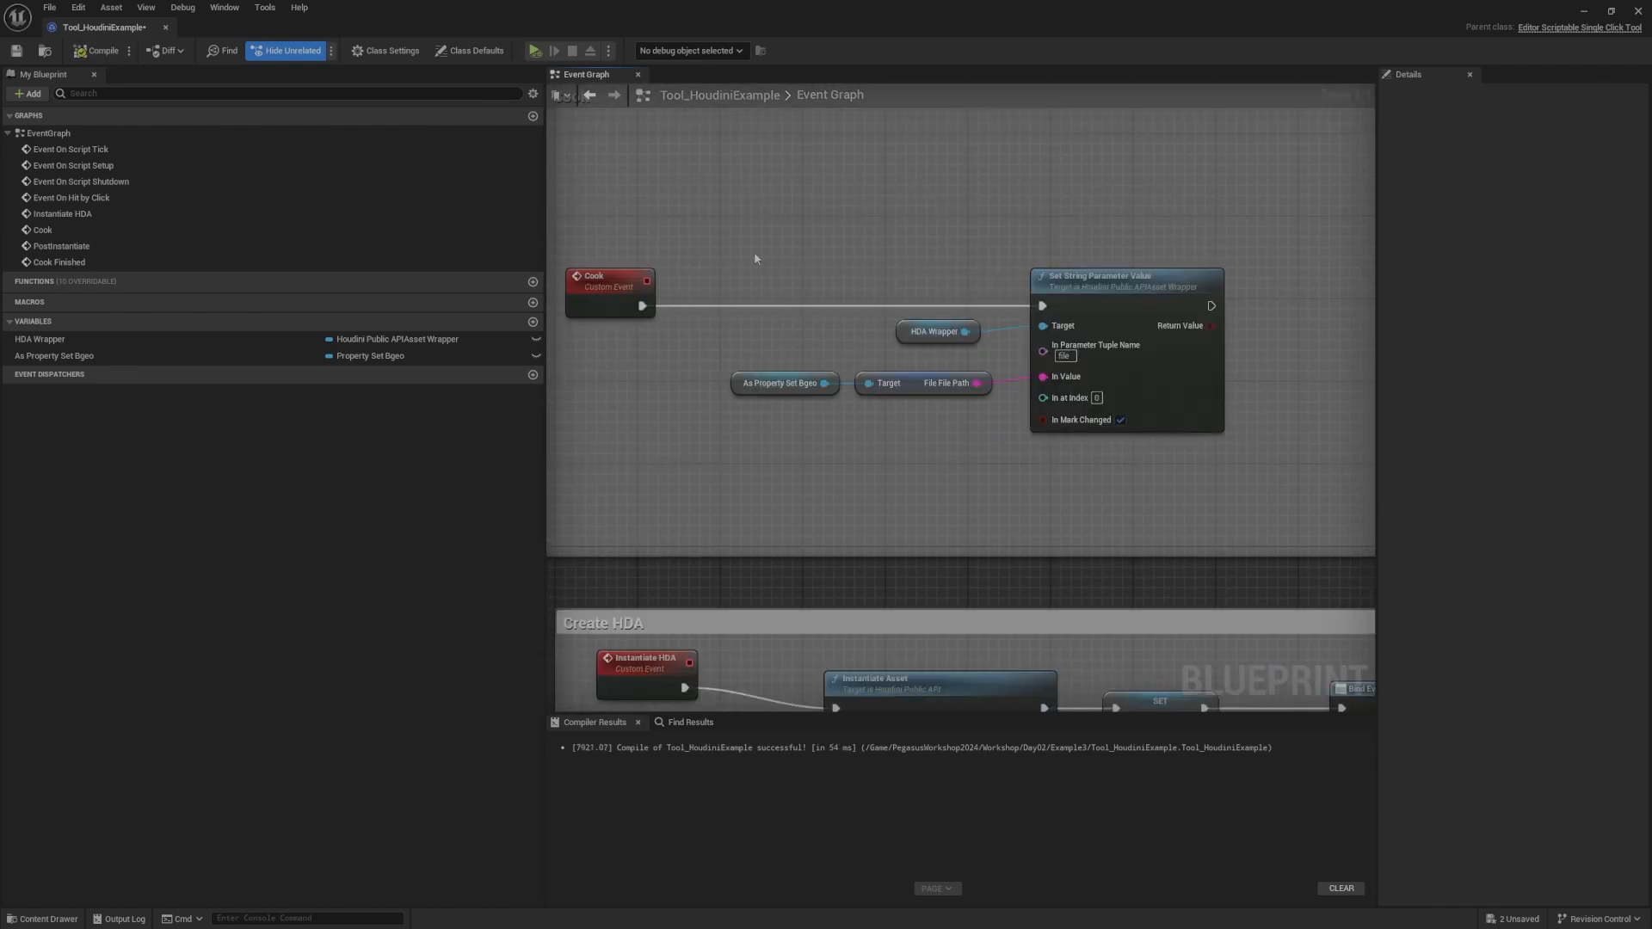
pyautogui.moveTo(707, 297); pyautogui.dragTo(781, 315, button='right')
pyautogui.moveTo(665, 333); pyautogui.dragTo(837, 308)
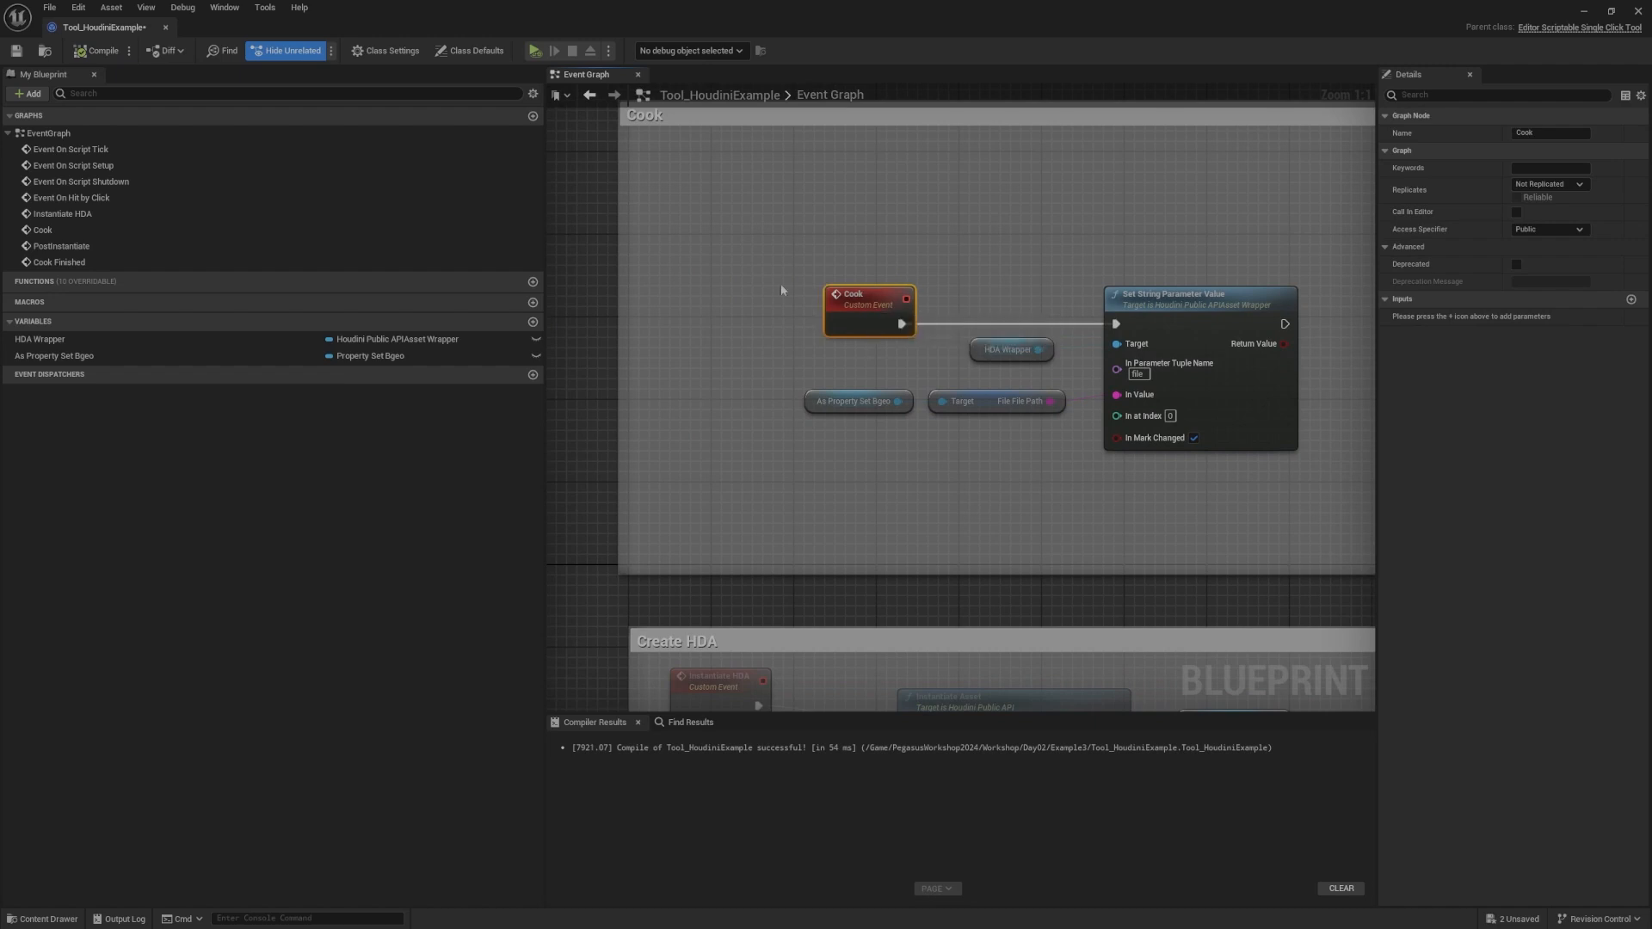
pyautogui.scroll(-5, 776, 286)
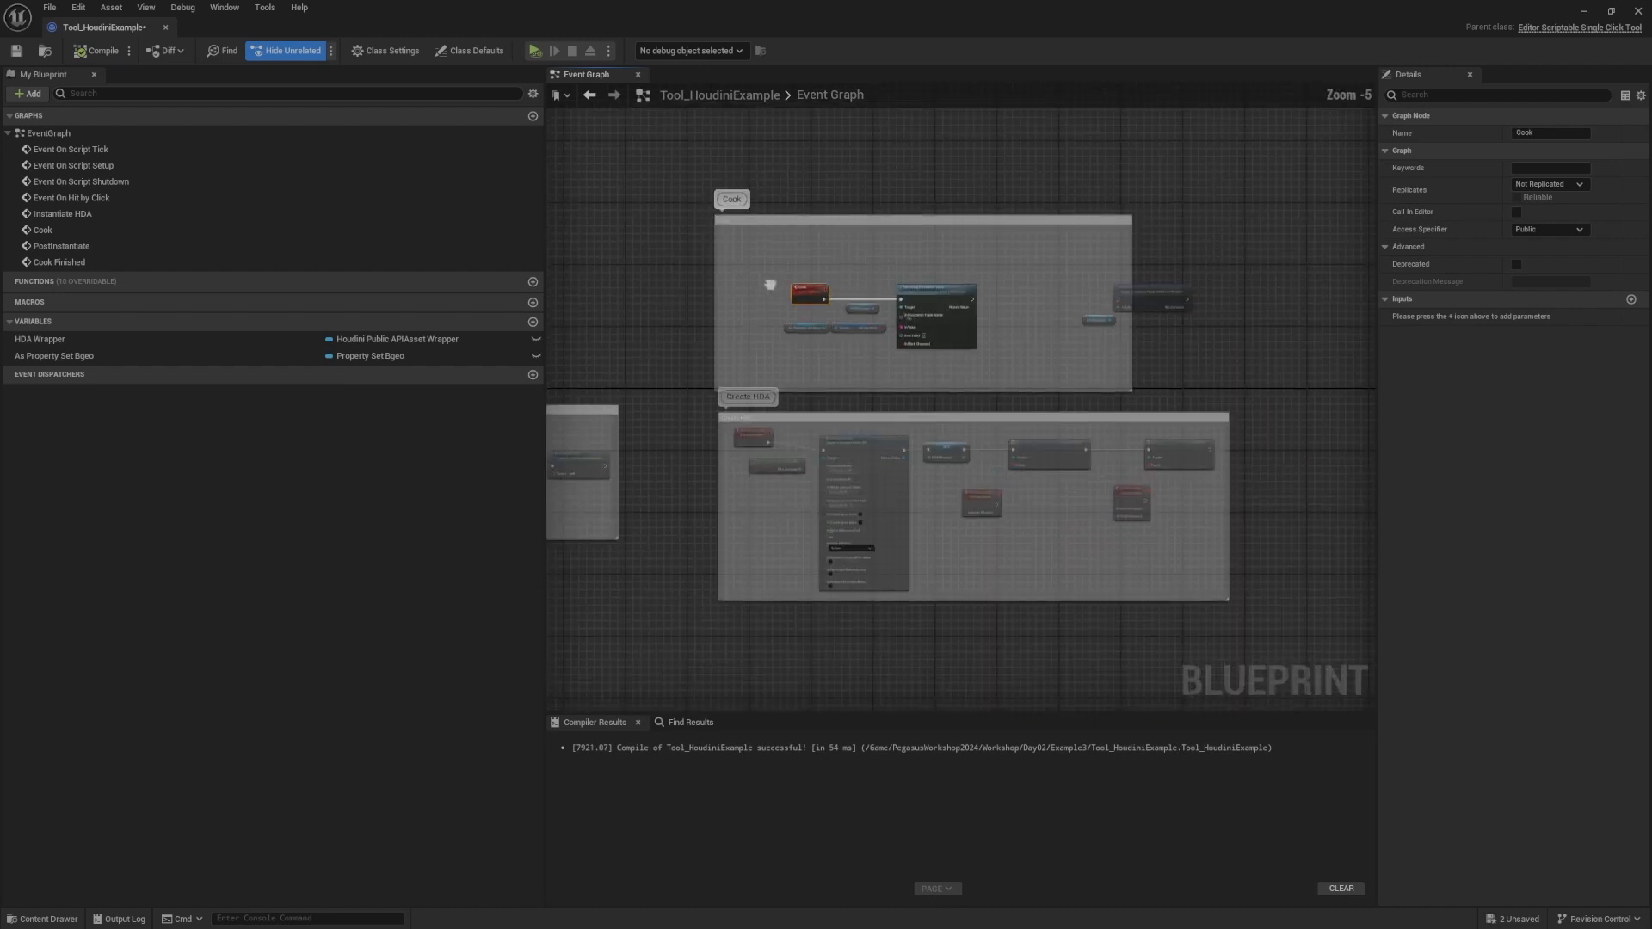
# Step: Test the HoudiniExample tool in the level editor's Scriptable Tools mode and complete it
pyautogui.click(1585, 11)
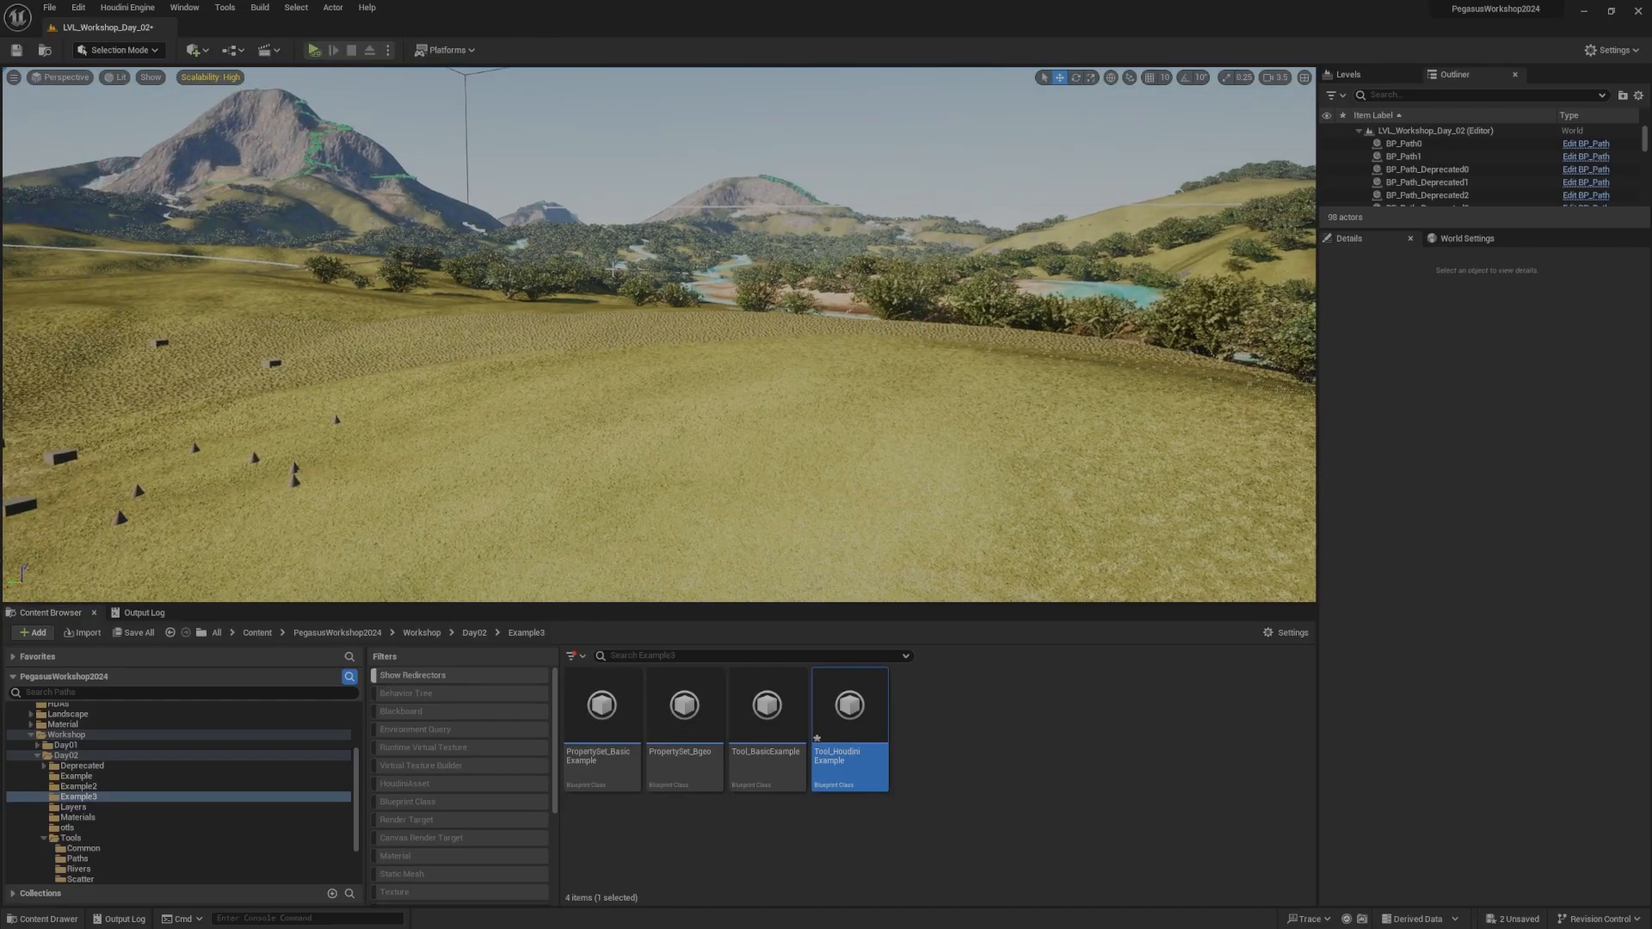
pyautogui.hotkey('shift', '6')
pyautogui.moveTo(778, 266); pyautogui.dragTo(807, 261, button='right')
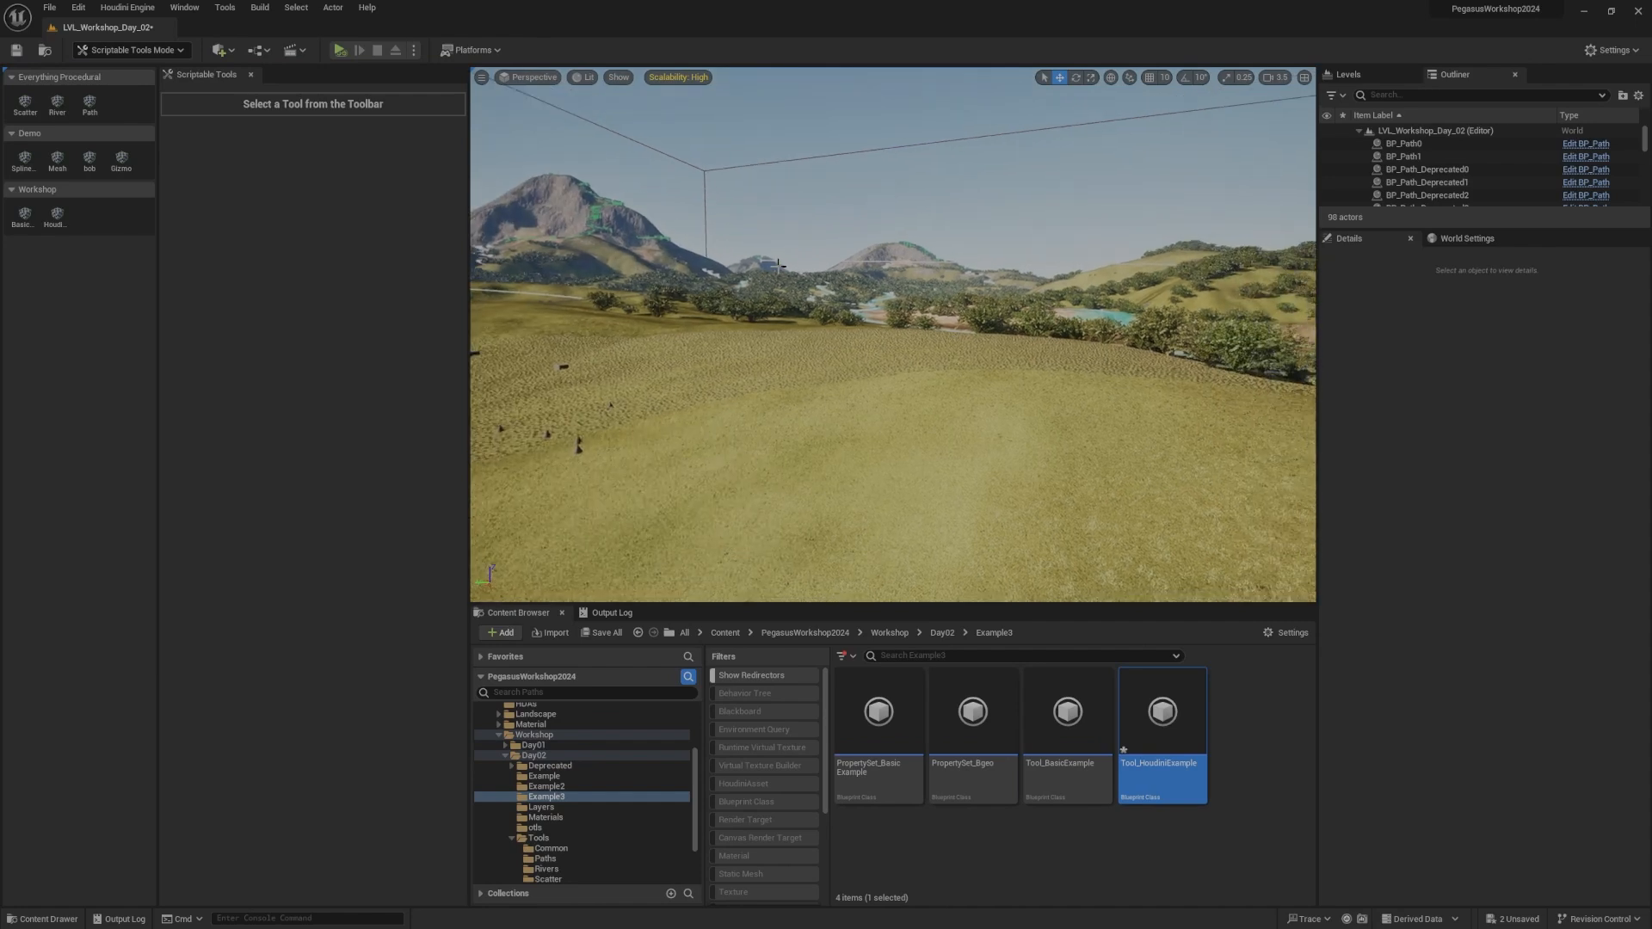
pyautogui.click(56, 215)
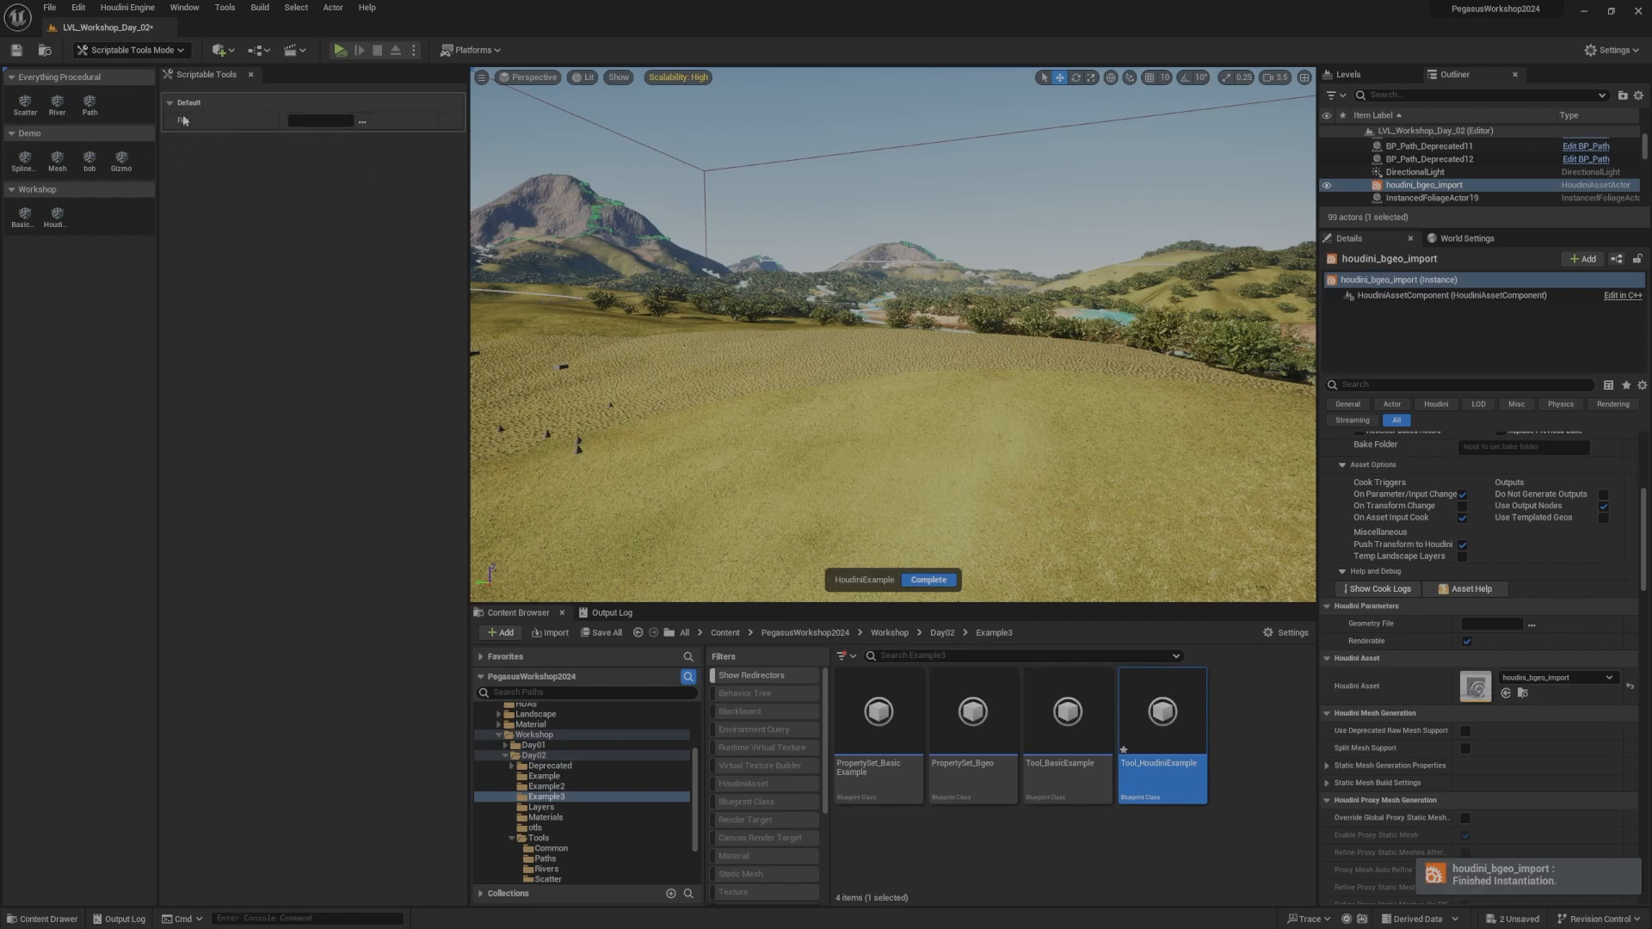
pyautogui.moveTo(861, 338); pyautogui.dragTo(831, 325, button='right')
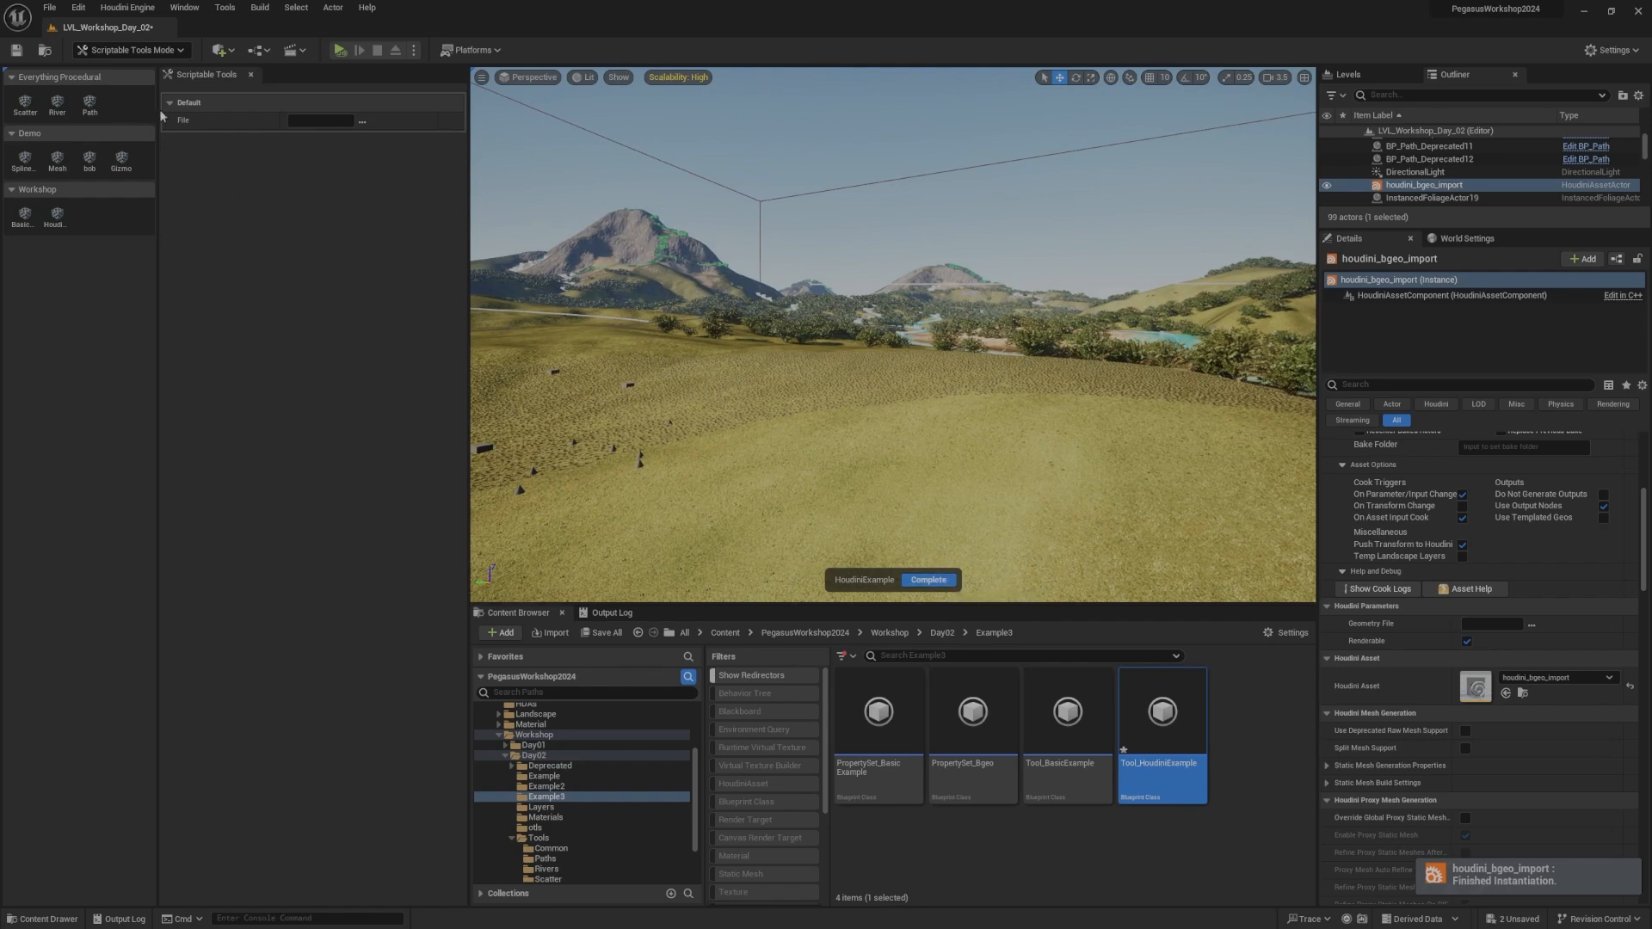
pyautogui.click(929, 580)
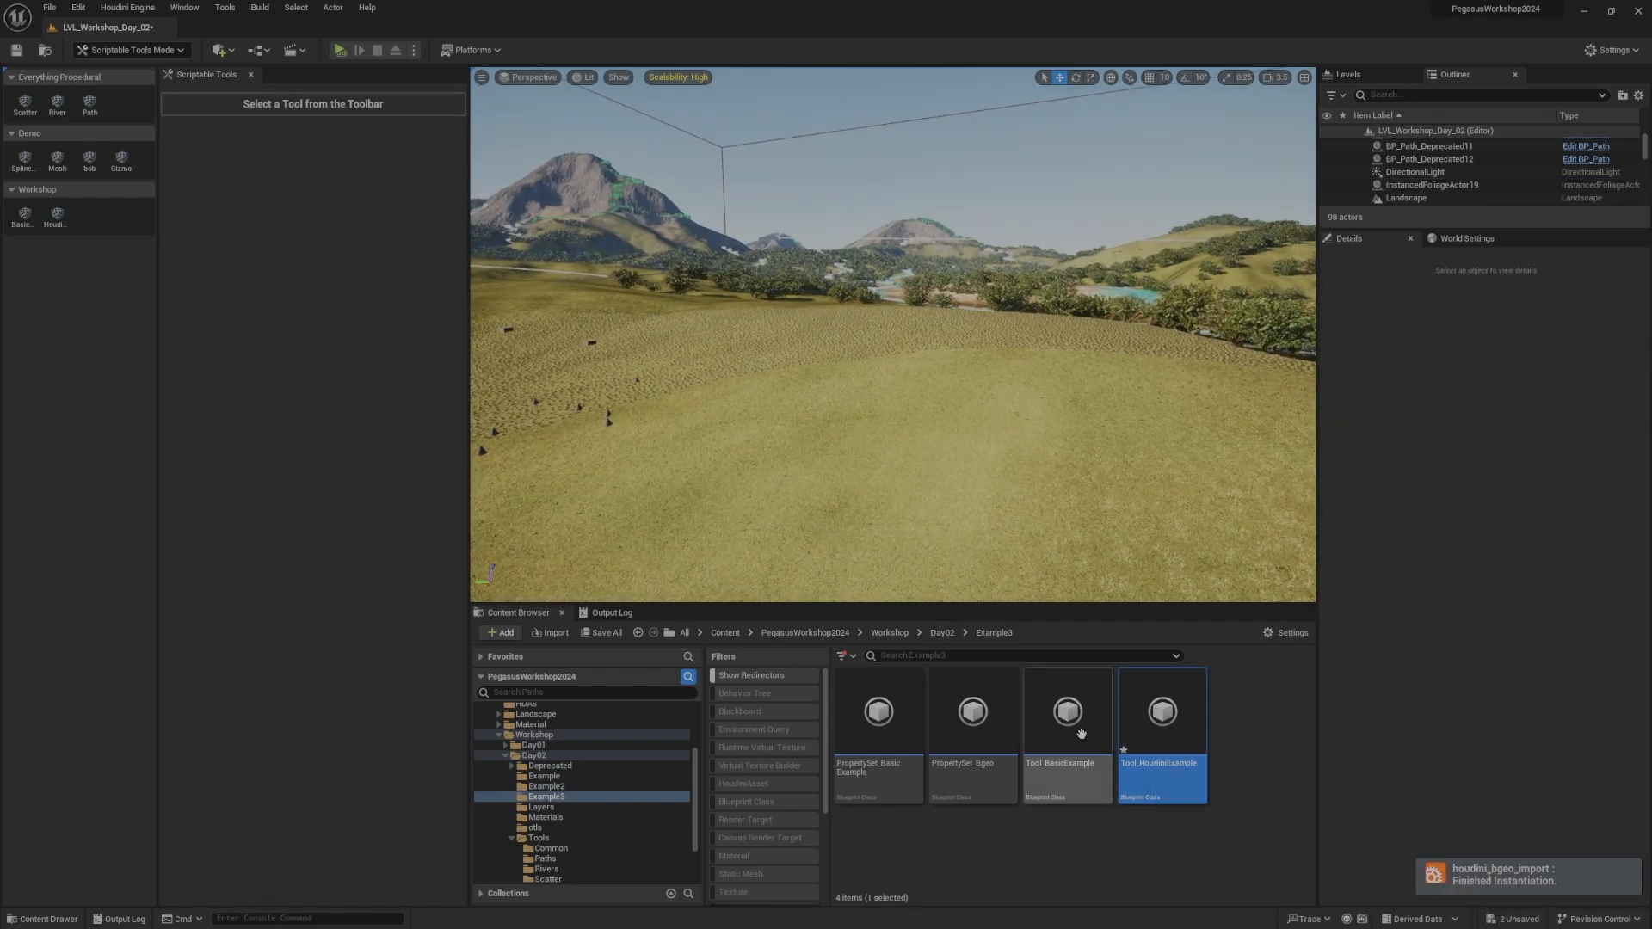
# Step: Open the PropertySet_Bgeo blueprint and add a custom event named Recook to its event graph
pyautogui.doubleClick(953, 738)
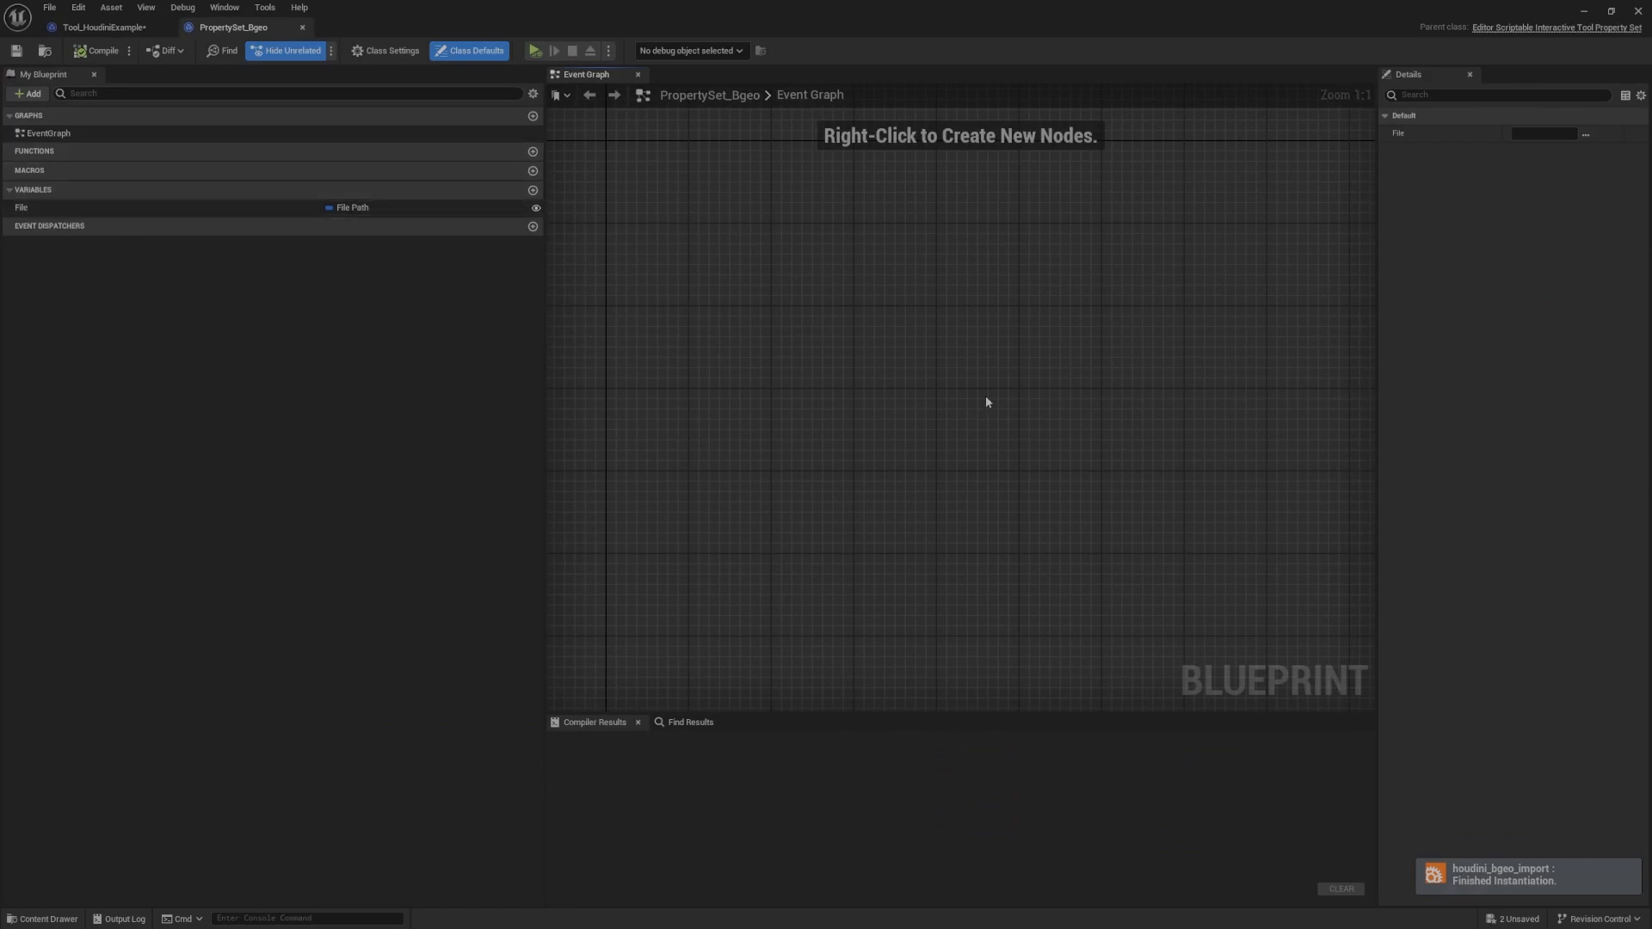
pyautogui.rightClick(836, 346)
pyautogui.write('custom')
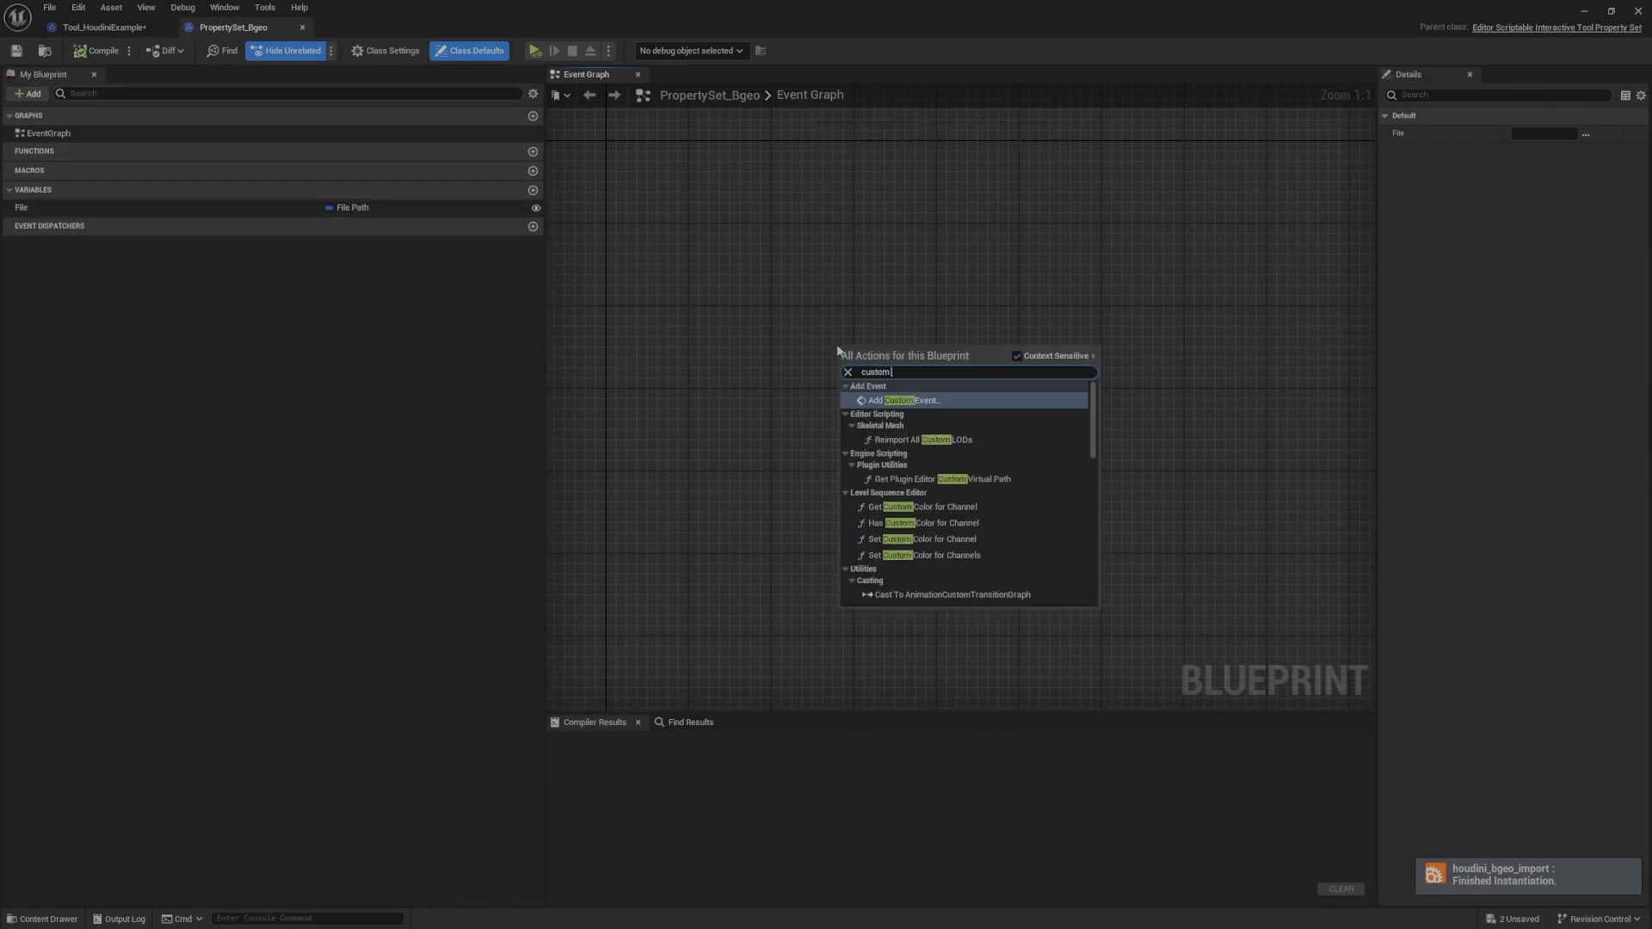
pyautogui.press('Return')
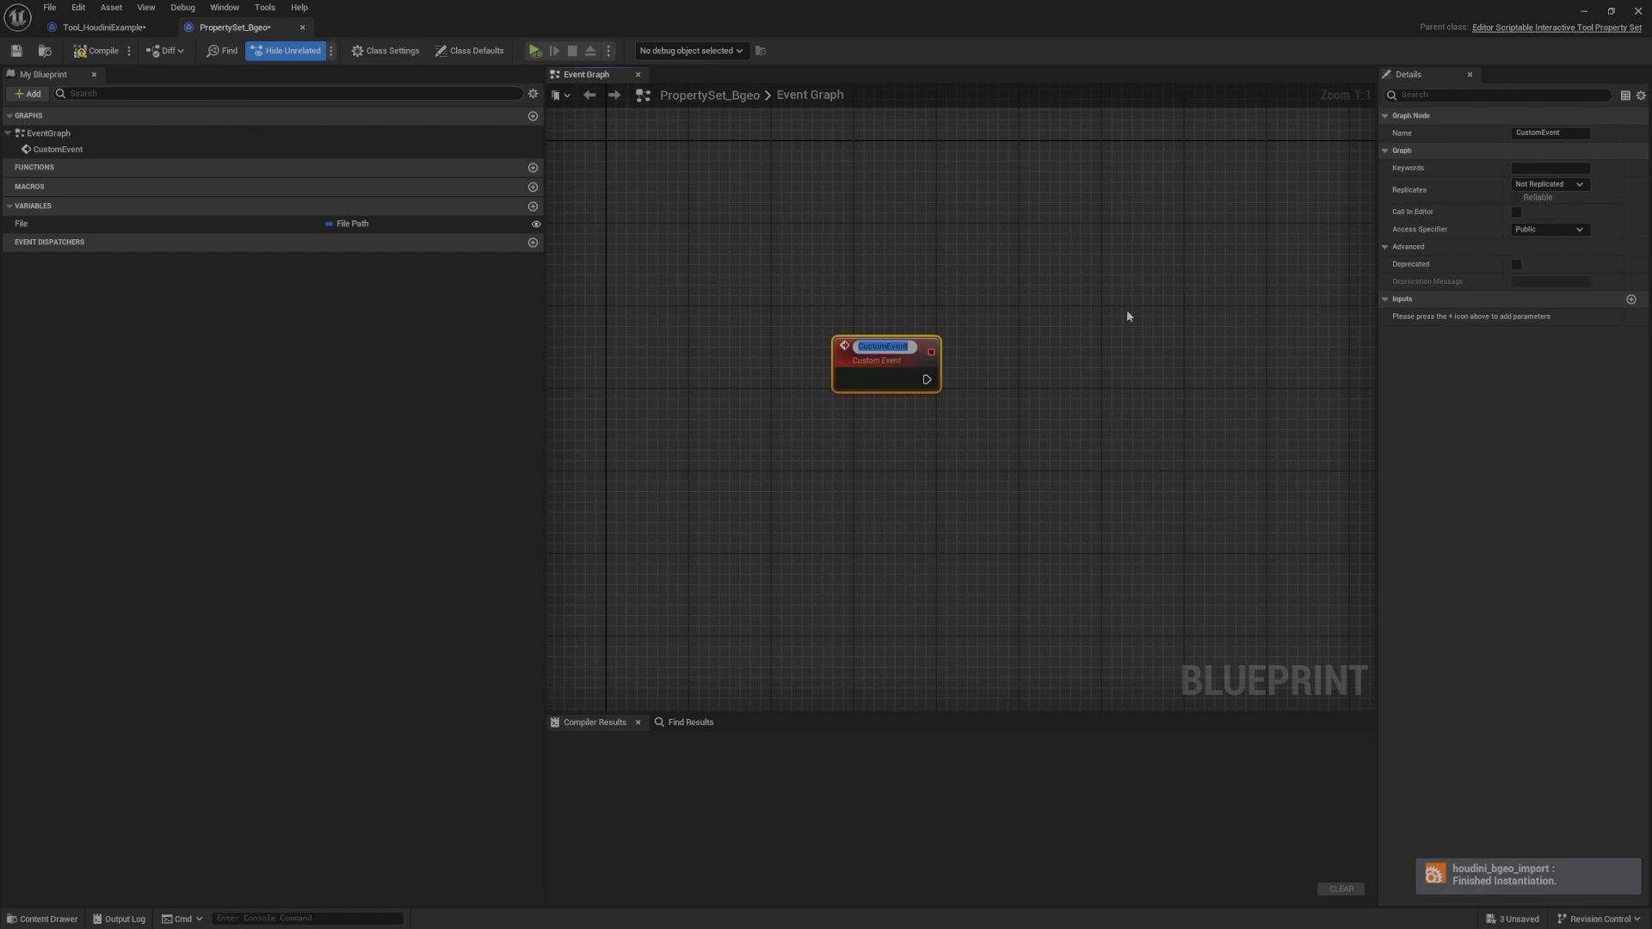
pyautogui.write('Recook')
pyautogui.press('Return')
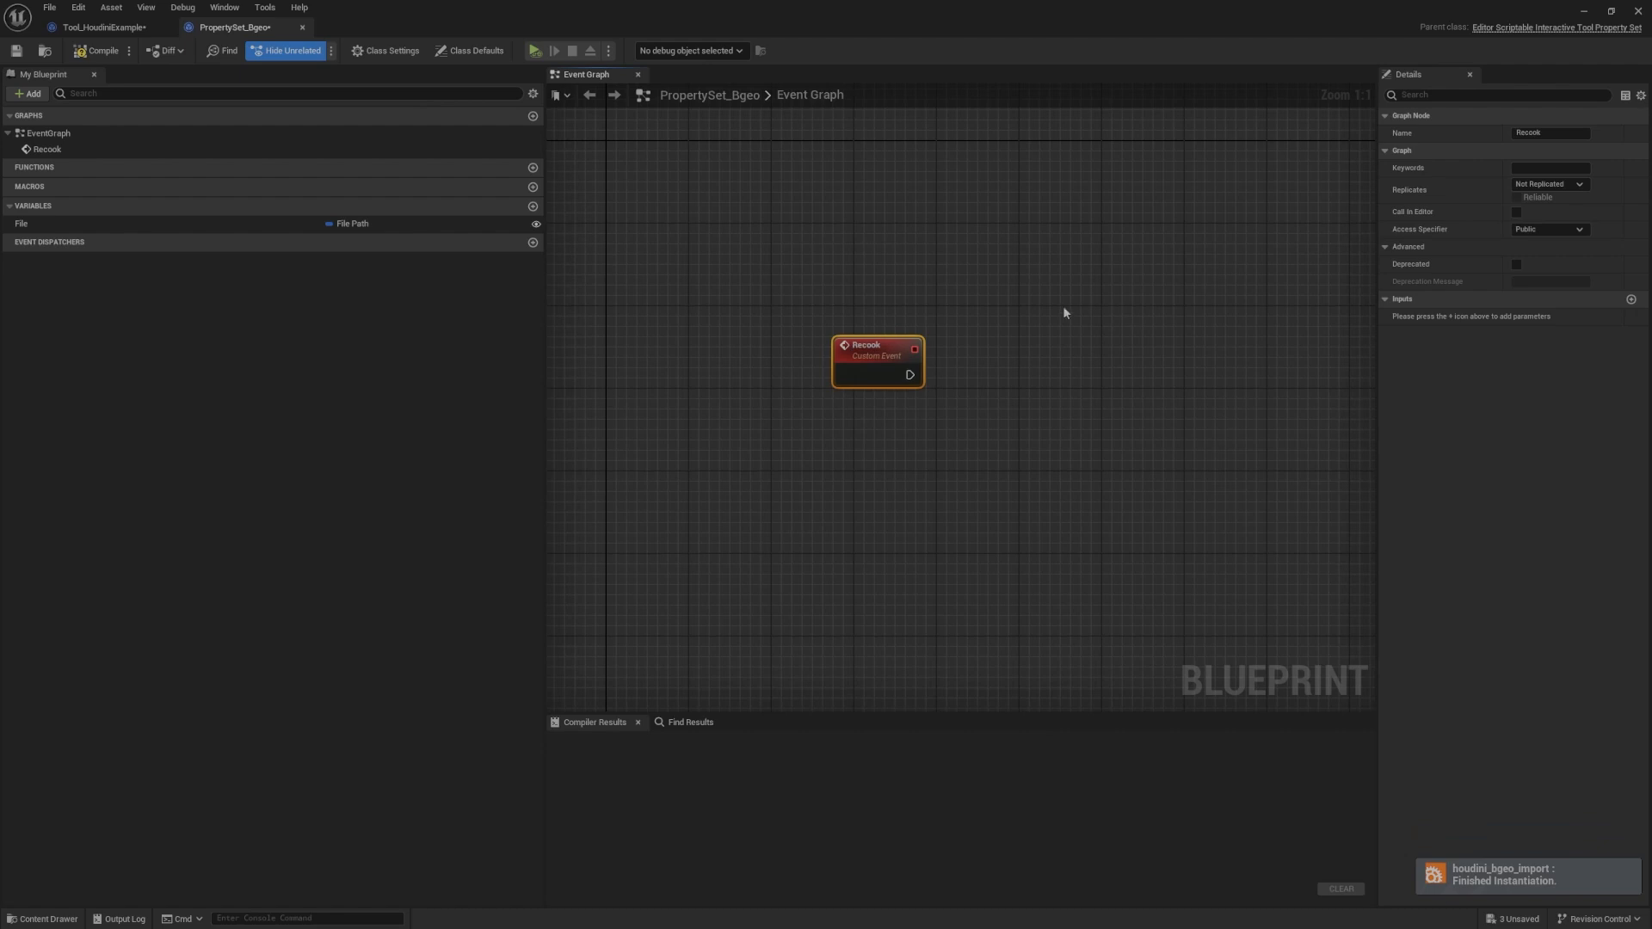
# Step: Enable Call In Editor on the Recook event, then compile and save PropertySet_Bgeo
pyautogui.moveTo(1047, 301); pyautogui.dragTo(1022, 338, button='right')
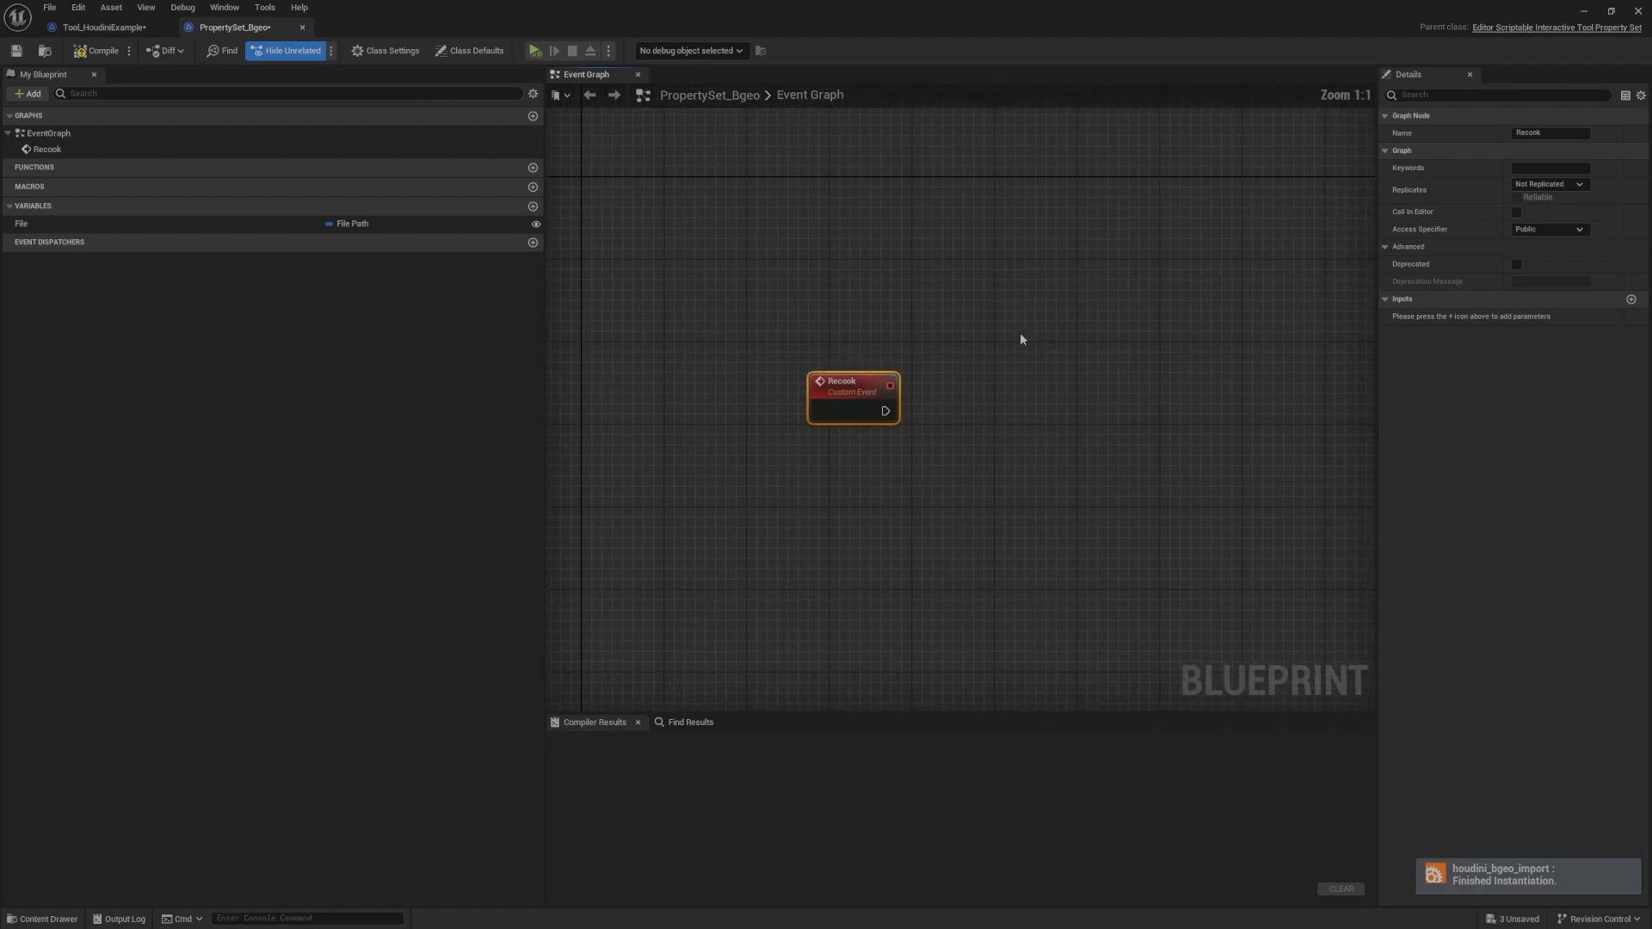
pyautogui.click(1517, 213)
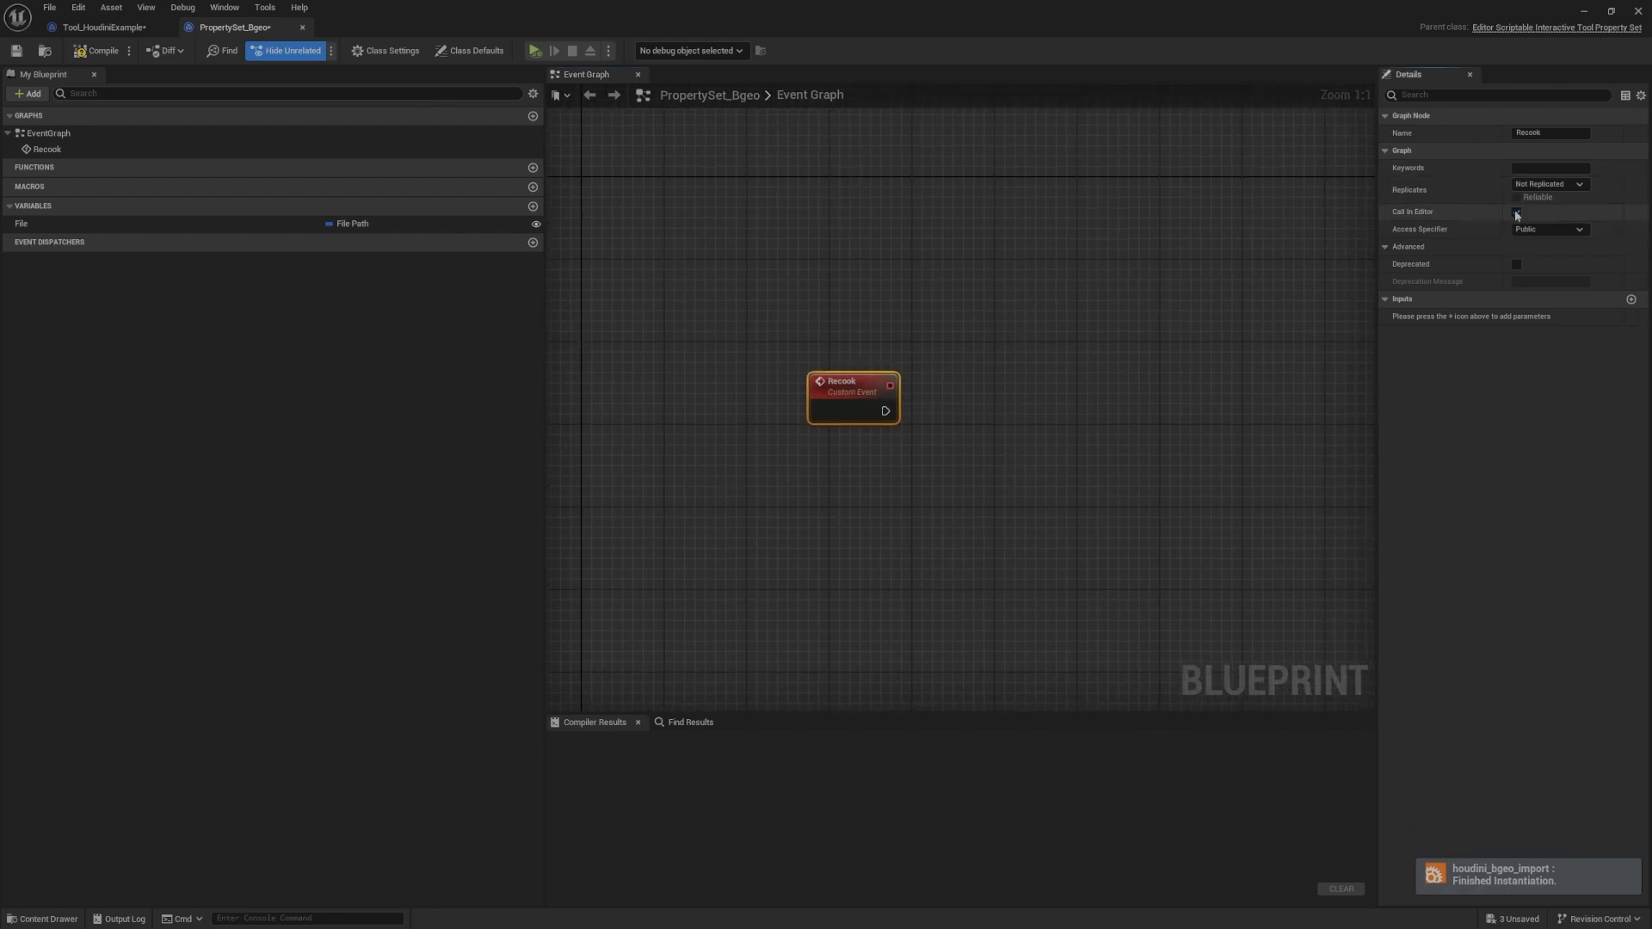
pyautogui.click(96, 51)
pyautogui.click(16, 51)
pyautogui.moveTo(1047, 392); pyautogui.dragTo(939, 402, button='right')
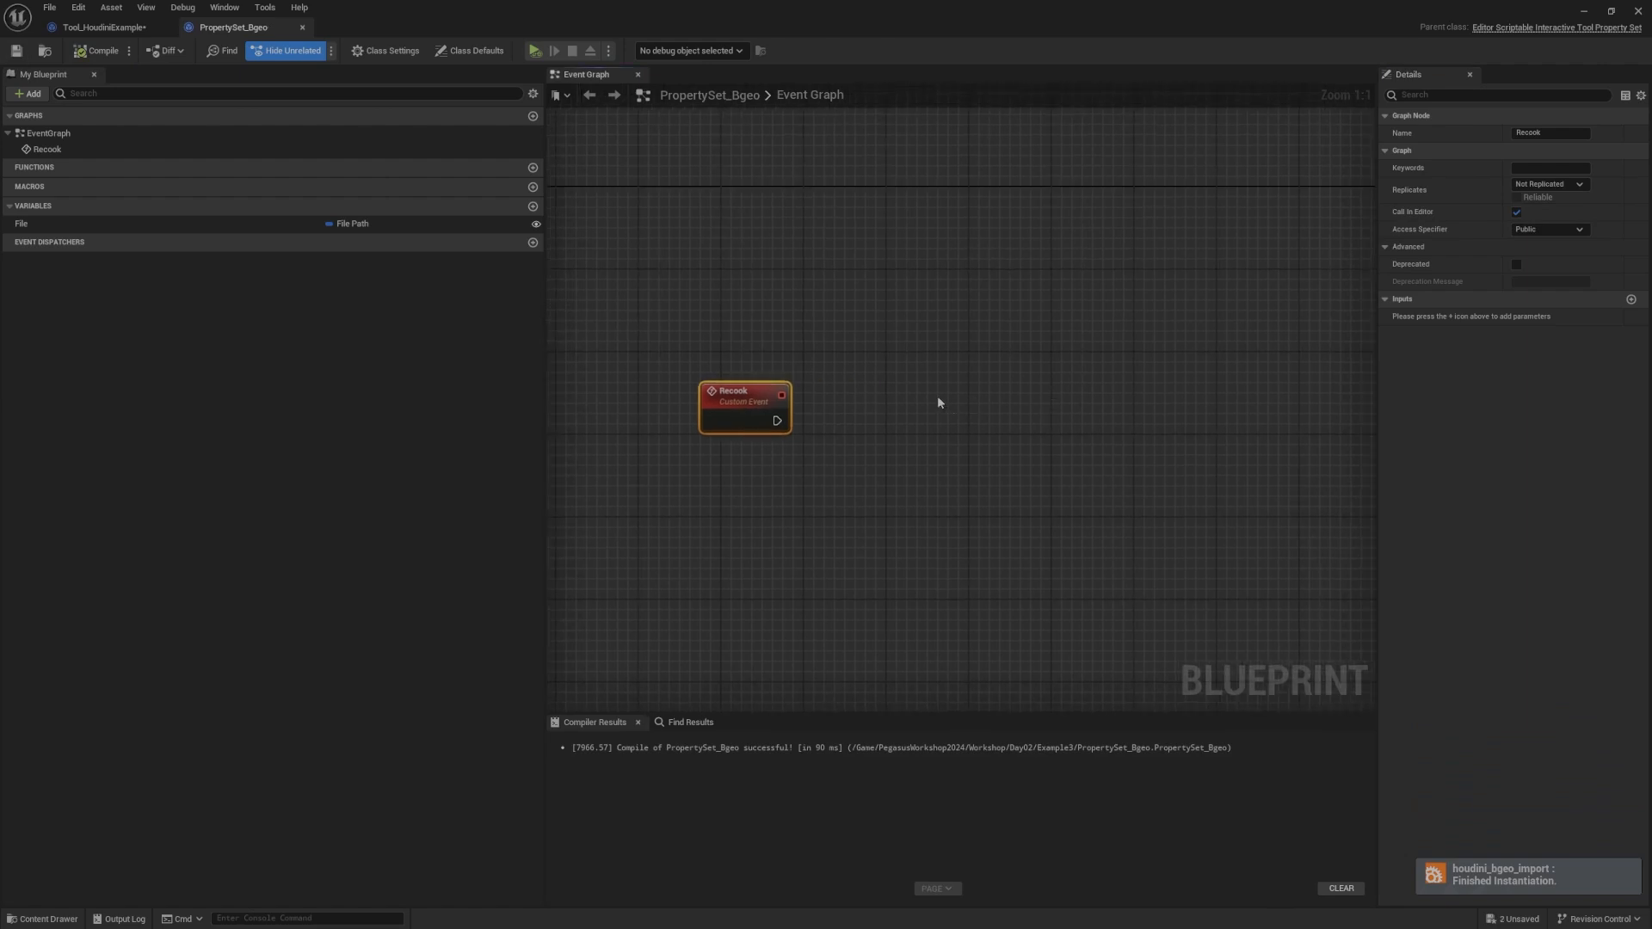
pyautogui.moveTo(769, 388); pyautogui.dragTo(769, 399)
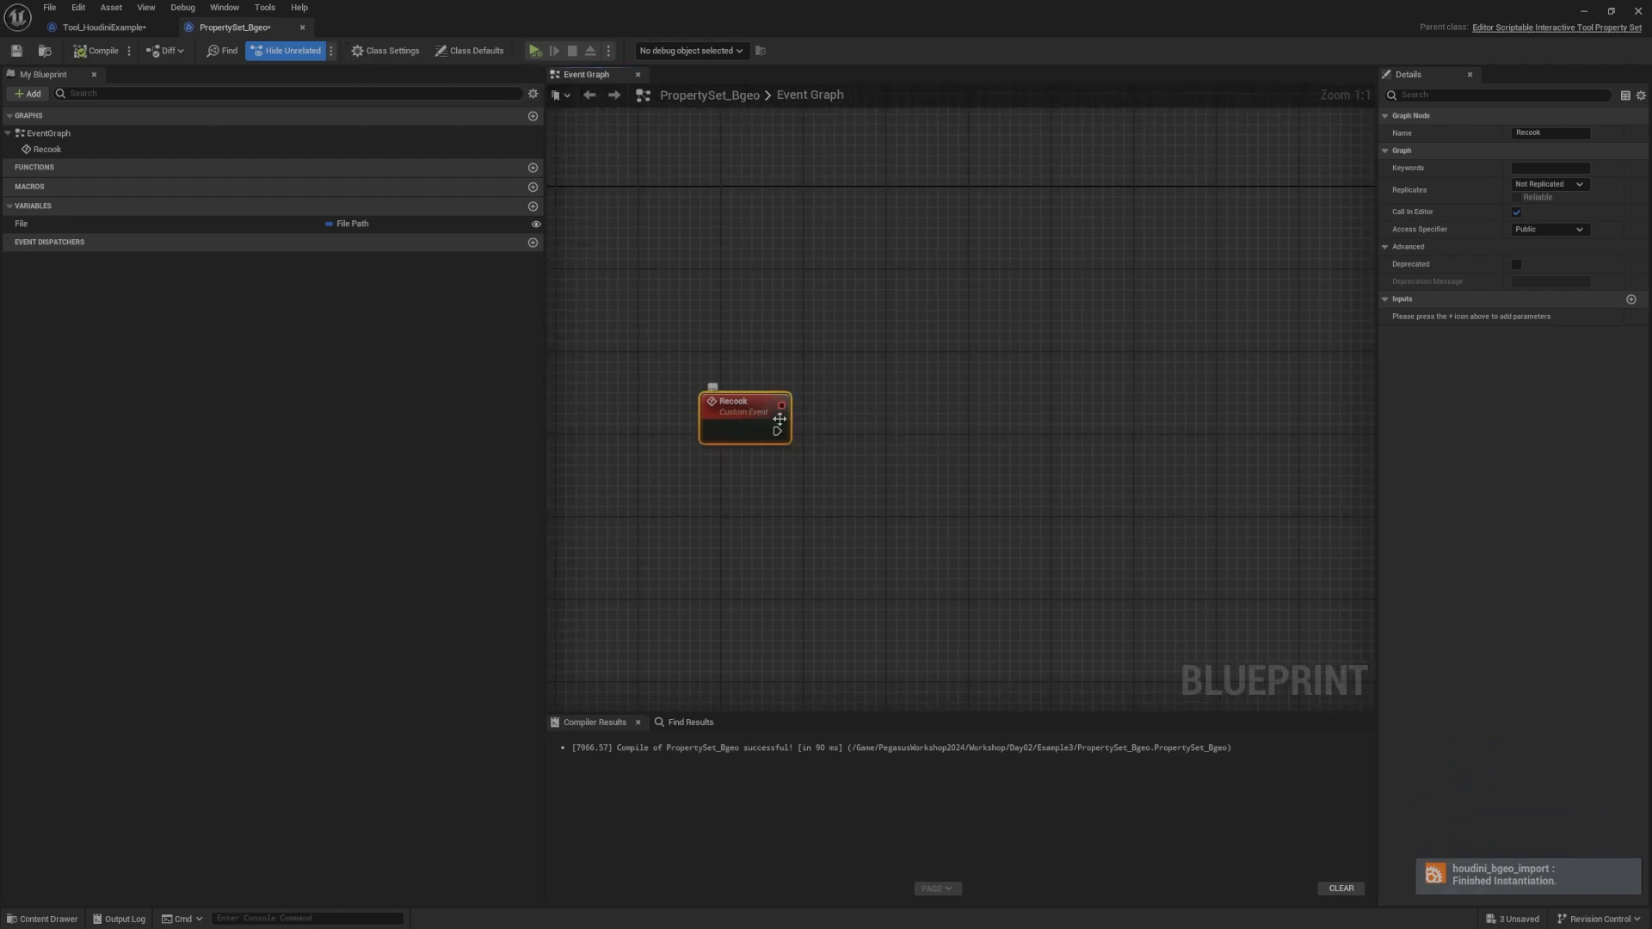
pyautogui.moveTo(806, 425); pyautogui.dragTo(857, 411, button='right')
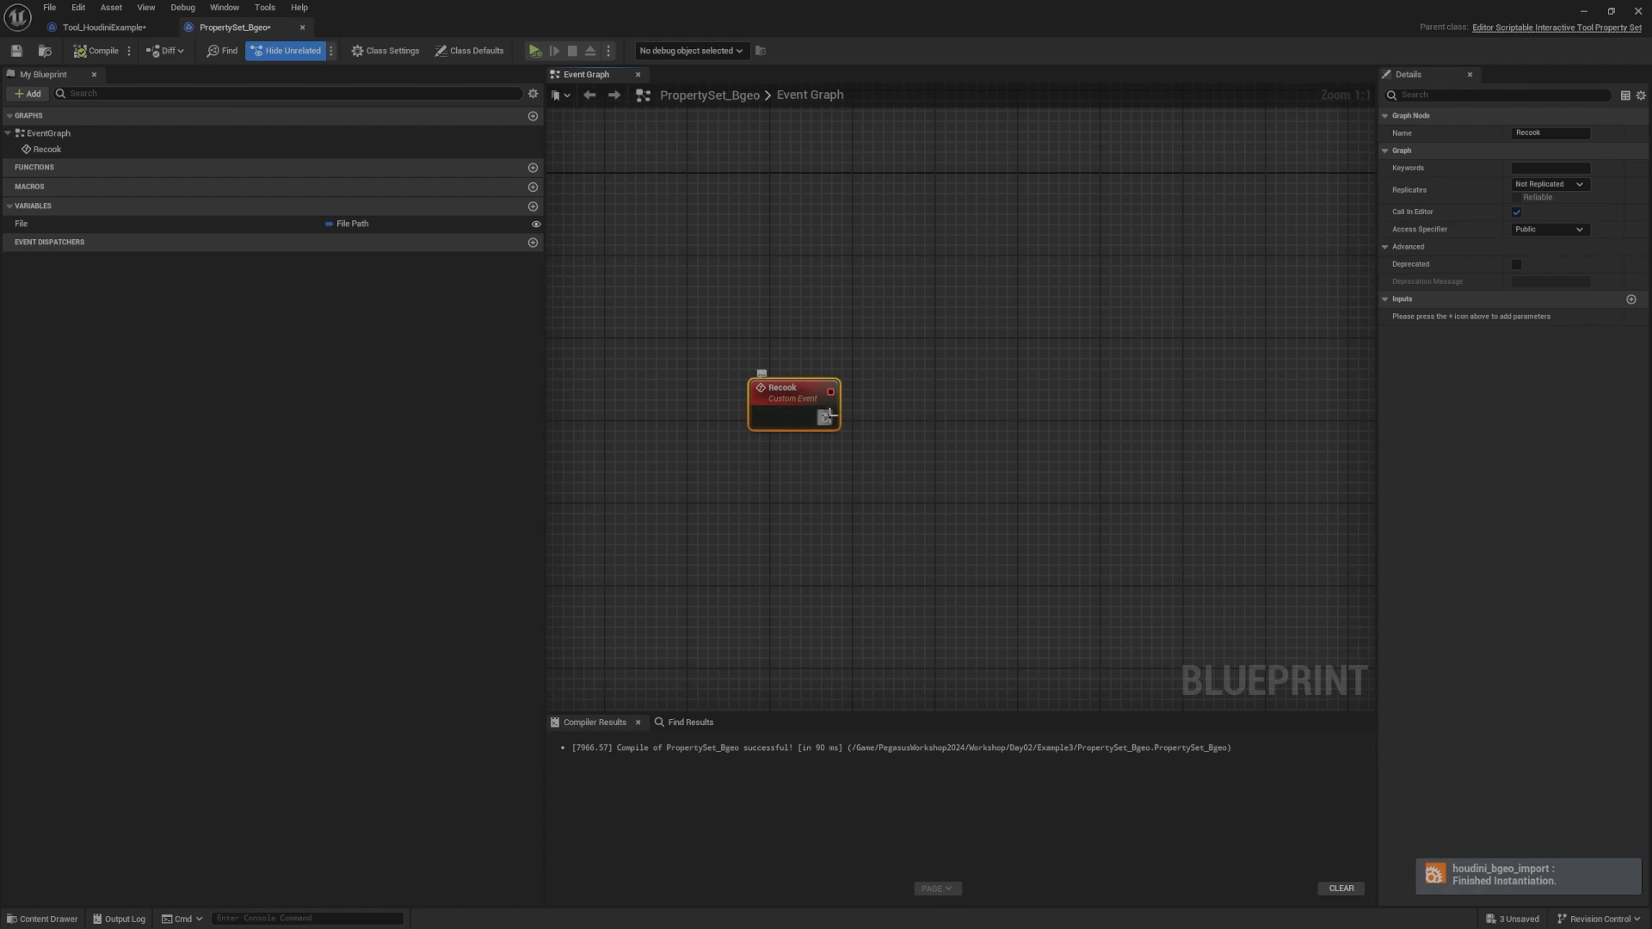
pyautogui.moveTo(827, 417); pyautogui.dragTo(945, 414)
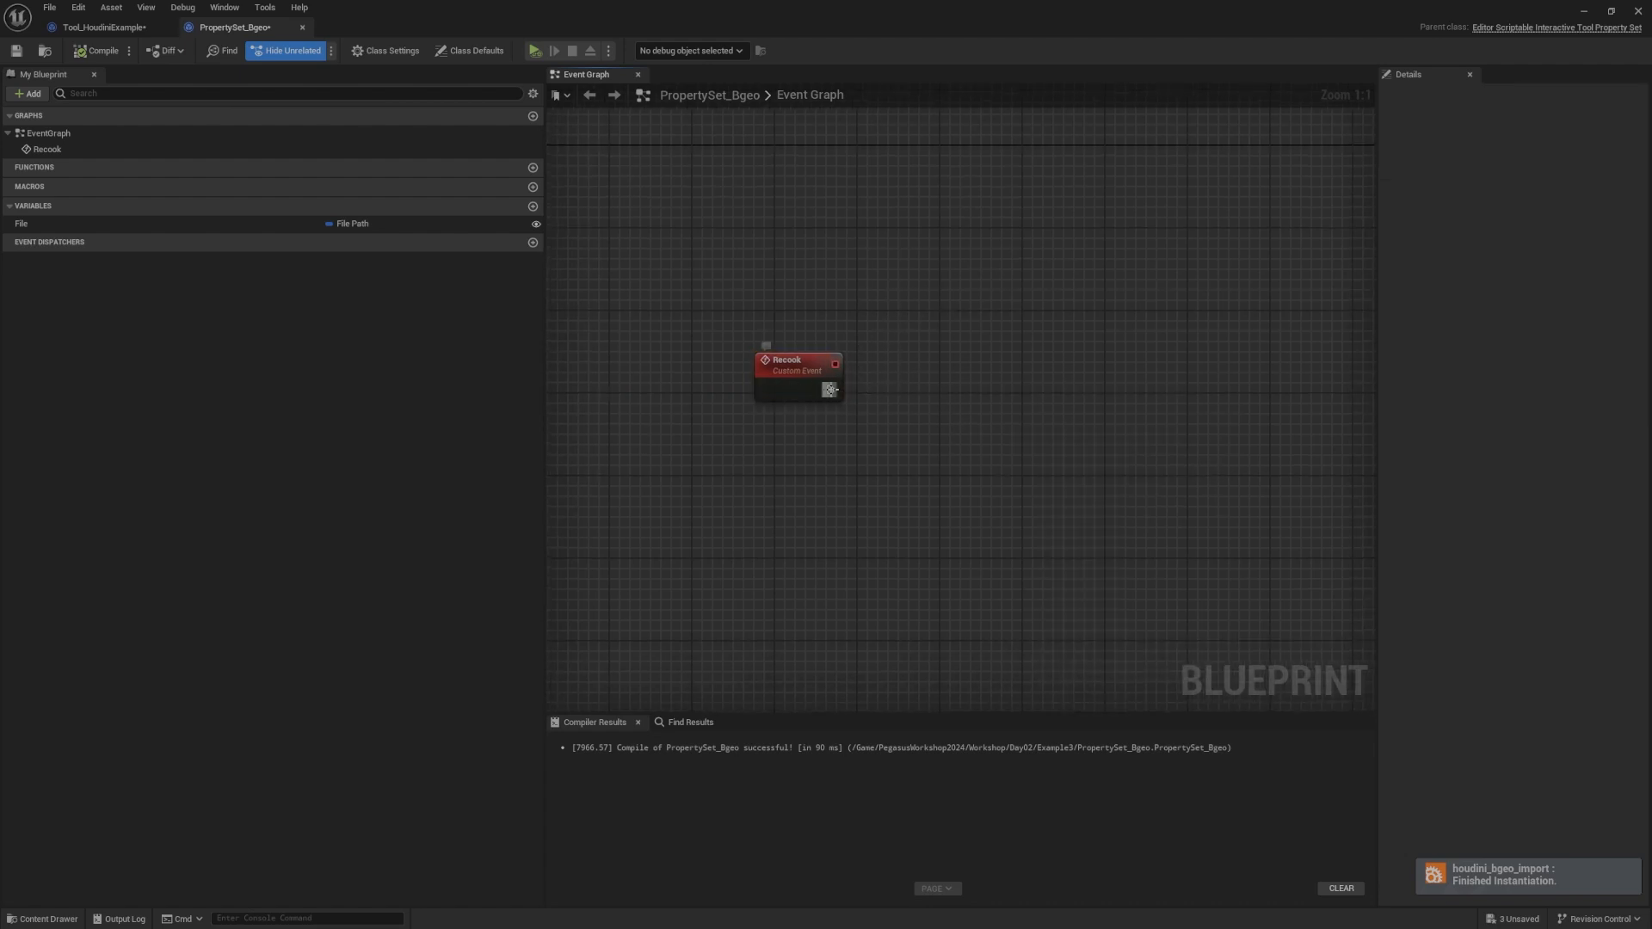
pyautogui.moveTo(829, 389); pyautogui.dragTo(886, 387)
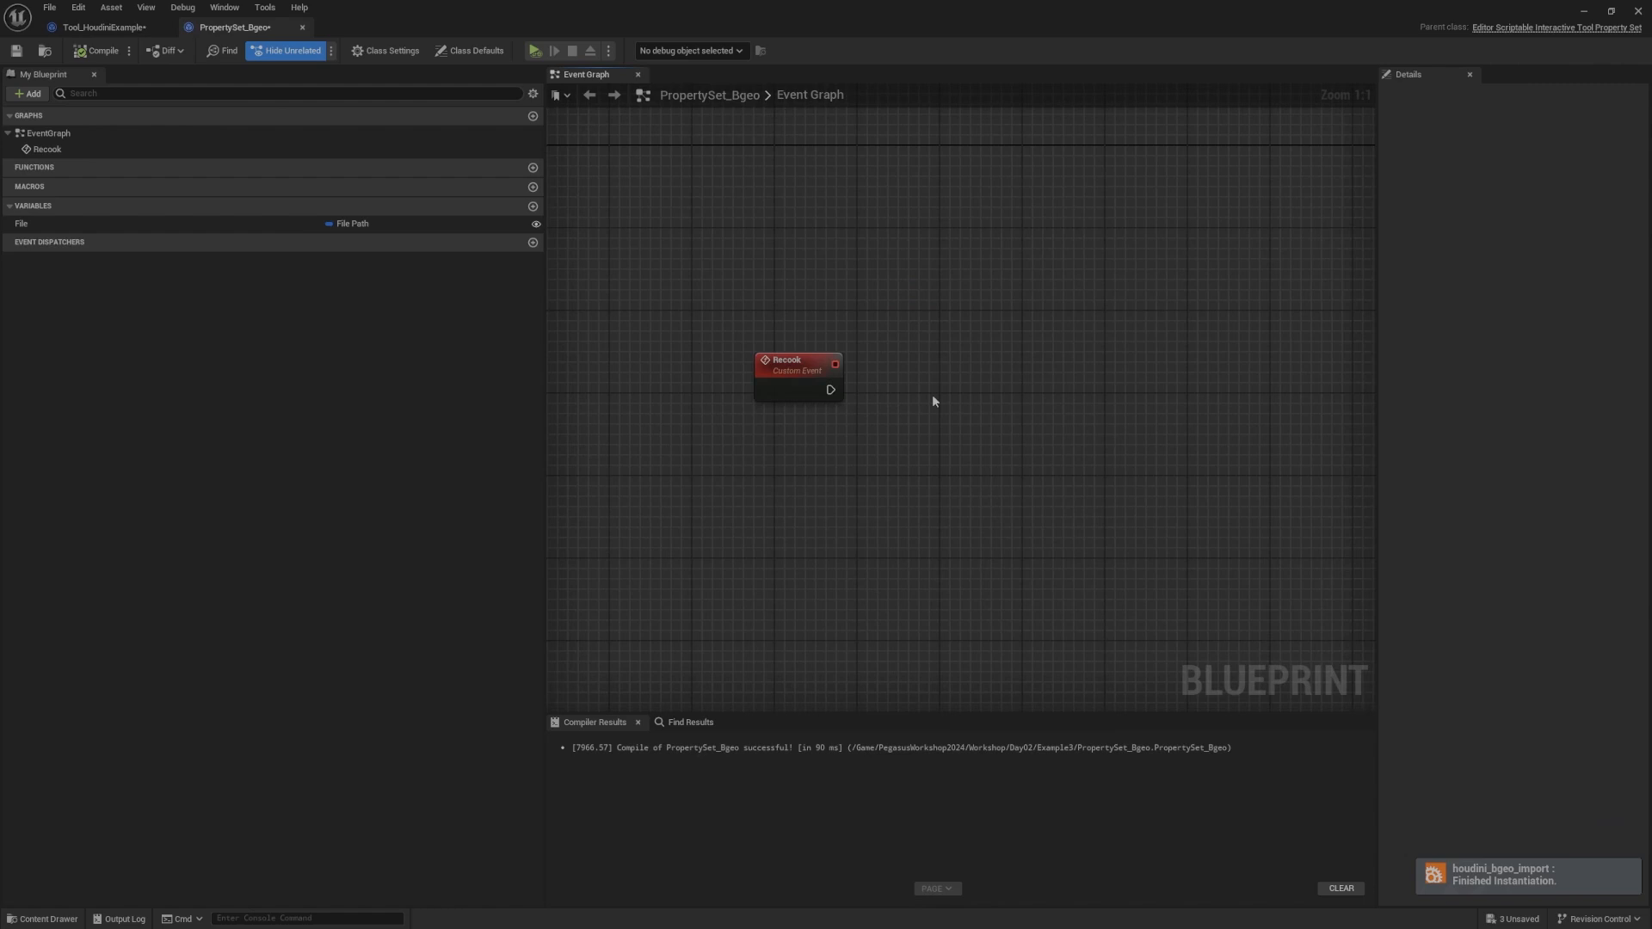
pyautogui.moveTo(916, 384); pyautogui.dragTo(877, 389, button='right')
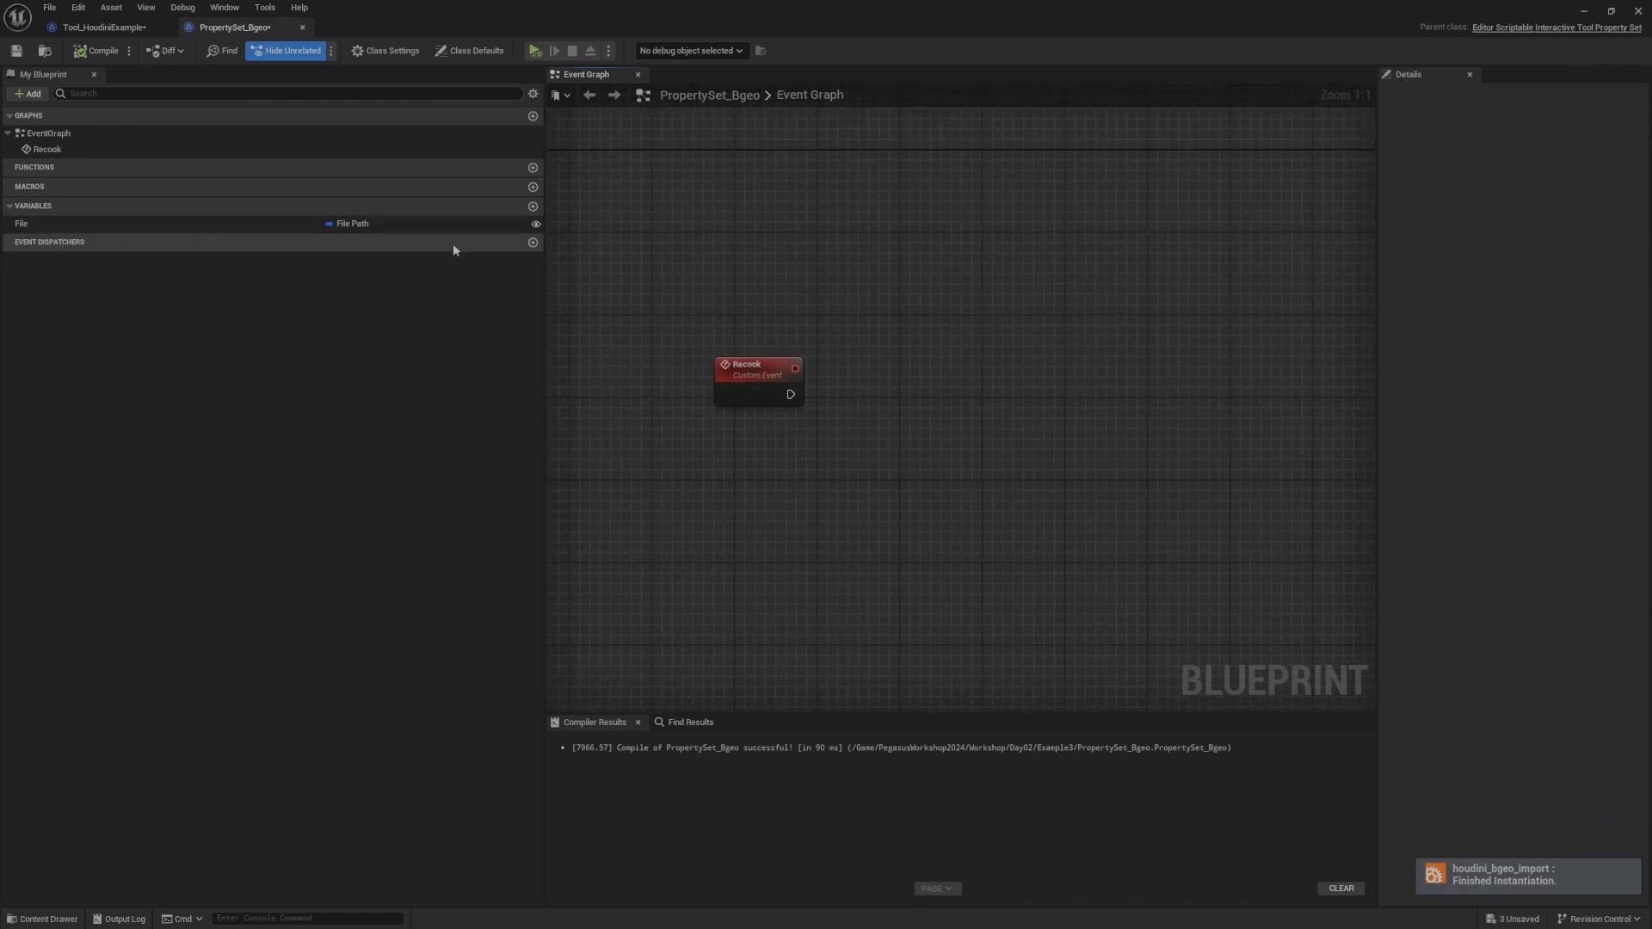
# Step: Add an event dispatcher named Recook_Dispatch to PropertySet_Bgeo
pyautogui.click(532, 243)
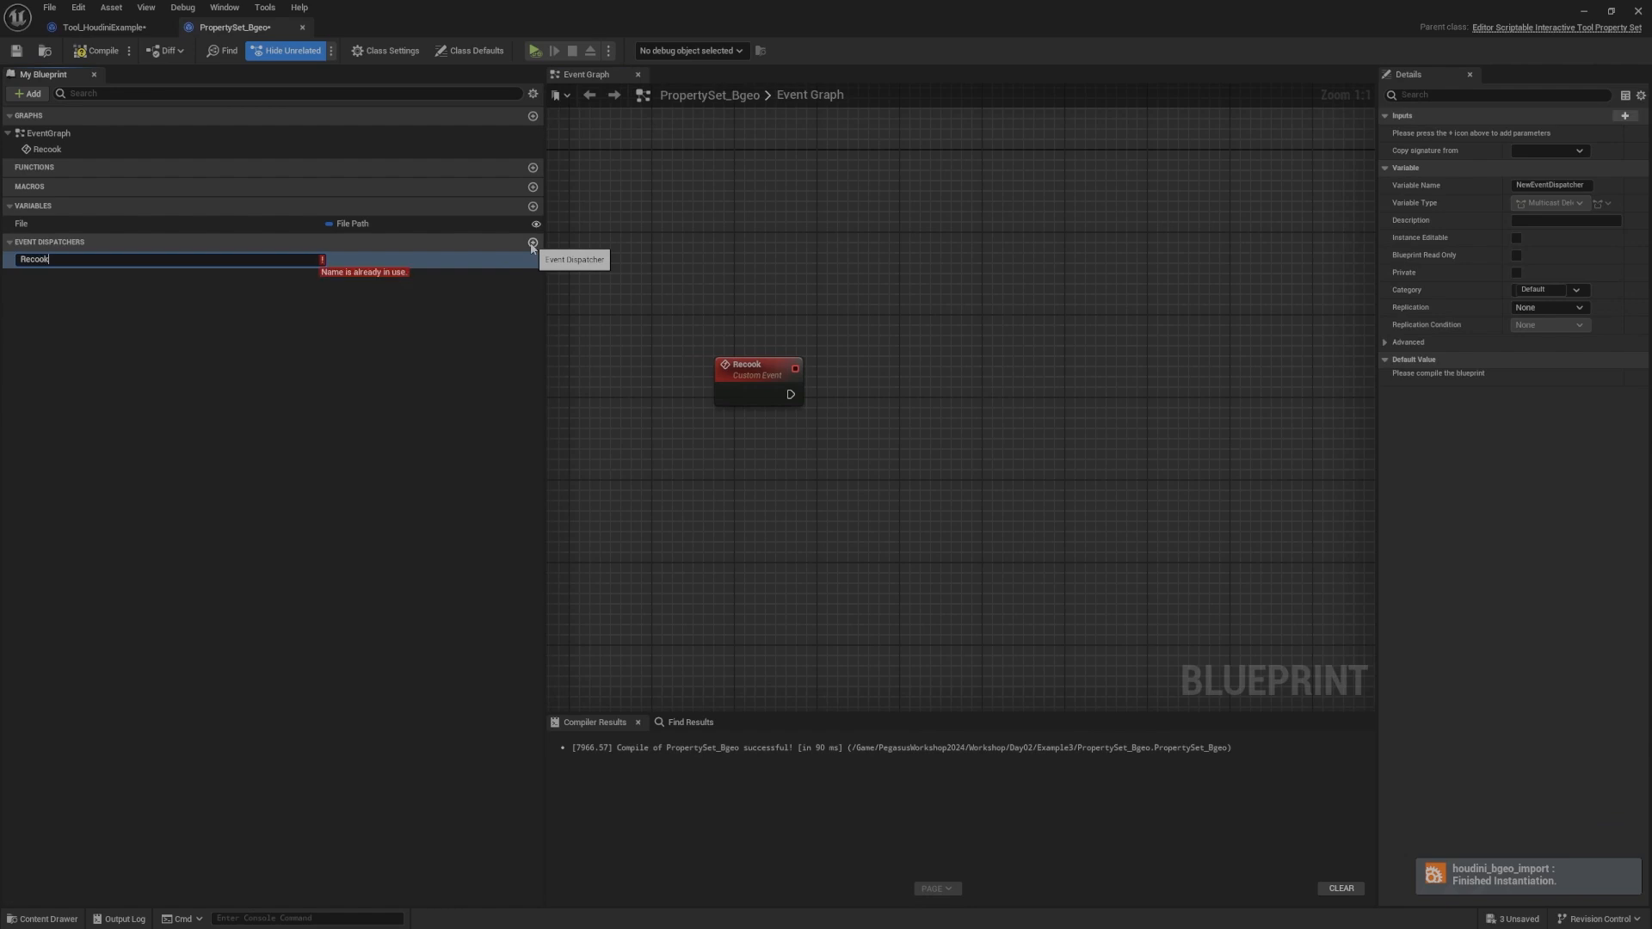
pyautogui.write('Recook_Dispatch')
pyautogui.press('Return')
# Step: Call Recook_Dispatch from the Recook event, align the call node beside it, then compile and save PropertySet_Bgeo
pyautogui.moveTo(78, 258); pyautogui.dragTo(310, 283)
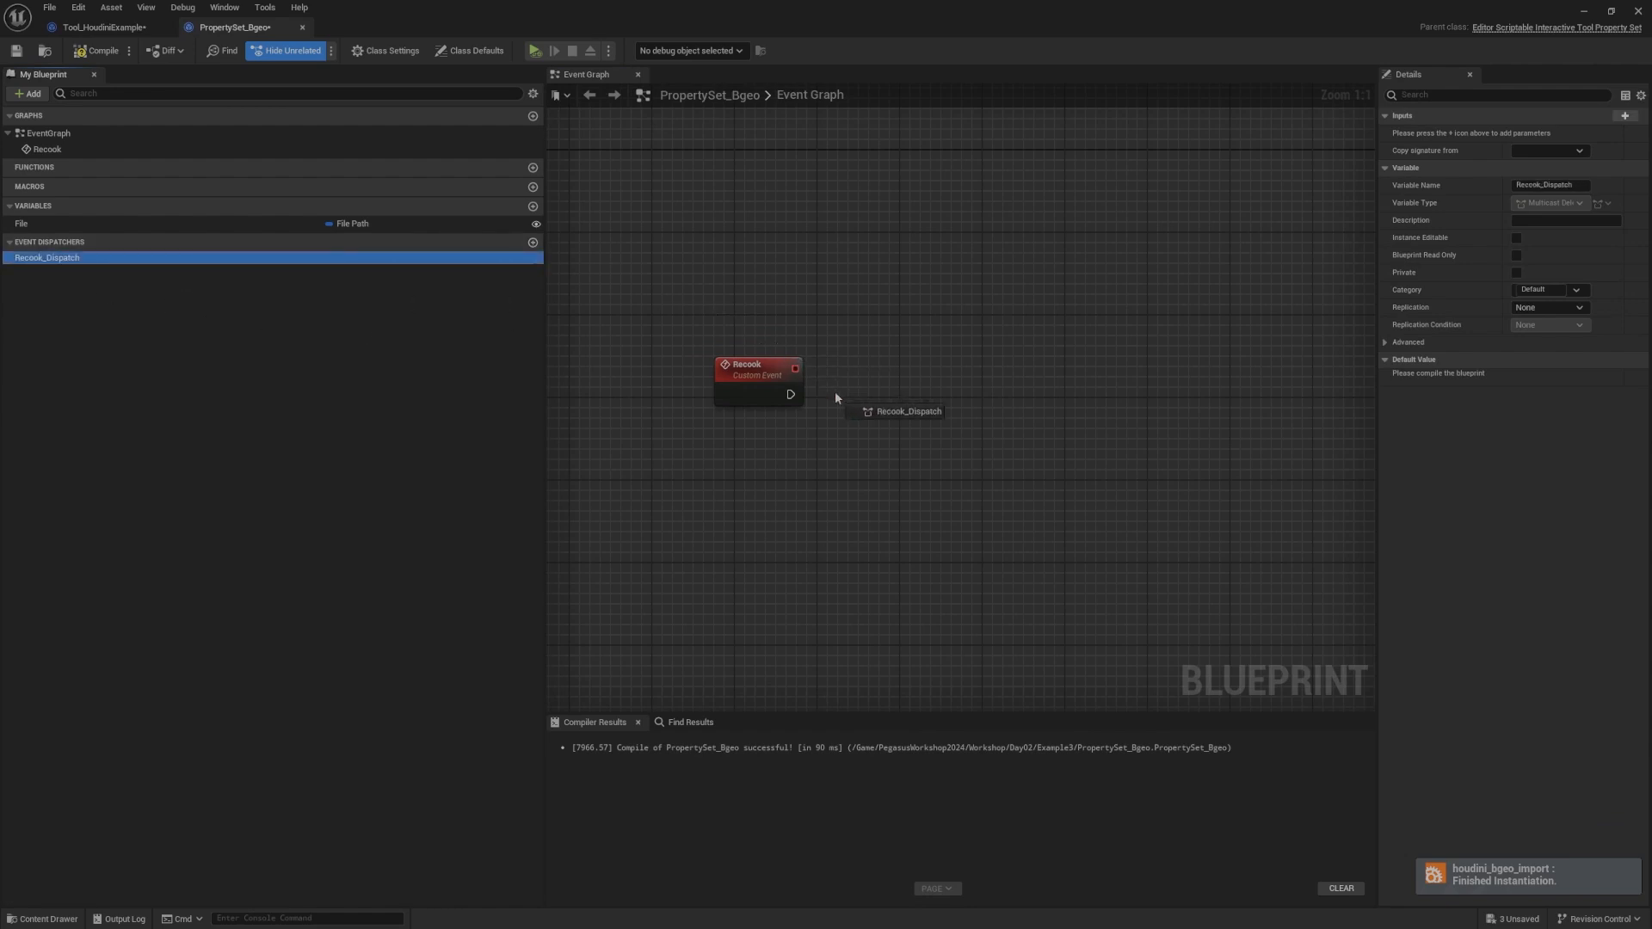
pyautogui.moveTo(836, 397); pyautogui.dragTo(791, 395)
pyautogui.click(909, 421)
pyautogui.moveTo(893, 361); pyautogui.dragTo(878, 401)
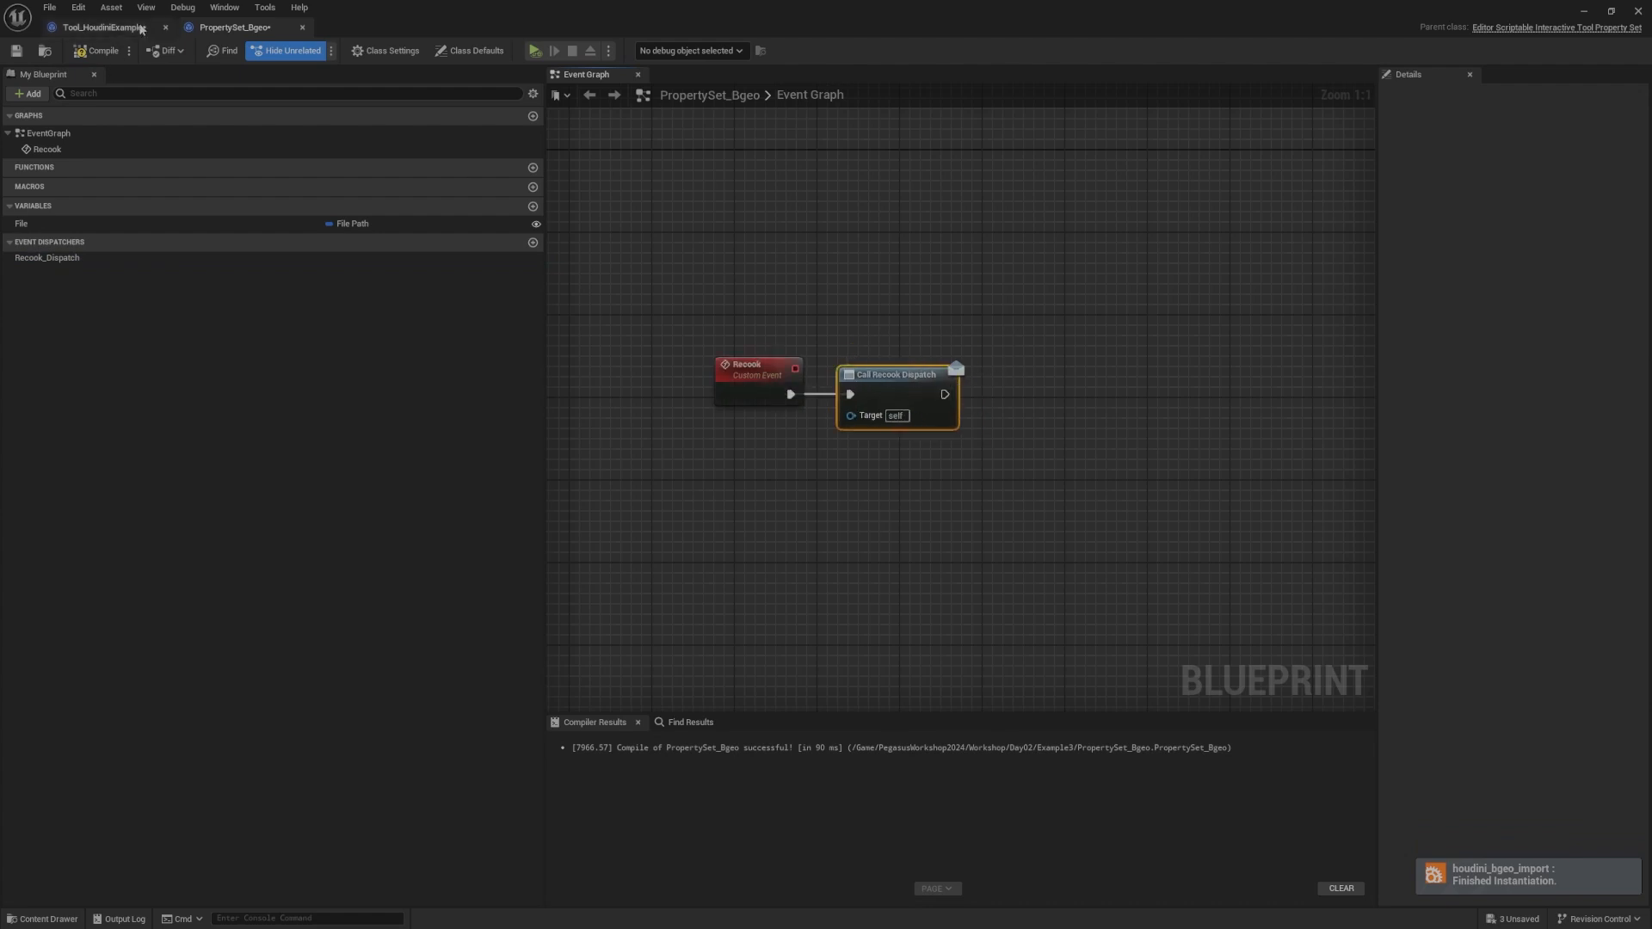
pyautogui.moveTo(926, 381); pyautogui.dragTo(914, 380)
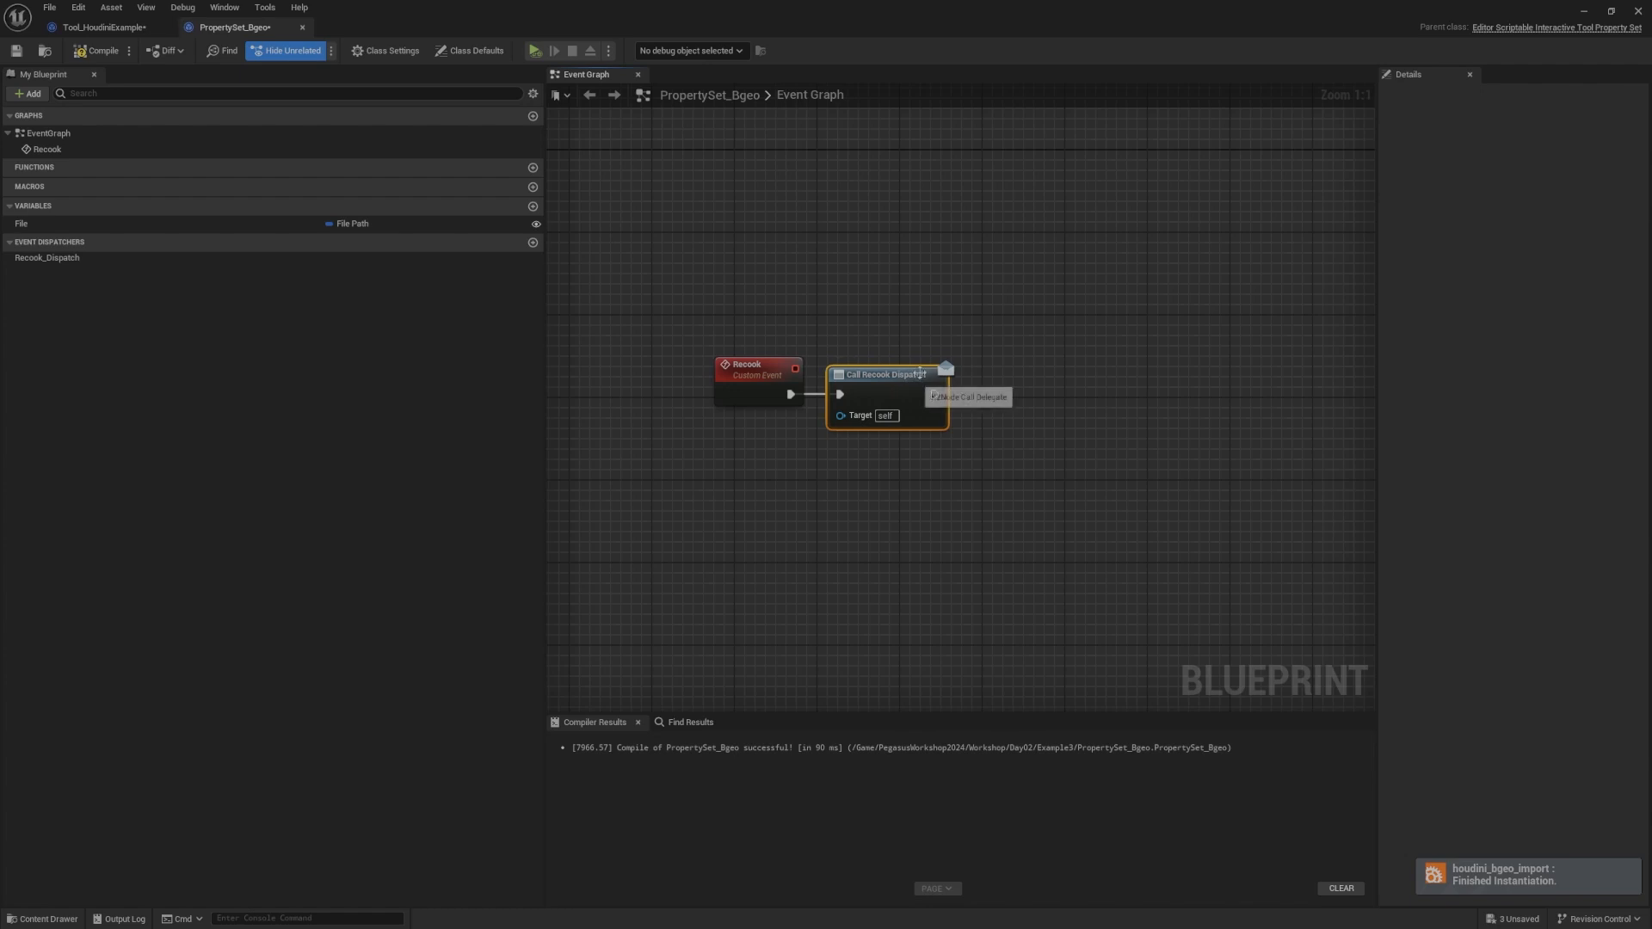
pyautogui.click(868, 334)
pyautogui.click(16, 50)
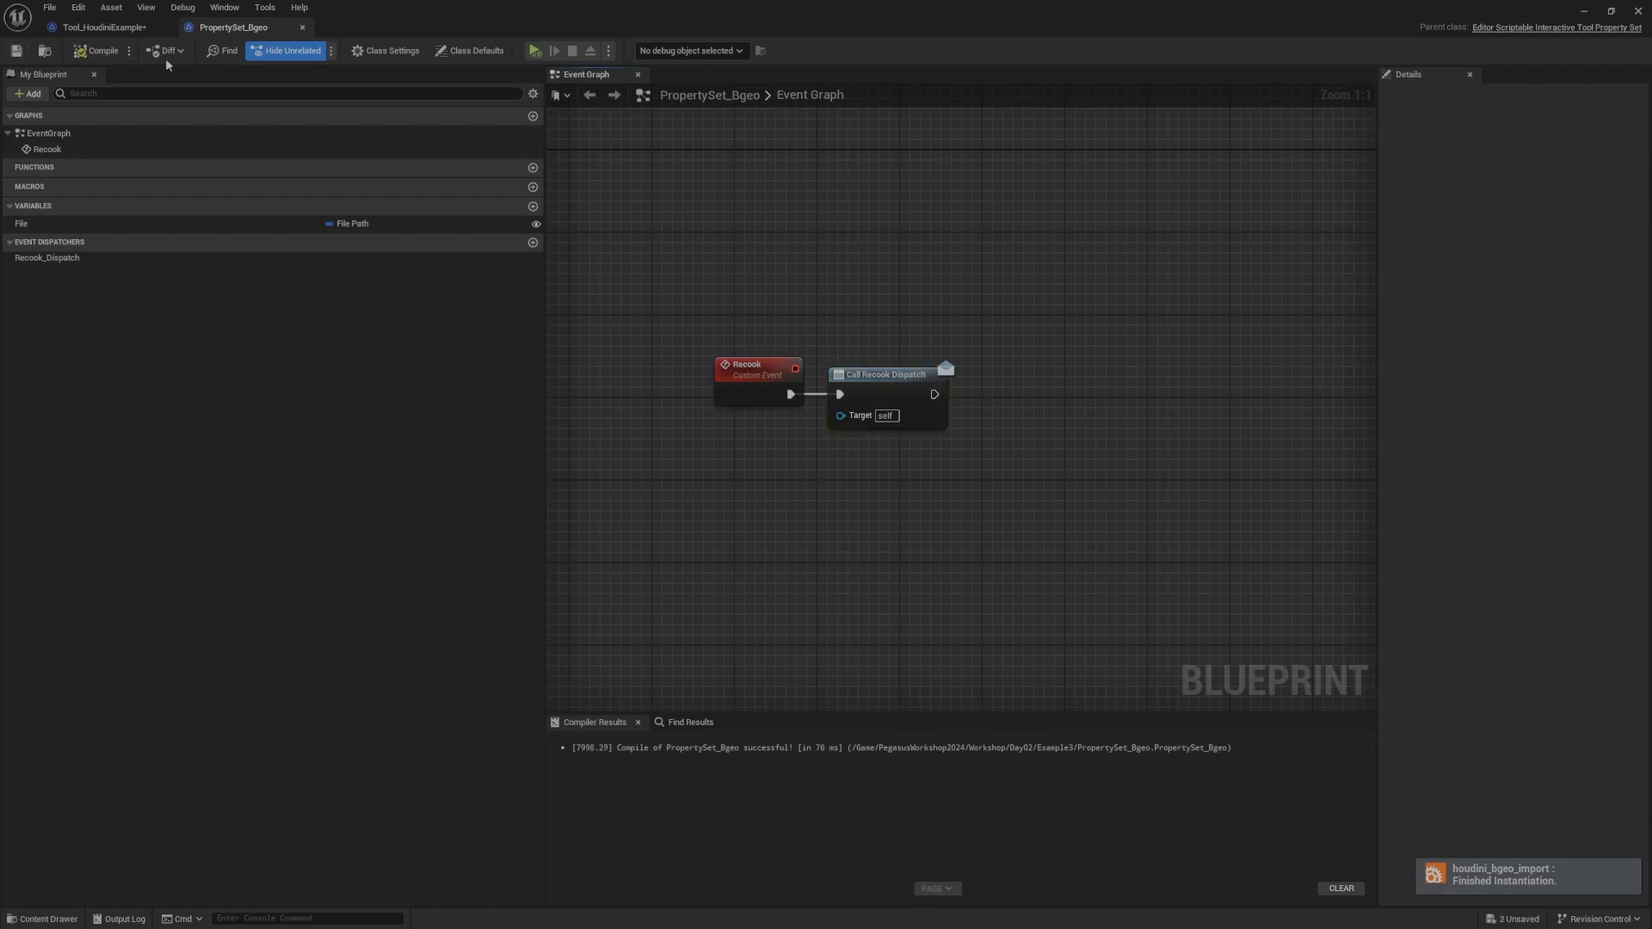
# Step: Review the Tool_HoudiniExample event graph against the Recook_Dispatch dispatcher in PropertySet_Bgeo
pyautogui.click(103, 27)
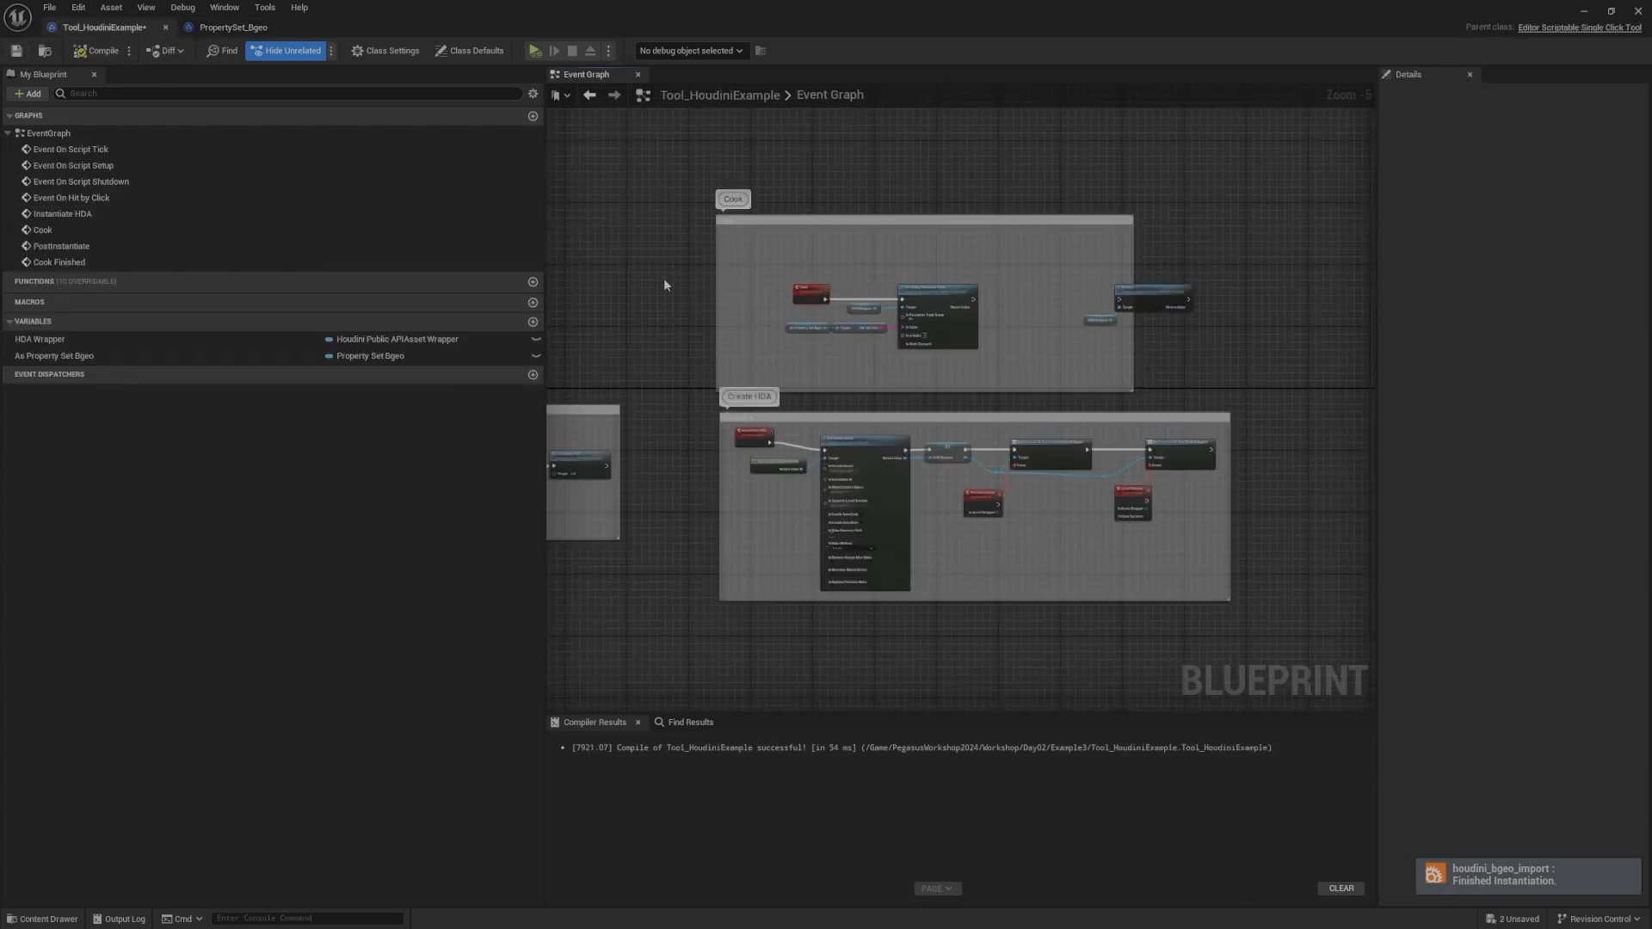
pyautogui.scroll(-1, 667, 282)
pyautogui.moveTo(879, 351); pyautogui.dragTo(830, 174, button='right')
pyautogui.scroll(6, 839, 177)
pyautogui.moveTo(835, 309); pyautogui.dragTo(891, 288, button='right')
pyautogui.click(225, 27)
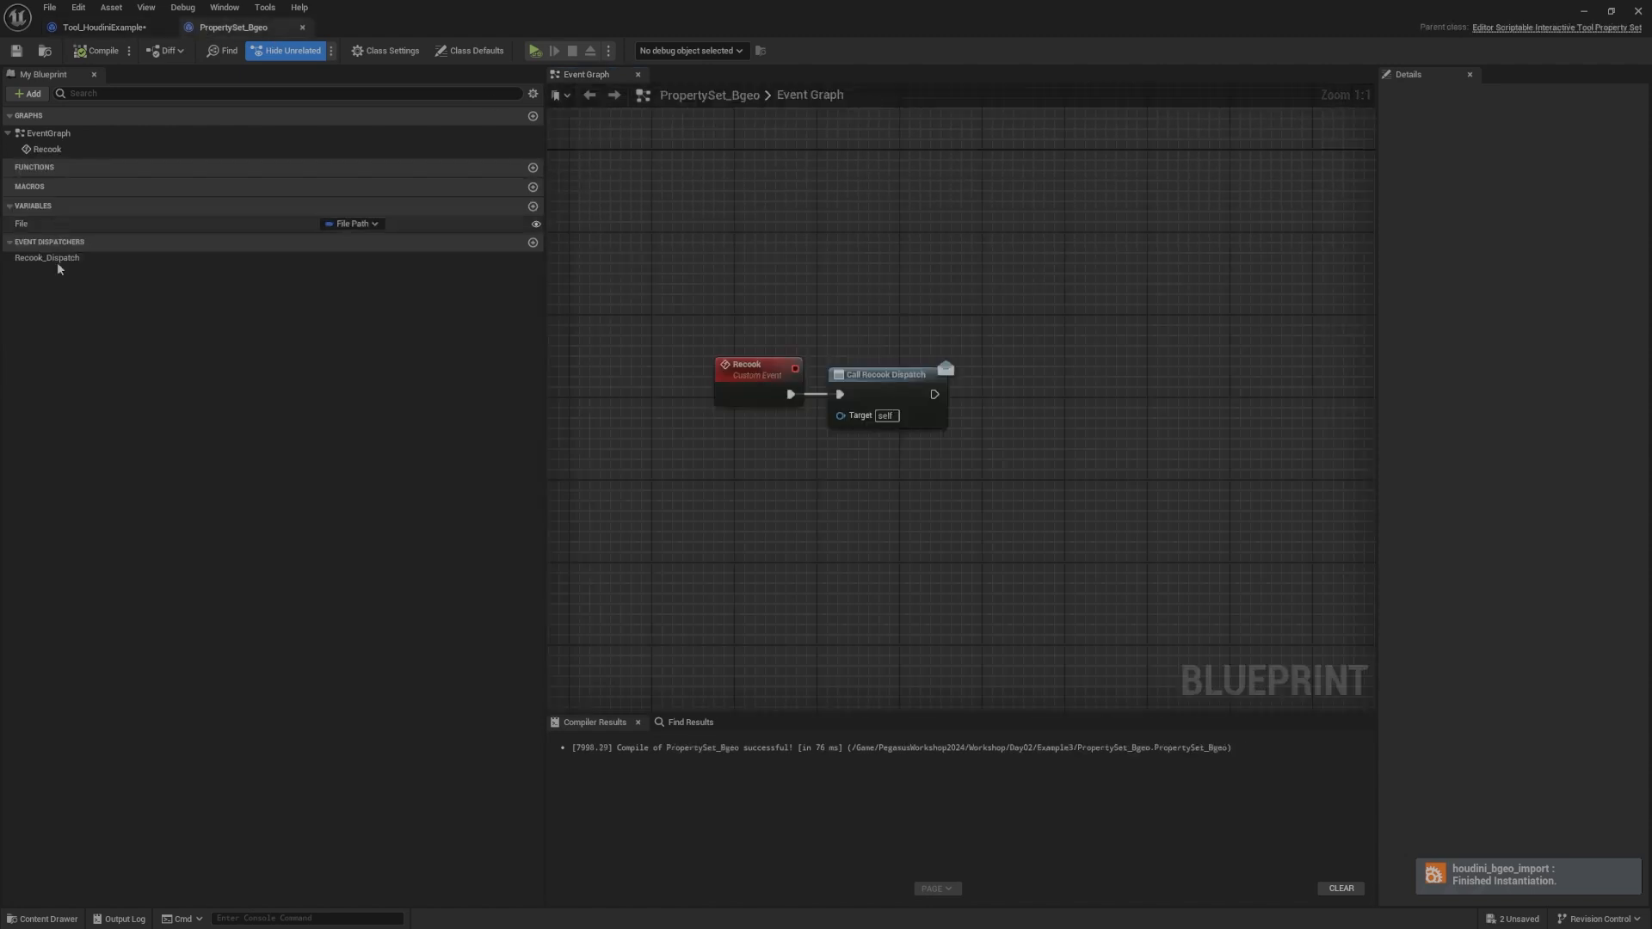
pyautogui.click(117, 31)
pyautogui.moveTo(938, 332); pyautogui.dragTo(973, 380, button='right')
pyautogui.moveTo(812, 327); pyautogui.dragTo(860, 266, button='right')
pyautogui.scroll(-1, 874, 278)
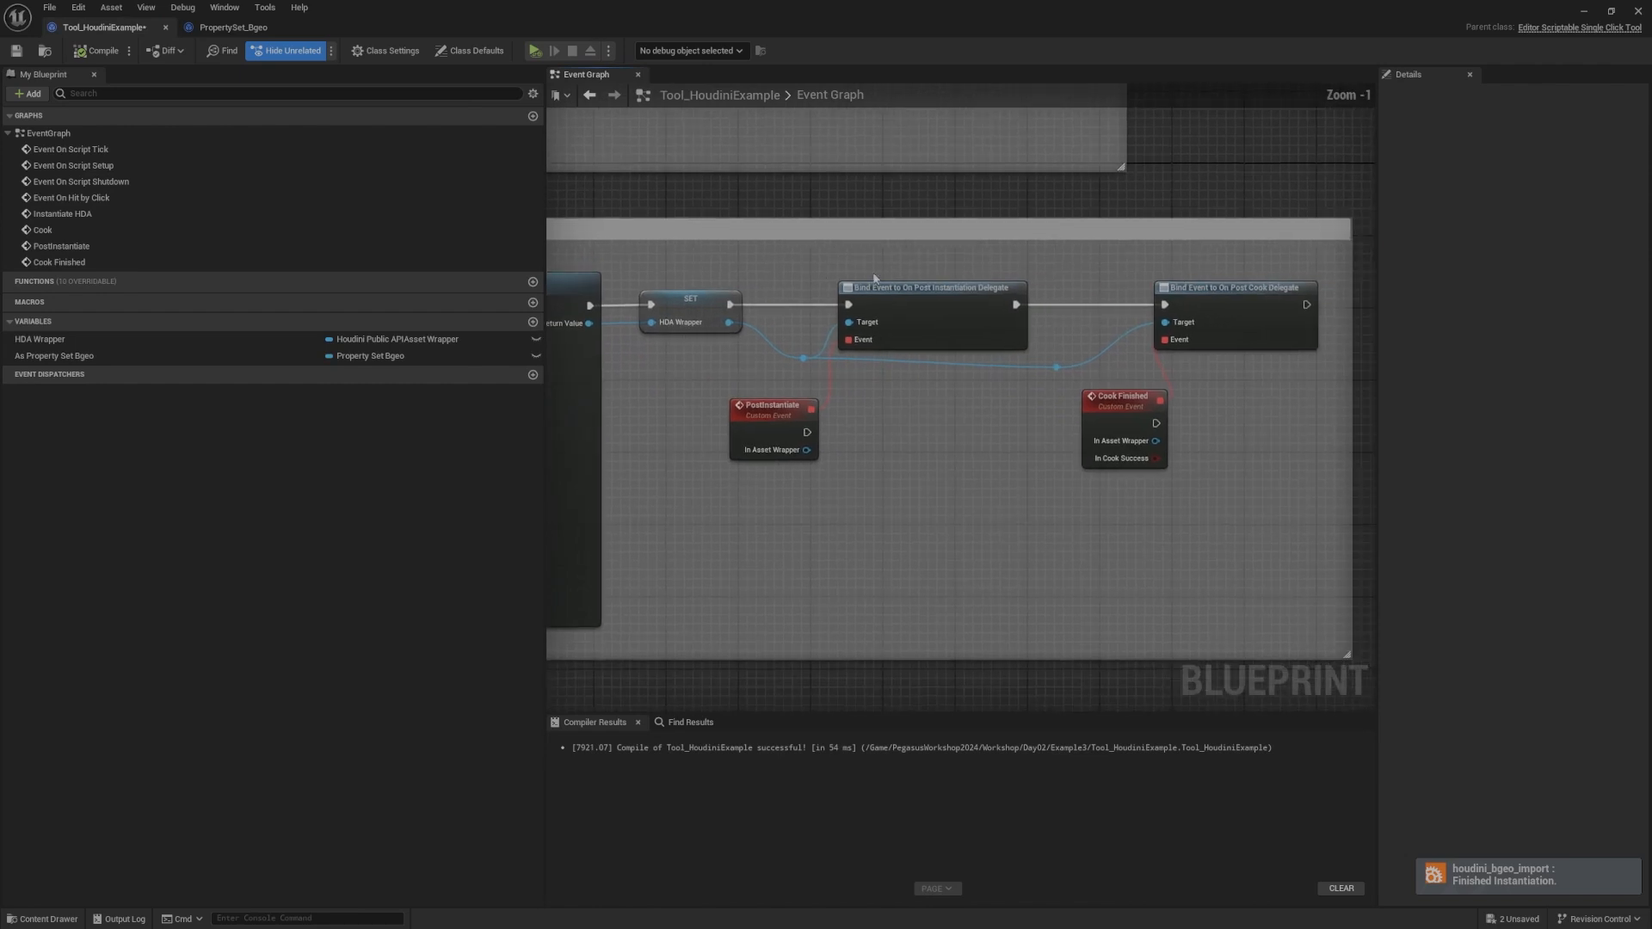
# Step: Examine how the Create HDA group binds PostInstantiate and Cook Finished to the post-instantiation and post-cook delegates
pyautogui.moveTo(998, 273); pyautogui.dragTo(988, 309, button='right')
pyautogui.moveTo(1008, 303); pyautogui.dragTo(895, 351)
pyautogui.moveTo(1051, 305); pyautogui.dragTo(914, 307, button='right')
pyautogui.moveTo(1033, 291); pyautogui.dragTo(1131, 347)
pyautogui.moveTo(1029, 306); pyautogui.dragTo(1207, 284, button='right')
pyautogui.click(1133, 284)
pyautogui.scroll(-1, 1133, 283)
pyautogui.moveTo(1048, 290); pyautogui.dragTo(926, 337)
pyautogui.moveTo(899, 298); pyautogui.dragTo(1069, 290, button='right')
pyautogui.click(1110, 280)
pyautogui.moveTo(1070, 277); pyautogui.dragTo(843, 346)
pyautogui.moveTo(822, 350); pyautogui.dragTo(947, 285)
pyautogui.moveTo(947, 285); pyautogui.dragTo(706, 315, button='right')
pyautogui.scroll(-2, 706, 315)
pyautogui.scroll(4, 903, 404)
pyautogui.moveTo(670, 396); pyautogui.dragTo(668, 425)
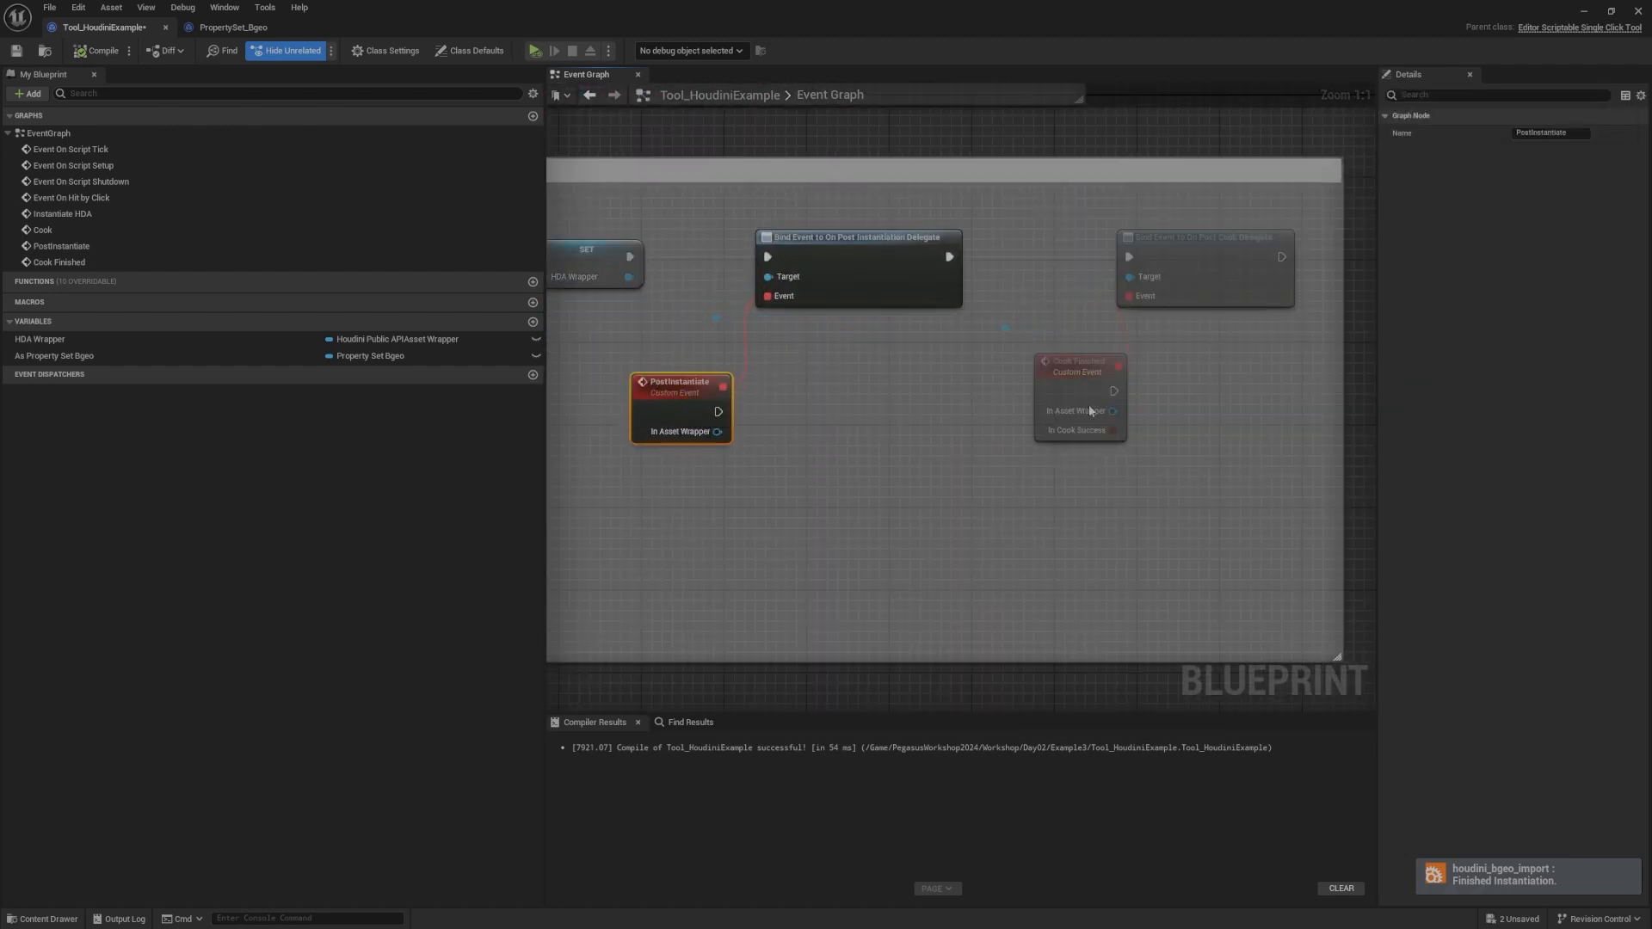
# Step: Move Event On Script Setup and the Adding Property Set to Tool group left to make room in the setup chain
pyautogui.scroll(-6, 895, 430)
pyautogui.rightClick(978, 418)
pyautogui.scroll(-2, 680, 310)
pyautogui.moveTo(679, 310); pyautogui.dragTo(1228, 236, button='right')
pyautogui.scroll(8, 864, 393)
pyautogui.moveTo(863, 394); pyautogui.dragTo(858, 433, button='right')
pyautogui.scroll(-2, 933, 330)
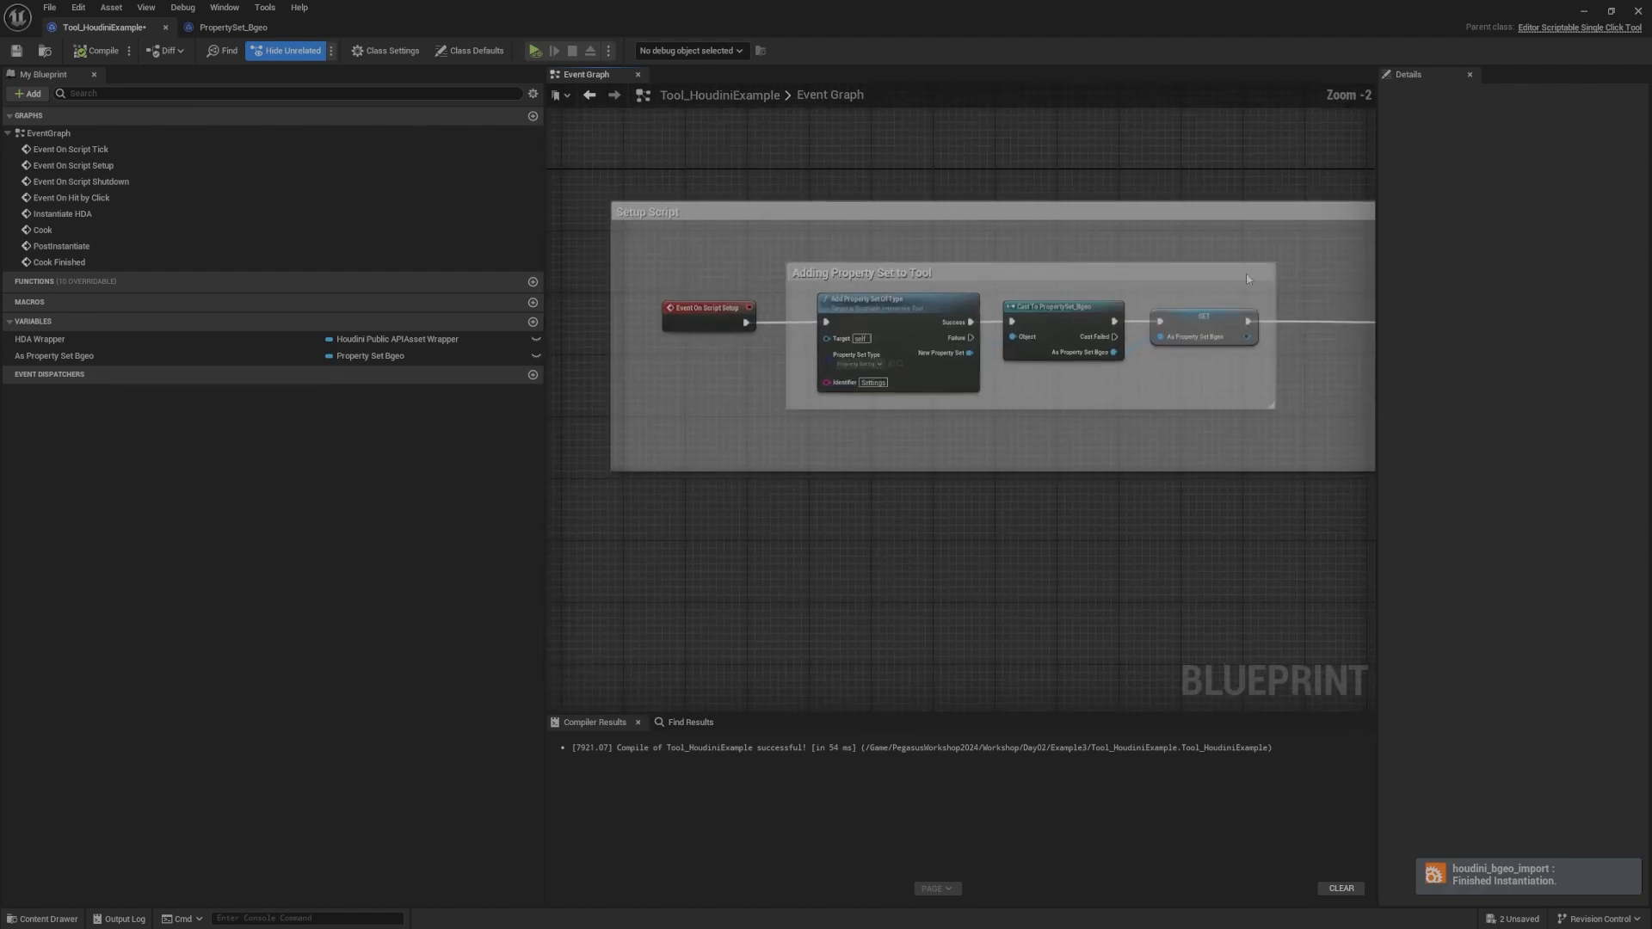
pyautogui.moveTo(1283, 248); pyautogui.dragTo(657, 447)
pyautogui.scroll(-1, 830, 333)
pyautogui.moveTo(831, 333); pyautogui.dragTo(971, 327, button='right')
pyautogui.moveTo(1016, 313); pyautogui.dragTo(752, 312)
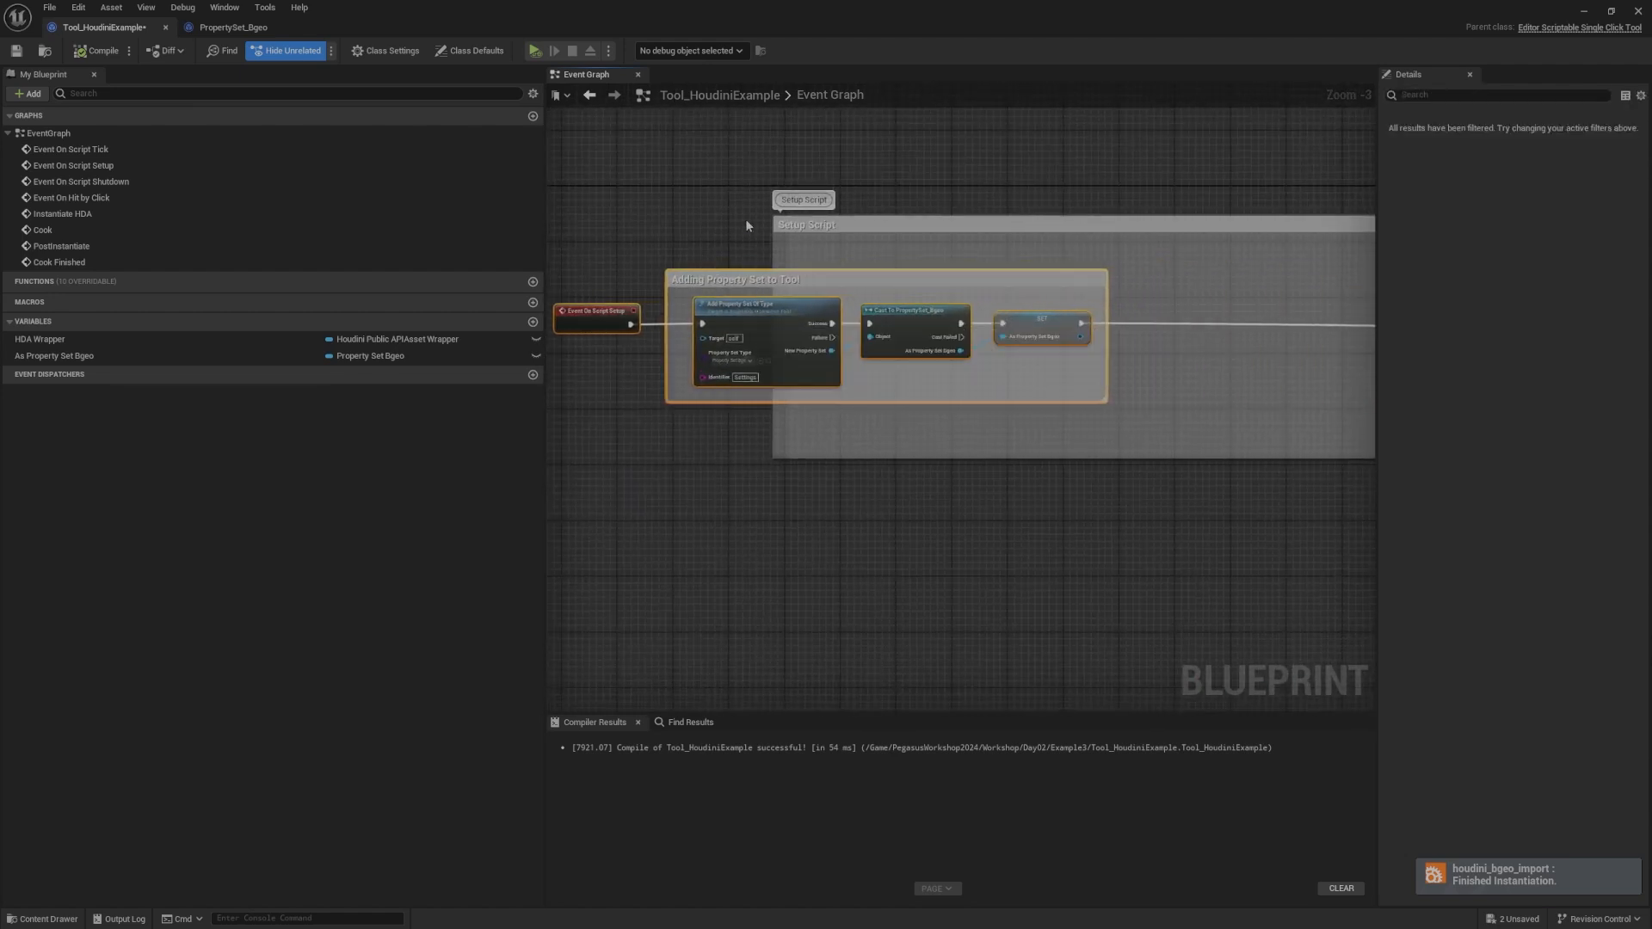
# Step: Extend the Setup Script comment leftward to enclose the moved event and property set group
pyautogui.click(747, 222)
pyautogui.moveTo(772, 239); pyautogui.dragTo(879, 255, button='right')
pyautogui.moveTo(877, 256); pyautogui.dragTo(648, 257)
# Step: Inspect the setup chain around the As Property Set Bgeo setter and the Recook event in PropertySet_Bgeo
pyautogui.scroll(-2, 1204, 333)
pyautogui.moveTo(1311, 332); pyautogui.dragTo(880, 319, button='right')
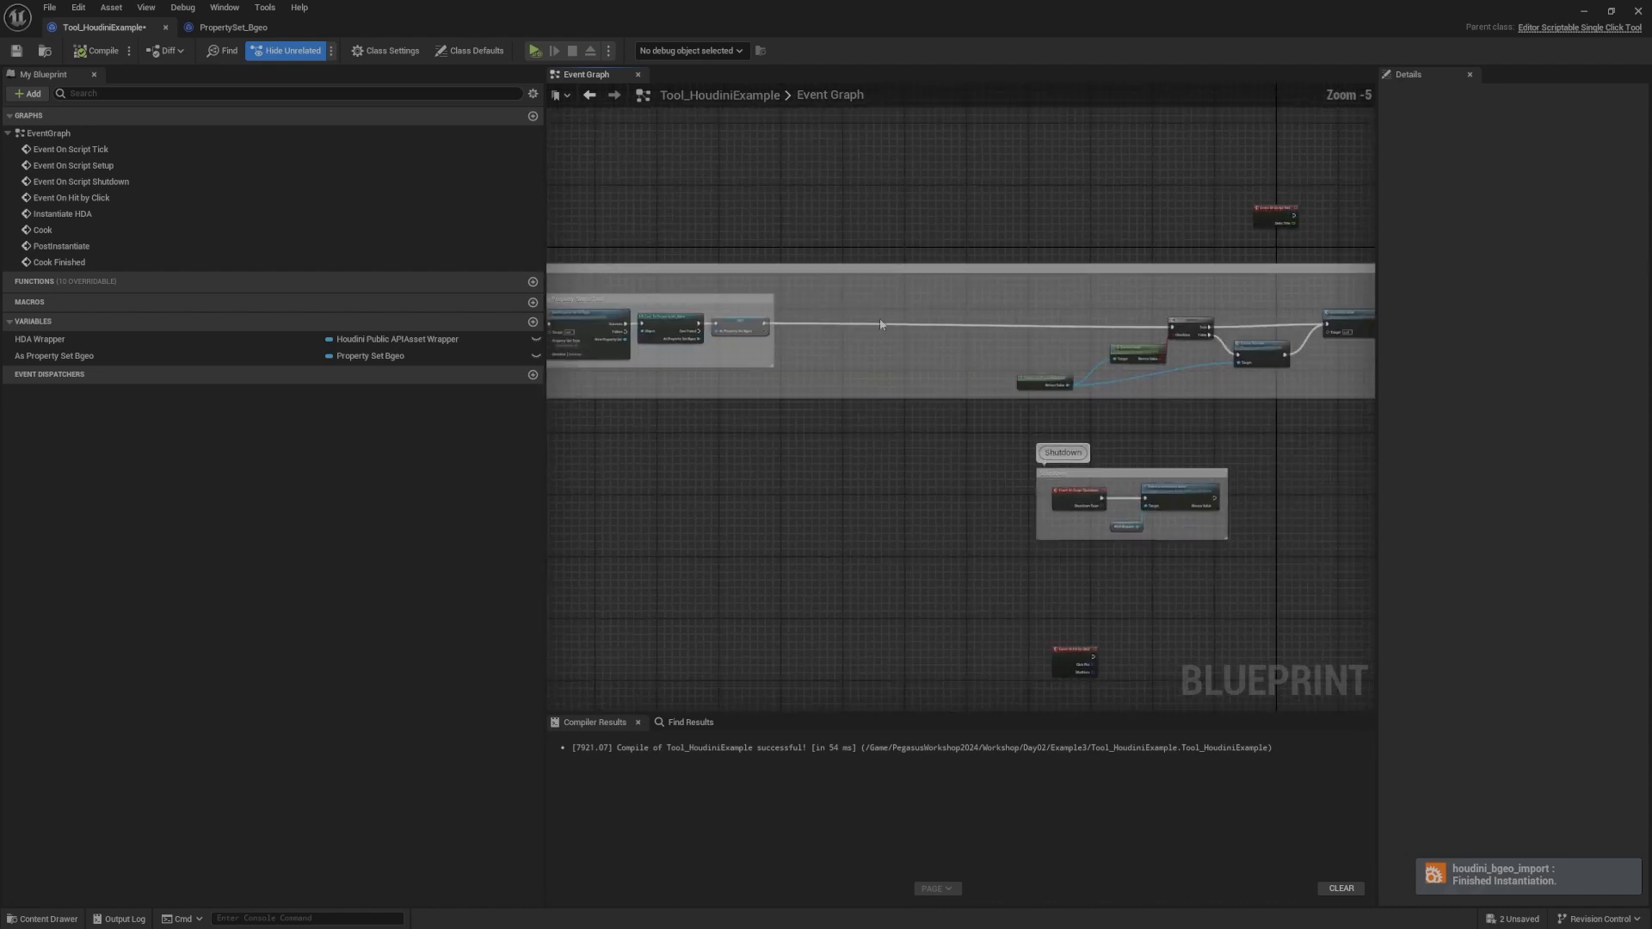
pyautogui.moveTo(714, 339); pyautogui.dragTo(778, 354, button='right')
pyautogui.scroll(5, 941, 334)
pyautogui.moveTo(1007, 336); pyautogui.dragTo(672, 321, button='right')
pyautogui.scroll(-3, 672, 321)
pyautogui.moveTo(944, 287); pyautogui.dragTo(1252, 327, button='right')
pyautogui.moveTo(1078, 281); pyautogui.dragTo(1102, 320, button='right')
pyautogui.moveTo(991, 318); pyautogui.dragTo(1279, 319, button='right')
pyautogui.scroll(2, 835, 358)
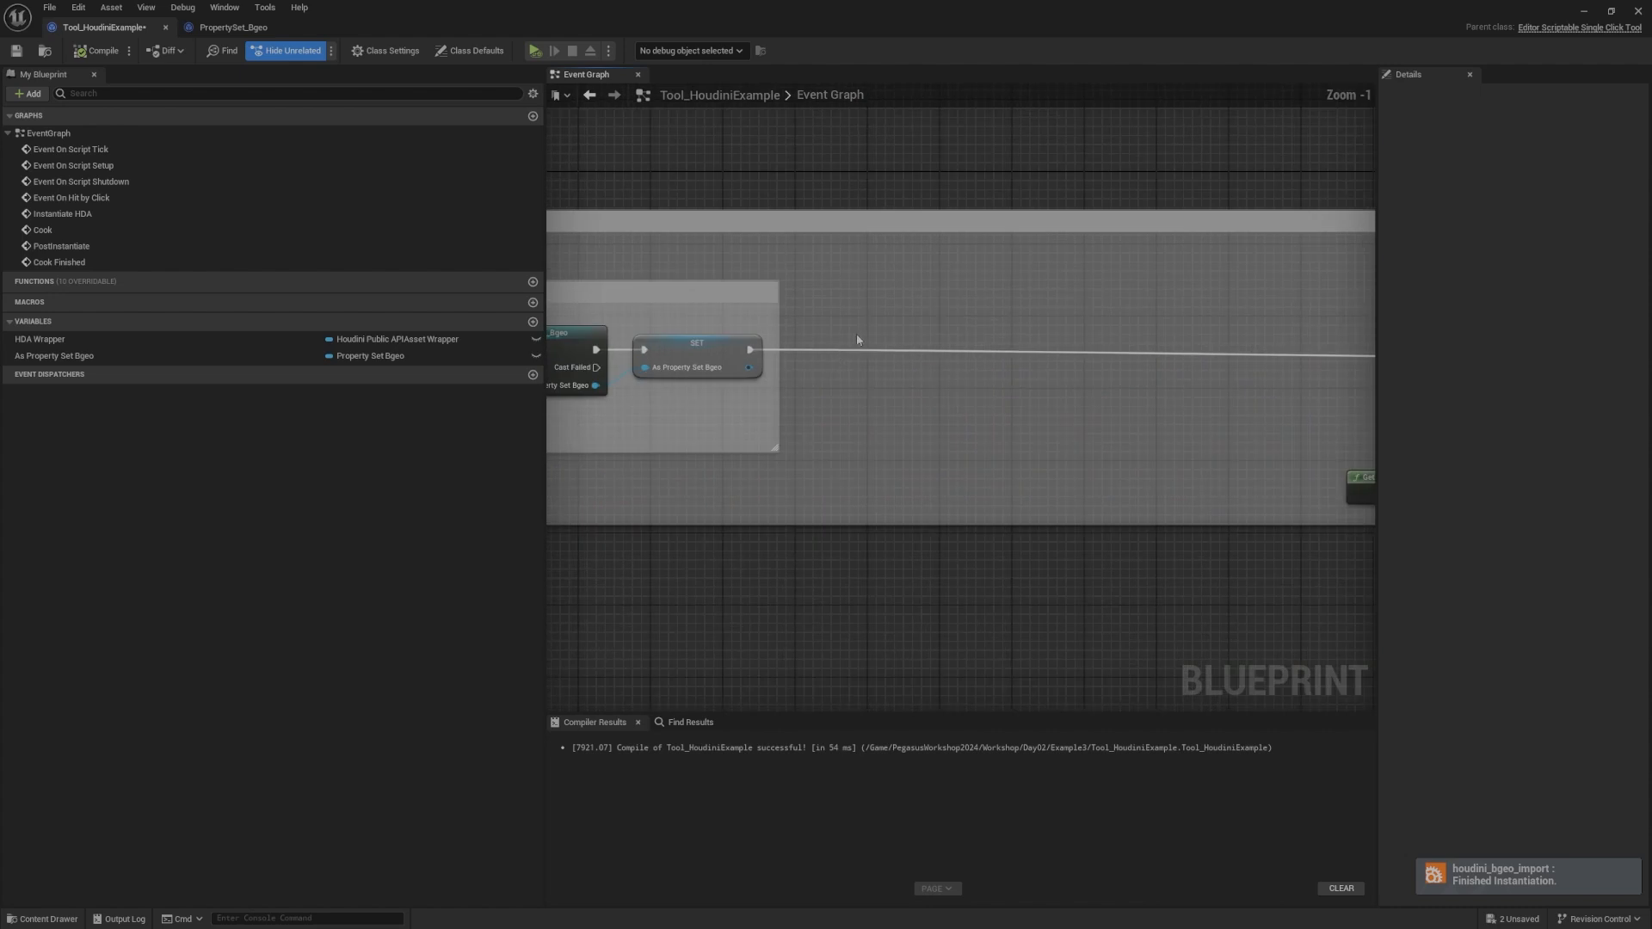
pyautogui.moveTo(859, 339); pyautogui.dragTo(726, 343, button='right')
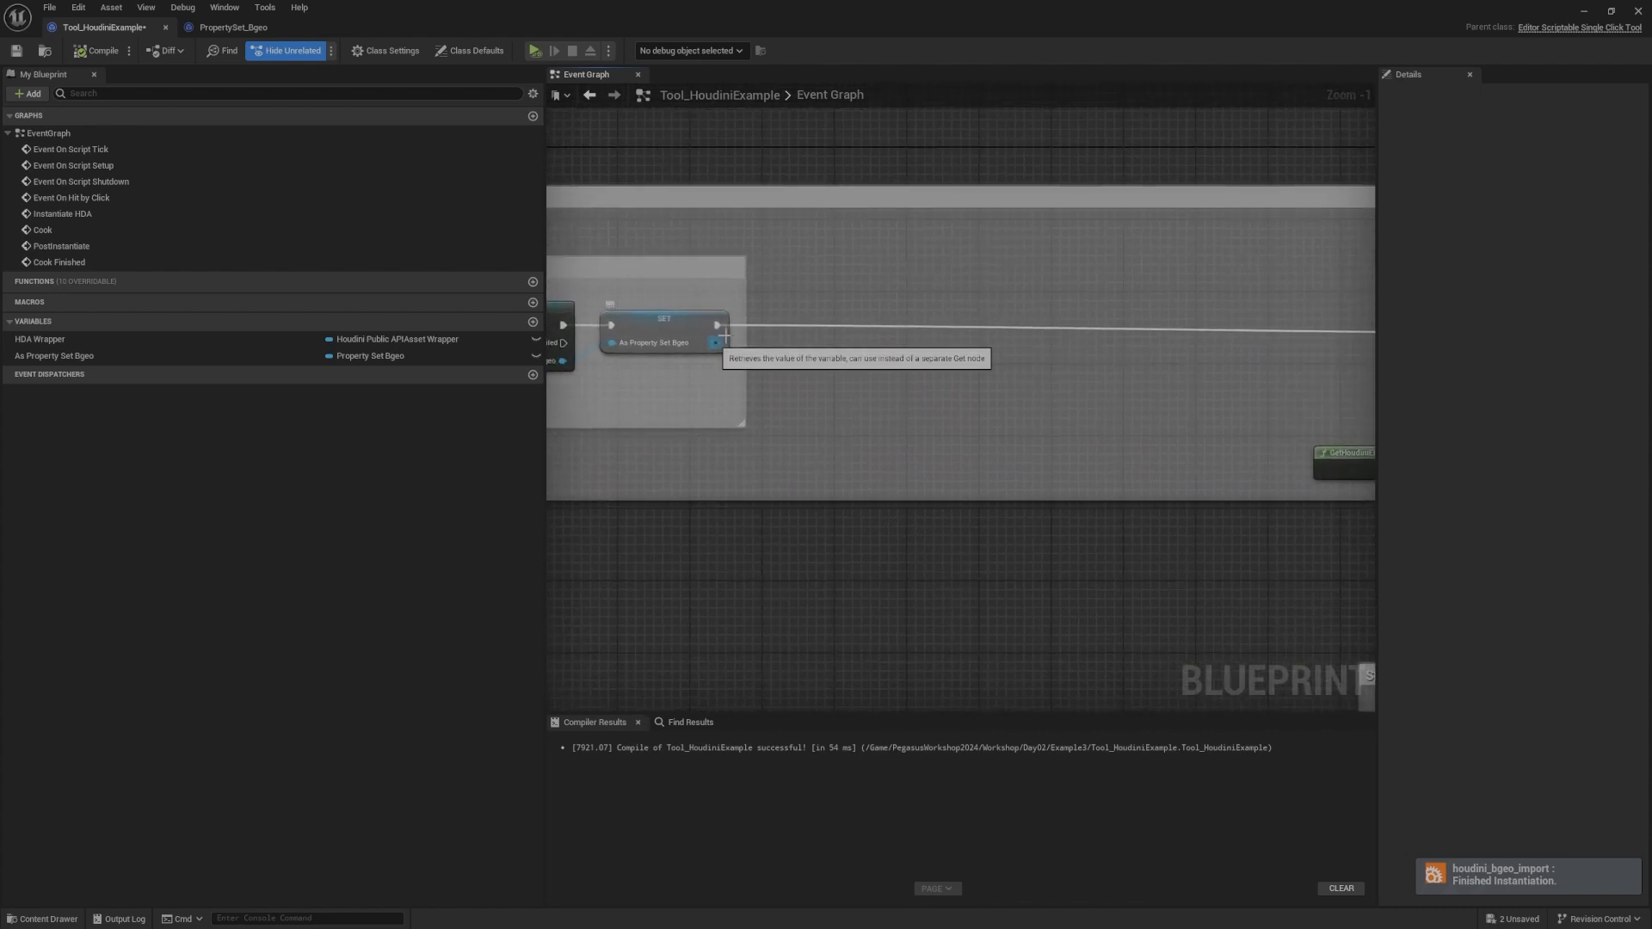
pyautogui.click(233, 27)
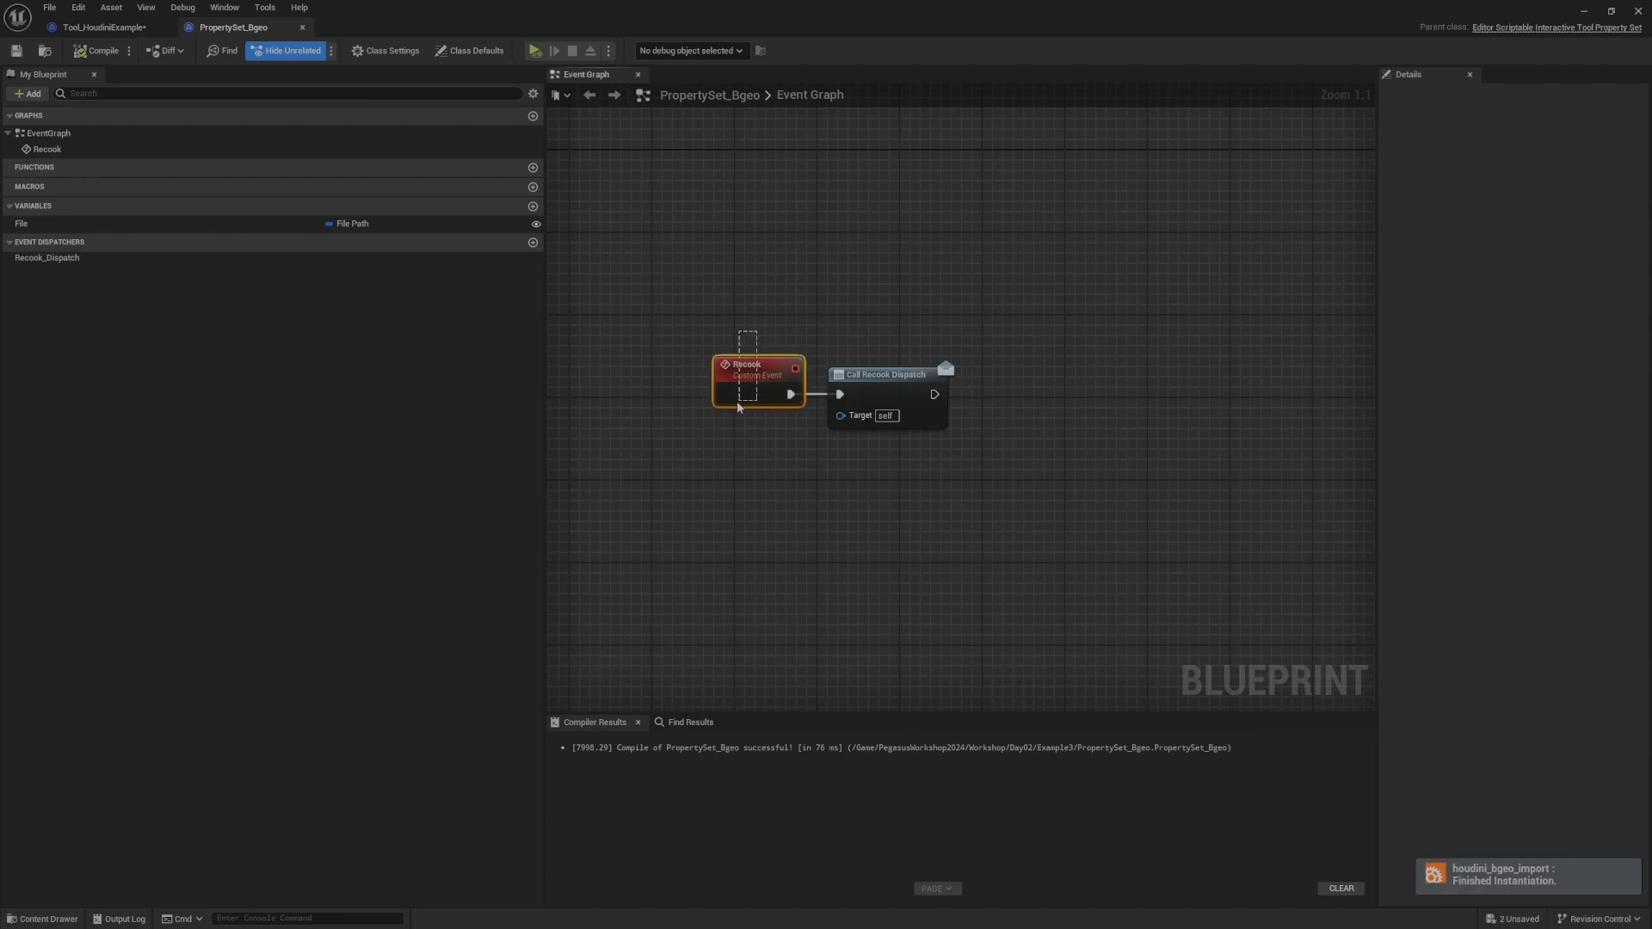
pyautogui.moveTo(737, 408); pyautogui.dragTo(733, 415)
pyautogui.click(689, 413)
pyautogui.click(112, 28)
pyautogui.moveTo(791, 353); pyautogui.dragTo(825, 397, button='right')
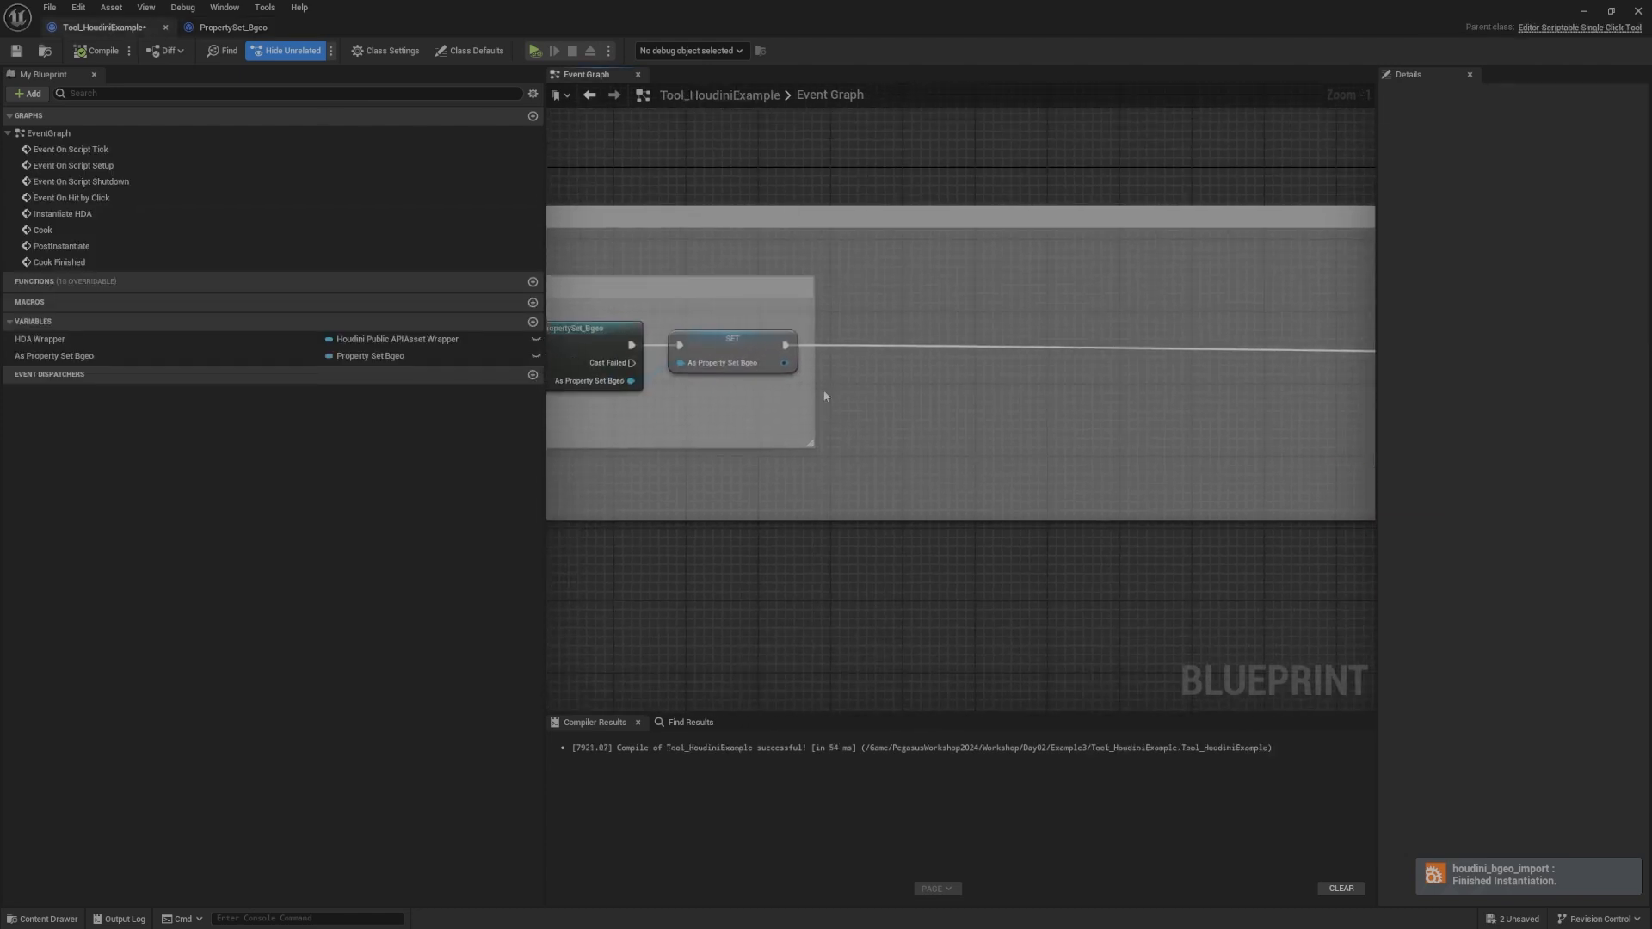
# Step: Add a Bind Event to Recook Dispatch node targeting As Property Set Bgeo and insert it into the setup execution chain after the setter
pyautogui.moveTo(784, 362); pyautogui.dragTo(900, 363)
pyautogui.write('bind')
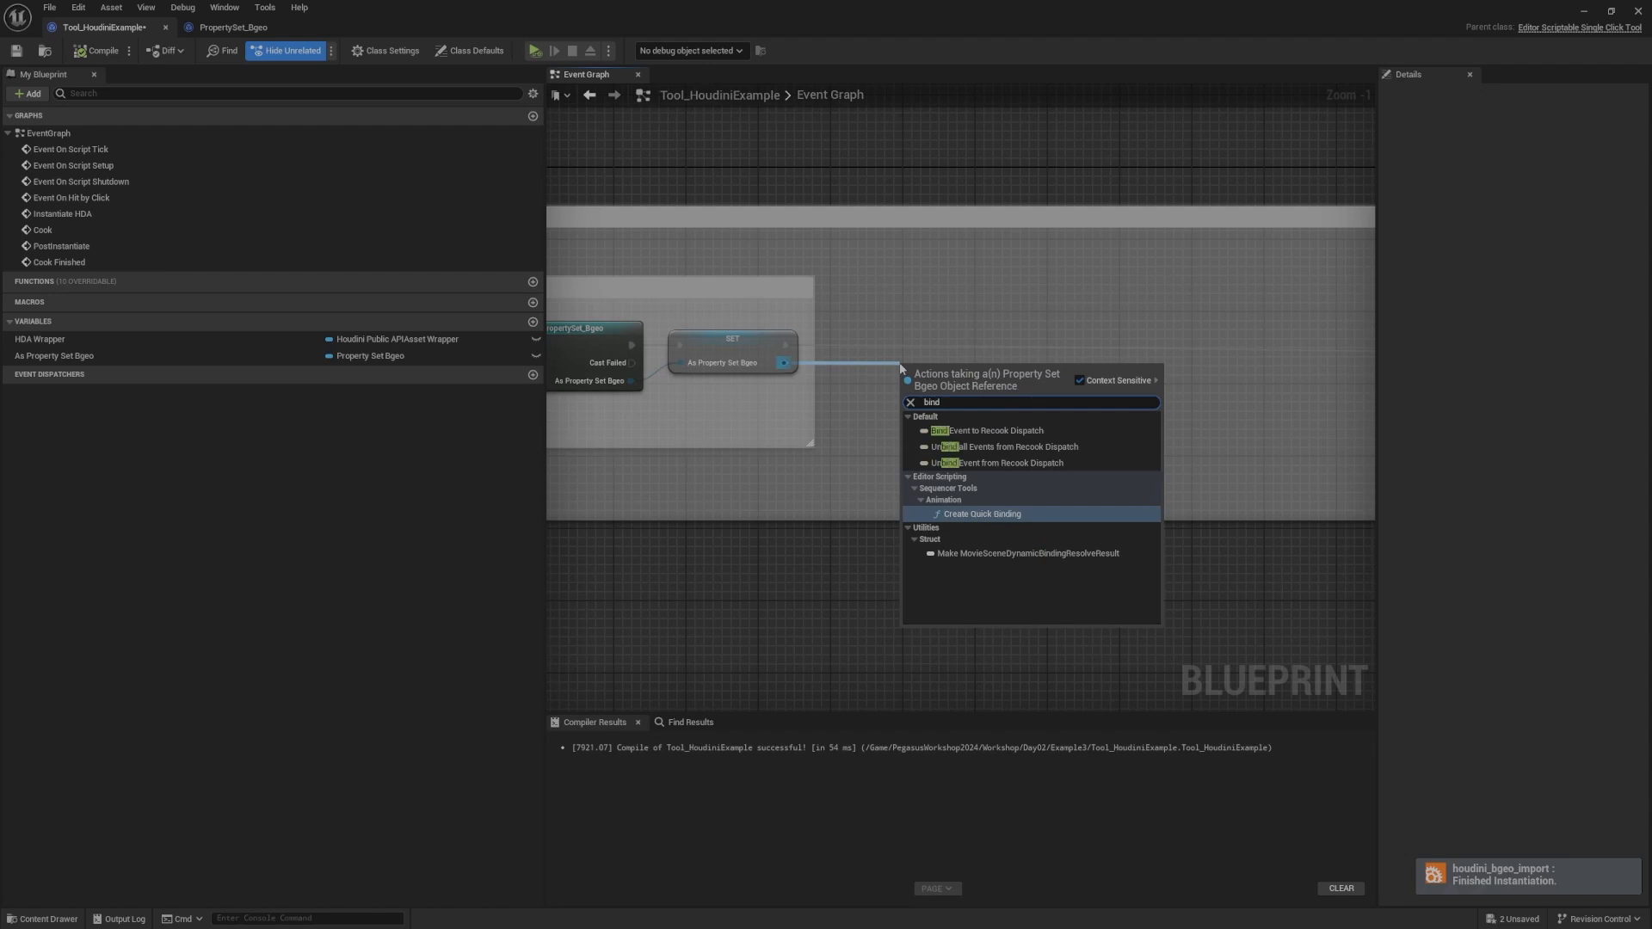
pyautogui.click(989, 432)
pyautogui.moveTo(968, 383); pyautogui.dragTo(966, 355)
pyautogui.click(778, 317)
pyautogui.moveTo(786, 345)
pyautogui.keyDown('ctrl'); pyautogui.mouseDown()
pyautogui.moveTo(891, 290)
pyautogui.moveTo(1024, 354)
pyautogui.moveTo(1054, 328)
pyautogui.moveTo(750, 351)
pyautogui.moveTo(786, 345)
pyautogui.mouseUp(); pyautogui.keyUp('ctrl')
pyautogui.moveTo(1054, 315); pyautogui.dragTo(1036, 333)
pyautogui.click(1075, 307)
pyautogui.moveTo(1075, 307); pyautogui.dragTo(1030, 271, button='right')
# Step: Create a custom event named Received_Cook_Signal for the bind node's Event input and place it just beneath that node
pyautogui.moveTo(941, 344); pyautogui.dragTo(910, 454)
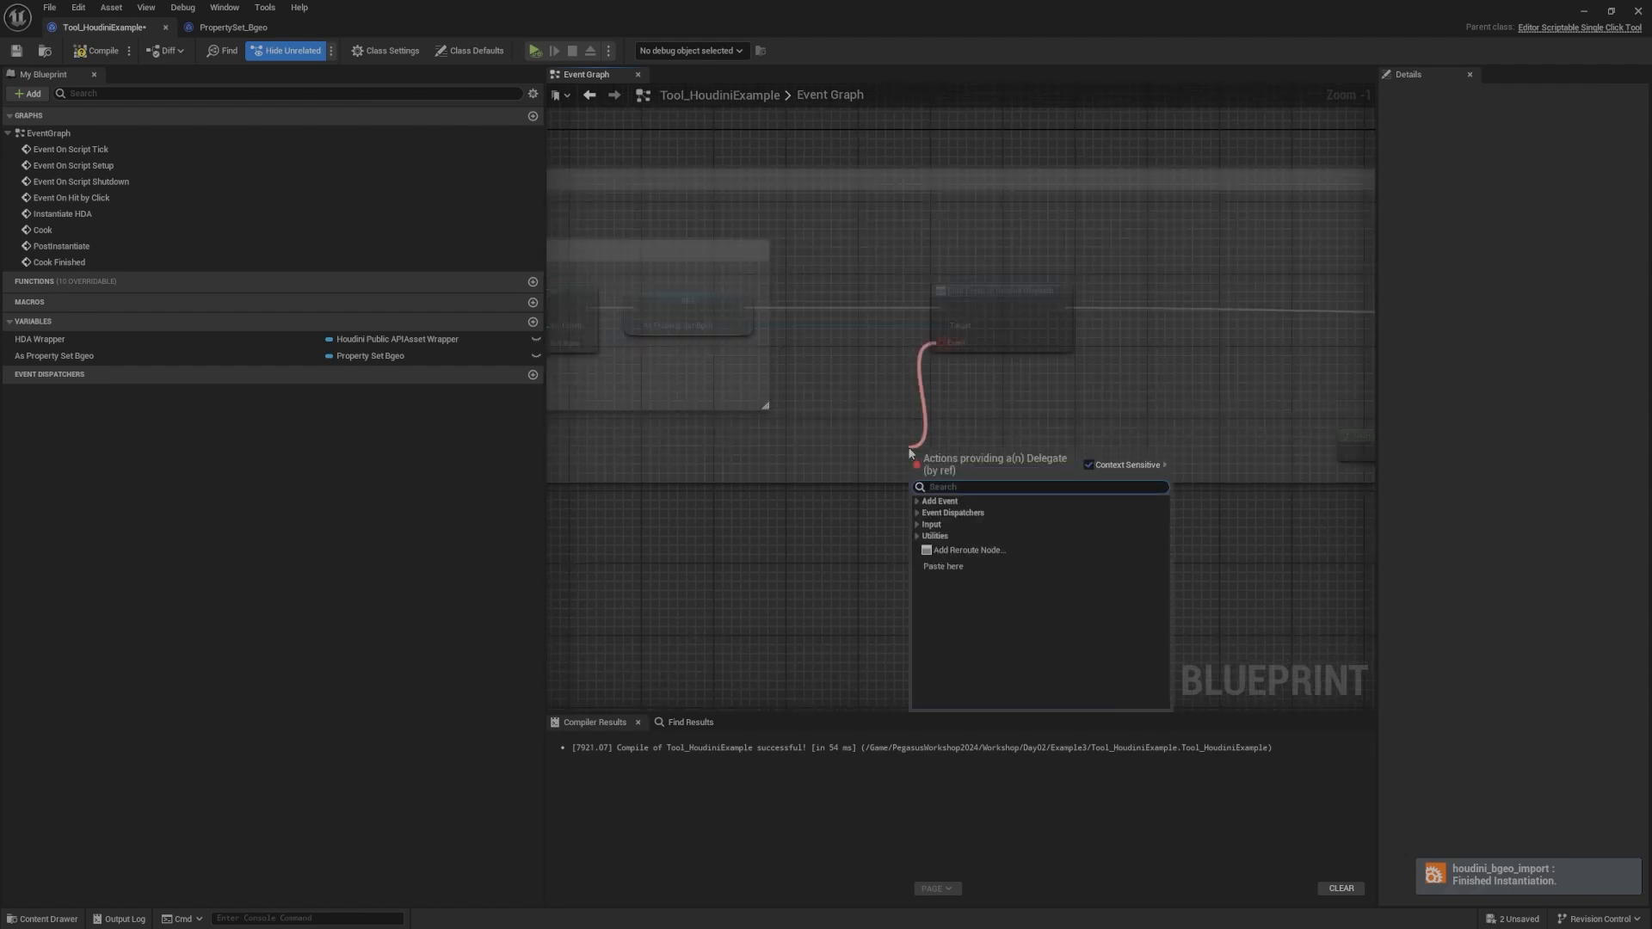
pyautogui.write('custom')
pyautogui.press('Return')
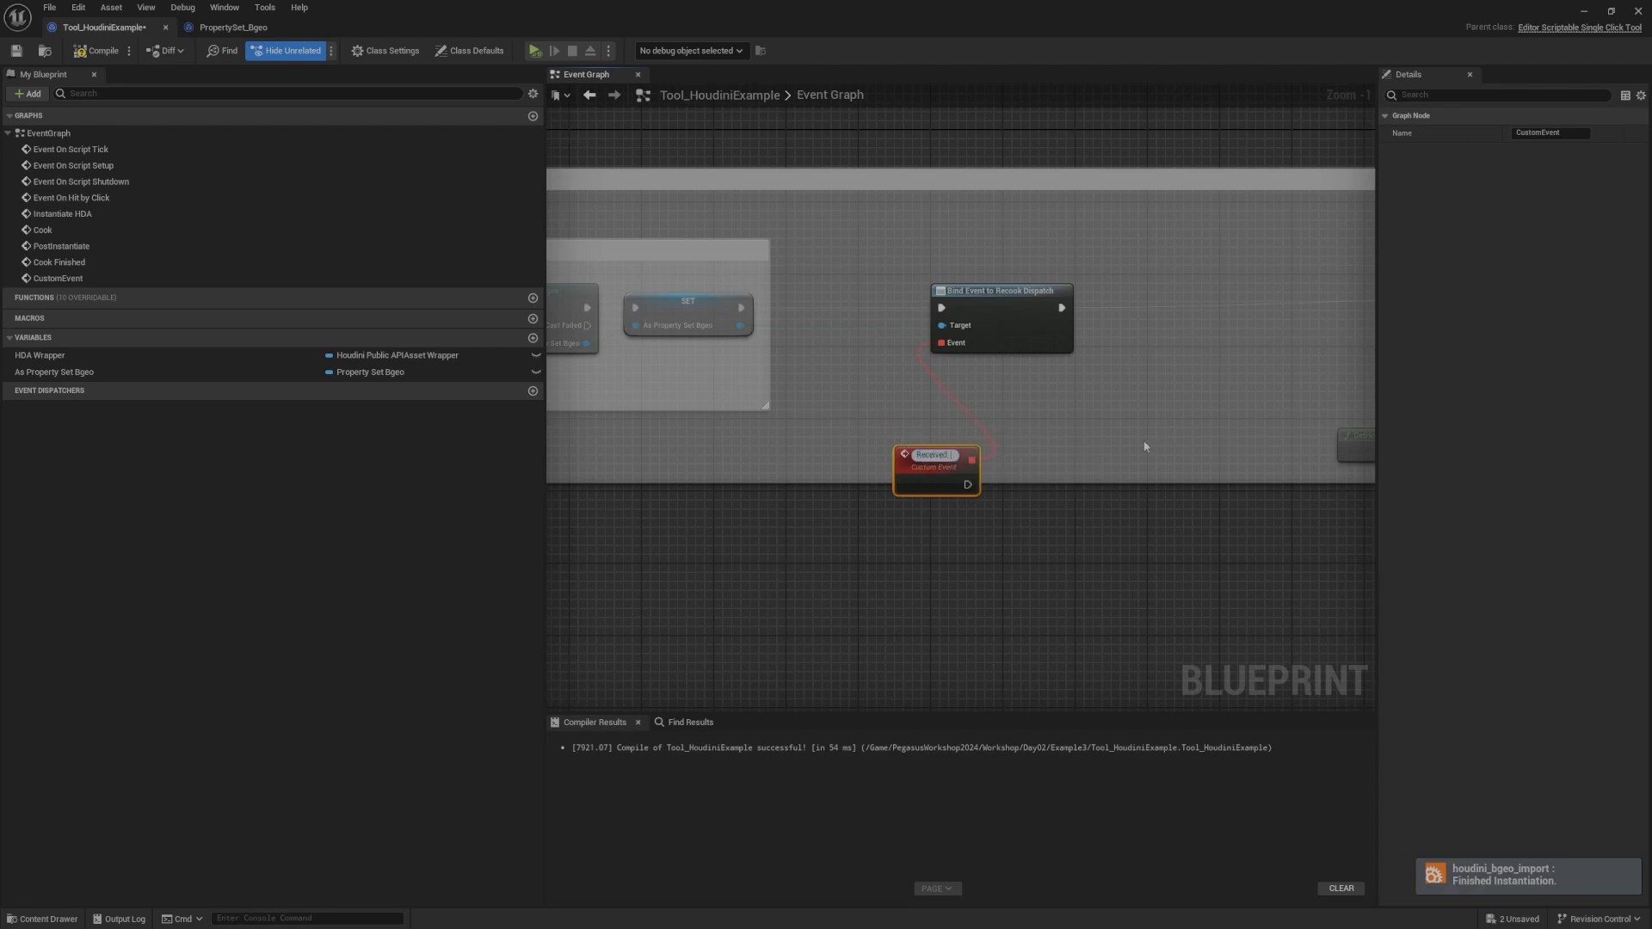
pyautogui.write('nal')
pyautogui.press('Return')
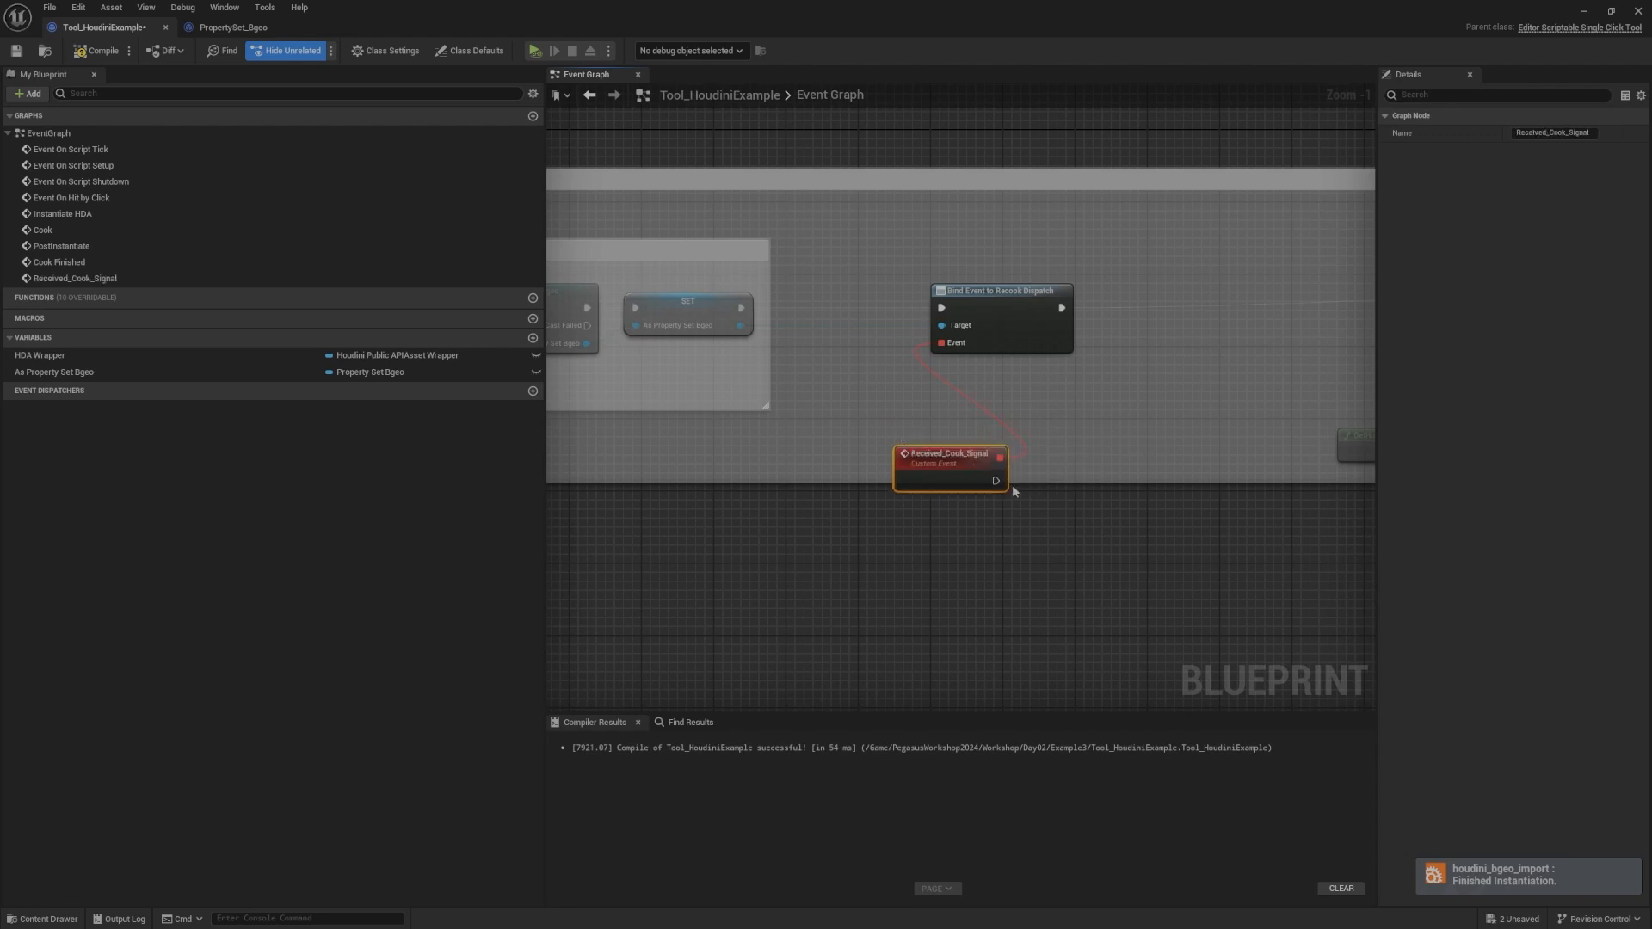
pyautogui.moveTo(947, 470); pyautogui.dragTo(884, 419)
pyautogui.click(1005, 369)
pyautogui.moveTo(1008, 367); pyautogui.dragTo(999, 369, button='right')
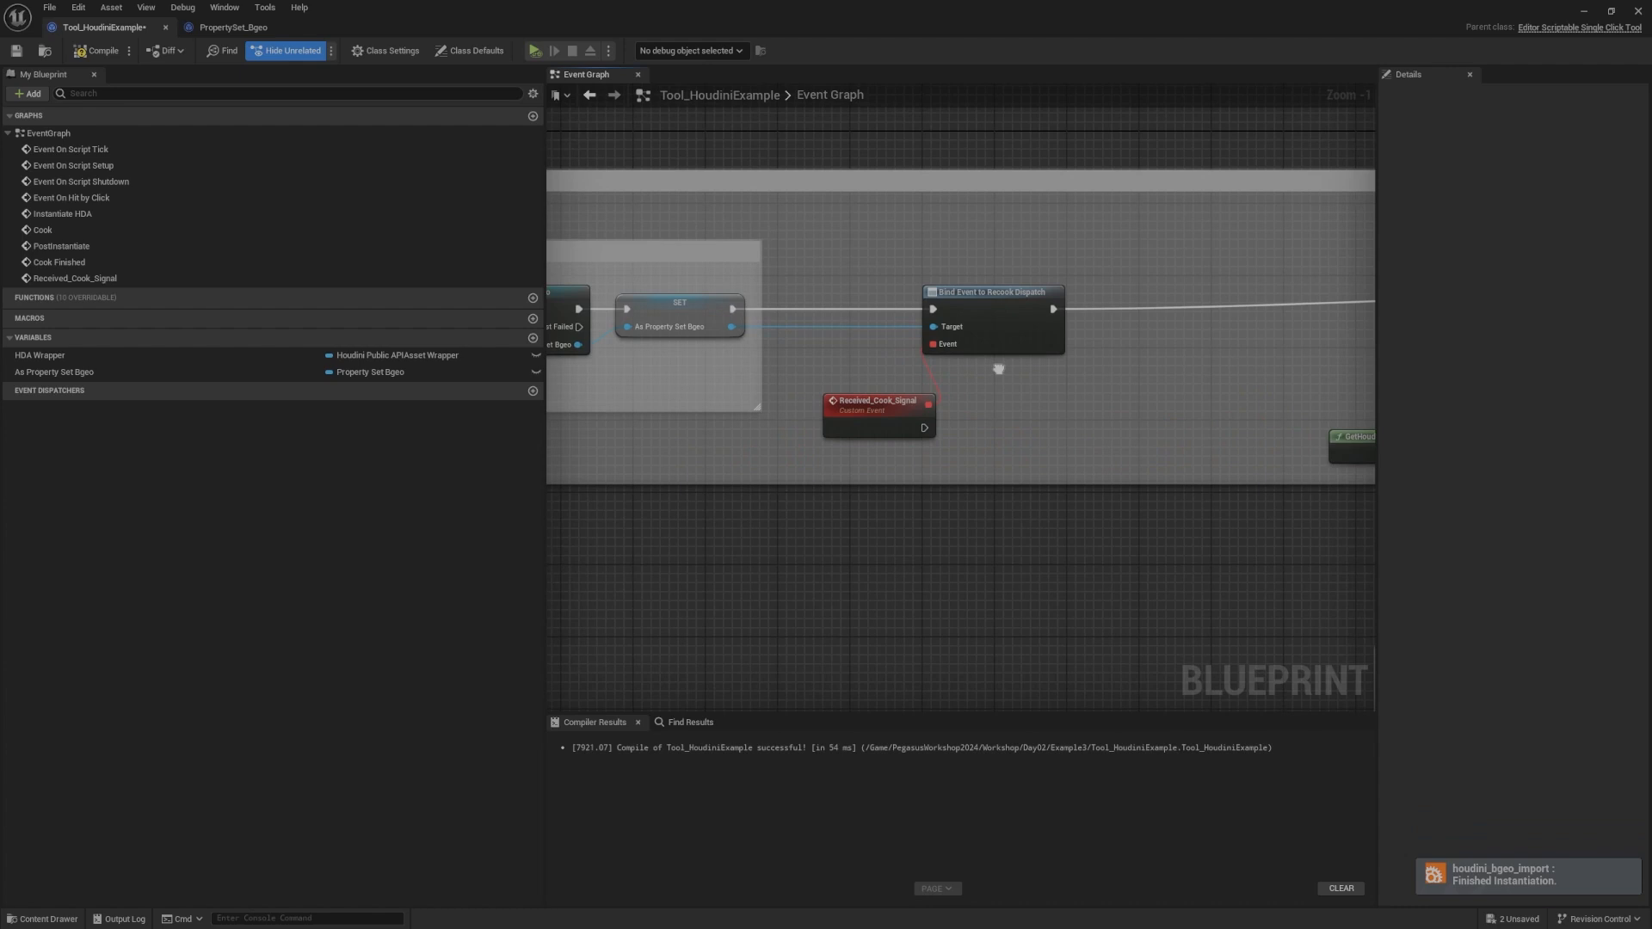
# Step: Check the Cook event's group, then call Cook from the Received_Cook_Signal event
pyautogui.click(867, 431)
pyautogui.scroll(-7, 1005, 401)
pyautogui.moveTo(1322, 311); pyautogui.dragTo(859, 354, button='right')
pyautogui.scroll(8, 900, 333)
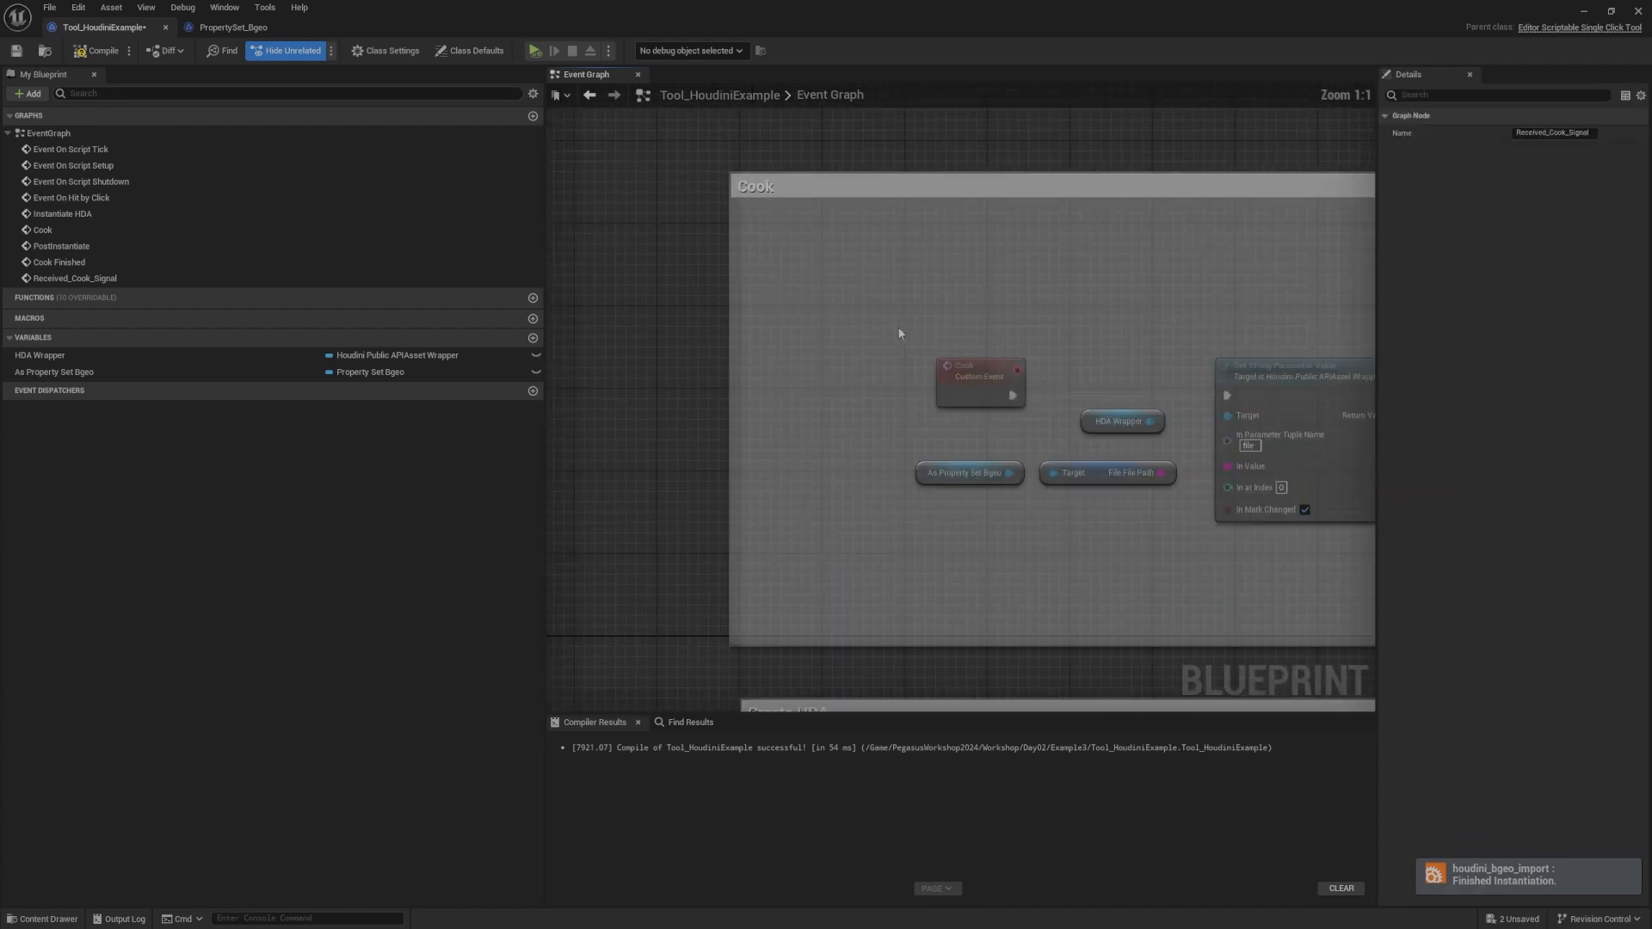
pyautogui.click(1043, 342)
pyautogui.scroll(-6, 822, 298)
pyautogui.moveTo(785, 310); pyautogui.dragTo(1268, 211, button='right')
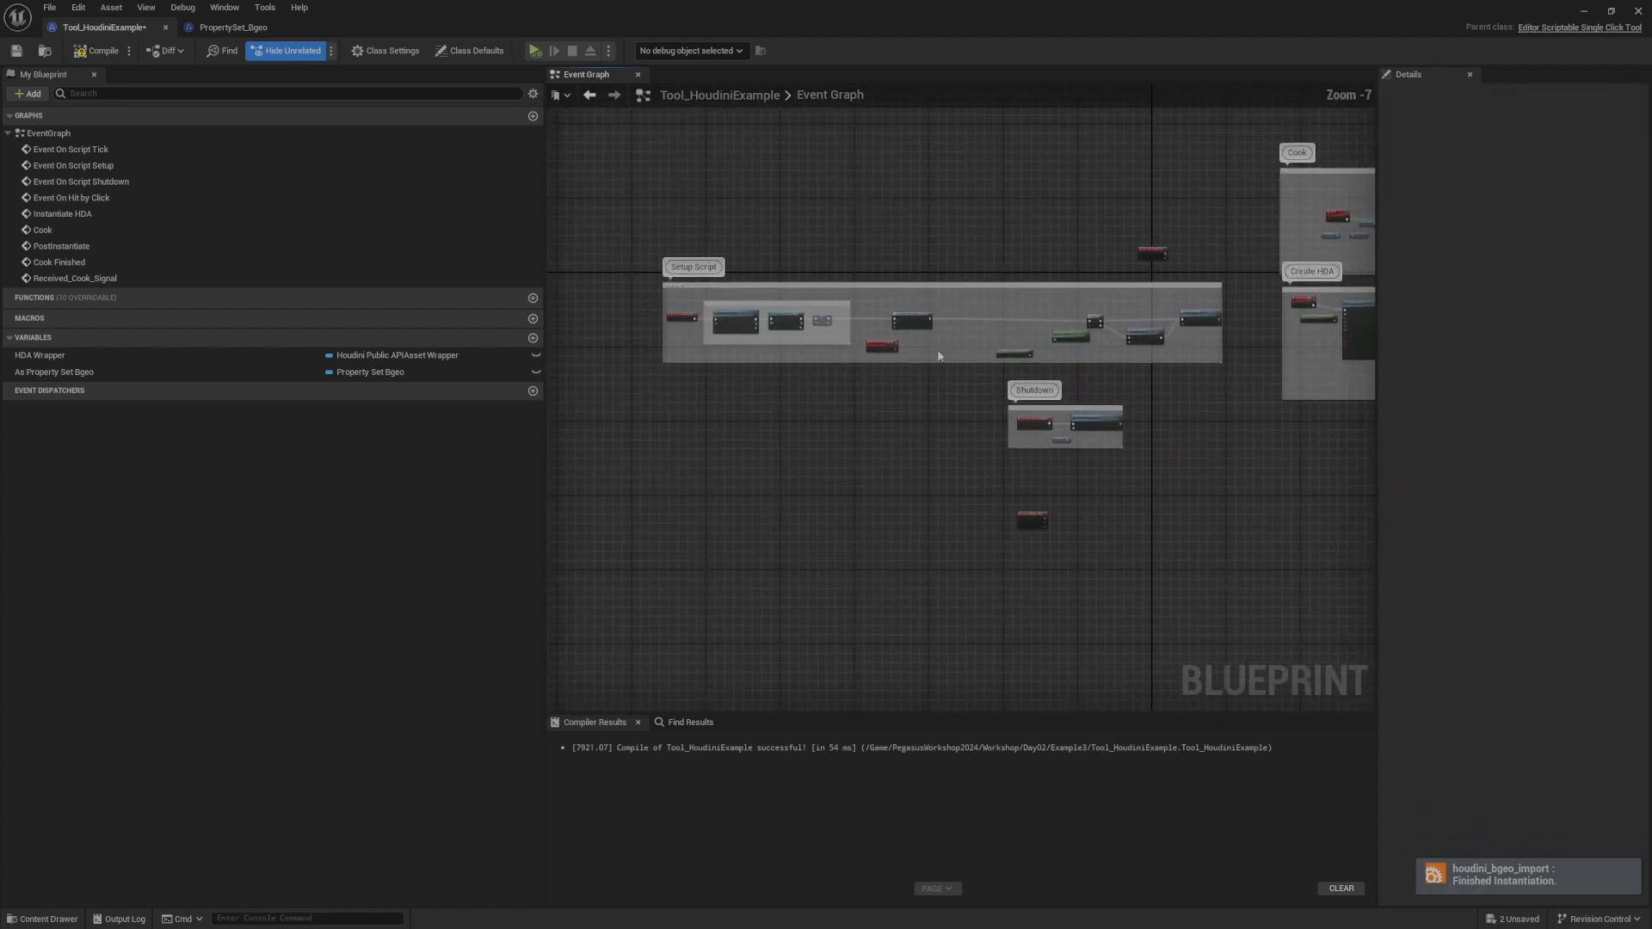
pyautogui.scroll(6, 931, 346)
pyautogui.moveTo(727, 348); pyautogui.dragTo(817, 343)
pyautogui.write('cook')
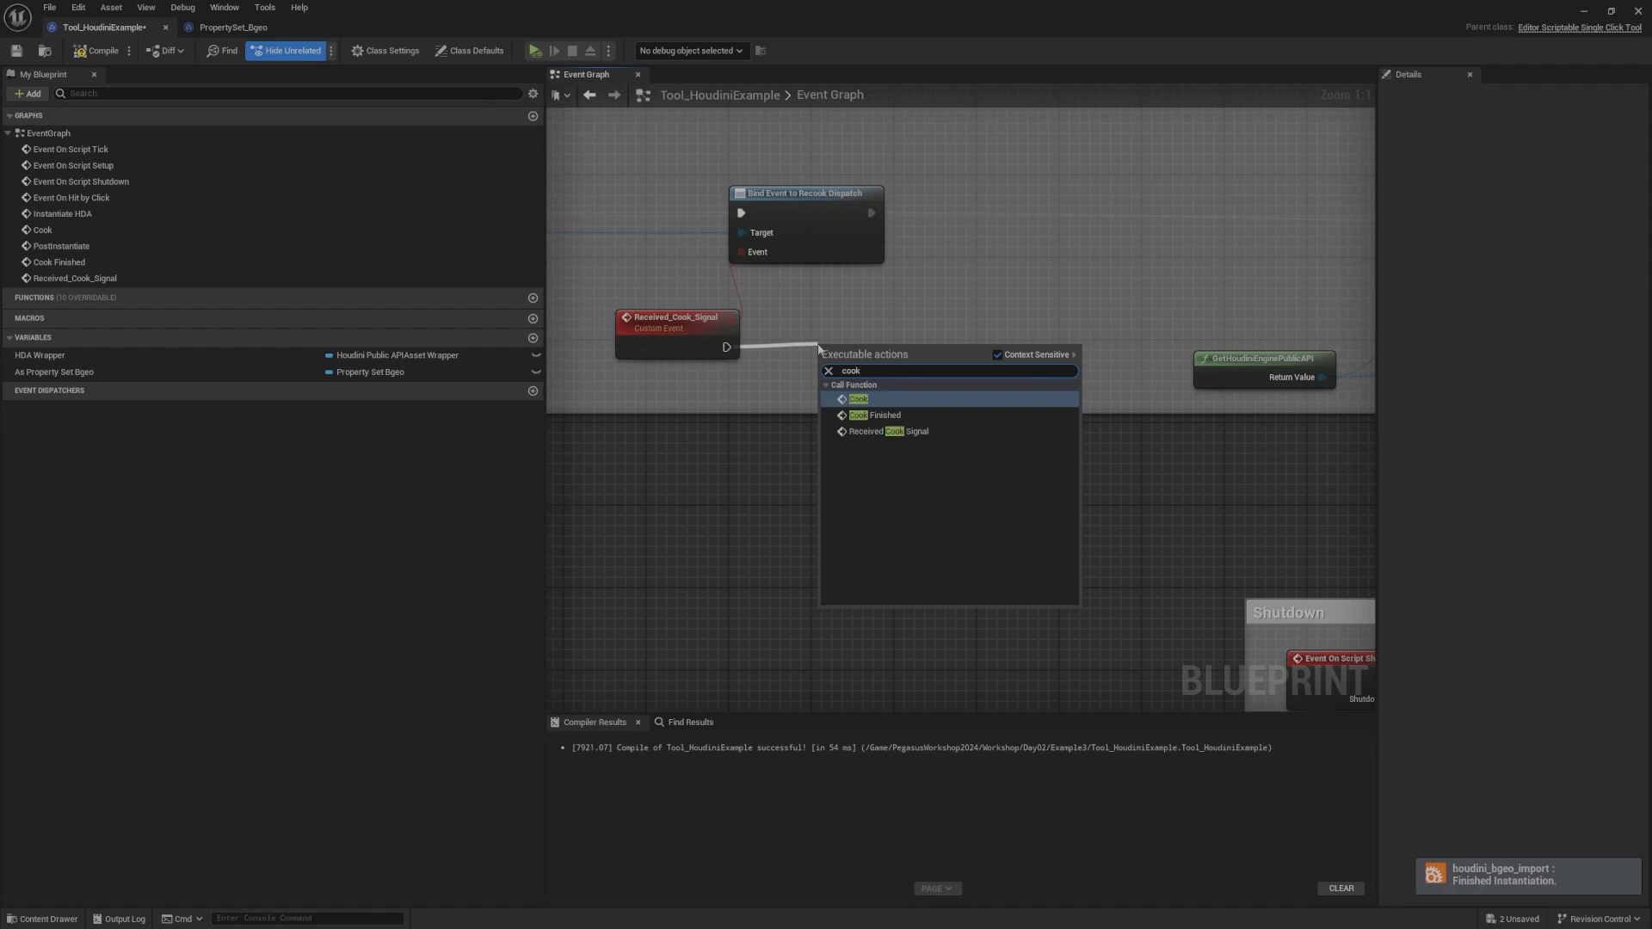
pyautogui.press('Return')
# Step: Enclose the bind node, Received_Cook_Signal and the Cook call in a comment titled "Listen to Events on PropertySet"
pyautogui.scroll(-8, 1084, 338)
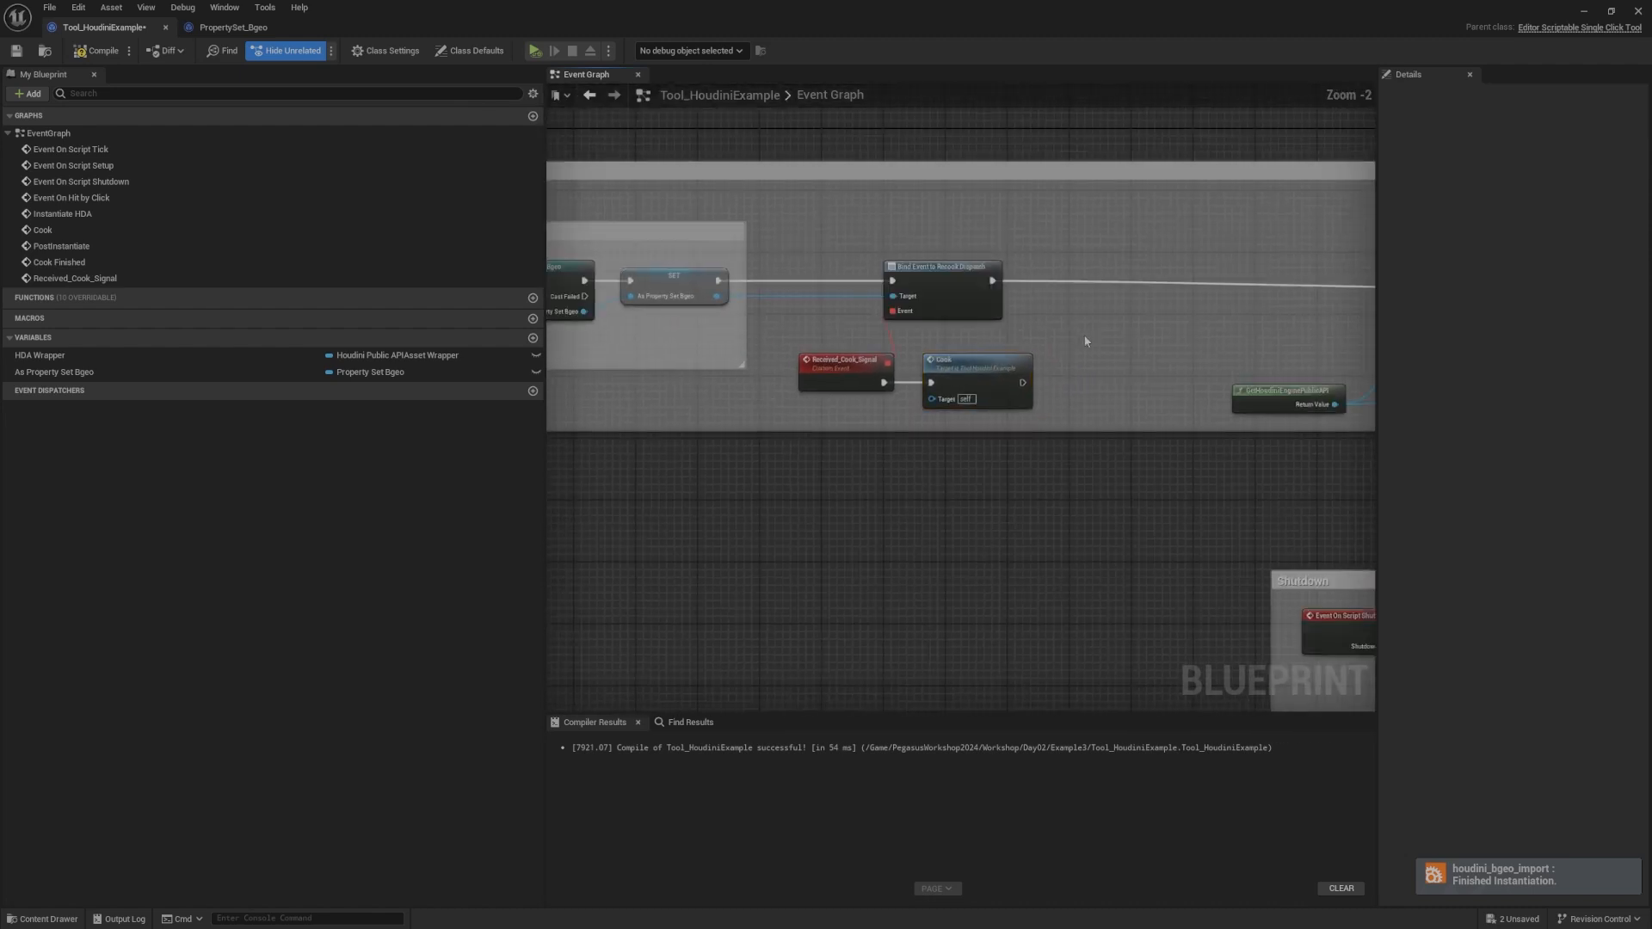
pyautogui.moveTo(1084, 336); pyautogui.dragTo(999, 344, button='right')
pyautogui.scroll(7, 926, 342)
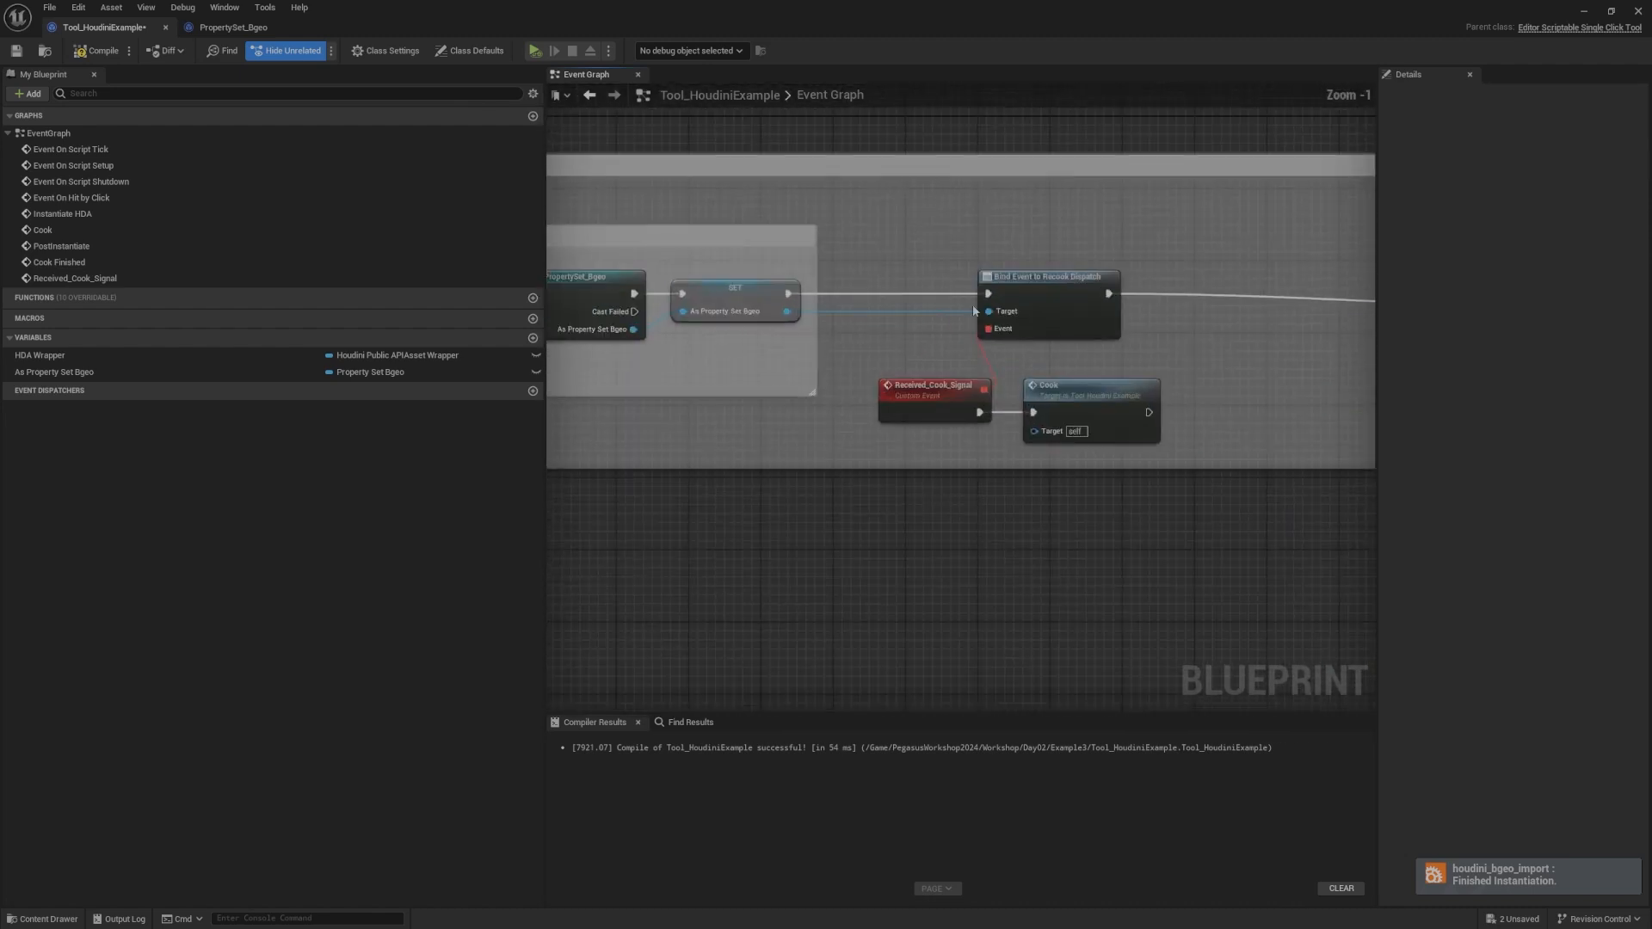
pyautogui.moveTo(908, 259); pyautogui.dragTo(844, 293, button='right')
pyautogui.scroll(-1, 746, 377)
pyautogui.moveTo(774, 297); pyautogui.dragTo(1058, 482)
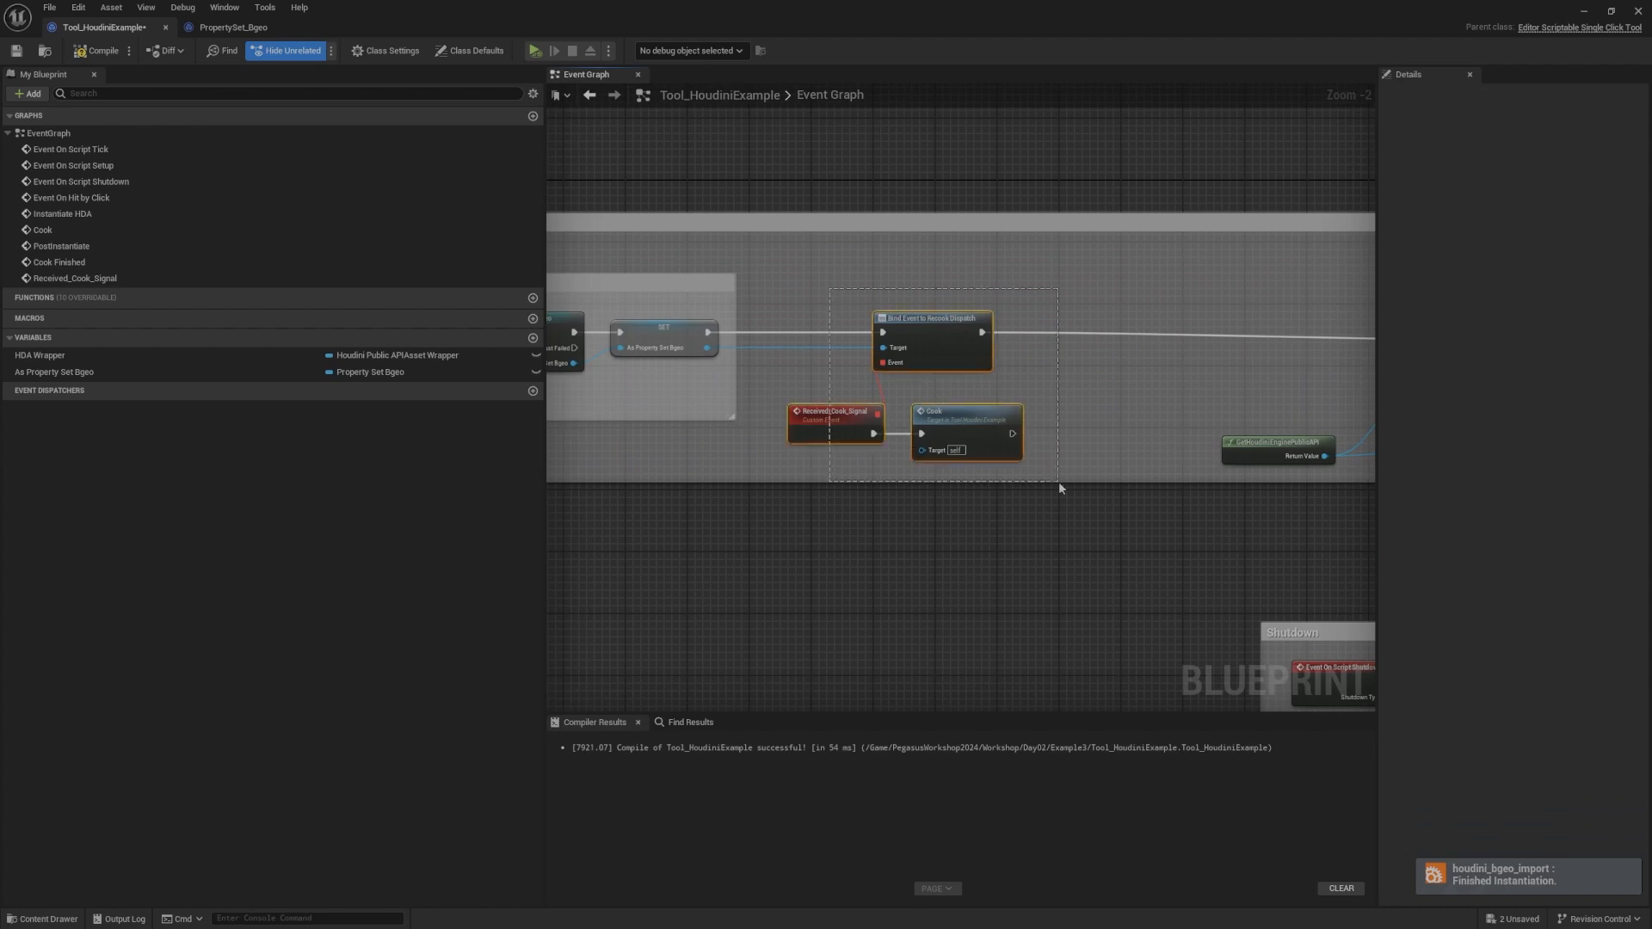
pyautogui.press('c')
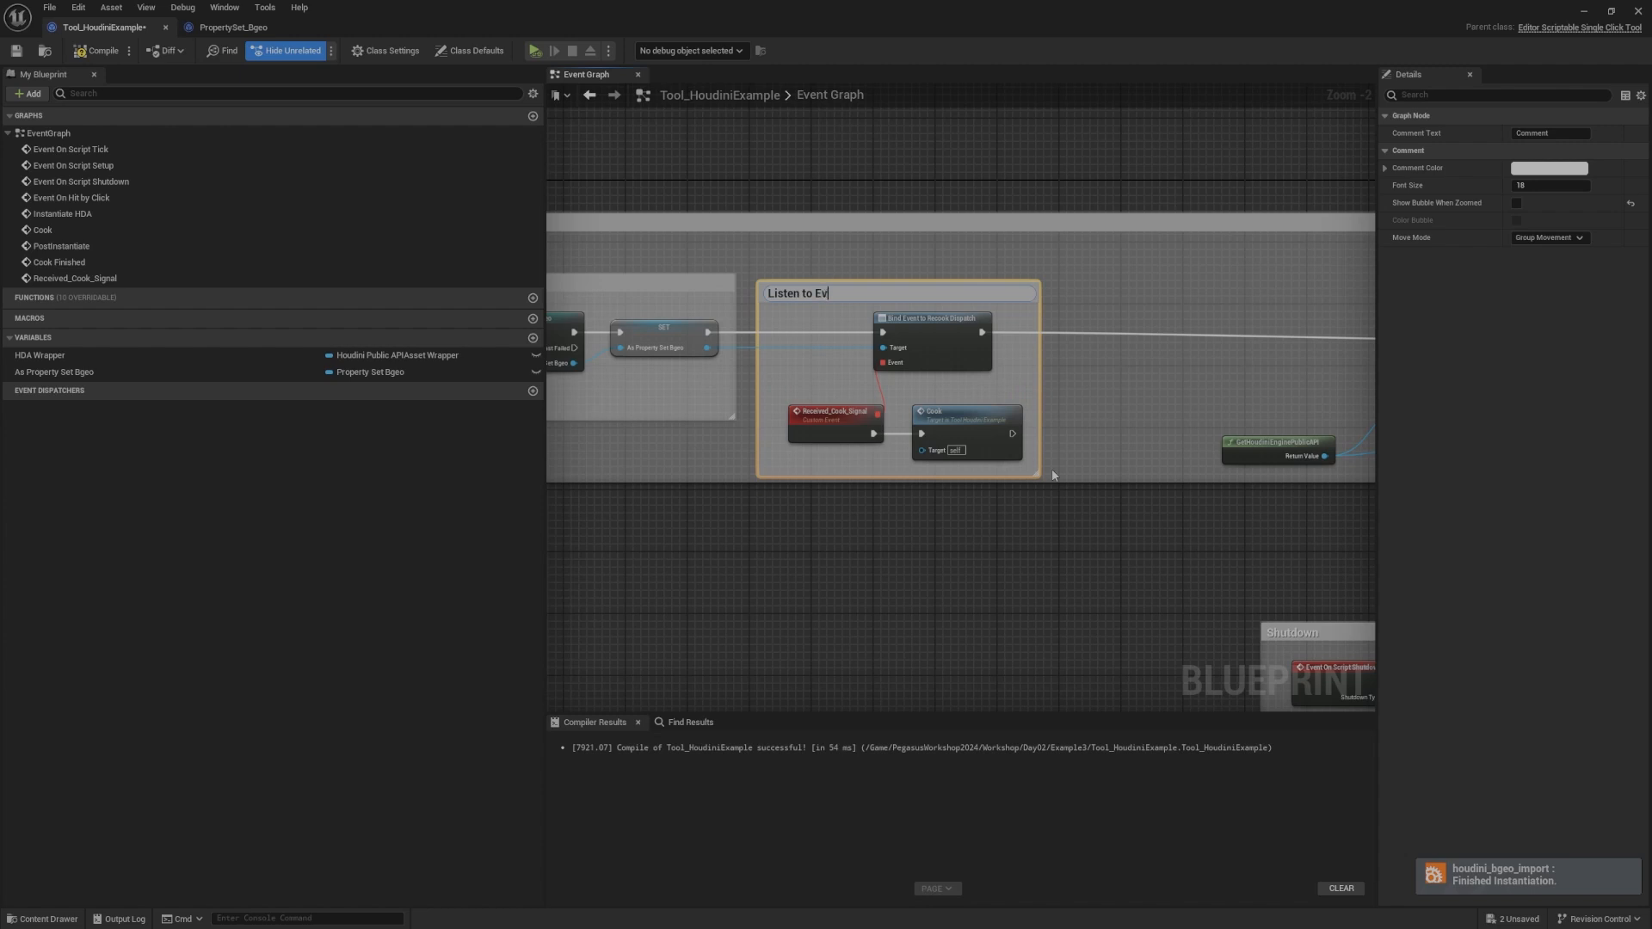
pyautogui.write('Listen to Events on PropertySet')
pyautogui.press('Return')
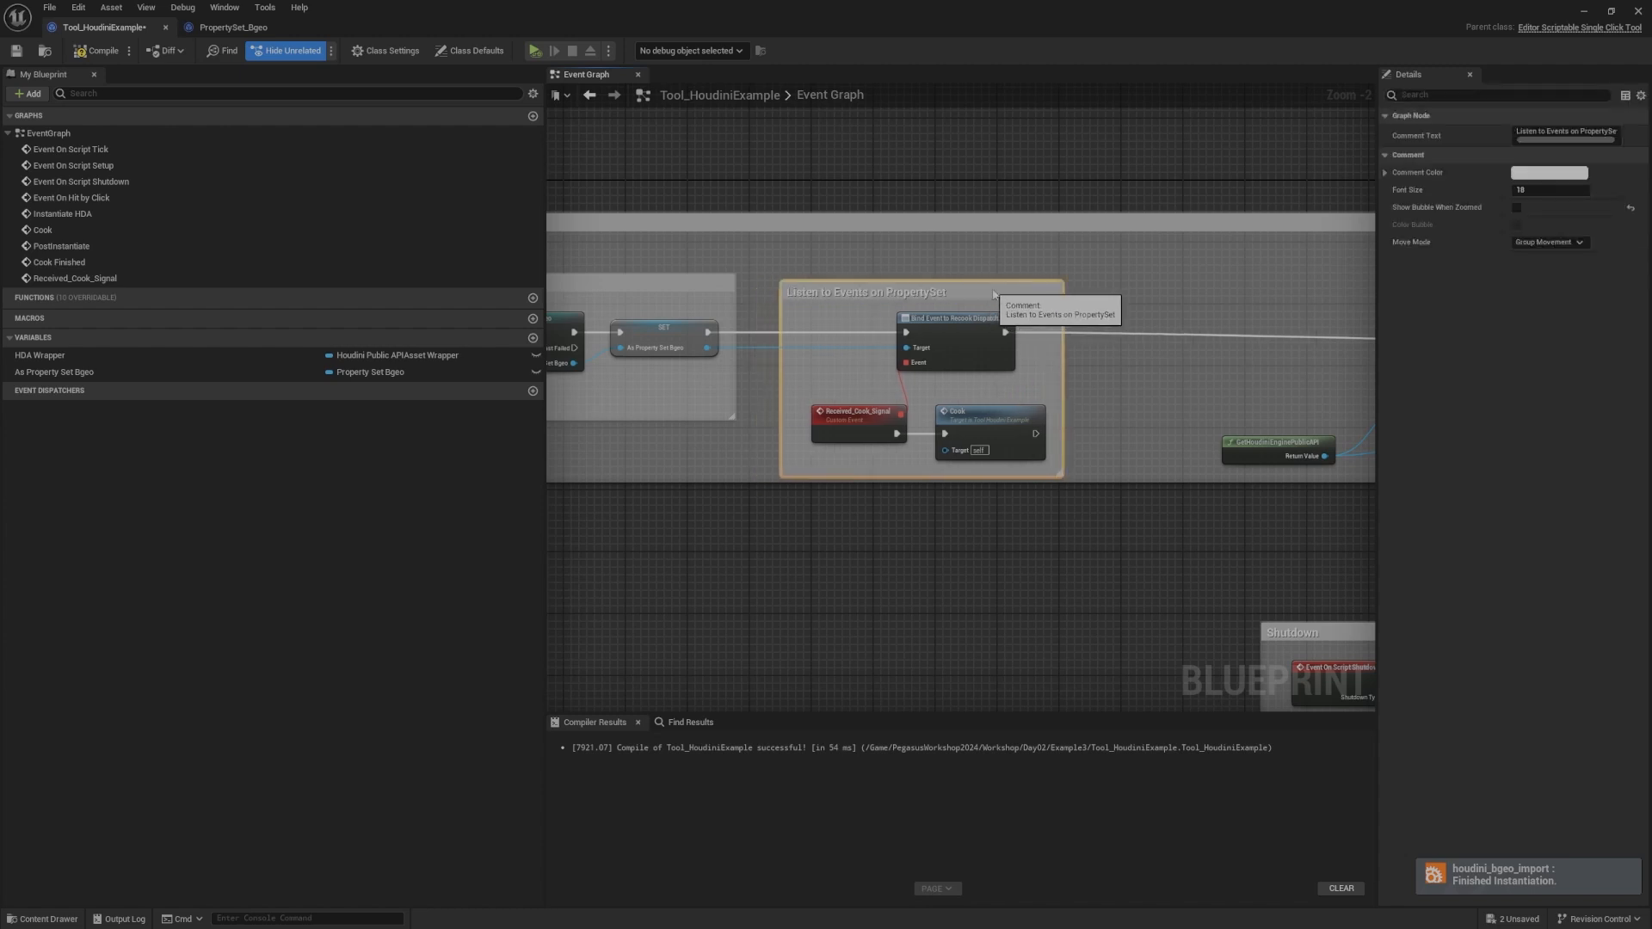
# Step: Compile and save the blueprint, and move the Event On Hit by Click node up above Event On Script Tick
pyautogui.scroll(-3, 933, 292)
pyautogui.scroll(-2, 947, 258)
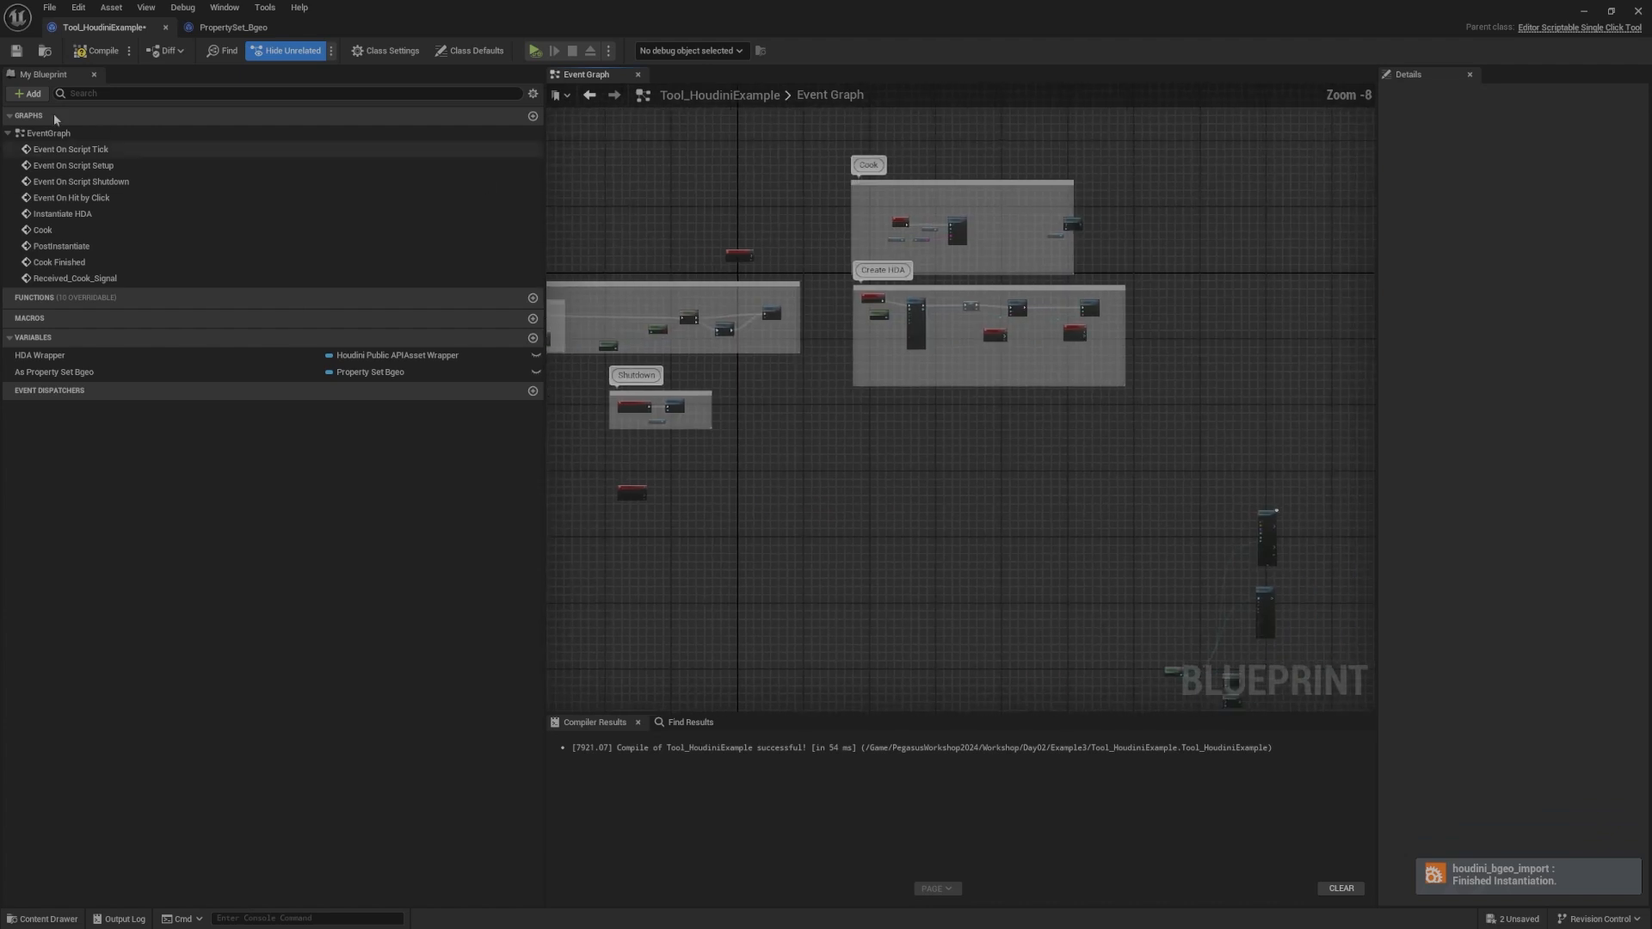
pyautogui.moveTo(863, 222); pyautogui.dragTo(886, 250, button='right')
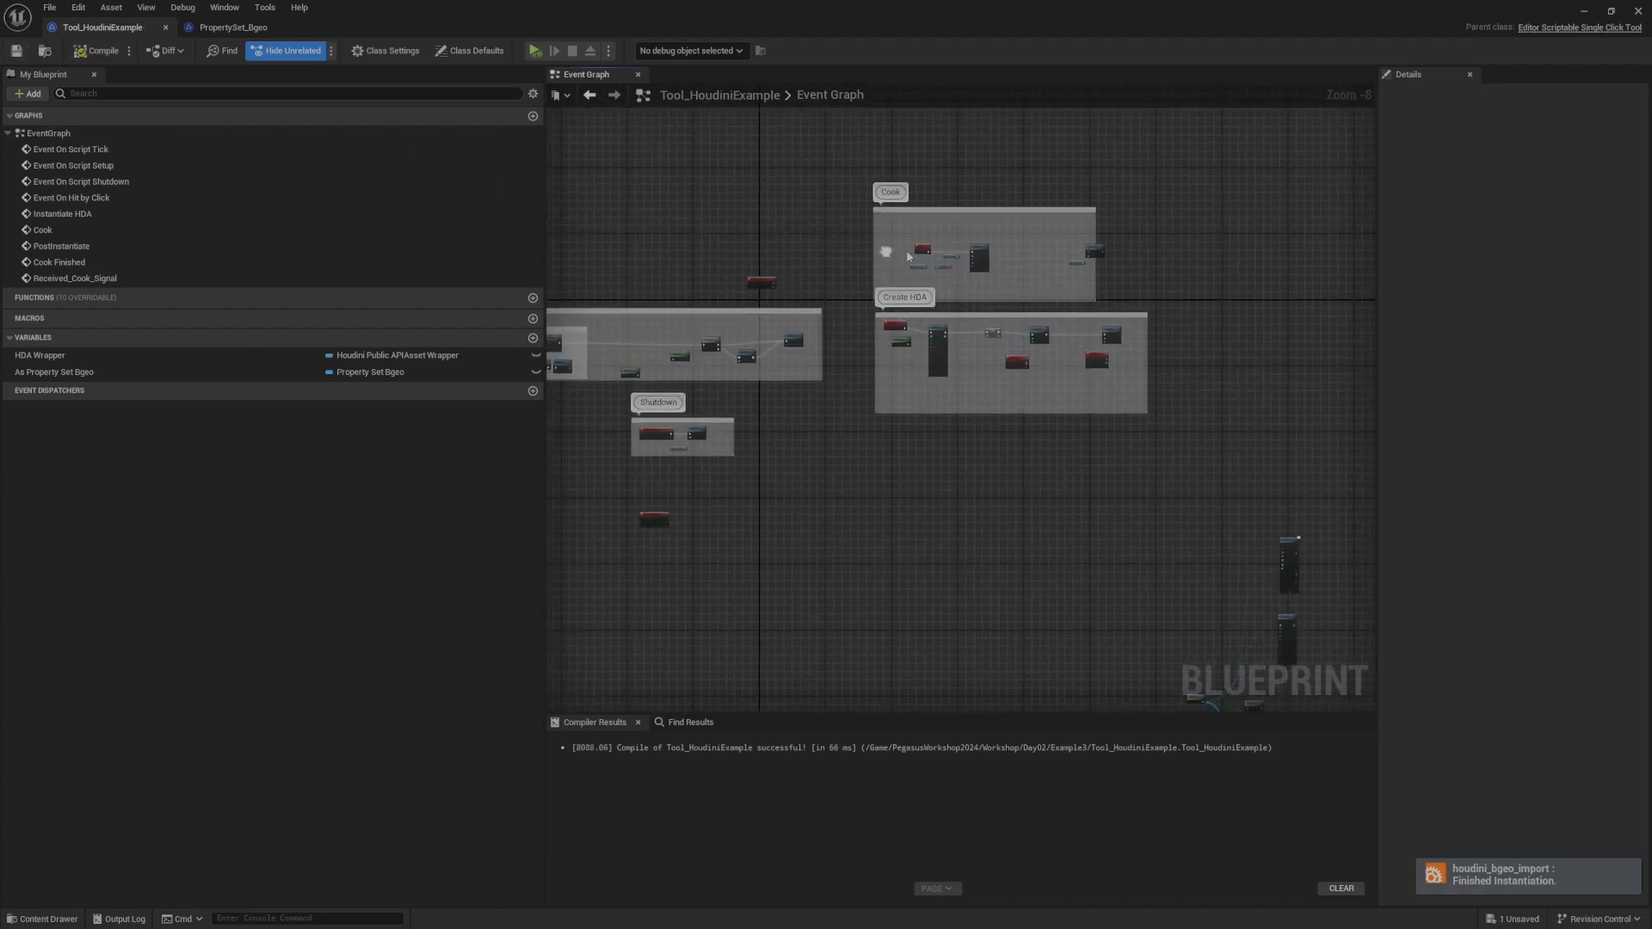
pyautogui.scroll(7, 903, 251)
pyautogui.scroll(-5, 663, 295)
pyautogui.moveTo(664, 295); pyautogui.dragTo(1036, 227, button='right')
pyautogui.scroll(-2, 1231, 240)
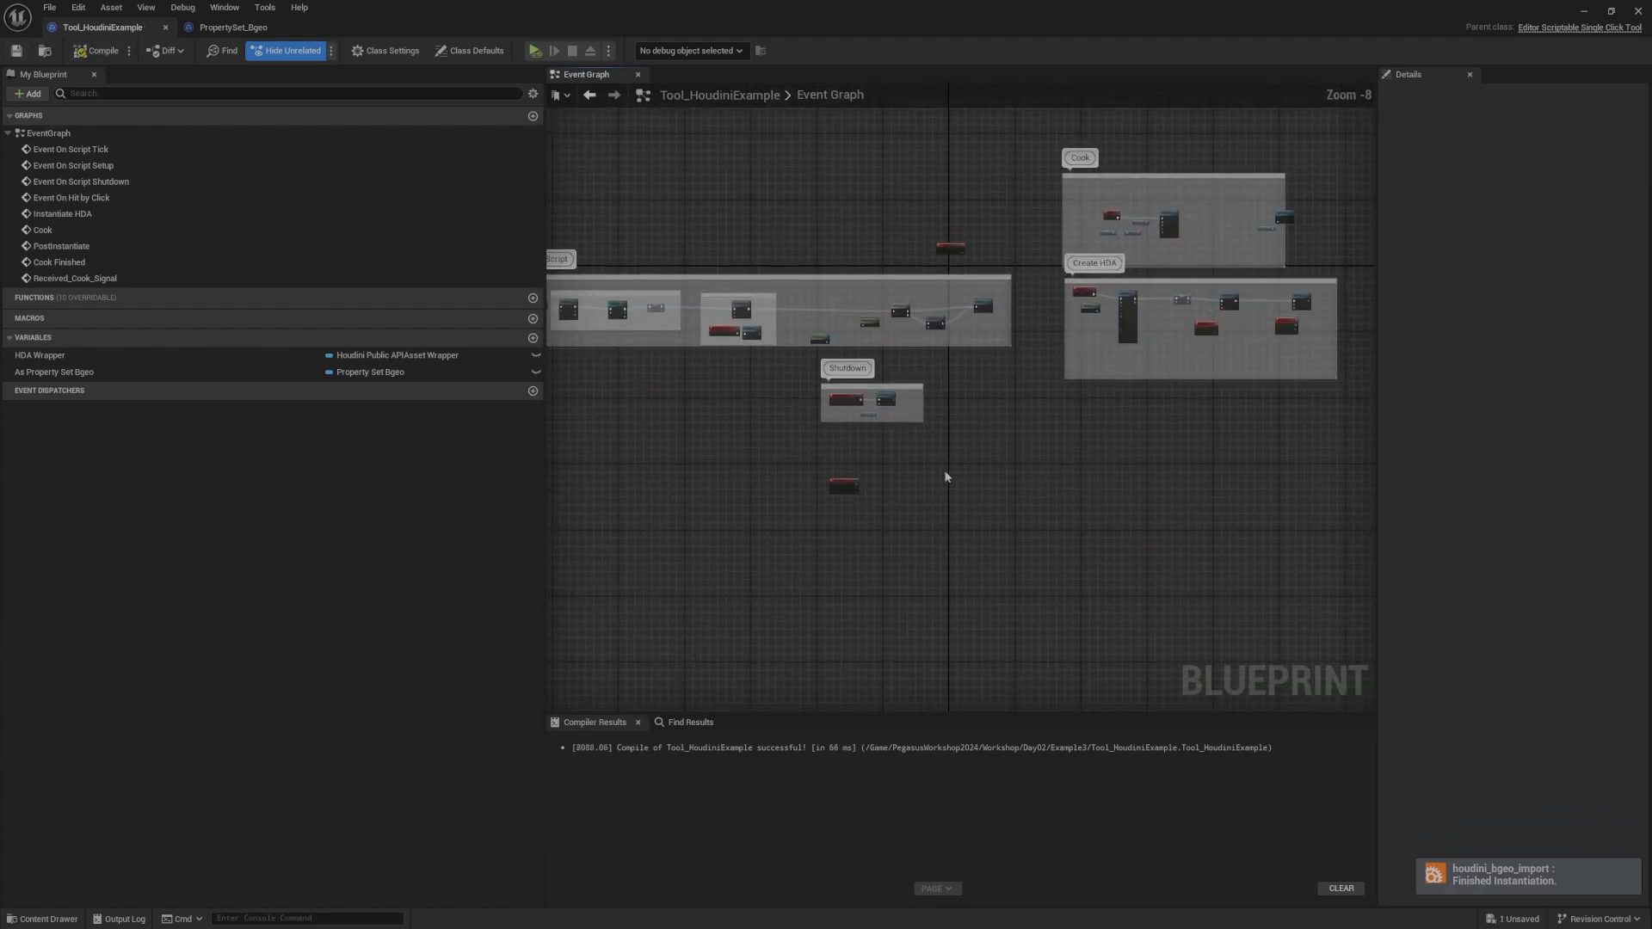
pyautogui.moveTo(836, 488); pyautogui.dragTo(952, 211)
pyautogui.moveTo(924, 199); pyautogui.dragTo(830, 247, button='right')
pyautogui.moveTo(920, 223); pyautogui.dragTo(840, 302)
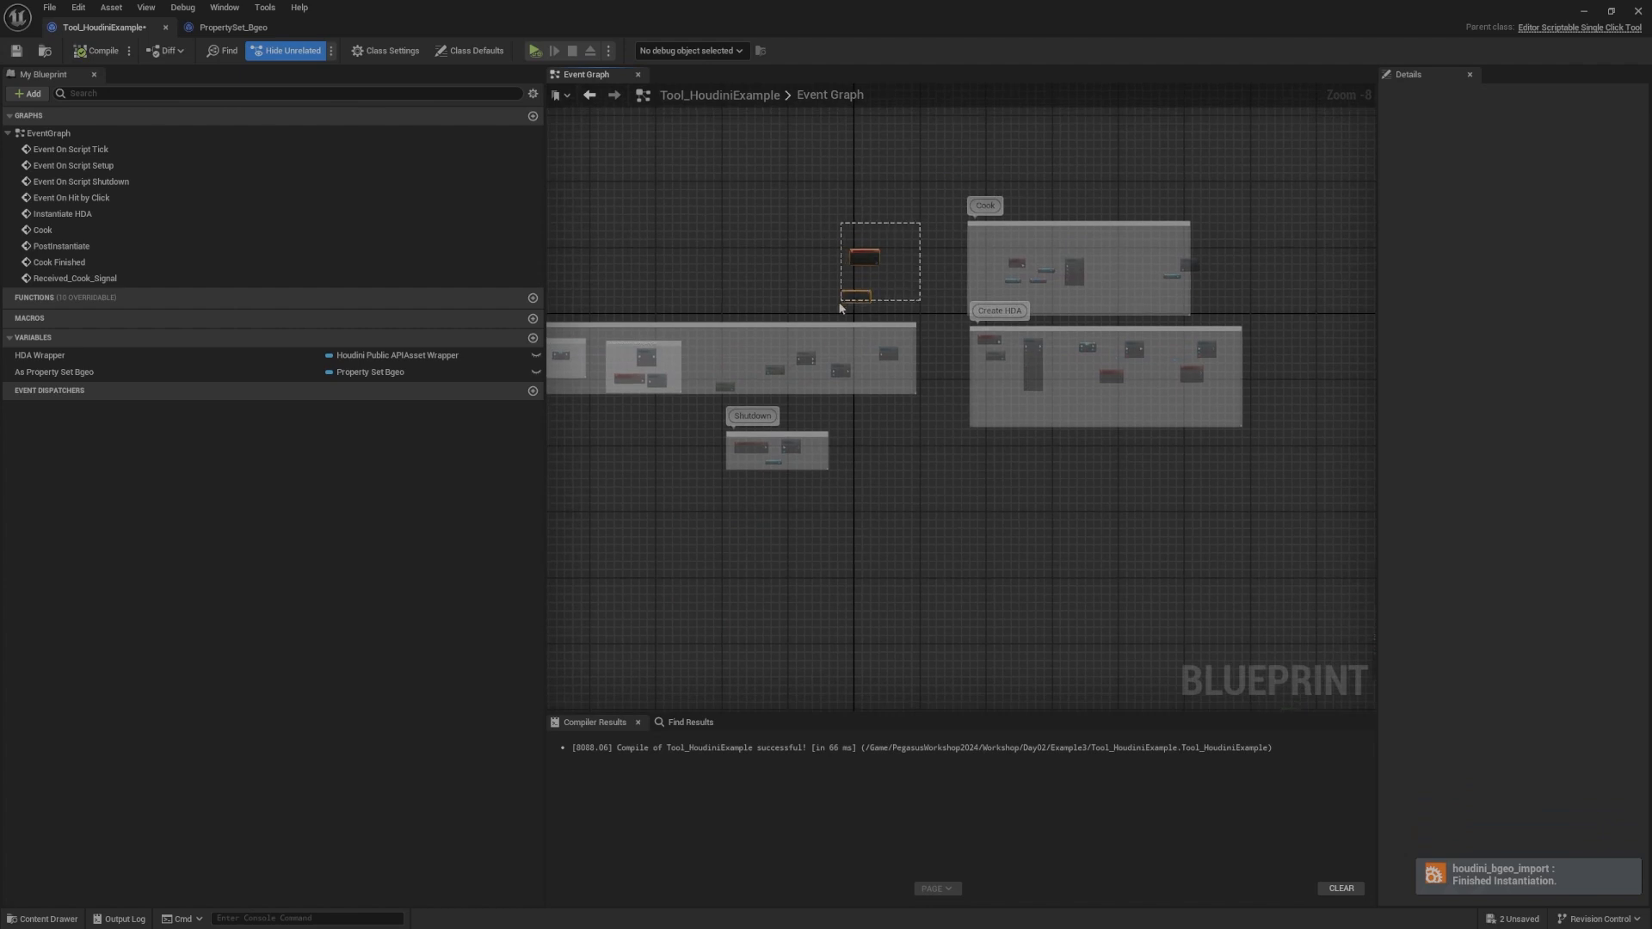
# Step: Review the Setup Script start, from Event On Script Setup through the Adding Property Set to Tool group and its property set type
pyautogui.moveTo(783, 246); pyautogui.dragTo(1141, 276, button='right')
pyautogui.scroll(8, 731, 412)
pyautogui.moveTo(1051, 332); pyautogui.dragTo(700, 420, button='right')
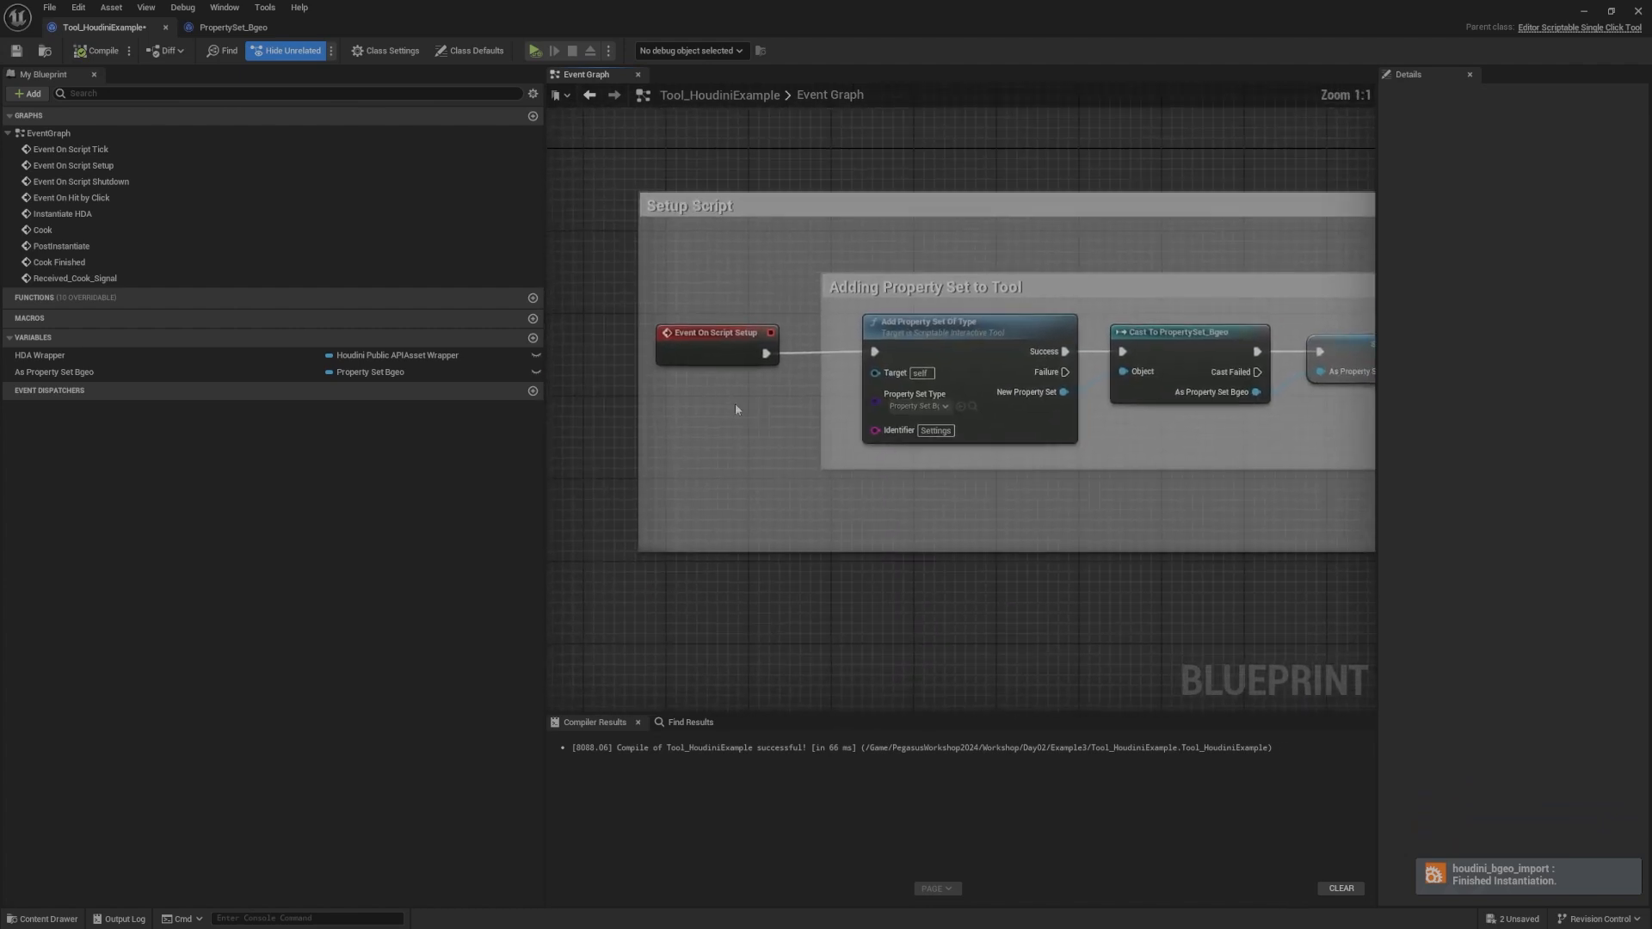
pyautogui.moveTo(705, 351); pyautogui.dragTo(705, 350)
pyautogui.click(751, 239)
pyautogui.moveTo(829, 234); pyautogui.dragTo(604, 189, button='right')
pyautogui.moveTo(635, 202); pyautogui.dragTo(1235, 446)
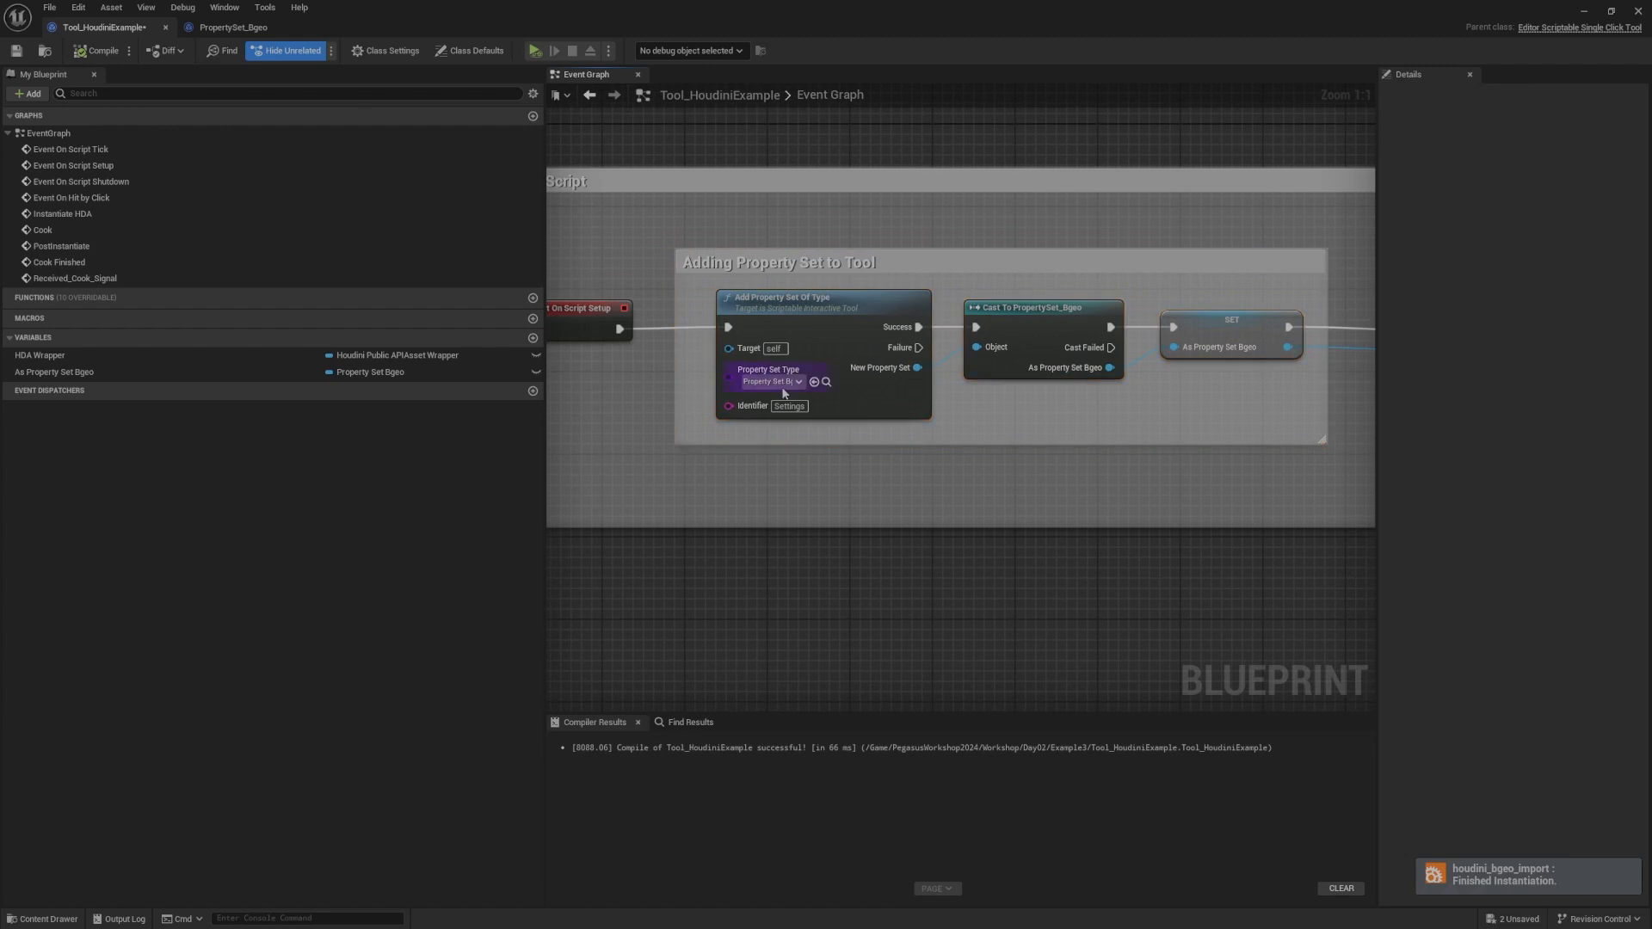
pyautogui.click(772, 381)
pyautogui.click(1211, 444)
# Step: Examine the Listen to Events on PropertySet group, including the Recook Dispatch binding, Received_Cook_Signal and the Cook call
pyautogui.moveTo(1213, 447); pyautogui.dragTo(723, 364, button='right')
pyautogui.moveTo(653, 257); pyautogui.dragTo(1059, 555)
pyautogui.moveTo(974, 549); pyautogui.dragTo(970, 479, button='right')
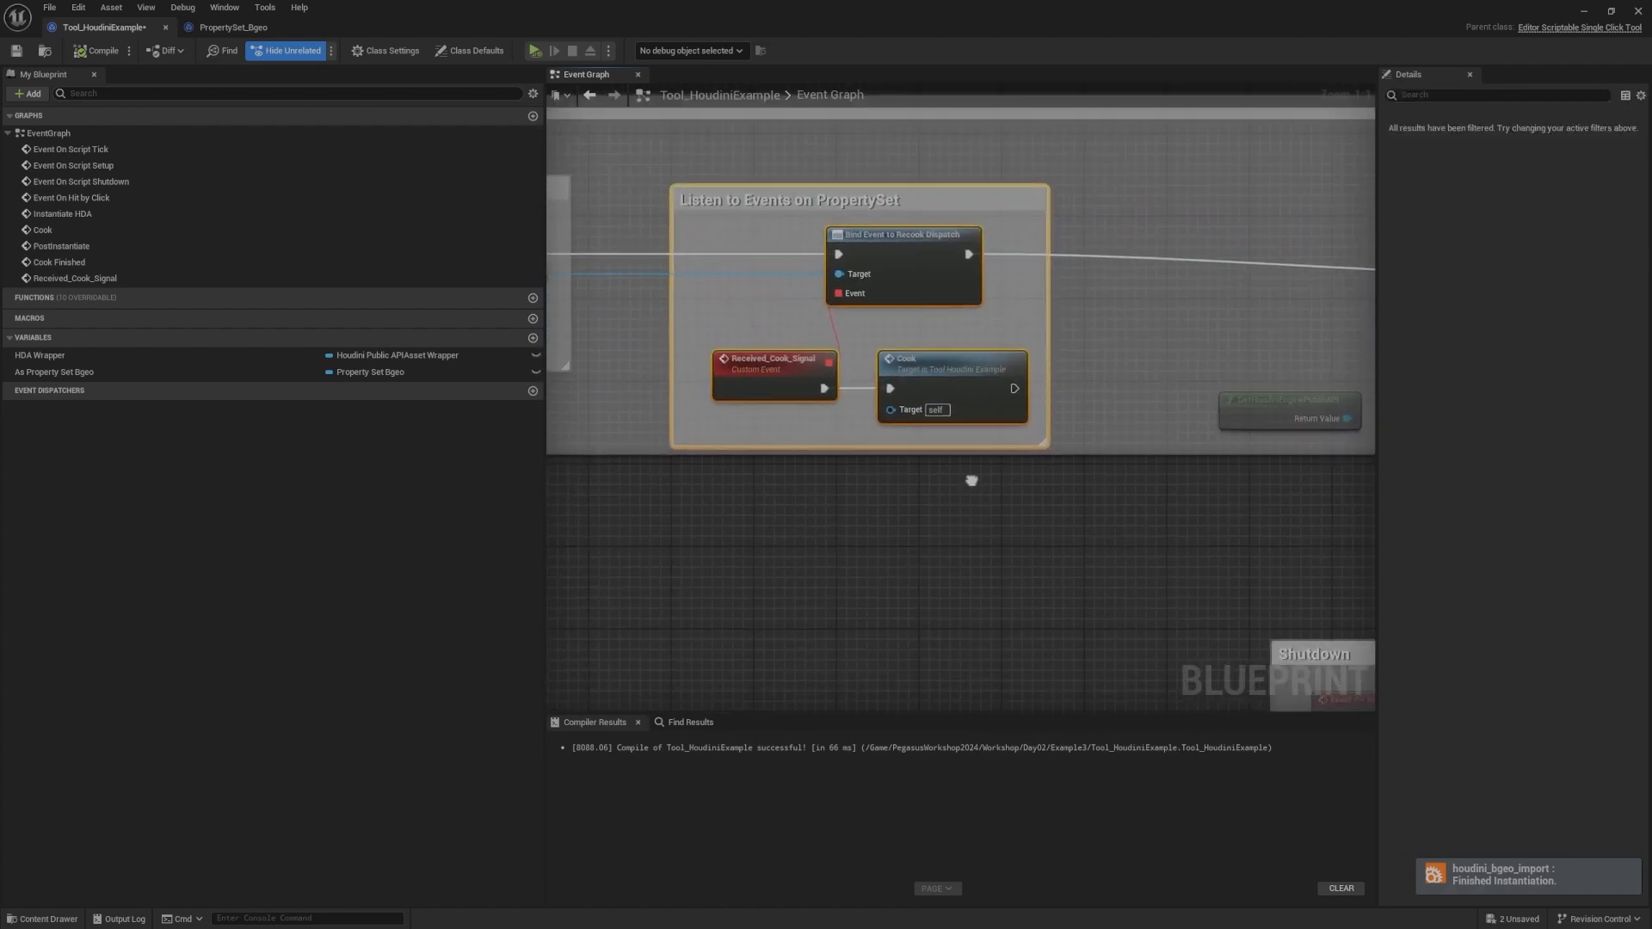
pyautogui.click(970, 479)
pyautogui.moveTo(907, 435); pyautogui.dragTo(975, 445, button='right')
pyautogui.moveTo(873, 437); pyautogui.dragTo(873, 434)
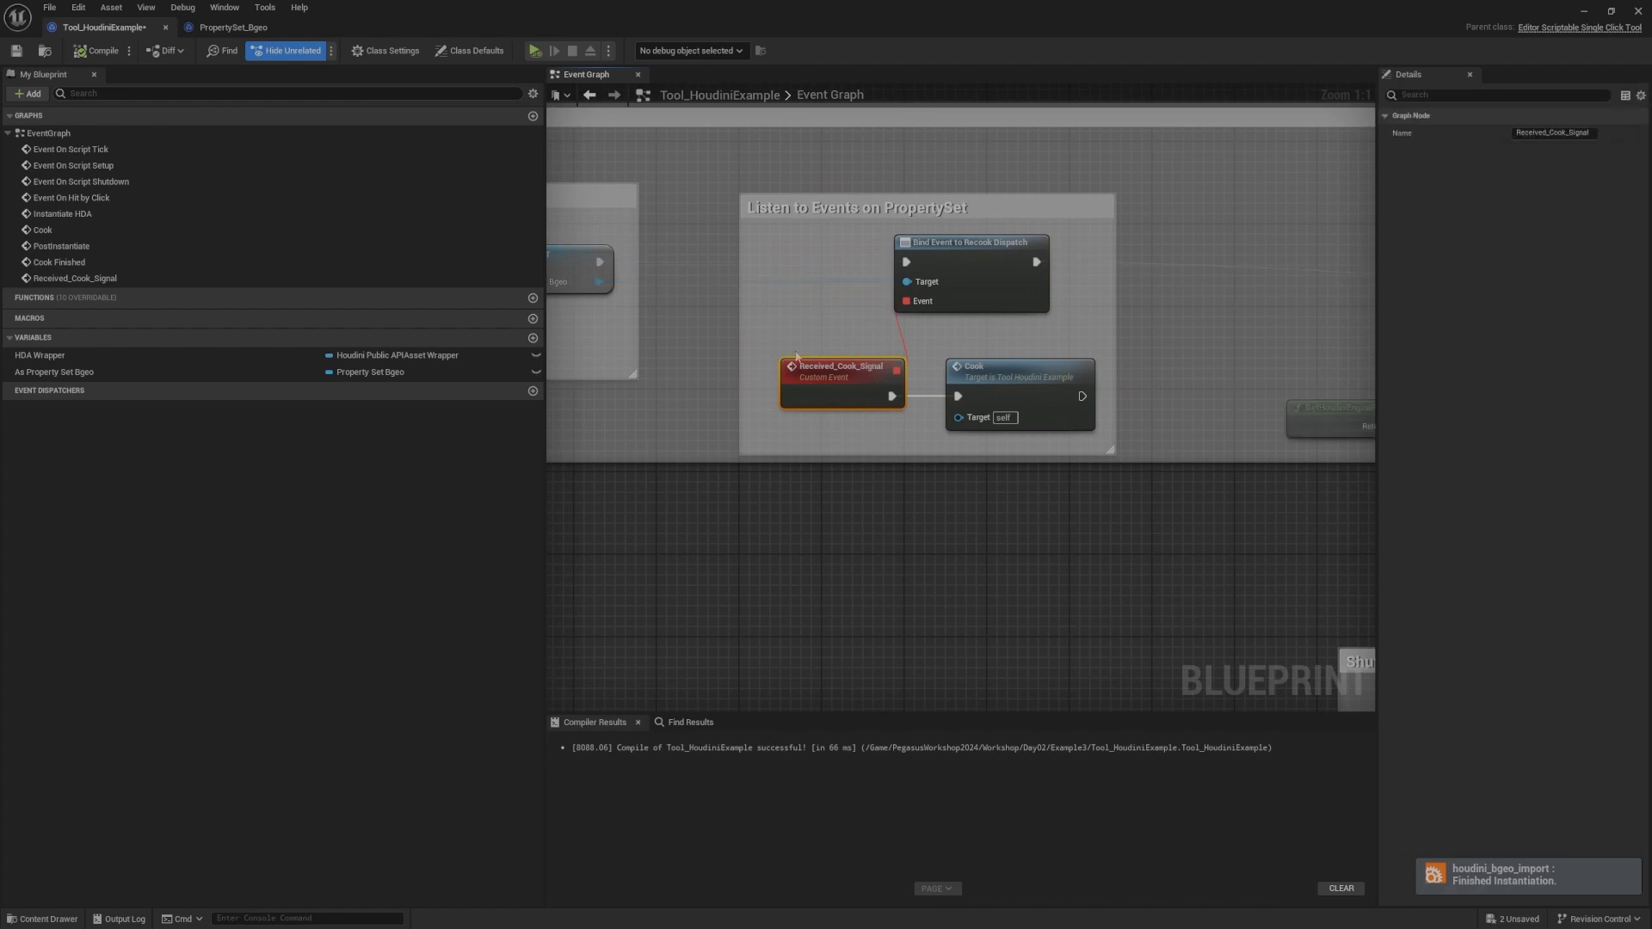
pyautogui.moveTo(1091, 320)
pyautogui.mouseDown(button='right')
pyautogui.moveTo(962, 354)
pyautogui.moveTo(1071, 298)
pyautogui.mouseUp(button='right')
pyautogui.click(962, 354)
pyautogui.click(849, 415)
pyautogui.moveTo(1176, 280); pyautogui.dragTo(1143, 215, button='right')
pyautogui.moveTo(1143, 206); pyautogui.dragTo(758, 507)
pyautogui.click(718, 516)
pyautogui.moveTo(718, 516); pyautogui.dragTo(666, 483, button='right')
pyautogui.moveTo(649, 483); pyautogui.dragTo(1067, 330)
pyautogui.click(1073, 329)
pyautogui.moveTo(1081, 317); pyautogui.dragTo(1078, 345, button='right')
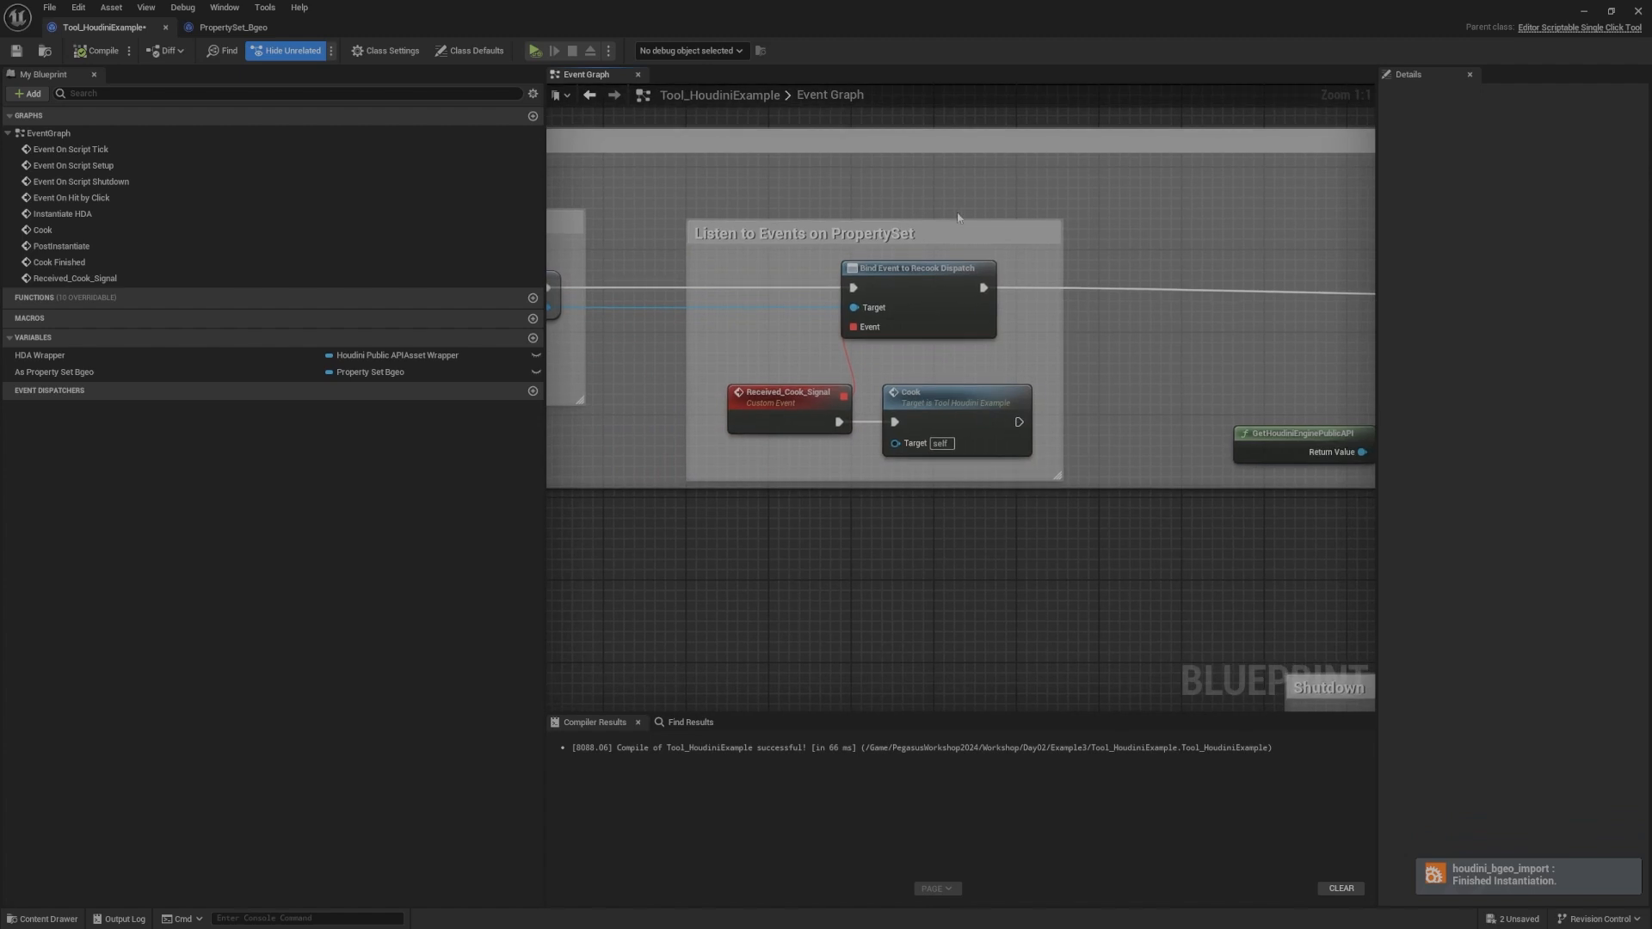
# Step: Examine the Houdini session check with Is Session Valid, the Branch and Create Session leading to the Instantiate HDA call
pyautogui.moveTo(1222, 221); pyautogui.dragTo(724, 222, button='right')
pyautogui.moveTo(1143, 254); pyautogui.dragTo(851, 247, button='right')
pyautogui.moveTo(591, 250); pyautogui.dragTo(800, 291, button='right')
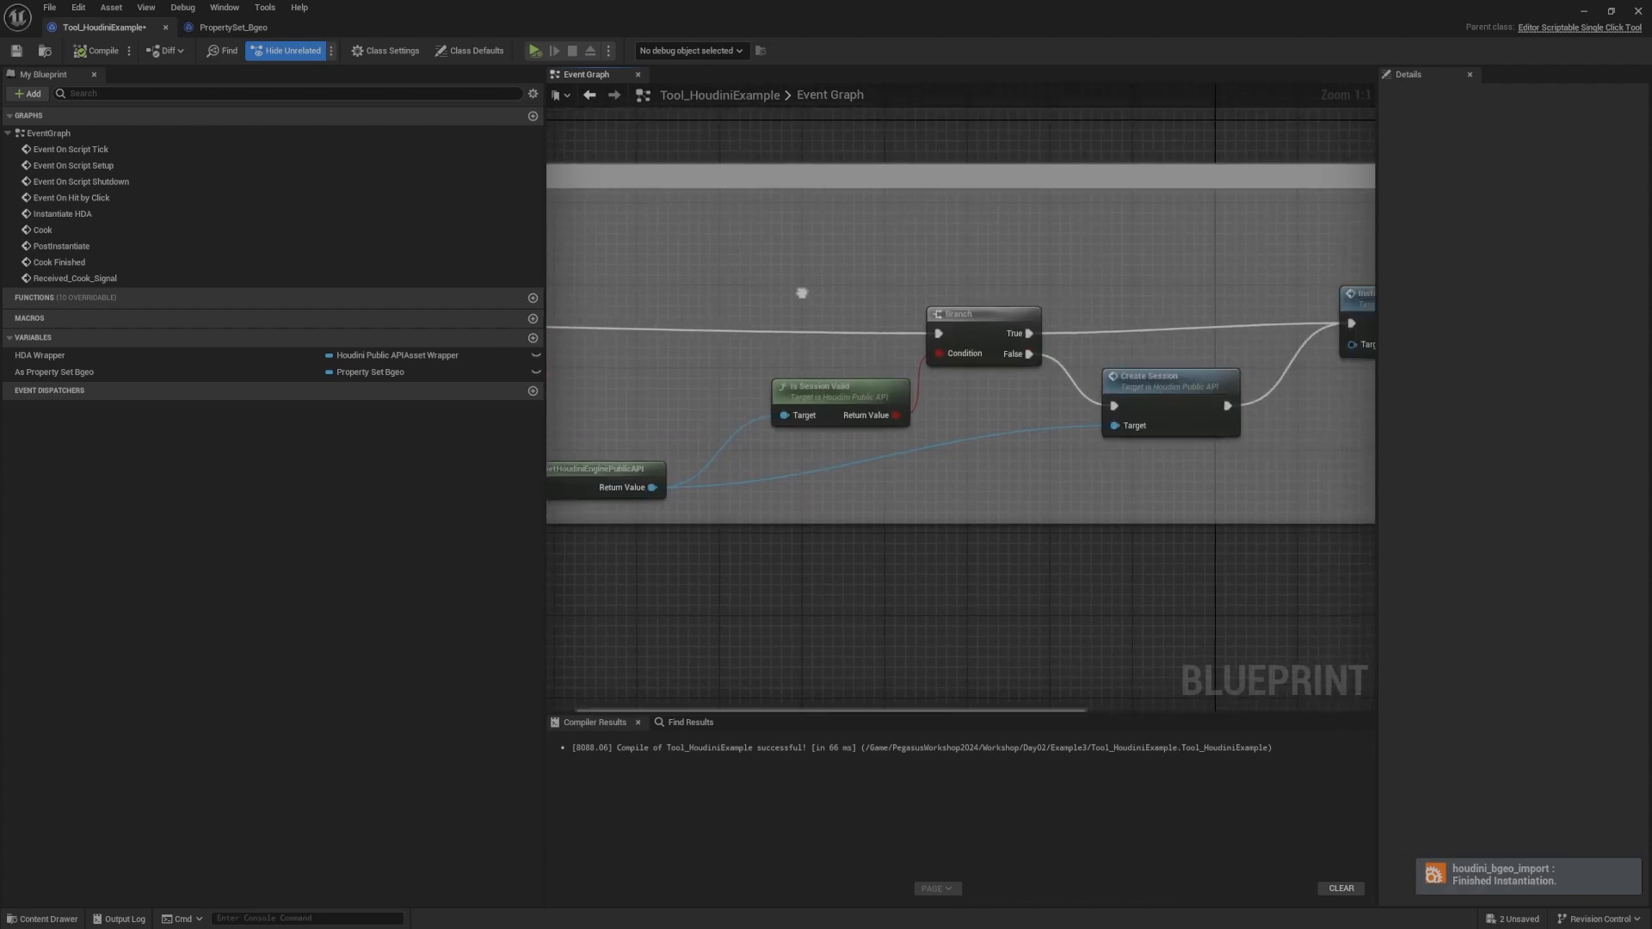
pyautogui.moveTo(617, 460); pyautogui.dragTo(693, 447, button='right')
pyautogui.moveTo(674, 463); pyautogui.dragTo(715, 436)
pyautogui.moveTo(760, 404); pyautogui.dragTo(860, 428, button='right')
pyautogui.moveTo(969, 388); pyautogui.dragTo(756, 376, button='right')
pyautogui.moveTo(877, 308); pyautogui.dragTo(676, 313, button='right')
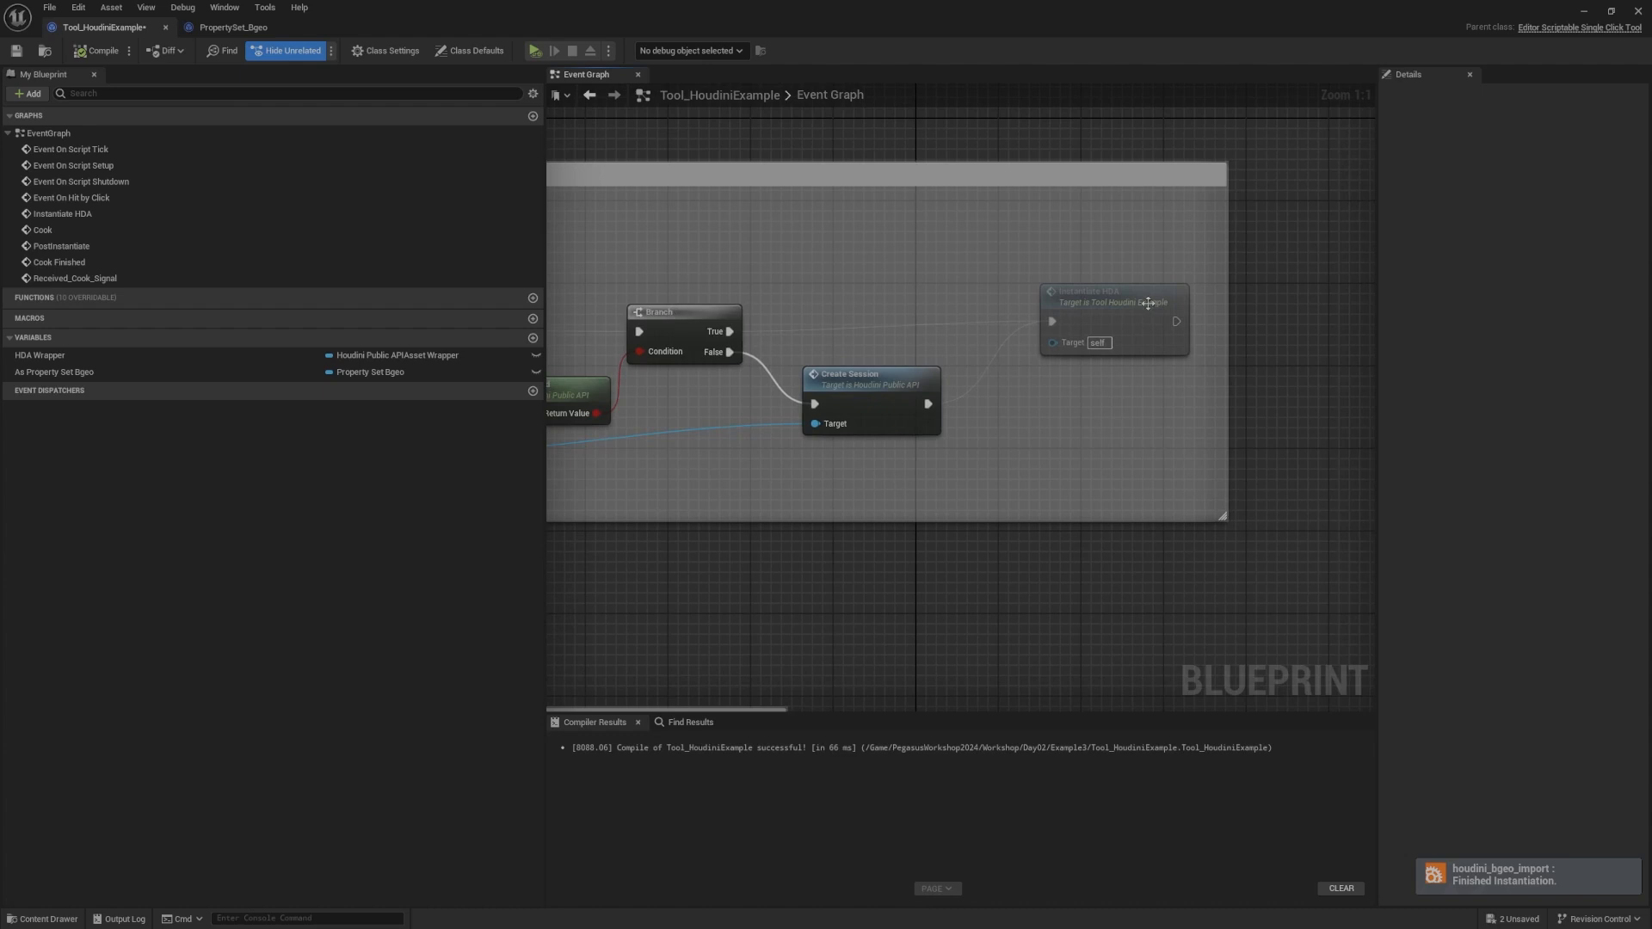
pyautogui.moveTo(926, 299)
pyautogui.mouseDown(button='right')
pyautogui.moveTo(870, 310)
pyautogui.moveTo(944, 278)
pyautogui.mouseUp(button='right')
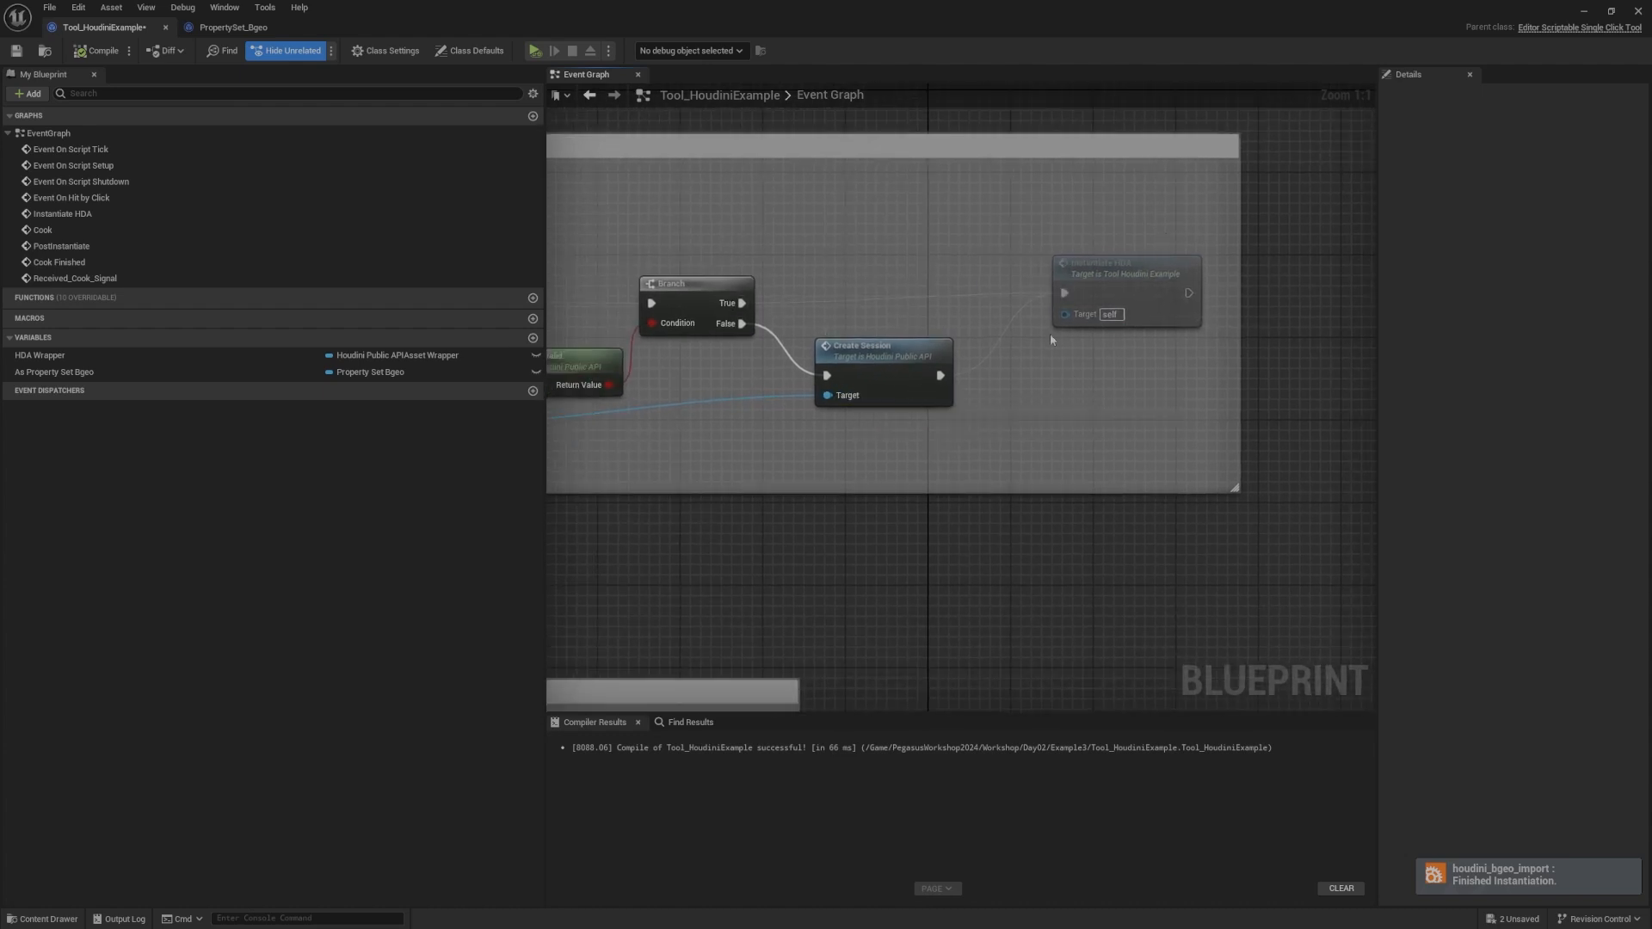
pyautogui.click(1013, 370)
# Step: Examine the Create HDA group's Instantiate HDA event and the Houdini asset chosen on the Instantiate Asset node
pyautogui.scroll(-6, 1002, 386)
pyautogui.moveTo(1002, 385); pyautogui.dragTo(639, 402, button='right')
pyautogui.scroll(6, 798, 368)
pyautogui.moveTo(796, 367); pyautogui.dragTo(720, 285, button='right')
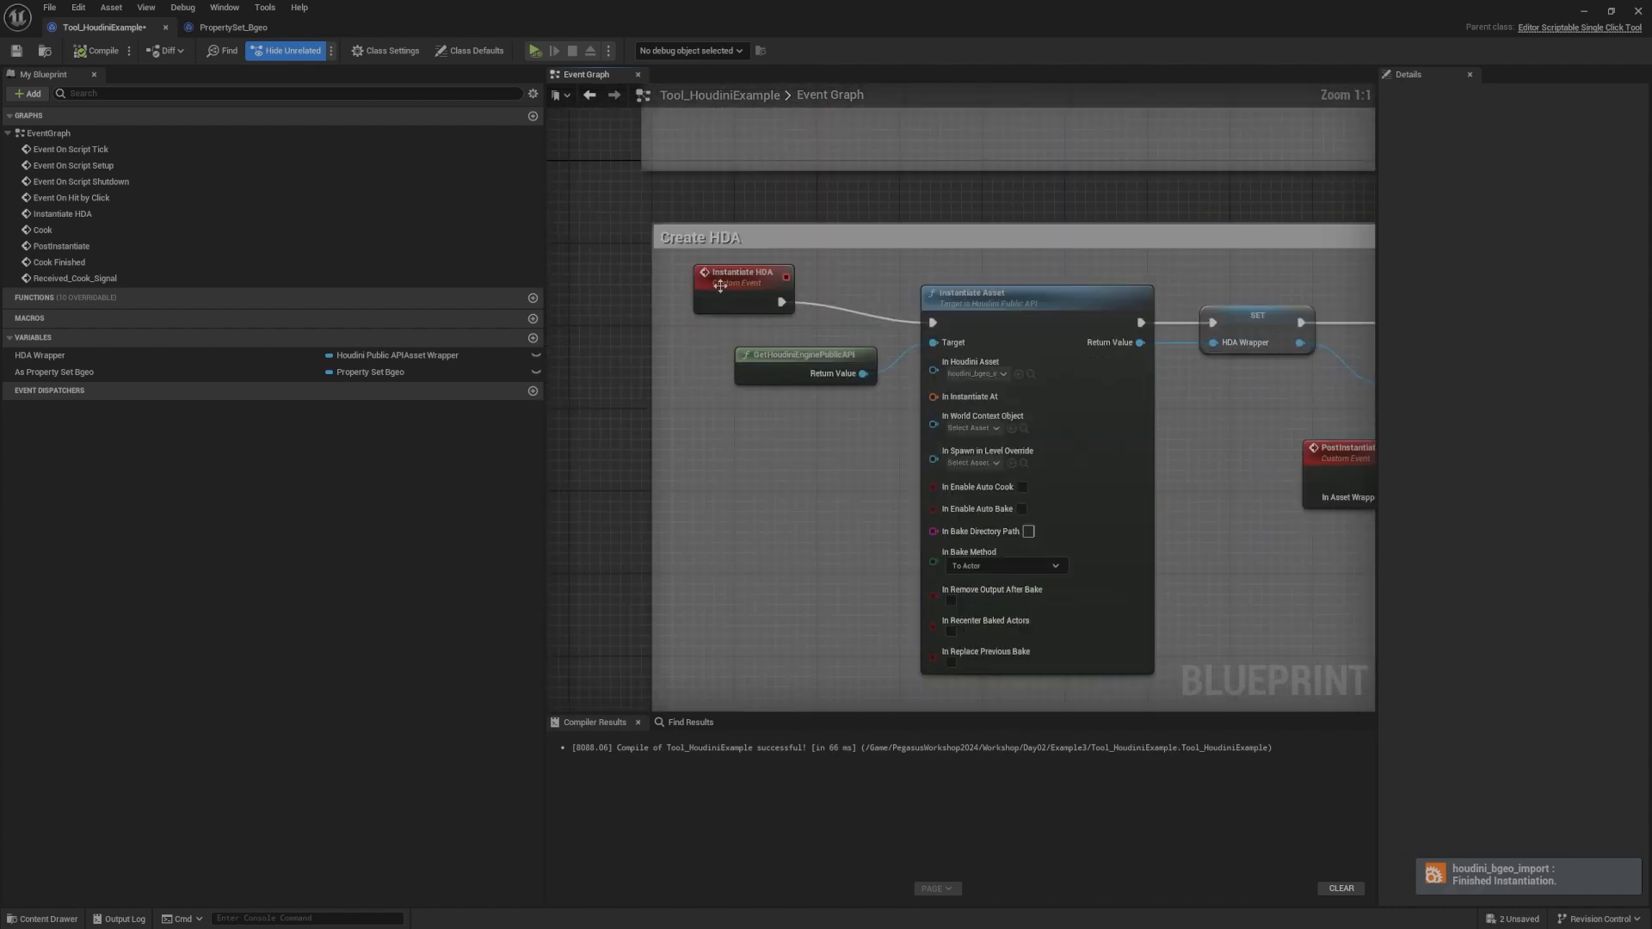
pyautogui.click(727, 293)
pyautogui.press('q')
pyautogui.moveTo(880, 288); pyautogui.dragTo(826, 287, button='right')
pyautogui.click(826, 288)
pyautogui.moveTo(979, 288); pyautogui.dragTo(851, 276, button='right')
pyautogui.click(804, 366)
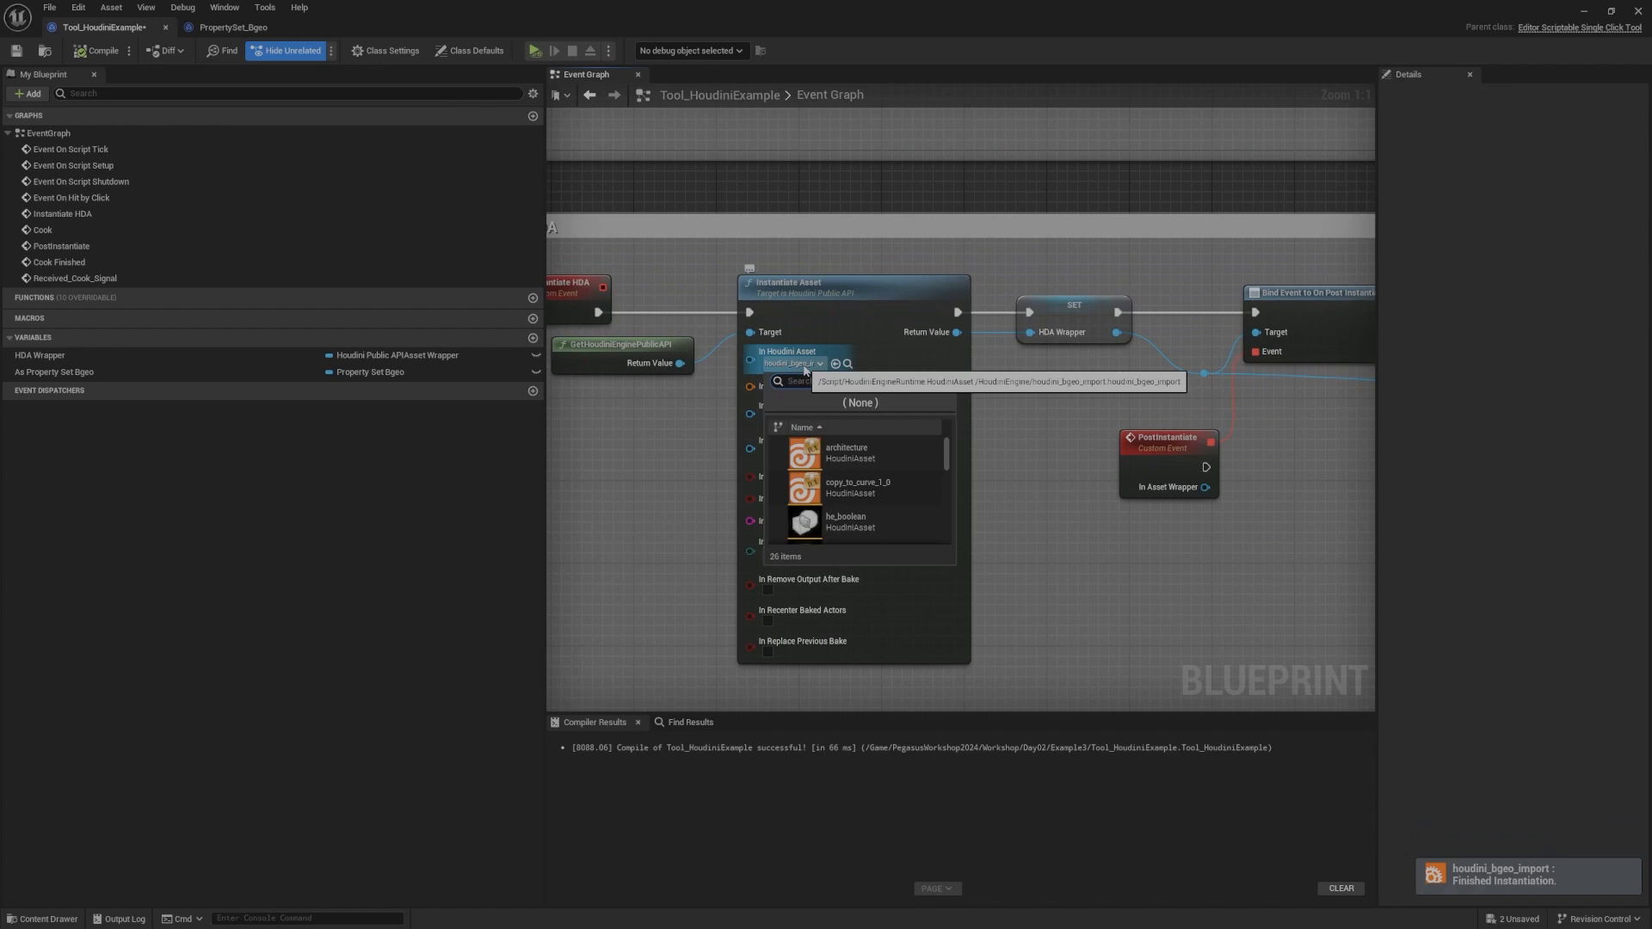
pyautogui.click(944, 273)
# Step: Examine the HDA Wrapper setter and its connections to the post-instantiation and post-cook delegate bindings
pyautogui.moveTo(1148, 253); pyautogui.dragTo(891, 276, button='right')
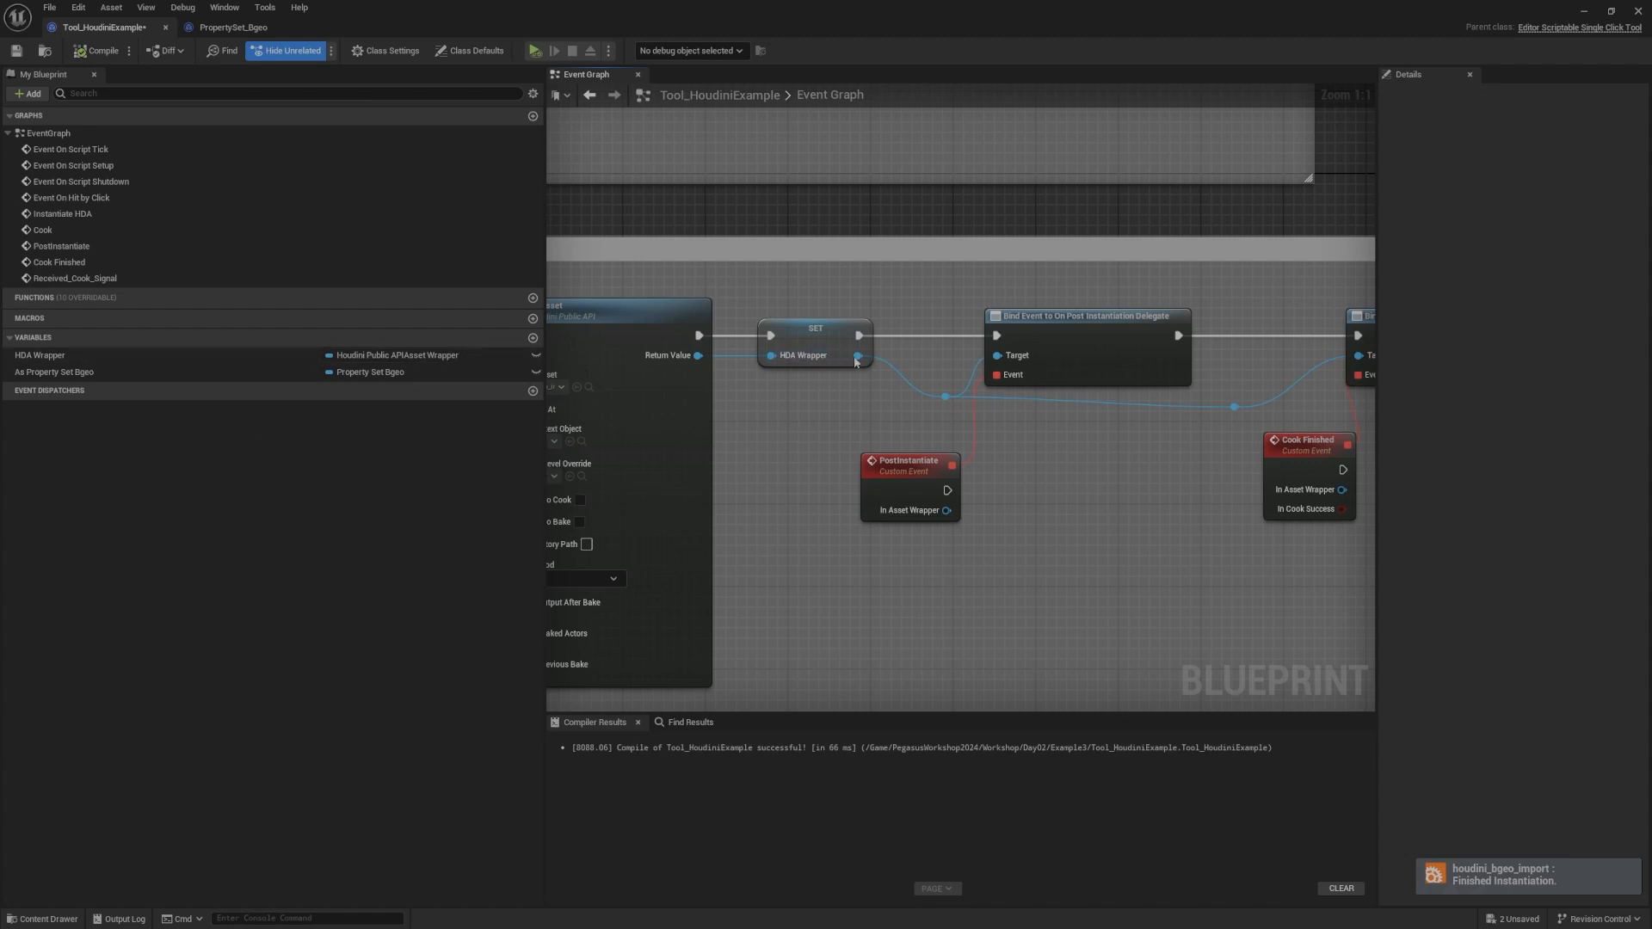
pyautogui.moveTo(823, 249); pyautogui.dragTo(734, 269, button='right')
pyautogui.scroll(-4, 815, 259)
pyautogui.scroll(4, 822, 294)
pyautogui.click(807, 360)
pyautogui.moveTo(723, 258); pyautogui.dragTo(699, 288)
pyautogui.click(699, 287)
pyautogui.moveTo(699, 289); pyautogui.dragTo(880, 290, button='right')
pyautogui.moveTo(632, 313)
pyautogui.mouseDown(button='right')
pyautogui.moveTo(948, 314)
pyautogui.moveTo(616, 305)
pyautogui.mouseUp(button='right')
pyautogui.moveTo(1048, 360); pyautogui.dragTo(904, 367, button='right')
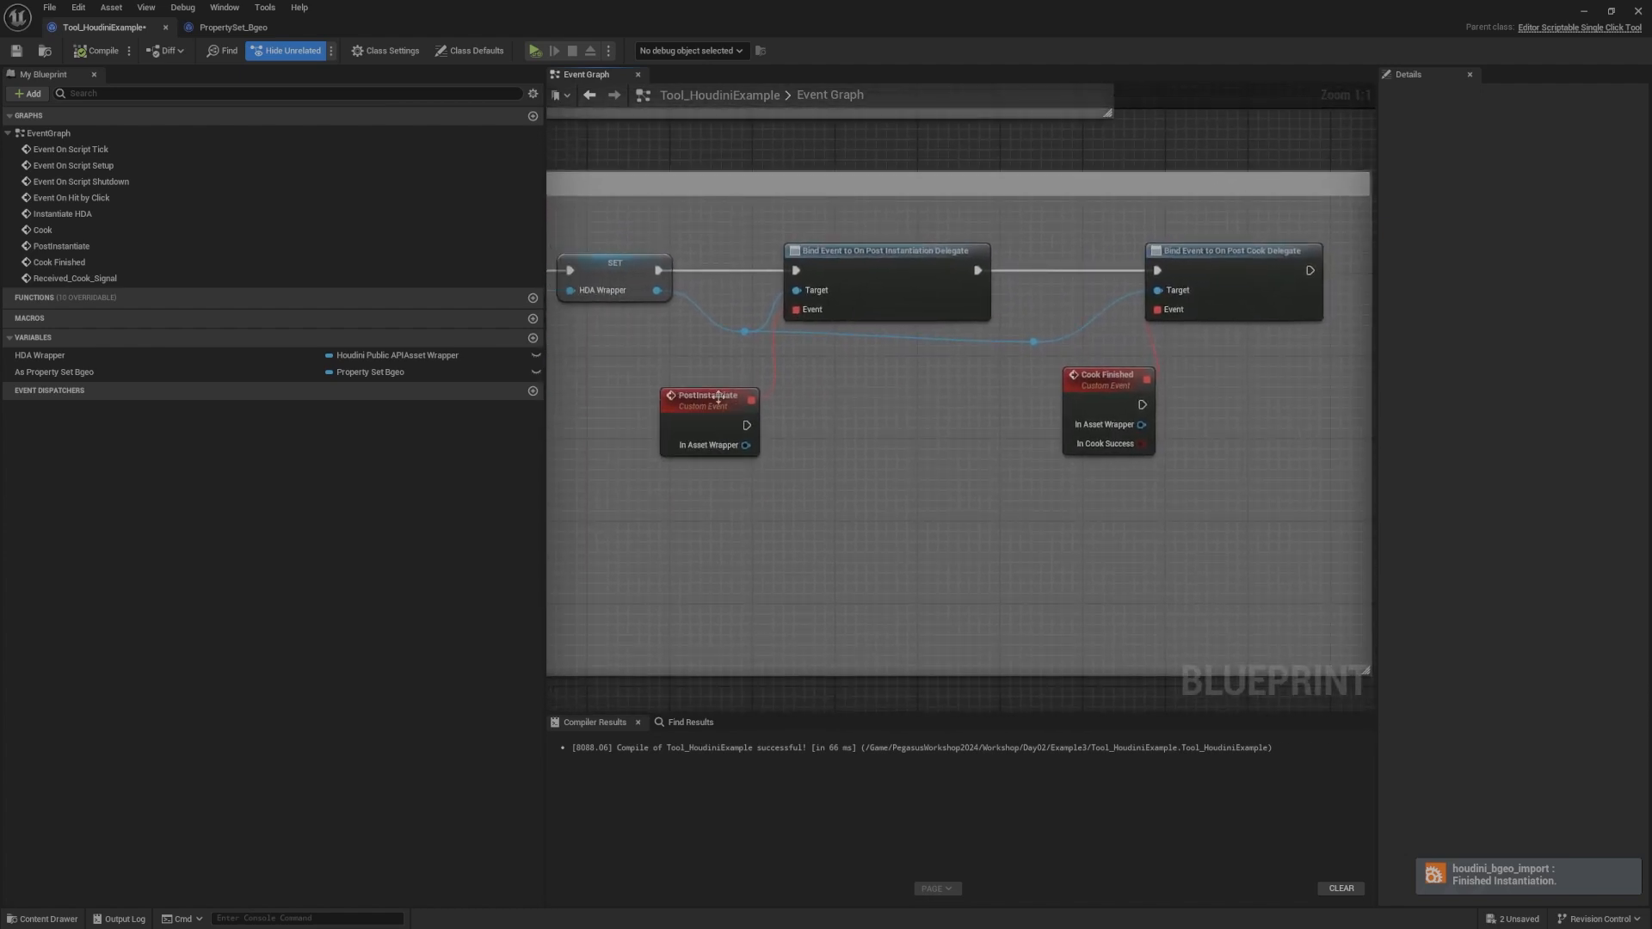
# Step: Move the PostInstantiate event slightly up, closer to its delegate bind node
pyautogui.moveTo(719, 397); pyautogui.dragTo(719, 386)
pyautogui.click(724, 233)
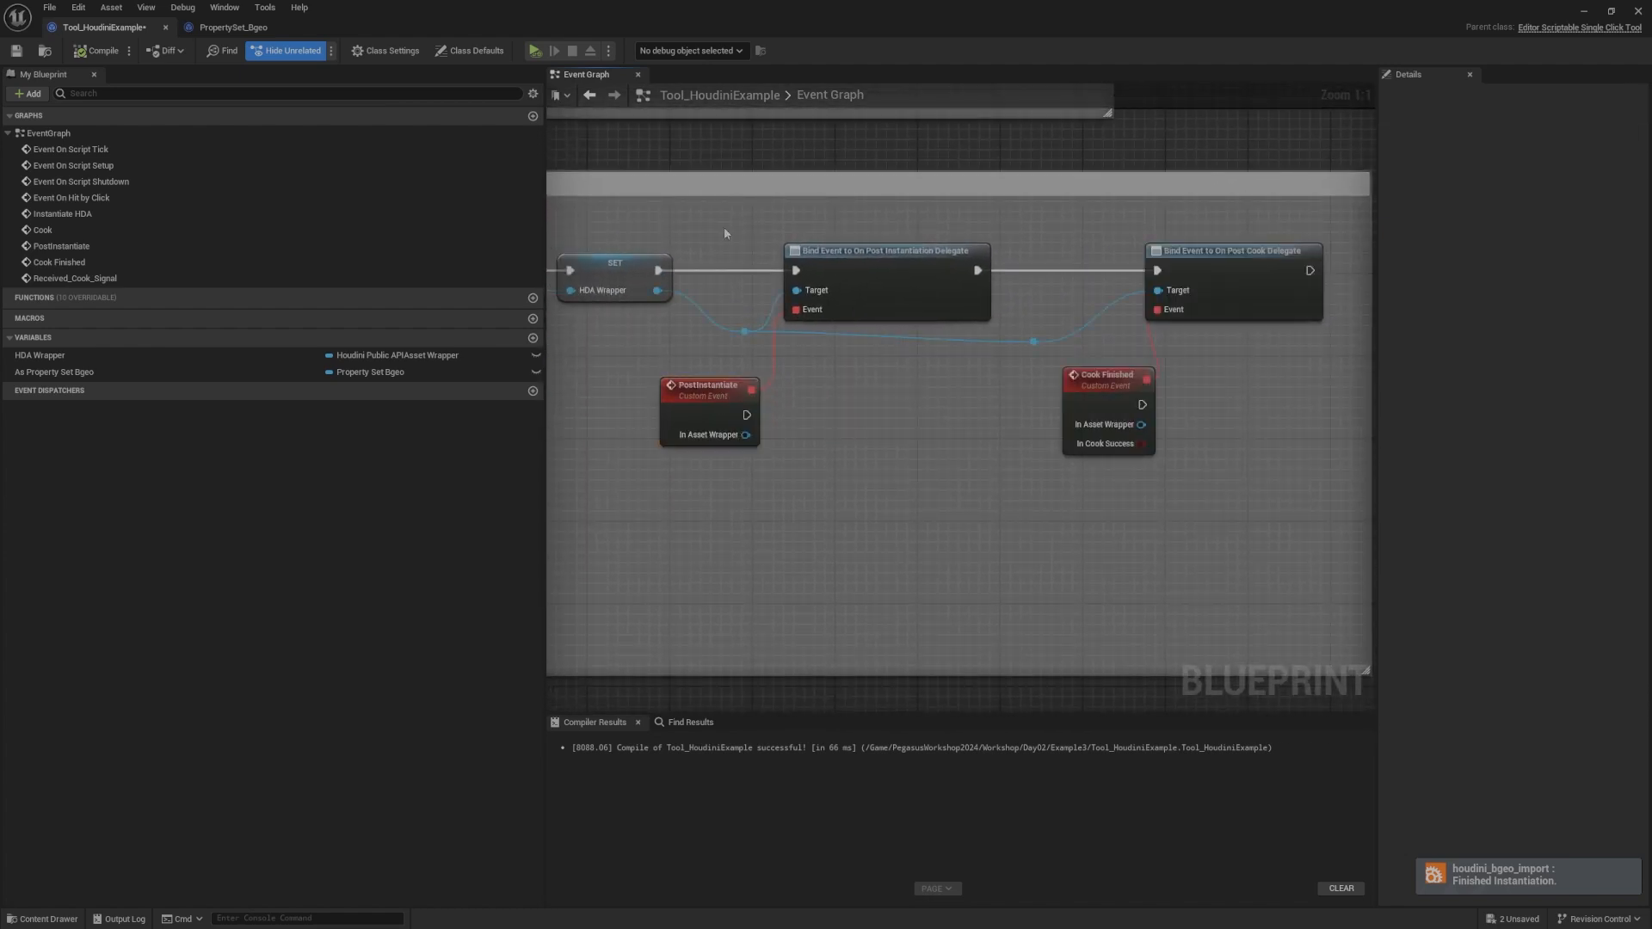
pyautogui.moveTo(724, 233); pyautogui.dragTo(1334, 513)
pyautogui.click(1209, 484)
# Step: Examine the Cook group and trace its event back to the call in the Listen to Events on PropertySet group
pyautogui.moveTo(915, 412); pyautogui.dragTo(1200, 670, button='right')
pyautogui.scroll(-4, 920, 416)
pyautogui.scroll(4, 902, 379)
pyautogui.moveTo(901, 380); pyautogui.dragTo(928, 308, button='right')
pyautogui.moveTo(744, 288); pyautogui.dragTo(964, 371)
pyautogui.click(831, 324)
pyautogui.click(853, 266)
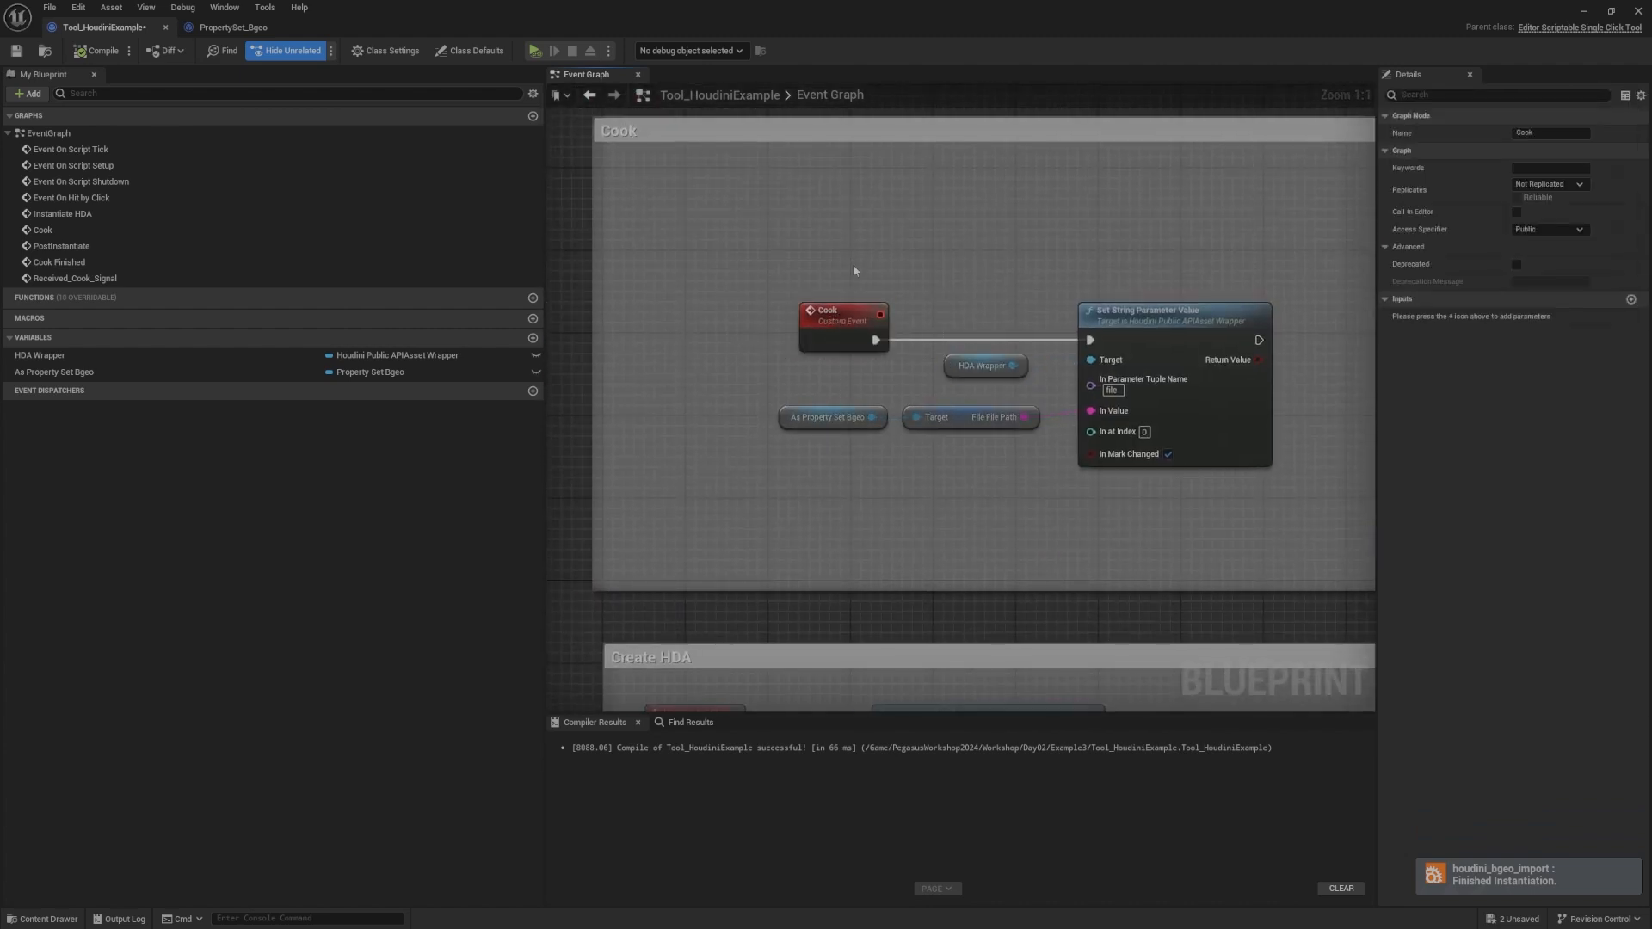
pyautogui.moveTo(831, 317)
pyautogui.mouseDown()
pyautogui.moveTo(843, 337)
pyautogui.moveTo(826, 325)
pyautogui.mouseUp()
pyautogui.scroll(-7, 826, 324)
pyautogui.moveTo(827, 324); pyautogui.dragTo(1050, 318, button='right')
pyautogui.scroll(7, 1037, 327)
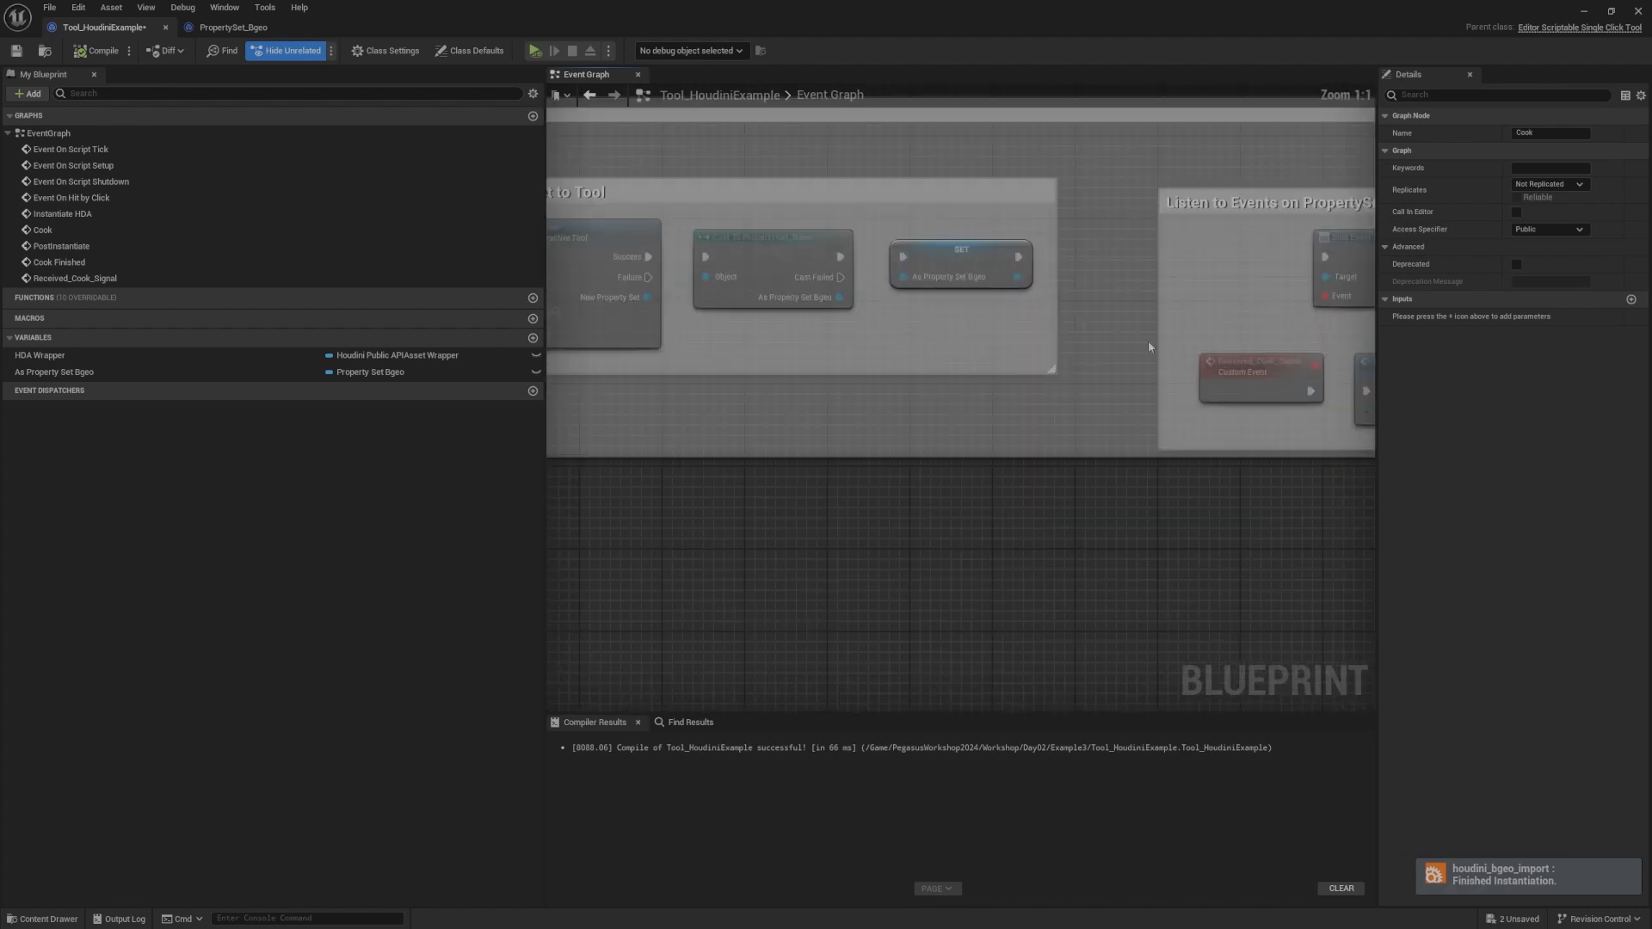
pyautogui.moveTo(1148, 339); pyautogui.dragTo(775, 334, button='right')
pyautogui.click(855, 338)
pyautogui.scroll(-5, 1089, 333)
pyautogui.moveTo(1089, 333); pyautogui.dragTo(555, 463, button='right')
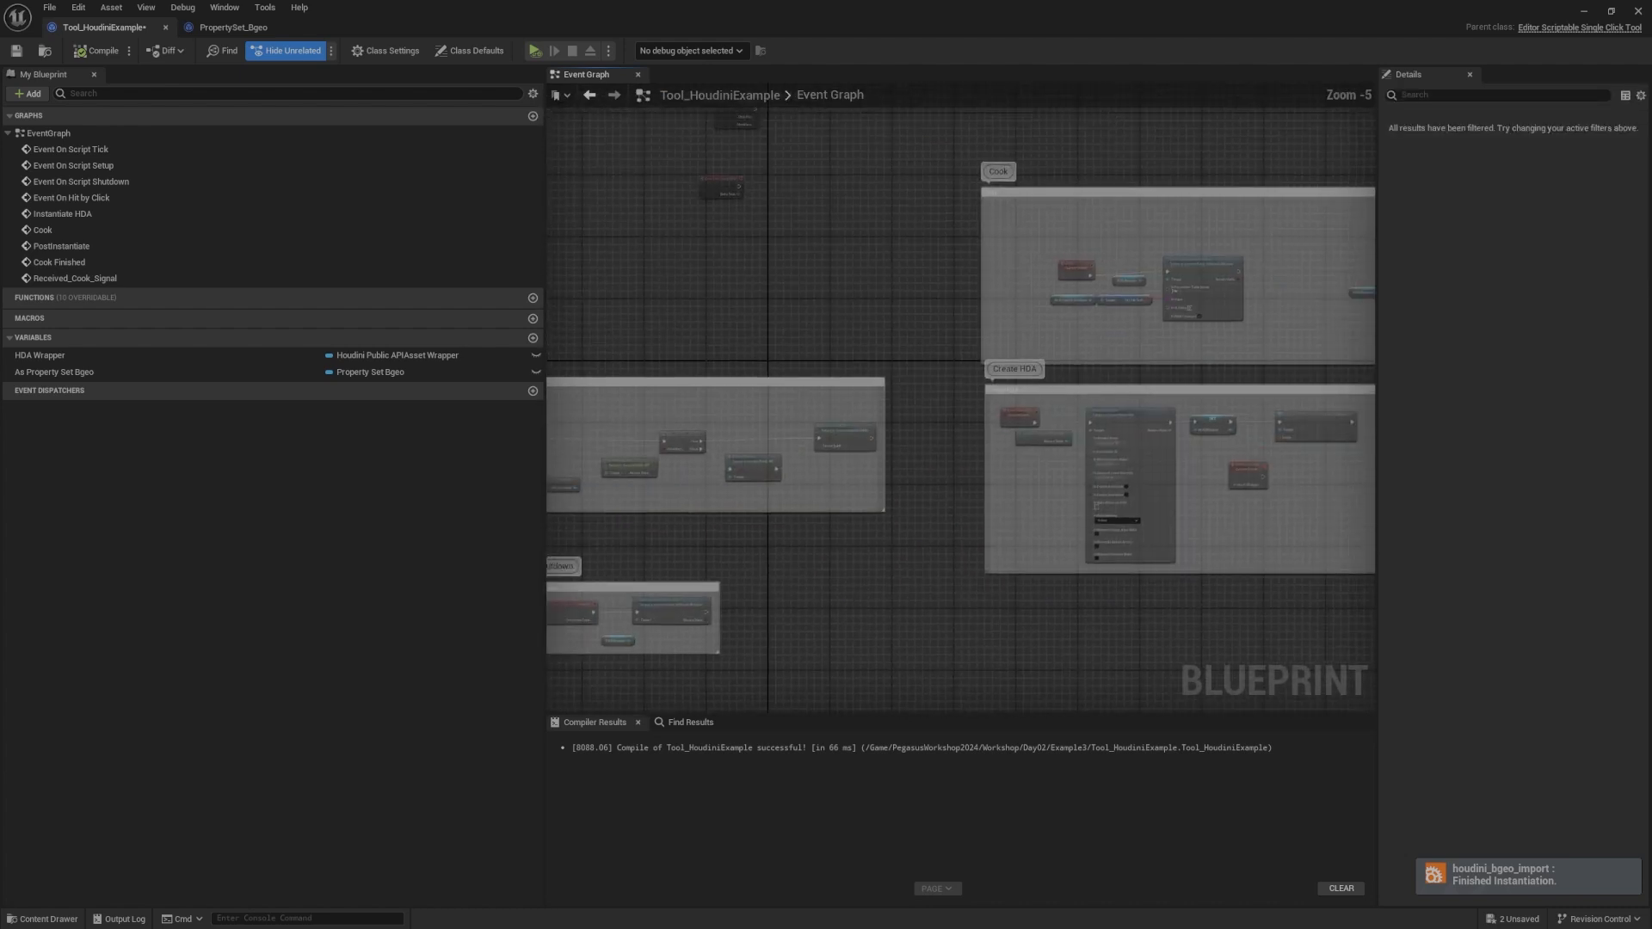
# Step: Move the Cook event farther away from the Set String Parameter Value node
pyautogui.scroll(5, 776, 325)
pyautogui.moveTo(1070, 238); pyautogui.dragTo(802, 282, button='right')
pyautogui.moveTo(772, 258); pyautogui.dragTo(819, 329)
pyautogui.moveTo(818, 323); pyautogui.dragTo(755, 312)
pyautogui.click(901, 271)
pyautogui.moveTo(903, 235); pyautogui.dragTo(901, 206, button='right')
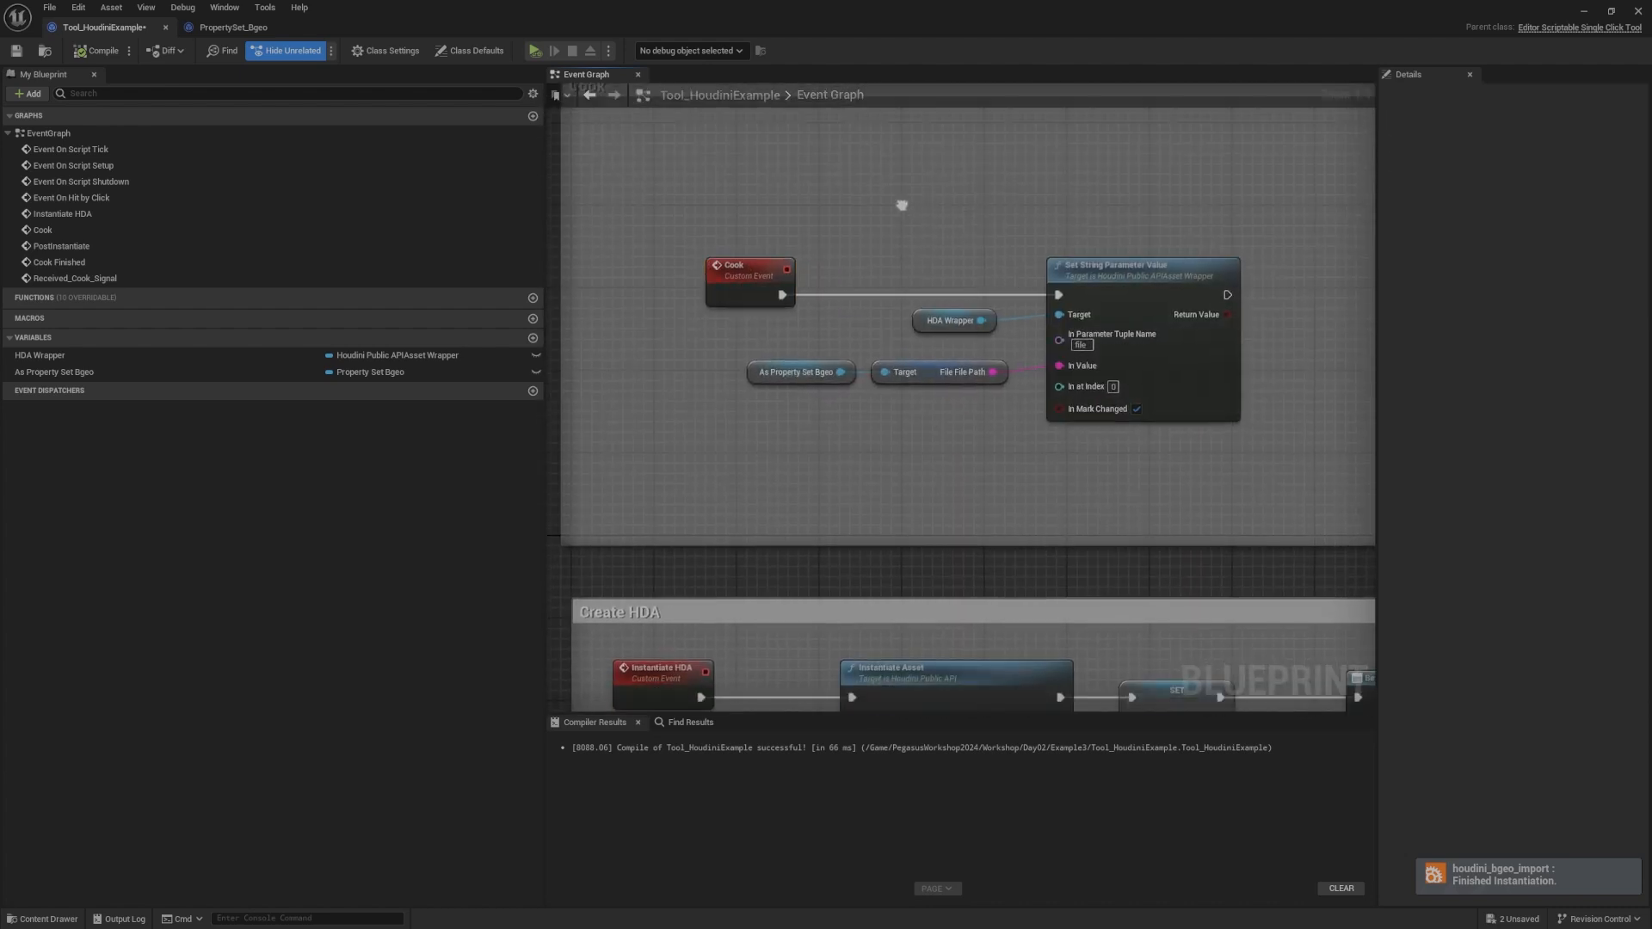
# Step: Move the HDA Wrapper getter slightly closer to the Set String Parameter Value node
pyautogui.click(774, 262)
pyautogui.click(906, 330)
pyautogui.moveTo(940, 275); pyautogui.dragTo(855, 349, button='right')
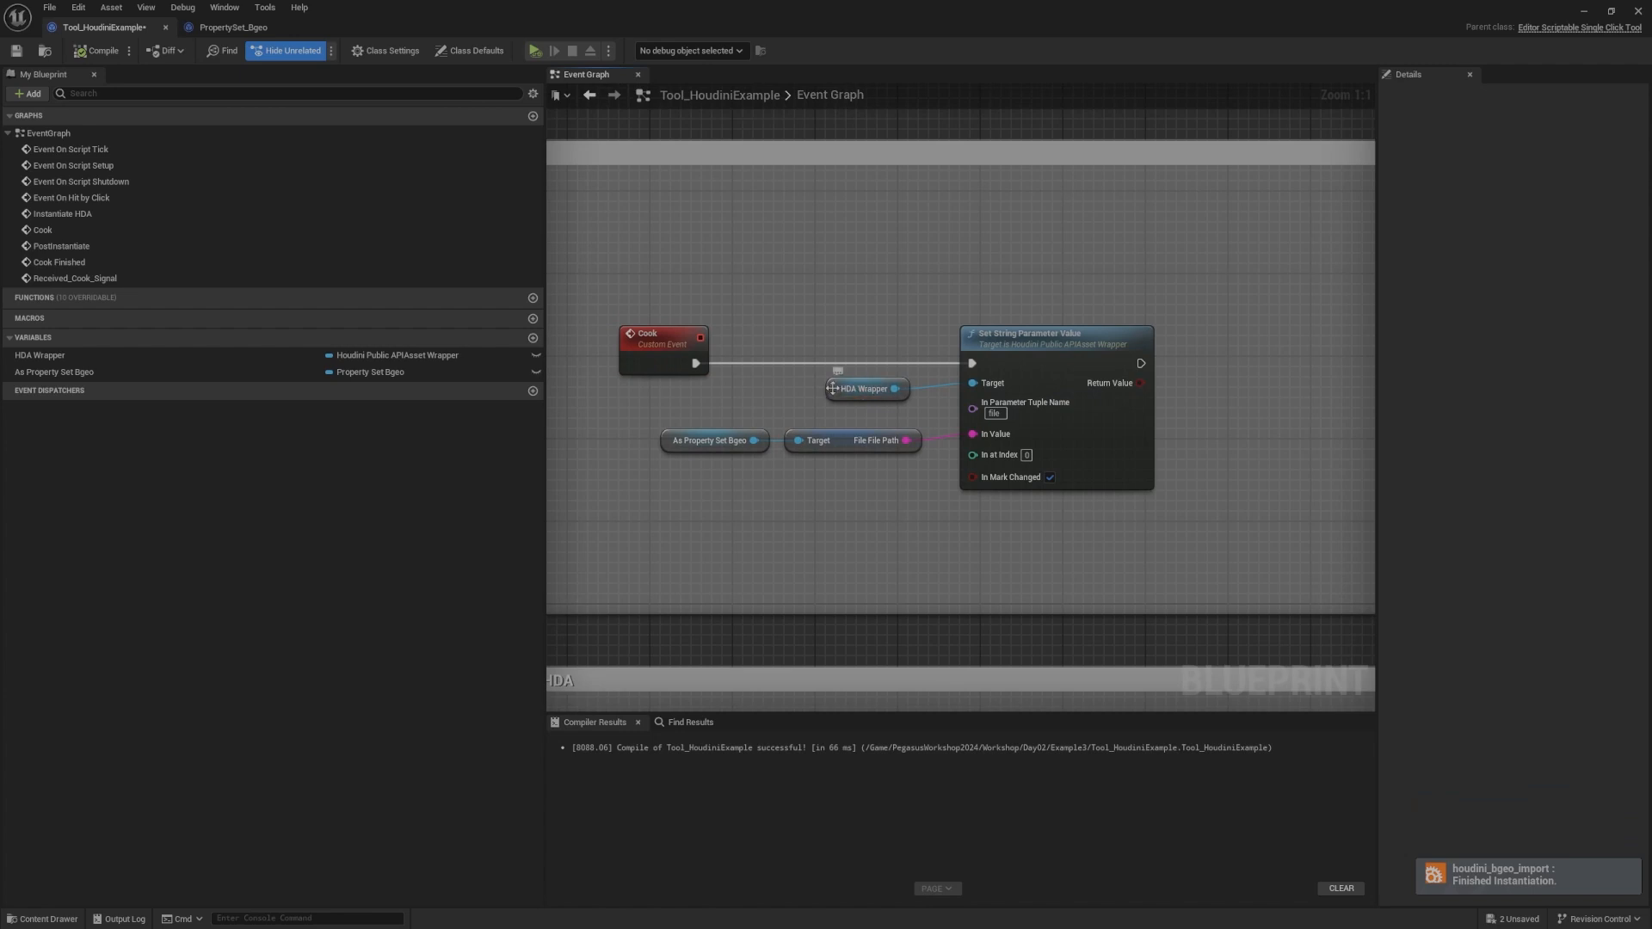
pyautogui.moveTo(912, 395); pyautogui.dragTo(914, 396)
pyautogui.moveTo(839, 396); pyautogui.dragTo(859, 386)
pyautogui.moveTo(862, 399); pyautogui.dragTo(887, 345, button='right')
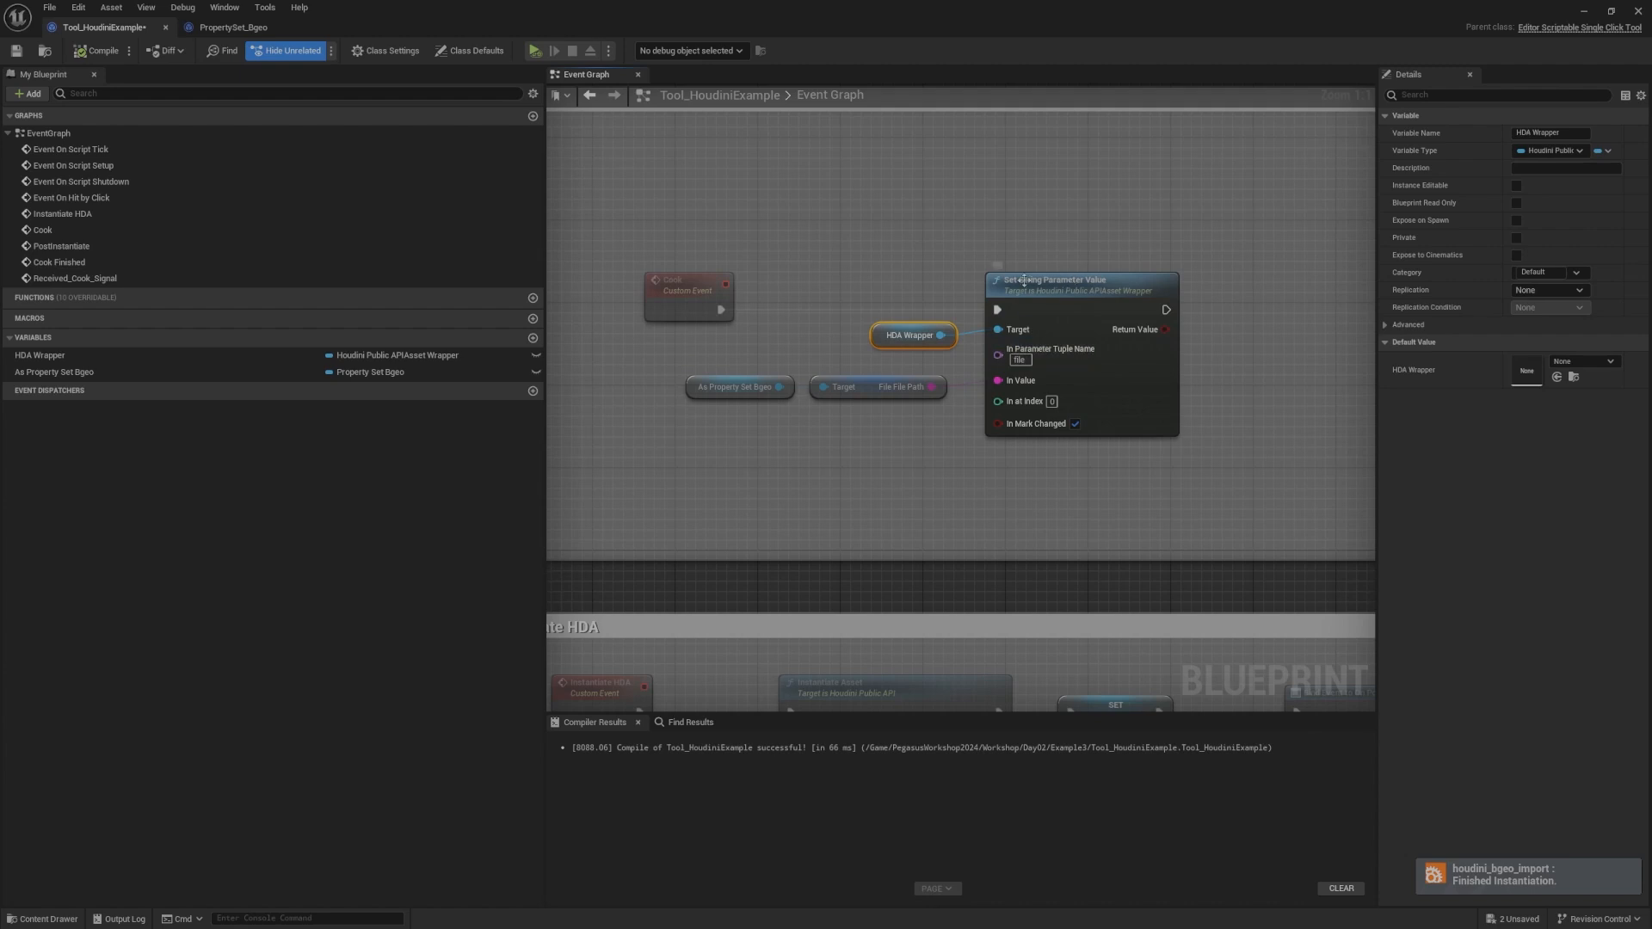
pyautogui.click(1146, 297)
pyautogui.click(939, 344)
# Step: Move the As Property Set Bgeo and File File Path getters together, slightly closer to Set String Parameter Value
pyautogui.moveTo(946, 368); pyautogui.dragTo(727, 397)
pyautogui.click(735, 410)
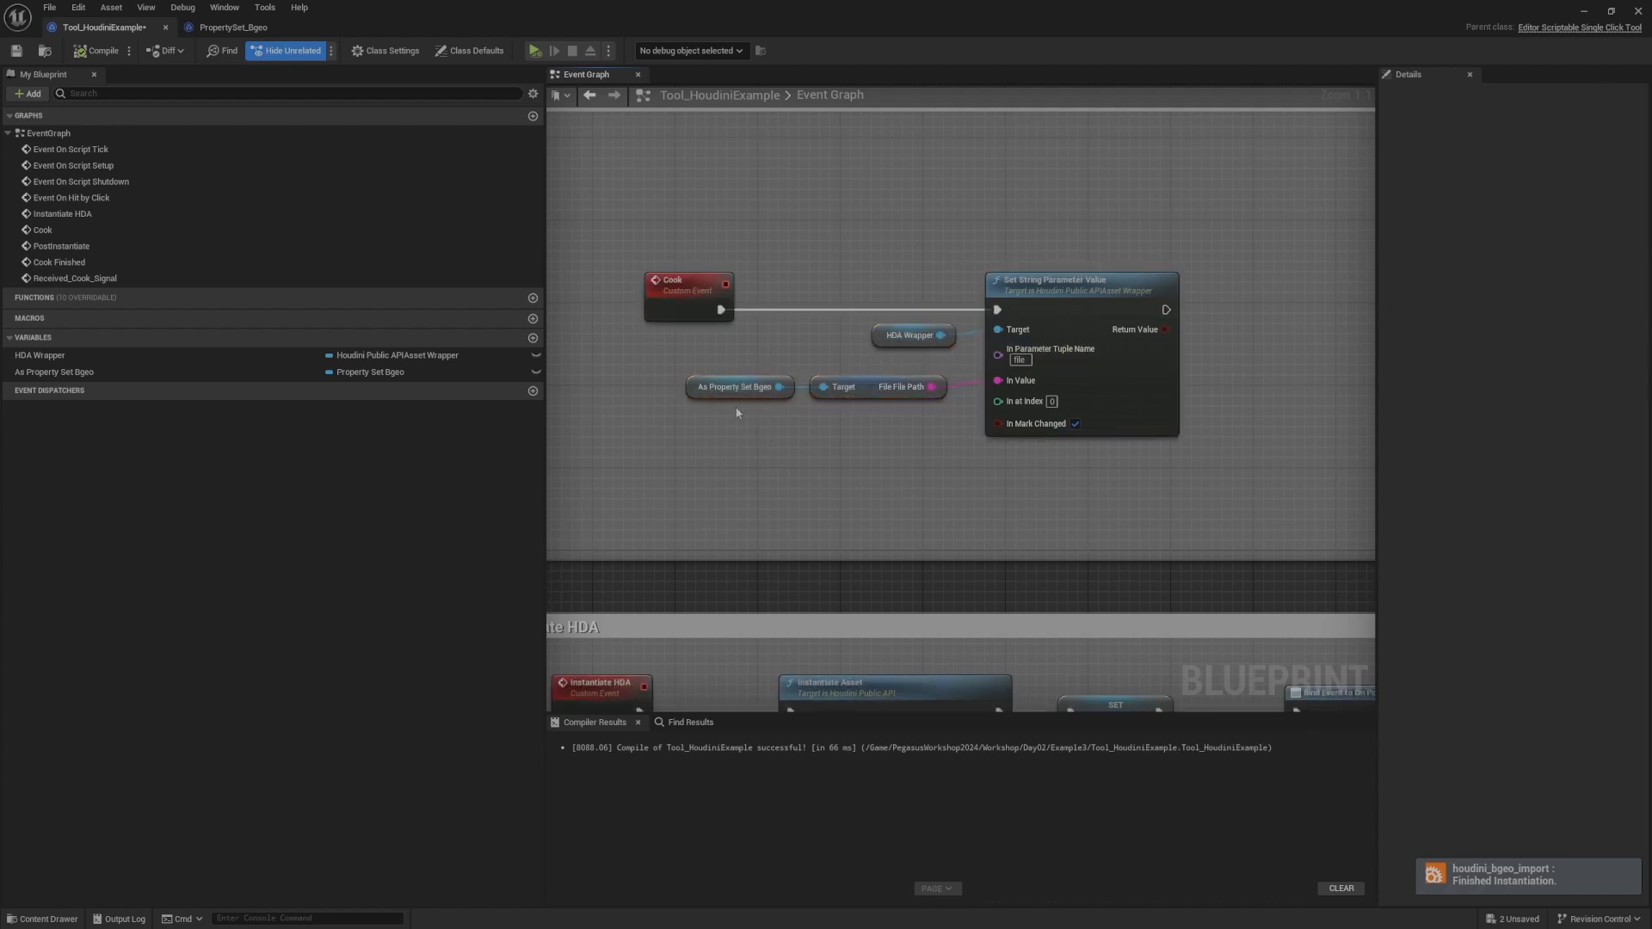
pyautogui.click(735, 395)
pyautogui.keyDown('shift'); pyautogui.click(838, 385); pyautogui.keyUp('shift')
pyautogui.moveTo(839, 389); pyautogui.dragTo(861, 389)
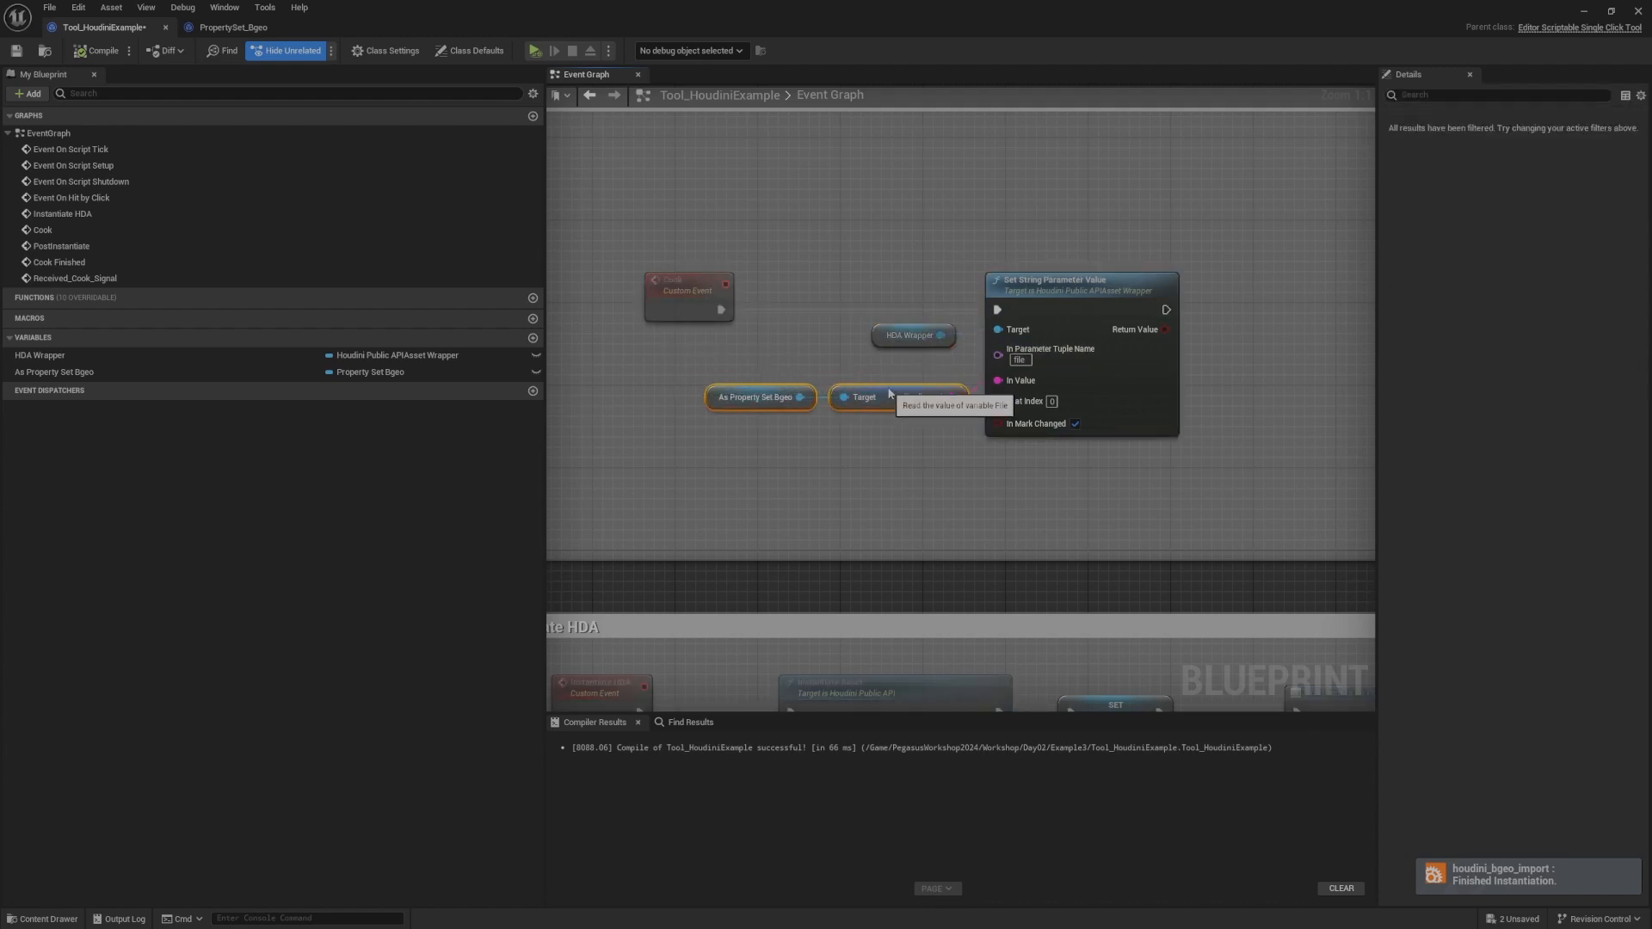
pyautogui.moveTo(902, 416); pyautogui.dragTo(777, 411, button='right')
# Step: Check the Cook event's chain once more and compile the blueprint
pyautogui.click(1139, 372)
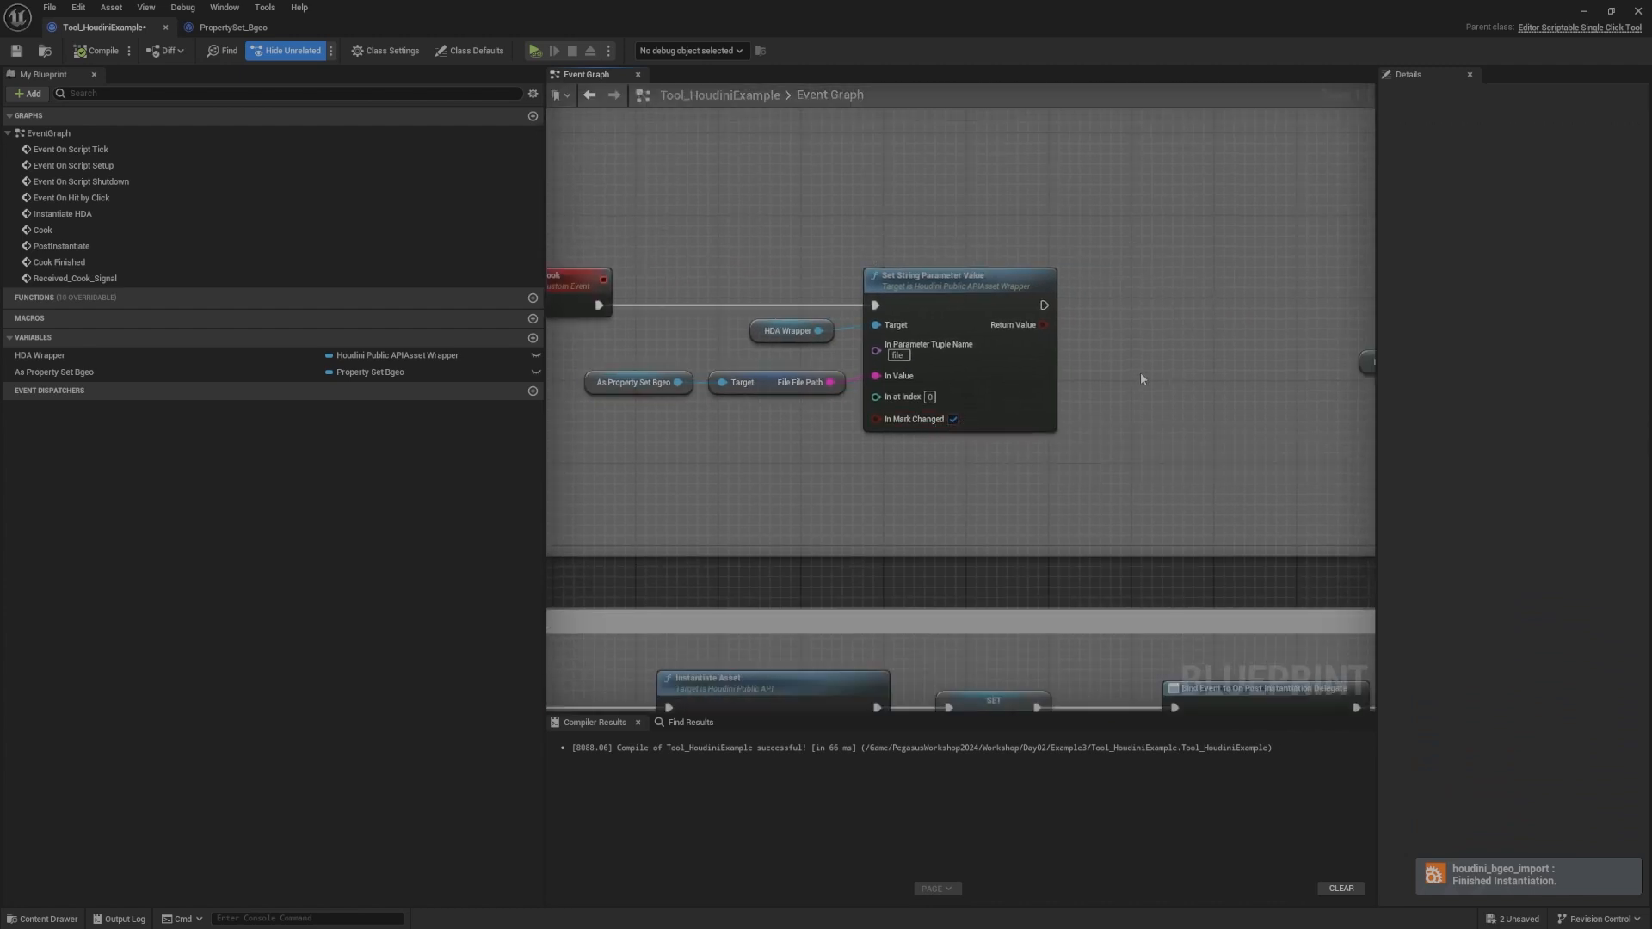
pyautogui.moveTo(1139, 372); pyautogui.dragTo(1302, 387, button='right')
pyautogui.moveTo(1202, 228); pyautogui.dragTo(731, 439)
pyautogui.click(835, 439)
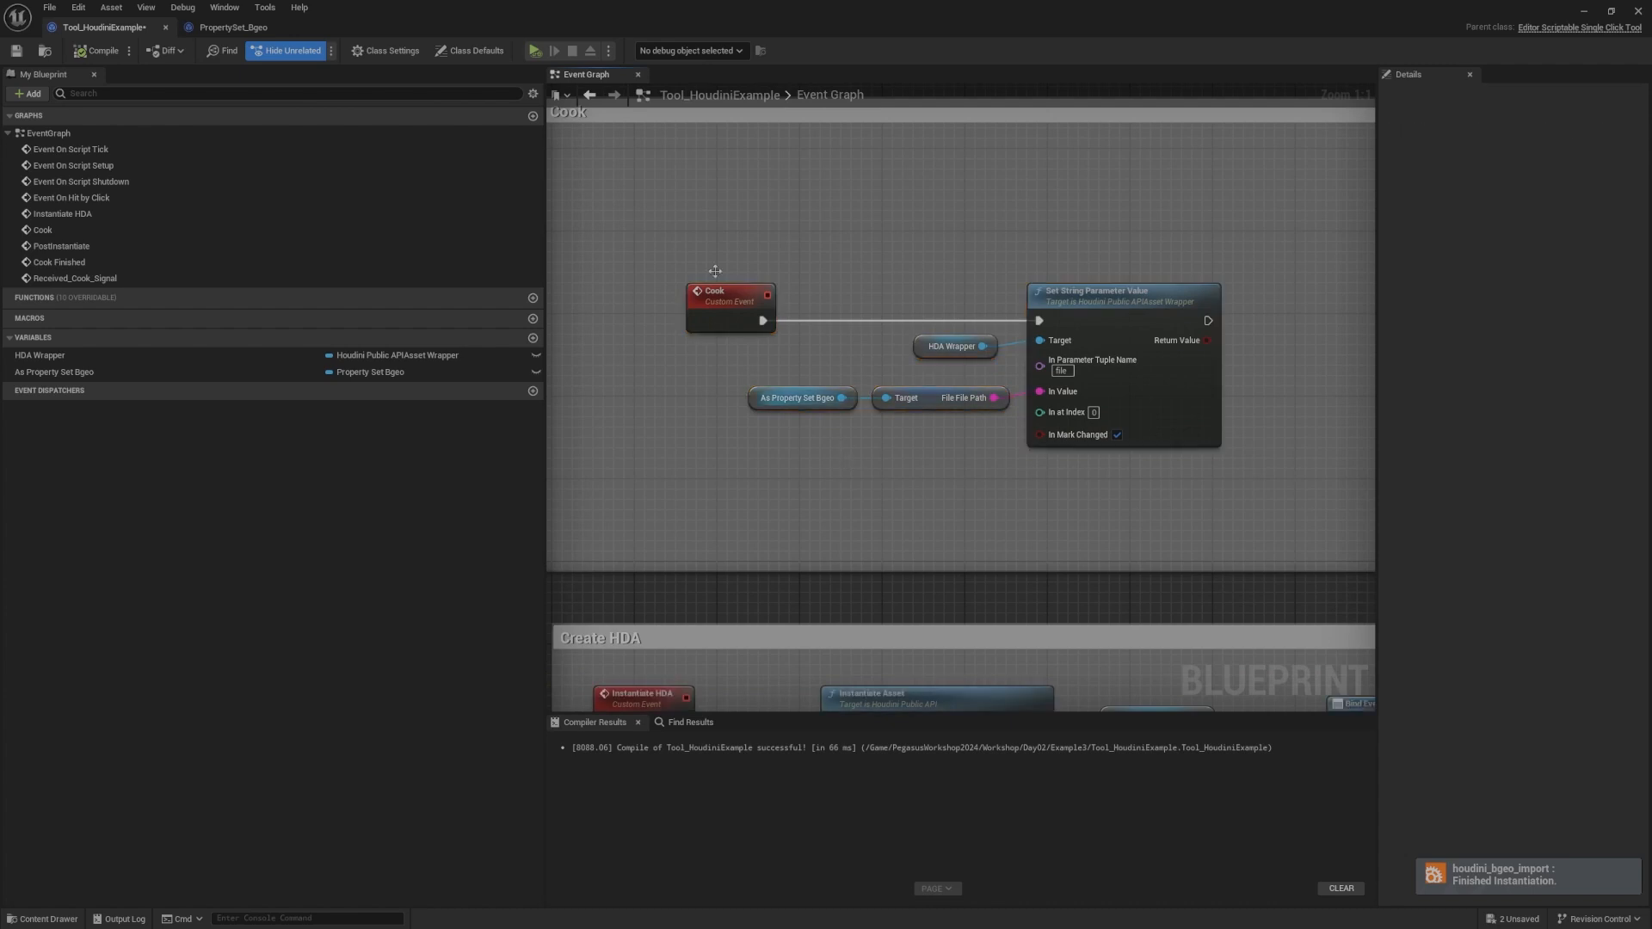
pyautogui.click(733, 305)
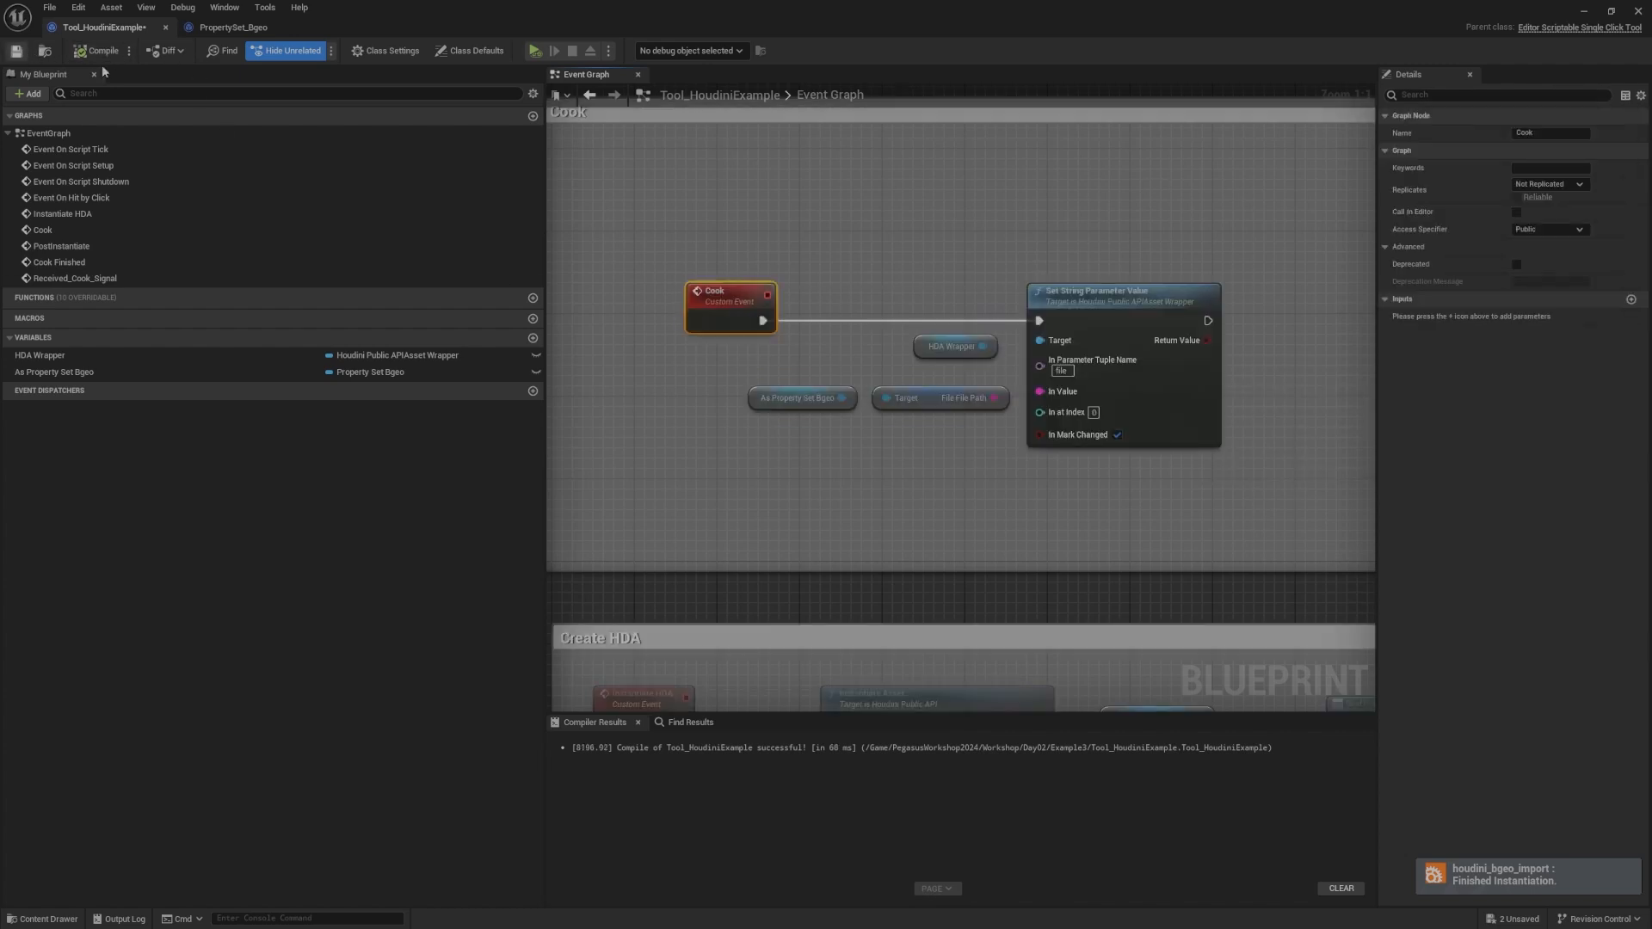
# Step: Return to the level editor and start the HoudiniExample tool from the Workshop scriptable tools
pyautogui.click(1584, 11)
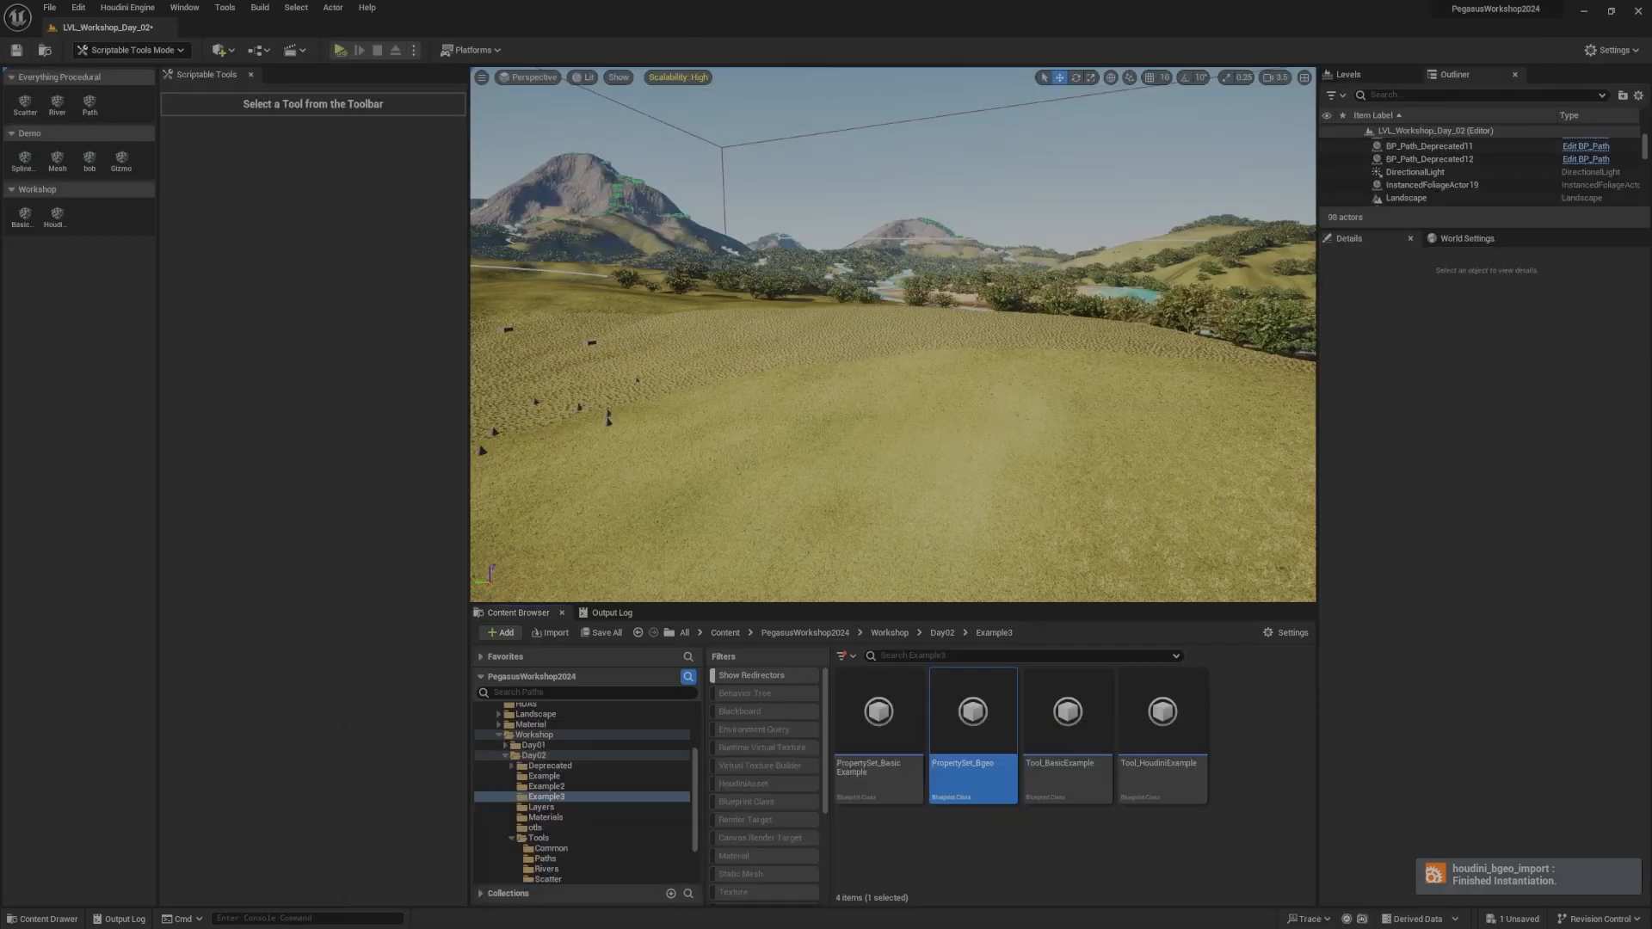
pyautogui.moveTo(923, 400); pyautogui.dragTo(785, 375, button='right')
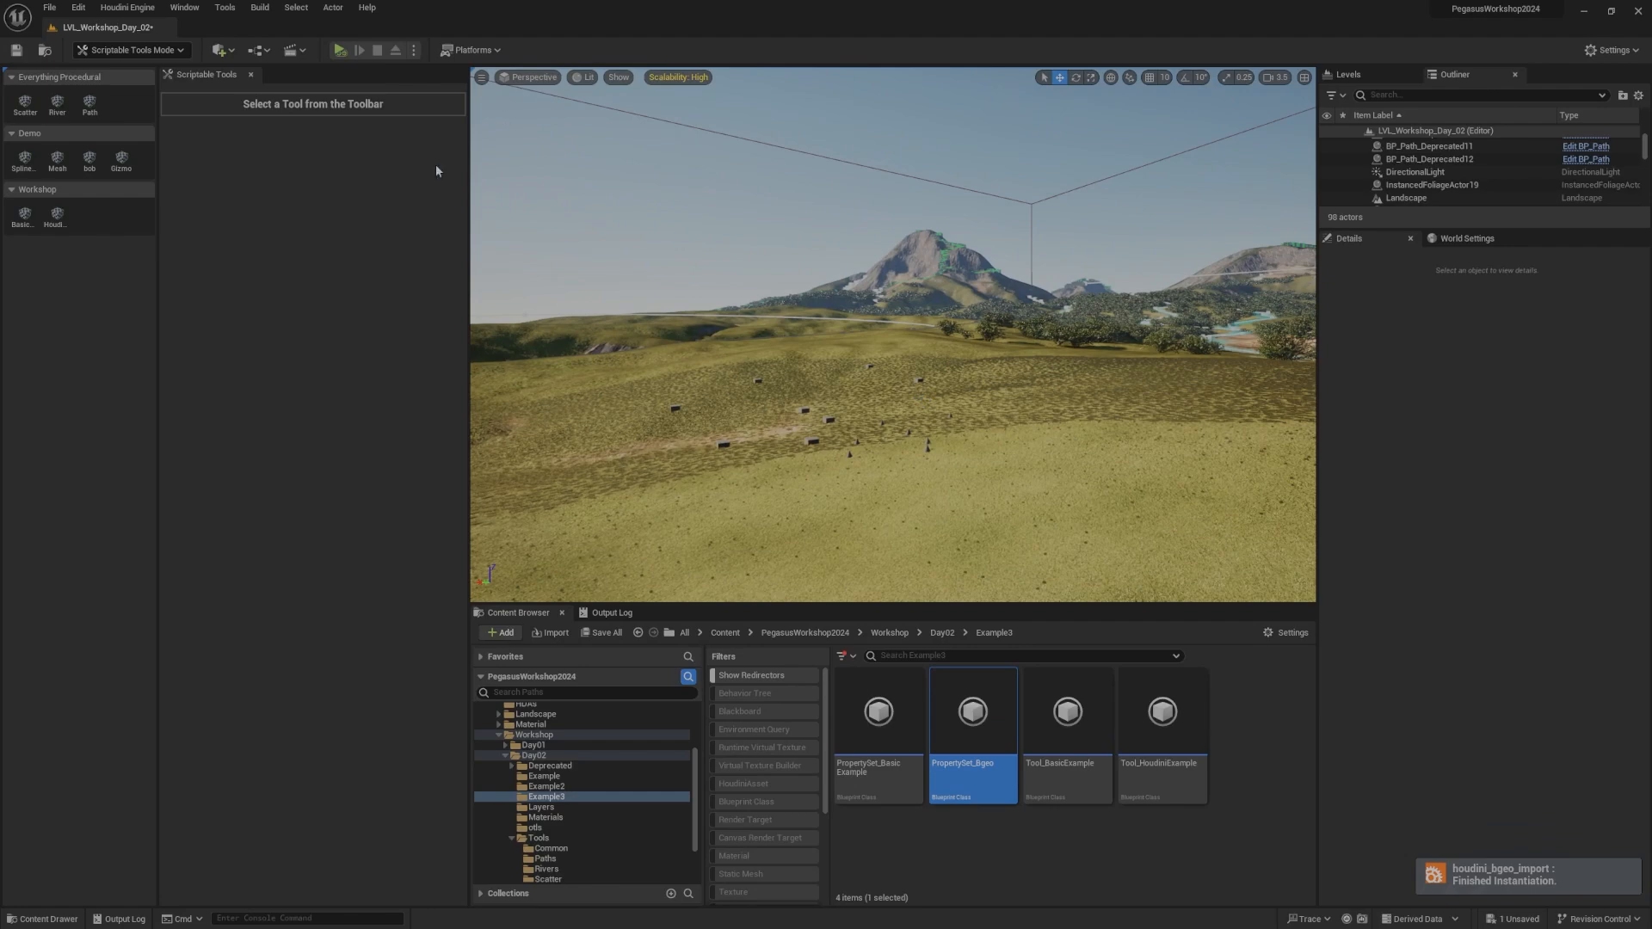
pyautogui.click(57, 216)
pyautogui.moveTo(922, 344); pyautogui.dragTo(918, 340, button='right')
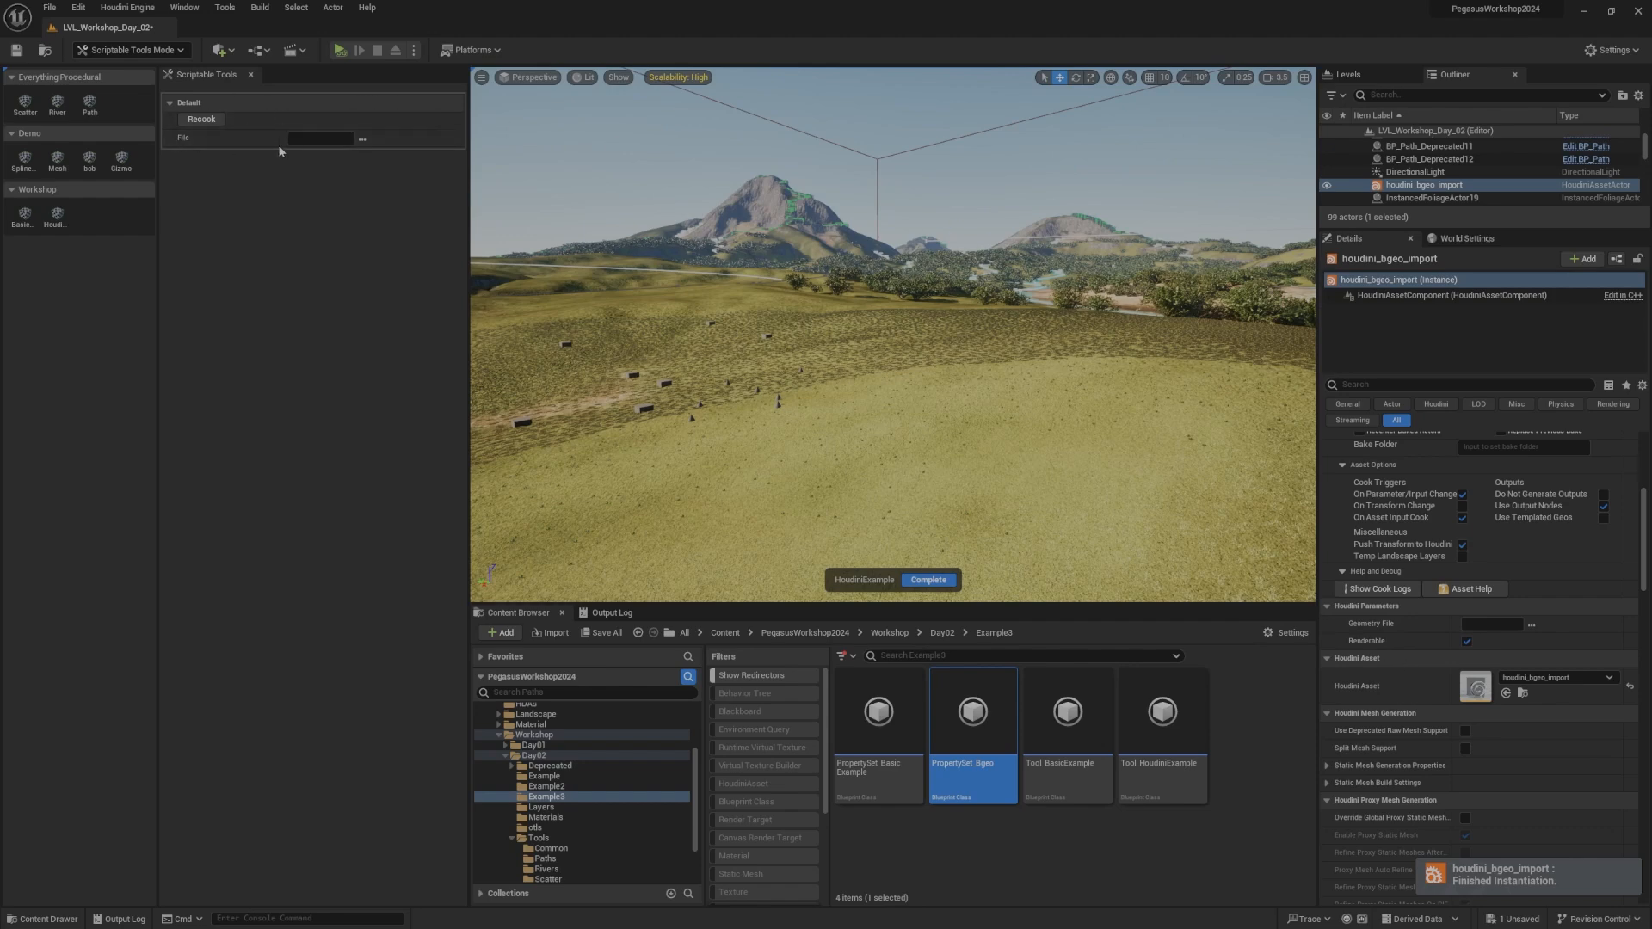
# Step: Open the file picker for the tool's File property and browse the Pegasus2024 folders for a geometry file
pyautogui.click(362, 138)
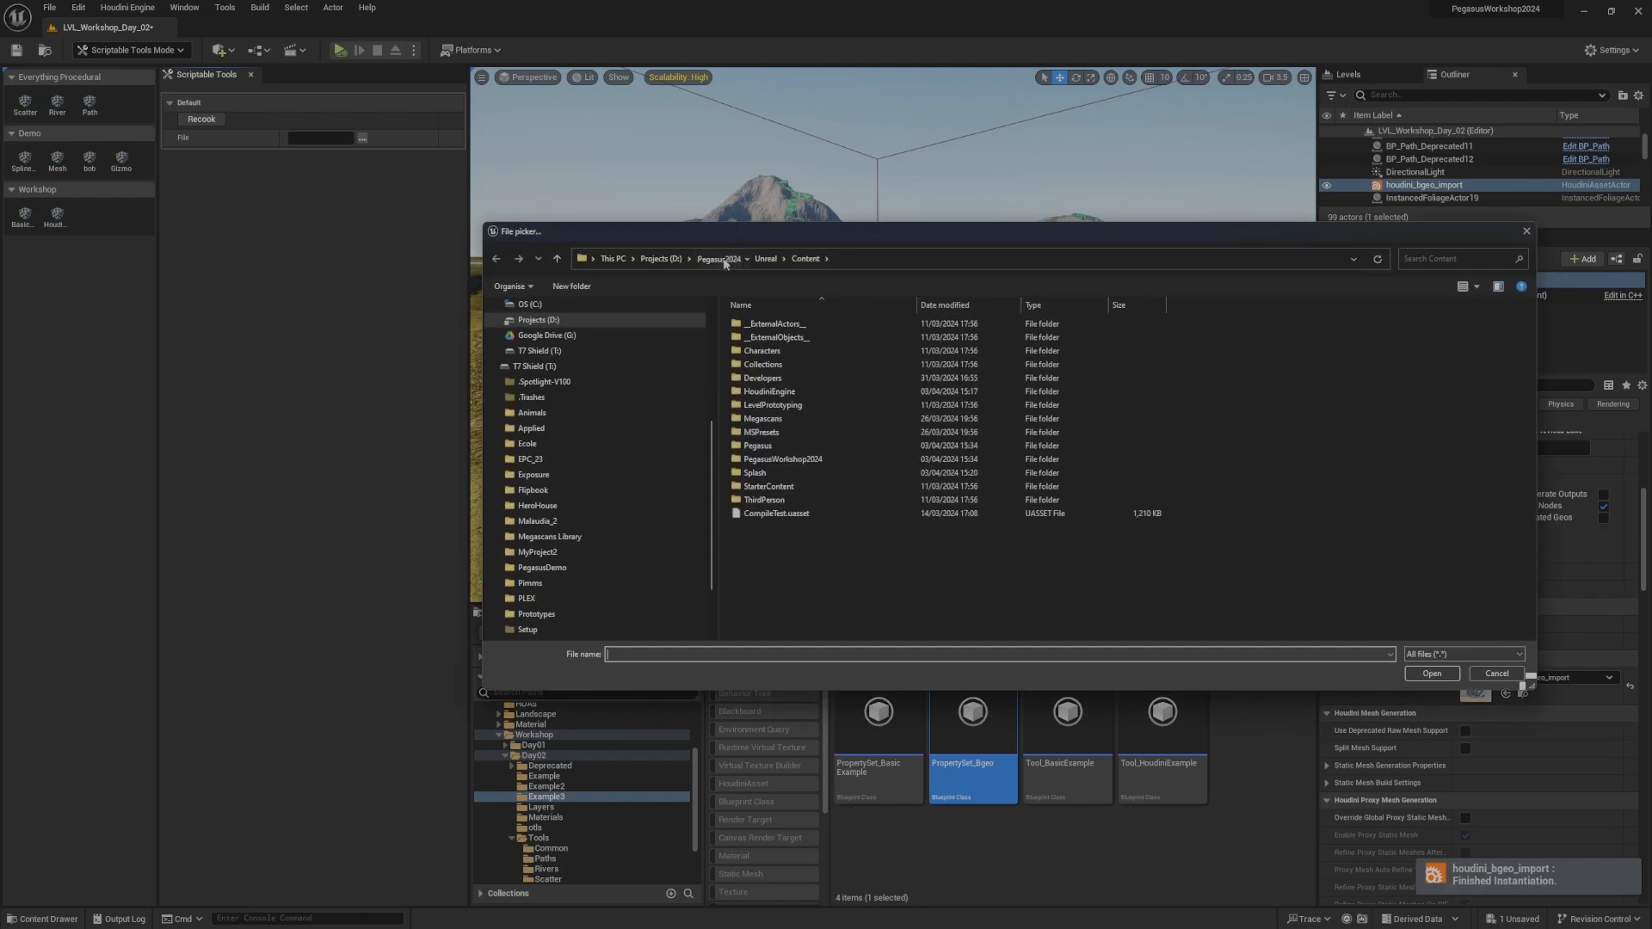
pyautogui.click(722, 259)
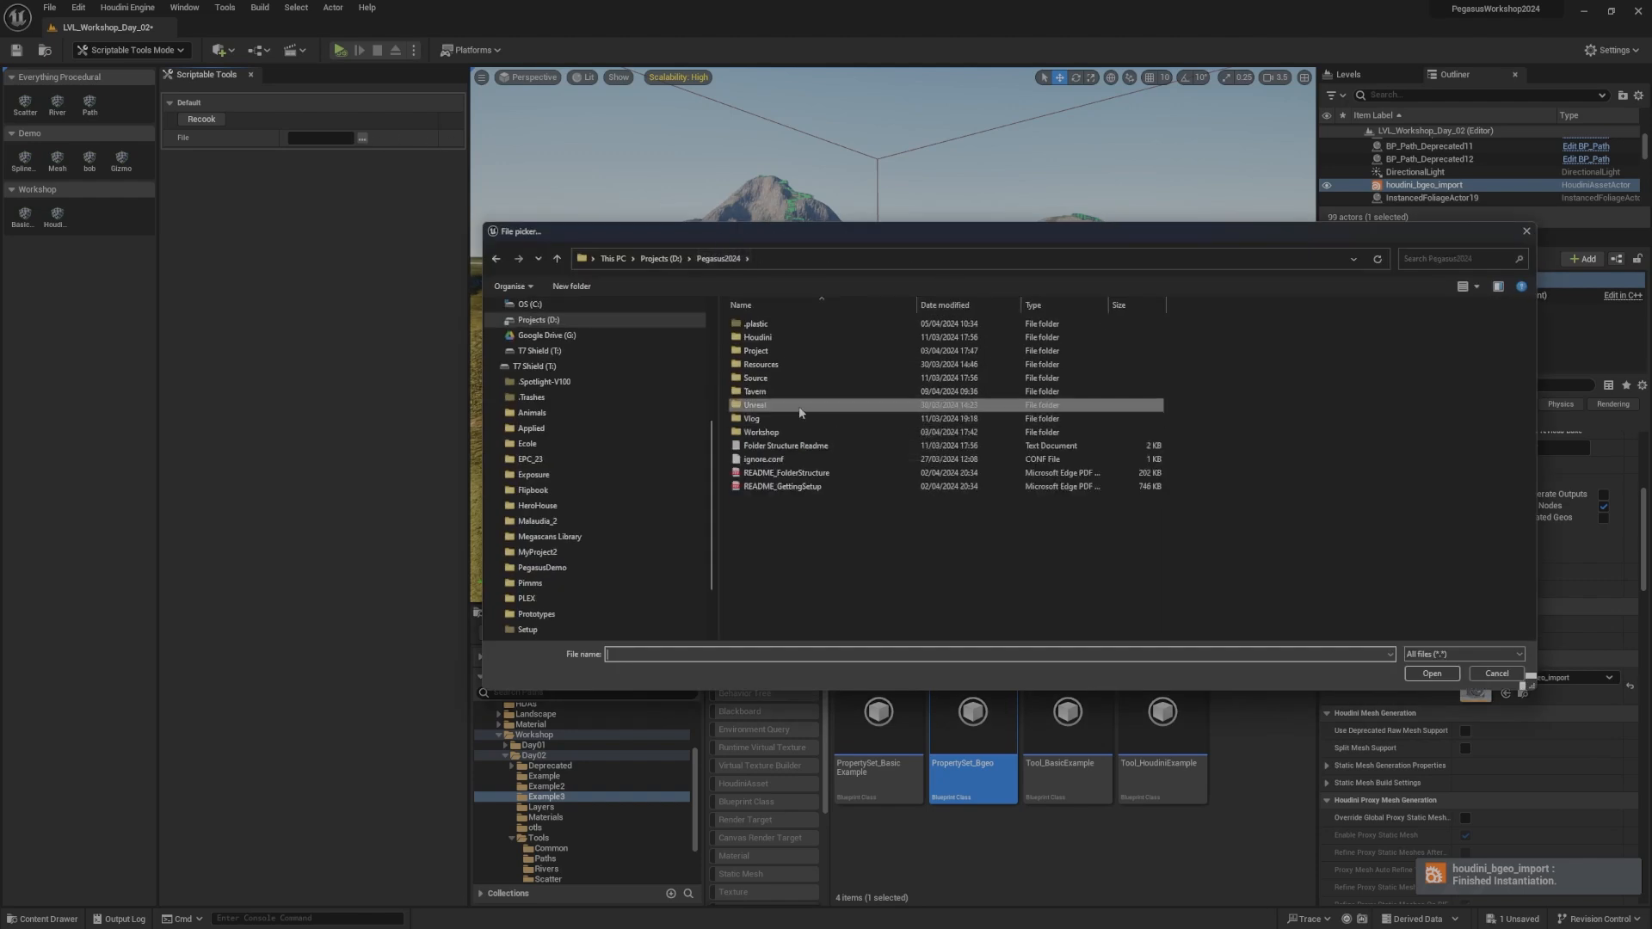
pyautogui.doubleClick(794, 363)
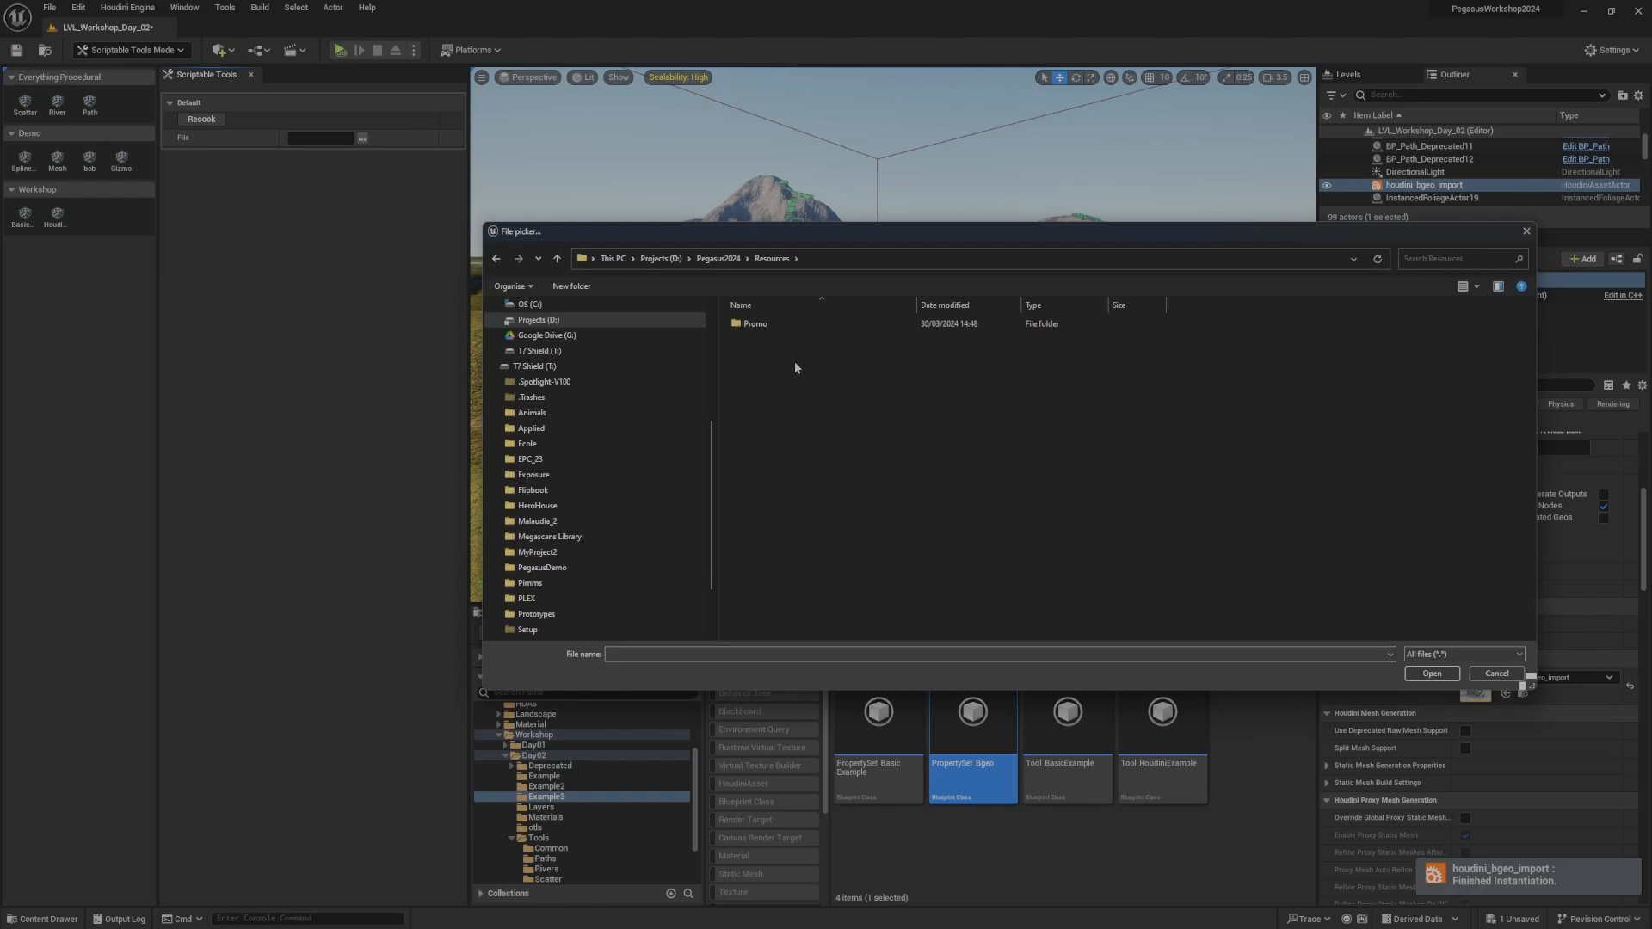
pyautogui.click(731, 260)
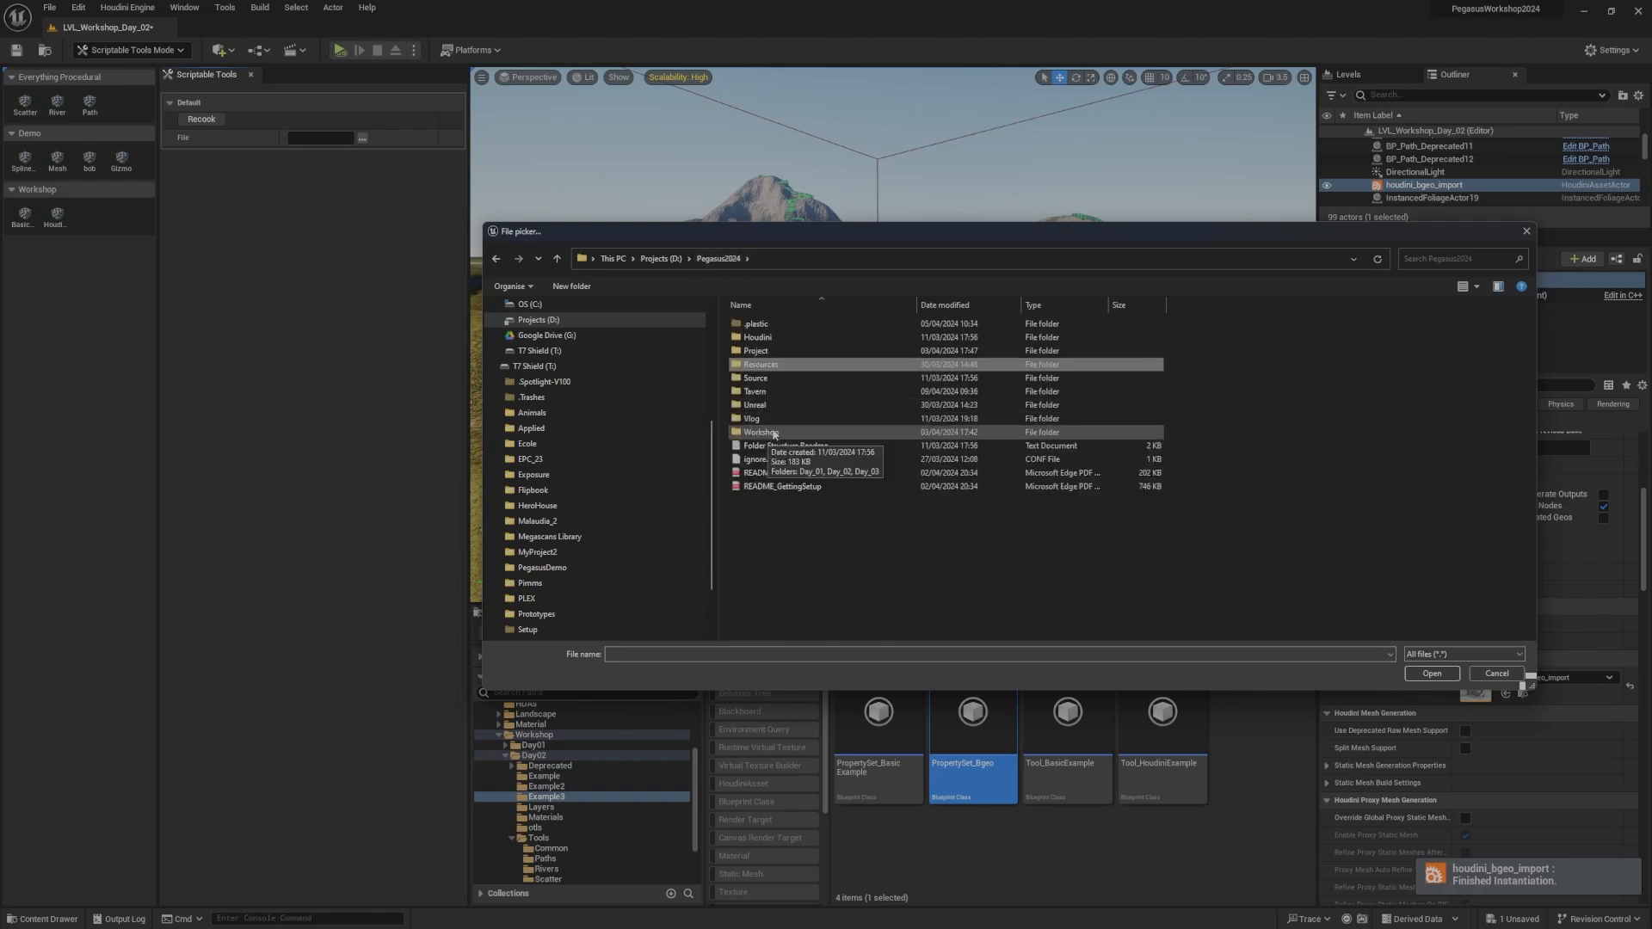
pyautogui.doubleClick(775, 433)
pyautogui.click(719, 260)
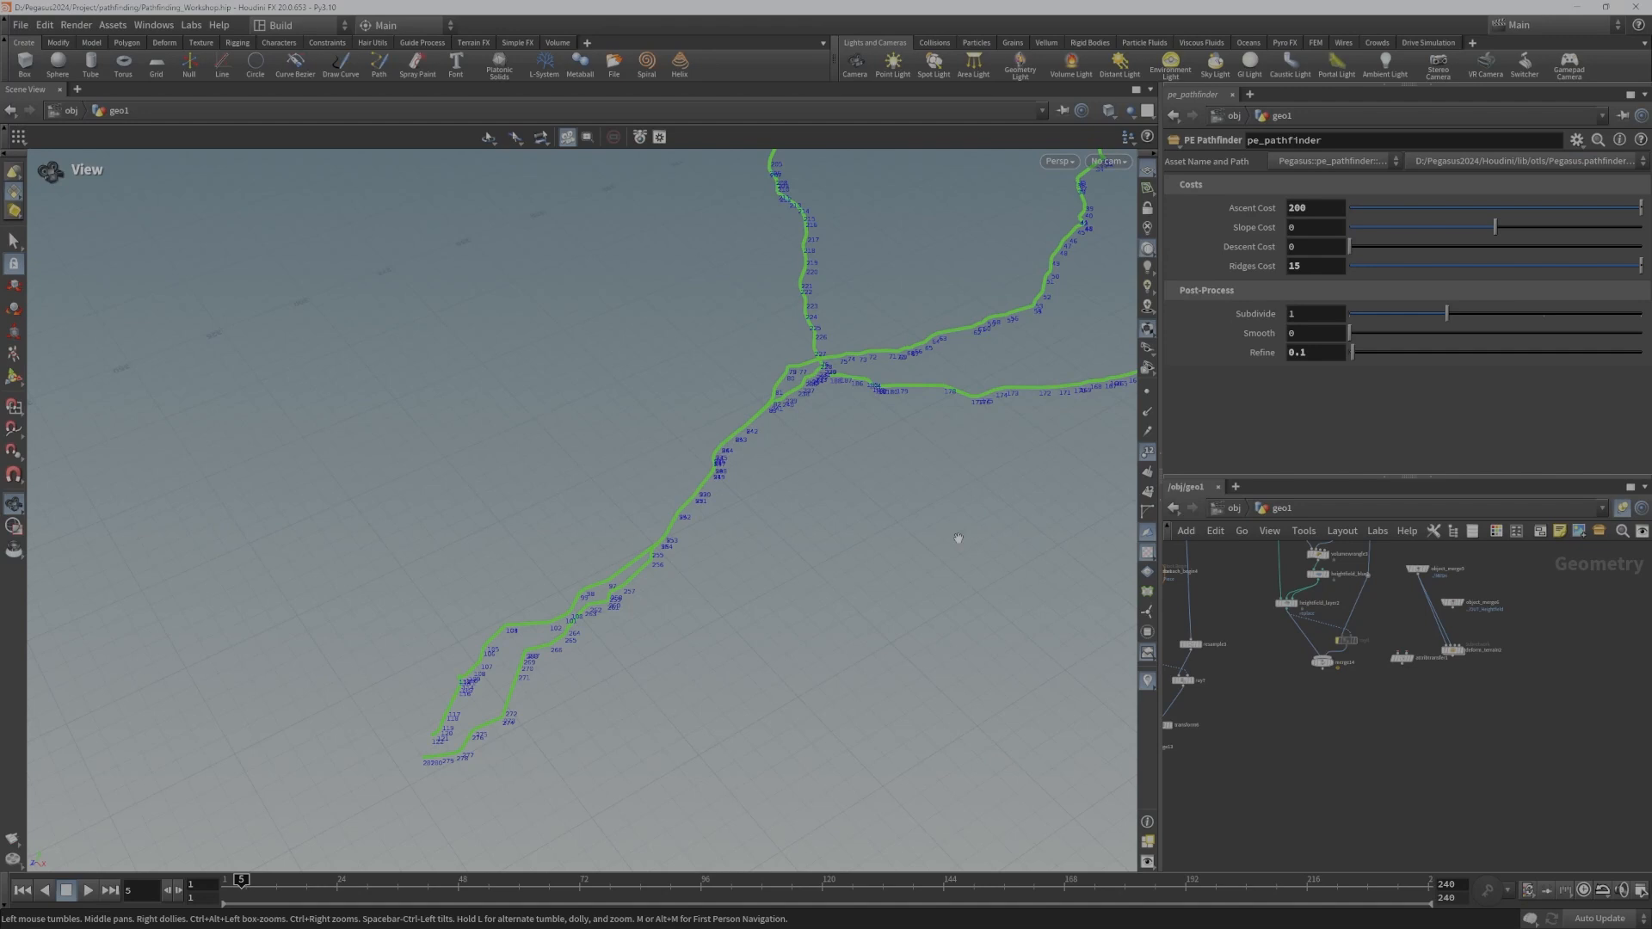
# Step: Switch to Houdini and look through the geo1 network for an empty area
pyautogui.scroll(3, 1578, 694)
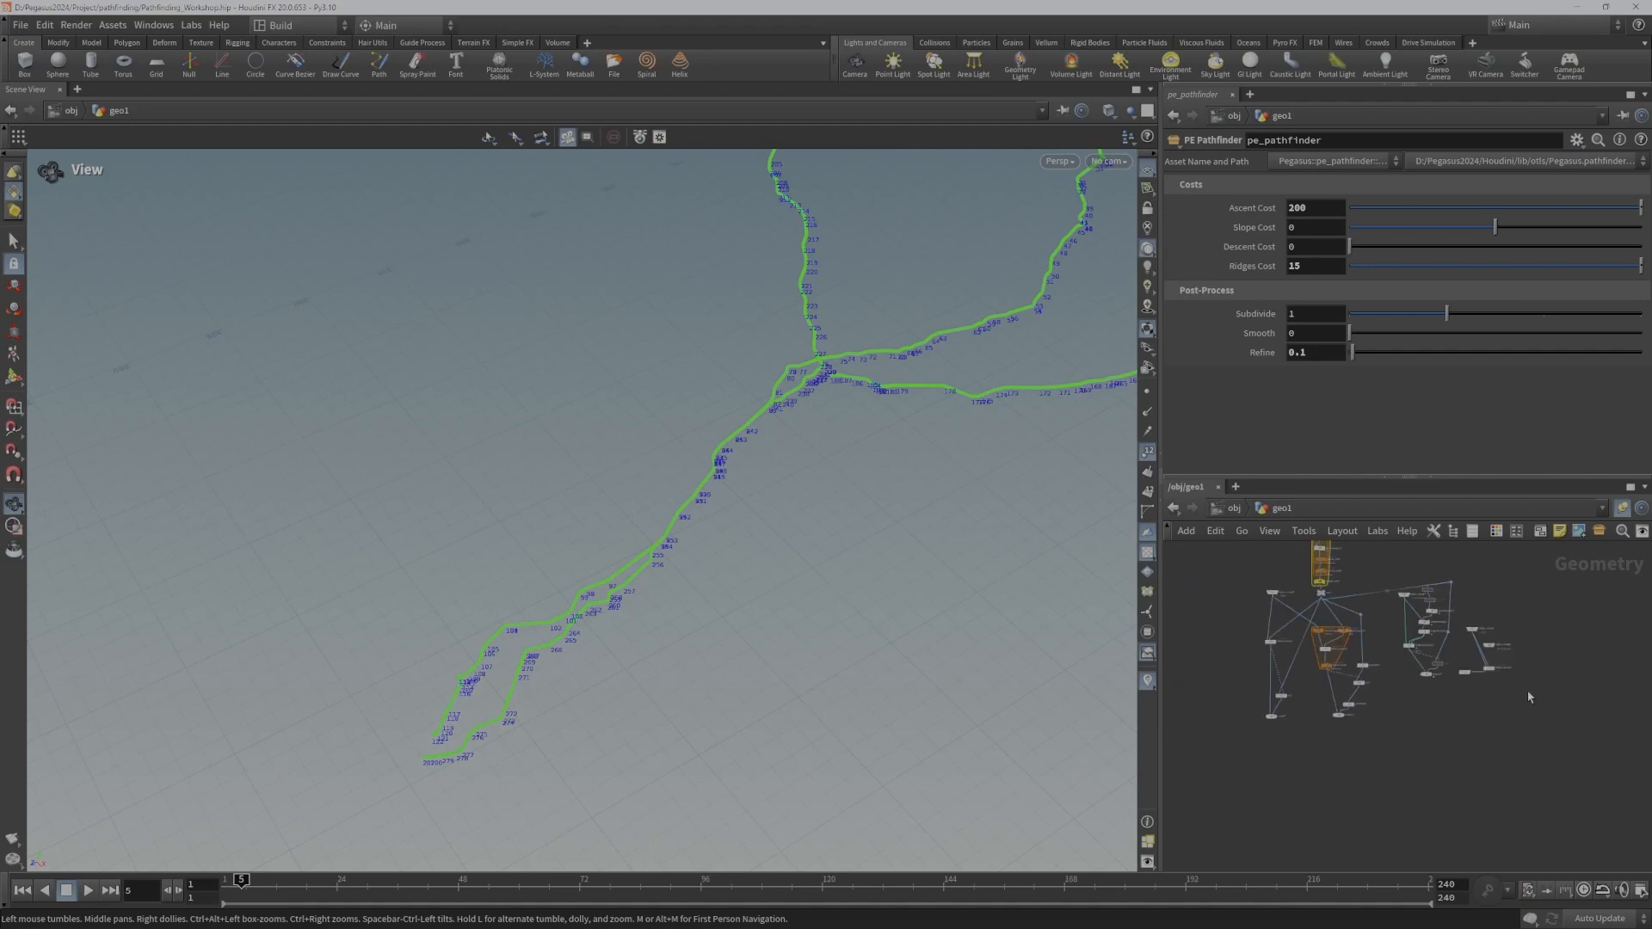
pyautogui.scroll(-1, 1579, 694)
pyautogui.moveTo(1579, 693); pyautogui.dragTo(1618, 828, button='middle')
pyautogui.moveTo(1590, 590); pyautogui.dragTo(1468, 664, button='middle')
pyautogui.scroll(5, 1468, 664)
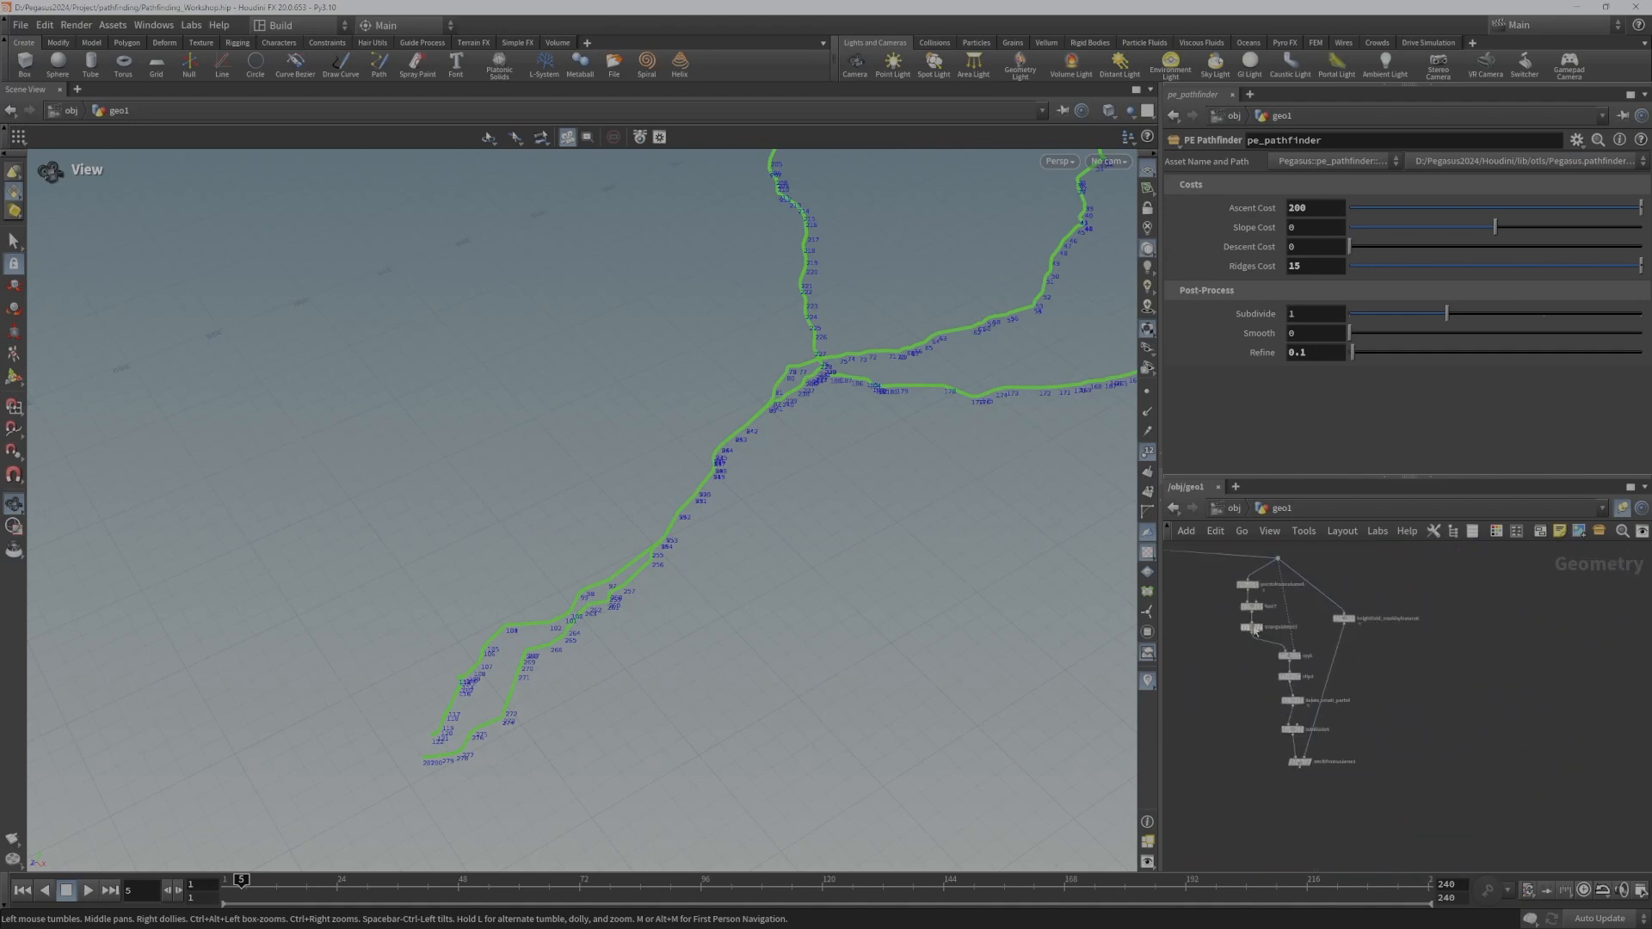
pyautogui.moveTo(1326, 740); pyautogui.dragTo(1343, 687, button='middle')
pyautogui.scroll(-4, 1340, 743)
pyautogui.moveTo(1301, 843); pyautogui.dragTo(1434, 690, button='middle')
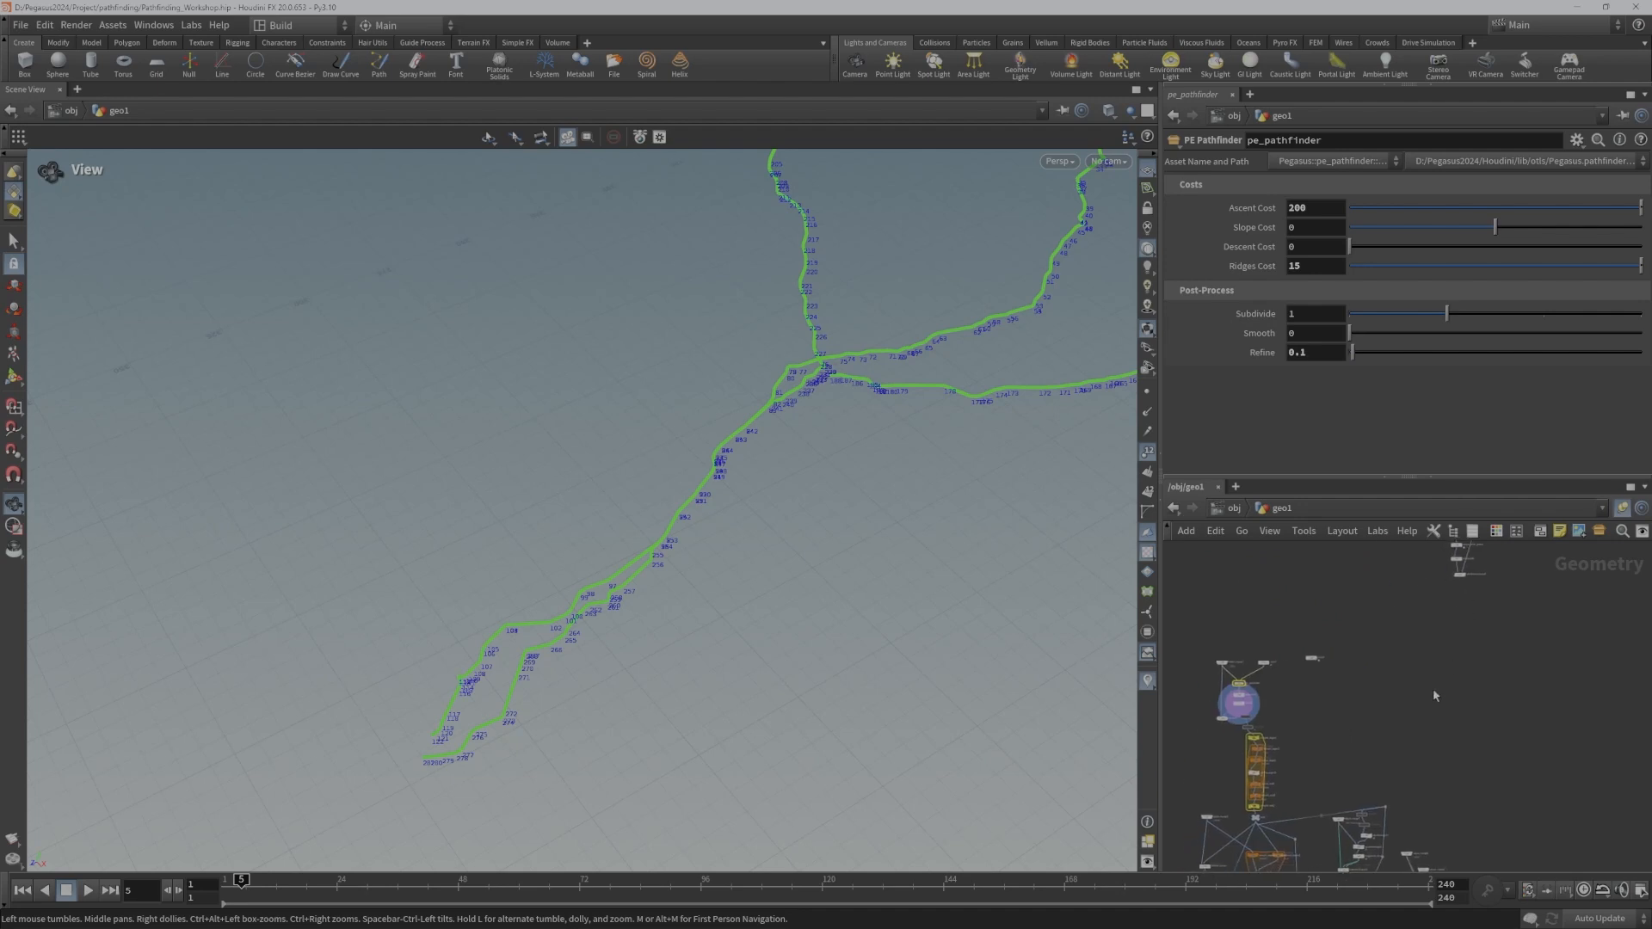
# Step: Place a Curve node in the empty area of the geo1 network and activate its drawing tool
pyautogui.press('Tab')
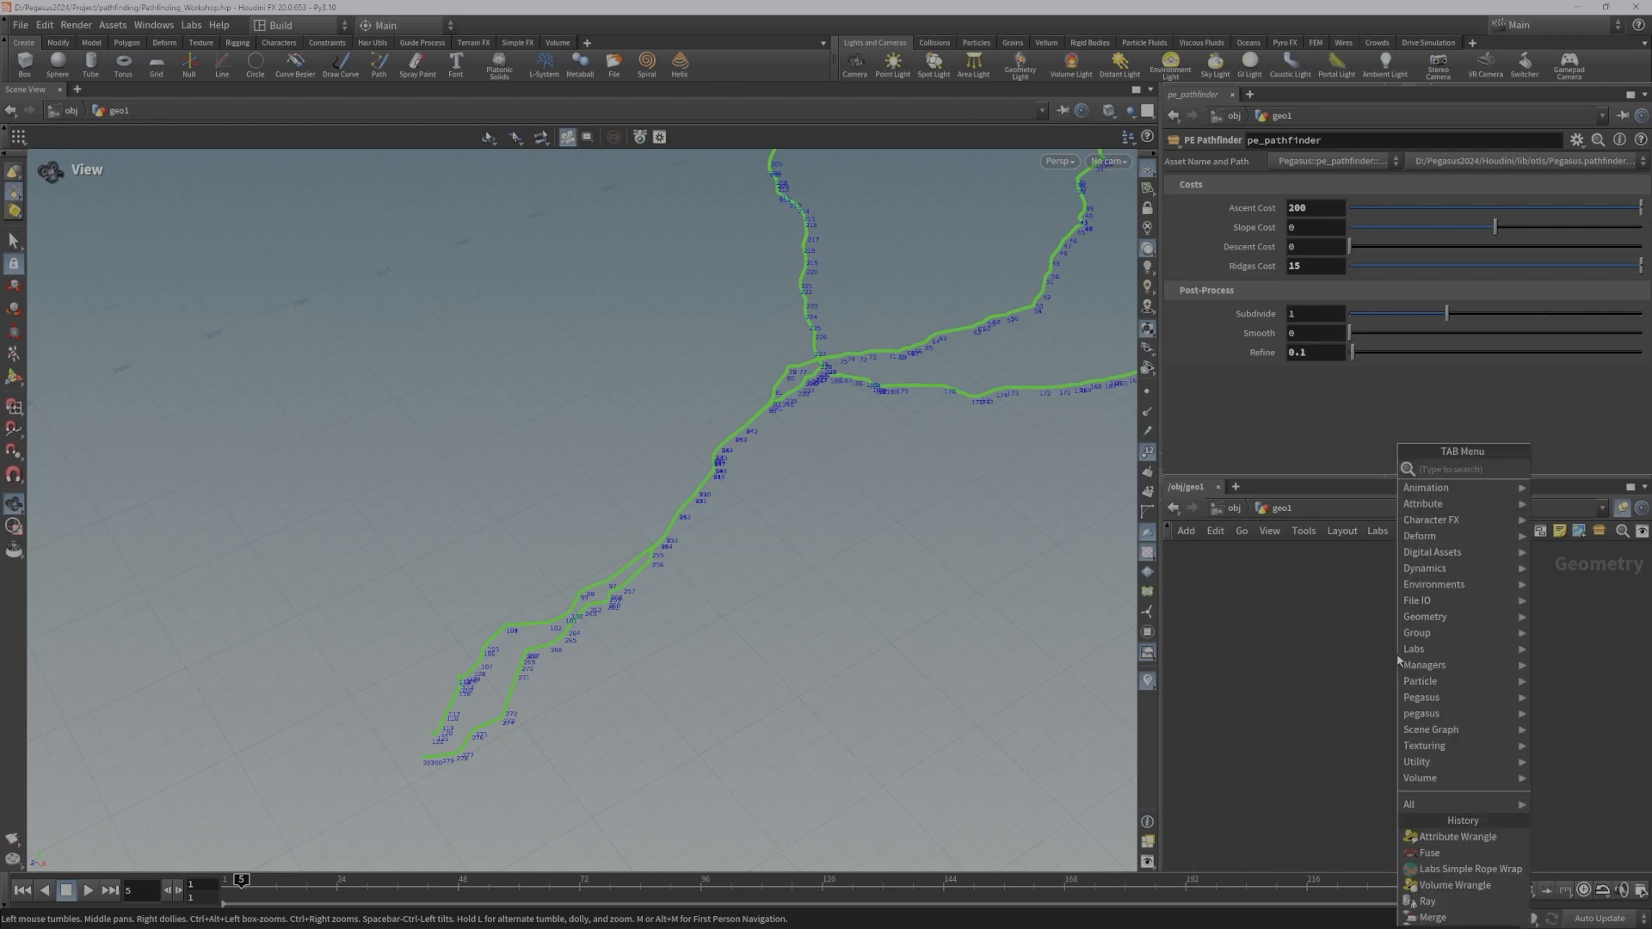
pyautogui.write('curv')
pyautogui.press('Return')
pyautogui.click(1396, 654)
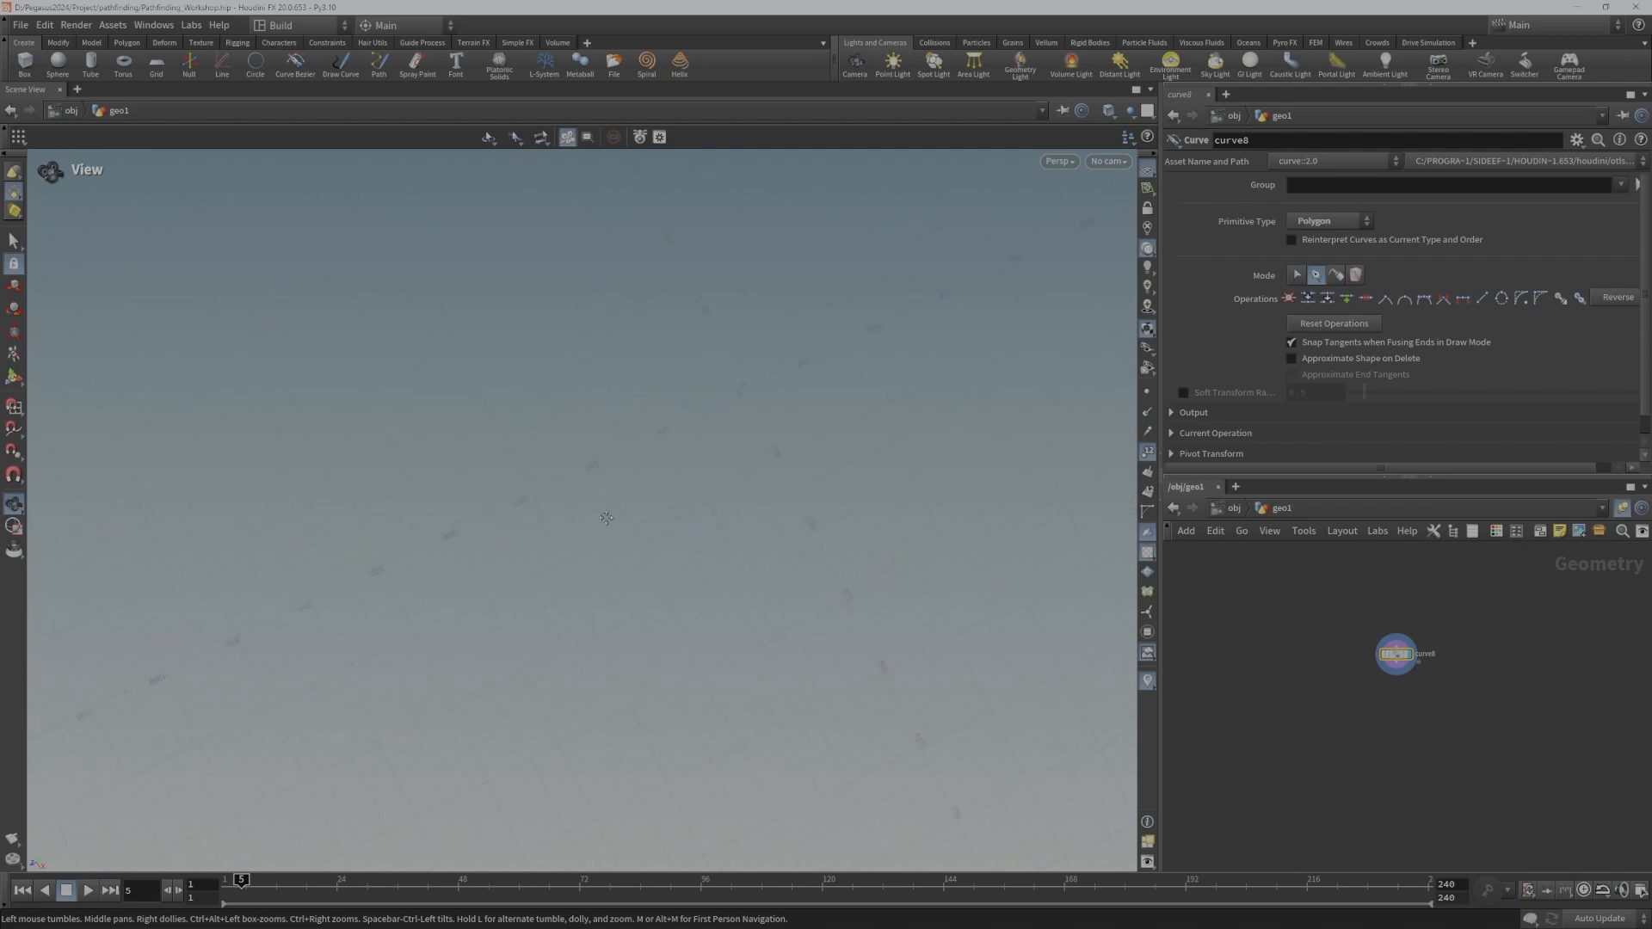
pyautogui.press('Return')
# Step: Draw an open, winding polygon curve with straight segments across the viewport
pyautogui.click(788, 396)
pyautogui.click(673, 312)
pyautogui.click(460, 330)
pyautogui.click(505, 493)
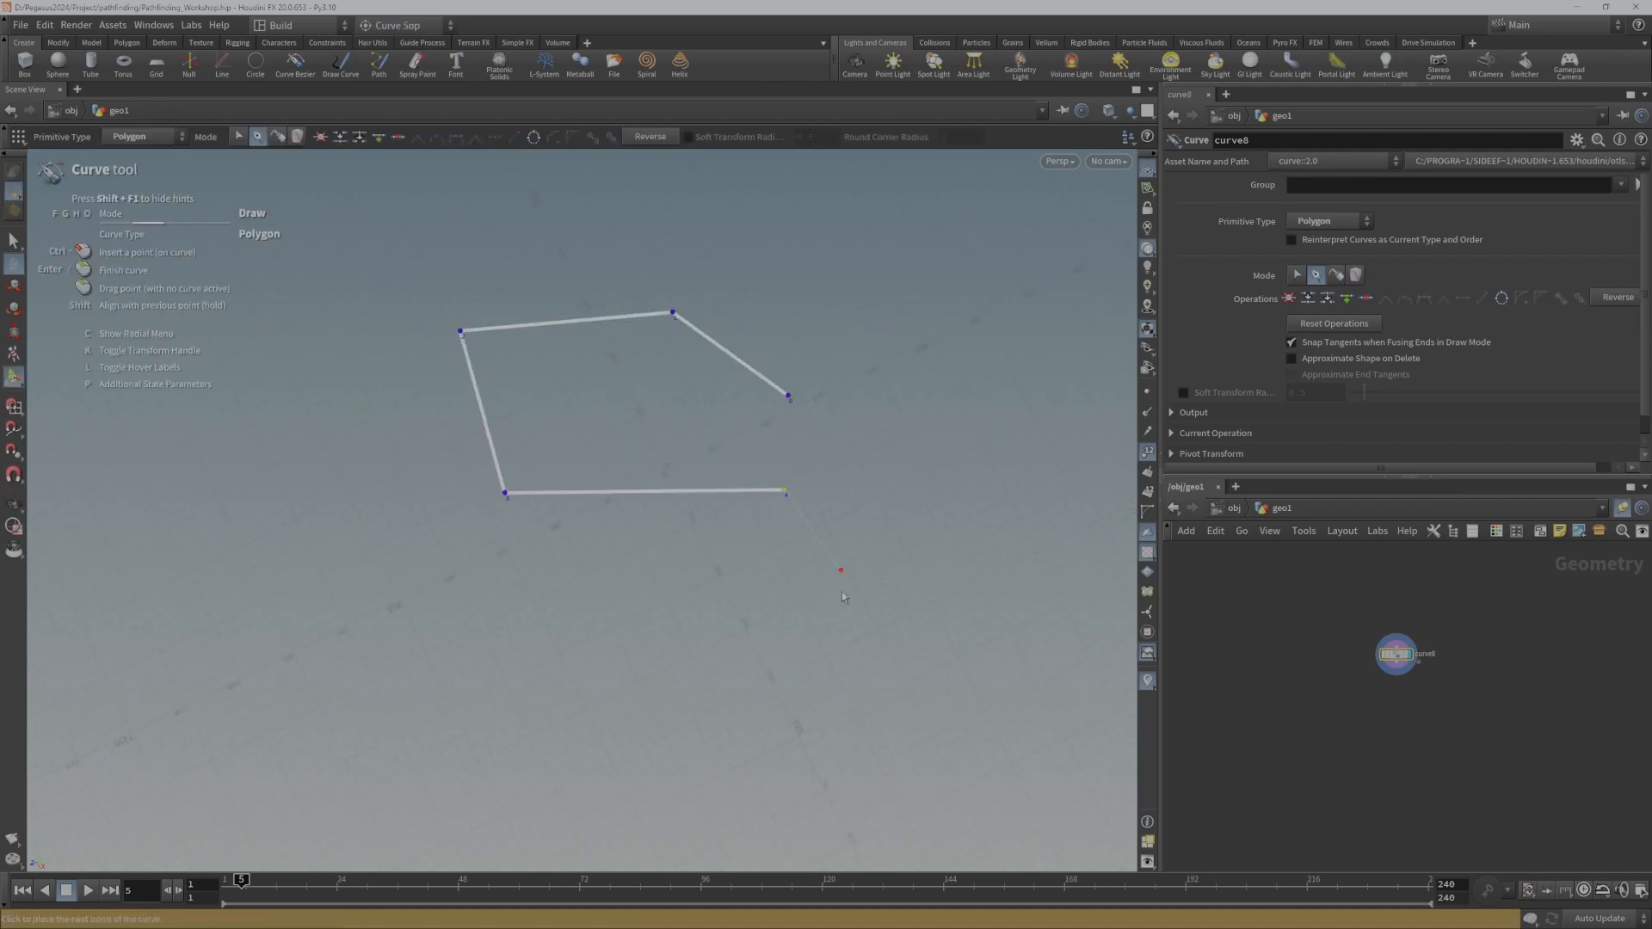
pyautogui.click(784, 490)
pyautogui.click(835, 613)
pyautogui.click(647, 672)
pyautogui.click(391, 553)
pyautogui.click(262, 644)
pyautogui.click(338, 738)
pyautogui.press('Escape')
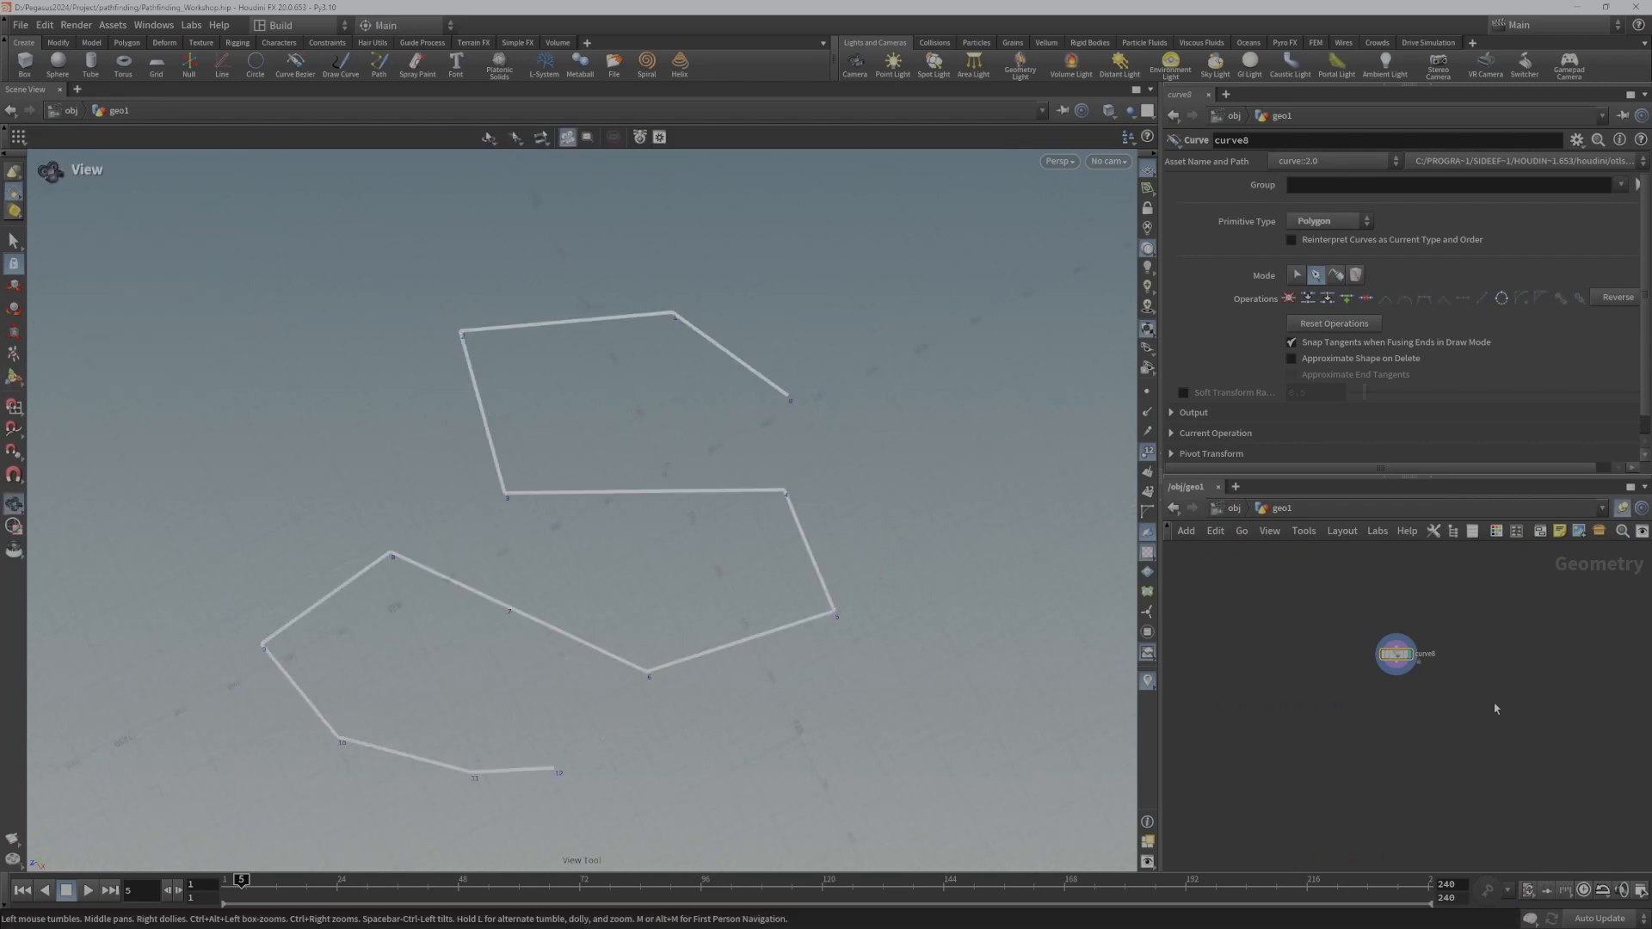
# Step: Delete the curve node and place a Box node in the same area of the network
pyautogui.moveTo(1495, 709); pyautogui.dragTo(1358, 613)
pyautogui.press('Delete')
pyautogui.press('Tab')
pyautogui.write('box')
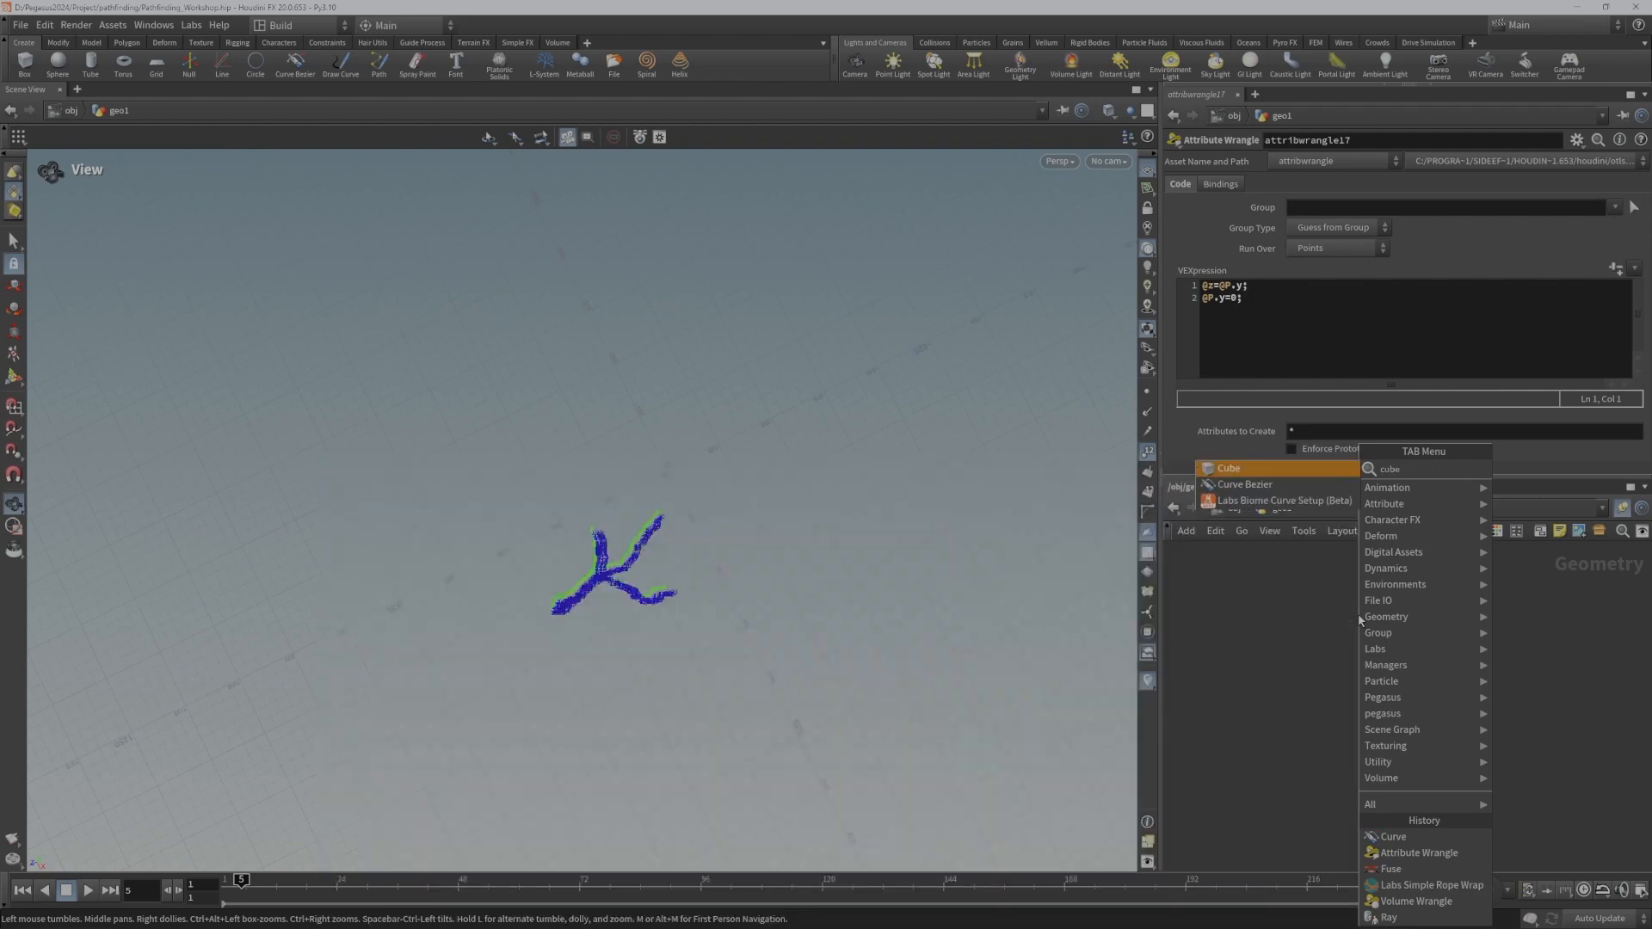
pyautogui.press('Return')
pyautogui.click(1373, 639)
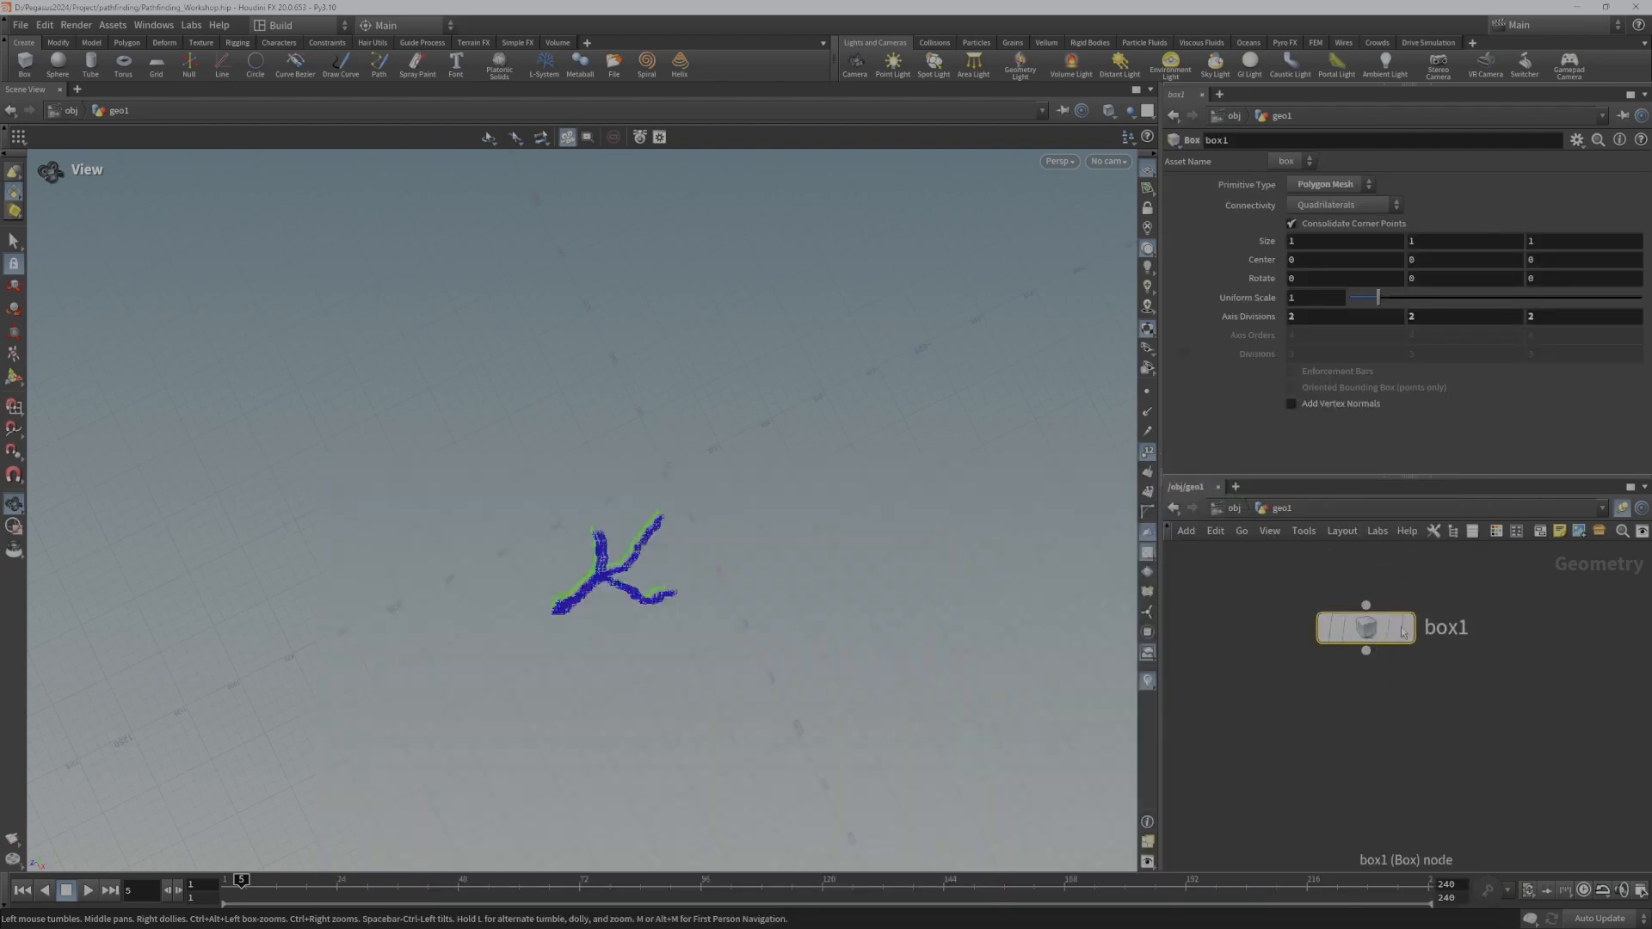
# Step: Display the box, set its uniform scale to 10000 and frame it in the viewport
pyautogui.click(1408, 627)
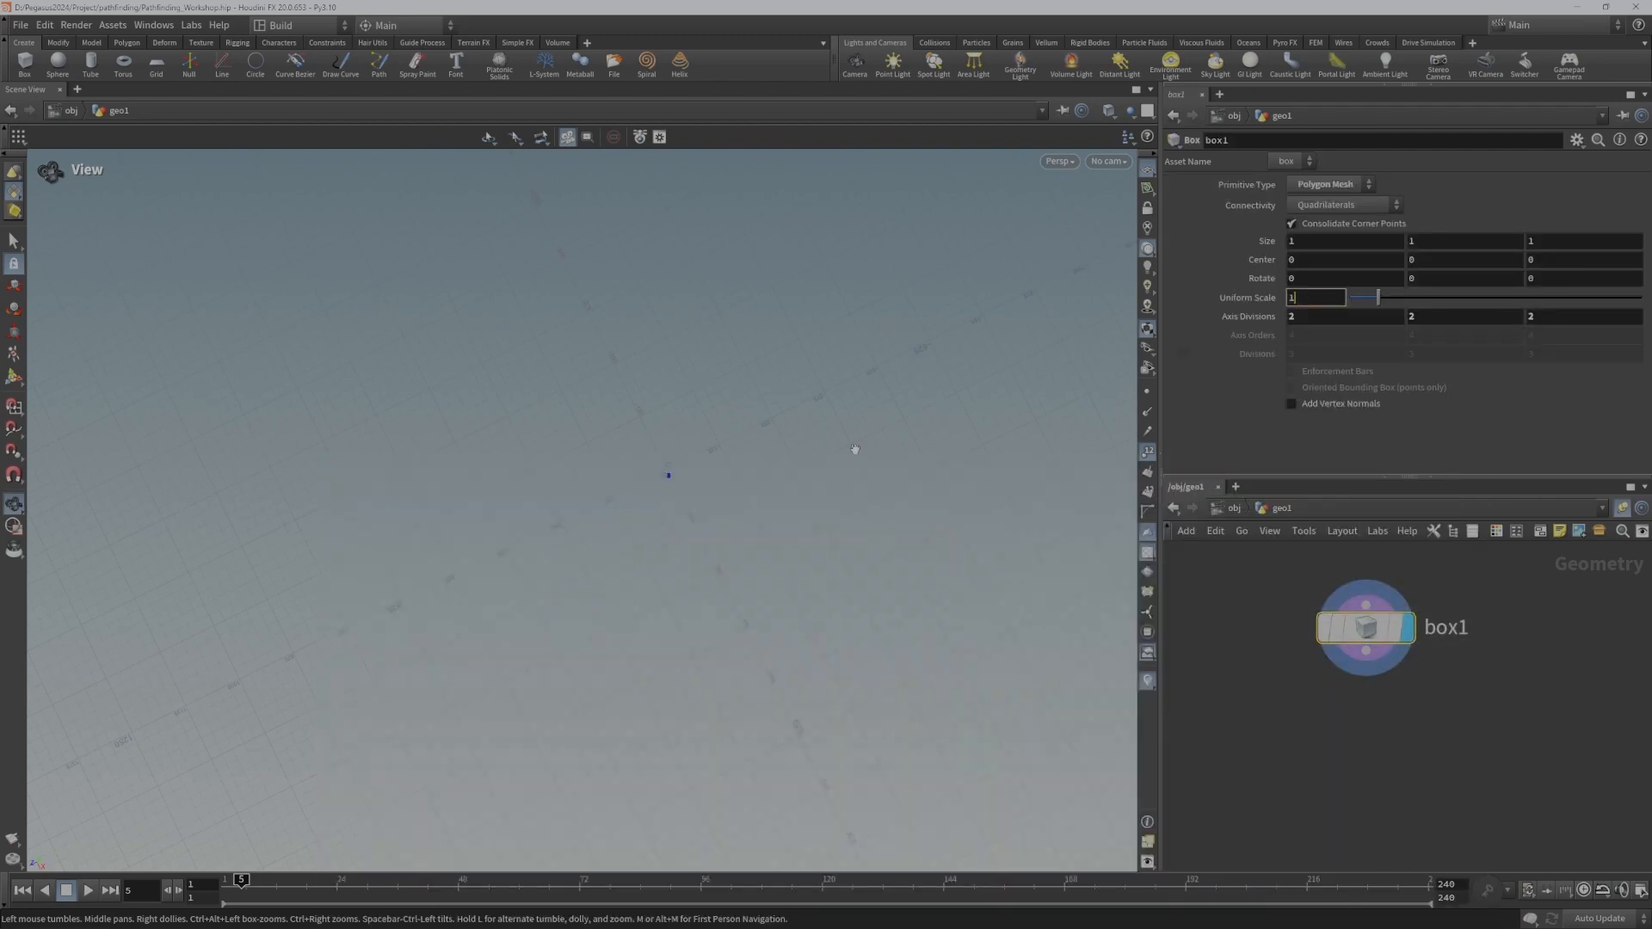
pyautogui.write('0000')
pyautogui.press('Return')
pyautogui.hotkey('space', 'h')
pyautogui.moveTo(818, 472); pyautogui.dragTo(834, 295)
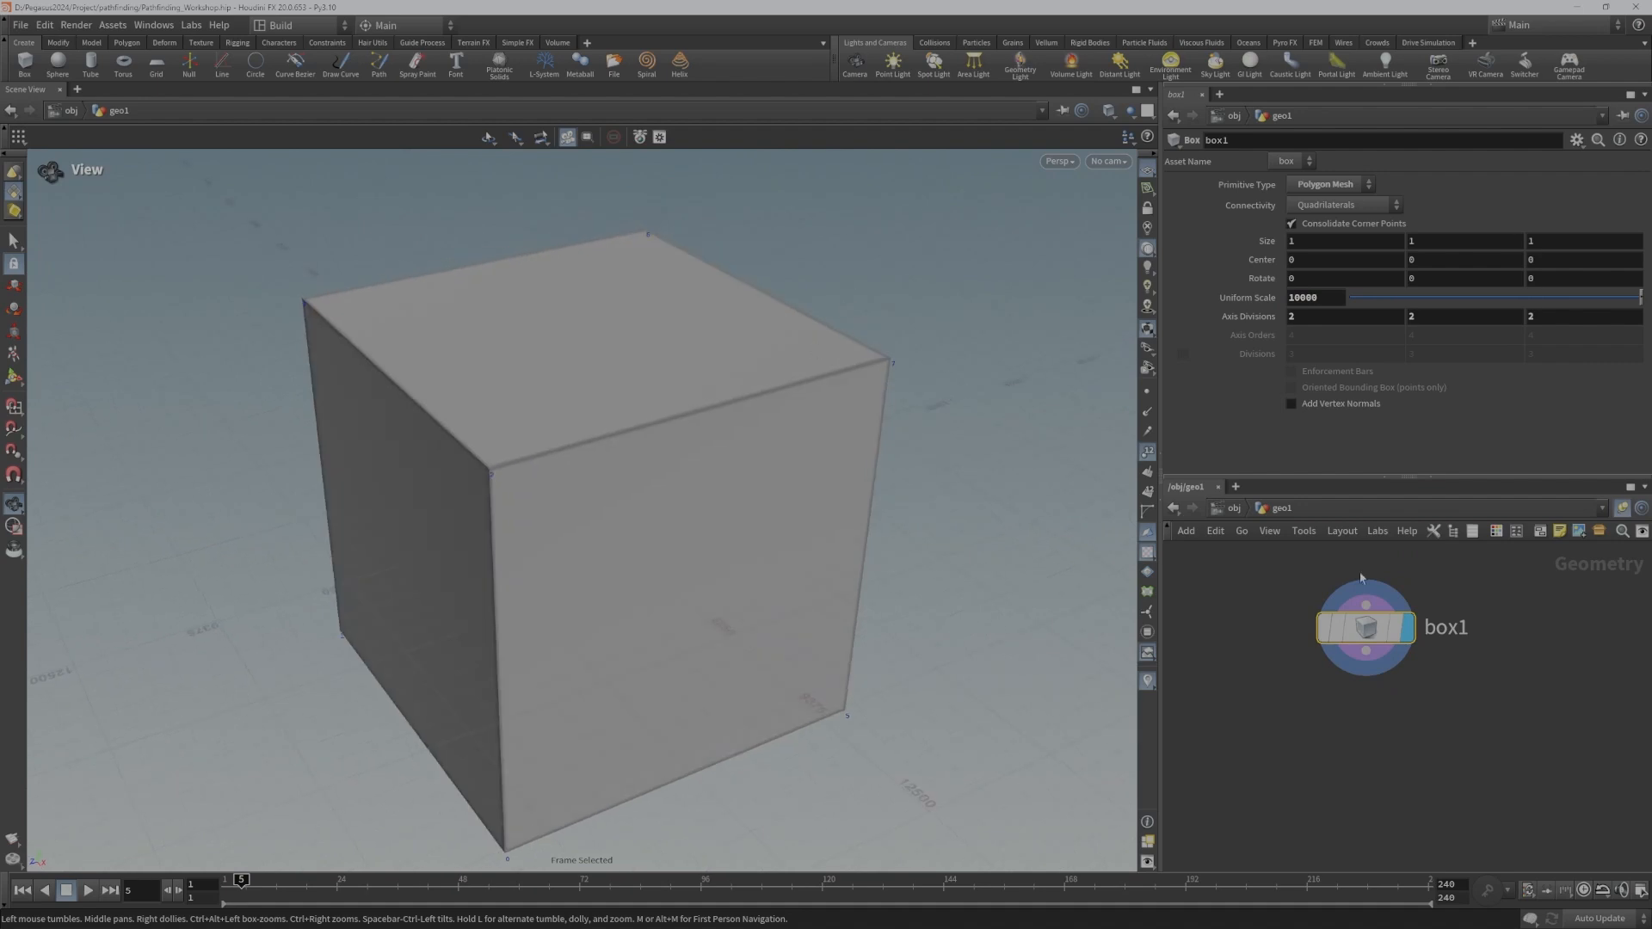
# Step: Add a File Cache node directly below box1 and feed it from the box
pyautogui.moveTo(1378, 755); pyautogui.dragTo(1391, 798, button='middle')
pyautogui.press('Tab')
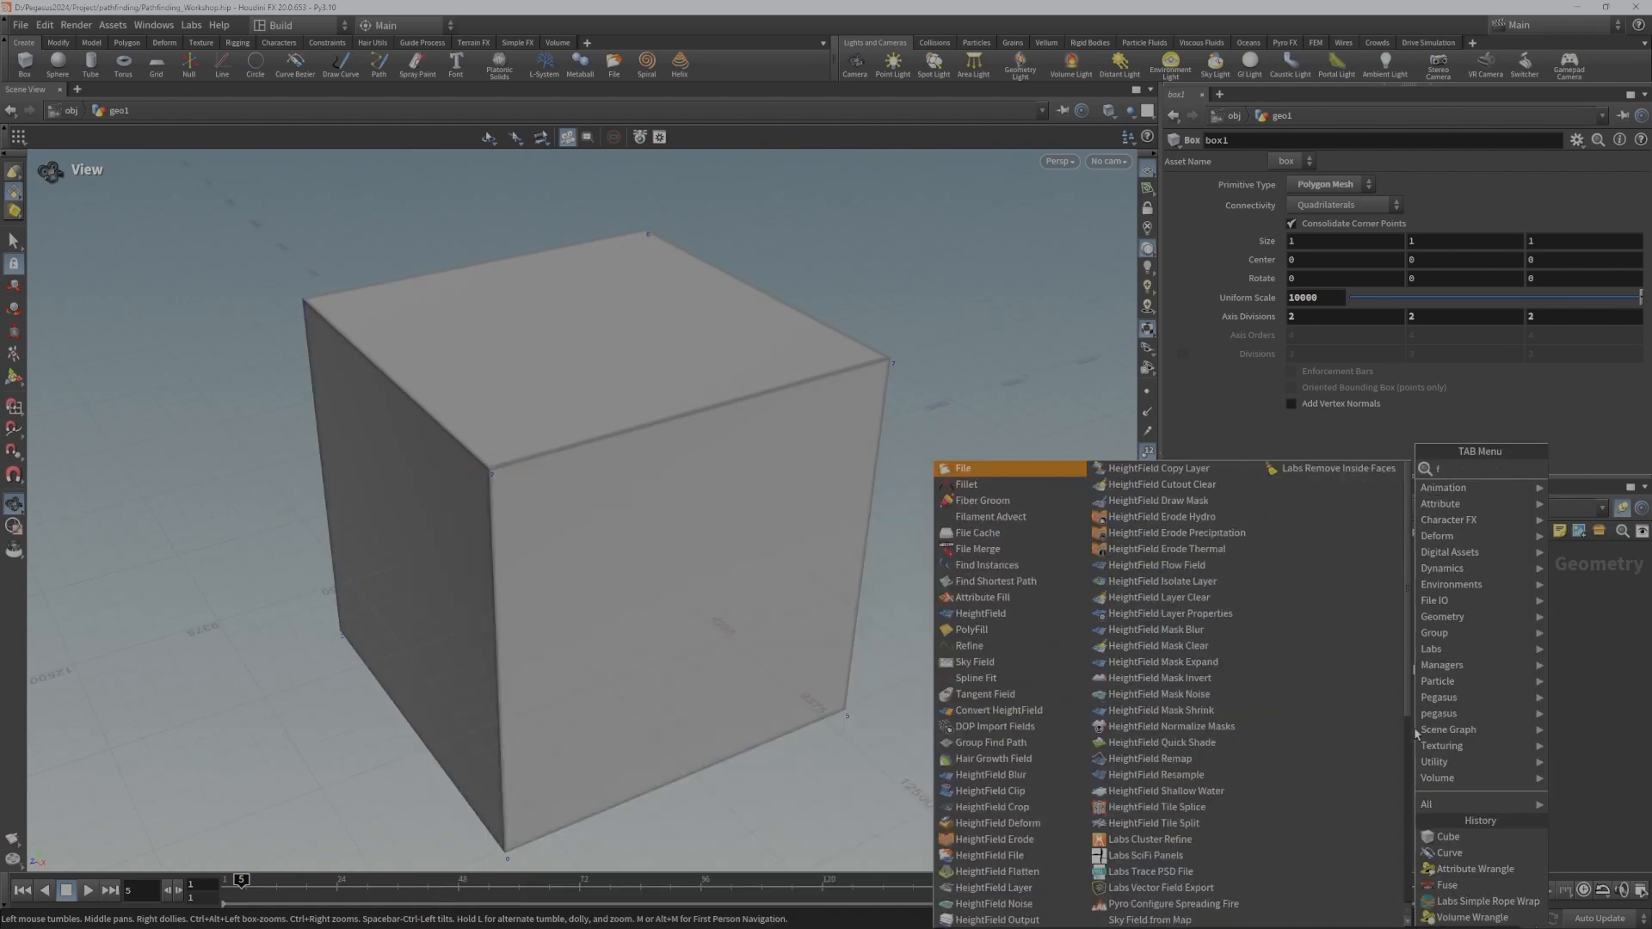
pyautogui.write('file ca')
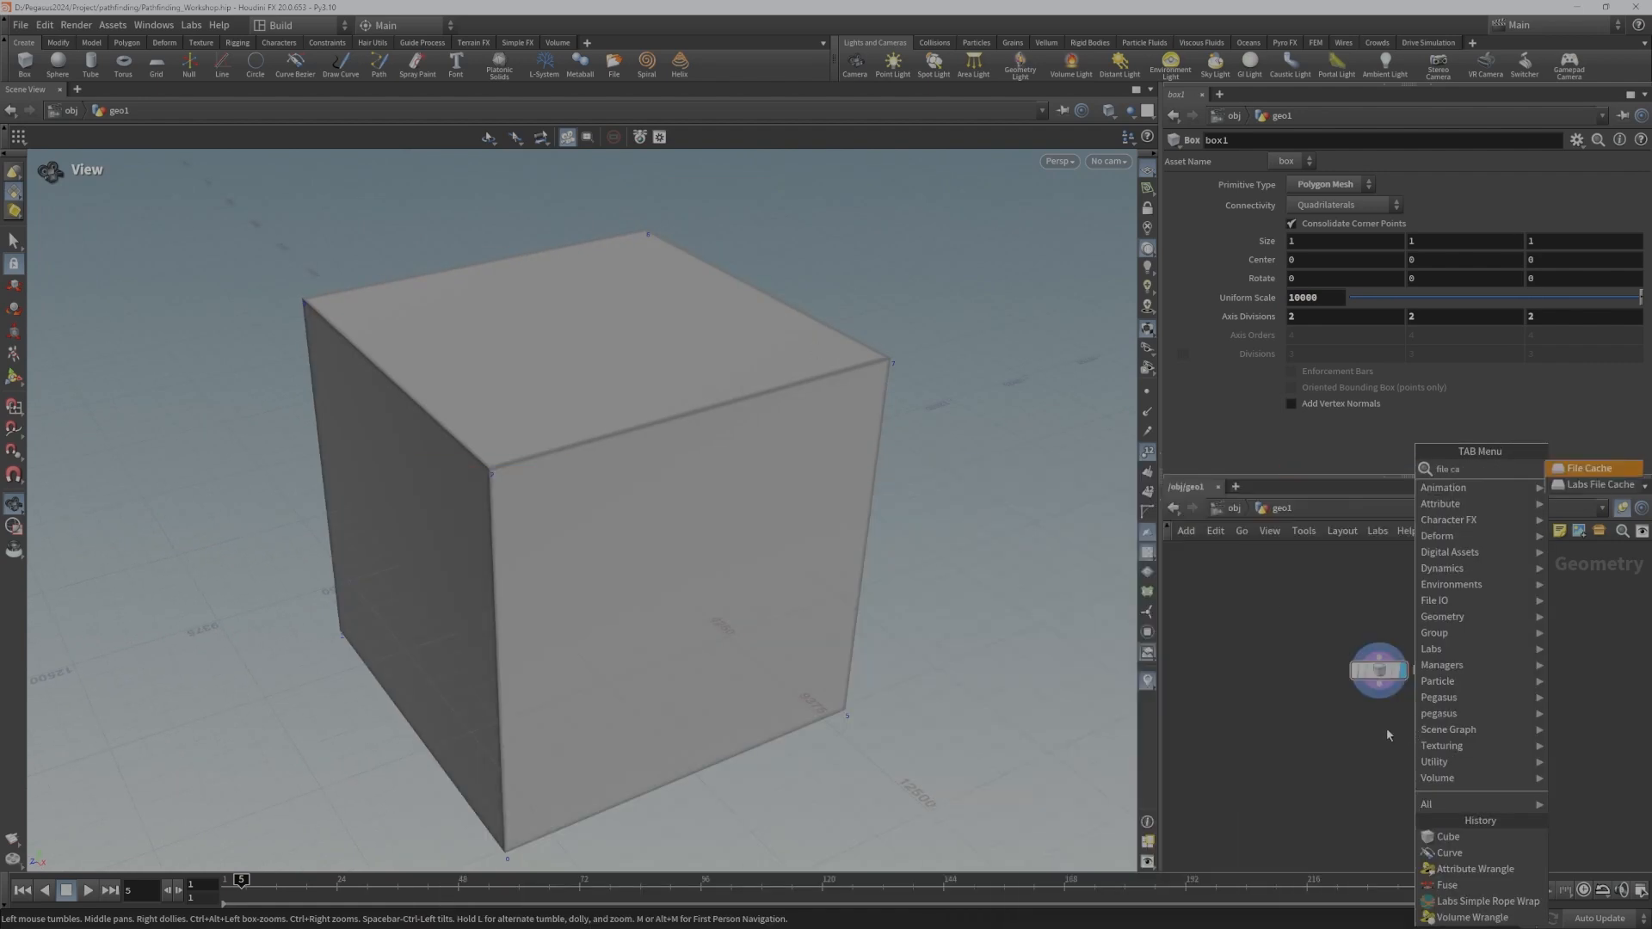
pyautogui.press('Escape')
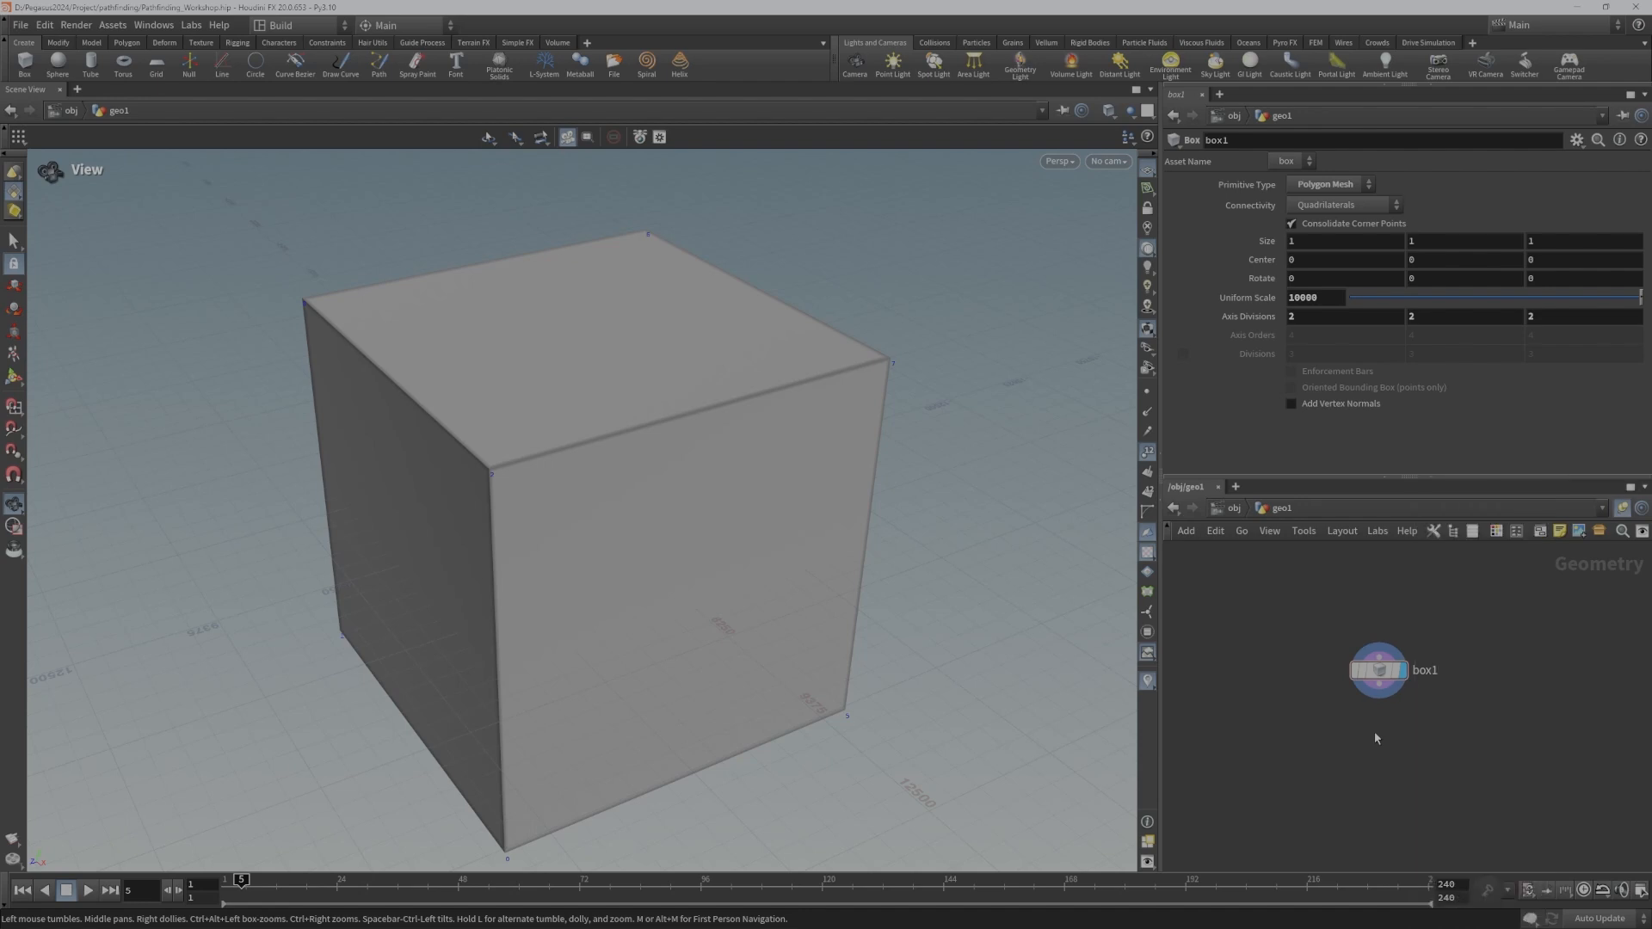
pyautogui.press('Tab')
pyautogui.write('file ca')
pyautogui.press('Return')
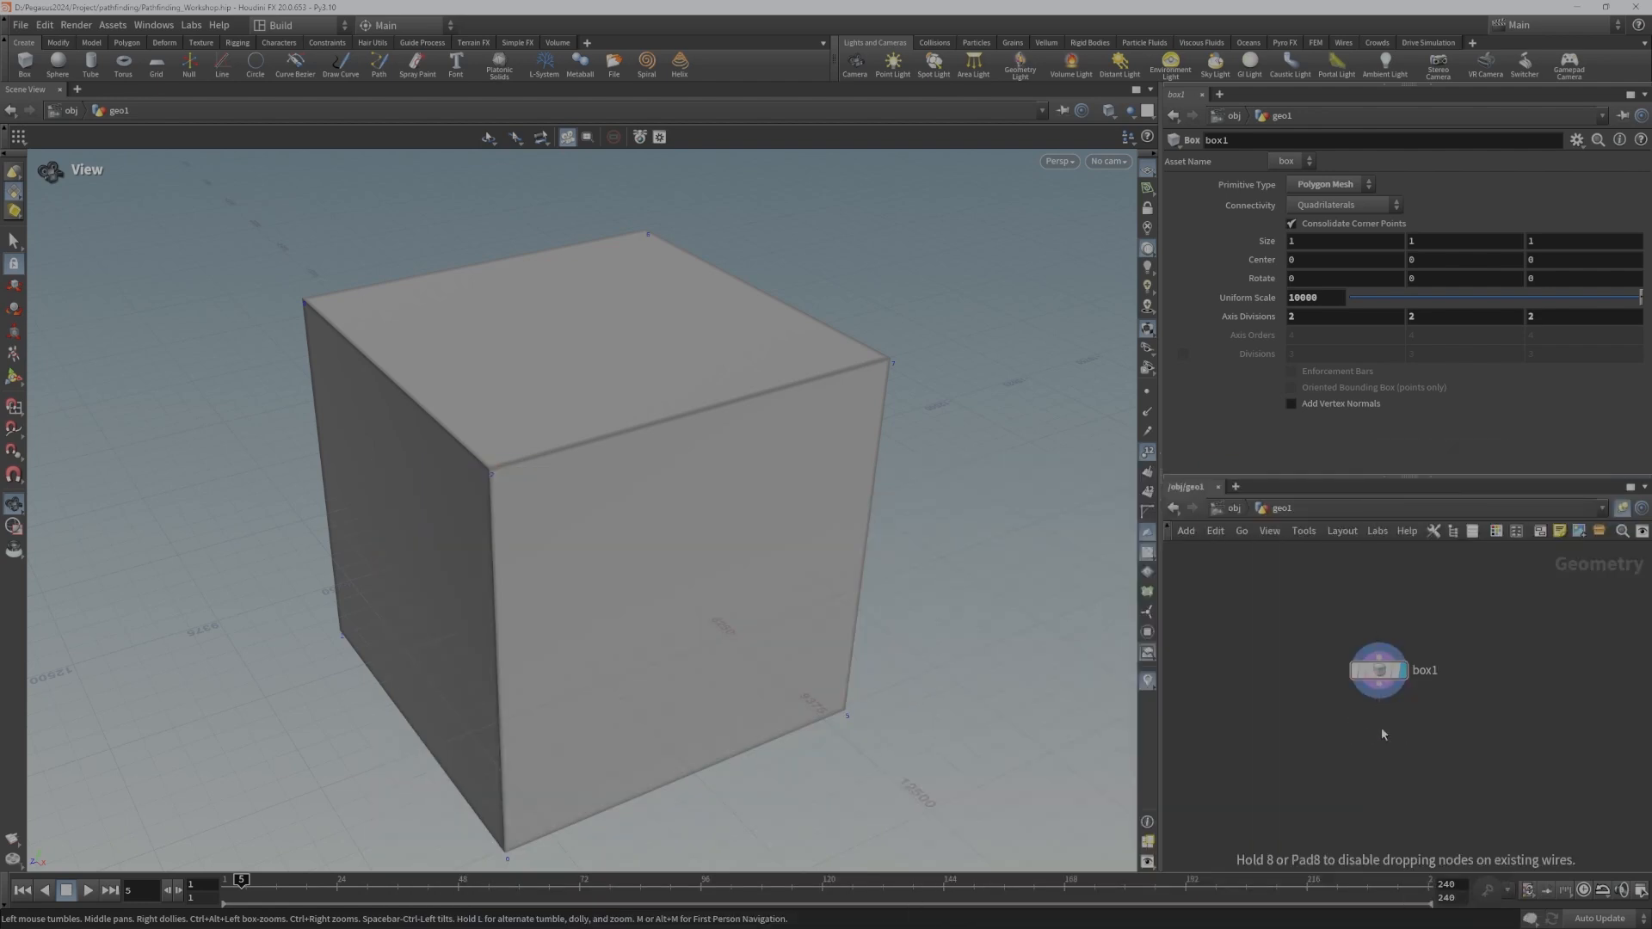
pyautogui.click(1381, 726)
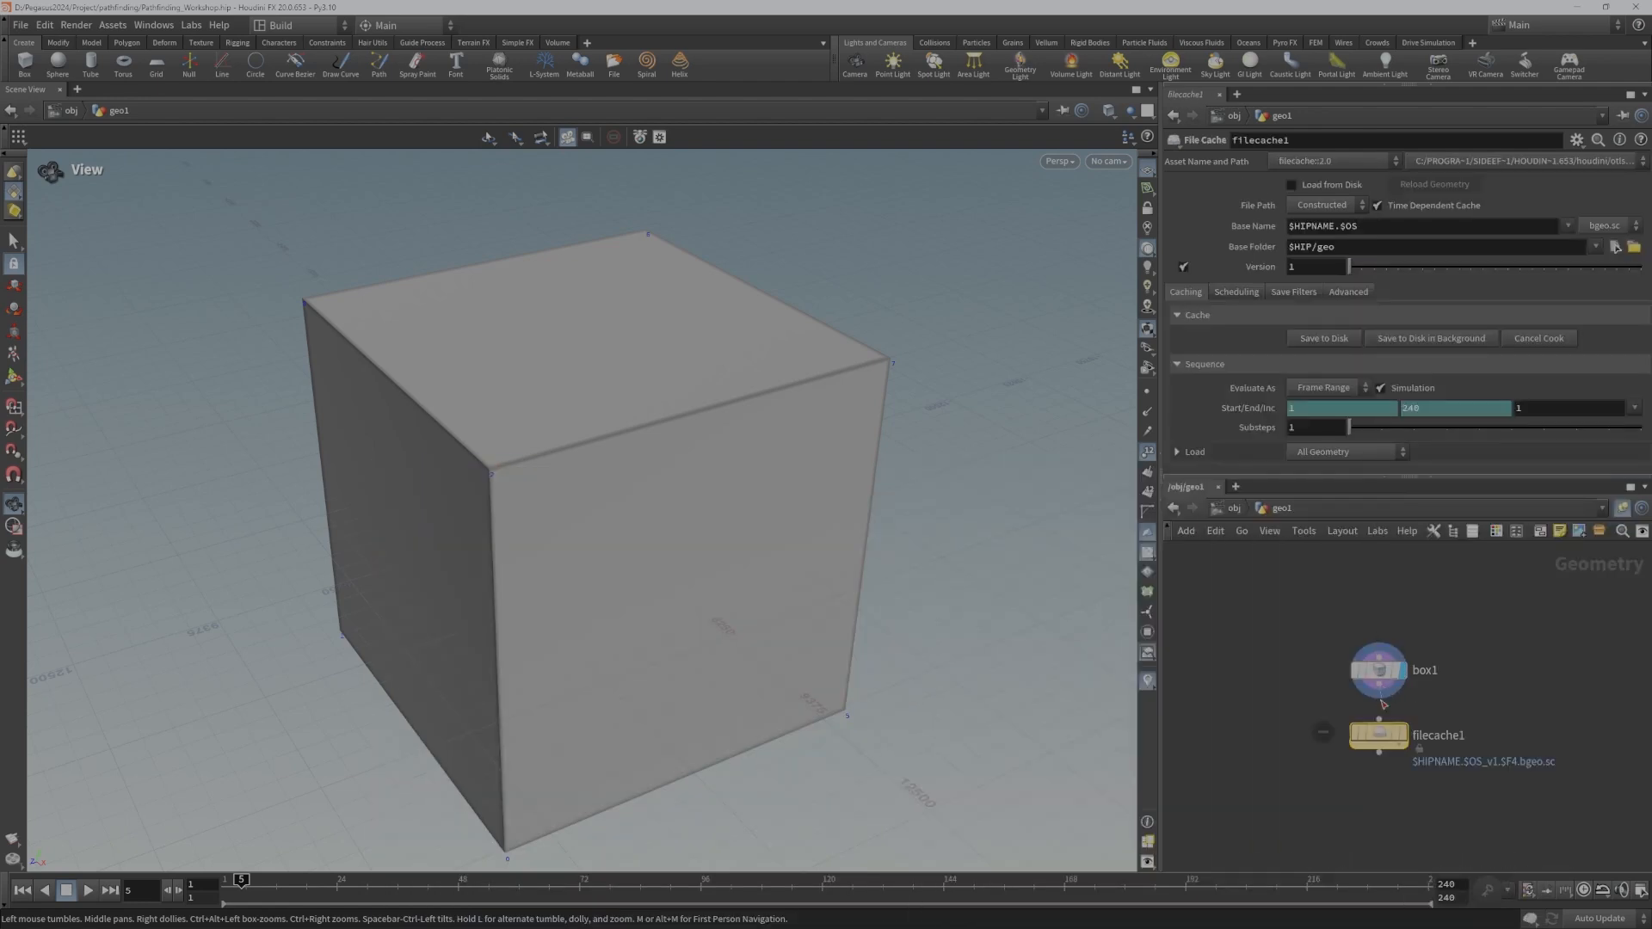
# Step: Disable the time dependent cache on the File Cache node and set its file path to Explicit
pyautogui.click(1444, 210)
pyautogui.click(1350, 213)
pyautogui.click(1338, 228)
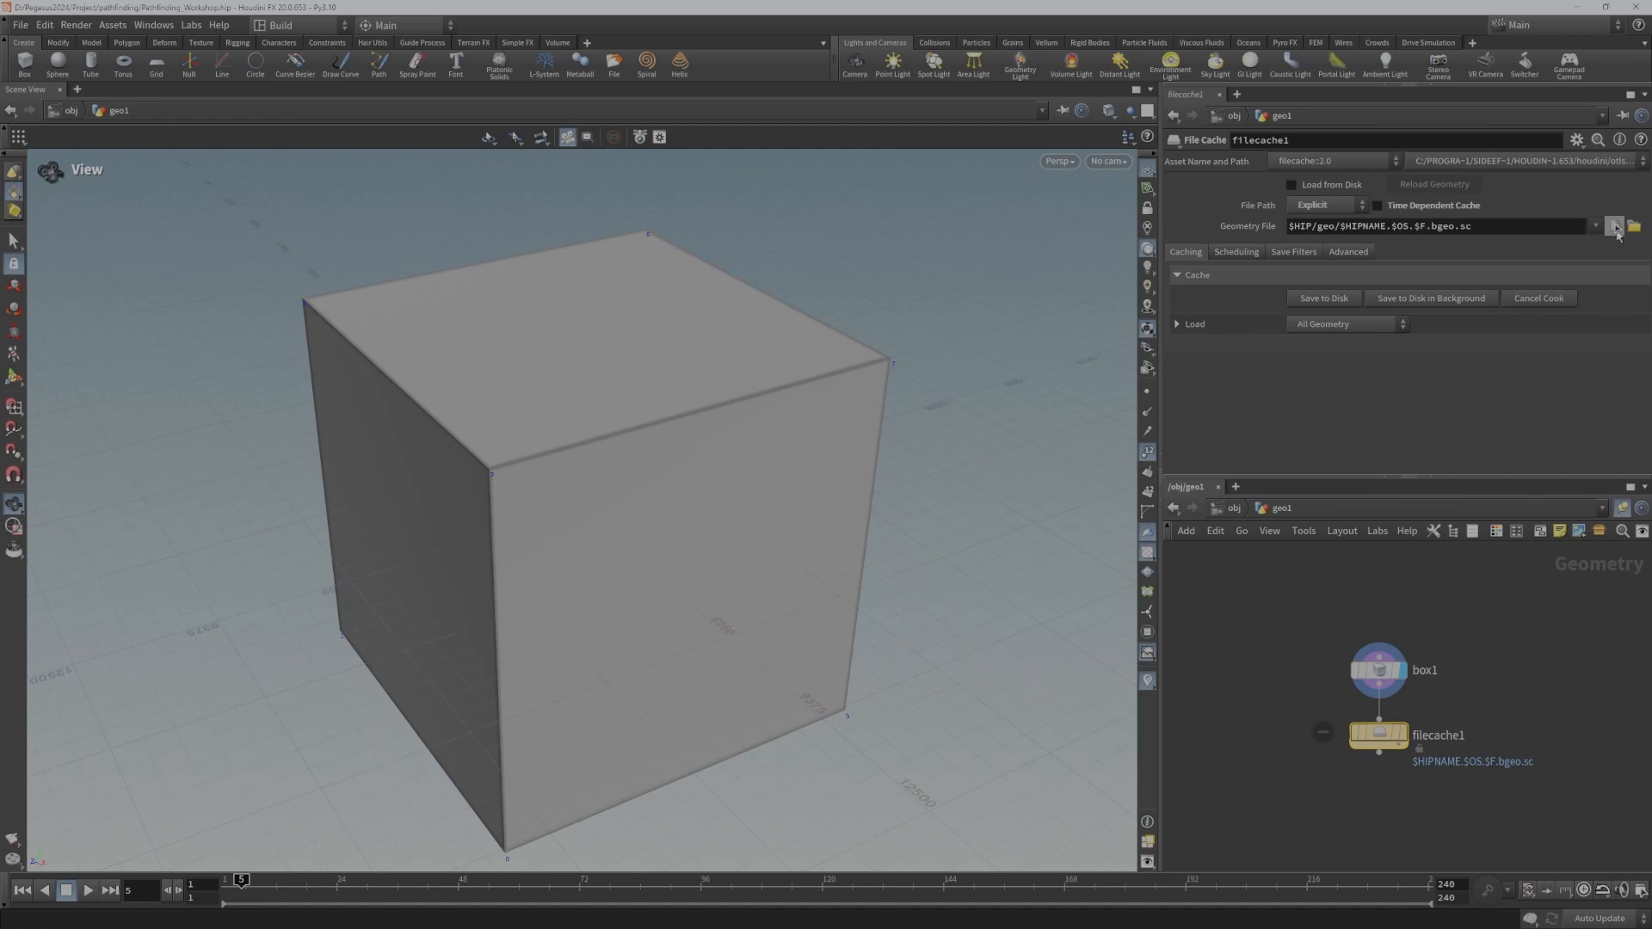
# Step: Set the File Cache's geometry file to testbgeo.bgeo on the desktop and save the cache to disk
pyautogui.click(1615, 228)
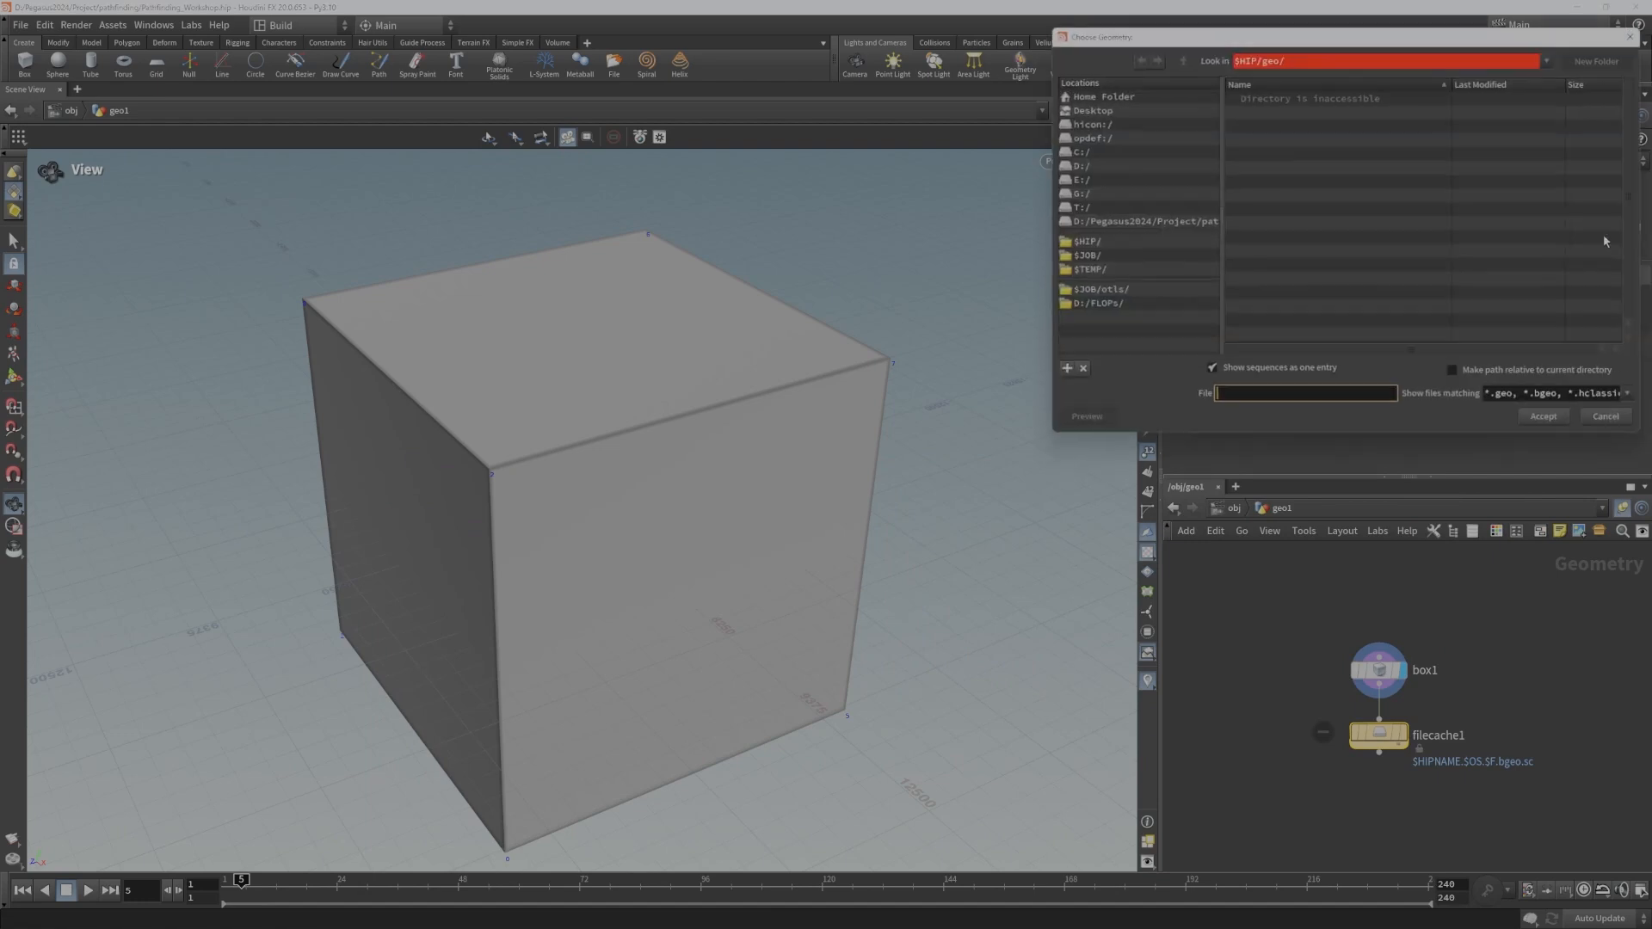
pyautogui.moveTo(1179, 40); pyautogui.dragTo(828, 319)
pyautogui.click(774, 393)
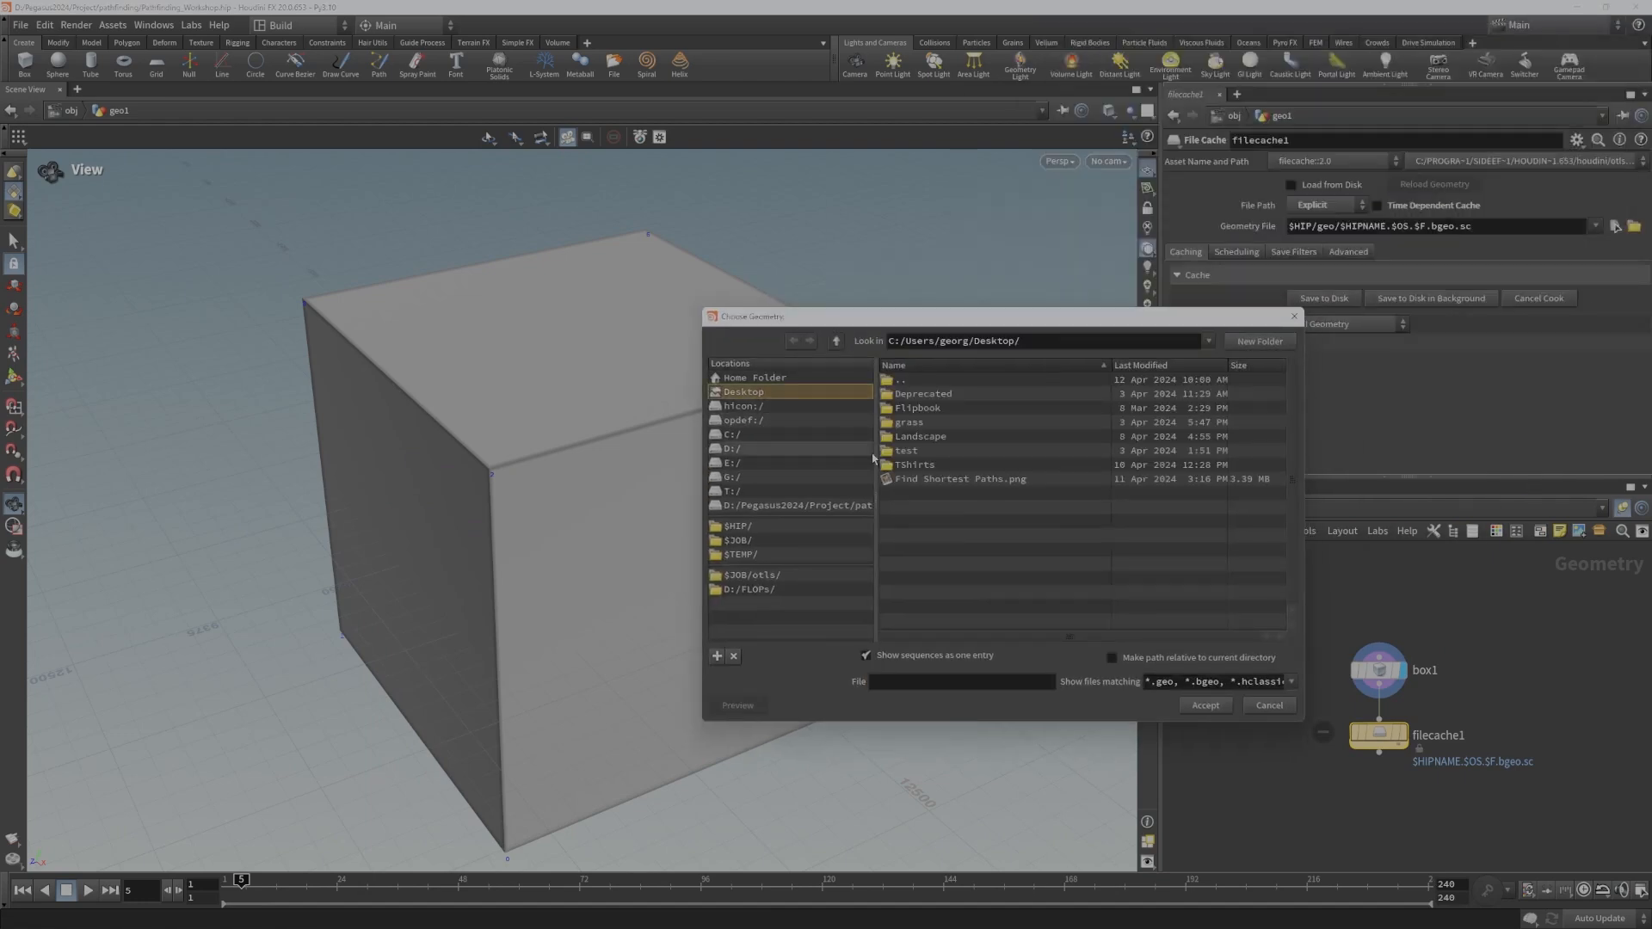
pyautogui.click(899, 681)
pyautogui.write('testbgeo.bgeo')
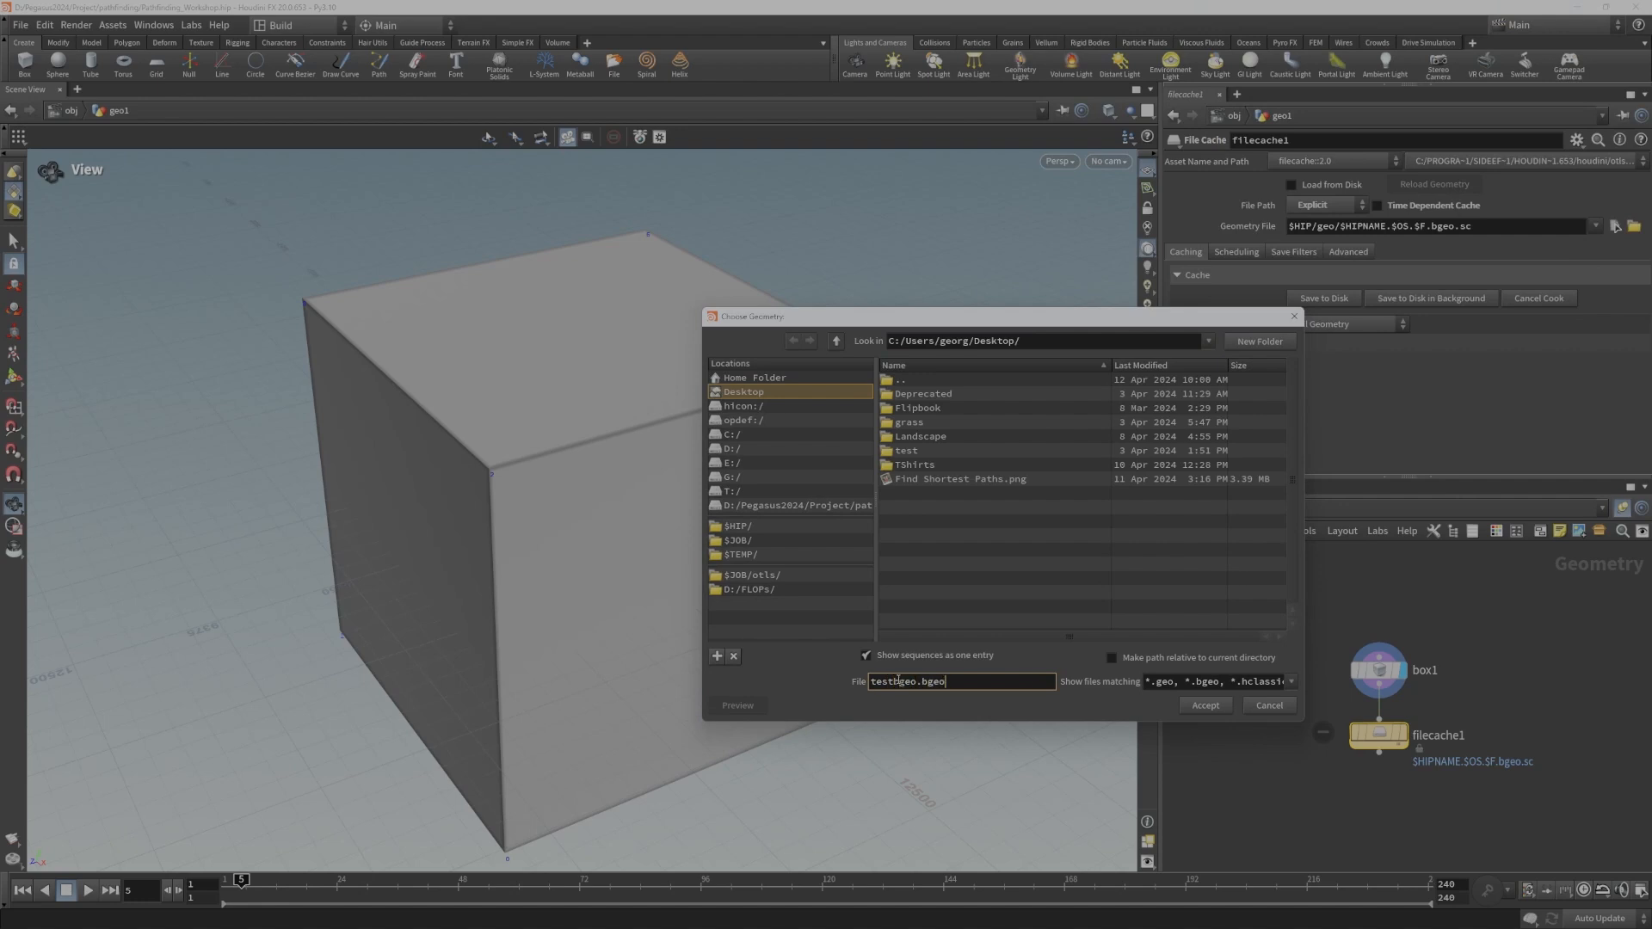
pyautogui.click(1205, 705)
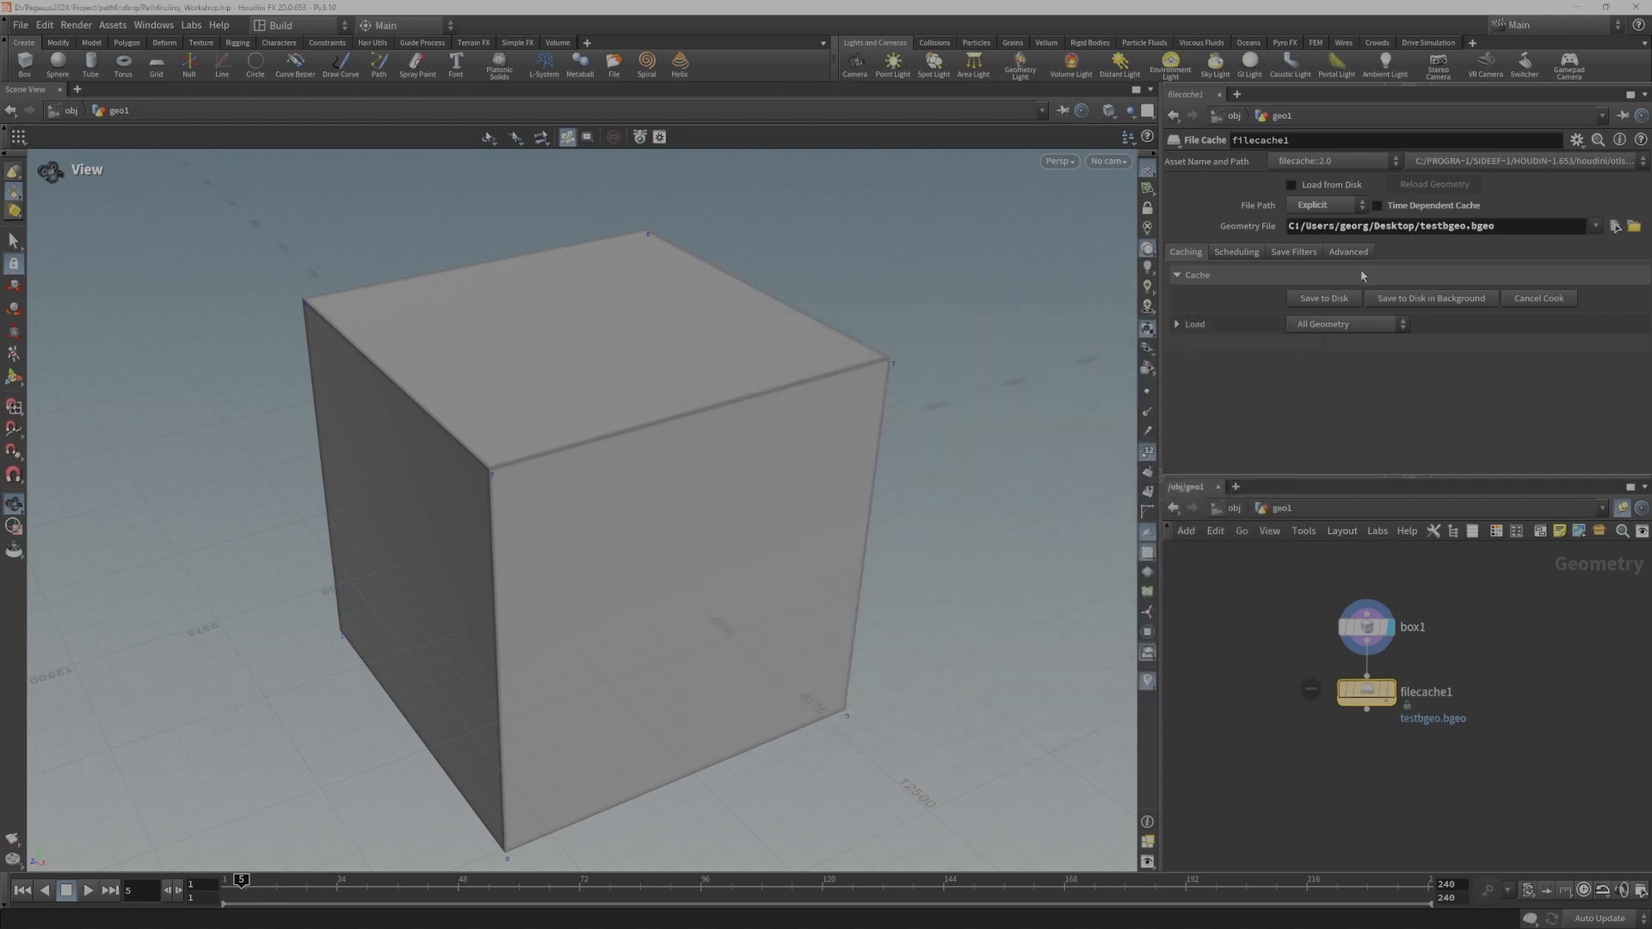
pyautogui.click(1335, 298)
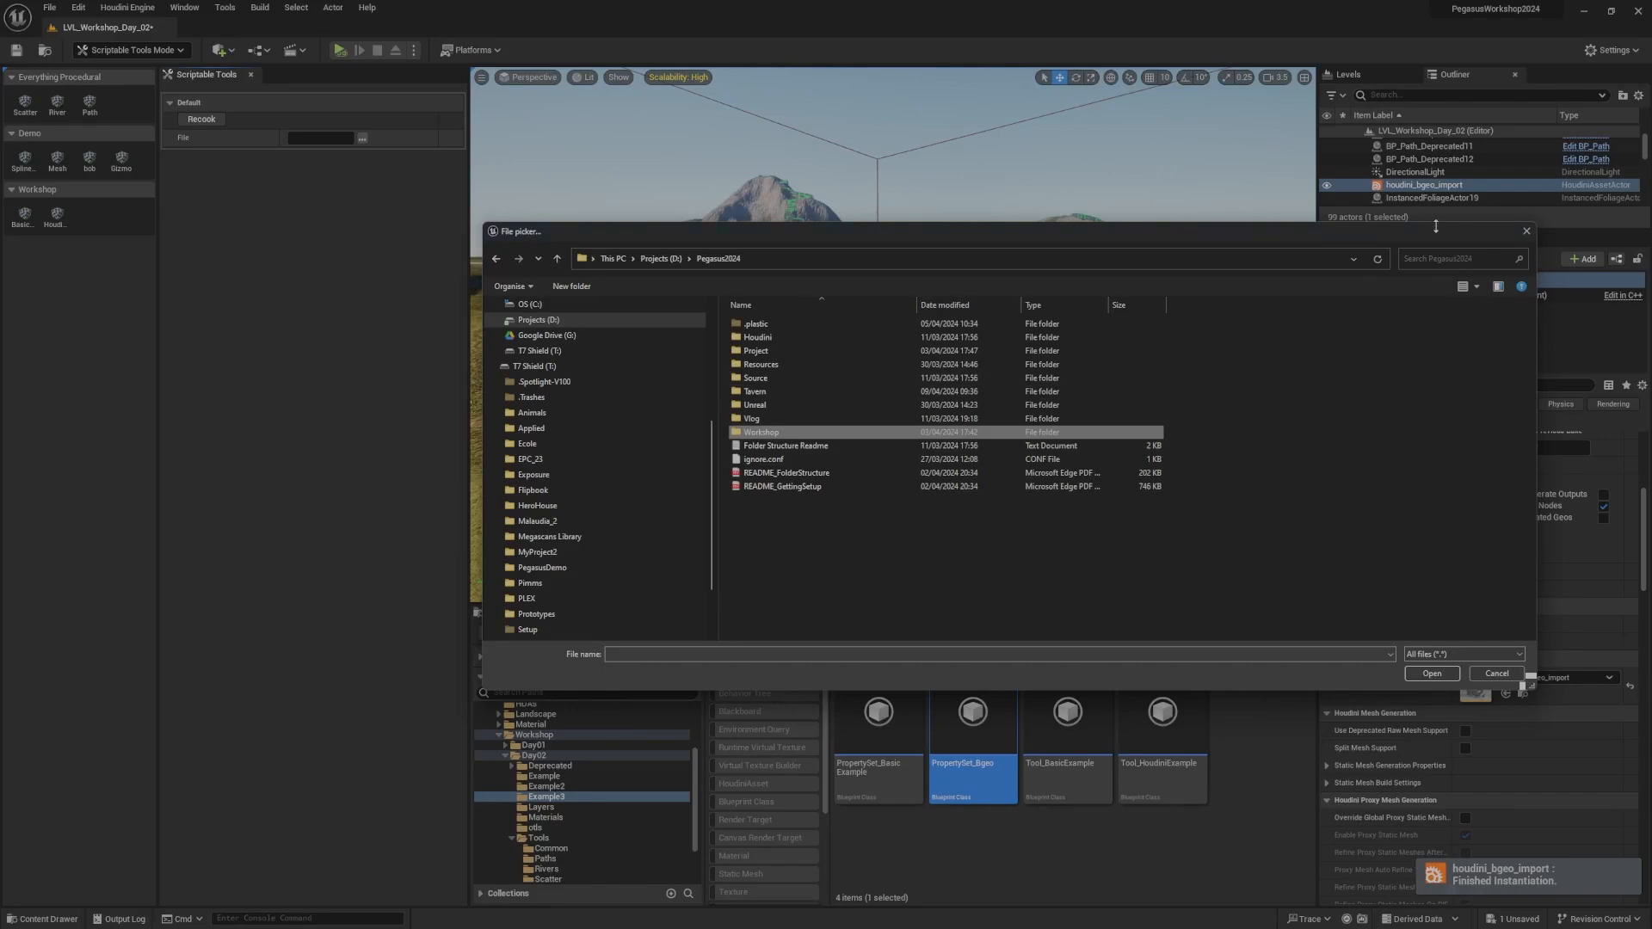
# Step: Return to Unreal, choose the testbgeo file on the desktop for the File property, and widen the tool's settings area
pyautogui.moveTo(1442, 237); pyautogui.dragTo(1351, 214)
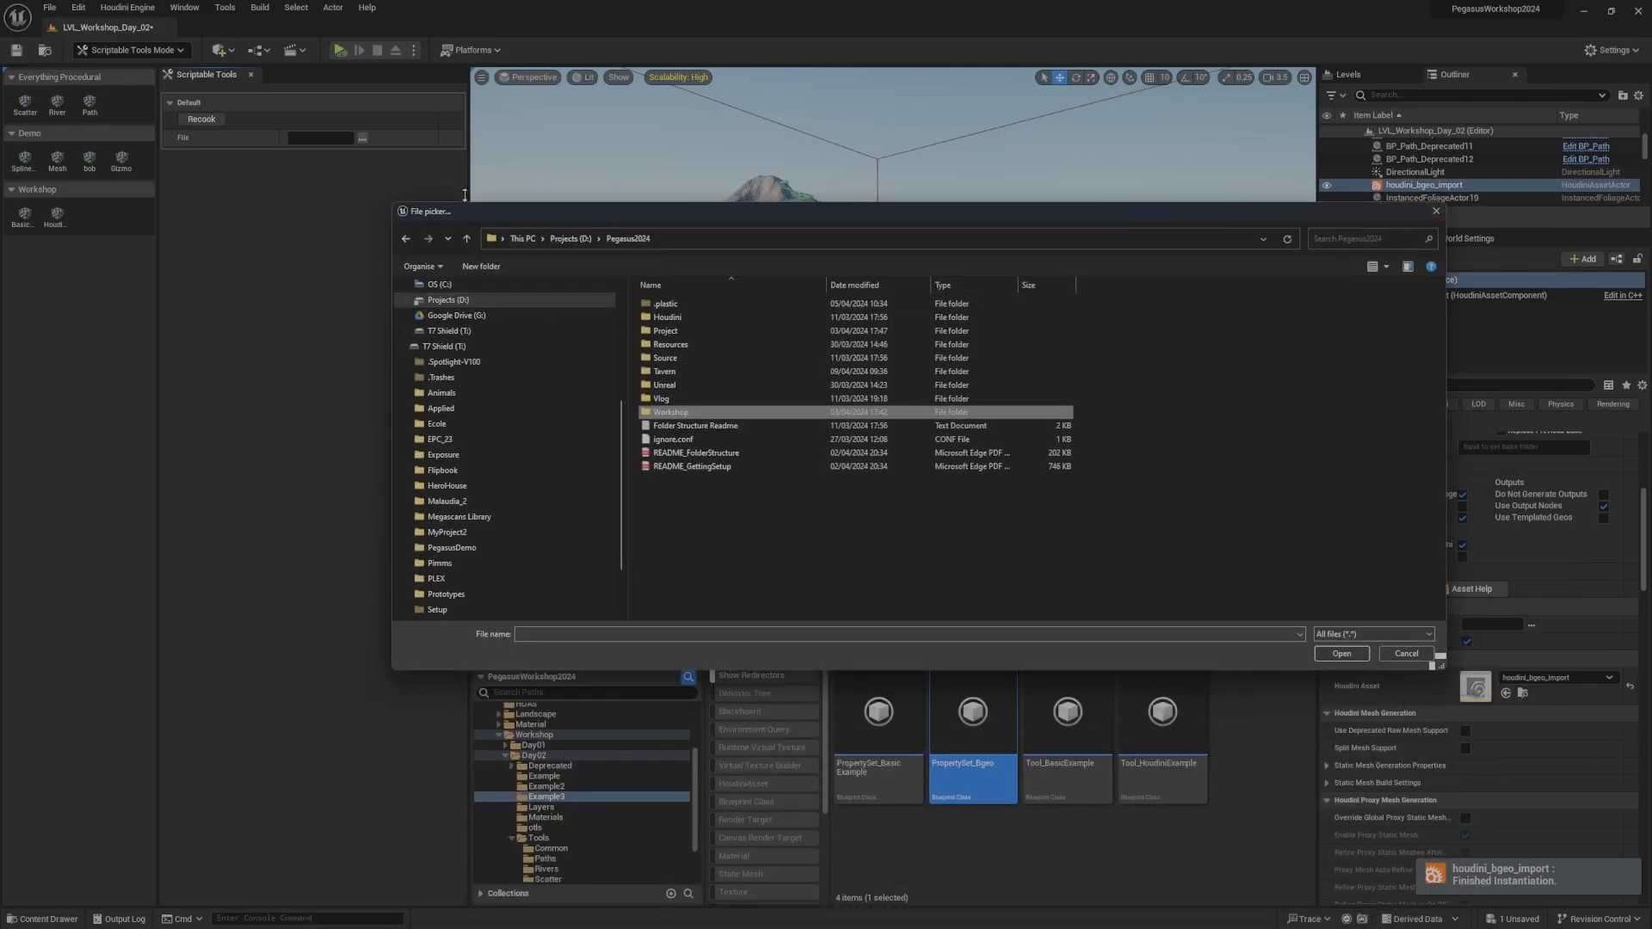
pyautogui.scroll(5, 512, 383)
pyautogui.click(509, 336)
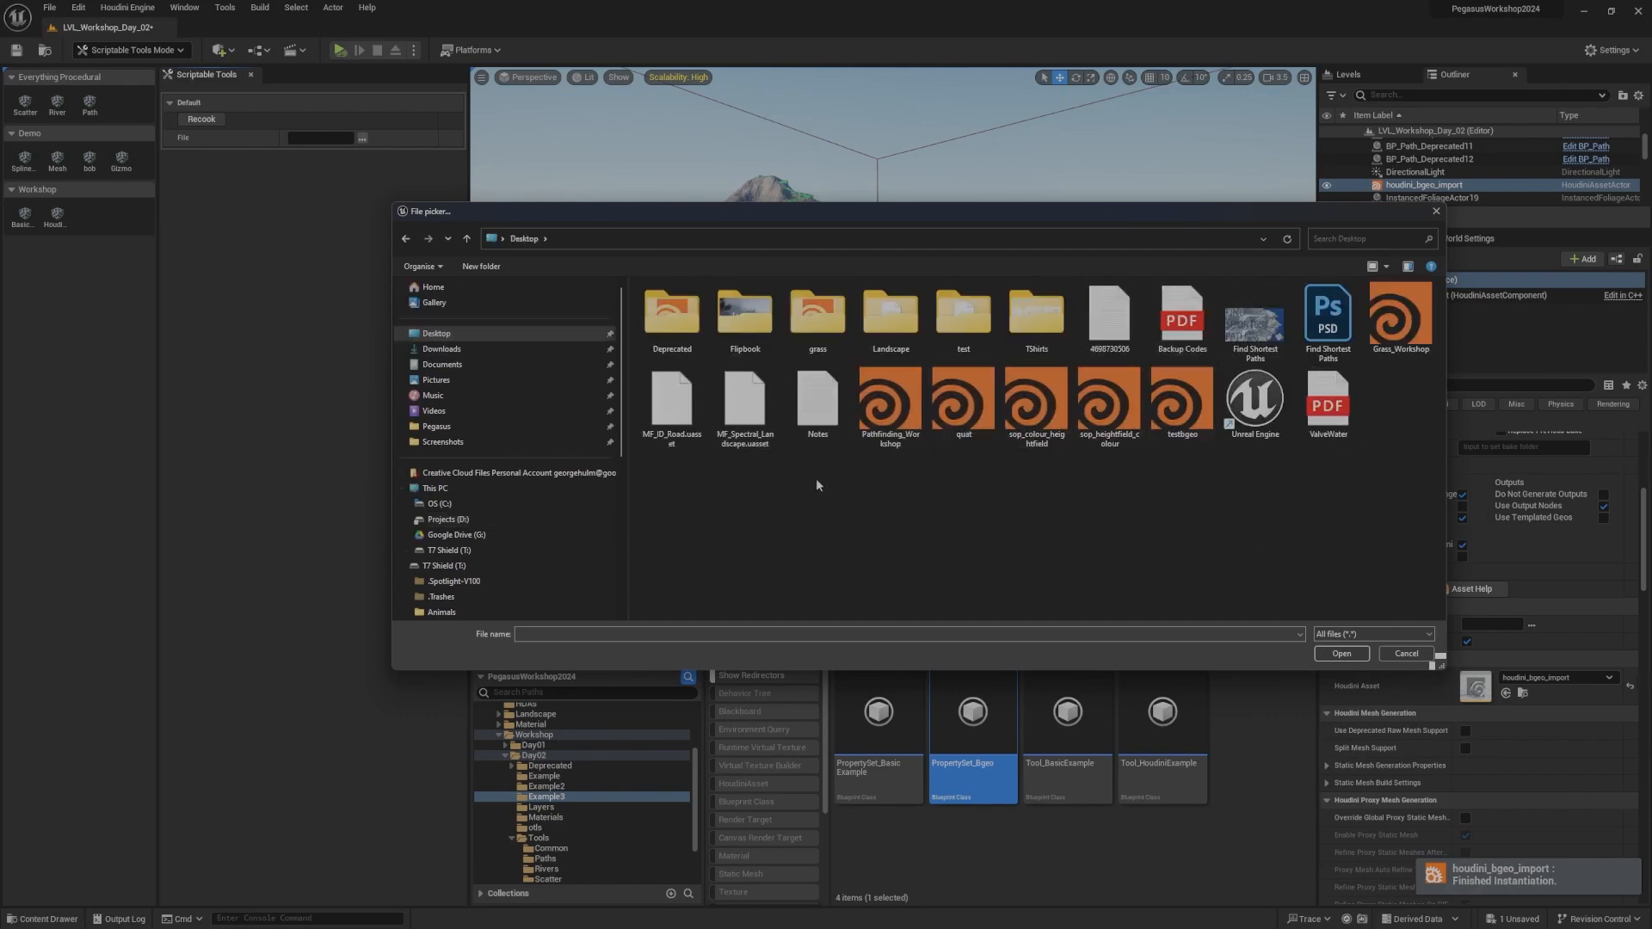
pyautogui.click(1186, 422)
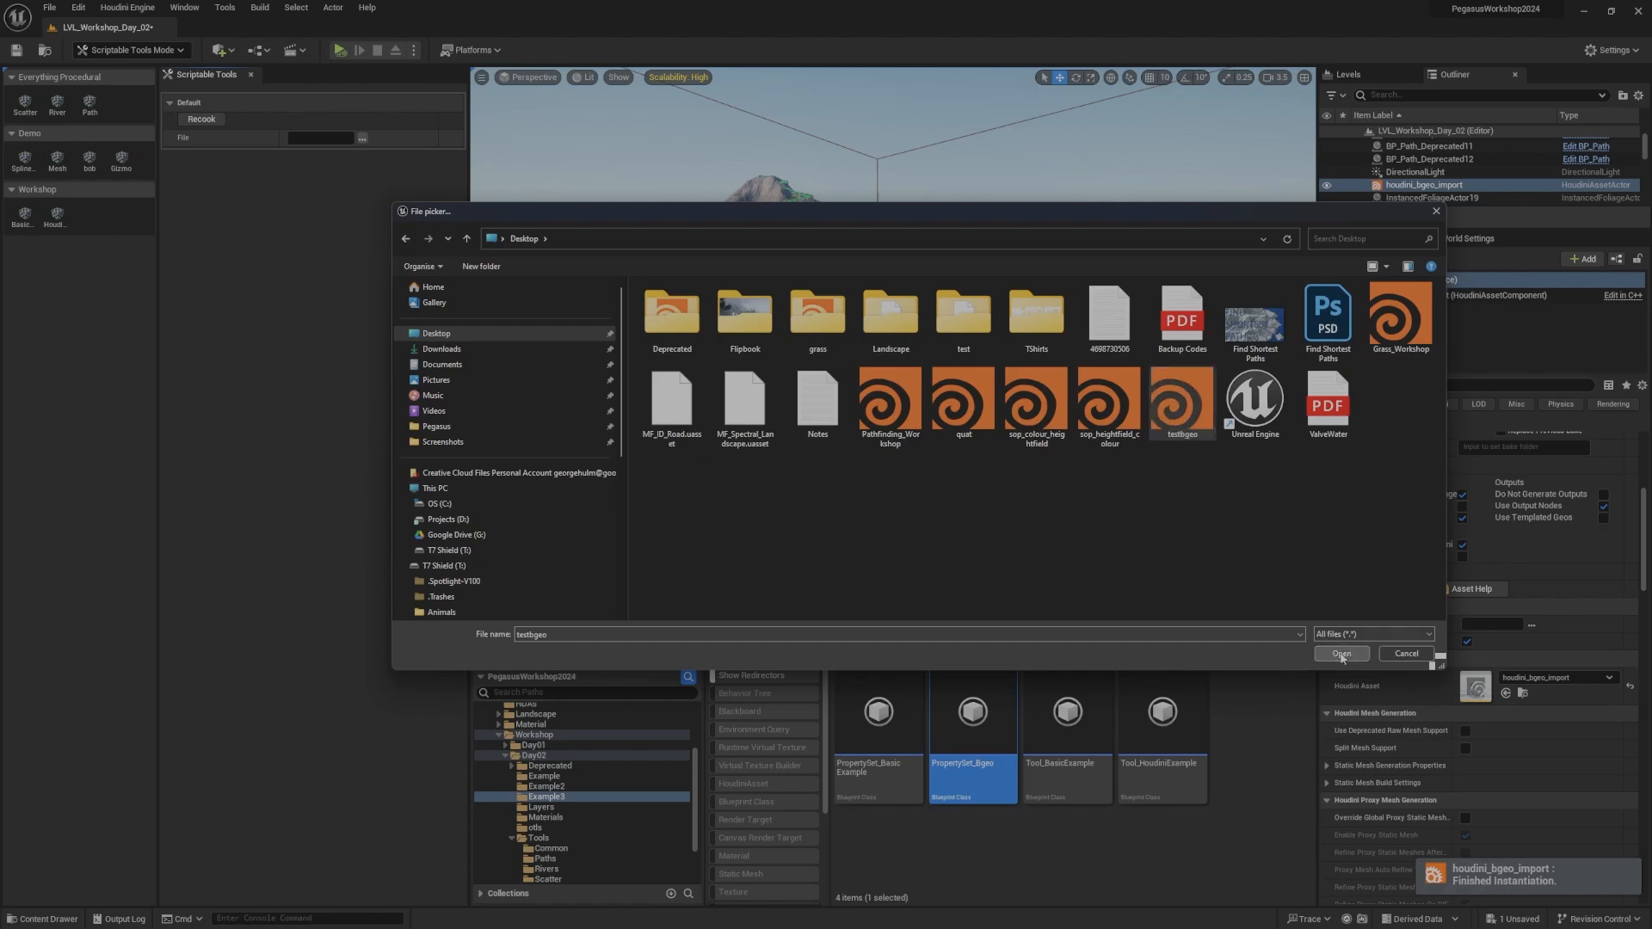
pyautogui.click(1342, 654)
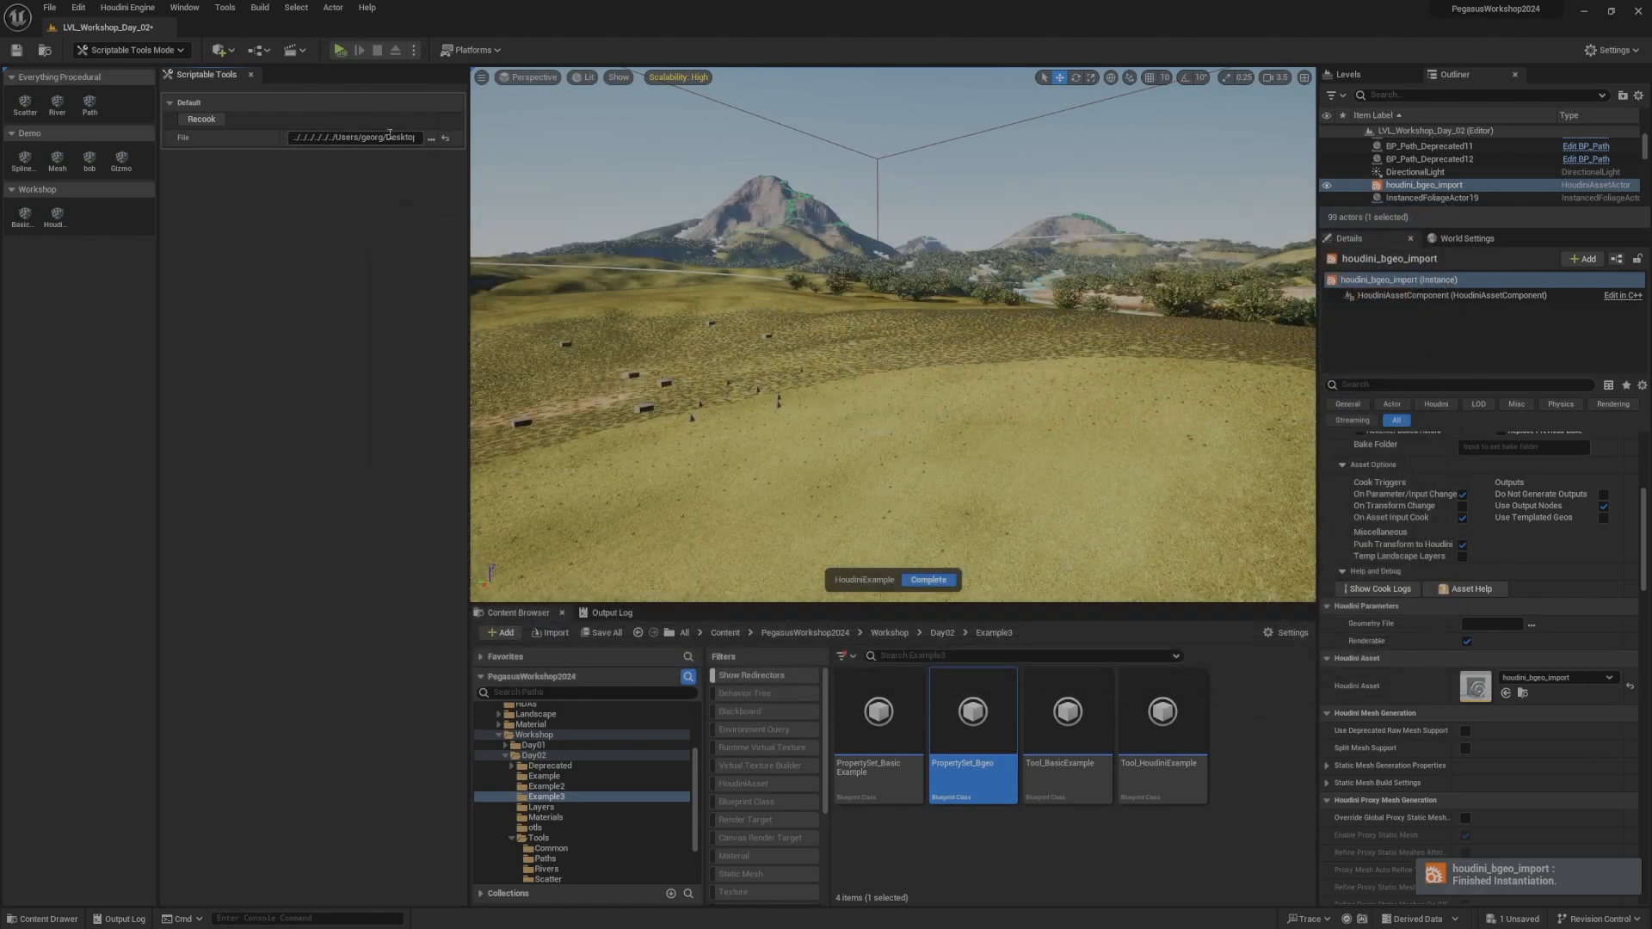
pyautogui.moveTo(469, 138); pyautogui.dragTo(690, 138)
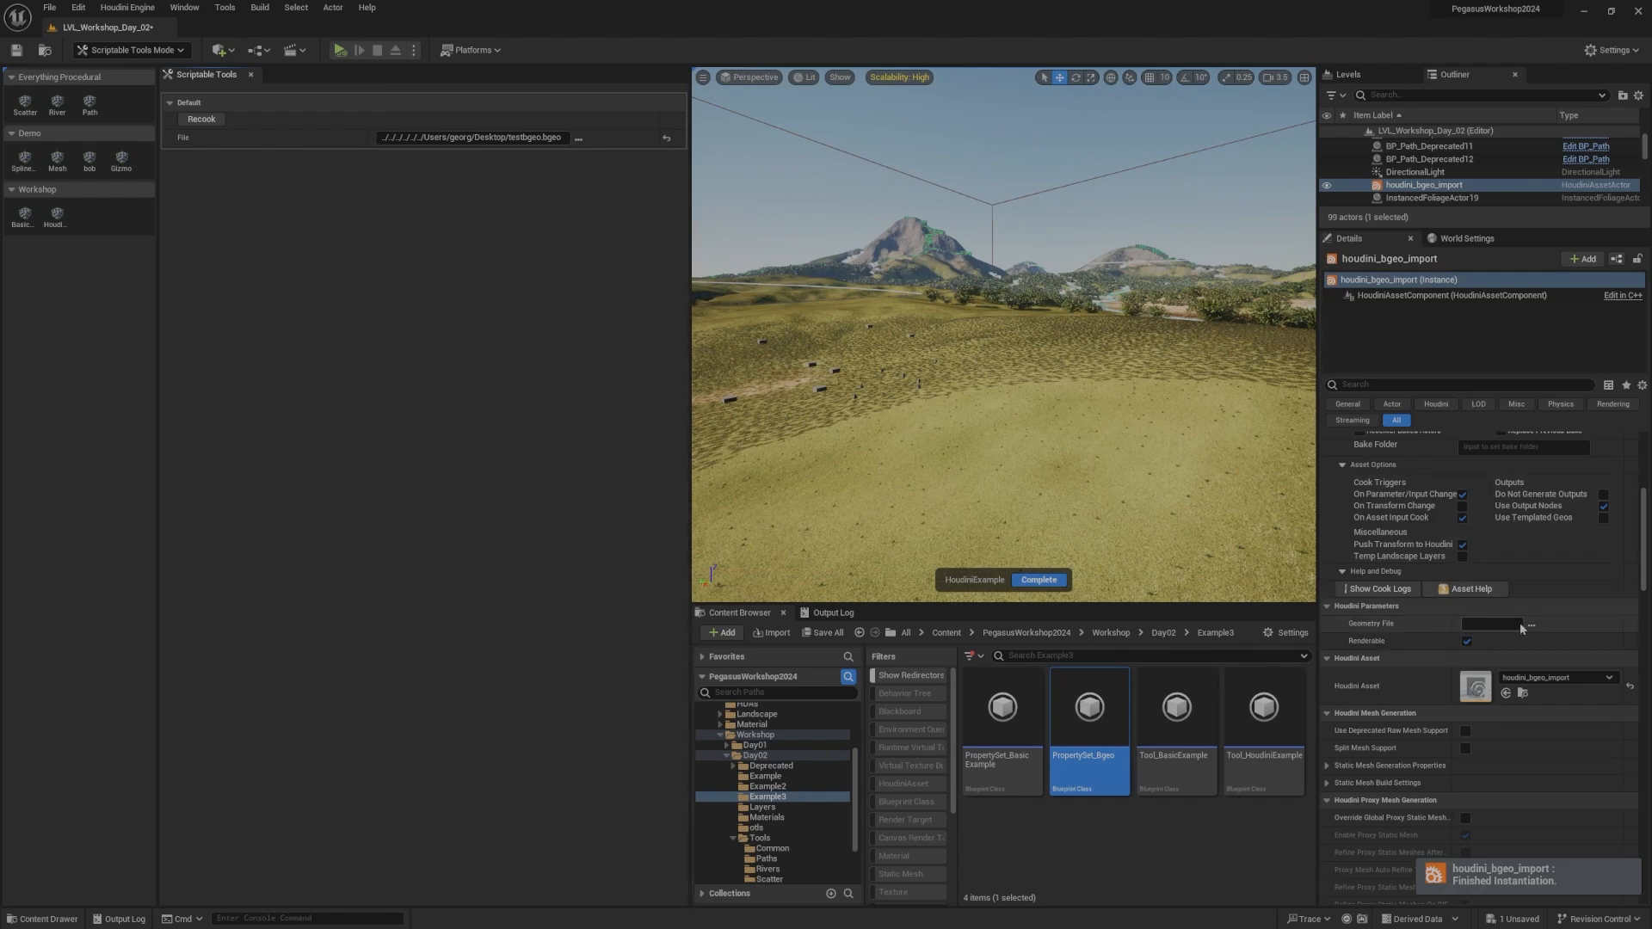
# Step: Recook houdini_bgeo_import with the chosen file, checking its Geometry File parameter, and complete the HoudiniExample tool
pyautogui.click(201, 120)
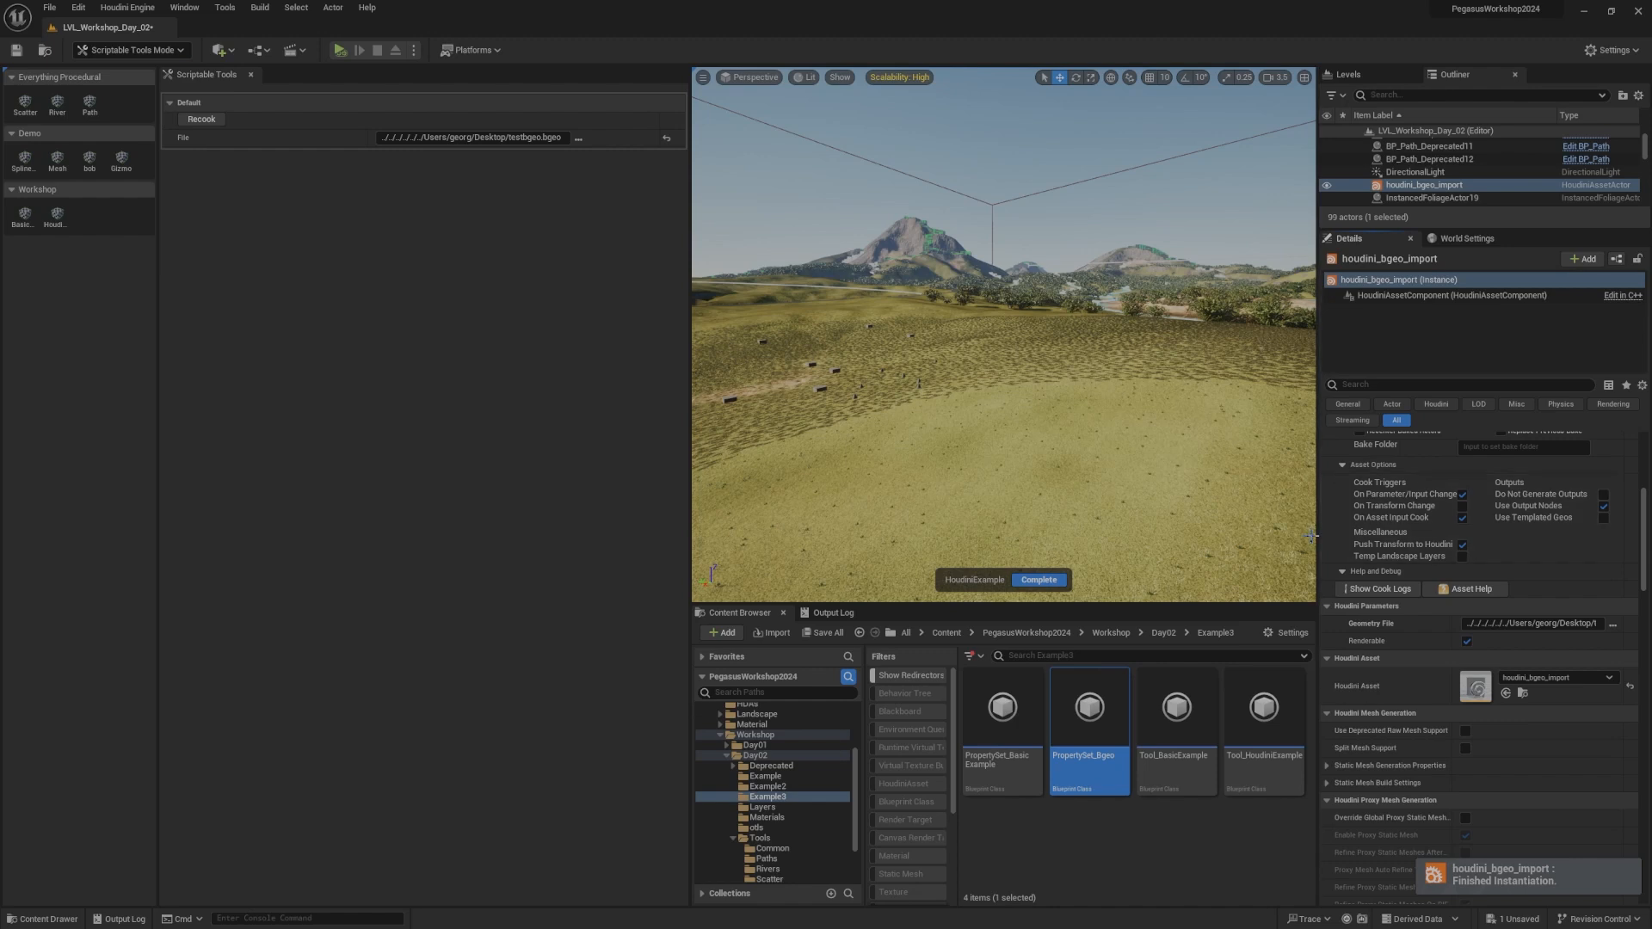
pyautogui.moveTo(1317, 538); pyautogui.dragTo(1198, 542)
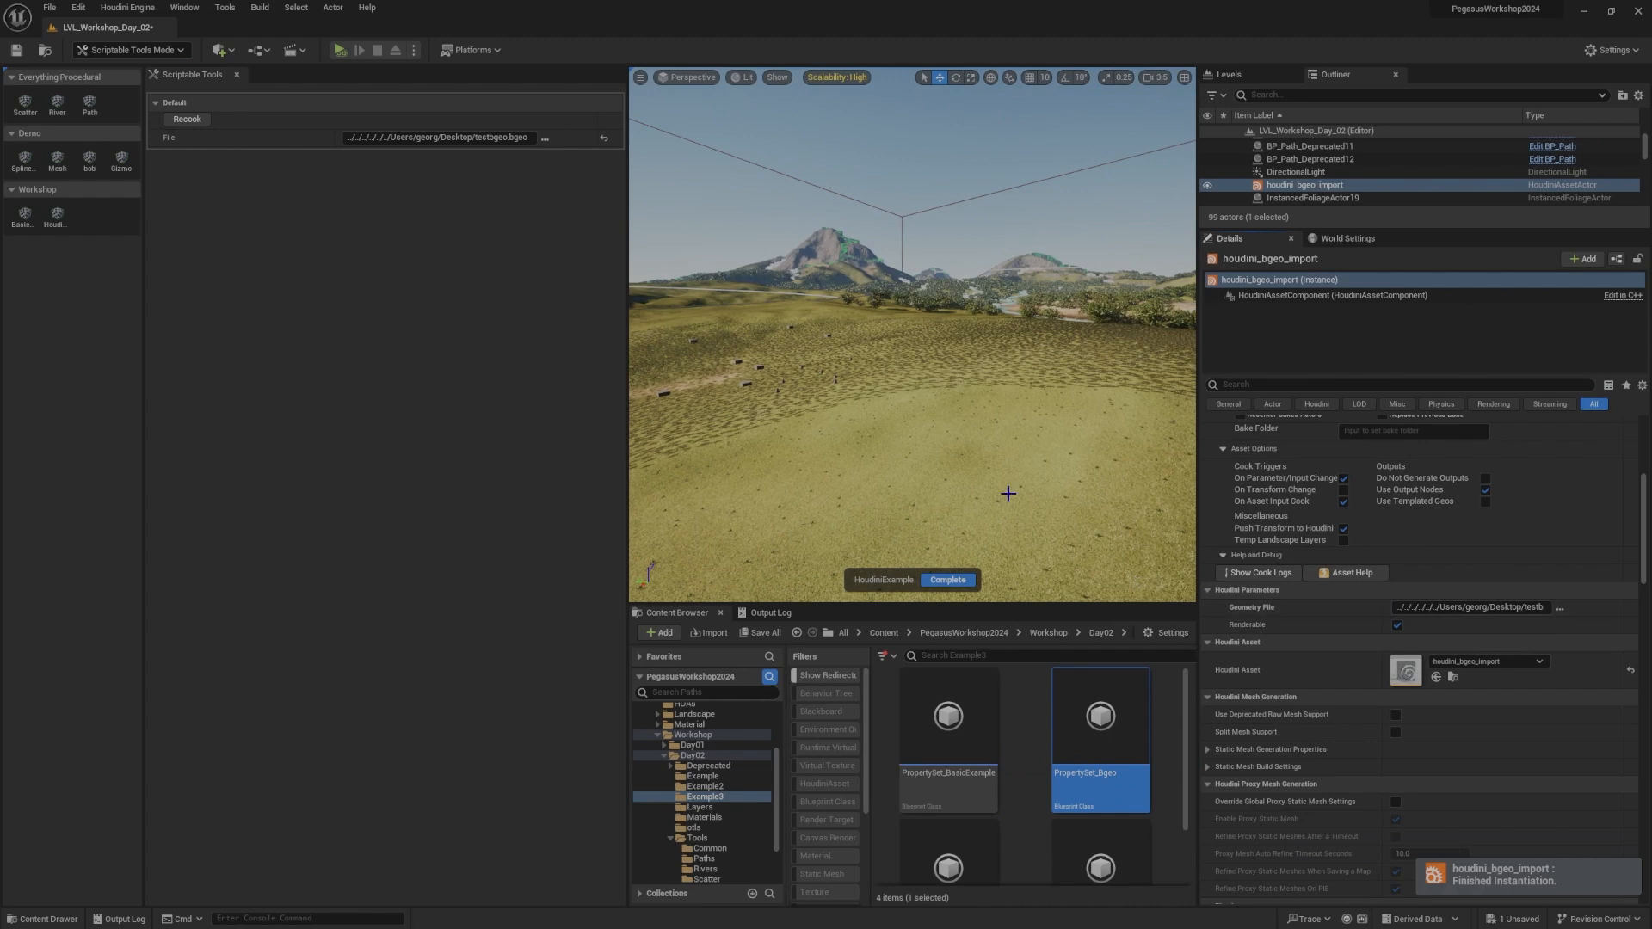
pyautogui.click(942, 581)
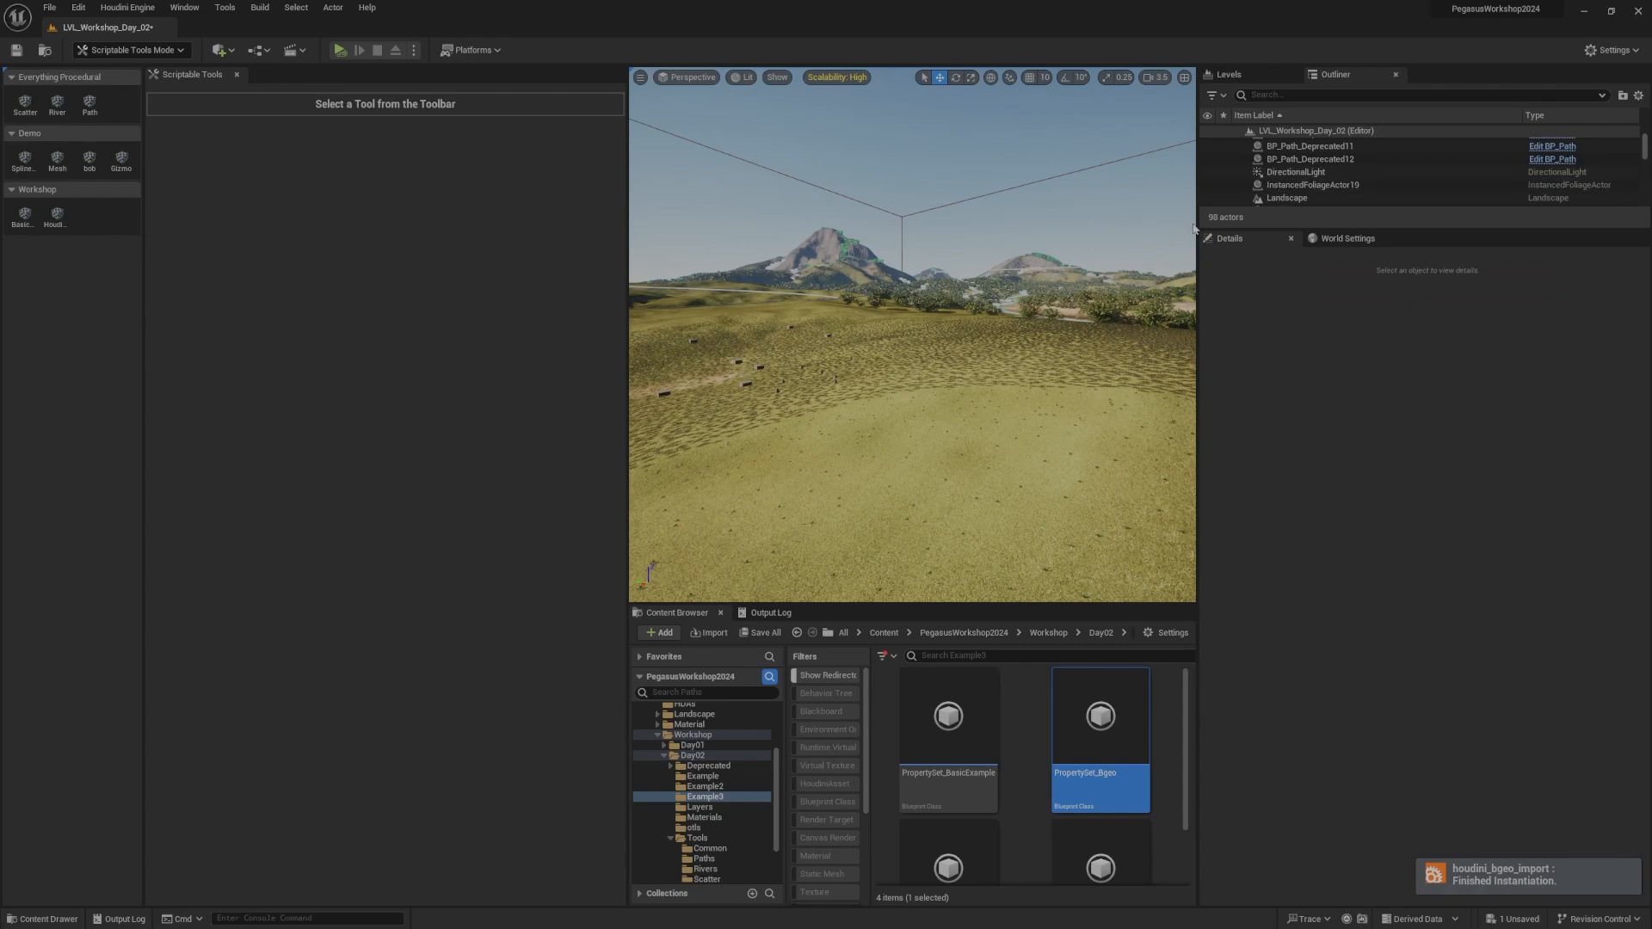
# Step: Enlarge the level viewport, and in Tool_HoudiniExample's event graph connect Set String Parameter Value to the Recook node
pyautogui.moveTo(1197, 223); pyautogui.dragTo(1256, 225)
pyautogui.moveTo(659, 314); pyautogui.dragTo(344, 315)
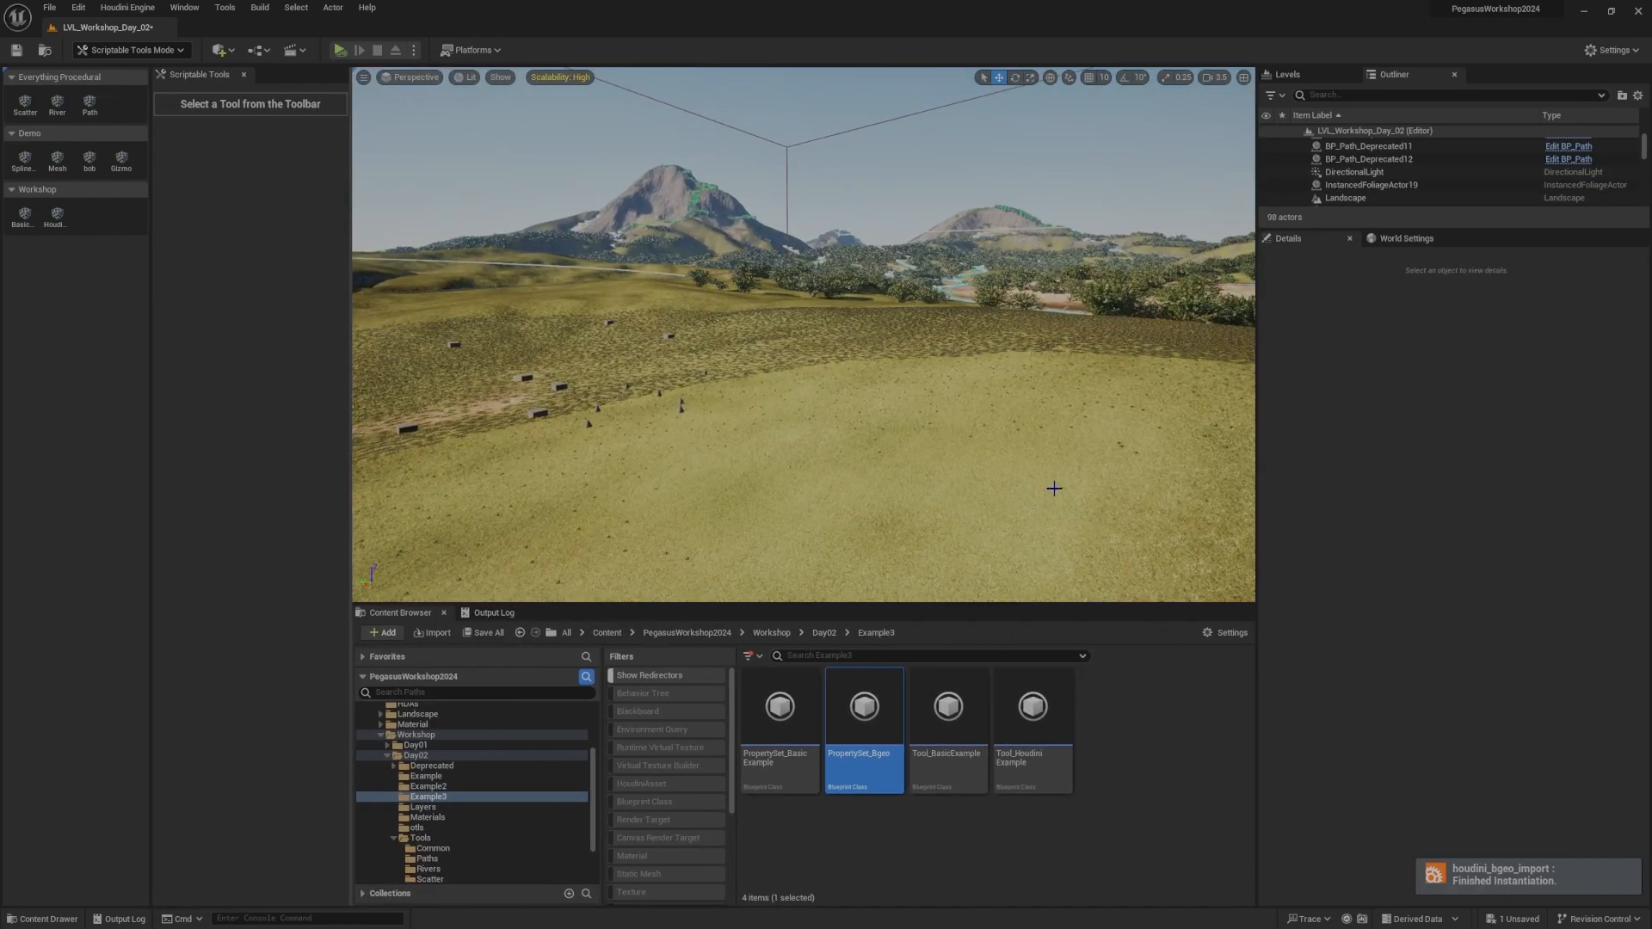
pyautogui.doubleClick(1028, 719)
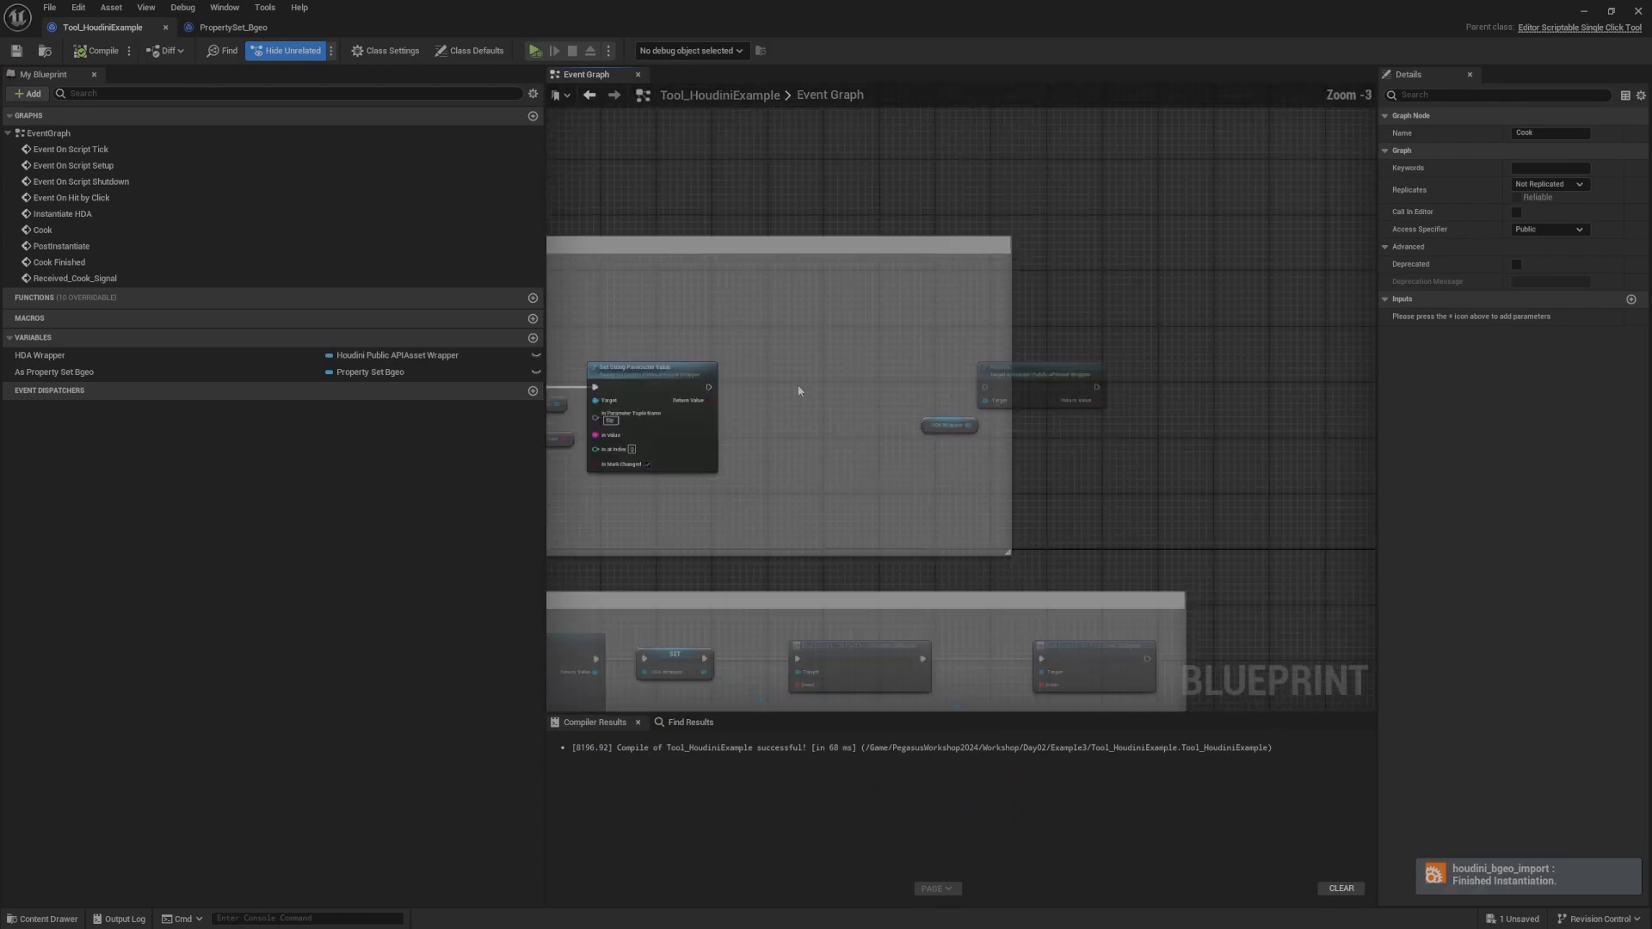
pyautogui.moveTo(666, 387); pyautogui.dragTo(1074, 388)
pyautogui.moveTo(967, 341); pyautogui.dragTo(1119, 449)
pyautogui.moveTo(1139, 379); pyautogui.dragTo(933, 379)
pyautogui.moveTo(840, 328); pyautogui.dragTo(1188, 270, button='right')
pyautogui.click(1188, 271)
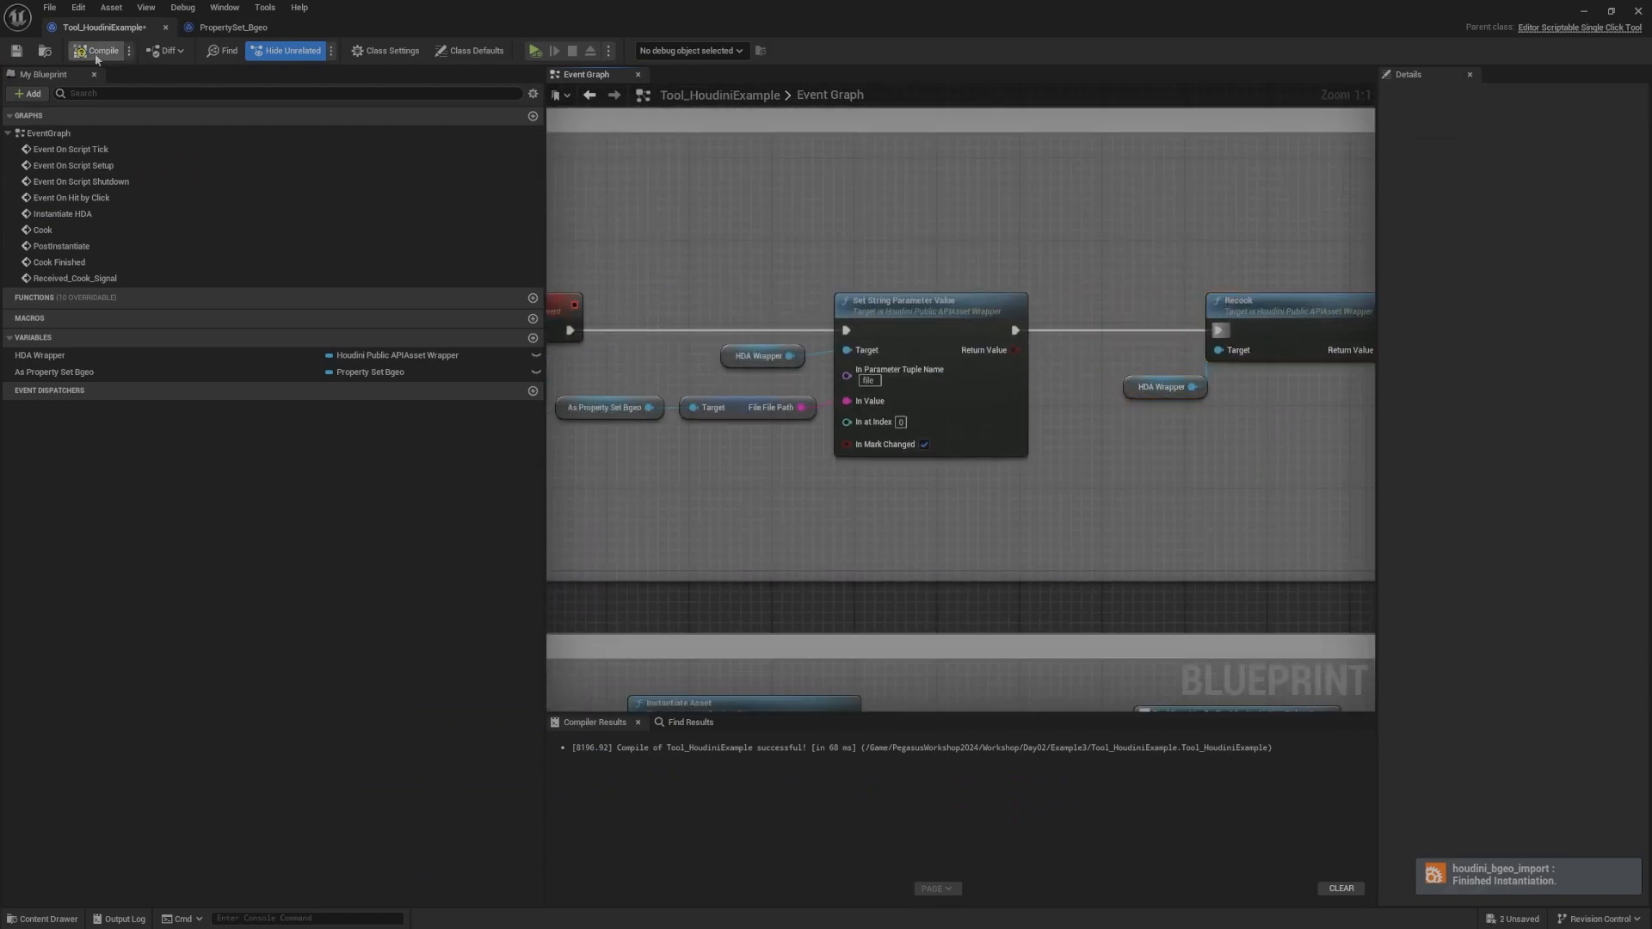
# Step: Compile and save Tool_HoudiniExample and return to the level editor
pyautogui.click(93, 52)
pyautogui.click(17, 51)
pyautogui.click(1584, 12)
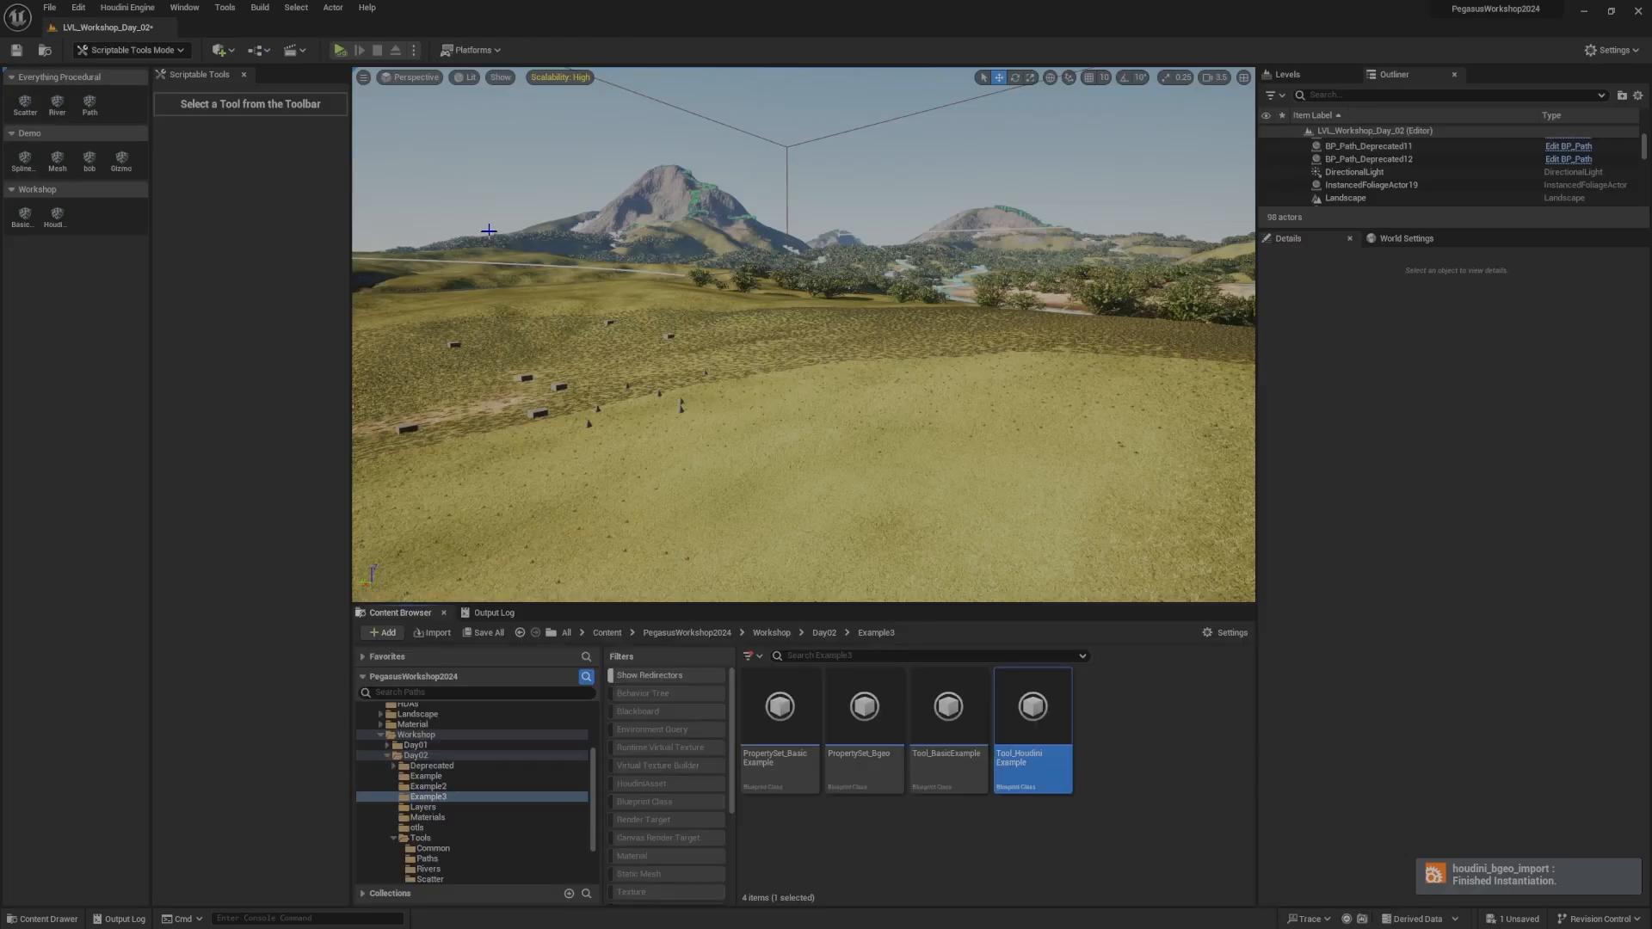
# Step: Start the HoudiniExample tool, choose the testbgeo file on the desktop for its File property, and recook
pyautogui.click(60, 214)
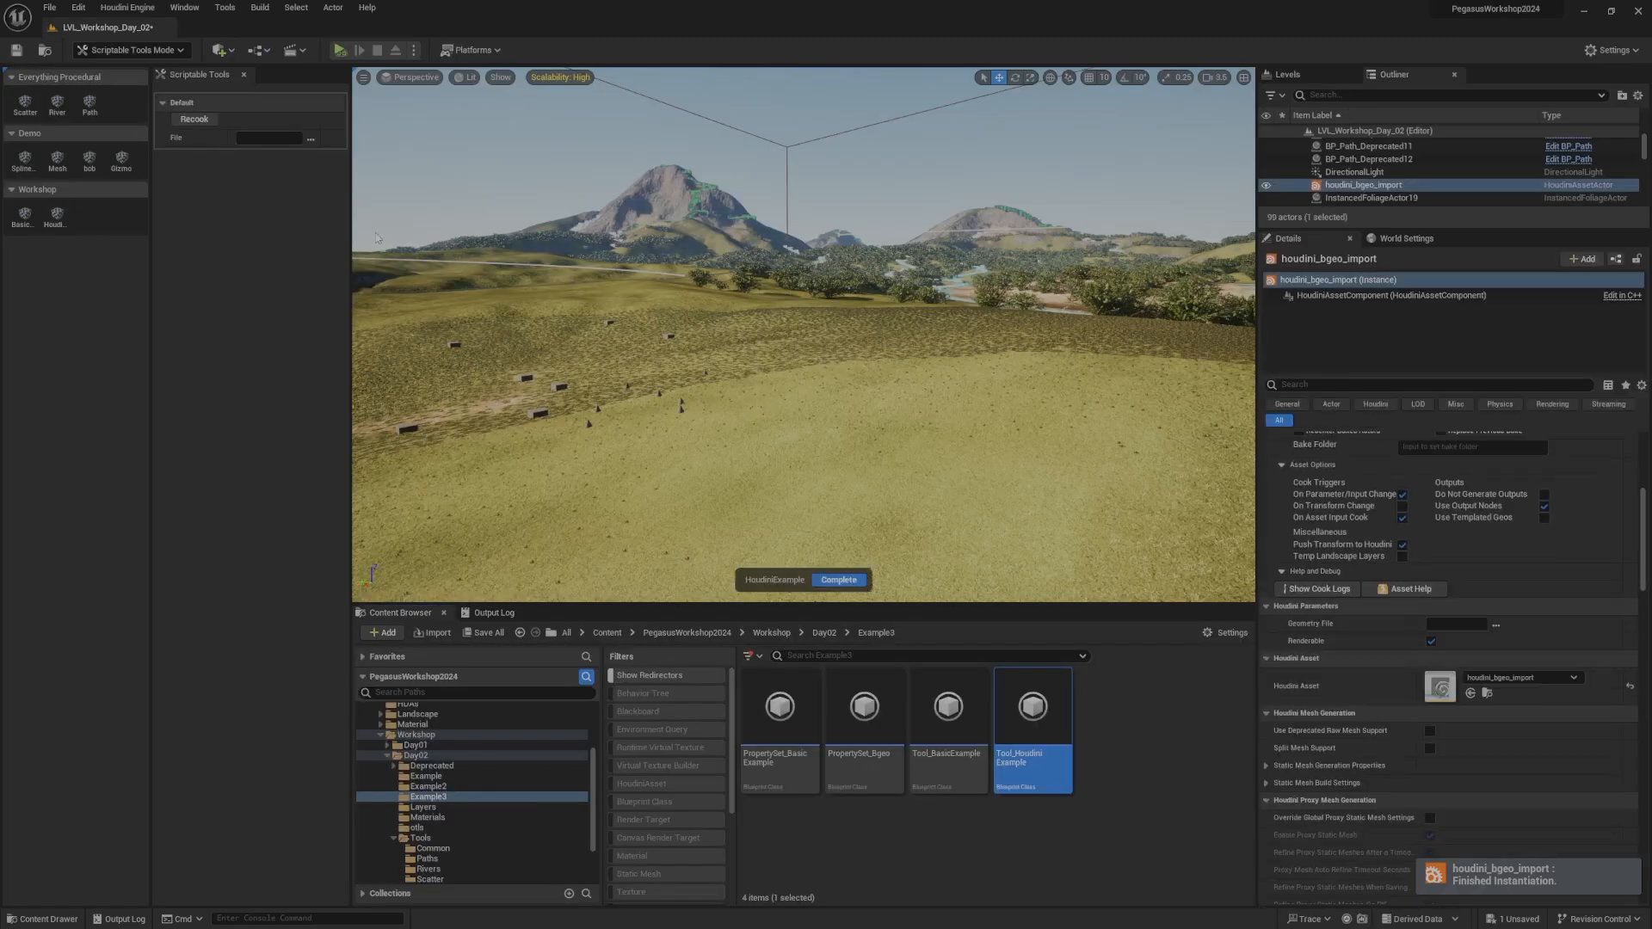
pyautogui.click(310, 138)
pyautogui.click(1256, 403)
pyautogui.click(1342, 654)
pyautogui.moveTo(538, 224); pyautogui.dragTo(574, 223, button='right')
pyautogui.click(212, 122)
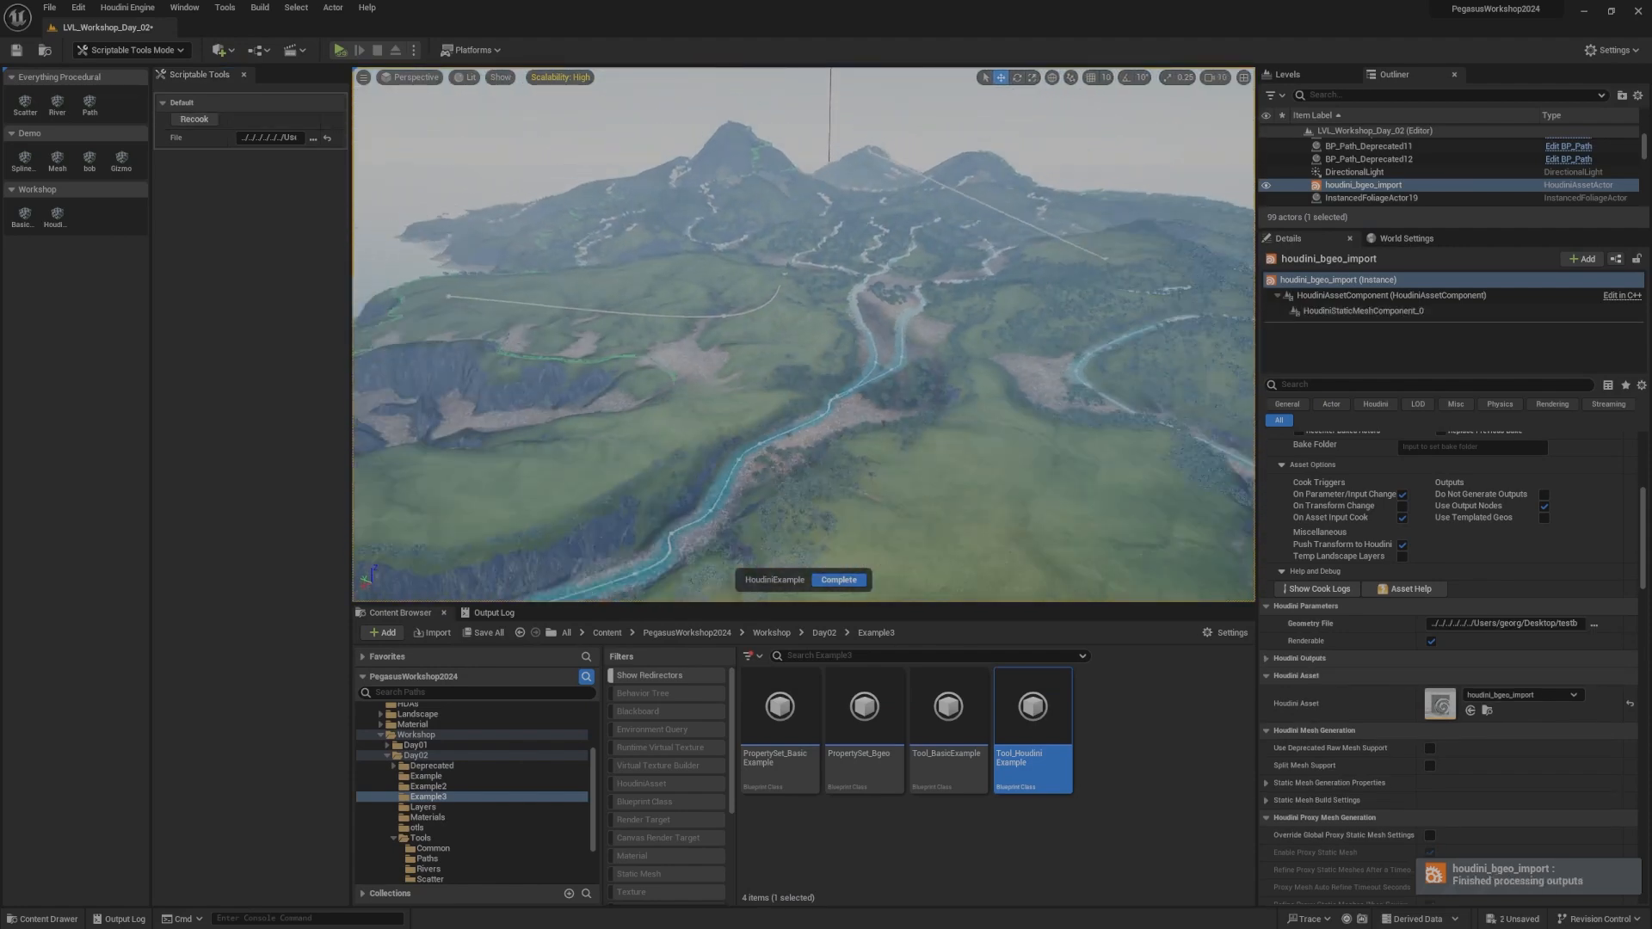
# Step: View the imported geometry around the island and complete the HoudiniExample tool
pyautogui.press('s')
pyautogui.moveTo(804, 334); pyautogui.dragTo(890, 294, button='right')
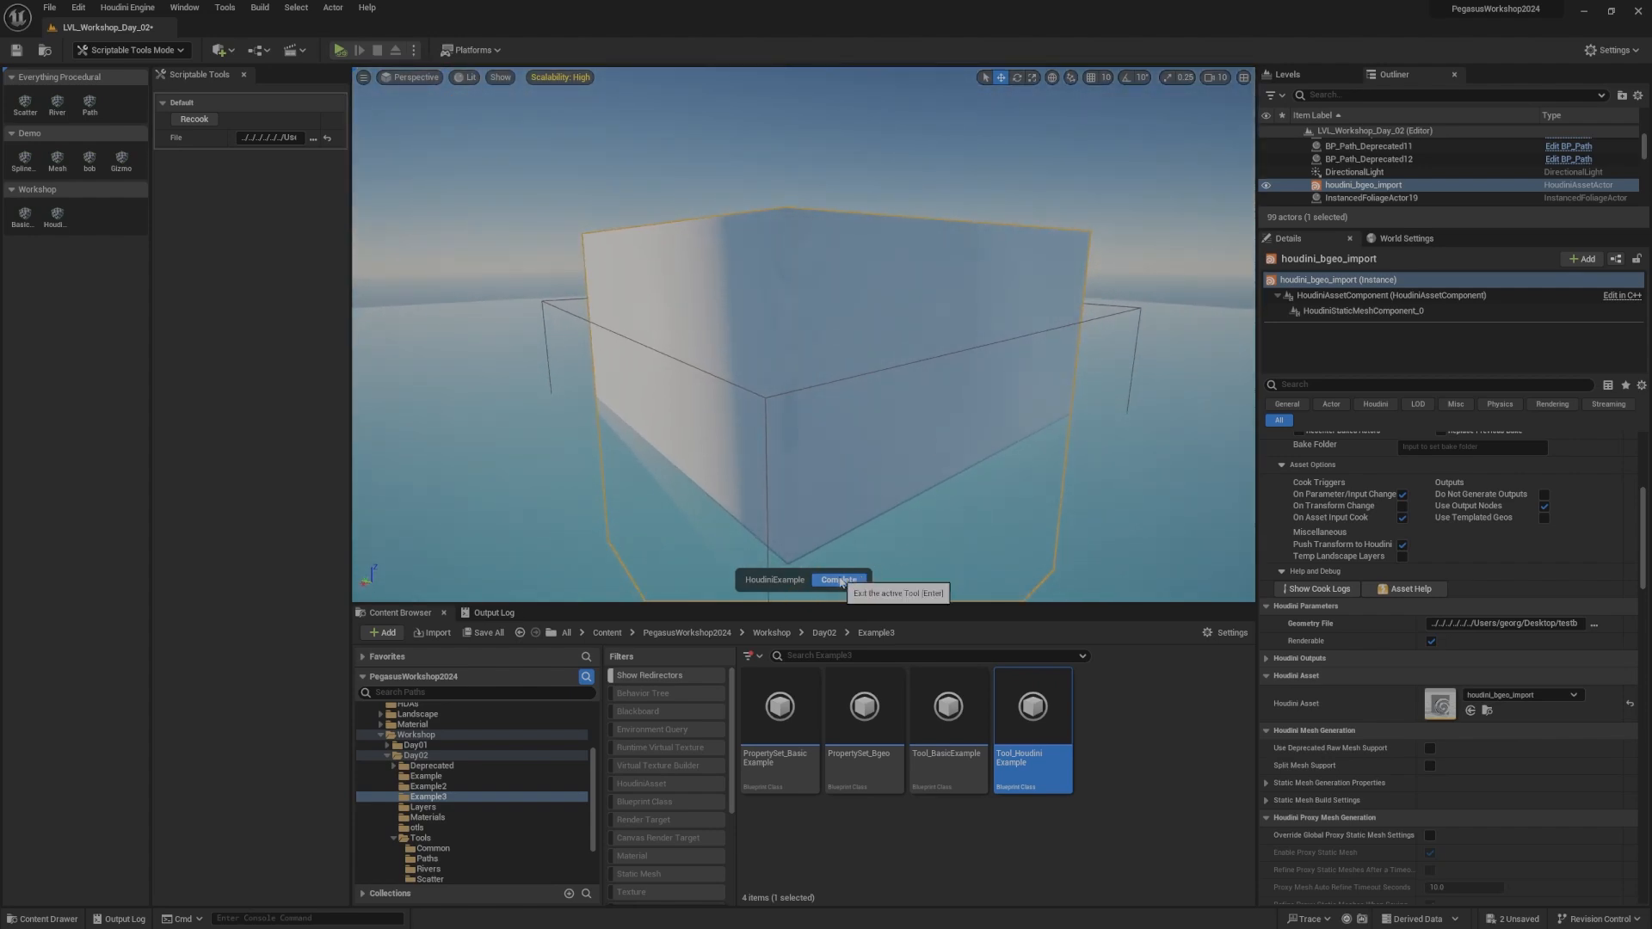
pyautogui.click(840, 581)
# Step: Examine the island landscape from a distance and up close around its hills and rivers
pyautogui.moveTo(906, 379); pyautogui.dragTo(947, 404, button='right')
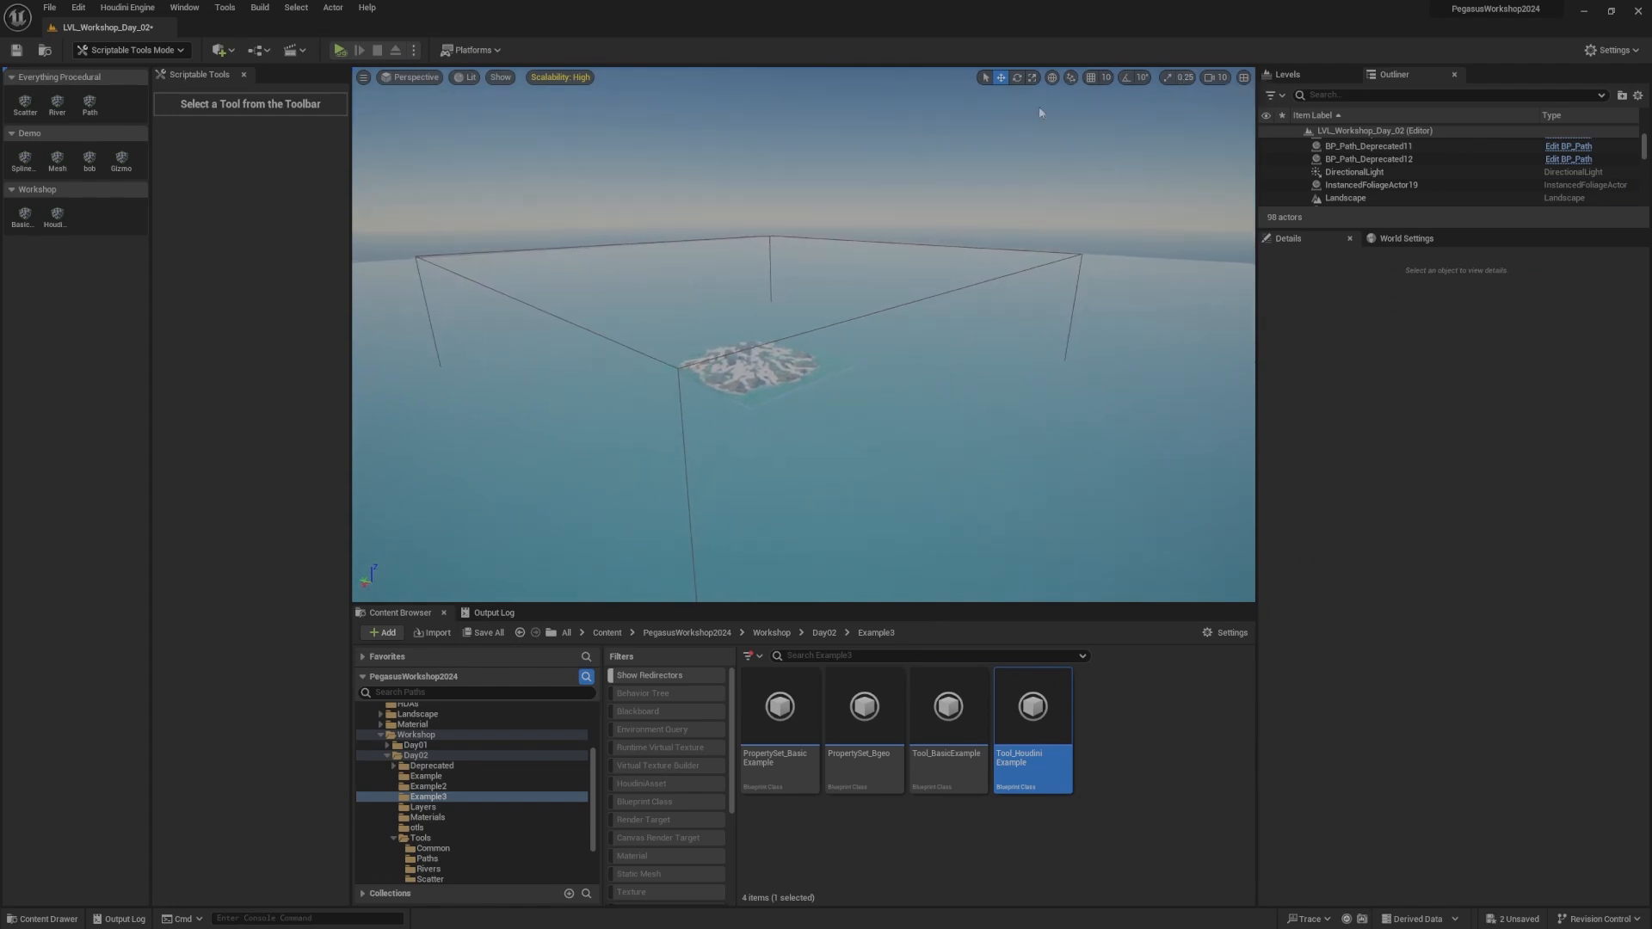
pyautogui.press('d')
pyautogui.moveTo(949, 315); pyautogui.dragTo(882, 323, button='right')
pyautogui.press('w')
pyautogui.press('w')
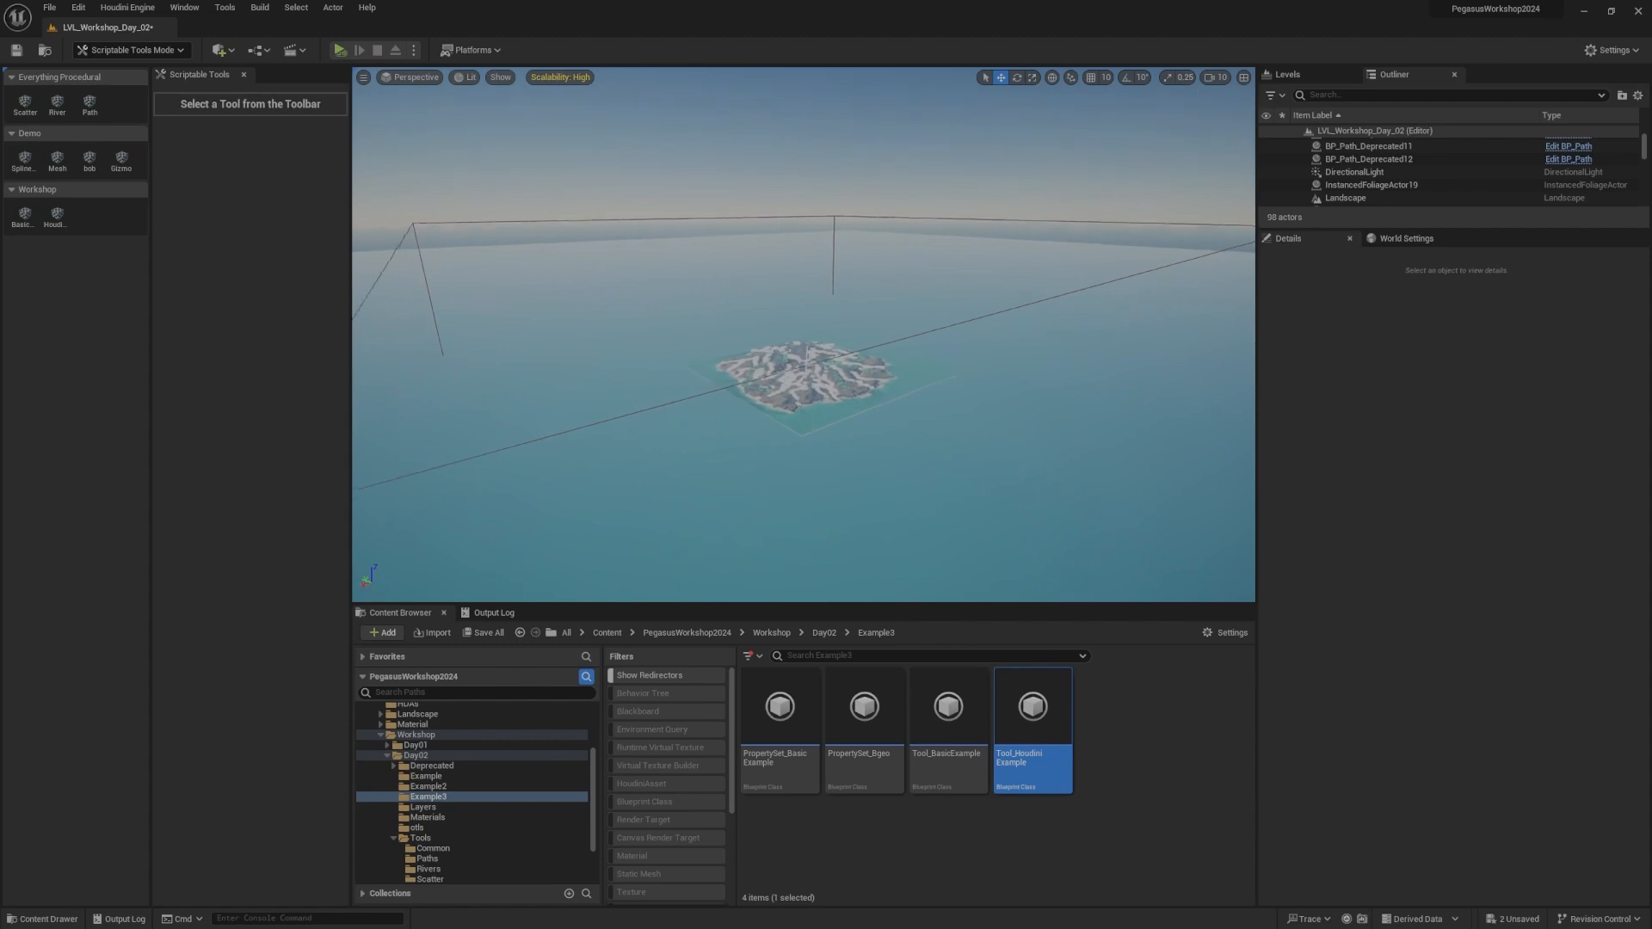
pyautogui.press('w')
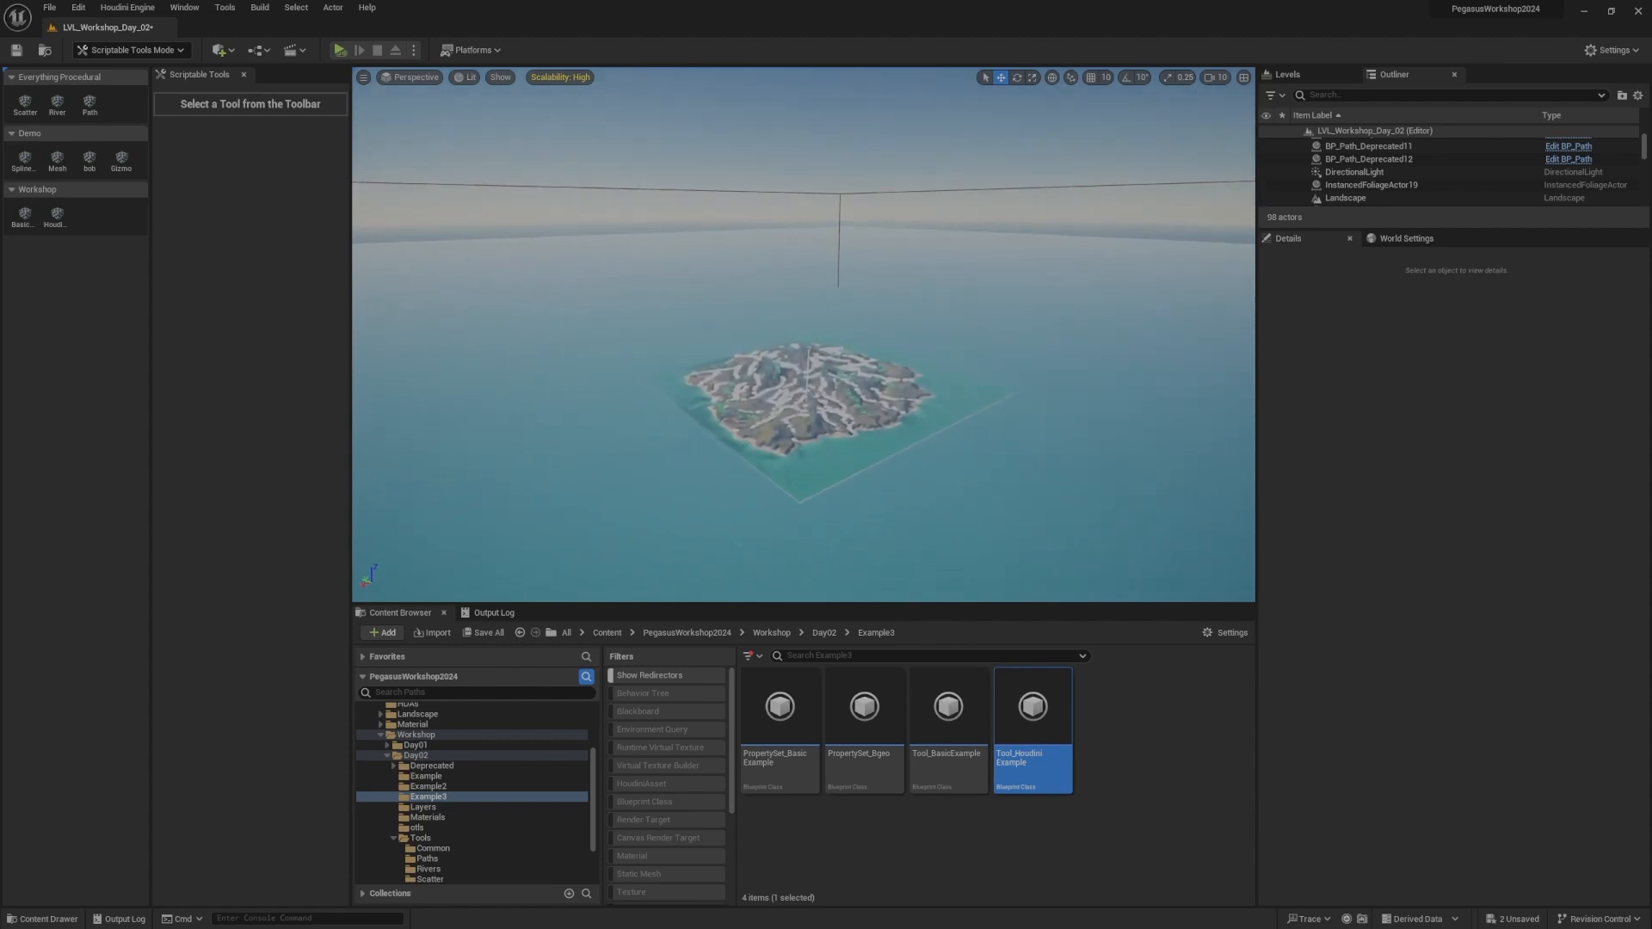
pyautogui.press('w')
pyautogui.moveTo(882, 323); pyautogui.dragTo(1064, 320, button='right')
pyautogui.press('w')
pyautogui.press('s')
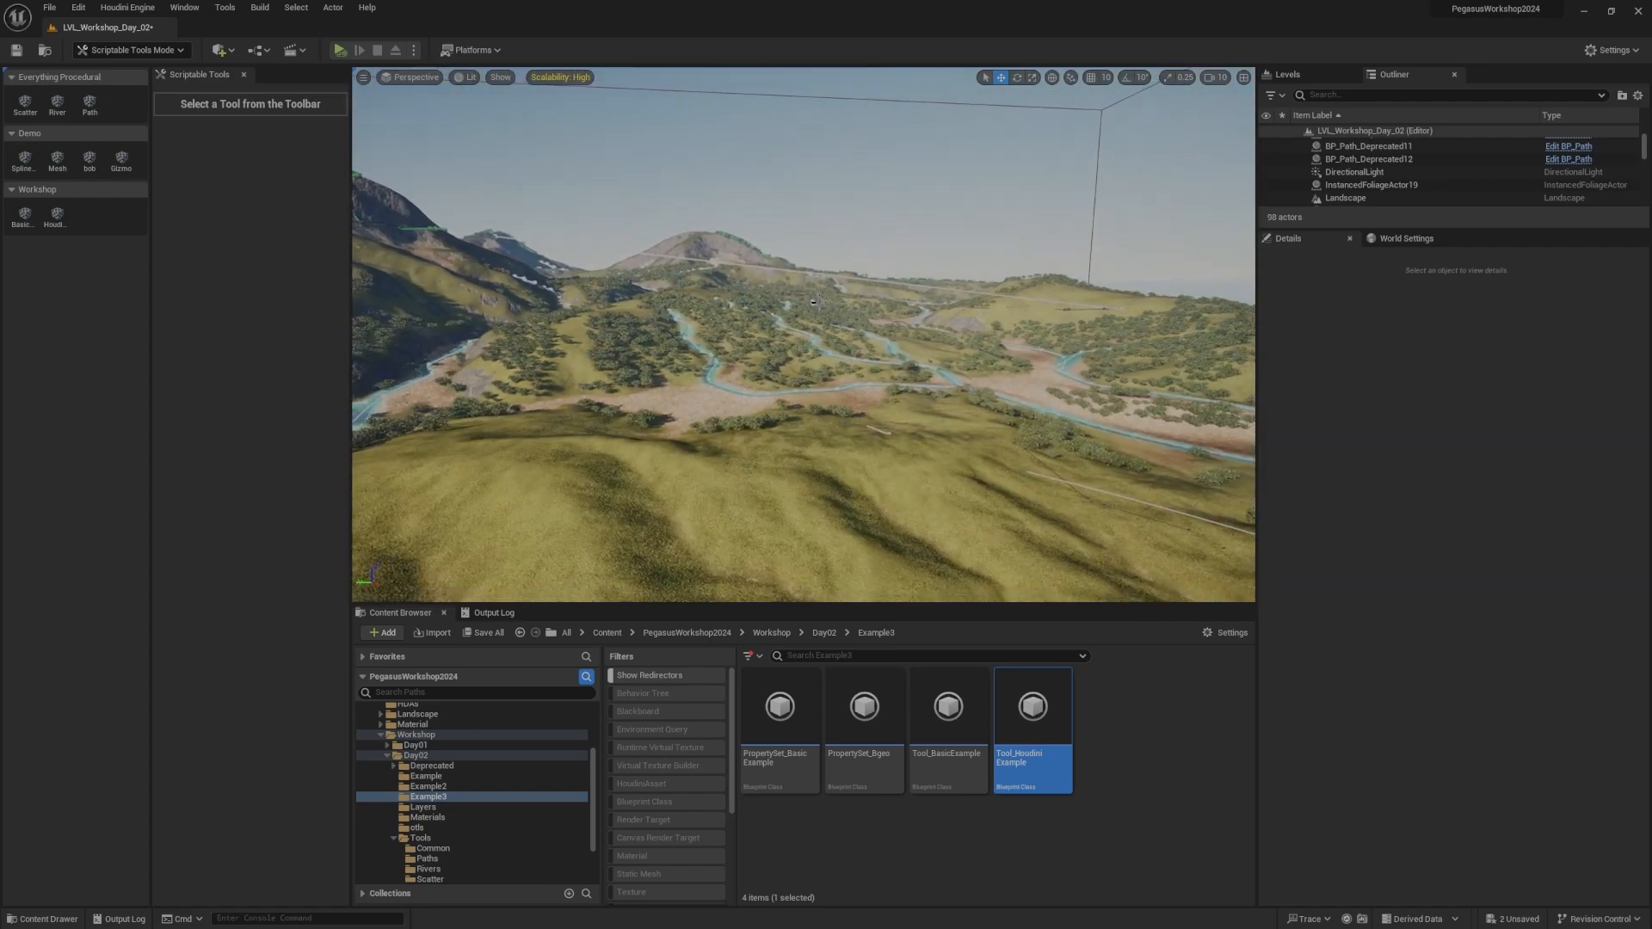
pyautogui.press('w')
pyautogui.moveTo(672, 302); pyautogui.dragTo(674, 303, button='right')
pyautogui.press('d')
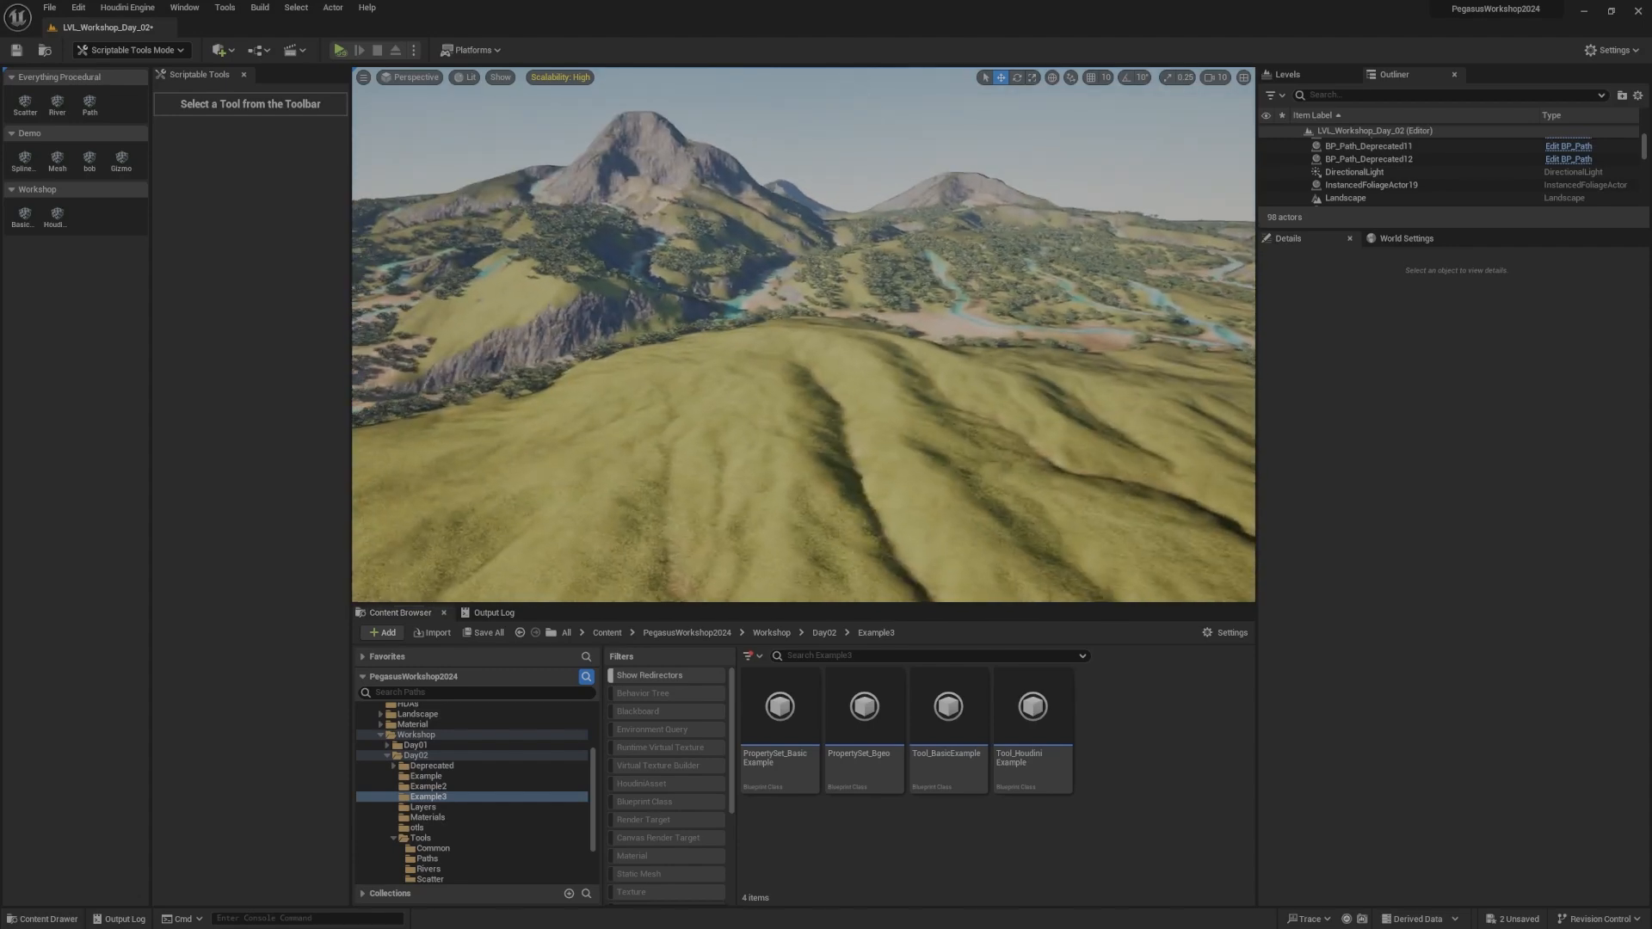
# Step: Create a Blueprint class in the Example3 folder with parent EditorScriptableSingleClickTool and name it Tool_ScatterRegion
pyautogui.rightClick(1107, 731)
pyautogui.moveTo(1212, 535)
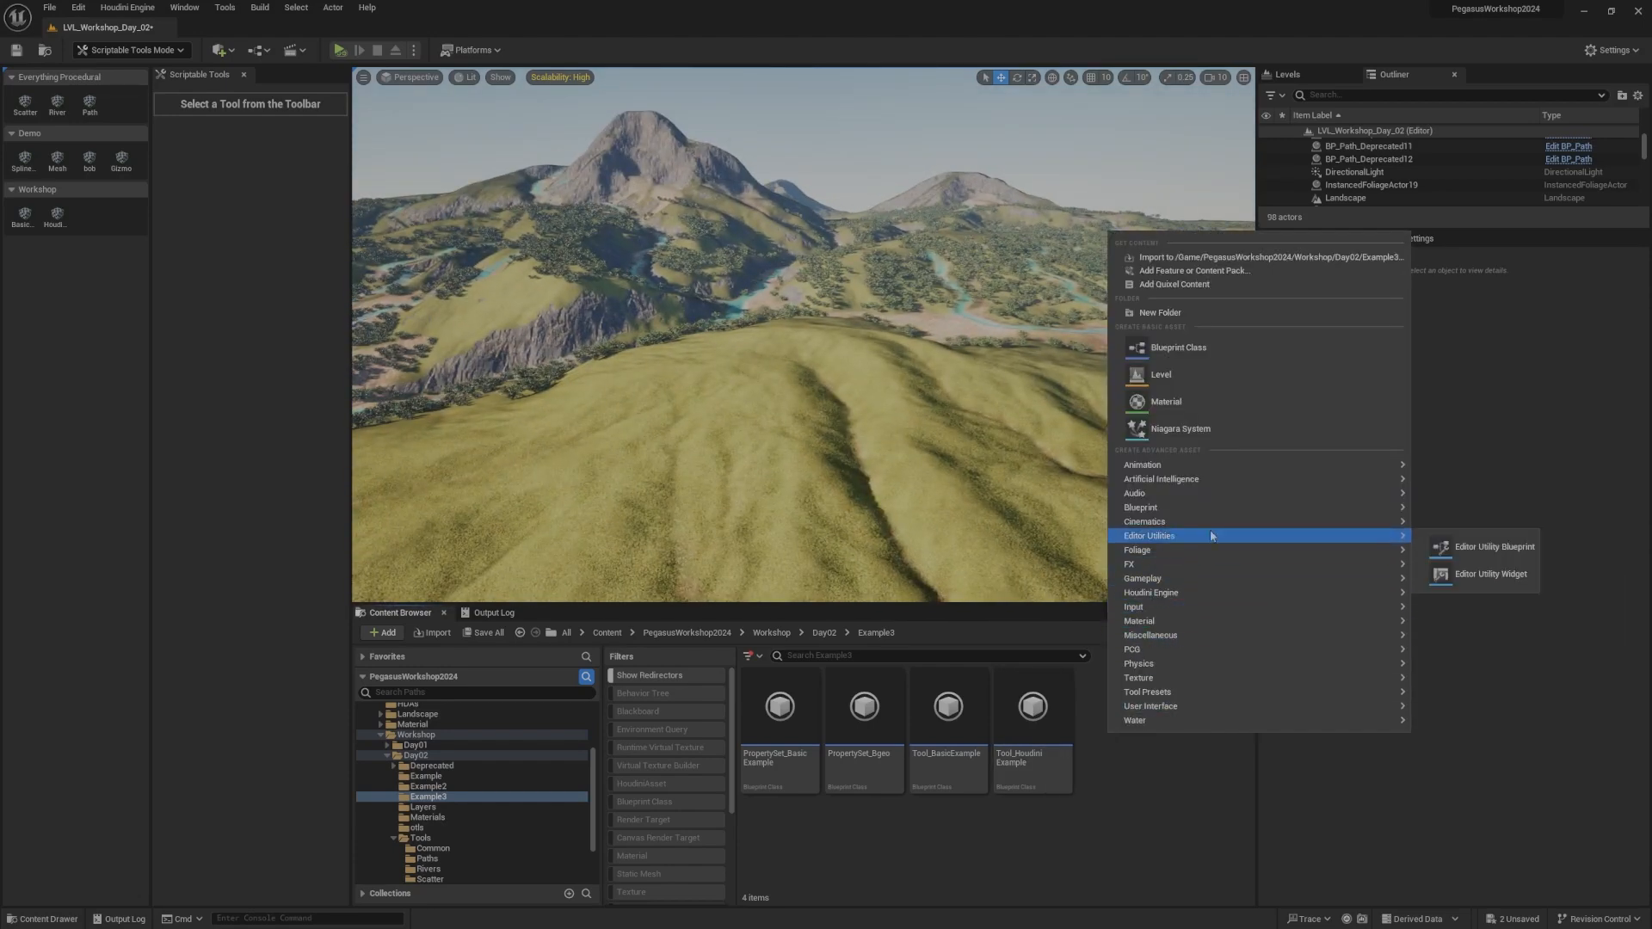
pyautogui.click(1229, 344)
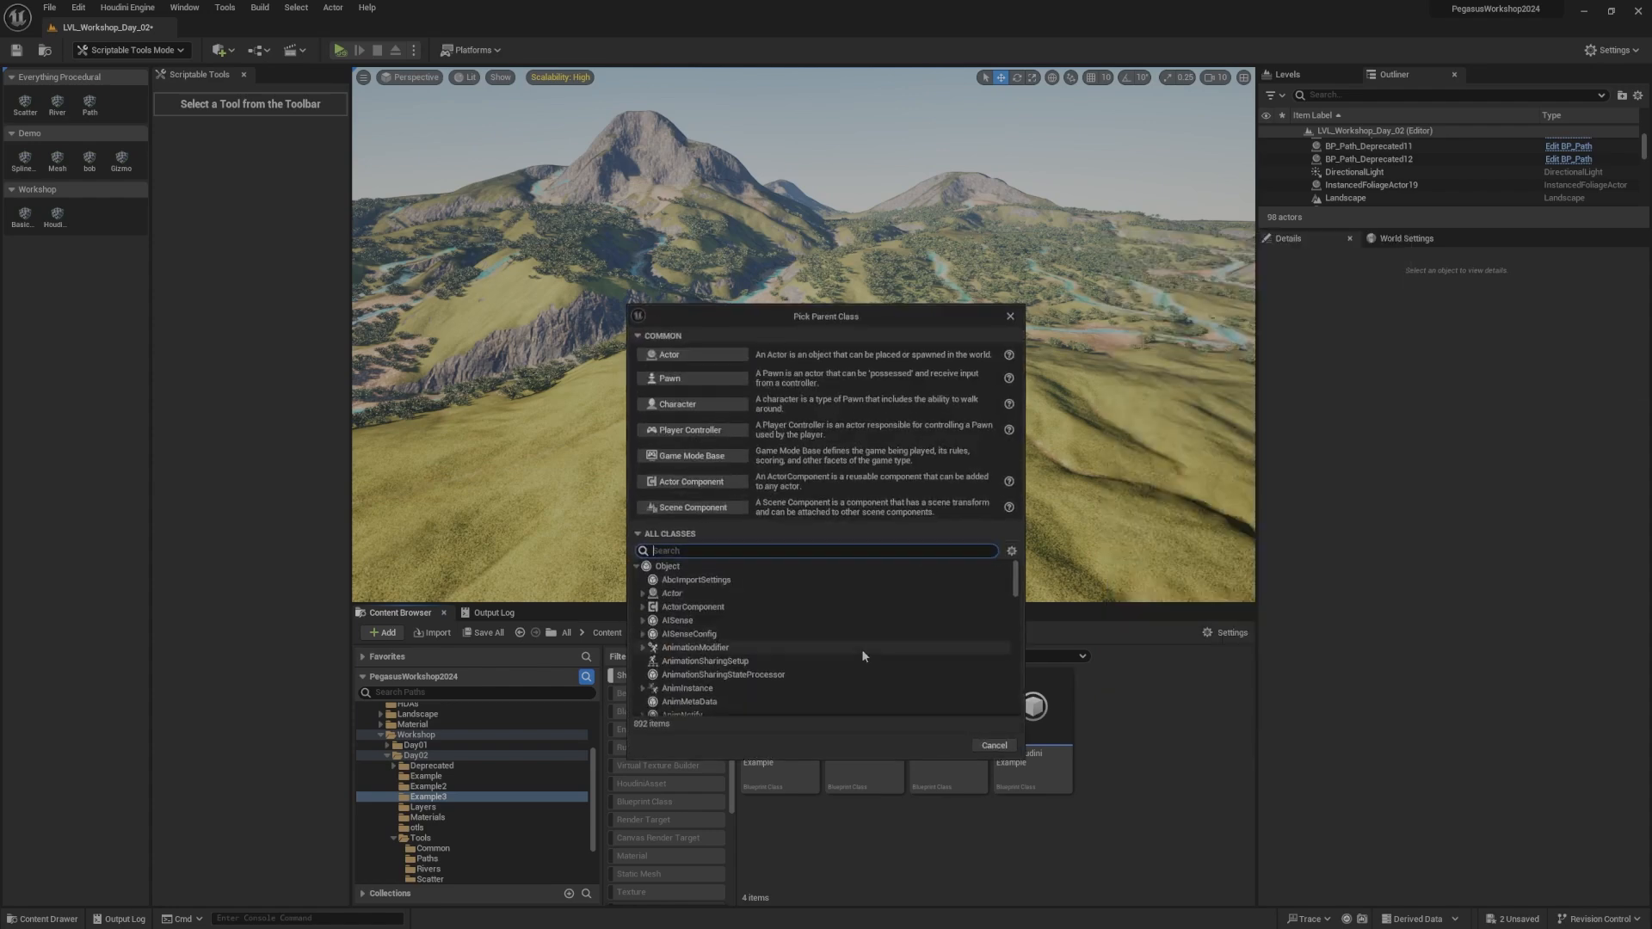
pyautogui.write('scr')
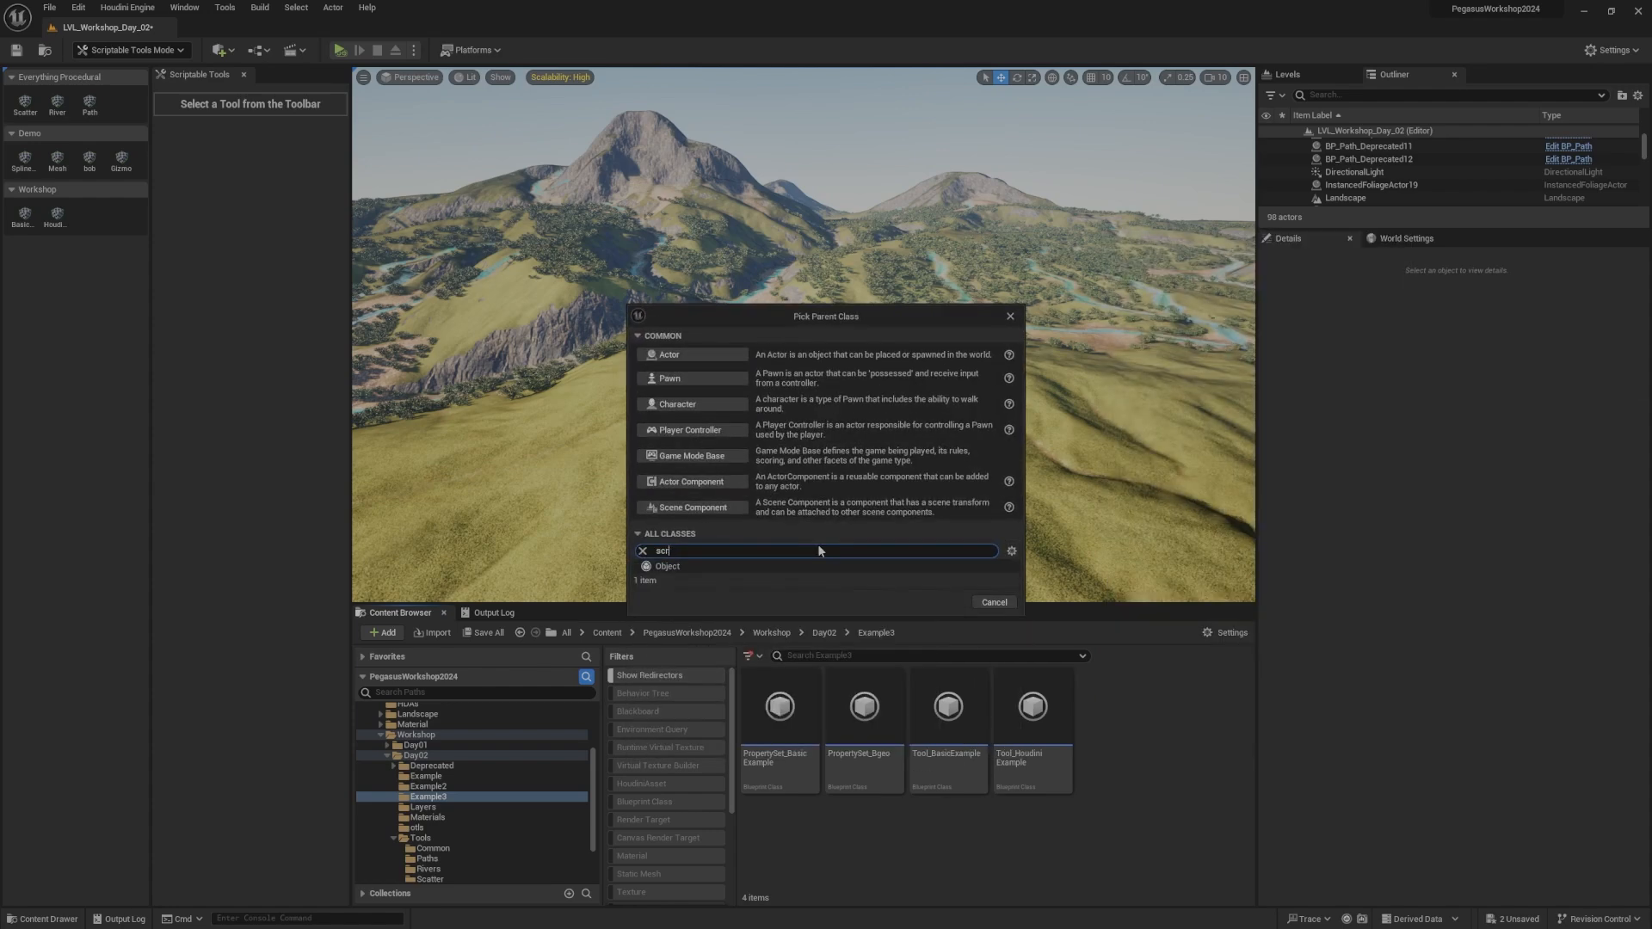
pyautogui.write('iptabl')
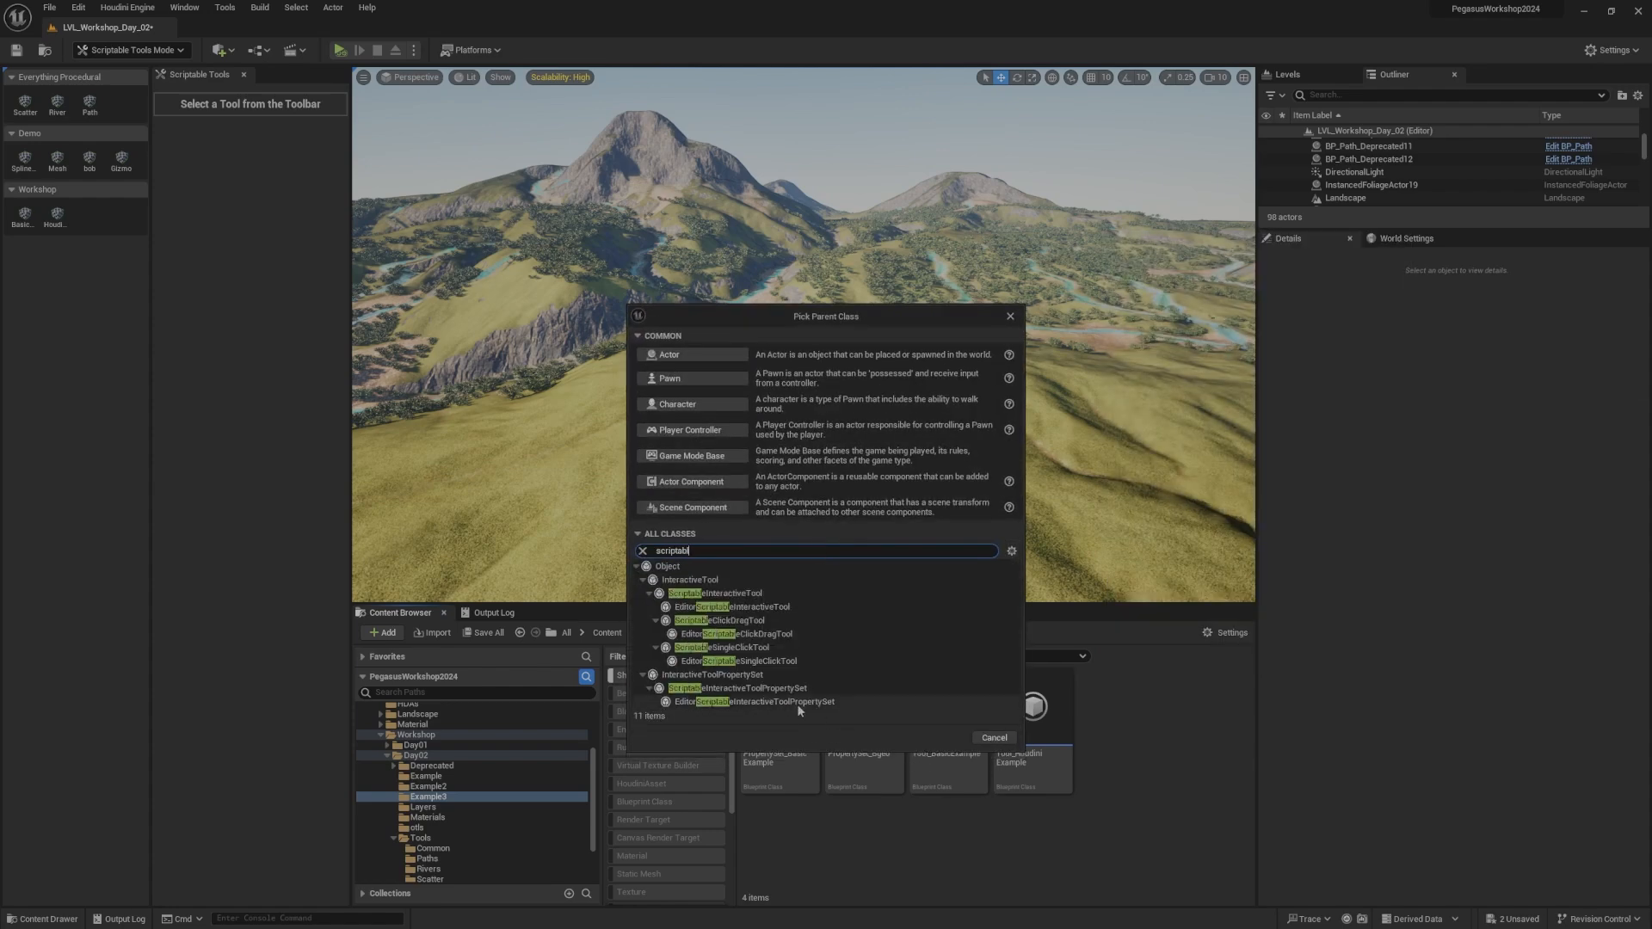
pyautogui.click(885, 661)
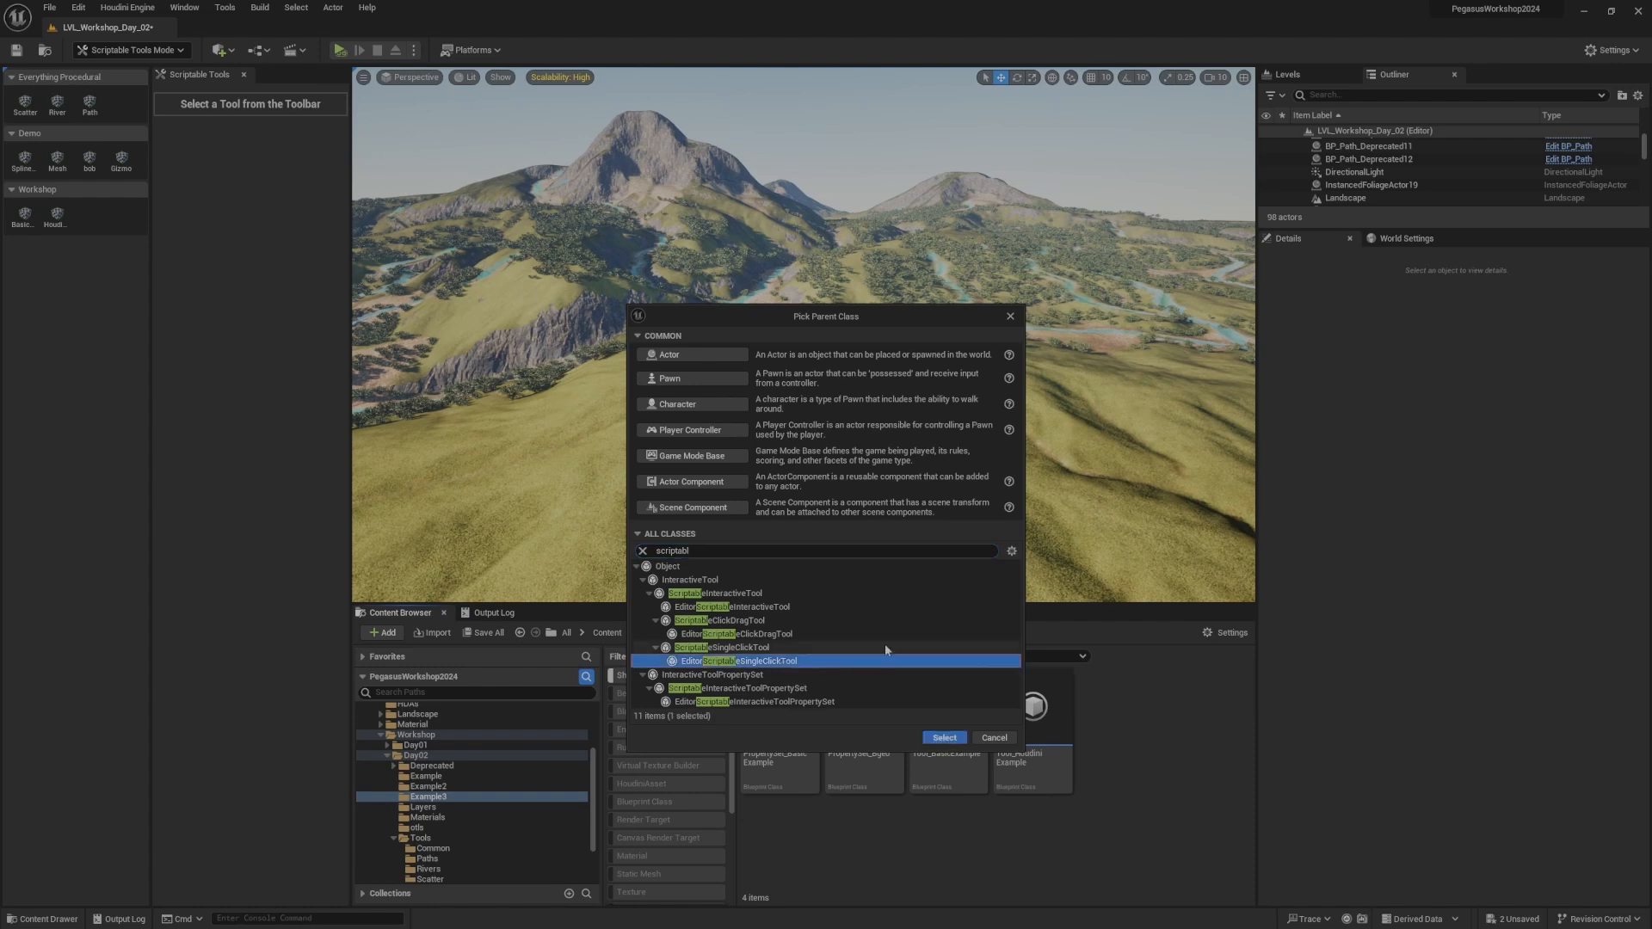
pyautogui.click(942, 737)
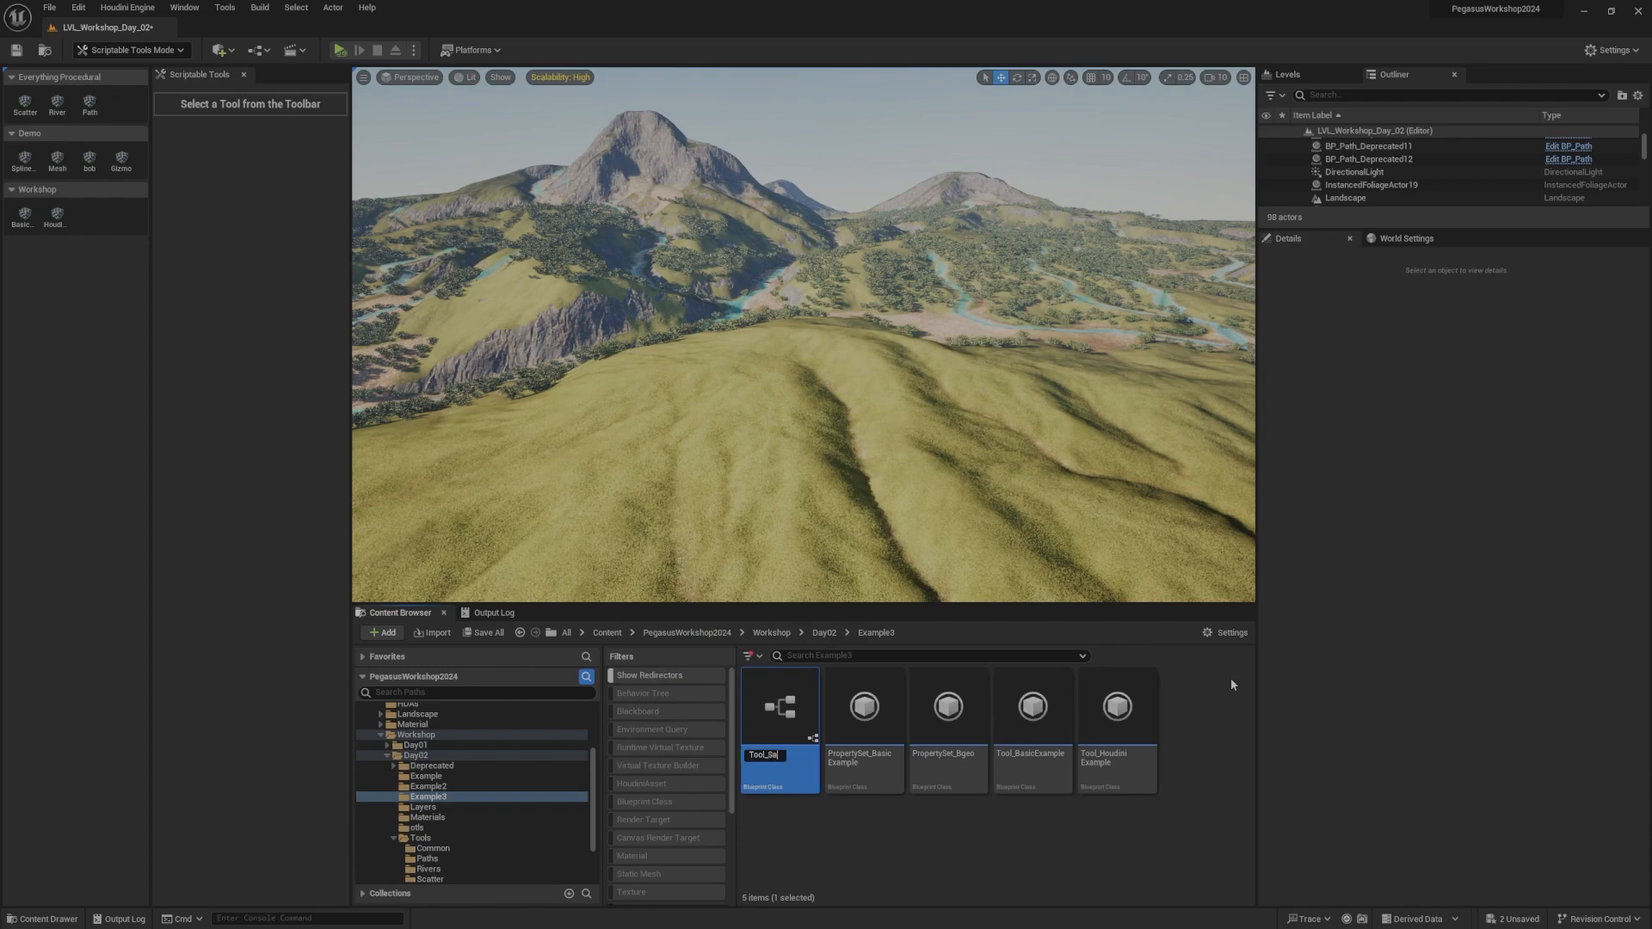
pyautogui.write('n')
pyautogui.press('Return')
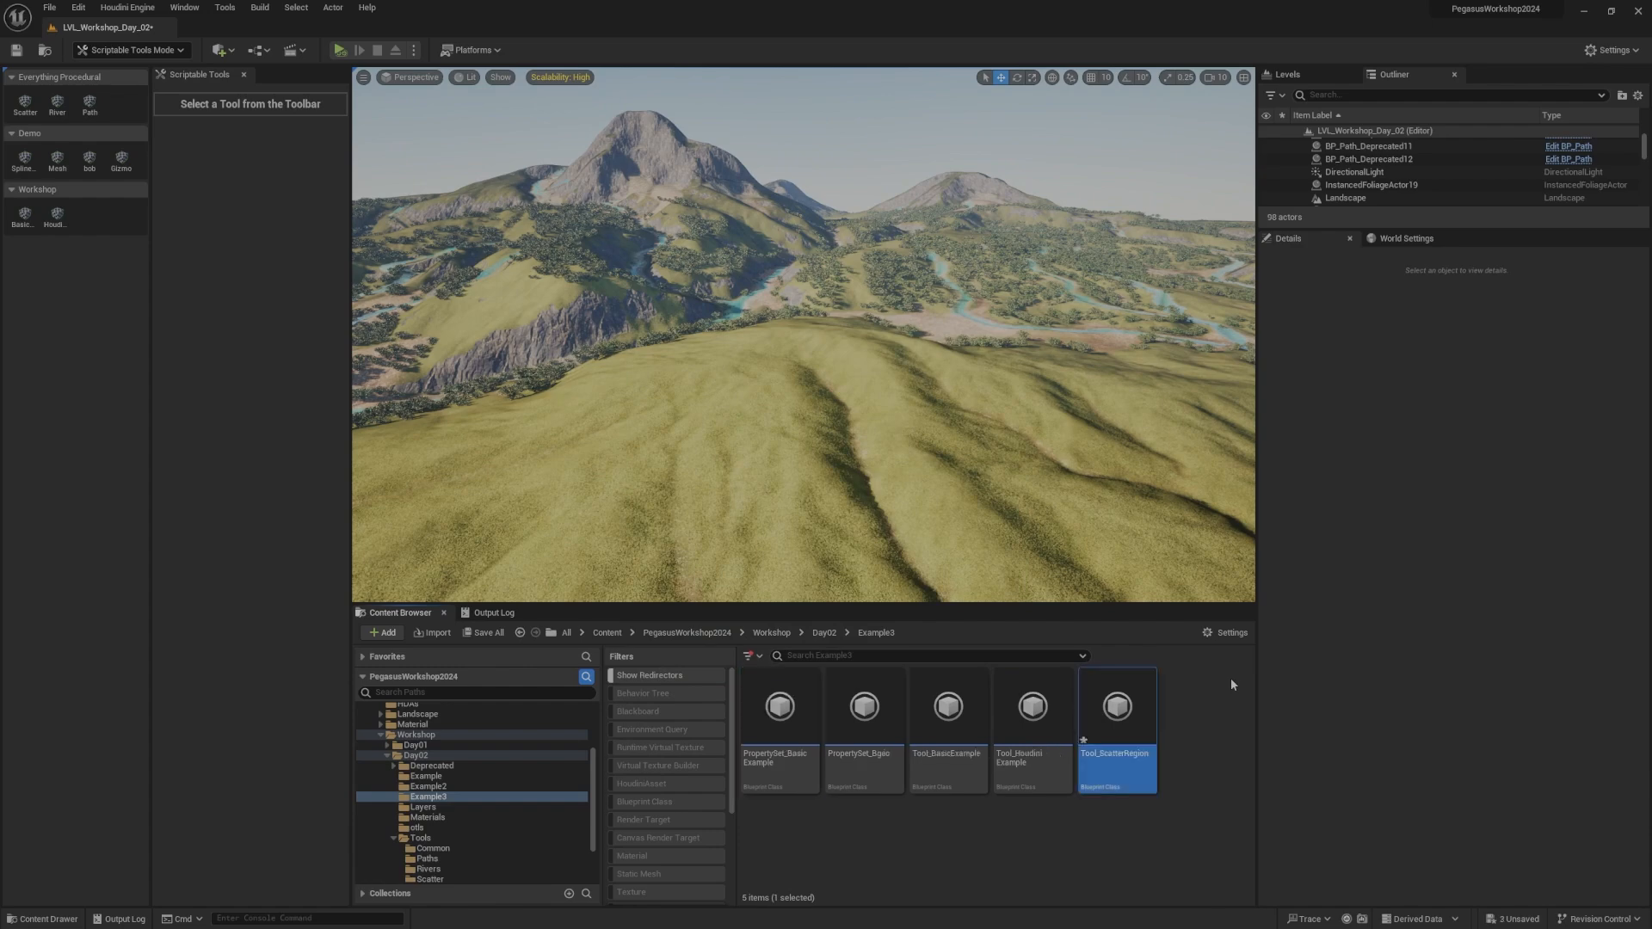
# Step: Open Tool_ScatterRegion for editing and close the PropertySet_Bgeo and Tool_HoudiniExample blueprints
pyautogui.doubleClick(1123, 715)
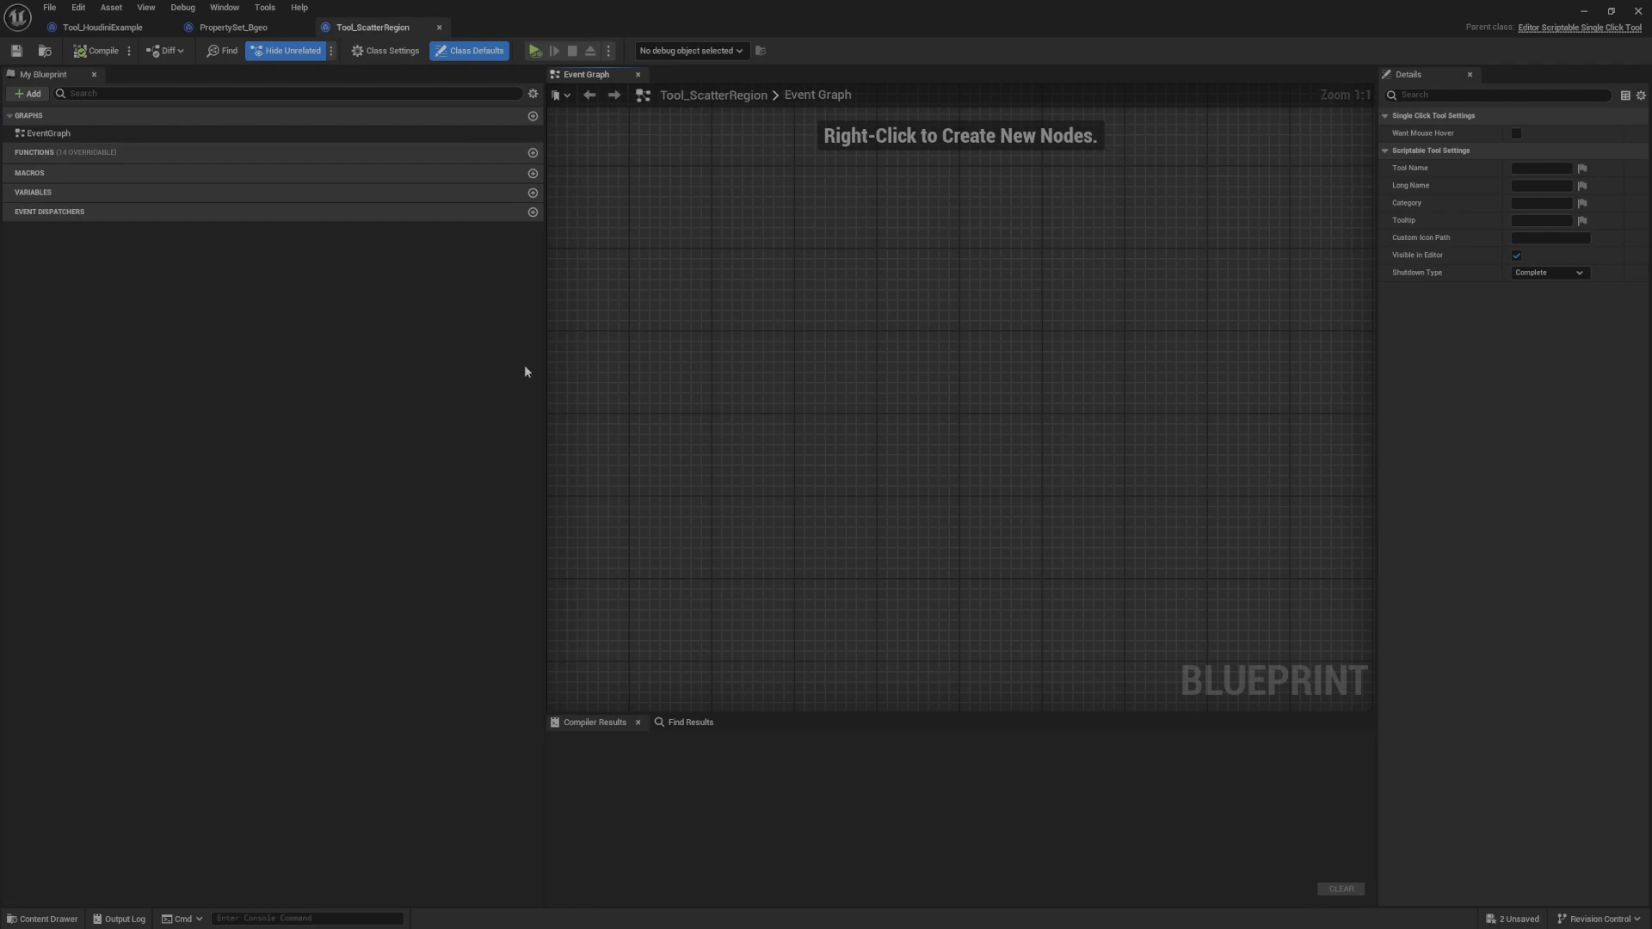
pyautogui.moveTo(772, 267); pyautogui.dragTo(805, 292, button='right')
pyautogui.click(243, 28)
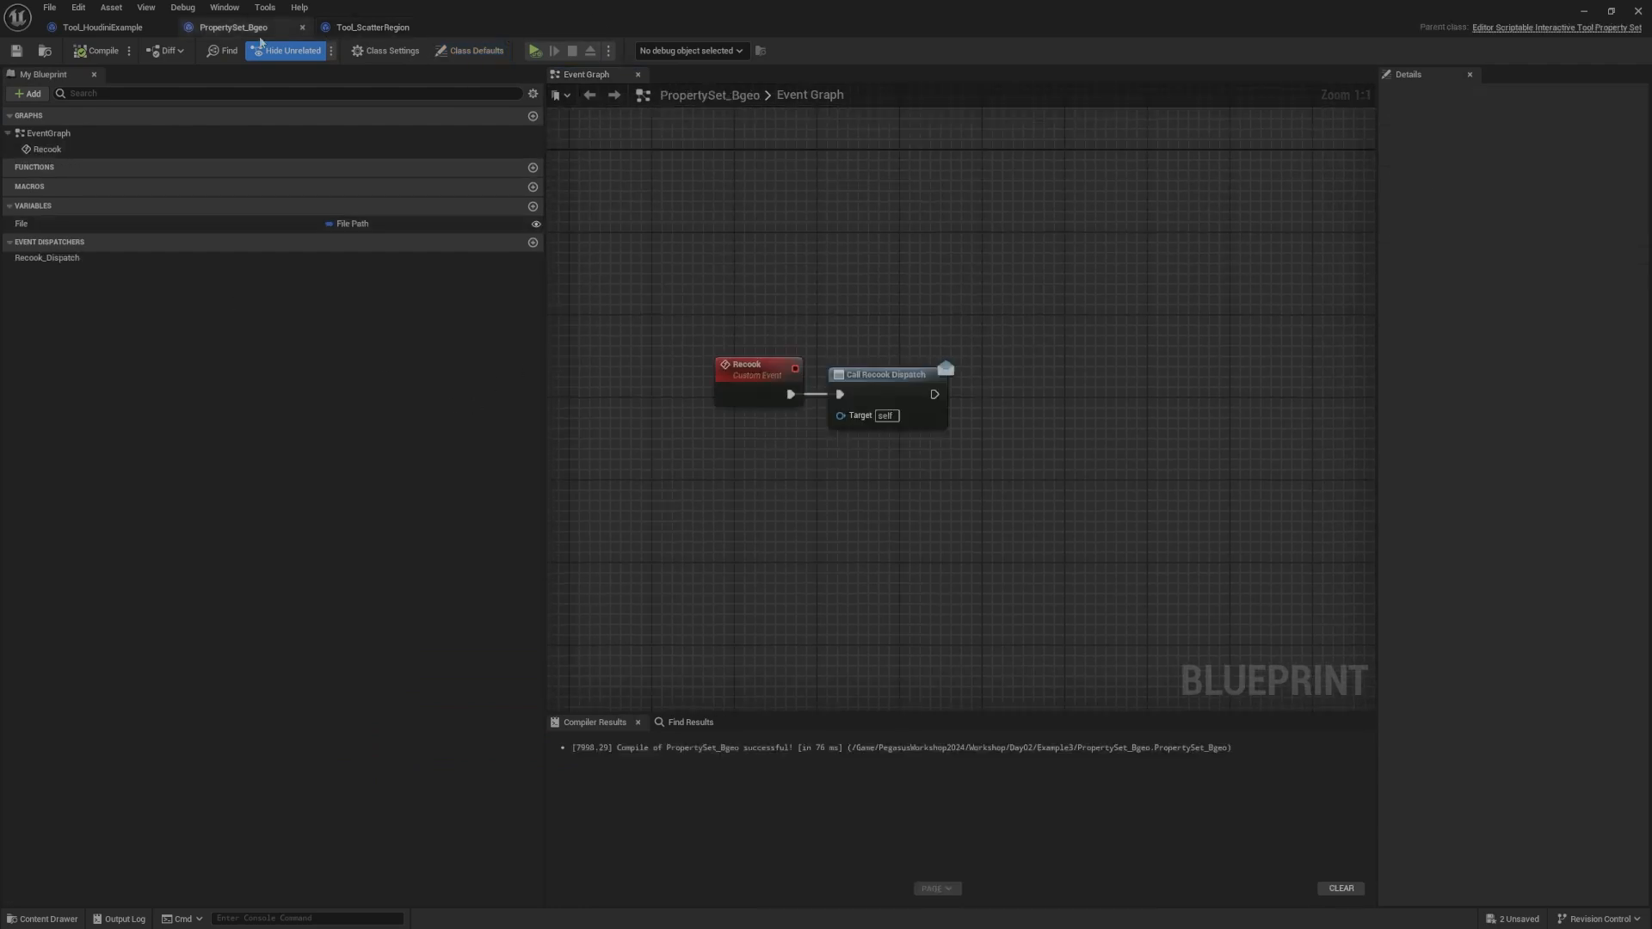
pyautogui.click(303, 29)
pyautogui.click(166, 30)
# Step: Shrink the blueprint window to examine the grassy hill in the level viewport, and maximize it again
pyautogui.moveTo(863, 15); pyautogui.dragTo(1247, 137)
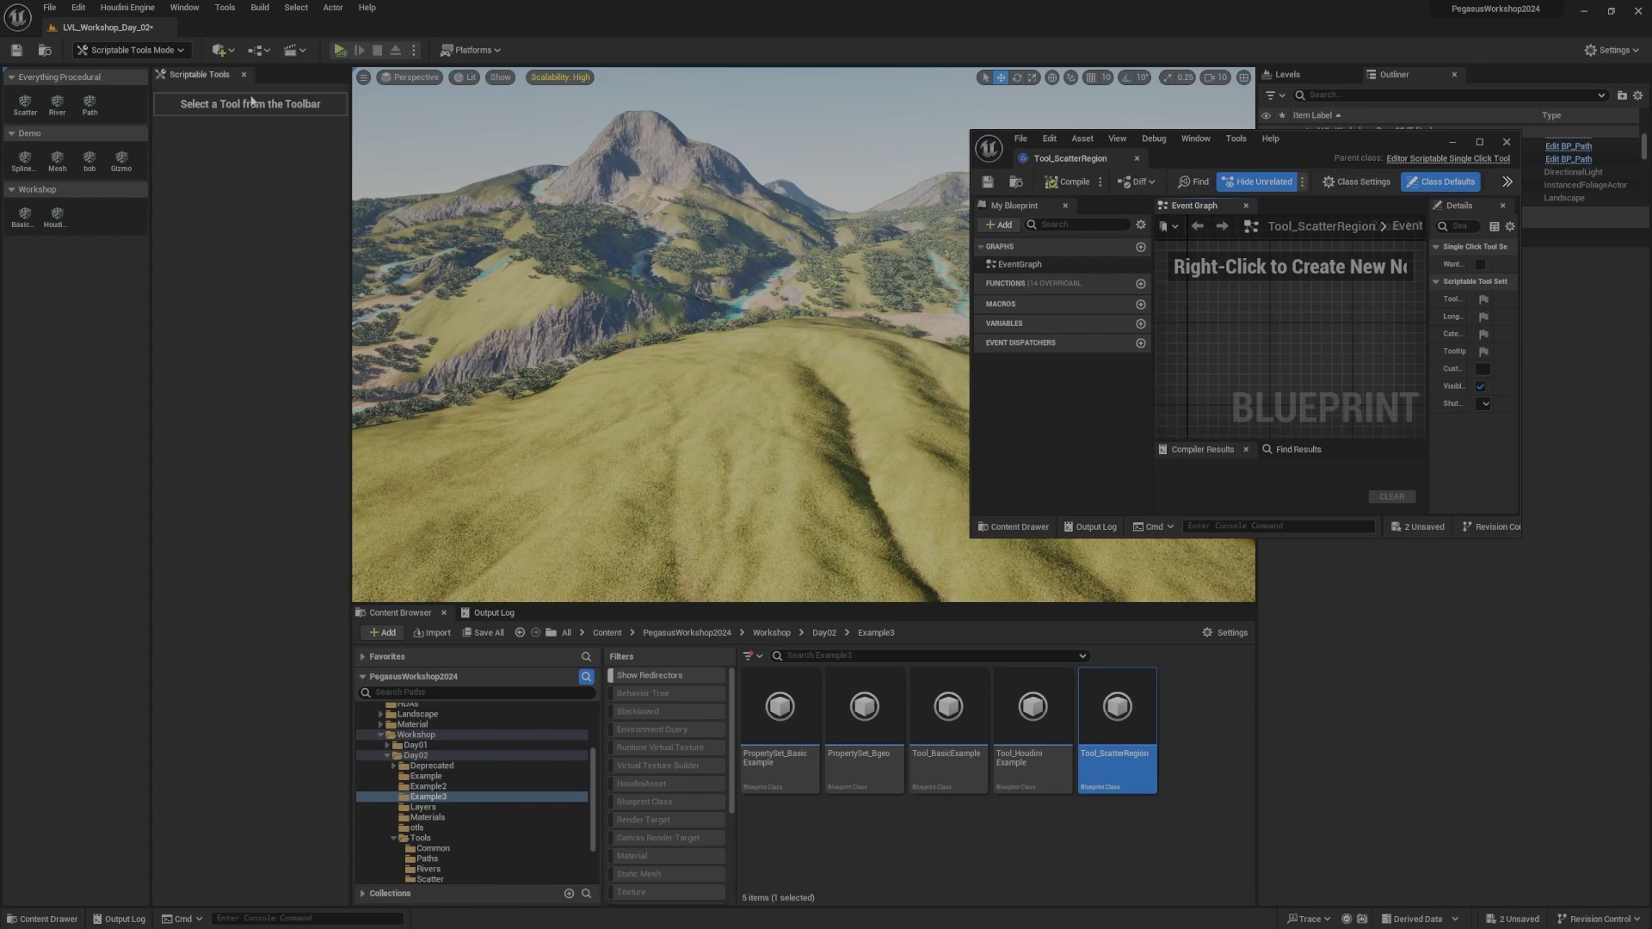
pyautogui.moveTo(565, 454); pyautogui.dragTo(586, 504, button='right')
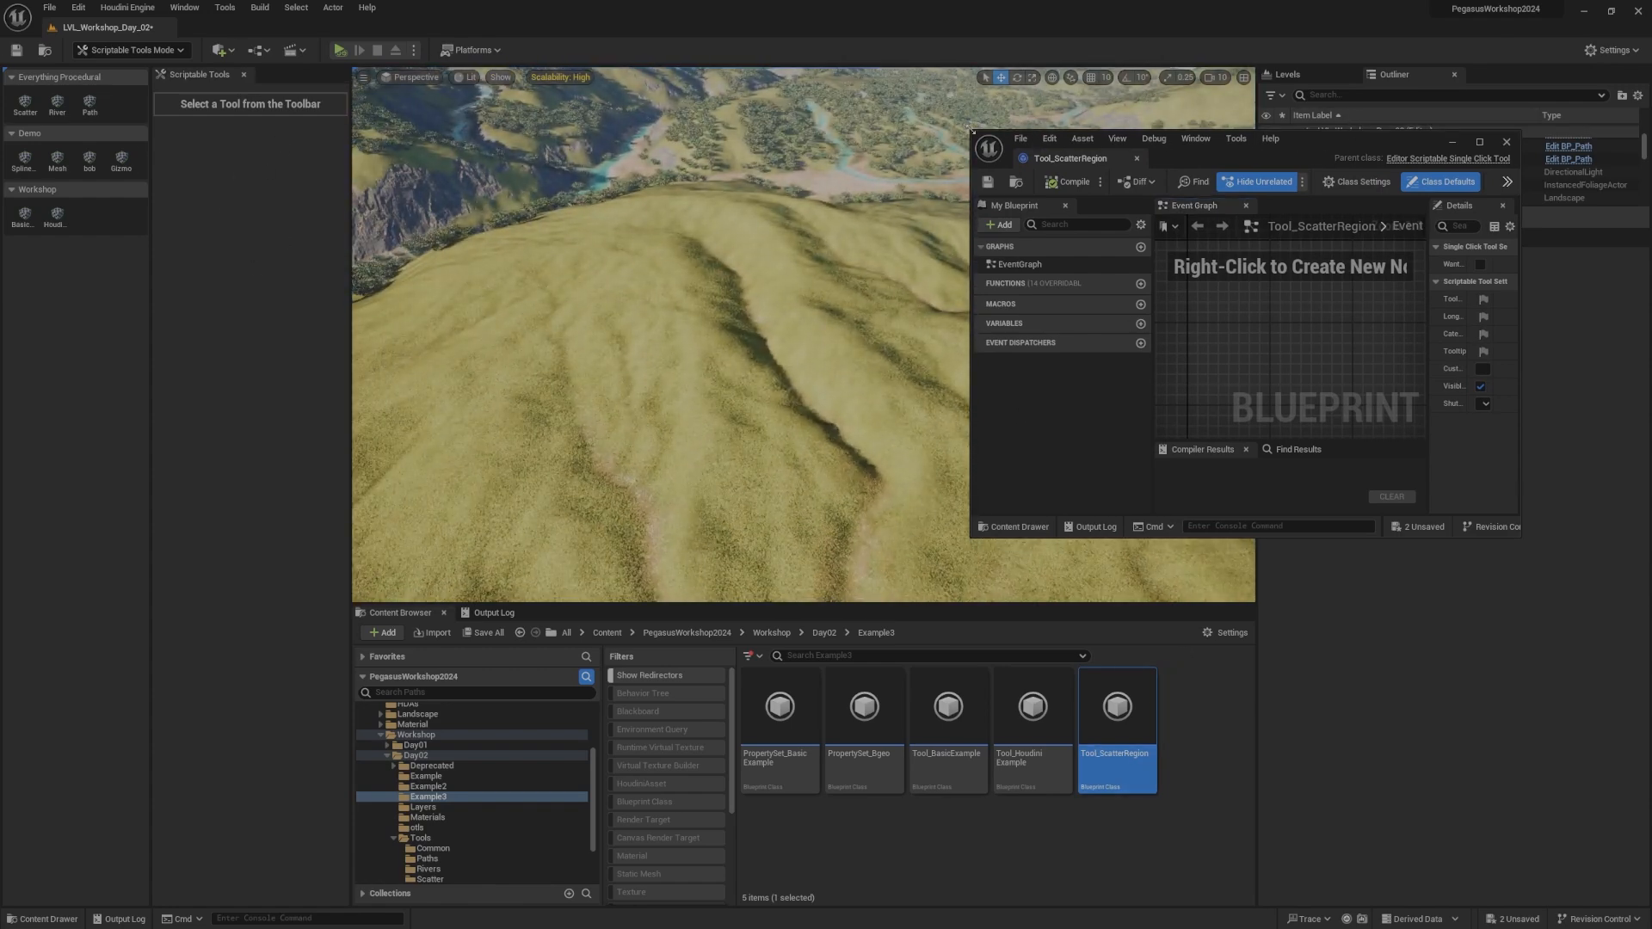
pyautogui.moveTo(972, 131); pyautogui.dragTo(1054, 145)
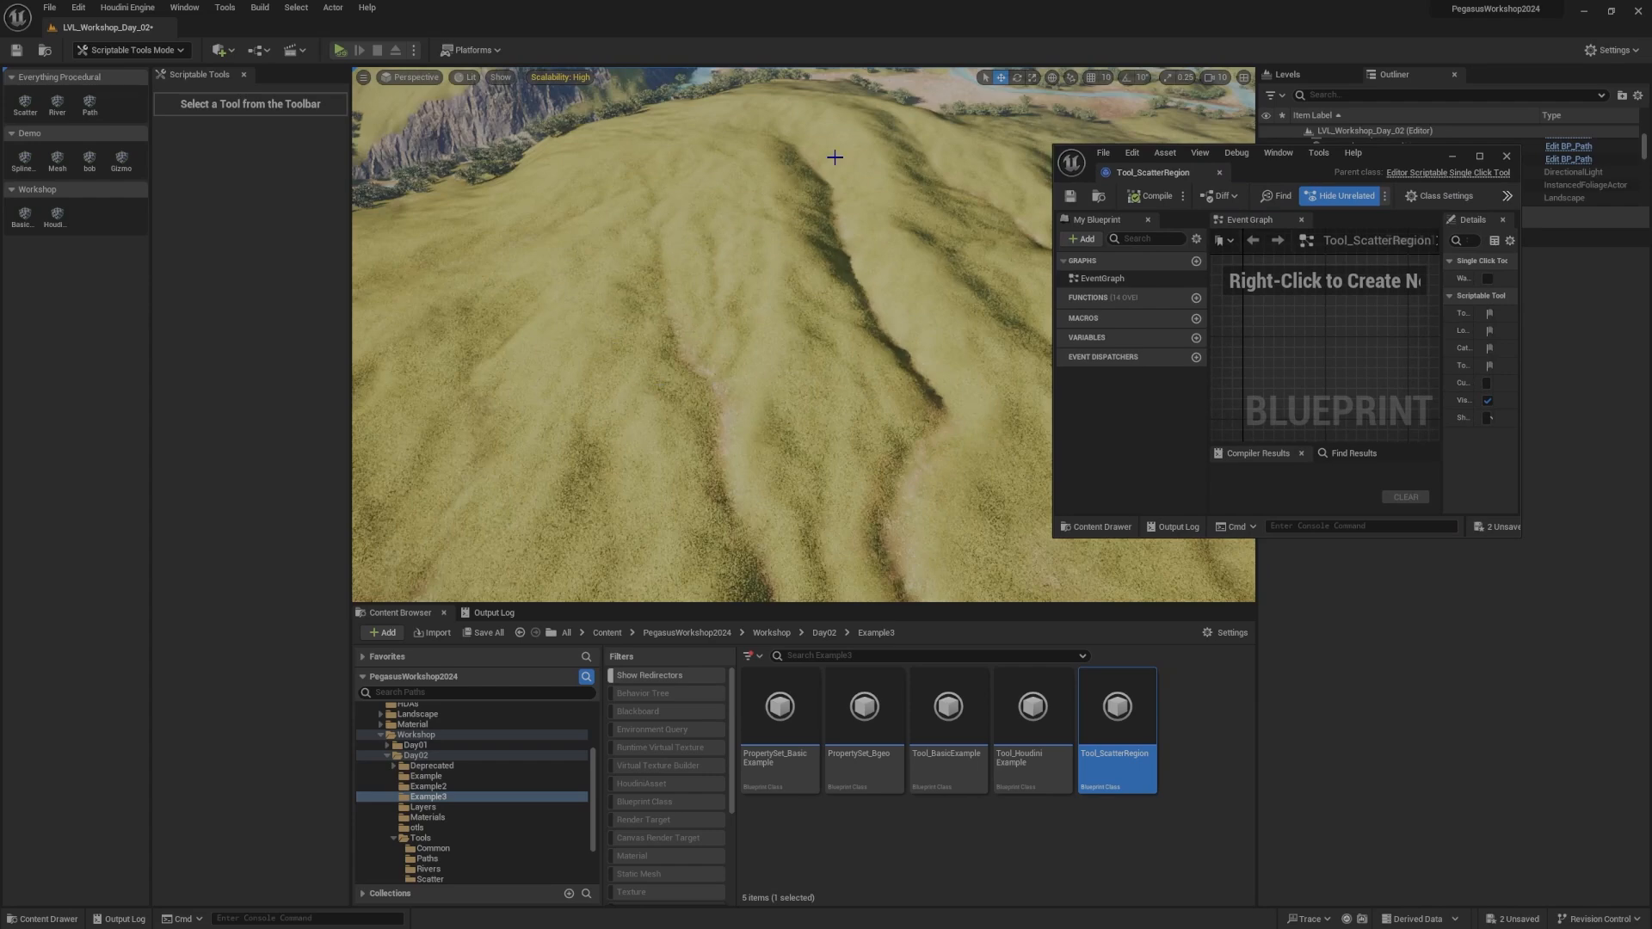
pyautogui.moveTo(835, 158); pyautogui.dragTo(886, 259, button='right')
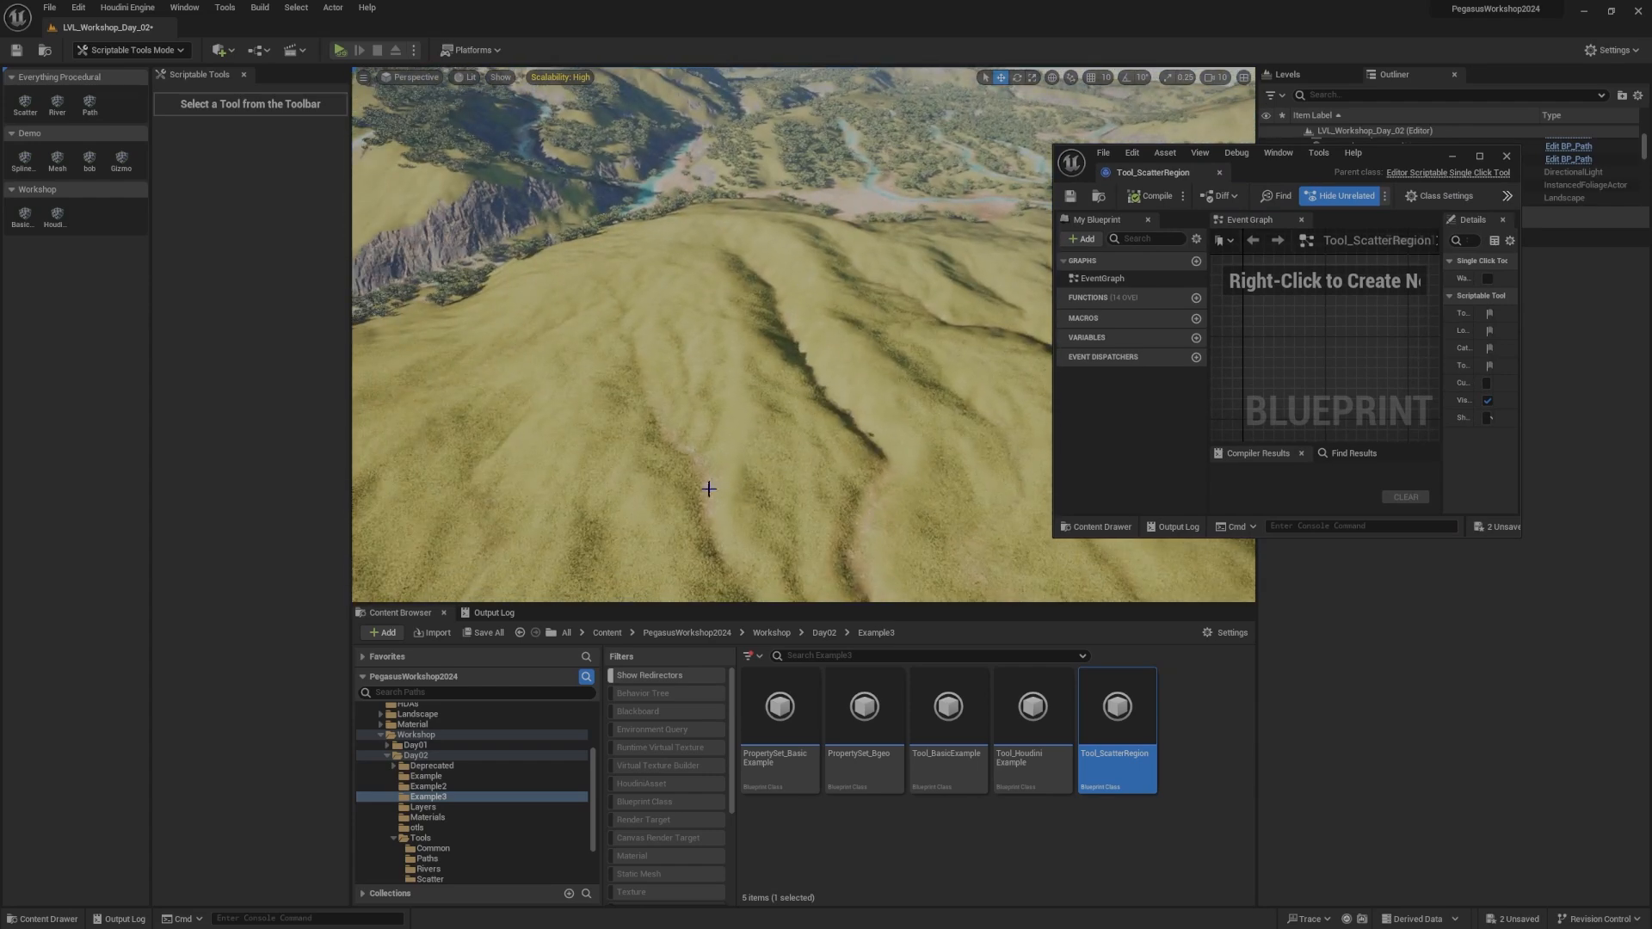
pyautogui.moveTo(709, 489); pyautogui.dragTo(675, 364, button='right')
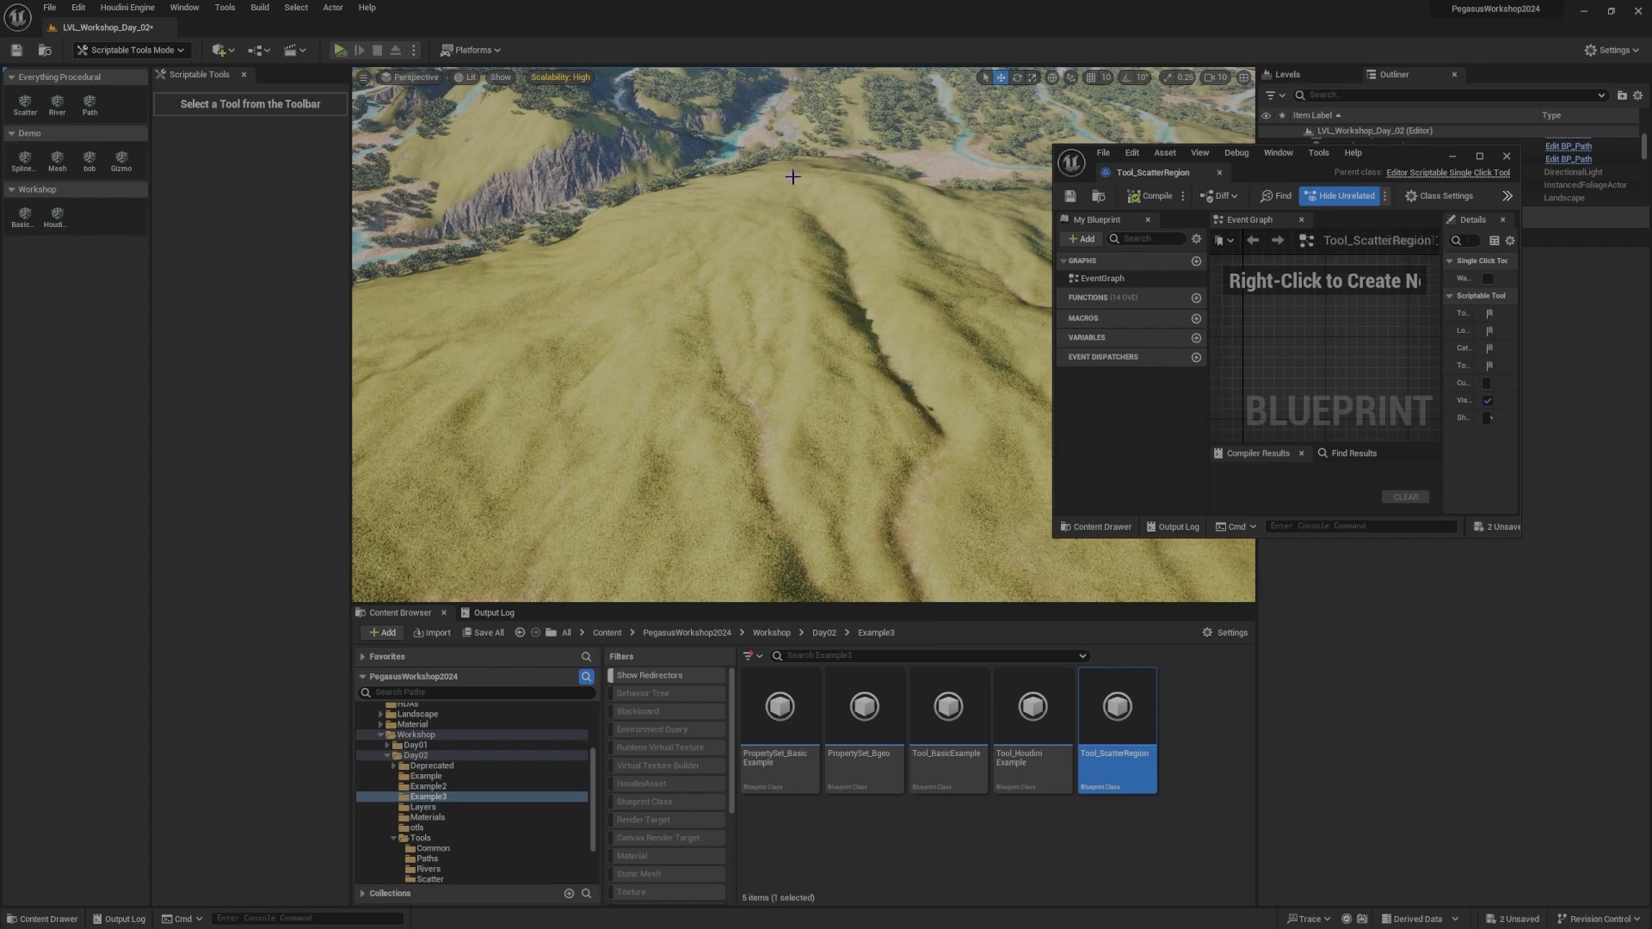
pyautogui.doubleClick(1412, 153)
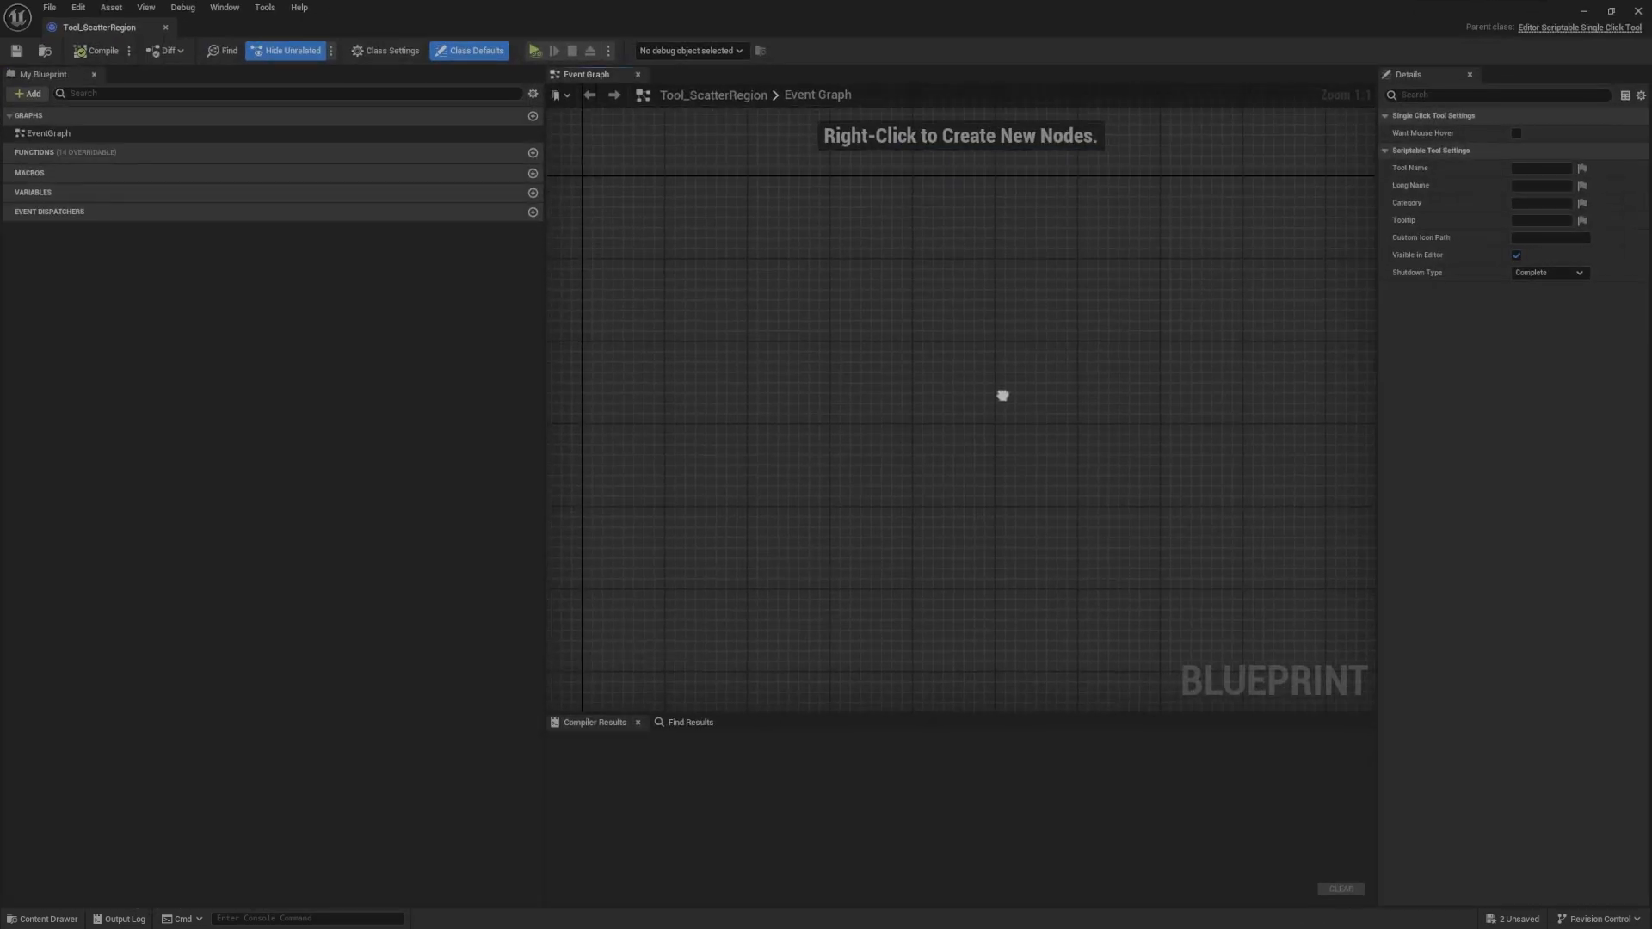
# Step: Add a GetHoudiniEnginePublicAPI node to Tool_ScatterRegion's event graph
pyautogui.rightClick(870, 309)
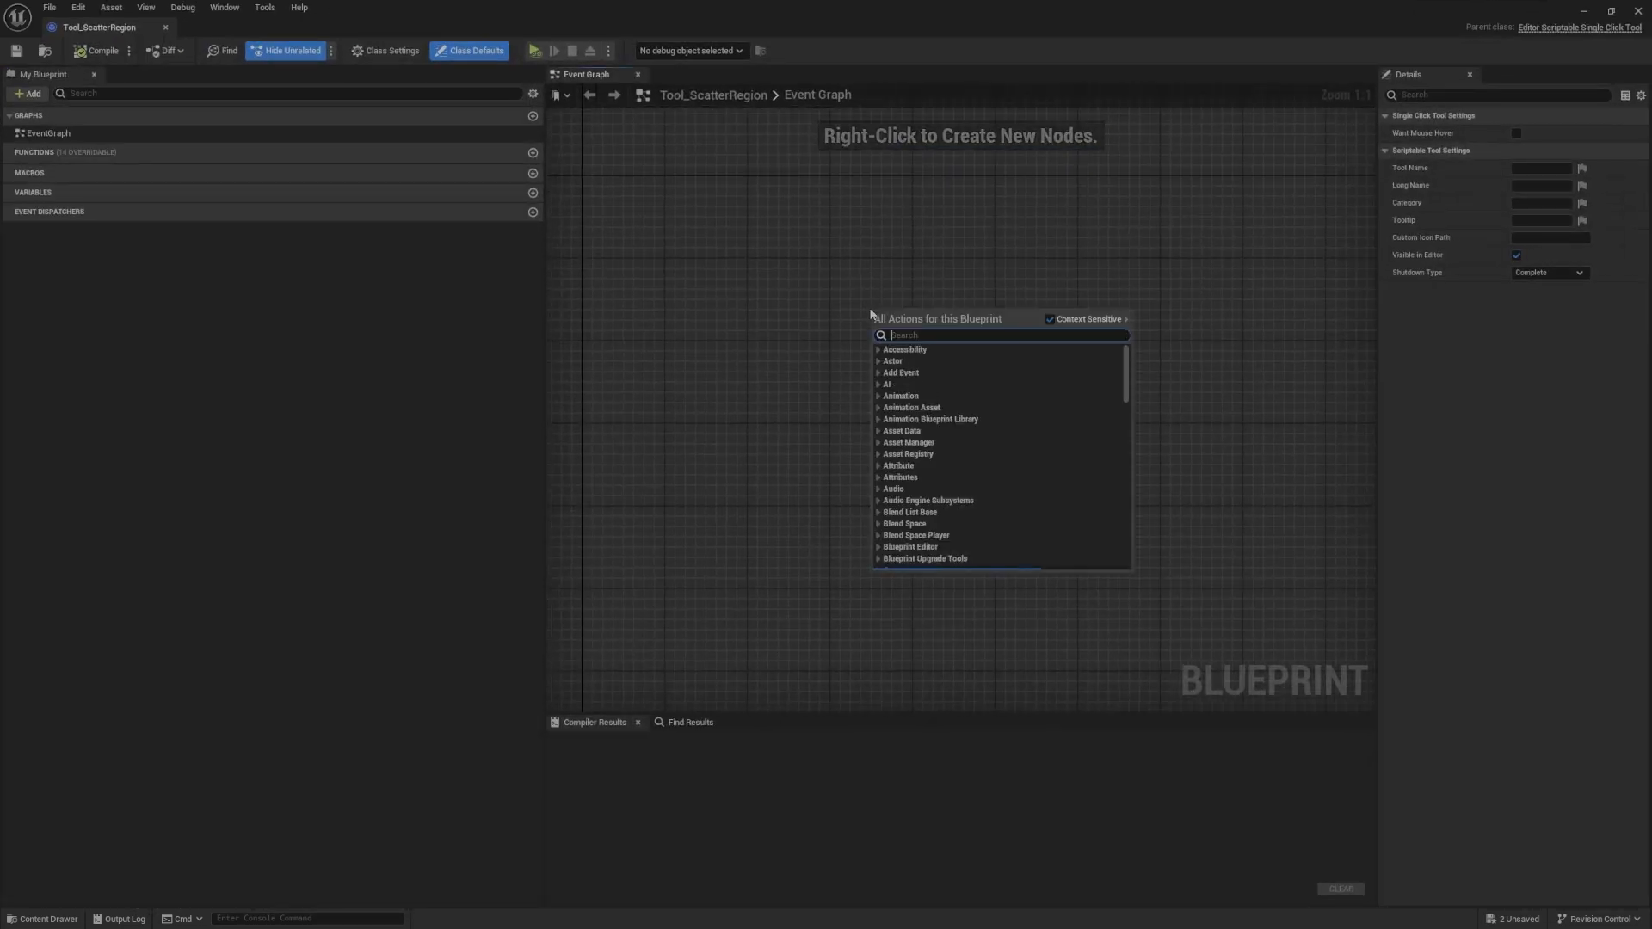
pyautogui.write('houdini engi')
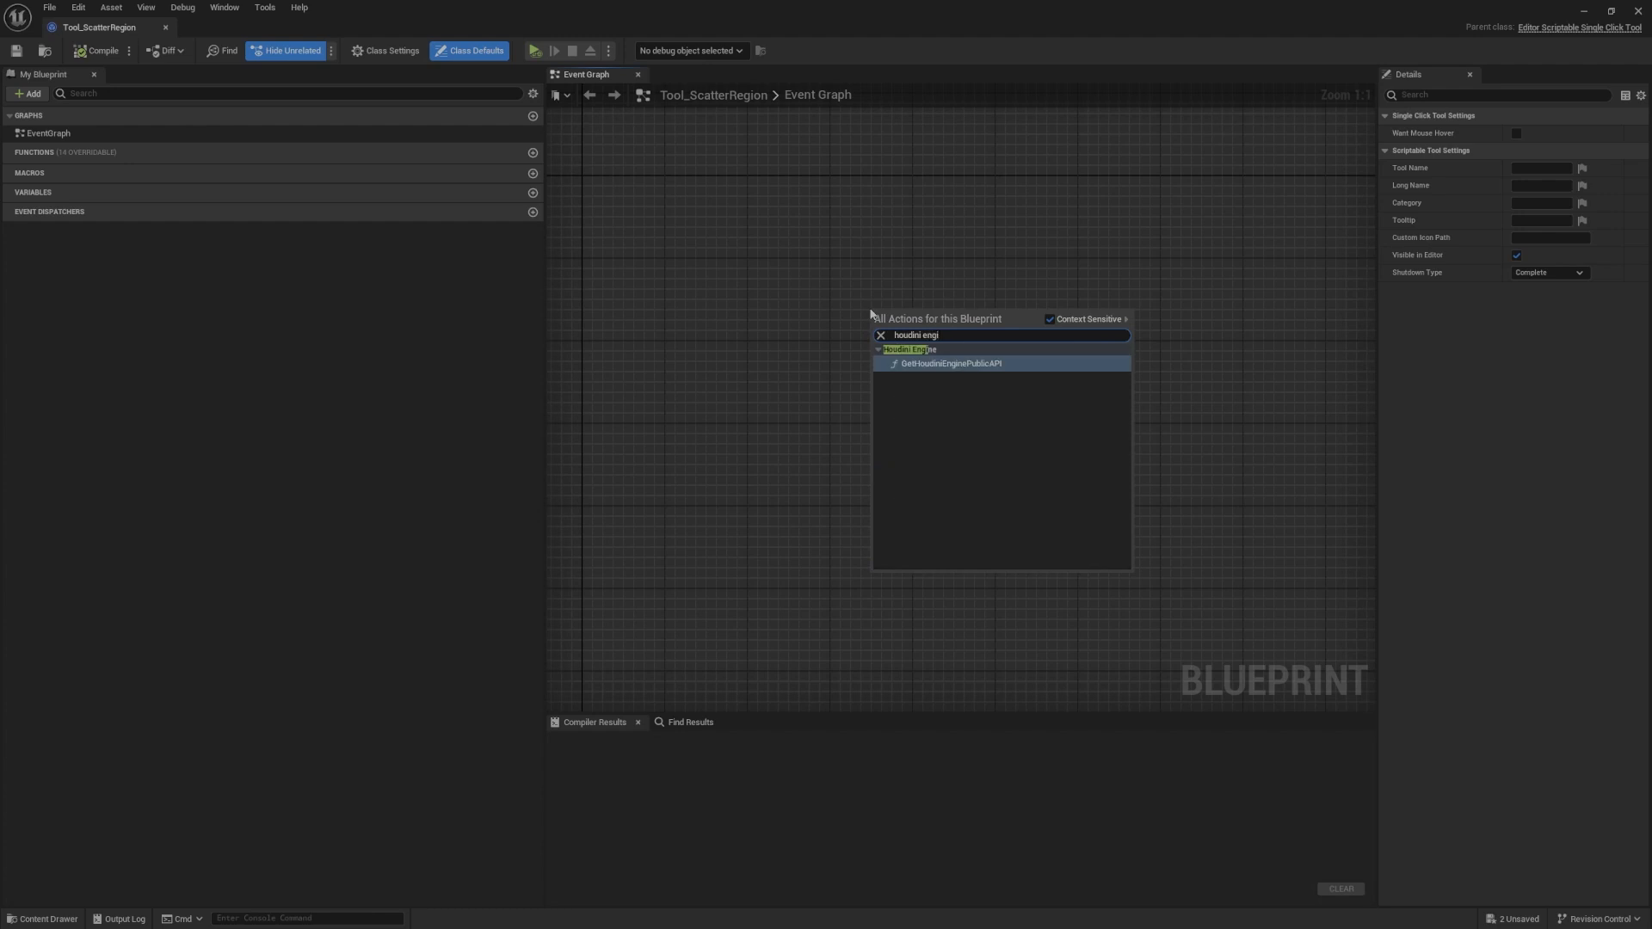
pyautogui.press('Return')
pyautogui.moveTo(1016, 331); pyautogui.dragTo(911, 432, button='right')
# Step: Add a Create Session node from the Return Value of GetHoudiniEnginePublicAPI and place it up beside that node
pyautogui.moveTo(885, 429); pyautogui.dragTo(997, 367)
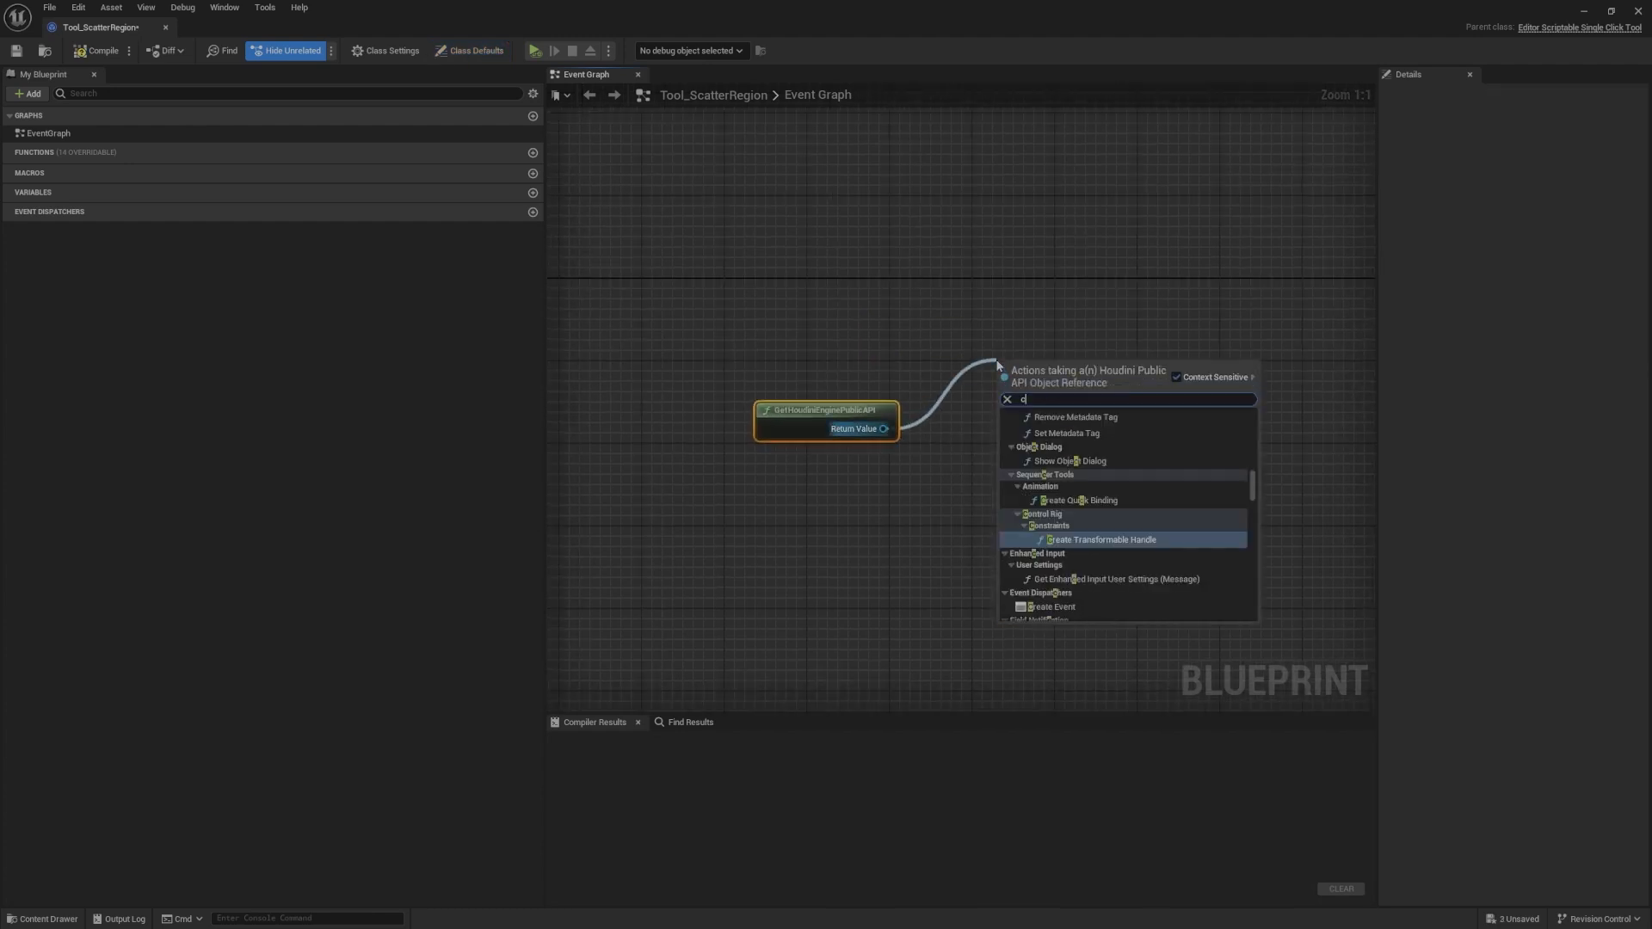
pyautogui.write('createe s')
pyautogui.press('BackSpace')
pyautogui.press('BackSpace')
pyautogui.press('BackSpace')
pyautogui.press('BackSpace')
pyautogui.write('e ses')
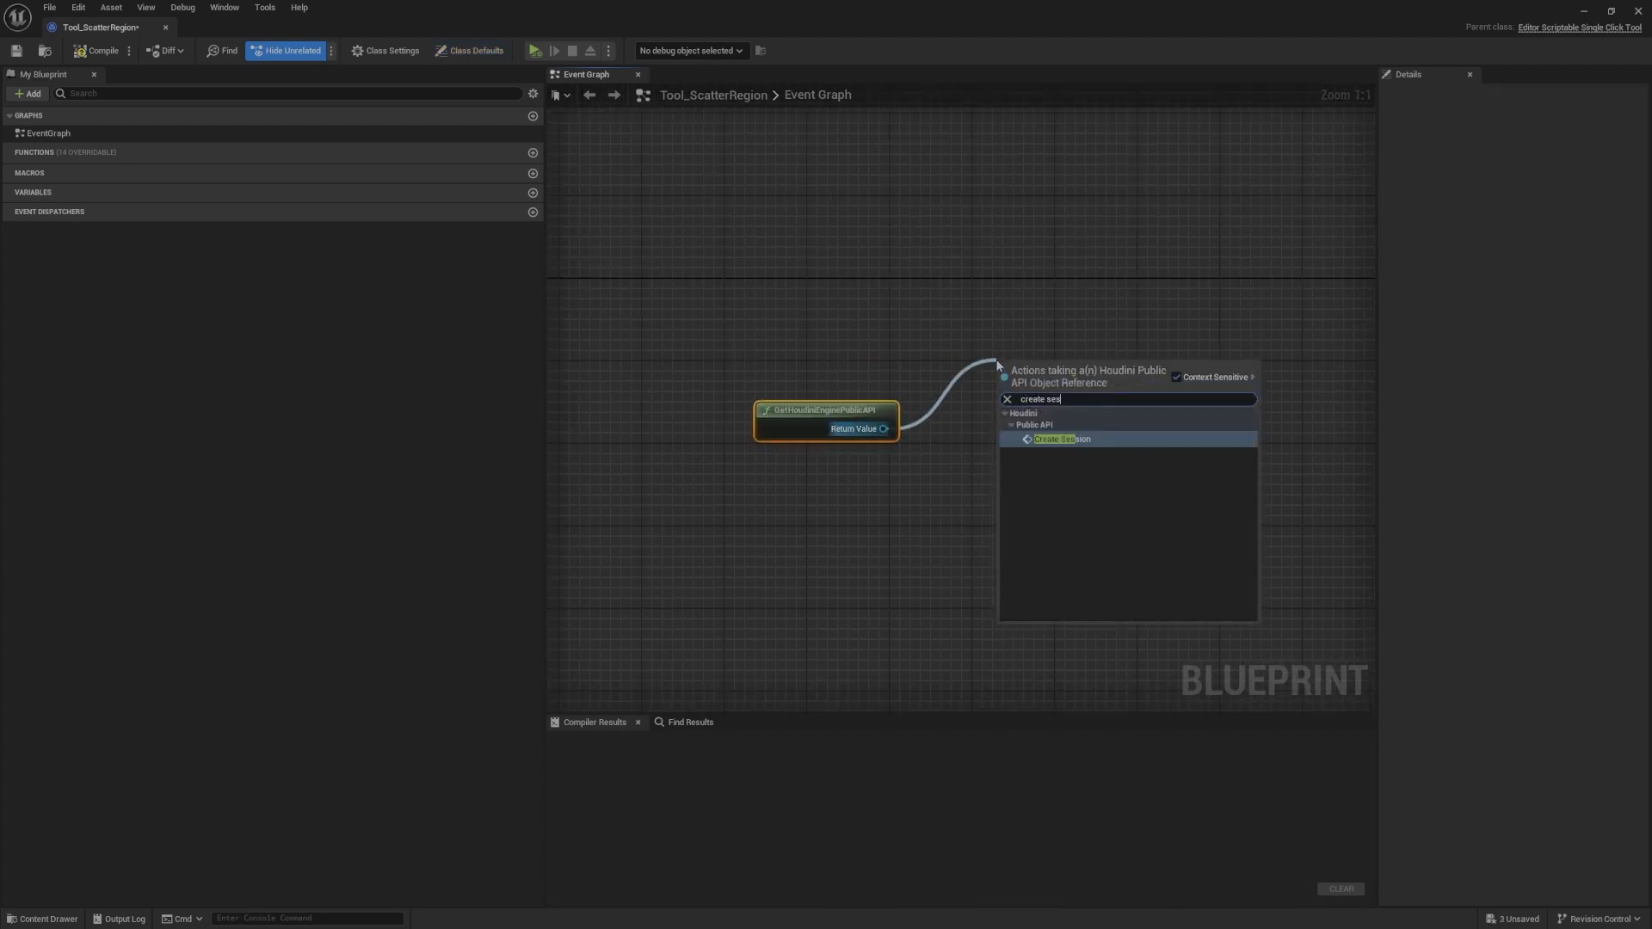
pyautogui.press('Return')
pyautogui.moveTo(1028, 361); pyautogui.dragTo(1013, 311)
# Step: Move GetHoudiniEnginePublicAPI further away from Create Session and add an Is Session Valid node from its Return Value
pyautogui.moveTo(869, 387); pyautogui.dragTo(994, 410, button='right')
pyautogui.moveTo(909, 454); pyautogui.dragTo(674, 477)
pyautogui.moveTo(773, 472); pyautogui.dragTo(823, 379)
pyautogui.write('is valid')
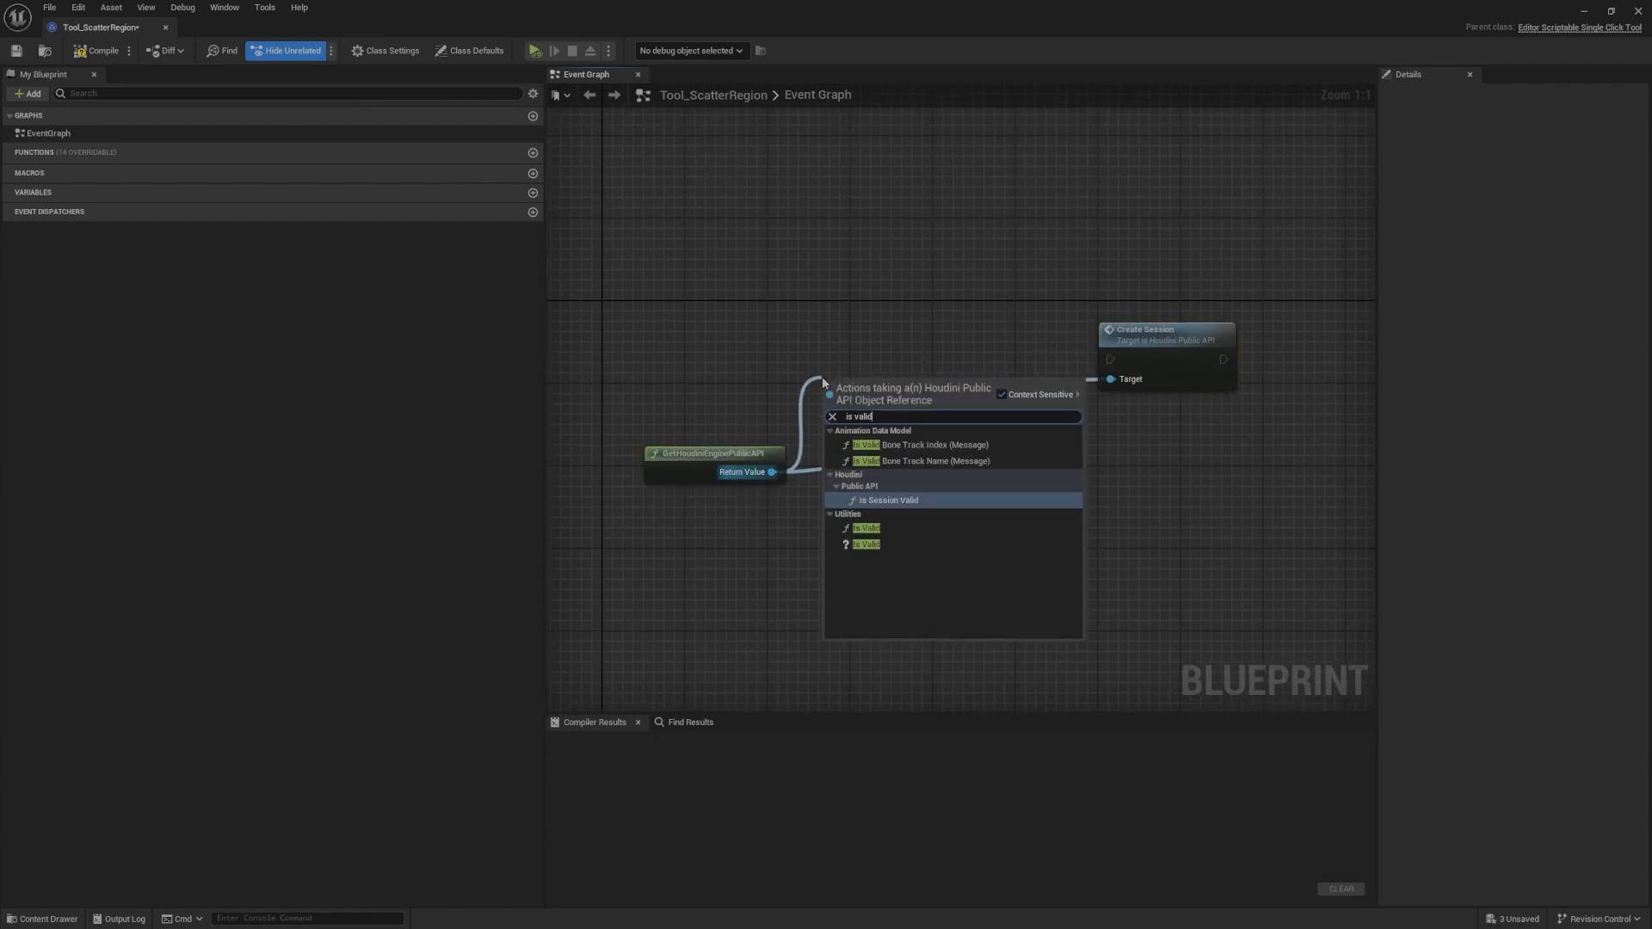
pyautogui.press('Return')
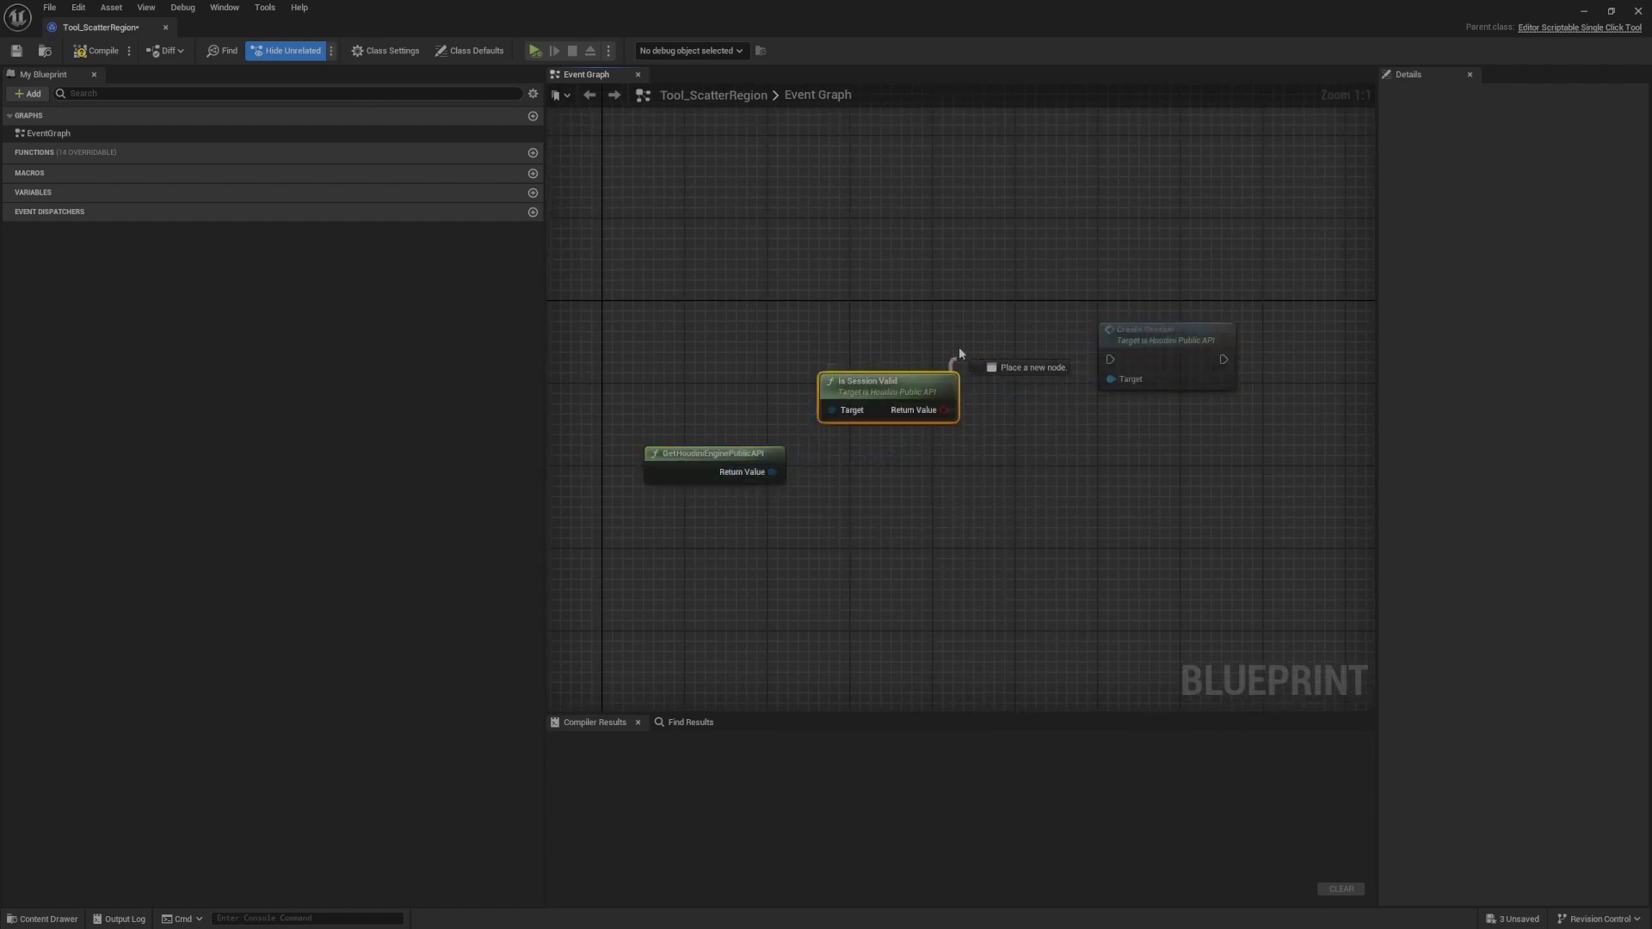
# Step: Add a Branch conditioned on Is Session Valid, space out Create Session, and connect the Branch's False output to it
pyautogui.moveTo(959, 347); pyautogui.dragTo(961, 332)
pyautogui.write('bra')
pyautogui.press('Return')
pyautogui.moveTo(1122, 307); pyautogui.dragTo(1035, 362, button='right')
pyautogui.moveTo(1041, 384); pyautogui.dragTo(1164, 395)
pyautogui.moveTo(929, 396); pyautogui.dragTo(1146, 424)
pyautogui.scroll(-3, 632, 325)
pyautogui.moveTo(632, 324); pyautogui.dragTo(850, 357, button='right')
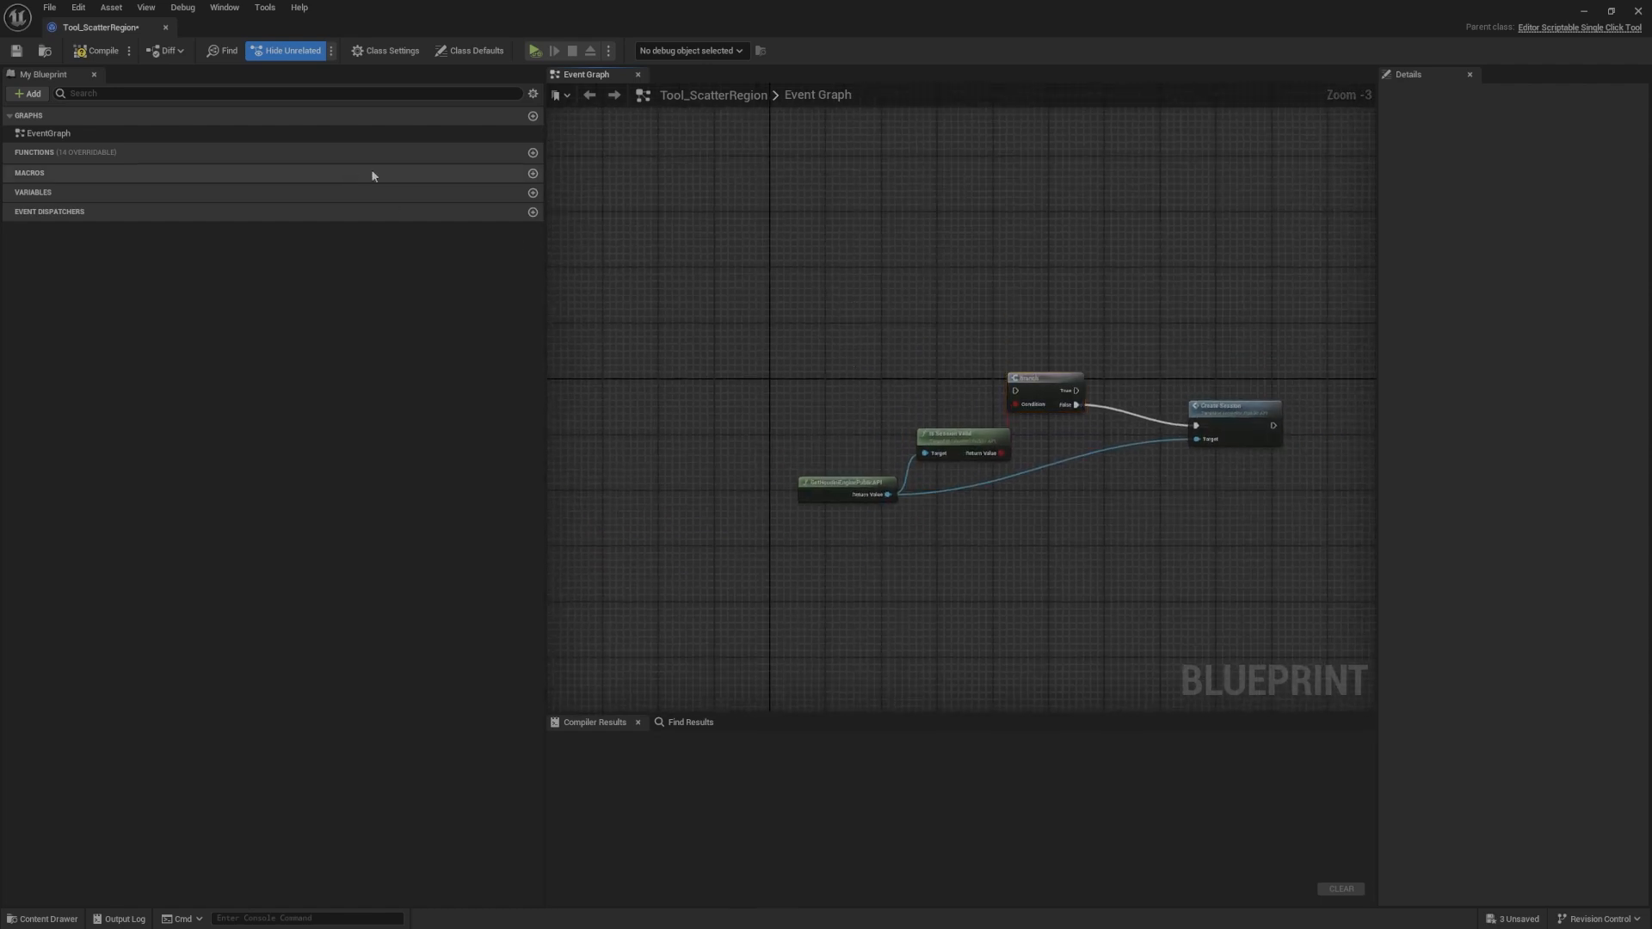
# Step: Override the On Script Setup function, place its event in front of the Branch, and connect it to the Branch
pyautogui.click(498, 153)
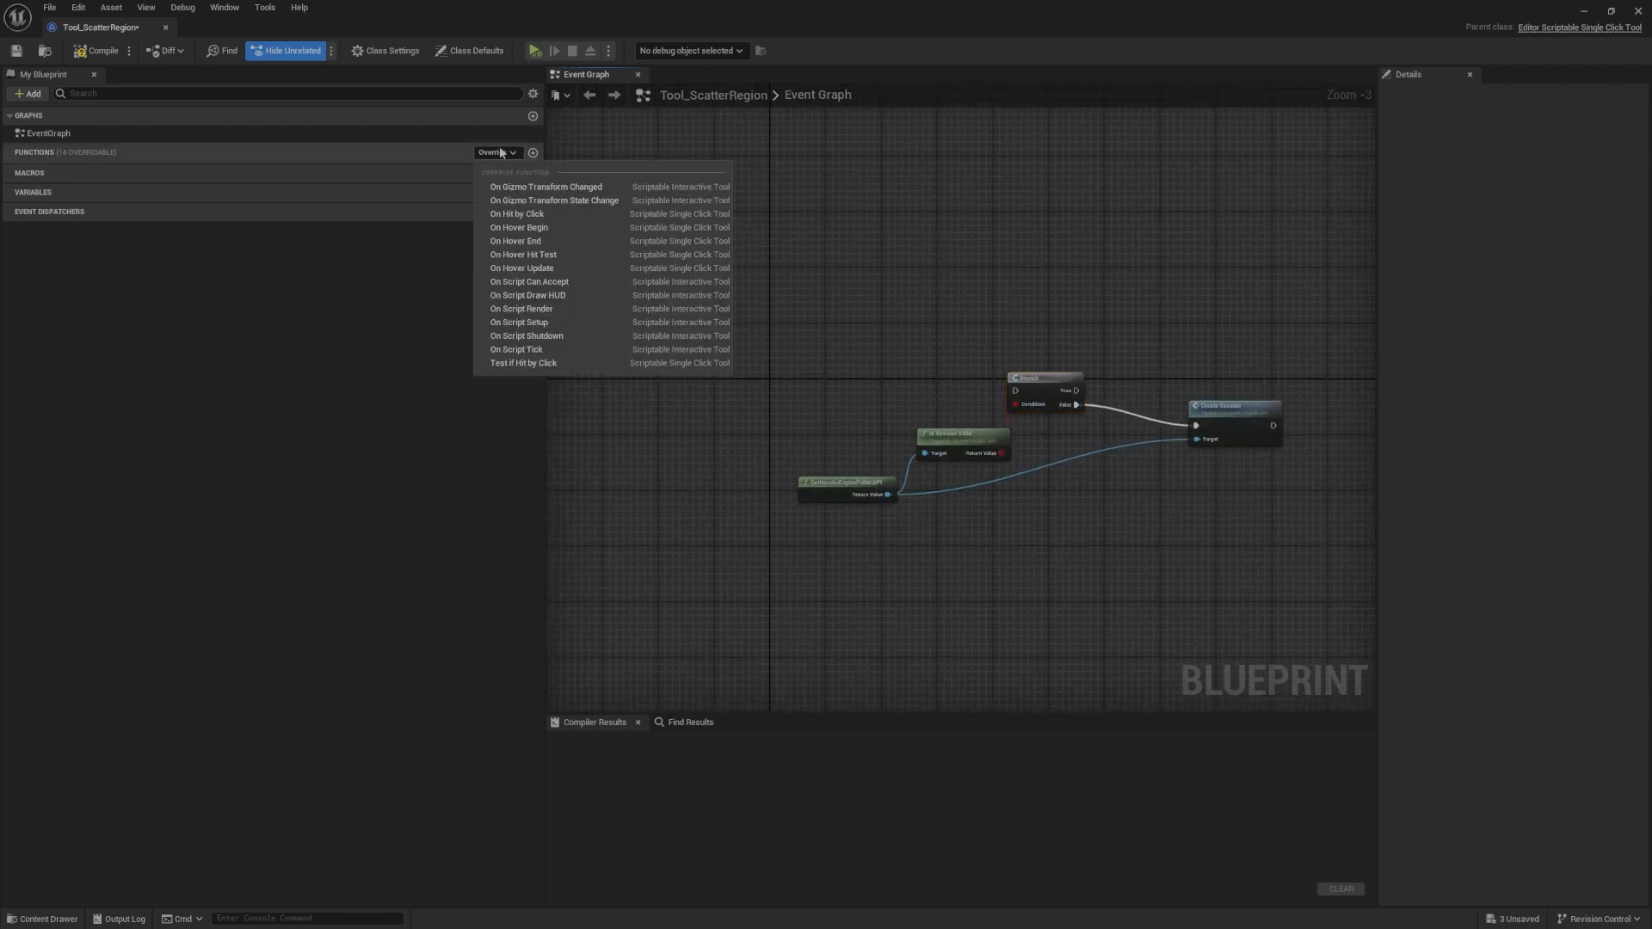
pyautogui.click(596, 324)
pyautogui.moveTo(1000, 345); pyautogui.dragTo(907, 436, button='right')
pyautogui.moveTo(874, 529); pyautogui.dragTo(918, 318)
pyautogui.moveTo(918, 318); pyautogui.dragTo(819, 377, button='right')
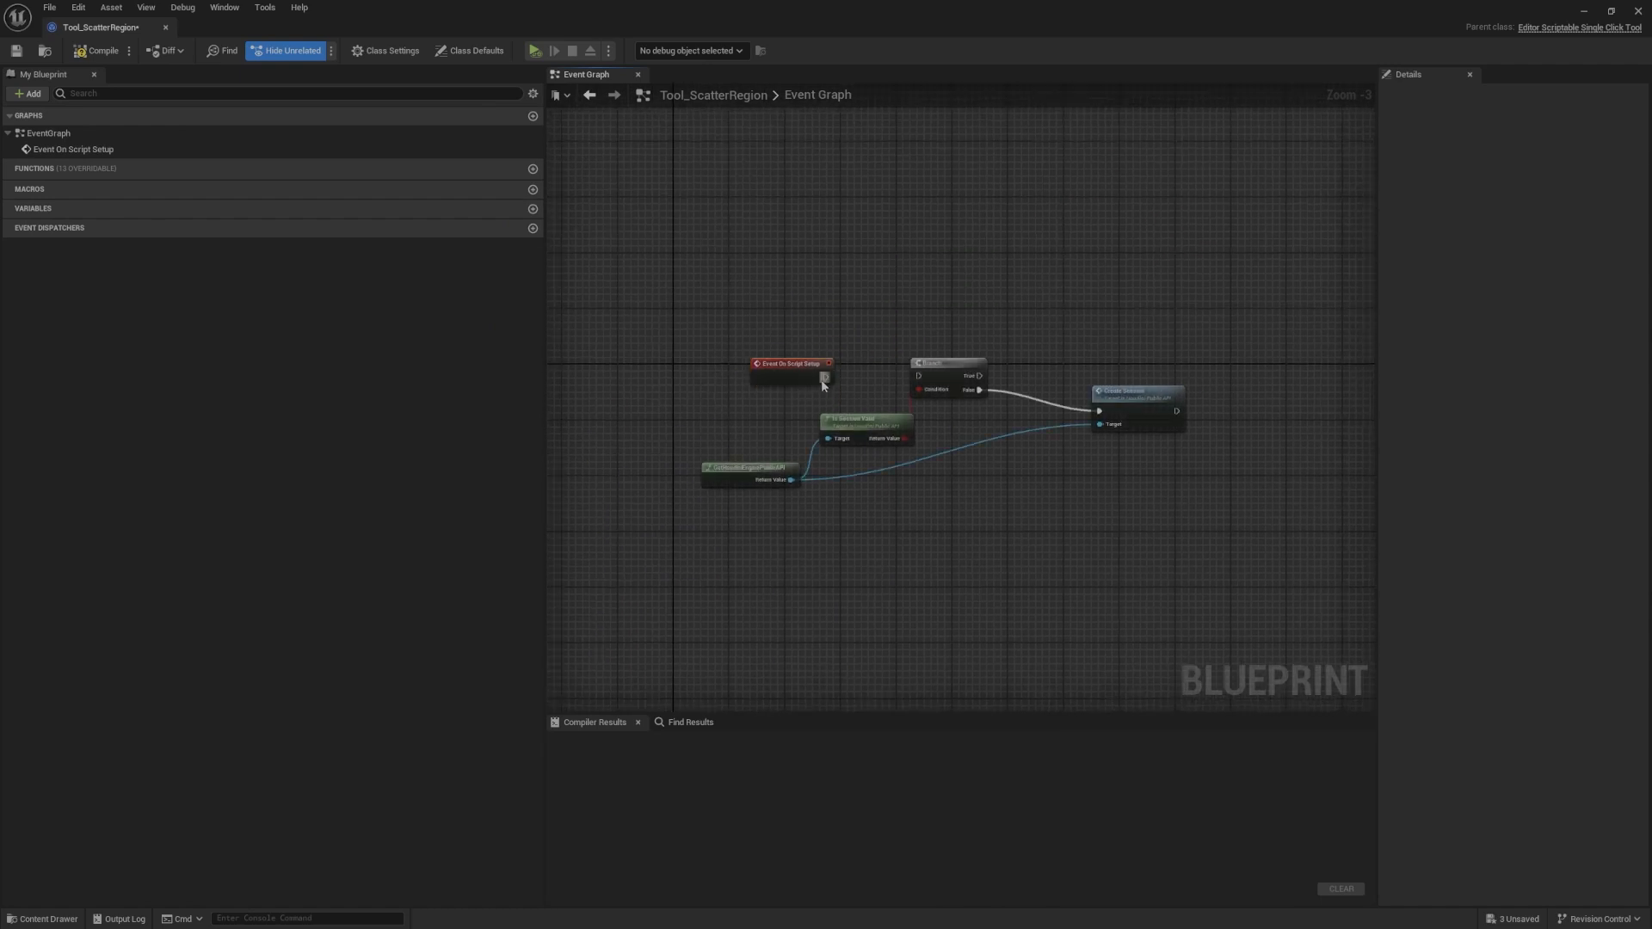
pyautogui.moveTo(826, 376); pyautogui.dragTo(918, 376)
# Step: Add a reroute node to Create Session's execution output and connect the Branch's True output to it
pyautogui.moveTo(1021, 331); pyautogui.dragTo(874, 355, button='right')
pyautogui.moveTo(832, 400); pyautogui.dragTo(1100, 394)
pyautogui.press('r')
pyautogui.moveTo(1102, 394); pyautogui.dragTo(1032, 441)
pyautogui.moveTo(1111, 432); pyautogui.dragTo(1279, 354, button='right')
pyautogui.scroll(2, 895, 307)
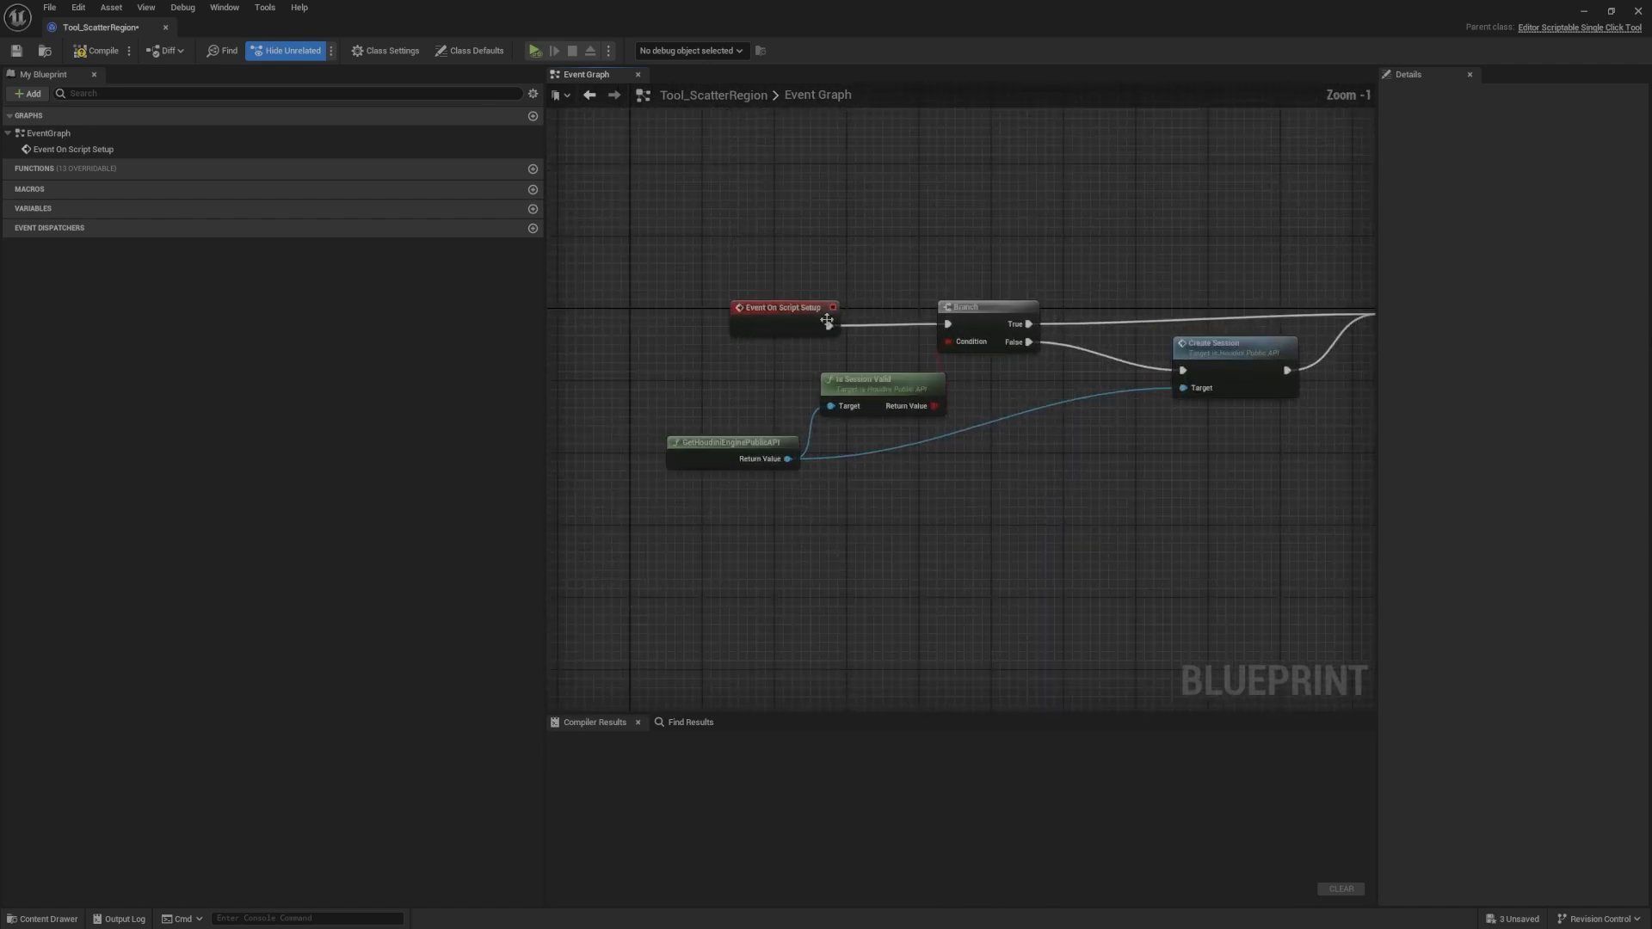
# Step: Move Event On Script Setup further away from the Branch
pyautogui.moveTo(800, 306); pyautogui.dragTo(664, 288)
pyautogui.click(1024, 276)
pyautogui.scroll(-3, 1024, 276)
pyautogui.moveTo(1024, 276); pyautogui.dragTo(935, 290, button='right')
pyautogui.scroll(2, 812, 299)
pyautogui.moveTo(811, 300); pyautogui.dragTo(788, 291, button='right')
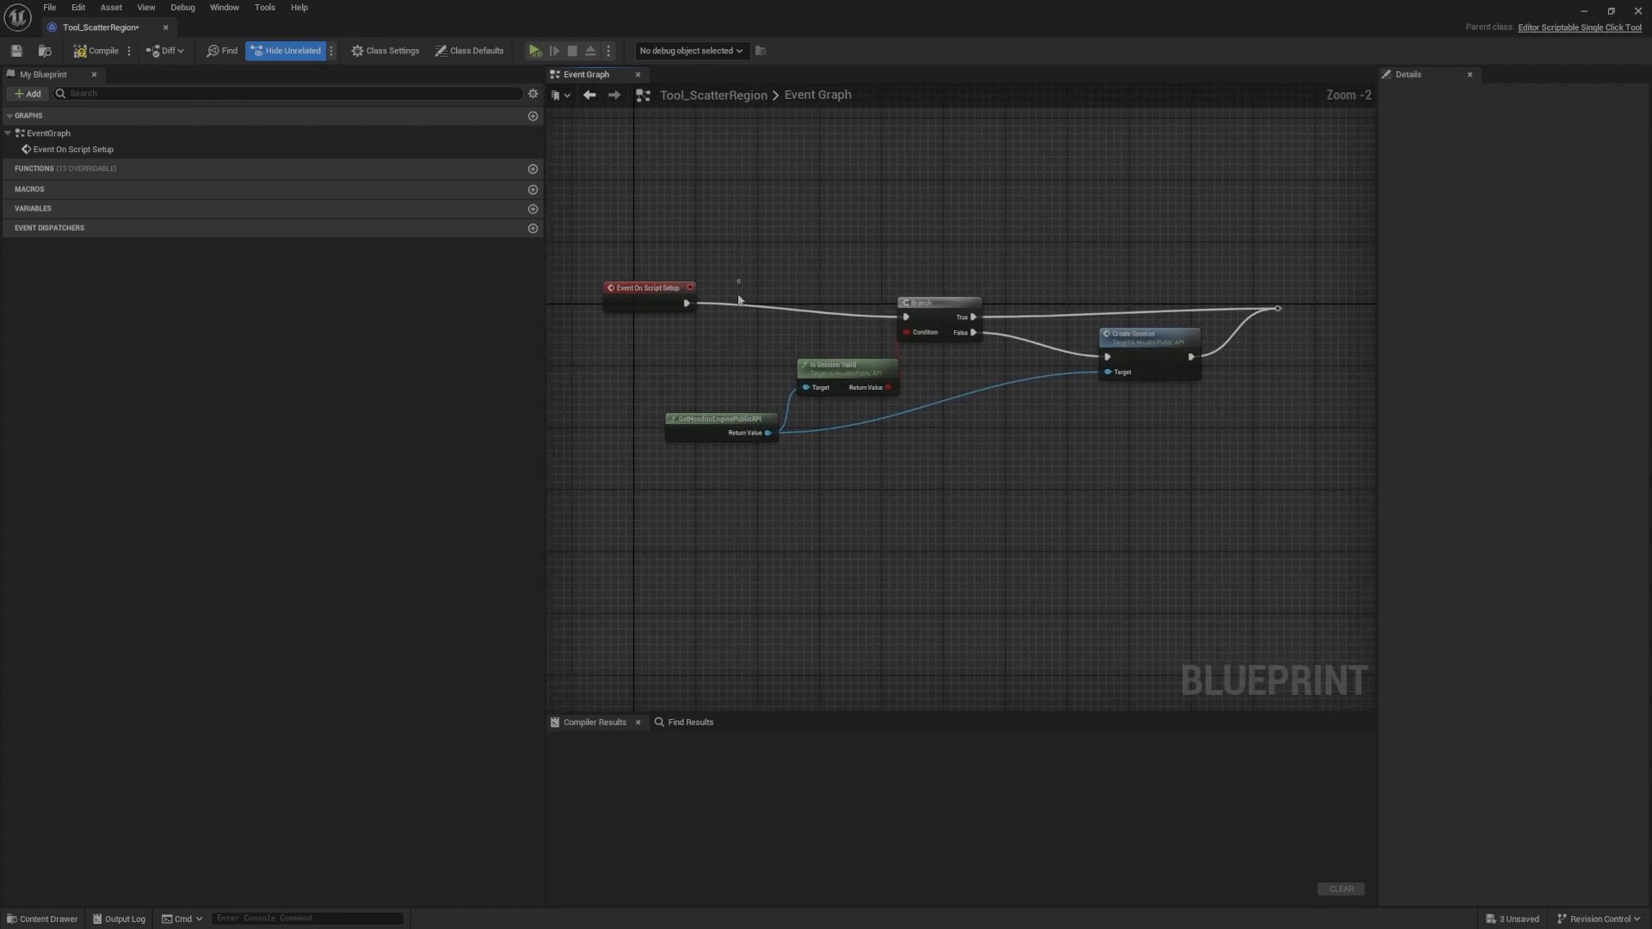
# Step: Collapse the Branch, Is Session Valid, GetHoudiniEnginePublicAPI and Create Session nodes into a function named "HOU create session"
pyautogui.moveTo(737, 284); pyautogui.dragTo(1107, 439)
pyautogui.moveTo(1106, 470); pyautogui.dragTo(1058, 566, button='right')
pyautogui.scroll(2, 890, 442)
pyautogui.rightClick(855, 396)
pyautogui.click(963, 560)
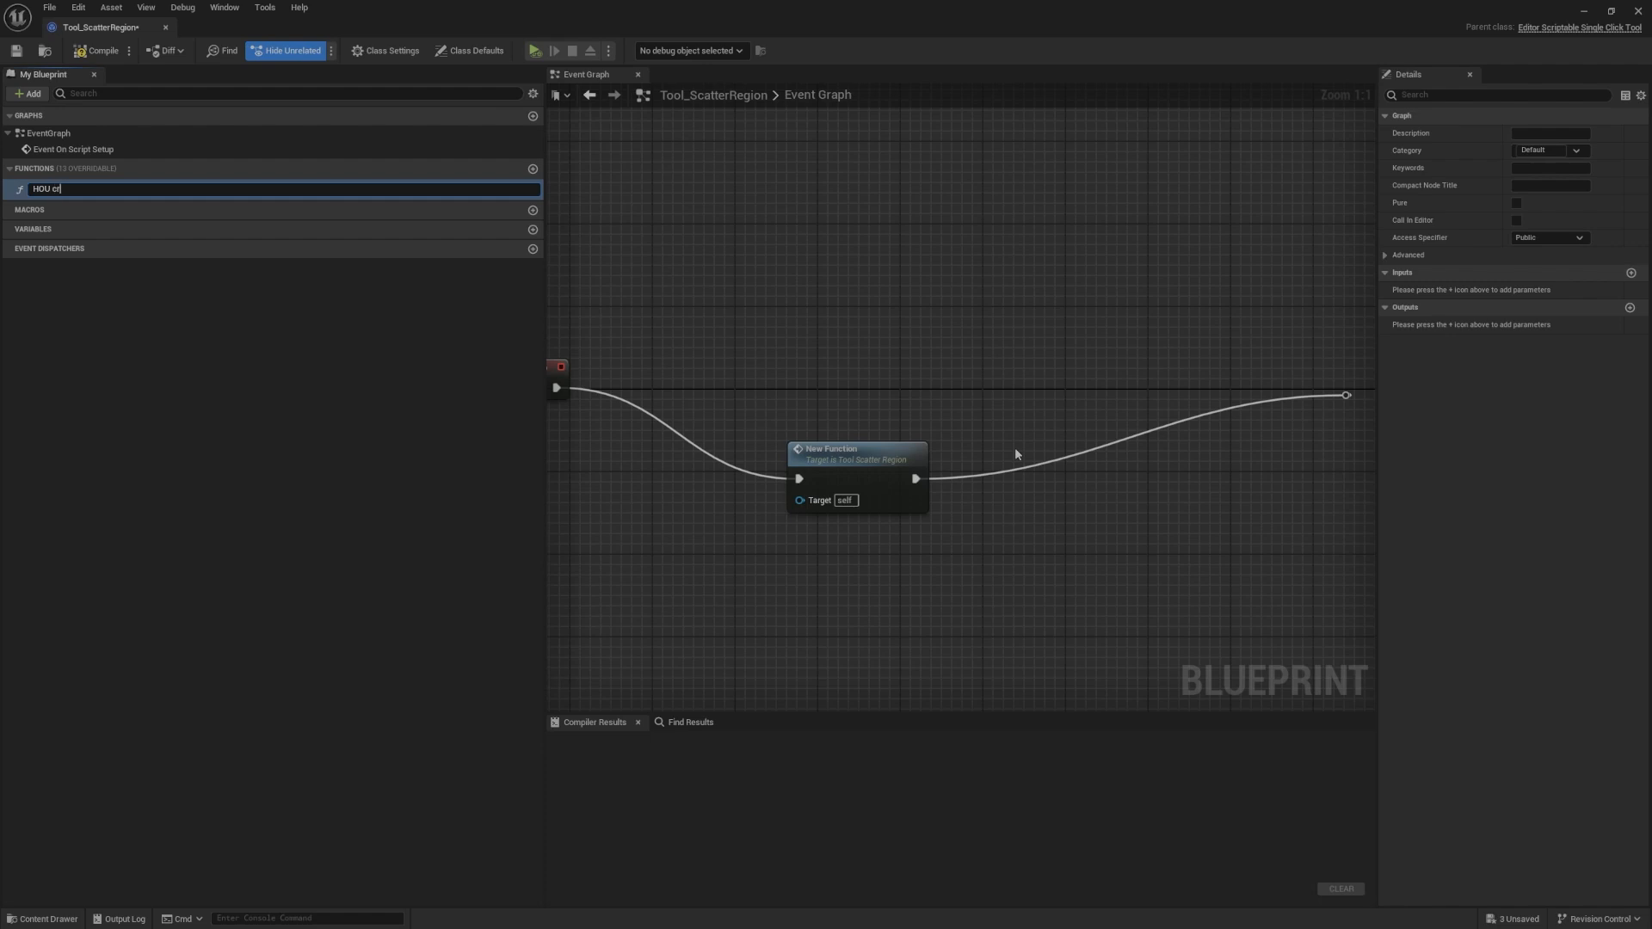
pyautogui.write('HOU create session')
pyautogui.press('Return')
# Step: Place the HOU Create Session node beside Event On Script Setup and delete the leftover reroute node
pyautogui.moveTo(873, 459); pyautogui.dragTo(756, 386)
pyautogui.scroll(-3, 877, 378)
pyautogui.moveTo(1072, 301); pyautogui.dragTo(1254, 450)
pyautogui.press('Delete')
pyautogui.moveTo(932, 412); pyautogui.dragTo(982, 472, button='right')
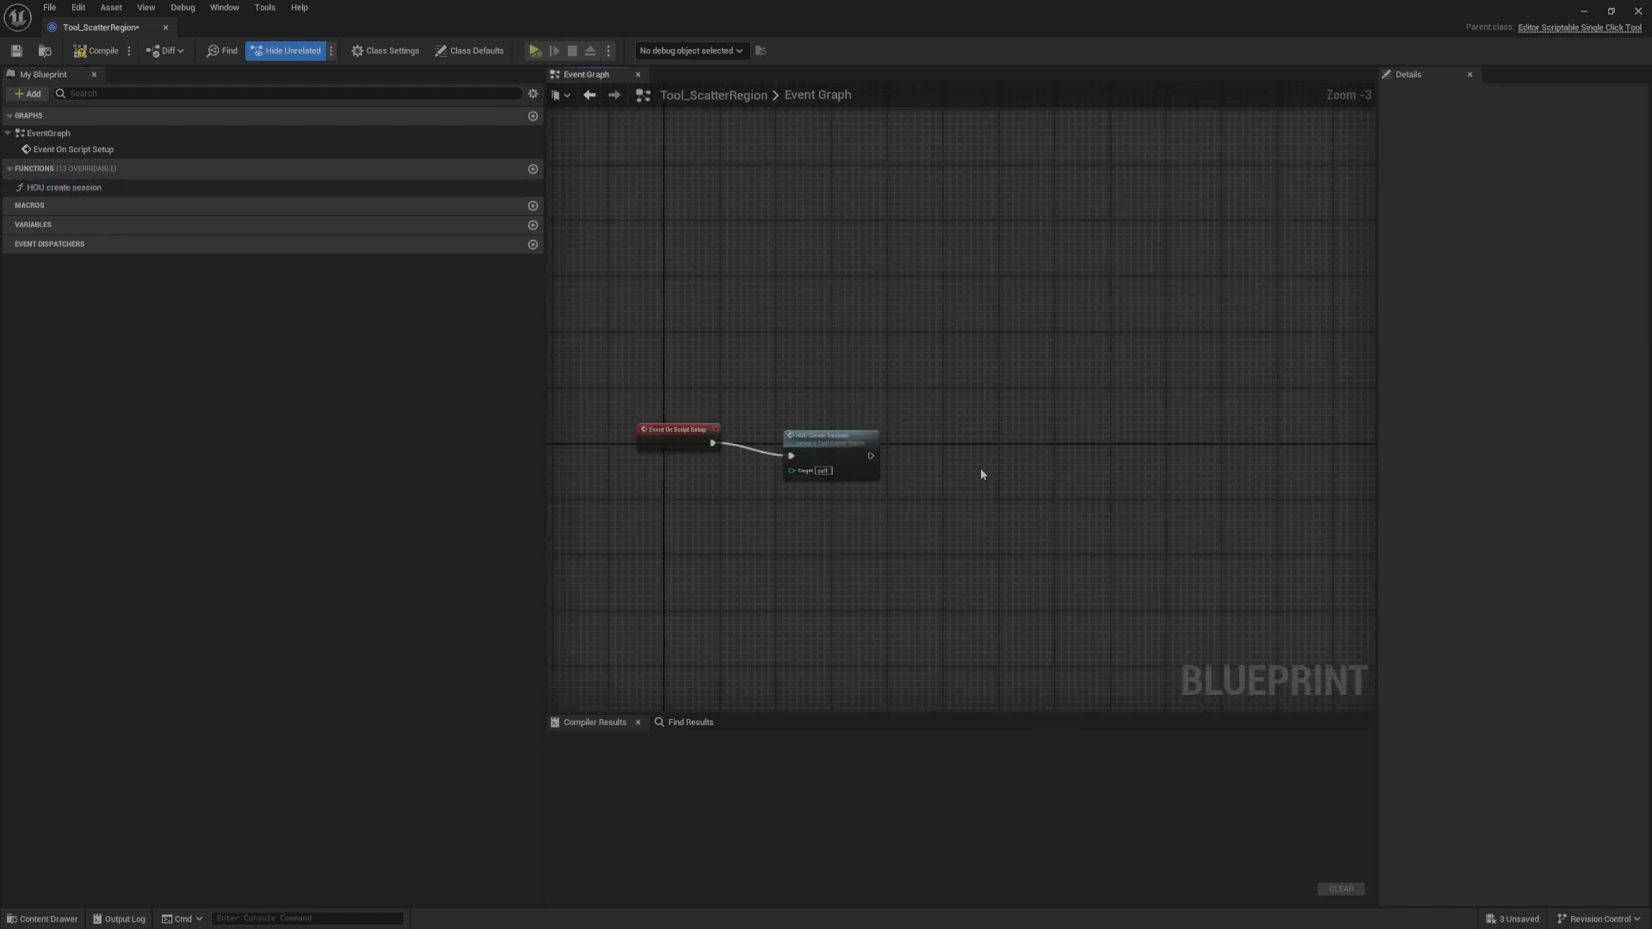
pyautogui.moveTo(827, 447); pyautogui.dragTo(805, 432)
pyautogui.moveTo(827, 446); pyautogui.dragTo(802, 353, button='right')
pyautogui.click(1031, 444)
pyautogui.moveTo(1033, 445); pyautogui.dragTo(949, 391, button='right')
# Step: Copy the GetHoudiniEnginePublicAPI node from the HOU Create Session function and paste it into an empty area of the event graph
pyautogui.doubleClick(796, 330)
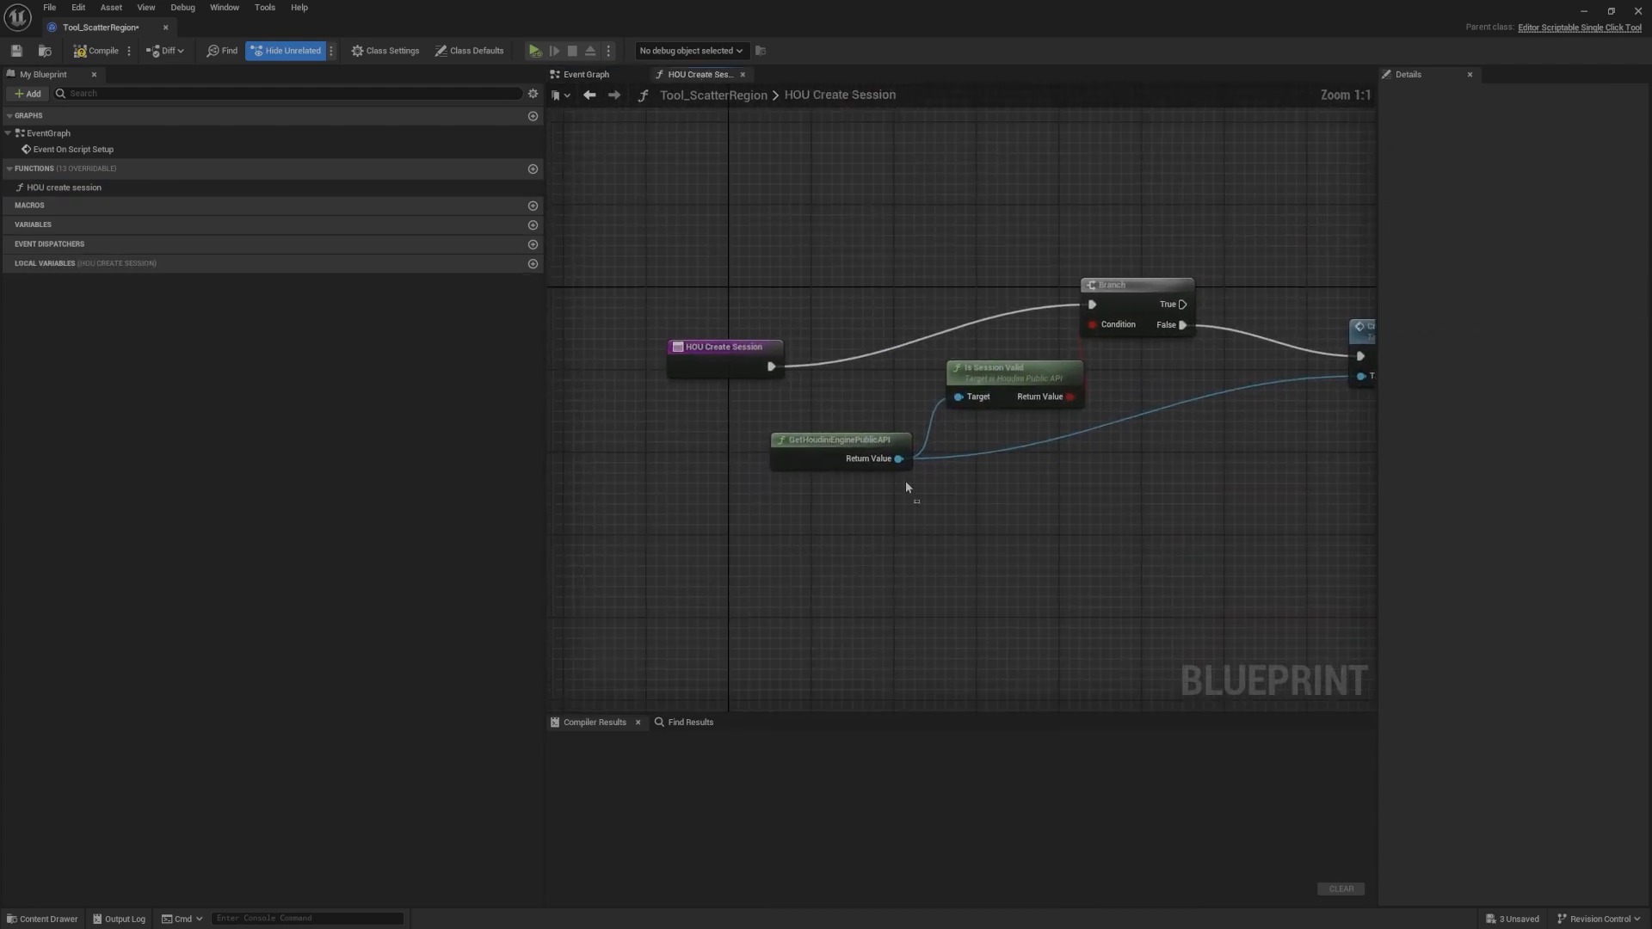
pyautogui.click(591, 97)
pyautogui.moveTo(1014, 422); pyautogui.dragTo(937, 302, button='right')
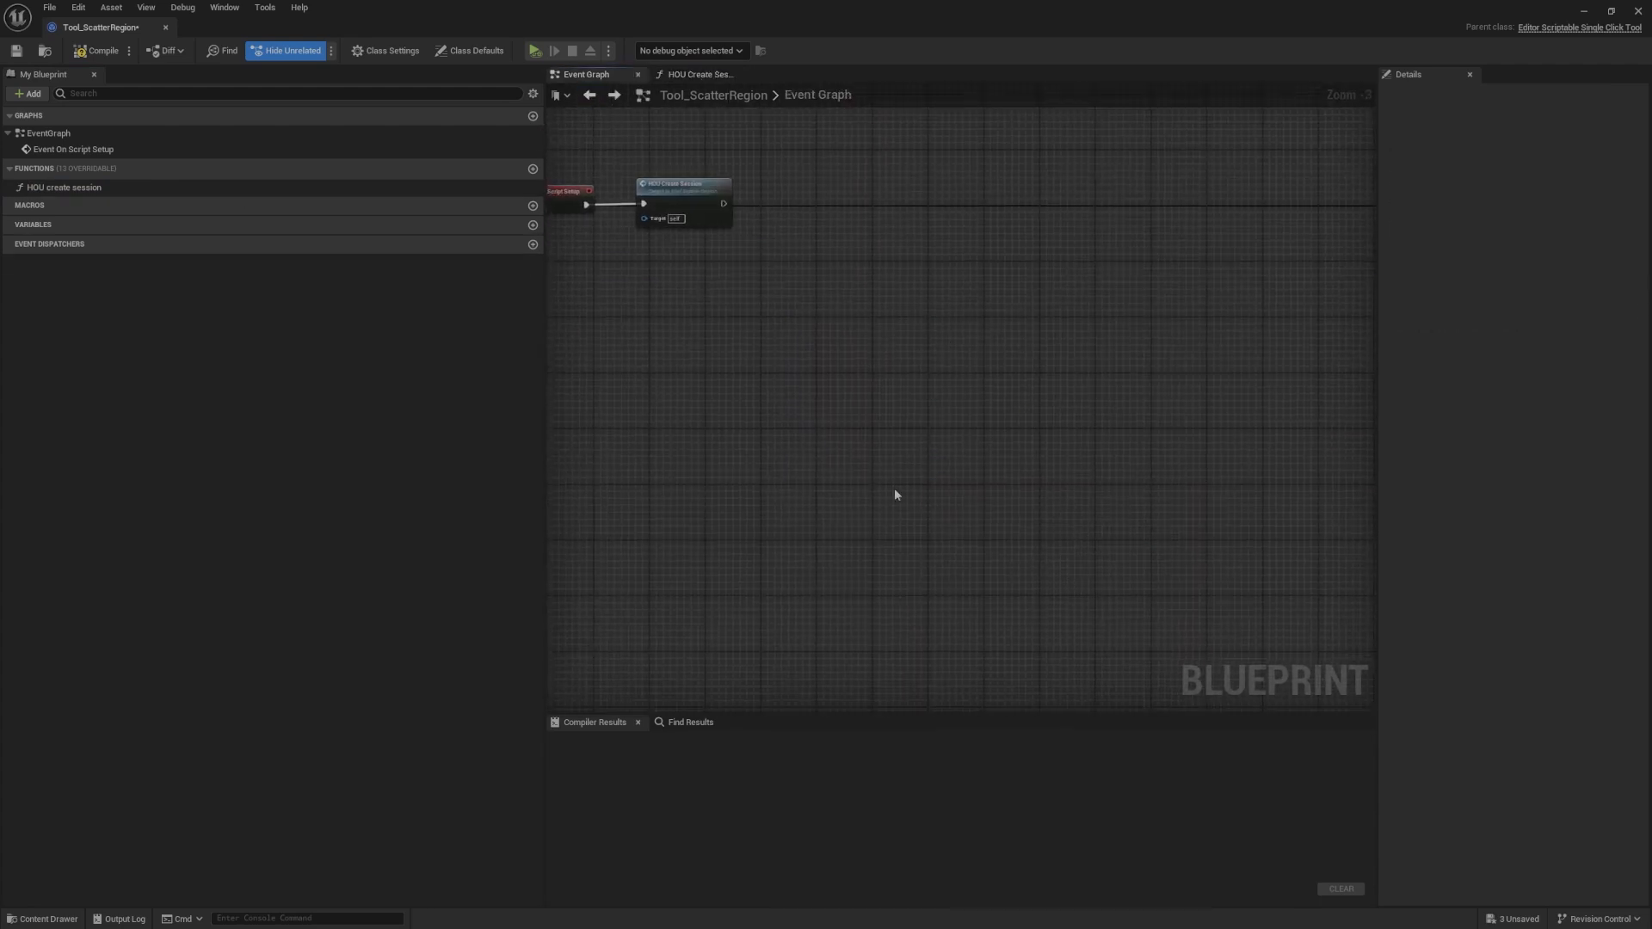
pyautogui.moveTo(895, 488); pyautogui.dragTo(828, 395, button='right')
pyautogui.hotkey('ctrl', 'v')
pyautogui.click(993, 349)
pyautogui.moveTo(946, 402); pyautogui.dragTo(996, 474, button='right')
# Step: Add an Instantiate Asset node from the Return Value of the pasted GetHoudiniEnginePublicAPI node
pyautogui.moveTo(1059, 455); pyautogui.dragTo(1059, 453)
pyautogui.write('instant')
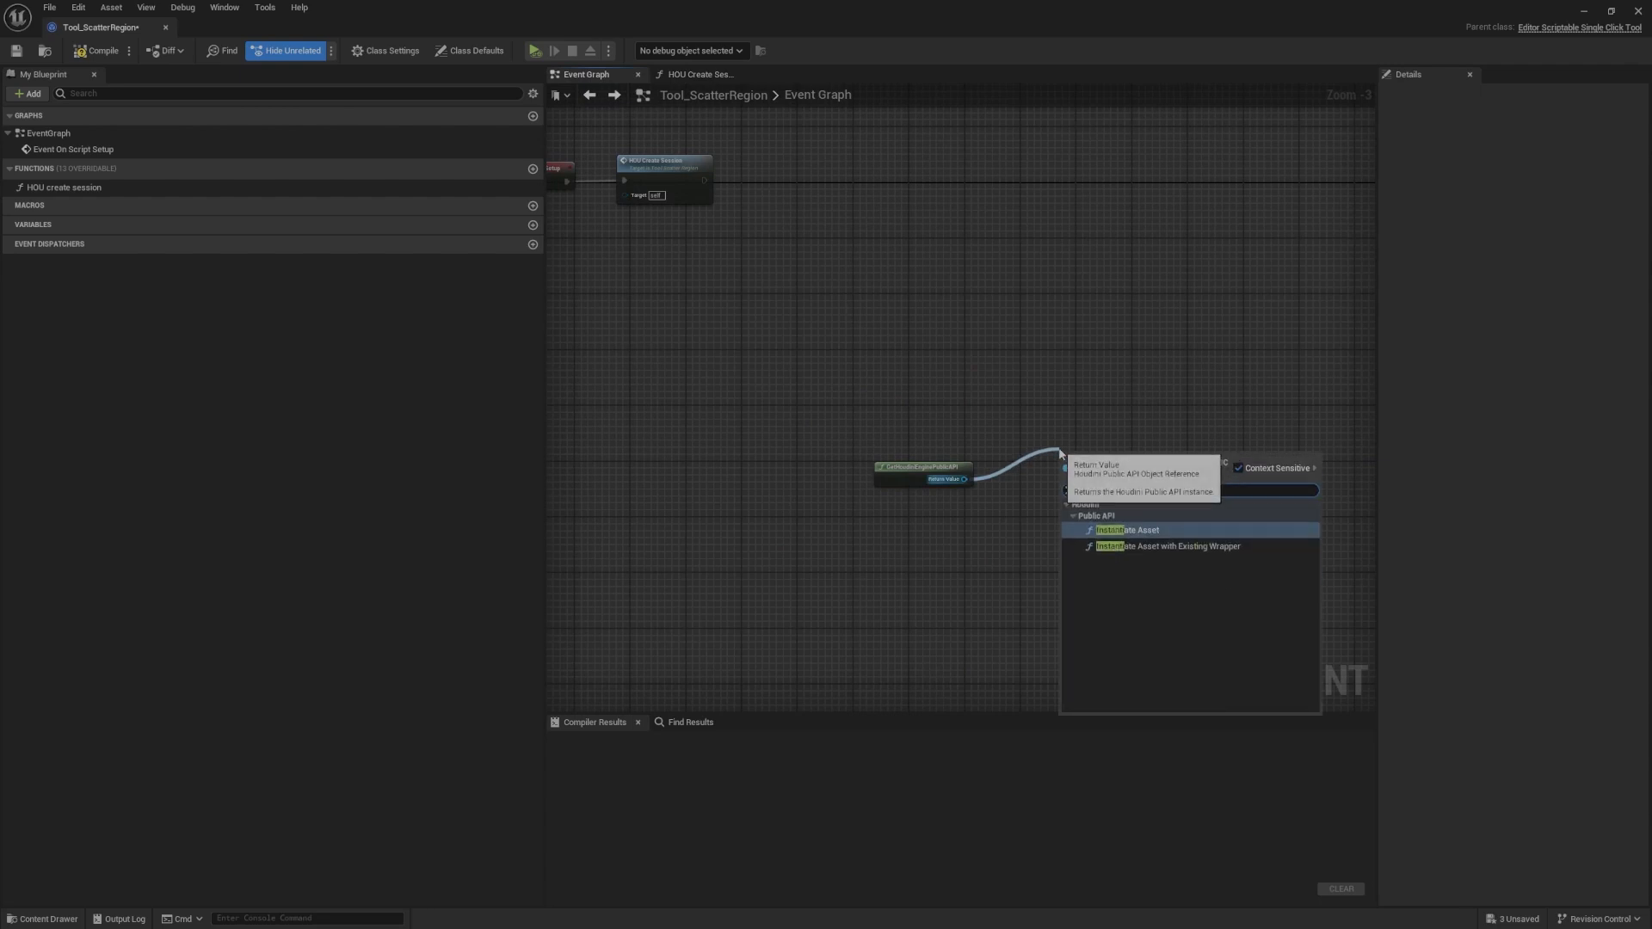
pyautogui.press('Return')
pyautogui.scroll(3, 1059, 449)
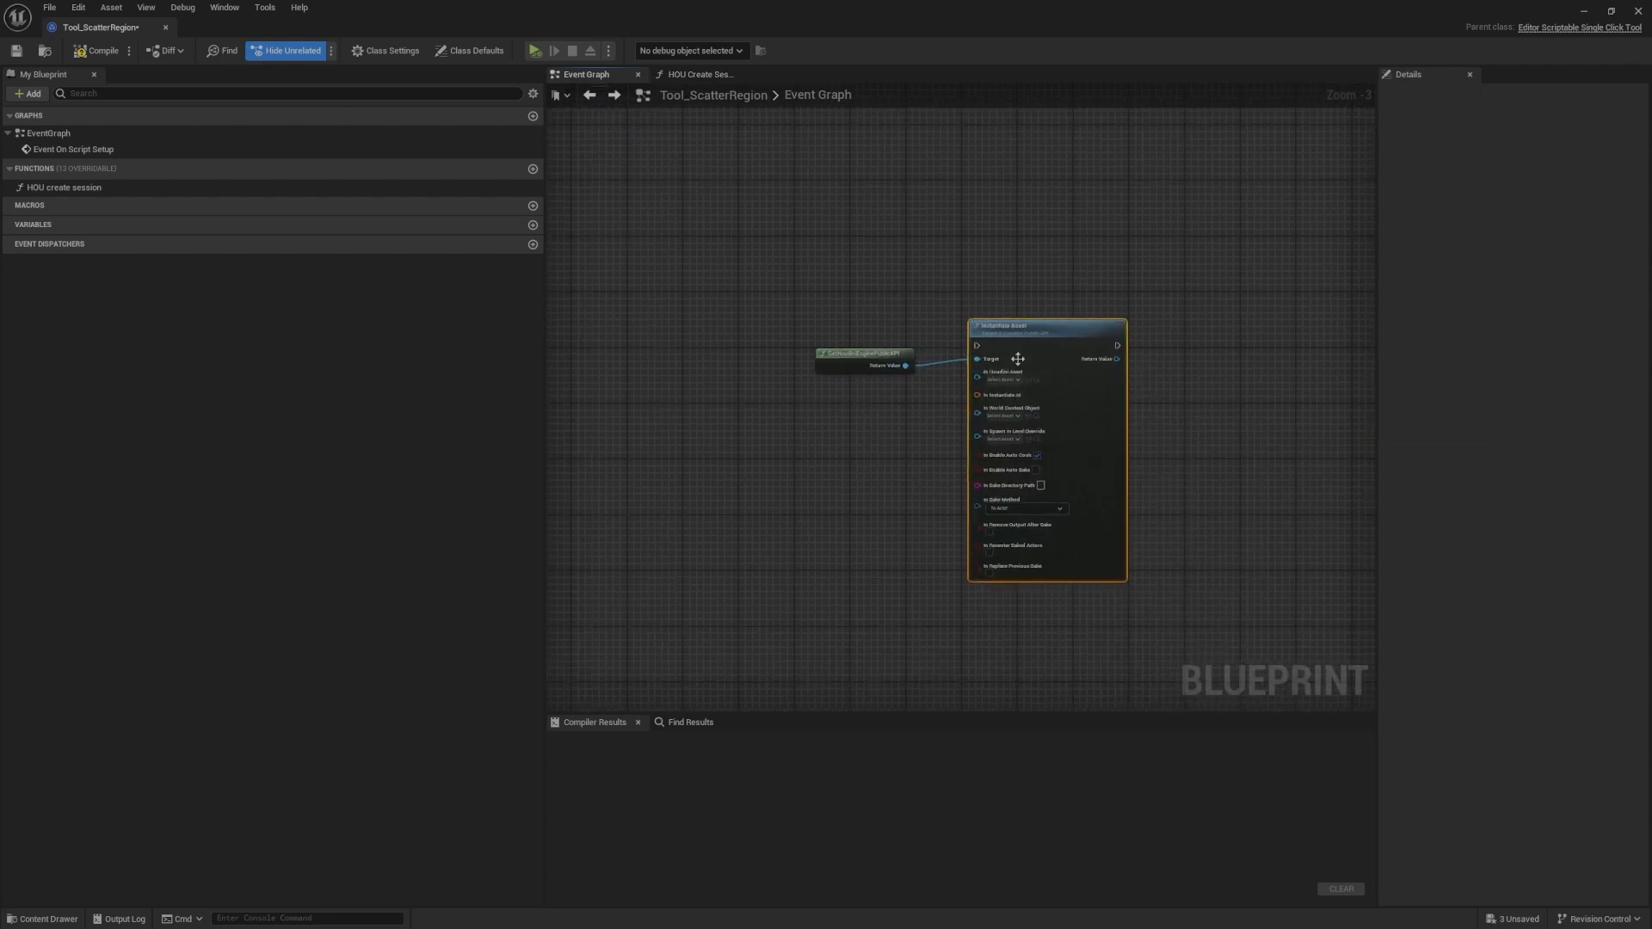
# Step: Set In Houdini Asset on the Instantiate Asset node to he_surface_instancer
pyautogui.click(996, 388)
pyautogui.scroll(-2, 1089, 494)
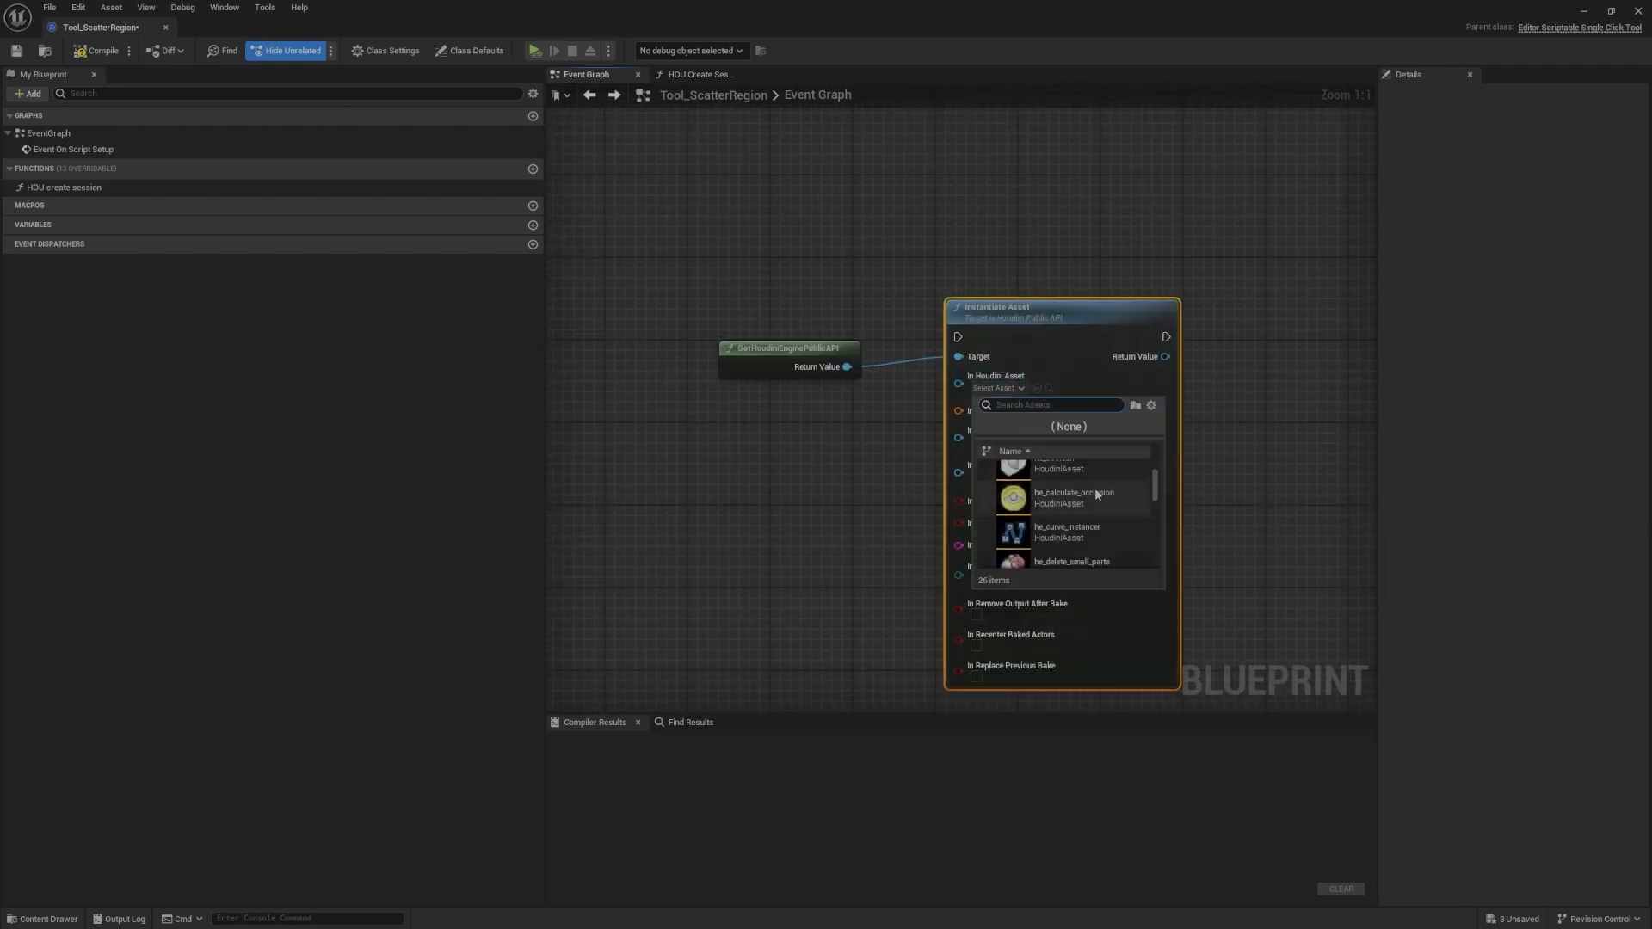
pyautogui.scroll(-2, 1095, 488)
pyautogui.scroll(-3, 1100, 527)
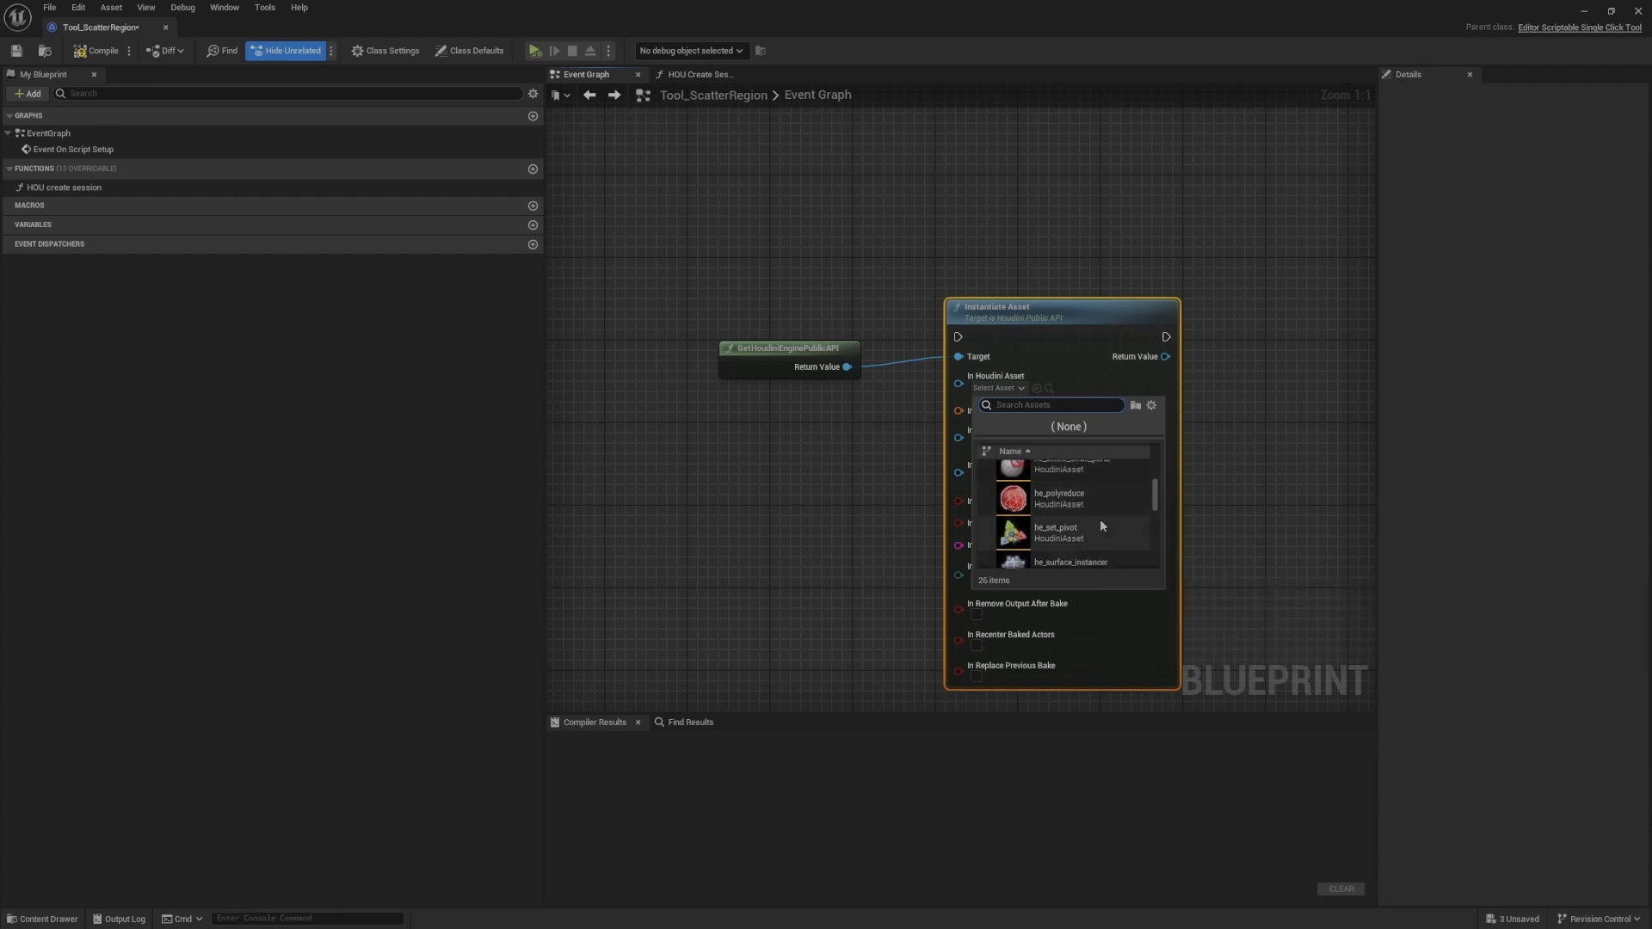
pyautogui.click(1110, 513)
pyautogui.moveTo(1102, 478); pyautogui.dragTo(1040, 431, button='right')
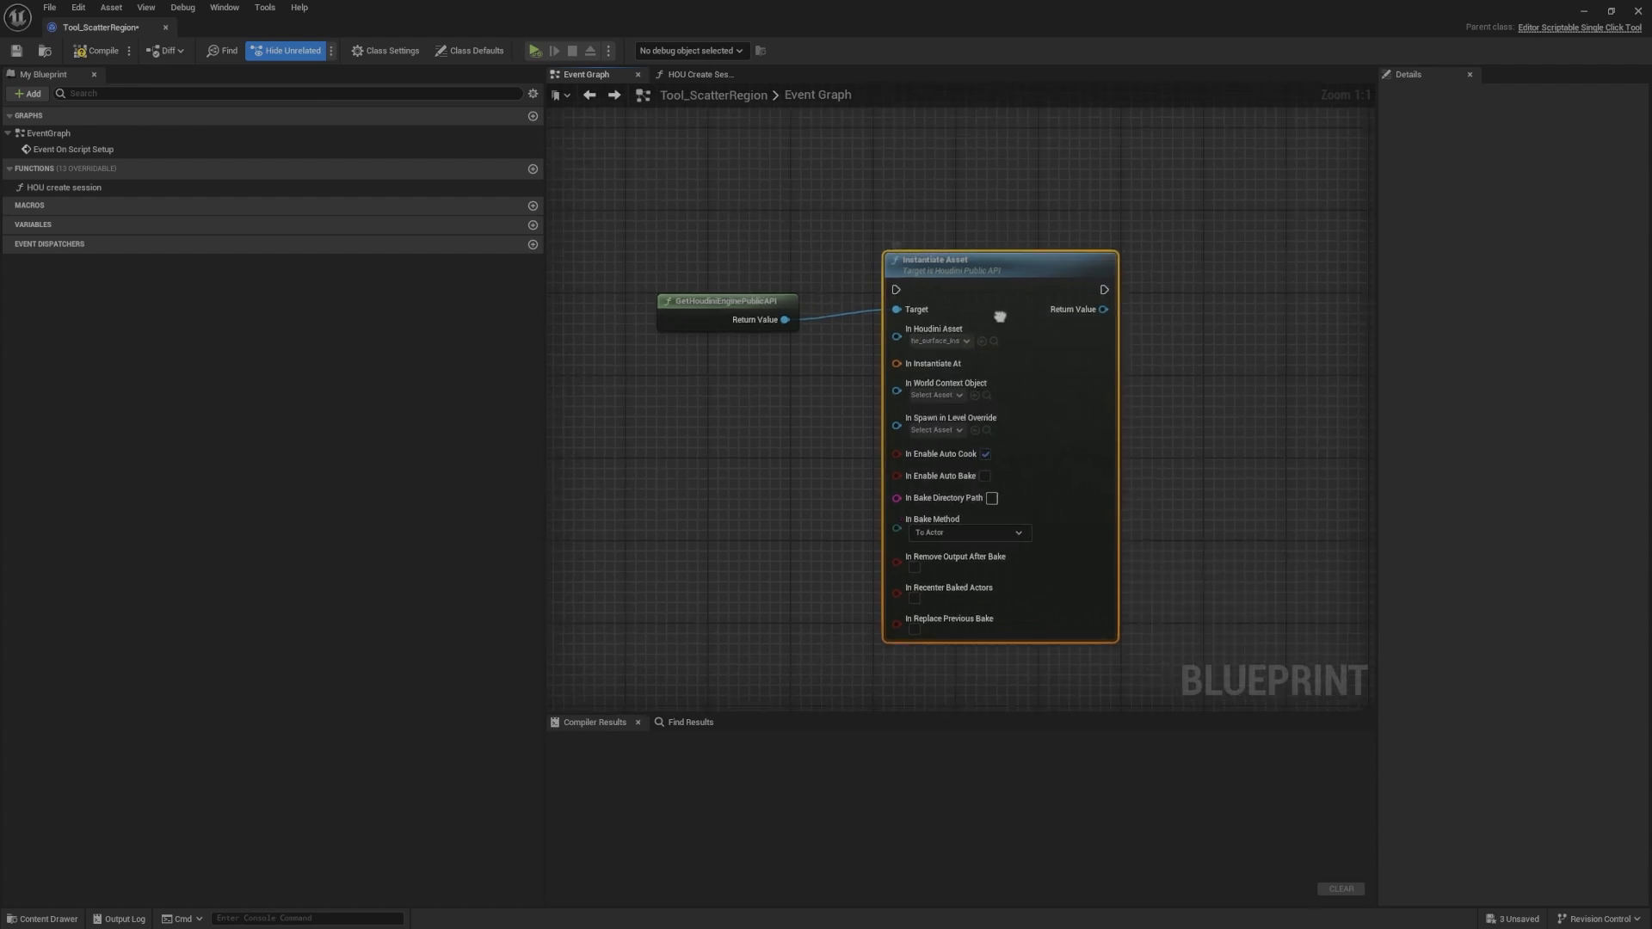
pyautogui.click(940, 342)
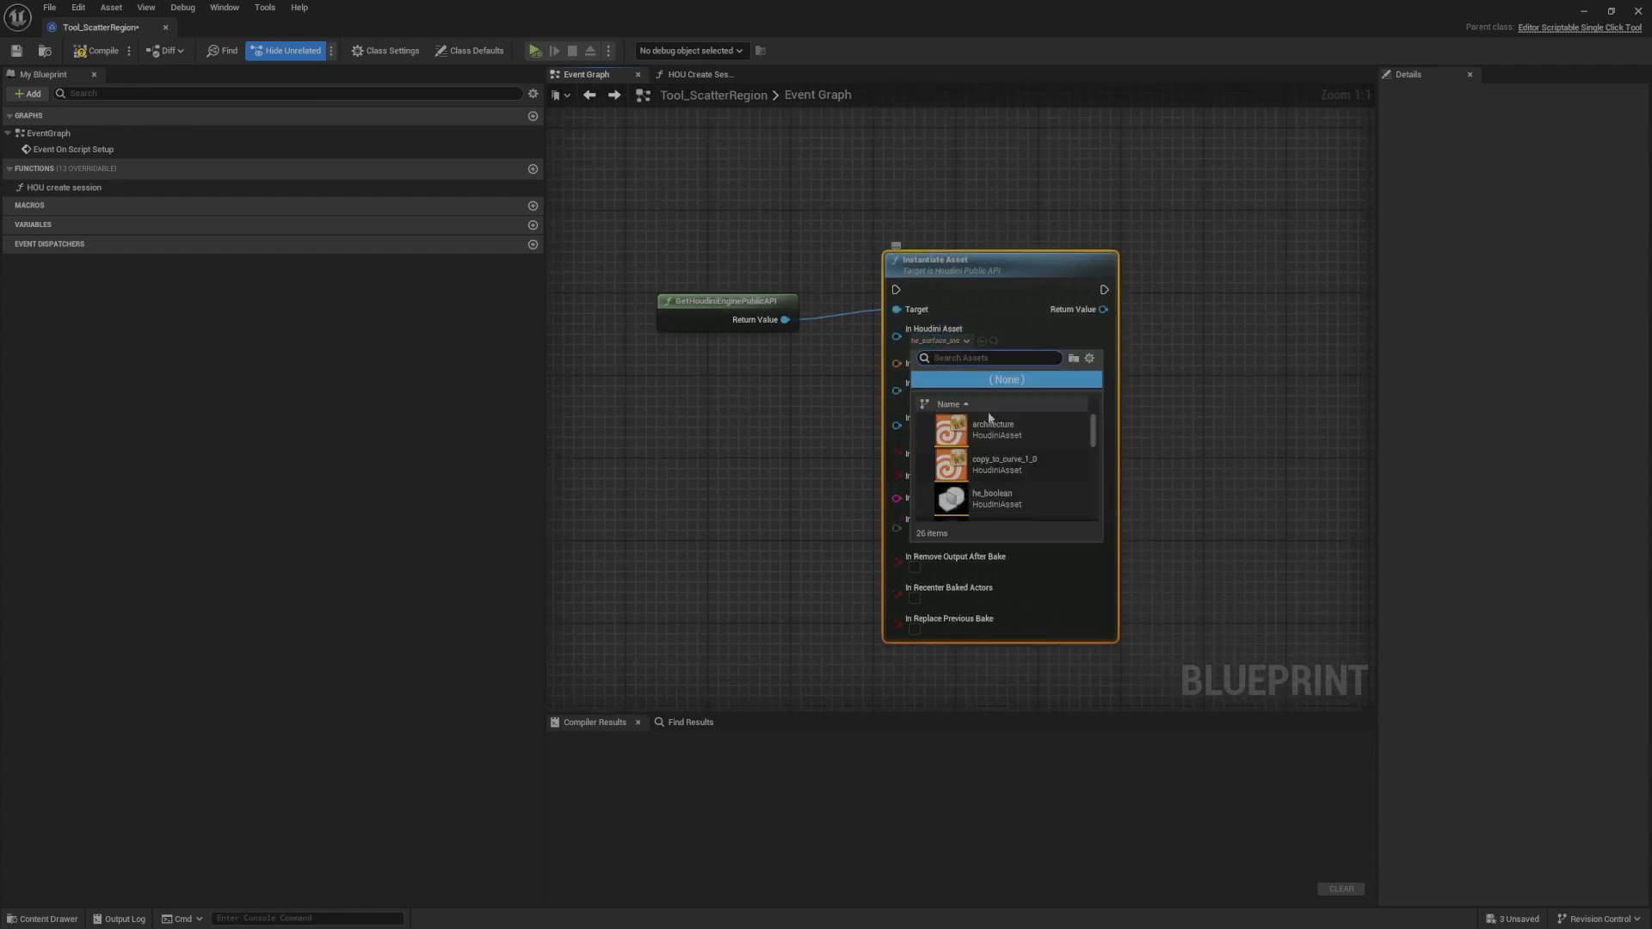
pyautogui.scroll(-5, 996, 462)
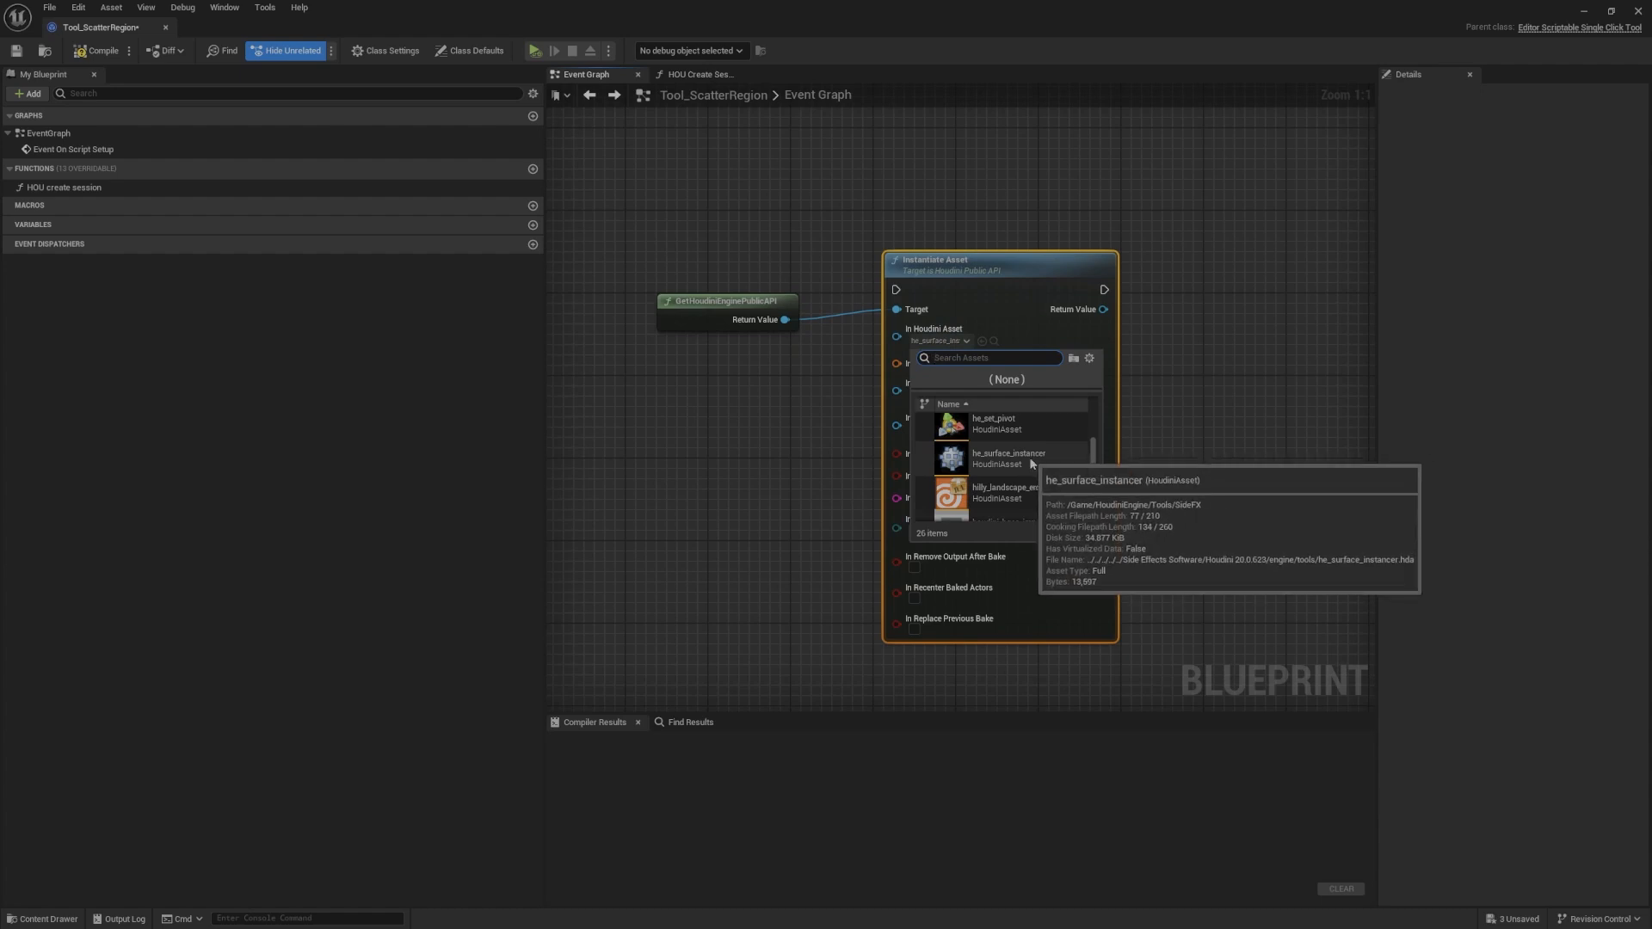
pyautogui.click(1031, 463)
pyautogui.click(1178, 409)
# Step: Line up Instantiate Asset with GetHoudiniEnginePublicAPI and disable its In Enable Auto Cook option
pyautogui.moveTo(1019, 271); pyautogui.dragTo(996, 286)
pyautogui.click(1153, 403)
pyautogui.click(966, 465)
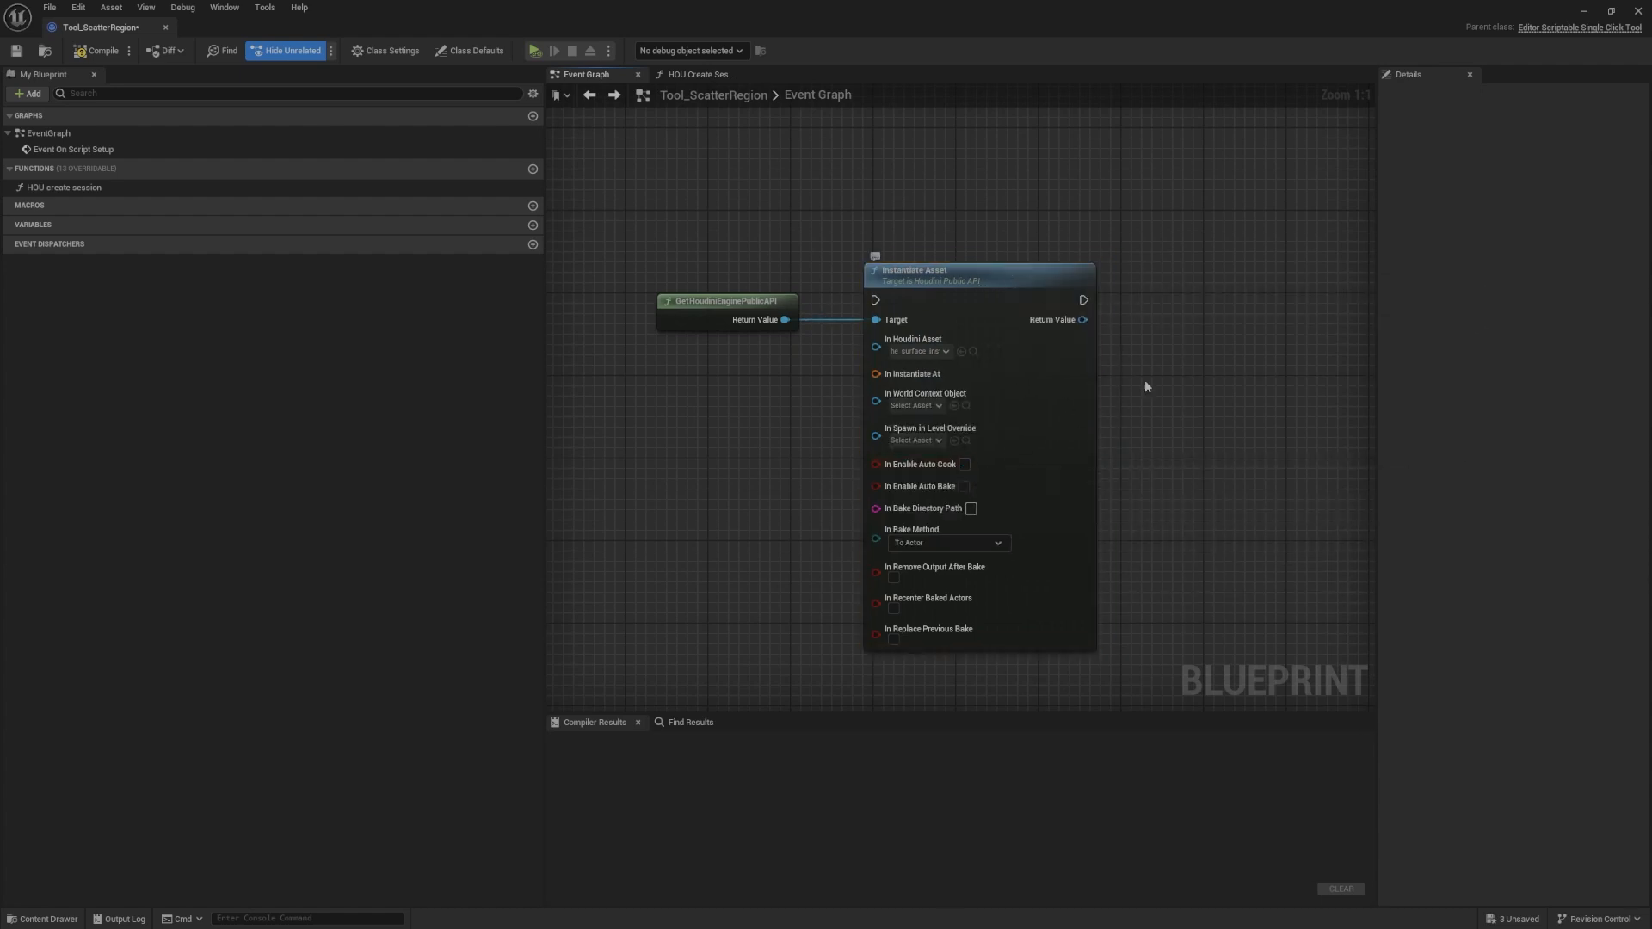
pyautogui.moveTo(1145, 380); pyautogui.dragTo(1090, 421, button='right')
# Step: Promote Instantiate Asset's Return Value to a variable named "HDA Scatter"
pyautogui.rightClick(1014, 371)
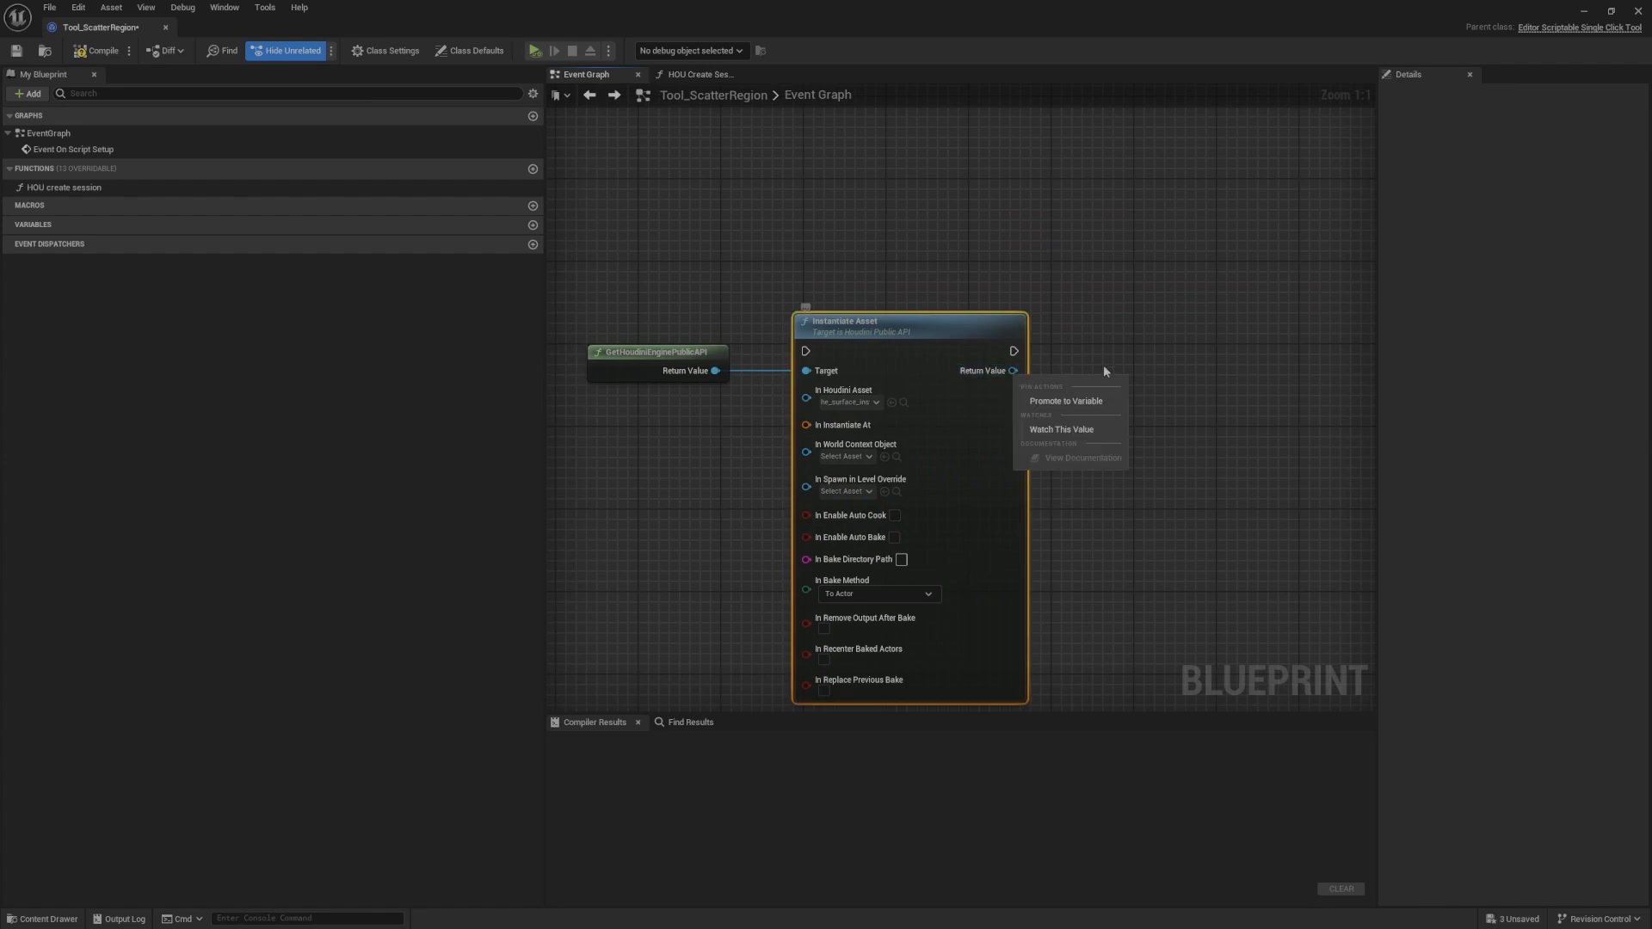
pyautogui.click(1110, 404)
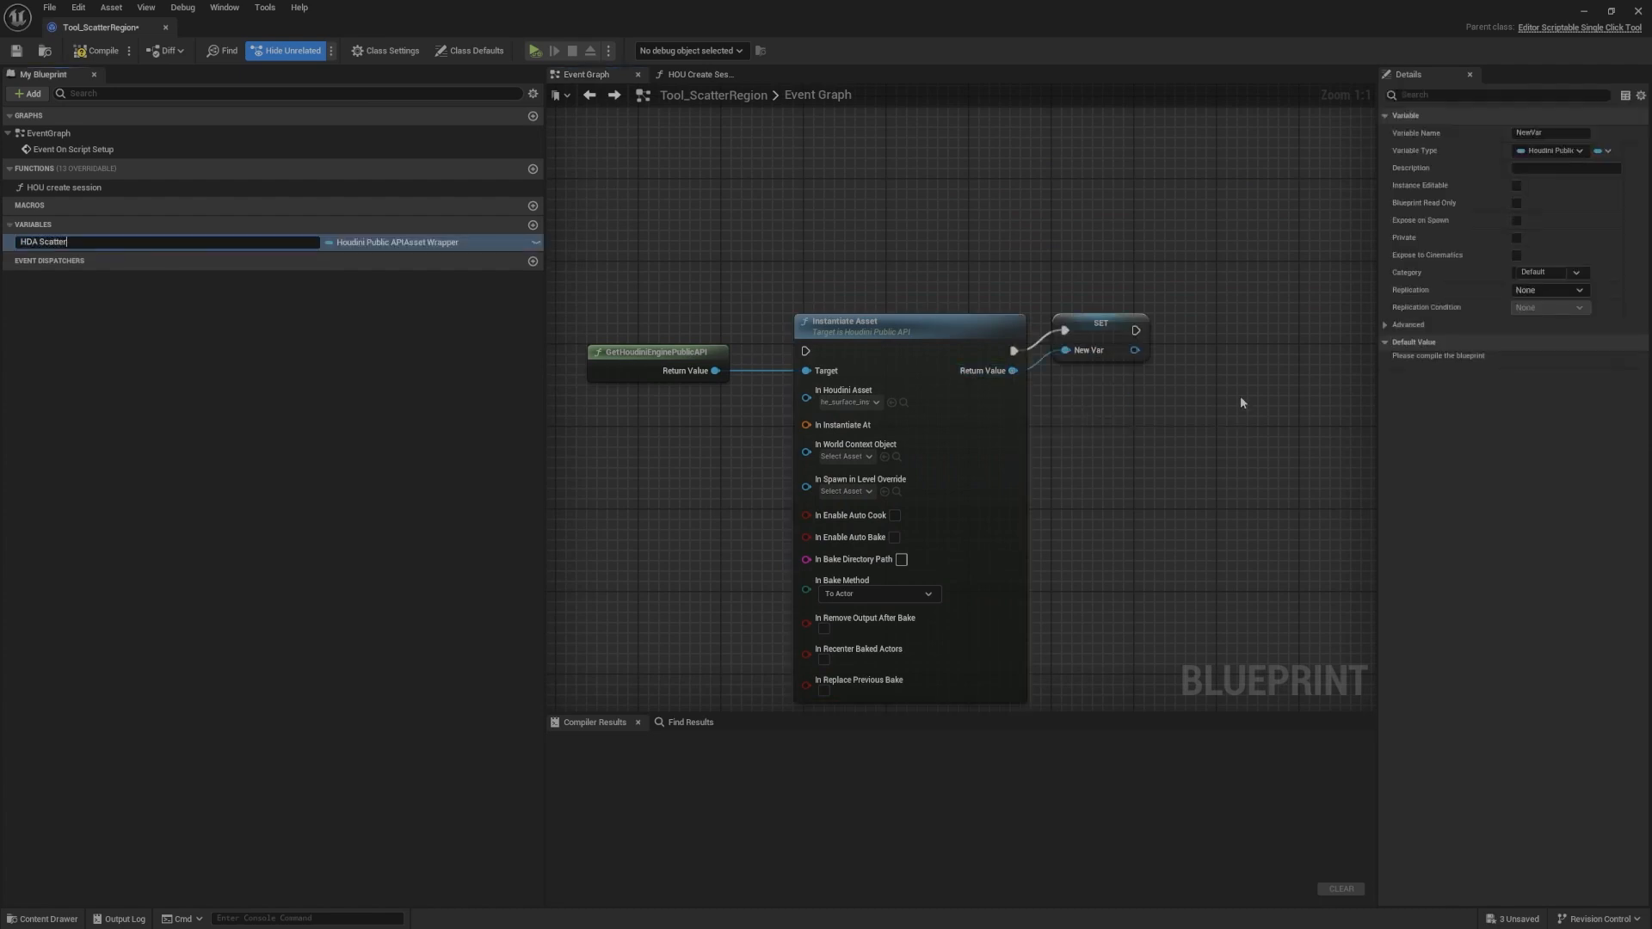
pyautogui.press('Return')
pyautogui.click(1106, 340)
# Step: Line up the SET HDA Scatter node with Instantiate Asset and move GetHoudiniEnginePublicAPI slightly lower in the graph
pyautogui.moveTo(675, 344); pyautogui.dragTo(745, 350, button='right')
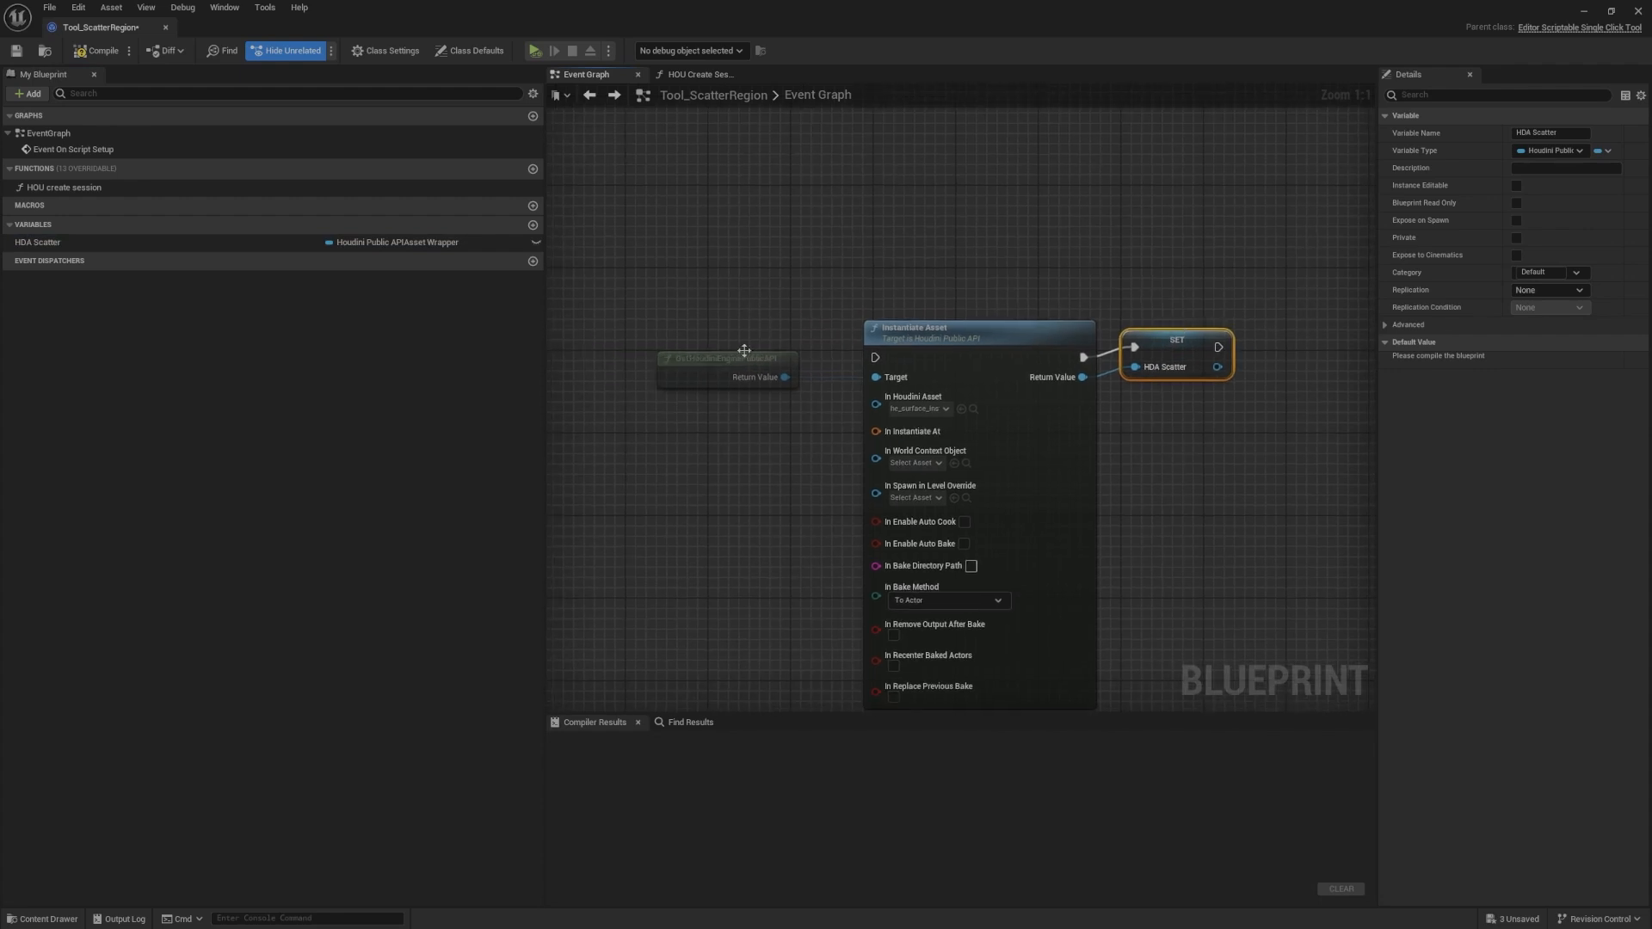
pyautogui.moveTo(744, 350); pyautogui.dragTo(764, 381)
pyautogui.moveTo(1179, 334); pyautogui.dragTo(1180, 345)
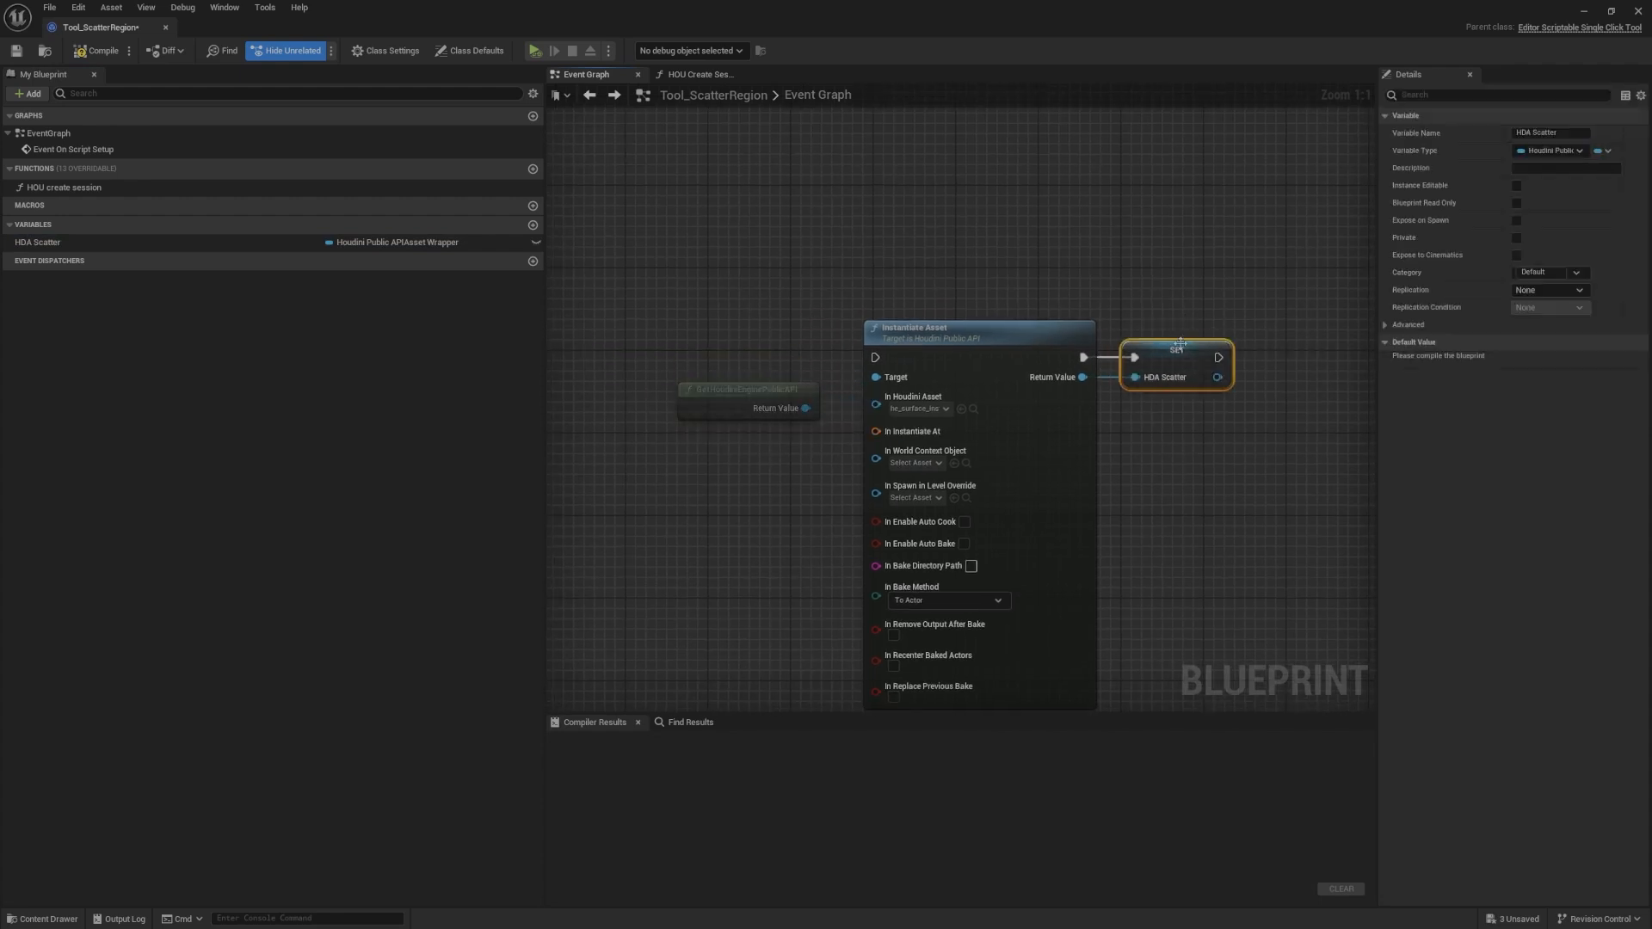
pyautogui.click(1153, 303)
pyautogui.moveTo(754, 395); pyautogui.dragTo(744, 415)
pyautogui.click(817, 316)
pyautogui.moveTo(817, 317); pyautogui.dragTo(952, 302, button='right')
# Step: Add a custom event named "Instantiate" near the Instantiate Asset node
pyautogui.rightClick(952, 303)
pyautogui.write('custom')
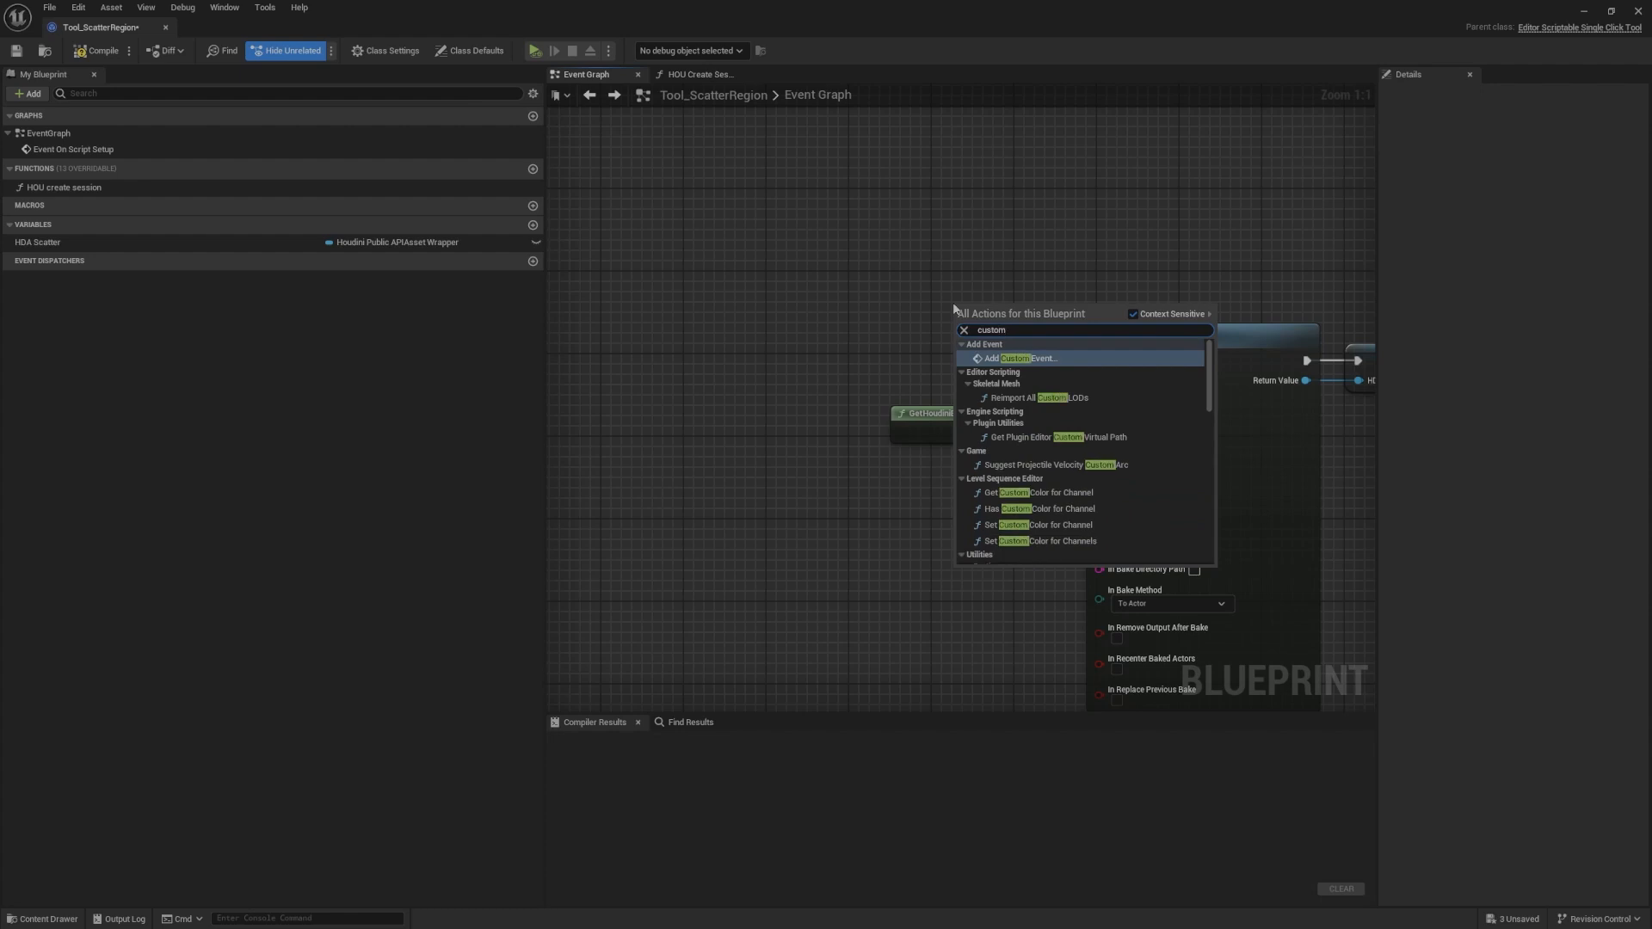
pyautogui.press('Return')
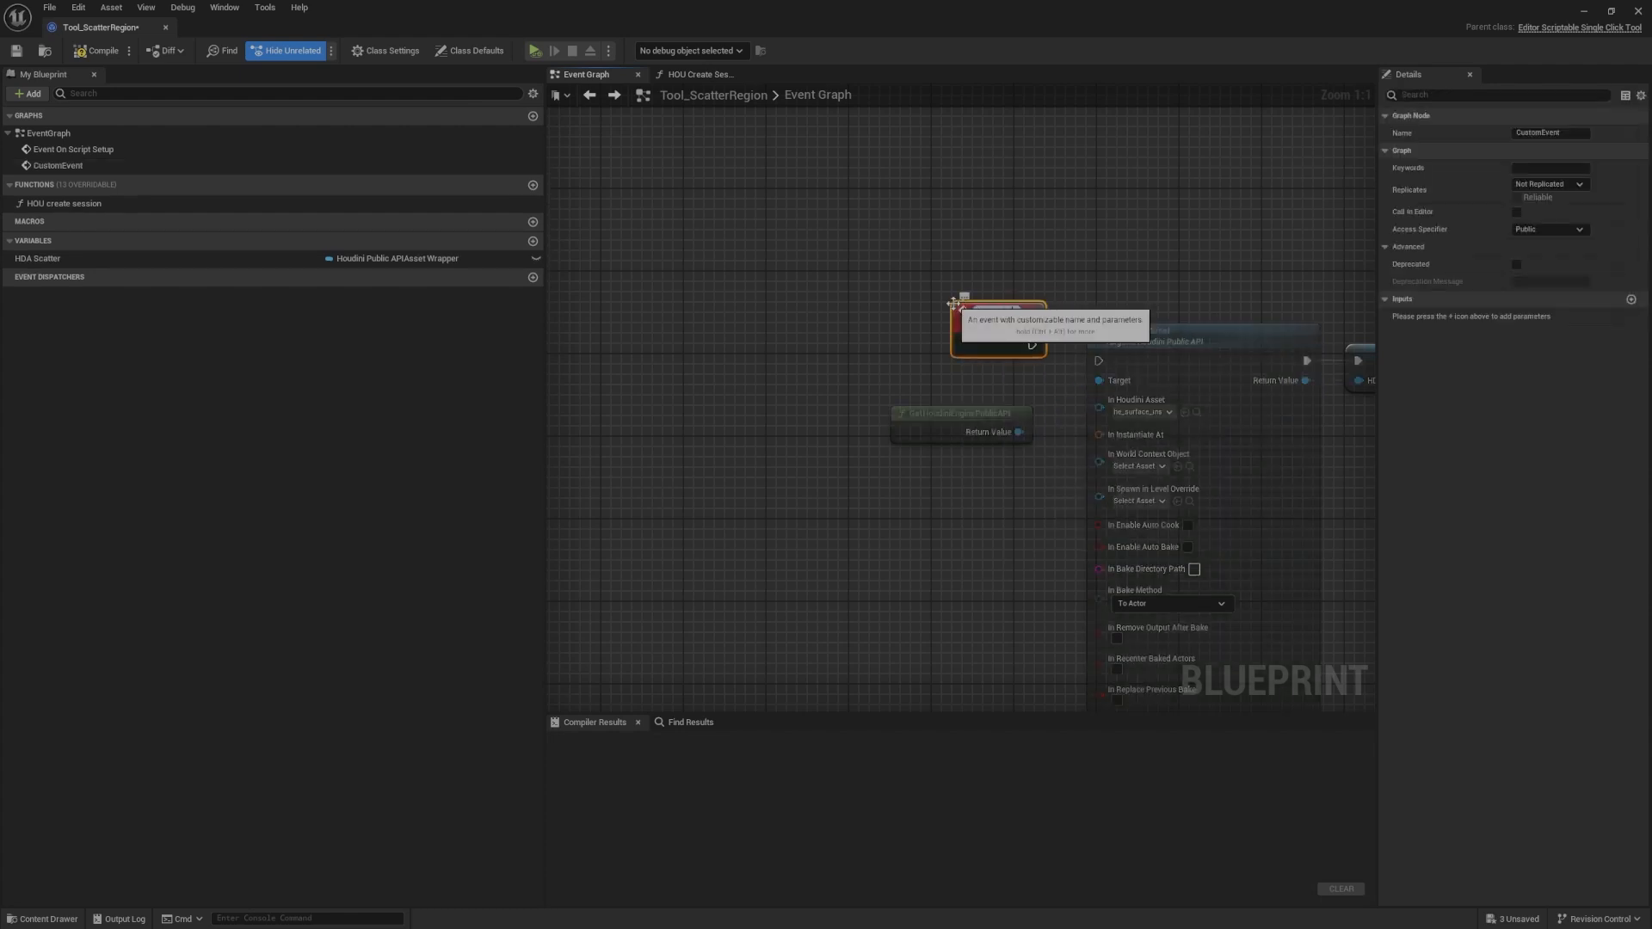
pyautogui.write('Instantiate')
pyautogui.click(1090, 294)
# Step: Place the Instantiate event in line with the Instantiate Asset node and connect their execution pins
pyautogui.moveTo(1092, 294); pyautogui.dragTo(927, 364, button='right')
pyautogui.moveTo(837, 390); pyautogui.dragTo(843, 432)
pyautogui.moveTo(828, 411); pyautogui.dragTo(848, 410)
pyautogui.click(1185, 269)
pyautogui.moveTo(1185, 353); pyautogui.dragTo(1098, 147, button='right')
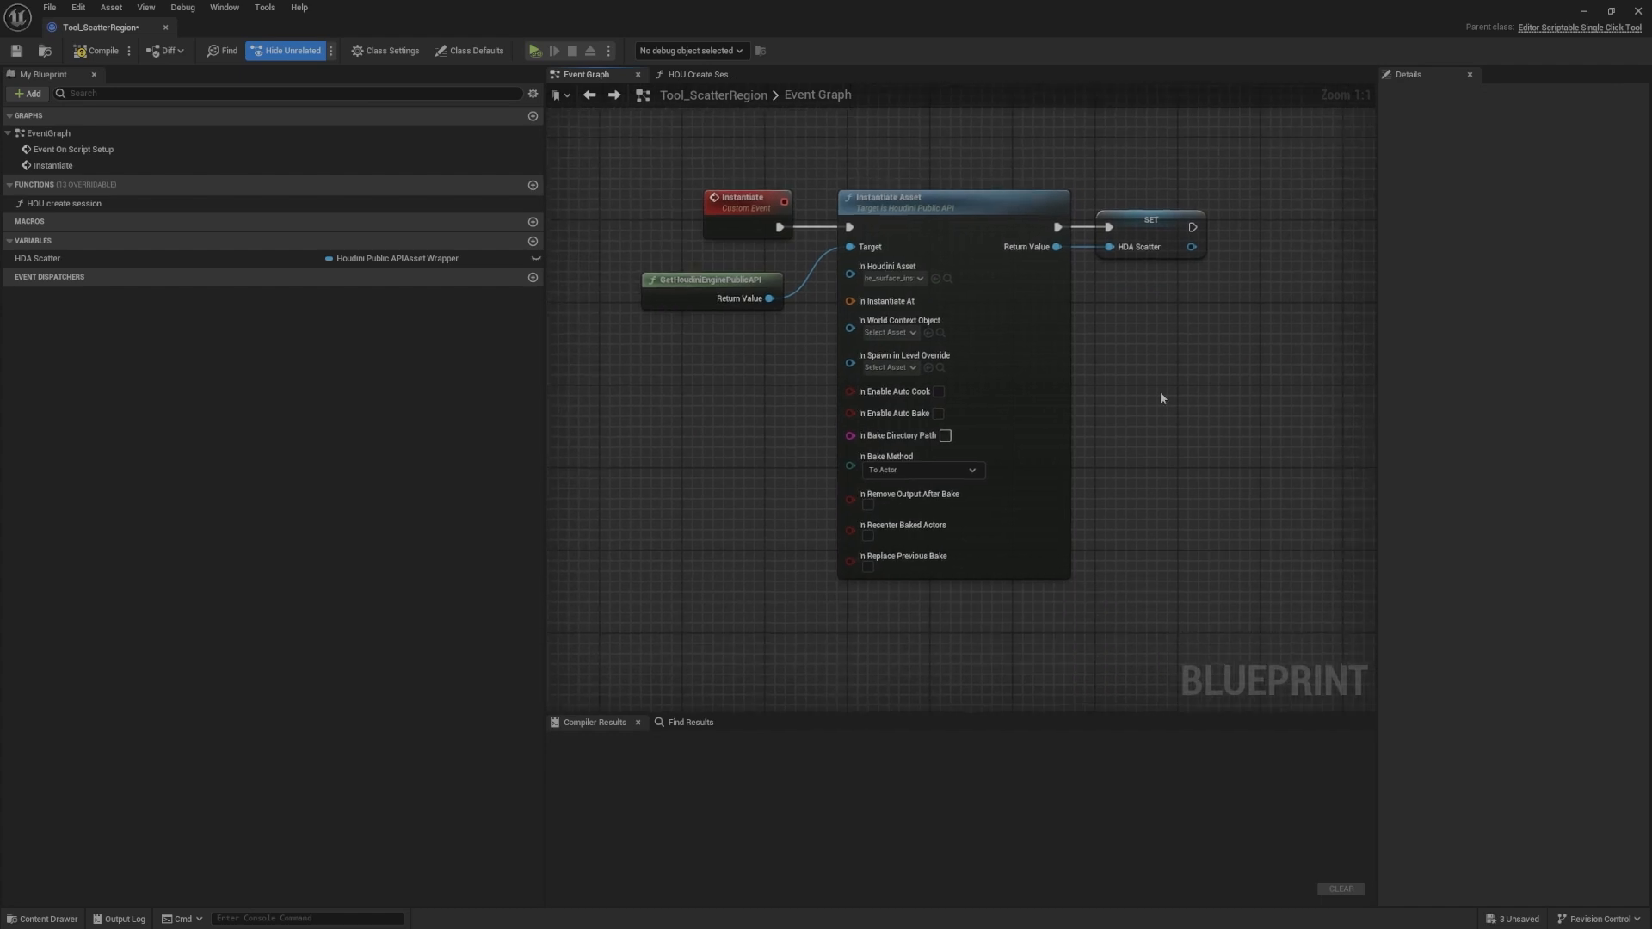
# Step: Add a call to the Instantiate event from HOU Create Session's execution output
pyautogui.scroll(-2, 1160, 396)
pyautogui.moveTo(1160, 411); pyautogui.dragTo(1101, 471, button='right')
pyautogui.scroll(-5, 792, 318)
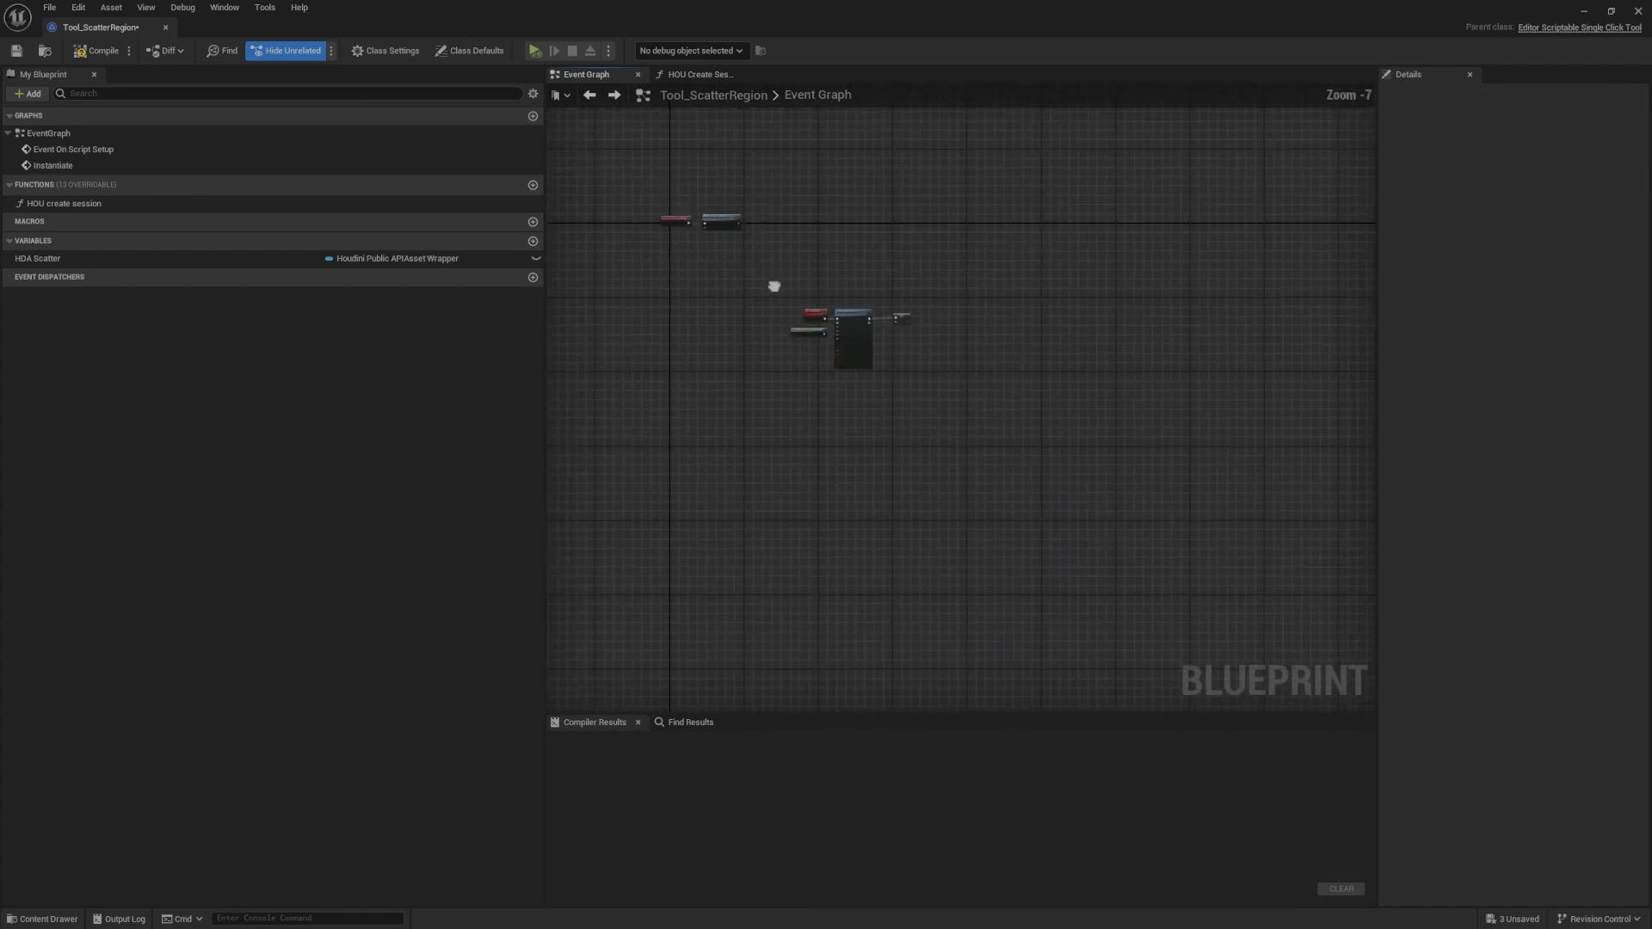
pyautogui.moveTo(771, 284); pyautogui.dragTo(1058, 316, button='right')
pyautogui.scroll(7, 977, 263)
pyautogui.moveTo(1102, 372); pyautogui.dragTo(886, 417, button='right')
pyautogui.moveTo(1111, 518); pyautogui.dragTo(830, 499, button='right')
pyautogui.moveTo(719, 267); pyautogui.dragTo(914, 404, button='right')
pyautogui.moveTo(835, 379); pyautogui.dragTo(896, 342)
pyautogui.write('inst')
pyautogui.press('Return')
pyautogui.scroll(-5, 977, 241)
pyautogui.scroll(5, 1084, 430)
# Step: Wrap the Instantiate event's nodes in a comment titled "Instantiate" and enable Show Bubble When Zoomed
pyautogui.moveTo(657, 266); pyautogui.dragTo(1176, 547)
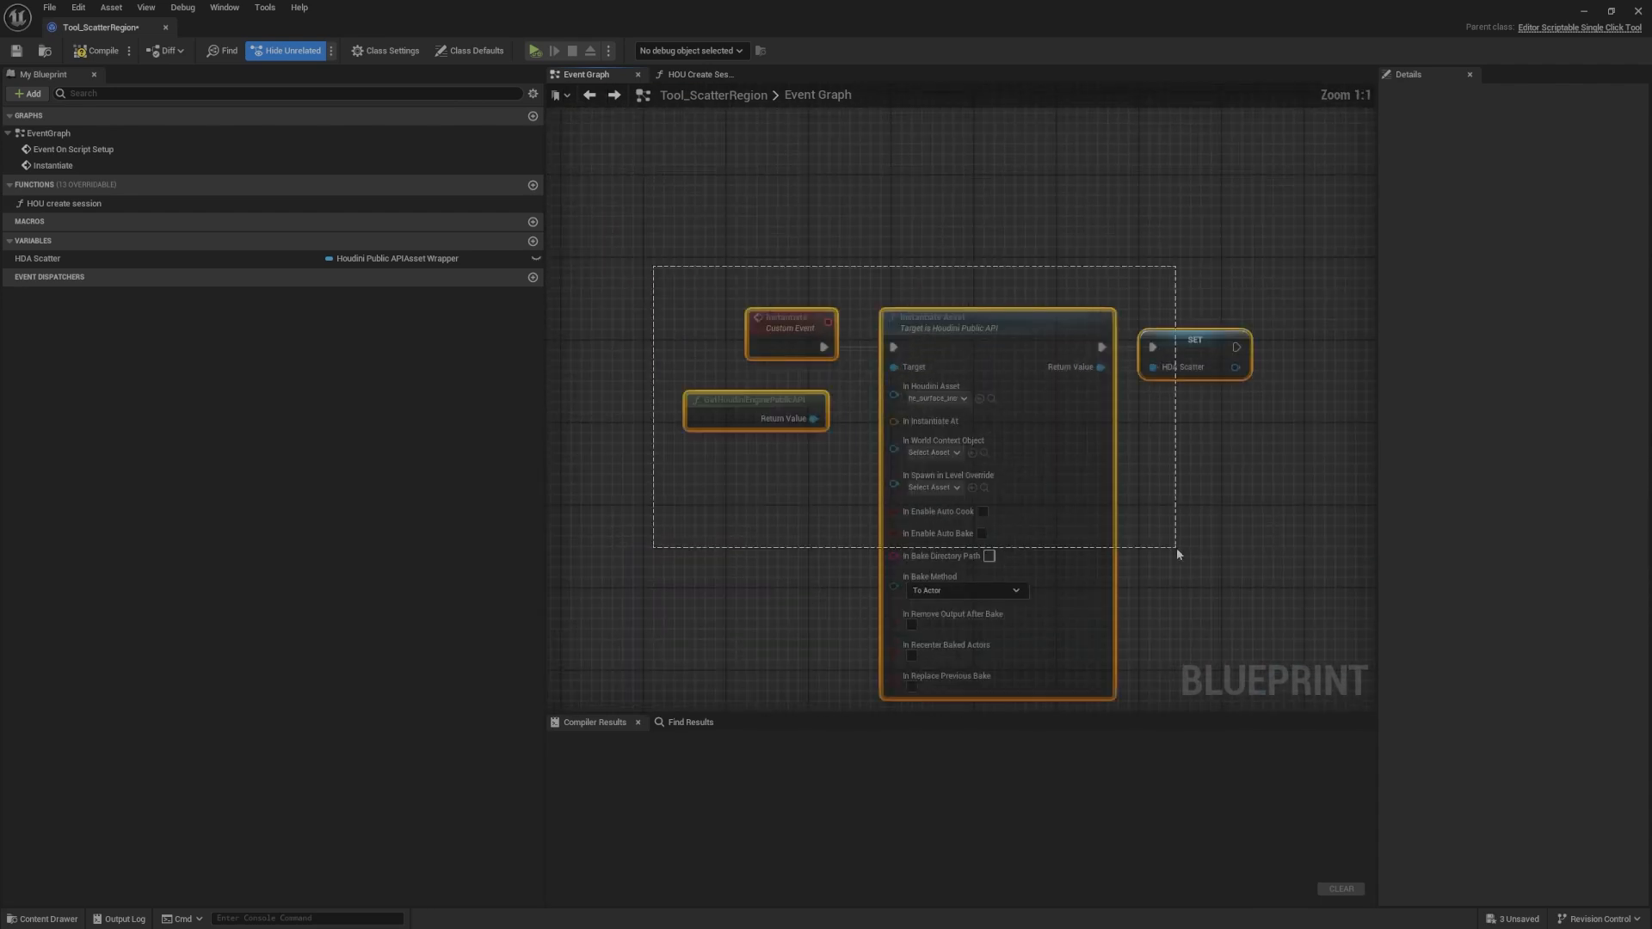
pyautogui.press('c')
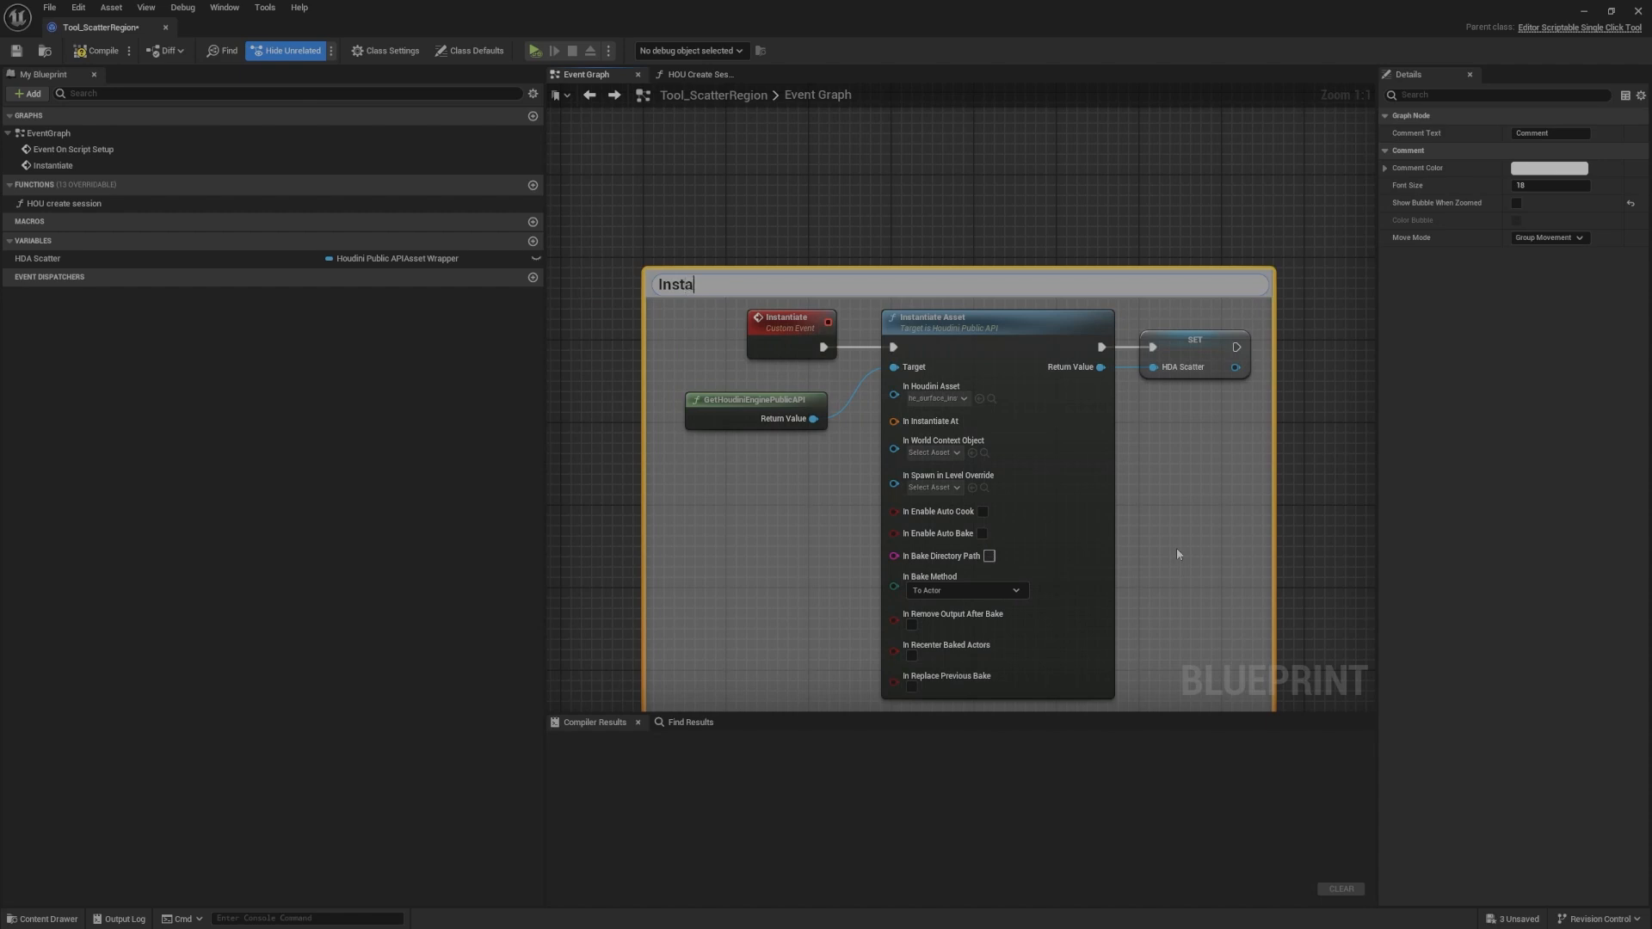
pyautogui.press('Return')
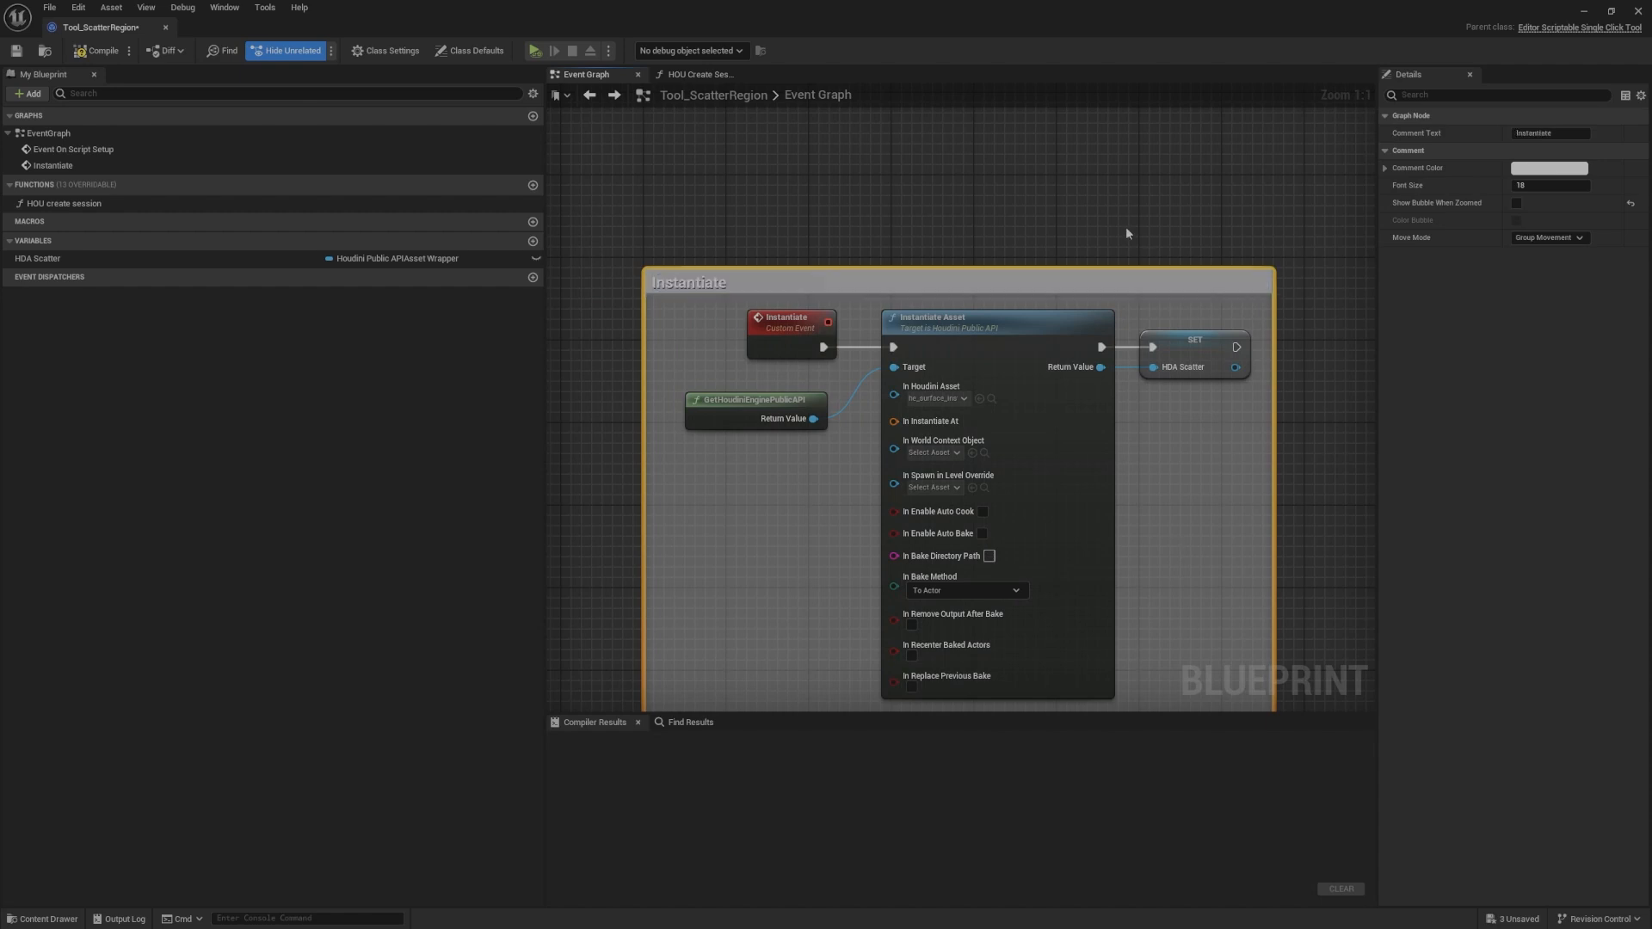
pyautogui.click(1516, 204)
pyautogui.click(984, 170)
# Step: Wrap the Event On Script Setup chain in a comment titled "Setup" and enable Show Bubble When Zoomed
pyautogui.moveTo(984, 171); pyautogui.dragTo(1223, 292, button='right')
pyautogui.scroll(-3, 1118, 249)
pyautogui.moveTo(1163, 327); pyautogui.dragTo(783, 112)
pyautogui.write('c')
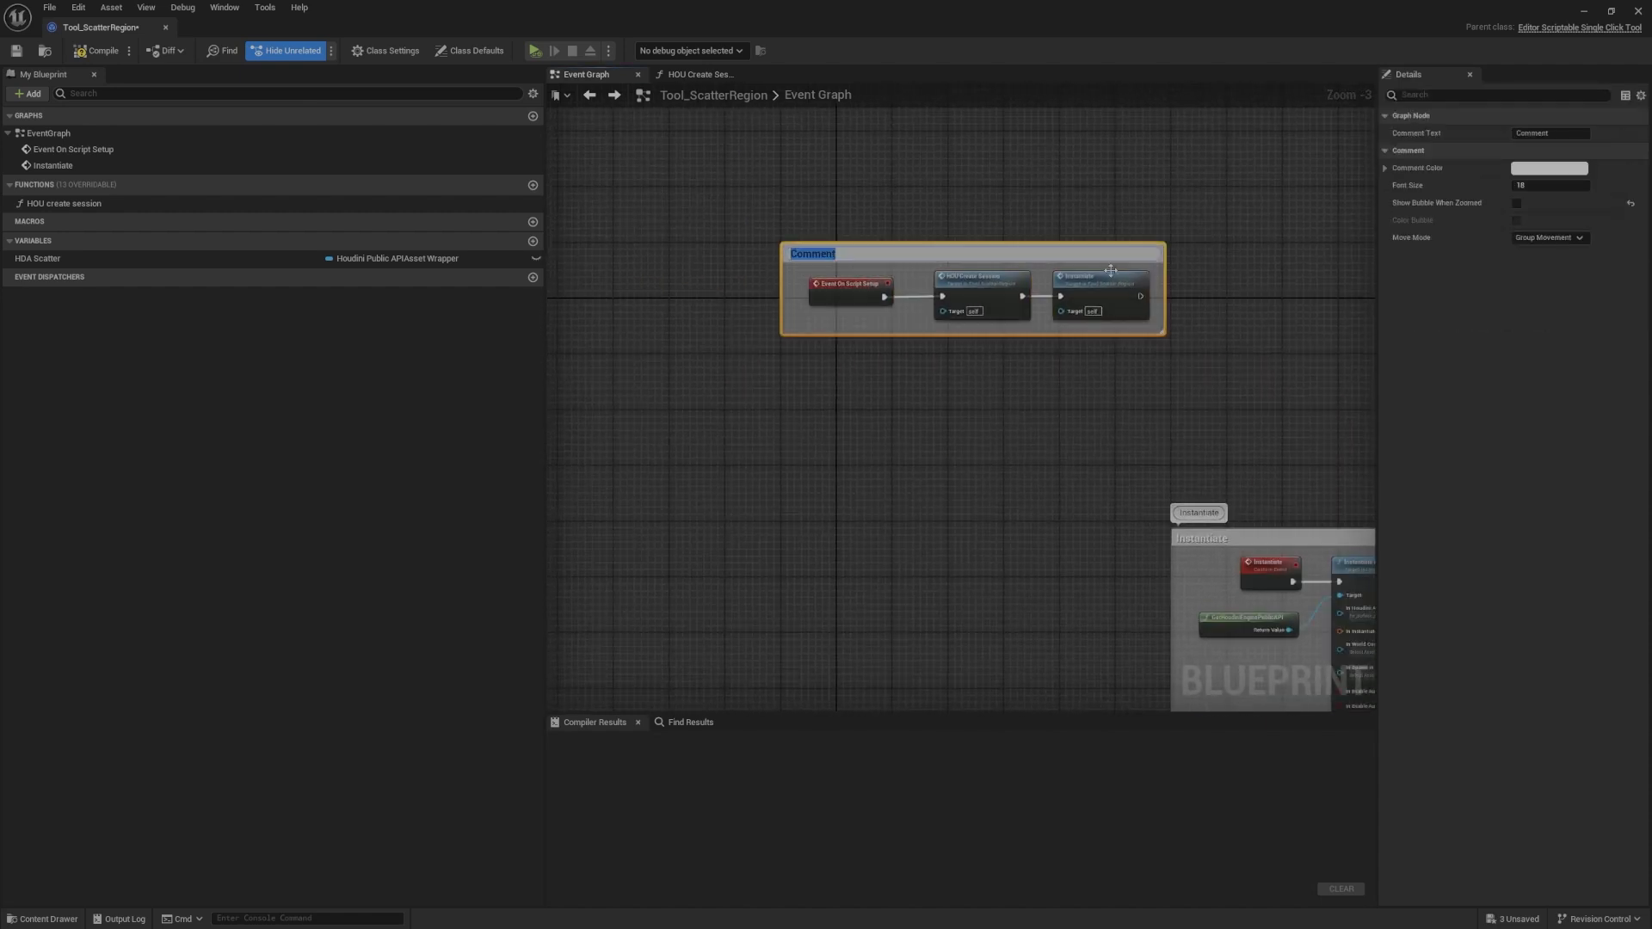
pyautogui.write('Setup')
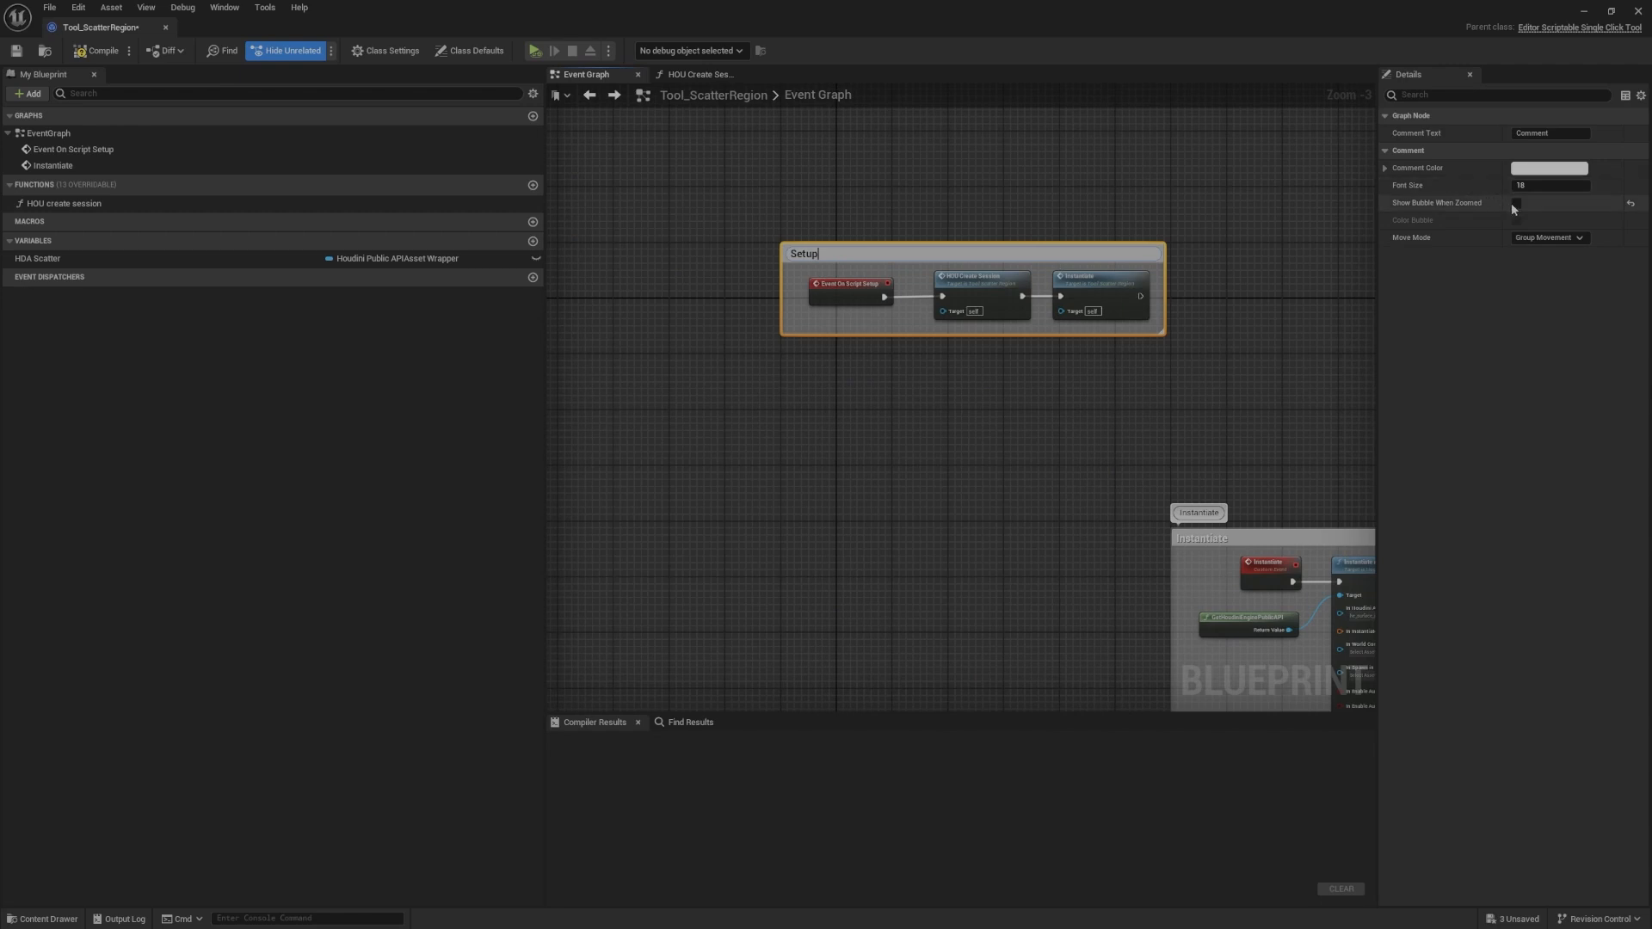
pyautogui.click(1514, 206)
pyautogui.scroll(-6, 952, 225)
pyautogui.click(952, 229)
pyautogui.moveTo(952, 229); pyautogui.dragTo(983, 291, button='right')
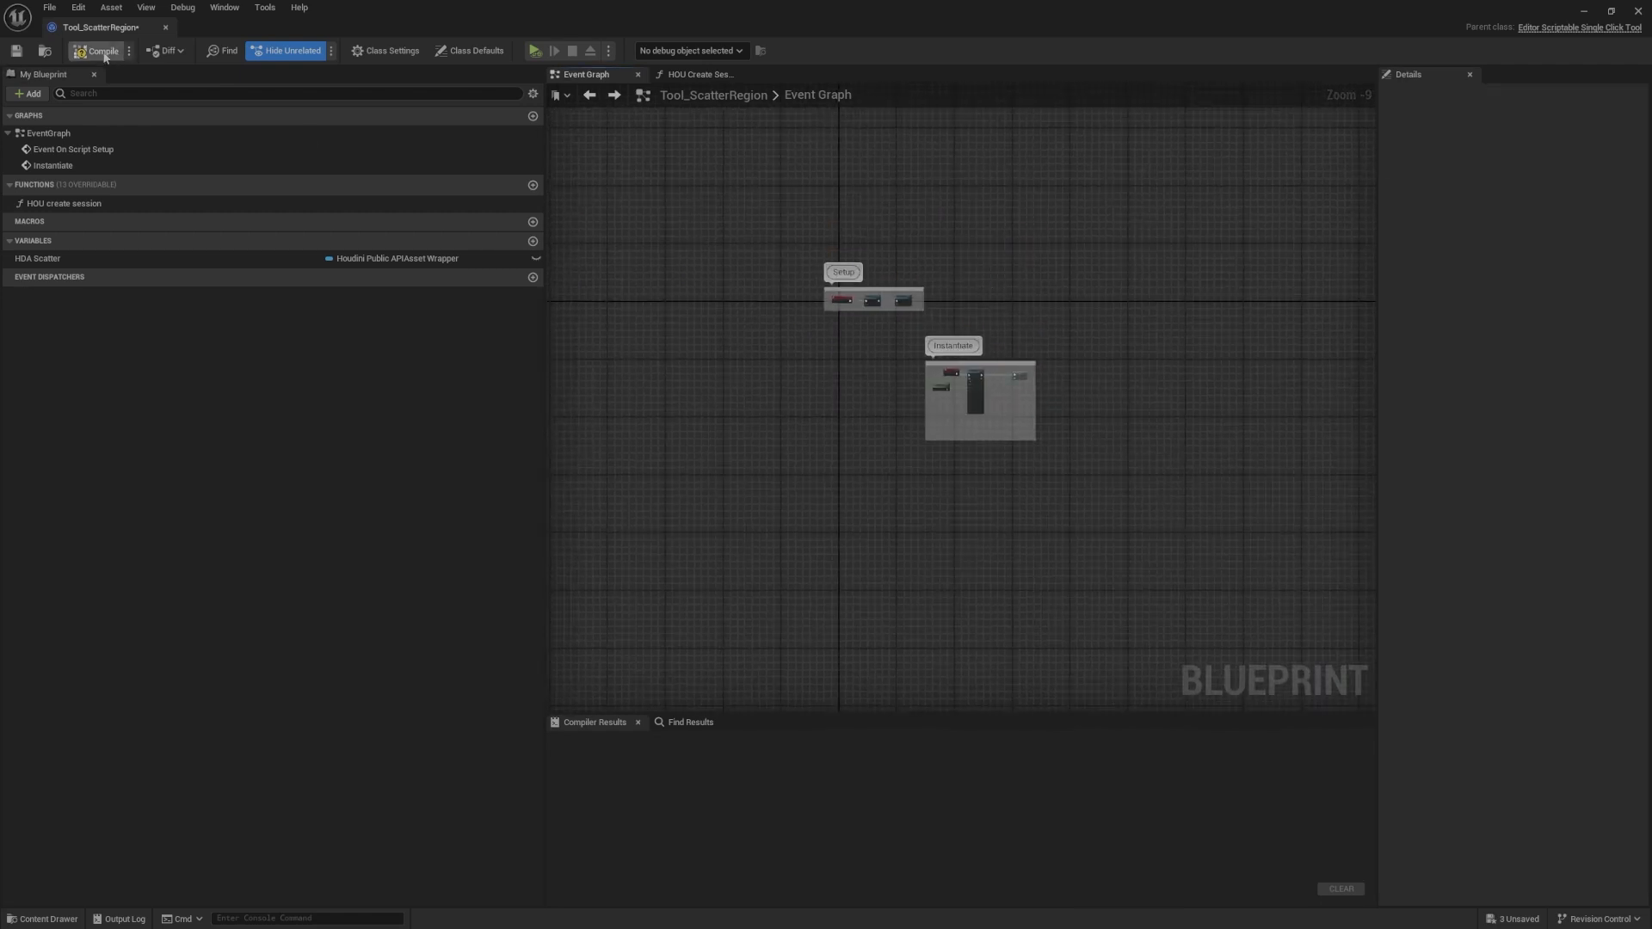
# Step: Compile the Tool_ScatterRegion blueprint
pyautogui.click(105, 56)
pyautogui.scroll(6, 1022, 362)
pyautogui.scroll(3, 923, 244)
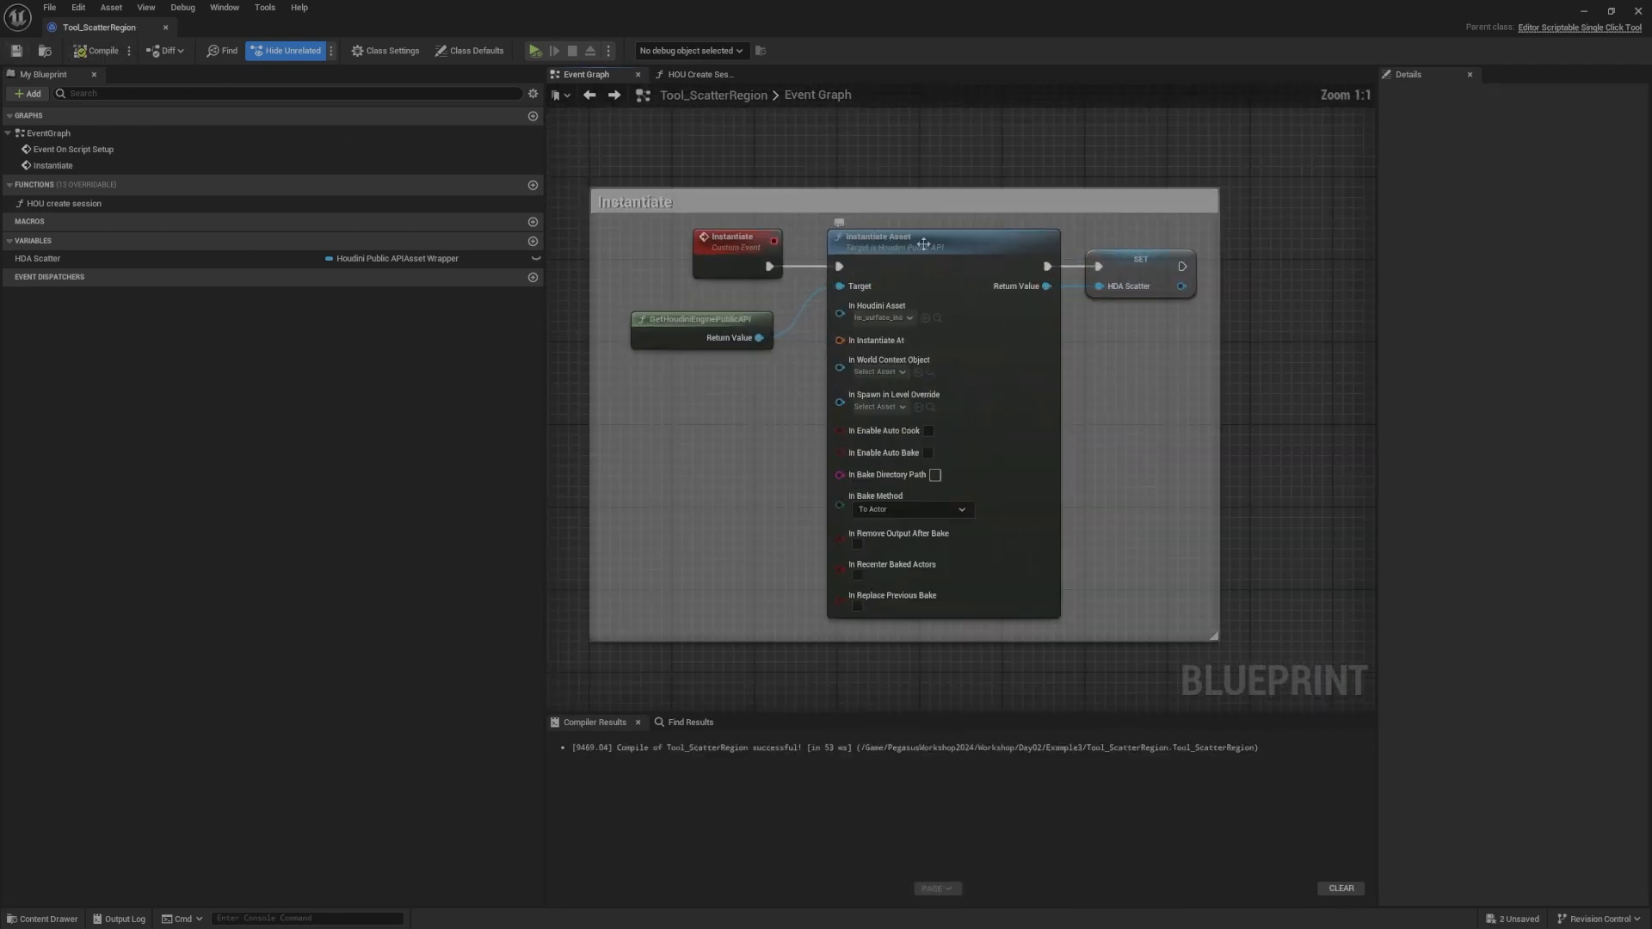
# Step: Move the Instantiate comment together with its nodes so that it sits beneath the Setup comment
pyautogui.moveTo(580, 161); pyautogui.dragTo(1105, 482)
pyautogui.moveTo(1051, 485); pyautogui.dragTo(1050, 390)
pyautogui.scroll(-5, 989, 313)
pyautogui.moveTo(1032, 332); pyautogui.dragTo(1043, 503, button='right')
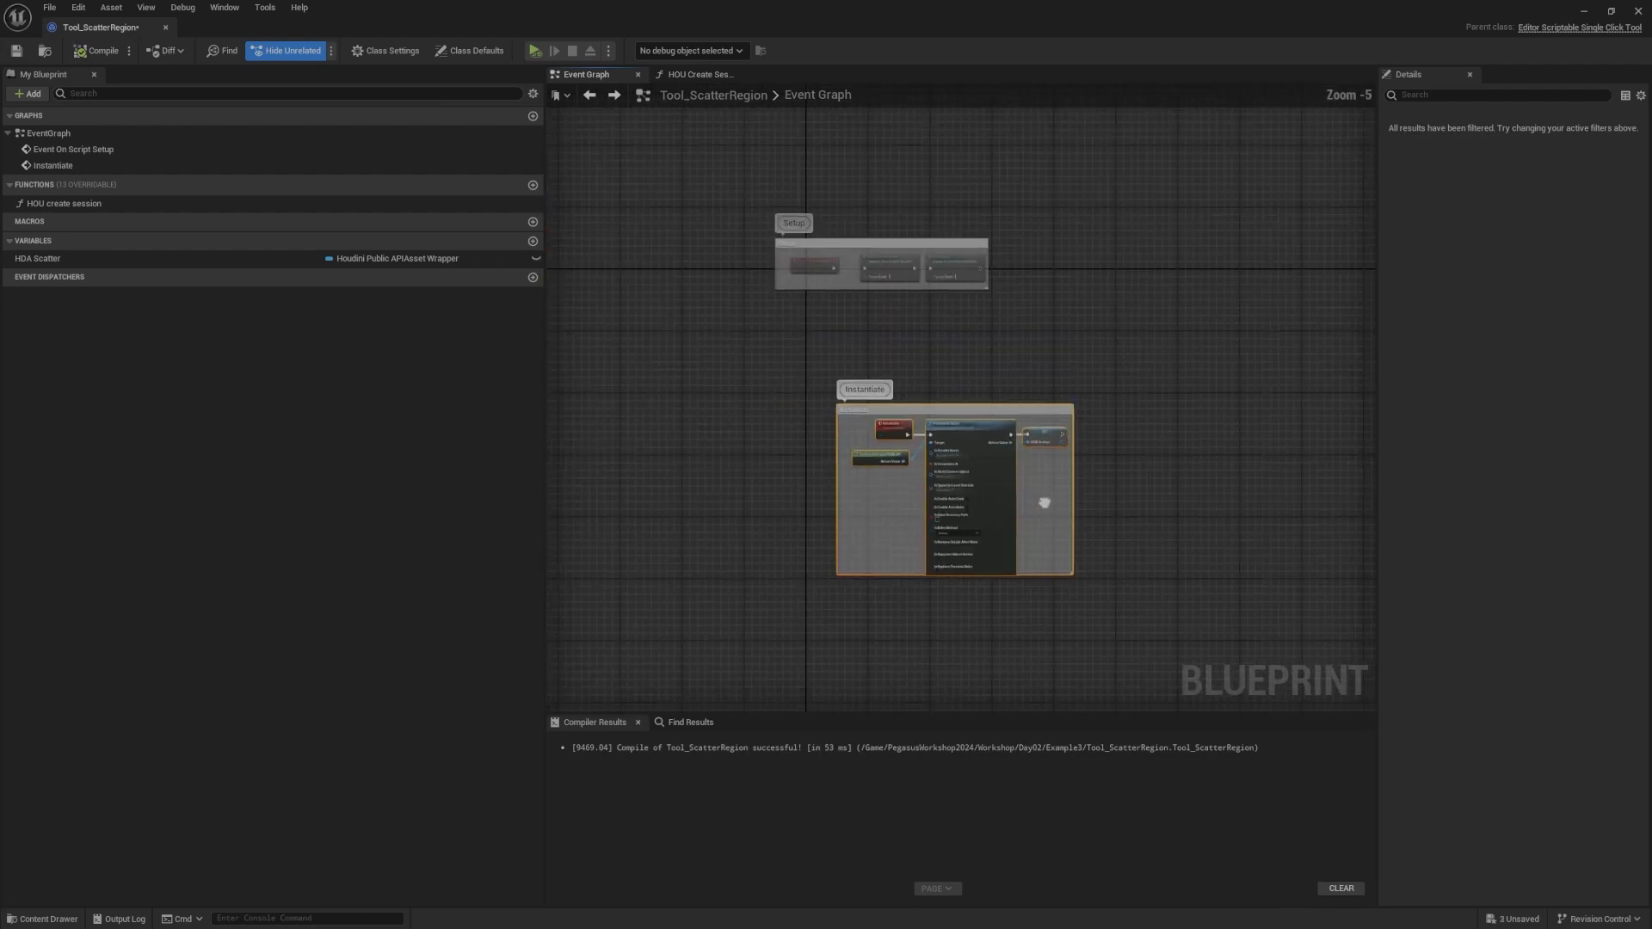
pyautogui.scroll(5, 955, 490)
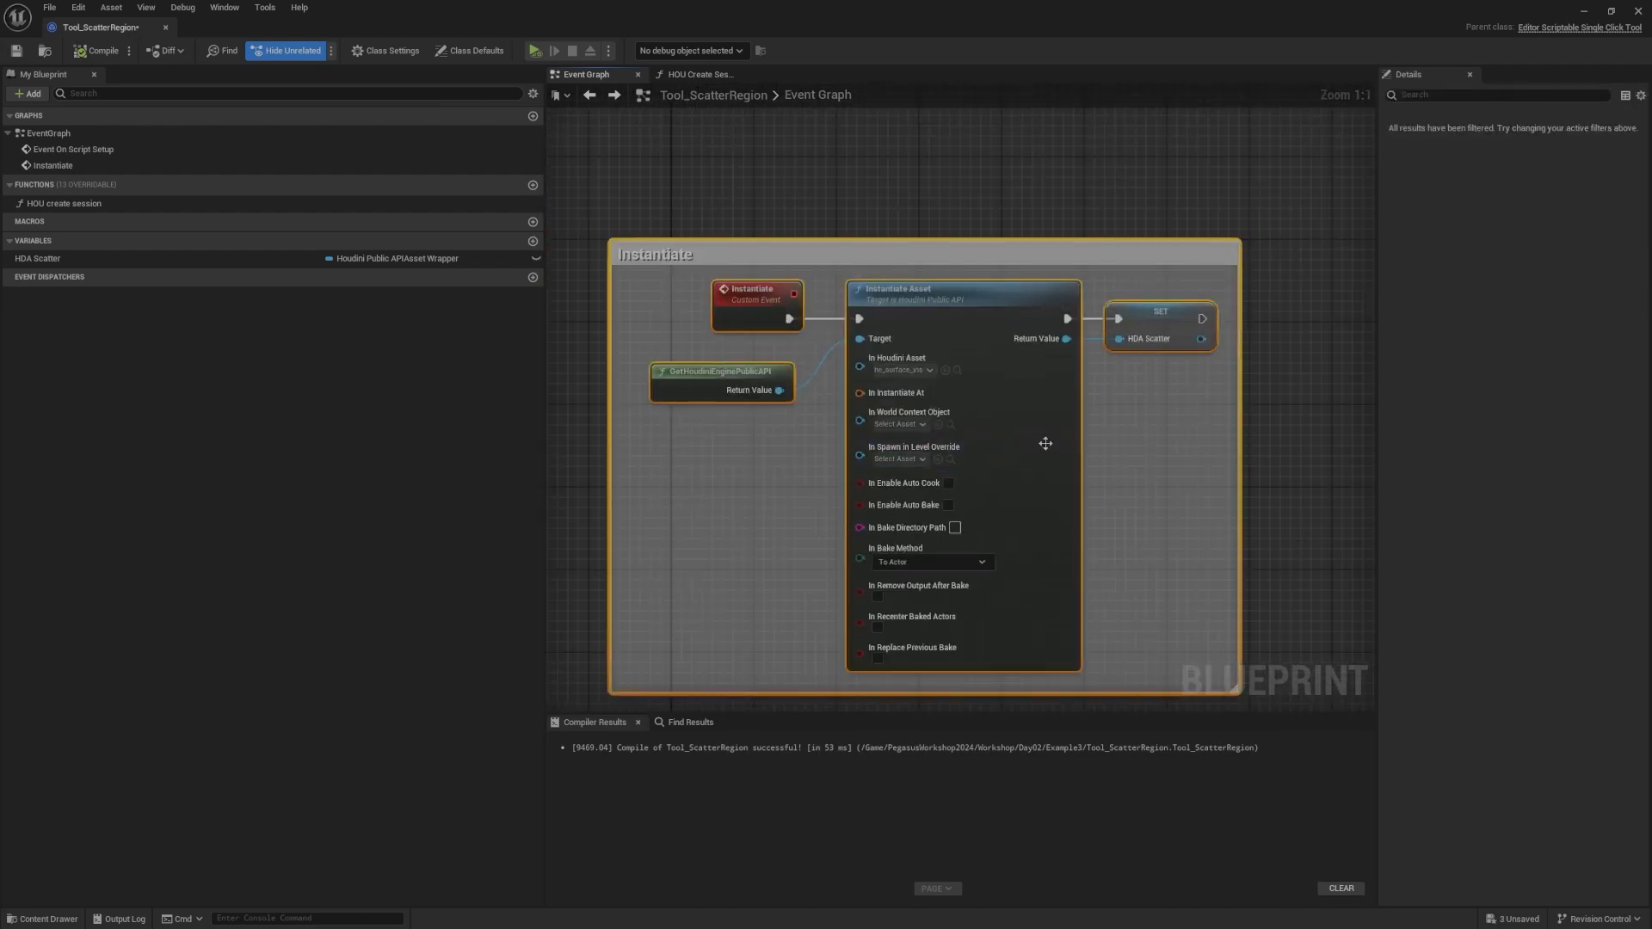
pyautogui.moveTo(1045, 443); pyautogui.dragTo(1014, 464)
pyautogui.click(1109, 241)
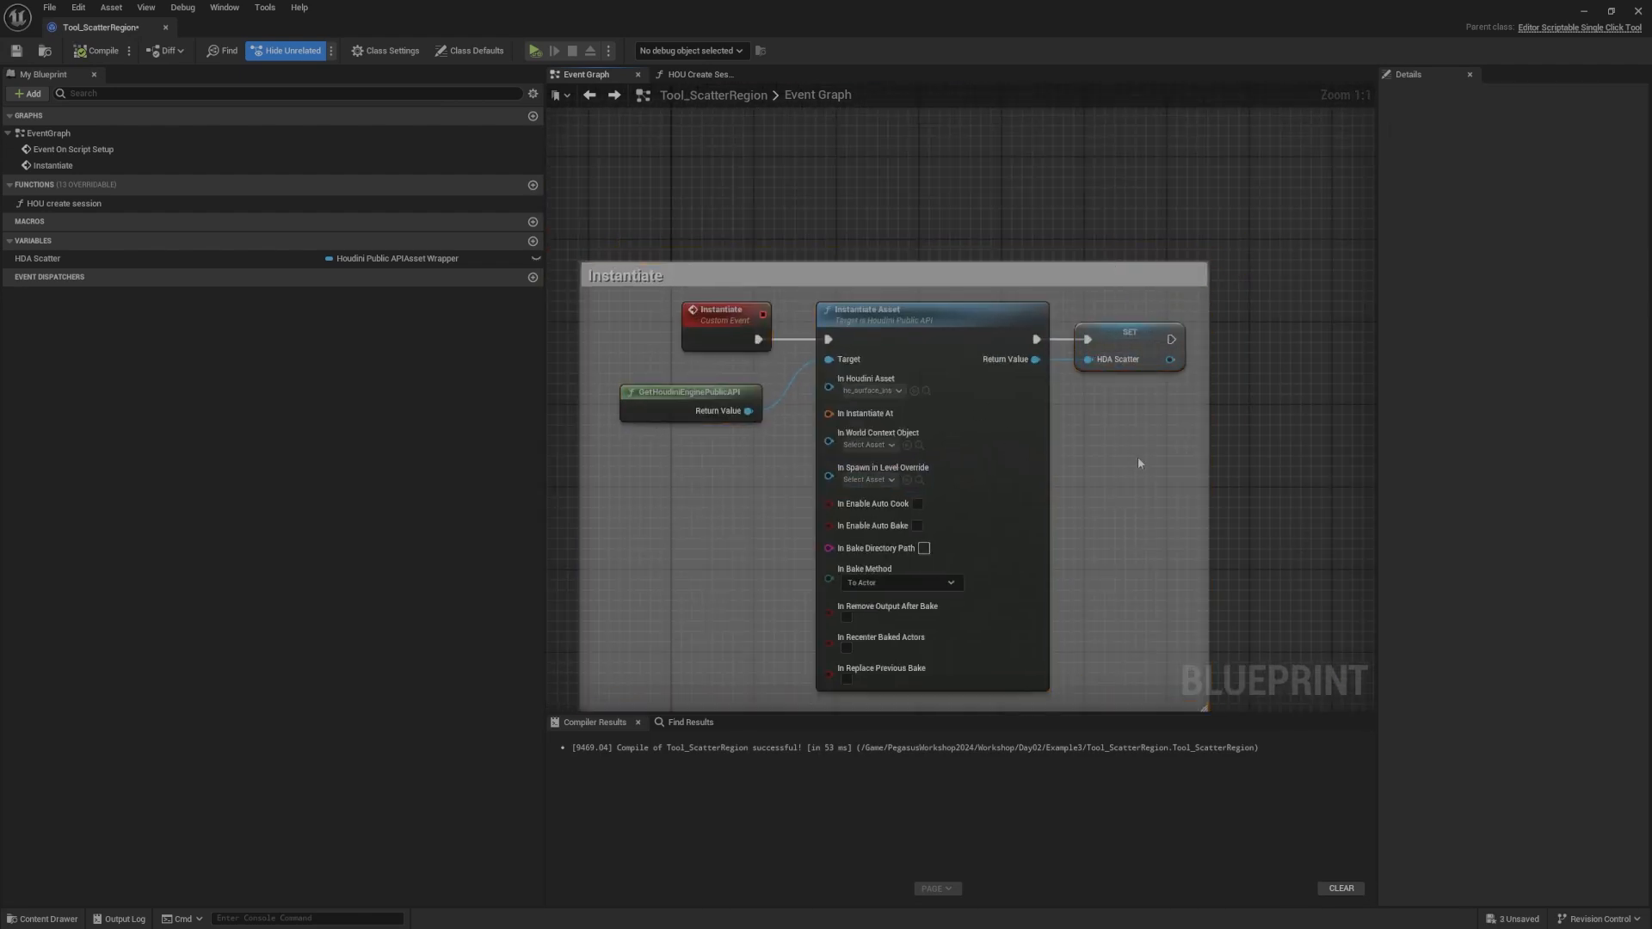
pyautogui.moveTo(1153, 456); pyautogui.dragTo(1085, 426, button='right')
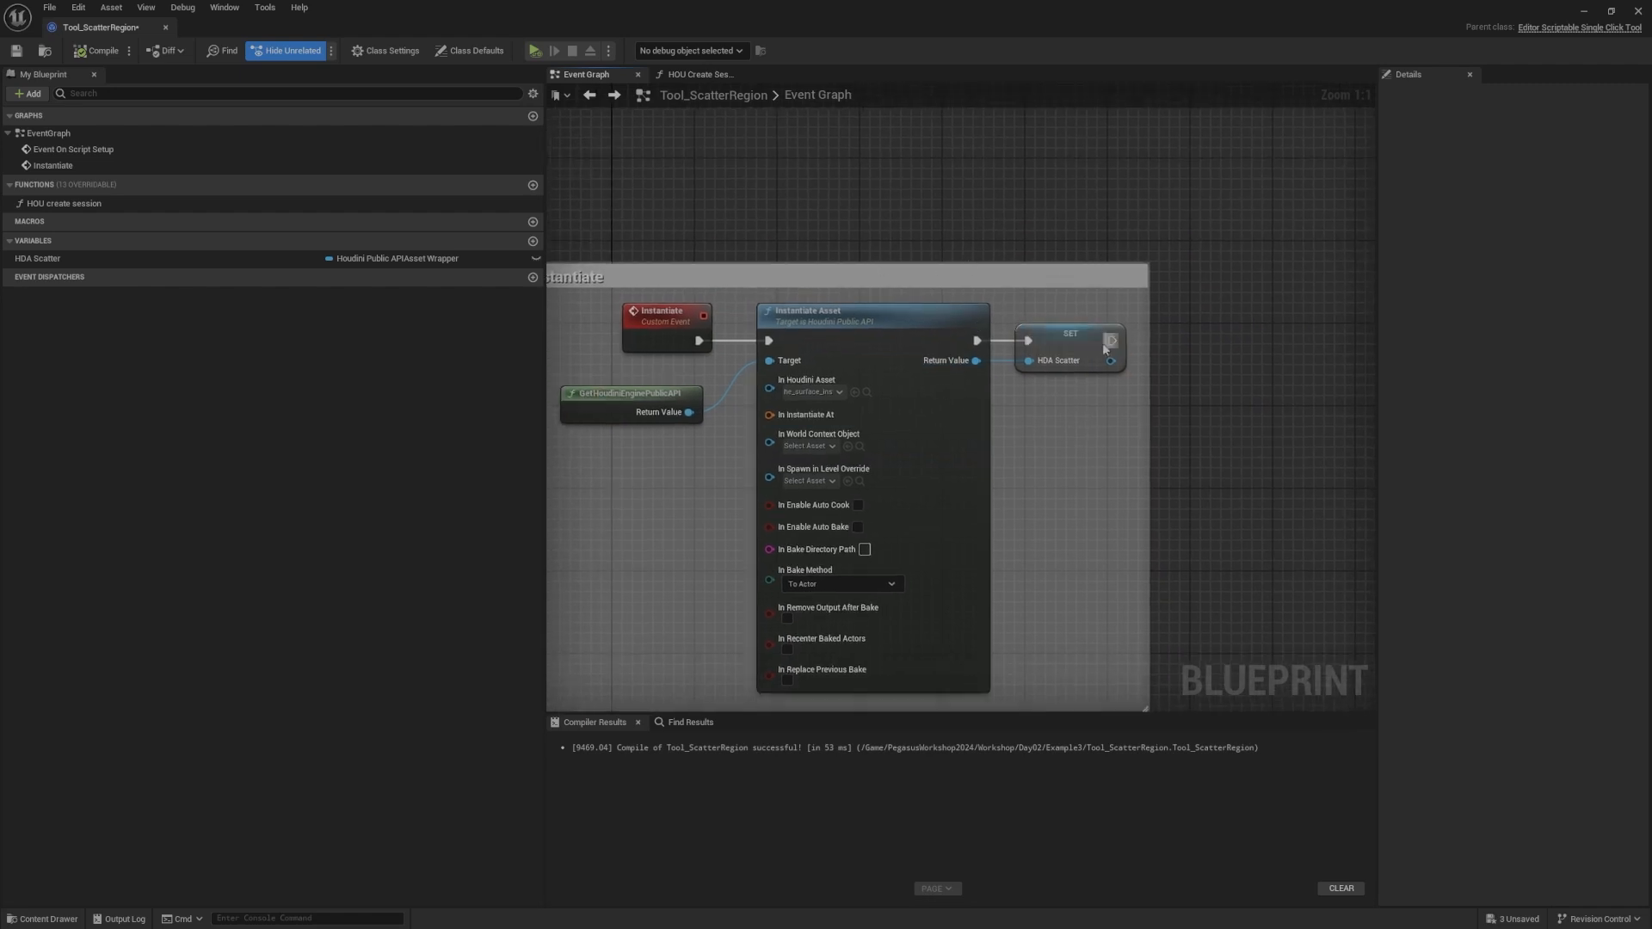
# Step: Browse from the Instantiate Asset node to its he_surface_instancer asset and instantiate that asset in the level
pyautogui.scroll(-6, 1086, 267)
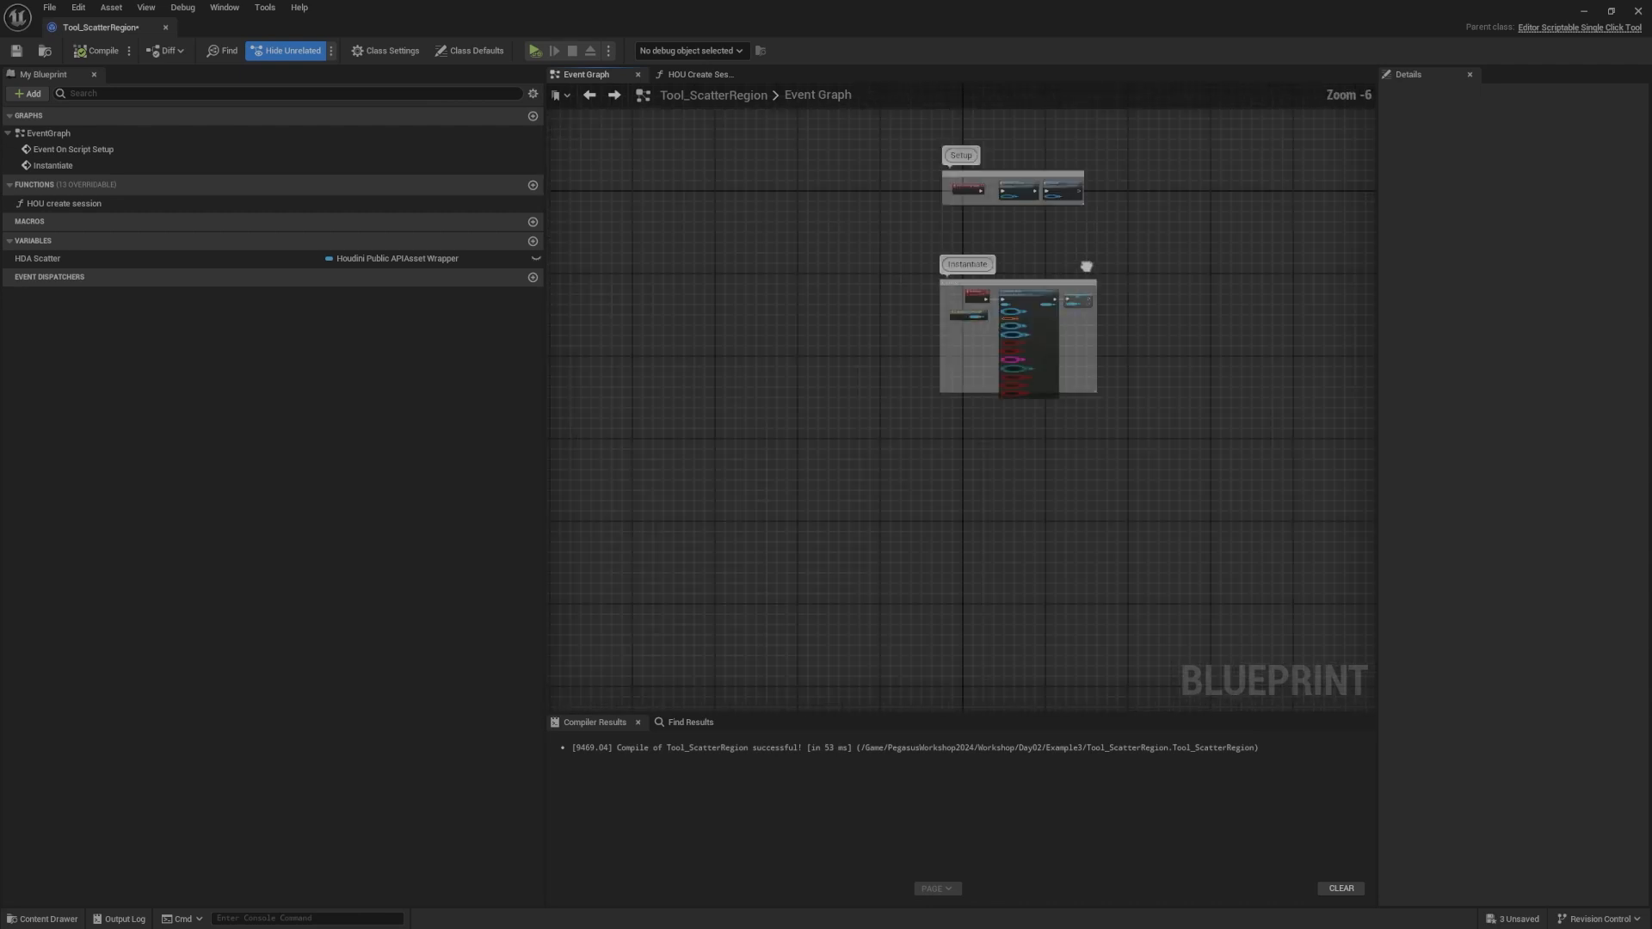
pyautogui.scroll(2, 1003, 387)
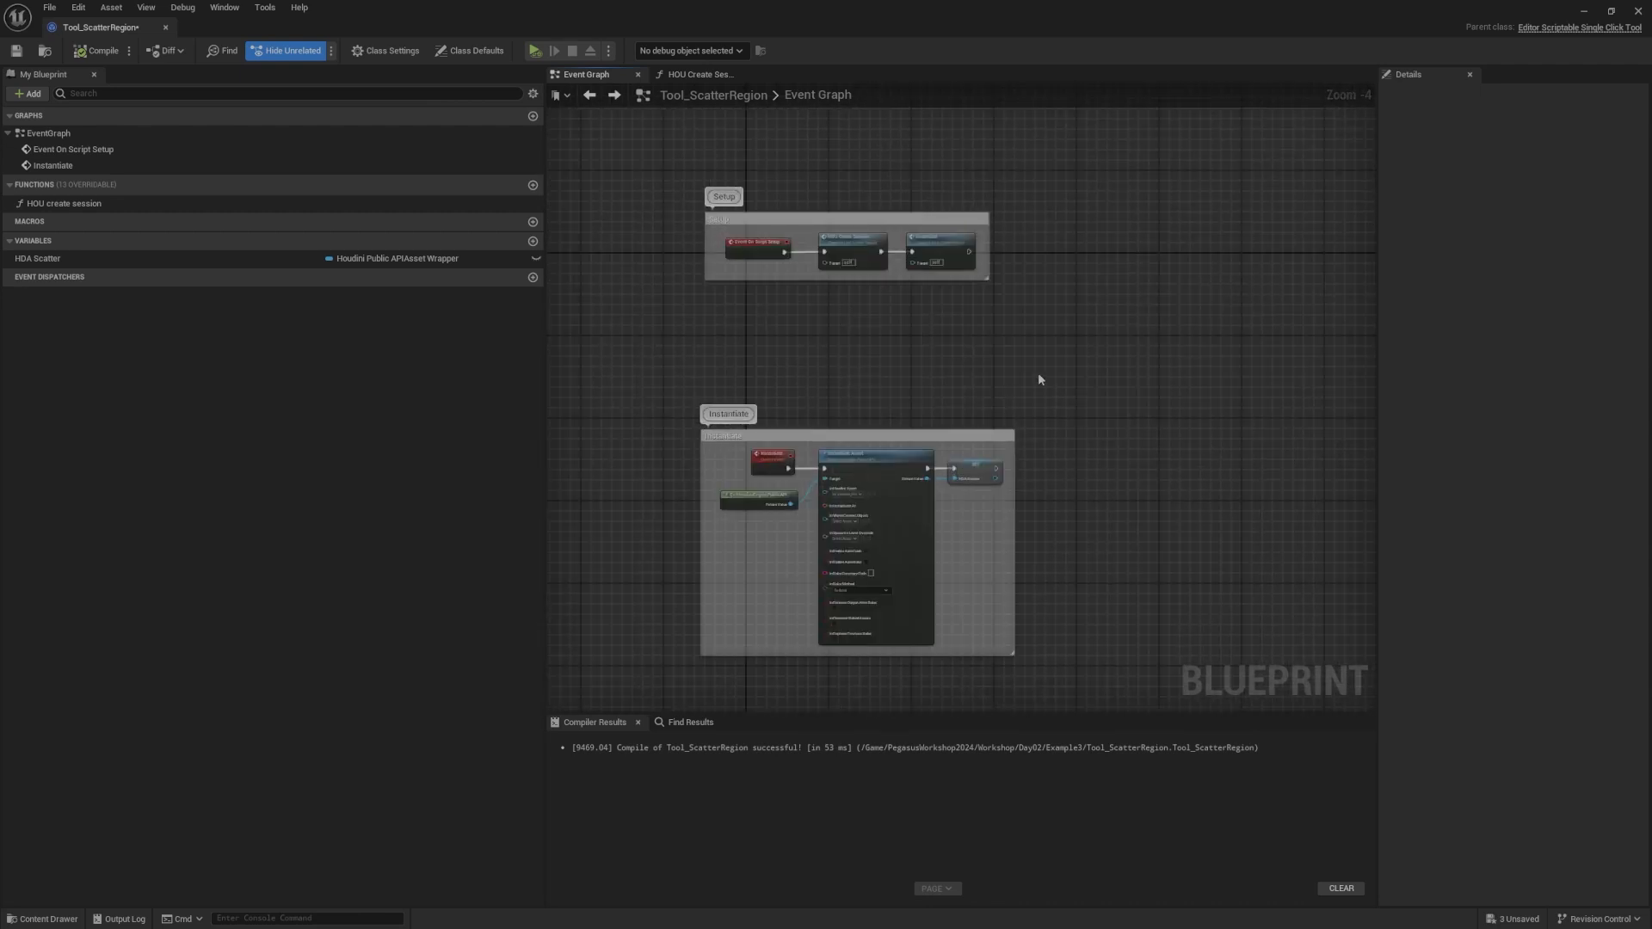
pyautogui.scroll(4, 988, 479)
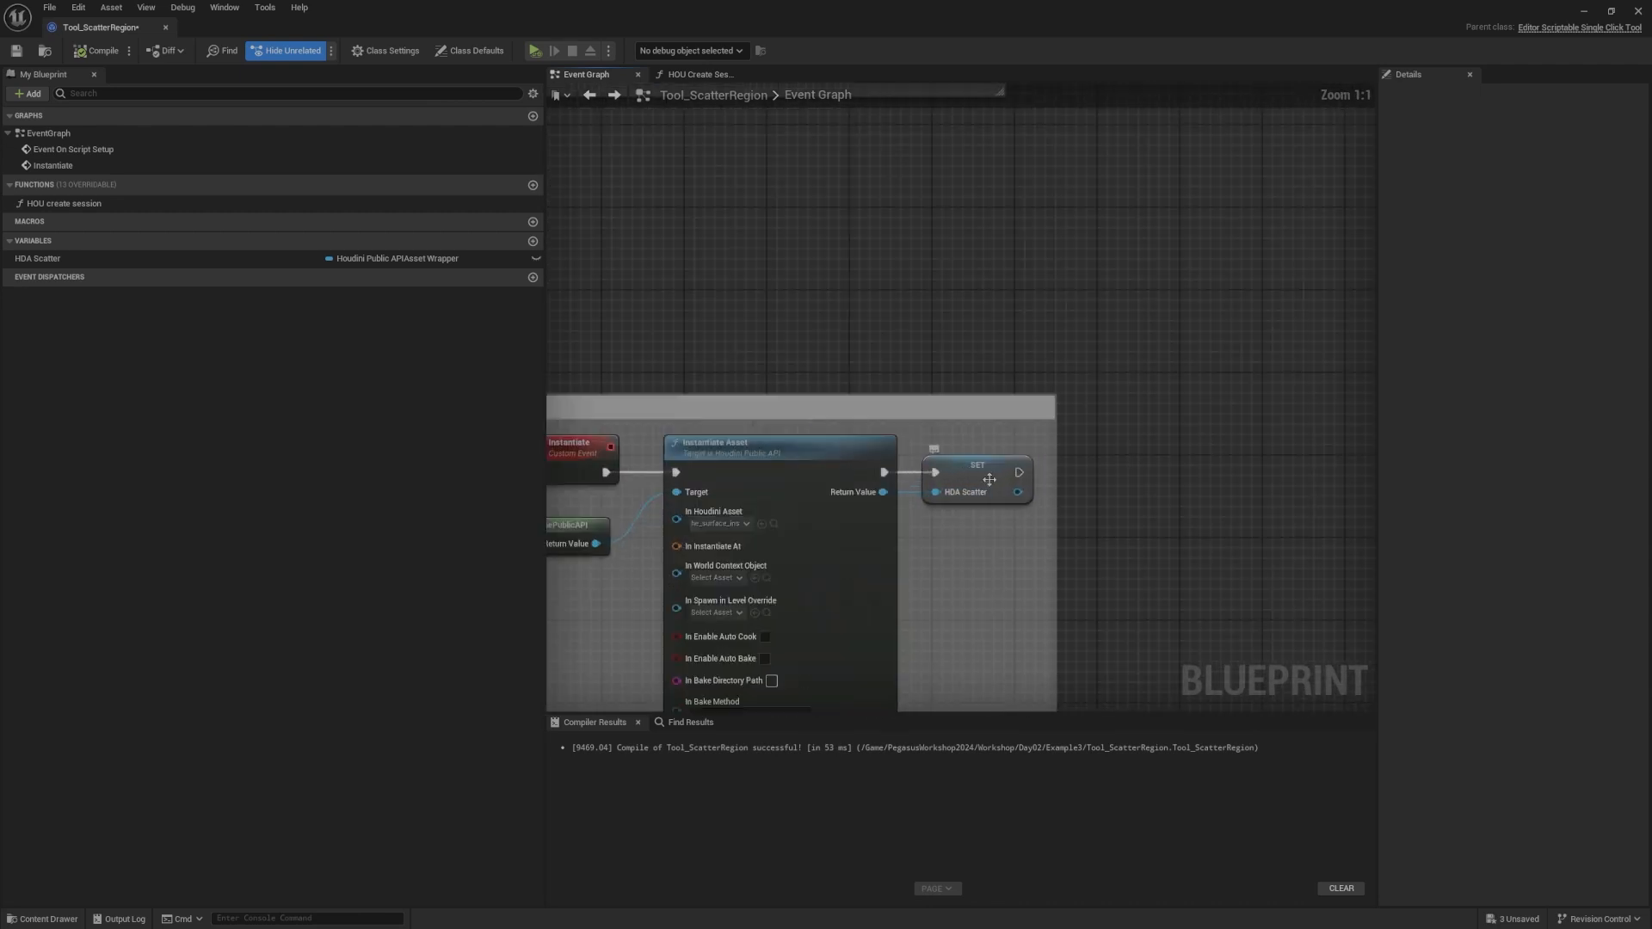
pyautogui.moveTo(895, 427); pyautogui.dragTo(977, 309, button='right')
pyautogui.moveTo(1079, 323); pyautogui.dragTo(1111, 287, button='right')
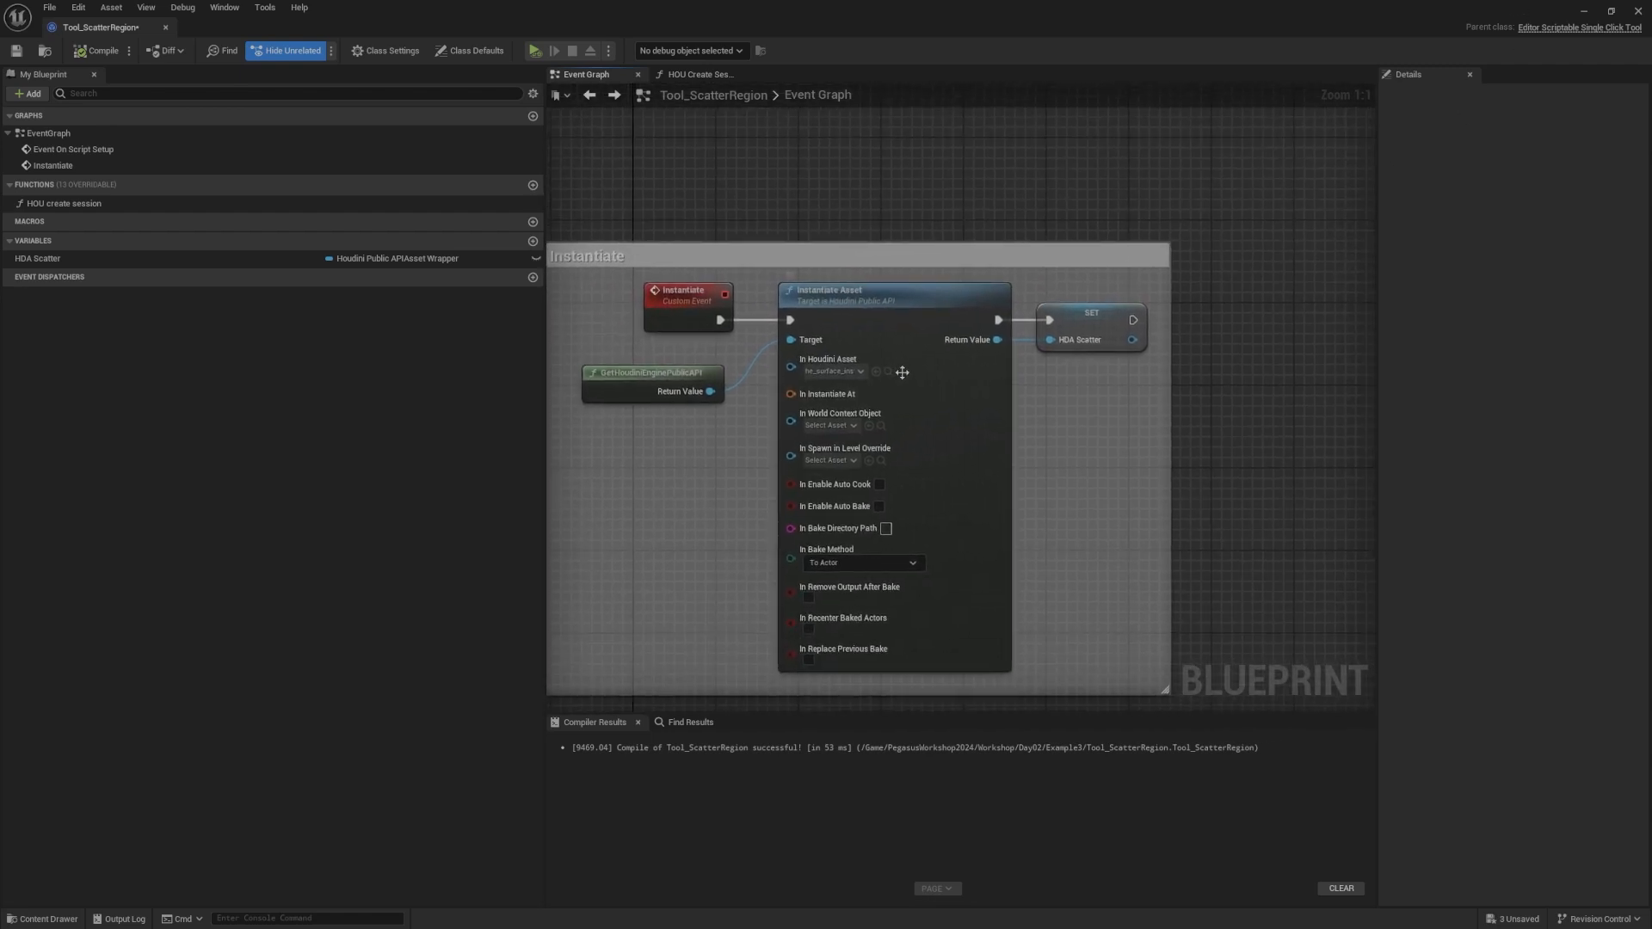
pyautogui.moveTo(1112, 158); pyautogui.dragTo(1132, 235, button='right')
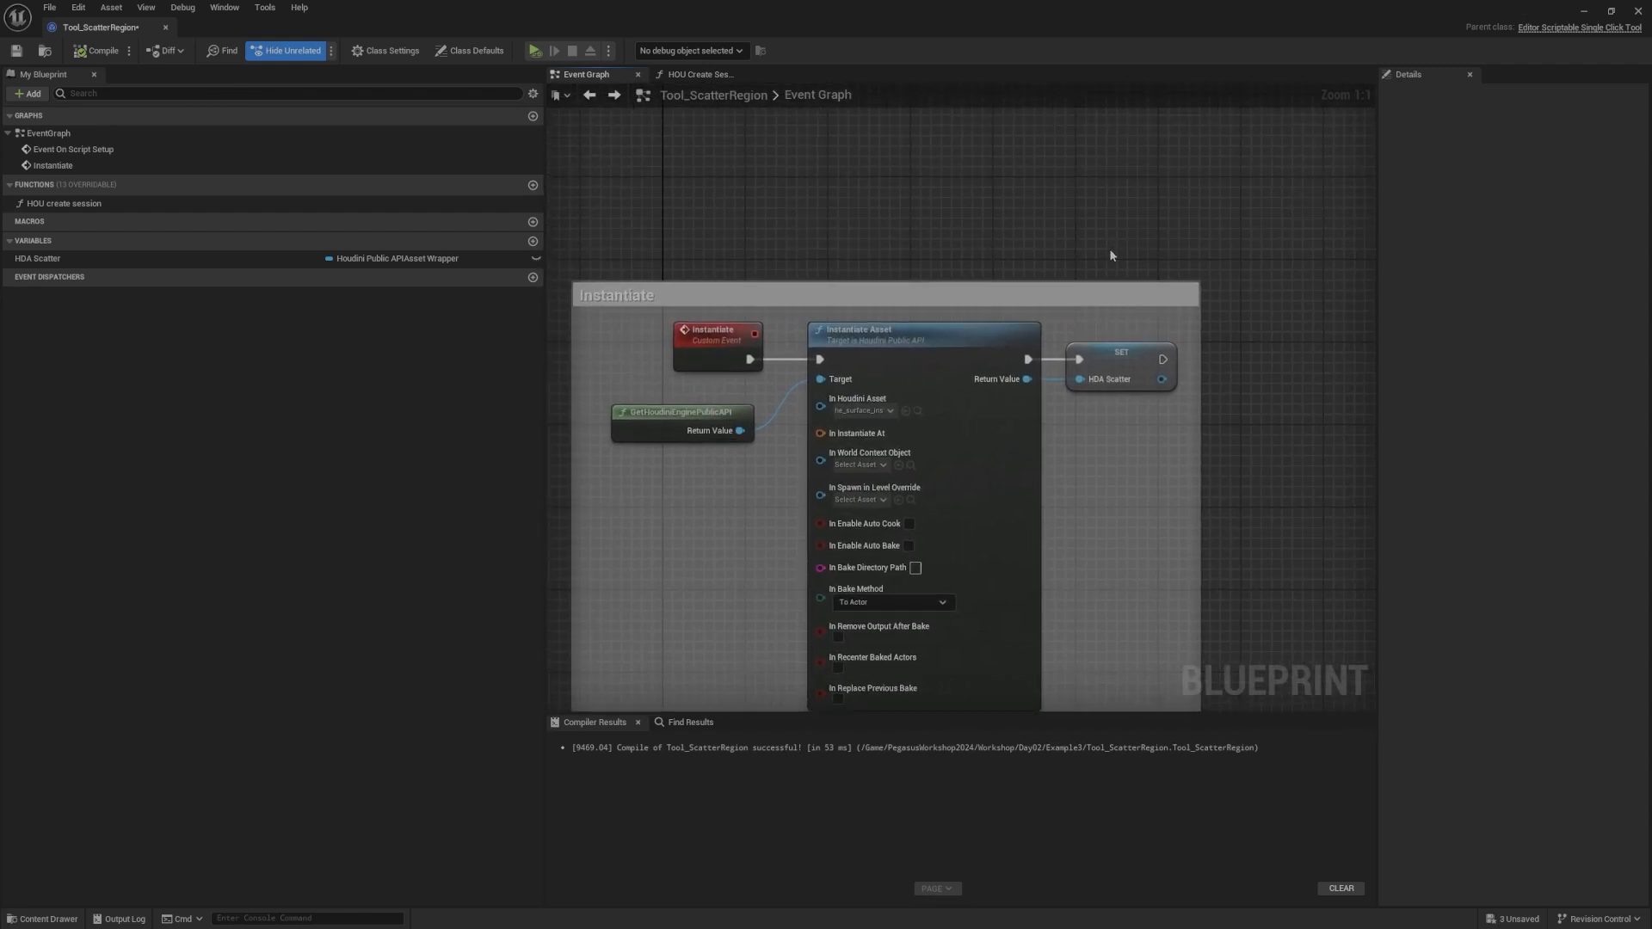
pyautogui.click(917, 411)
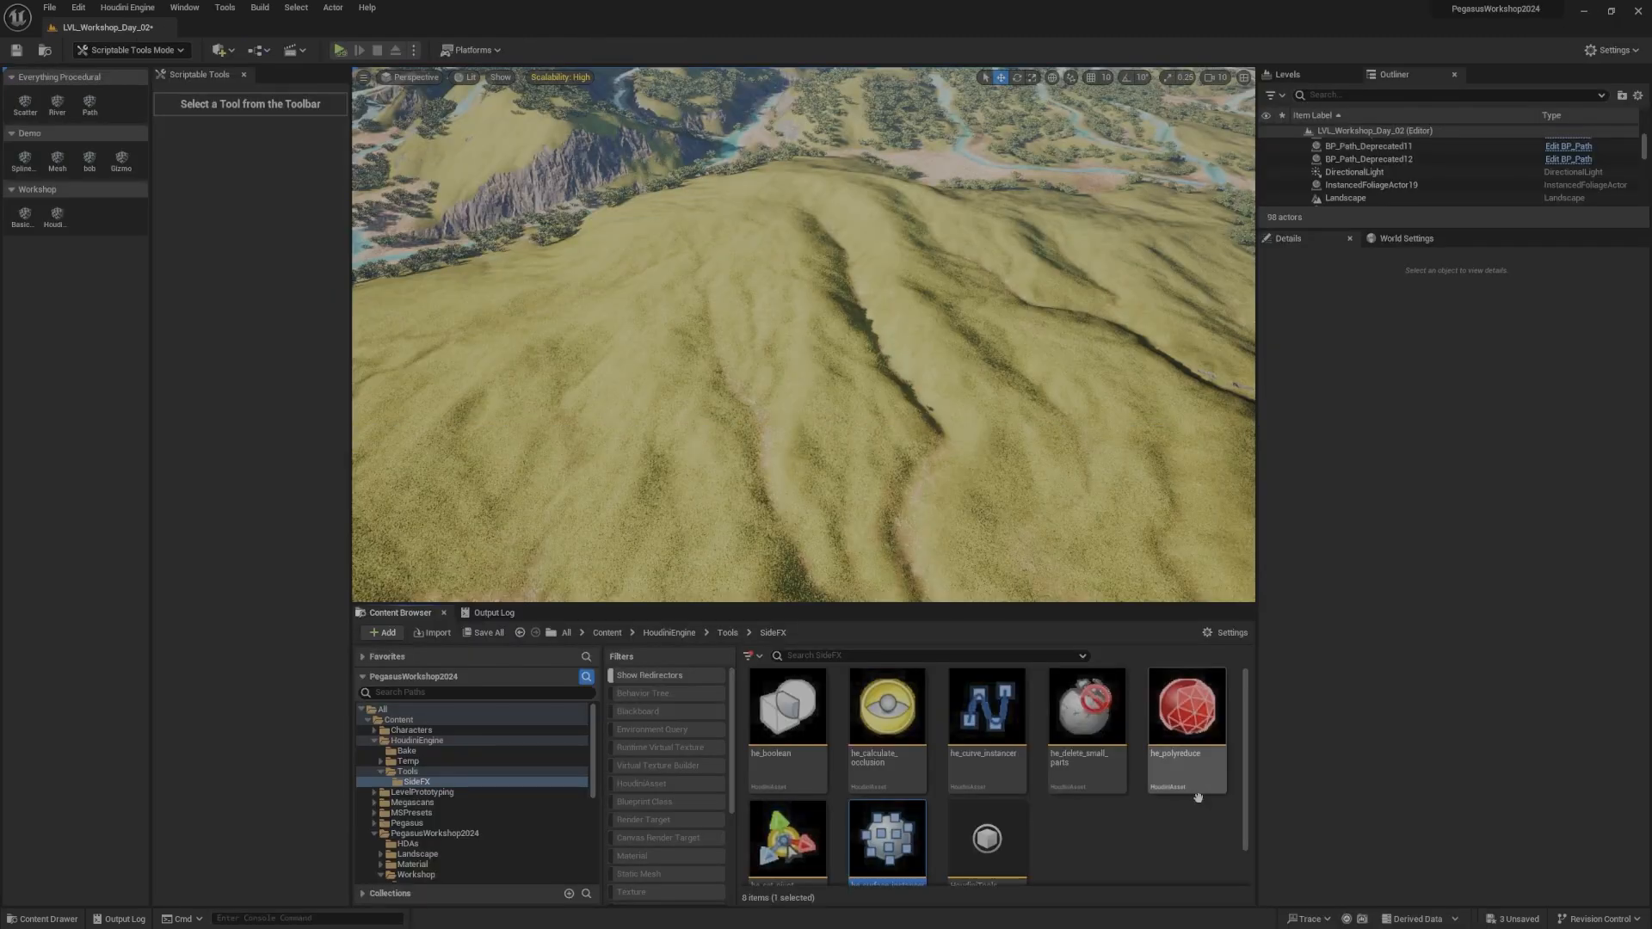
pyautogui.rightClick(892, 814)
pyautogui.click(964, 479)
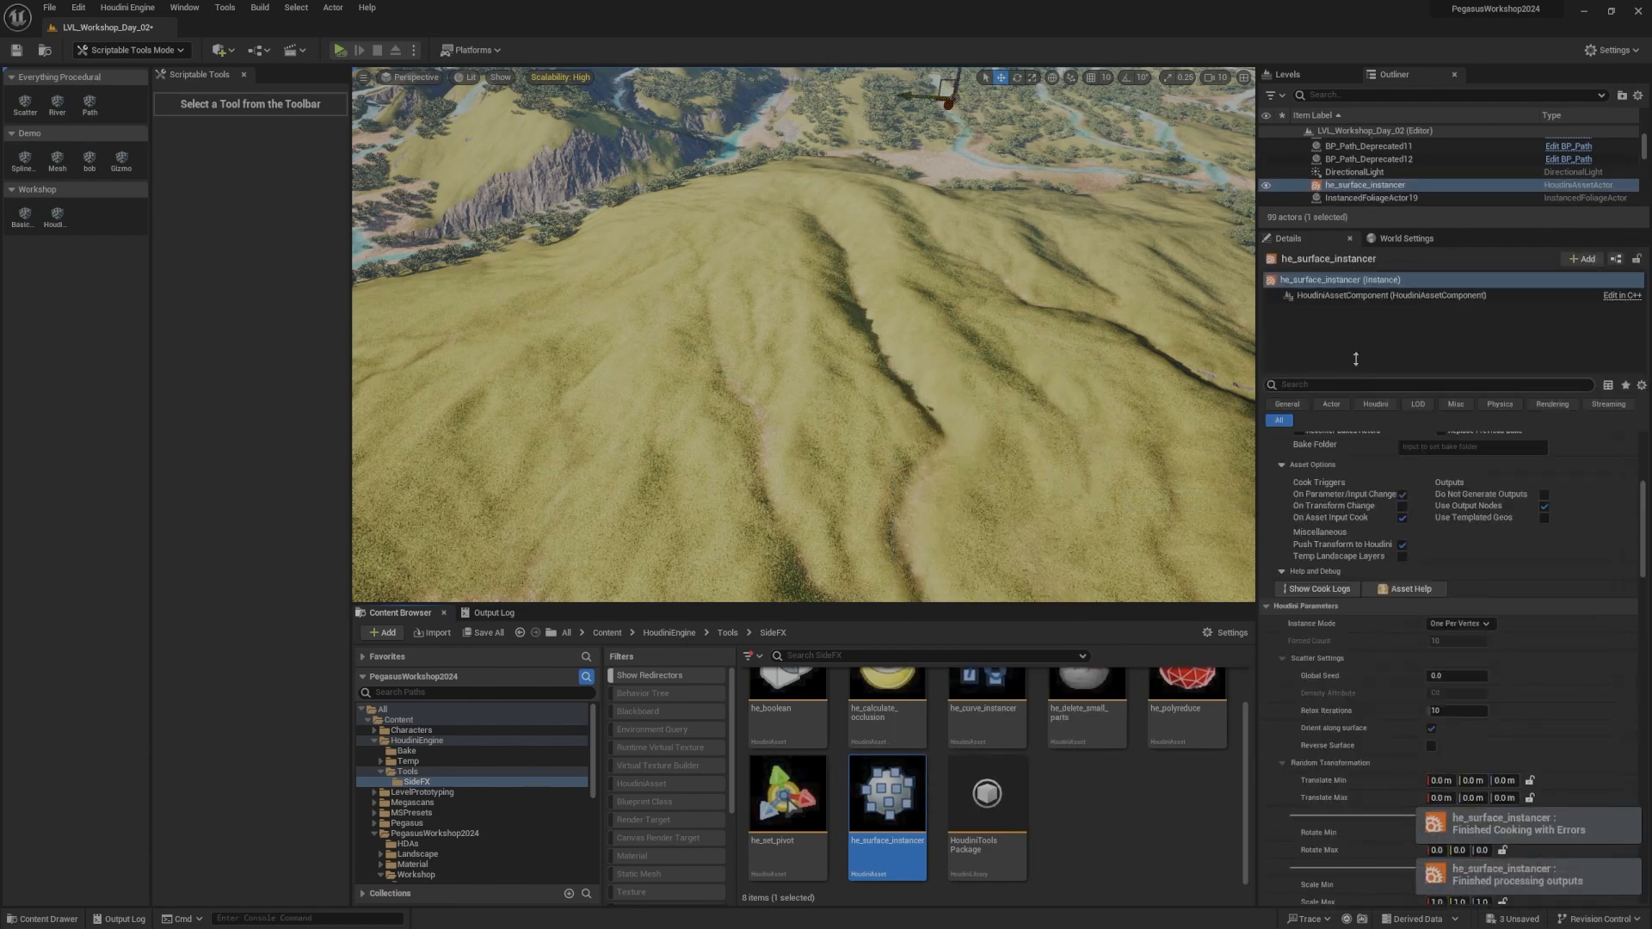
# Step: Examine the he_surface_instancer actor's Houdini parameters and its Surface and Instance inputs
pyautogui.scroll(-4, 1310, 565)
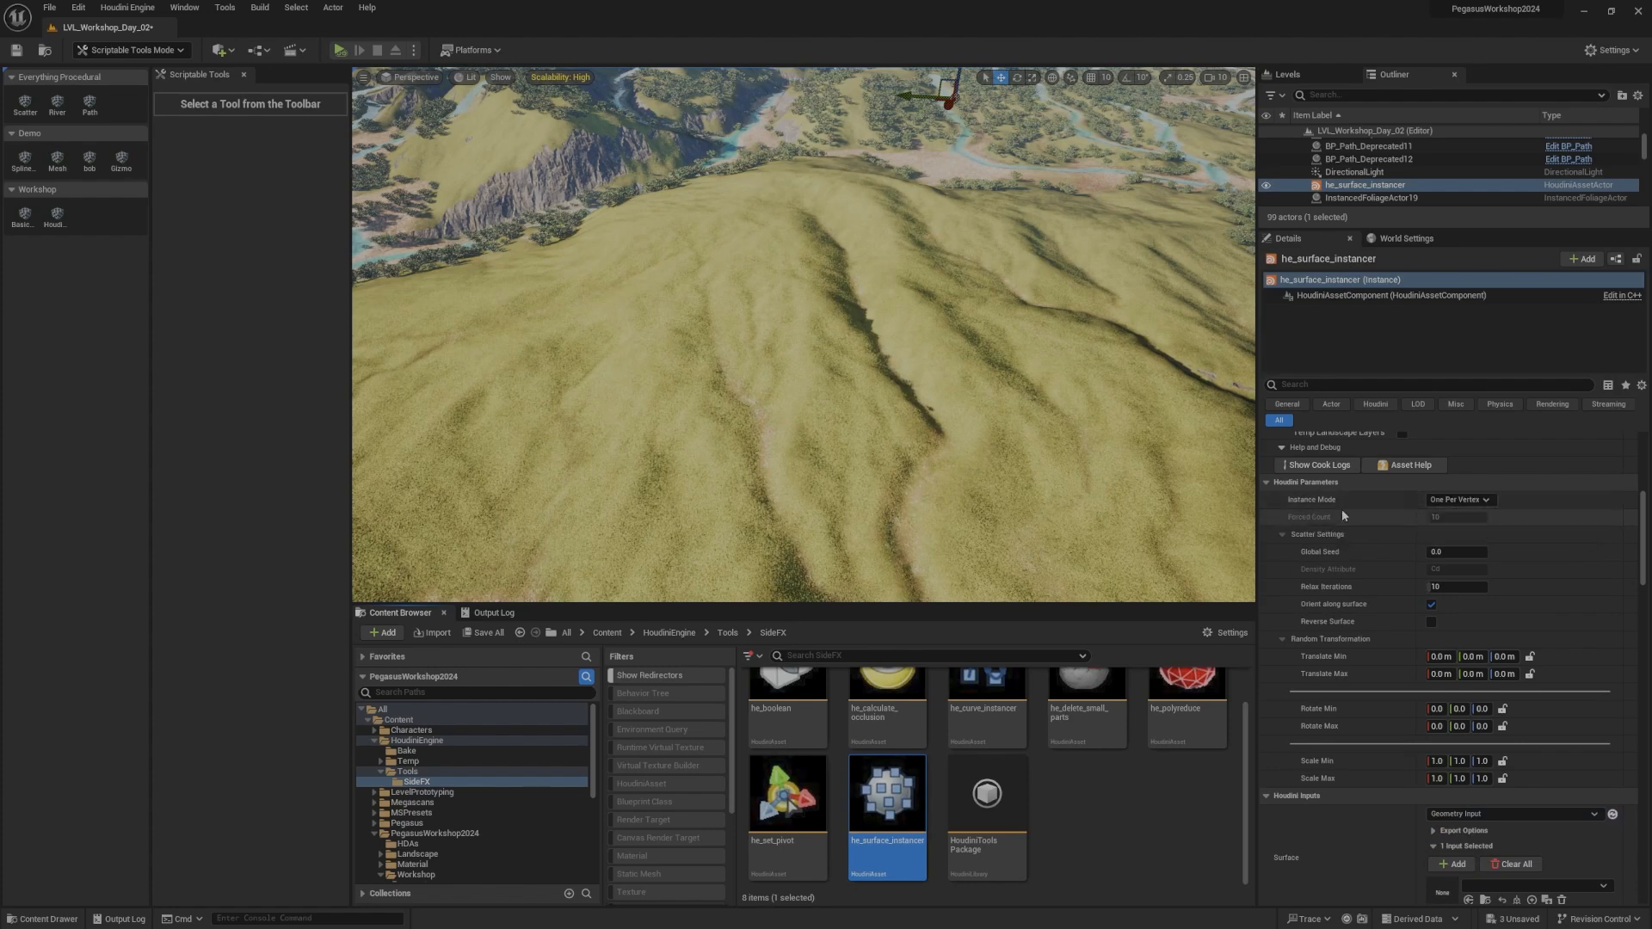
pyautogui.scroll(-2, 1341, 509)
pyautogui.scroll(2, 1347, 593)
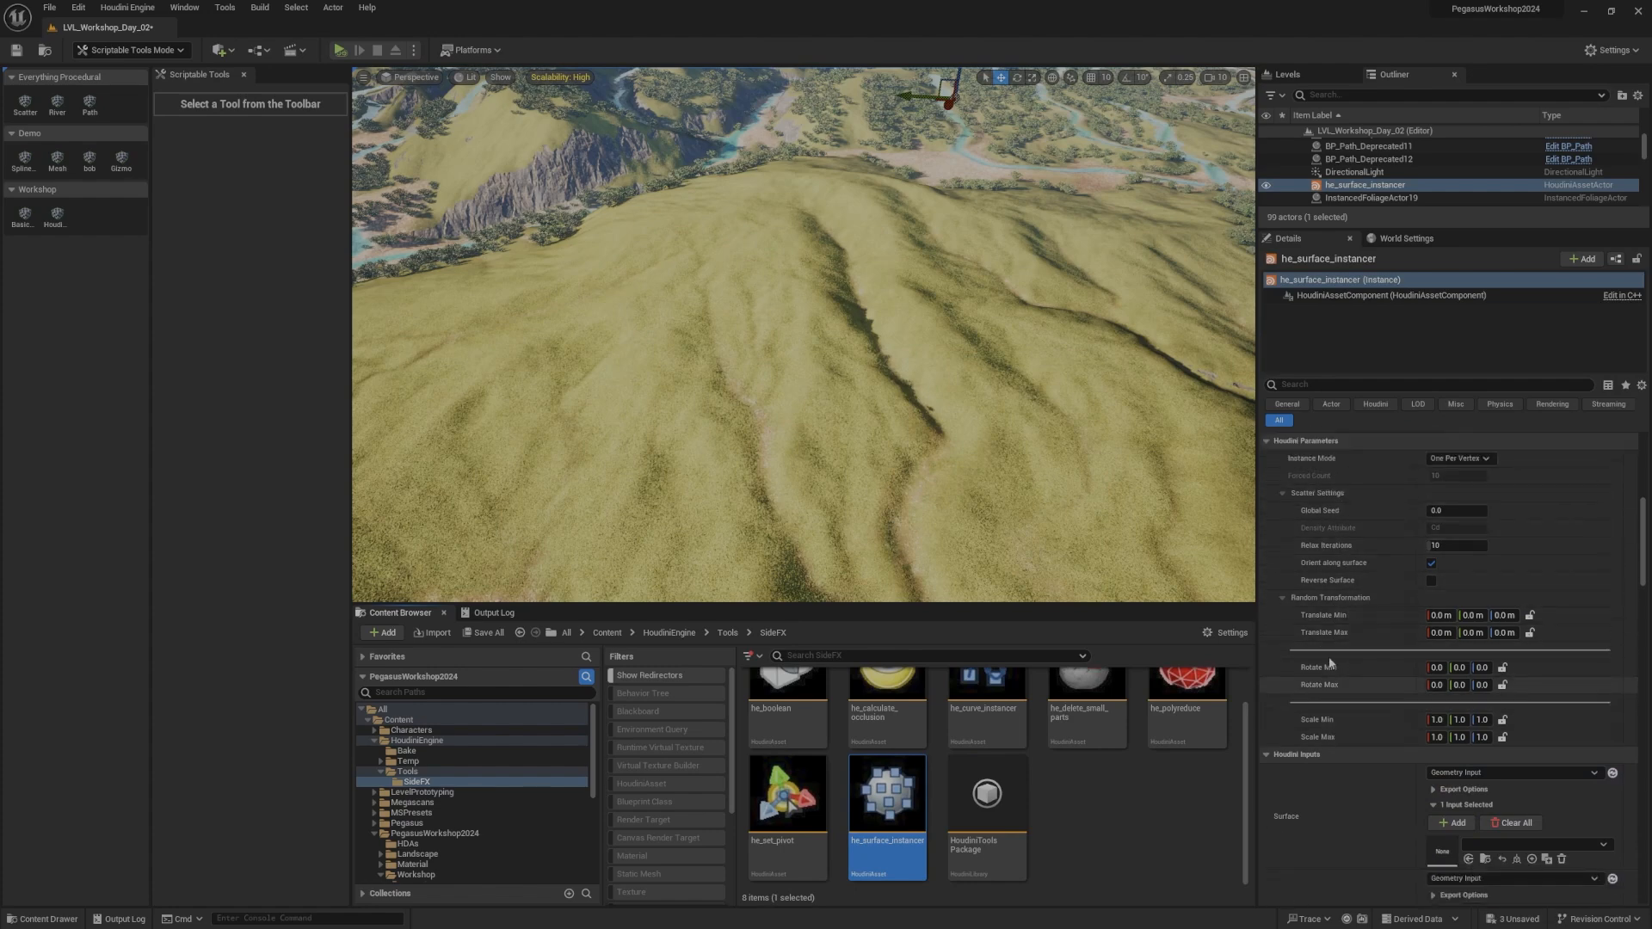
pyautogui.scroll(1, 1353, 603)
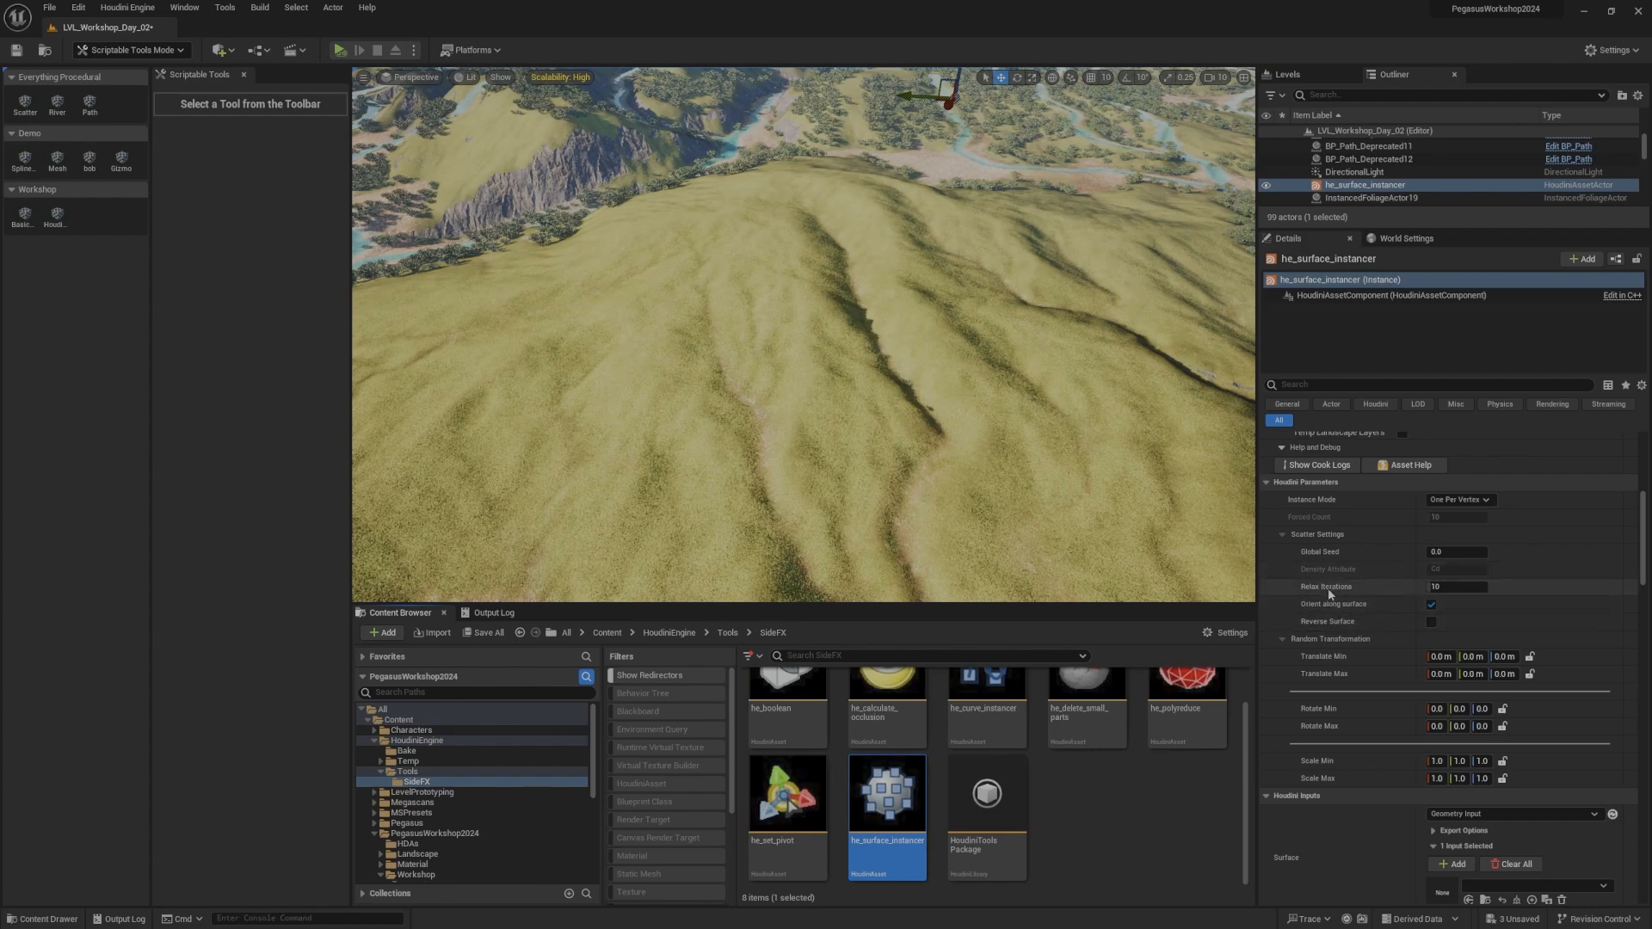
pyautogui.scroll(-3, 1340, 603)
pyautogui.scroll(-13, 1340, 603)
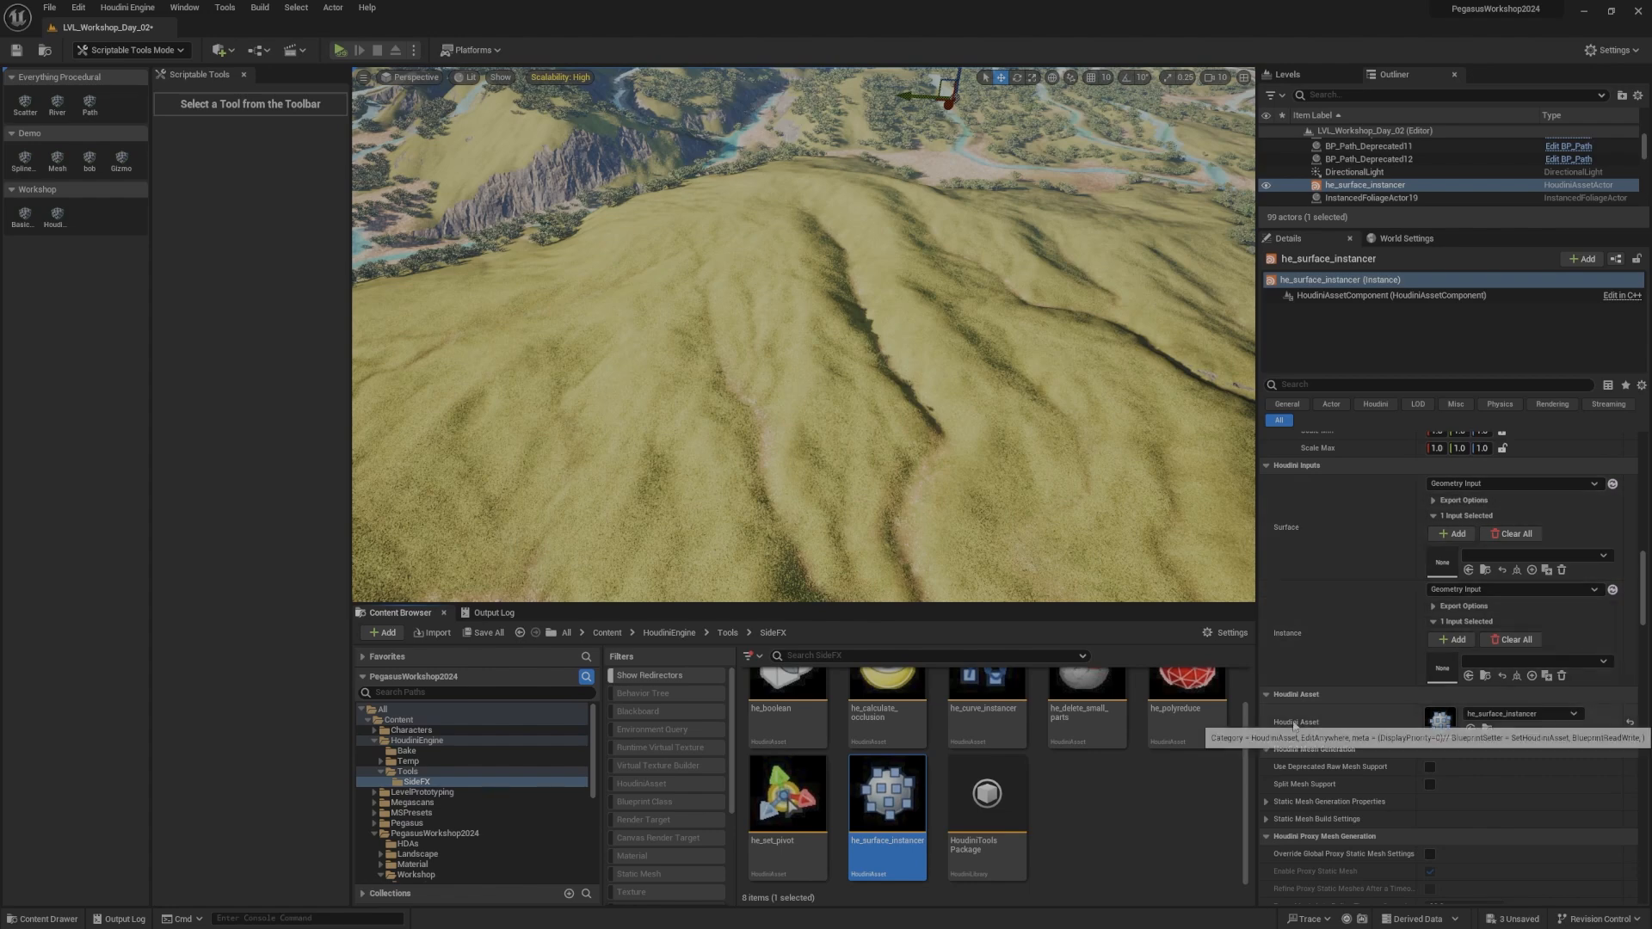
pyautogui.scroll(2, 1294, 689)
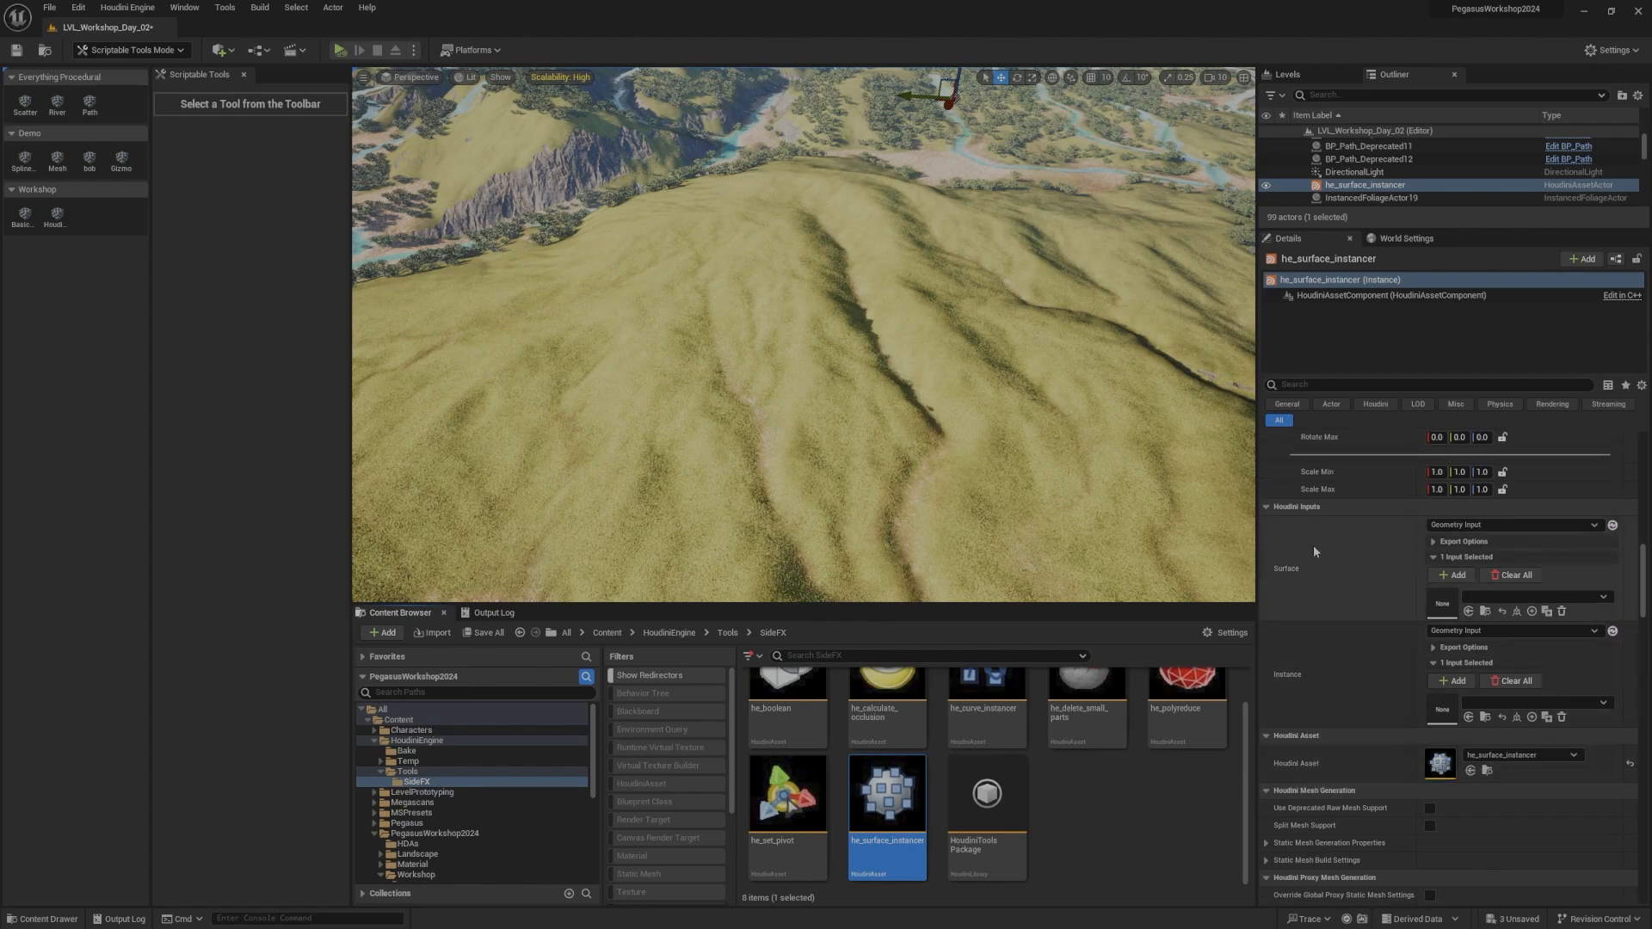
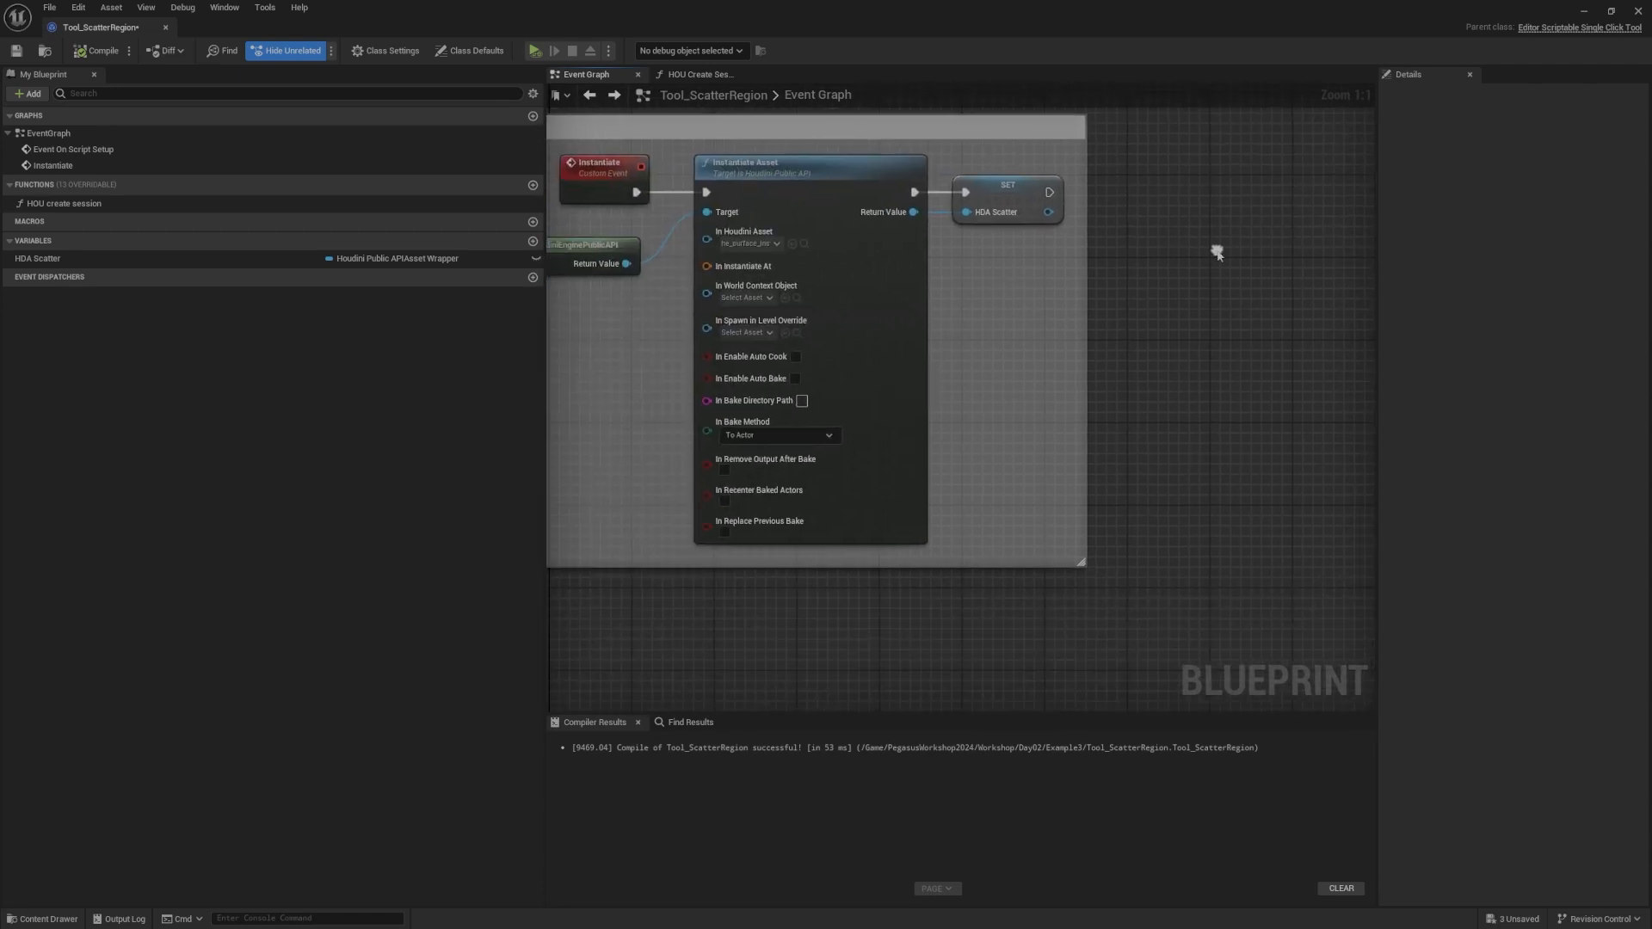
# Step: Add an HDA Scatter getter driving the Target of a new Set Input at Index node, and arrange the two nodes side by side
pyautogui.keyDown('ctrl'); pyautogui.moveTo(450, 266); pyautogui.dragTo(962, 381); pyautogui.keyUp('ctrl')
pyautogui.write('set input')
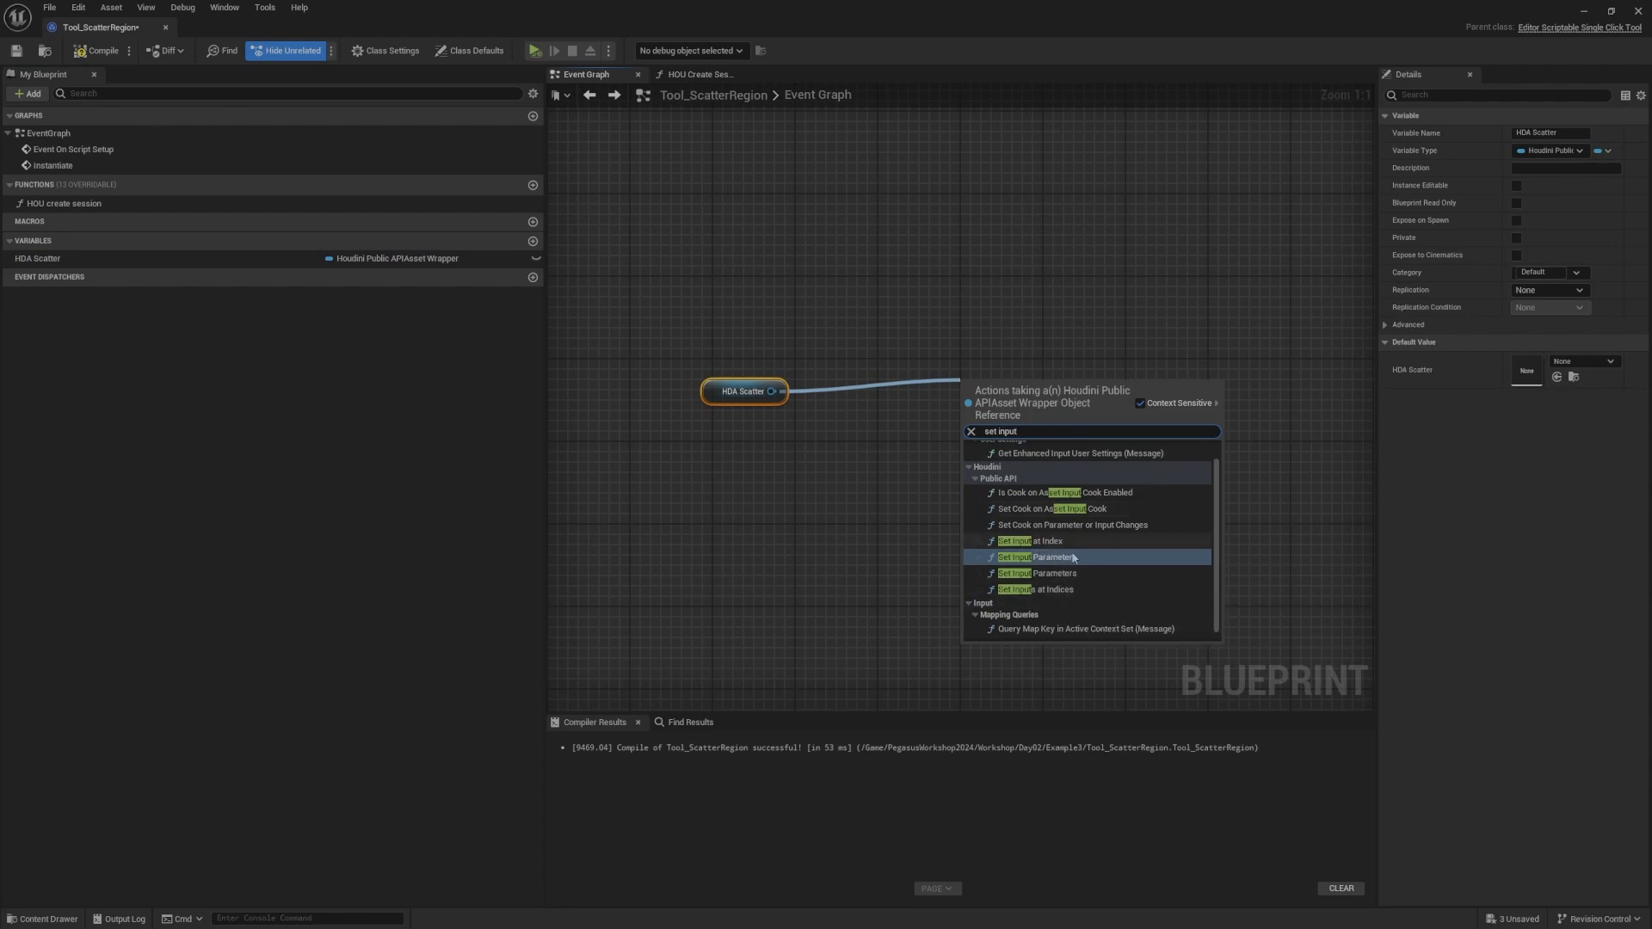
pyautogui.click(1035, 551)
pyautogui.moveTo(1018, 441); pyautogui.dragTo(965, 409)
pyautogui.moveTo(1151, 324); pyautogui.dragTo(840, 286)
pyautogui.click(998, 419)
pyautogui.moveTo(998, 420); pyautogui.dragTo(970, 476, button='right')
pyautogui.moveTo(791, 343); pyautogui.dragTo(849, 353)
pyautogui.moveTo(849, 354); pyautogui.dragTo(753, 393, button='right')
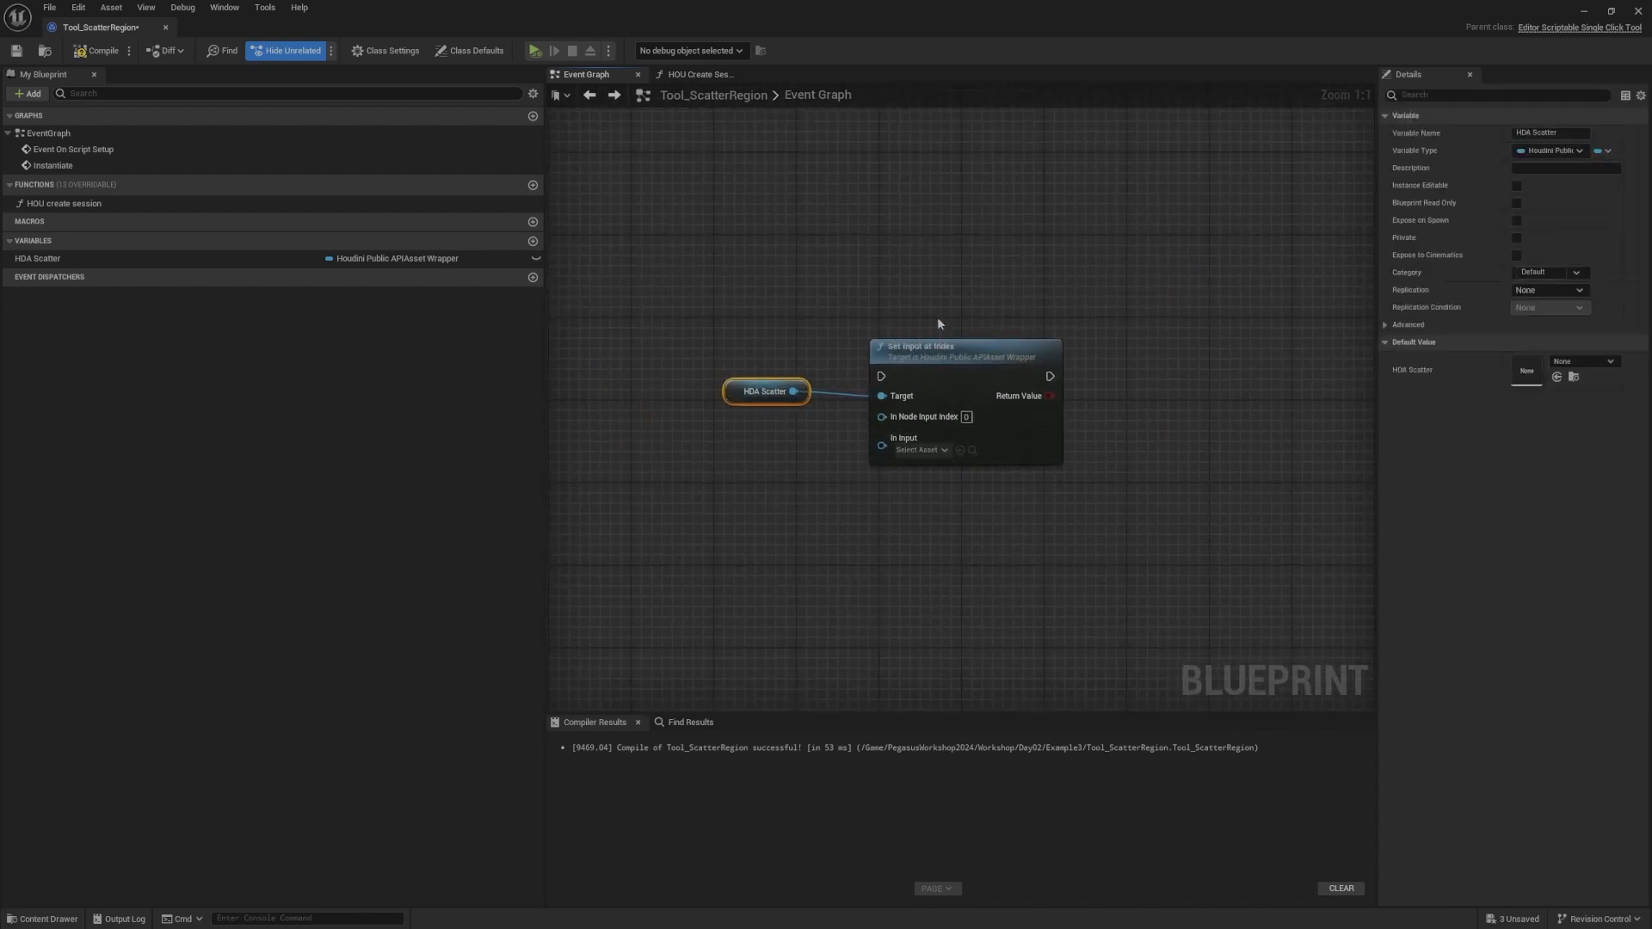
pyautogui.moveTo(885, 458); pyautogui.dragTo(912, 472, button='right')
pyautogui.moveTo(765, 409); pyautogui.dragTo(777, 422)
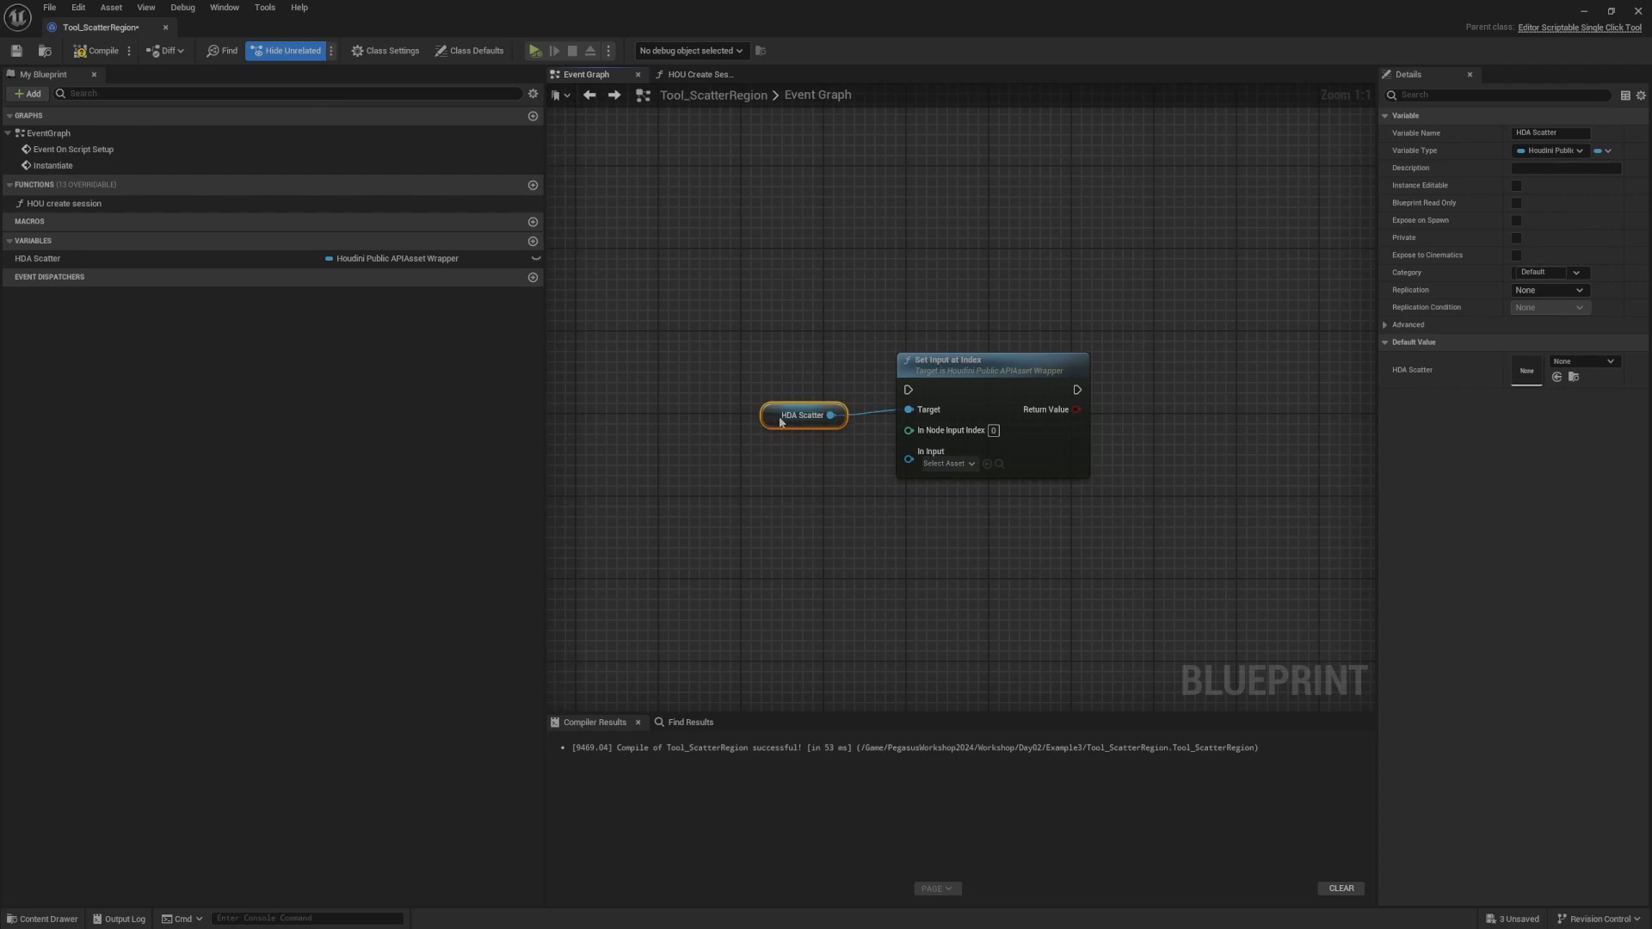
# Step: Duplicate the HDA Scatter getter and Set Input at Index pair beside the original, with the copy's In Node Input Index at 1
pyautogui.moveTo(839, 331); pyautogui.dragTo(839, 234, button='right')
pyautogui.moveTo(1106, 203); pyautogui.dragTo(757, 357)
pyautogui.moveTo(1368, 297); pyautogui.dragTo(1091, 329, button='right')
pyautogui.hotkey('ctrl', 'c')
pyautogui.hotkey('ctrl', 'v')
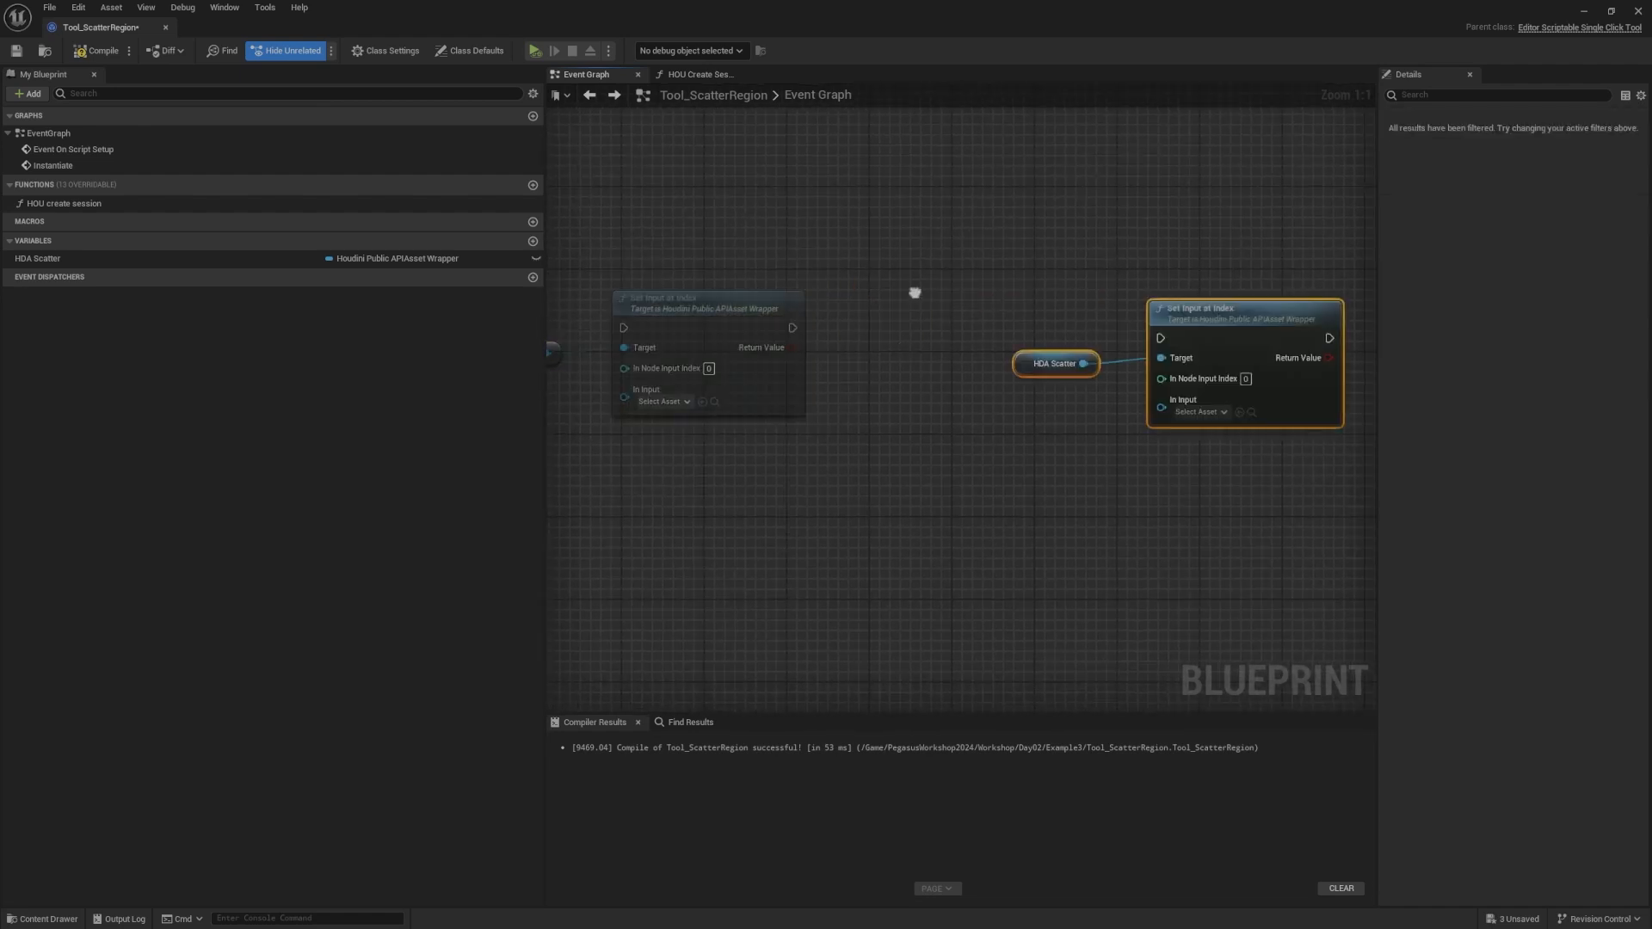
pyautogui.moveTo(1236, 276); pyautogui.dragTo(1025, 314, button='right')
pyautogui.moveTo(1184, 258); pyautogui.dragTo(818, 475)
pyautogui.press('c')
pyautogui.moveTo(715, 286); pyautogui.dragTo(1136, 199, button='right')
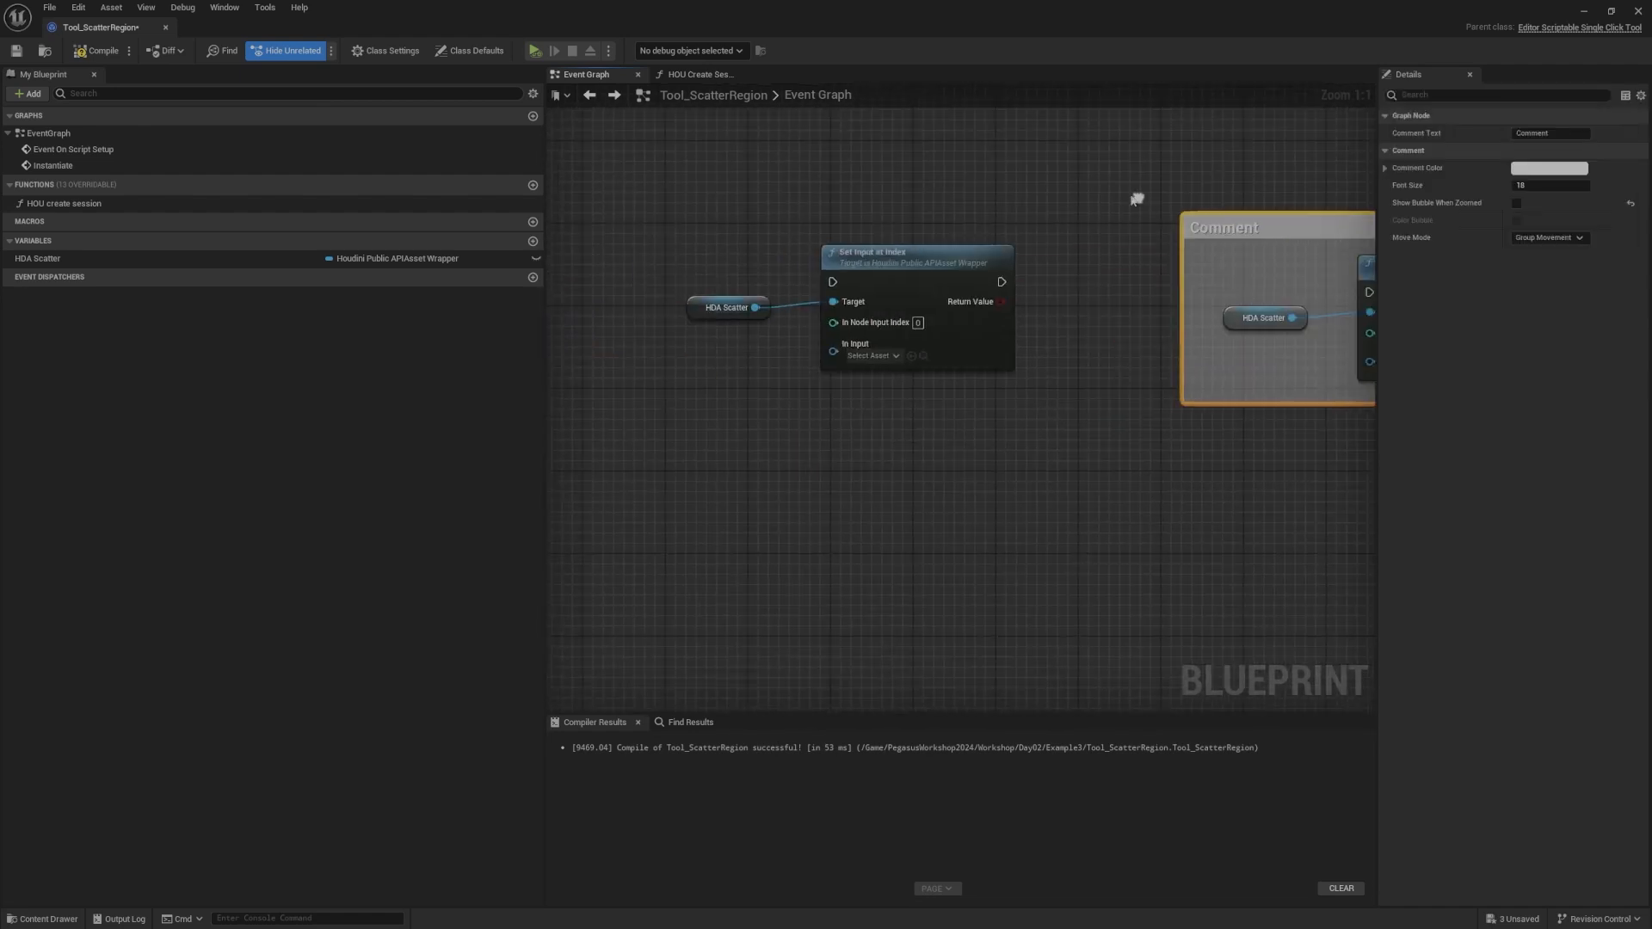
pyautogui.moveTo(1133, 198); pyautogui.dragTo(732, 365)
pyautogui.press('c')
pyautogui.moveTo(918, 365); pyautogui.dragTo(843, 411, button='right')
pyautogui.moveTo(894, 165); pyautogui.dragTo(865, 265)
pyautogui.press('Delete')
pyautogui.moveTo(1222, 250); pyautogui.dragTo(959, 291, button='right')
pyautogui.click(1016, 307)
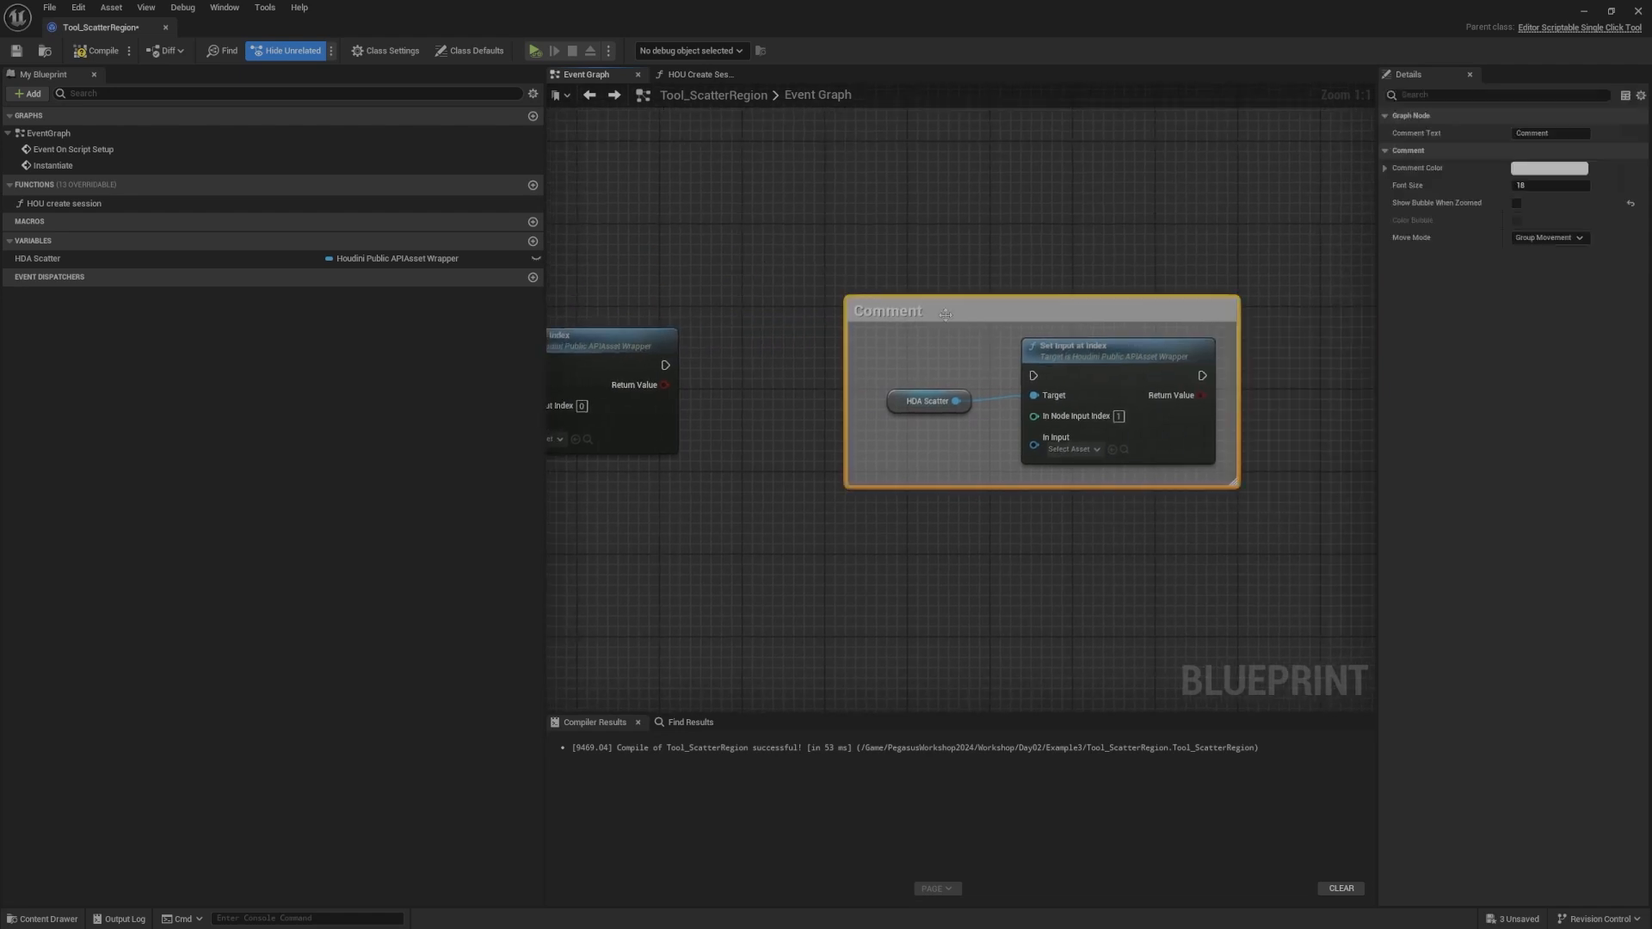
pyautogui.press('Delete')
# Step: Label the Set Input at Index node for index 1 with the node comment "Instances"
pyautogui.click(1043, 341)
pyautogui.click(1034, 333)
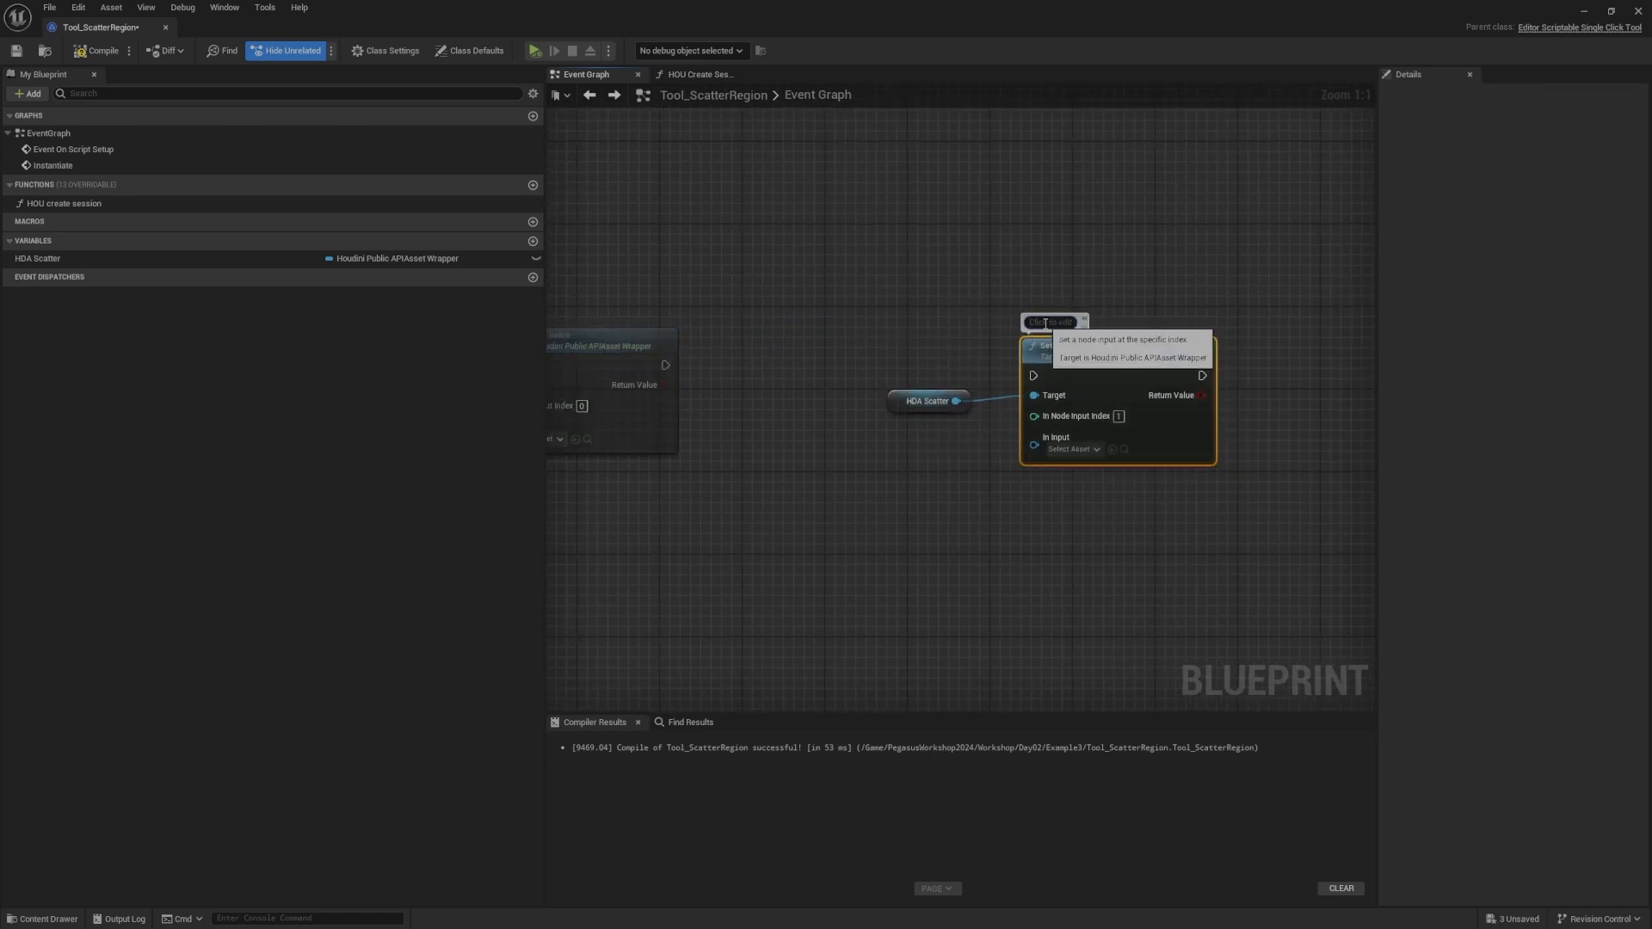
pyautogui.click(1046, 323)
pyautogui.write('Instances')
pyautogui.click(929, 297)
# Step: Label the Set Input at Index node for index 0 with the node comment "Surface"
pyautogui.moveTo(688, 301); pyautogui.dragTo(1017, 287, button='right')
pyautogui.click(850, 344)
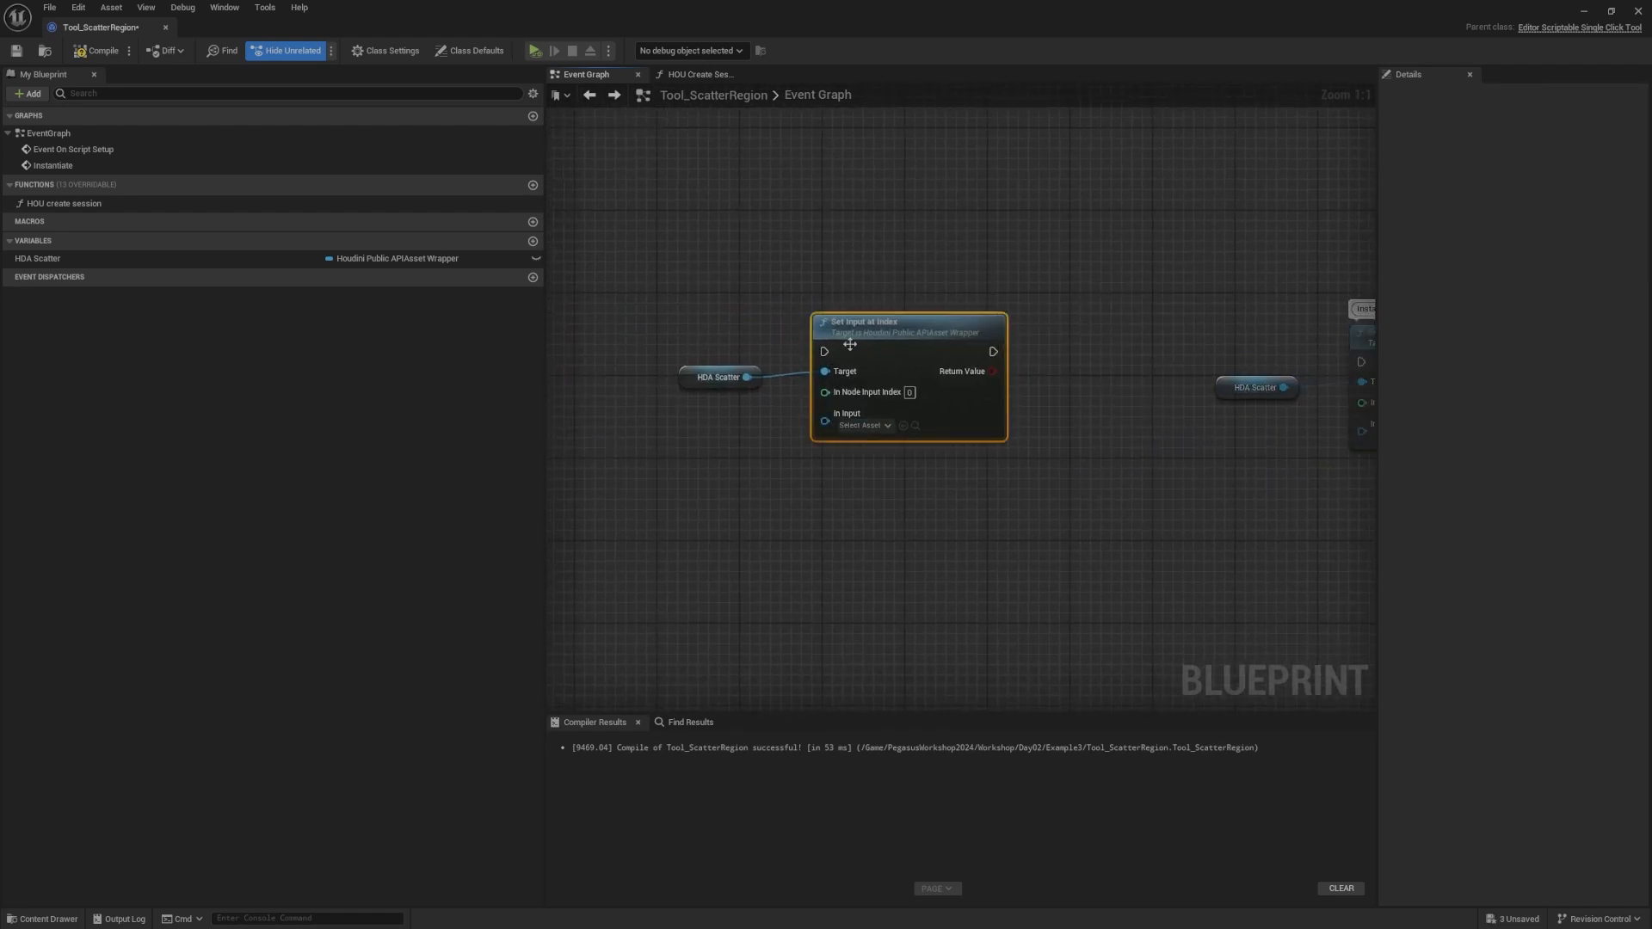
pyautogui.click(829, 307)
pyautogui.write('Su')
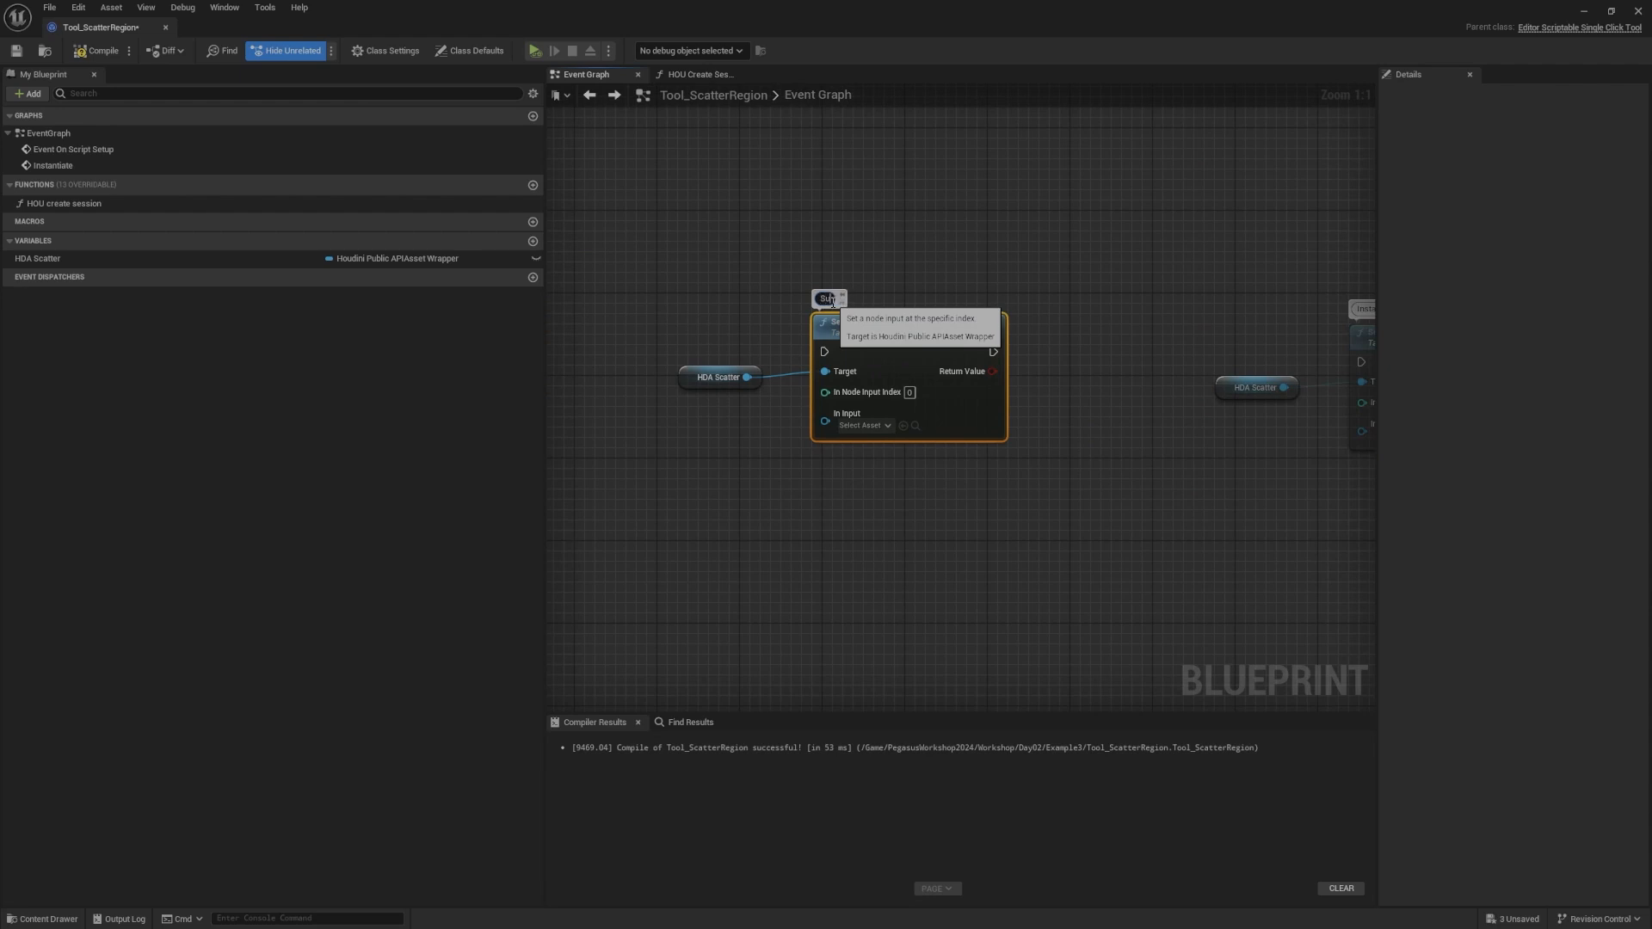
pyautogui.write('rface')
pyautogui.click(1150, 162)
# Step: Move the Surface and Instances node pairs closer together
pyautogui.moveTo(1278, 272); pyautogui.dragTo(1131, 278, button='right')
pyautogui.moveTo(1131, 278); pyautogui.dragTo(1240, 421)
pyautogui.moveTo(1294, 354); pyautogui.dragTo(1222, 353)
pyautogui.click(1121, 325)
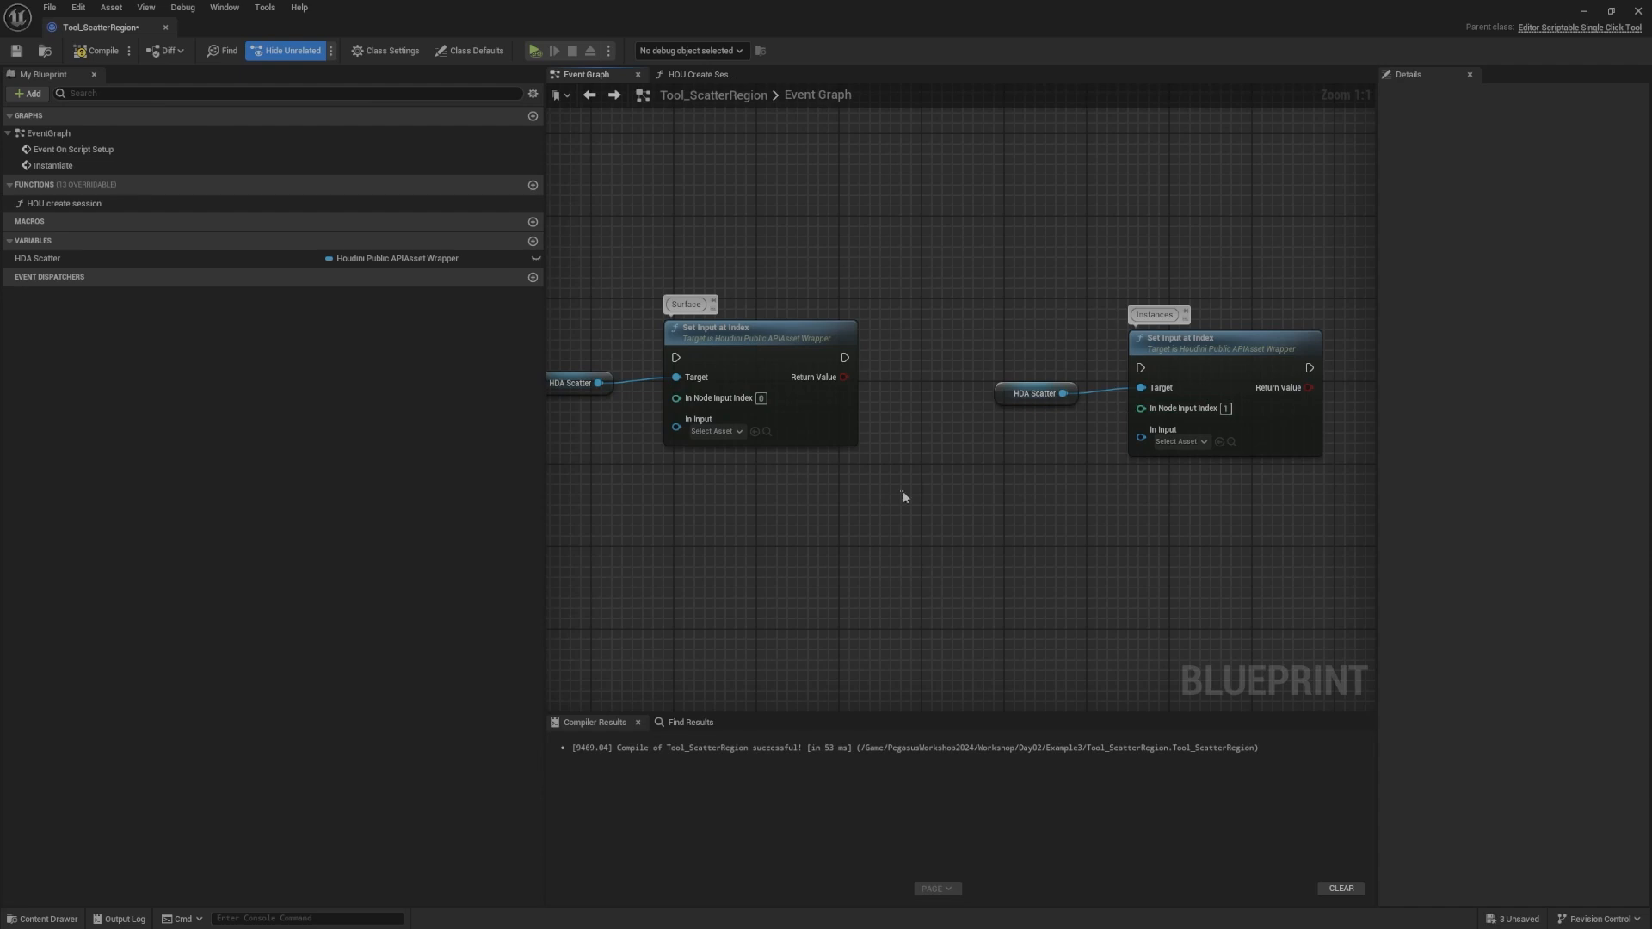
pyautogui.moveTo(902, 491); pyautogui.dragTo(909, 476, button='right')
pyautogui.moveTo(871, 276); pyautogui.dragTo(470, 487)
pyautogui.moveTo(963, 318); pyautogui.dragTo(1015, 318)
pyautogui.moveTo(1128, 303); pyautogui.dragTo(1007, 316, button='right')
pyautogui.click(1000, 358)
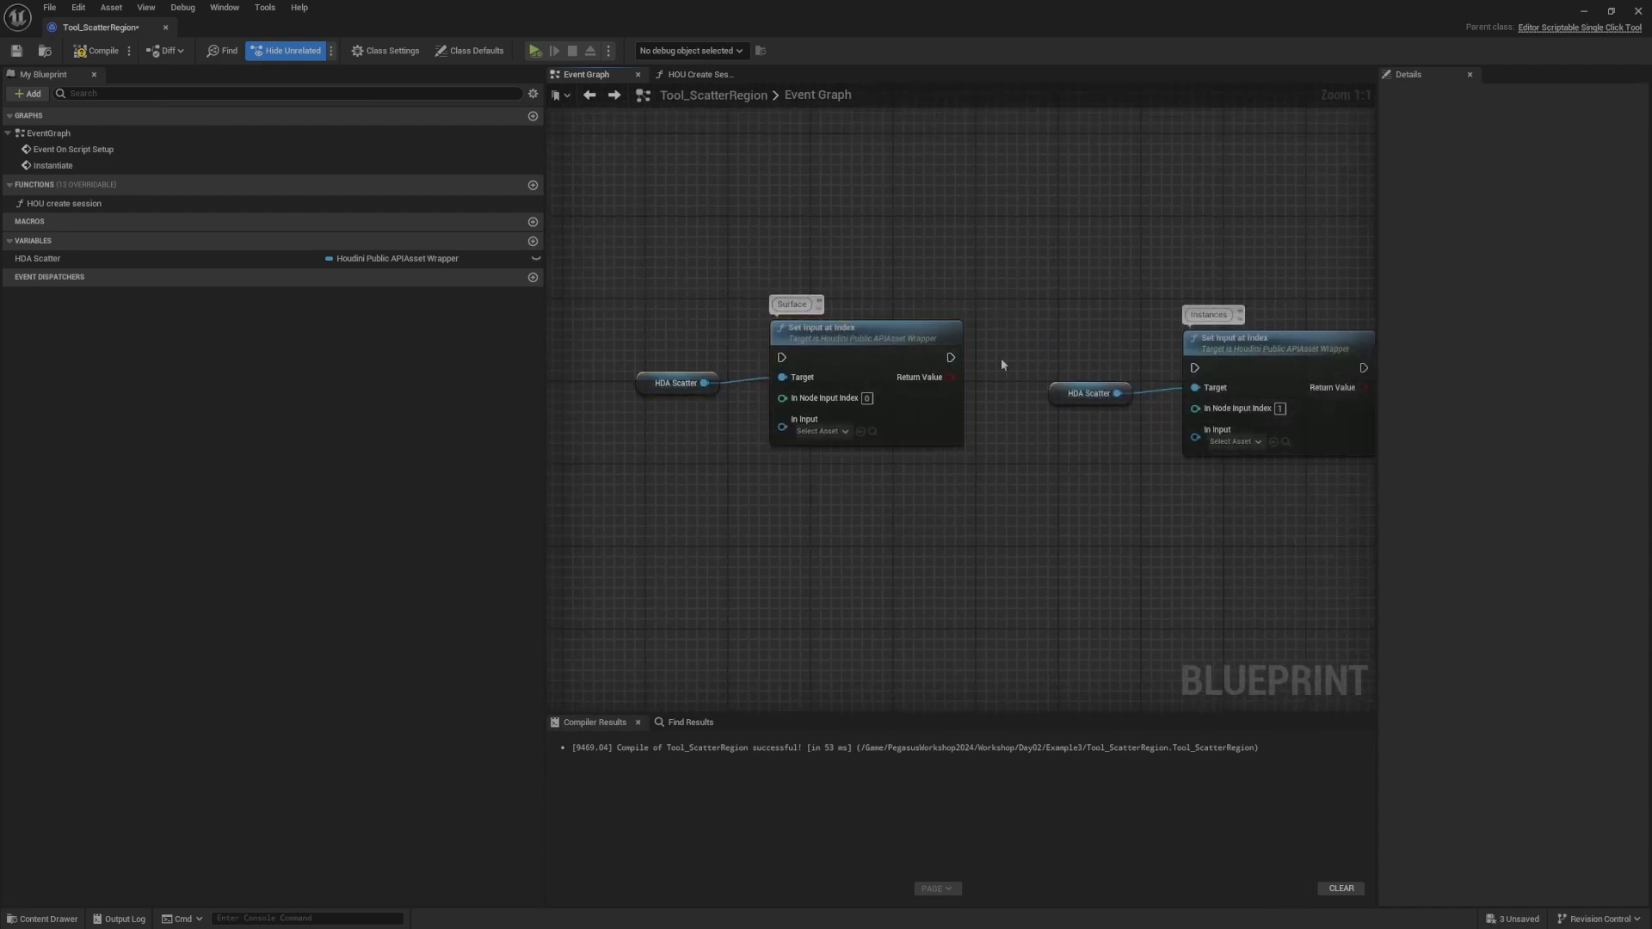
pyautogui.moveTo(912, 515); pyautogui.dragTo(1008, 415, button='right')
pyautogui.moveTo(913, 390); pyautogui.dragTo(877, 405)
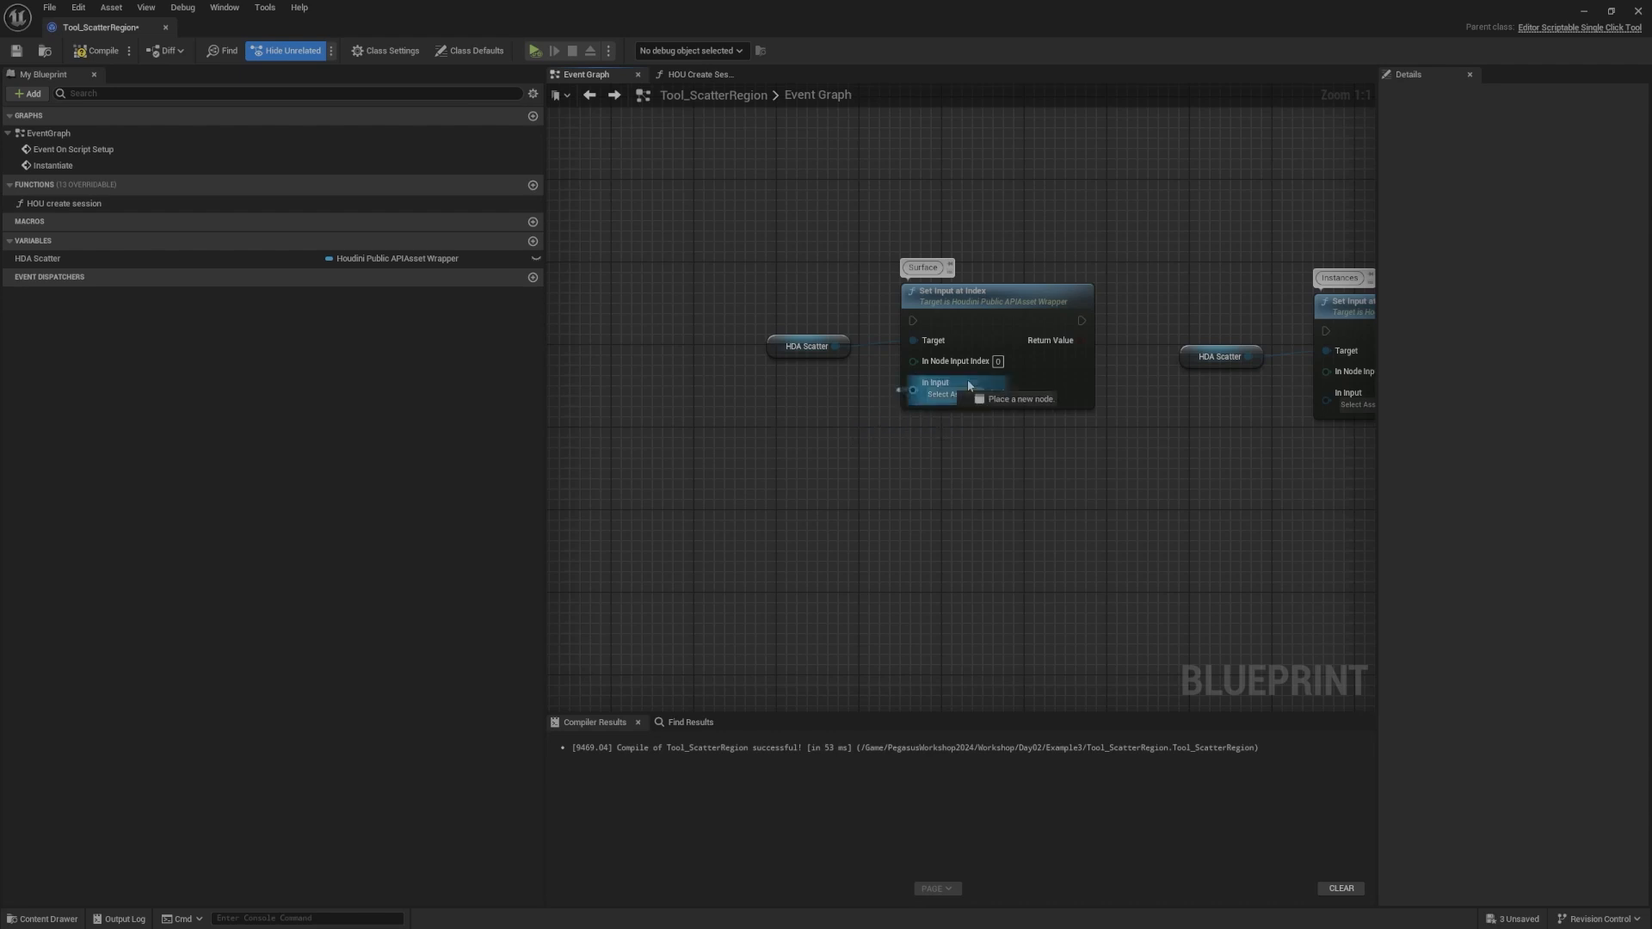
pyautogui.moveTo(812, 443); pyautogui.dragTo(811, 442)
pyautogui.moveTo(731, 405); pyautogui.dragTo(956, 438, button='right')
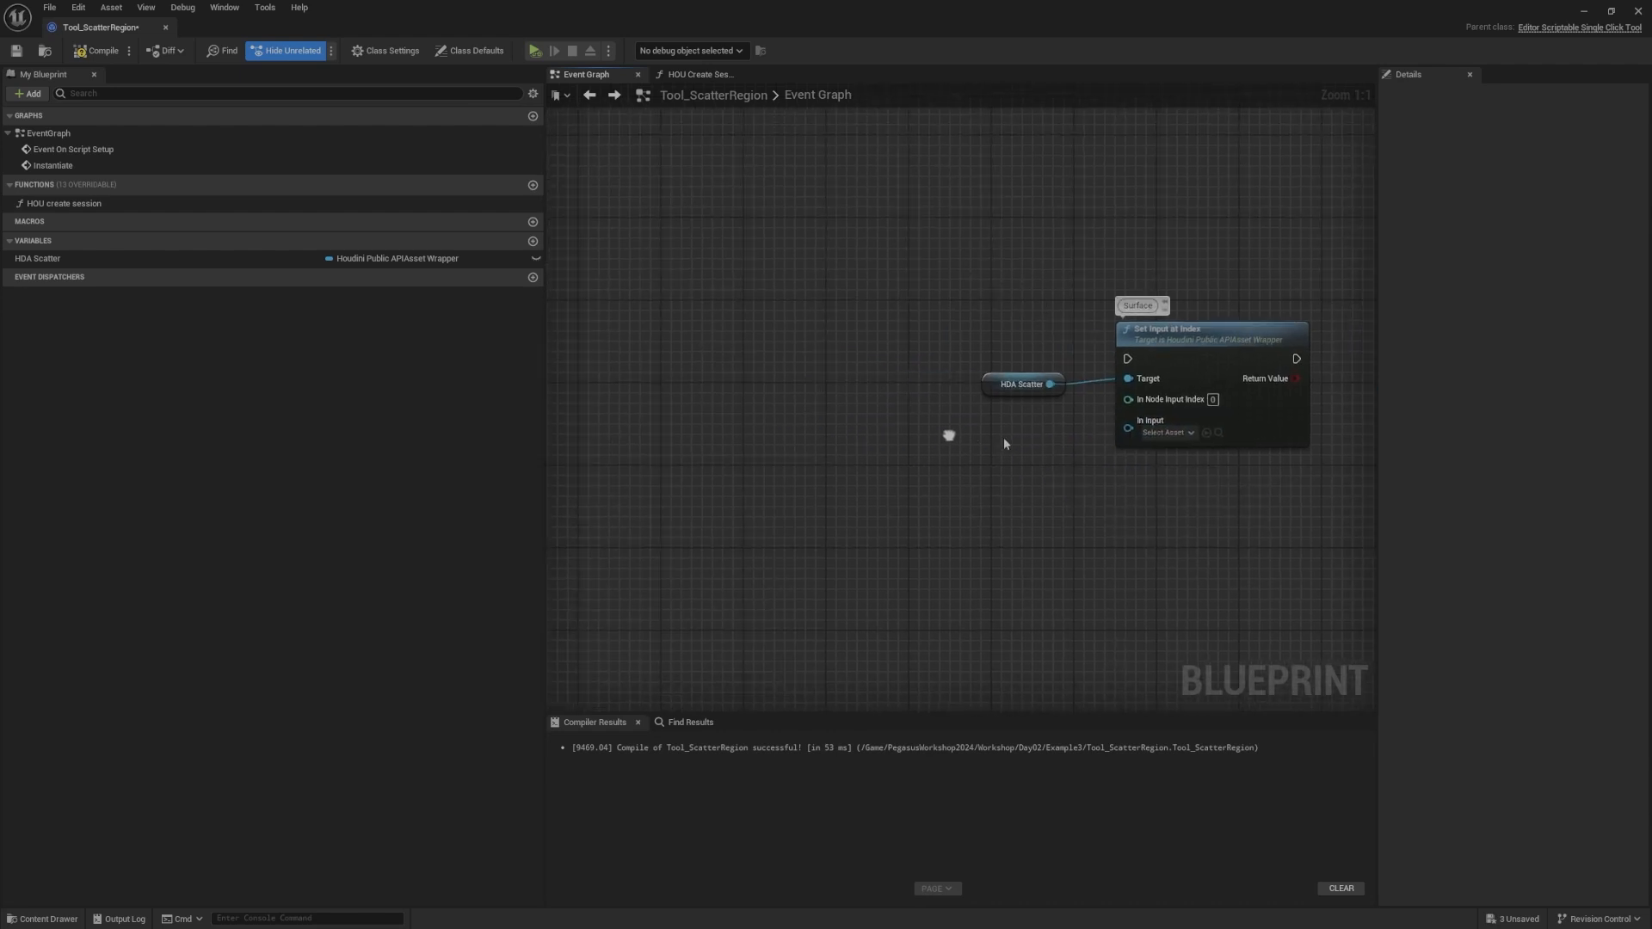
# Step: Move the Surface and Instances node pairs together farther right in the graph to free space before them
pyautogui.moveTo(955, 284); pyautogui.dragTo(1166, 475)
pyautogui.moveTo(1166, 475); pyautogui.dragTo(777, 459, button='right')
pyautogui.moveTo(638, 246); pyautogui.dragTo(1281, 513)
pyautogui.scroll(-1, 1280, 513)
pyautogui.moveTo(1280, 513); pyautogui.dragTo(1143, 520, button='right')
pyautogui.moveTo(1102, 380); pyautogui.dragTo(1328, 344)
pyautogui.click(758, 289)
pyautogui.moveTo(748, 291); pyautogui.dragTo(798, 245, button='right')
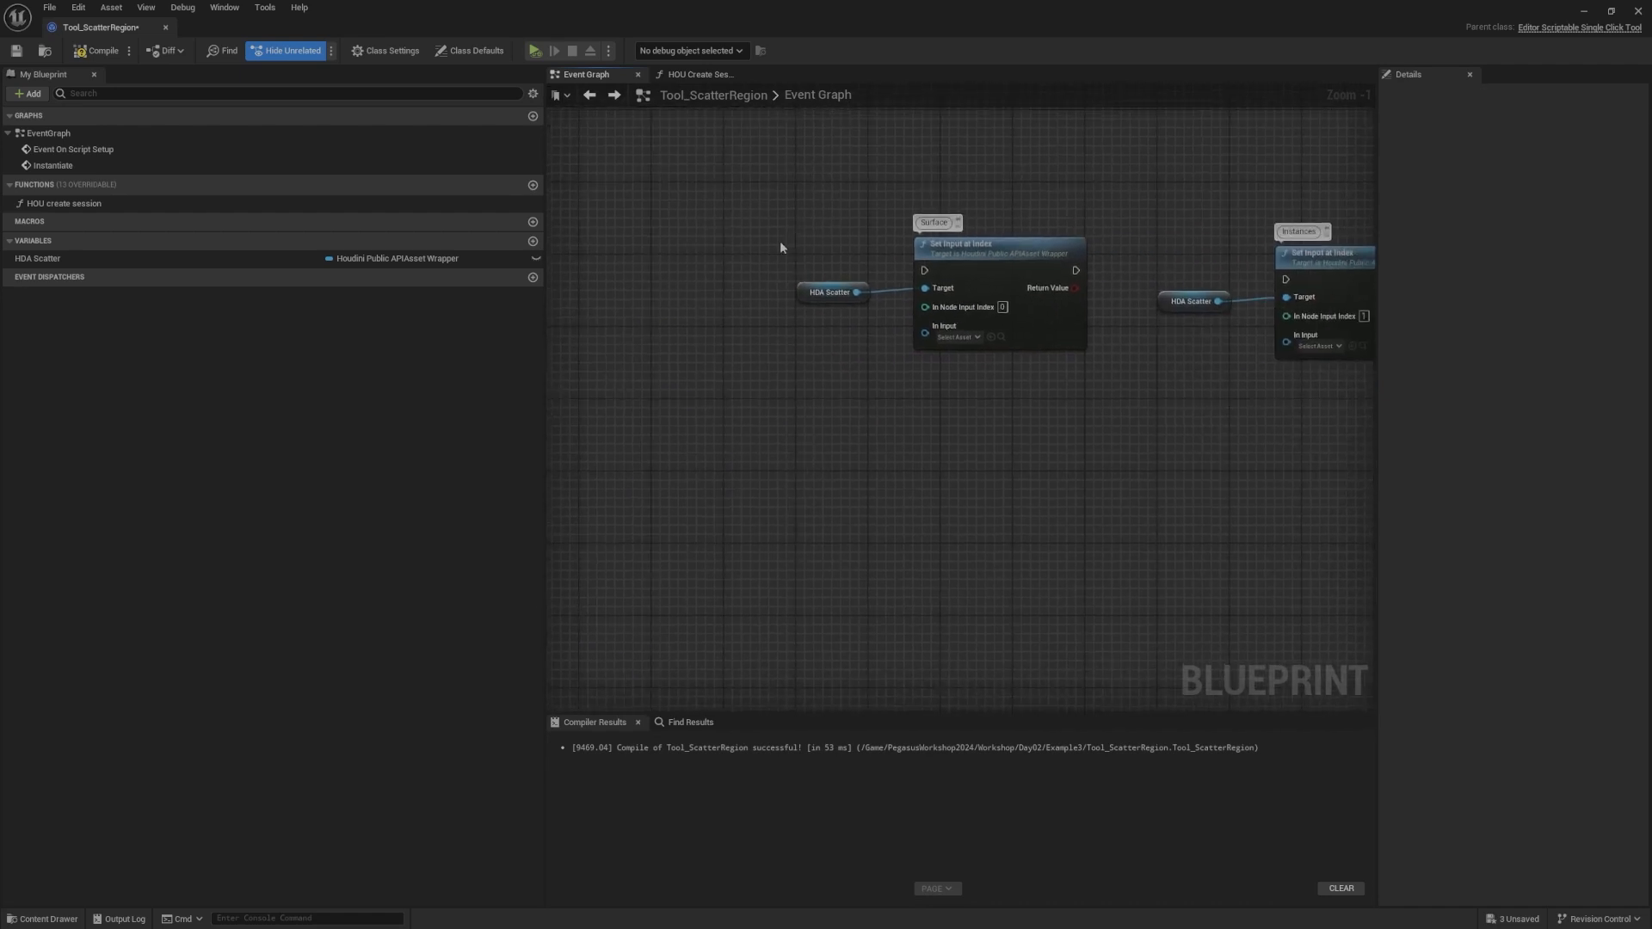
# Step: Duplicate the HDA Scatter getter into the free space ahead of the Surface node pair
pyautogui.moveTo(780, 247); pyautogui.dragTo(832, 331, button='right')
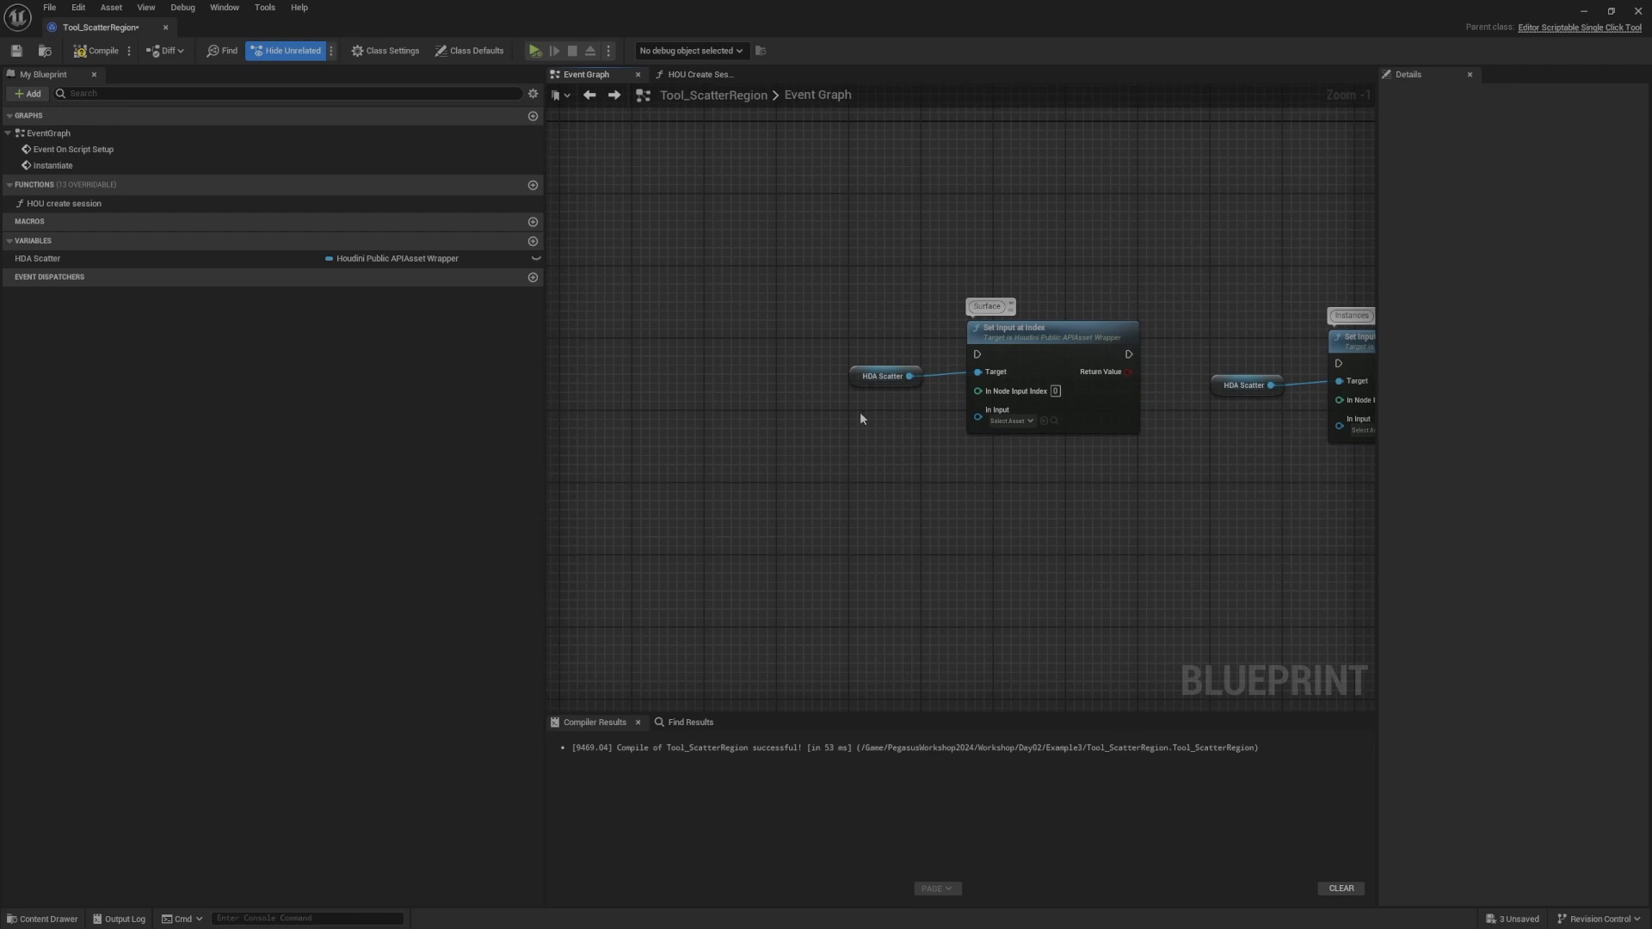
pyautogui.moveTo(859, 419); pyautogui.dragTo(900, 449, button='right')
pyautogui.moveTo(798, 393); pyautogui.dragTo(1121, 374, button='right')
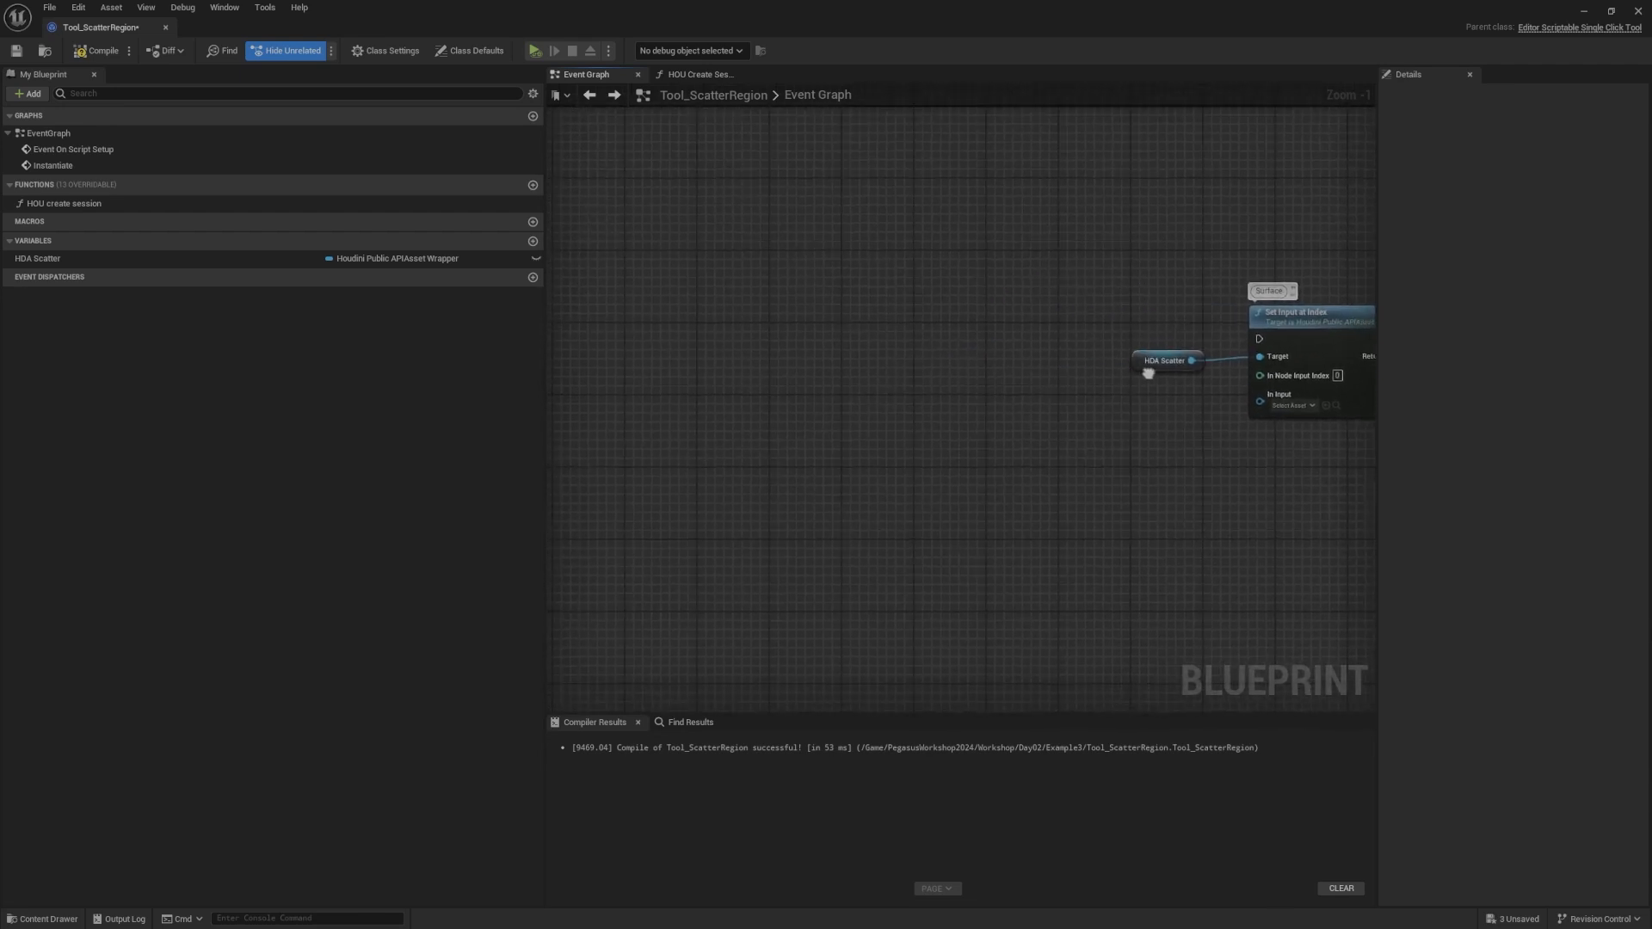
pyautogui.click(1141, 362)
pyautogui.scroll(-4, 897, 344)
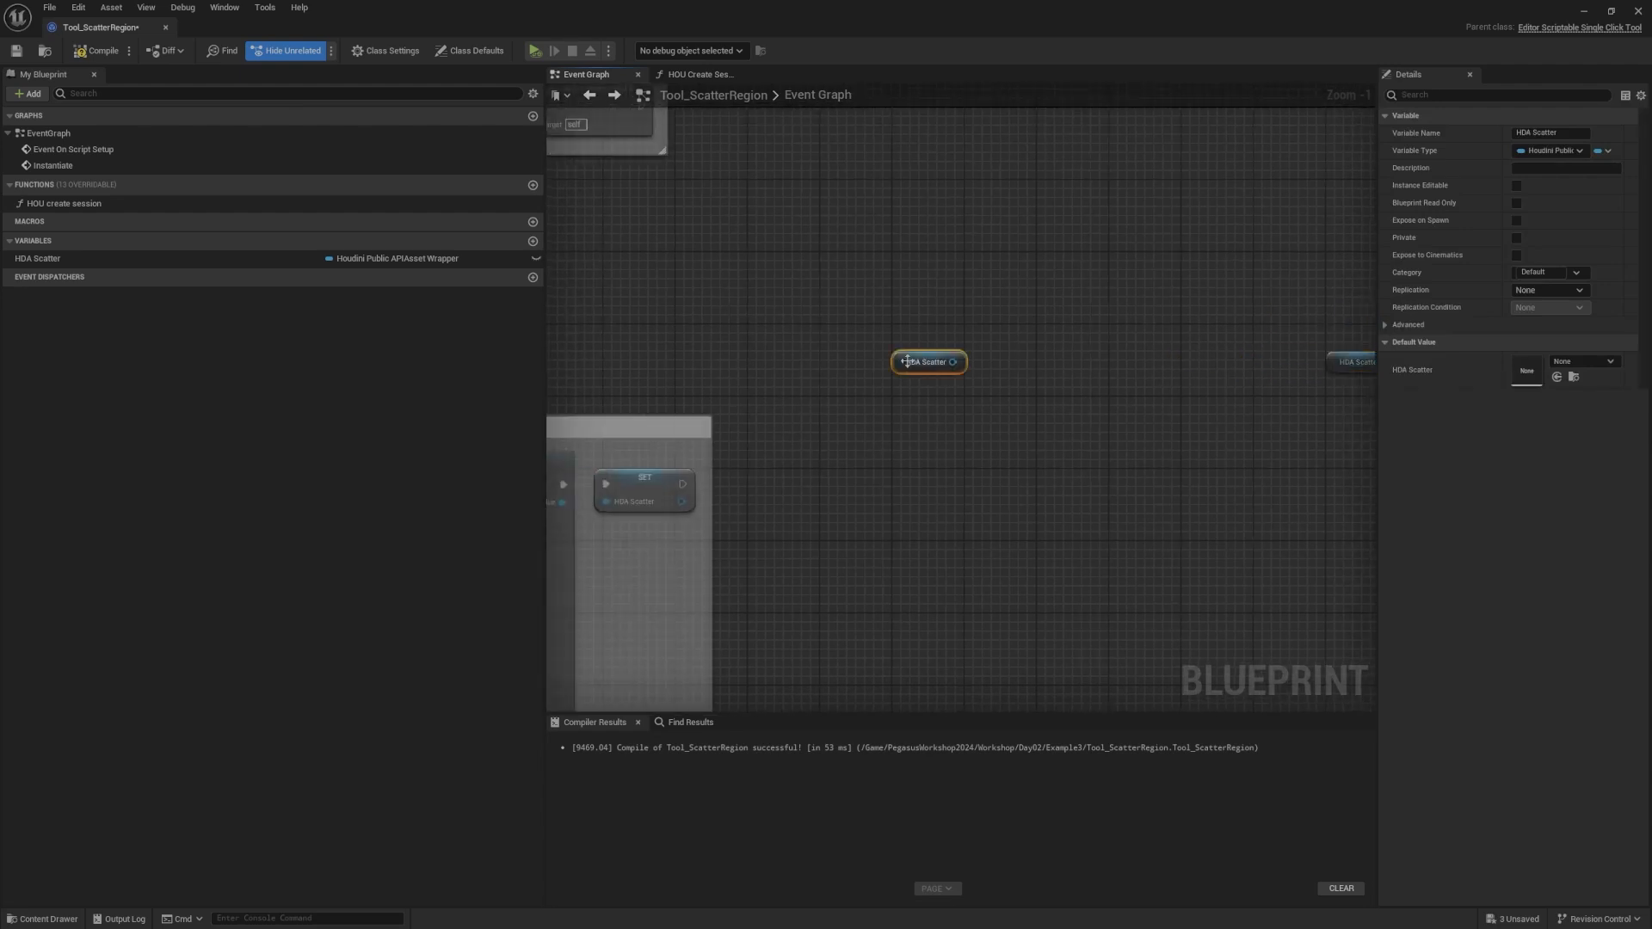
pyautogui.click(667, 268)
pyautogui.scroll(5, 668, 269)
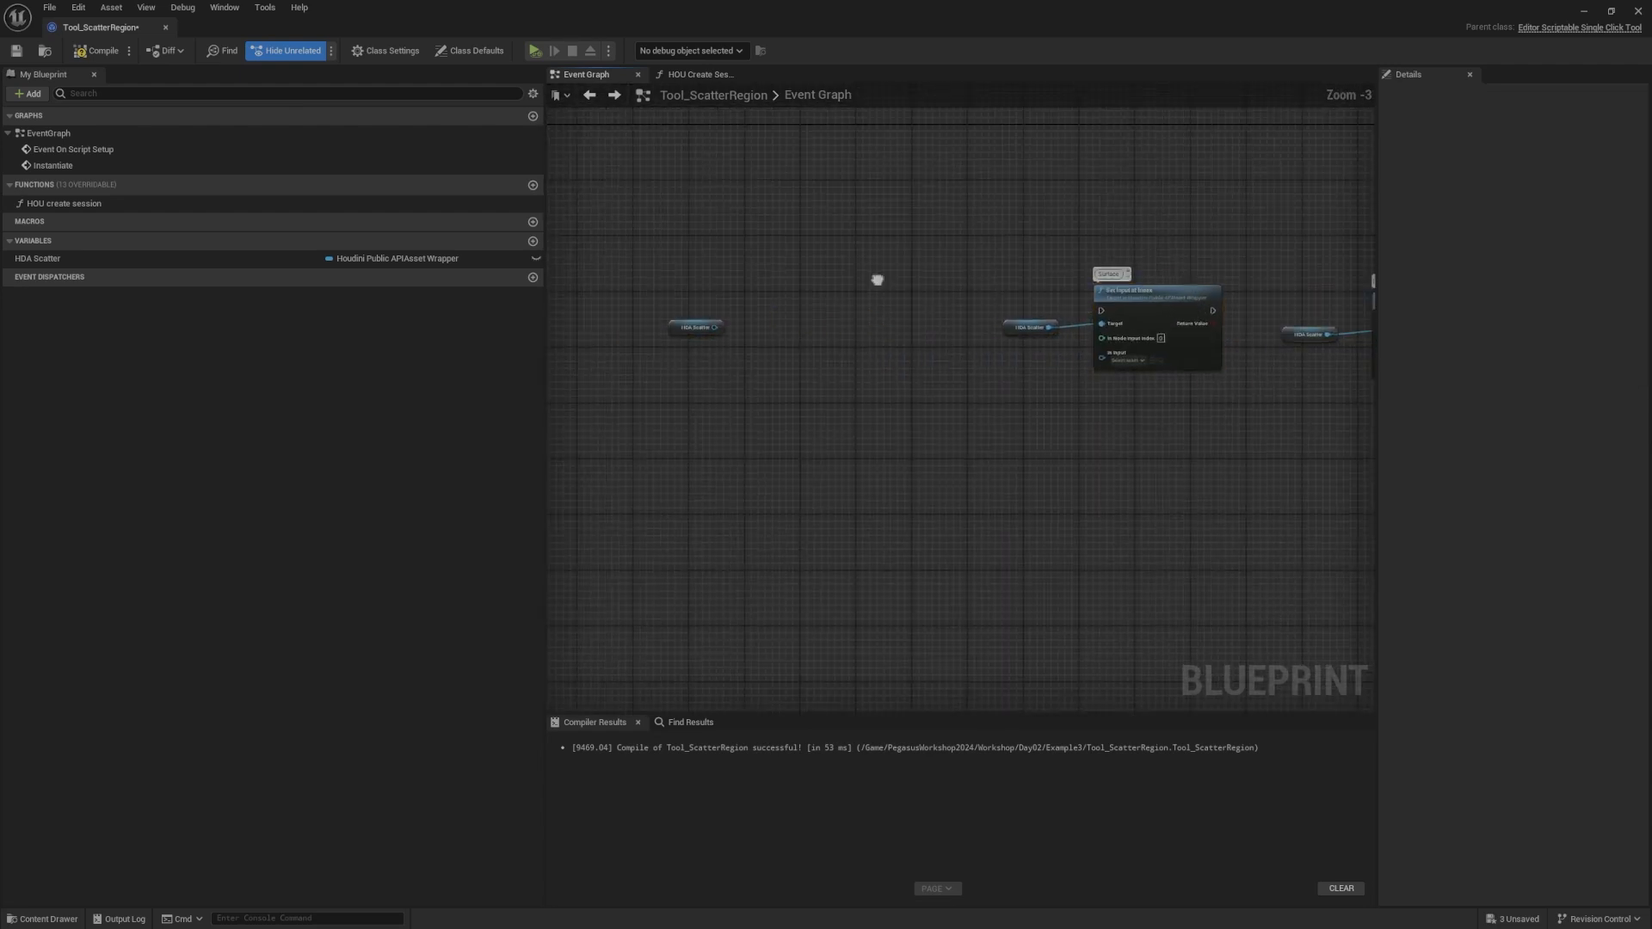
# Step: Add a Create Empty Input node from the duplicated HDA Scatter getter and set its In Input Class to HoudiniPublicAPIWorldInput
pyautogui.moveTo(806, 347); pyautogui.dragTo(890, 378)
pyautogui.write('create empty')
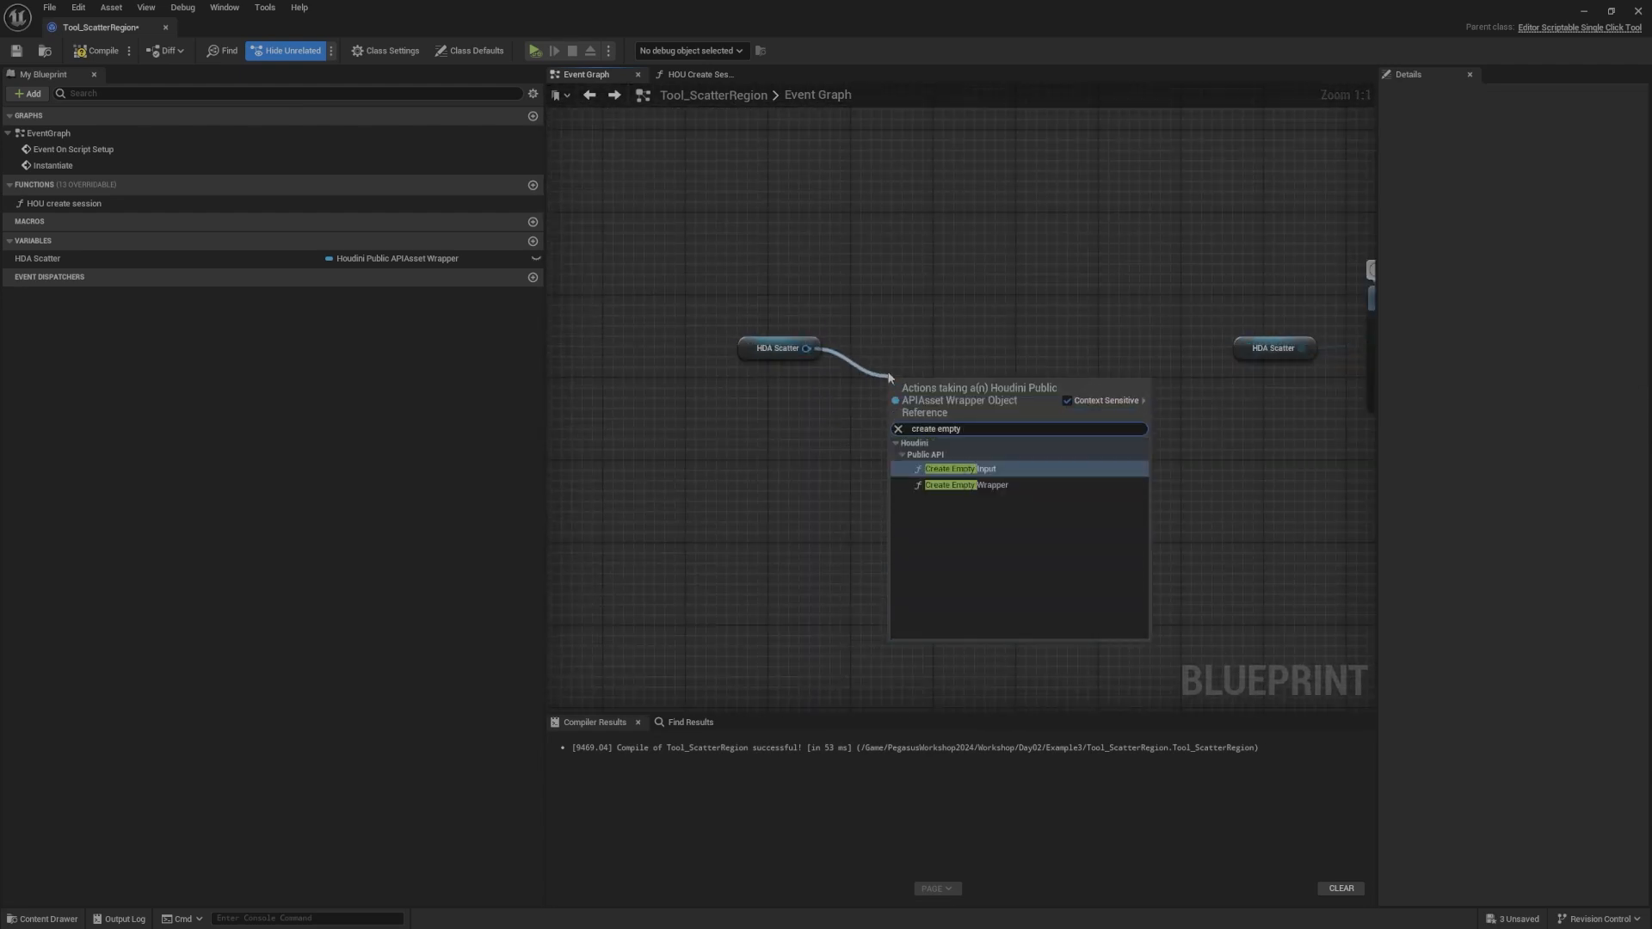
pyautogui.click(959, 469)
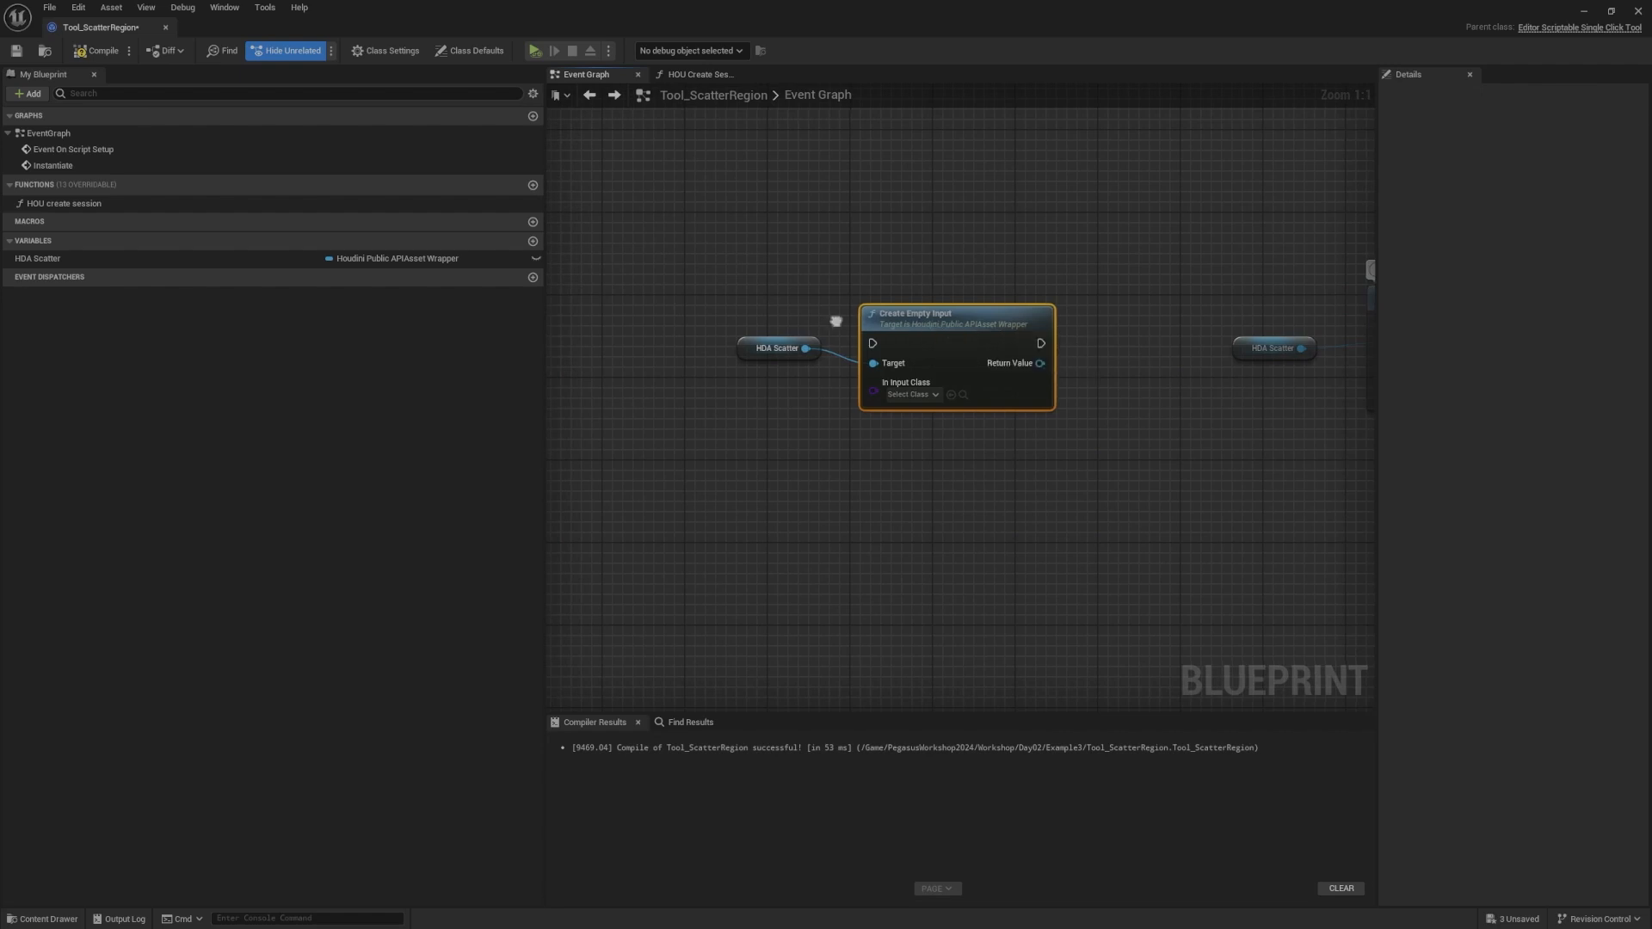
pyautogui.moveTo(945, 399); pyautogui.dragTo(963, 453, button='right')
pyautogui.click(950, 448)
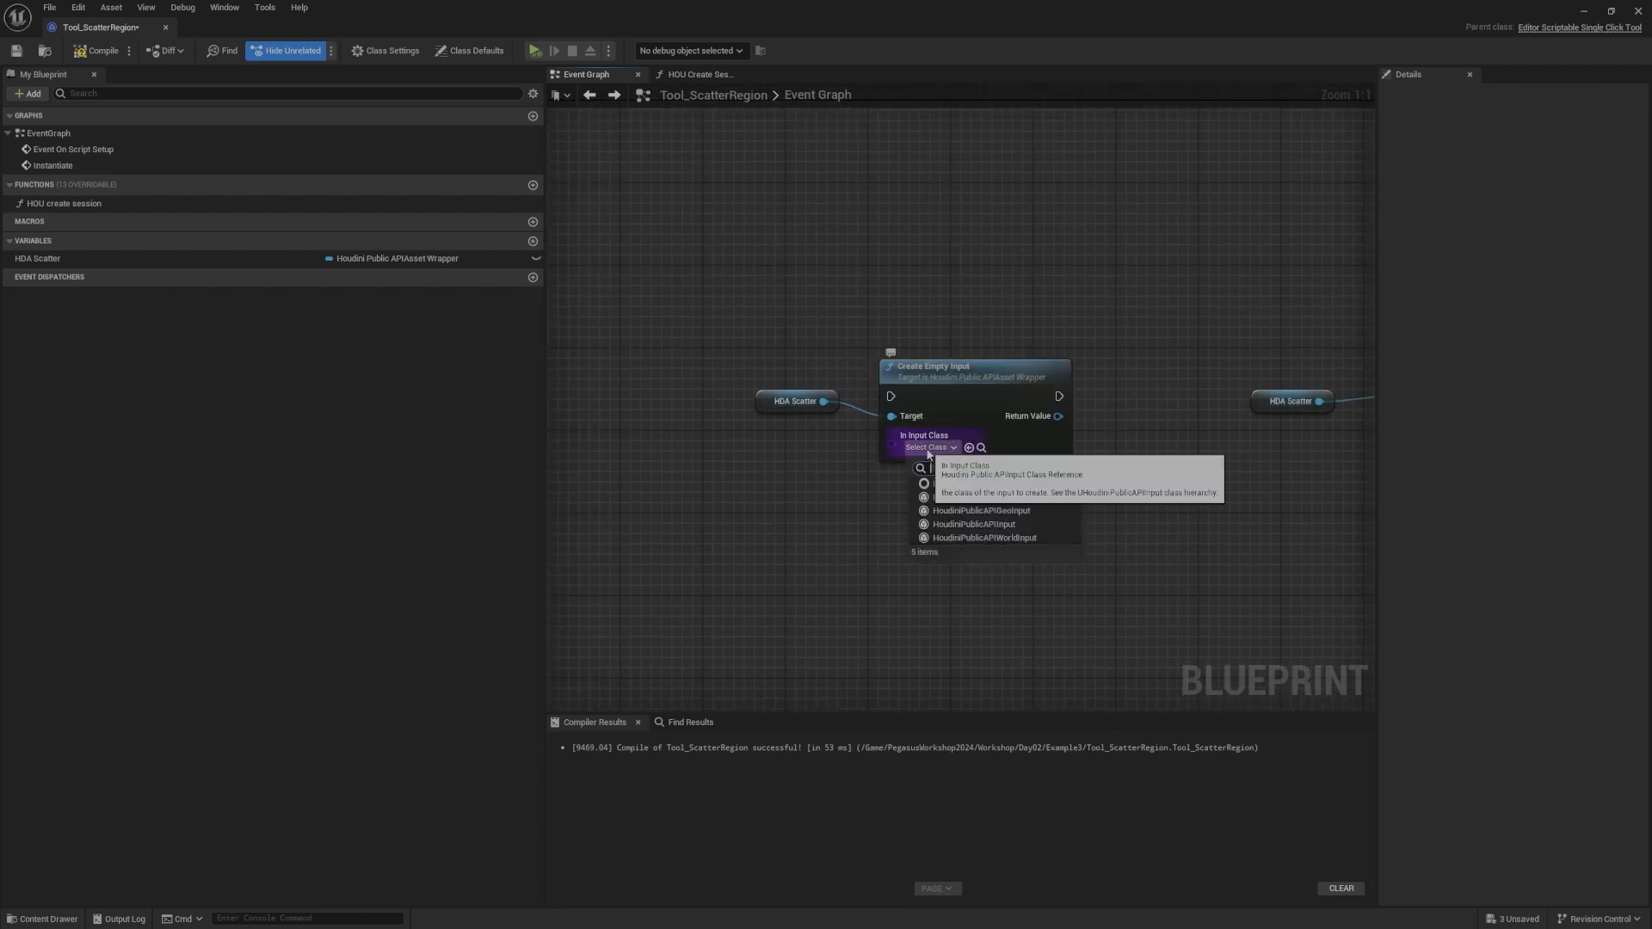
pyautogui.click(1026, 534)
pyautogui.moveTo(993, 398); pyautogui.dragTo(993, 388)
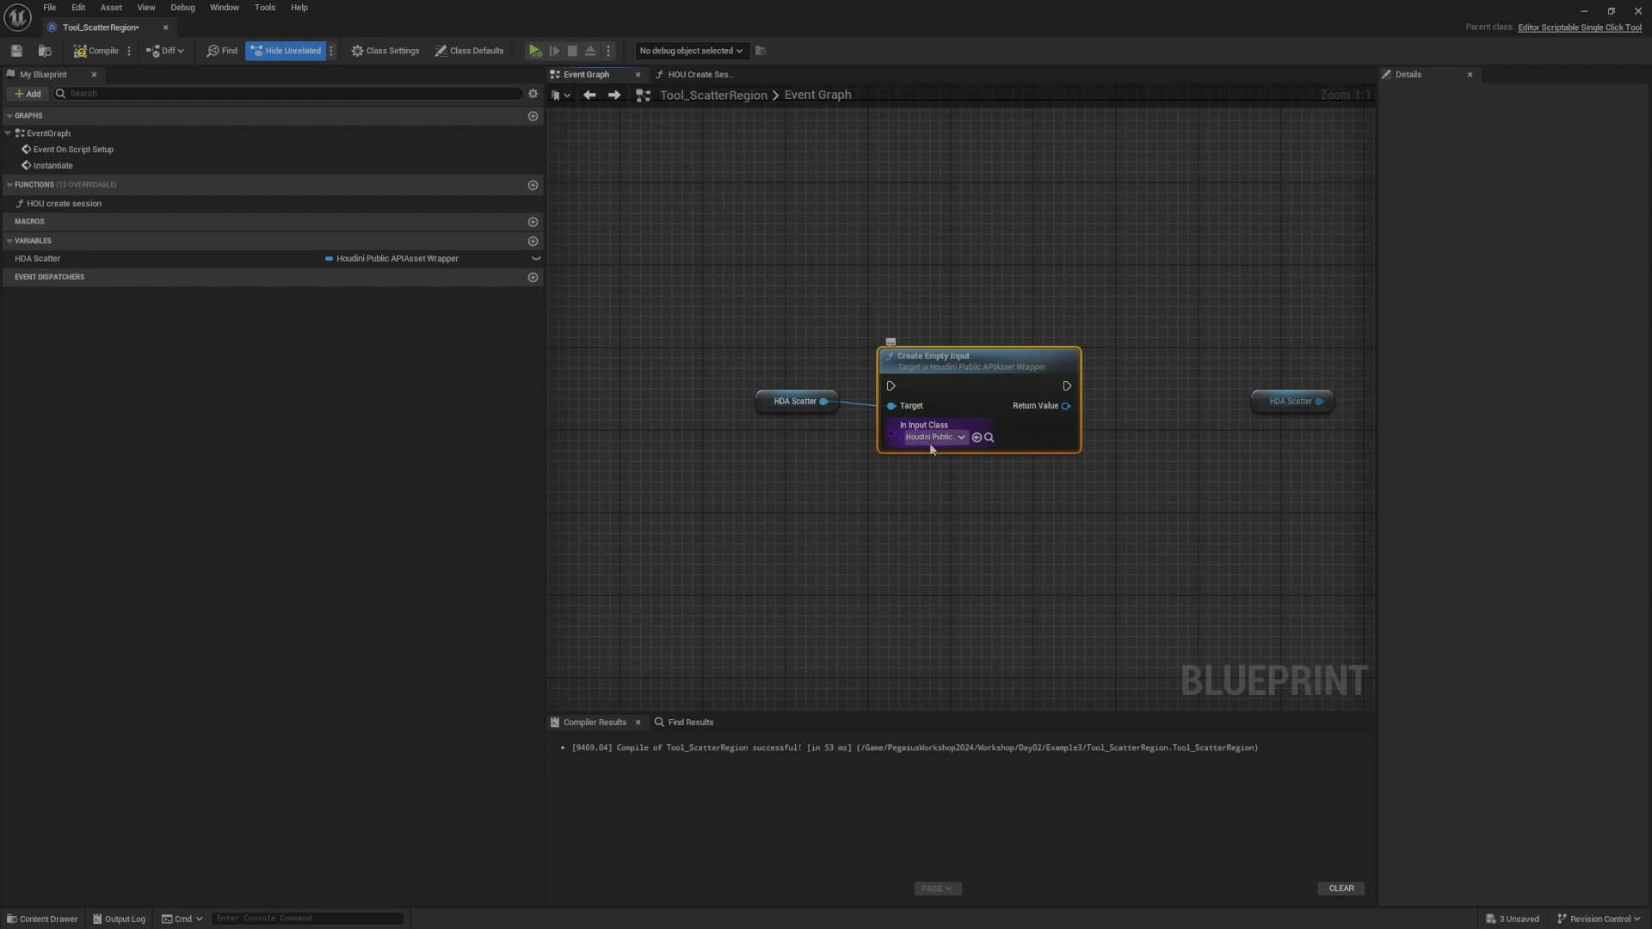
# Step: Nudge the HDA Scatter and Create Empty Input pair, and move the Instances node pair farther right to free space before it
pyautogui.keyDown('shift'); pyautogui.click(773, 407); pyautogui.keyUp('shift')
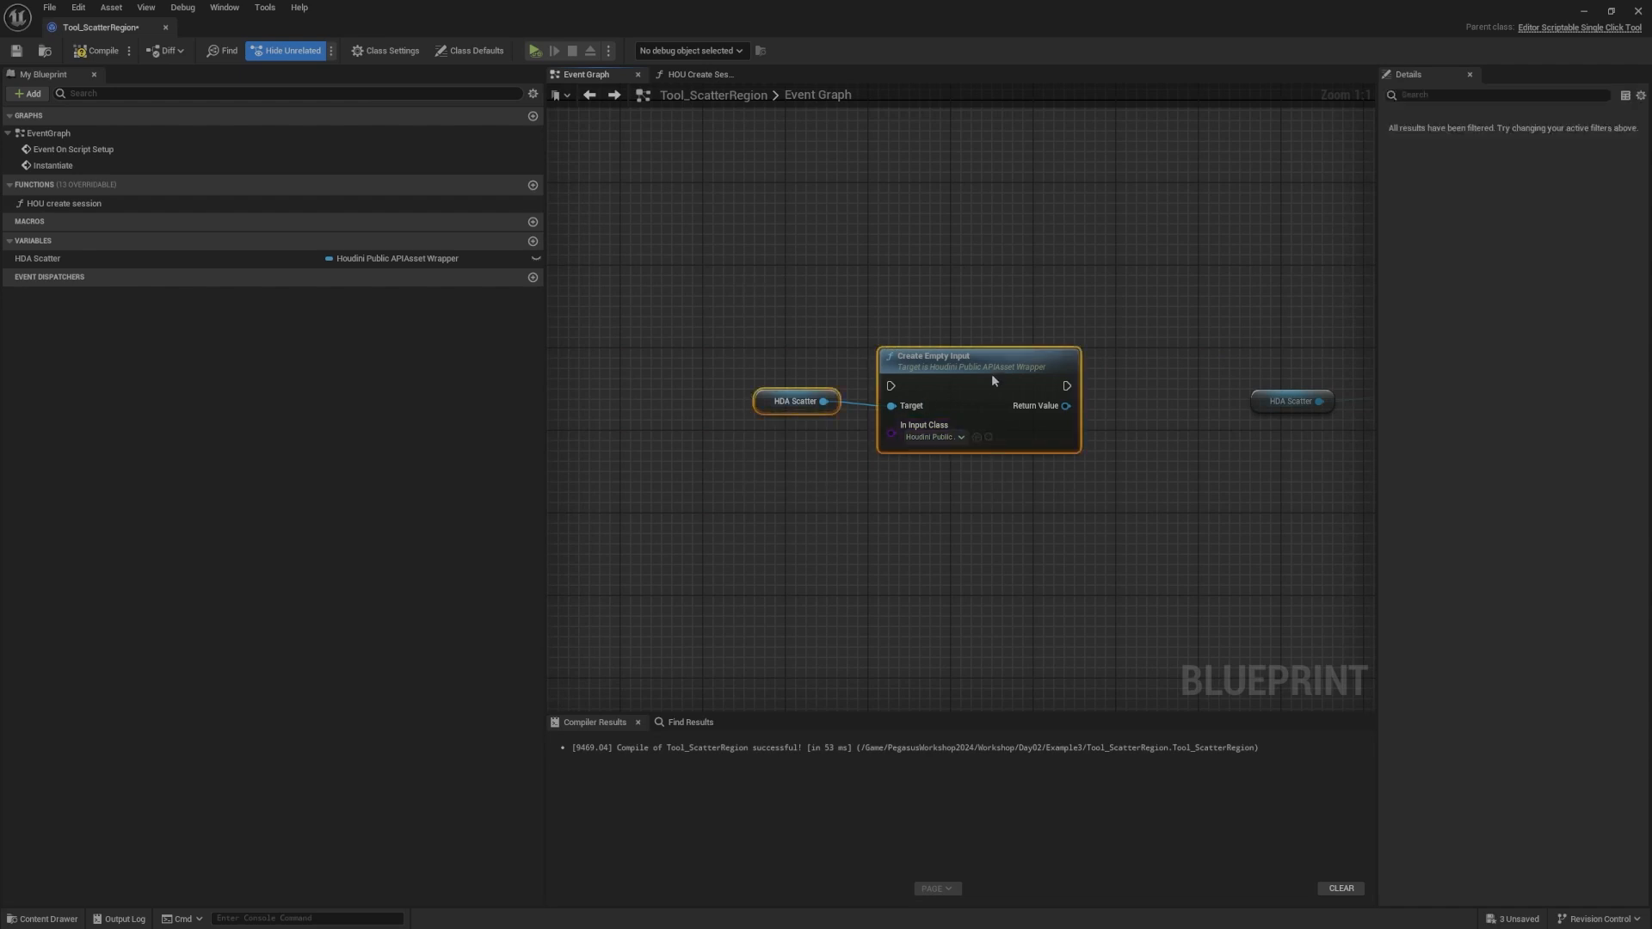
pyautogui.moveTo(991, 374); pyautogui.dragTo(965, 385)
pyautogui.moveTo(1106, 502); pyautogui.dragTo(680, 439, button='right')
pyautogui.scroll(-3, 947, 467)
pyautogui.moveTo(1074, 320); pyautogui.dragTo(815, 302, button='right')
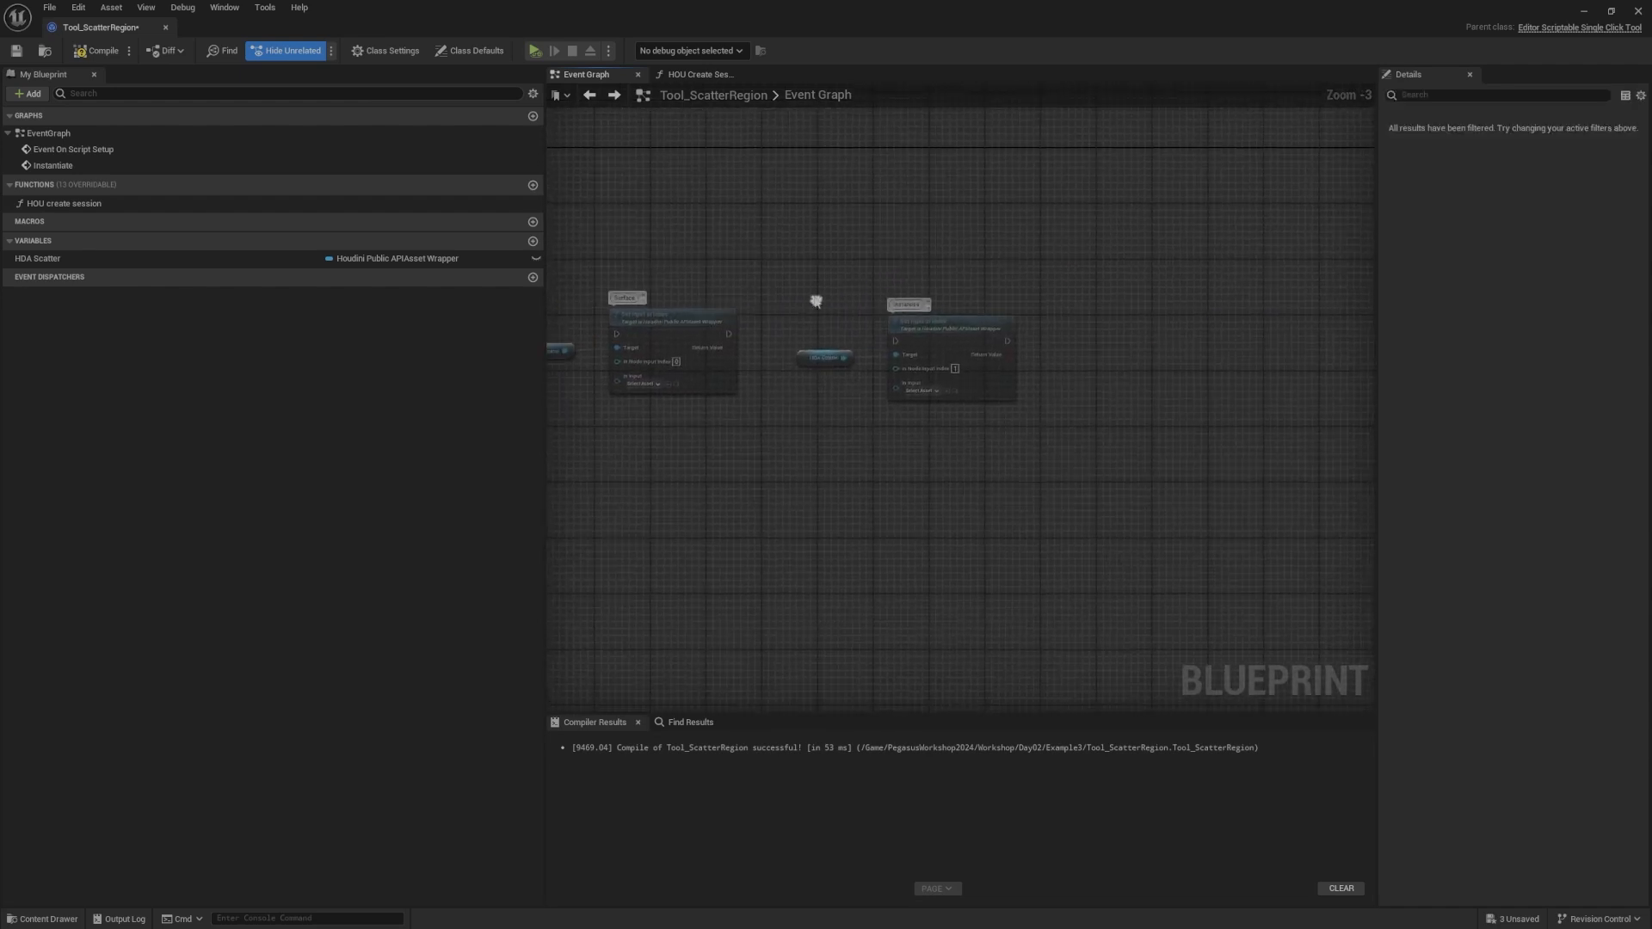
pyautogui.moveTo(800, 298); pyautogui.dragTo(925, 387)
pyautogui.moveTo(938, 340); pyautogui.dragTo(1243, 335)
pyautogui.moveTo(1111, 301); pyautogui.dragTo(922, 316, button='right')
pyautogui.click(876, 334)
pyautogui.scroll(3, 929, 336)
pyautogui.moveTo(1188, 263); pyautogui.dragTo(761, 469)
pyautogui.moveTo(1065, 353); pyautogui.dragTo(1086, 334)
# Step: Duplicate the HDA Scatter and Create Empty Input pair into the free space ahead of the Instances node pair
pyautogui.moveTo(868, 370); pyautogui.dragTo(1191, 377, button='right')
pyautogui.scroll(-4, 1191, 377)
pyautogui.moveTo(805, 376); pyautogui.dragTo(1069, 362, button='right')
pyautogui.moveTo(878, 273); pyautogui.dragTo(801, 367)
pyautogui.hotkey('ctrl', 'c')
pyautogui.moveTo(1368, 322); pyautogui.dragTo(869, 375, button='right')
pyautogui.hotkey('ctrl', 'v')
pyautogui.scroll(4, 892, 401)
pyautogui.moveTo(986, 409); pyautogui.dragTo(900, 405)
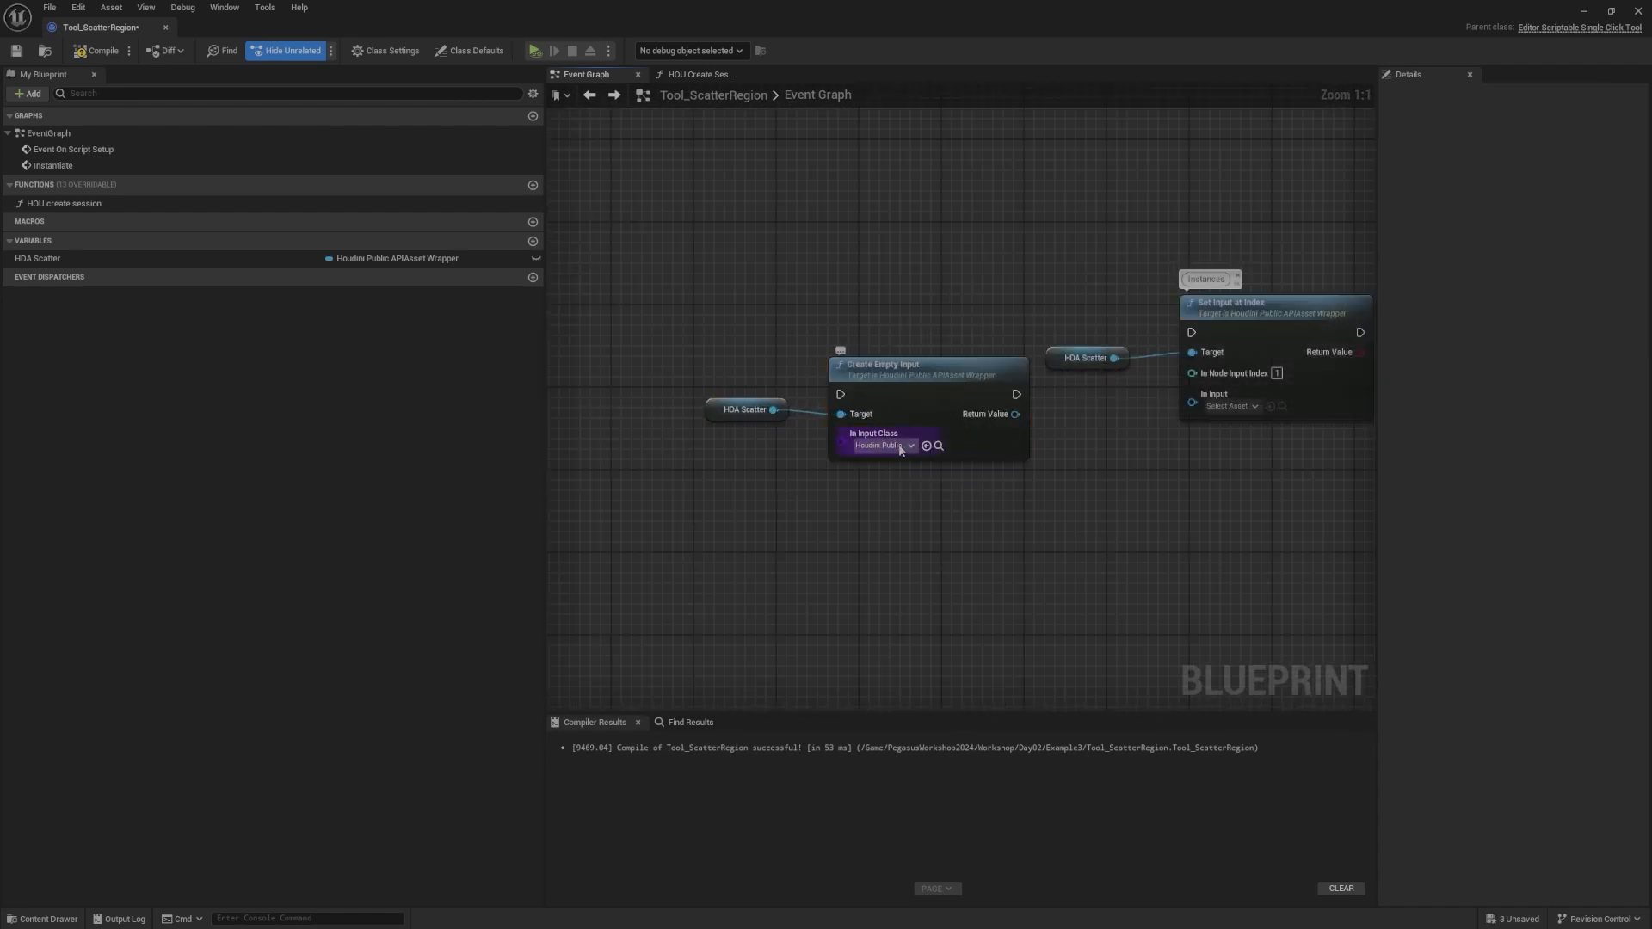
# Step: Set the duplicated Create Empty Input's In Input Class to HoudiniPublicAPIGeoInput and shift its node pair slightly away from the Instances pair
pyautogui.click(886, 445)
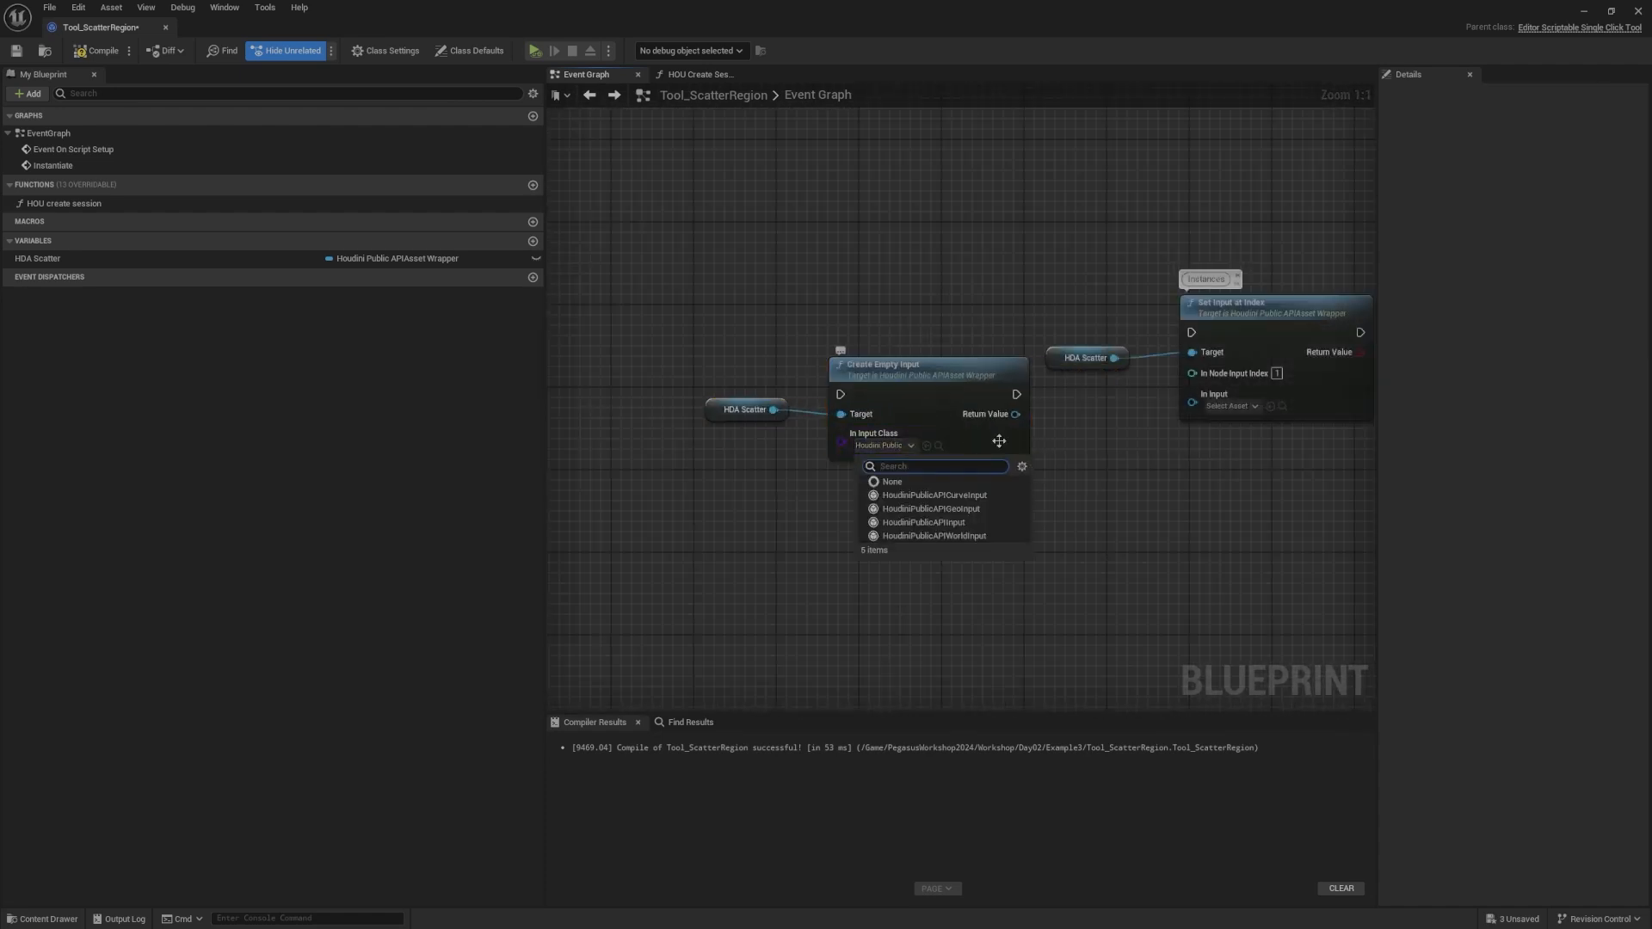
pyautogui.click(969, 510)
pyautogui.moveTo(935, 507); pyautogui.dragTo(765, 403)
pyautogui.moveTo(911, 372); pyautogui.dragTo(901, 362)
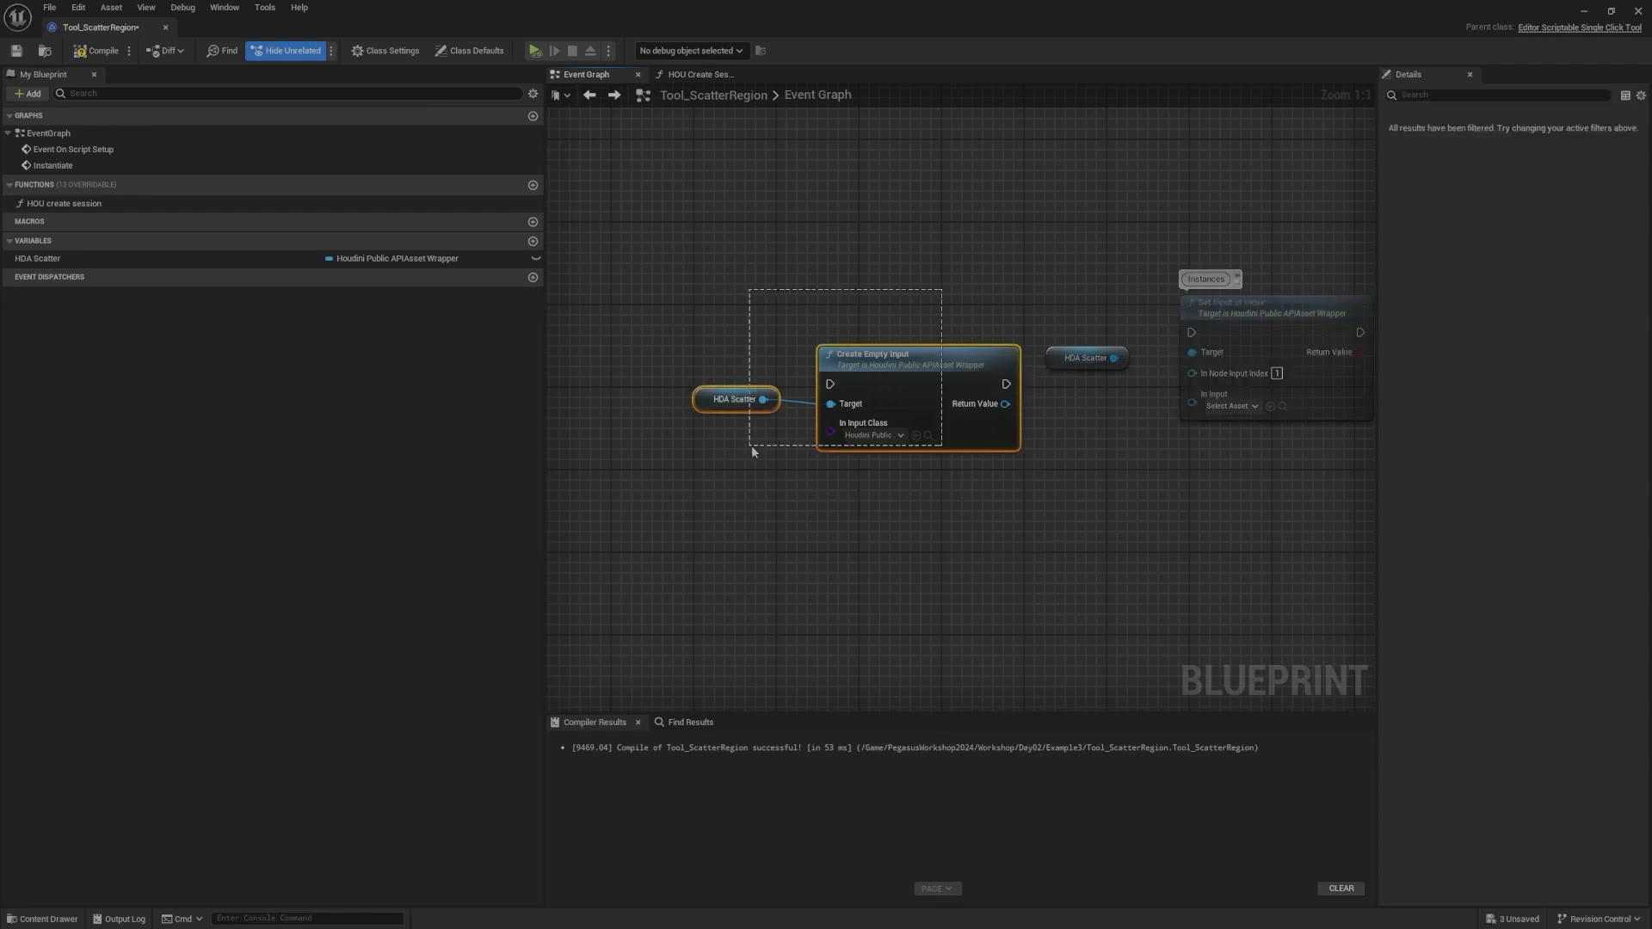
pyautogui.moveTo(749, 446); pyautogui.dragTo(749, 447)
pyautogui.moveTo(895, 379)
pyautogui.mouseDown()
pyautogui.moveTo(884, 419)
pyautogui.moveTo(888, 389)
pyautogui.moveTo(879, 404)
pyautogui.mouseUp()
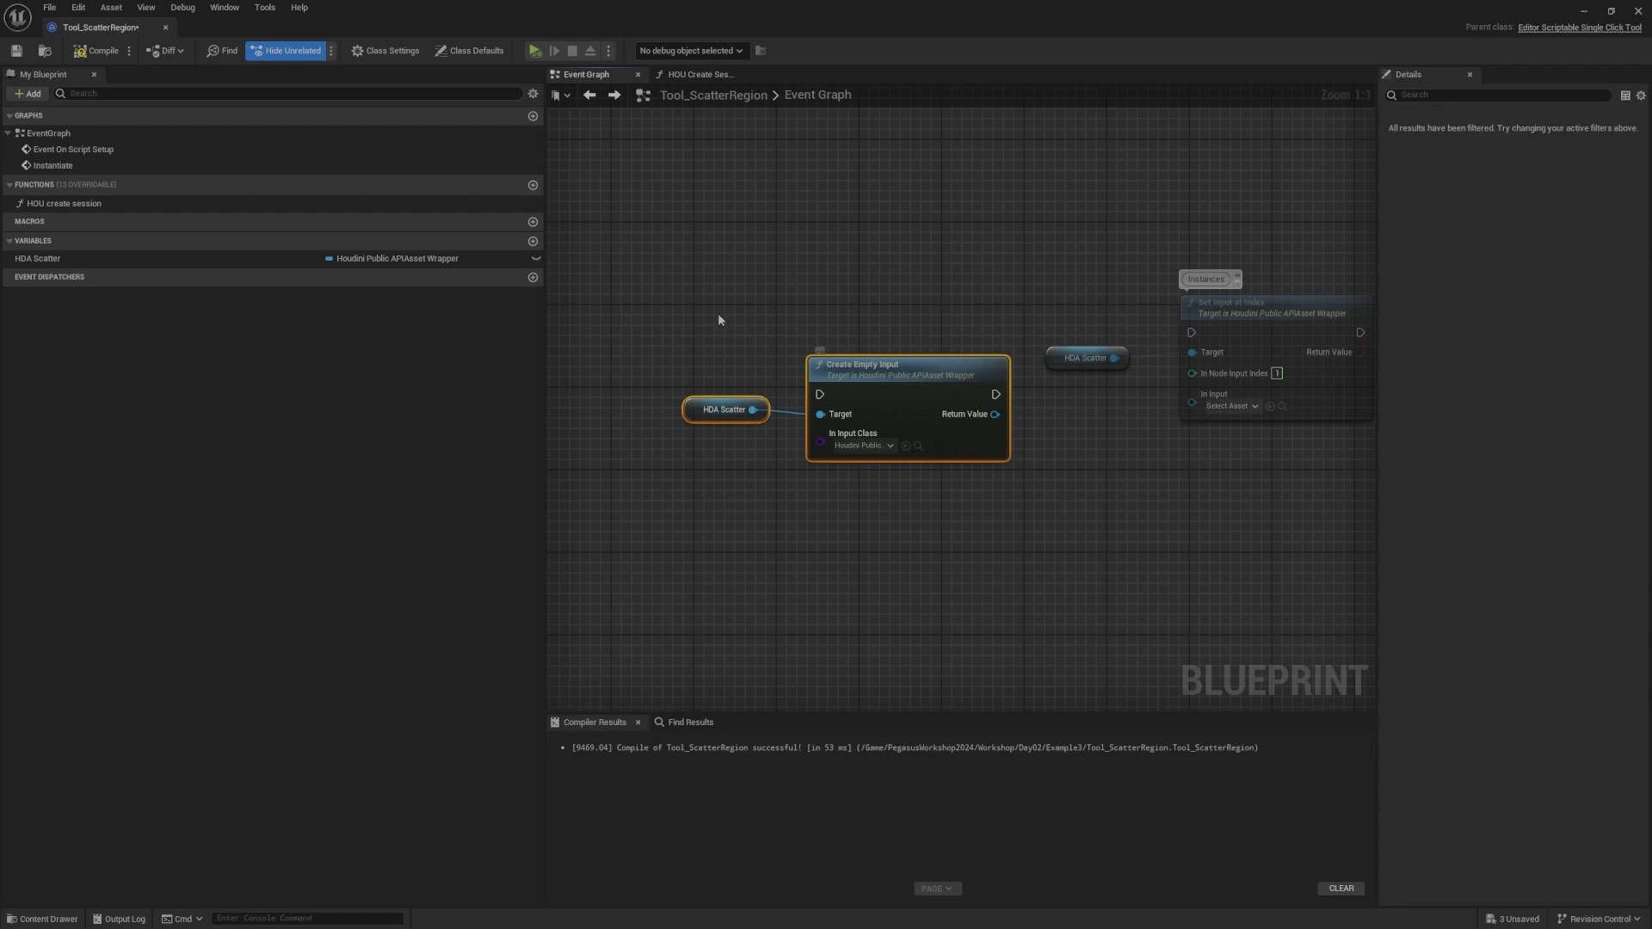
# Step: Rearrange the Surface and later node pairs so the Surface pair follows the world Create Empty Input with clear spacing
pyautogui.scroll(-1, 940, 431)
pyautogui.moveTo(776, 394); pyautogui.dragTo(1185, 376, button='right')
pyautogui.moveTo(949, 257); pyautogui.dragTo(728, 384)
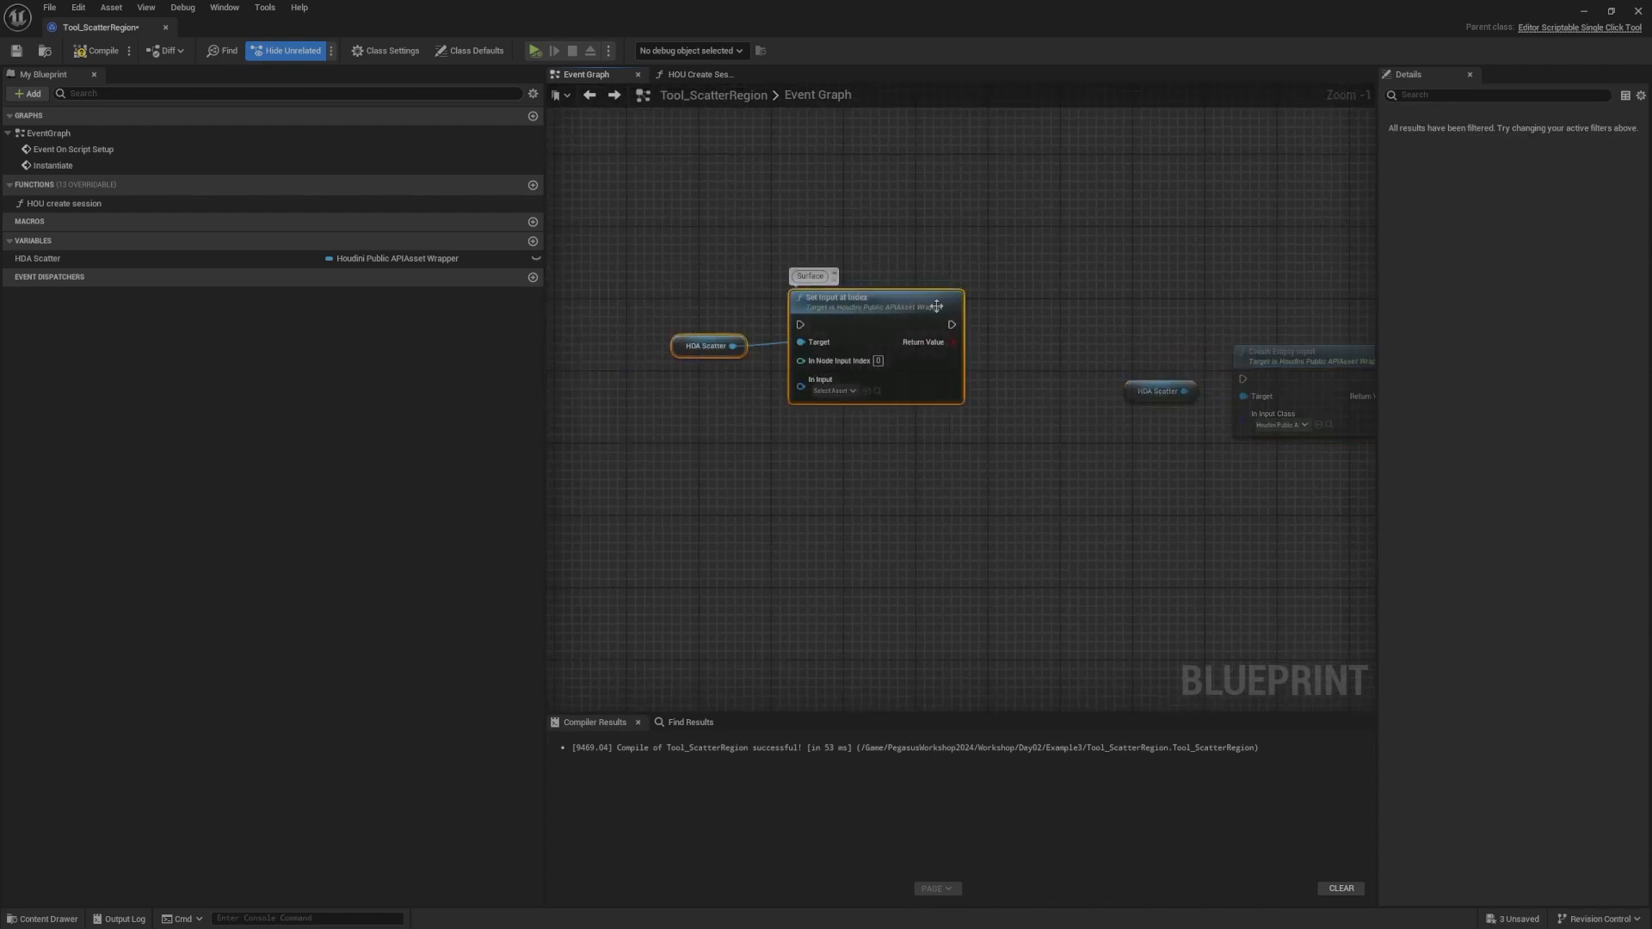
pyautogui.click(809, 311)
pyautogui.moveTo(1167, 286); pyautogui.dragTo(949, 307, button='right')
pyautogui.scroll(-6, 809, 308)
pyautogui.moveTo(950, 308); pyautogui.dragTo(1086, 344)
pyautogui.moveTo(1093, 321); pyautogui.dragTo(1160, 314)
pyautogui.scroll(6, 1099, 313)
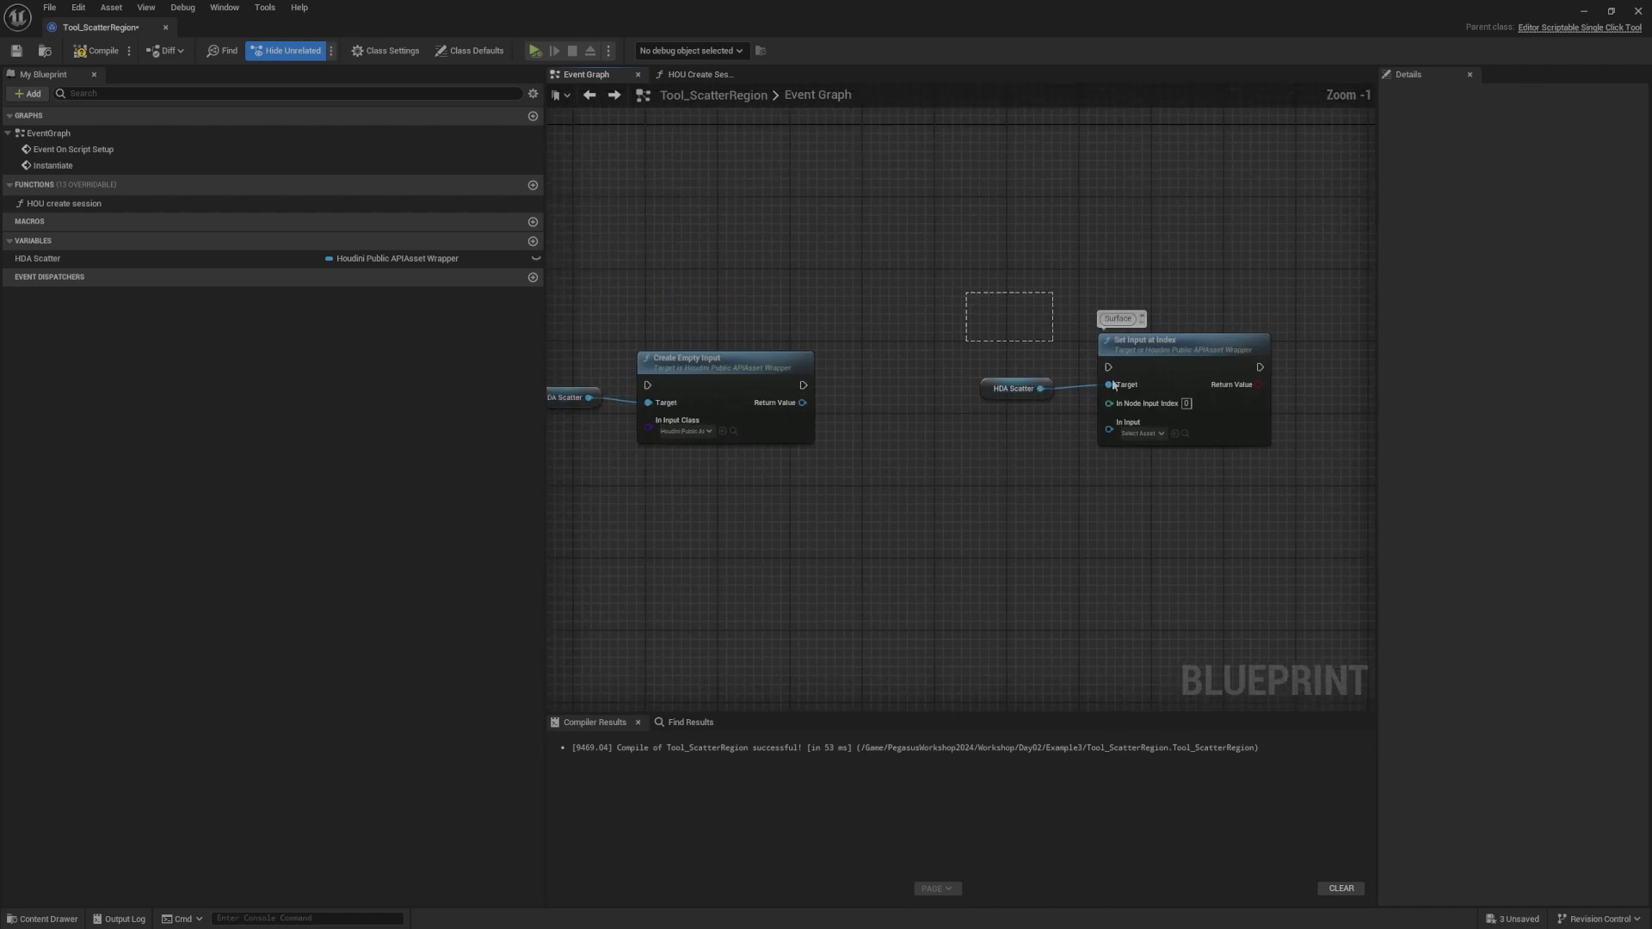
pyautogui.click(865, 352)
pyautogui.moveTo(865, 352); pyautogui.dragTo(1013, 349, button='right')
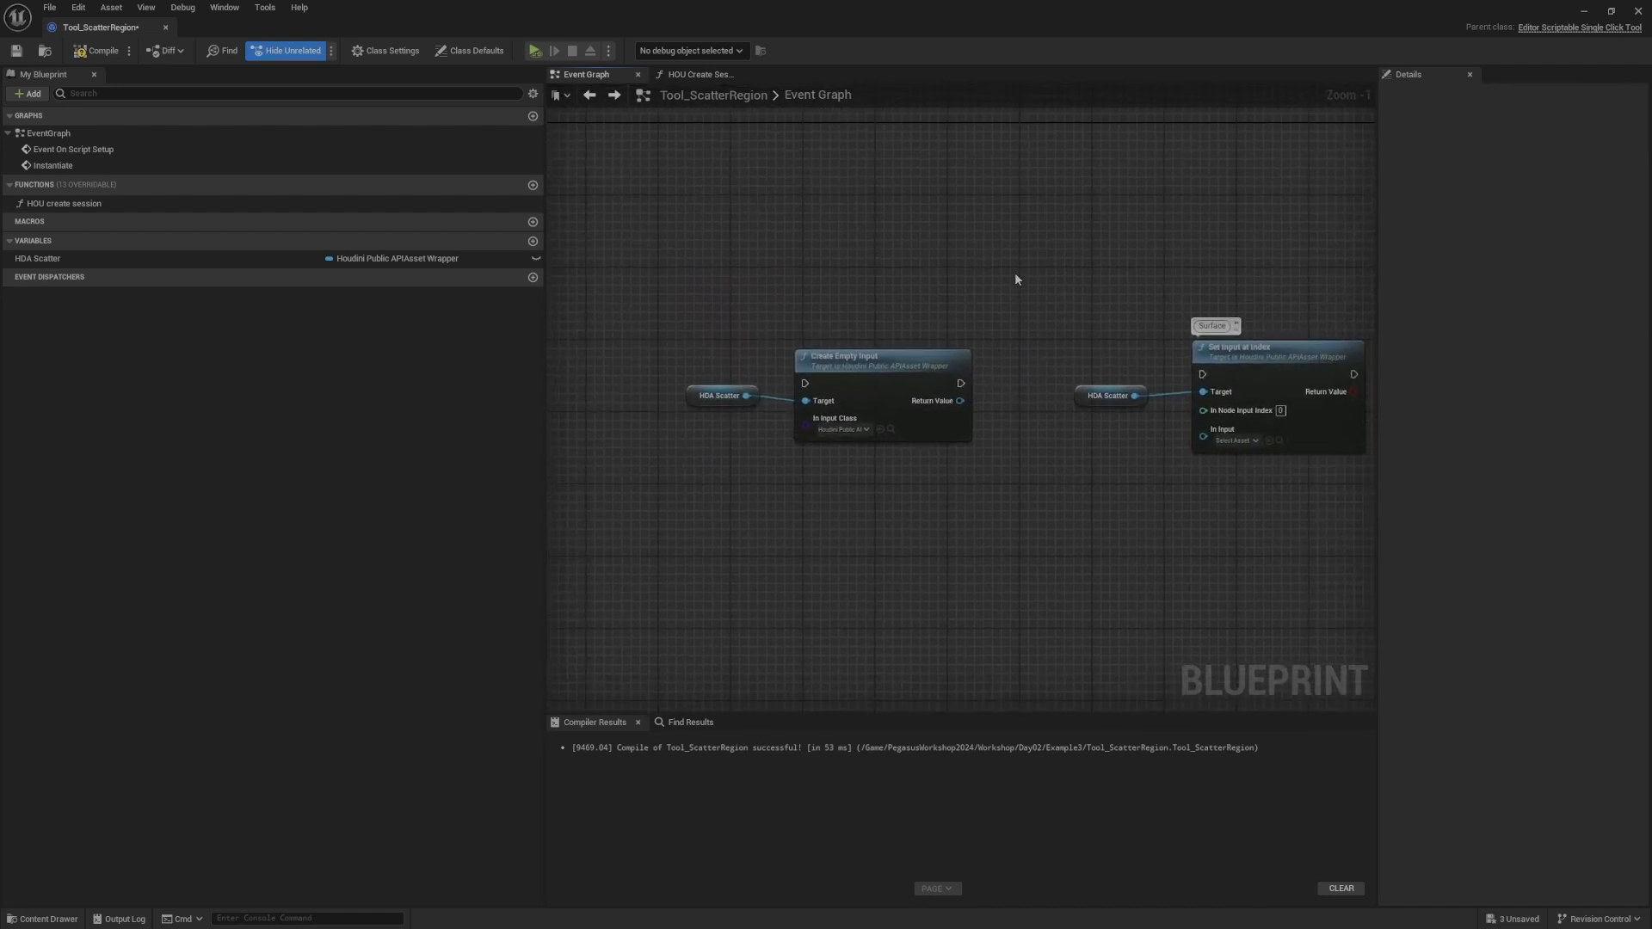
# Step: Collapse the HDA Scatter getter and Create Empty Input ahead of the Surface pair into a function named "HOU create world input"
pyautogui.moveTo(1015, 272); pyautogui.dragTo(1115, 220, button='right')
pyautogui.moveTo(1083, 241); pyautogui.dragTo(666, 483)
pyautogui.moveTo(801, 435); pyautogui.dragTo(664, 516, button='right')
pyautogui.moveTo(663, 516); pyautogui.dragTo(833, 415)
pyautogui.moveTo(843, 399); pyautogui.dragTo(801, 415)
pyautogui.scroll(1, 809, 419)
pyautogui.moveTo(910, 348); pyautogui.dragTo(1039, 273, button='right')
pyautogui.moveTo(932, 405); pyautogui.dragTo(799, 470, button='right')
pyautogui.rightClick(795, 408)
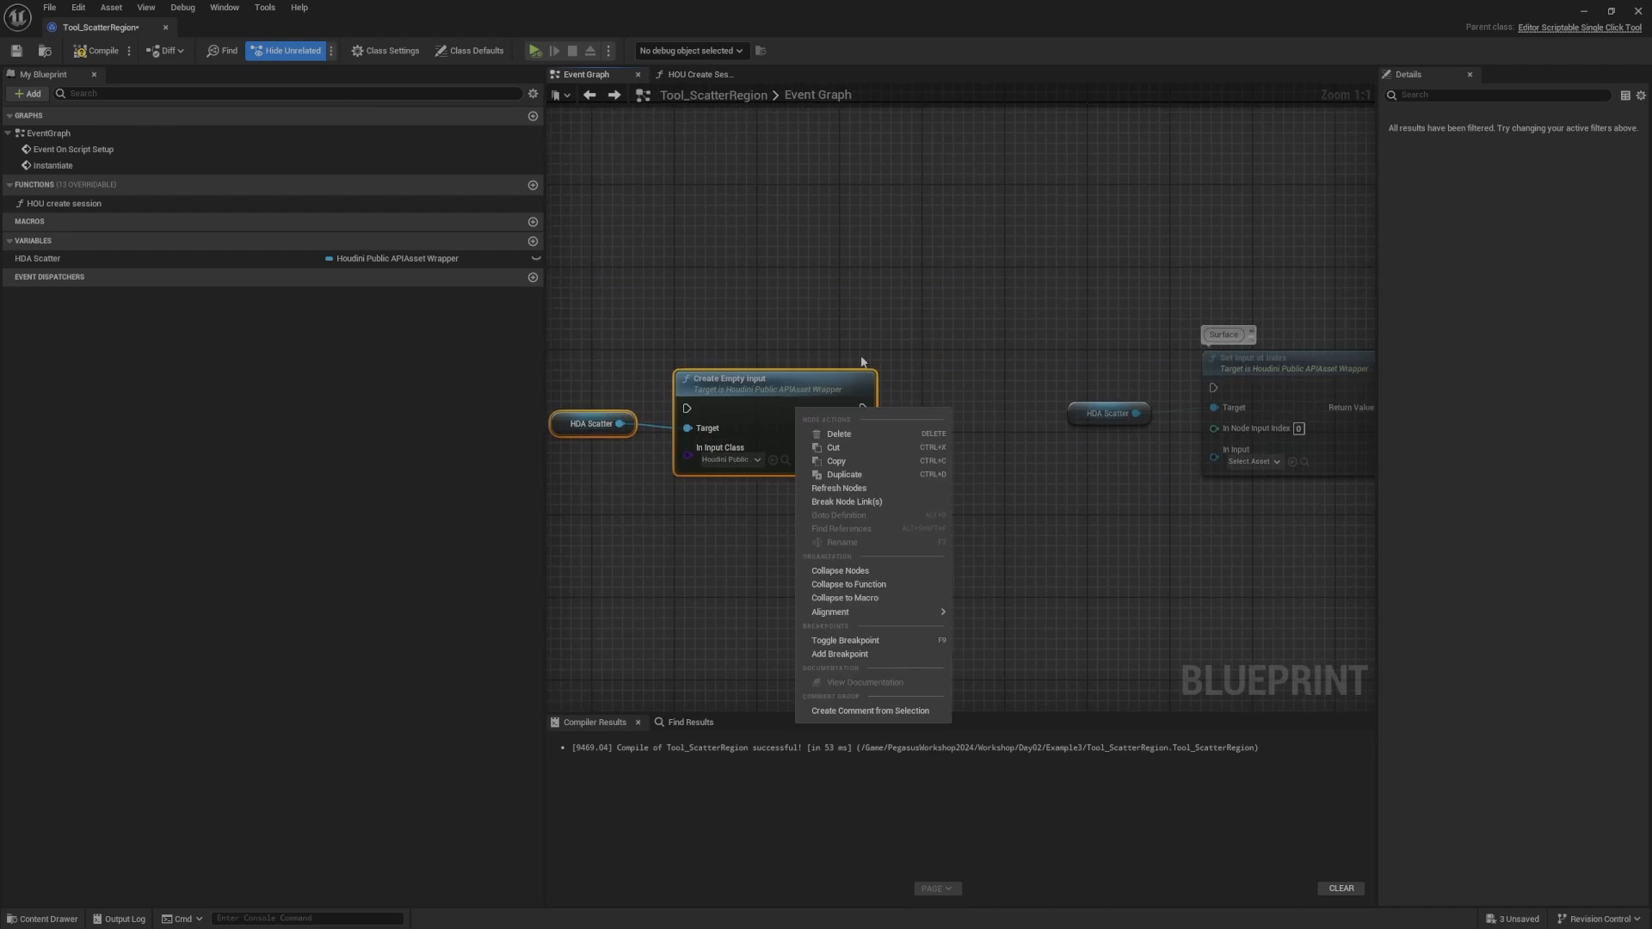
pyautogui.click(914, 585)
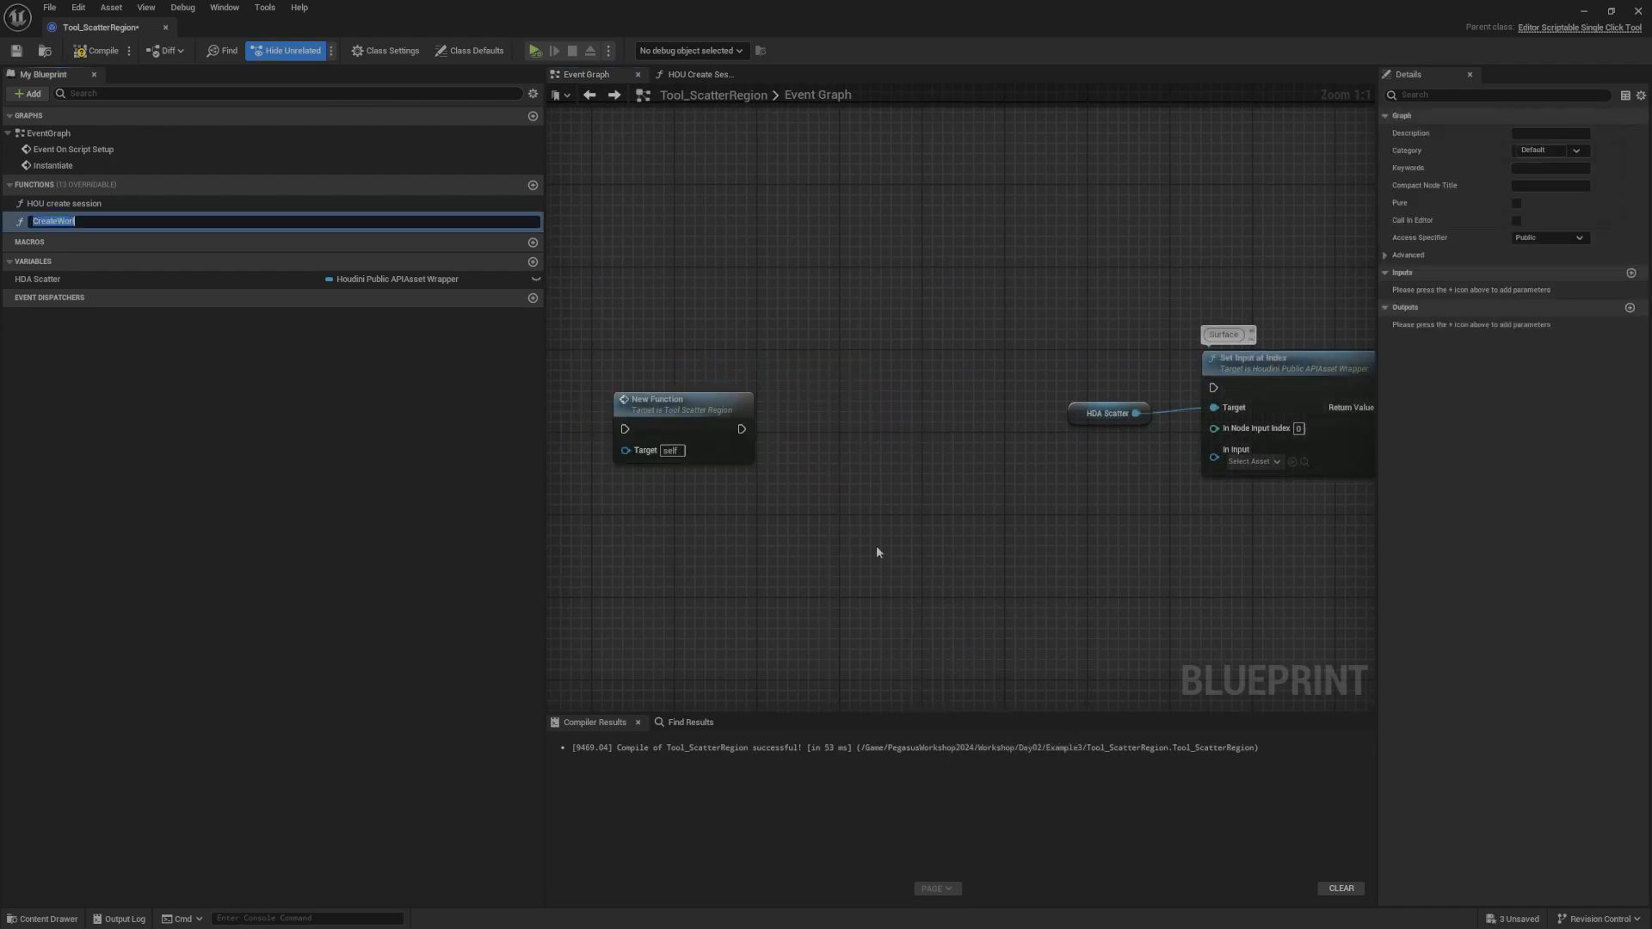
pyautogui.write('HOU create world input')
pyautogui.press('Return')
# Step: Move the HOU Create World Input node closer to the Surface node pair
pyautogui.moveTo(767, 453); pyautogui.dragTo(703, 416, button='right')
pyautogui.moveTo(635, 378); pyautogui.dragTo(842, 358)
pyautogui.click(913, 374)
pyautogui.moveTo(912, 374); pyautogui.dragTo(866, 428, button='right')
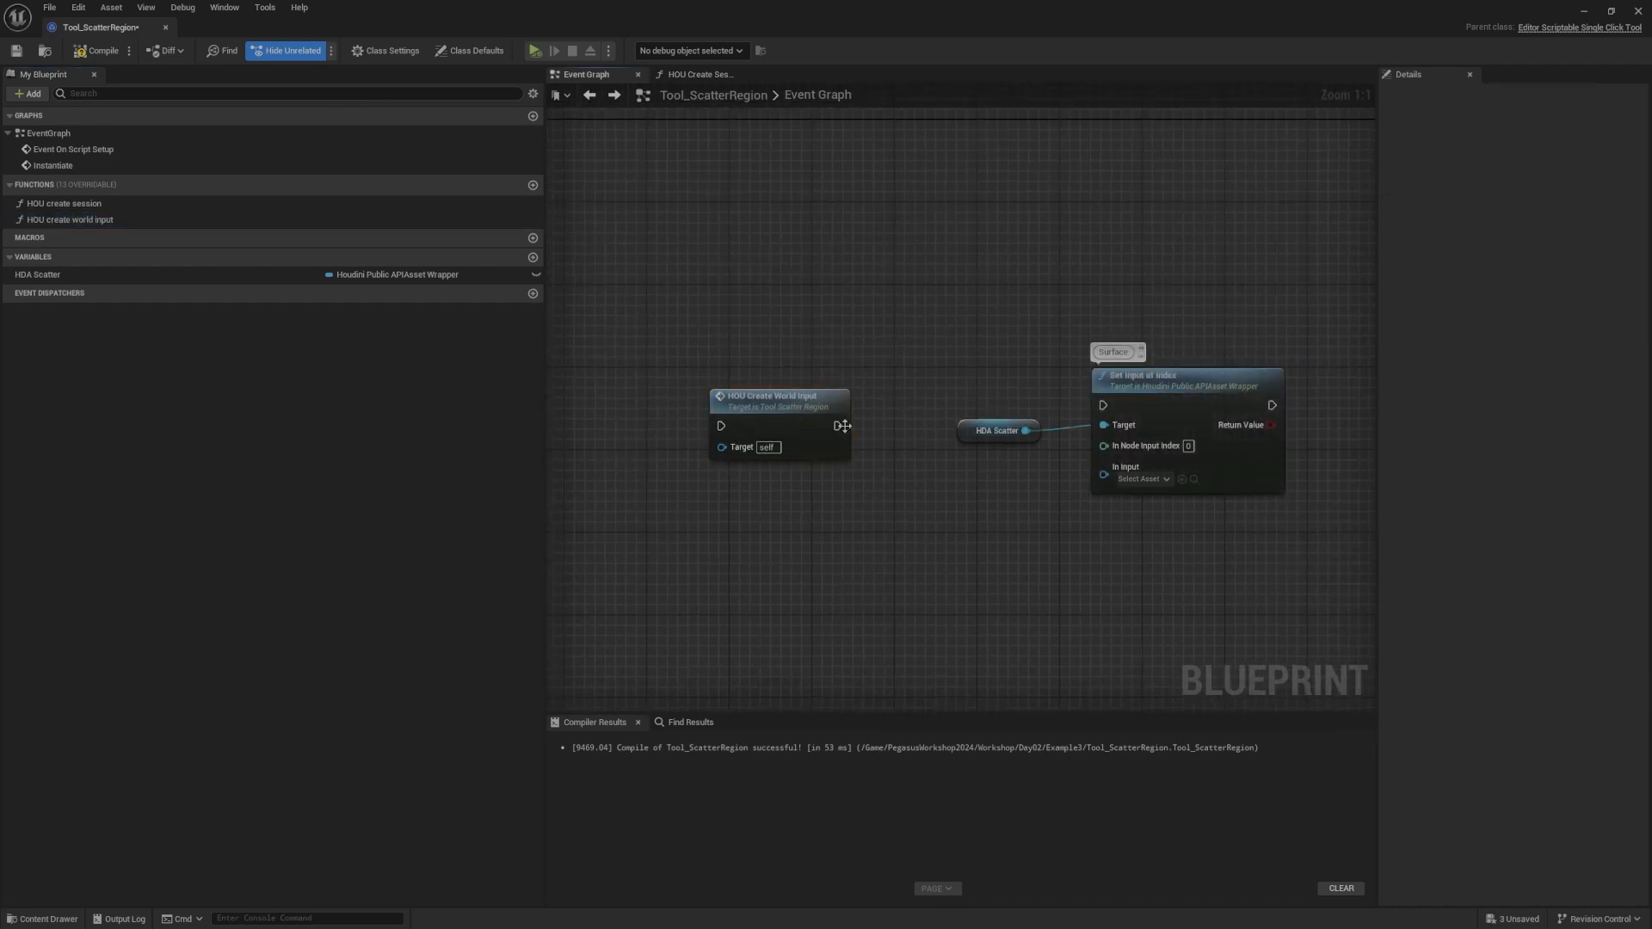
# Step: Open the function graph of HOU Create World Input
pyautogui.moveTo(1113, 472)
pyautogui.mouseDown()
pyautogui.moveTo(1077, 559)
pyautogui.moveTo(1121, 471)
pyautogui.mouseUp()
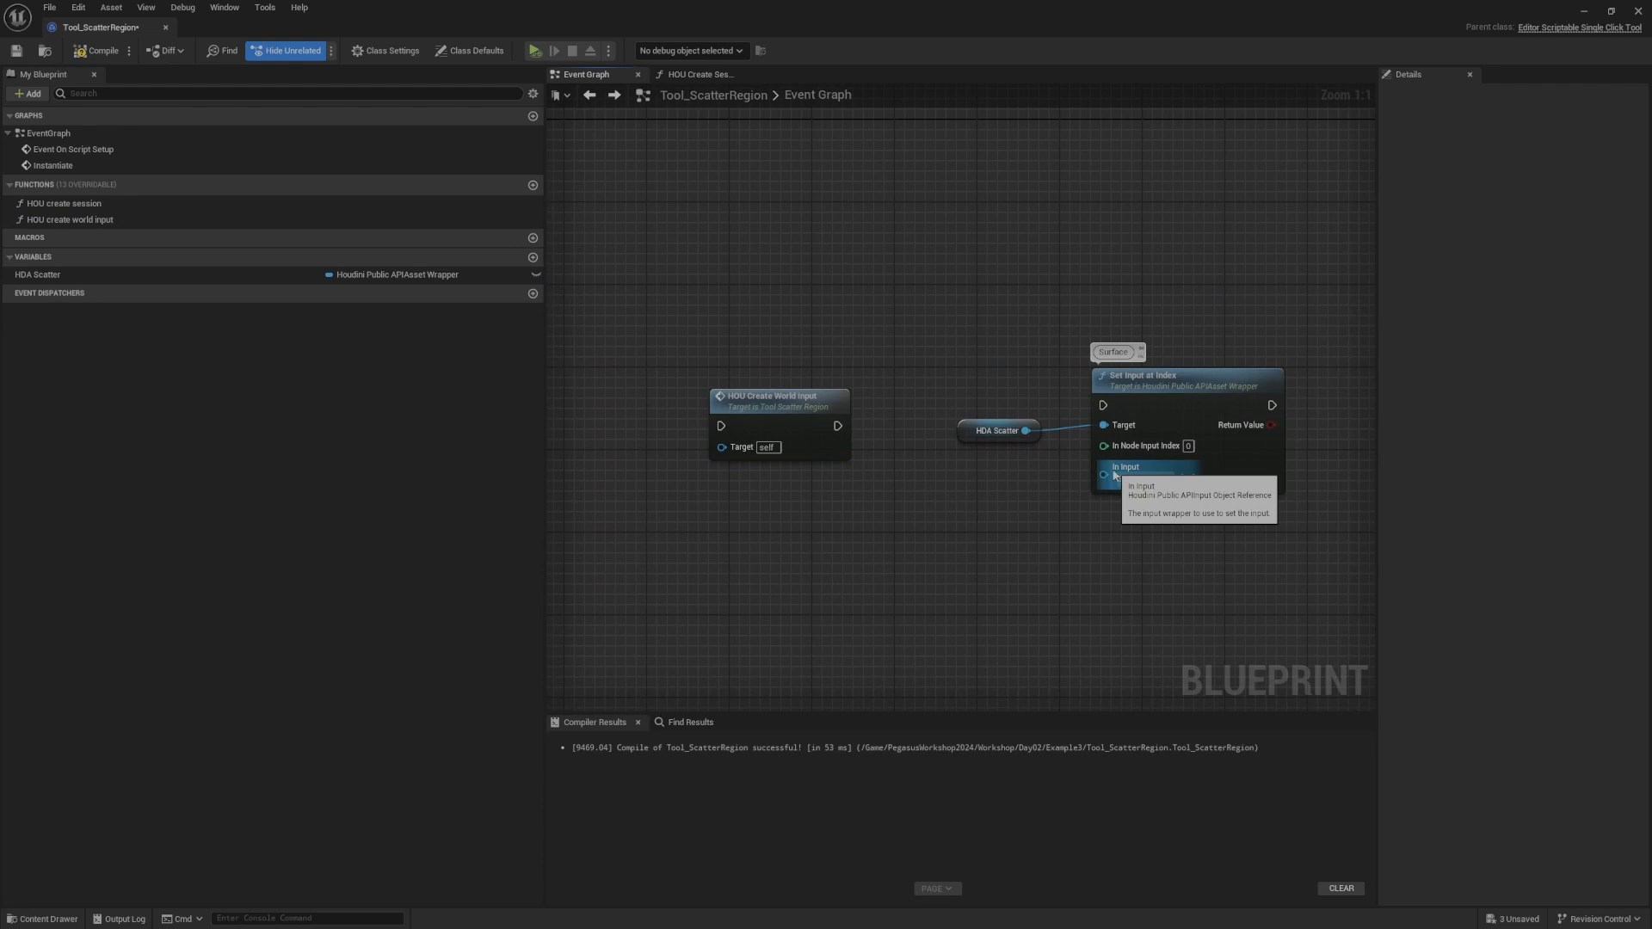
pyautogui.doubleClick(796, 411)
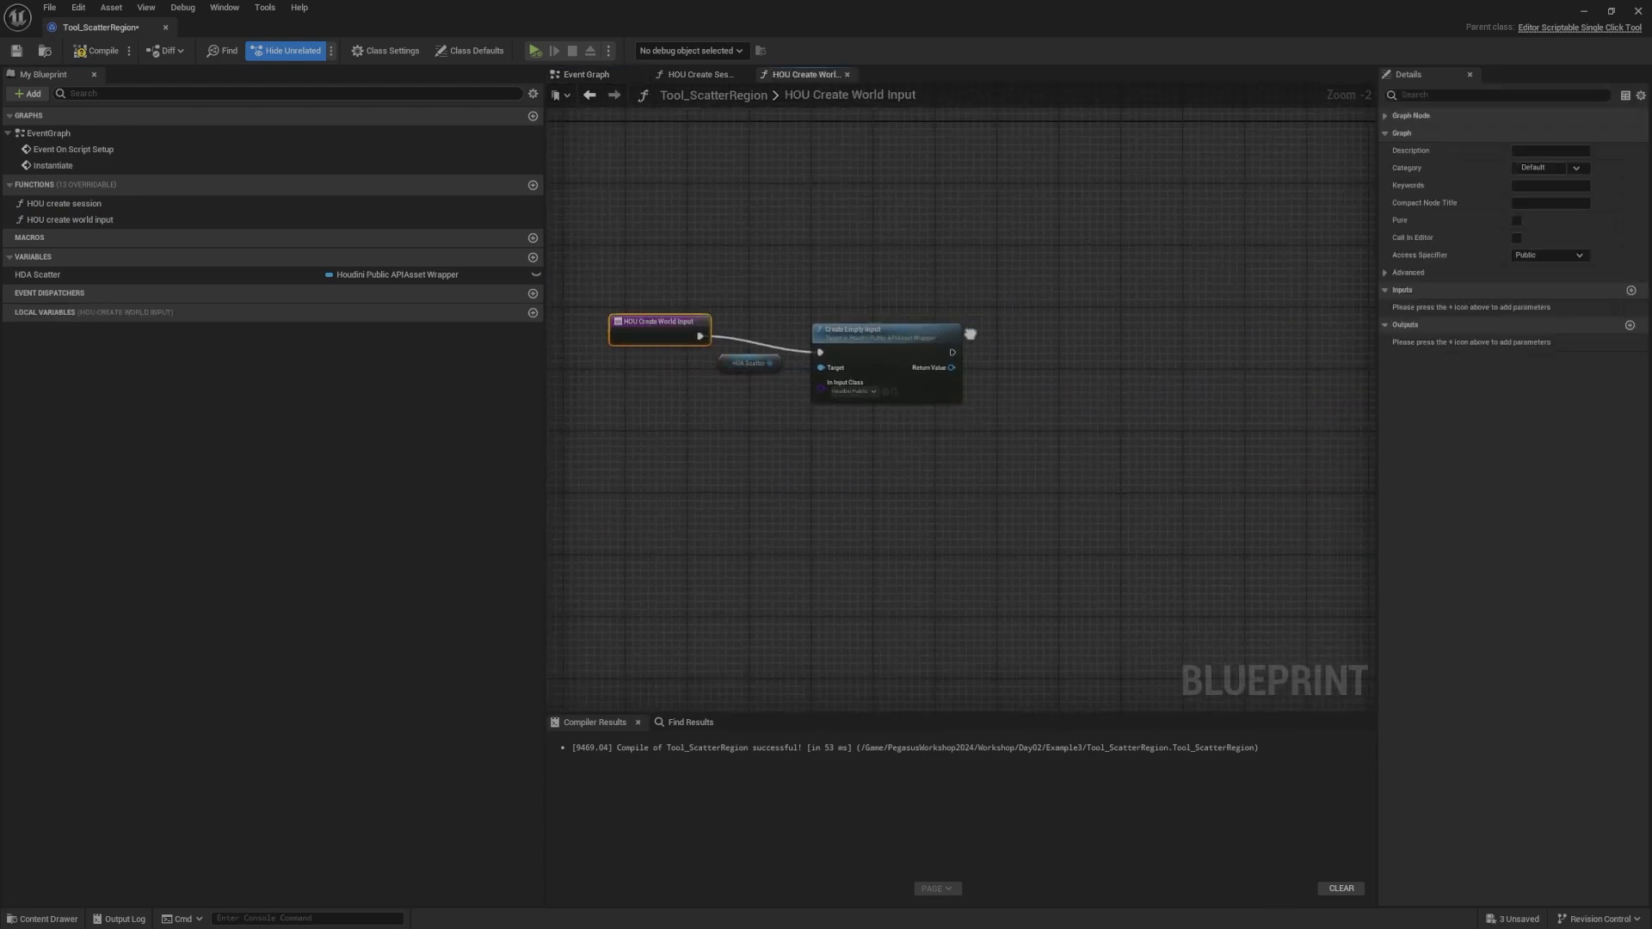
pyautogui.scroll(-1, 787, 351)
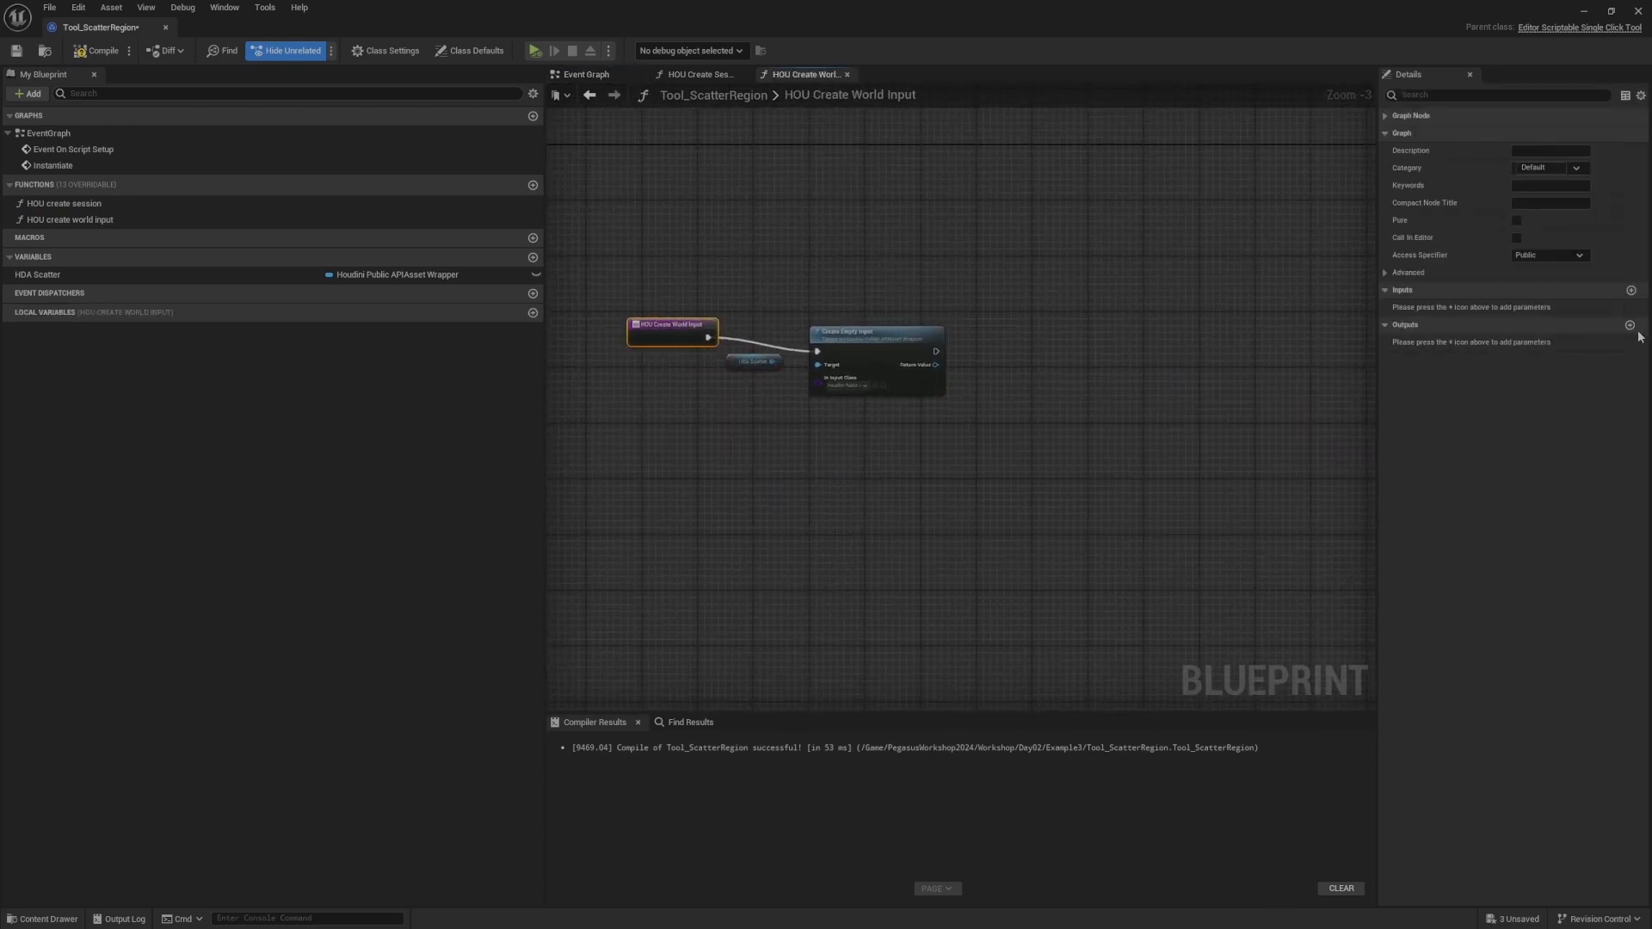
# Step: Add a Return Node to the HOU Create World Input function and place it in line after Create Empty Input
pyautogui.rightClick(1136, 379)
pyautogui.write('return')
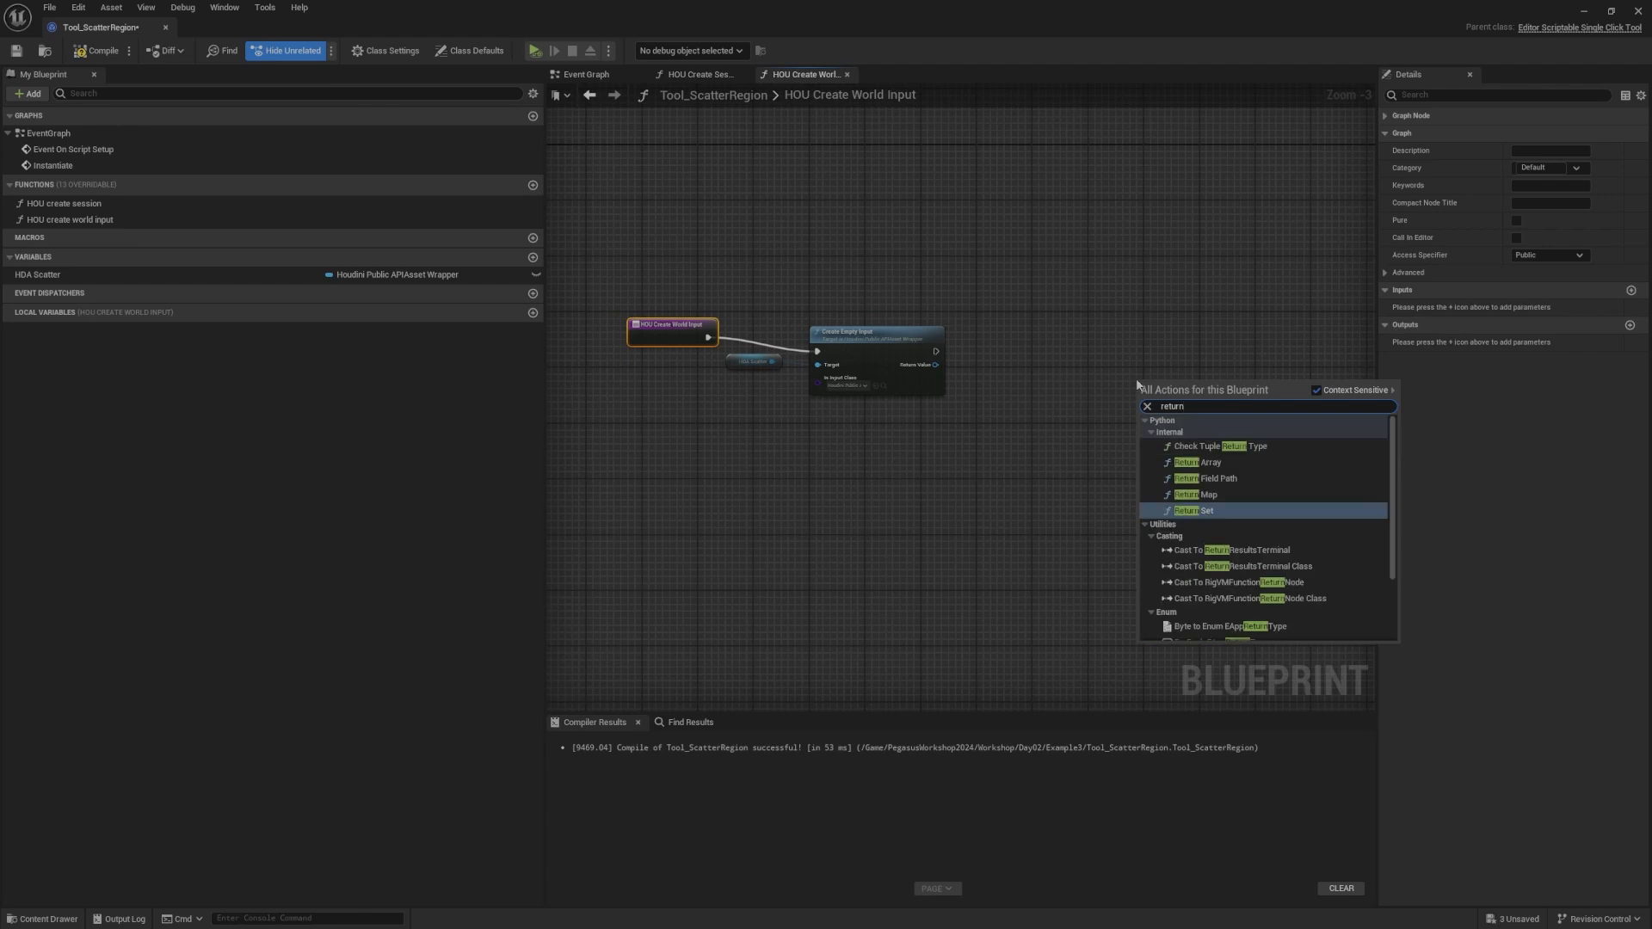
pyautogui.scroll(-3, 1274, 585)
pyautogui.click(1231, 638)
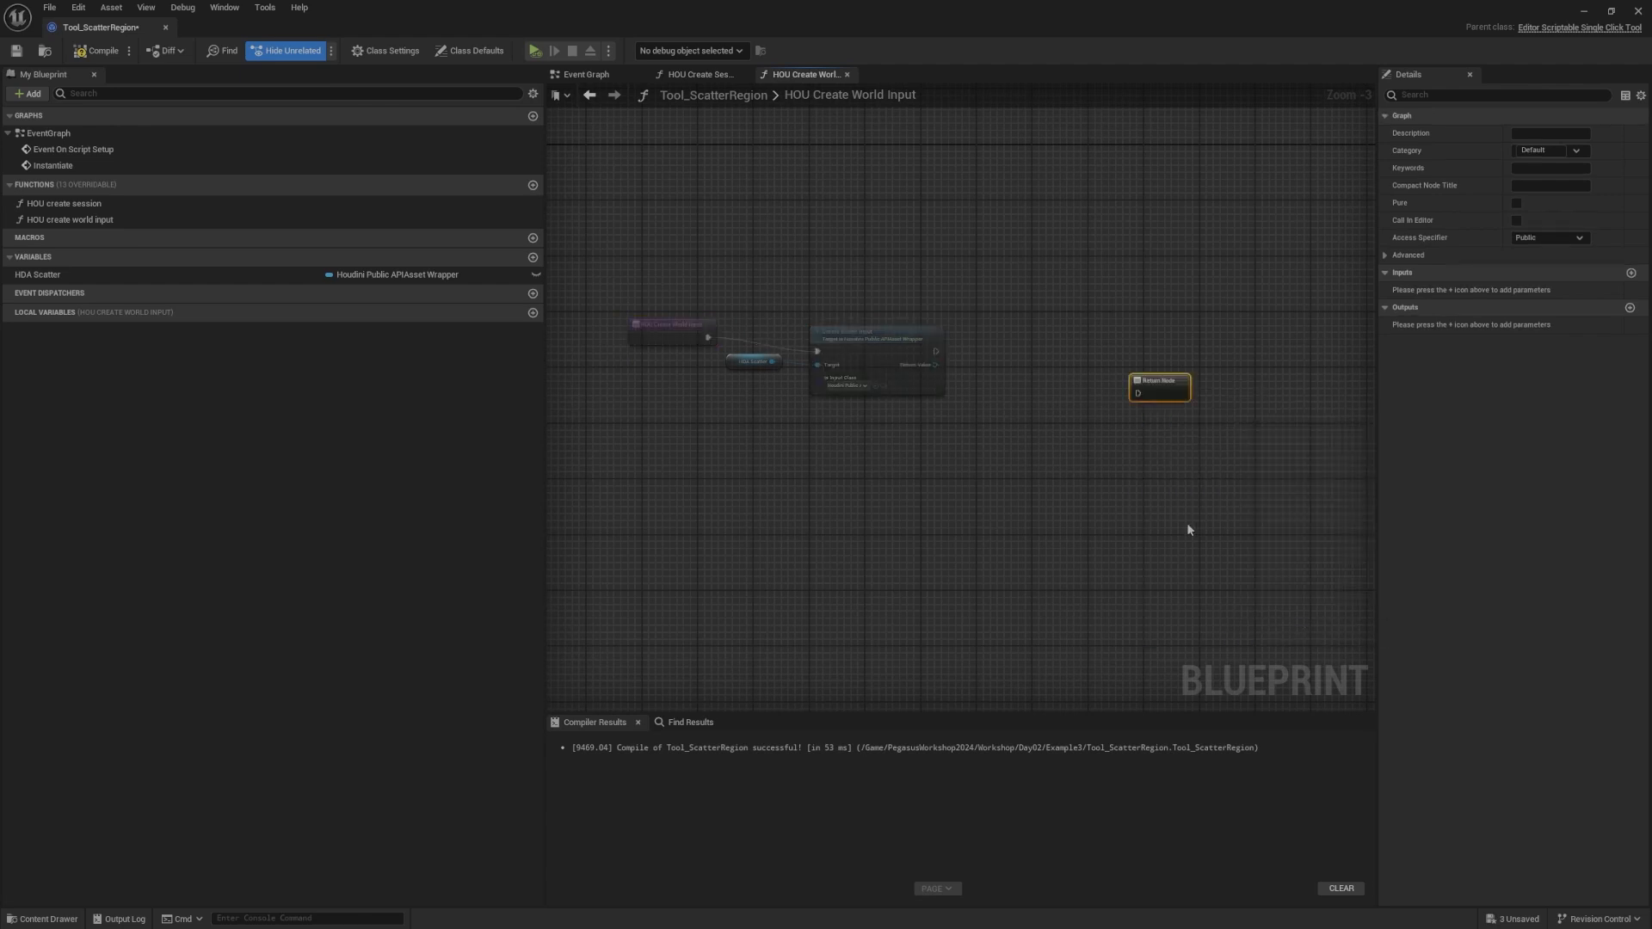
pyautogui.moveTo(1173, 383); pyautogui.dragTo(1159, 327)
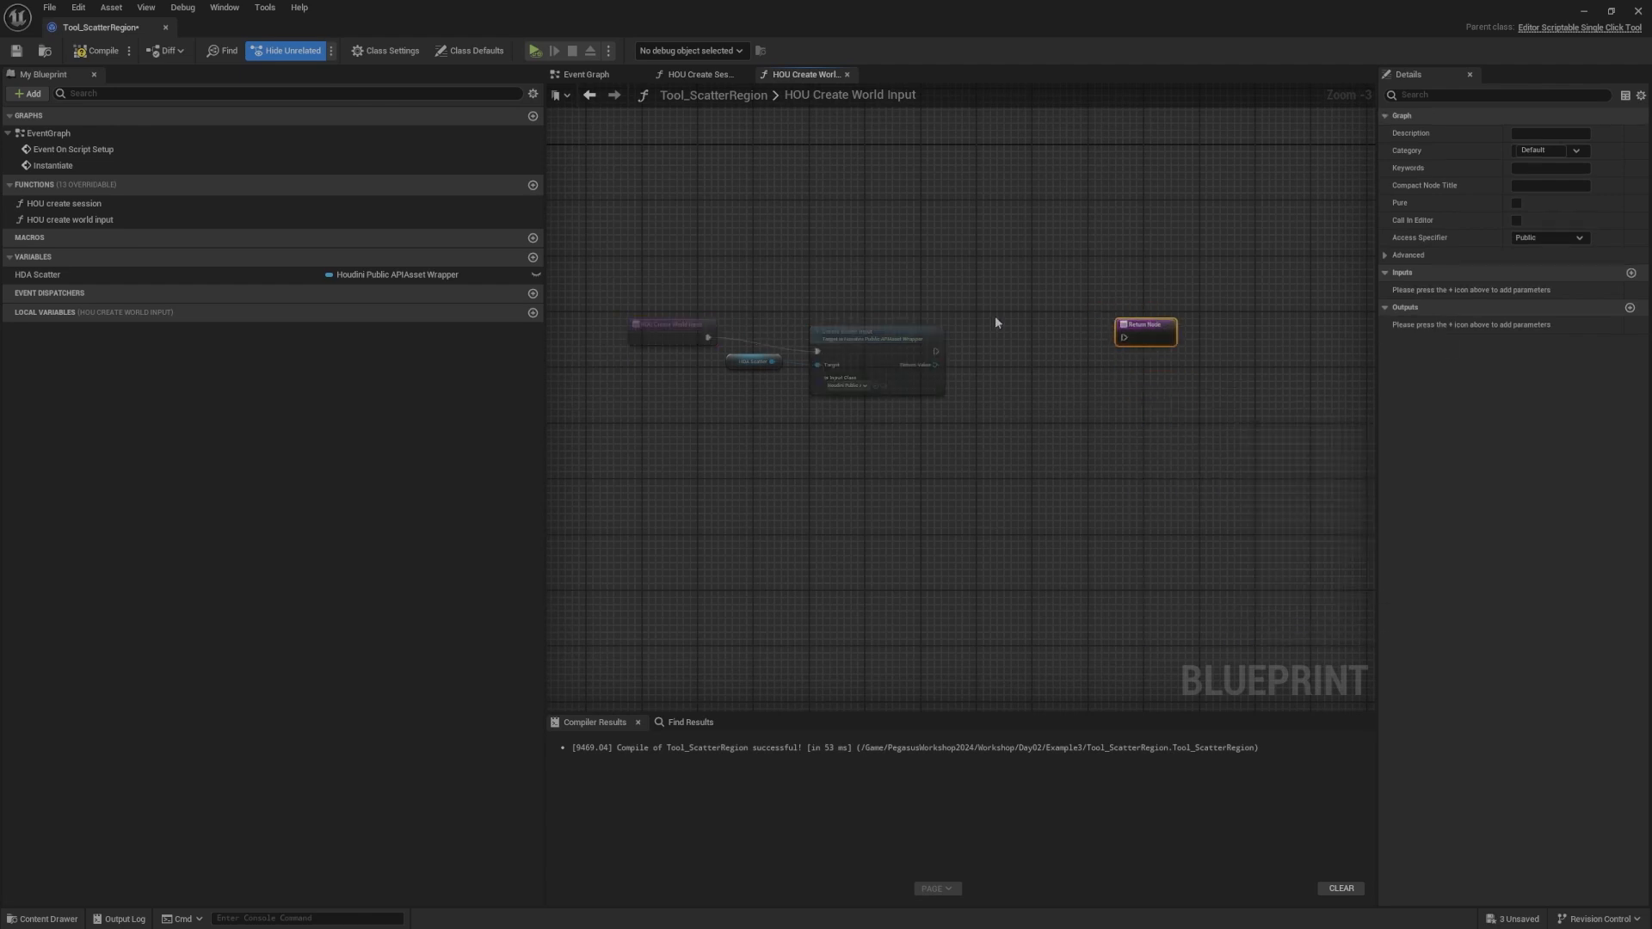
pyautogui.click(988, 427)
# Step: Output Create Empty Input's return value through the Return Node and name that output WorldInputObject
pyautogui.scroll(3, 947, 434)
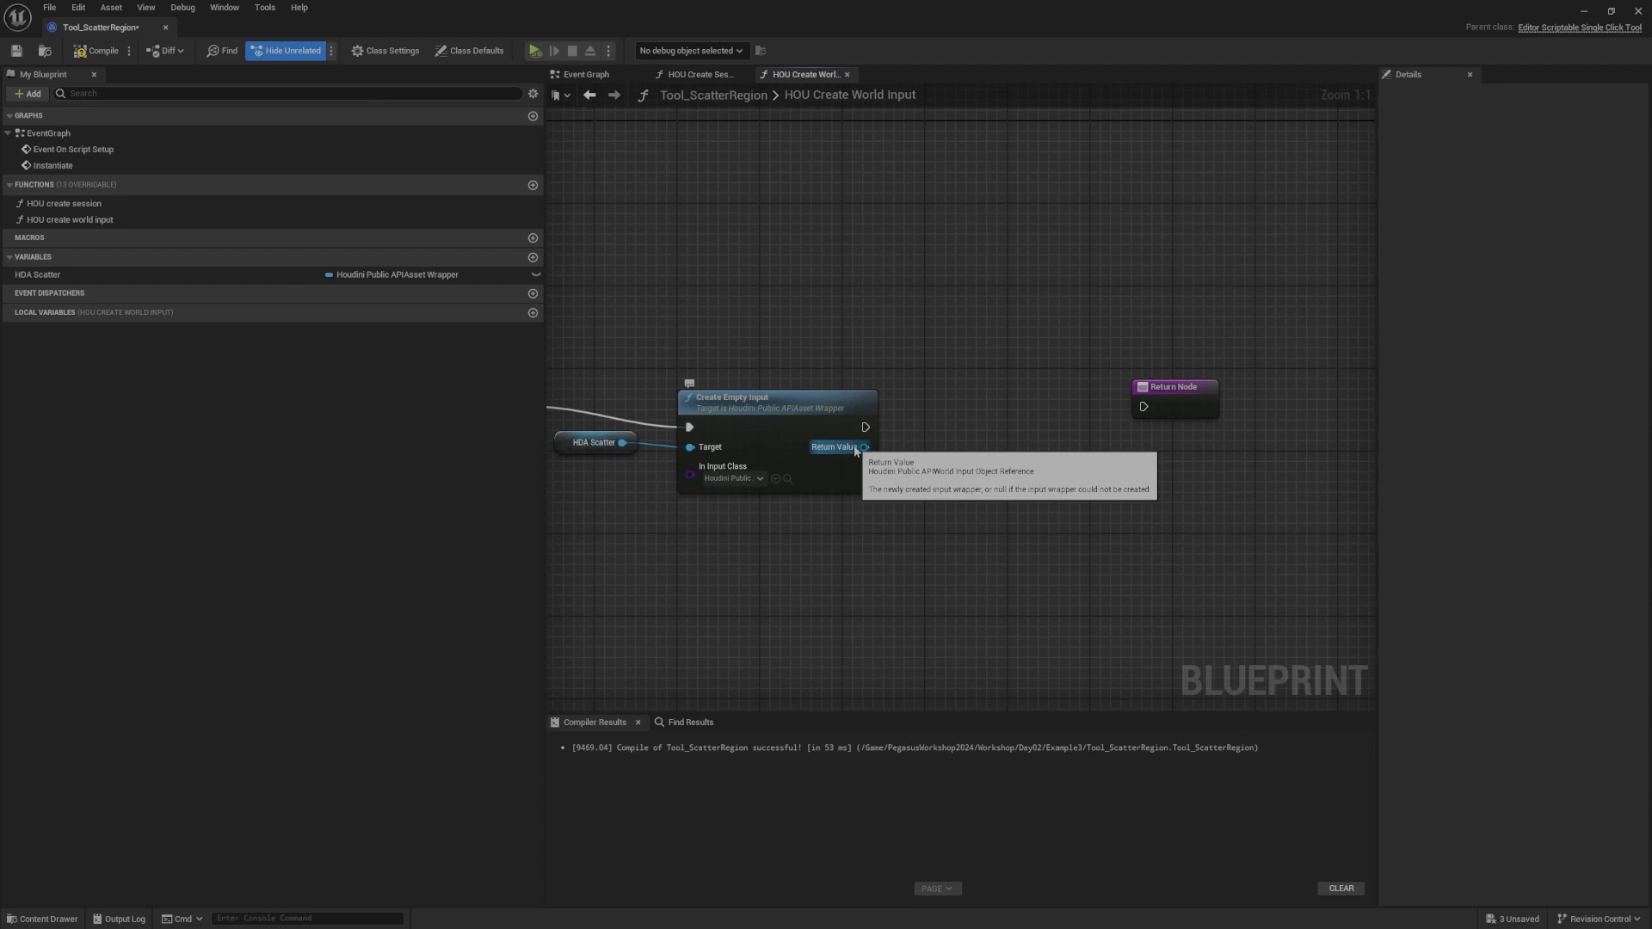
pyautogui.moveTo(856, 451); pyautogui.dragTo(968, 403, button='right')
pyautogui.moveTo(973, 400); pyautogui.dragTo(1322, 361)
pyautogui.moveTo(1308, 368); pyautogui.dragTo(1051, 458, button='right')
pyautogui.click(1108, 421)
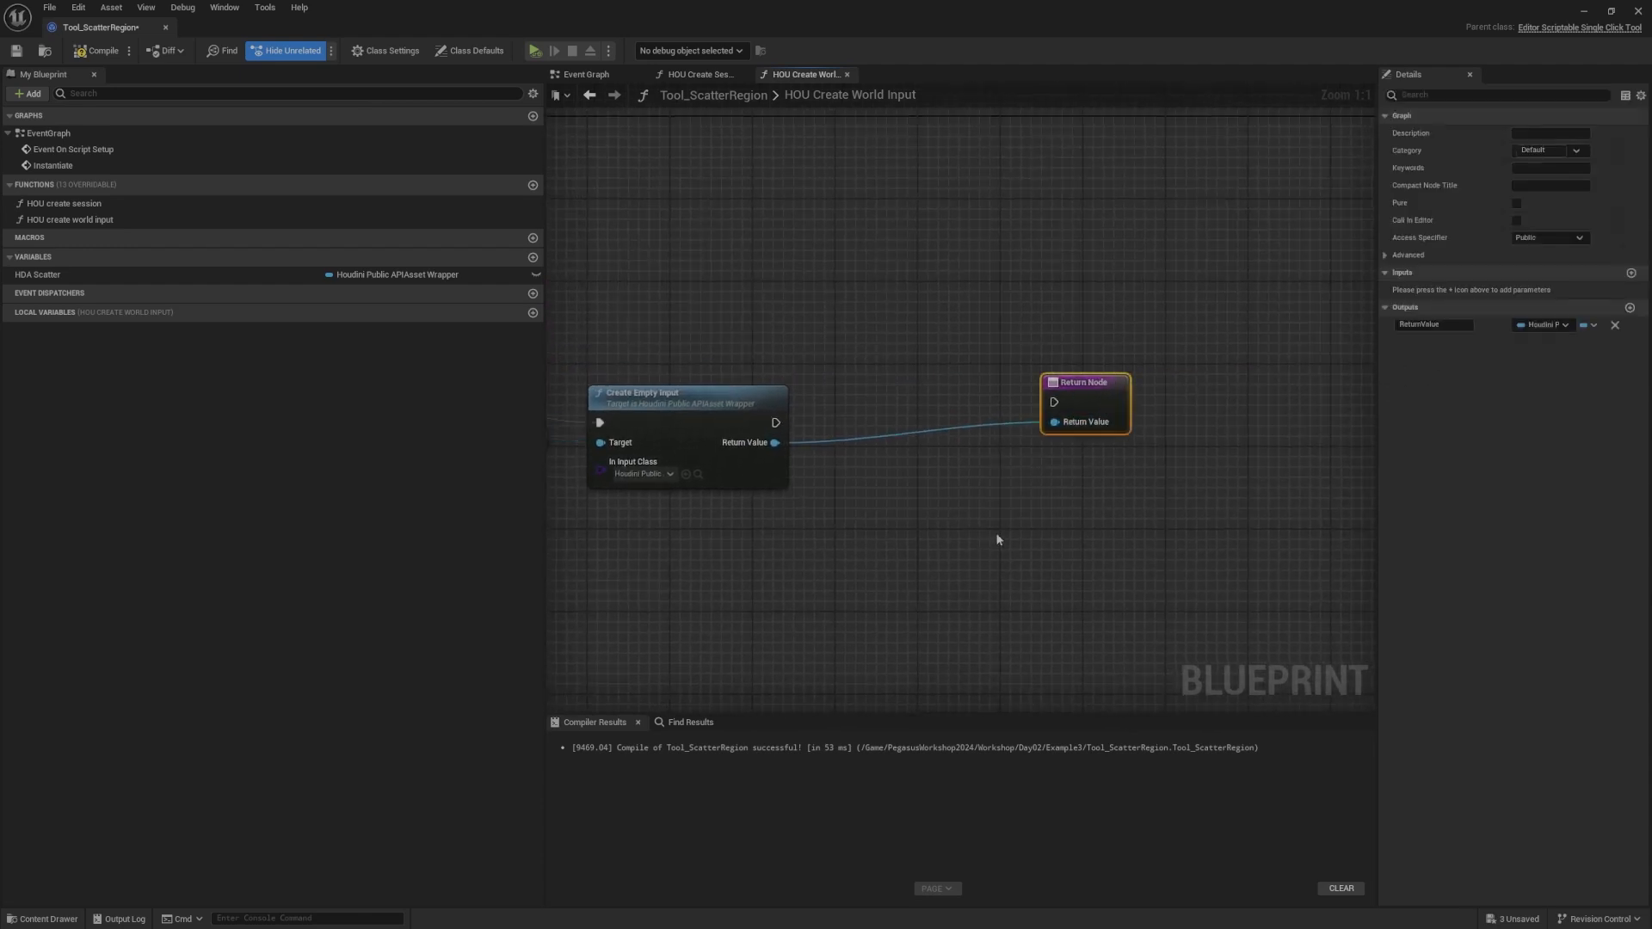
pyautogui.moveTo(996, 542); pyautogui.dragTo(1071, 521, button='right')
pyautogui.write('World')
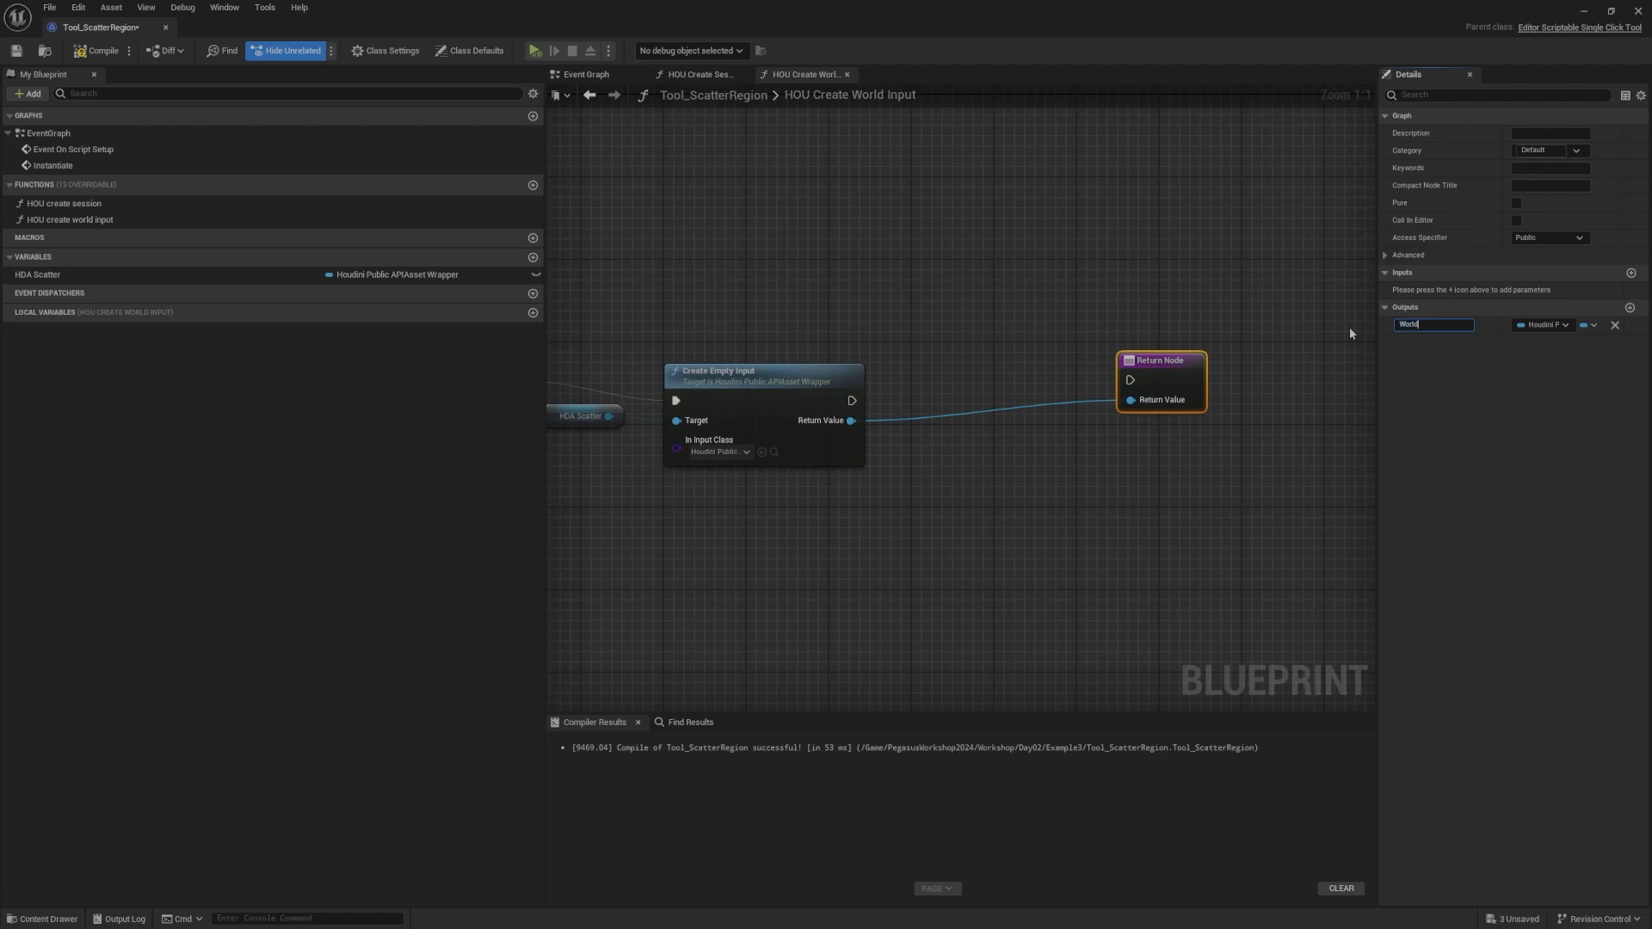
pyautogui.write('InputItObject')
pyautogui.press('Return')
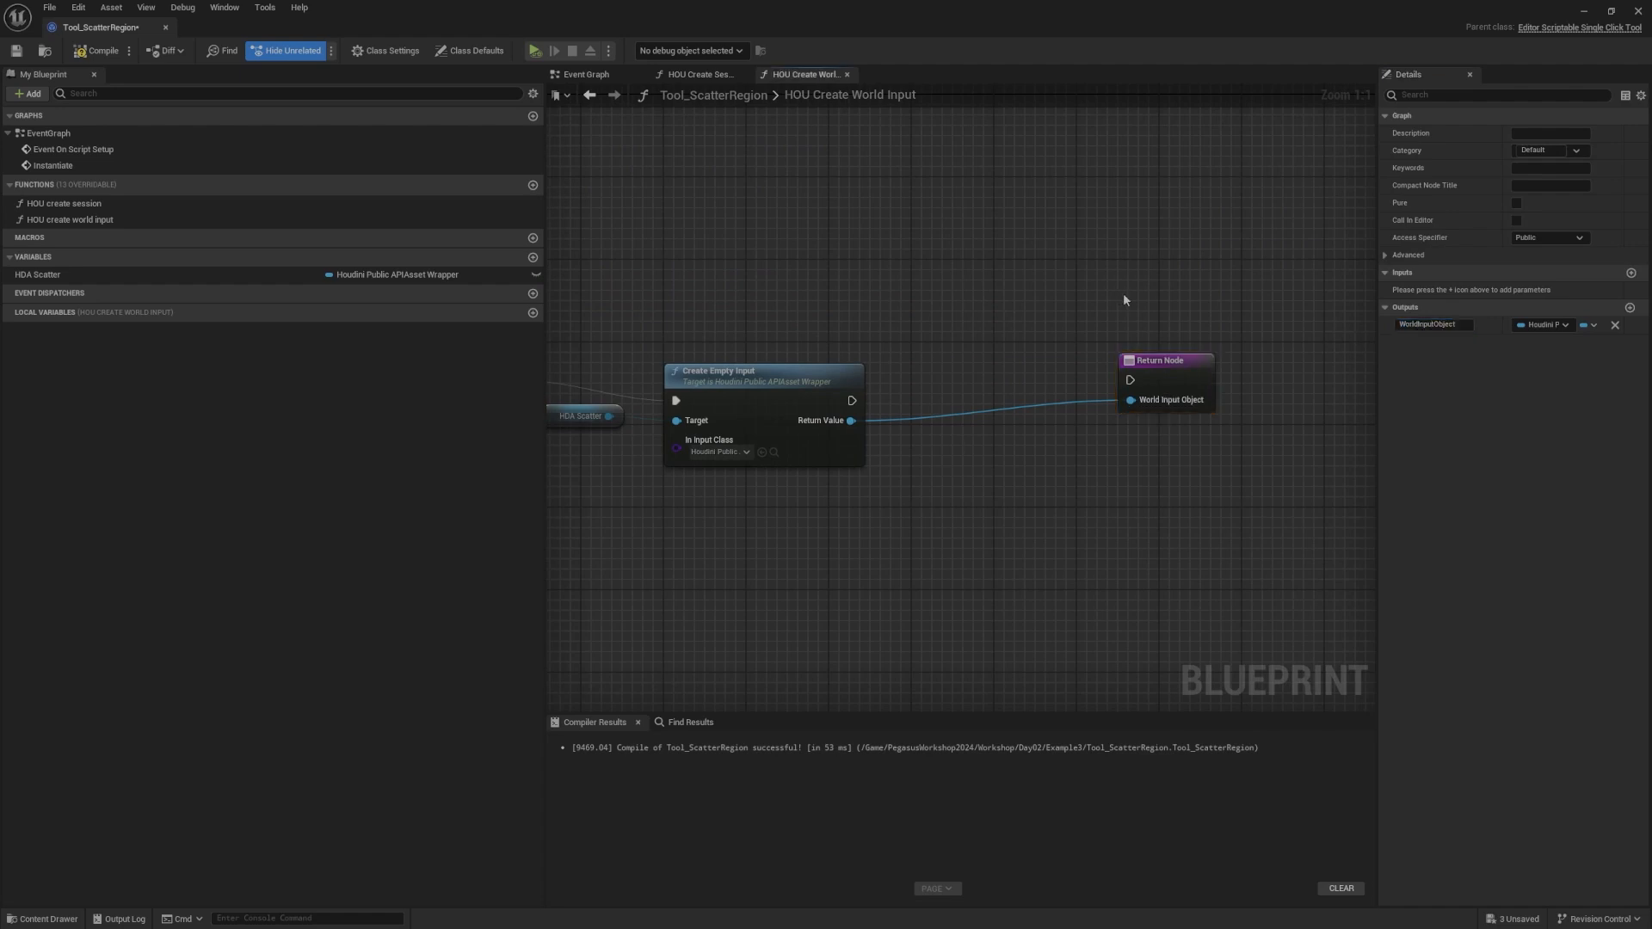
# Step: Connect Create Empty Input's execution to the Return Node and tidy the entry, HDA Scatter and Return nodes
pyautogui.moveTo(852, 401); pyautogui.dragTo(1177, 382)
pyautogui.moveTo(632, 348); pyautogui.dragTo(802, 330, button='right')
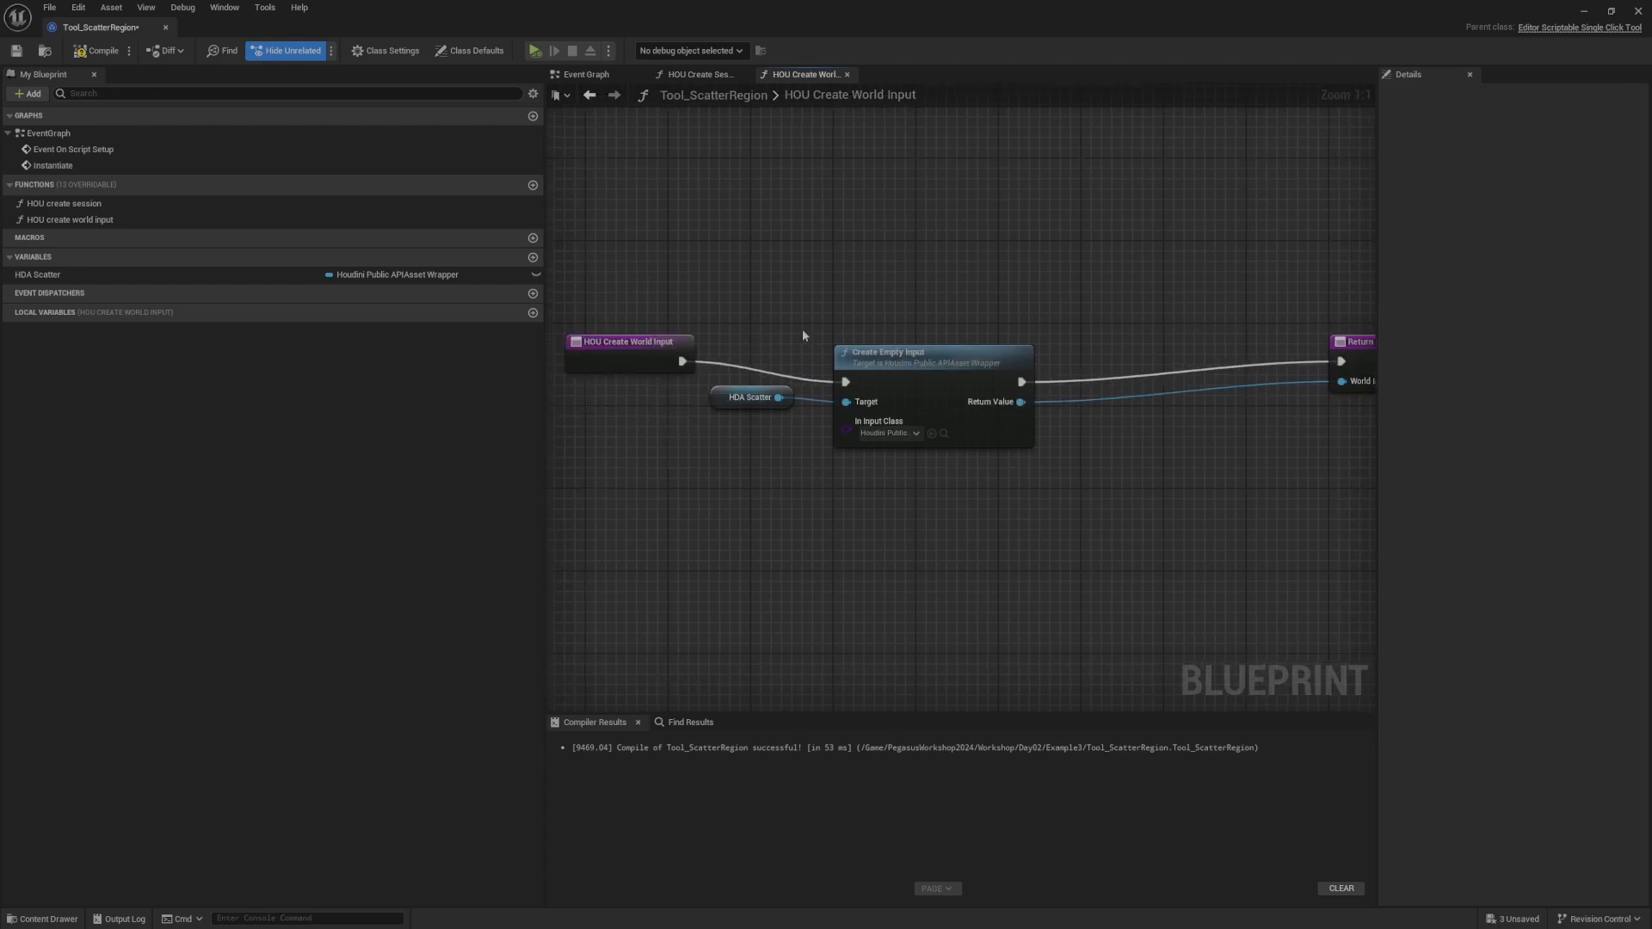
pyautogui.moveTo(636, 346); pyautogui.dragTo(618, 377)
pyautogui.moveTo(768, 354); pyautogui.dragTo(847, 330, button='right')
pyautogui.moveTo(825, 371); pyautogui.dragTo(803, 443)
pyautogui.moveTo(721, 352); pyautogui.dragTo(721, 341)
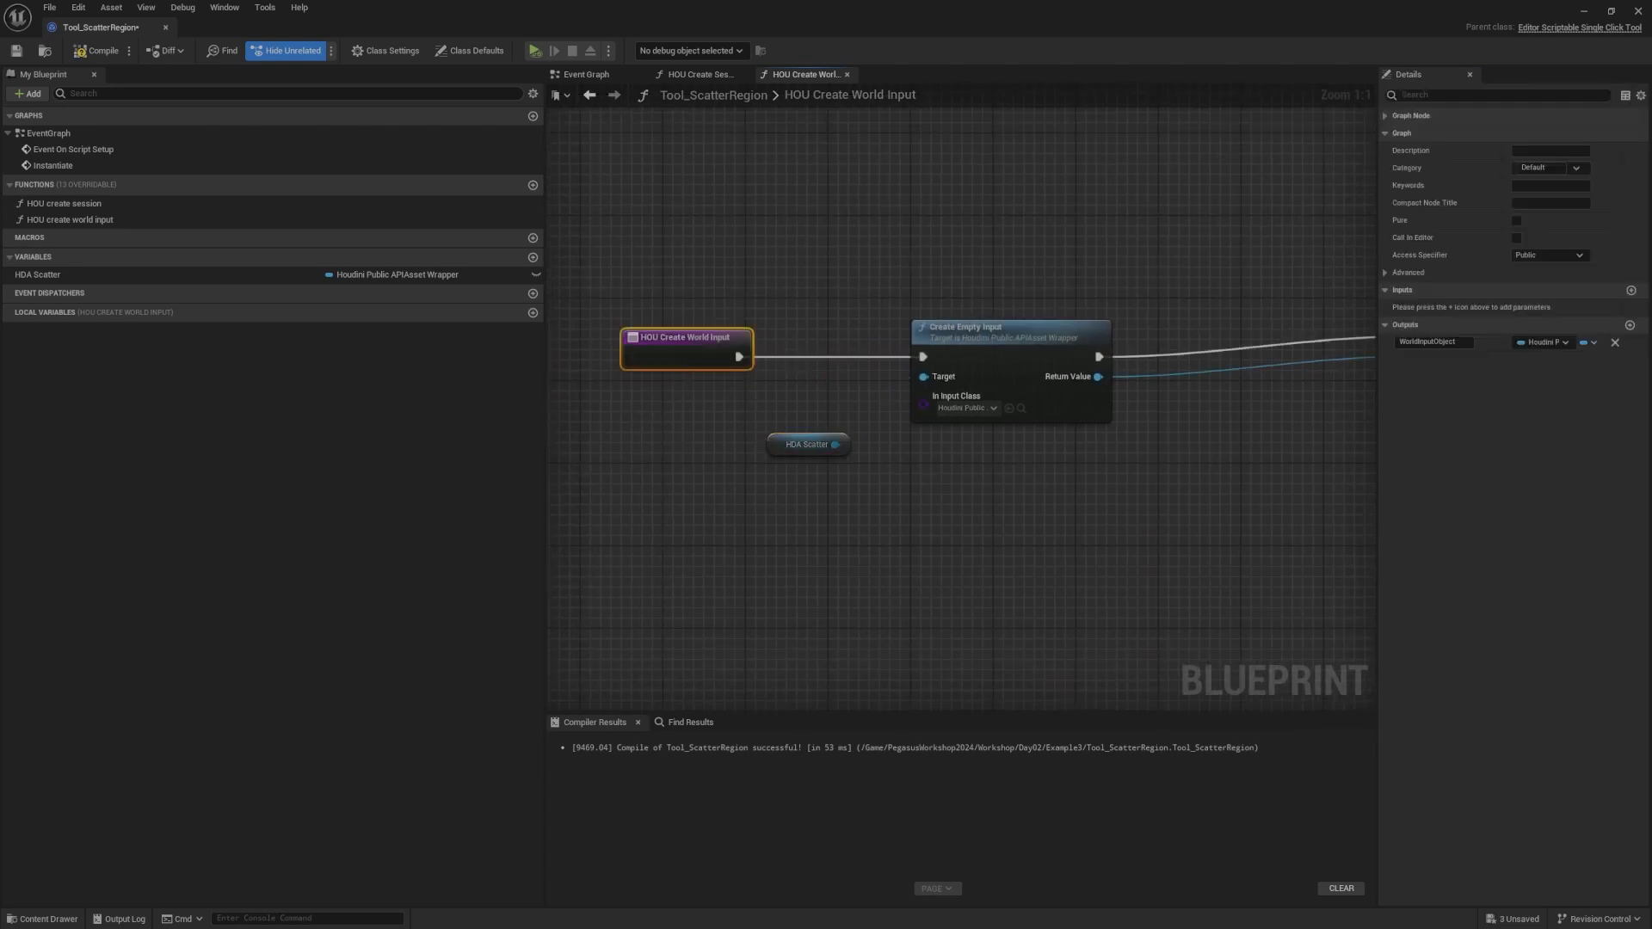
pyautogui.moveTo(1111, 382); pyautogui.dragTo(905, 388, button='right')
pyautogui.moveTo(1027, 387); pyautogui.dragTo(870, 391, button='right')
pyautogui.moveTo(1091, 334); pyautogui.dragTo(1112, 345)
pyautogui.moveTo(903, 383); pyautogui.dragTo(1040, 384, button='right')
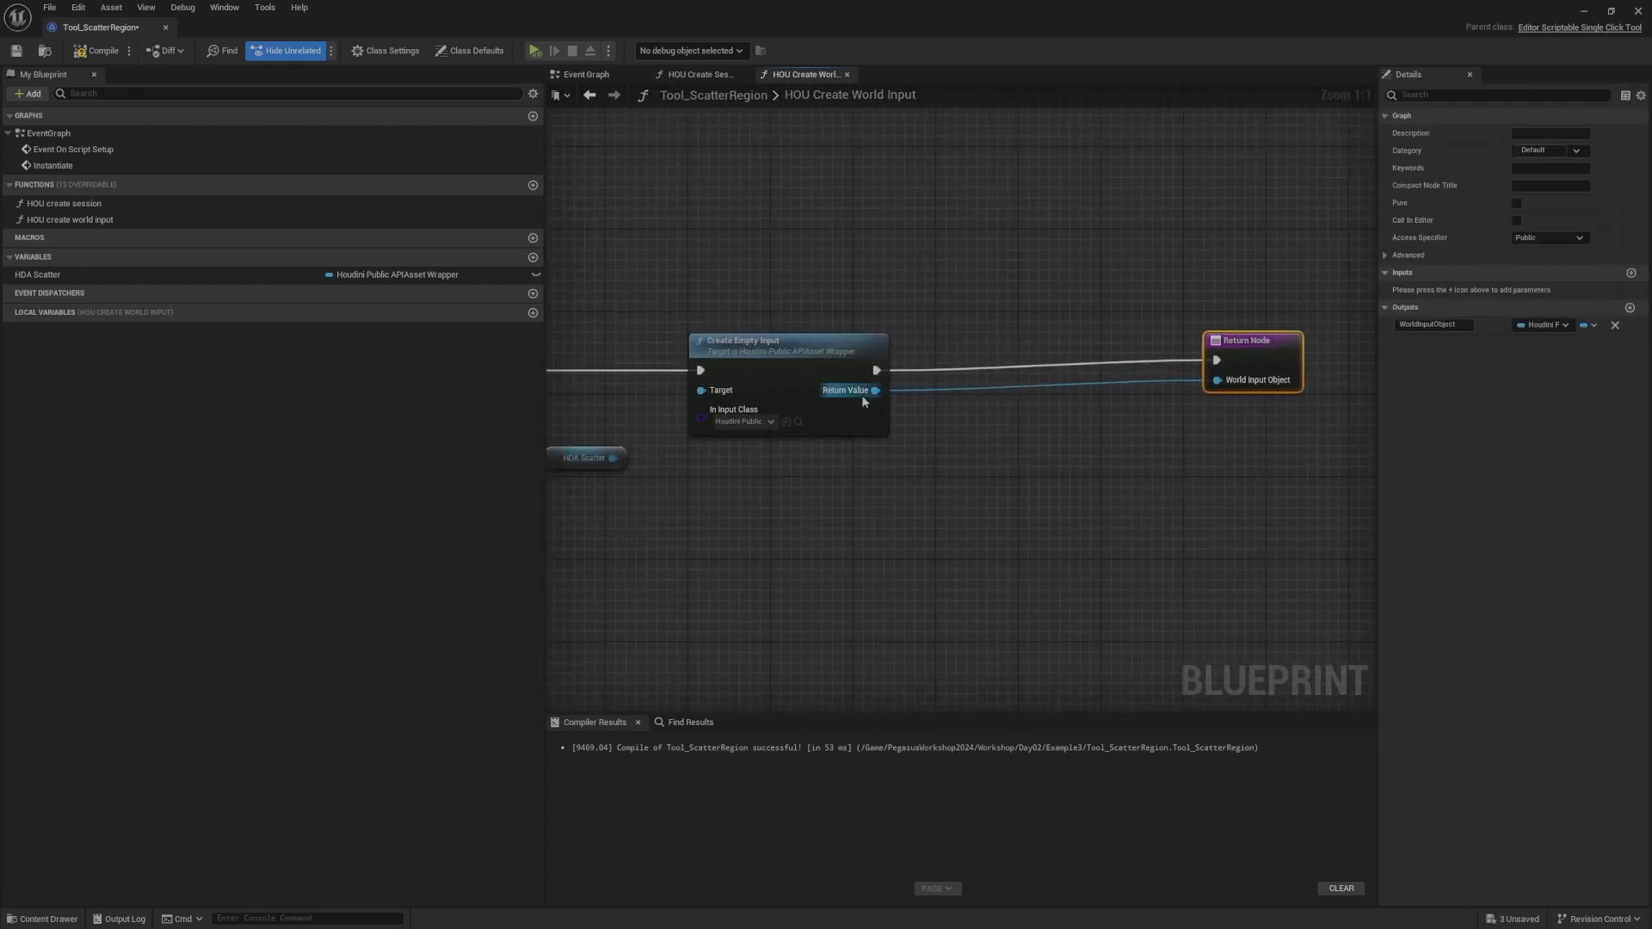
# Step: Add a Set Input Objects node targeting Create Empty Input's return value
pyautogui.moveTo(864, 395); pyautogui.dragTo(970, 412)
pyautogui.click(970, 414)
pyautogui.moveTo(876, 391); pyautogui.dragTo(993, 406)
pyautogui.write('set')
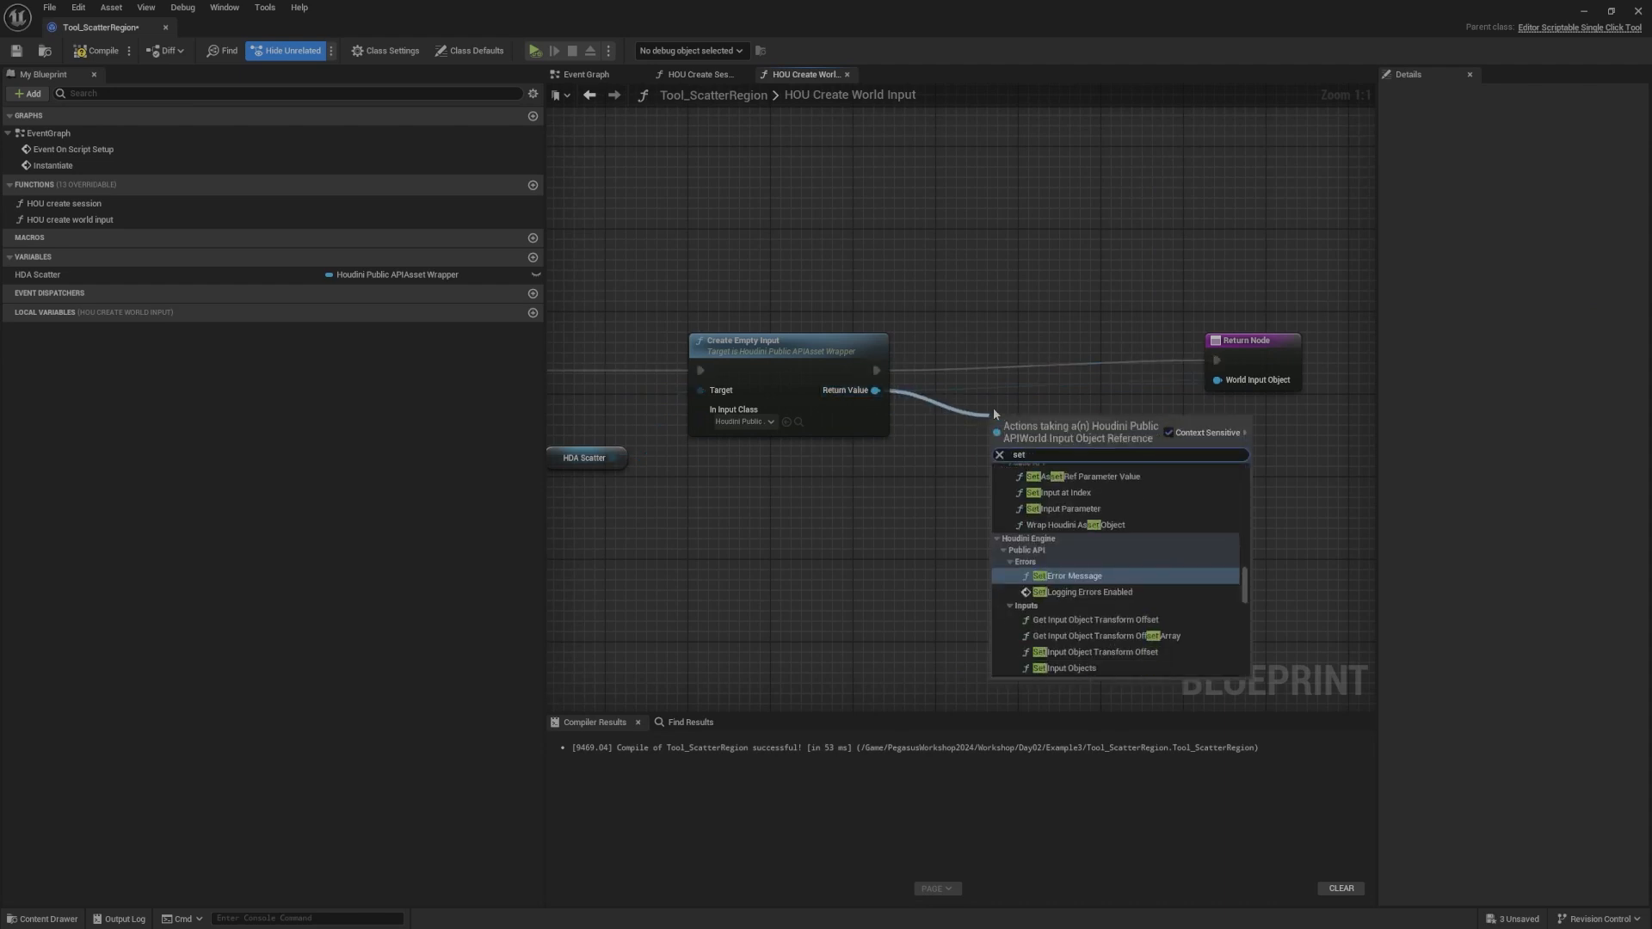
pyautogui.write(' input')
pyautogui.click(1097, 580)
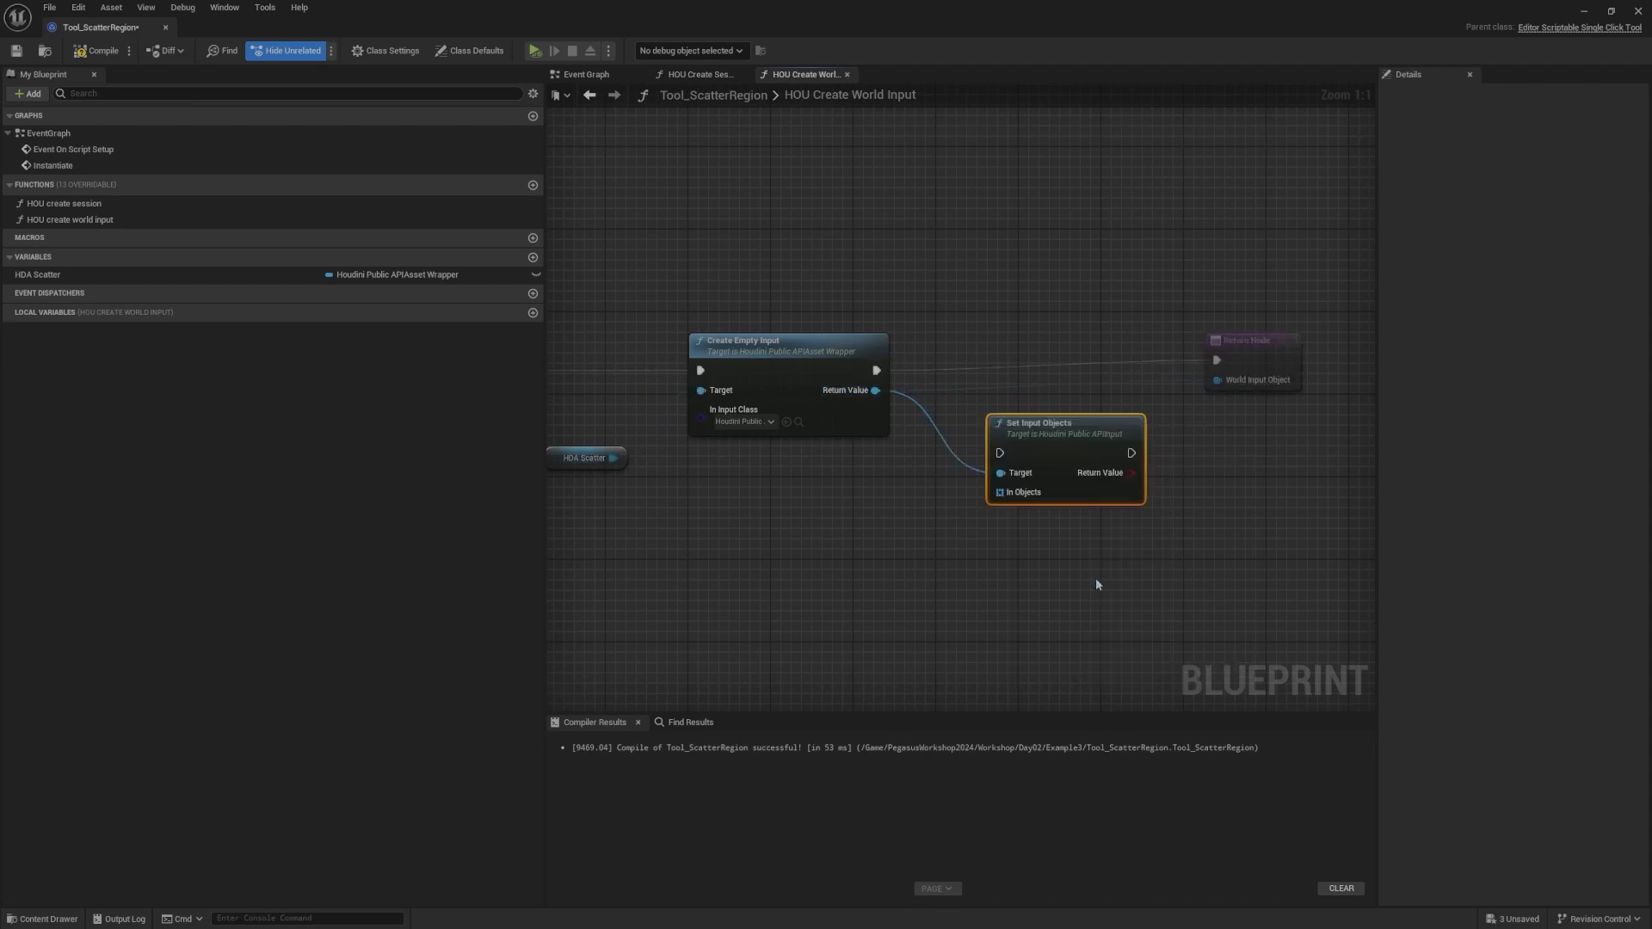
# Step: Align Set Input Objects with Create Empty Input and wire the execution flow through it to the Return Node
pyautogui.moveTo(1079, 459); pyautogui.dragTo(983, 503, button='right')
pyautogui.moveTo(969, 477); pyautogui.dragTo(979, 406)
pyautogui.press('q')
pyautogui.moveTo(938, 408); pyautogui.dragTo(1028, 378, button='right')
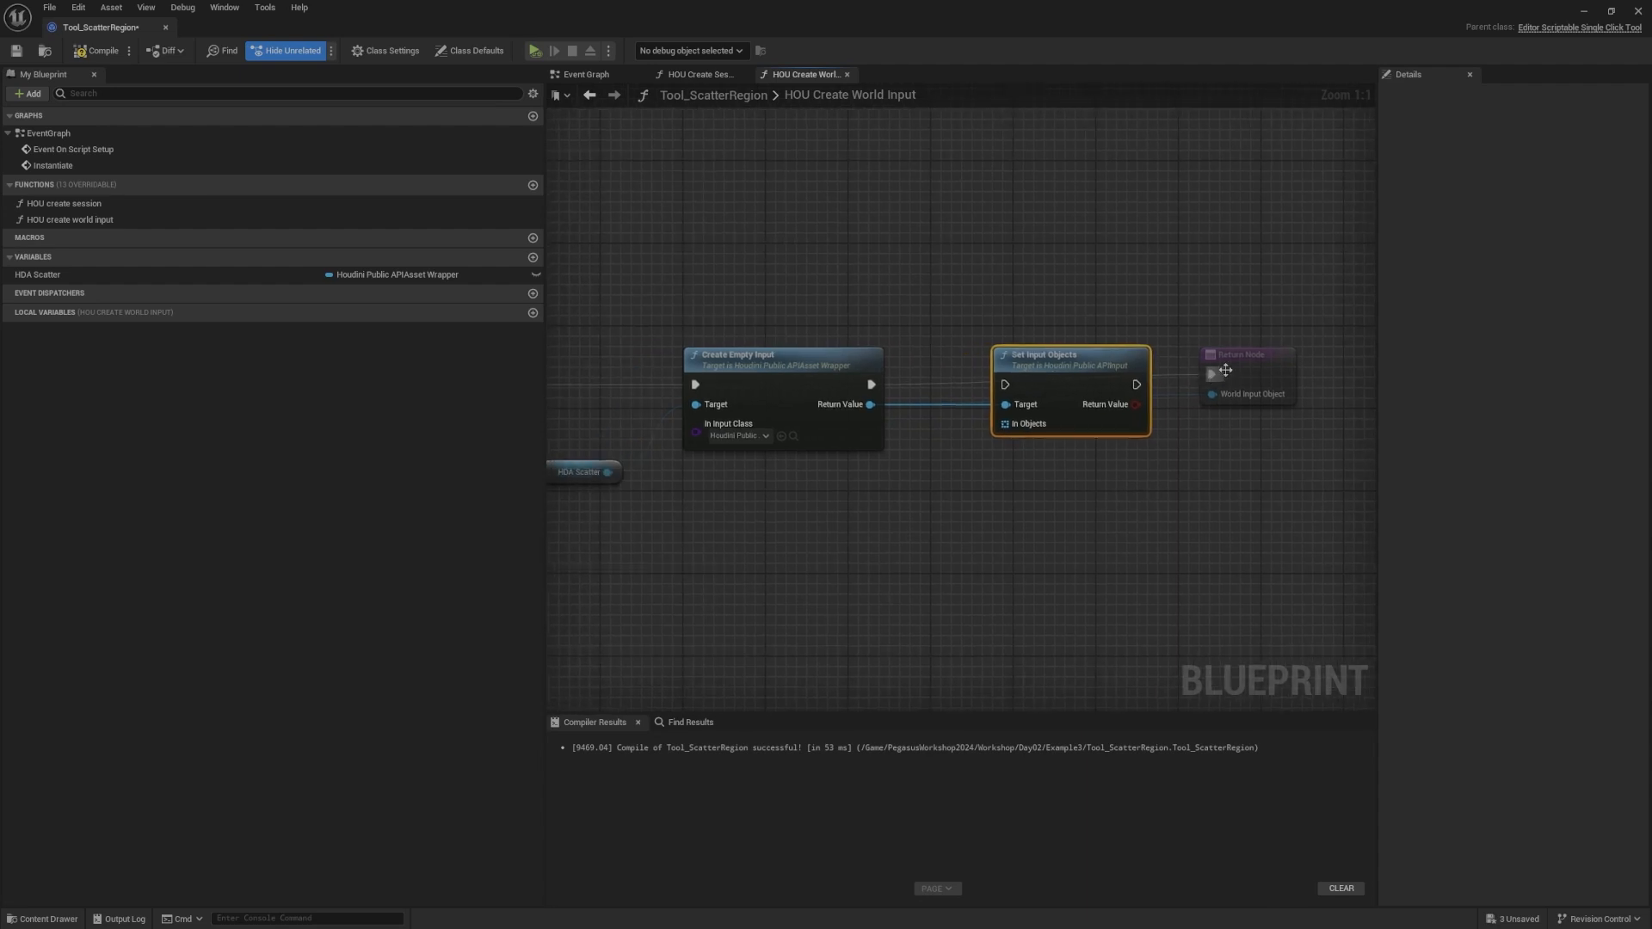
pyautogui.moveTo(1022, 389); pyautogui.dragTo(1006, 386)
pyautogui.moveTo(1137, 385); pyautogui.dragTo(1213, 375)
pyautogui.moveTo(1247, 358); pyautogui.dragTo(1309, 361)
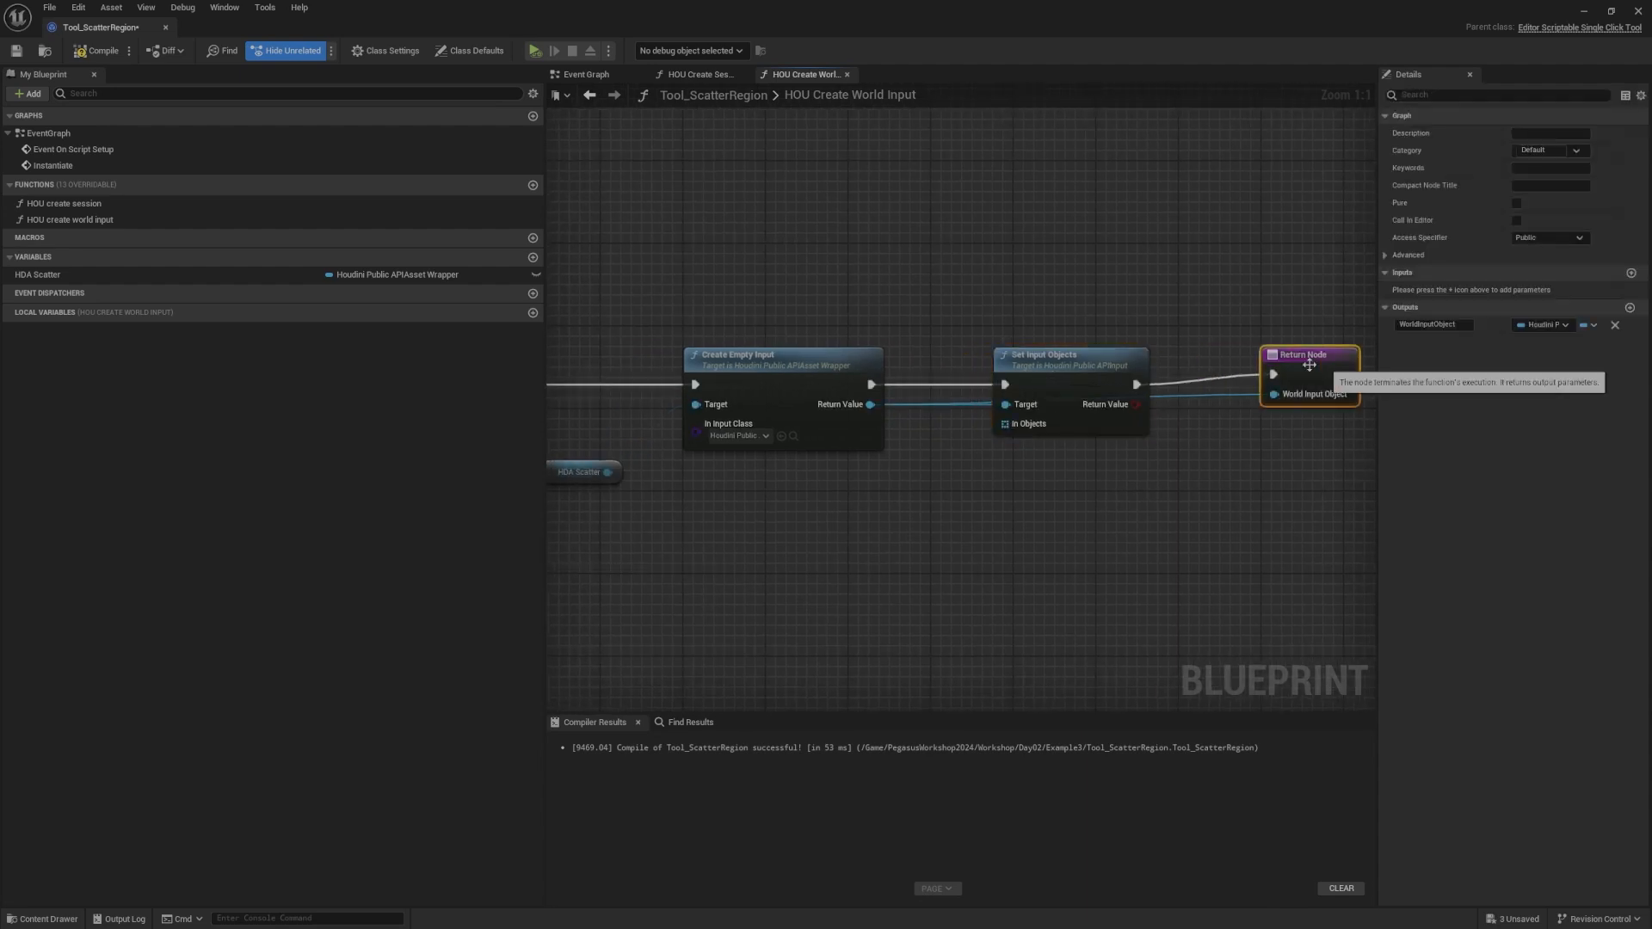
# Step: Route the World Input Object wire above Set Input Objects with two reroute nodes and straighten the Return Node
pyautogui.moveTo(1084, 374); pyautogui.dragTo(1055, 368, button='right')
pyautogui.moveTo(878, 411); pyautogui.dragTo(906, 338, button='right')
pyautogui.moveTo(1329, 314); pyautogui.dragTo(1153, 382, button='right')
pyautogui.click(842, 357)
pyautogui.moveTo(737, 397); pyautogui.dragTo(1141, 387)
pyautogui.press('r')
pyautogui.moveTo(1138, 431); pyautogui.dragTo(1201, 438, button='right')
pyautogui.click(1262, 371)
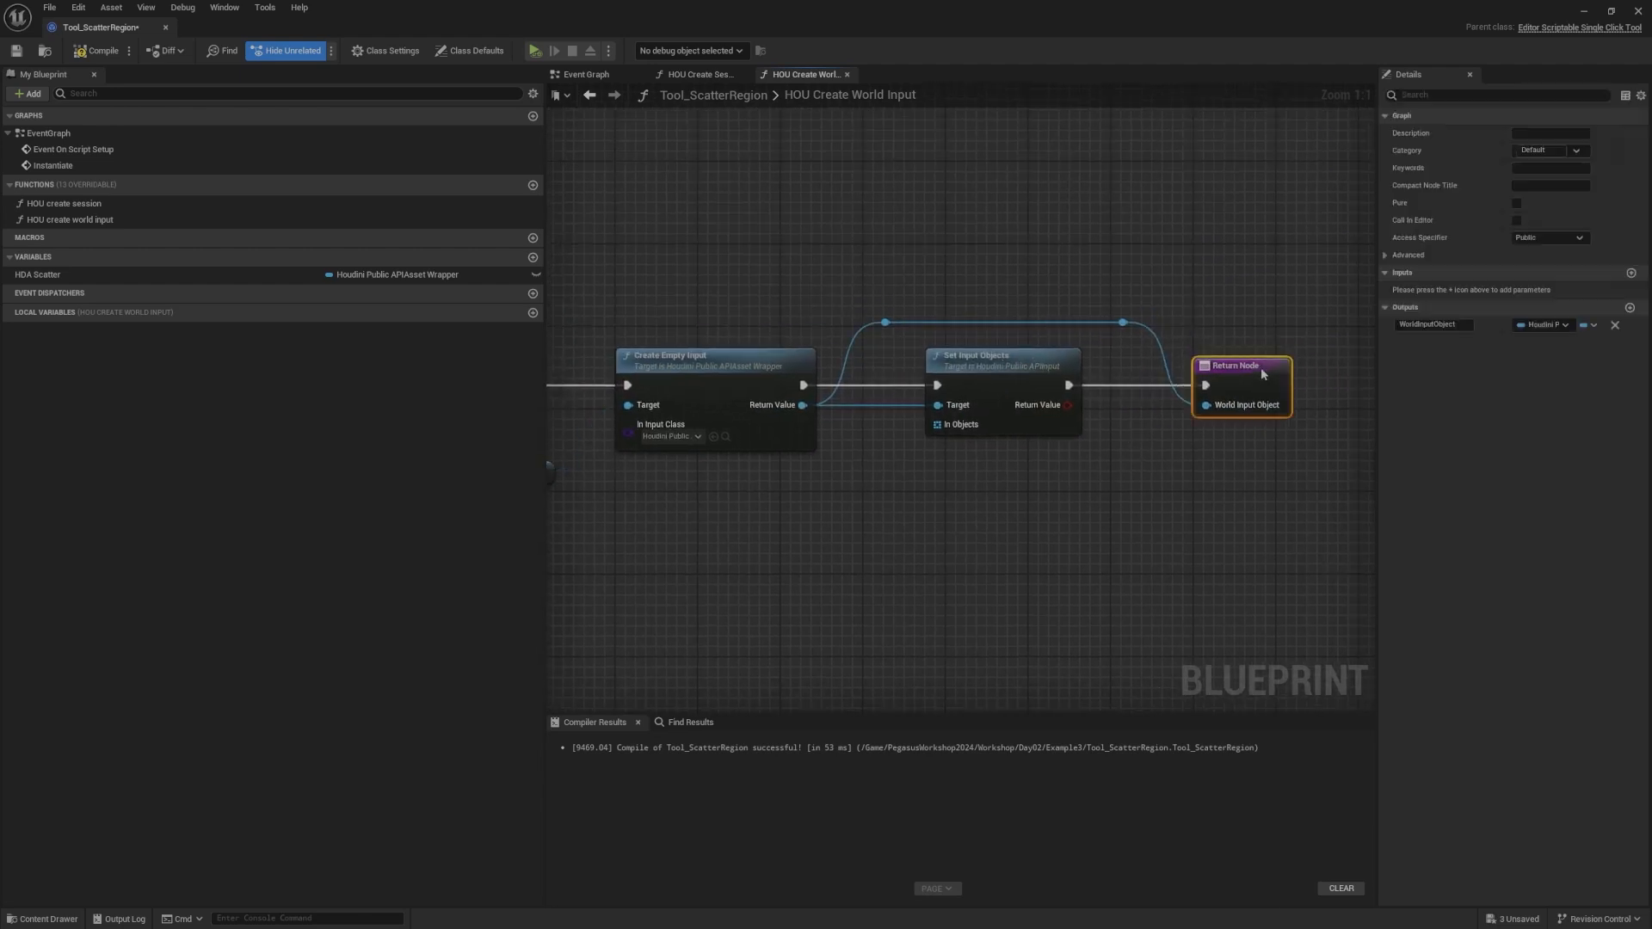
pyautogui.click(1152, 384)
# Step: Expose Set Input Objects' In Objects as a function input named Objects, routing its wire beneath the nodes
pyautogui.moveTo(953, 446); pyautogui.dragTo(1143, 406, button='right')
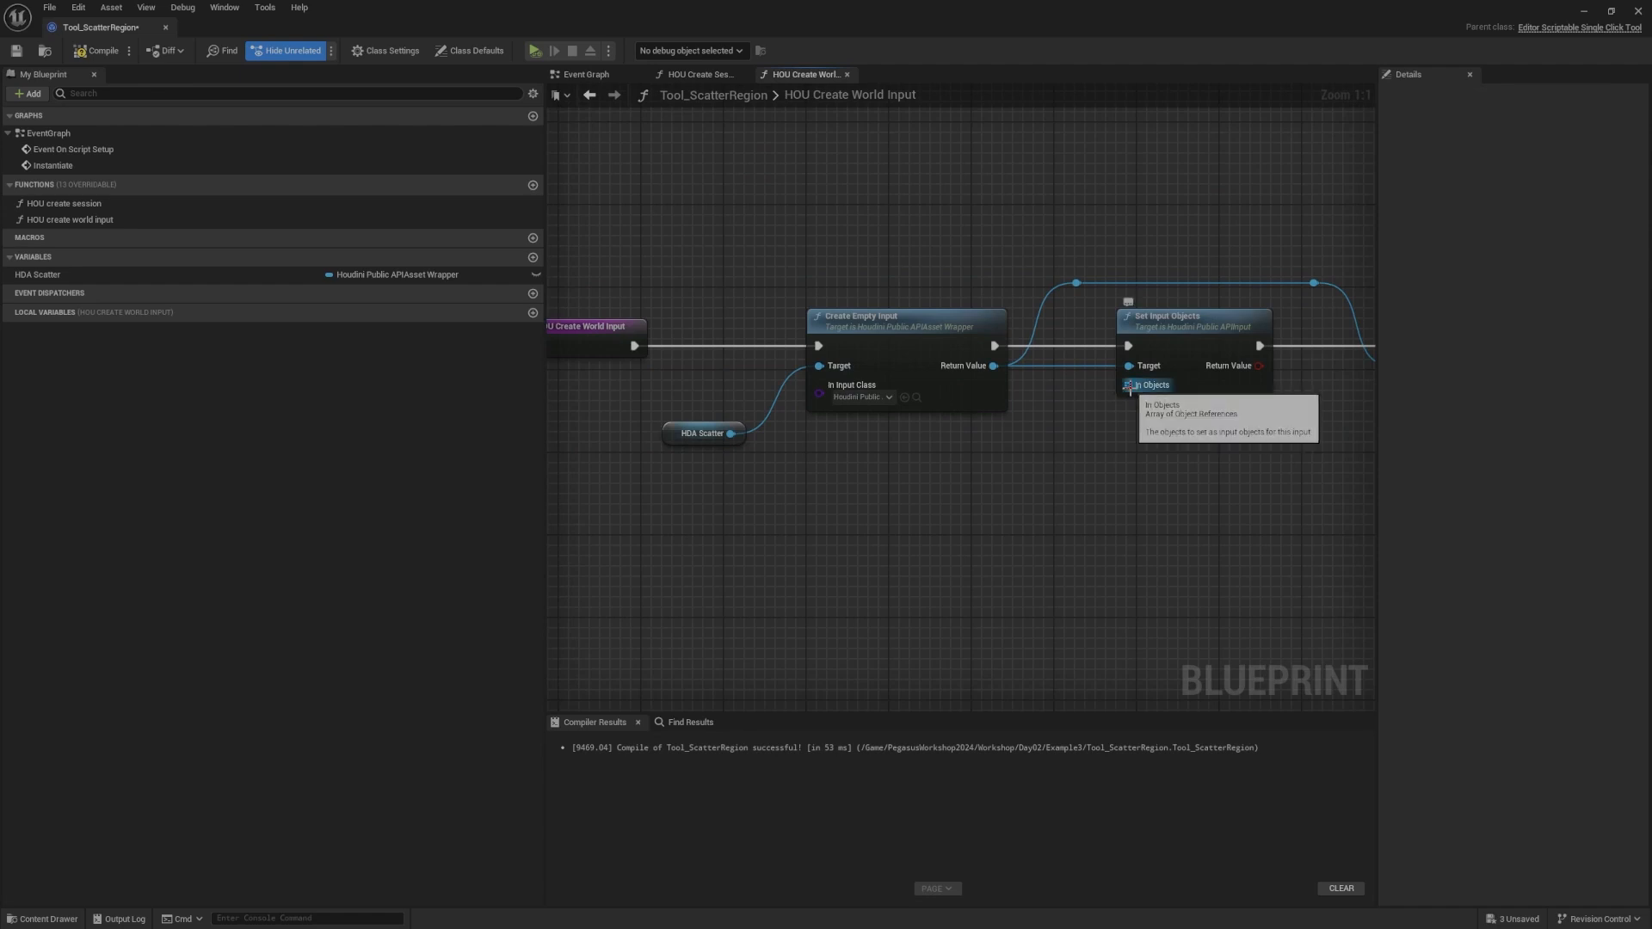
pyautogui.moveTo(1127, 385); pyautogui.dragTo(630, 478)
pyautogui.moveTo(632, 478); pyautogui.dragTo(932, 437, button='right')
pyautogui.moveTo(893, 294); pyautogui.dragTo(718, 306)
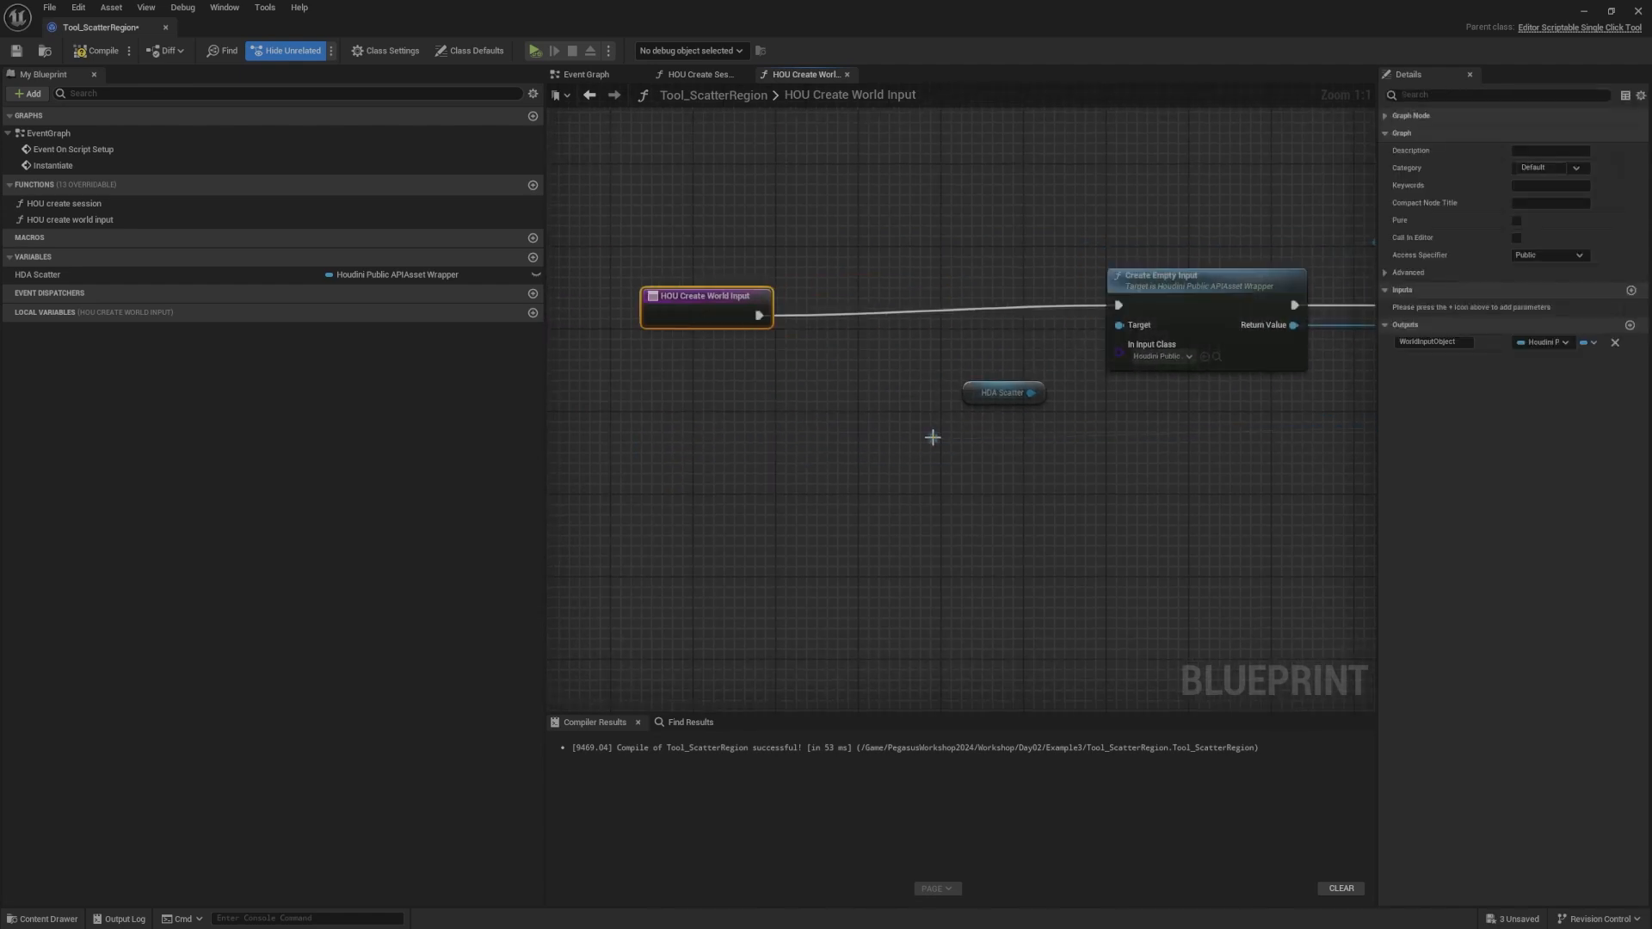
pyautogui.moveTo(933, 437); pyautogui.dragTo(693, 299)
pyautogui.moveTo(1005, 257); pyautogui.dragTo(863, 266, button='right')
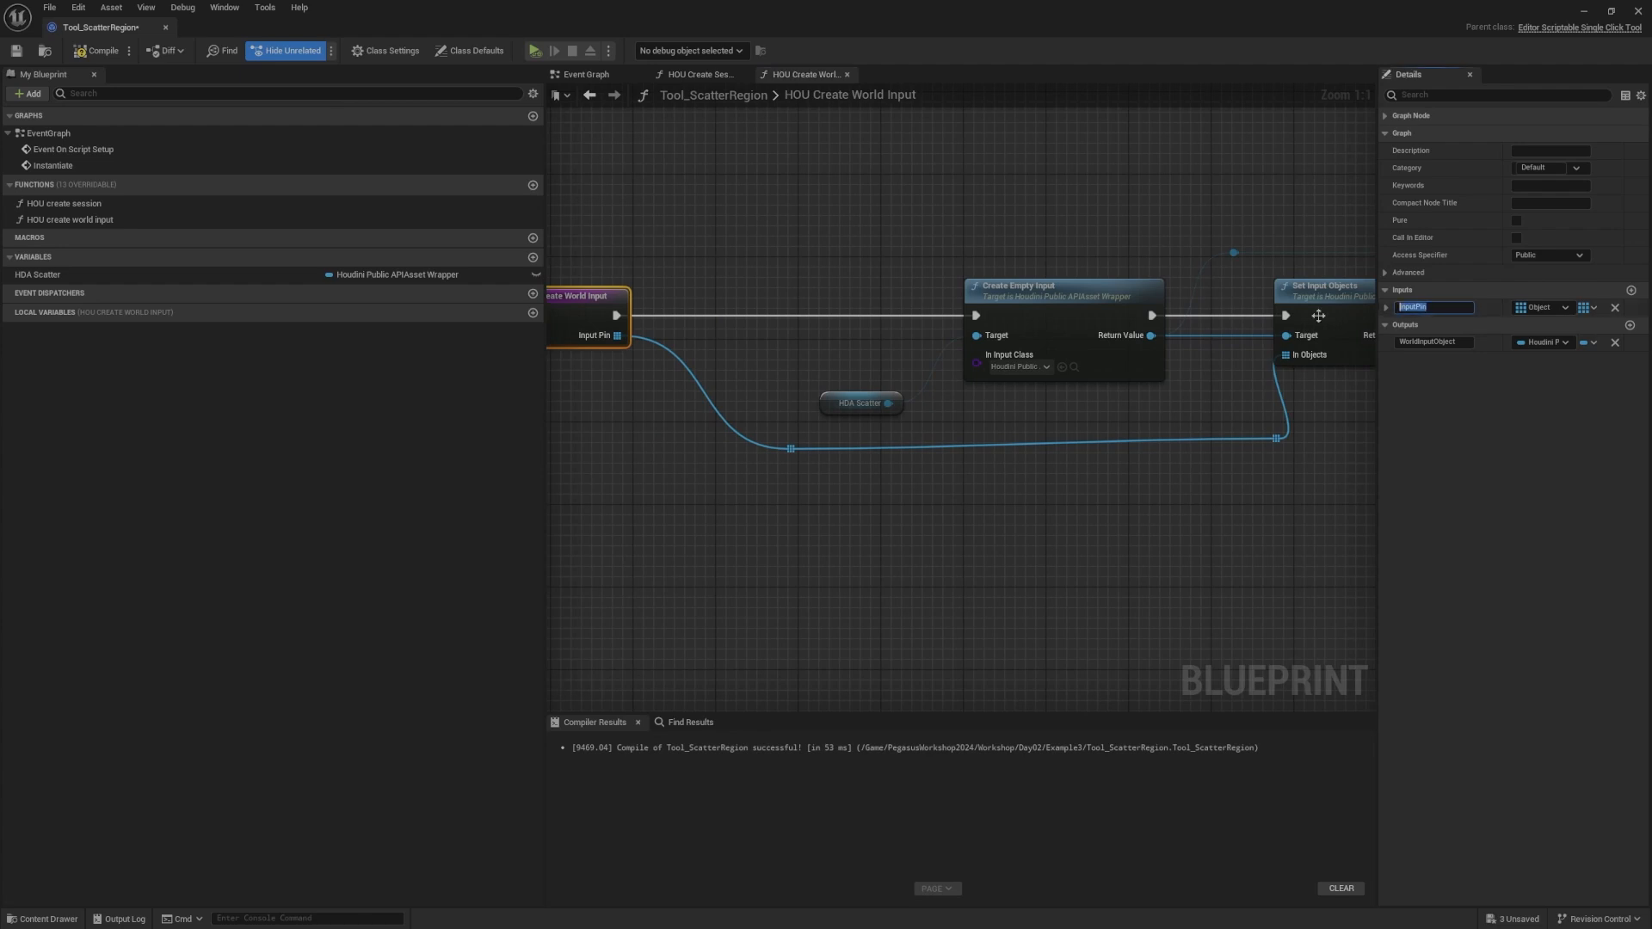
pyautogui.write('Objects')
pyautogui.press('Return')
pyautogui.click(1114, 245)
pyautogui.scroll(-2, 1114, 245)
pyautogui.moveTo(1112, 243); pyautogui.dragTo(1084, 261, button='right')
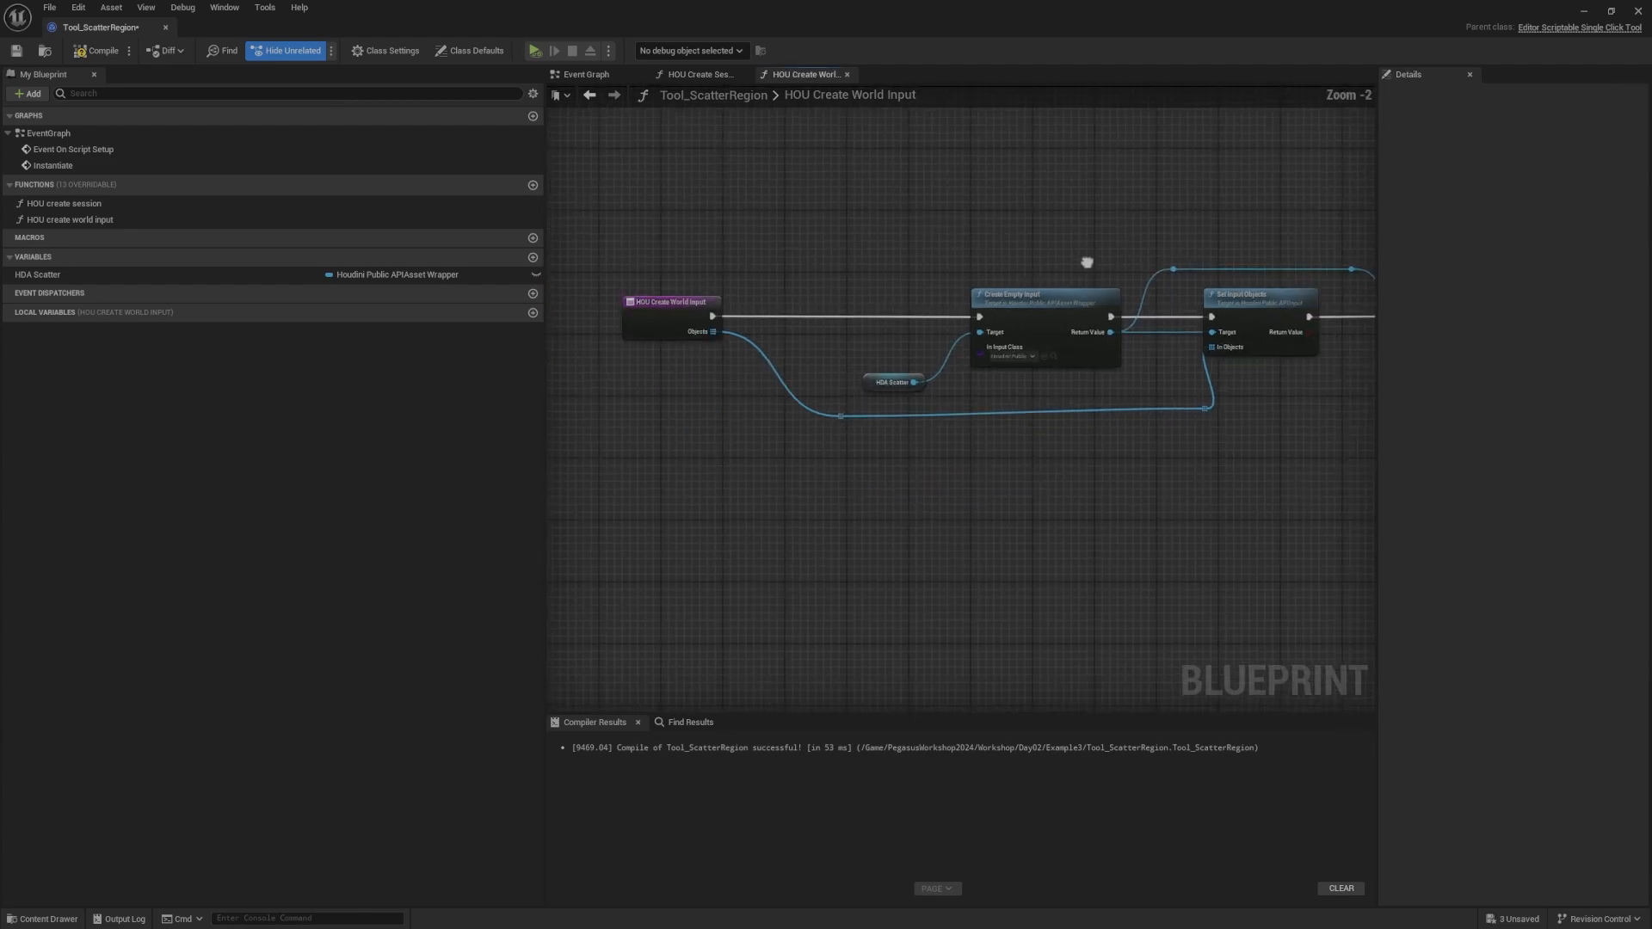
pyautogui.moveTo(946, 275); pyautogui.dragTo(782, 275, button='right')
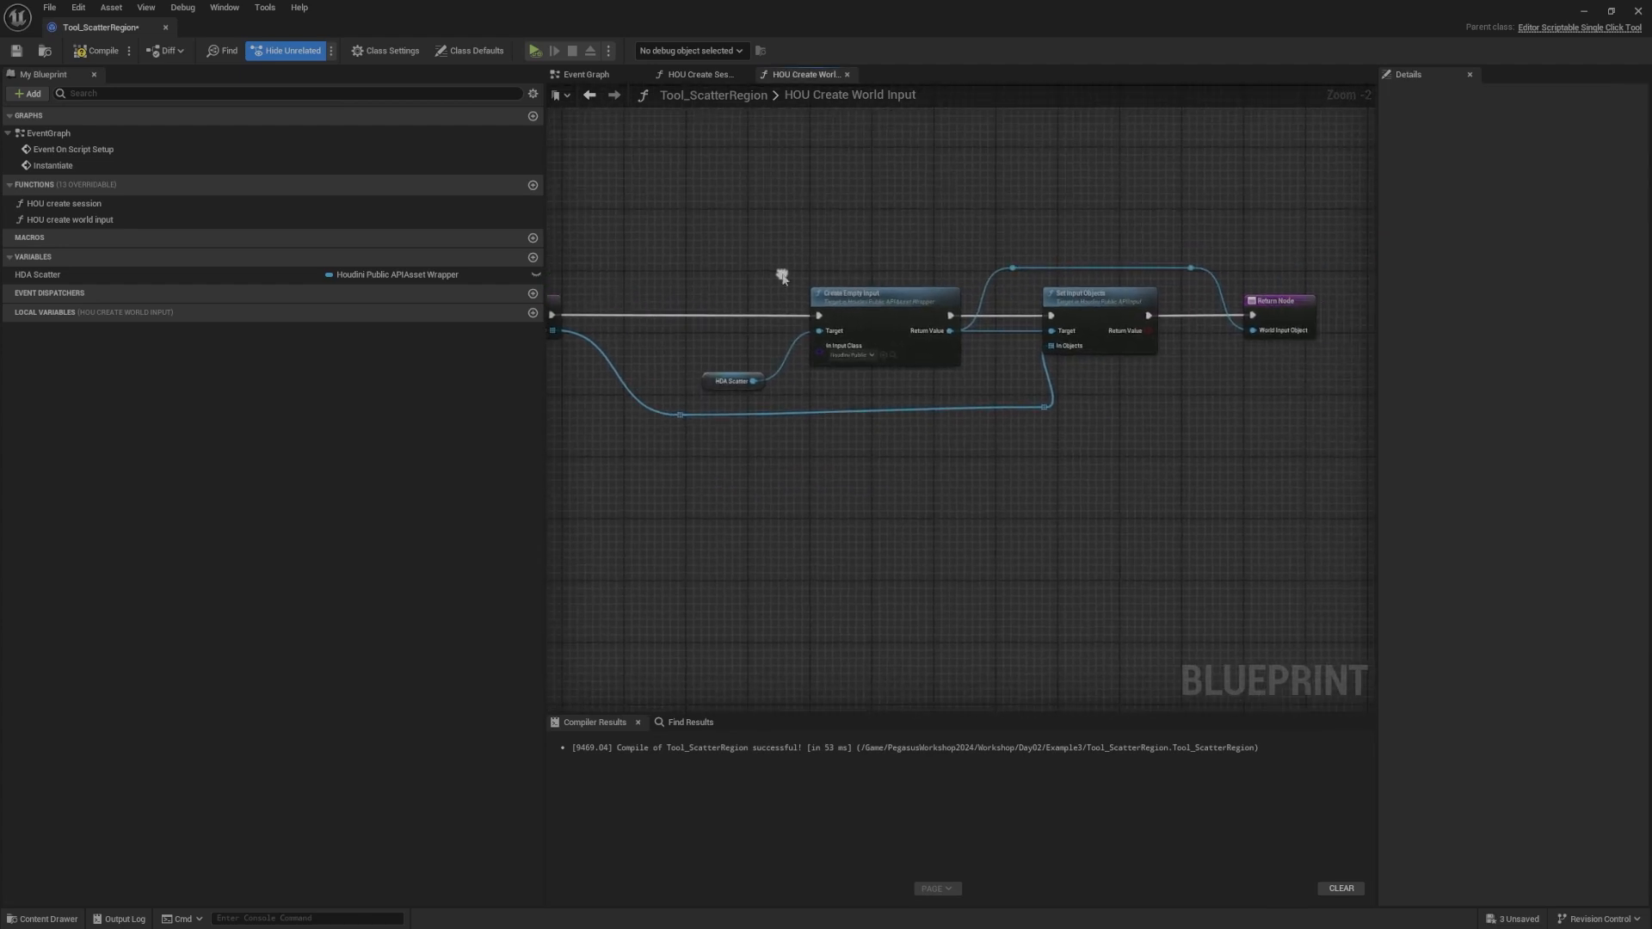
# Step: Return to the Event Graph and move HDA Scatter above the HOU Create World Input node
pyautogui.click(590, 96)
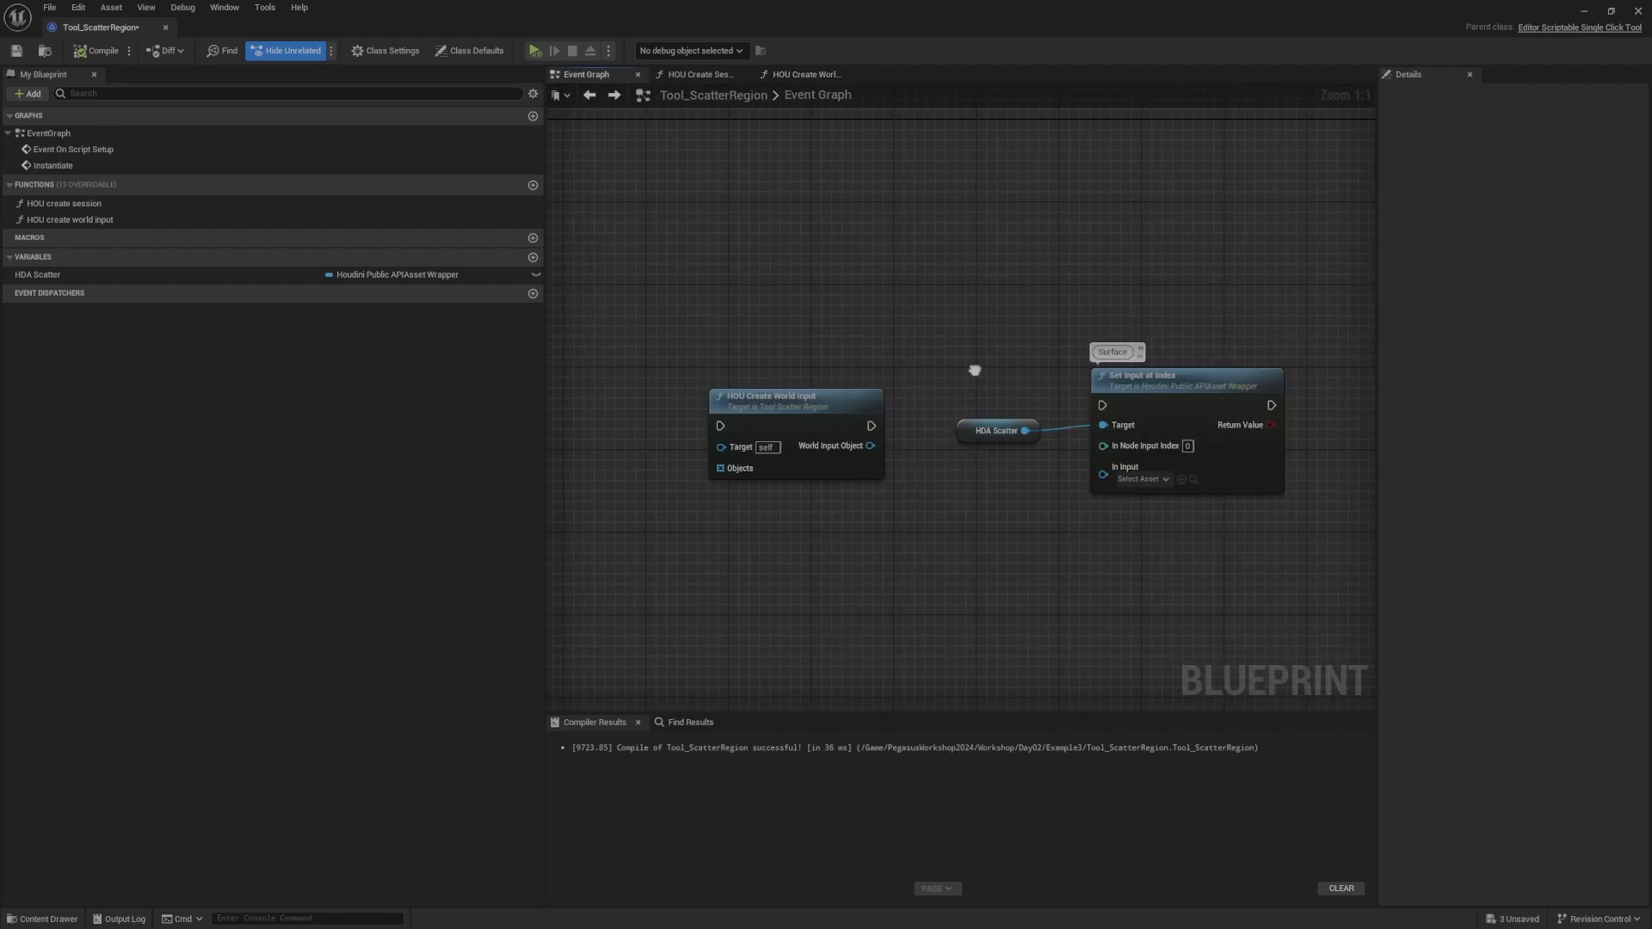
pyautogui.moveTo(943, 363); pyautogui.dragTo(871, 228)
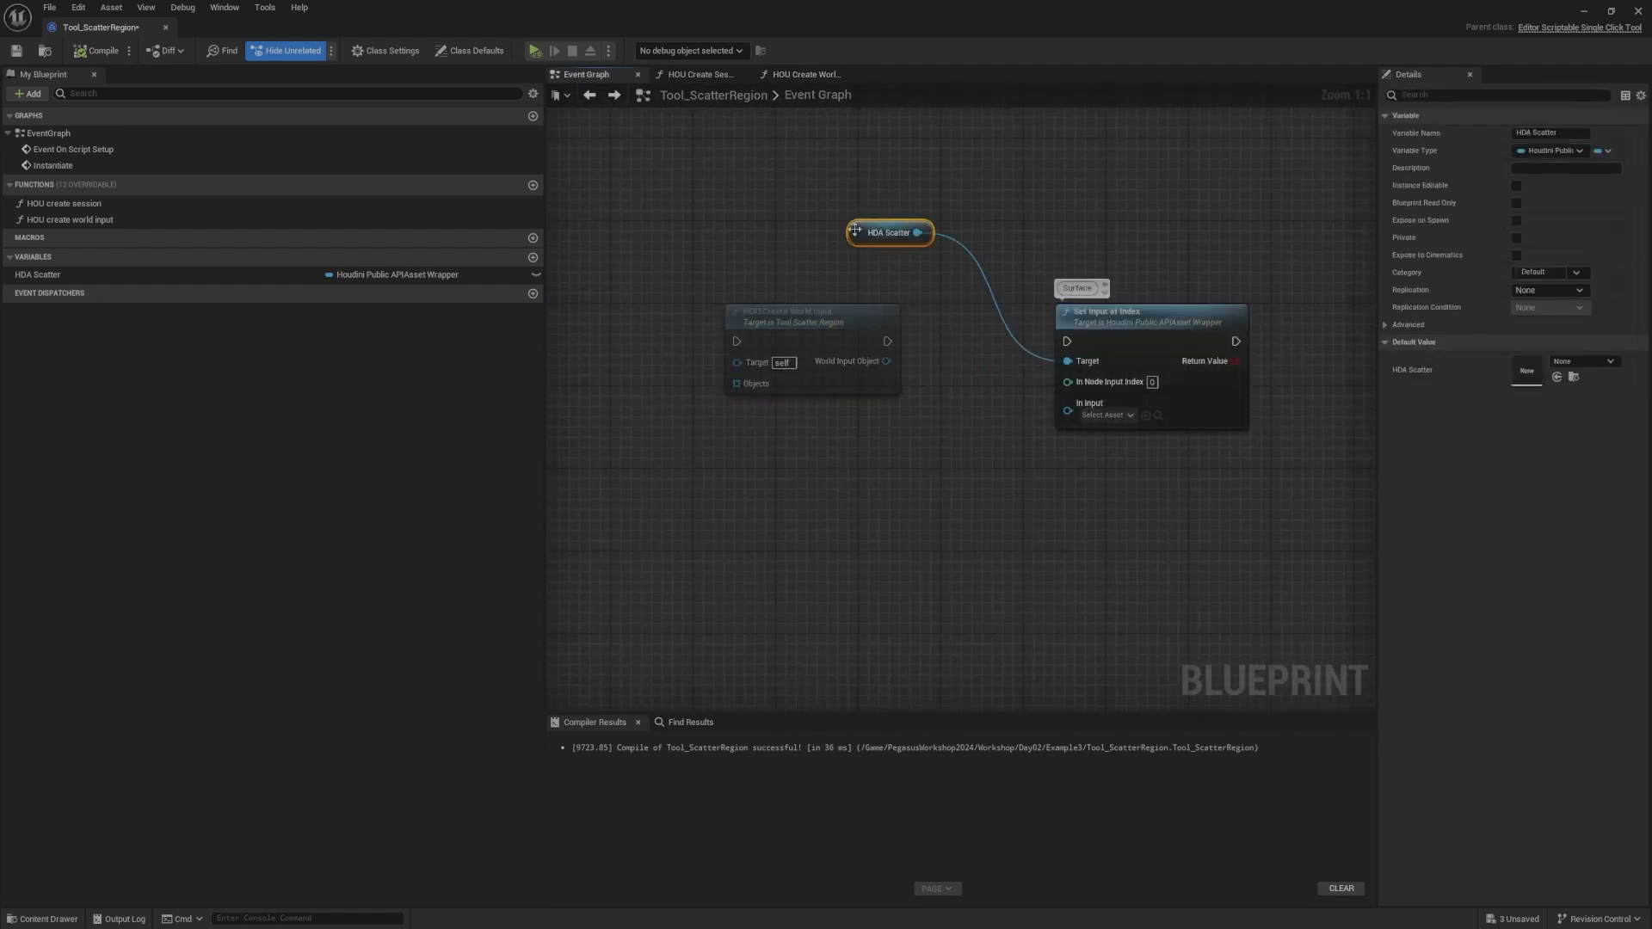
pyautogui.moveTo(865, 289); pyautogui.dragTo(842, 318, button='right')
pyautogui.moveTo(802, 350); pyautogui.dragTo(833, 361)
pyautogui.click(917, 375)
pyautogui.moveTo(916, 375); pyautogui.dragTo(903, 377, button='right')
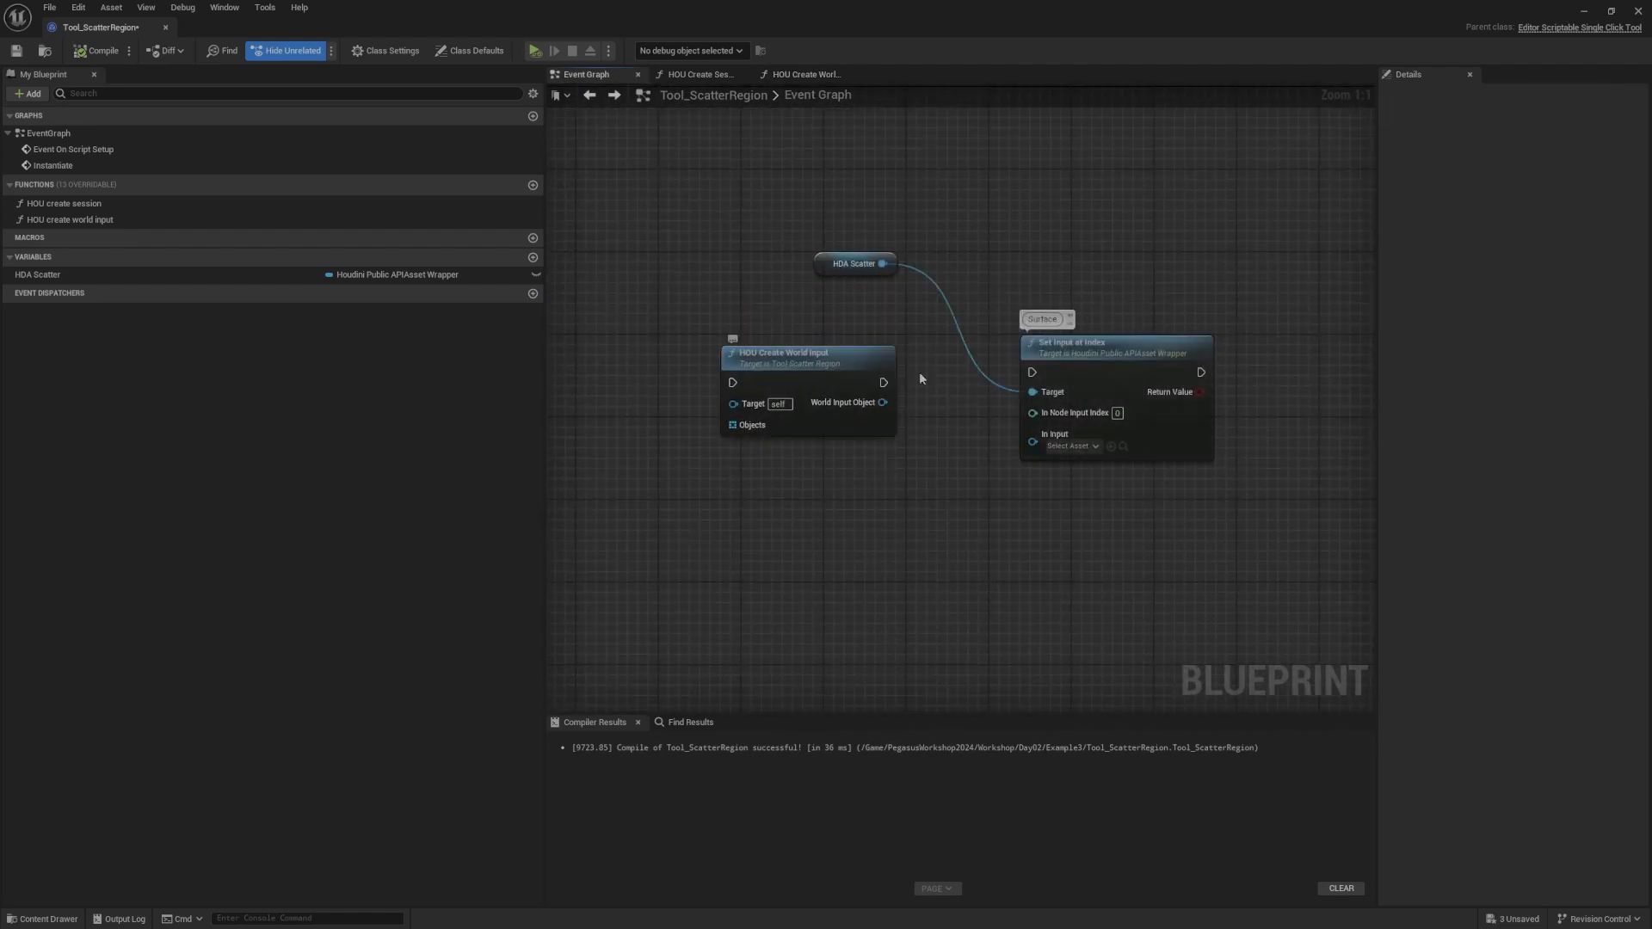
# Step: Connect HOU Create World Input's execution and World Input Object output to Set Input at Index's execution and In Input
pyautogui.moveTo(884, 382); pyautogui.dragTo(1025, 384)
pyautogui.moveTo(960, 382); pyautogui.dragTo(973, 389, button='right')
pyautogui.moveTo(846, 381); pyautogui.dragTo(865, 370)
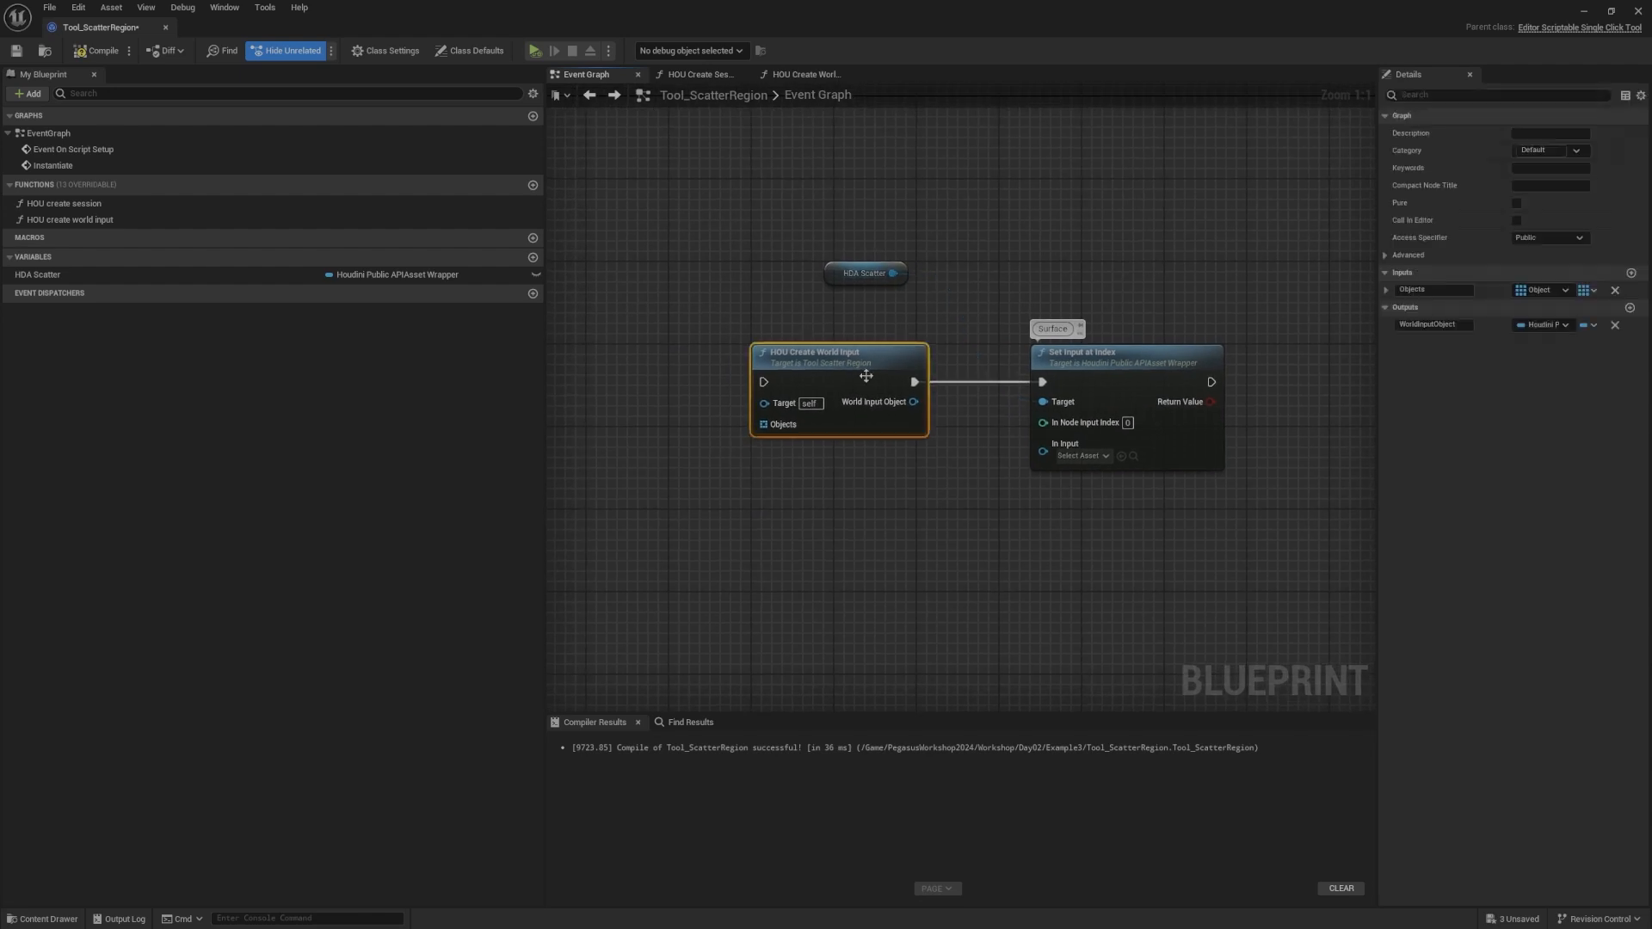
pyautogui.moveTo(954, 434); pyautogui.dragTo(947, 431, button='right')
pyautogui.click(948, 430)
pyautogui.moveTo(907, 403); pyautogui.dragTo(1039, 451)
pyautogui.moveTo(962, 469)
pyautogui.mouseDown(button='right')
pyautogui.moveTo(988, 435)
pyautogui.moveTo(964, 435)
pyautogui.mouseUp(button='right')
pyautogui.moveTo(701, 346); pyautogui.dragTo(1257, 496)
pyautogui.click(990, 482)
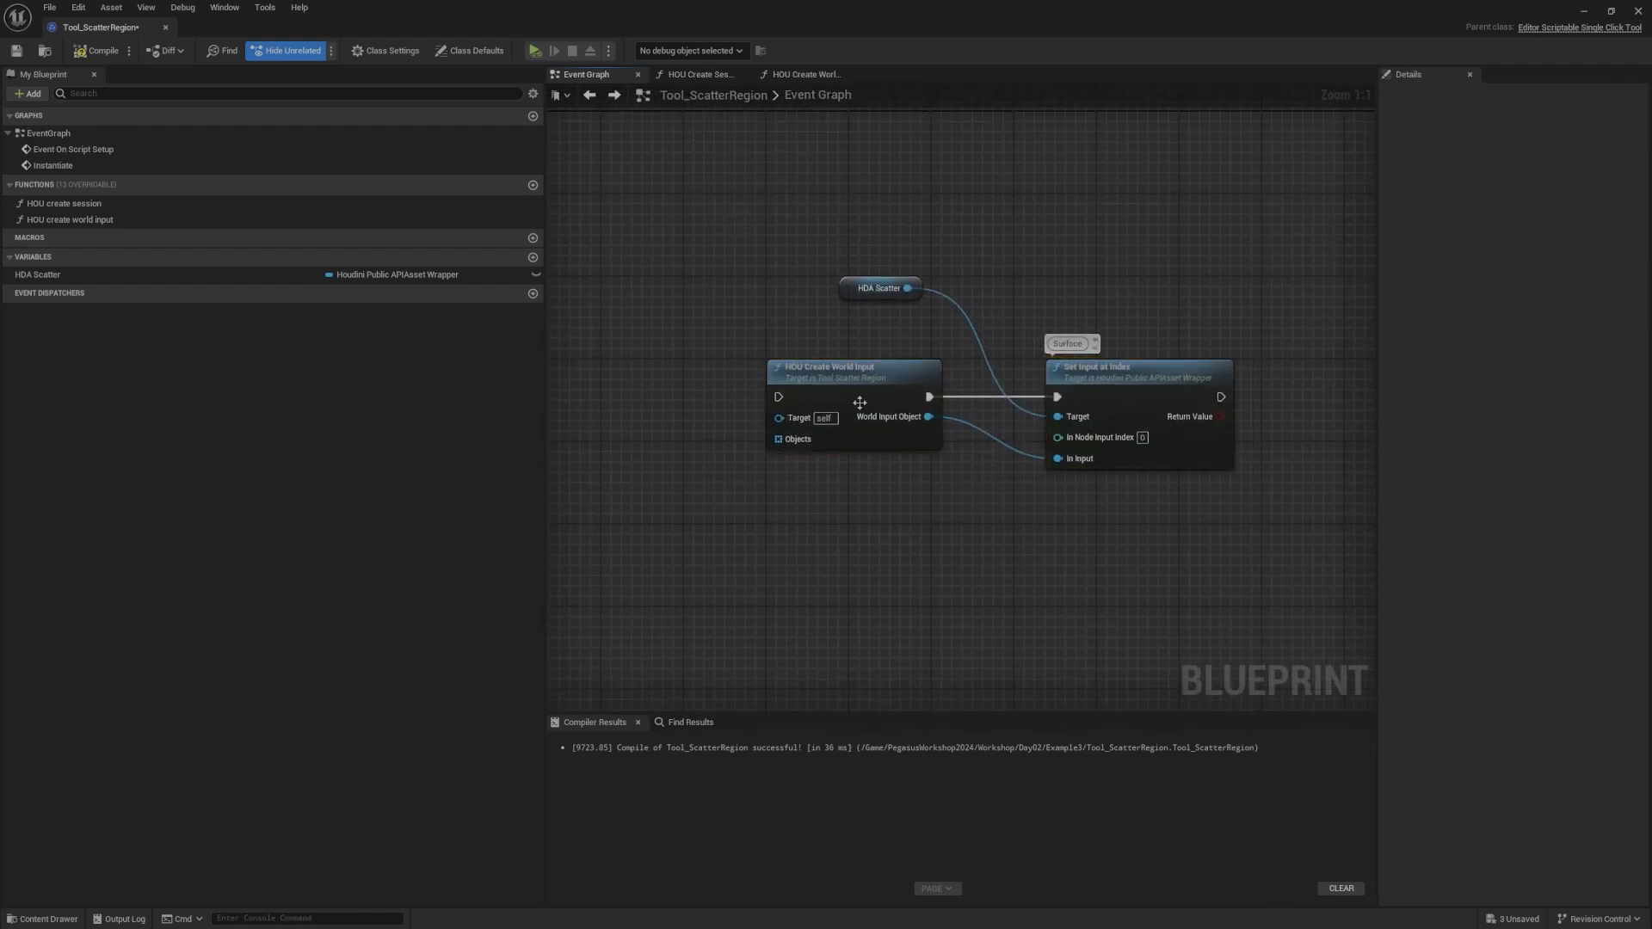
# Step: Open the HOU Create World Input function, then disconnect and delete its HDA Scatter variable node
pyautogui.moveTo(859, 399); pyautogui.dragTo(899, 385, button='right')
pyautogui.doubleClick(826, 367)
pyautogui.scroll(2, 1010, 386)
pyautogui.moveTo(771, 394); pyautogui.dragTo(641, 394, button='right')
pyautogui.moveTo(938, 394); pyautogui.dragTo(1279, 406, button='right')
pyautogui.moveTo(968, 357); pyautogui.dragTo(936, 311, button='right')
pyautogui.moveTo(937, 311); pyautogui.dragTo(811, 418)
pyautogui.moveTo(832, 301); pyautogui.dragTo(927, 413, button='right')
pyautogui.click(826, 381)
pyautogui.moveTo(926, 417); pyautogui.dragTo(978, 461)
pyautogui.moveTo(993, 418); pyautogui.dragTo(917, 331, button='right')
pyautogui.moveTo(886, 387)
pyautogui.mouseDown()
pyautogui.moveTo(872, 384)
pyautogui.moveTo(890, 382)
pyautogui.mouseUp()
pyautogui.moveTo(870, 326); pyautogui.dragTo(930, 392)
pyautogui.moveTo(966, 372); pyautogui.dragTo(1006, 385, button='right')
pyautogui.keyDown('alt'); pyautogui.click(987, 413); pyautogui.keyUp('alt')
pyautogui.moveTo(1000, 380); pyautogui.dragTo(947, 437)
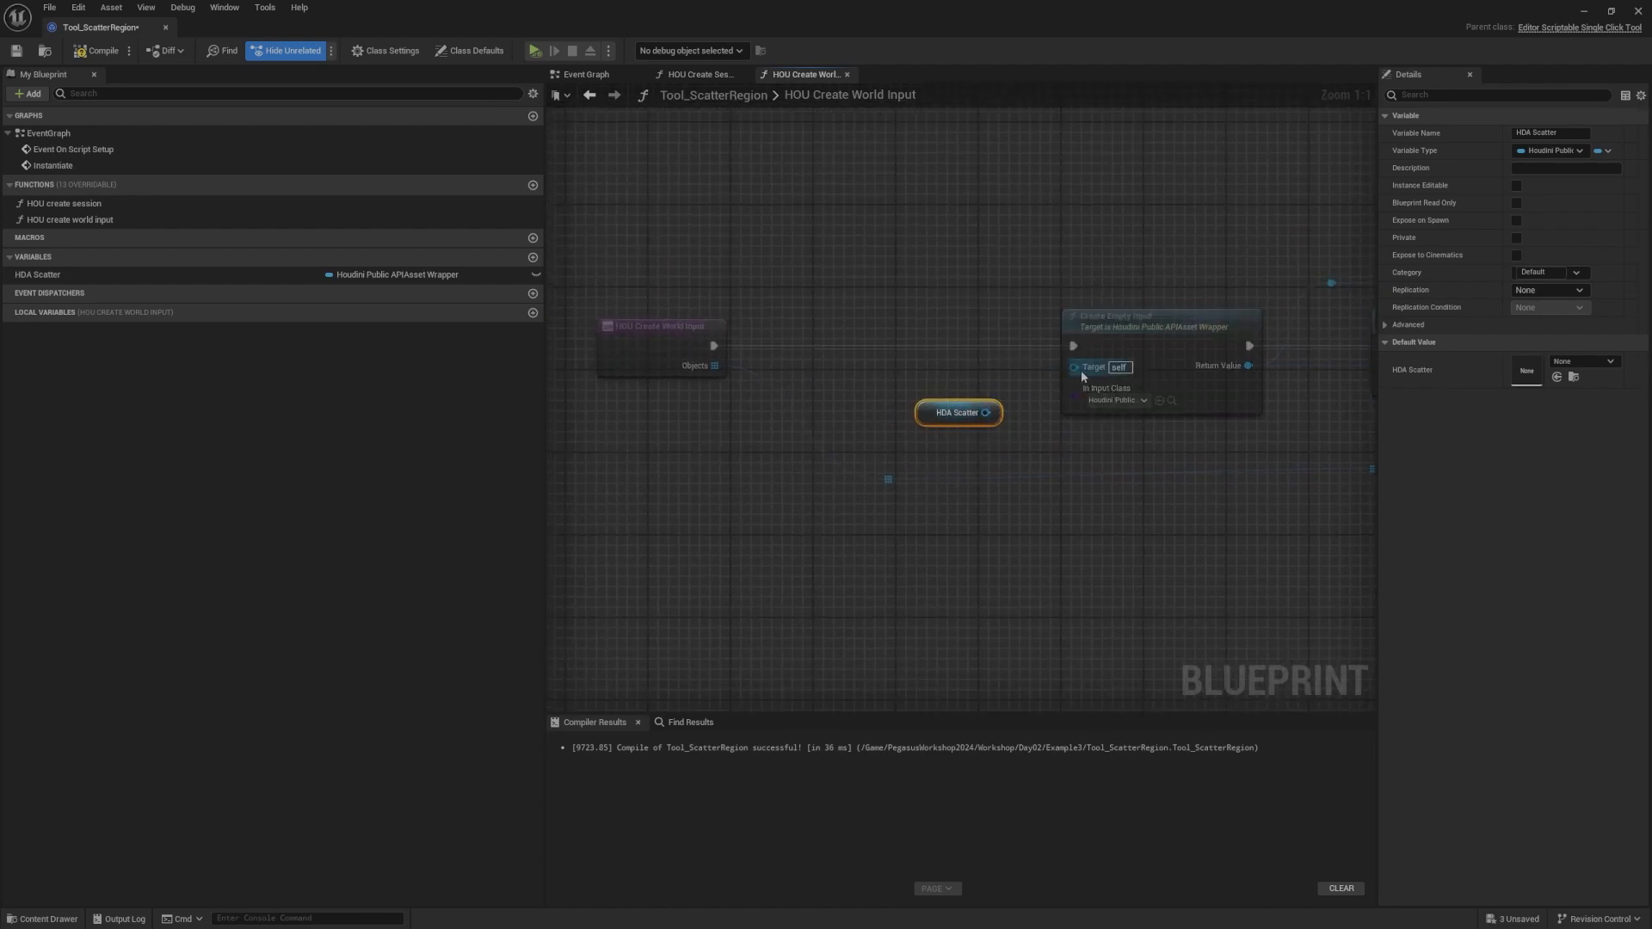
pyautogui.press('Delete')
# Step: Expose Create Empty Input's Target as a function input, order it above Objects and rename it Wrapper
pyautogui.moveTo(1080, 370); pyautogui.dragTo(706, 377)
pyautogui.click(679, 344)
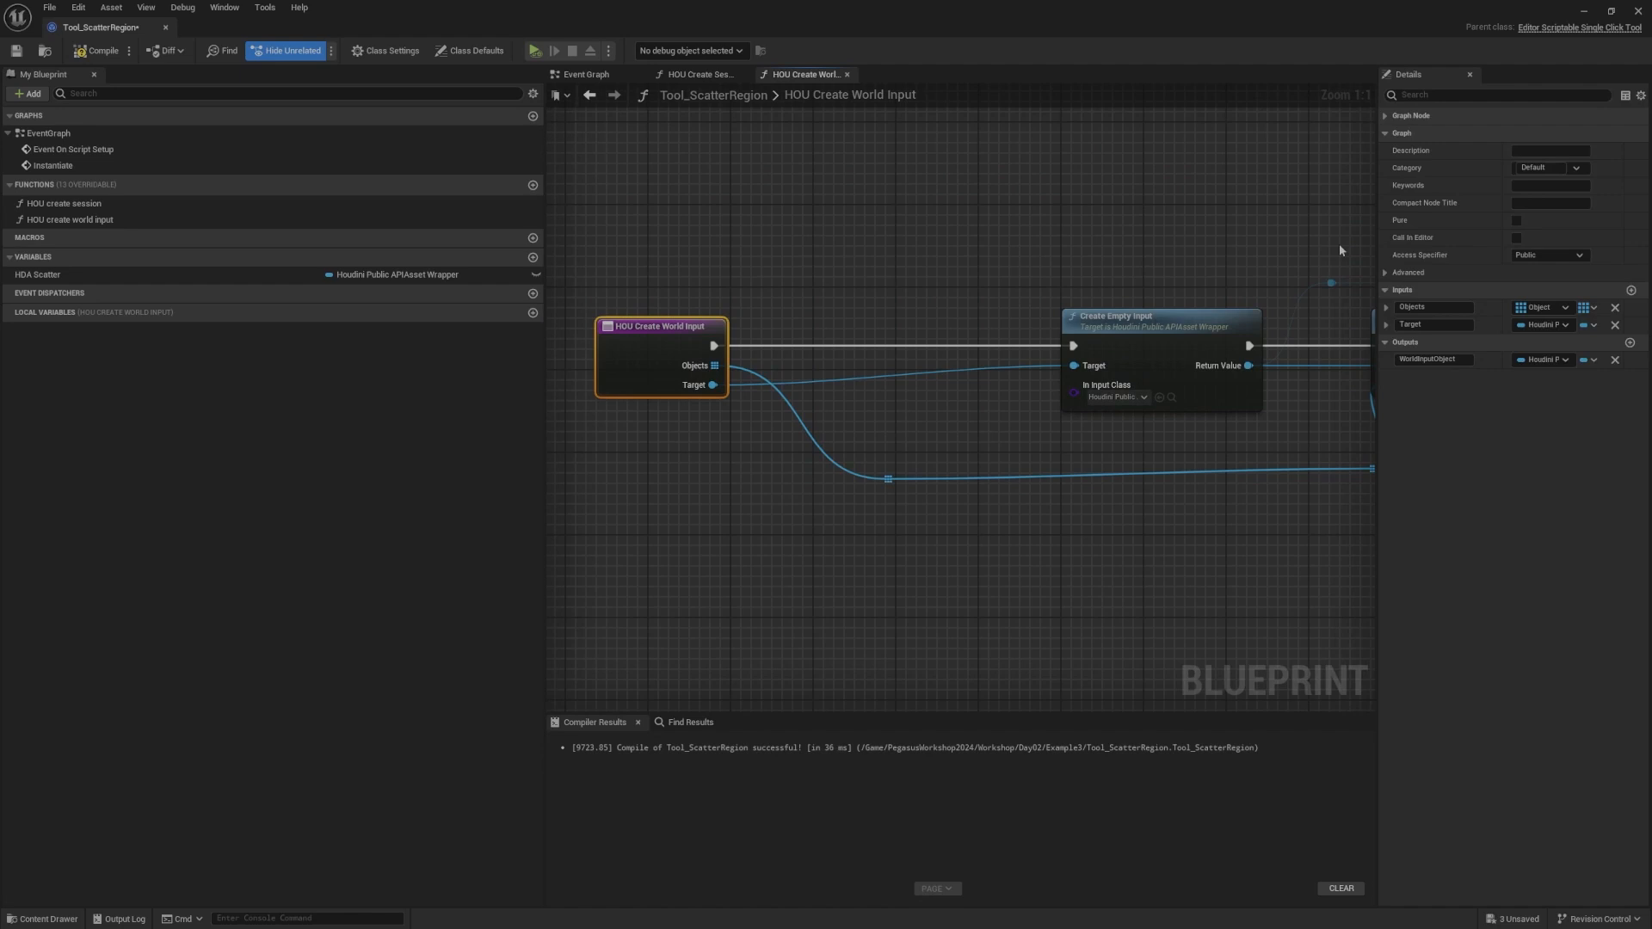
pyautogui.click(1385, 324)
pyautogui.click(1385, 325)
pyautogui.click(1382, 326)
pyautogui.click(1381, 327)
pyautogui.moveTo(1384, 299); pyautogui.dragTo(1421, 310)
pyautogui.write('rapper')
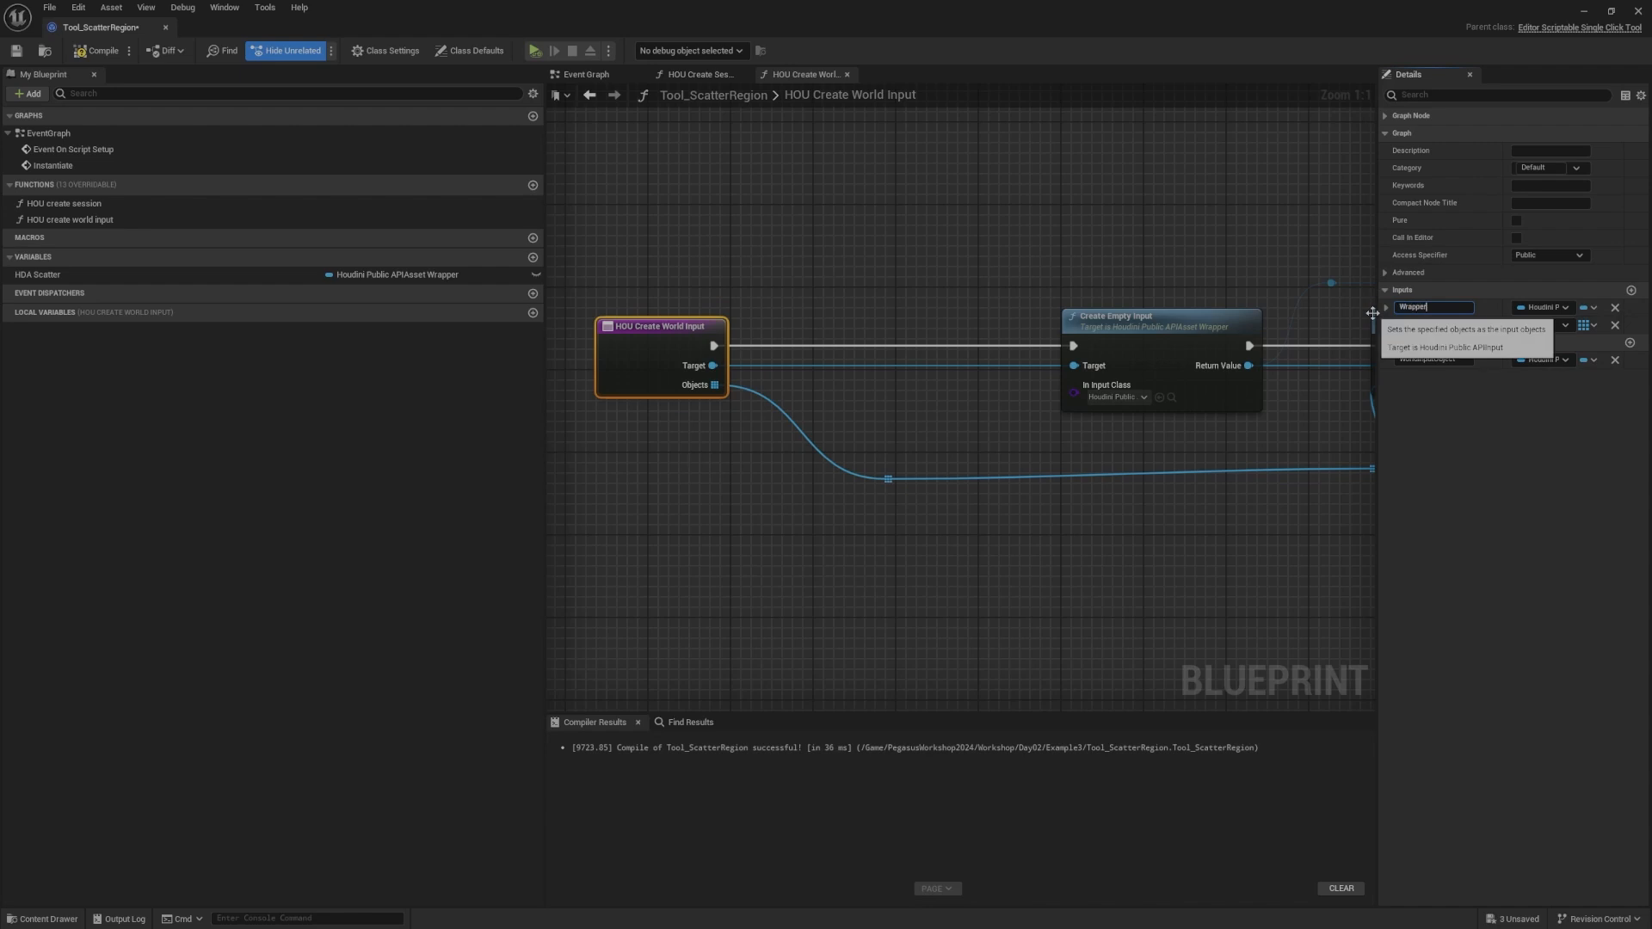
pyautogui.press('Return')
pyautogui.click(1090, 243)
pyautogui.moveTo(1090, 244); pyautogui.dragTo(992, 241, button='right')
# Step: In the Event Graph, route the HDA Scatter wire above HOU Create World Input with two reroute nodes
pyautogui.click(592, 96)
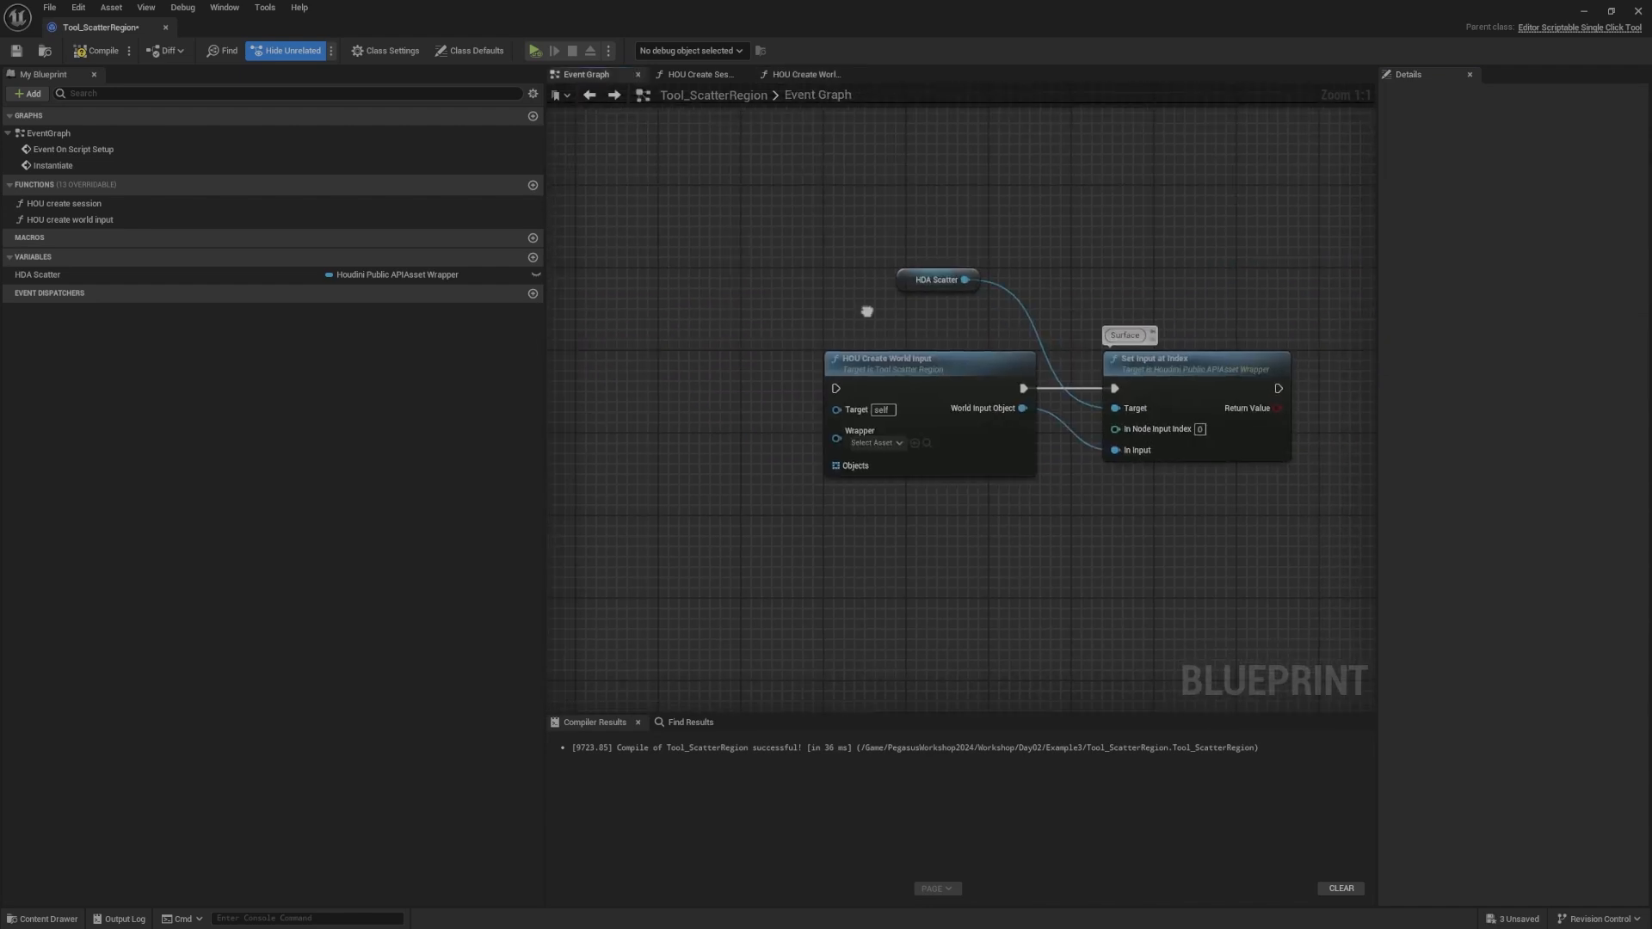
pyautogui.moveTo(867, 310); pyautogui.dragTo(869, 323, button='right')
pyautogui.moveTo(919, 296); pyautogui.dragTo(1129, 428)
pyautogui.press('r')
pyautogui.press('r')
pyautogui.moveTo(758, 260); pyautogui.dragTo(820, 266, button='right')
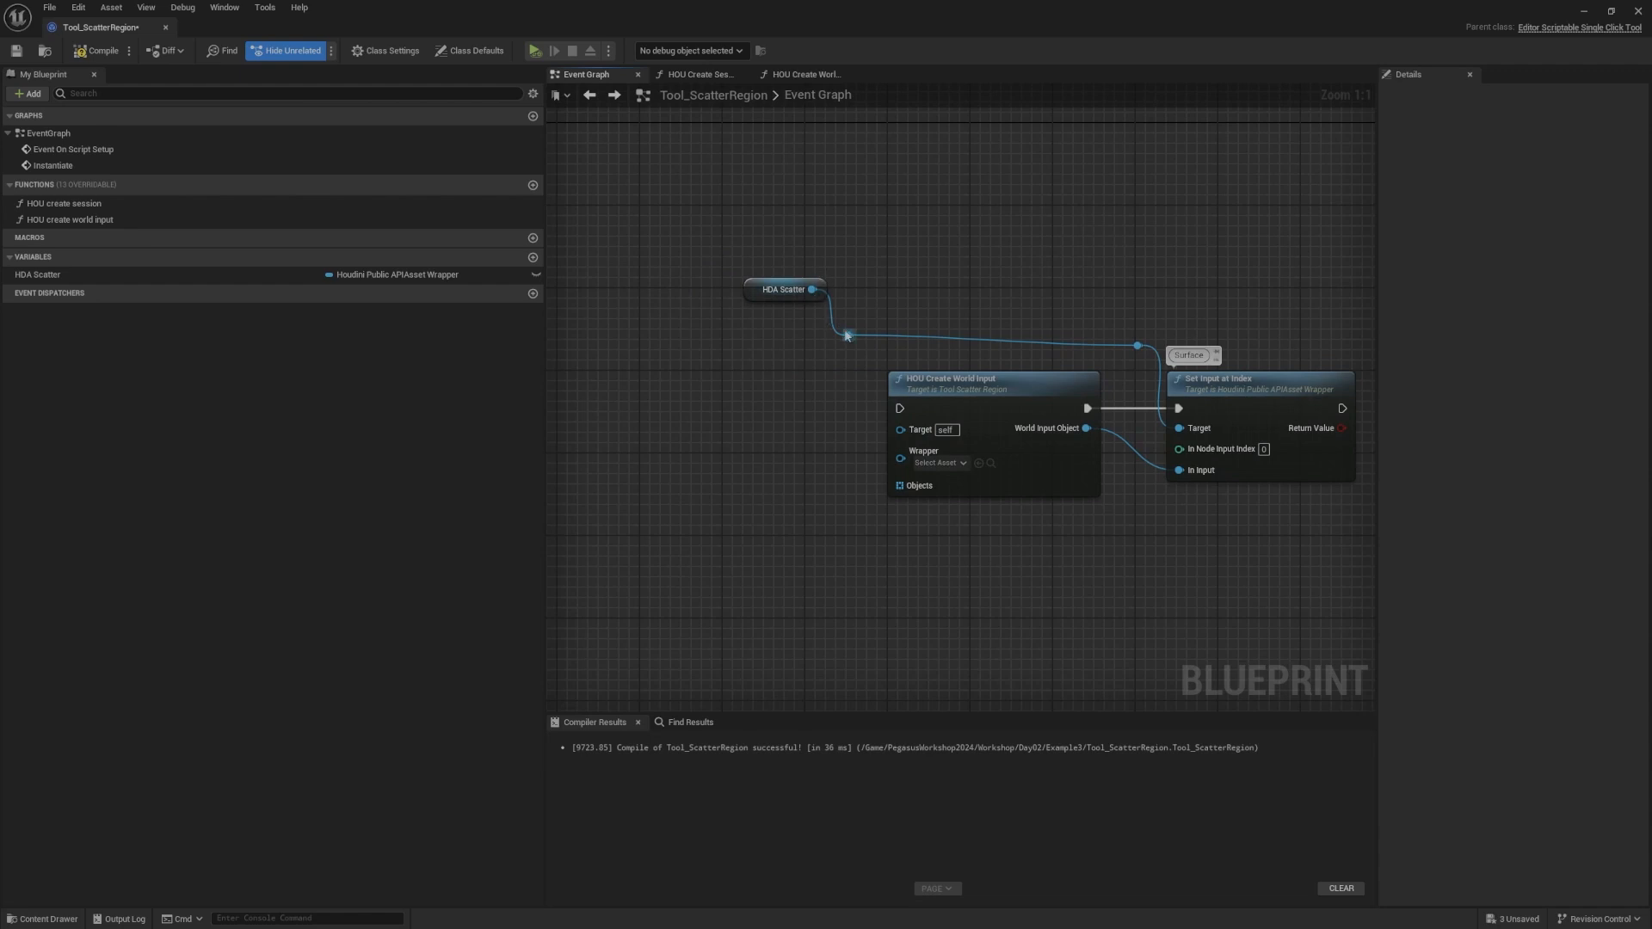
# Step: Connect the first HDA Scatter reroute node to HOU Create World Input's Wrapper pin
pyautogui.moveTo(847, 335); pyautogui.dragTo(900, 458)
pyautogui.click(910, 263)
pyautogui.moveTo(910, 263); pyautogui.dragTo(875, 206, button='right')
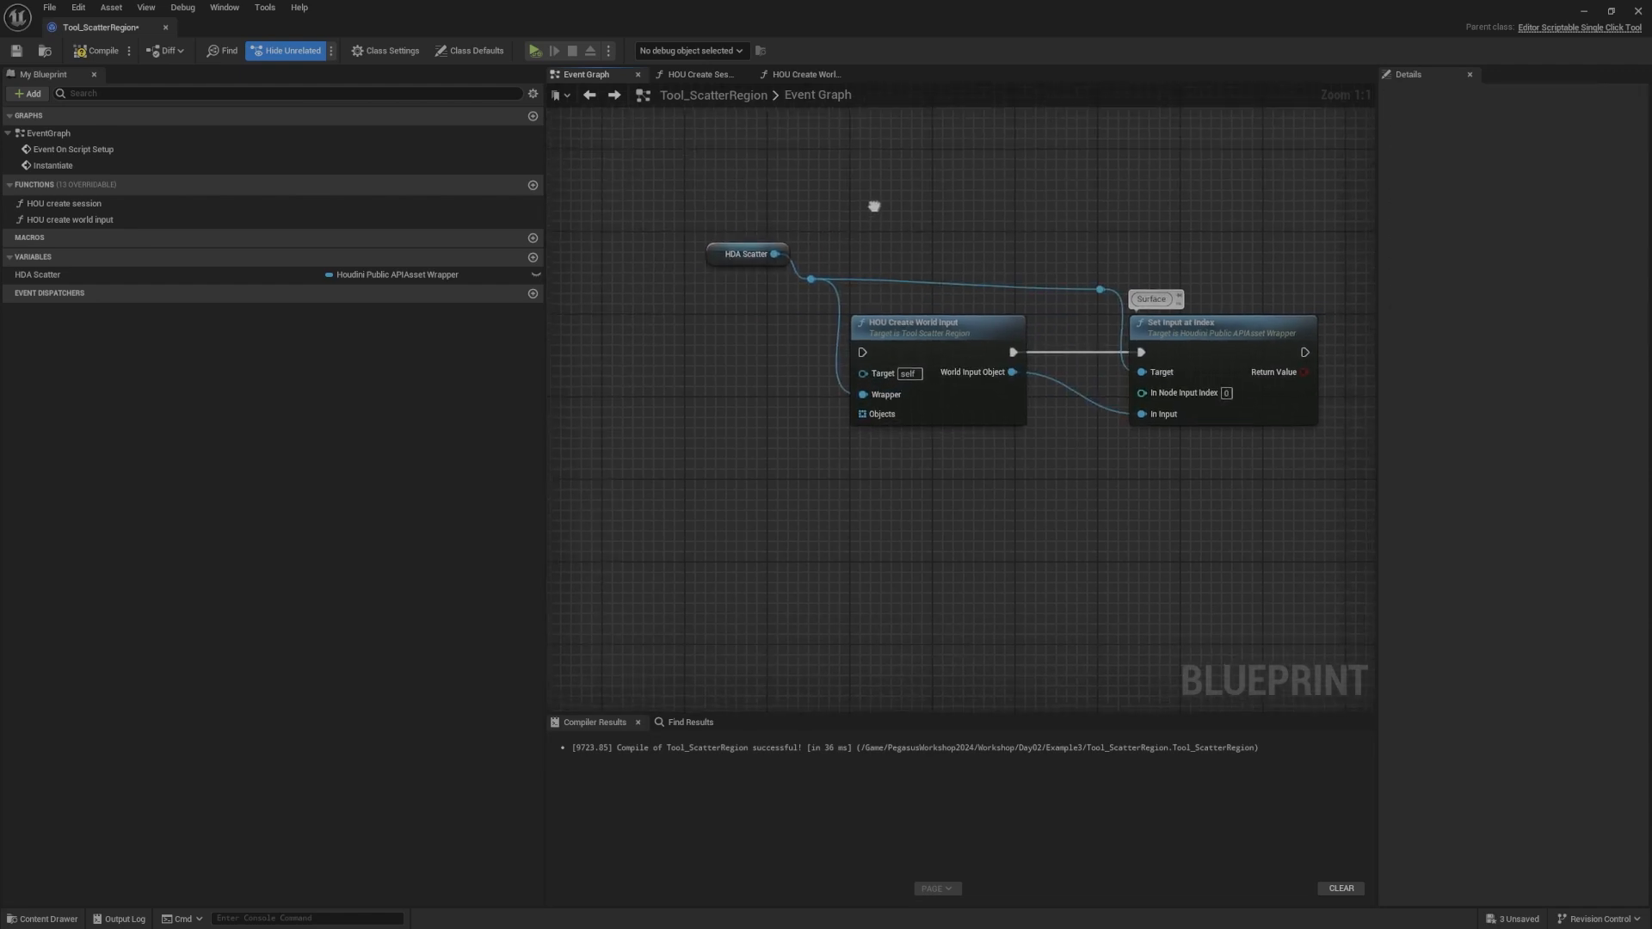
# Step: Tidy the spacing of HDA Scatter, the reroute nodes, HOU Create World Input and Set Input at Index
pyautogui.moveTo(752, 246); pyautogui.dragTo(711, 258)
pyautogui.click(821, 331)
pyautogui.moveTo(870, 366); pyautogui.dragTo(793, 356, button='right')
pyautogui.moveTo(629, 270); pyautogui.dragTo(665, 310, button='right')
pyautogui.moveTo(614, 237); pyautogui.dragTo(691, 346)
pyautogui.moveTo(691, 350); pyautogui.dragTo(703, 294, button='right')
pyautogui.moveTo(746, 321); pyautogui.dragTo(807, 292)
pyautogui.moveTo(935, 440); pyautogui.dragTo(932, 440)
pyautogui.moveTo(931, 440); pyautogui.dragTo(984, 490, button='right')
pyautogui.moveTo(984, 490)
pyautogui.mouseDown()
pyautogui.moveTo(892, 439)
pyautogui.moveTo(1010, 304)
pyautogui.mouseUp()
pyautogui.moveTo(1009, 303); pyautogui.dragTo(936, 253, button='right')
pyautogui.moveTo(966, 395); pyautogui.dragTo(965, 396)
pyautogui.moveTo(966, 396); pyautogui.dragTo(944, 460, button='right')
pyautogui.click(947, 458)
pyautogui.moveTo(1196, 306); pyautogui.dragTo(1005, 402)
pyautogui.moveTo(1166, 402); pyautogui.dragTo(1135, 403)
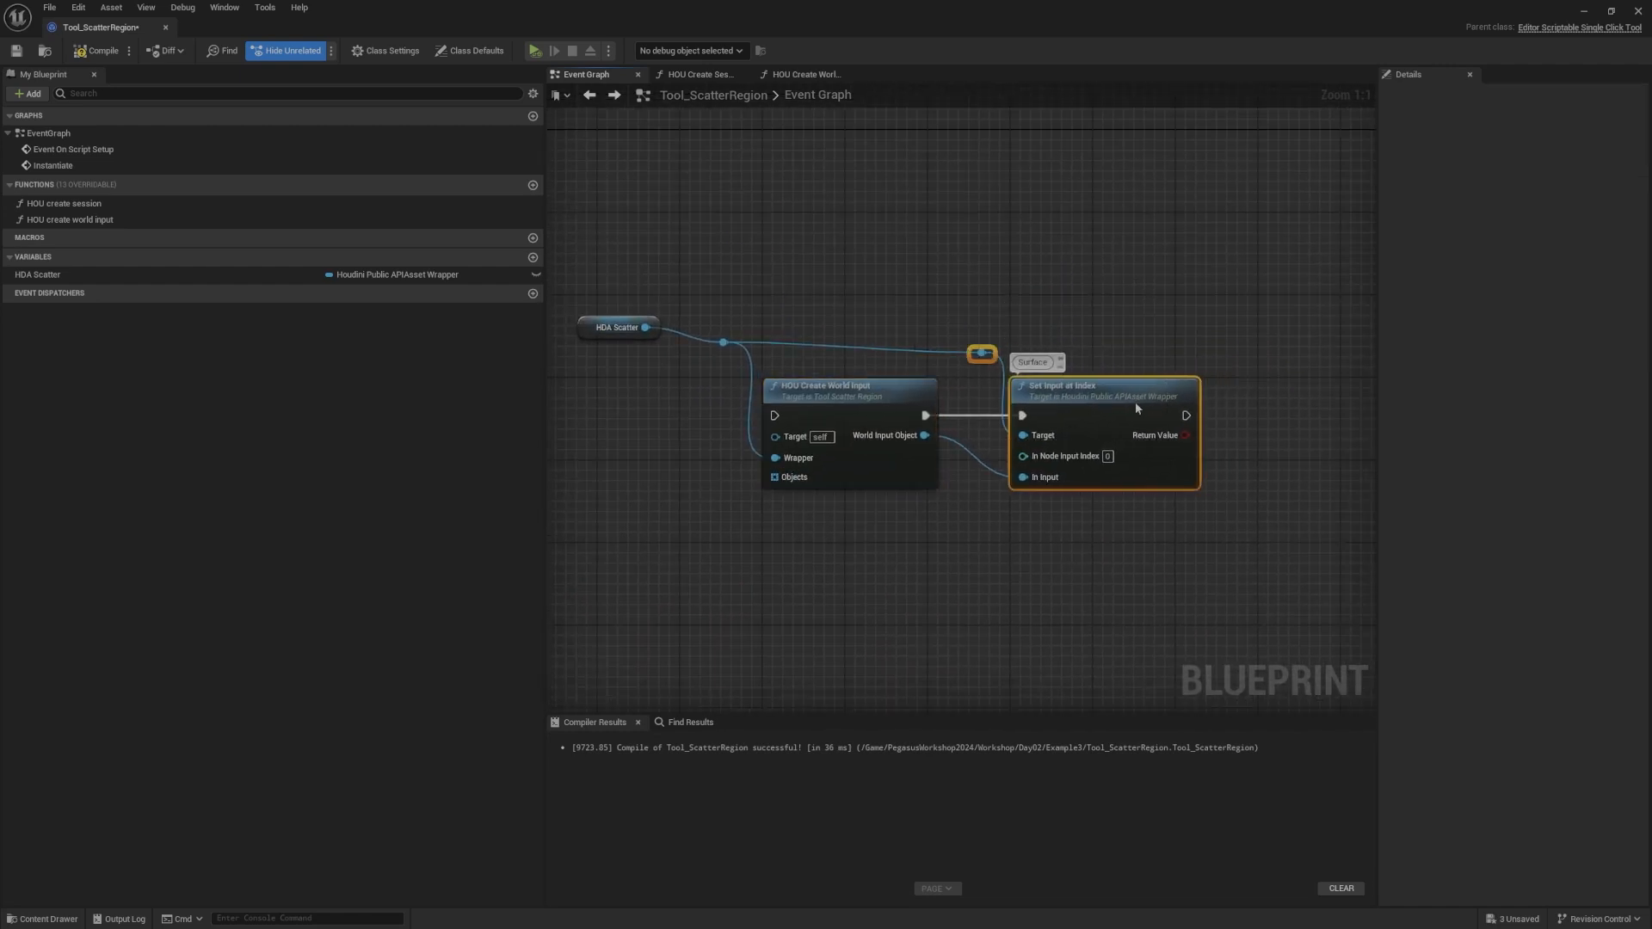
pyautogui.click(1065, 421)
pyautogui.moveTo(875, 290); pyautogui.dragTo(1033, 248, button='right')
pyautogui.click(777, 289)
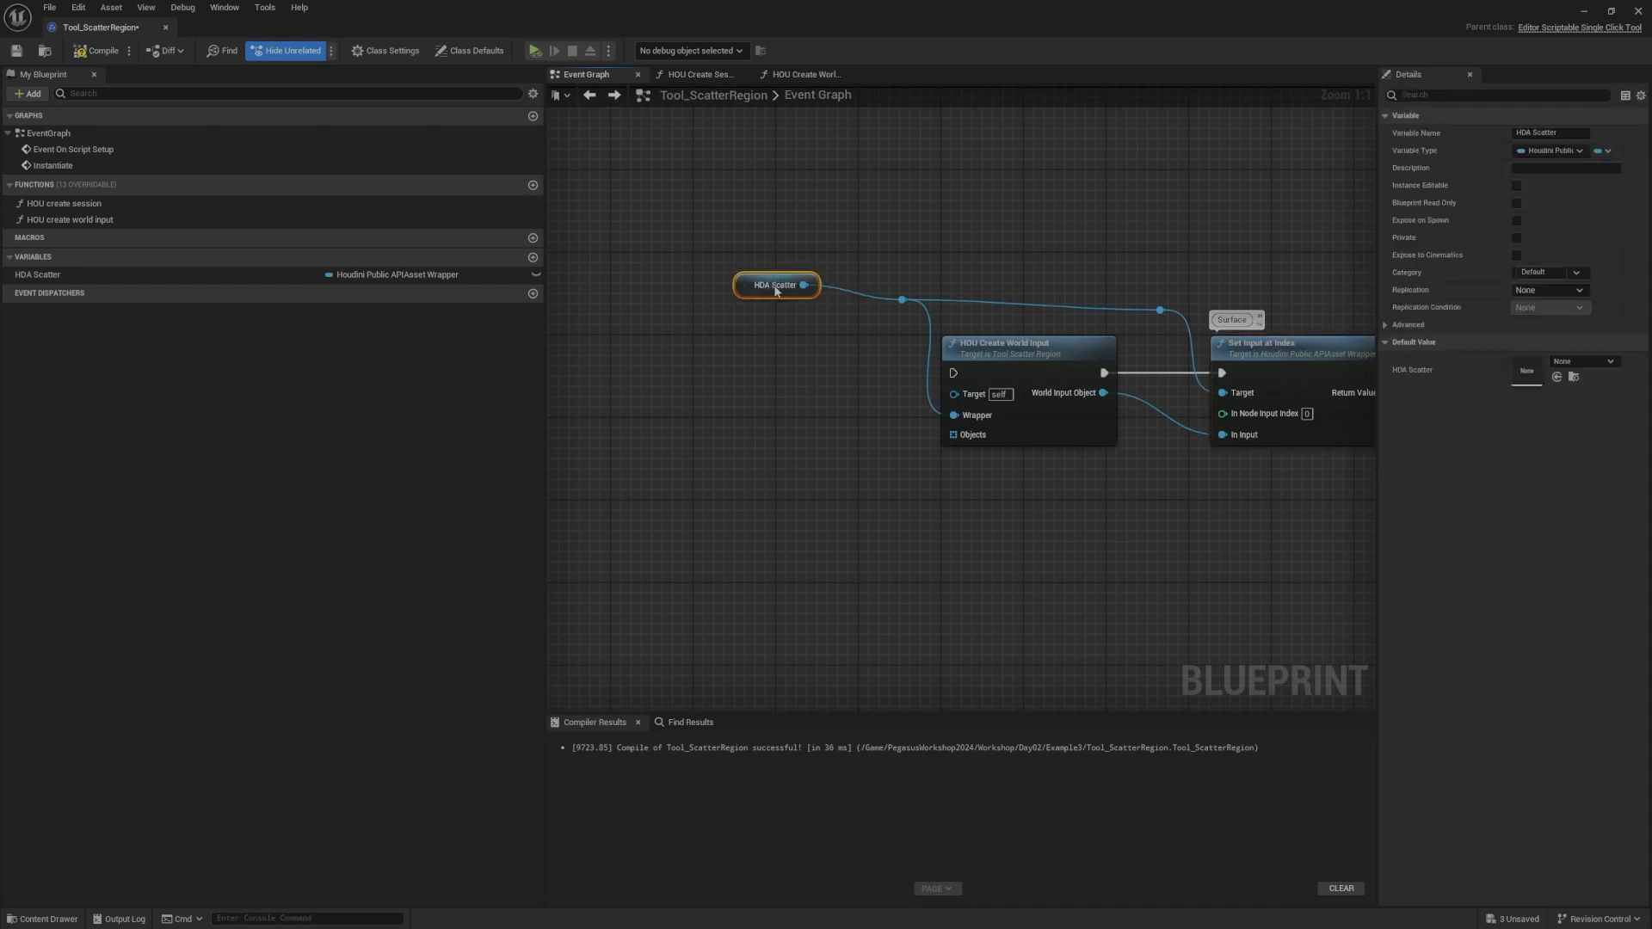
pyautogui.click(816, 342)
pyautogui.moveTo(815, 341); pyautogui.dragTo(816, 253, button='right')
pyautogui.moveTo(951, 346); pyautogui.dragTo(817, 440)
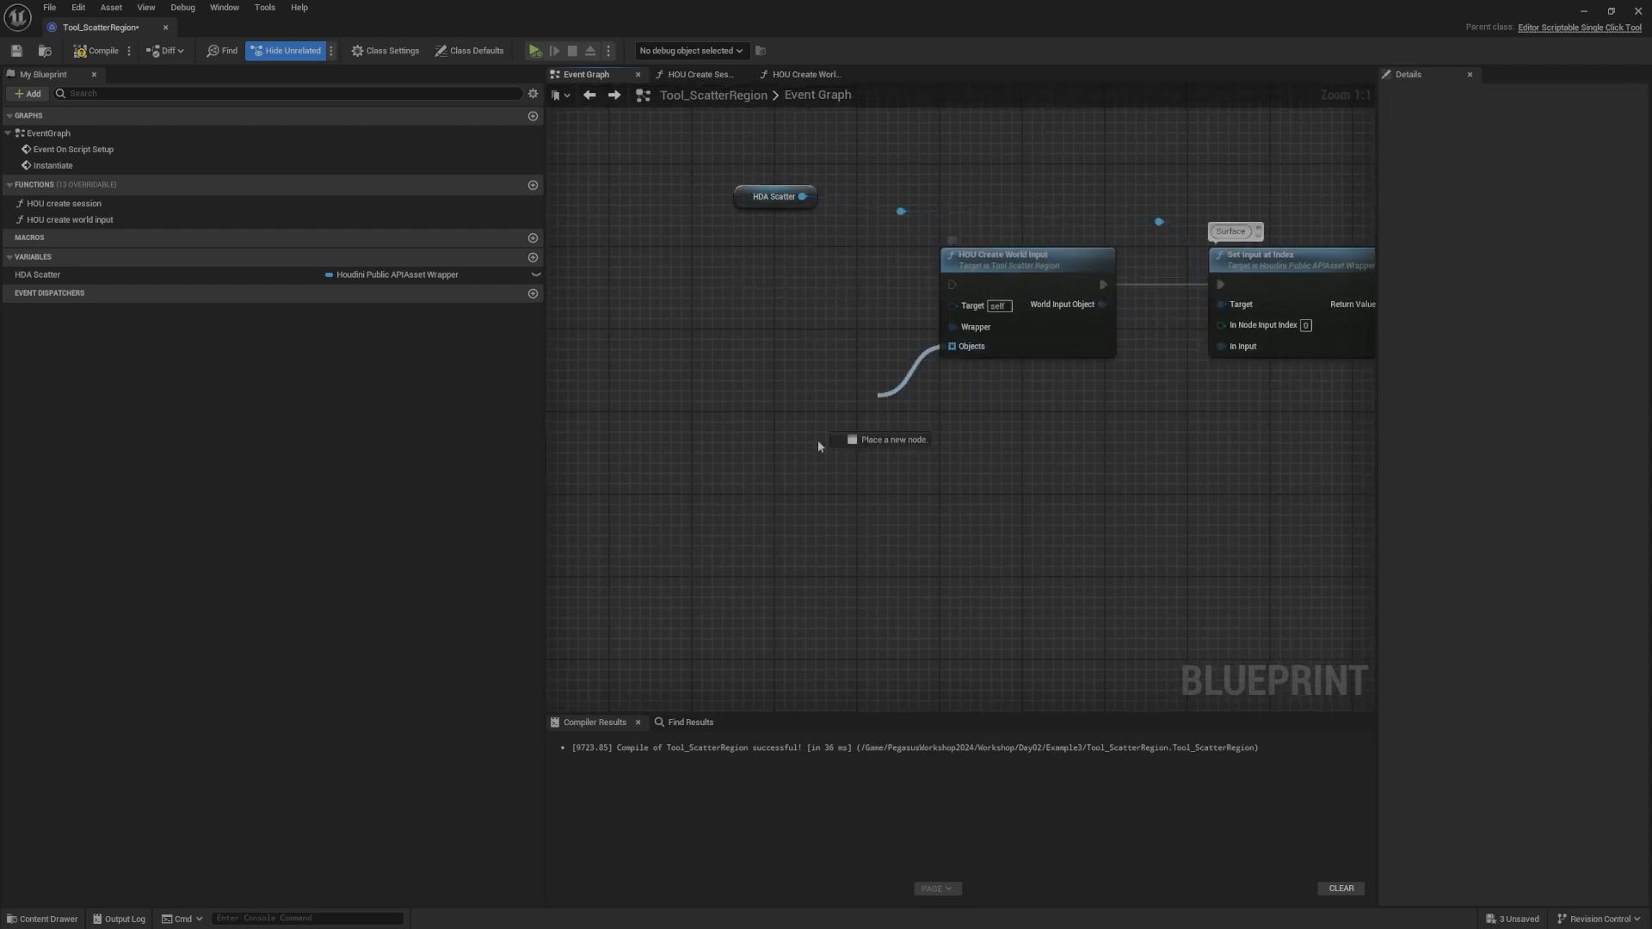
pyautogui.moveTo(912, 377); pyautogui.dragTo(952, 346)
pyautogui.scroll(-5, 819, 329)
pyautogui.moveTo(815, 328); pyautogui.dragTo(657, 347, button='right')
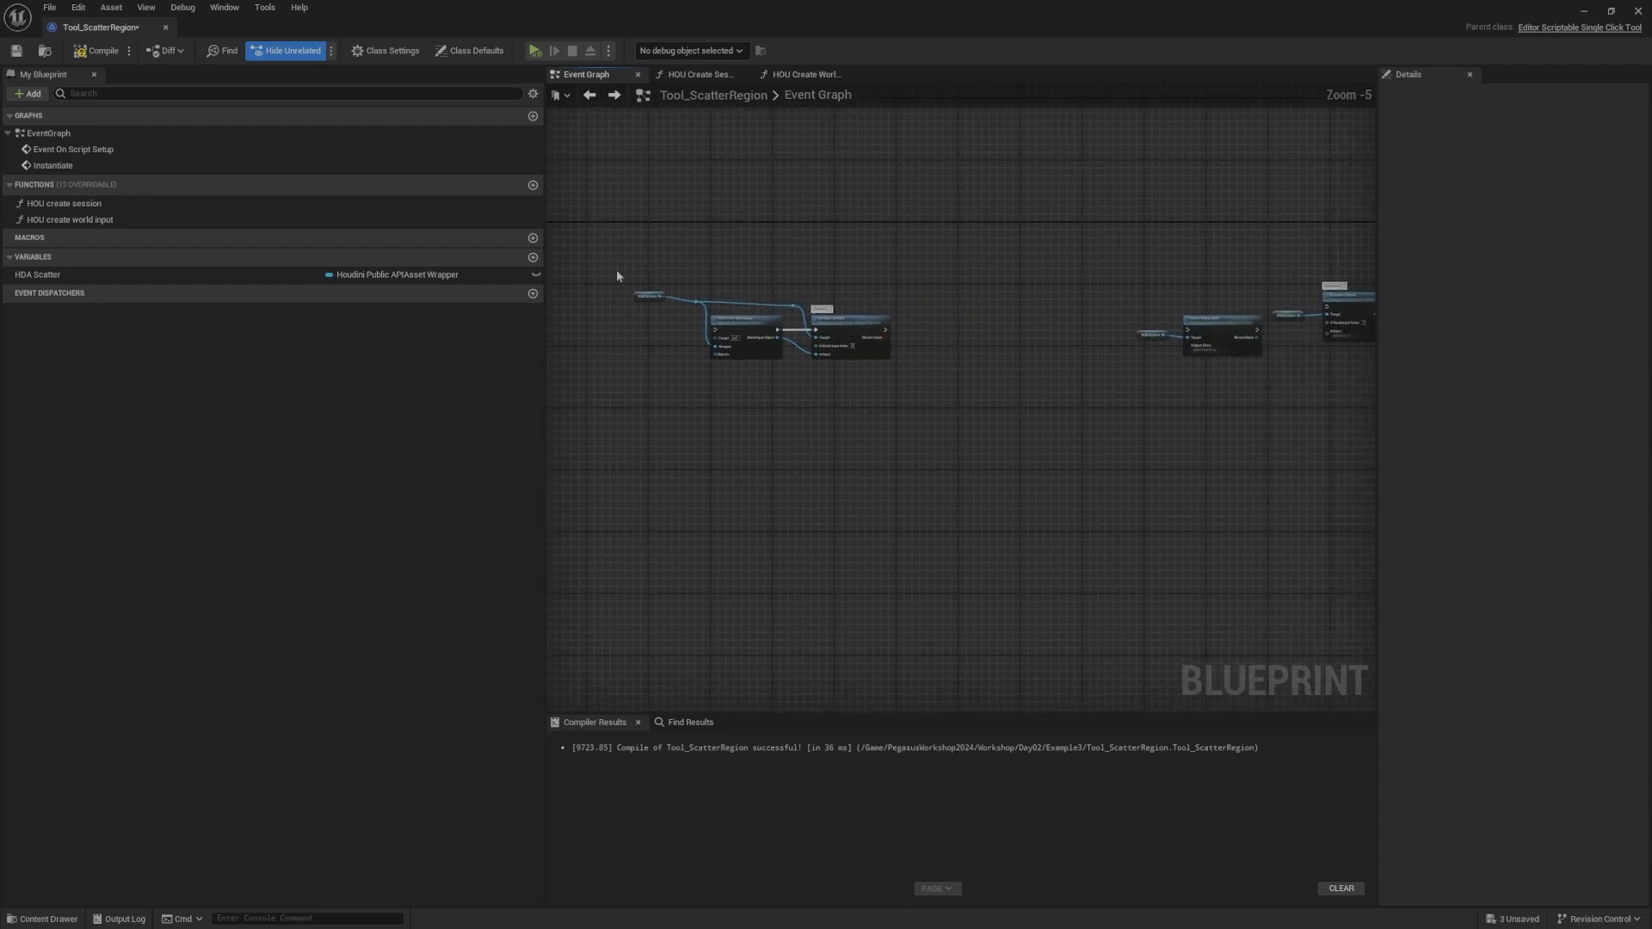
# Step: Connect Create Empty Input's execution output to the Instances Set Input at Index node and adjust the nodes' positions
pyautogui.moveTo(616, 268); pyautogui.dragTo(948, 337)
pyautogui.scroll(5, 1187, 290)
pyautogui.moveTo(1191, 288); pyautogui.dragTo(802, 224, button='right')
pyautogui.moveTo(1278, 198); pyautogui.dragTo(874, 315)
pyautogui.click(944, 336)
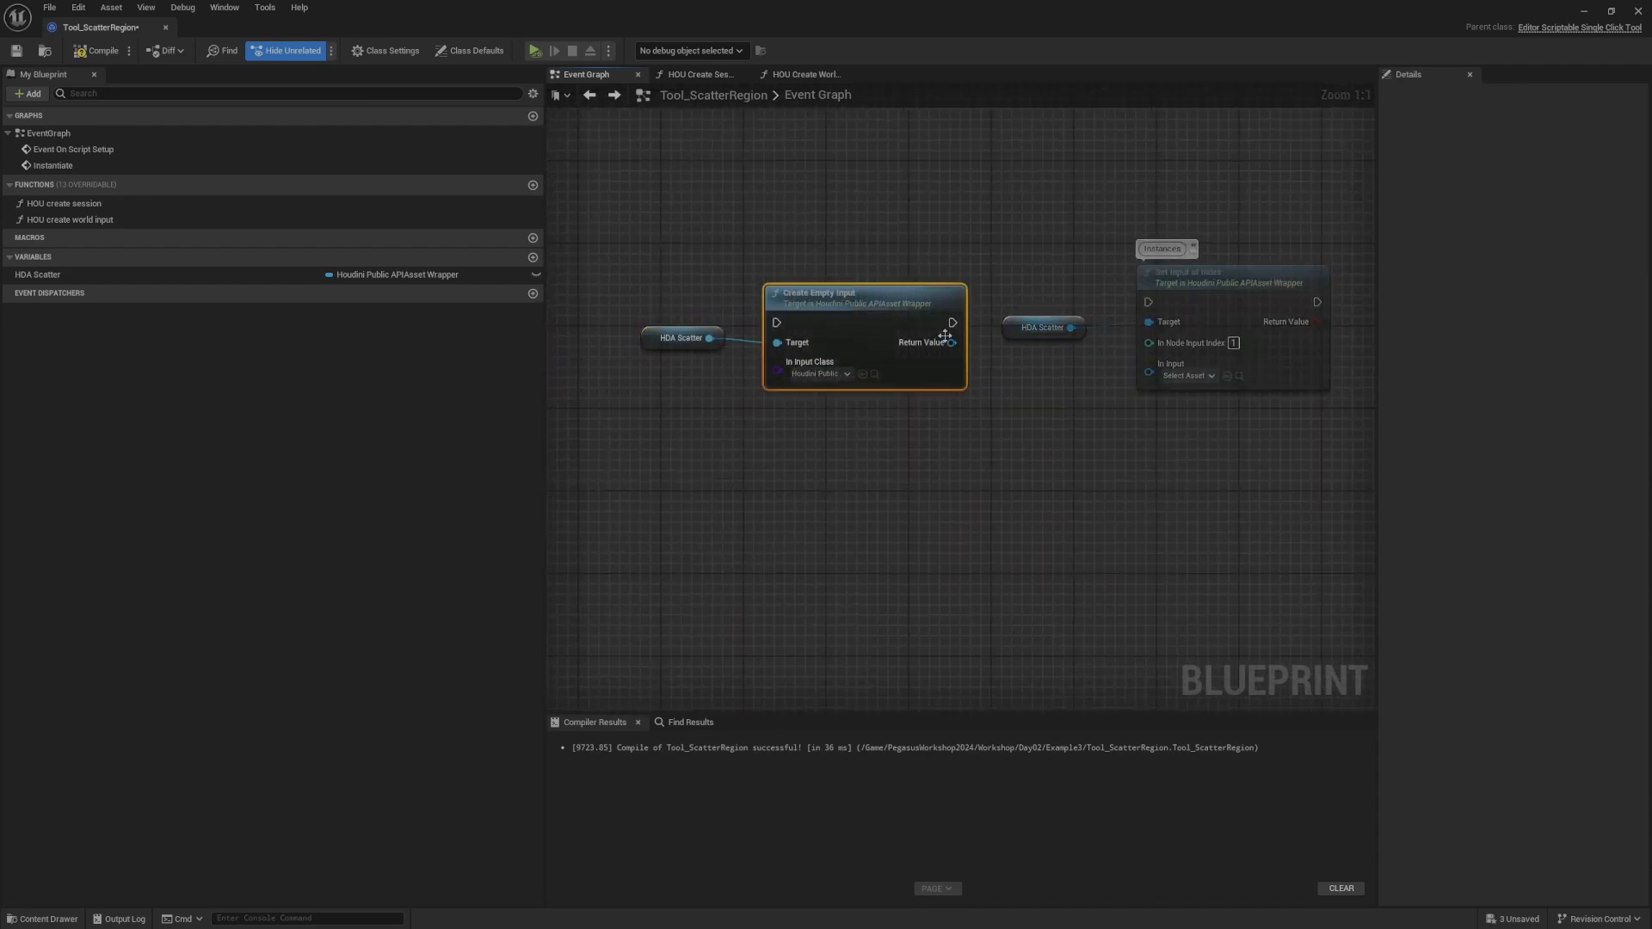
pyautogui.moveTo(1186, 307); pyautogui.dragTo(1151, 302)
pyautogui.moveTo(963, 231); pyautogui.dragTo(699, 374)
pyautogui.moveTo(876, 379); pyautogui.dragTo(876, 370)
pyautogui.moveTo(895, 267); pyautogui.dragTo(934, 314, button='right')
pyautogui.moveTo(971, 267); pyautogui.dragTo(760, 405)
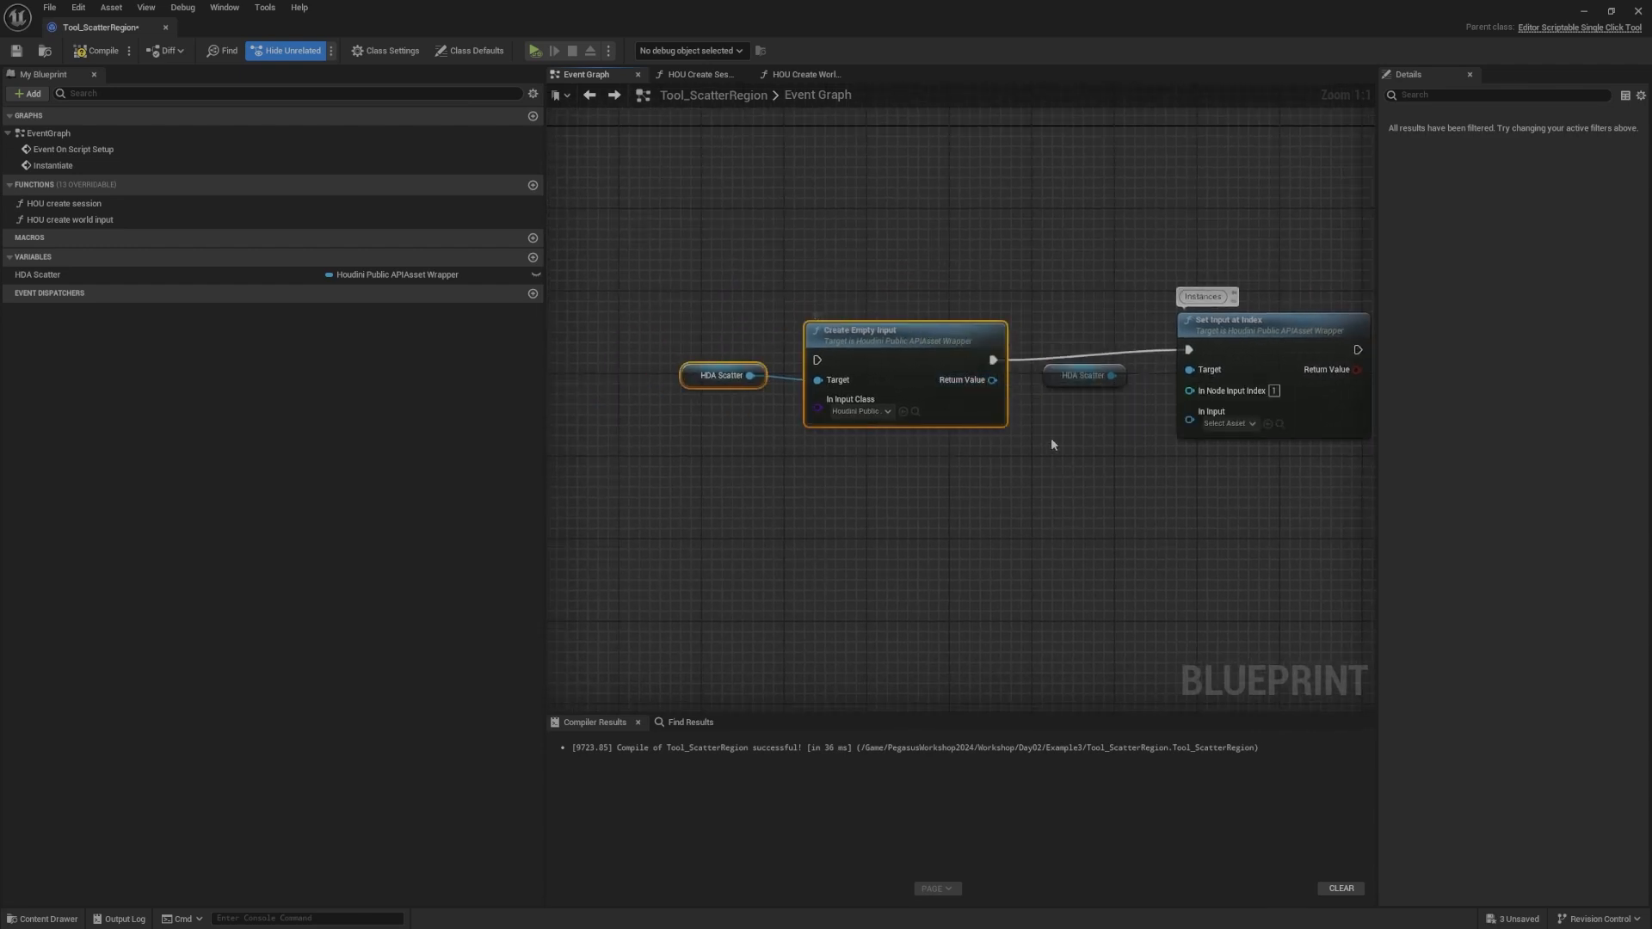
# Step: Move the second HDA Scatter above the wires and connect Create Empty Input's Return Value to Set Input at Index's In Input
pyautogui.click(928, 345)
pyautogui.moveTo(1076, 377); pyautogui.dragTo(1073, 283)
pyautogui.click(1036, 323)
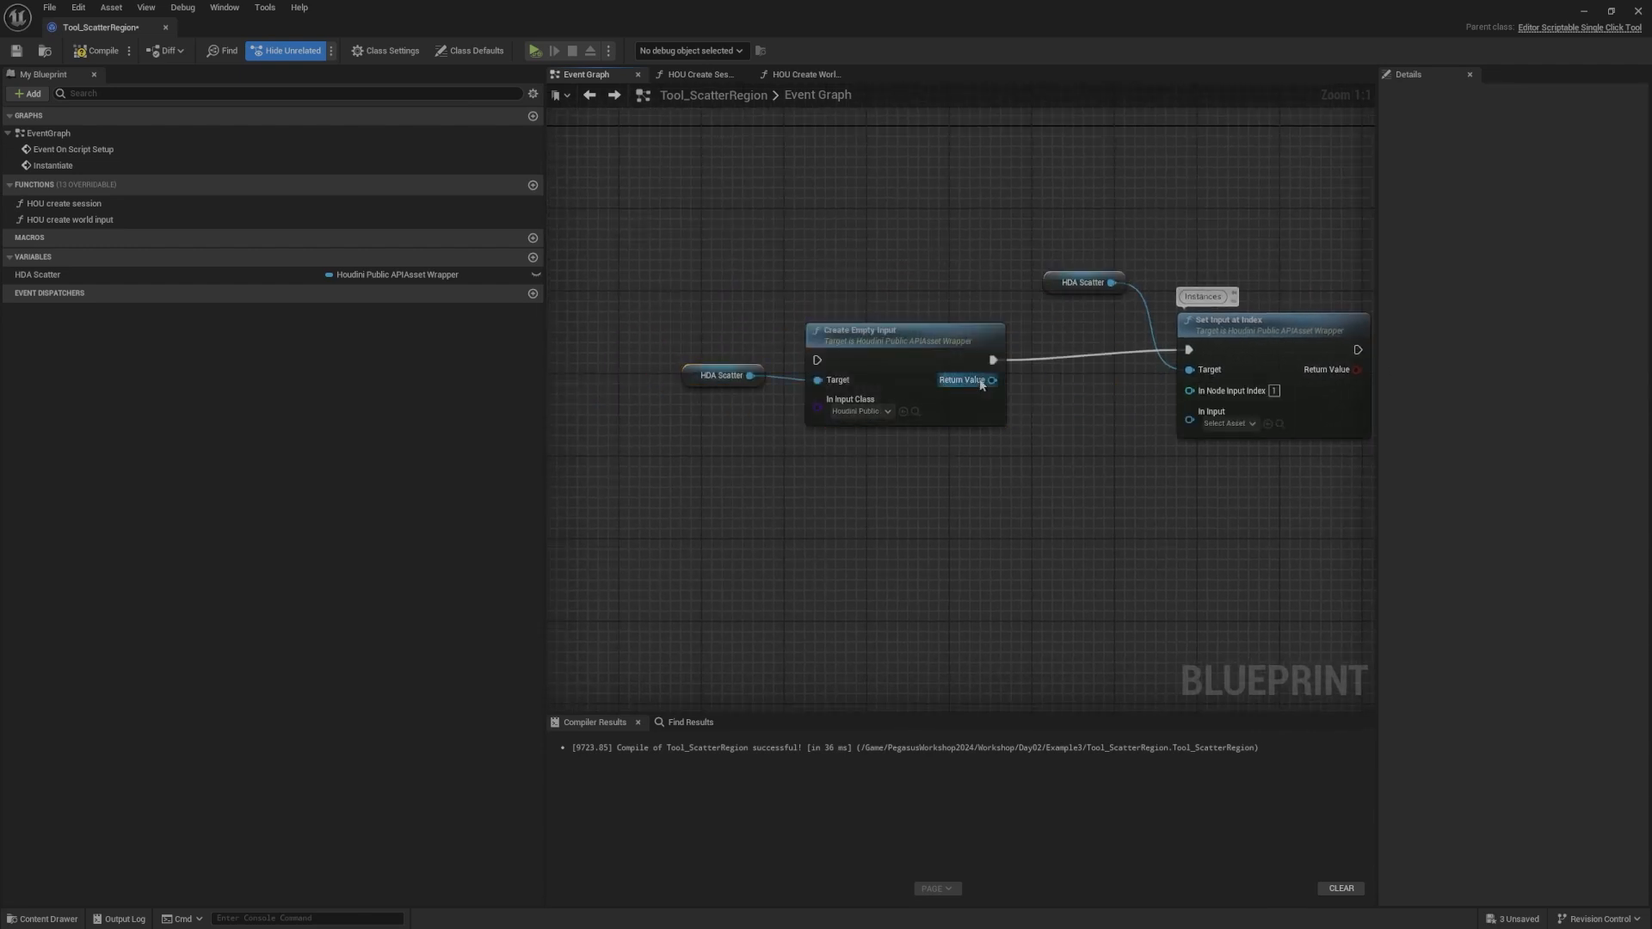
pyautogui.moveTo(1198, 418); pyautogui.dragTo(1195, 419)
pyautogui.moveTo(1116, 449); pyautogui.dragTo(1123, 511, button='right')
pyautogui.moveTo(1022, 540); pyautogui.dragTo(757, 439)
pyautogui.rightClick(895, 410)
pyautogui.click(768, 501)
# Step: Move HDA Scatter away from Create Empty Input and collapse Create Empty Input alone into a function named HOU create geo input
pyautogui.moveTo(713, 442); pyautogui.dragTo(848, 428, button='right')
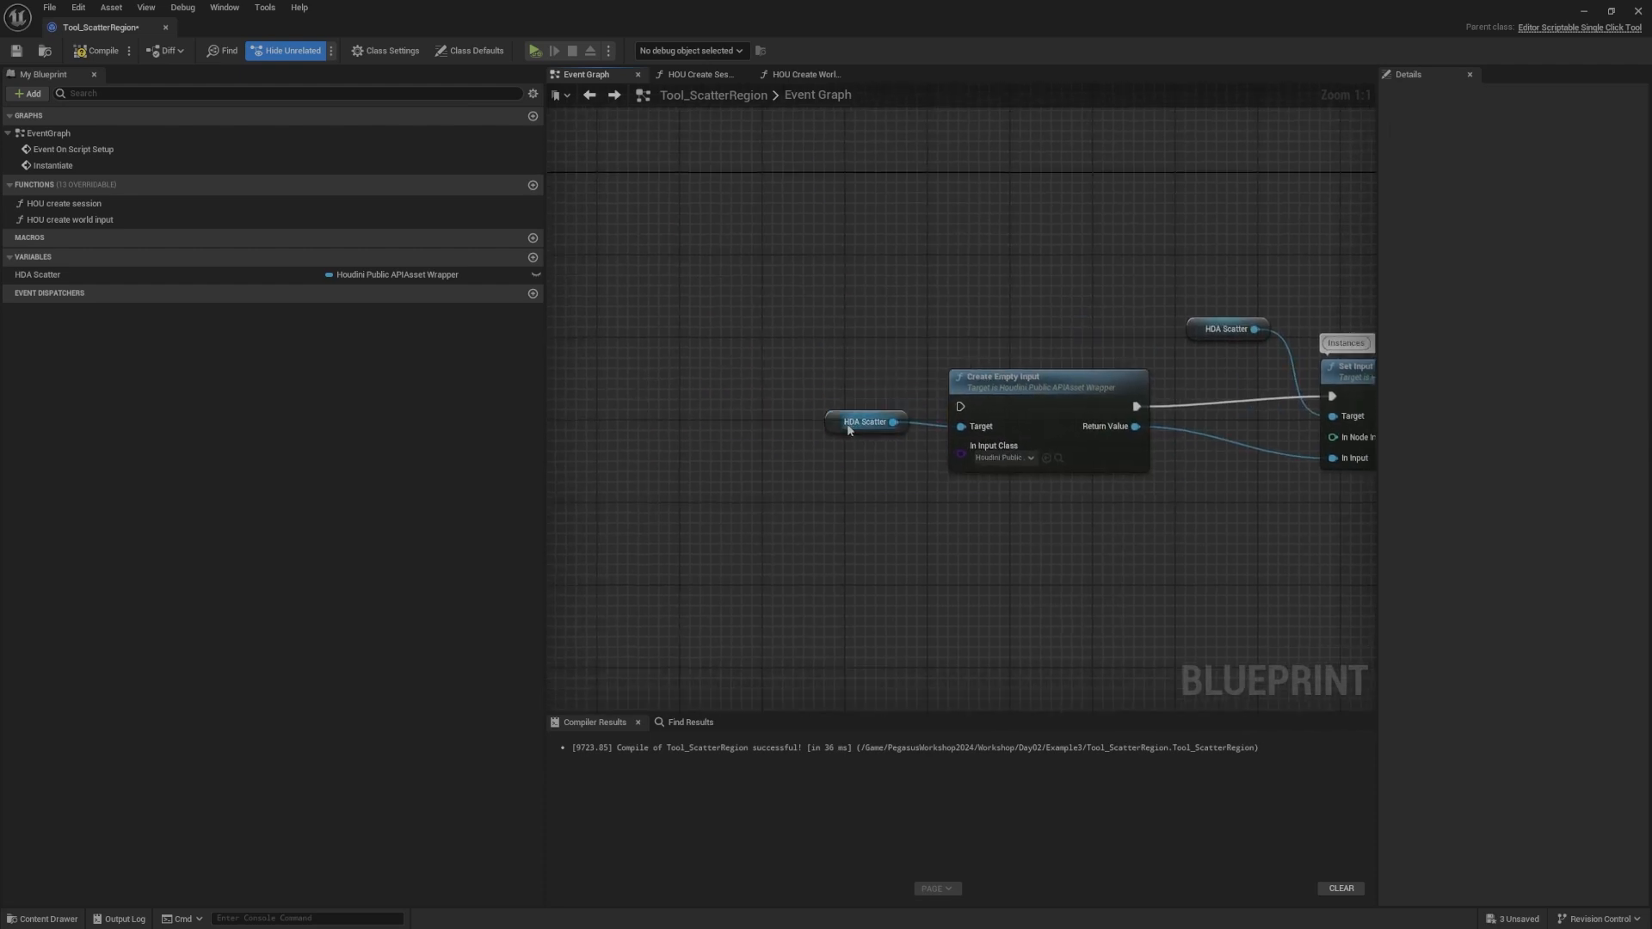
pyautogui.moveTo(848, 428); pyautogui.dragTo(629, 417)
pyautogui.moveTo(881, 337); pyautogui.dragTo(682, 275, button='right')
pyautogui.moveTo(768, 268); pyautogui.dragTo(902, 454)
pyautogui.rightClick(840, 330)
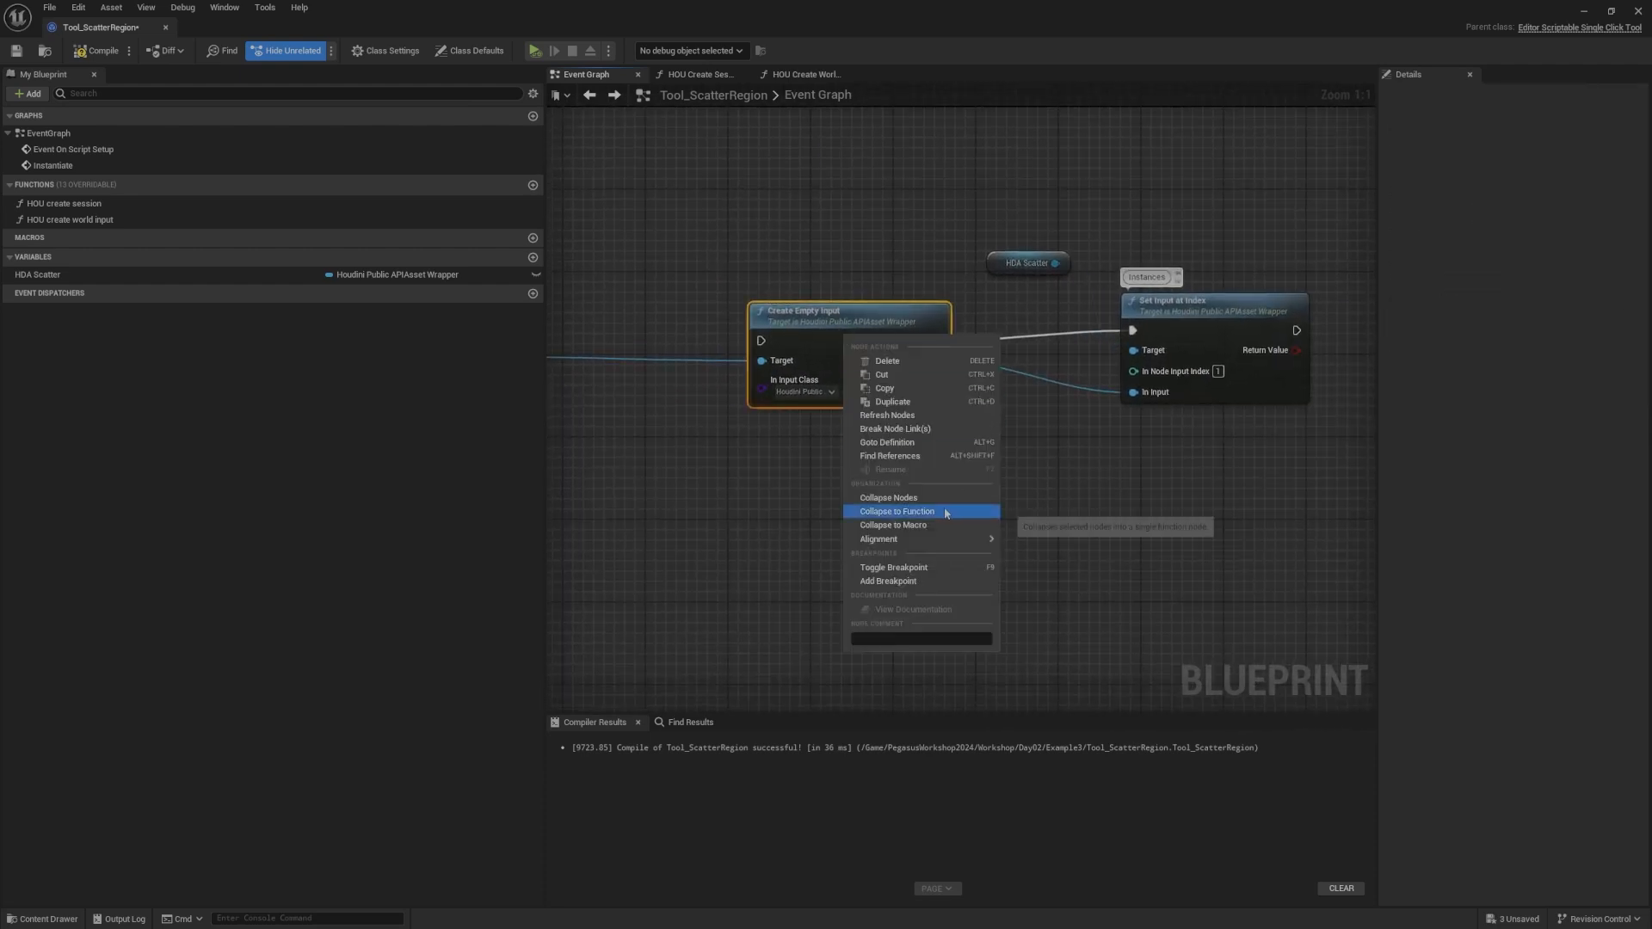
pyautogui.click(895, 512)
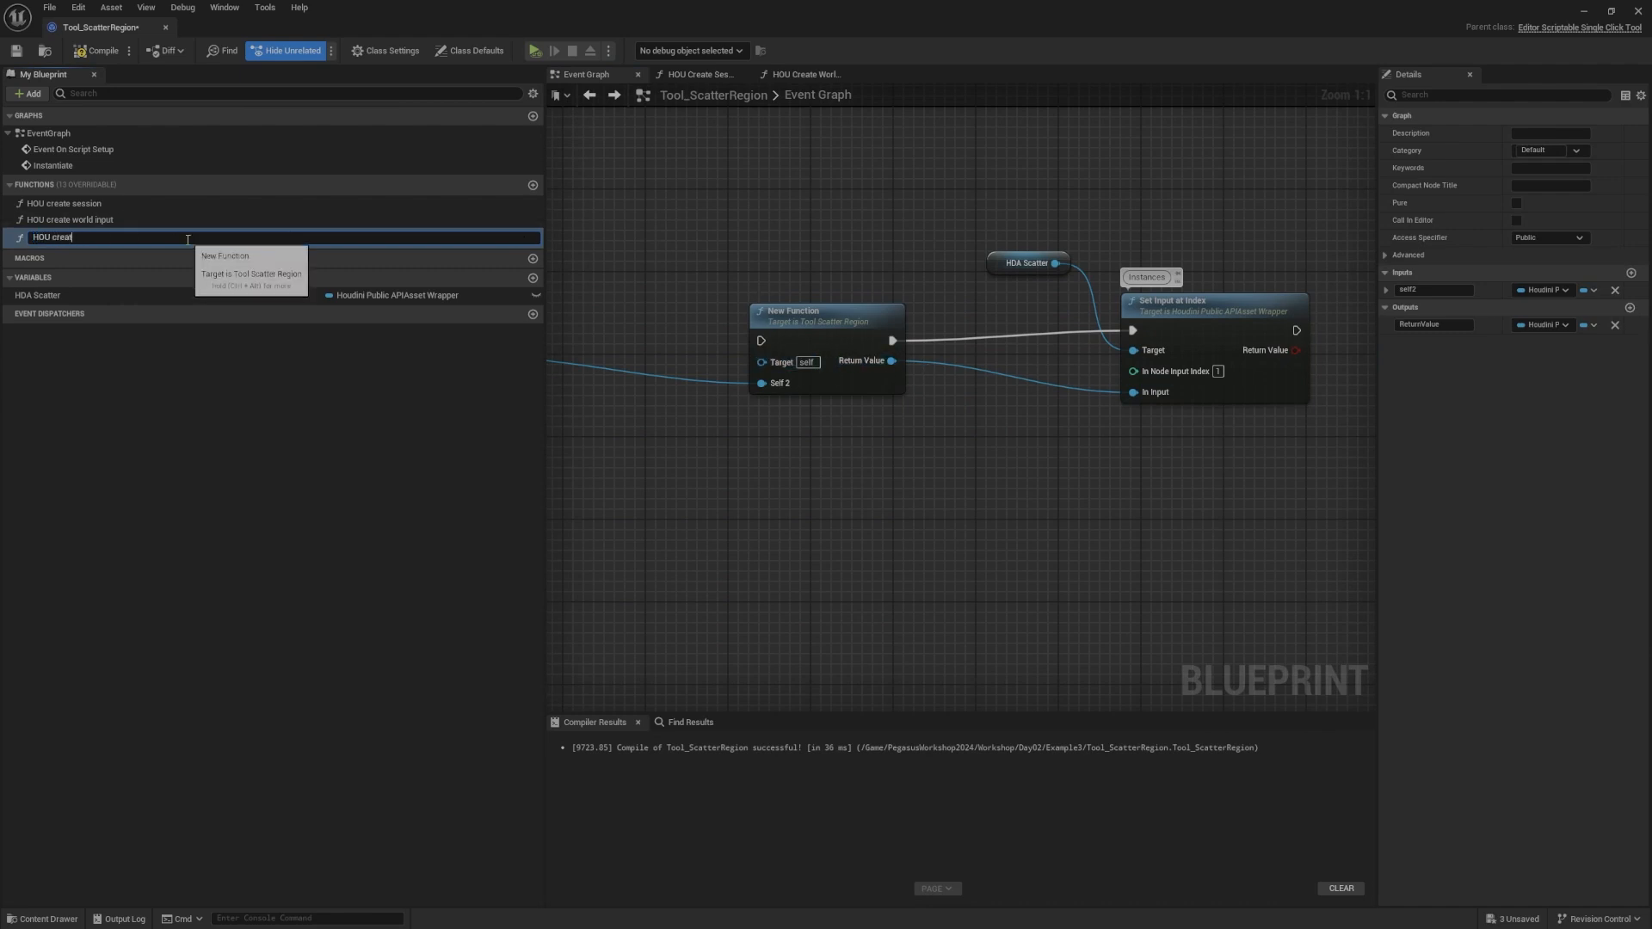
pyautogui.write('HOU create geo input')
pyautogui.press('Return')
# Step: Add a reroute node feeding the Instances Set Input at Index's Target and delete the duplicate HDA Scatter node
pyautogui.moveTo(843, 236); pyautogui.dragTo(1006, 250, button='right')
pyautogui.click(592, 362)
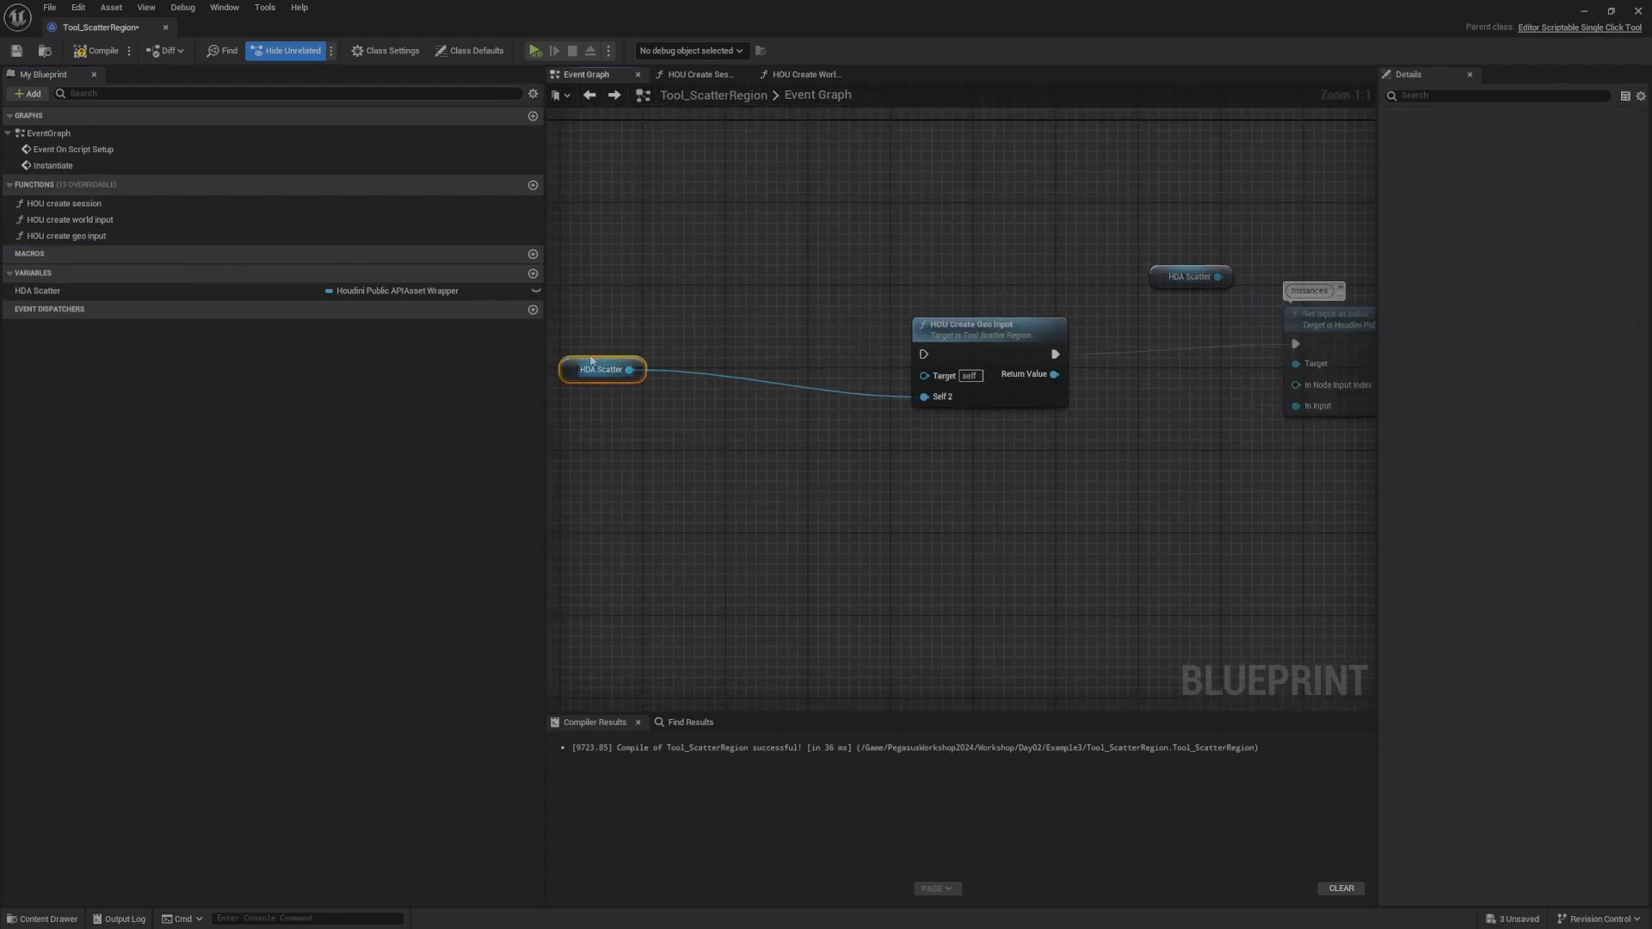
pyautogui.moveTo(603, 369); pyautogui.dragTo(1161, 302)
pyautogui.press('r')
pyautogui.moveTo(1161, 303); pyautogui.dragTo(908, 292, button='right')
pyautogui.moveTo(886, 230); pyautogui.dragTo(938, 286)
pyautogui.press('Delete')
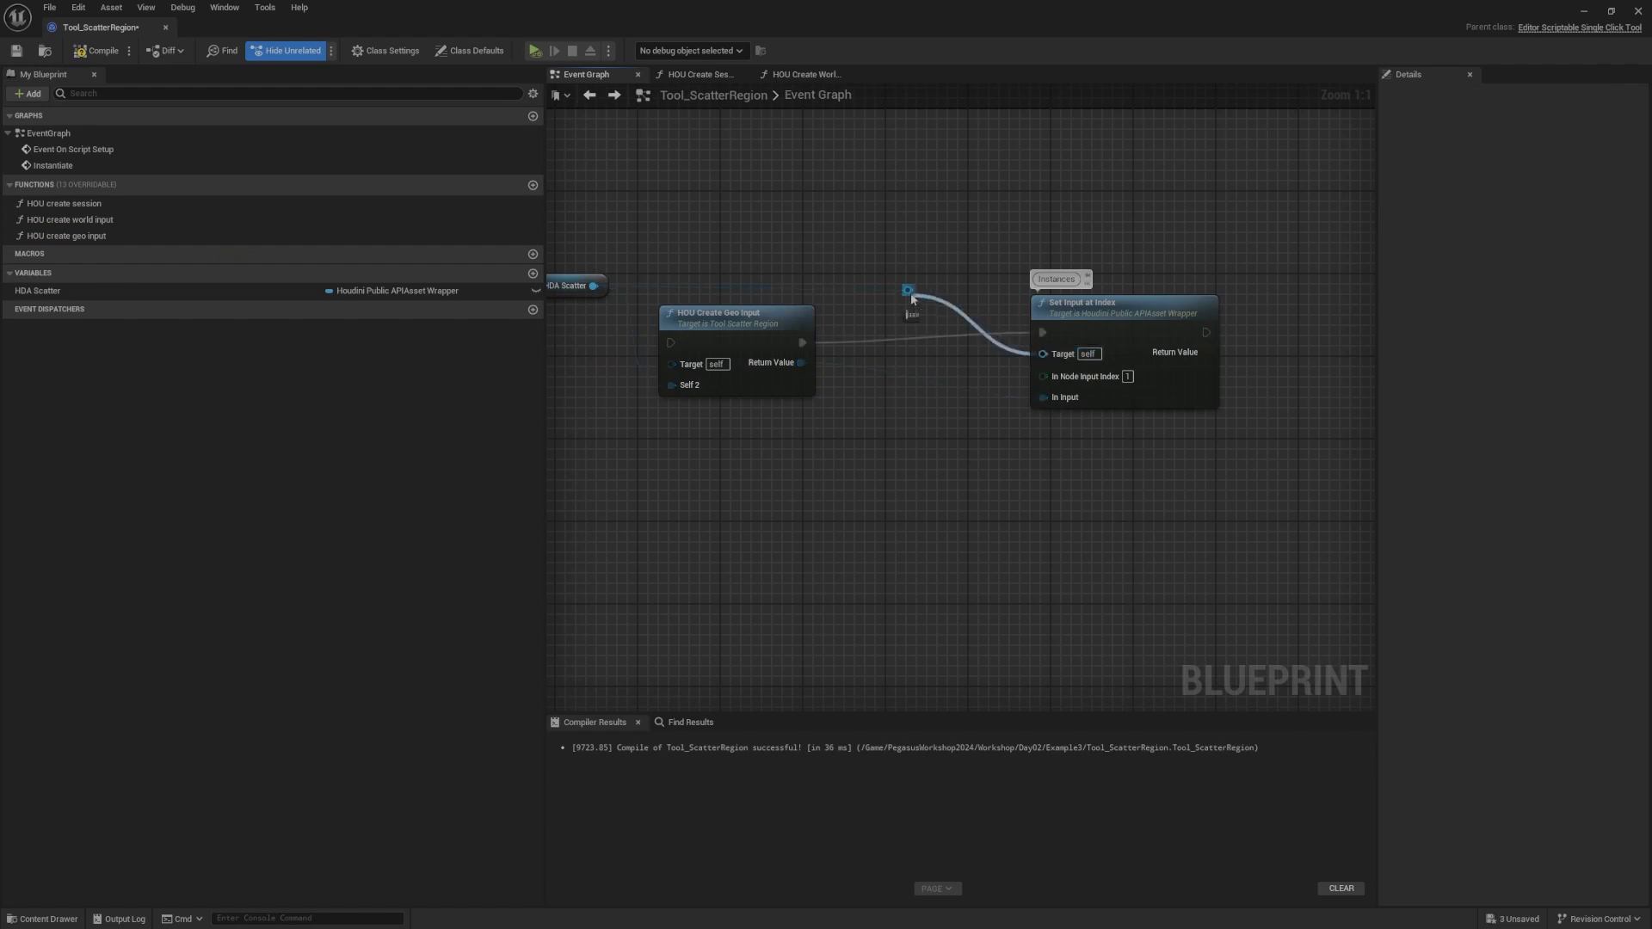
# Step: Route HDA Scatter through another reroute node, linking it to HOU Create Geo Input's Self 2 and the reroute before Set Input at Index
pyautogui.moveTo(843, 225); pyautogui.dragTo(962, 227, button='right')
pyautogui.moveTo(674, 289); pyautogui.dragTo(745, 292)
pyautogui.press('r')
pyautogui.moveTo(750, 293); pyautogui.dragTo(790, 386)
pyautogui.click(851, 232)
pyautogui.moveTo(864, 333); pyautogui.dragTo(902, 348, button='right')
pyautogui.moveTo(780, 306); pyautogui.dragTo(1194, 366)
# Step: Open the HOU Create Geo Input function and rename its self2 input to Wrapper
pyautogui.doubleClick(883, 344)
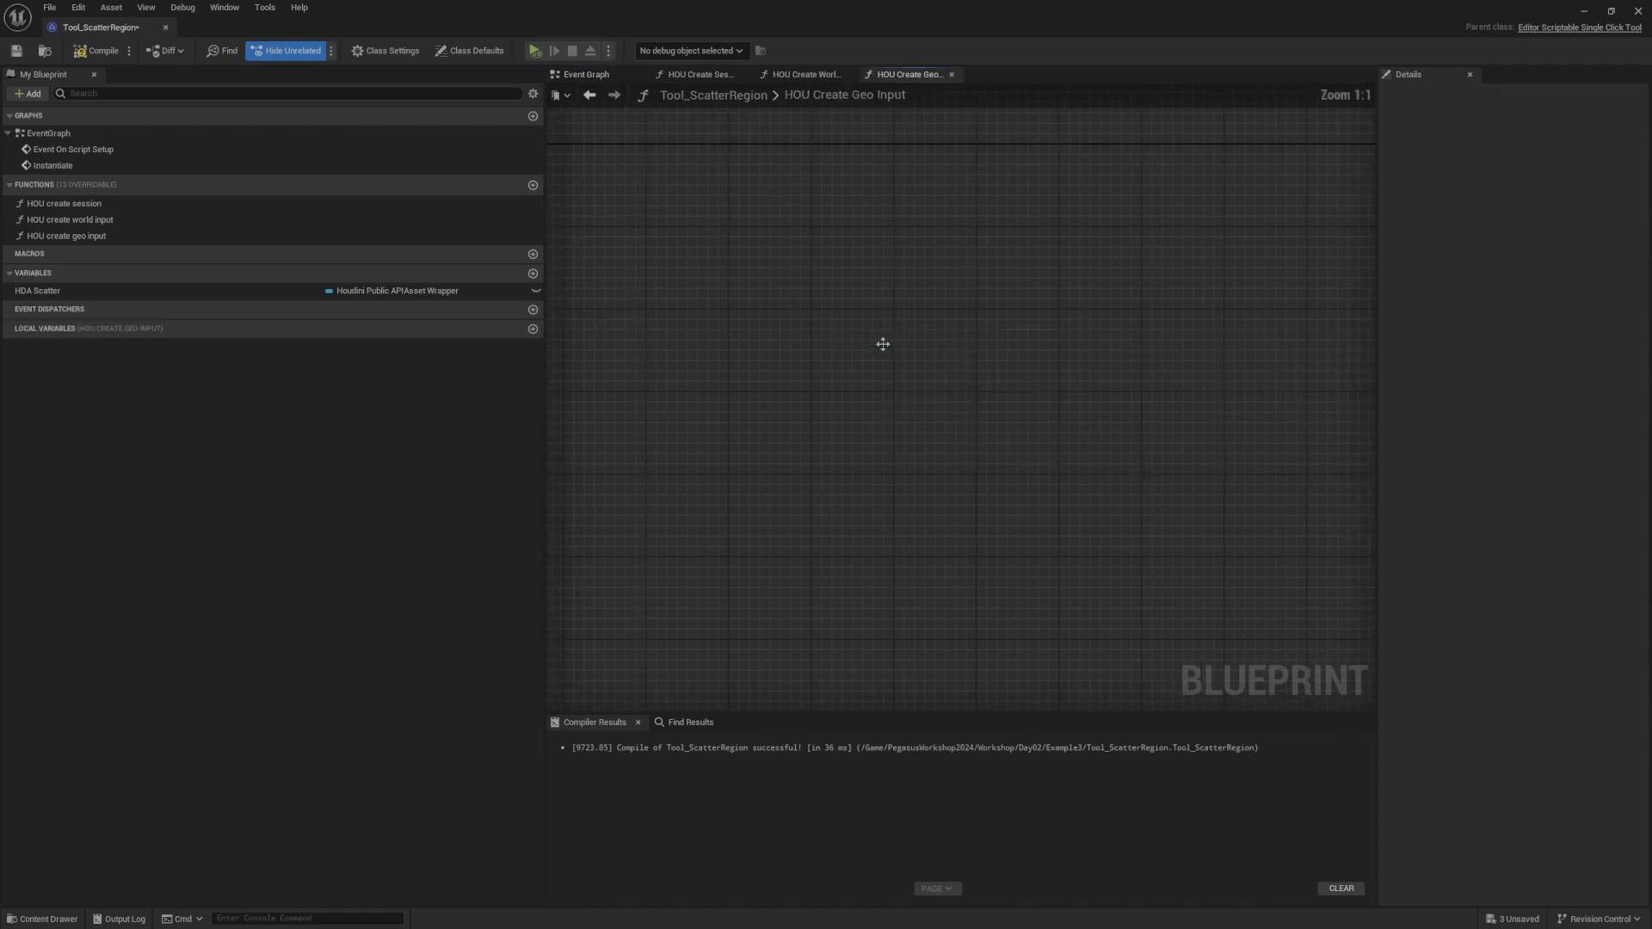
pyautogui.moveTo(1000, 319); pyautogui.dragTo(938, 309)
pyautogui.click(1132, 320)
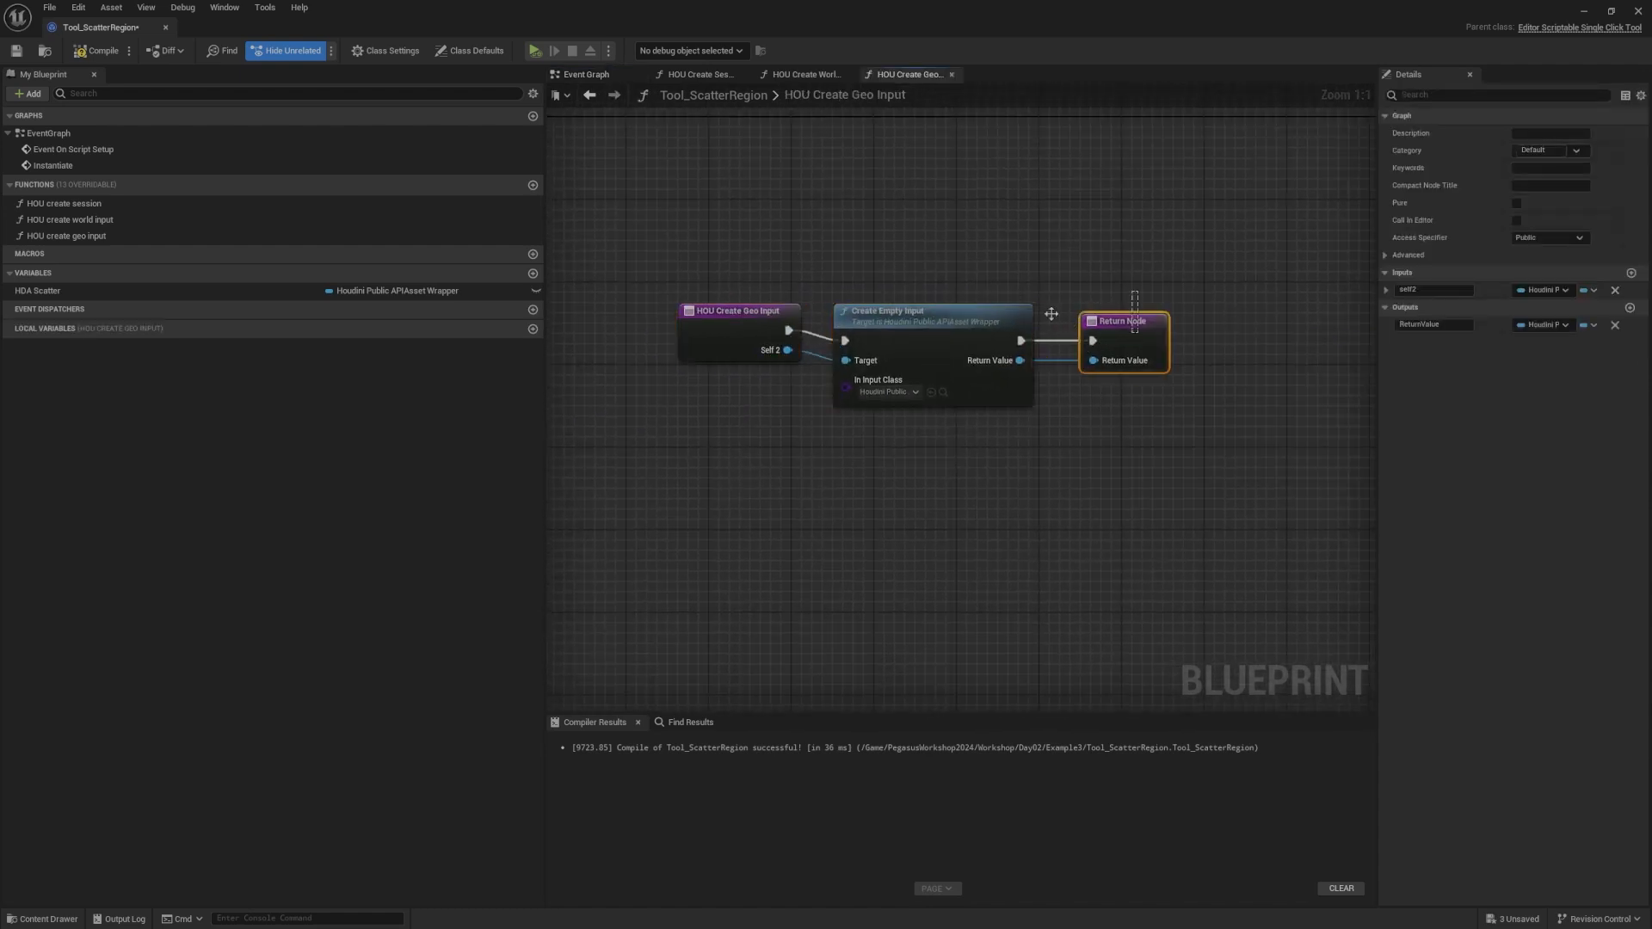
pyautogui.click(742, 311)
pyautogui.write('W')
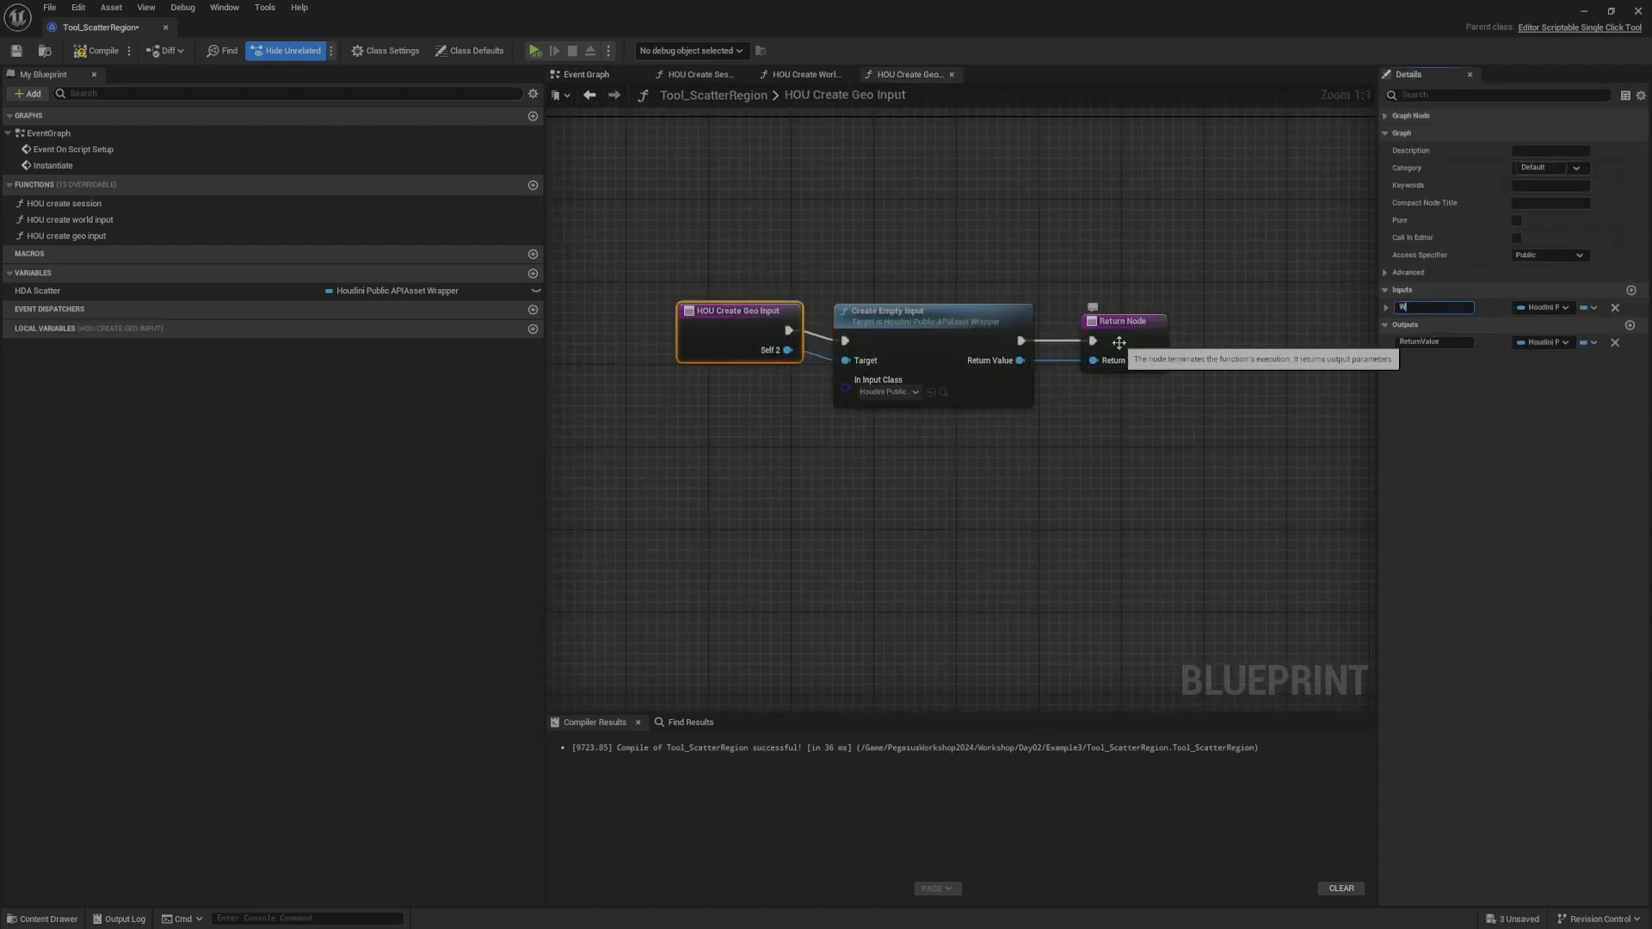
pyautogui.write('rapper')
pyautogui.press('Return')
# Step: Rename the function's ReturnValue output to Geometry Input Object
pyautogui.click(1143, 322)
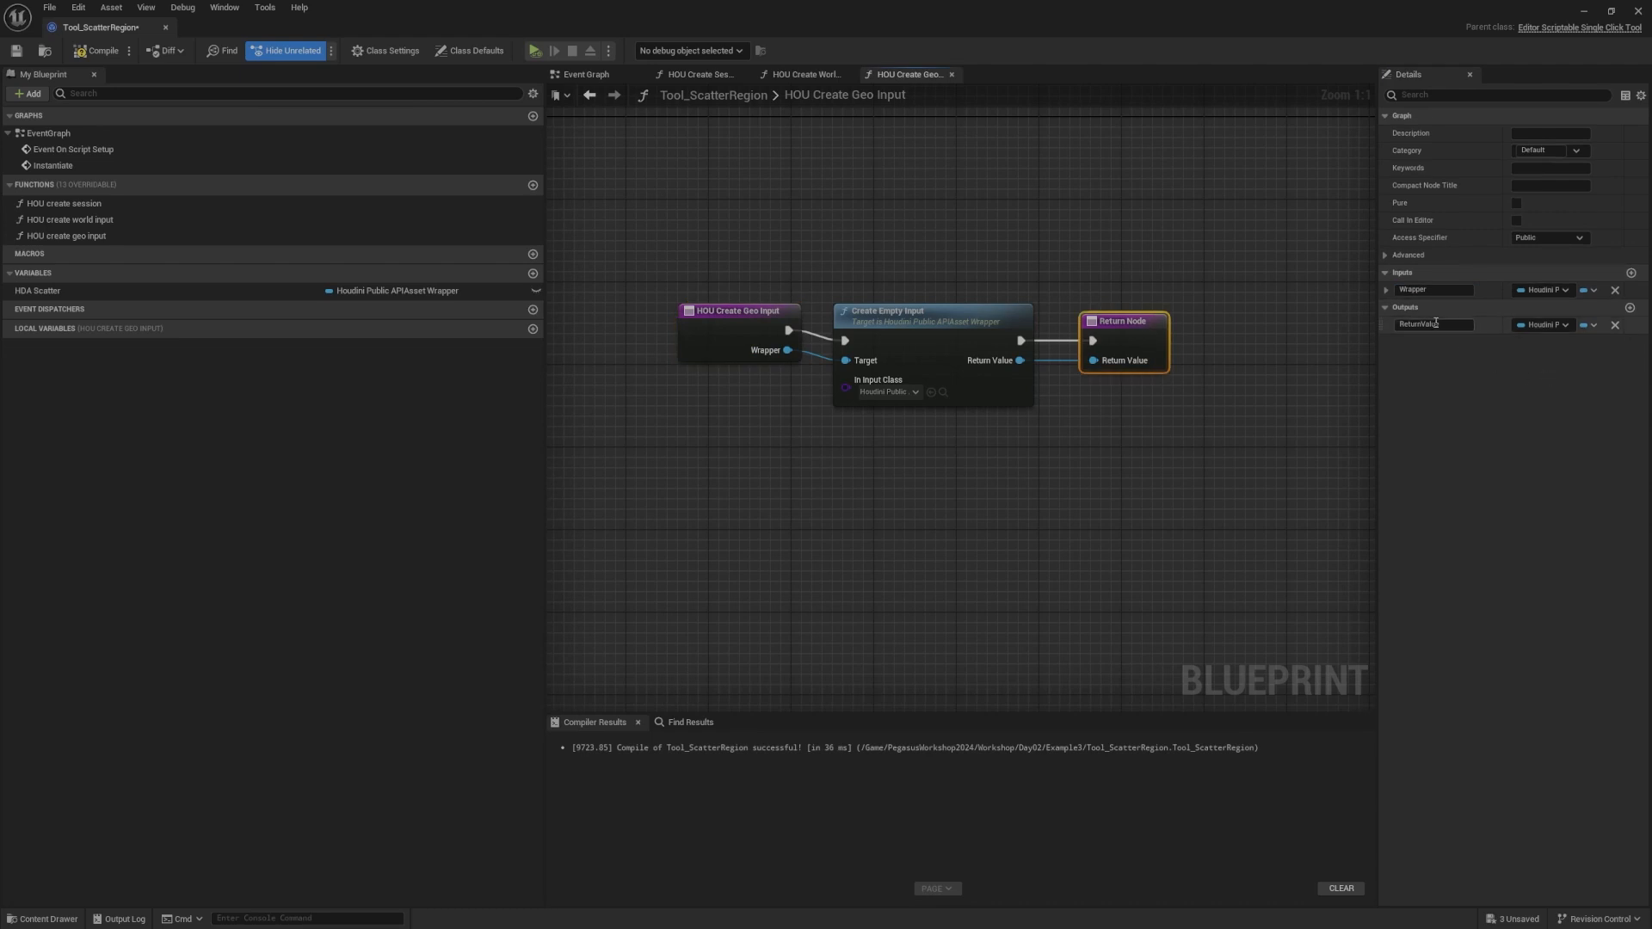
pyautogui.moveTo(1451, 325); pyautogui.dragTo(1372, 327)
pyautogui.write('Geometry Input Object')
pyautogui.press('Return')
# Step: Align the function's entry node with Create Empty Input and move the Return Node away to make room between them
pyautogui.click(997, 222)
pyautogui.moveTo(997, 222); pyautogui.dragTo(1173, 218, button='right')
pyautogui.moveTo(1173, 218); pyautogui.dragTo(938, 365)
pyautogui.moveTo(1063, 322); pyautogui.dragTo(856, 312)
pyautogui.click(865, 285)
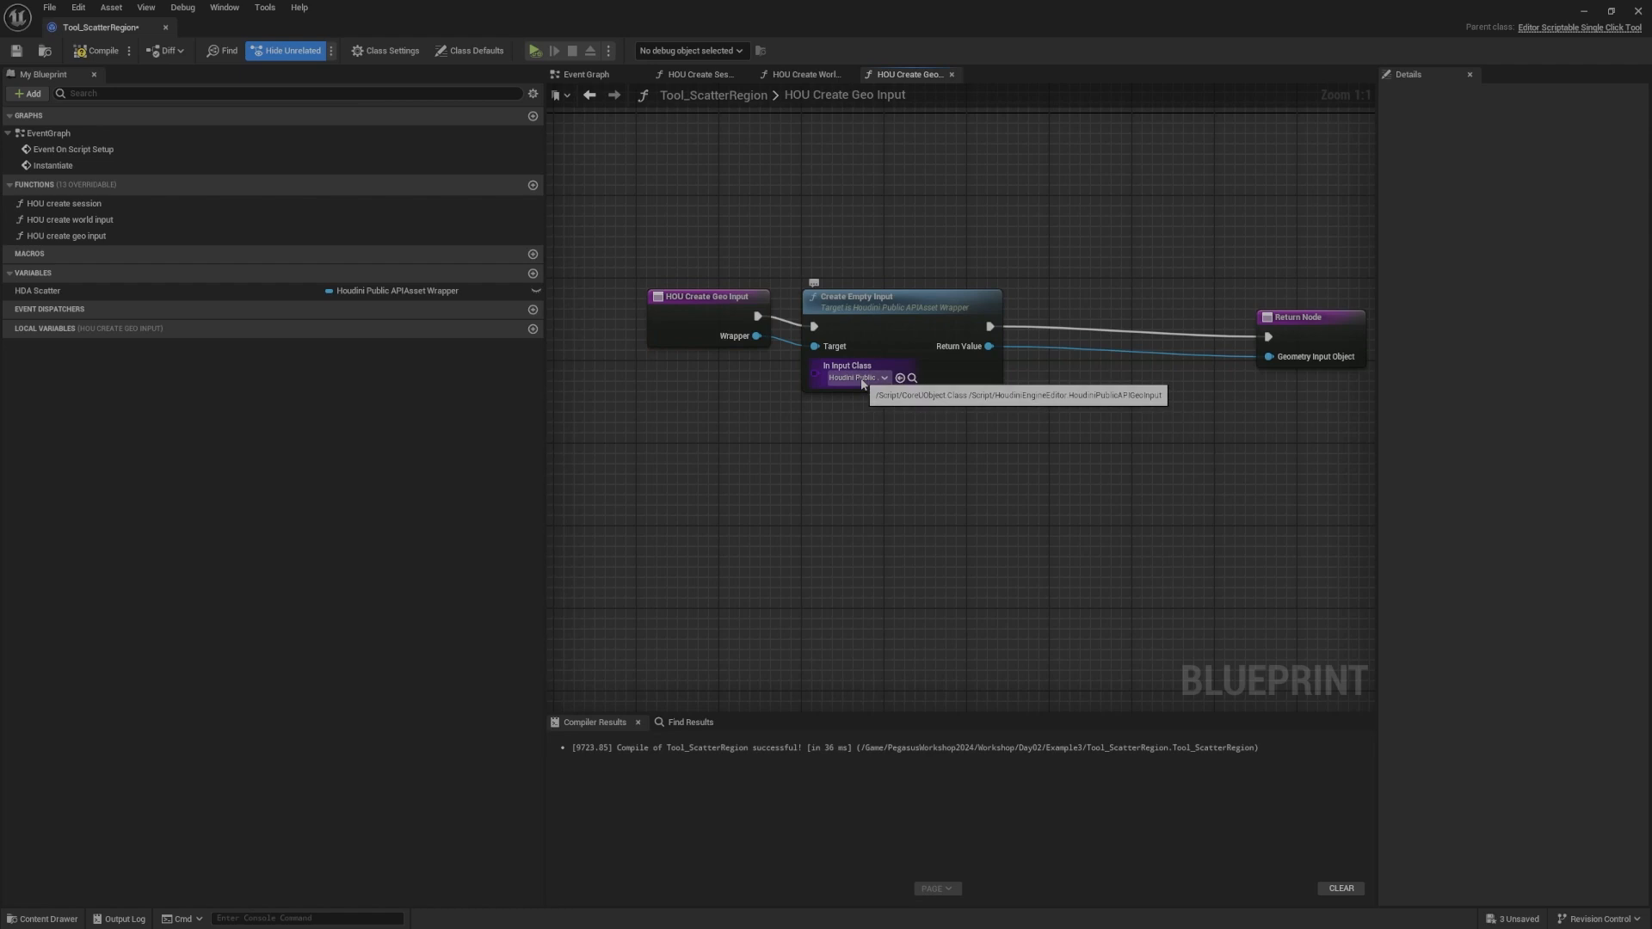
pyautogui.moveTo(848, 423); pyautogui.dragTo(747, 334)
pyautogui.moveTo(911, 303); pyautogui.dragTo(900, 312)
pyautogui.click(826, 273)
pyautogui.moveTo(721, 310); pyautogui.dragTo(699, 310)
pyautogui.moveTo(909, 295); pyautogui.dragTo(672, 304, button='right')
pyautogui.moveTo(1111, 324); pyautogui.dragTo(1214, 333)
# Step: Add a Set Input Objects node from Create Empty Input's Return Value and connect its execution output to the Return Node
pyautogui.moveTo(740, 366); pyautogui.dragTo(932, 333)
pyautogui.write('set input')
pyautogui.press('Return')
pyautogui.click(982, 286)
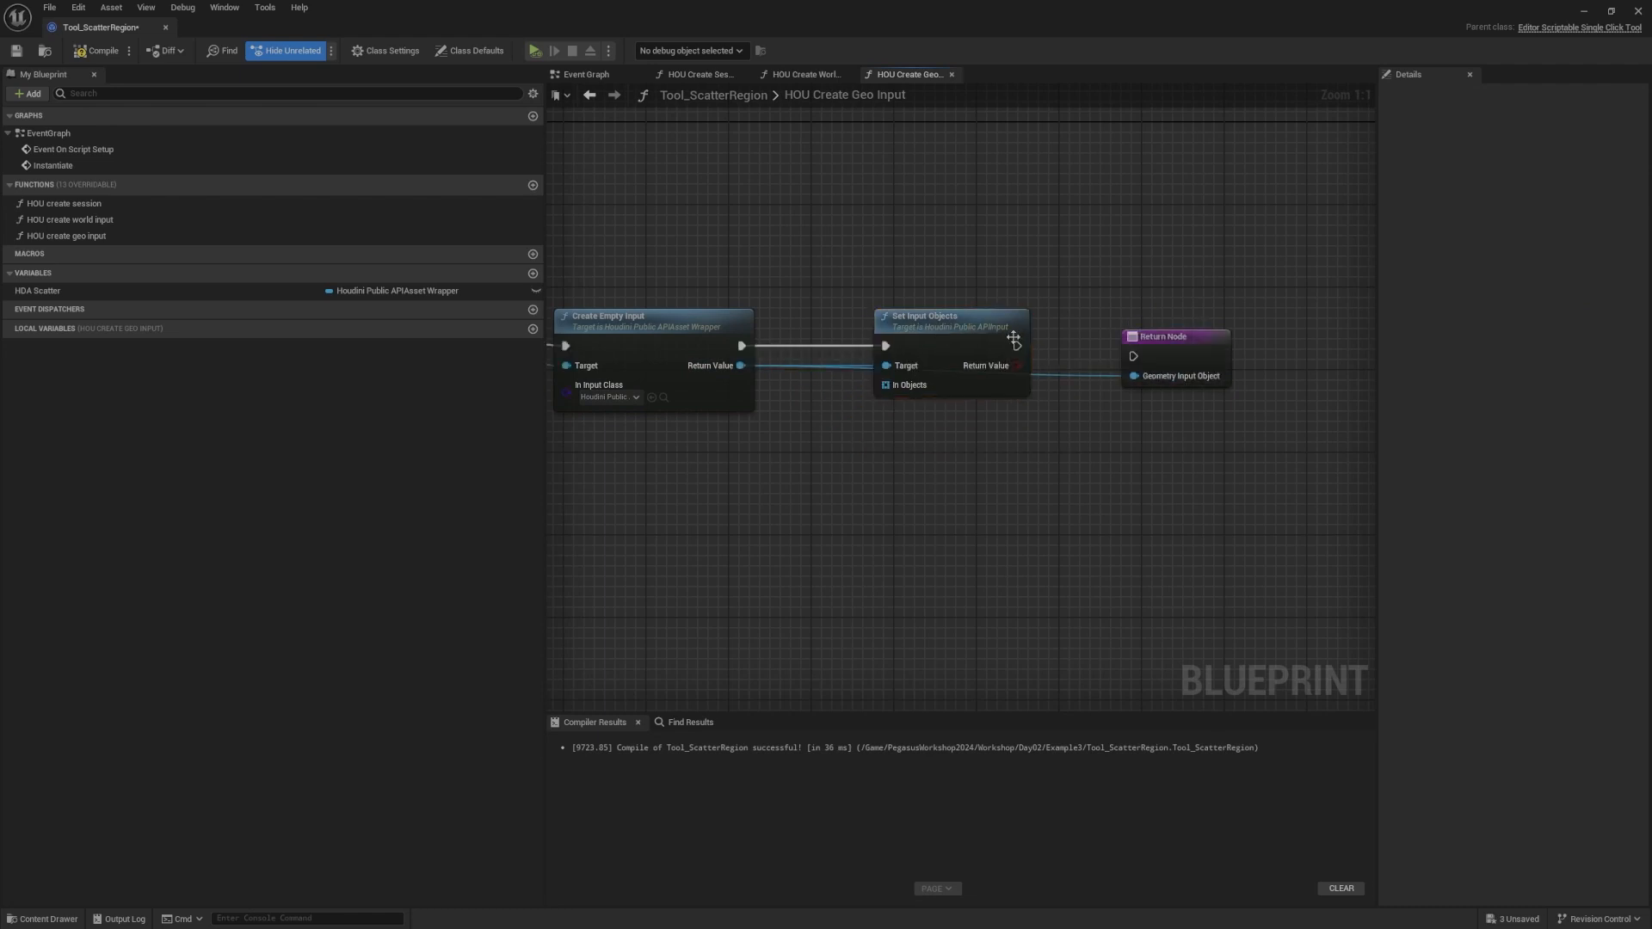
pyautogui.moveTo(1150, 358); pyautogui.dragTo(1136, 356)
pyautogui.moveTo(1067, 322); pyautogui.dragTo(1266, 278, button='right')
# Step: Route Set Input Objects' In Objects pin below Create Empty Input with two reroute nodes and expose it as a function input
pyautogui.moveTo(1010, 368); pyautogui.dragTo(1158, 344, button='right')
pyautogui.moveTo(1158, 343); pyautogui.dragTo(1087, 401)
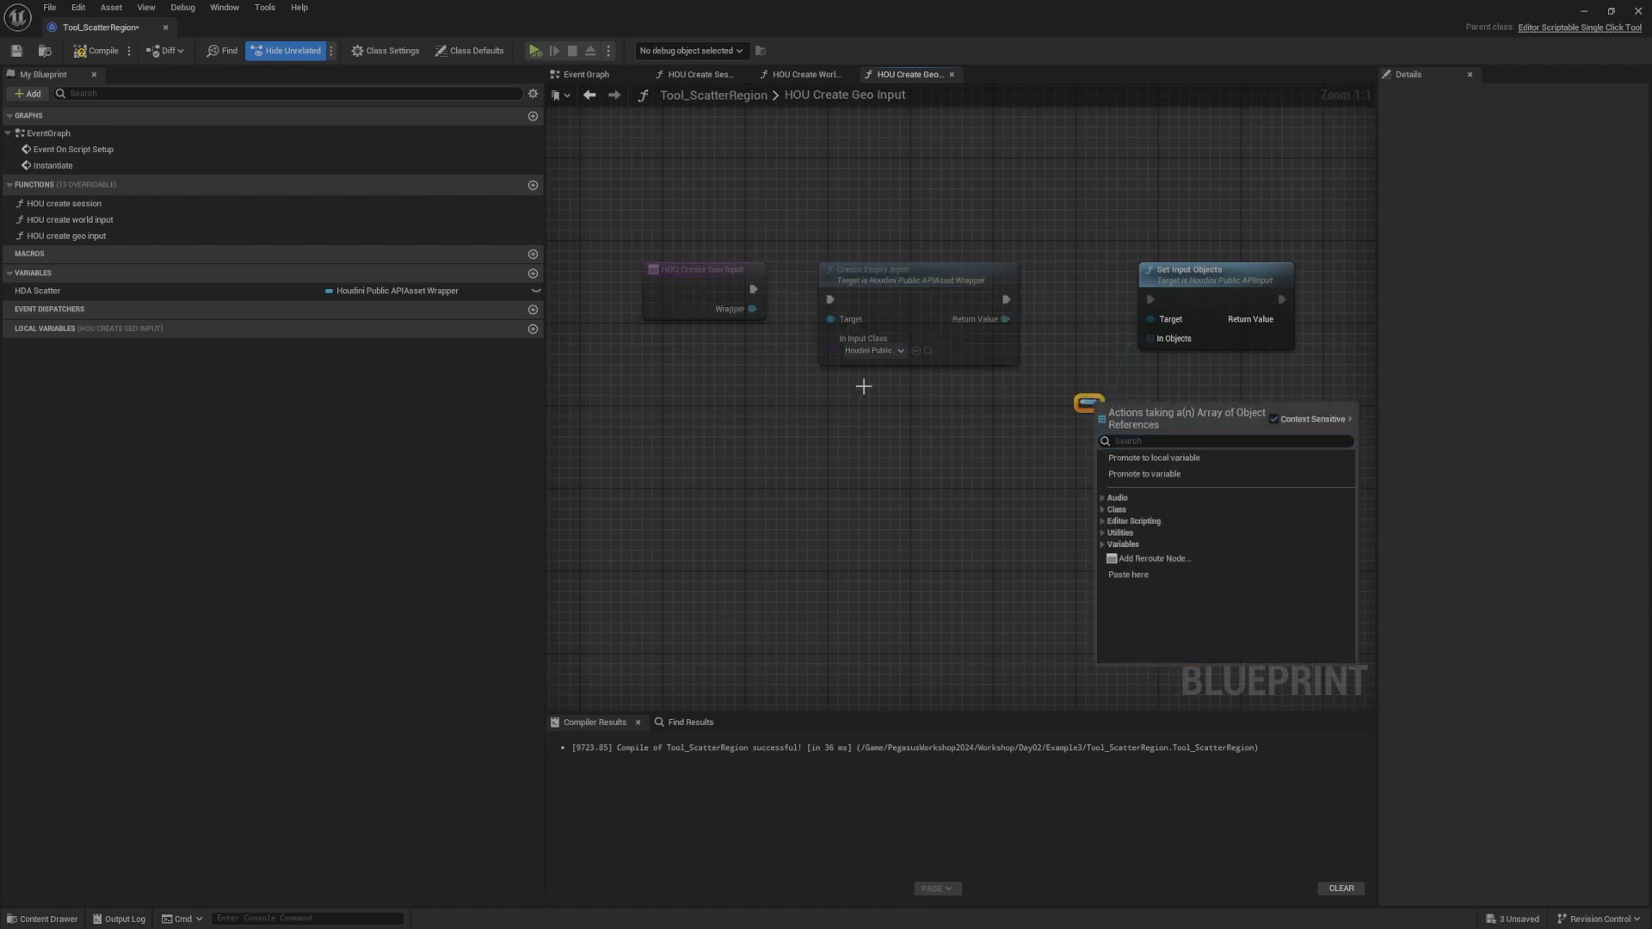
pyautogui.moveTo(904, 404); pyautogui.dragTo(678, 305)
pyautogui.click(702, 325)
pyautogui.moveTo(718, 307); pyautogui.dragTo(674, 305)
# Step: Rename the new array input of HOU Create Geo Input to Objects and straighten the entry node's wires
pyautogui.moveTo(713, 232); pyautogui.dragTo(852, 243, button='right')
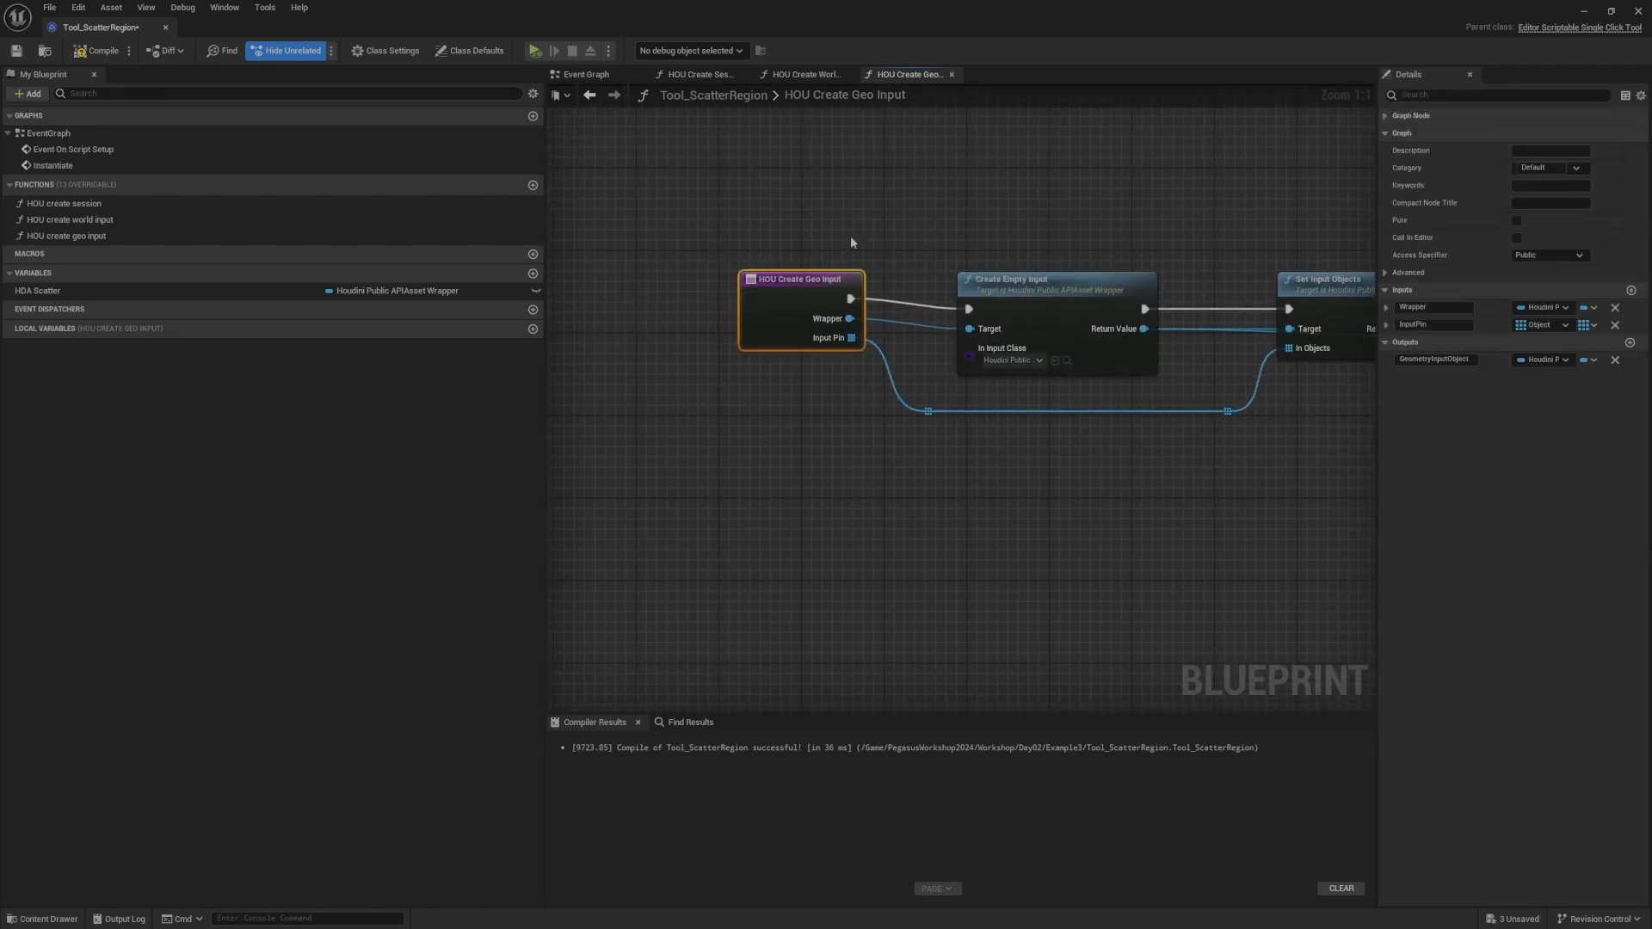
pyautogui.write('Geomet')
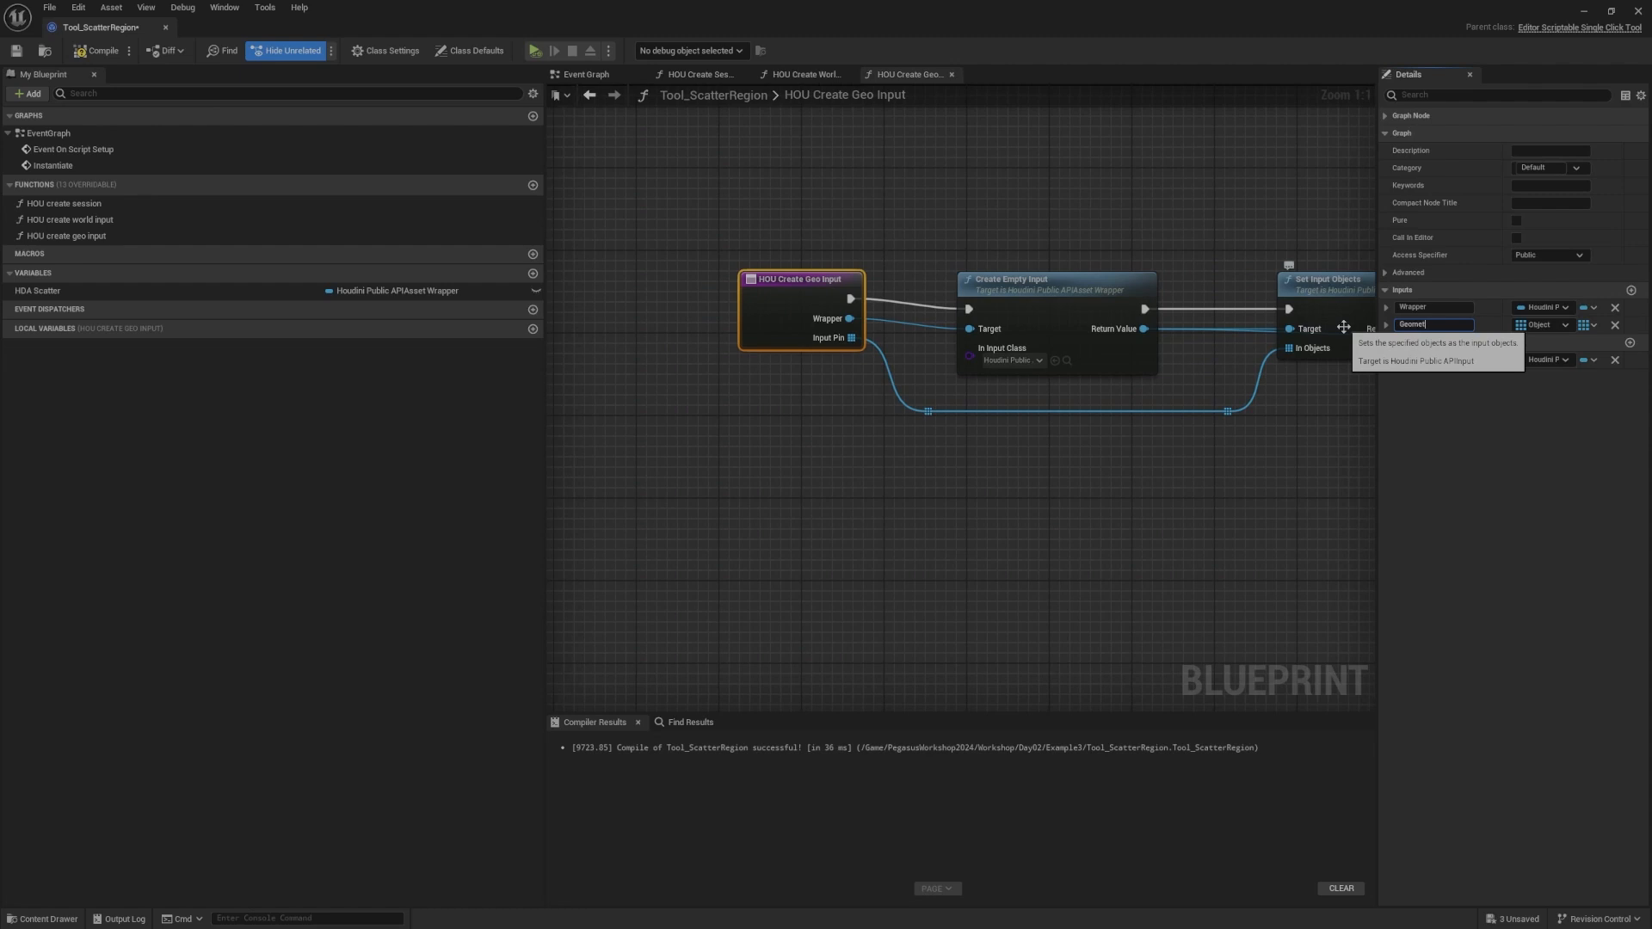
pyautogui.write('Objects')
pyautogui.press('Return')
pyautogui.click(1068, 197)
pyautogui.moveTo(1068, 196); pyautogui.dragTo(959, 234, button='right')
pyautogui.moveTo(680, 332); pyautogui.dragTo(679, 344)
pyautogui.click(940, 226)
pyautogui.moveTo(941, 225); pyautogui.dragTo(731, 257, button='right')
# Step: Route Create Empty Input's Return Value above Set Input Objects with two reroute nodes to the Return Node's Geometry Input Object pin
pyautogui.moveTo(957, 323); pyautogui.dragTo(915, 312, button='right')
pyautogui.moveTo(784, 388); pyautogui.dragTo(952, 318)
pyautogui.rightClick(879, 307)
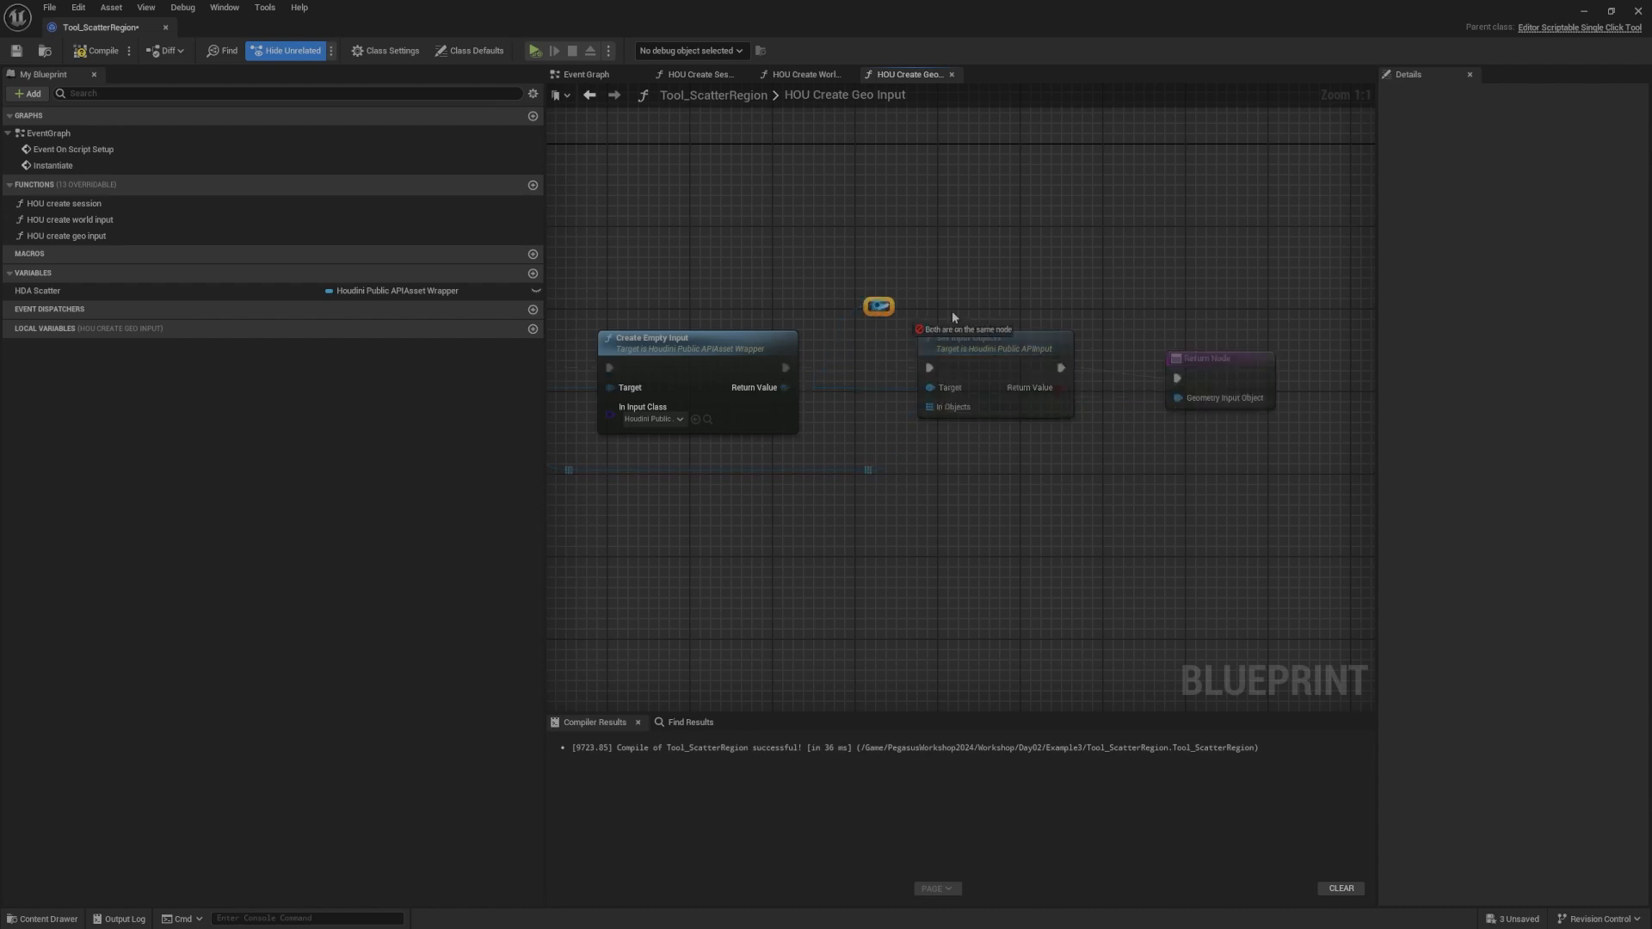
pyautogui.moveTo(1191, 406); pyautogui.dragTo(1191, 404)
pyautogui.moveTo(1140, 474); pyautogui.dragTo(1273, 426, button='right')
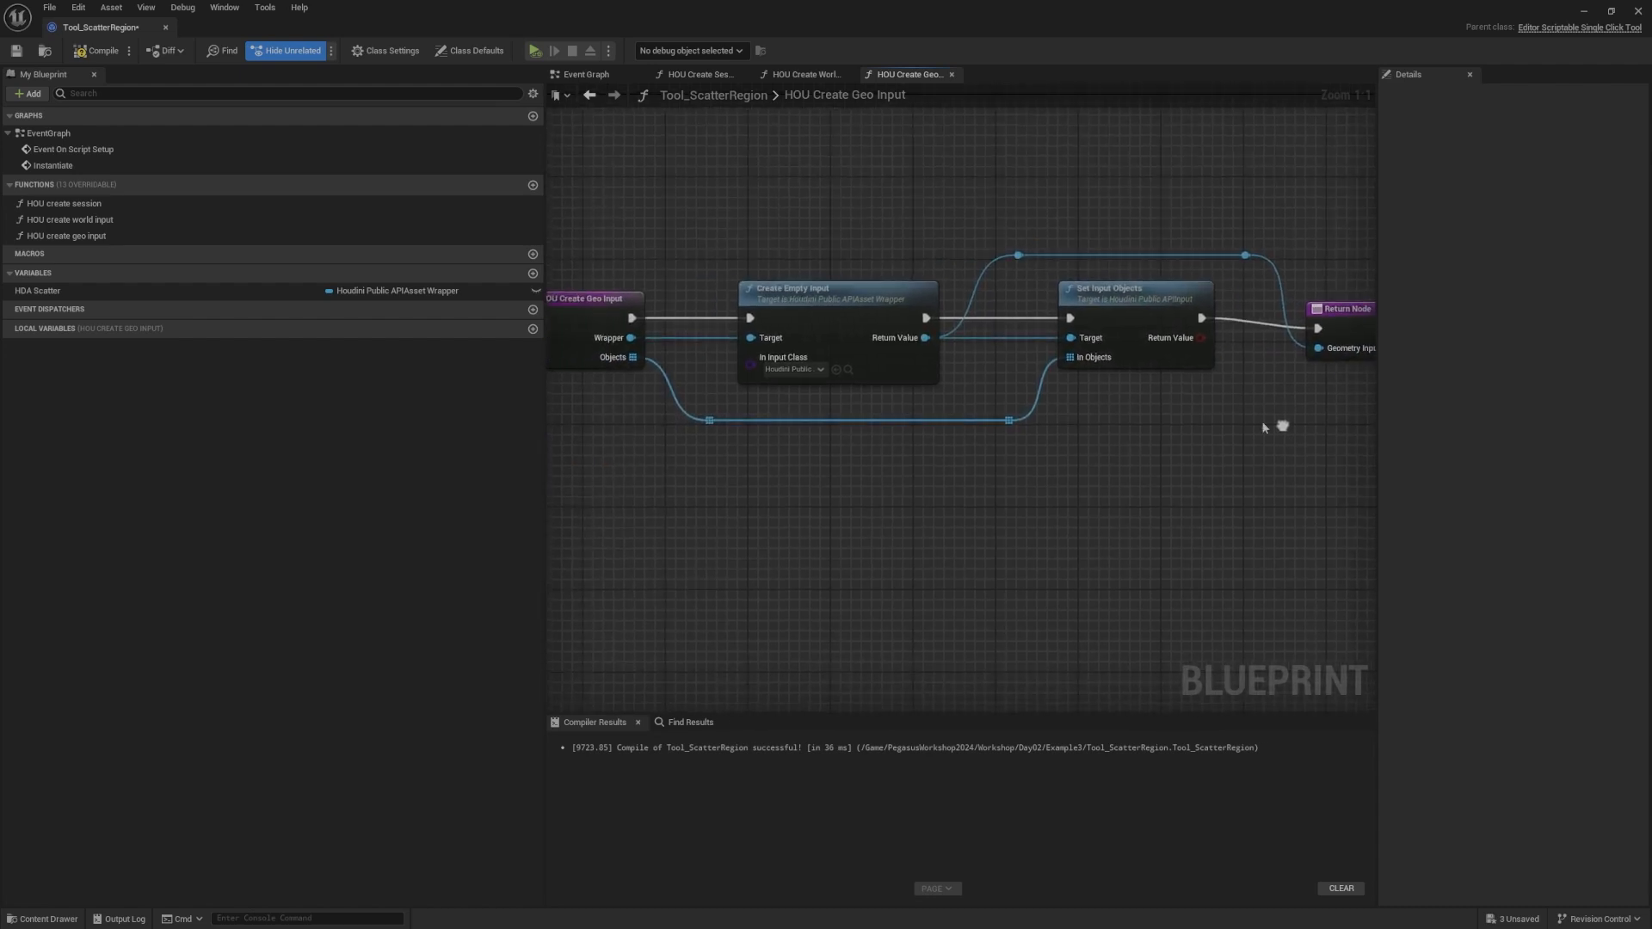
# Step: Compile the blueprint and return to the Event Graph
pyautogui.scroll(-1, 1110, 437)
pyautogui.rightClick(1104, 434)
pyautogui.moveTo(699, 118); pyautogui.dragTo(647, 187, button='right')
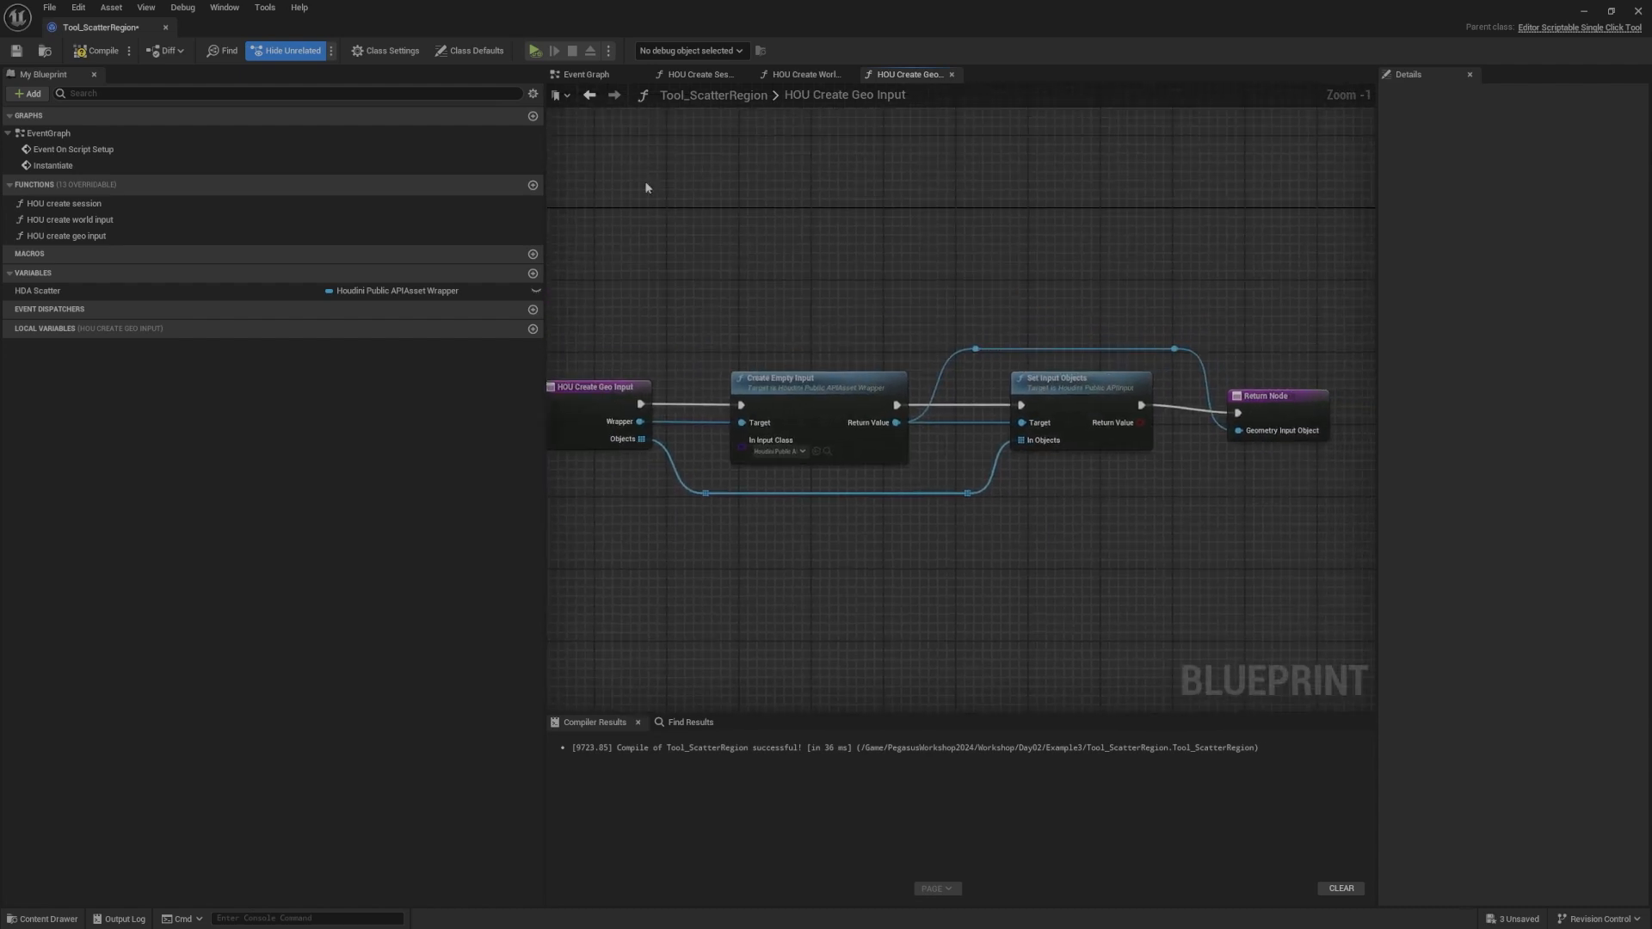
pyautogui.click(590, 95)
pyautogui.scroll(-3, 894, 272)
pyautogui.moveTo(990, 279); pyautogui.dragTo(1136, 298, button='right')
pyautogui.scroll(-4, 839, 274)
pyautogui.scroll(2, 1137, 299)
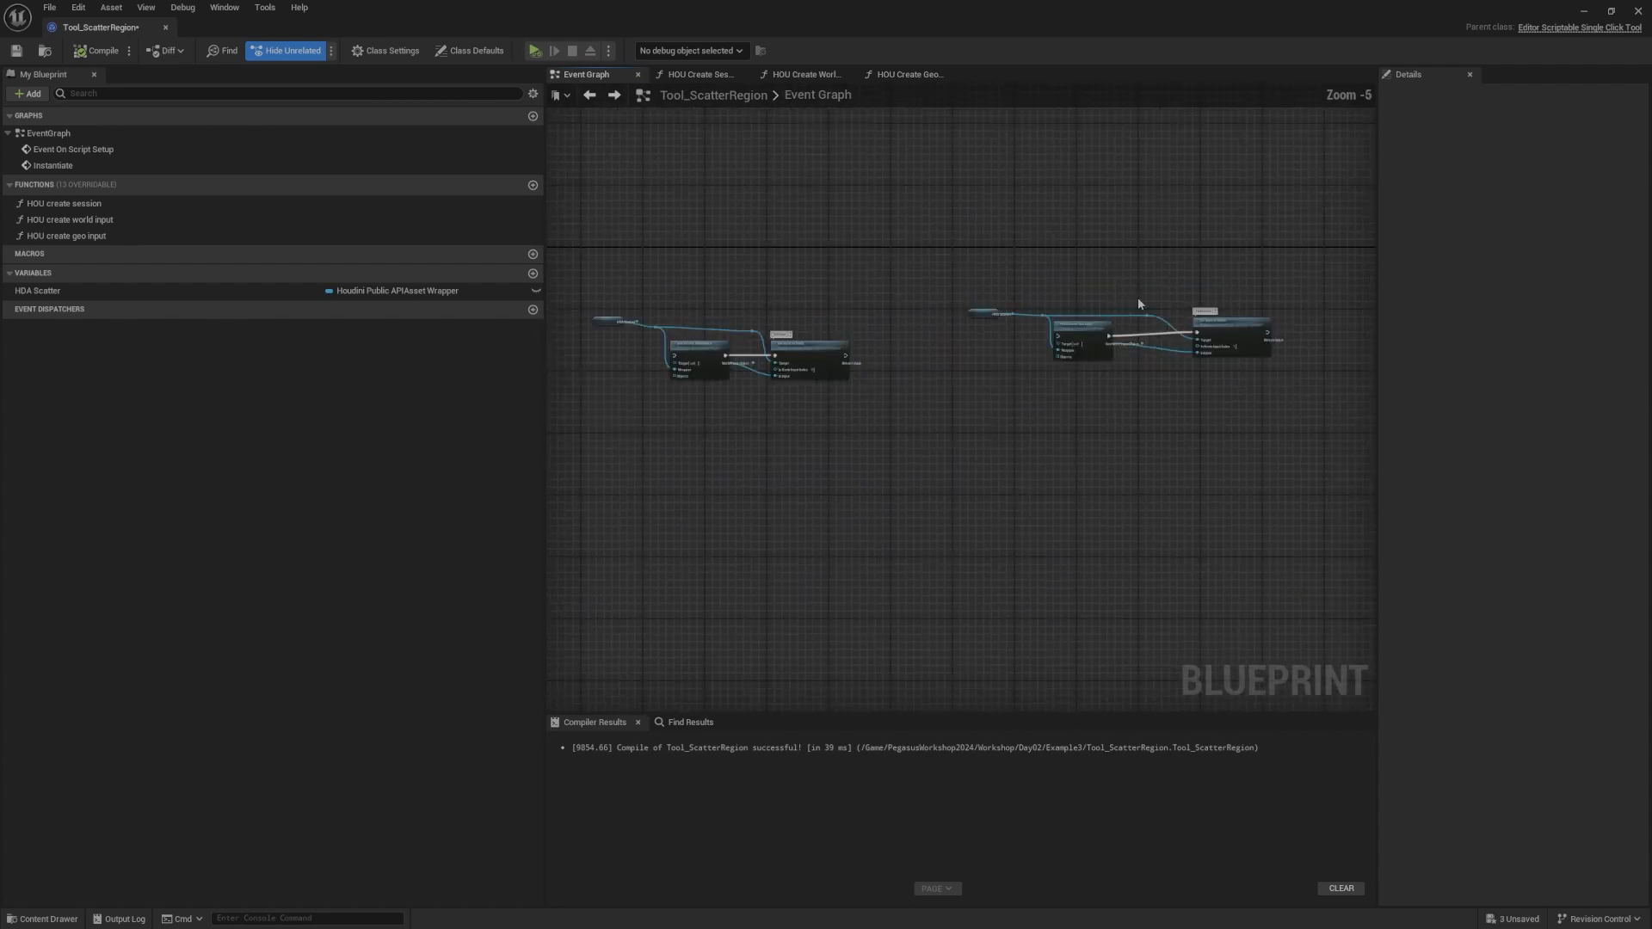
# Step: Move the HOU Create Geo Input group, with its HDA Scatter, reroutes and Set Input at Index, closer to the world input group
pyautogui.scroll(2, 1138, 302)
pyautogui.moveTo(1285, 250); pyautogui.dragTo(1180, 225, button='right')
pyautogui.moveTo(1231, 219); pyautogui.dragTo(721, 438)
pyautogui.moveTo(914, 351); pyautogui.dragTo(809, 384)
pyautogui.moveTo(841, 359); pyautogui.dragTo(1084, 339, button='right')
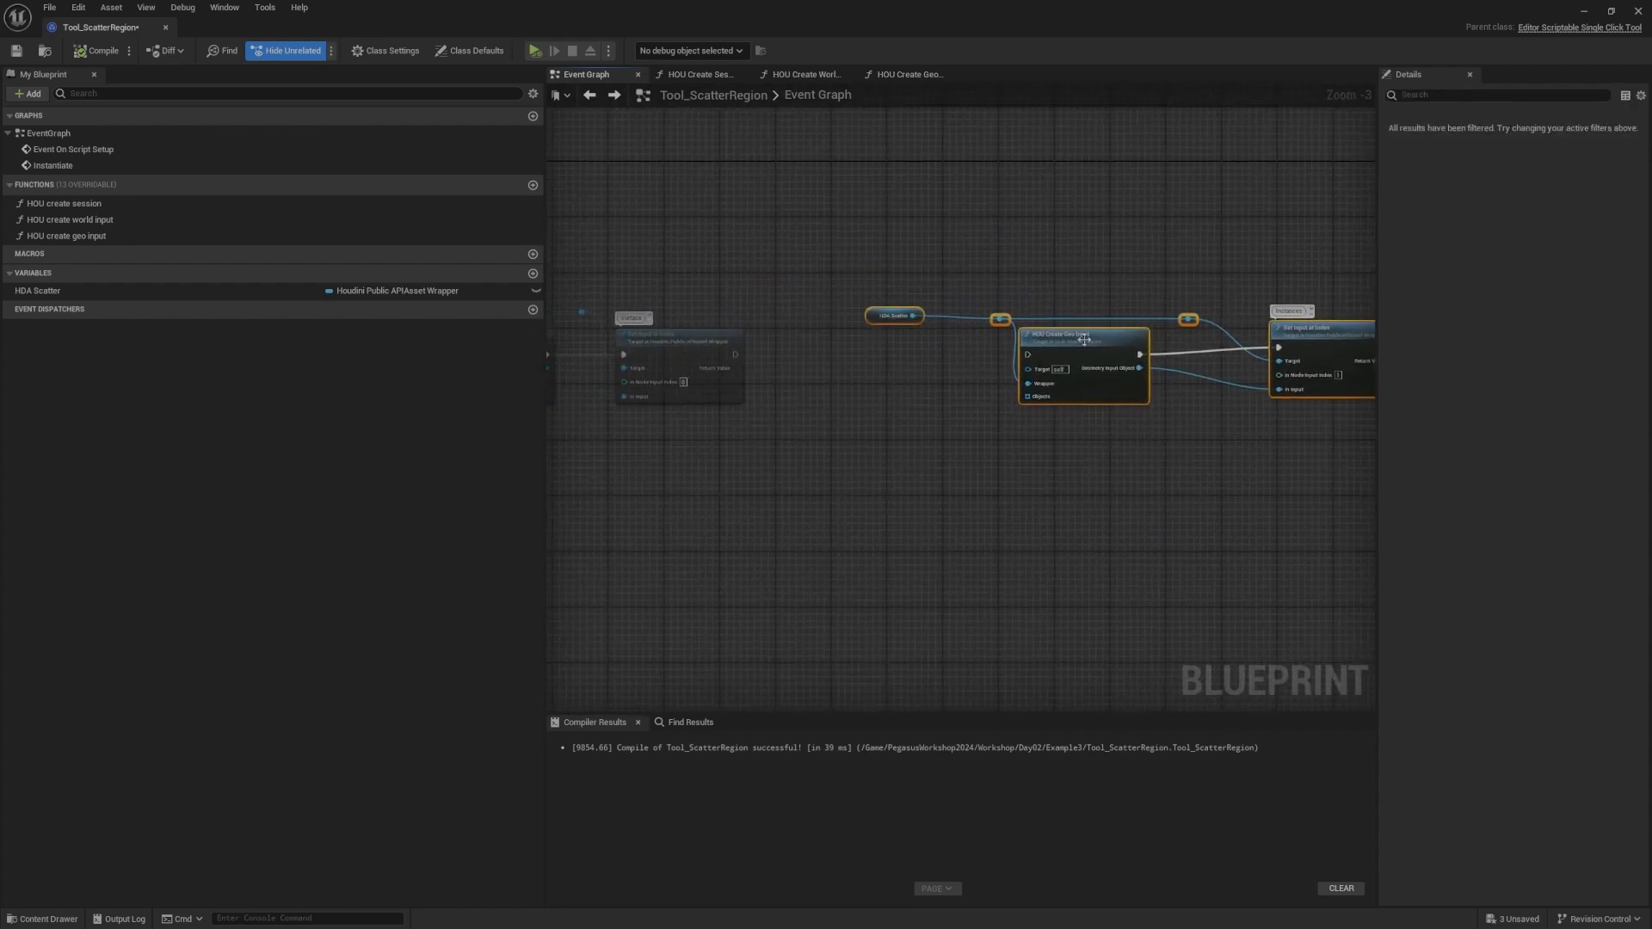
# Step: Move the HOU Create World Input group, including its Surface Set Input at Index, toward the geo input group
pyautogui.moveTo(939, 439); pyautogui.dragTo(1283, 453, button='right')
pyautogui.moveTo(1086, 239); pyautogui.dragTo(733, 403)
pyautogui.moveTo(1135, 393); pyautogui.dragTo(1102, 305, button='right')
pyautogui.click(890, 344)
pyautogui.moveTo(1091, 196); pyautogui.dragTo(639, 341)
pyautogui.moveTo(914, 285); pyautogui.dragTo(954, 287, button='right')
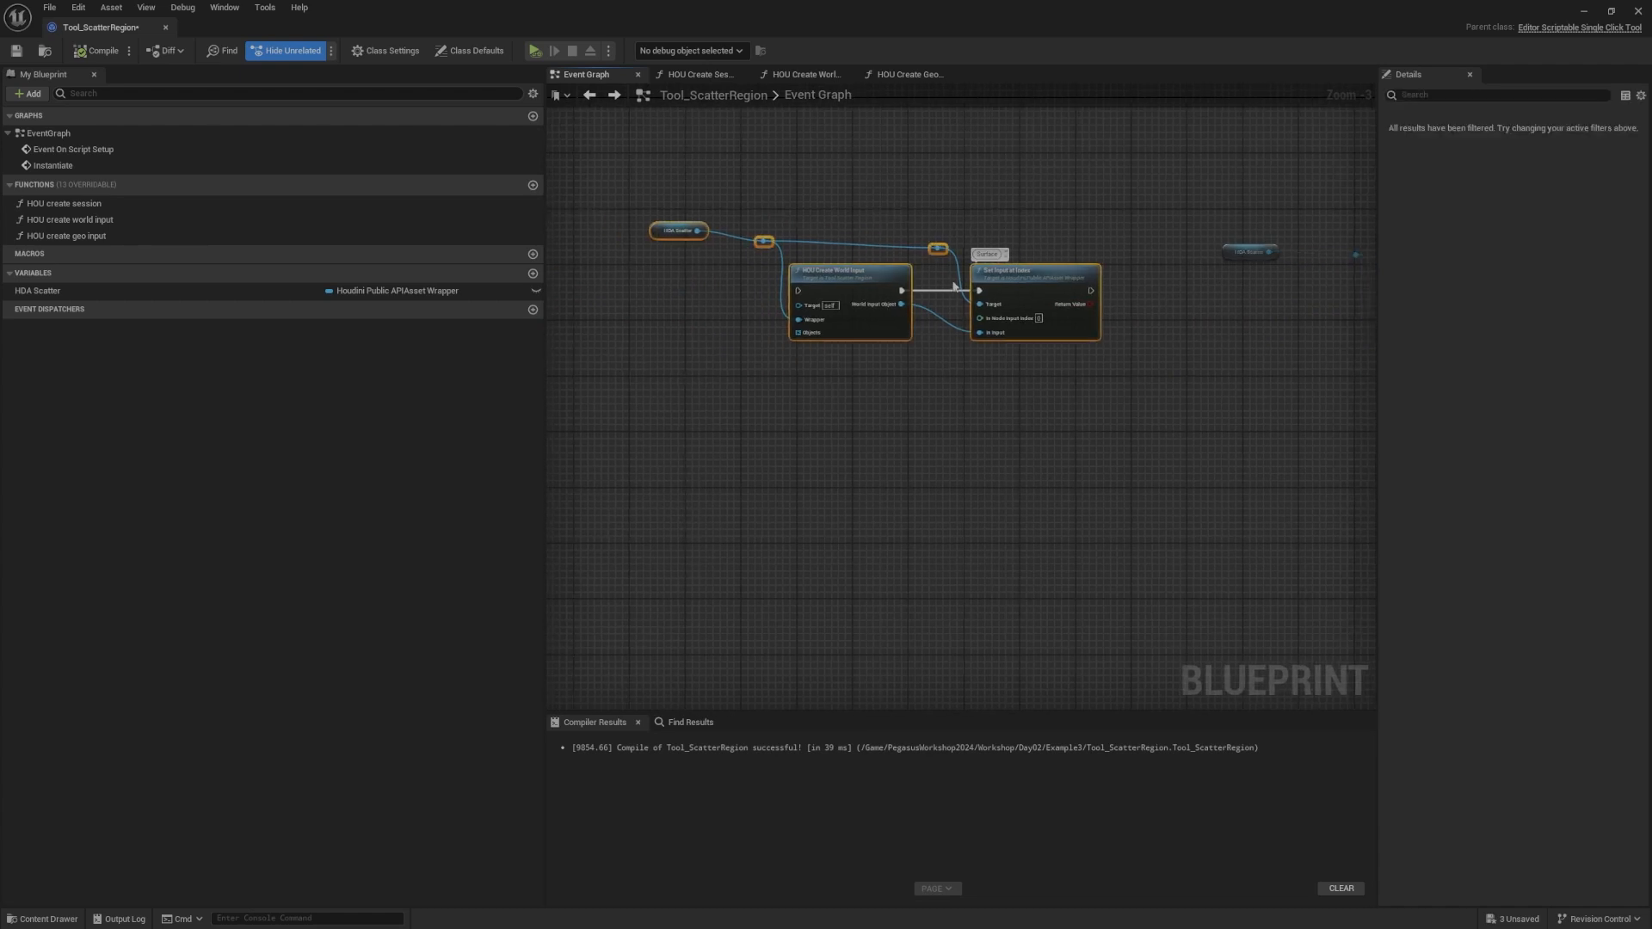
pyautogui.moveTo(997, 276); pyautogui.dragTo(1080, 284)
# Step: Connect the Surface Set Input at Index's execution output to HOU Create Geo Input and move the geo input group closer
pyautogui.moveTo(1320, 256); pyautogui.dragTo(962, 290, button='right')
pyautogui.click(980, 311)
pyautogui.moveTo(1035, 328); pyautogui.dragTo(820, 335)
pyautogui.scroll(-1, 970, 353)
pyautogui.moveTo(940, 365); pyautogui.dragTo(929, 363, button='right')
pyautogui.scroll(-1, 929, 363)
pyautogui.moveTo(1232, 228); pyautogui.dragTo(904, 386)
pyautogui.moveTo(1024, 336); pyautogui.dragTo(989, 342)
pyautogui.click(1135, 256)
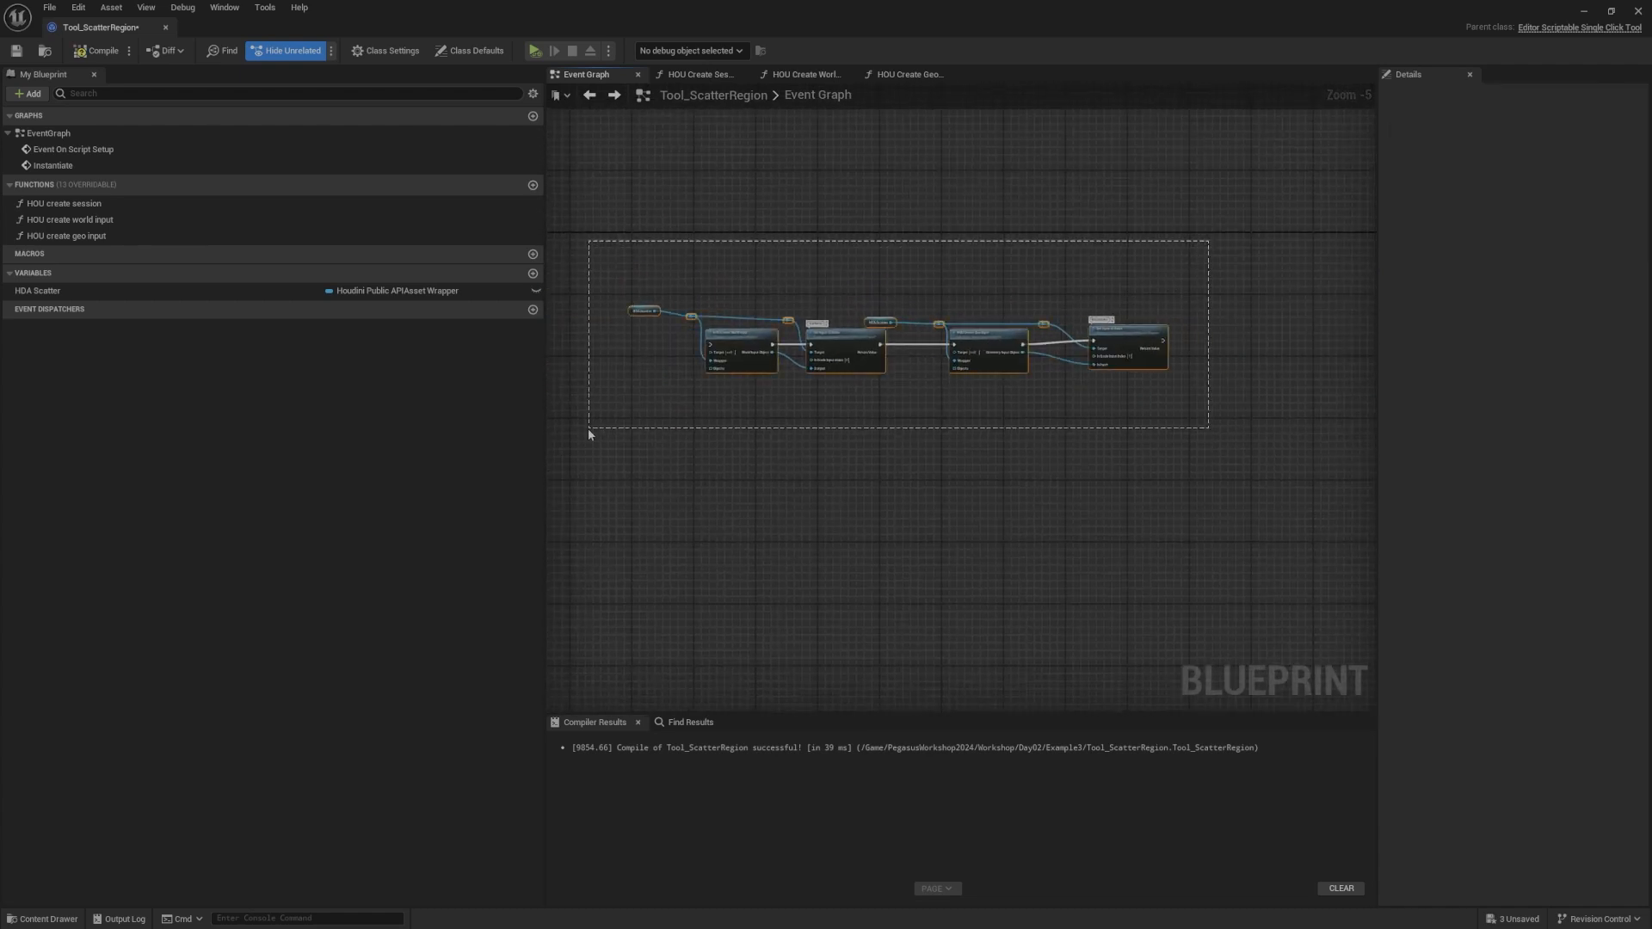
# Step: Extend the node chain's execution wires with a reroute node before HOU Create World Input and another after the last Set Input at Index
pyautogui.moveTo(589, 429); pyautogui.dragTo(590, 429)
pyautogui.moveTo(710, 440); pyautogui.dragTo(841, 513, button='right')
pyautogui.click(665, 334)
pyautogui.scroll(2, 739, 410)
pyautogui.moveTo(739, 410); pyautogui.dragTo(994, 349, button='right')
pyautogui.moveTo(1014, 325); pyautogui.dragTo(677, 318)
pyautogui.moveTo(1308, 297); pyautogui.dragTo(581, 345, button='right')
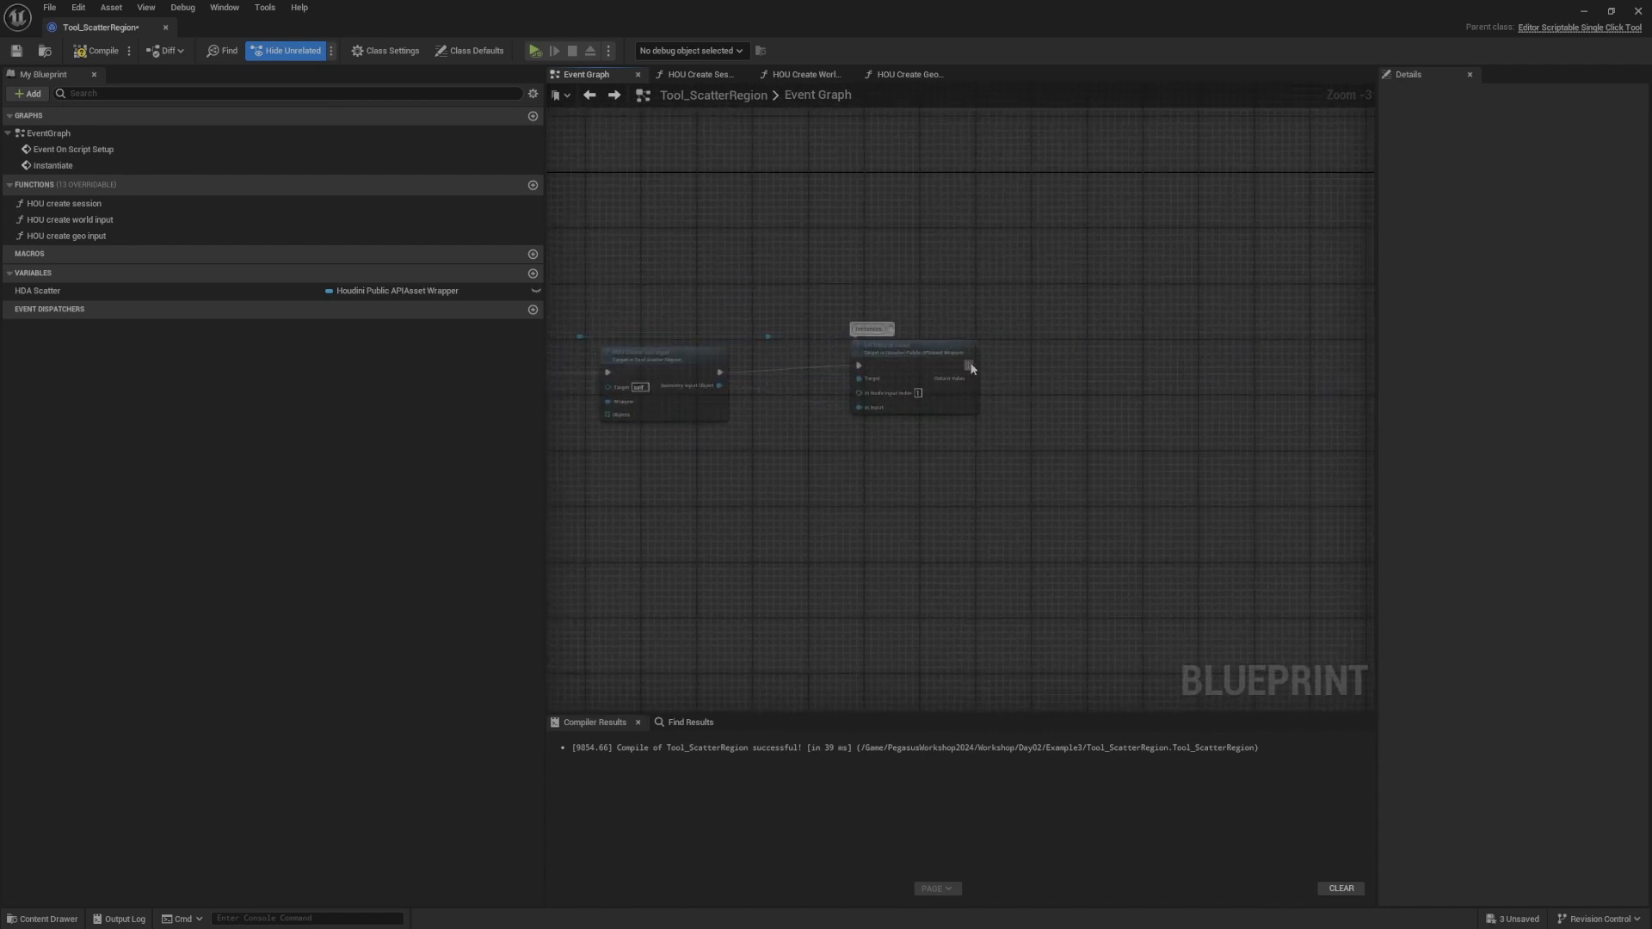
pyautogui.moveTo(971, 364); pyautogui.dragTo(1257, 351)
pyautogui.moveTo(998, 304); pyautogui.dragTo(1191, 291, button='right')
# Step: Collapse the whole world and geo input chain, excluding the end reroute nodes, into a function named HOU create inputs
pyautogui.scroll(-2, 1190, 292)
pyautogui.moveTo(1228, 240); pyautogui.dragTo(654, 413)
pyautogui.rightClick(876, 328)
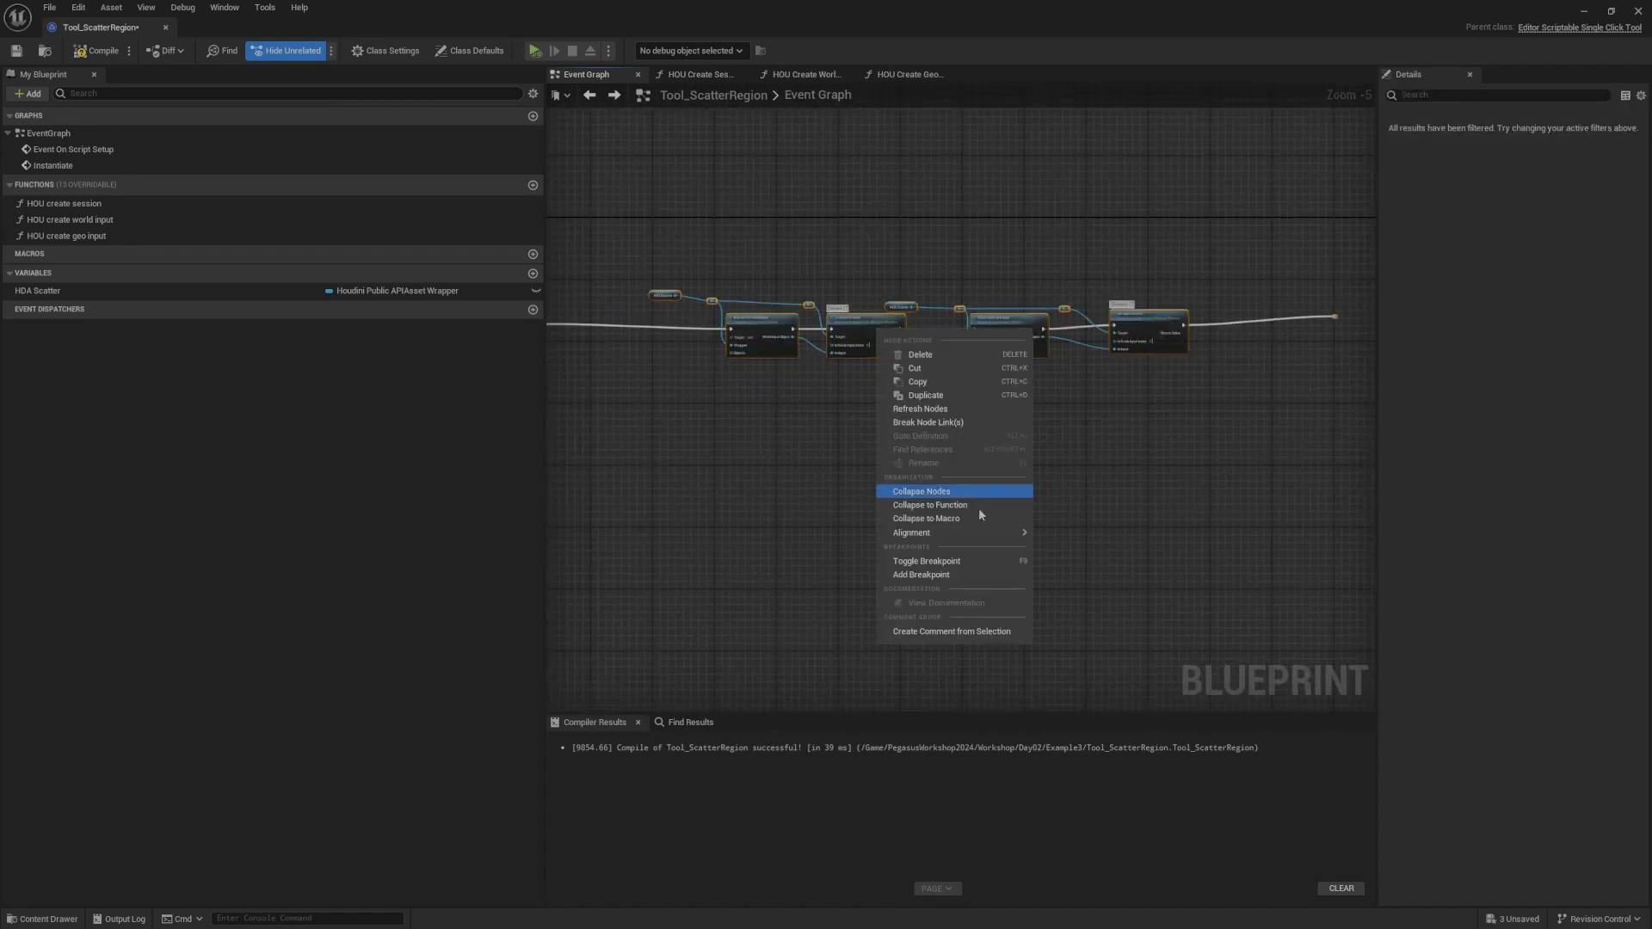
pyautogui.click(979, 508)
pyautogui.write('C')
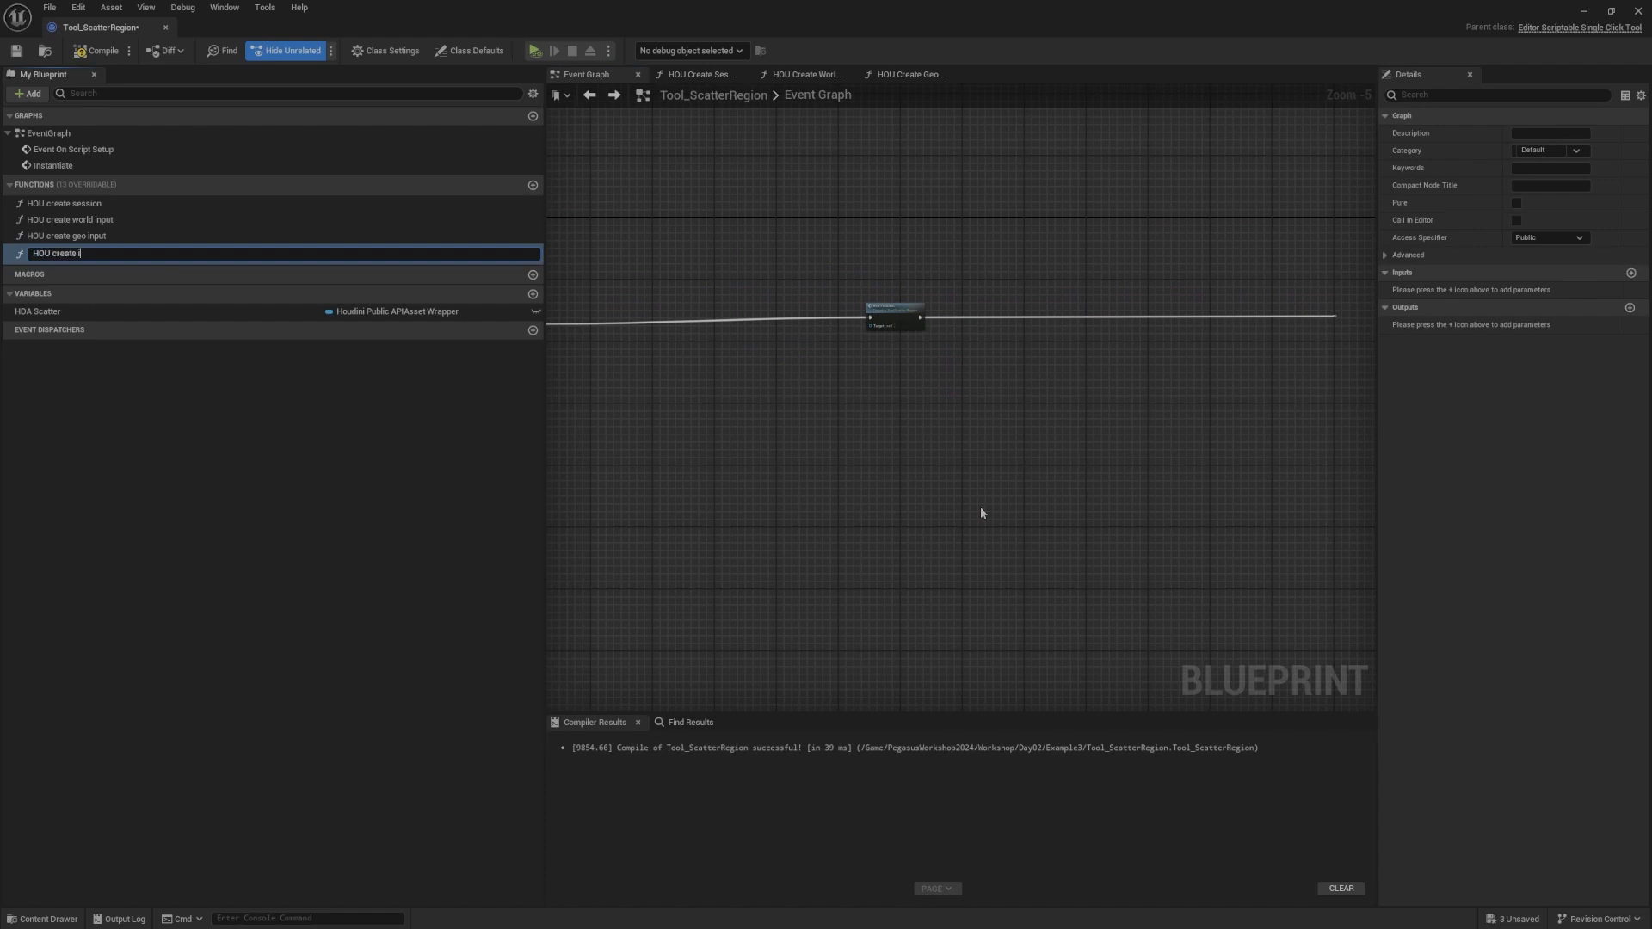
pyautogui.write('HOU create inputs')
pyautogui.press('Return')
# Step: Delete the leftover execution reroute nodes on both sides of the HOU Create Inputs node
pyautogui.scroll(4, 813, 366)
pyautogui.moveTo(938, 262); pyautogui.dragTo(845, 395, button='right')
pyautogui.click(873, 385)
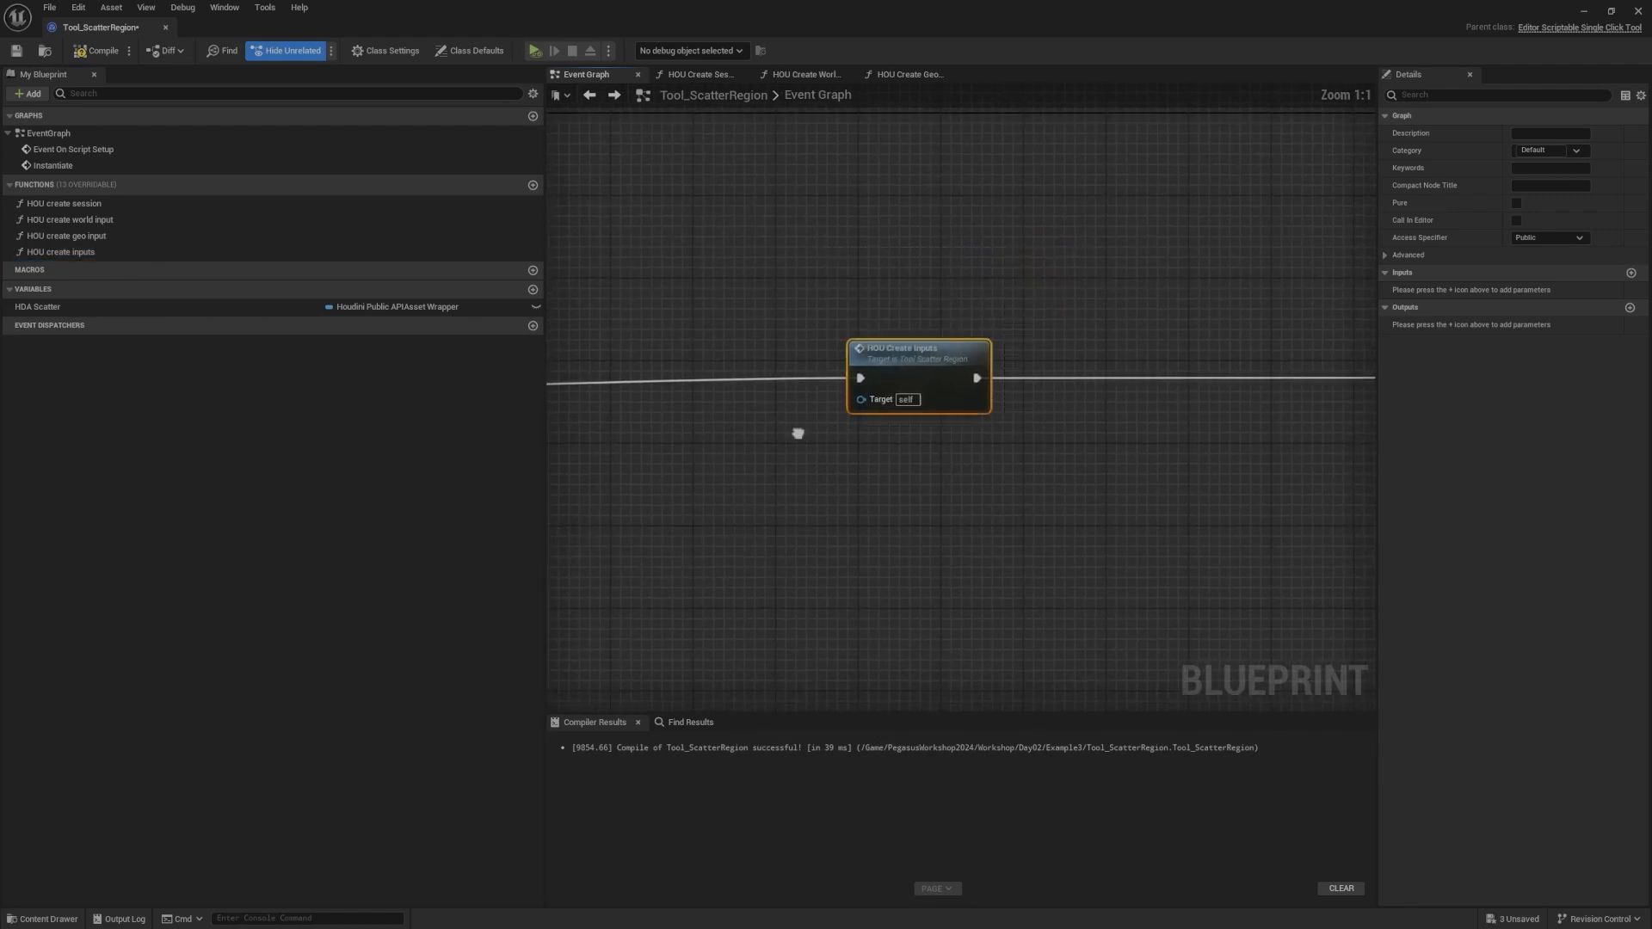
pyautogui.scroll(-4, 918, 344)
pyautogui.moveTo(1269, 305); pyautogui.dragTo(1185, 312, button='right')
pyautogui.moveTo(1184, 311); pyautogui.dragTo(1351, 441)
pyautogui.press('Delete')
pyautogui.scroll(-4, 1346, 379)
pyautogui.scroll(4, 994, 321)
pyautogui.moveTo(996, 308); pyautogui.dragTo(890, 427)
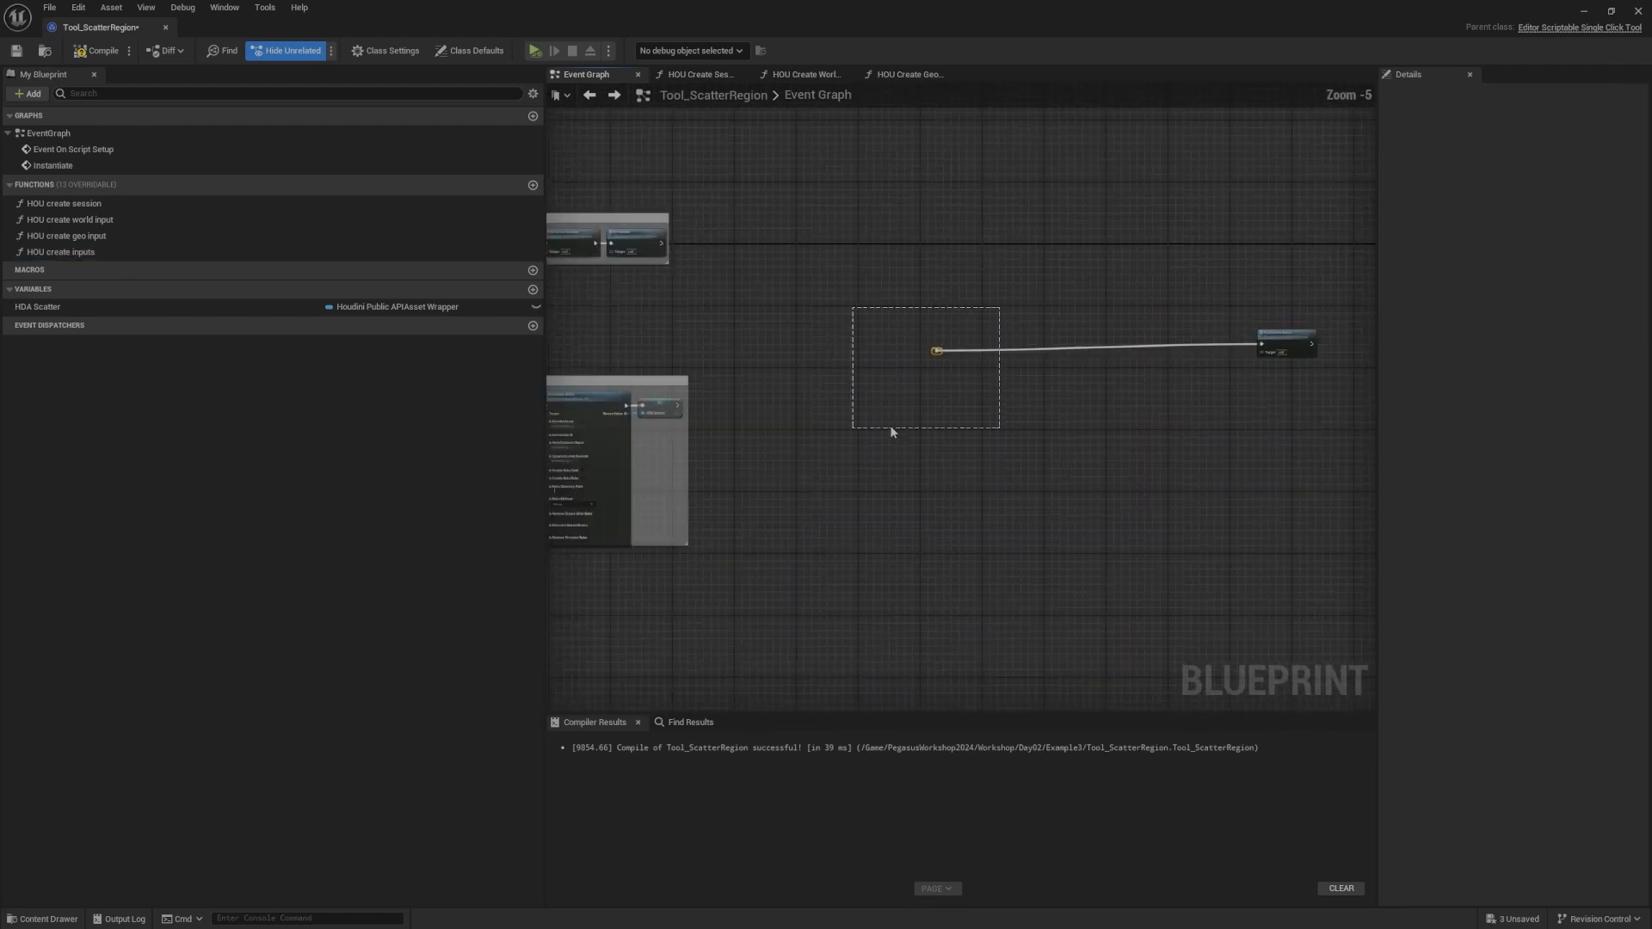
pyautogui.press('Delete')
# Step: Reposition the HOU Create Inputs node in the Event Graph and compile the blueprint
pyautogui.scroll(3, 1116, 370)
pyautogui.moveTo(1116, 370); pyautogui.dragTo(1016, 410)
pyautogui.moveTo(1047, 413); pyautogui.dragTo(1010, 436, button='right')
pyautogui.scroll(2, 1010, 436)
pyautogui.moveTo(886, 449); pyautogui.dragTo(1048, 380)
pyautogui.moveTo(1048, 380); pyautogui.dragTo(875, 408, button='right')
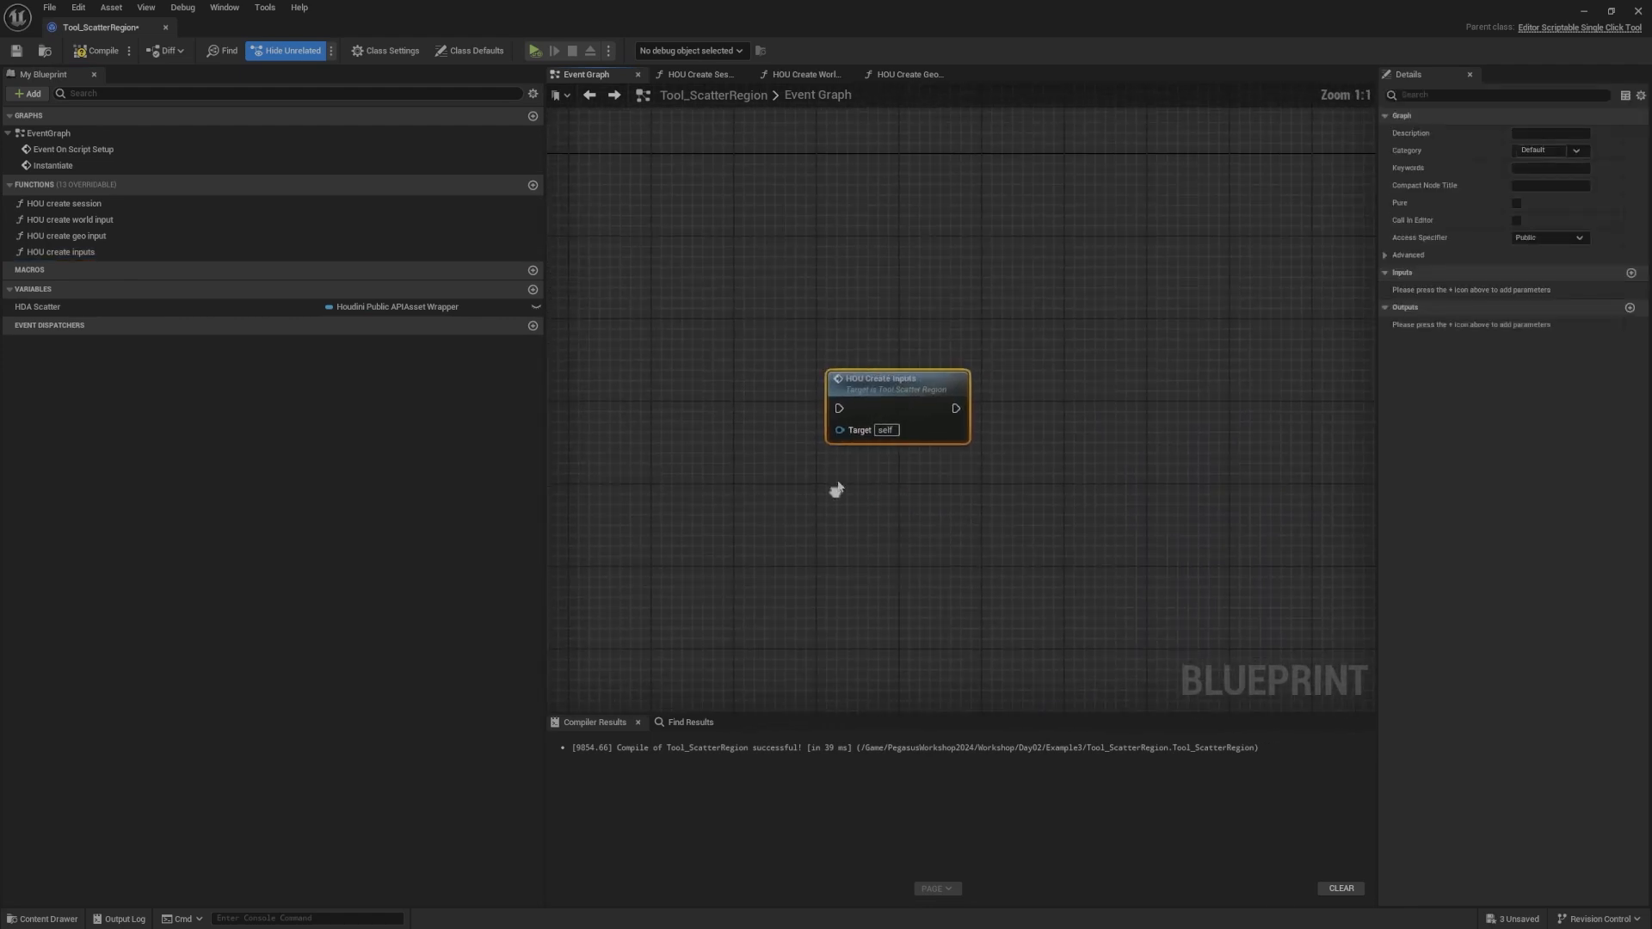
pyautogui.moveTo(834, 336); pyautogui.dragTo(947, 277, button='right')
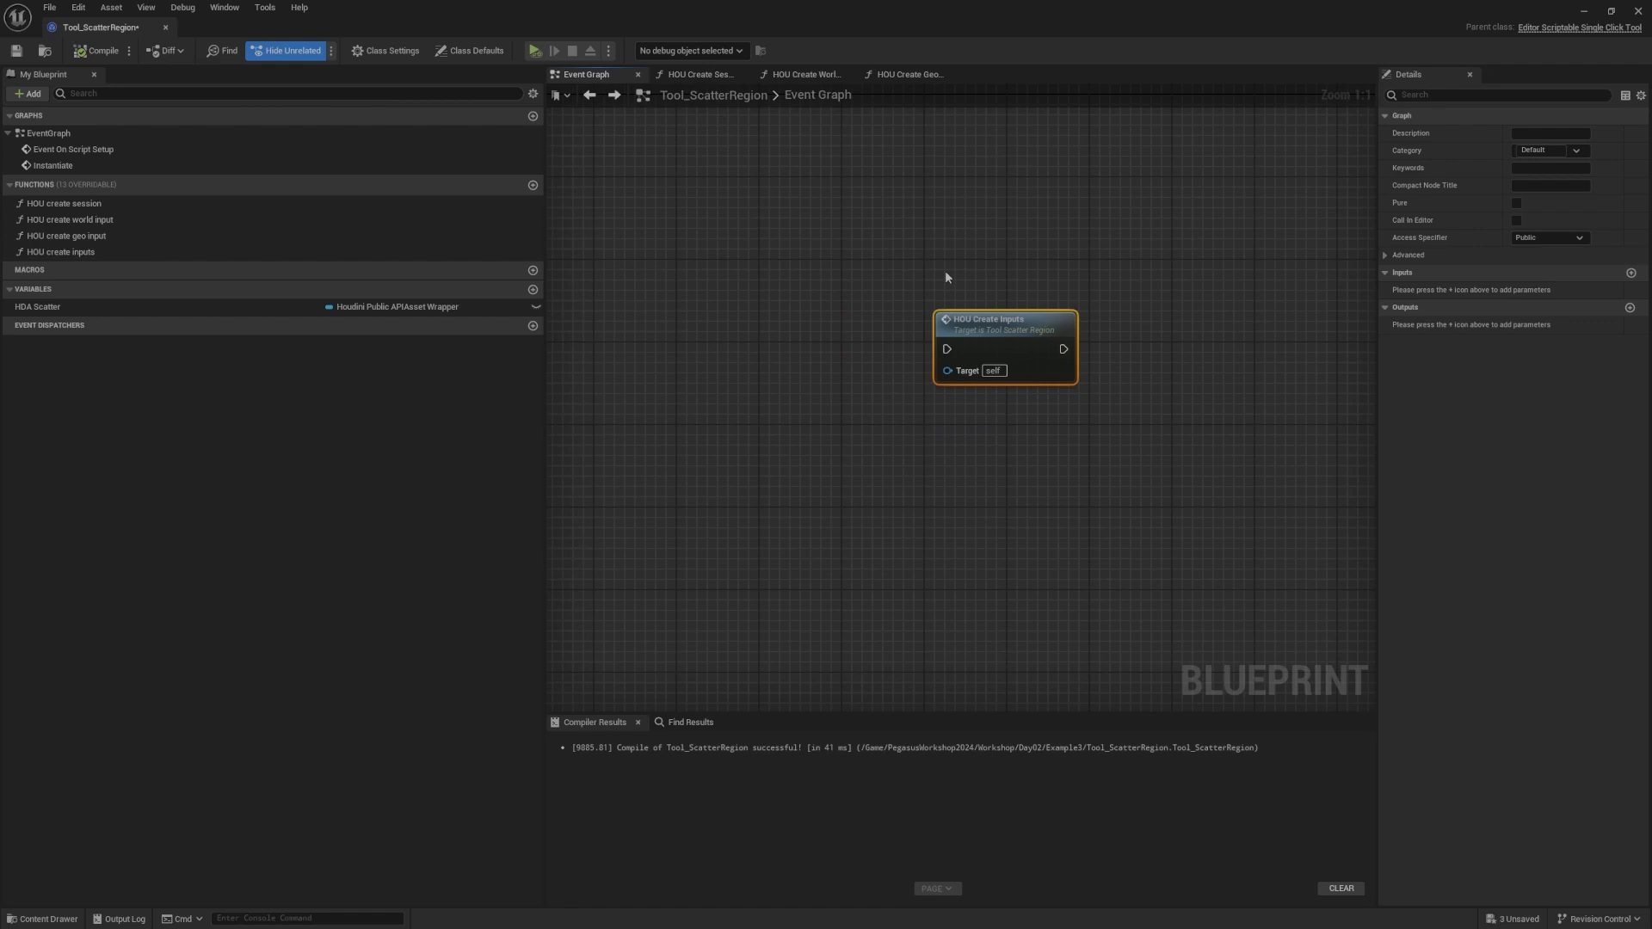
# Step: Open the HOU Create Inputs function and move its entry node to line up with HOU Create World Input
pyautogui.doubleClick(1005, 338)
pyautogui.scroll(4, 1185, 309)
pyautogui.moveTo(771, 277); pyautogui.dragTo(1369, 254, button='right')
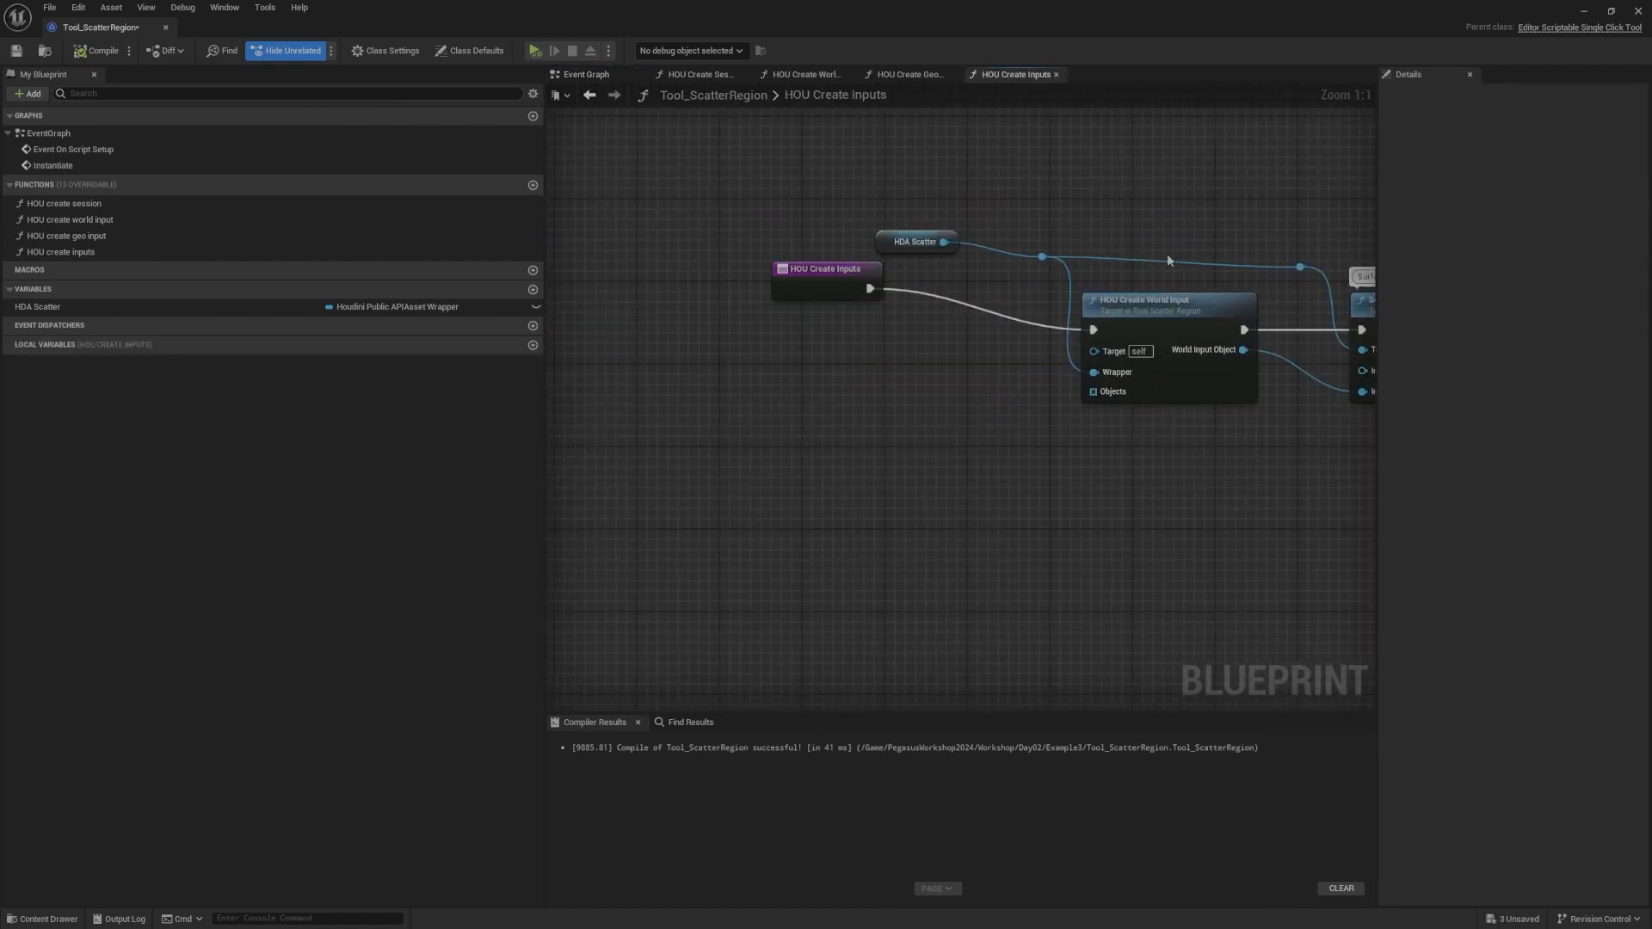
pyautogui.moveTo(1080, 212); pyautogui.dragTo(945, 273, button='right')
pyautogui.scroll(-2, 859, 296)
pyautogui.moveTo(745, 333); pyautogui.dragTo(714, 355)
pyautogui.moveTo(963, 291); pyautogui.dragTo(803, 310, button='right')
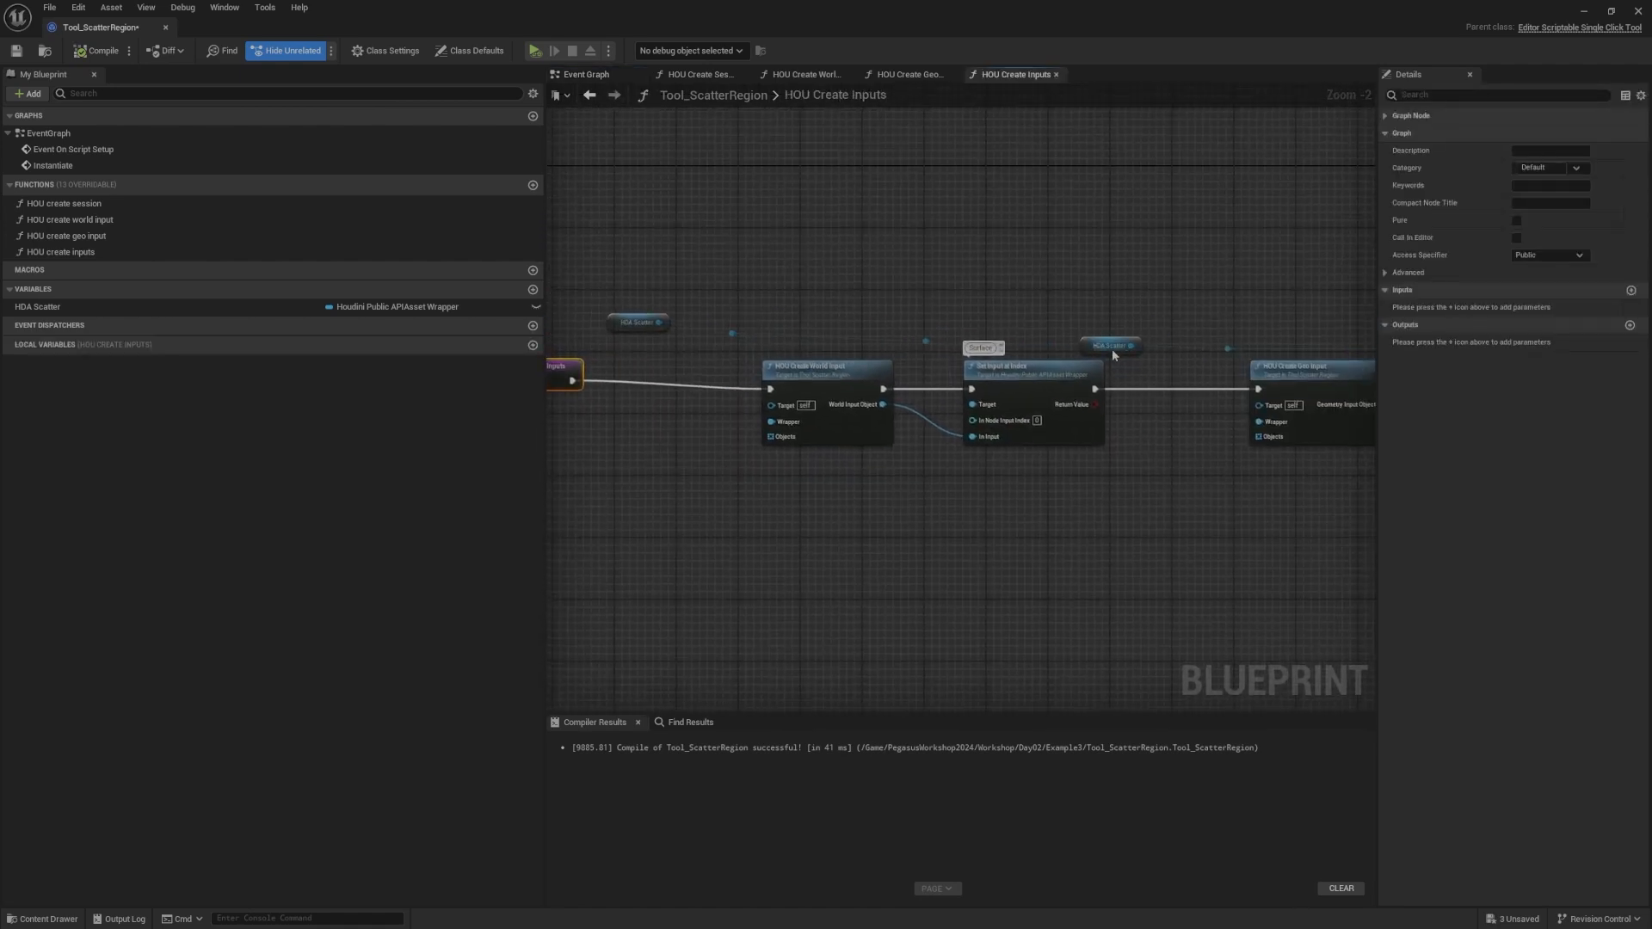
# Step: Link the wrapper reroute nodes into one continuous wire and delete both HDA Scatter getters inside HOU Create Inputs
pyautogui.moveTo(925, 343); pyautogui.dragTo(1227, 350)
pyautogui.moveTo(1093, 344); pyautogui.dragTo(1088, 350)
pyautogui.press('Delete')
pyautogui.moveTo(815, 288); pyautogui.dragTo(1188, 263, button='right')
pyautogui.moveTo(948, 314); pyautogui.dragTo(858, 324, button='right')
pyautogui.moveTo(1015, 319); pyautogui.dragTo(819, 374)
pyautogui.moveTo(869, 325); pyautogui.dragTo(826, 379, button='right')
pyautogui.click(877, 360)
pyautogui.moveTo(851, 372); pyautogui.dragTo(851, 374)
pyautogui.press('Delete')
# Step: Expose the wrapper wire and the Objects pins of the world and geo input nodes as inputs on the function's entry node
pyautogui.moveTo(1028, 311); pyautogui.dragTo(652, 243, button='right')
pyautogui.moveTo(799, 254); pyautogui.dragTo(1177, 233, button='right')
pyautogui.moveTo(1009, 383); pyautogui.dragTo(791, 345)
pyautogui.moveTo(996, 439); pyautogui.dragTo(570, 405, button='right')
pyautogui.moveTo(1074, 351); pyautogui.dragTo(967, 381)
pyautogui.moveTo(967, 381); pyautogui.dragTo(1188, 384, button='right')
pyautogui.moveTo(967, 382); pyautogui.dragTo(596, 331)
pyautogui.moveTo(596, 331); pyautogui.dragTo(764, 396, button='right')
pyautogui.click(765, 375)
# Step: Route the entry node's Objects input to HOU Create World Input through a reroute node below the wire
pyautogui.scroll(2, 841, 400)
pyautogui.scroll(-3, 911, 456)
pyautogui.moveTo(740, 373); pyautogui.dragTo(970, 417)
pyautogui.scroll(2, 988, 456)
pyautogui.press('r')
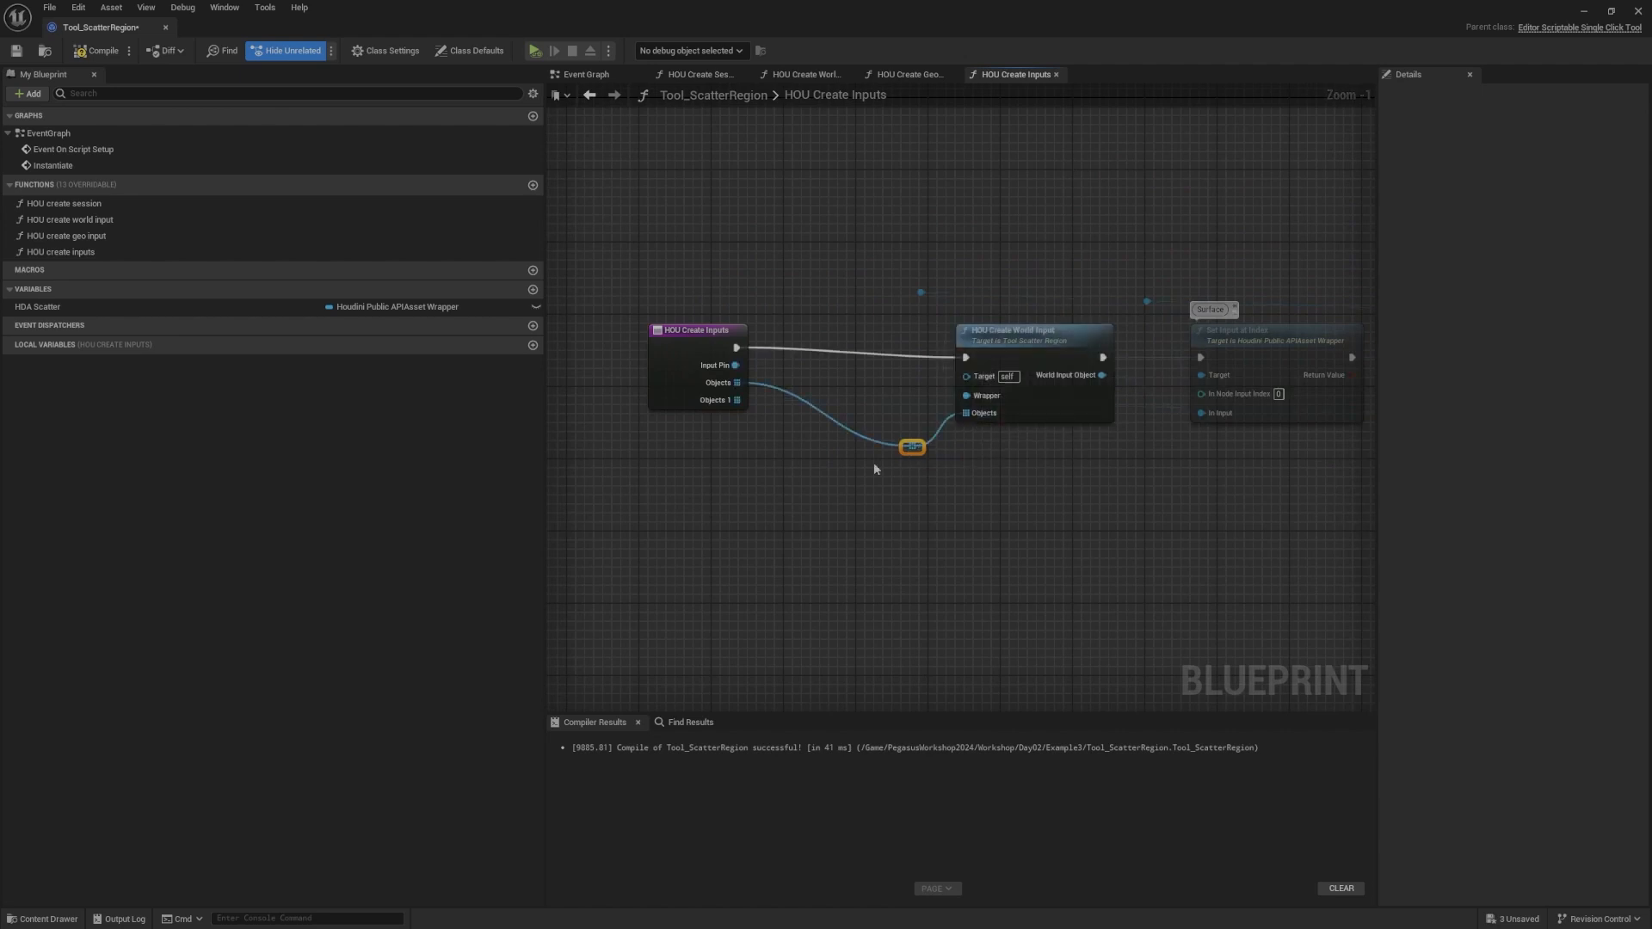
# Step: Route the Objects 1 input beneath the node chain to the Objects pin of HOU Create Geo Input with two reroute nodes
pyautogui.moveTo(738, 402); pyautogui.dragTo(742, 405)
pyautogui.moveTo(910, 475); pyautogui.dragTo(660, 499)
pyautogui.press('r')
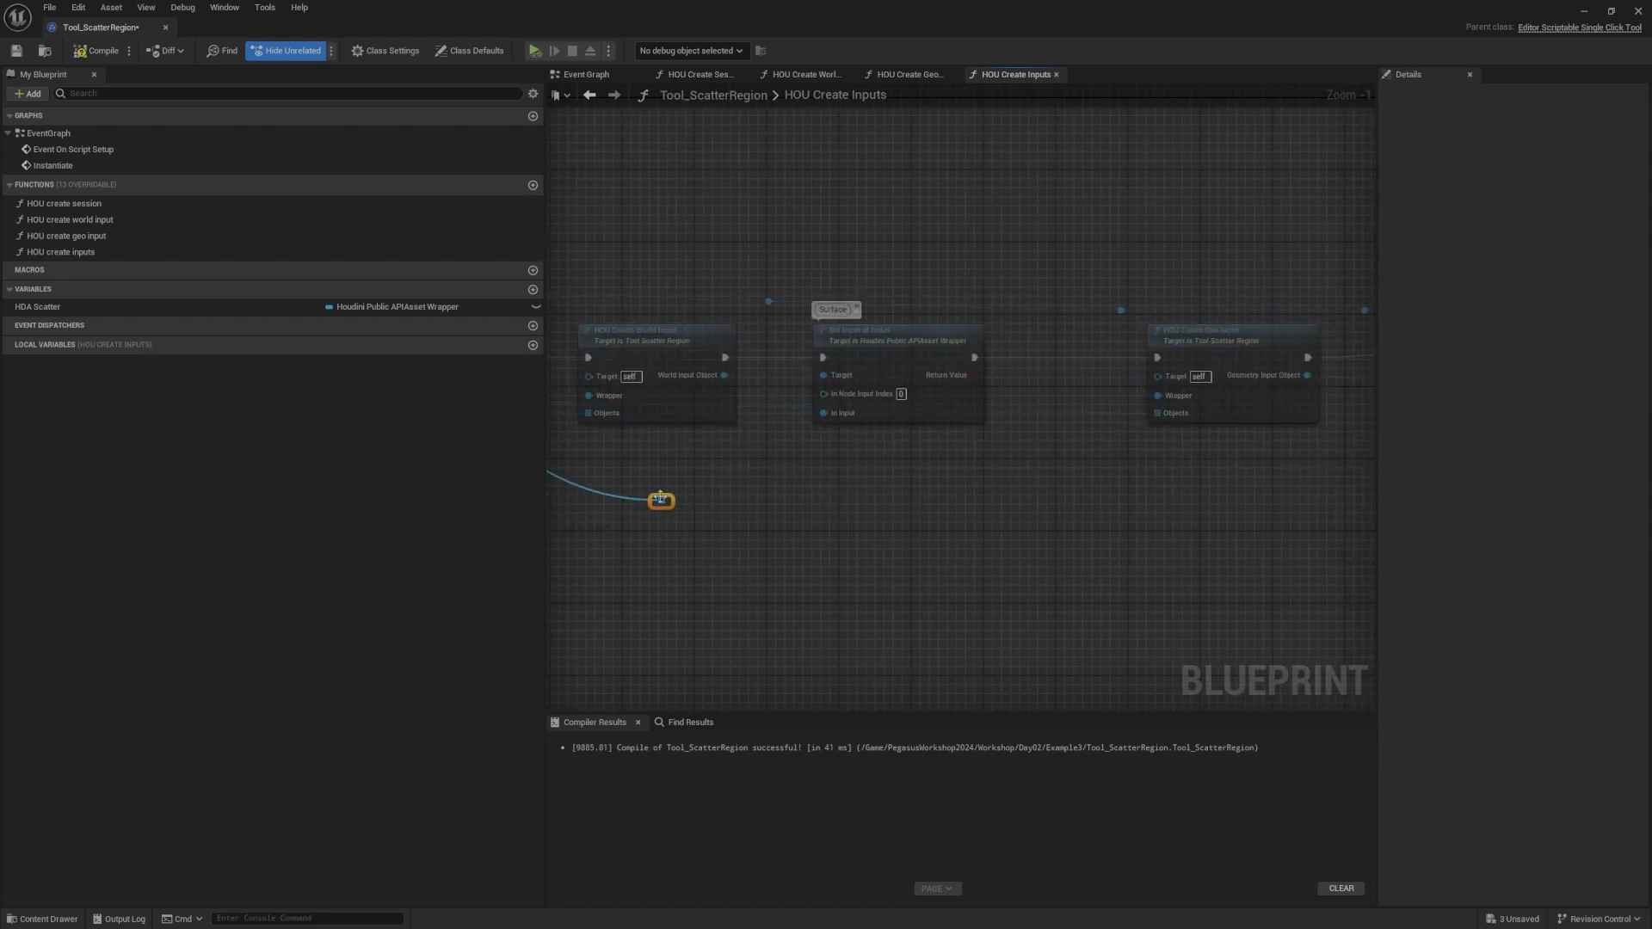
pyautogui.moveTo(657, 516); pyautogui.dragTo(999, 482, button='right')
pyautogui.moveTo(1008, 472); pyautogui.dragTo(1169, 378)
pyautogui.press('r')
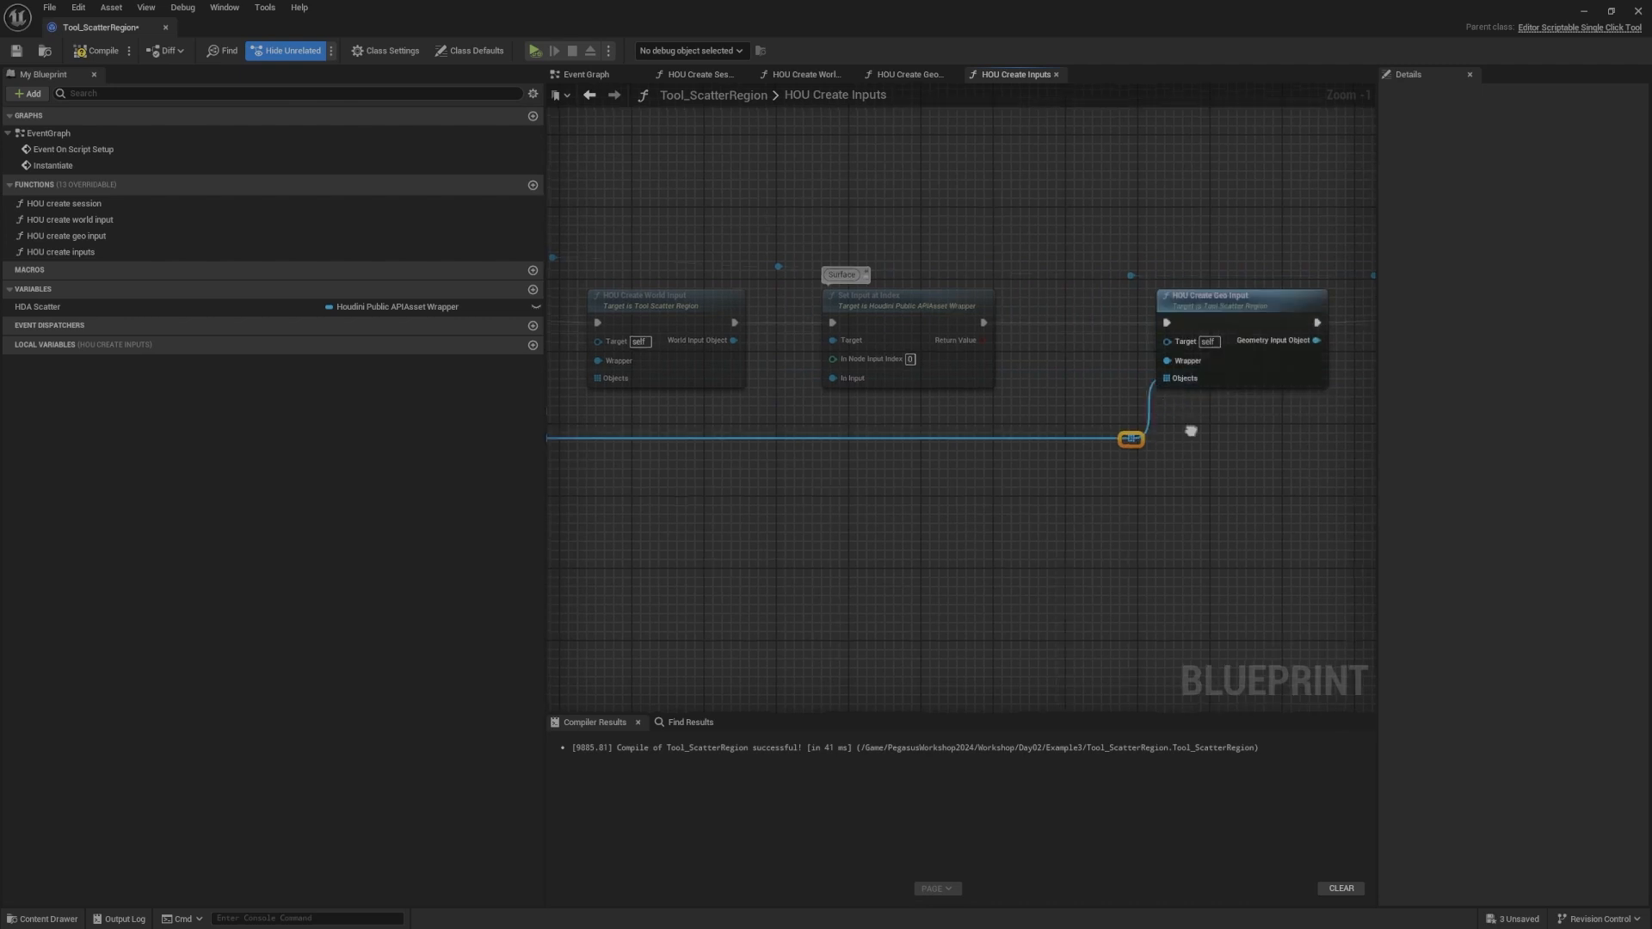
pyautogui.click(1191, 430)
# Step: Rename the function inputs Objects and Objects1 to Surfaces and Instances
pyautogui.scroll(-2, 1179, 427)
pyautogui.moveTo(677, 423); pyautogui.dragTo(1081, 506, button='right')
pyautogui.scroll(3, 948, 359)
pyautogui.click(804, 447)
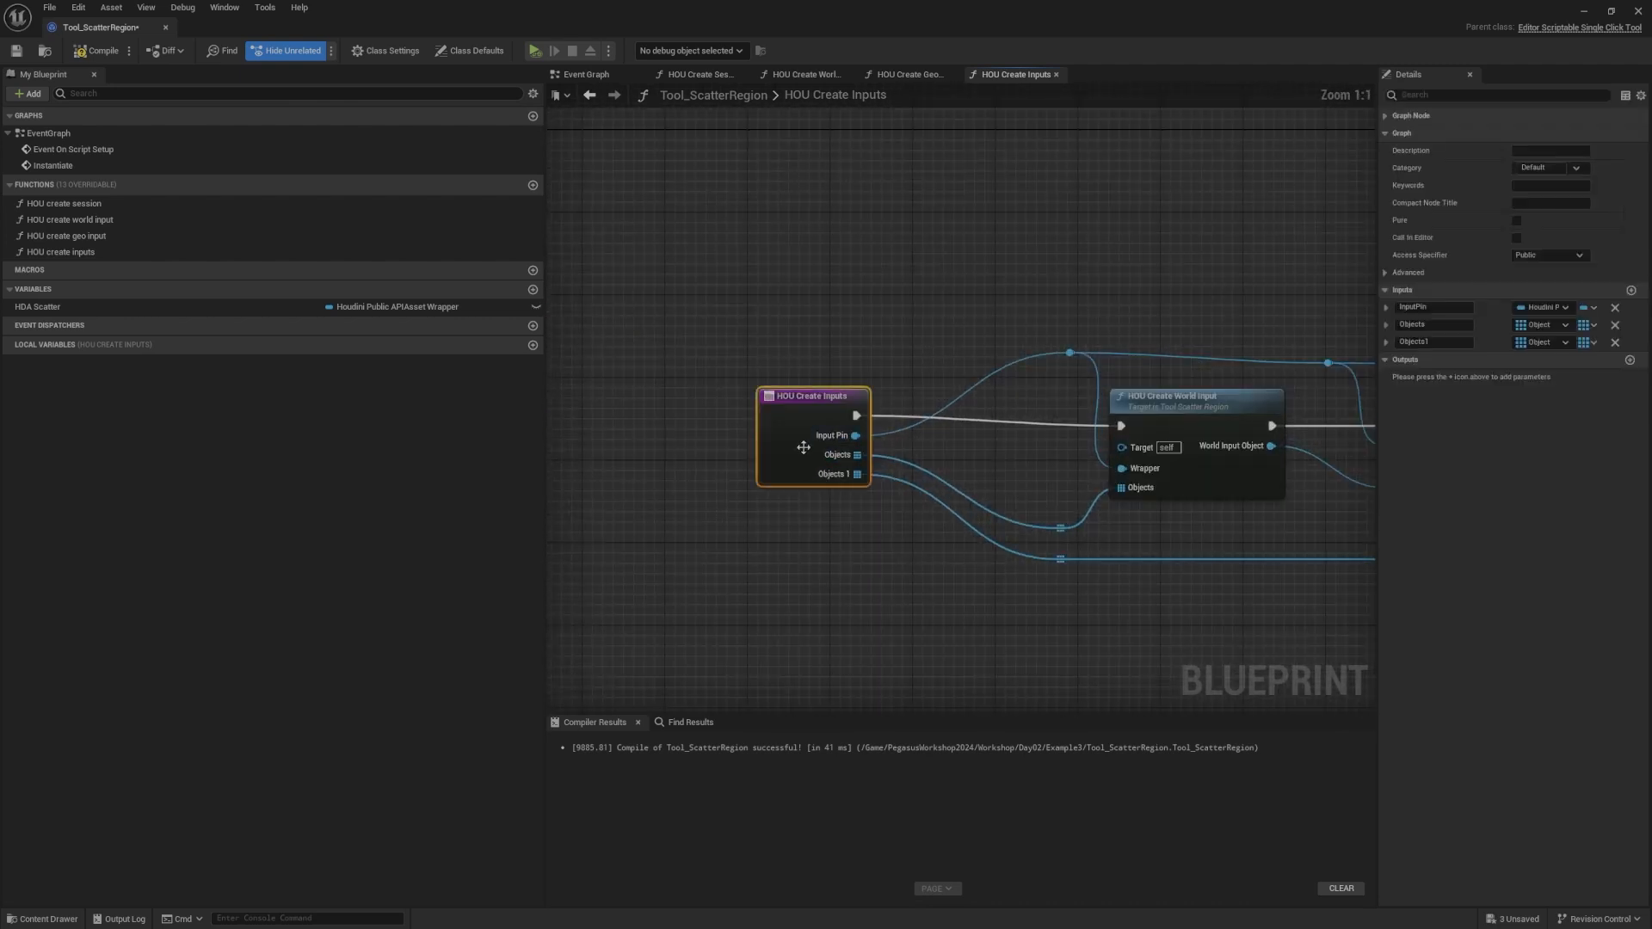
pyautogui.write('Surfaces')
pyautogui.press('Return')
pyautogui.write('Instances')
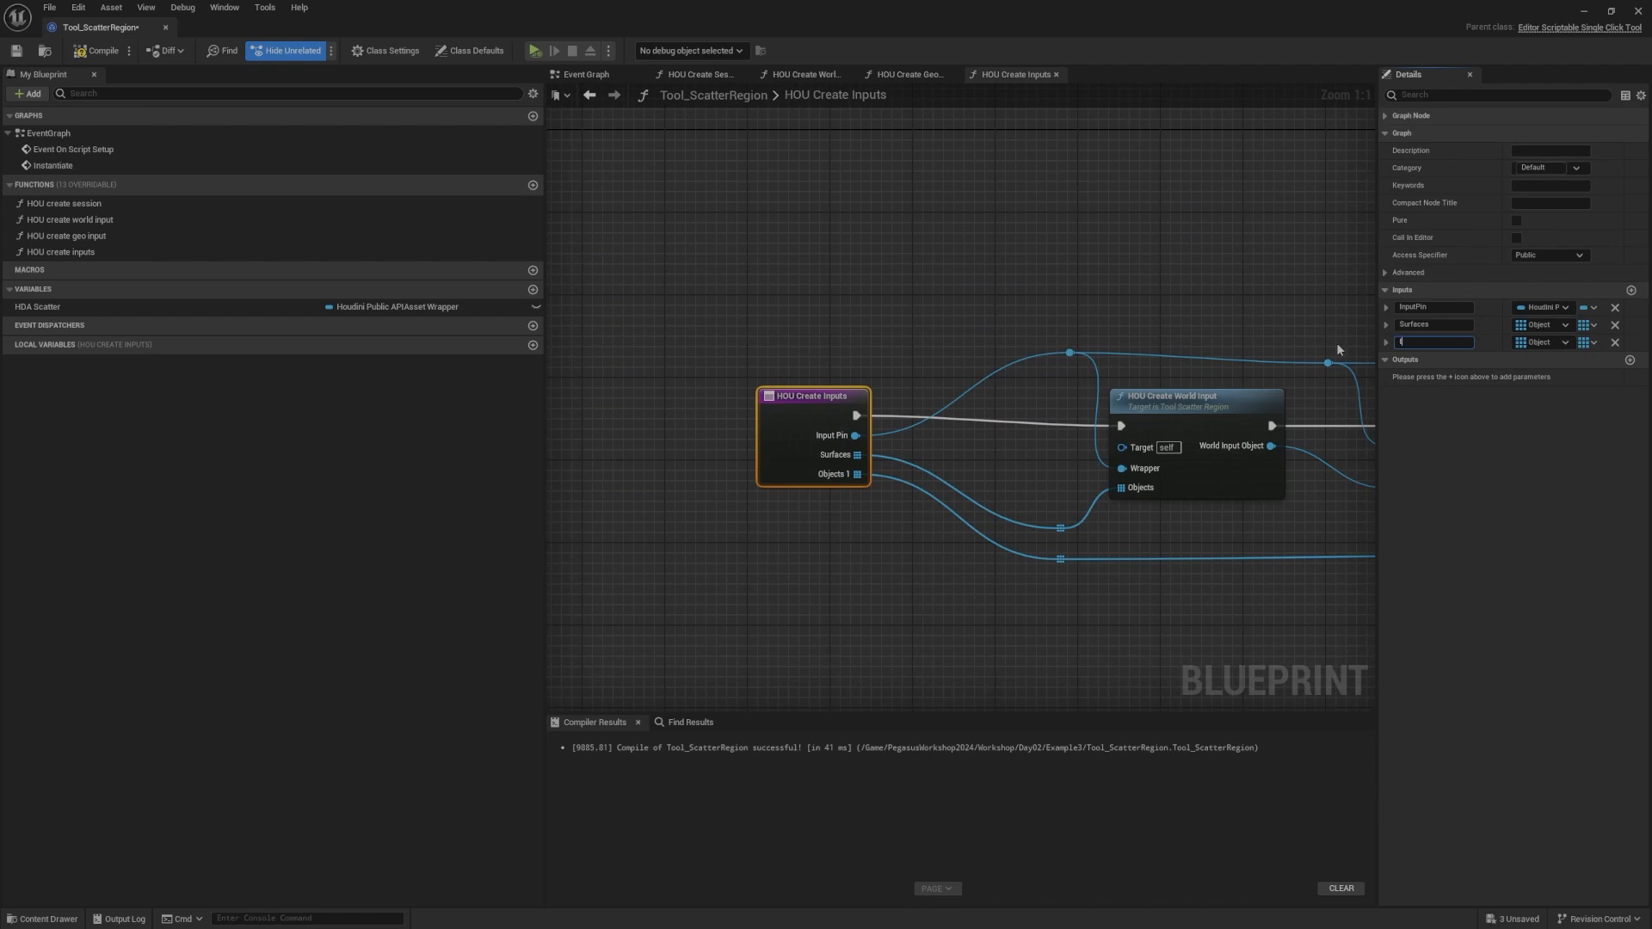
pyautogui.press('Return')
pyautogui.click(947, 215)
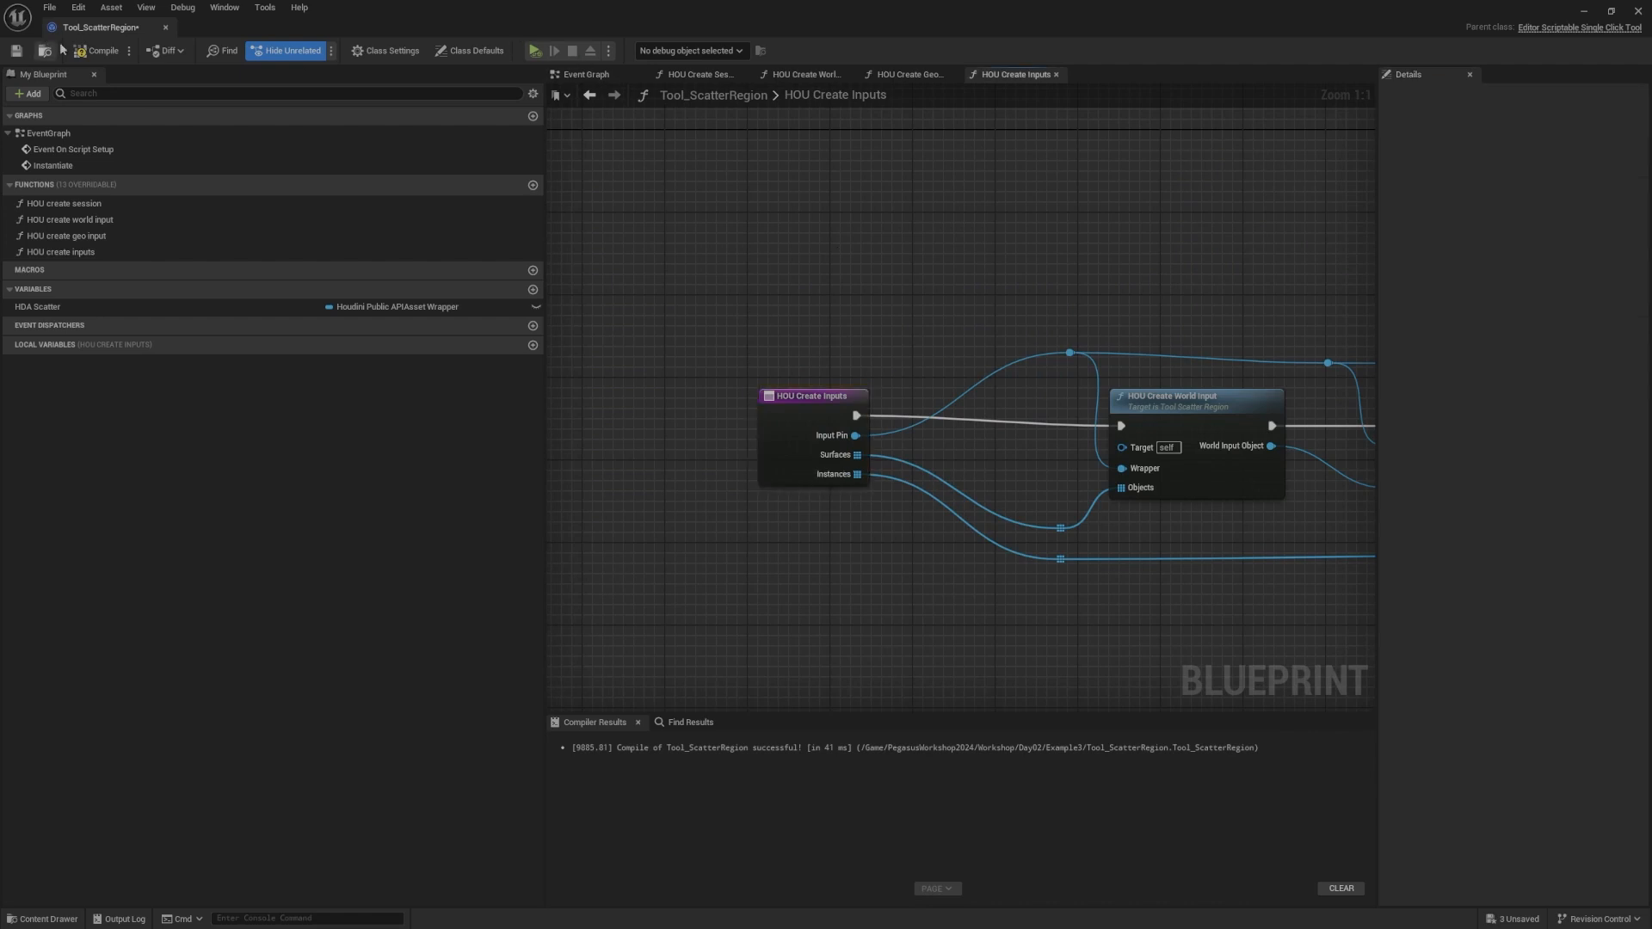
# Step: Return to the Event Graph, rename the function to HOU create scatter inputs, and compile the blueprint
pyautogui.click(590, 95)
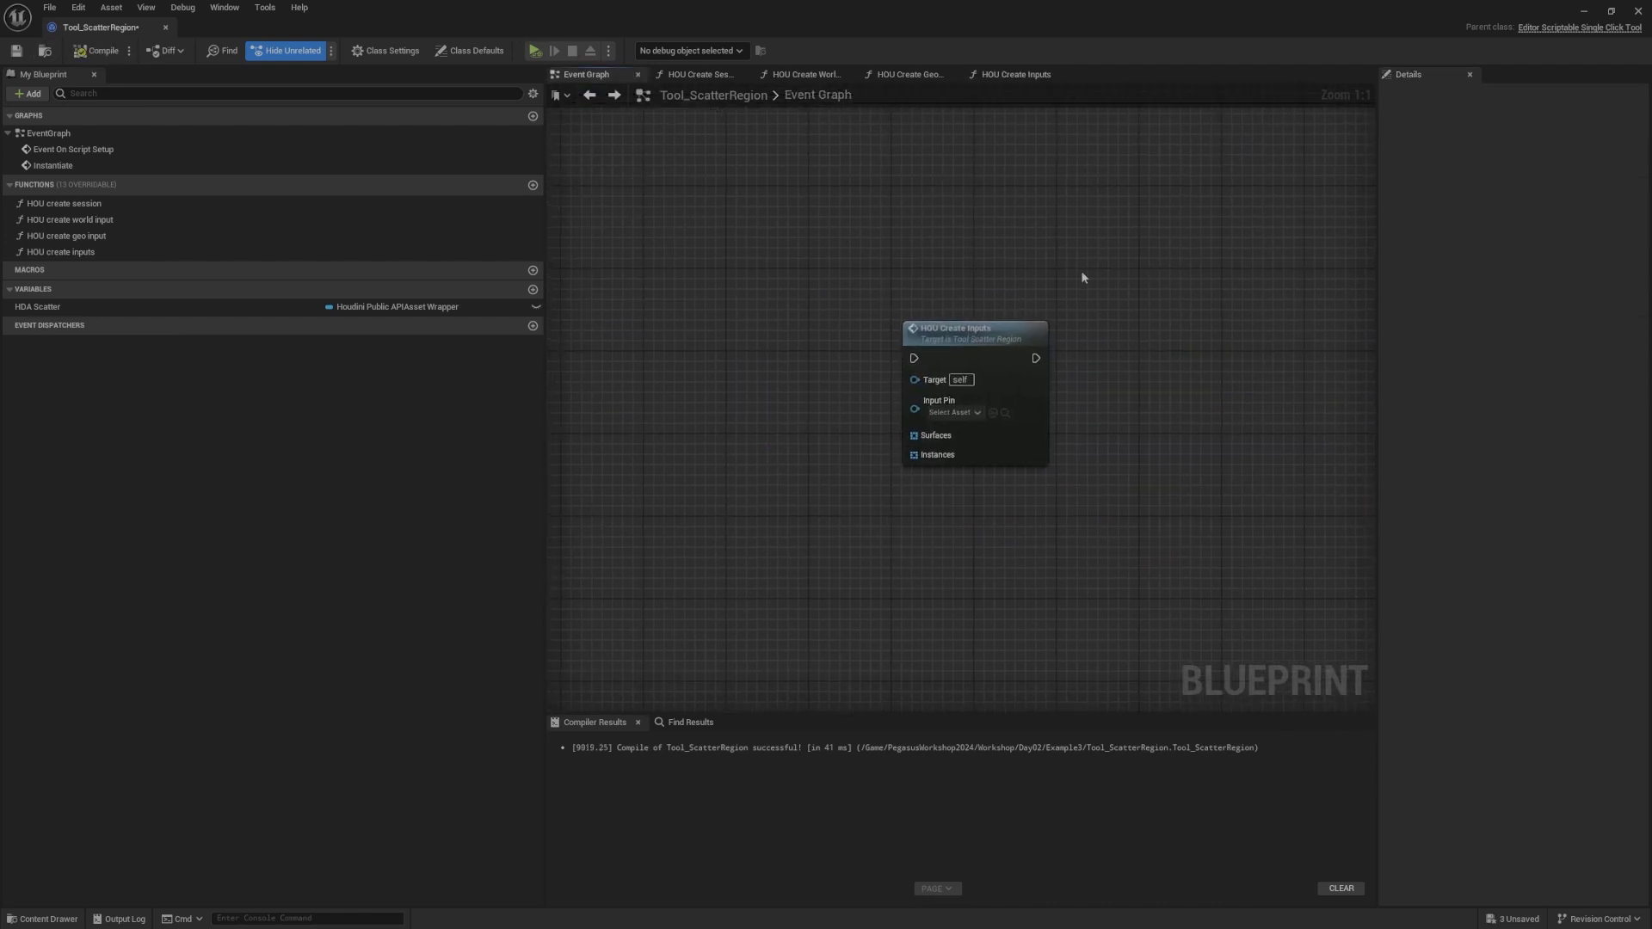
pyautogui.click(112, 253)
pyautogui.click(55, 252)
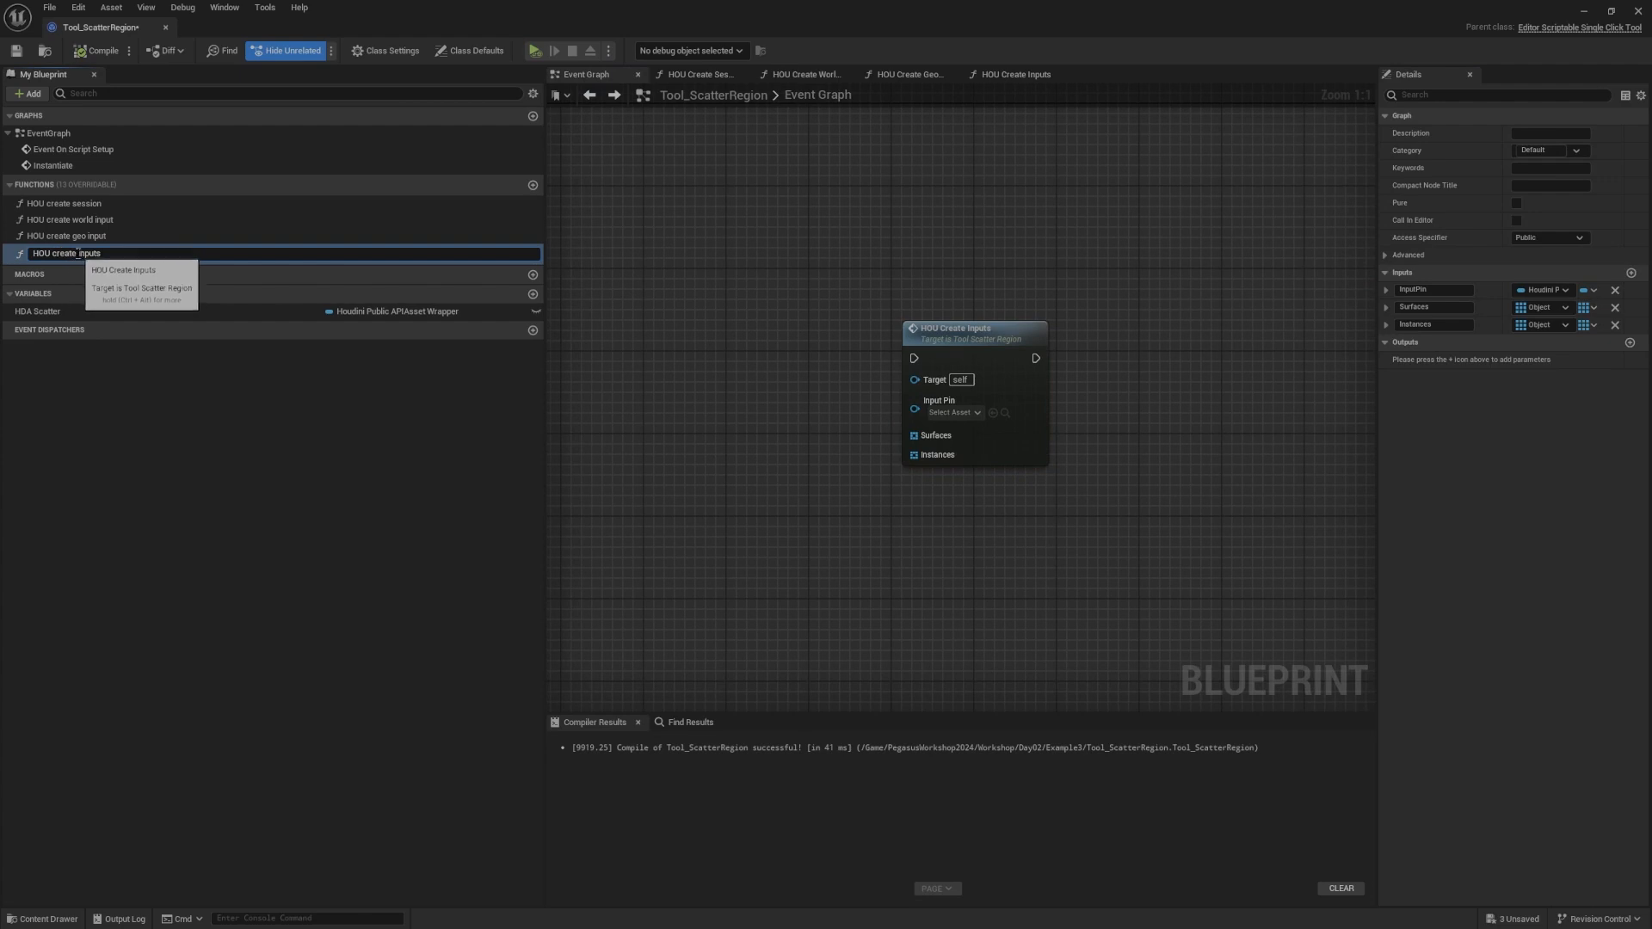
pyautogui.click(77, 253)
pyautogui.write('scatter')
pyautogui.press('Return')
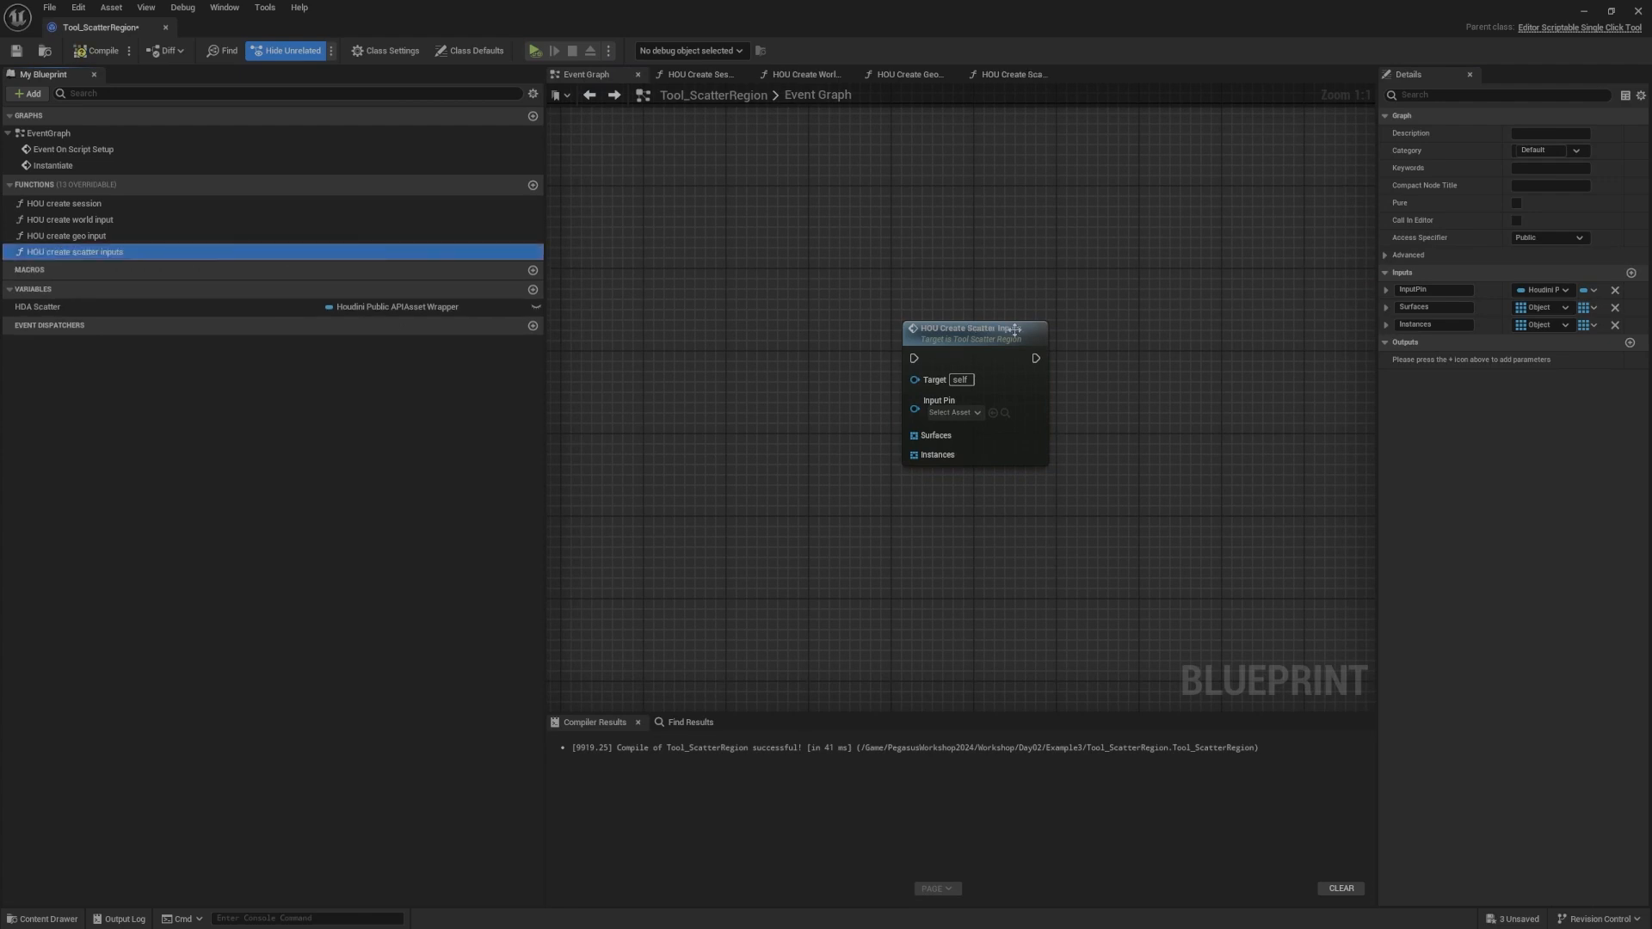
pyautogui.click(102, 52)
# Step: Review the Setup and Instantiate comment sections in the Event Graph
pyautogui.scroll(-8, 1184, 306)
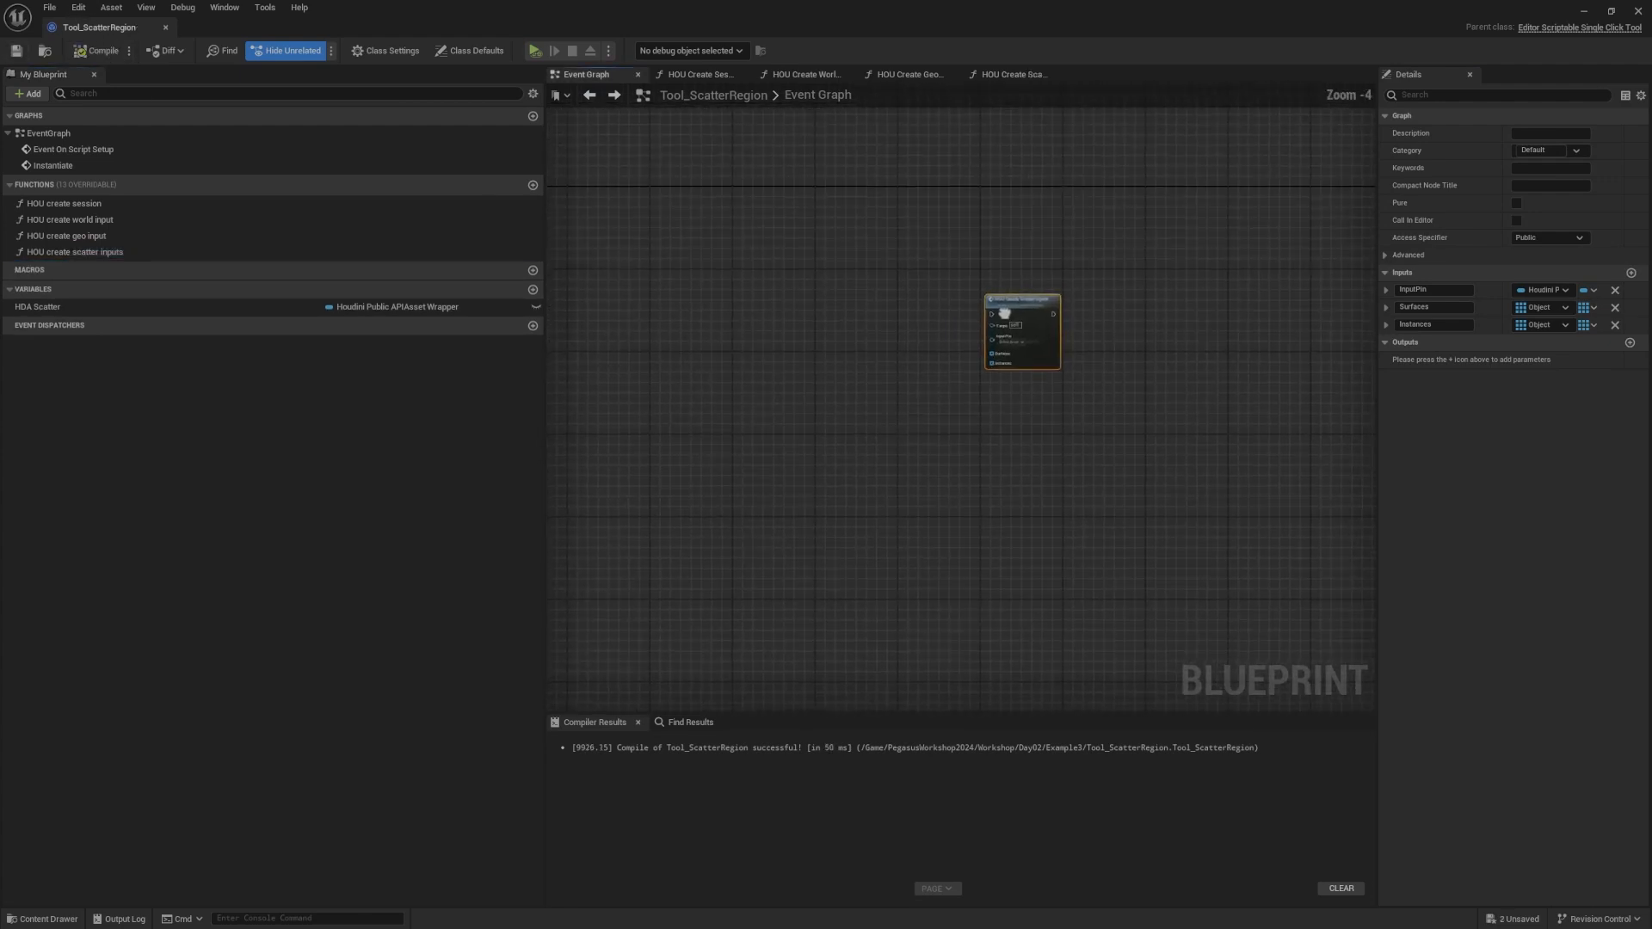
pyautogui.scroll(6, 1035, 319)
pyautogui.moveTo(826, 315); pyautogui.dragTo(1372, 302, button='right')
pyautogui.scroll(2, 938, 357)
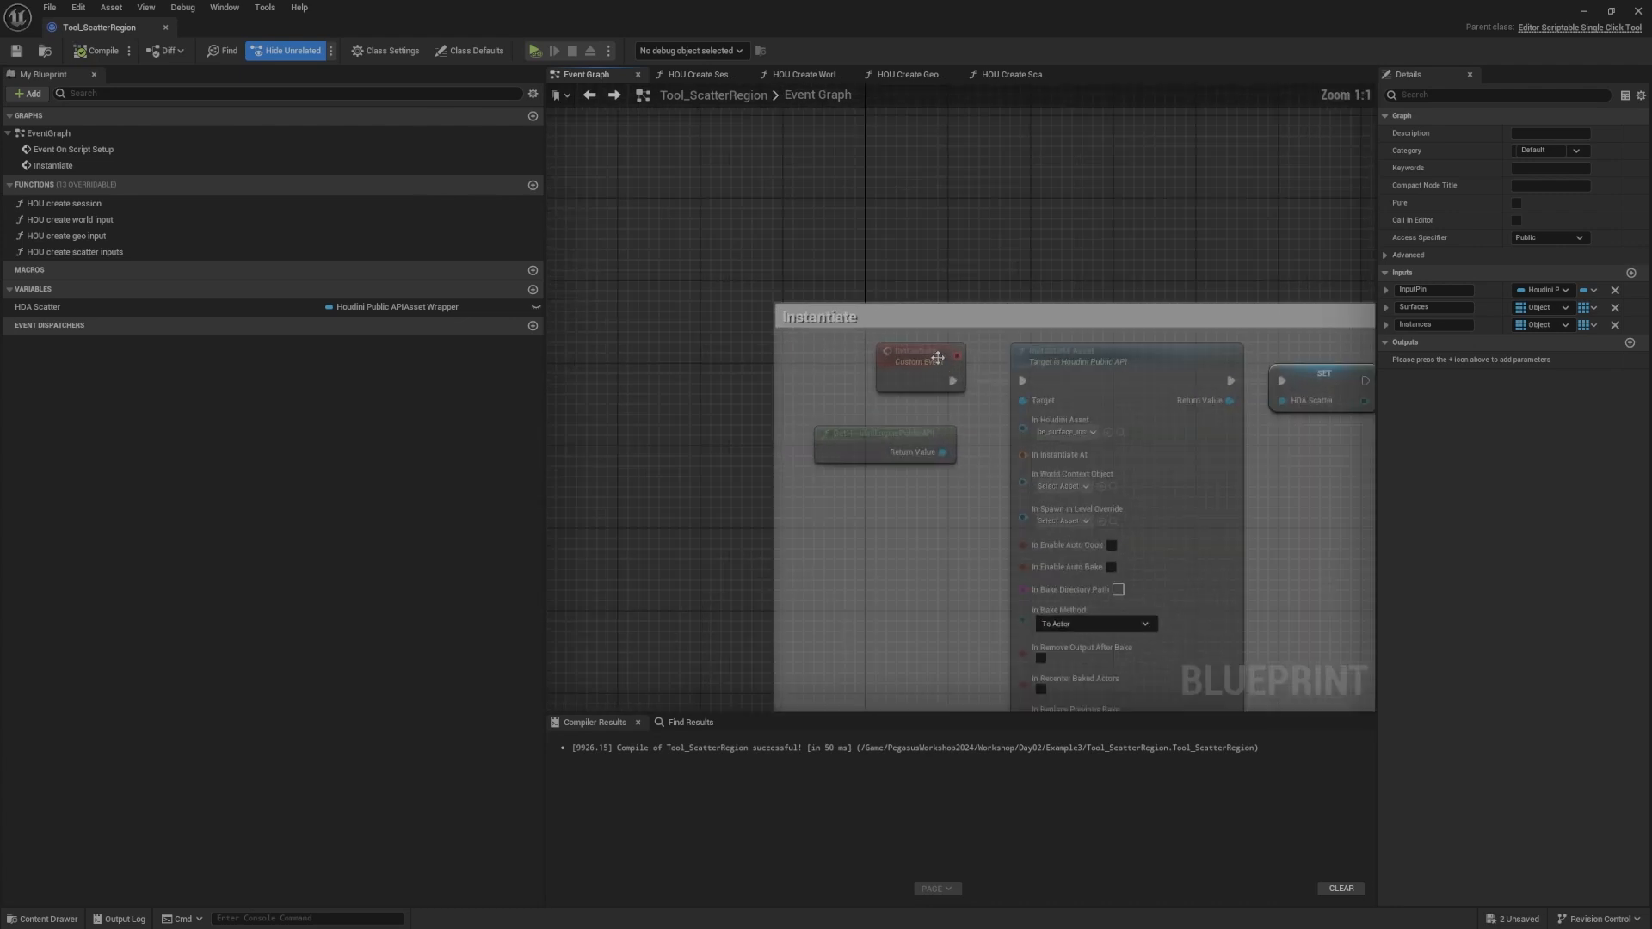
pyautogui.moveTo(1249, 275); pyautogui.dragTo(1197, 662, button='right')
pyautogui.click(1150, 486)
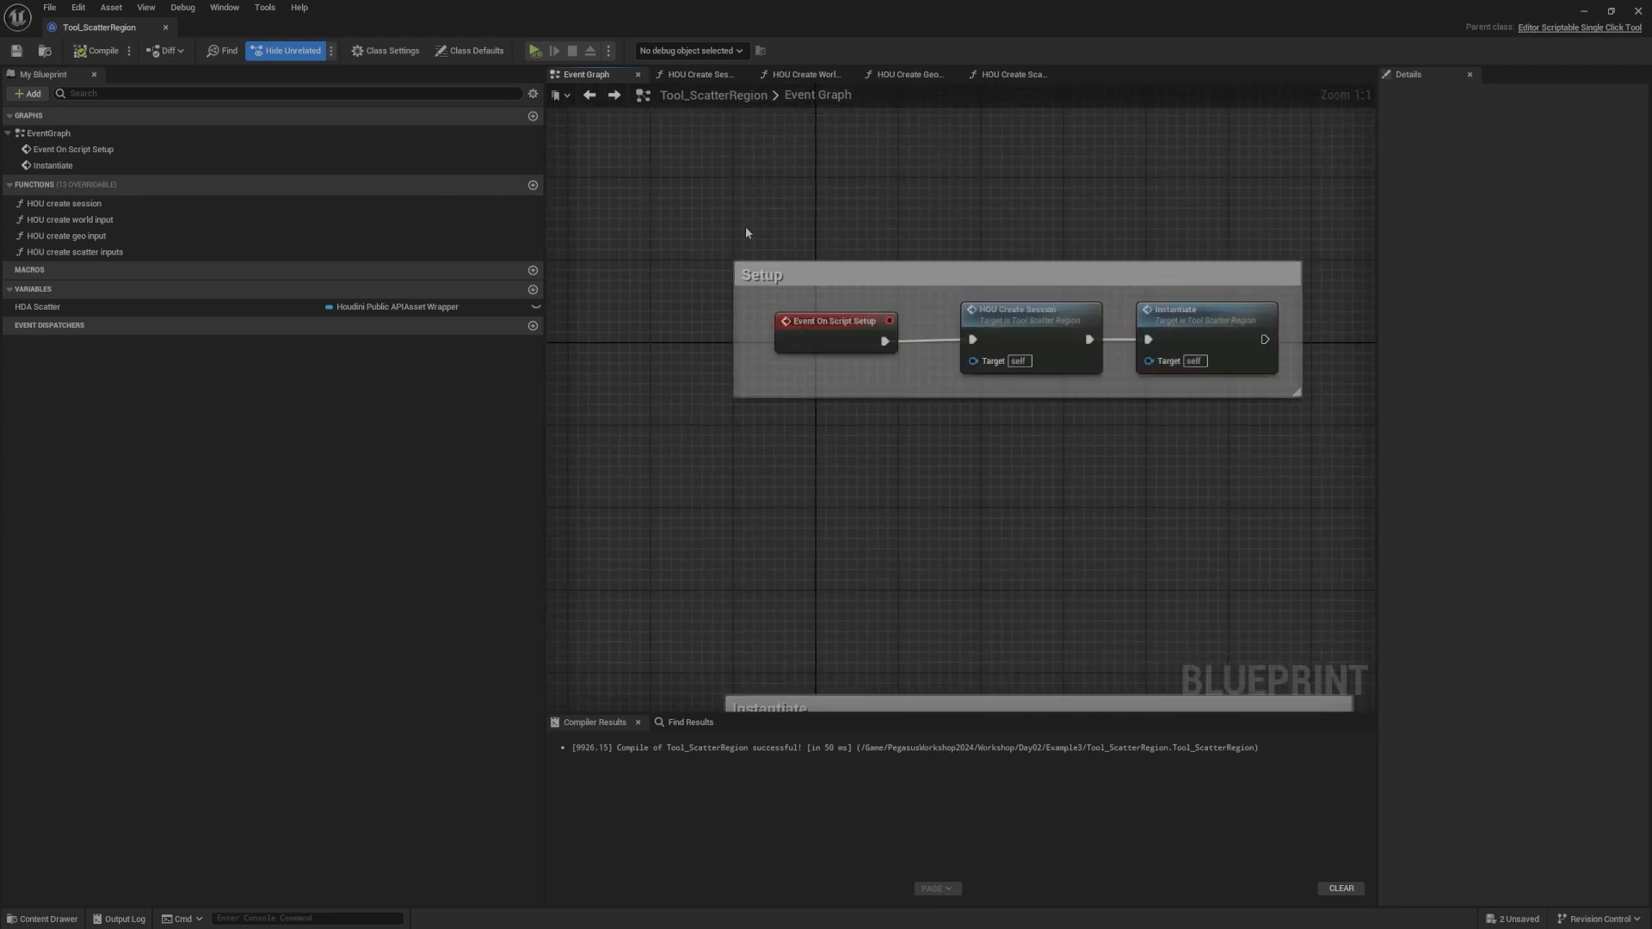
pyautogui.moveTo(766, 242); pyautogui.dragTo(1321, 477)
pyautogui.moveTo(1286, 485); pyautogui.dragTo(1136, 157, button='right')
pyautogui.scroll(-3, 1086, 265)
pyautogui.click(1134, 306)
pyautogui.moveTo(1176, 217); pyautogui.dragTo(633, 570)
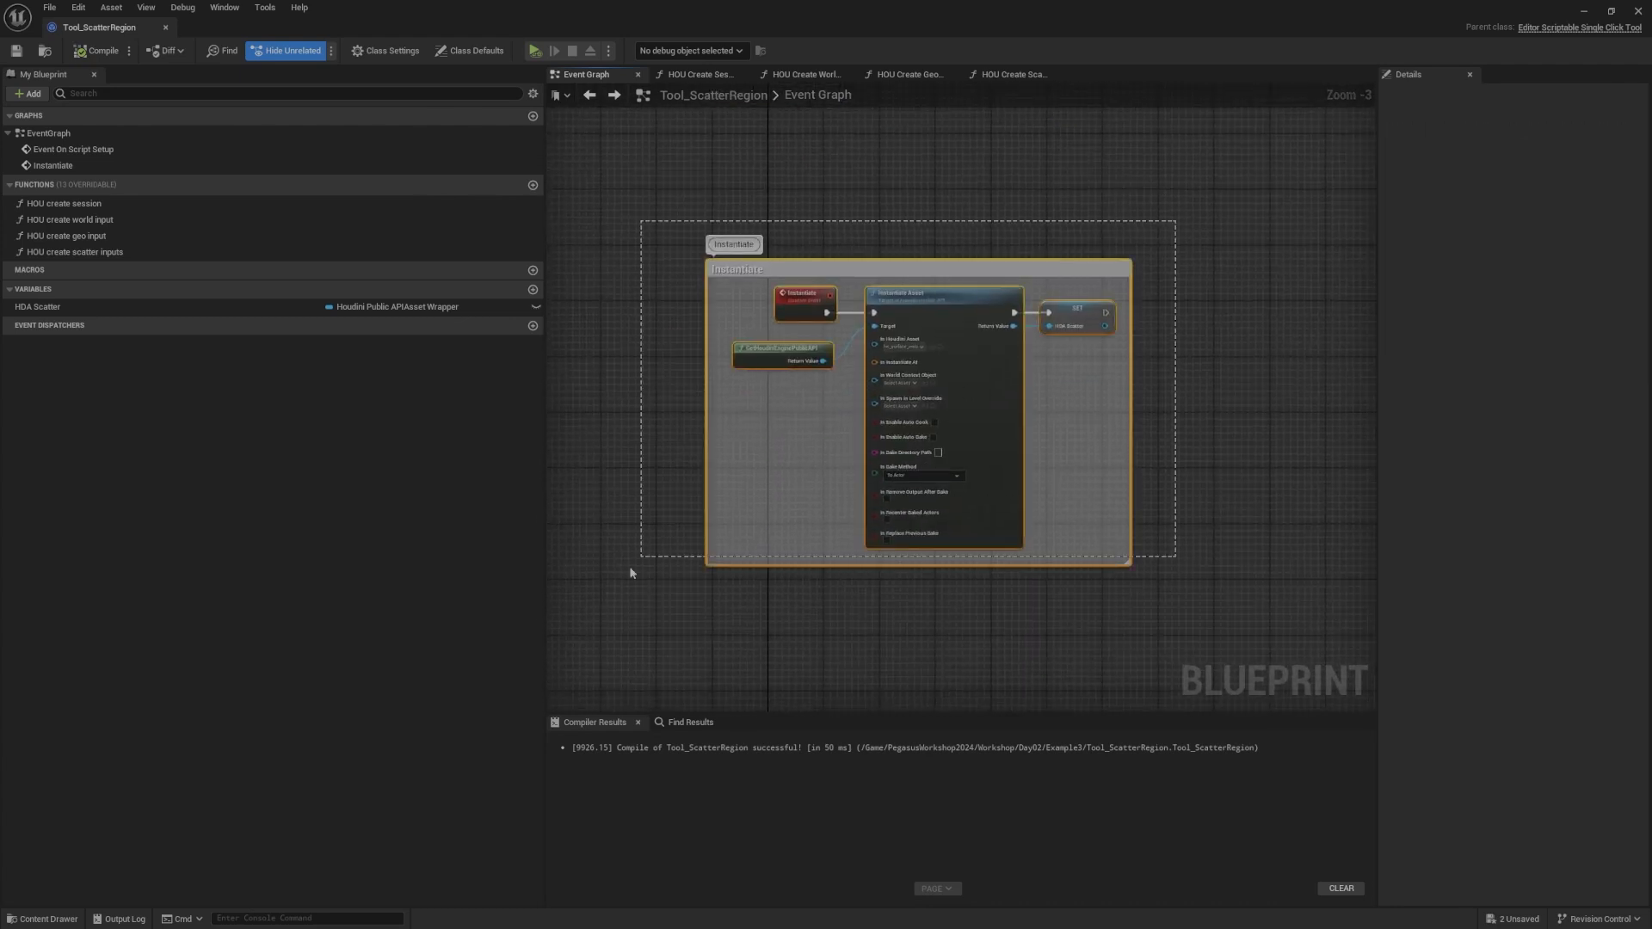
pyautogui.scroll(3, 778, 308)
pyautogui.click(871, 256)
pyautogui.moveTo(623, 183); pyautogui.dragTo(1303, 516)
pyautogui.moveTo(1304, 516); pyautogui.dragTo(712, 498, button='right')
pyautogui.scroll(-6, 1243, 445)
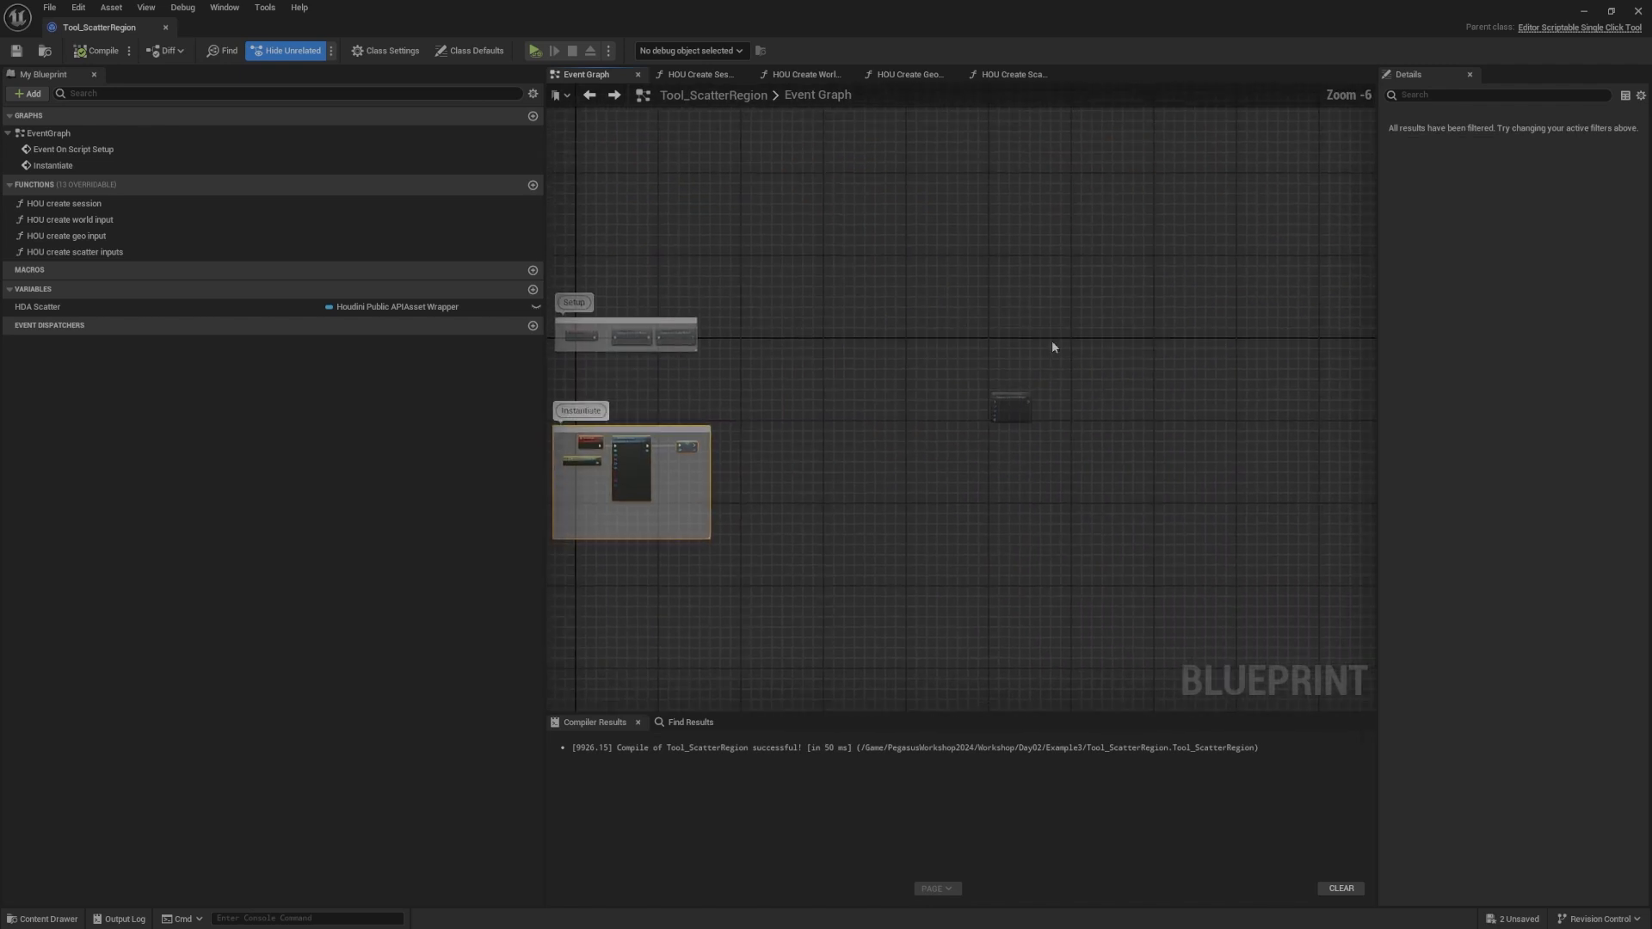
# Step: Move the HOU Create Scatter Inputs node to free space in the Event Graph
pyautogui.scroll(6, 1051, 336)
pyautogui.moveTo(863, 618); pyautogui.dragTo(1108, 368, button='right')
pyautogui.moveTo(1110, 387); pyautogui.dragTo(965, 252)
pyautogui.click(999, 245)
pyautogui.moveTo(1000, 268); pyautogui.dragTo(1057, 343, button='right')
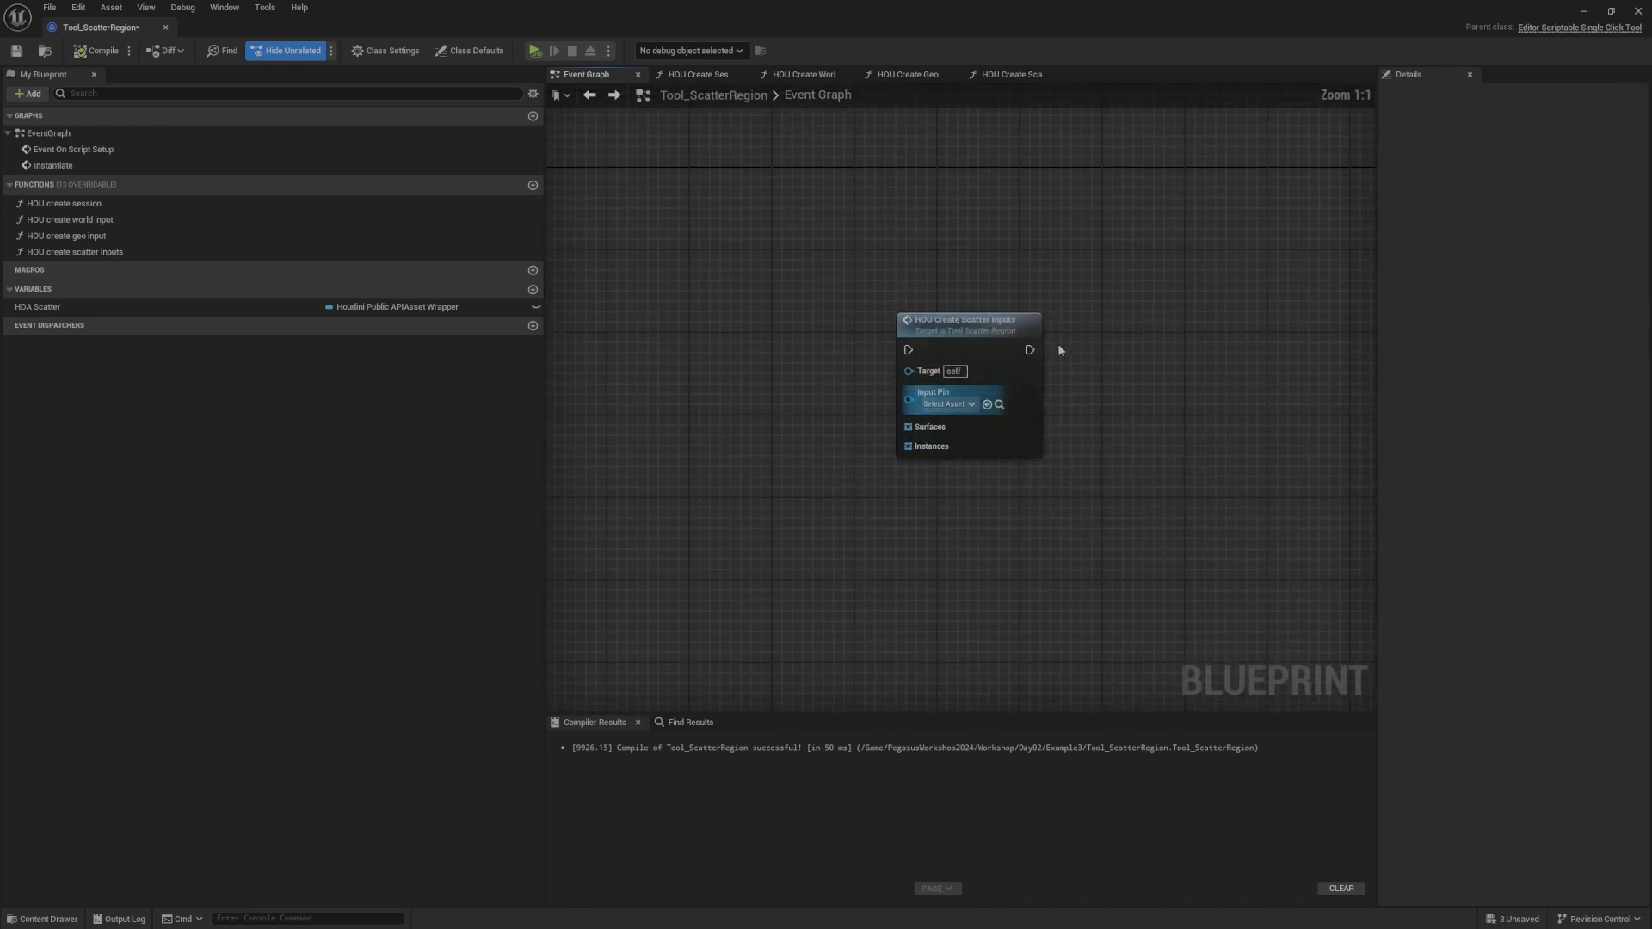
pyautogui.moveTo(891, 319); pyautogui.dragTo(973, 333, button='right')
# Step: Add a custom event named ProcessInputs and connect it to the HOU Create Scatter Inputs node
pyautogui.rightClick(830, 317)
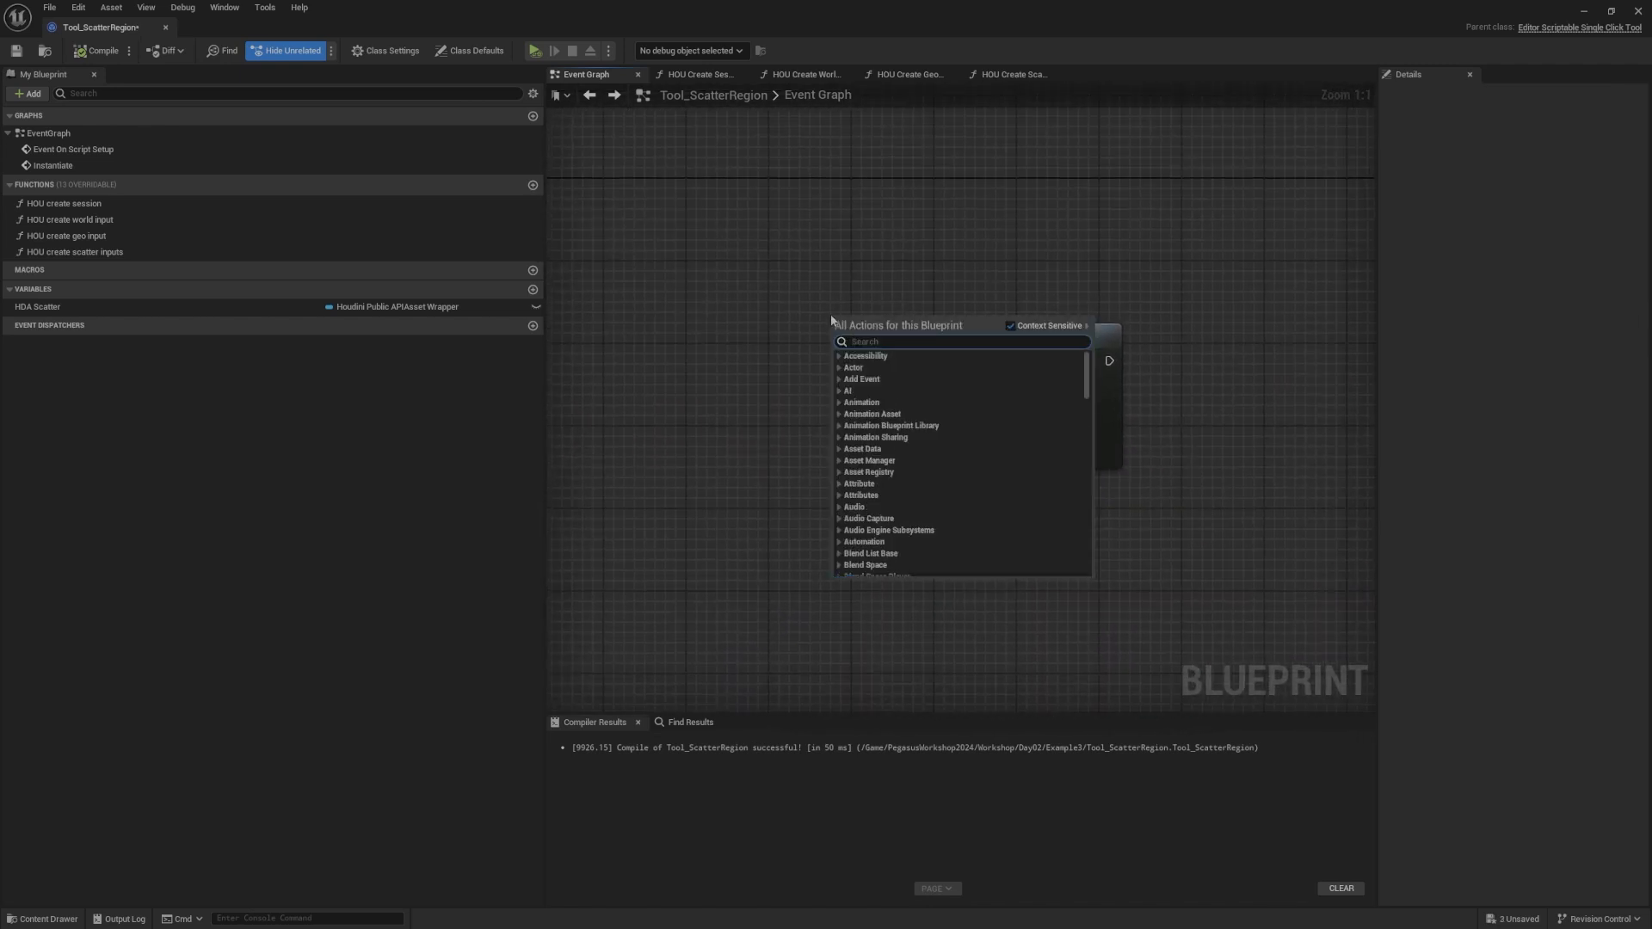
pyautogui.write('custom')
pyautogui.press('Return')
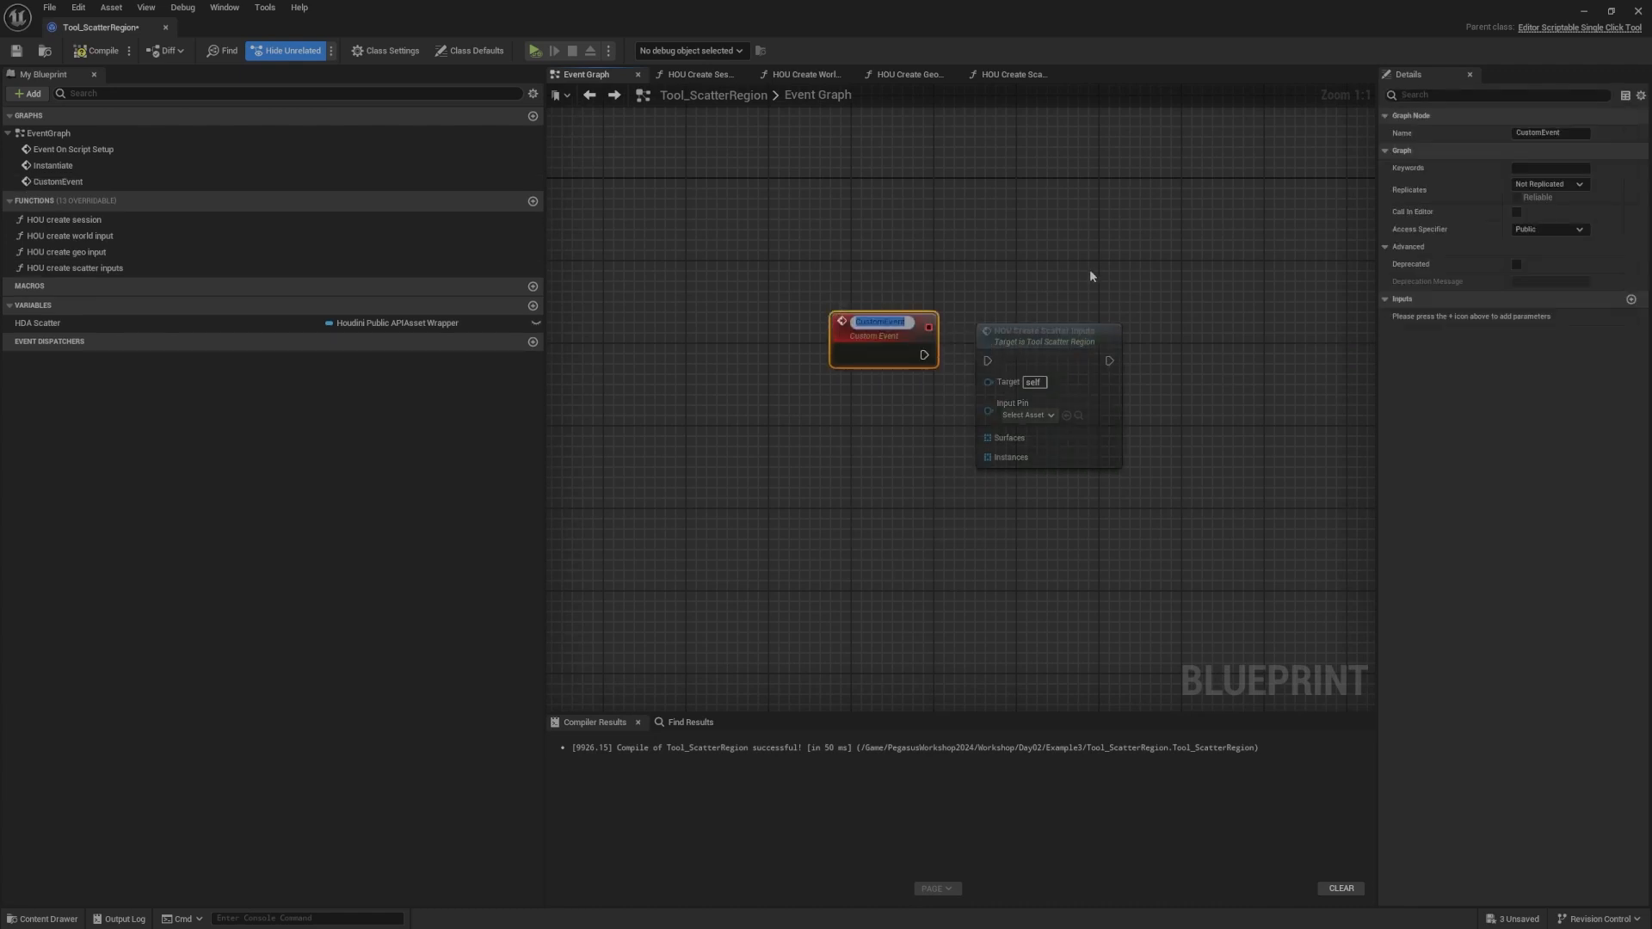
pyautogui.write('P')
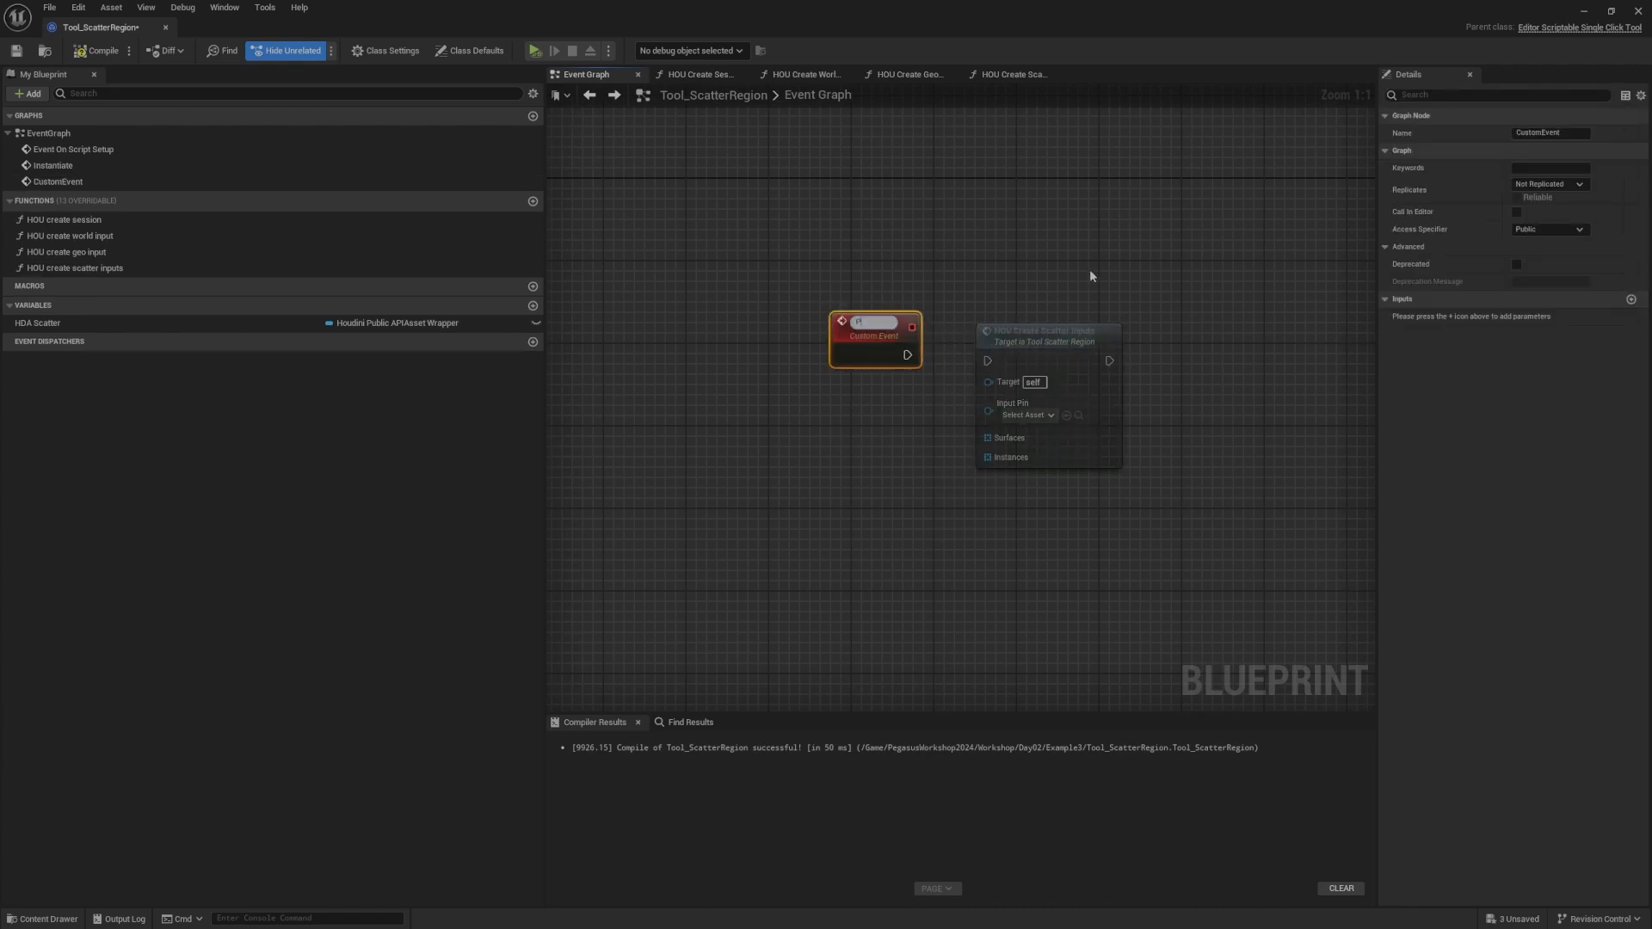
pyautogui.write('rocessInputs')
pyautogui.press('Return')
pyautogui.click(1089, 273)
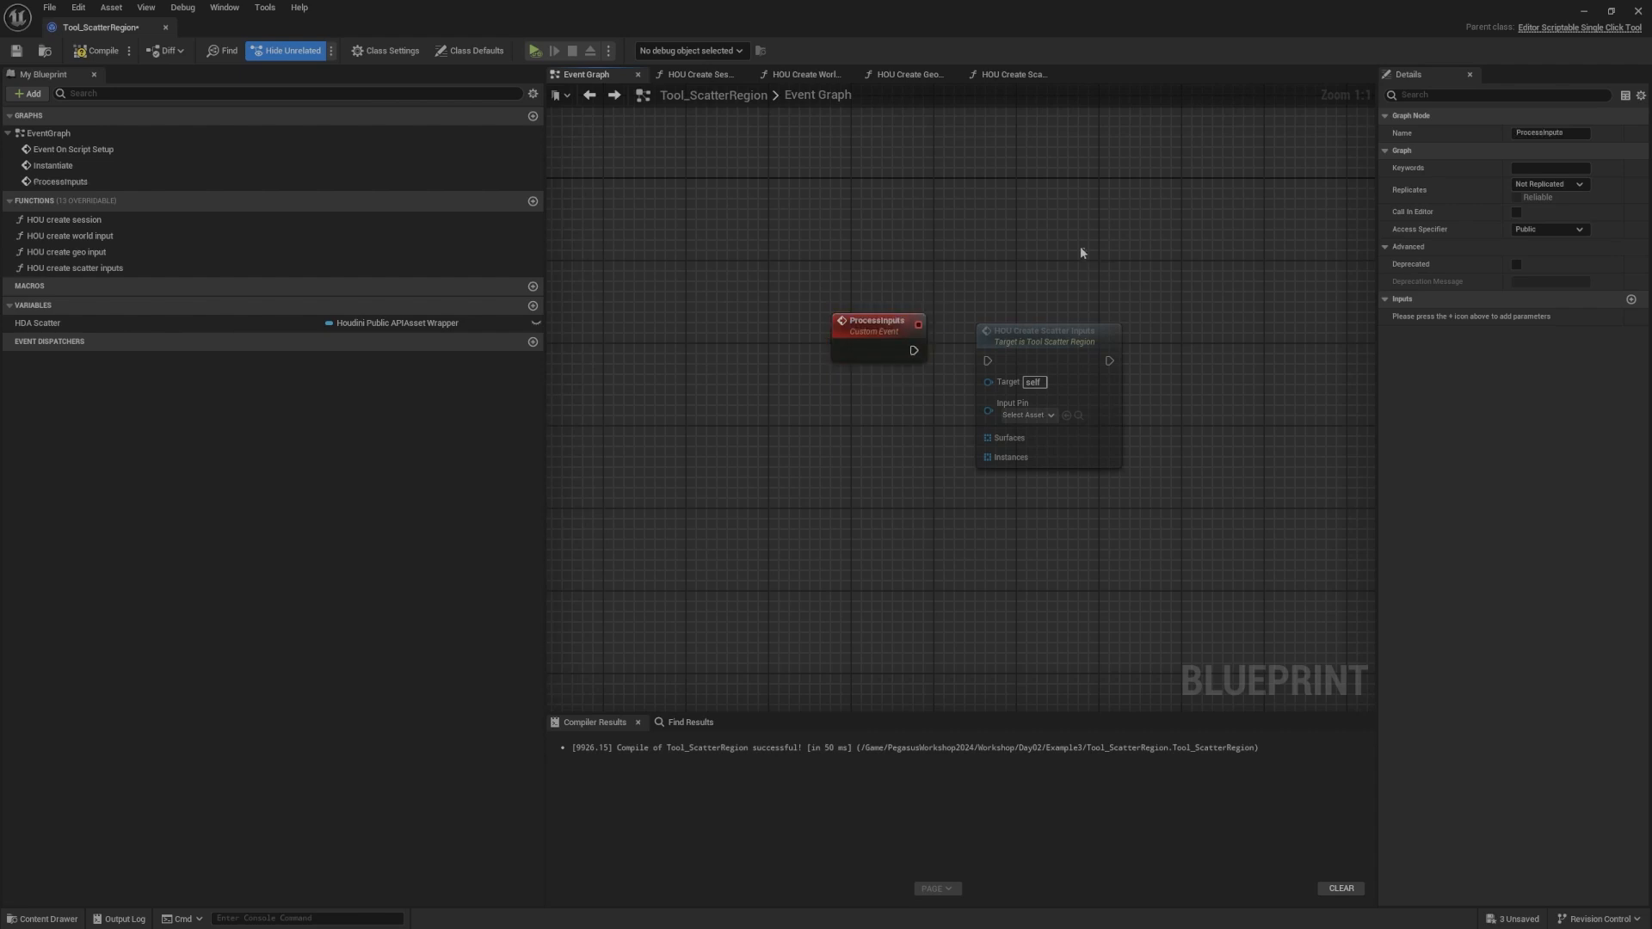
pyautogui.moveTo(876, 339); pyautogui.dragTo(876, 338)
pyautogui.moveTo(876, 338); pyautogui.dragTo(865, 349)
pyautogui.moveTo(921, 278); pyautogui.dragTo(816, 348, button='right')
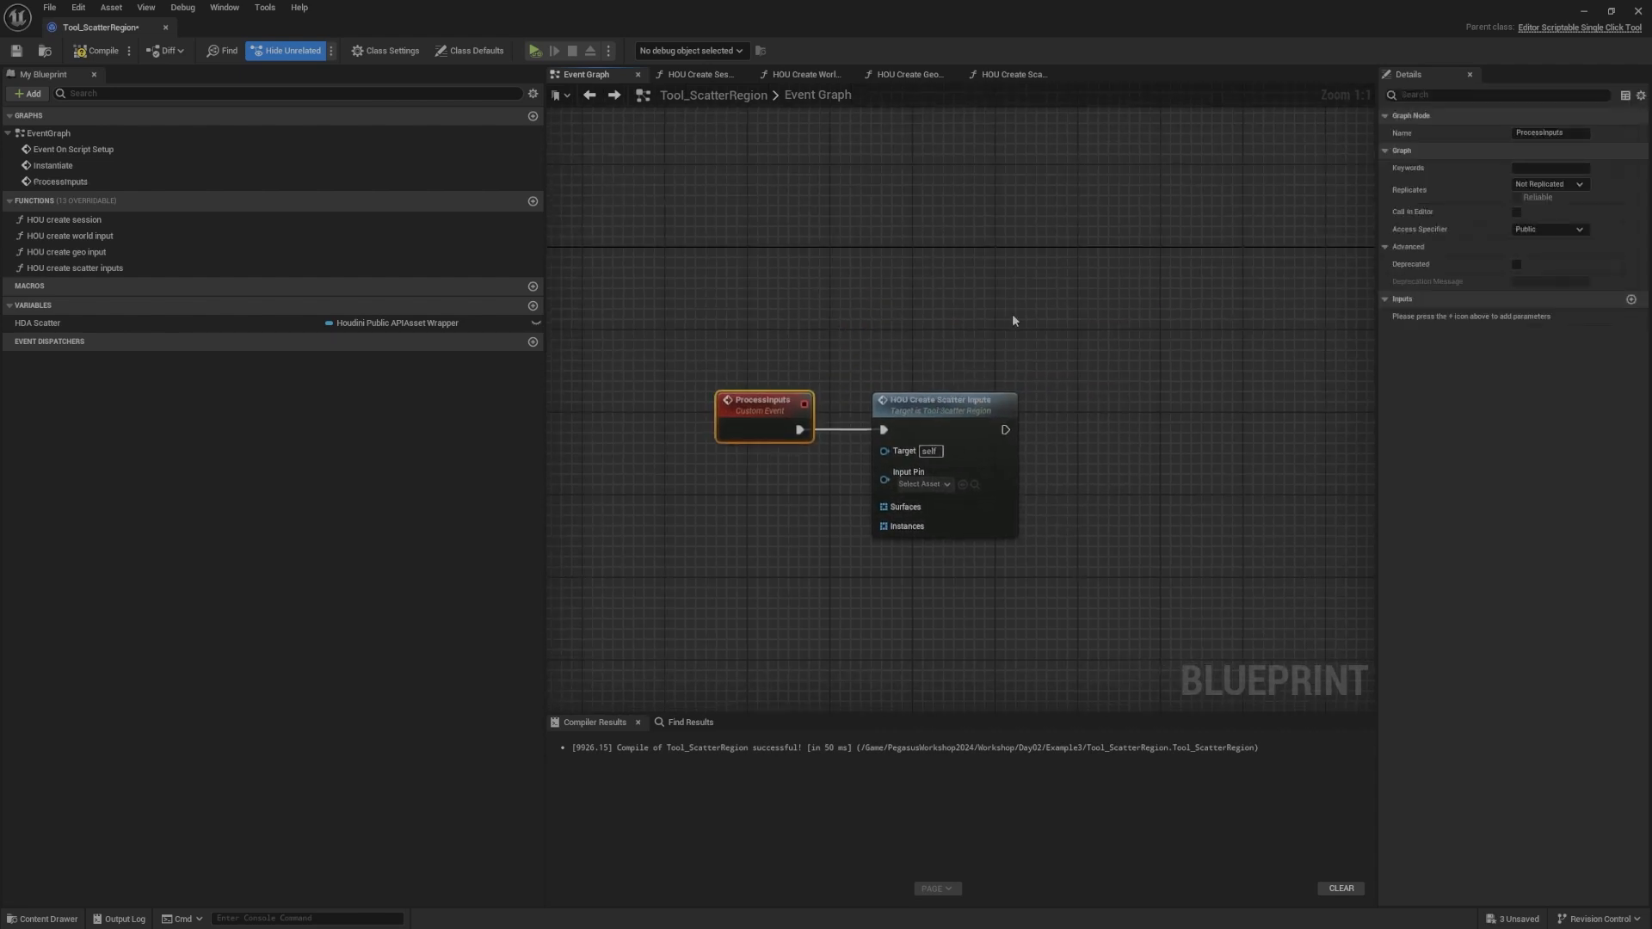
# Step: Add a second custom event named Cook and place it below the ProcessInputs event
pyautogui.rightClick(1016, 316)
pyautogui.write('custo')
pyautogui.press('Return')
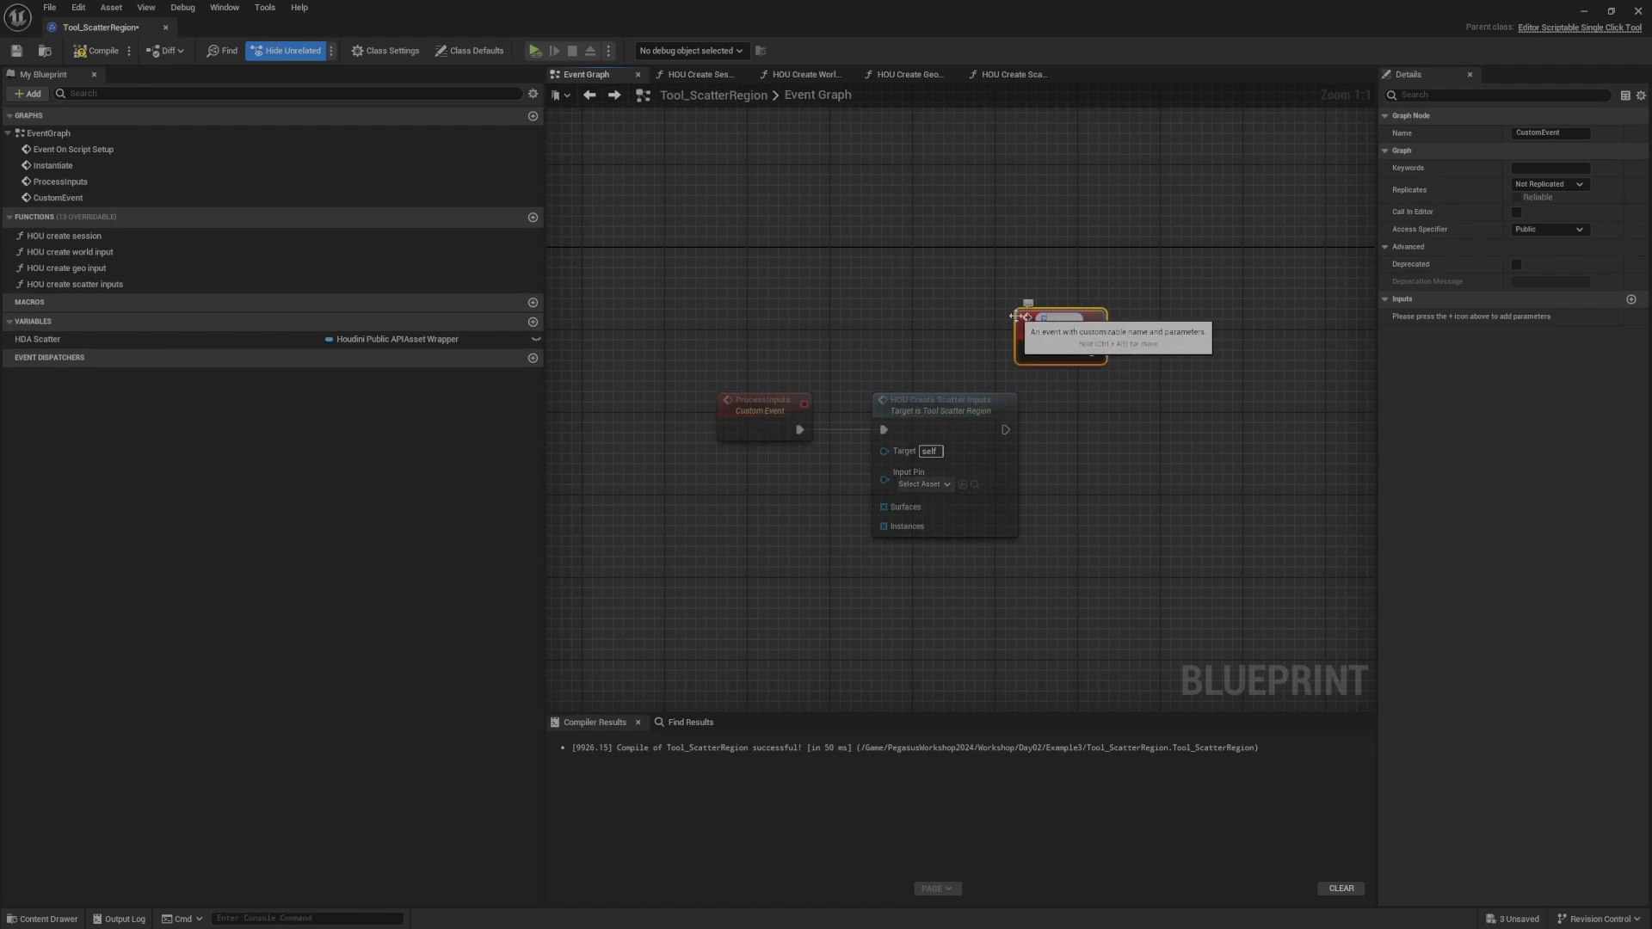
pyautogui.press('Return')
pyautogui.moveTo(890, 314); pyautogui.dragTo(930, 202, button='right')
pyautogui.moveTo(1103, 223); pyautogui.dragTo(809, 387)
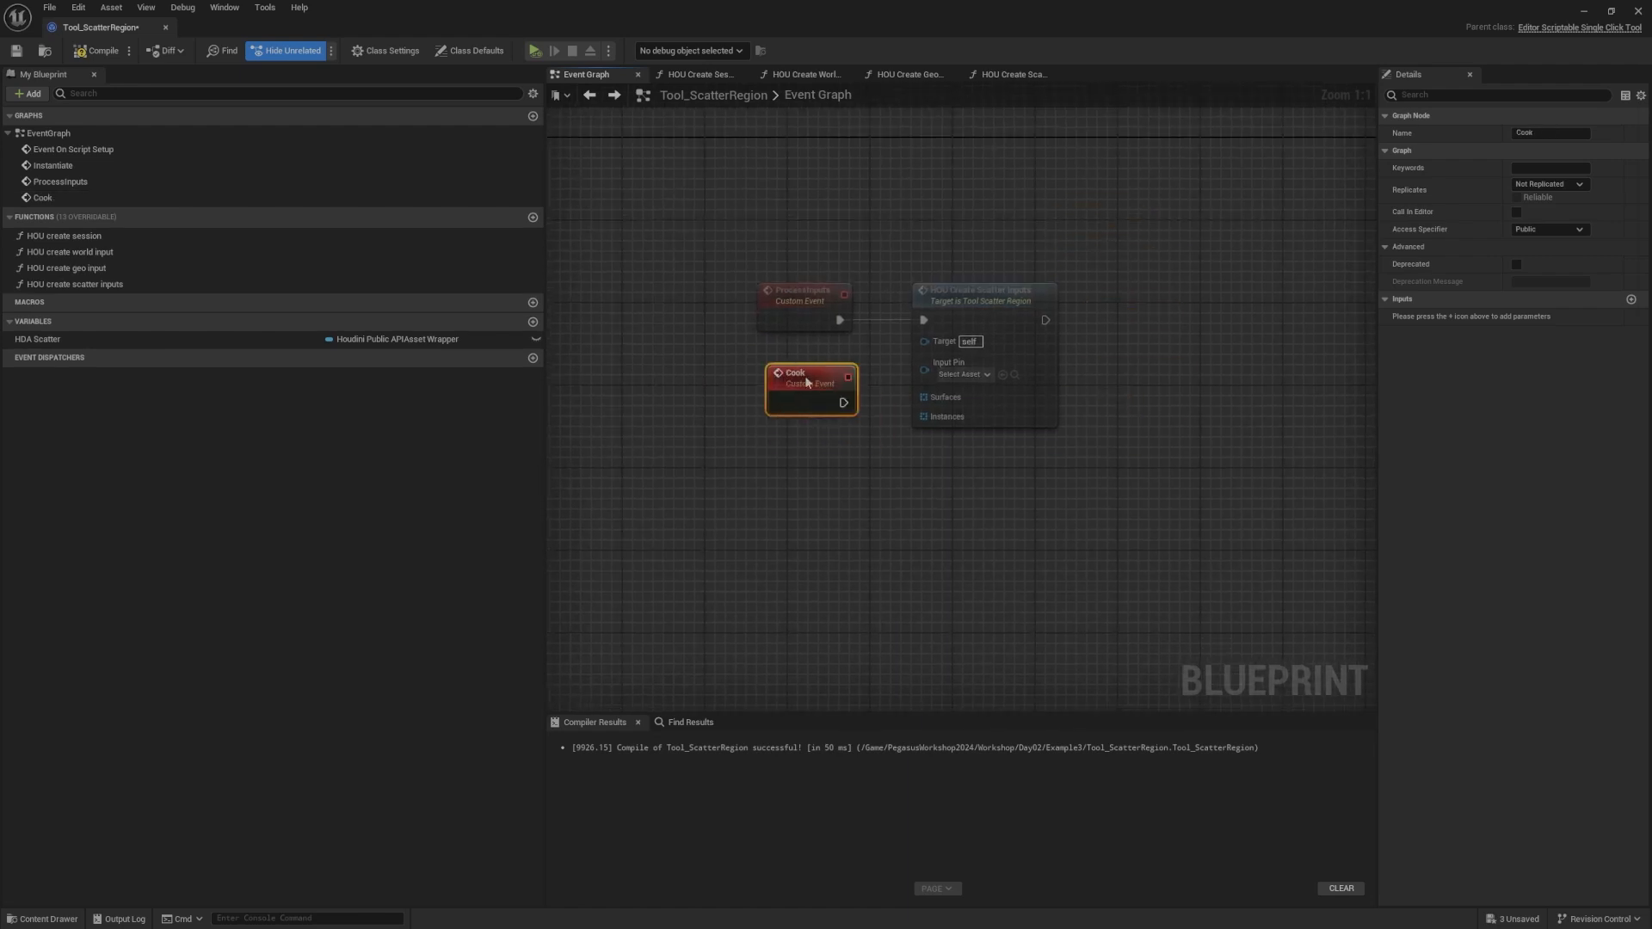
# Step: Move the Cook event past the HOU Create Scatter Inputs node and align it with the ProcessInputs row
pyautogui.moveTo(807, 393); pyautogui.dragTo(867, 514, button='right')
pyautogui.moveTo(867, 514); pyautogui.dragTo(1228, 420)
pyautogui.moveTo(1228, 420); pyautogui.dragTo(1174, 319, button='right')
pyautogui.moveTo(1159, 240); pyautogui.dragTo(781, 436)
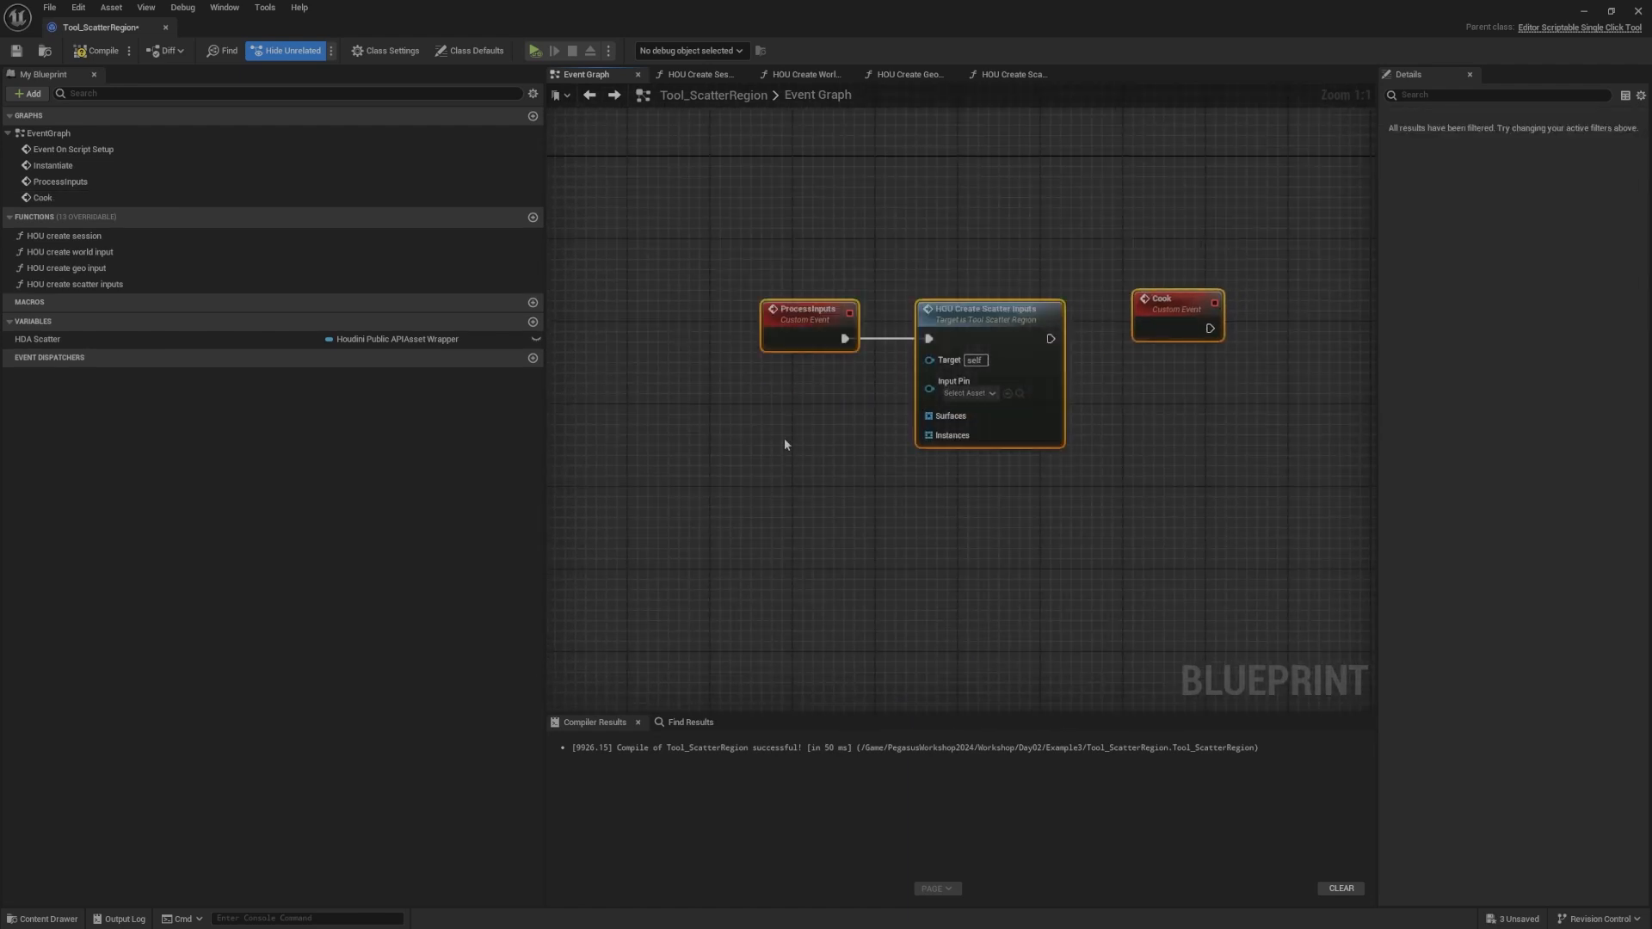
pyautogui.moveTo(783, 437); pyautogui.dragTo(733, 521, button='right')
pyautogui.moveTo(684, 501); pyautogui.dragTo(1145, 331)
pyautogui.moveTo(1018, 393); pyautogui.dragTo(1138, 273, button='right')
pyautogui.moveTo(1110, 252); pyautogui.dragTo(861, 371)
pyautogui.moveTo(1073, 296); pyautogui.dragTo(1030, 296)
pyautogui.moveTo(1067, 286); pyautogui.dragTo(894, 304, button='right')
pyautogui.moveTo(978, 273); pyautogui.dragTo(1034, 317)
pyautogui.moveTo(1034, 315); pyautogui.dragTo(1097, 323)
pyautogui.click(1022, 292)
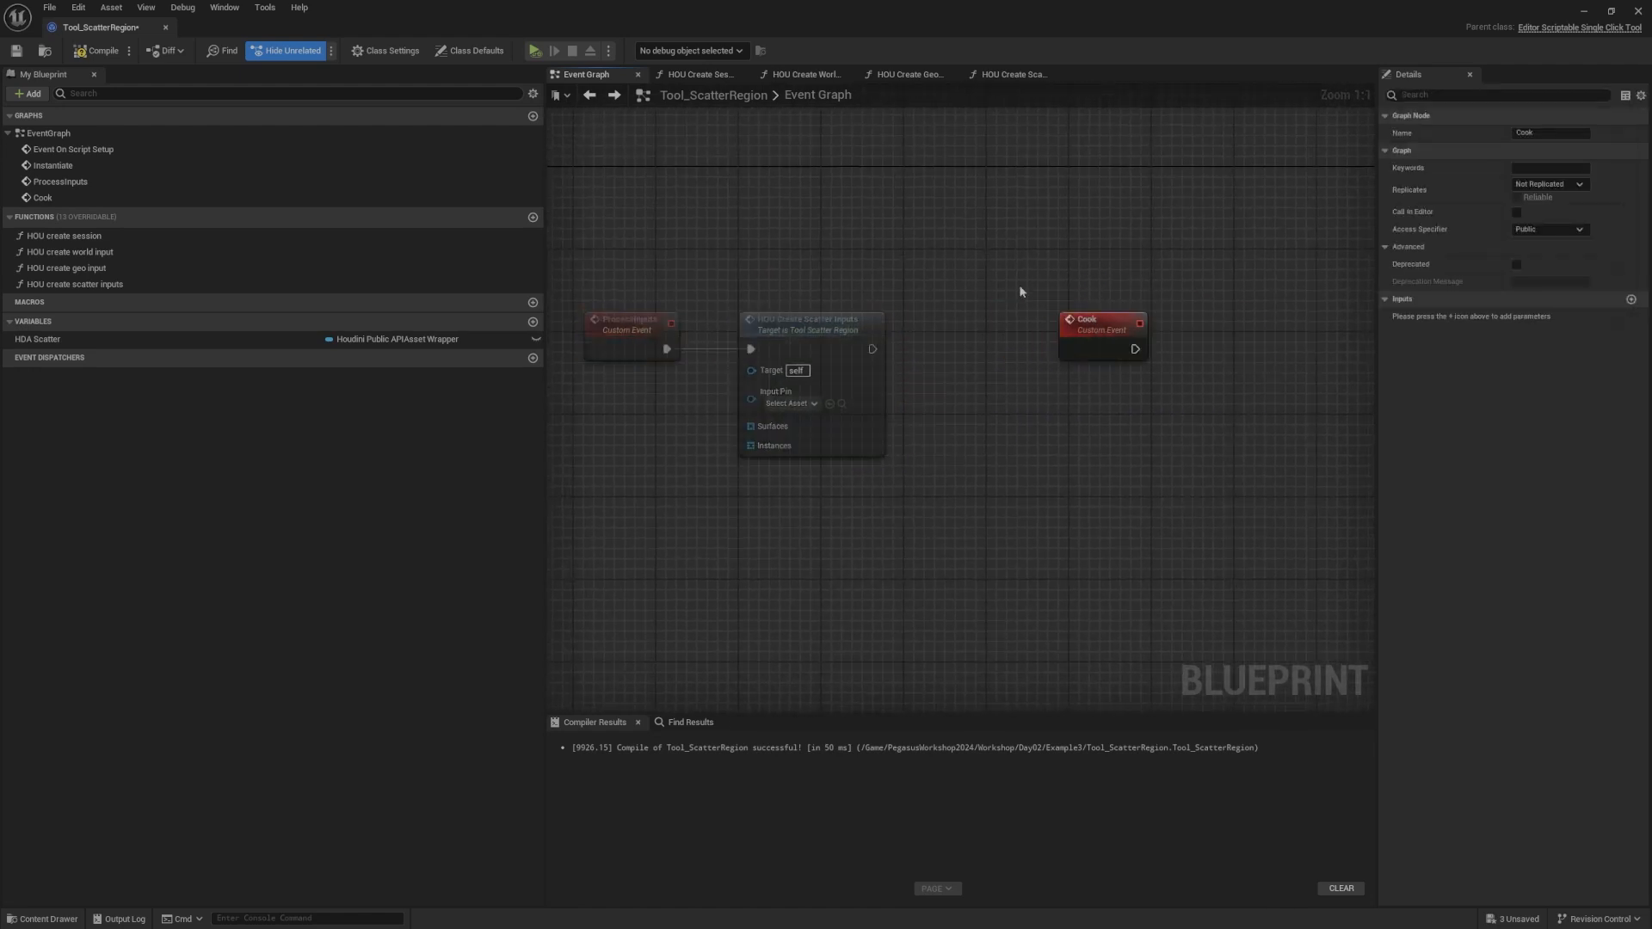
pyautogui.moveTo(1021, 292); pyautogui.dragTo(977, 353, button='right')
pyautogui.moveTo(882, 354); pyautogui.dragTo(993, 351, button='right')
pyautogui.moveTo(1028, 308); pyautogui.dragTo(684, 479)
pyautogui.moveTo(1095, 370); pyautogui.dragTo(867, 395, button='right')
pyautogui.moveTo(987, 383)
pyautogui.mouseDown()
pyautogui.moveTo(963, 304)
pyautogui.moveTo(964, 383)
pyautogui.mouseUp()
pyautogui.moveTo(889, 363); pyautogui.dragTo(956, 335, button='right')
pyautogui.click(1046, 325)
pyautogui.scroll(-2, 956, 335)
pyautogui.moveTo(1009, 345)
pyautogui.mouseDown()
pyautogui.moveTo(1061, 336)
pyautogui.moveTo(978, 349)
pyautogui.mouseUp()
pyautogui.scroll(-4, 1175, 281)
pyautogui.moveTo(881, 335); pyautogui.dragTo(864, 403, button='right')
pyautogui.scroll(6, 864, 402)
# Step: Delete the ProcessInputs event and put the Cook event in its place, connected to HOU Create Scatter Inputs
pyautogui.moveTo(898, 336); pyautogui.dragTo(1019, 409)
pyautogui.moveTo(1020, 408); pyautogui.dragTo(1145, 287, button='right')
pyautogui.click(737, 280)
pyautogui.press('Delete')
pyautogui.moveTo(841, 310); pyautogui.dragTo(906, 393, button='right')
pyautogui.moveTo(1204, 363); pyautogui.dragTo(818, 378)
pyautogui.moveTo(787, 355); pyautogui.dragTo(807, 345)
pyautogui.moveTo(1041, 292); pyautogui.dragTo(1033, 298, button='right')
pyautogui.click(1029, 299)
pyautogui.moveTo(793, 347); pyautogui.dragTo(793, 357)
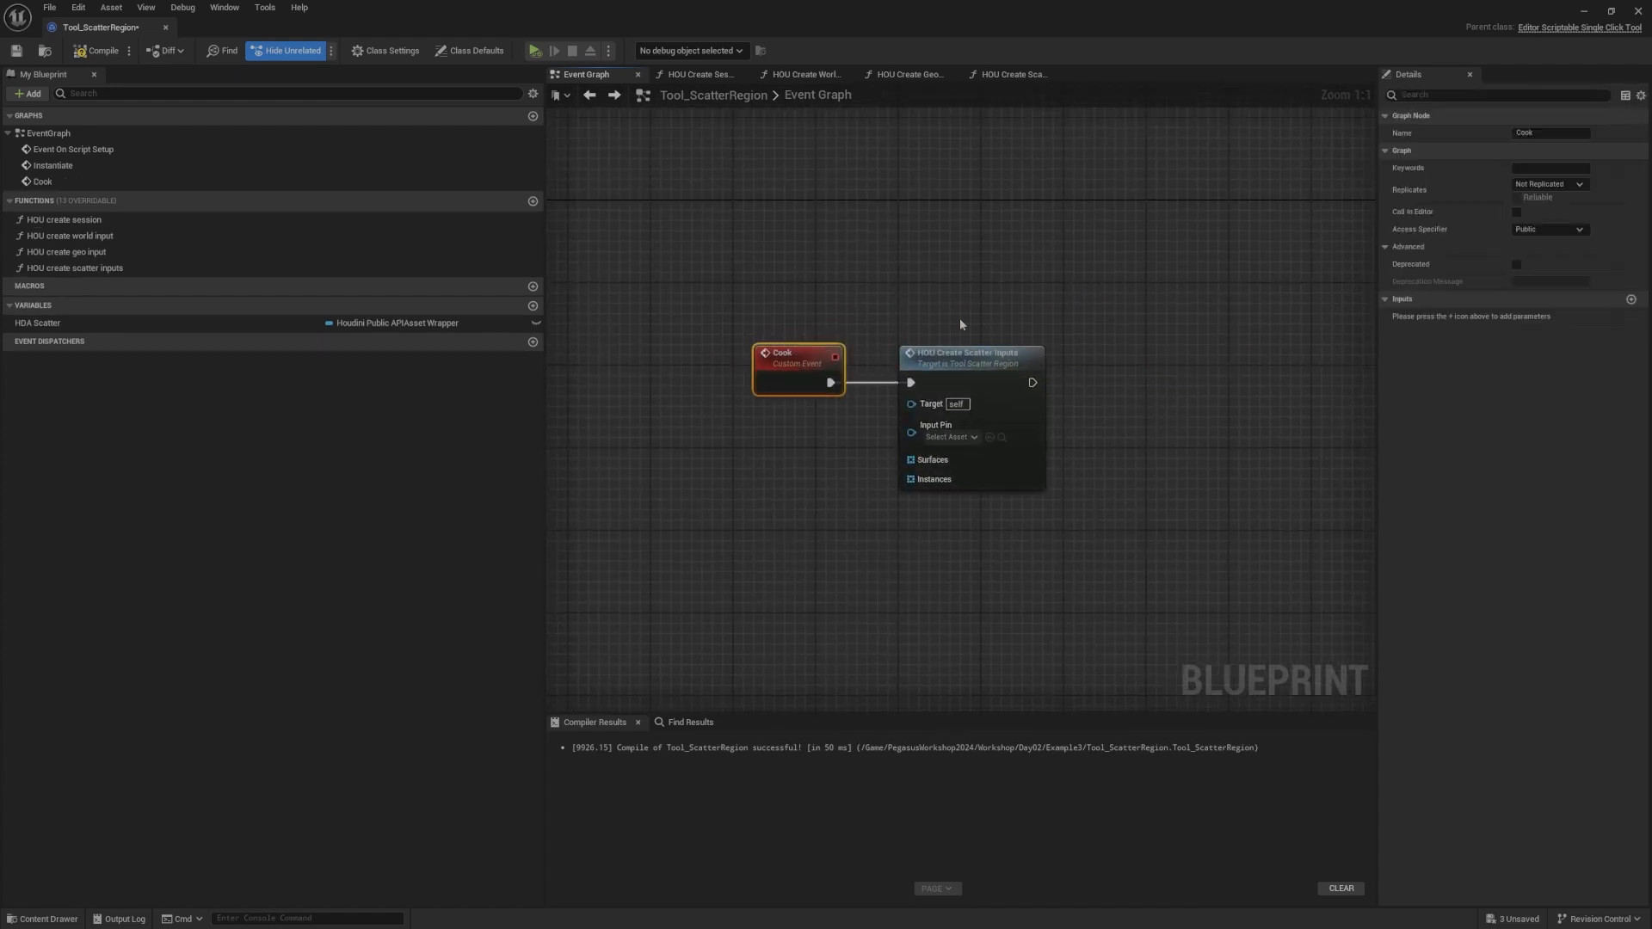
# Step: Add a Delay Until Next Tick node after HOU Create Scatter Inputs and align it with the execution line
pyautogui.moveTo(962, 324); pyautogui.dragTo(862, 319, button='right')
pyautogui.write('delay un')
pyautogui.moveTo(1048, 377)
pyautogui.mouseDown()
pyautogui.moveTo(1012, 357)
pyautogui.moveTo(1042, 359)
pyautogui.mouseUp()
pyautogui.press('Return')
pyautogui.moveTo(1145, 332); pyautogui.dragTo(1079, 344, button='right')
pyautogui.click(1117, 330)
# Step: Add an HDA Scatter getter above the Cook event and connect it to the Input Pin of HOU Create Scatter Inputs
pyautogui.moveTo(118, 327); pyautogui.dragTo(978, 426)
pyautogui.click(1008, 453)
pyautogui.moveTo(1009, 454); pyautogui.dragTo(980, 483, button='right')
pyautogui.moveTo(962, 465); pyautogui.dragTo(643, 322)
pyautogui.moveTo(643, 322); pyautogui.dragTo(828, 309, button='right')
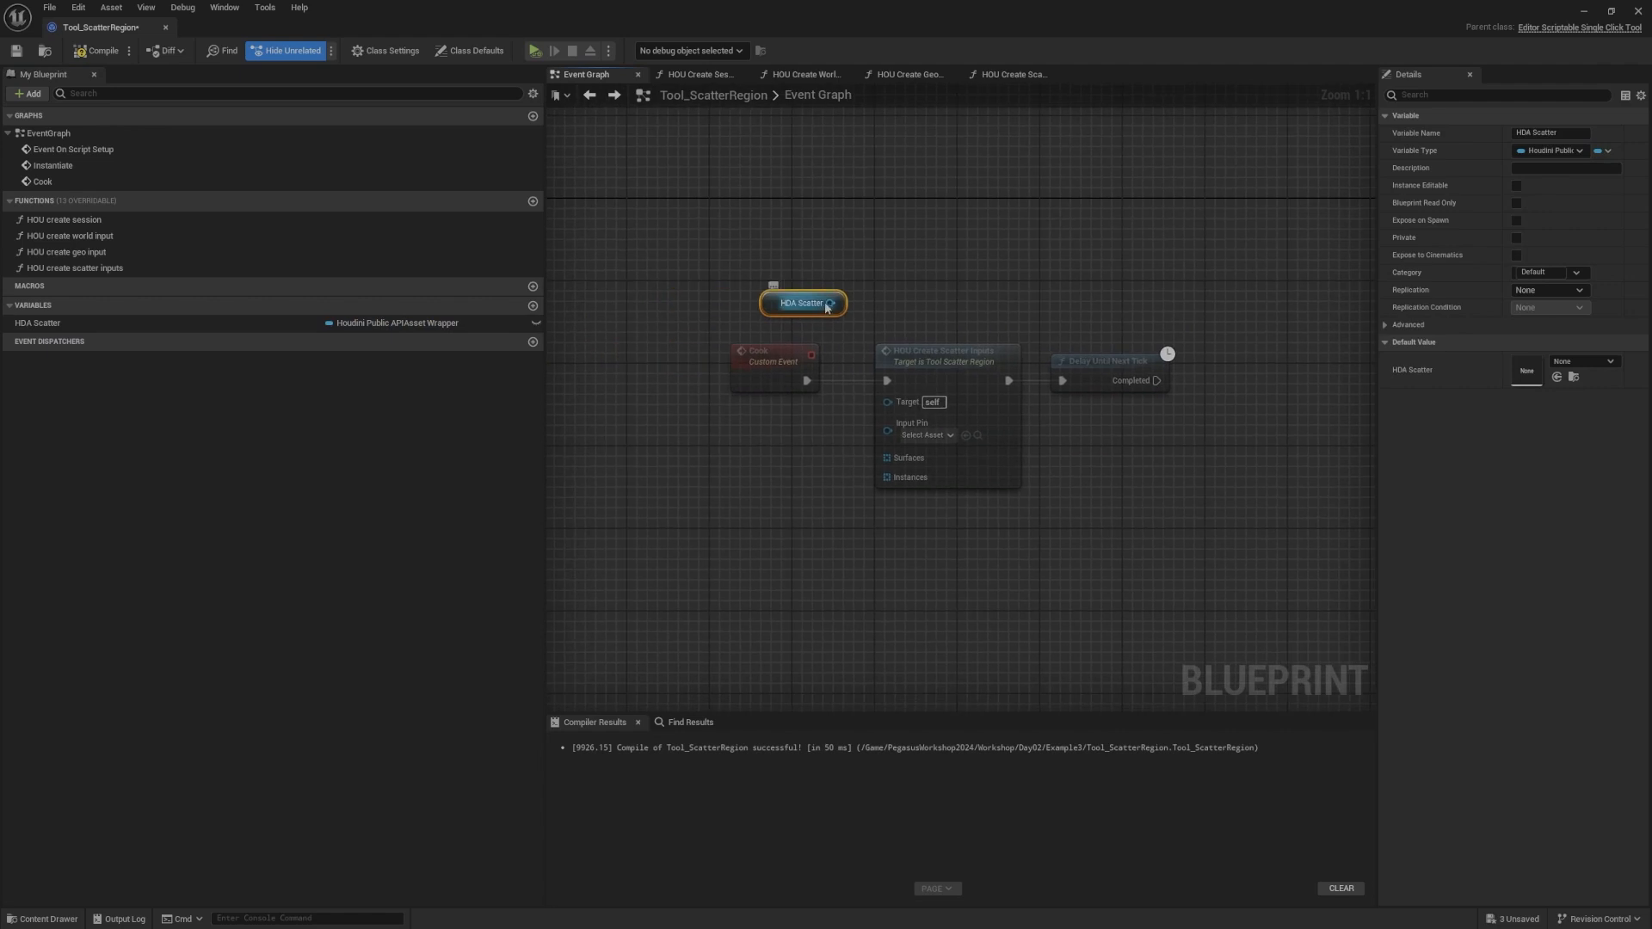
pyautogui.moveTo(907, 437); pyautogui.dragTo(907, 435)
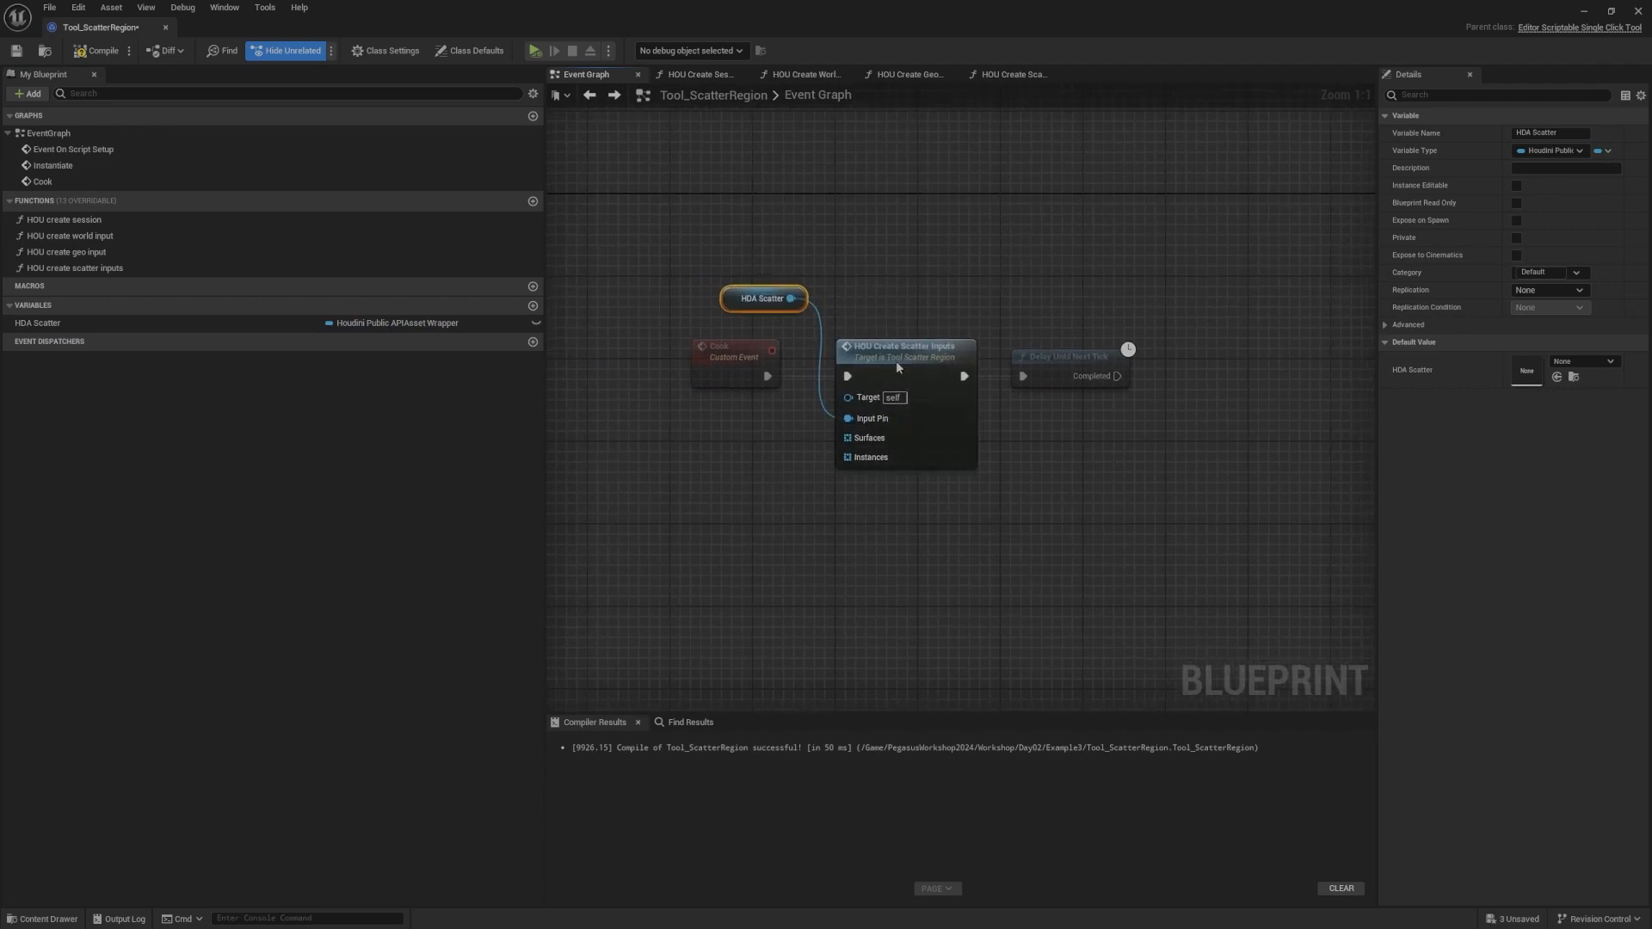
# Step: Rename the InputPin input of HOU Create Scatter Inputs to Wrapper and return to the Event Graph
pyautogui.doubleClick(925, 353)
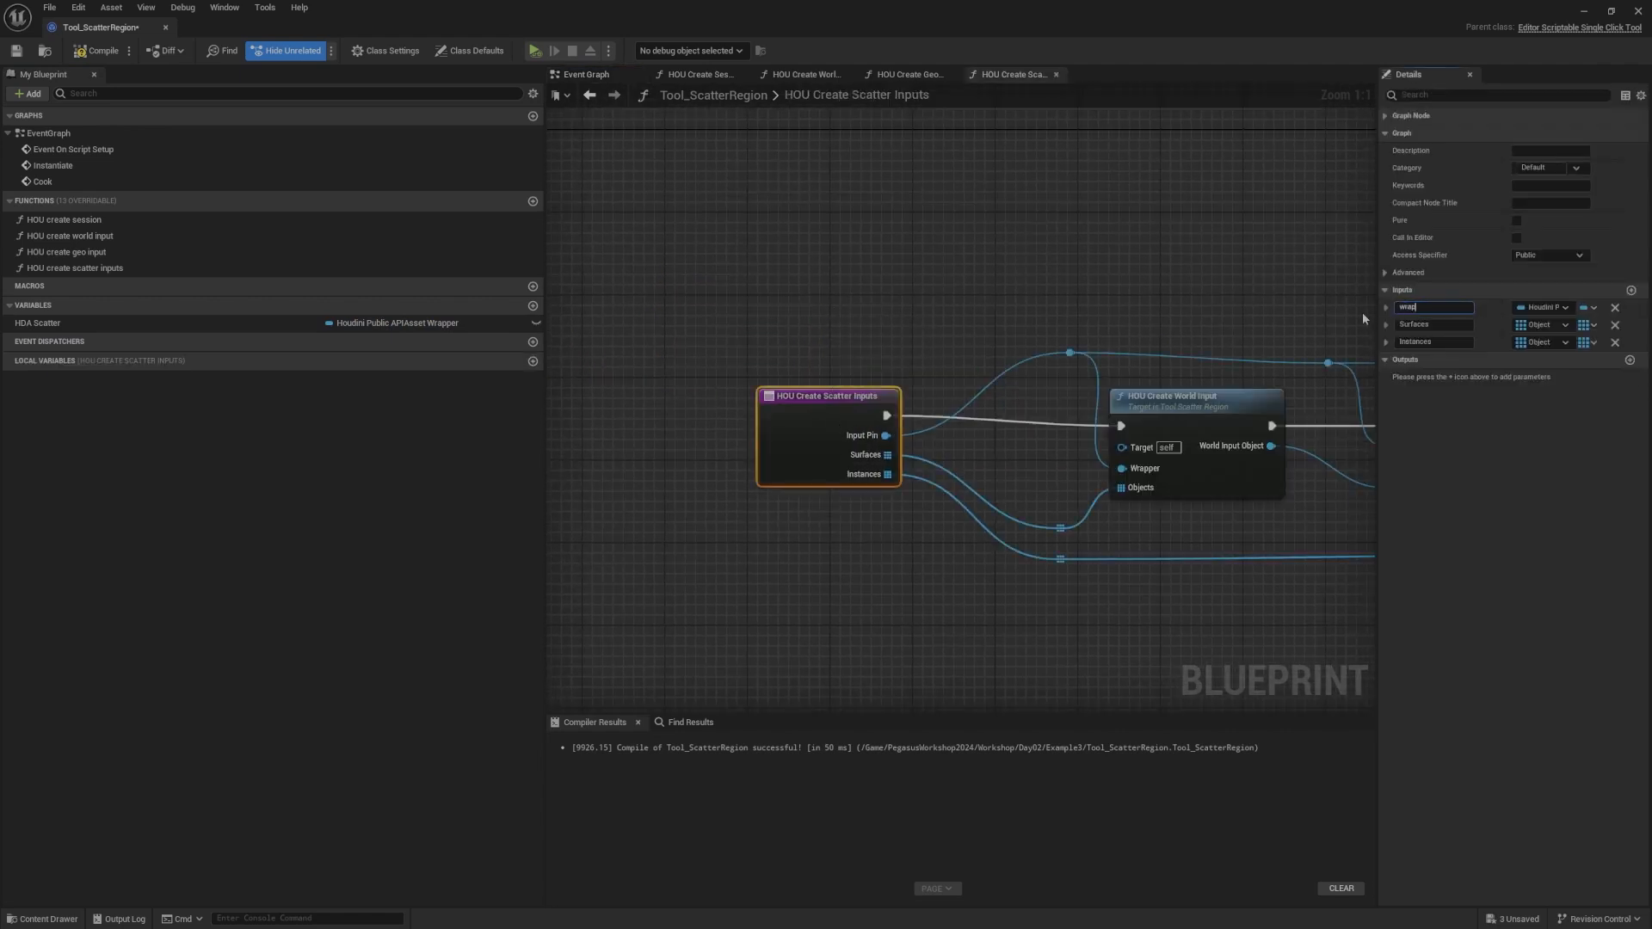
pyautogui.press('Return')
pyautogui.click(586, 74)
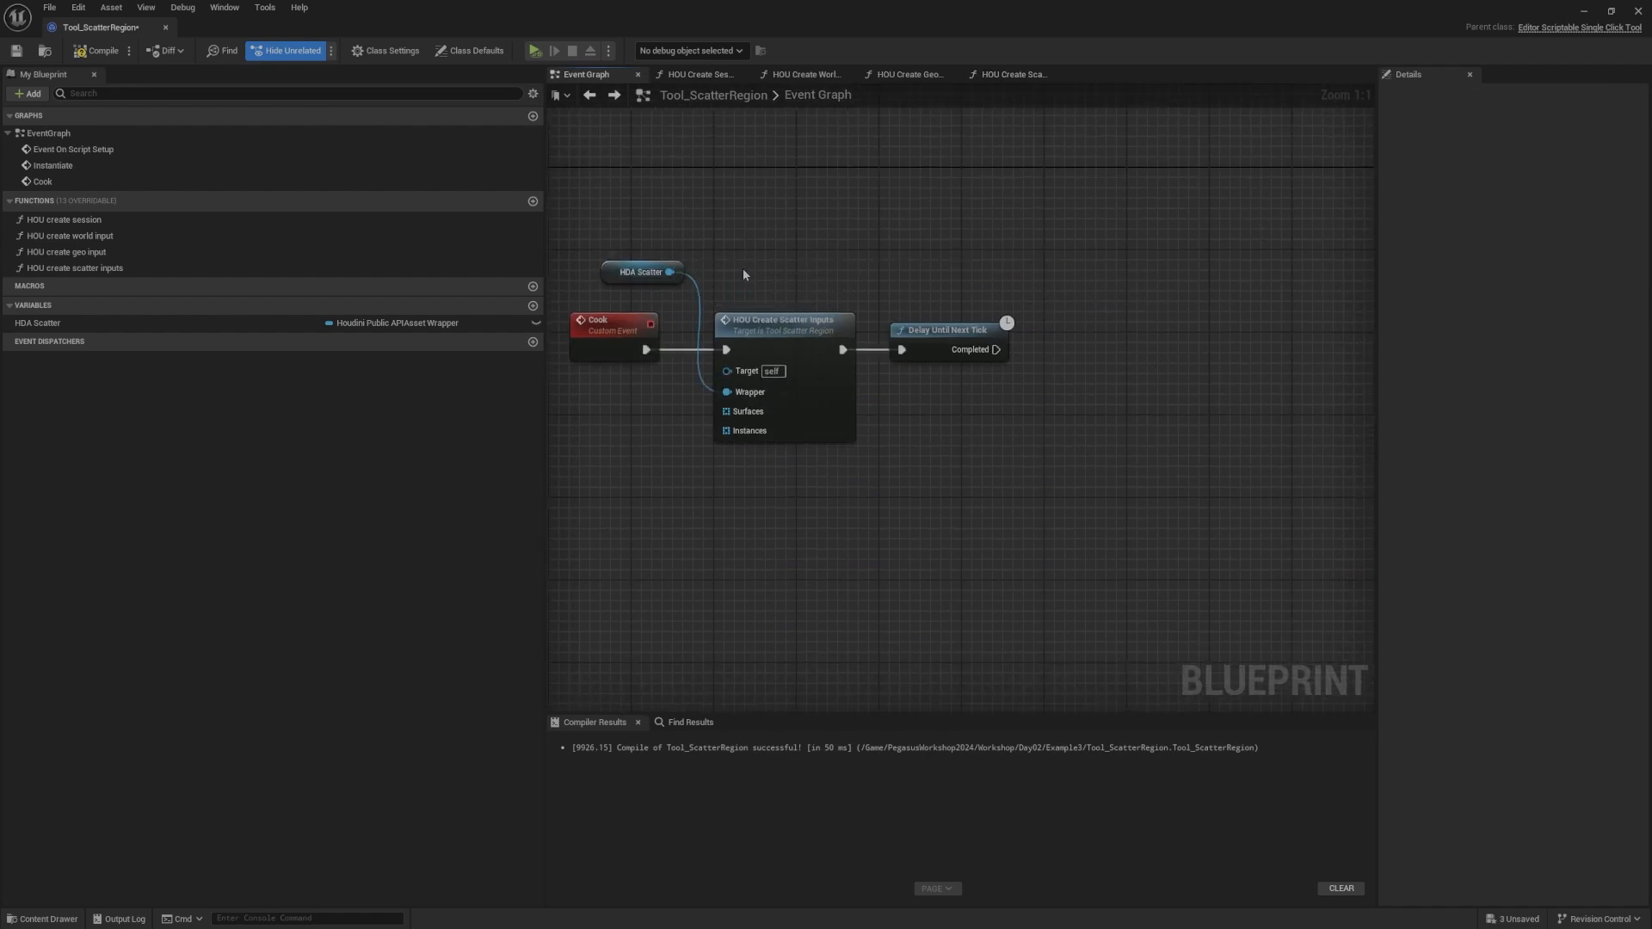
# Step: Shift the HDA Scatter getter away from the Cook event and route its wire to the Wrapper pin through a reroute node
pyautogui.rightClick(954, 268)
pyautogui.moveTo(673, 267); pyautogui.dragTo(881, 239, button='right')
pyautogui.moveTo(836, 246); pyautogui.dragTo(733, 247)
pyautogui.click(817, 250)
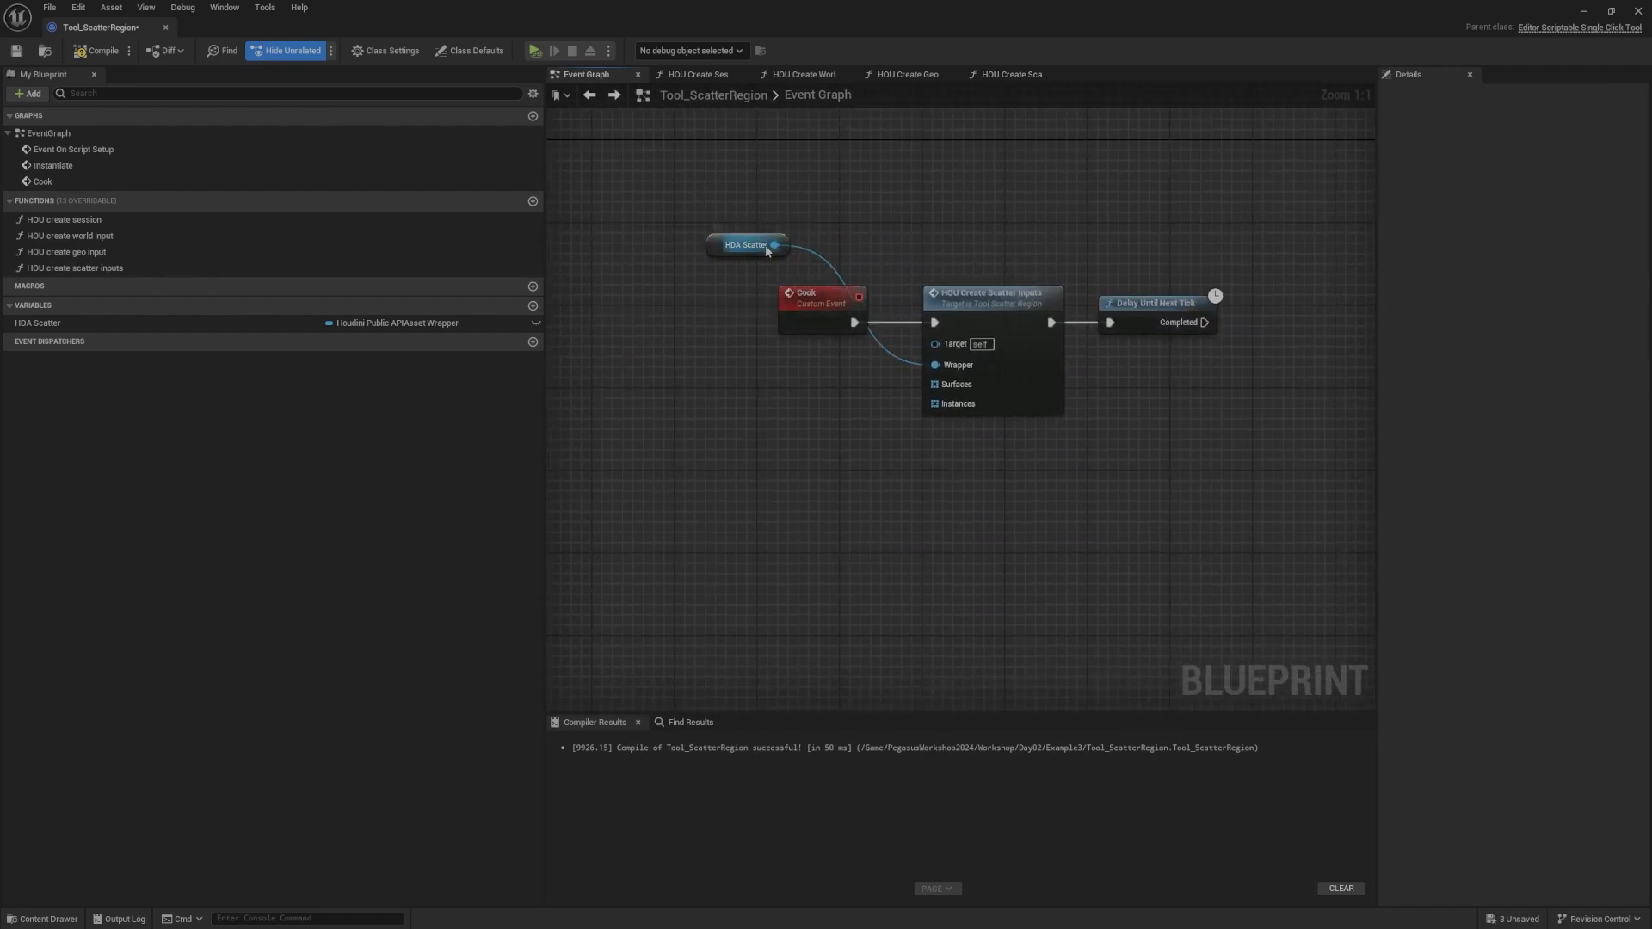
pyautogui.moveTo(901, 249); pyautogui.dragTo(904, 249)
pyautogui.click(901, 261)
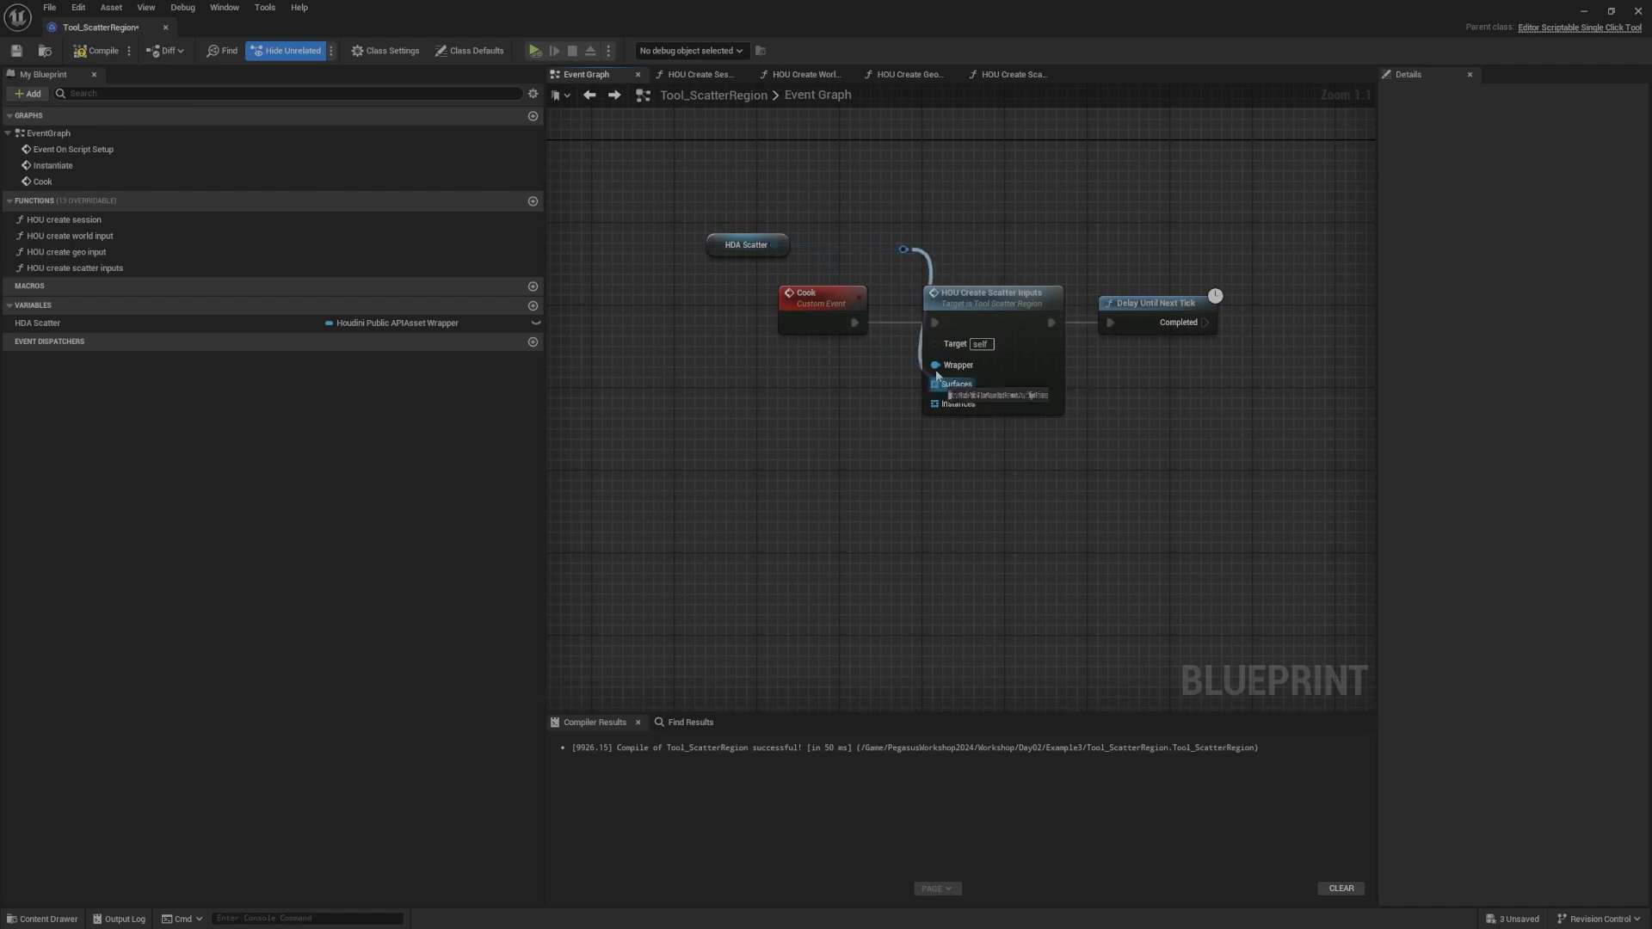
pyautogui.moveTo(936, 376); pyautogui.dragTo(936, 367)
# Step: Extend the HDA Scatter wire with another reroute node, add a Recook node from it, and run it after Delay Until Next Tick
pyautogui.moveTo(958, 234); pyautogui.dragTo(851, 257, button='right')
pyautogui.moveTo(797, 274); pyautogui.dragTo(1218, 280)
pyautogui.moveTo(1187, 309); pyautogui.dragTo(1058, 325, button='right')
pyautogui.click(1059, 322)
pyautogui.moveTo(1080, 289)
pyautogui.mouseDown()
pyautogui.moveTo(1093, 379)
pyautogui.moveTo(1093, 316)
pyautogui.mouseUp()
pyautogui.write('recook')
pyautogui.press('Return')
pyautogui.moveTo(968, 363); pyautogui.dragTo(967, 362)
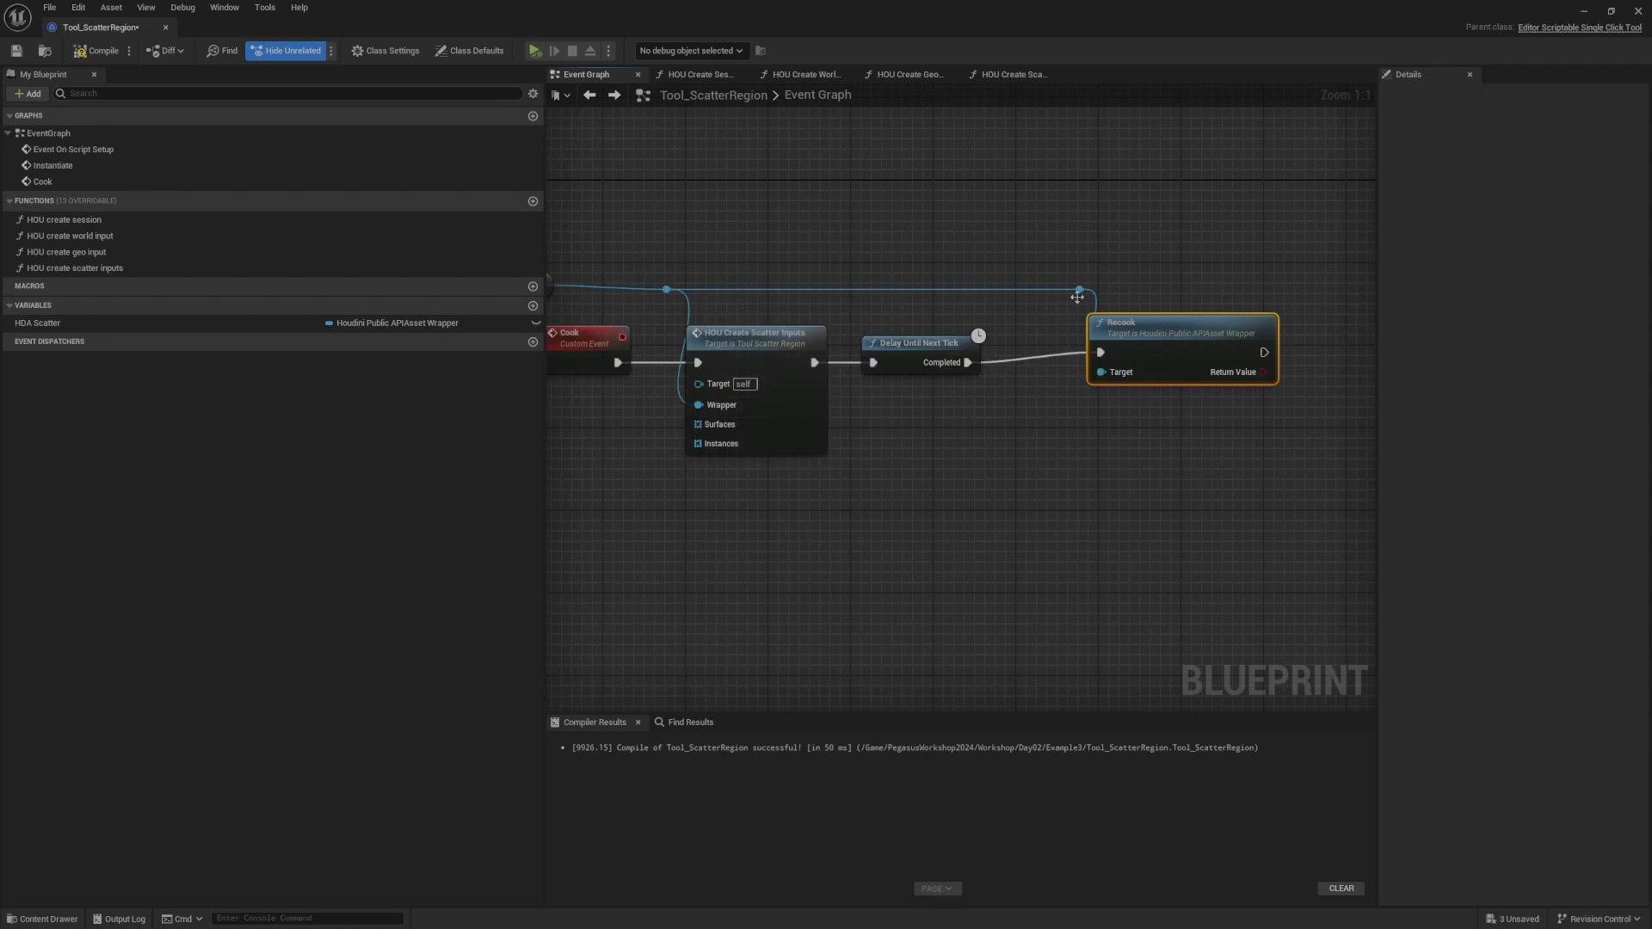
# Step: Move the last reroute node and Recook closer to Delay Until Next Tick and align them in the Cook chain
pyautogui.moveTo(1079, 291); pyautogui.dragTo(1007, 291)
pyautogui.moveTo(1135, 321); pyautogui.dragTo(1116, 331)
pyautogui.click(1140, 298)
pyautogui.moveTo(1140, 299); pyautogui.dragTo(1173, 331, button='right')
pyautogui.moveTo(1194, 370); pyautogui.dragTo(1153, 370)
pyautogui.moveTo(680, 431); pyautogui.dragTo(816, 382, button='right')
pyautogui.moveTo(639, 255); pyautogui.dragTo(941, 429)
pyautogui.moveTo(1315, 447); pyautogui.dragTo(1032, 447, button='right')
pyautogui.click(1033, 447)
pyautogui.moveTo(1033, 447); pyautogui.dragTo(883, 258)
pyautogui.moveTo(829, 271); pyautogui.dragTo(1034, 271, button='right')
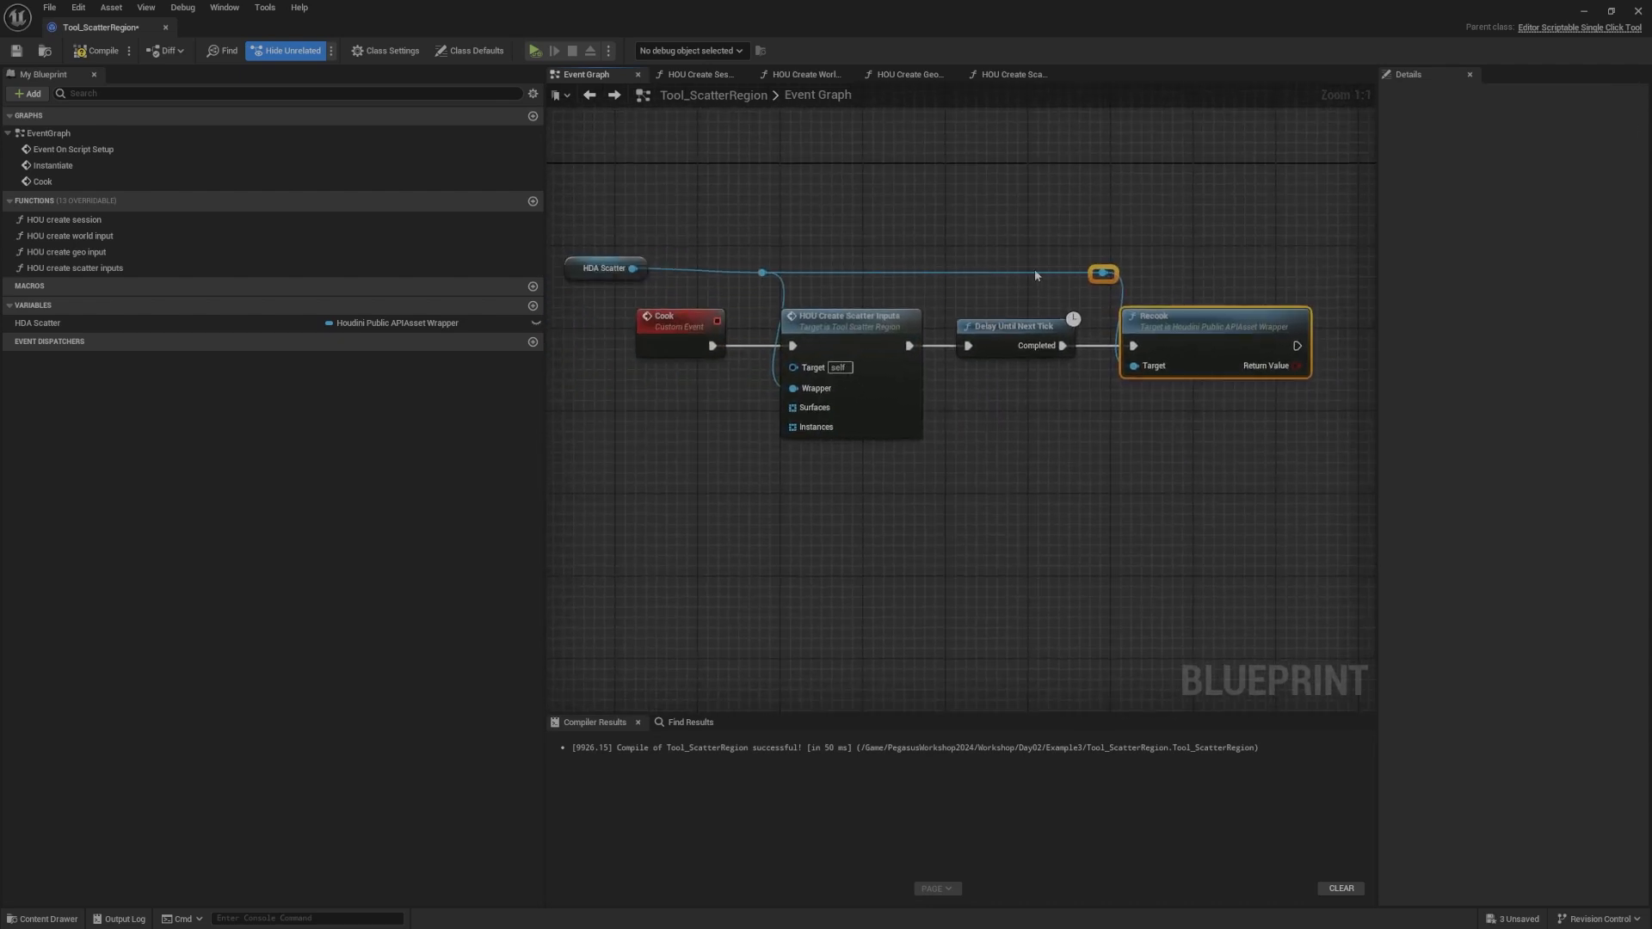
pyautogui.click(1034, 271)
pyautogui.moveTo(885, 354); pyautogui.dragTo(956, 360, button='right')
pyautogui.moveTo(824, 463); pyautogui.dragTo(869, 403, button='right')
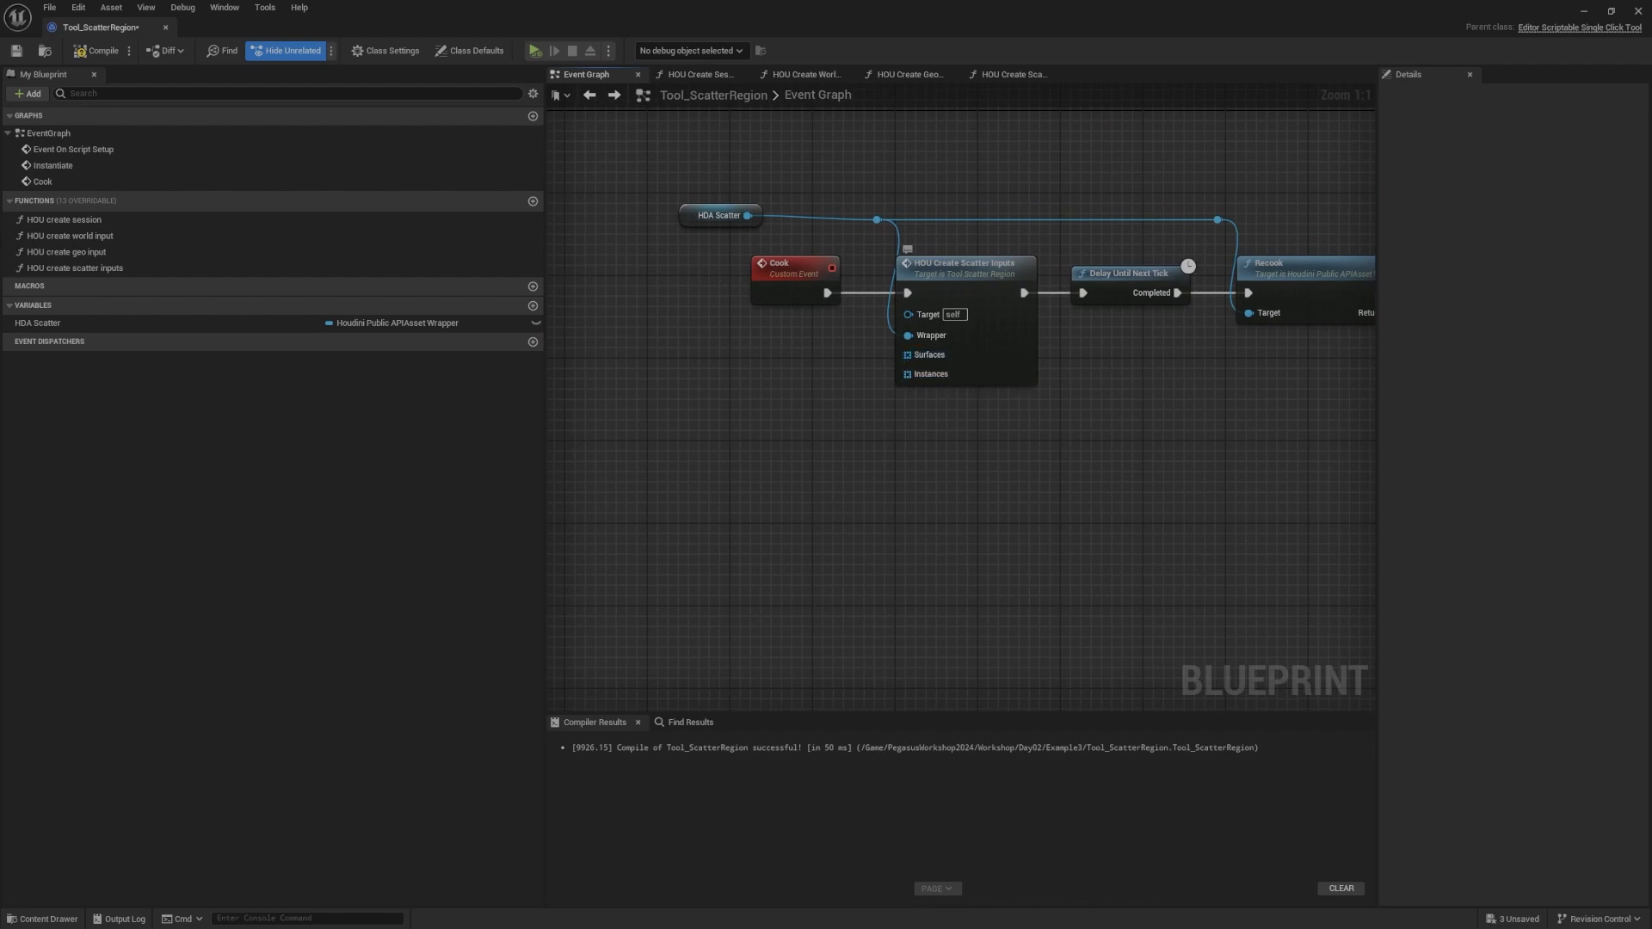
pyautogui.moveTo(874, 345); pyautogui.dragTo(867, 394, button='right')
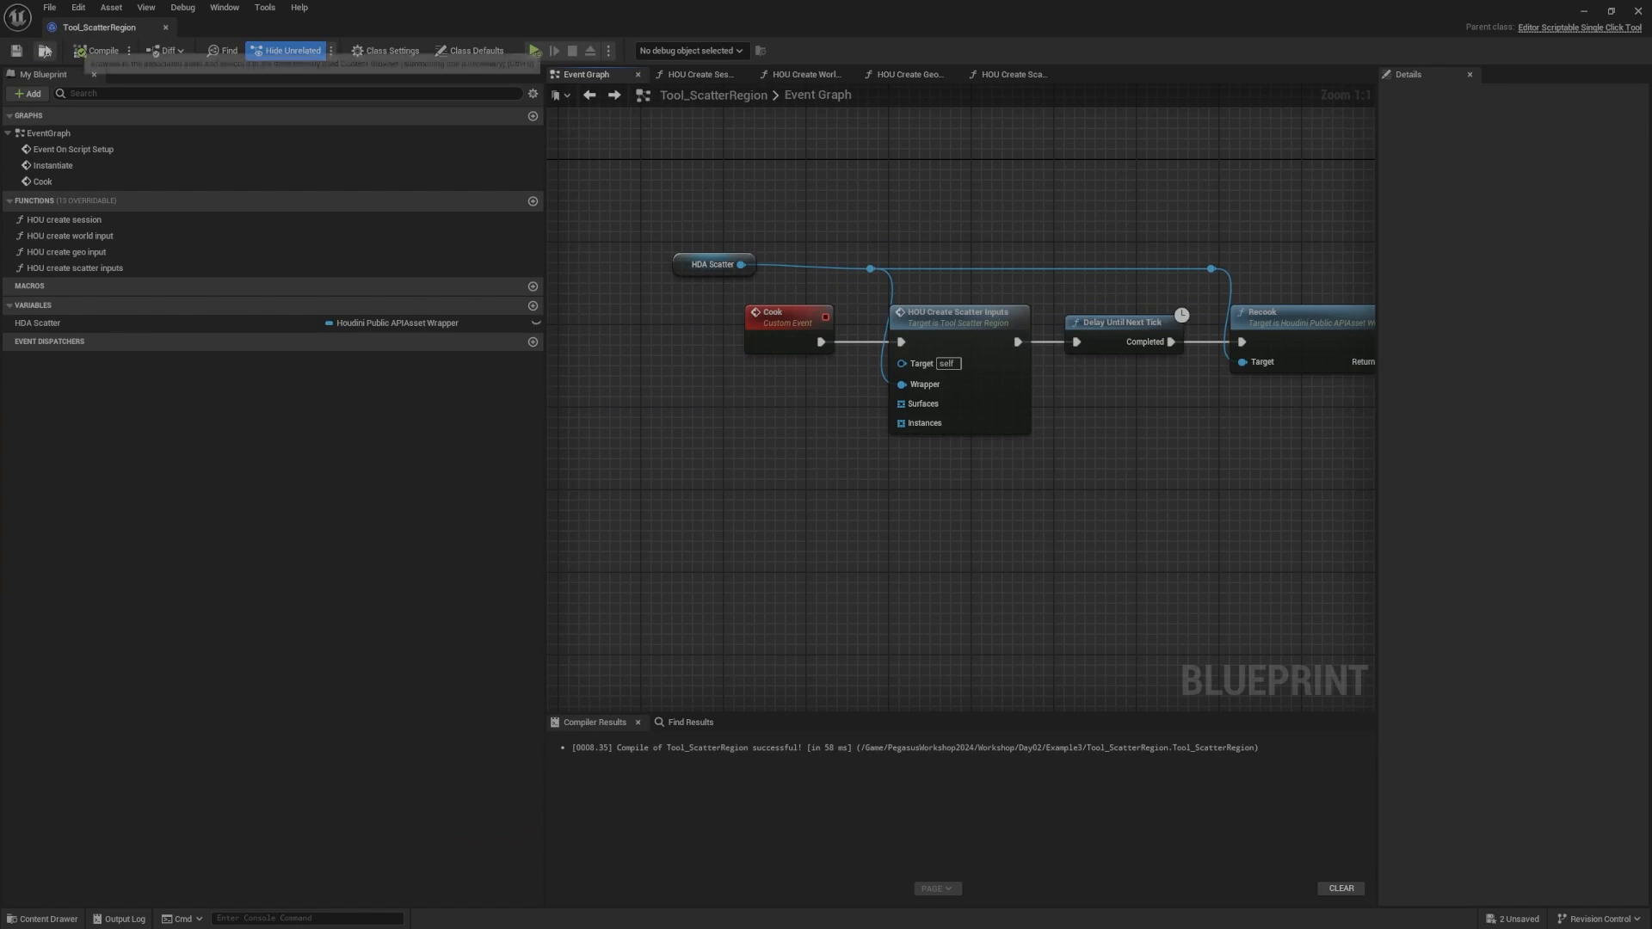
# Step: Switch to the level editor and create a Blueprint class in Example3 with EditorScriptableInteractiveToolPropertySet as its parent
pyautogui.click(1584, 12)
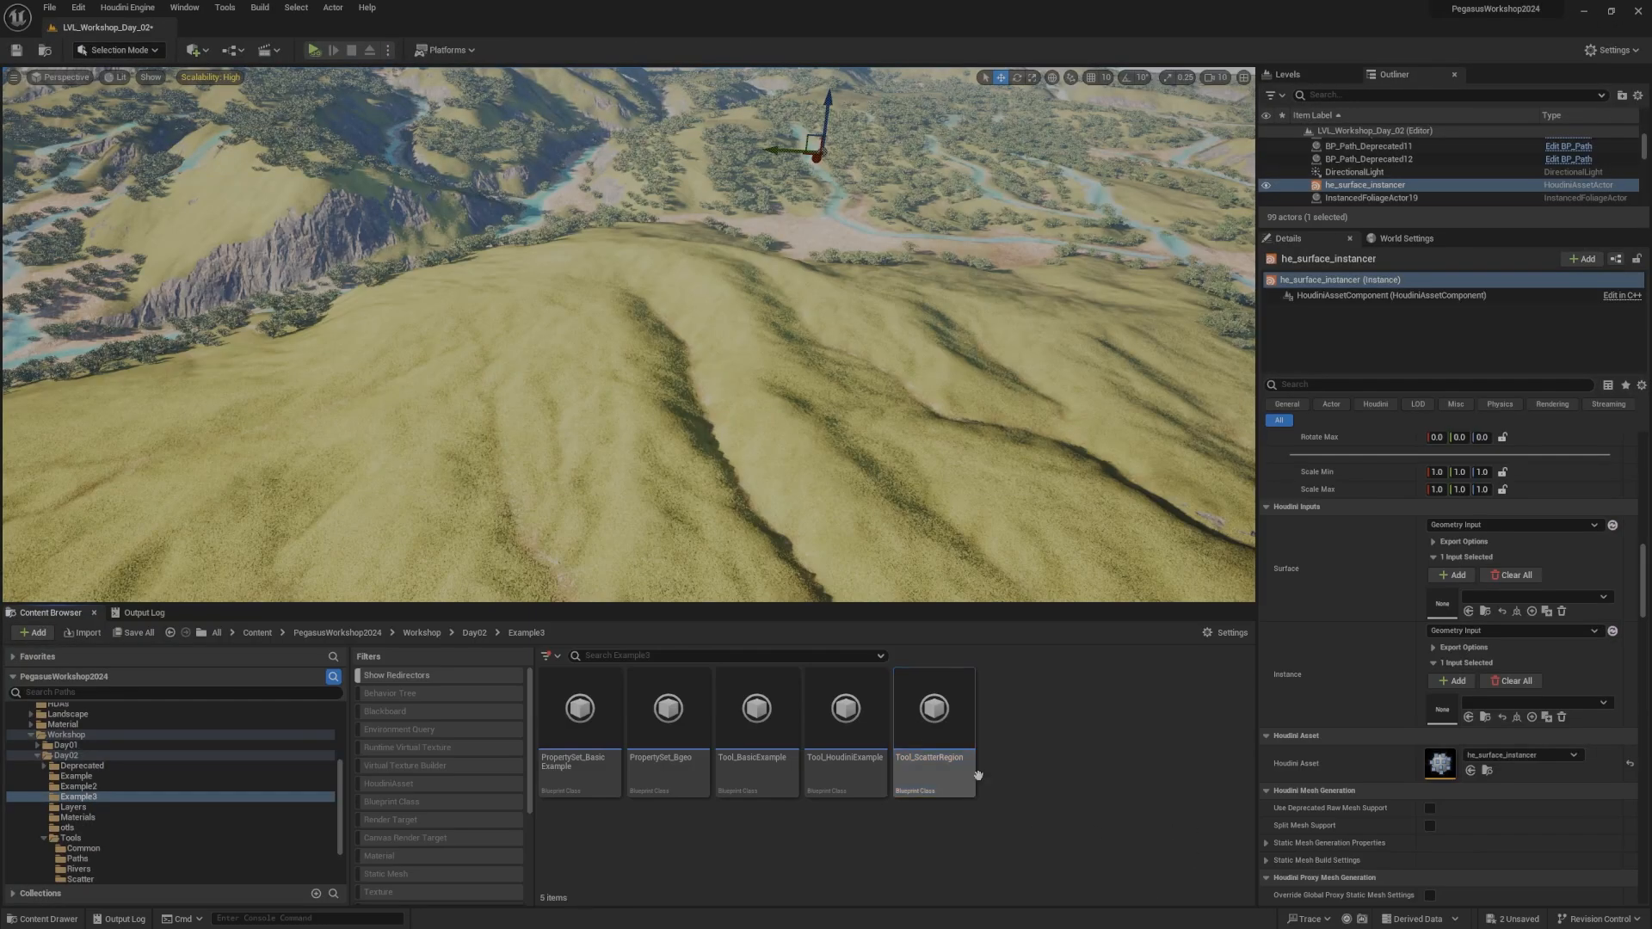
pyautogui.rightClick(1036, 731)
pyautogui.click(1105, 346)
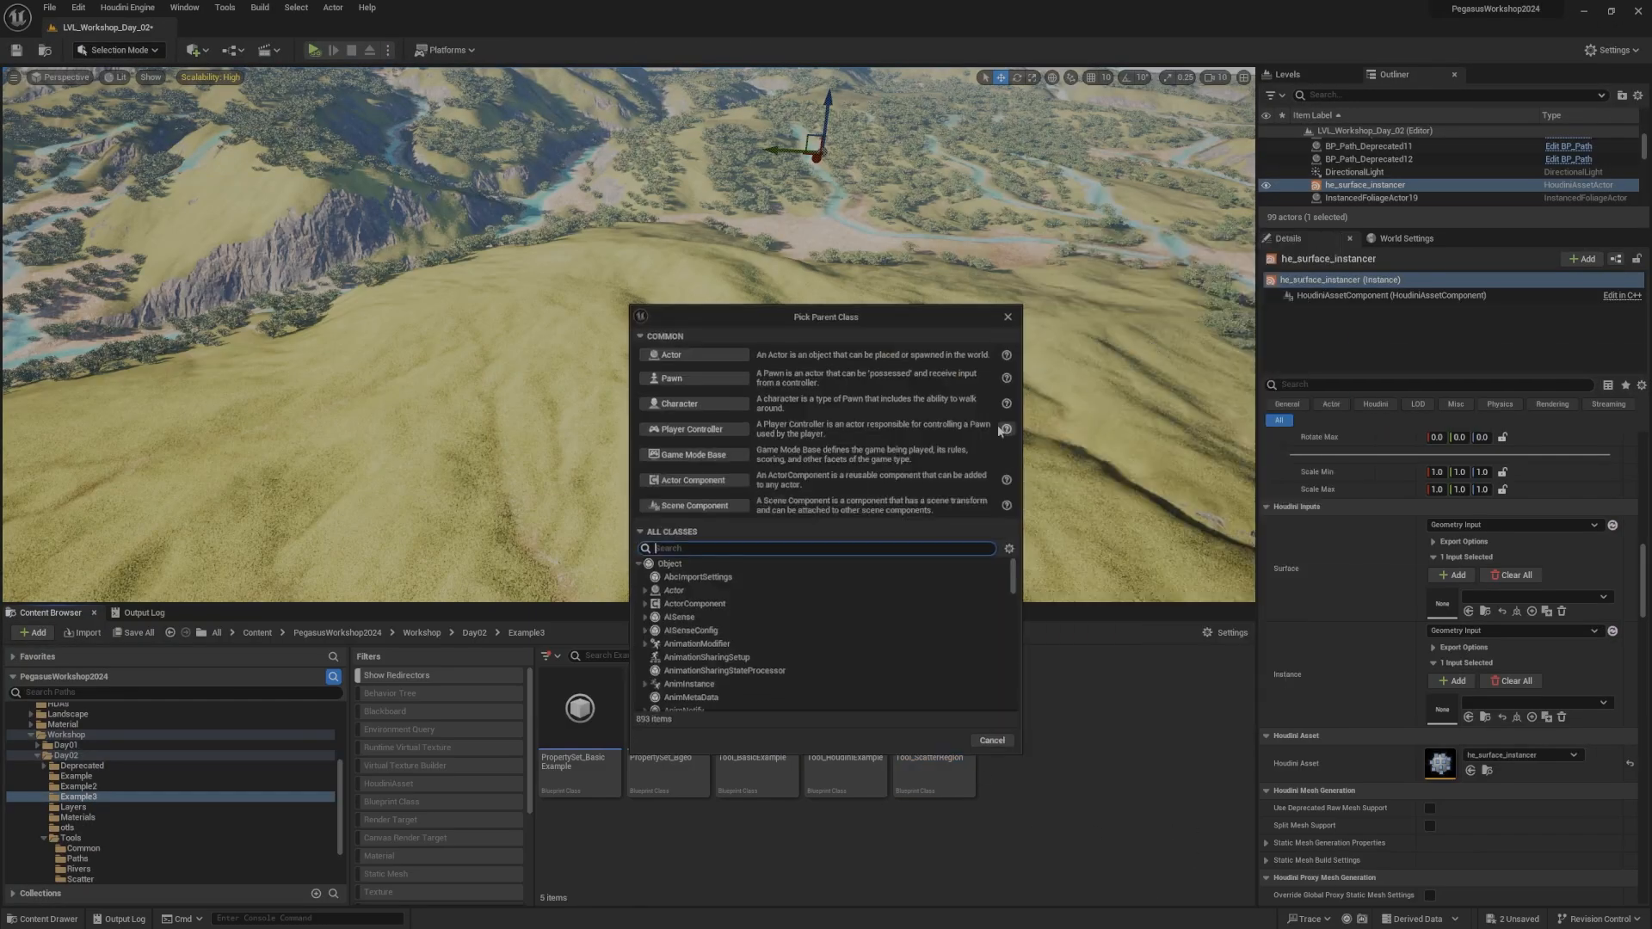
pyautogui.write('propertyse')
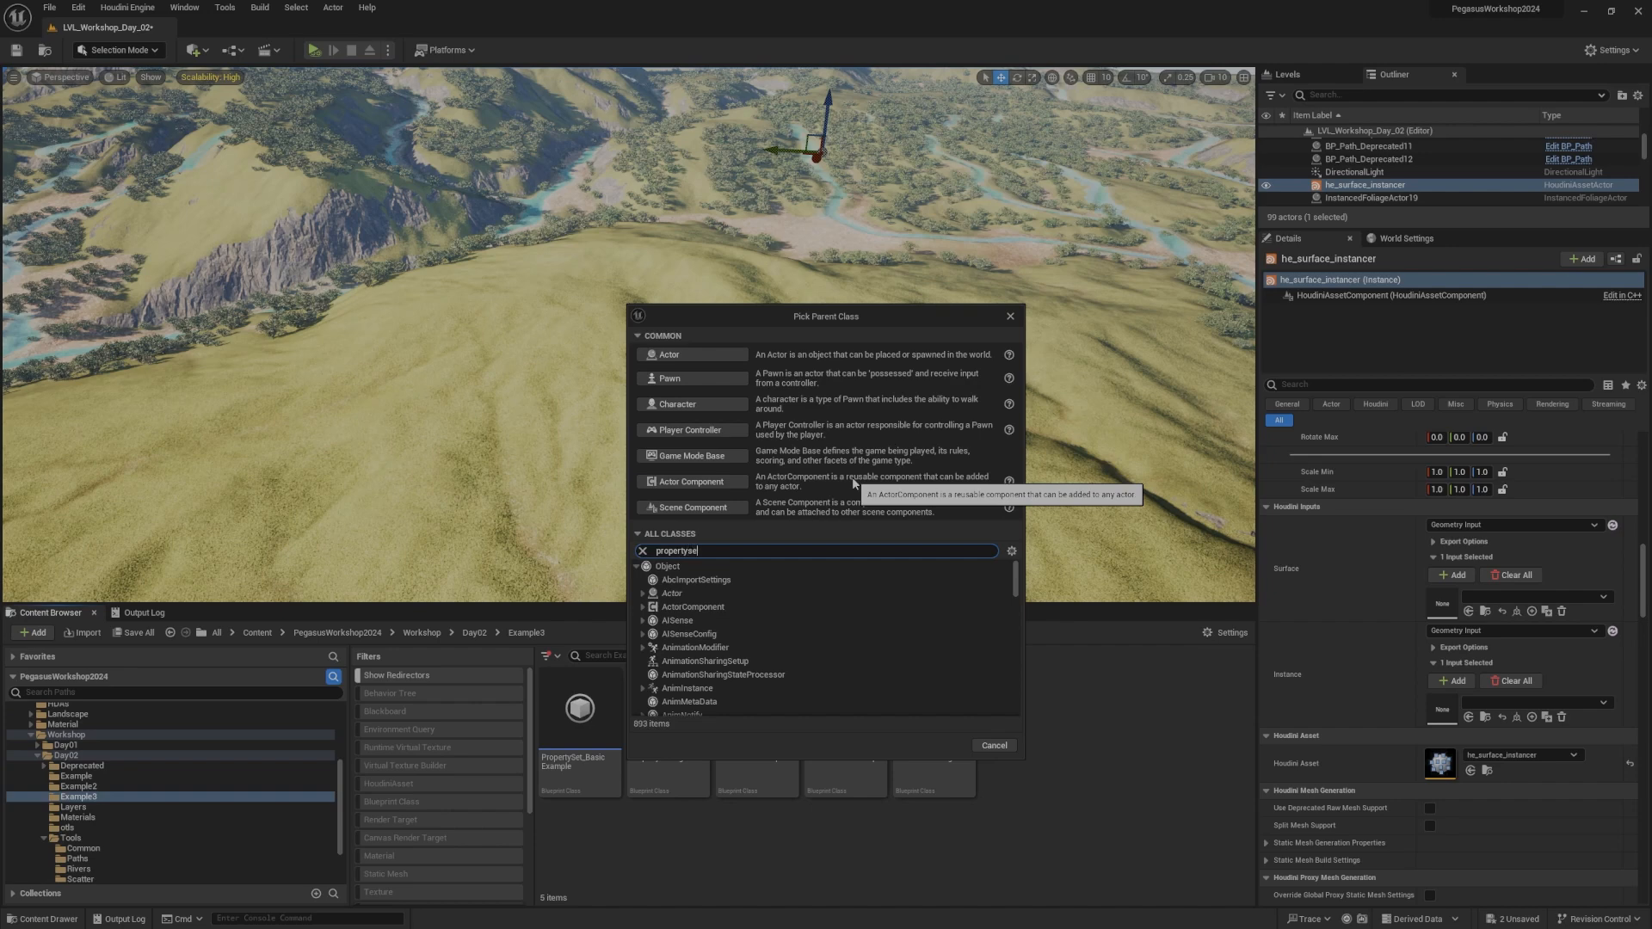
pyautogui.write('t')
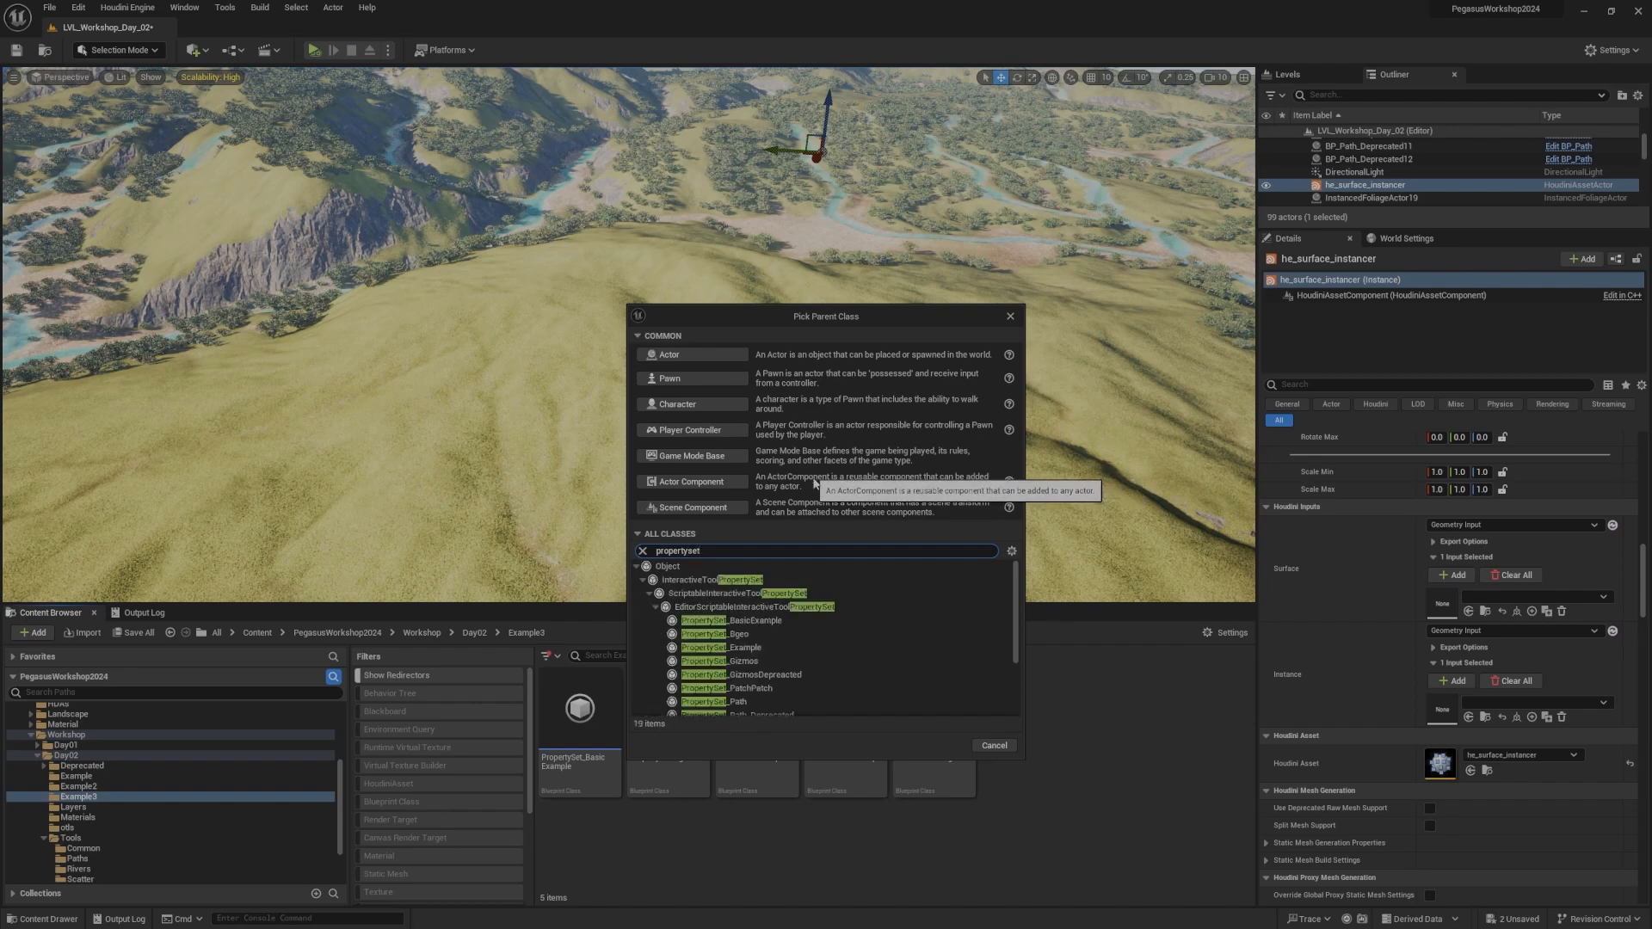
pyautogui.click(810, 610)
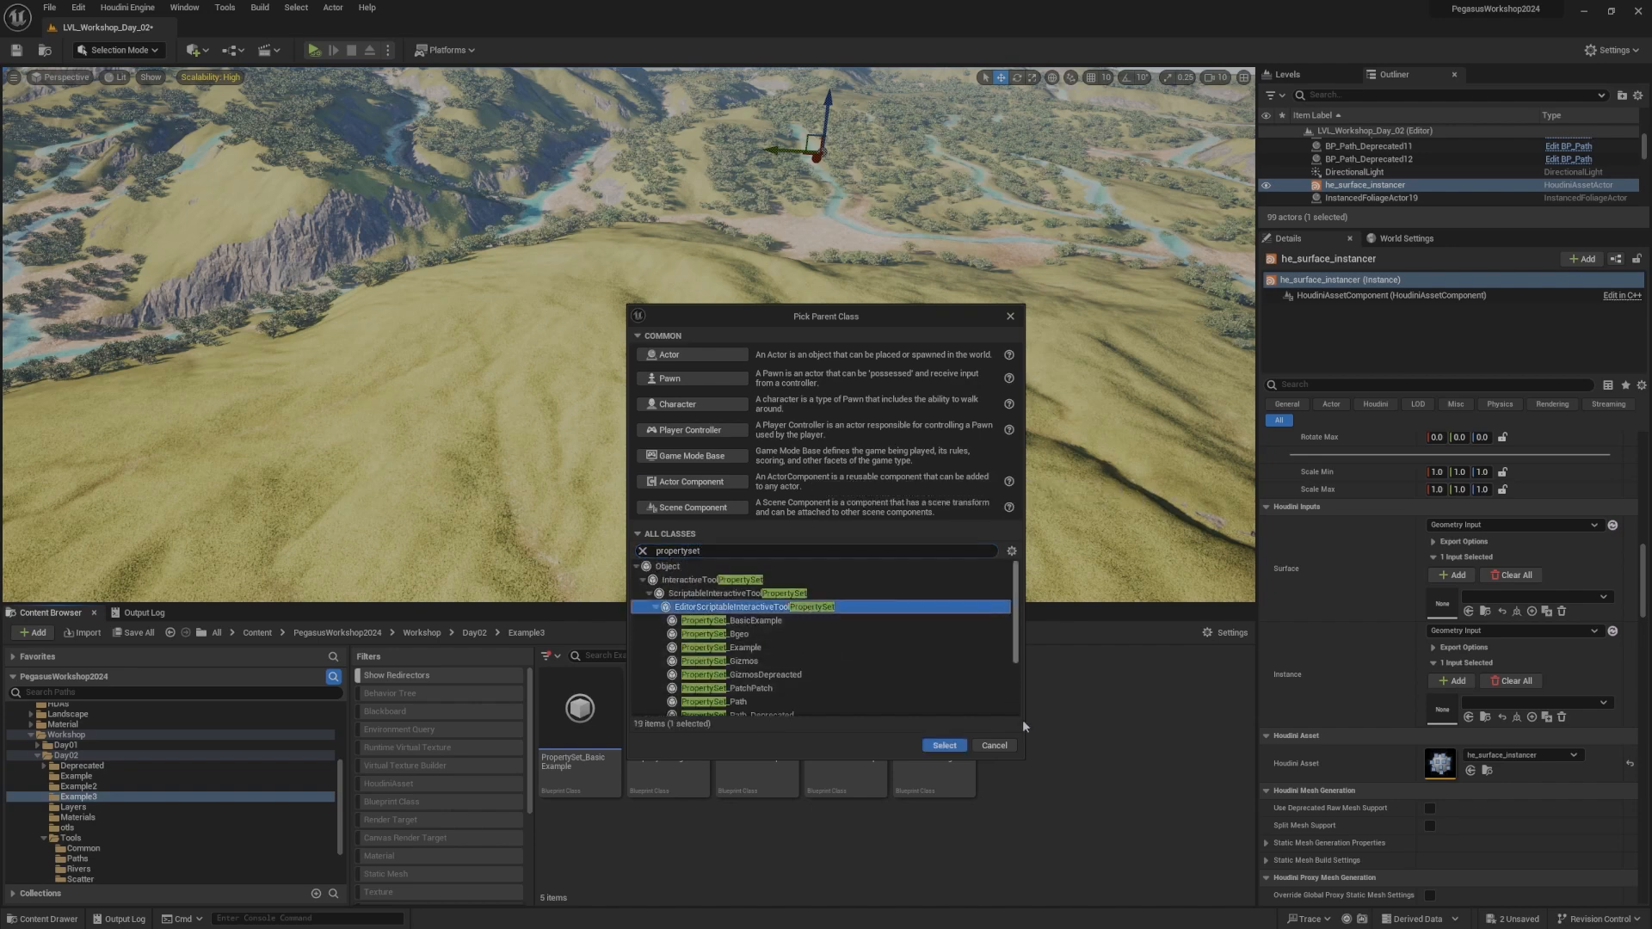
pyautogui.click(945, 746)
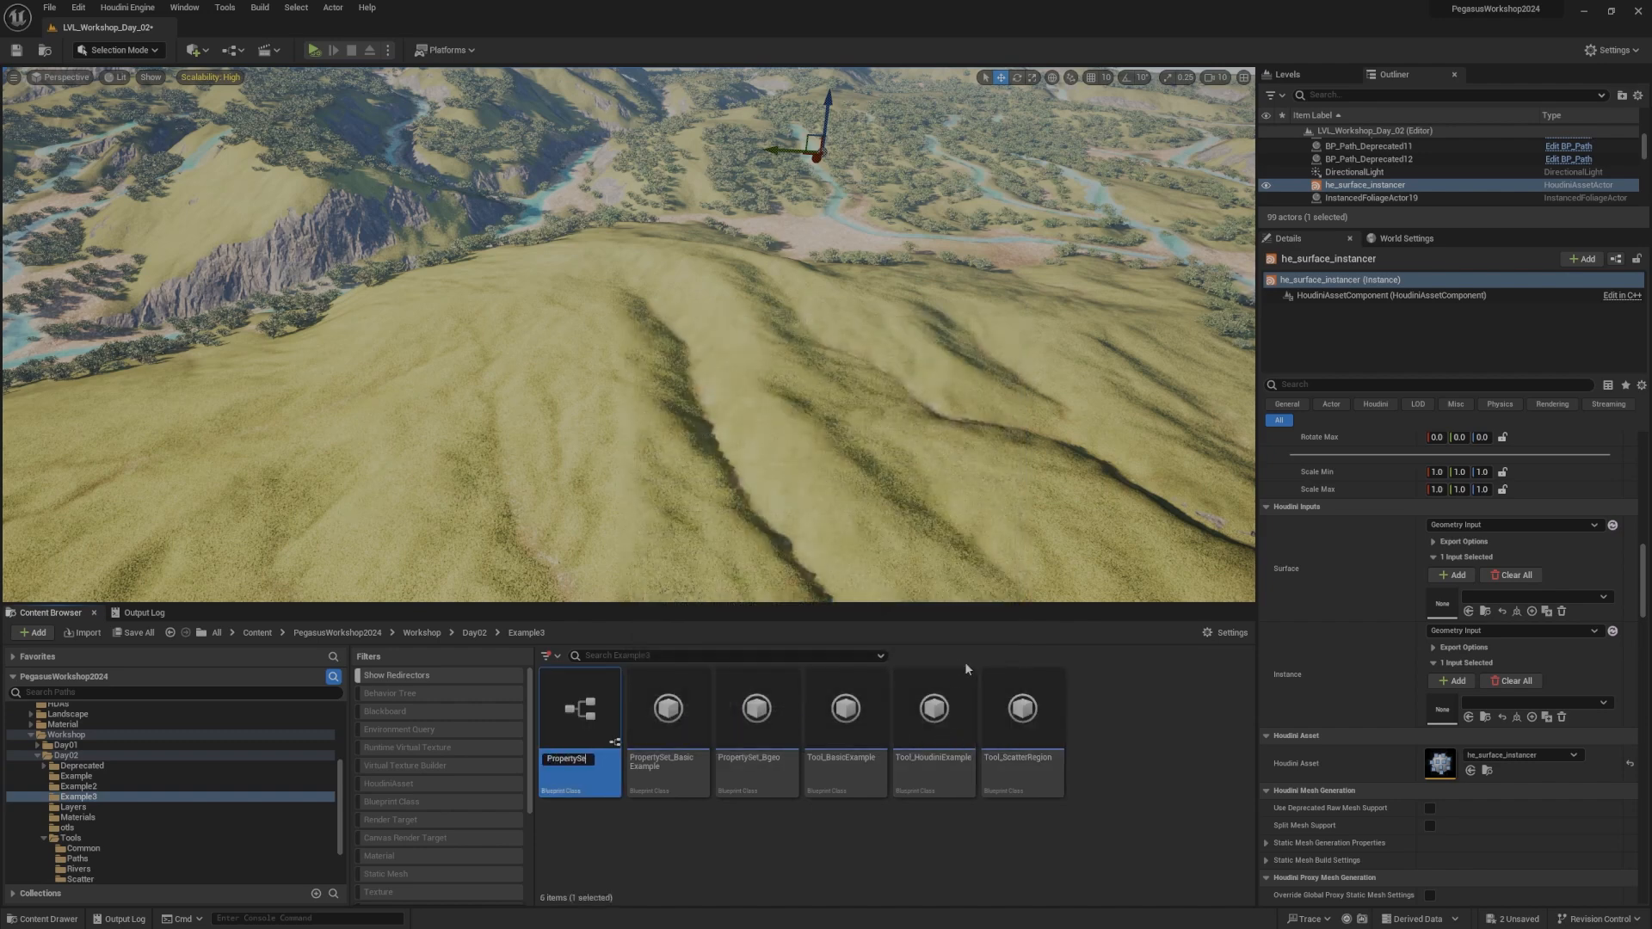
# Step: Name the new Blueprint PropertySet_BasicScatterTool and open it for editing
pyautogui.write('PropertySet_BasicScatterTool')
pyautogui.press('Return')
pyautogui.doubleClick(668, 769)
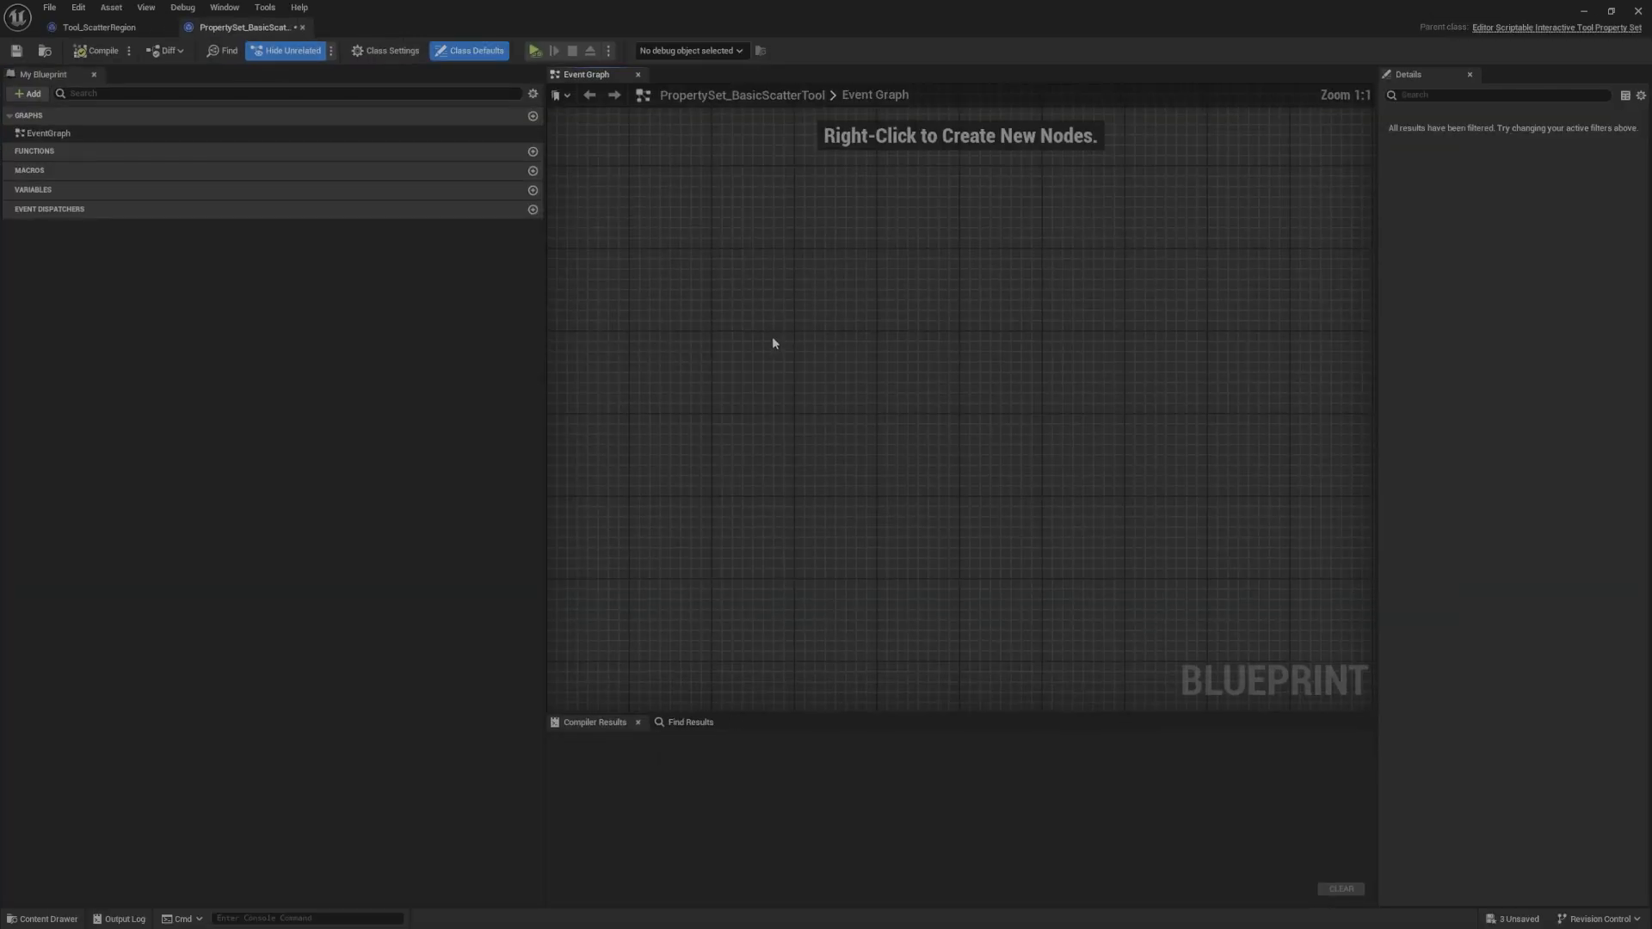
# Step: Add two variables to the property set and make the first an Actor object reference
pyautogui.click(532, 190)
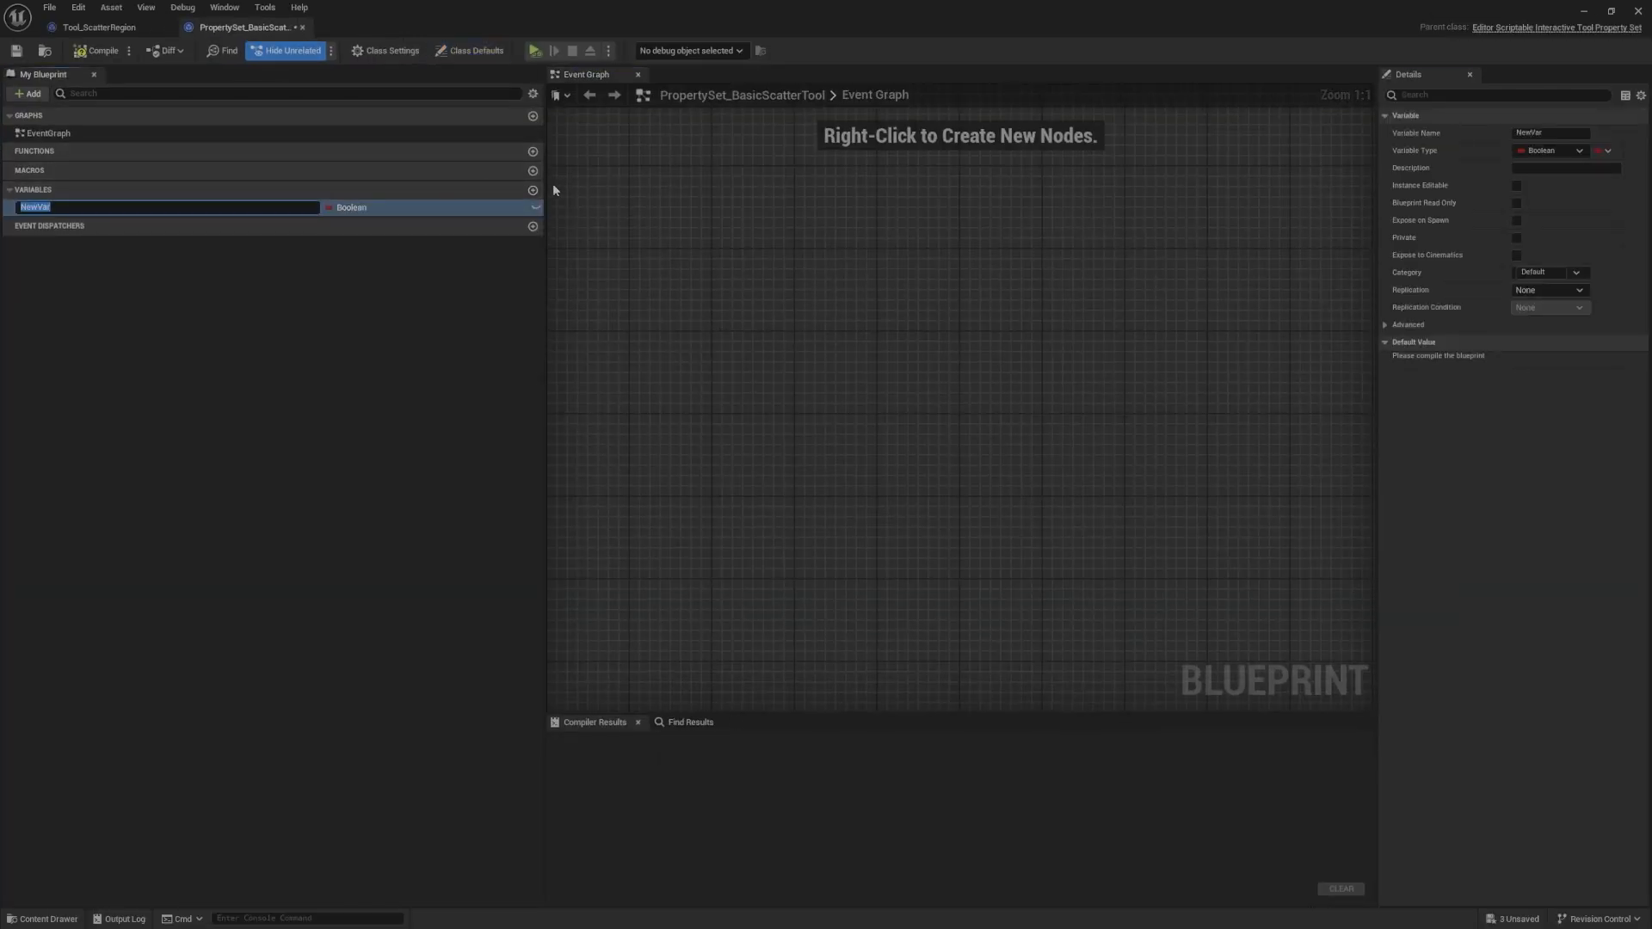
pyautogui.click(532, 189)
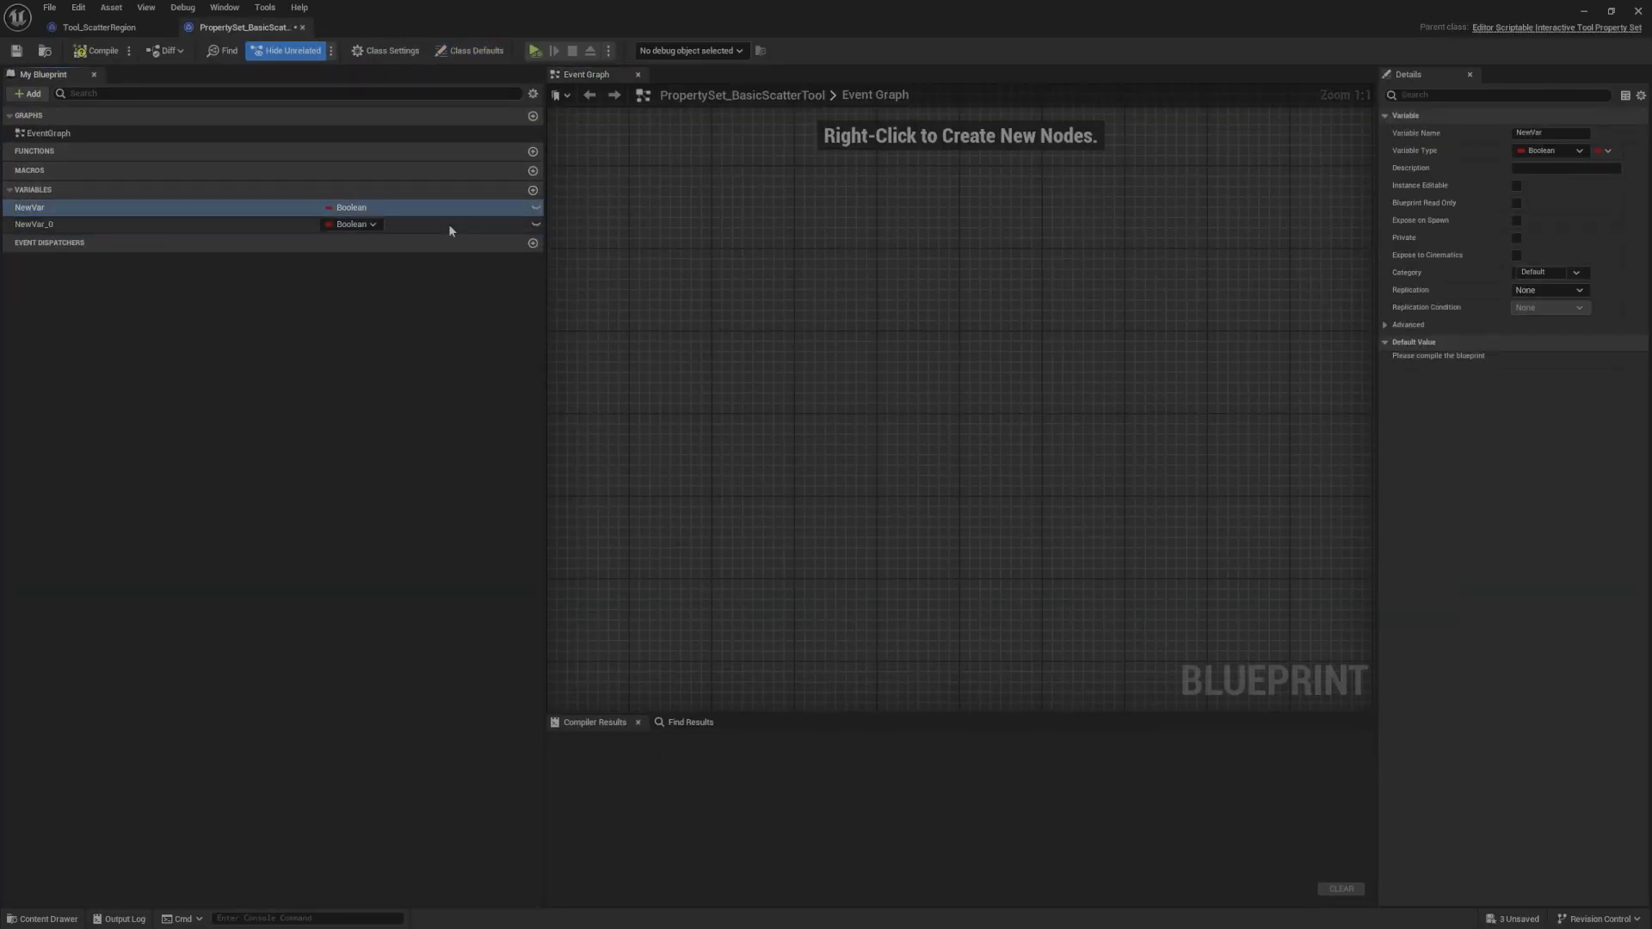
pyautogui.click(370, 208)
pyautogui.write('act')
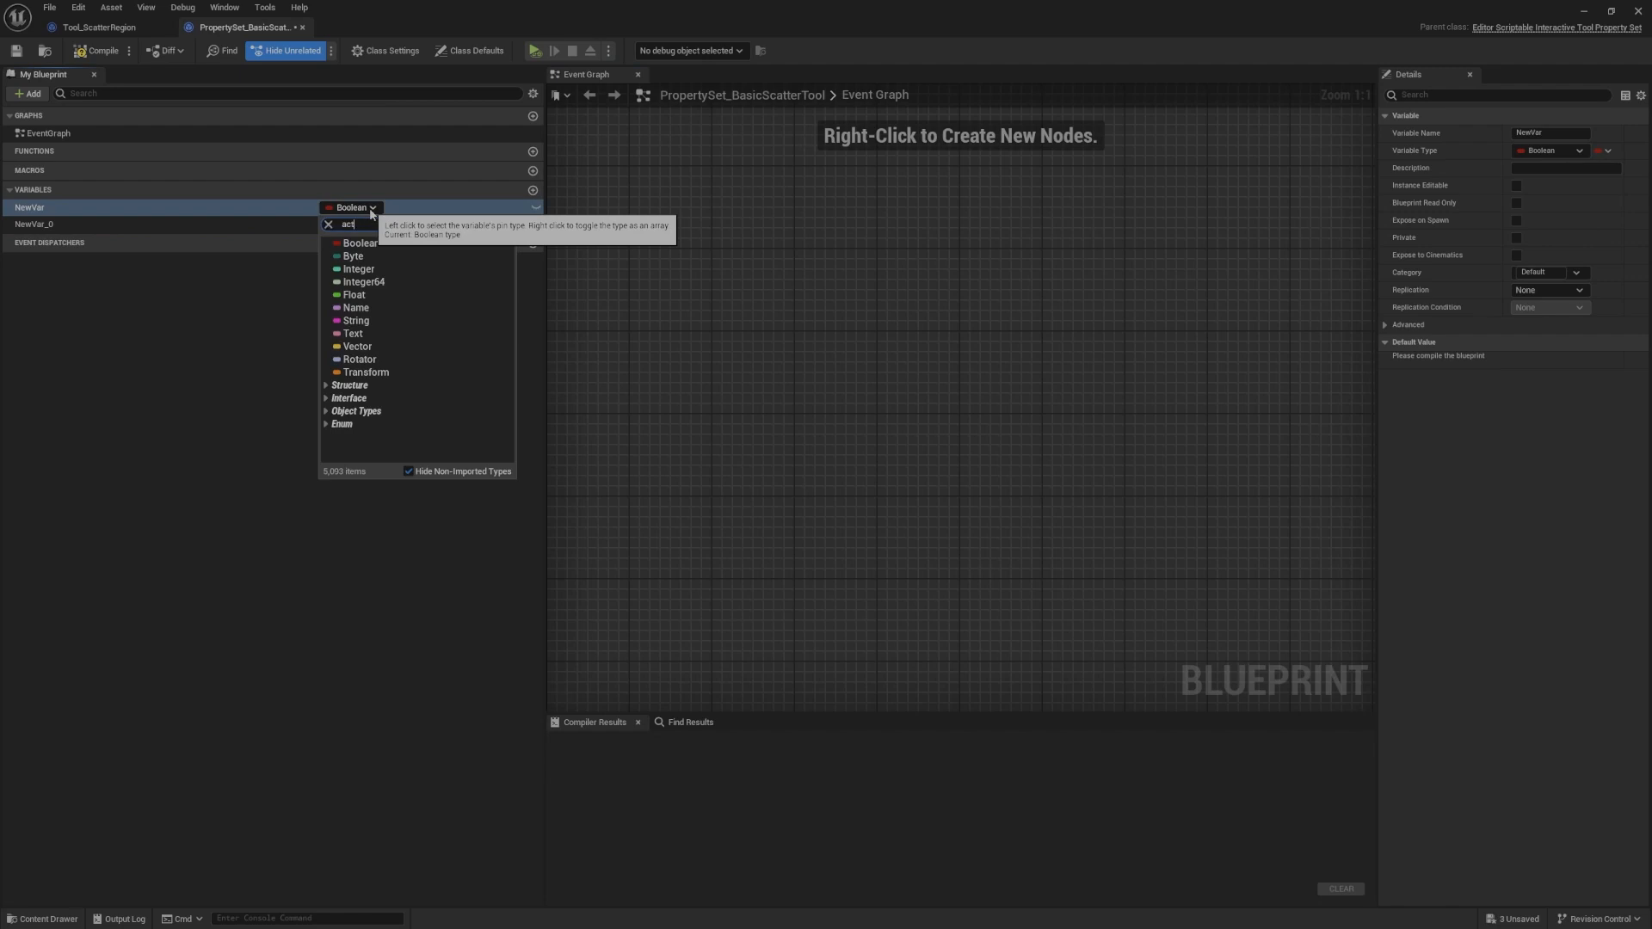
pyautogui.write('ors')
pyautogui.moveTo(444, 372)
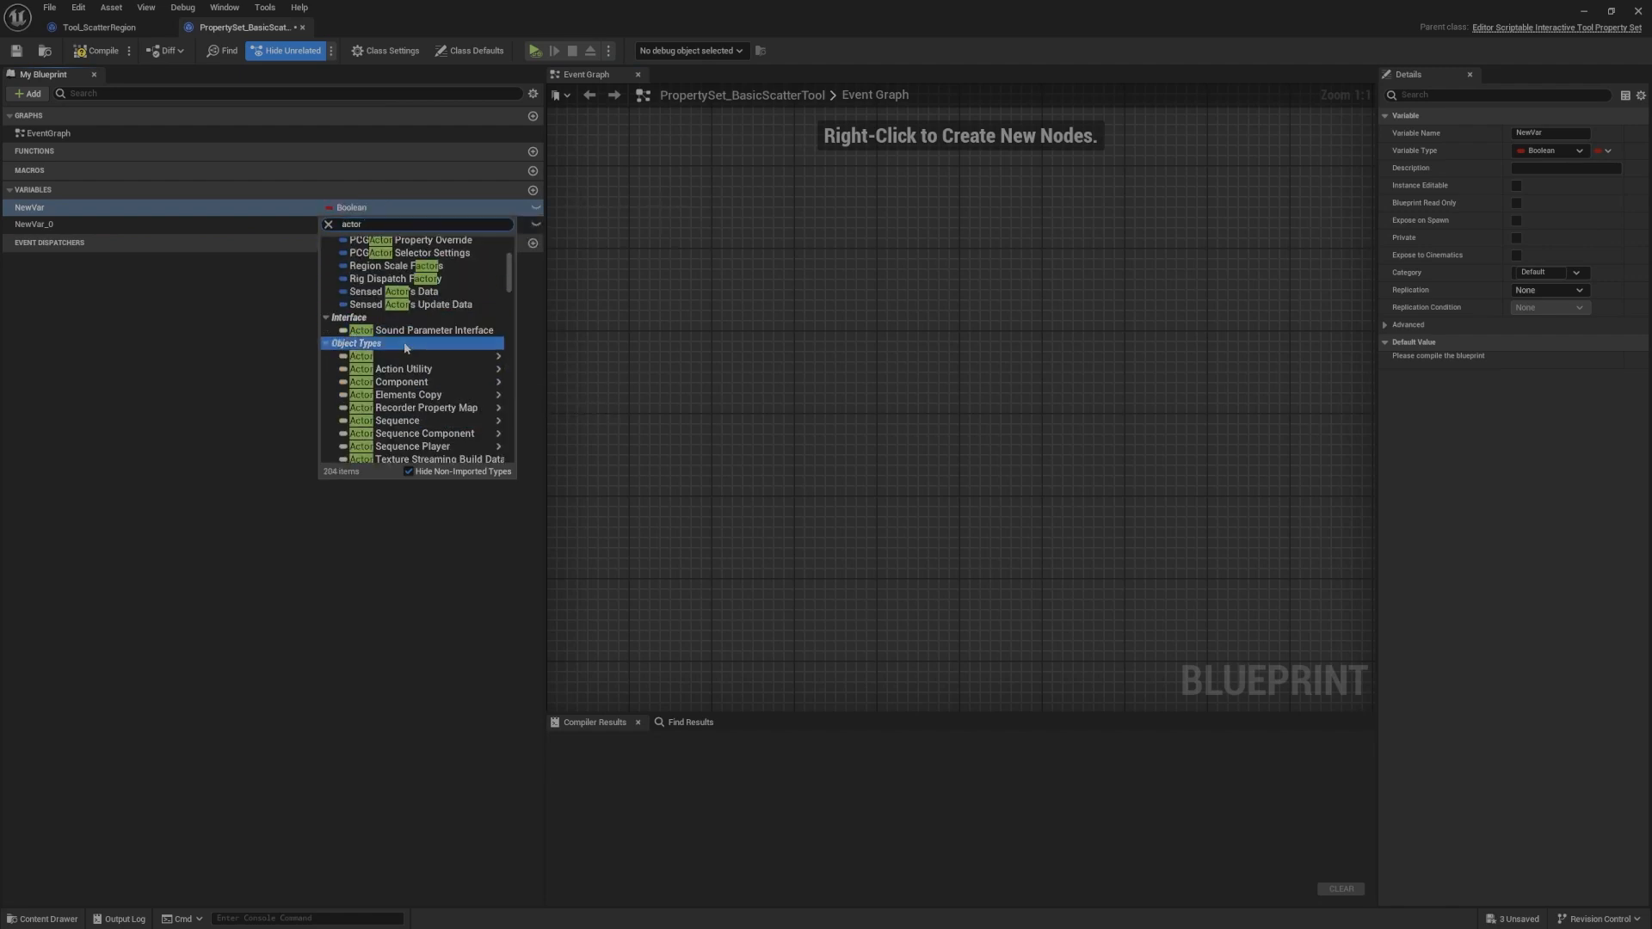
pyautogui.click(551, 359)
# Step: Change the second variable's type to a Static Mesh object reference
pyautogui.click(368, 226)
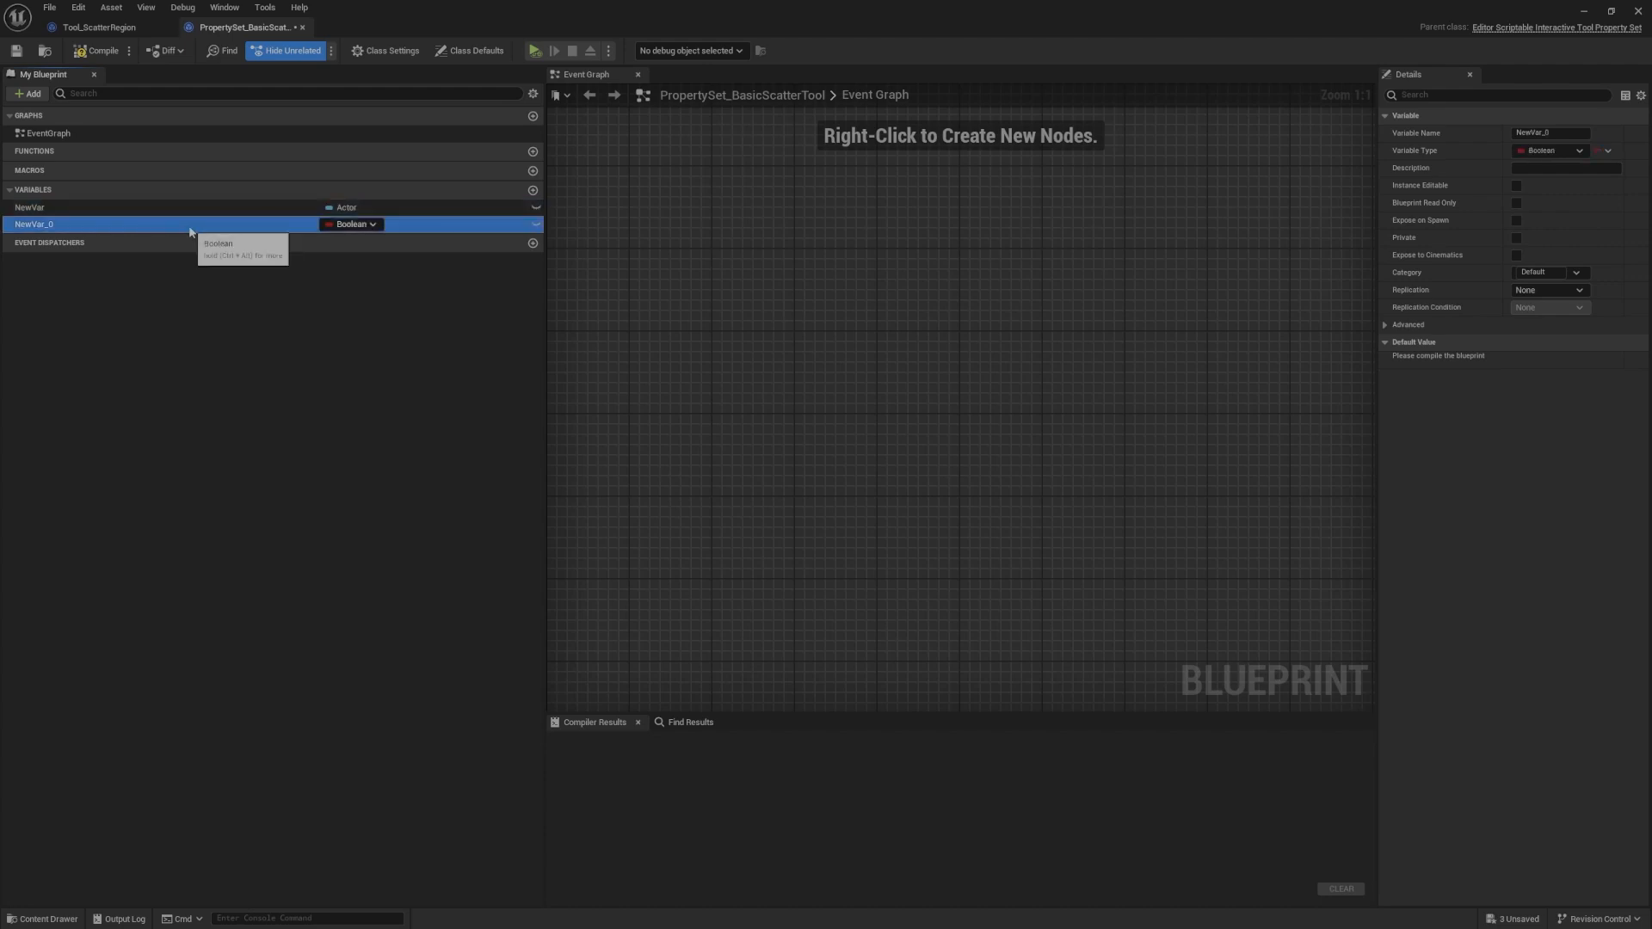
pyautogui.click(356, 225)
pyautogui.write('stati')
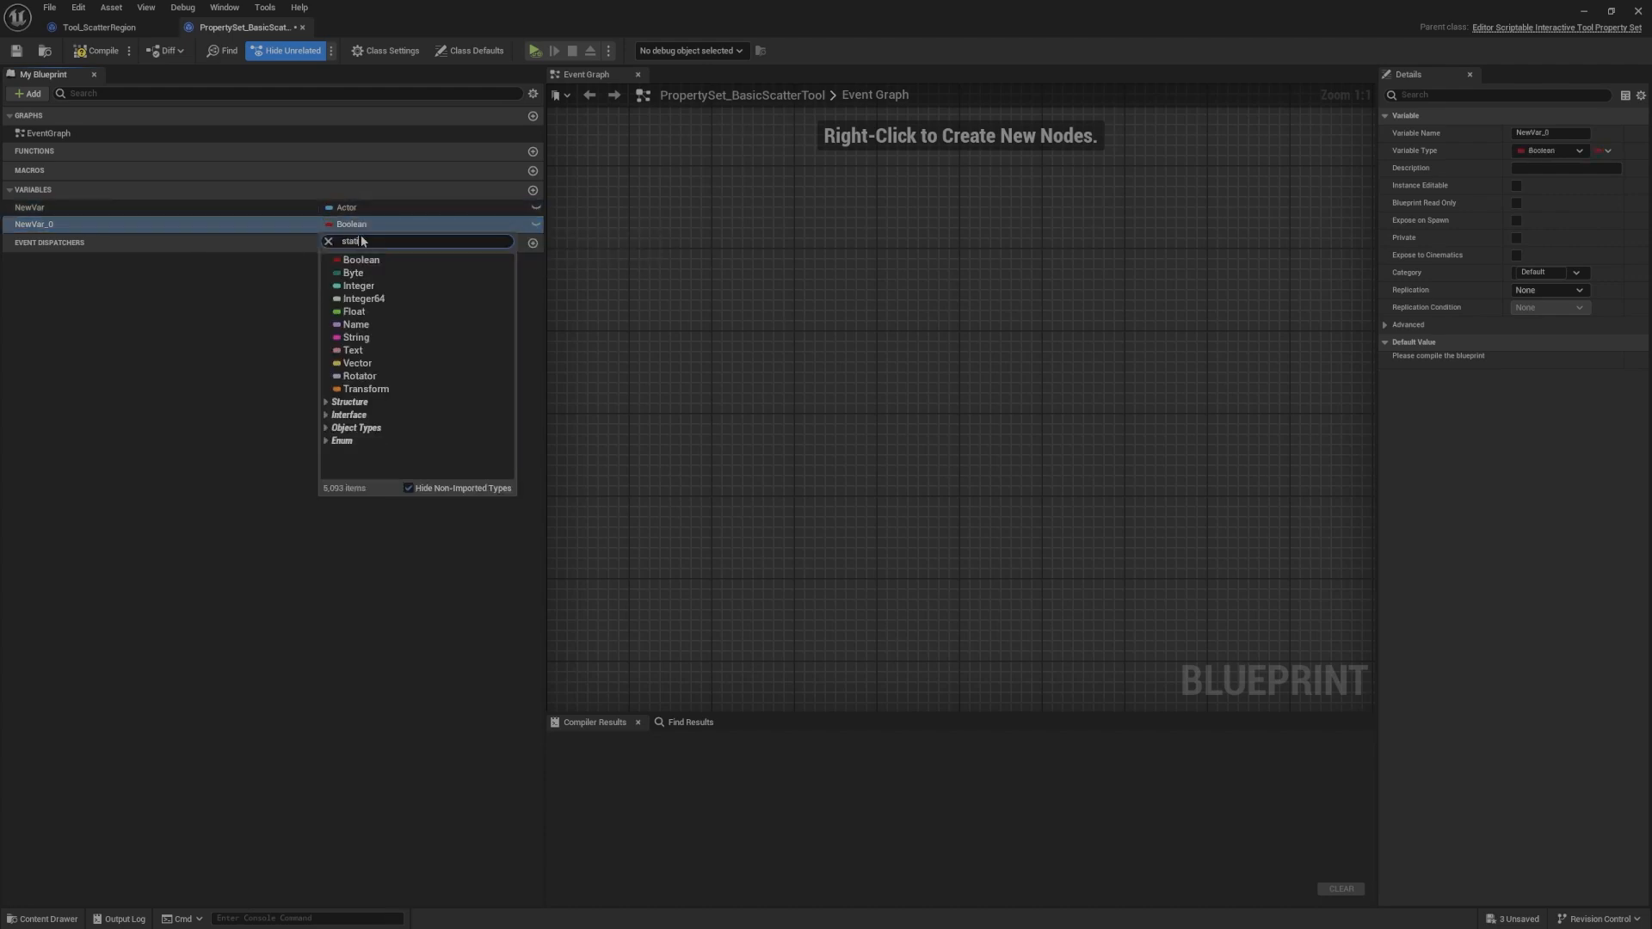
pyautogui.write('cmesh')
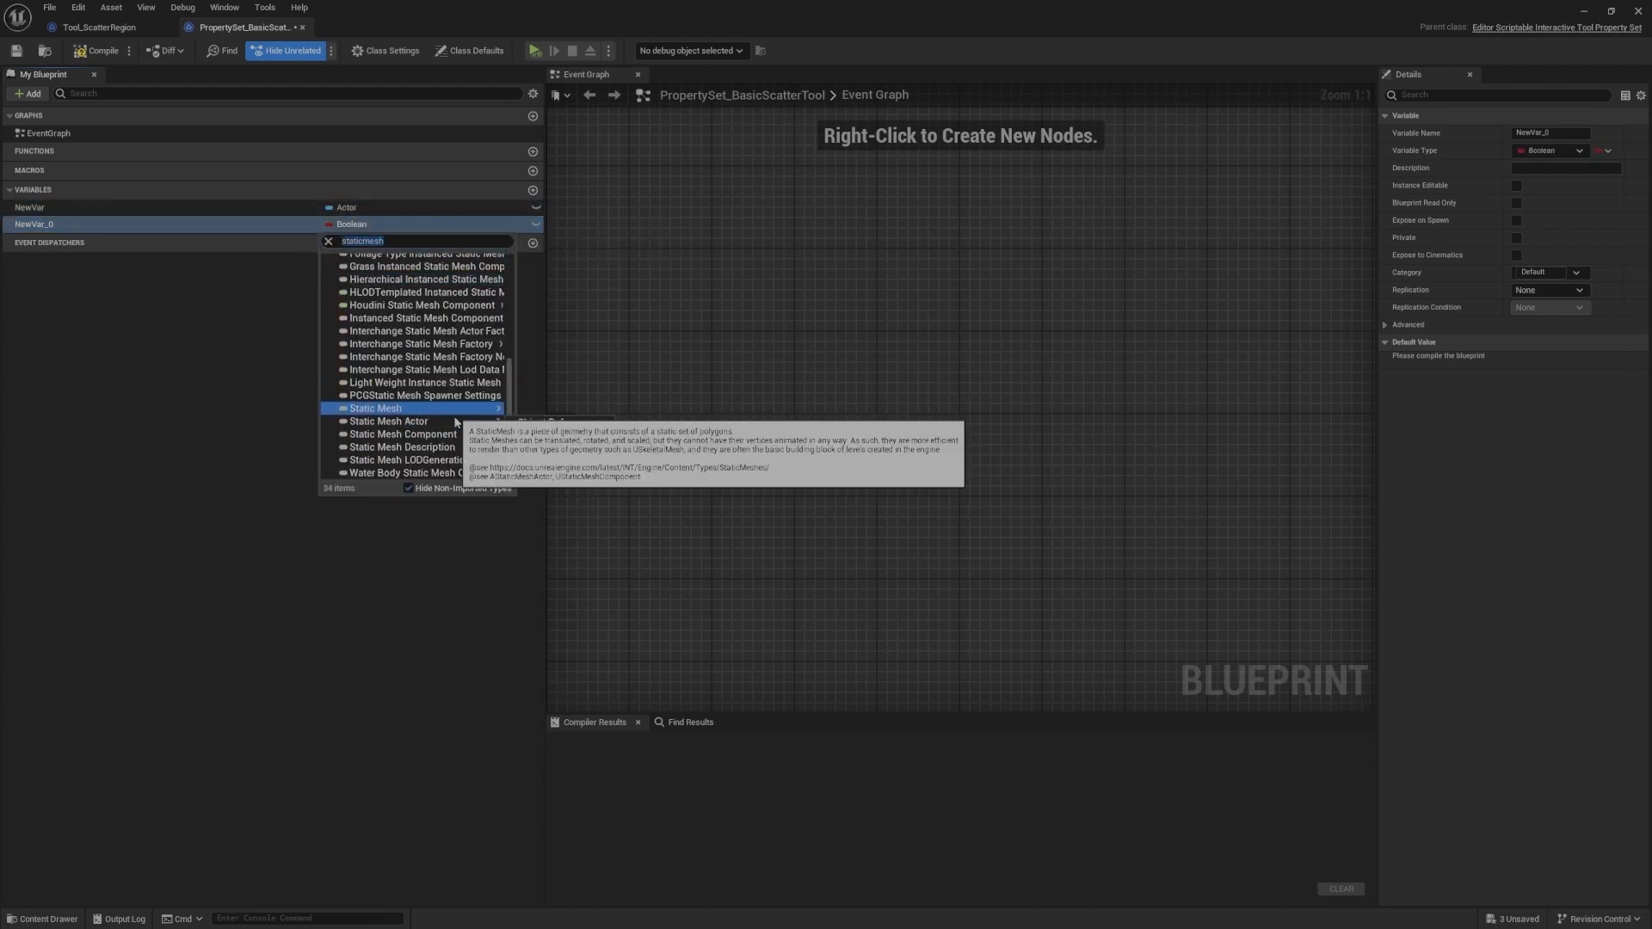
pyautogui.moveTo(456, 410)
pyautogui.click(538, 408)
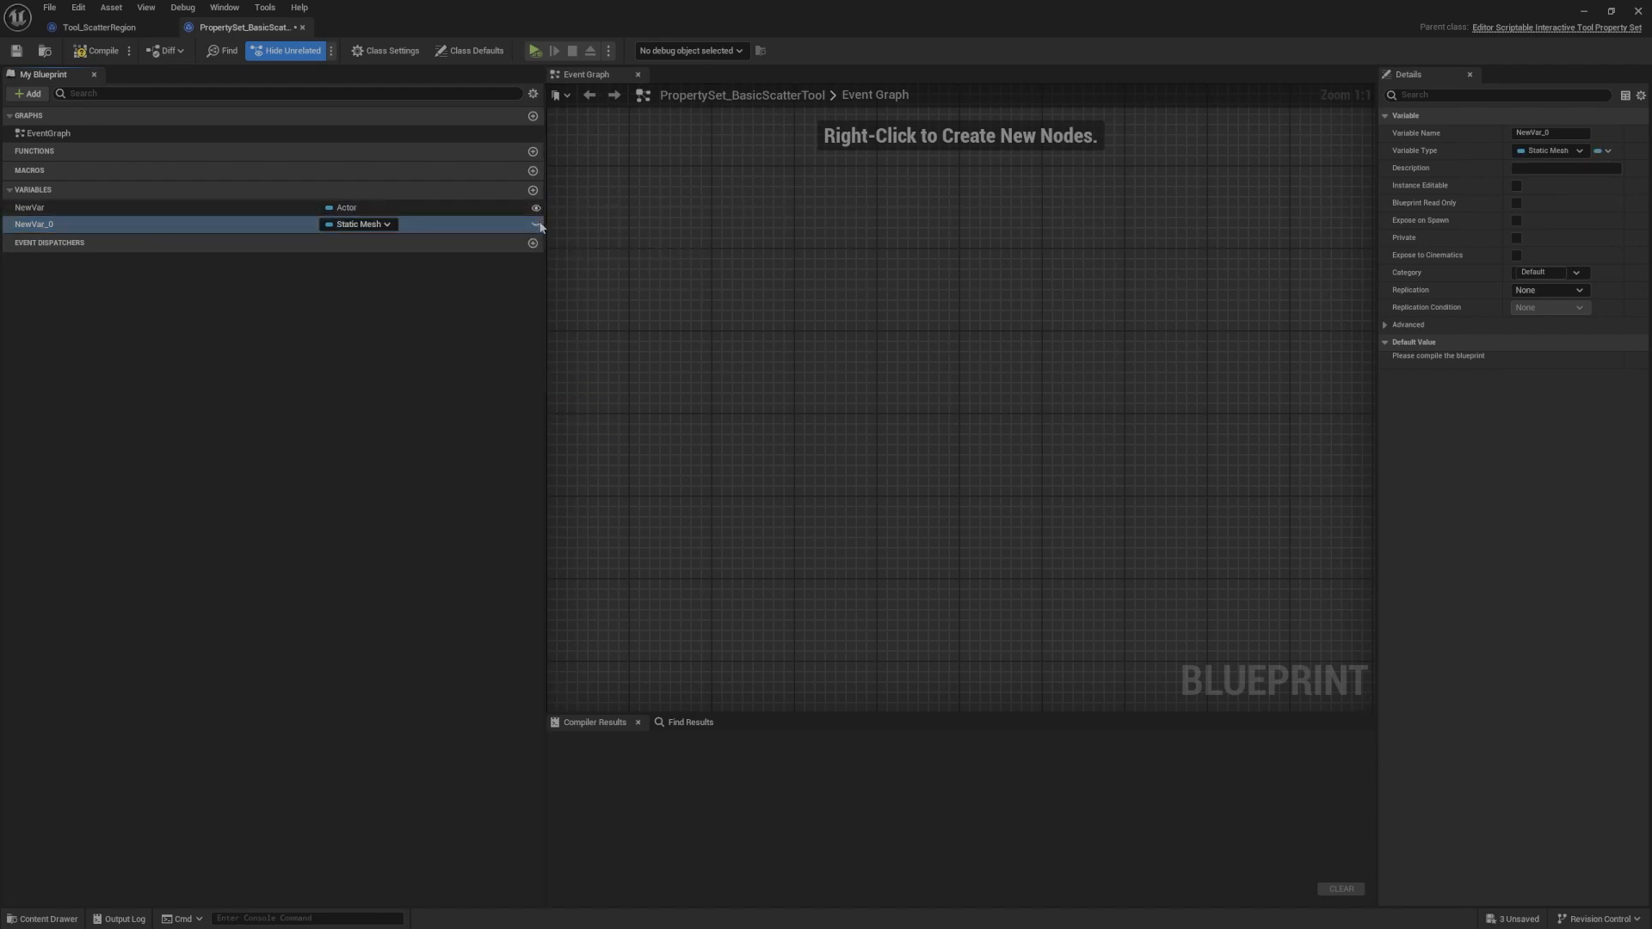
# Step: Make the Actor and Static Mesh variables instance editable and turn both into arrays
pyautogui.click(270, 206)
pyautogui.click(1603, 151)
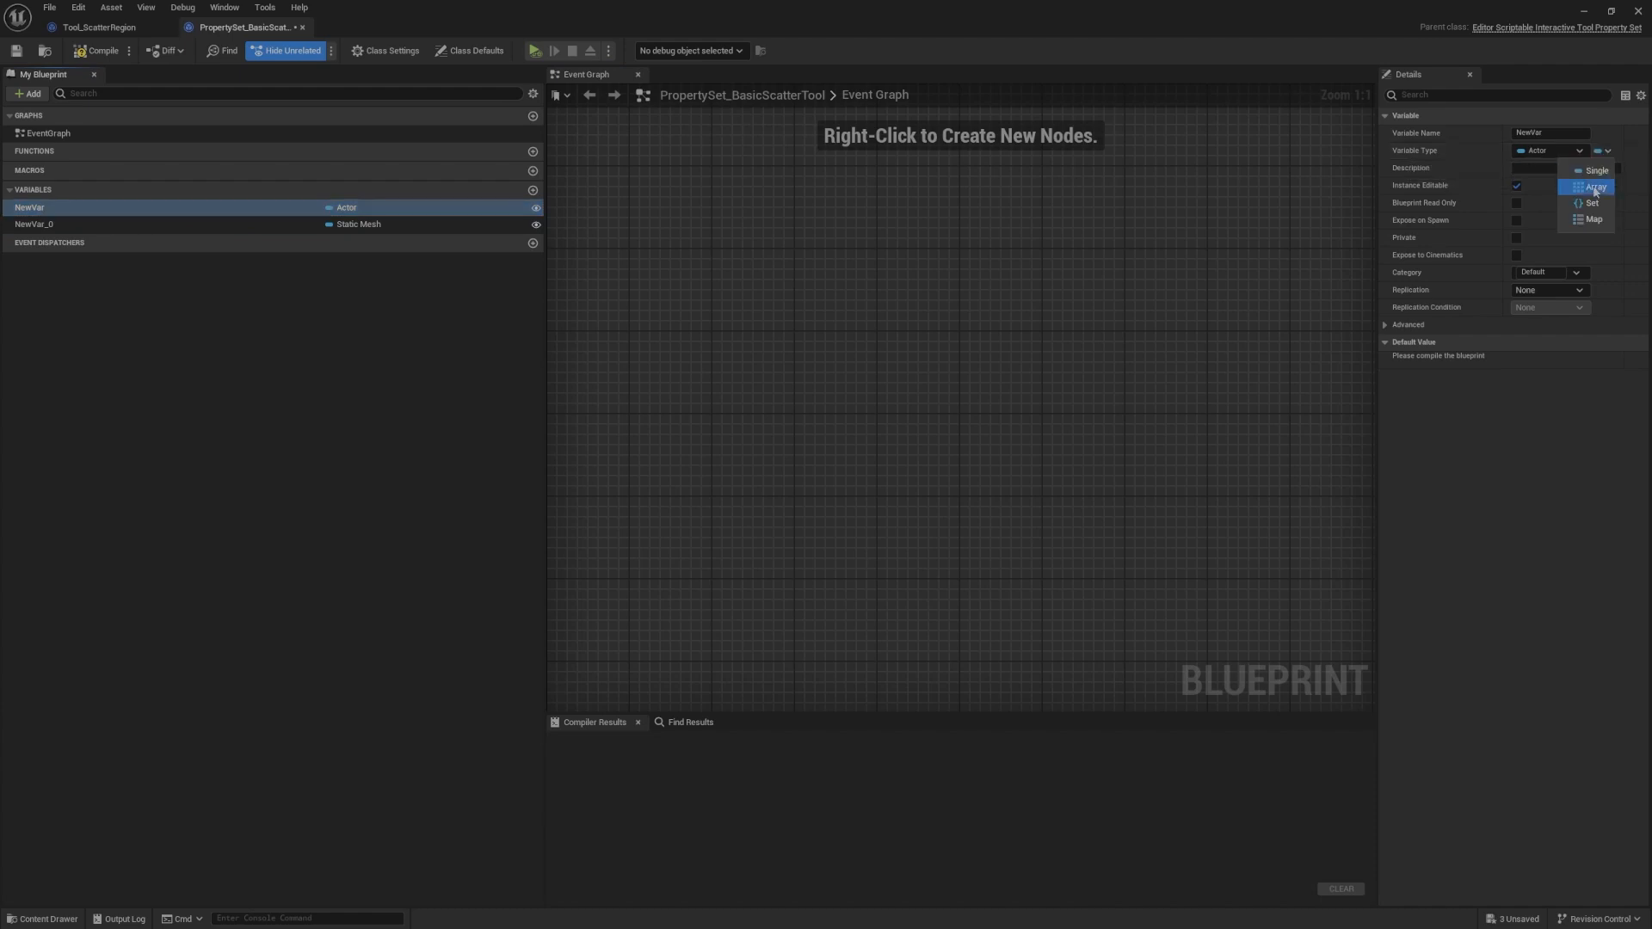
pyautogui.click(1607, 182)
pyautogui.click(212, 223)
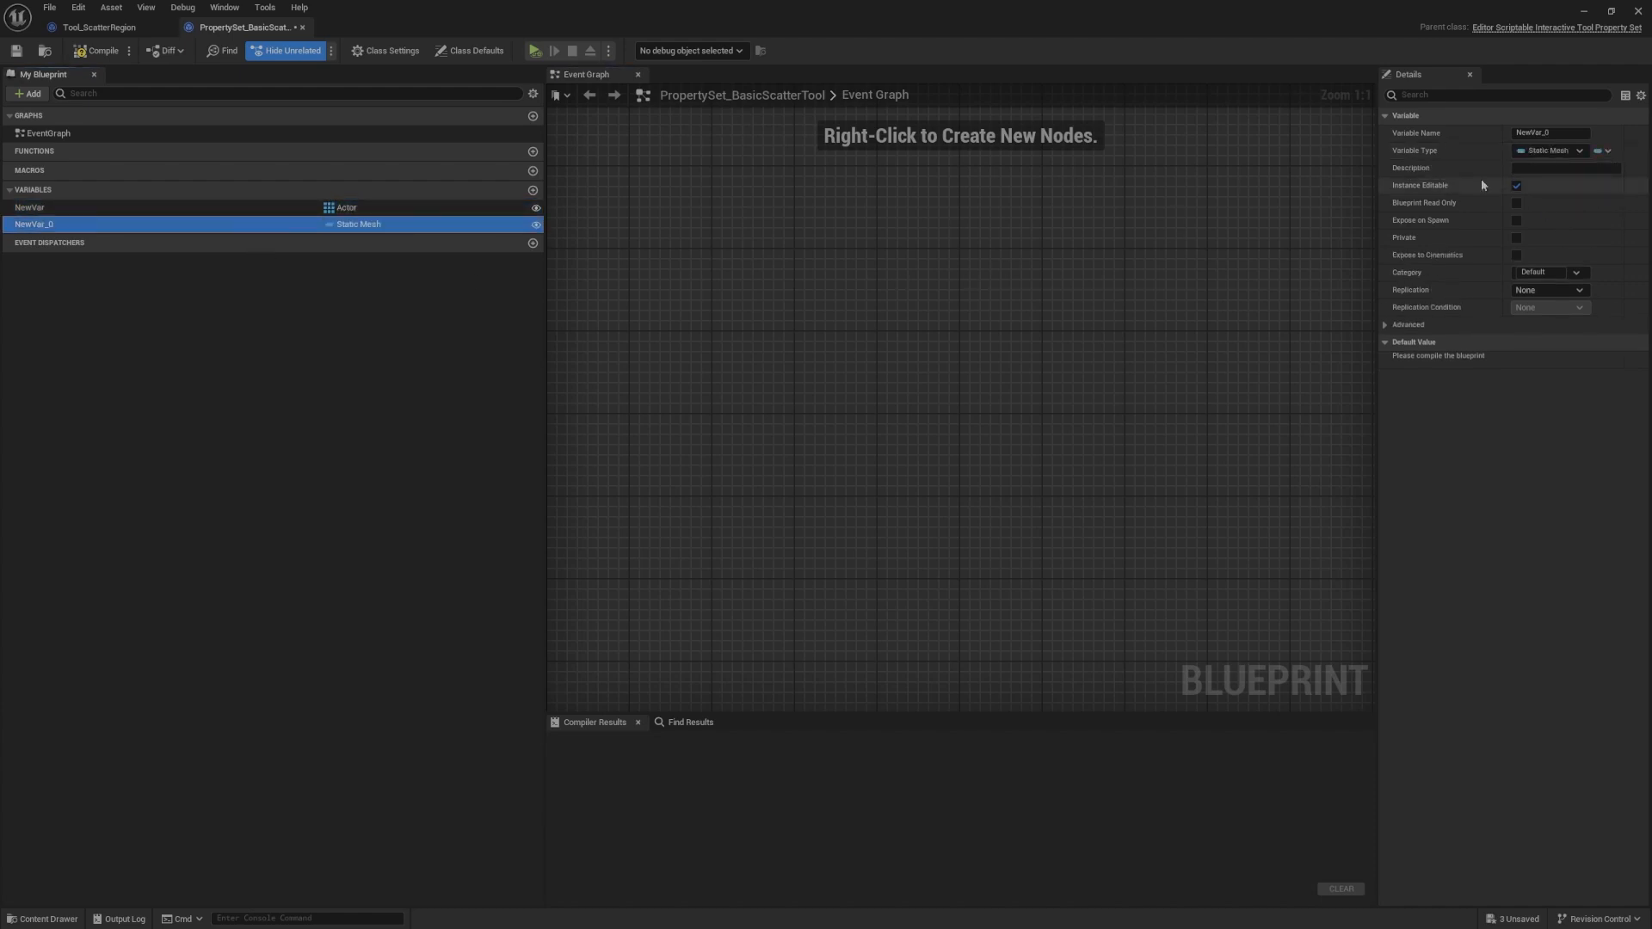
pyautogui.click(1601, 152)
pyautogui.click(1602, 182)
# Step: Rename the Actor array Surfaces and the Static Mesh array Instances, and compile the property set
pyautogui.click(118, 209)
pyautogui.press('F2')
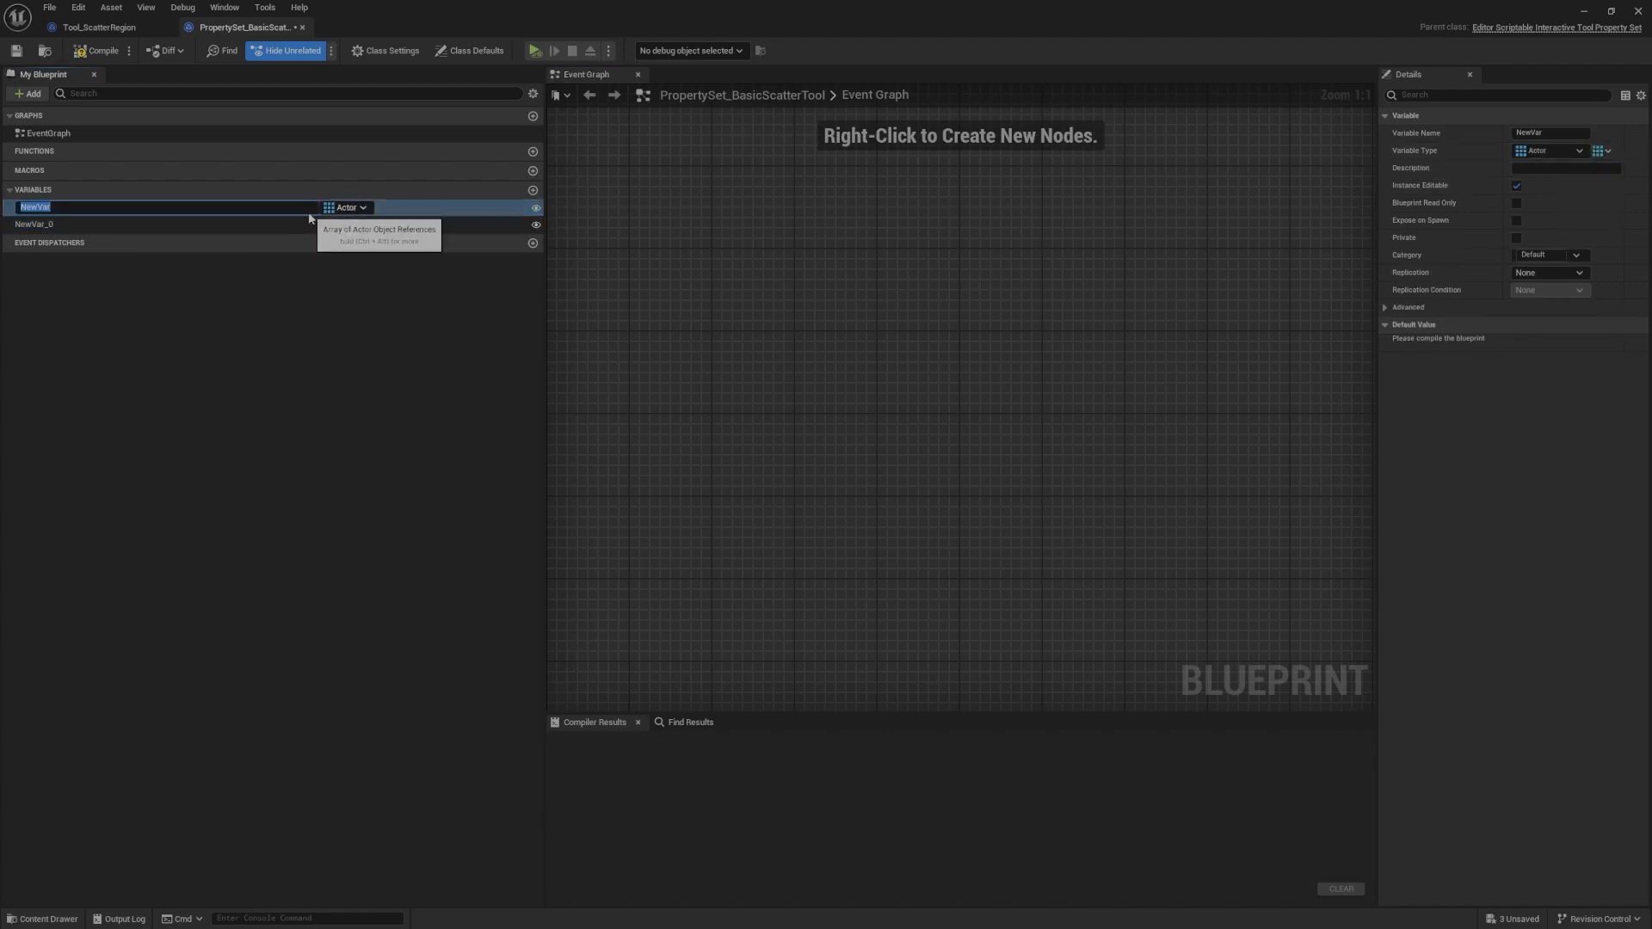
pyautogui.write('Surfaces')
pyautogui.press('Return')
pyautogui.click(107, 223)
pyautogui.press('F2')
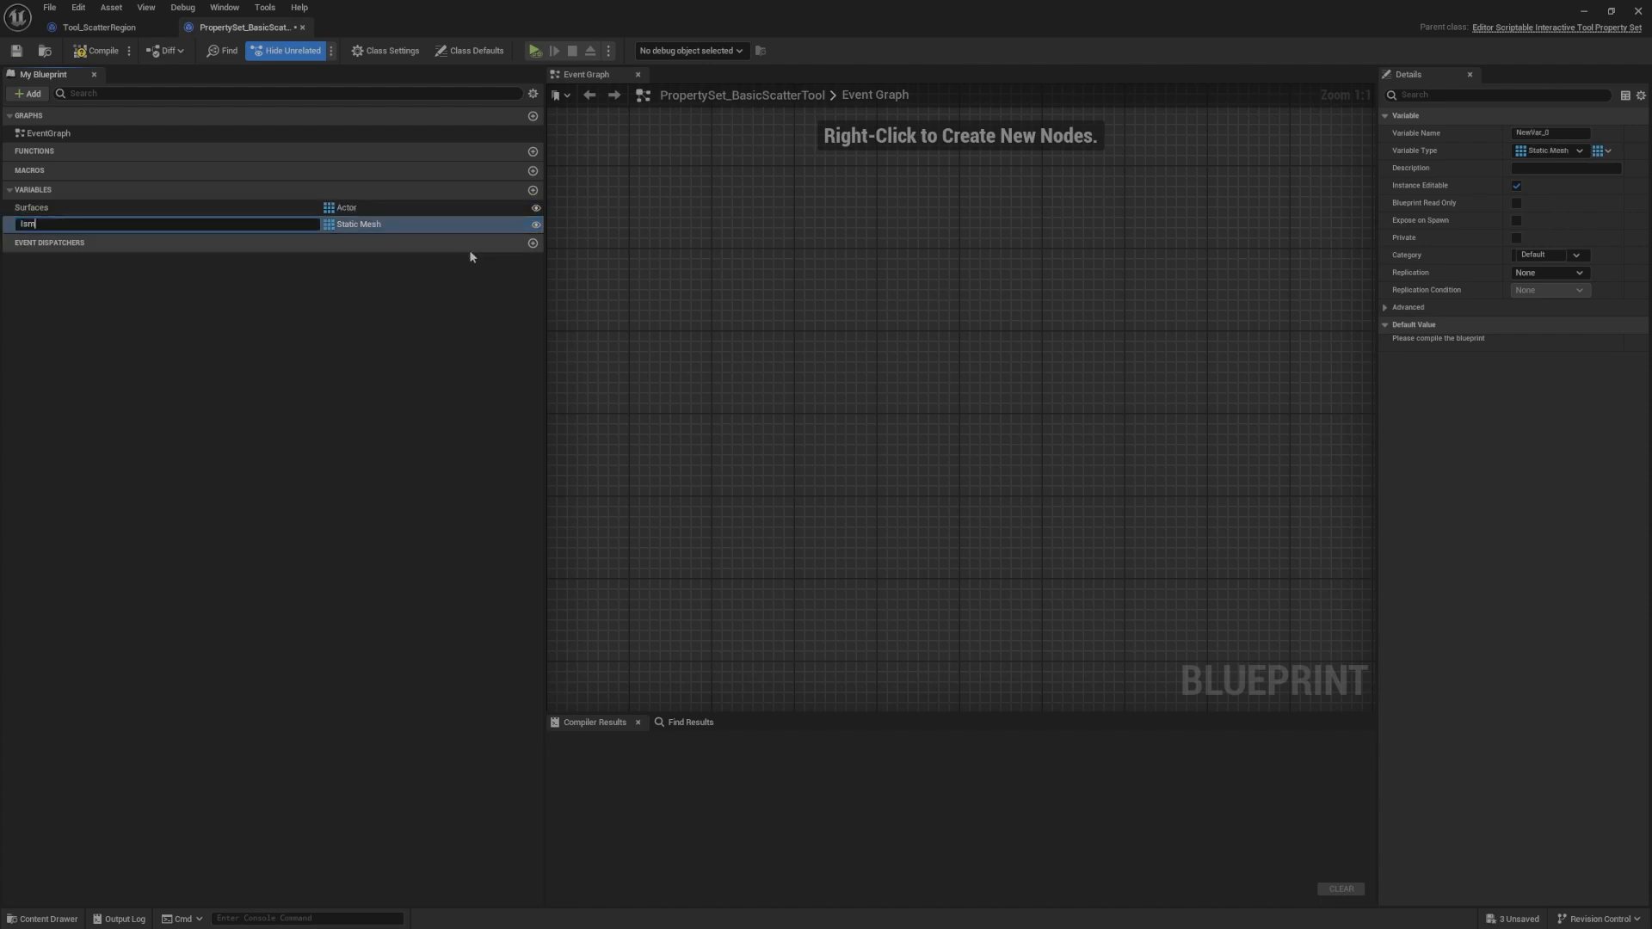
pyautogui.write('Instances')
pyautogui.press('Return')
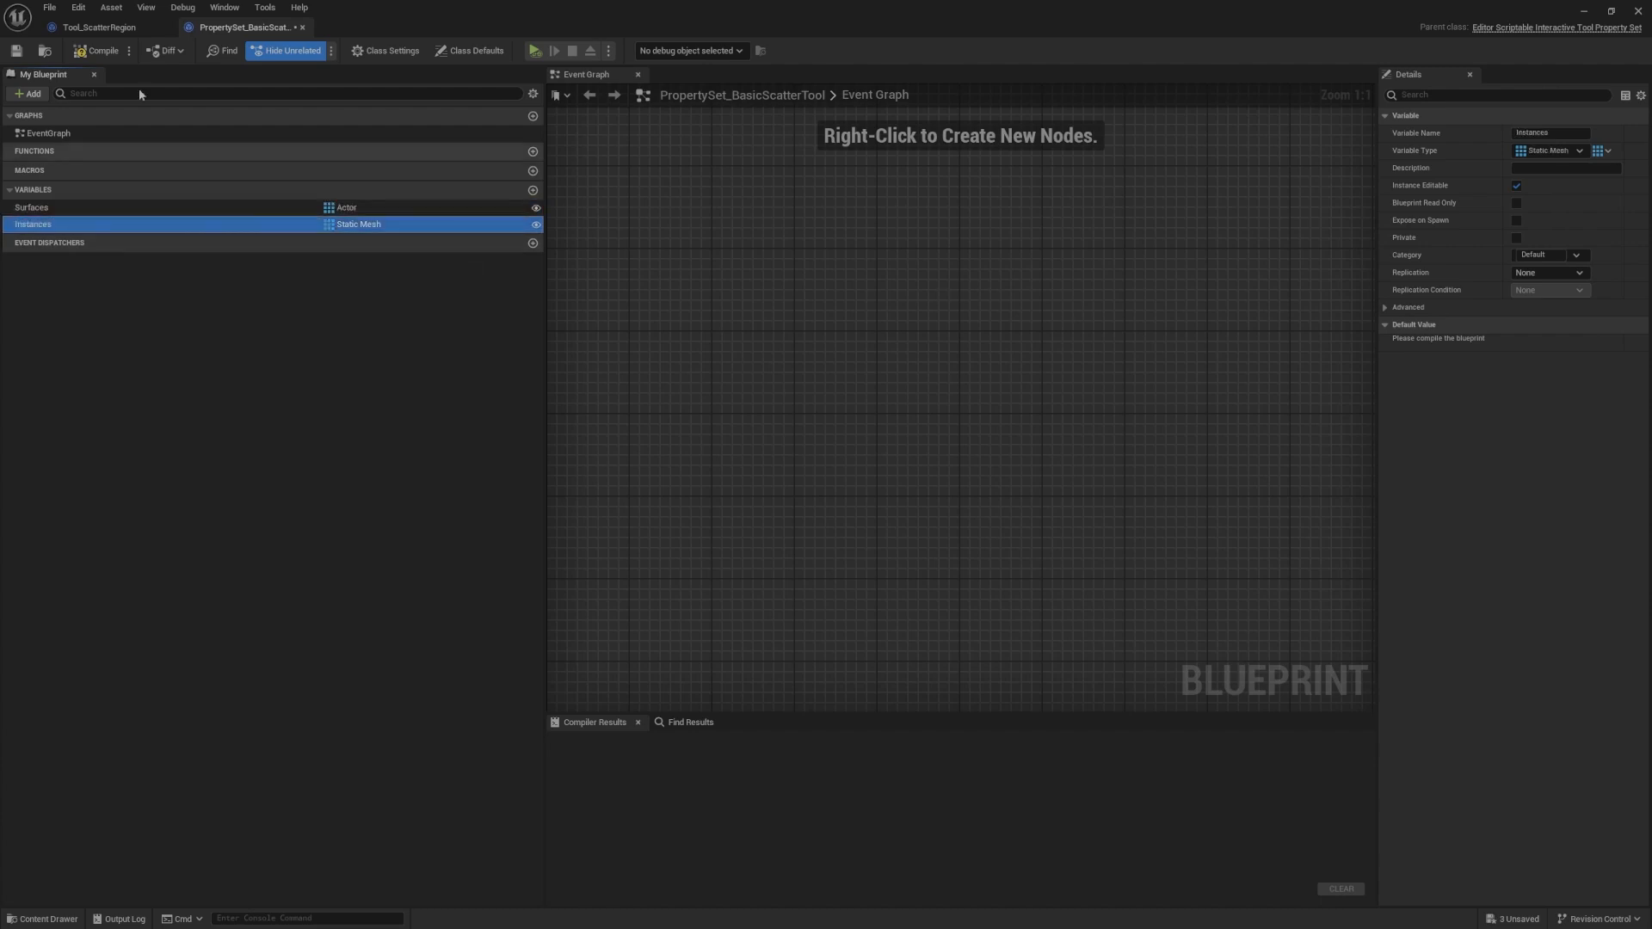
pyautogui.click(98, 51)
# Step: Return to Tool_ScatterRegion and move the whole Cook node chain farther away from the Instantiate call to make room
pyautogui.click(102, 28)
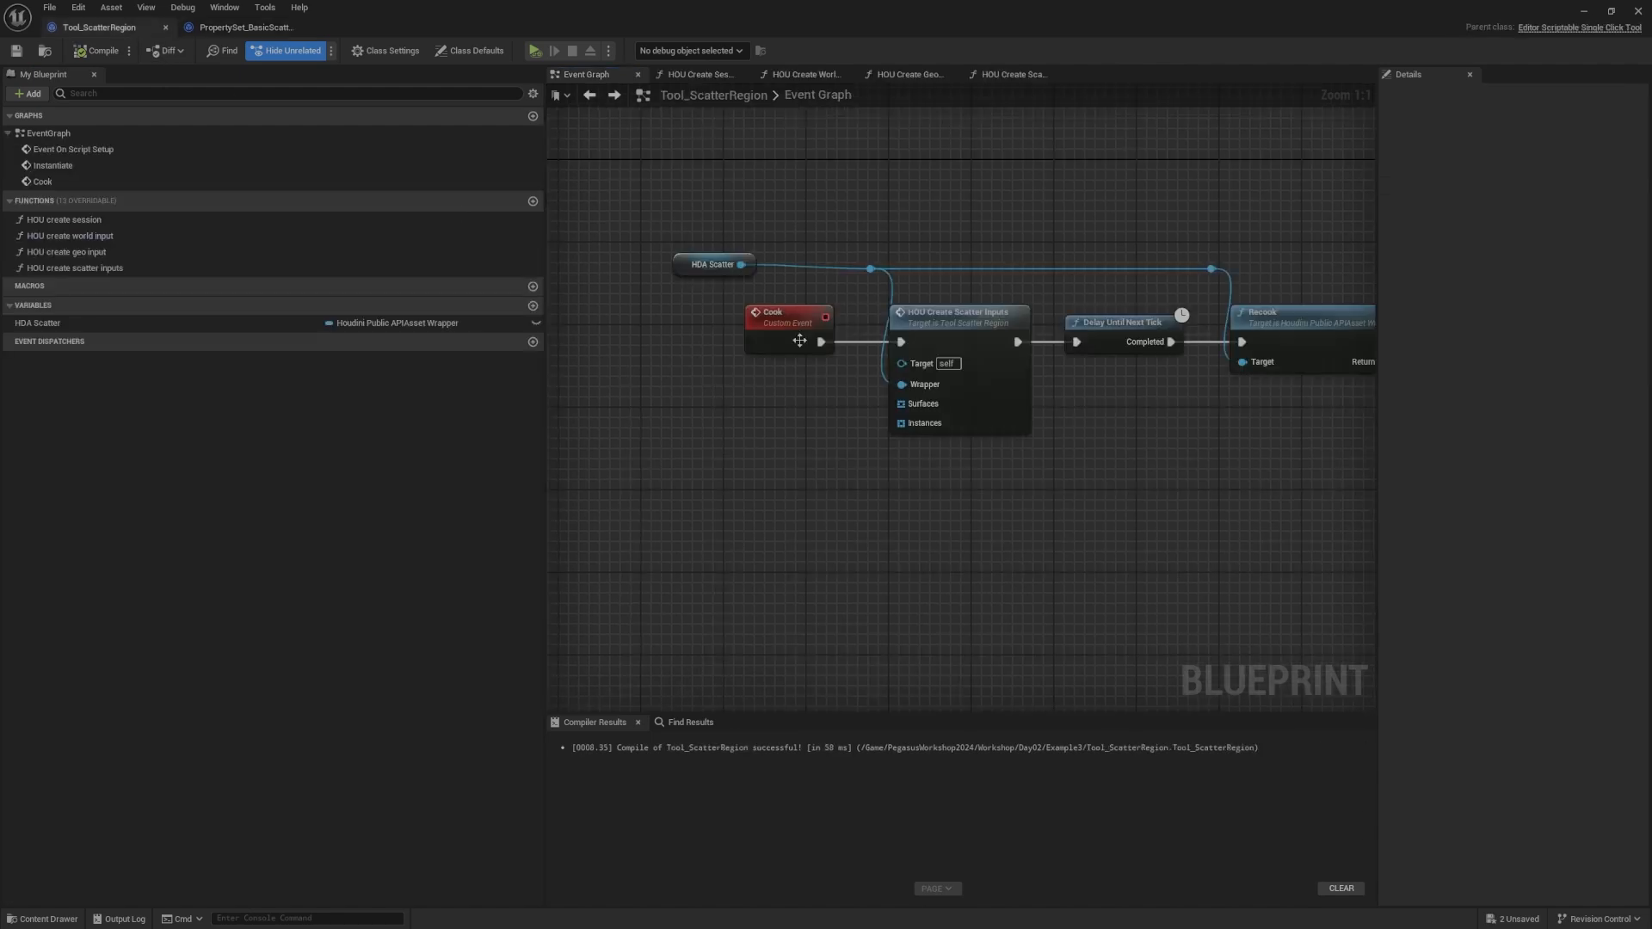
pyautogui.scroll(-6, 861, 400)
pyautogui.moveTo(844, 398); pyautogui.dragTo(1278, 334, button='right')
pyautogui.scroll(6, 1025, 288)
pyautogui.moveTo(1075, 346); pyautogui.dragTo(889, 343, button='right')
pyautogui.moveTo(619, 402); pyautogui.dragTo(1070, 269)
pyautogui.moveTo(1086, 279); pyautogui.dragTo(1020, 282, button='right')
pyautogui.scroll(-1, 1021, 283)
pyautogui.click(1021, 282)
pyautogui.scroll(-4, 1021, 282)
pyautogui.moveTo(1153, 248); pyautogui.dragTo(856, 221, button='right')
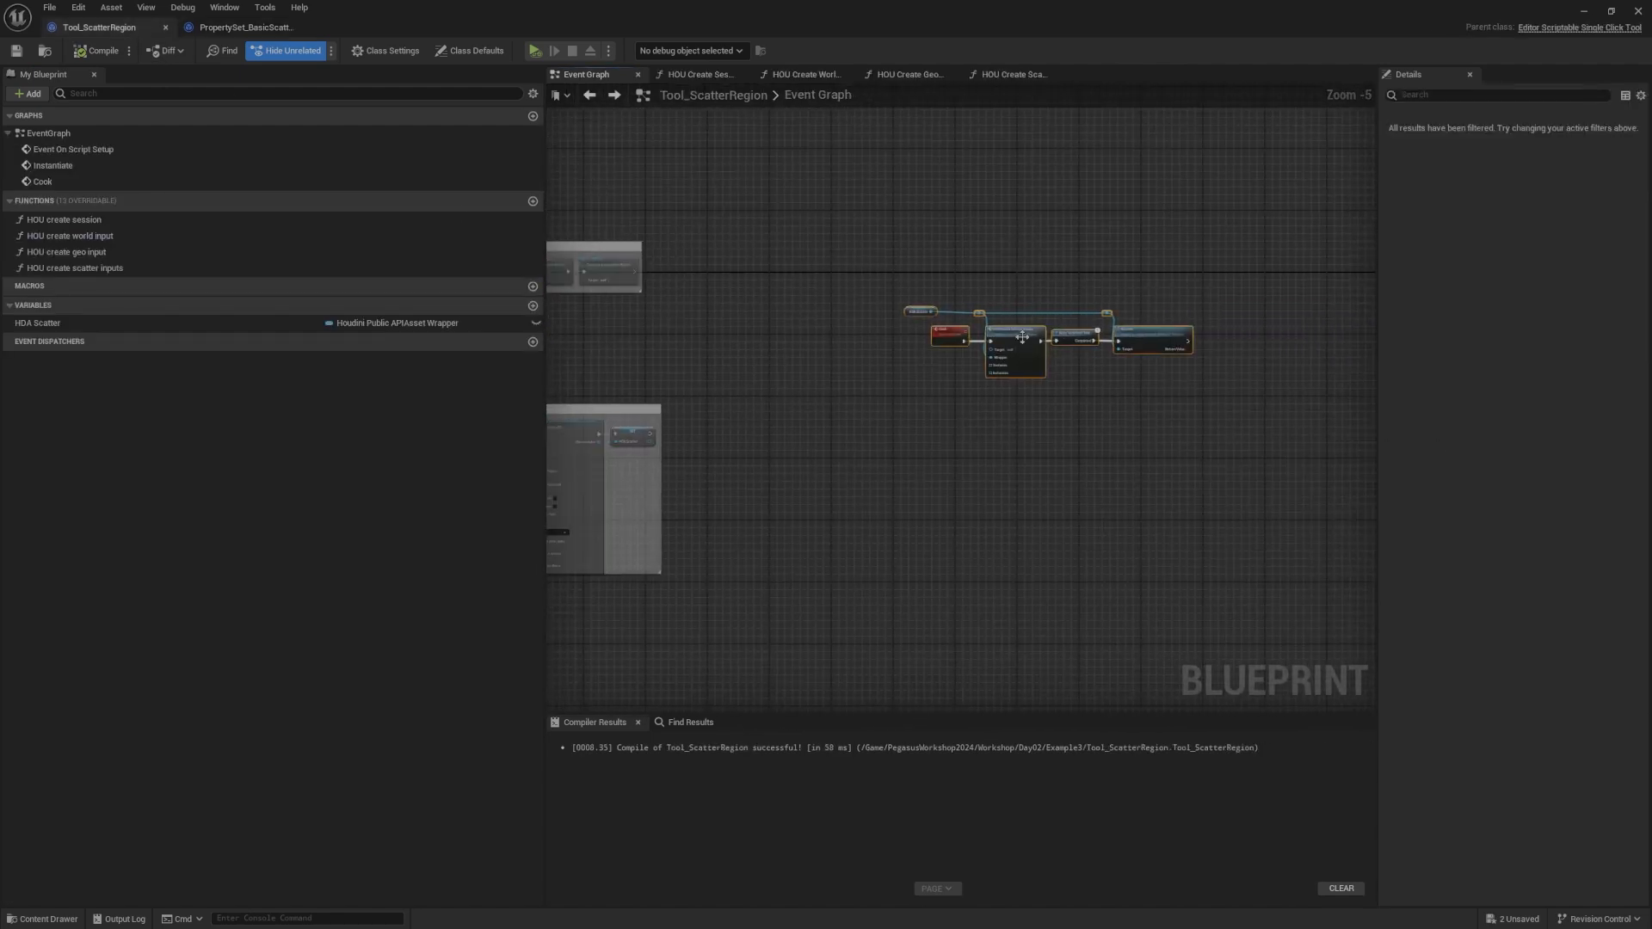
pyautogui.scroll(5, 761, 283)
# Step: Add an Add Property Set Of Type node that runs after the Instantiate call
pyautogui.moveTo(727, 341); pyautogui.dragTo(871, 343)
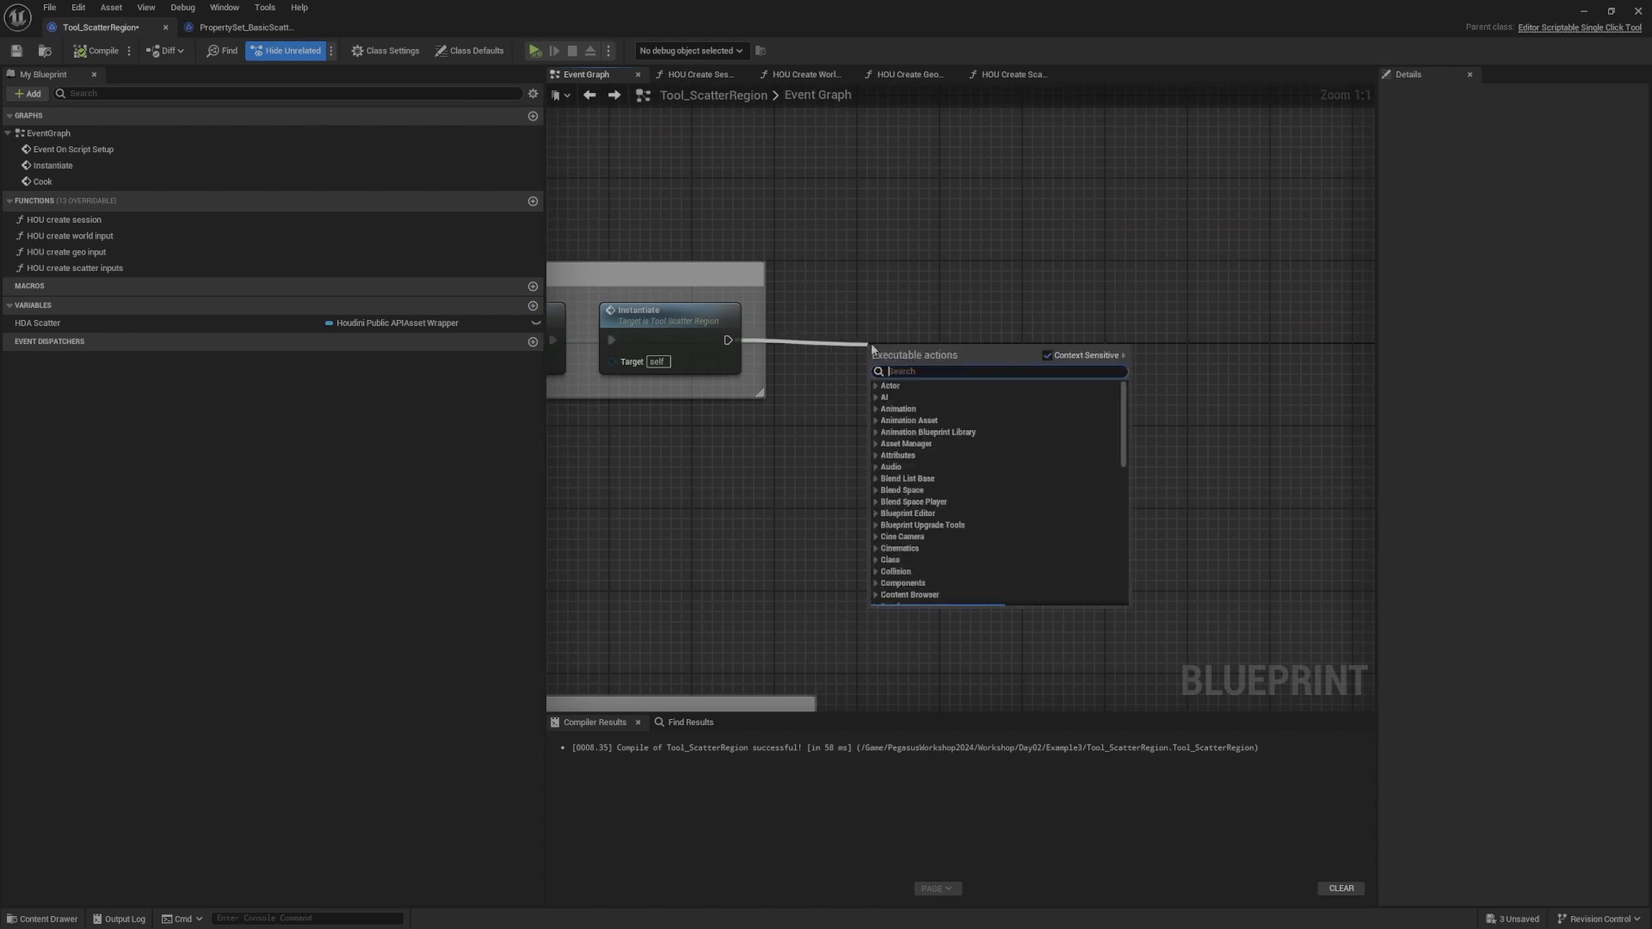
pyautogui.write('create pro')
pyautogui.hotkey('ctrl', 'a')
pyautogui.write('prp')
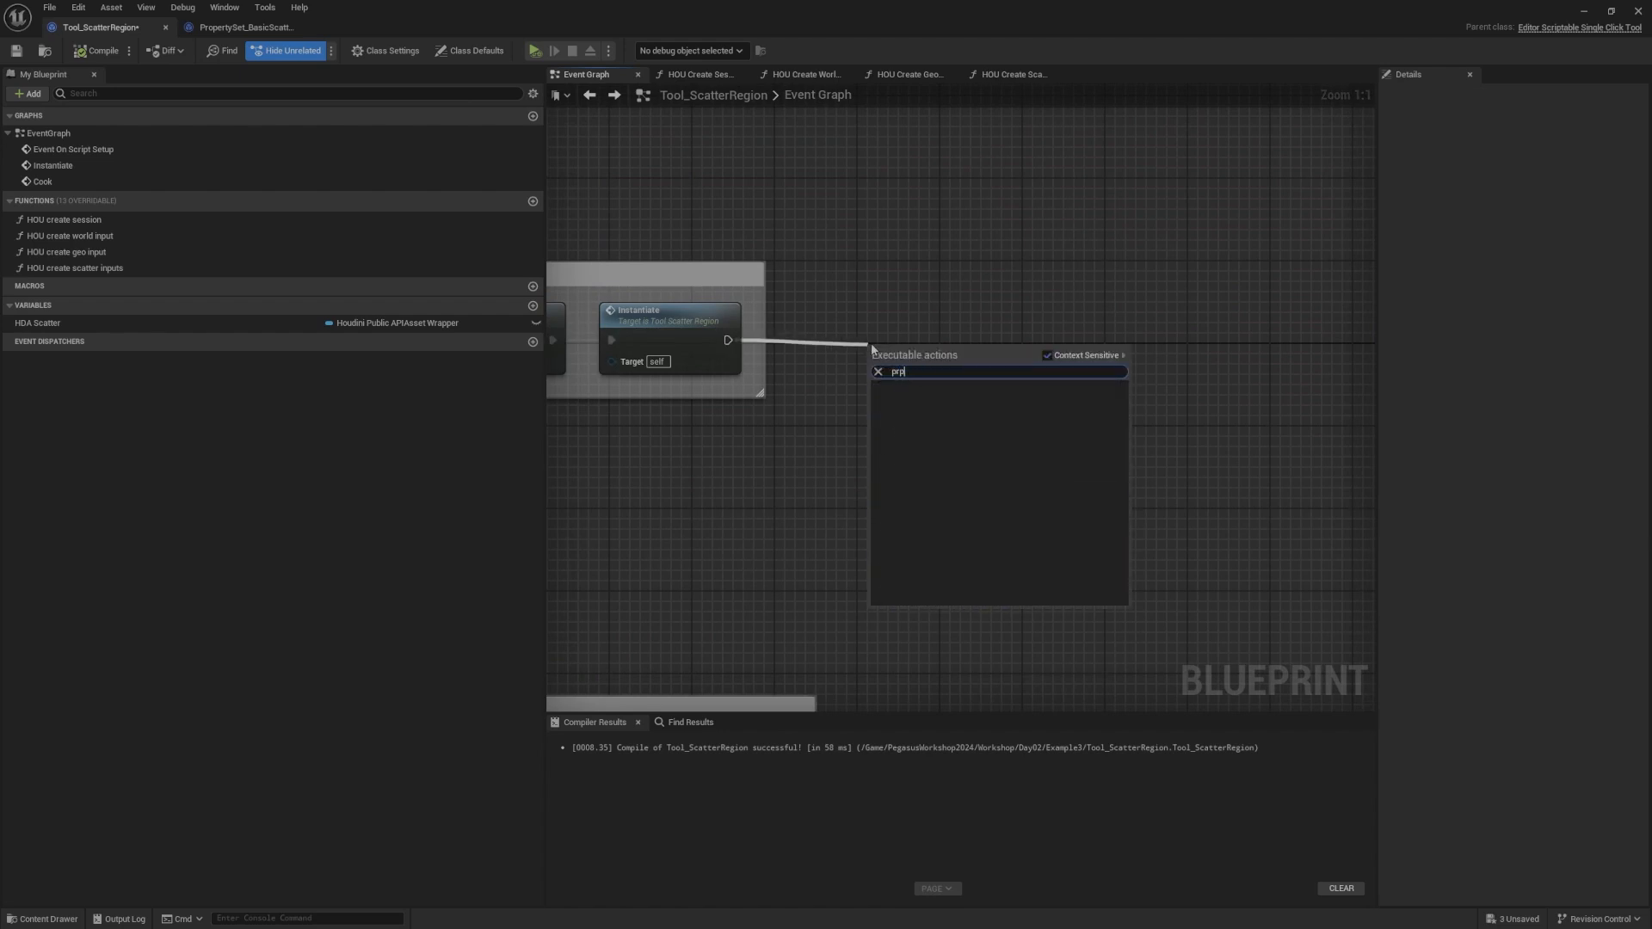
pyautogui.write('property set')
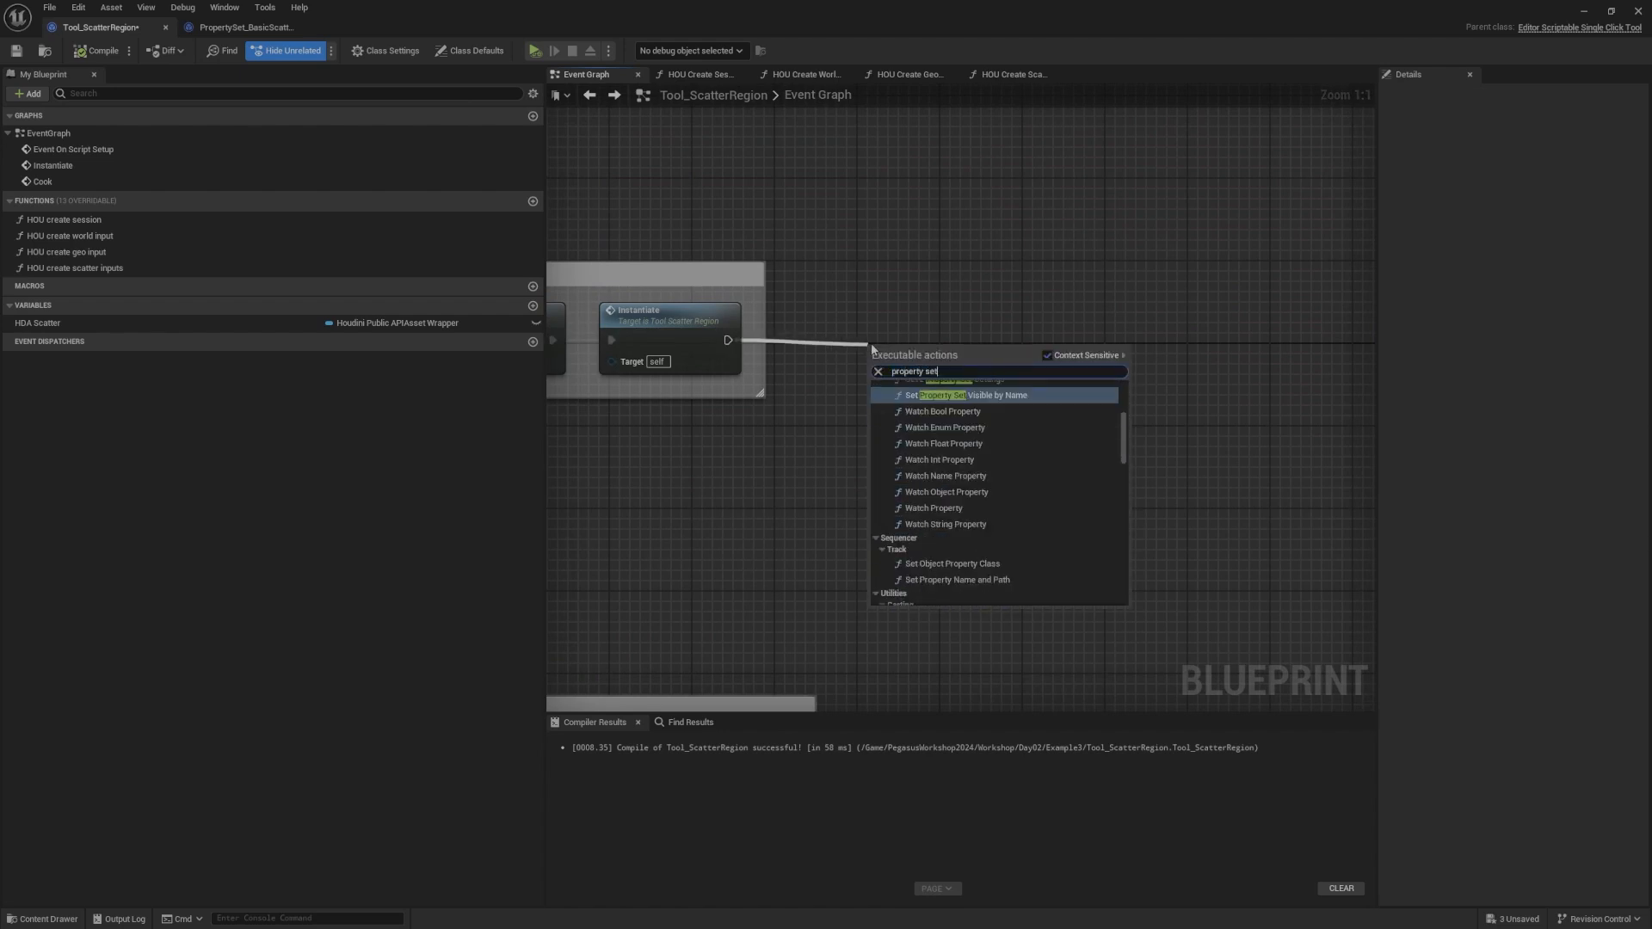
pyautogui.scroll(5, 968, 424)
pyautogui.hotkey('ctrl', 'a')
pyautogui.write('add property')
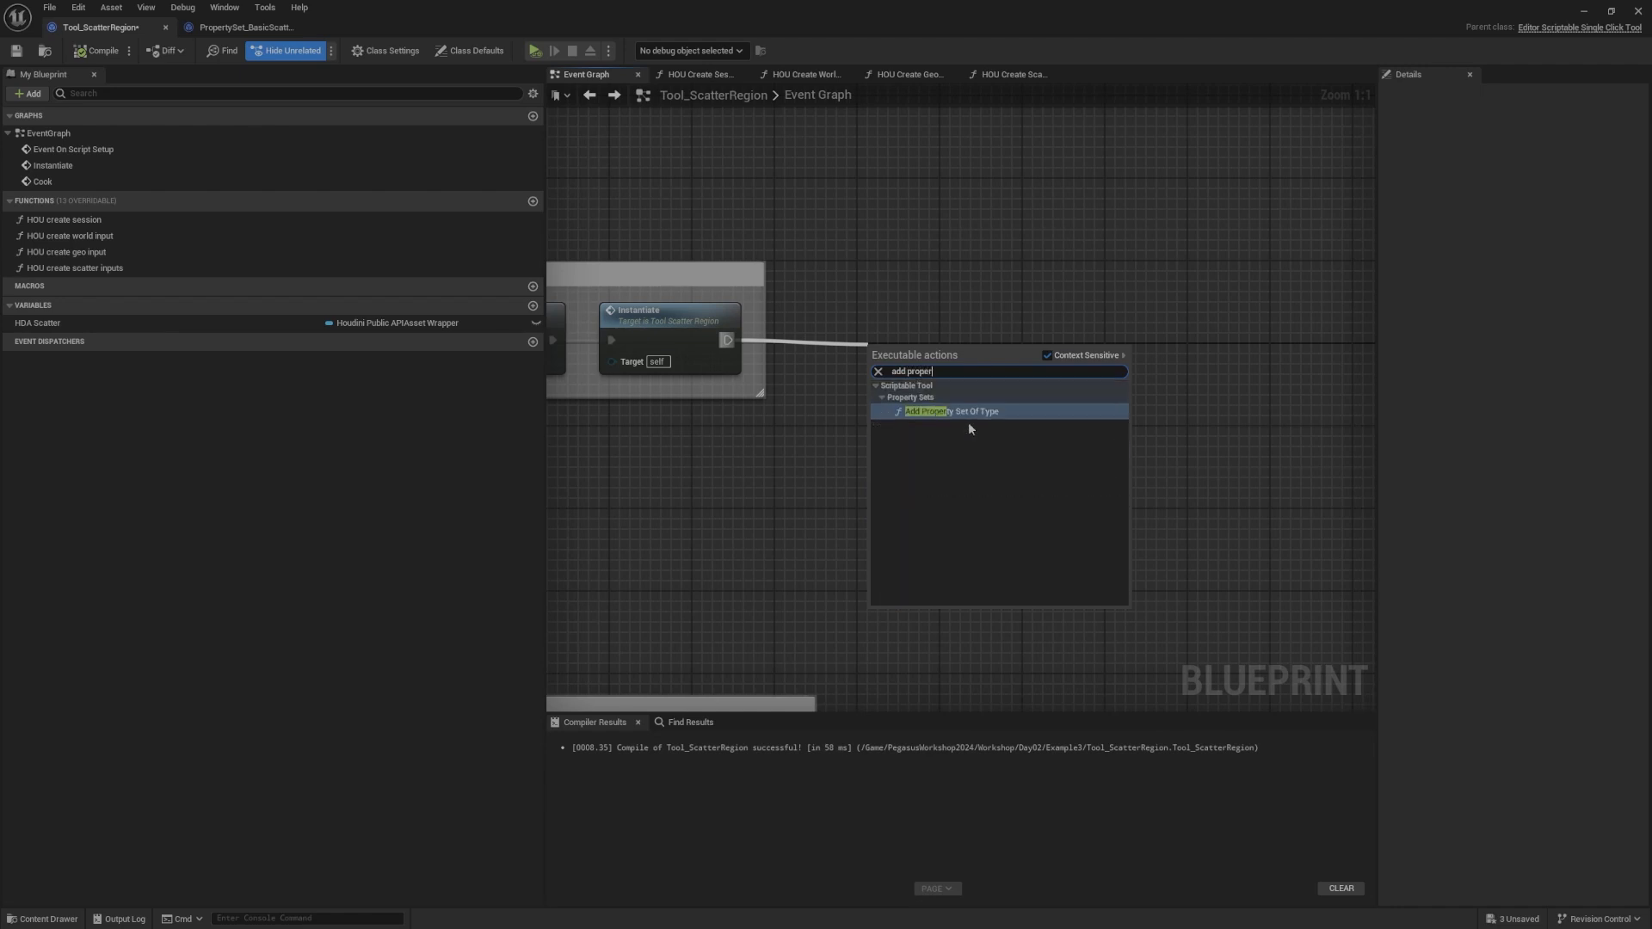
pyautogui.press('Return')
pyautogui.moveTo(969, 429); pyautogui.dragTo(968, 387)
# Step: Set the node's Property Set Type to PropertySet_BasicScatterTool
pyautogui.click(918, 394)
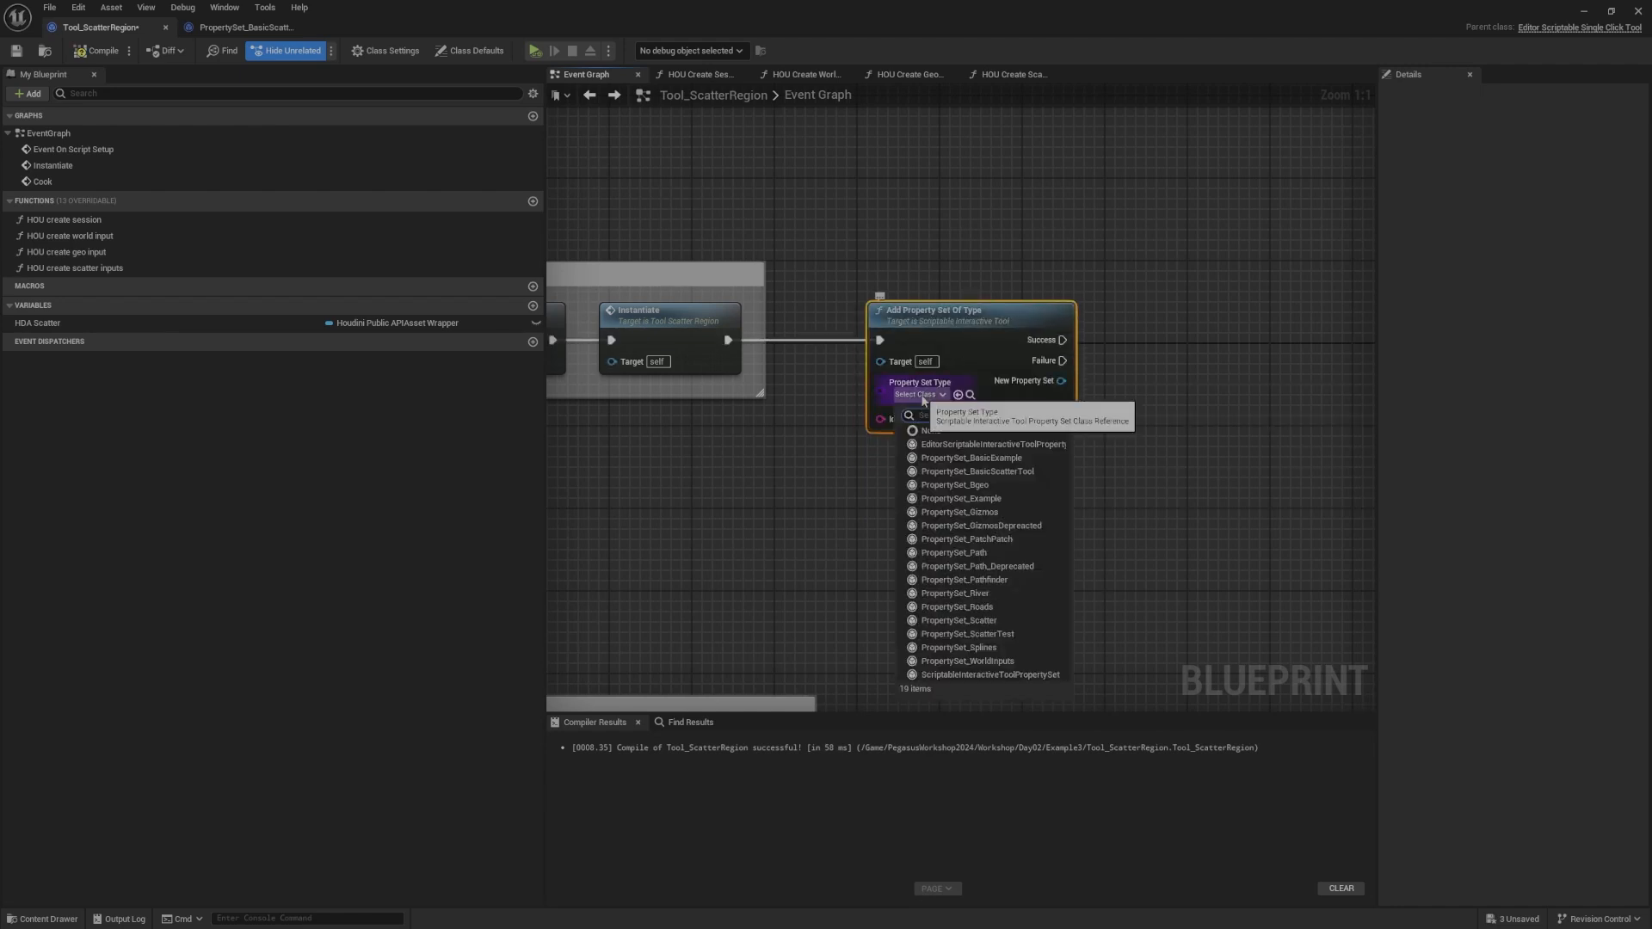
pyautogui.write('scatter')
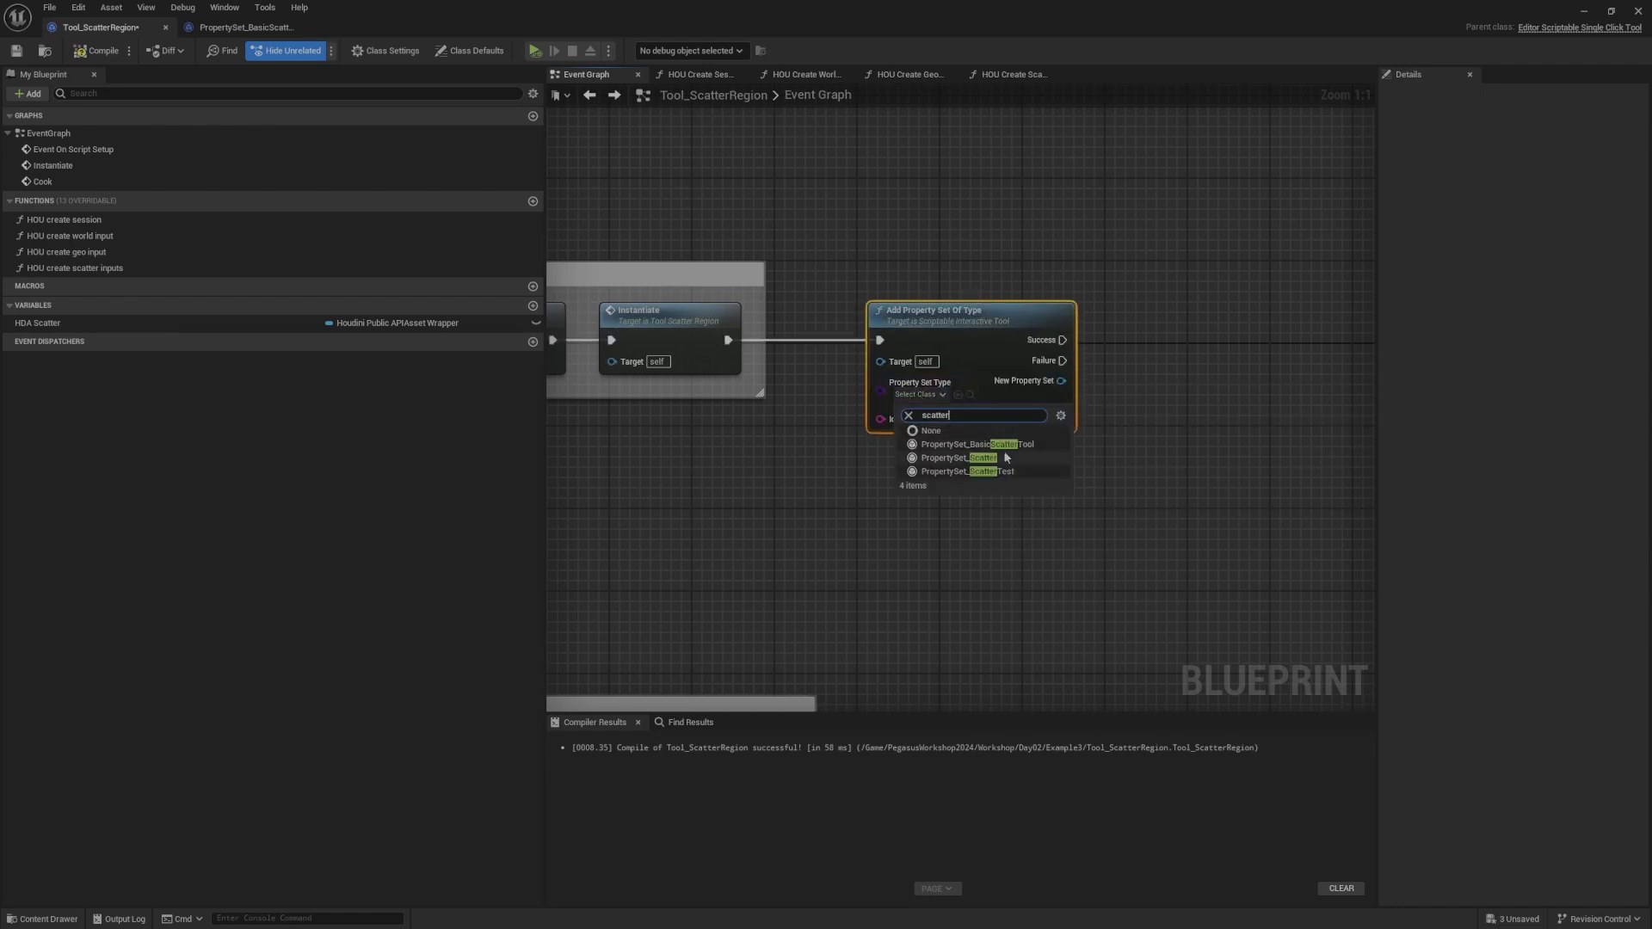
pyautogui.click(1015, 447)
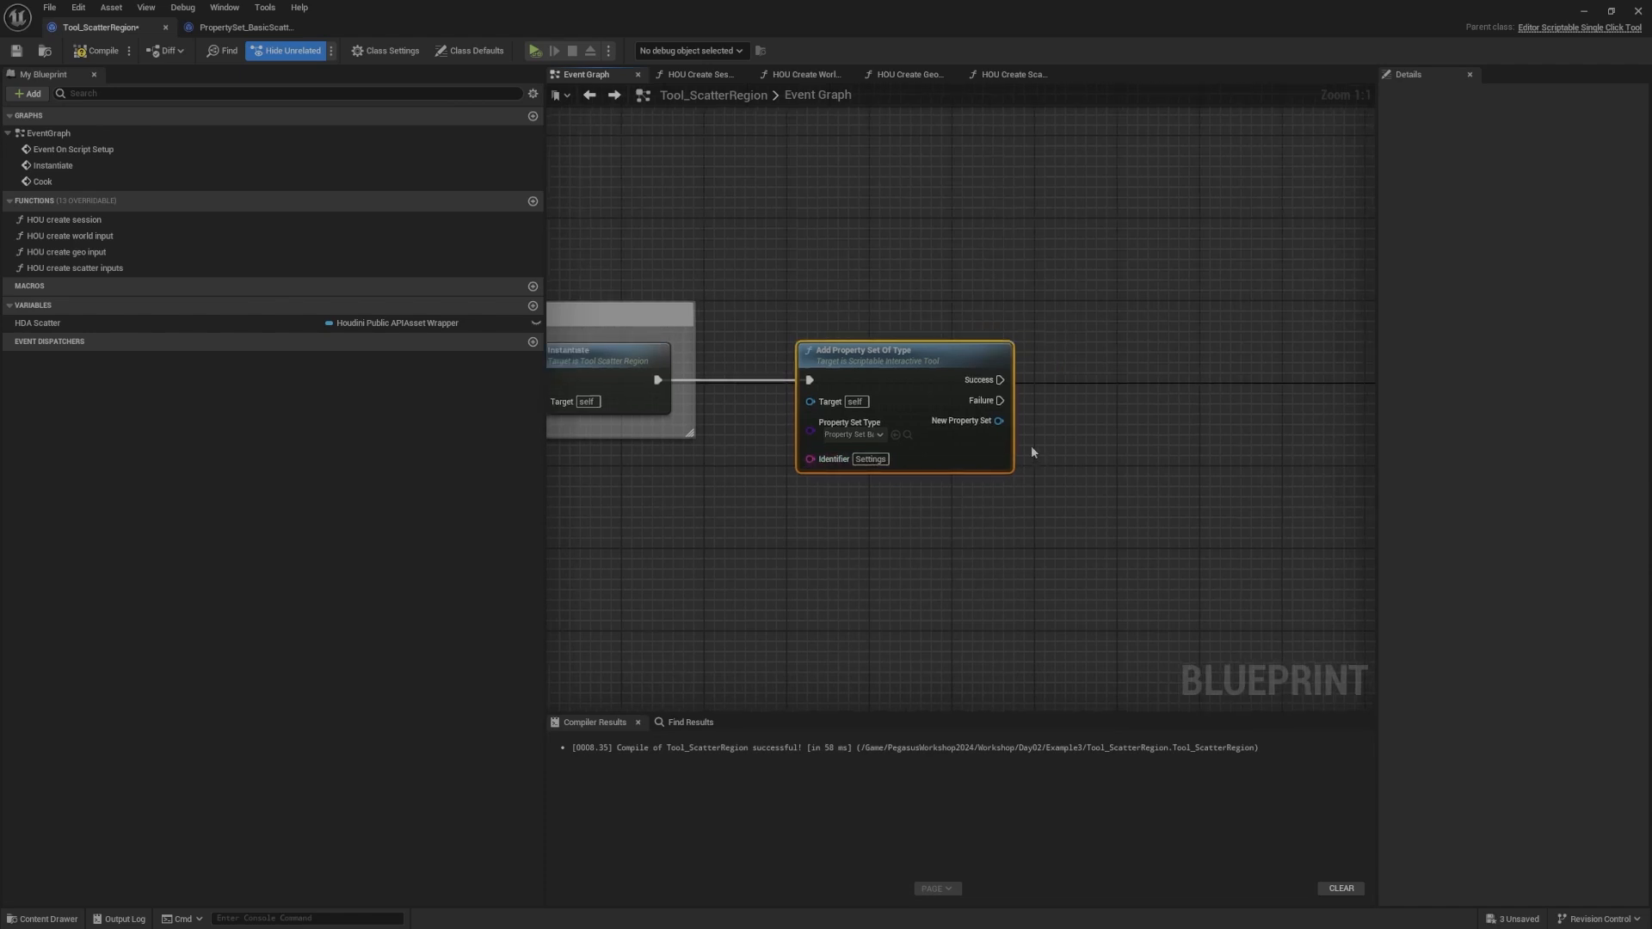
# Step: Cast New Property Set to PropertySet_BasicScatterTool and run the cast from the Success output
pyautogui.moveTo(998, 420); pyautogui.dragTo(1085, 395)
pyautogui.write('cast to basics')
pyautogui.press('Return')
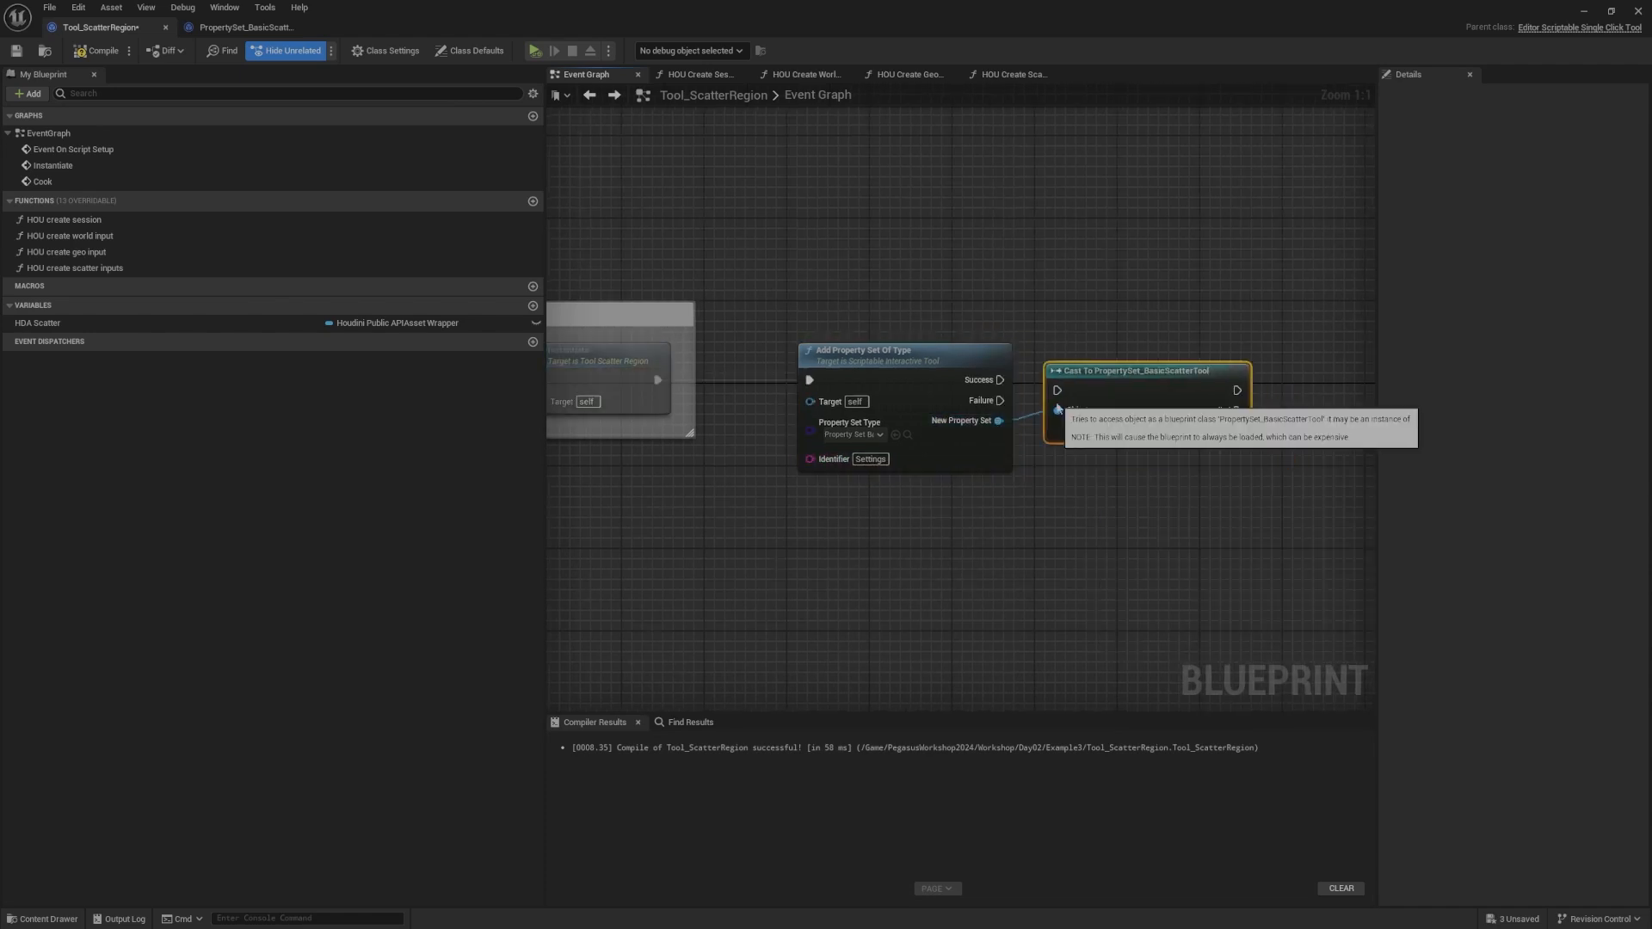
pyautogui.moveTo(1046, 376); pyautogui.dragTo(875, 406, button='right')
# Step: Promote the cast's As Property Set Basic Scatter Tool output to a variable and place its setter beside the cast
pyautogui.rightClick(1051, 451)
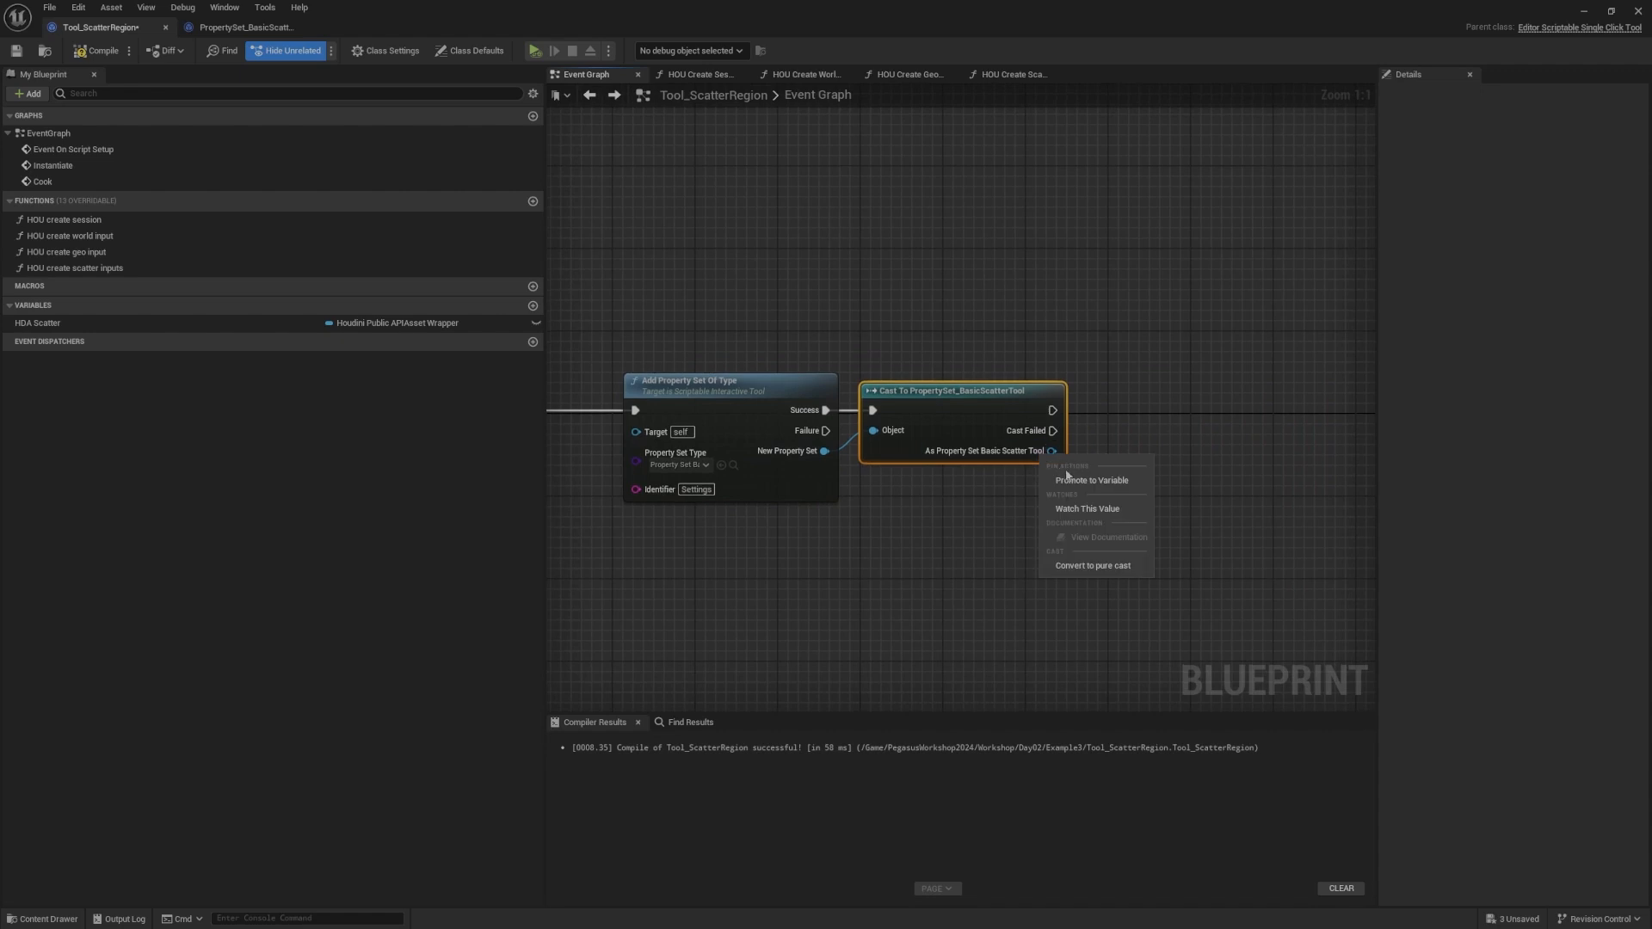
pyautogui.click(1093, 481)
pyautogui.moveTo(1210, 391); pyautogui.dragTo(1182, 401)
# Step: Enlarge the comment box around Instantiate to enclose the property set, cast and setter nodes
pyautogui.scroll(-4, 1282, 288)
pyautogui.moveTo(1231, 315); pyautogui.dragTo(1015, 400)
pyautogui.moveTo(1015, 400); pyautogui.dragTo(875, 397, button='right')
pyautogui.moveTo(782, 418); pyautogui.dragTo(840, 394, button='right')
pyautogui.click(837, 384)
pyautogui.moveTo(828, 345); pyautogui.dragTo(1313, 397)
pyautogui.scroll(5, 961, 403)
pyautogui.scroll(-4, 957, 346)
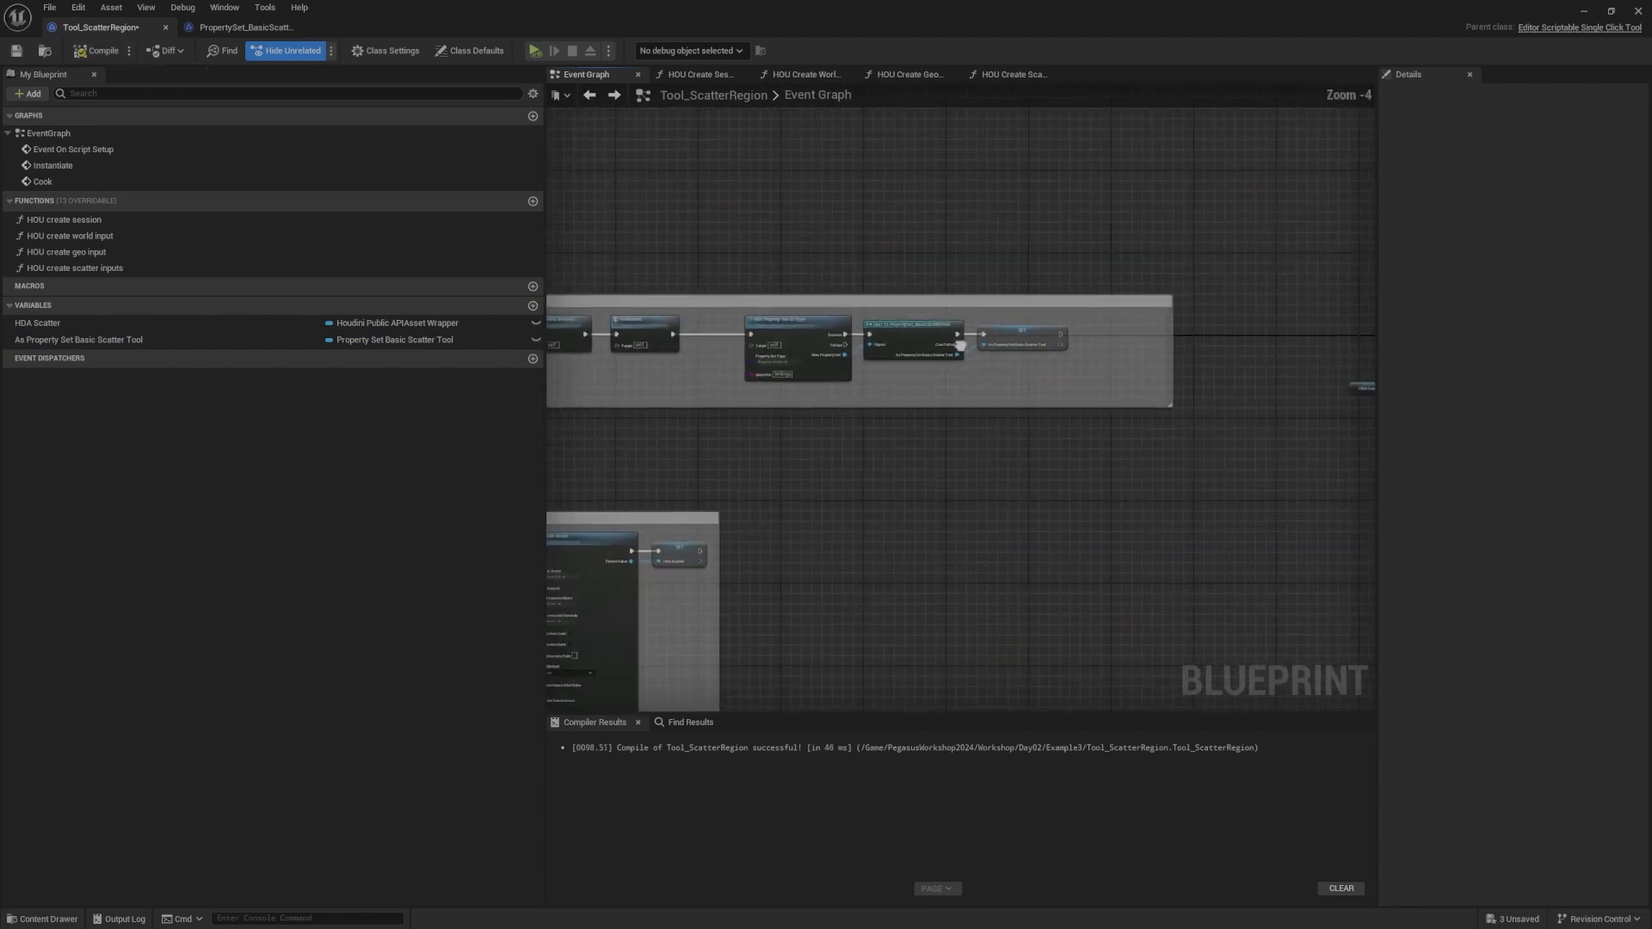
# Step: Move the Cook event's node chain slightly closer to the Setup comment box
pyautogui.moveTo(962, 344); pyautogui.dragTo(1060, 346, button='right')
pyautogui.scroll(-3, 1066, 347)
pyautogui.moveTo(1186, 279); pyautogui.dragTo(737, 389)
pyautogui.moveTo(869, 318); pyautogui.dragTo(837, 280)
pyautogui.click(954, 359)
# Step: Place an As Property Set Basic Scatter Tool getter below the Cook event and get its Surfaces and Instances variables
pyautogui.moveTo(1306, 406); pyautogui.dragTo(1392, 482, button='right')
pyautogui.scroll(7, 990, 357)
pyautogui.keyDown('ctrl'); pyautogui.moveTo(47, 342); pyautogui.dragTo(818, 457); pyautogui.keyUp('ctrl')
pyautogui.moveTo(945, 478); pyautogui.dragTo(946, 521)
pyautogui.write('surf')
pyautogui.press('Return')
pyautogui.write('instance')
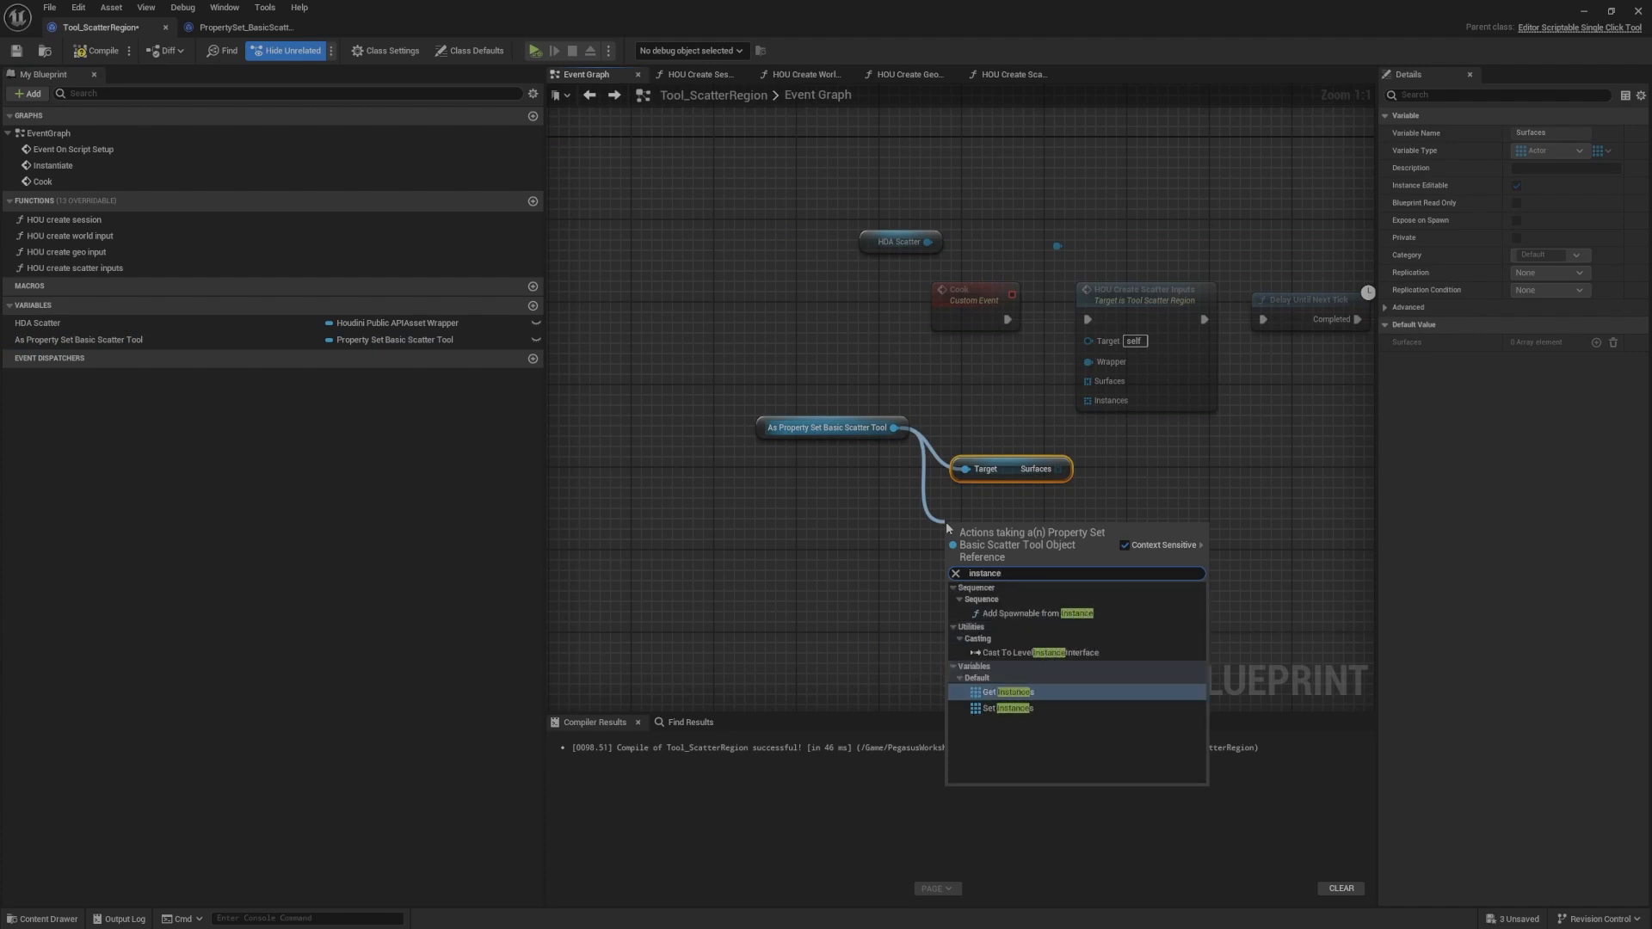
pyautogui.press('Return')
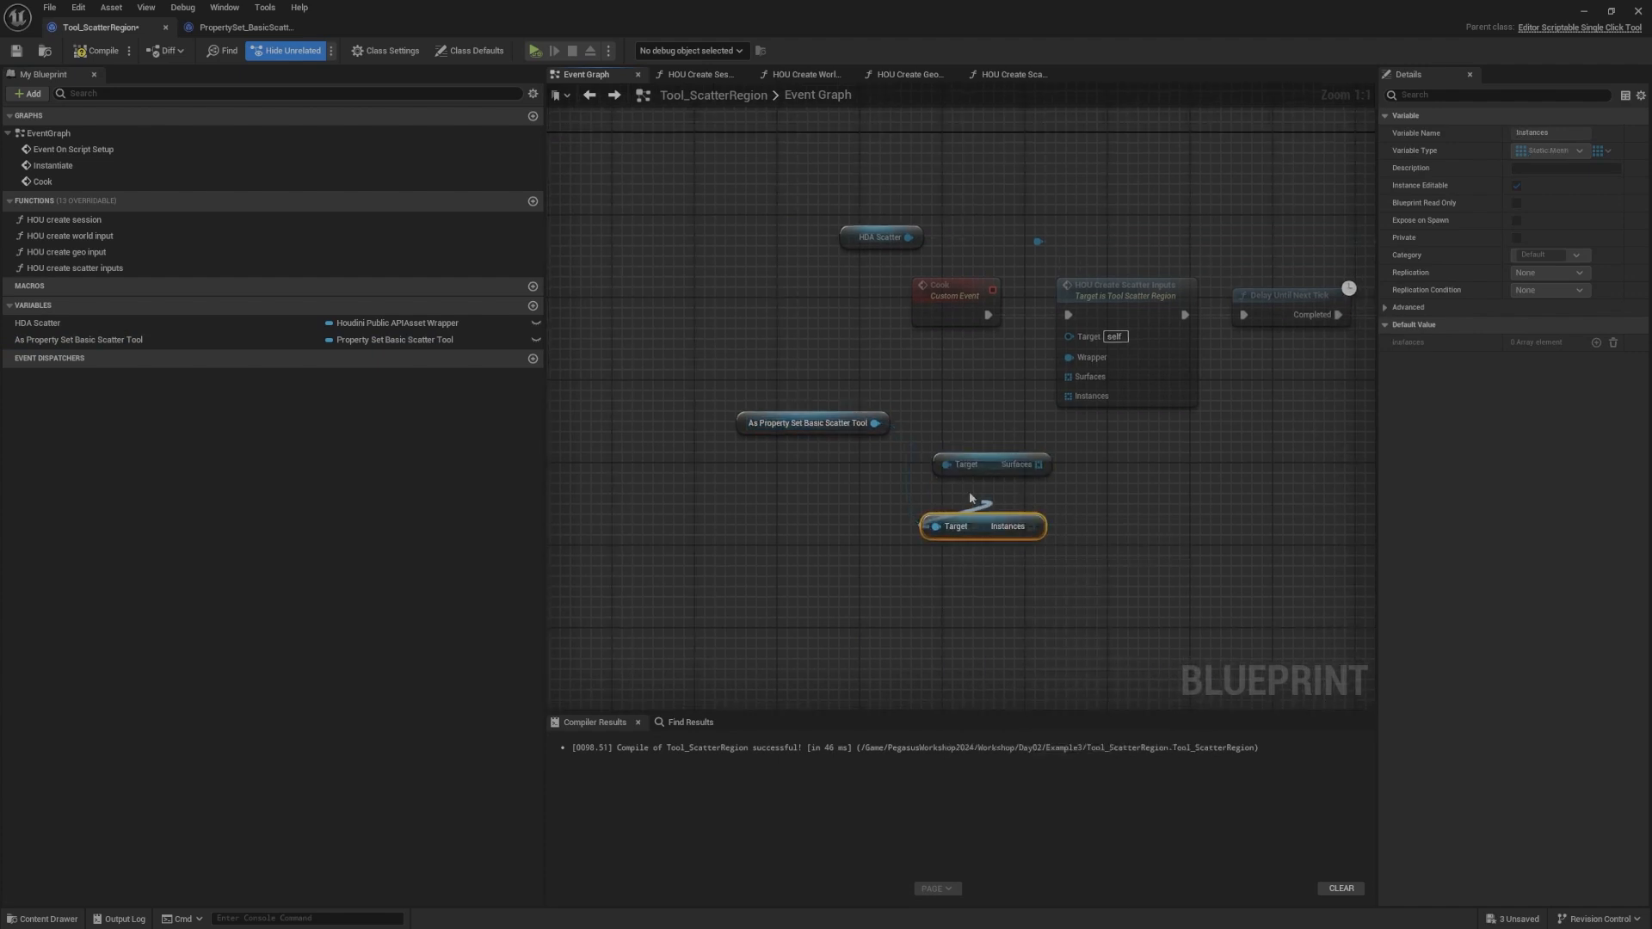
# Step: Stack the Surfaces and Instances getters and align the As Property Set Basic Scatter Tool node beside them
pyautogui.moveTo(980, 521); pyautogui.dragTo(989, 490)
pyautogui.moveTo(1099, 453)
pyautogui.mouseDown(button='right')
pyautogui.moveTo(1010, 482)
pyautogui.moveTo(1080, 443)
pyautogui.mouseUp(button='right')
pyautogui.click(934, 406)
pyautogui.moveTo(779, 414); pyautogui.dragTo(768, 465)
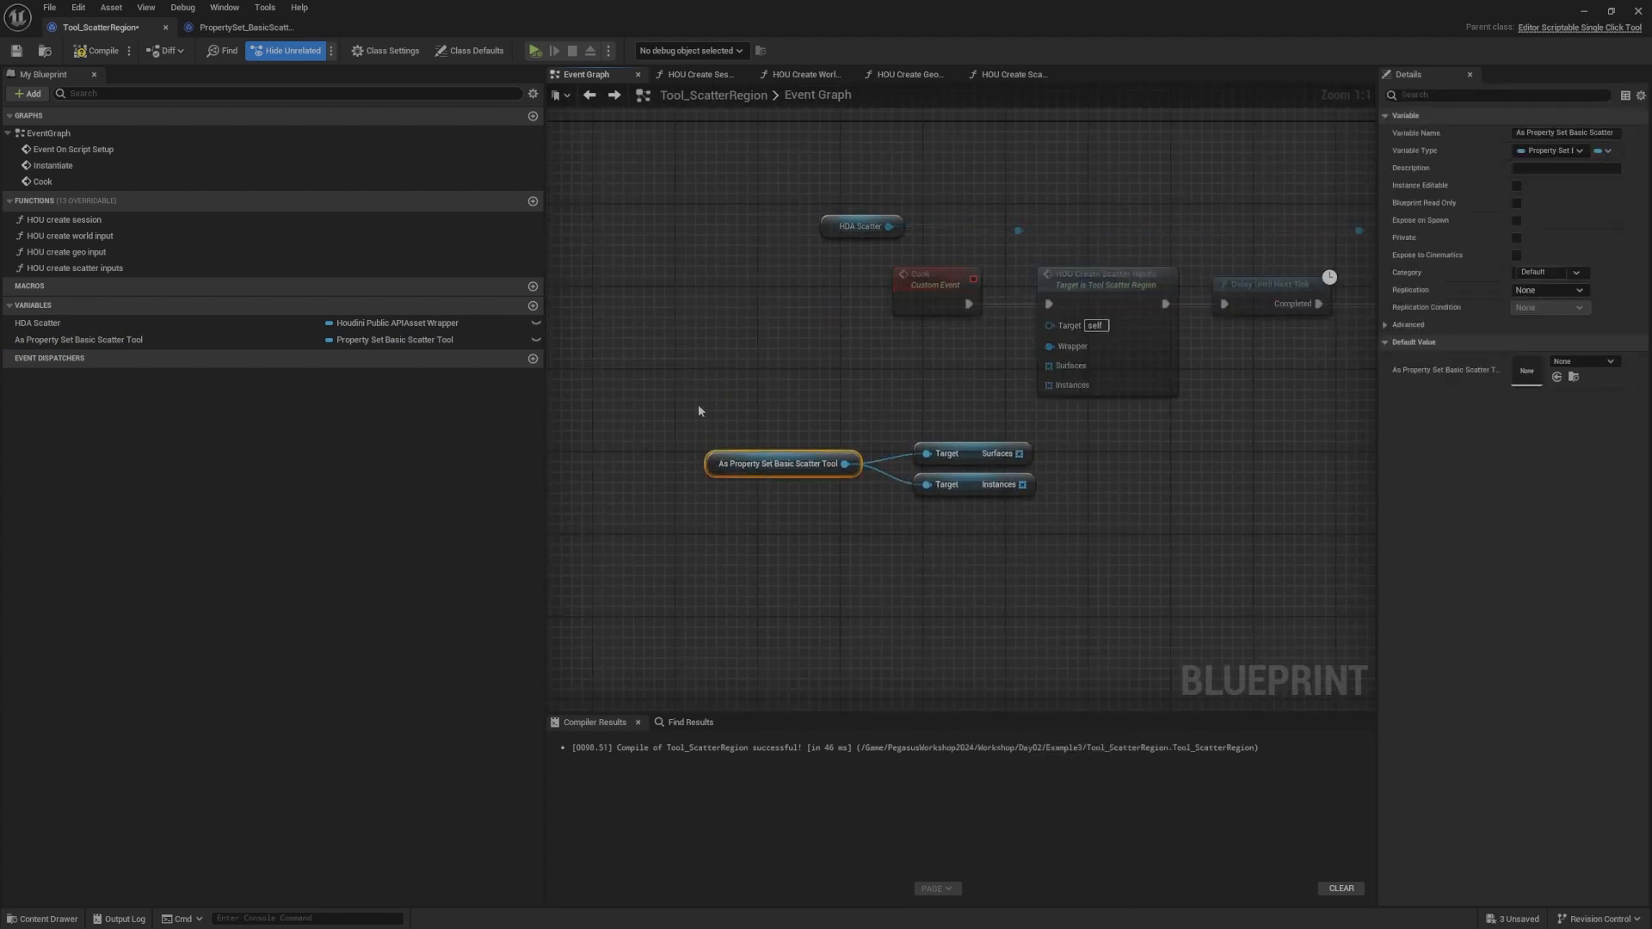
# Step: Feed Surfaces and Instances into the matching inputs of HOU Create Scatter Inputs and arrange the three getter nodes next to it
pyautogui.moveTo(699, 405); pyautogui.dragTo(976, 551)
pyautogui.click(1007, 405)
pyautogui.moveTo(967, 456); pyautogui.dragTo(1048, 385)
pyautogui.moveTo(952, 495)
pyautogui.mouseDown(button='right')
pyautogui.moveTo(958, 518)
pyautogui.moveTo(949, 499)
pyautogui.mouseUp(button='right')
pyautogui.moveTo(918, 482); pyautogui.dragTo(724, 394)
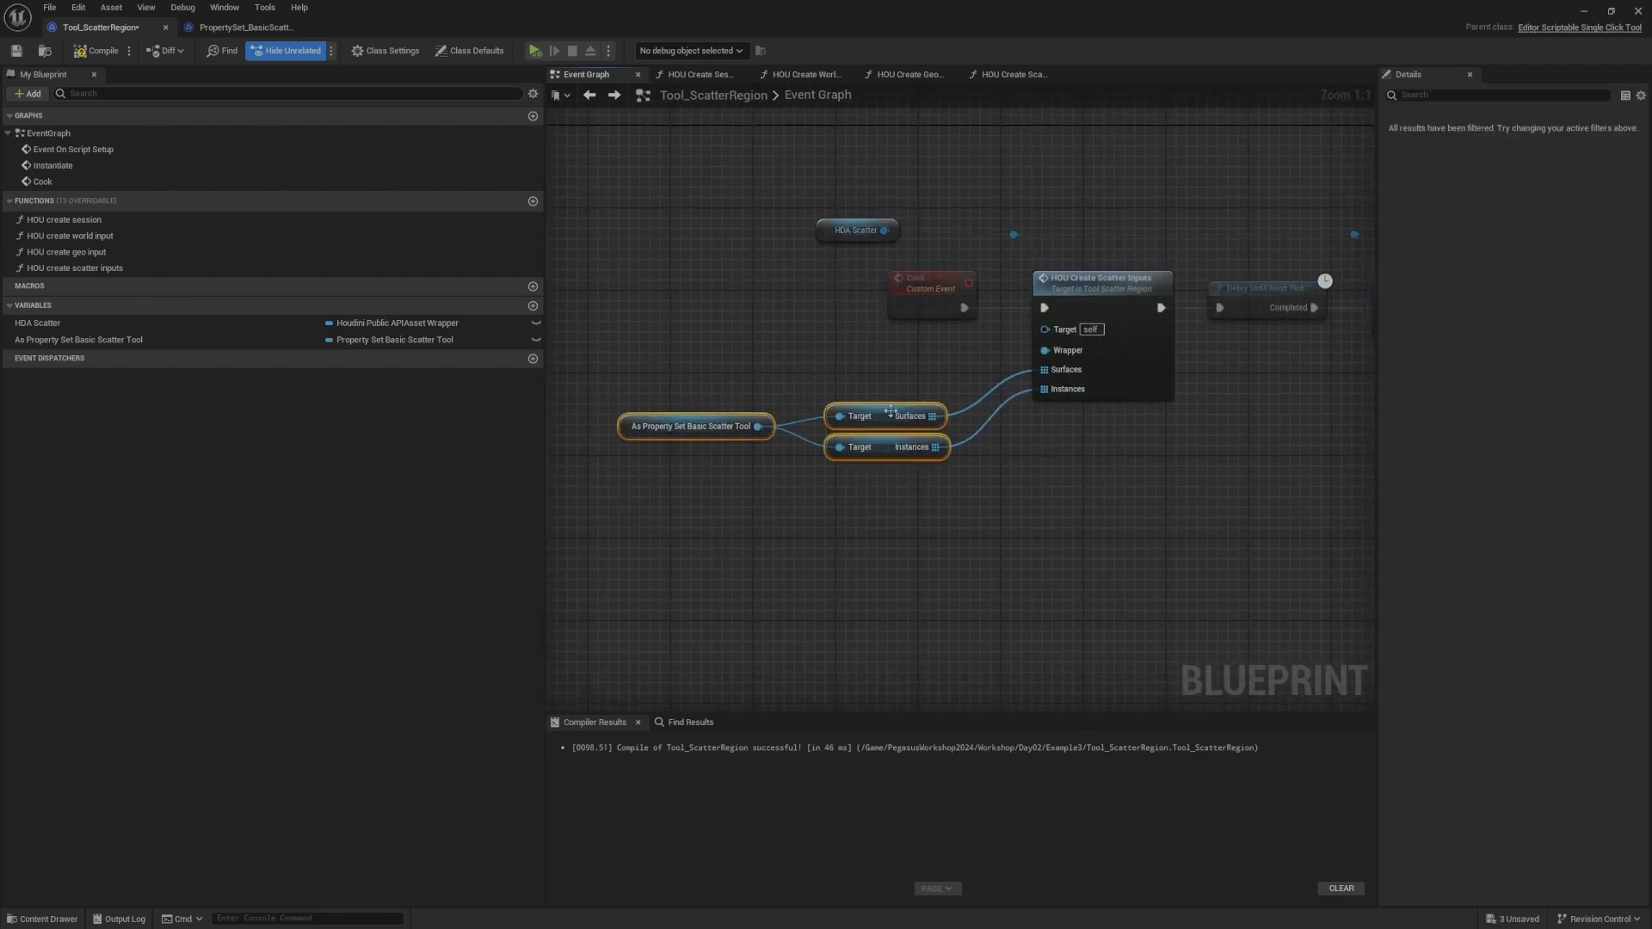
pyautogui.moveTo(891, 411); pyautogui.dragTo(932, 392)
# Step: Review the Cook chain from HOU Create Scatter Inputs through Delay Until Next Tick to Recook
pyautogui.moveTo(958, 357); pyautogui.dragTo(874, 387, button='right')
pyautogui.click(1161, 473)
pyautogui.moveTo(1163, 474); pyautogui.dragTo(826, 468, button='right')
pyautogui.moveTo(1008, 419); pyautogui.dragTo(1089, 500, button='right')
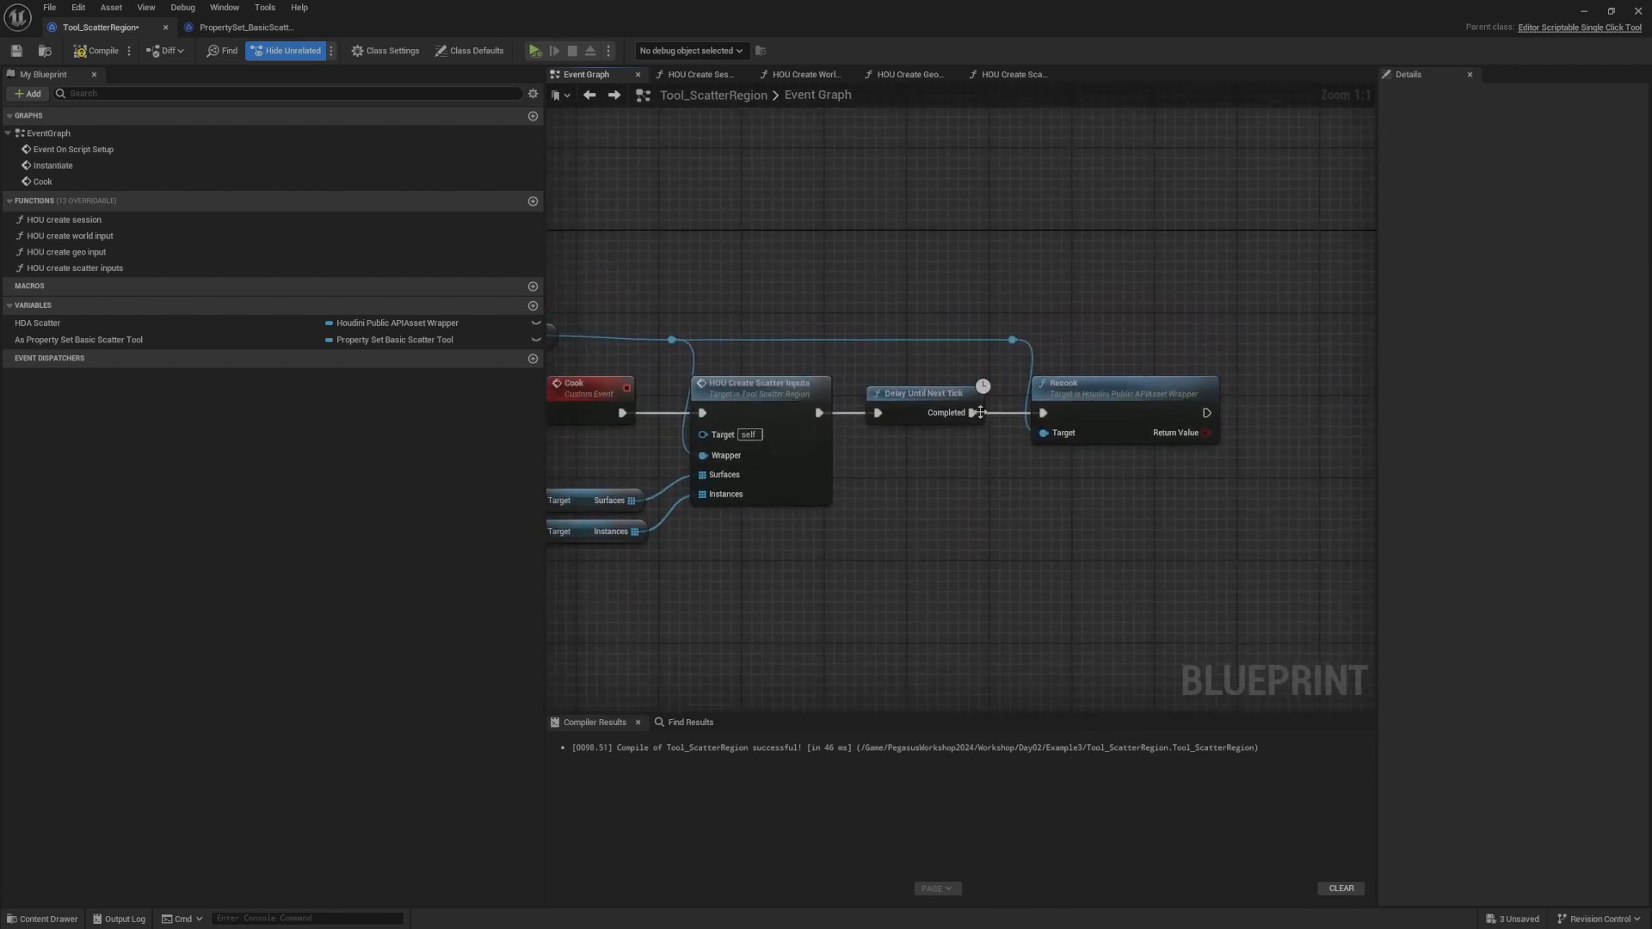
pyautogui.moveTo(950, 395); pyautogui.dragTo(1234, 256, button='right')
pyautogui.moveTo(1053, 498); pyautogui.dragTo(667, 227)
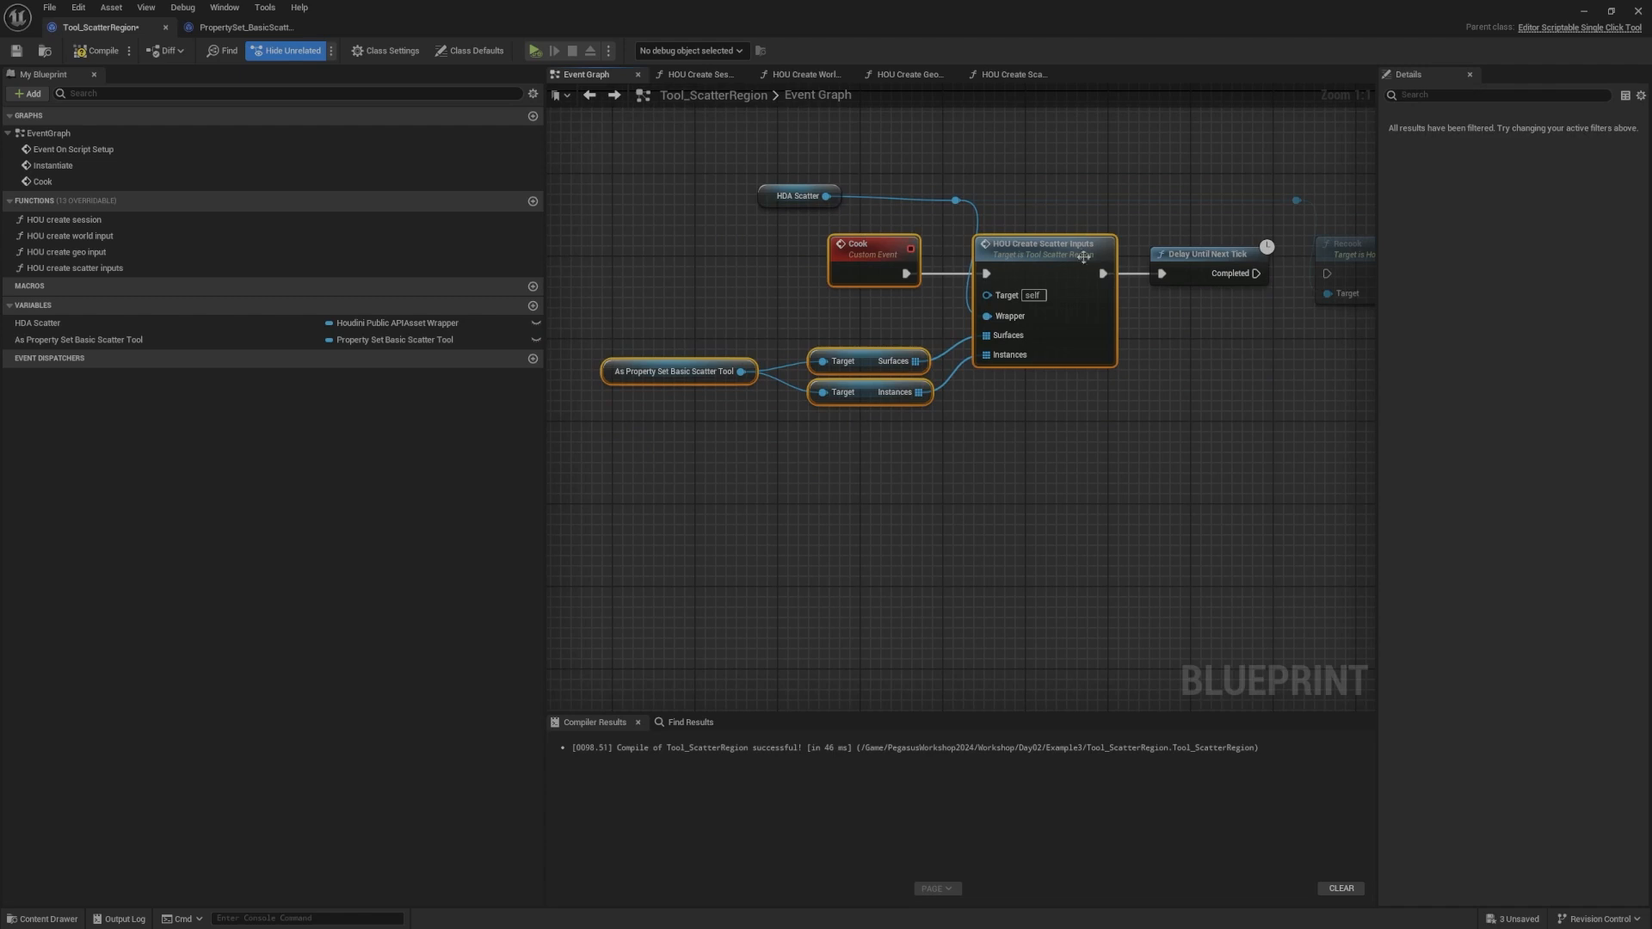
pyautogui.moveTo(1024, 230); pyautogui.dragTo(979, 323, button='right')
pyautogui.click(1266, 249)
pyautogui.moveTo(1266, 250); pyautogui.dragTo(861, 232, button='right')
pyautogui.moveTo(1151, 233); pyautogui.dragTo(824, 412)
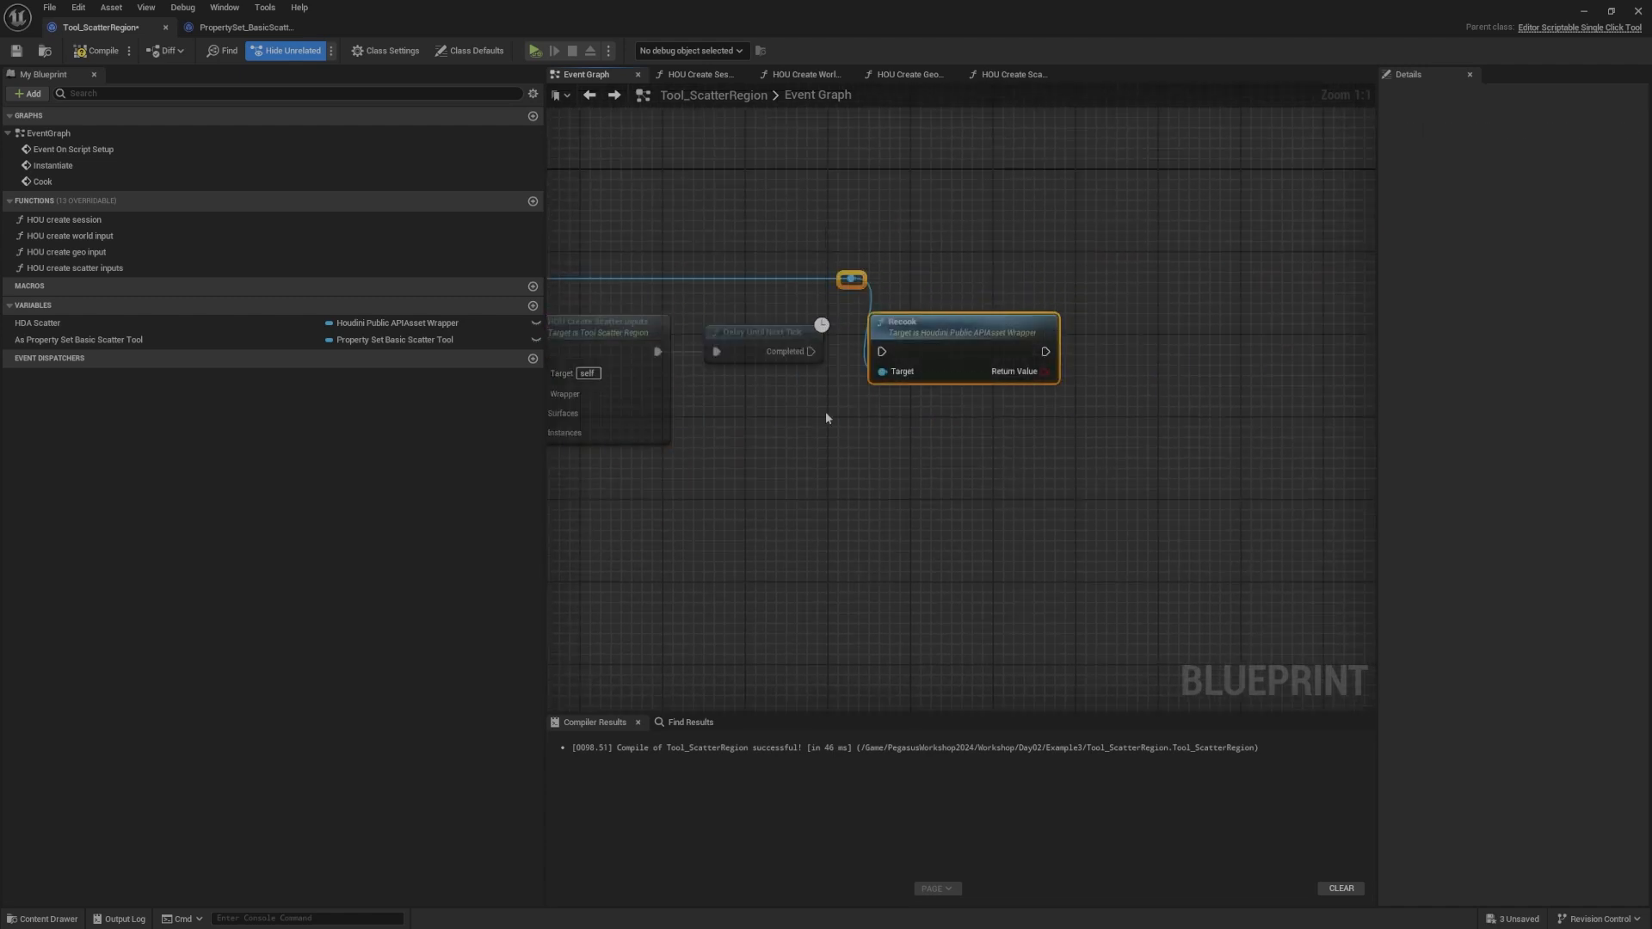
pyautogui.click(825, 411)
# Step: Review the Instantiate group and its placement relative to the Setup and Cook node groups
pyautogui.scroll(-6, 825, 411)
pyautogui.moveTo(824, 412); pyautogui.dragTo(1291, 198, button='right')
pyautogui.moveTo(948, 328); pyautogui.dragTo(1102, 534, button='right')
pyautogui.scroll(6, 908, 474)
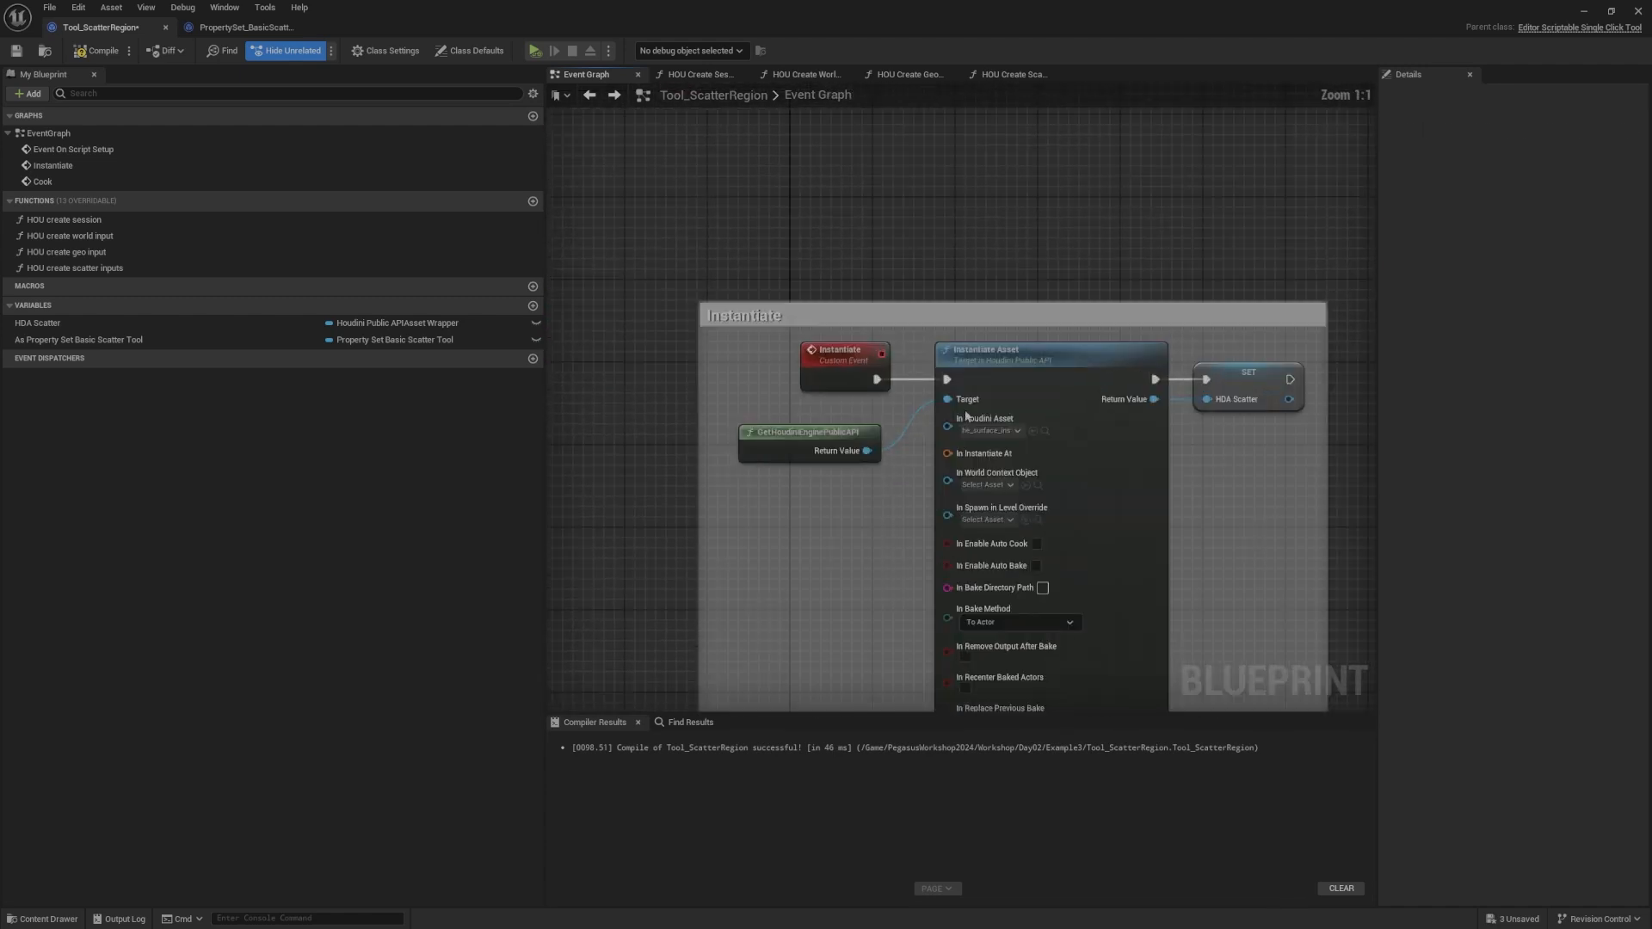
pyautogui.scroll(-6, 968, 400)
pyautogui.moveTo(968, 391); pyautogui.dragTo(860, 379, button='right')
pyautogui.scroll(6, 860, 379)
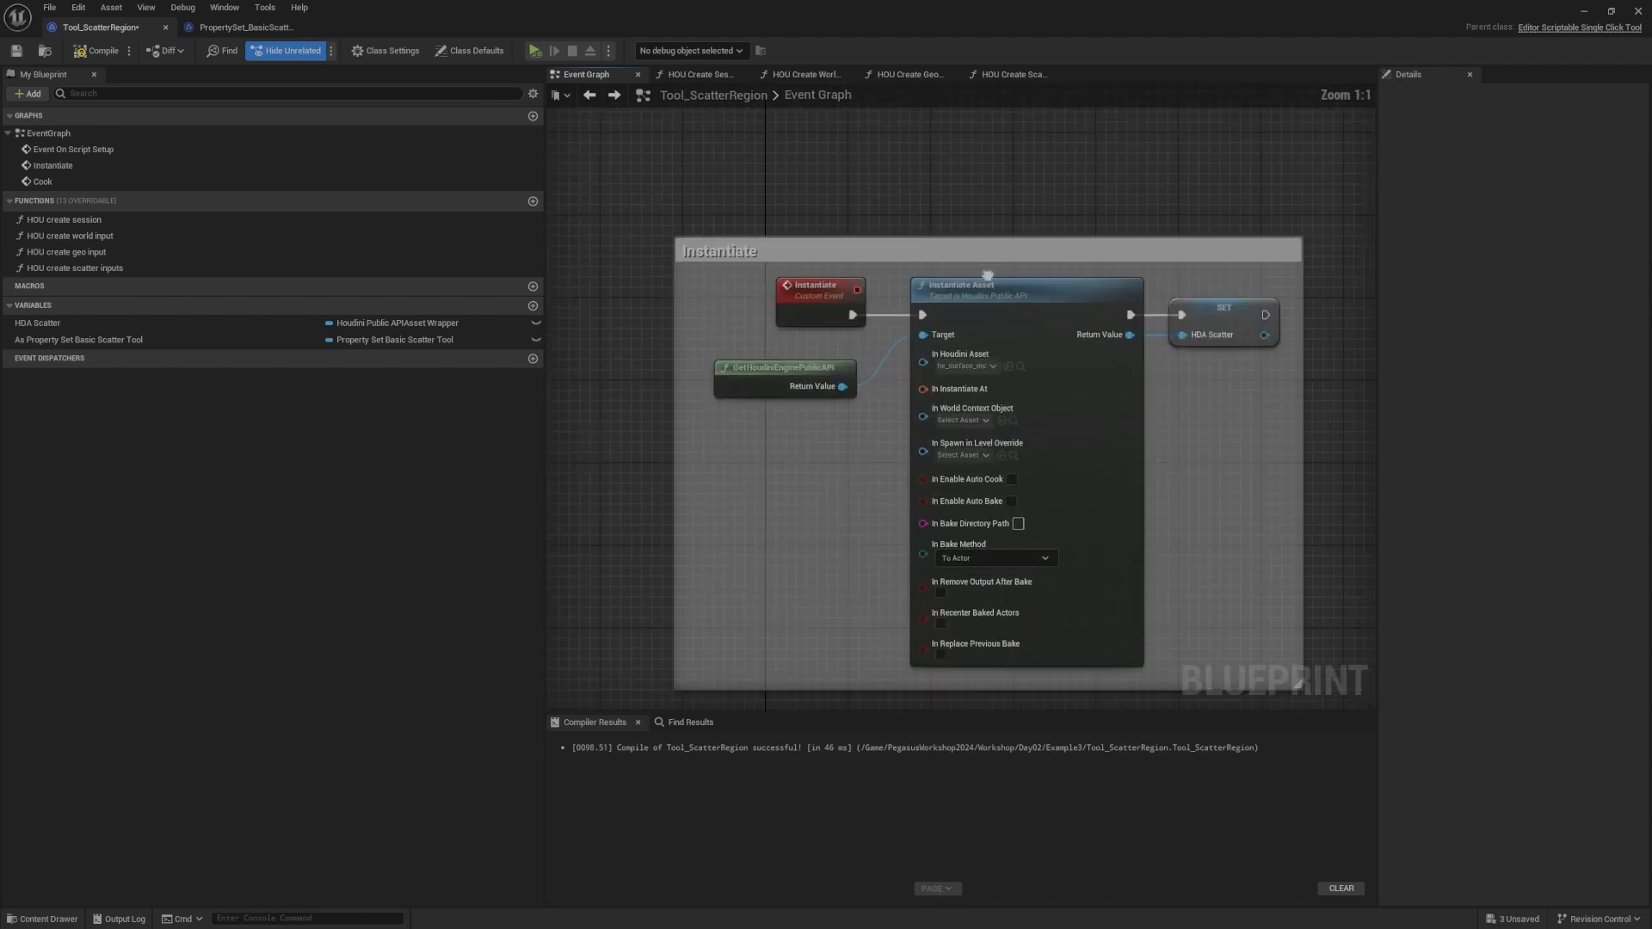
pyautogui.scroll(-1, 1013, 248)
pyautogui.moveTo(1013, 248); pyautogui.dragTo(1003, 597, button='right')
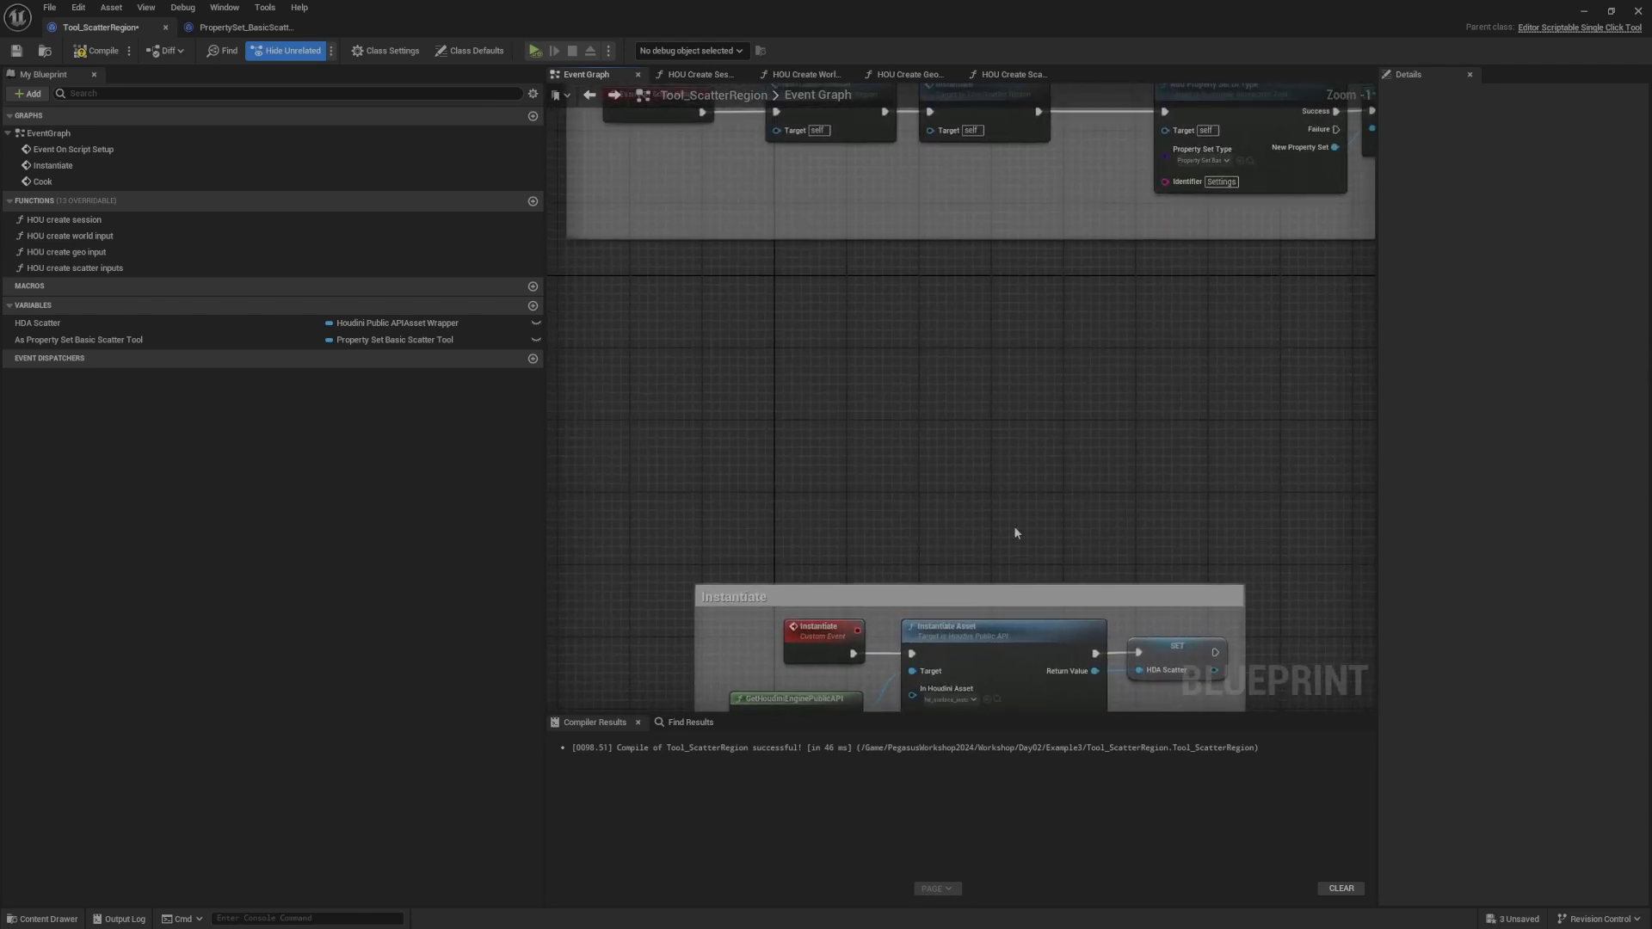
pyautogui.moveTo(1014, 525); pyautogui.dragTo(953, 254, button='right')
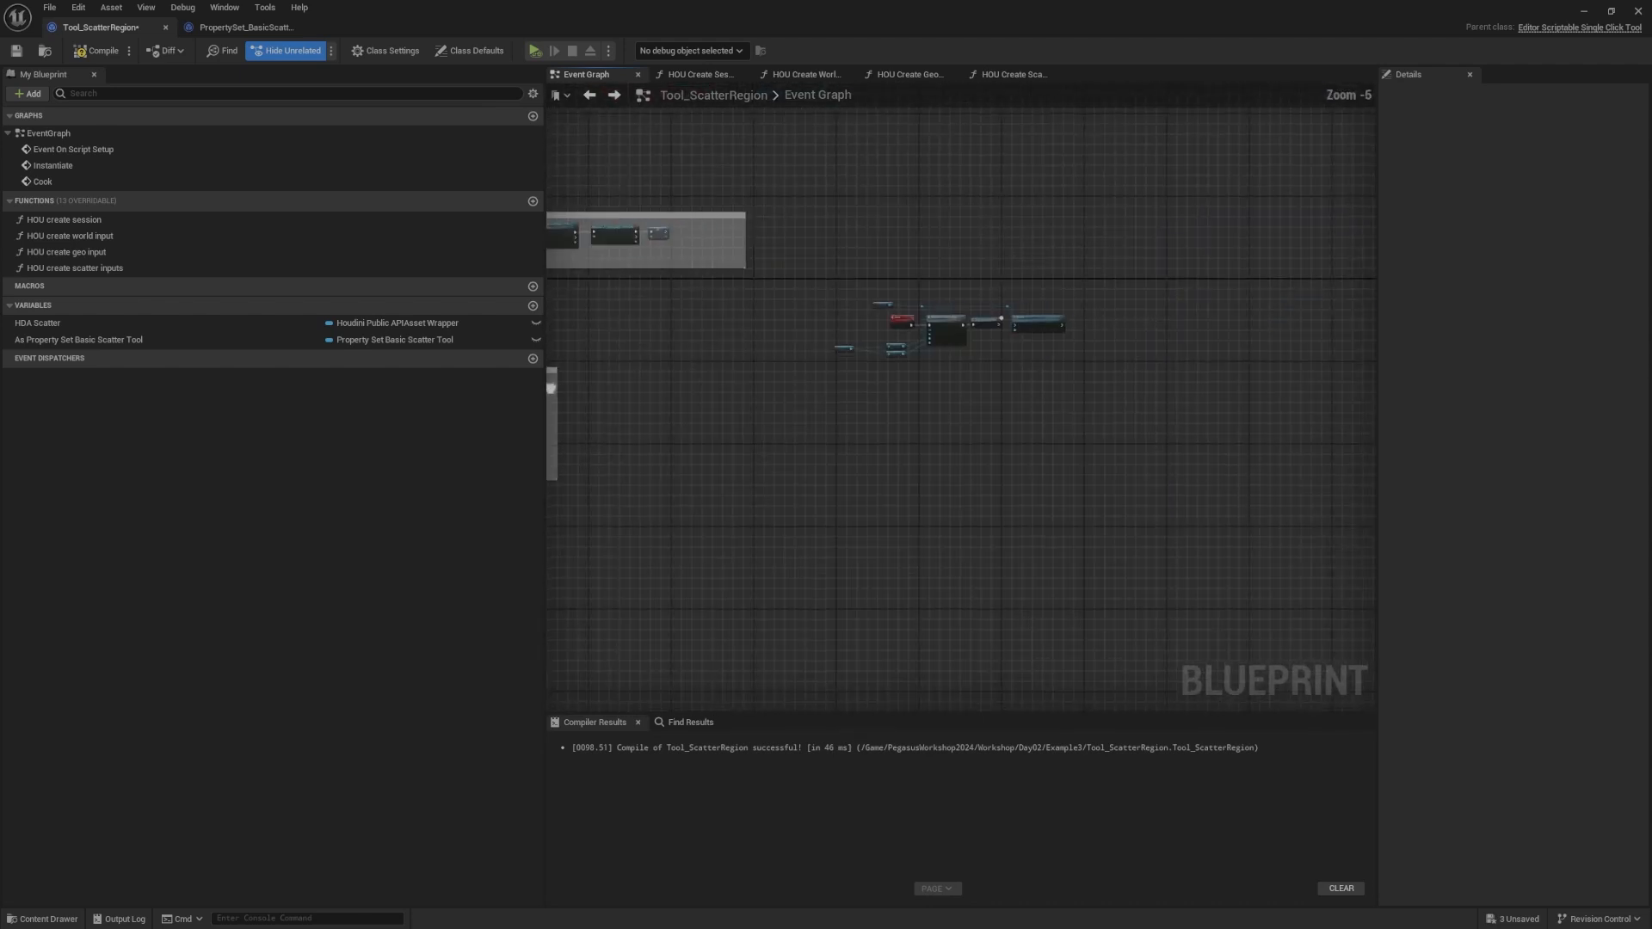
pyautogui.scroll(5, 880, 344)
pyautogui.moveTo(765, 325); pyautogui.dragTo(1213, 417)
pyautogui.keyDown('ctrl'); pyautogui.click(830, 456); pyautogui.keyUp('ctrl')
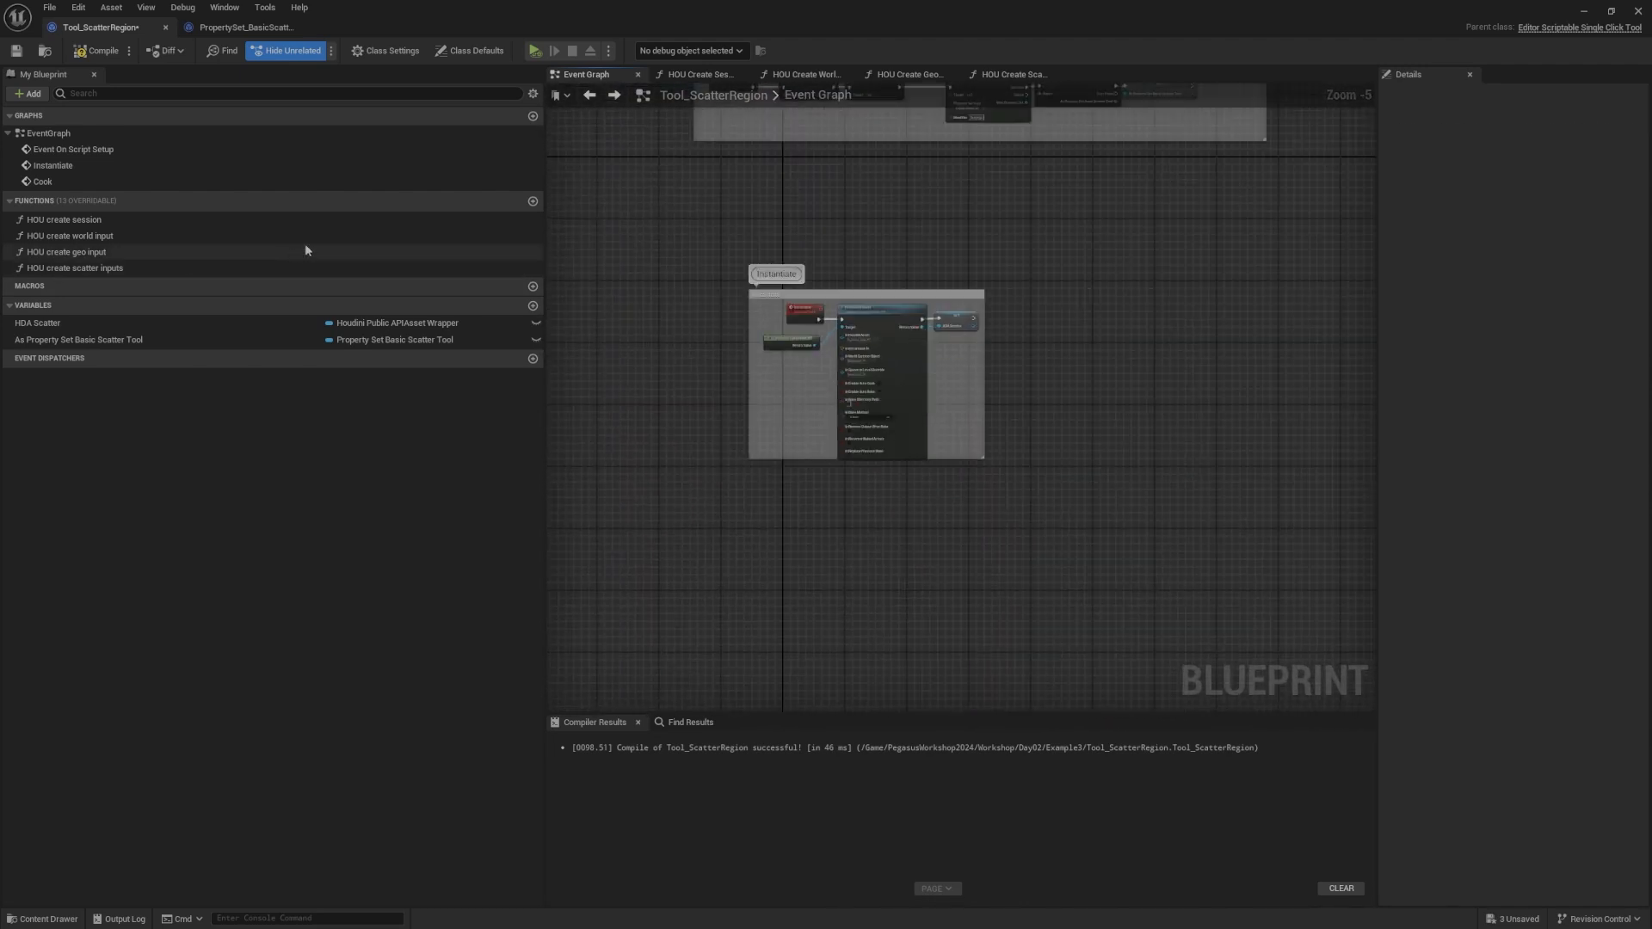
# Step: Override the On Script Shutdown function and place its event below the Instantiate comment box
pyautogui.click(498, 201)
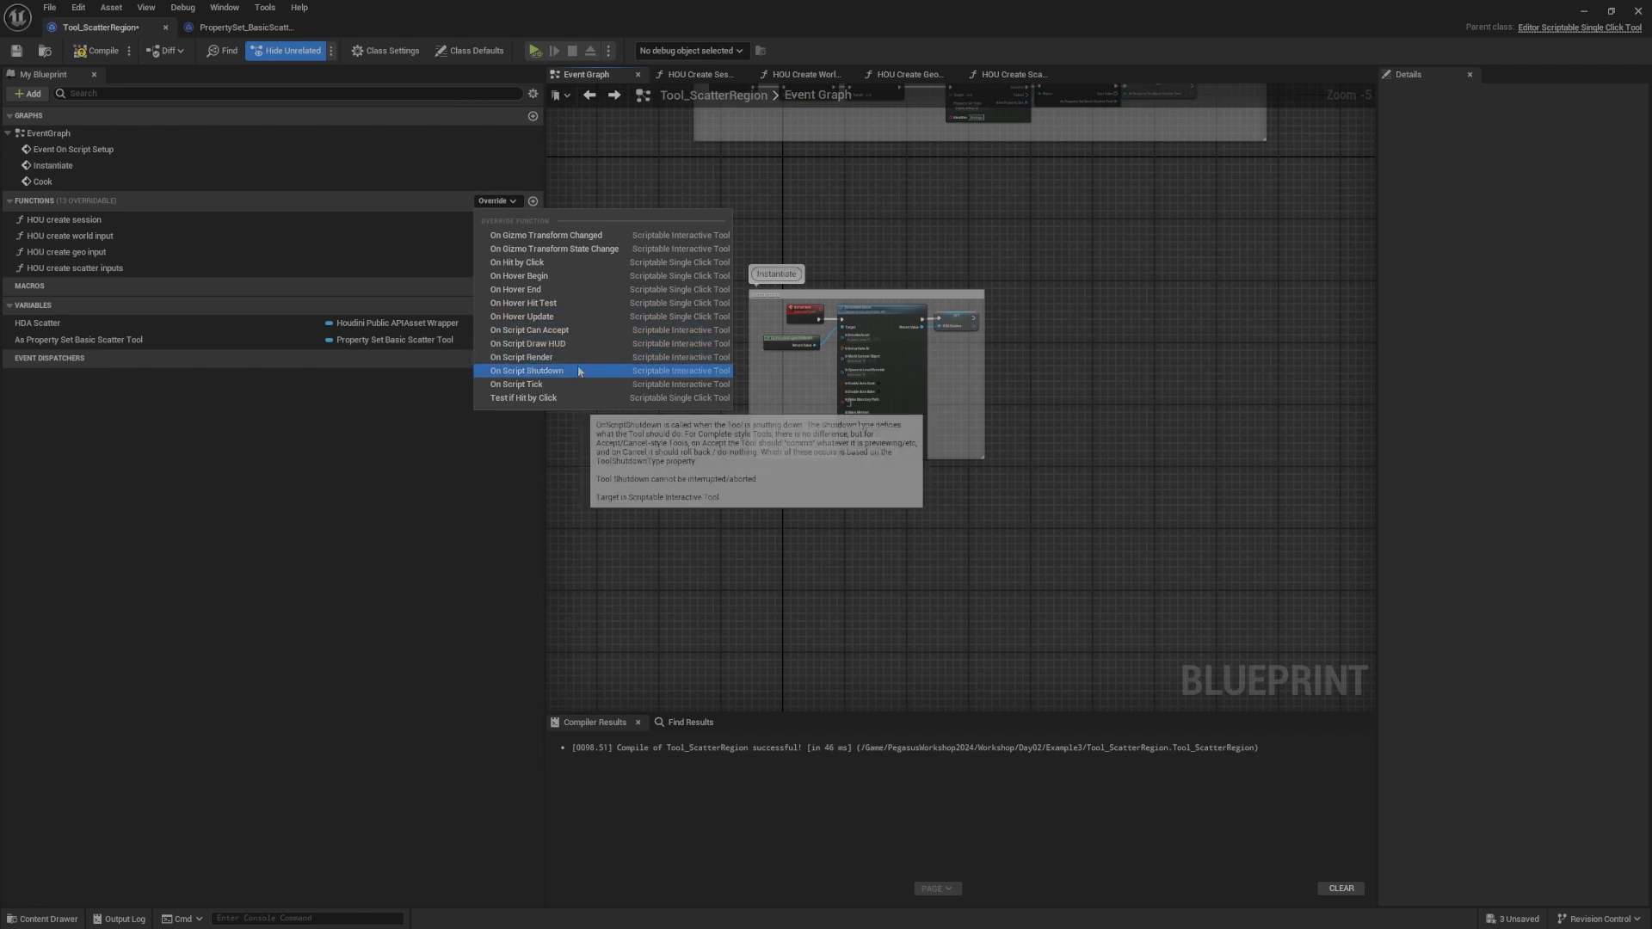
pyautogui.click(526, 371)
pyautogui.scroll(4, 964, 355)
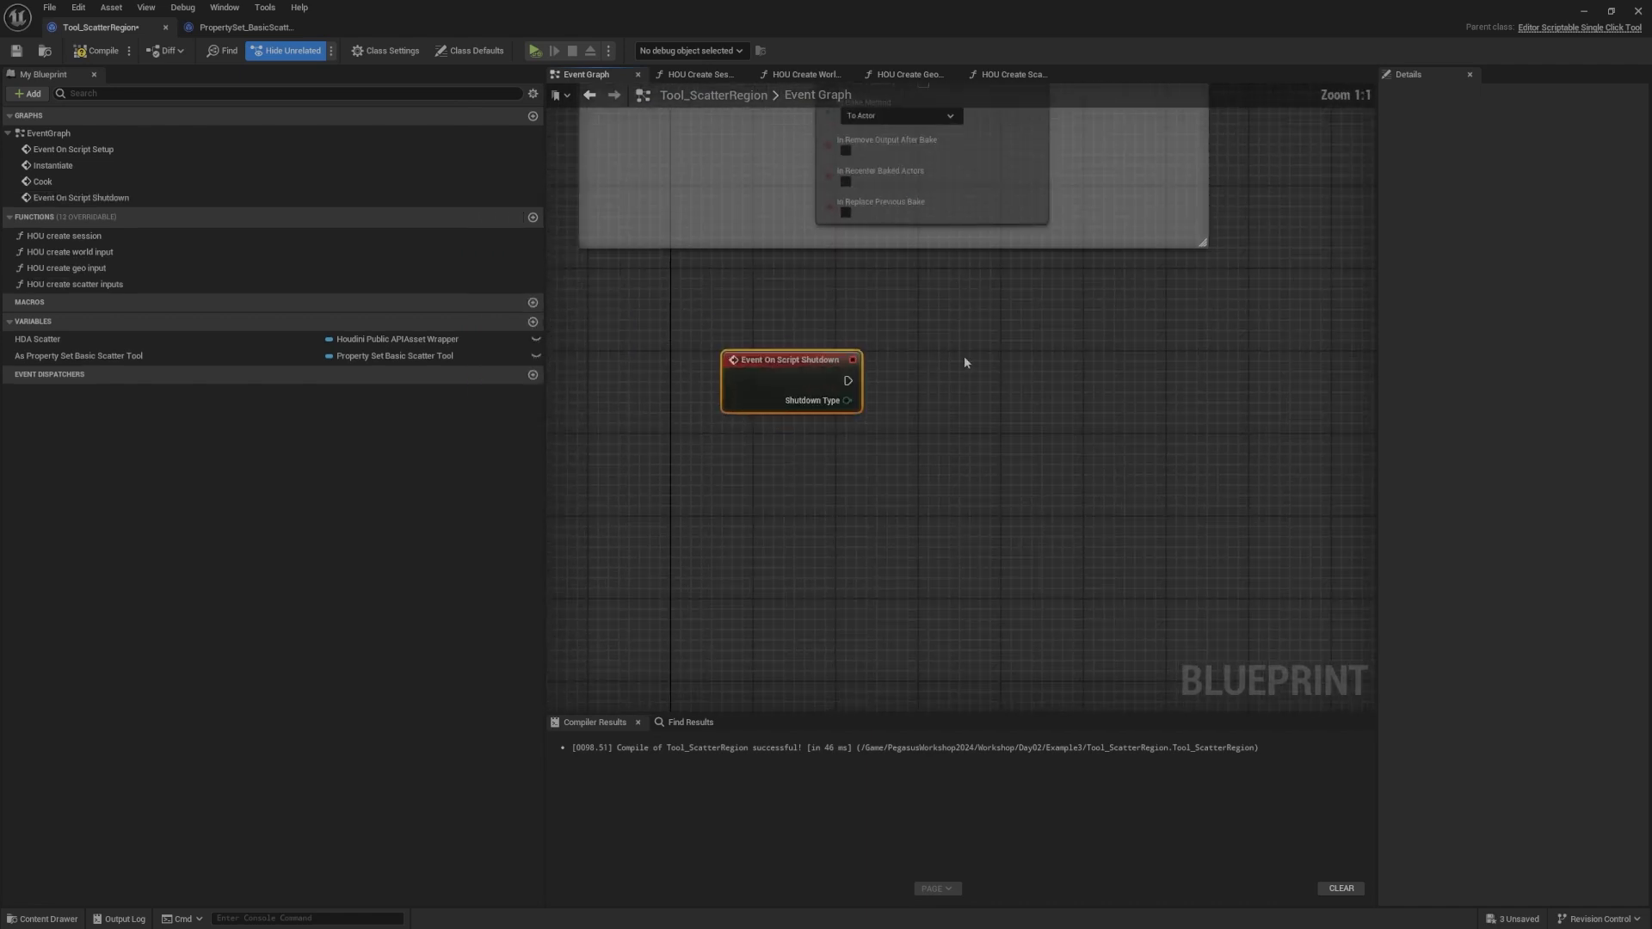
pyautogui.moveTo(986, 383); pyautogui.dragTo(954, 362, button='right')
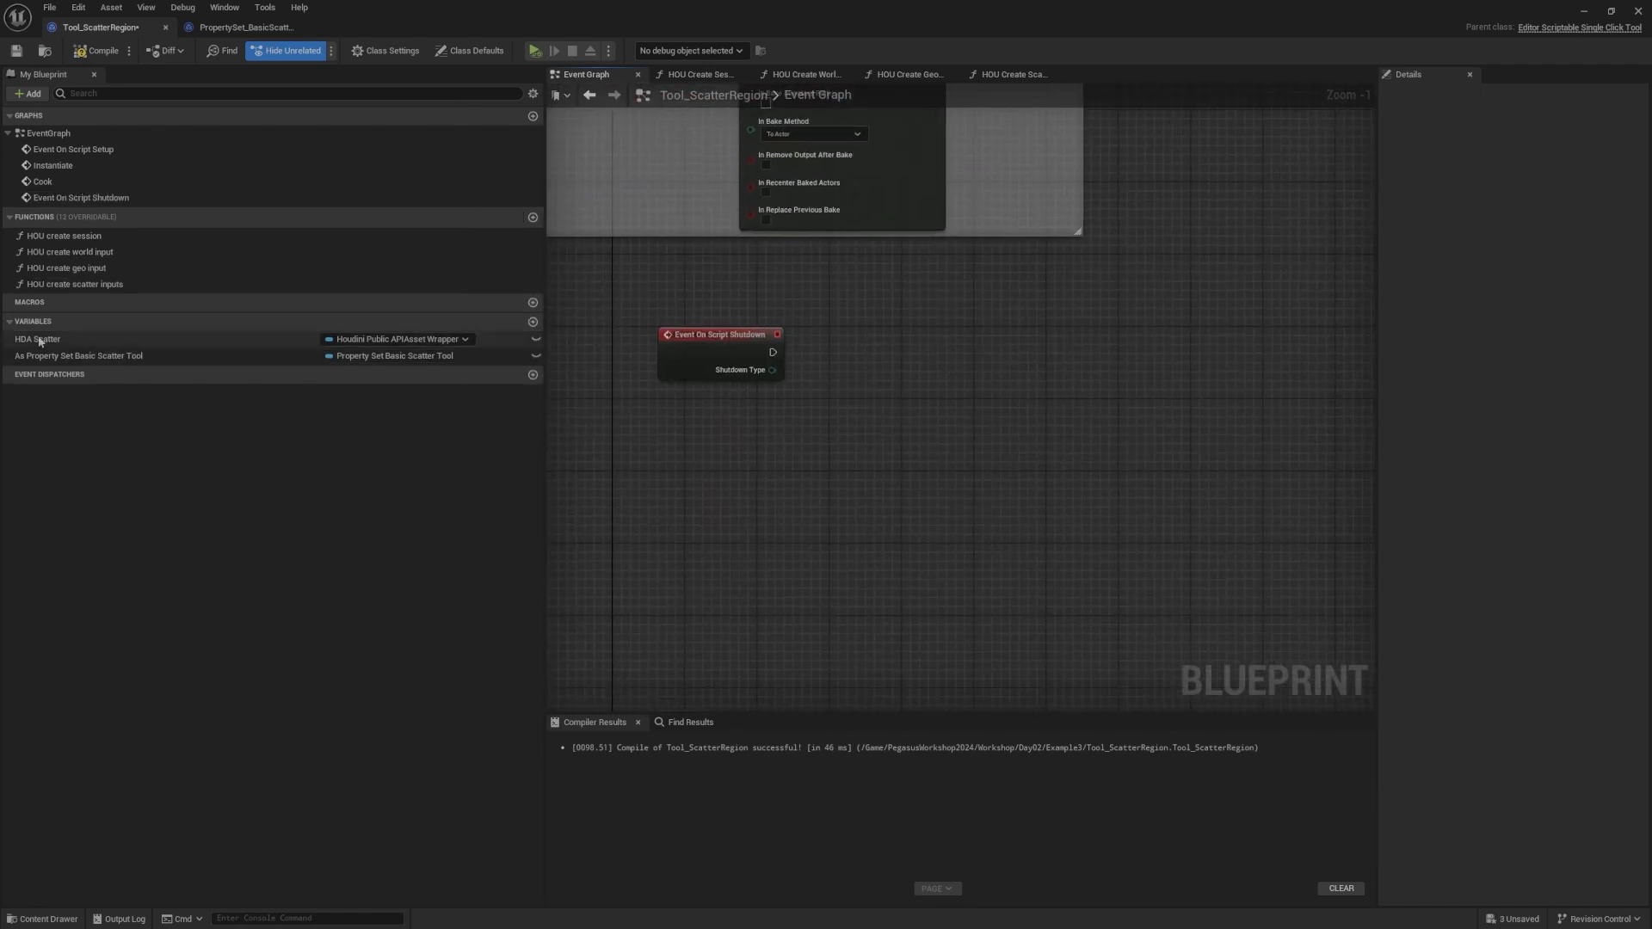
# Step: Add Delete Instantiated Asset targeting an HDA Scatter getter and run it from Event On Script Shutdown
pyautogui.keyDown('ctrl'); pyautogui.moveTo(40, 340); pyautogui.dragTo(856, 315); pyautogui.keyUp('ctrl')
pyautogui.write('delete ins')
pyautogui.press('Return')
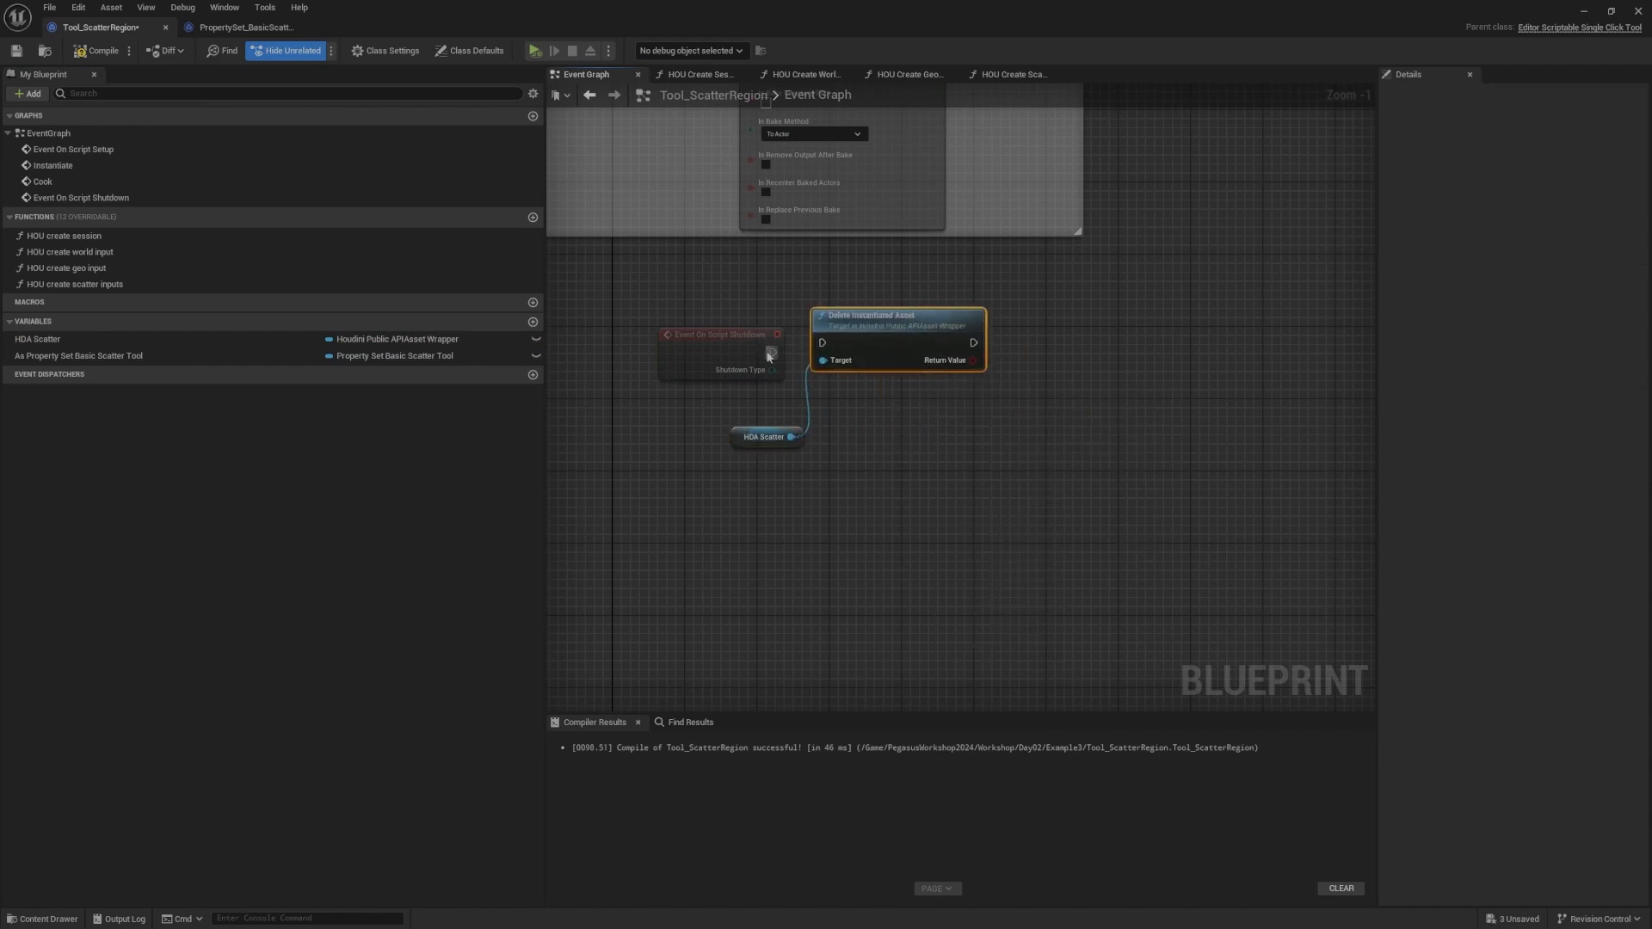
pyautogui.moveTo(773, 352); pyautogui.dragTo(825, 344)
pyautogui.moveTo(878, 321); pyautogui.dragTo(886, 336)
pyautogui.scroll(-1, 899, 330)
pyautogui.moveTo(903, 331); pyautogui.dragTo(923, 365, button='right')
# Step: Move the shutdown nodes together and enclose them in a comment box titled Shutdown
pyautogui.moveTo(1081, 344); pyautogui.dragTo(774, 475)
pyautogui.moveTo(764, 381); pyautogui.dragTo(754, 449)
pyautogui.press('c')
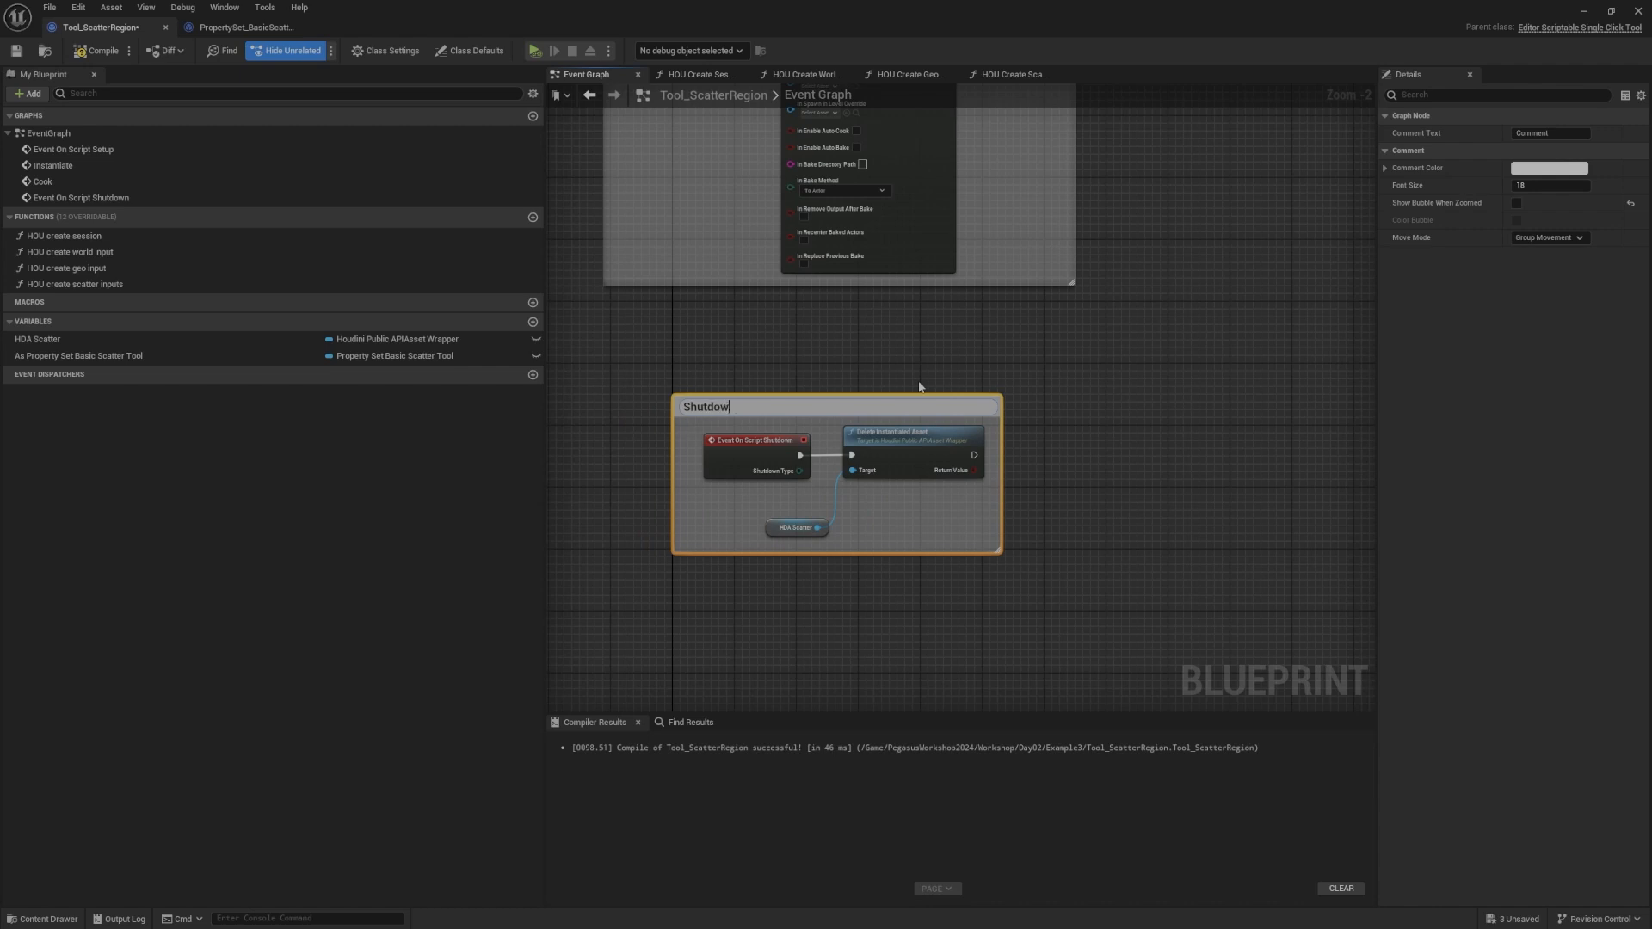
pyautogui.click(919, 387)
# Step: Enclose the Cook event's nodes in a comment box titled Cook and enable Show Bubble When Zoomed
pyautogui.scroll(-5, 919, 388)
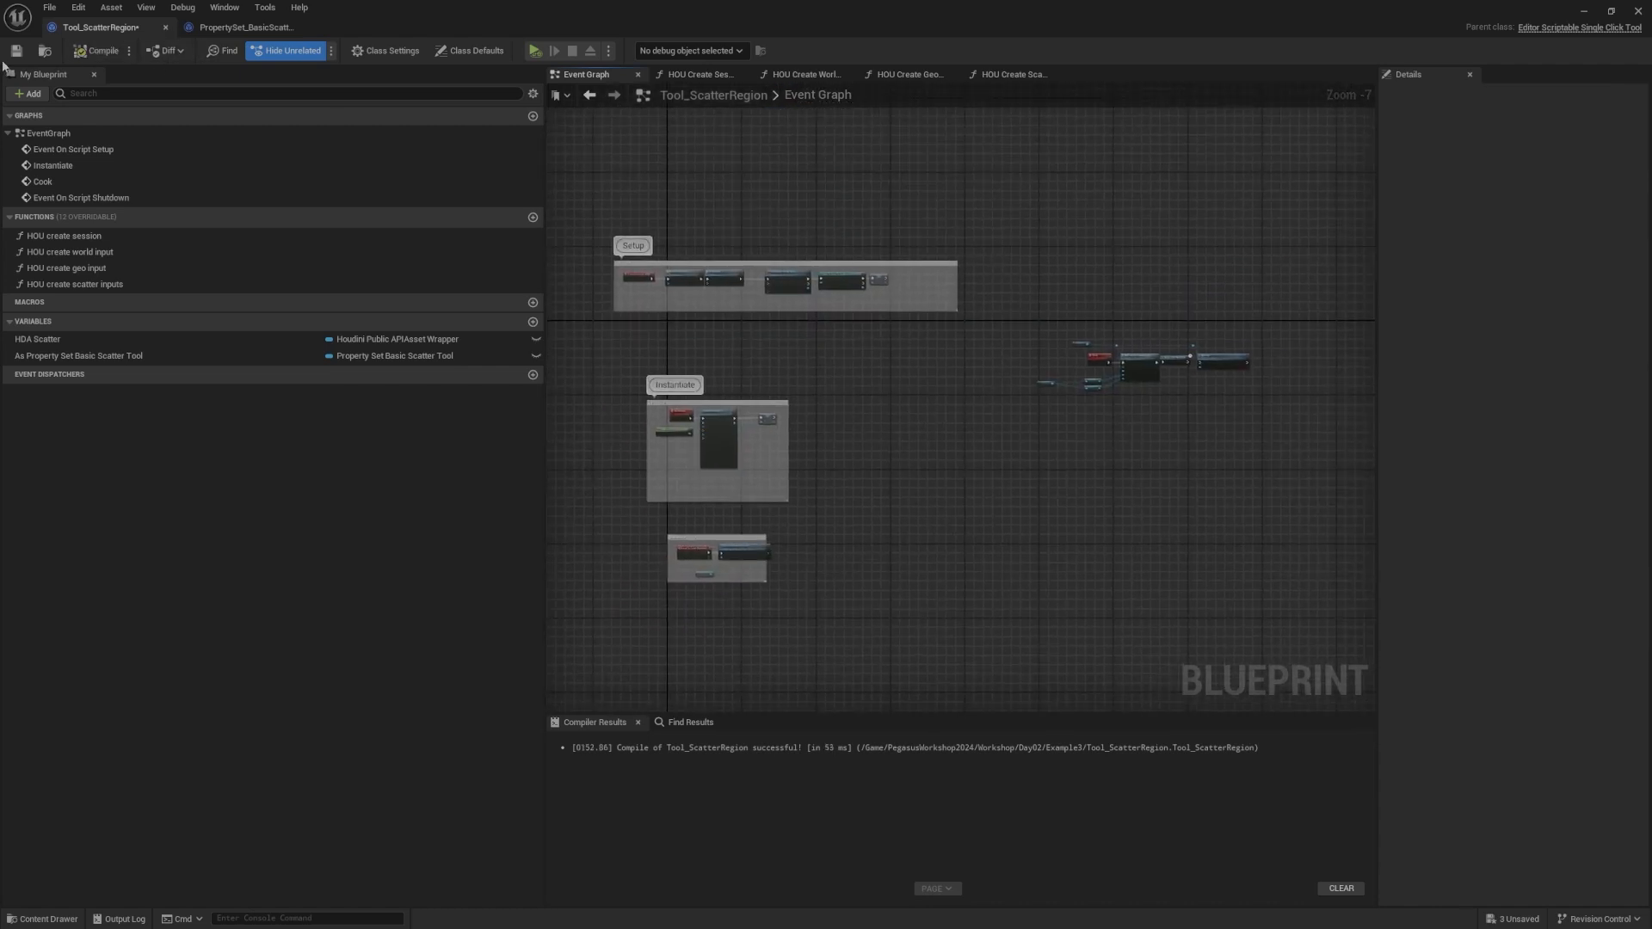
pyautogui.moveTo(1059, 319); pyautogui.dragTo(889, 273, button='right')
pyautogui.scroll(4, 1011, 338)
pyautogui.moveTo(1265, 235); pyautogui.dragTo(1371, 286, button='right')
pyautogui.moveTo(1302, 229); pyautogui.dragTo(721, 444)
pyautogui.write('c')
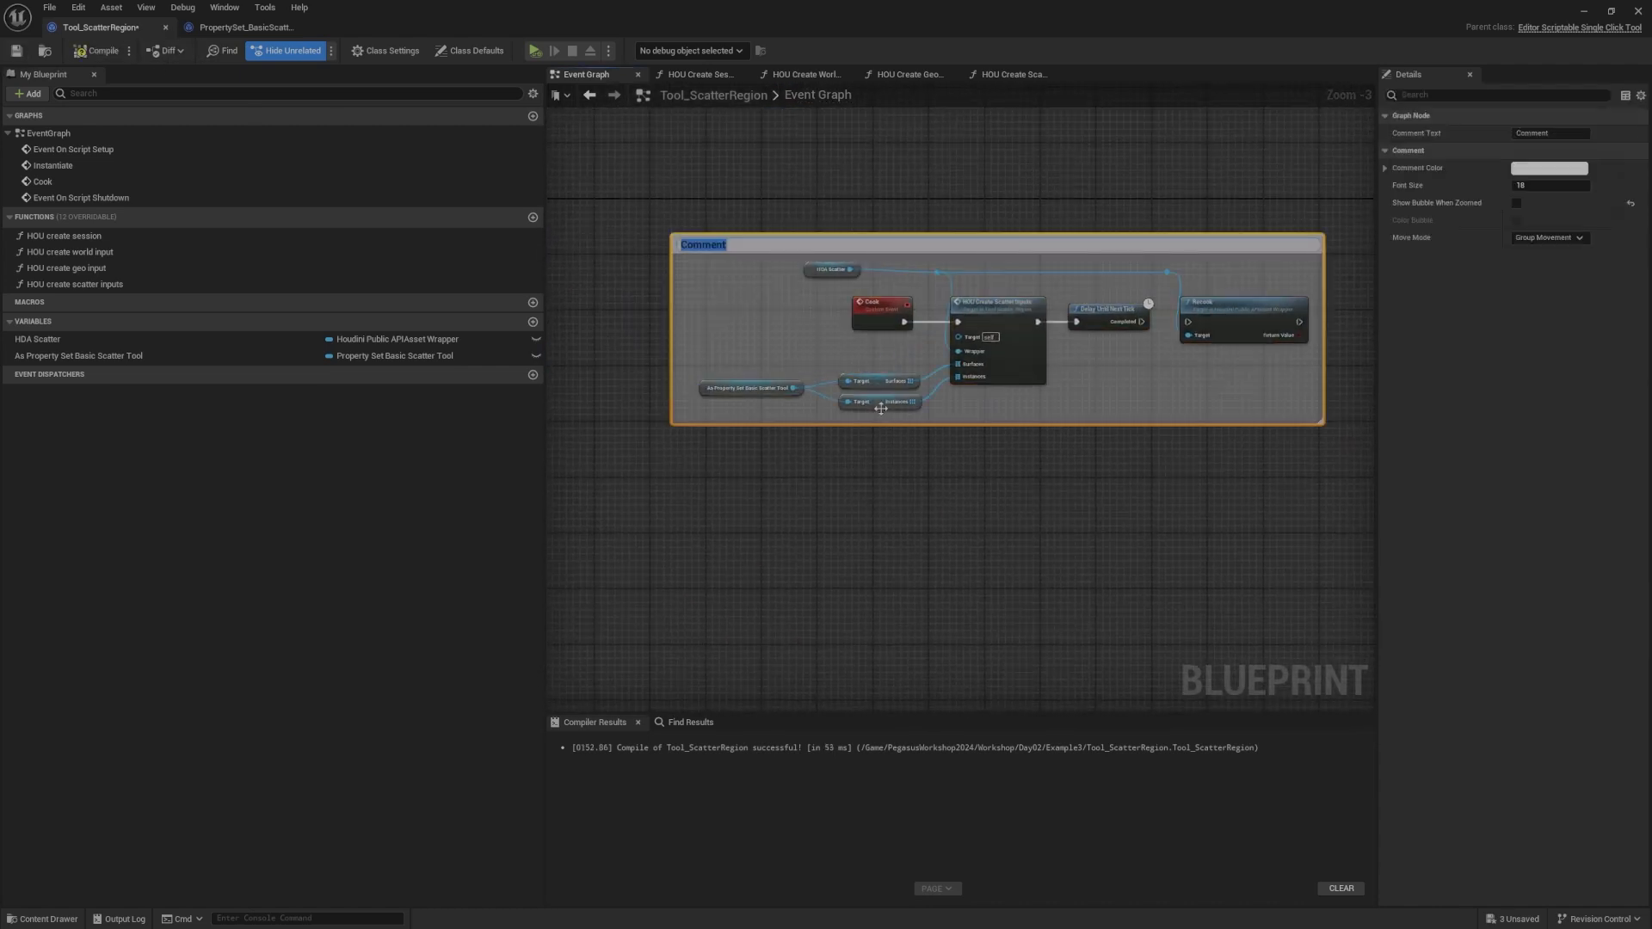
pyautogui.write('Cook')
pyautogui.press('Return')
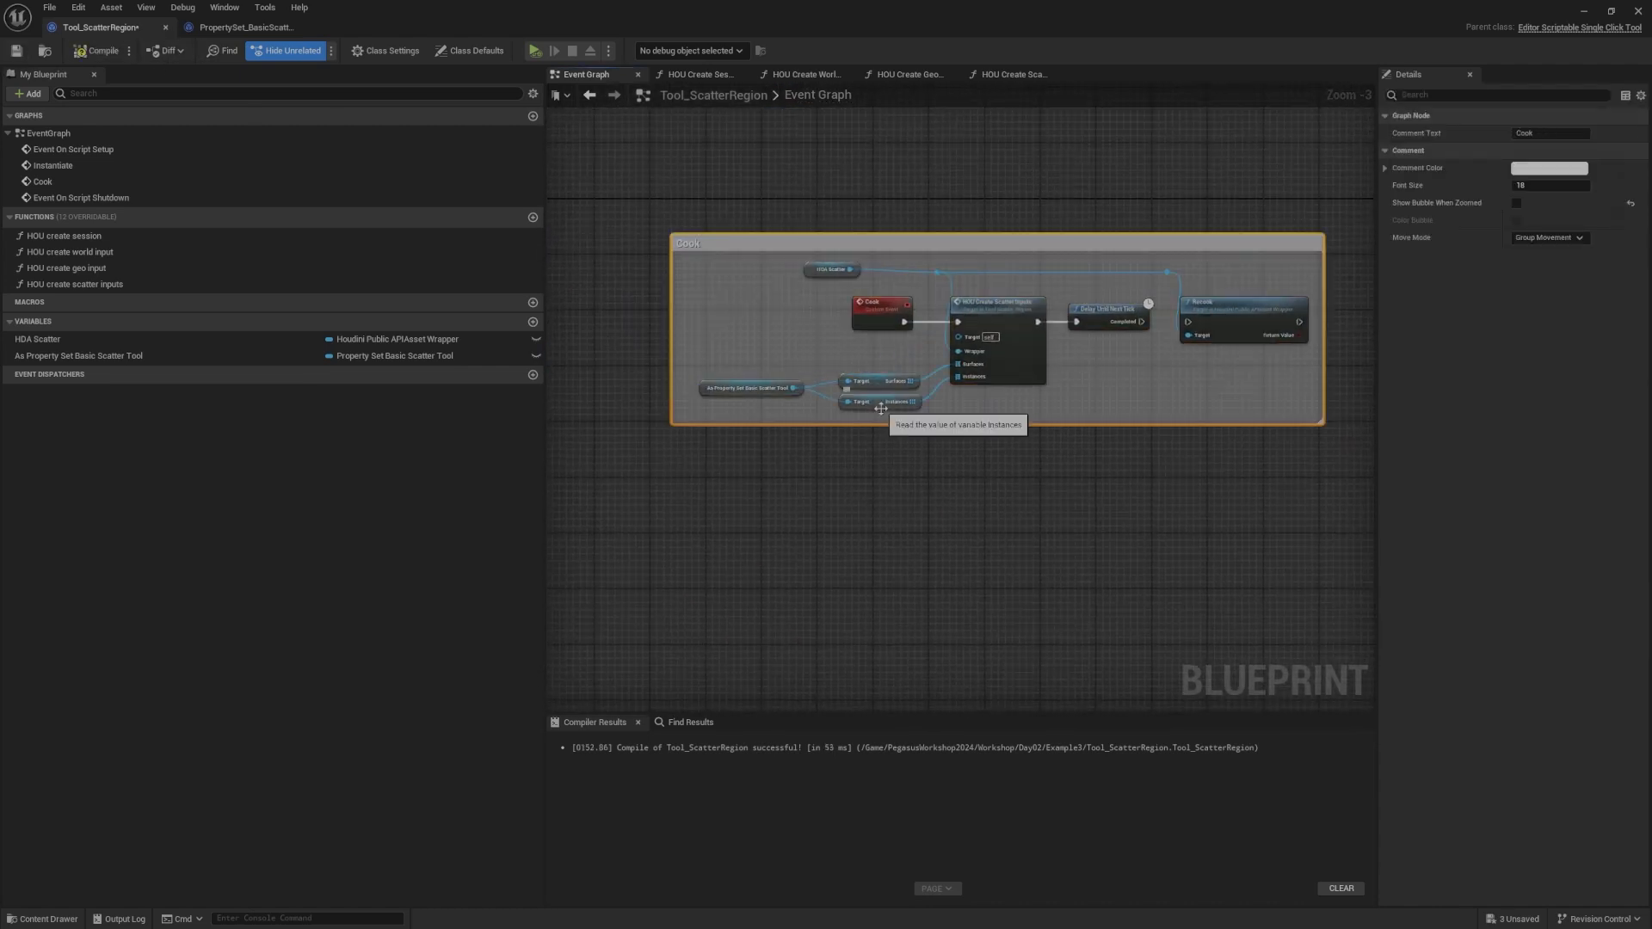
pyautogui.click(1517, 203)
pyautogui.scroll(-5, 1044, 215)
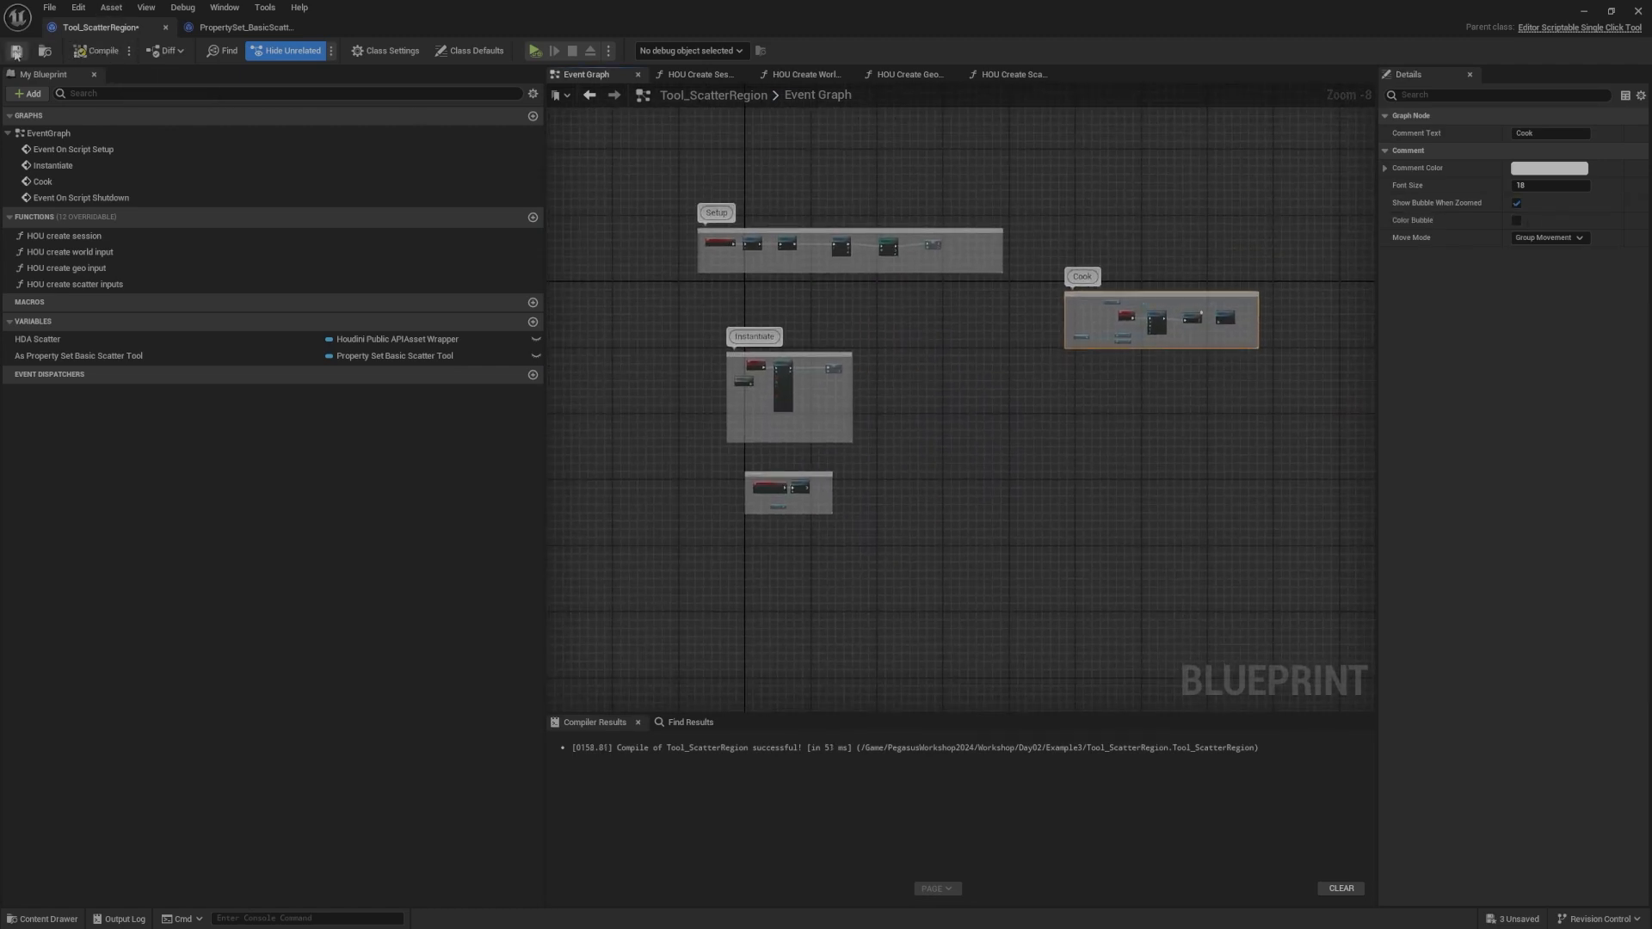
# Step: Save the Tool_ScatterRegion blueprint
pyautogui.click(15, 53)
pyautogui.click(1195, 208)
pyautogui.moveTo(1194, 208); pyautogui.dragTo(1097, 201, button='right')
pyautogui.rightClick(1161, 247)
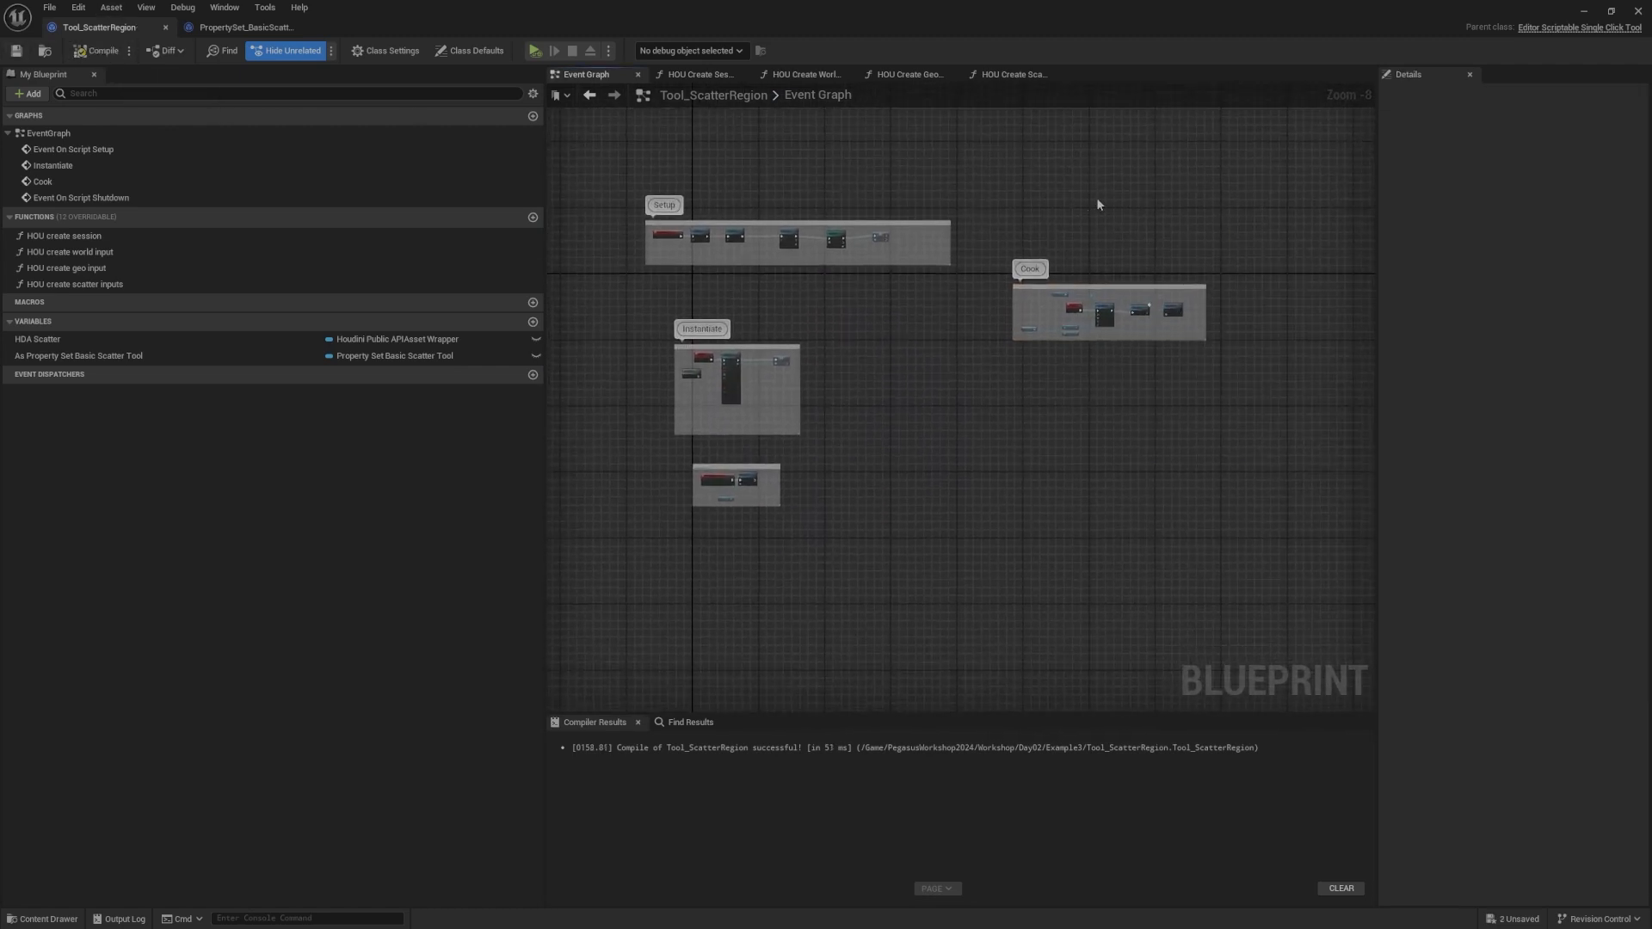
# Step: Check how the new tool is listed in Scriptable Tools Mode and return to Selection Mode
pyautogui.click(1584, 11)
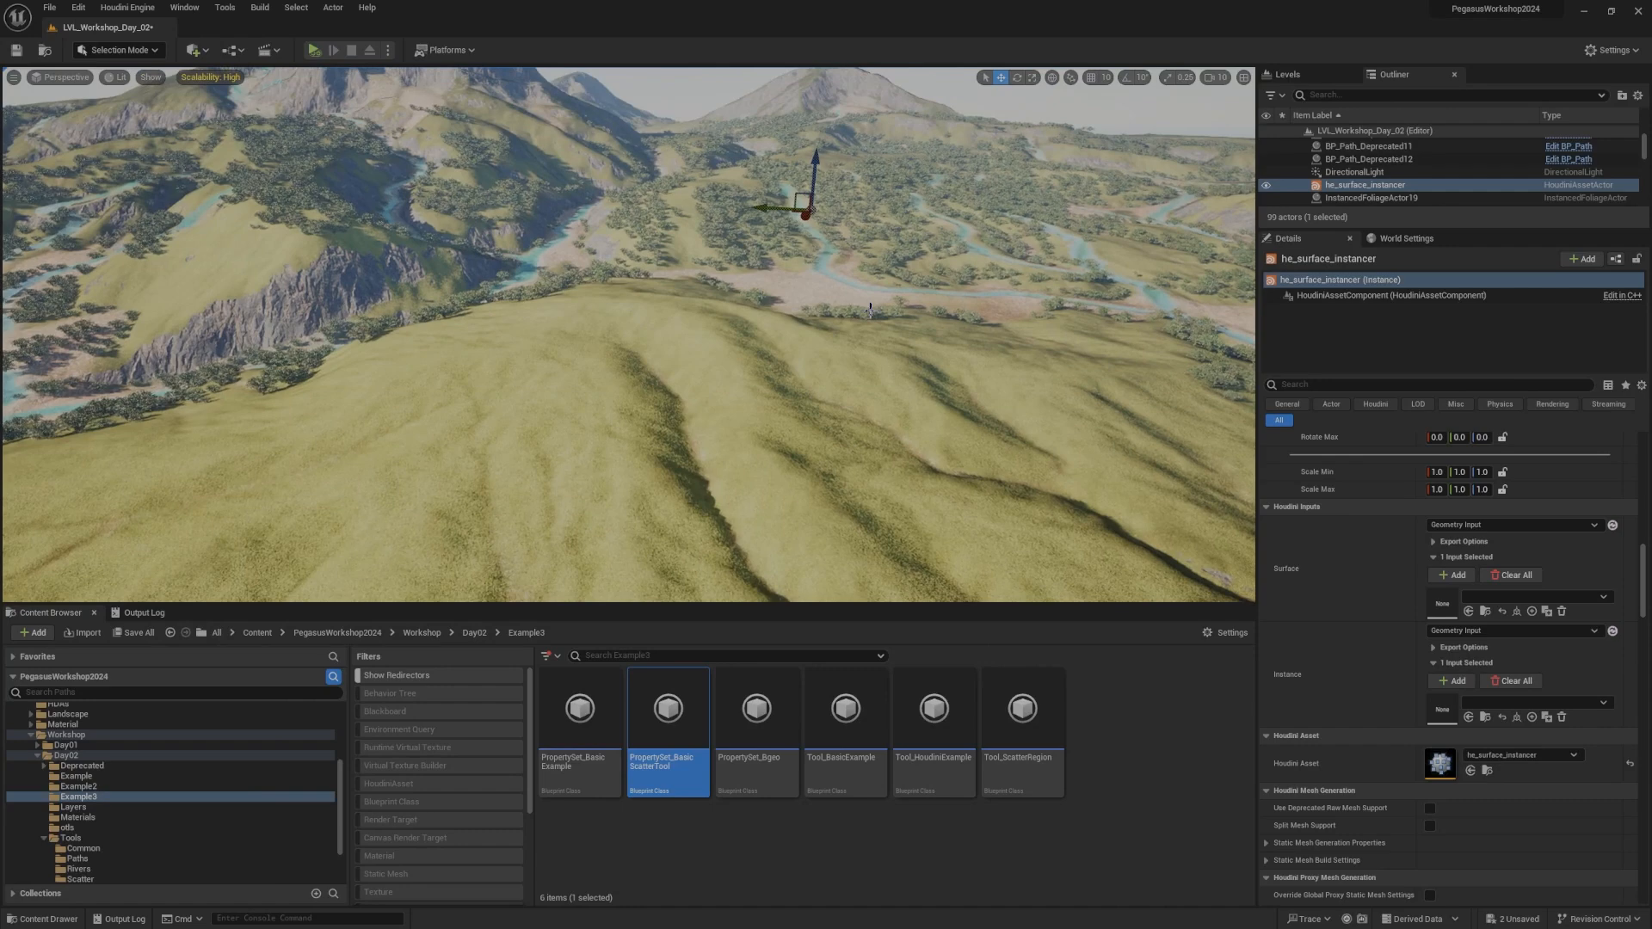
pyautogui.hotkey('shift', '6')
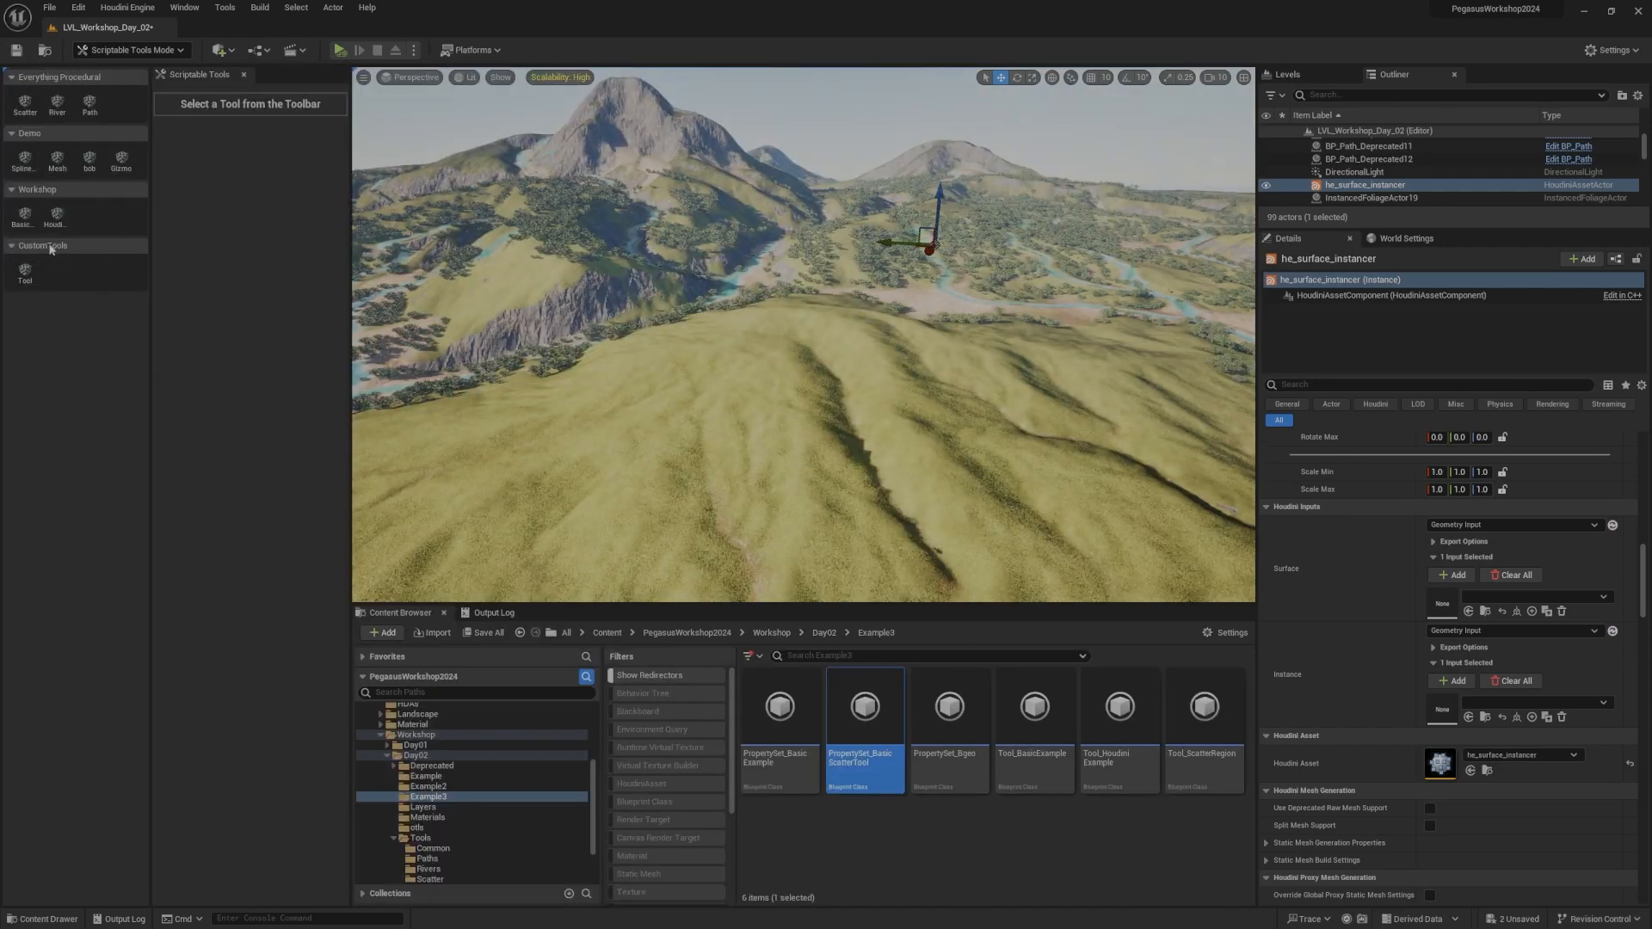
pyautogui.hotkey('shift', '1')
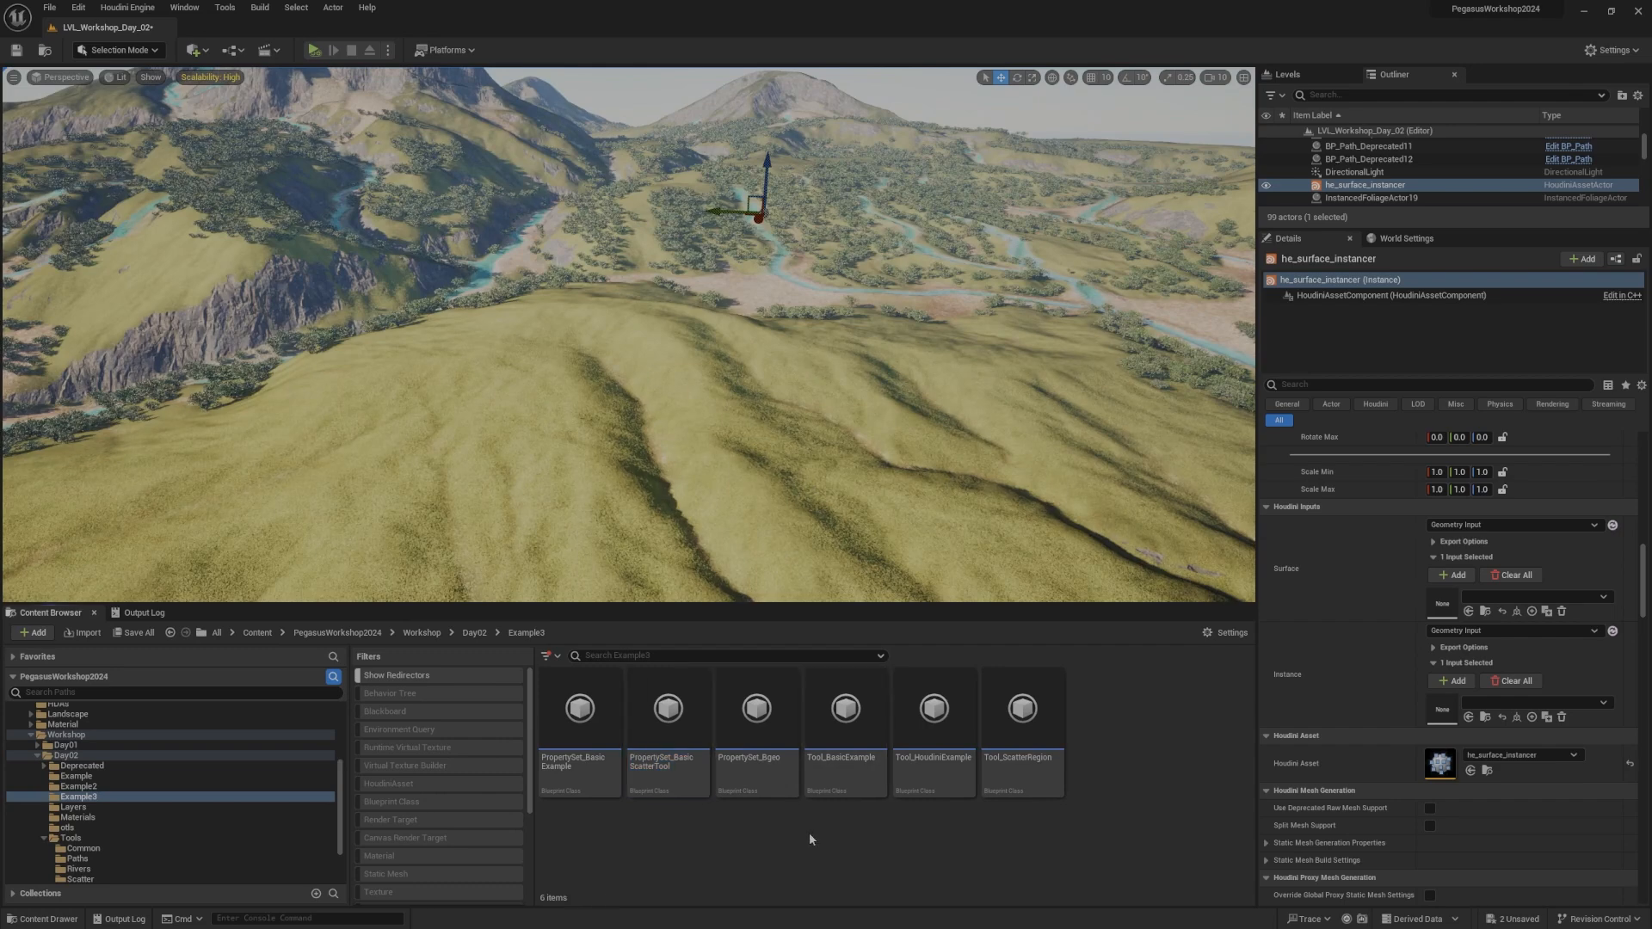
# Step: Reopen Tool_ScatterRegion and set both its Tool Name and Long Name to BasicScatter
pyautogui.doubleClick(1014, 745)
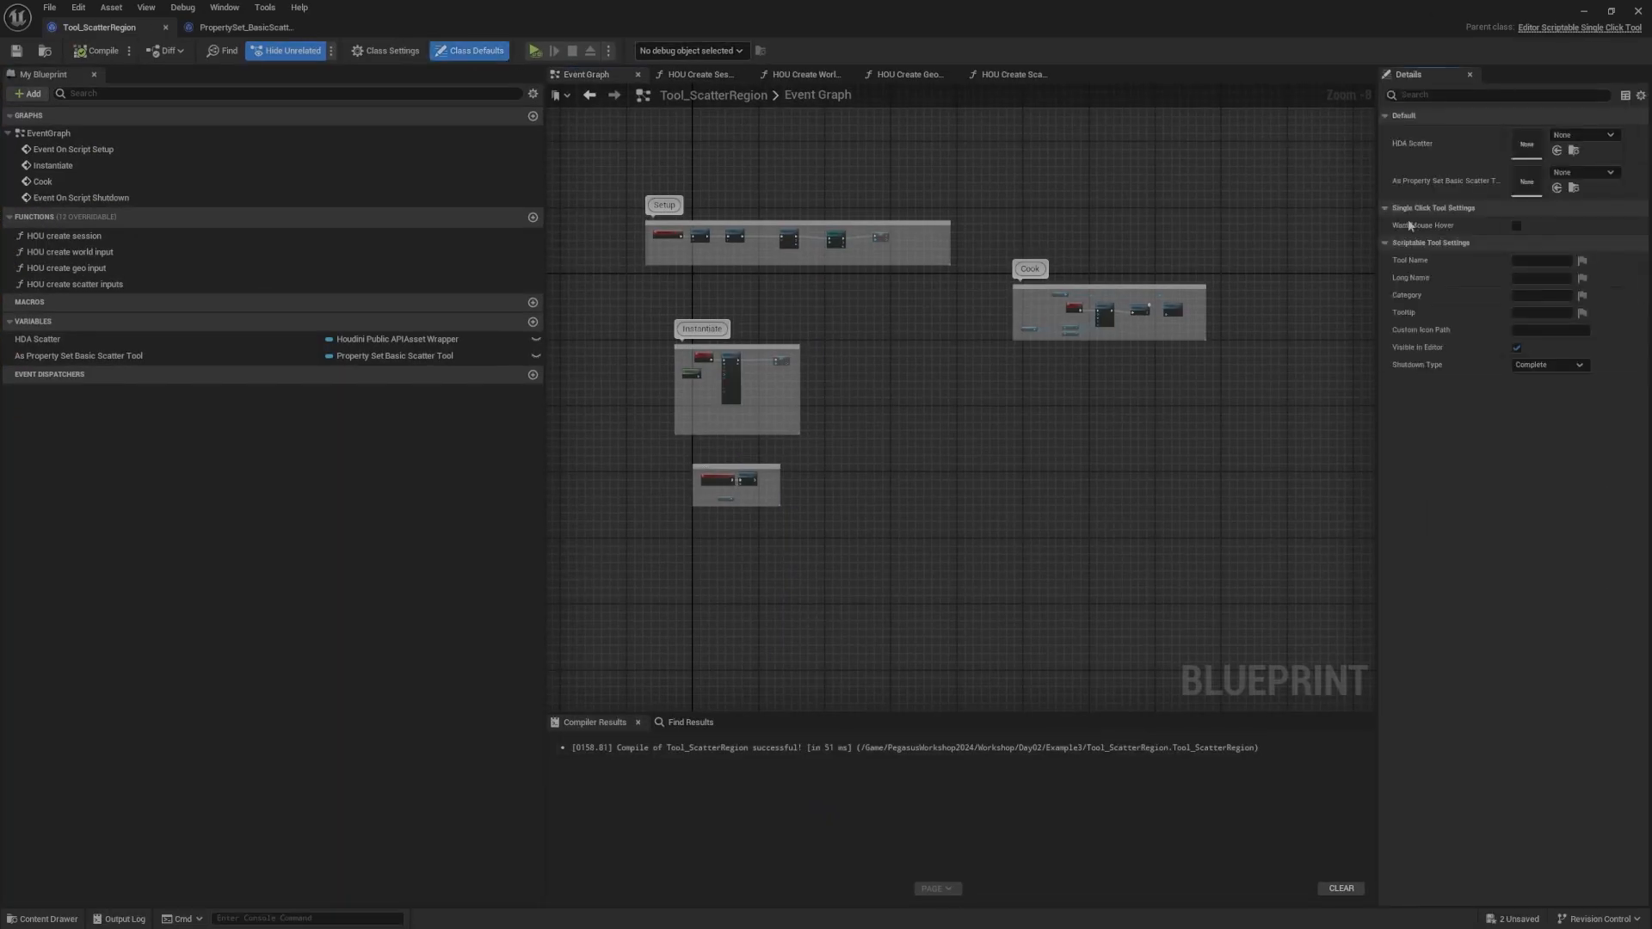
pyautogui.click(1540, 258)
pyautogui.write('BasicSca')
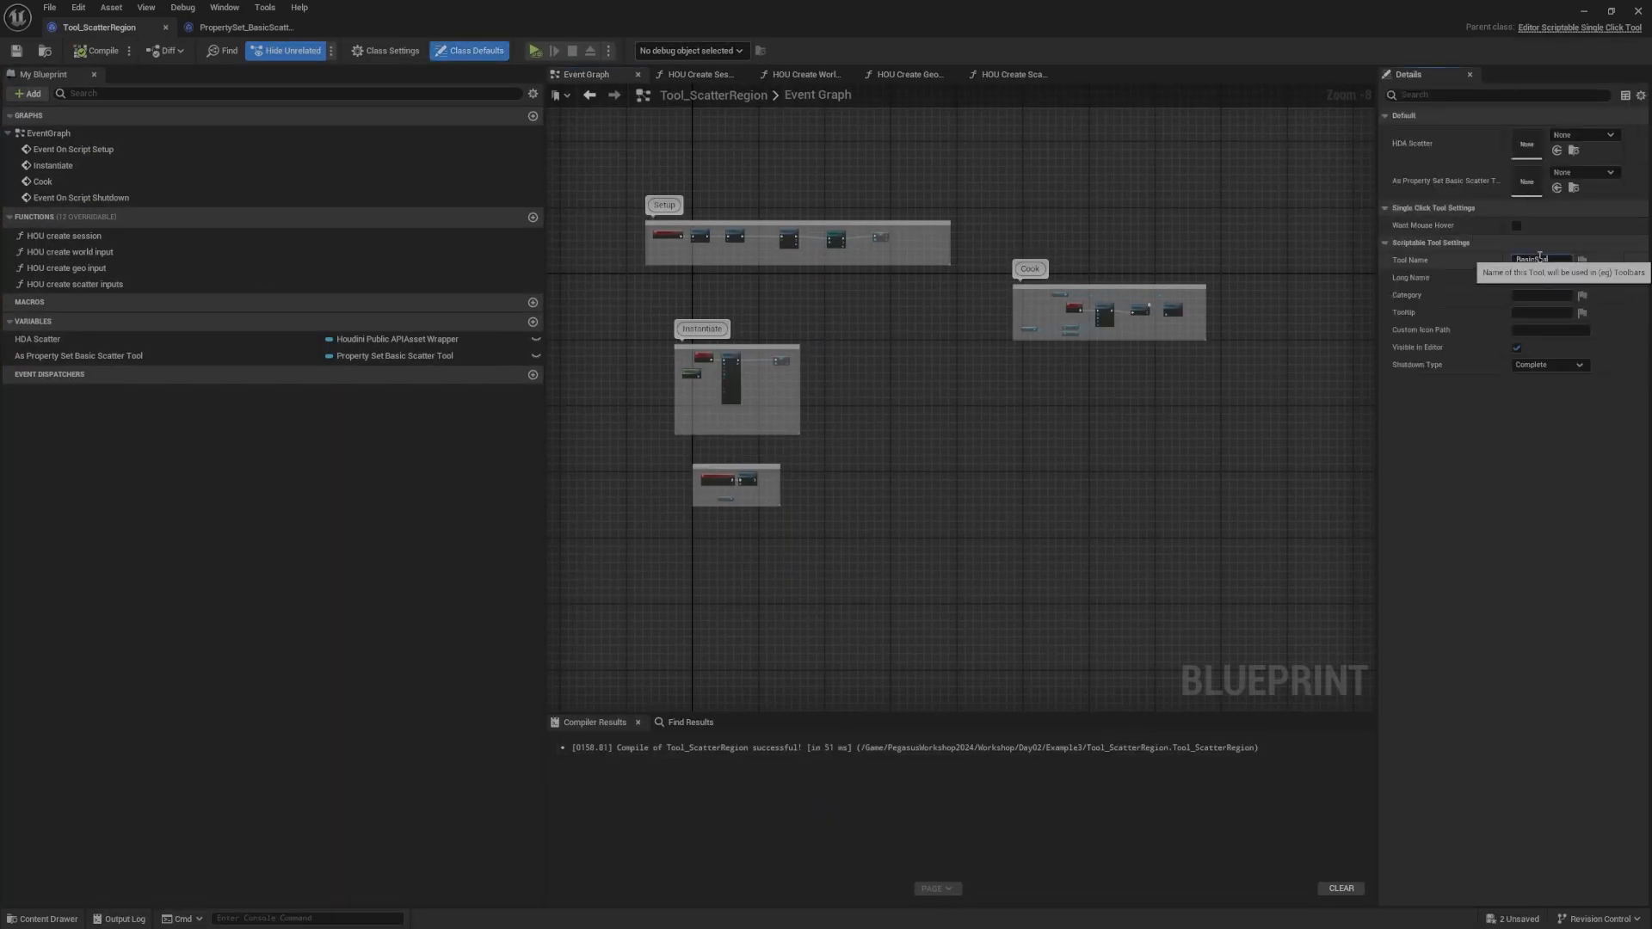
pyautogui.write('tter')
pyautogui.hotkey('ctrl', 'a')
pyautogui.hotkey('ctrl', 'c')
pyautogui.click(1525, 278)
pyautogui.hotkey('ctrl', 'v')
pyautogui.click(1369, 332)
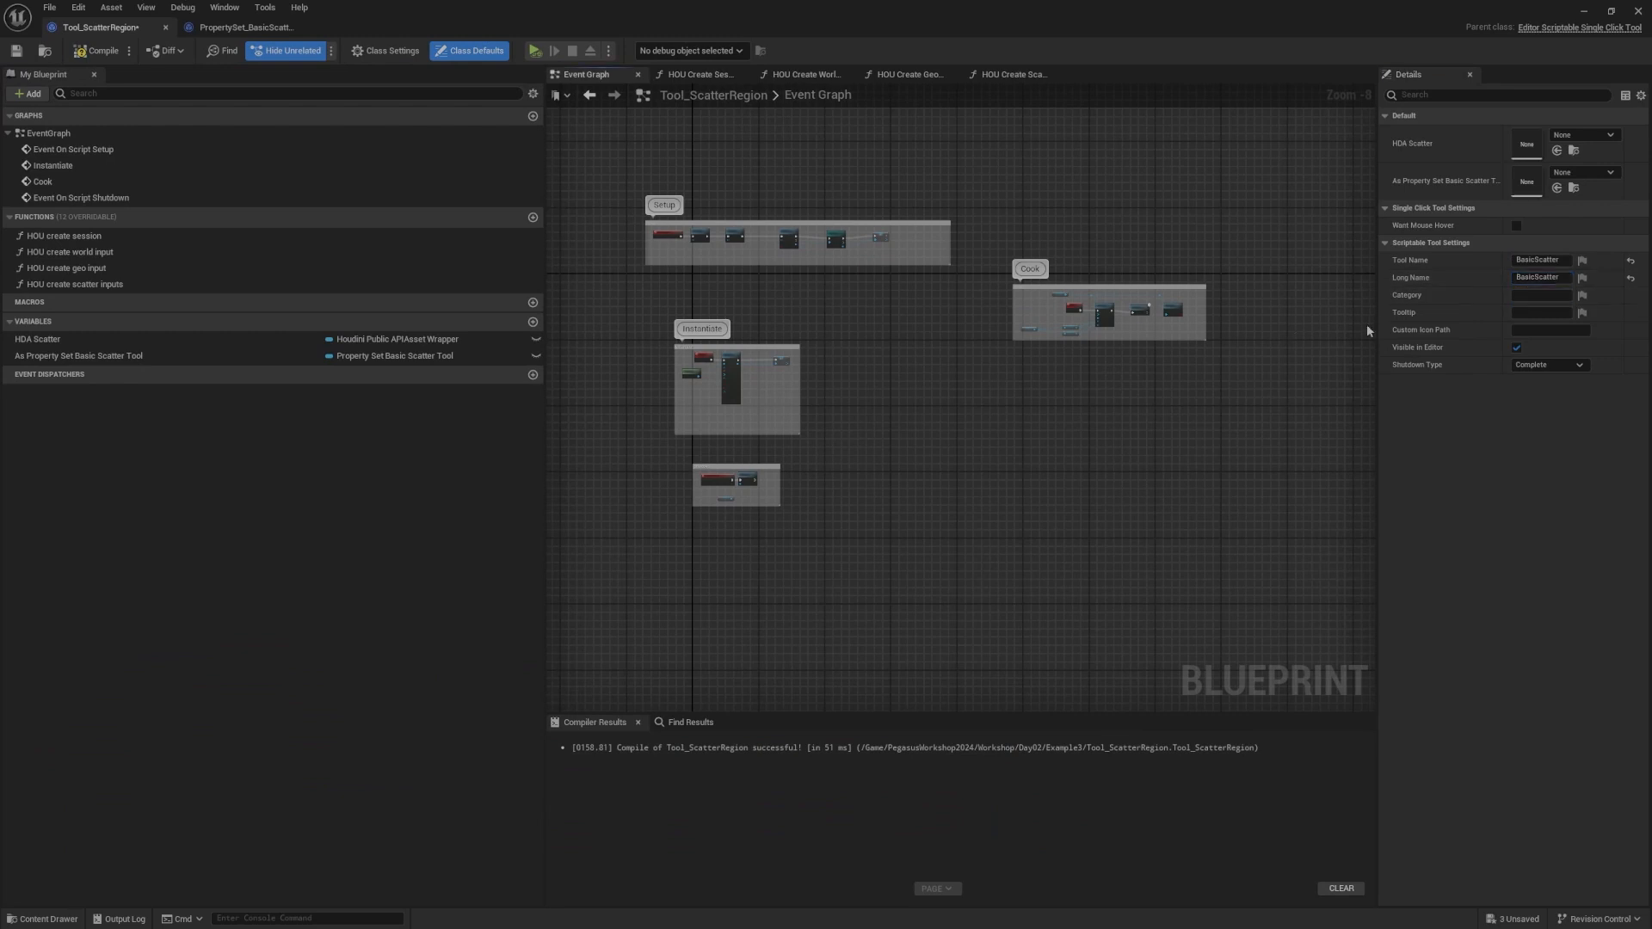
# Step: Set the tool's Category to Workshop, and compile and save the blueprint
pyautogui.click(1547, 295)
pyautogui.write('Works')
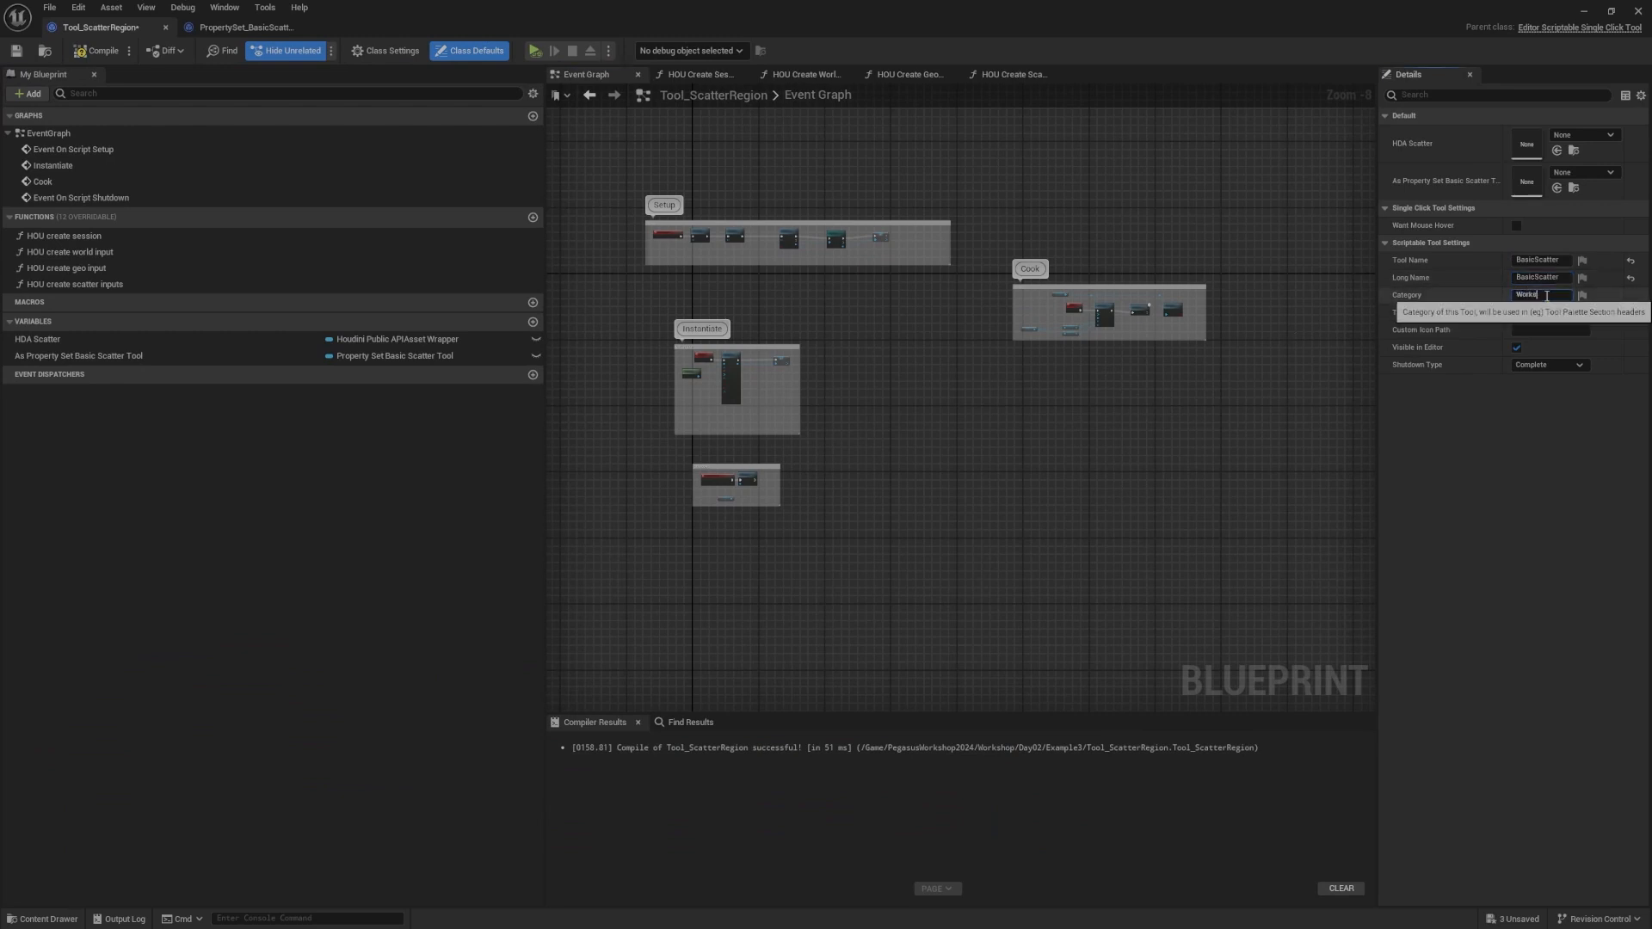
pyautogui.write('hop')
pyautogui.press('Return')
pyautogui.click(97, 58)
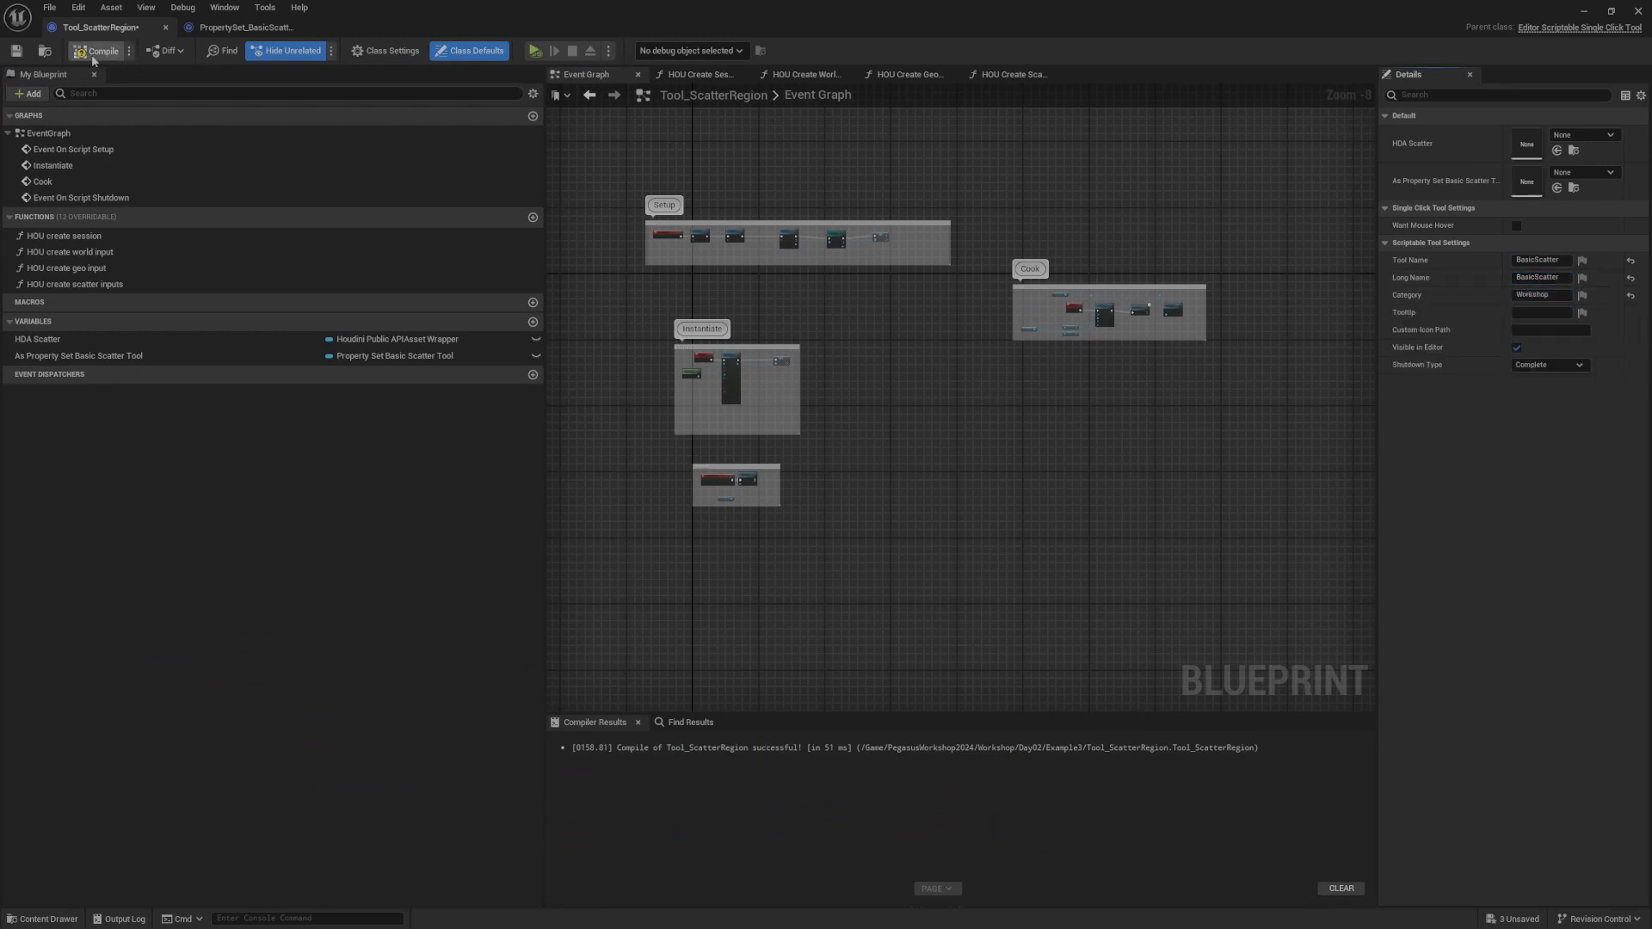
pyautogui.click(12, 52)
# Step: Start the BasicScatter tool from the Workshop category in the level editor and add the Landscape as its first Surfaces element
pyautogui.click(1586, 12)
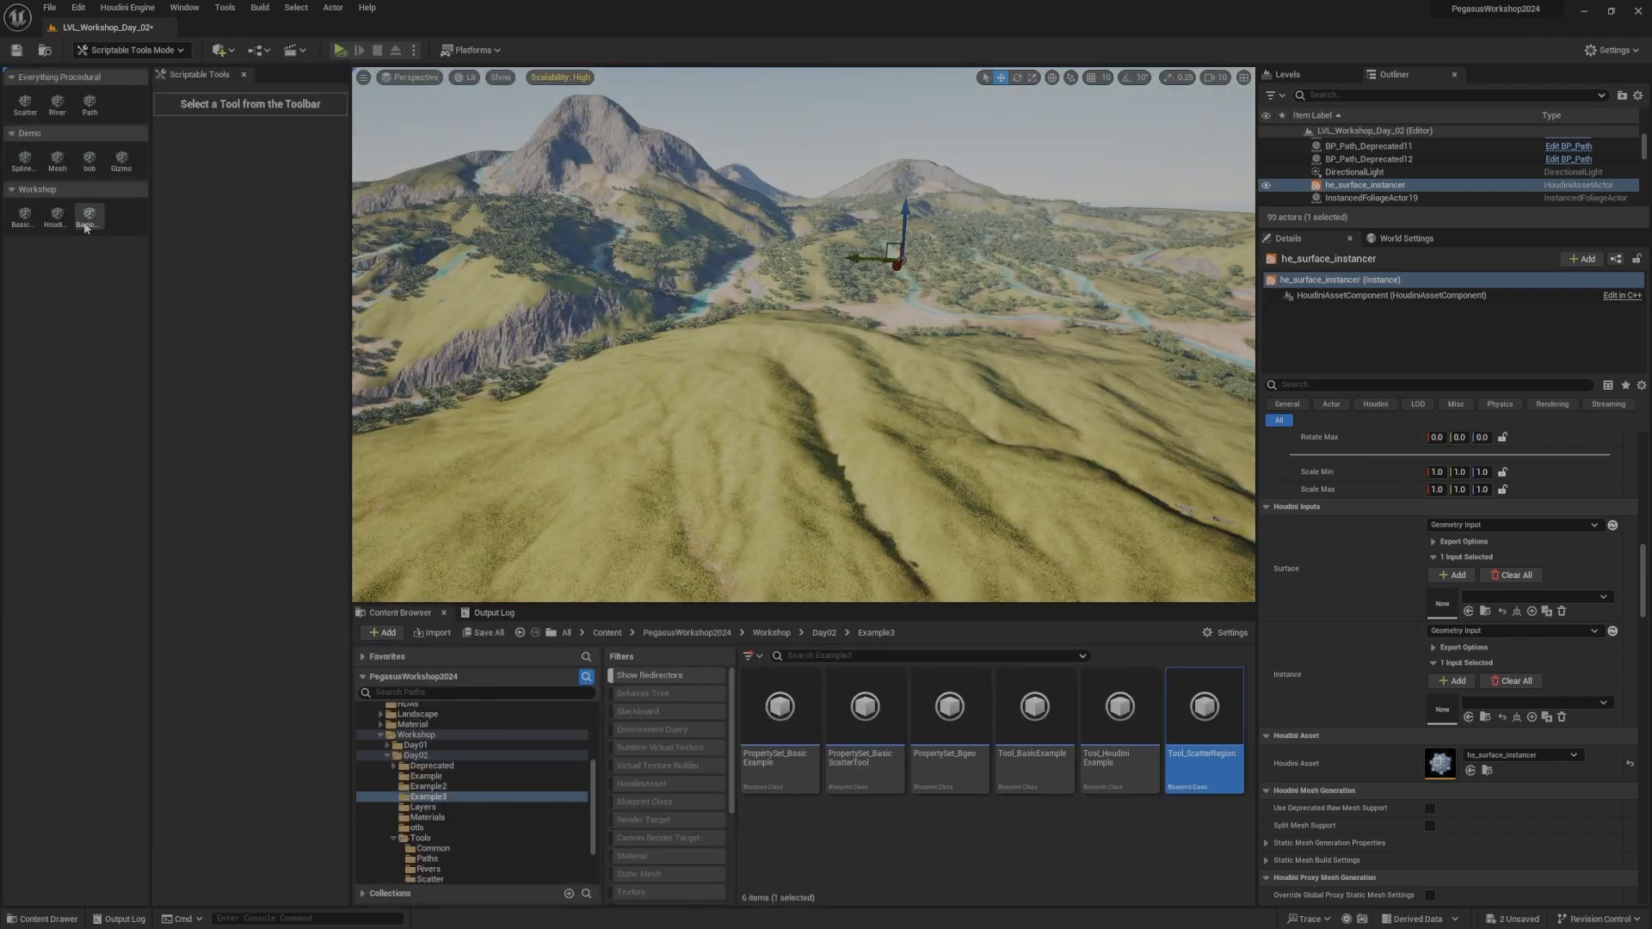
pyautogui.click(87, 222)
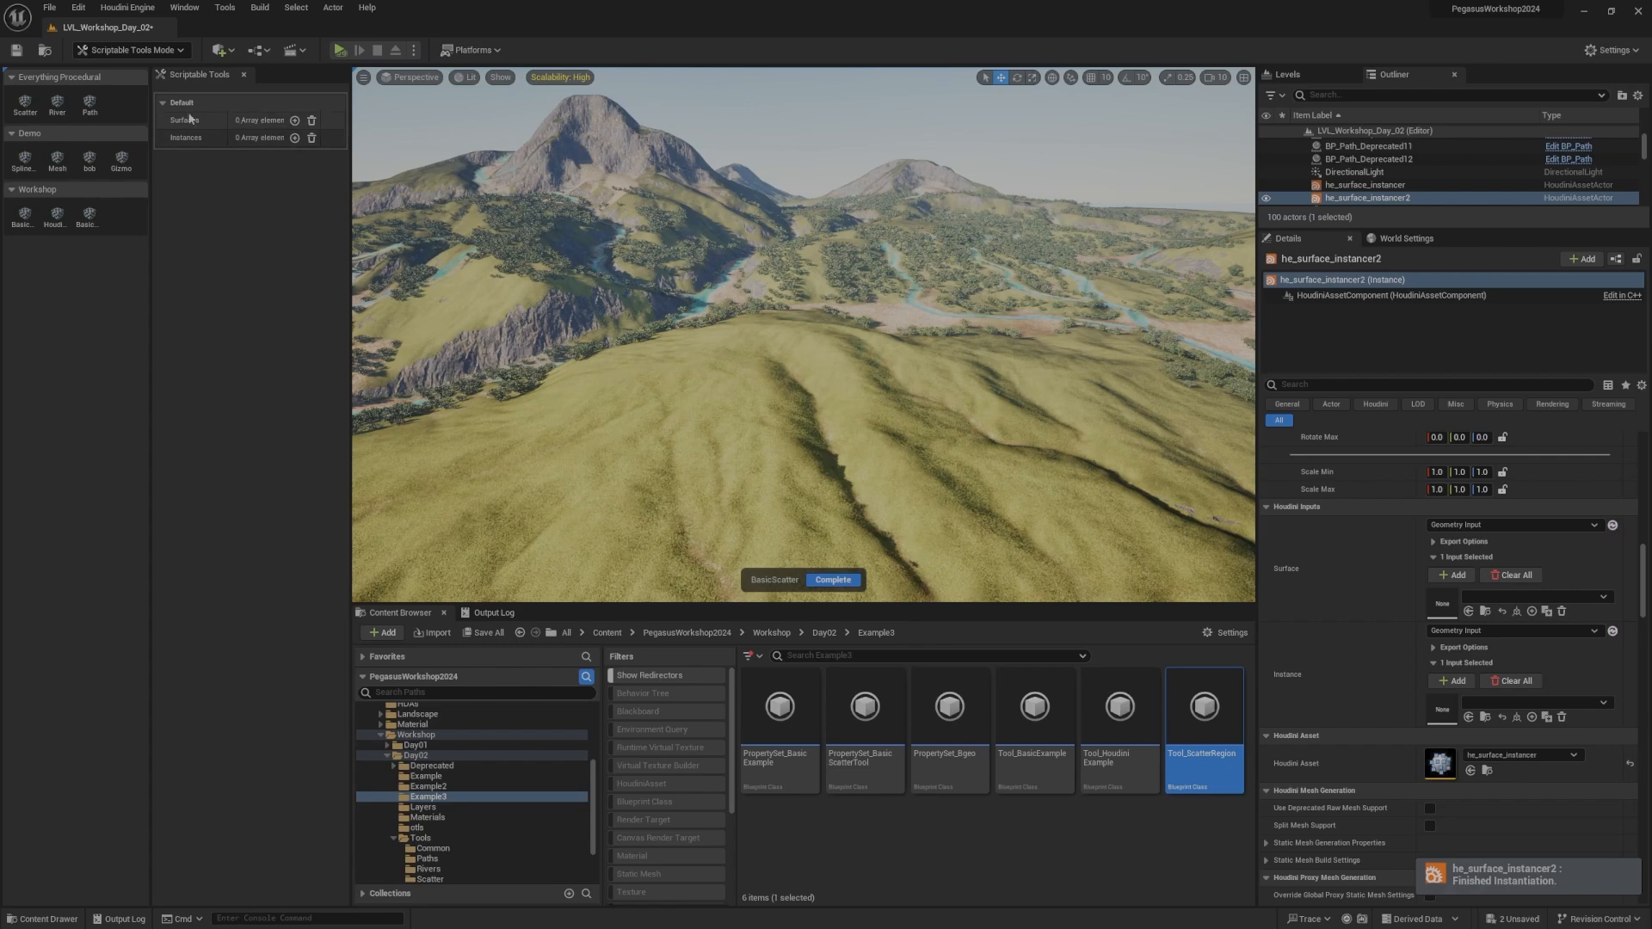
pyautogui.click(295, 121)
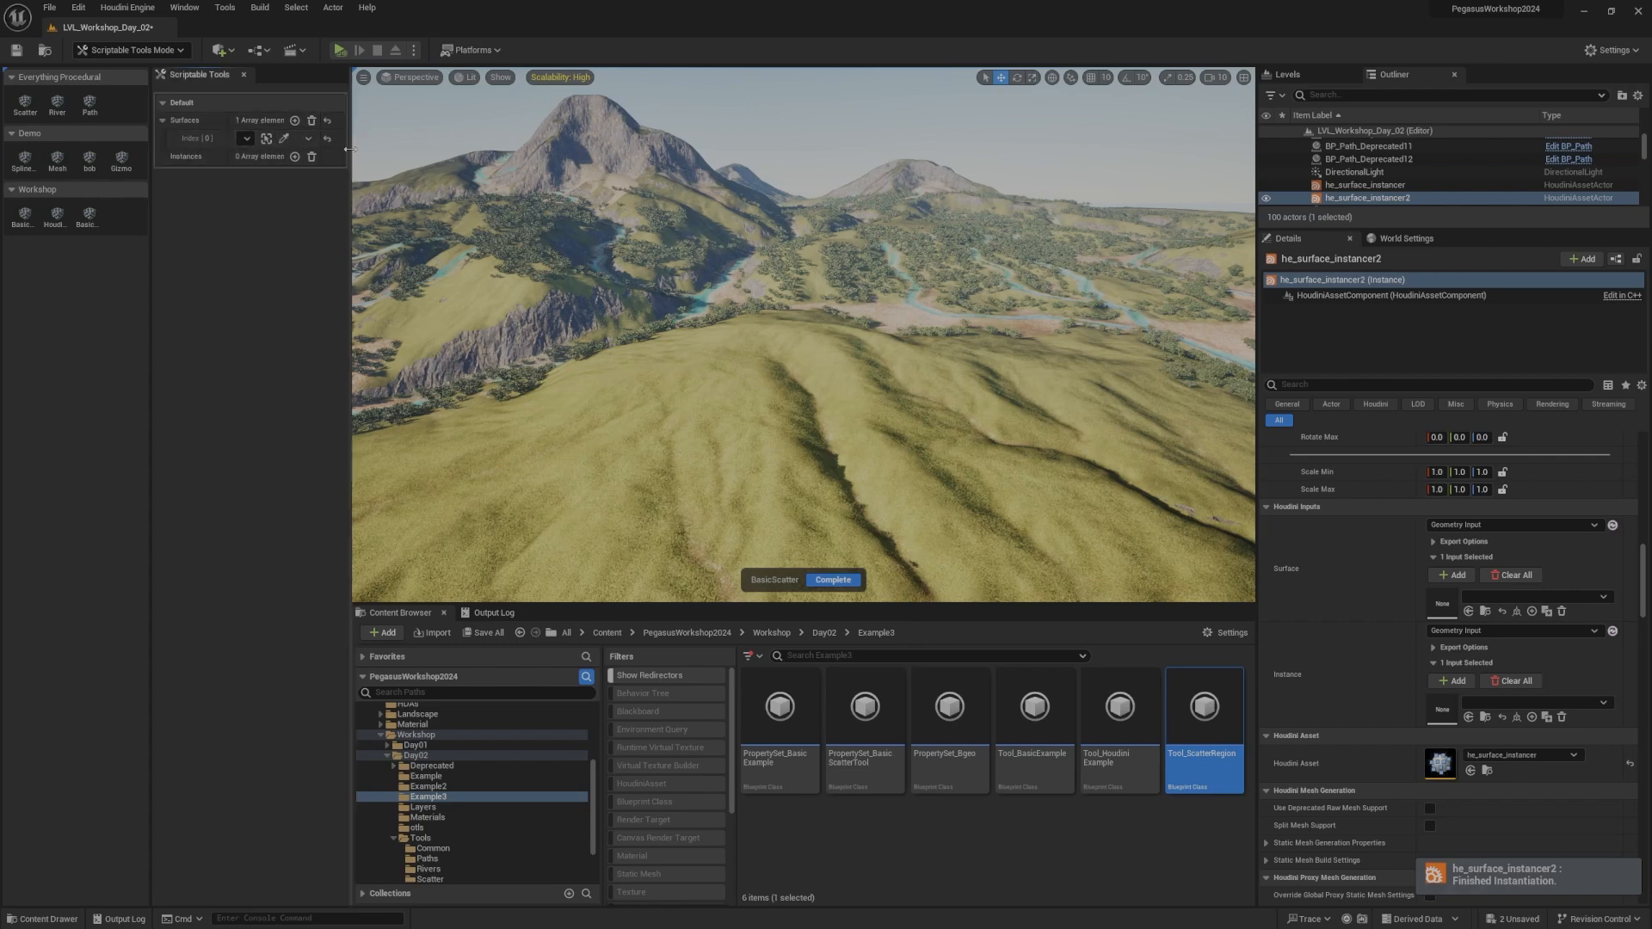
pyautogui.moveTo(345, 148); pyautogui.dragTo(463, 148)
pyautogui.click(396, 138)
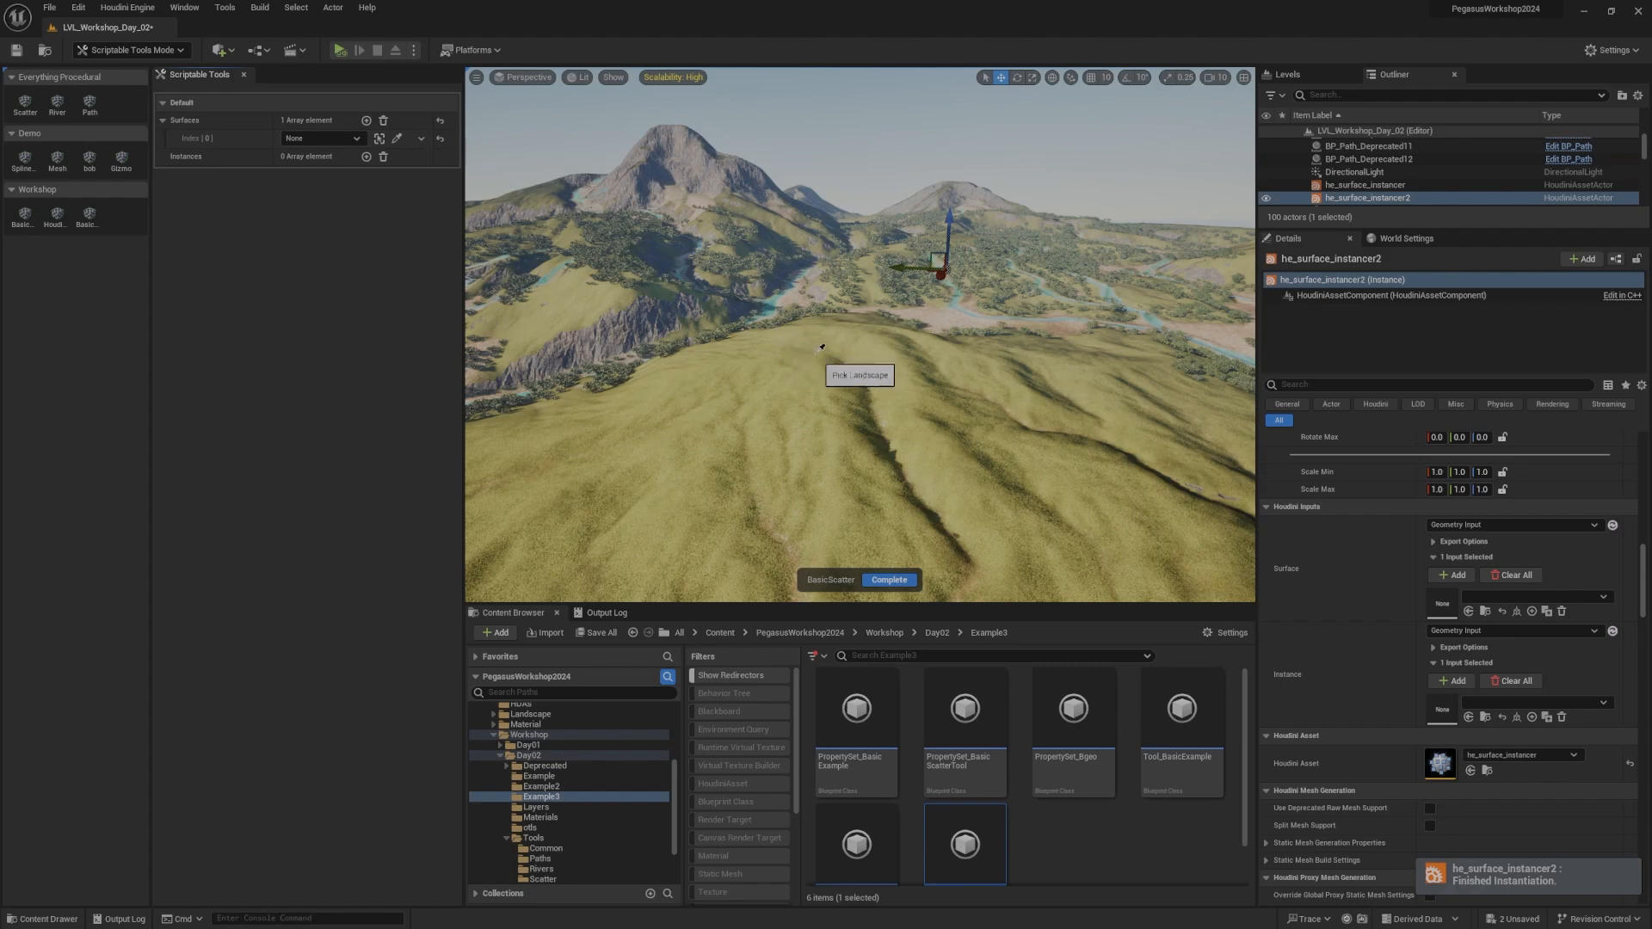
pyautogui.click(937, 258)
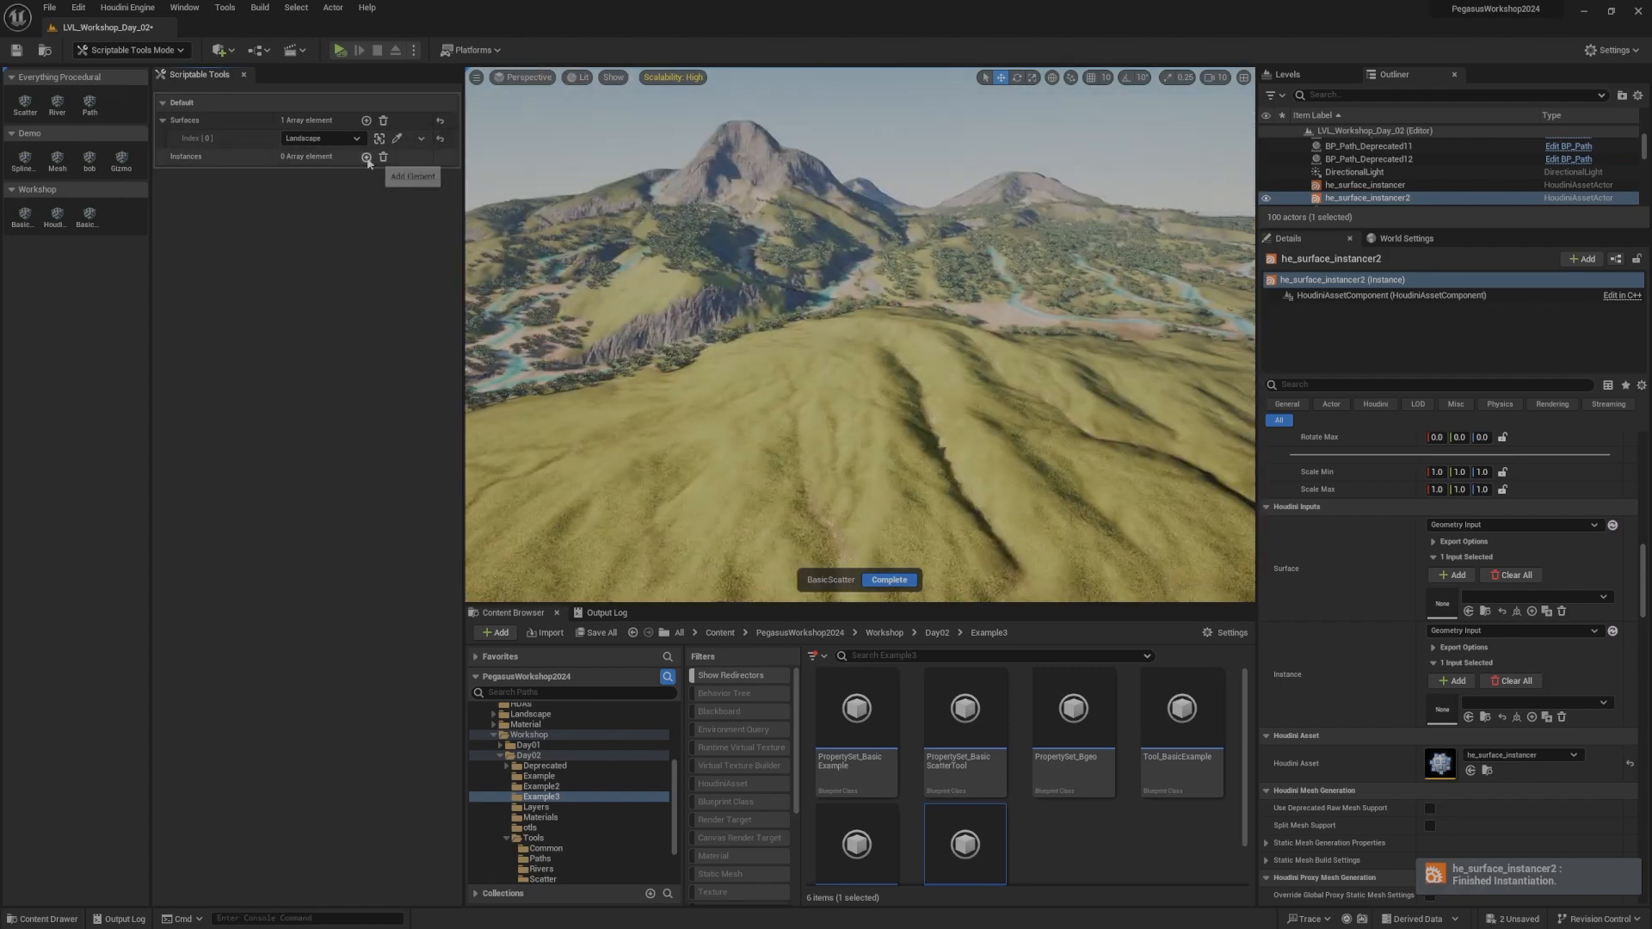
# Step: Add an element to the tool's Instances array and assign the 1M_CubeWithSocket static mesh to it
pyautogui.click(366, 157)
pyautogui.click(354, 175)
pyautogui.click(404, 317)
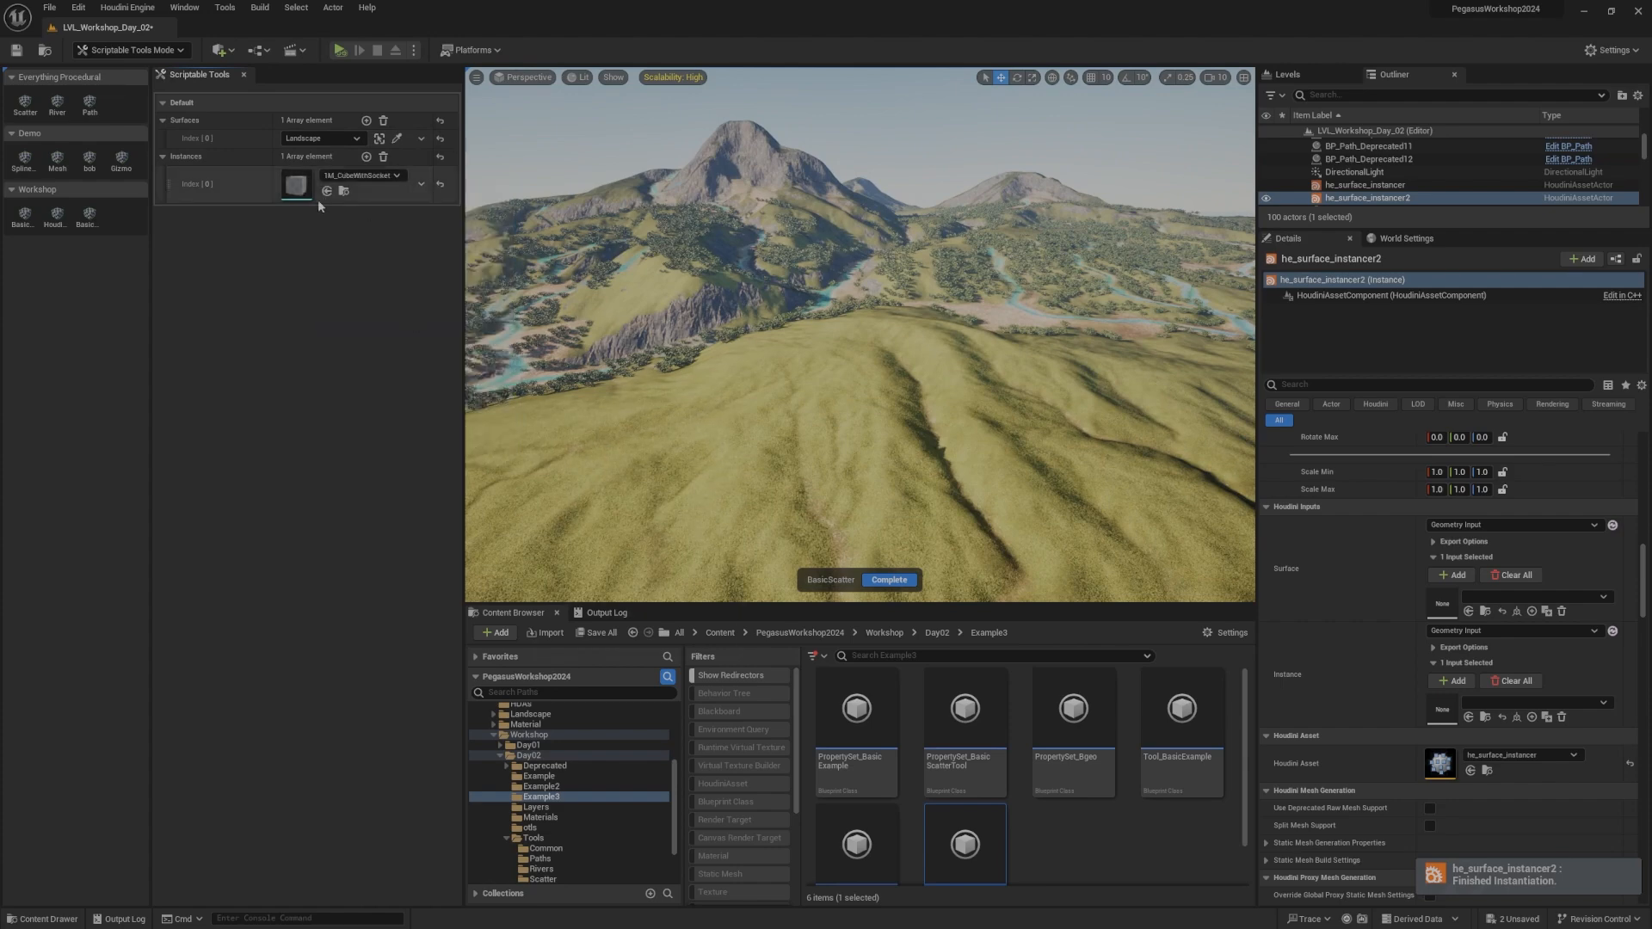
pyautogui.moveTo(805, 296); pyautogui.dragTo(731, 276, button='right')
# Step: Compare the he_surface_instancer and he_surface_instancer2 actors and their Houdini surface and instance inputs
pyautogui.click(1383, 186)
pyautogui.click(1389, 199)
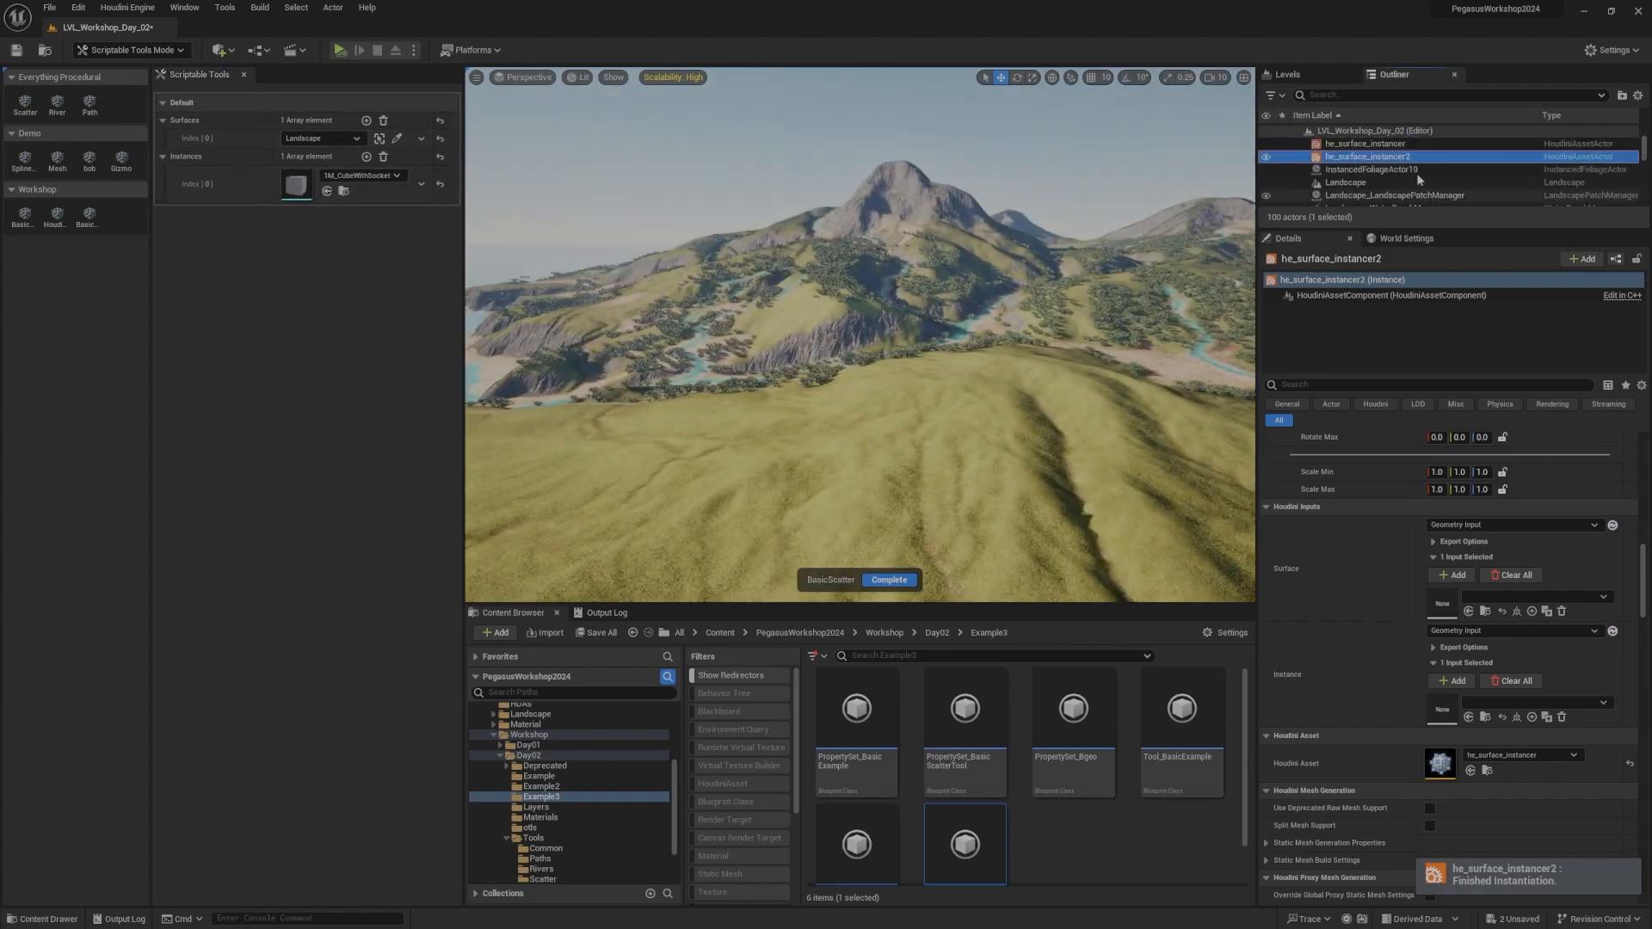
pyautogui.click(1381, 188)
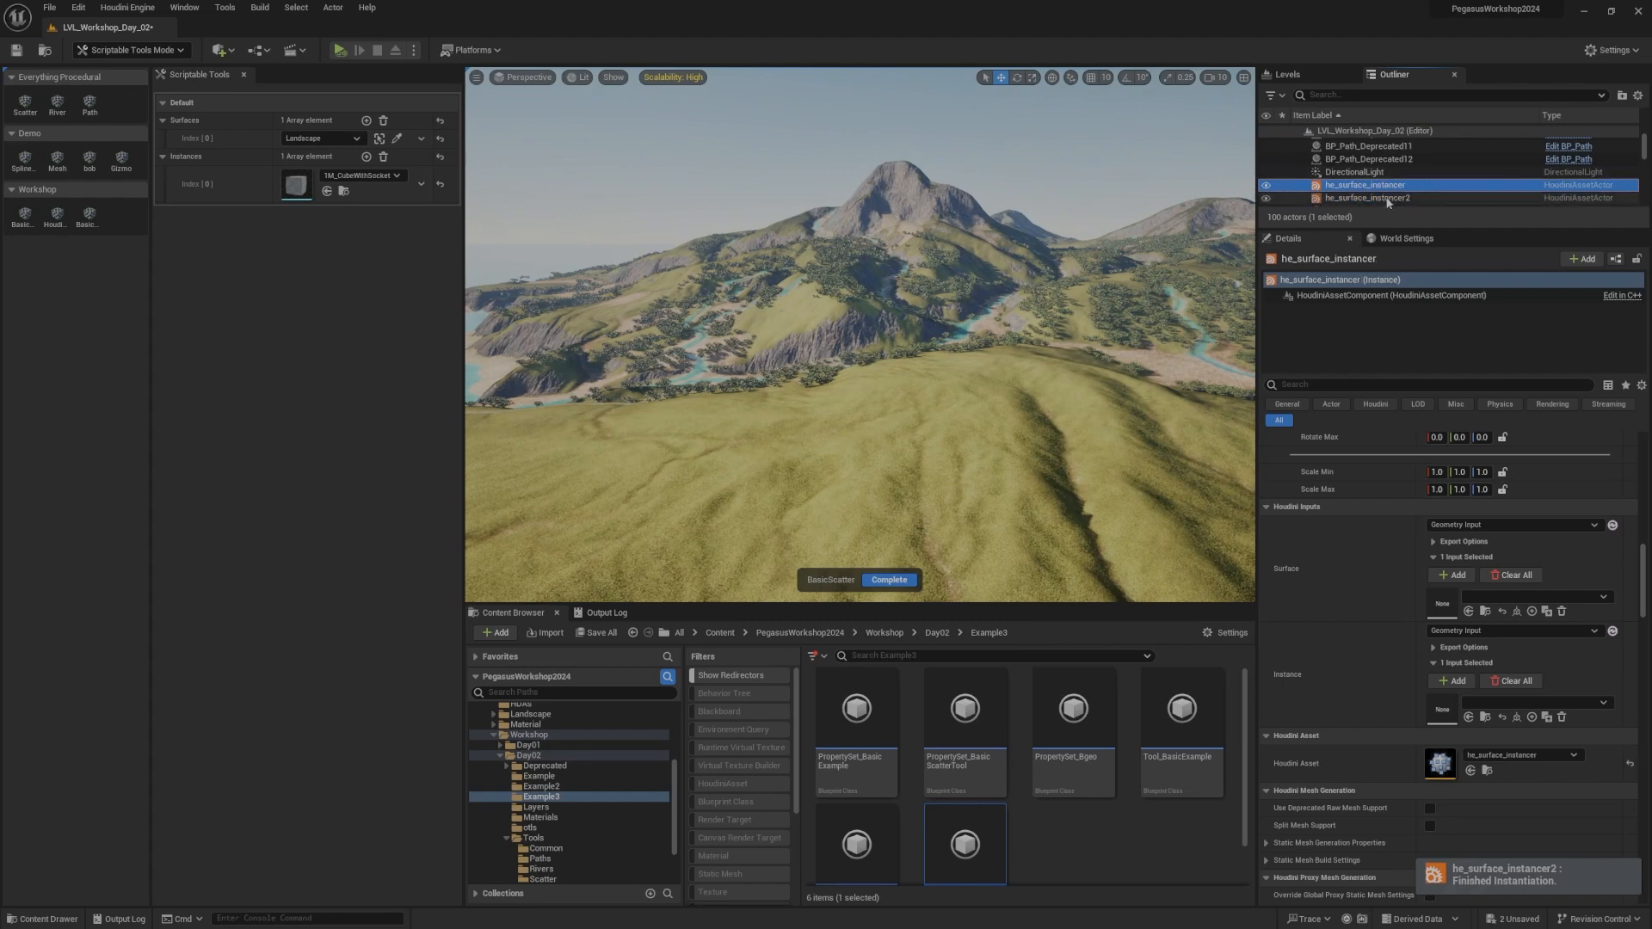
pyautogui.click(1398, 199)
pyautogui.click(1403, 187)
pyautogui.click(1393, 201)
pyautogui.click(1398, 186)
pyautogui.click(1401, 199)
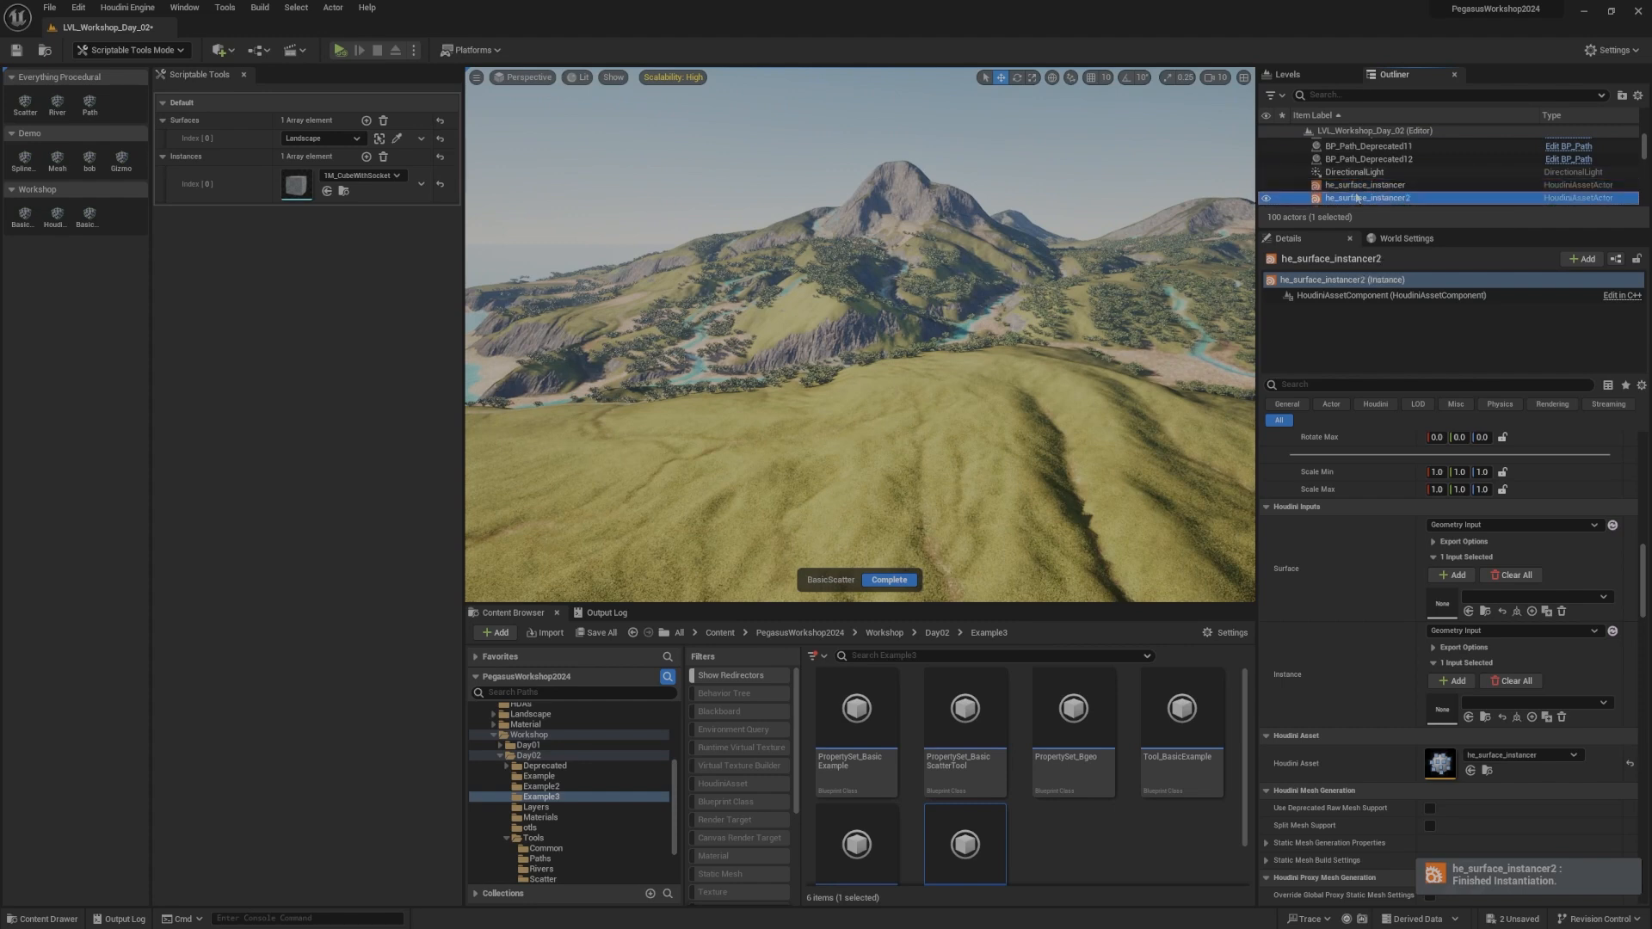
pyautogui.scroll(-1, 1396, 199)
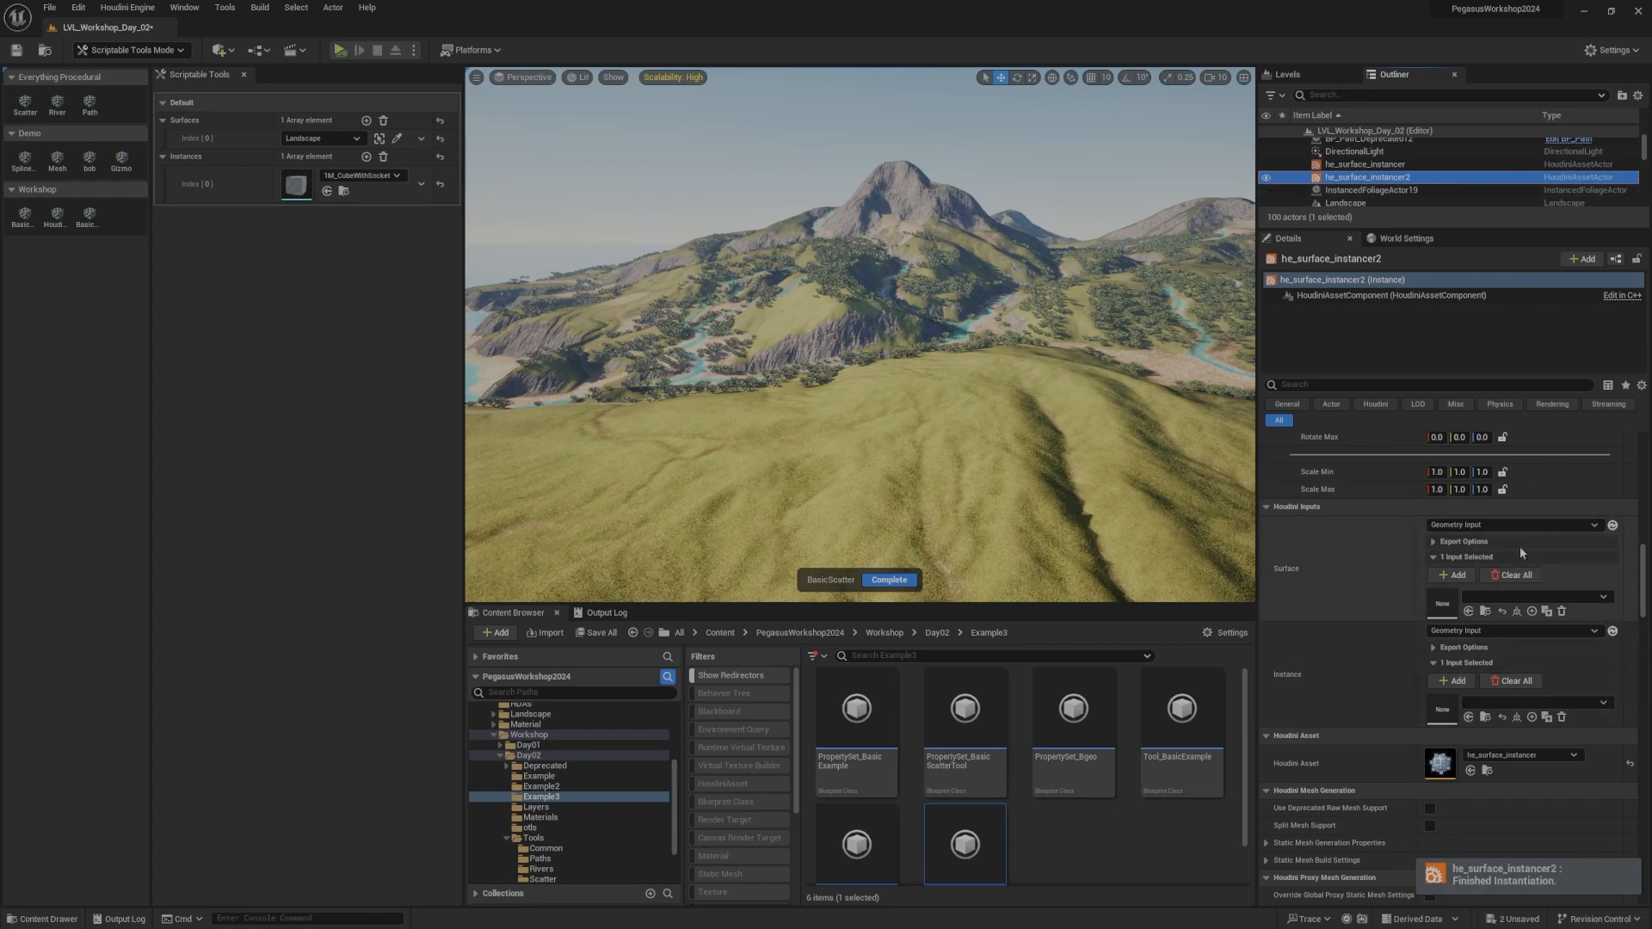
# Step: Complete the BasicScatter tool, enlarge the Outliner and delete the leftover he_surface_instancer actor from the level
pyautogui.click(889, 580)
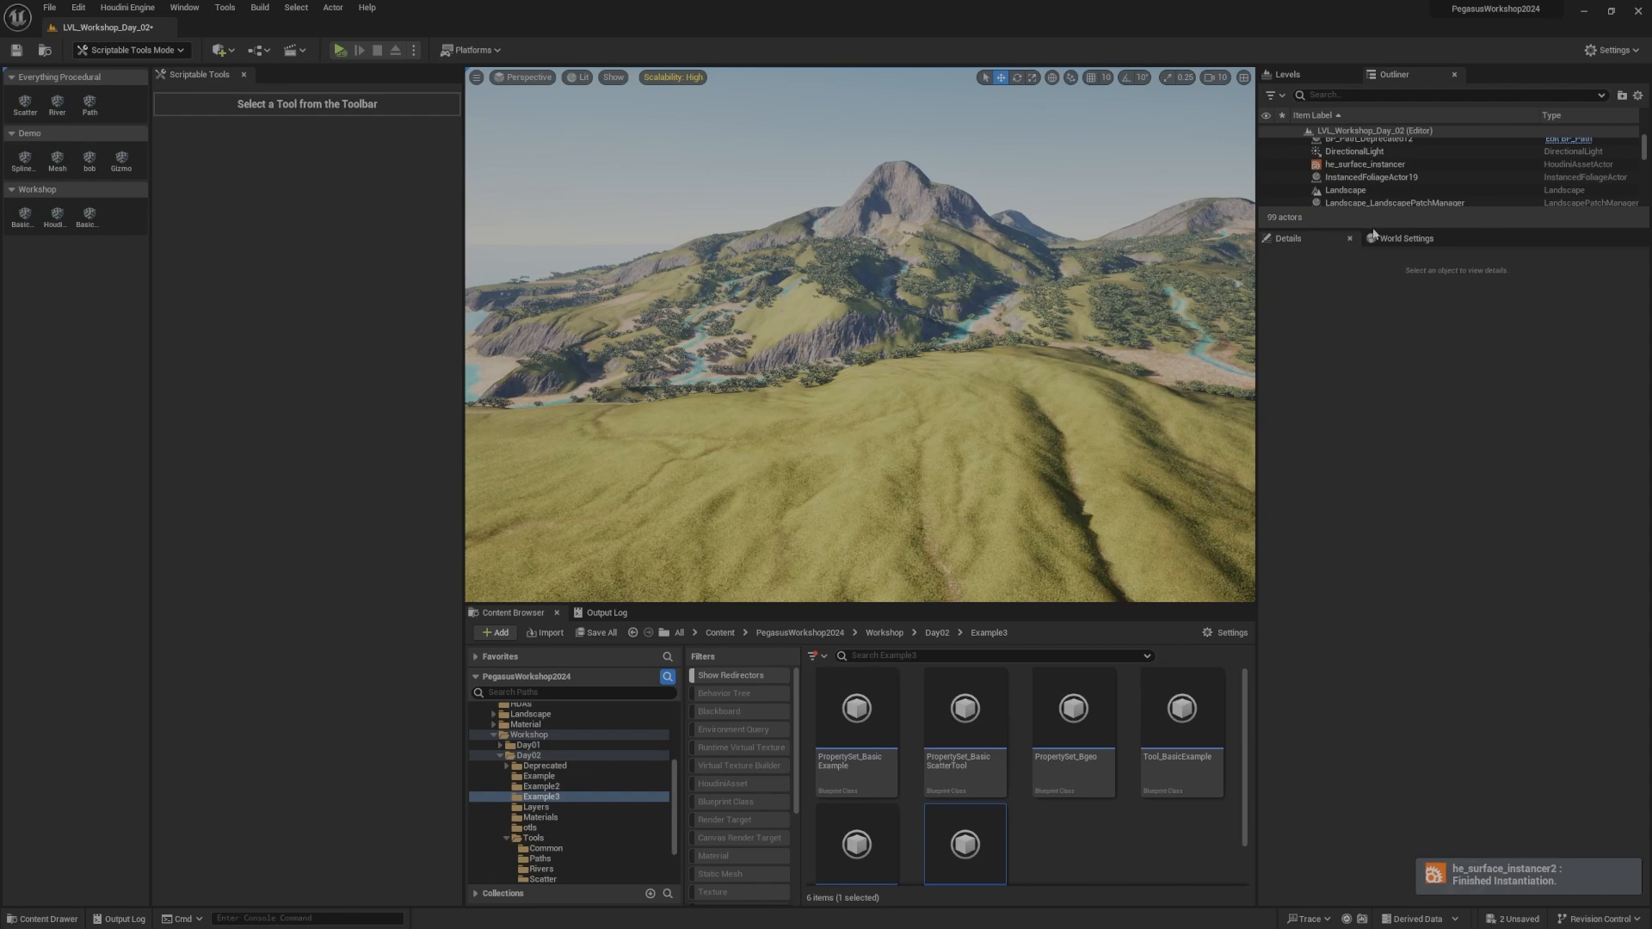
pyautogui.moveTo(1374, 231); pyautogui.dragTo(1374, 400)
pyautogui.click(1368, 164)
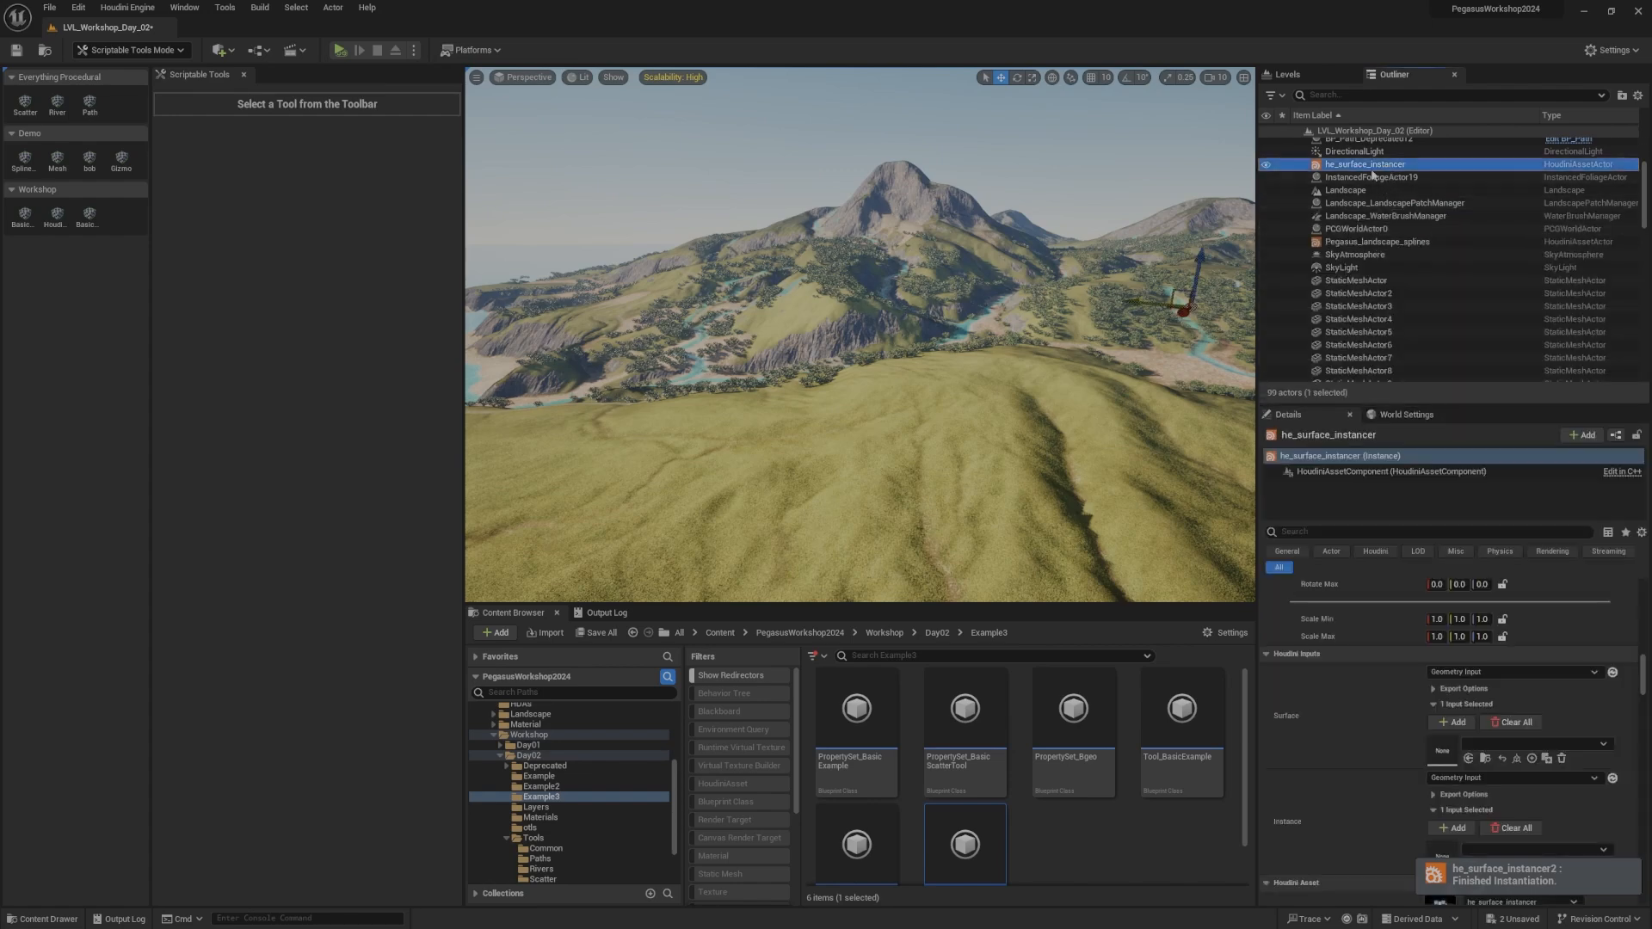
pyautogui.press('Delete')
pyautogui.moveTo(921, 360); pyautogui.dragTo(1019, 372, button='right')
pyautogui.press('w')
# Step: Reopen Tool_ScatterRegion from the Example3 folder and examine the Cook section of its event graph
pyautogui.moveTo(1059, 569); pyautogui.dragTo(1059, 492)
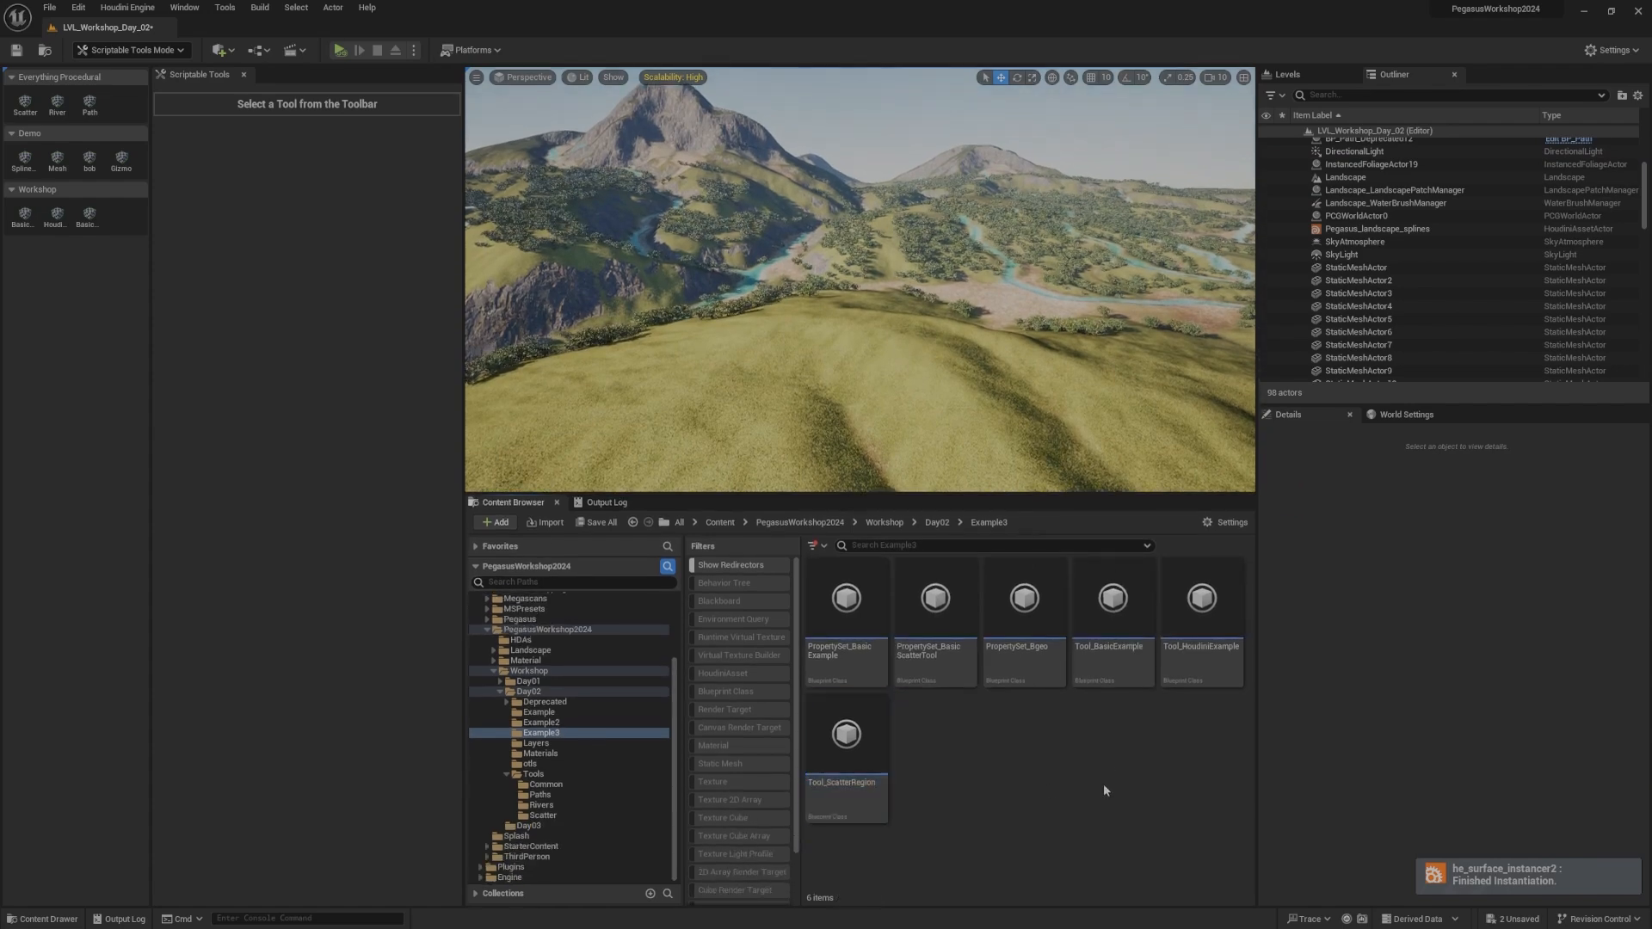
pyautogui.doubleClick(848, 794)
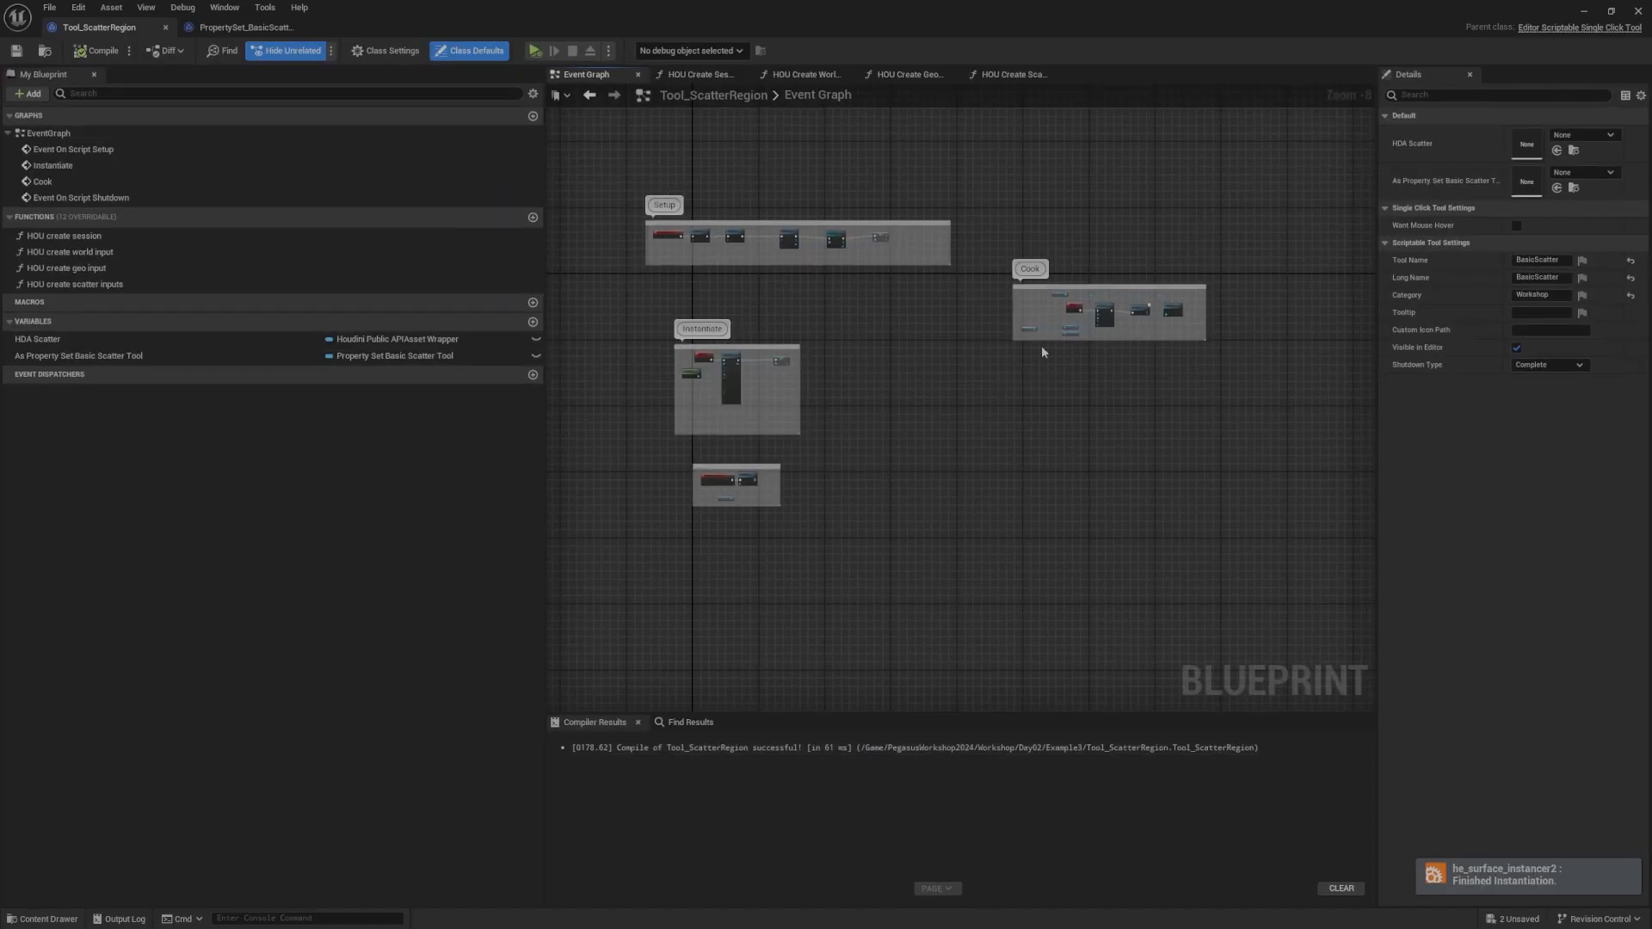
pyautogui.scroll(4, 1081, 319)
pyautogui.moveTo(1080, 319); pyautogui.dragTo(921, 473, button='right')
pyautogui.scroll(4, 984, 395)
pyautogui.moveTo(838, 405); pyautogui.dragTo(837, 405, button='right')
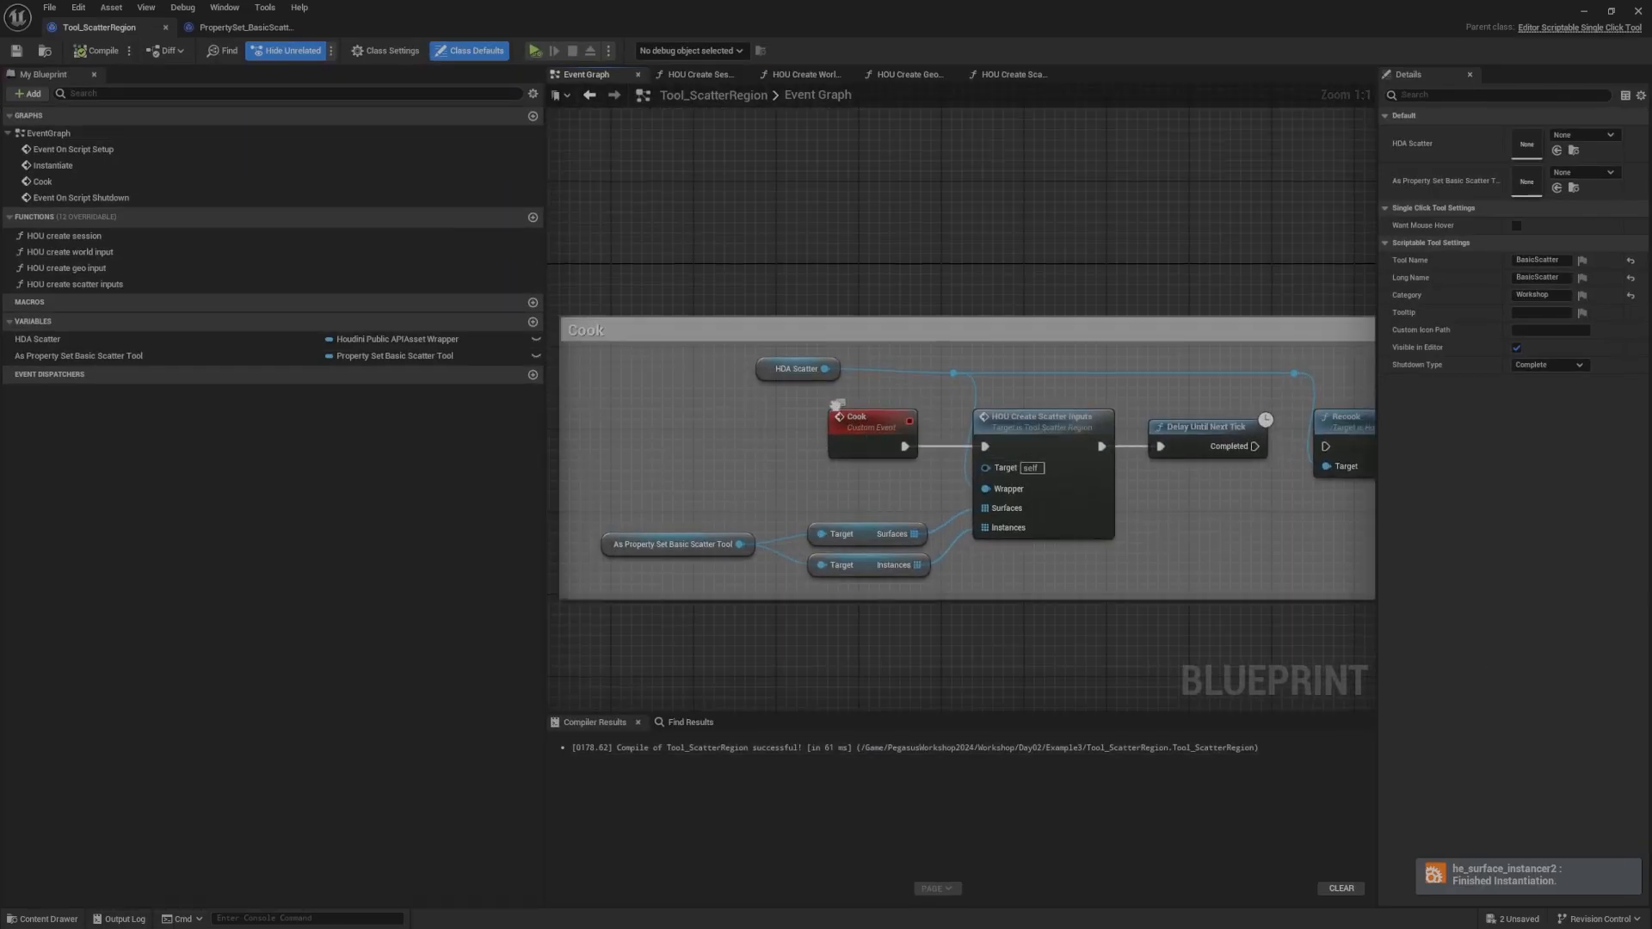
pyautogui.scroll(-4, 1023, 387)
pyautogui.moveTo(1020, 415); pyautogui.dragTo(922, 395, button='right')
pyautogui.scroll(4, 922, 395)
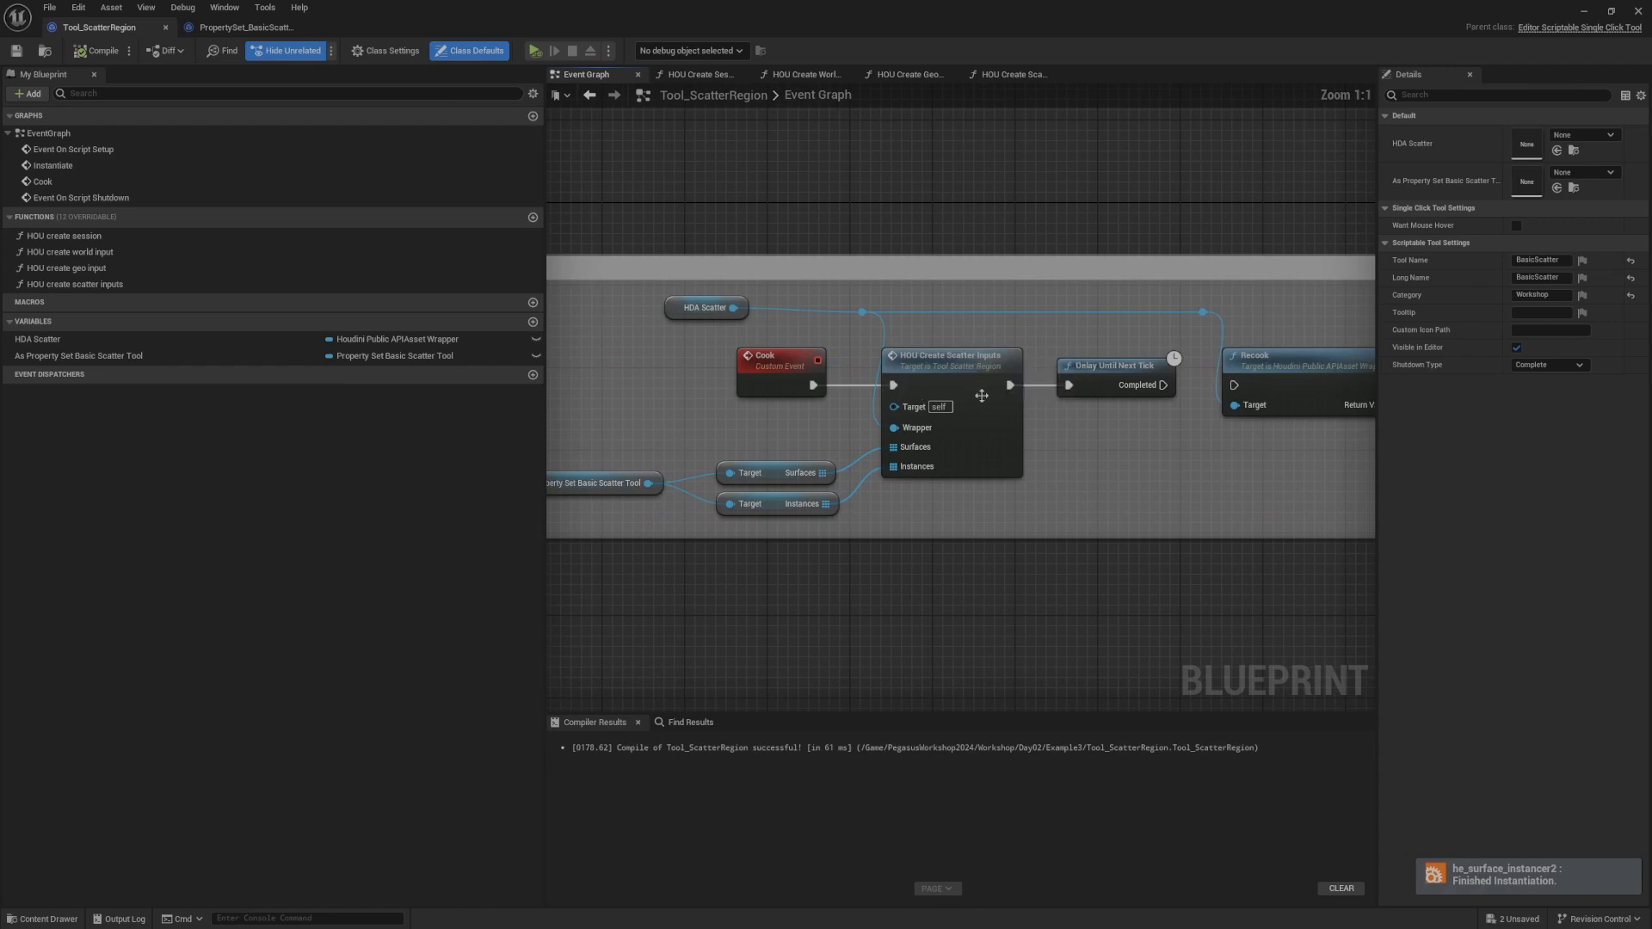
pyautogui.scroll(-2, 848, 350)
# Step: Add a custom event named Cook to PropertySet_BasicScatterTool's event graph and enable Call In Editor for it
pyautogui.click(246, 27)
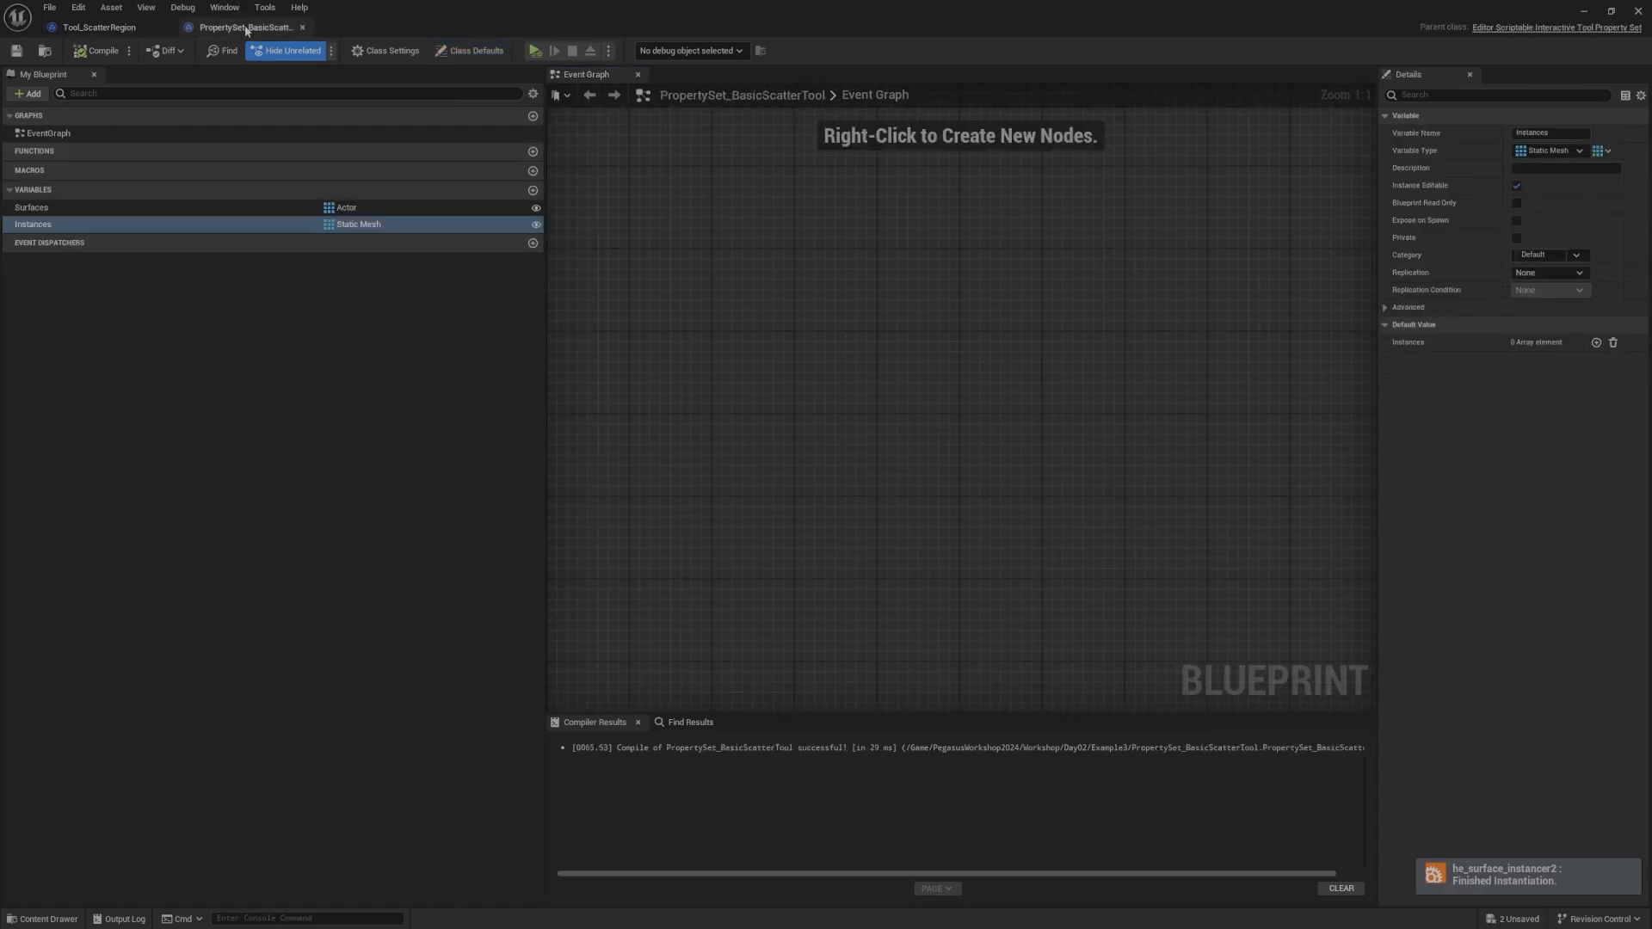
pyautogui.scroll(-3, 797, 247)
pyautogui.rightClick(867, 339)
pyautogui.write('cu')
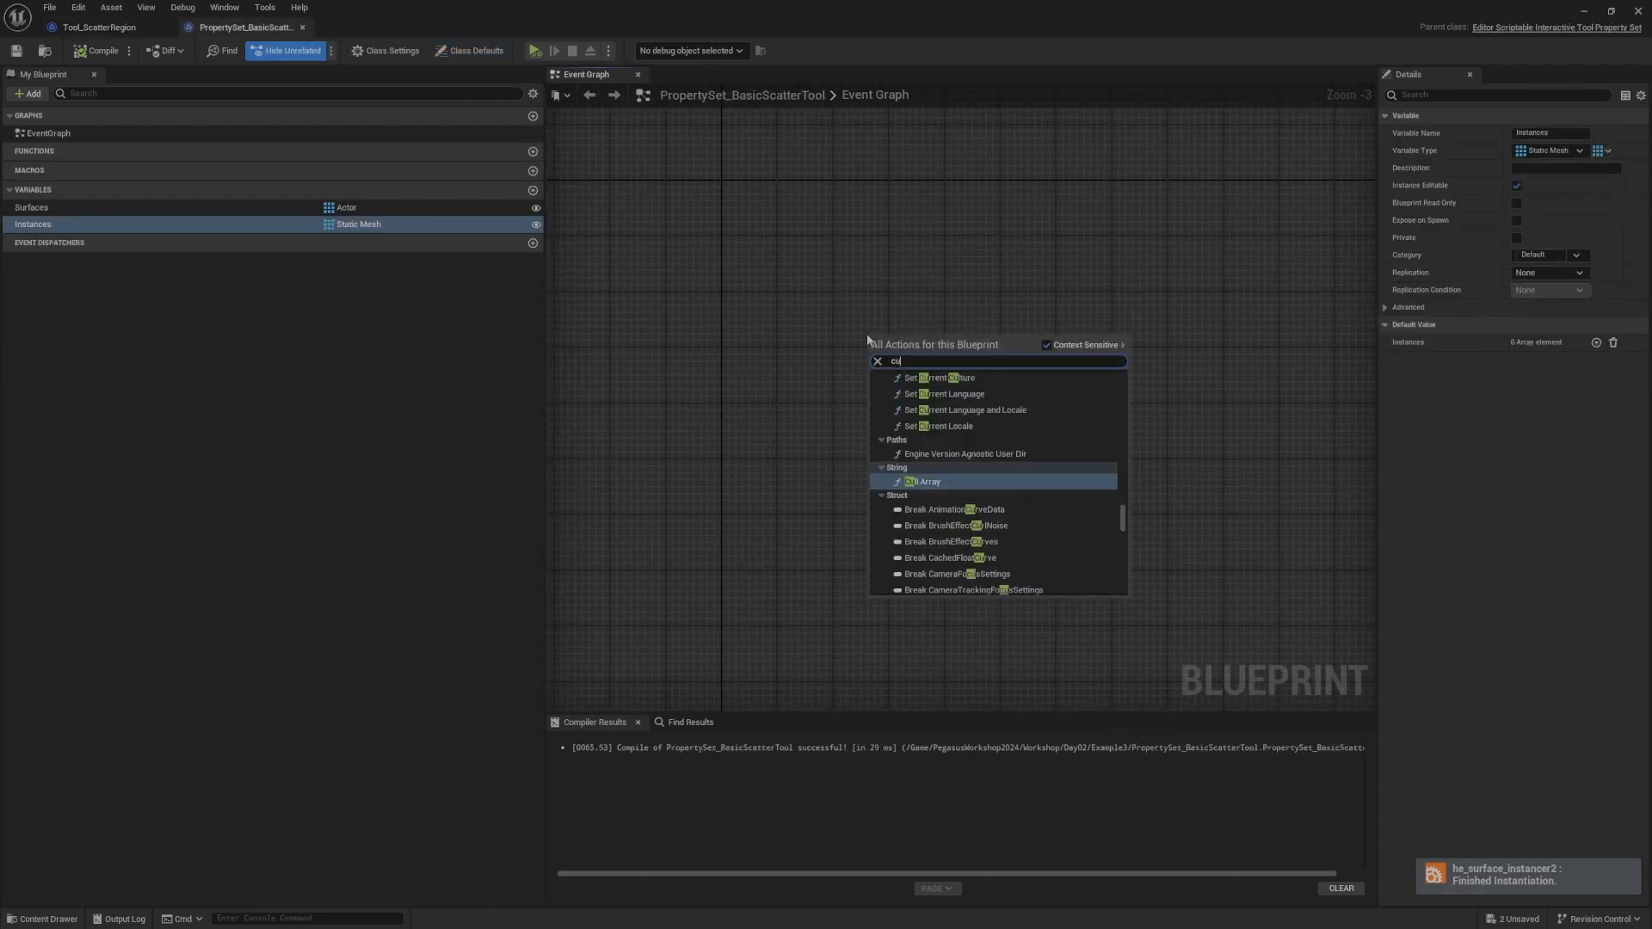
pyautogui.write('stom')
pyautogui.press('Return')
pyautogui.scroll(3, 1006, 311)
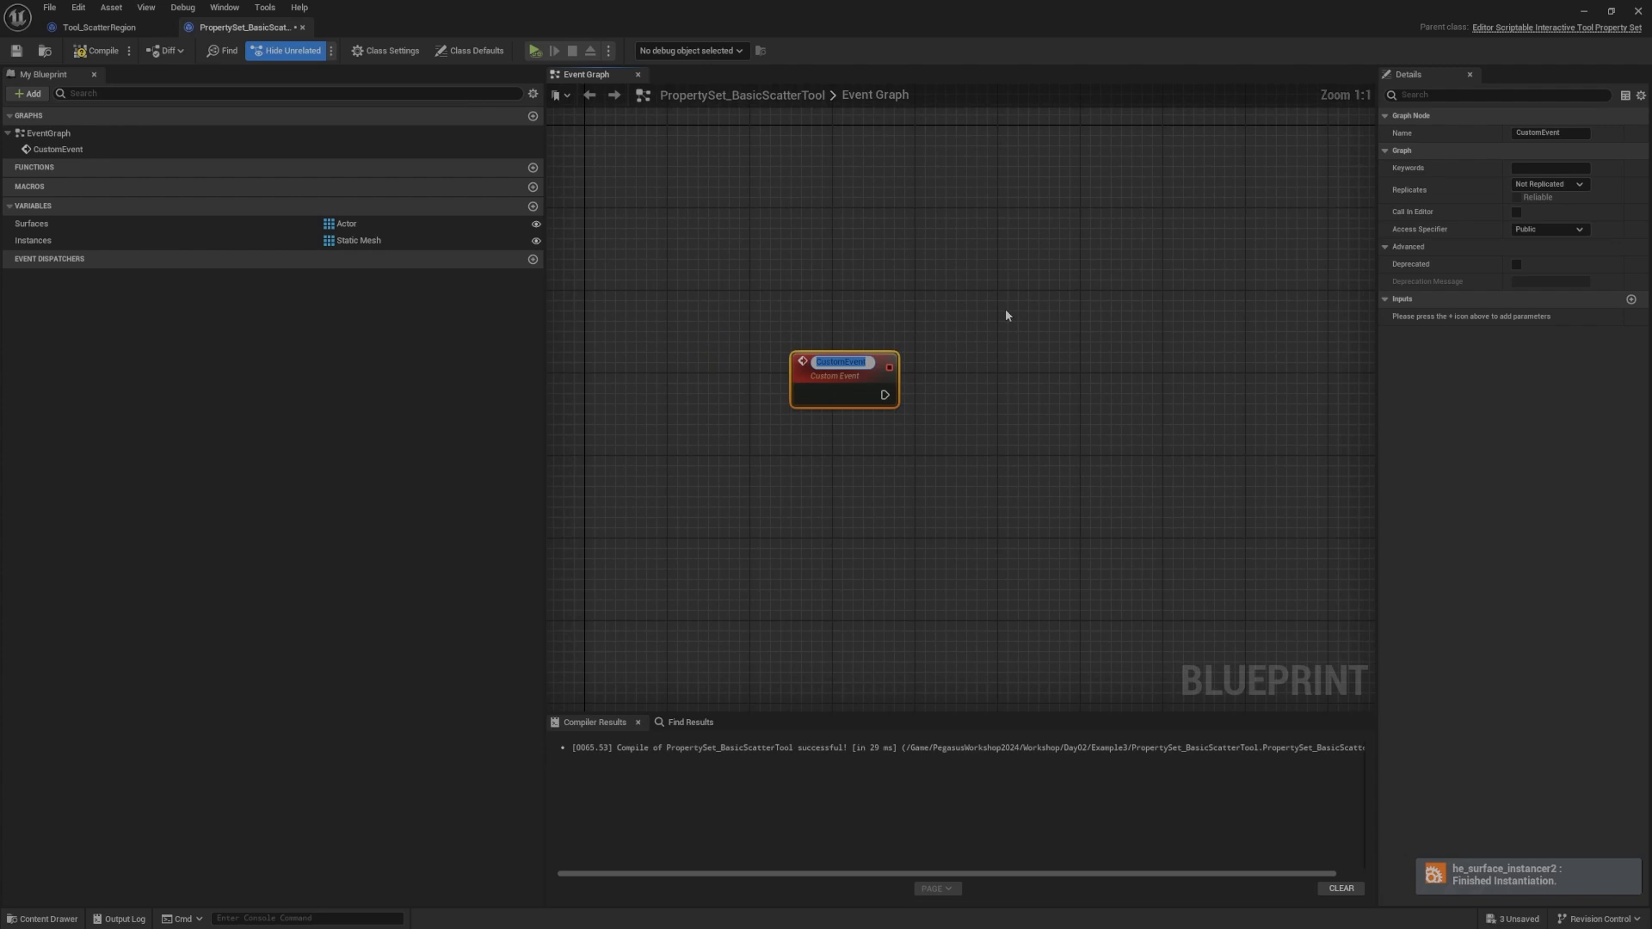
pyautogui.write('Cook')
pyautogui.press('Return')
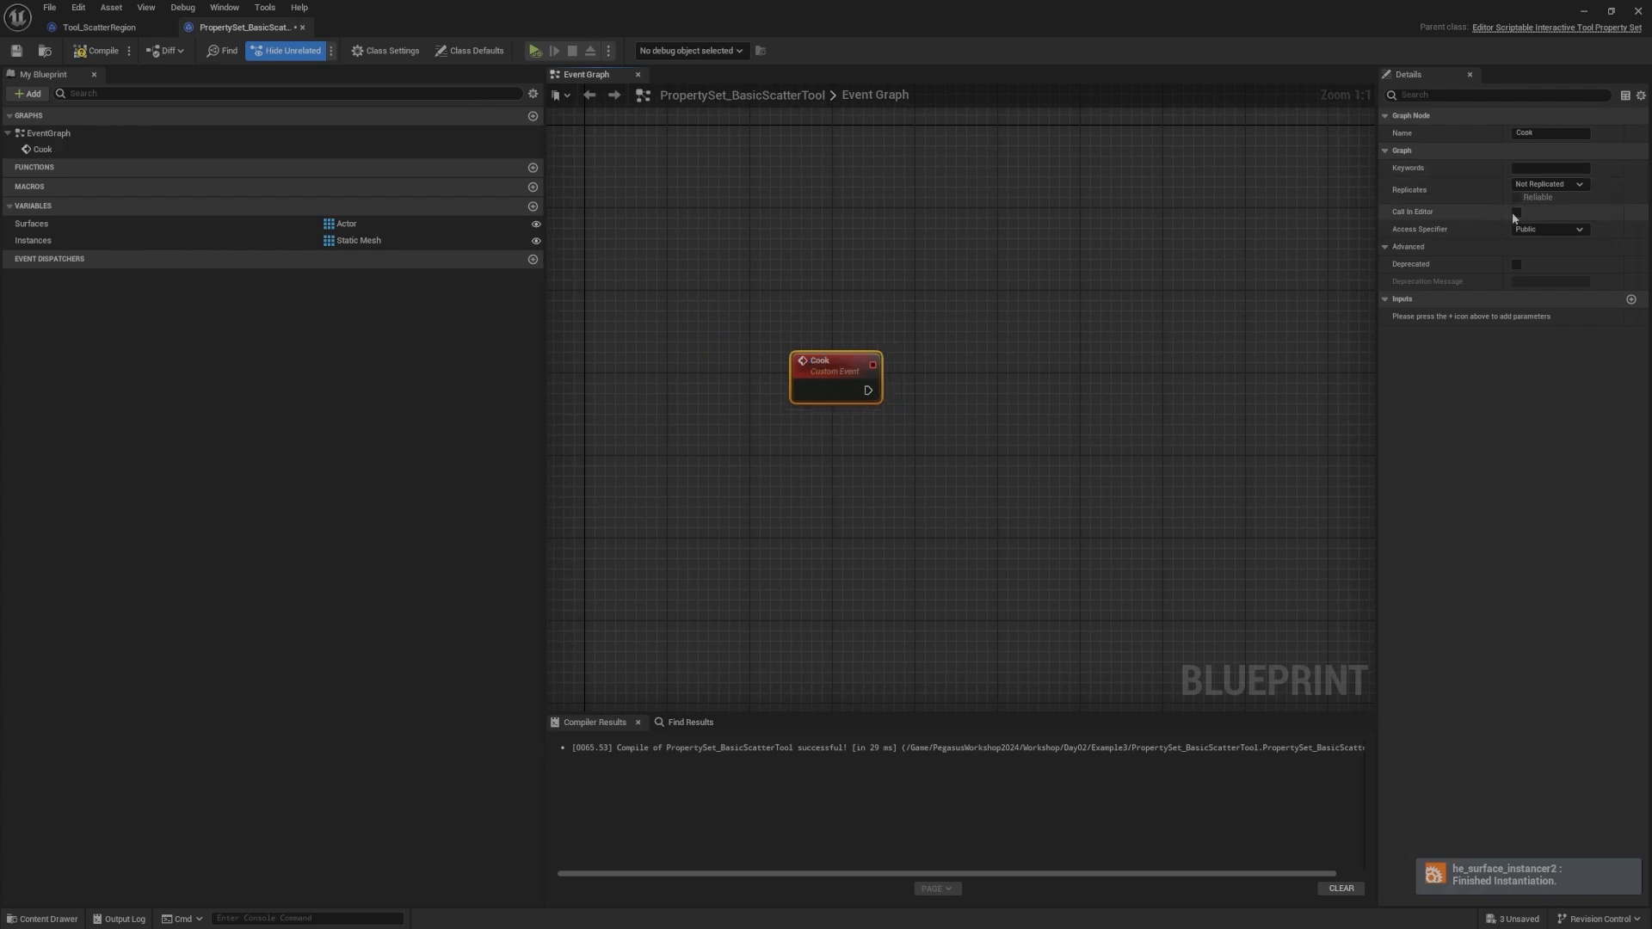
pyautogui.click(1076, 342)
# Step: Create an event dispatcher named Dispatch_Cook, call it from the Cook event, and compile the property set
pyautogui.click(533, 259)
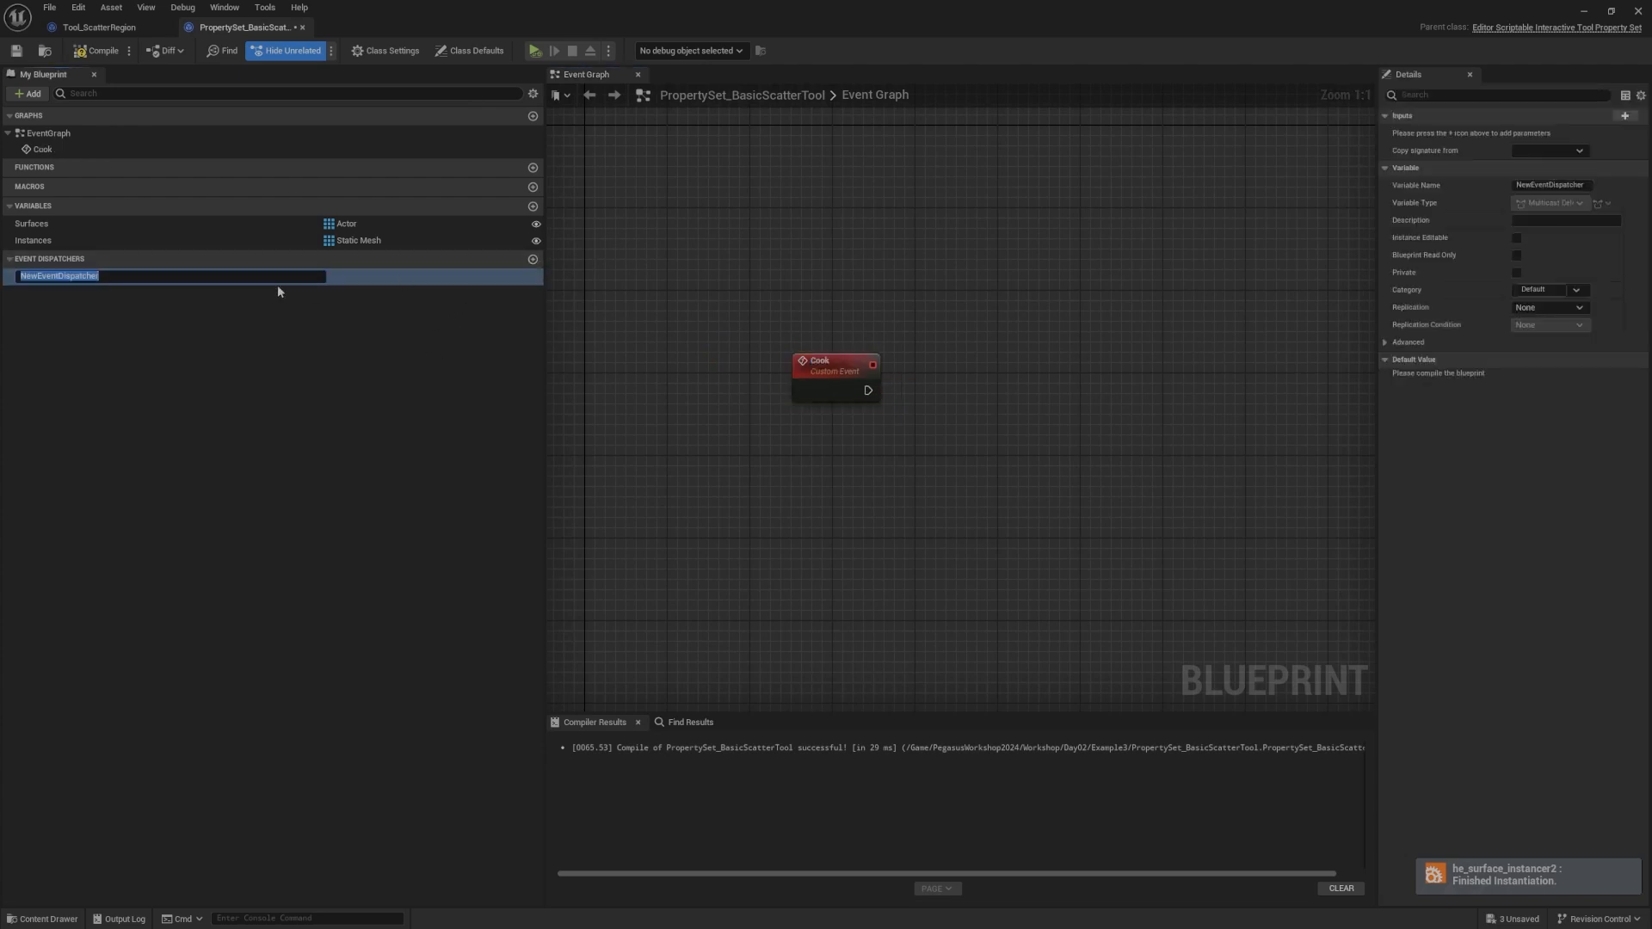
pyautogui.write('Dipsat')
pyautogui.press('BackSpace')
pyautogui.press('BackSpace')
pyautogui.write('spatch_Cook')
pyautogui.press('Return')
pyautogui.moveTo(174, 277); pyautogui.dragTo(926, 400)
pyautogui.click(947, 404)
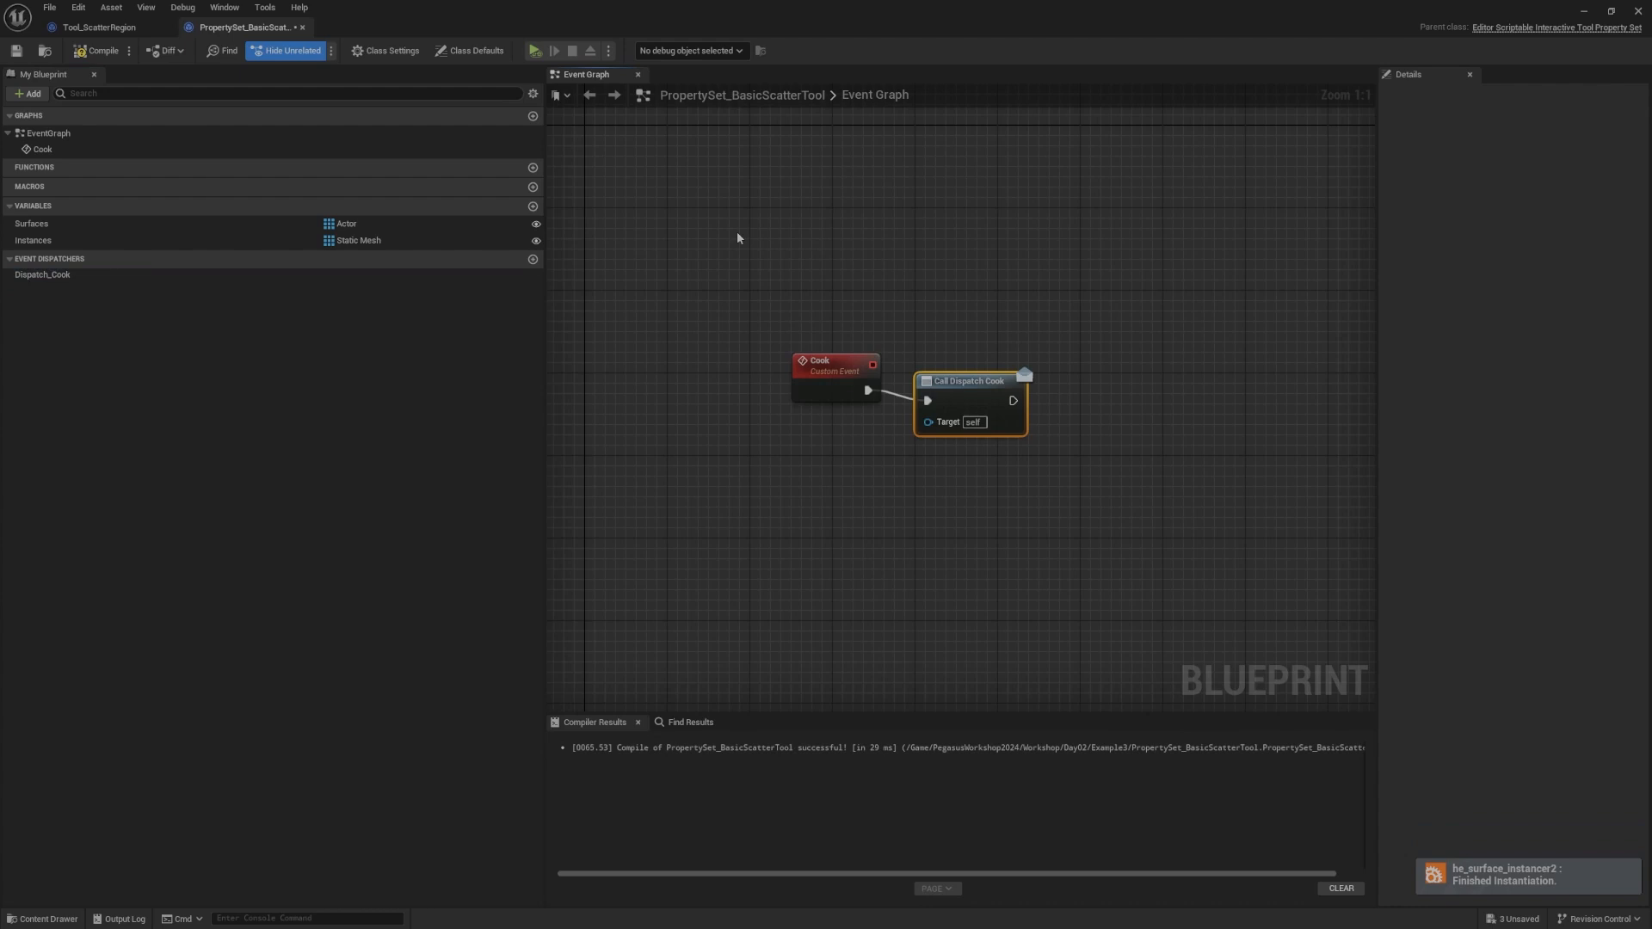
pyautogui.click(84, 60)
# Step: In Tool_ScatterRegion's Setup section, bind an event to Dispatch Cook from the stored property set reference after the SET node
pyautogui.click(103, 29)
pyautogui.scroll(-4, 569, 206)
pyautogui.scroll(-5, 700, 251)
pyautogui.moveTo(700, 250); pyautogui.dragTo(1233, 350, button='right')
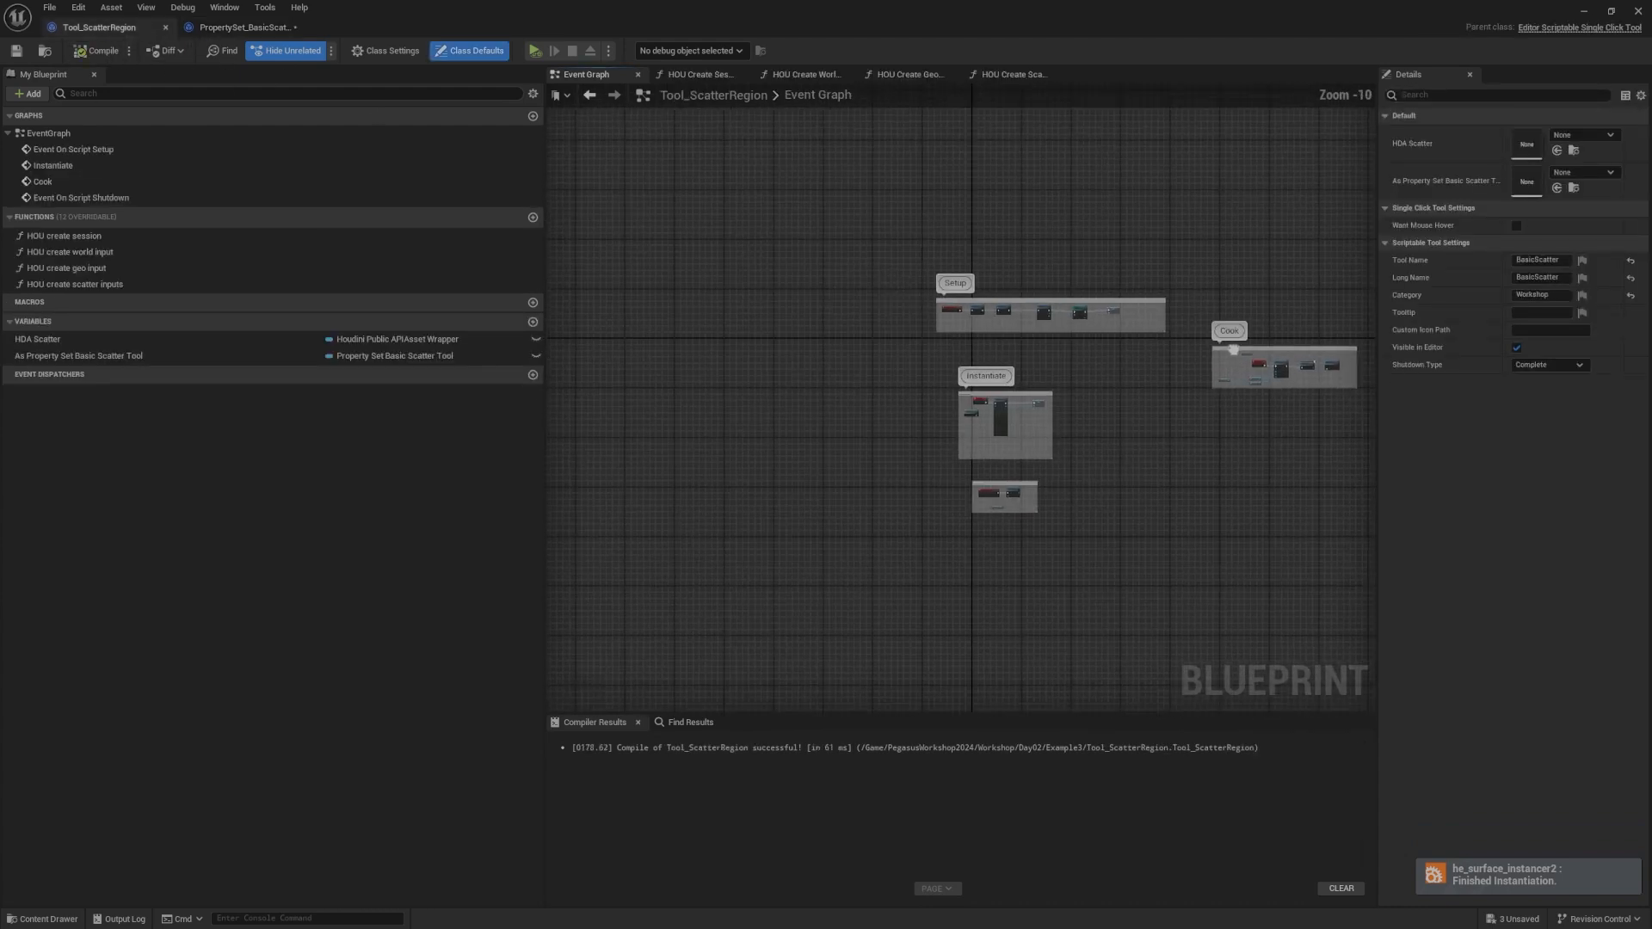
pyautogui.scroll(7, 1065, 298)
pyautogui.scroll(3, 943, 336)
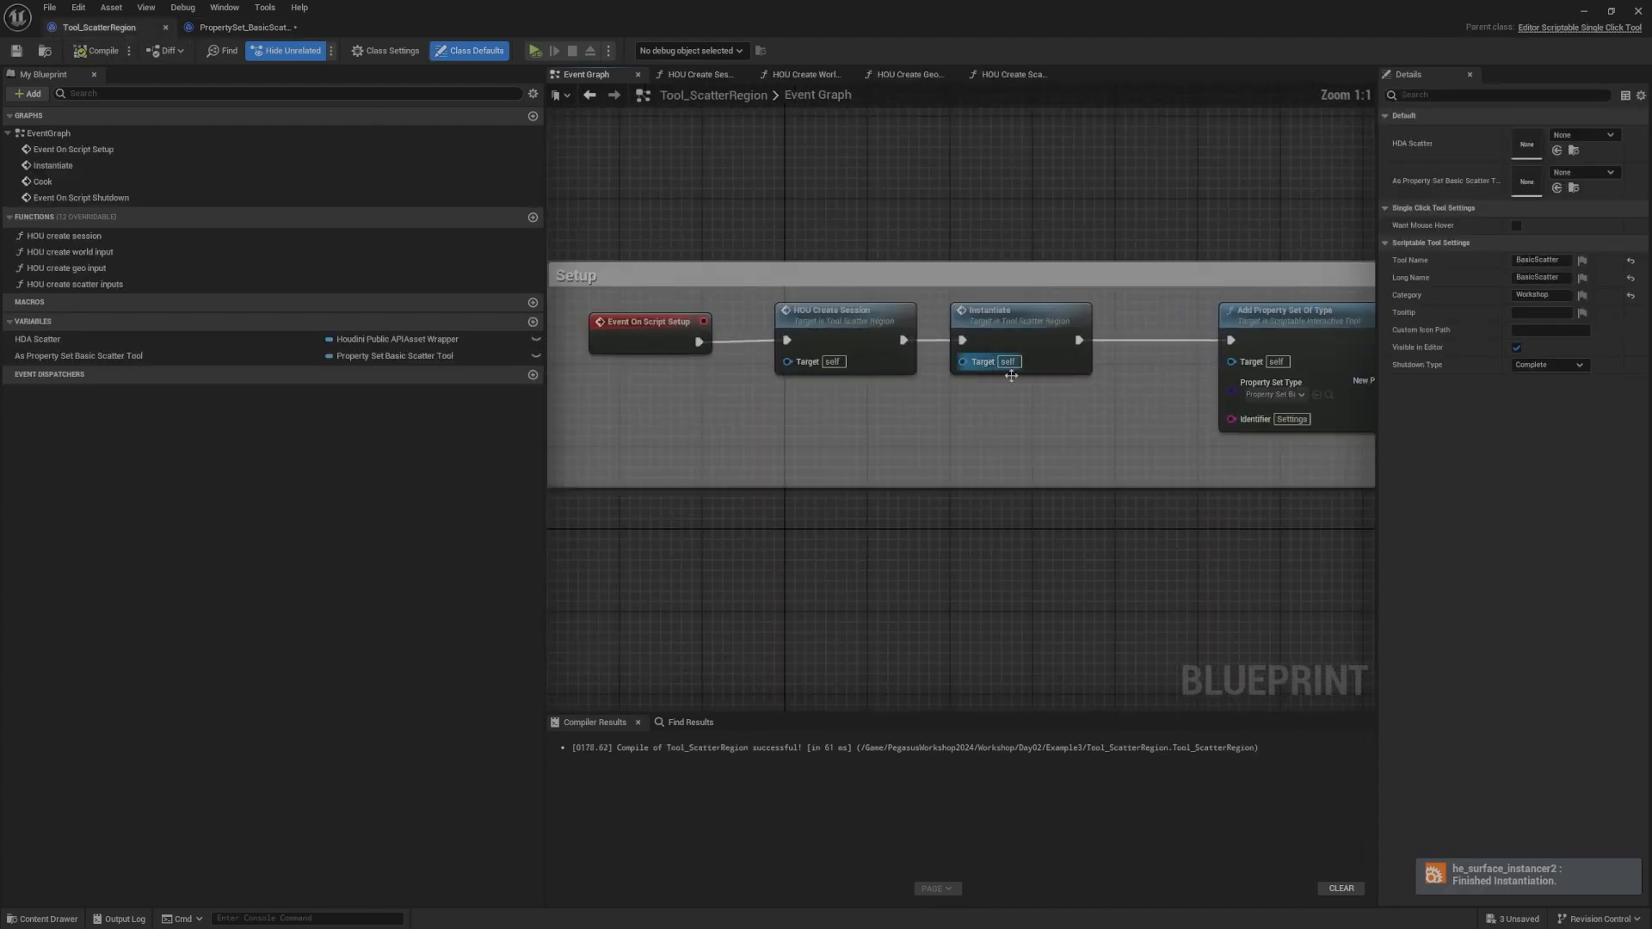
pyautogui.moveTo(902, 271); pyautogui.dragTo(628, 299, button='right')
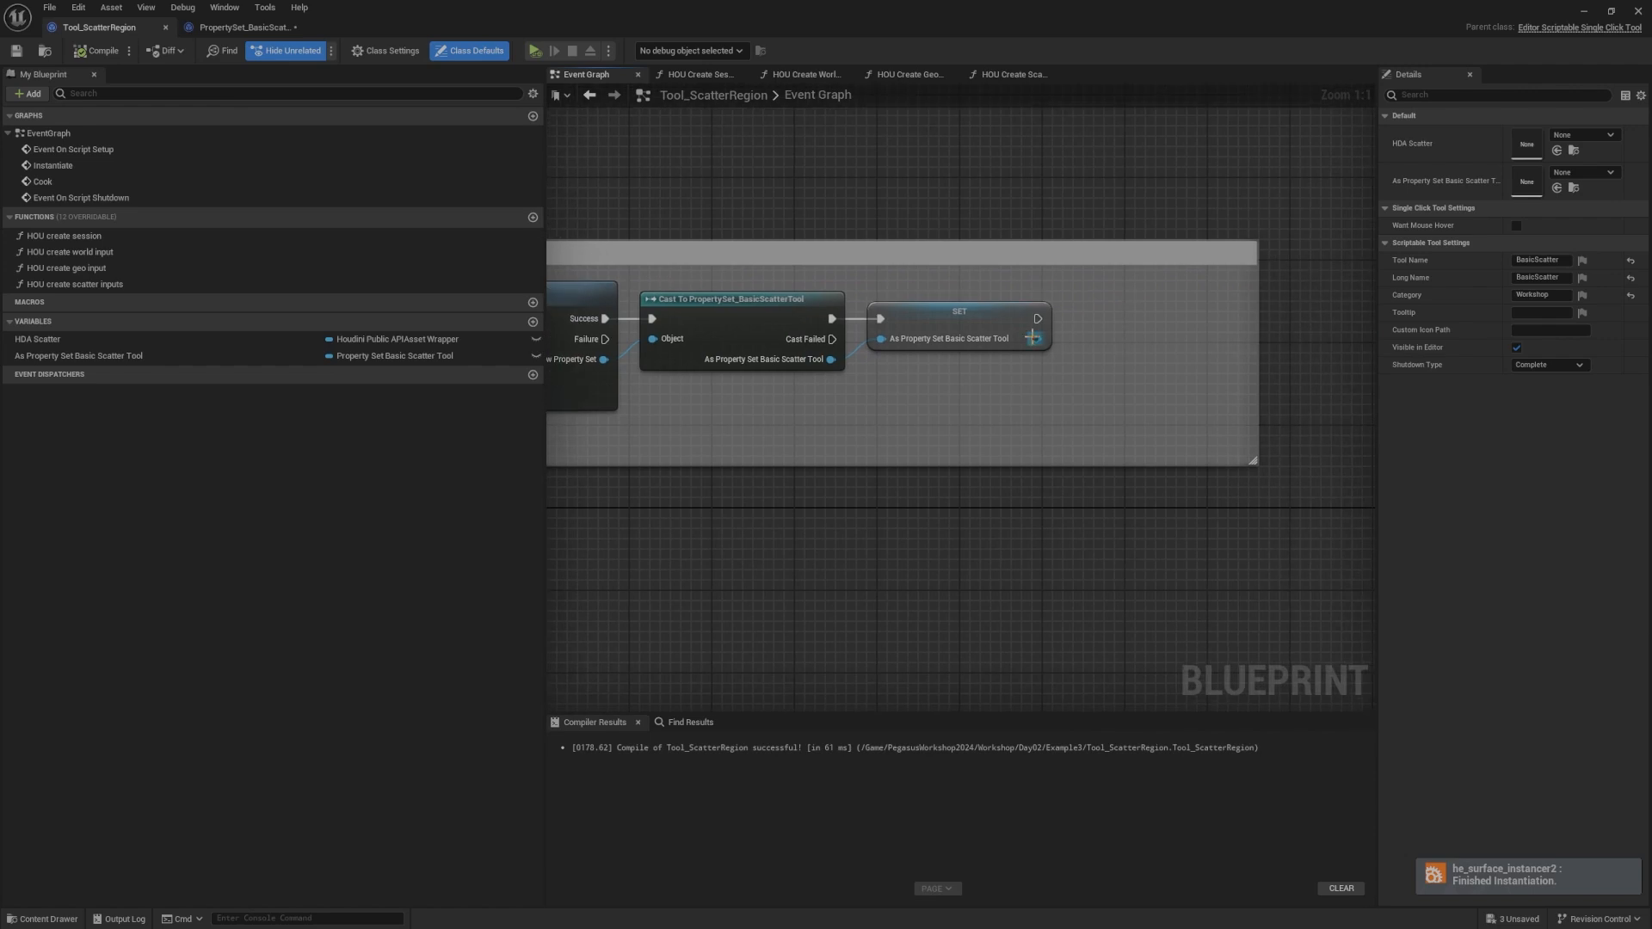
pyautogui.moveTo(1036, 338); pyautogui.dragTo(1115, 342)
pyautogui.write('bind')
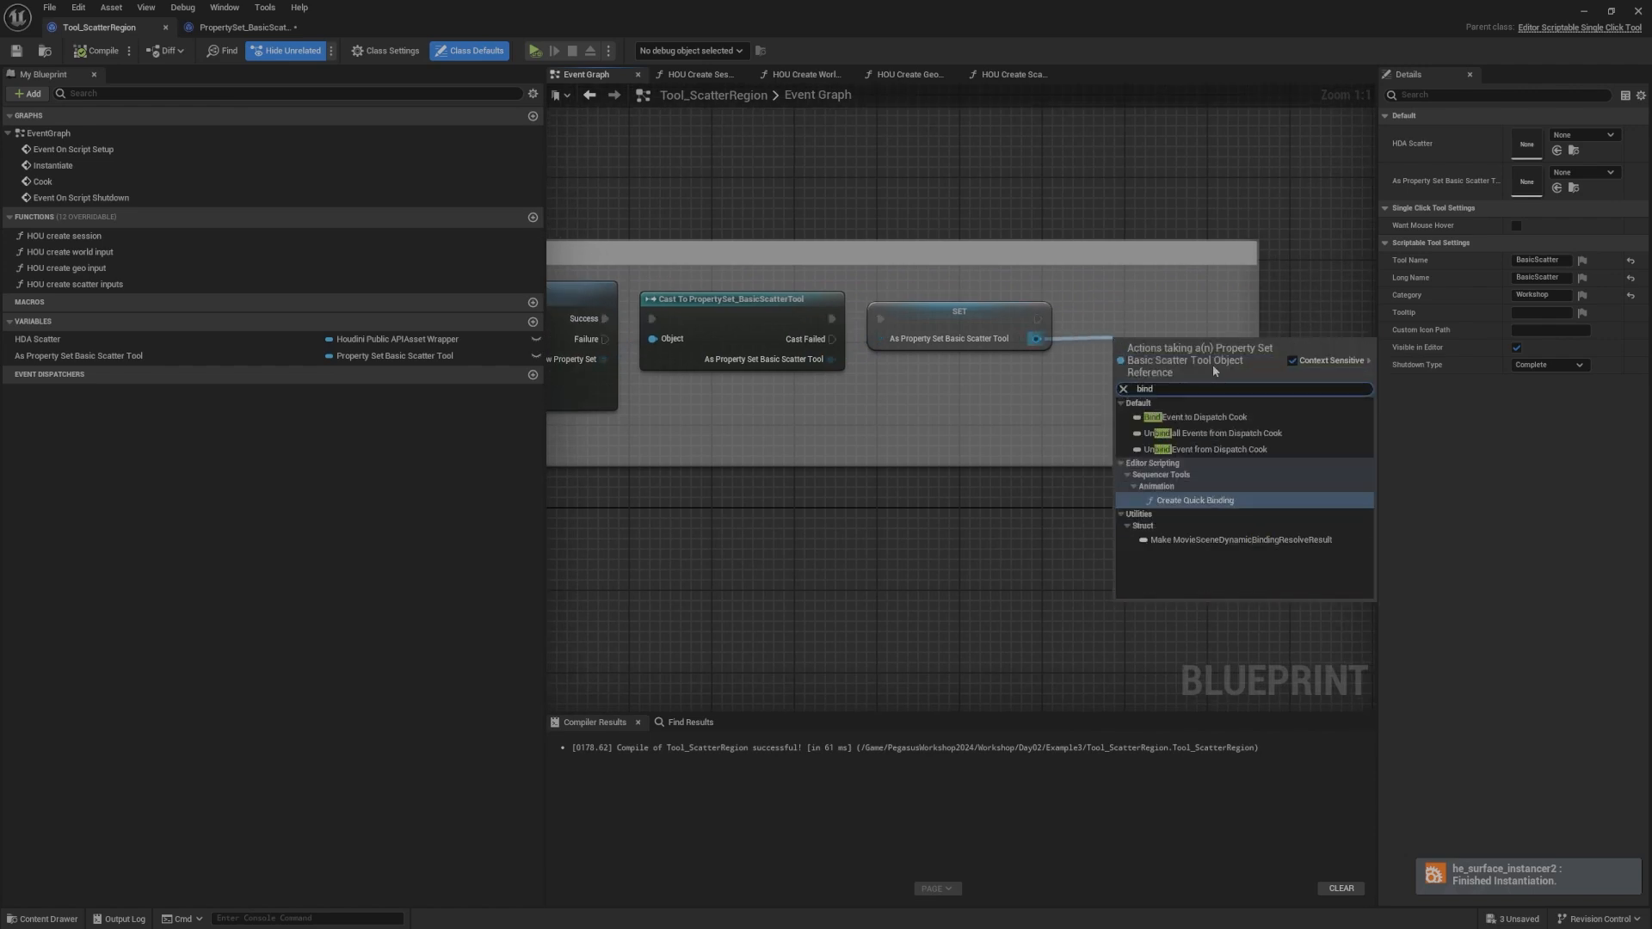
pyautogui.click(1240, 415)
pyautogui.moveTo(1239, 414); pyautogui.dragTo(1077, 432, button='right')
# Step: Attach a new custom event named Cook_Recieved to the Event input of the Bind Event to Dispatch Cook node
pyautogui.moveTo(1014, 379); pyautogui.dragTo(878, 500)
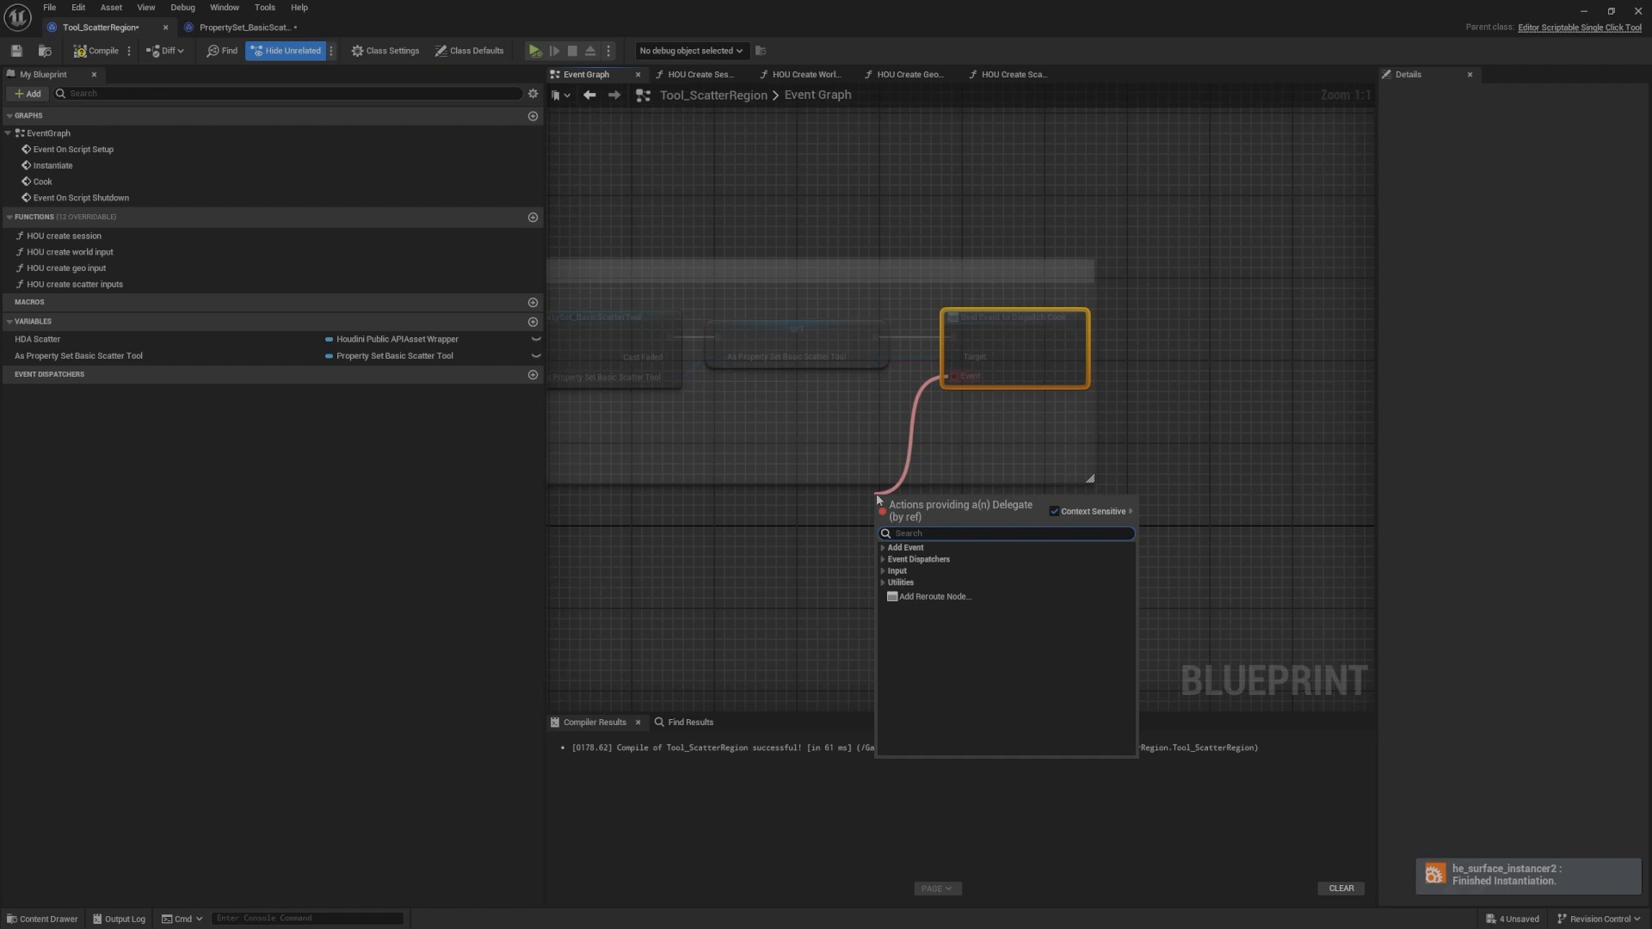
pyautogui.write('custom')
pyautogui.press('Return')
pyautogui.write('Coo')
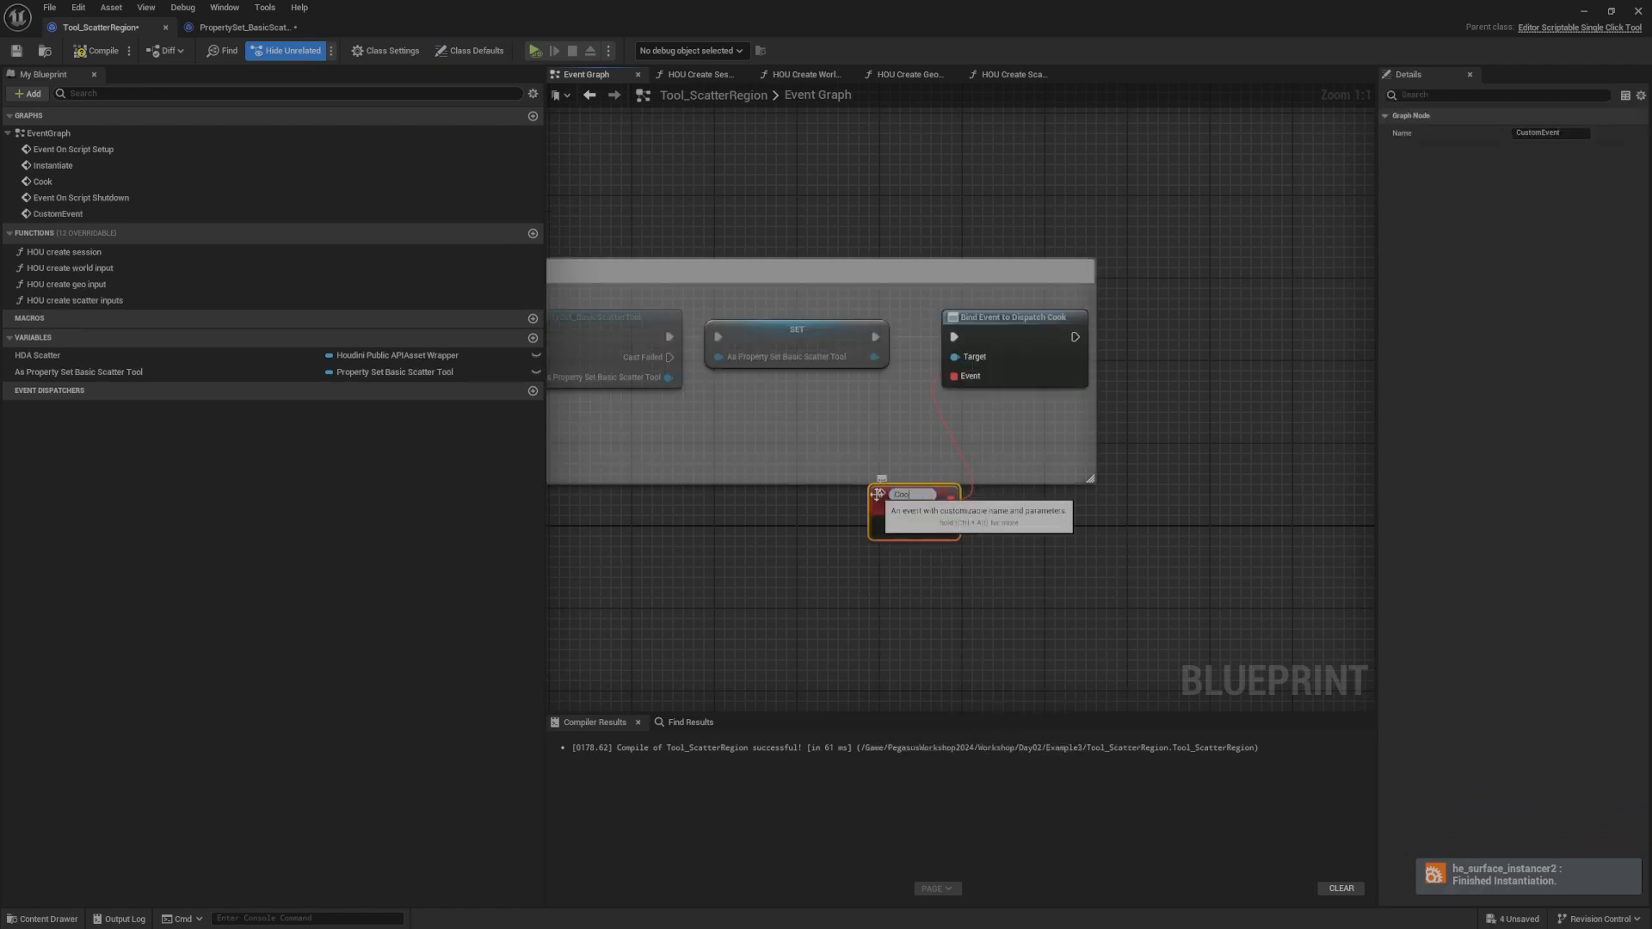
pyautogui.write('k_Recieved')
pyautogui.press('Return')
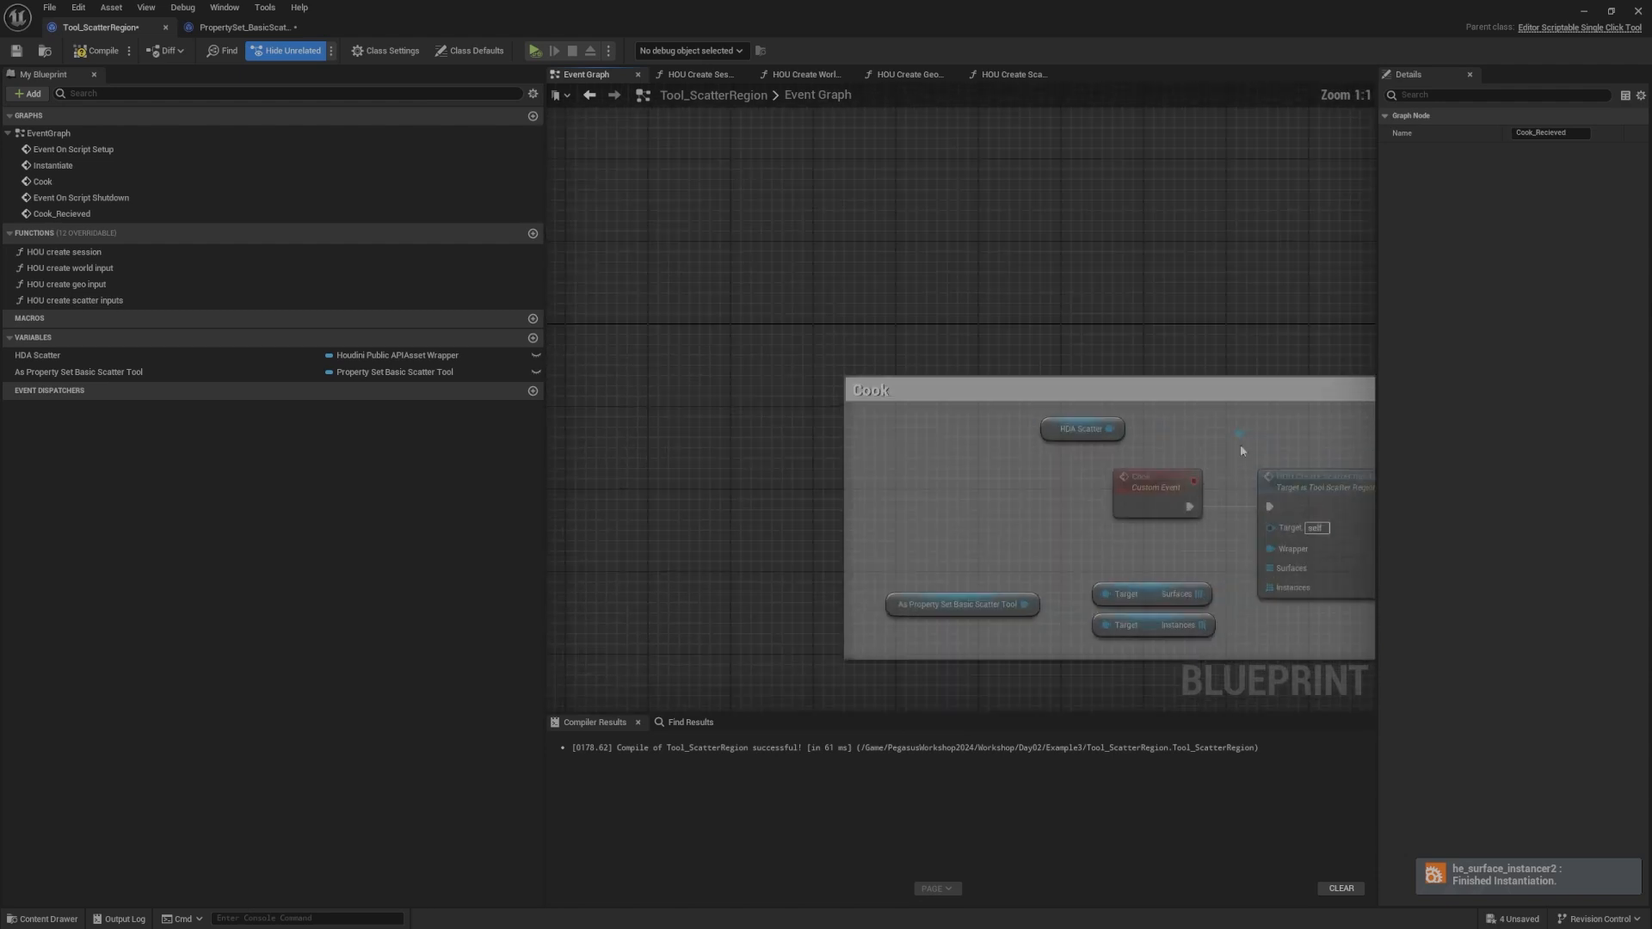
# Step: Call the Cook event from Cook_Recieved and enlarge the Setup comment box around the new nodes
pyautogui.moveTo(792, 380); pyautogui.dragTo(891, 377)
pyautogui.write('coo')
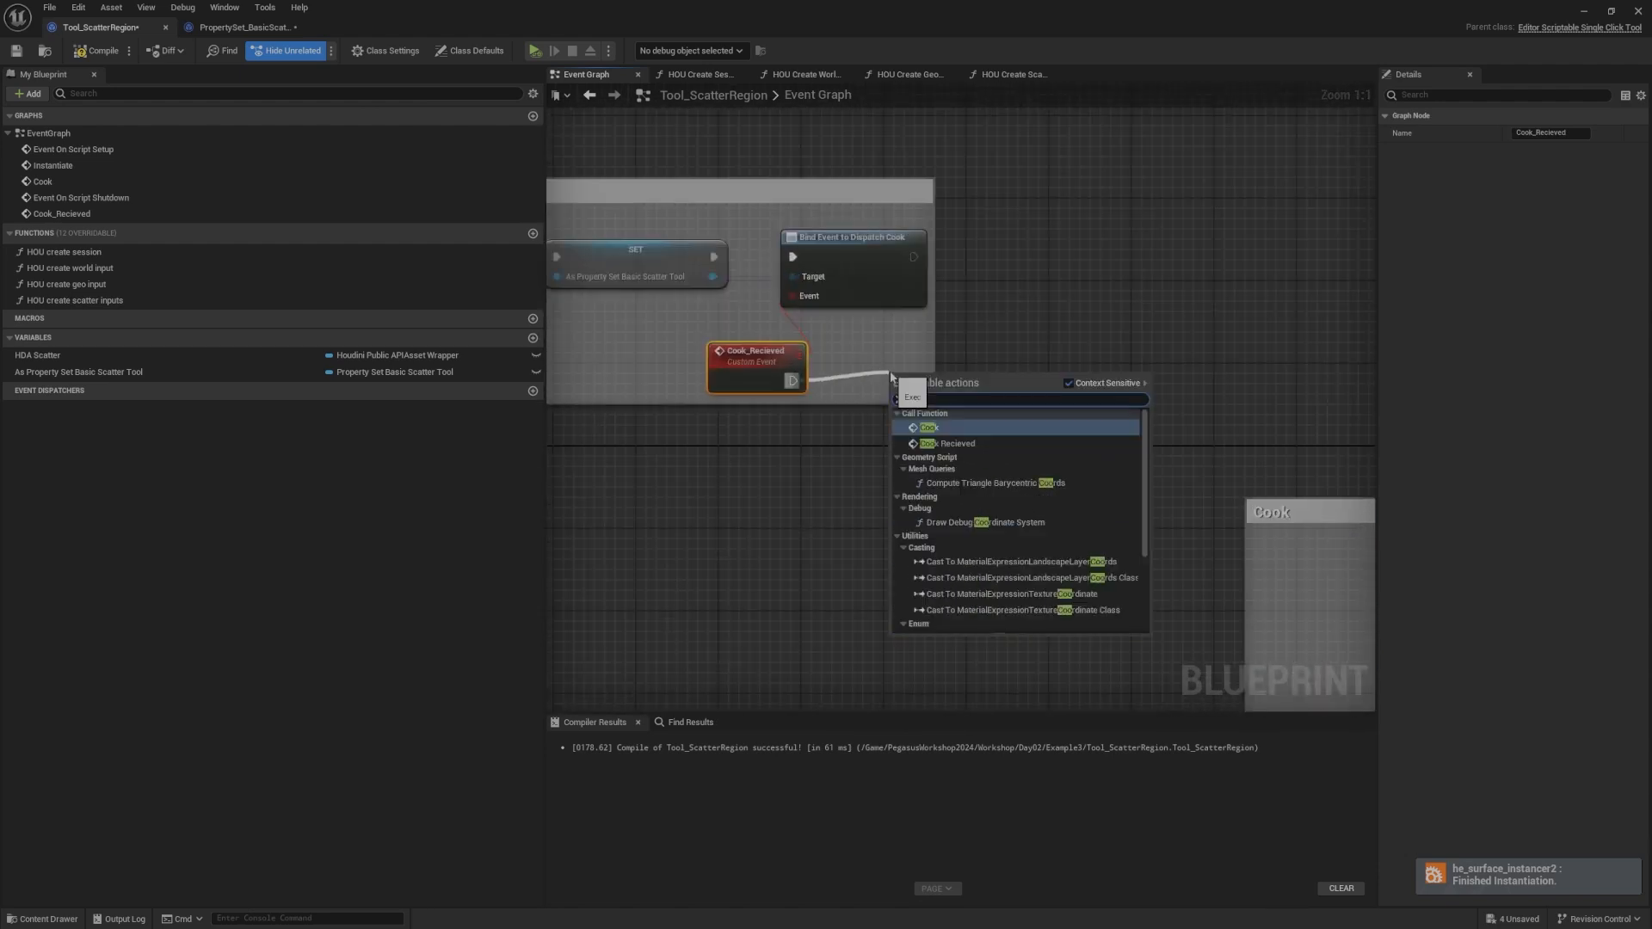
pyautogui.press('Return')
pyautogui.scroll(-4, 1078, 329)
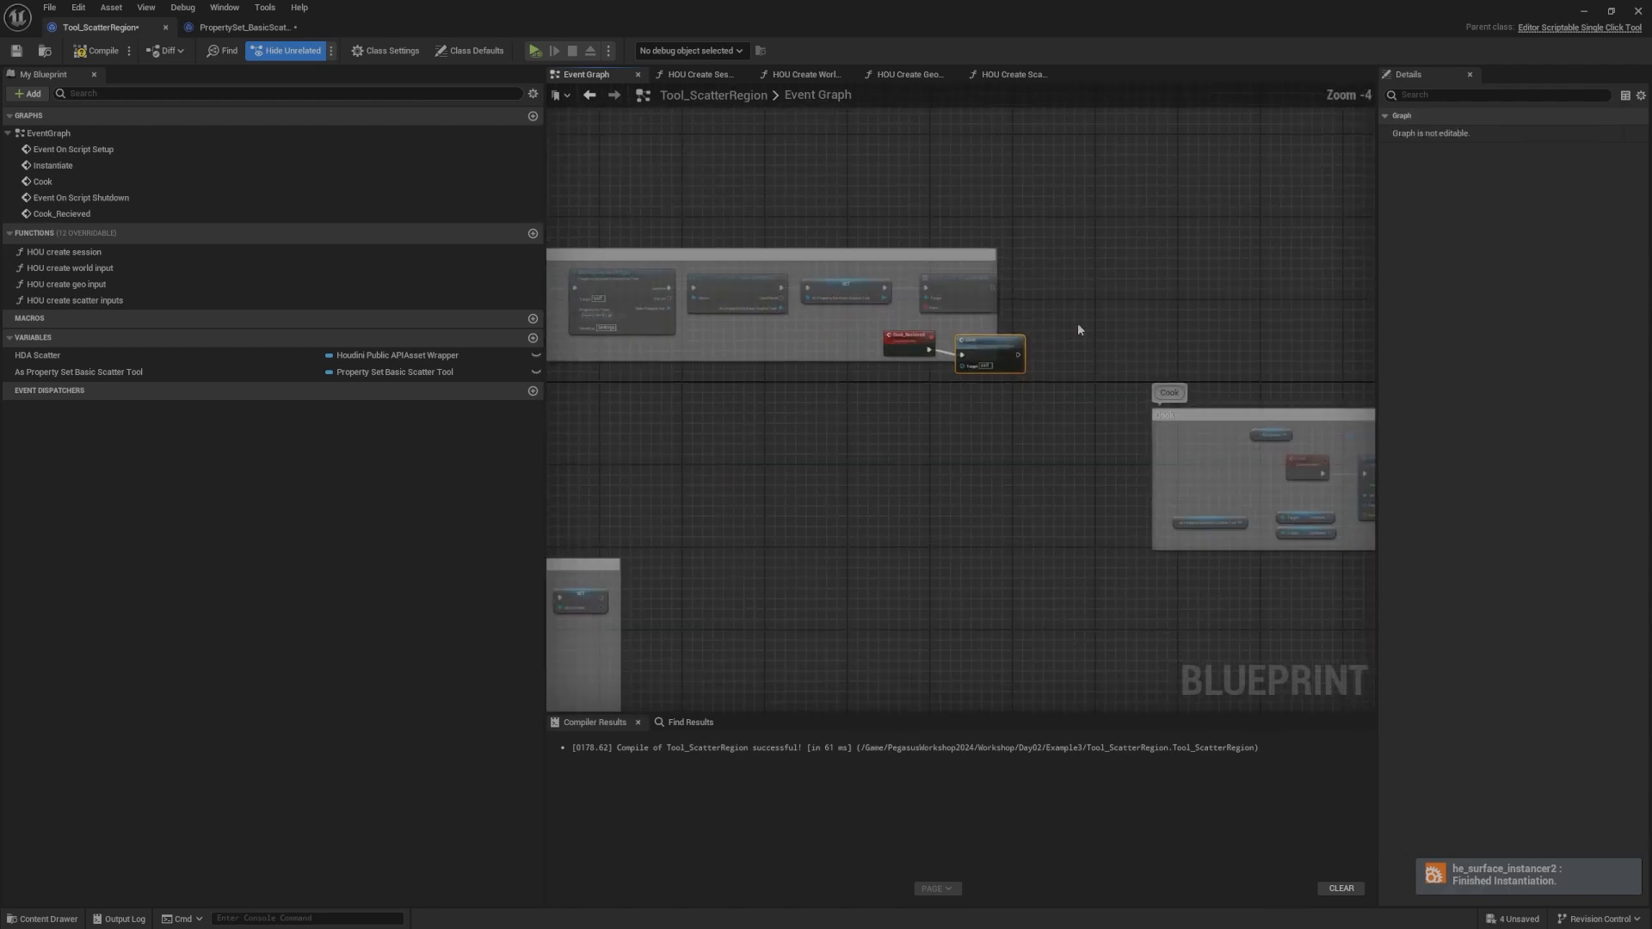
pyautogui.click(999, 320)
pyautogui.moveTo(995, 317); pyautogui.dragTo(1060, 320)
pyautogui.moveTo(912, 361); pyautogui.dragTo(919, 383)
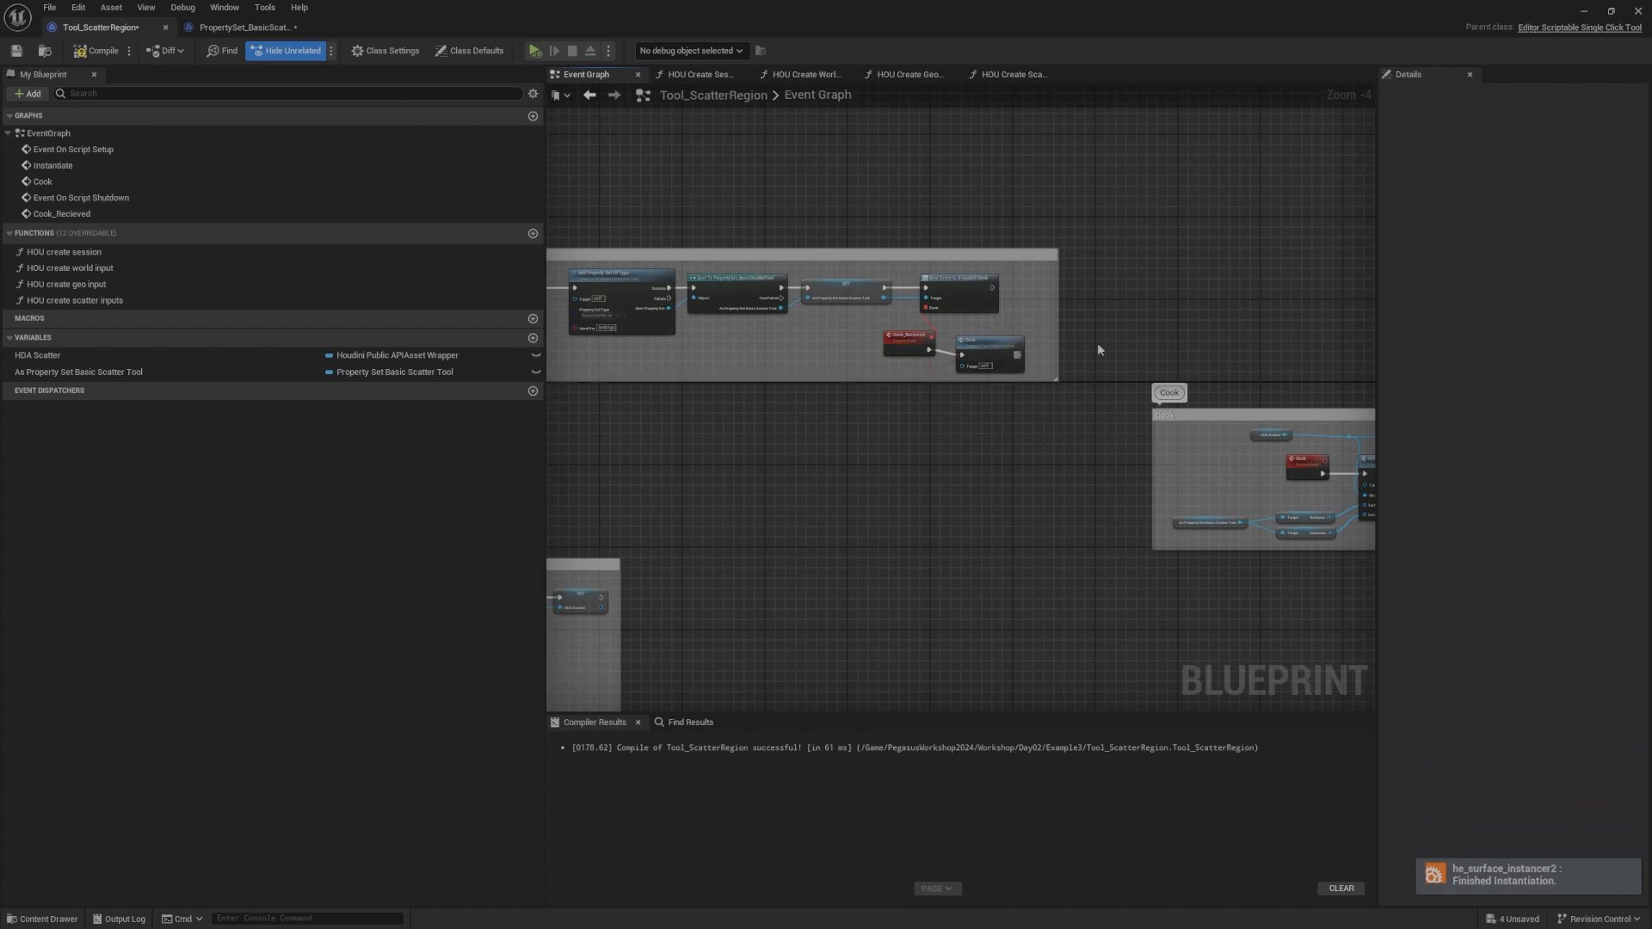
# Step: Review the Cook, Instantiate and shutdown sections of Tool_ScatterRegion's event graph
pyautogui.moveTo(1133, 334); pyautogui.dragTo(1003, 209, button='right')
pyautogui.scroll(3, 1290, 288)
pyautogui.moveTo(1290, 288); pyautogui.dragTo(981, 213, button='right')
pyautogui.scroll(1, 1188, 347)
pyautogui.moveTo(1182, 314); pyautogui.dragTo(1044, 359, button='right')
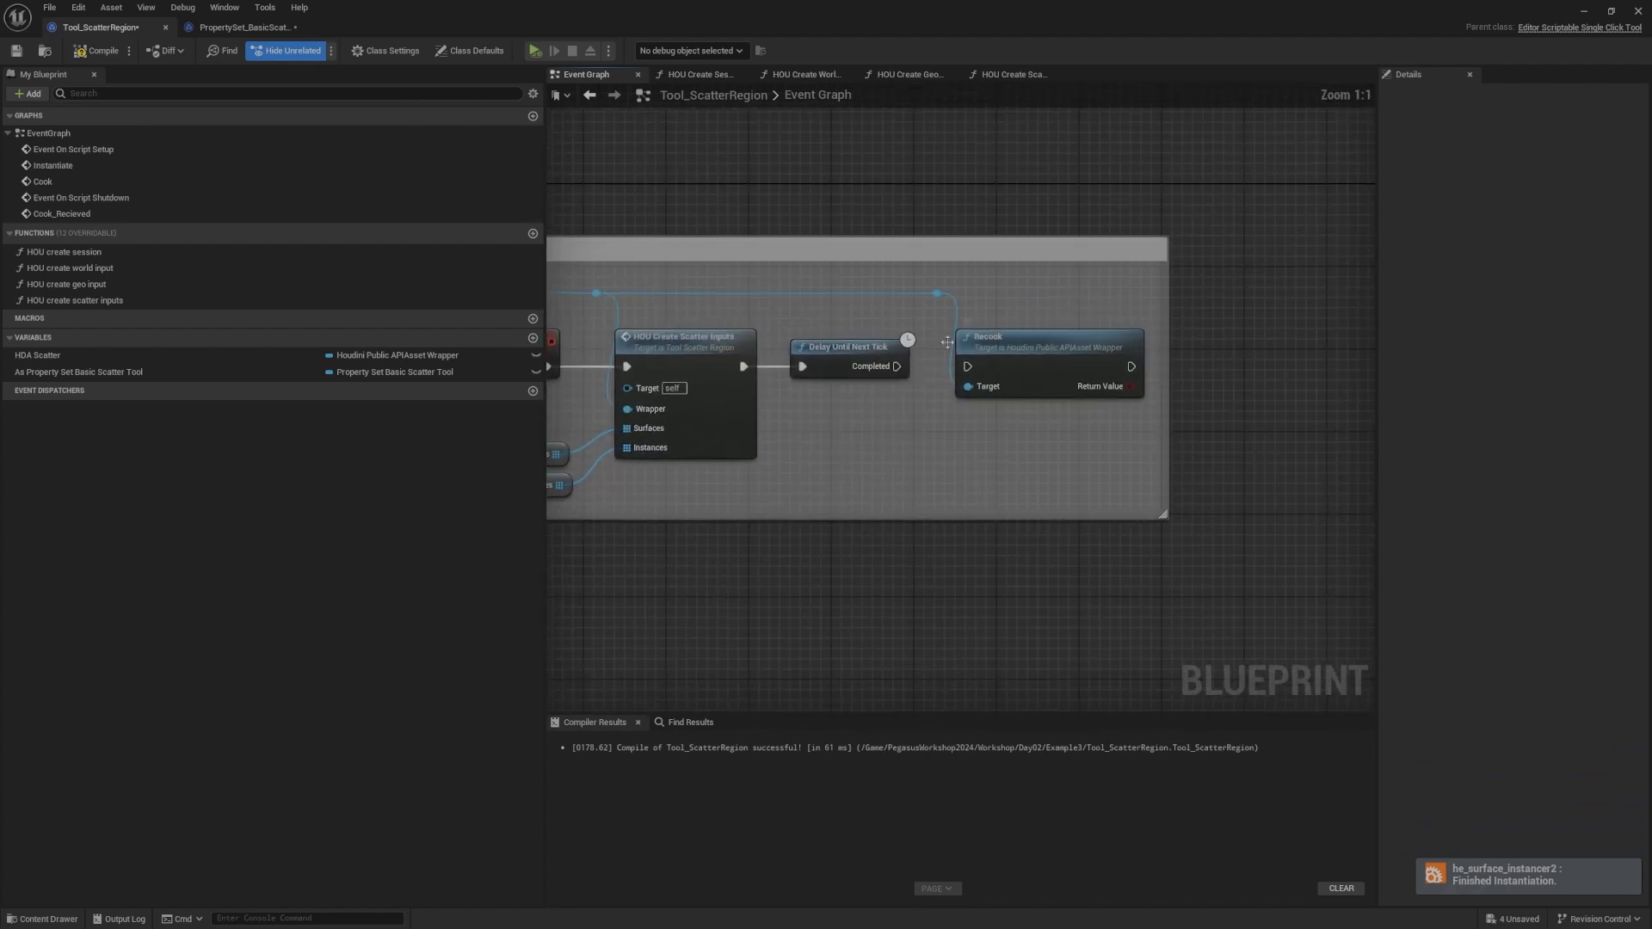
pyautogui.moveTo(645, 393); pyautogui.dragTo(849, 346, button='right')
pyautogui.scroll(-4, 808, 327)
pyautogui.moveTo(587, 336); pyautogui.dragTo(1083, 238, button='right')
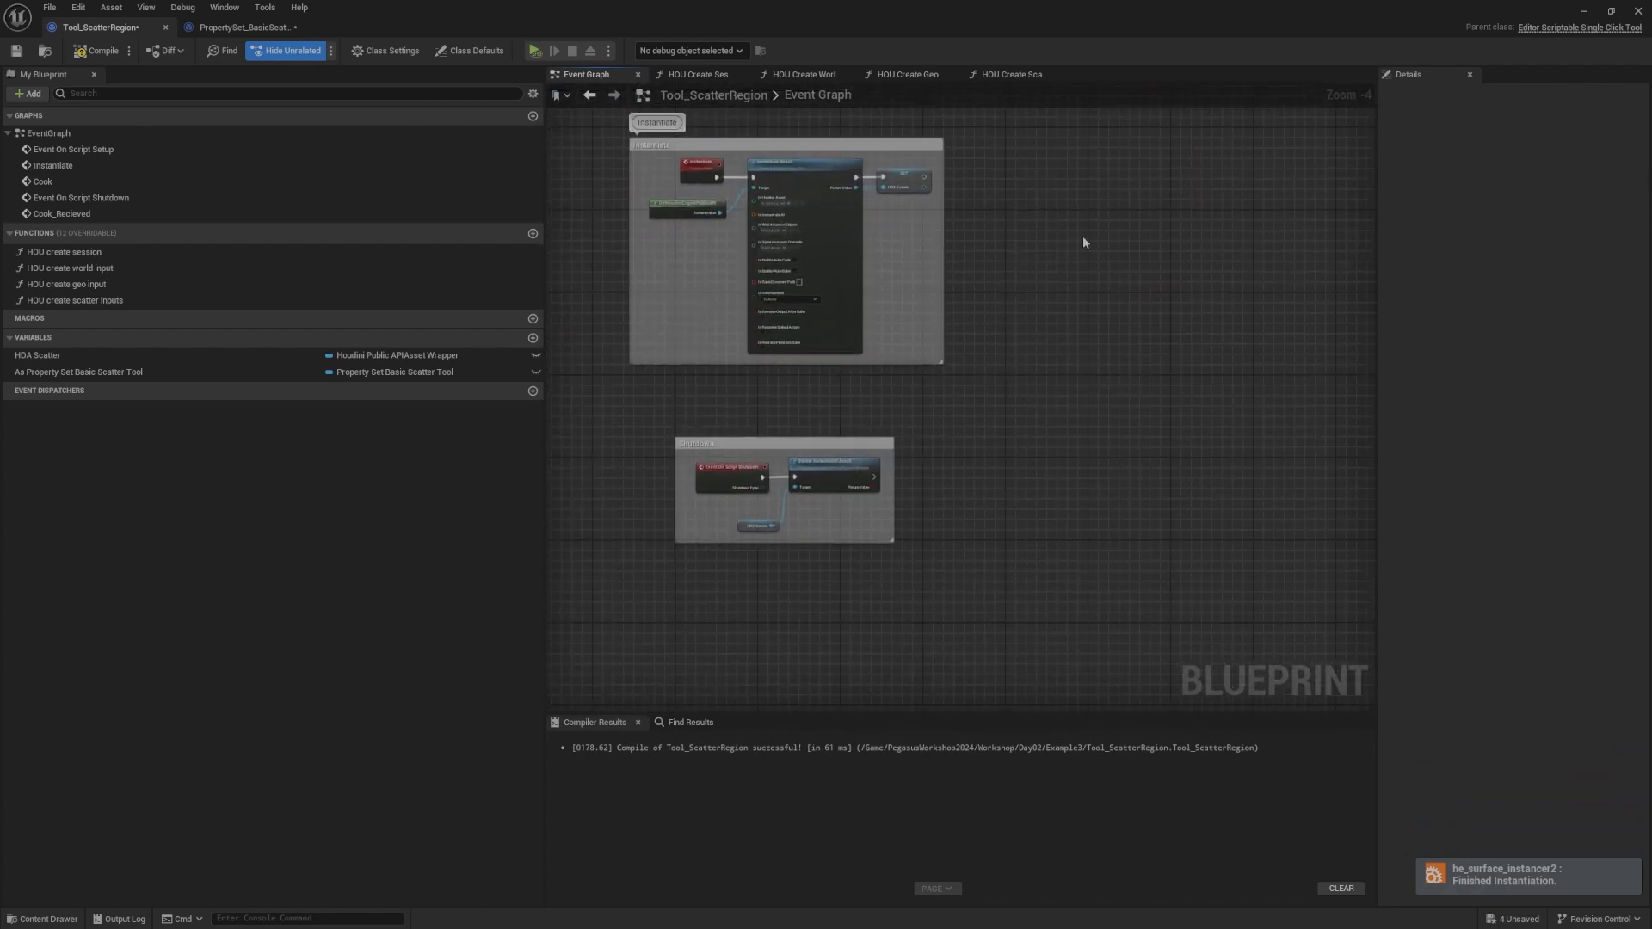
pyautogui.moveTo(1325, 344); pyautogui.dragTo(1102, 421, button='right')
pyautogui.scroll(4, 1336, 285)
pyautogui.moveTo(1337, 285); pyautogui.dragTo(1245, 341, button='right')
# Step: Compile and save Tool_ScatterRegion, return to the level editor and start the BasicScatter tool from the Workshop category
pyautogui.click(97, 51)
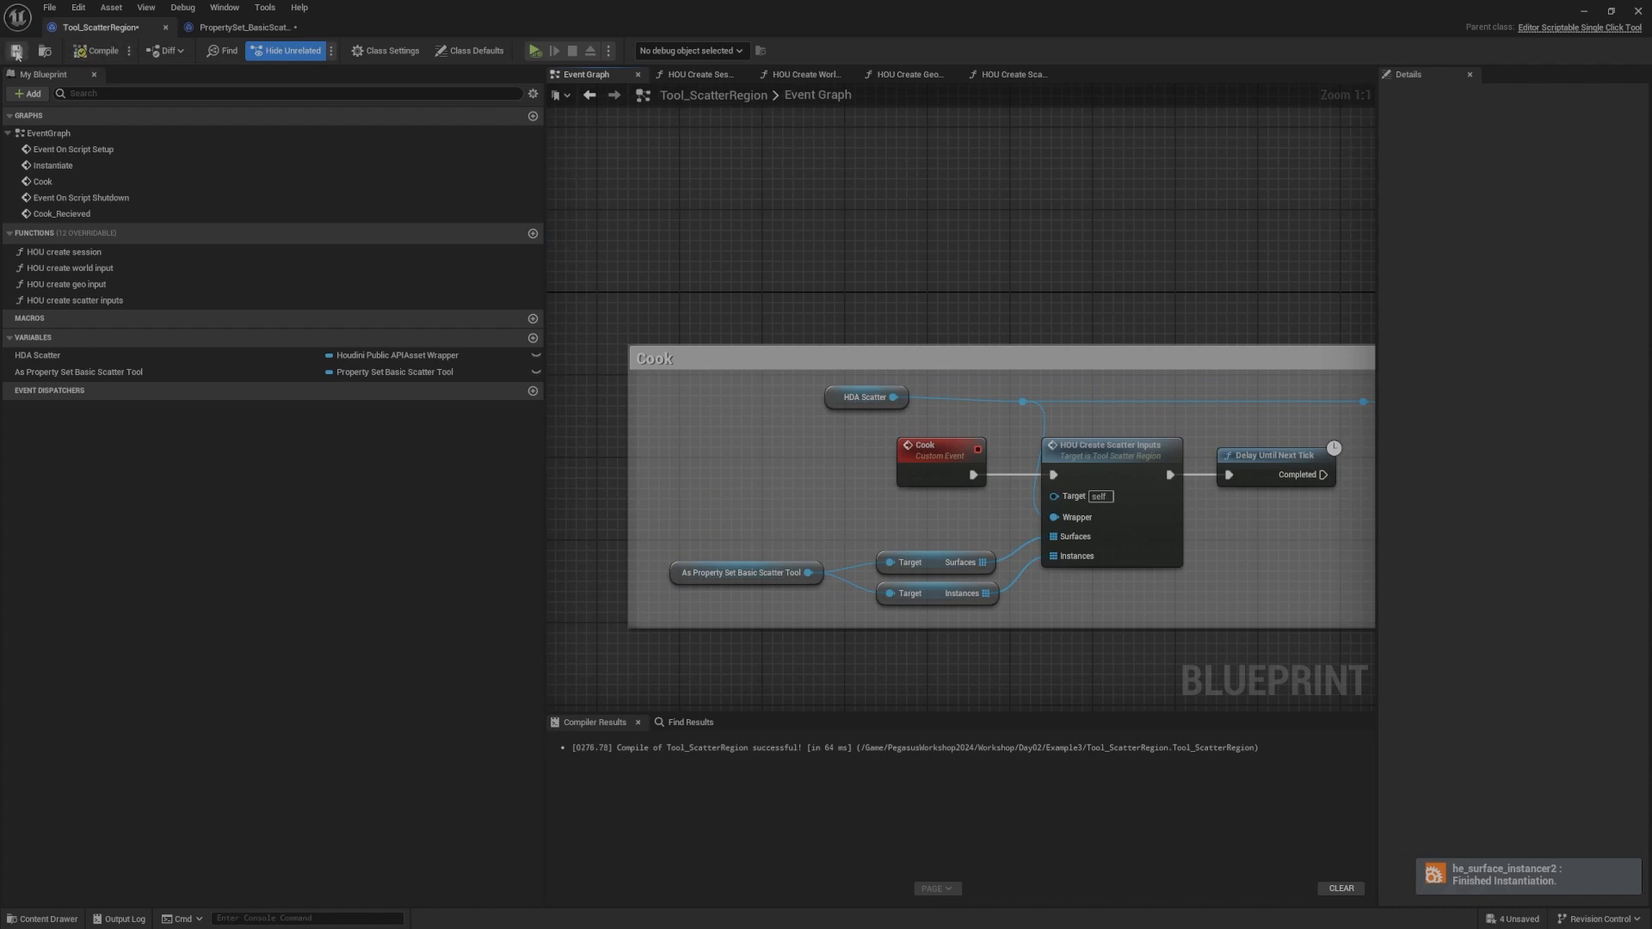
pyautogui.click(1584, 12)
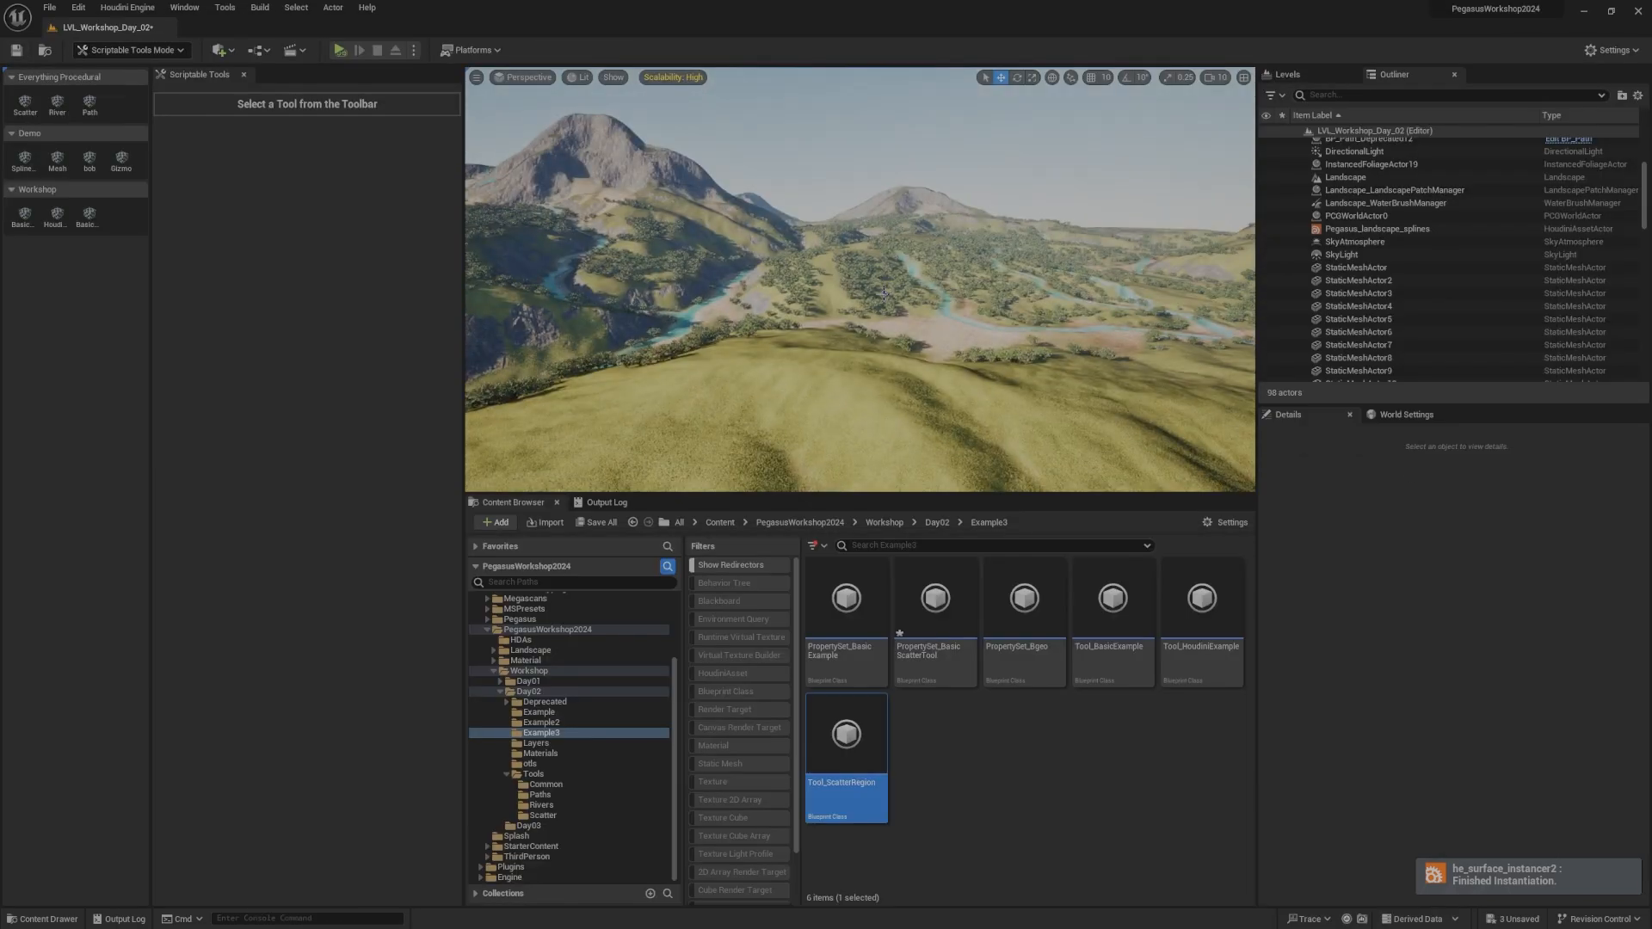
pyautogui.click(77, 227)
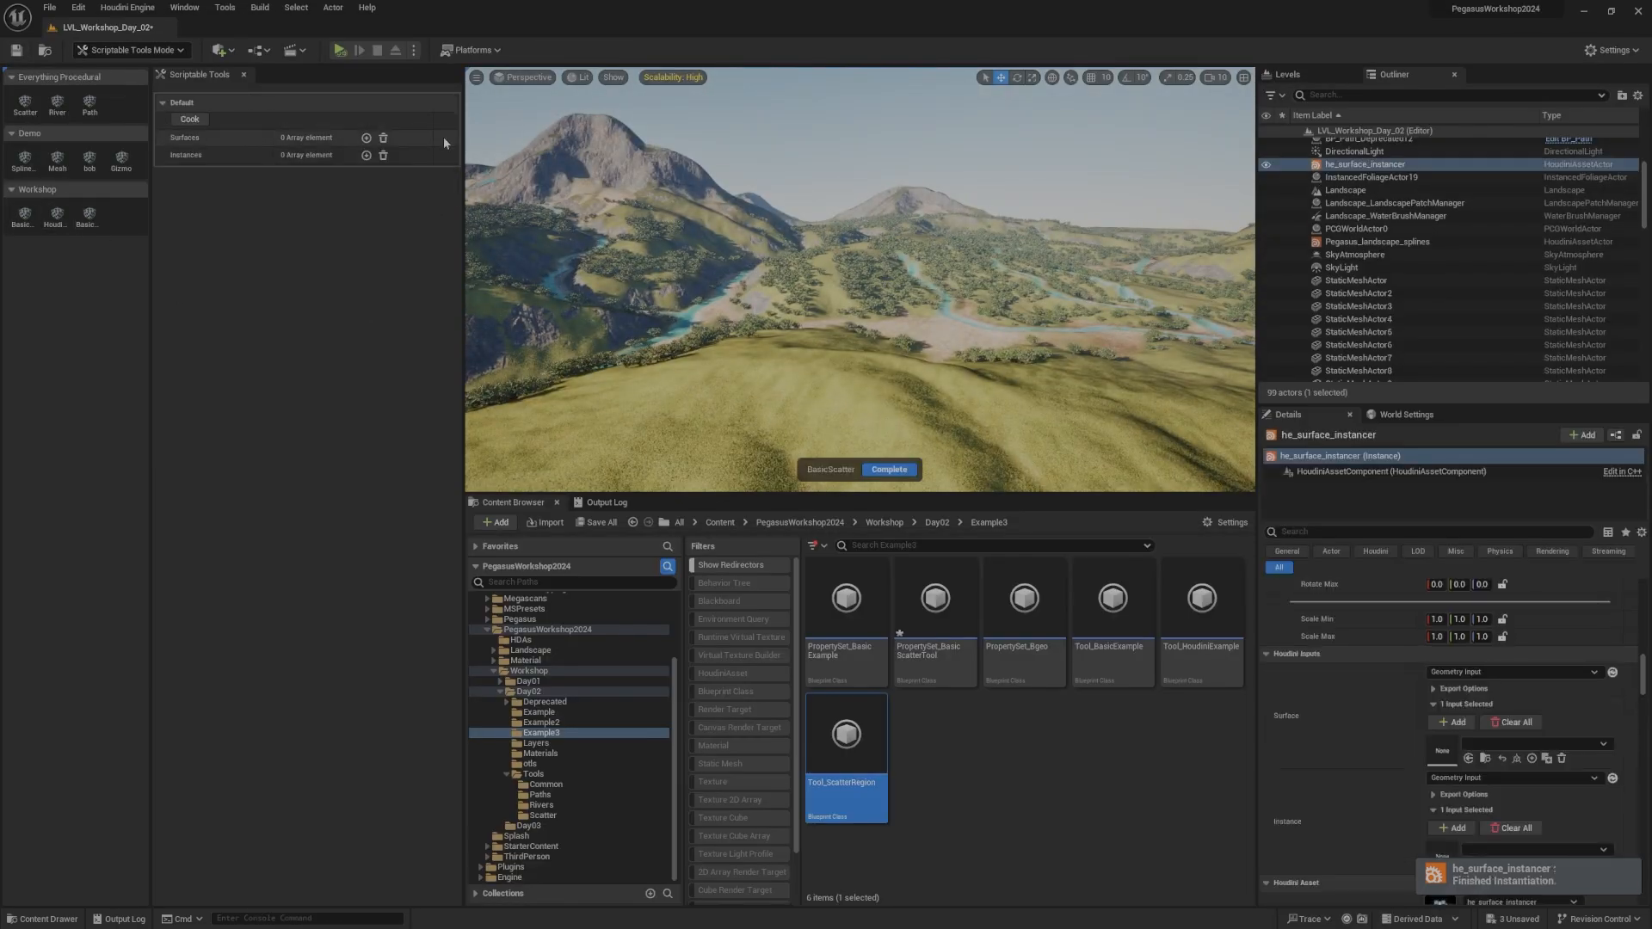
# Step: Add Landscape as the first Surfaces element and 1M_CubeWithSocket as the first Instances element of the tool
pyautogui.click(366, 138)
pyautogui.click(366, 174)
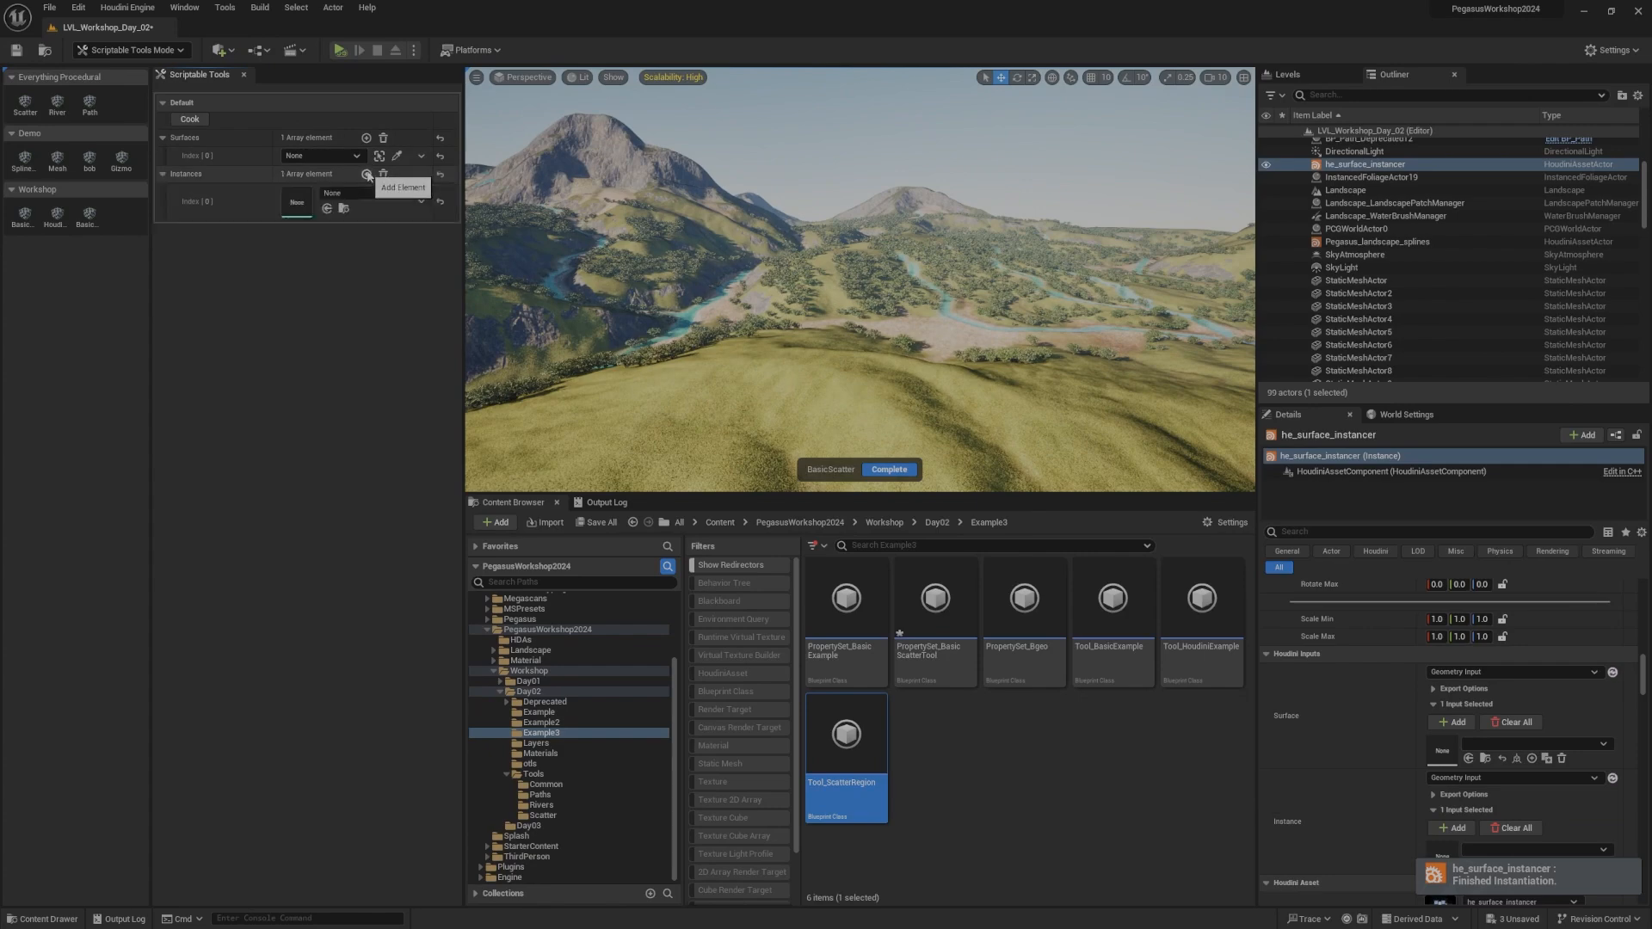
pyautogui.click(361, 193)
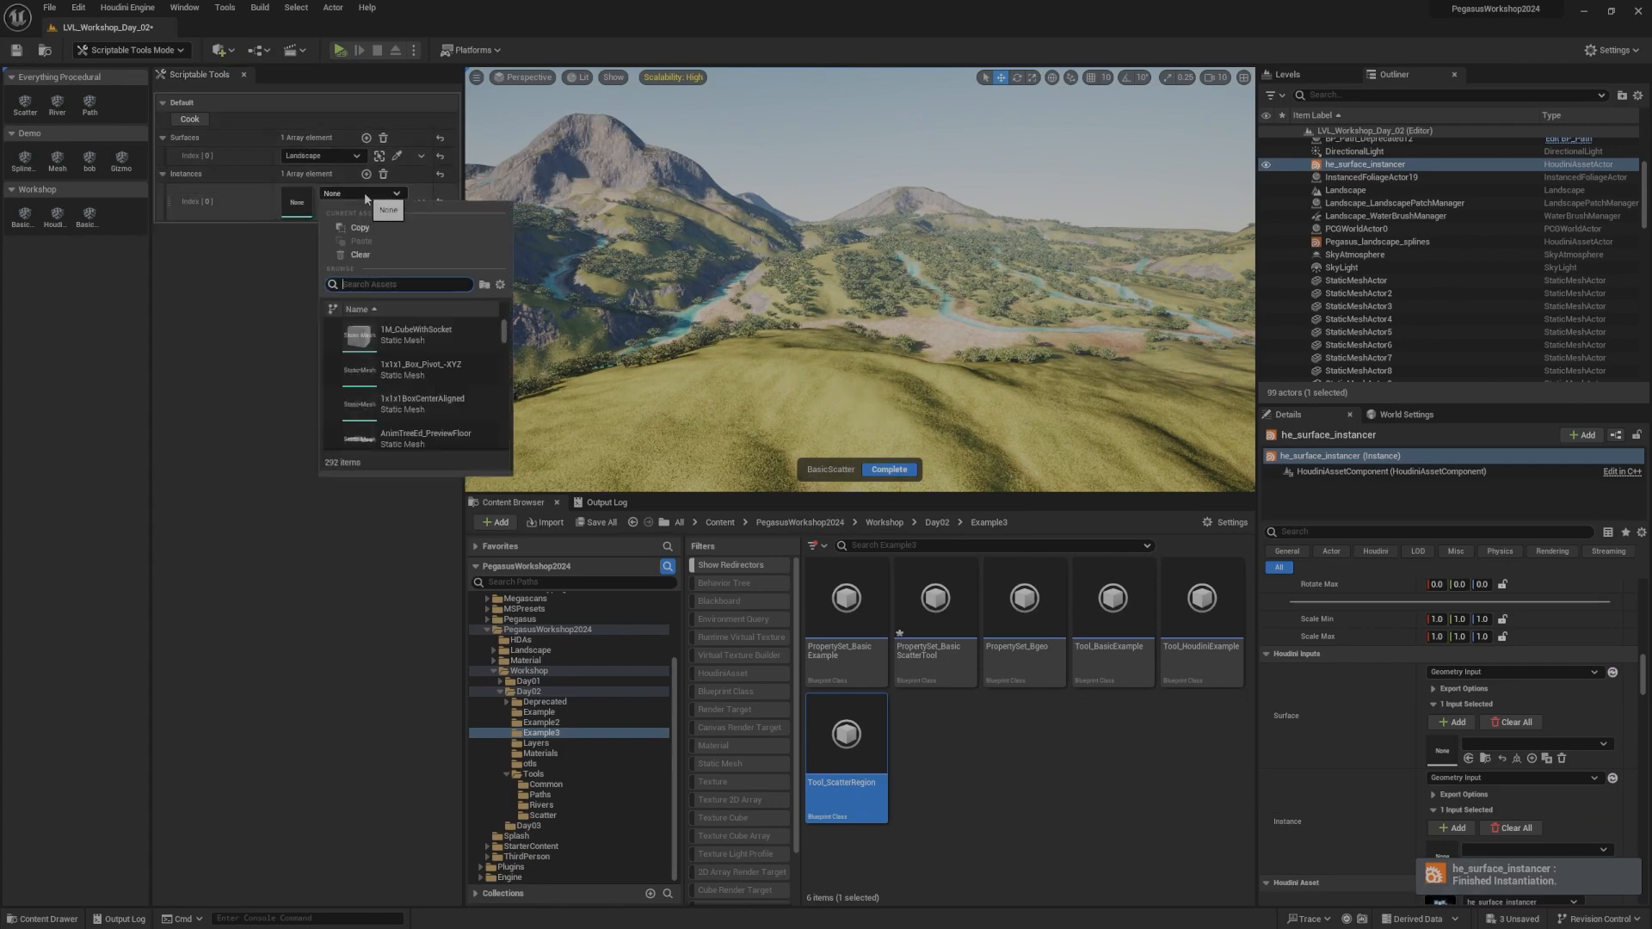
pyautogui.click(413, 336)
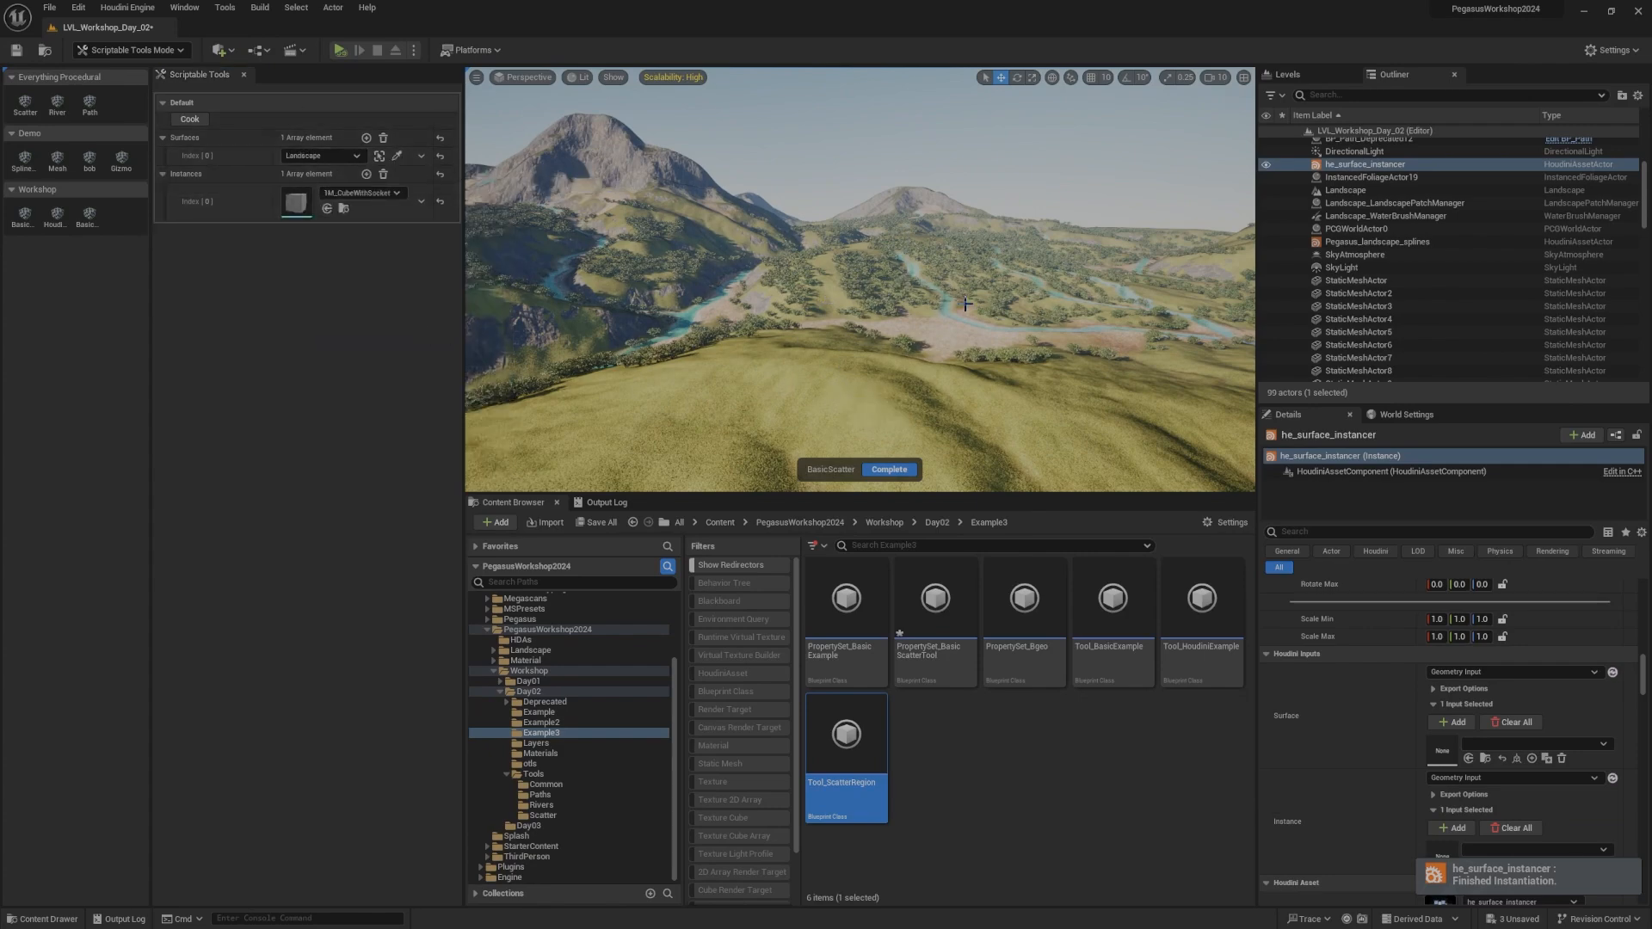
# Step: Cook the scatter tool on the landscape and check the Surface and Instance inputs passed to he_surface_instancer
pyautogui.moveTo(965, 305); pyautogui.dragTo(931, 339, button='right')
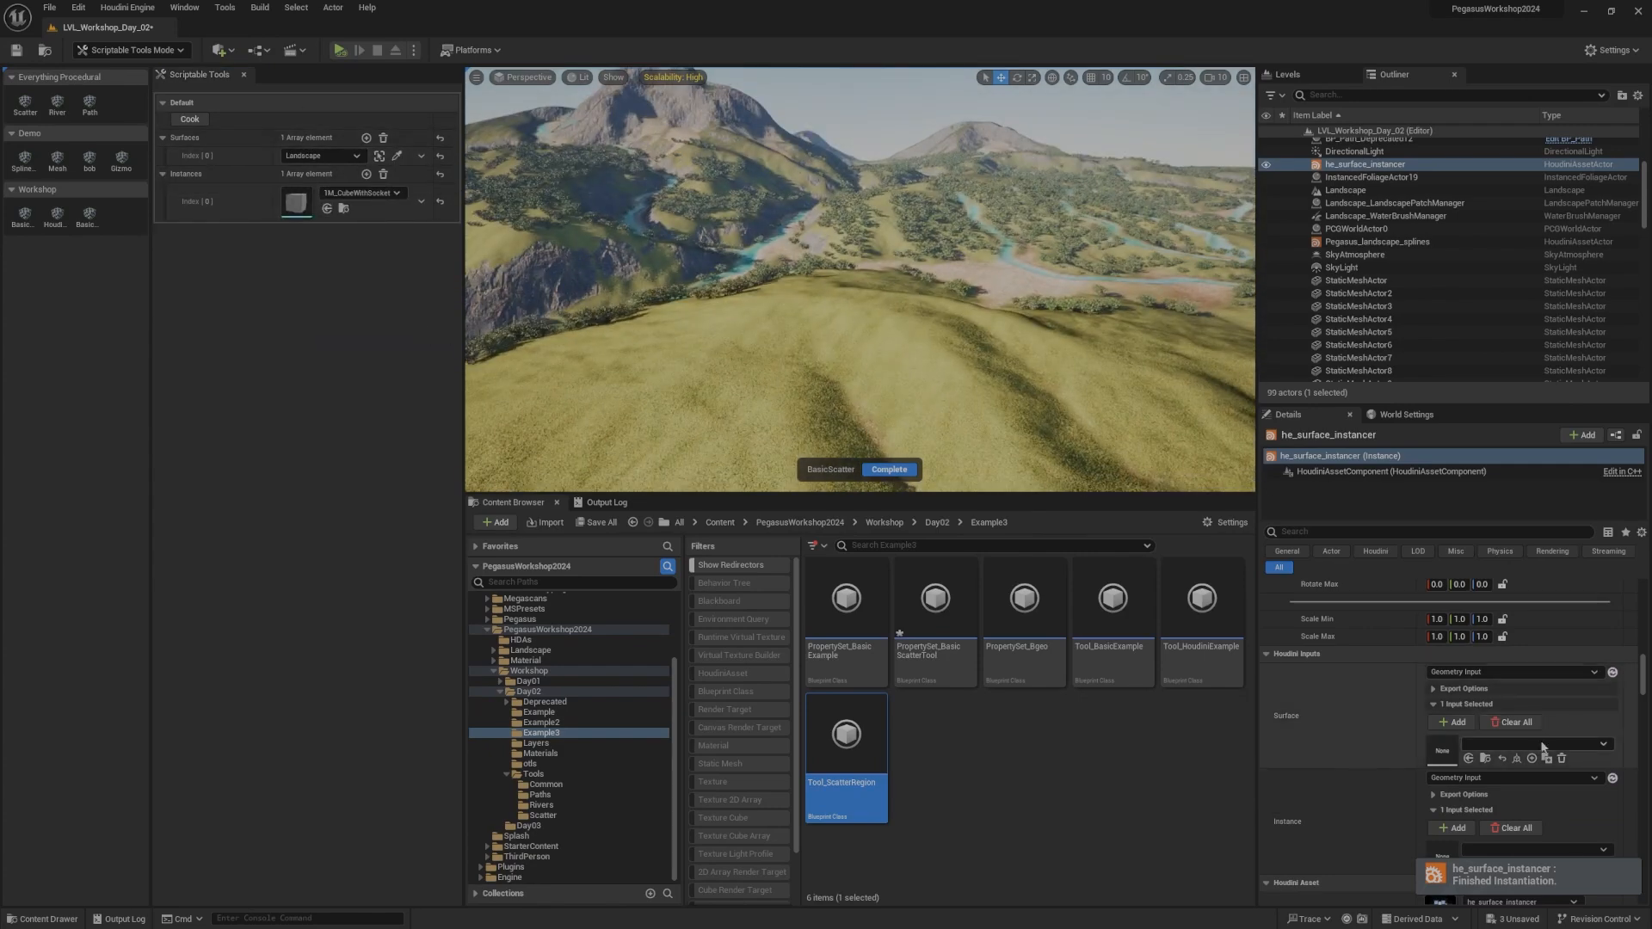
pyautogui.click(188, 121)
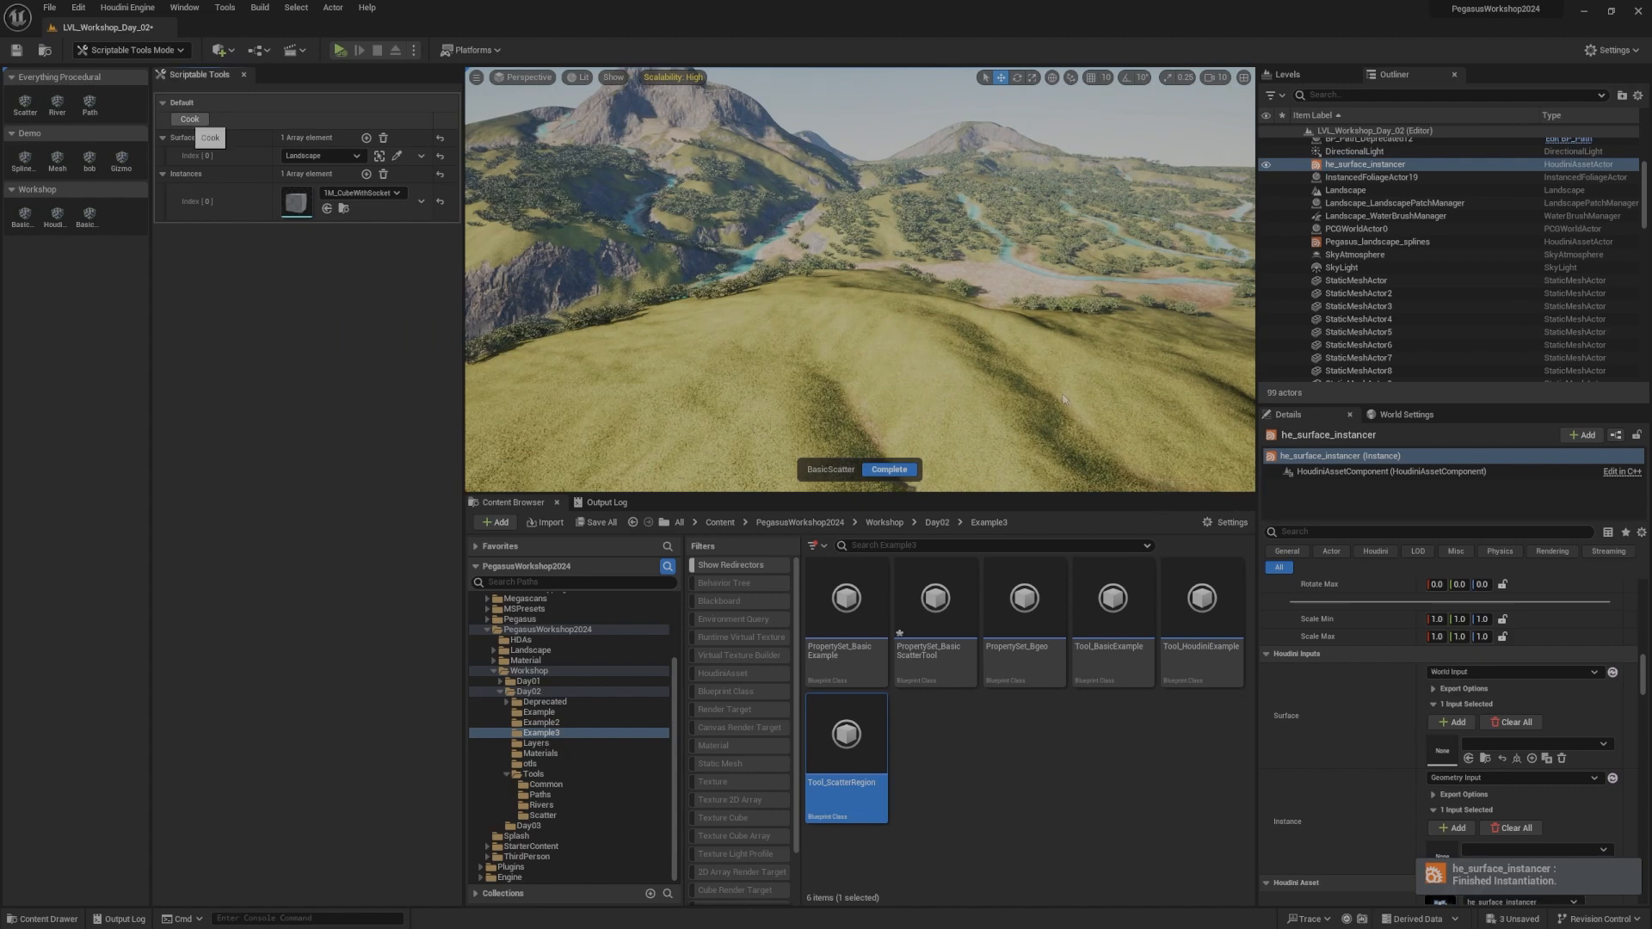
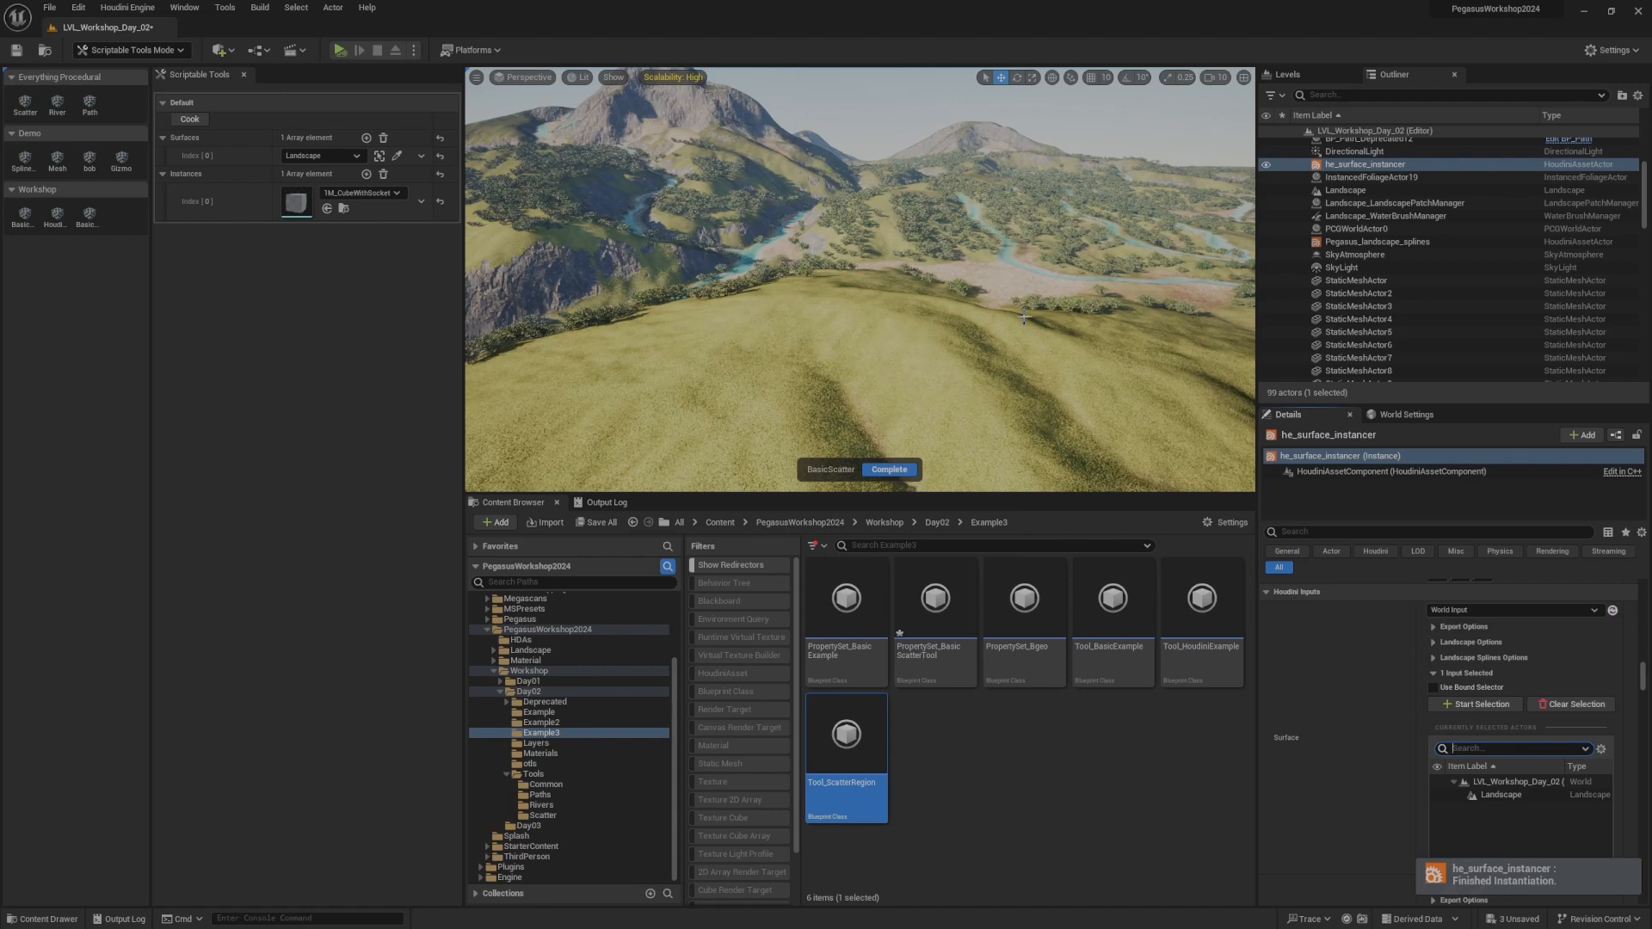
pyautogui.scroll(-4, 1403, 723)
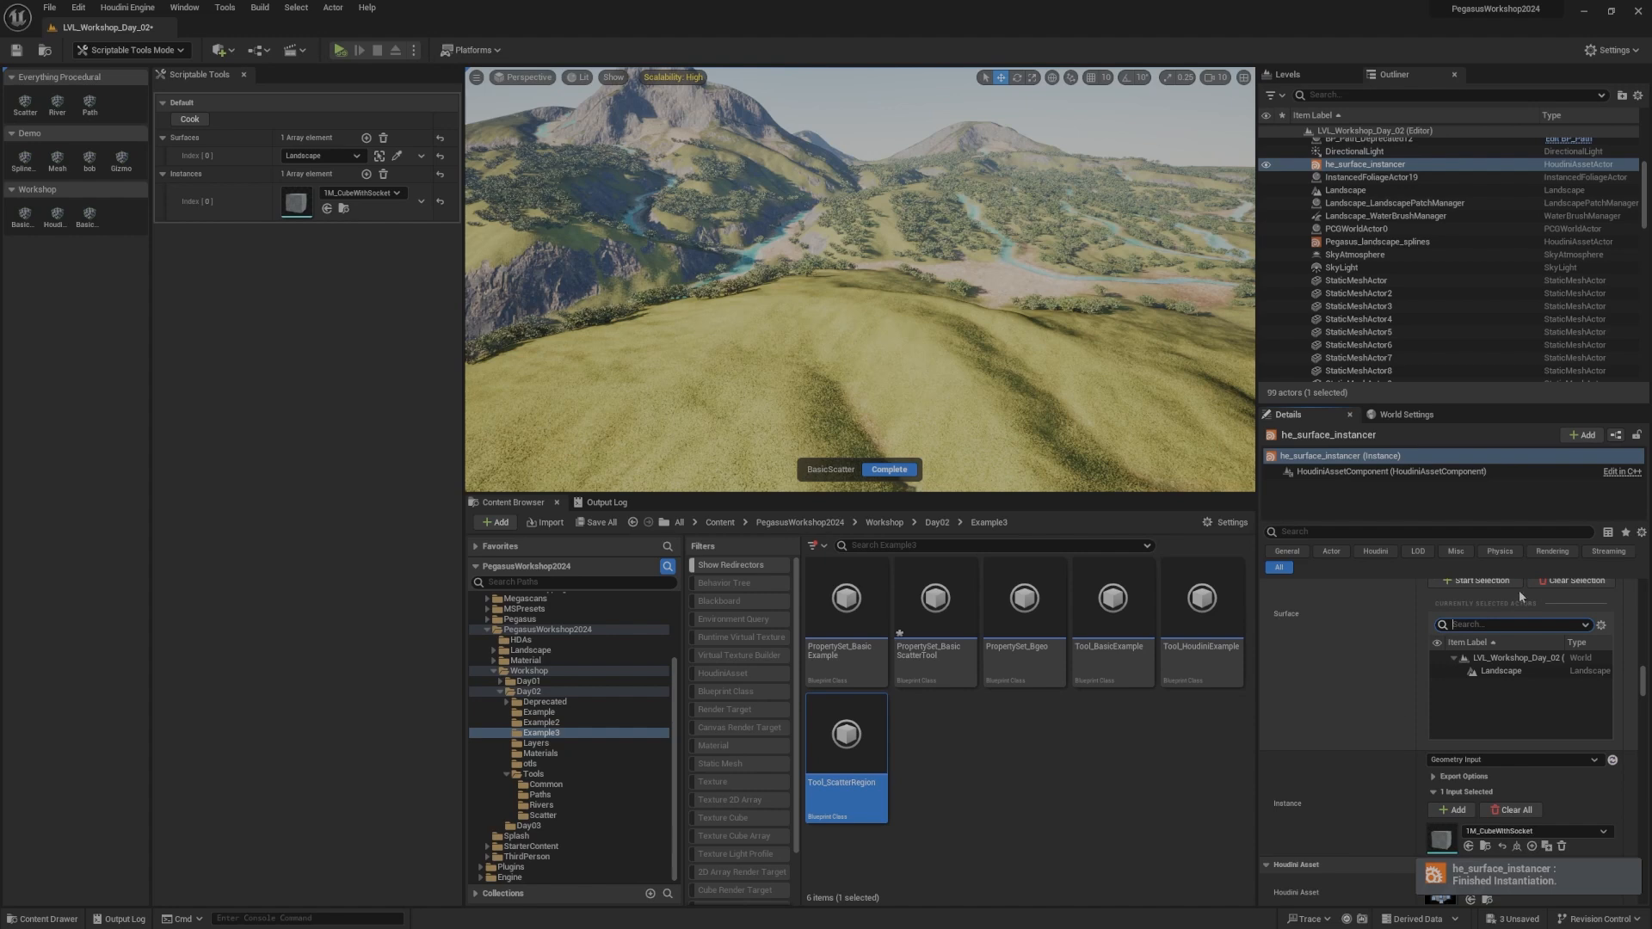
pyautogui.scroll(1, 1447, 686)
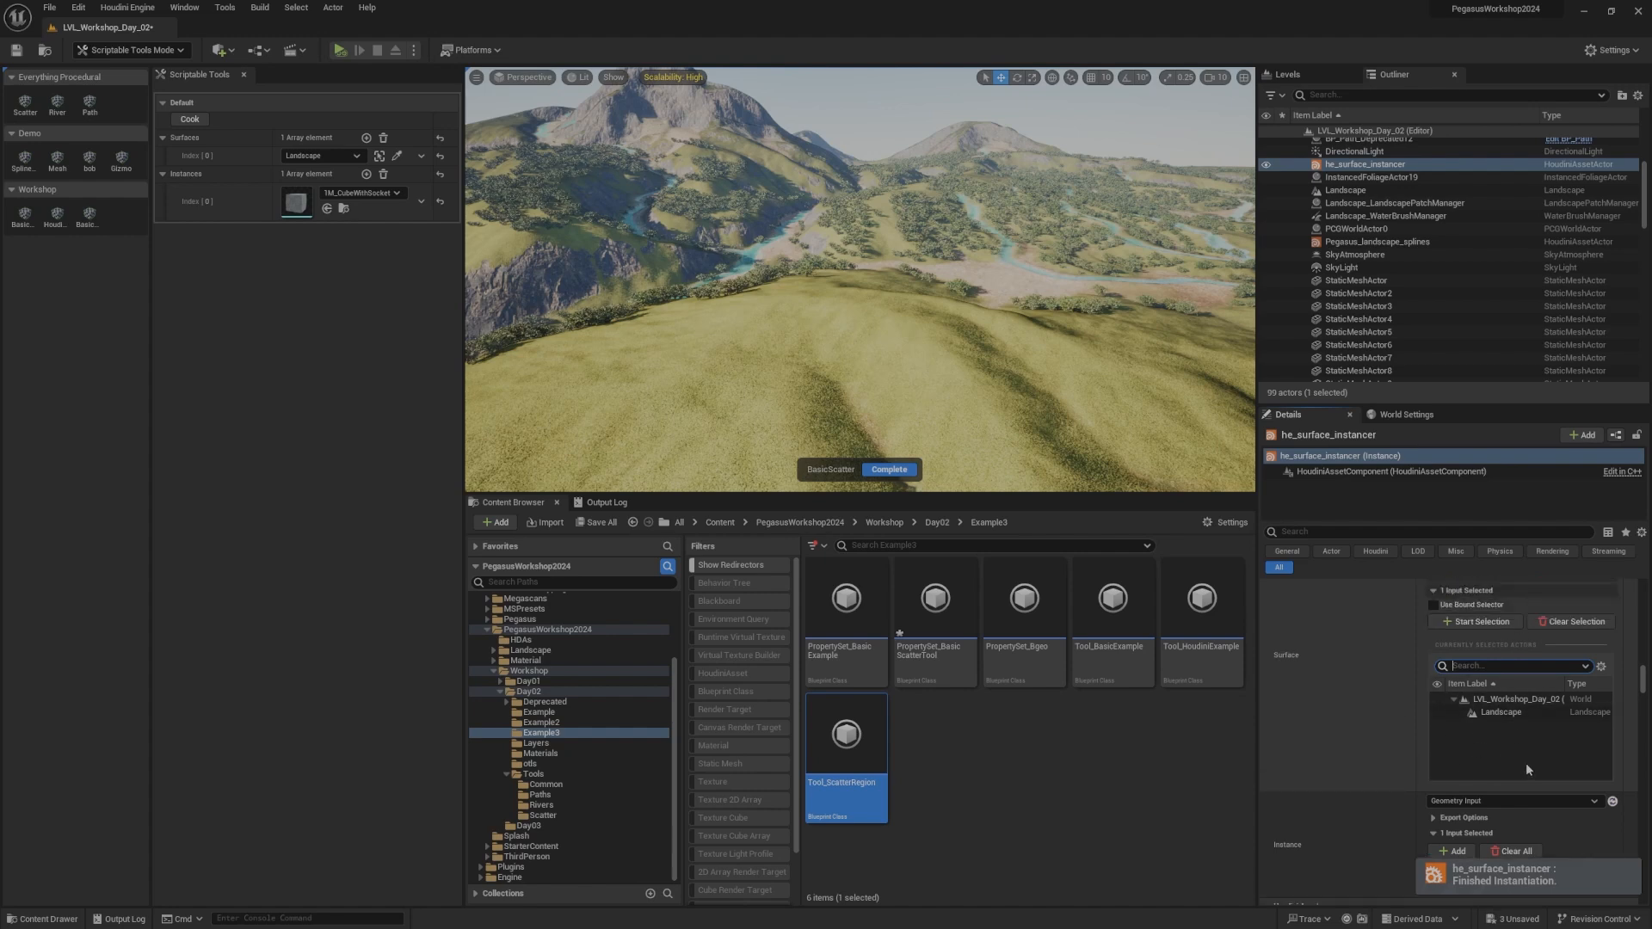
pyautogui.scroll(1, 1525, 762)
pyautogui.scroll(-6, 1355, 720)
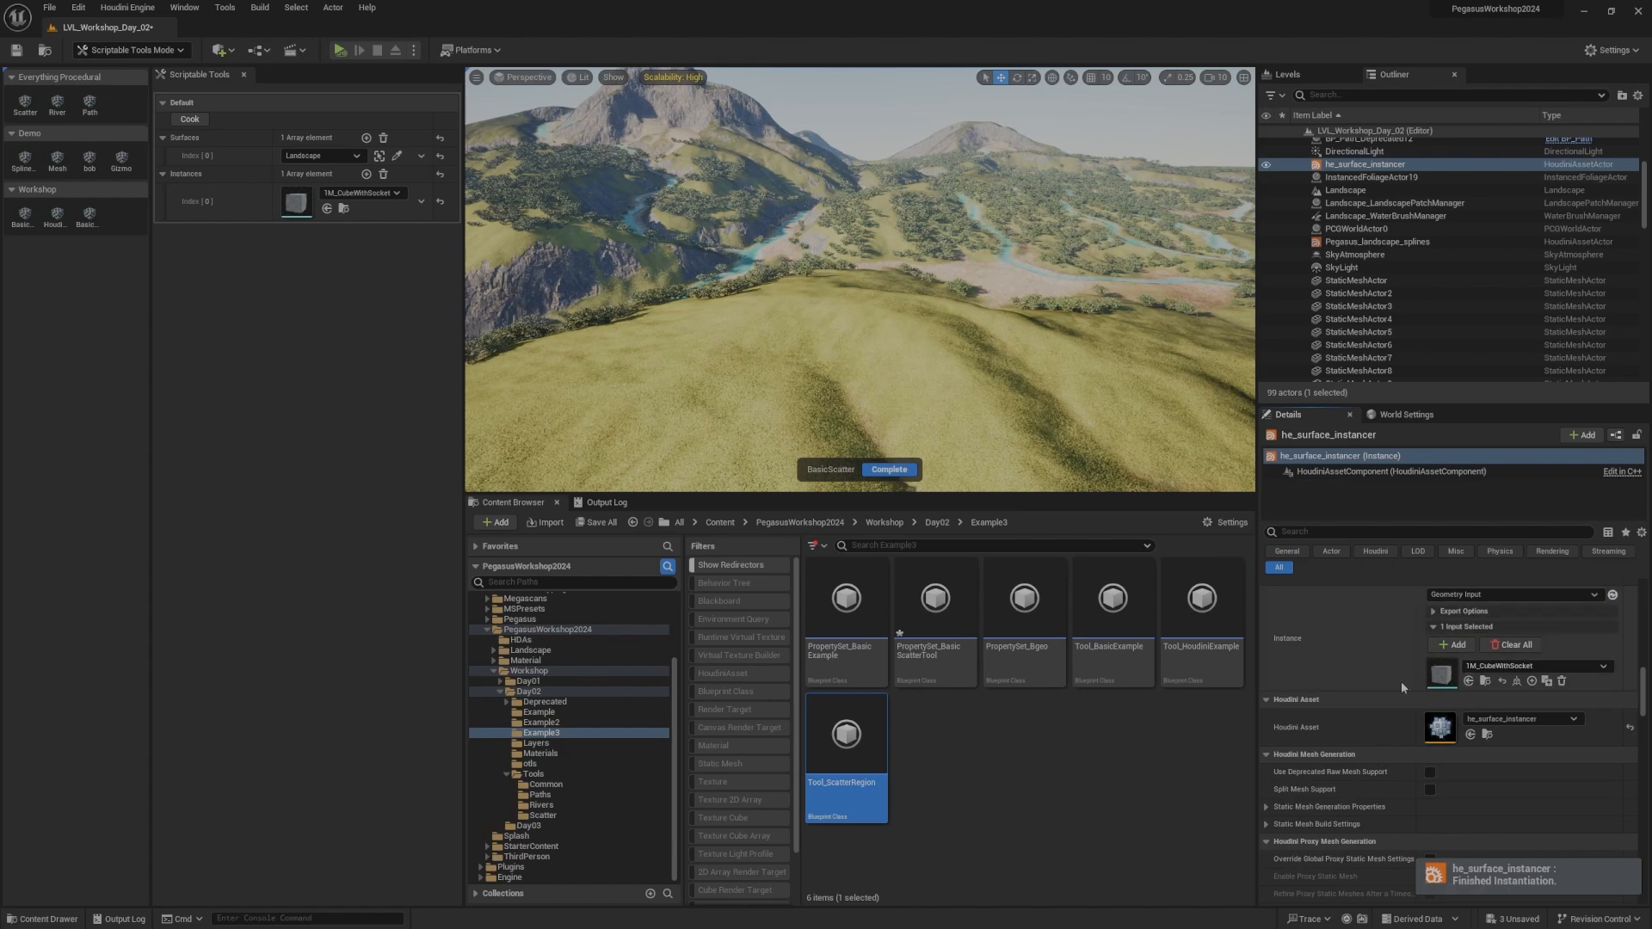
pyautogui.scroll(2, 1448, 685)
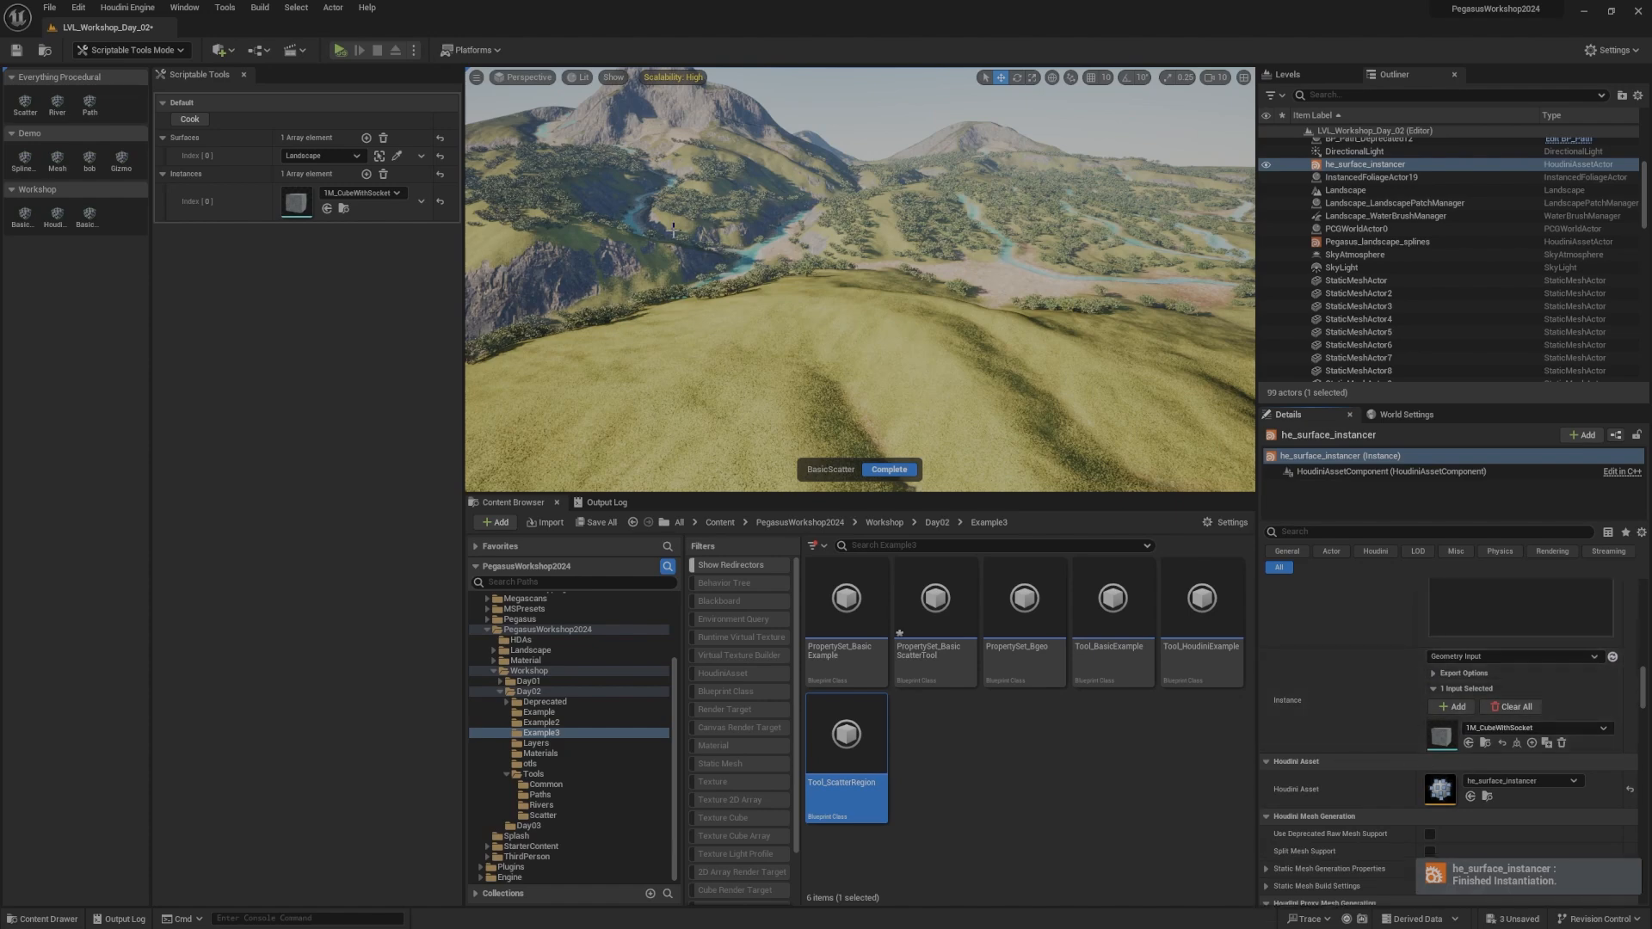
# Step: Look over the landscape for scattered instances and complete the BasicScatter tool
pyautogui.moveTo(890, 300); pyautogui.dragTo(809, 263, button='right')
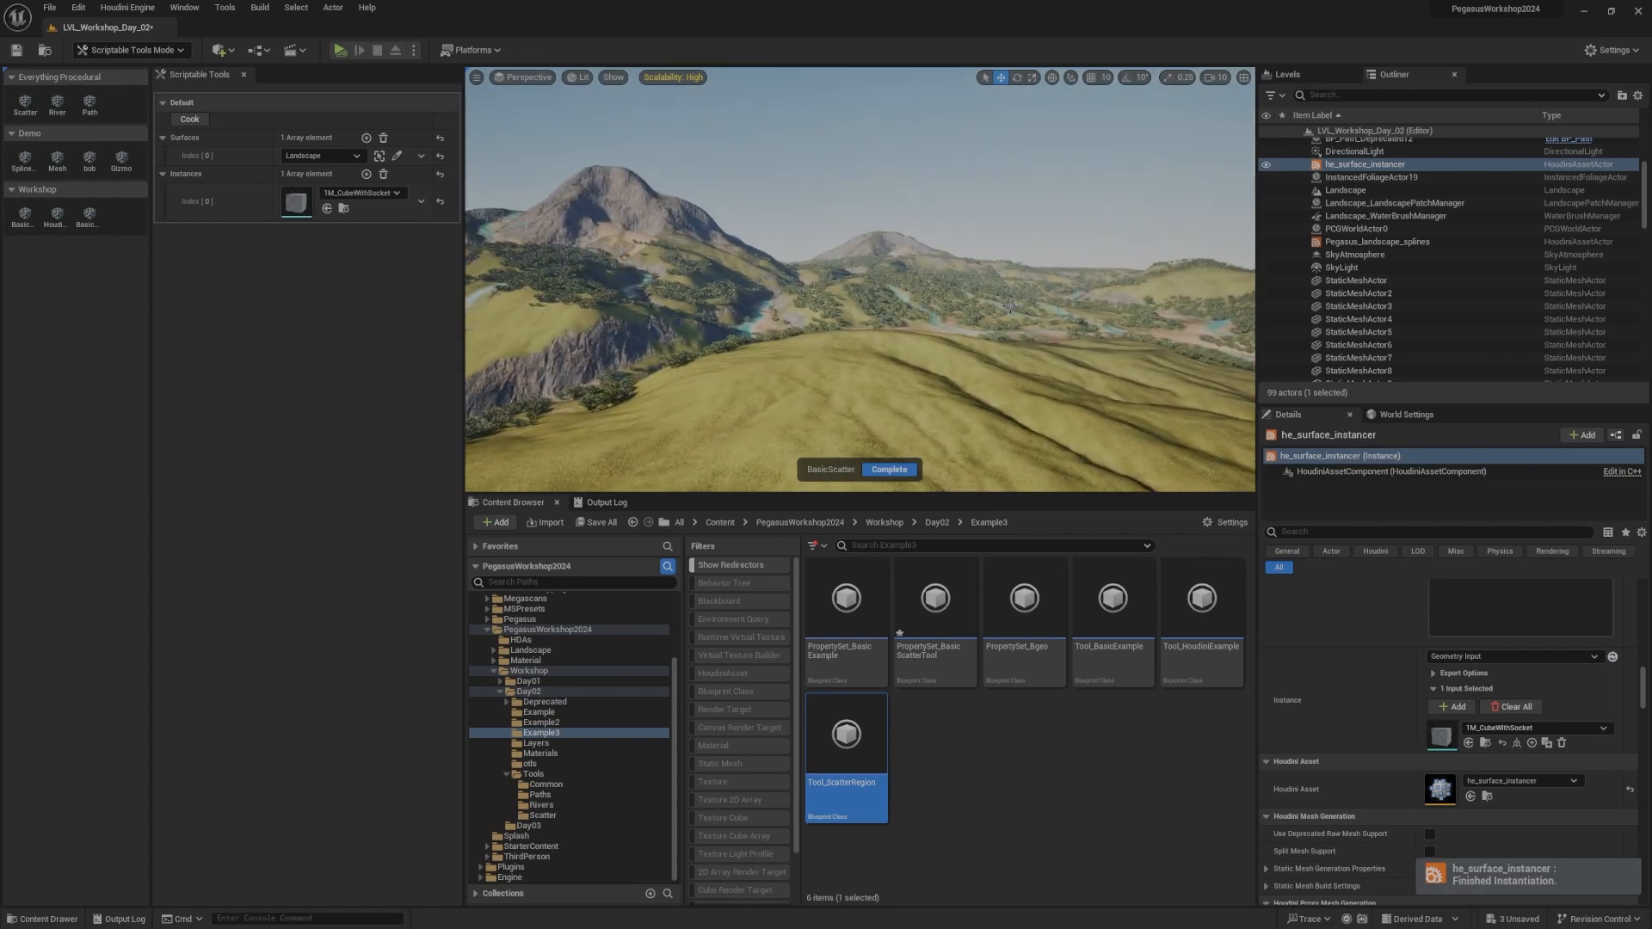
pyautogui.moveTo(884, 282); pyautogui.dragTo(994, 360, button='right')
pyautogui.click(891, 470)
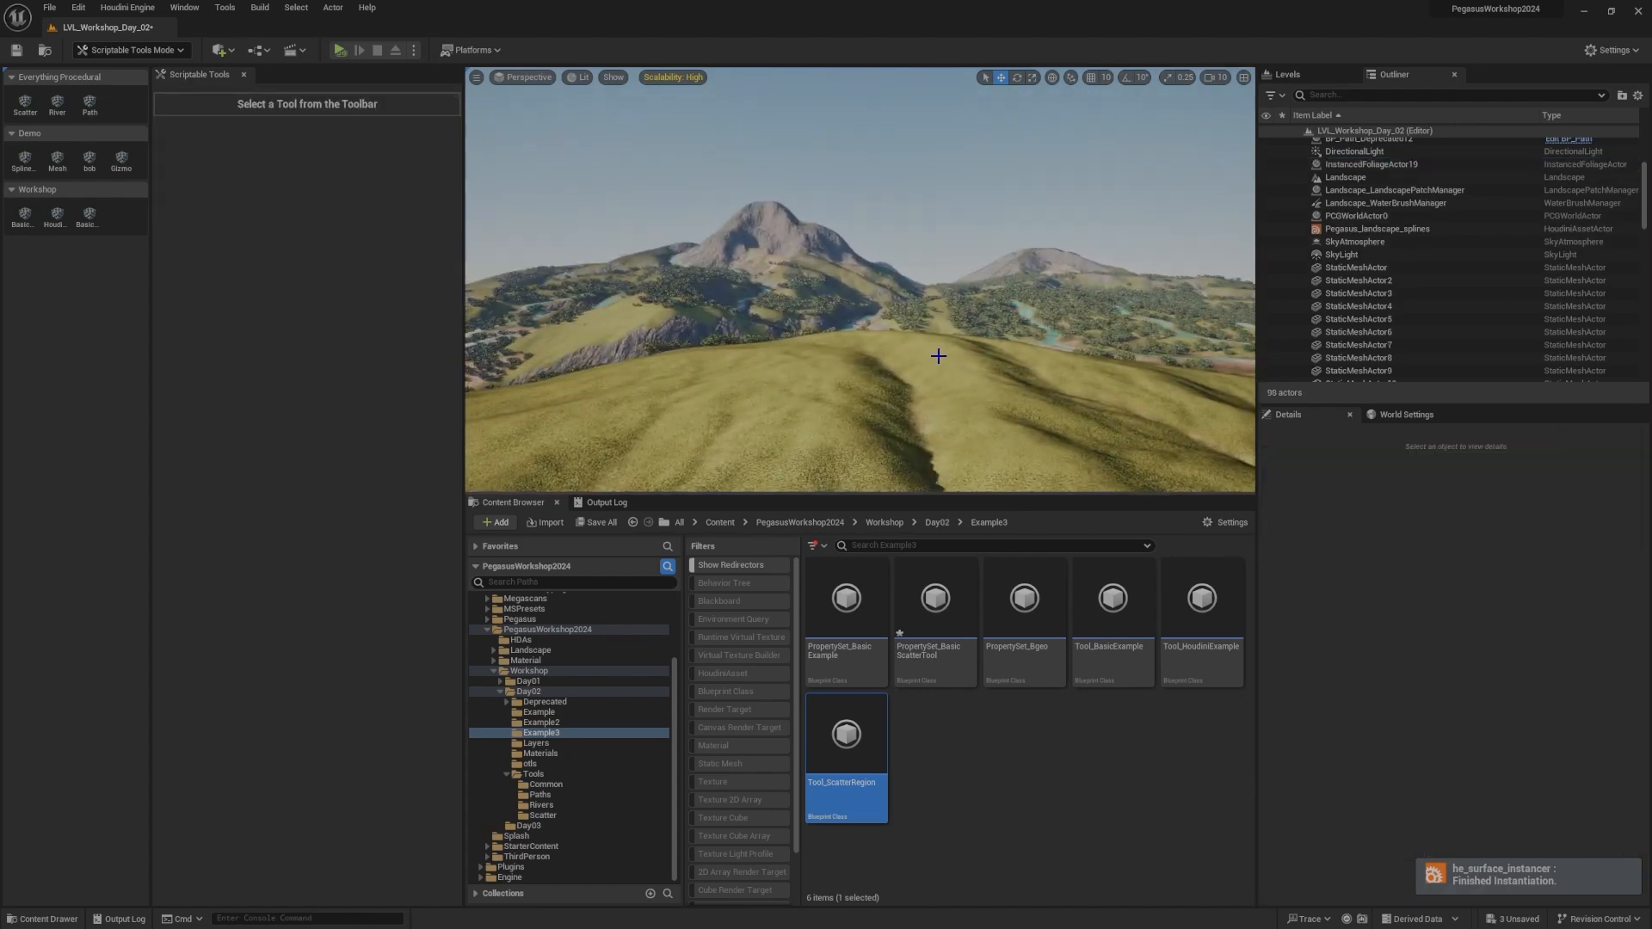
# Step: Place a Plane shape on the hill and scale it up uniformly into a large test surface
pyautogui.moveTo(1067, 259); pyautogui.dragTo(1063, 297, button='right')
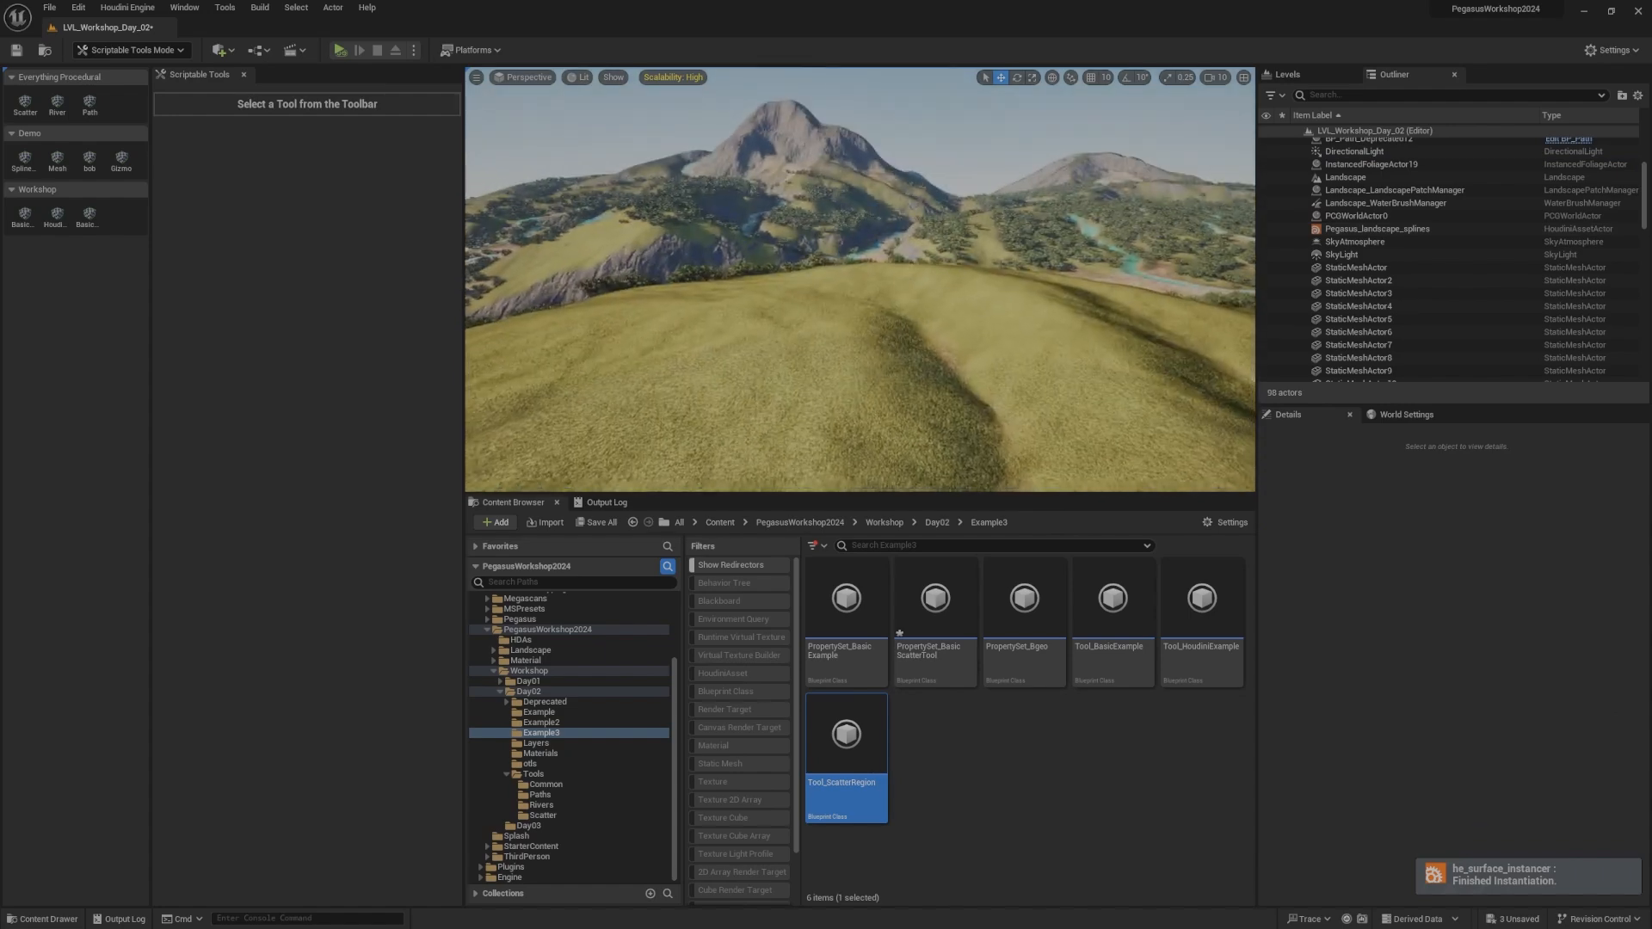
pyautogui.click(218, 51)
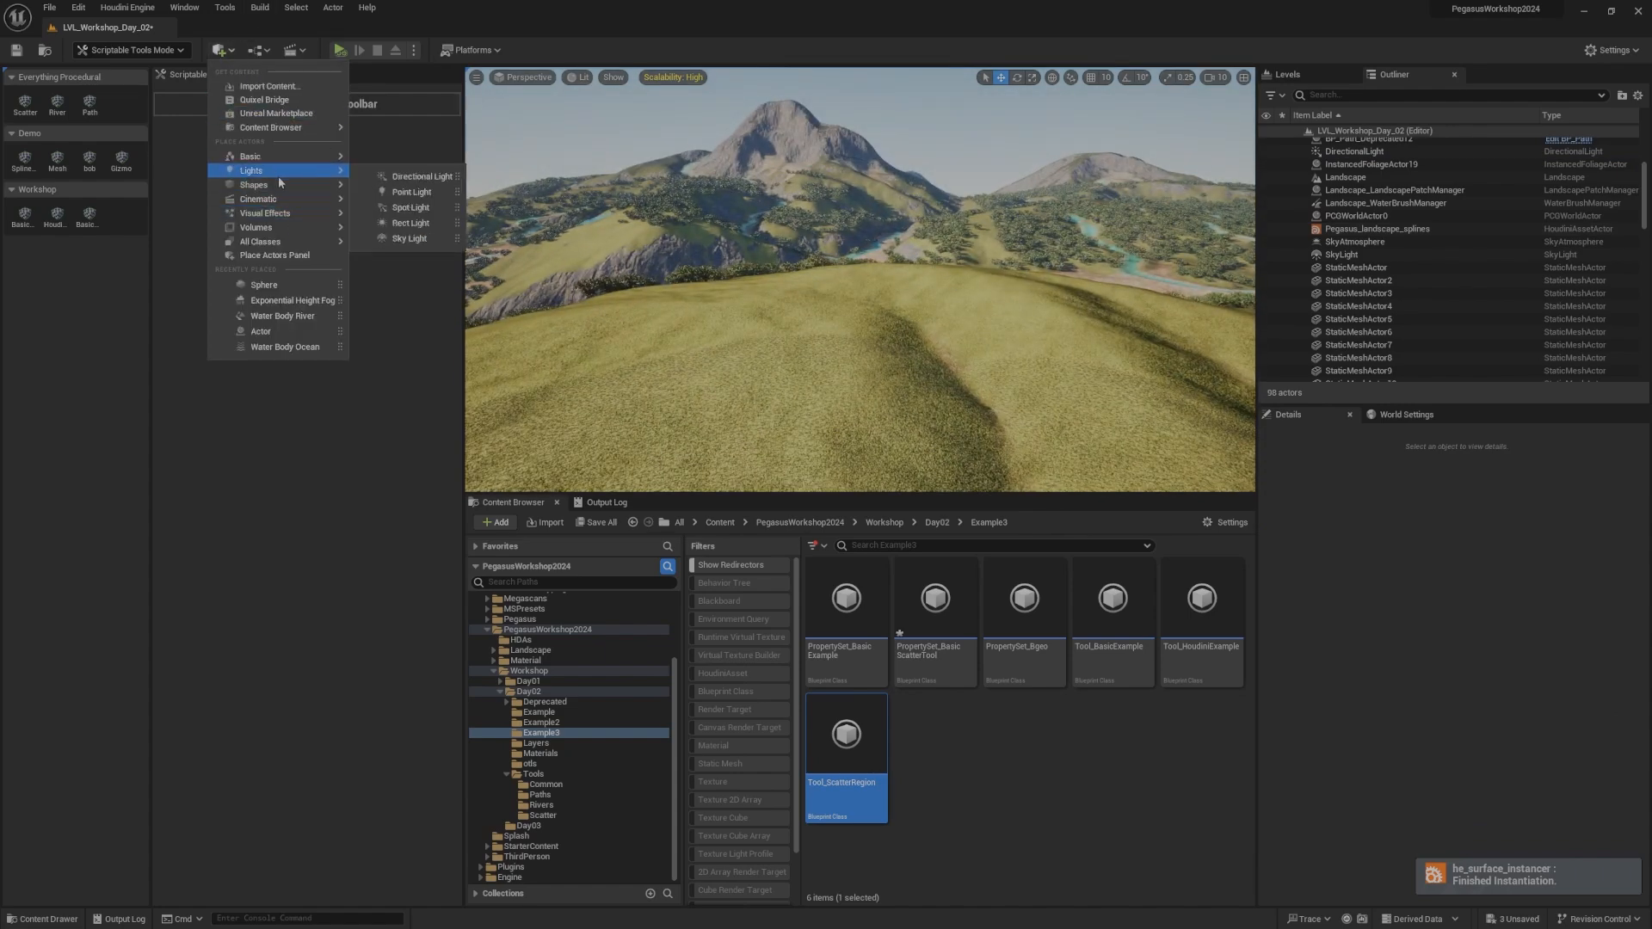
pyautogui.moveTo(335, 185)
pyautogui.click(409, 254)
pyautogui.moveTo(909, 304)
pyautogui.mouseDown(button='right')
pyautogui.moveTo(909, 284)
pyautogui.moveTo(903, 396)
pyautogui.moveTo(894, 292)
pyautogui.mouseUp(button='right')
pyautogui.scroll(-1, 907, 344)
pyautogui.scroll(-5, 903, 395)
pyautogui.press('r')
pyautogui.moveTo(875, 260); pyautogui.dragTo(987, 321)
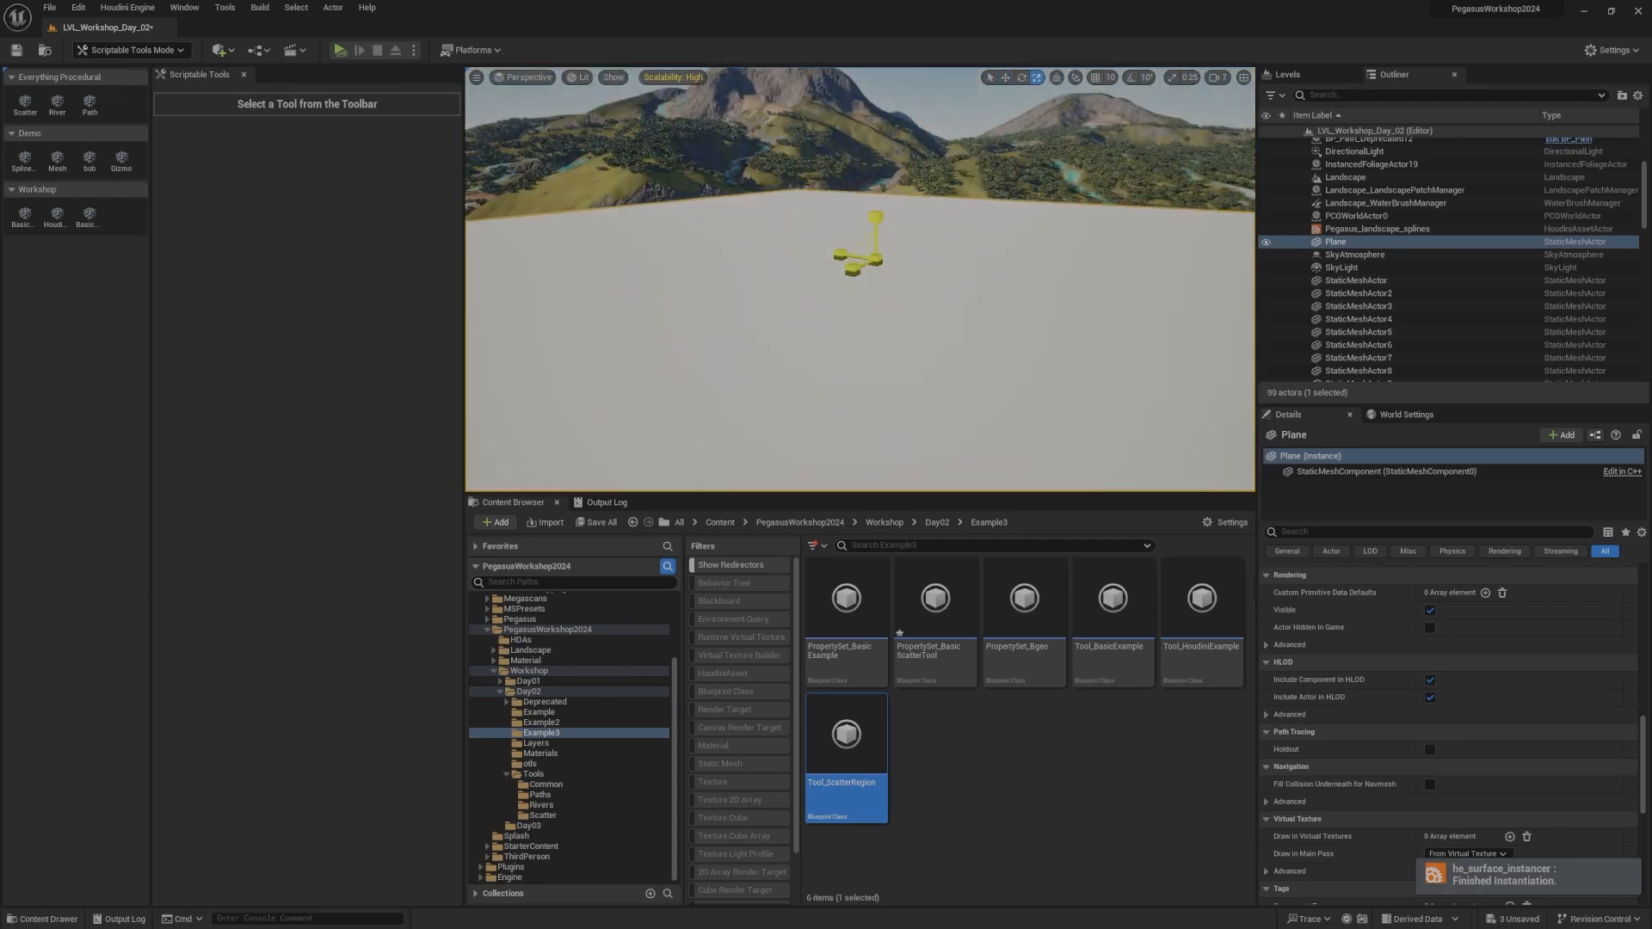
pyautogui.moveTo(987, 321)
pyautogui.mouseDown(button='right')
pyautogui.moveTo(1006, 344)
pyautogui.moveTo(987, 321)
pyautogui.moveTo(968, 344)
pyautogui.mouseUp(button='right')
pyautogui.press('g')
pyautogui.press('w')
pyautogui.scroll(-2, 987, 321)
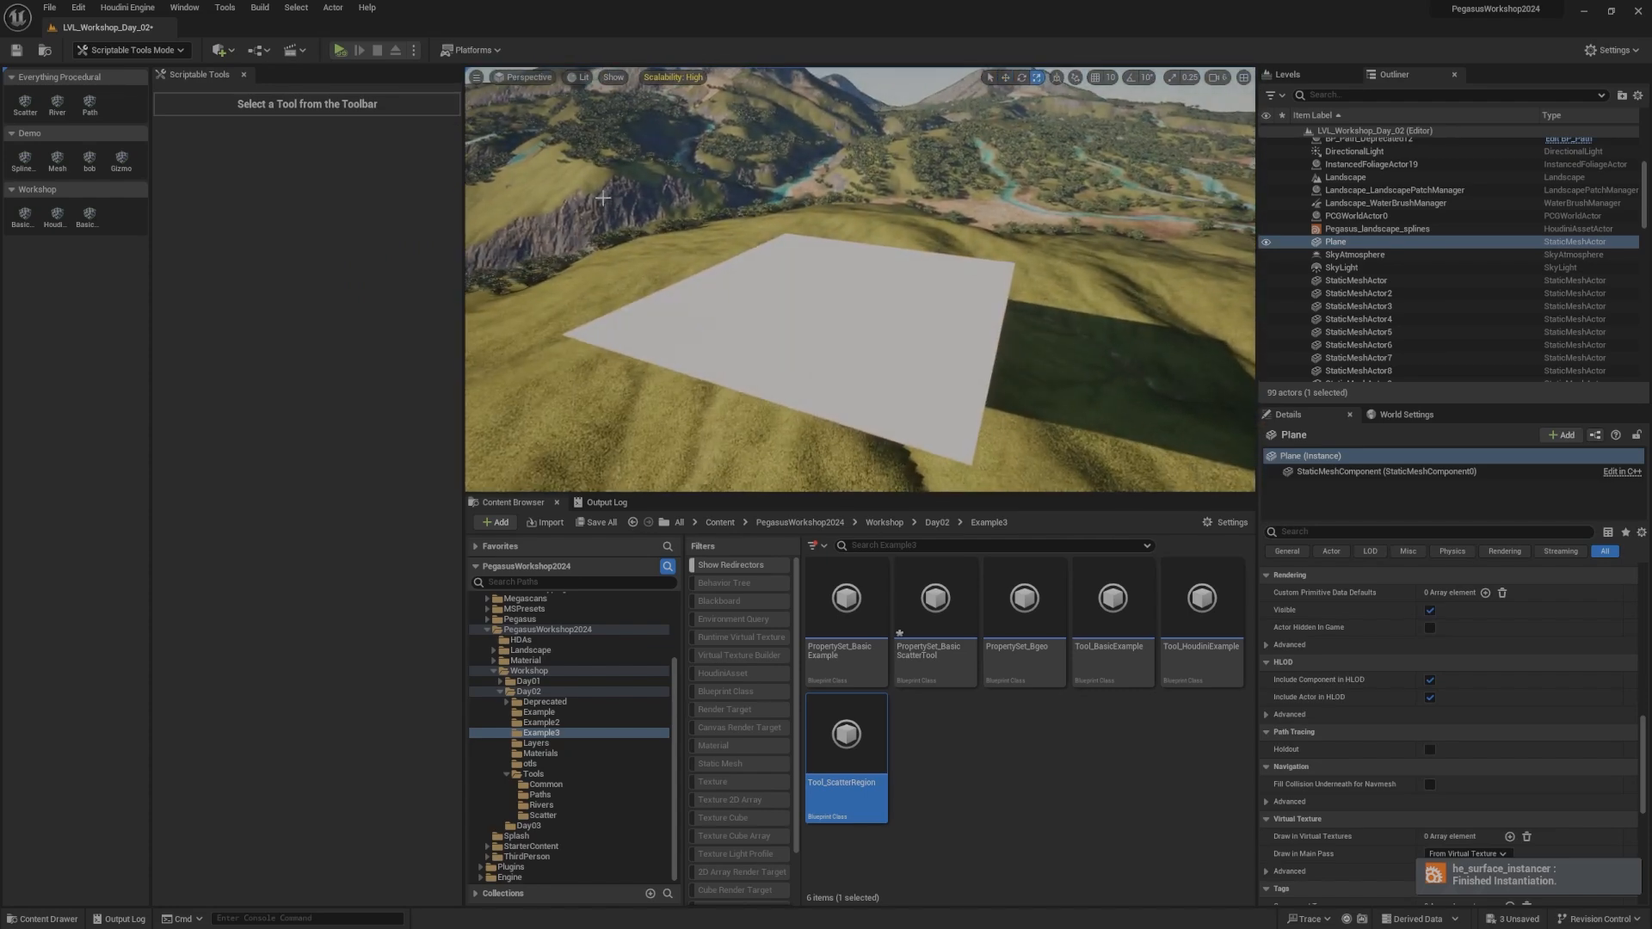
# Step: Check the Cook section through to the Recook node in Tool_ScatterRegion's event graph and return to the level editor
pyautogui.click(1211, 842)
pyautogui.doubleClick(871, 769)
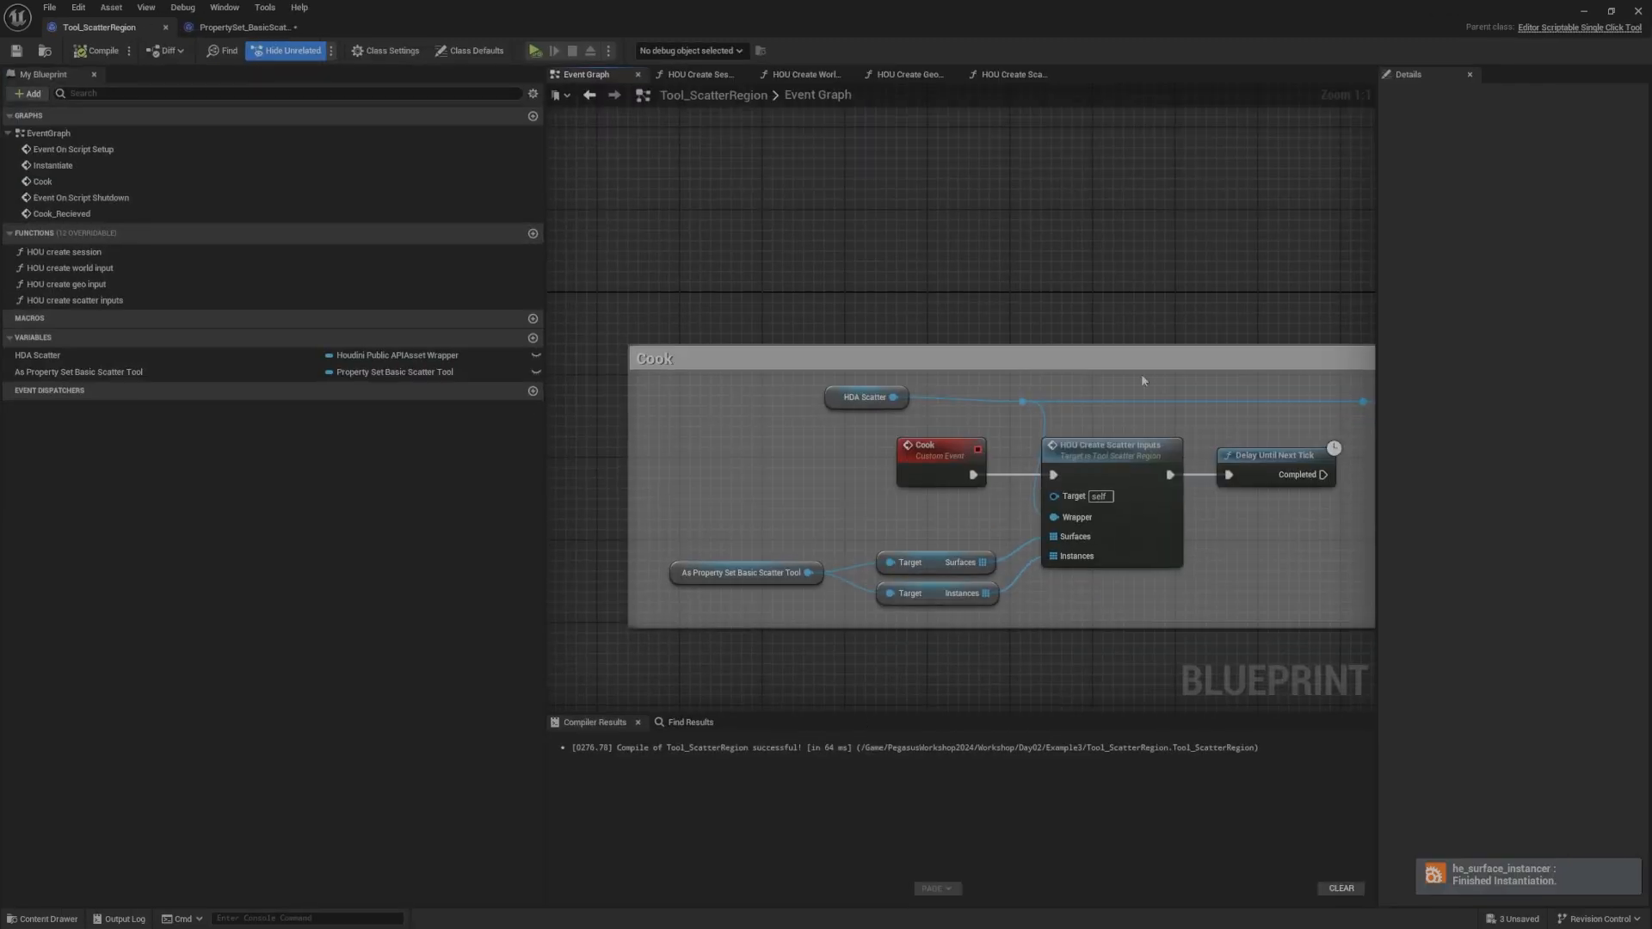
pyautogui.moveTo(1359, 406); pyautogui.dragTo(952, 391, button='right')
pyautogui.moveTo(978, 454); pyautogui.dragTo(976, 455)
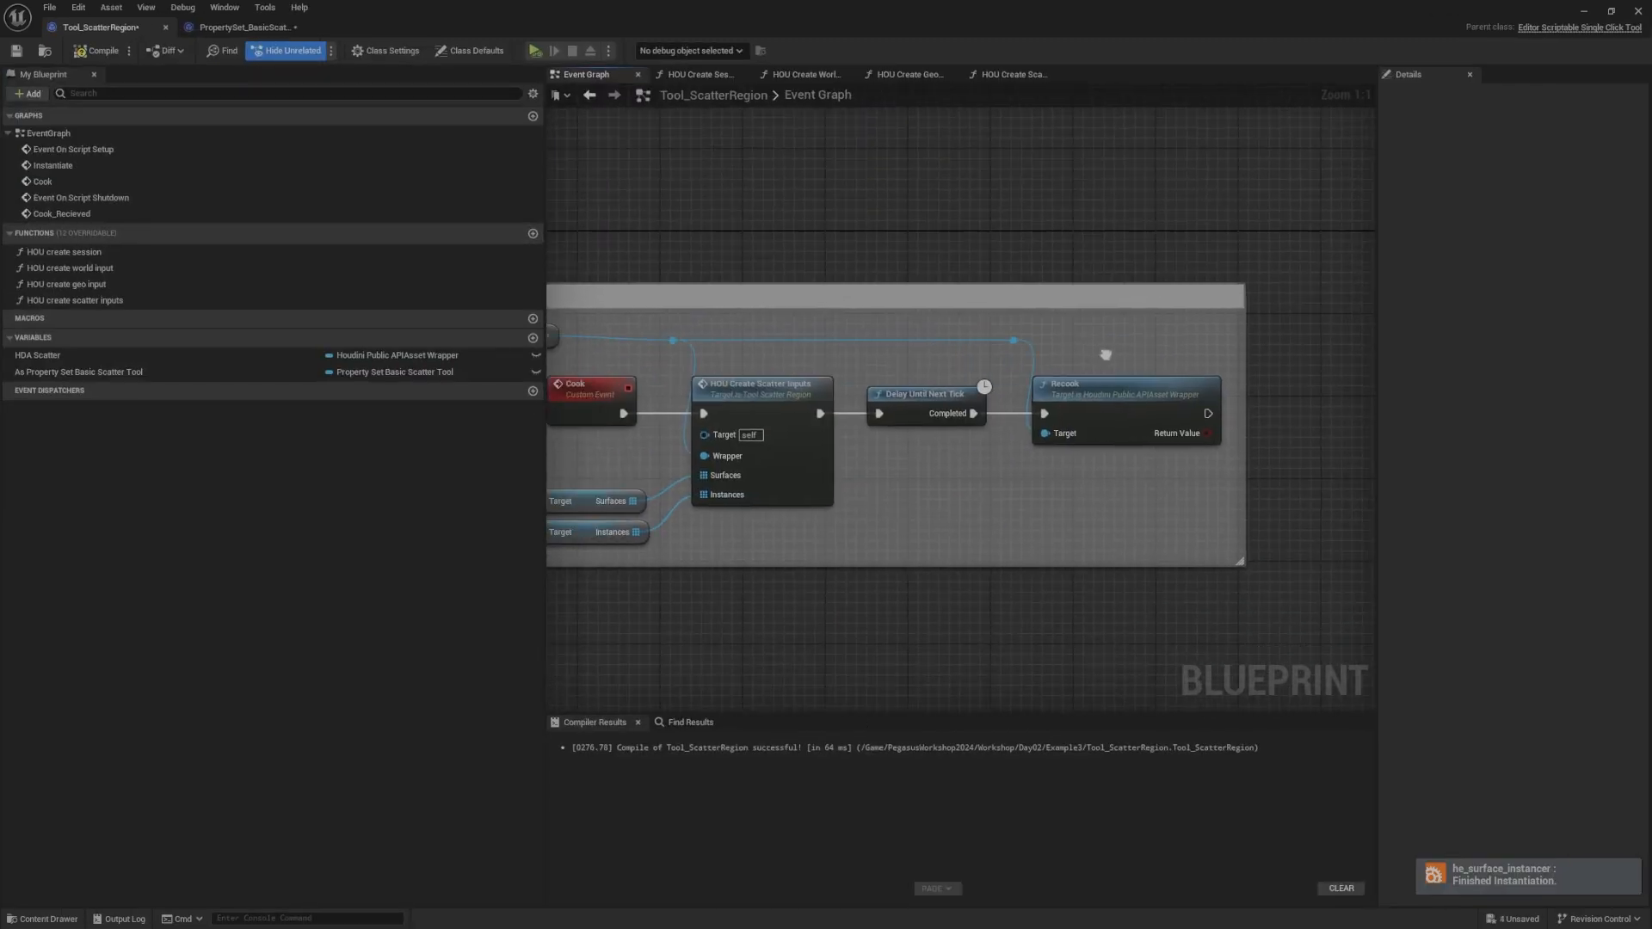
pyautogui.click(1584, 12)
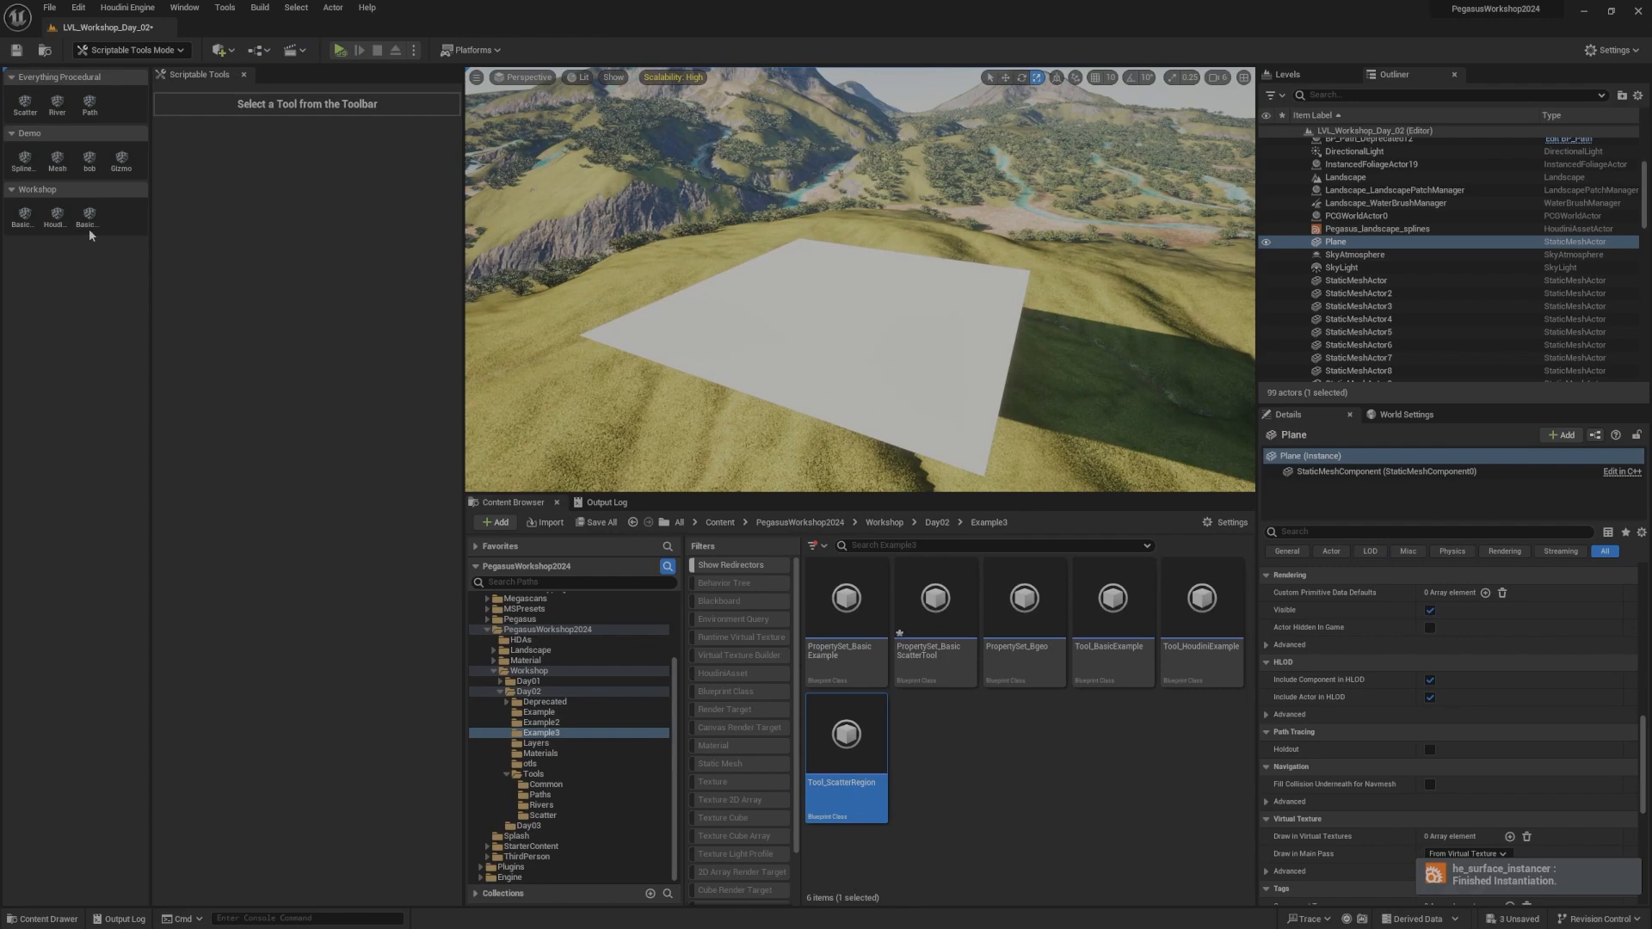
# Step: Restart BasicScatter, pick Plane as the Surfaces element and 1M_CubeWithSocket as the Instances element, and cook it
pyautogui.click(90, 220)
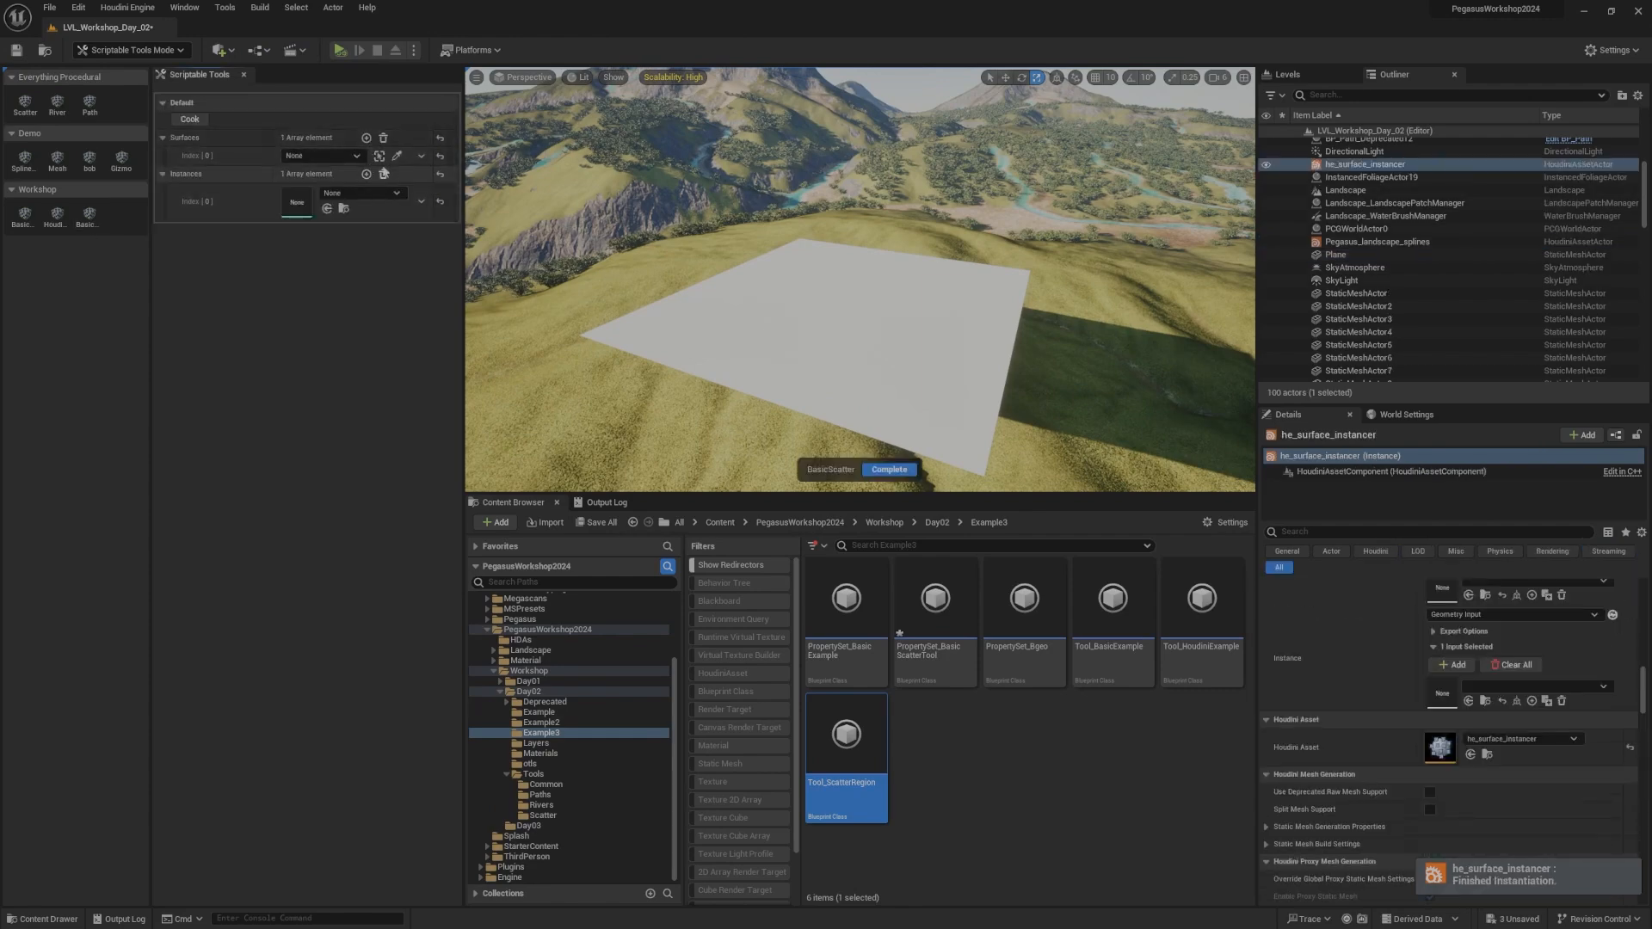
pyautogui.click(396, 156)
pyautogui.click(334, 191)
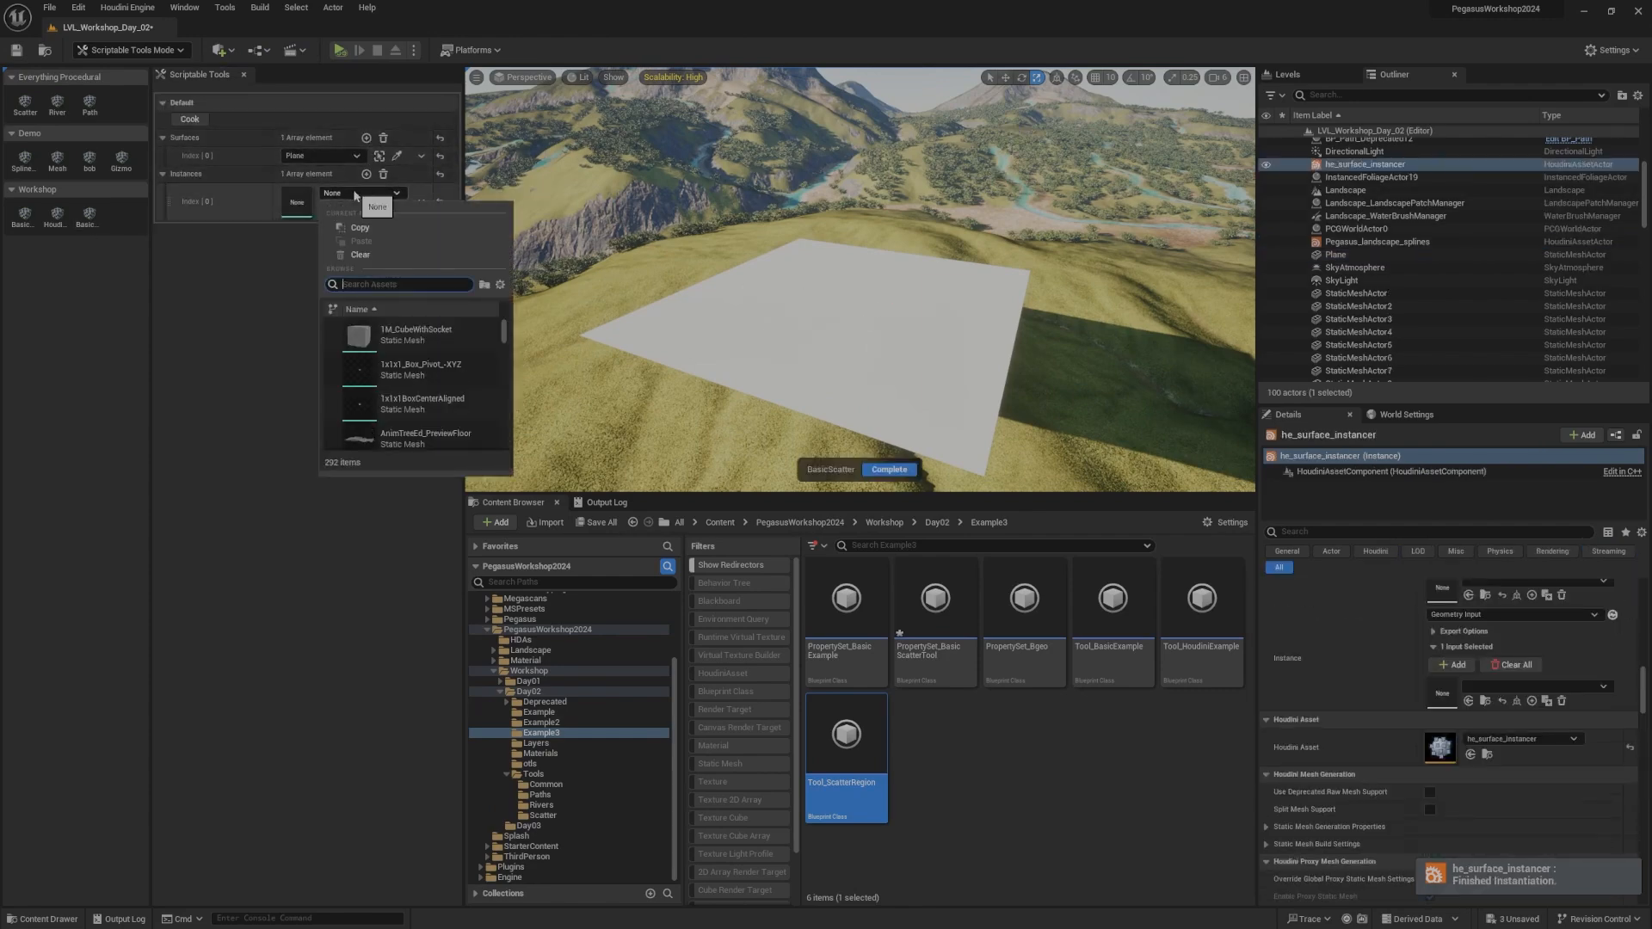
pyautogui.click(387, 357)
pyautogui.moveTo(774, 284); pyautogui.dragTo(754, 275, button='right')
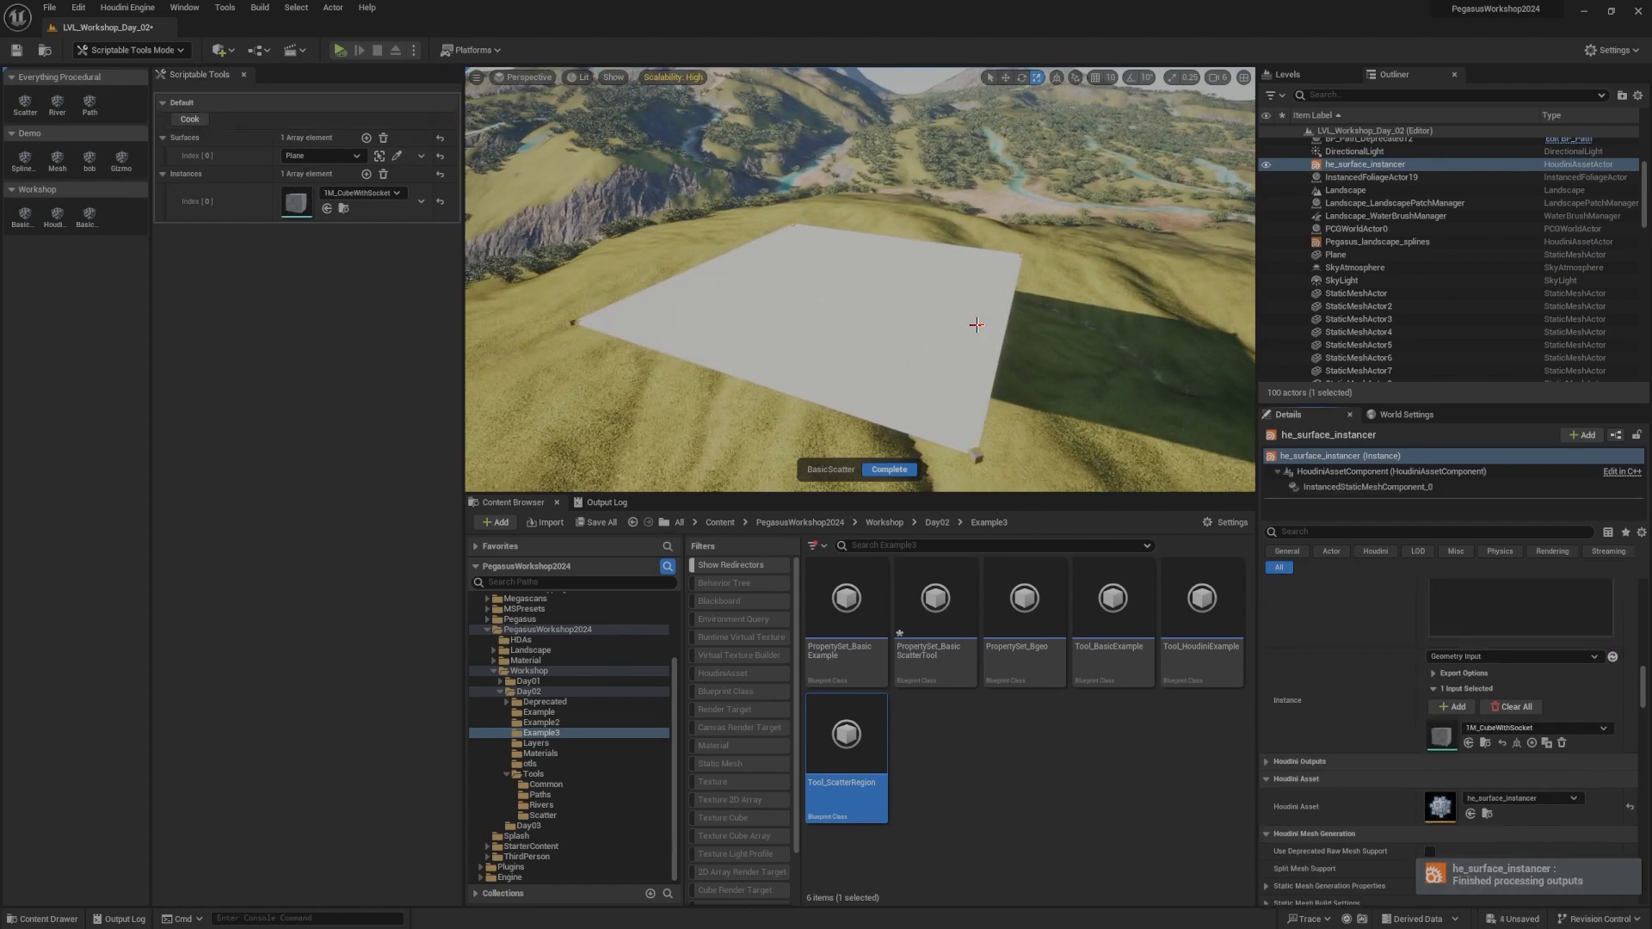
# Step: Examine the cube instances at the plane's corners and the Instance Mode options in he_surface_instancer's Houdini parameters
pyautogui.moveTo(990, 315); pyautogui.dragTo(1027, 321, button='right')
pyautogui.press('w')
pyautogui.scroll(-1, 990, 315)
pyautogui.press('s')
pyautogui.press('d')
pyautogui.scroll(-1, 934, 319)
pyautogui.press('w')
pyautogui.press('d')
pyautogui.press('w')
pyautogui.scroll(-6, 1427, 628)
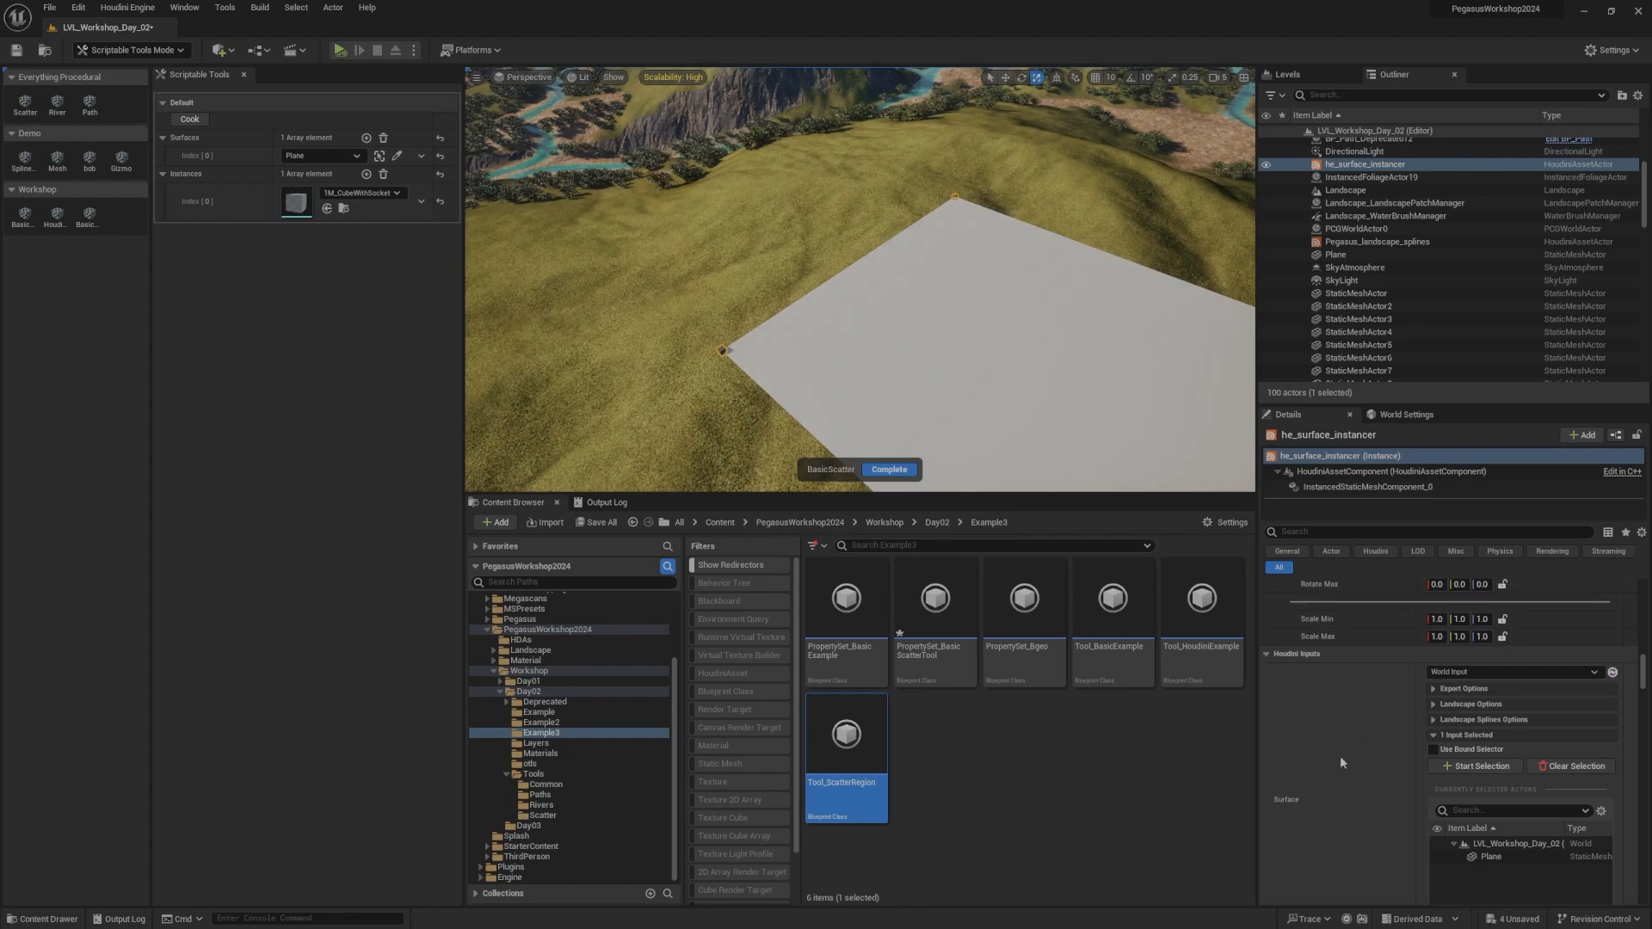
pyautogui.scroll(3, 1326, 796)
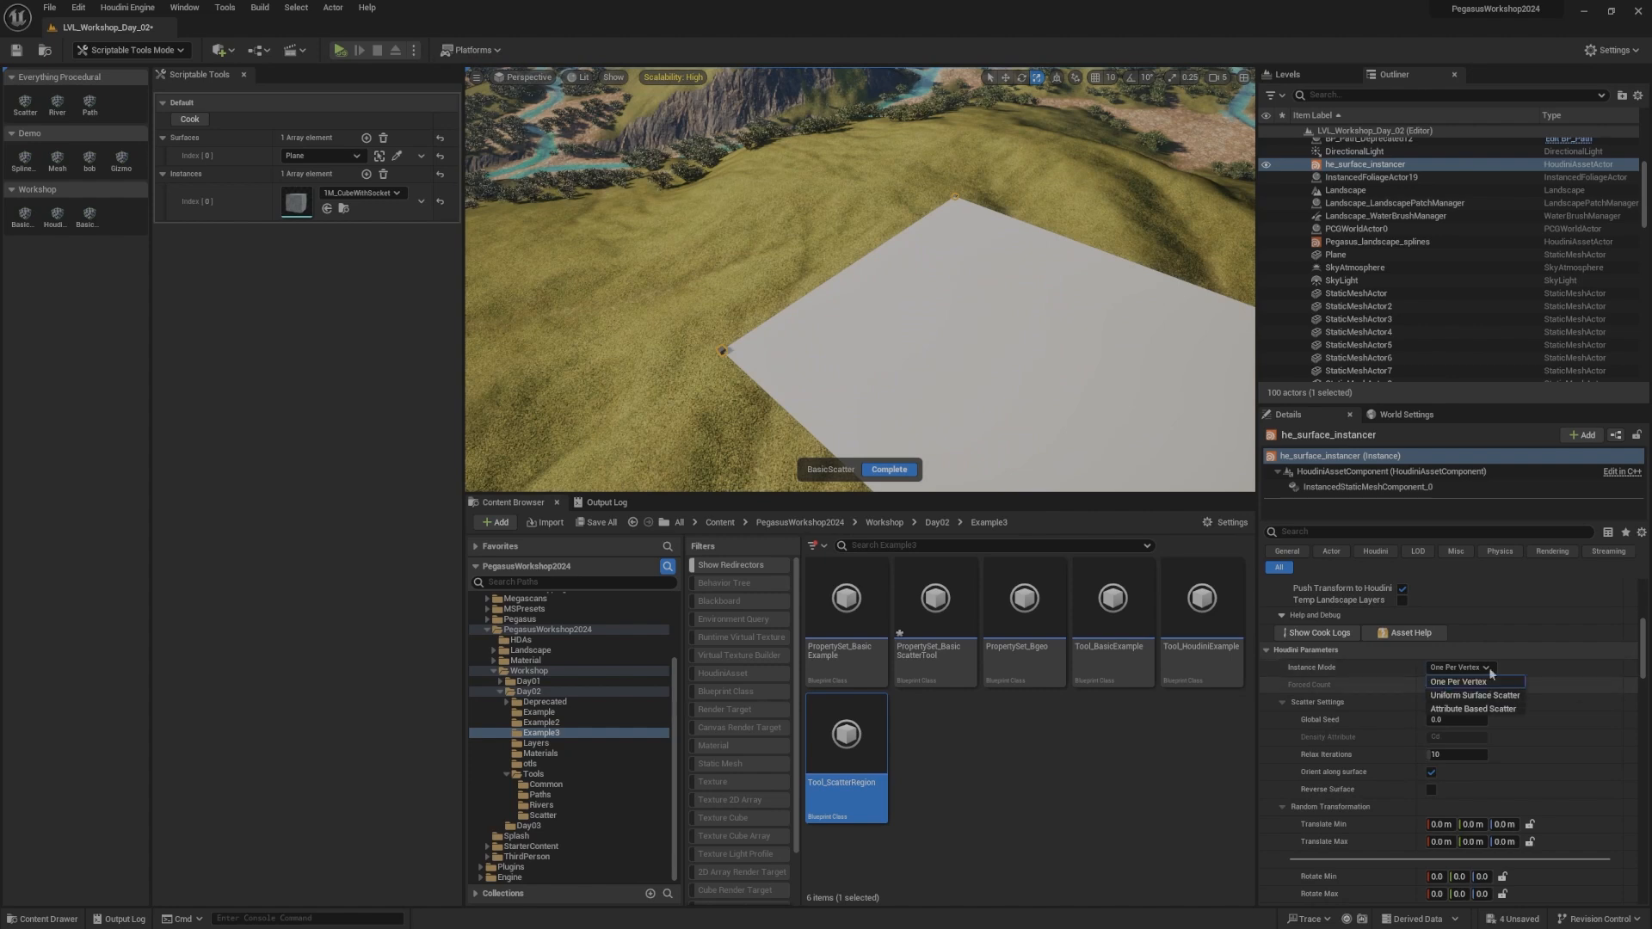
pyautogui.click(1335, 680)
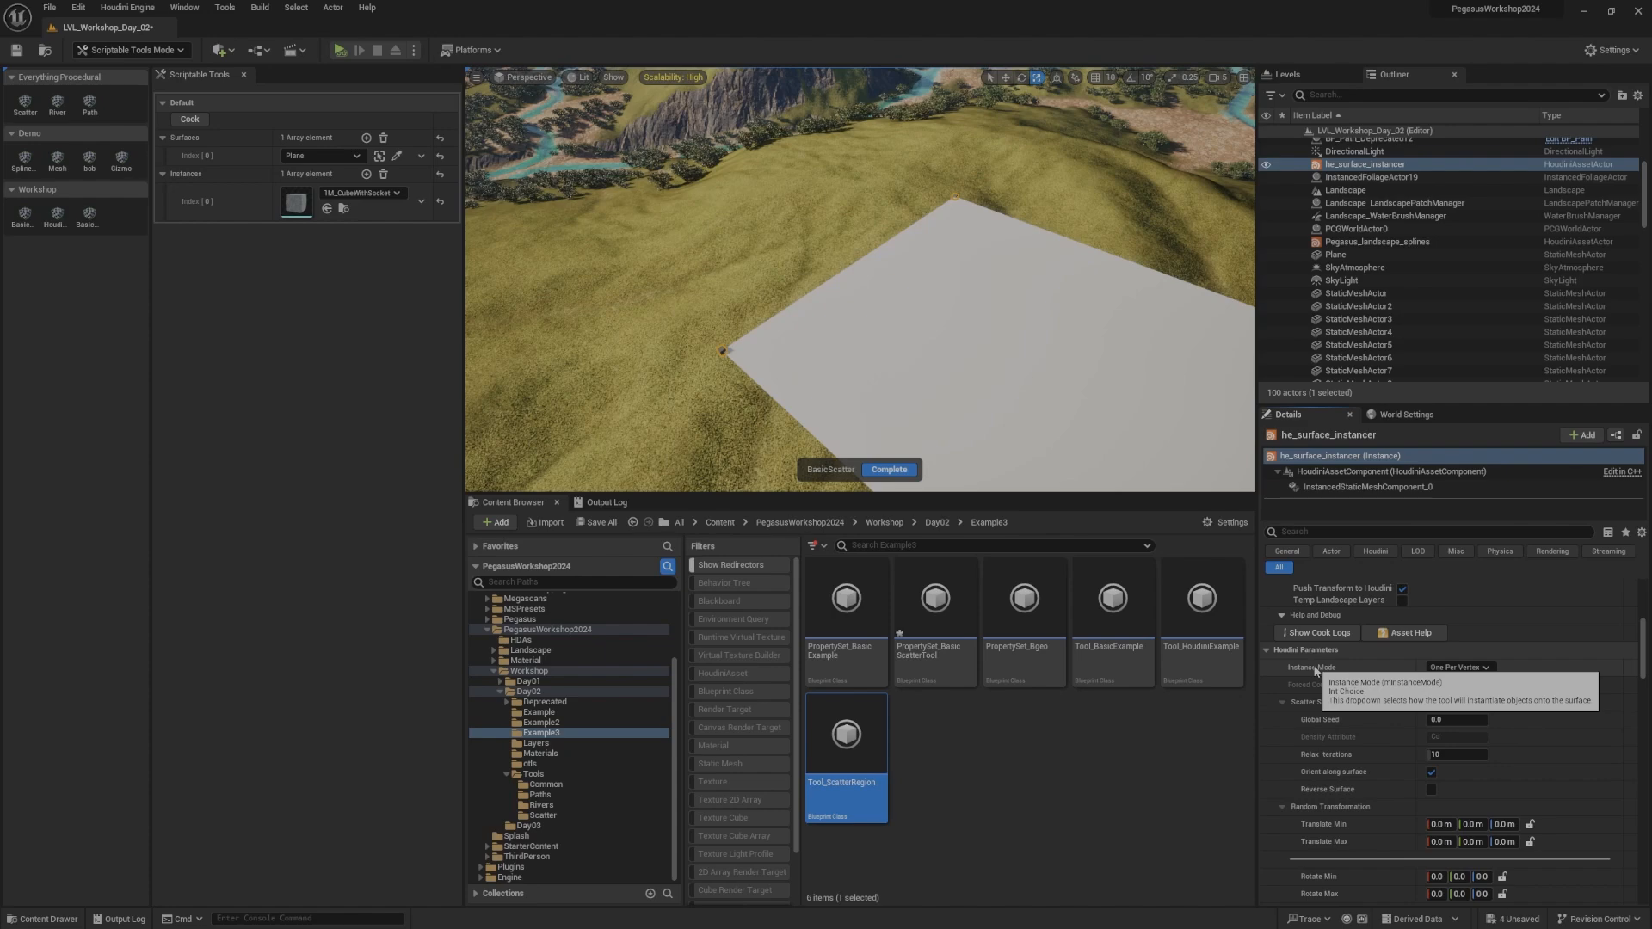
pyautogui.moveTo(926, 368); pyautogui.dragTo(904, 387, button='right')
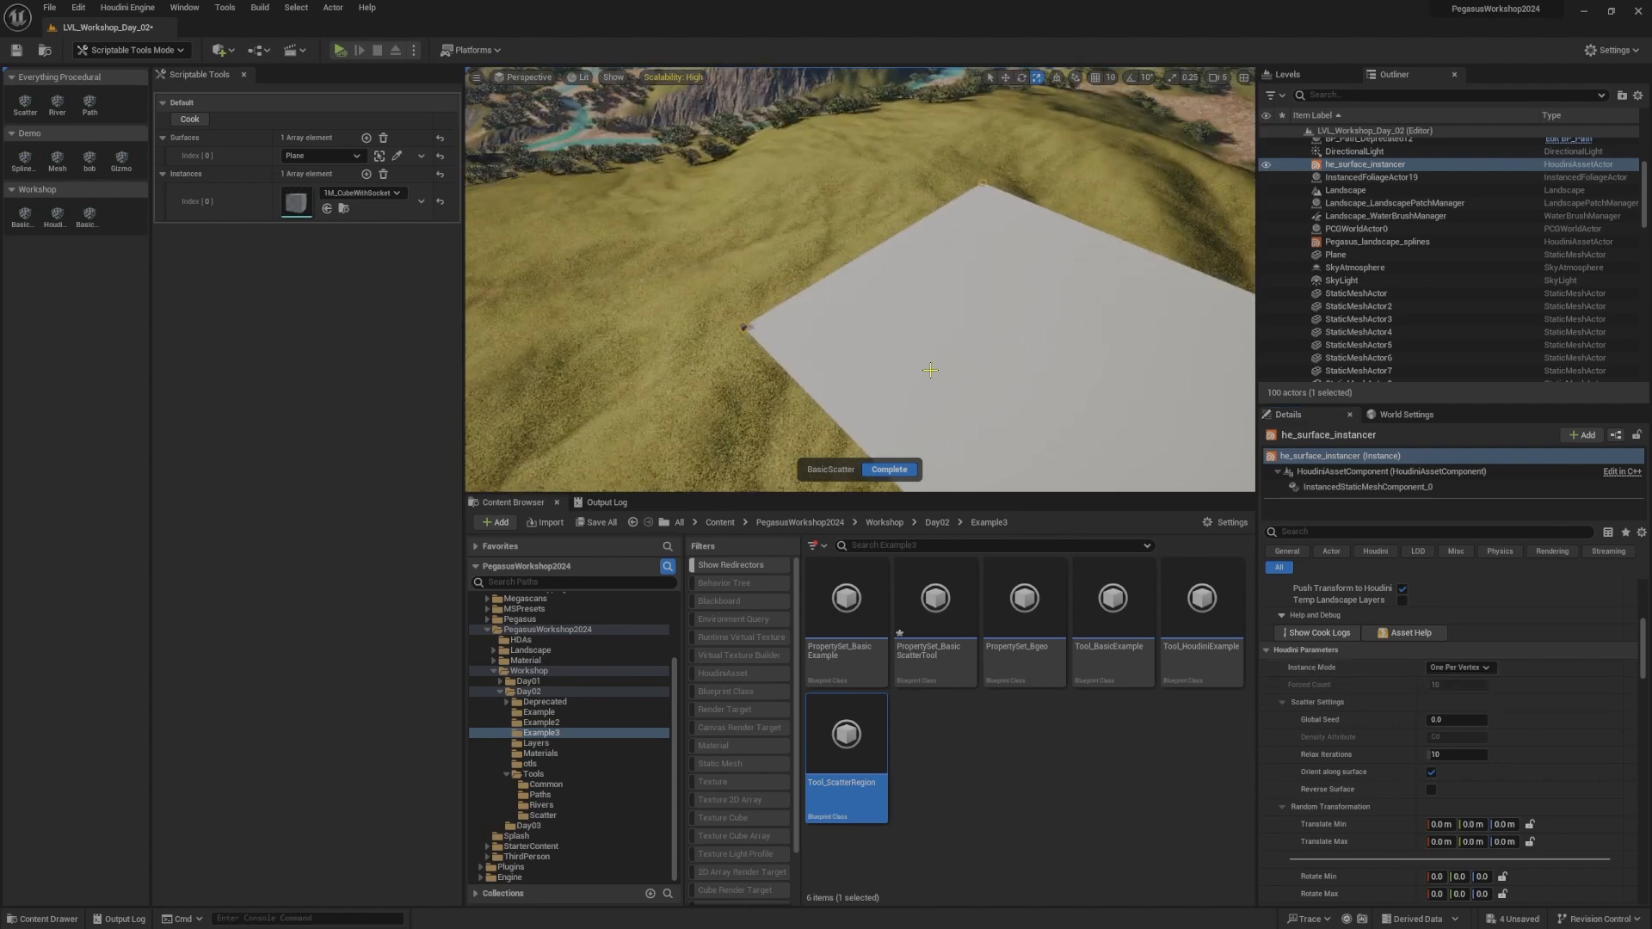
# Step: Exit the scriptable tool into Selection Mode and open the Tool_ScatterRegion blueprint
pyautogui.hotkey('shift', '1')
pyautogui.moveTo(1061, 478)
pyautogui.mouseDown(button='right')
pyautogui.moveTo(1084, 460)
pyautogui.moveTo(1062, 478)
pyautogui.mouseUp(button='right')
pyautogui.moveTo(1175, 314); pyautogui.dragTo(860, 369, button='right')
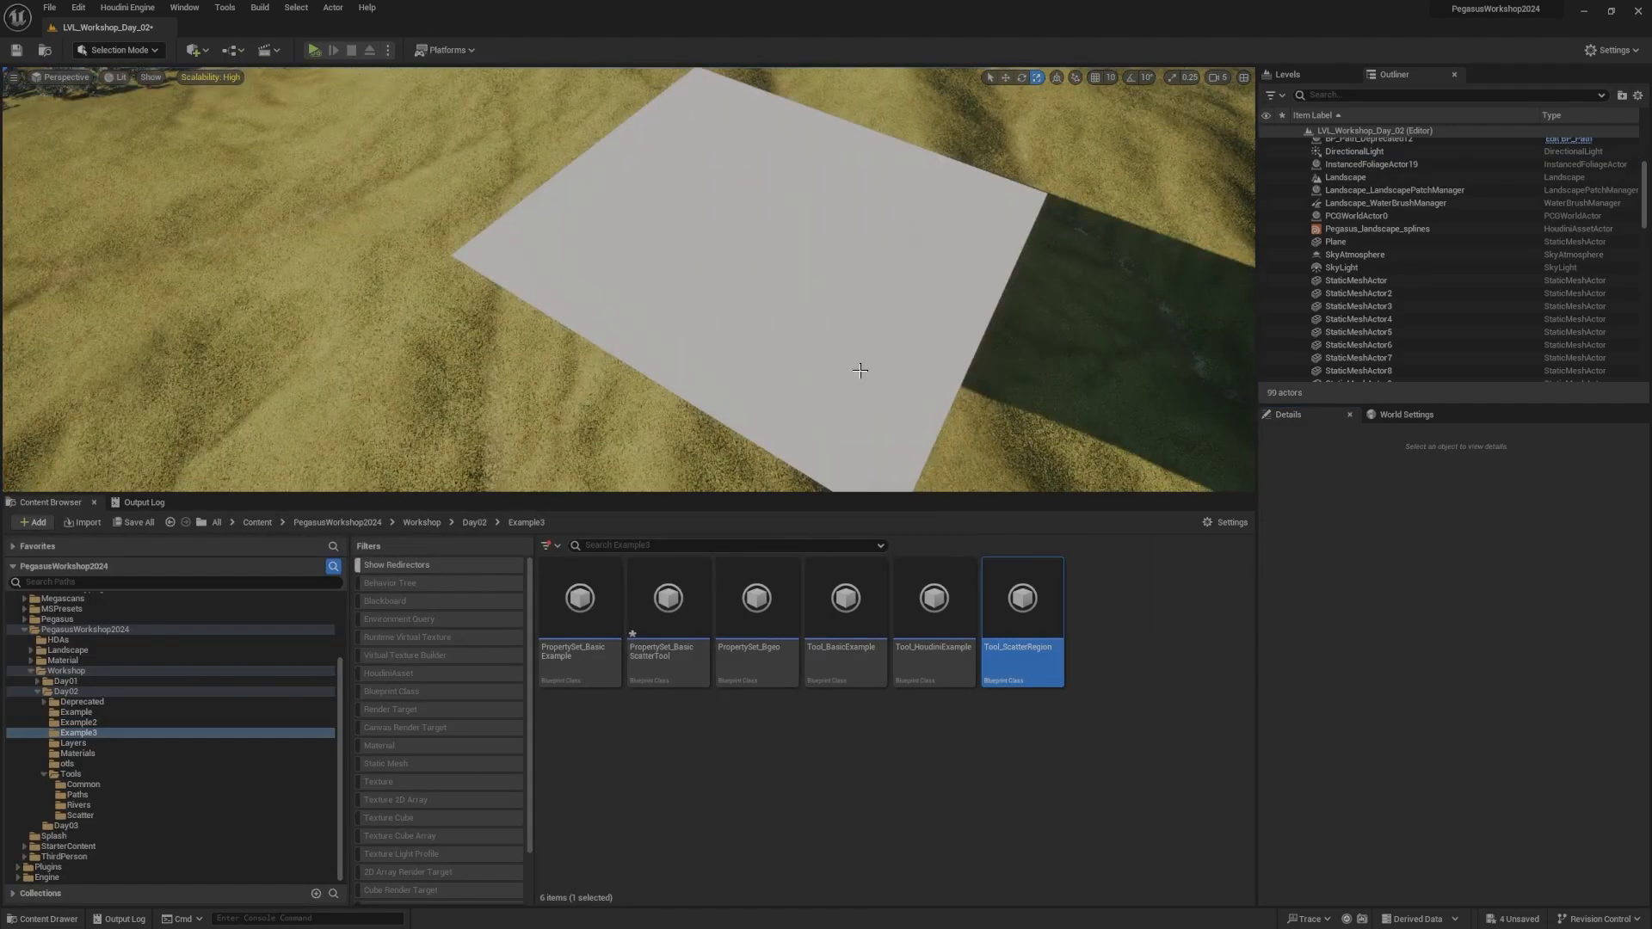
pyautogui.doubleClick(1026, 609)
# Step: Move the scatter-input, delay, Recook and property-set nodes away from the Cook event to make room in the execution chain
pyautogui.scroll(-4, 1061, 456)
pyautogui.moveTo(1060, 456); pyautogui.dragTo(1148, 311, button='right')
pyautogui.scroll(-7, 1013, 418)
pyautogui.scroll(5, 1044, 312)
pyautogui.moveTo(1044, 312); pyautogui.dragTo(1035, 367, button='right')
pyautogui.scroll(4, 1025, 389)
pyautogui.moveTo(1245, 378); pyautogui.dragTo(1055, 377, button='right')
pyautogui.scroll(1, 1025, 389)
pyautogui.moveTo(1138, 404); pyautogui.dragTo(794, 285)
pyautogui.moveTo(793, 285); pyautogui.dragTo(884, 278, button='right')
pyautogui.keyDown('shift'); pyautogui.moveTo(615, 366); pyautogui.dragTo(793, 442); pyautogui.keyUp('shift')
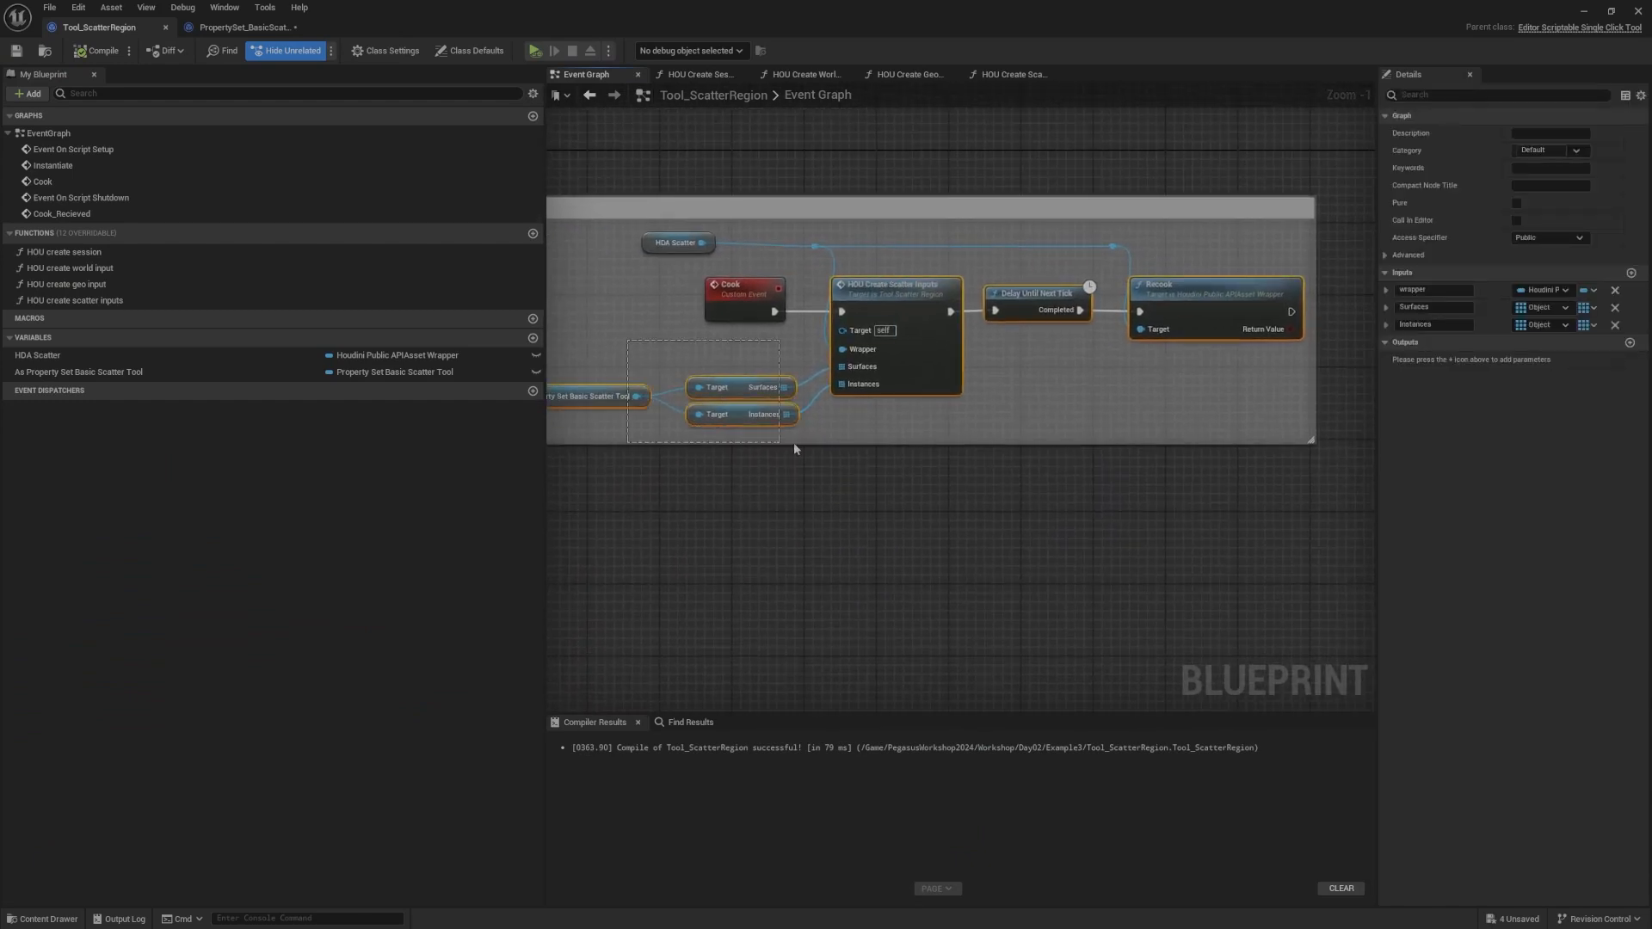
pyautogui.scroll(-1, 796, 443)
pyautogui.moveTo(796, 443); pyautogui.dragTo(808, 445, button='right')
pyautogui.moveTo(858, 322); pyautogui.dragTo(1175, 323)
pyautogui.moveTo(1175, 323); pyautogui.dragTo(1114, 328, button='right')
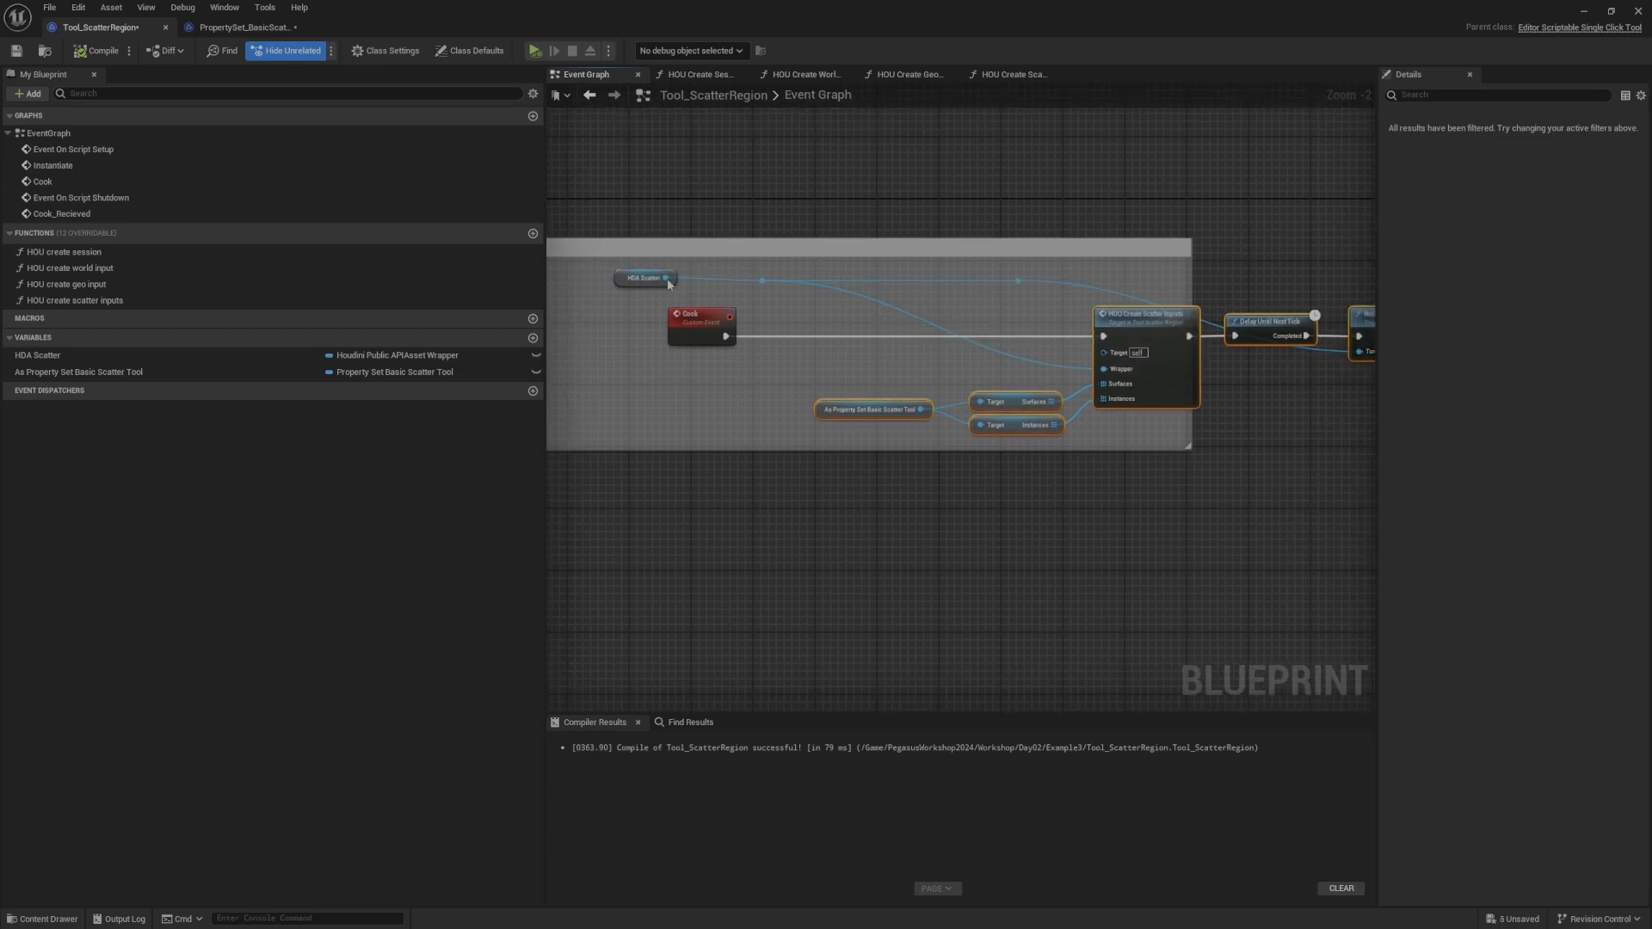
# Step: Realign the HDA Scatter reference and its reroute nodes above the shifted node chain
pyautogui.moveTo(604, 265); pyautogui.dragTo(1070, 287)
pyautogui.moveTo(640, 283); pyautogui.dragTo(959, 278)
pyautogui.click(937, 312)
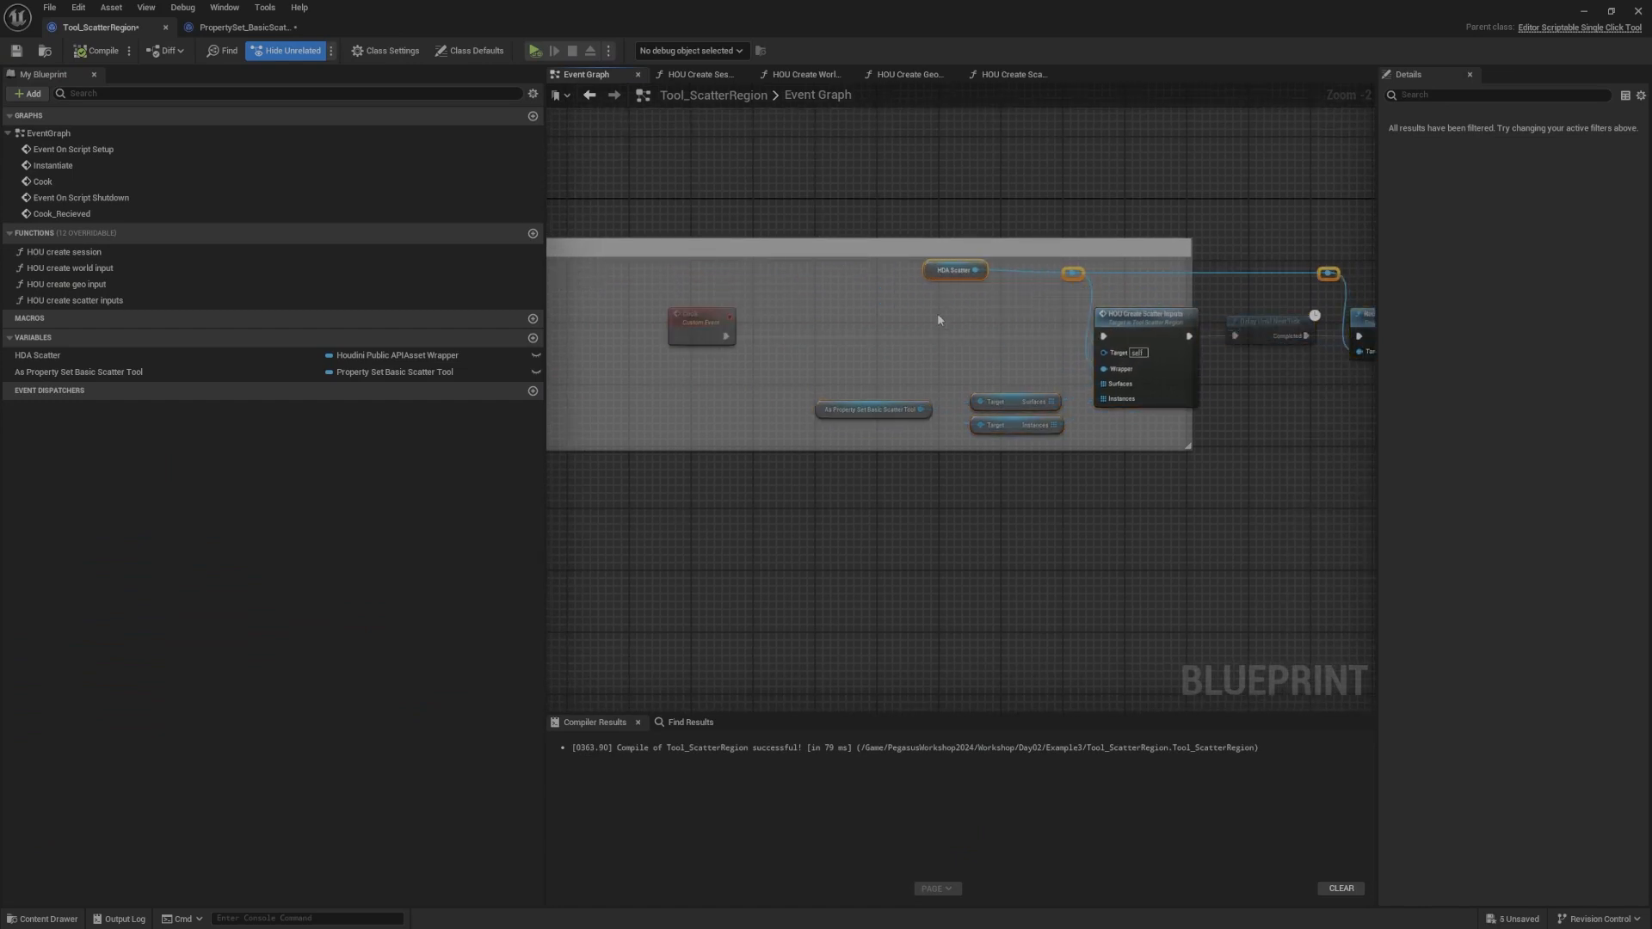
pyautogui.moveTo(937, 312); pyautogui.dragTo(980, 314, button='right')
pyautogui.moveTo(983, 313); pyautogui.dragTo(871, 307)
pyautogui.click(808, 329)
# Step: Add a Set Int Parameter Value node from the HDA Scatter reroute and position it between Cook and HOU Create Scatter Inputs
pyautogui.moveTo(876, 307); pyautogui.dragTo(947, 369)
pyautogui.write('set')
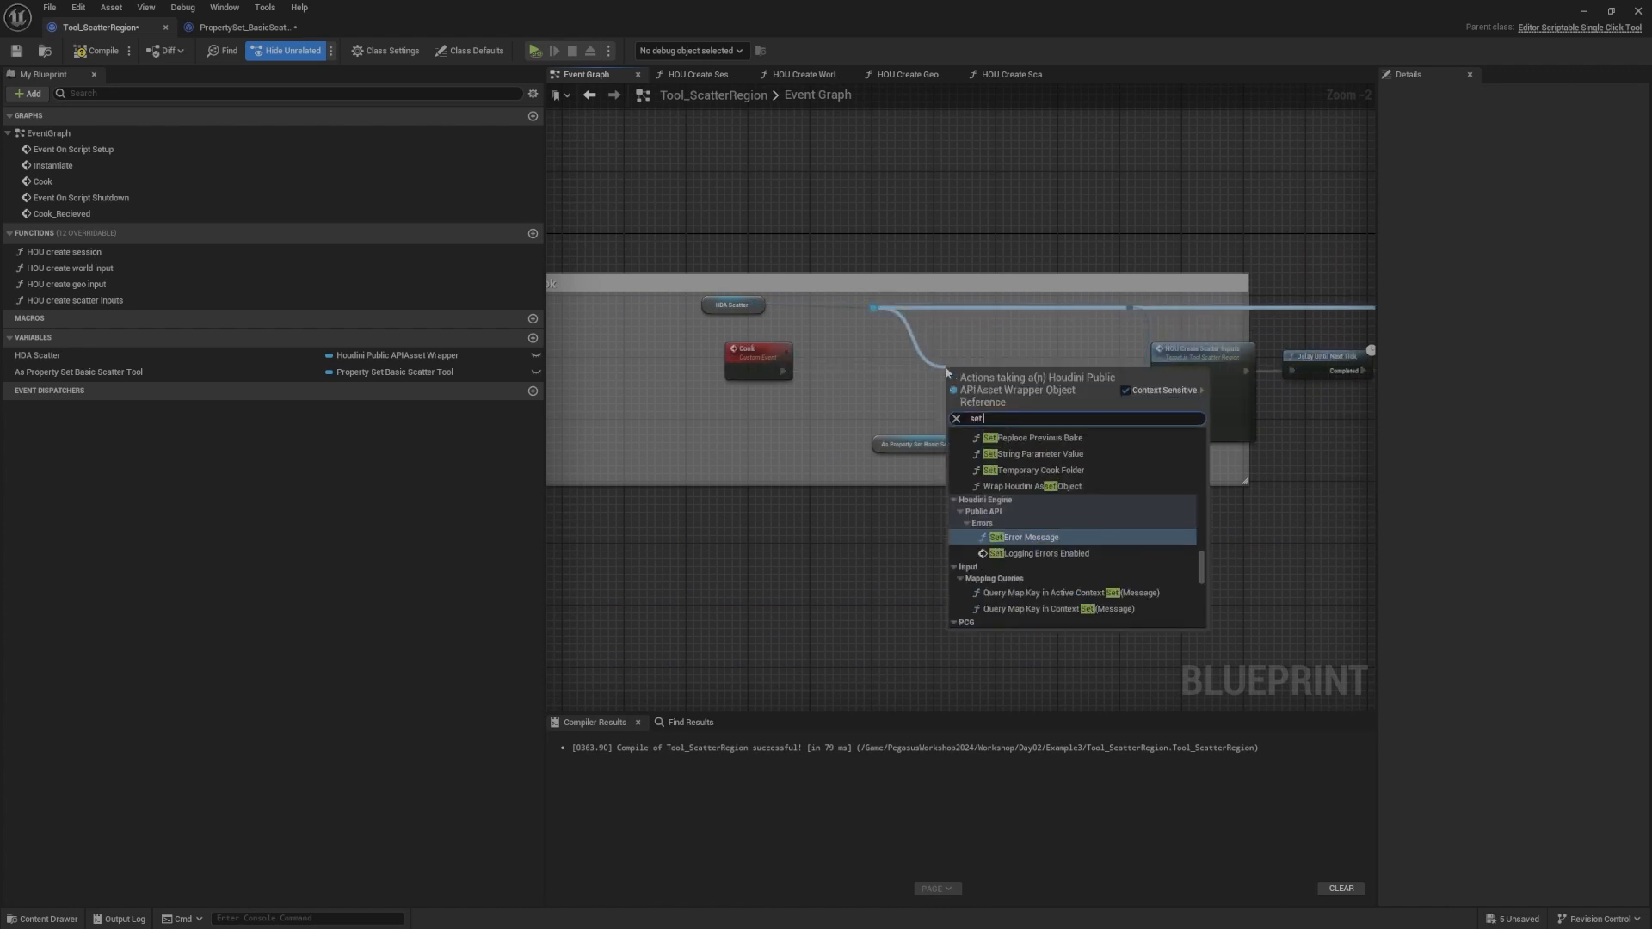
pyautogui.write(' int par')
pyautogui.press('Return')
pyautogui.scroll(2, 978, 380)
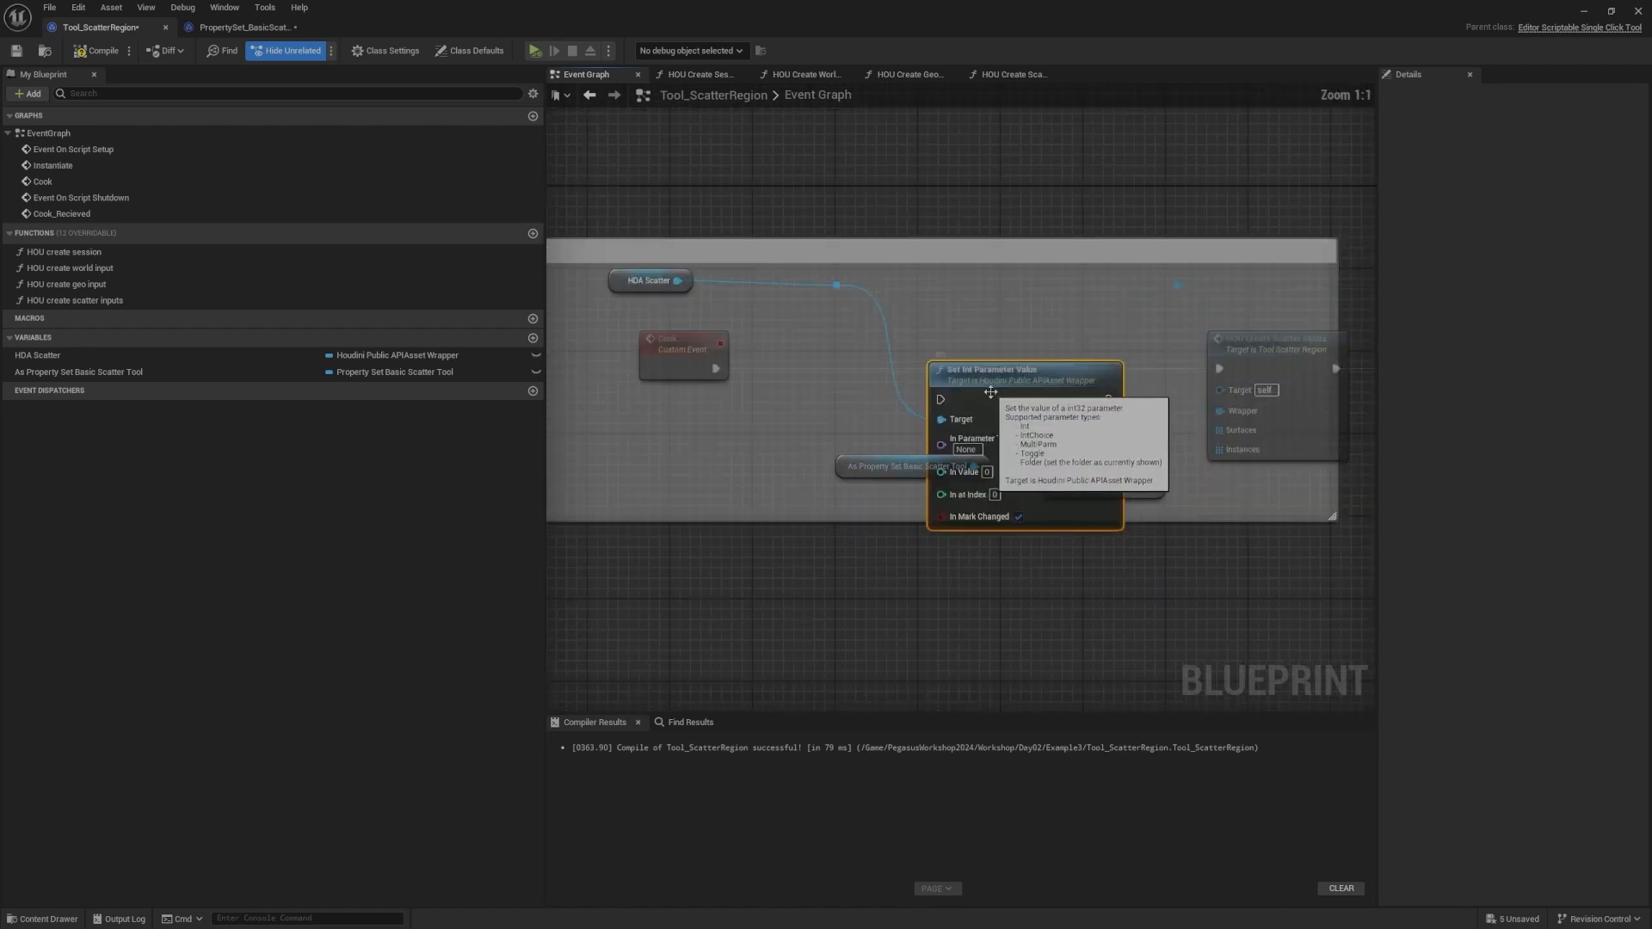
pyautogui.moveTo(982, 385); pyautogui.dragTo(1198, 330, button='right')
pyautogui.moveTo(900, 293); pyautogui.dragTo(672, 282)
pyautogui.moveTo(1067, 323); pyautogui.dragTo(1010, 362, button='right')
pyautogui.moveTo(1158, 357); pyautogui.dragTo(1094, 305)
pyautogui.moveTo(1058, 323); pyautogui.dragTo(907, 335, button='right')
pyautogui.moveTo(938, 331); pyautogui.dragTo(1009, 321)
# Step: Collapse the Set Int Parameter Value node into a function named HOU set parms
pyautogui.rightClick(1007, 326)
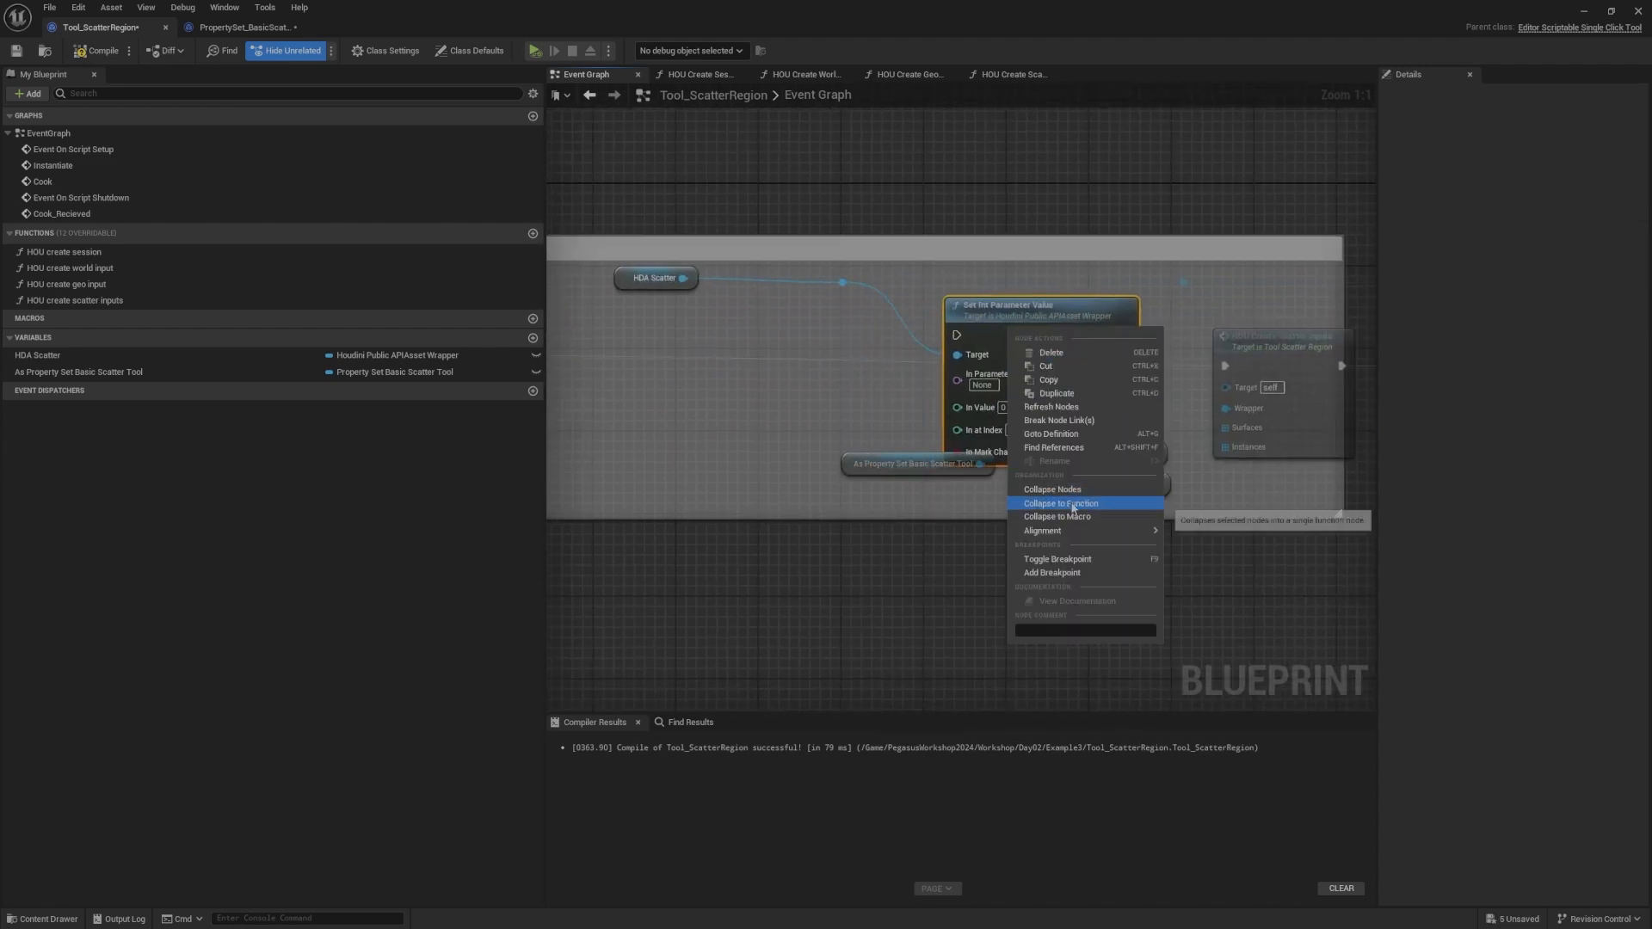
pyautogui.click(1061, 503)
pyautogui.write('Set')
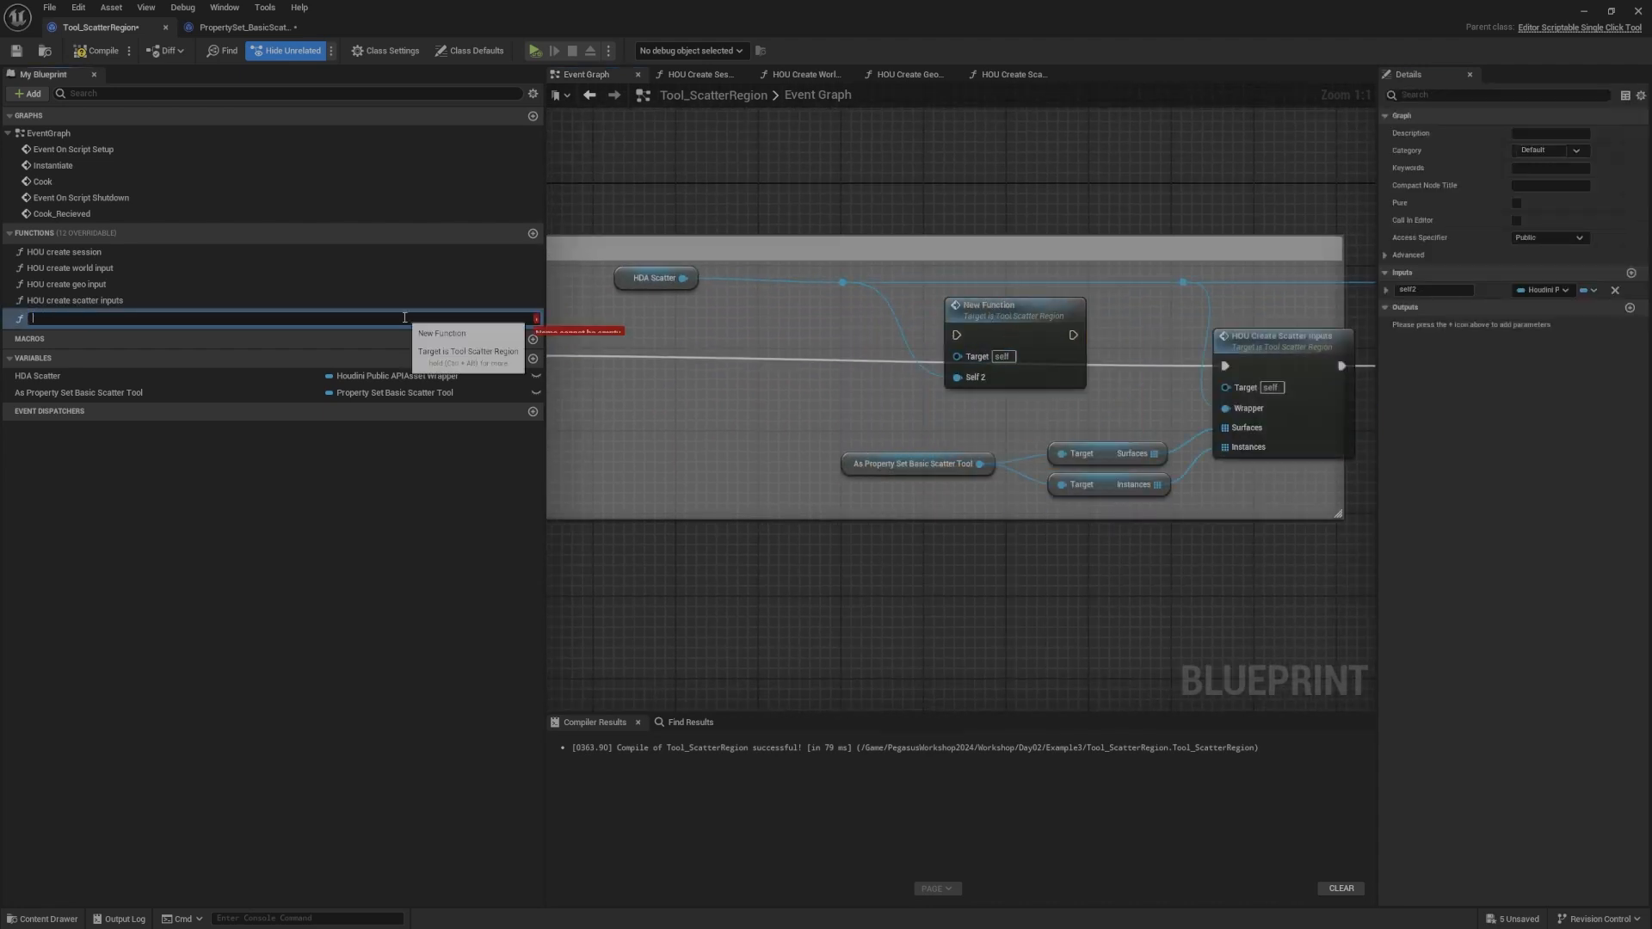
pyautogui.write('set parms')
pyautogui.press('Return')
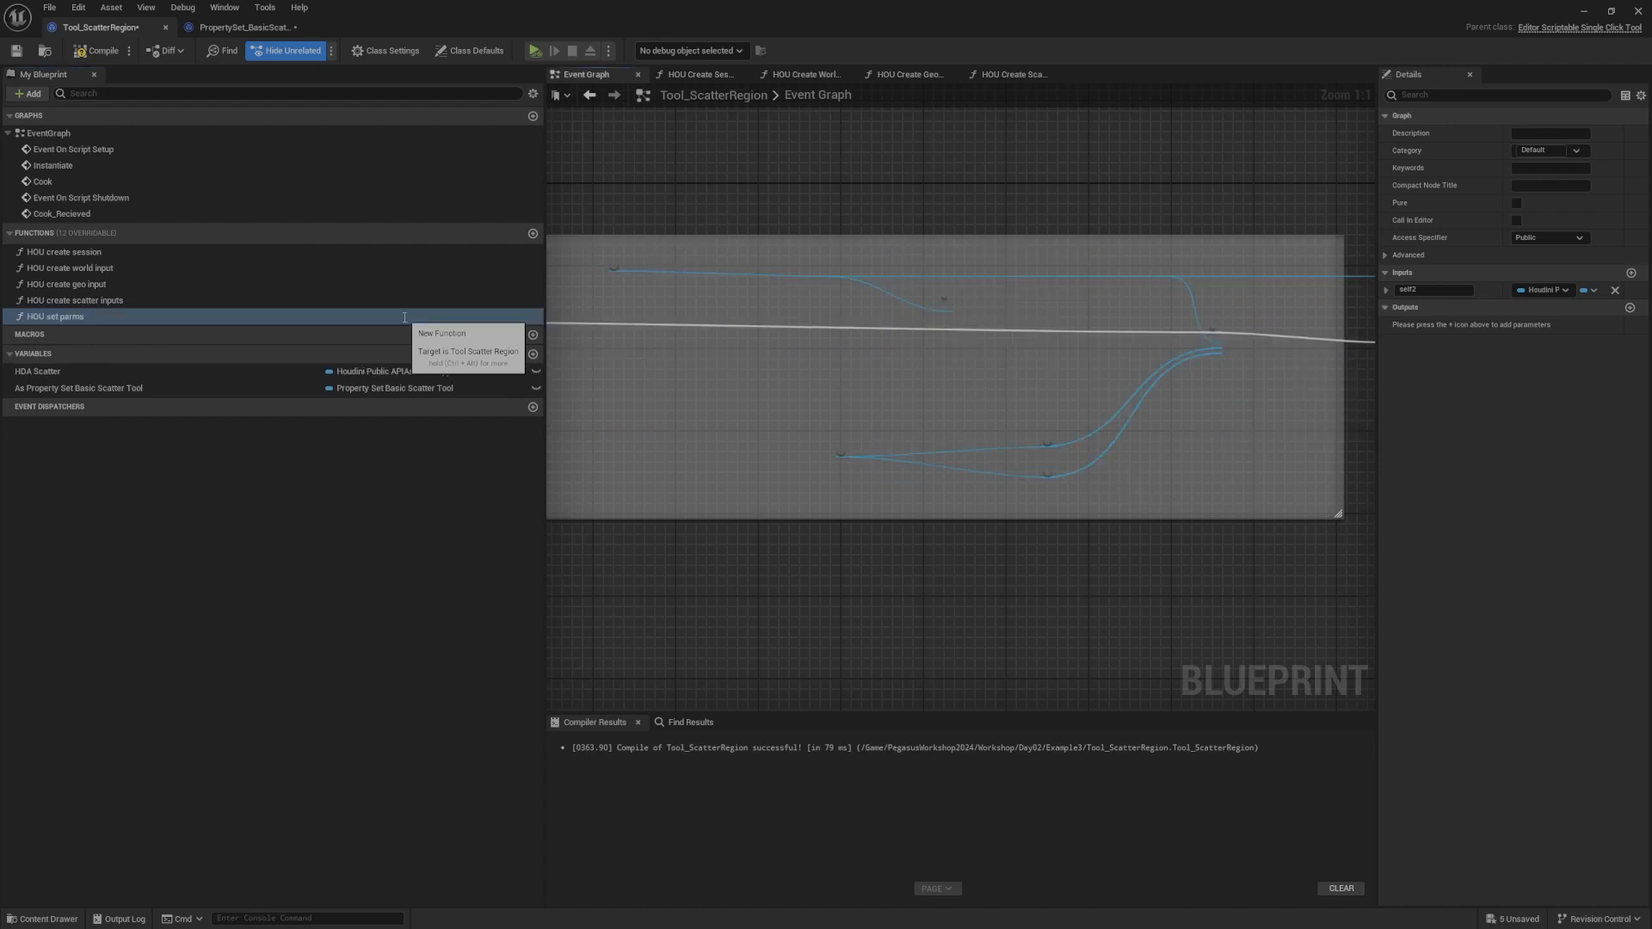
# Step: Wire HOU Set Parms between Cook and HOU Create Scatter Inputs and rename its input to wrapper
pyautogui.moveTo(1018, 333); pyautogui.dragTo(957, 357)
pyautogui.moveTo(1064, 356); pyautogui.dragTo(1234, 370)
pyautogui.moveTo(1107, 345); pyautogui.dragTo(1184, 362, button='right')
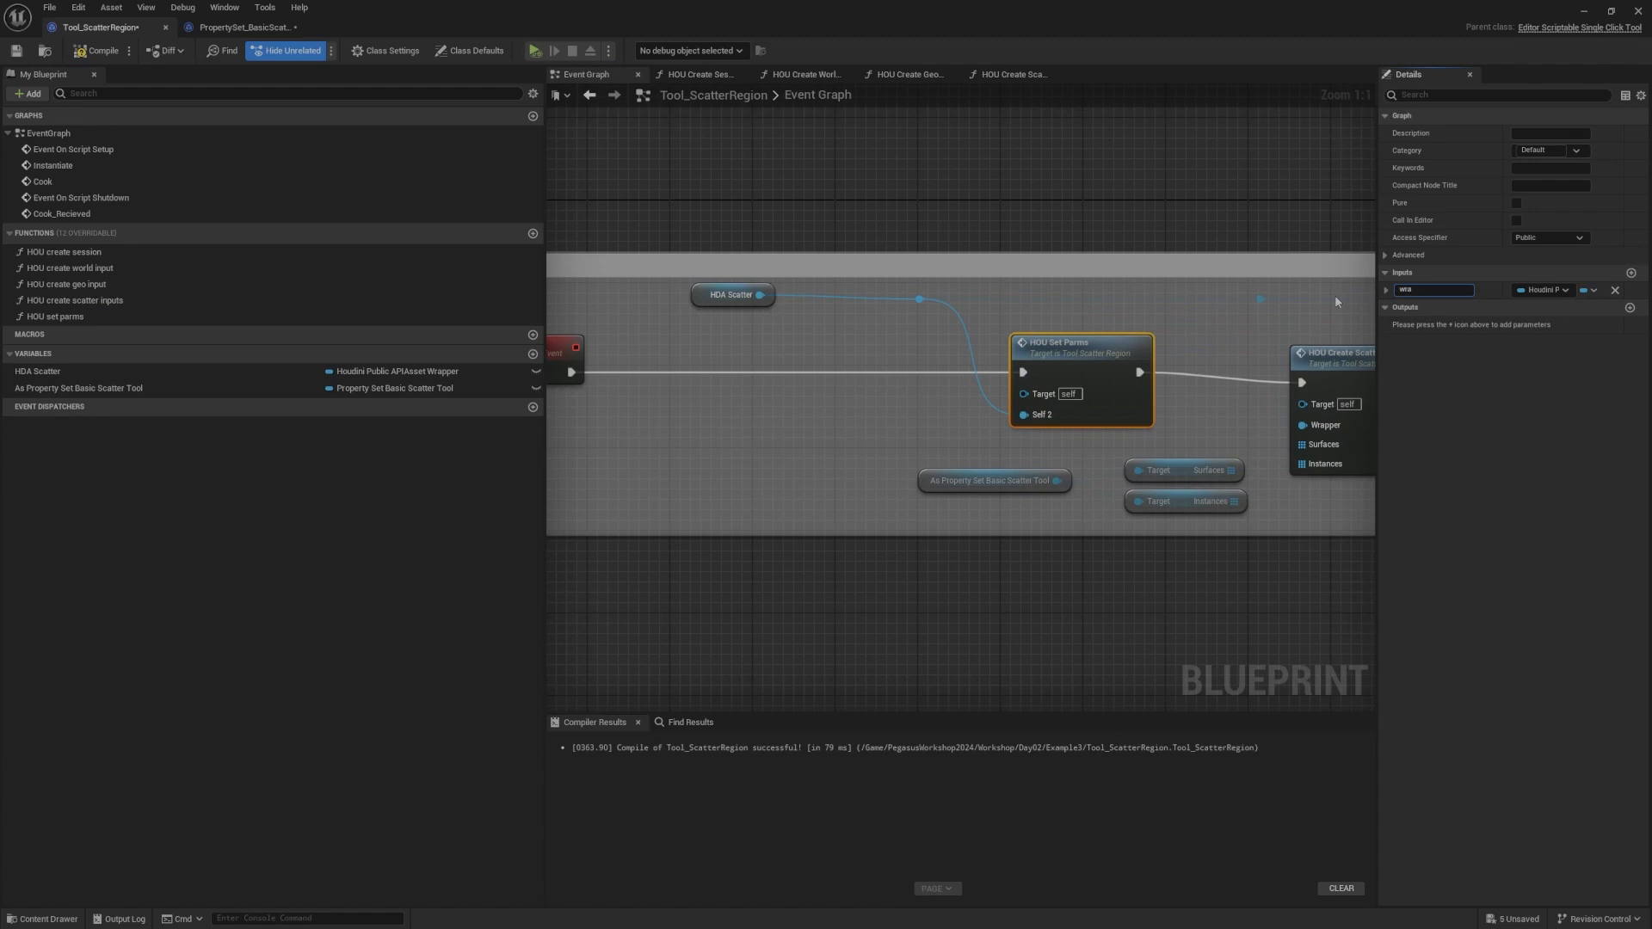
pyautogui.write('per')
pyautogui.press('Return')
pyautogui.click(1172, 317)
pyautogui.moveTo(1172, 316); pyautogui.dragTo(932, 308, button='right')
pyautogui.click(1177, 325)
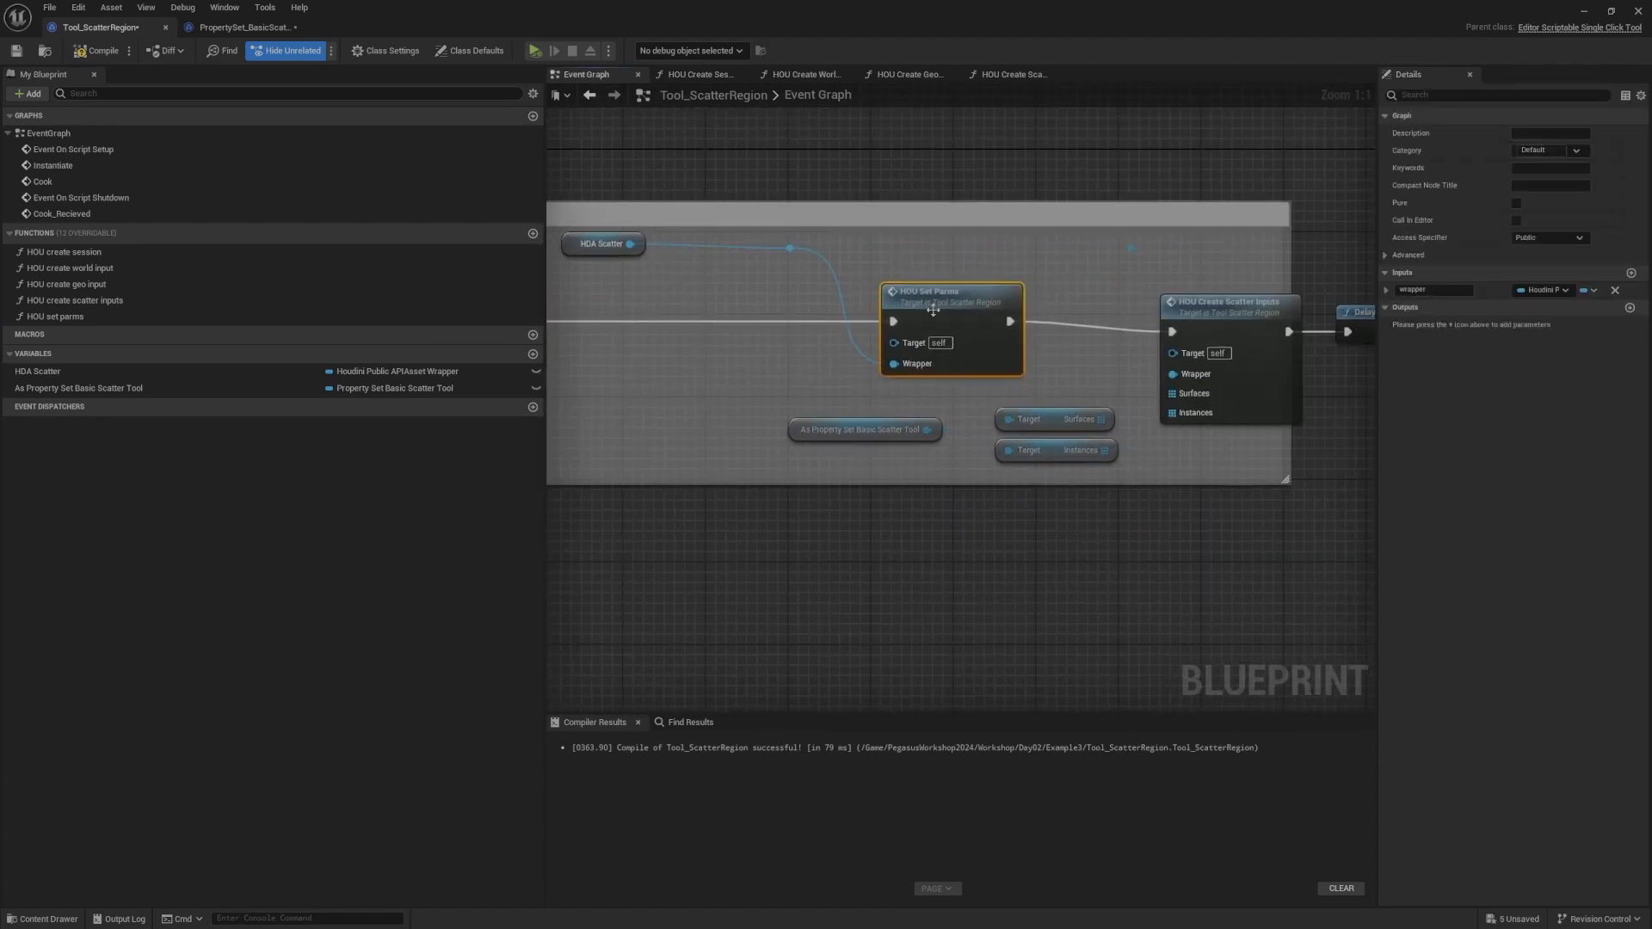
# Step: Open the HOU Set Parms function and arrange its entry node beside the Set Int Parameter Value node
pyautogui.doubleClick(932, 308)
pyautogui.scroll(-1, 1008, 351)
pyautogui.moveTo(1008, 351); pyautogui.dragTo(895, 293, button='right')
pyautogui.moveTo(856, 351); pyautogui.dragTo(819, 351)
pyautogui.scroll(1, 990, 370)
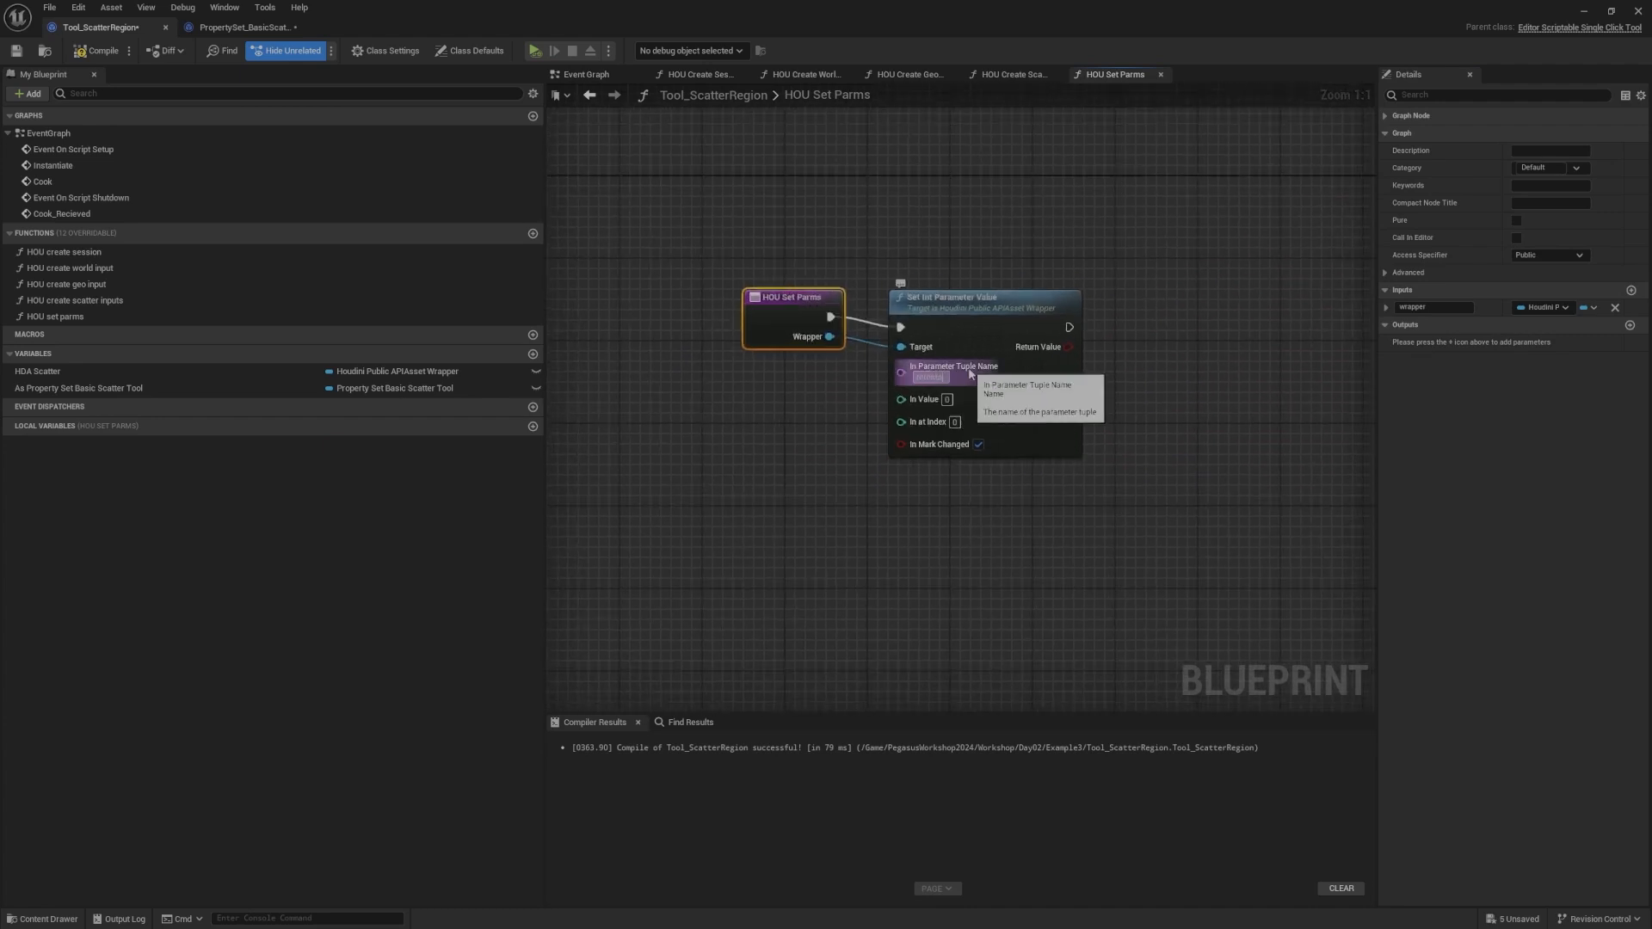
# Step: Set the Set Int Parameter Value node's tuple name to mInstanceMode and In Value to 1, straightening its connections to the entry node
pyautogui.click(1097, 333)
pyautogui.moveTo(1012, 446)
pyautogui.mouseDown(button='right')
pyautogui.moveTo(1054, 380)
pyautogui.moveTo(1018, 458)
pyautogui.mouseUp(button='right')
pyautogui.moveTo(1041, 350); pyautogui.dragTo(996, 407, button='right')
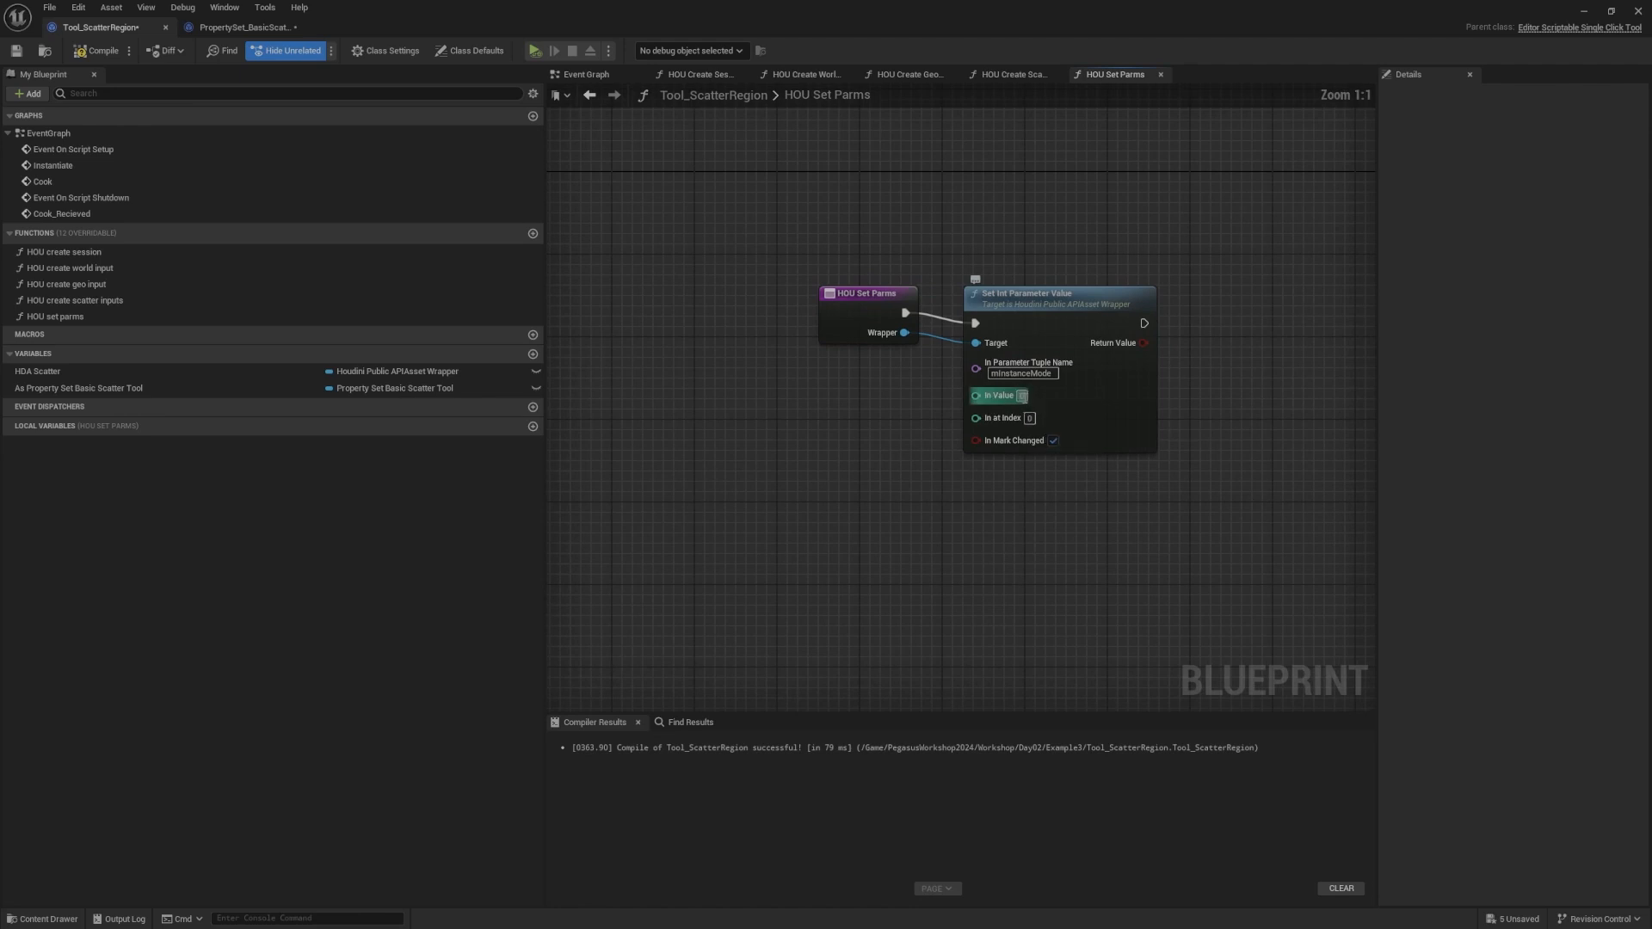
pyautogui.moveTo(1058, 327); pyautogui.dragTo(929, 332, button='right')
pyautogui.moveTo(929, 332); pyautogui.dragTo(945, 334)
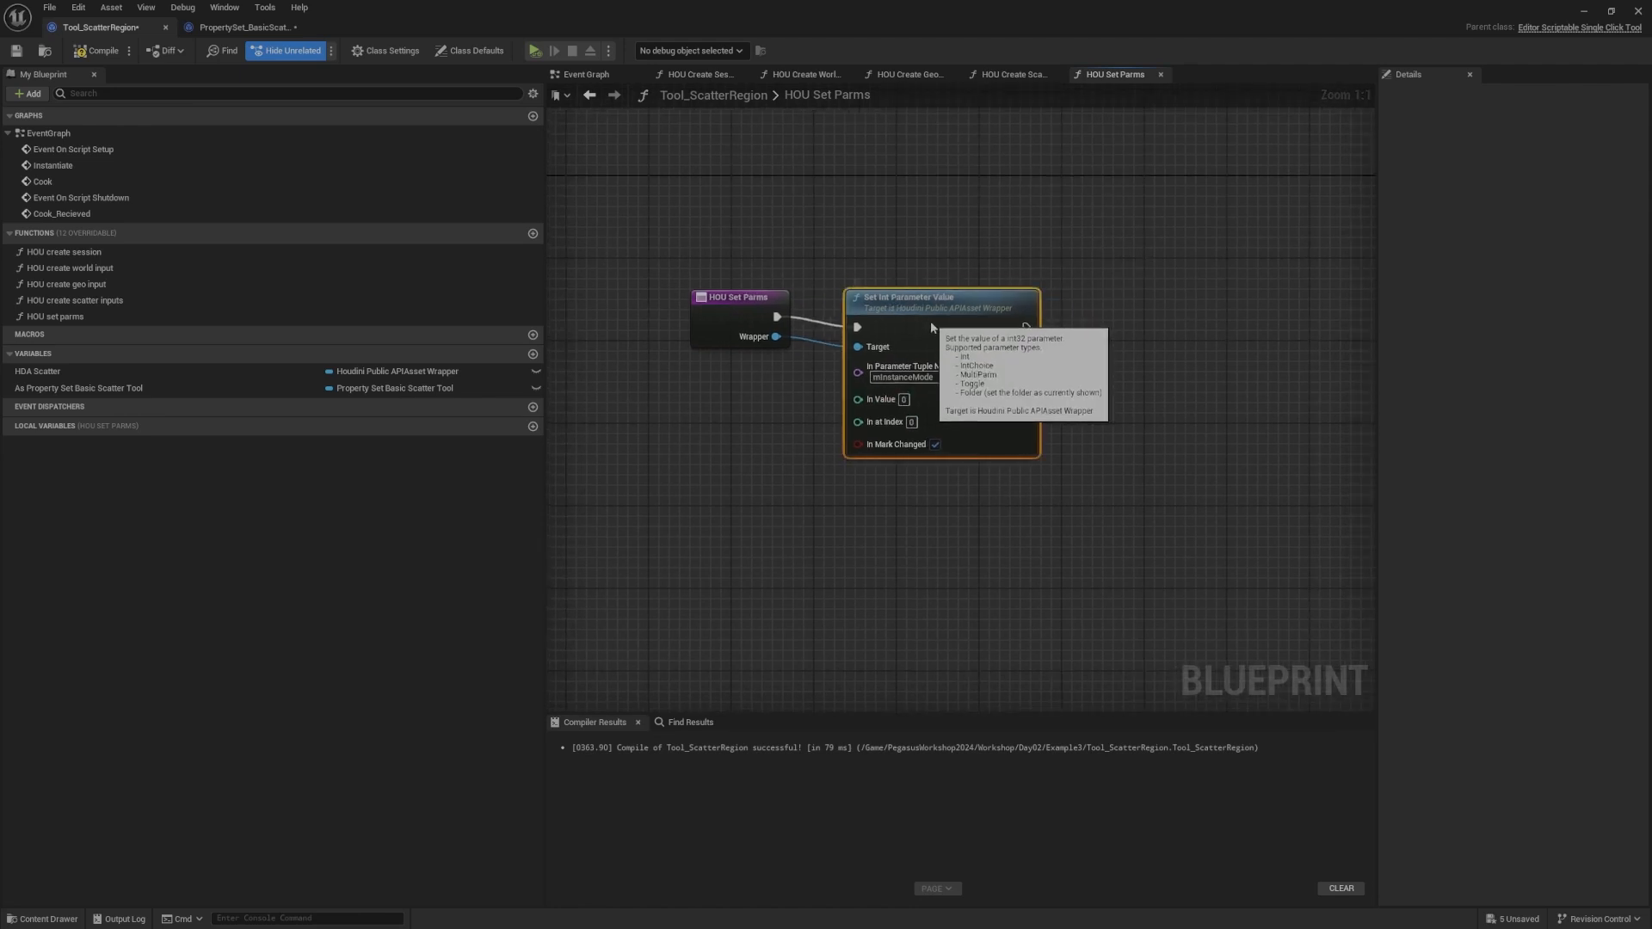
pyautogui.press('q')
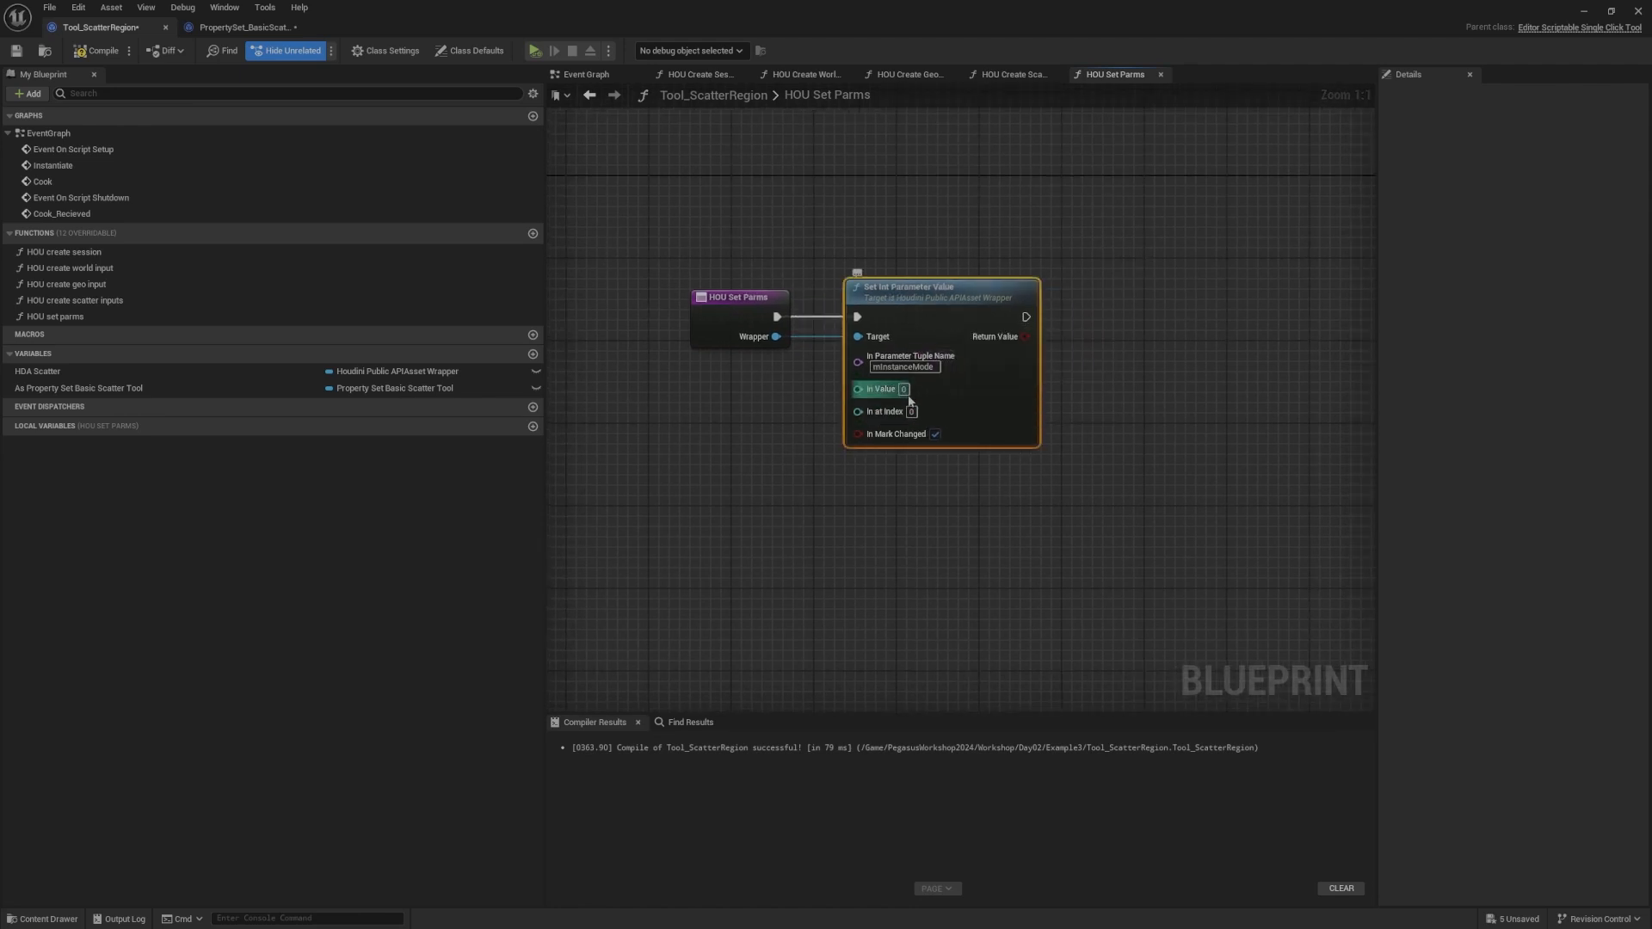
pyautogui.click(1101, 401)
pyautogui.moveTo(1100, 400); pyautogui.dragTo(1133, 408, button='right')
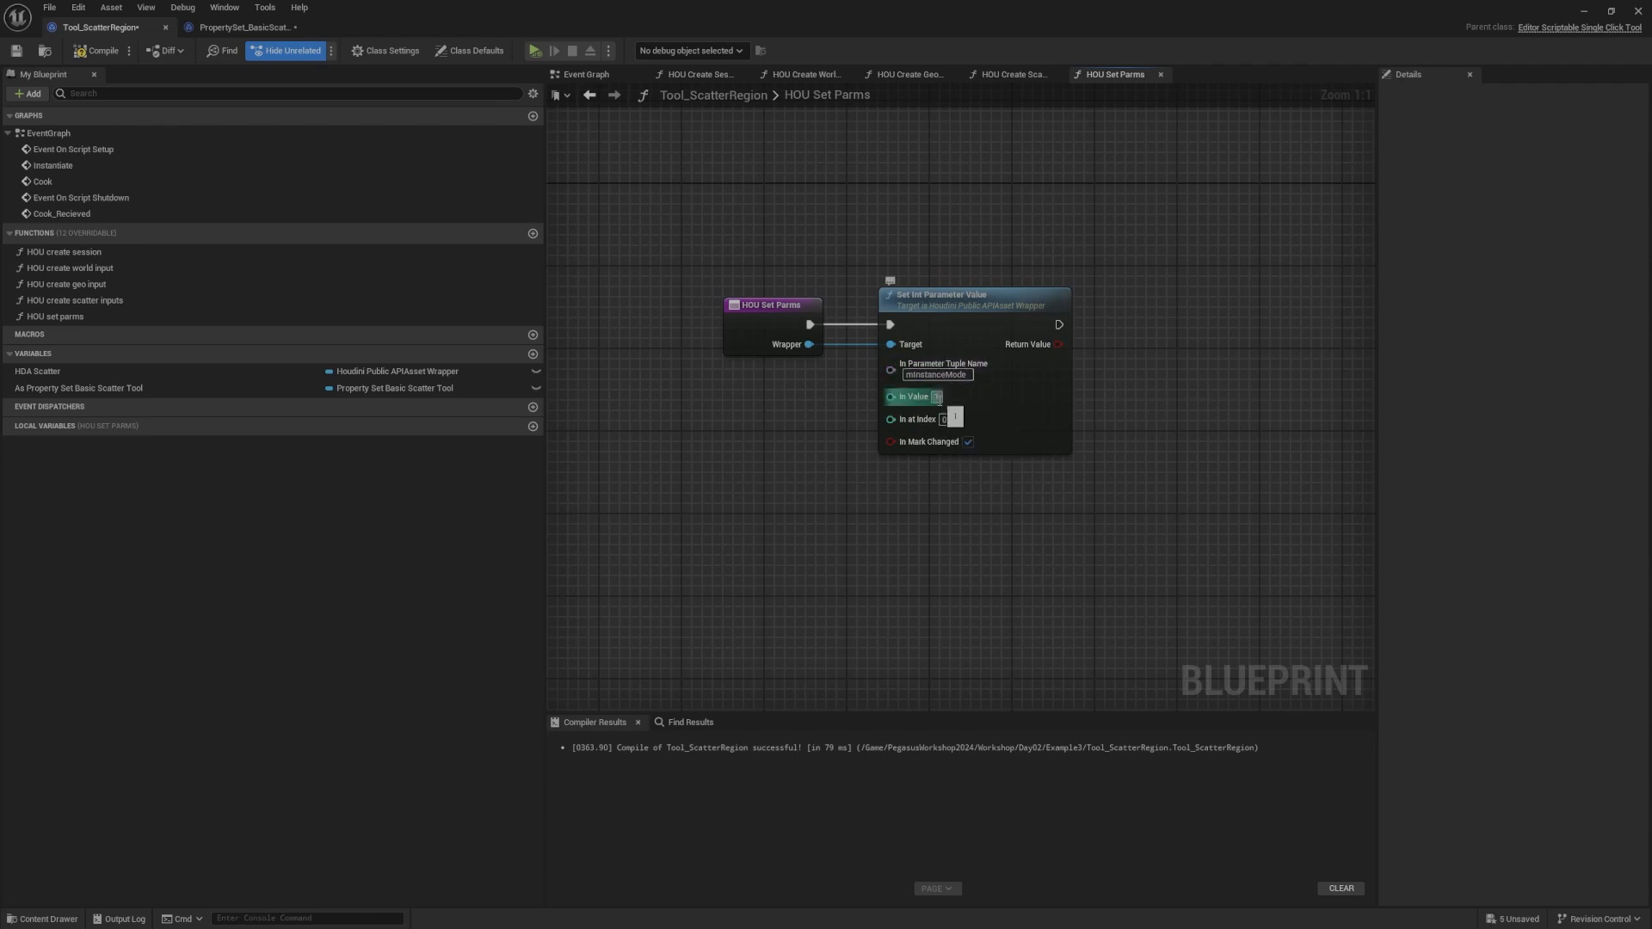
pyautogui.moveTo(1117, 395); pyautogui.dragTo(1026, 410, button='right')
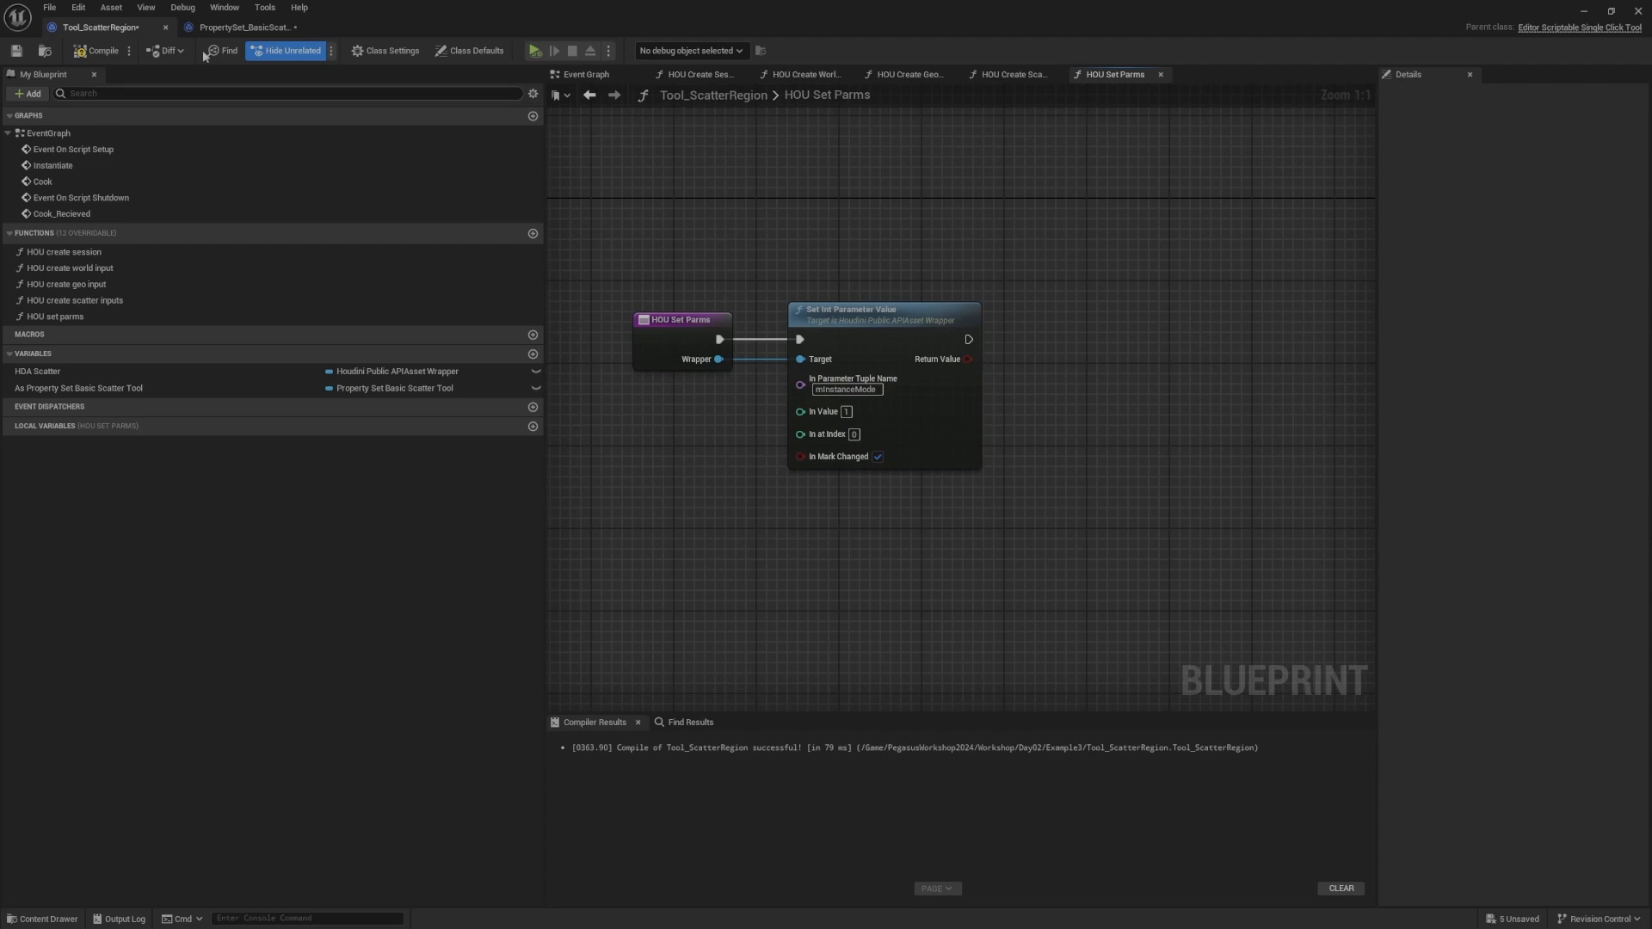
# Step: Add a Return Node to HOU Set Parms, wired from the Set Int Parameter Value node's execution output
pyautogui.moveTo(976, 339); pyautogui.dragTo(1067, 344)
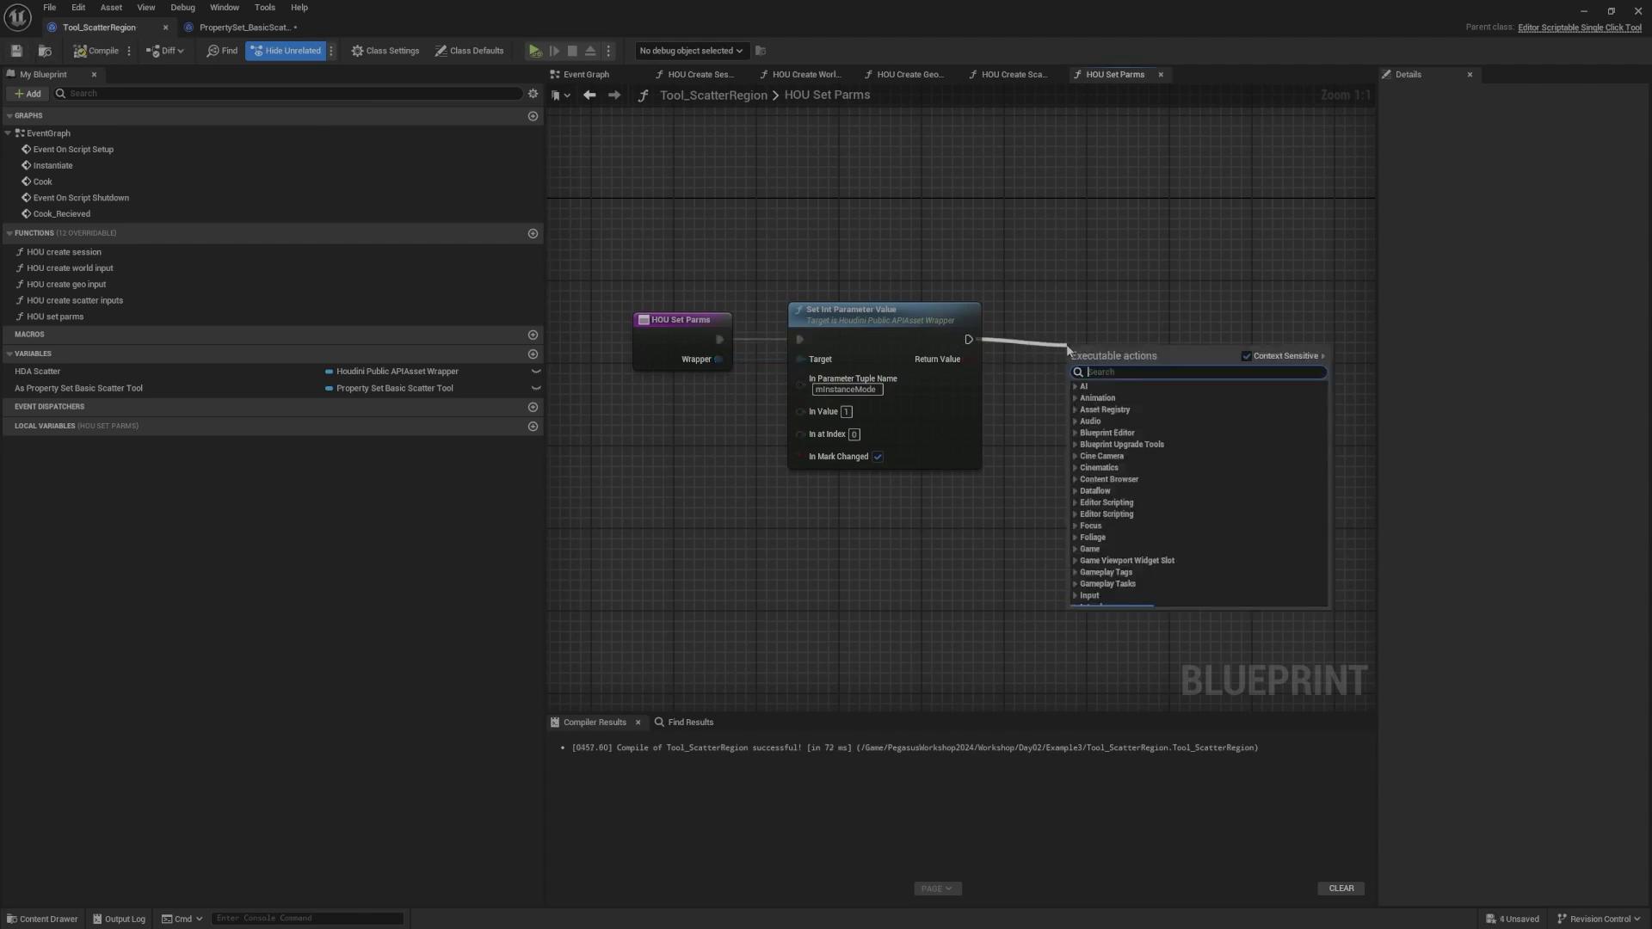
pyautogui.write('return')
pyautogui.scroll(-2, 1207, 522)
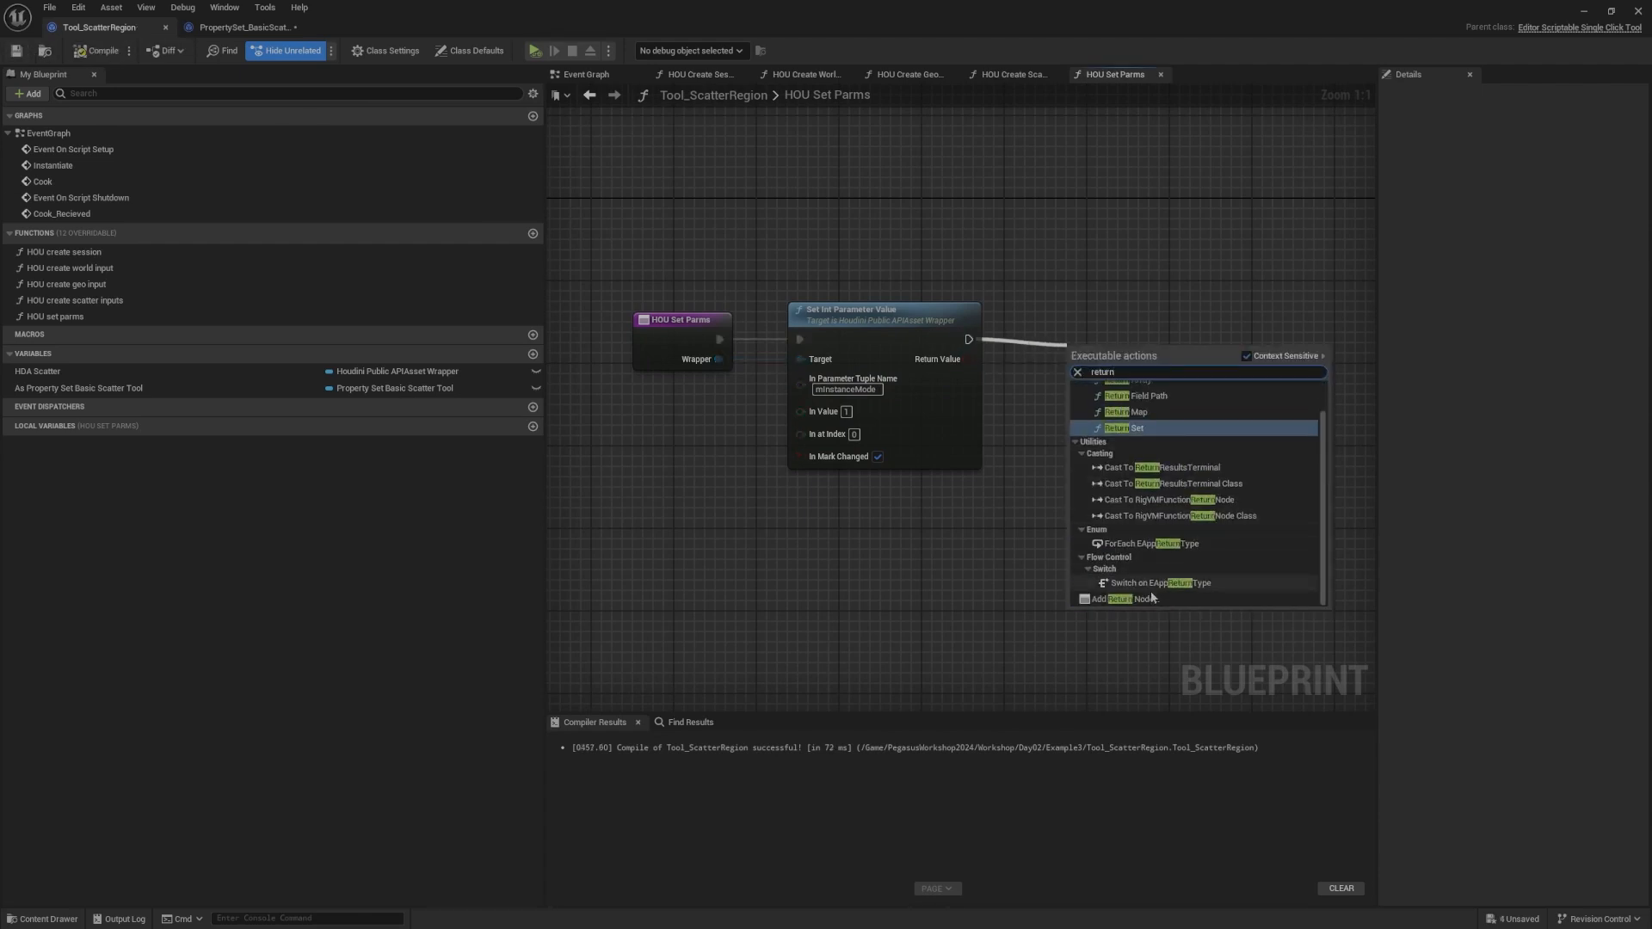
pyautogui.click(1205, 599)
pyautogui.click(852, 288)
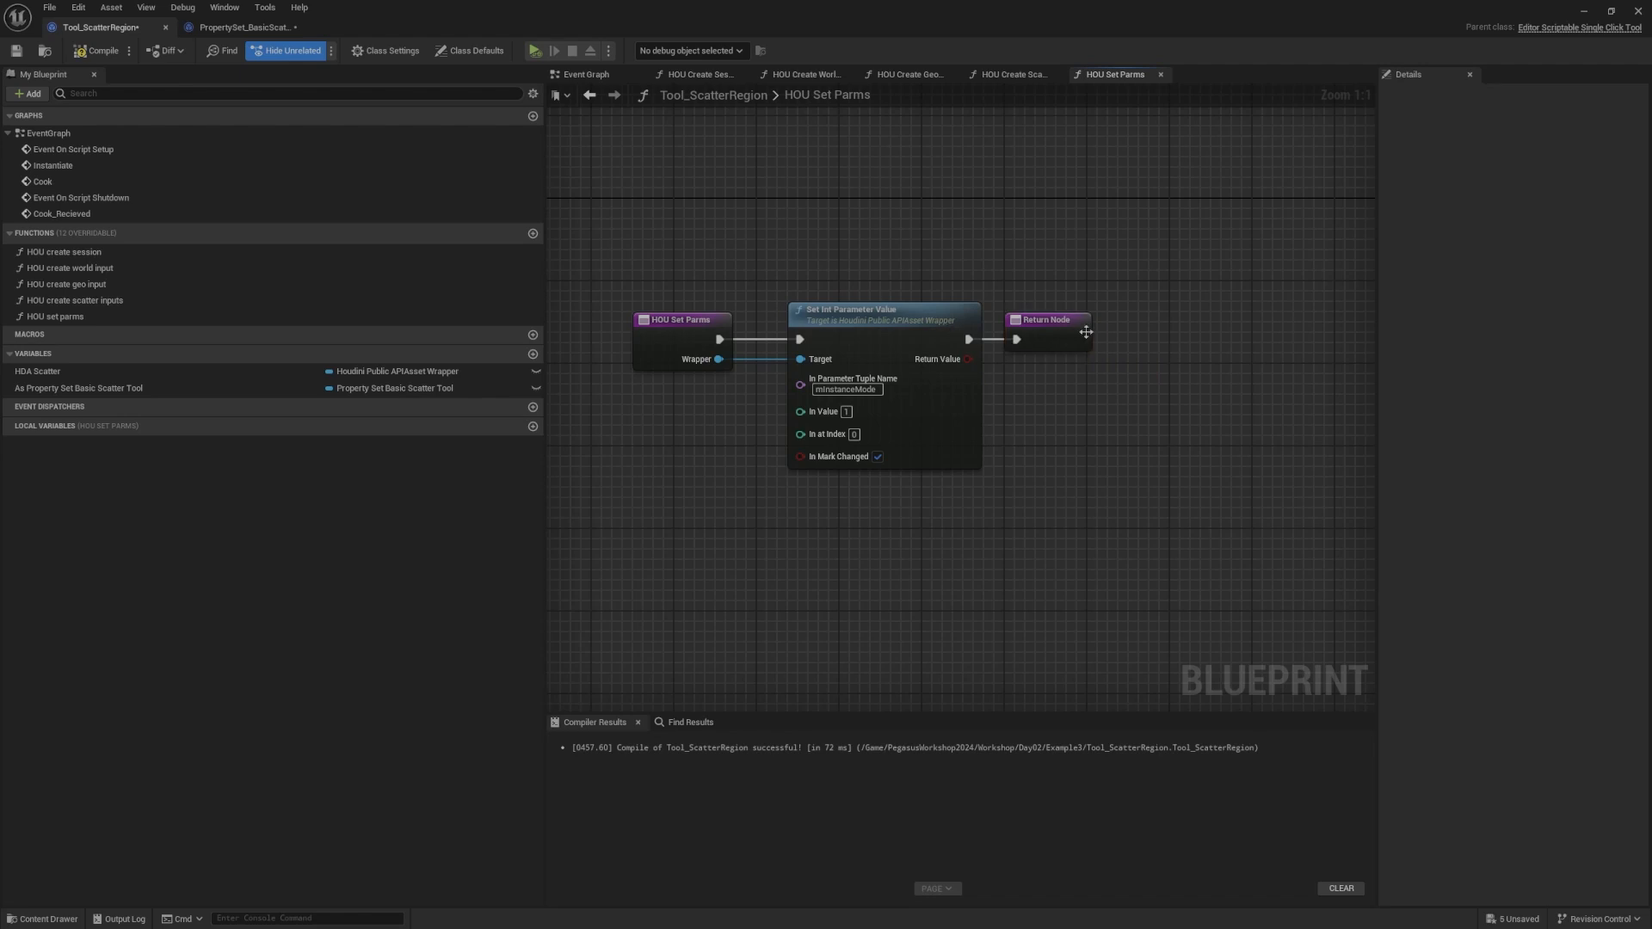
pyautogui.moveTo(1086, 332); pyautogui.dragTo(1173, 371, button='right')
pyautogui.moveTo(662, 335); pyautogui.dragTo(1129, 452)
pyautogui.click(1145, 465)
pyautogui.moveTo(1146, 466)
pyautogui.mouseDown(button='right')
pyautogui.moveTo(1167, 486)
pyautogui.moveTo(1118, 481)
pyautogui.mouseUp(button='right')
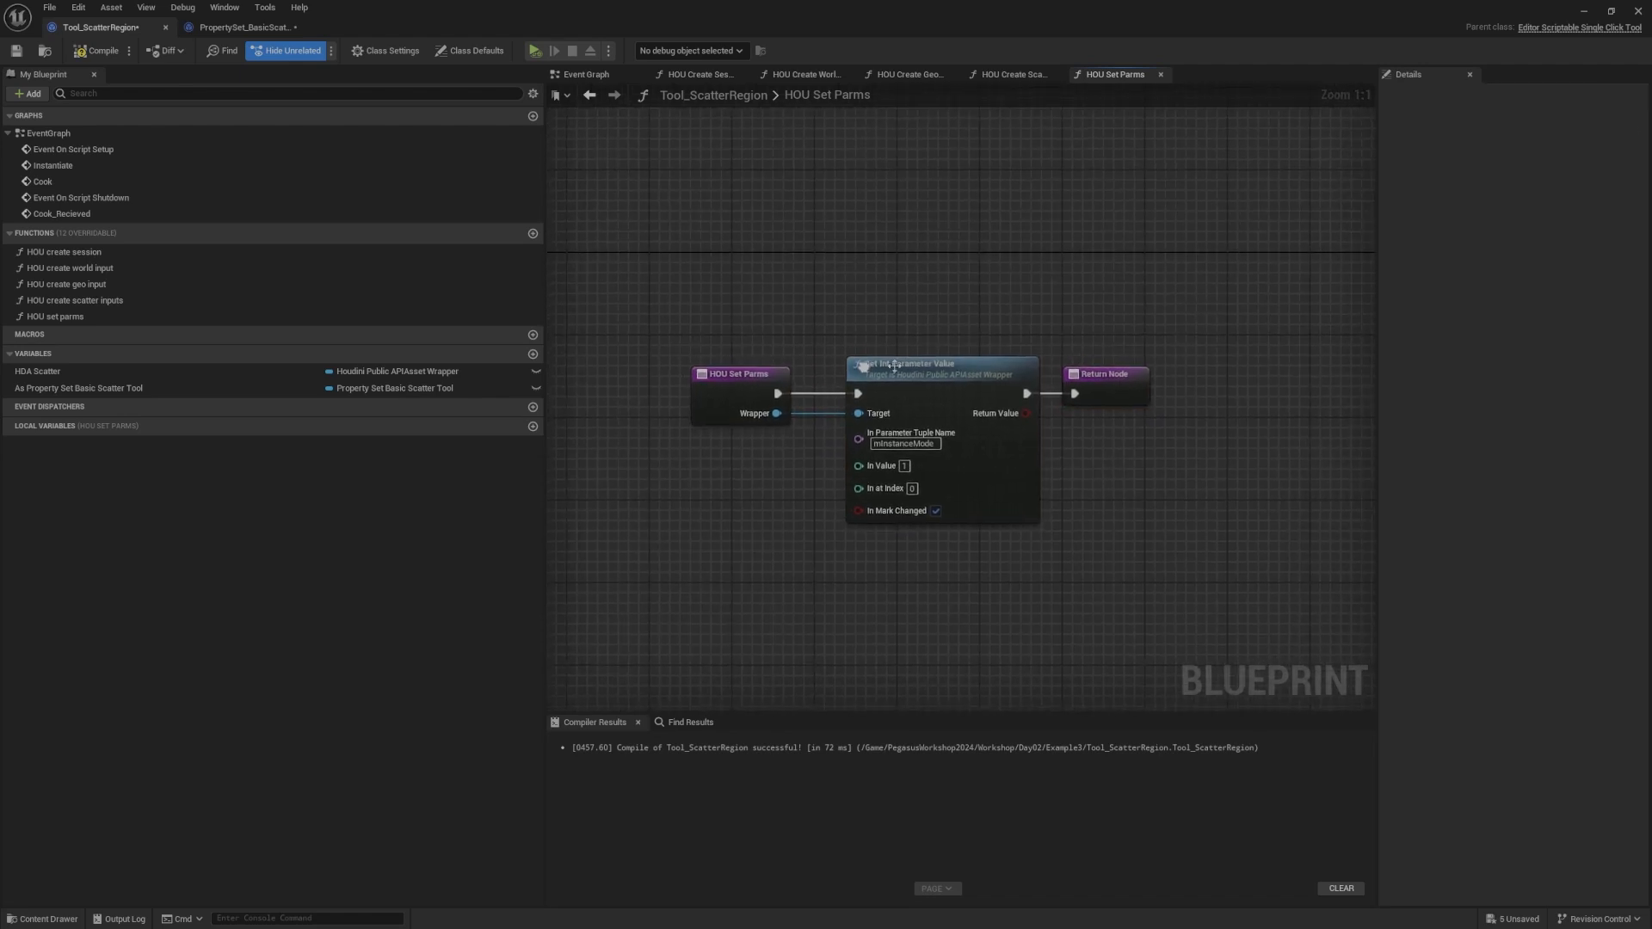
# Step: Review the finished function graph and how HOU Set Parms connects to HOU Create Scatter Inputs in the Event Graph
pyautogui.moveTo(887, 343); pyautogui.dragTo(861, 377, button='right')
pyautogui.moveTo(706, 327); pyautogui.dragTo(996, 447)
pyautogui.moveTo(1118, 354); pyautogui.dragTo(1066, 277, button='right')
pyautogui.moveTo(979, 304); pyautogui.dragTo(1163, 316, button='right')
pyautogui.click(962, 265)
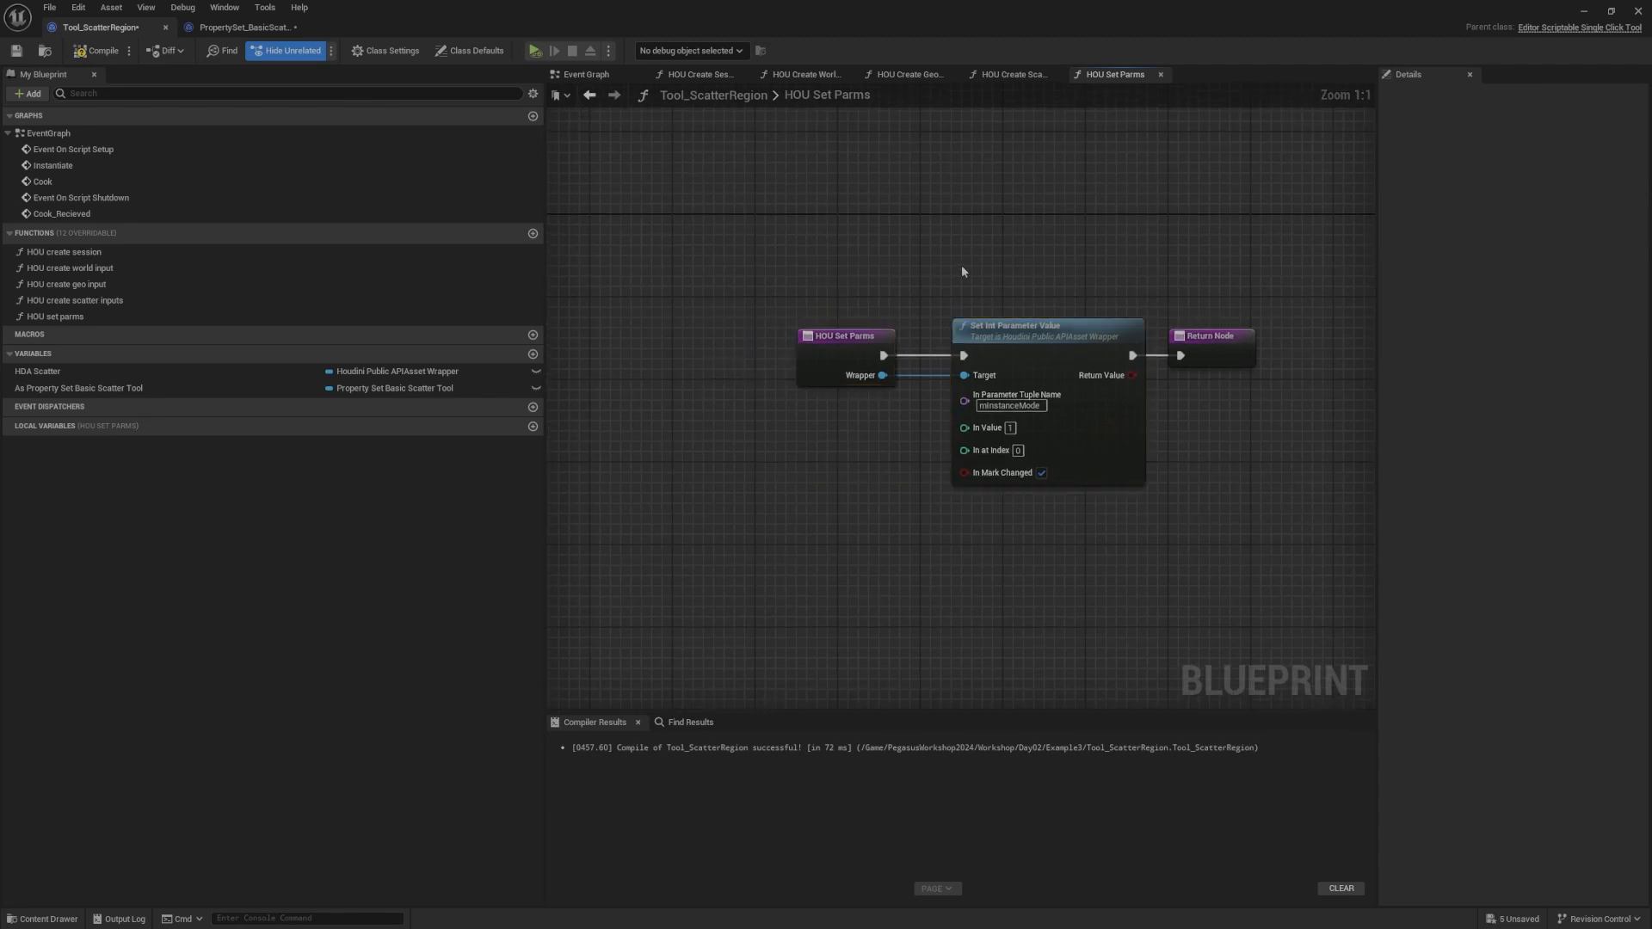
pyautogui.moveTo(962, 265); pyautogui.dragTo(858, 278, button='right')
pyautogui.click(589, 97)
pyautogui.moveTo(1025, 307)
pyautogui.mouseDown(button='right')
pyautogui.moveTo(849, 281)
pyautogui.moveTo(1020, 308)
pyautogui.mouseUp(button='right')
pyautogui.moveTo(1282, 326); pyautogui.dragTo(1140, 365, button='right')
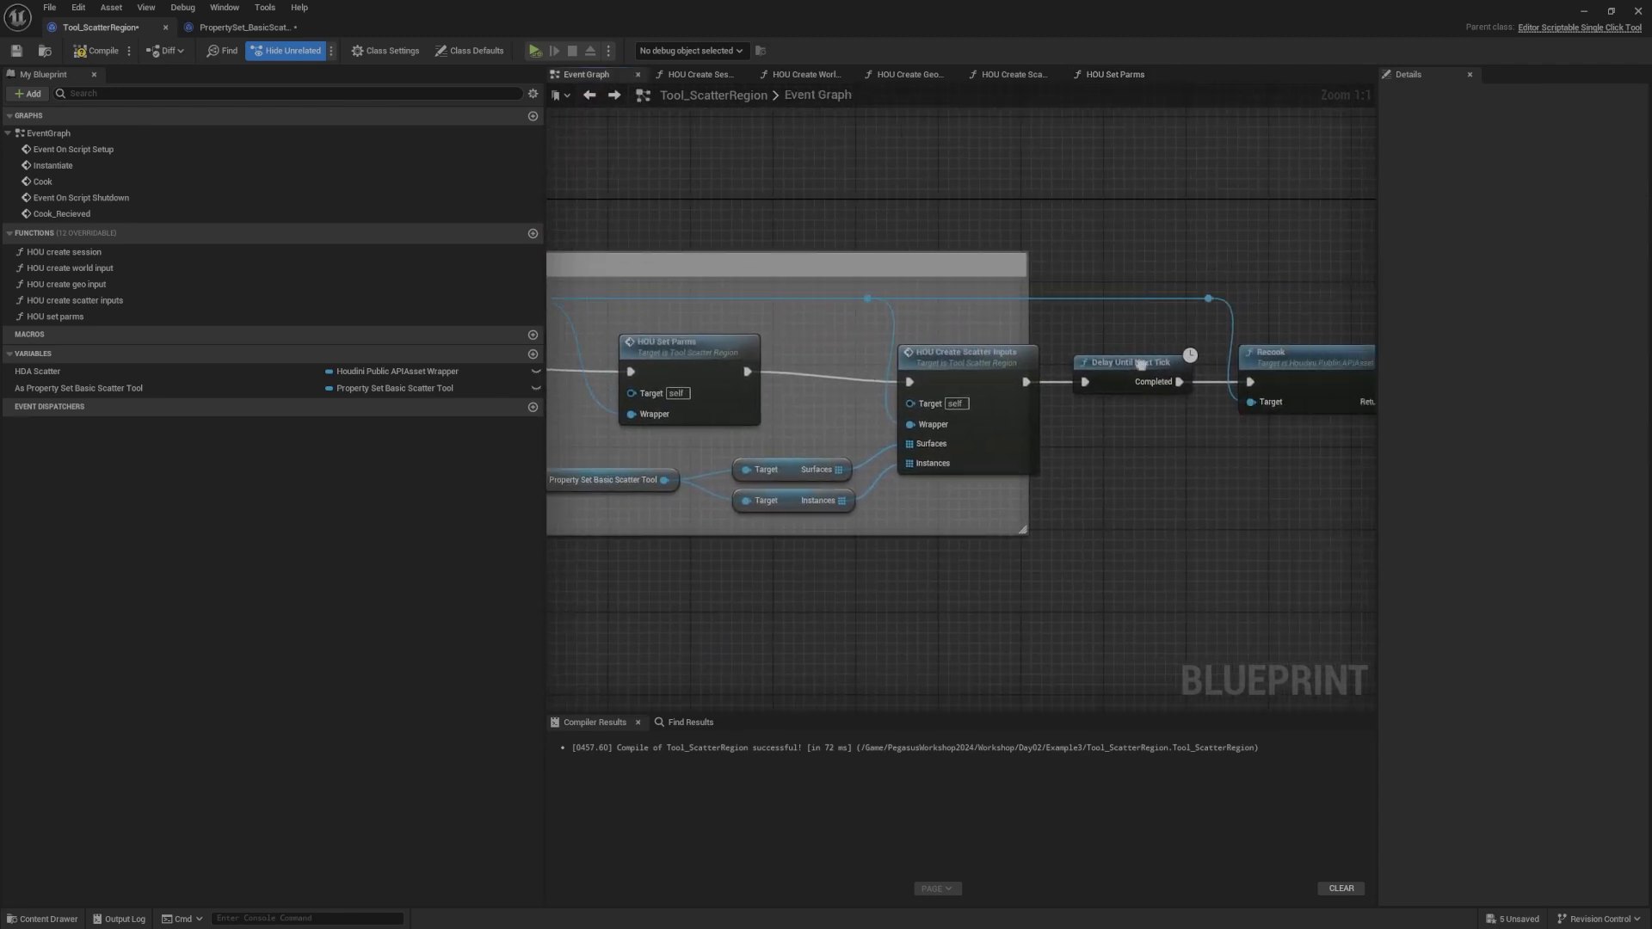
pyautogui.moveTo(767, 387); pyautogui.dragTo(1006, 338, button='right')
# Step: Reopen HOU Set Parms, space the Return Node farther from Set Int Parameter Value, and straighten the connections
pyautogui.doubleClick(890, 337)
pyautogui.moveTo(891, 336)
pyautogui.mouseDown(button='right')
pyautogui.moveTo(867, 295)
pyautogui.moveTo(882, 343)
pyautogui.mouseUp(button='right')
pyautogui.moveTo(1104, 365); pyautogui.dragTo(1125, 364)
pyautogui.moveTo(1104, 360); pyautogui.dragTo(1017, 298, button='right')
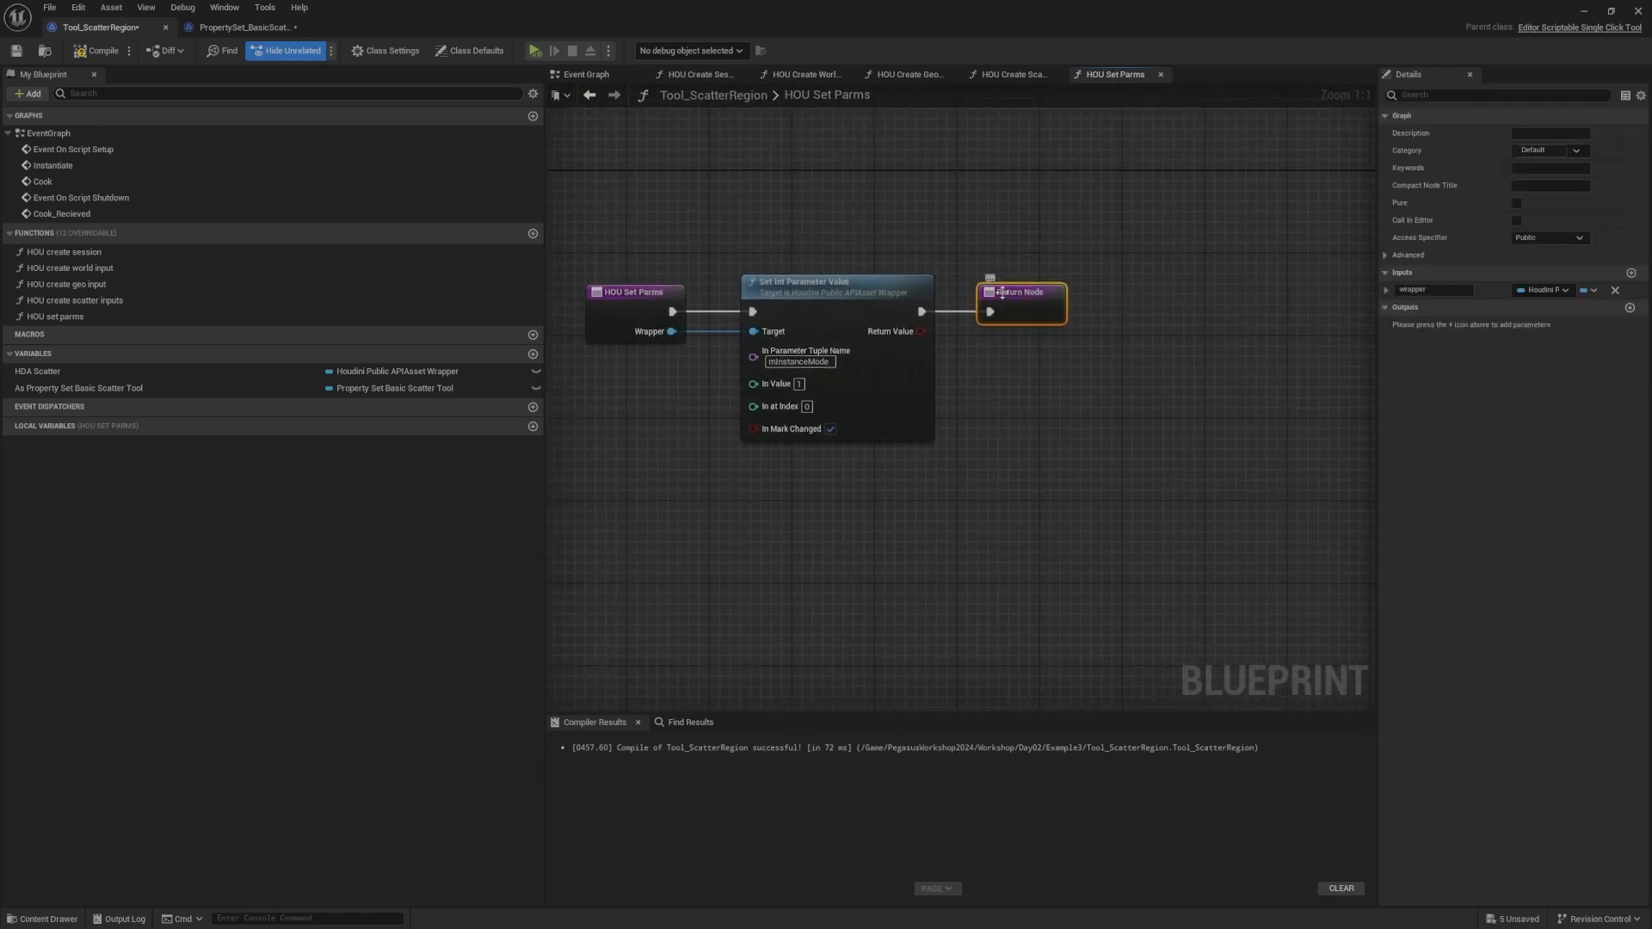
pyautogui.moveTo(895, 267); pyautogui.dragTo(885, 339, button='right')
pyautogui.moveTo(957, 304); pyautogui.dragTo(826, 374)
pyautogui.moveTo(924, 355); pyautogui.dragTo(925, 340, button='right')
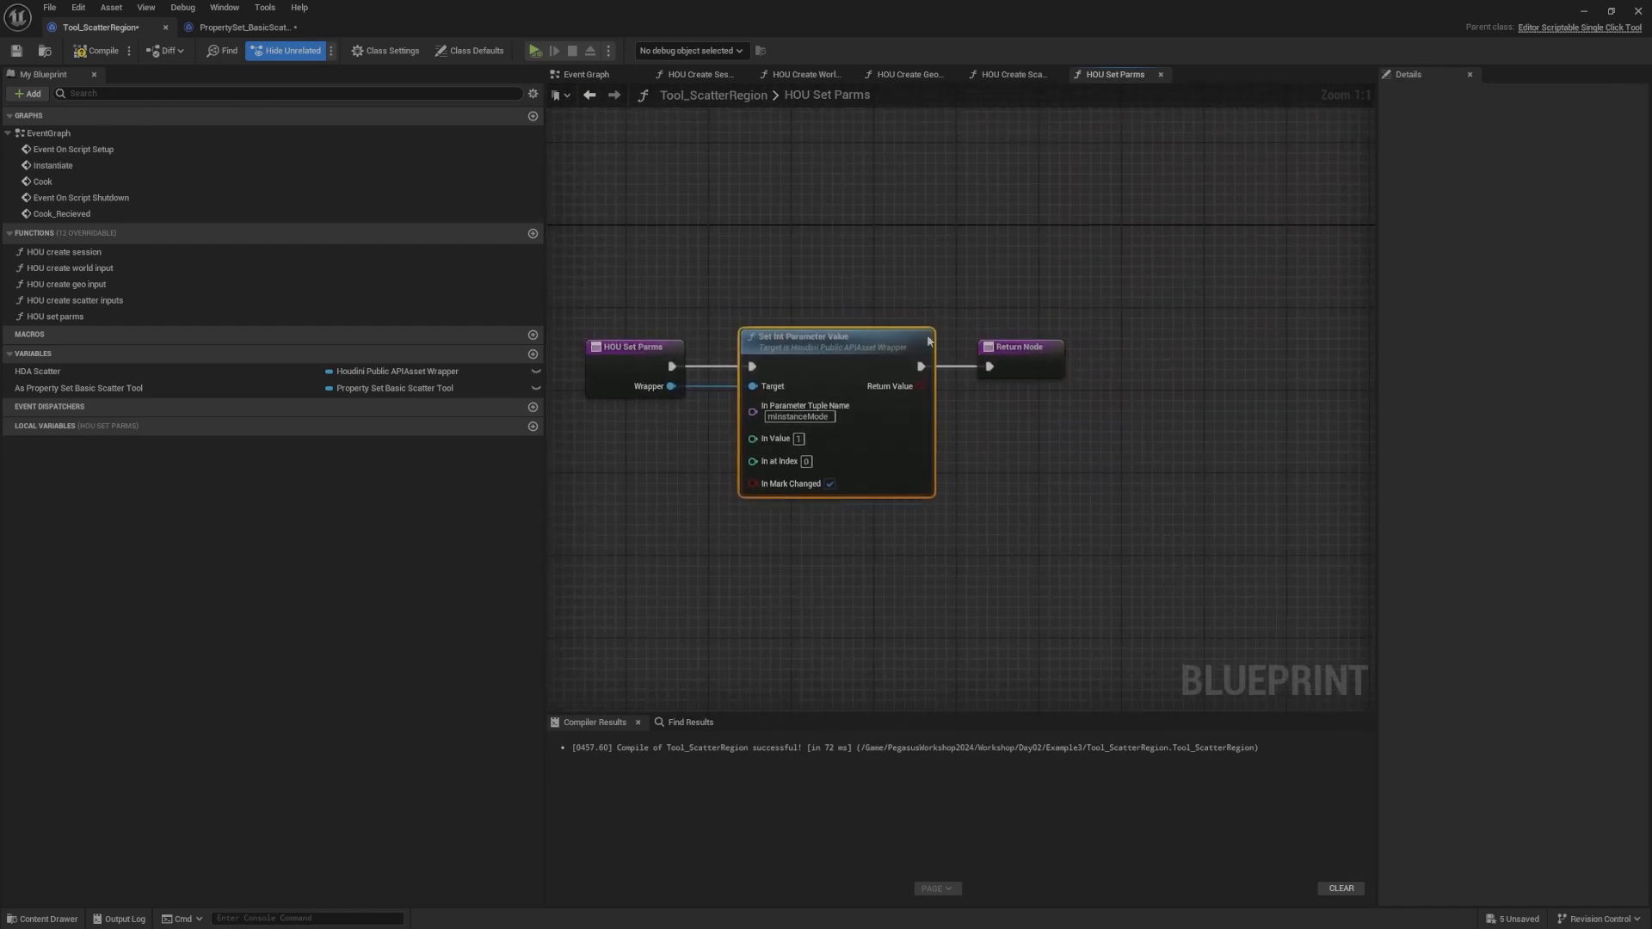
pyautogui.moveTo(921, 339); pyautogui.dragTo(891, 346)
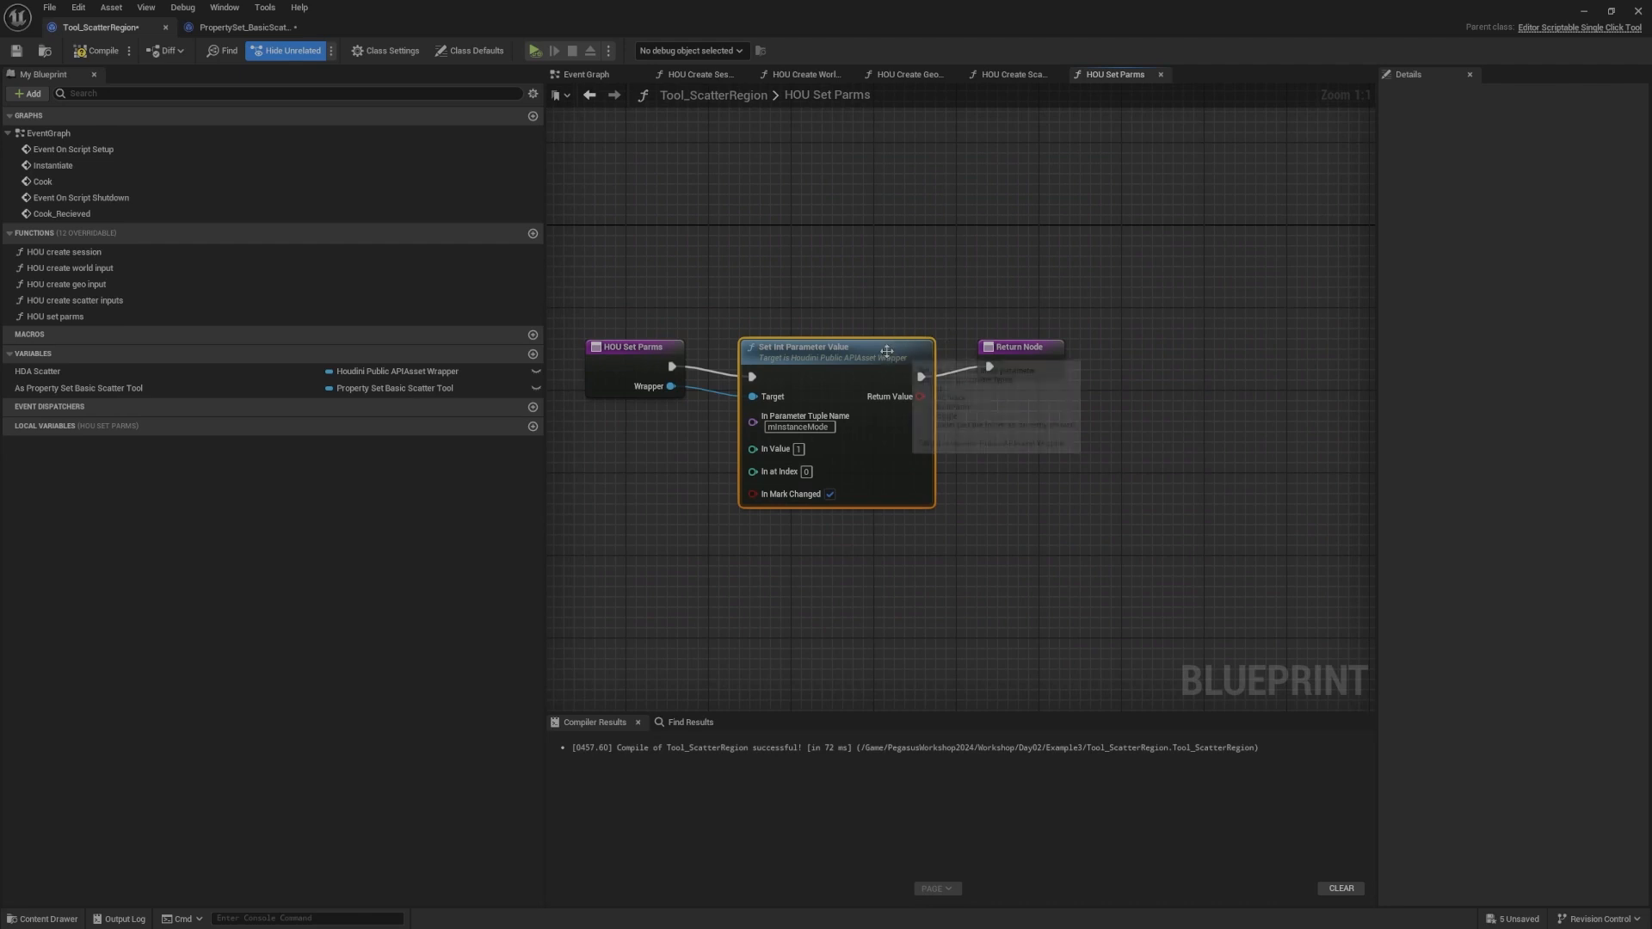
pyautogui.press('q')
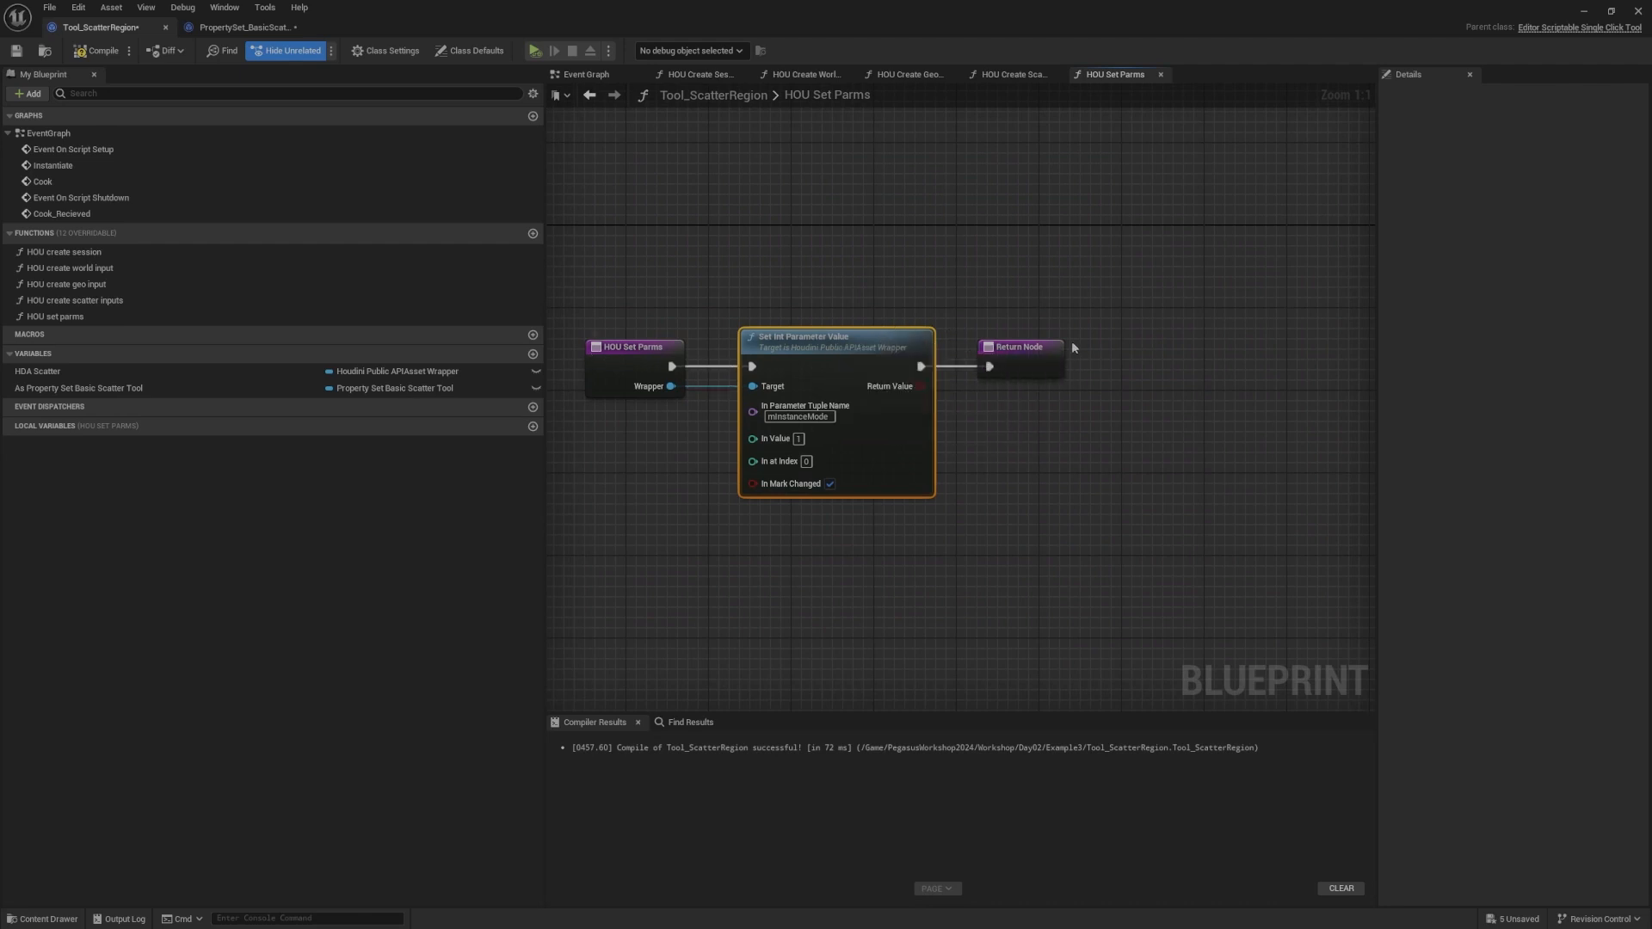
pyautogui.moveTo(932, 315); pyautogui.dragTo(1002, 335, button='right')
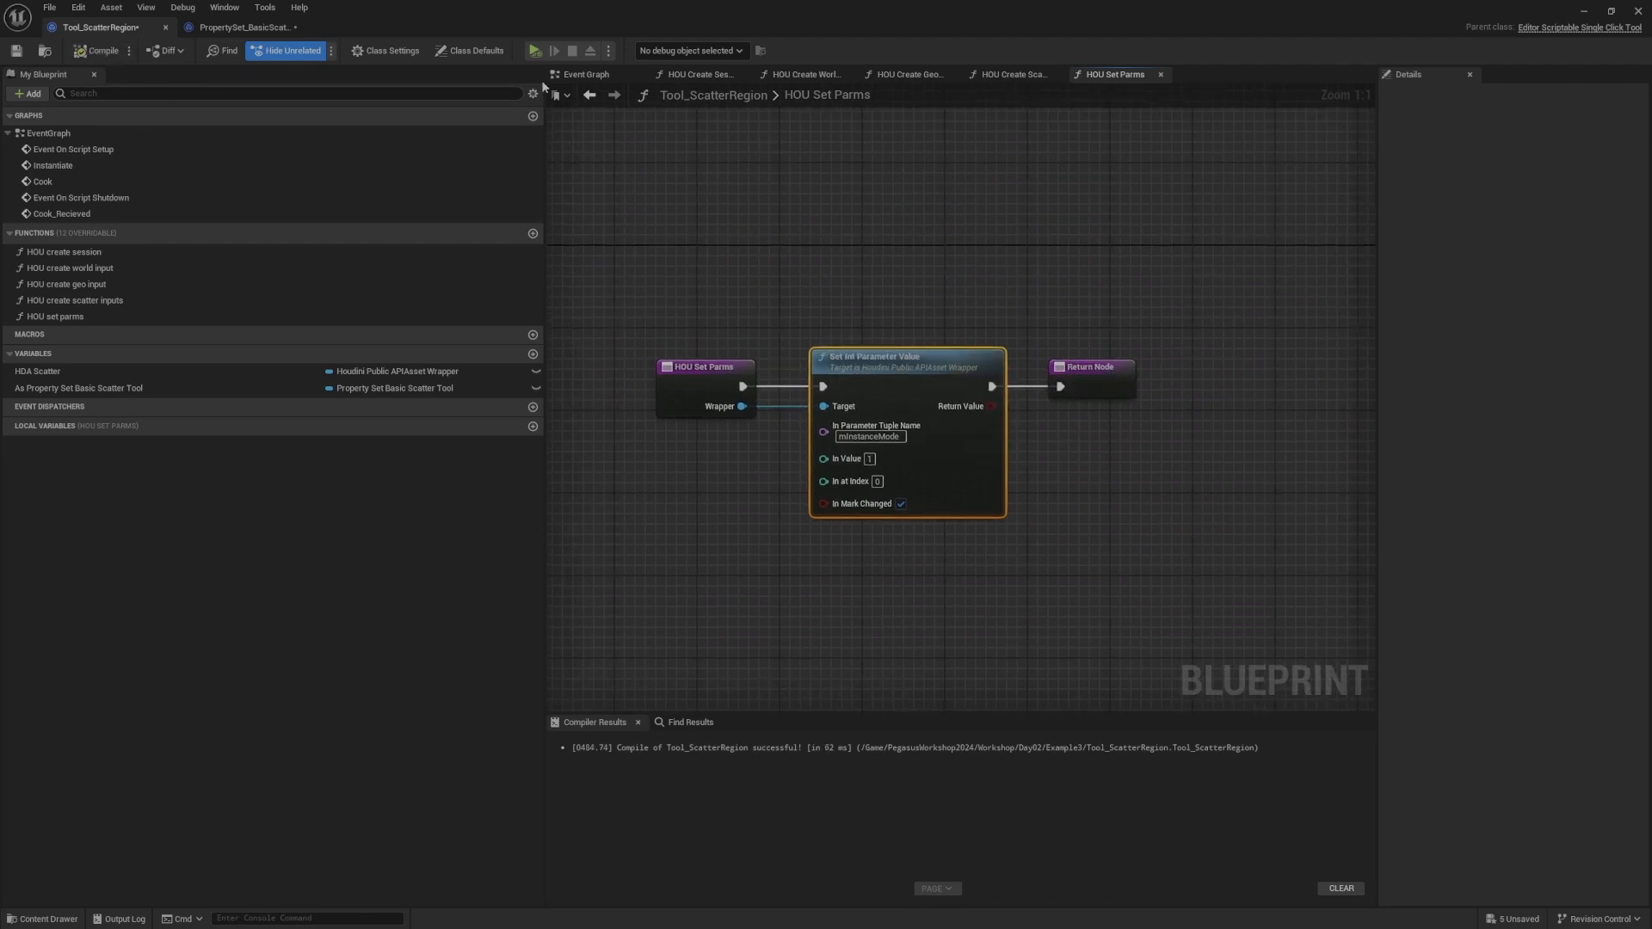
# Step: Return to the Event Graph and widen the comment box to enclose the Delay Until Next Tick and Recook nodes
pyautogui.click(589, 94)
pyautogui.moveTo(719, 378); pyautogui.dragTo(786, 286, button='right')
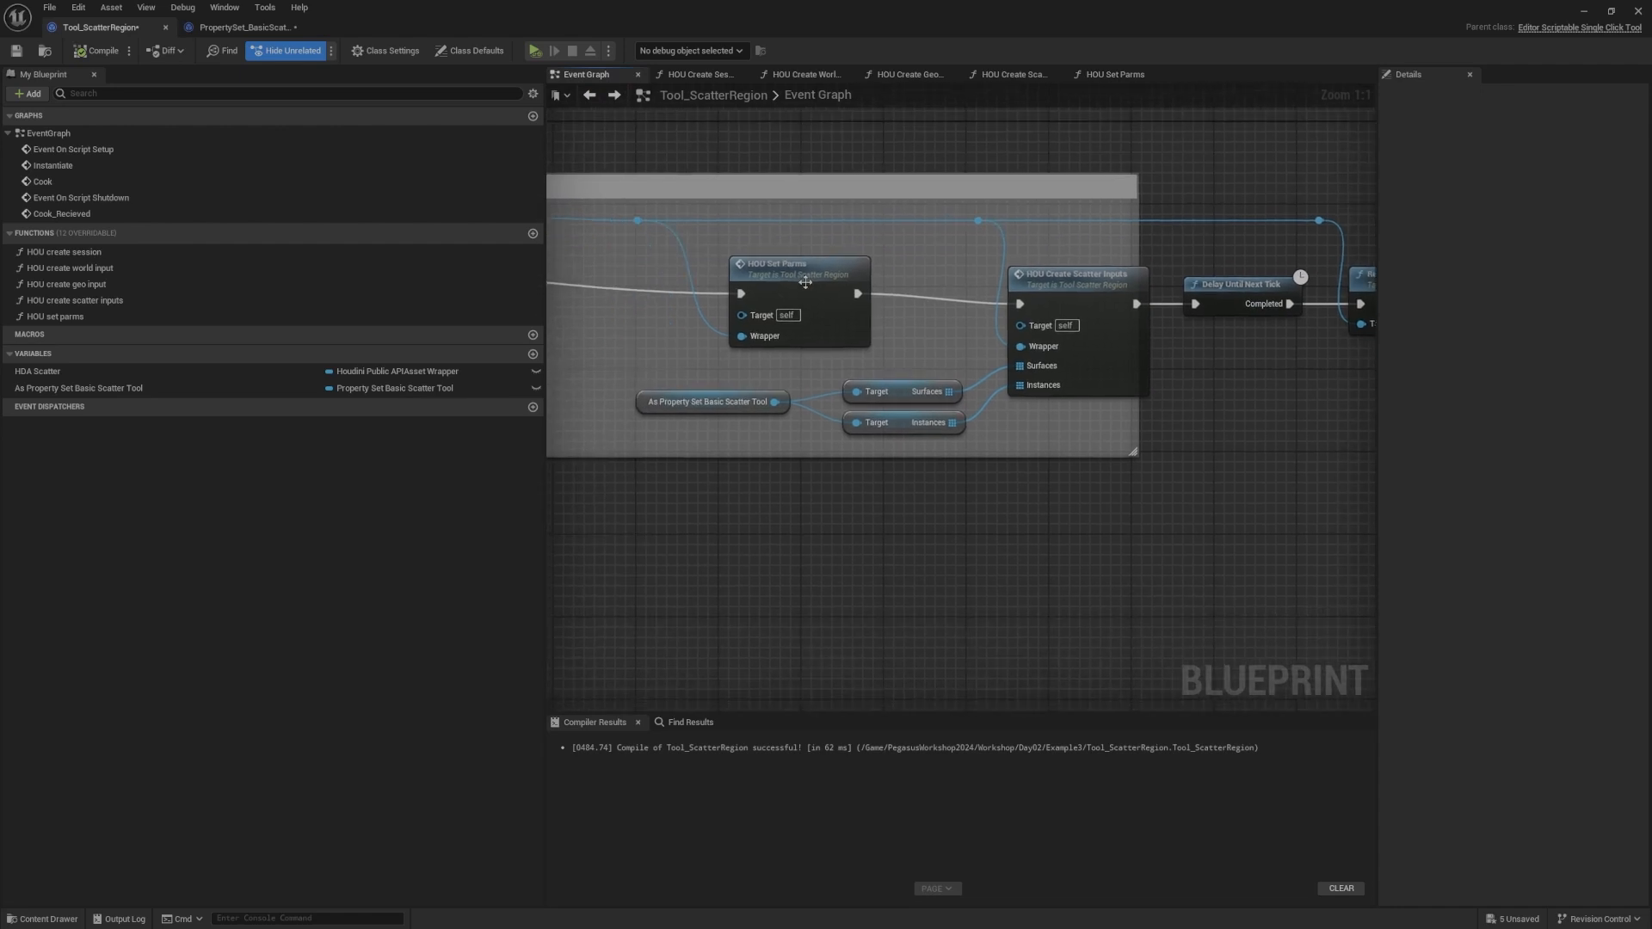
pyautogui.moveTo(1044, 289); pyautogui.dragTo(786, 313, button='right')
pyautogui.scroll(-1, 844, 285)
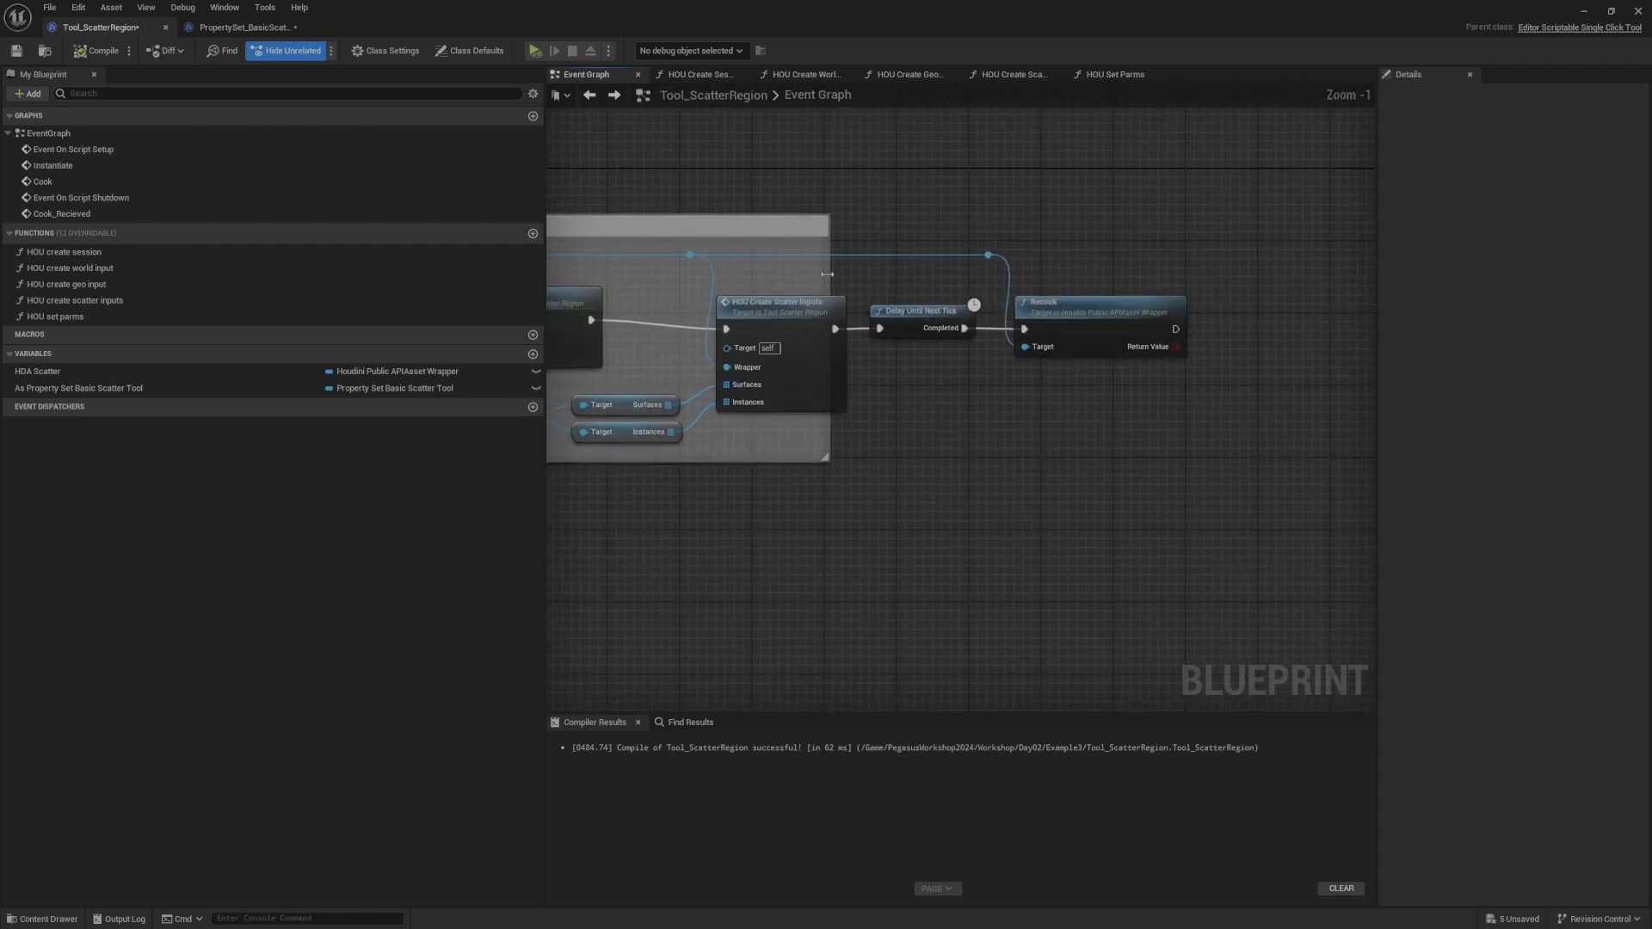
pyautogui.moveTo(827, 274); pyautogui.dragTo(1261, 284)
pyautogui.moveTo(910, 330); pyautogui.dragTo(1129, 307, button='right')
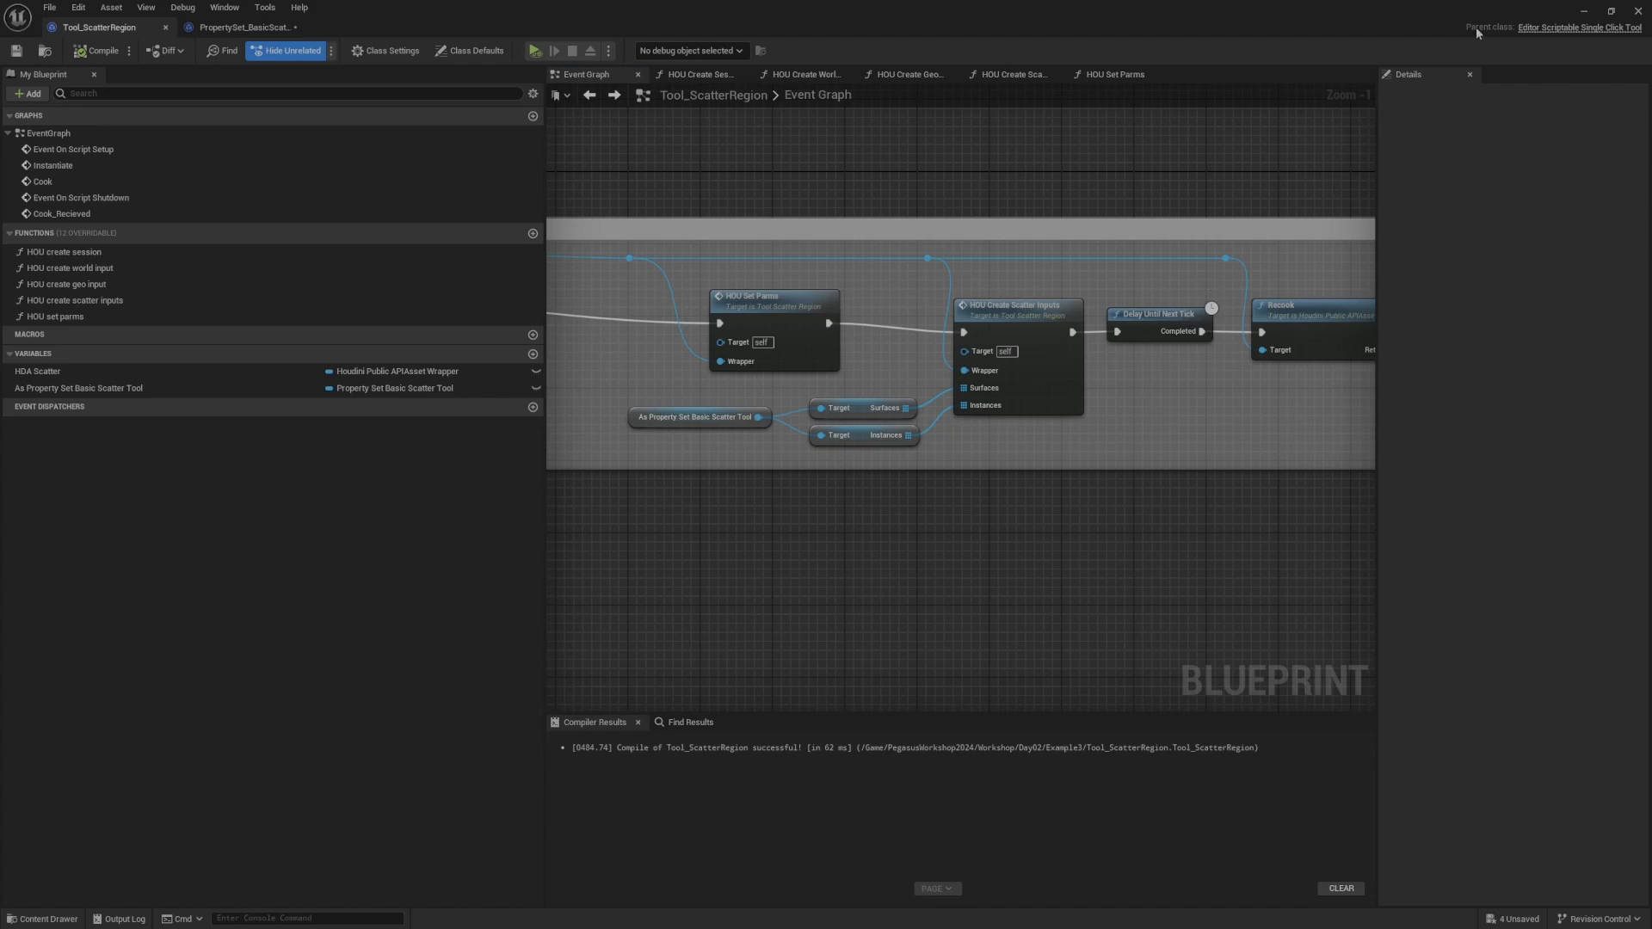
# Step: Switch to the level editor, enter Scriptable Tools mode, and start the BasicScatter tool
pyautogui.click(1584, 12)
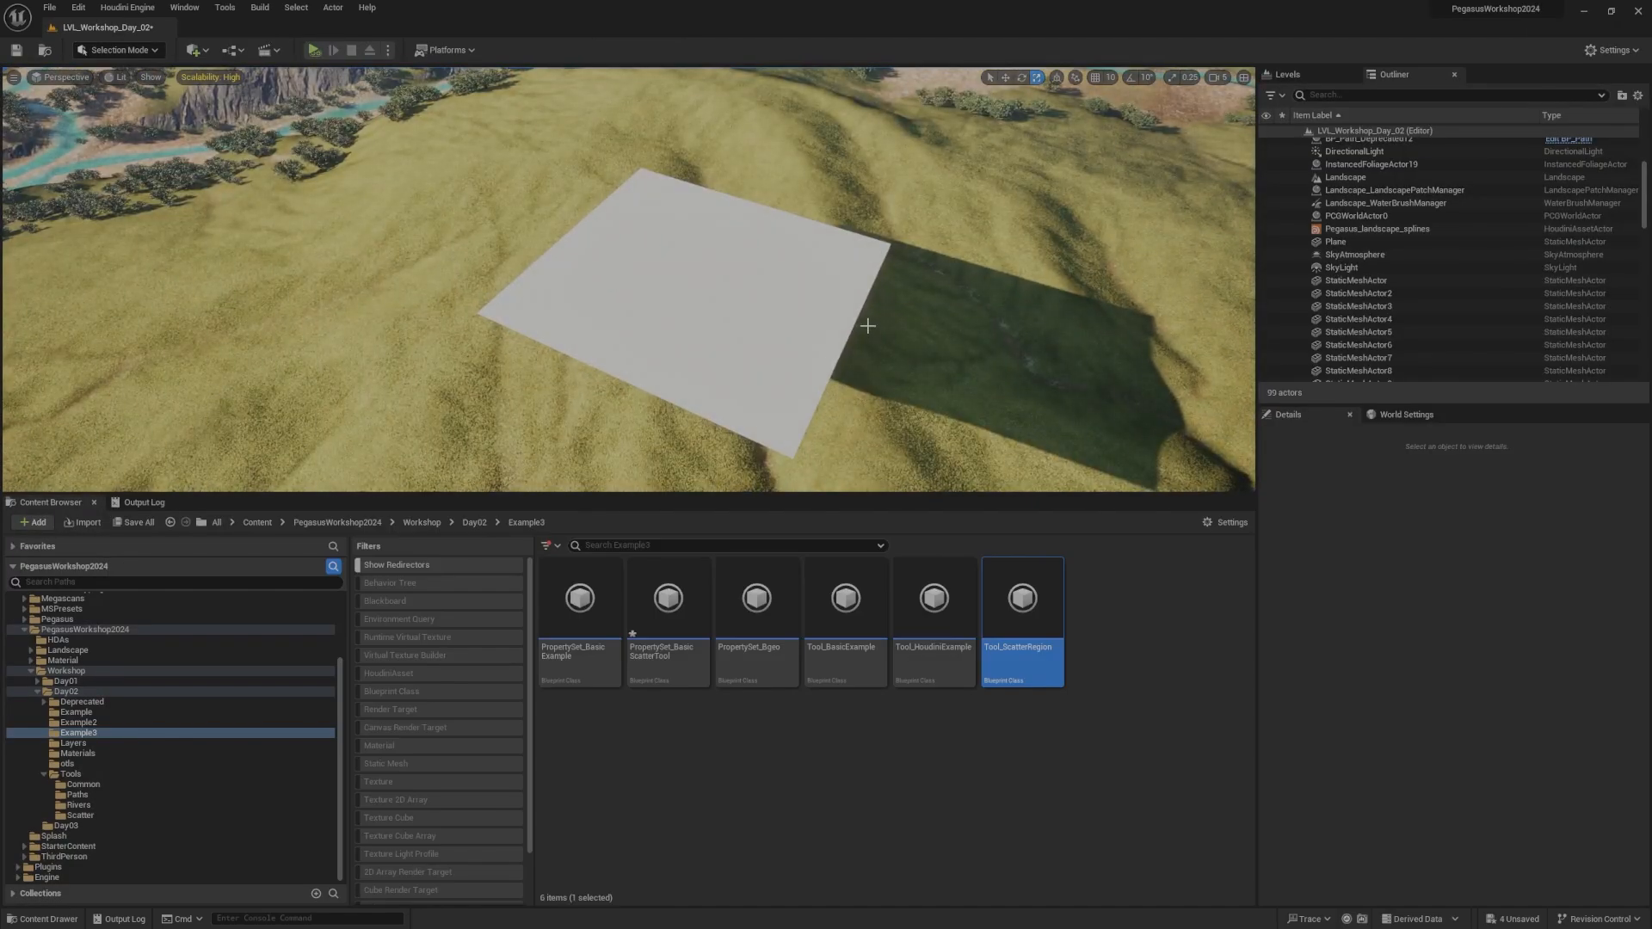
pyautogui.hotkey('shift', '9')
pyautogui.click(98, 219)
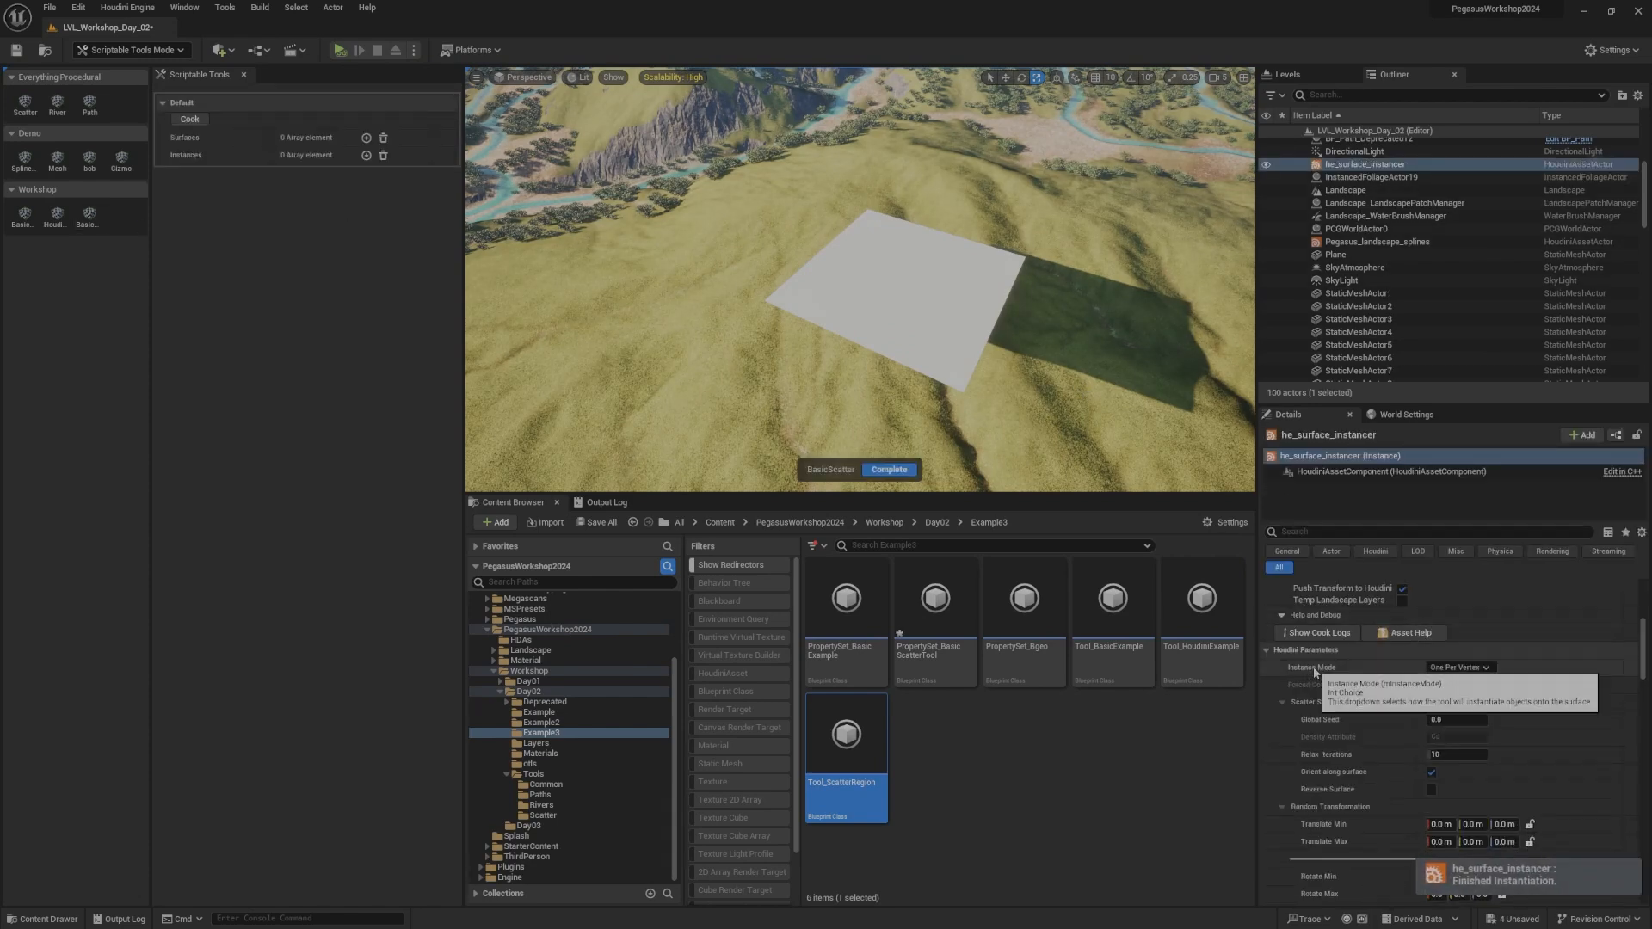
# Step: Test BasicScatter with Plane as the surface and SM_CubeWithSocket as the instance, cook it, and complete the tool
pyautogui.click(365, 137)
pyautogui.click(397, 155)
pyautogui.click(879, 267)
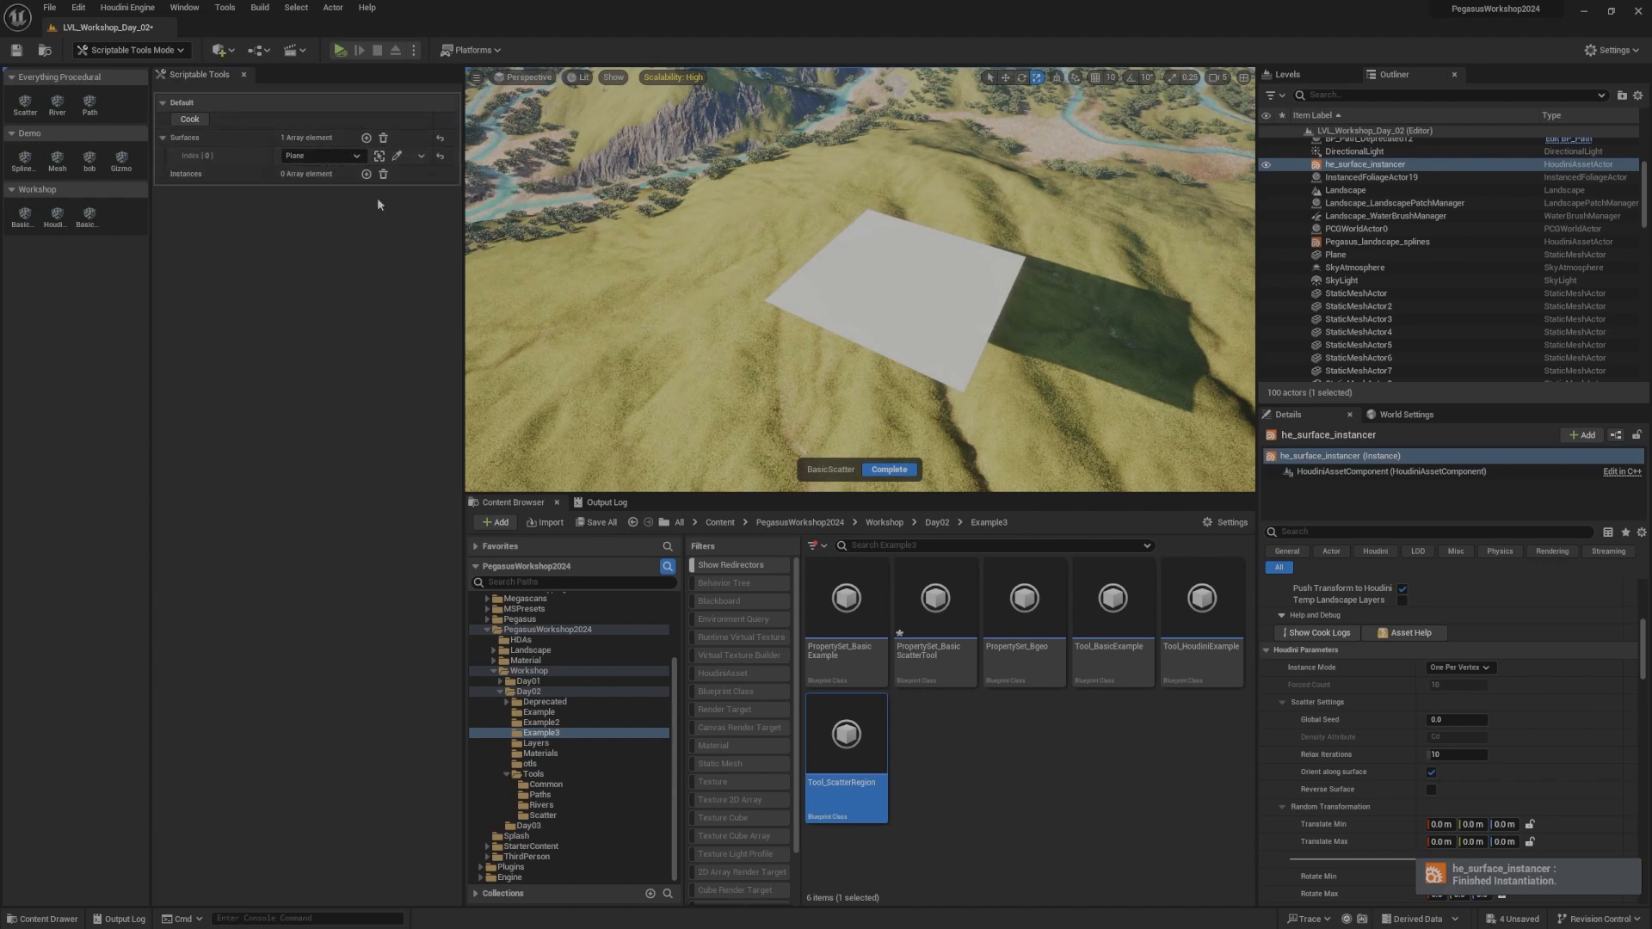
pyautogui.click(367, 174)
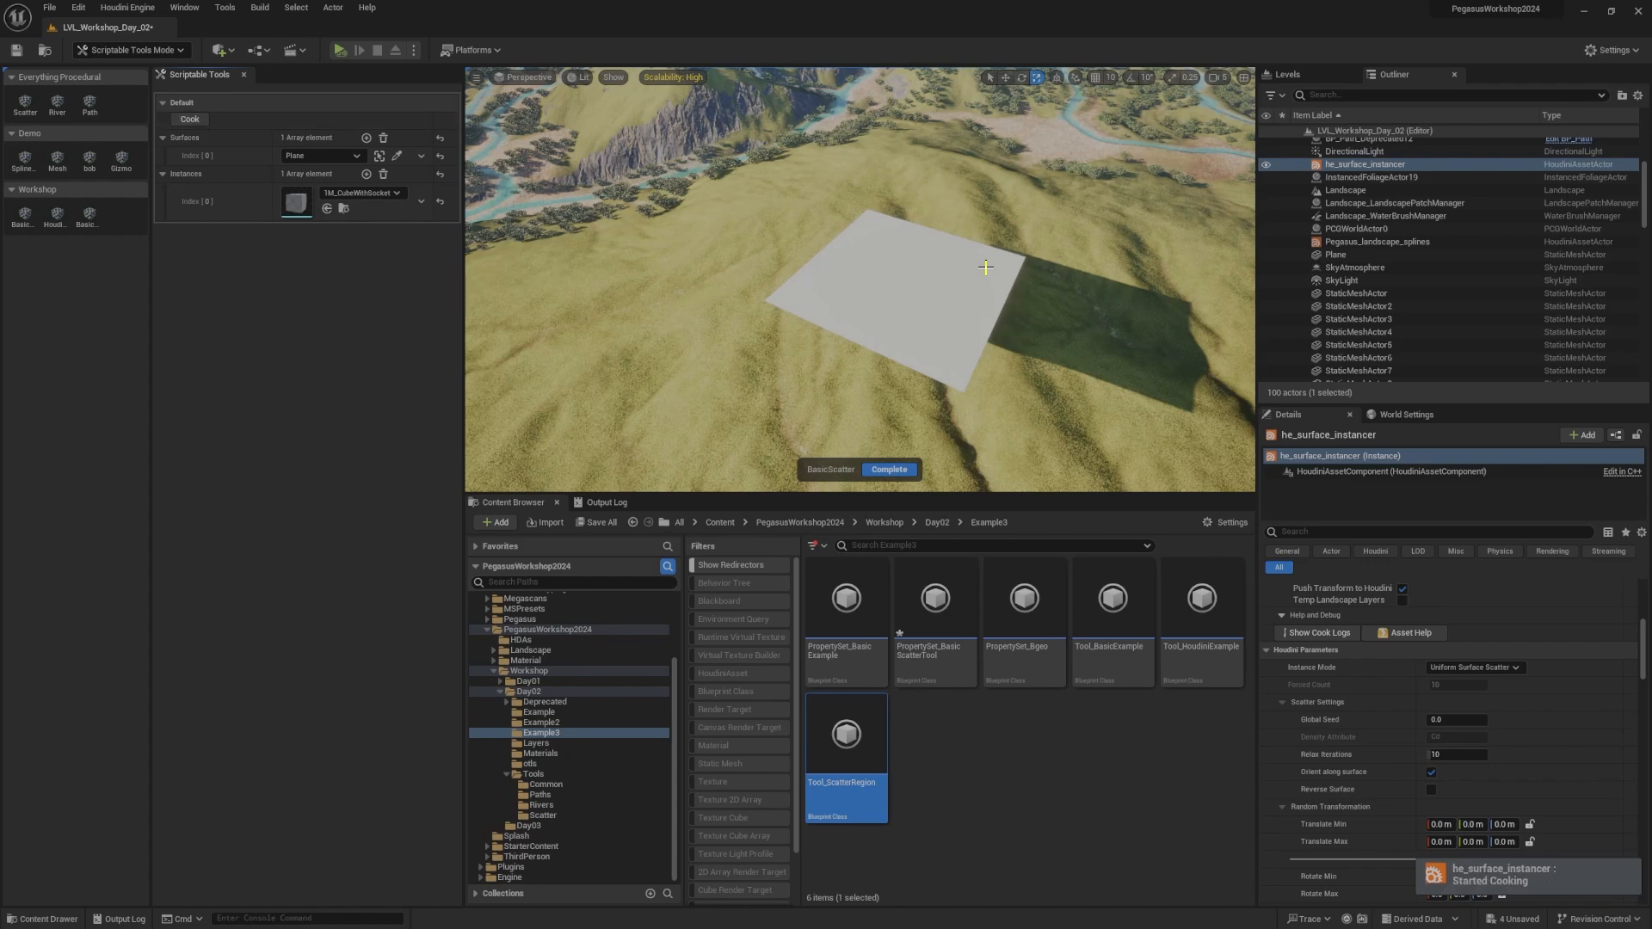
pyautogui.press('w')
pyautogui.moveTo(988, 272)
pyautogui.mouseDown(button='right')
pyautogui.moveTo(973, 288)
pyautogui.moveTo(1003, 271)
pyautogui.moveTo(990, 288)
pyautogui.mouseUp(button='right')
pyautogui.click(889, 469)
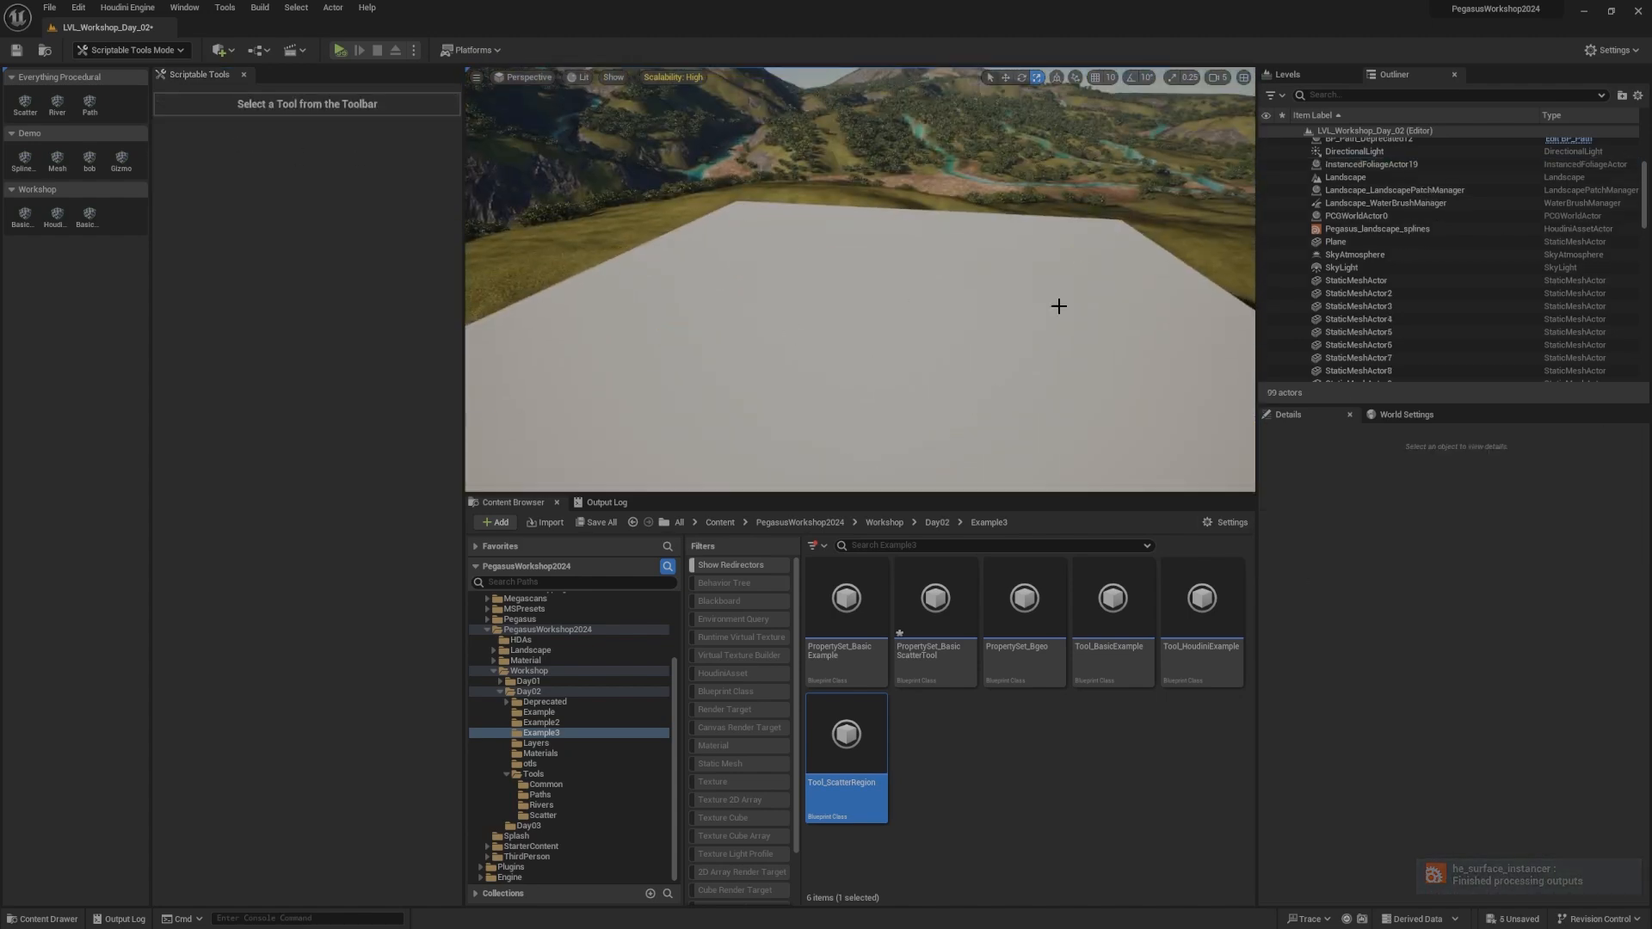
# Step: Undo the last editor action from the BasicScatter test
pyautogui.moveTo(1085, 325); pyautogui.dragTo(1046, 327, button='right')
pyautogui.hotkey('ctrl', 'z')
pyautogui.press('s')
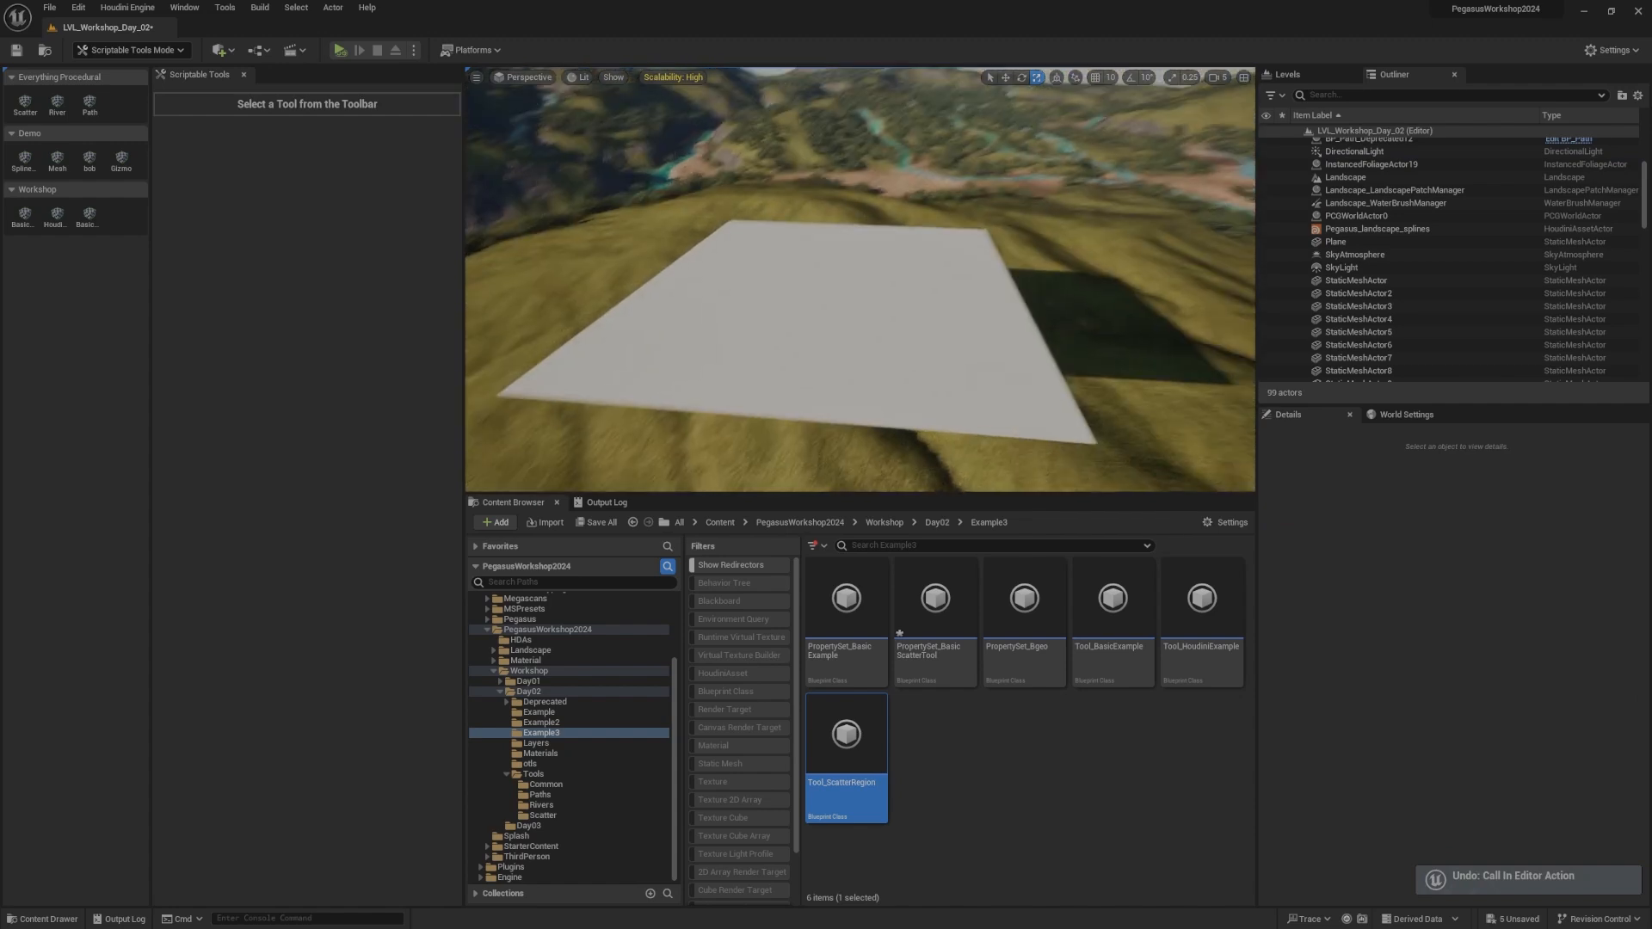
# Step: Restart BasicScatter and examine he_surface_instancer's Houdini parameters, switching Instance Mode to Uniform Surface Scatter
pyautogui.click(89, 215)
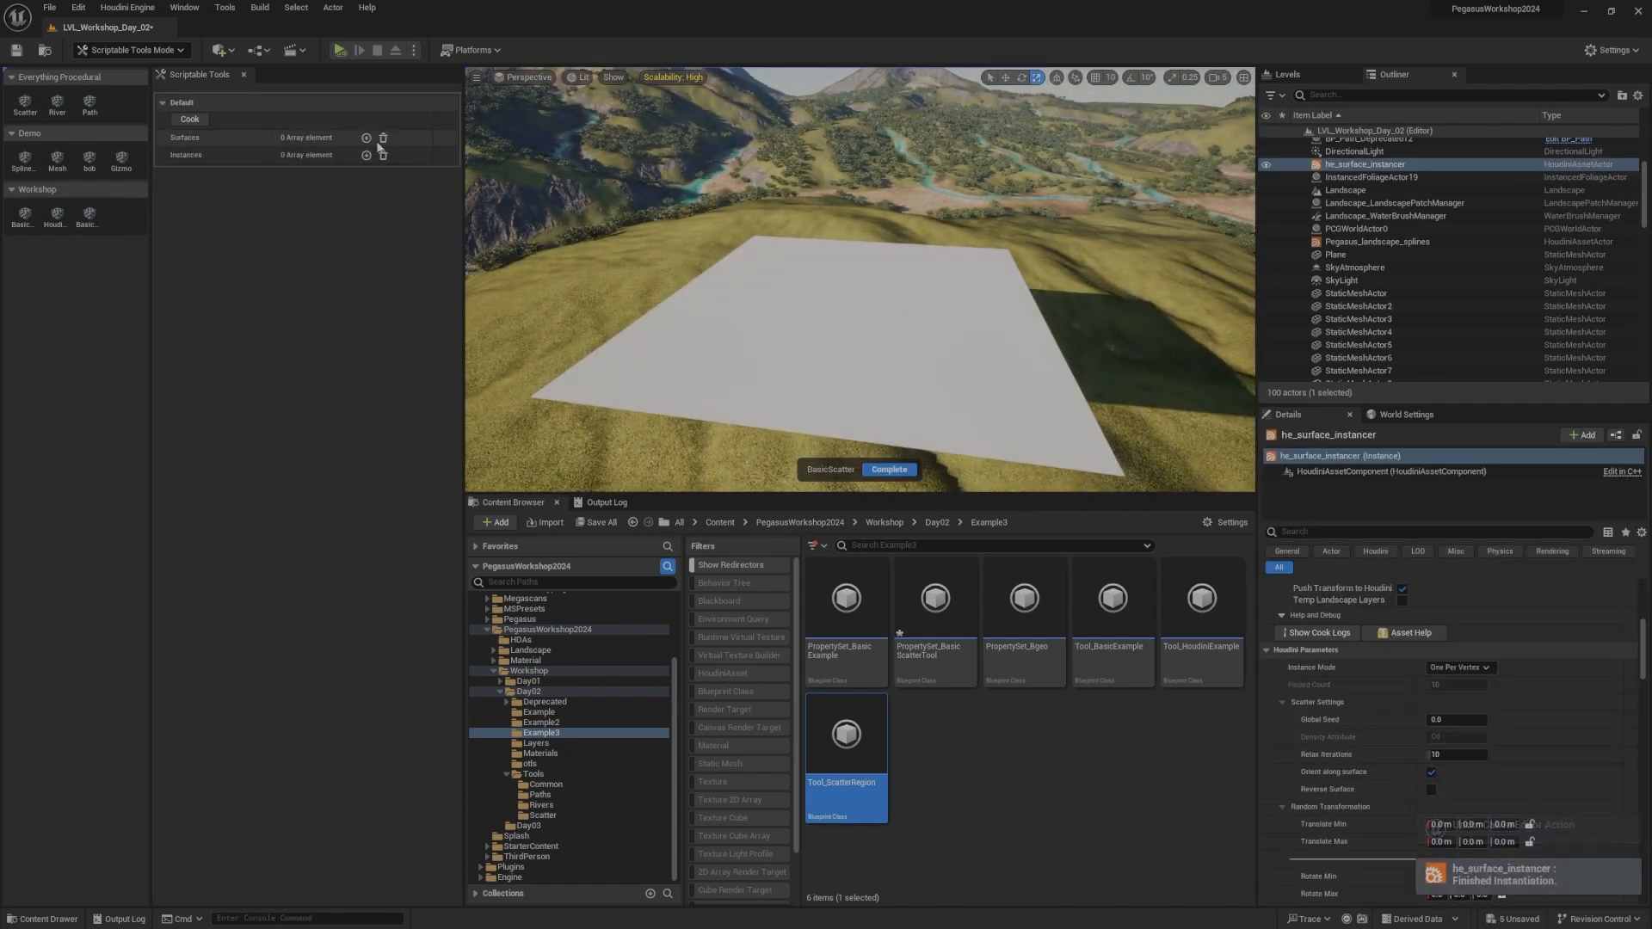
pyautogui.scroll(-2, 1386, 714)
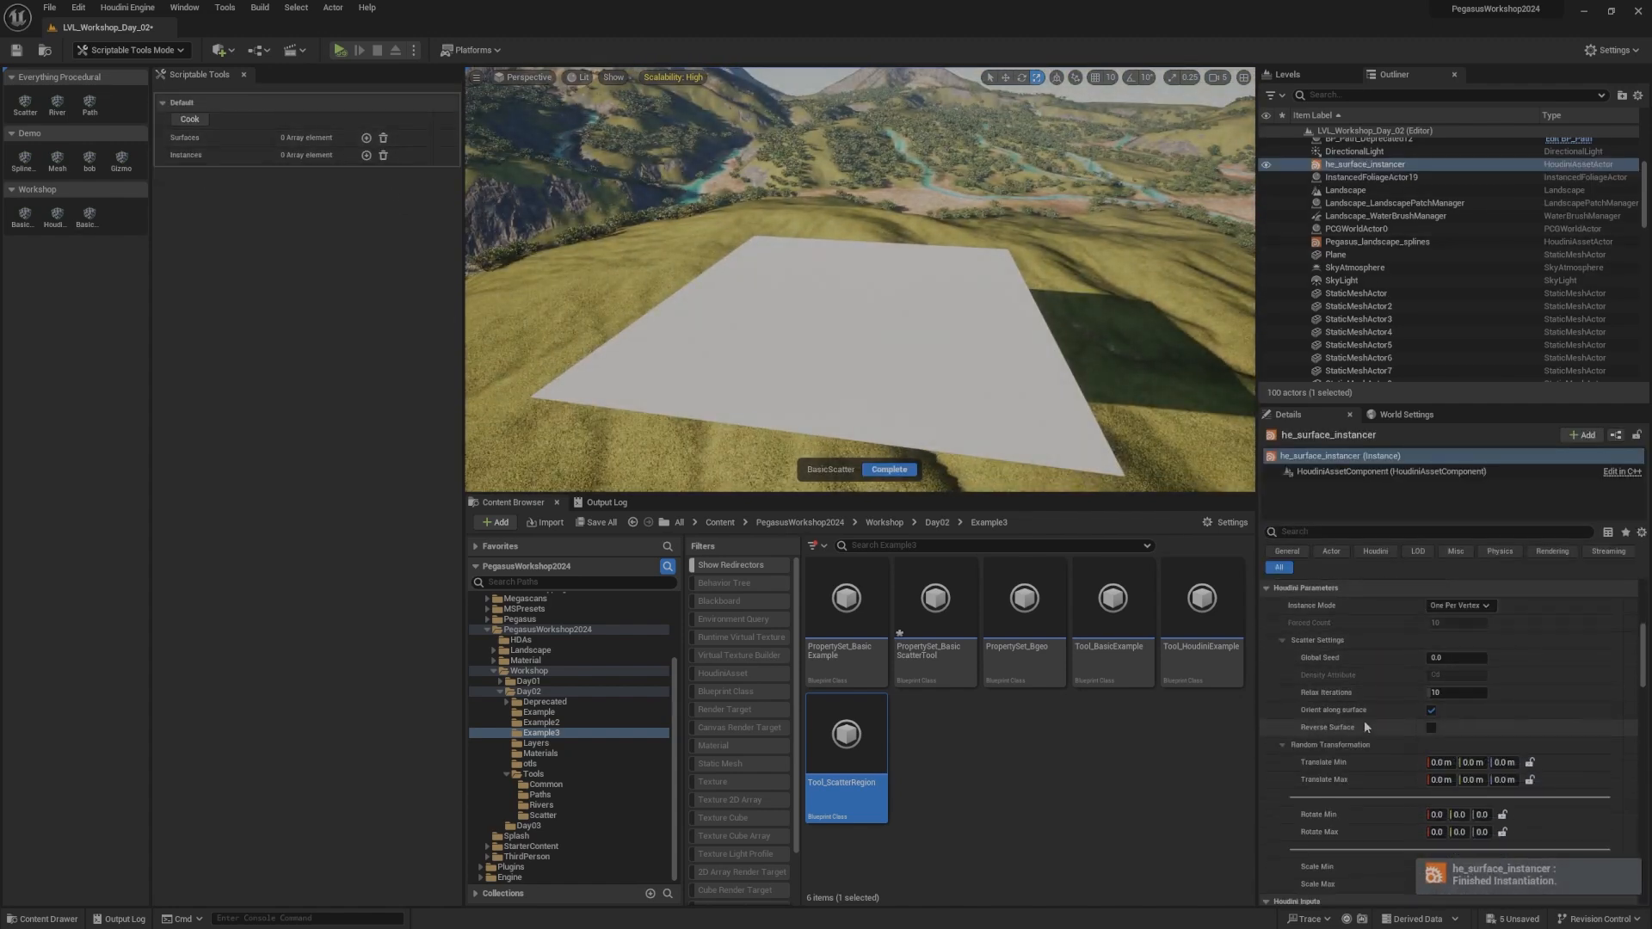
pyautogui.scroll(2, 1387, 721)
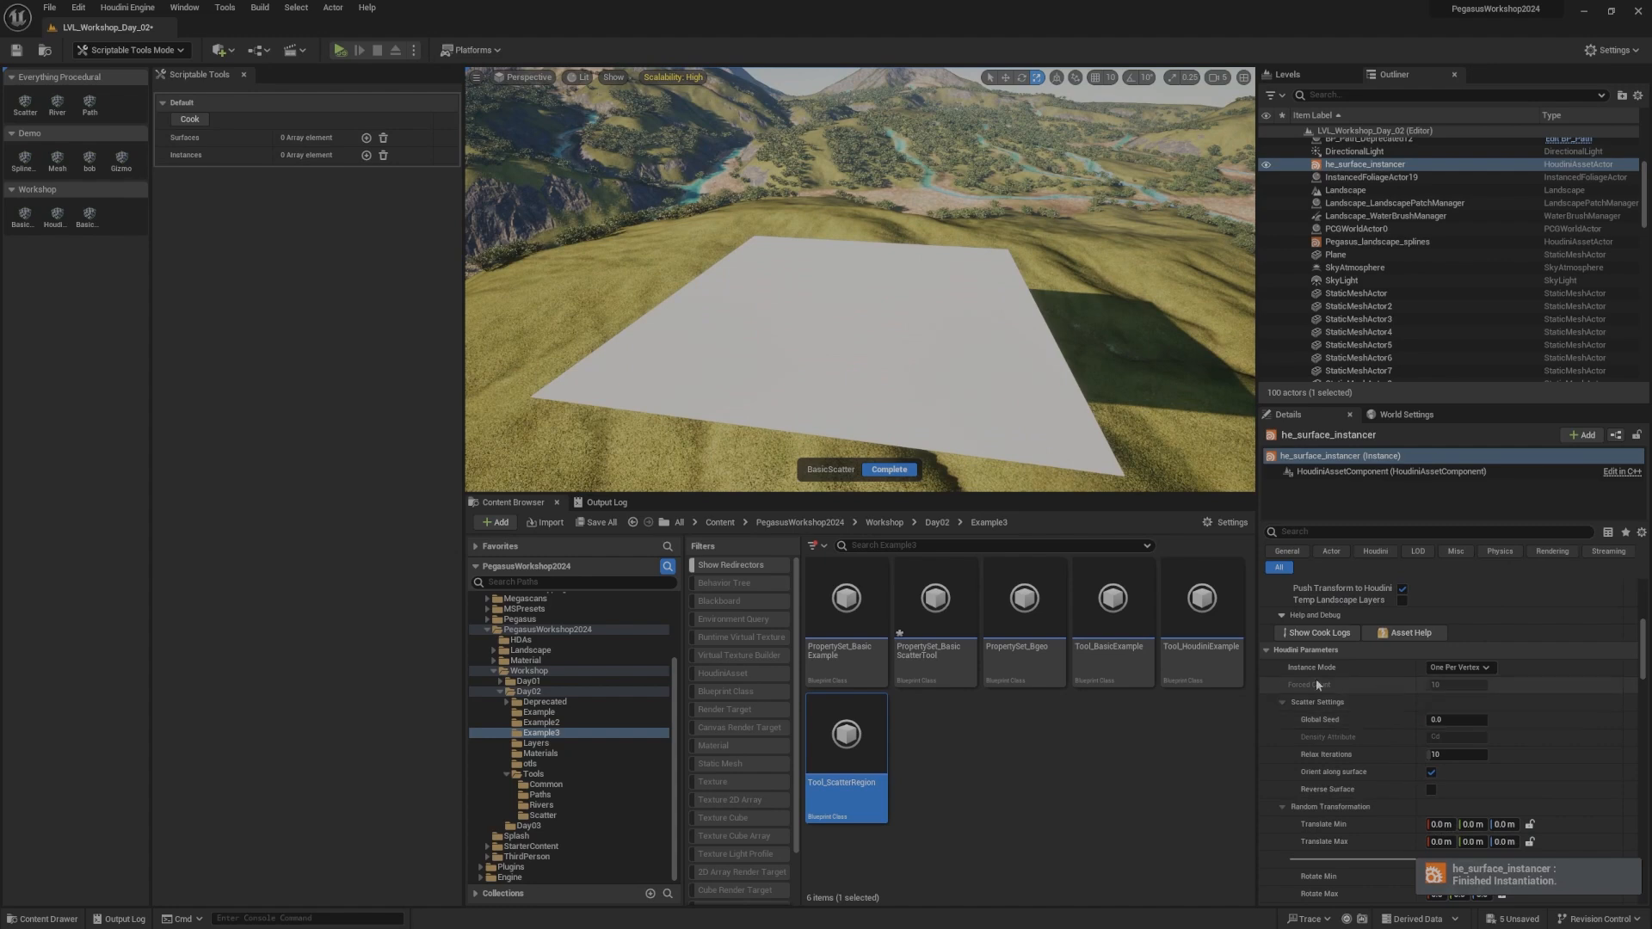
pyautogui.click(1460, 669)
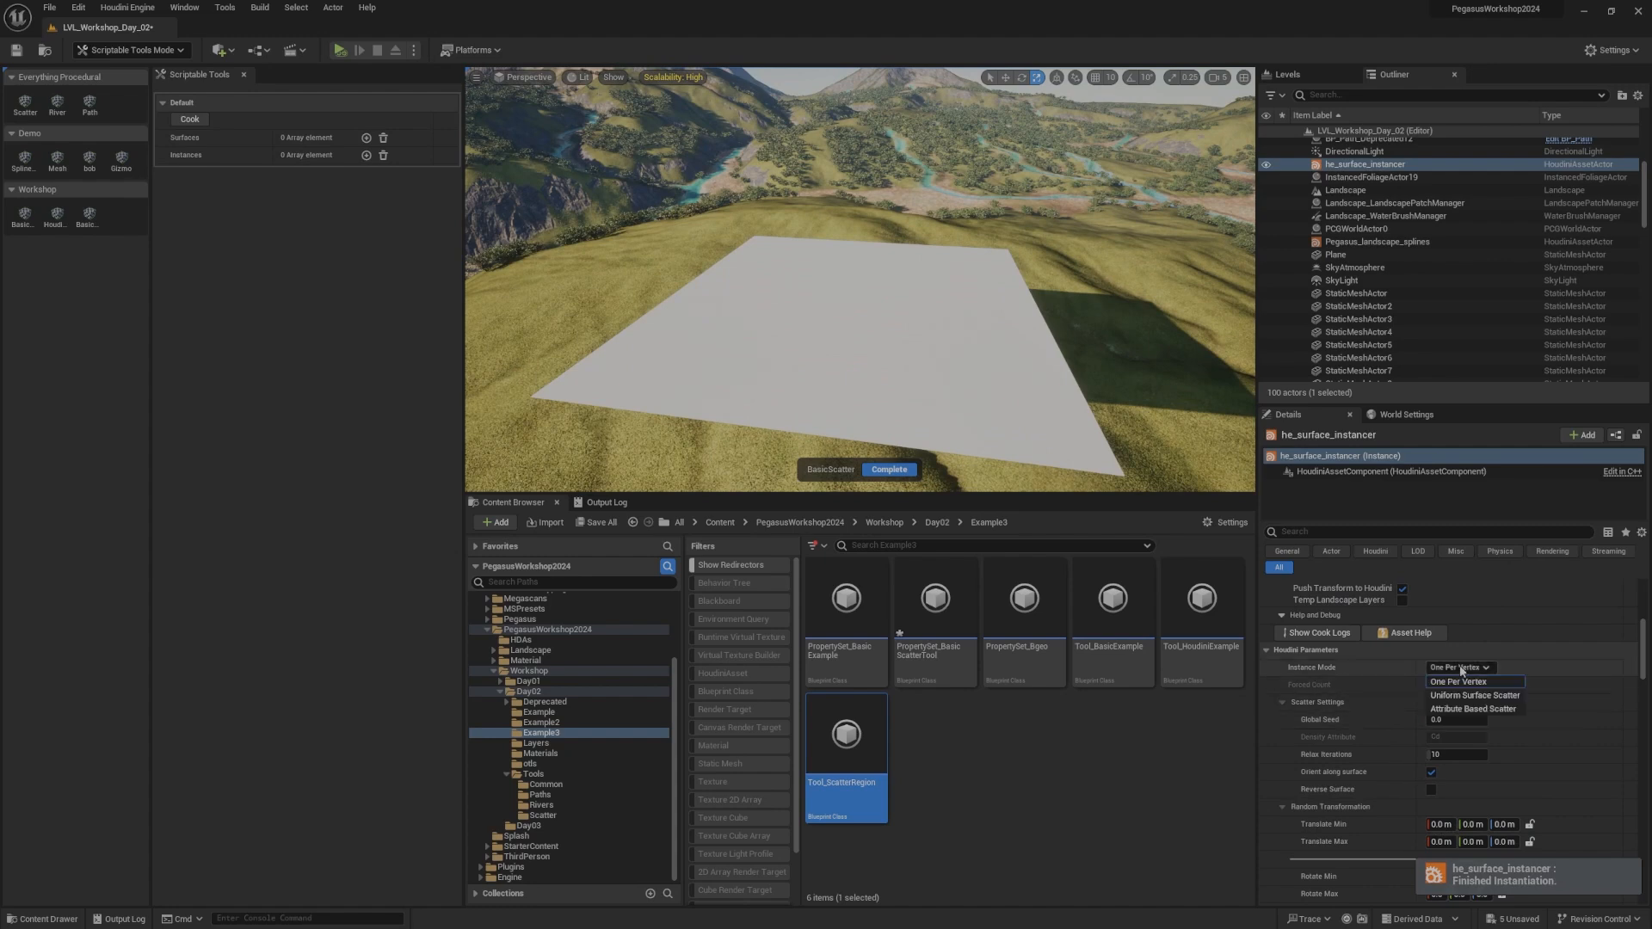
pyautogui.click(1451, 694)
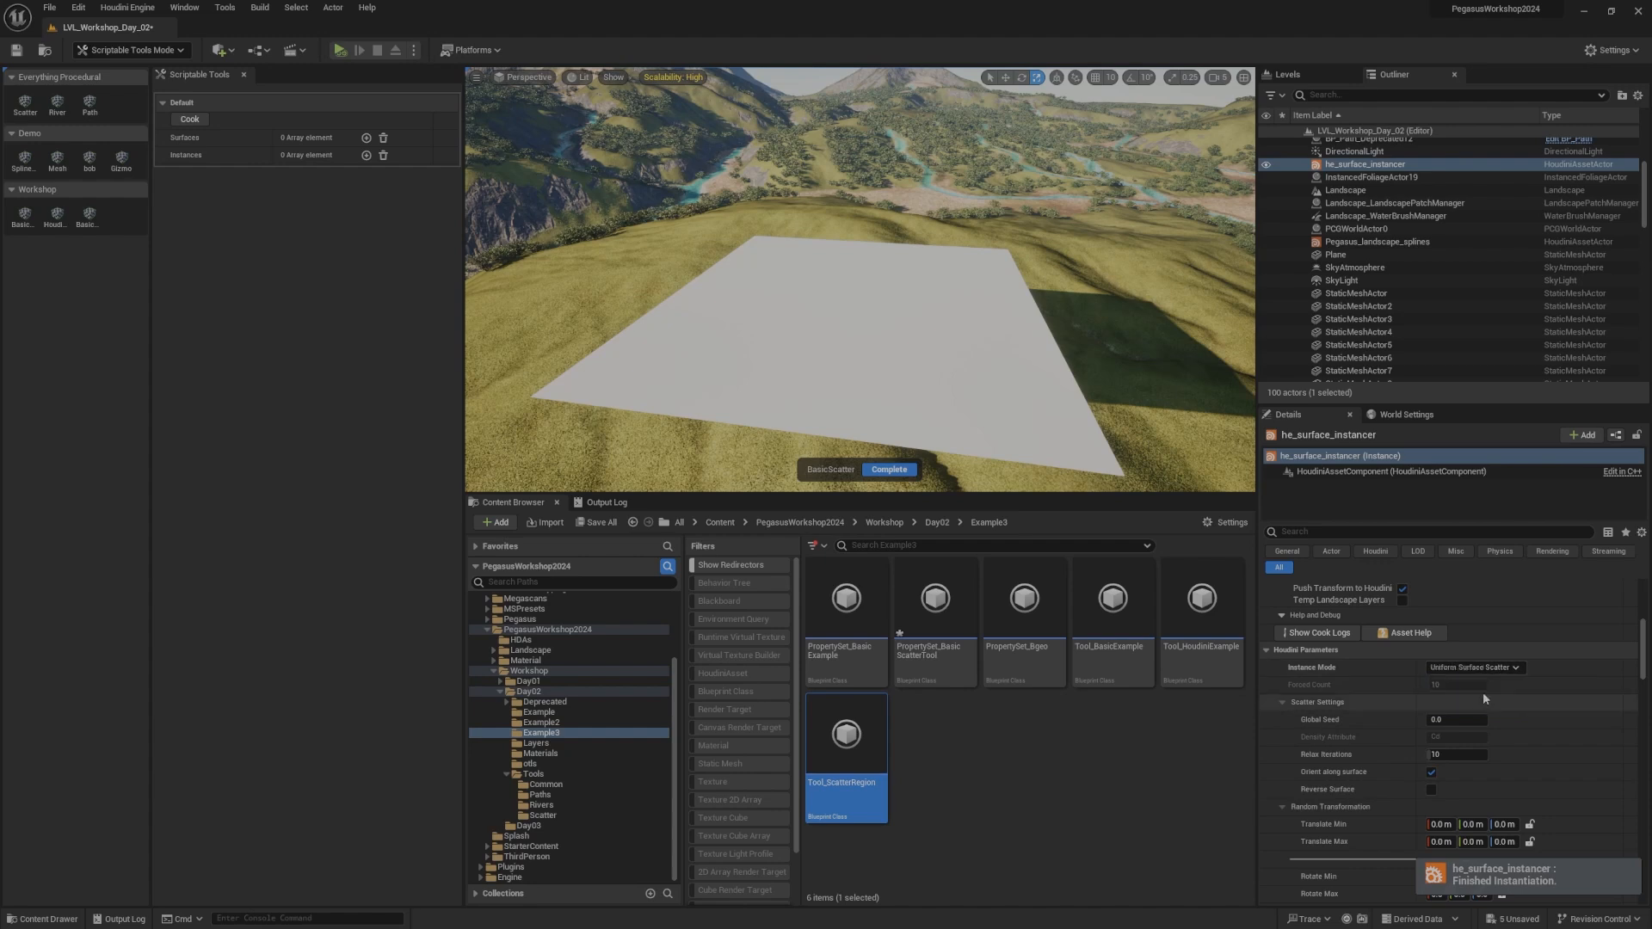
pyautogui.moveTo(1324, 688)
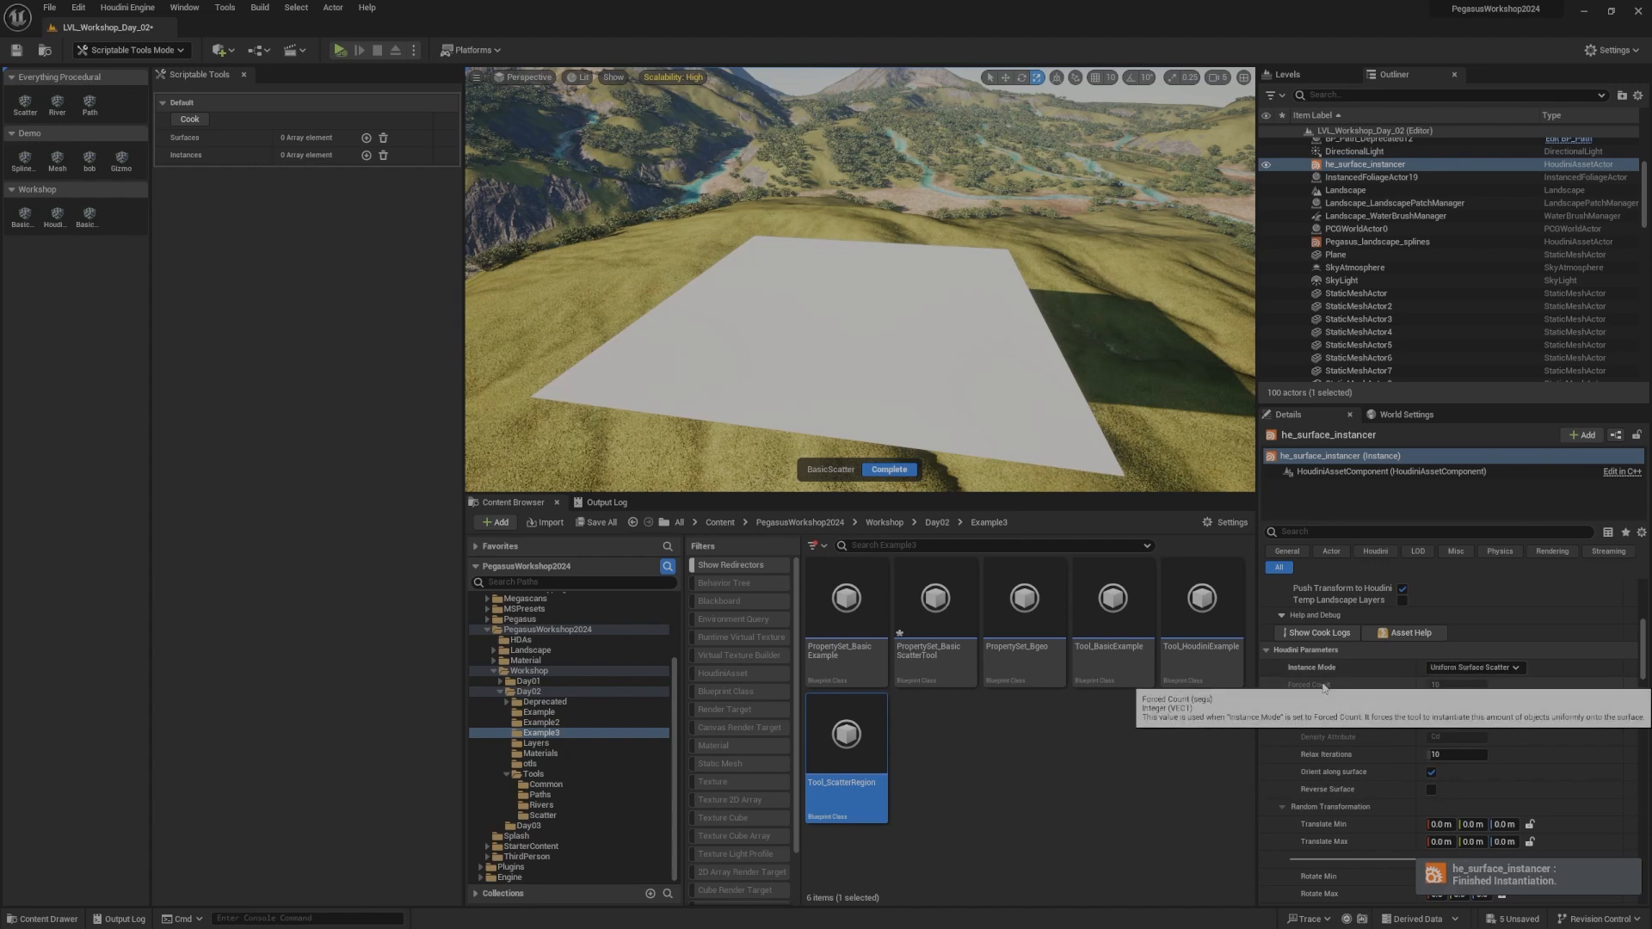
pyautogui.scroll(-6, 1369, 779)
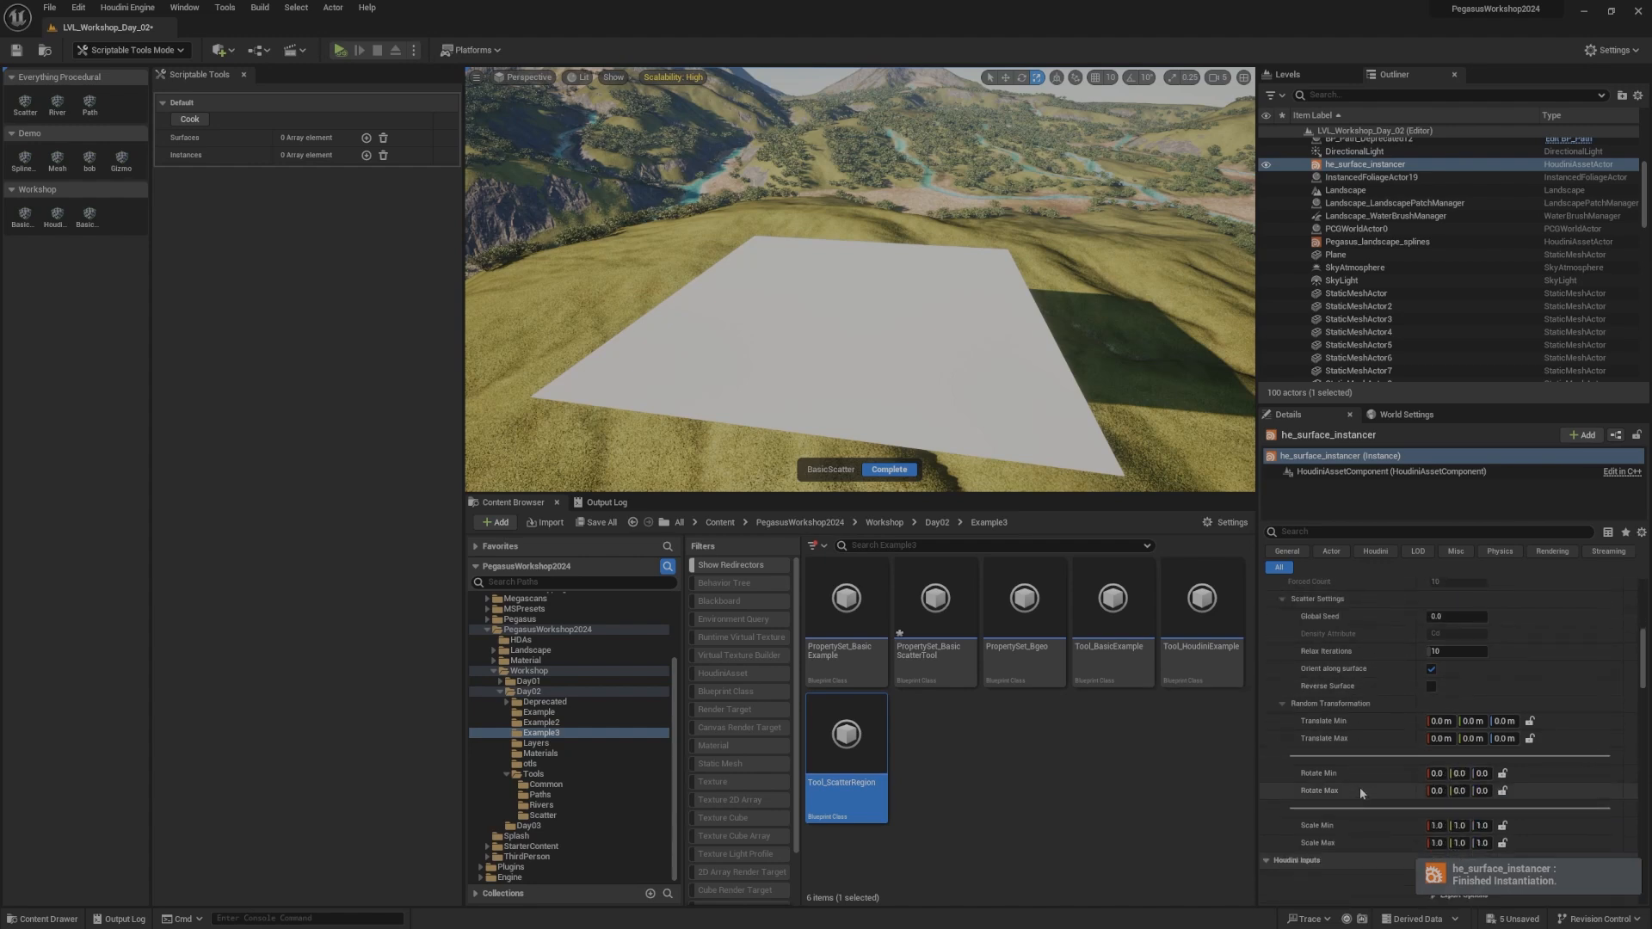
pyautogui.scroll(10, 1366, 783)
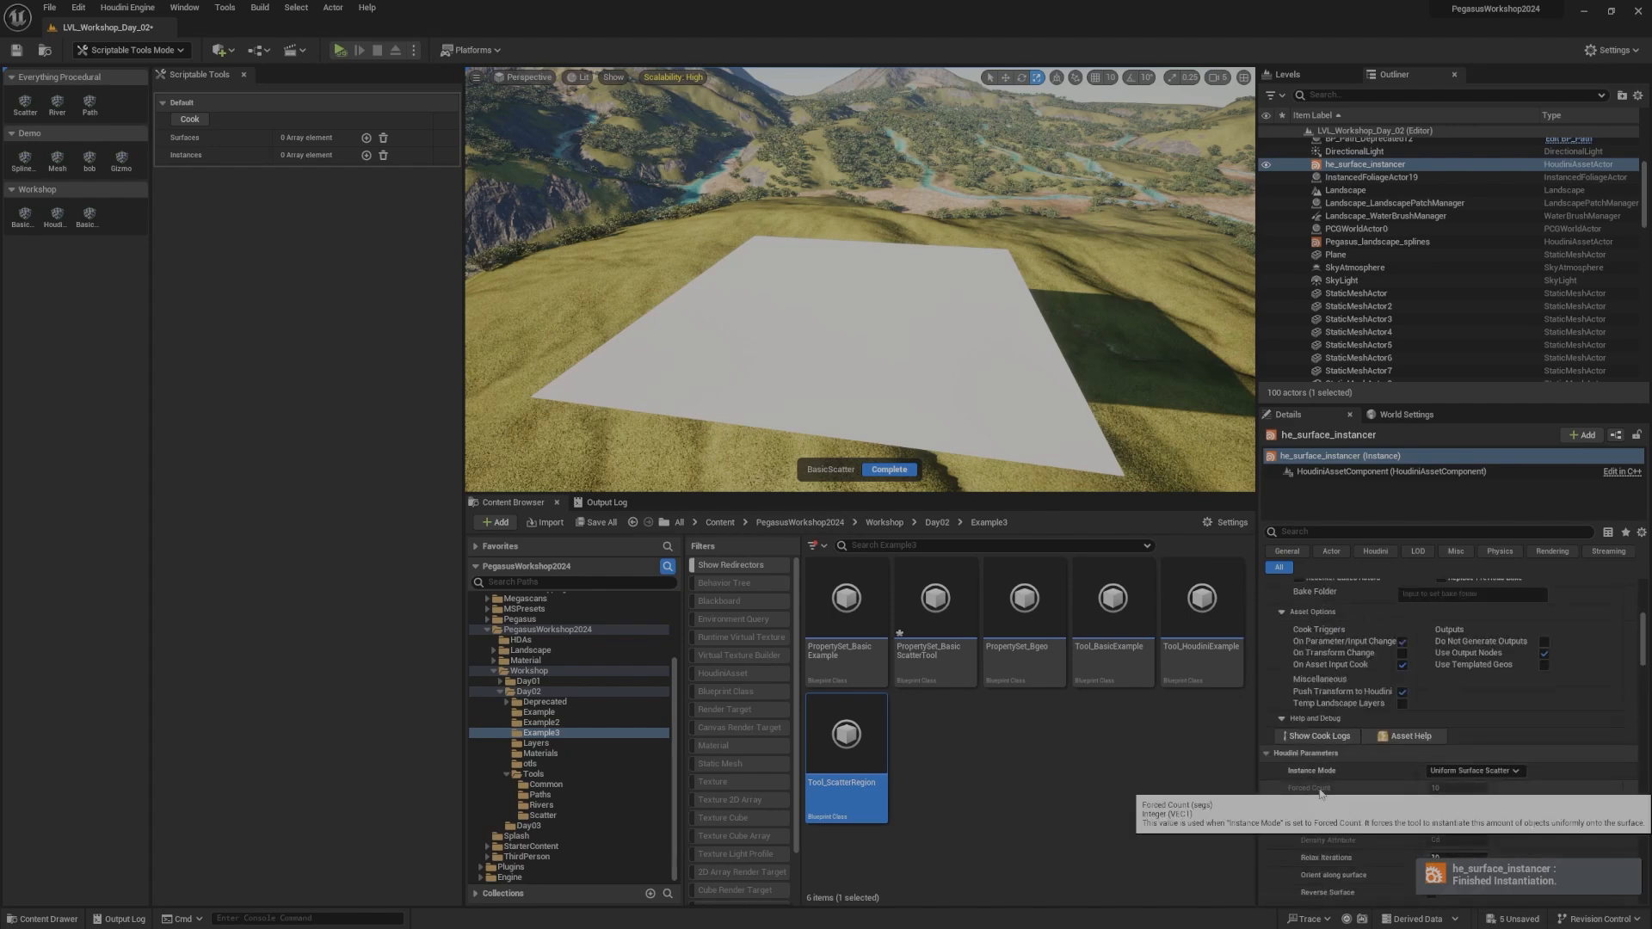
# Step: Return to Selection mode and delete the he_surface_instancer actor from the level
pyautogui.hotkey('shift', '1')
pyautogui.press('Delete')
pyautogui.moveTo(859, 314); pyautogui.dragTo(827, 302, button='right')
# Step: Open the Tool_ScatterRegion blueprint and go into its HOU Set Parms function
pyautogui.click(1134, 731)
pyautogui.doubleClick(1023, 619)
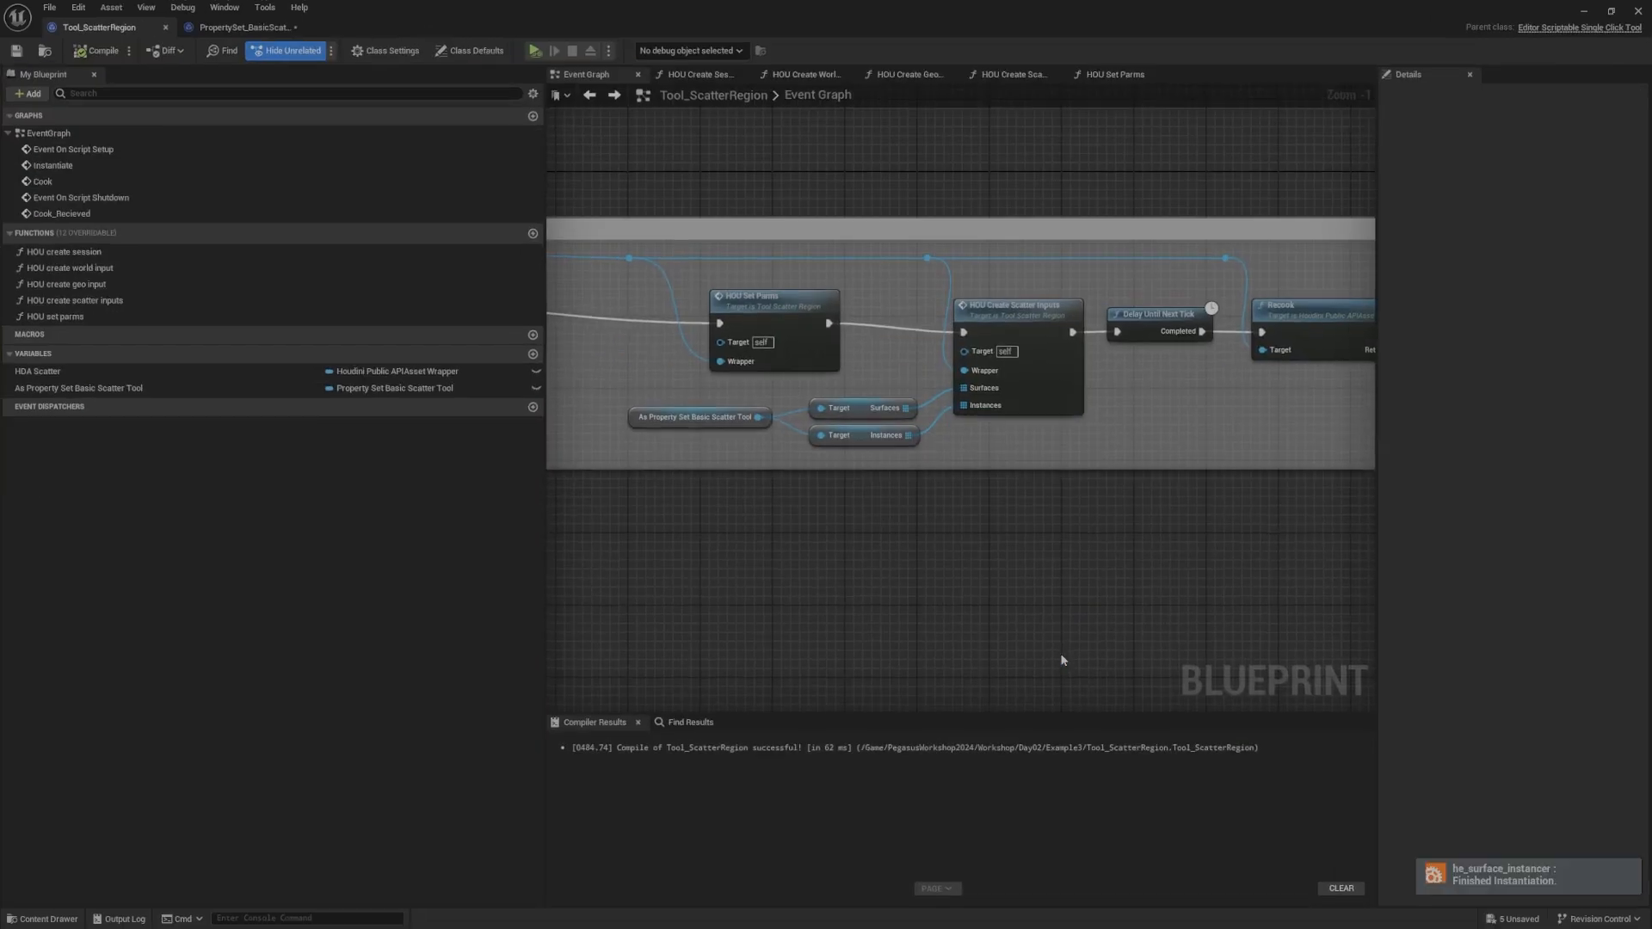
pyautogui.doubleClick(870, 280)
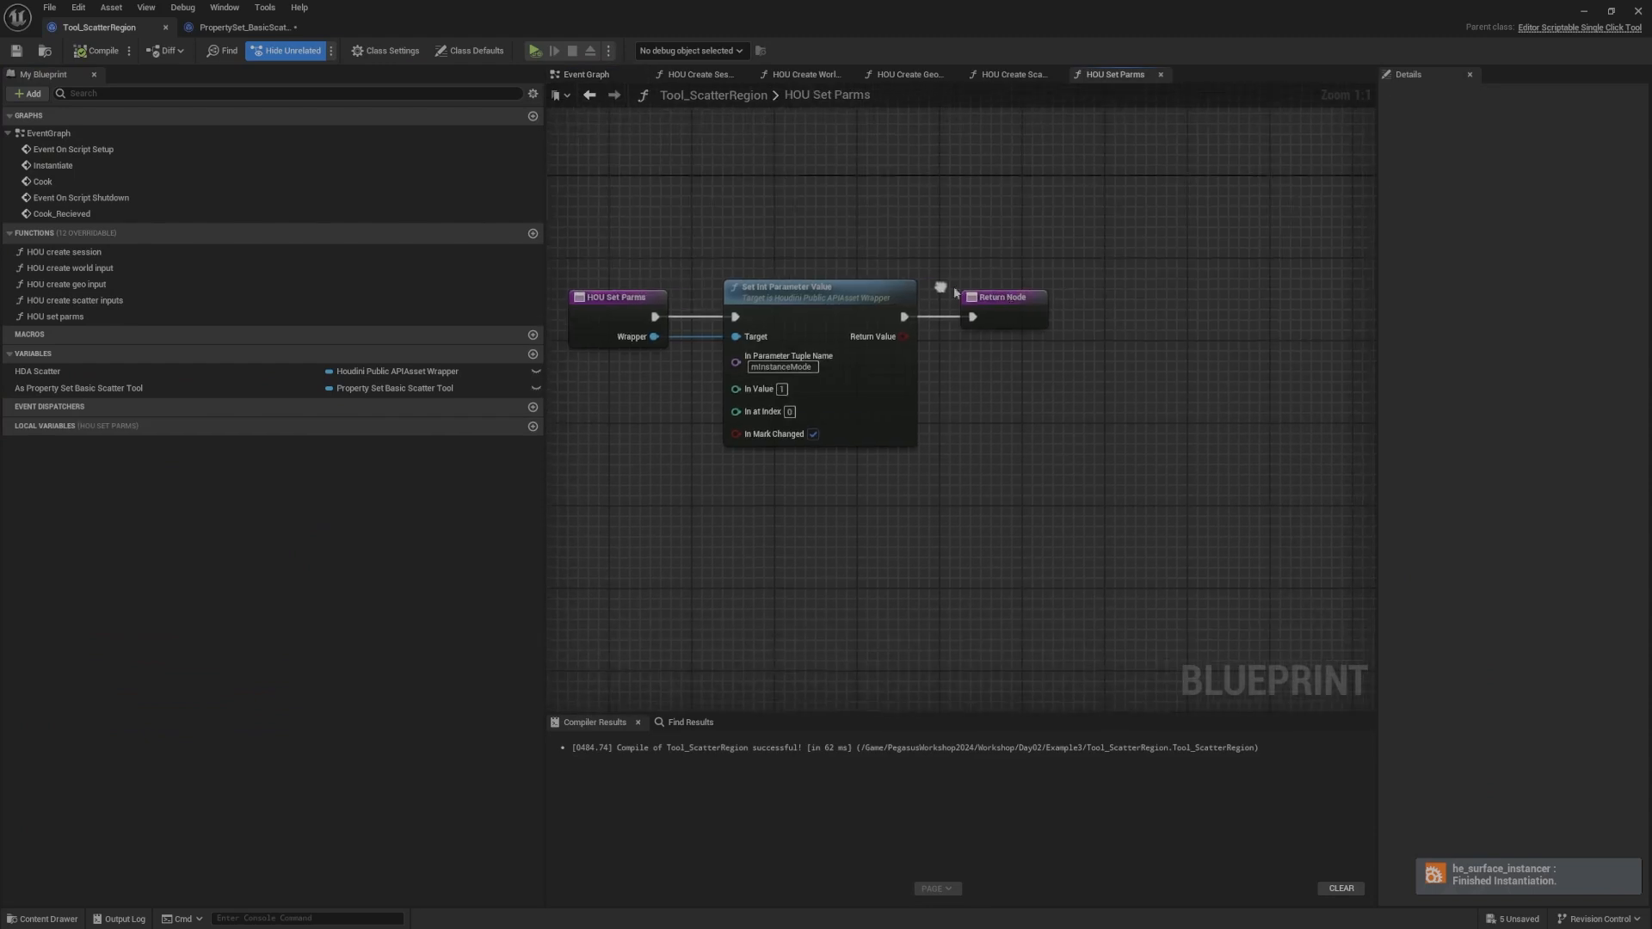
# Step: Insert a second Set Int Parameter Value node before the Return Node, with parameter name segs and value 100
pyautogui.hotkey('ctrl', 'v')
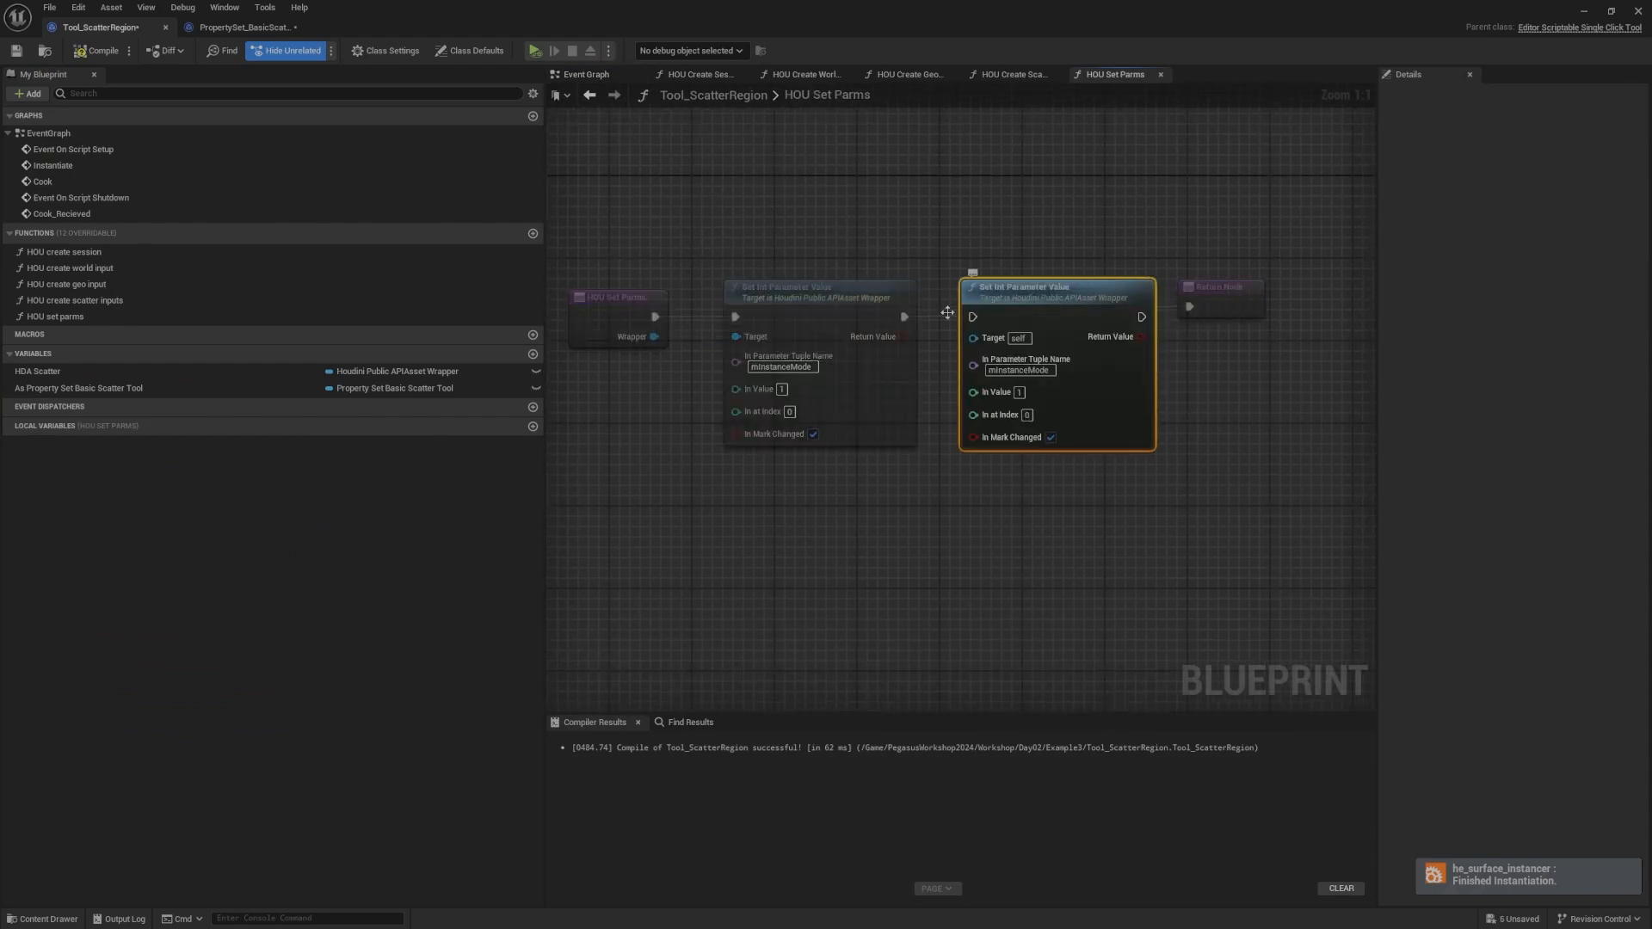
pyautogui.moveTo(1147, 321); pyautogui.dragTo(1143, 318)
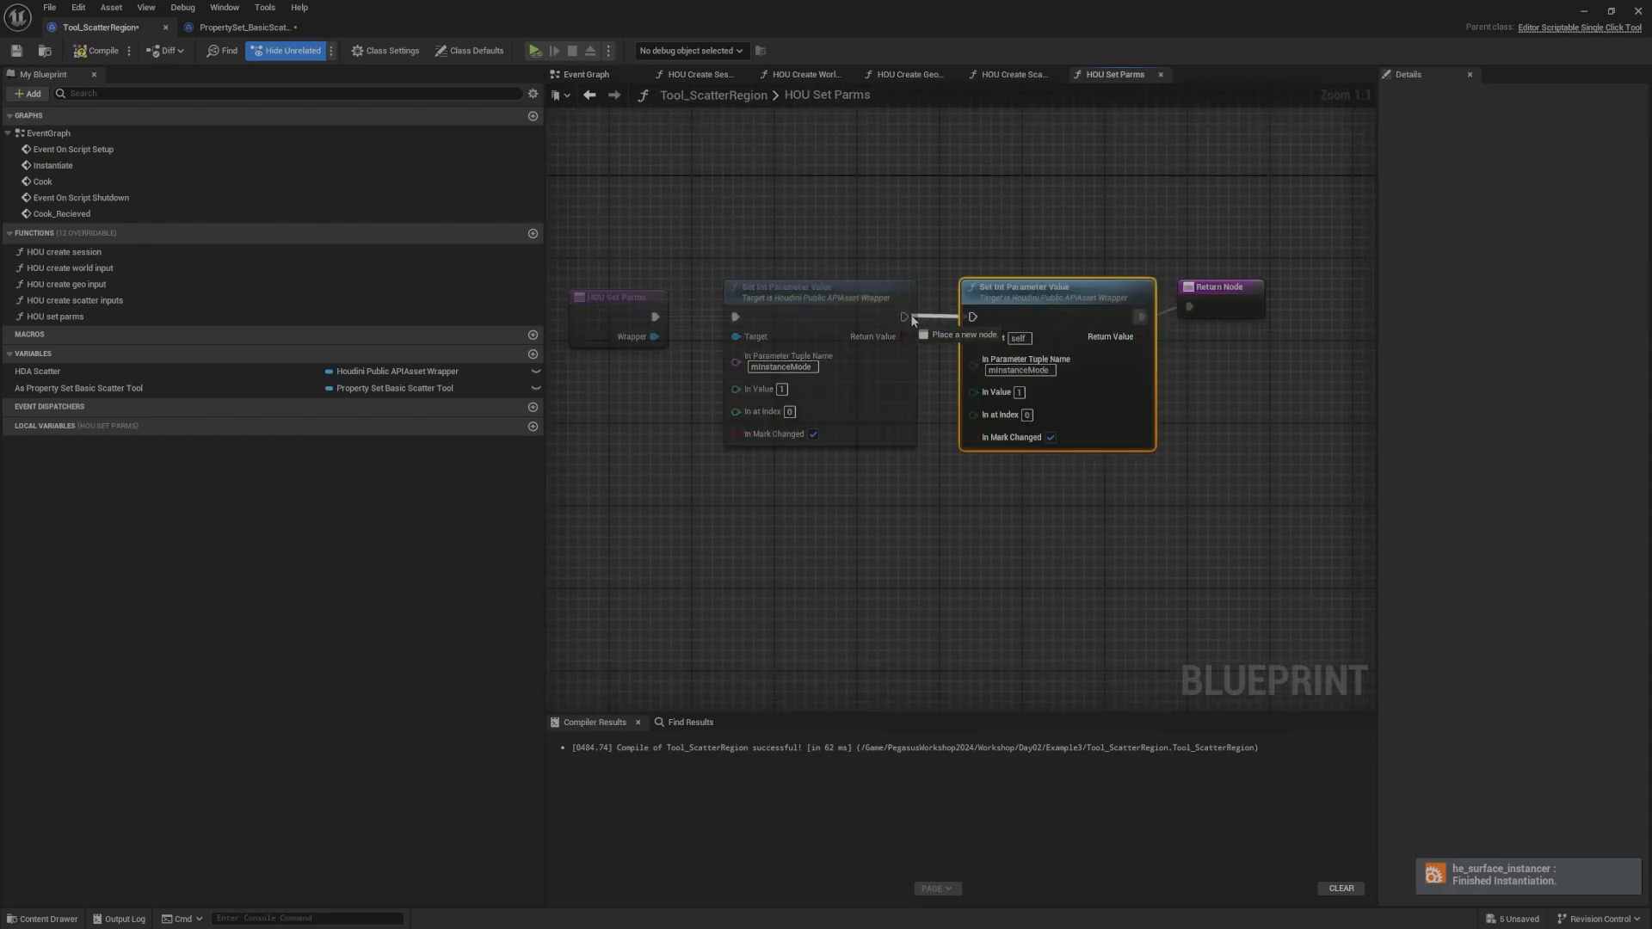
pyautogui.moveTo(912, 320); pyautogui.dragTo(905, 317)
pyautogui.click(1017, 371)
pyautogui.write('segs')
pyautogui.click(1223, 433)
pyautogui.moveTo(1222, 432); pyautogui.dragTo(1277, 441, button='right')
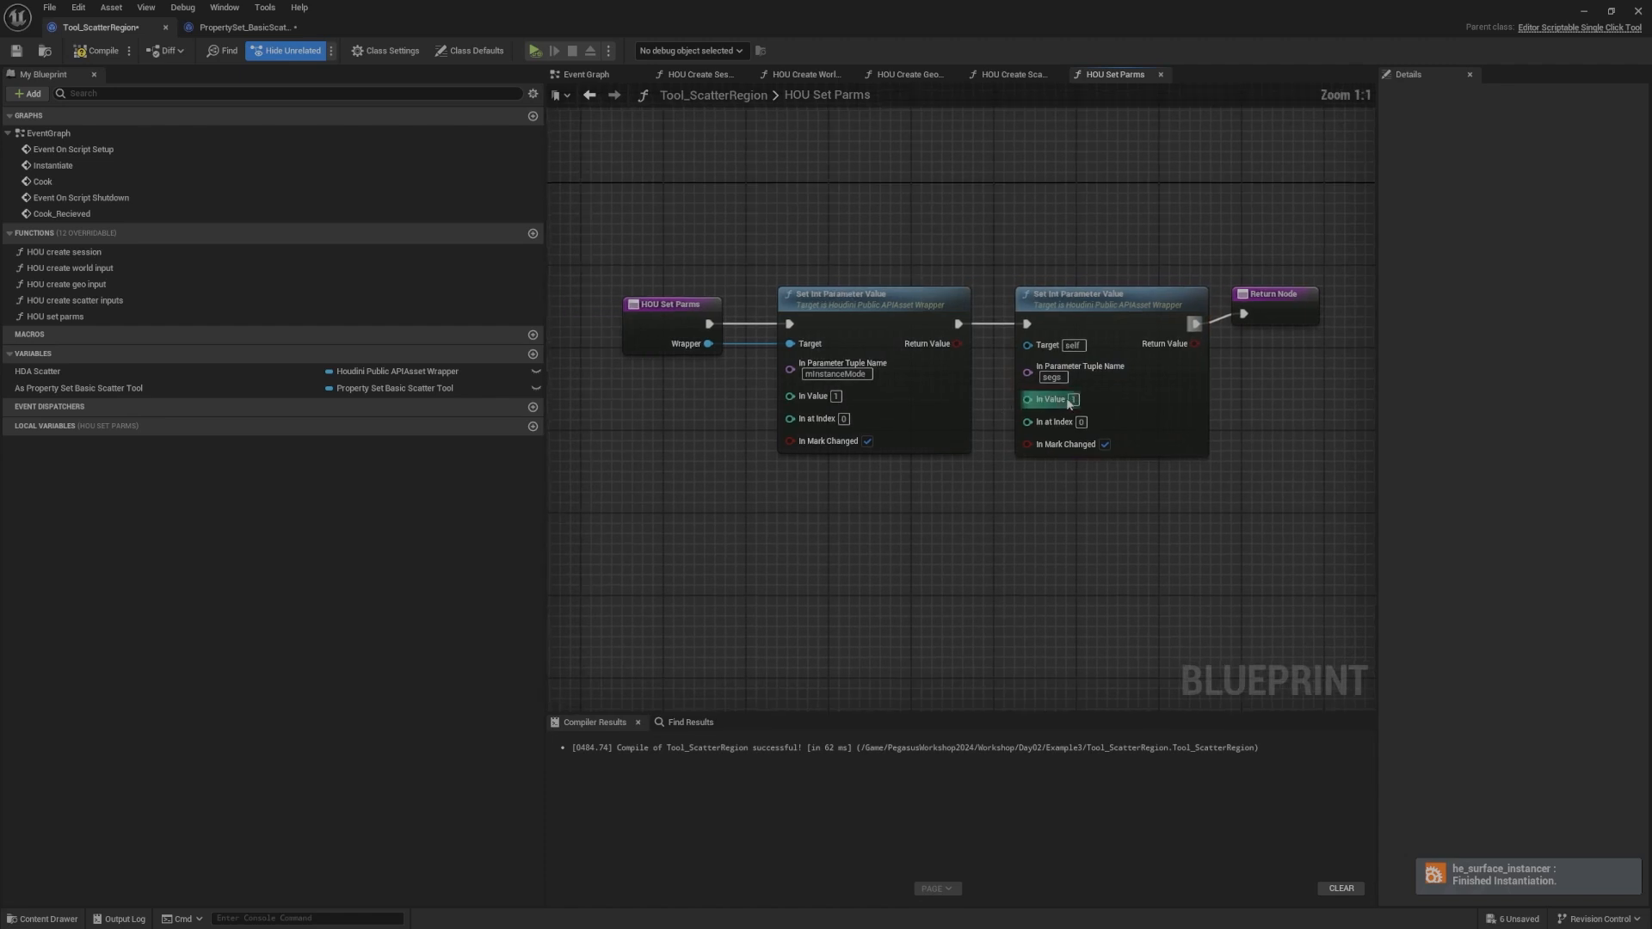
pyautogui.moveTo(1147, 377); pyautogui.dragTo(1136, 368)
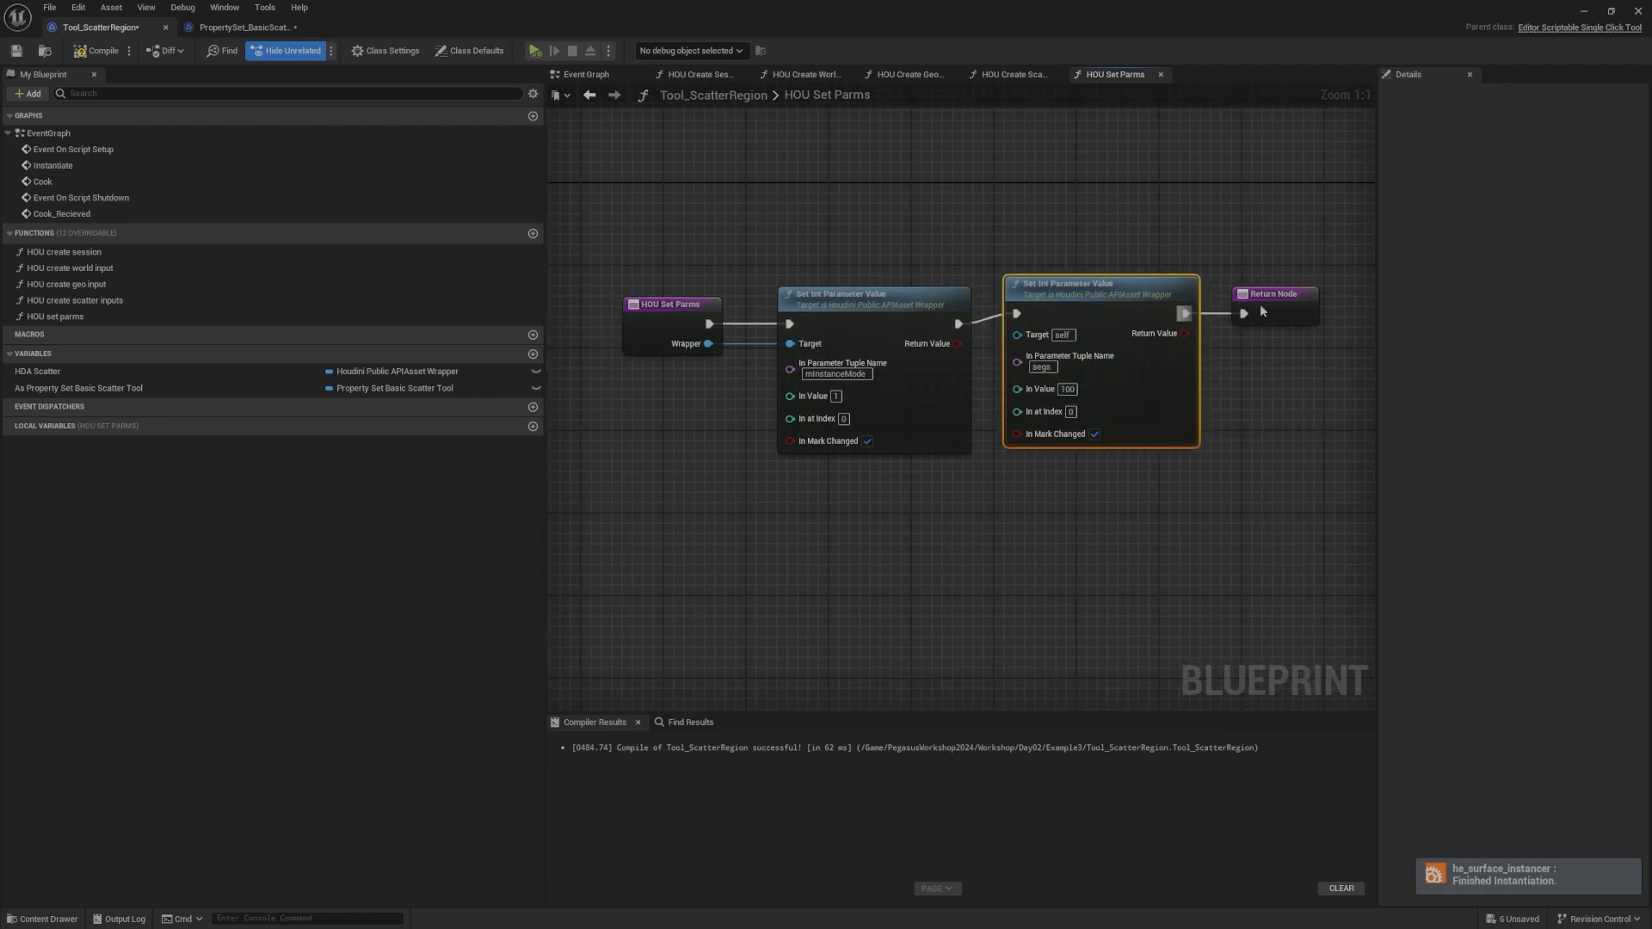
# Step: Align the segs parameter node and the Return Node with the rest of the execution chain, and compile the blueprint
pyautogui.moveTo(1261, 305); pyautogui.dragTo(1271, 303)
pyautogui.moveTo(1281, 246); pyautogui.dragTo(1153, 336)
pyautogui.press('q')
pyautogui.click(1118, 278)
pyautogui.click(103, 54)
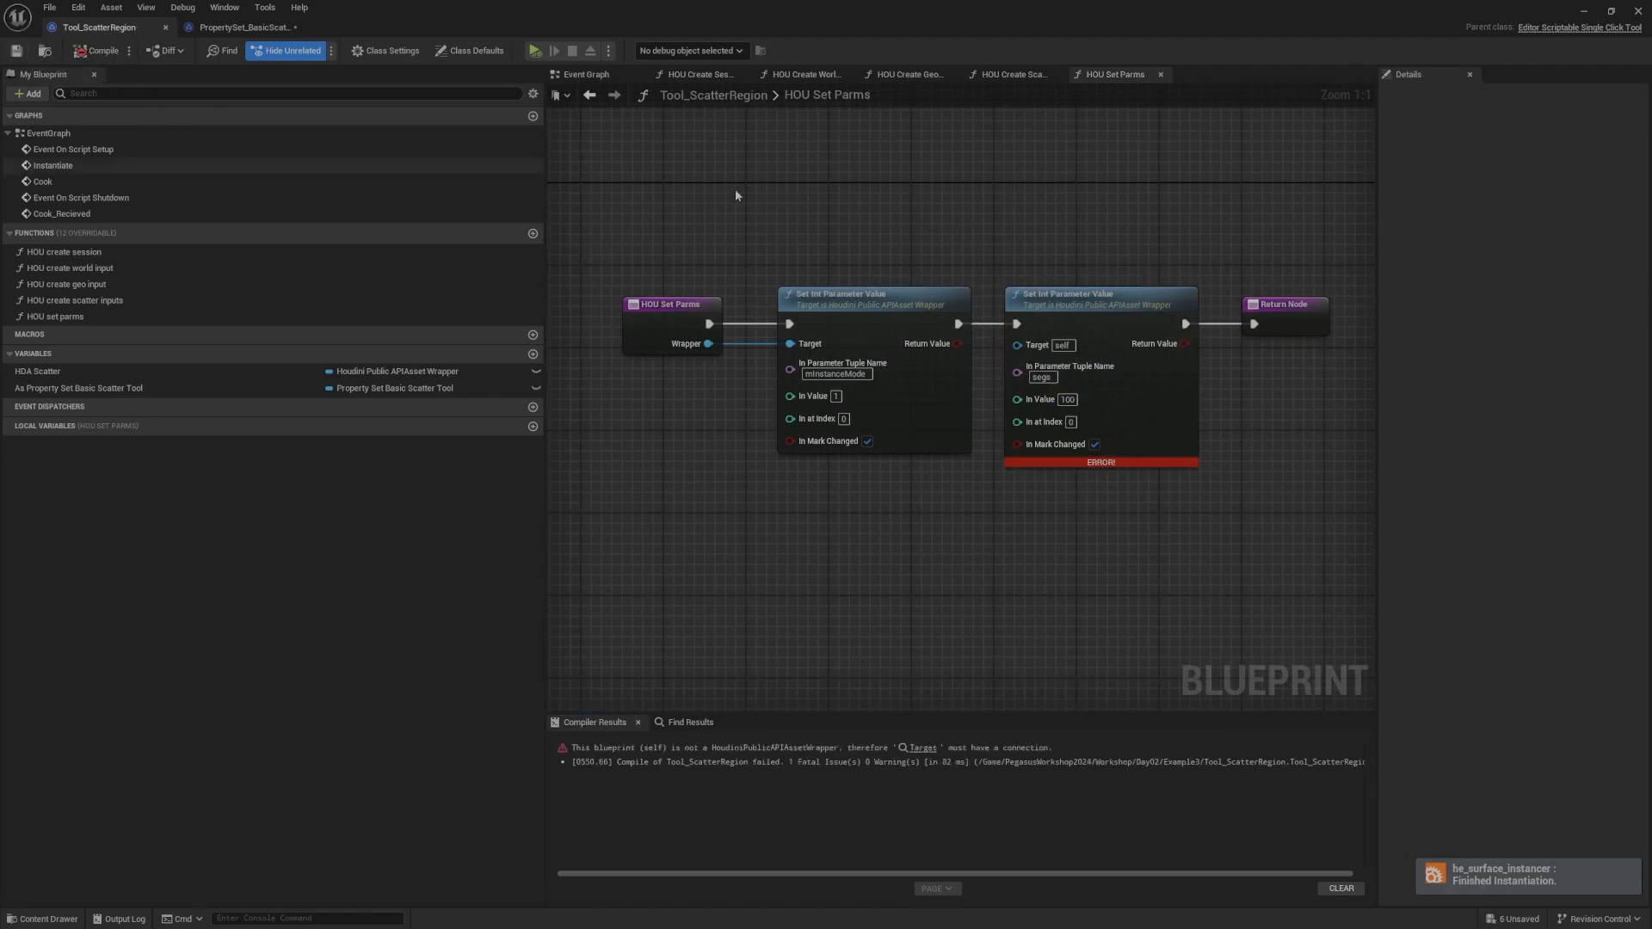
# Step: Connect Wrapper to the segs node's Target with reroute points above the nodes, and compile and save Tool_ScatterRegion
pyautogui.moveTo(735, 189); pyautogui.dragTo(741, 256, button='right')
pyautogui.click(663, 411)
pyautogui.moveTo(663, 414); pyautogui.dragTo(1031, 412)
pyautogui.press('r')
pyautogui.press('r')
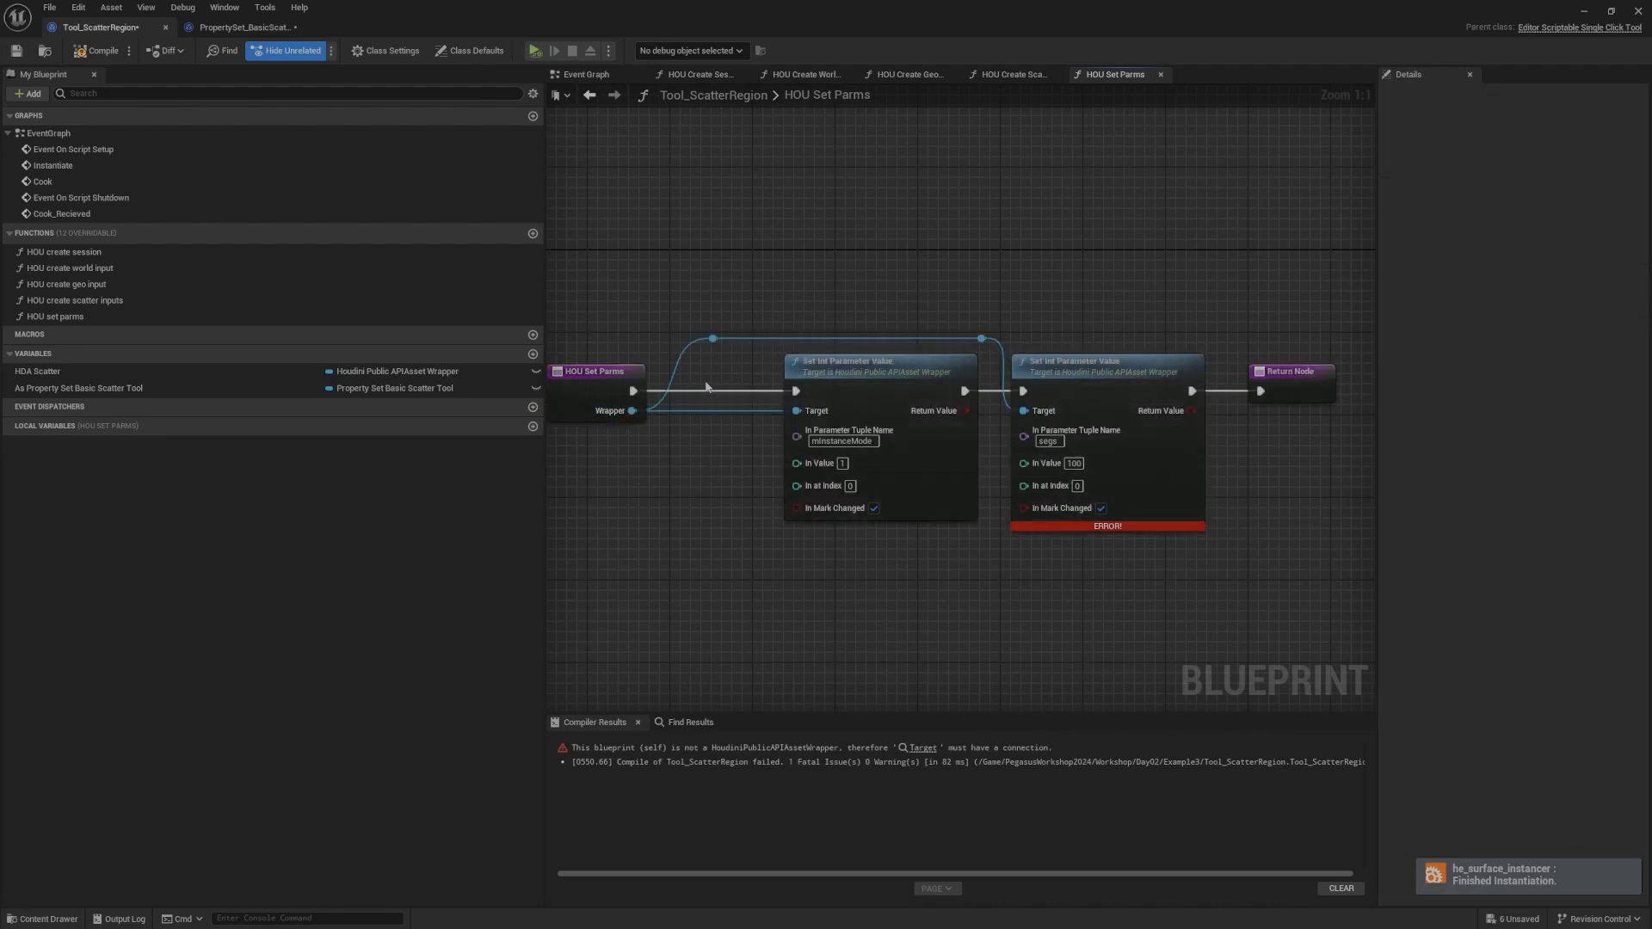
pyautogui.moveTo(714, 340)
pyautogui.mouseDown()
pyautogui.moveTo(806, 420)
pyautogui.moveTo(714, 339)
pyautogui.mouseUp()
pyautogui.click(102, 50)
pyautogui.click(18, 51)
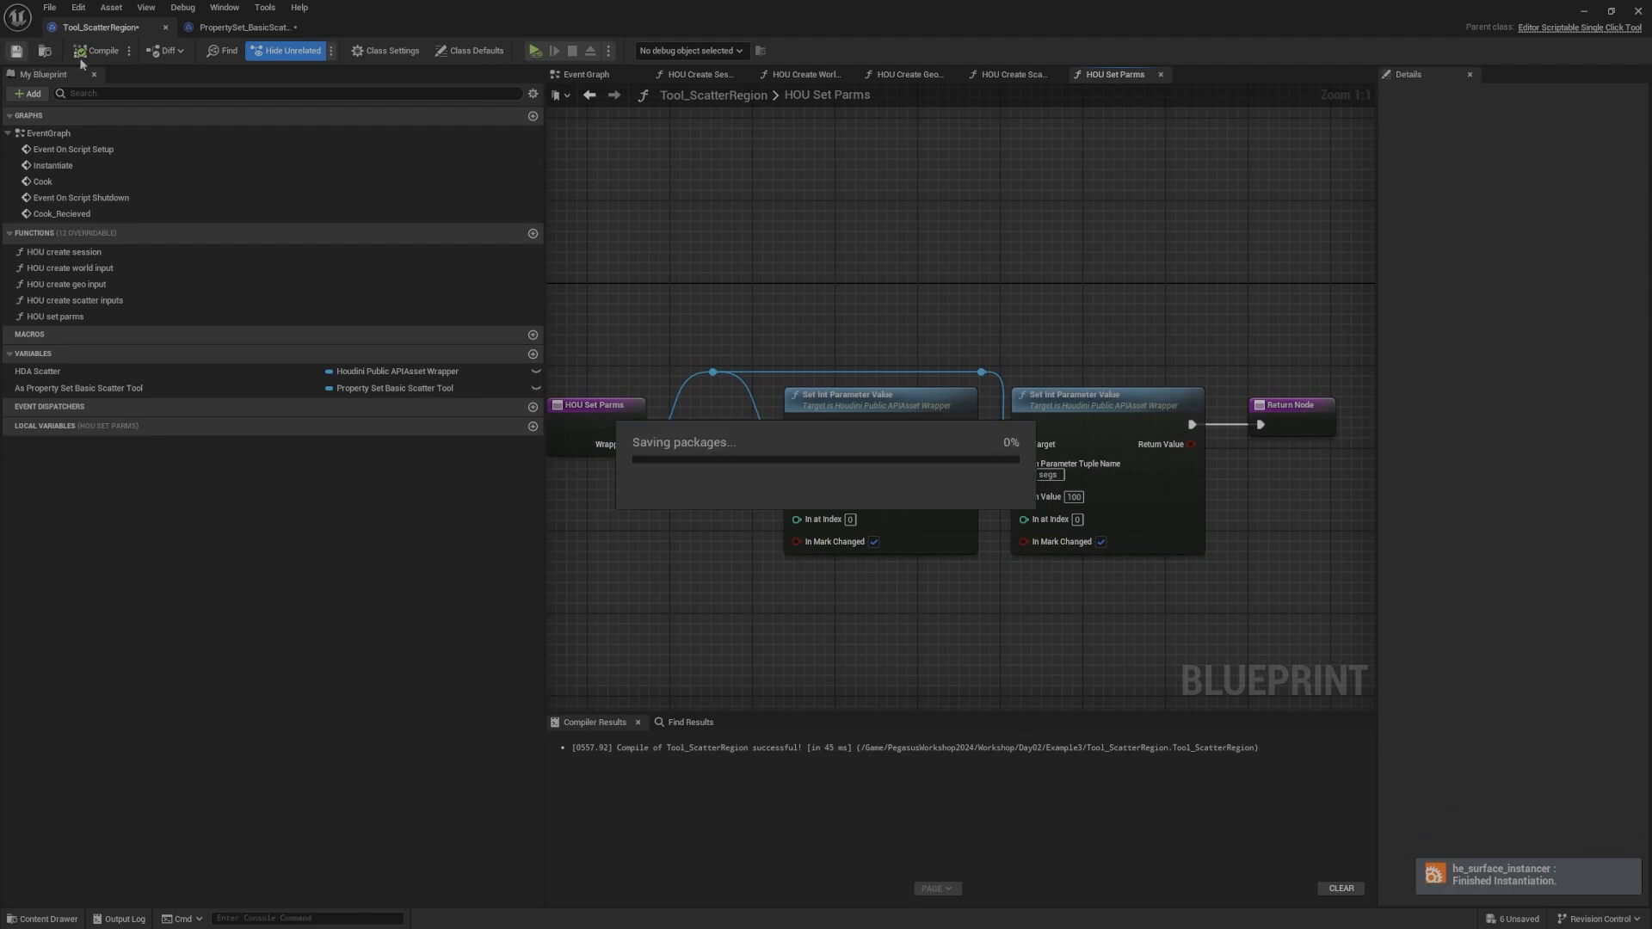
# Step: Run BasicScatter in the level with Plane as the surface and 1M_CubeWithSocket as the instance, and cook it
pyautogui.click(1585, 12)
pyautogui.hotkey('shift', '9')
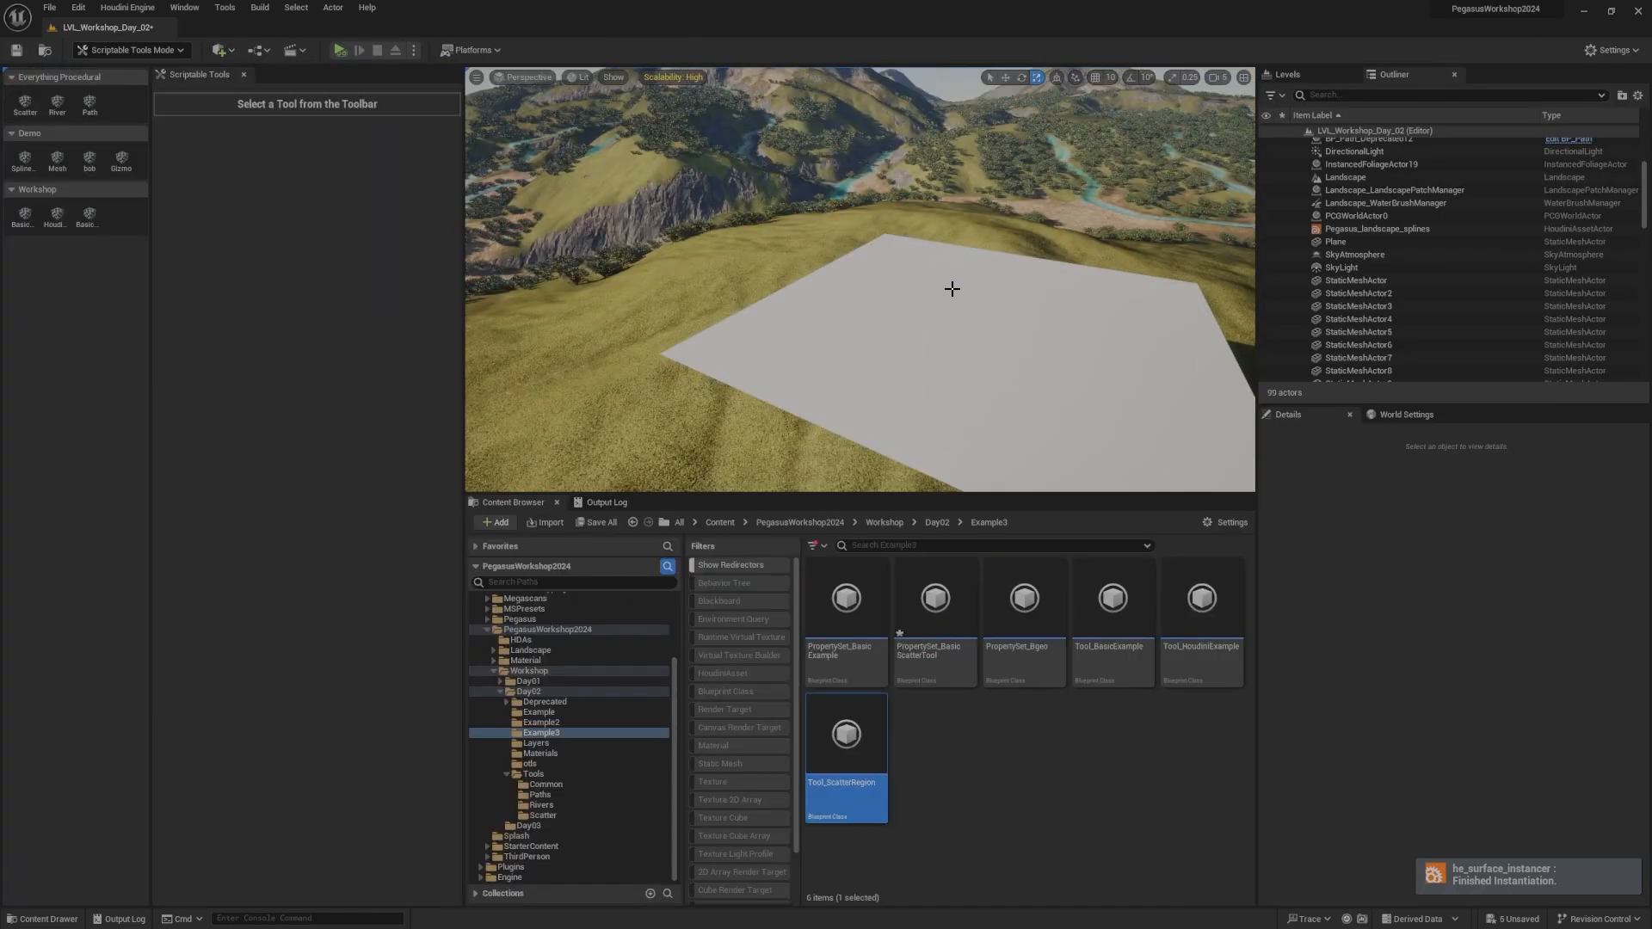
pyautogui.click(365, 137)
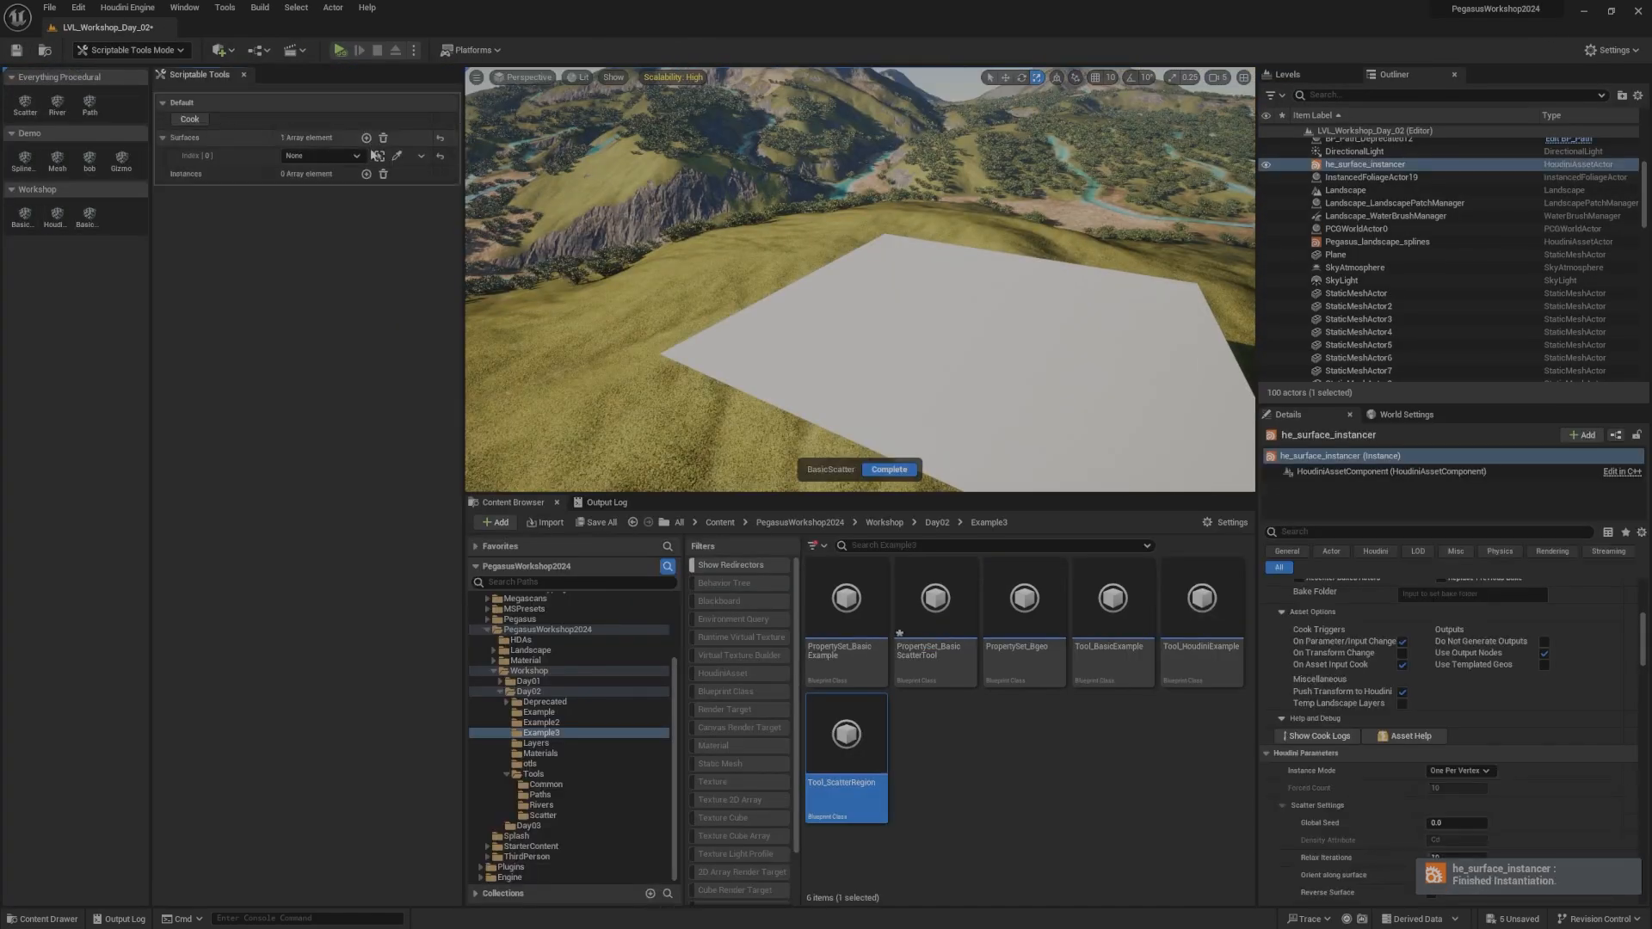
pyautogui.click(366, 174)
pyautogui.click(362, 193)
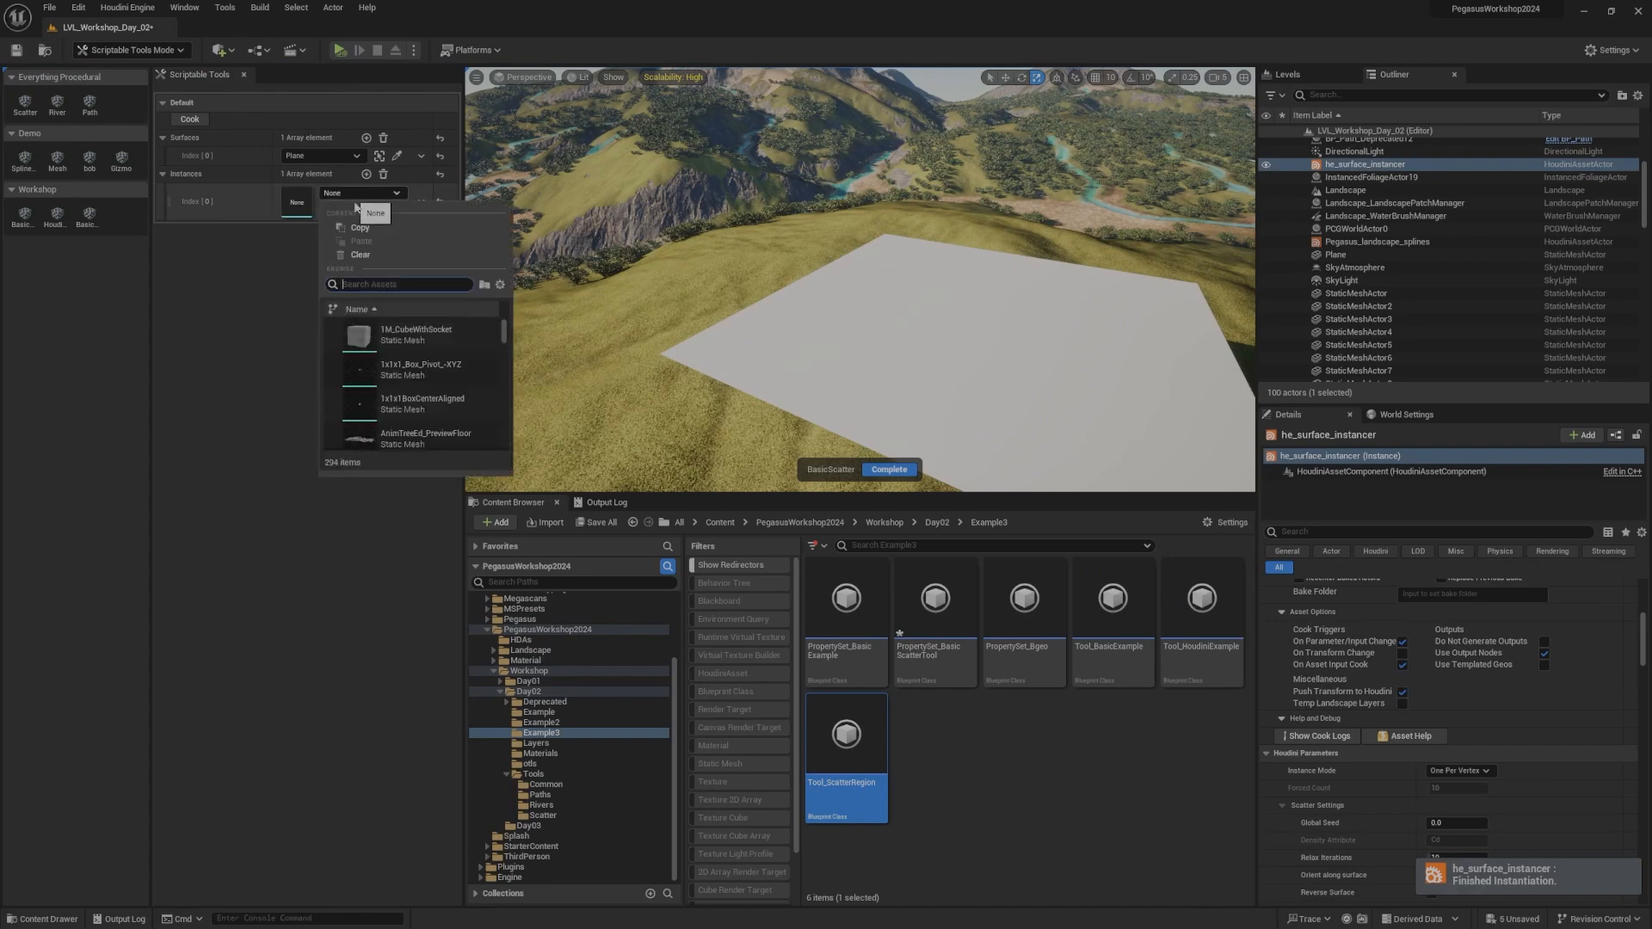
pyautogui.click(432, 337)
pyautogui.moveTo(764, 267); pyautogui.dragTo(839, 293, button='right')
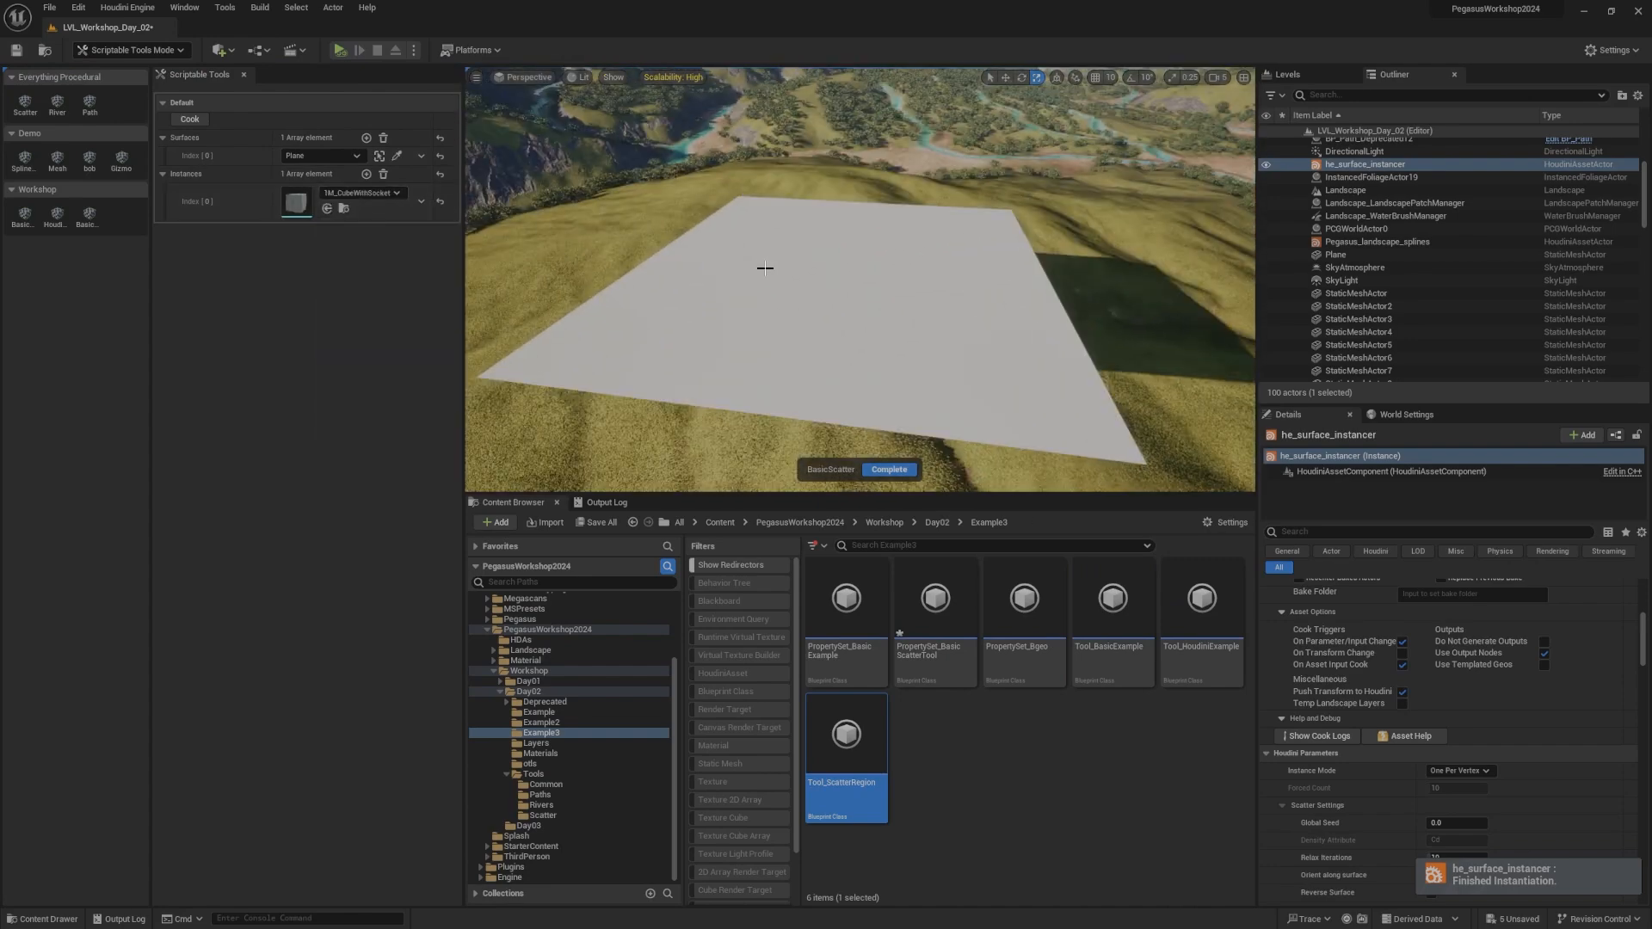
pyautogui.click(186, 120)
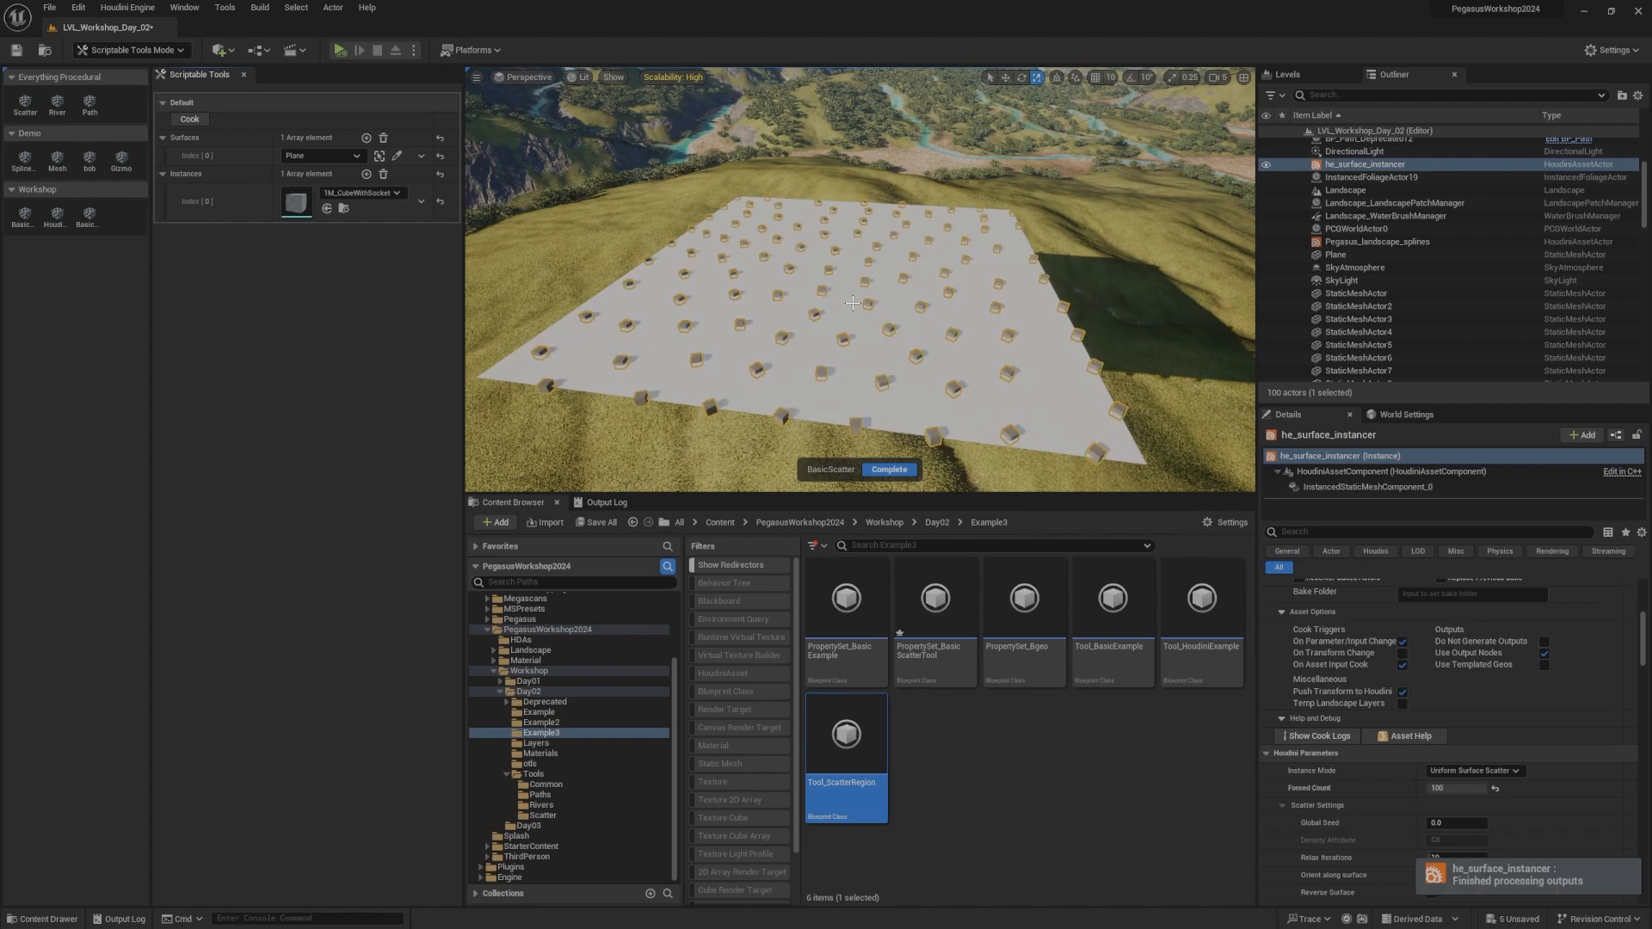
# Step: Inspect the scattered cubes on the plane and complete the BasicScatter tool
pyautogui.moveTo(974, 404); pyautogui.dragTo(1018, 325, button='right')
pyautogui.press('s')
pyautogui.press('g')
pyautogui.scroll(-1, 860, 408)
pyautogui.press('w')
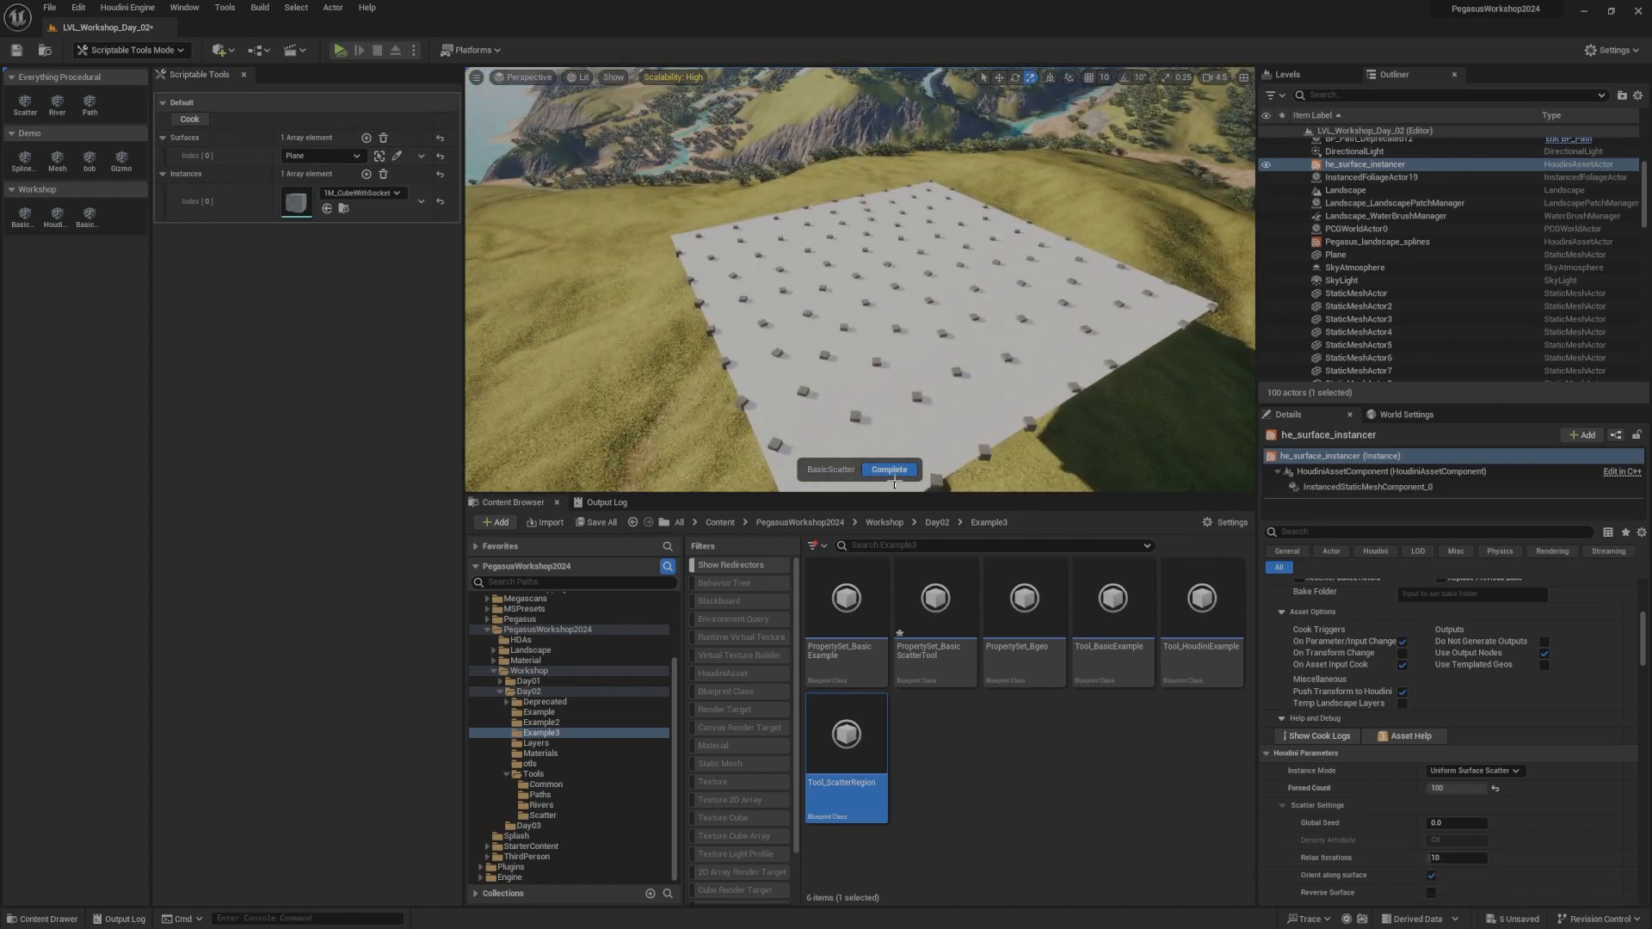
pyautogui.click(901, 472)
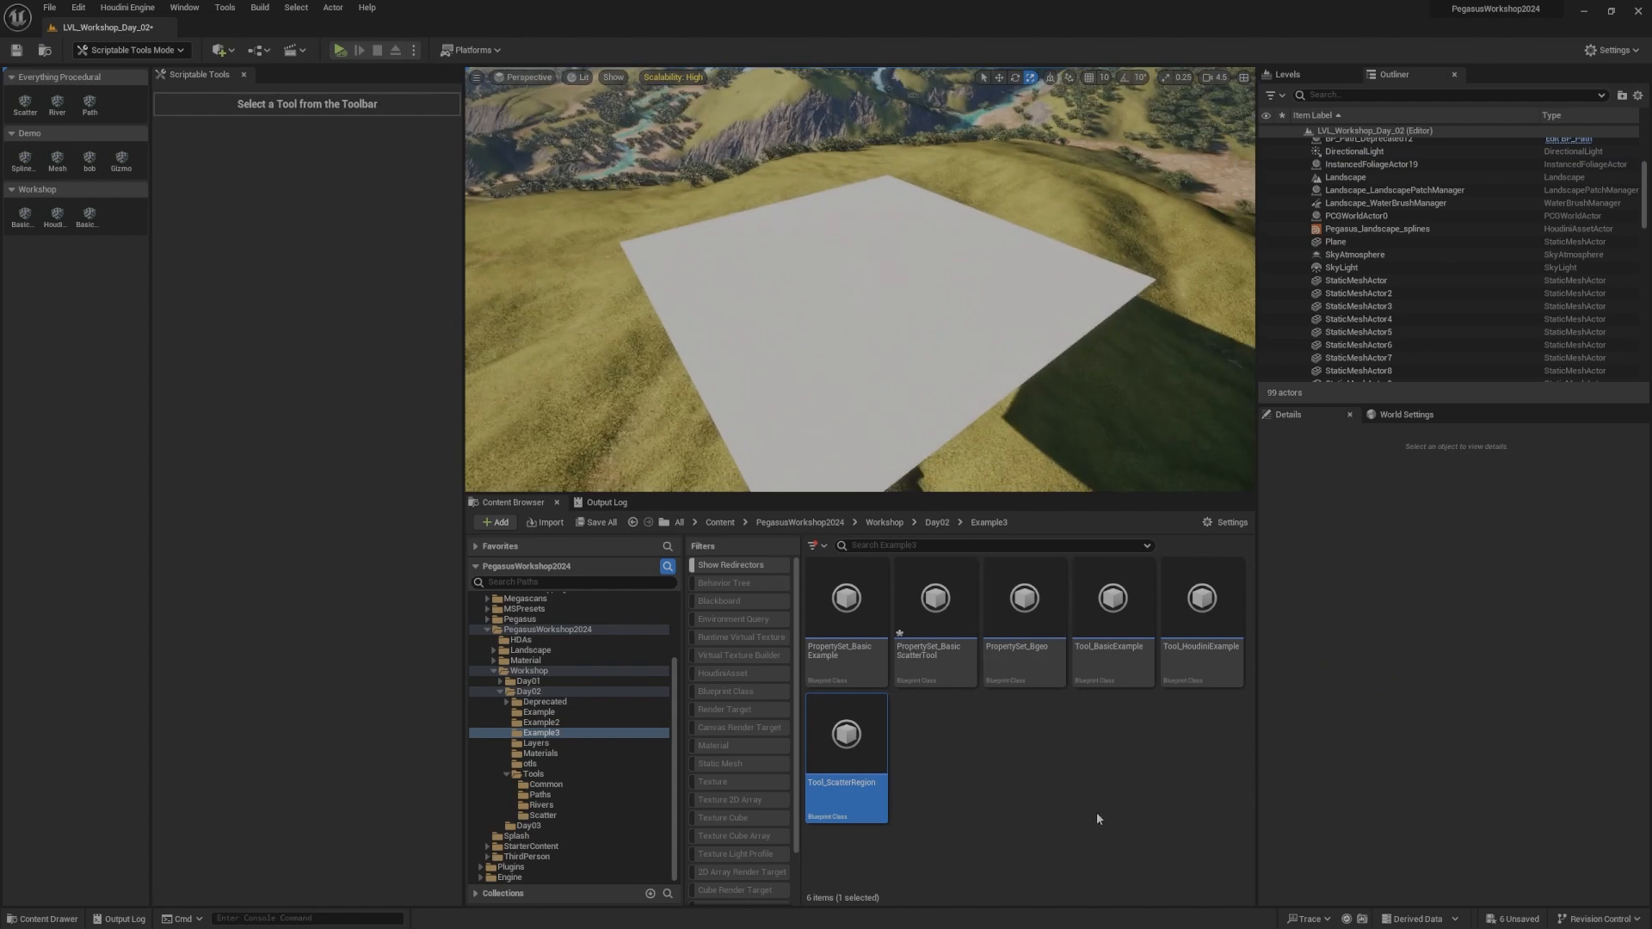
# Step: Add an instance-editable Integer variable named Count to PropertySet_BasicScatterTool
pyautogui.click(1099, 818)
pyautogui.doubleClick(835, 758)
pyautogui.click(243, 27)
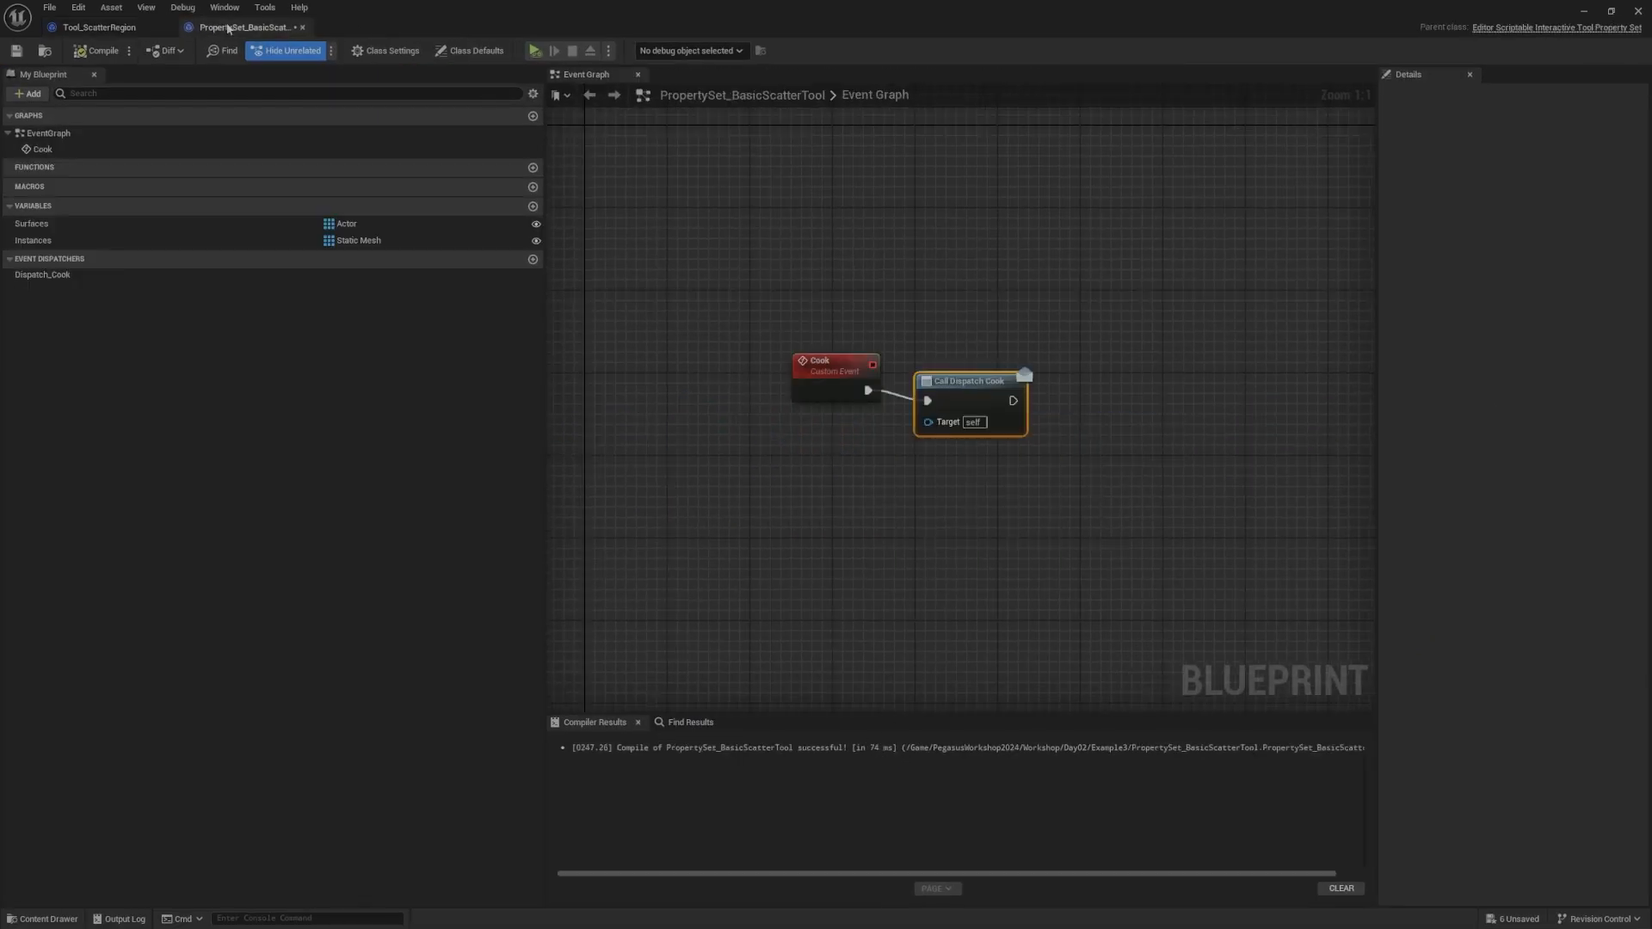
pyautogui.click(533, 206)
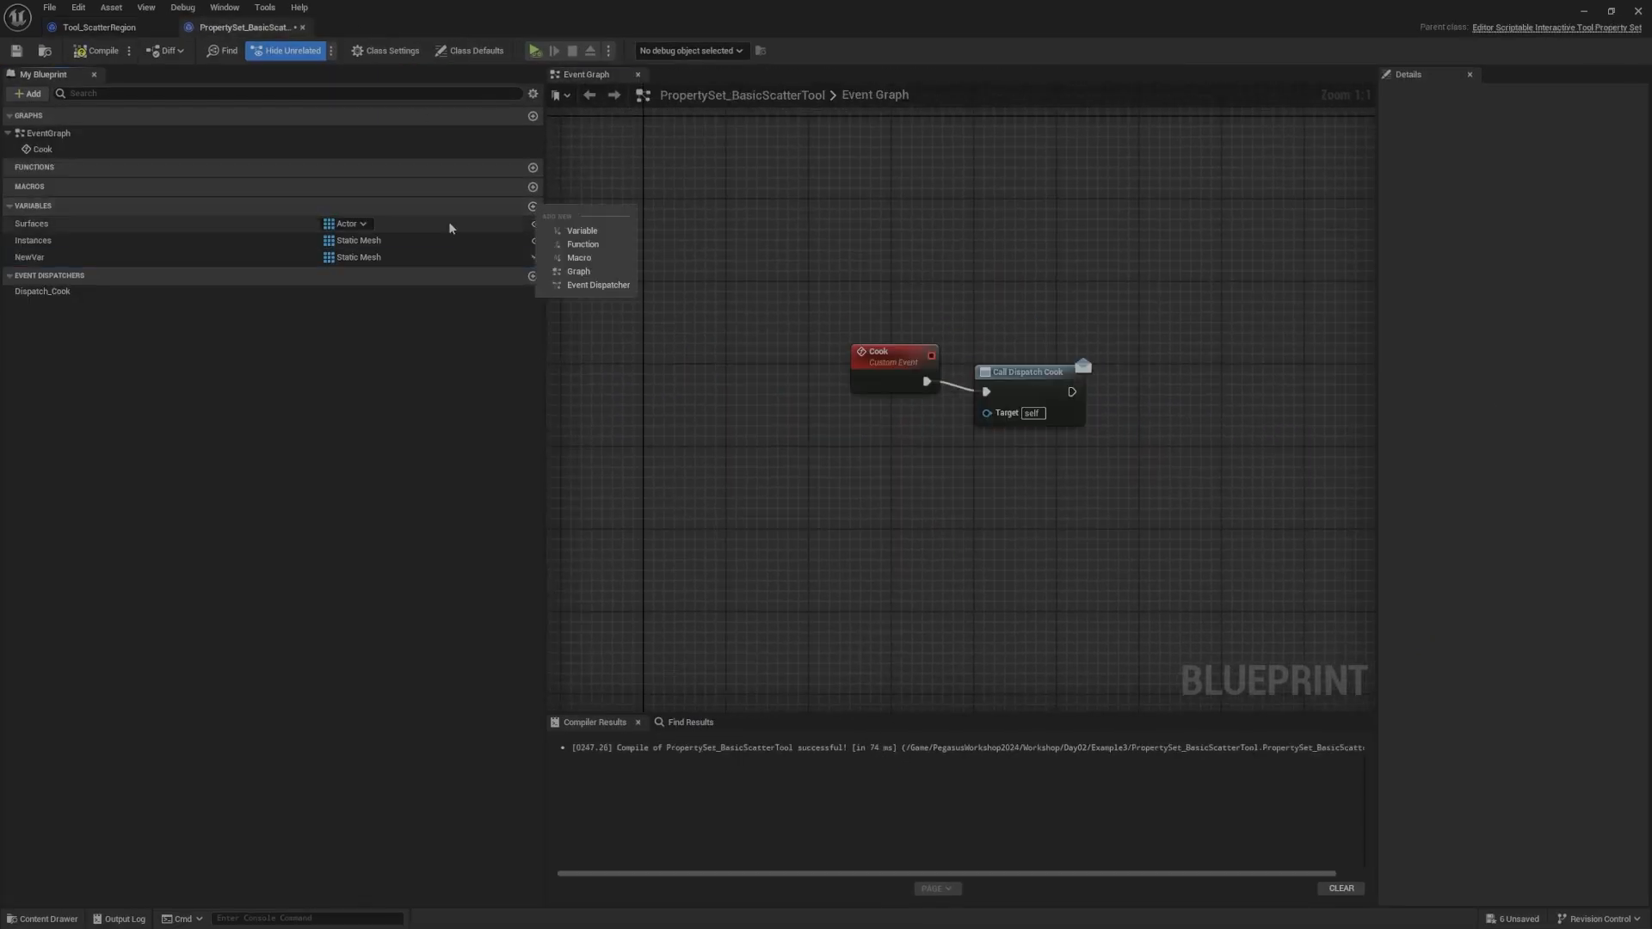
pyautogui.click(385, 257)
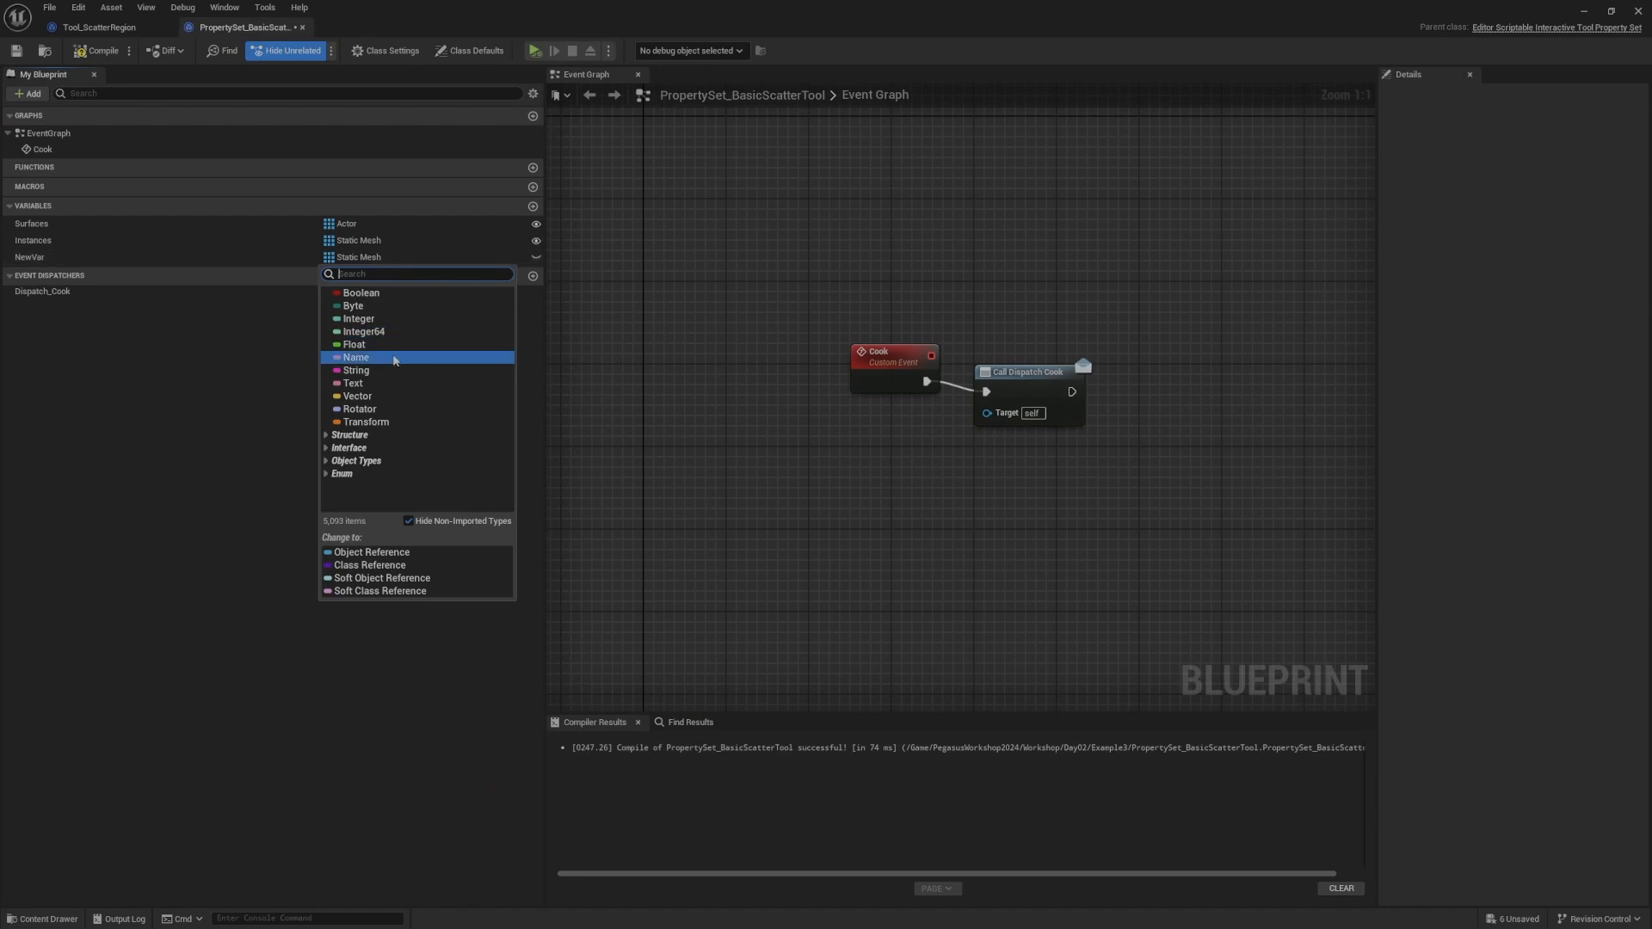
pyautogui.click(379, 344)
pyautogui.click(357, 258)
pyautogui.click(359, 318)
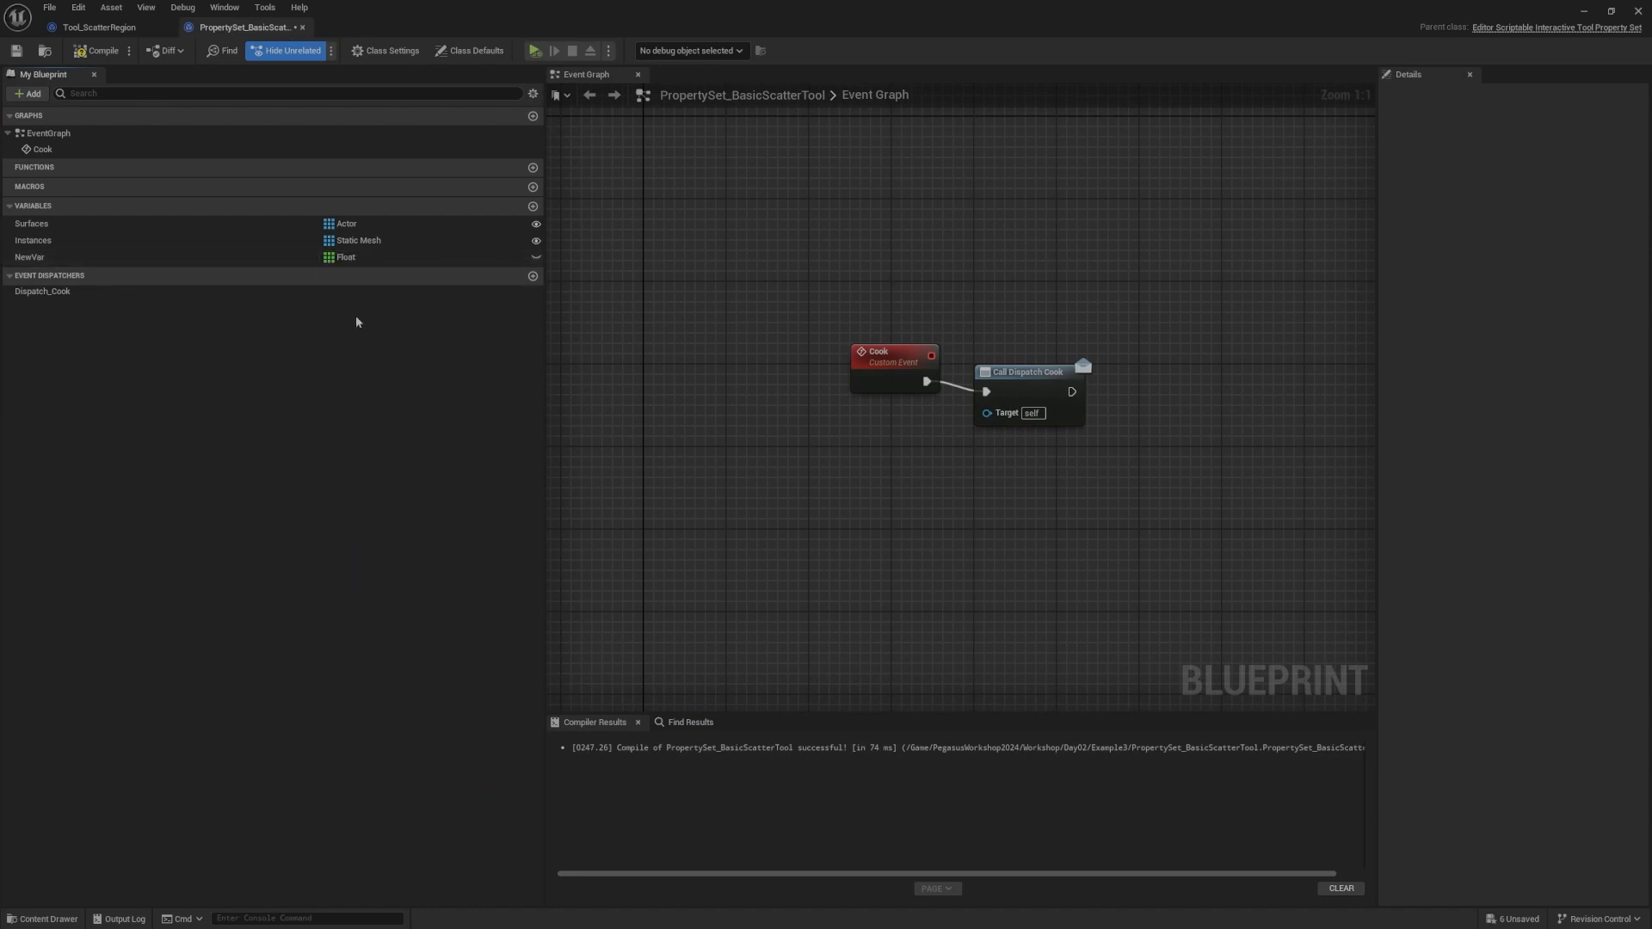
pyautogui.doubleClick(215, 258)
pyautogui.write('Count')
pyautogui.press('Return')
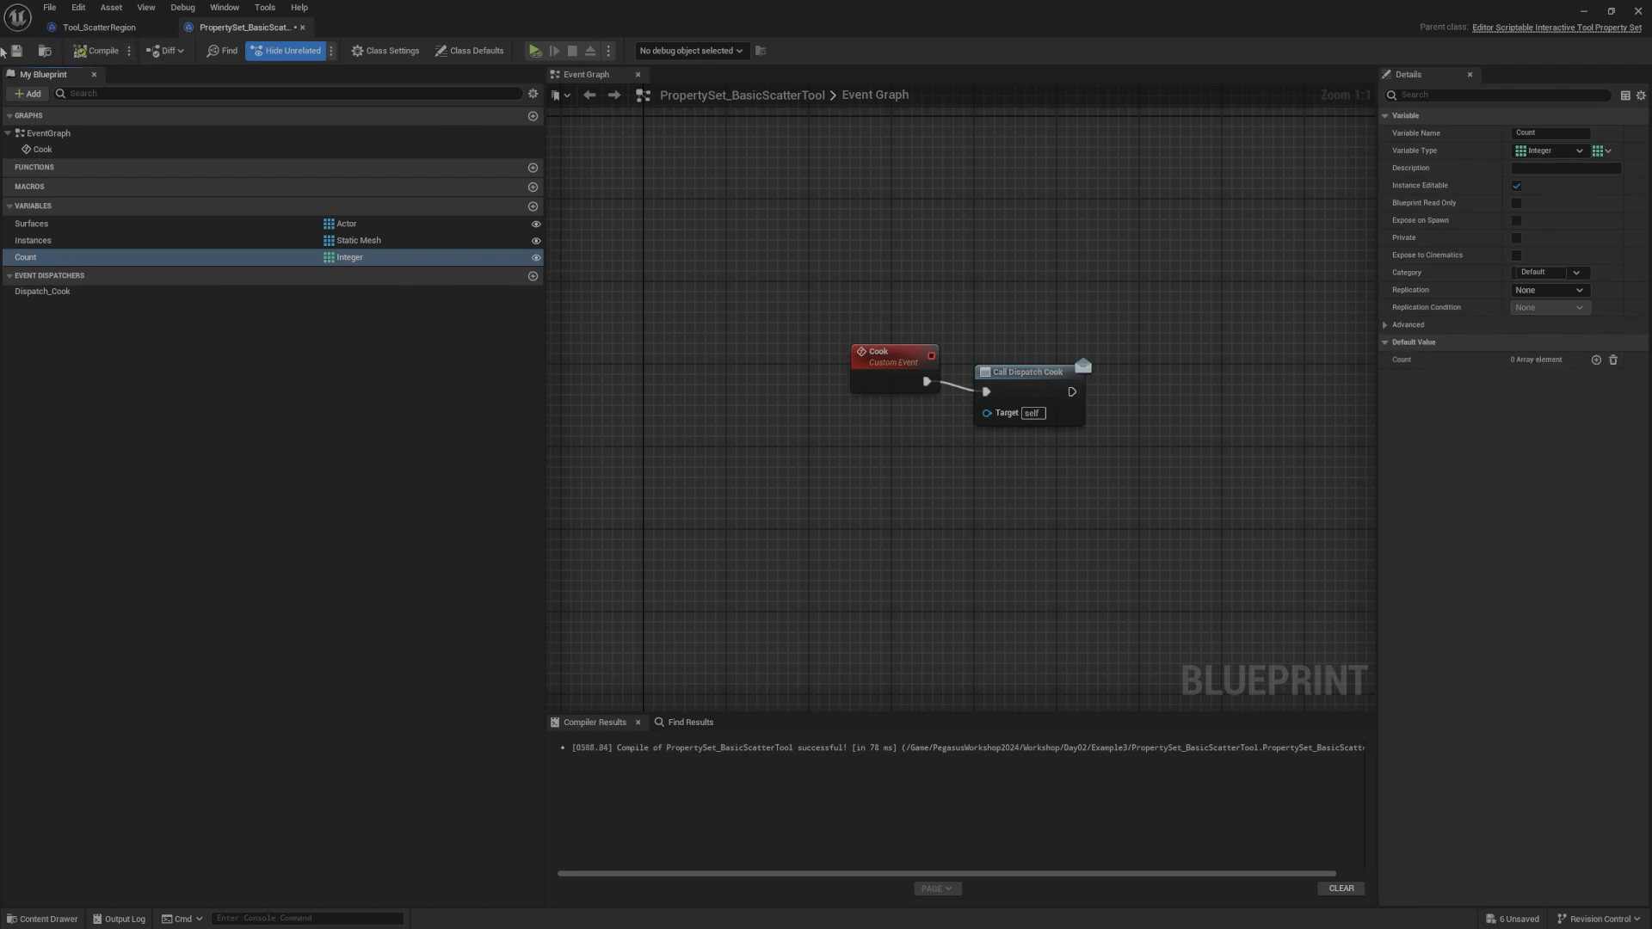
# Step: Place an As Property Set Basic Scatter Tool getter in HOU Set Parms and search its actions for count
pyautogui.click(138, 33)
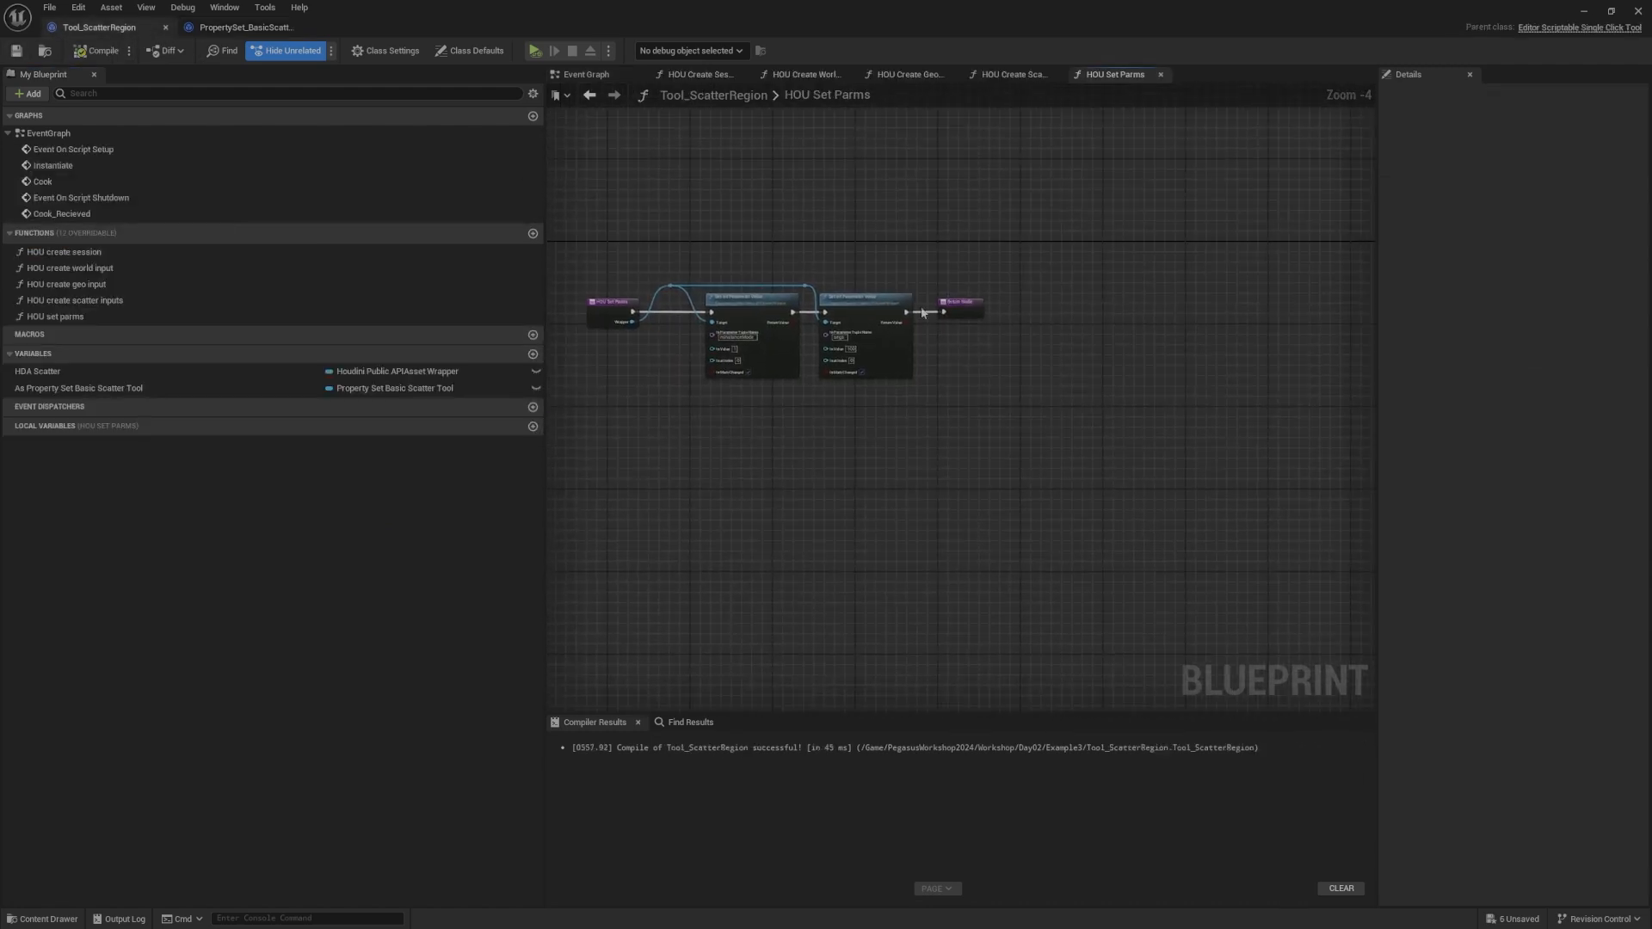
pyautogui.moveTo(82, 388); pyautogui.dragTo(868, 472)
pyautogui.click(746, 476)
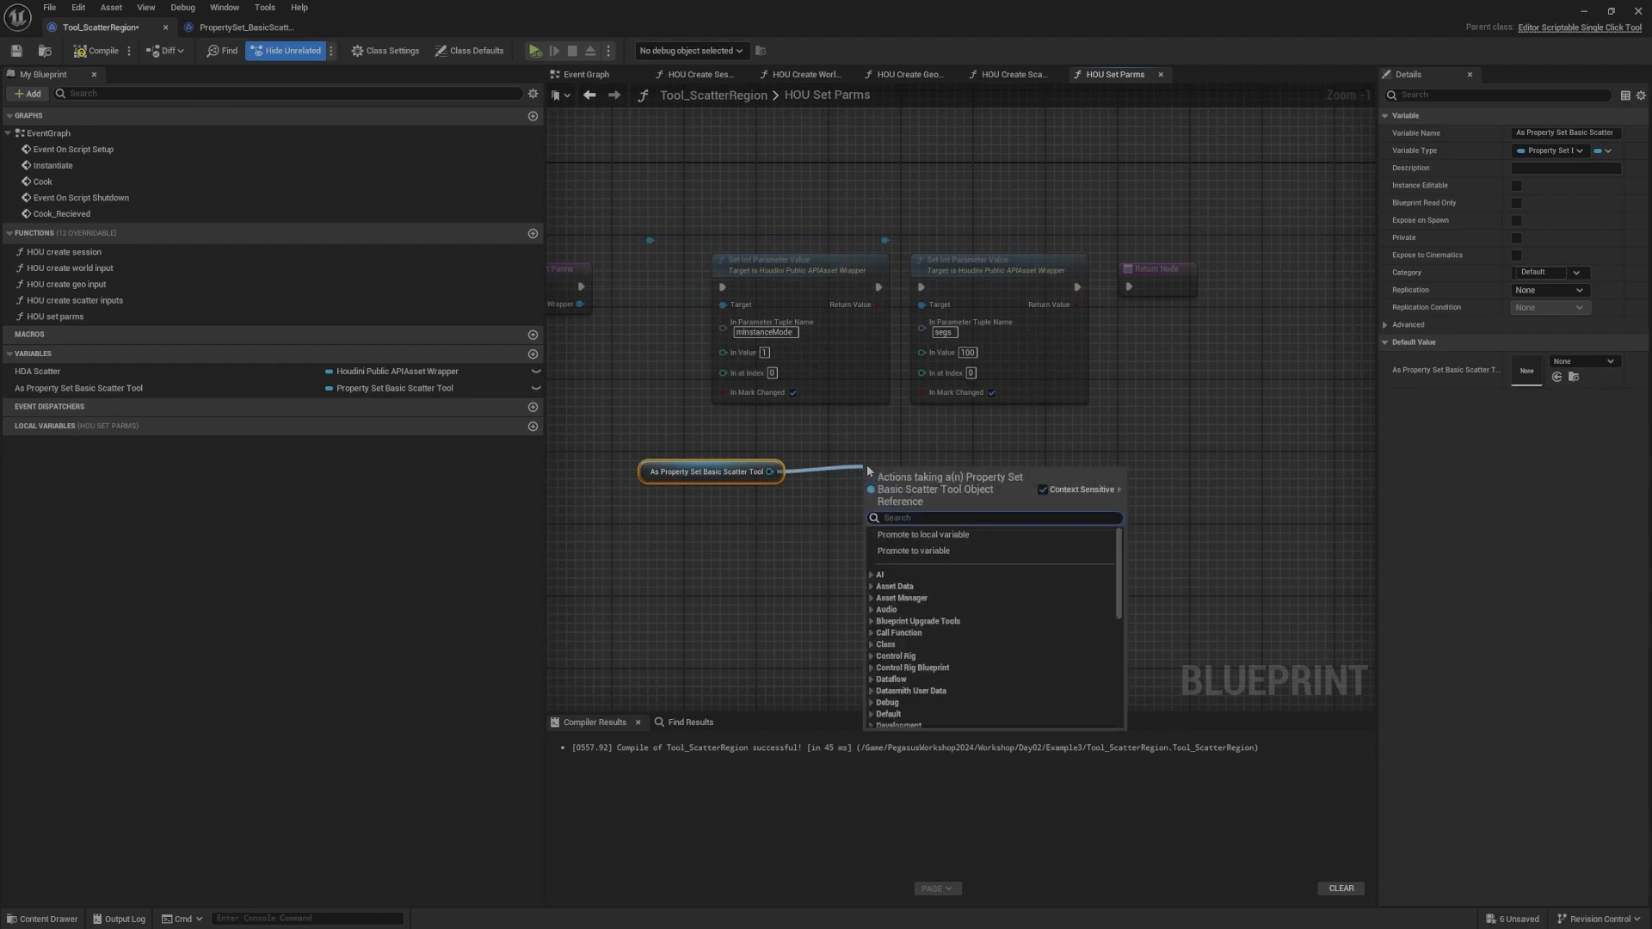
pyautogui.write('count')
# Step: Change the Count variable in PropertySet_BasicScatterTool from an array to a single integer
pyautogui.click(223, 27)
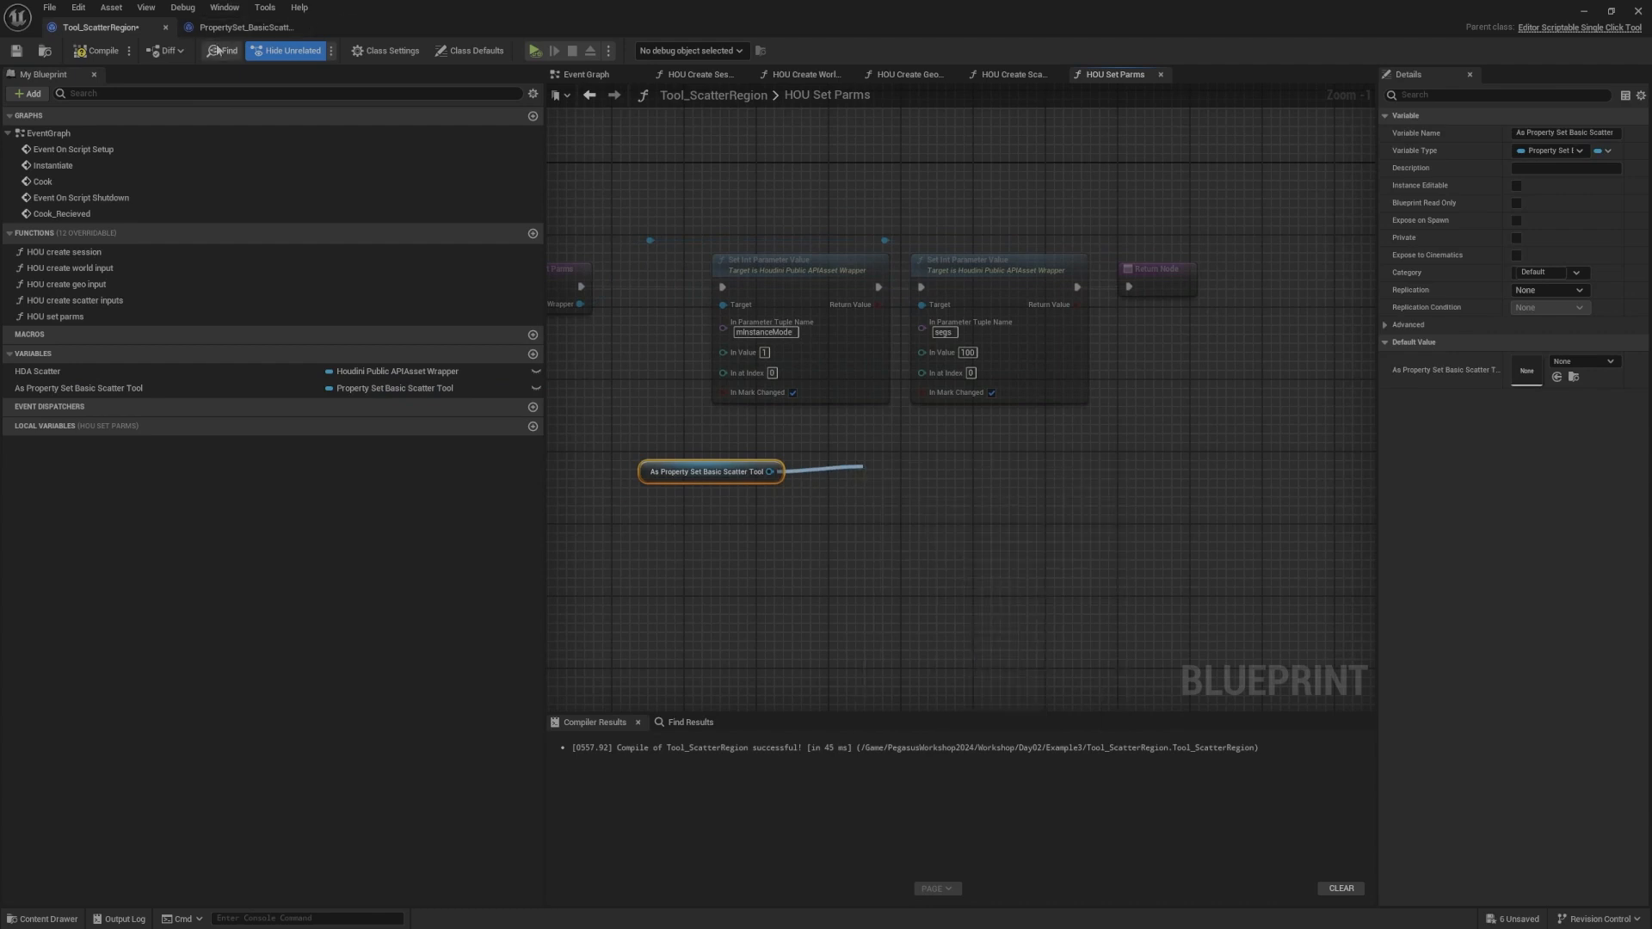
pyautogui.click(1606, 152)
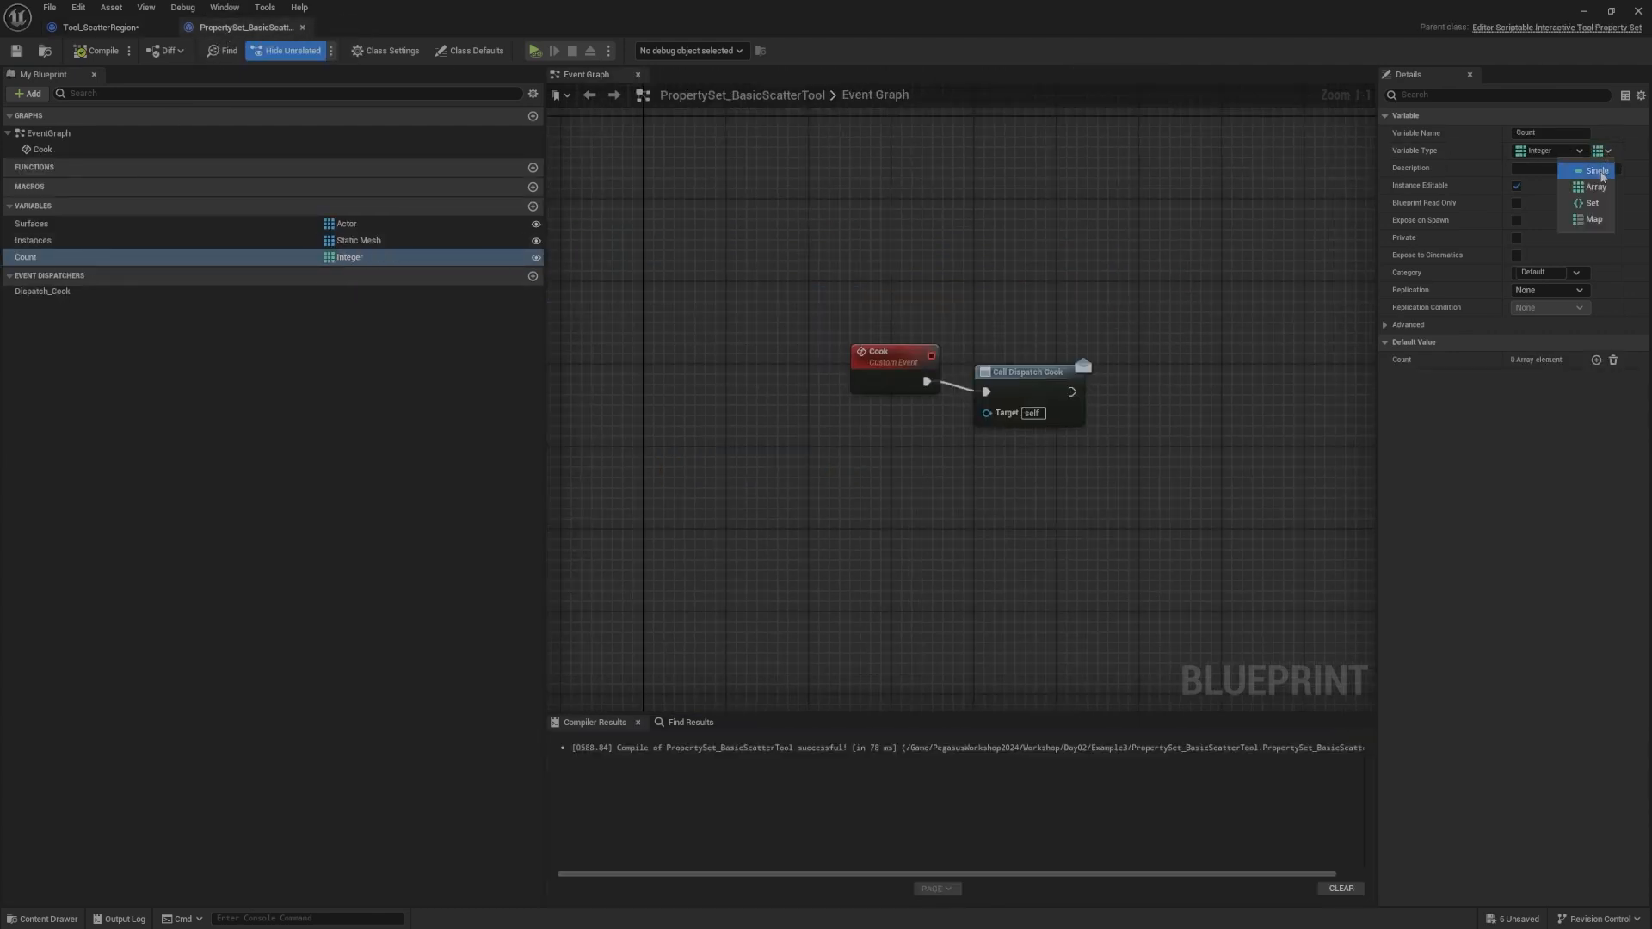
pyautogui.click(1584, 166)
# Step: Get Count from the scatter tool property set in HOU Set Parms and connect it to the segs node's In Value
pyautogui.click(101, 27)
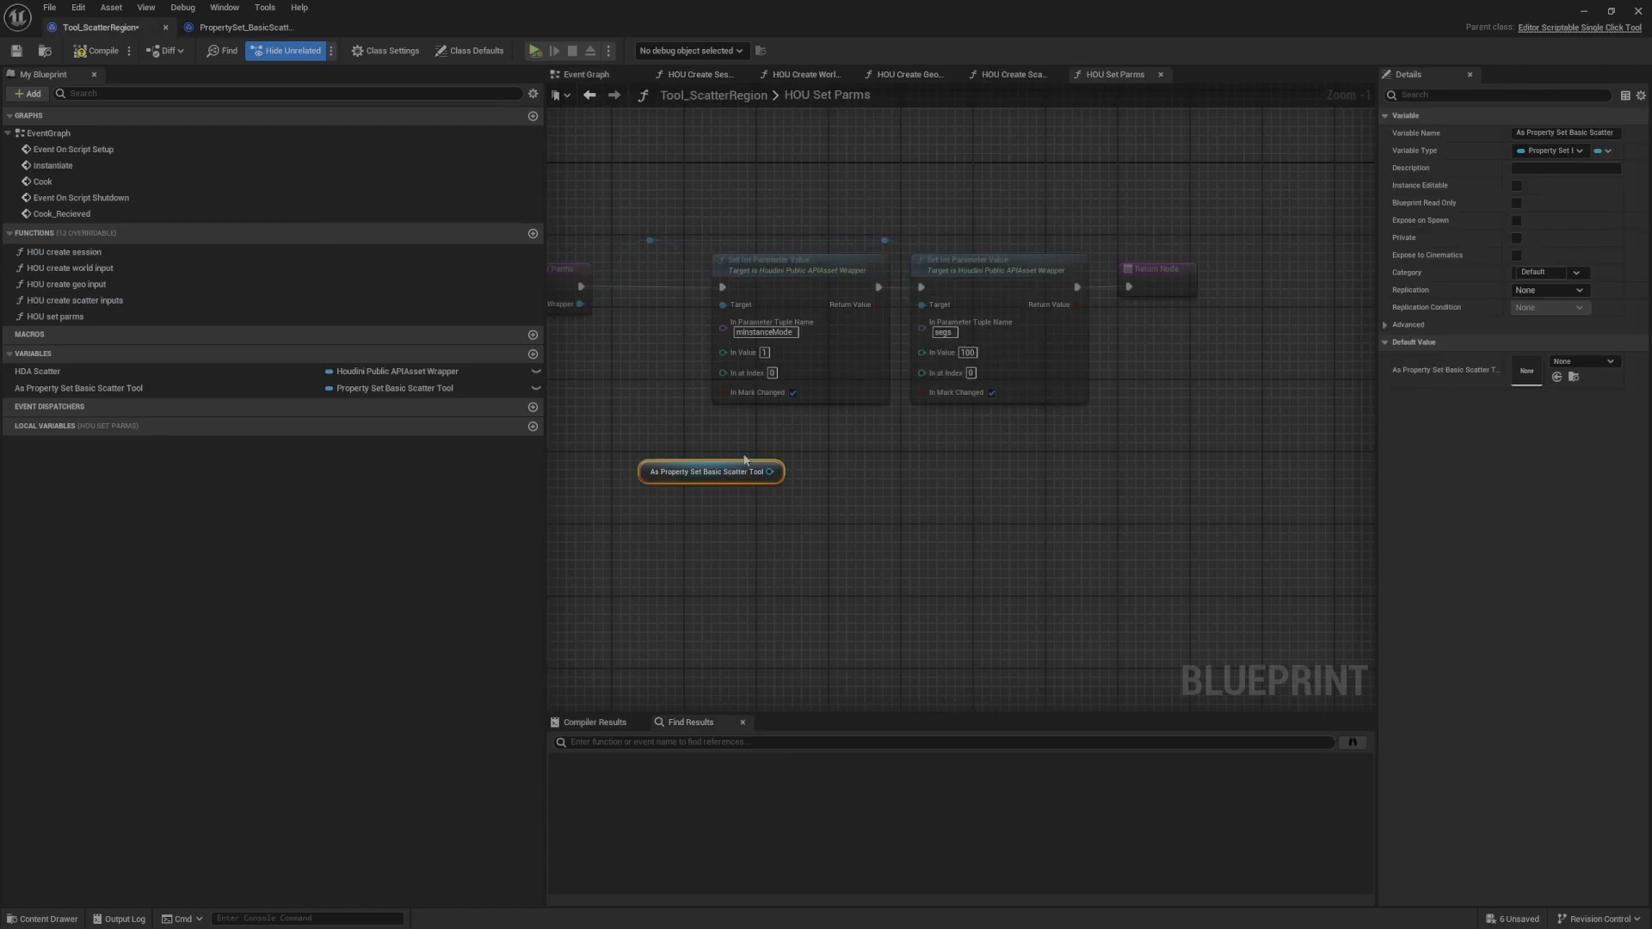
pyautogui.moveTo(856, 470); pyautogui.dragTo(856, 469)
pyautogui.write('count')
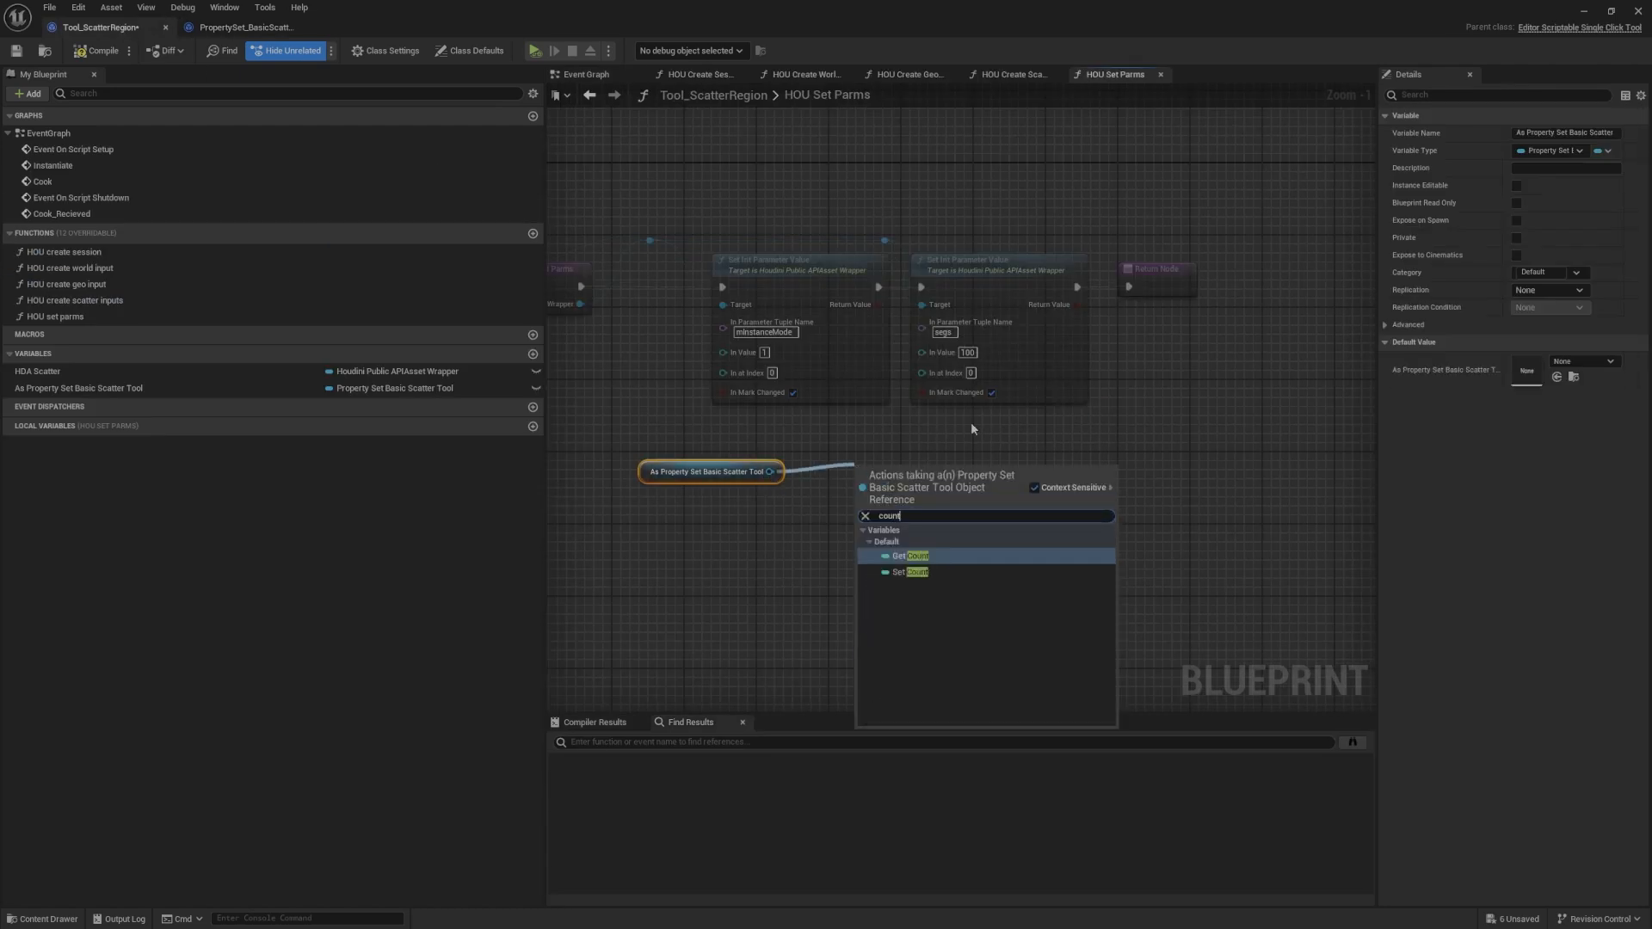
pyautogui.press('Return')
pyautogui.moveTo(942, 435); pyautogui.dragTo(921, 352)
pyautogui.moveTo(1037, 455); pyautogui.dragTo(1140, 502, button='right')
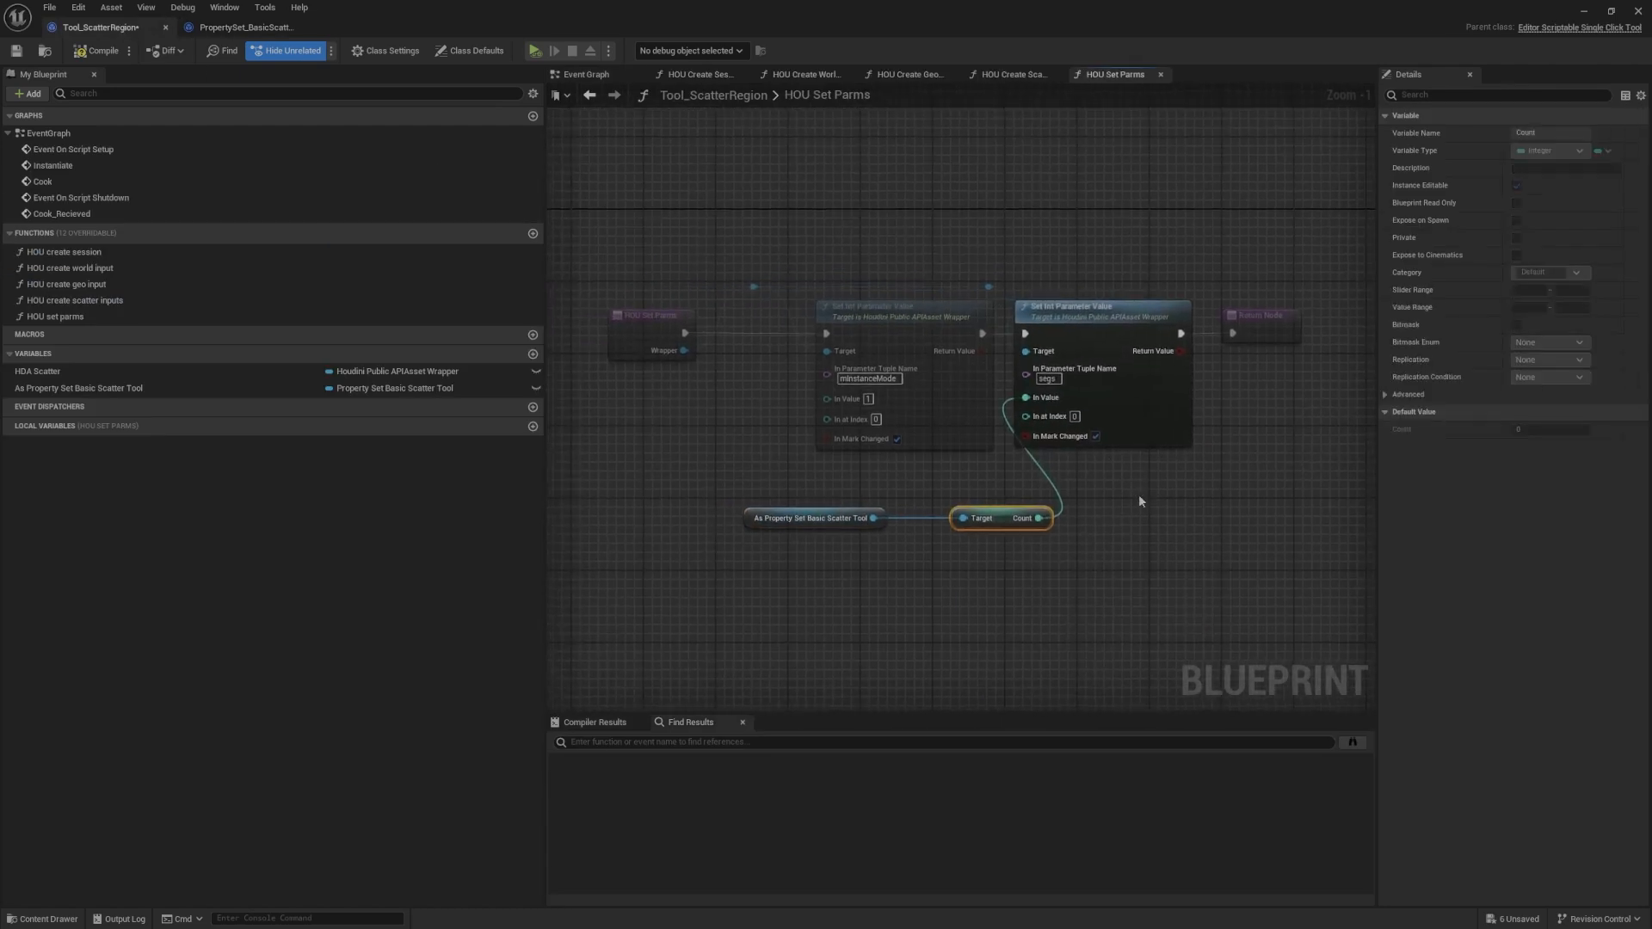
# Step: Set Count's default value to 100 in PropertySet_BasicScatterTool and return to the level editor
pyautogui.click(243, 27)
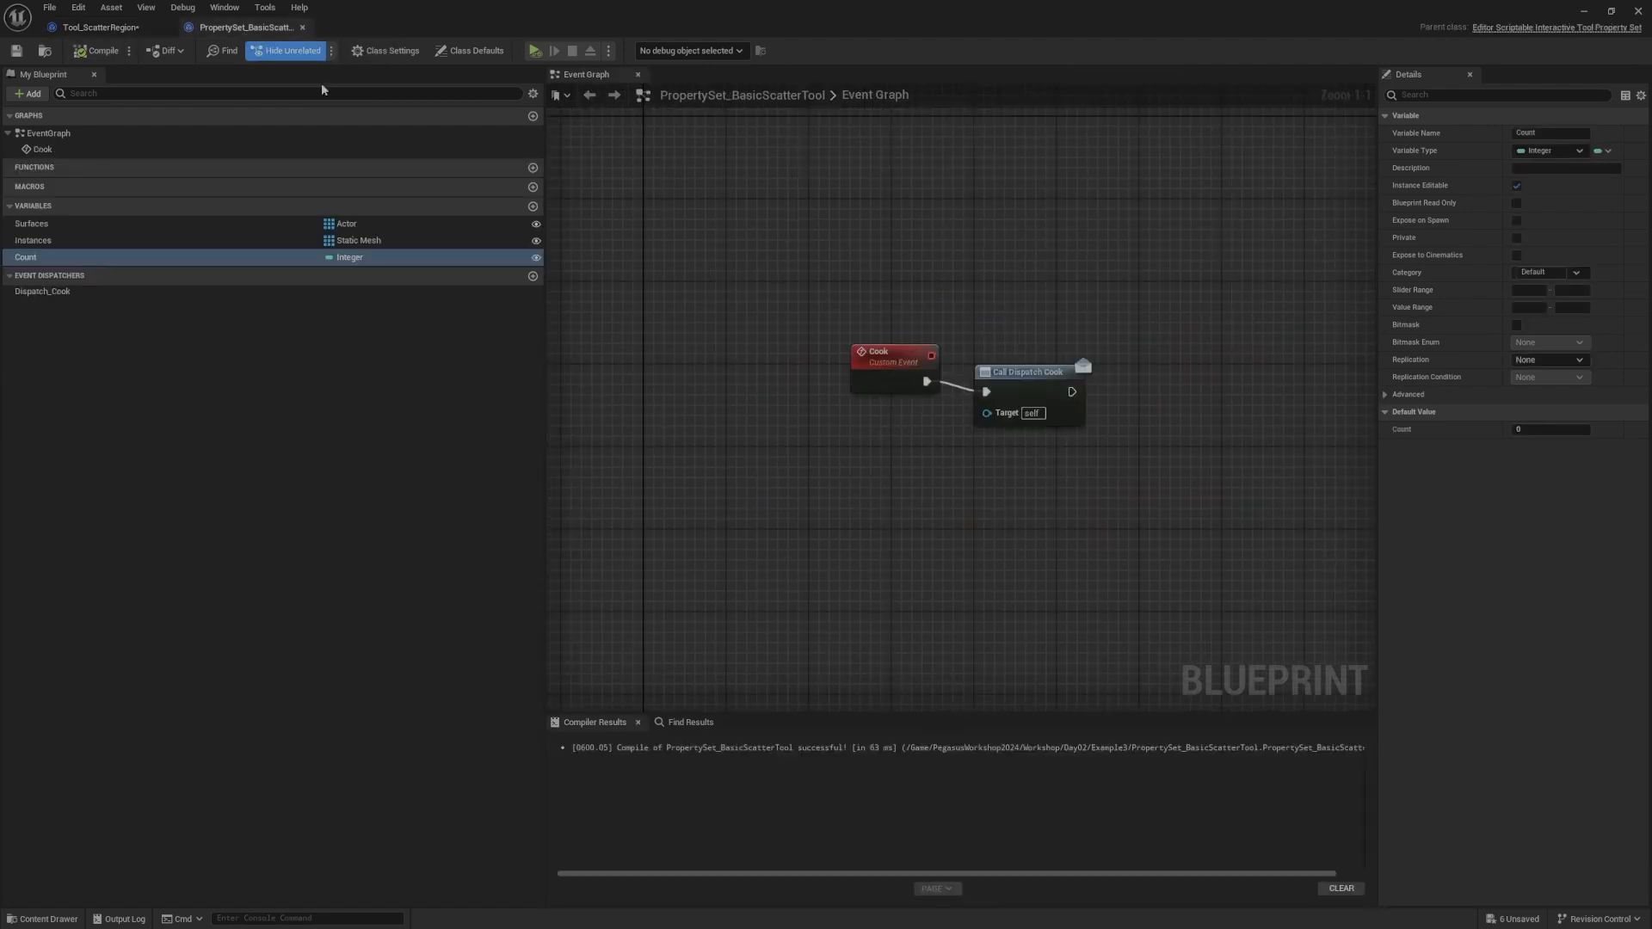
pyautogui.click(1545, 430)
pyautogui.click(1584, 11)
# Step: Start BasicScatter, assign Plane as the surface and 1M_CubeWithSocket as the instance, and cook the scatter
pyautogui.moveTo(814, 289); pyautogui.dragTo(912, 289, button='right')
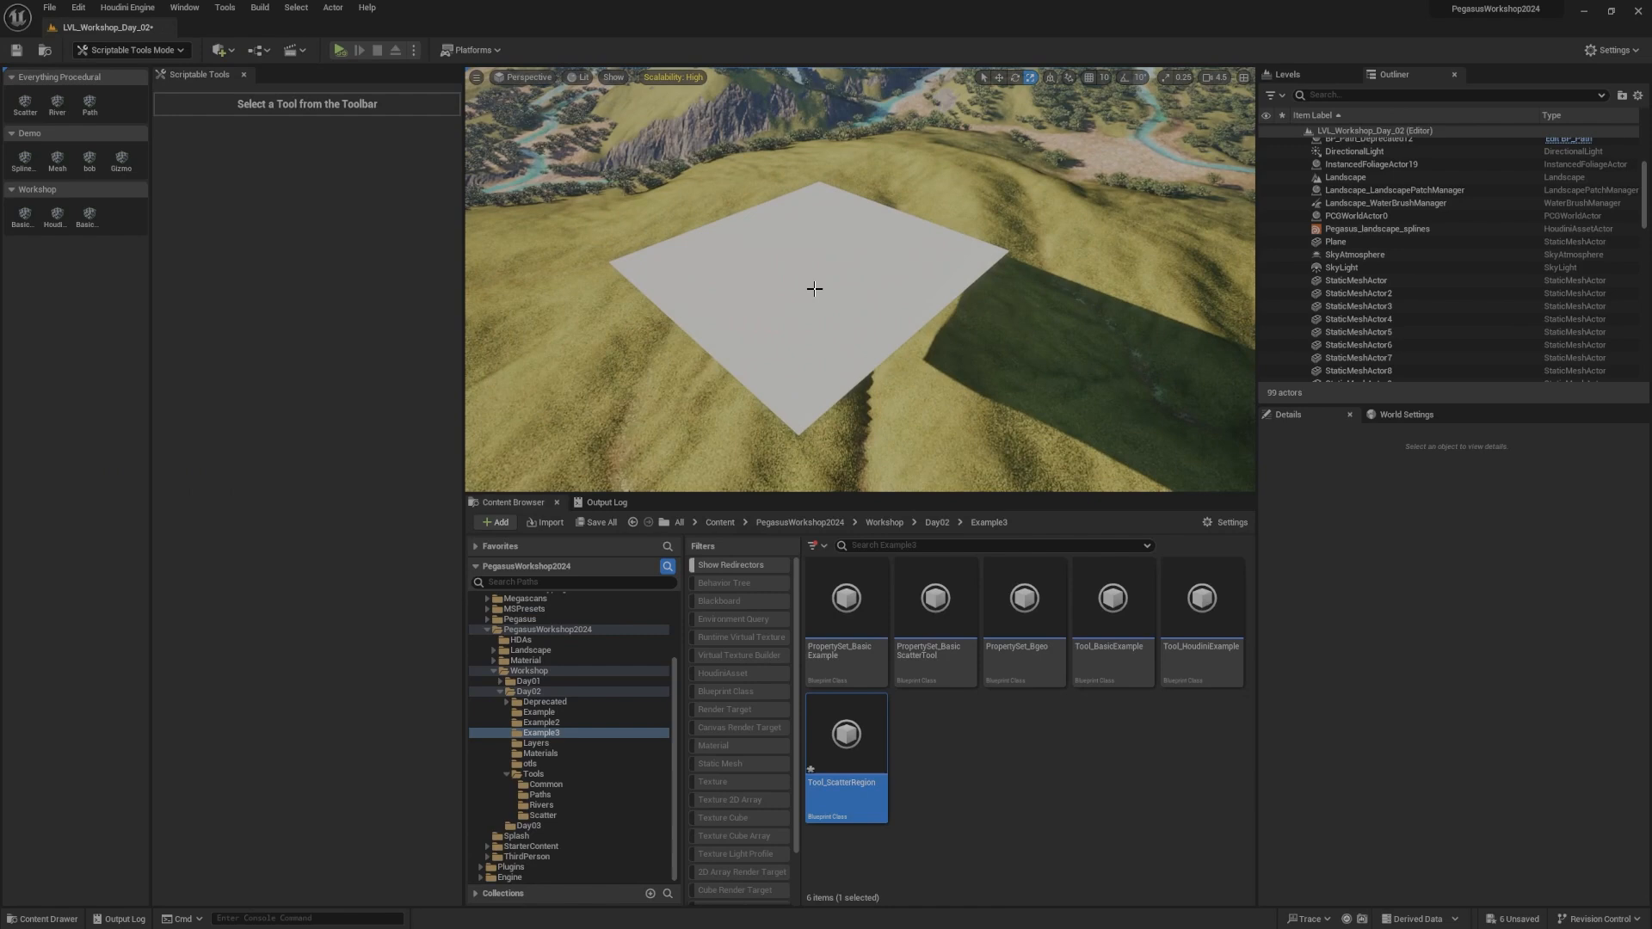
pyautogui.click(83, 222)
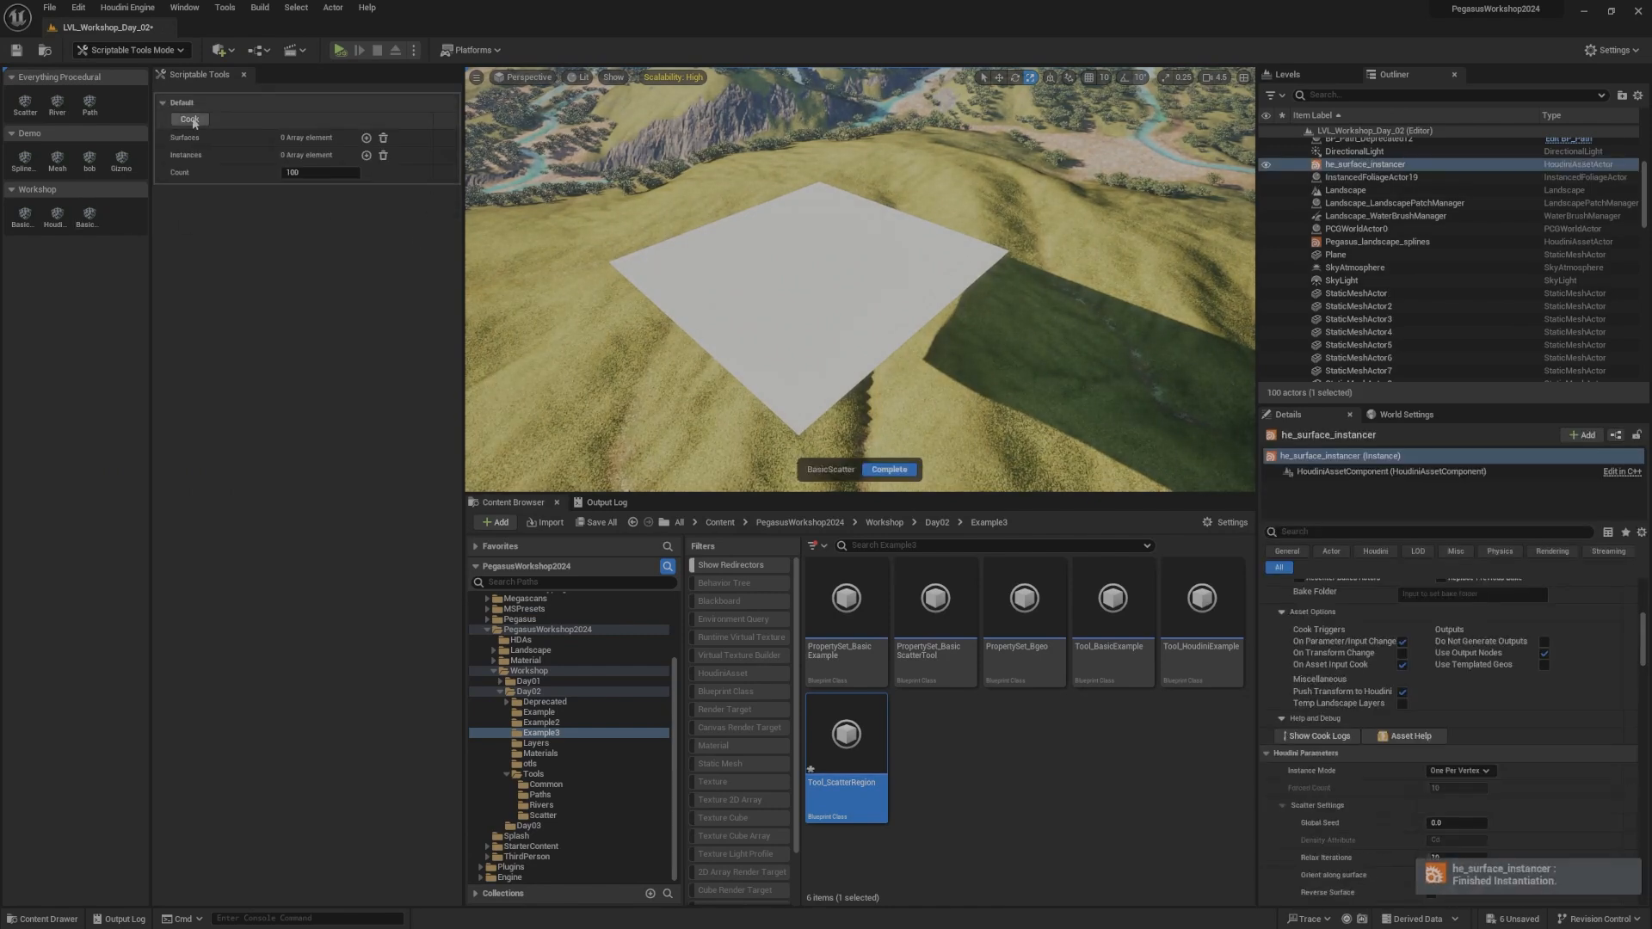
pyautogui.click(397, 156)
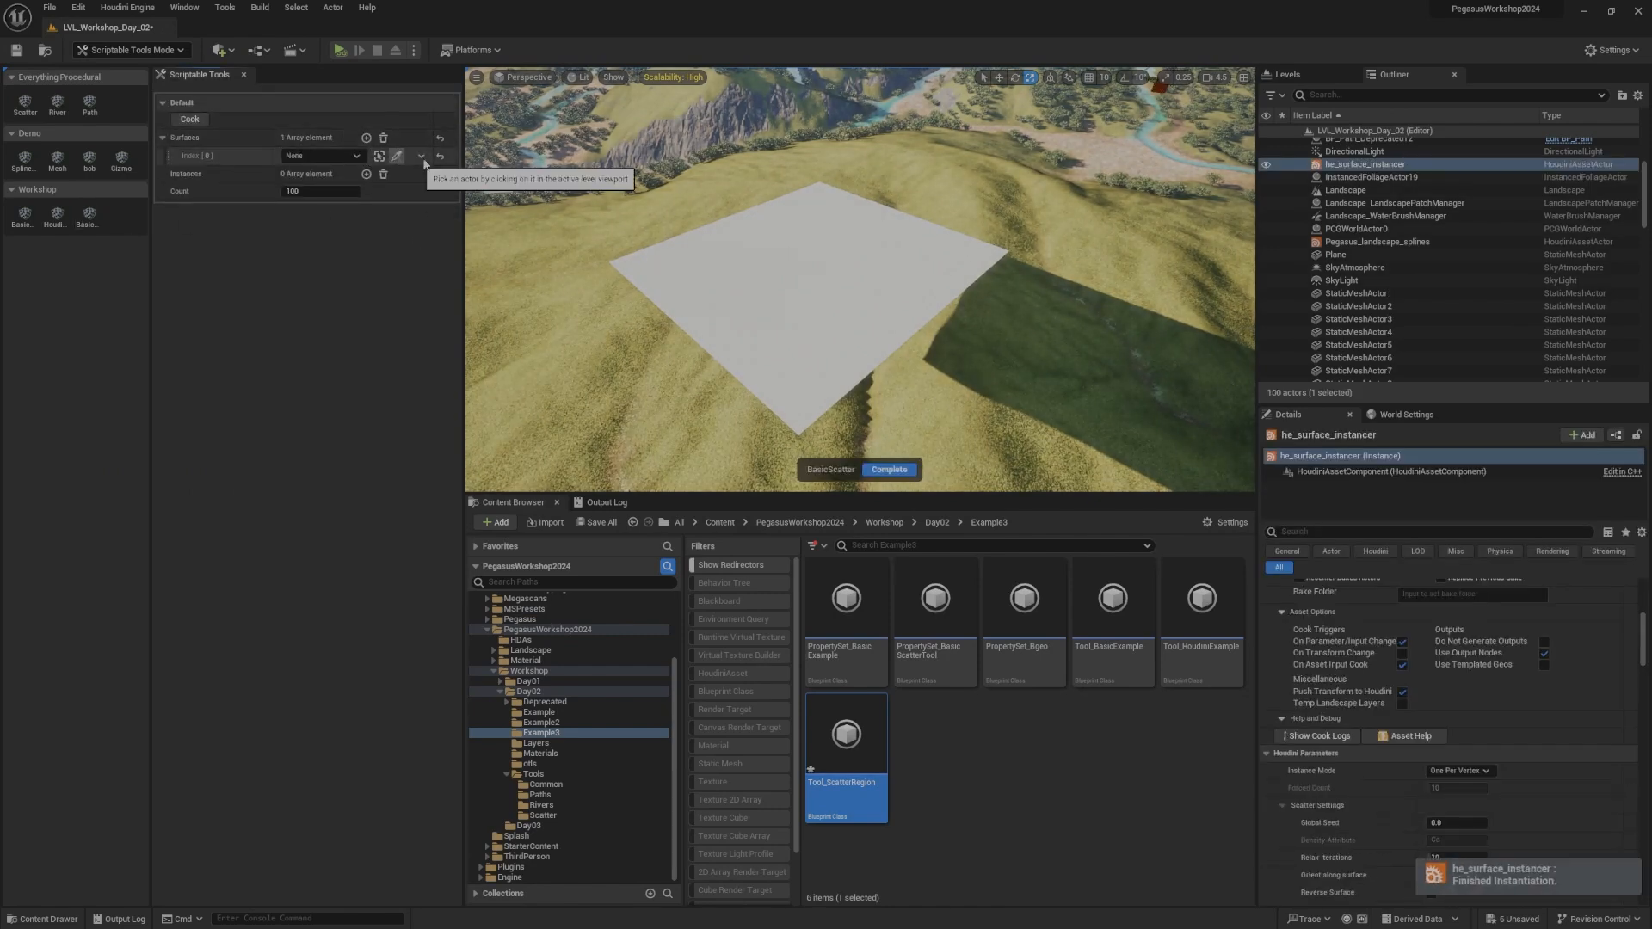
pyautogui.click(679, 265)
pyautogui.click(366, 175)
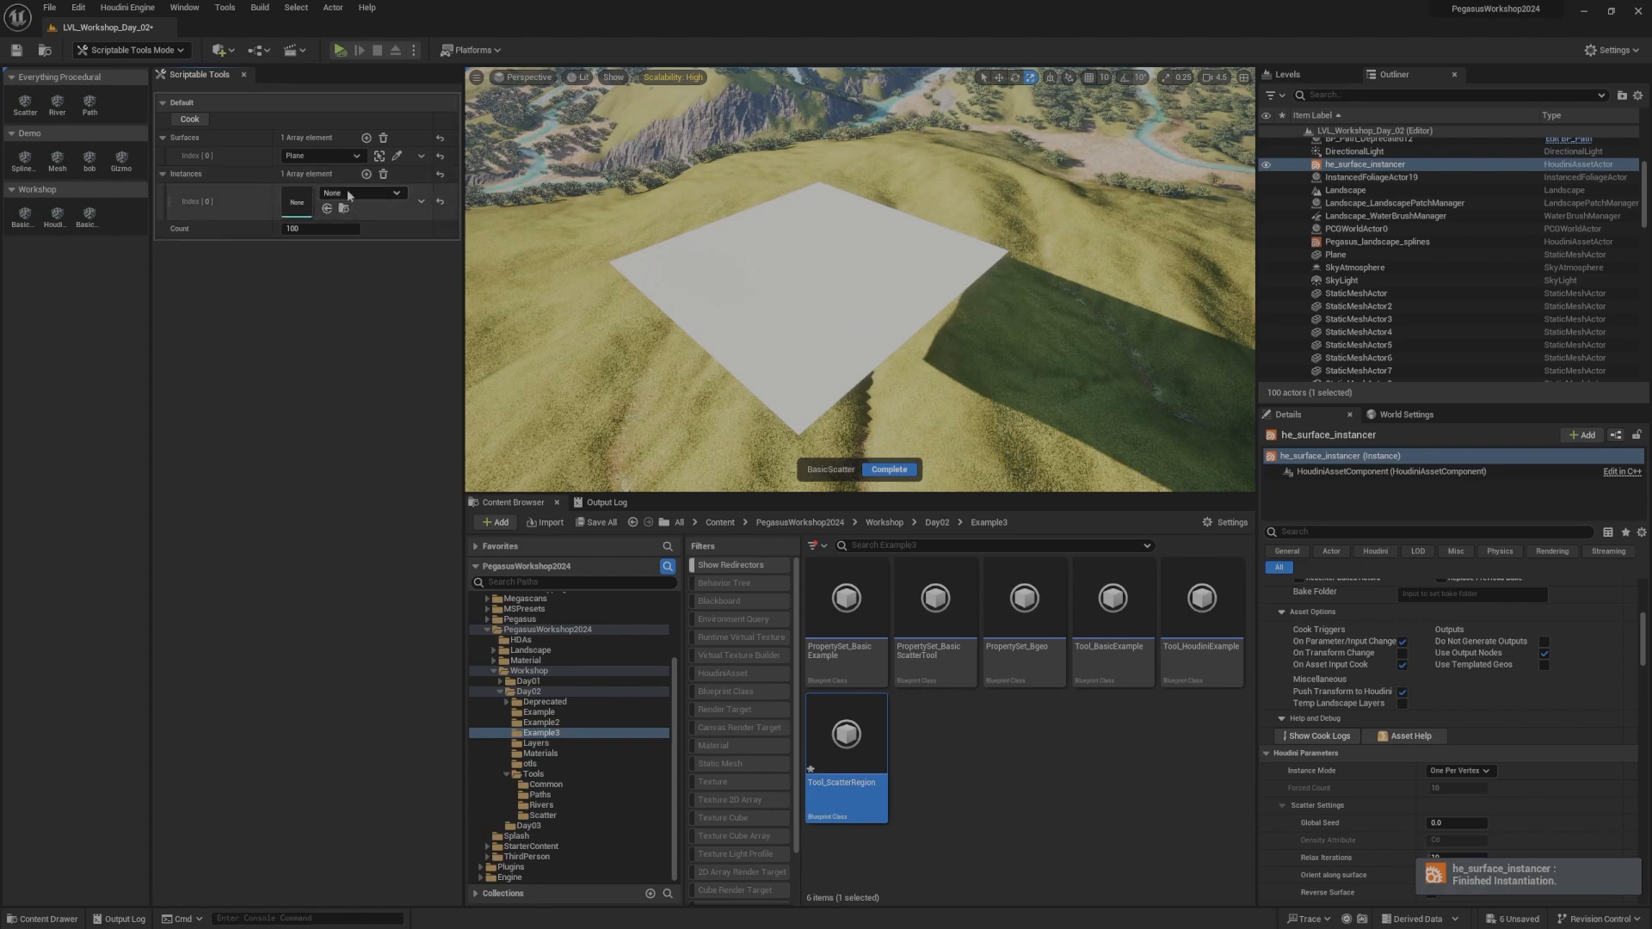
pyautogui.click(357, 192)
pyautogui.click(426, 328)
pyautogui.click(190, 120)
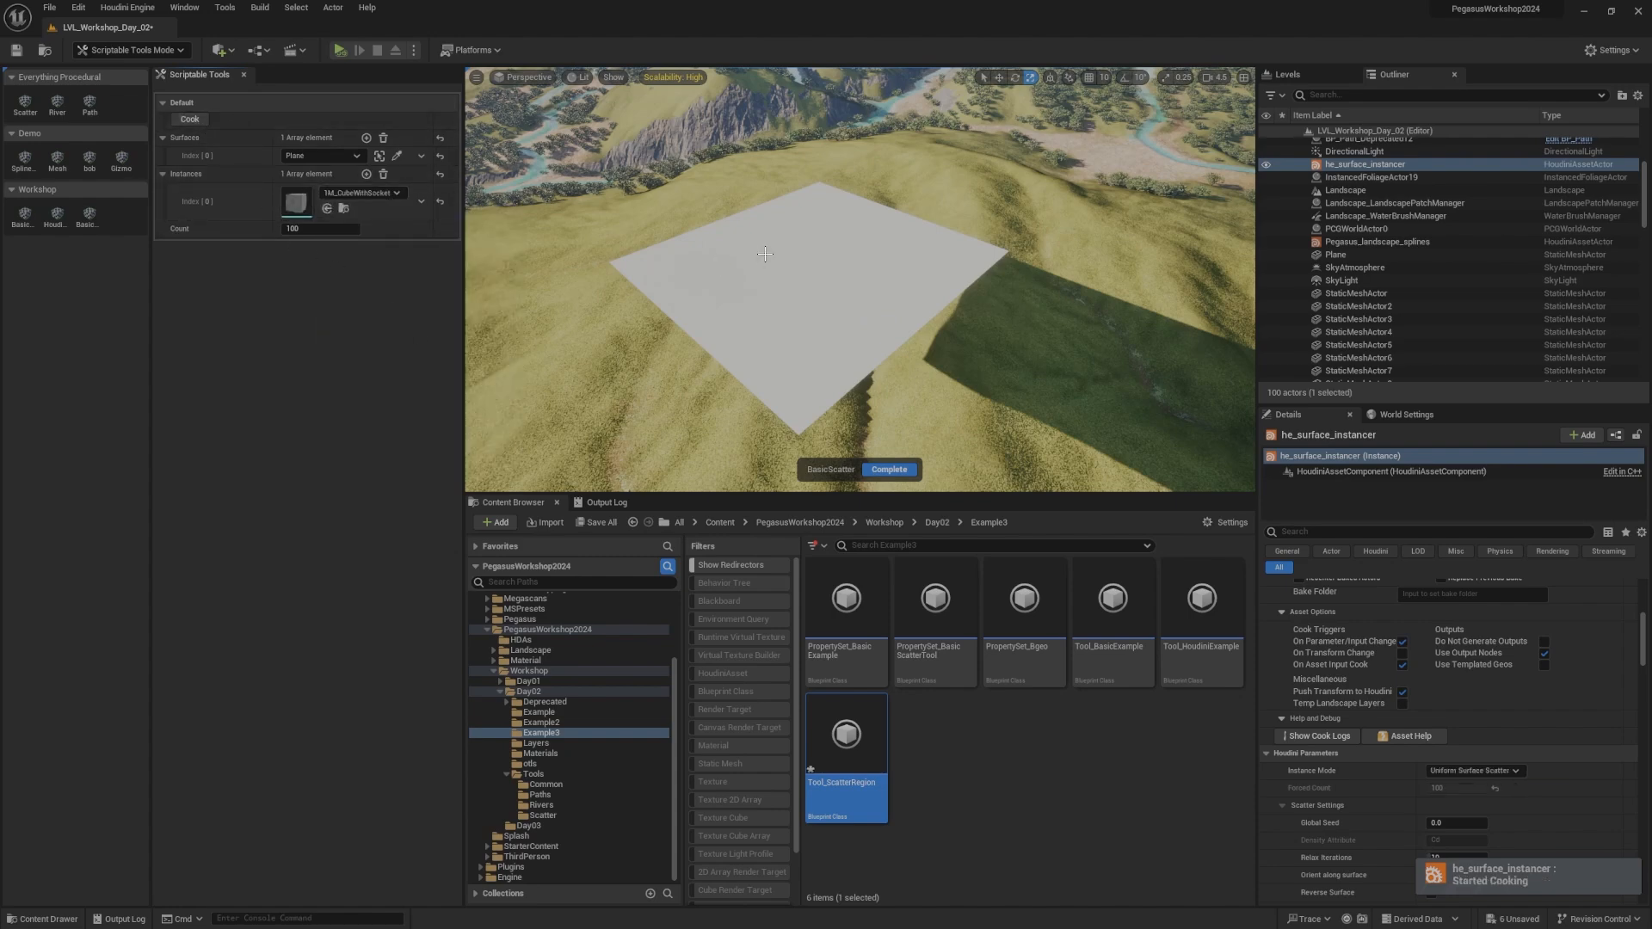
# Step: Replace the scatter instance mesh with SM_Hazel_01_HP
pyautogui.moveTo(938, 312); pyautogui.dragTo(972, 277, button='right')
pyautogui.click(375, 193)
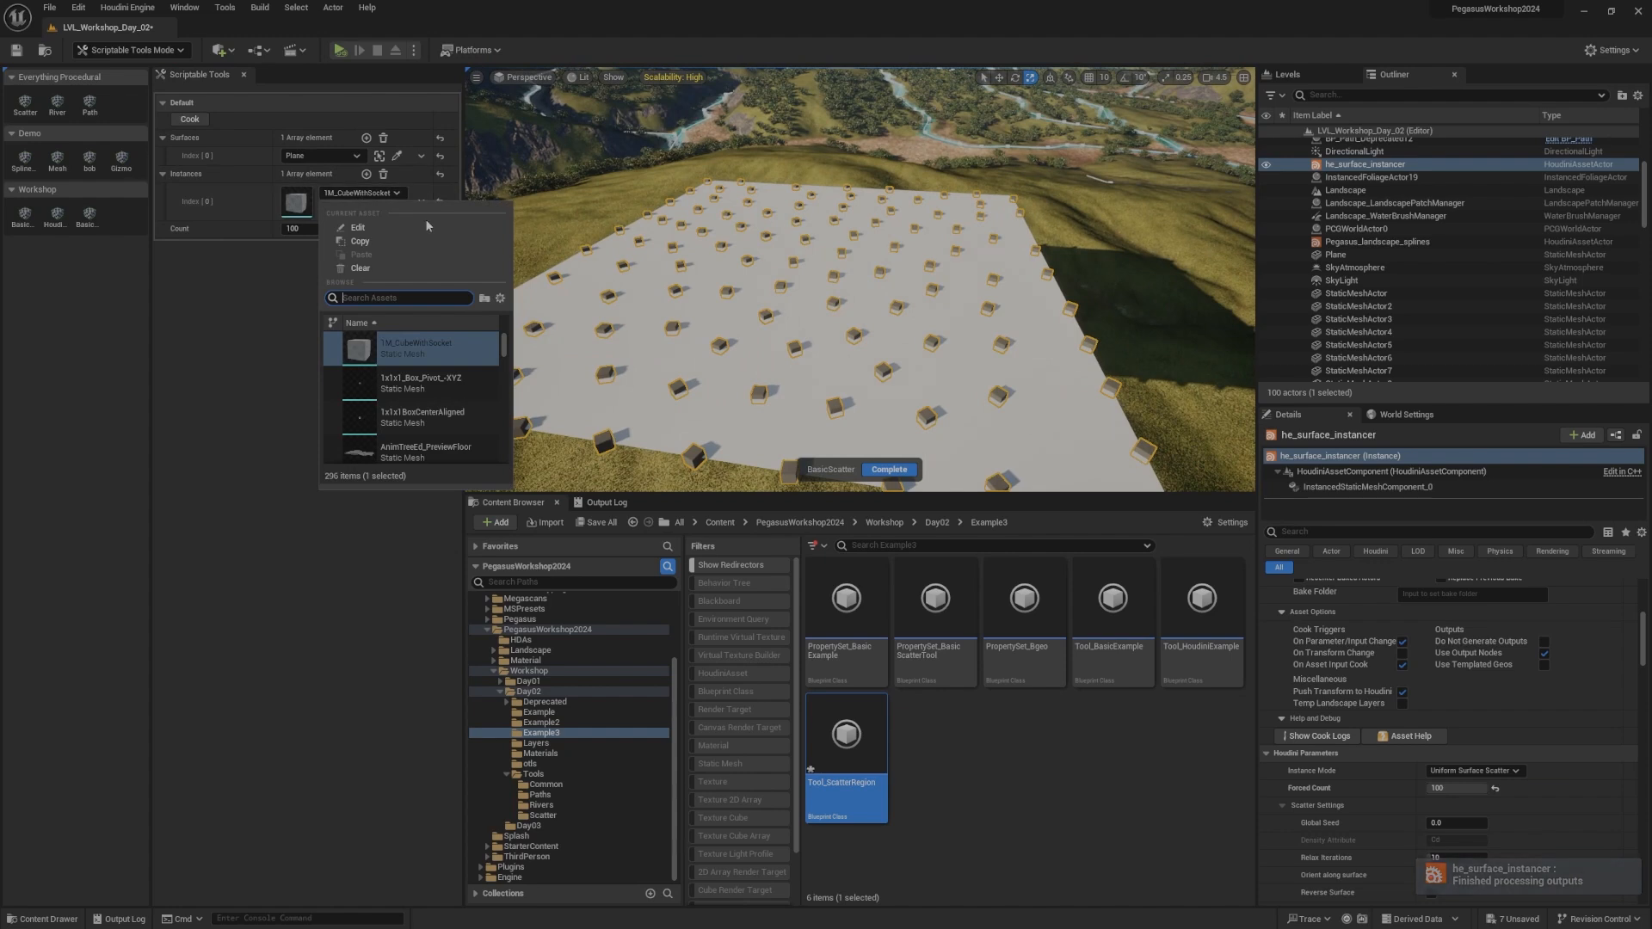
pyautogui.write('tr')
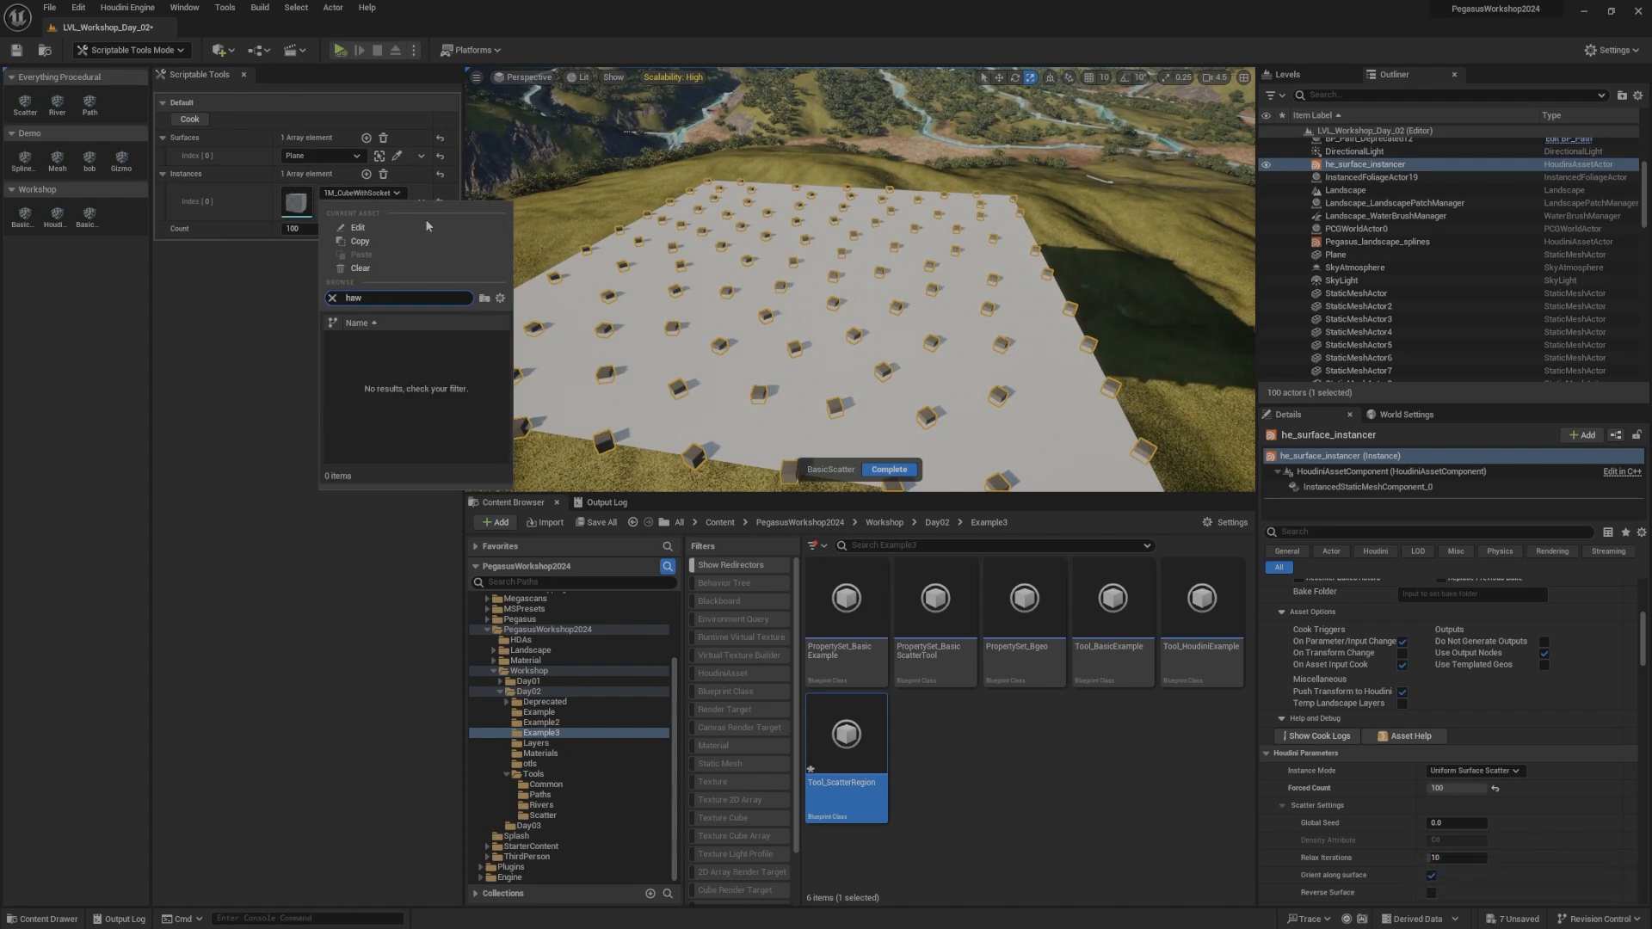
pyautogui.press('BackSpace')
pyautogui.press('BackSpace')
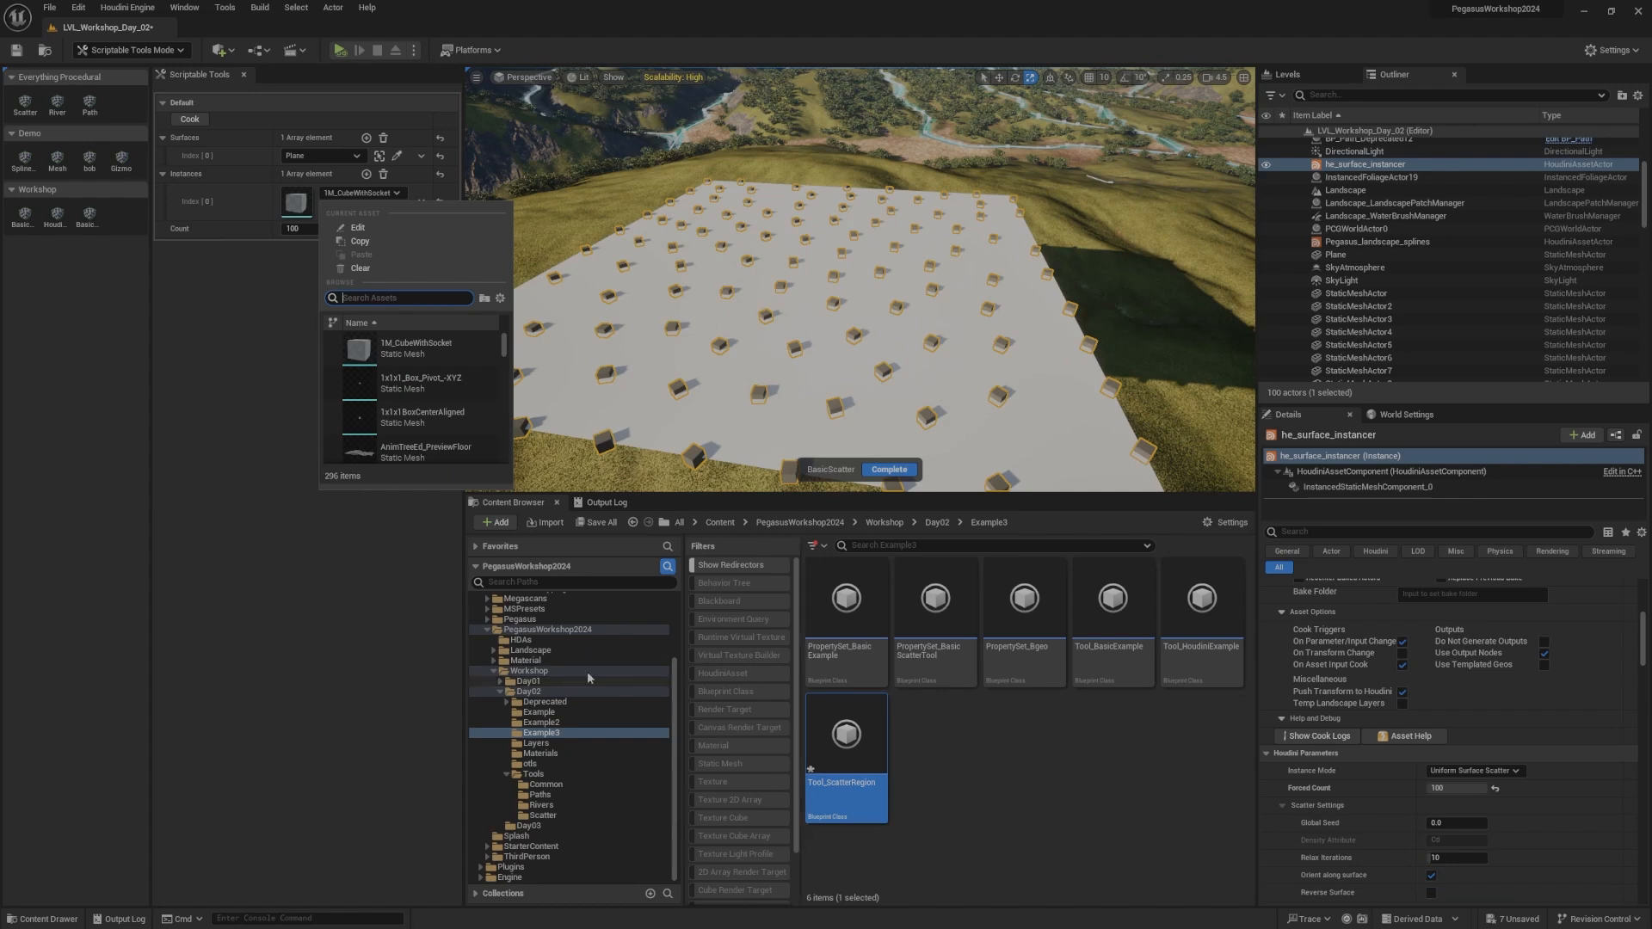
pyautogui.write('haz')
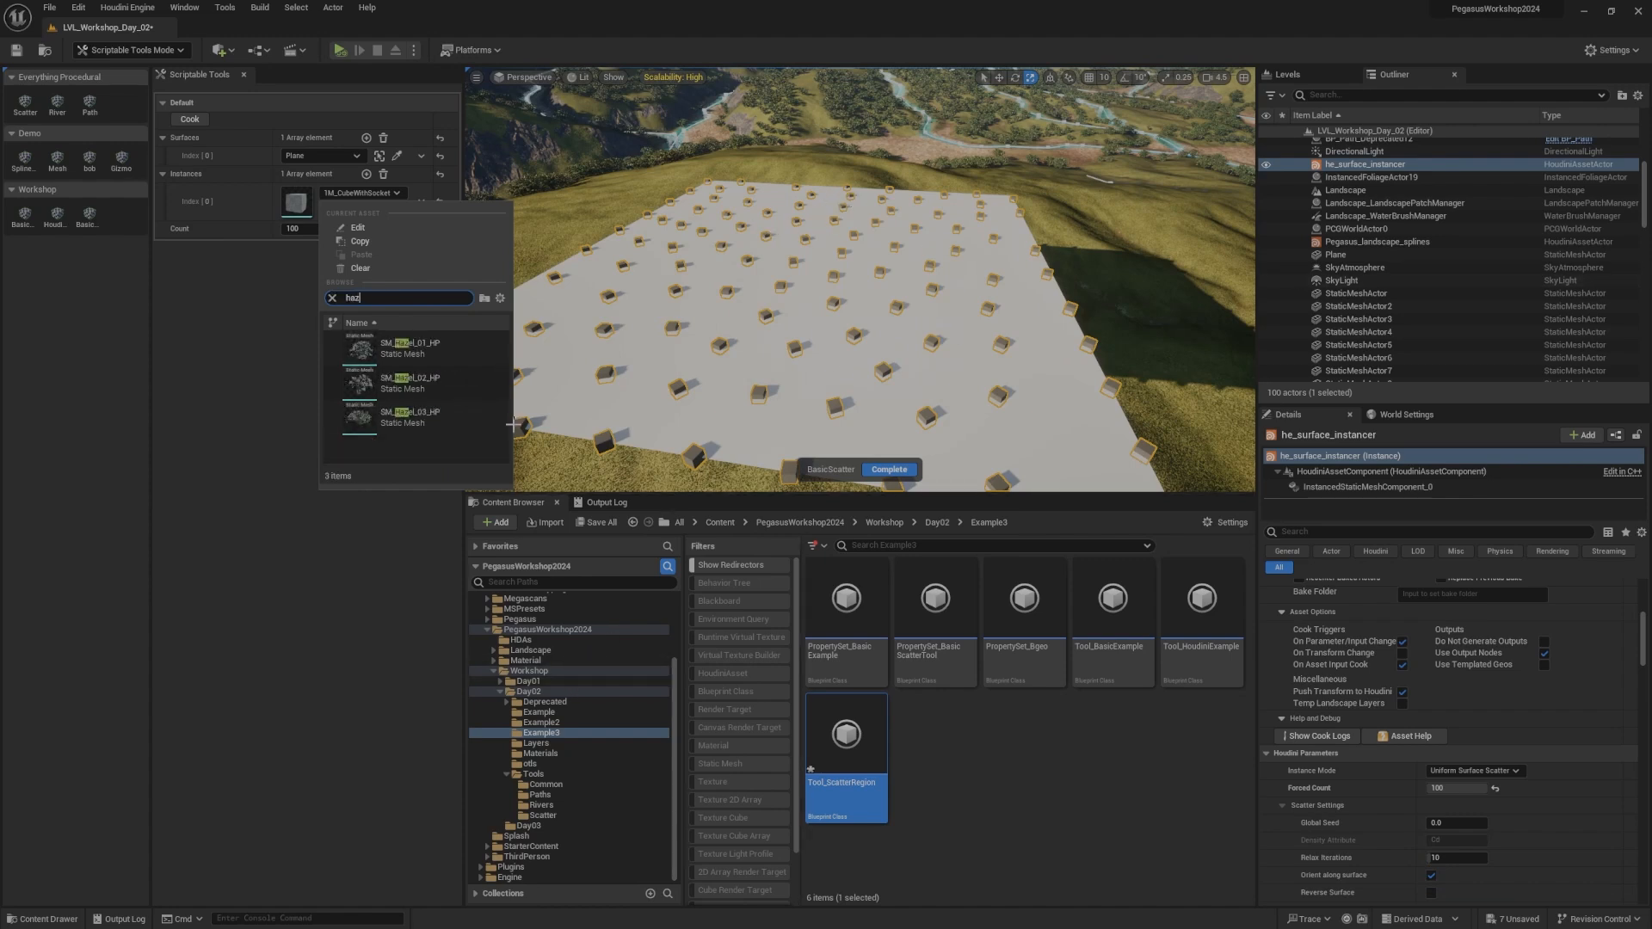
pyautogui.click(444, 353)
# Step: Set the scatter Count to 10 and cook the hazel bushes onto the plane
pyautogui.click(317, 230)
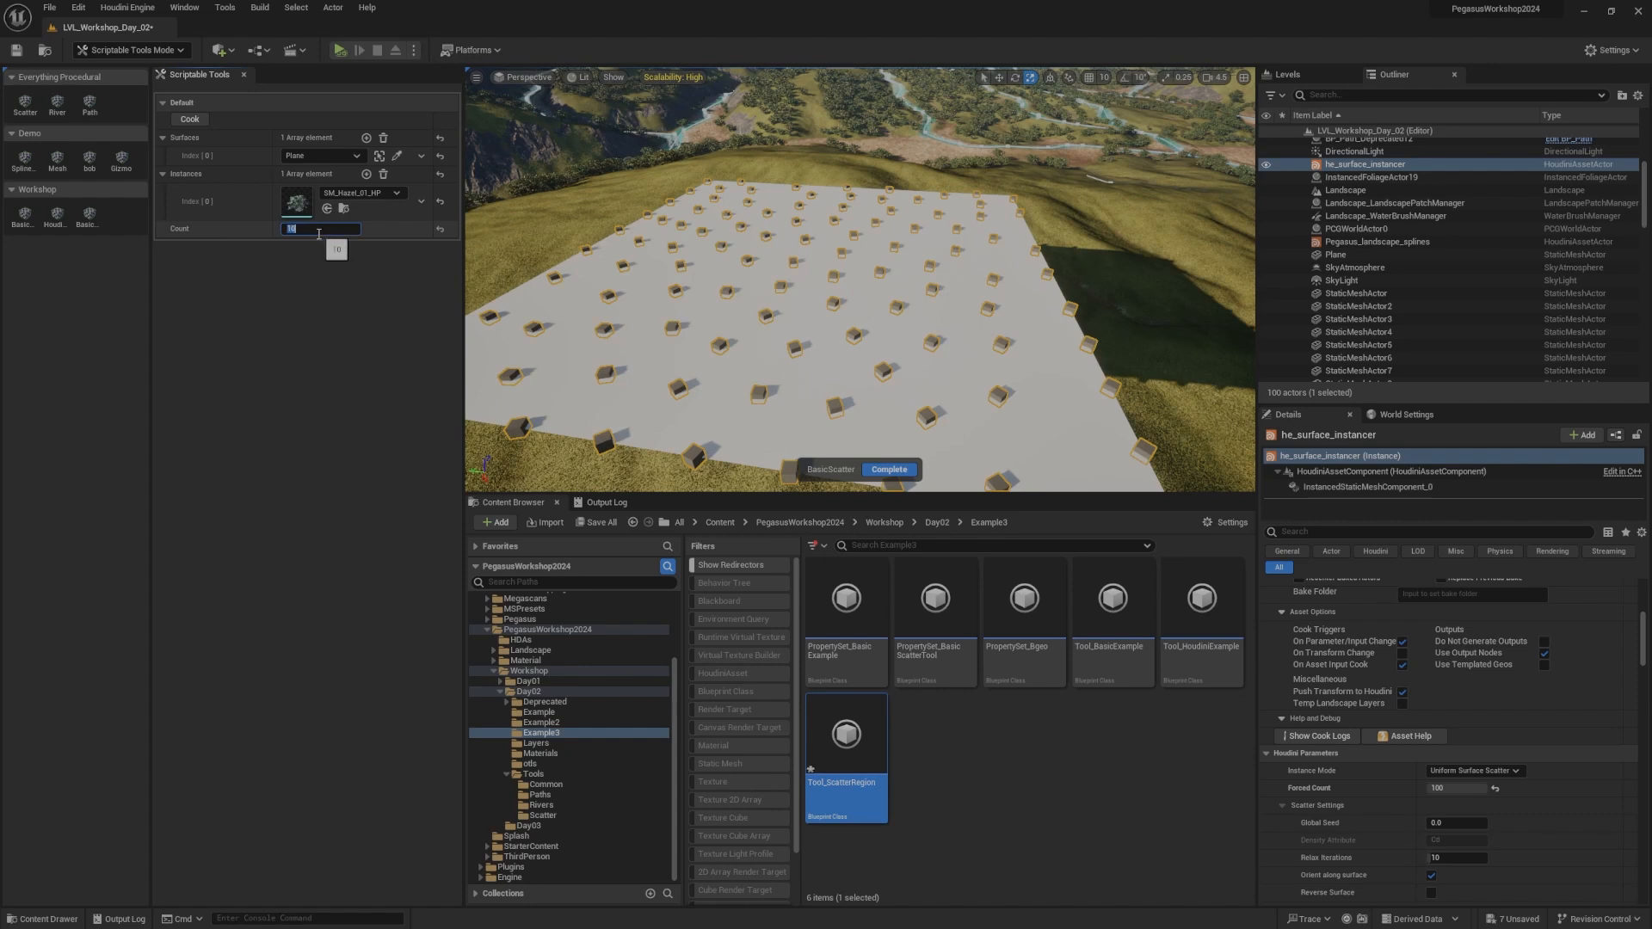
pyautogui.press('Return')
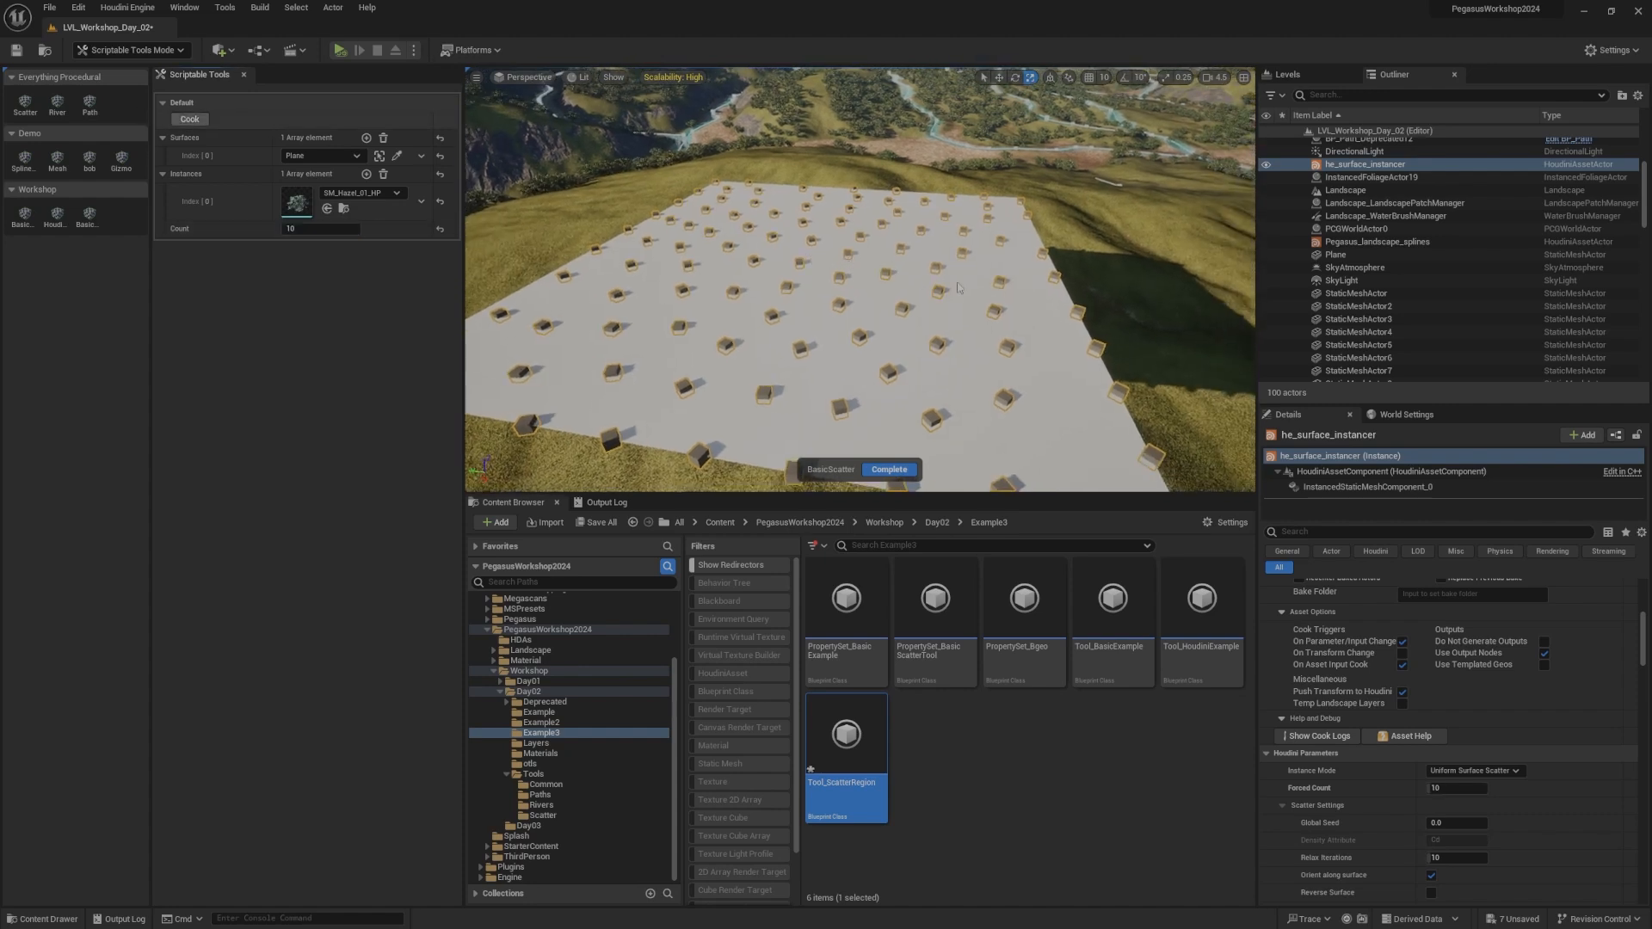
pyautogui.scroll(-1, 946, 274)
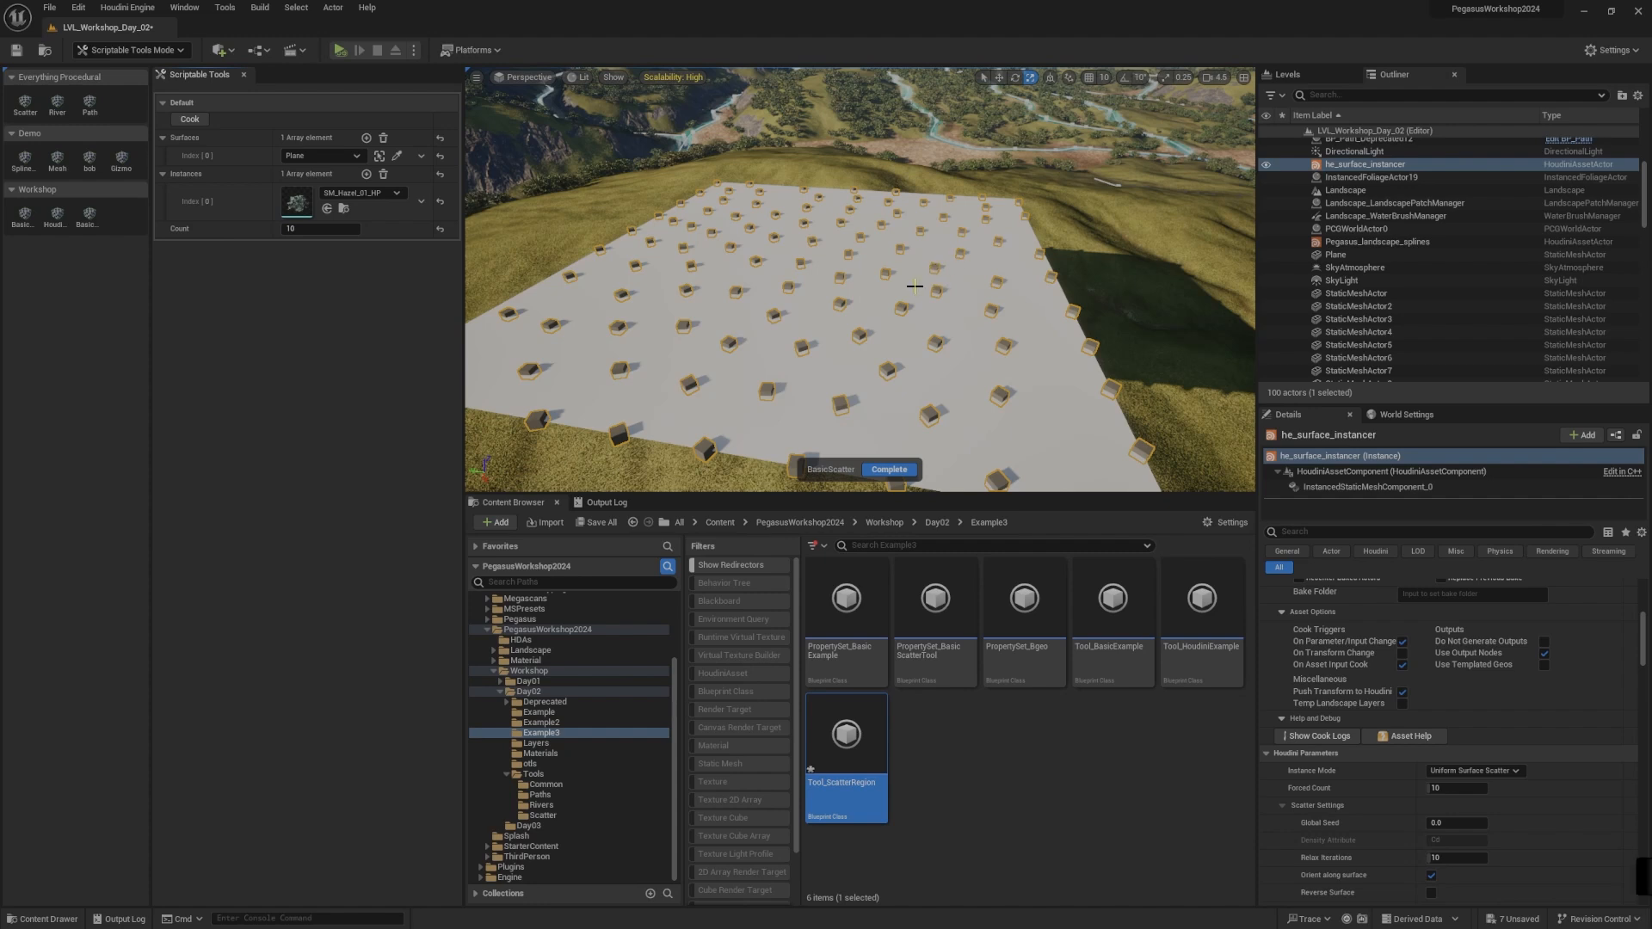
# Step: Increase the scatter Count to 30 and cook again
pyautogui.moveTo(883, 271); pyautogui.dragTo(1083, 306, button='right')
pyautogui.press('g')
pyautogui.scroll(-1, 878, 232)
pyautogui.scroll(-2, 1127, 231)
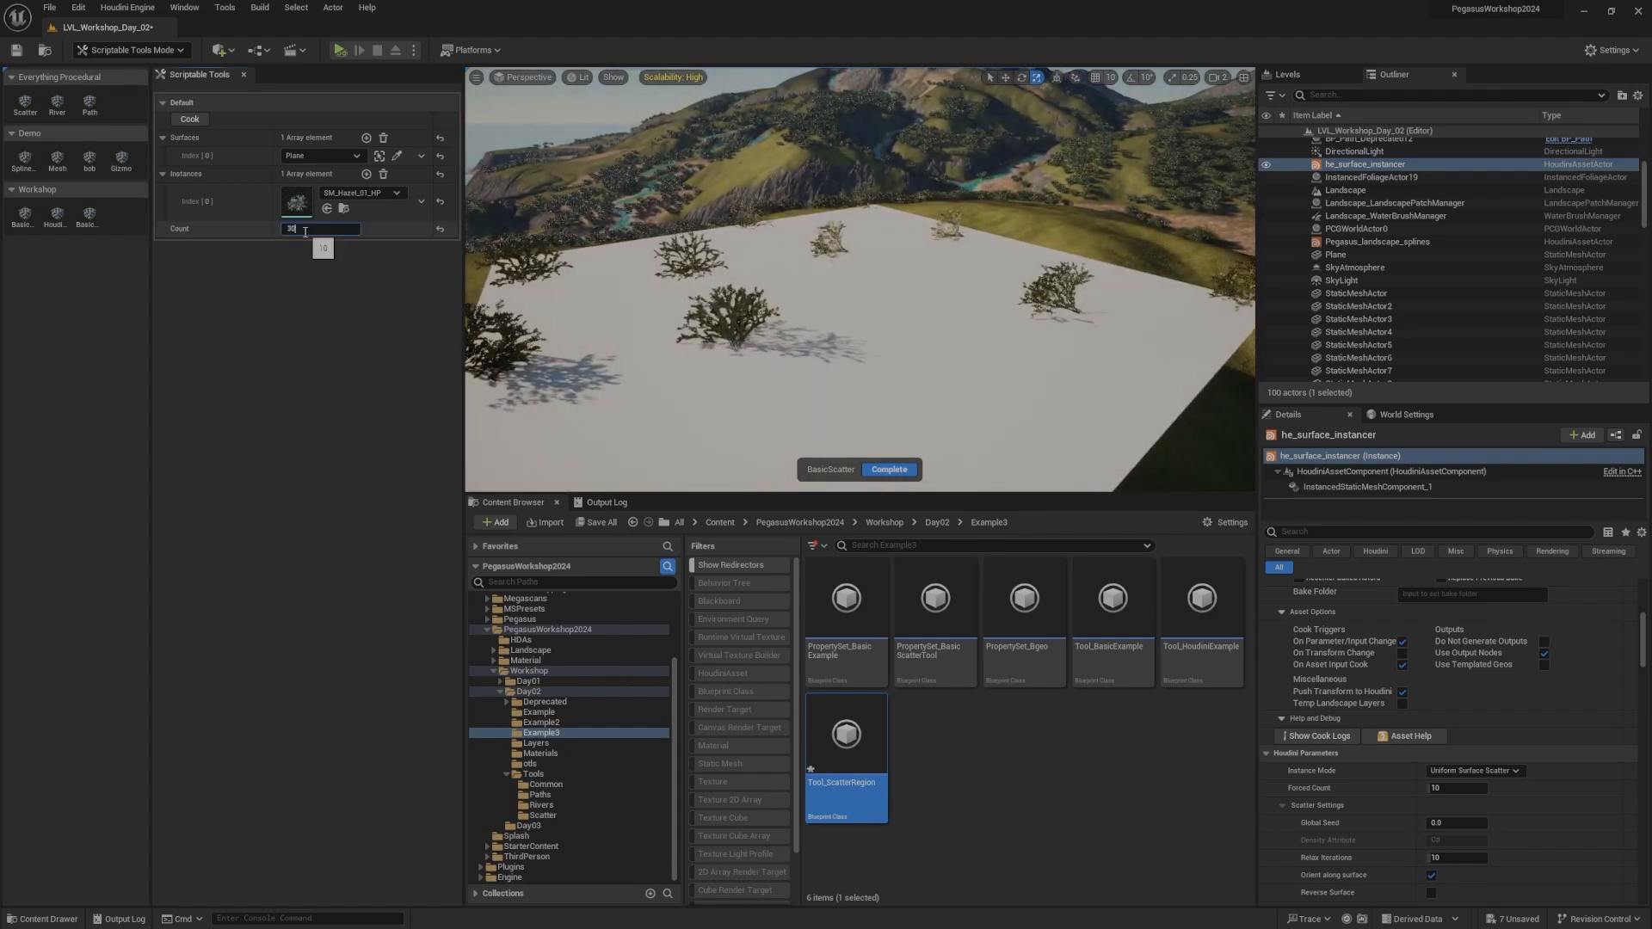
pyautogui.press('Return')
pyautogui.click(202, 123)
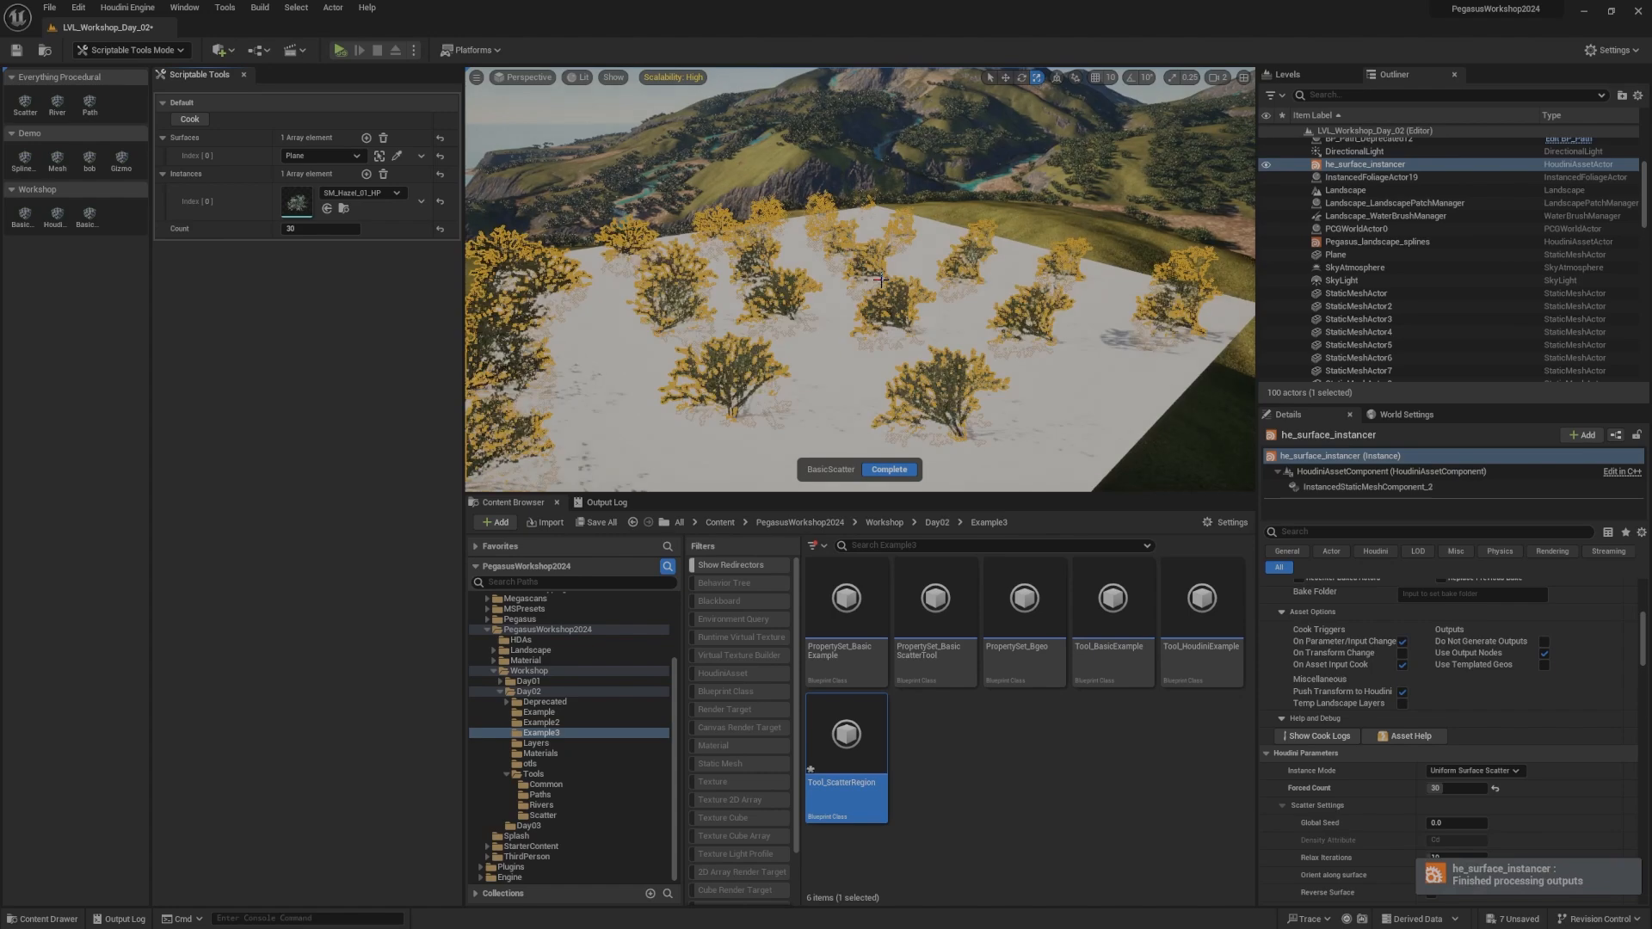
# Step: Inspect the hazel bushes scattered on the plane from several distances with the editor overlays hidden
pyautogui.moveTo(880, 278); pyautogui.dragTo(929, 278, button='right')
pyautogui.scroll(3, 879, 278)
pyautogui.press('g')
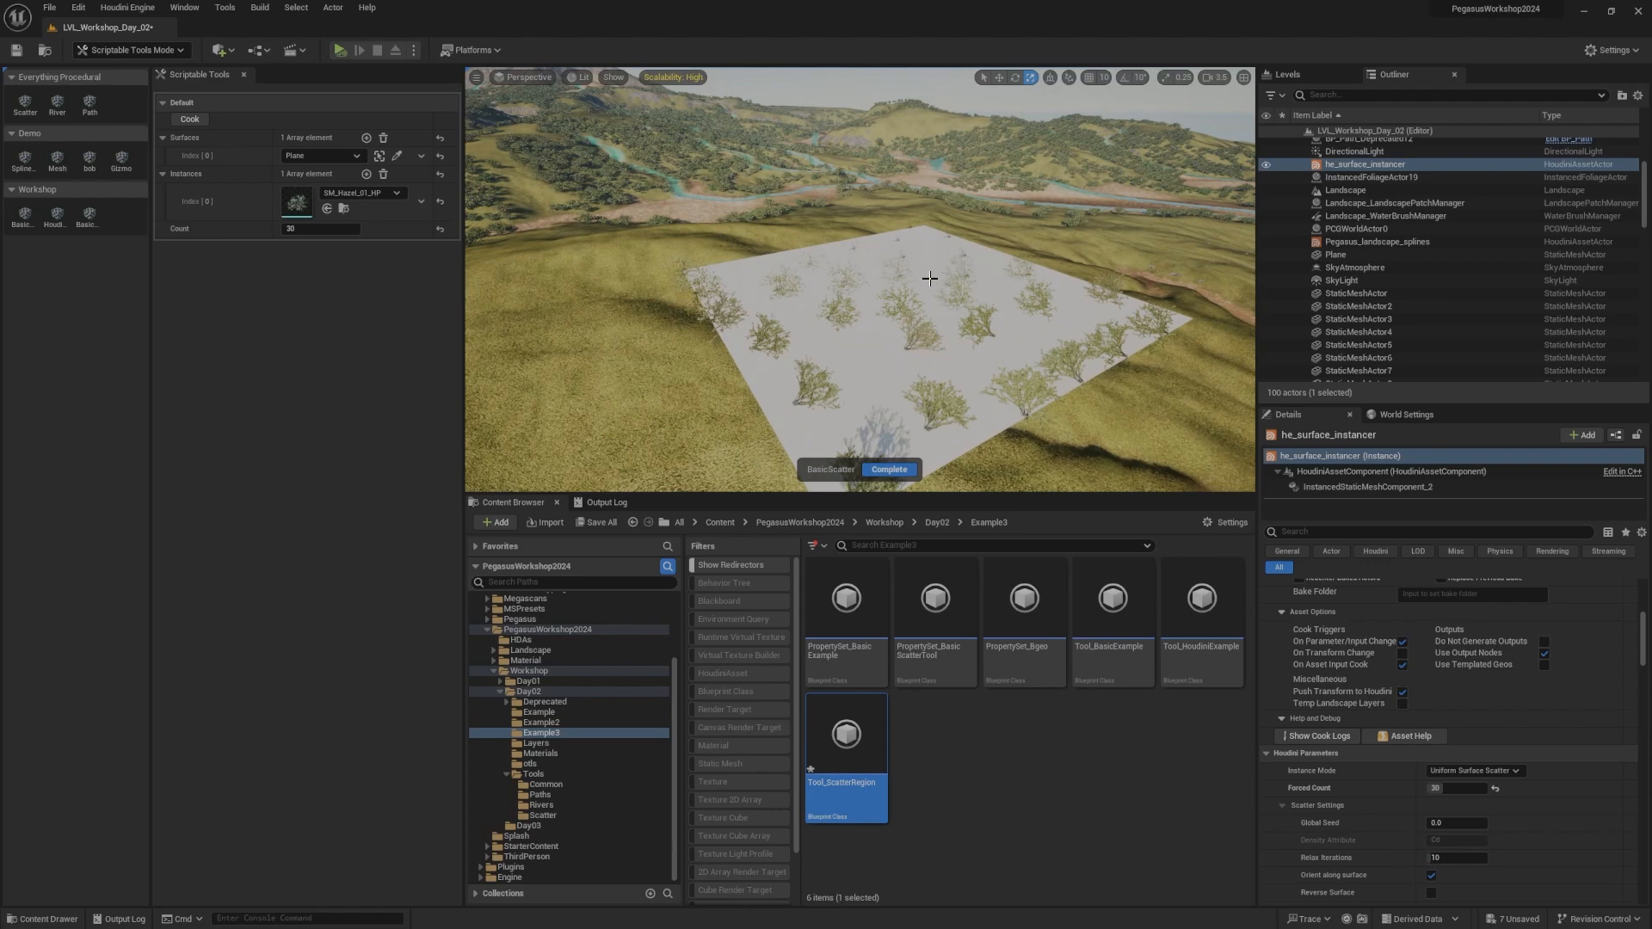
pyautogui.moveTo(929, 278); pyautogui.dragTo(826, 224, button='right')
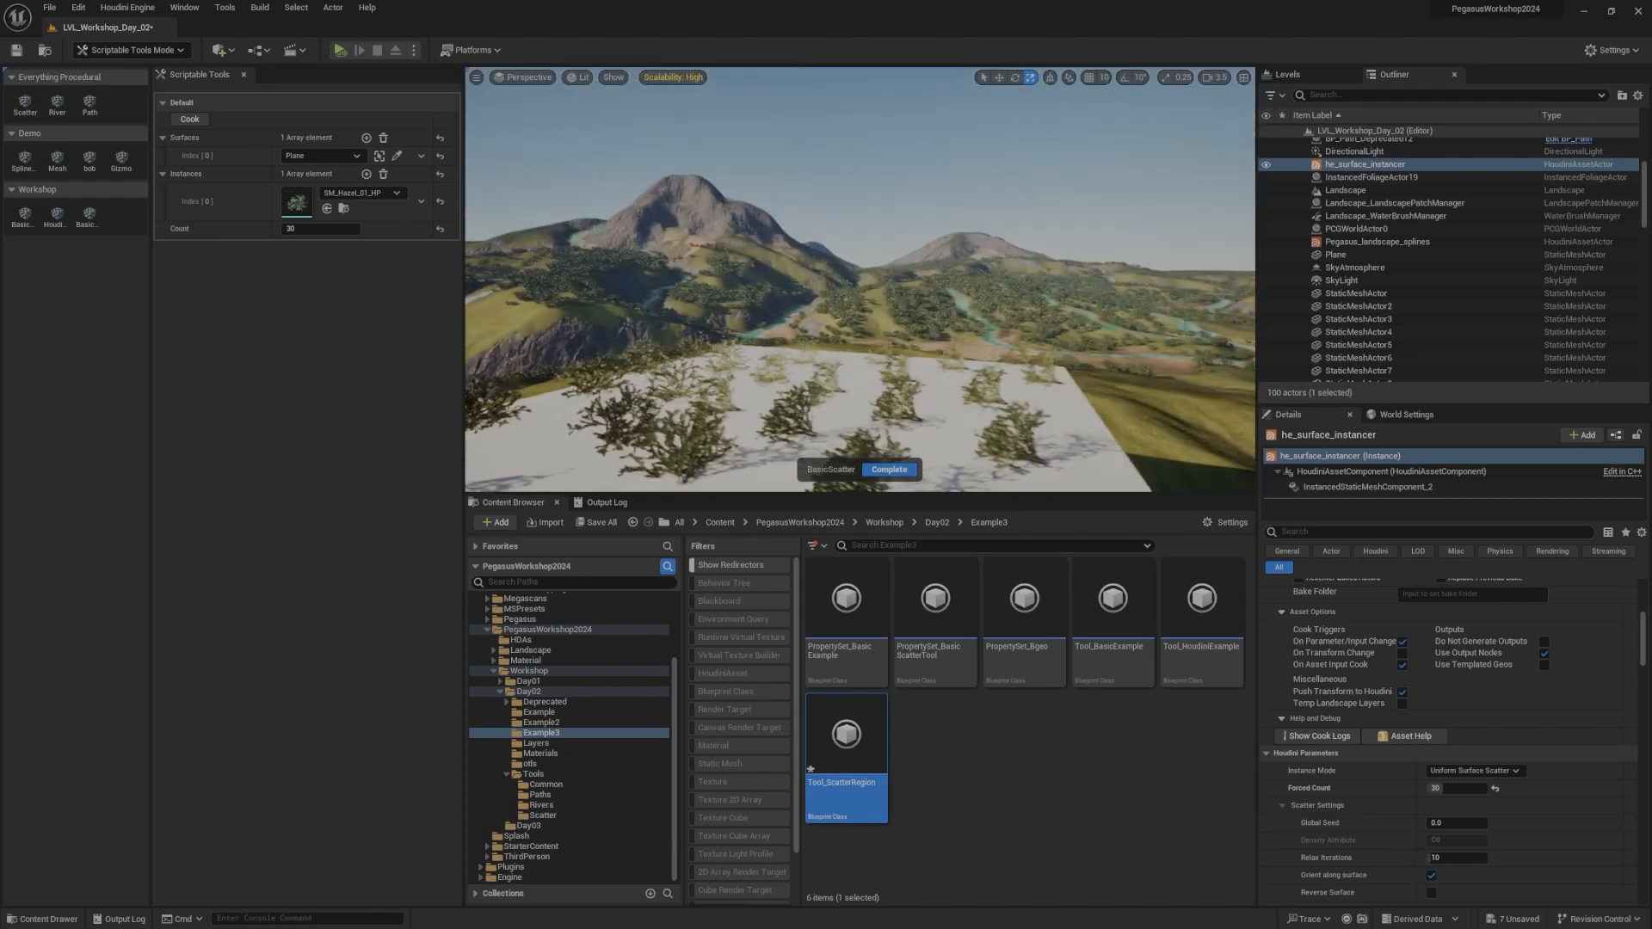
pyautogui.press('w')
pyautogui.scroll(6, 947, 298)
pyautogui.moveTo(948, 298)
pyautogui.mouseDown(button='right')
pyautogui.moveTo(989, 413)
pyautogui.moveTo(948, 298)
pyautogui.moveTo(1058, 284)
pyautogui.moveTo(878, 277)
pyautogui.moveTo(940, 273)
pyautogui.mouseUp(button='right')
# Step: Survey the landscape's rivers, paths and vegetation in the fullscreen viewport with spline overlays shown, ending on an overview of the scatter plane
pyautogui.press('F11')
pyautogui.scroll(-1, 947, 298)
pyautogui.press('d')
pyautogui.moveTo(839, 457); pyautogui.dragTo(671, 461, button='right')
pyautogui.scroll(-2, 838, 457)
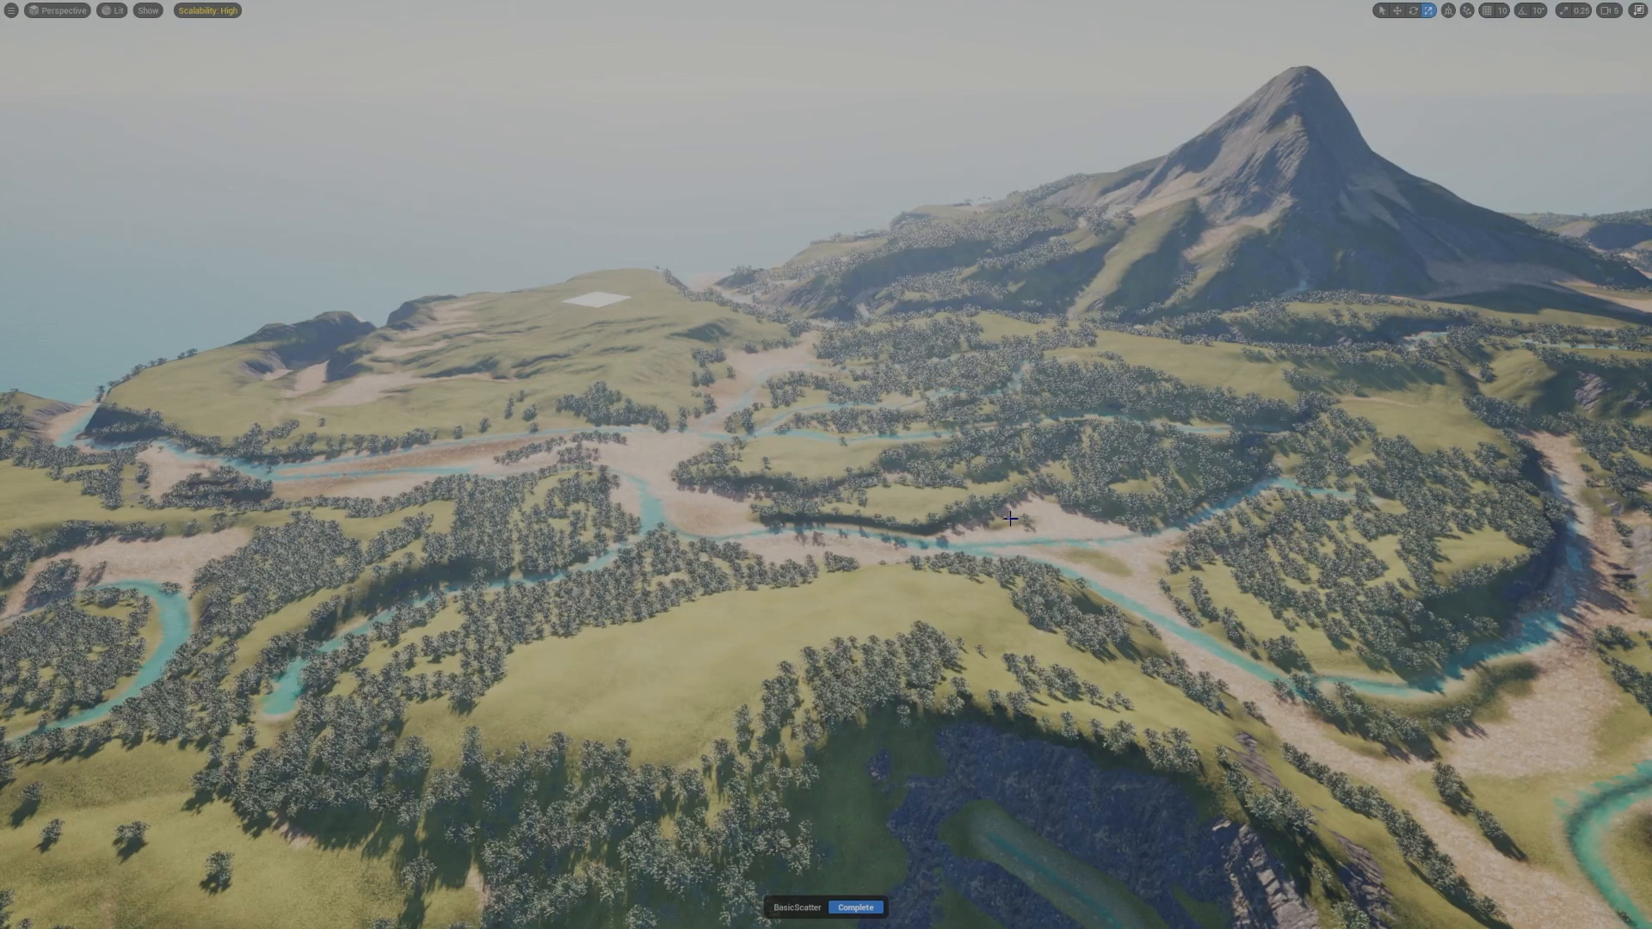
pyautogui.moveTo(1010, 519); pyautogui.dragTo(1263, 513, button='right')
pyautogui.press('g')
pyautogui.moveTo(952, 395); pyautogui.dragTo(895, 379, button='right')
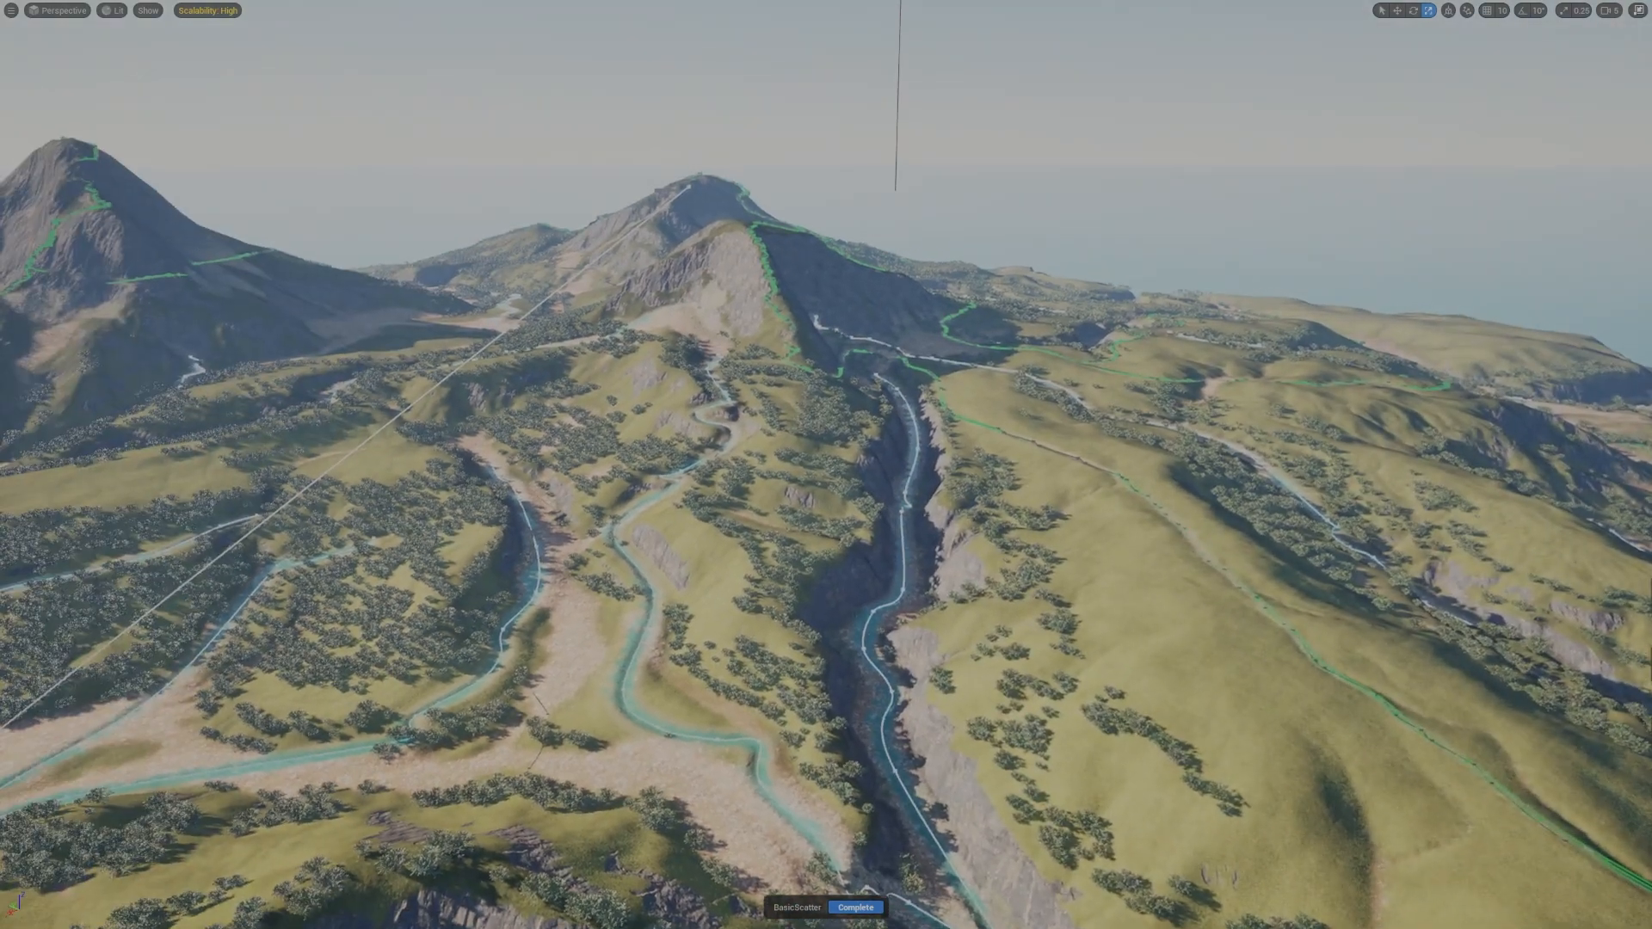
pyautogui.moveTo(764, 374); pyautogui.dragTo(751, 304, button='right')
pyautogui.press('d')
pyautogui.scroll(1, 688, 387)
pyautogui.press('w')
pyautogui.press('s')
pyautogui.press('w')
pyautogui.press('d')
pyautogui.scroll(1, 569, 276)
pyautogui.scroll(1, 245, 267)
pyautogui.press('e')
pyautogui.press('s')
pyautogui.press('a')
pyautogui.press('g')
pyautogui.press('w')
pyautogui.press('a')
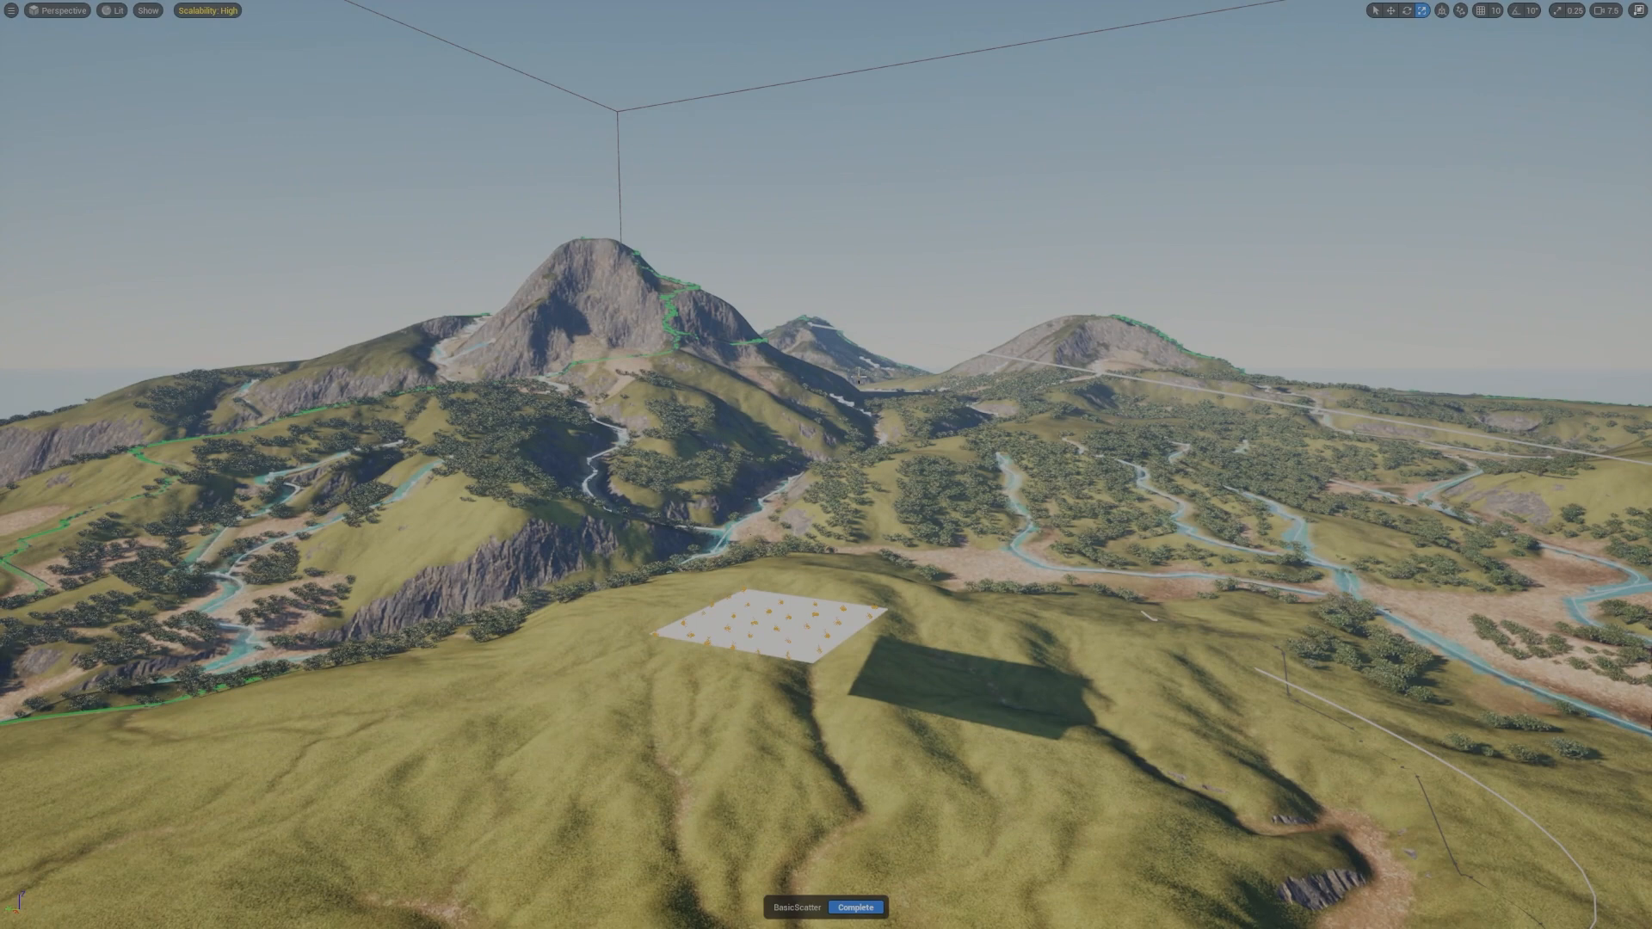